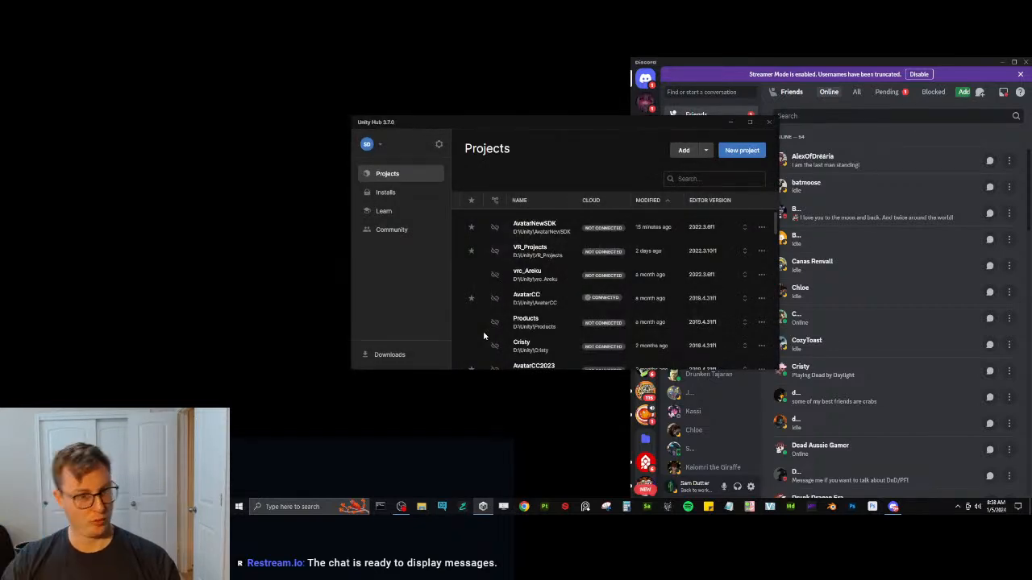
# Open the AvatarNewSDK project in Unity and load the recent file RuRek.blend in Blender.
pyautogui.click(555, 235)
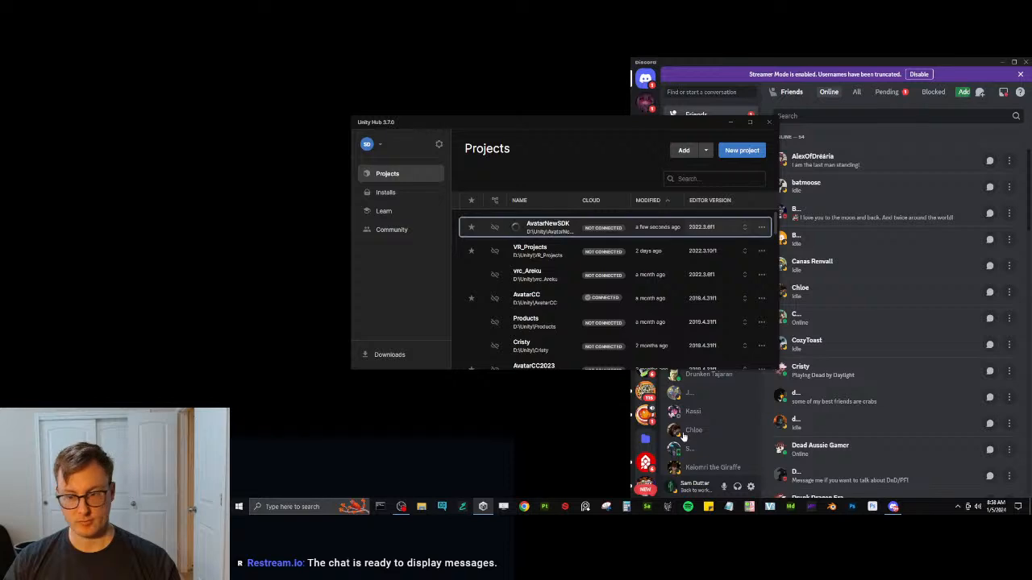
pyautogui.click(831, 506)
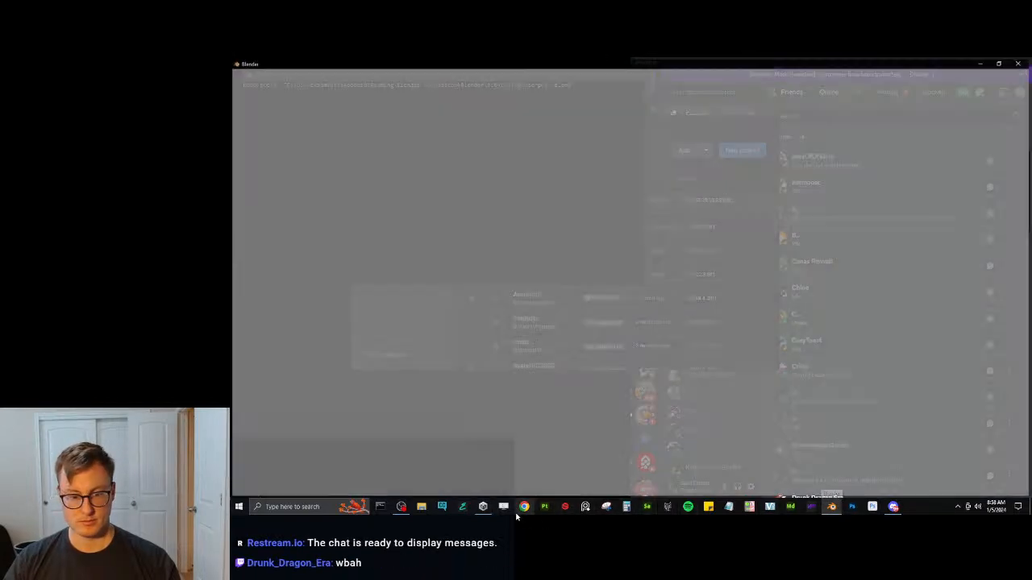
pyautogui.click(524, 507)
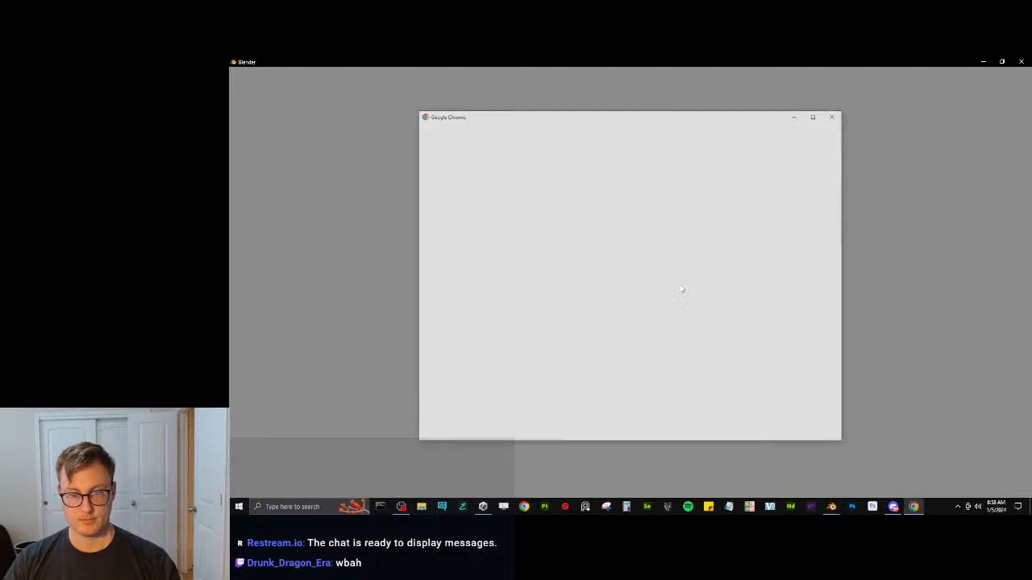
pyautogui.click(742, 266)
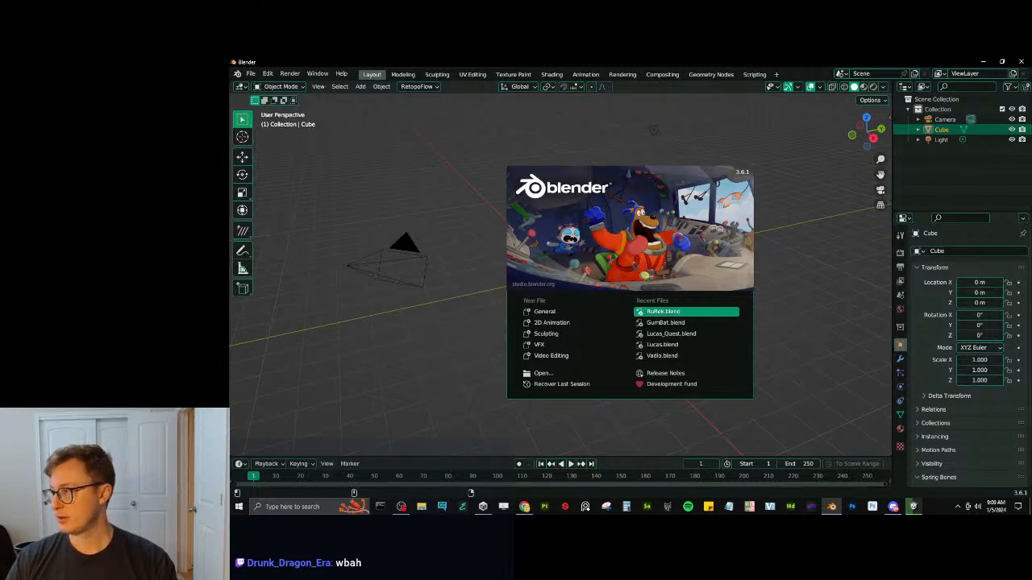
pyautogui.click(666, 311)
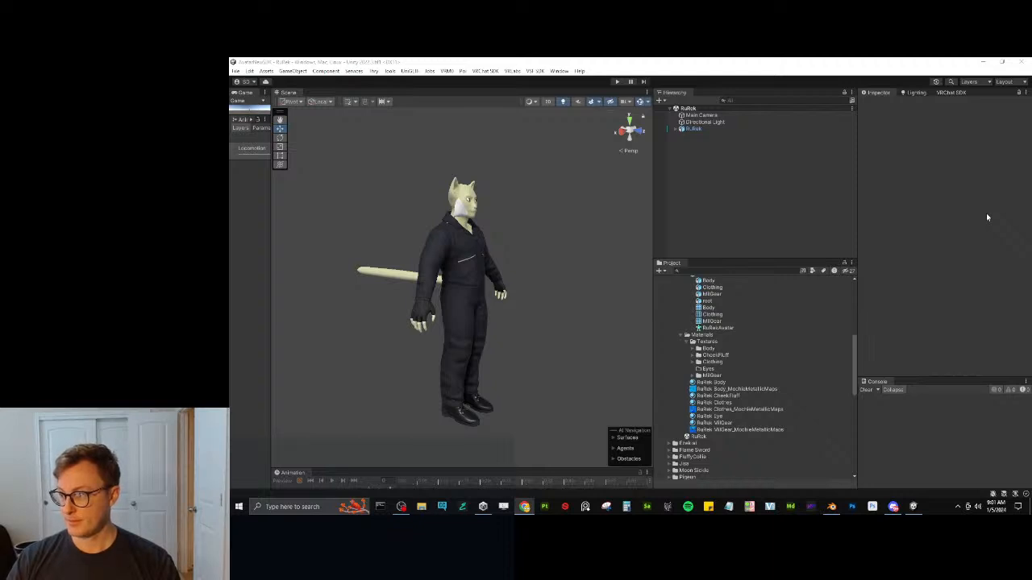
# Switch the RuRek CheekFluff material's shader from Standard to Poiyomi Pro under Poiyomi 8.2.
pyautogui.click(638, 309)
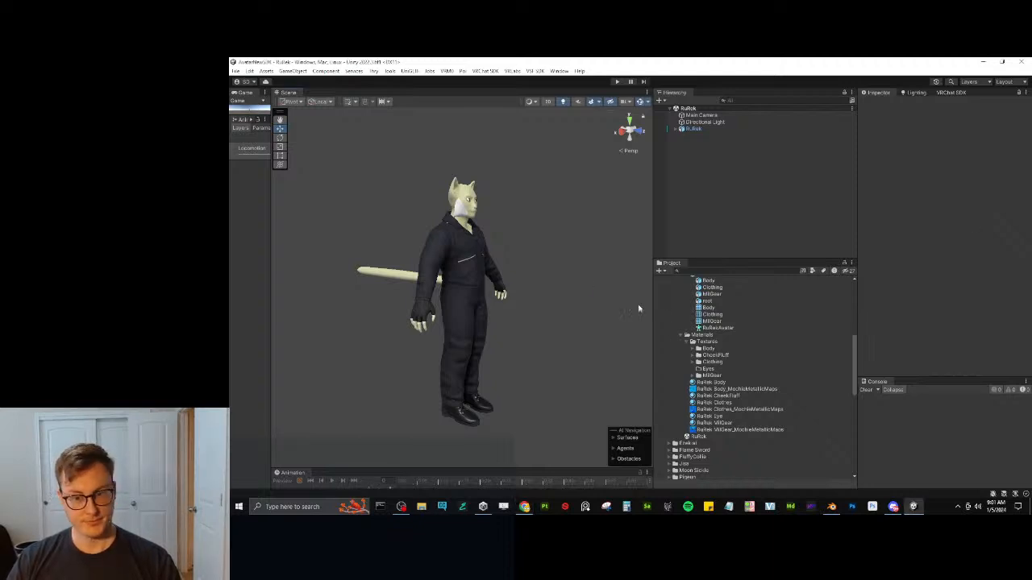
pyautogui.click(710, 396)
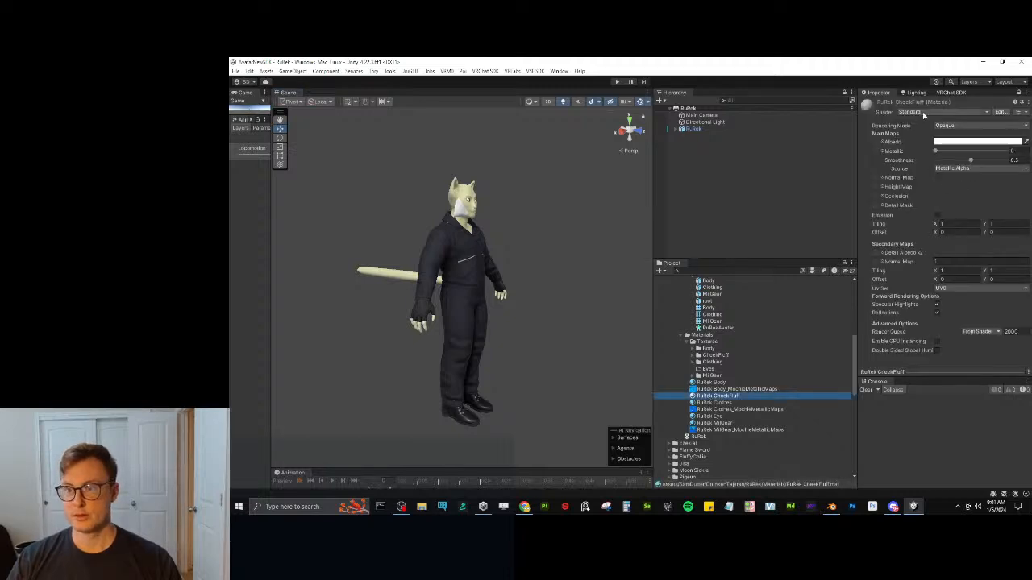
pyautogui.click(924, 113)
pyautogui.click(920, 136)
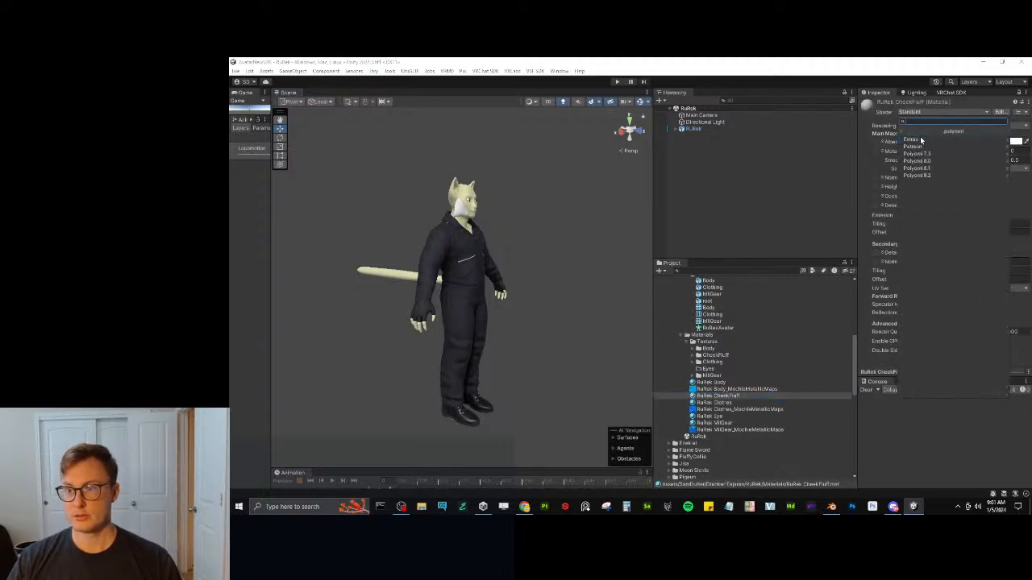
pyautogui.click(922, 175)
pyautogui.click(927, 147)
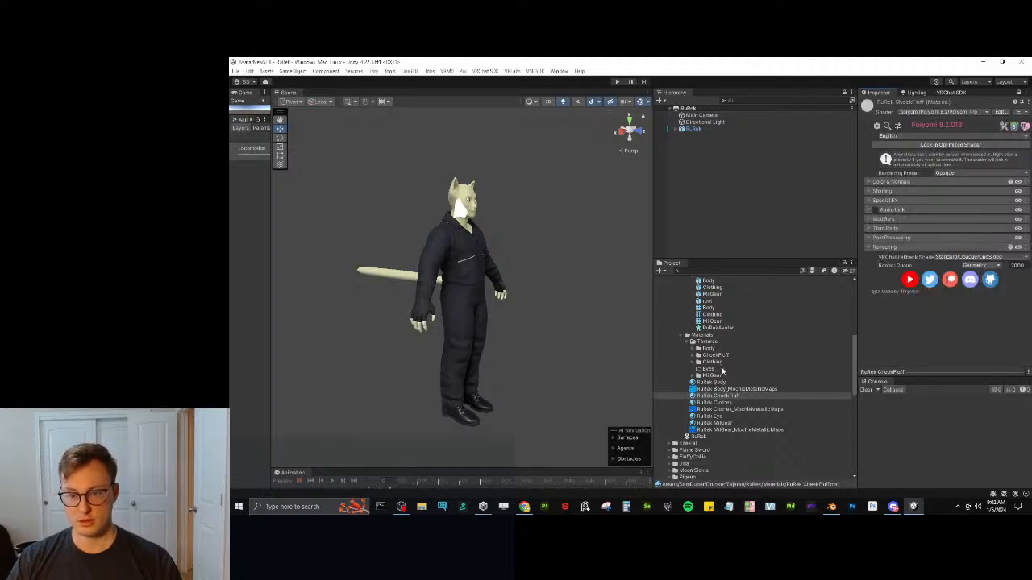
# Expand the CheekFluff and Clothing texture folders and set the RuRek CheekFluff material's rendering preset to TransClipping.
pyautogui.click(693, 361)
pyautogui.click(713, 355)
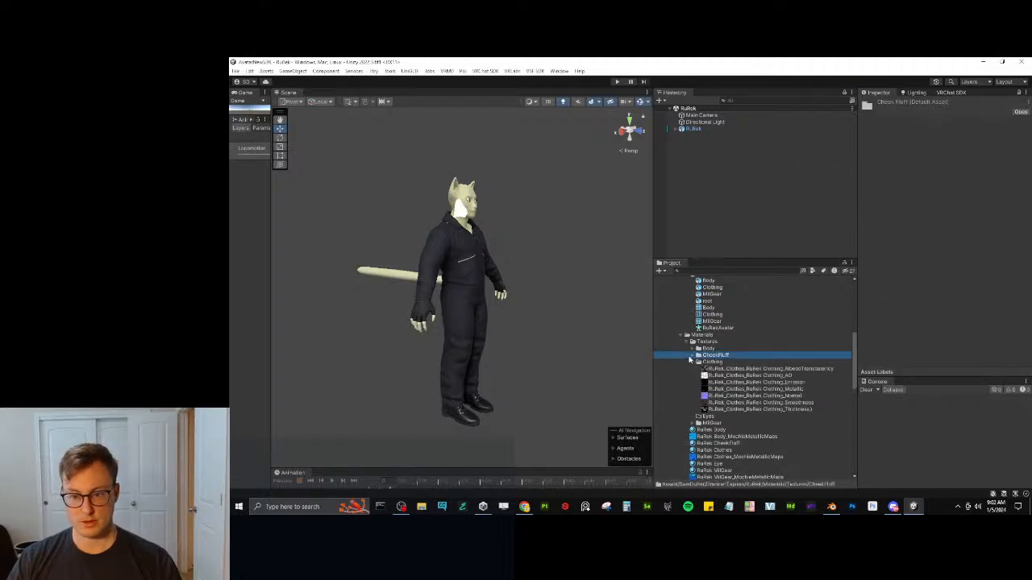
pyautogui.click(691, 356)
pyautogui.scroll(-3, 709, 387)
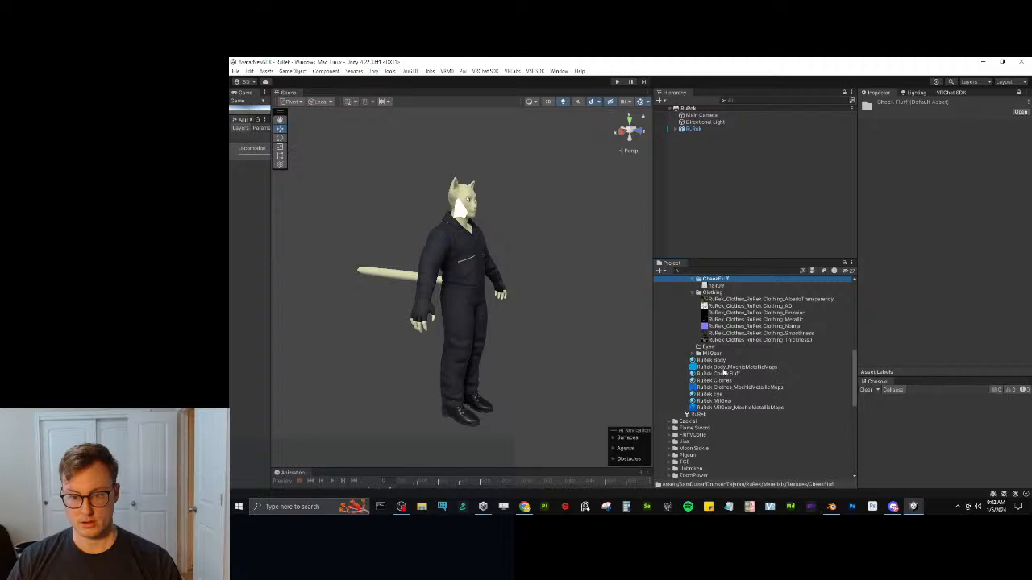
pyautogui.click(723, 373)
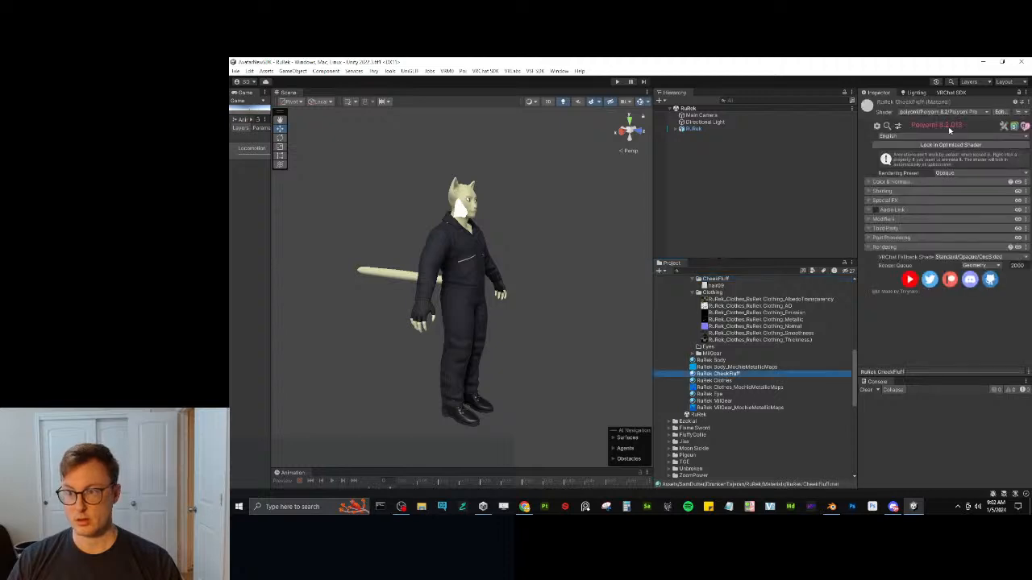
pyautogui.click(959, 174)
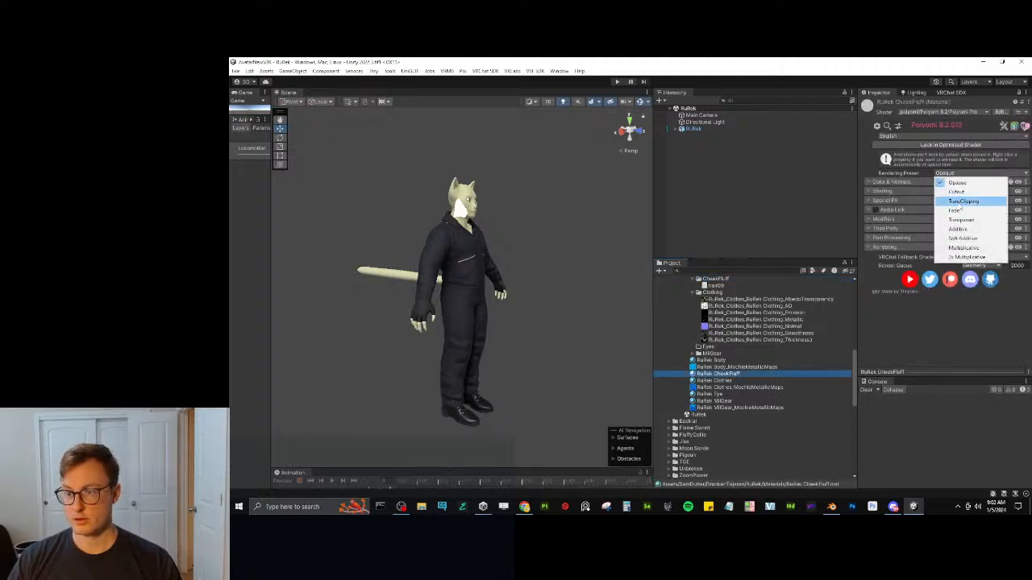
pyautogui.click(963, 201)
# Assign the CheekFluff folder's hair texture to the material's Alpha Map and view the cheek fluff close up.
pyautogui.click(884, 183)
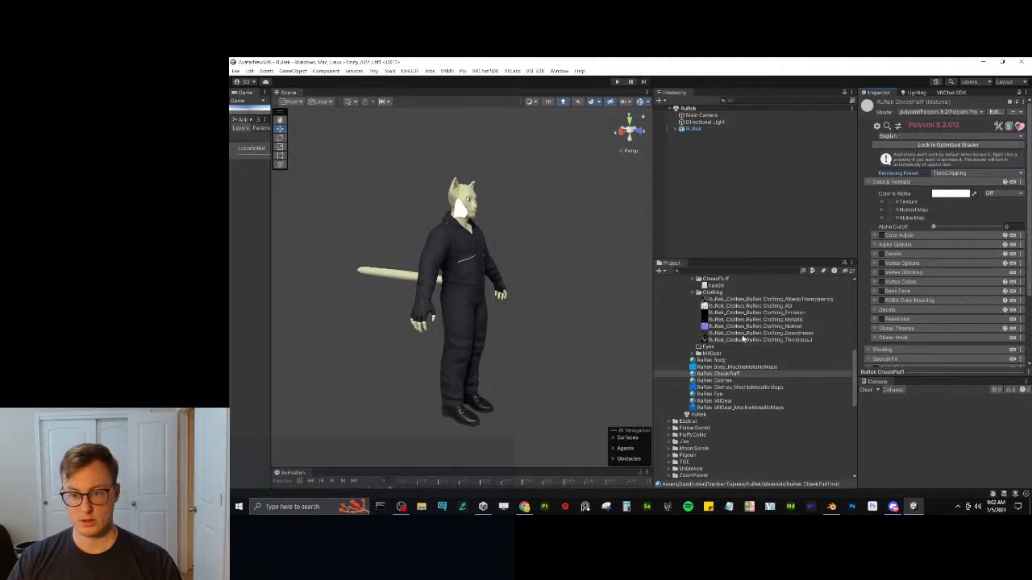
pyautogui.moveTo(715, 287); pyautogui.dragTo(891, 218)
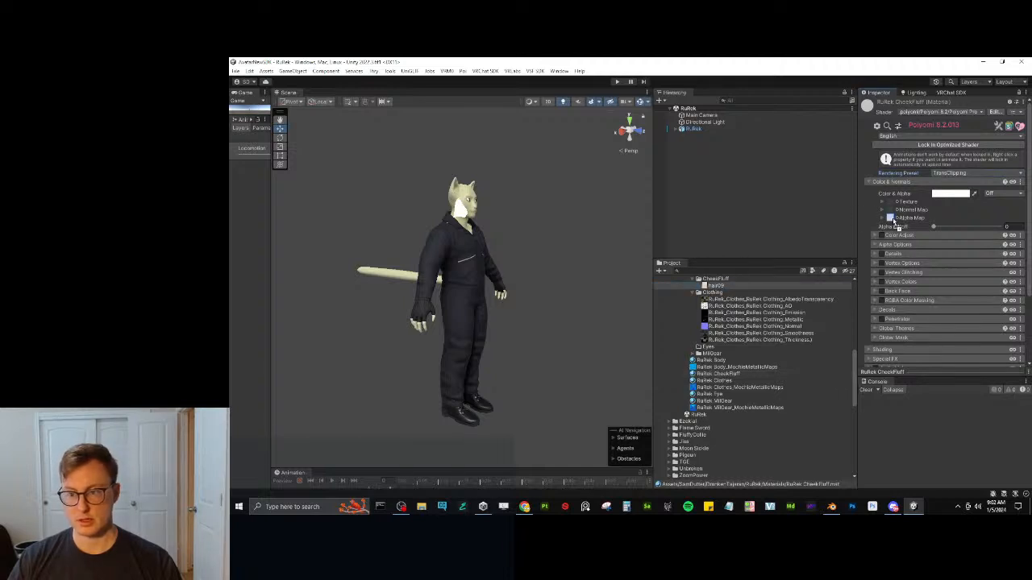
pyautogui.keyDown('alt'); pyautogui.moveTo(535, 320); pyautogui.dragTo(495, 253); pyautogui.keyUp('alt')
pyautogui.scroll(10, 495, 253)
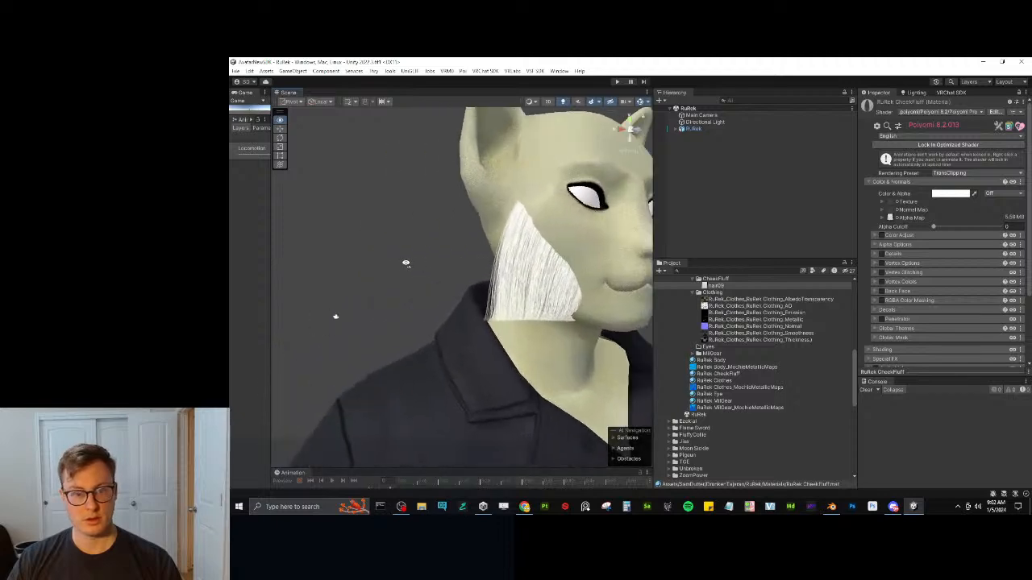
pyautogui.keyDown('alt'); pyautogui.moveTo(336, 316); pyautogui.dragTo(403, 274); pyautogui.keyUp('alt')
pyautogui.scroll(-5, 395, 347)
pyautogui.scroll(3, 454, 273)
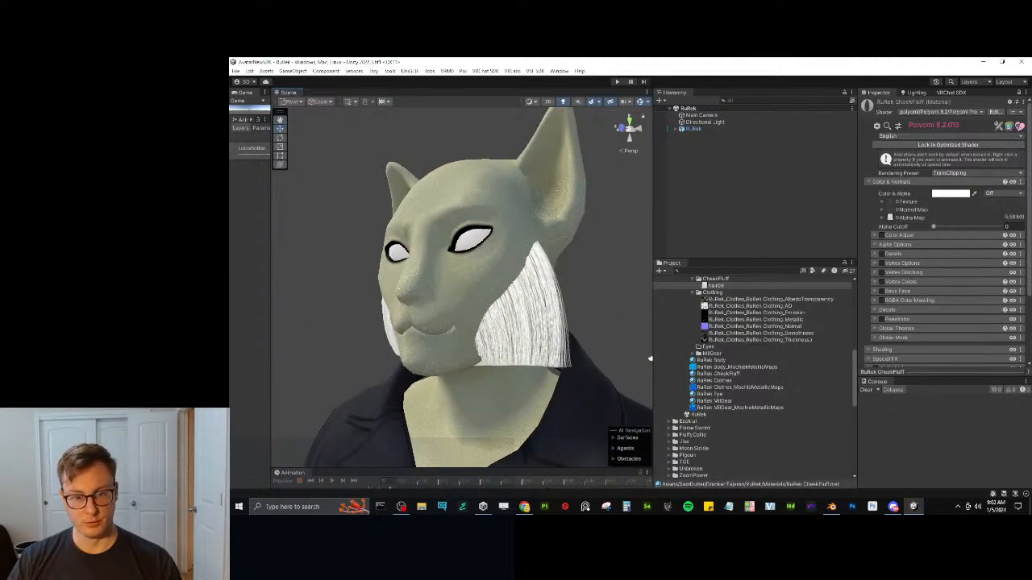
# Change the RuRek CheekFluff material's base colour from white to a pale grey-green tone matching the body, and inspect it on the head.
pyautogui.click(599, 307)
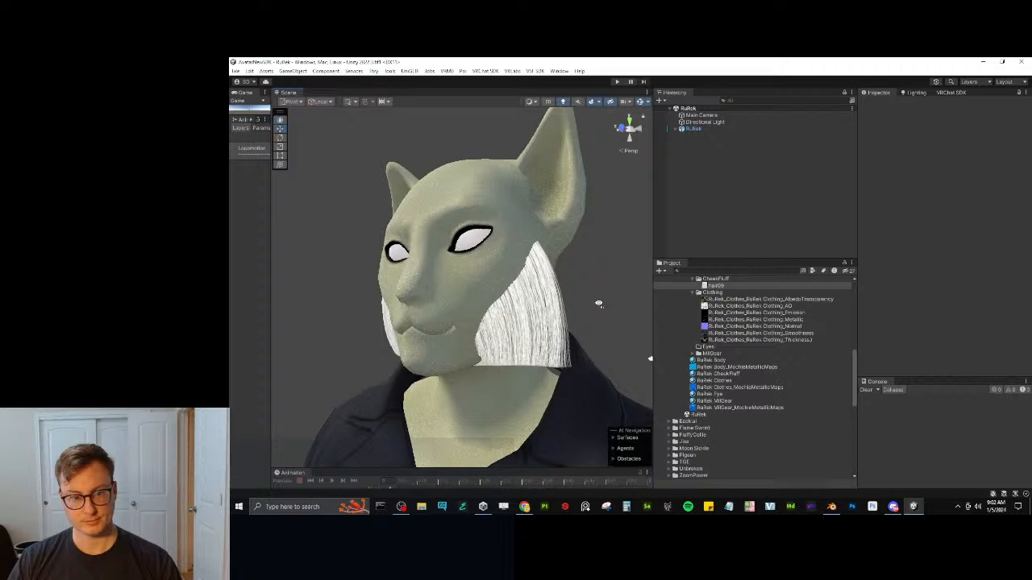
pyautogui.keyDown('alt'); pyautogui.moveTo(599, 299); pyautogui.dragTo(516, 338); pyautogui.keyUp('alt')
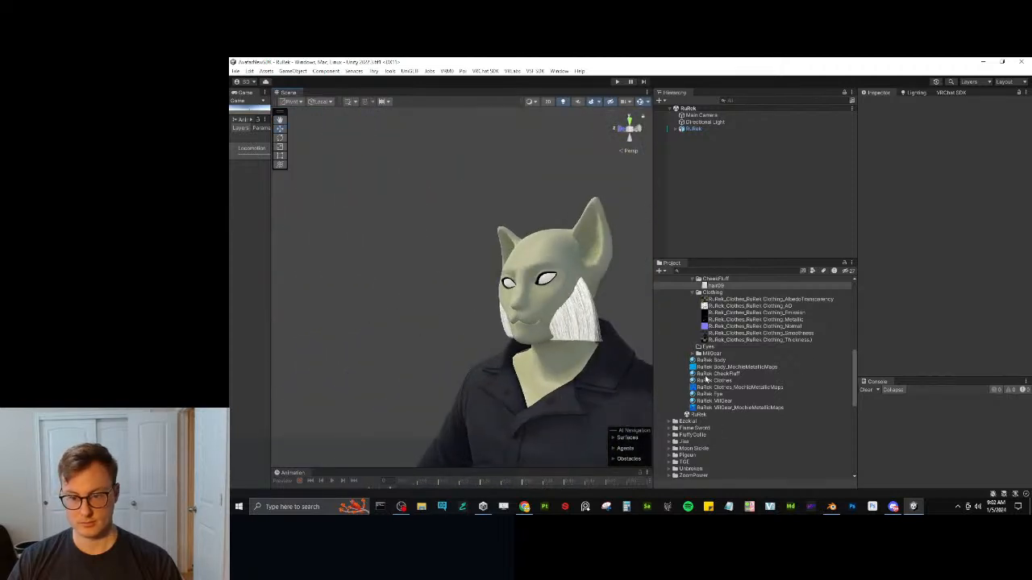
pyautogui.click(718, 374)
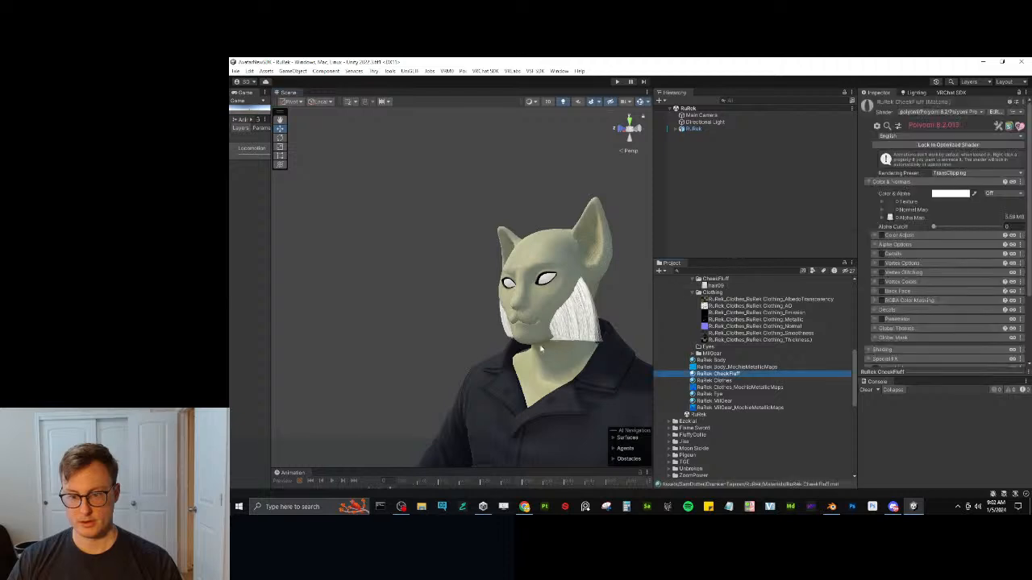
pyautogui.moveTo(602, 272); pyautogui.dragTo(534, 272, button='middle')
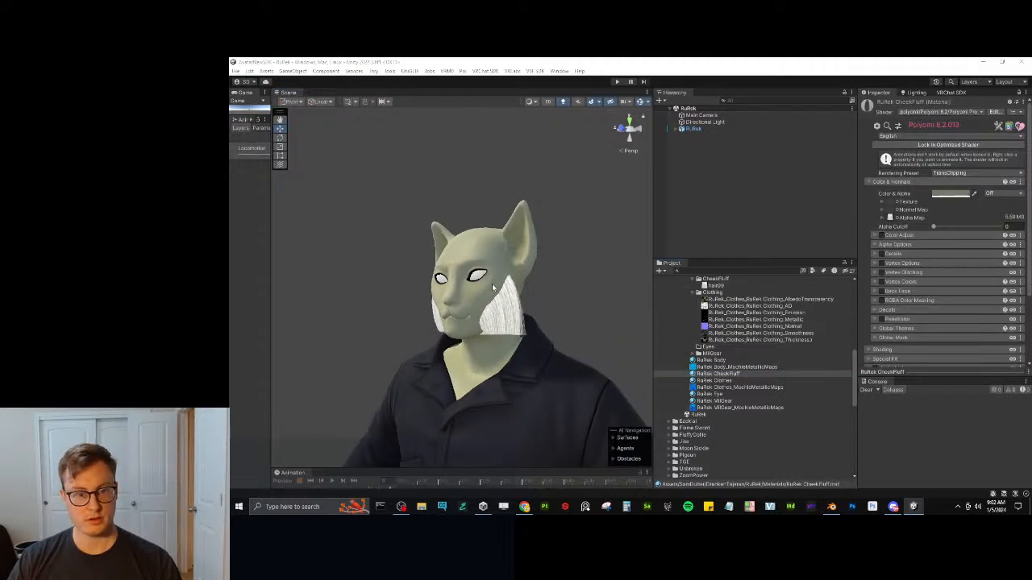
pyautogui.moveTo(398, 345); pyautogui.dragTo(503, 346, button='middle')
pyautogui.scroll(2, 502, 346)
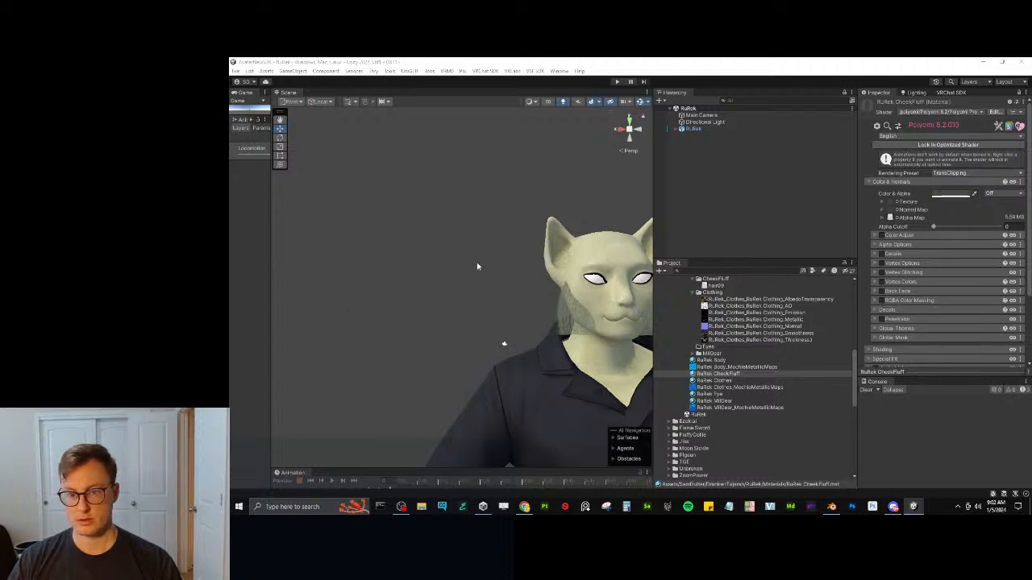
pyautogui.press('s')
pyautogui.moveTo(490, 274); pyautogui.dragTo(539, 296, button='right')
pyautogui.click(538, 297)
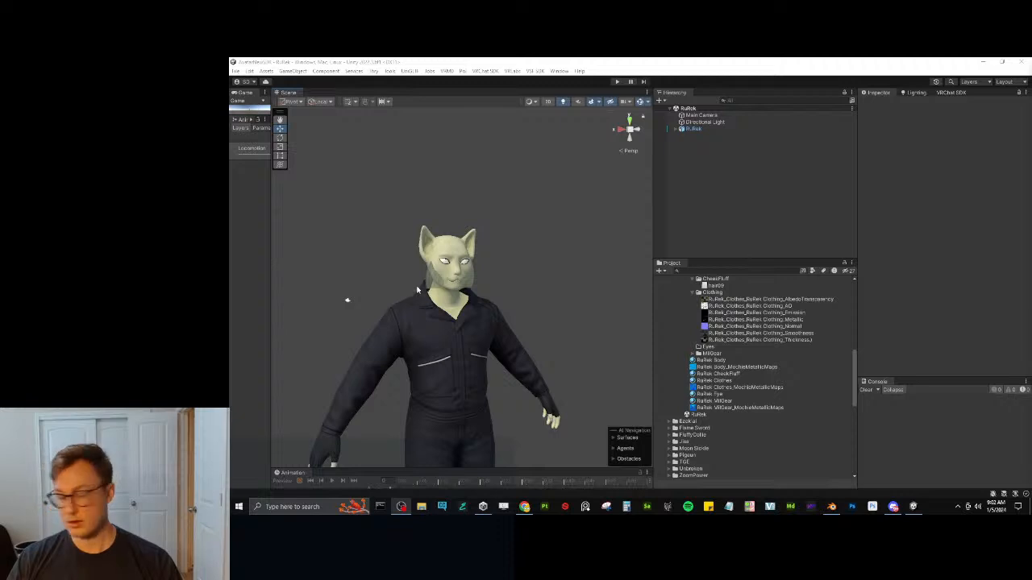
pyautogui.moveTo(525, 272); pyautogui.dragTo(520, 262, button='right')
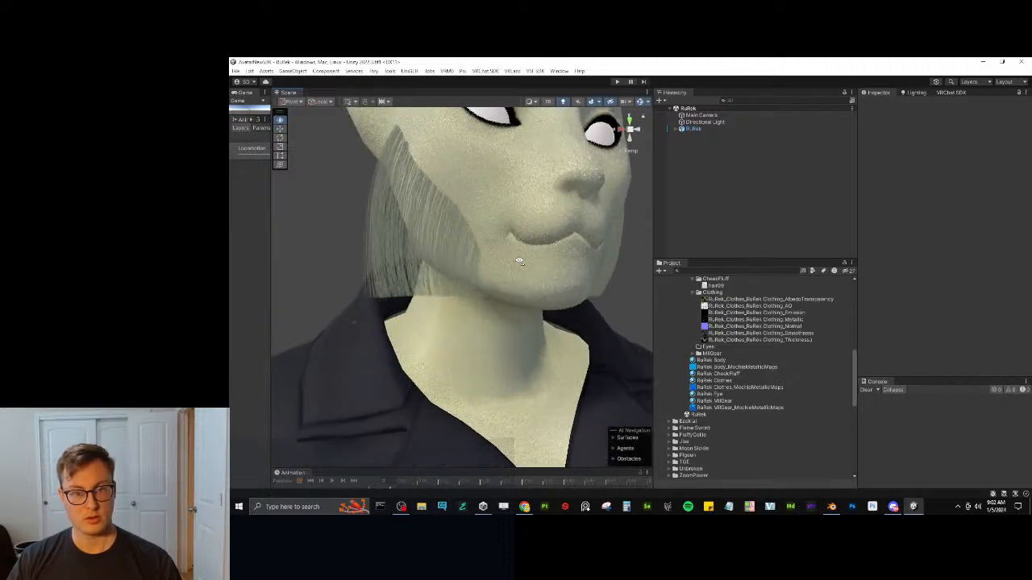
# Look through the RuRek CheekFluff material's Special FX and Shading settings.
pyautogui.click(720, 374)
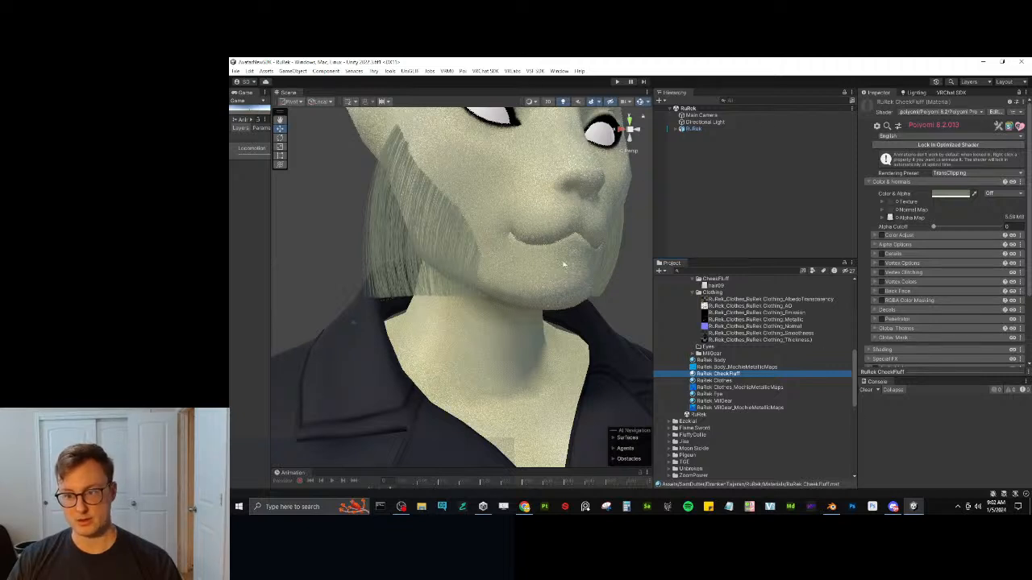
pyautogui.scroll(-3, 943, 313)
pyautogui.click(900, 273)
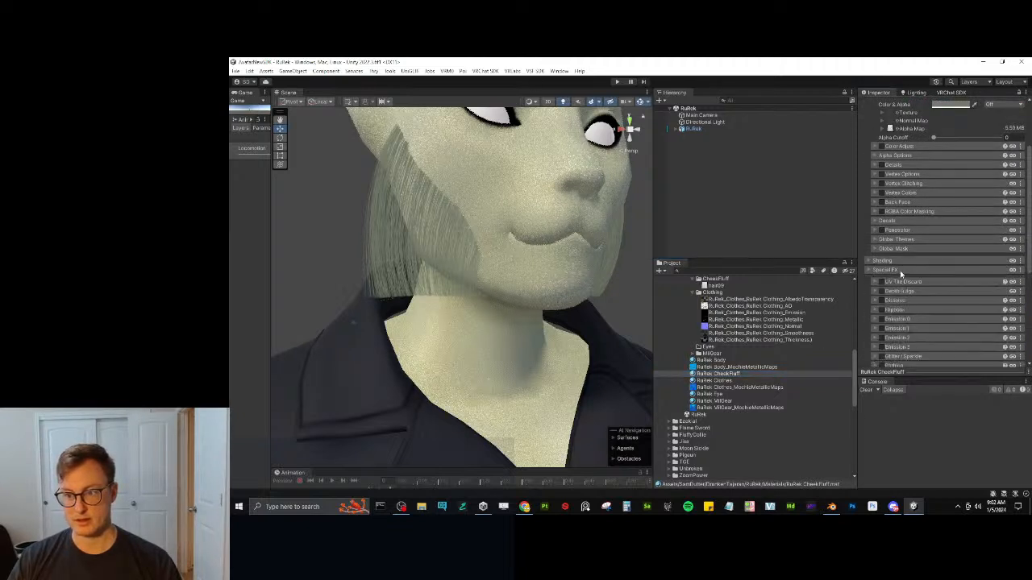
pyautogui.click(901, 274)
pyautogui.click(898, 261)
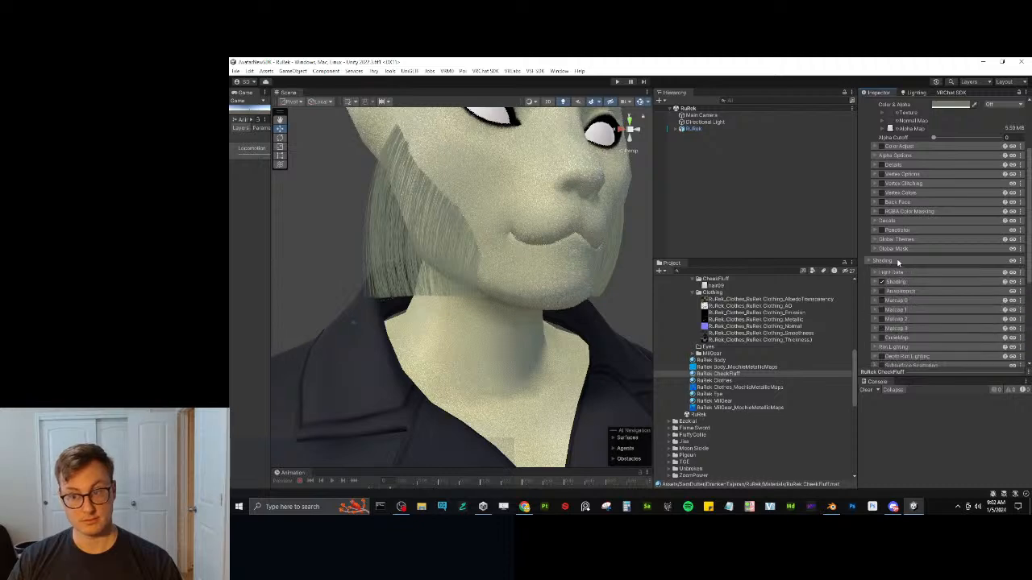
pyautogui.click(898, 261)
pyautogui.scroll(3, 929, 257)
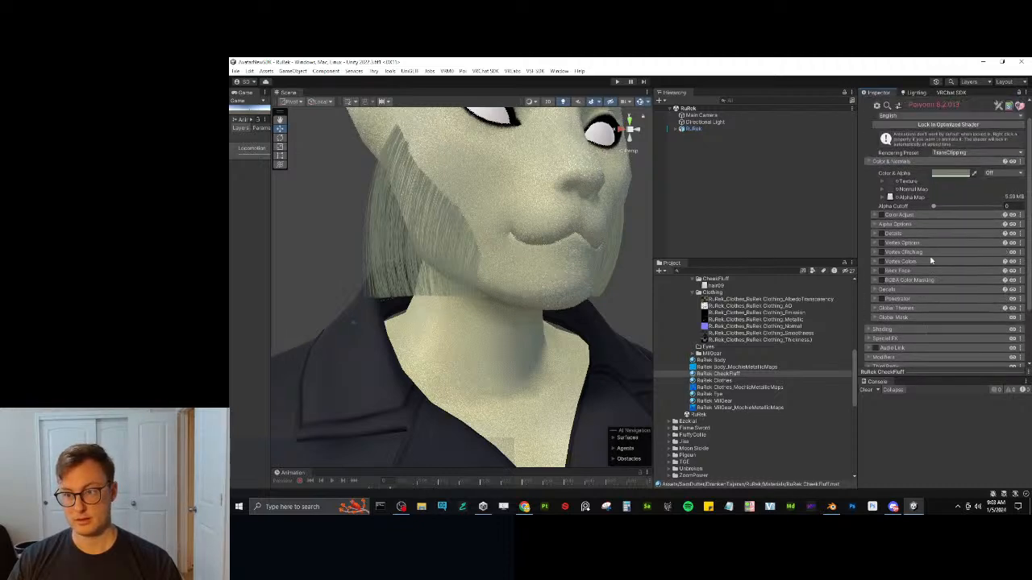
# Look through the running processes in Task Manager and close it.
pyautogui.click(320, 515)
pyautogui.write('task')
pyautogui.press('Return')
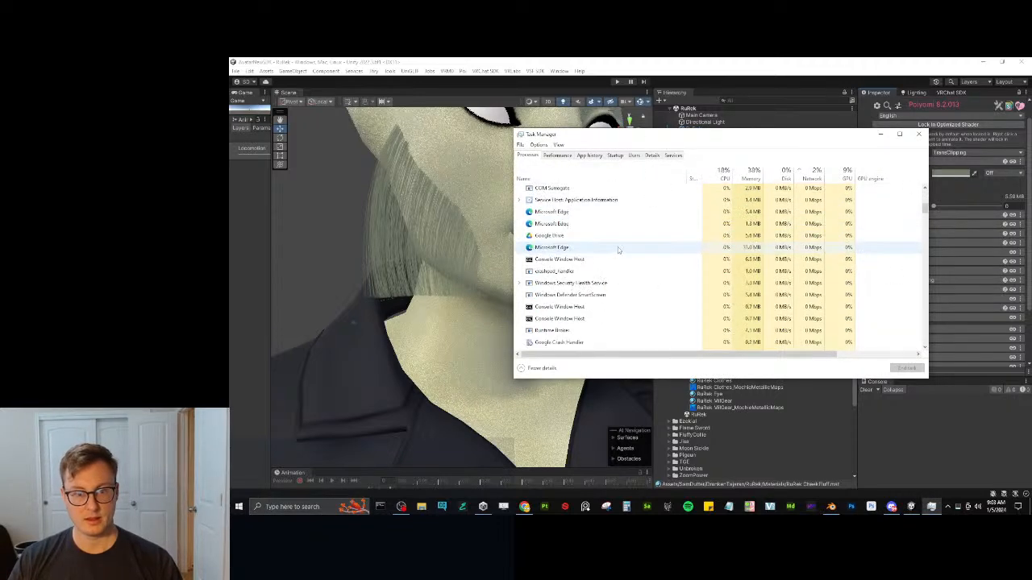
pyautogui.scroll(-5, 618, 252)
pyautogui.scroll(-10, 619, 253)
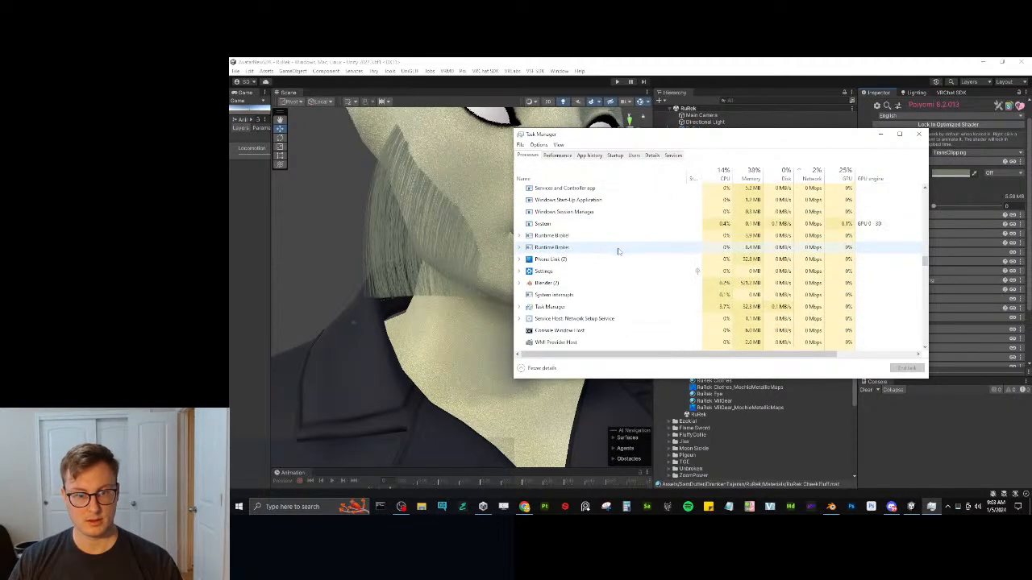
pyautogui.scroll(-10, 619, 252)
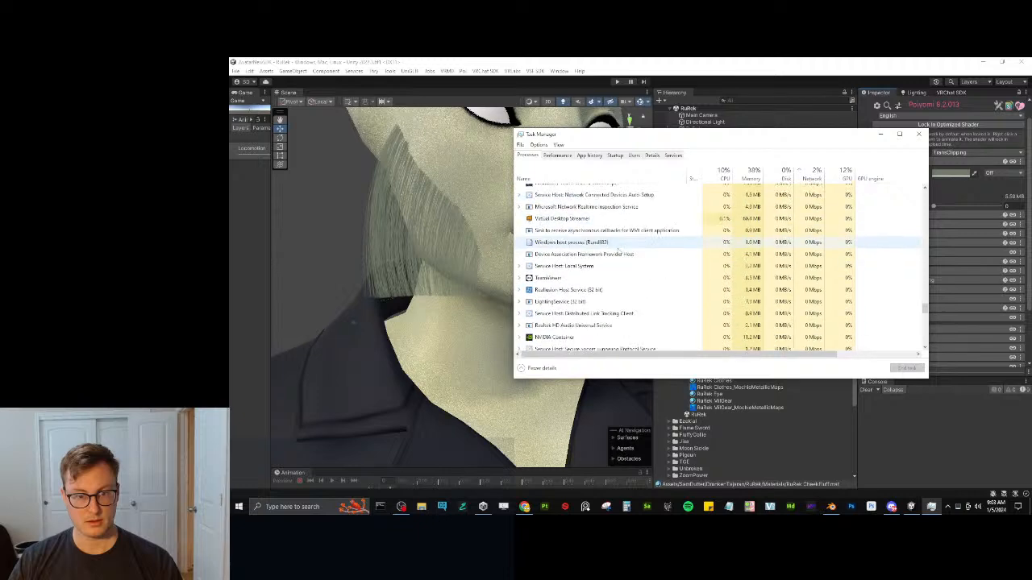
pyautogui.scroll(-5, 618, 253)
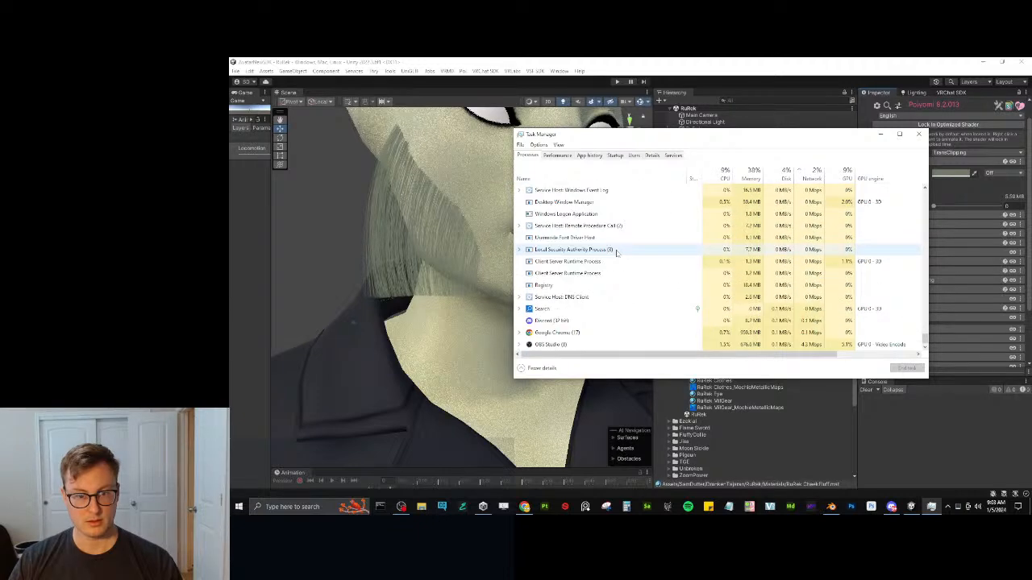
pyautogui.click(918, 134)
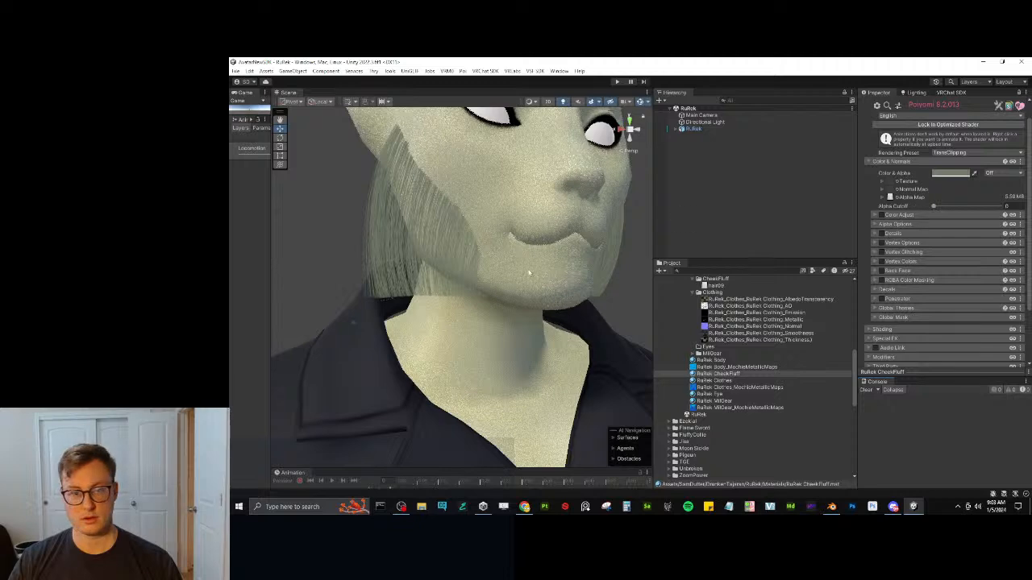
# Examine the cheek fluff on the avatar's head from different distances.
pyautogui.scroll(-5, 529, 272)
pyautogui.keyDown('alt'); pyautogui.moveTo(535, 253); pyautogui.dragTo(464, 367); pyautogui.keyUp('alt')
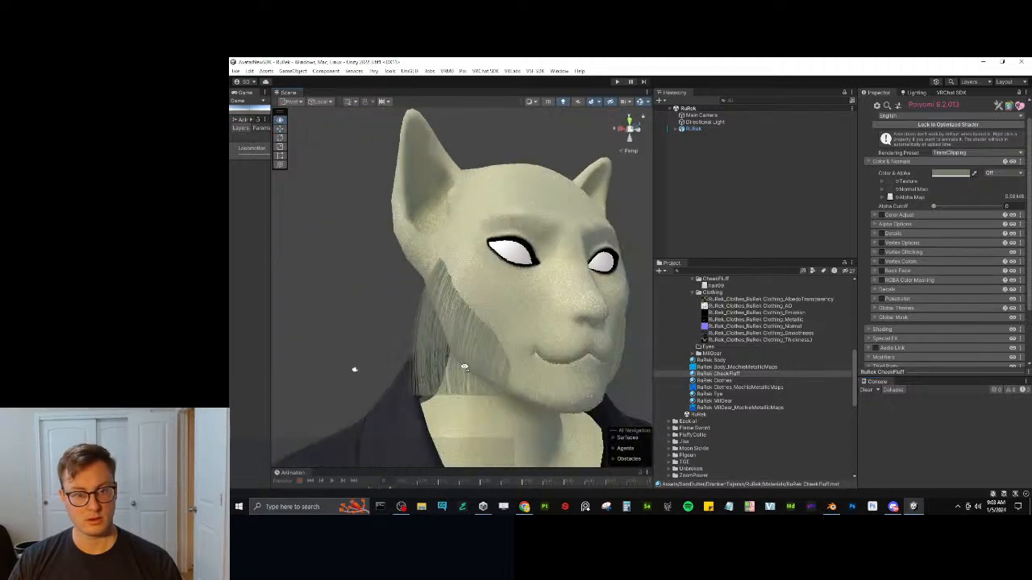
pyautogui.scroll(-5, 464, 368)
pyautogui.scroll(6, 480, 369)
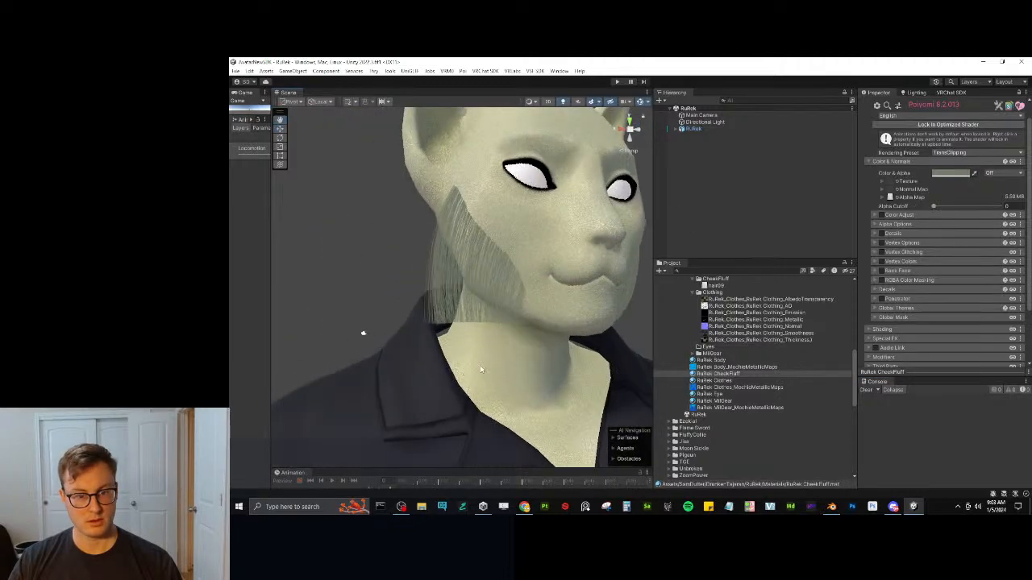
# Sample the head's colour in the viewport for the CheekFluff material's base colour and check the match from the front.
pyautogui.click(952, 174)
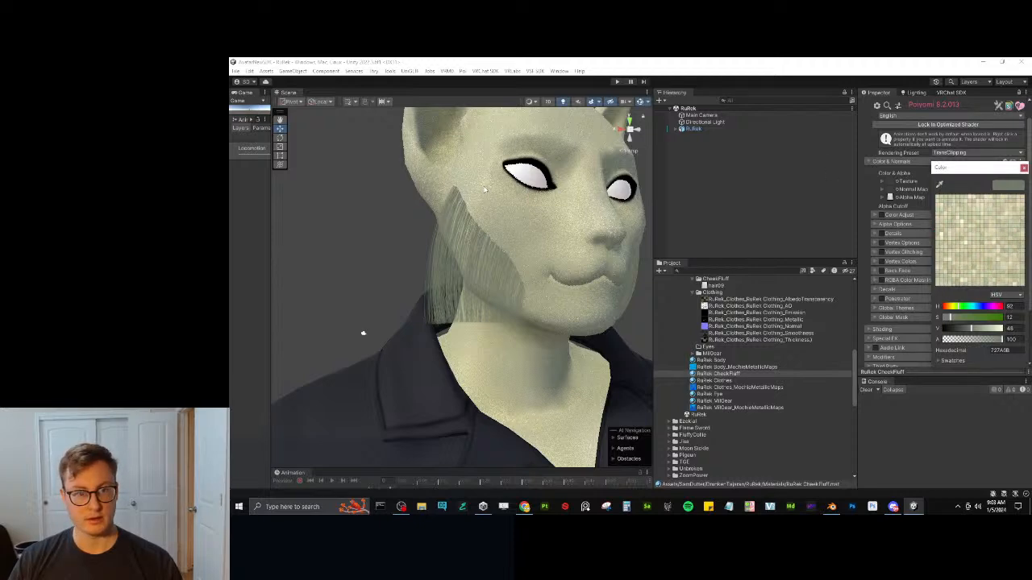
pyautogui.click(363, 333)
pyautogui.keyDown('alt'); pyautogui.moveTo(363, 333); pyautogui.dragTo(556, 262); pyautogui.keyUp('alt')
pyautogui.scroll(-6, 556, 262)
pyautogui.keyDown('alt'); pyautogui.moveTo(615, 304); pyautogui.dragTo(525, 265); pyautogui.keyUp('alt')
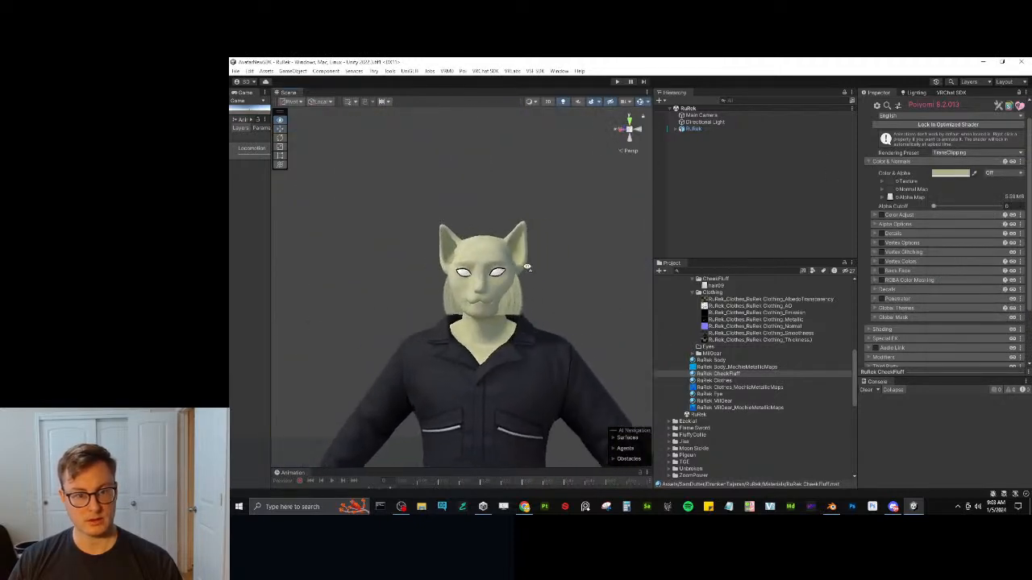
pyautogui.scroll(2, 524, 266)
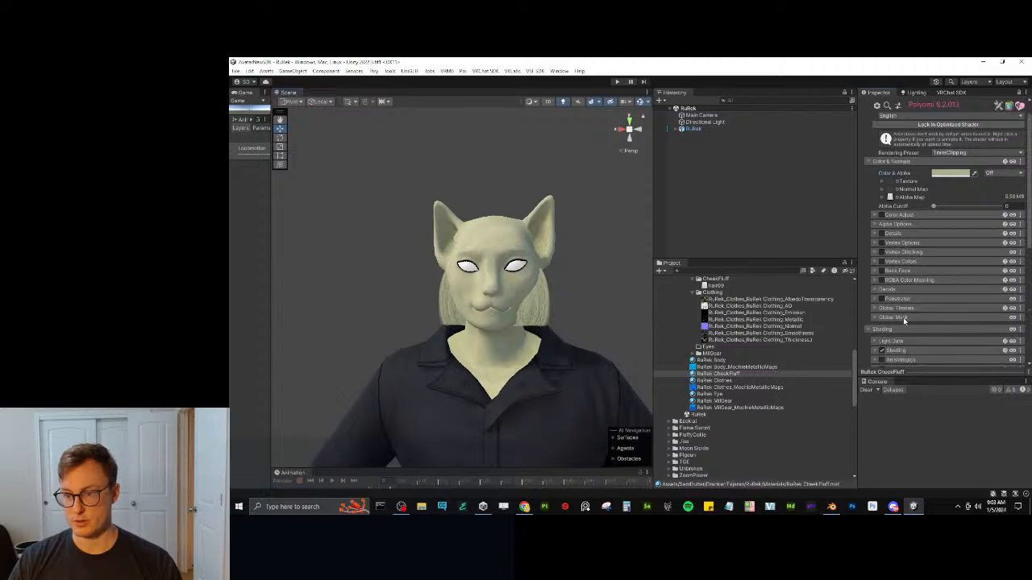
# Look up the Lighting Type and Shadow Tint in the RuRek Clothes material's Shading settings.
pyautogui.scroll(-2, 902, 317)
pyautogui.click(659, 208)
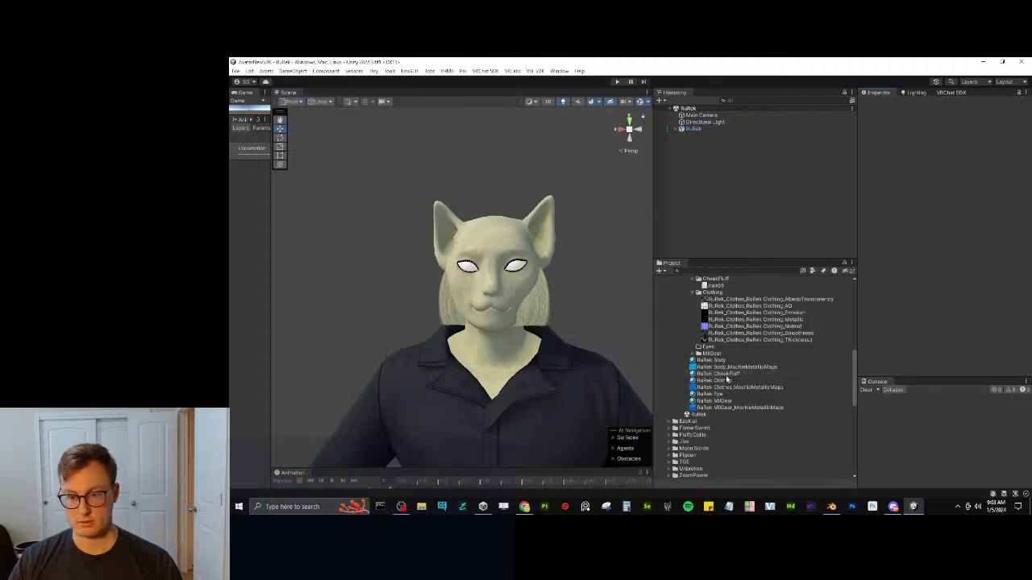
pyautogui.click(726, 379)
pyautogui.scroll(-5, 942, 285)
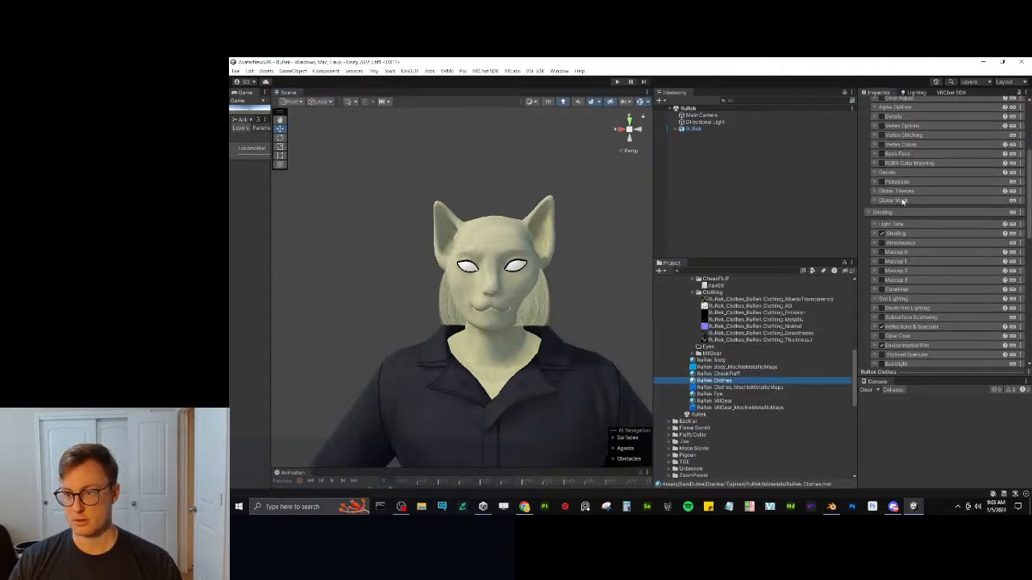
pyautogui.click(898, 234)
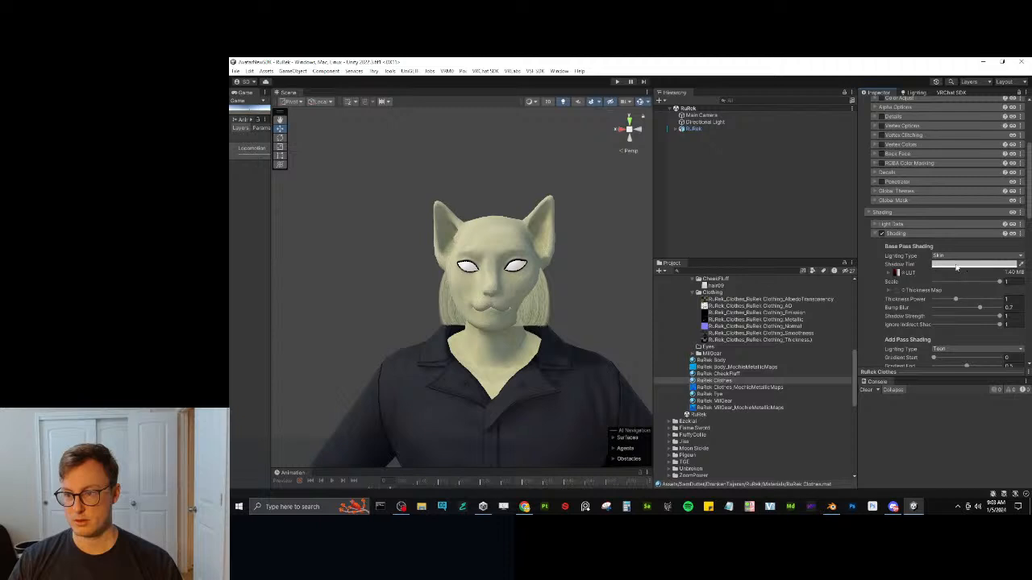
pyautogui.click(957, 267)
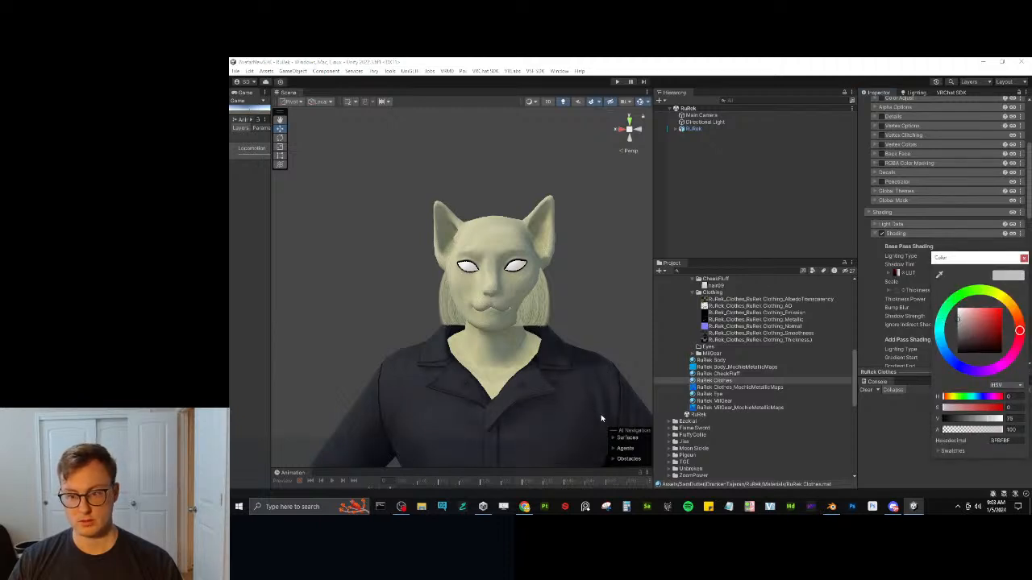
# Set the RuRek CheekFluff material's base pass Lighting Type to Skin with a grey A9A9A9 Shadow Tint, and check the head.
pyautogui.click(705, 374)
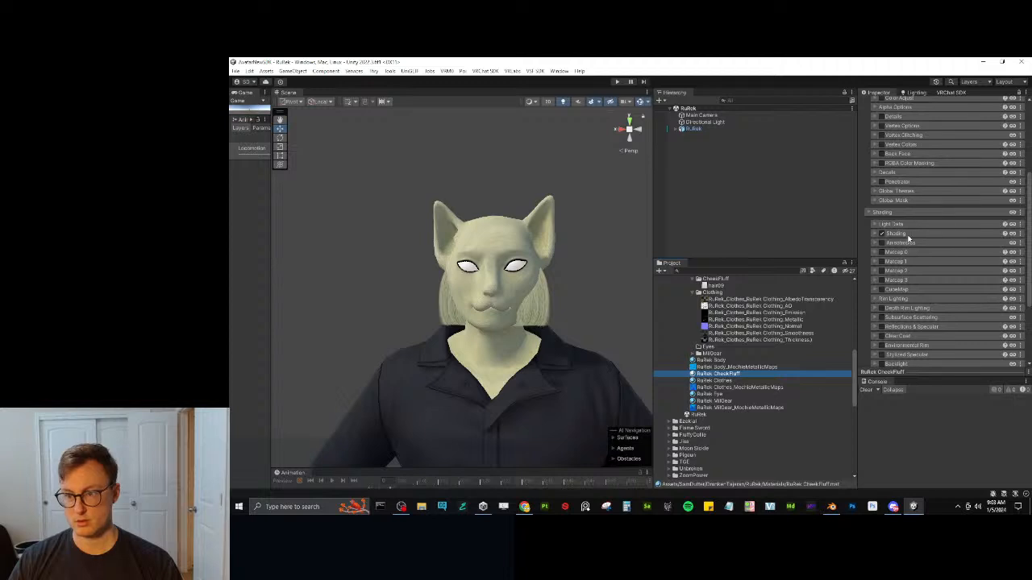
pyautogui.click(897, 234)
pyautogui.click(975, 255)
pyautogui.click(958, 297)
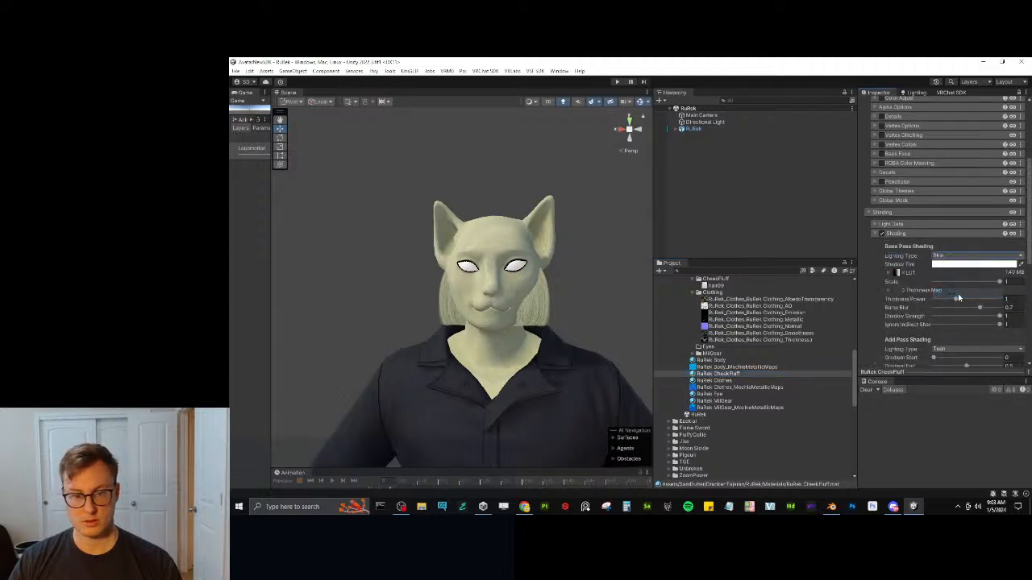
pyautogui.click(945, 266)
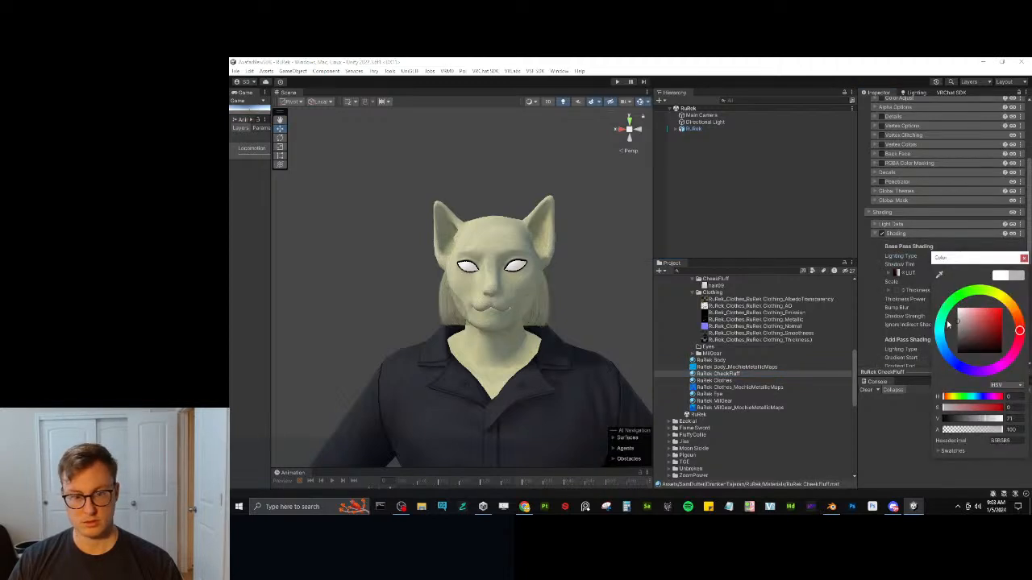
pyautogui.moveTo(948, 324); pyautogui.dragTo(948, 327)
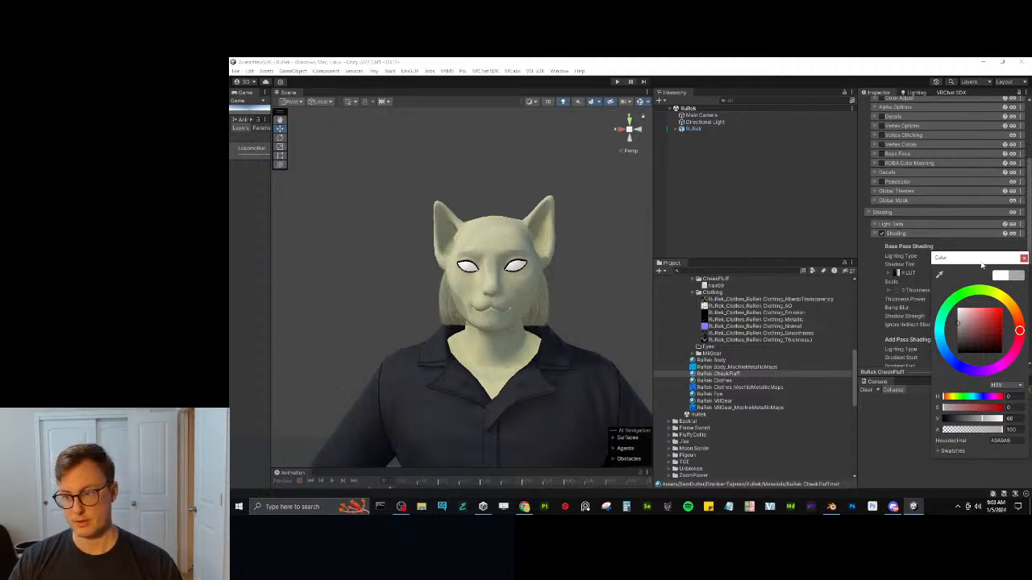
pyautogui.click(1022, 259)
pyautogui.scroll(2, 616, 305)
pyautogui.keyDown('alt'); pyautogui.moveTo(424, 313); pyautogui.dragTo(495, 293); pyautogui.keyUp('alt')
pyautogui.click(511, 281)
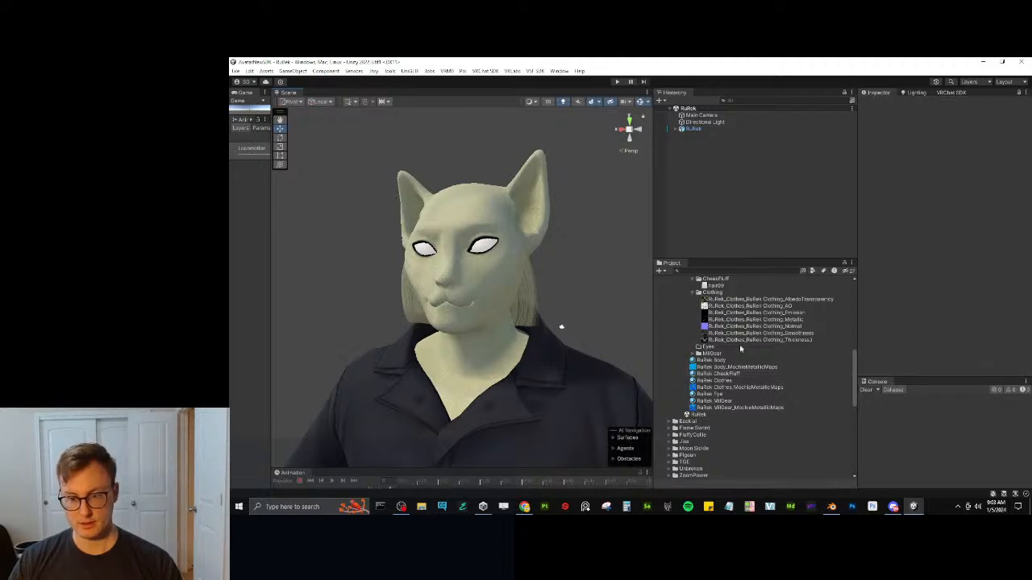
# Assign the hair09 texture as the AO map in the RuRek CheekFluff material's Light Data and check the result.
pyautogui.click(726, 374)
pyautogui.scroll(-3, 934, 286)
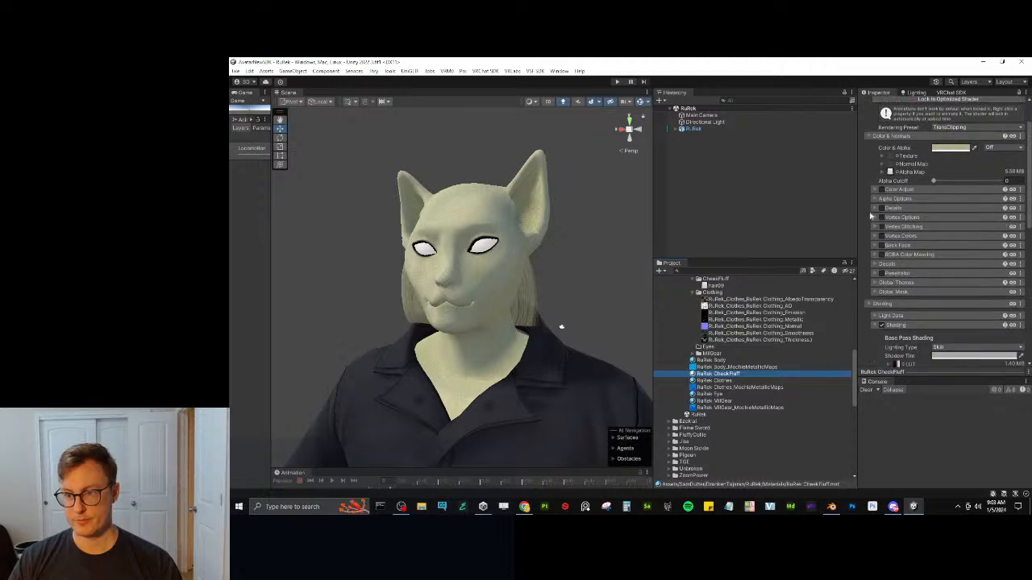
pyautogui.scroll(-3, 905, 302)
pyautogui.scroll(2, 905, 235)
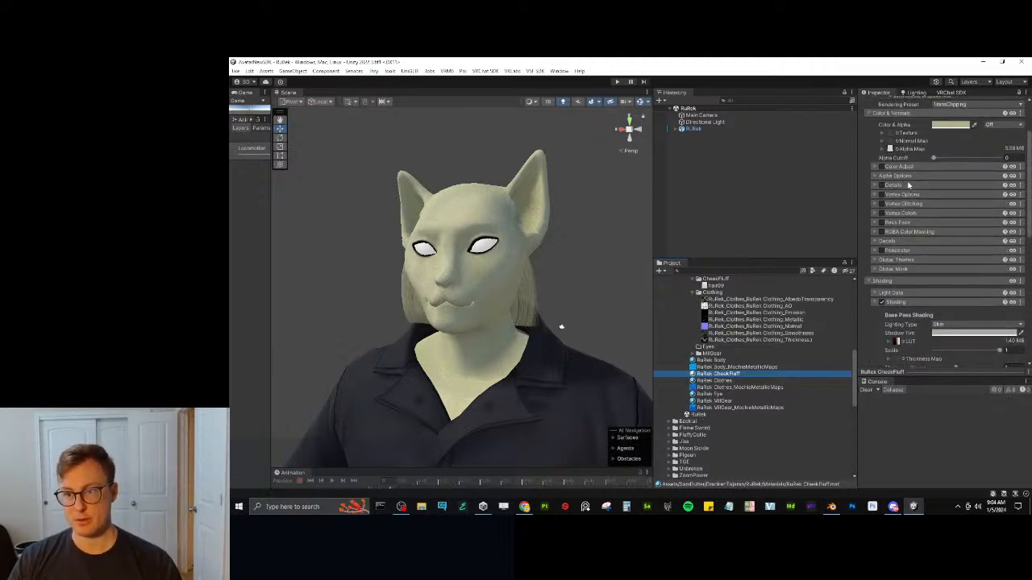
pyautogui.click(889, 285)
pyautogui.click(889, 285)
pyautogui.click(893, 291)
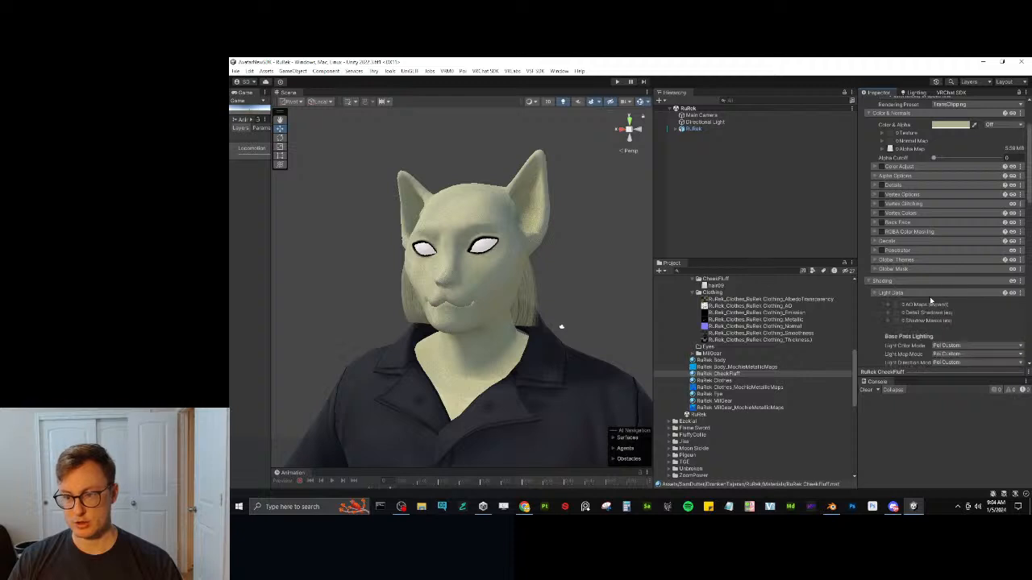
pyautogui.scroll(-1, 930, 300)
pyautogui.scroll(1, 716, 300)
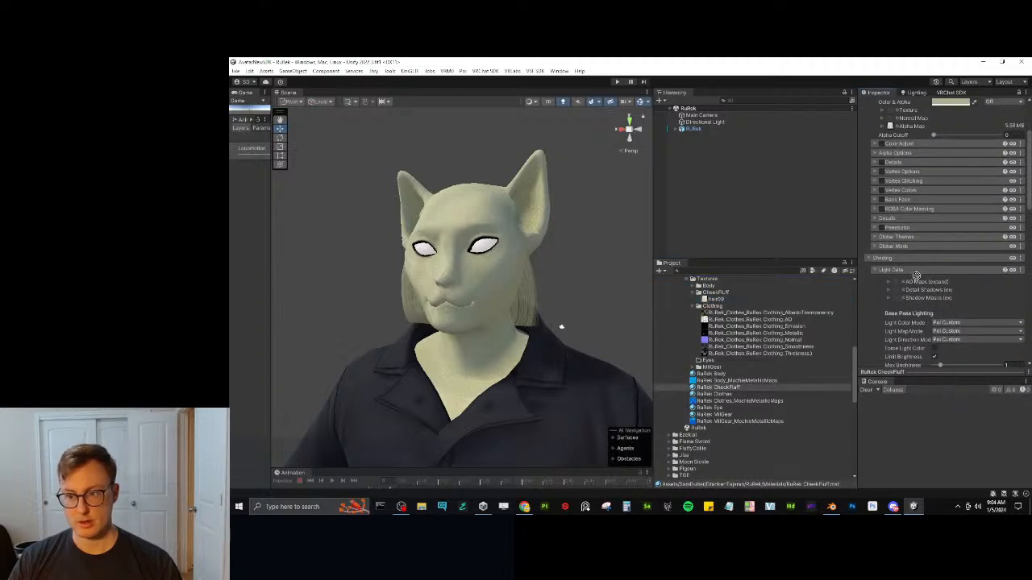
pyautogui.scroll(-2, 392, 362)
pyautogui.keyDown('alt'); pyautogui.moveTo(393, 362); pyautogui.dragTo(343, 346); pyautogui.keyUp('alt')
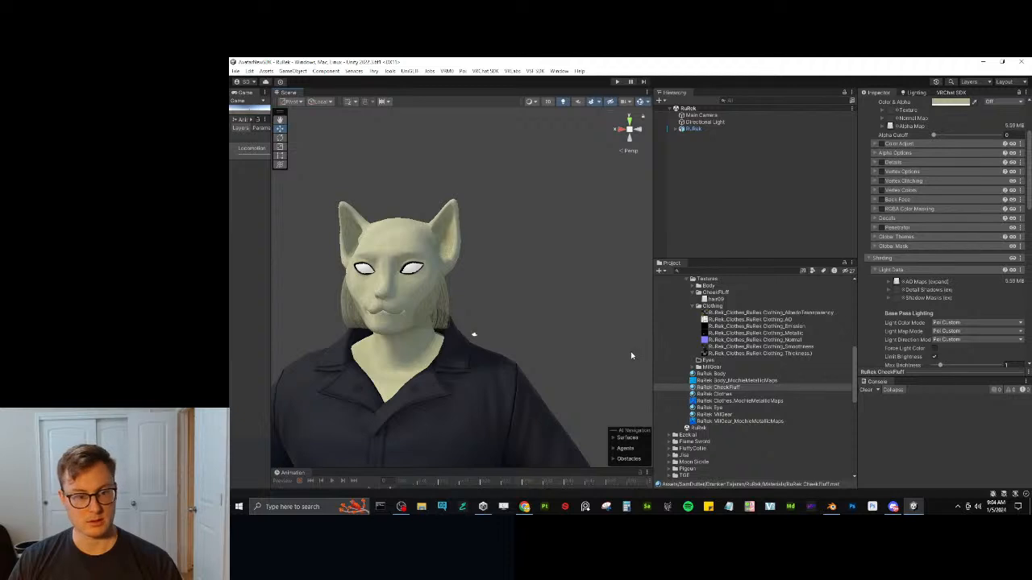
pyautogui.click(911, 272)
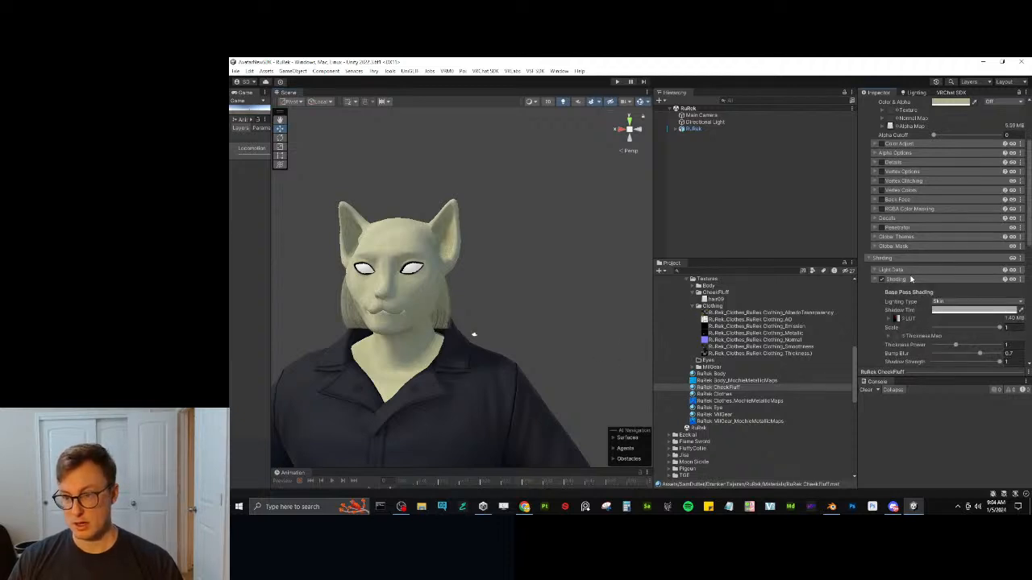
# Look over the RuRek CheekFluff material's normal map options and Shading settings.
pyautogui.scroll(3, 910, 279)
pyautogui.click(881, 209)
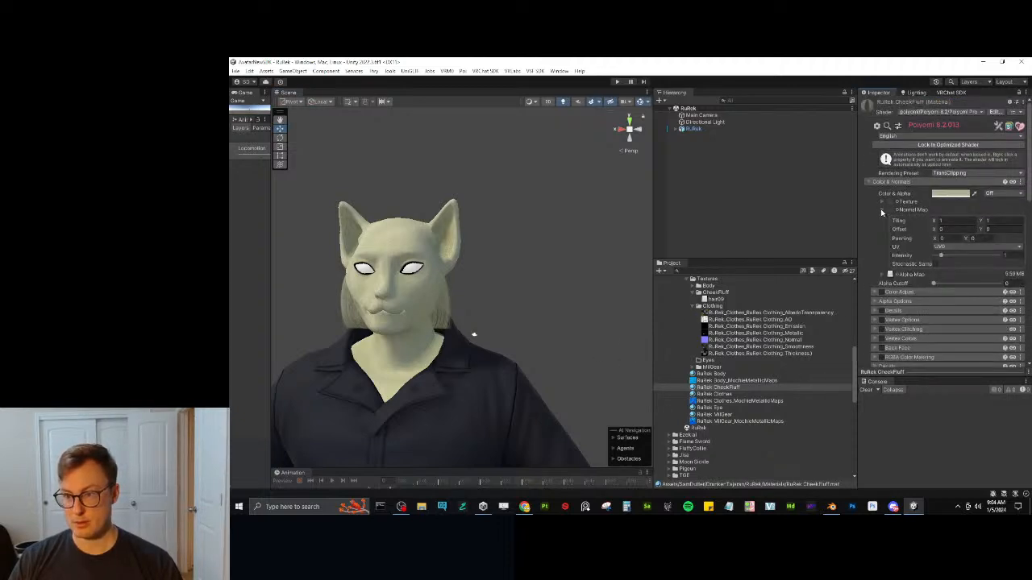
pyautogui.click(881, 211)
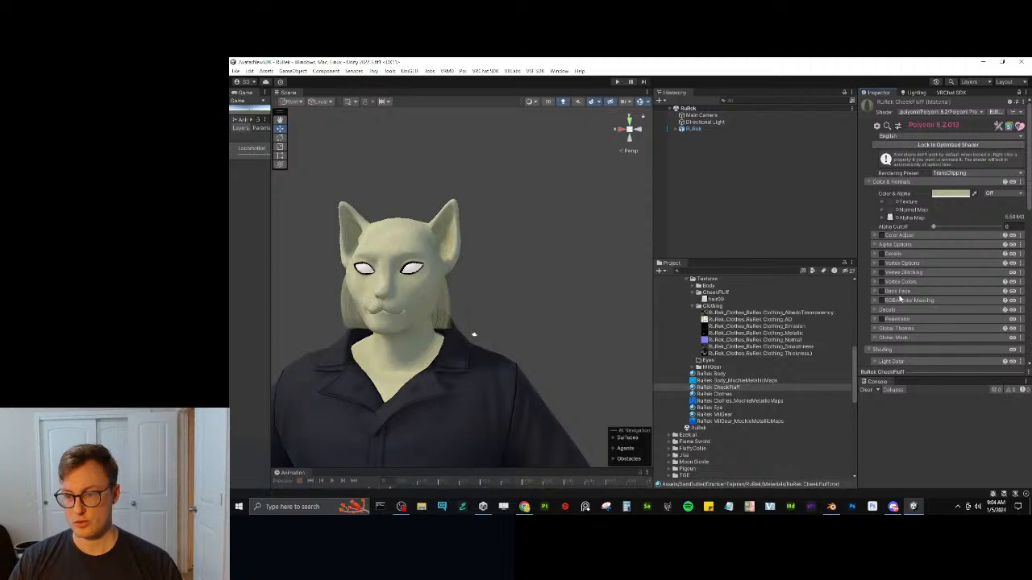
pyautogui.scroll(-4, 915, 316)
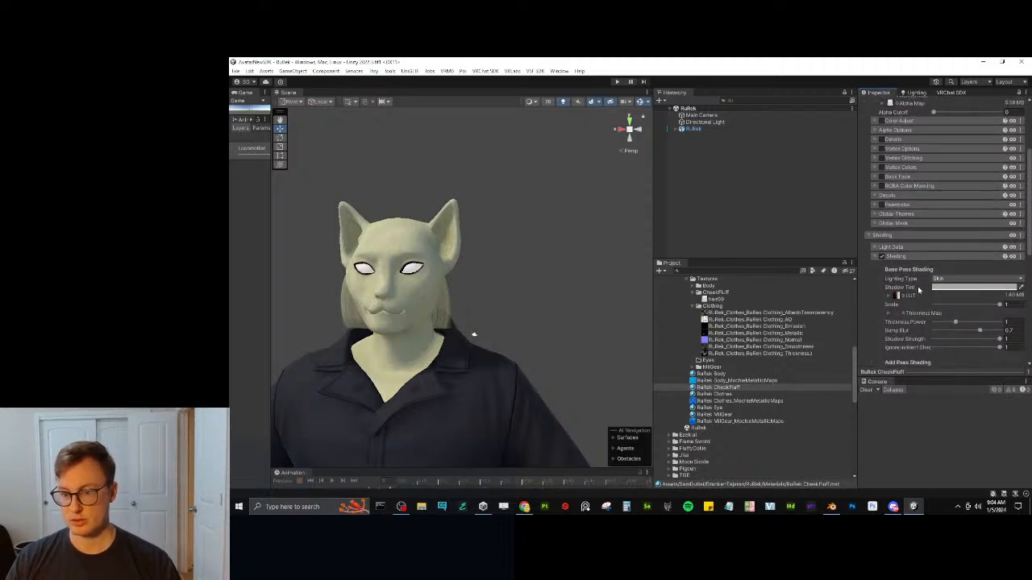
# Duplicate the hair09 texture and import the copy as a Normal map created from grayscale.
pyautogui.click(719, 299)
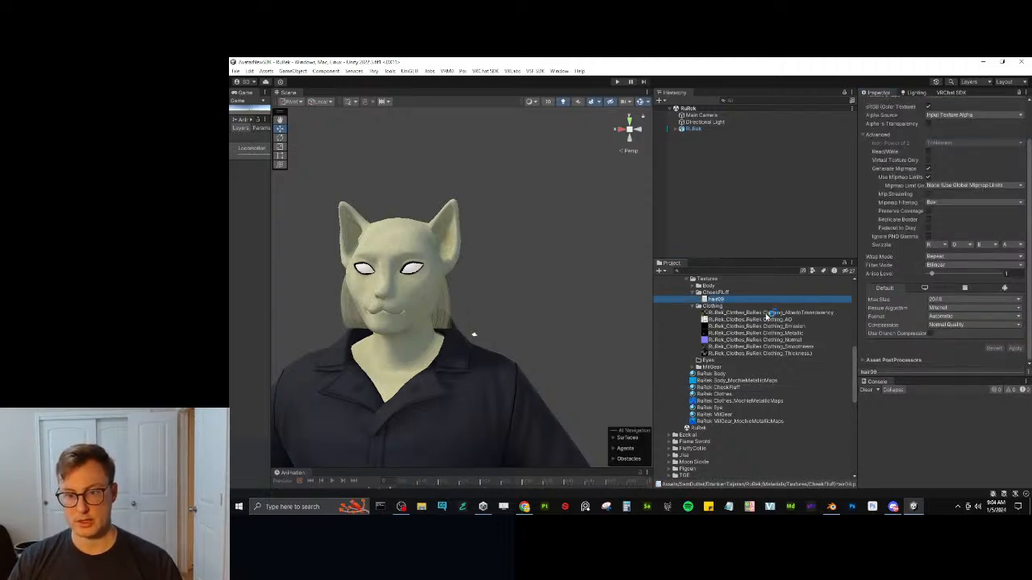
pyautogui.hotkey('ctrl', 'd')
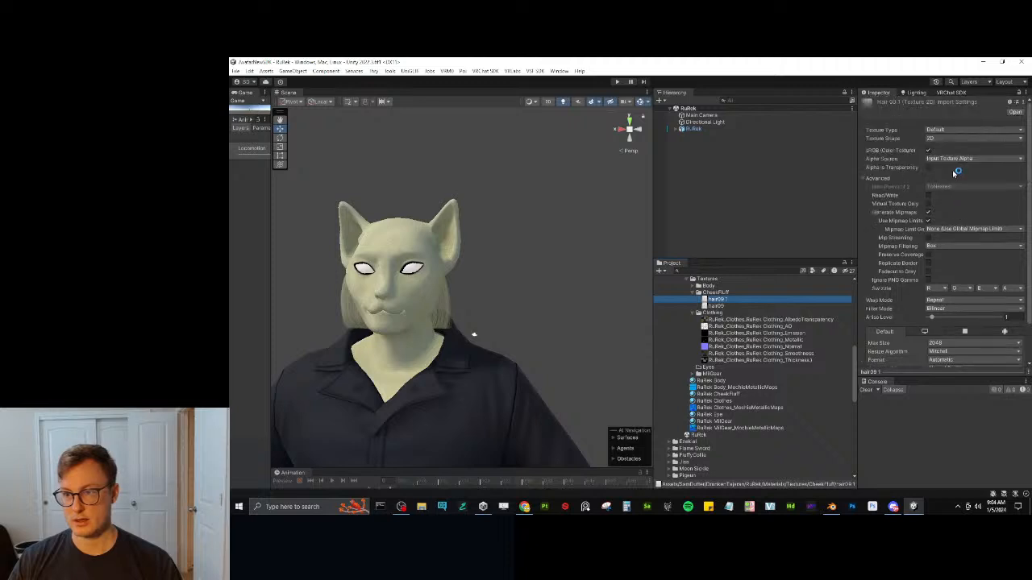
pyautogui.click(941, 130)
pyautogui.click(944, 158)
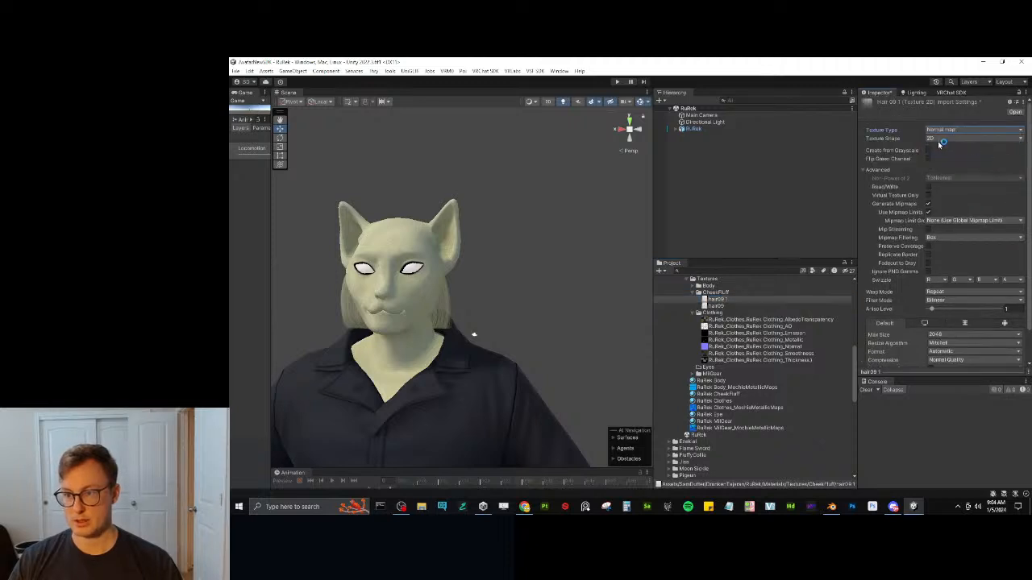
pyautogui.click(929, 151)
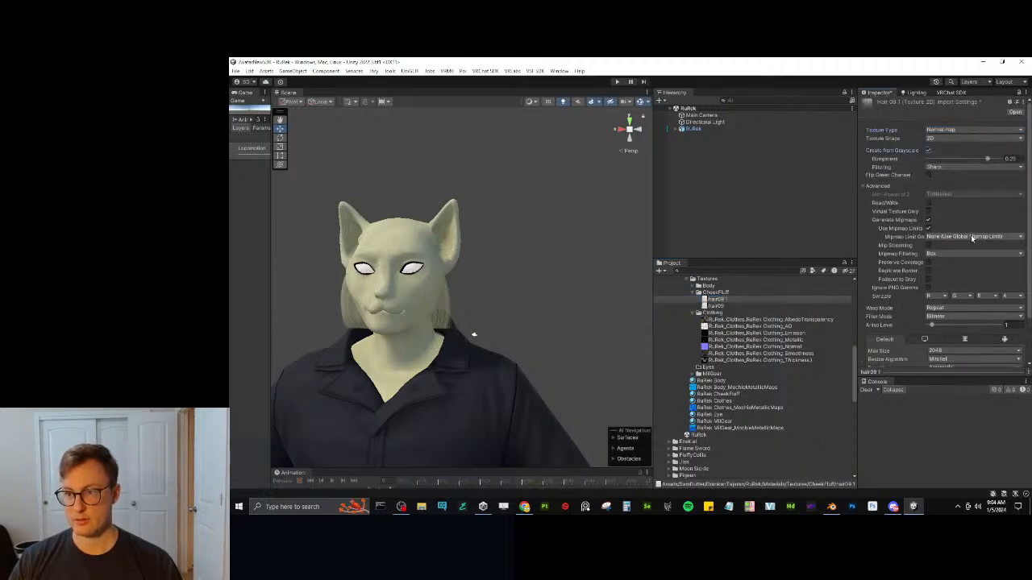
pyautogui.scroll(-2, 967, 282)
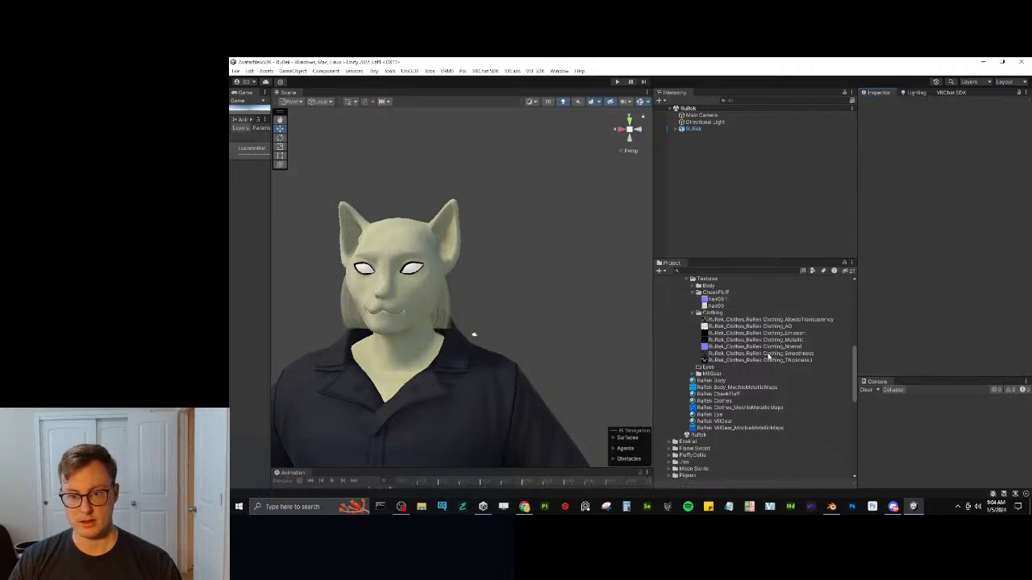
# Assign the hair09 1 texture as the RuRek CheekFluff material's normal map and inspect the cheek fluff up close.
pyautogui.click(715, 394)
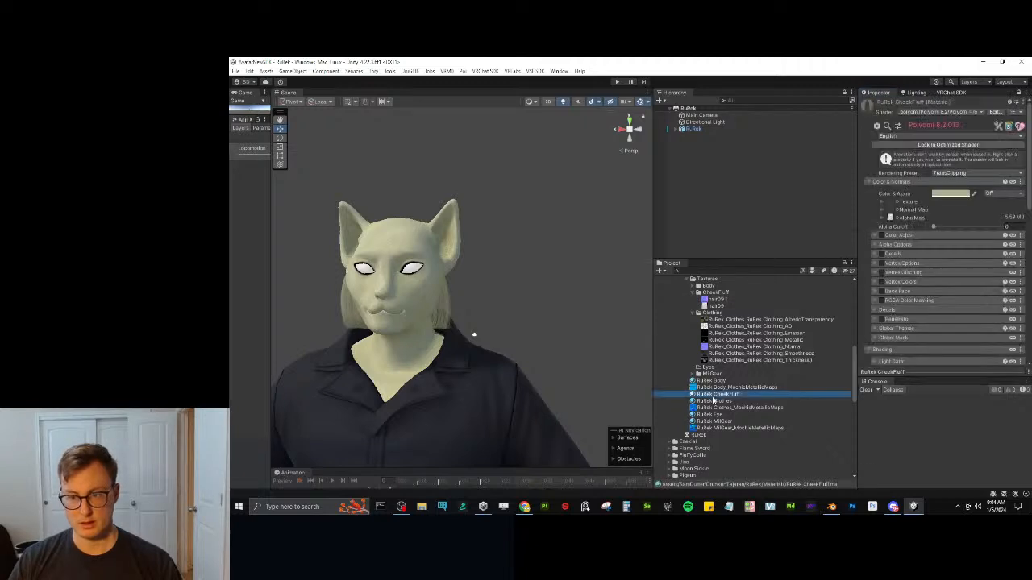
pyautogui.moveTo(704, 300); pyautogui.dragTo(890, 210)
pyautogui.moveTo(328, 336); pyautogui.dragTo(364, 326, button='middle')
pyautogui.moveTo(364, 325)
pyautogui.keyDown('alt'); pyautogui.mouseDown()
pyautogui.moveTo(422, 320)
pyautogui.moveTo(354, 327)
pyautogui.mouseUp(); pyautogui.keyUp('alt')
pyautogui.scroll(2, 467, 309)
pyautogui.scroll(5, 417, 314)
pyautogui.moveTo(418, 315); pyautogui.dragTo(385, 327, button='middle')
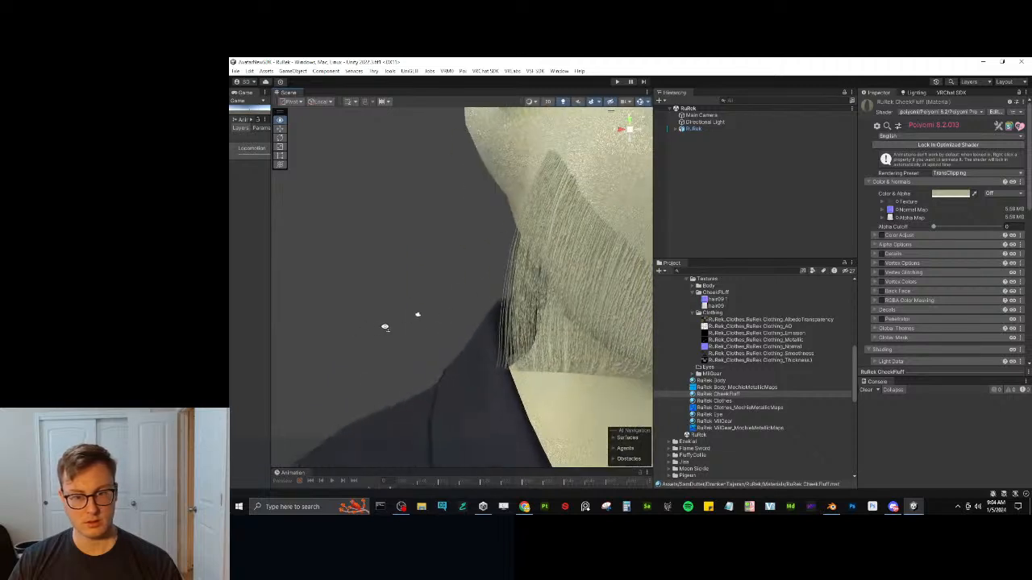
# Reduce the cheek fluff's normal map intensity to 0.21 and inspect the head from several angles.
pyautogui.click(882, 209)
pyautogui.moveTo(942, 256); pyautogui.dragTo(936, 258)
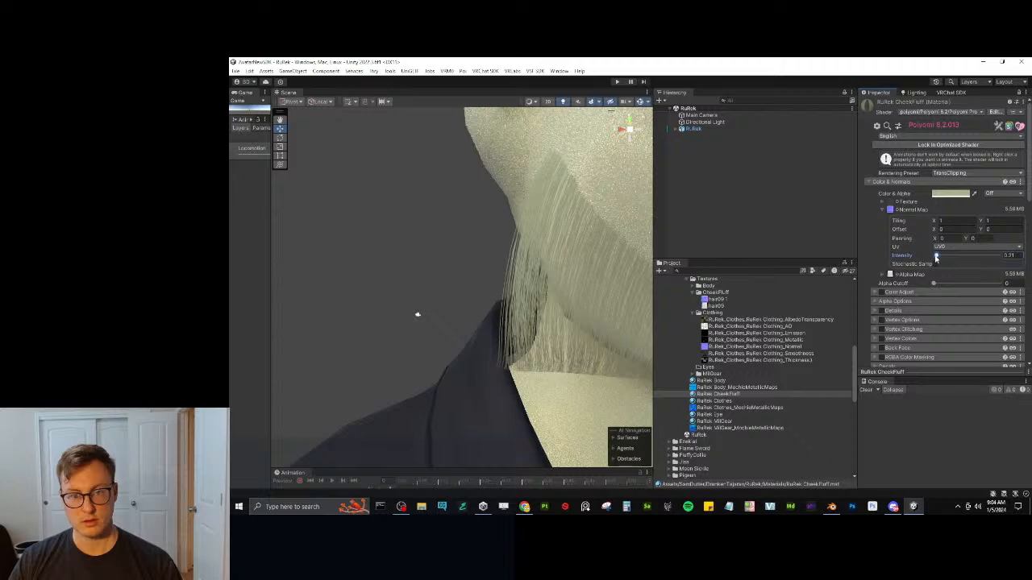
pyautogui.press('s')
pyautogui.moveTo(448, 298); pyautogui.dragTo(394, 303, button='right')
pyautogui.press('d')
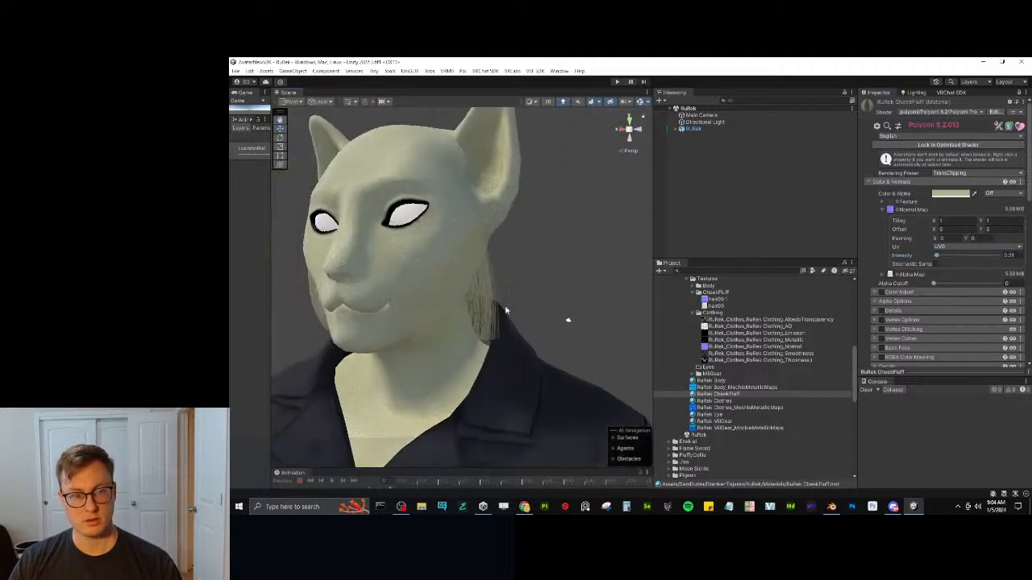
pyautogui.moveTo(508, 311); pyautogui.dragTo(574, 299, button='right')
pyautogui.press('s')
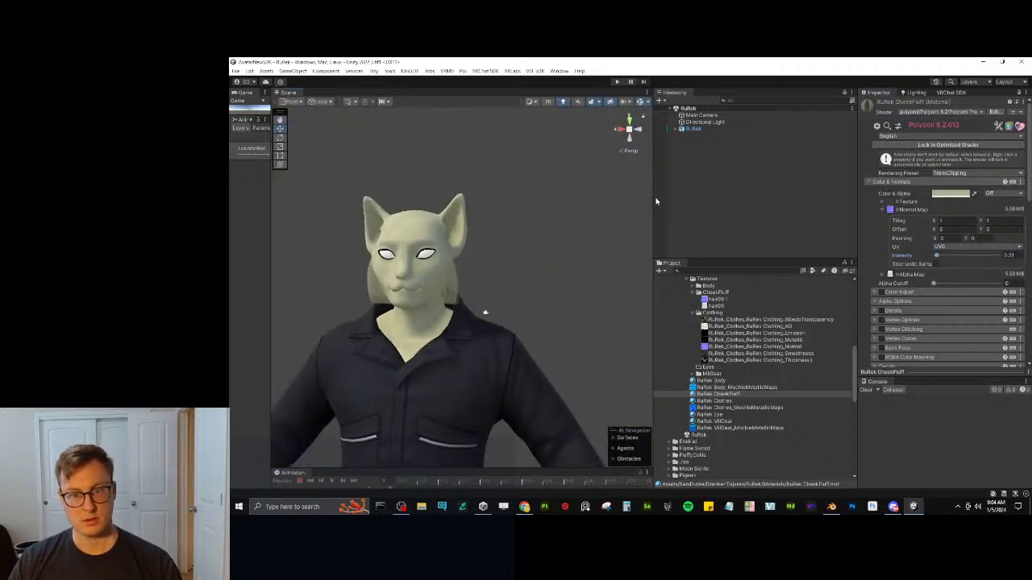
# Widen the Scene view and examine the cheek fluff on the head from the front.
pyautogui.moveTo(654, 201); pyautogui.dragTo(710, 217)
pyautogui.press('a')
pyautogui.moveTo(498, 310); pyautogui.dragTo(561, 315, button='right')
pyautogui.press('d')
pyautogui.press('w')
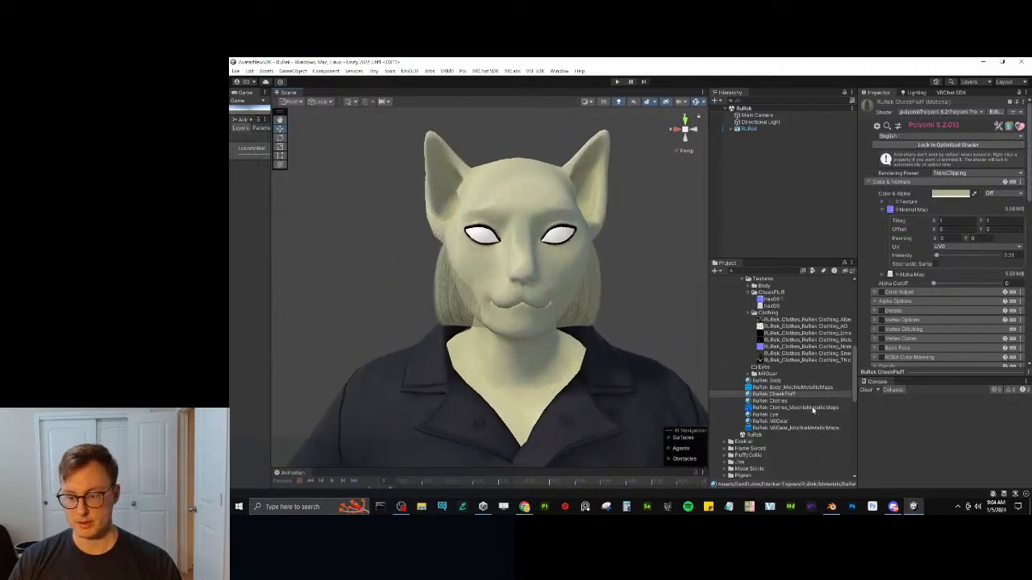
# Switch to Blender and save the RuRek file.
pyautogui.click(832, 506)
pyautogui.click(772, 224)
pyautogui.moveTo(771, 223); pyautogui.dragTo(668, 285, button='middle')
pyautogui.hotkey('ctrl', 's')
# Isolate the Body mesh in local view and enter Edit Mode, keeping the cheek fluff geometry selected.
pyautogui.click(626, 289)
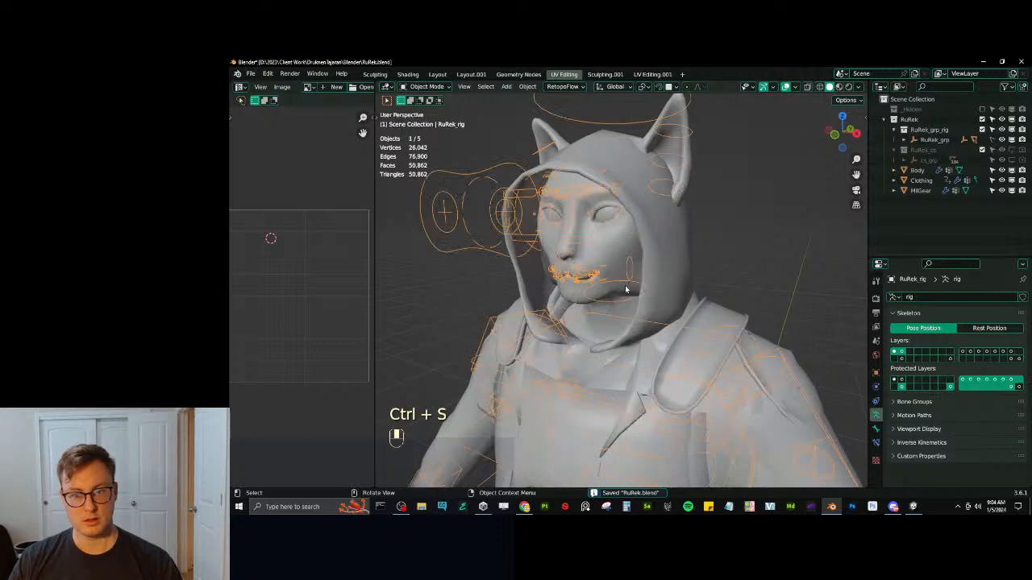
pyautogui.click(637, 278)
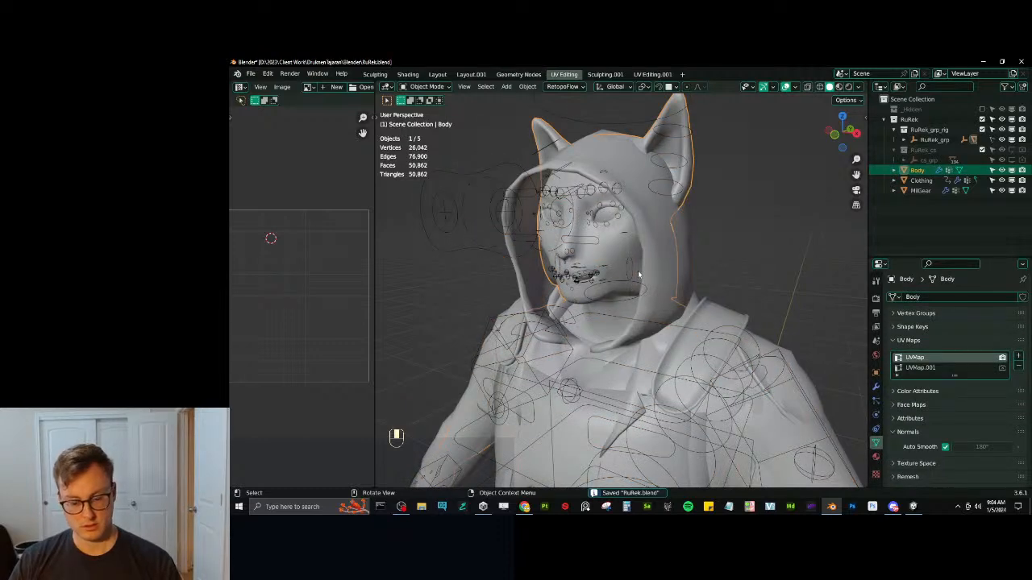
pyautogui.press('/')
pyautogui.moveTo(664, 260); pyautogui.dragTo(727, 271, button='middle')
pyautogui.press('Tab')
pyautogui.click(548, 288)
pyautogui.hotkey('ctrl', 'z')
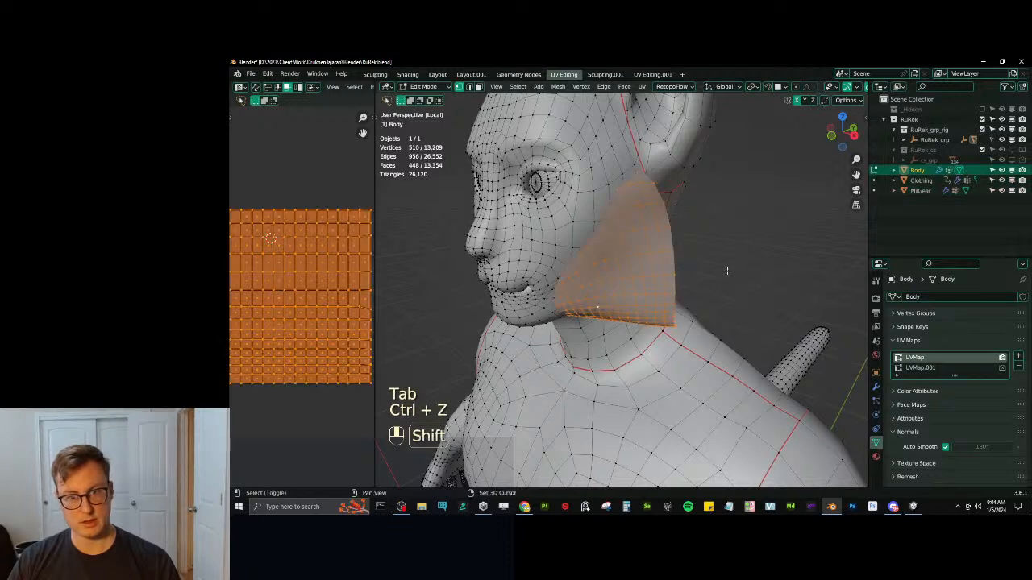
# Duplicate the selected cheek fluff in place, separate the copy from the Body mesh and select it as its own object.
pyautogui.click(743, 246)
pyautogui.hotkey('ctrl', 'z')
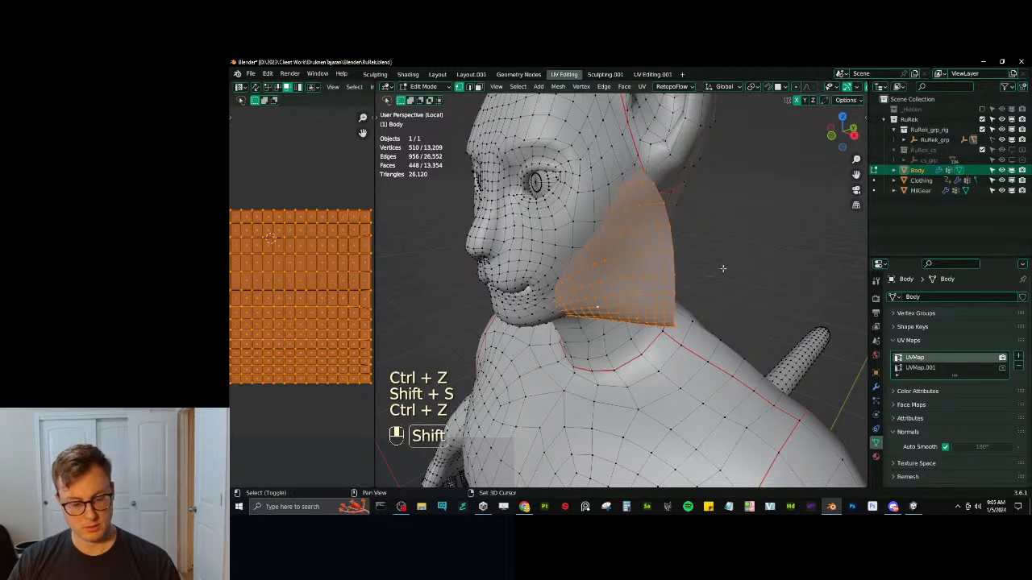
pyautogui.hotkey('shift', 'd')
pyautogui.rightClick(743, 230)
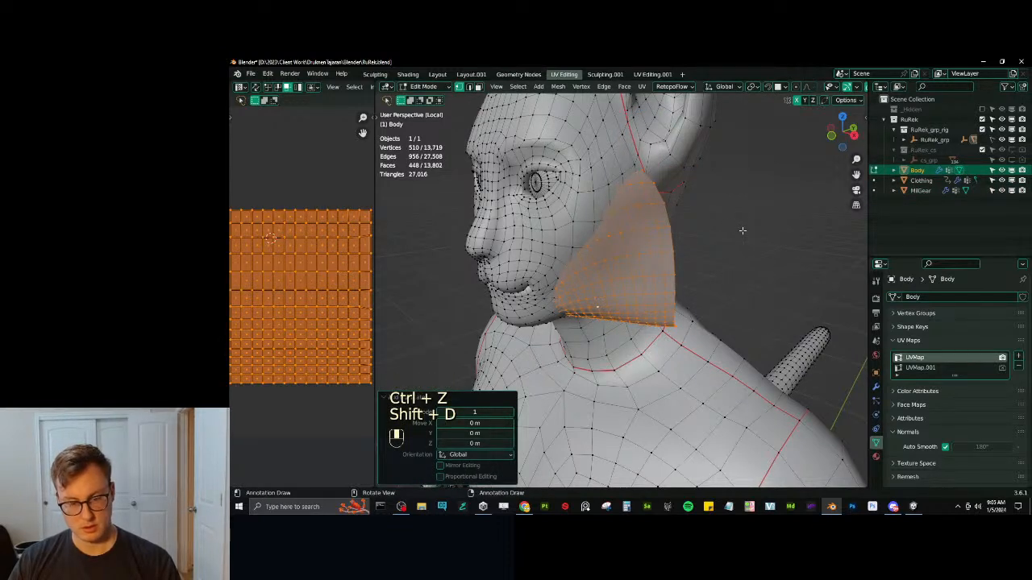
pyautogui.press('p')
pyautogui.click(738, 234)
pyautogui.moveTo(742, 230); pyautogui.dragTo(632, 268, button='middle')
pyautogui.press('Tab')
pyautogui.click(513, 274)
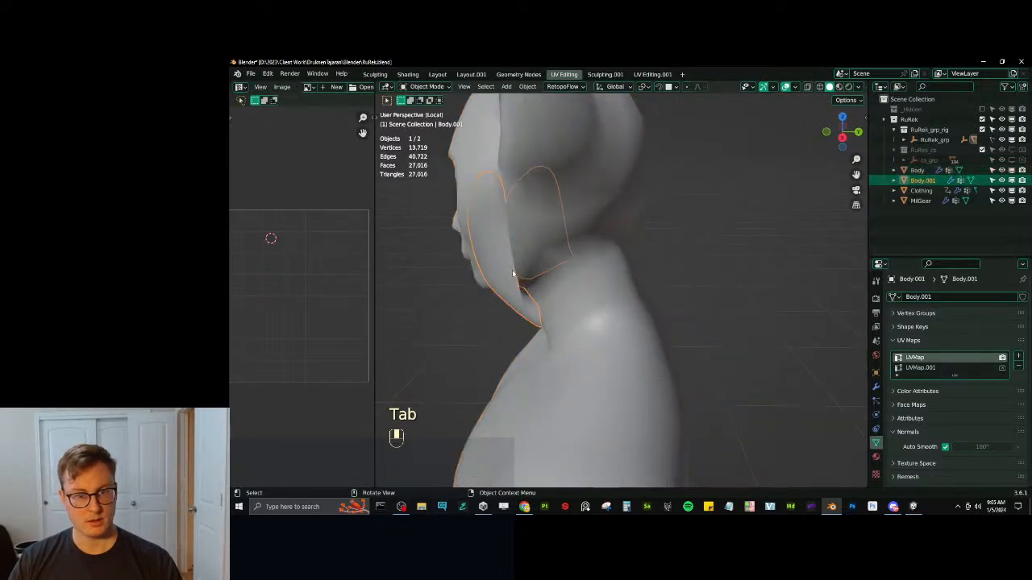
# Shrink the whole separated cheek fluff mesh inward along its normals by about 0.014 m.
pyautogui.press('Tab')
pyautogui.press('a')
pyautogui.moveTo(557, 259); pyautogui.dragTo(621, 258, button='middle')
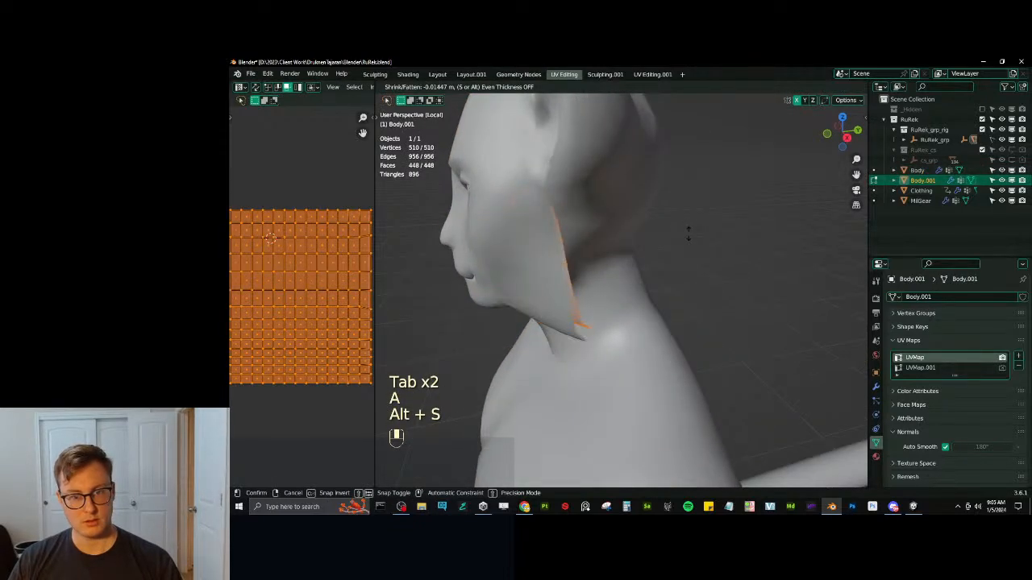
pyautogui.click(684, 233)
pyautogui.moveTo(684, 233); pyautogui.dragTo(643, 247, button='middle')
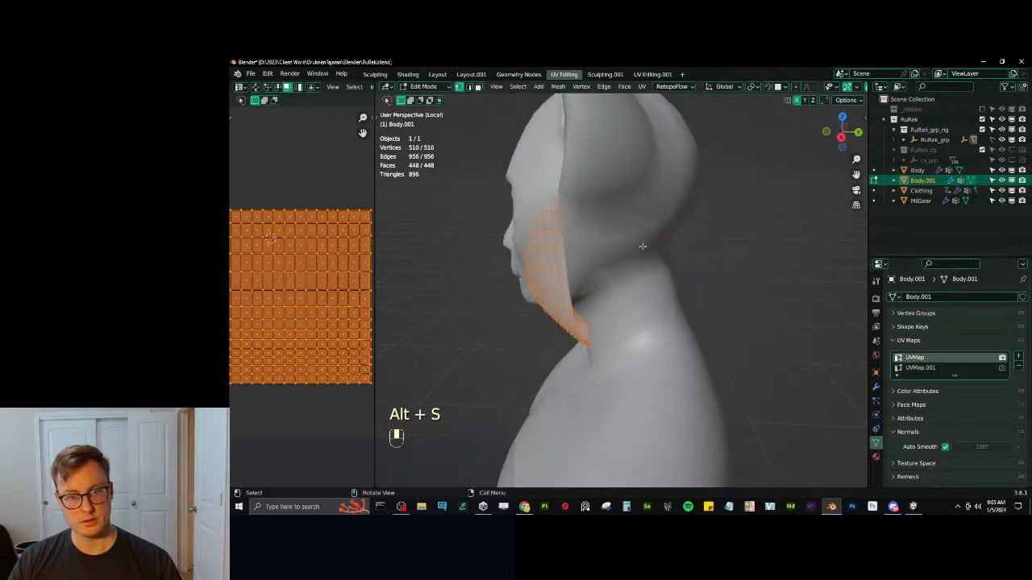
pyautogui.press('Tab')
pyautogui.press('Tab')
# Duplicate the shrunken cheek fluff in place and try shrinking the copy further along its normals.
pyautogui.hotkey('shift', 'd')
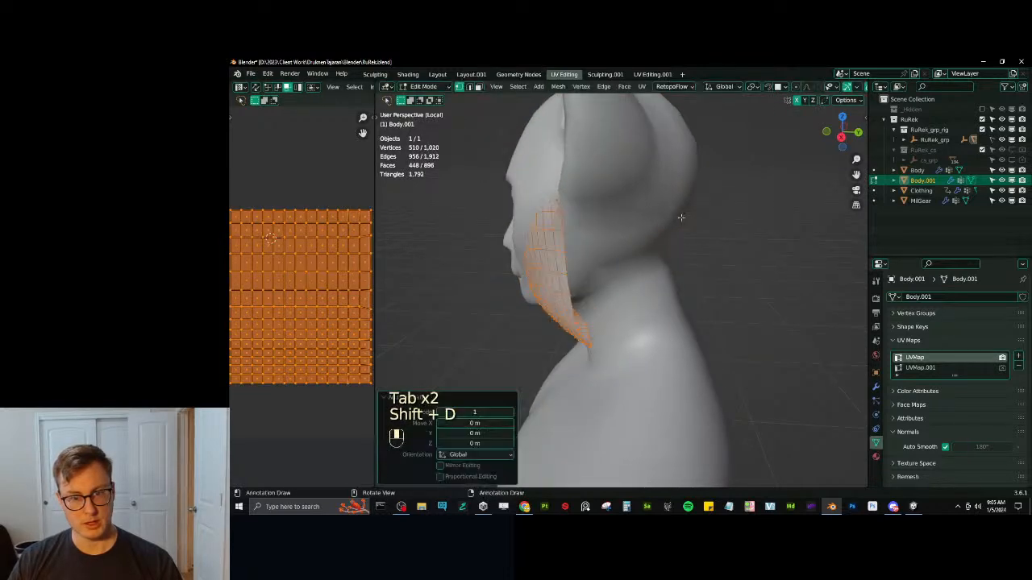
pyautogui.rightClick(708, 169)
pyautogui.hotkey('alt', 's')
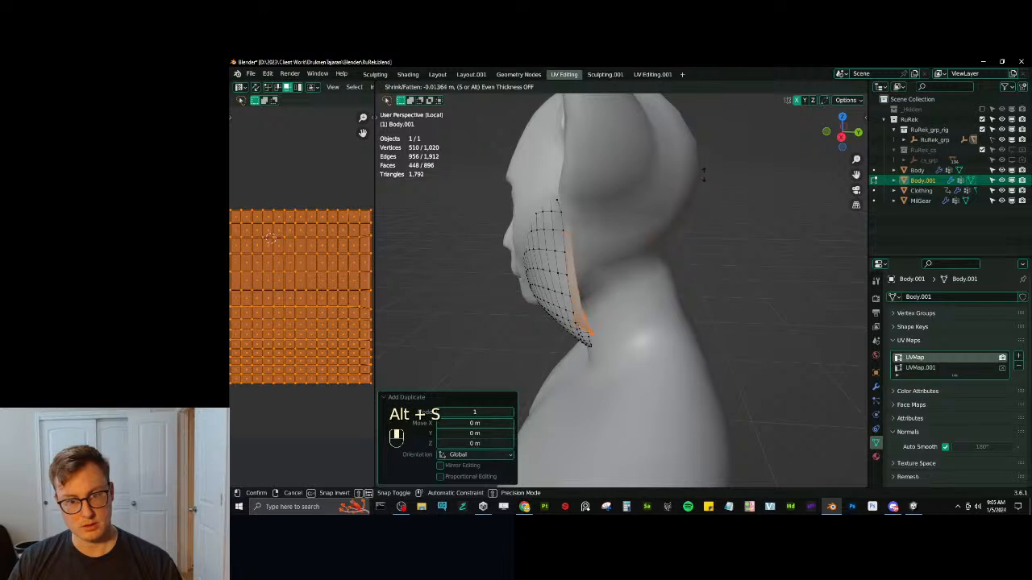
pyautogui.hotkey('ctrl', 'z')
pyautogui.moveTo(701, 184); pyautogui.dragTo(625, 234, button='middle')
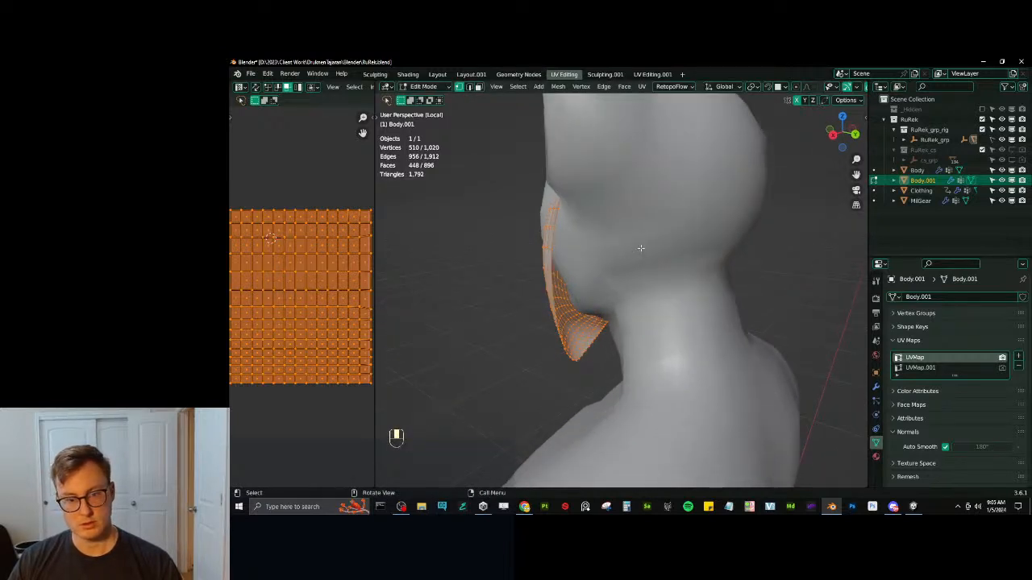
pyautogui.press('g')
pyautogui.press('s')
pyautogui.click(629, 242)
pyautogui.moveTo(628, 242); pyautogui.dragTo(765, 182, button='middle')
pyautogui.press('g')
pyautogui.press('g')
pyautogui.hotkey('ctrl', 'z')
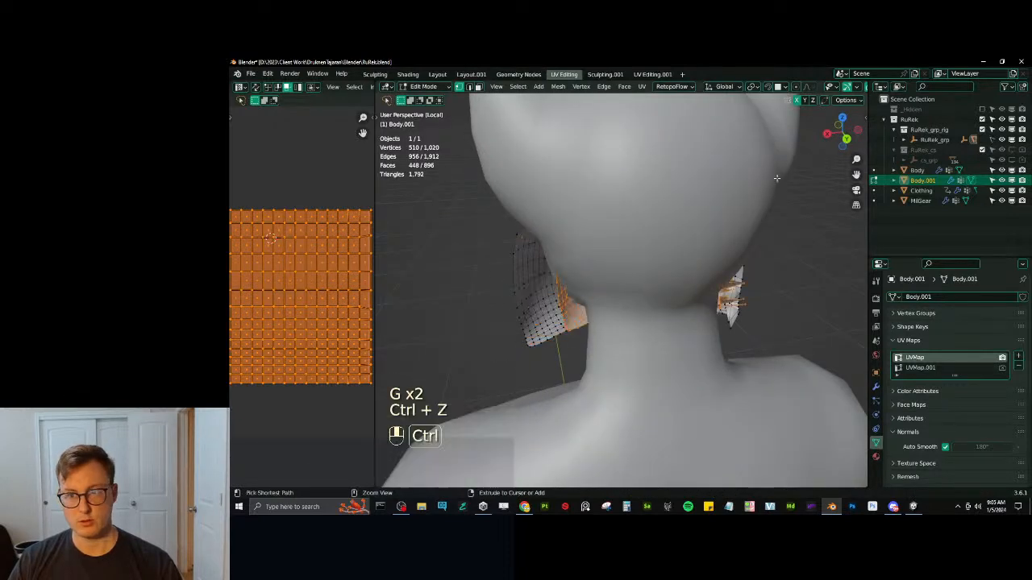
pyautogui.hotkey('ctrl', 'z')
pyautogui.hotkey('ctrl', 'z')
pyautogui.hotkey('ctrl', 'z')
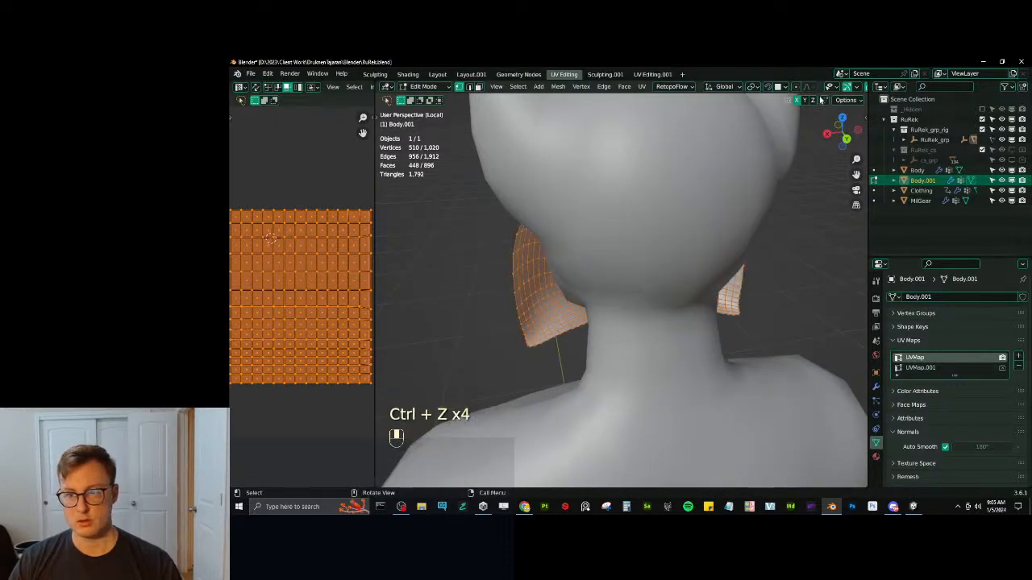
# Scale the innermost cheek fluff copy to 0.849 and try shrinking it along its normals.
pyautogui.moveTo(790, 124); pyautogui.dragTo(656, 212, button='middle')
pyautogui.hotkey('alt', 's')
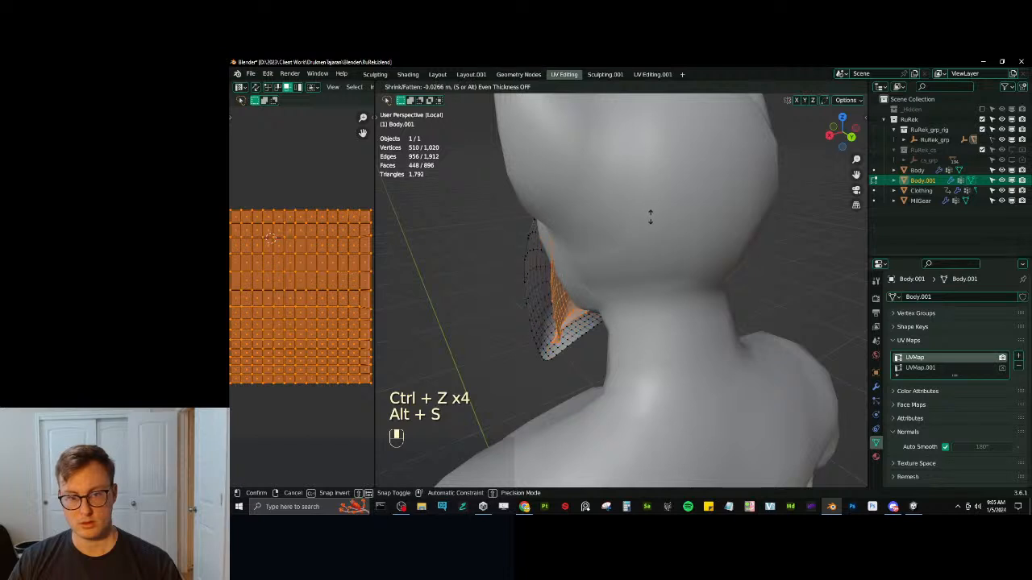
pyautogui.hotkey('ctrl', 'z')
pyautogui.press('s')
pyautogui.click(661, 201)
pyautogui.hotkey('alt', 's')
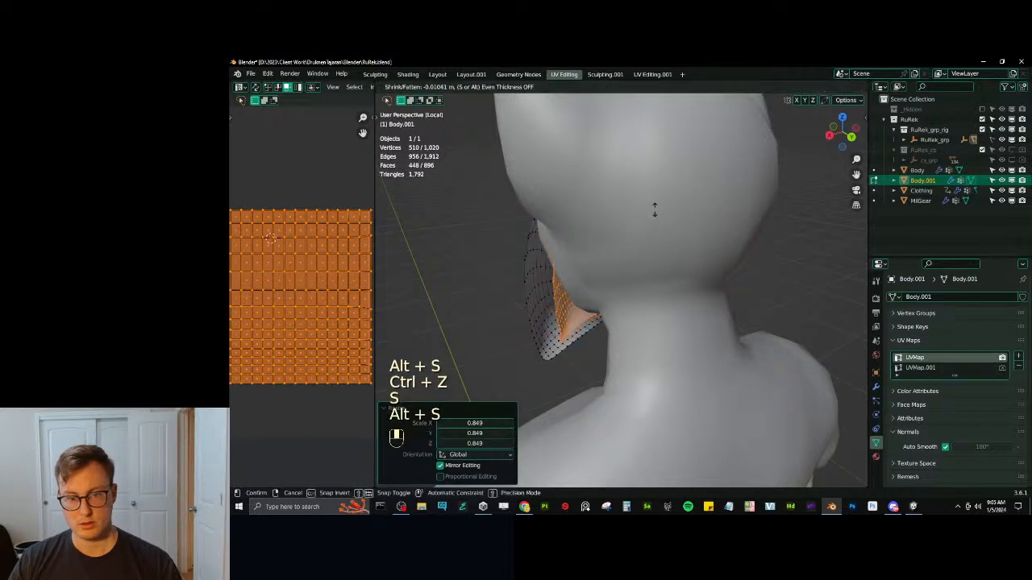
pyautogui.click(657, 212)
pyautogui.moveTo(656, 212)
pyautogui.mouseDown(button='middle')
pyautogui.moveTo(752, 193)
pyautogui.moveTo(647, 207)
pyautogui.mouseUp(button='middle')
pyautogui.hotkey('ctrl', 'z')
# Move and rotate the innermost cheek fluff copy so it sits farther back behind the first layer.
pyautogui.press('g')
pyautogui.click(709, 225)
pyautogui.press('r')
pyautogui.click(720, 229)
pyautogui.press('g')
pyautogui.click(753, 194)
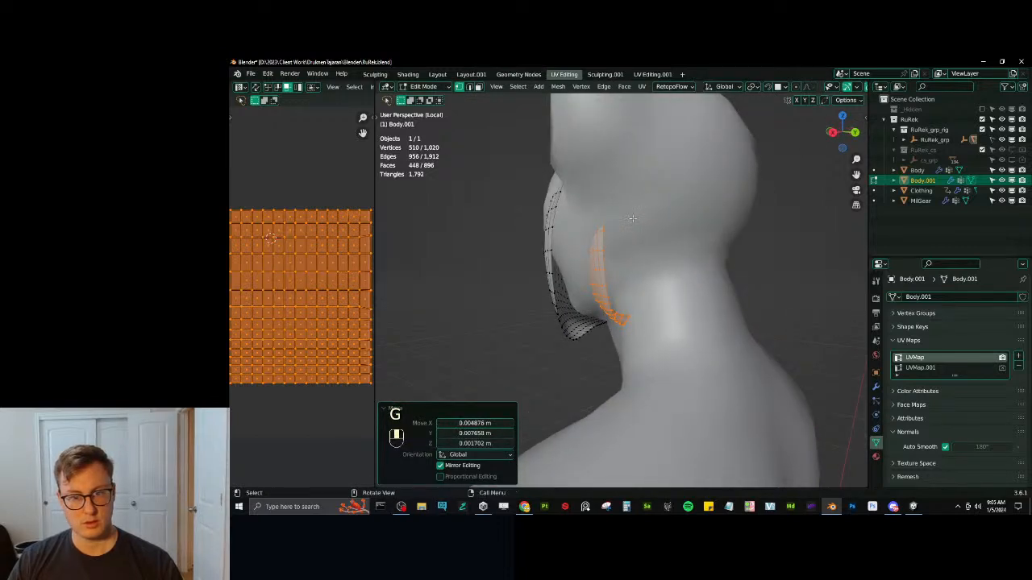
# Select the outer duplicated fluff layer on one cheek, then rotate and move it into place behind the original fluff.
pyautogui.click(564, 298)
pyautogui.press('l')
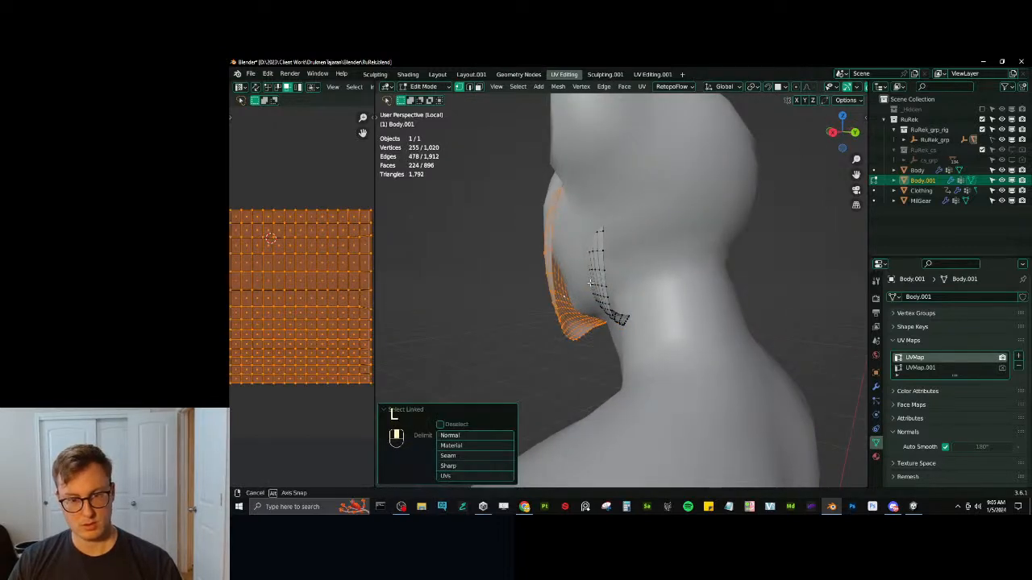
pyautogui.moveTo(586, 281); pyautogui.dragTo(676, 256, button='middle')
pyautogui.press('r')
pyautogui.click(650, 295)
pyautogui.press('g')
pyautogui.click(658, 295)
pyautogui.press('r')
pyautogui.click(666, 276)
pyautogui.press('g')
pyautogui.click(677, 273)
# Shift the selected fluff layer along the back of the jaw and adjust its scale.
pyautogui.press('g')
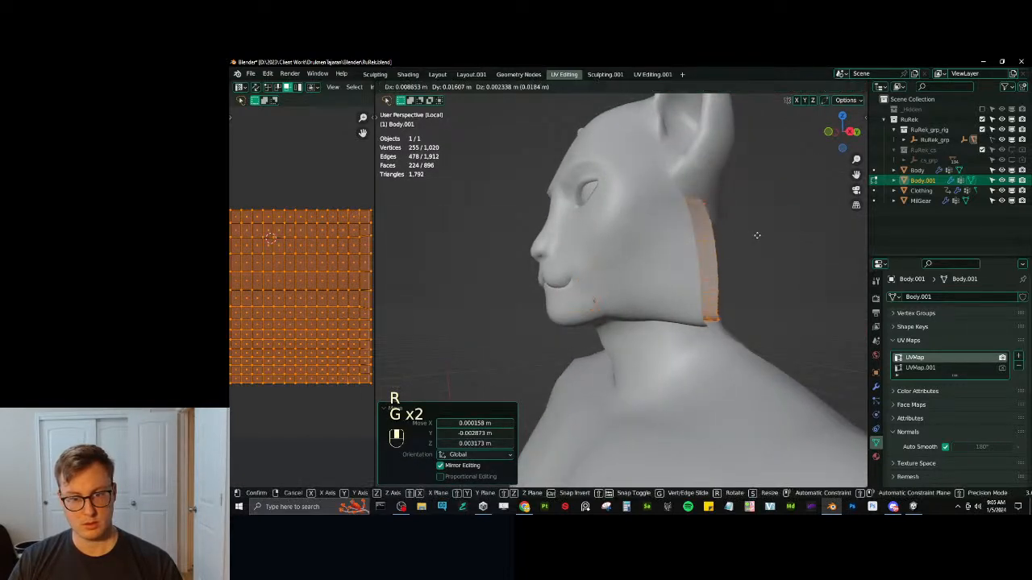
pyautogui.click(678, 253)
pyautogui.press('g')
pyautogui.click(682, 249)
pyautogui.press('s')
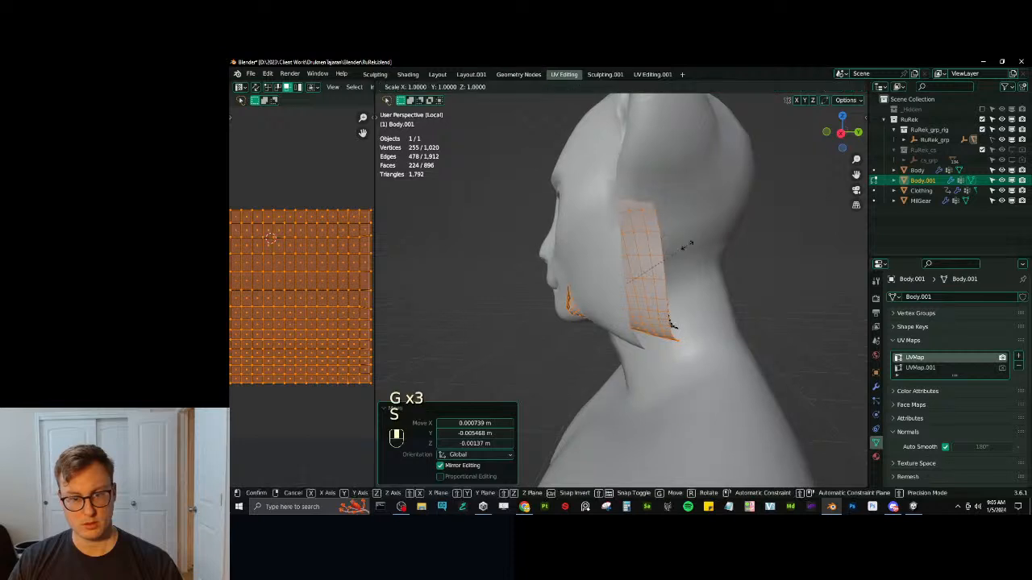
pyautogui.click(676, 251)
# Fine-tune the selected fluff layer's position and rotation to fit the cheek.
pyautogui.moveTo(677, 252); pyautogui.dragTo(712, 300, button='middle')
pyautogui.press('g')
pyautogui.click(648, 262)
pyautogui.press('r')
pyautogui.click(636, 273)
pyautogui.press('g')
pyautogui.click(633, 274)
# Join the duplicated cheek fluff layers back into the Body object.
pyautogui.press('Tab')
pyautogui.keyDown('shift'); pyautogui.click(712, 300); pyautogui.keyUp('shift')
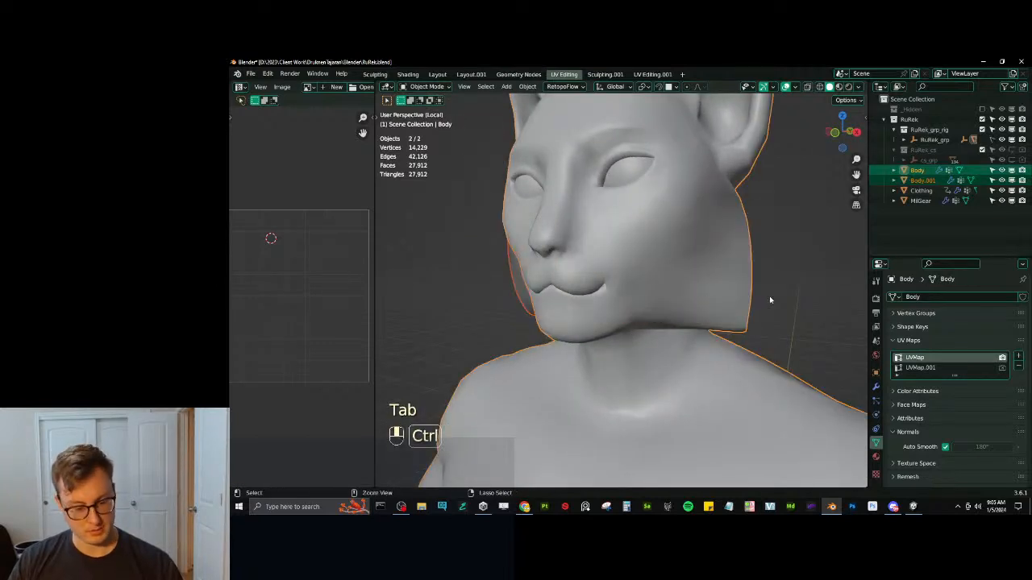
pyautogui.hotkey('ctrl', 'j')
# Leave local view, export all the character's objects to RuRek.fbx with Auto-Rig Pro, and save the Blender file.
pyautogui.scroll(-6, 767, 298)
pyautogui.hotkey('ctrl', 's')
pyautogui.press('/')
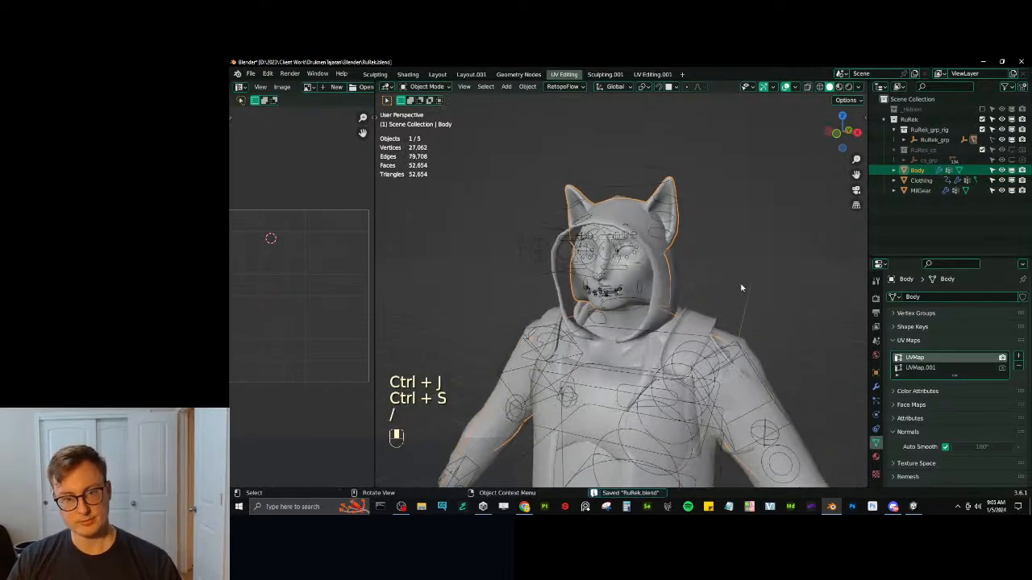
pyautogui.press('a')
pyautogui.press('q')
pyautogui.click(715, 347)
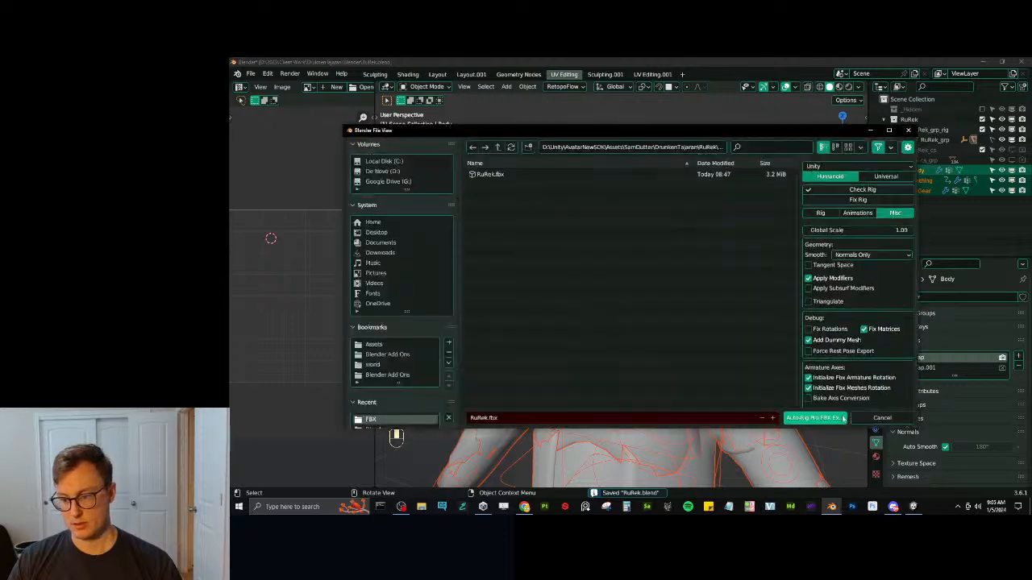
pyautogui.click(814, 418)
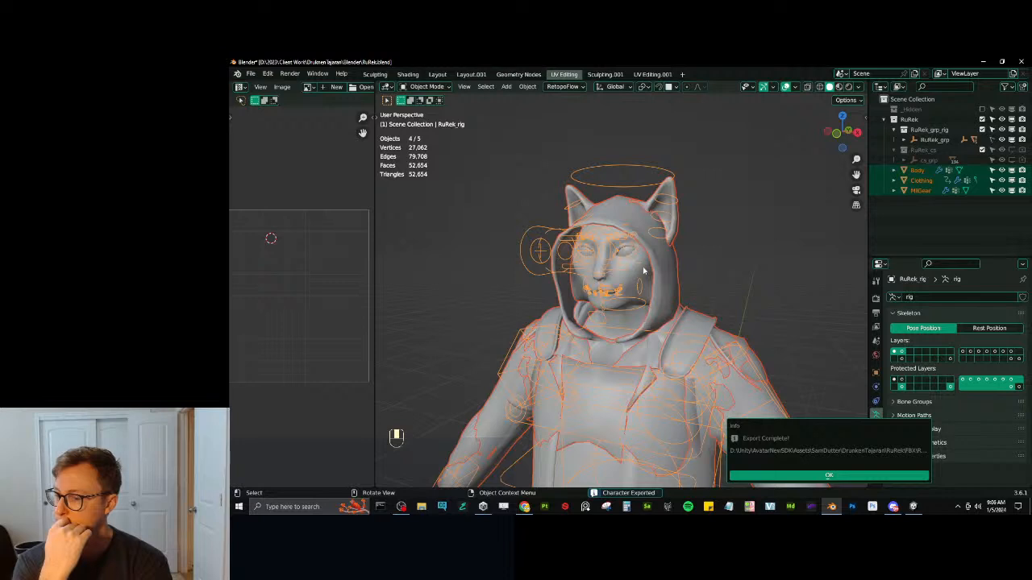
pyautogui.click(831, 476)
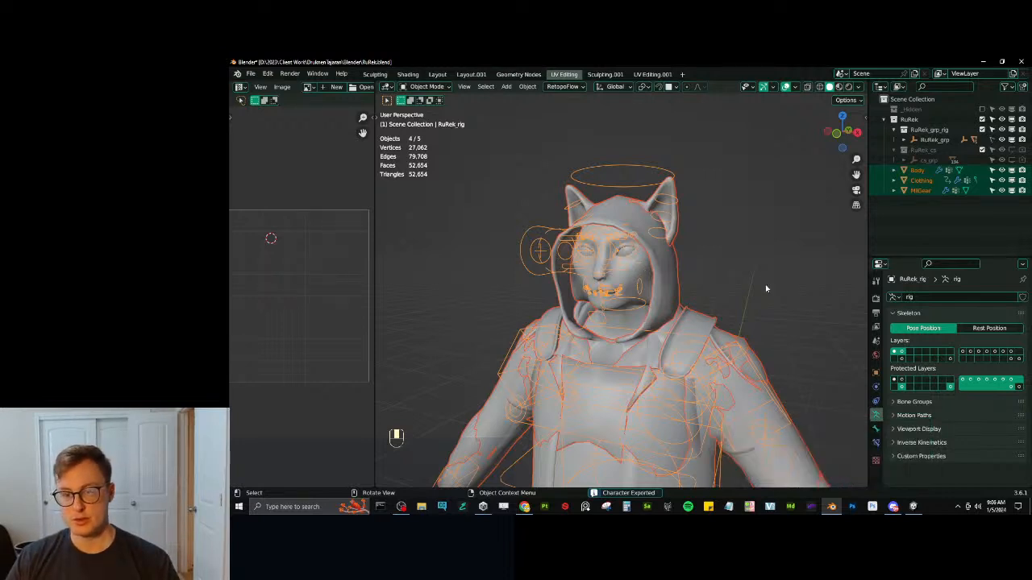
pyautogui.click(600, 204)
pyautogui.hotkey('ctrl', 's')
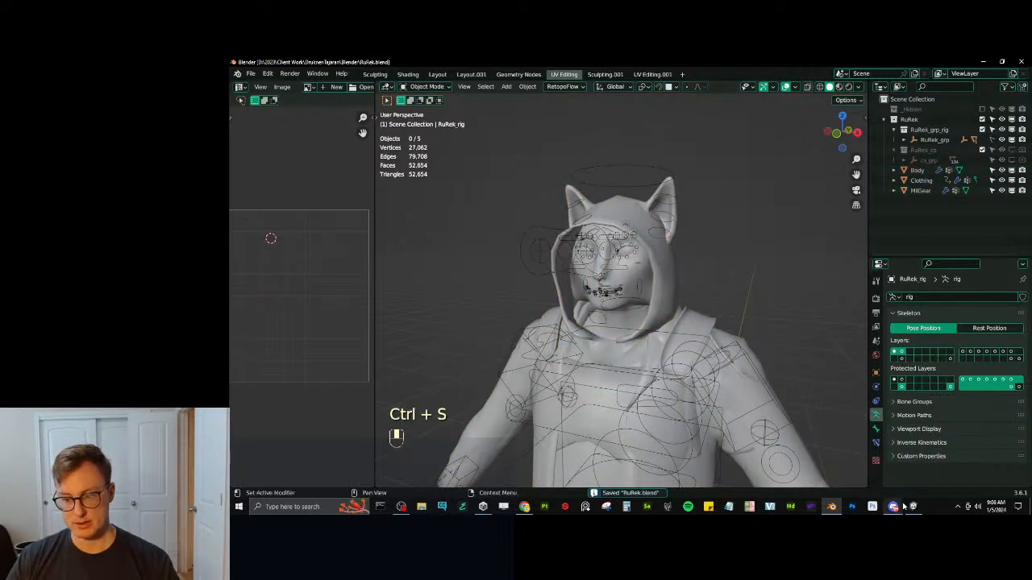
# Switch to Unity and inspect the layered cheek fluff on the avatar's head from behind, the side and the front.
pyautogui.click(912, 507)
pyautogui.moveTo(577, 286); pyautogui.dragTo(295, 286, button='right')
pyautogui.press('w')
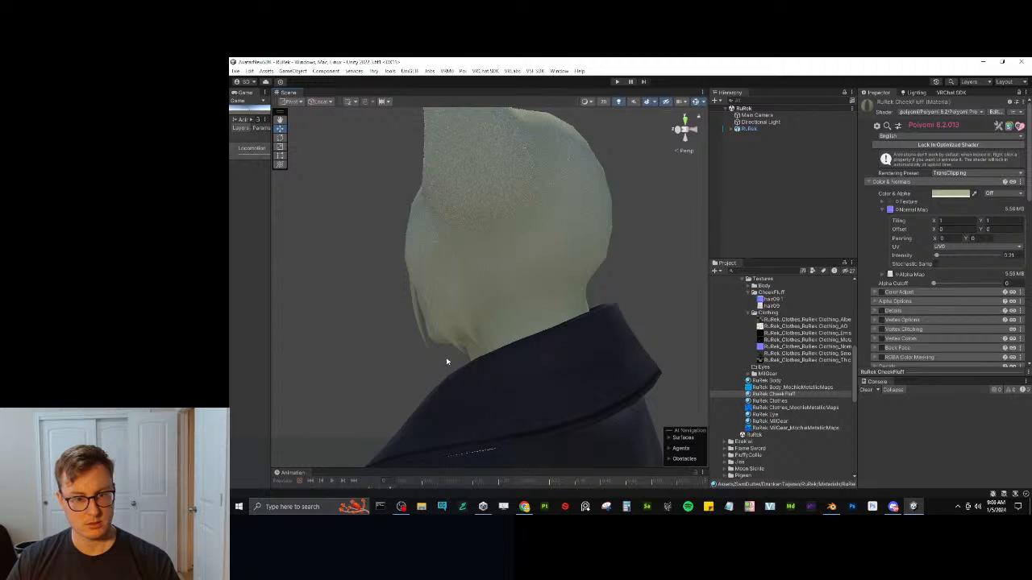
pyautogui.keyDown('alt'); pyautogui.moveTo(446, 361); pyautogui.dragTo(718, 349); pyautogui.keyUp('alt')
pyautogui.keyDown('alt'); pyautogui.moveTo(590, 325); pyautogui.dragTo(556, 245); pyautogui.keyUp('alt')
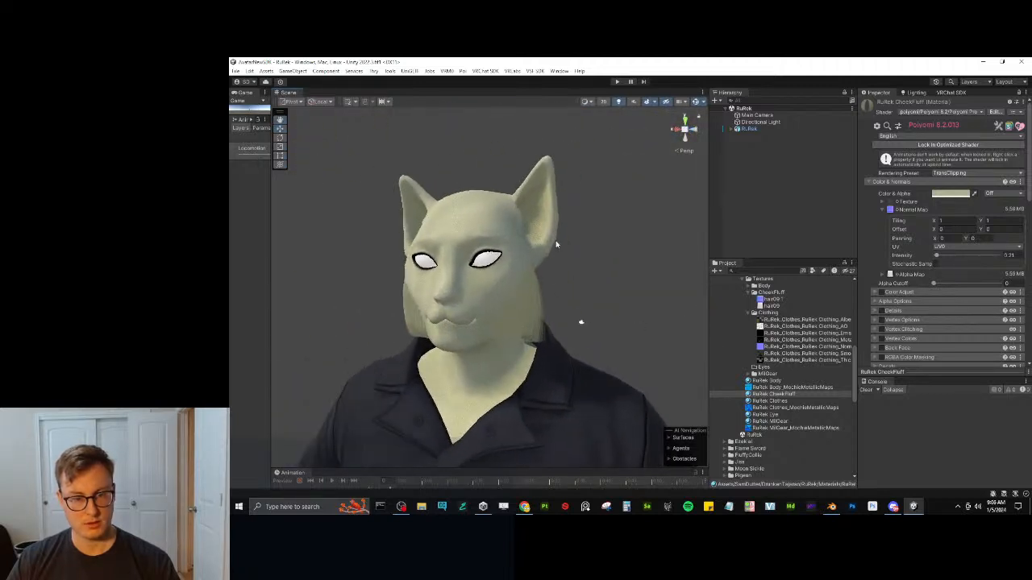
# Switch to Blender and hide the Clothing, MilGear and rig so that only the Body remains in view.
pyautogui.click(831, 506)
pyautogui.scroll(5, 729, 296)
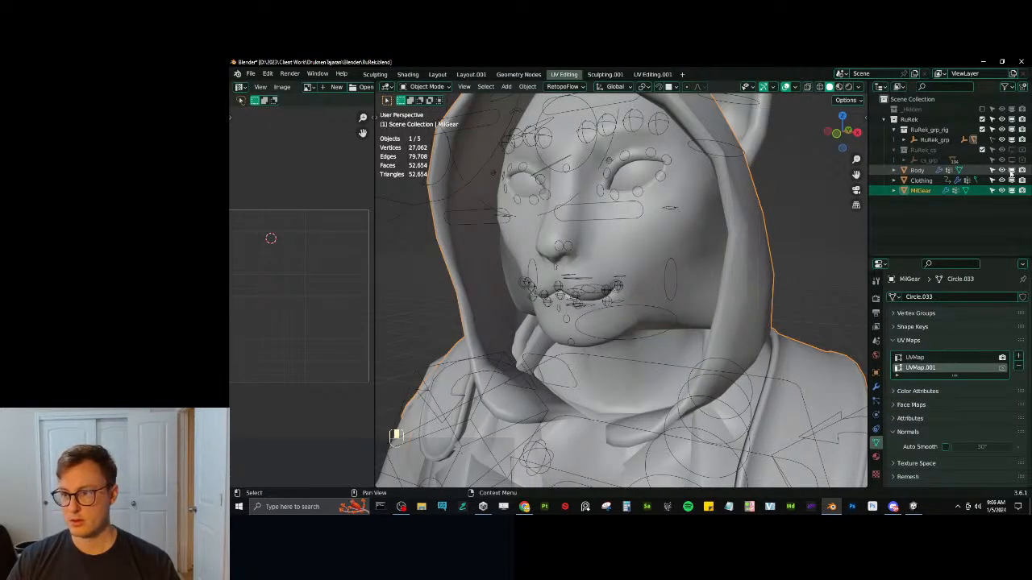
pyautogui.moveTo(1012, 180); pyautogui.dragTo(1012, 190)
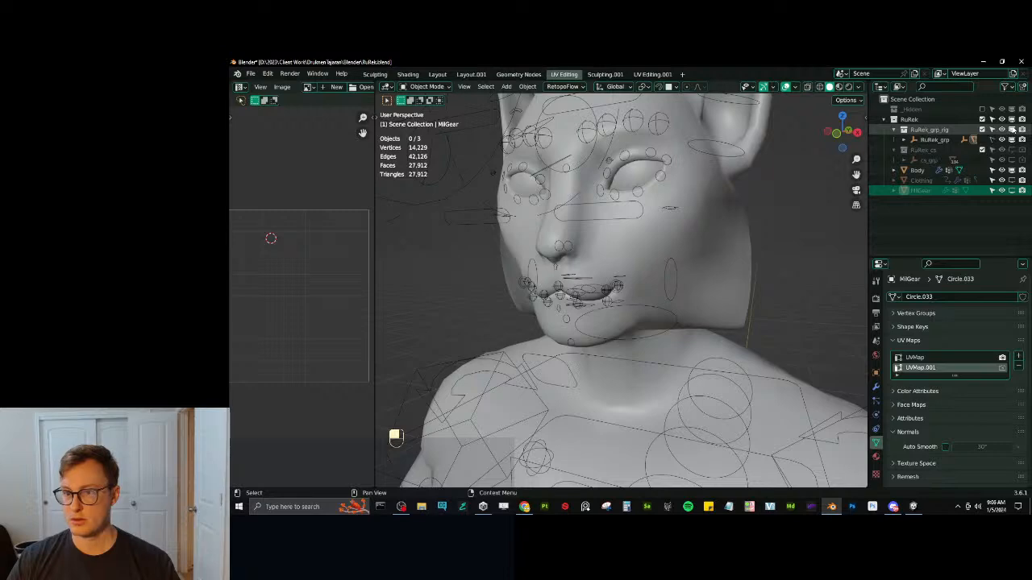
# Edit the Body mesh and delete three of the duplicated cheek fluff pieces.
pyautogui.click(645, 253)
pyautogui.scroll(-4, 692, 254)
pyautogui.press('Tab')
pyautogui.moveTo(695, 277); pyautogui.dragTo(814, 278, button='middle')
pyautogui.press('l')
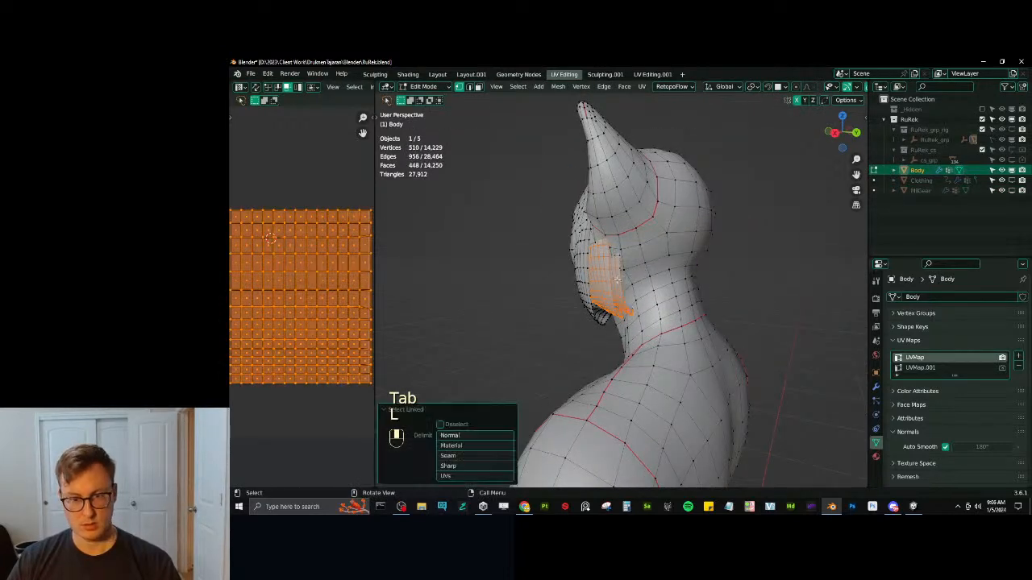
pyautogui.moveTo(616, 280); pyautogui.dragTo(495, 287, button='middle')
pyautogui.press('l')
pyautogui.press('l')
pyautogui.moveTo(667, 306); pyautogui.dragTo(548, 342, button='middle')
pyautogui.scroll(3, 708, 324)
pyautogui.hotkey('ctrl', 'z')
pyautogui.press('x')
pyautogui.click(711, 325)
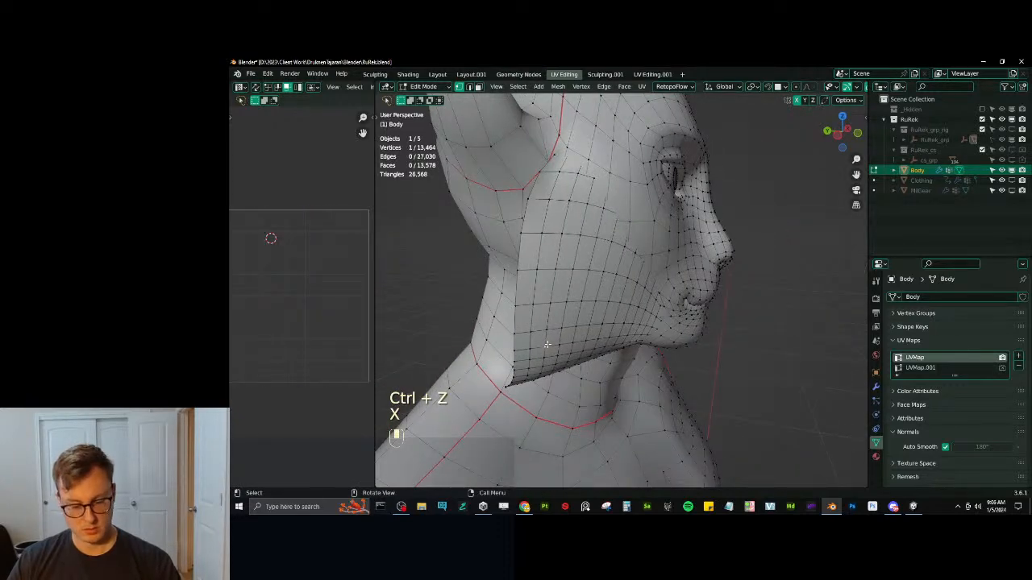
# Delete the last duplicated cheek fluff piece from the Body mesh and save the file.
pyautogui.press('l')
pyautogui.press('g')
pyautogui.rightClick(655, 341)
pyautogui.press('x')
pyautogui.click(655, 339)
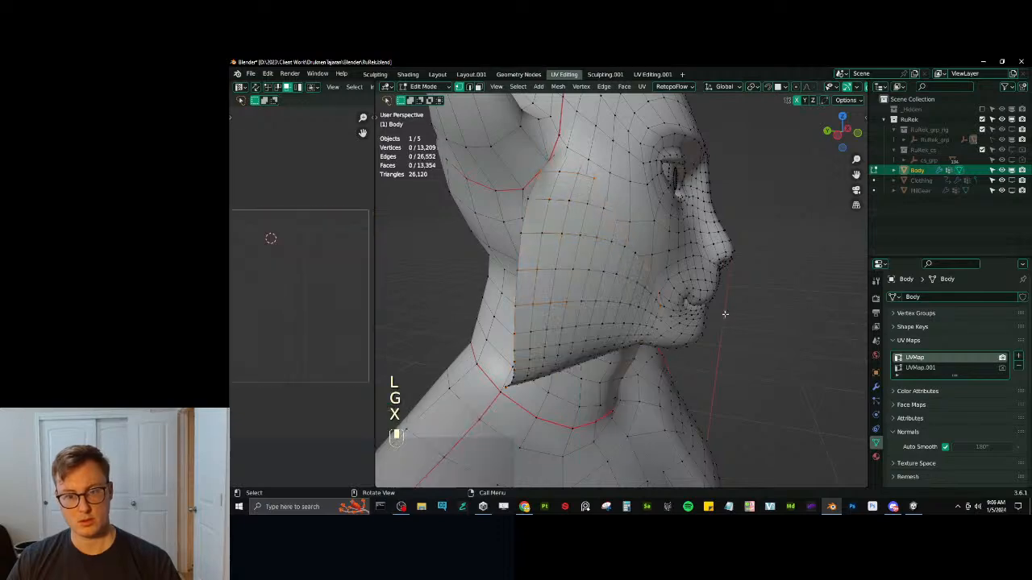
pyautogui.moveTo(725, 314); pyautogui.dragTo(719, 241, button='middle')
pyautogui.press('Tab')
pyautogui.hotkey('ctrl', 's')
# Separate both original cheek fluff pieces from the Body into their own object and open it in Edit Mode.
pyautogui.press('Tab')
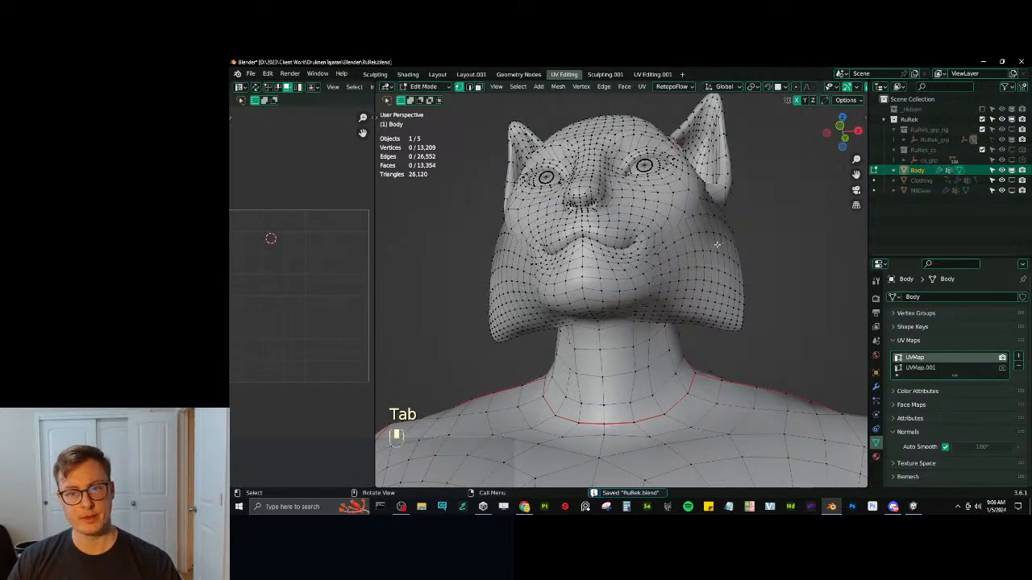
pyautogui.press('l')
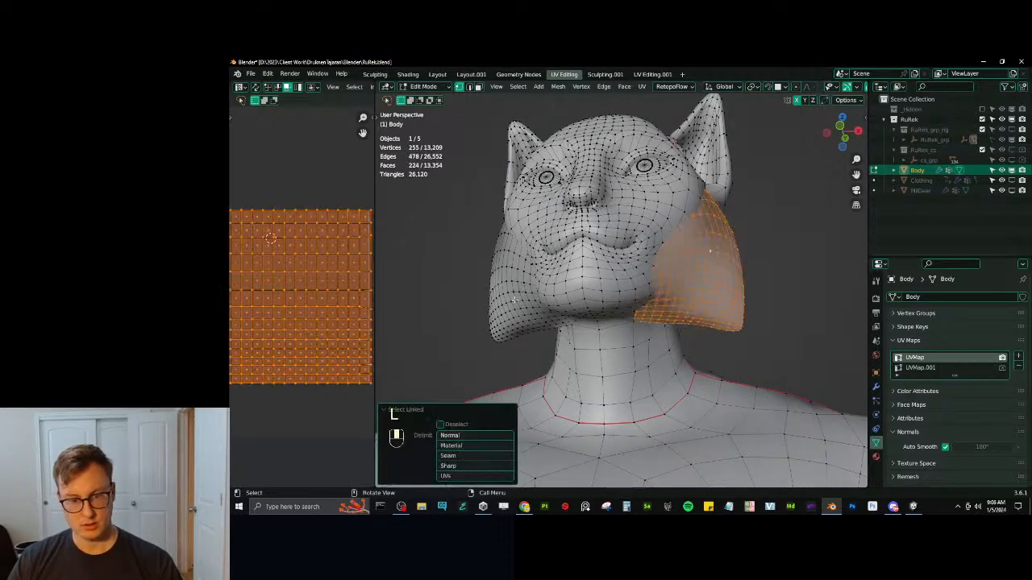
pyautogui.press('l')
pyautogui.press('p')
pyautogui.click(497, 297)
pyautogui.press('Tab')
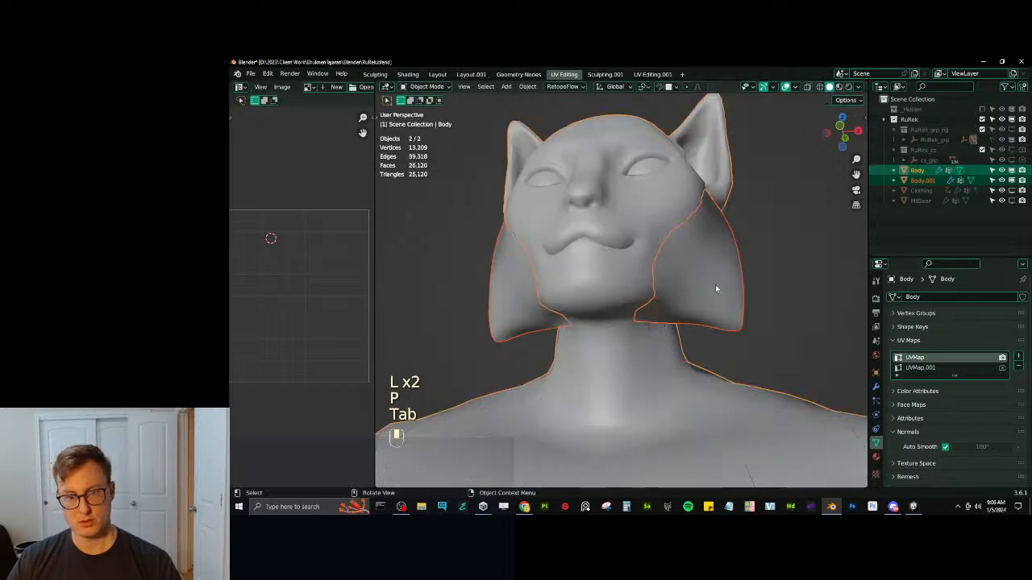
pyautogui.click(716, 287)
pyautogui.press('Tab')
pyautogui.moveTo(717, 282); pyautogui.dragTo(698, 289, button='middle')
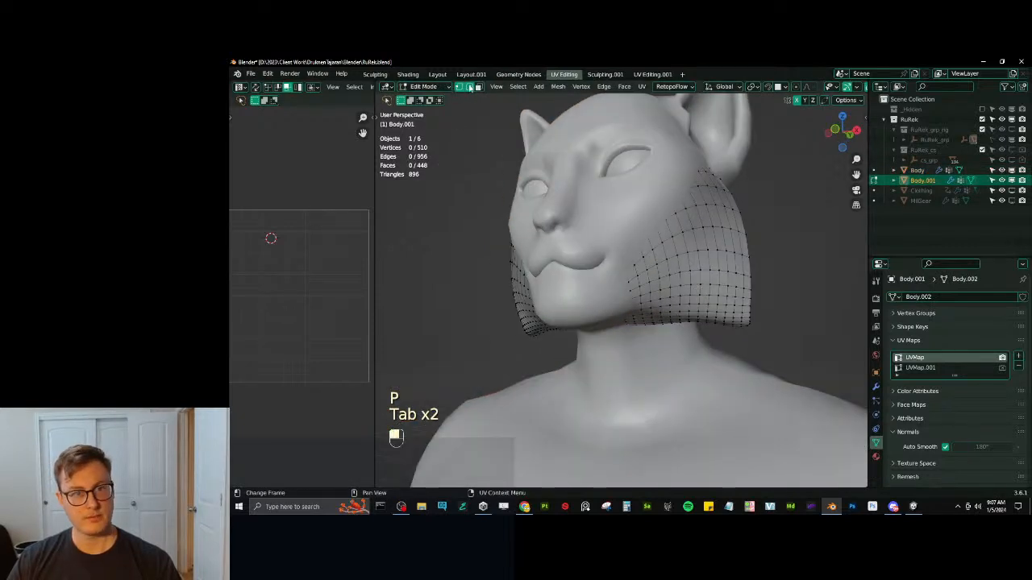
# Select one ring of vertical edges running across the cheek fluff and look through the selection options.
pyautogui.keyDown('ctrl'); pyautogui.keyDown('alt'); pyautogui.keyDown('shift'); pyautogui.click(702, 277); pyautogui.keyUp('shift'); pyautogui.keyUp('alt'); pyautogui.keyUp('ctrl')
pyautogui.moveTo(702, 277); pyautogui.dragTo(493, 170, button='middle')
pyautogui.press('u')
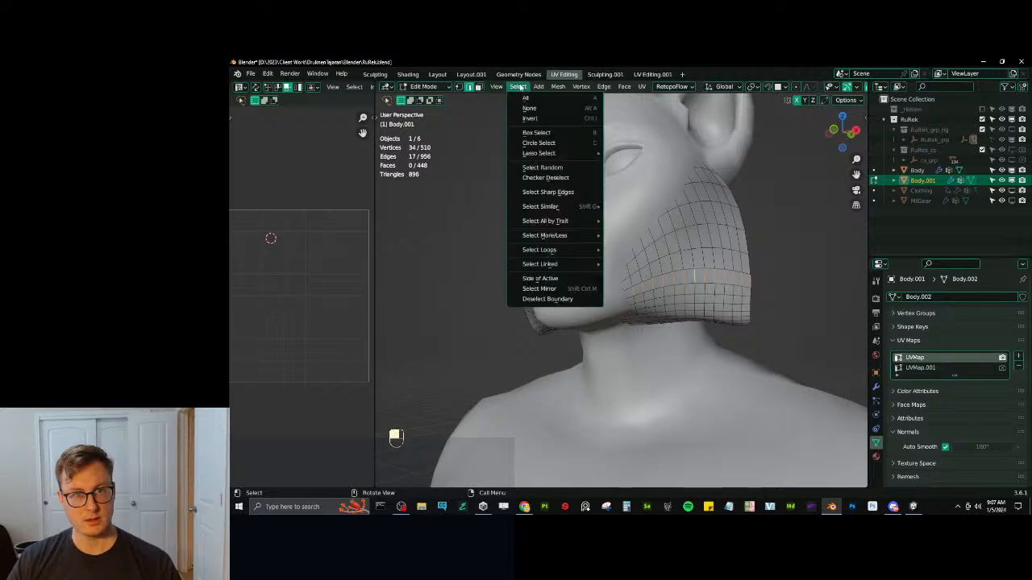
pyautogui.click(545, 194)
pyautogui.click(518, 86)
pyautogui.click(539, 173)
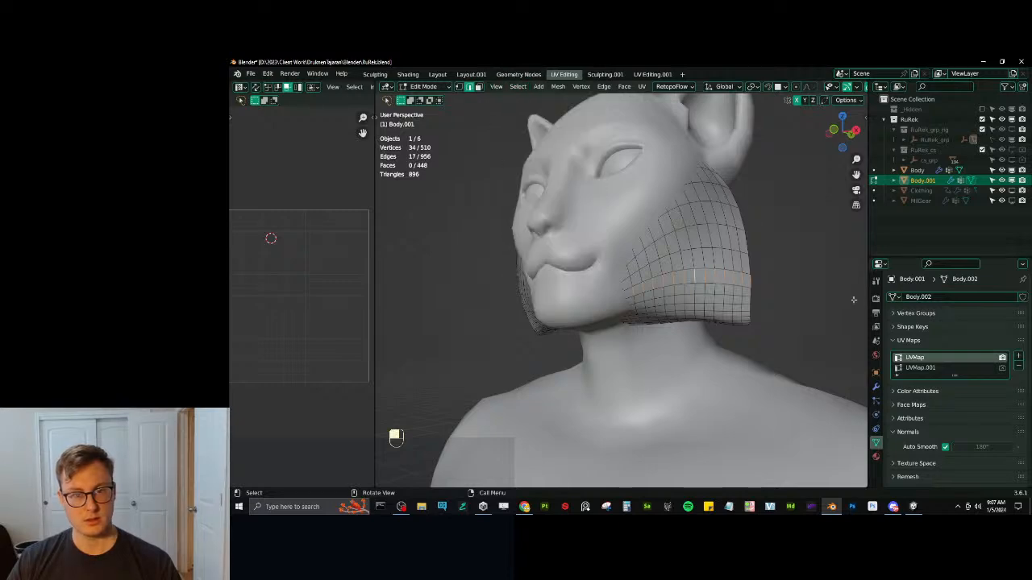
# Save a copy of the project as RuRek_11_CheekFluffAlt.blend, then save the working file and return the fluff to Edit Mode.
pyautogui.press('Tab')
pyautogui.click(251, 74)
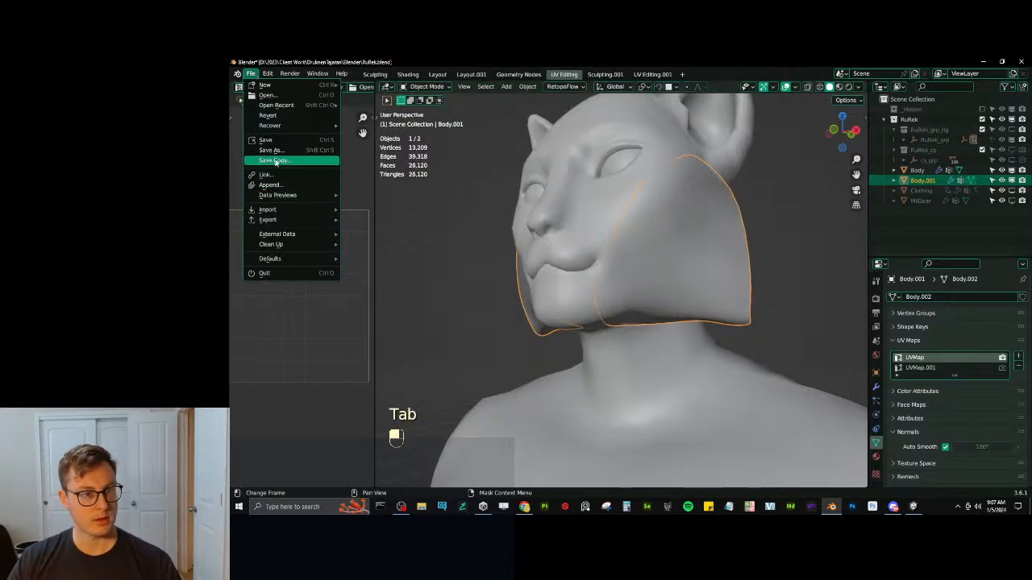
pyautogui.click(279, 161)
pyautogui.click(510, 273)
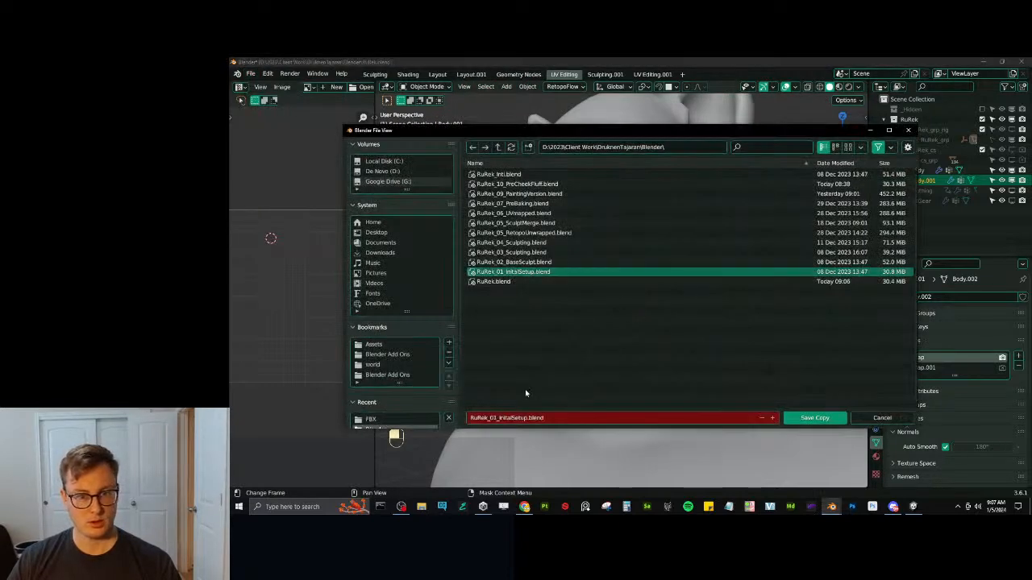
pyautogui.click(503, 165)
pyautogui.click(517, 272)
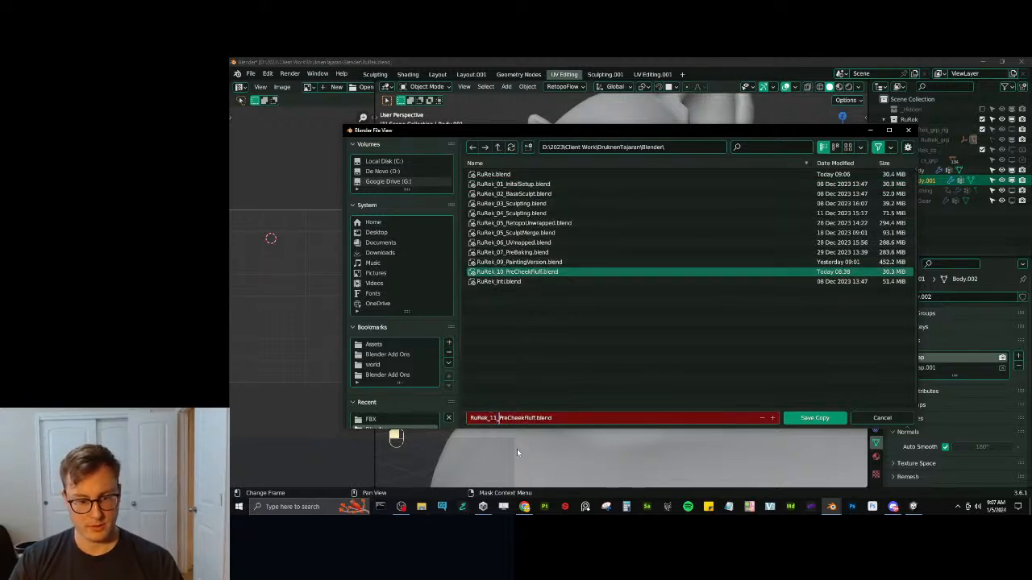
pyautogui.hotkey('ctrl', 'shift', 'Right')
pyautogui.write('Che')
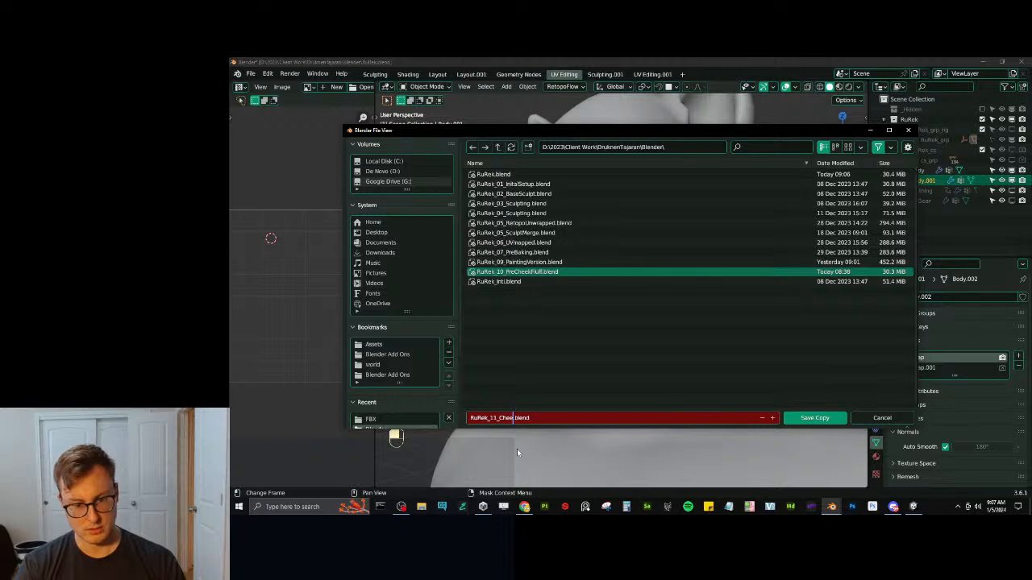
pyautogui.write('ekFluffAll')
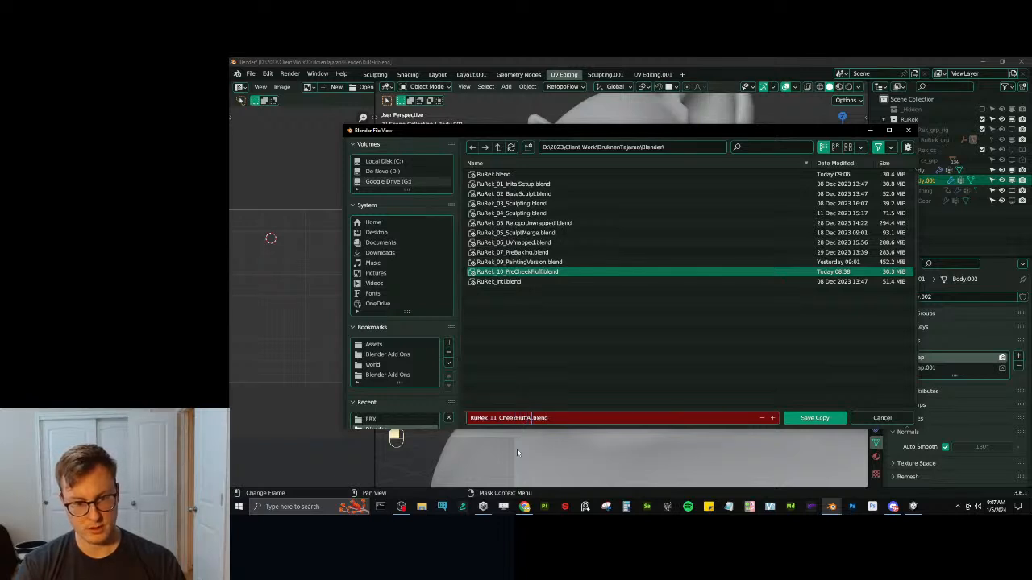
pyautogui.press('Return')
pyautogui.click(814, 418)
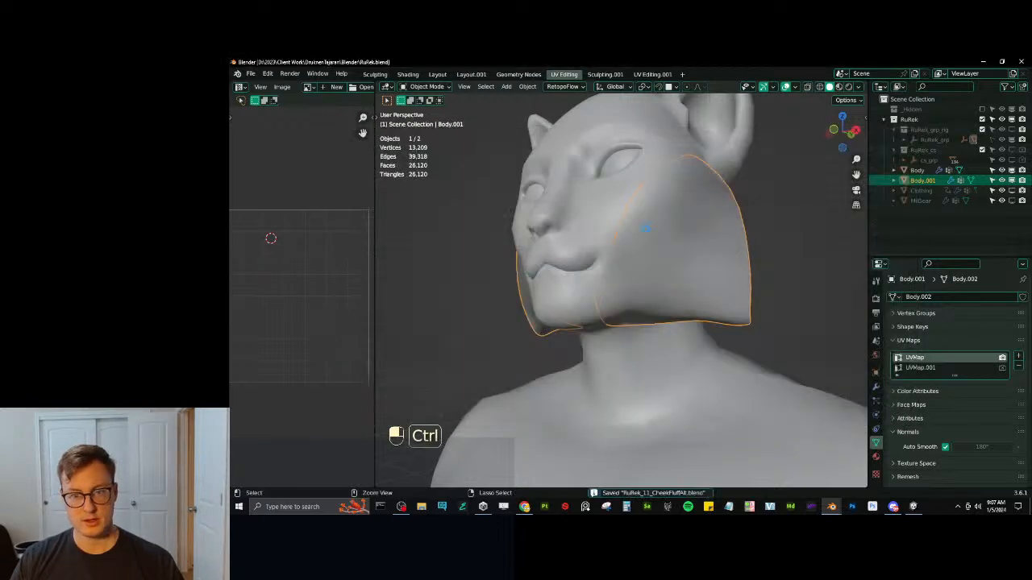
pyautogui.hotkey('ctrl', 's')
pyautogui.press('Tab')
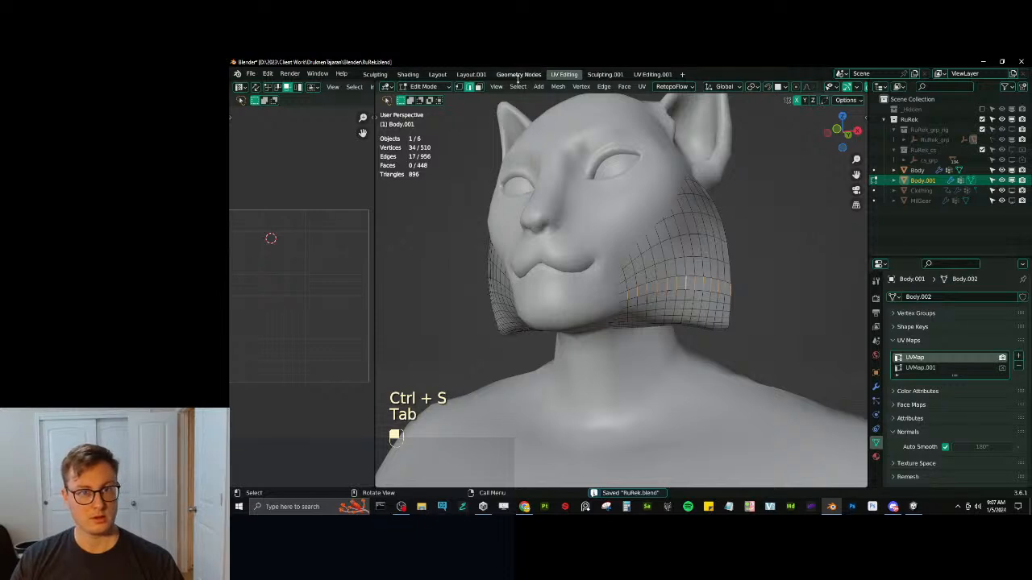
# Try to rip the cheek fluff apart along every vertical edge loop, and undo the rip and loop selection.
pyautogui.click(518, 86)
pyautogui.moveTo(550, 252)
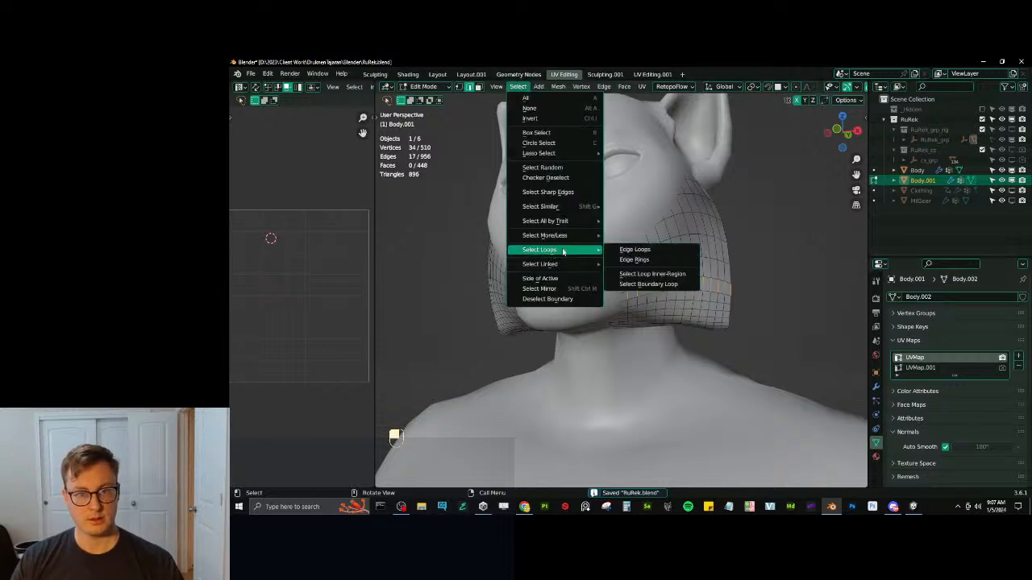
pyautogui.click(637, 250)
pyautogui.moveTo(717, 238); pyautogui.dragTo(678, 250, button='middle')
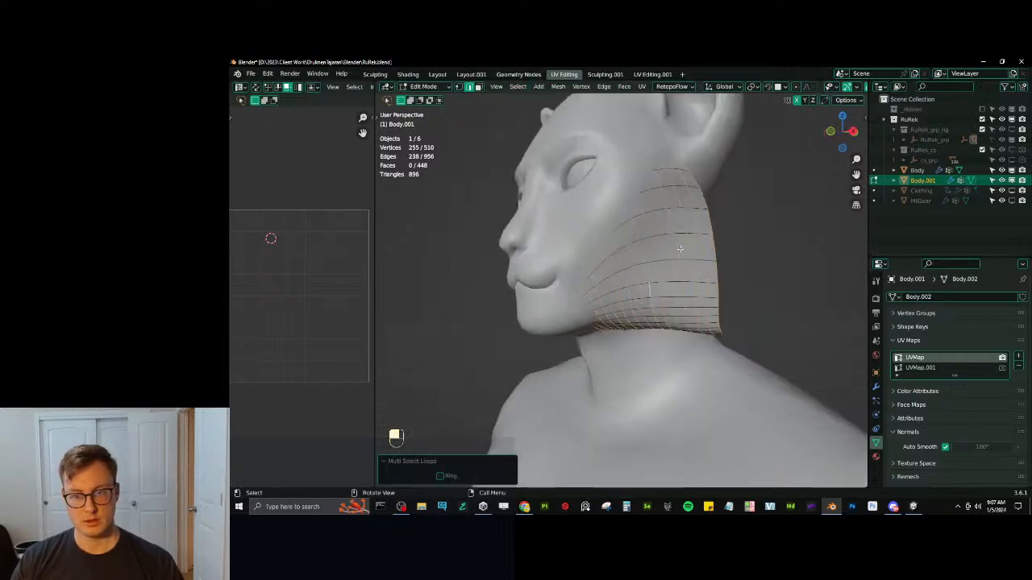
pyautogui.press('v')
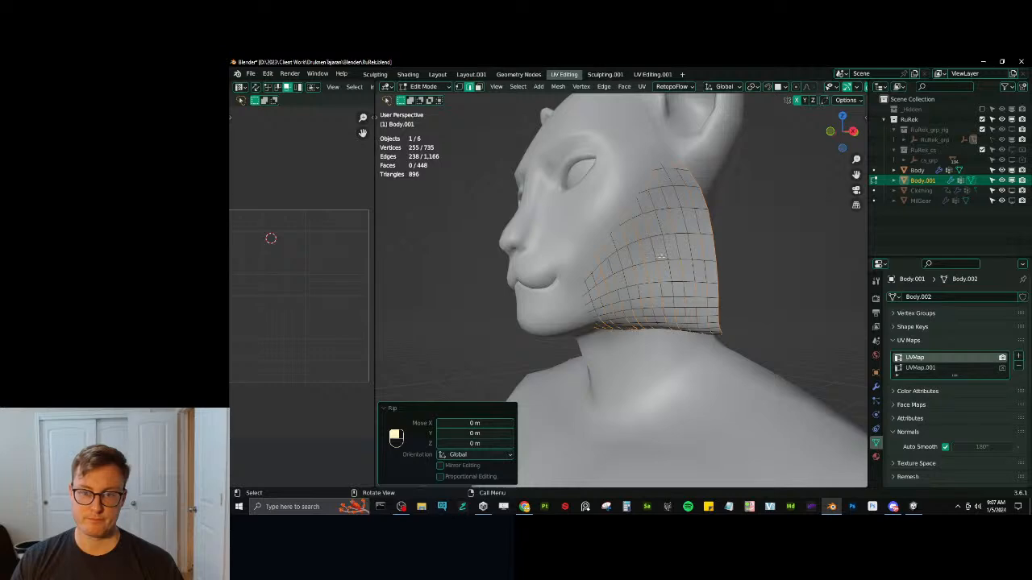
pyautogui.moveTo(661, 256); pyautogui.dragTo(697, 250, button='middle')
pyautogui.click(690, 251)
pyautogui.hotkey('ctrl', 'z')
pyautogui.hotkey('ctrl', 'z')
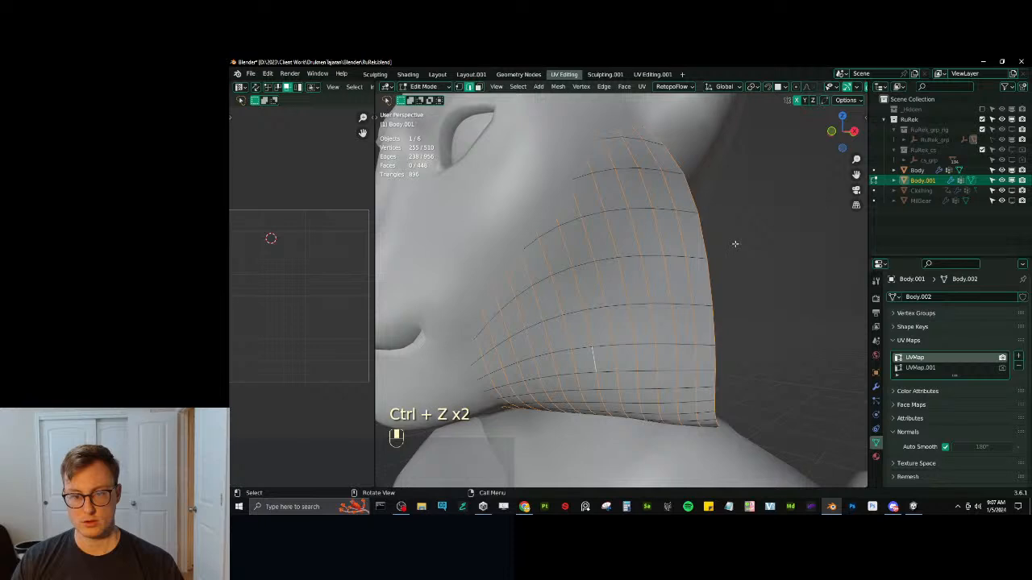
pyautogui.hotkey('ctrl', 'z')
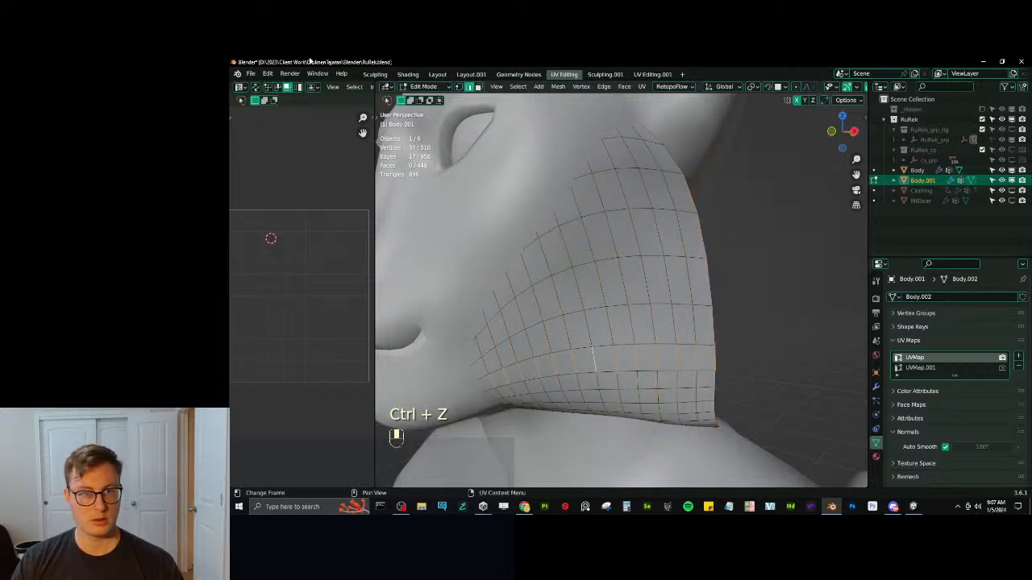
# Select every other vertical edge loop using Checker Deselect and Edge Loops, and offset them with Shrink/Fatten by about 0.007 m.
pyautogui.click(520, 87)
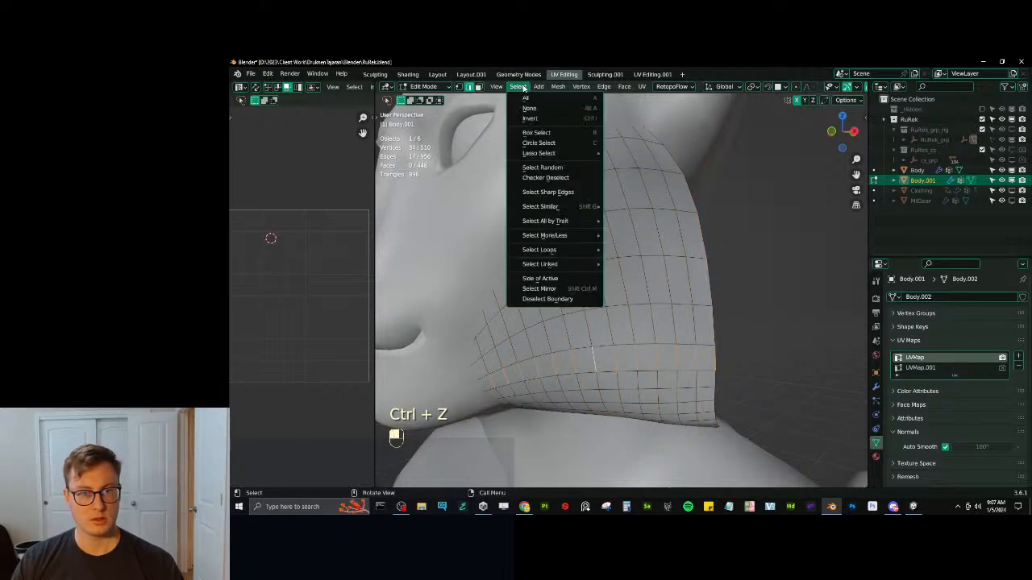
pyautogui.click(556, 176)
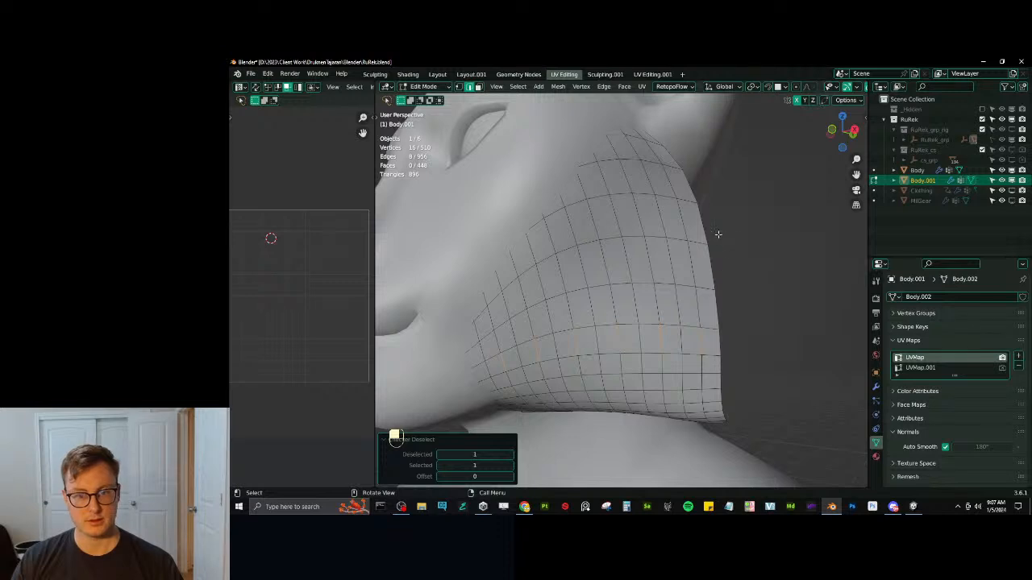
pyautogui.click(514, 89)
pyautogui.moveTo(540, 256)
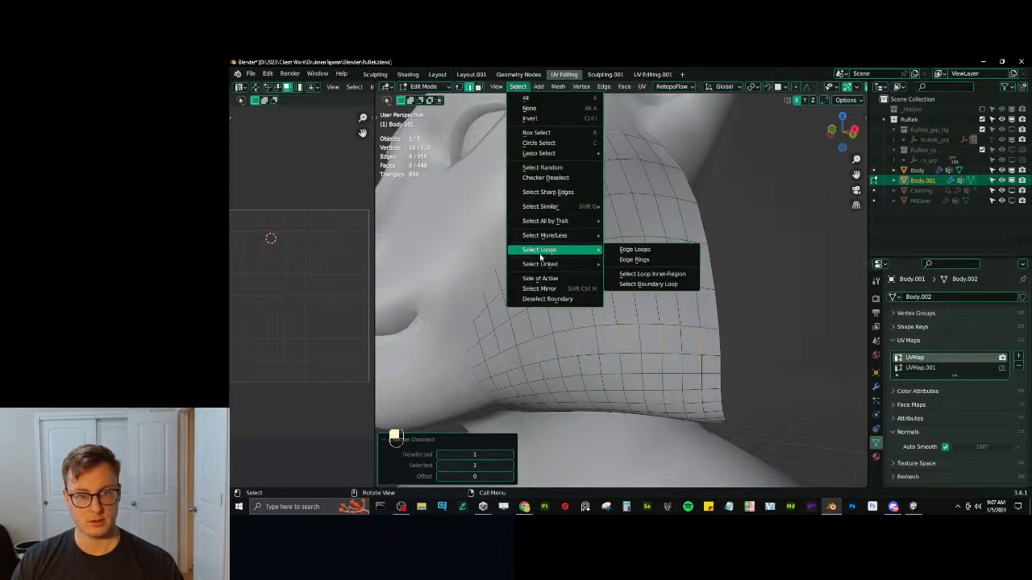
pyautogui.click(634, 251)
pyautogui.hotkey('alt', 's')
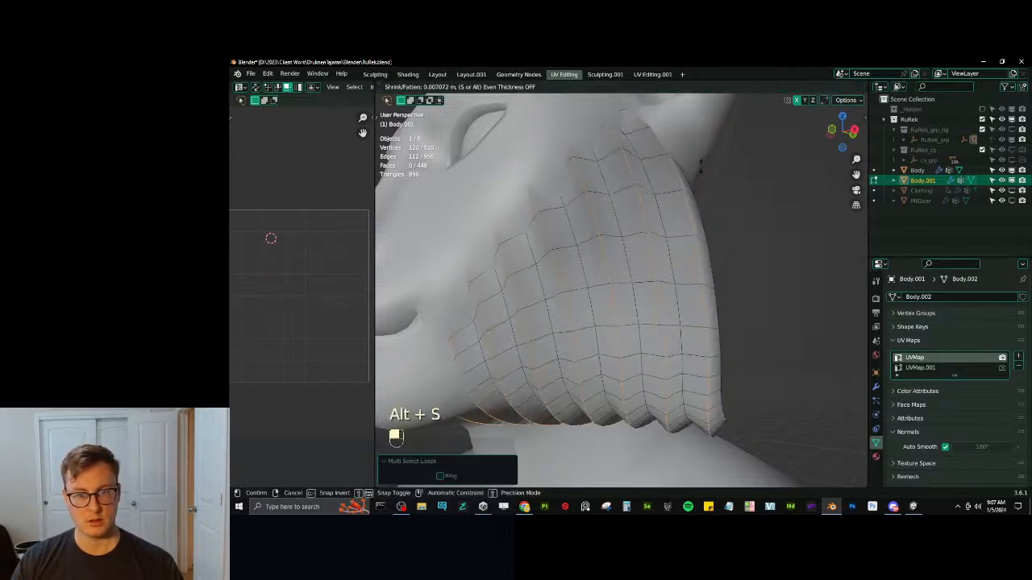
pyautogui.click(700, 166)
# Move and rotate the entire cheek fluff mesh against the head and check its shape in Object Mode.
pyautogui.moveTo(700, 166); pyautogui.dragTo(533, 304, button='middle')
pyautogui.press('a')
pyautogui.press('g')
pyautogui.click(556, 256)
pyautogui.press('r')
pyautogui.click(715, 270)
pyautogui.scroll(-5, 715, 269)
pyautogui.press('Tab')
pyautogui.scroll(3, 648, 259)
pyautogui.press('Tab')
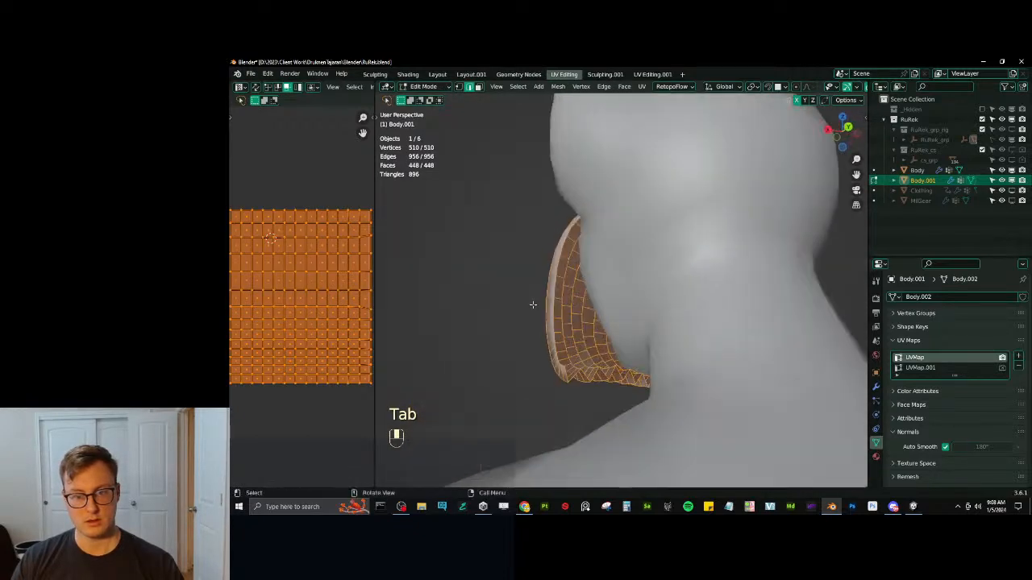
# Select the rear edge loop of the cheek fluff and adjust it with Shrink/Fatten.
pyautogui.moveTo(612, 365); pyautogui.dragTo(625, 403, button='middle')
pyautogui.click(628, 403)
pyautogui.keyDown('alt'); pyautogui.keyDown('shift'); pyautogui.click(628, 366); pyautogui.keyUp('shift'); pyautogui.keyUp('alt')
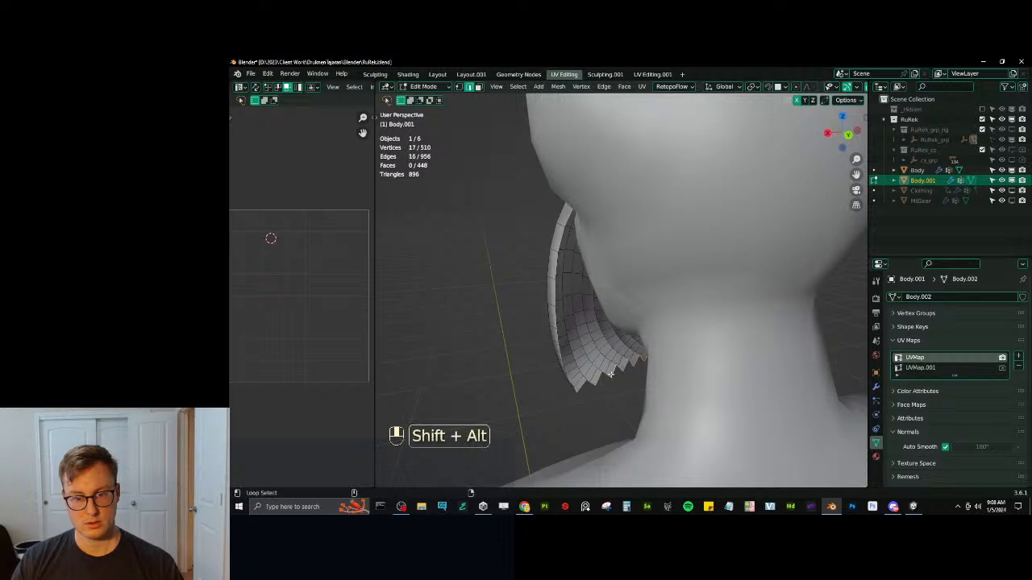
pyautogui.moveTo(632, 366); pyautogui.dragTo(672, 367, button='middle')
pyautogui.hotkey('alt', 's')
pyautogui.click(698, 319)
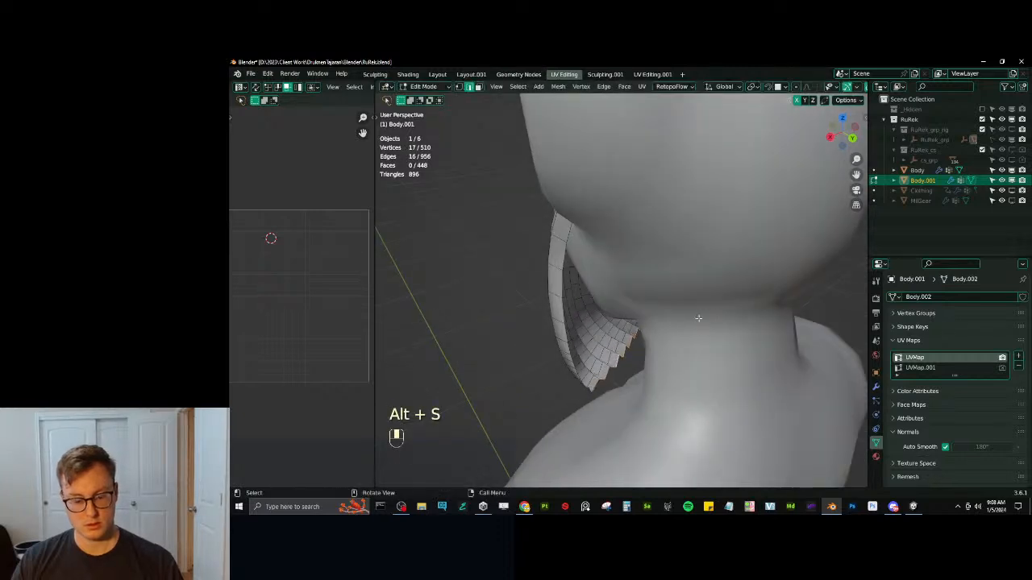
# Try to shrink the cheek fluff's rear edge with proportional editing enabled.
pyautogui.moveTo(657, 285); pyautogui.dragTo(686, 261, button='middle')
pyautogui.hotkey('alt', 's')
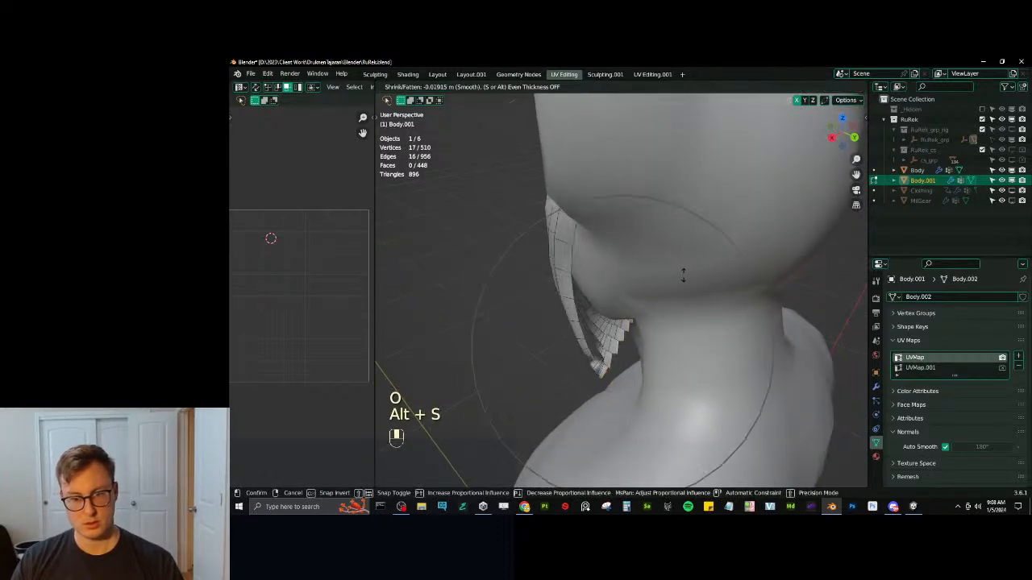
pyautogui.scroll(3, 680, 278)
pyautogui.rightClick(680, 283)
# Scale the cheek fluff's rear edge with proportional editing, return to Object Mode and save the file.
pyautogui.moveTo(643, 278); pyautogui.dragTo(725, 253, button='middle')
pyautogui.press('s')
pyautogui.click(676, 275)
pyautogui.moveTo(633, 316); pyautogui.dragTo(677, 306, button='middle')
pyautogui.press('Tab')
pyautogui.scroll(-3, 665, 311)
pyautogui.hotkey('ctrl', 's')
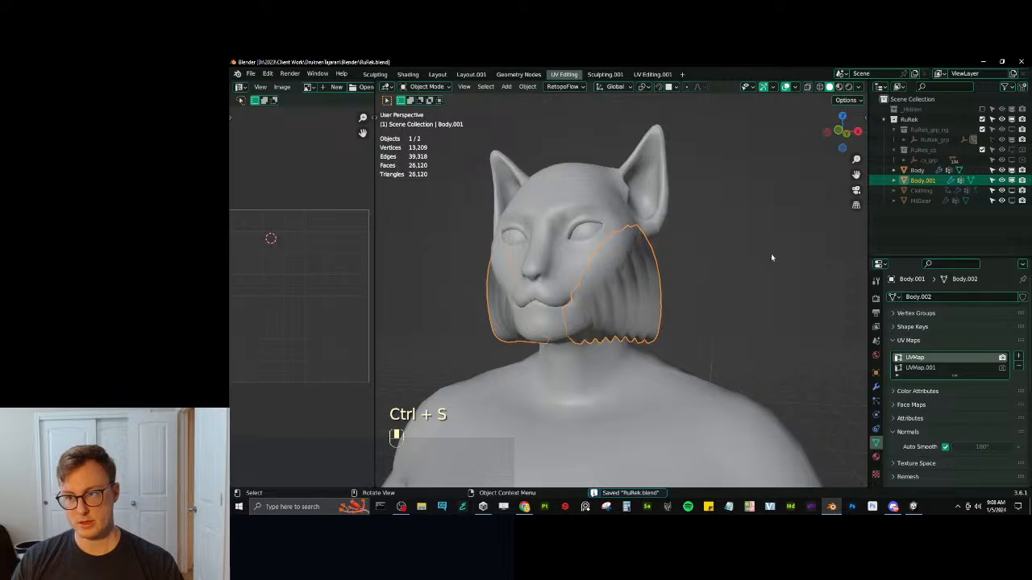
# Unhide the Clothing, MilGear and rig, export all of the character's objects to the Unity project, and save the file.
pyautogui.moveTo(1012, 200); pyautogui.dragTo(1012, 192)
pyautogui.click(1011, 131)
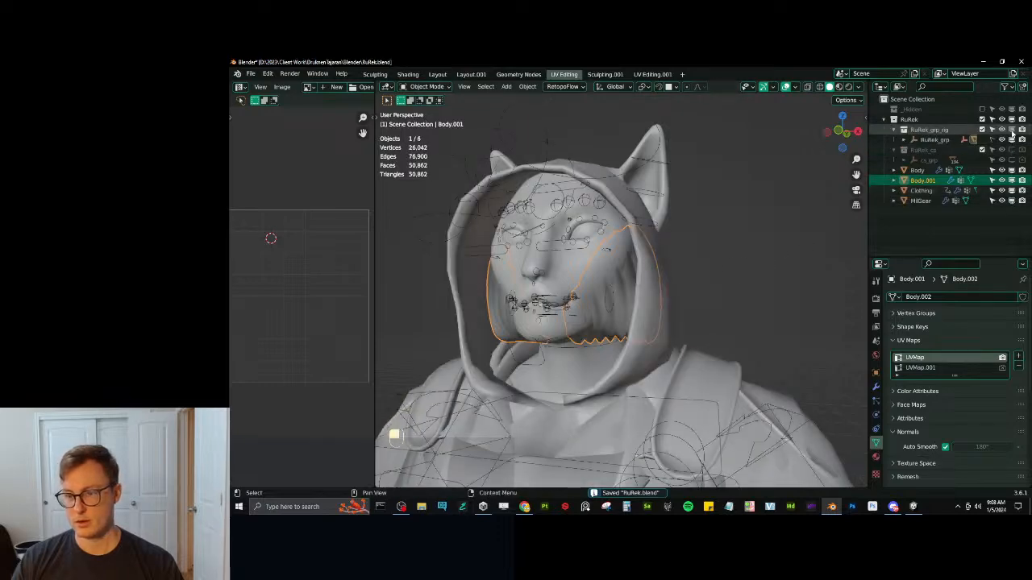
pyautogui.press('a')
pyautogui.press('q')
pyautogui.click(584, 304)
pyautogui.click(794, 414)
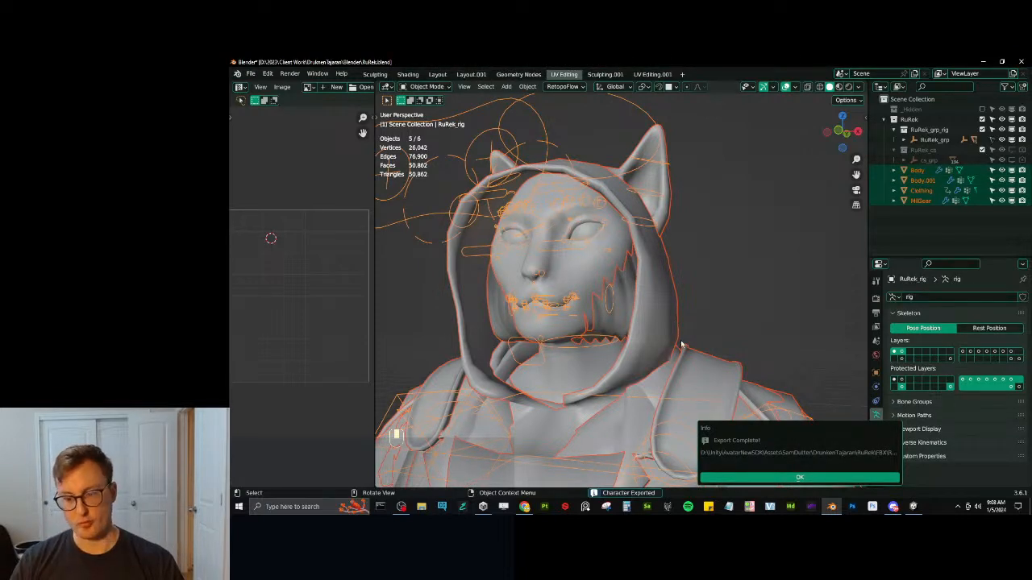
pyautogui.click(800, 365)
pyautogui.hotkey('ctrl', 's')
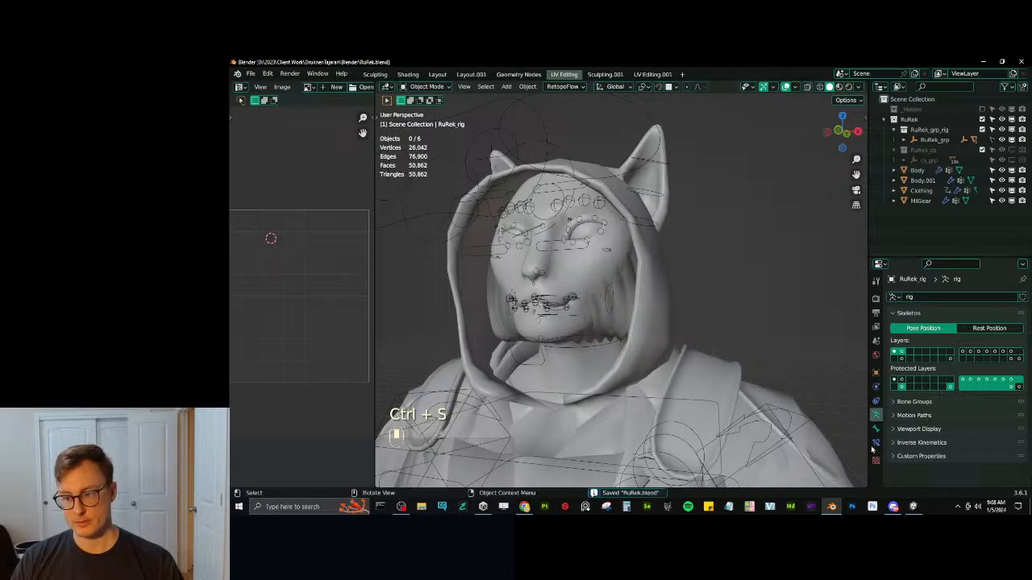
# Switch to Unity and examine the reworked cheek fluff from the side, at an angle and up close from the front.
pyautogui.hotkey('alt', 'Tab')
pyautogui.moveTo(556, 327); pyautogui.dragTo(577, 347, button='right')
pyautogui.keyDown('alt'); pyautogui.moveTo(576, 346); pyautogui.dragTo(425, 341); pyautogui.keyUp('alt')
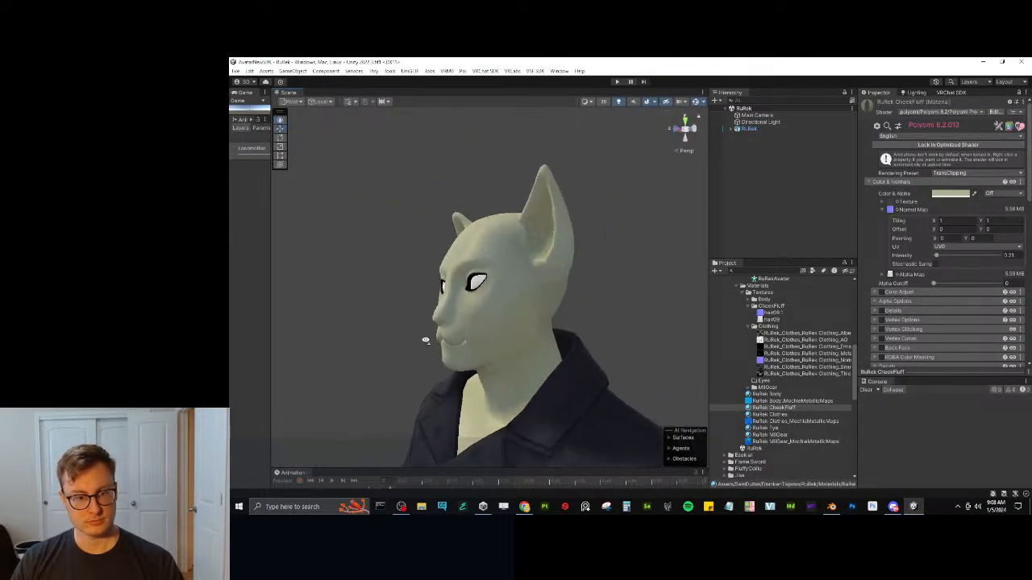
pyautogui.moveTo(543, 352)
pyautogui.keyDown('alt'); pyautogui.mouseDown()
pyautogui.moveTo(390, 349)
pyautogui.moveTo(556, 352)
pyautogui.mouseUp(); pyautogui.keyUp('alt')
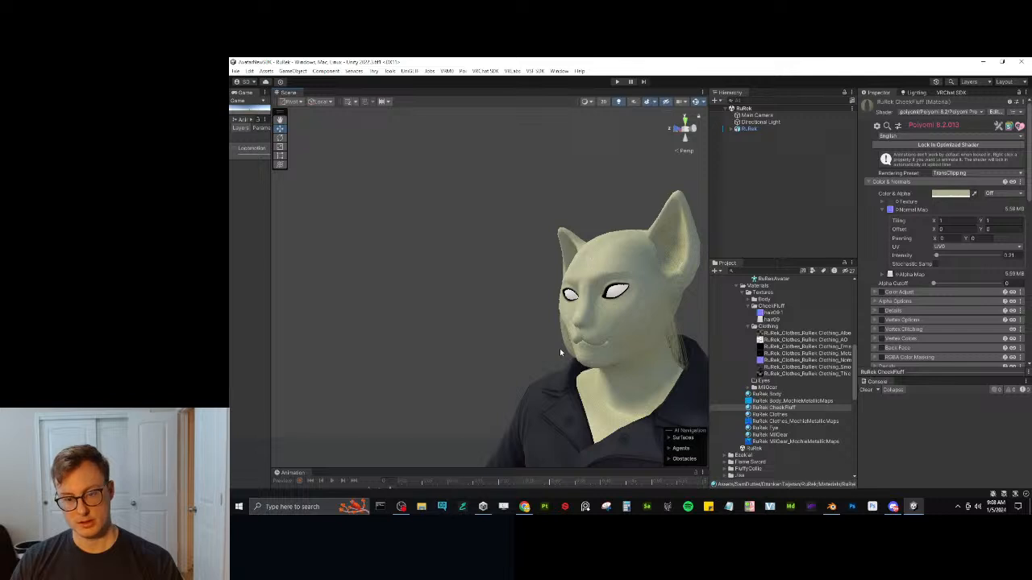
pyautogui.moveTo(560, 352); pyautogui.dragTo(614, 319, button='right')
pyautogui.press('w')
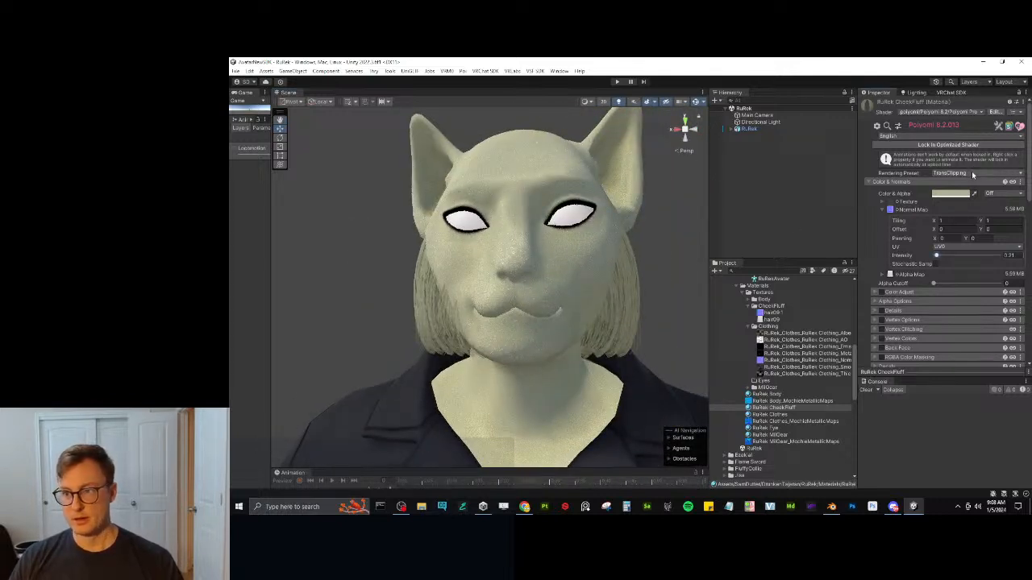
# Try the Cutout rendering preset on the RuRek CheekFluff material and switch it back to TransClipping.
pyautogui.click(976, 173)
pyautogui.click(959, 187)
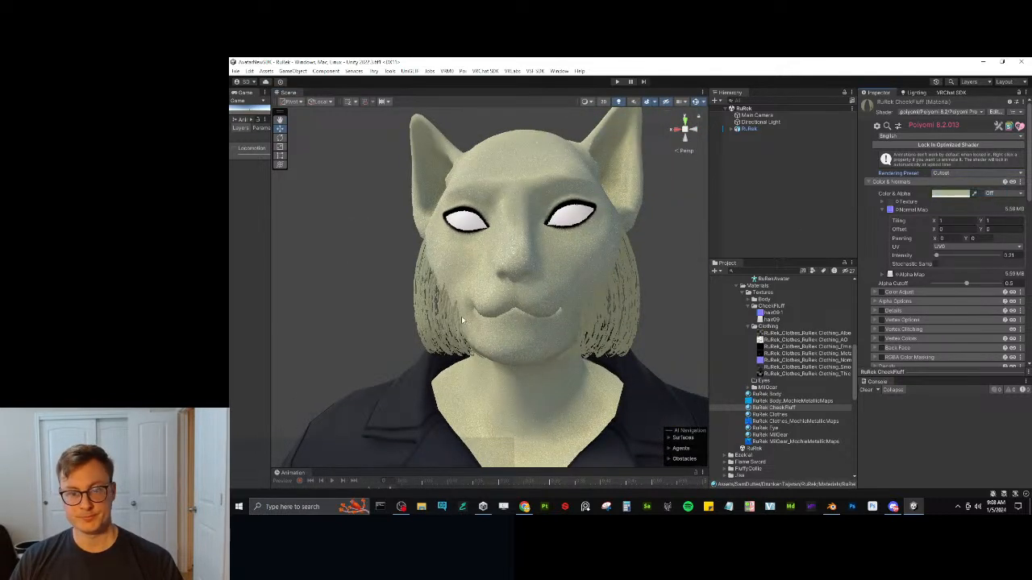
pyautogui.click(972, 173)
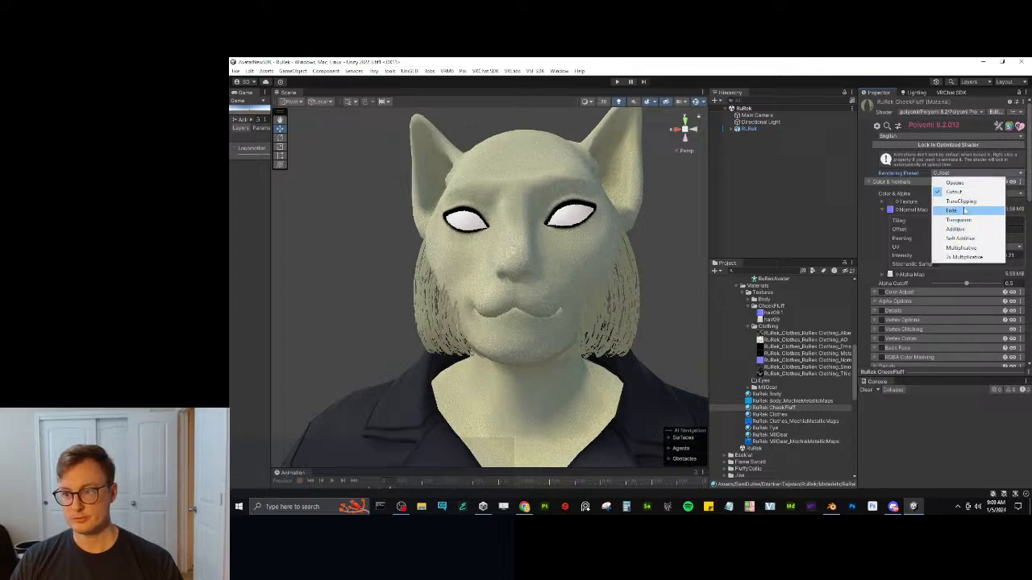
pyautogui.click(961, 201)
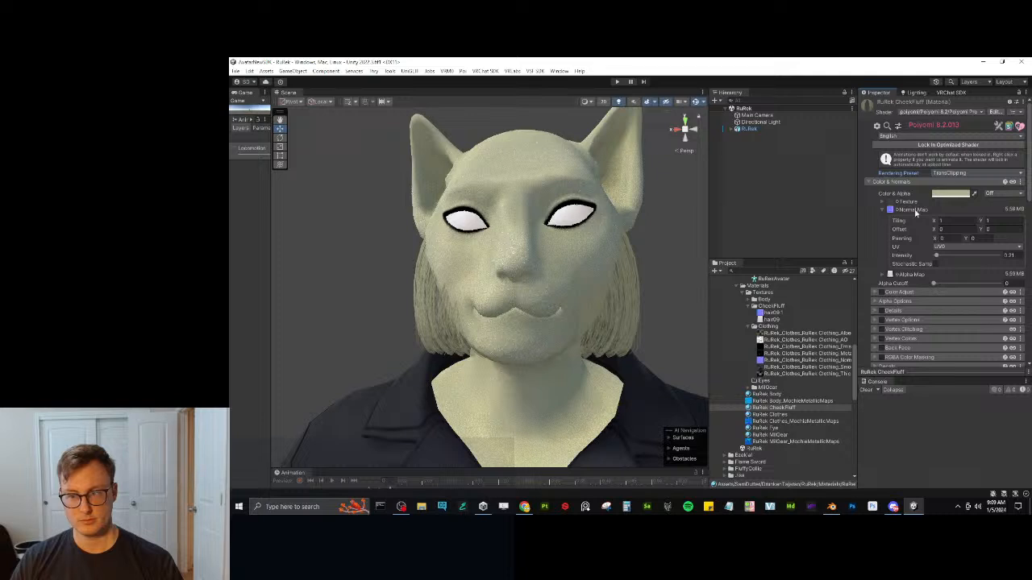
# Set the RuRek CheekFluff material's colour to white and inspect the fluff from an angle.
pyautogui.click(947, 194)
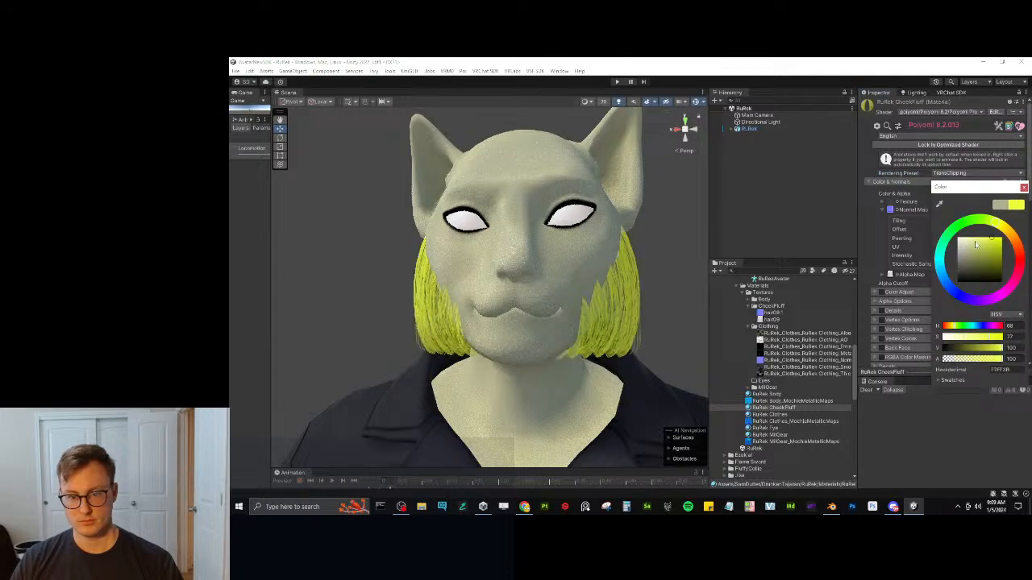
pyautogui.click(1024, 188)
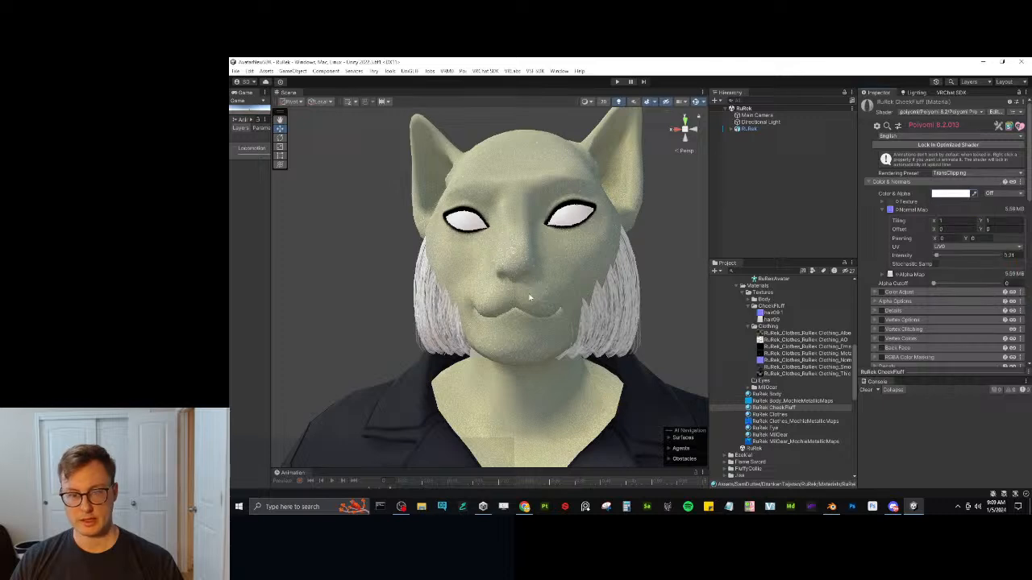
pyautogui.keyDown('alt'); pyautogui.moveTo(564, 274); pyautogui.dragTo(489, 309); pyautogui.keyUp('alt')
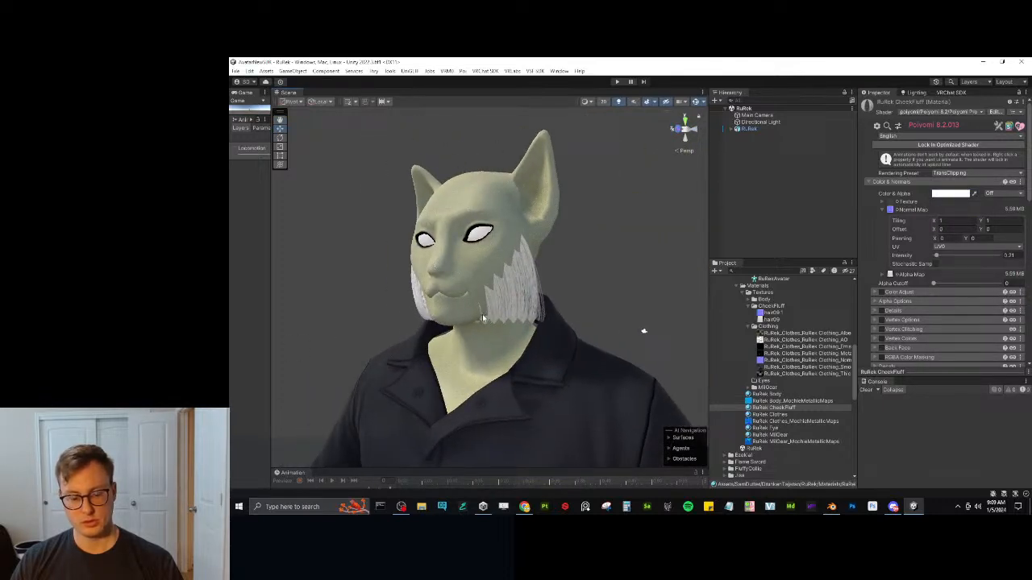
# Open the client's Reference folder inside the 2023 Client Work folder, look up the character reference picture, and return to Unity.
pyautogui.click(524, 506)
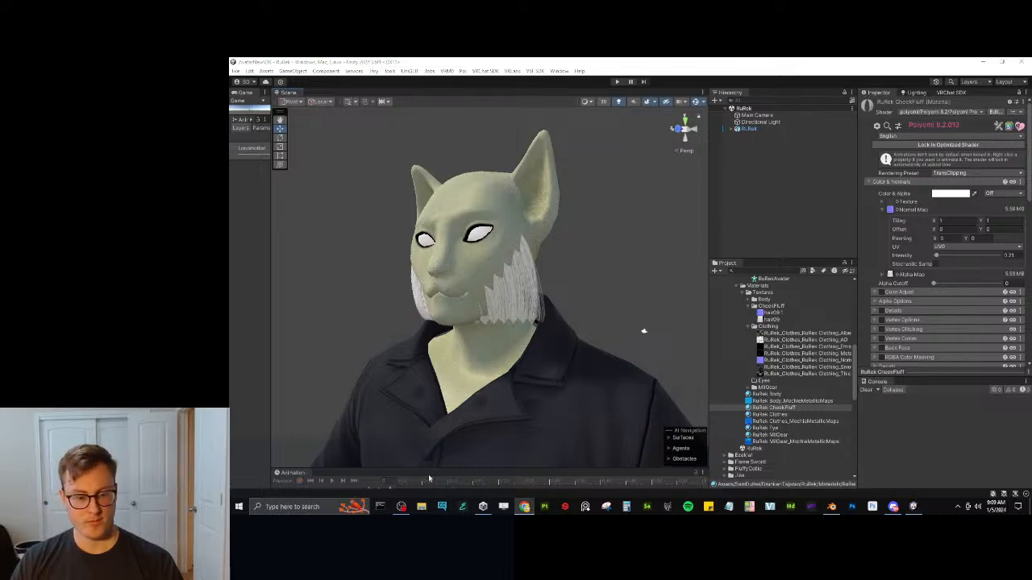
pyautogui.click(421, 507)
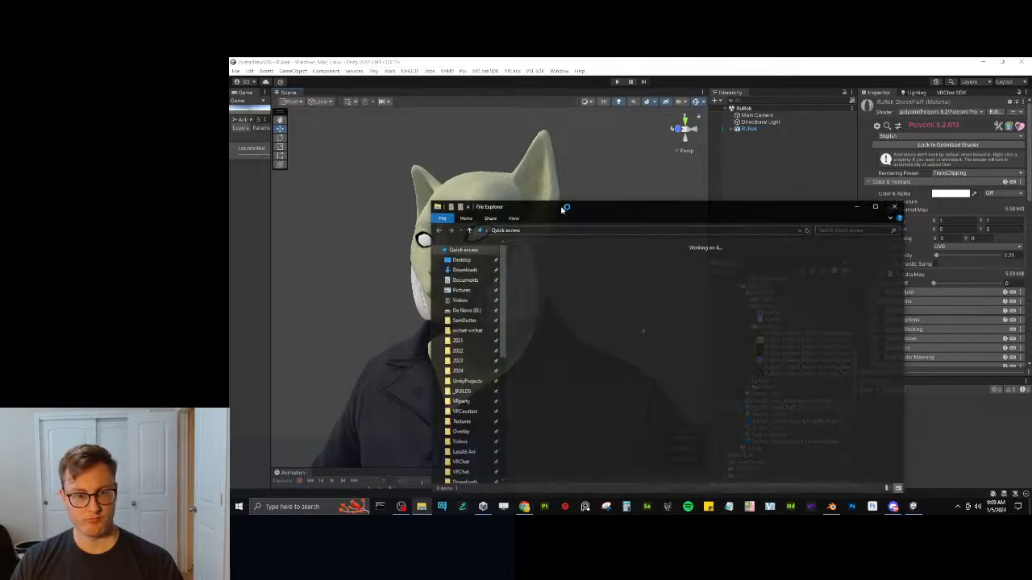
pyautogui.click(466, 360)
pyautogui.doubleClick(577, 308)
pyautogui.scroll(-2, 564, 355)
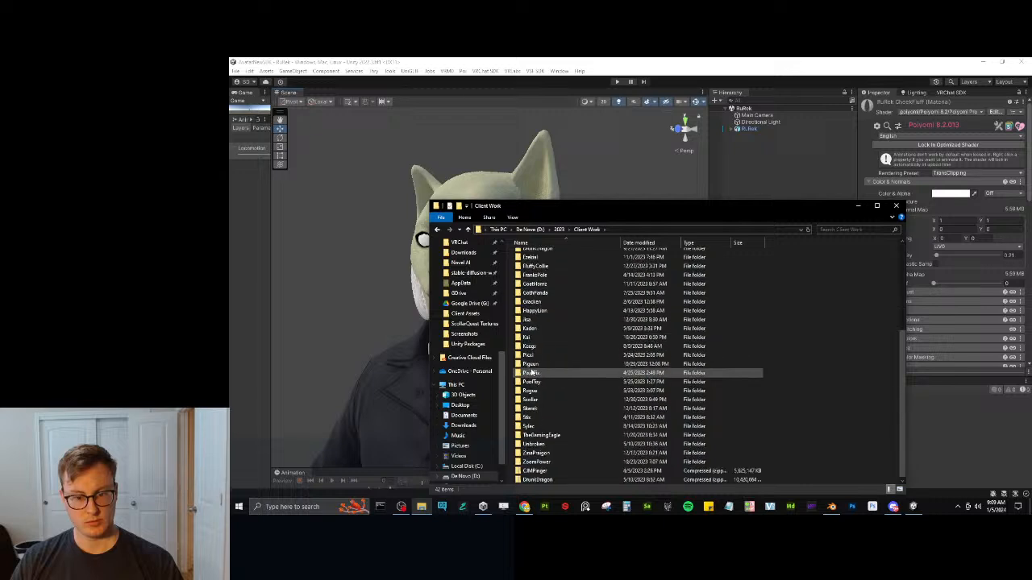
pyautogui.doubleClick(557, 342)
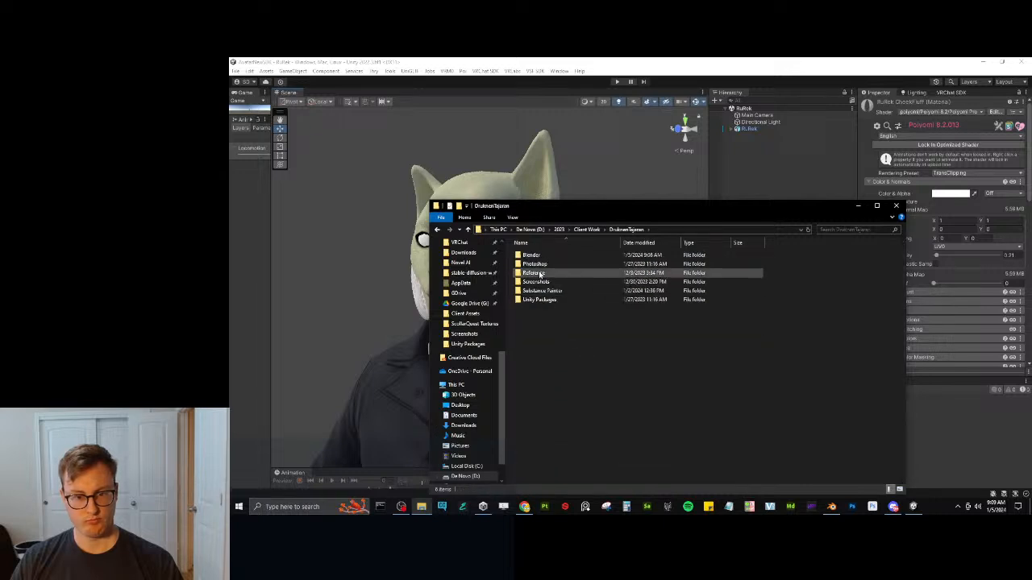
pyautogui.doubleClick(536, 272)
pyautogui.click(729, 343)
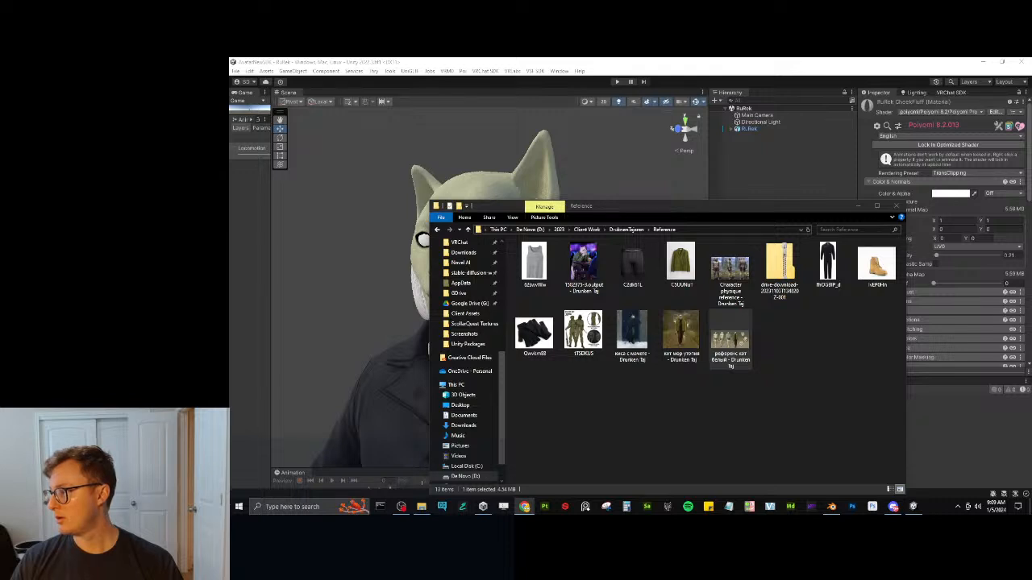
pyautogui.click(608, 180)
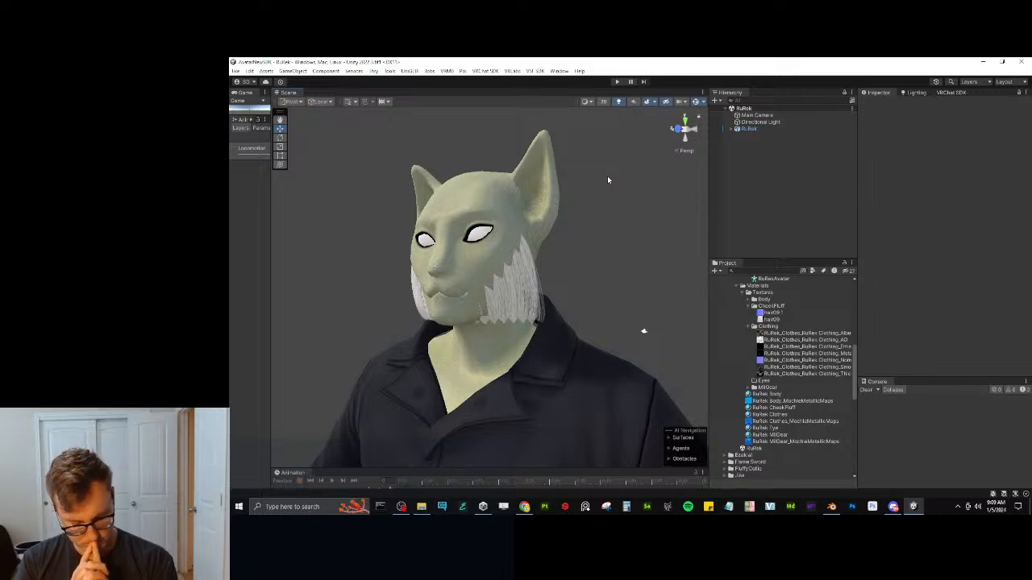
pyautogui.scroll(-5, 607, 175)
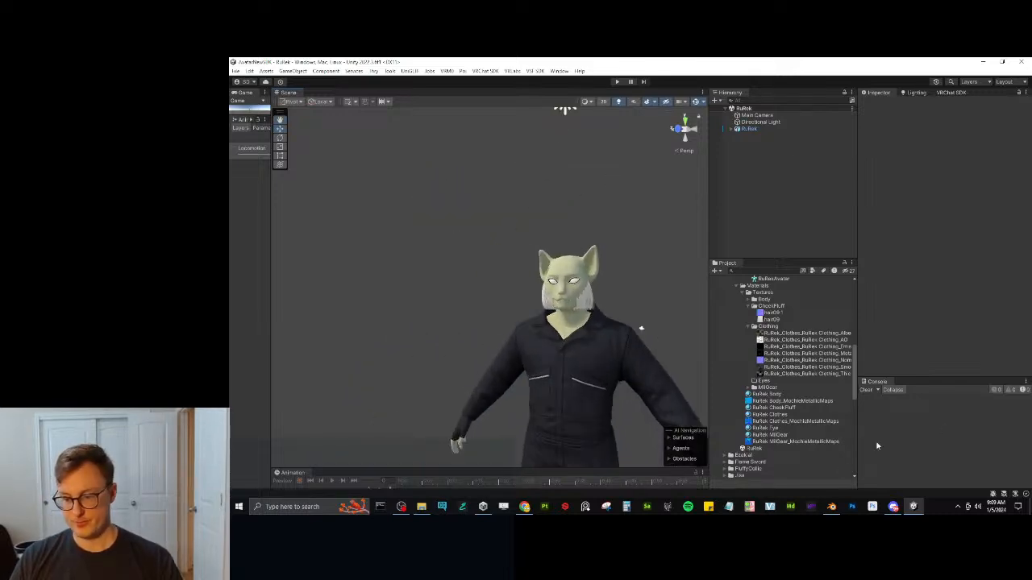
# Switch to Blender, inspect the Body mesh's complete UV layout in a widened UV editor, and save the file.
pyautogui.click(831, 506)
pyautogui.scroll(3, 564, 258)
pyautogui.moveTo(565, 242); pyautogui.dragTo(616, 210, button='middle')
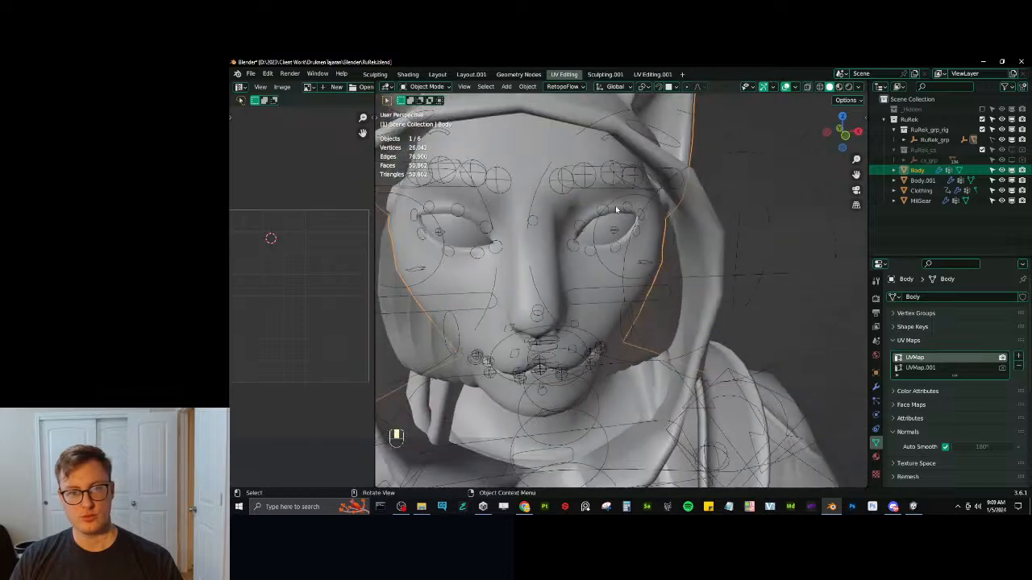
pyautogui.press('Tab')
pyautogui.press('a')
pyautogui.scroll(-5, 657, 198)
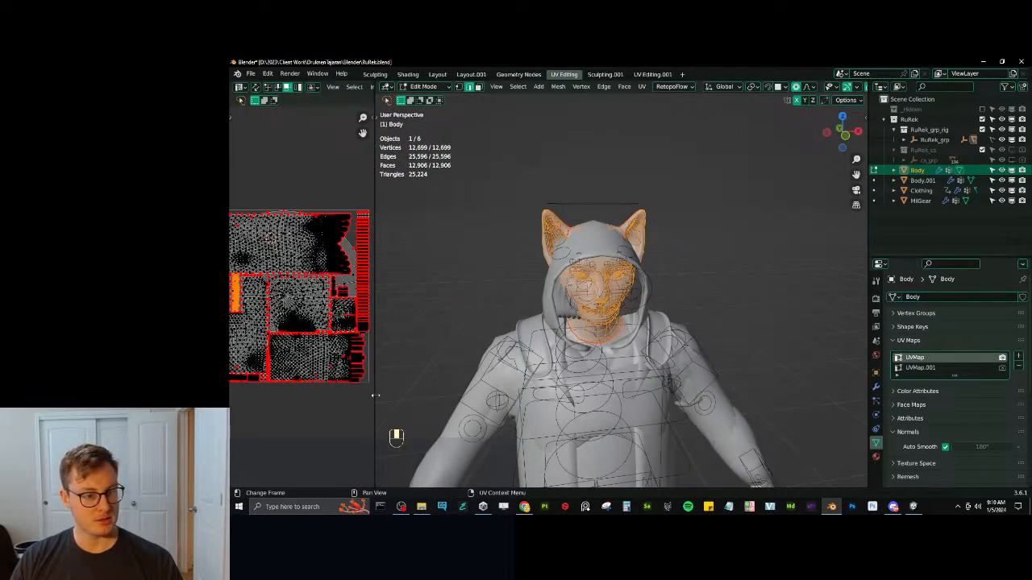
pyautogui.moveTo(375, 395); pyautogui.dragTo(522, 395)
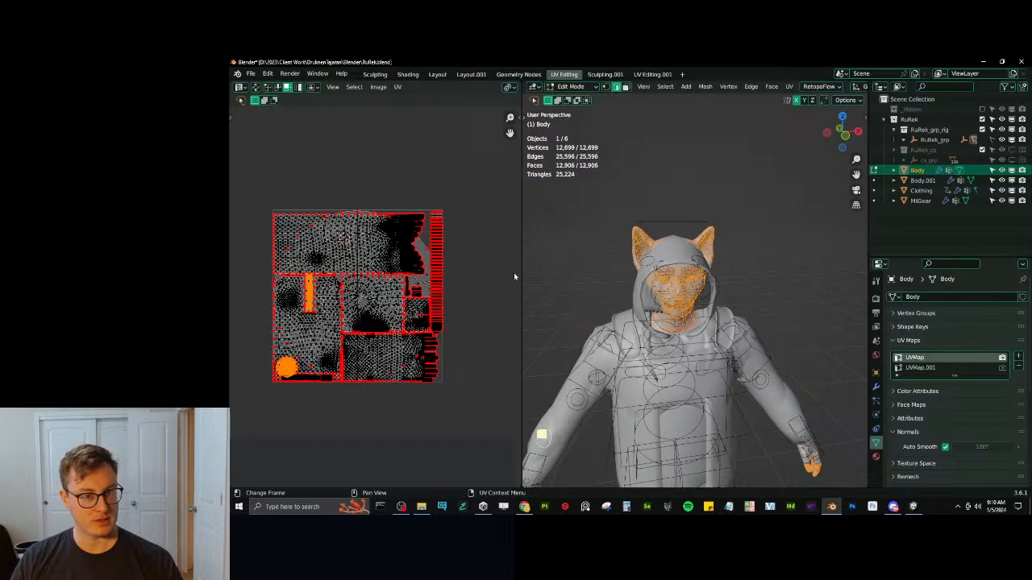
pyautogui.press('Tab')
pyautogui.hotkey('ctrl', 's')
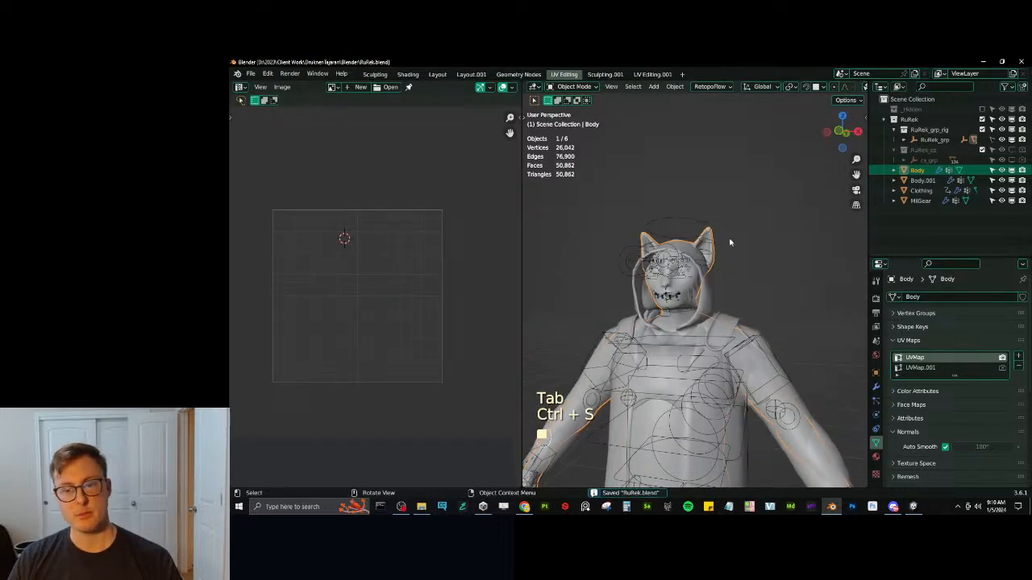
# Enlarge the 3D viewport again and select the separated cheek fluff mesh Body.001 on the head.
pyautogui.moveTo(698, 256); pyautogui.dragTo(725, 275, button='middle')
pyautogui.scroll(2, 726, 274)
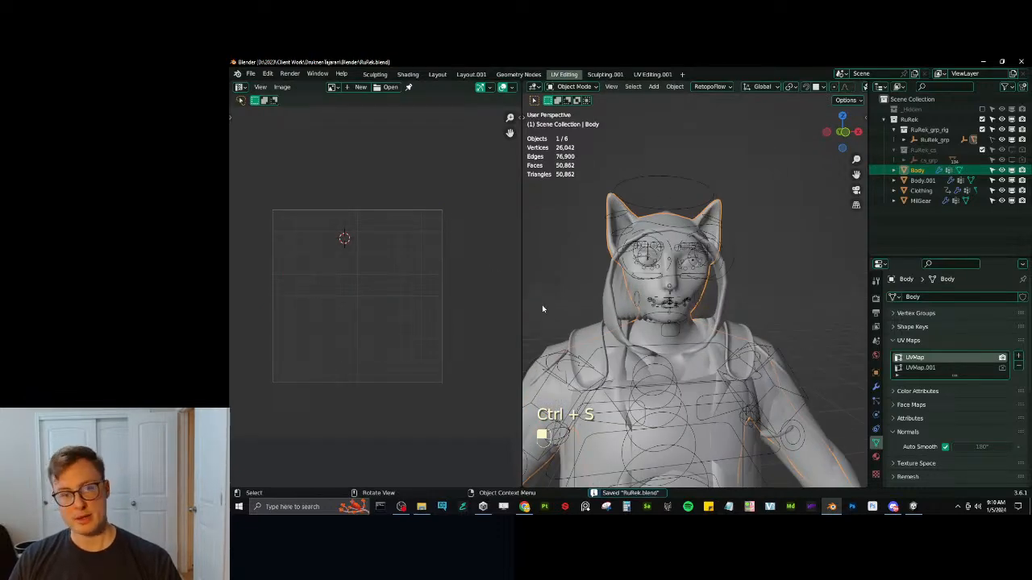
pyautogui.moveTo(523, 302); pyautogui.dragTo(282, 302)
pyautogui.scroll(4, 492, 283)
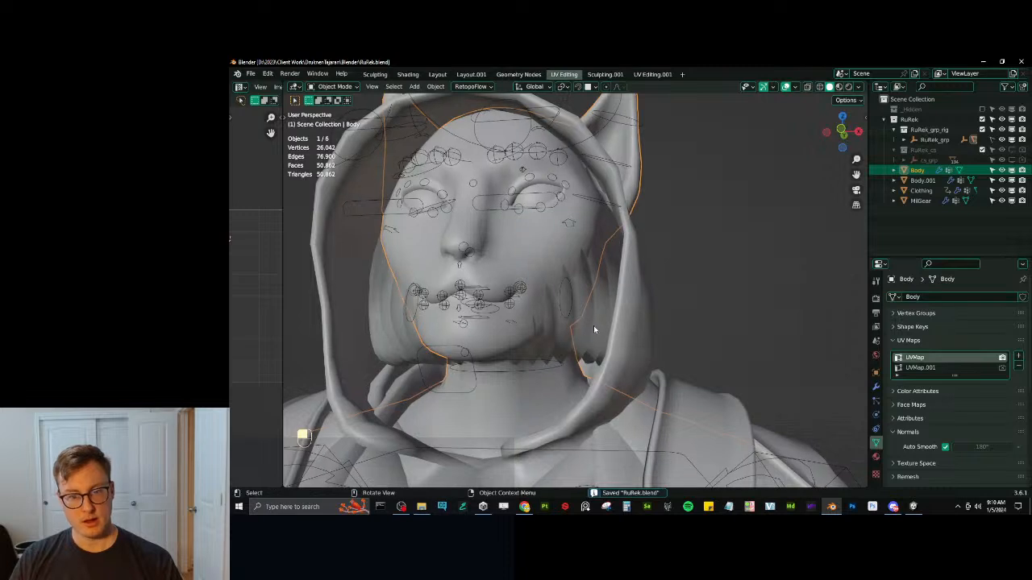
pyautogui.click(593, 327)
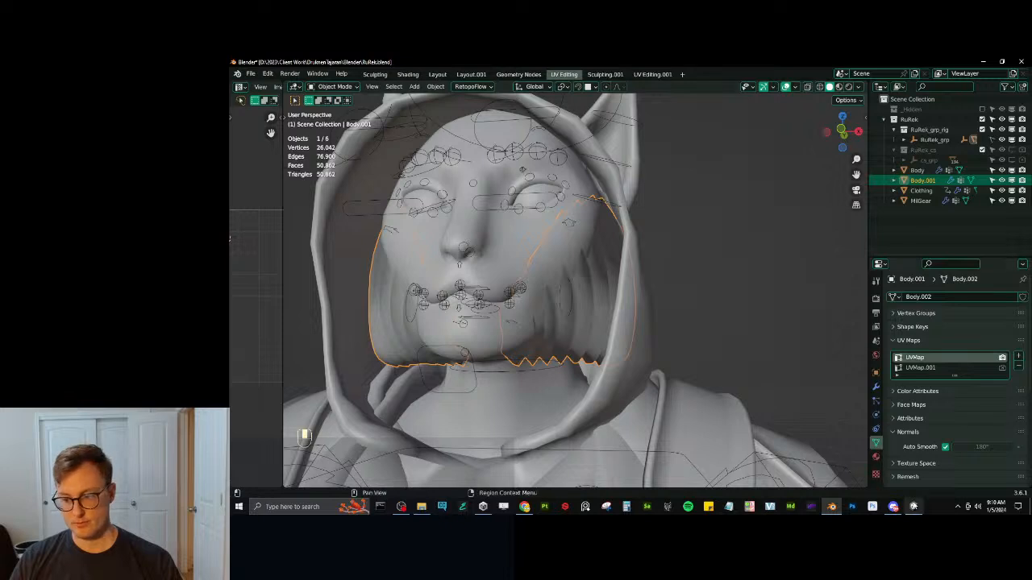
# Switch to Unity, frame the RuRek avatar, and examine its cheek fluff up close from the side.
pyautogui.click(913, 507)
pyautogui.scroll(5, 619, 298)
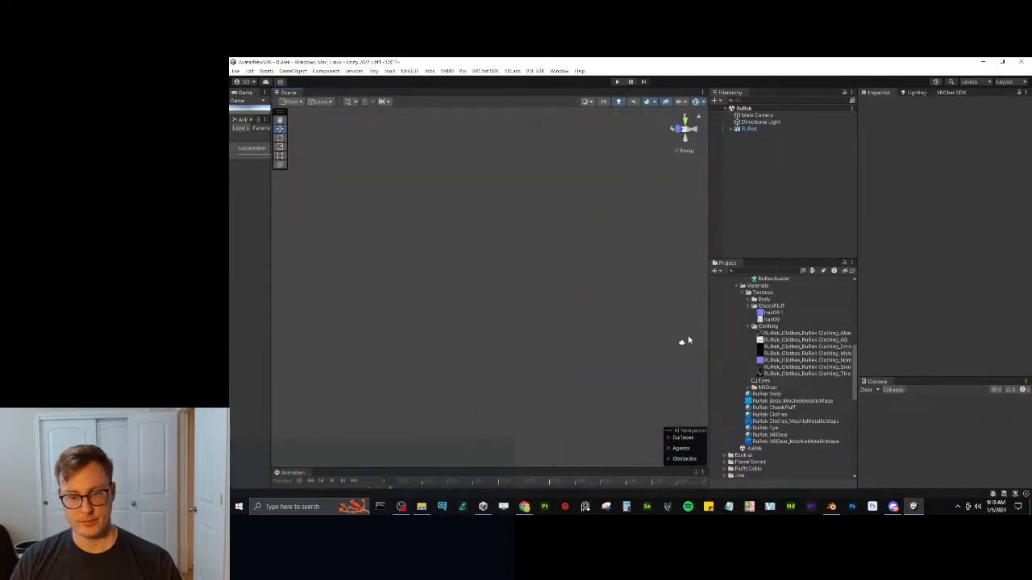
pyautogui.doubleClick(771, 128)
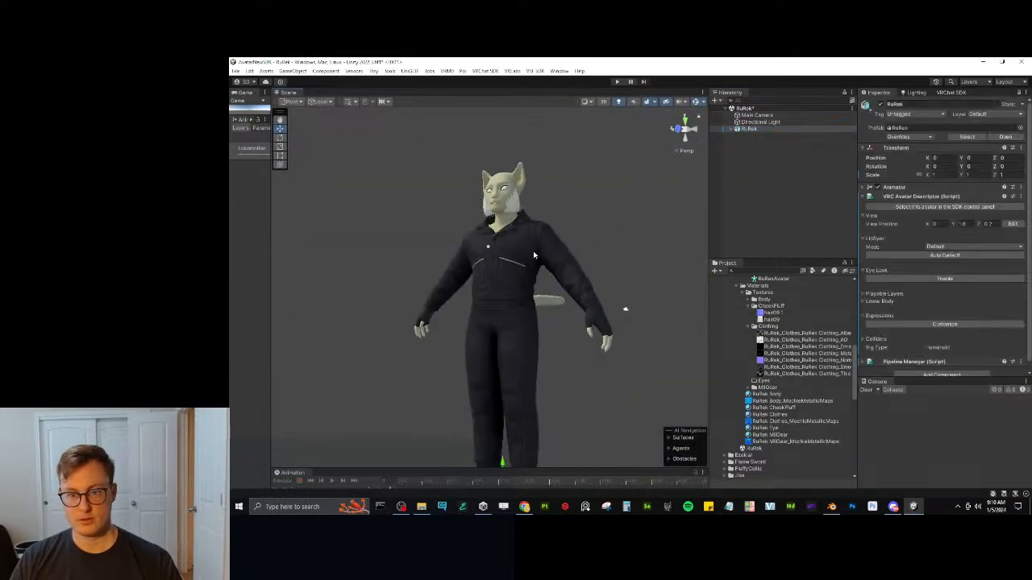
pyautogui.scroll(3, 613, 302)
pyautogui.scroll(5, 474, 247)
pyautogui.moveTo(474, 247); pyautogui.dragTo(425, 162, button='right')
pyautogui.scroll(-5, 425, 161)
pyautogui.scroll(4, 418, 166)
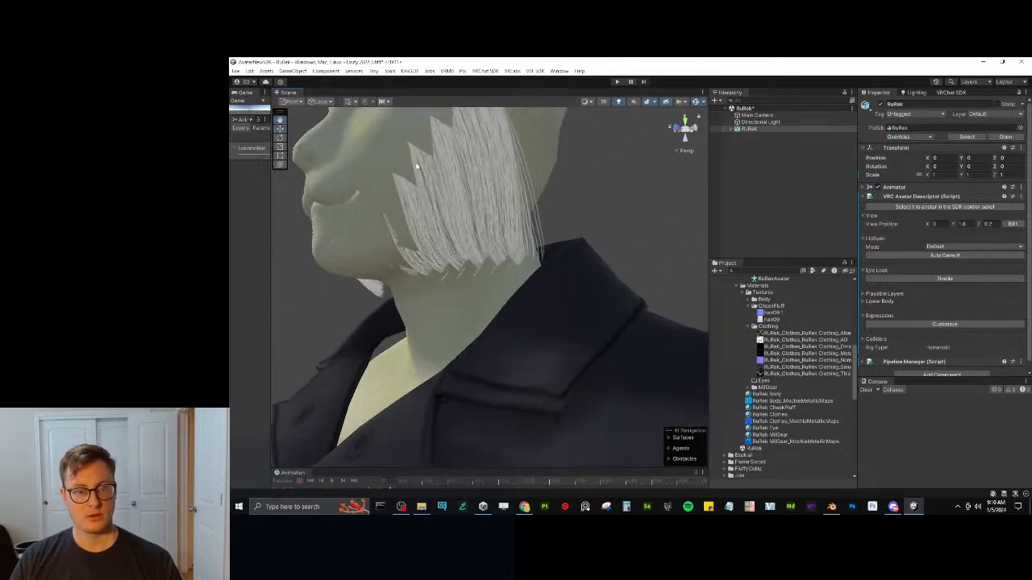
pyautogui.moveTo(417, 166); pyautogui.dragTo(470, 228, button='middle')
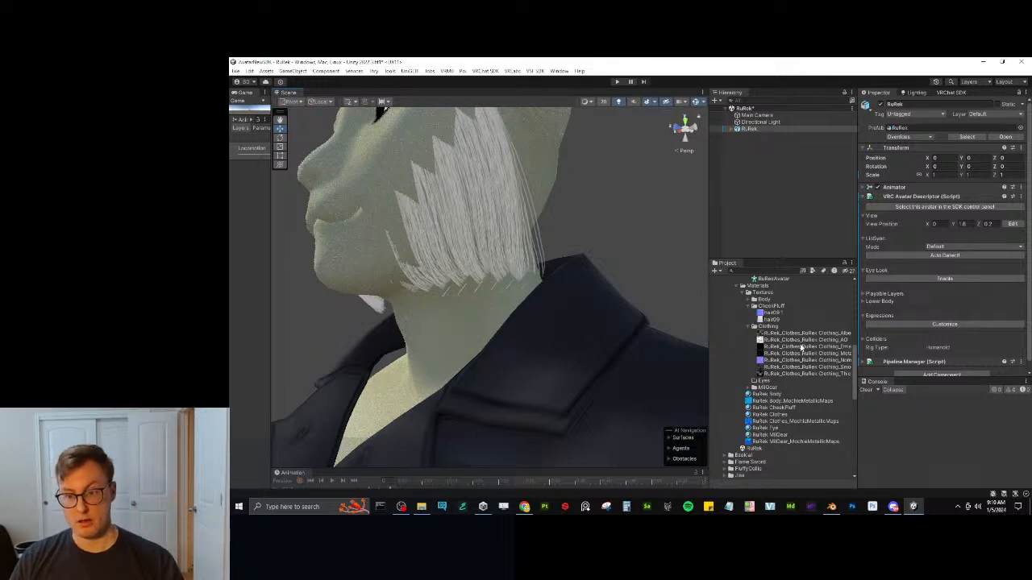
# Review the RuRek CheekFluff material's settings and collapse its expanded Shading section.
pyautogui.click(781, 407)
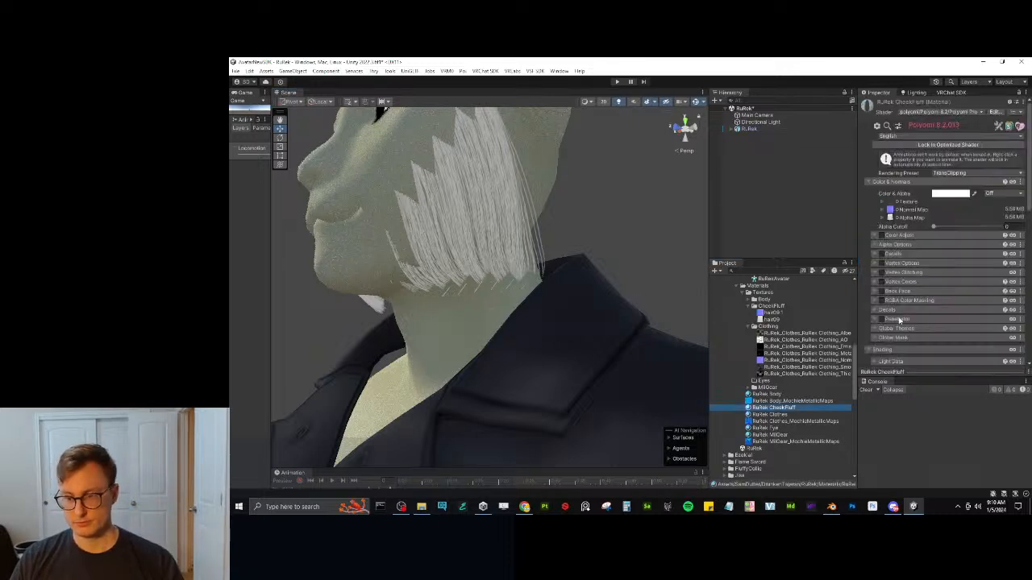
pyautogui.scroll(-3, 946, 242)
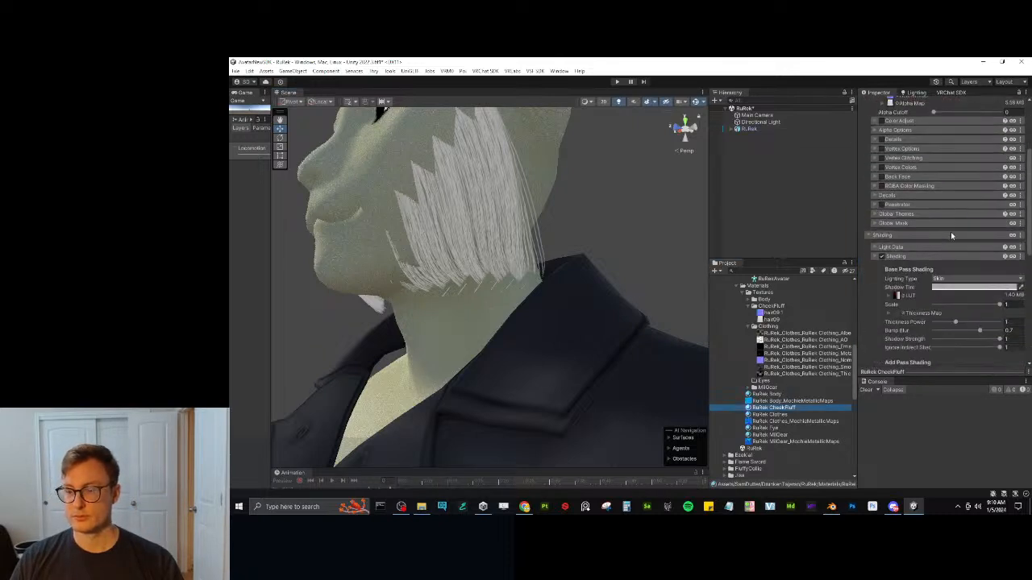
pyautogui.click(906, 257)
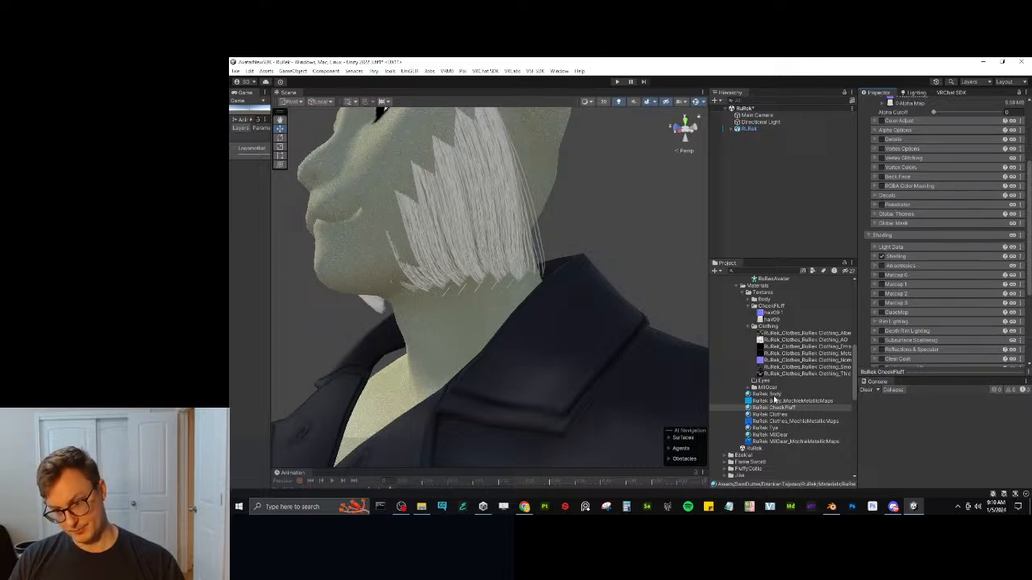
# Apply the RuRek Body material to the cheek fluff and inspect the head from the front and at an angle.
pyautogui.moveTo(774, 396); pyautogui.dragTo(568, 213)
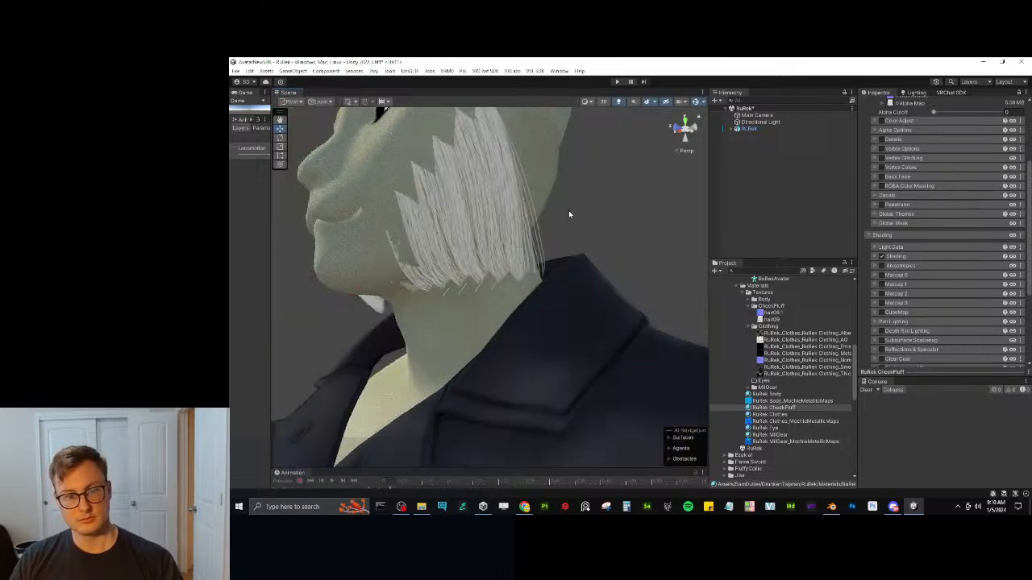
pyautogui.moveTo(569, 213); pyautogui.dragTo(502, 311, button='right')
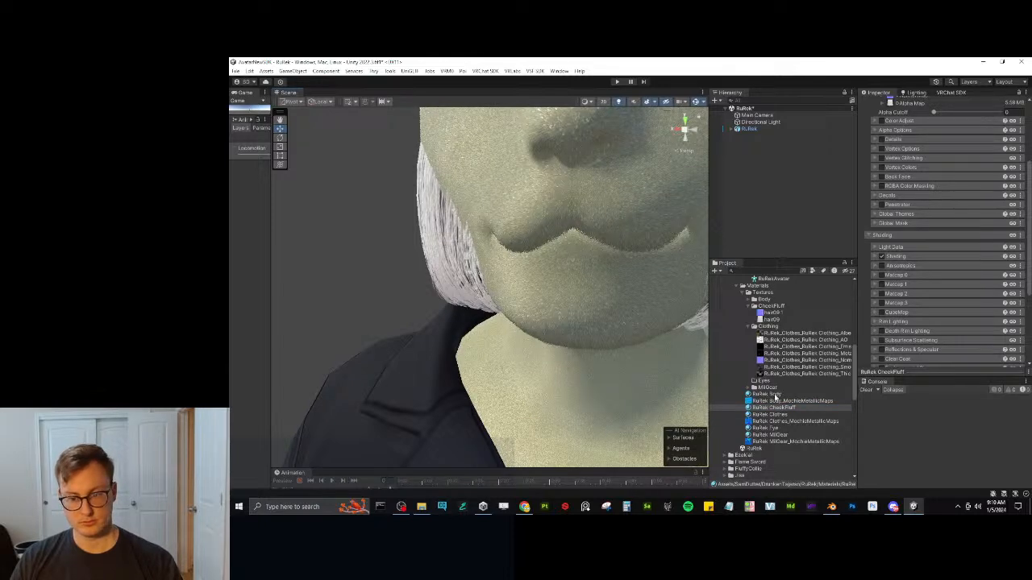
pyautogui.scroll(-6, 535, 212)
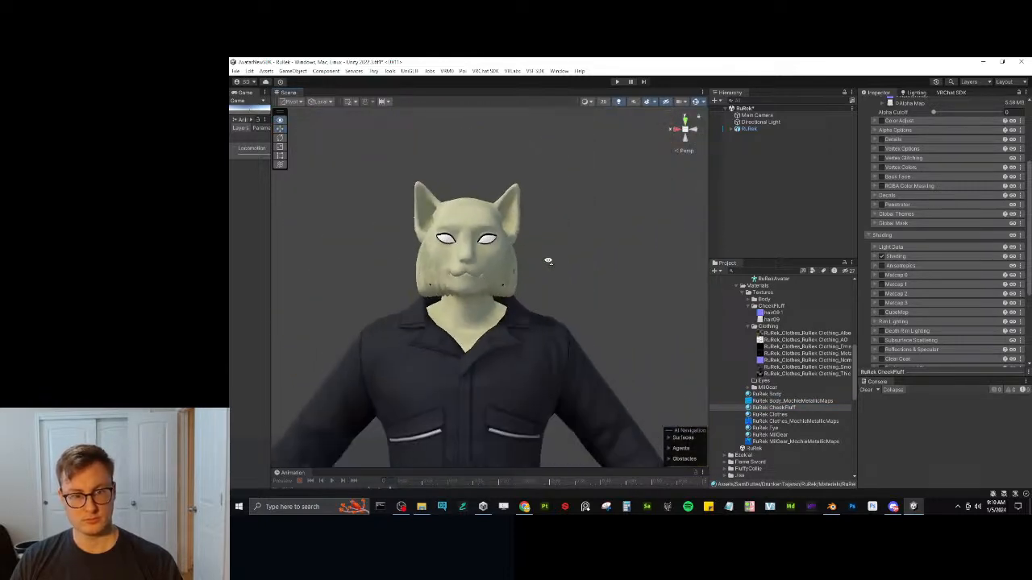
pyautogui.keyDown('alt'); pyautogui.moveTo(548, 260); pyautogui.dragTo(381, 307); pyautogui.keyUp('alt')
pyautogui.scroll(5, 427, 289)
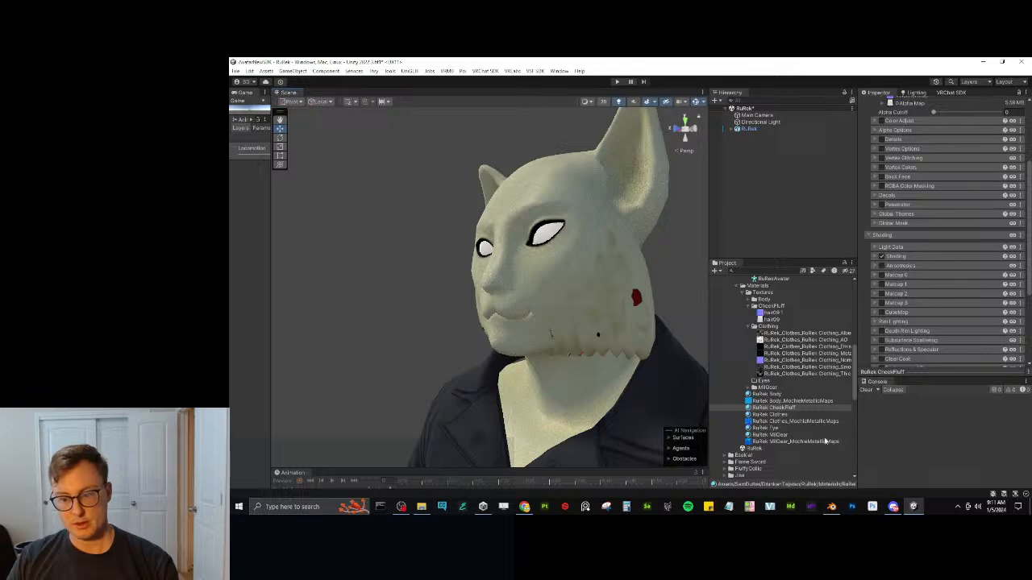
# Switch to Blender and delete the cheek fluff mesh Body.001.
pyautogui.click(831, 506)
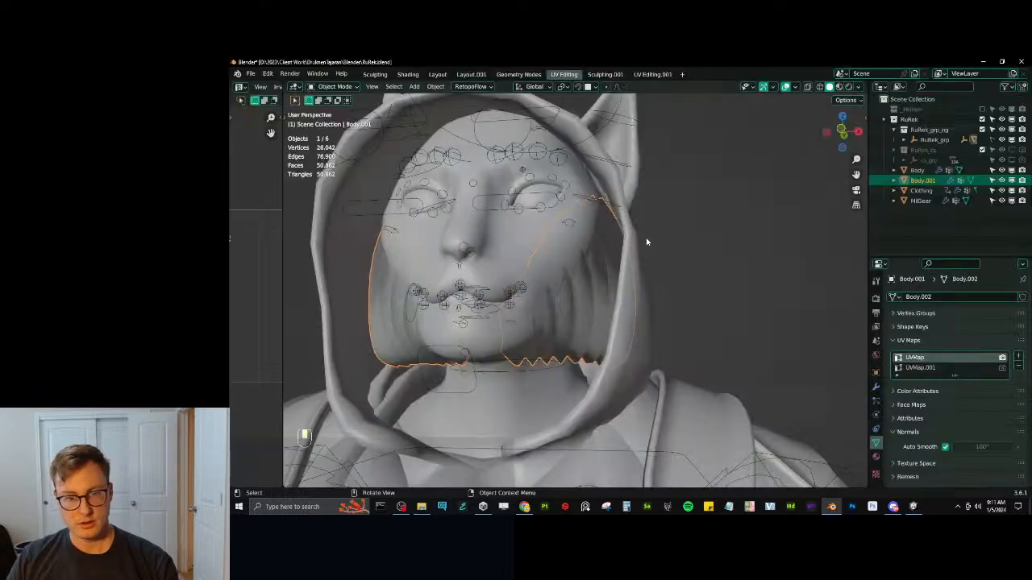
pyautogui.press('x')
pyautogui.click(593, 321)
# Hide the MilGear, the Clothing and the rig collection, view the Body from the front, and save the file.
pyautogui.click(638, 278)
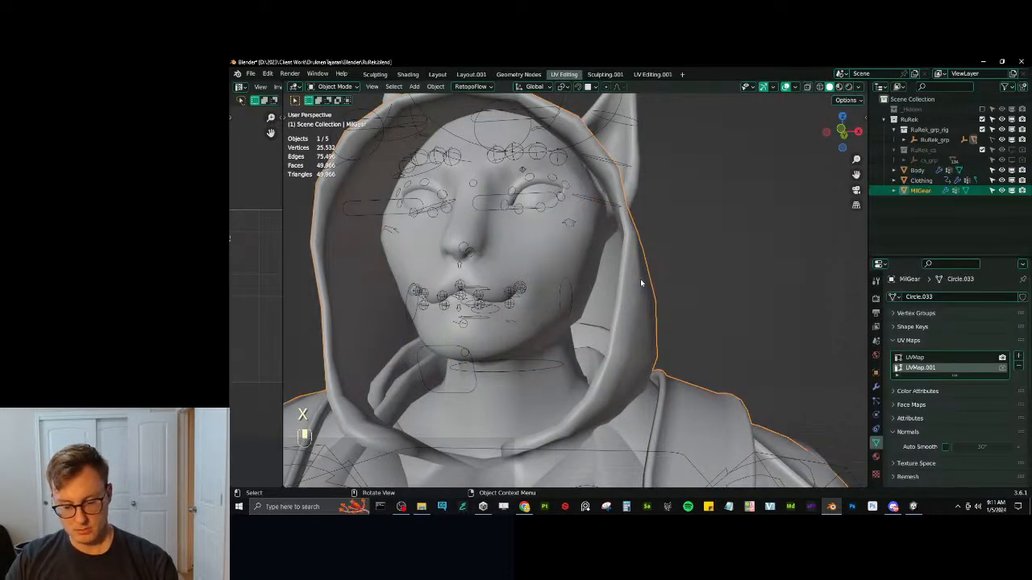
pyautogui.press('KP_1')
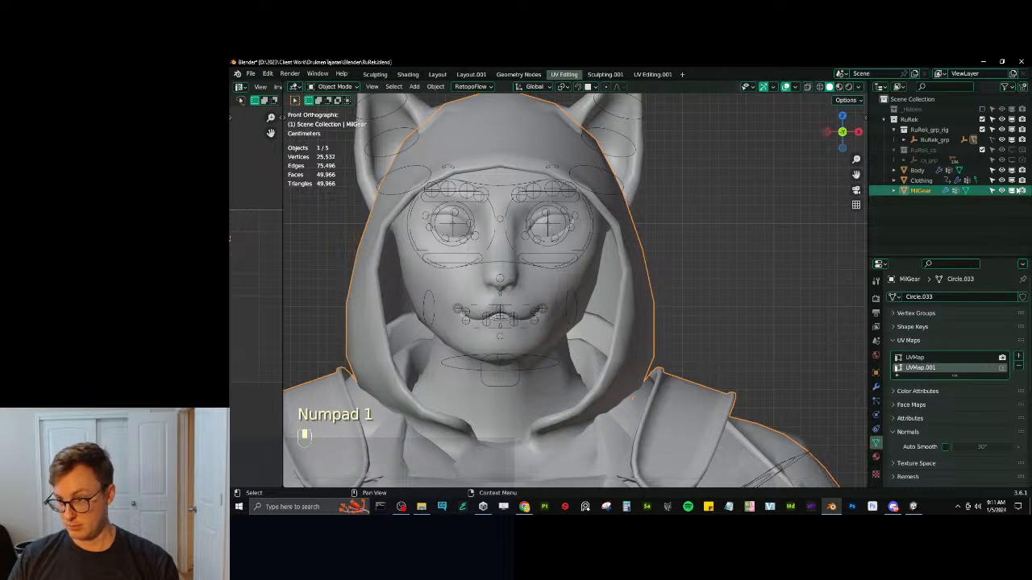
pyautogui.click(1002, 181)
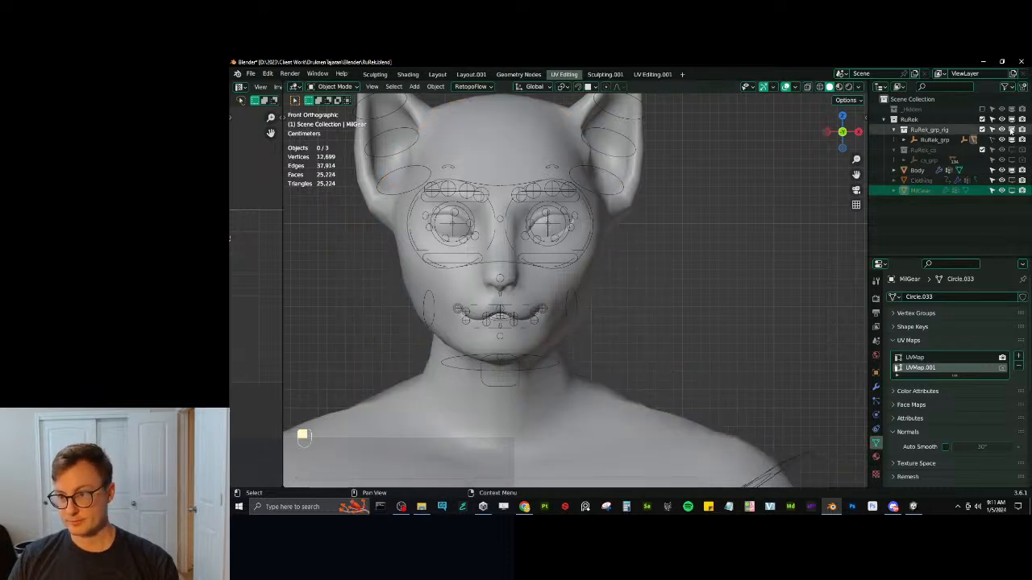
pyautogui.scroll(-5, 636, 284)
pyautogui.hotkey('ctrl', 's')
pyautogui.scroll(1, 677, 286)
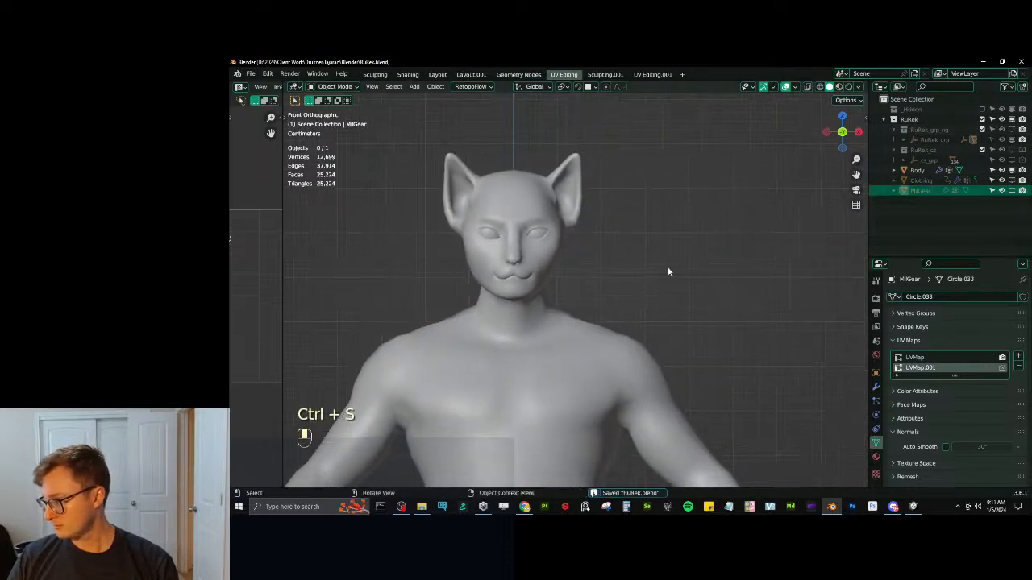
# Add a plane mesh and rotate its geometry 90° about the X axis so it faces the front view.
pyautogui.hotkey('shift', 'a')
pyautogui.moveTo(677, 266)
pyautogui.click(726, 271)
pyautogui.scroll(-4, 680, 274)
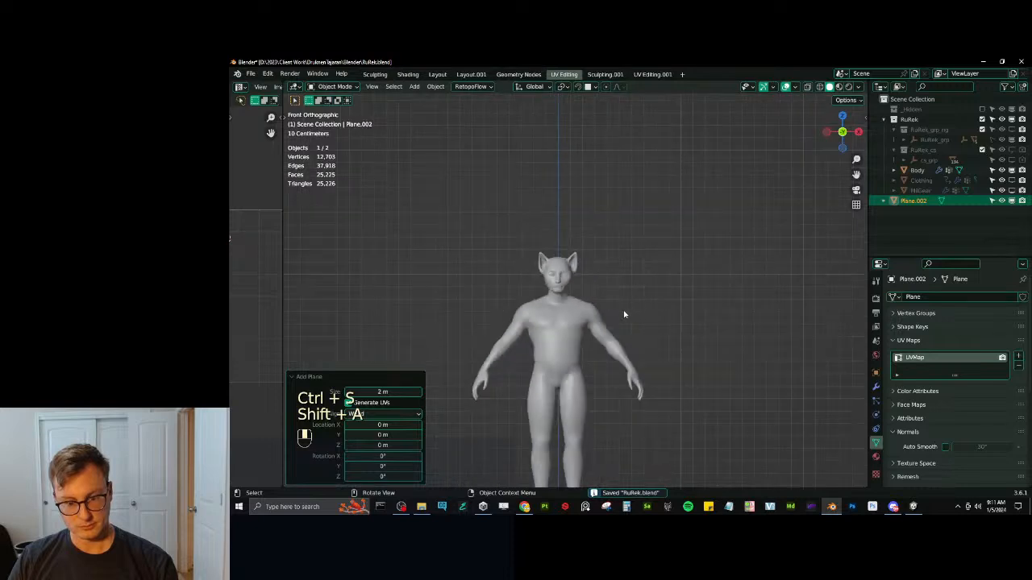
pyautogui.press('Tab')
pyautogui.press('r')
pyautogui.press('x')
pyautogui.press('9')
pyautogui.press('0')
pyautogui.press('Return')
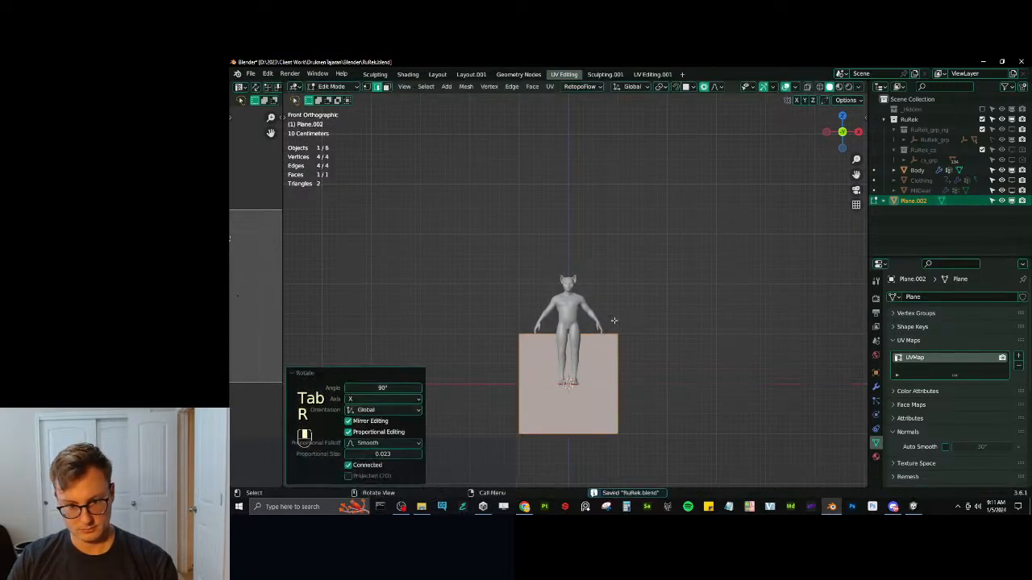
# Scale the plane by about 0.295 and move it beside the head, about 0.53 m in X and 1.76 m in Z.
pyautogui.press('s')
pyautogui.click(601, 334)
pyautogui.press('r')
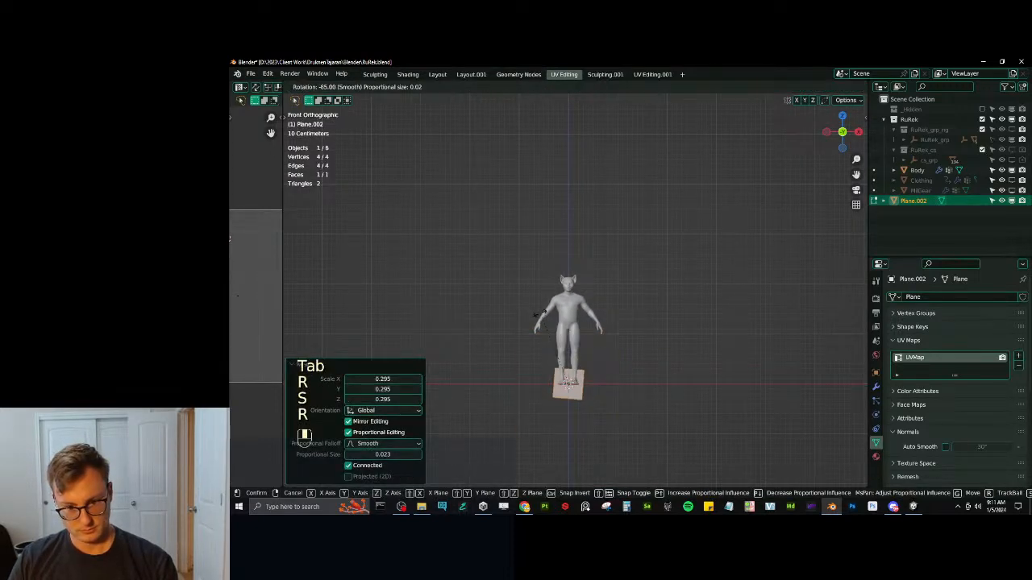
pyautogui.click(539, 316)
pyautogui.press('g')
pyautogui.click(582, 297)
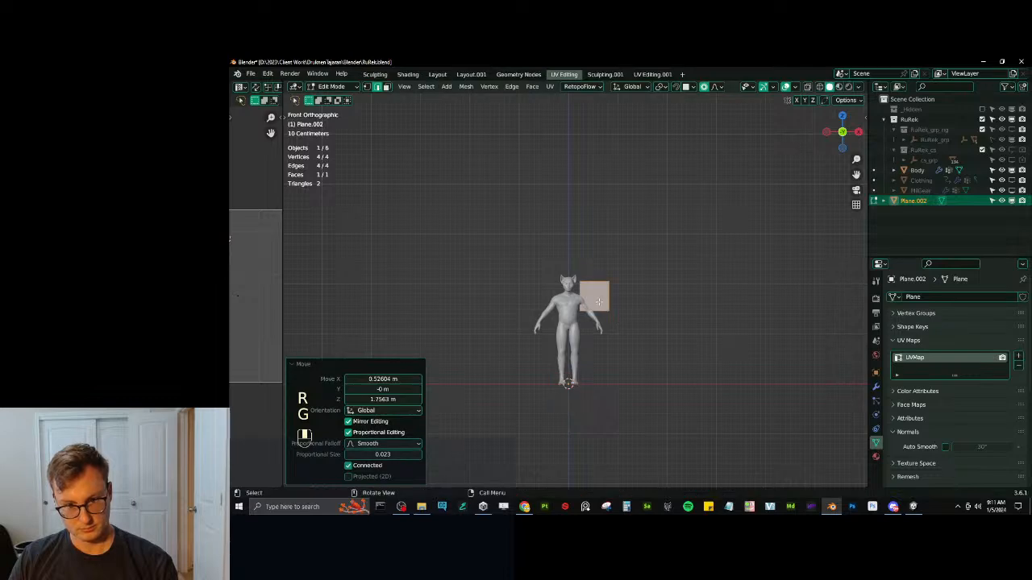
# Scale the plane down by about 0.546 and again by about 0.63, turn off proportional editing, and shrink it further.
pyautogui.scroll(10, 581, 294)
pyautogui.keyDown('shift'); pyautogui.moveTo(629, 291); pyautogui.dragTo(540, 323, button='middle'); pyautogui.keyUp('shift')
pyautogui.press('s')
pyautogui.click(676, 262)
pyautogui.keyDown('shift'); pyautogui.moveTo(676, 262); pyautogui.dragTo(732, 238, button='middle'); pyautogui.keyUp('shift')
pyautogui.press('s')
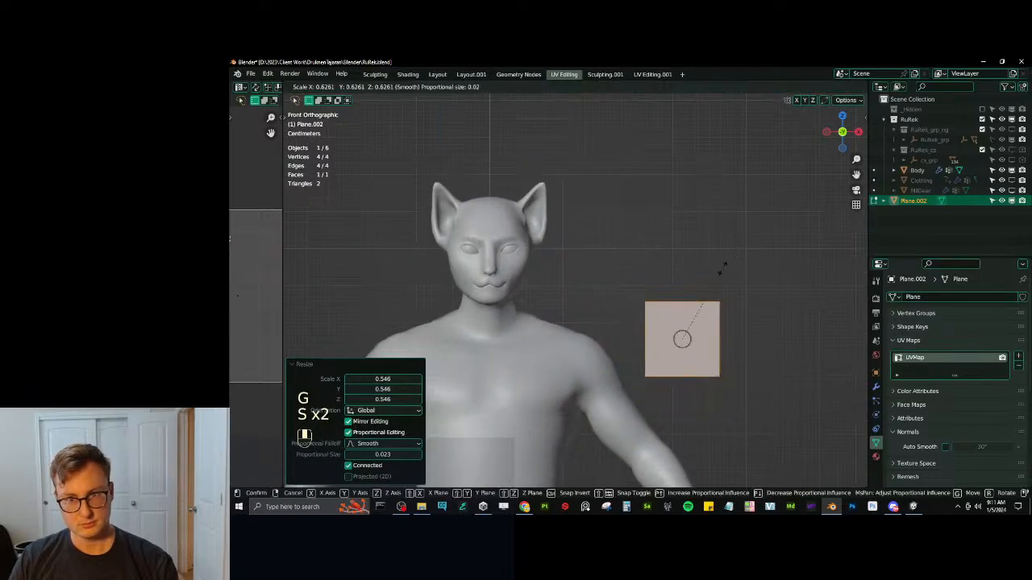
pyautogui.click(717, 272)
pyautogui.press('o')
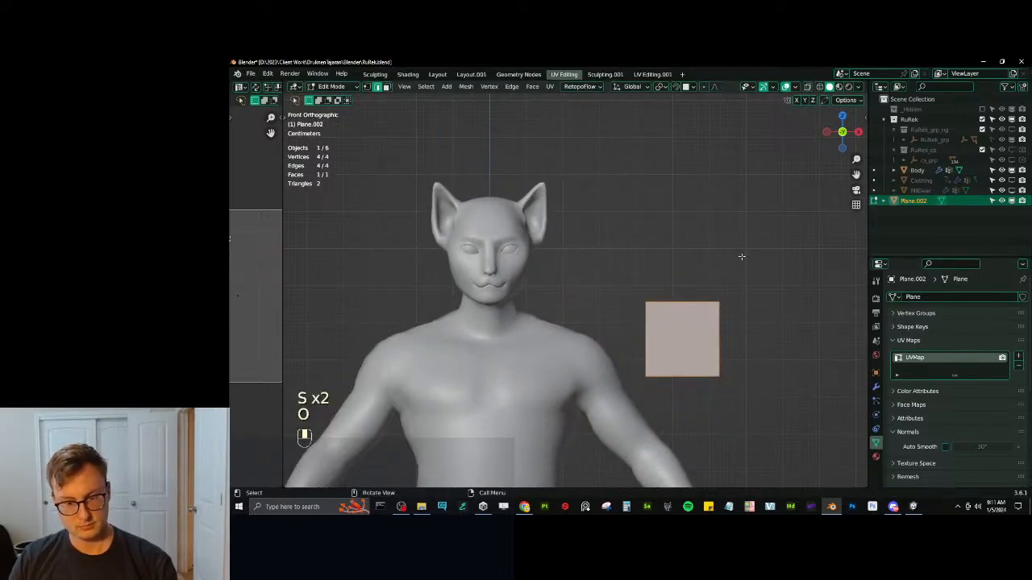
pyautogui.press('s')
pyautogui.click(708, 305)
# Move the plane about -0.36 m in X and 0.274 m in Z to the ear's base, and scale it by about 0.621.
pyautogui.press('g')
pyautogui.click(570, 216)
pyautogui.scroll(3, 630, 268)
pyautogui.keyDown('shift'); pyautogui.moveTo(570, 216); pyautogui.dragTo(586, 239, button='middle'); pyautogui.keyUp('shift')
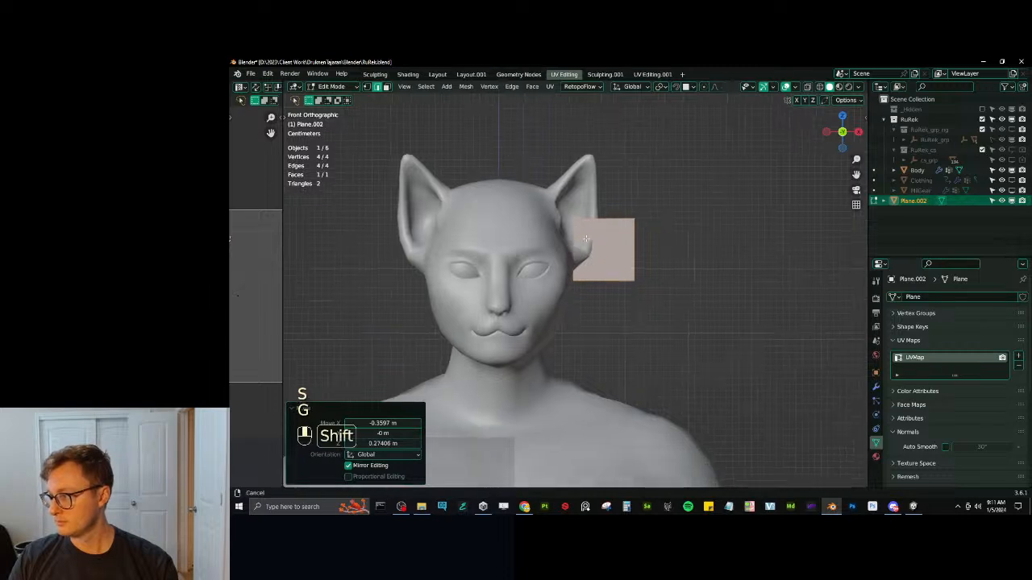
pyautogui.press('s')
pyautogui.click(647, 222)
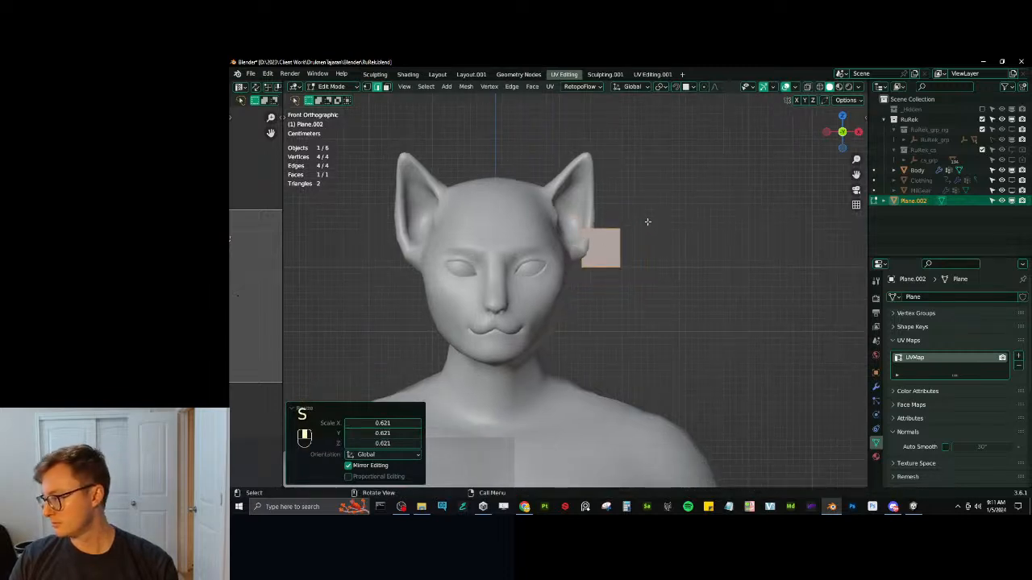
# Shift the plane about -0.022 m along Y and rotate it about 20.1° around the global Z axis.
pyautogui.moveTo(629, 238); pyautogui.dragTo(652, 311, button='middle')
pyautogui.press('g')
pyautogui.click(531, 293)
pyautogui.press('r')
pyautogui.press('z')
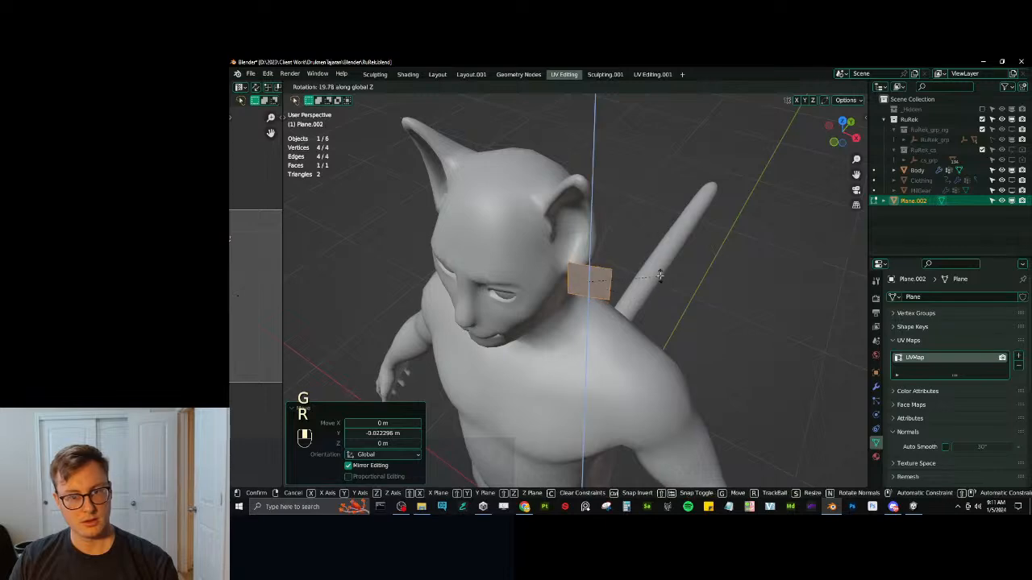
pyautogui.click(663, 278)
# Switch to Unity and inspect the RuRek Body material's albedo map texture and its tint colour.
pyautogui.click(912, 506)
pyautogui.keyDown('alt'); pyautogui.moveTo(641, 276); pyautogui.dragTo(379, 394); pyautogui.keyUp('alt')
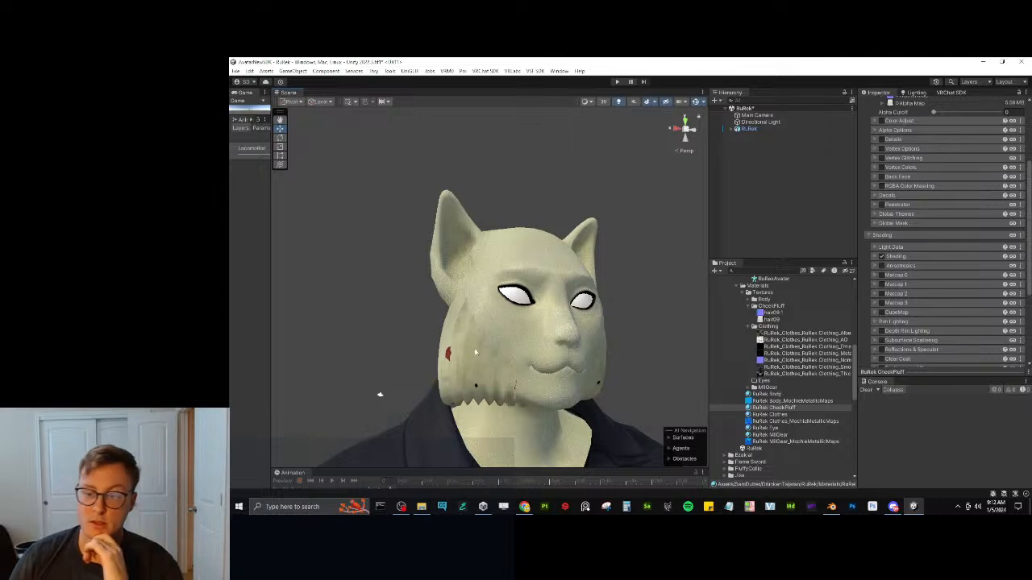
pyautogui.click(771, 394)
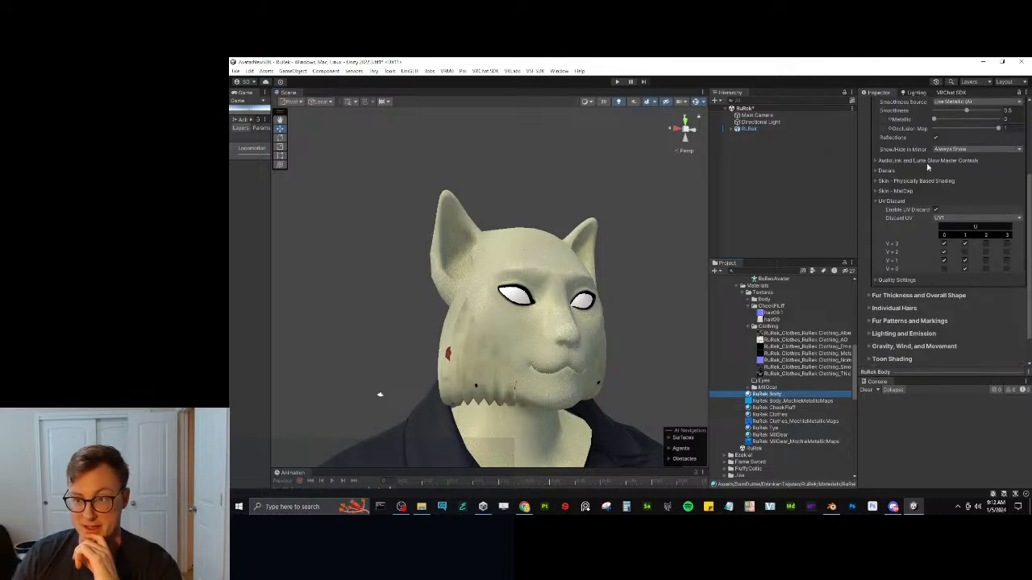
pyautogui.click(885, 172)
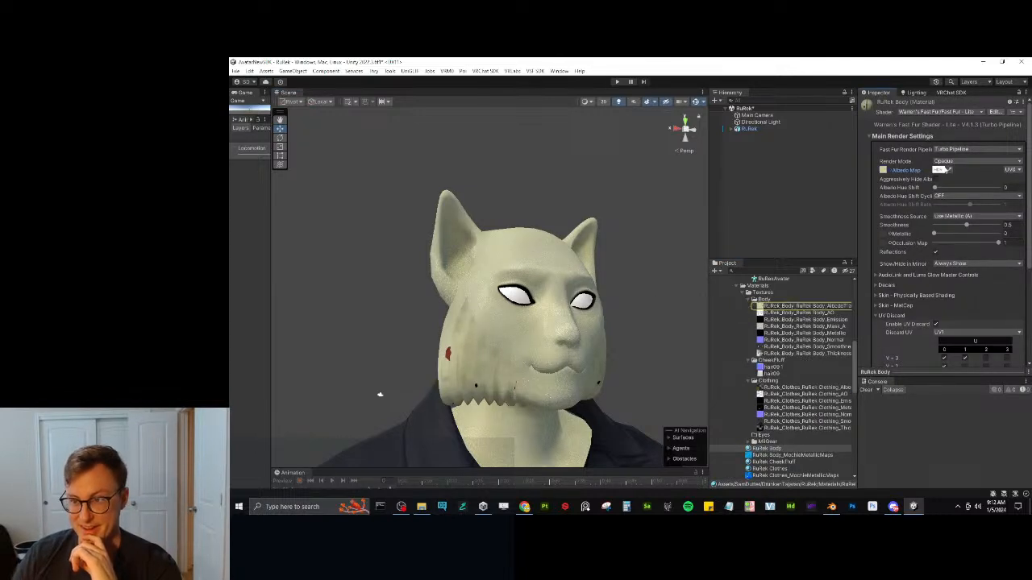
pyautogui.click(939, 171)
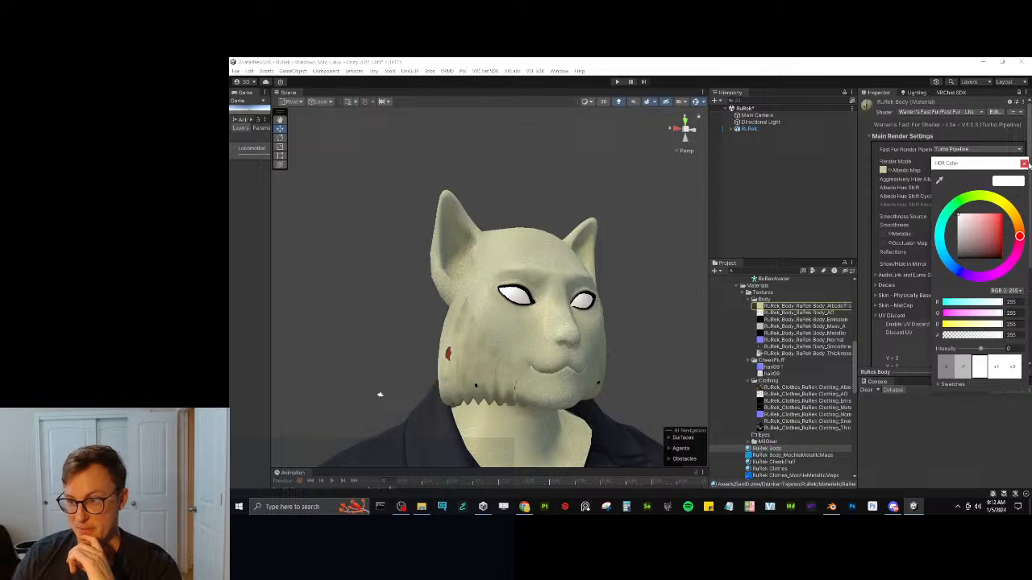
pyautogui.click(1023, 163)
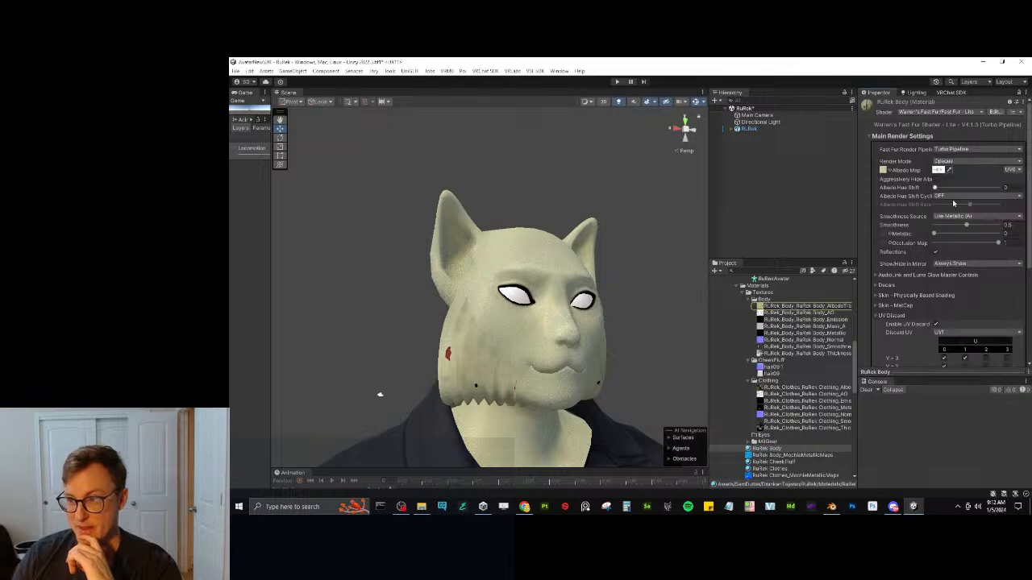
# Switch to Substance 3D Painter and open the recent project RuRek_Body_v1.spp.
pyautogui.click(544, 507)
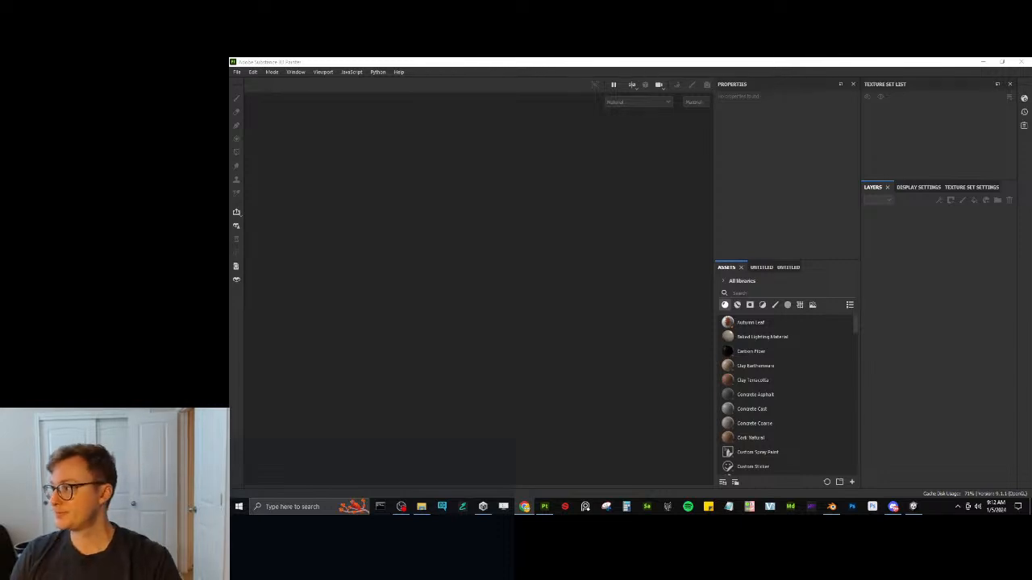
pyautogui.click(237, 71)
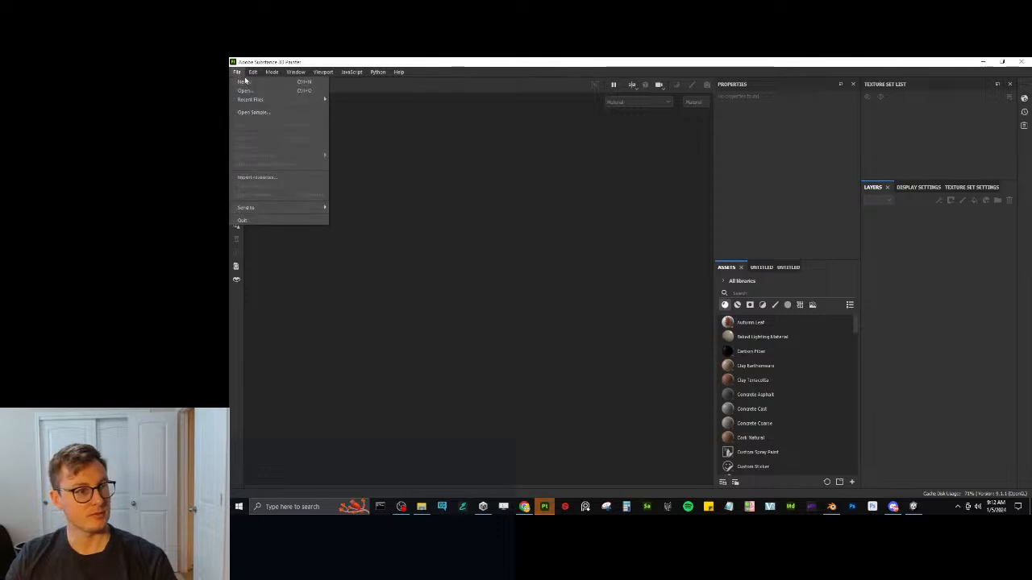
pyautogui.moveTo(274, 99)
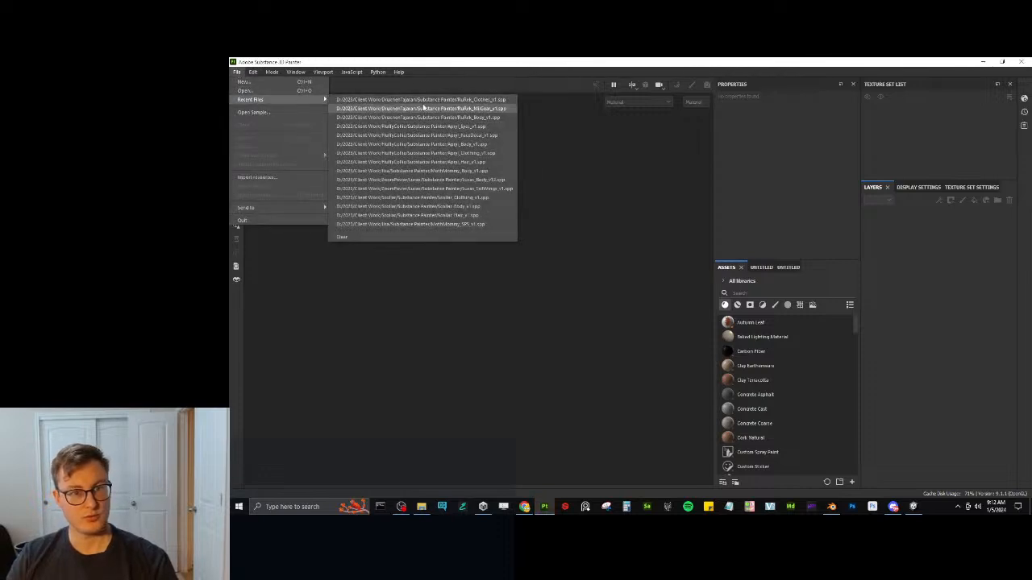
pyautogui.click(443, 127)
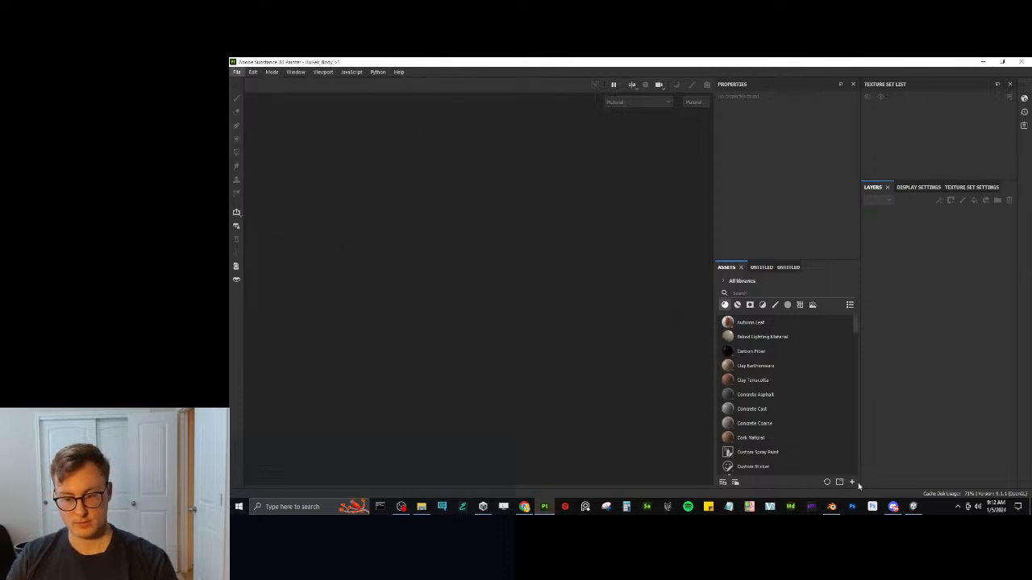
# Switch to Blender, return the plane to Object Mode, and save RuRek.blend.
pyautogui.click(831, 507)
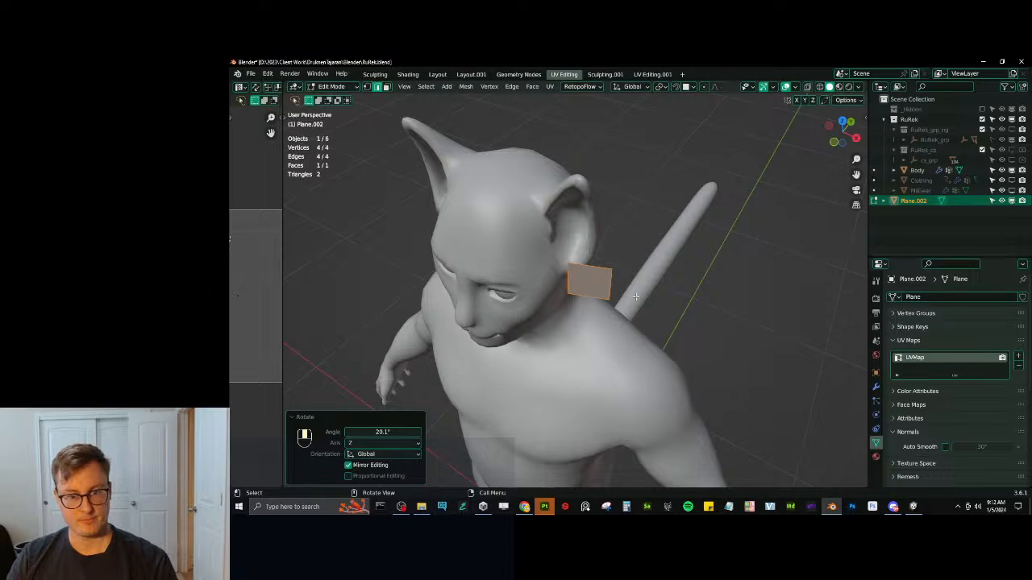
pyautogui.moveTo(635, 297); pyautogui.dragTo(691, 249, button='middle')
pyautogui.press('Tab')
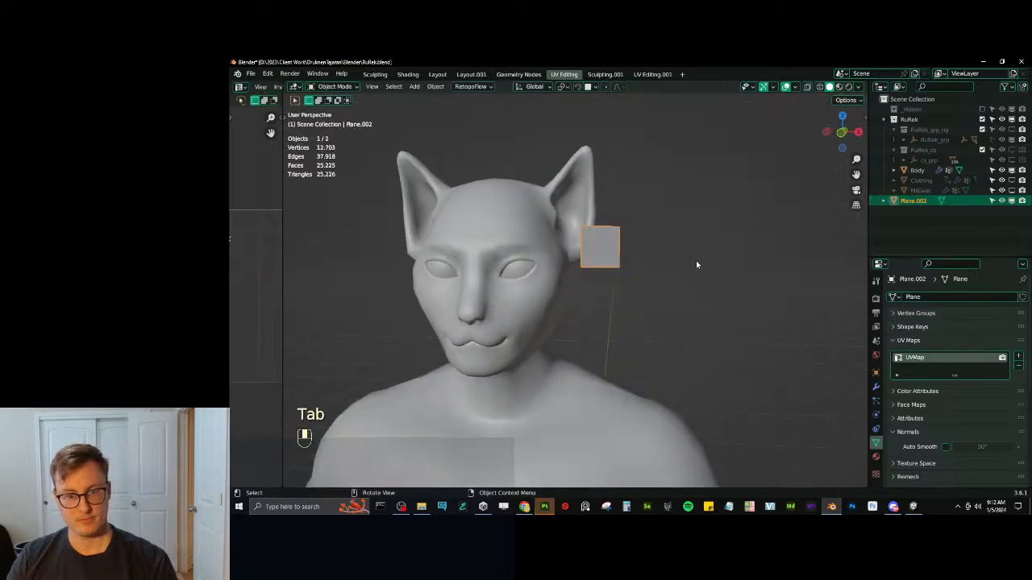
pyautogui.press('s')
pyautogui.hotkey('ctrl', 's')
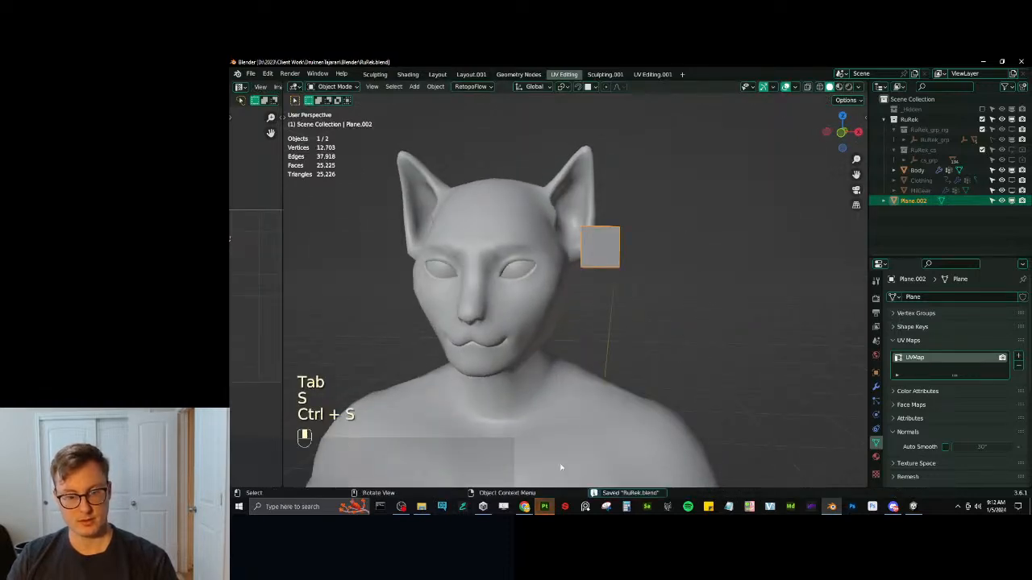
# Switch to Substance 3D Painter and change the BASE layer's base colour to a paler, less saturated off-white.
pyautogui.click(545, 506)
pyautogui.scroll(5, 589, 291)
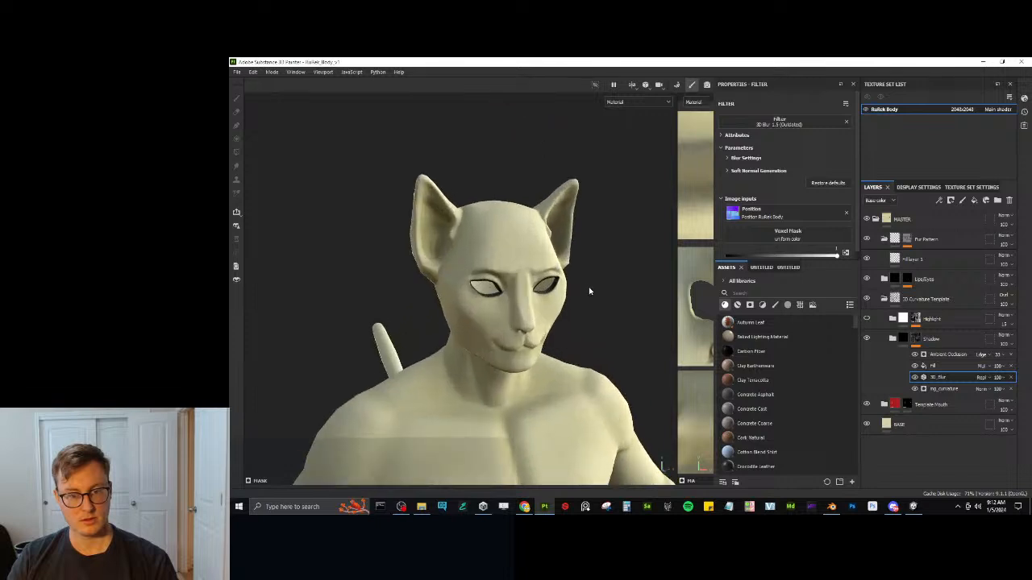
pyautogui.keyDown('alt'); pyautogui.moveTo(590, 291); pyautogui.dragTo(479, 293); pyautogui.keyUp('alt')
pyautogui.scroll(3, 572, 237)
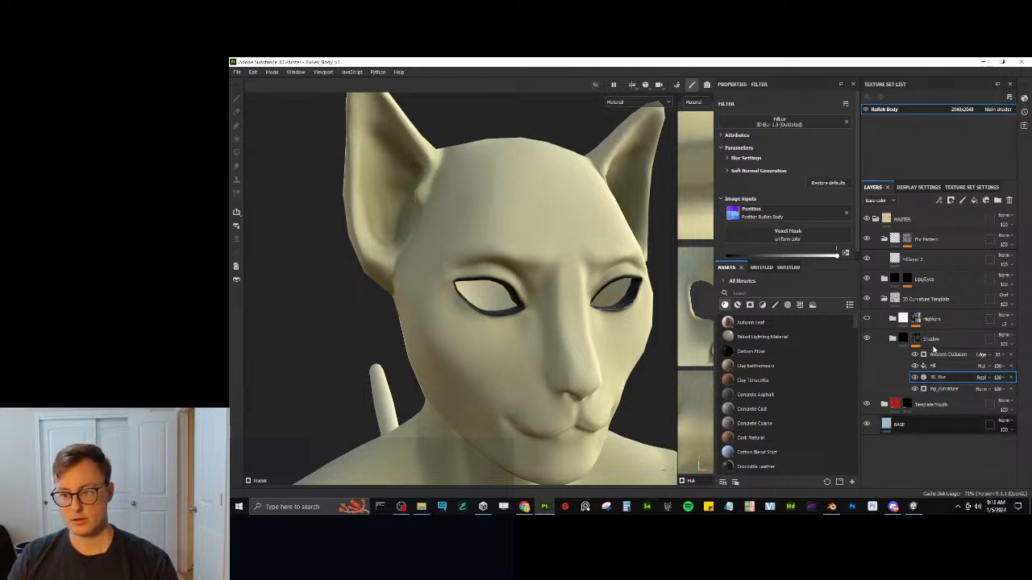
pyautogui.click(919, 424)
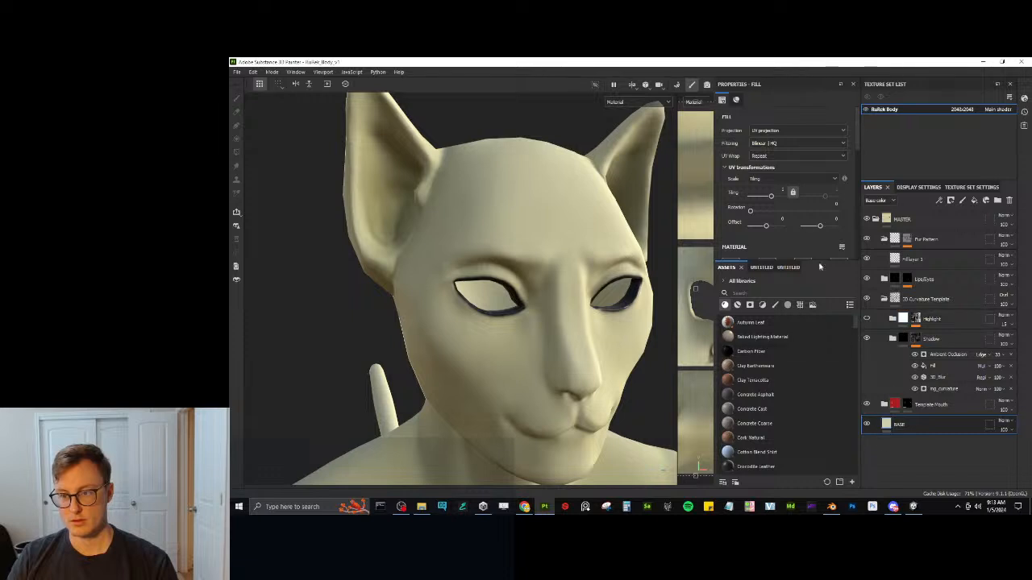
pyautogui.scroll(-2, 800, 226)
pyautogui.click(775, 134)
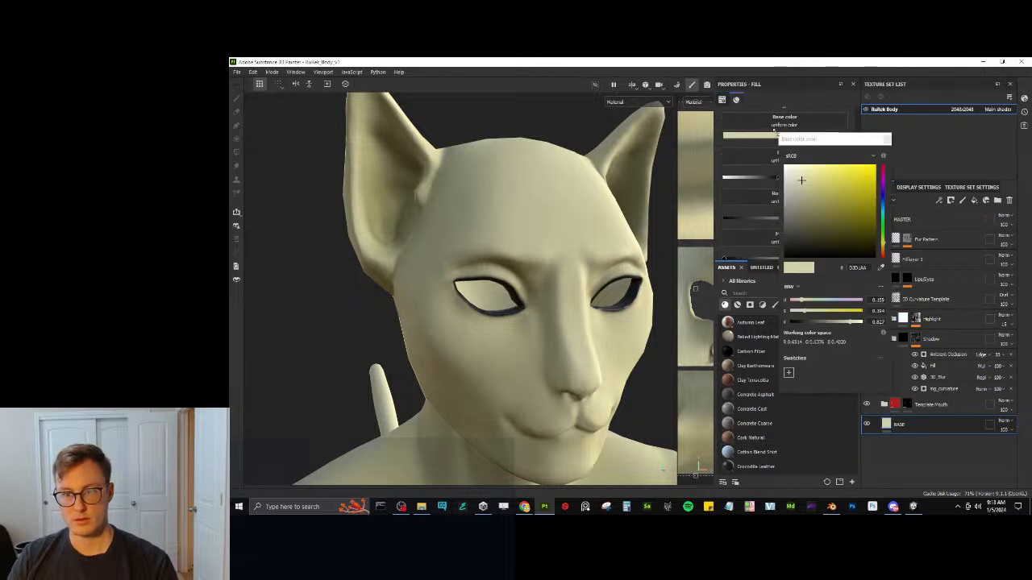
pyautogui.click(793, 172)
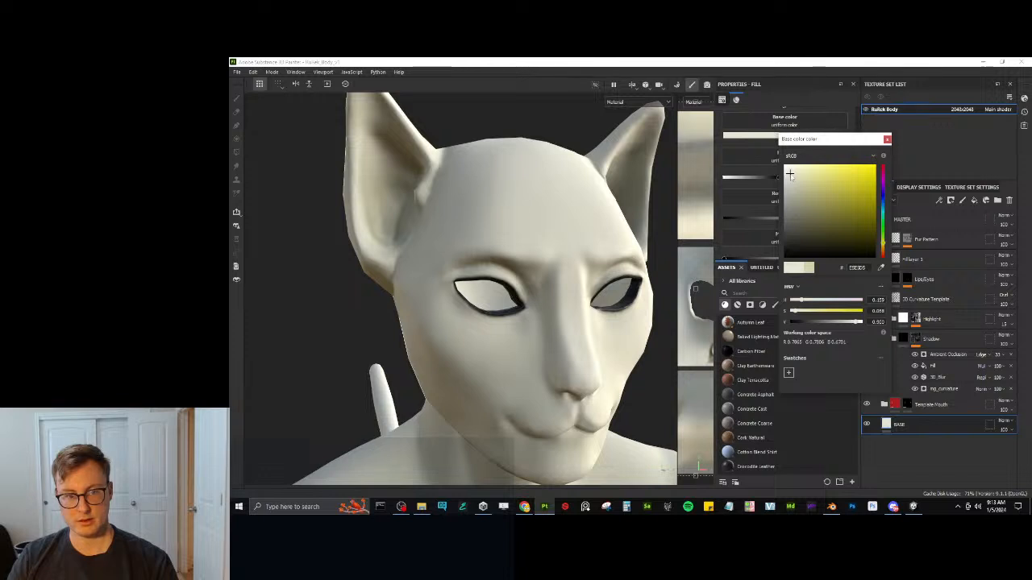
pyautogui.click(888, 141)
# Collapse the 3D Curvature Template folder and show only the Base color channel in the viewport.
pyautogui.scroll(-6, 495, 330)
pyautogui.keyDown('alt'); pyautogui.moveTo(595, 324); pyautogui.dragTo(591, 288); pyautogui.keyUp('alt')
pyautogui.scroll(5, 562, 383)
pyautogui.keyDown('alt'); pyautogui.moveTo(592, 288); pyautogui.dragTo(629, 380, button='middle'); pyautogui.keyUp('alt')
pyautogui.scroll(-2, 628, 380)
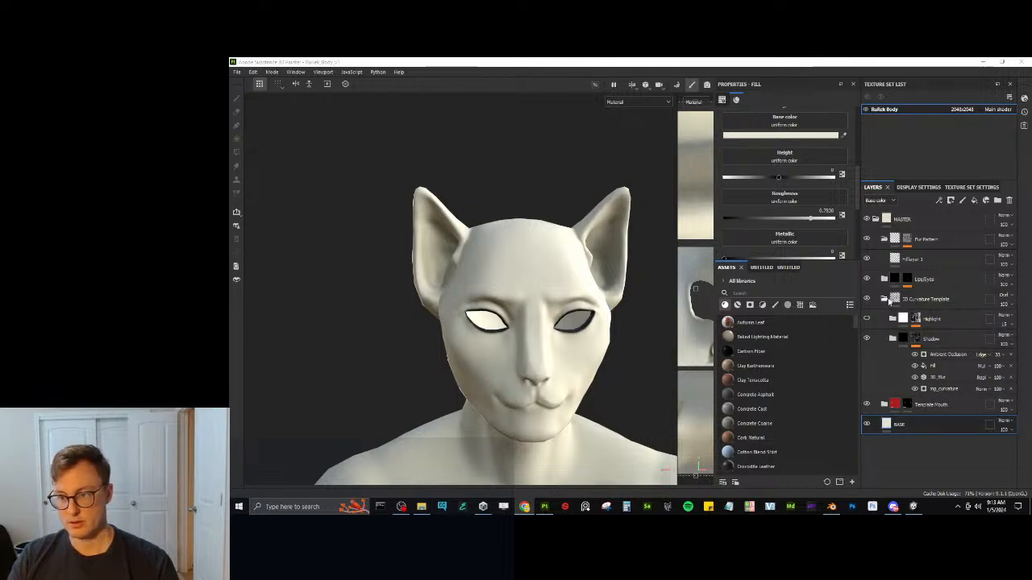
pyautogui.click(885, 299)
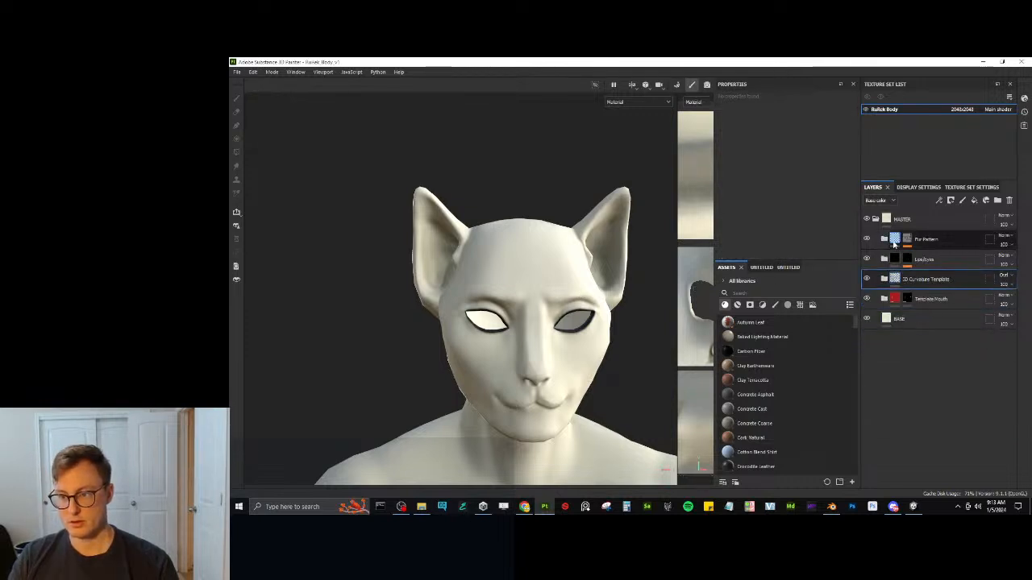
pyautogui.press('c')
pyautogui.click(621, 101)
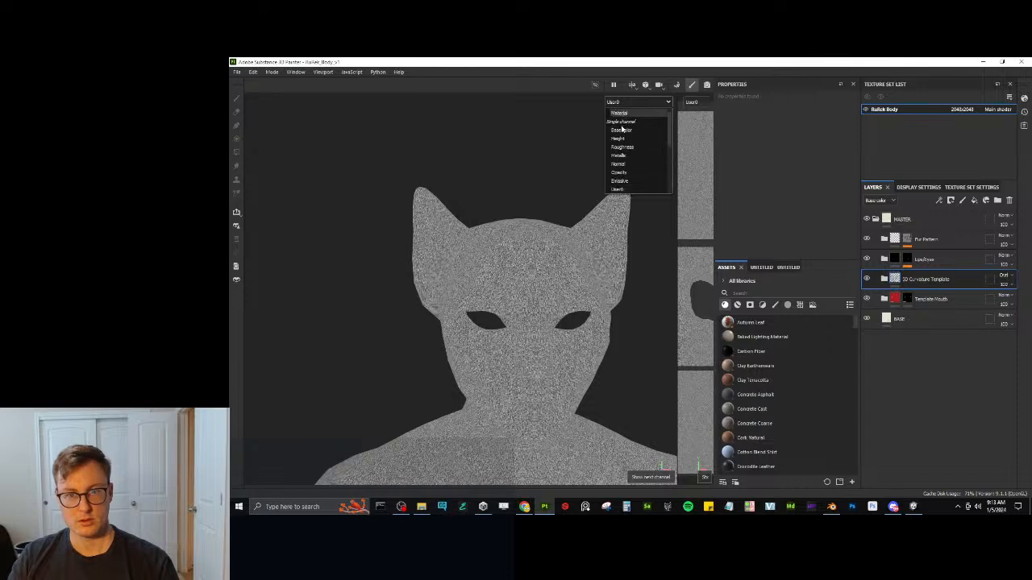
pyautogui.click(622, 130)
pyautogui.scroll(-5, 504, 304)
pyautogui.scroll(2, 504, 304)
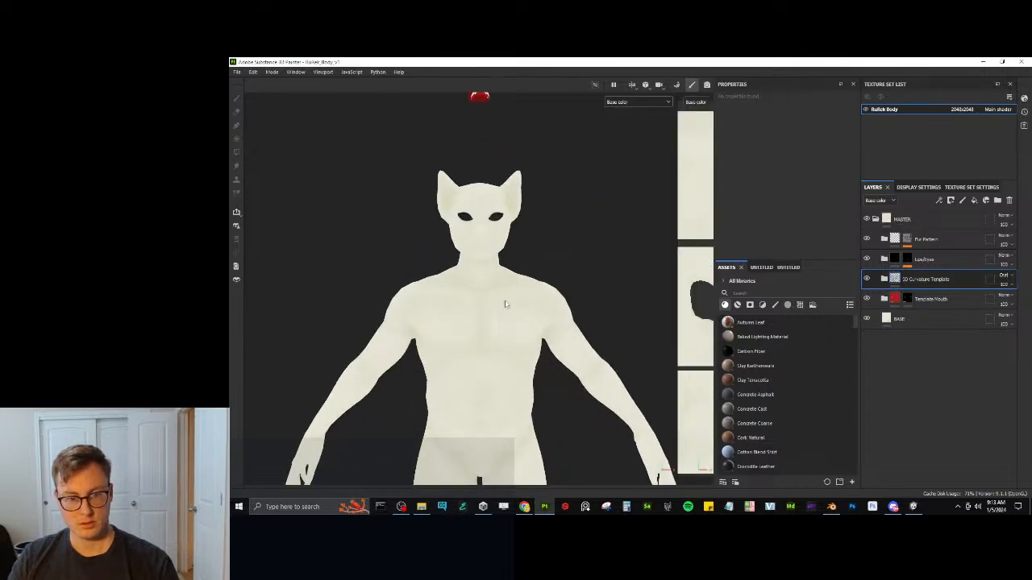
pyautogui.scroll(3, 504, 304)
pyautogui.moveTo(489, 299); pyautogui.dragTo(527, 334, button='middle')
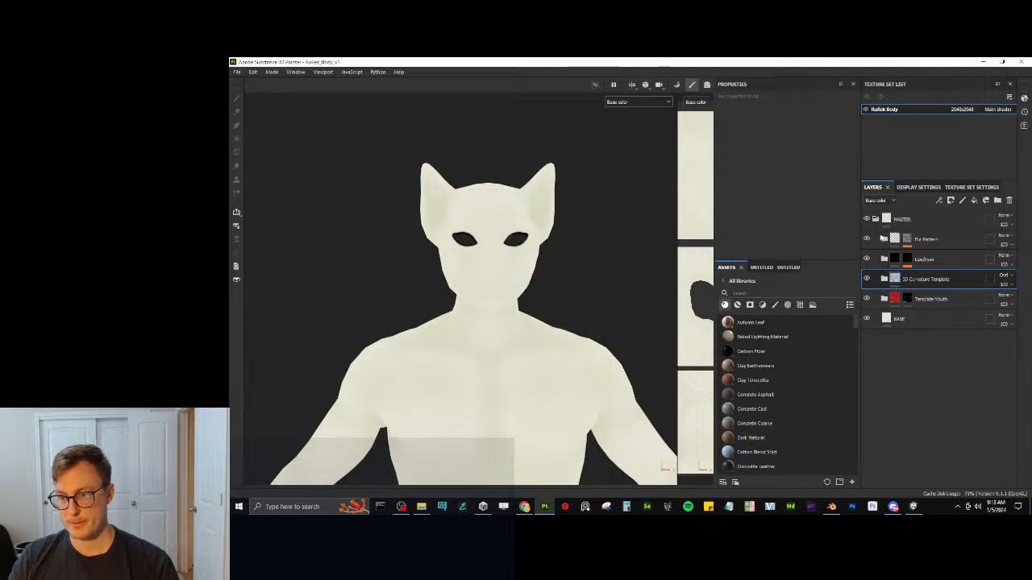
# Expand the 3D Curvature Template folder and set the opacity of the Shadow mask's Ambient Occlusion effect to 100.
pyautogui.click(884, 279)
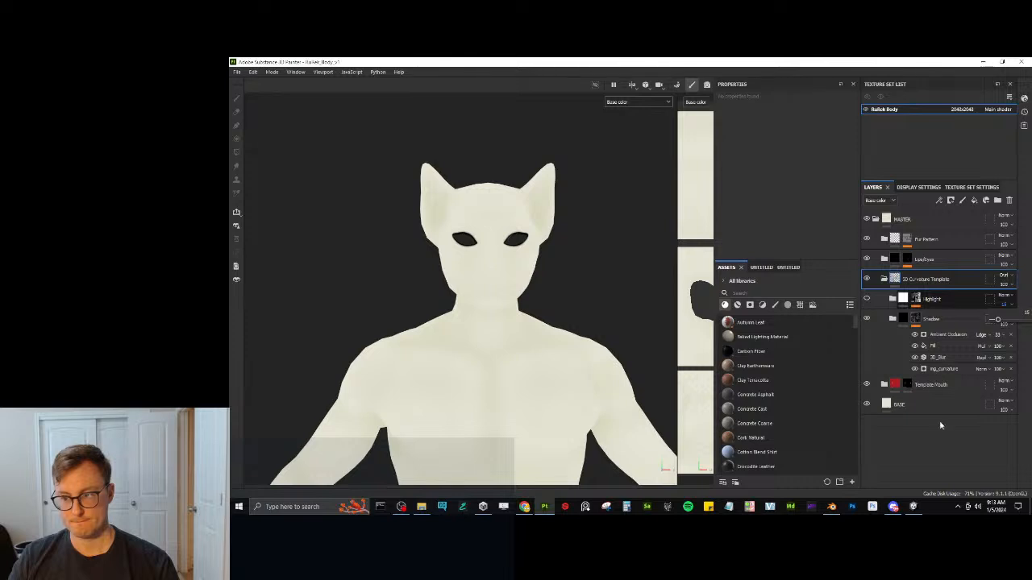
pyautogui.click(893, 320)
pyautogui.click(893, 320)
pyautogui.click(1000, 336)
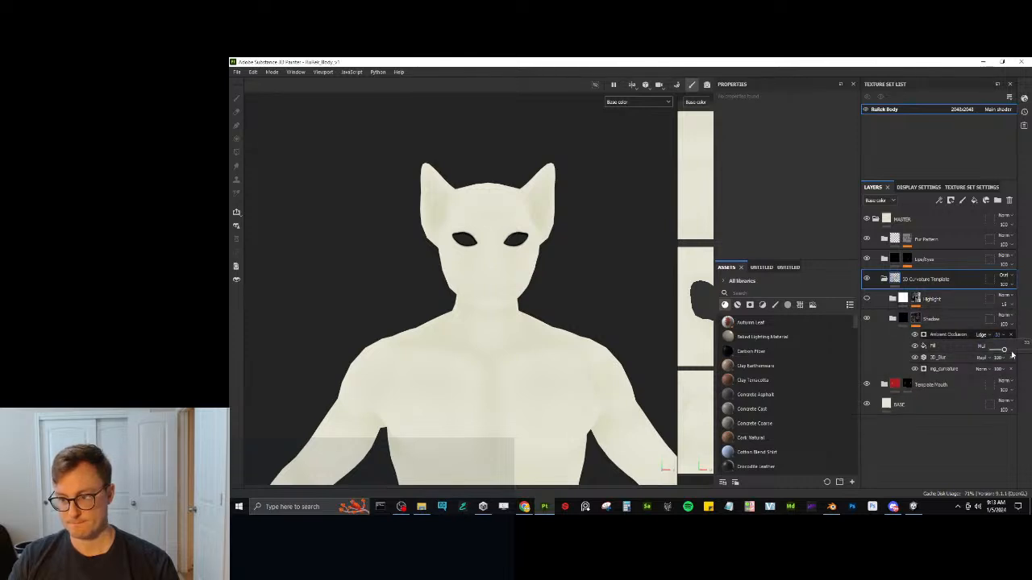
pyautogui.moveTo(1007, 348); pyautogui.dragTo(1029, 342)
pyautogui.moveTo(480, 306)
pyautogui.keyDown('alt'); pyautogui.mouseDown()
pyautogui.moveTo(569, 297)
pyautogui.moveTo(480, 316)
pyautogui.mouseUp(); pyautogui.keyUp('alt')
pyautogui.scroll(-4, 477, 321)
pyautogui.keyDown('alt'); pyautogui.moveTo(516, 355); pyautogui.dragTo(473, 365); pyautogui.keyUp('alt')
pyautogui.keyDown('alt'); pyautogui.moveTo(473, 365); pyautogui.dragTo(480, 332, button='middle'); pyautogui.keyUp('alt')
pyautogui.scroll(3, 484, 336)
pyautogui.keyDown('alt'); pyautogui.moveTo(484, 336); pyautogui.dragTo(511, 332); pyautogui.keyUp('alt')
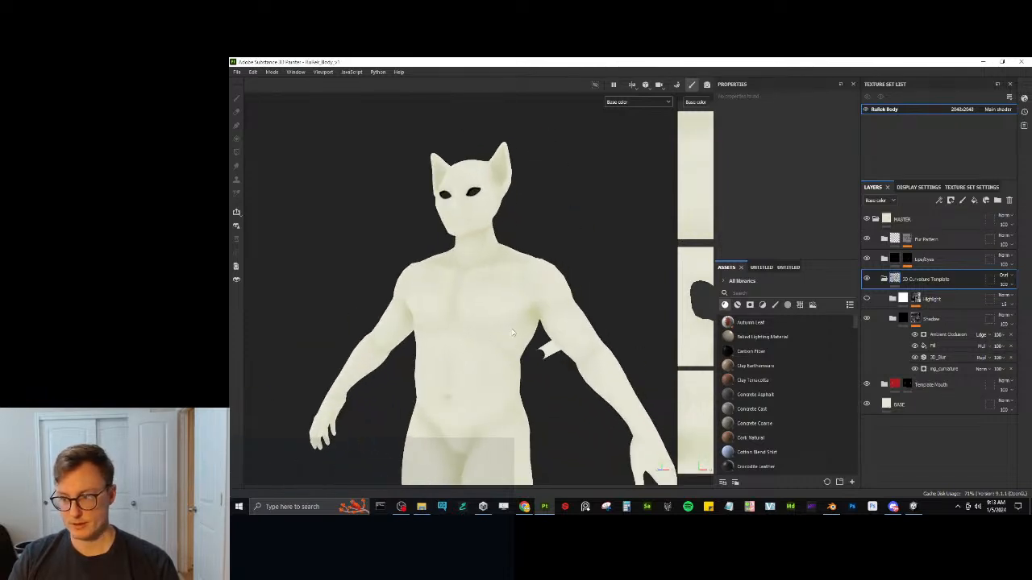
# Set the grayscale value of the Shadow mask's Fill effect to about 0.56 and check the shading on the body.
pyautogui.click(935, 346)
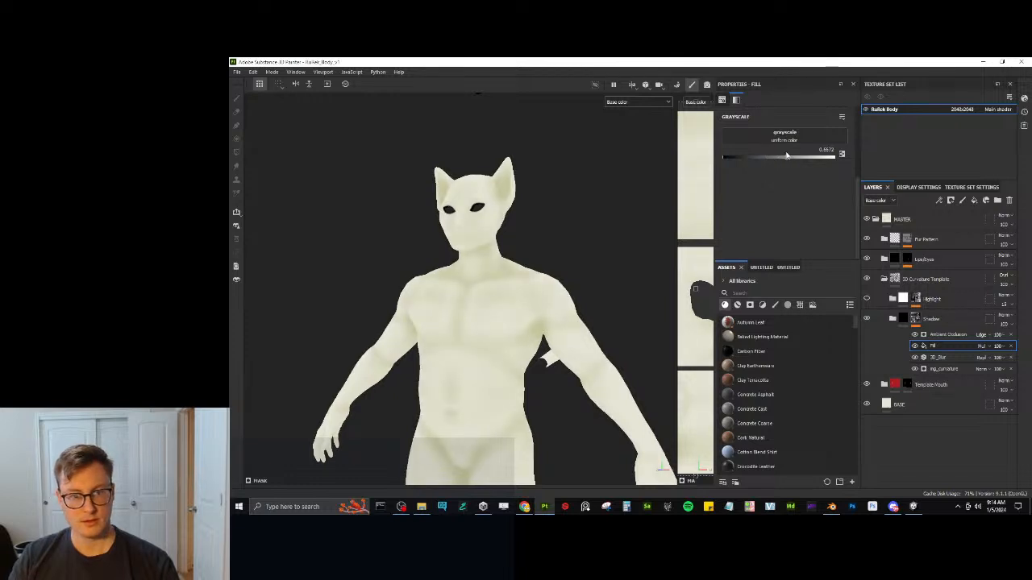
pyautogui.keyDown('alt'); pyautogui.moveTo(557, 278); pyautogui.dragTo(617, 292); pyautogui.keyUp('alt')
pyautogui.scroll(-3, 597, 295)
pyautogui.moveTo(492, 300)
pyautogui.keyDown('alt'); pyautogui.mouseDown()
pyautogui.moveTo(532, 314)
pyautogui.moveTo(480, 299)
pyautogui.moveTo(483, 309)
pyautogui.mouseUp(); pyautogui.keyUp('alt')
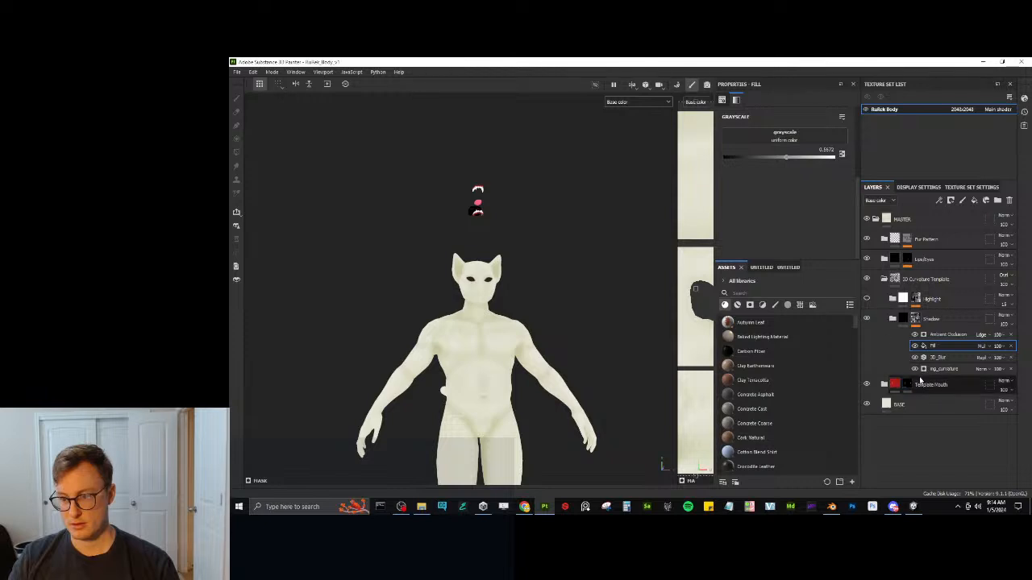
# Try the Normal blending mode on the 3D Curvature Template folder.
pyautogui.click(1006, 278)
pyautogui.click(979, 64)
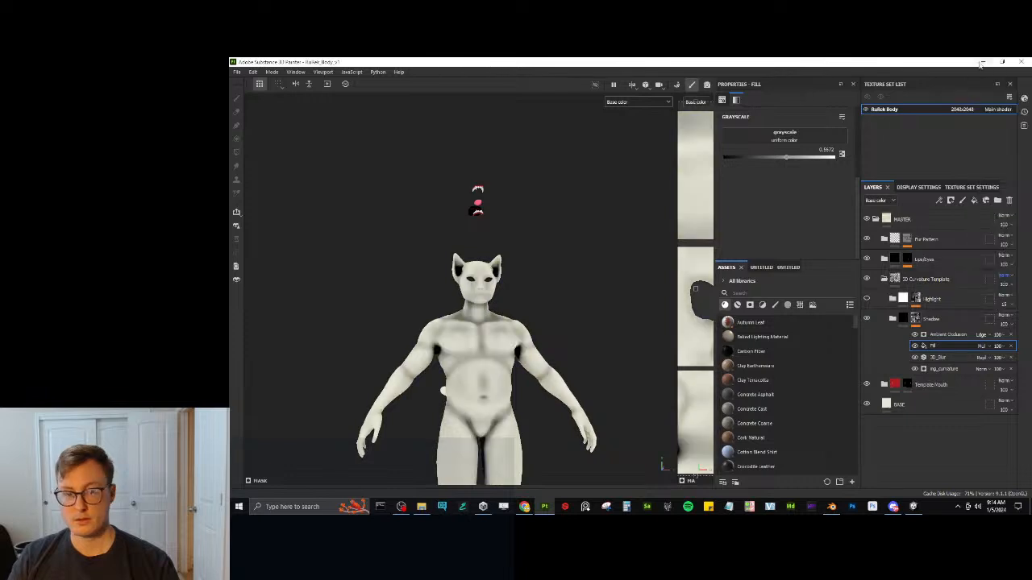
pyautogui.scroll(4, 594, 321)
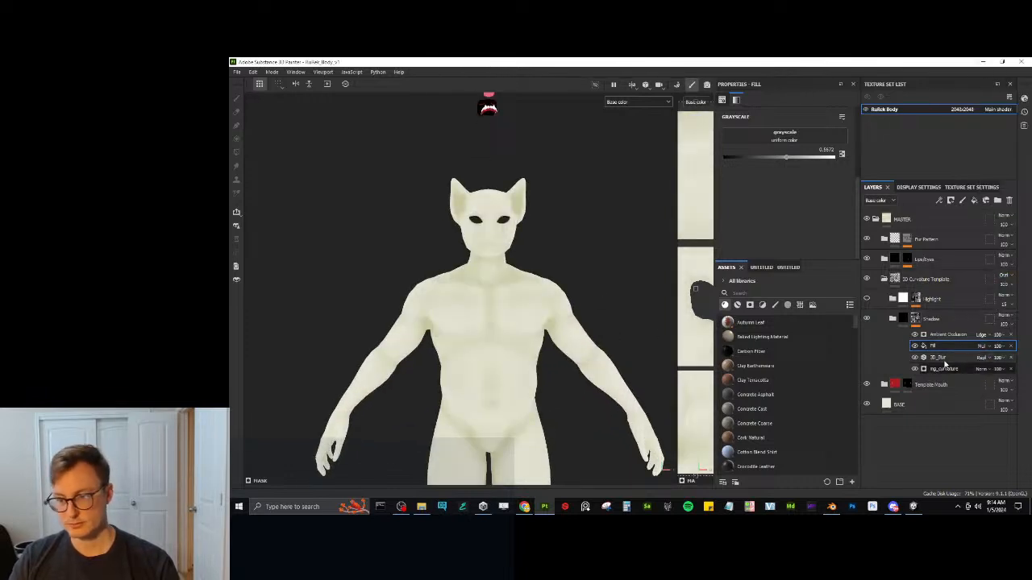
# Inspect the colour of the fill layer inside the Shadow folder and collapse the folder again.
pyautogui.click(891, 320)
pyautogui.click(904, 387)
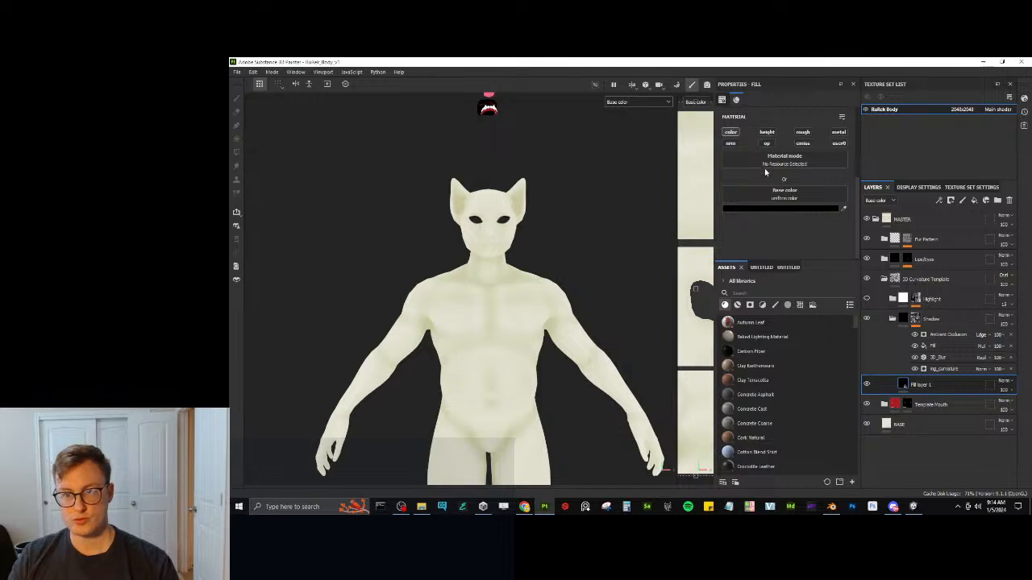
pyautogui.moveTo(474, 287)
pyautogui.keyDown('alt'); pyautogui.mouseDown()
pyautogui.moveTo(553, 286)
pyautogui.moveTo(441, 293)
pyautogui.moveTo(474, 287)
pyautogui.mouseUp(); pyautogui.keyUp('alt')
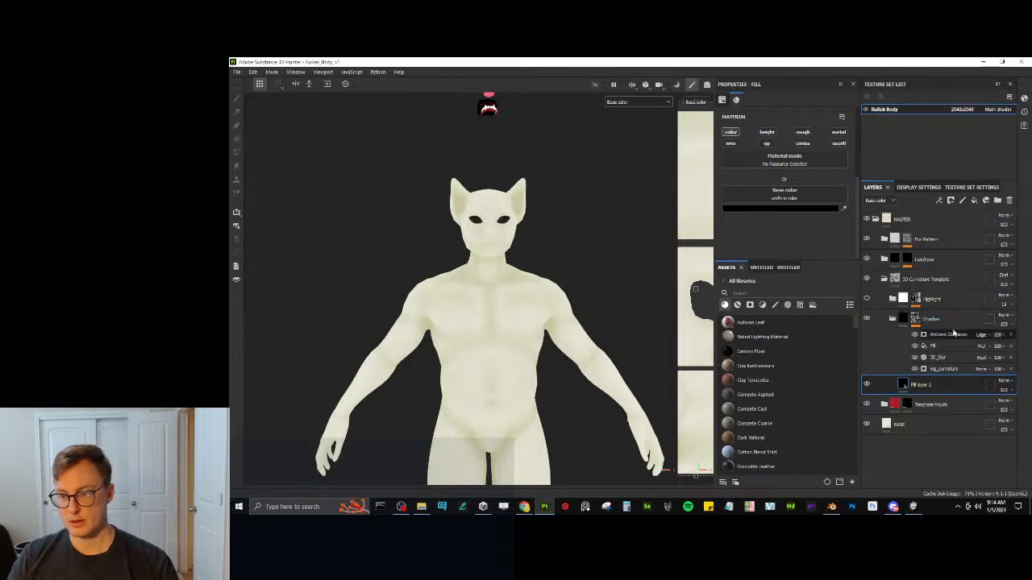
pyautogui.click(892, 320)
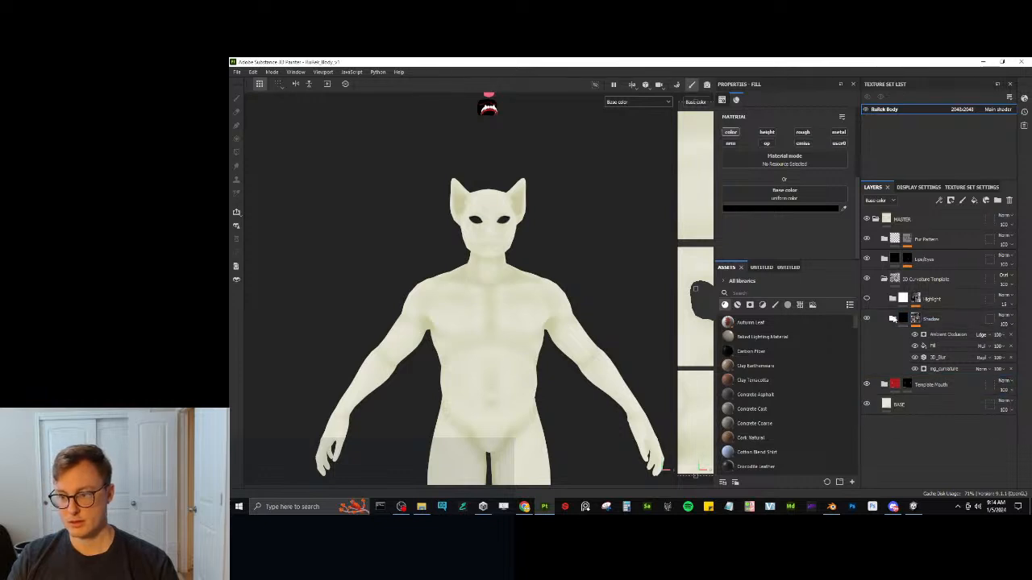
# Search the assets for "template" and add Template Flat above the 3D Curvature Template folder.
pyautogui.click(785, 267)
pyautogui.click(772, 293)
pyautogui.write('template')
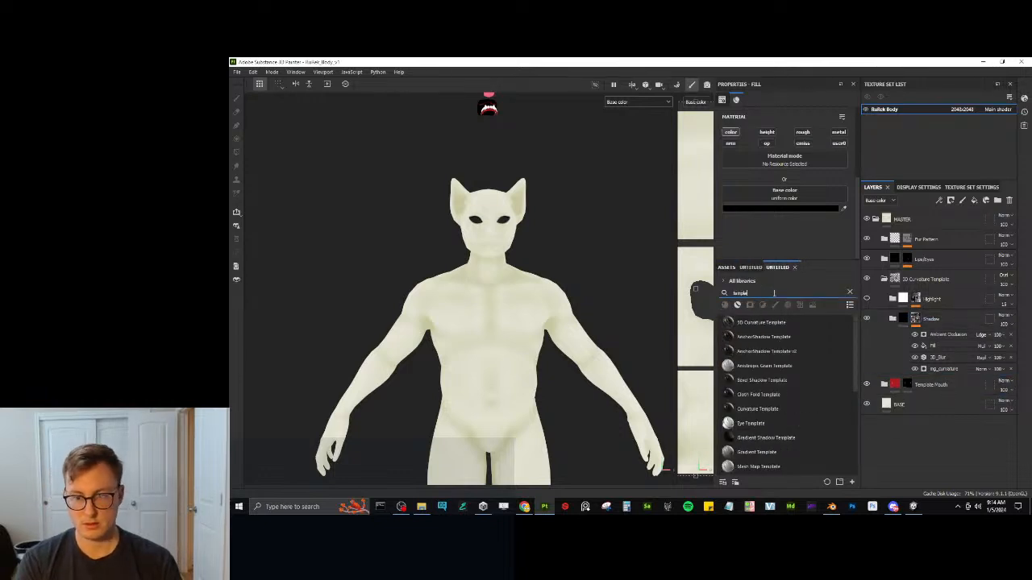
pyautogui.scroll(-5, 781, 367)
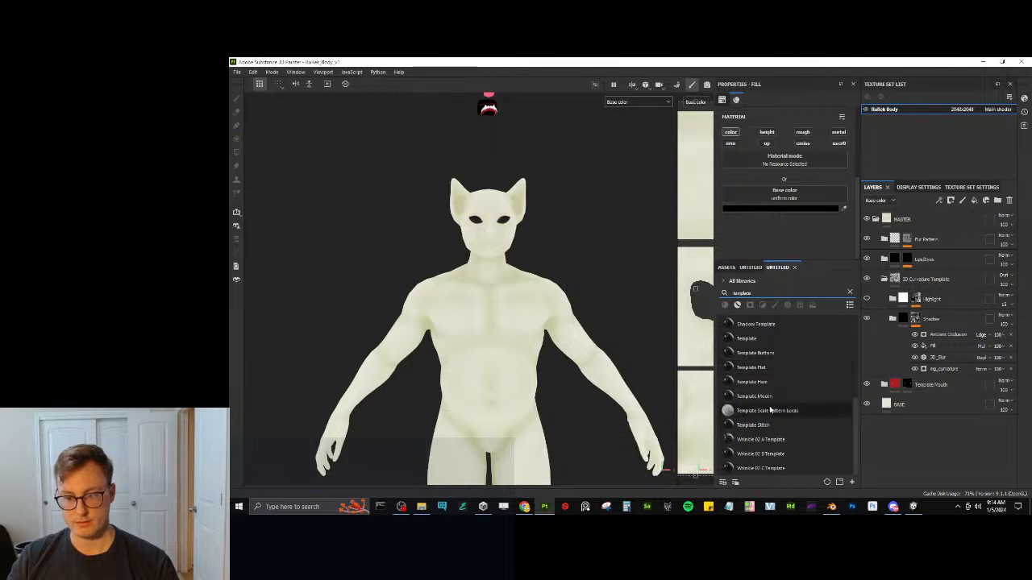
pyautogui.click(750, 369)
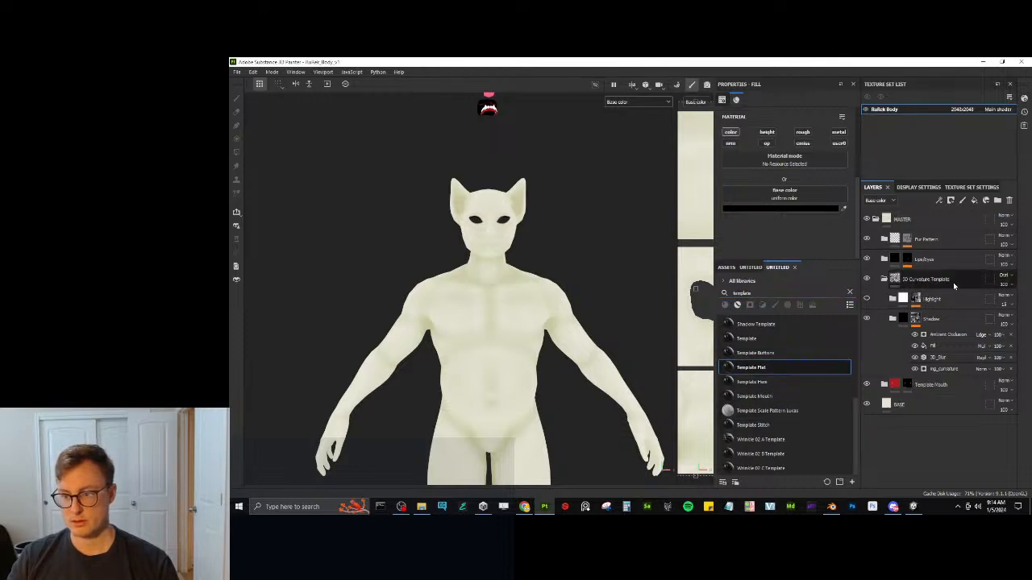
pyautogui.moveTo(749, 367); pyautogui.dragTo(927, 282)
# Rename the newly added template folder as Ears.
pyautogui.doubleClick(927, 279)
pyautogui.write('Fur')
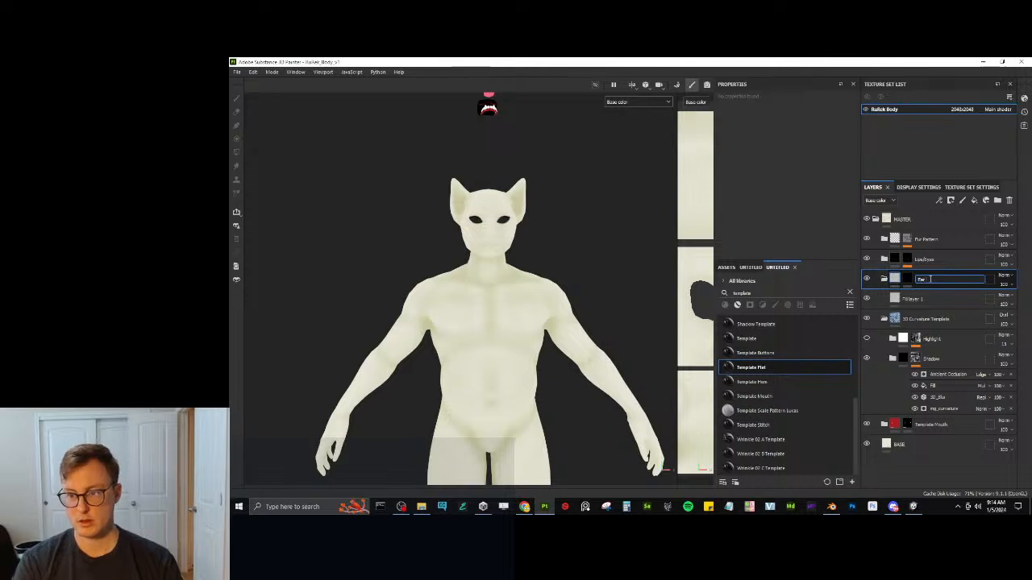
pyautogui.write('s')
pyautogui.press('Return')
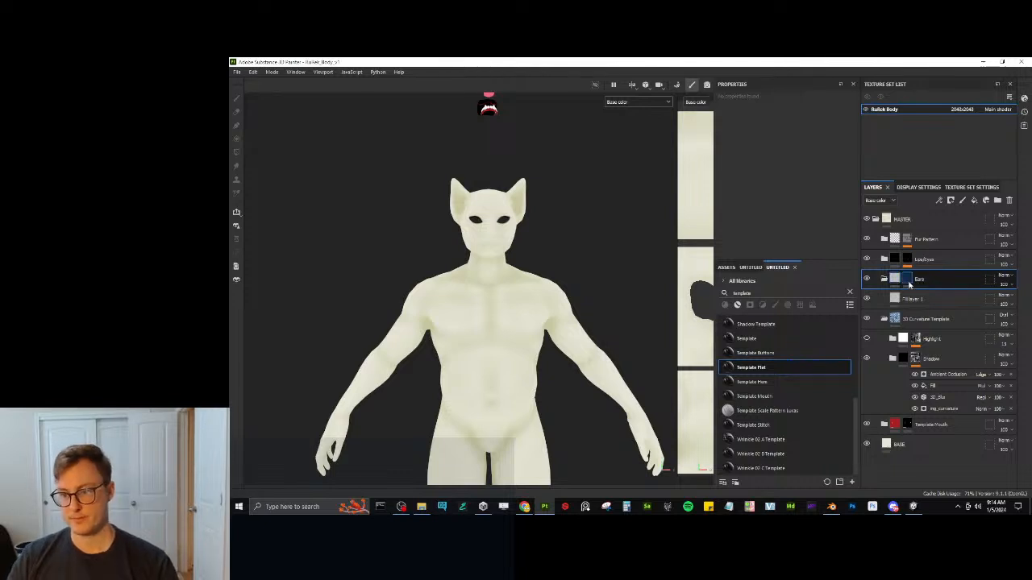
# Add a fill effect to the Ears folder's mask and set its projection to Planar projection.
pyautogui.rightClick(910, 282)
pyautogui.click(938, 348)
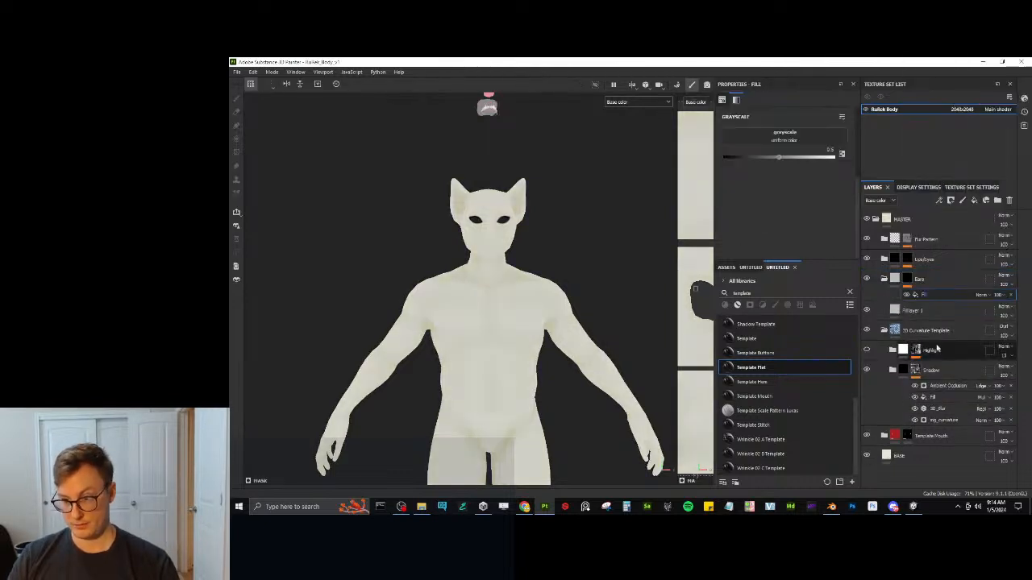
pyautogui.click(818, 135)
pyautogui.click(842, 177)
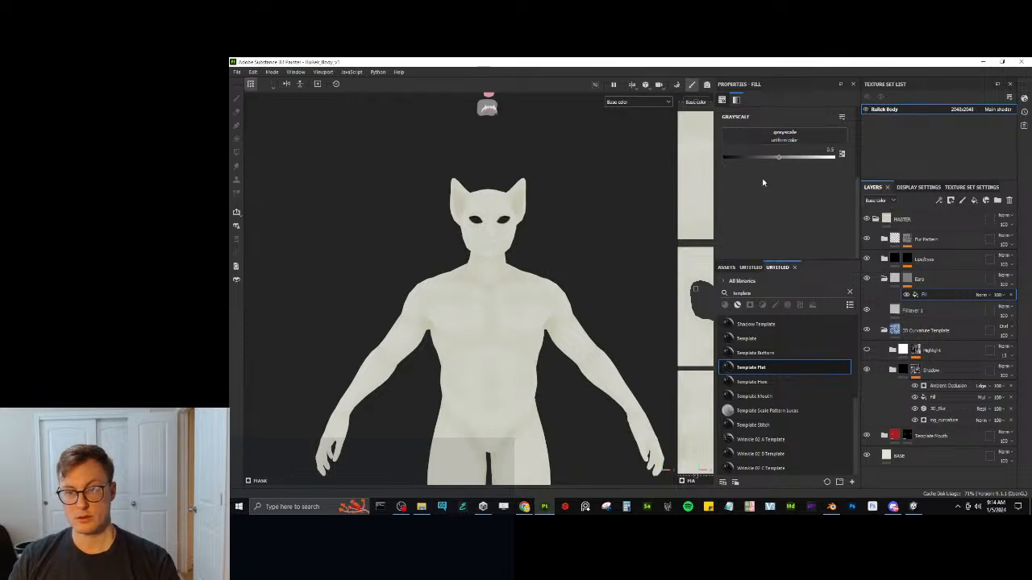
pyautogui.click(779, 130)
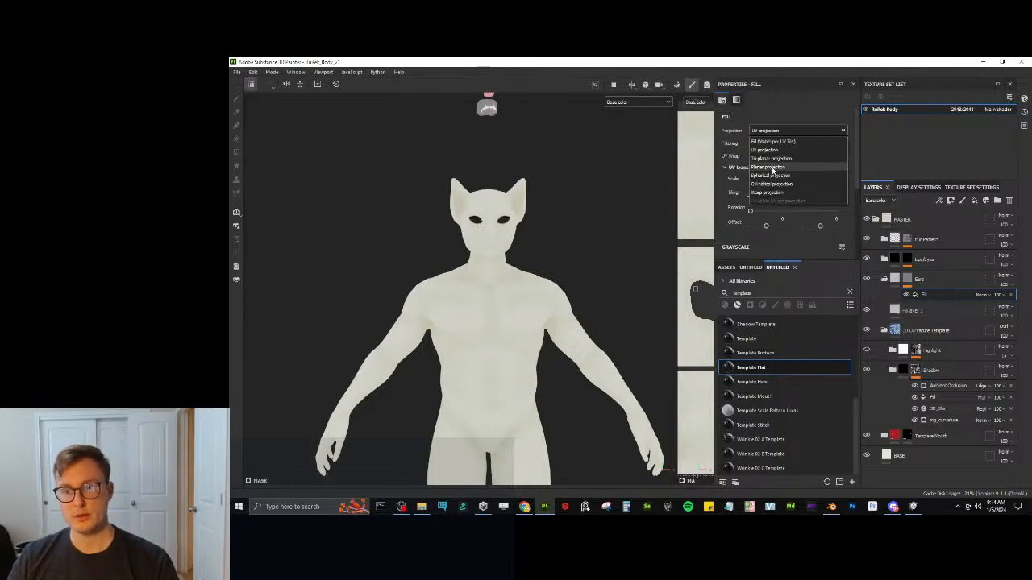
pyautogui.click(770, 167)
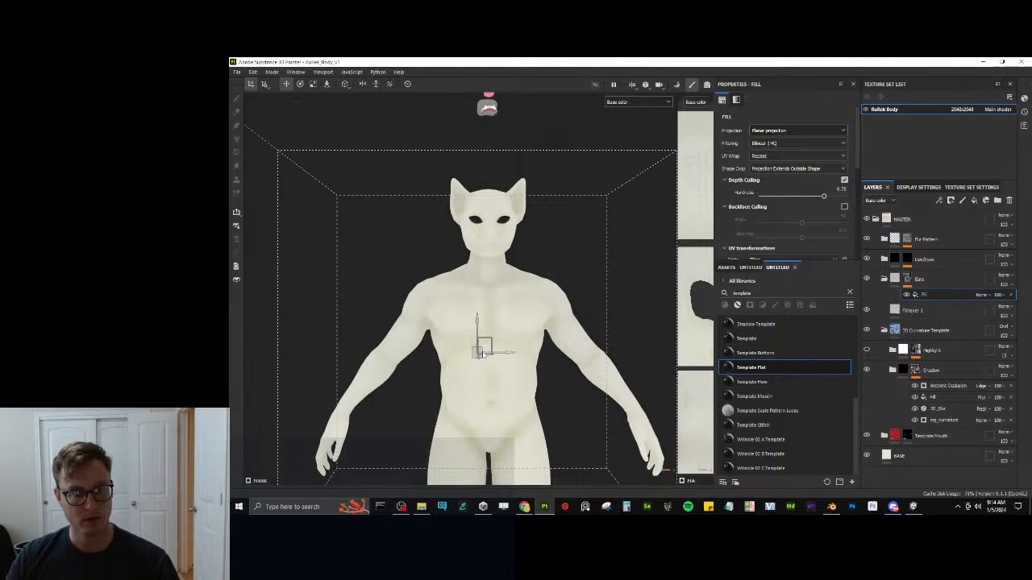
# Scale the mask's planar projection down to about torso width and set its UV wrap to None.
pyautogui.press('r')
pyautogui.moveTo(480, 354); pyautogui.dragTo(398, 421)
pyautogui.click(774, 156)
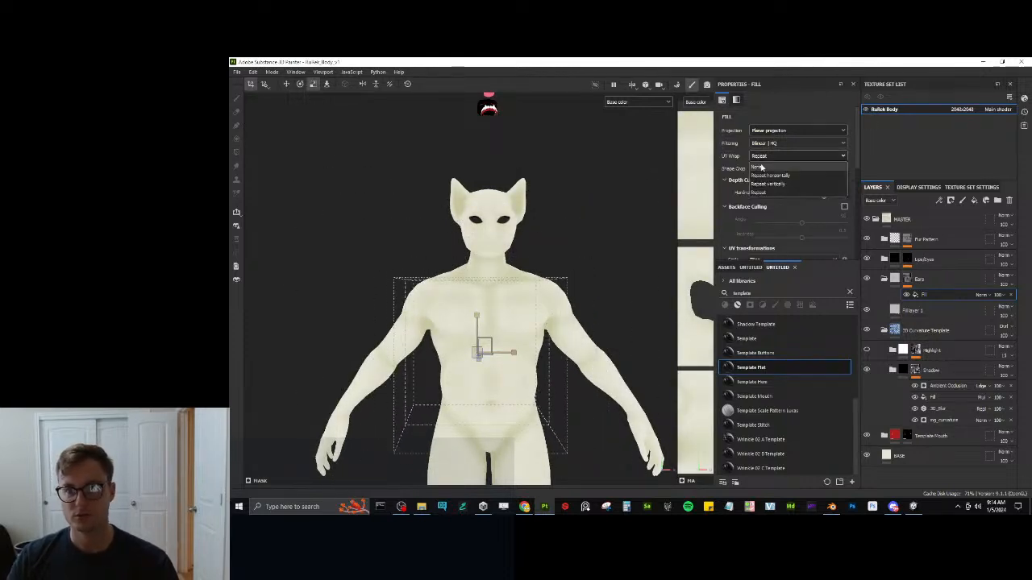
pyautogui.click(761, 167)
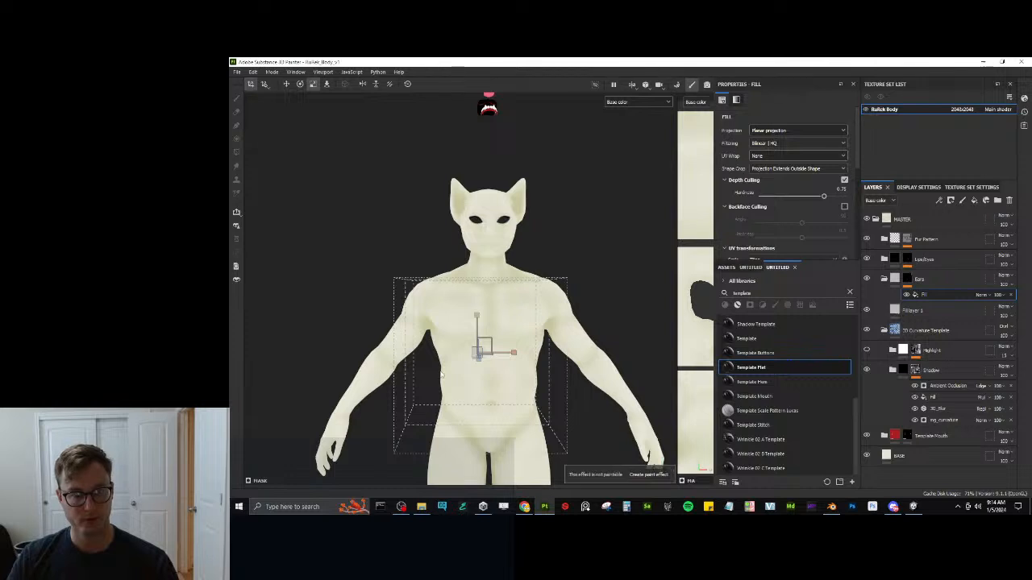
# Shrink the planar projection further to about ear size and move it over the tip of the left-hand ear.
pyautogui.press('w')
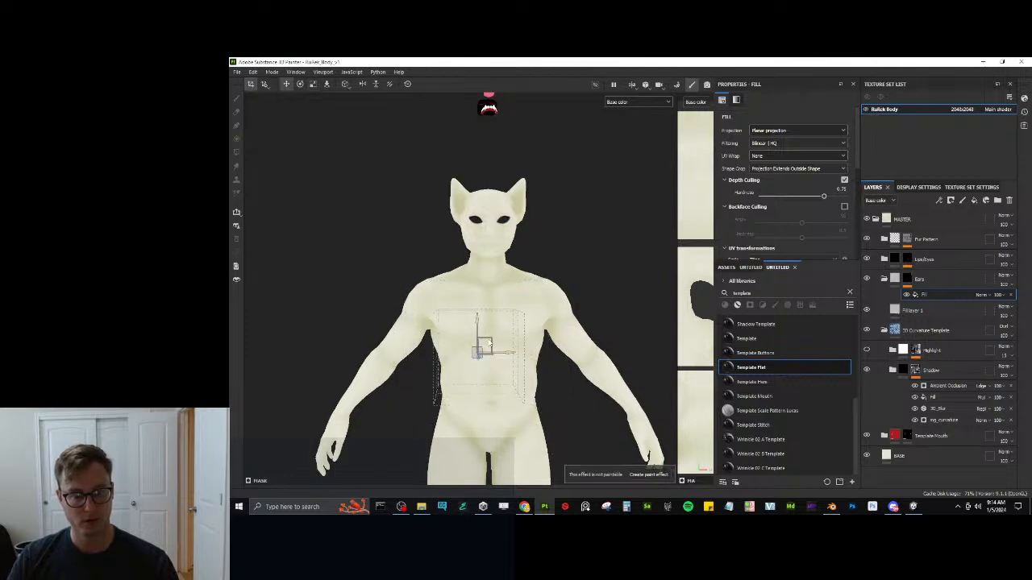
pyautogui.moveTo(482, 345); pyautogui.dragTo(338, 259)
pyautogui.press('r')
pyautogui.keyDown('alt'); pyautogui.moveTo(559, 260); pyautogui.dragTo(431, 237); pyautogui.keyUp('alt')
pyautogui.scroll(5, 483, 231)
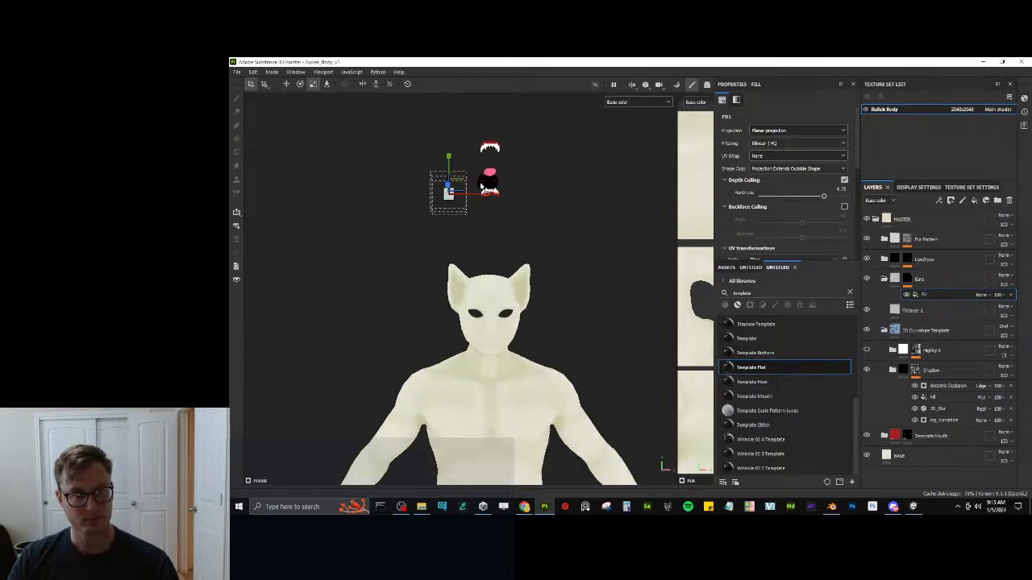
pyautogui.keyDown('alt'); pyautogui.moveTo(461, 205); pyautogui.dragTo(468, 226, button='middle'); pyautogui.keyUp('alt')
pyautogui.scroll(3, 468, 226)
pyautogui.press('w')
pyautogui.moveTo(438, 214); pyautogui.dragTo(444, 316)
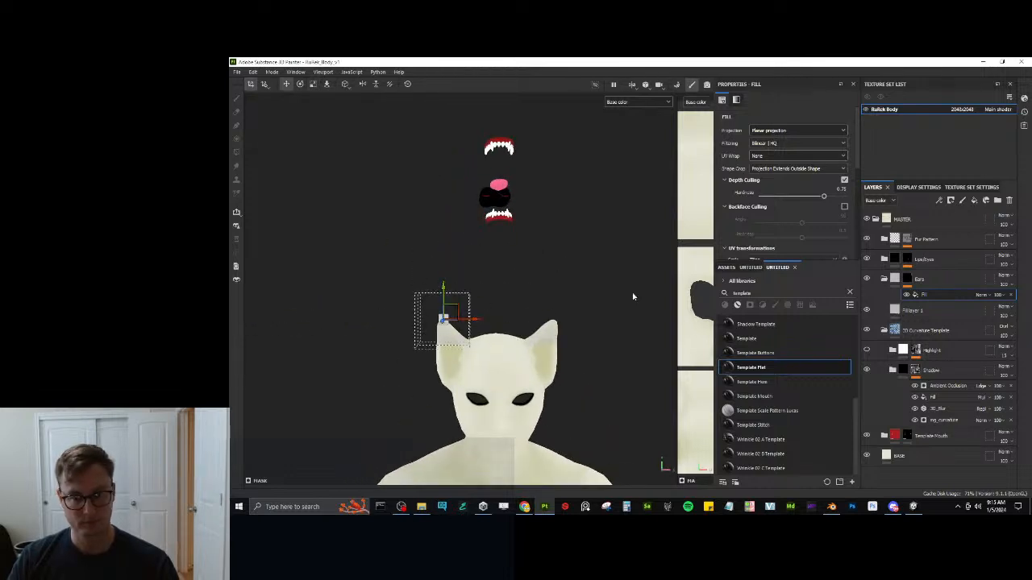
# Assign the Gradient Linear 1 resource to the grayscale of the Ears mask's fill effect.
pyautogui.scroll(-5, 817, 216)
pyautogui.click(801, 137)
pyautogui.write('gradient')
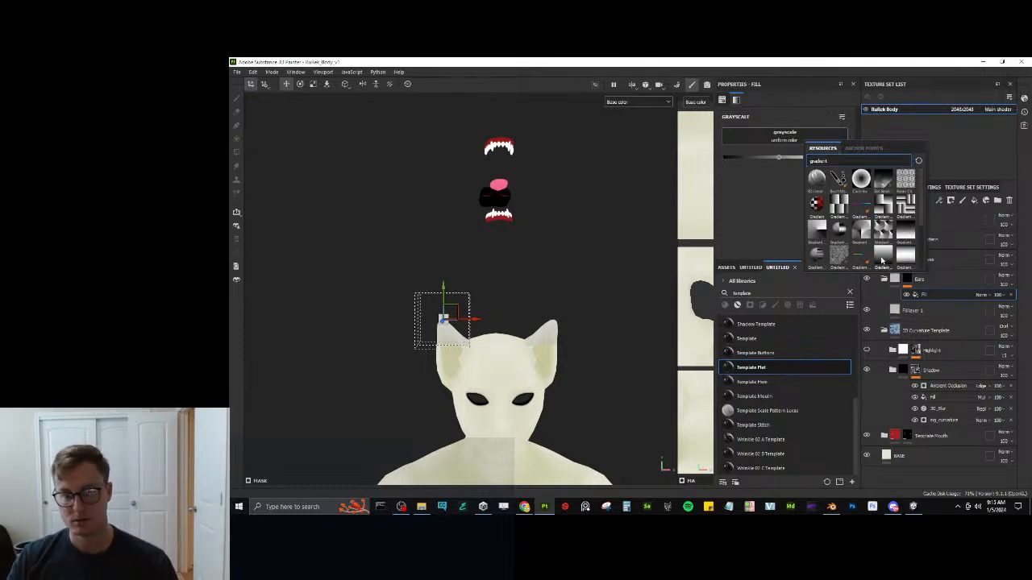
pyautogui.click(884, 259)
pyautogui.scroll(3, 429, 344)
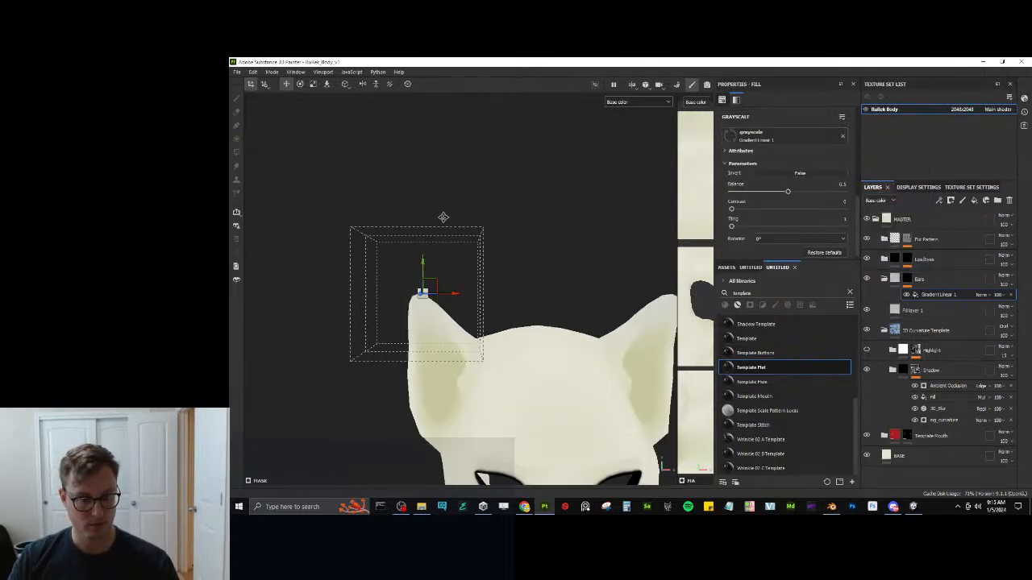
pyautogui.moveTo(442, 217); pyautogui.dragTo(626, 232, button='middle')
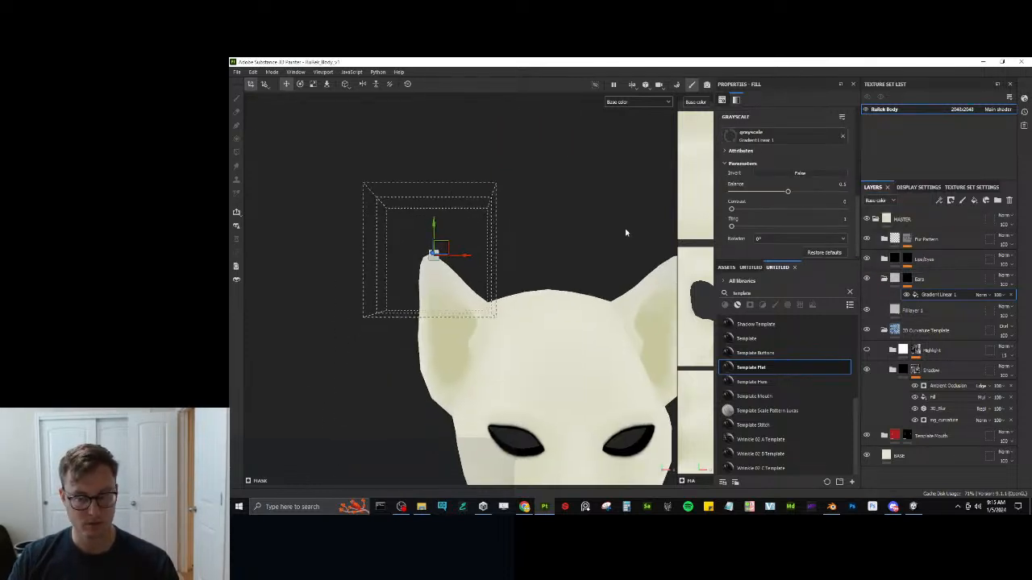
# Check the character reference images outside Substance Painter and return to the texture project.
pyautogui.click(421, 506)
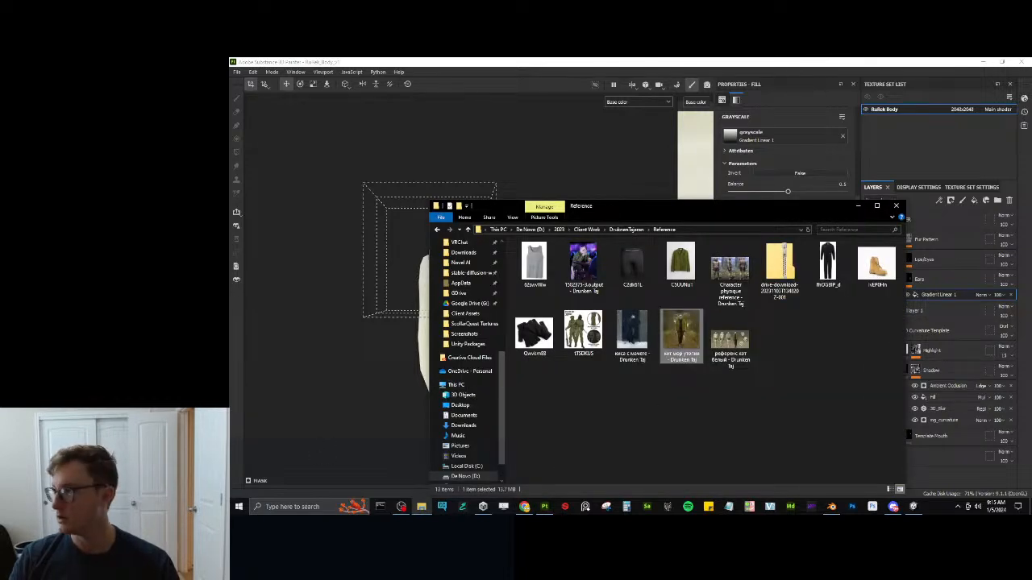
pyautogui.click(524, 507)
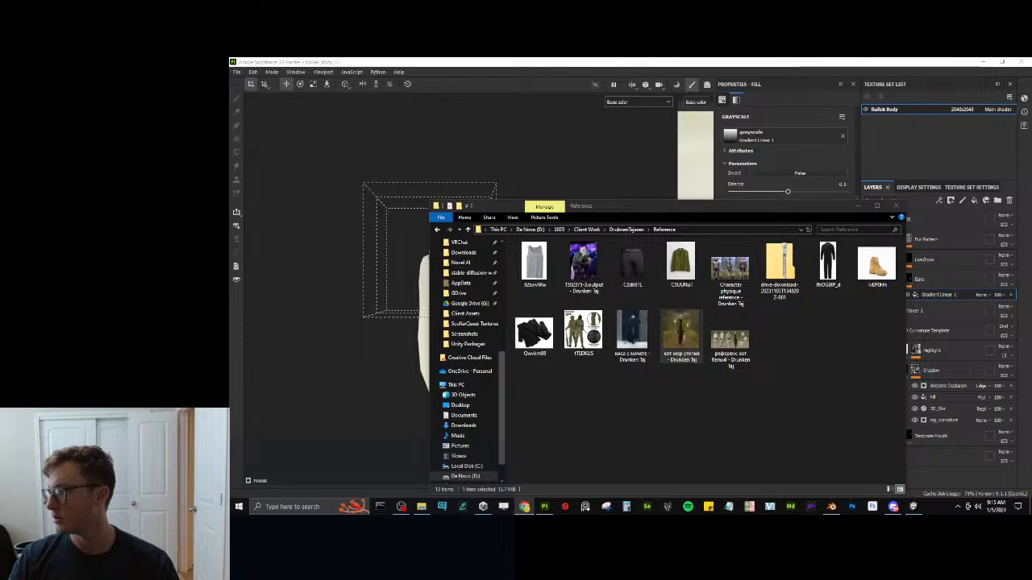
pyautogui.click(492, 61)
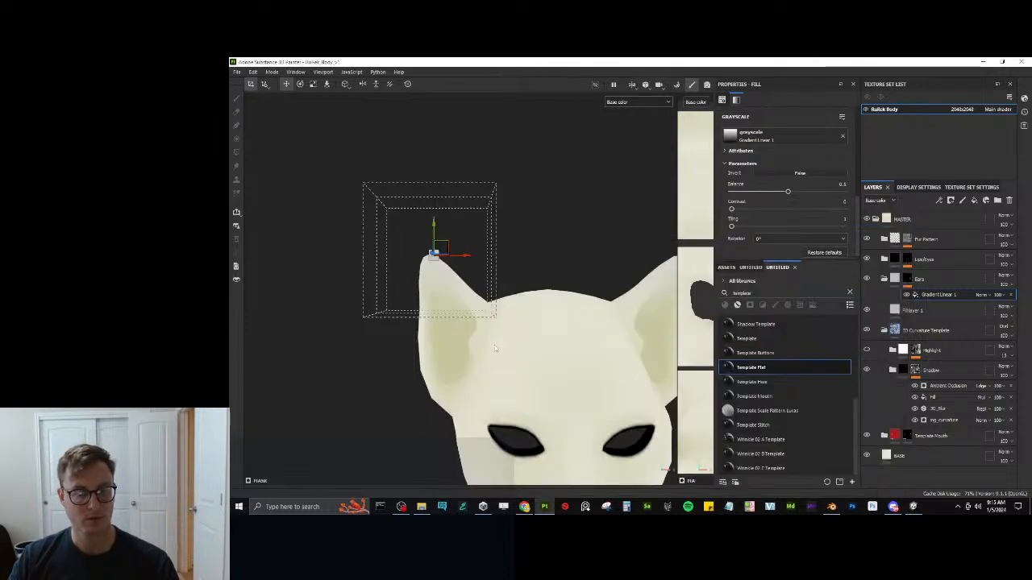
# Rotate the gradient projection counterclockwise by about 30 degrees to follow the ear's slant and keep it centred on the ear tip.
pyautogui.press('e')
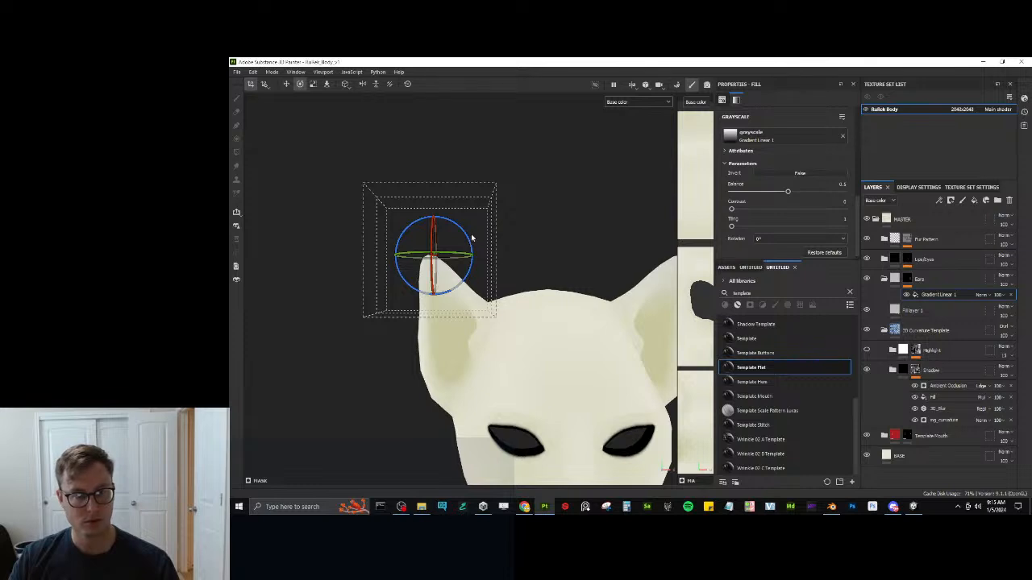
pyautogui.moveTo(482, 239); pyautogui.dragTo(429, 263)
pyautogui.press('w')
pyautogui.press('e')
pyautogui.press('w')
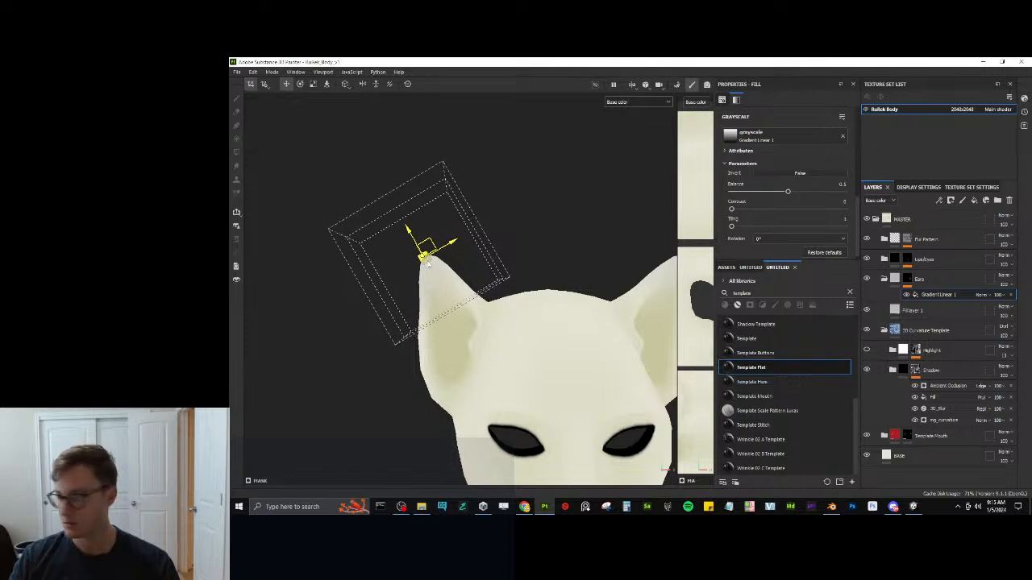
pyautogui.keyDown('alt'); pyautogui.moveTo(479, 291); pyautogui.dragTo(485, 274, button='middle'); pyautogui.keyUp('alt')
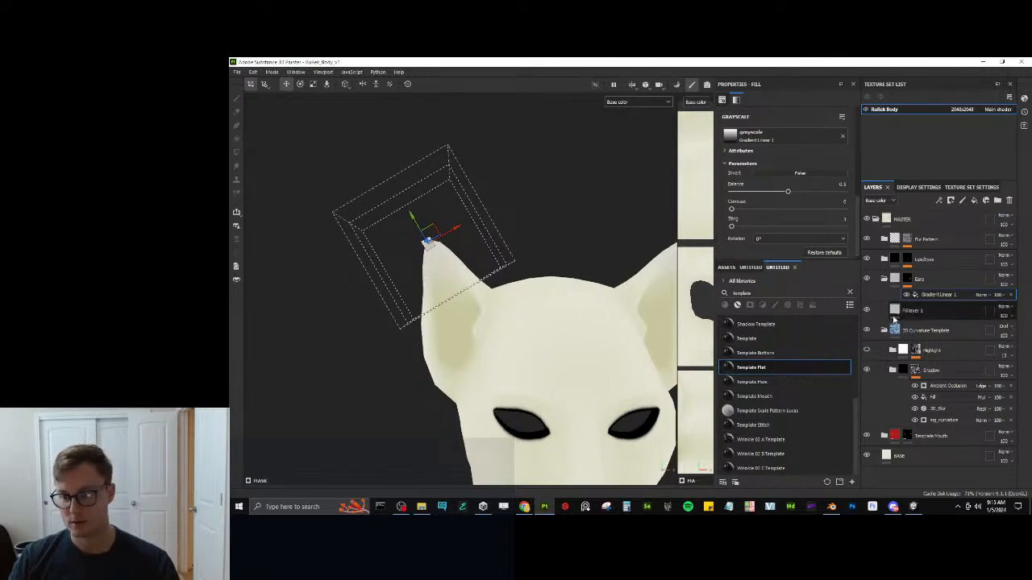
# Set the base colour of the fill layer in the Ears folder to black (000000).
pyautogui.click(918, 310)
pyautogui.click(750, 208)
pyautogui.moveTo(801, 223); pyautogui.dragTo(767, 271)
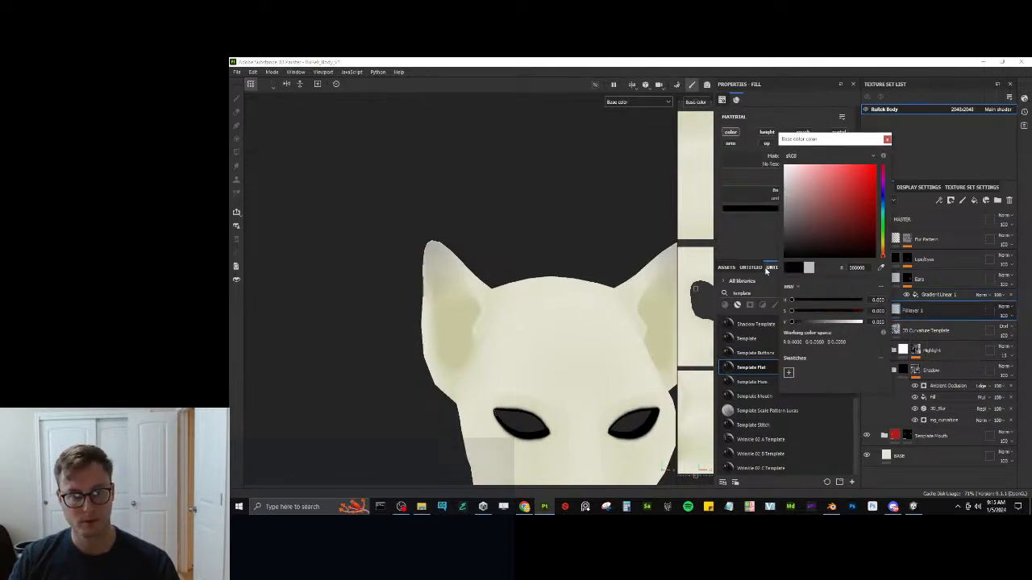
pyautogui.click(887, 139)
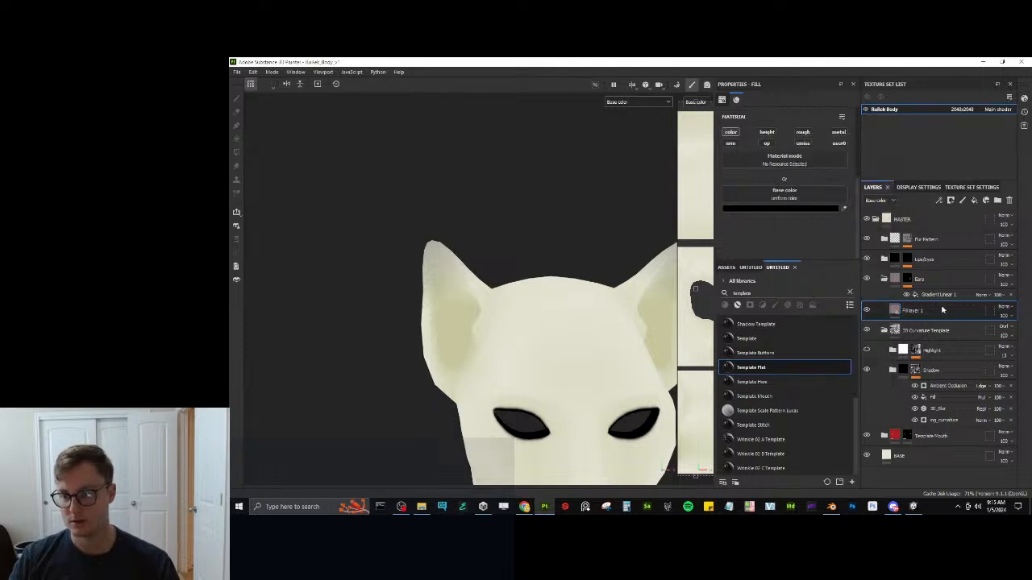
# Set the Ears folder's blending mode to Multiply and compare the ears with the folder hidden and shown.
pyautogui.click(1006, 276)
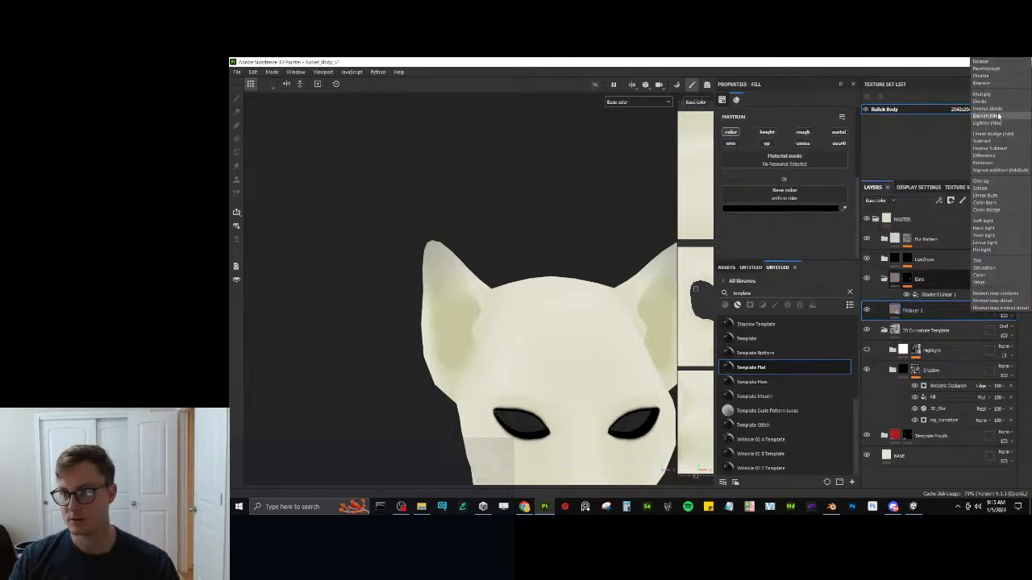
pyautogui.click(985, 95)
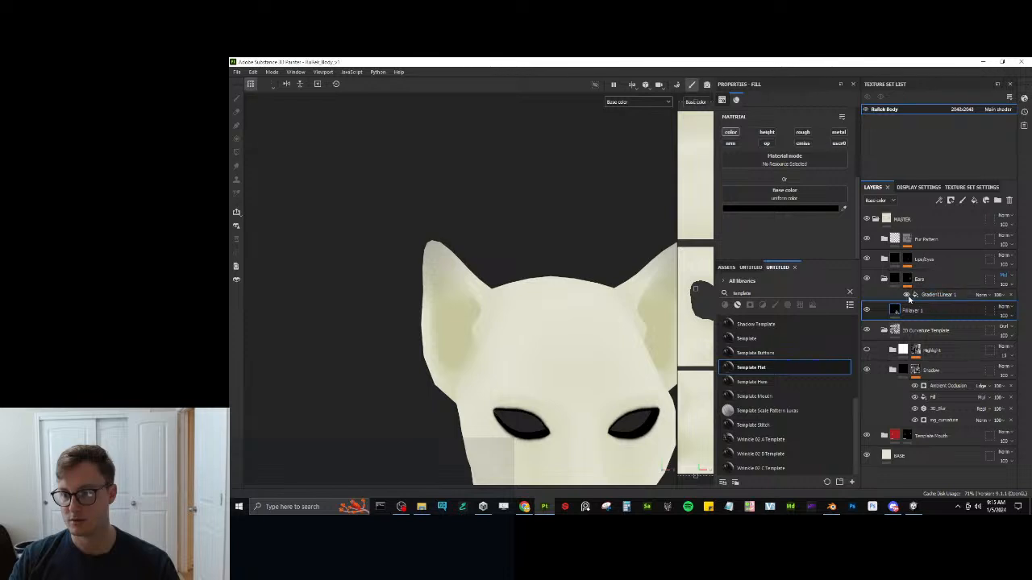
pyautogui.click(867, 279)
pyautogui.click(868, 279)
pyautogui.click(867, 279)
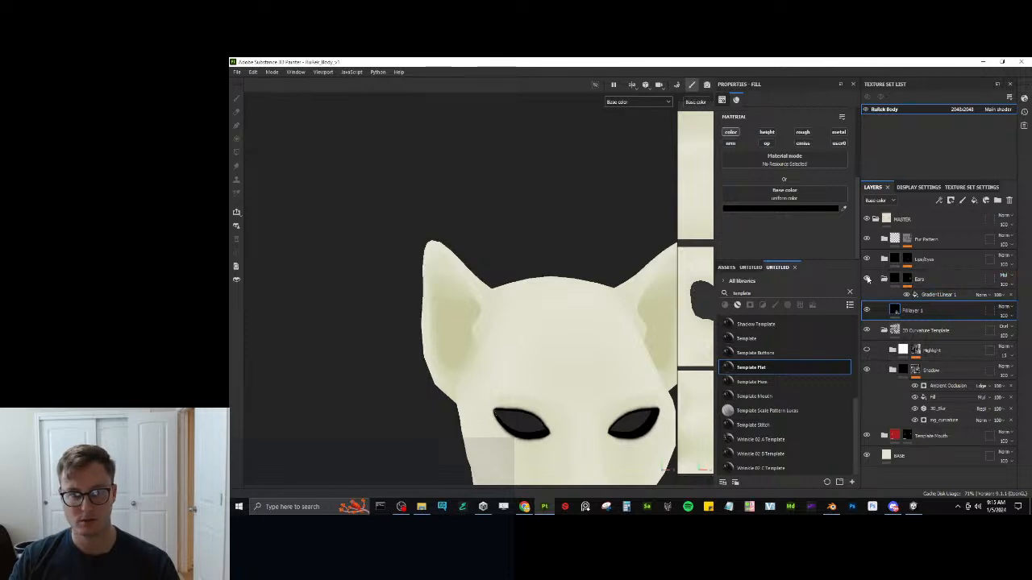
pyautogui.click(868, 279)
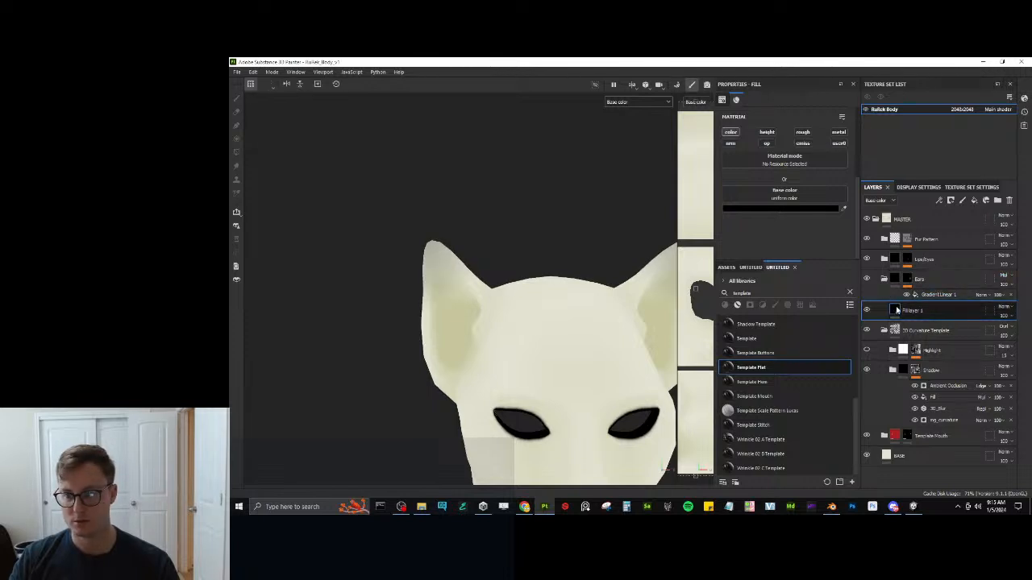
# Select the linear gradient in the Ears mask and shift its projection down the ear so more of the tip darkens.
pyautogui.click(928, 295)
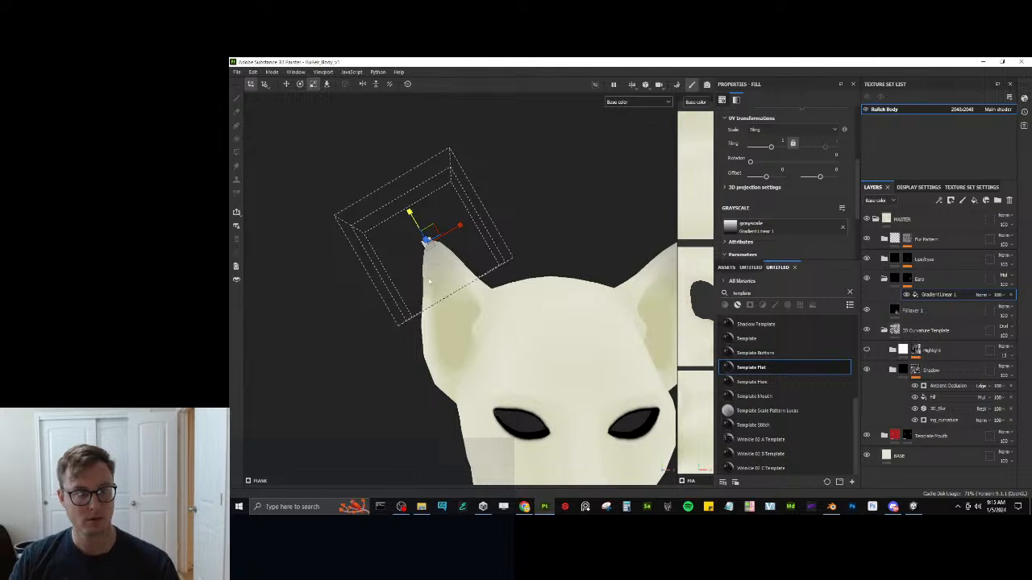
pyautogui.moveTo(430, 281); pyautogui.dragTo(437, 298)
pyautogui.press('w')
pyautogui.moveTo(413, 218); pyautogui.dragTo(424, 242)
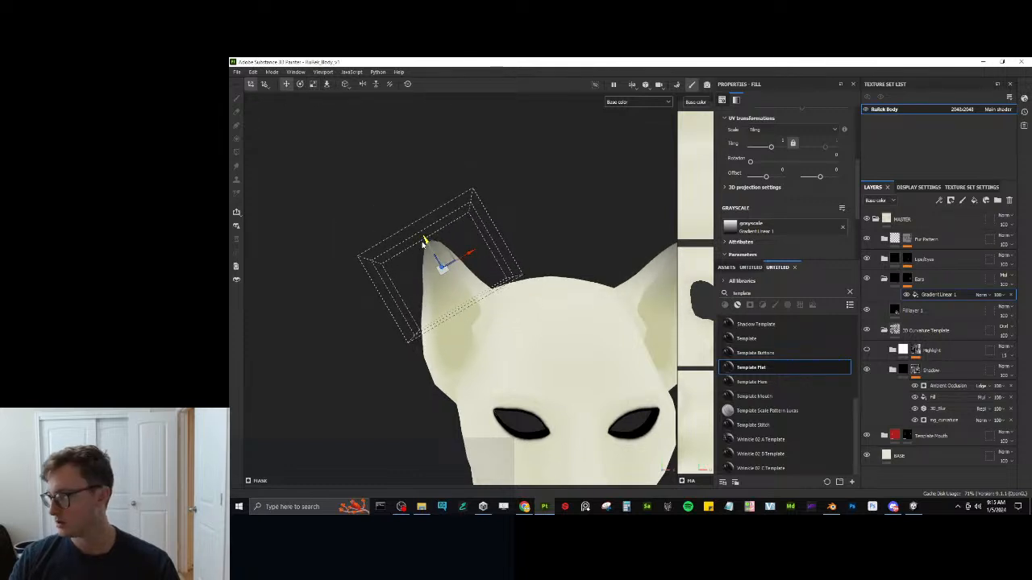
pyautogui.press('e')
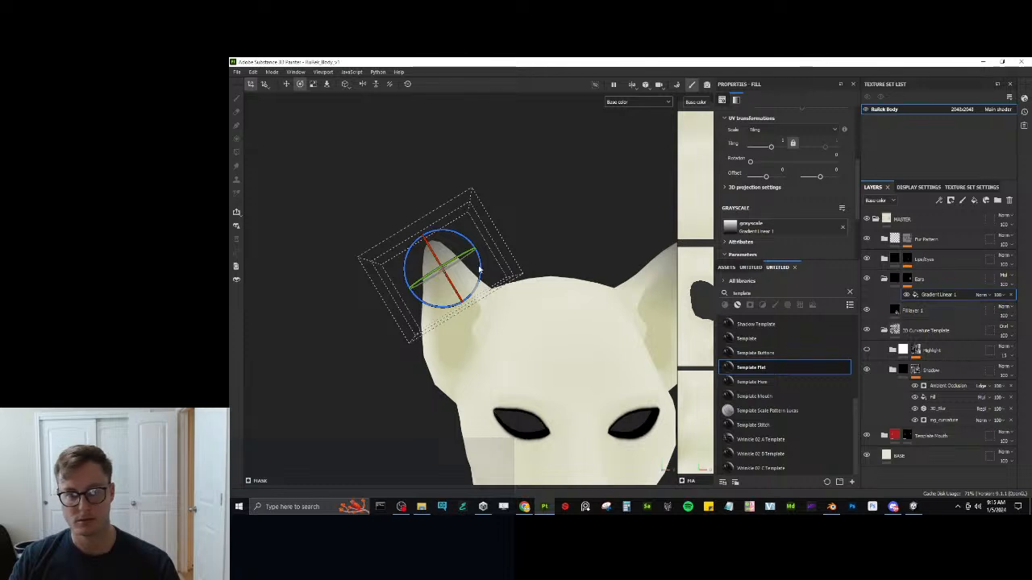
pyautogui.press('w')
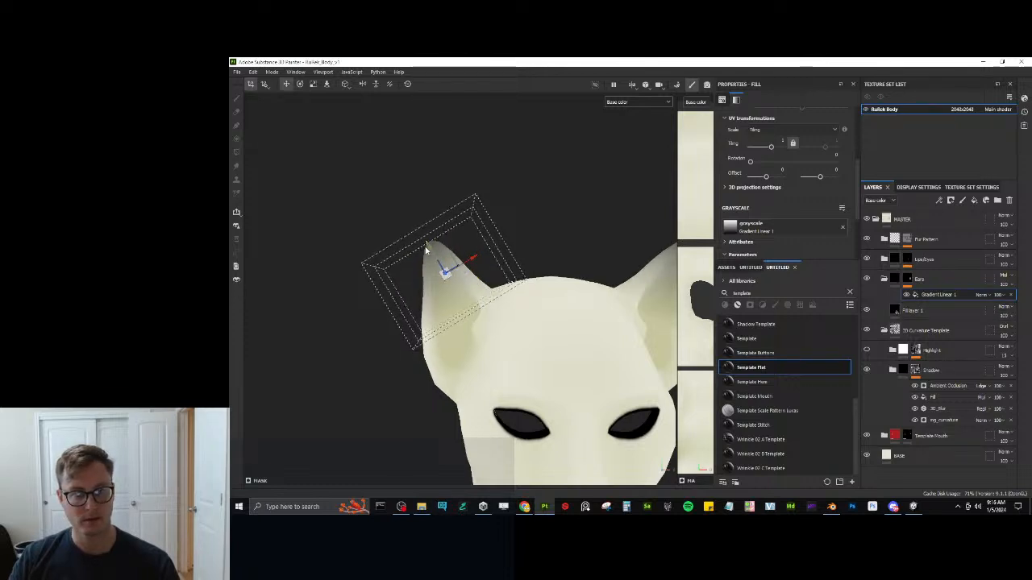
# Set the ear gradient's balance to about 0.59, leaving its contrast at 0.
pyautogui.scroll(-3, 787, 185)
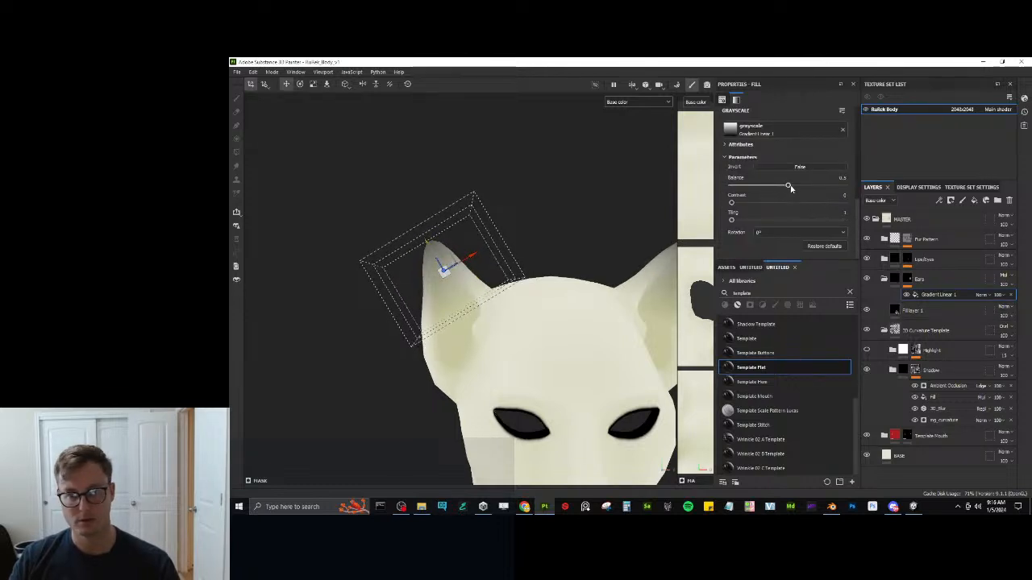
pyautogui.moveTo(731, 202)
pyautogui.mouseDown()
pyautogui.moveTo(819, 201)
pyautogui.moveTo(731, 203)
pyautogui.mouseUp()
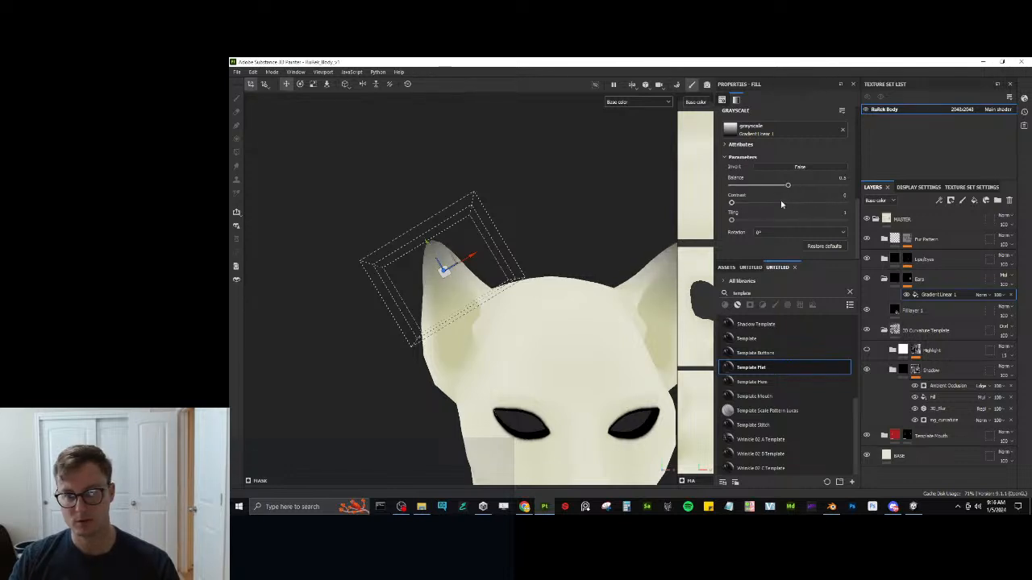
pyautogui.moveTo(788, 186); pyautogui.dragTo(798, 185)
# Stretch the gradient projection along the ear's length to soften the fade from the dark tip.
pyautogui.keyDown('alt'); pyautogui.moveTo(500, 338); pyautogui.dragTo(452, 338); pyautogui.keyUp('alt')
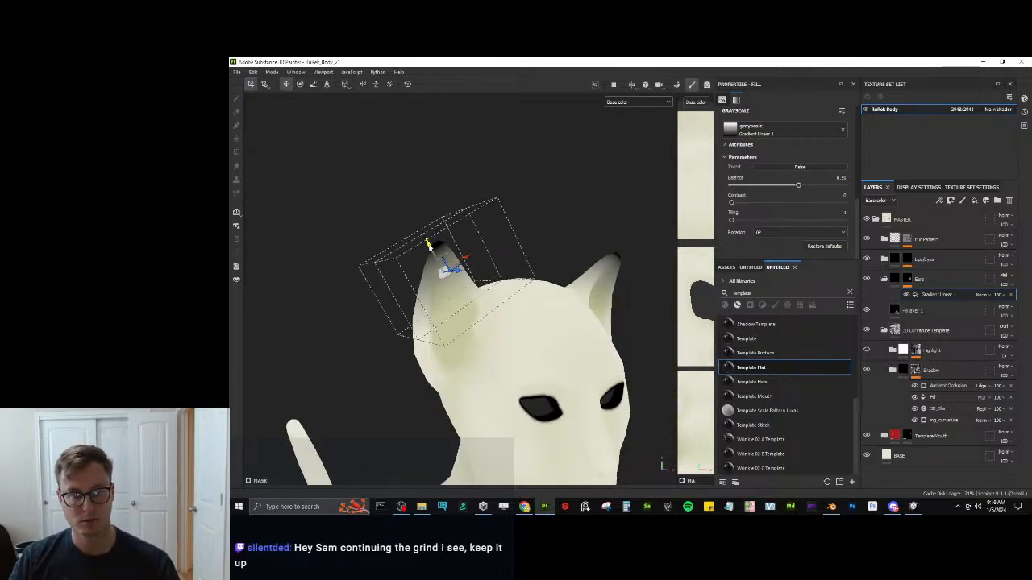
pyautogui.press('r')
pyautogui.moveTo(429, 245); pyautogui.dragTo(380, 154)
pyautogui.scroll(-3, 406, 185)
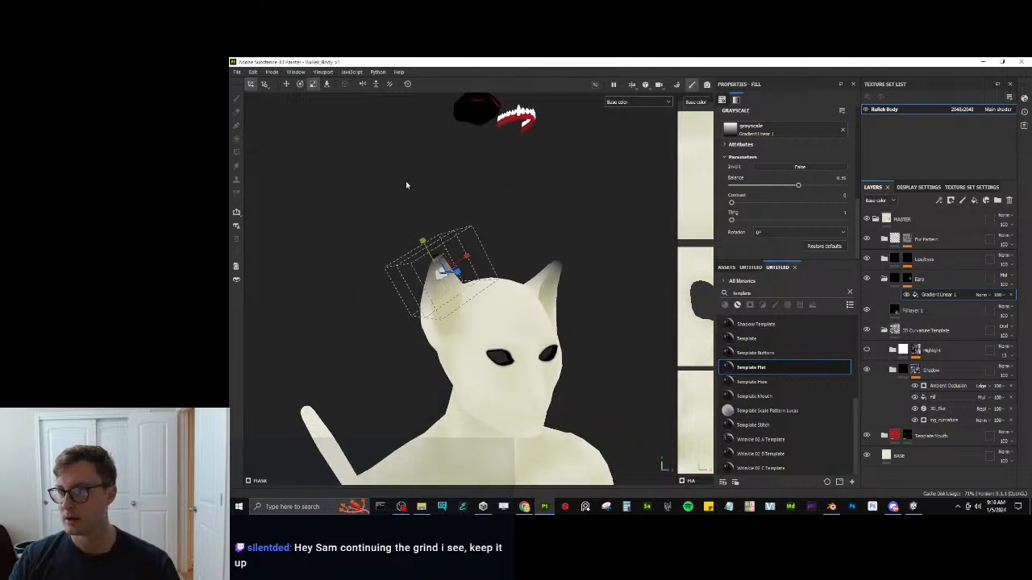
pyautogui.scroll(1, 438, 225)
pyautogui.keyDown('alt'); pyautogui.moveTo(438, 225); pyautogui.dragTo(392, 207); pyautogui.keyUp('alt')
pyautogui.scroll(6, 425, 241)
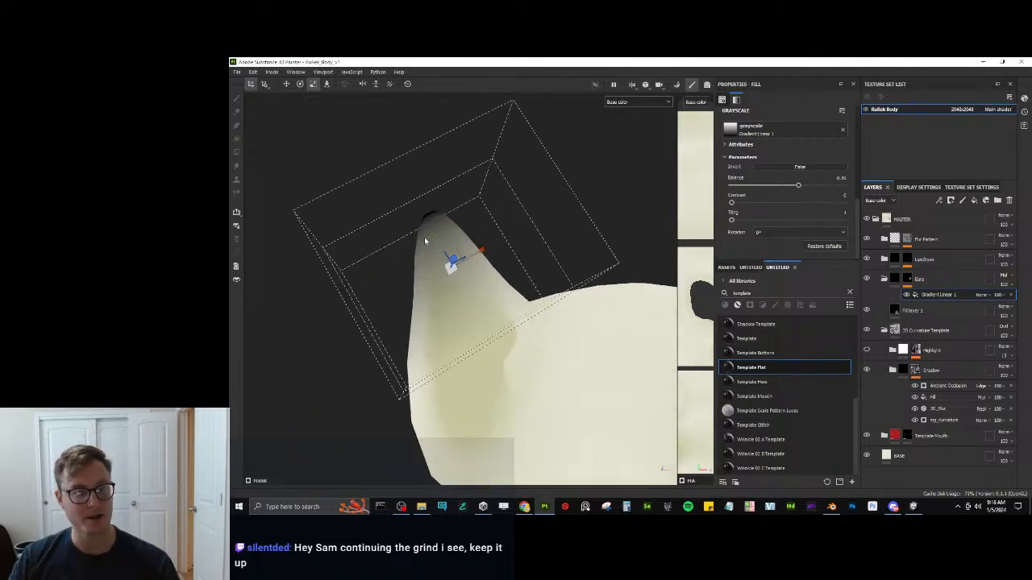
# Reposition the gradient projection over the ear tip, checking it from the front and side.
pyautogui.scroll(-3, 425, 240)
pyautogui.press('w')
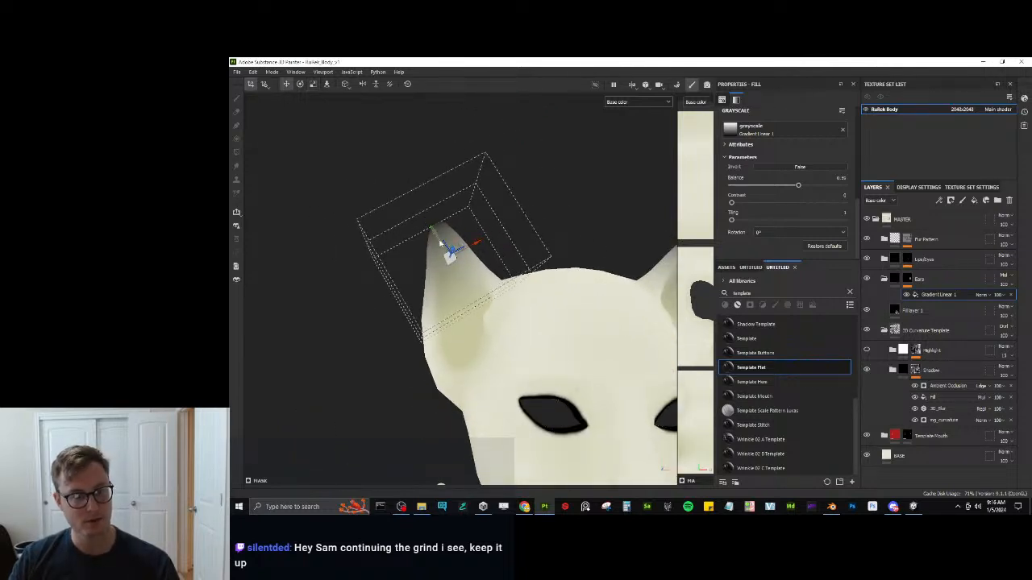
pyautogui.moveTo(438, 230); pyautogui.dragTo(355, 231)
pyautogui.press('e')
pyautogui.press('w')
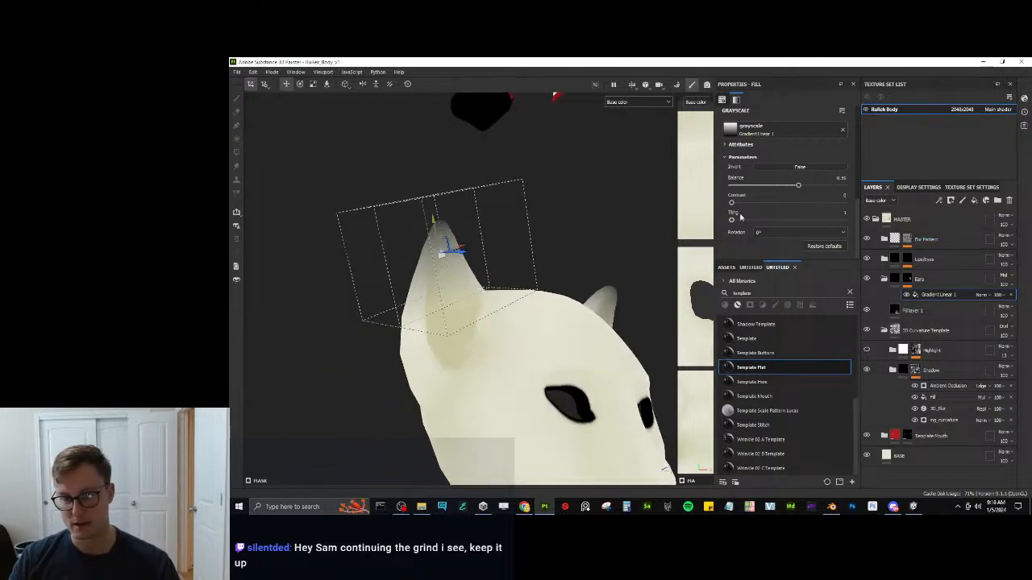
# Set the base colour of Fill layer 1 in the Ears folder to a near-black, slightly reddish grey.
pyautogui.click(897, 311)
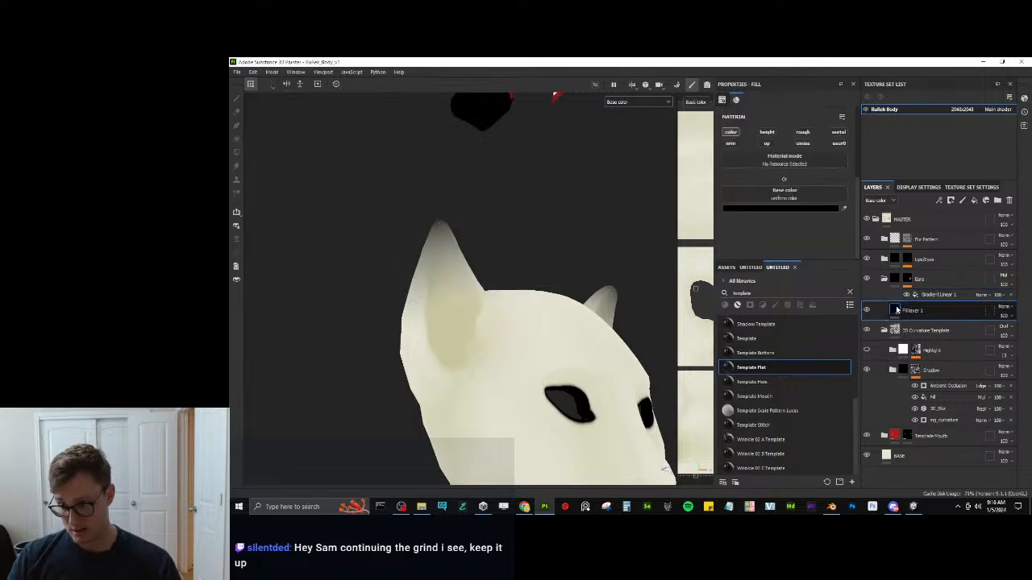
pyautogui.click(807, 209)
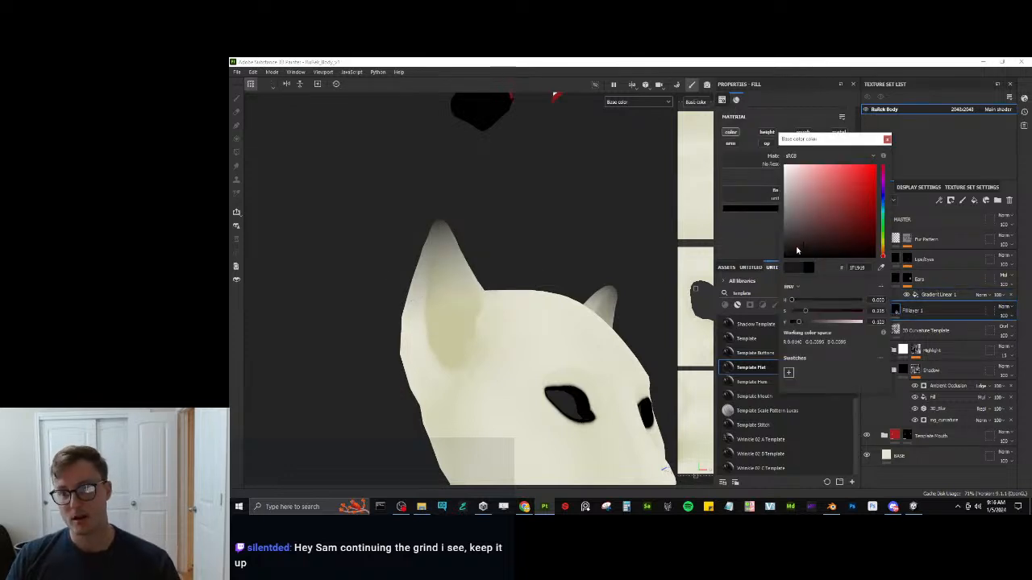
pyautogui.click(887, 141)
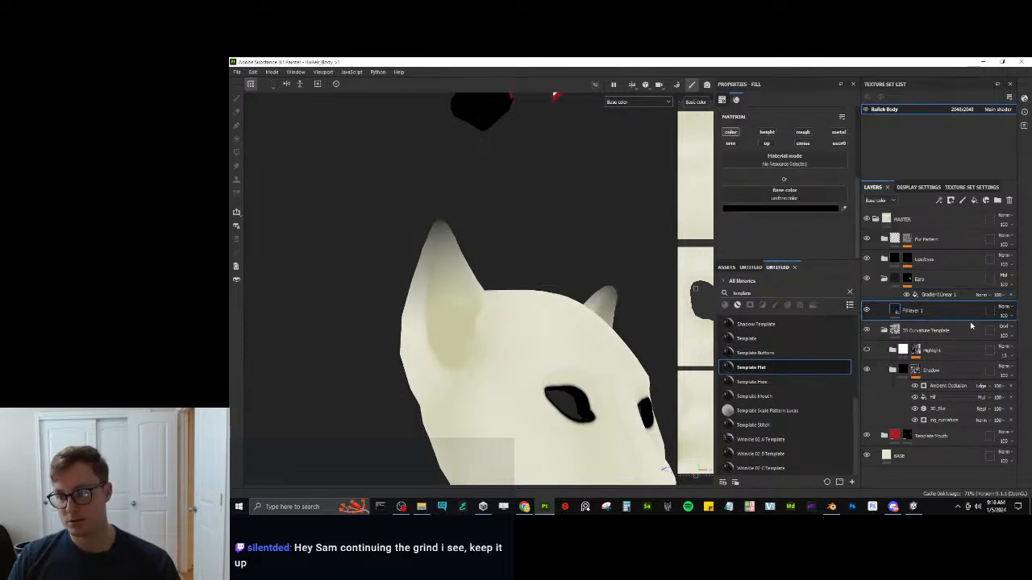
pyautogui.scroll(-3, 459, 287)
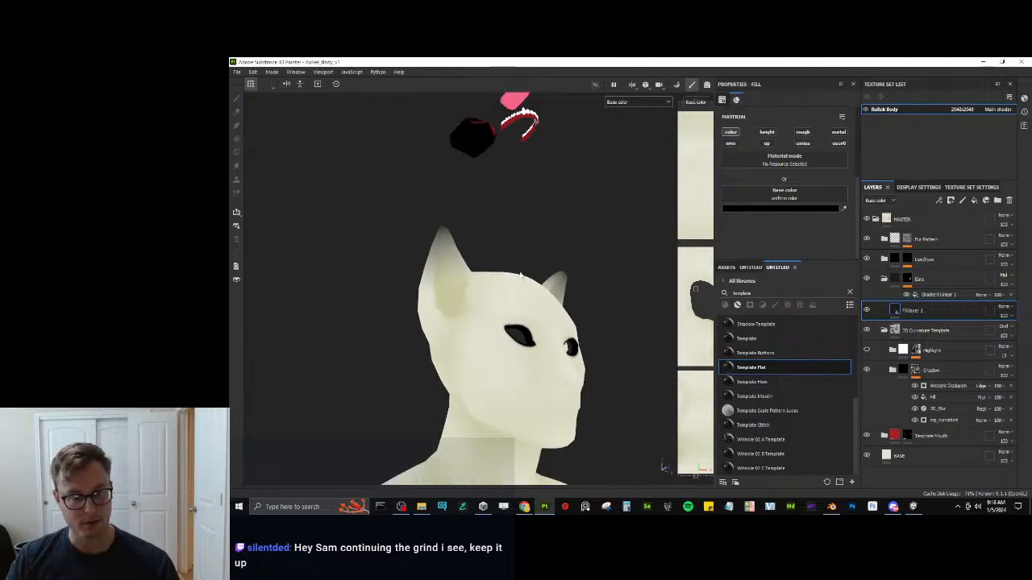
# Lengthen the ear gradient's projection slightly, and rotate and move it to fit the ear in side view.
pyautogui.click(951, 295)
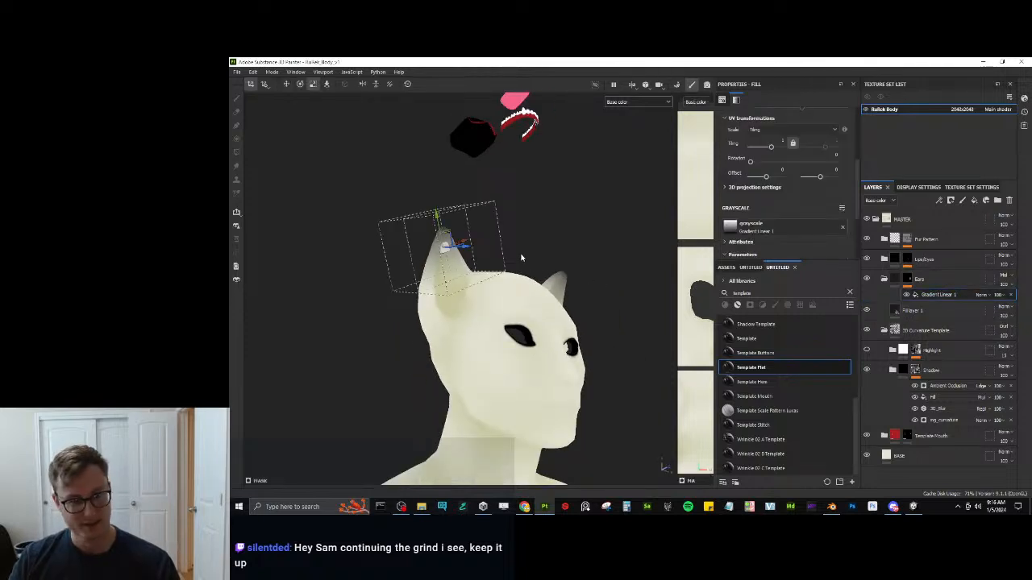
pyautogui.moveTo(438, 213); pyautogui.dragTo(432, 116)
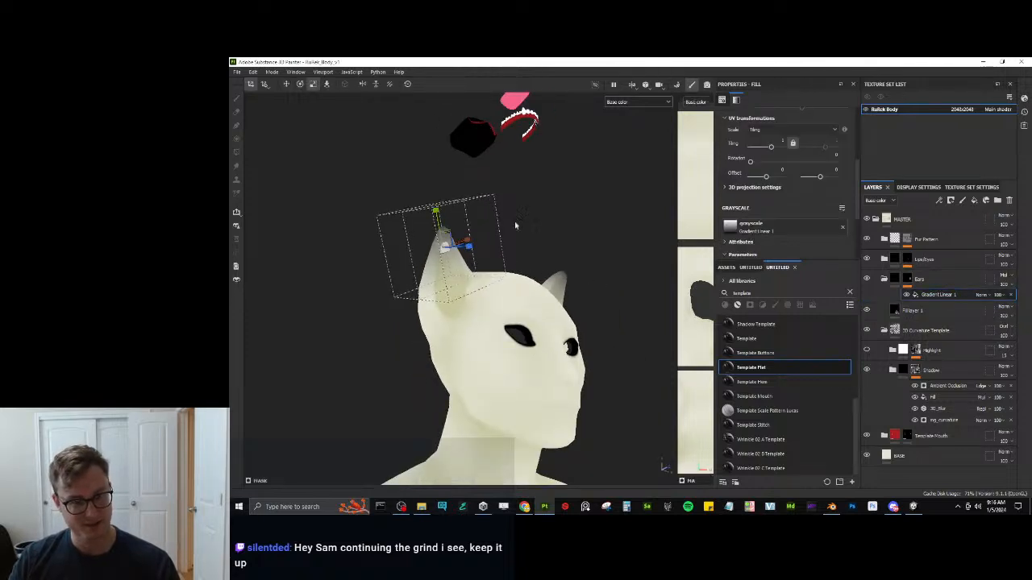
pyautogui.scroll(5, 483, 226)
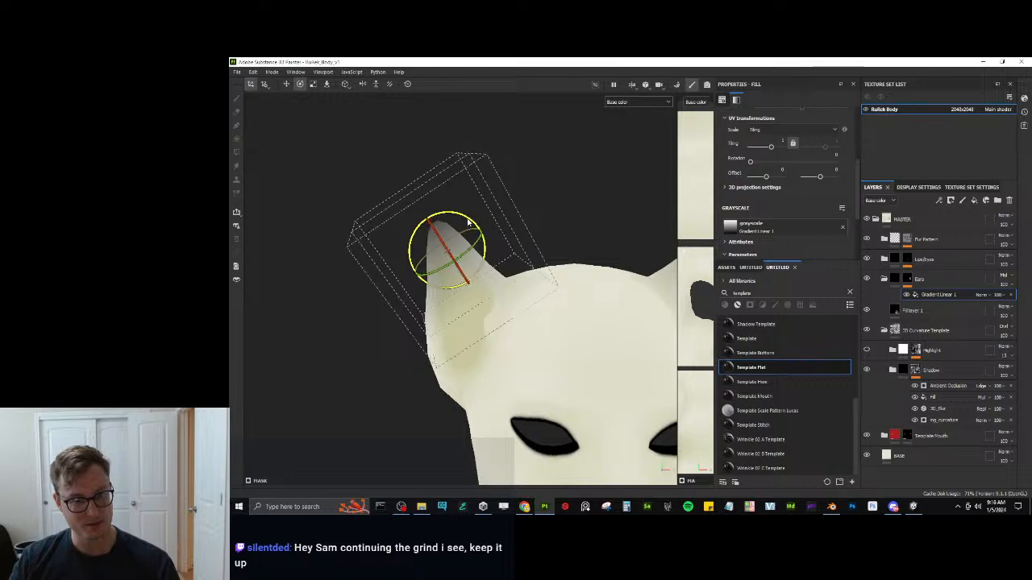
pyautogui.press('w')
pyautogui.moveTo(455, 242)
pyautogui.mouseDown()
pyautogui.moveTo(441, 240)
pyautogui.moveTo(452, 255)
pyautogui.moveTo(438, 239)
pyautogui.moveTo(444, 262)
pyautogui.moveTo(615, 256)
pyautogui.mouseUp()
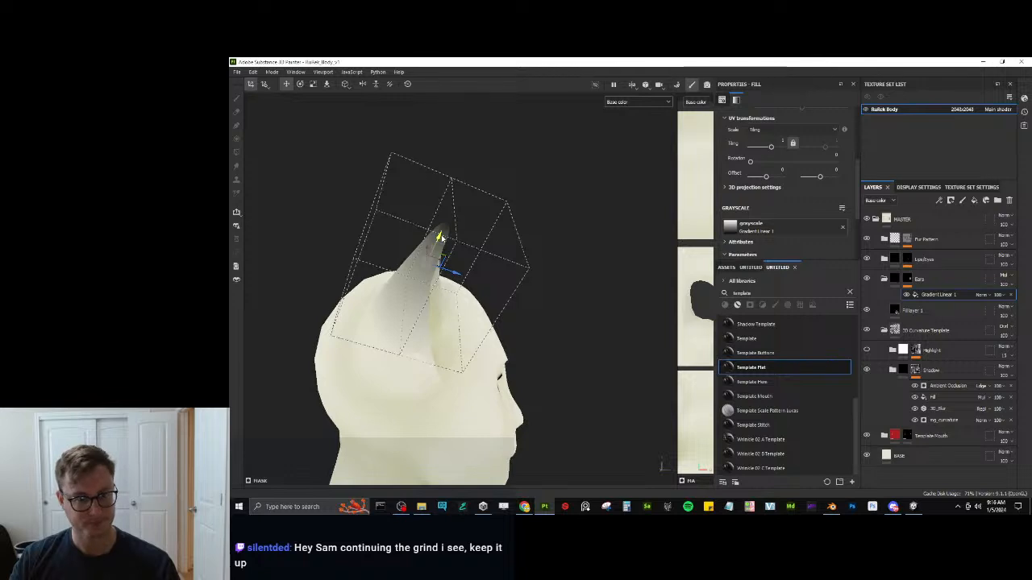
pyautogui.keyDown('alt'); pyautogui.moveTo(439, 234); pyautogui.dragTo(399, 213); pyautogui.keyUp('alt')
# Duplicate the linear gradient in the Ears mask and rotate the copy's projection about 90 degrees in side view.
pyautogui.click(939, 295)
pyautogui.hotkey('ctrl', 'd')
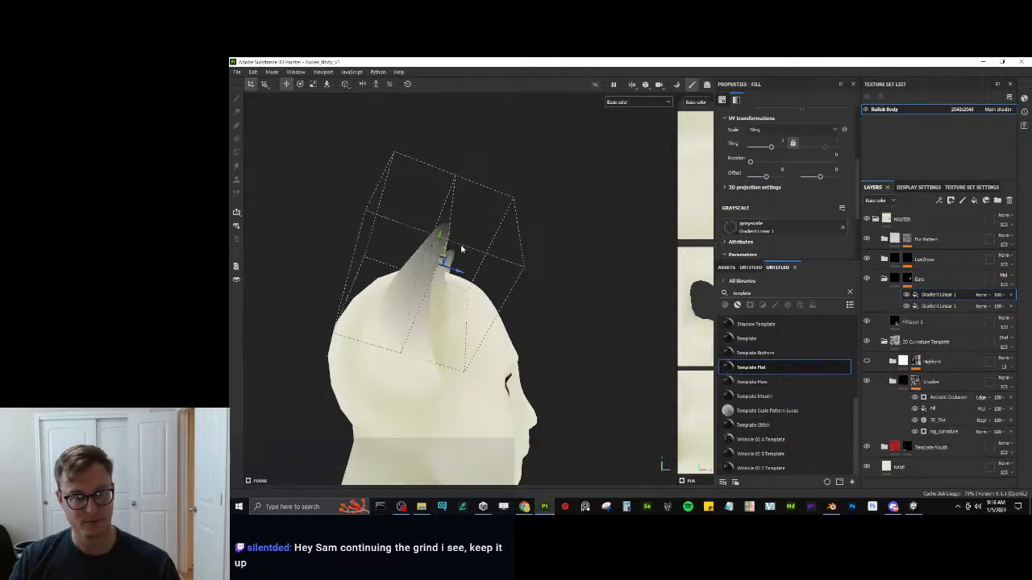
pyautogui.press('e')
pyautogui.moveTo(463, 244); pyautogui.dragTo(401, 218)
pyautogui.press('w')
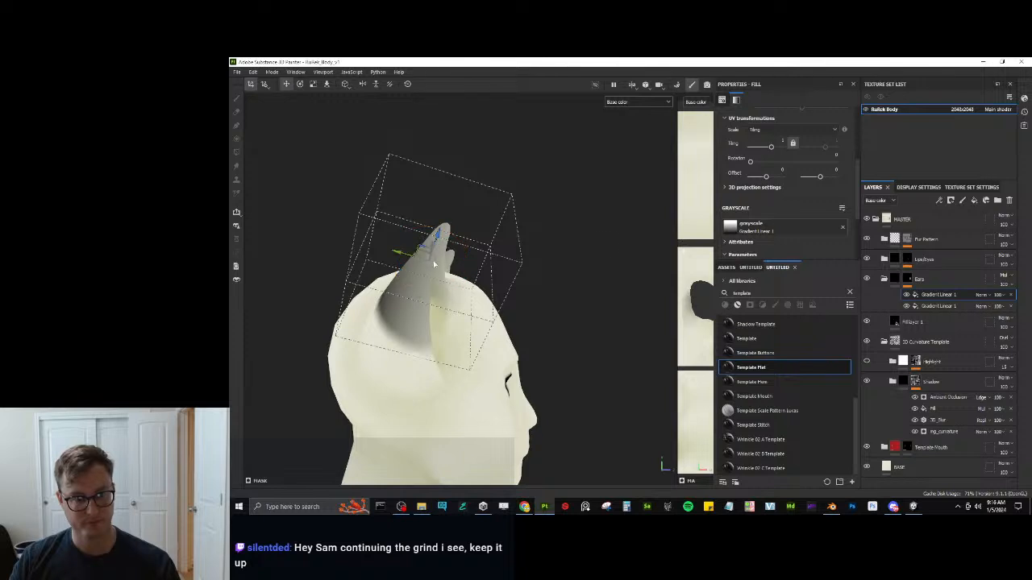
# Set the upper gradient copy's blending mode to Subtract and resize and move its projection around the ear's front.
pyautogui.click(982, 295)
pyautogui.click(969, 149)
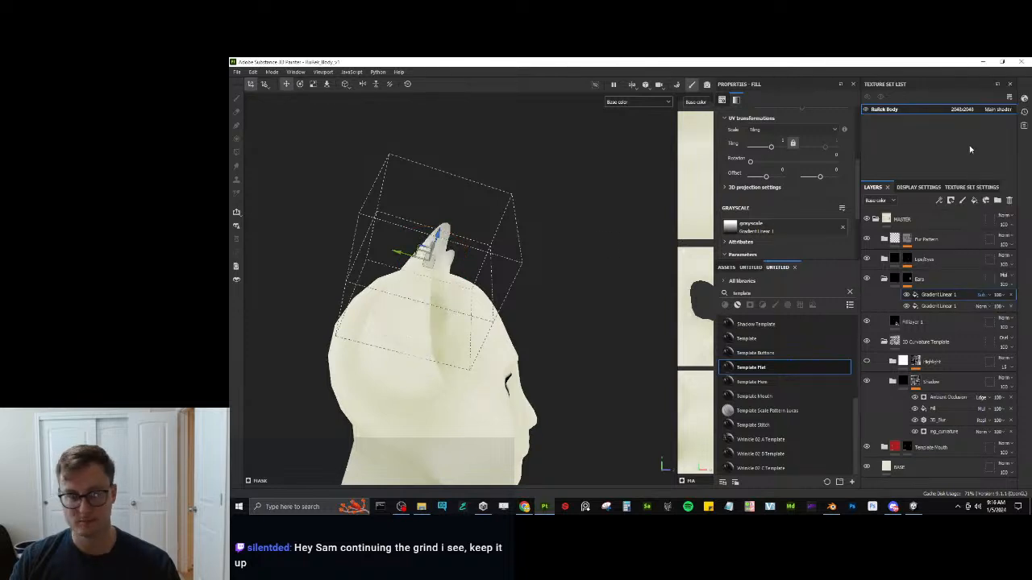
pyautogui.moveTo(409, 257)
pyautogui.mouseDown()
pyautogui.moveTo(323, 255)
pyautogui.moveTo(390, 280)
pyautogui.moveTo(737, 326)
pyautogui.mouseUp()
pyautogui.press('r')
pyautogui.press('w')
pyautogui.moveTo(416, 251)
pyautogui.mouseDown()
pyautogui.moveTo(403, 241)
pyautogui.moveTo(407, 248)
pyautogui.moveTo(383, 264)
pyautogui.moveTo(403, 225)
pyautogui.moveTo(320, 256)
pyautogui.moveTo(384, 269)
pyautogui.mouseUp()
# Select the lower linear gradient in the Ears mask and rotate its projection so the dark area shifts on the ear.
pyautogui.click(931, 307)
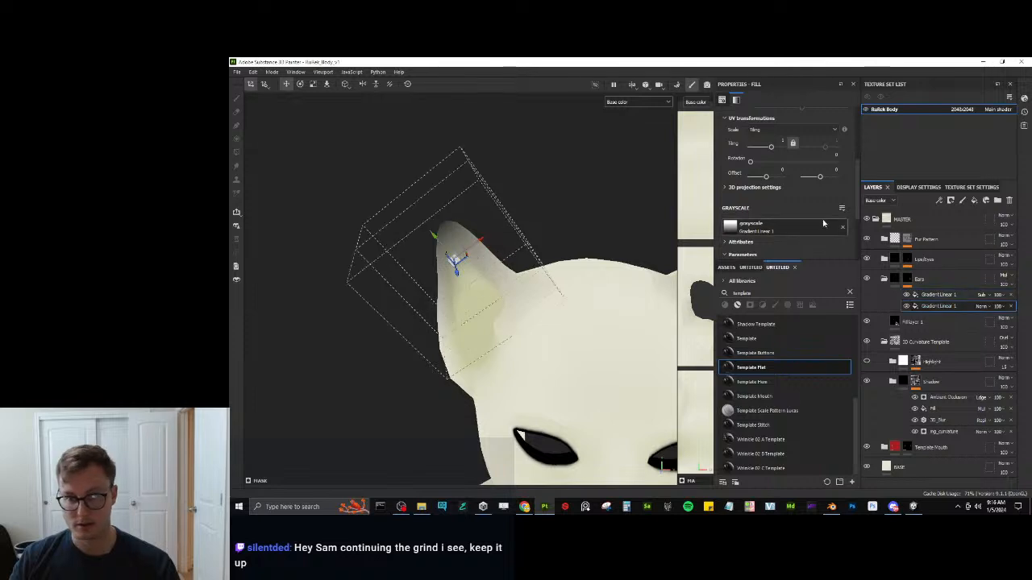
pyautogui.keyDown('alt'); pyautogui.moveTo(475, 279); pyautogui.dragTo(588, 263); pyautogui.keyUp('alt')
pyautogui.press('e')
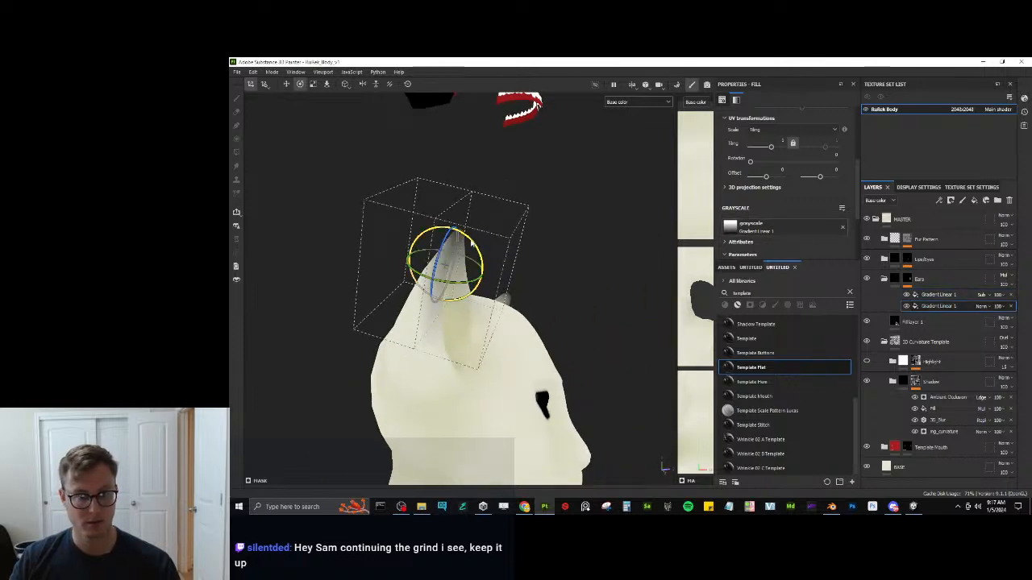
pyautogui.moveTo(476, 282); pyautogui.dragTo(500, 292)
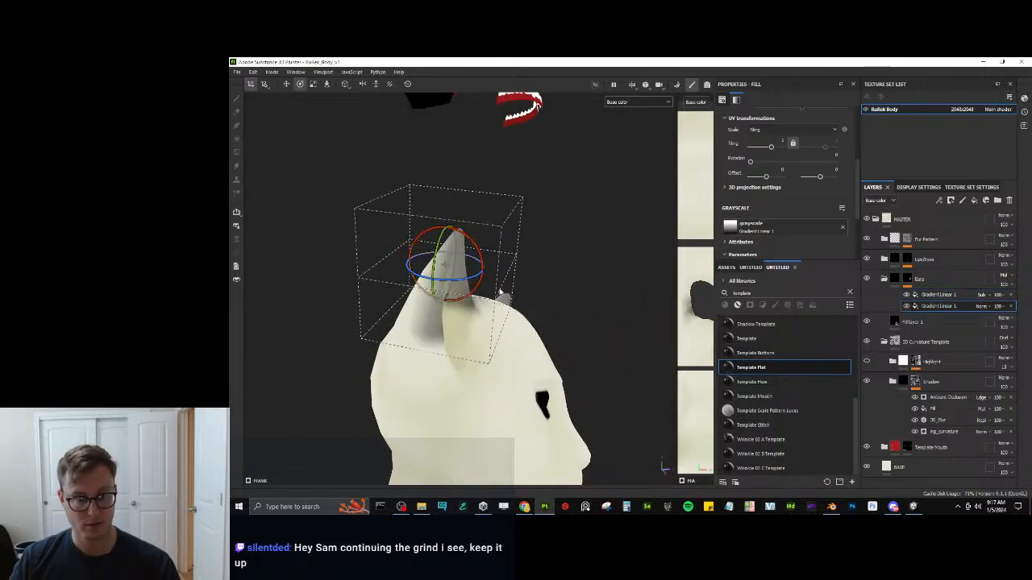
pyautogui.moveTo(476, 256)
pyautogui.mouseDown()
pyautogui.moveTo(481, 237)
pyautogui.moveTo(482, 251)
pyautogui.mouseUp()
pyautogui.press('w')
pyautogui.press('e')
pyautogui.keyDown('alt'); pyautogui.moveTo(482, 251); pyautogui.dragTo(419, 255); pyautogui.keyUp('alt')
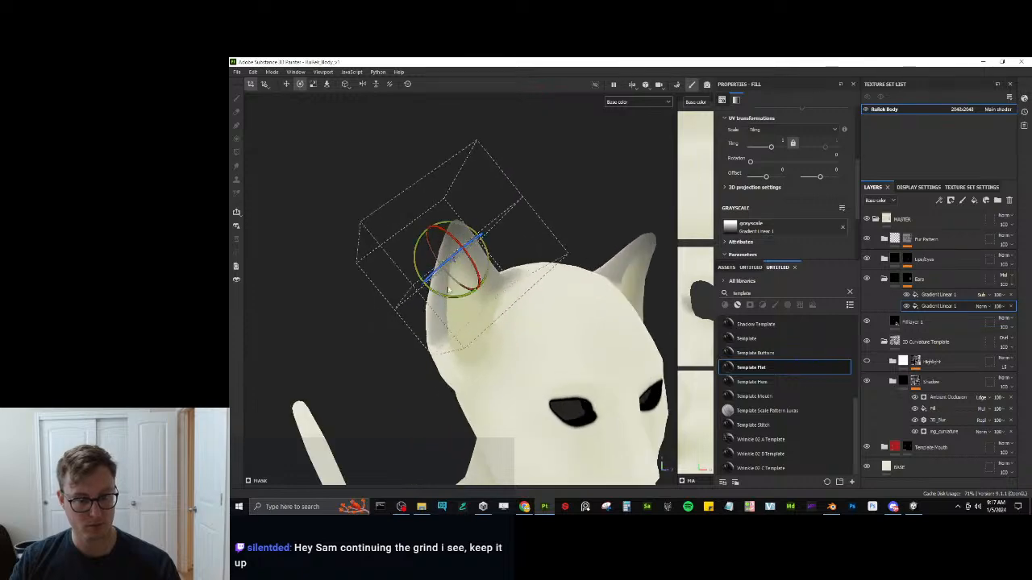
# Rescale the lower gradient's projection and move it to blend the shading between the ear's tip and back.
pyautogui.press('r')
pyautogui.moveTo(481, 237); pyautogui.dragTo(553, 231)
pyautogui.moveTo(508, 275)
pyautogui.keyDown('alt'); pyautogui.mouseDown()
pyautogui.moveTo(559, 285)
pyautogui.moveTo(613, 272)
pyautogui.moveTo(534, 294)
pyautogui.moveTo(520, 274)
pyautogui.mouseUp(); pyautogui.keyUp('alt')
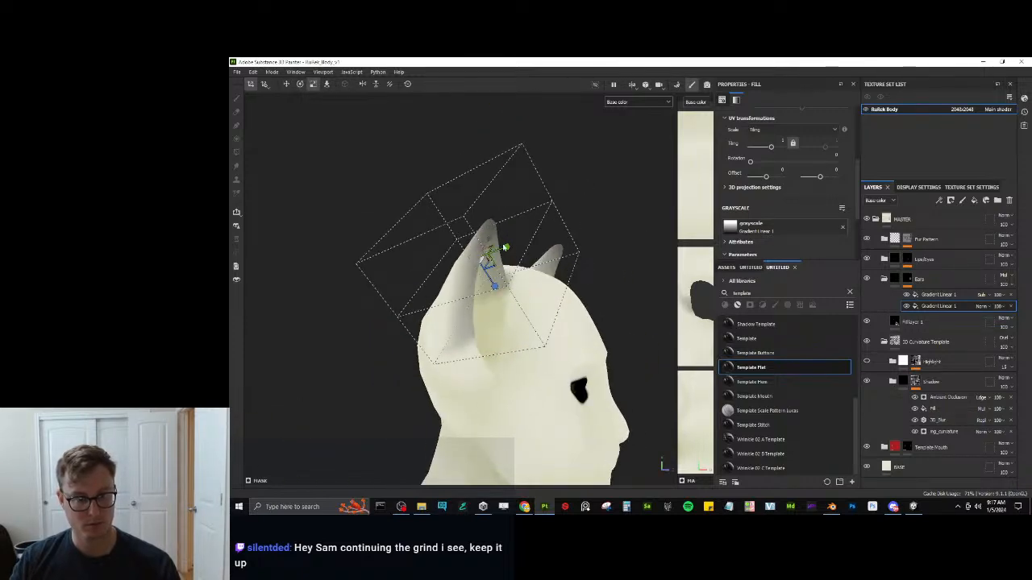
pyautogui.keyDown('alt'); pyautogui.moveTo(492, 242); pyautogui.dragTo(493, 219); pyautogui.keyUp('alt')
pyautogui.press('w')
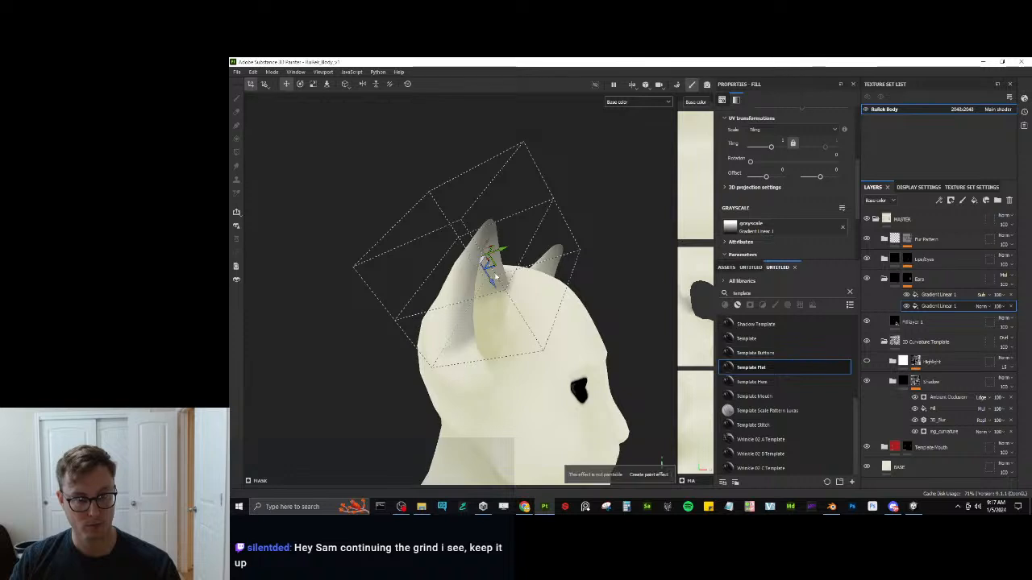
pyautogui.keyDown('alt'); pyautogui.moveTo(498, 286); pyautogui.dragTo(441, 256); pyautogui.keyUp('alt')
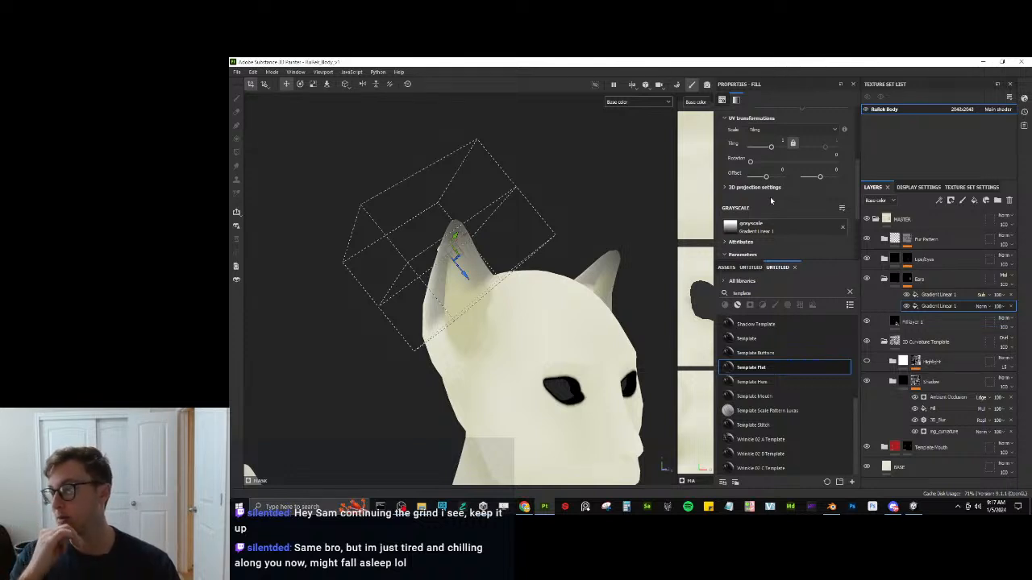
# Raise the lower gradient's balance to 0.65 and rotate its projection further to follow the ear in side view.
pyautogui.scroll(-3, 772, 195)
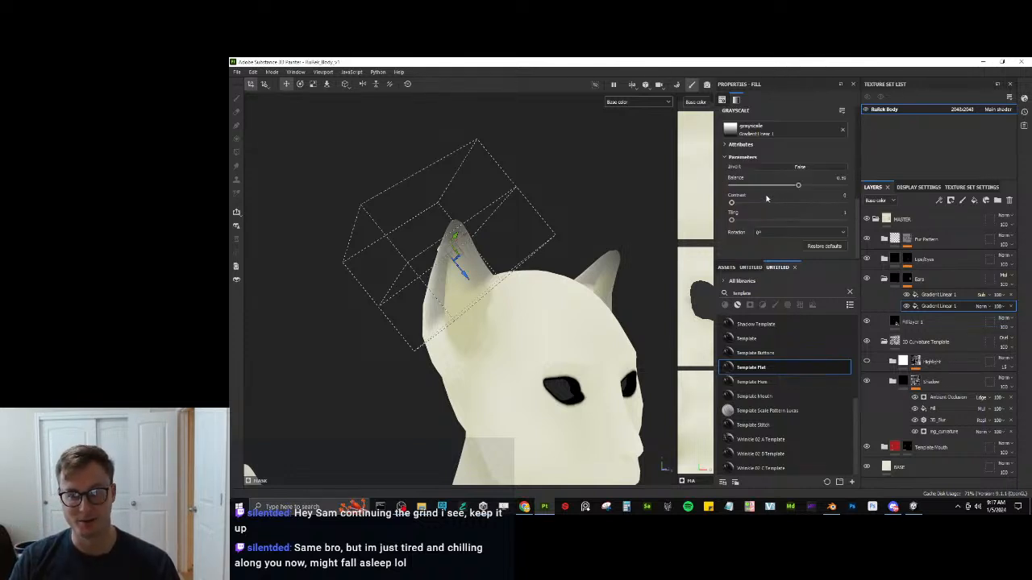
pyautogui.moveTo(791, 187); pyautogui.dragTo(805, 184)
pyautogui.keyDown('alt'); pyautogui.moveTo(520, 267); pyautogui.dragTo(555, 247); pyautogui.keyUp('alt')
pyautogui.press('e')
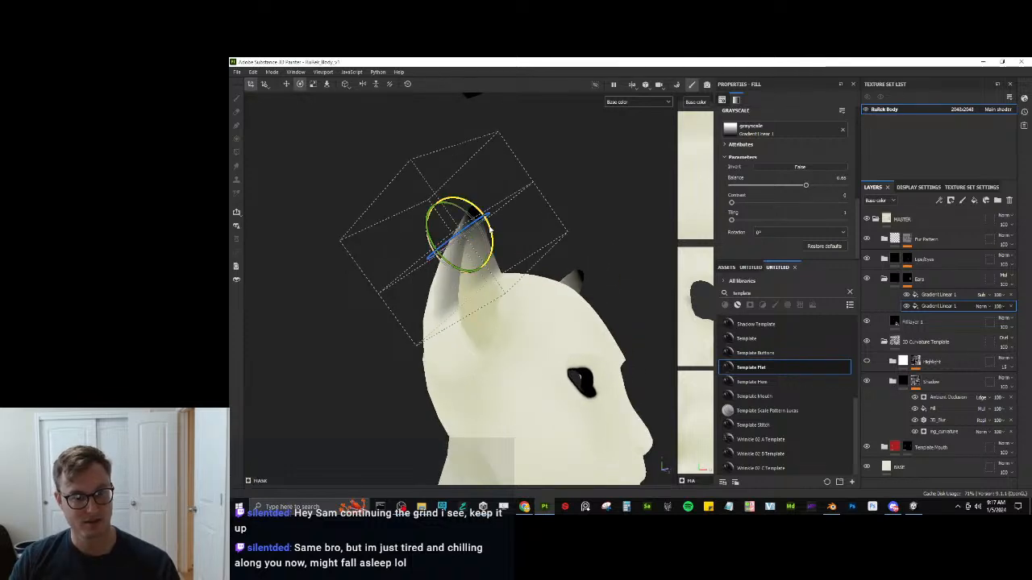
pyautogui.moveTo(491, 232); pyautogui.dragTo(500, 280)
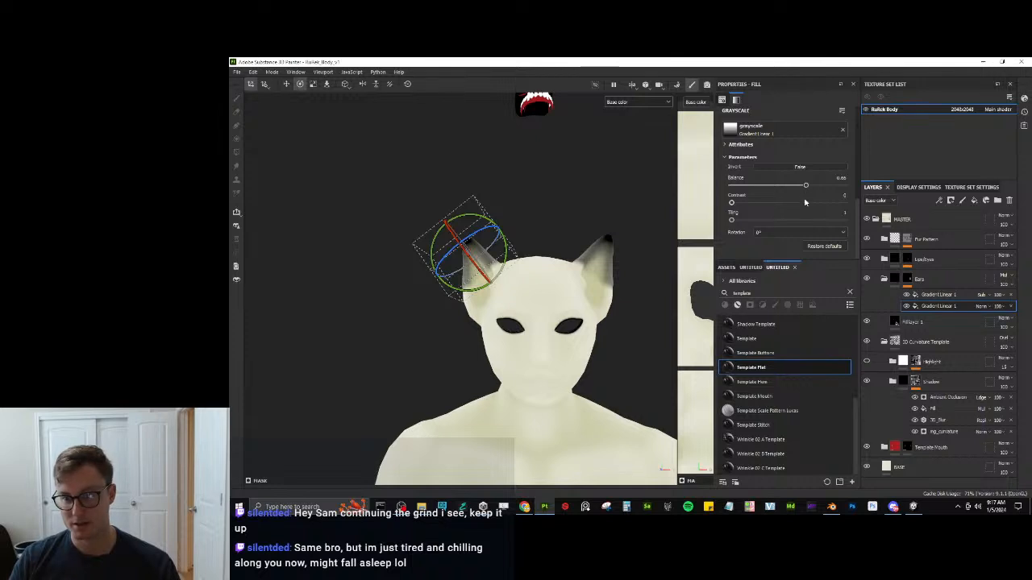
# Set the lower gradient's balance to 0.61 and check the ear shading against the whole body.
pyautogui.moveTo(805, 186); pyautogui.dragTo(801, 187)
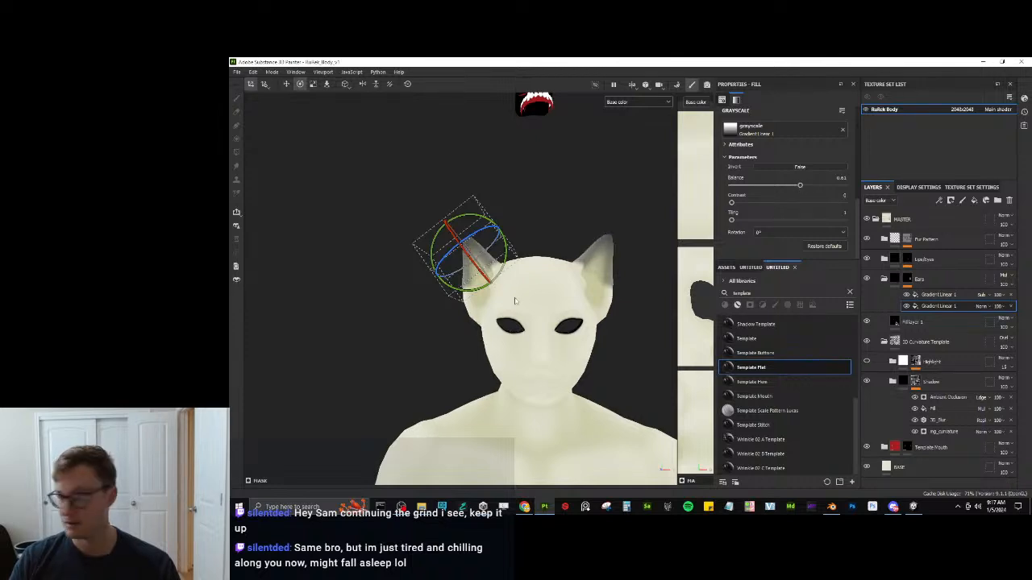
pyautogui.keyDown('alt'); pyautogui.moveTo(461, 308); pyautogui.dragTo(465, 331); pyautogui.keyUp('alt')
pyautogui.scroll(-3, 465, 332)
pyautogui.keyDown('alt'); pyautogui.moveTo(467, 332); pyautogui.dragTo(484, 227, button='middle'); pyautogui.keyUp('alt')
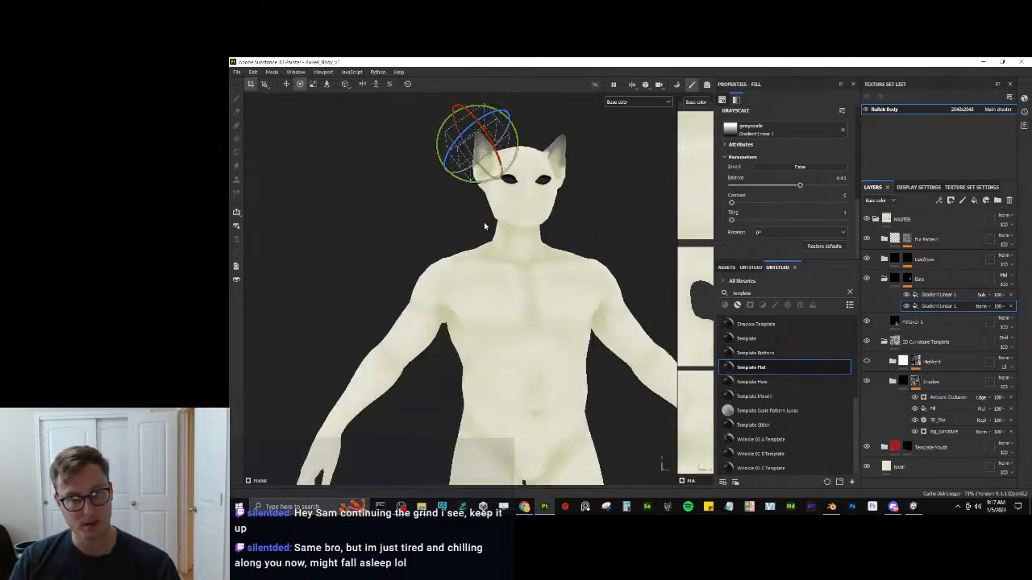
pyautogui.keyDown('alt'); pyautogui.moveTo(484, 226); pyautogui.dragTo(558, 234); pyautogui.keyUp('alt')
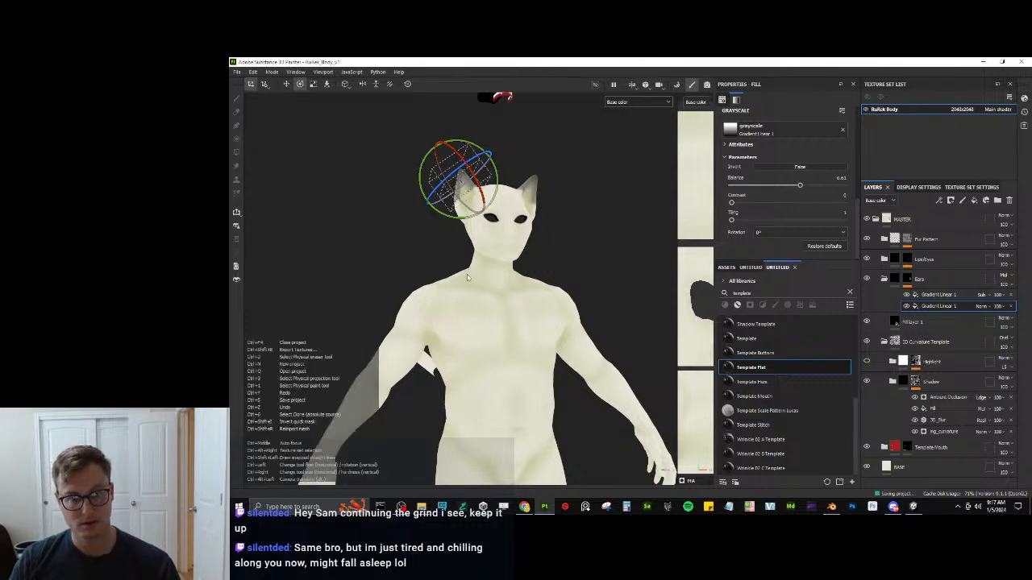
# Examine the character's face from the front and look through the reference images in the Reference folder.
pyautogui.scroll(5, 489, 322)
pyautogui.scroll(4, 492, 324)
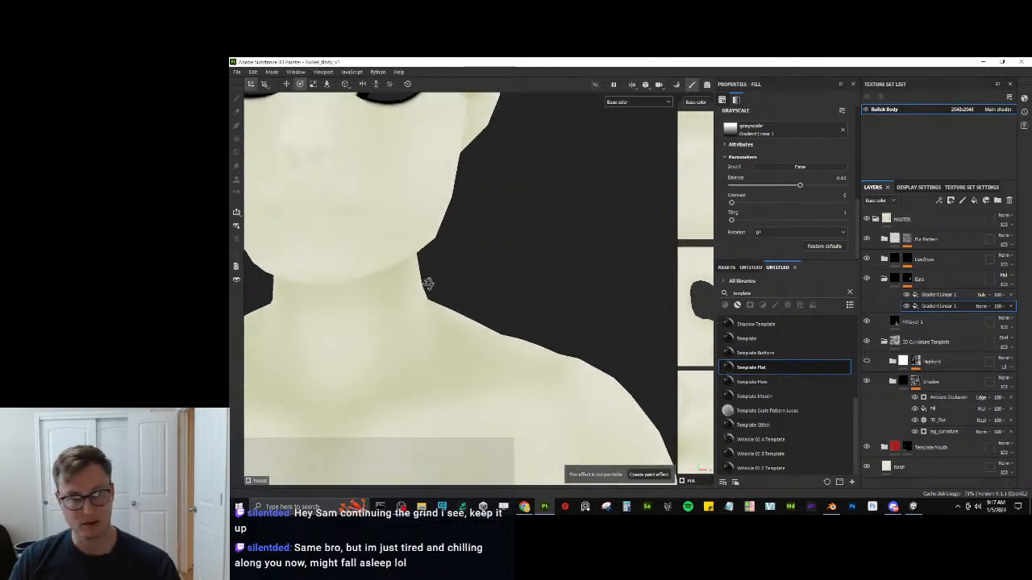
pyautogui.keyDown('alt'); pyautogui.moveTo(427, 283); pyautogui.dragTo(448, 326, button='middle'); pyautogui.keyUp('alt')
pyautogui.moveTo(448, 327)
pyautogui.keyDown('alt'); pyautogui.mouseDown()
pyautogui.moveTo(381, 274)
pyautogui.moveTo(493, 315)
pyautogui.moveTo(440, 250)
pyautogui.mouseUp(); pyautogui.keyUp('alt')
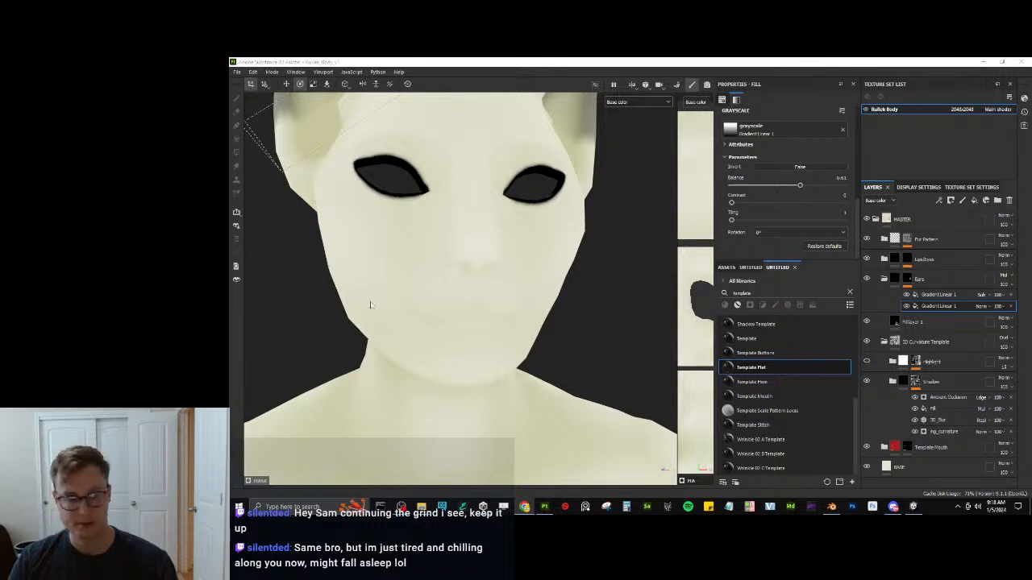
pyautogui.click(425, 506)
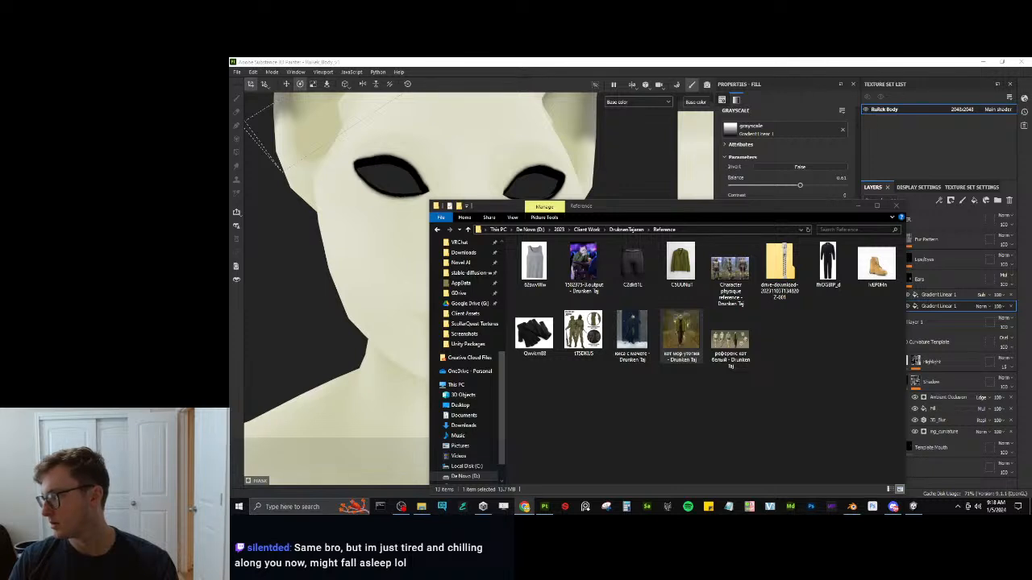
pyautogui.click(579, 76)
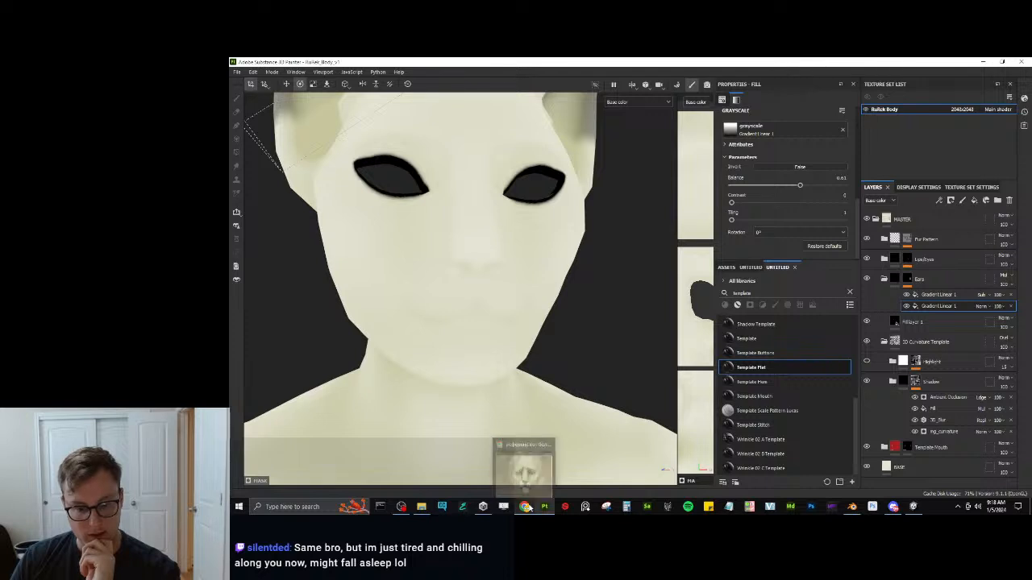
# Switch to Blender and save the current RuRek.blend file.
pyautogui.click(851, 506)
pyautogui.click(672, 278)
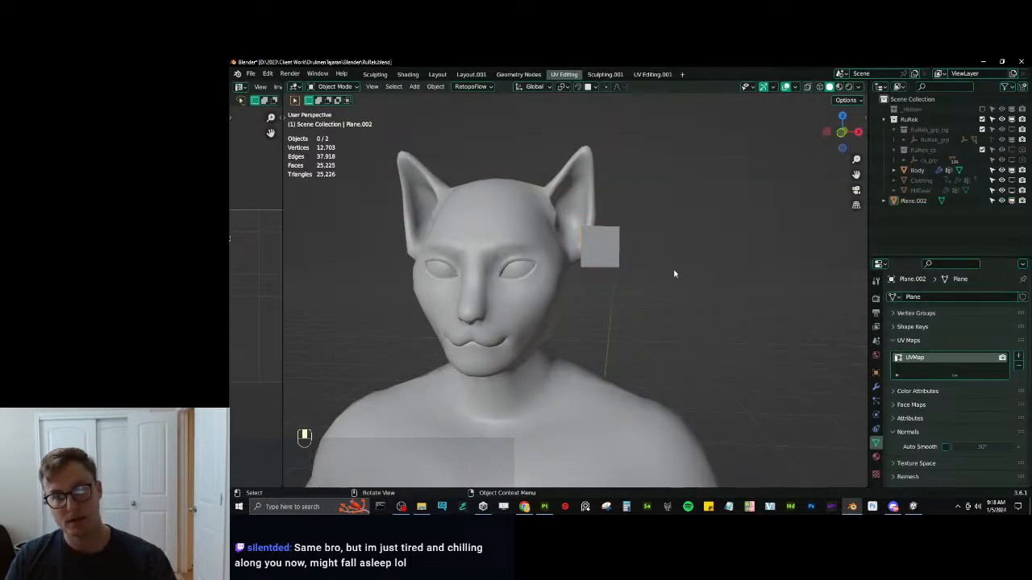
pyautogui.moveTo(675, 274); pyautogui.dragTo(674, 287, button='middle')
pyautogui.hotkey('ctrl', 's')
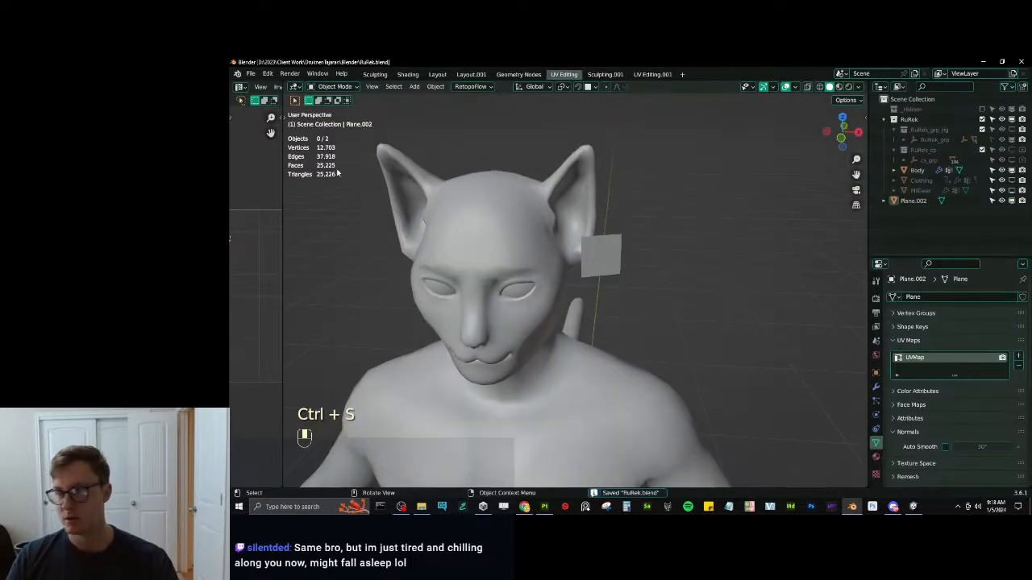
# Open the earlier project file RuRek_09_PaintingVersion.blend.
pyautogui.click(251, 74)
pyautogui.moveTo(274, 105)
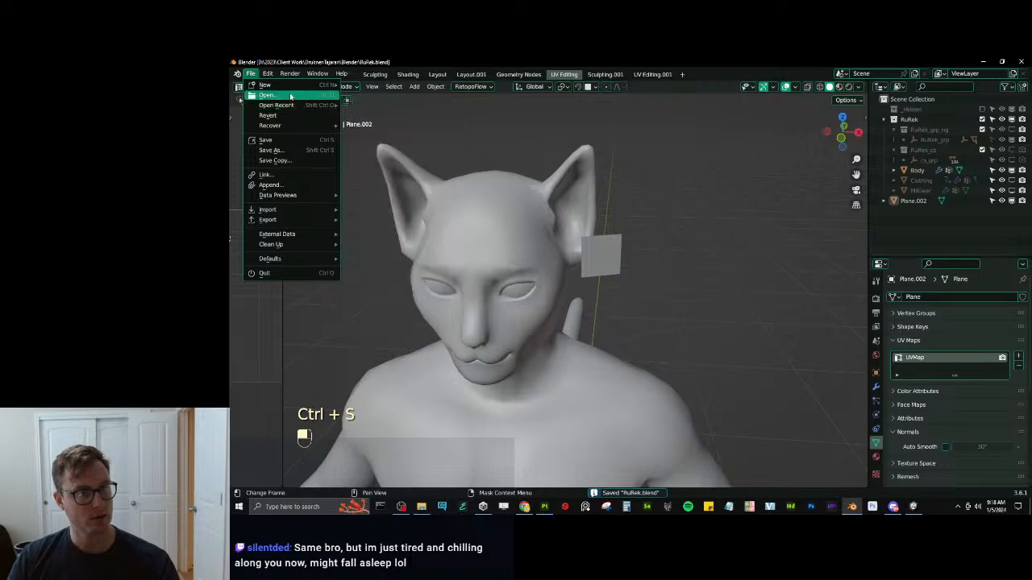
pyautogui.press('Escape')
pyautogui.click(251, 74)
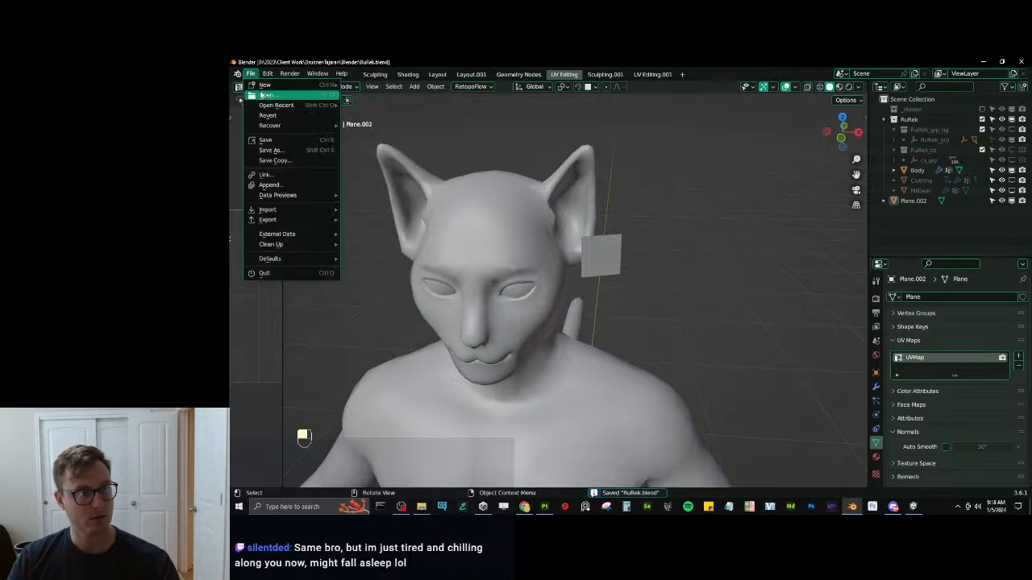
pyautogui.click(270, 96)
pyautogui.click(532, 263)
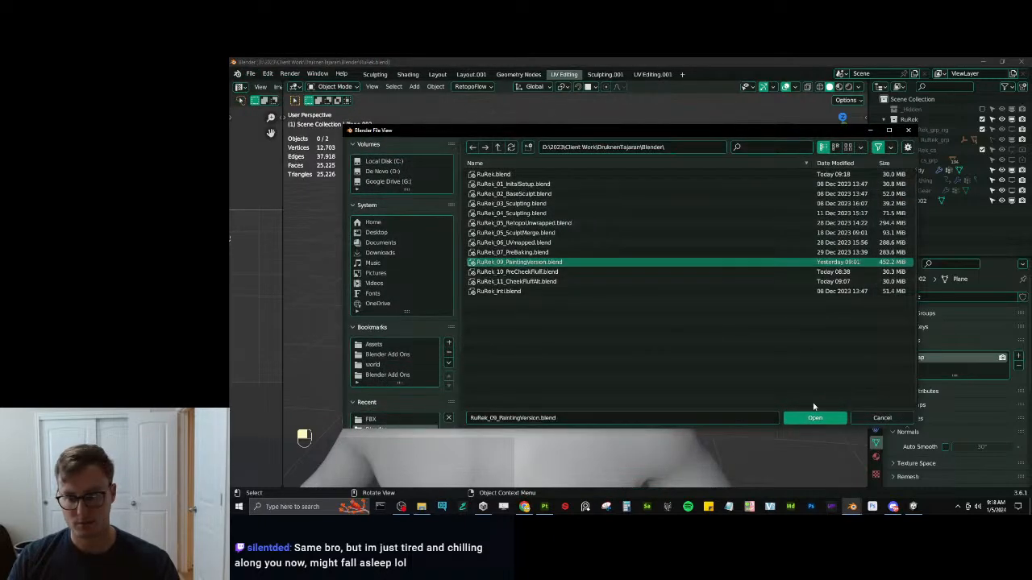
pyautogui.click(811, 416)
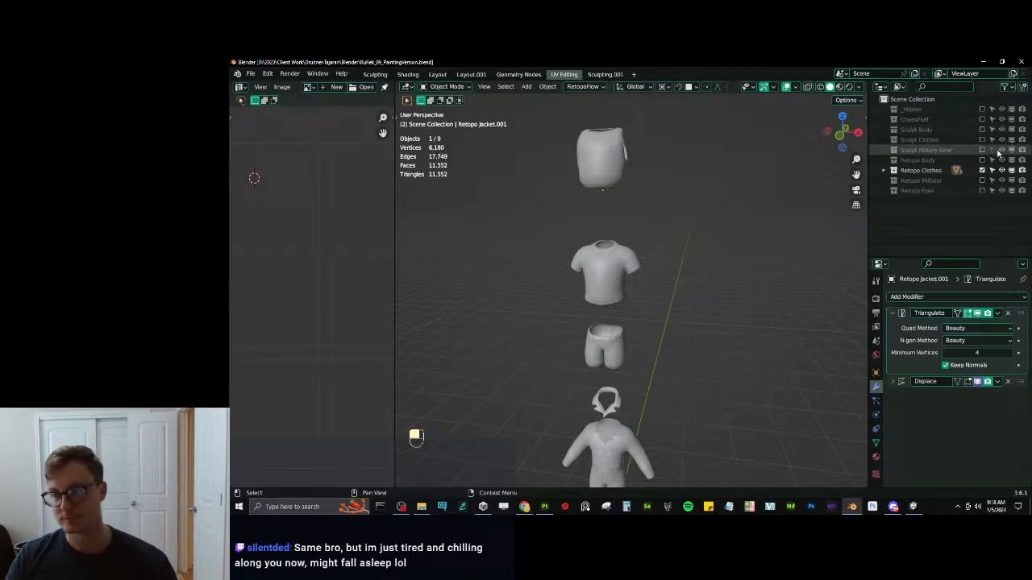
# Exclude the Retopo Clothes collection, enable Sculpt Body, and select the sculpted body mesh.
pyautogui.click(982, 170)
pyautogui.click(981, 129)
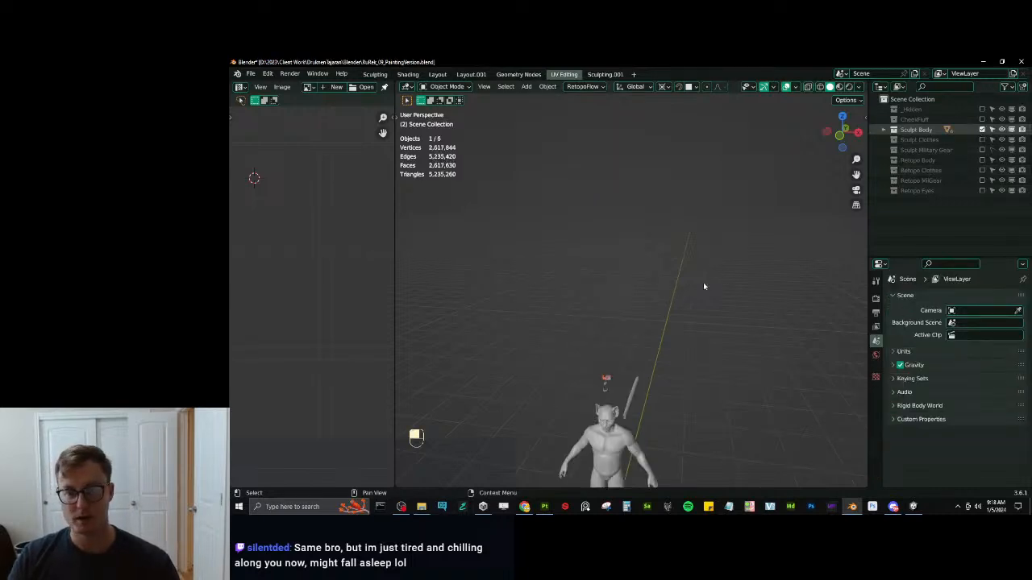
pyautogui.moveTo(651, 346)
pyautogui.mouseDown(button='middle')
pyautogui.moveTo(621, 367)
pyautogui.moveTo(617, 286)
pyautogui.mouseUp(button='middle')
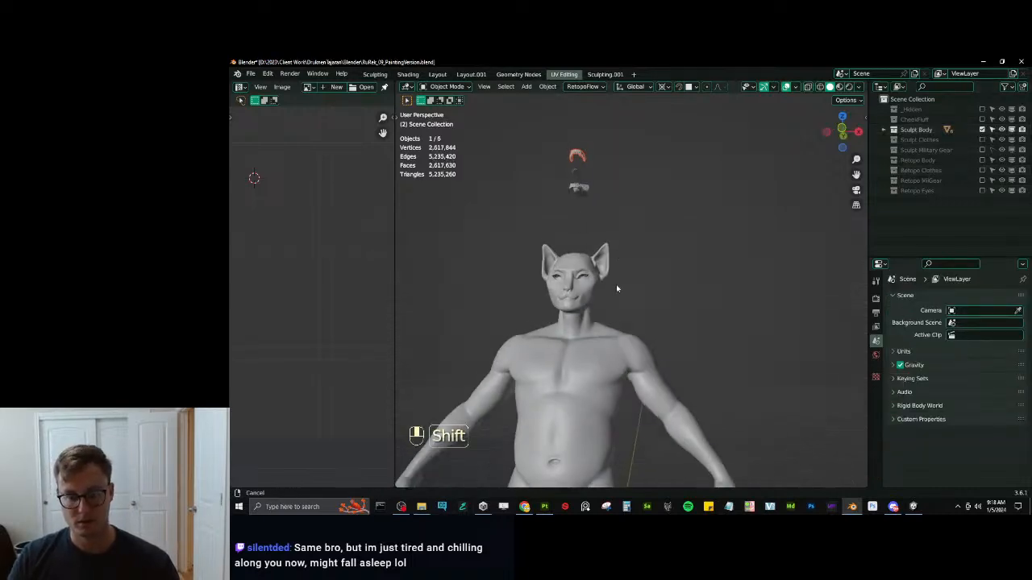
pyautogui.click(571, 294)
pyautogui.scroll(5, 570, 291)
pyautogui.scroll(-5, 514, 291)
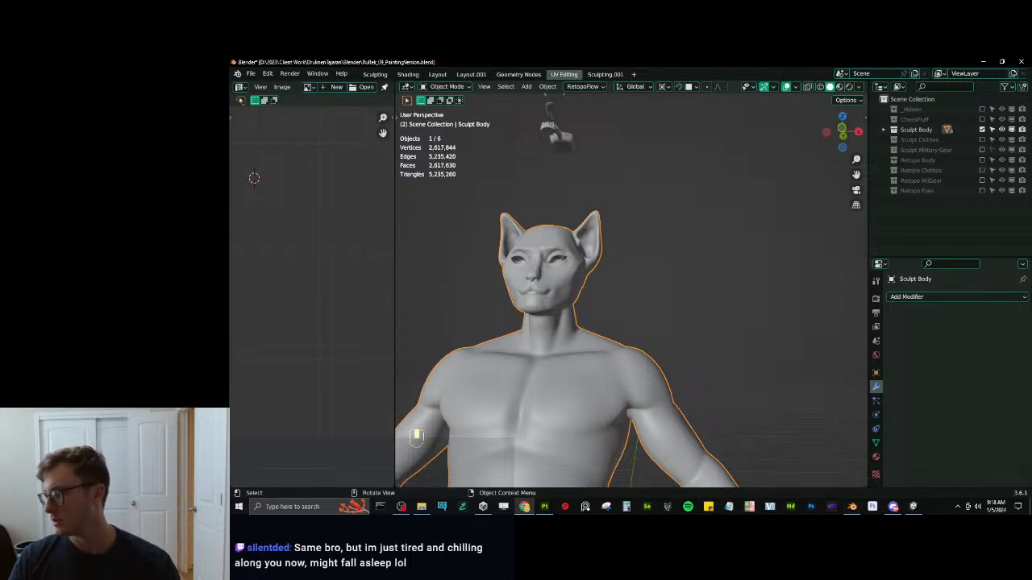
# Put the sculpted body into Sculpt Mode with the head in view.
pyautogui.press('Tab')
pyautogui.click(589, 63)
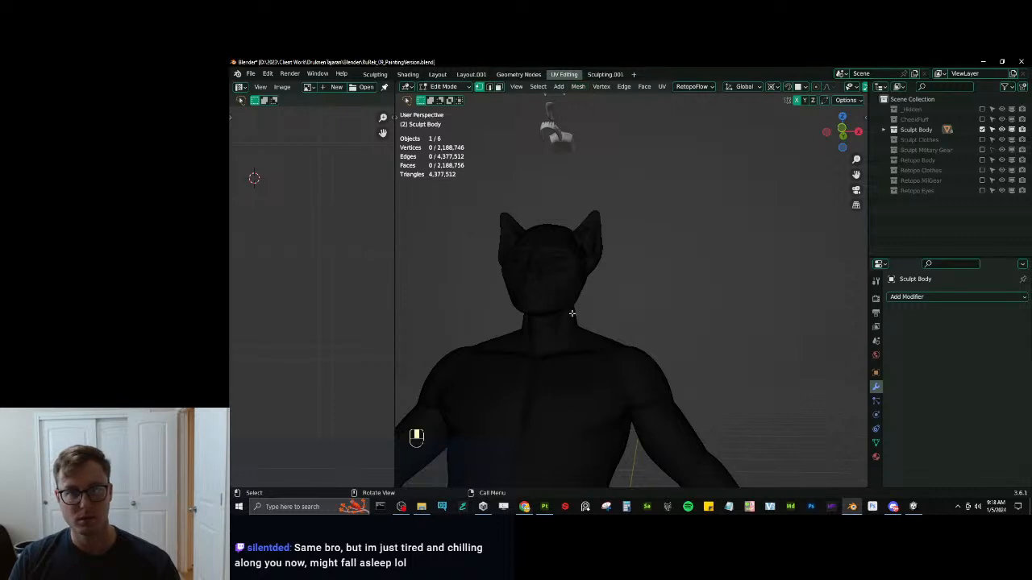
pyautogui.press('Tab')
pyautogui.hotkey('ctrl', 'Tab')
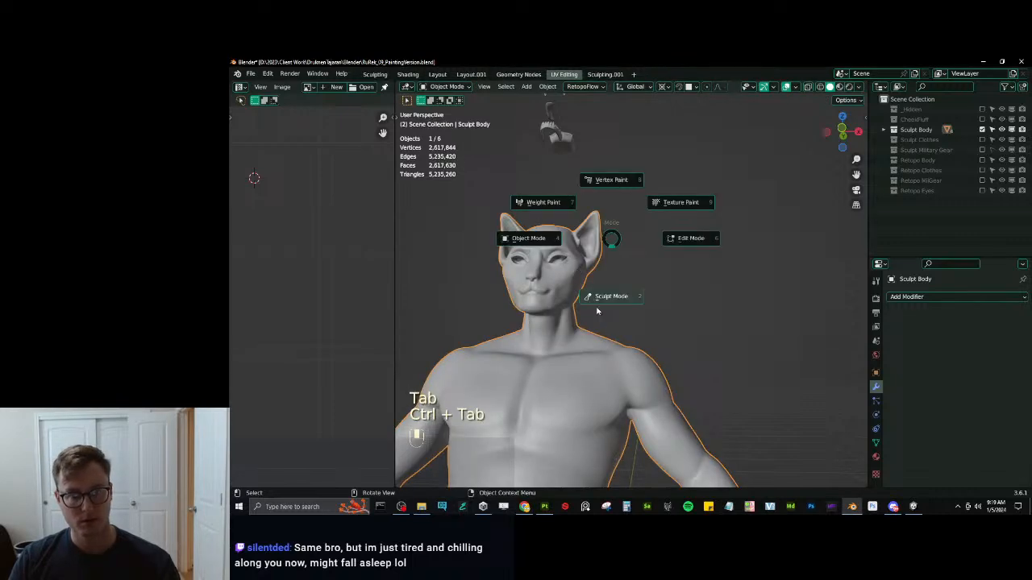
pyautogui.click(601, 314)
pyautogui.moveTo(600, 314)
pyautogui.keyDown('shift'); pyautogui.mouseDown(button='middle')
pyautogui.moveTo(694, 332)
pyautogui.moveTo(649, 318)
pyautogui.mouseUp(button='middle'); pyautogui.keyUp('shift')
pyautogui.scroll(5, 693, 332)
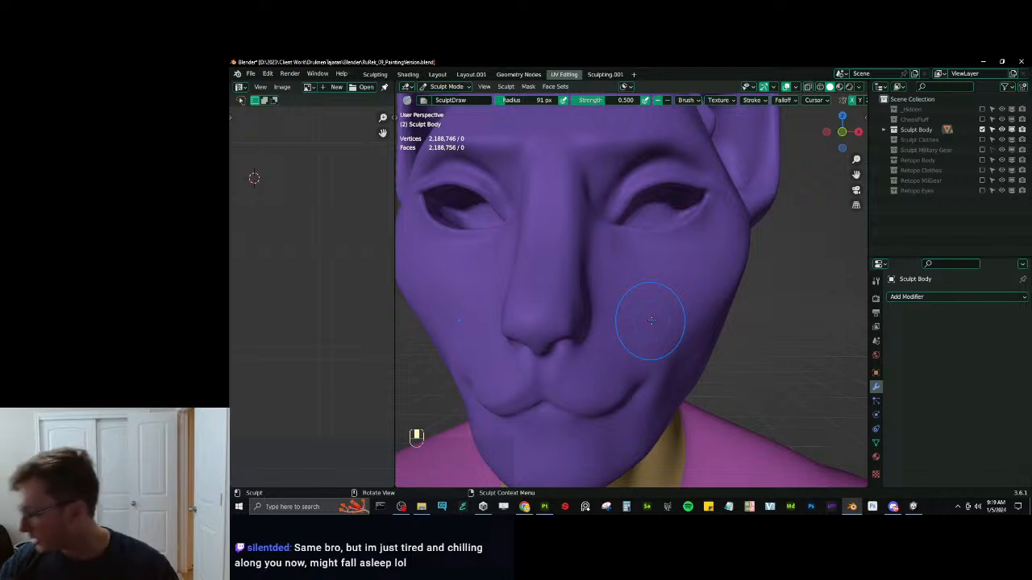
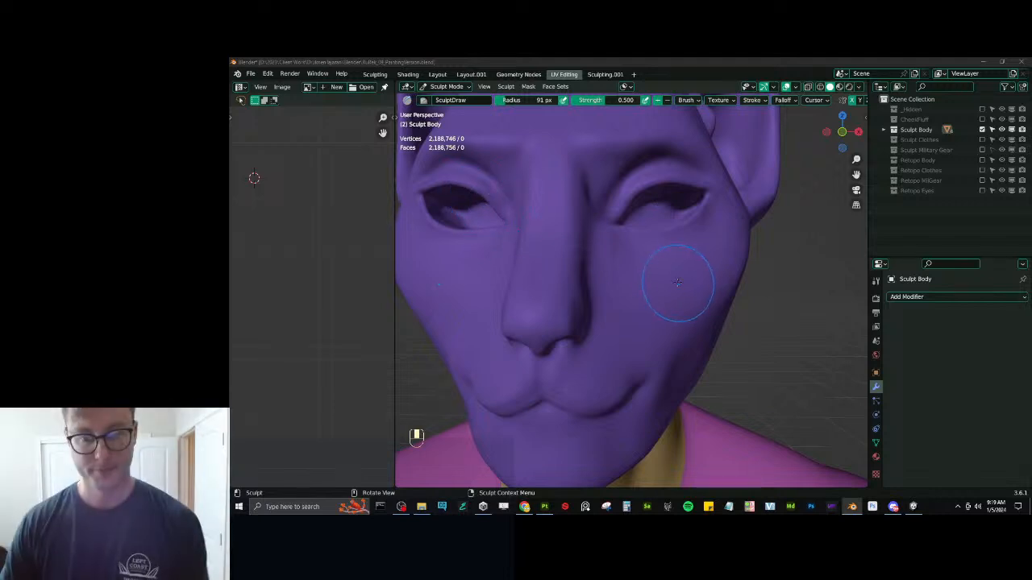
pyautogui.scroll(-5, 682, 284)
pyautogui.scroll(5, 661, 301)
pyautogui.scroll(-5, 637, 266)
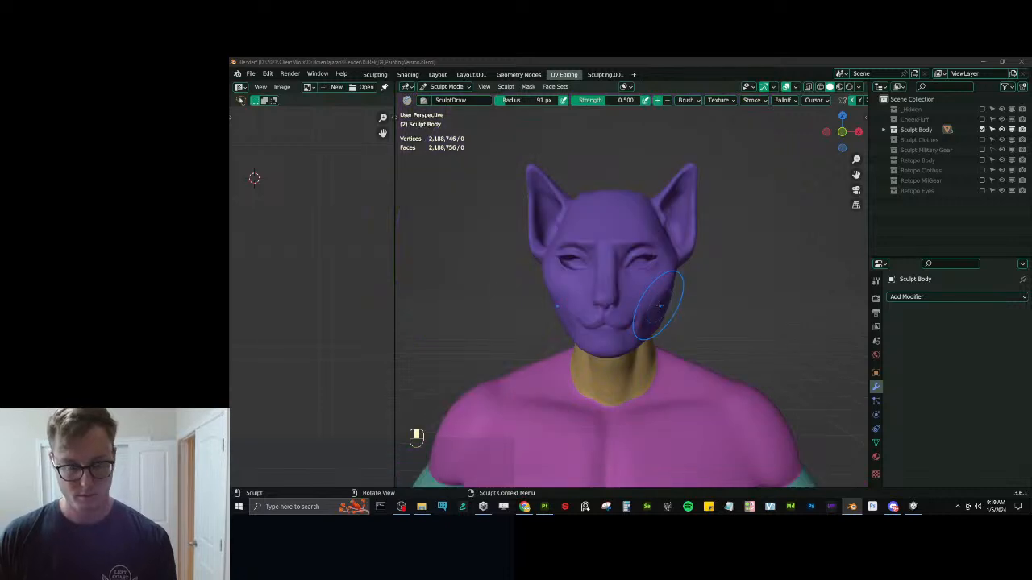
# Change to the Sculpting.001 workspace, bring the nose and mouth into close view, and save the file.
pyautogui.click(375, 74)
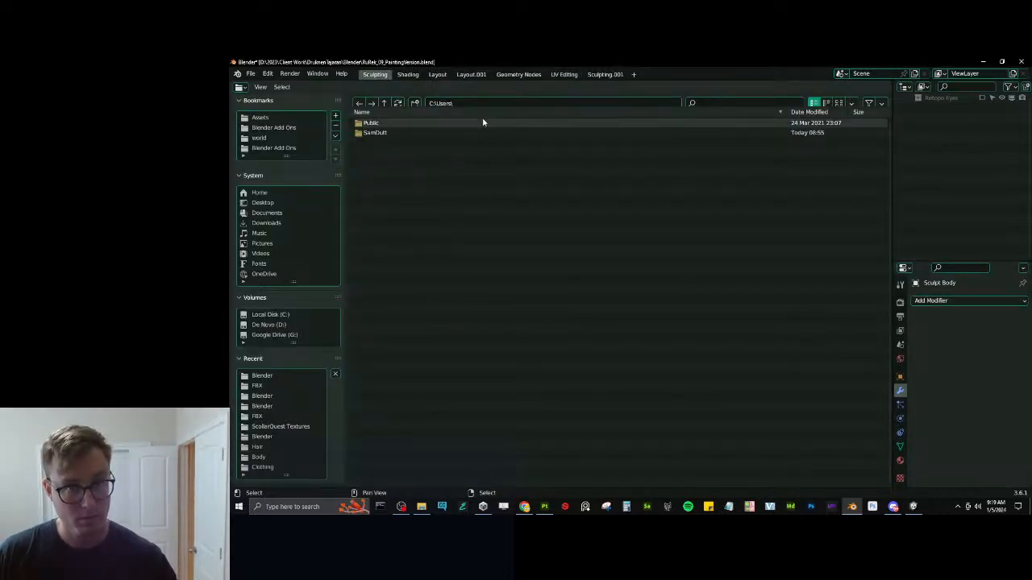
pyautogui.click(604, 74)
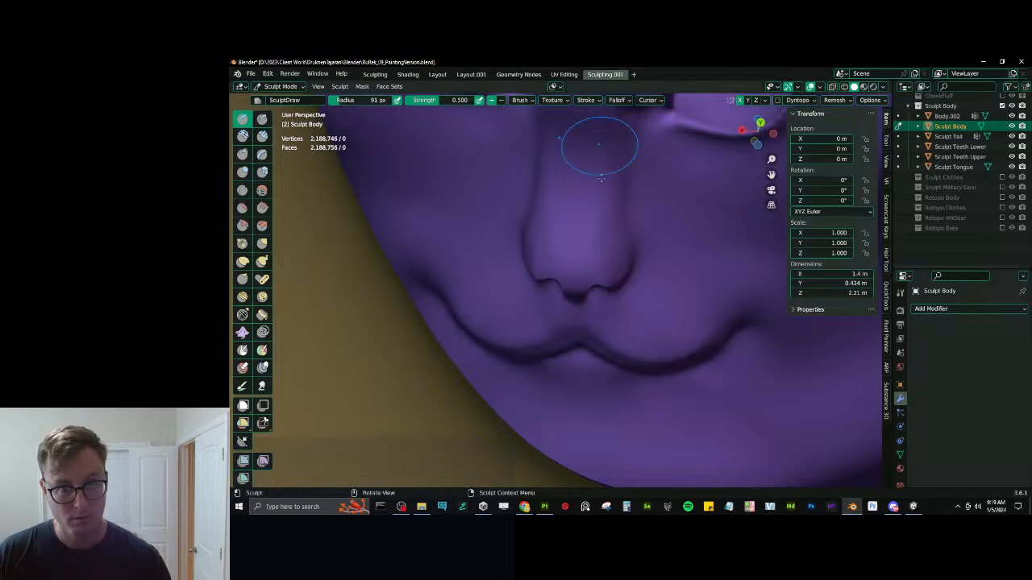
pyautogui.scroll(-6, 414, 277)
pyautogui.moveTo(609, 342); pyautogui.dragTo(580, 326, button='middle')
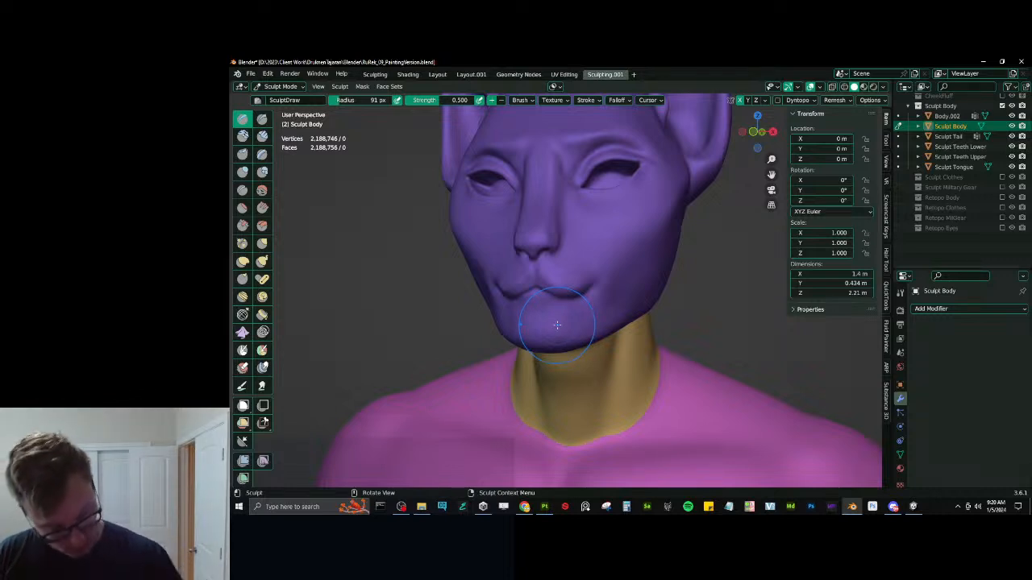
pyautogui.moveTo(558, 335); pyautogui.dragTo(555, 343, button='middle')
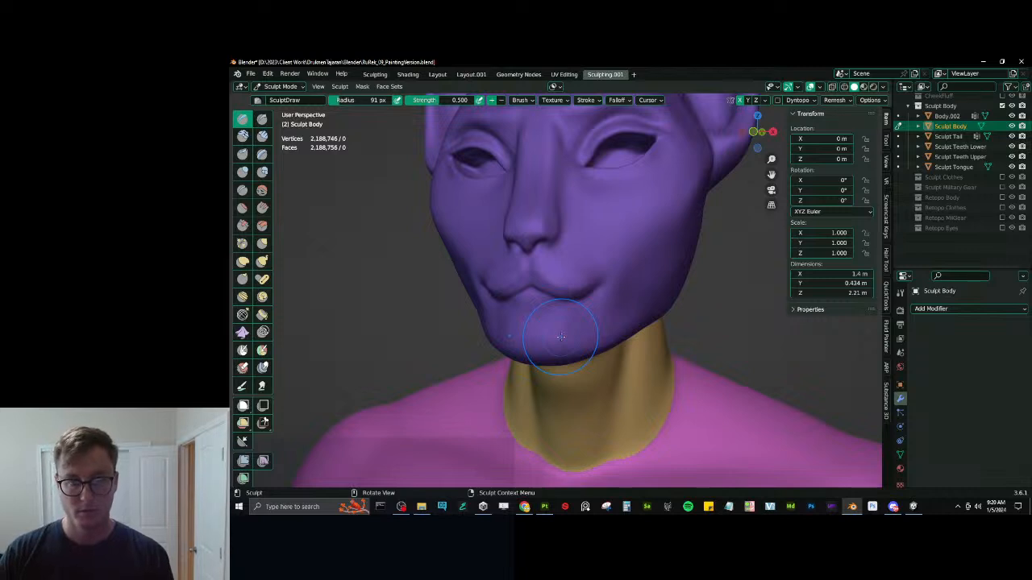
pyautogui.scroll(3, 561, 337)
pyautogui.moveTo(557, 346); pyautogui.dragTo(620, 268, button='middle')
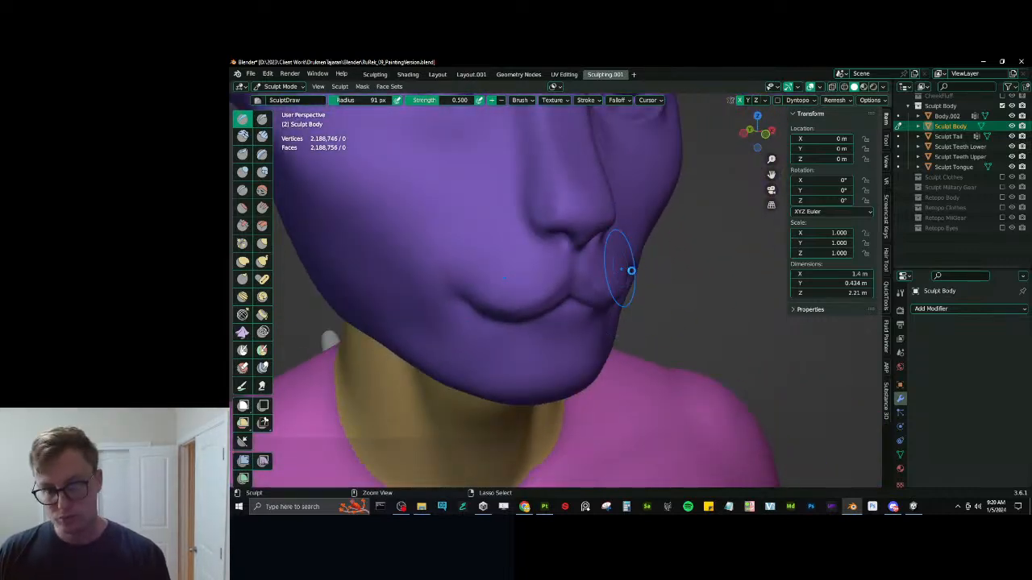
pyautogui.hotkey('ctrl', 's')
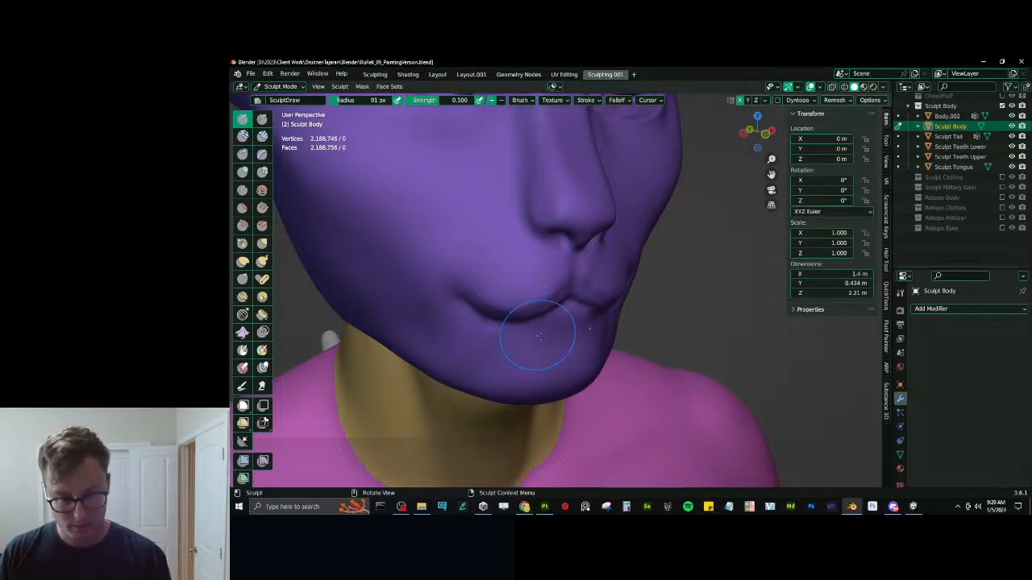
# Activate the Mask brush and reduce its radius to 28 px for work around the nostrils.
pyautogui.press('m')
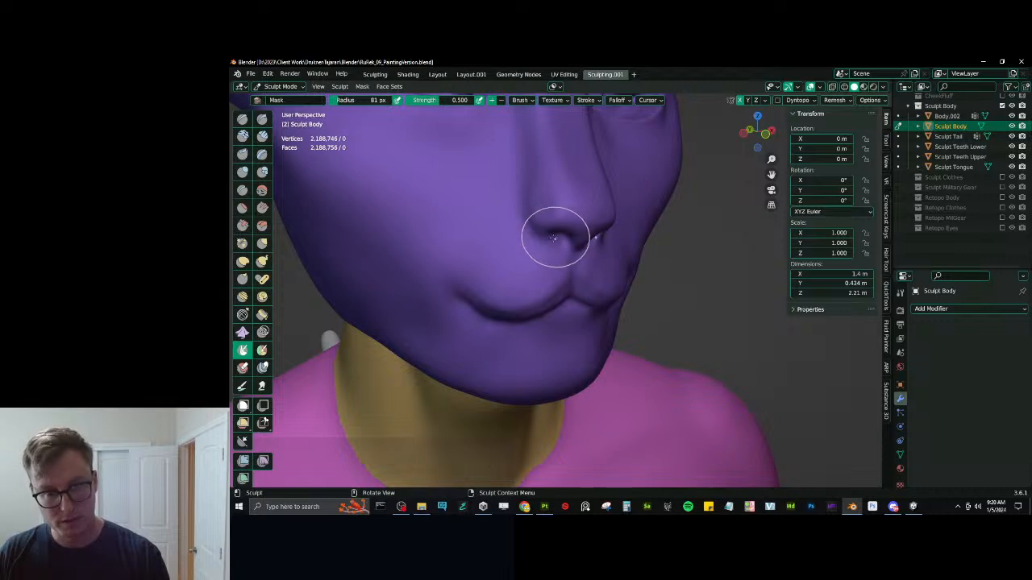
pyautogui.moveTo(542, 230); pyautogui.dragTo(536, 234)
pyautogui.moveTo(539, 227); pyautogui.dragTo(548, 229, button='middle')
# Lower the opacity of the face sets overlay so the sculpt shows only a faint colour tint.
pyautogui.click(883, 87)
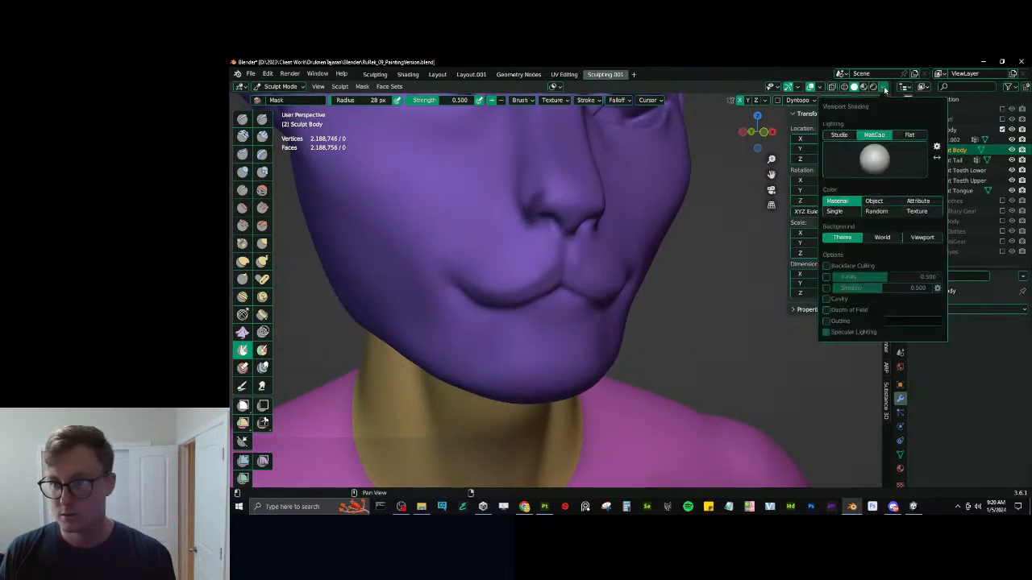
pyautogui.click(819, 88)
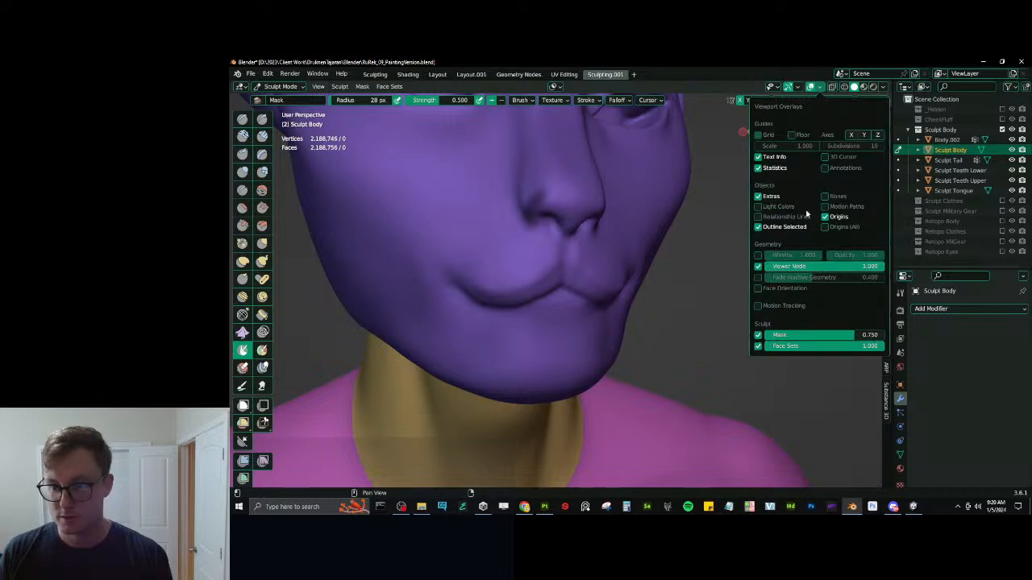
pyautogui.click(804, 347)
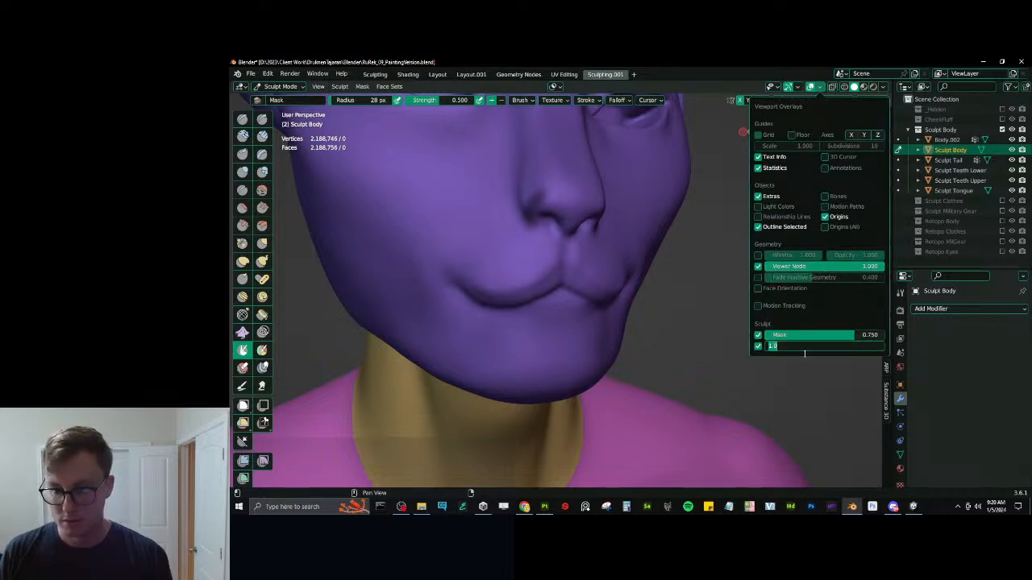
pyautogui.press('Return')
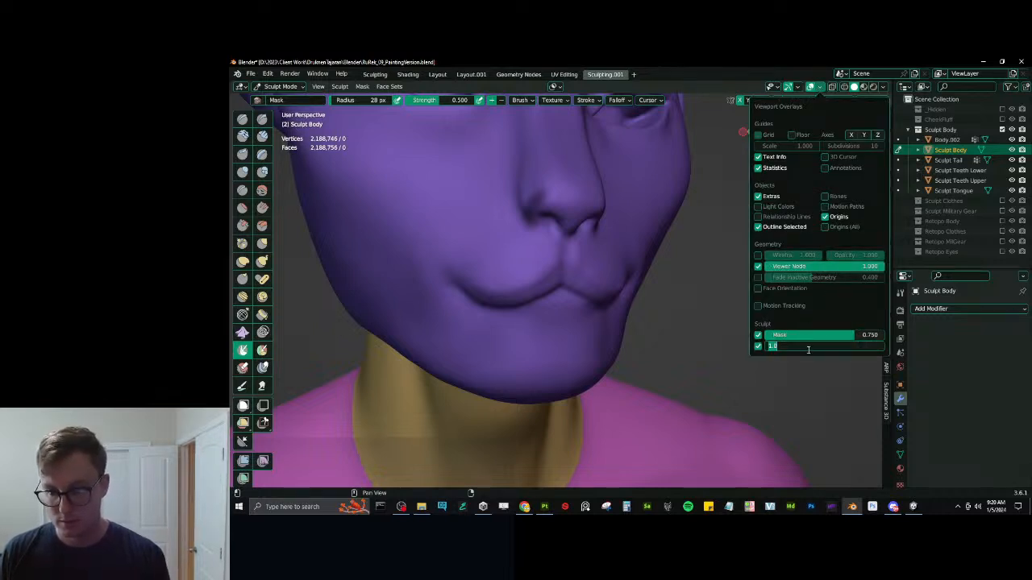
pyautogui.moveTo(800, 346); pyautogui.dragTo(749, 347)
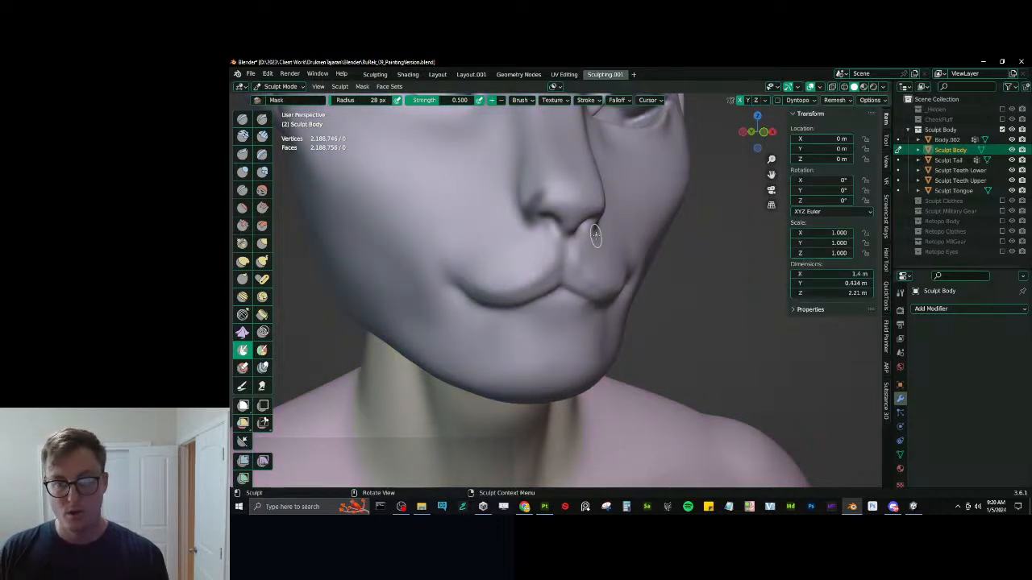
# Isolate the head's face set and enlarge the Mask brush radius to 37 px.
pyautogui.press('h')
pyautogui.moveTo(587, 255)
pyautogui.mouseDown(button='middle')
pyautogui.moveTo(562, 245)
pyautogui.moveTo(554, 264)
pyautogui.moveTo(559, 248)
pyautogui.moveTo(573, 262)
pyautogui.mouseUp(button='middle')
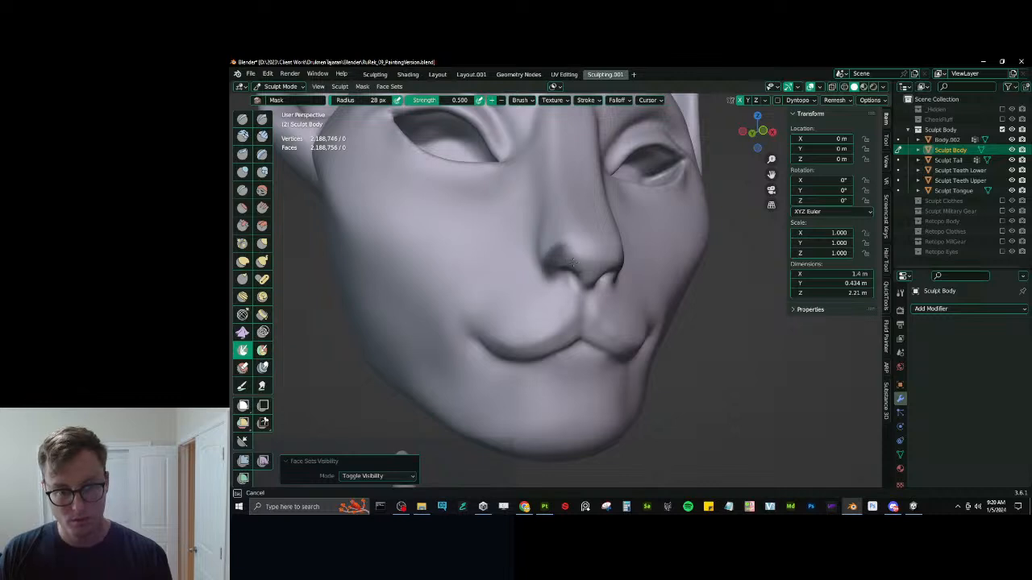
pyautogui.moveTo(573, 262); pyautogui.dragTo(569, 267)
pyautogui.press(']')
pyautogui.press(']')
pyautogui.press(']')
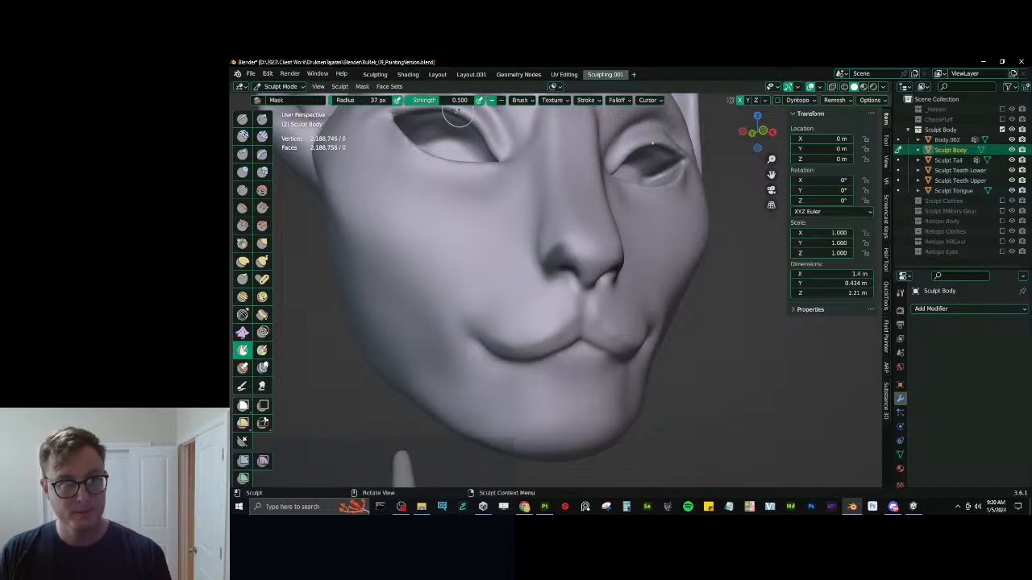
pyautogui.click(451, 100)
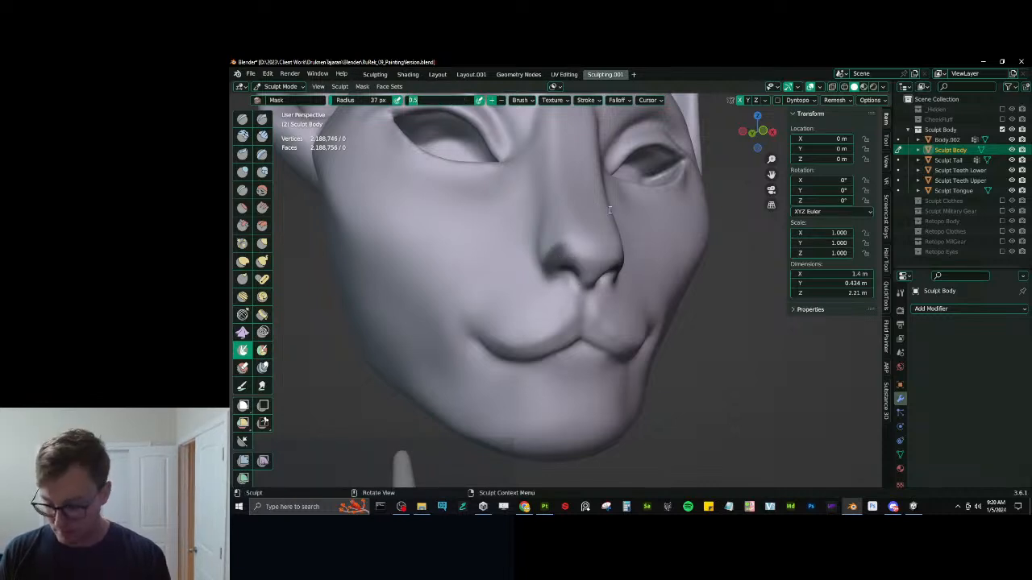
pyautogui.click(958, 507)
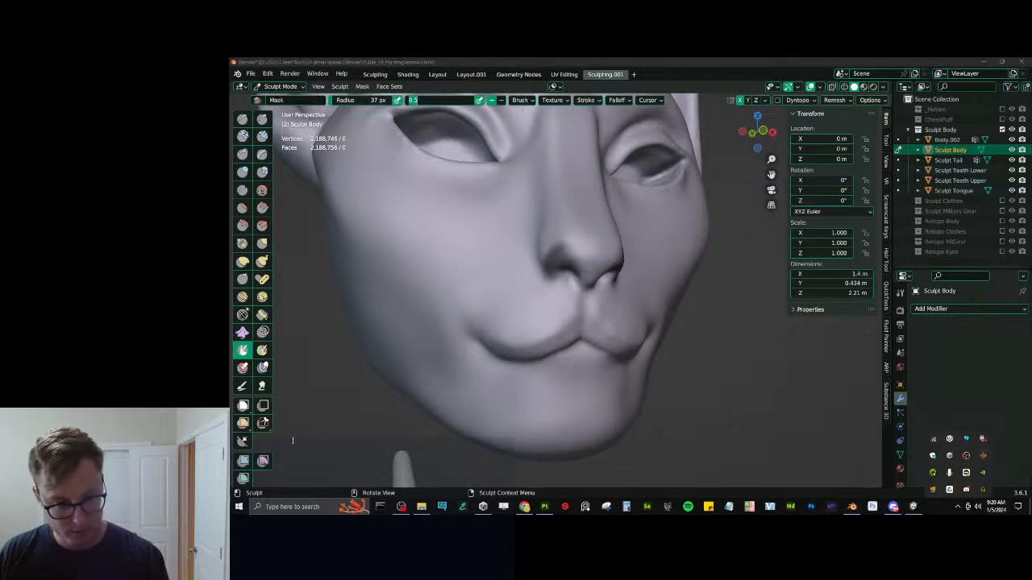
pyautogui.click(556, 247)
pyautogui.moveTo(477, 212)
pyautogui.mouseDown()
pyautogui.moveTo(458, 272)
pyautogui.moveTo(487, 232)
pyautogui.moveTo(476, 295)
pyautogui.mouseUp()
pyautogui.hotkey('ctrl', 'z')
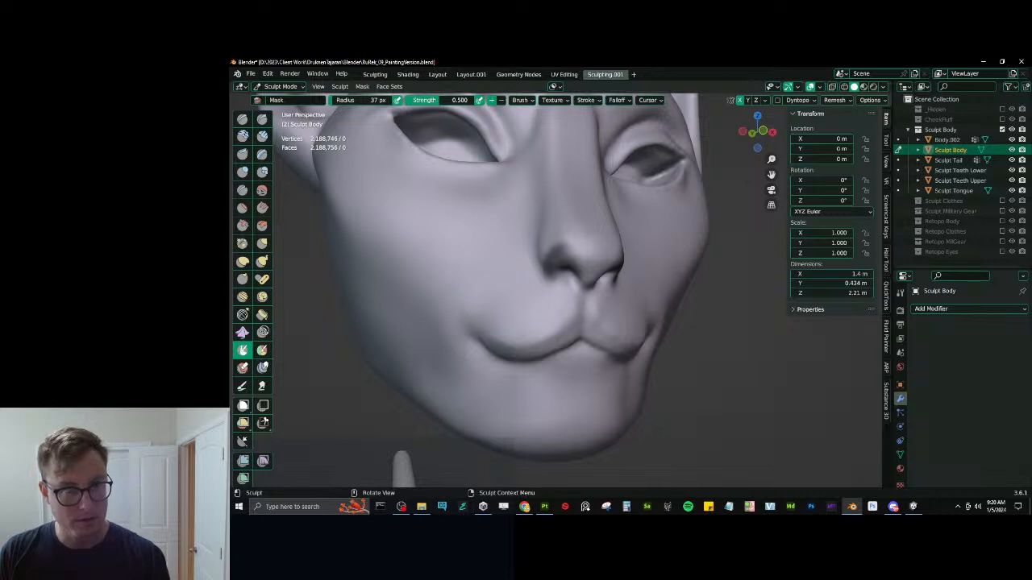
# Set the Mask brush strength to 1.
pyautogui.click(447, 99)
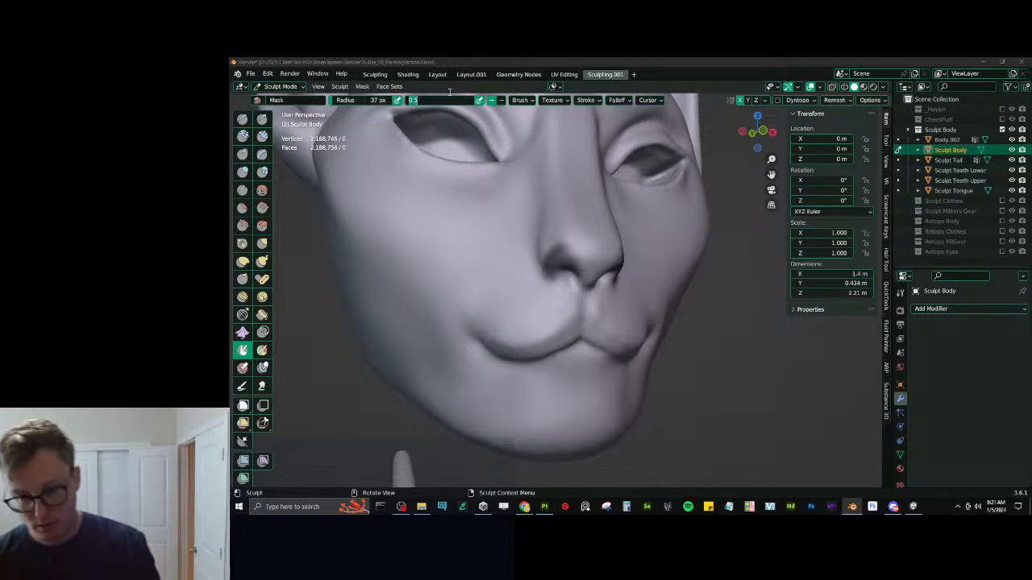
pyautogui.click(592, 238)
pyautogui.moveTo(581, 259)
pyautogui.mouseDown()
pyautogui.moveTo(572, 254)
pyautogui.moveTo(590, 259)
pyautogui.moveTo(595, 279)
pyautogui.mouseUp()
pyautogui.click(455, 100)
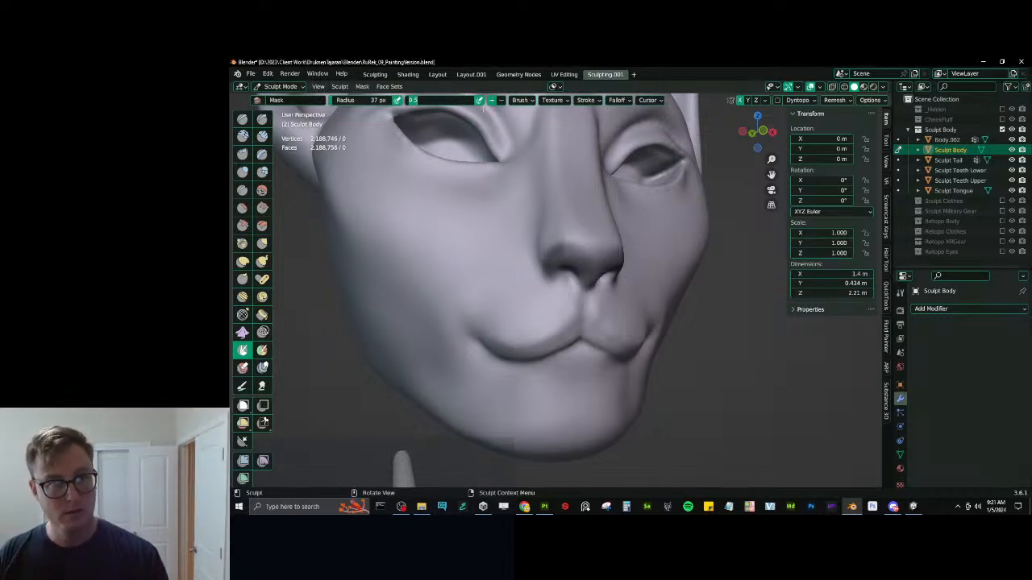
pyautogui.write('1')
pyautogui.press('Return')
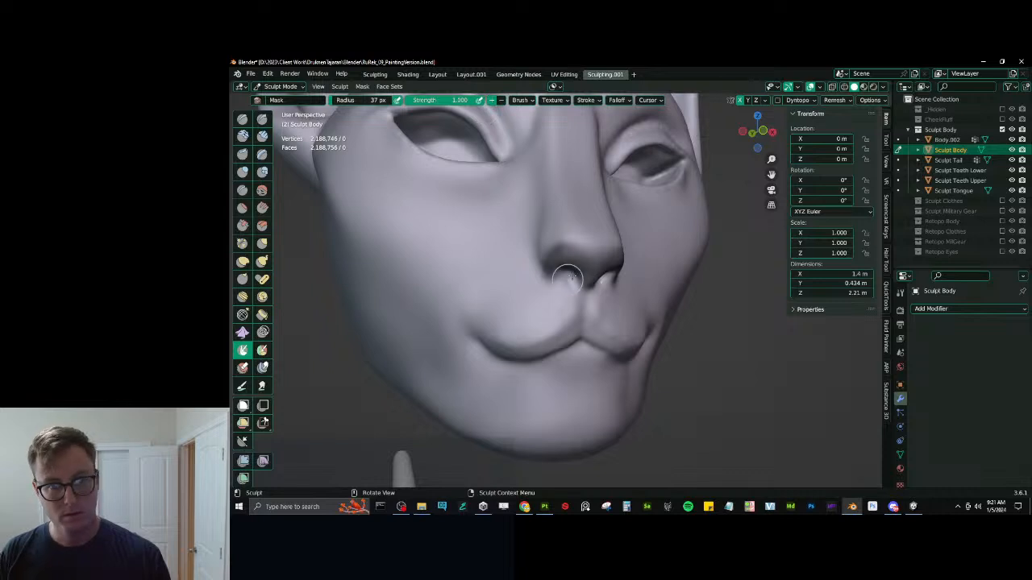
# Paint a mask over the tip of the nose and around both nostrils.
pyautogui.moveTo(584, 264); pyautogui.dragTo(598, 258)
pyautogui.moveTo(598, 258); pyautogui.dragTo(586, 256, button='middle')
pyautogui.moveTo(586, 257)
pyautogui.mouseDown()
pyautogui.moveTo(572, 245)
pyautogui.moveTo(592, 265)
pyautogui.moveTo(554, 278)
pyautogui.mouseUp()
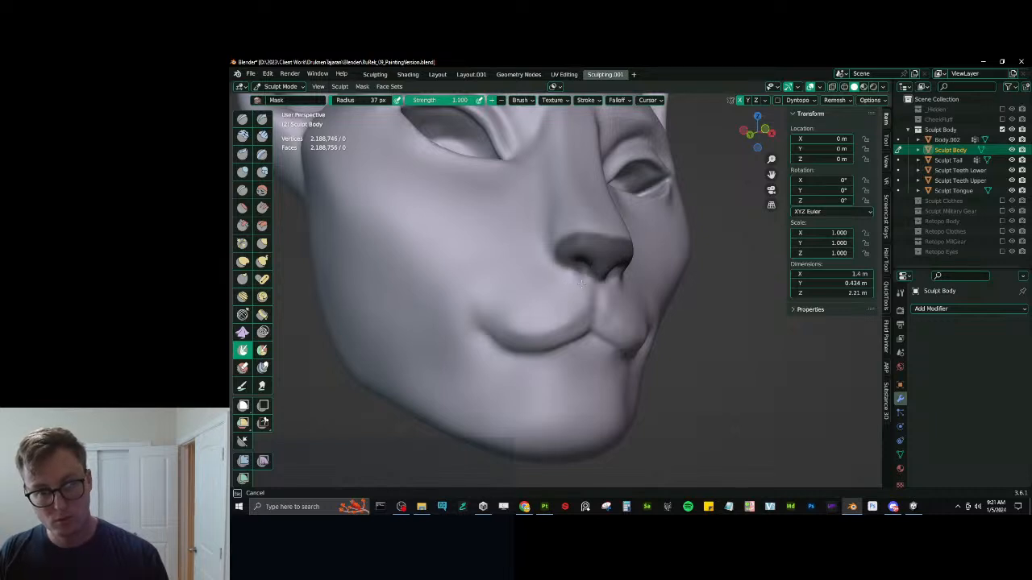
pyautogui.moveTo(580, 284); pyautogui.dragTo(569, 276, button='middle')
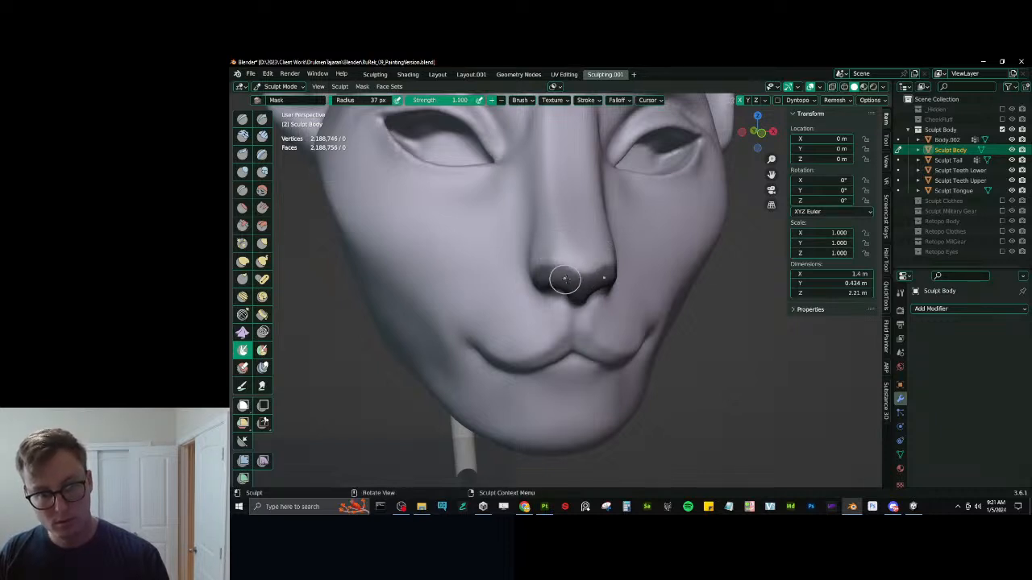
pyautogui.moveTo(560, 281); pyautogui.dragTo(560, 242, button='middle')
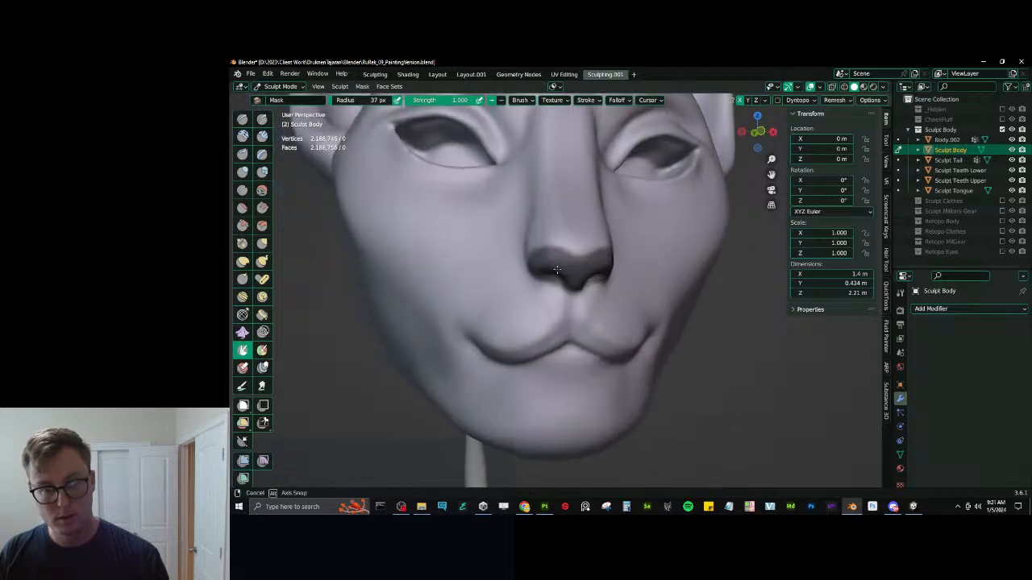
# Extract the masked nose tip as a separate mesh and solidify it with offset 1 and thickness 0.002 m.
pyautogui.click(362, 87)
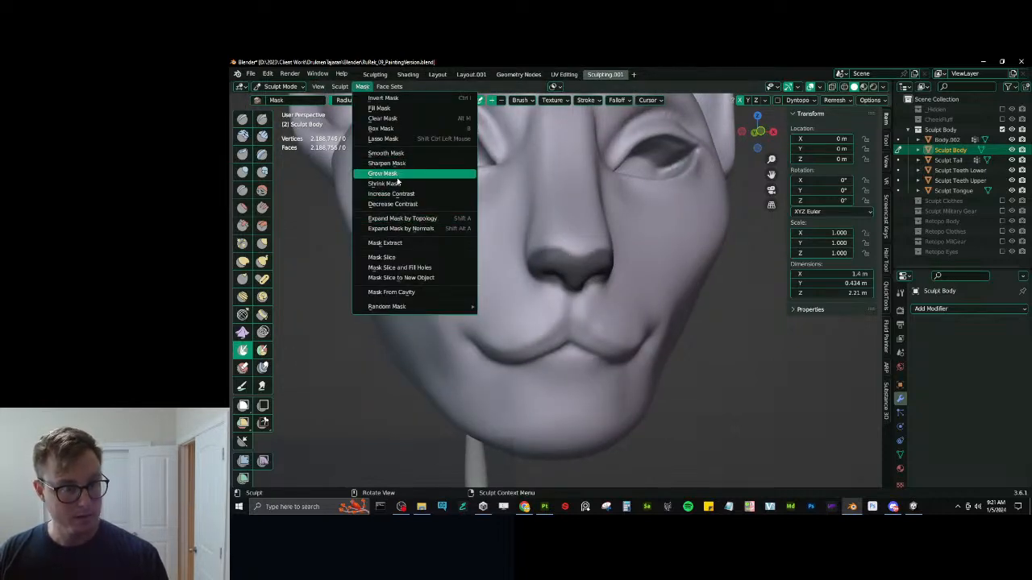
pyautogui.click(385, 243)
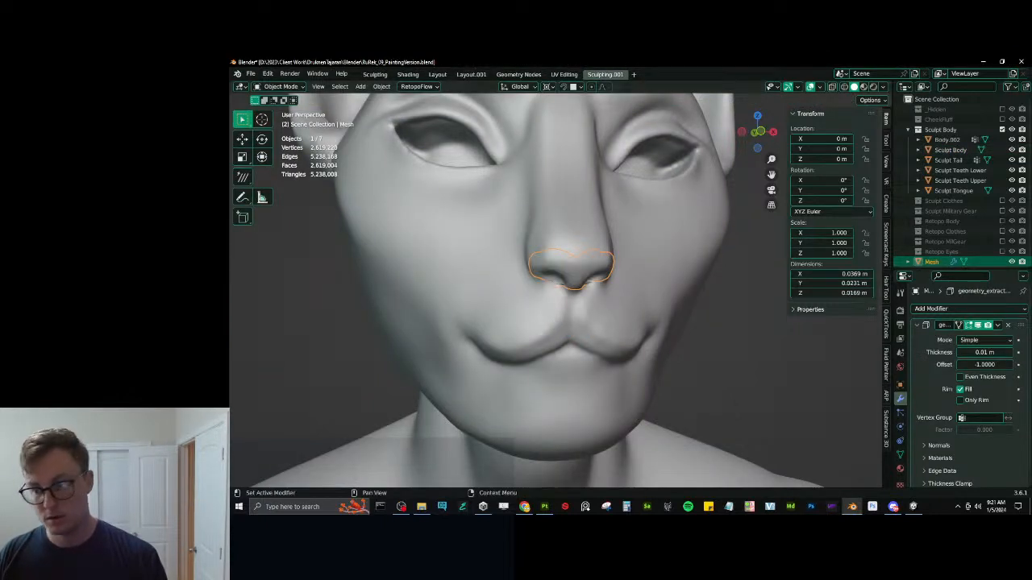
pyautogui.moveTo(985, 364); pyautogui.dragTo(1014, 367)
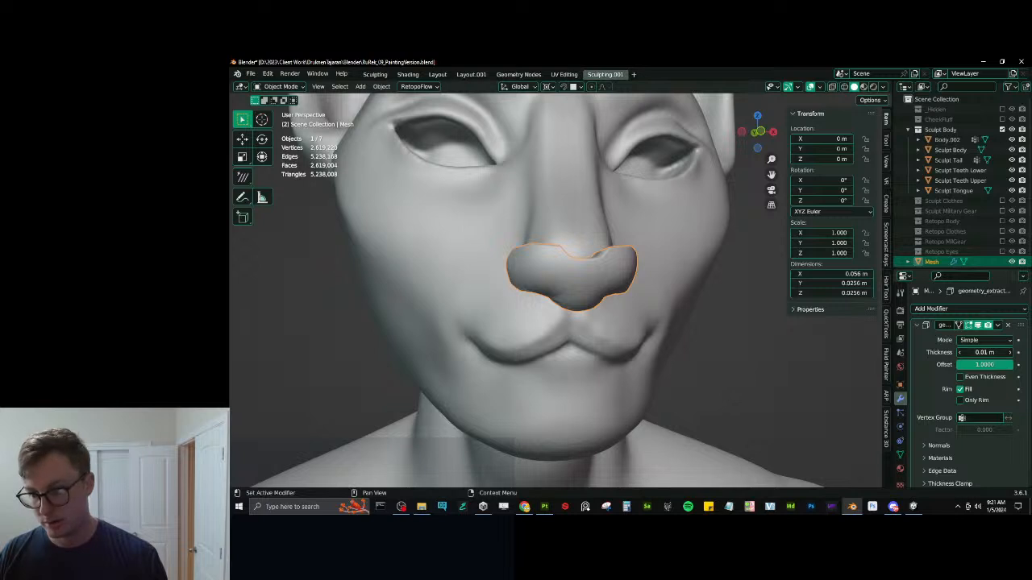
pyautogui.click(982, 352)
pyautogui.write('.001')
pyautogui.press('Return')
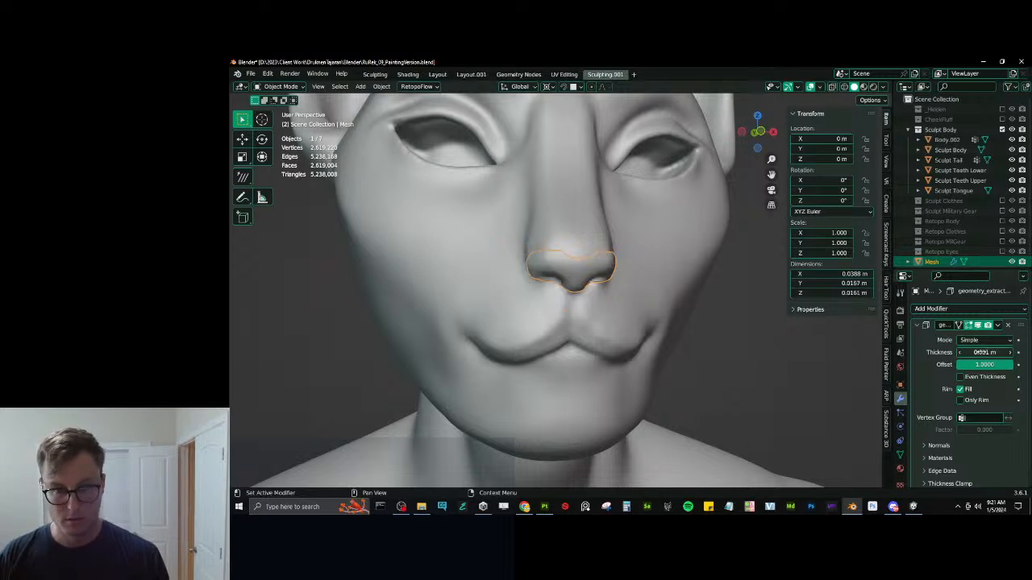
pyautogui.moveTo(773, 306); pyautogui.dragTo(673, 319, button='middle')
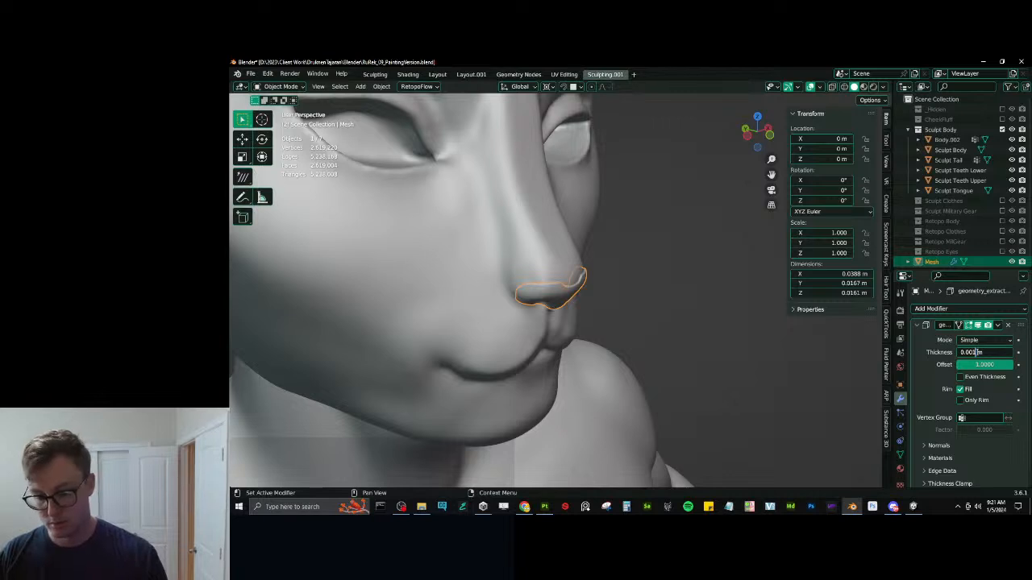
pyautogui.press('Return')
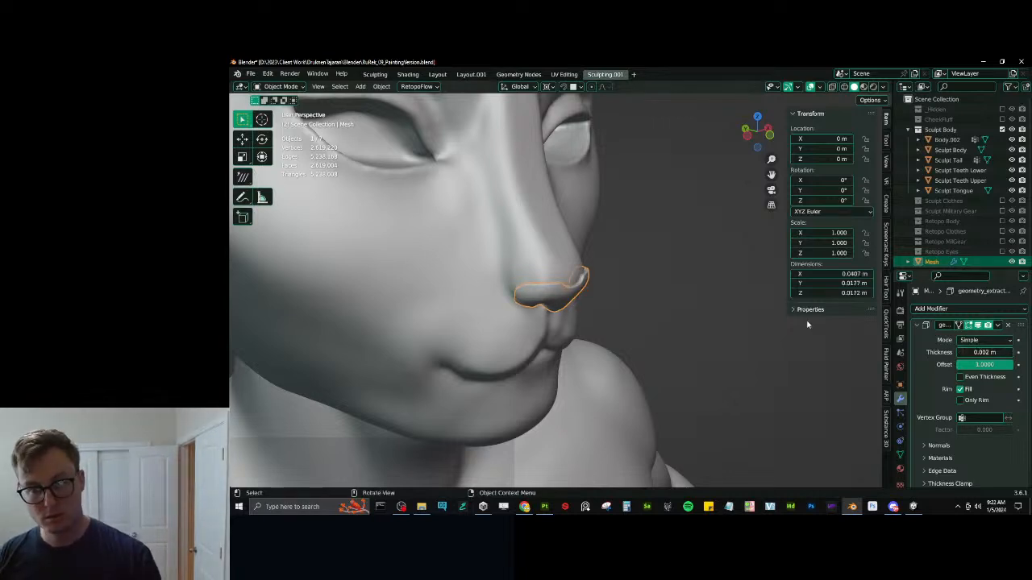
# Apply the thickness modifier on the extracted nose mesh and switch that mesh to Sculpt Mode.
pyautogui.click(998, 324)
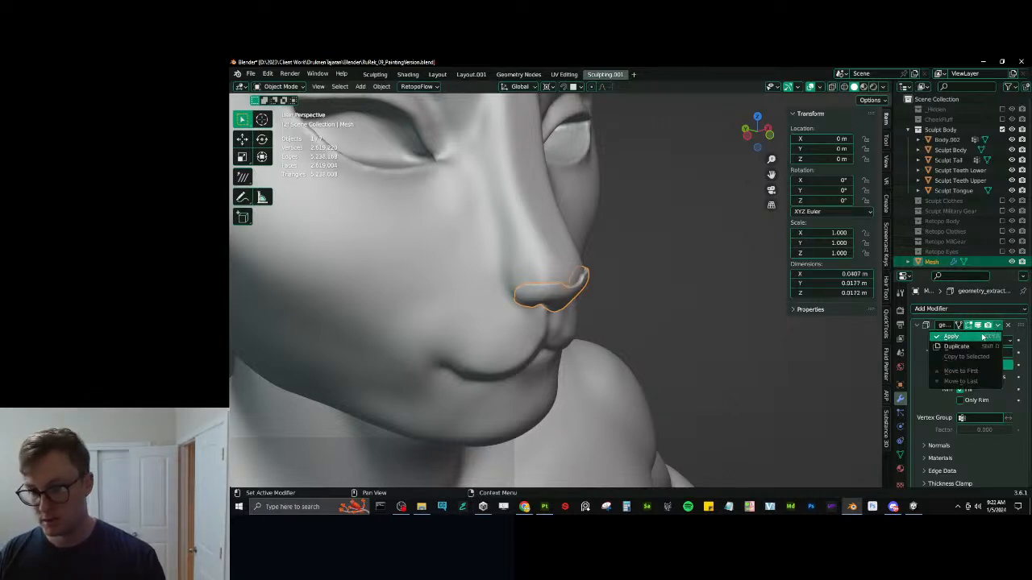
pyautogui.click(967, 336)
pyautogui.hotkey('ctrl', 'Tab')
# Remesh the extracted nose with a voxel size of 0.001 m and inspect it from the front.
pyautogui.click(835, 100)
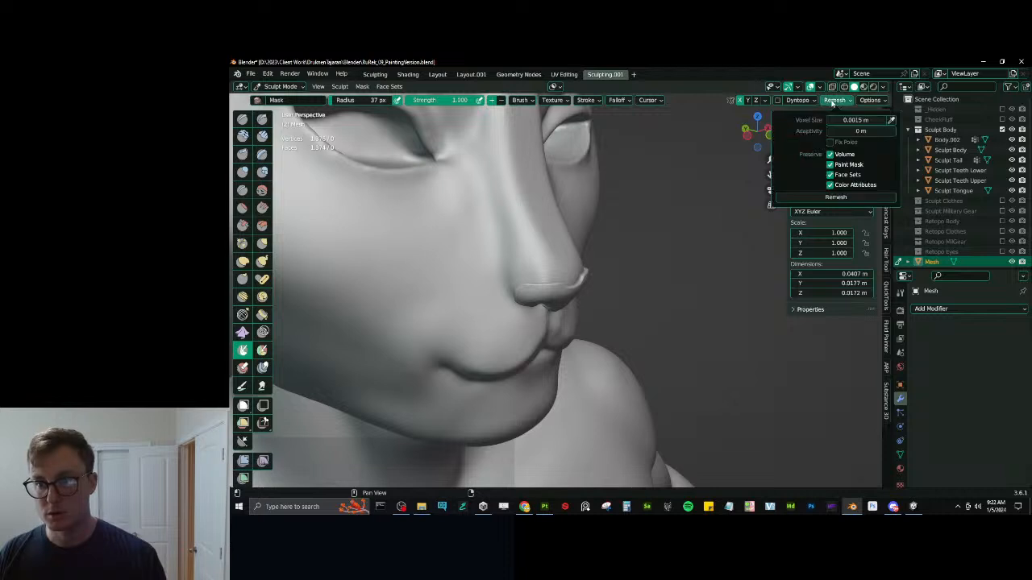
pyautogui.click(869, 121)
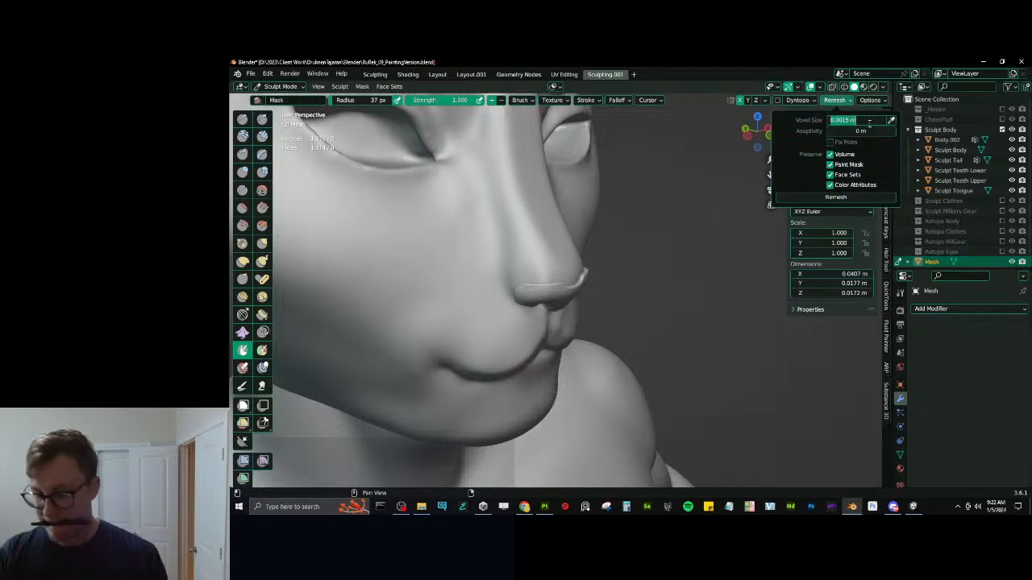
pyautogui.press('BackSpace')
pyautogui.write('.001')
pyautogui.press('Return')
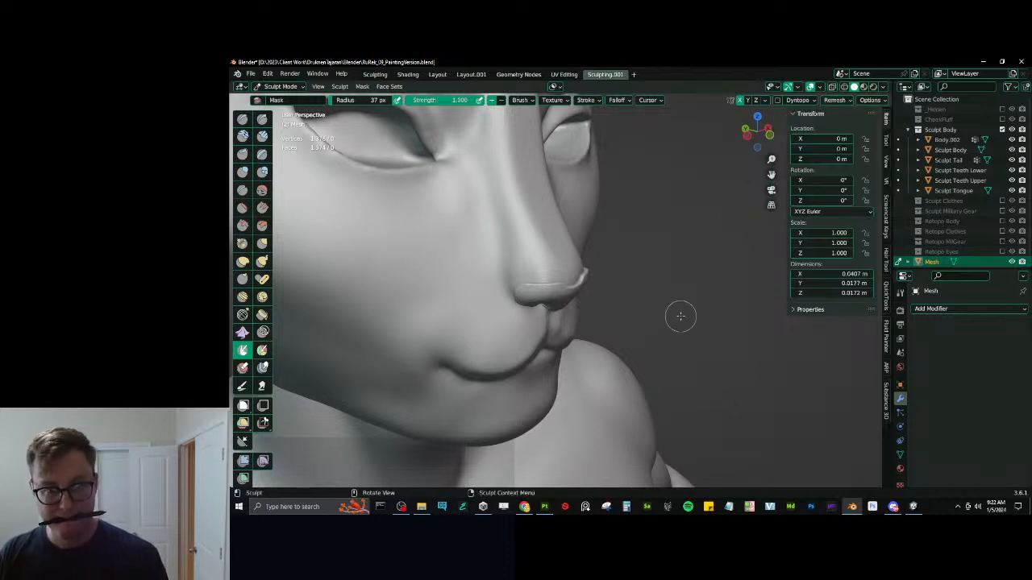
pyautogui.hotkey('ctrl', 'r')
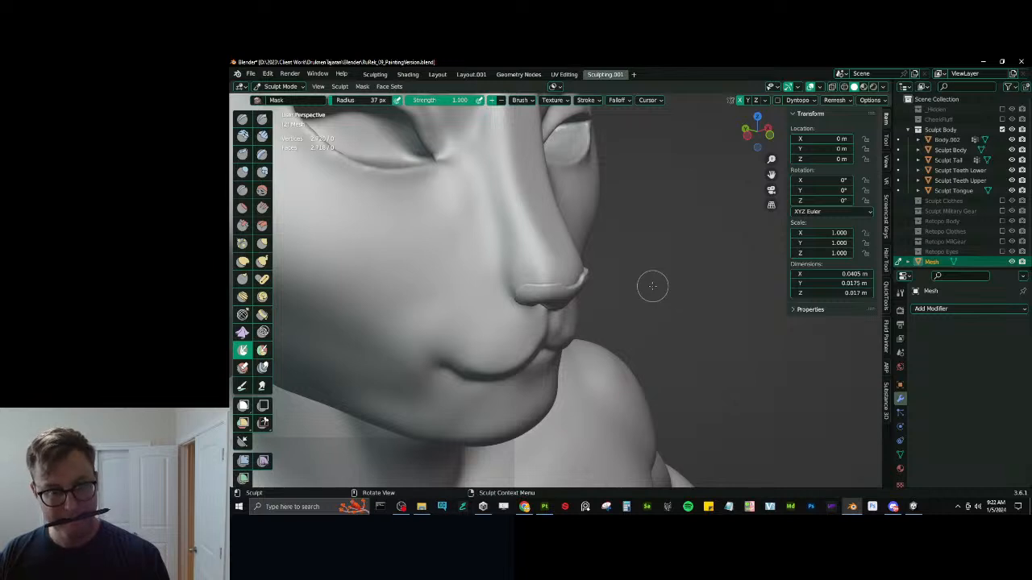
pyautogui.moveTo(653, 286); pyautogui.dragTo(610, 260, button='middle')
pyautogui.scroll(2, 620, 233)
# Undo the remesh, thickness changes and mask extraction, going back to sculpting the masked body.
pyautogui.hotkey('ctrl', 'z')
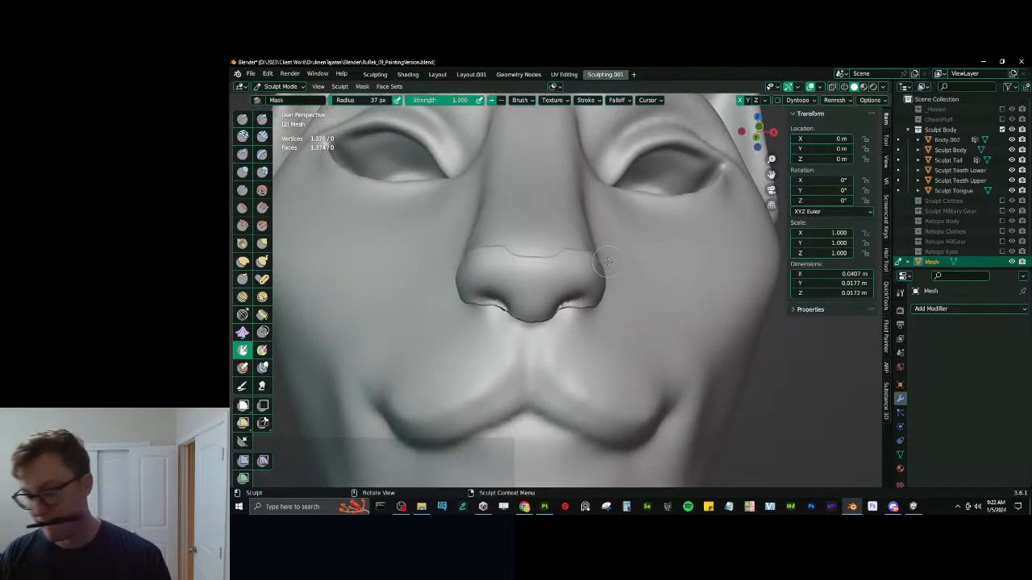
pyautogui.hotkey('ctrl', 'z')
pyautogui.moveTo(669, 309); pyautogui.dragTo(683, 320, button='middle')
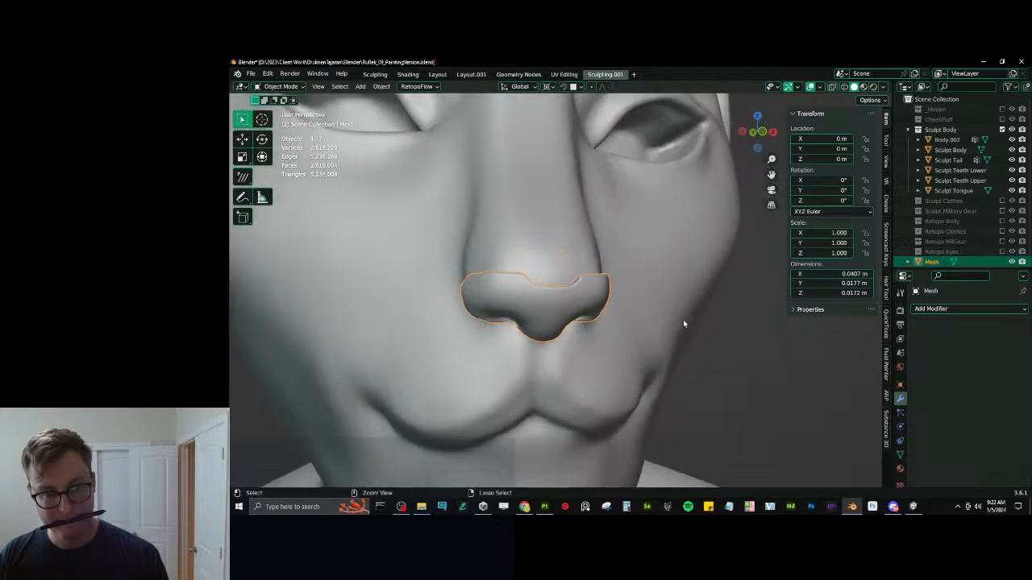
pyautogui.hotkey('ctrl', 'z')
pyautogui.hotkey('ctrl', 'z')
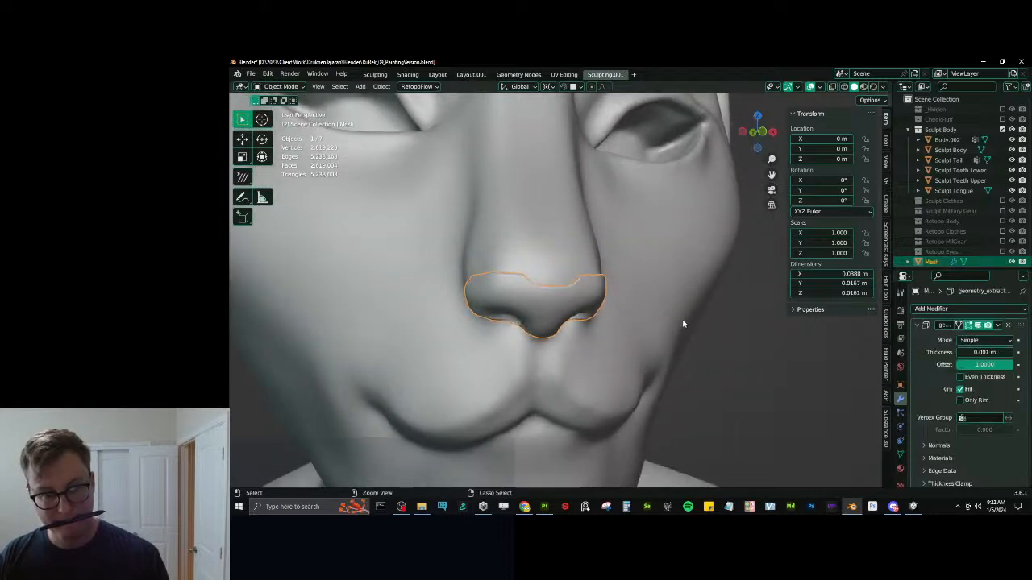
pyautogui.hotkey('ctrl', 'z')
pyautogui.hotkey('ctrl', 'z')
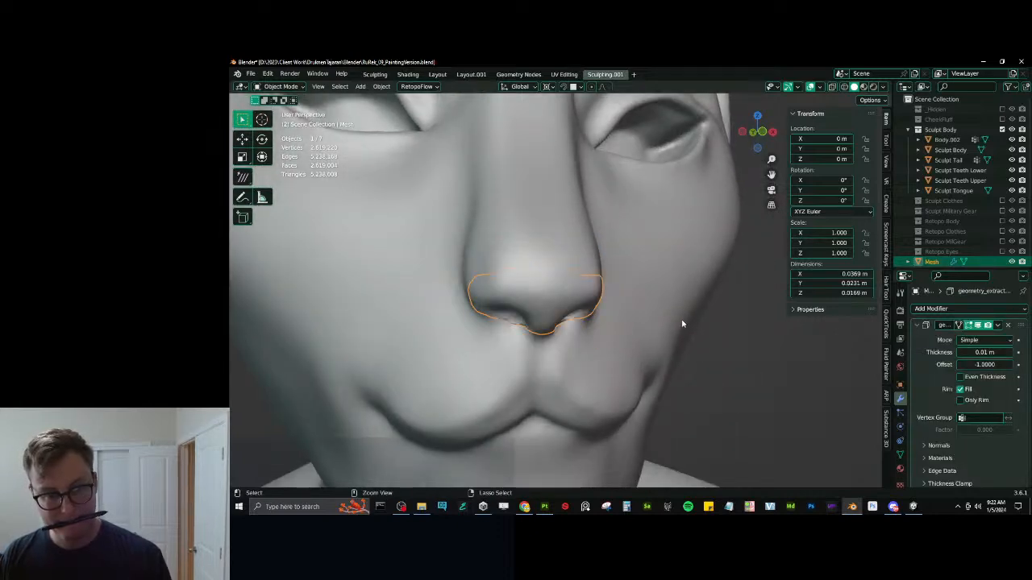
pyautogui.hotkey('ctrl', 'z')
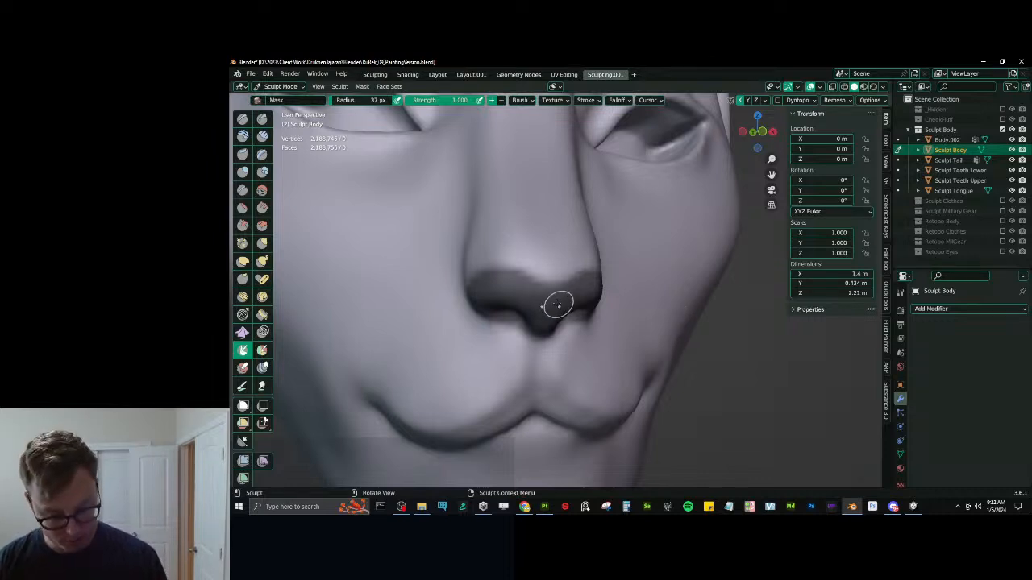
# Extend the nose mask beneath the nostrils and over the outer side of the nostril wing.
pyautogui.press('x')
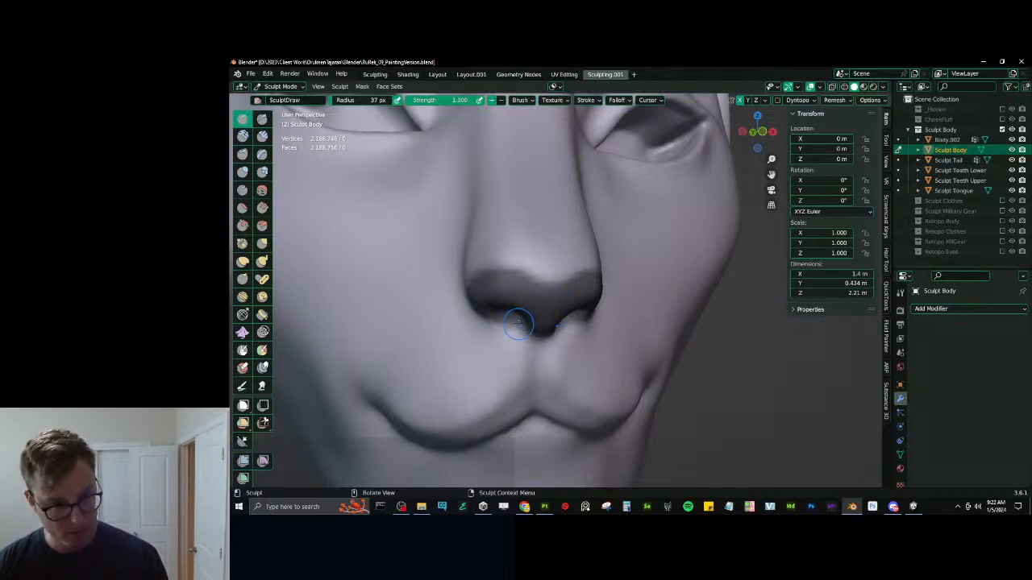
pyautogui.press('m')
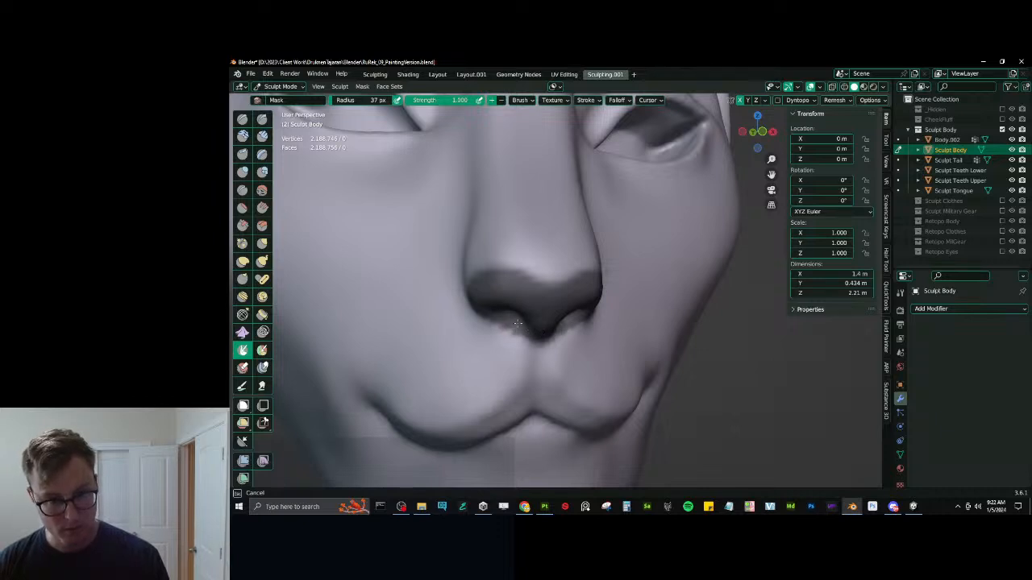
pyautogui.moveTo(479, 298); pyautogui.dragTo(543, 311, button='middle')
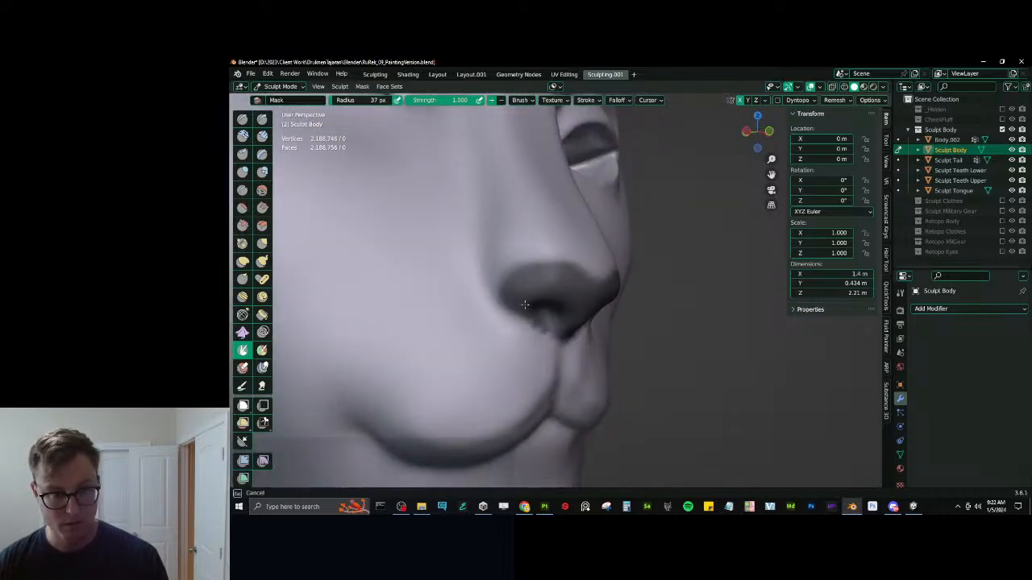
pyautogui.moveTo(498, 293); pyautogui.dragTo(530, 279)
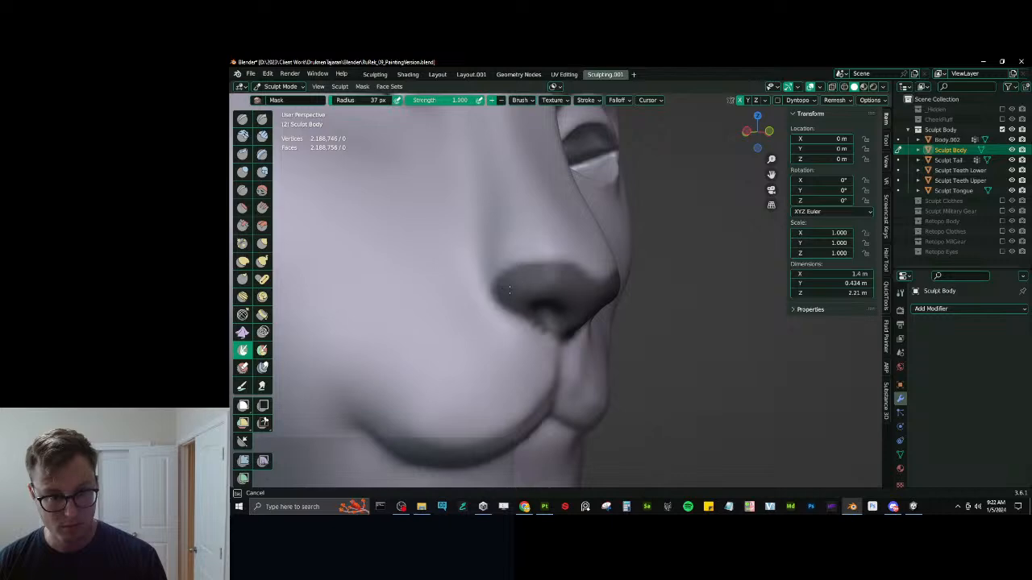
pyautogui.moveTo(576, 293); pyautogui.dragTo(497, 294, button='middle')
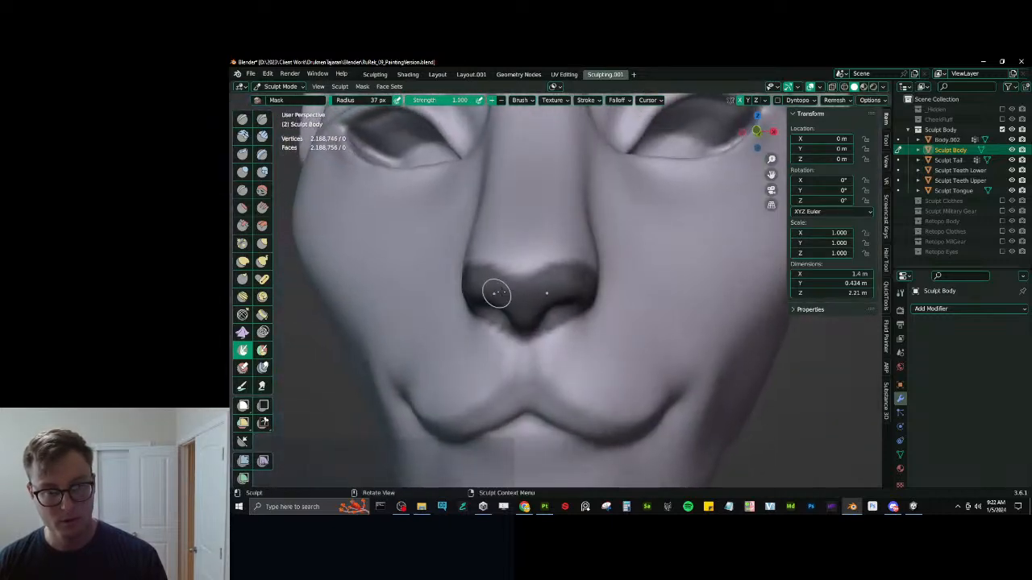
# Extract the masked nose as a separate solid mesh and set its thickness offset to about -0.61.
pyautogui.click(362, 86)
pyautogui.click(400, 239)
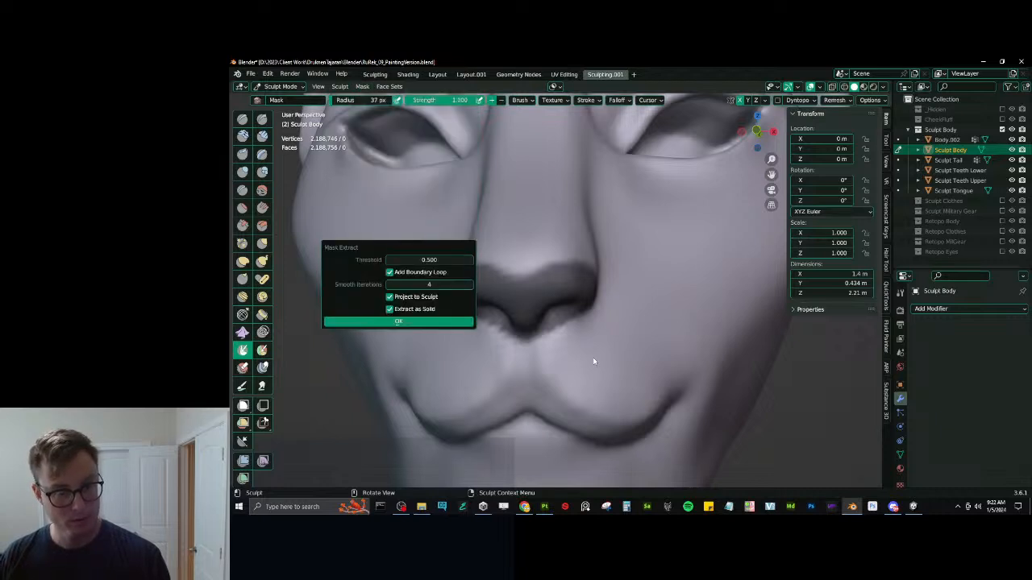
pyautogui.click(385, 322)
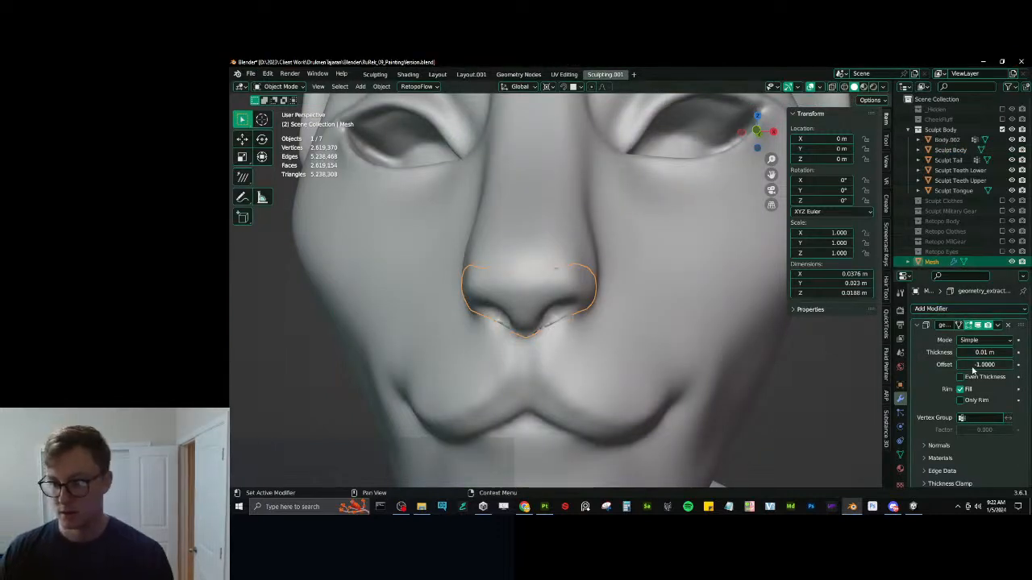
pyautogui.moveTo(974, 368)
pyautogui.mouseDown()
pyautogui.moveTo(1013, 365)
pyautogui.moveTo(966, 364)
pyautogui.mouseUp()
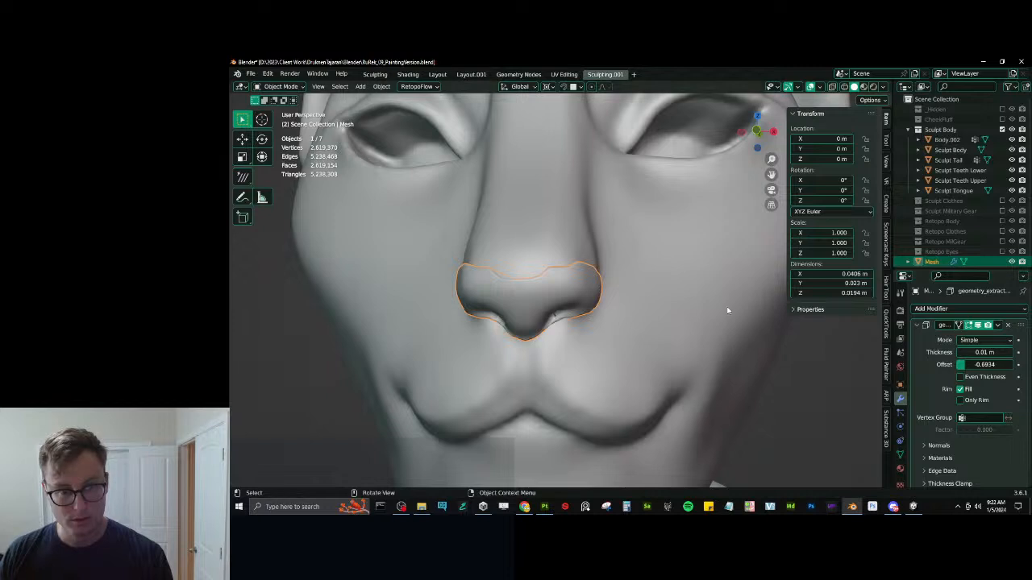
pyautogui.moveTo(728, 306); pyautogui.dragTo(774, 310, button='middle')
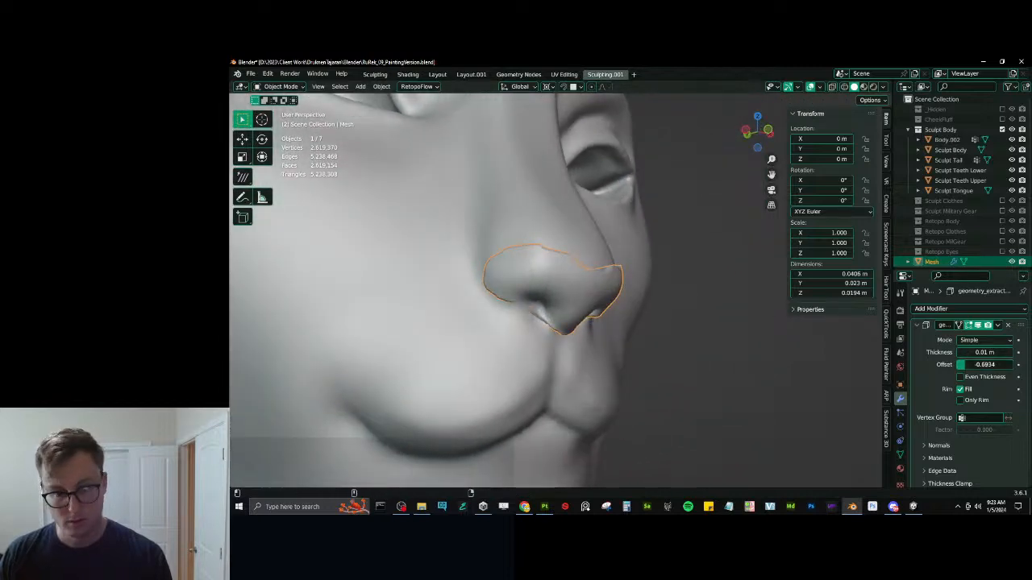
pyautogui.moveTo(985, 364); pyautogui.dragTo(995, 364)
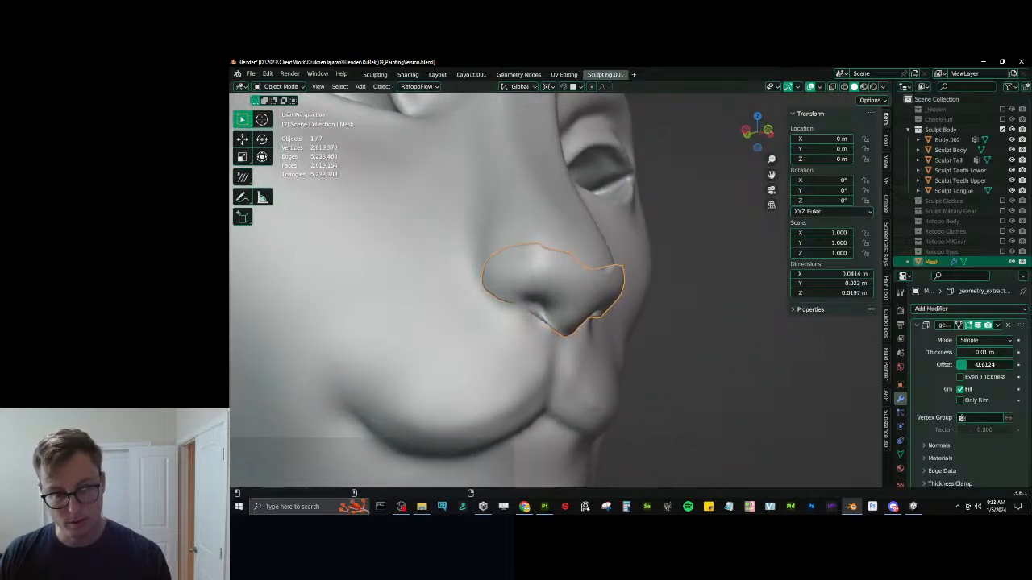
# Apply the modifier on the new nose mesh and enter Sculpt Mode on it.
pyautogui.click(998, 325)
pyautogui.click(963, 332)
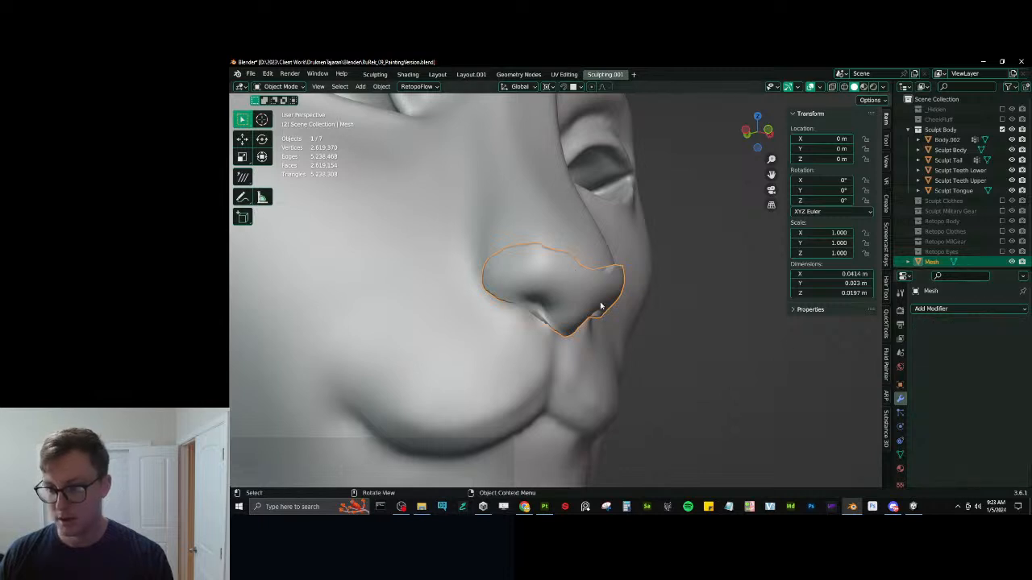
pyautogui.hotkey('ctrl', 'Tab')
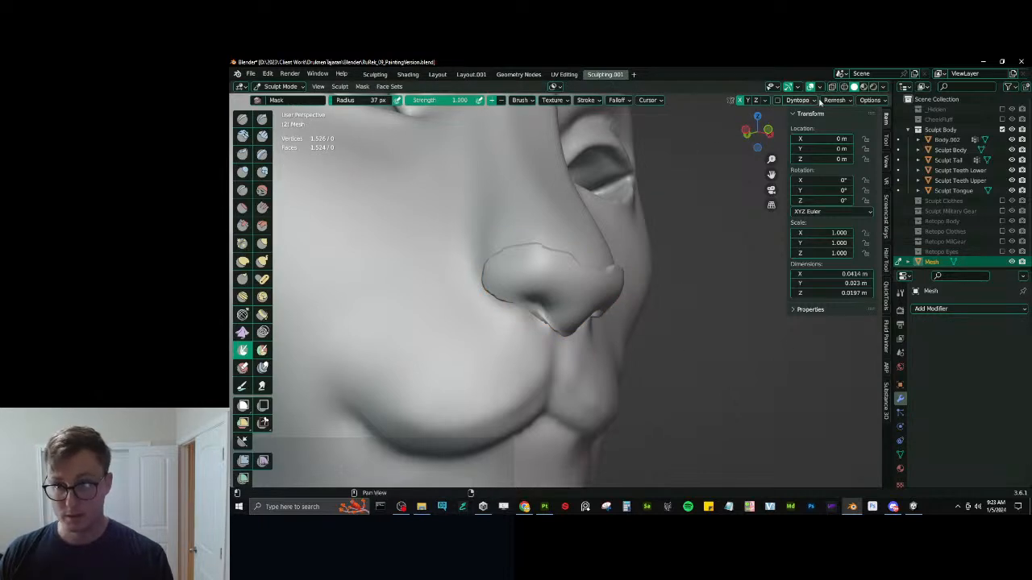
# Remesh the separate nose mesh with a voxel size of 0.0005 m.
pyautogui.click(837, 100)
pyautogui.click(849, 118)
pyautogui.press('BackSpace')
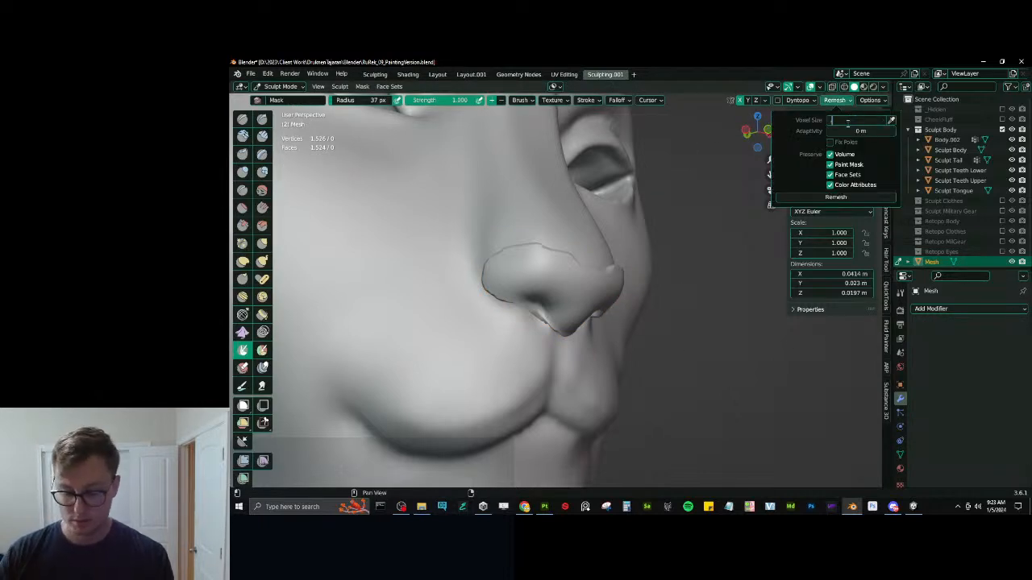
pyautogui.write('.0005')
pyautogui.press('Return')
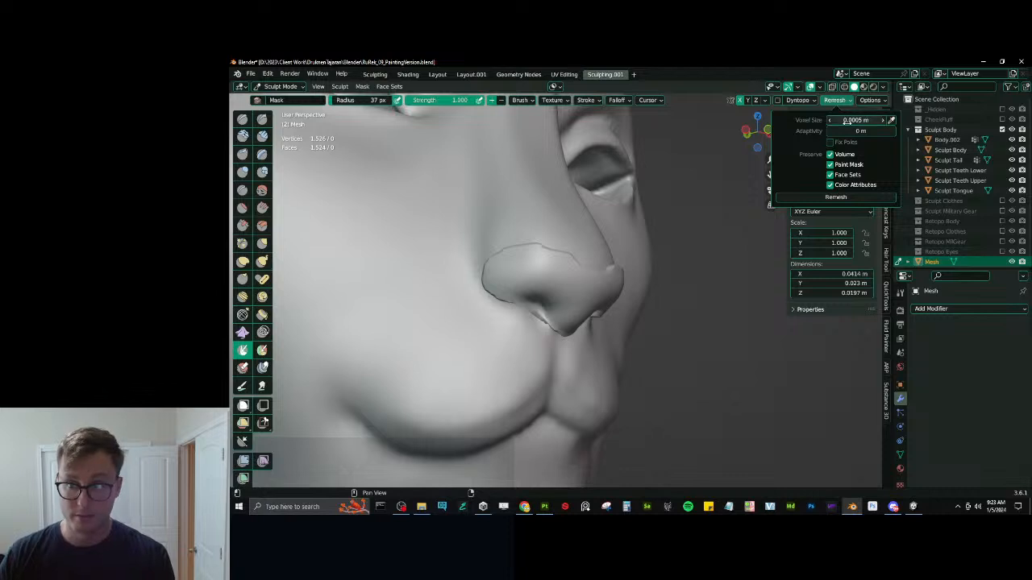
pyautogui.hotkey('ctrl', 'r')
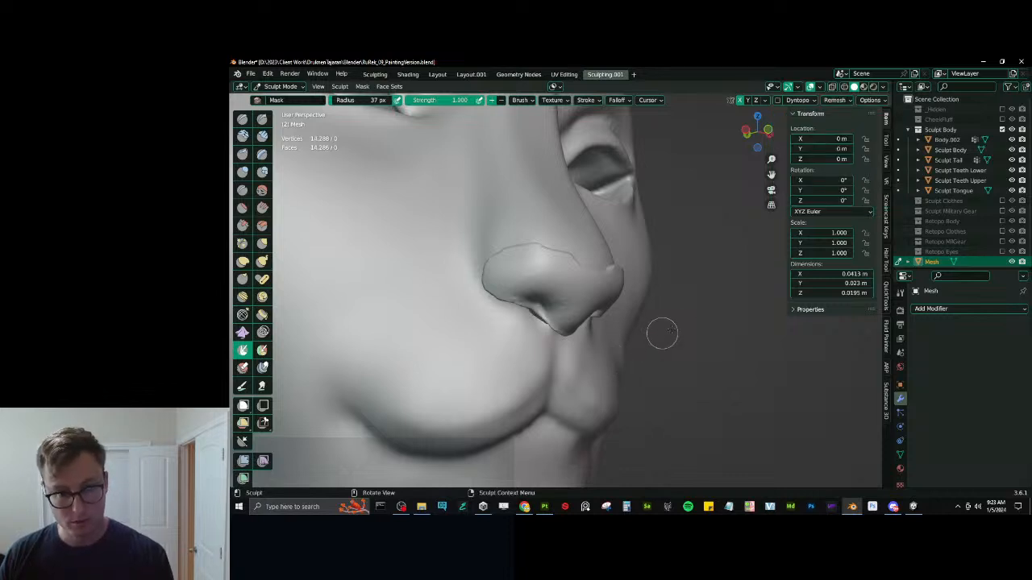
# Smooth the whole nose mesh with the Mesh Filter set to Smooth.
pyautogui.moveTo(661, 334); pyautogui.dragTo(646, 307, button='middle')
pyautogui.press('q')
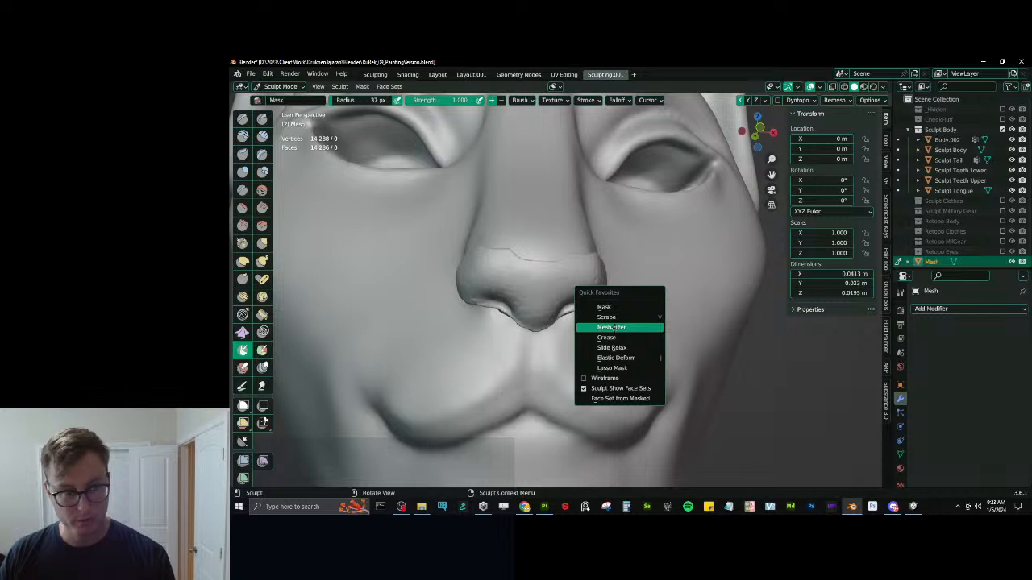
pyautogui.click(610, 328)
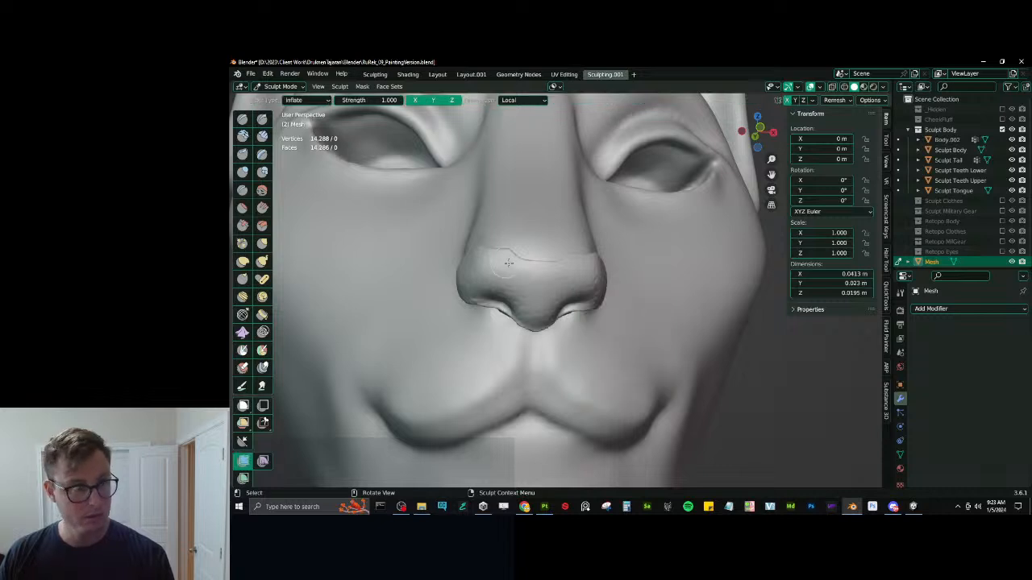
pyautogui.click(307, 100)
pyautogui.click(315, 110)
pyautogui.moveTo(465, 267); pyautogui.dragTo(598, 262)
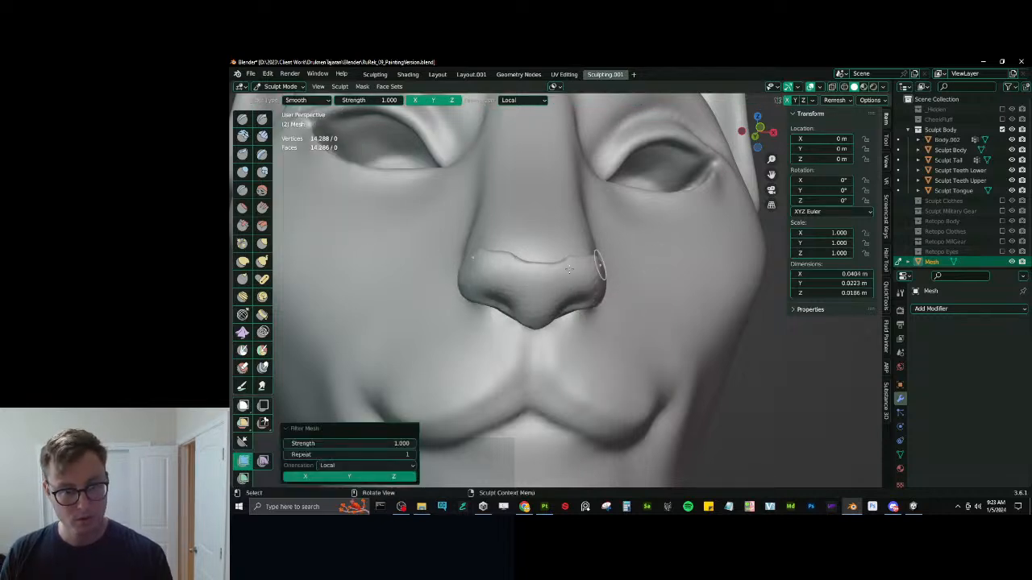
# Reshape the nose's upper edge and outer nostril wing with the Elastic Deform brush, enlarging the brush for the wing.
pyautogui.moveTo(533, 261); pyautogui.dragTo(530, 308, button='middle')
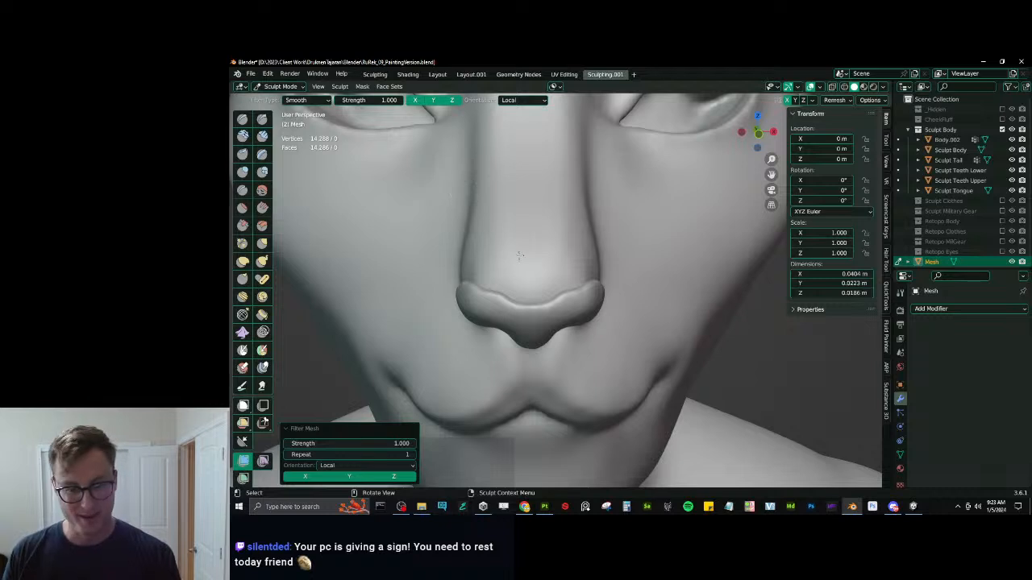
pyautogui.moveTo(529, 277); pyautogui.dragTo(546, 274, button='middle')
pyautogui.press('e')
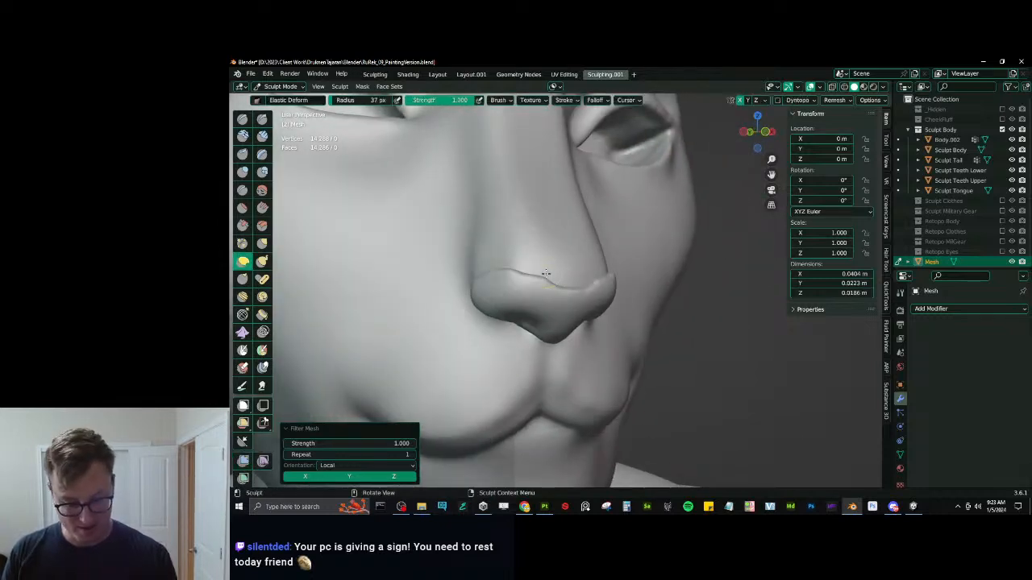
pyautogui.moveTo(543, 280); pyautogui.dragTo(540, 281)
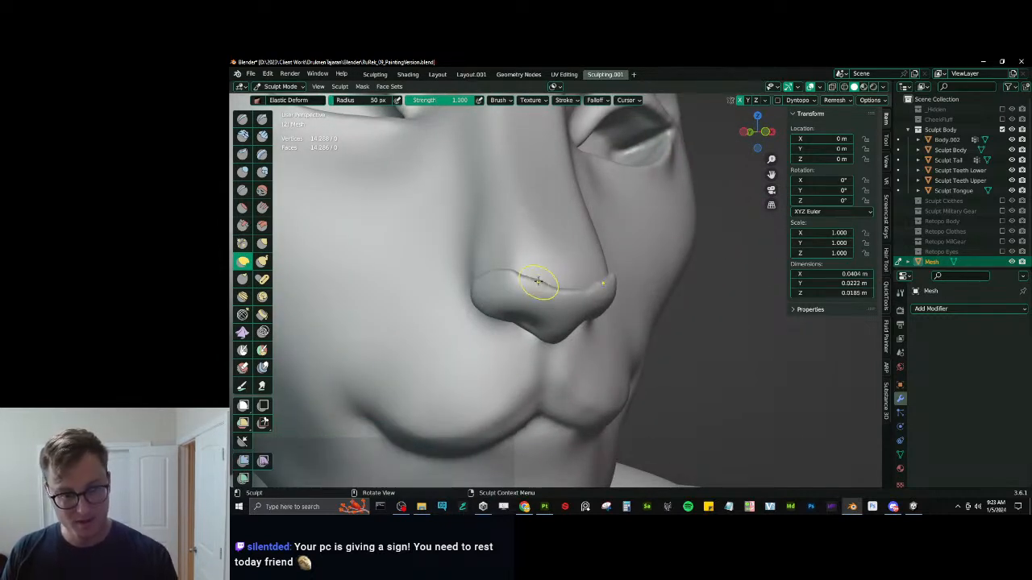
pyautogui.moveTo(538, 280); pyautogui.dragTo(524, 295, button='middle')
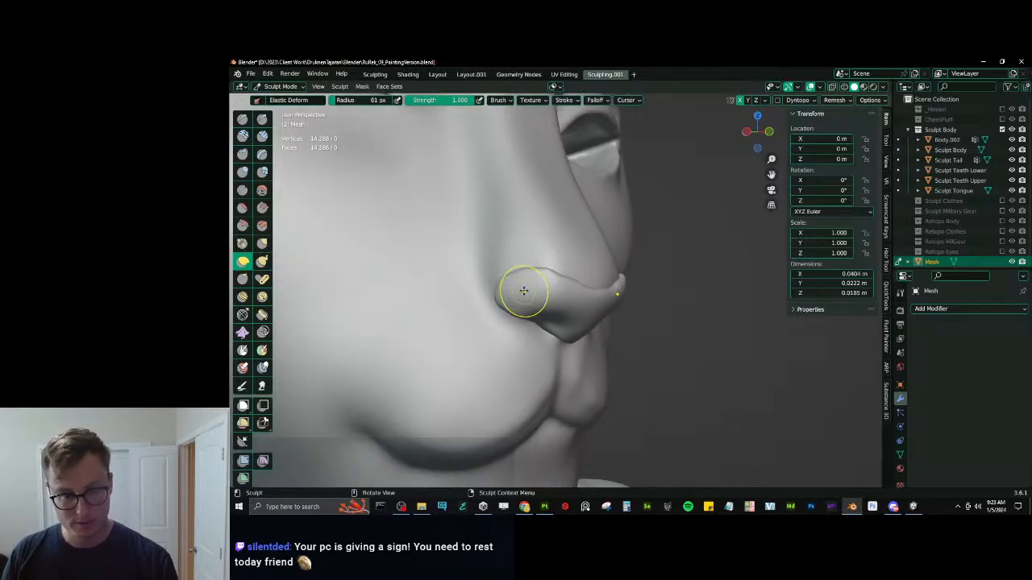
pyautogui.press(']')
pyautogui.press(']')
pyautogui.moveTo(522, 295); pyautogui.dragTo(520, 305)
pyautogui.moveTo(524, 300); pyautogui.dragTo(524, 309)
# Adjust the nostril rims and underside of the nose tip with Elastic Deform strokes.
pyautogui.moveTo(534, 305)
pyautogui.mouseDown(button='middle')
pyautogui.moveTo(488, 296)
pyautogui.moveTo(524, 274)
pyautogui.mouseUp(button='middle')
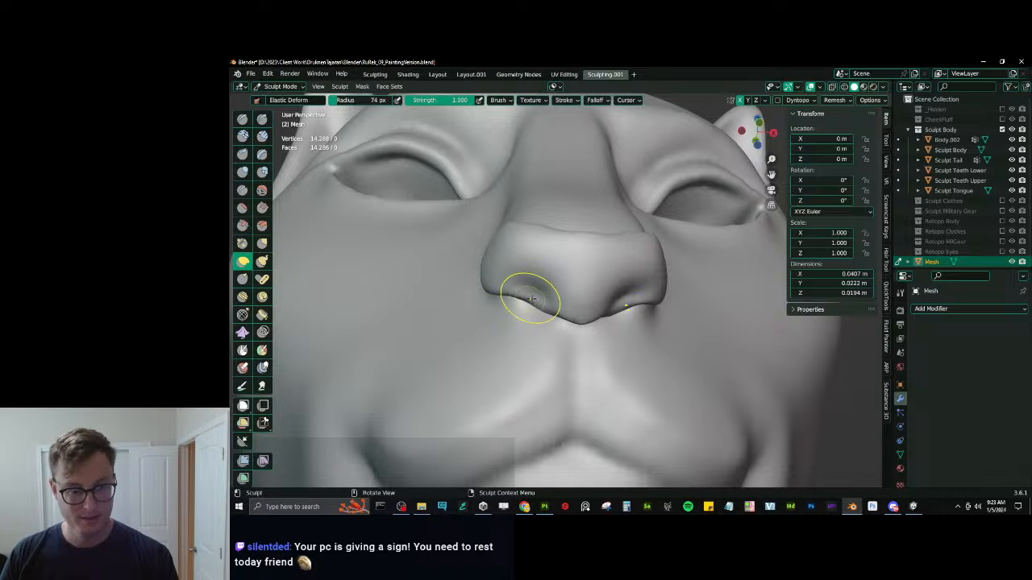
pyautogui.moveTo(532, 299); pyautogui.dragTo(527, 303)
pyautogui.moveTo(527, 300); pyautogui.dragTo(571, 286, button='middle')
pyautogui.moveTo(557, 291); pyautogui.dragTo(553, 287)
pyautogui.moveTo(543, 285); pyautogui.dragTo(540, 284)
pyautogui.moveTo(595, 311); pyautogui.dragTo(593, 319)
# Sculpt the nostril crease with a Draw Sharp stroke and switch to the Scrape/Peaks brush.
pyautogui.moveTo(593, 318)
pyautogui.mouseDown(button='middle')
pyautogui.moveTo(552, 339)
pyautogui.moveTo(593, 308)
pyautogui.moveTo(537, 284)
pyautogui.mouseUp(button='middle')
pyautogui.hotkey('shift', 'x')
pyautogui.moveTo(522, 298); pyautogui.dragTo(523, 289)
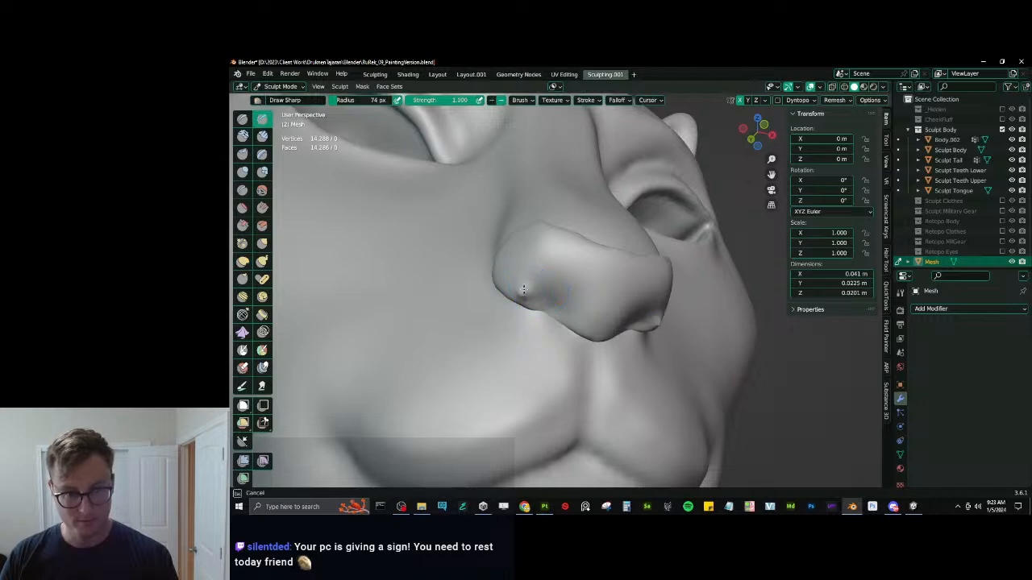
pyautogui.moveTo(524, 289)
pyautogui.mouseDown(button='middle')
pyautogui.moveTo(505, 321)
pyautogui.moveTo(550, 324)
pyautogui.moveTo(520, 355)
pyautogui.moveTo(498, 355)
pyautogui.moveTo(532, 394)
pyautogui.mouseUp(button='middle')
pyautogui.hotkey('shift', 't')
pyautogui.moveTo(495, 324)
pyautogui.mouseDown(button='middle')
pyautogui.moveTo(514, 285)
pyautogui.moveTo(557, 265)
pyautogui.moveTo(550, 286)
pyautogui.mouseUp(button='middle')
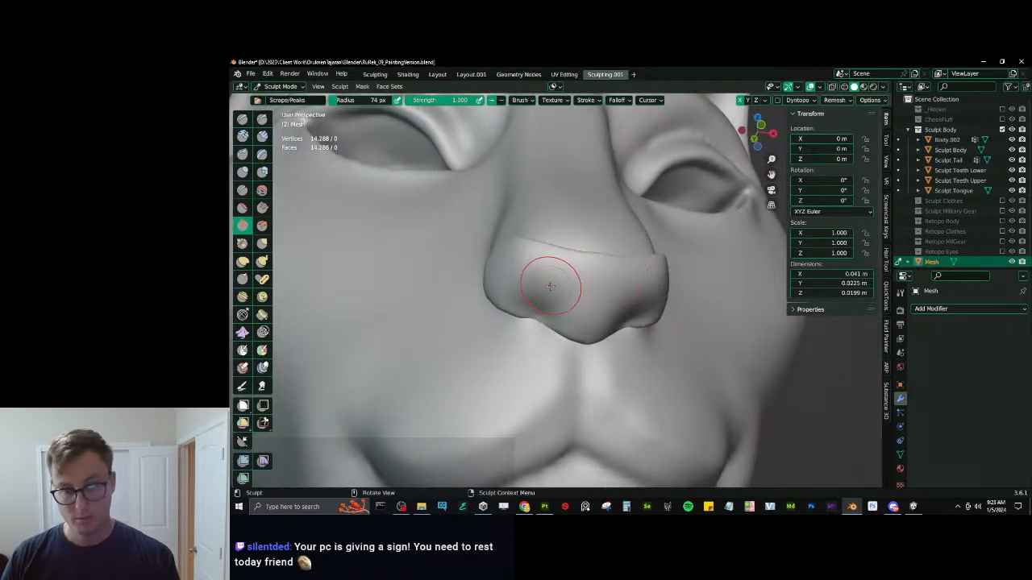
# Try to carve the nostril opening with the Draw and Draw Sharp brushes, undoing the strokes.
pyautogui.press('x')
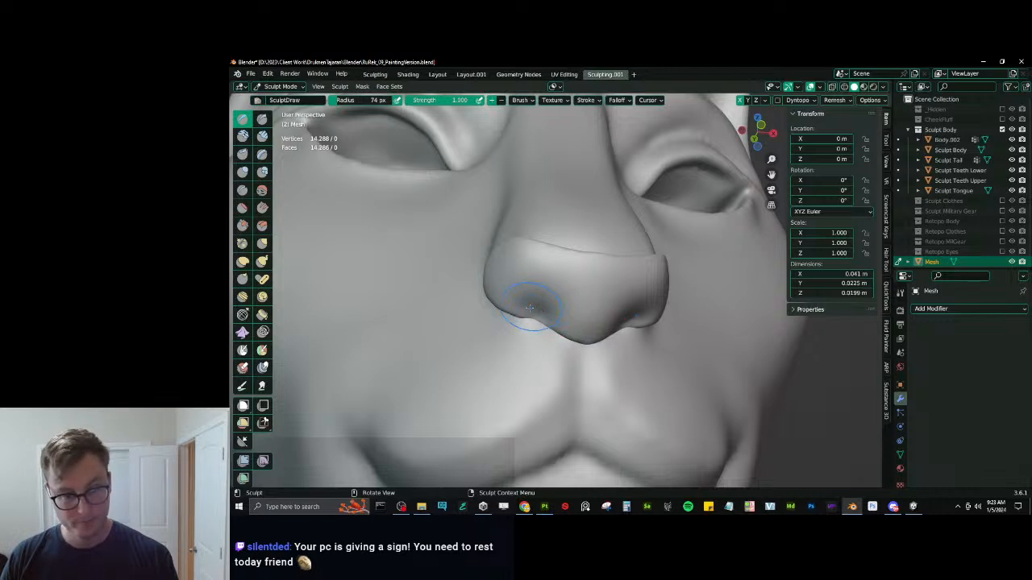
pyautogui.moveTo(529, 308)
pyautogui.keyDown('ctrl'); pyautogui.mouseDown()
pyautogui.moveTo(545, 301)
pyautogui.moveTo(560, 318)
pyautogui.mouseUp(); pyautogui.keyUp('ctrl')
pyautogui.hotkey('ctrl', 'z')
pyautogui.hotkey('shift', 'x')
pyautogui.hotkey('ctrl', 'z')
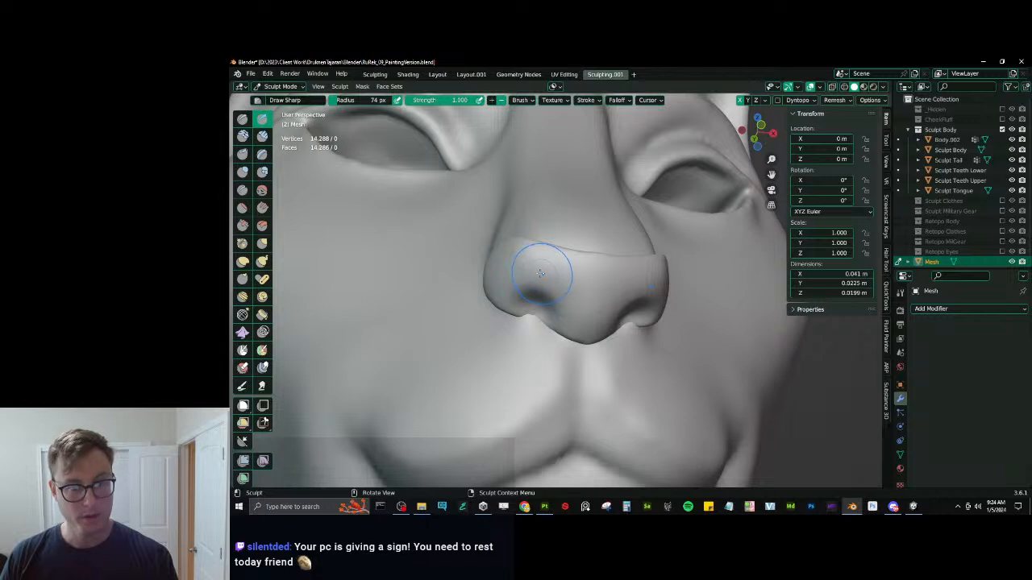
pyautogui.moveTo(532, 280)
pyautogui.mouseDown()
pyautogui.moveTo(555, 282)
pyautogui.moveTo(567, 300)
pyautogui.mouseUp()
pyautogui.hotkey('ctrl', 'z')
pyautogui.moveTo(483, 284)
pyautogui.mouseDown()
pyautogui.moveTo(478, 311)
pyautogui.moveTo(530, 358)
pyautogui.mouseUp()
pyautogui.moveTo(537, 260); pyautogui.dragTo(547, 276)
pyautogui.hotkey('ctrl', 'z')
# Return the nose mesh to Object Mode and save RuRek_09_PaintingVersion.blend.
pyautogui.hotkey('ctrl', 'Tab')
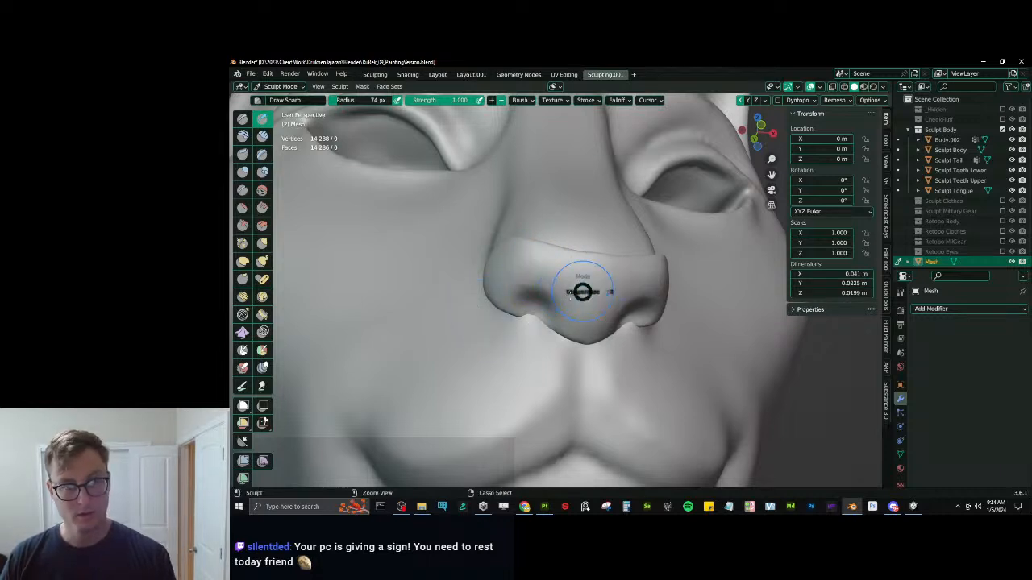
pyautogui.click(546, 278)
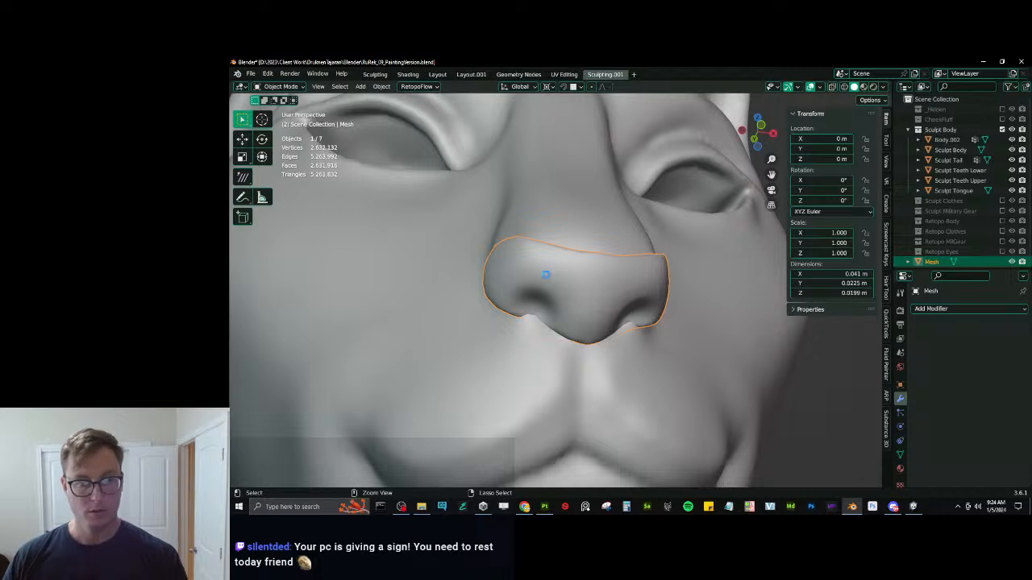
pyautogui.hotkey('ctrl', 's')
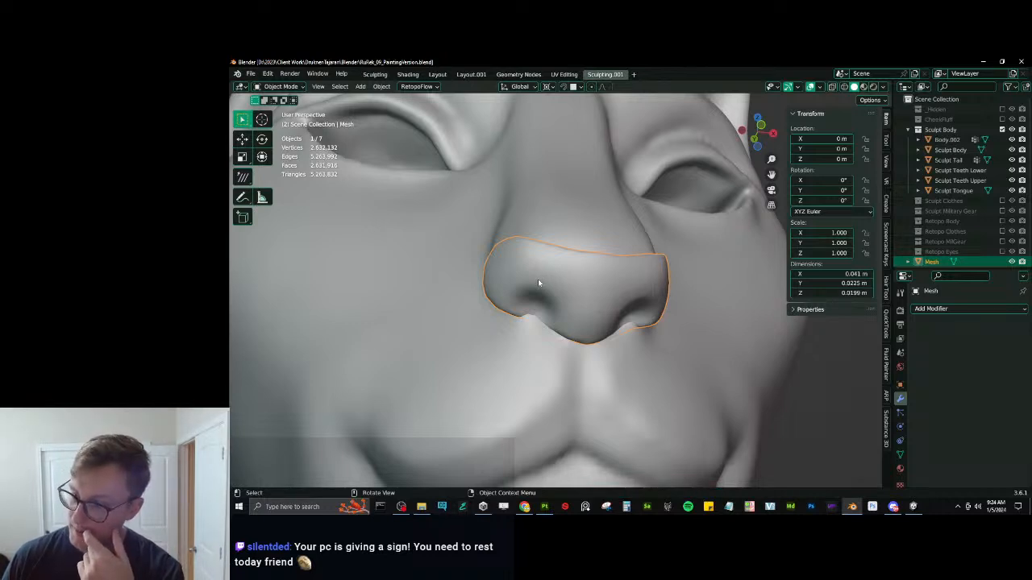
# Check the background apps in the system tray and run a Windows search for "ga".
pyautogui.click(959, 505)
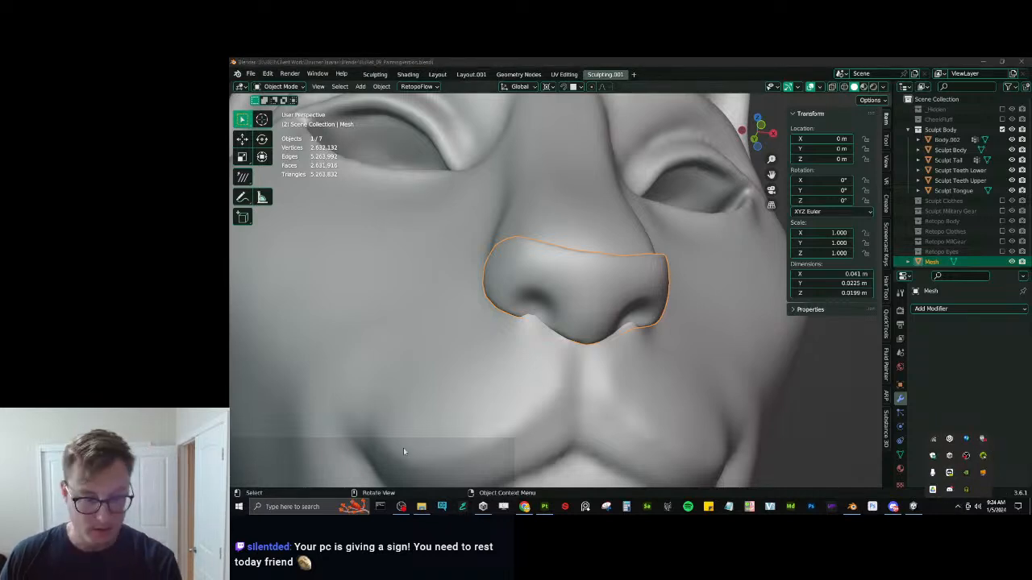
pyautogui.click(305, 508)
pyautogui.write('ga')
pyautogui.press('Return')
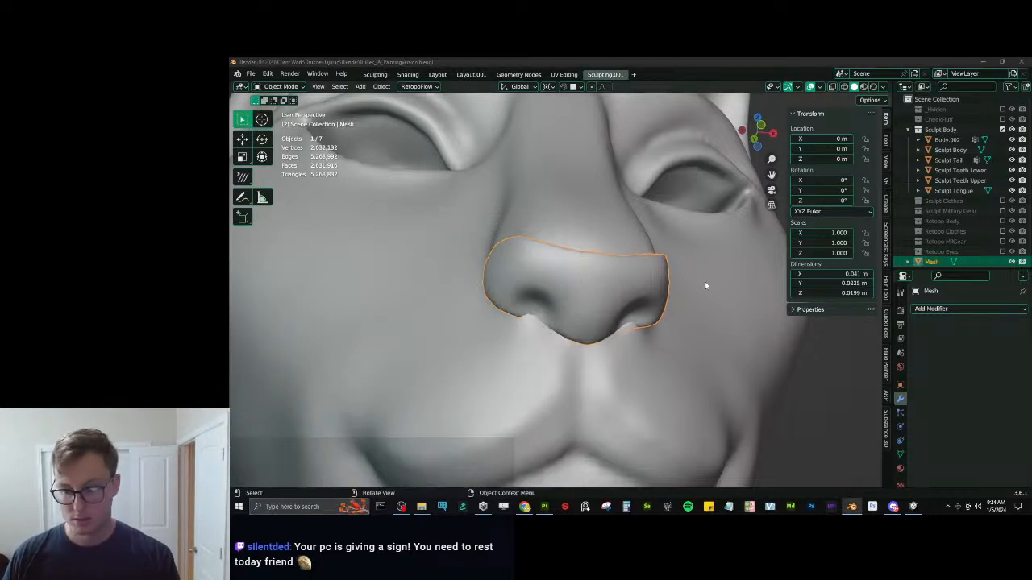
# Re-enter Sculpt Mode on the nose and try Draw Sharp strokes across the nostril, undoing them.
pyautogui.click(576, 293)
pyautogui.hotkey('ctrl', 'Tab')
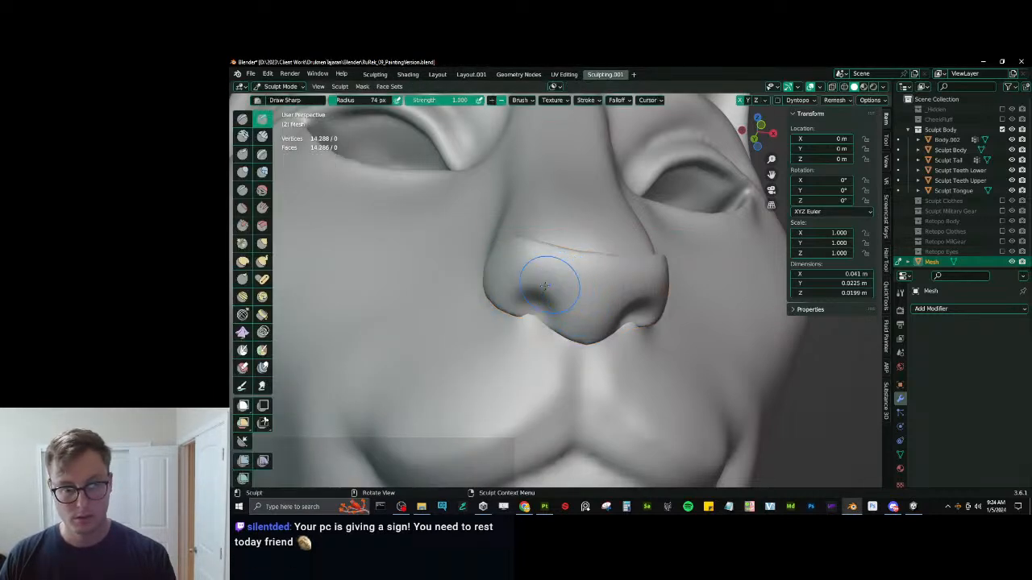
pyautogui.moveTo(539, 279); pyautogui.dragTo(575, 303)
pyautogui.hotkey('ctrl', 'z')
pyautogui.moveTo(533, 269); pyautogui.dragTo(551, 287)
pyautogui.moveTo(544, 275); pyautogui.dragTo(582, 310)
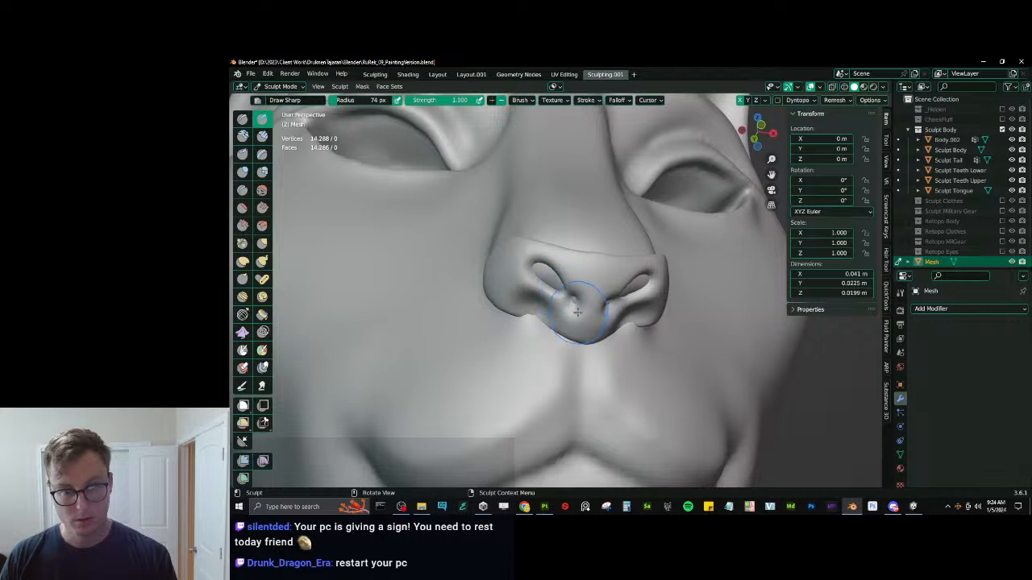
pyautogui.hotkey('ctrl', 'z')
pyautogui.hotkey('ctrl', 'z')
pyautogui.hotkey('ctrl', 'z')
# Go back to Object Mode, then quit and relaunch Blender with RuRek_09_PaintingVersion.blend.
pyautogui.hotkey('ctrl', 'Tab')
pyautogui.click(535, 305)
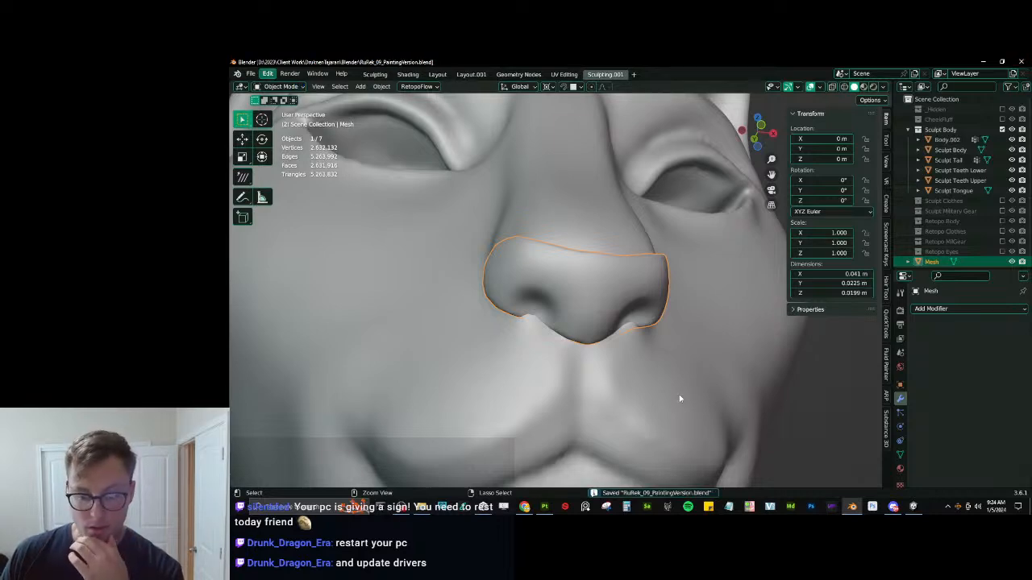
pyautogui.hotkey('ctrl', 'q')
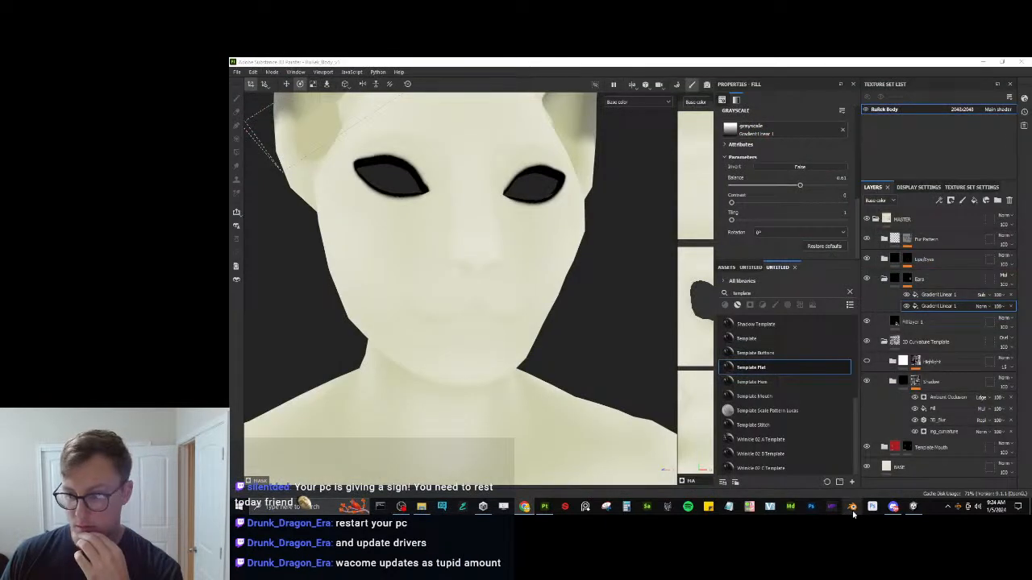
pyautogui.click(852, 510)
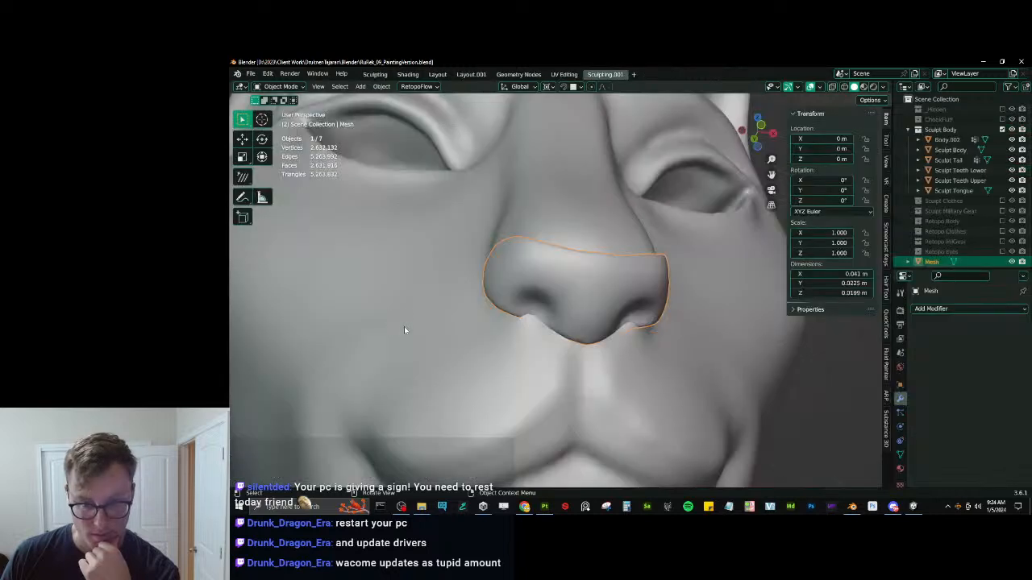
# Test Draw Sharp strokes above the nostril in Sculpt Mode and undo them.
pyautogui.hotkey('ctrl', 'Tab')
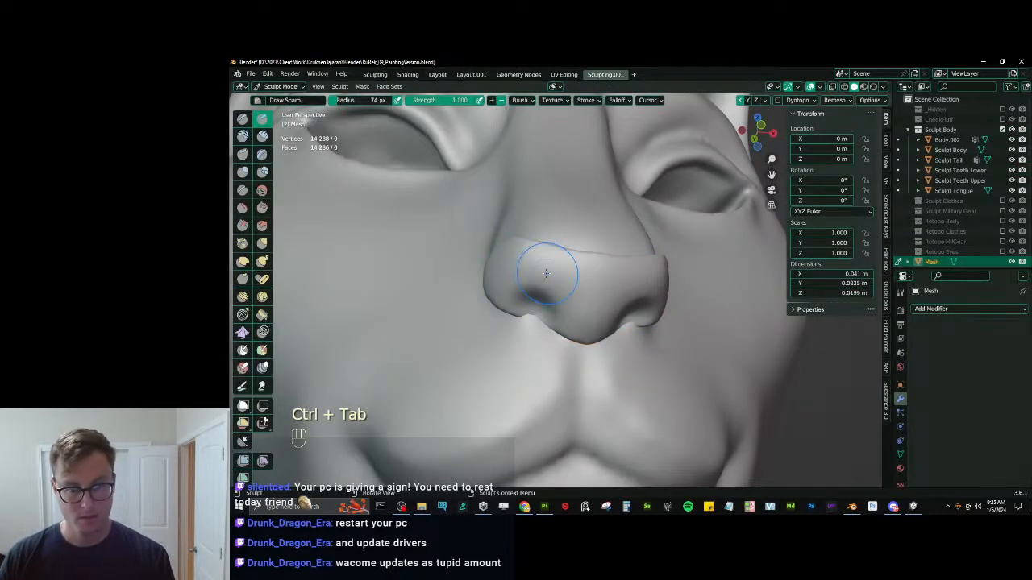
pyautogui.press('d')
pyautogui.moveTo(546, 272); pyautogui.dragTo(566, 291)
pyautogui.hotkey('ctrl', 'z')
pyautogui.moveTo(525, 257); pyautogui.dragTo(532, 267)
pyautogui.hotkey('ctrl', 'z')
pyautogui.hotkey('ctrl', 'z')
pyautogui.hotkey('ctrl', 'z')
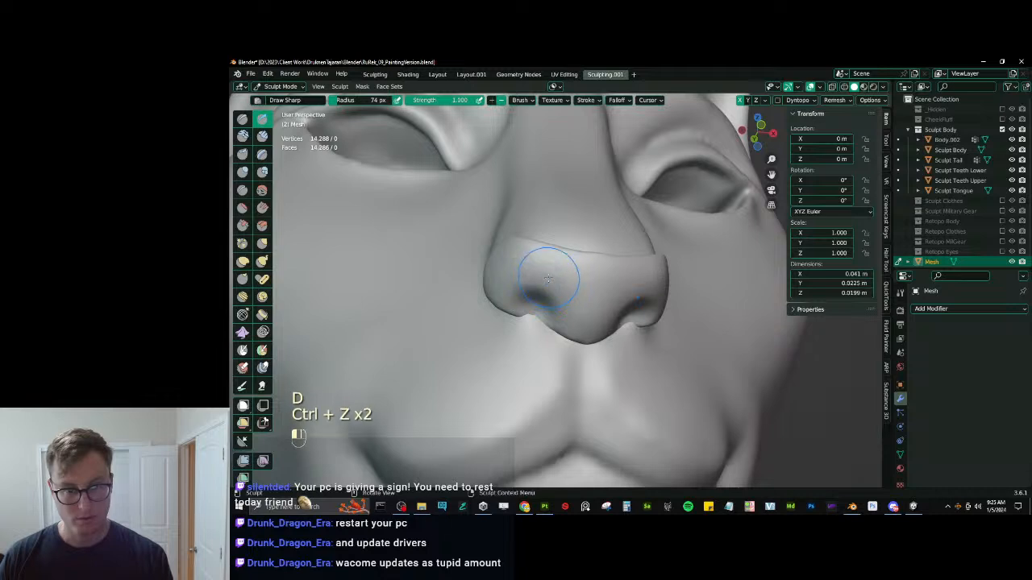
# Leave Sculpt Mode on the nose and save the file again.
pyautogui.hotkey('ctrl', 'Tab')
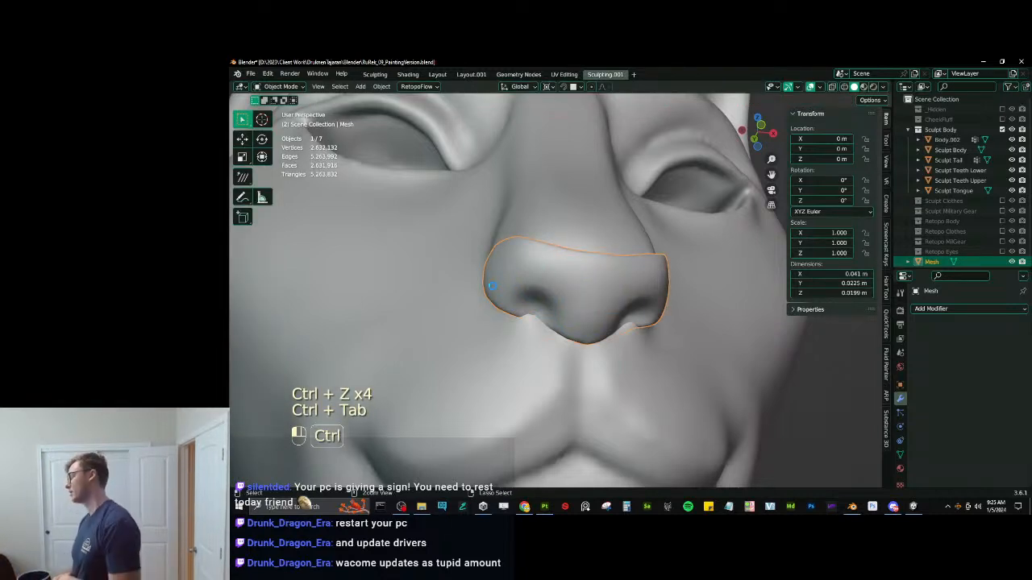
pyautogui.hotkey('ctrl', 's')
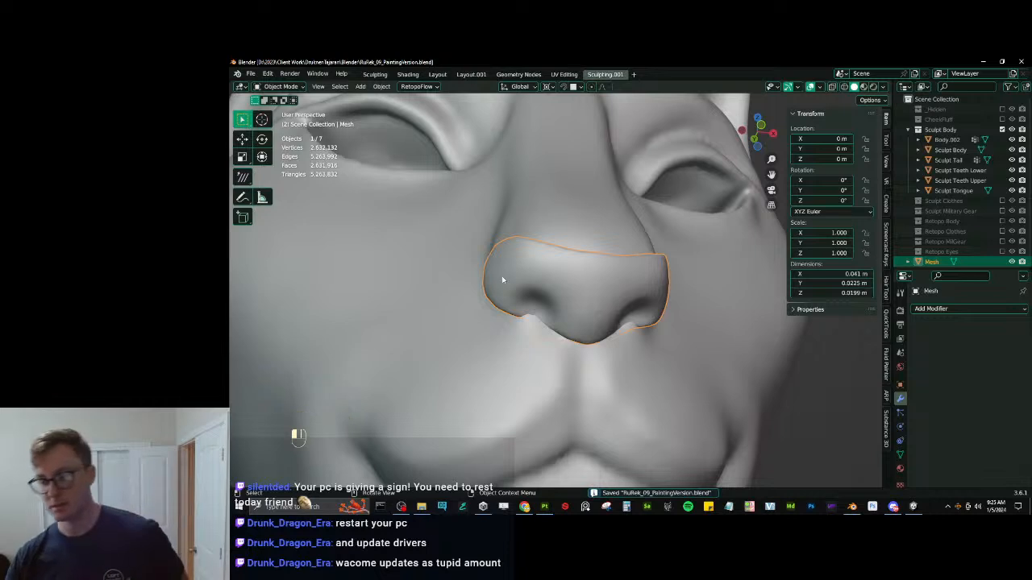
# Disable Windows Ink in the GAOMON tablet driver and try a Draw Sharp stroke on Blender's nose mesh, undoing it and returning to Object Mode.
pyautogui.click(957, 506)
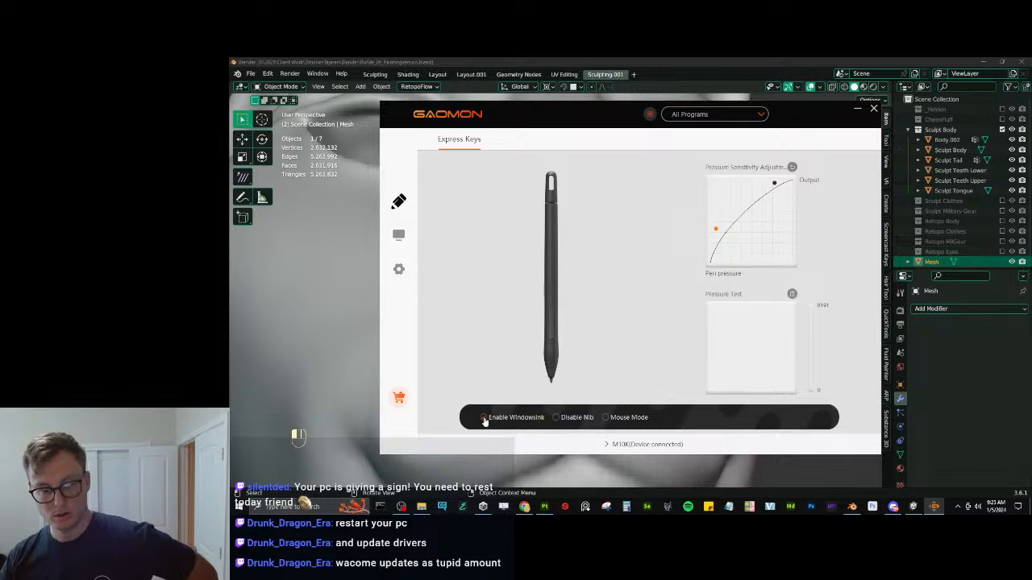
pyautogui.click(963, 387)
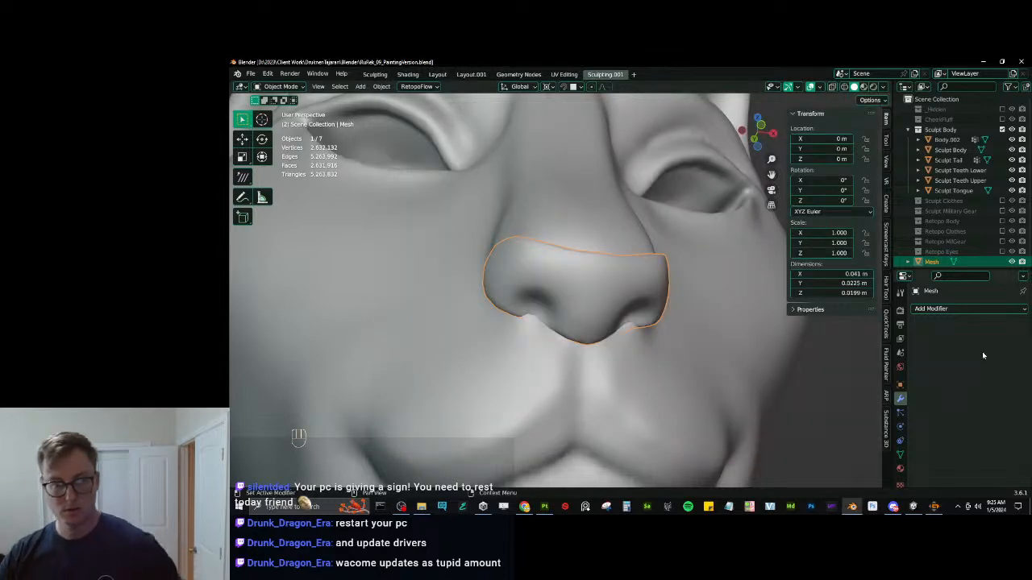
pyautogui.hotkey('ctrl', 'Tab')
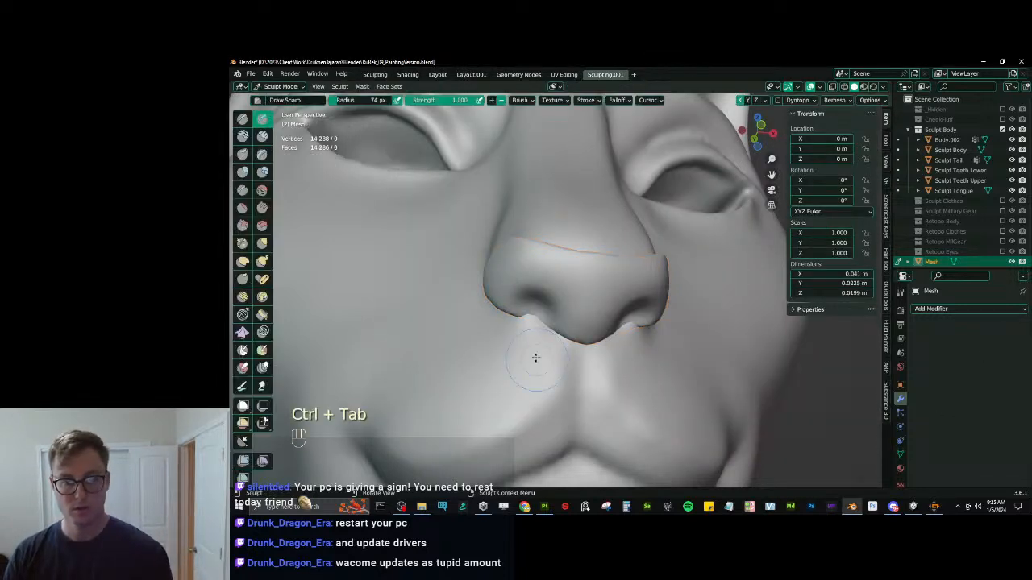
pyautogui.press('d')
pyautogui.hotkey('ctrl', 'z')
pyautogui.hotkey('ctrl', 'Tab')
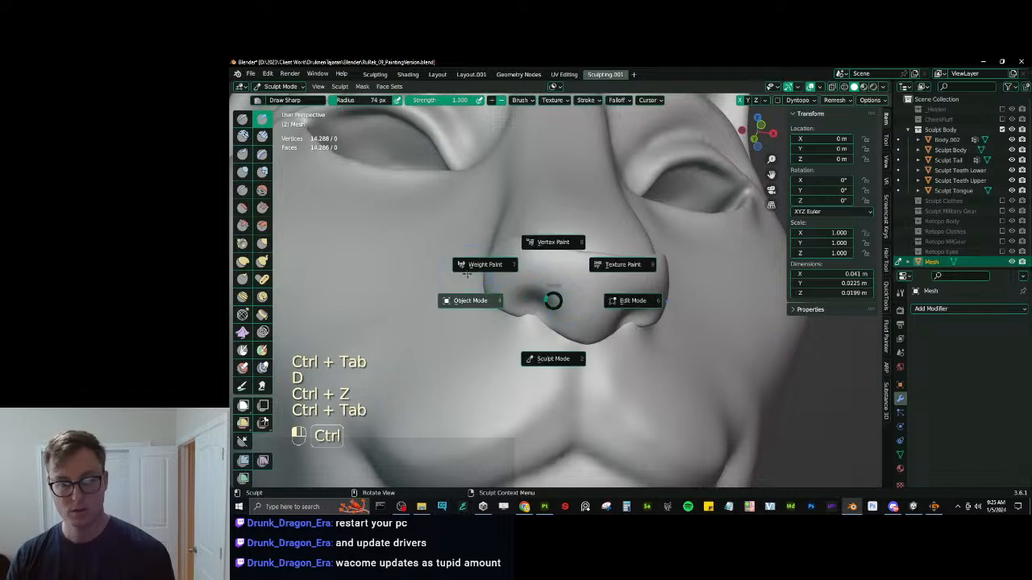
pyautogui.click(467, 273)
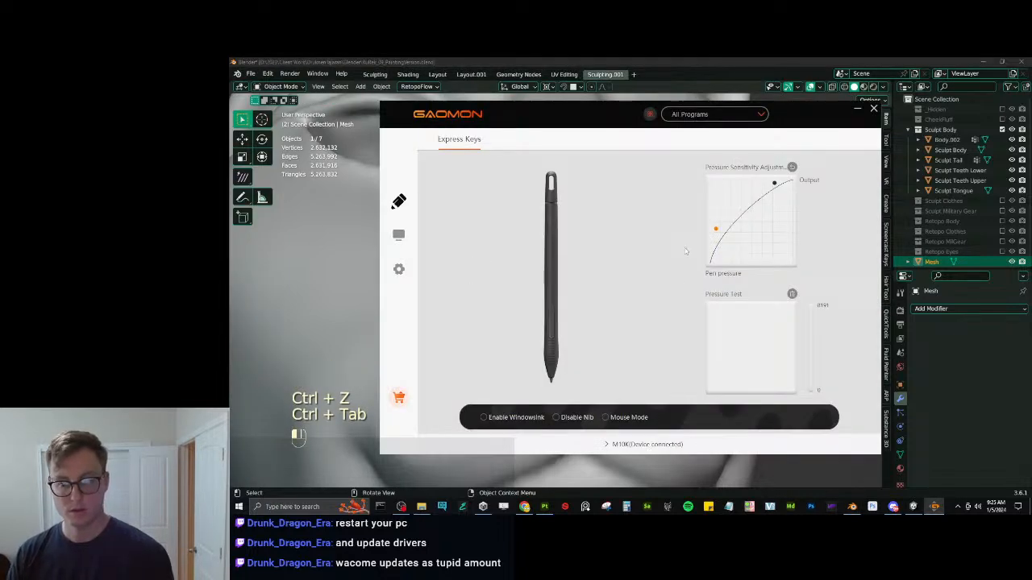
# Enable Windows Ink in the GAOMON driver and draw several strokes in the Pressure Test area.
pyautogui.moveTo(747, 333)
pyautogui.mouseDown()
pyautogui.moveTo(744, 363)
pyautogui.moveTo(761, 342)
pyautogui.mouseUp()
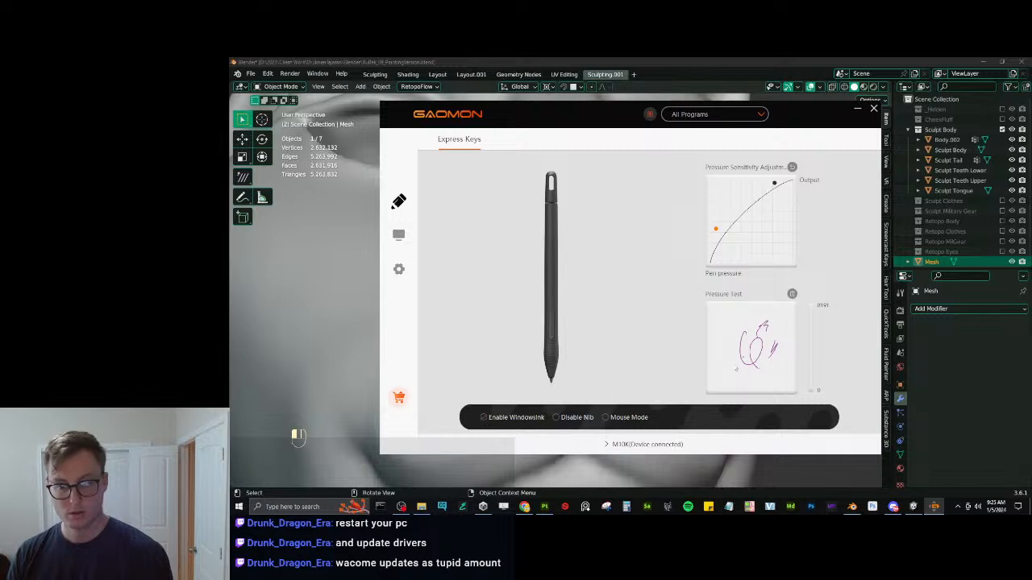
pyautogui.moveTo(740, 348)
pyautogui.mouseDown()
pyautogui.moveTo(735, 326)
pyautogui.moveTo(734, 355)
pyautogui.moveTo(754, 342)
pyautogui.mouseUp()
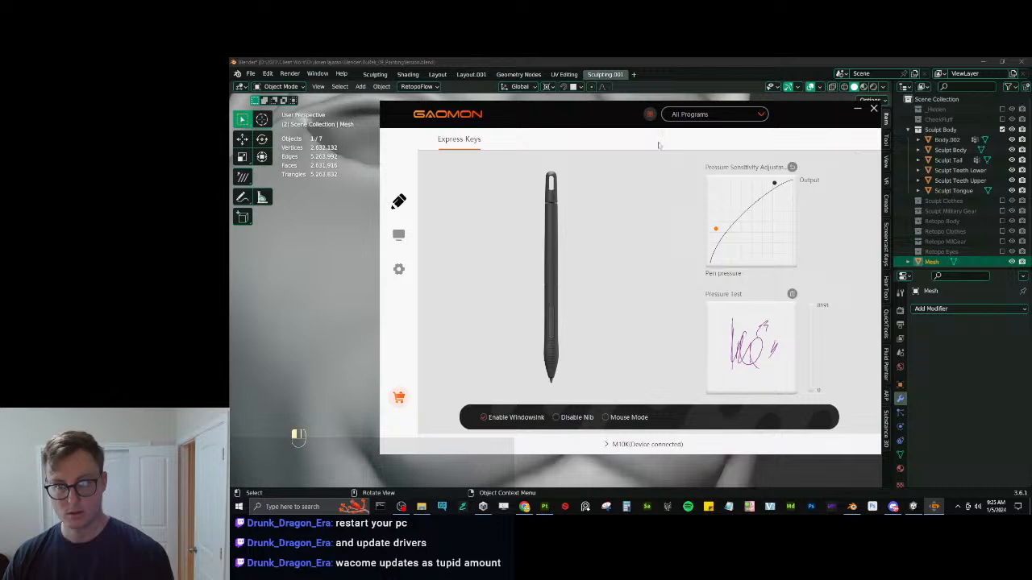
# Remove the blender program profile from the GAOMON driver so that the All Programs settings are active.
pyautogui.click(723, 112)
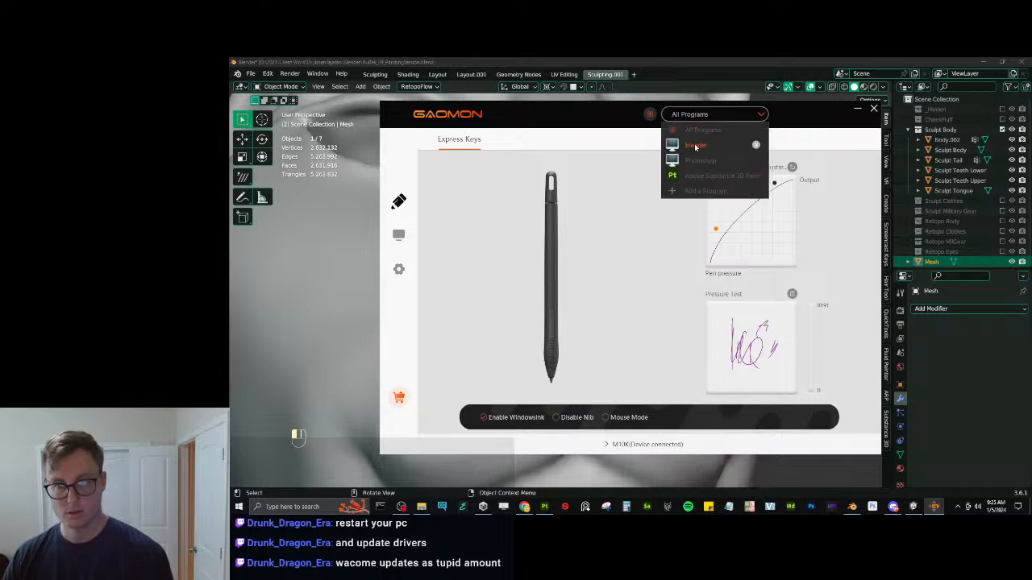
pyautogui.click(695, 146)
pyautogui.click(698, 118)
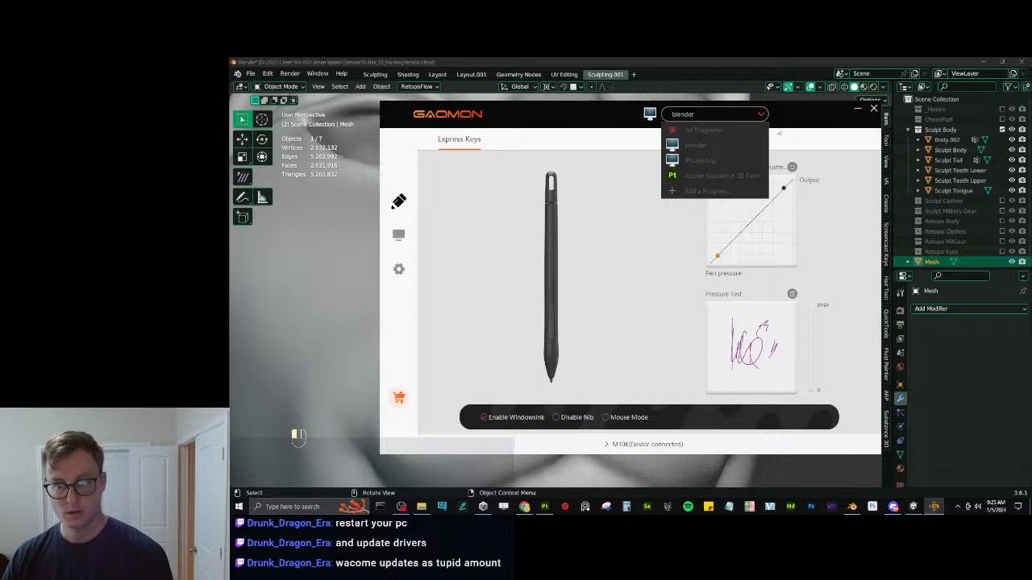
pyautogui.click(756, 145)
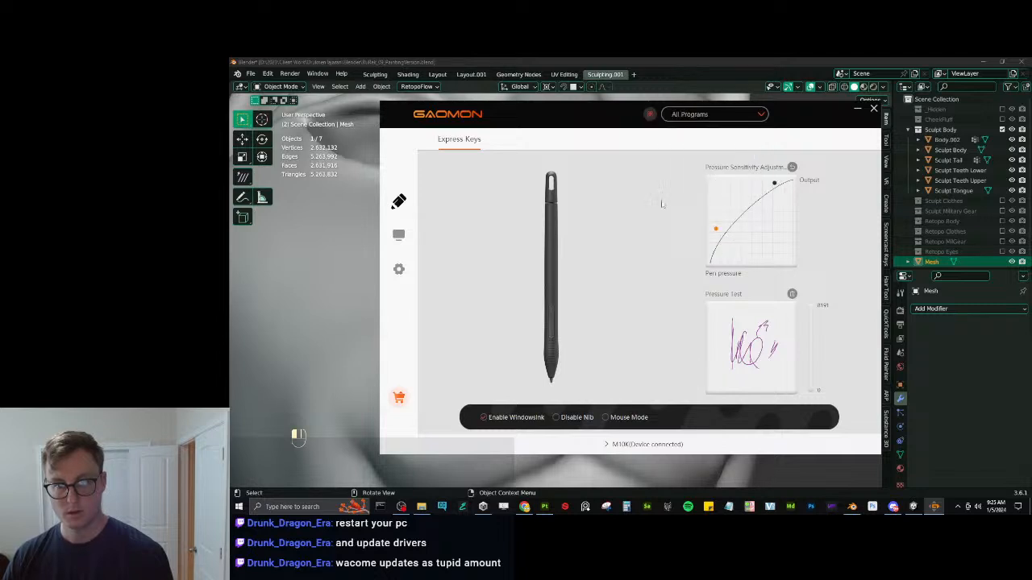
# Review the driver's Workspace, General, Backup, Device and About settings, start the diagnostics, and close the driver window.
pyautogui.click(398, 271)
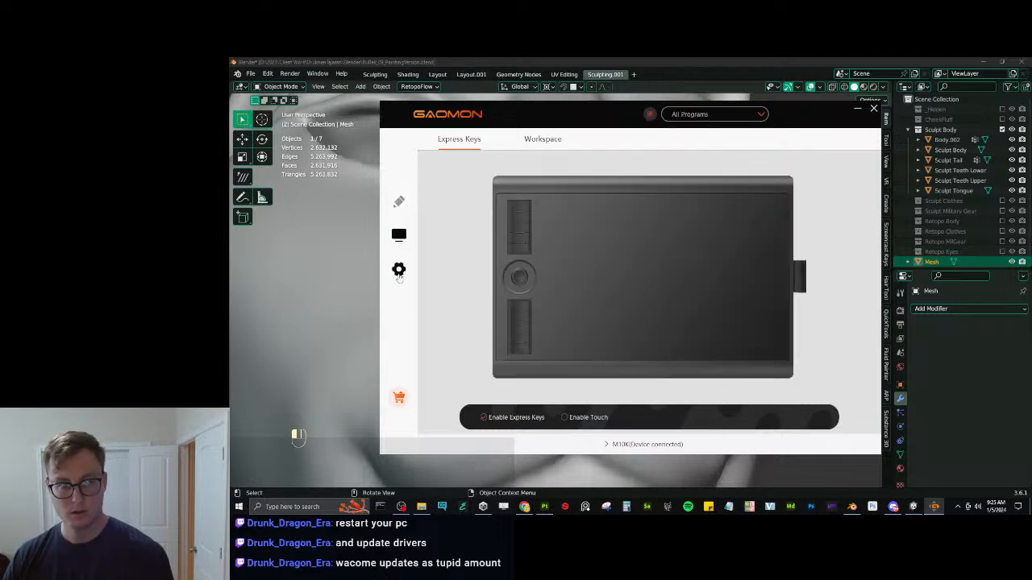
pyautogui.click(558, 142)
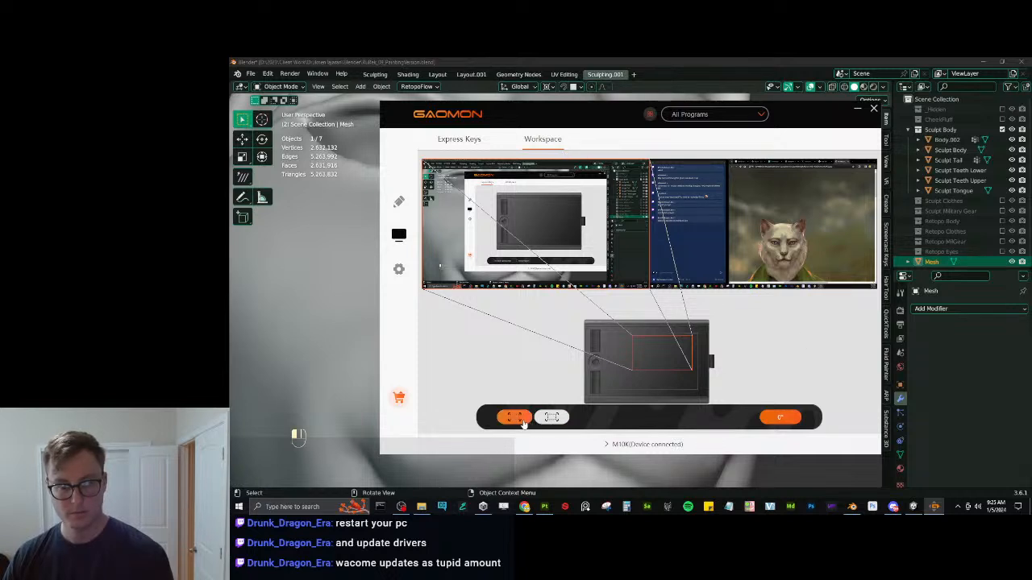
pyautogui.click(395, 268)
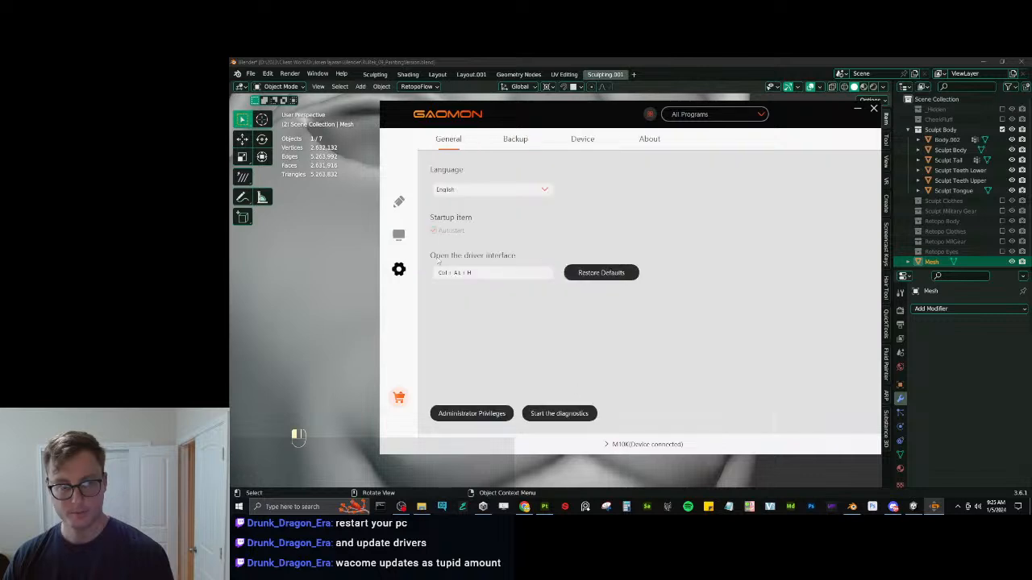
pyautogui.click(515, 140)
pyautogui.click(578, 143)
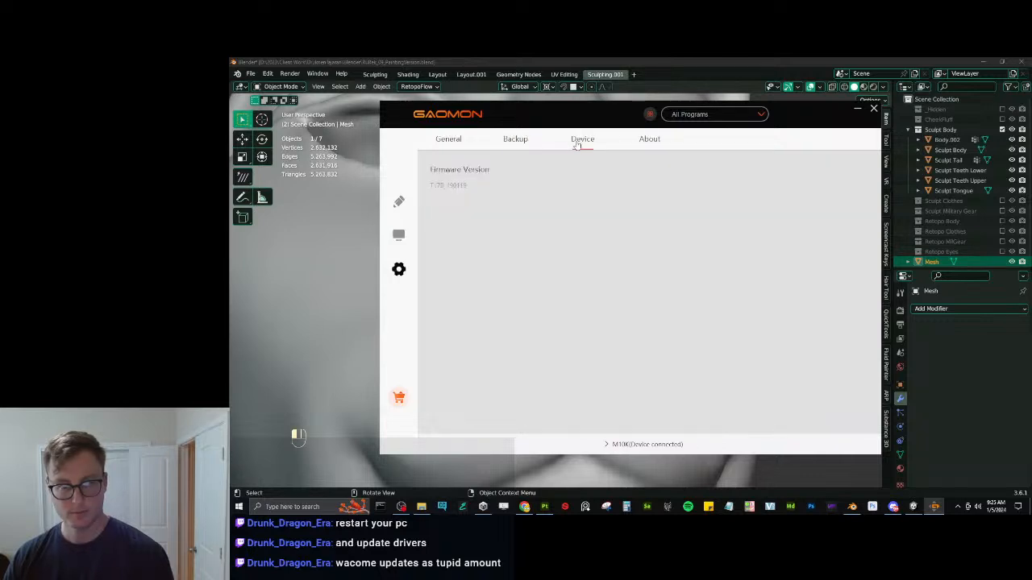
pyautogui.click(514, 142)
pyautogui.click(447, 142)
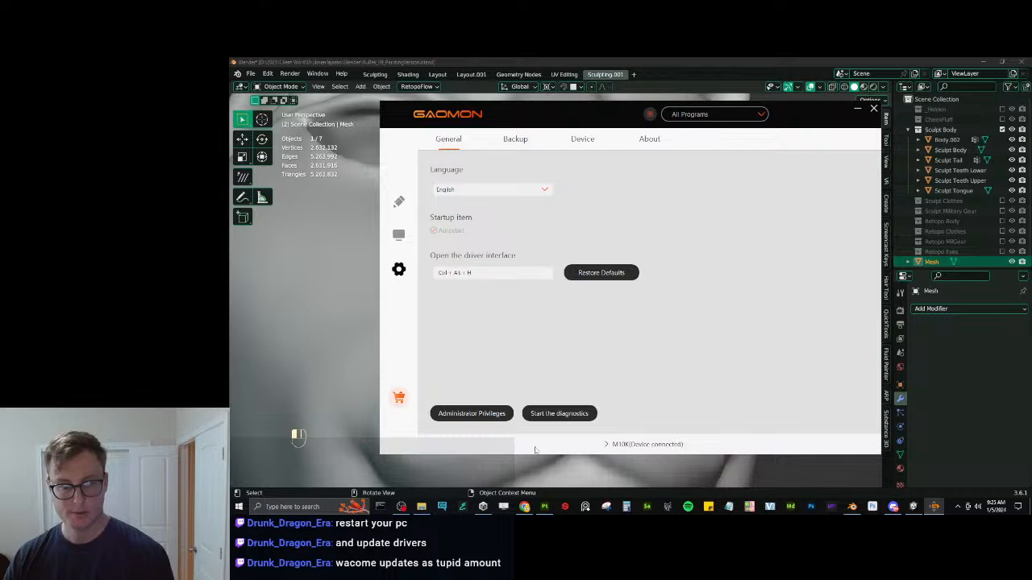
pyautogui.click(555, 414)
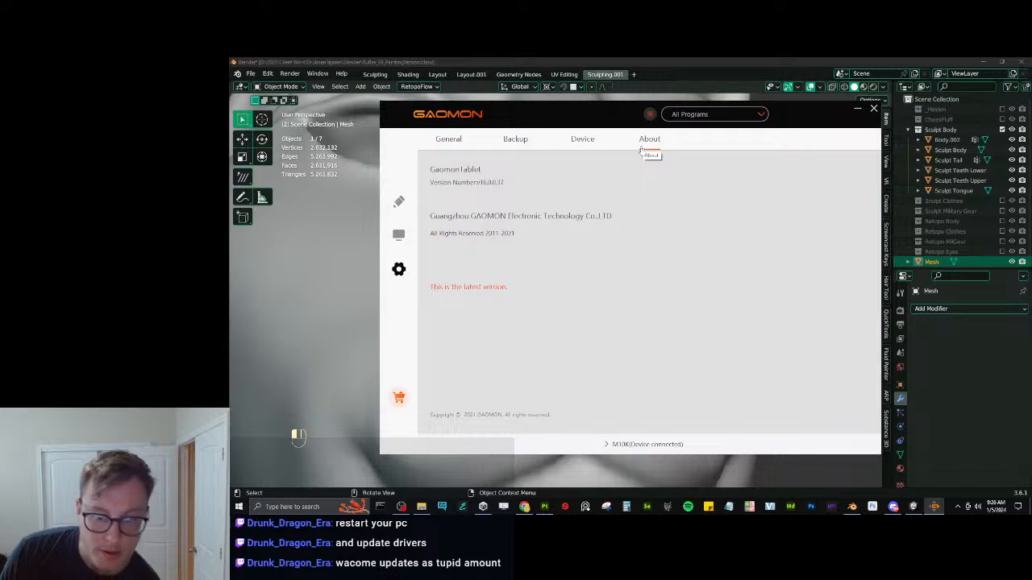
pyautogui.click(873, 108)
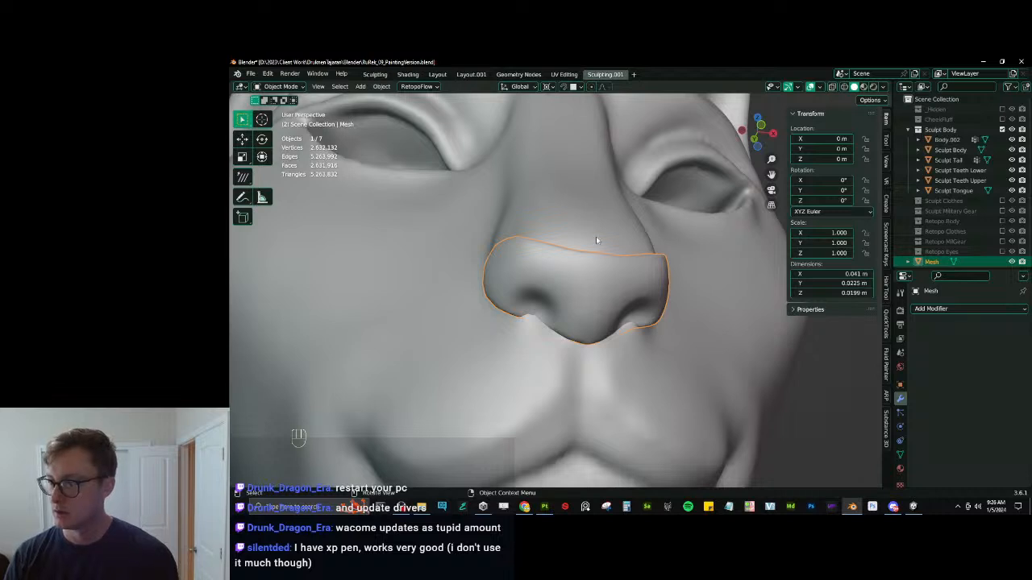
# Test a Draw Sharp stroke on the nose mesh in Sculpt Mode, undo it, and save the file in Object Mode.
pyautogui.hotkey('ctrl', 'Tab')
pyautogui.press('d')
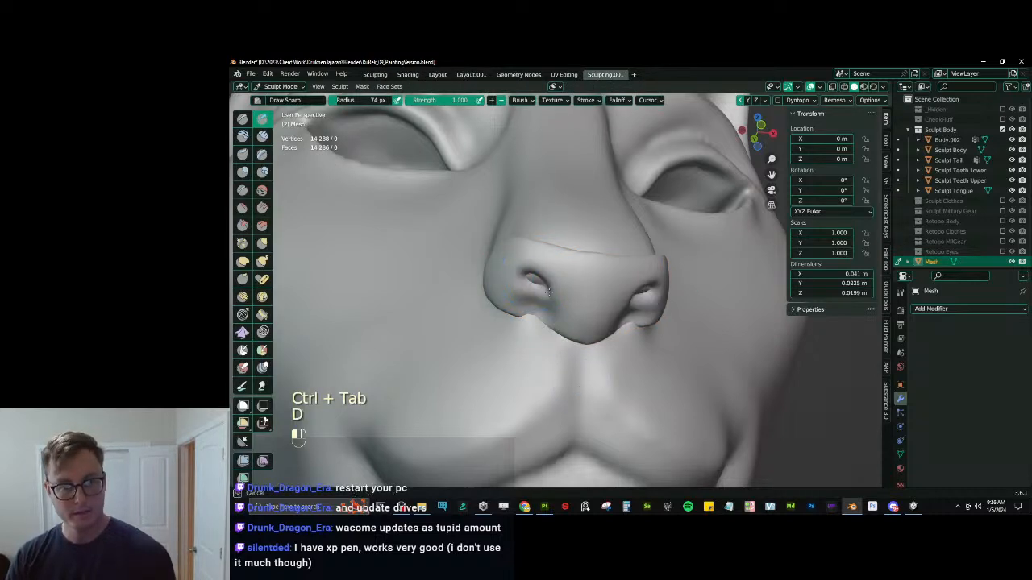
pyautogui.hotkey('ctrl', 'z')
pyautogui.hotkey('ctrl', 'z')
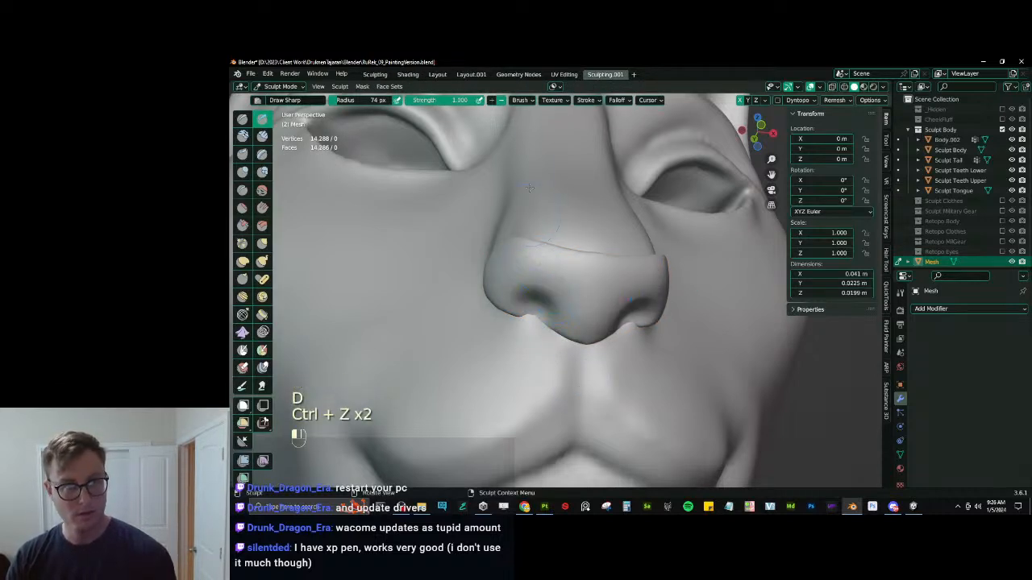
pyautogui.hotkey('ctrl', 'Tab')
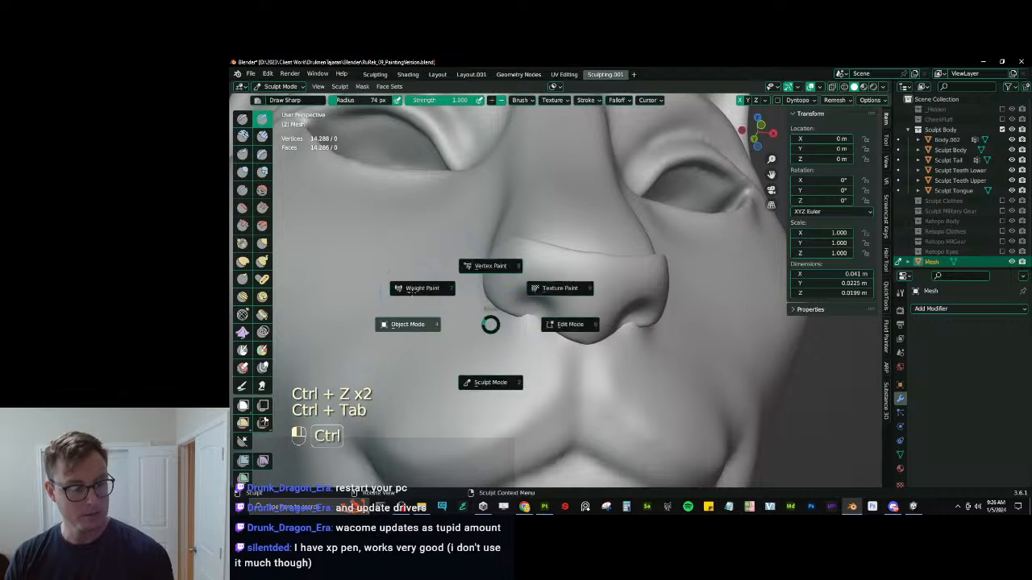
pyautogui.click(437, 311)
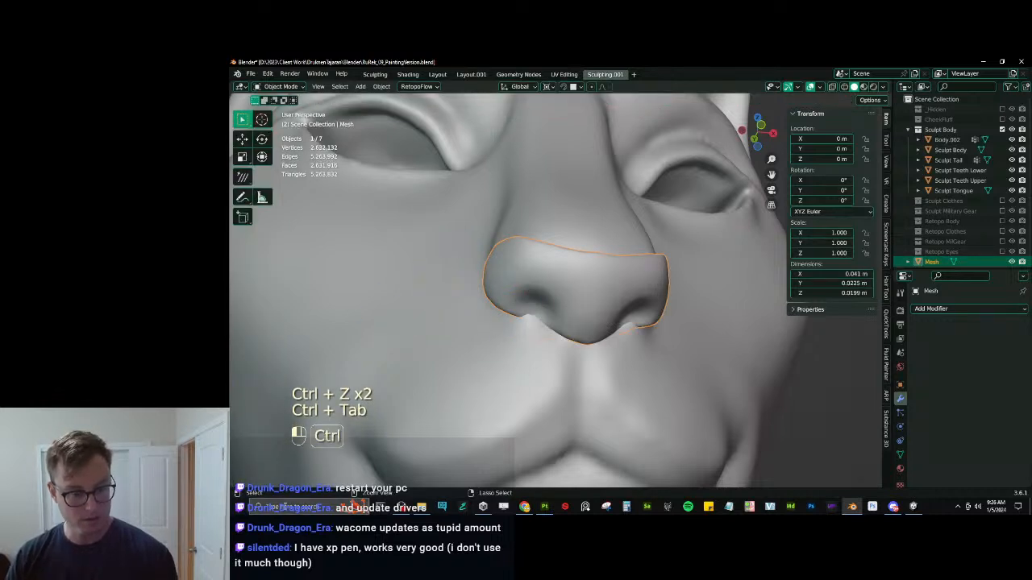
pyautogui.hotkey('ctrl', 's')
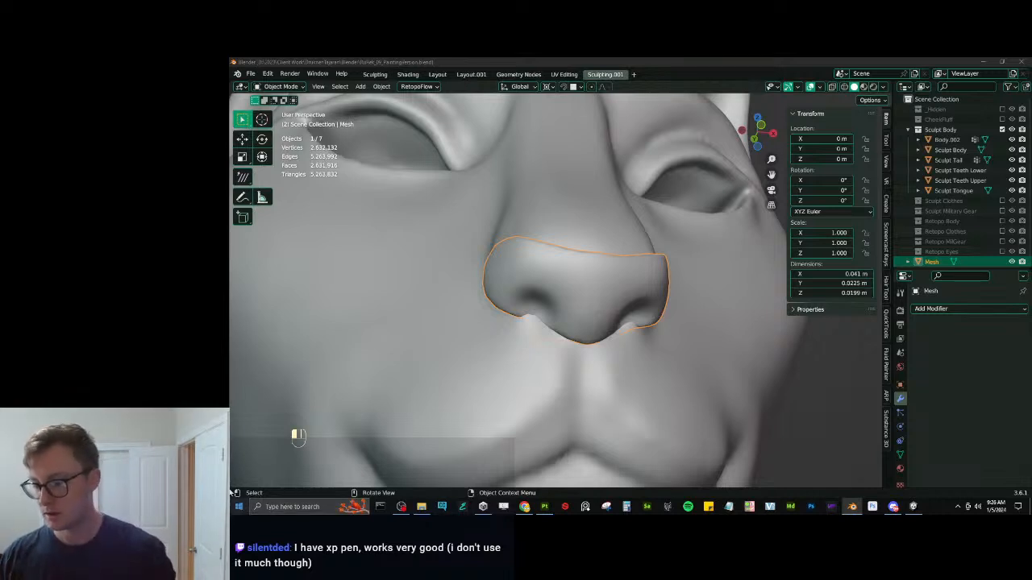
# Recheck the GAOMON pen settings, close the window, and exit the driver's background process.
pyautogui.click(957, 506)
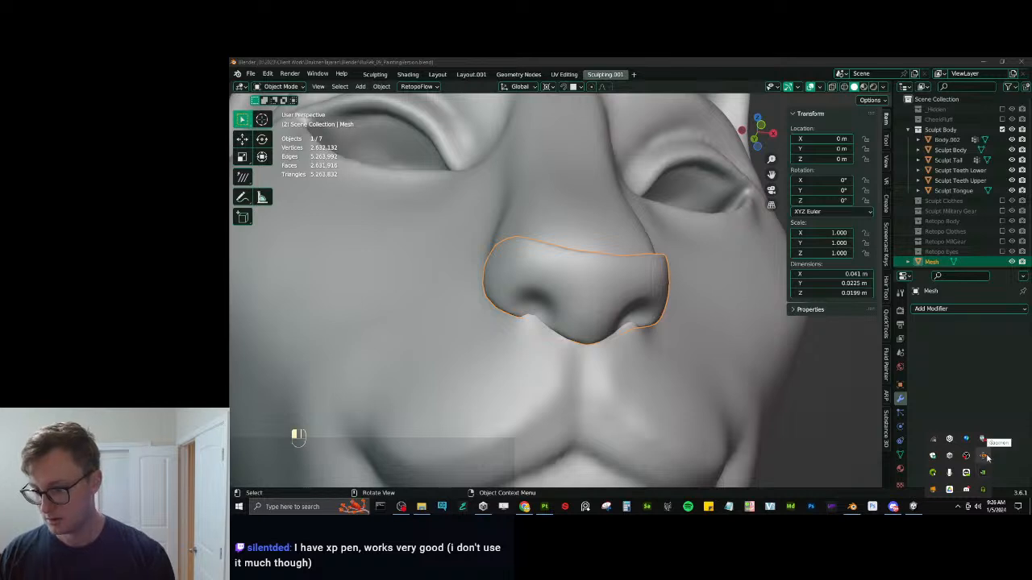
pyautogui.click(984, 457)
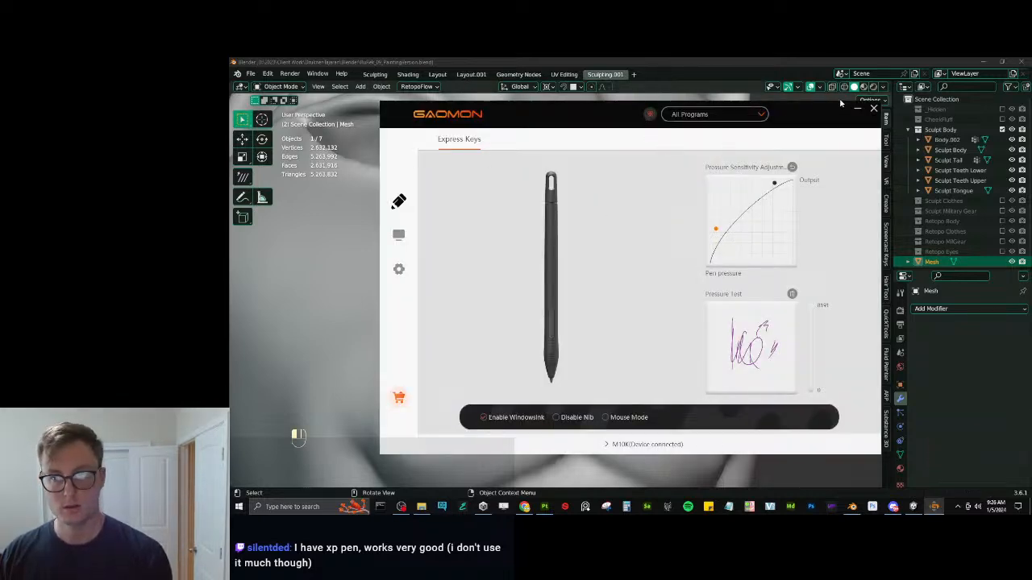
pyautogui.click(873, 108)
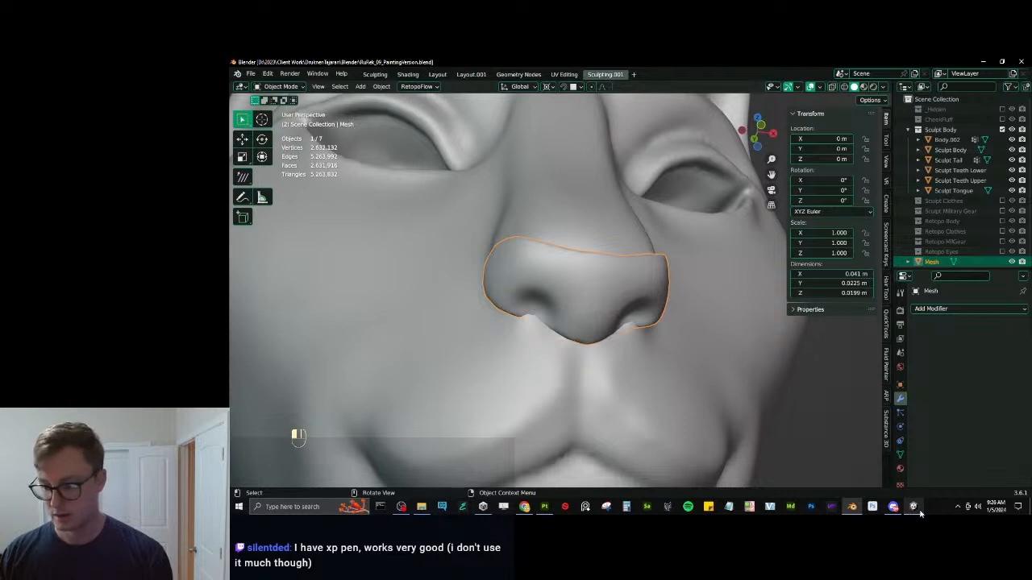
pyautogui.click(957, 506)
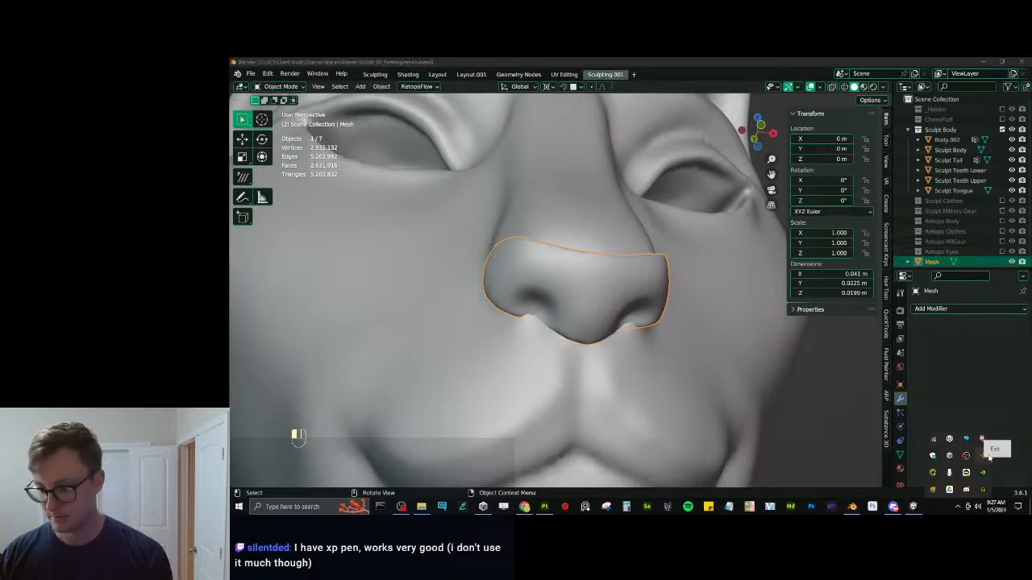
# Open Windows Device Manager and check the devices listed under Mice and other pointing devices.
pyautogui.click(303, 507)
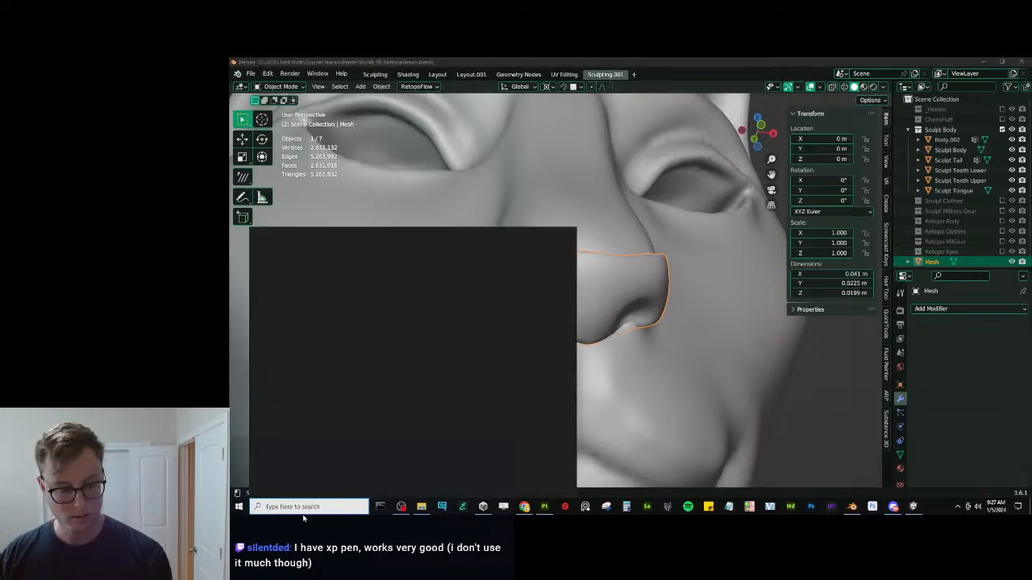
pyautogui.write('device manager')
pyautogui.press('Return')
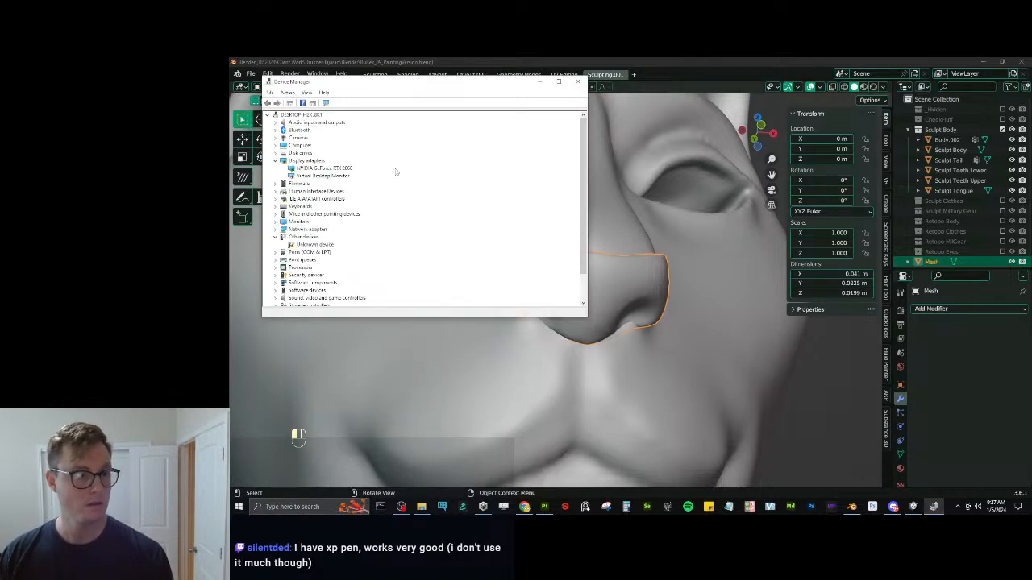
pyautogui.click(277, 213)
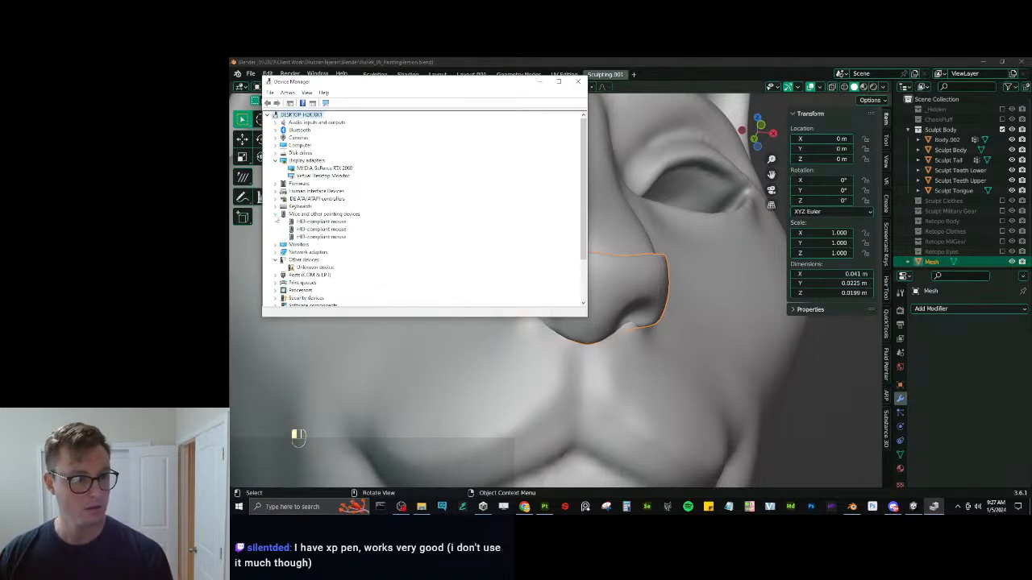
pyautogui.click(276, 215)
# Select the Unknown device under Other devices and scan for hardware changes.
pyautogui.click(314, 244)
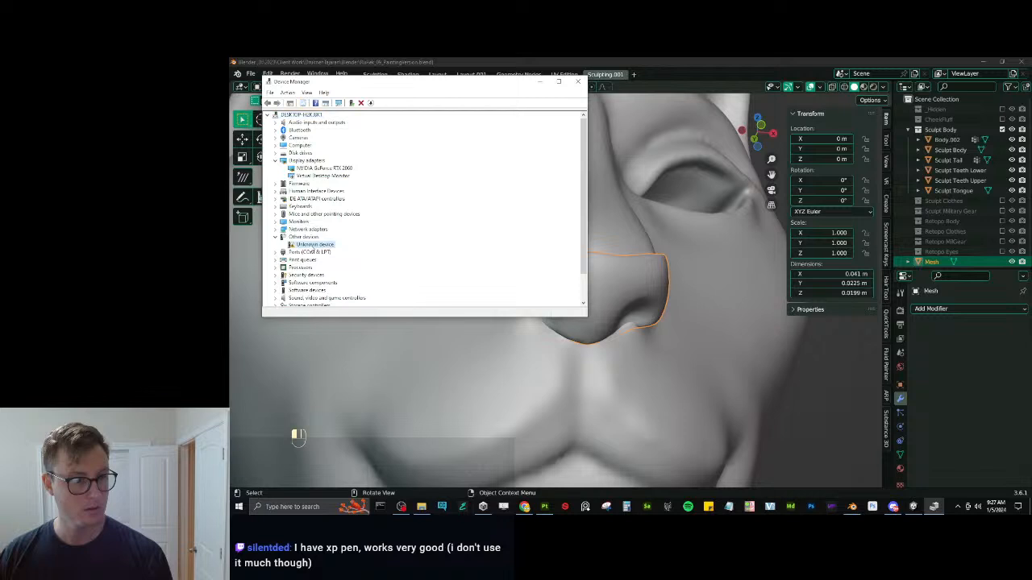
pyautogui.rightClick(321, 246)
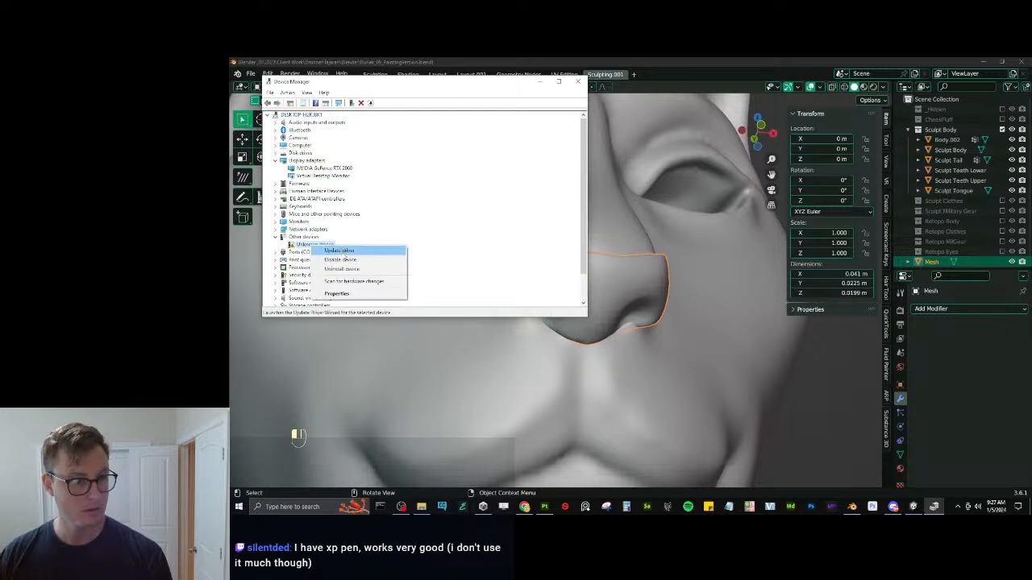
pyautogui.click(309, 223)
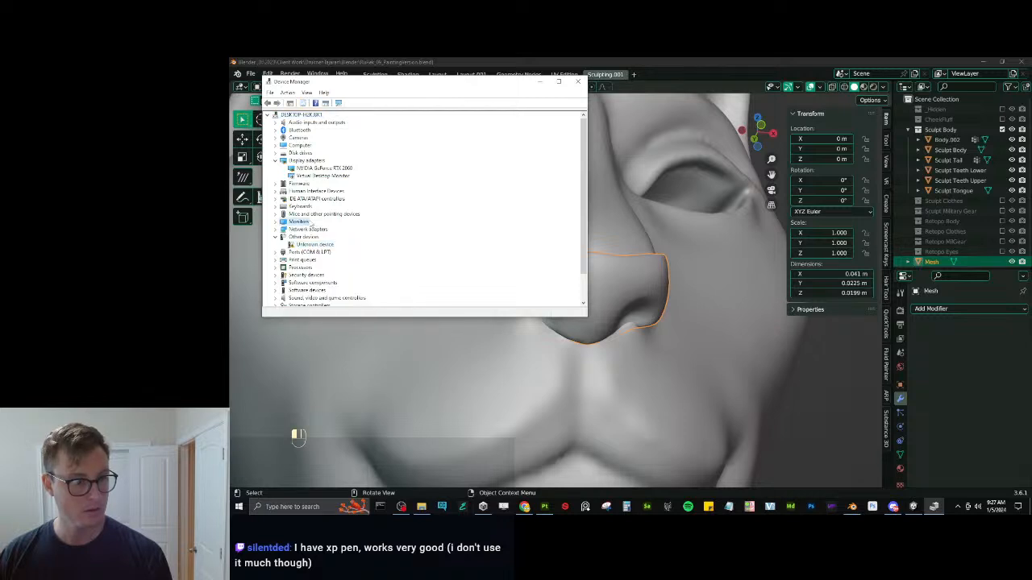
pyautogui.click(320, 245)
pyautogui.rightClick(322, 246)
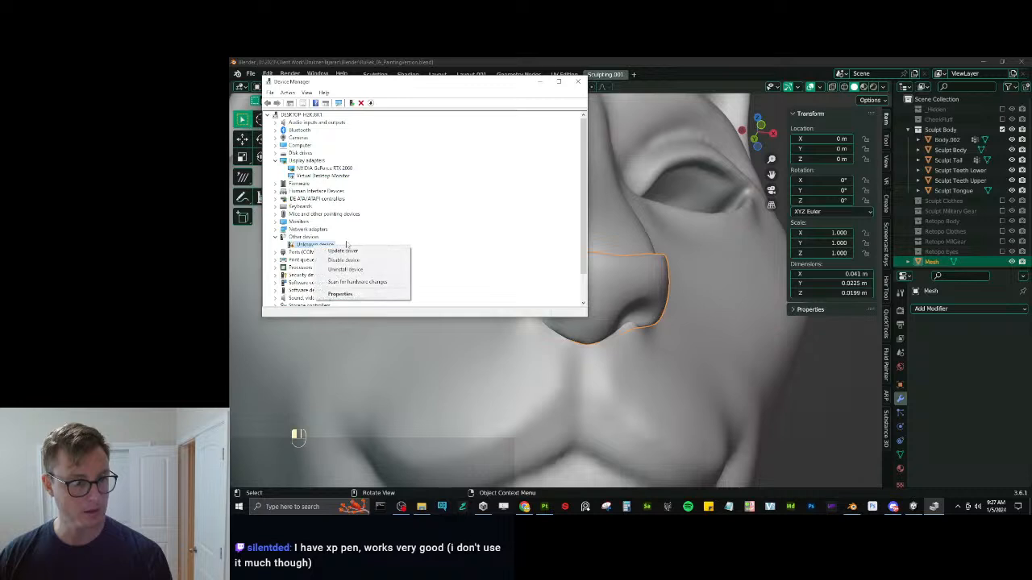
pyautogui.click(347, 269)
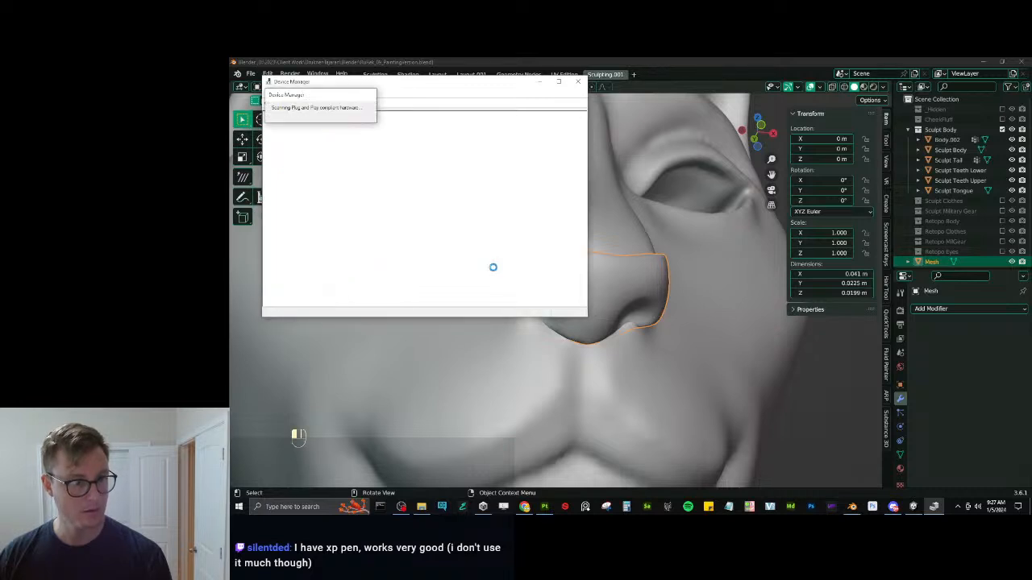
# Check the Unknown device's status in its properties and close the dialog.
pyautogui.rightClick(324, 248)
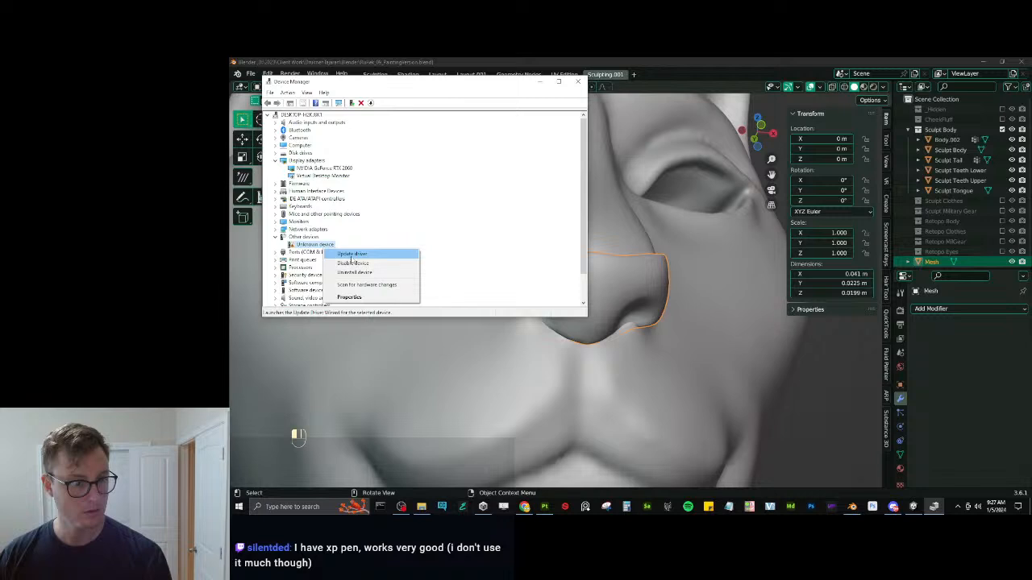
pyautogui.click(350, 297)
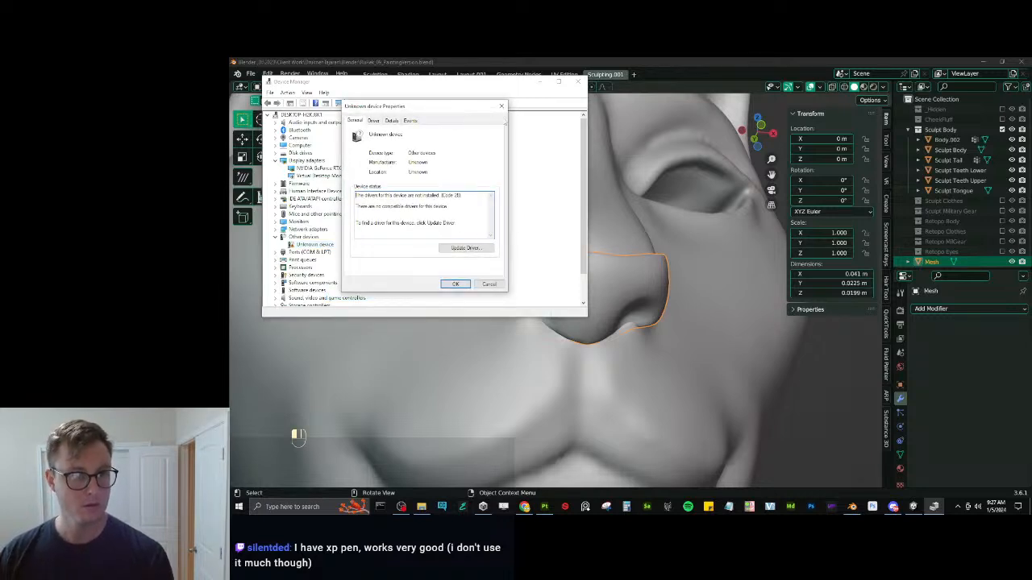
pyautogui.click(503, 108)
# Try to update the Unknown device's driver with an automatic search, and close the update wizard.
pyautogui.rightClick(303, 245)
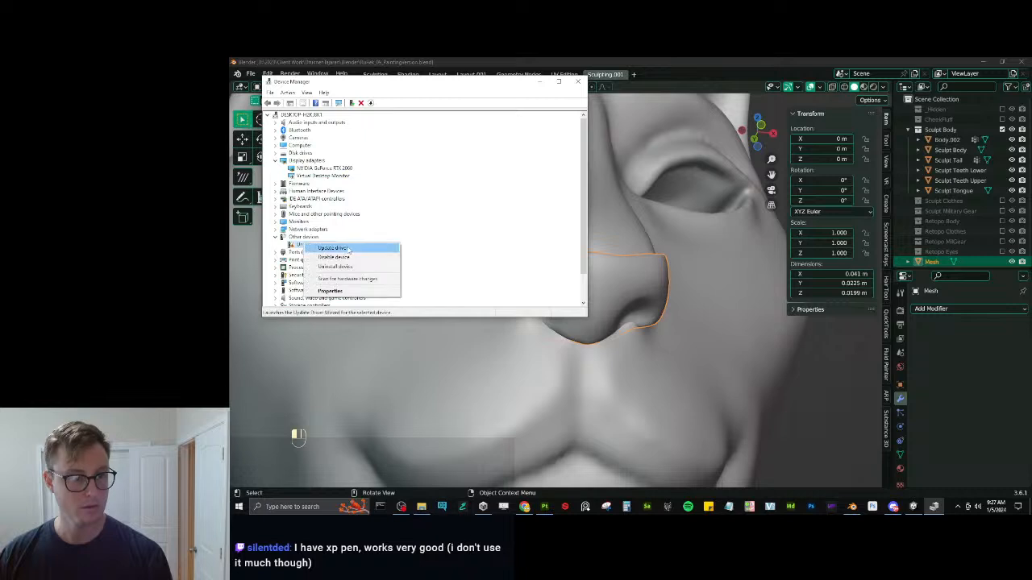
pyautogui.click(330, 248)
pyautogui.click(493, 183)
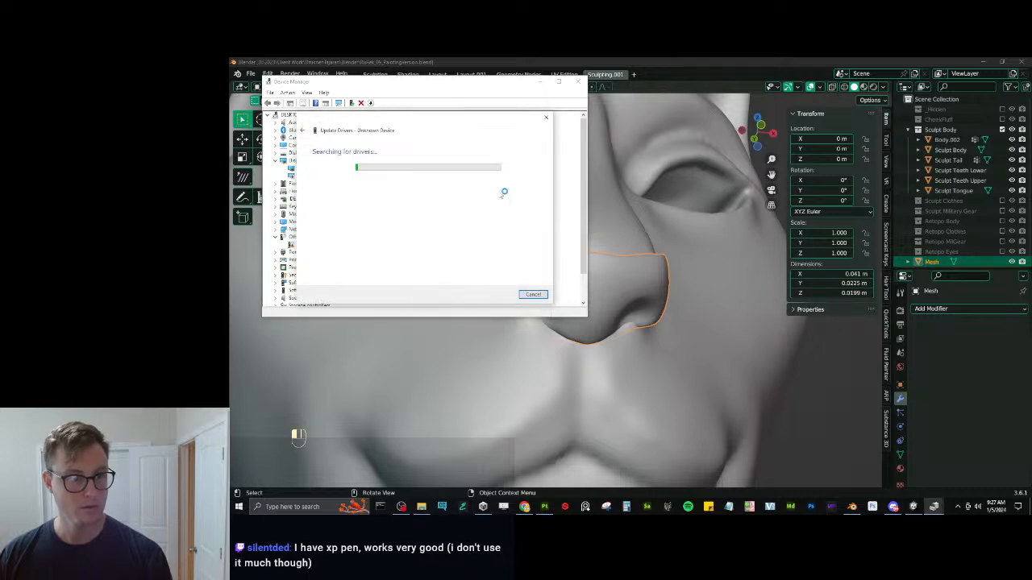
pyautogui.click(545, 118)
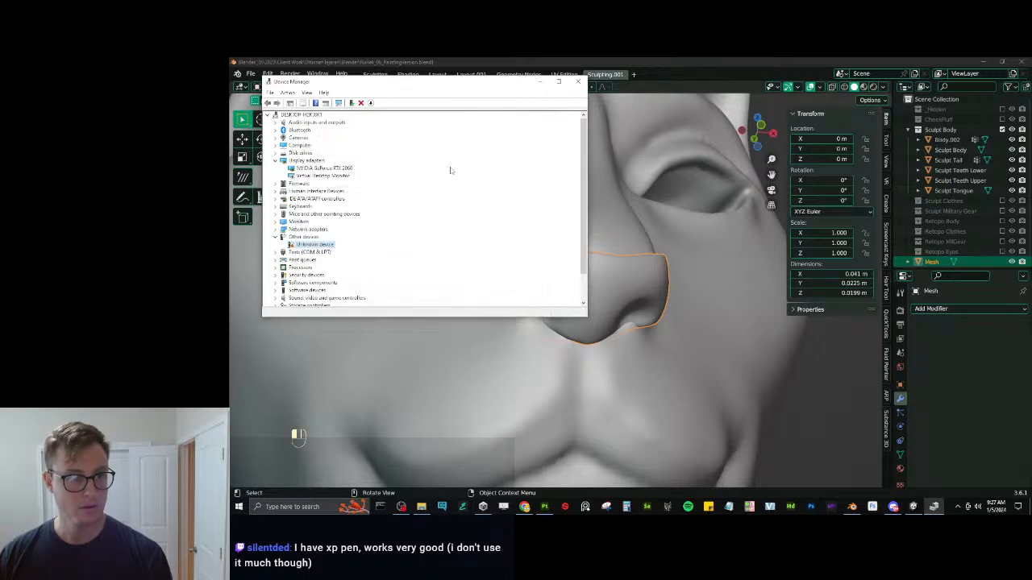
# Disable the Unknown device, check pointer response in the Blender viewport, and re-enable the device.
pyautogui.rightClick(300, 245)
pyautogui.click(348, 255)
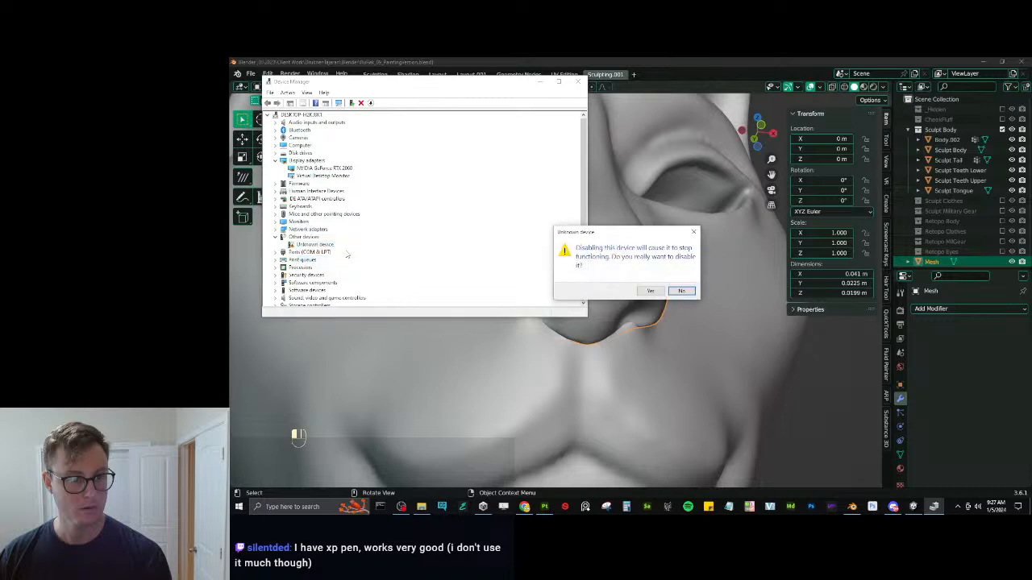
pyautogui.click(652, 290)
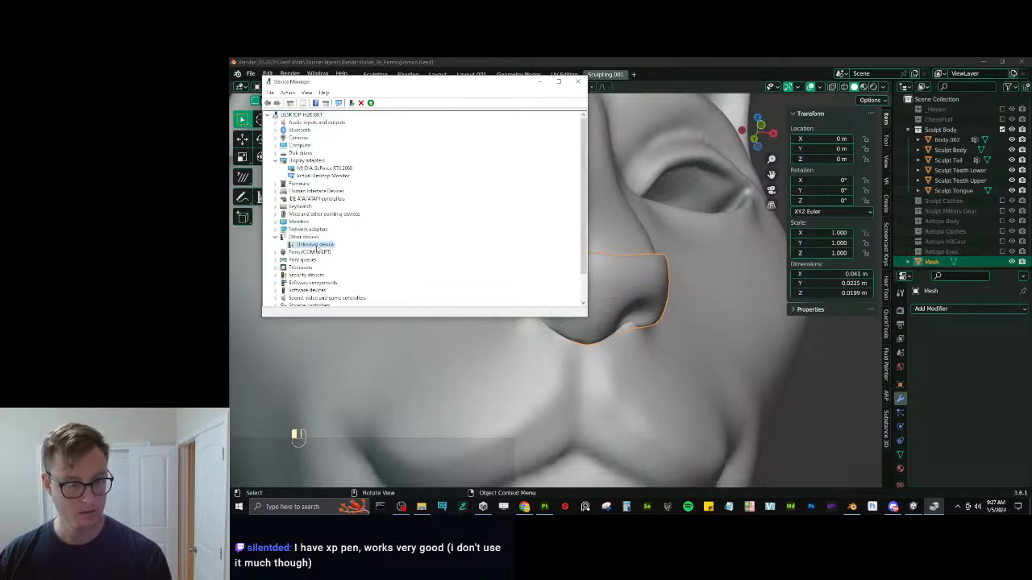
pyautogui.moveTo(785, 252)
pyautogui.mouseDown()
pyautogui.moveTo(746, 299)
pyautogui.moveTo(727, 296)
pyautogui.mouseUp()
pyautogui.click(678, 266)
pyautogui.hotkey('alt', 'Tab')
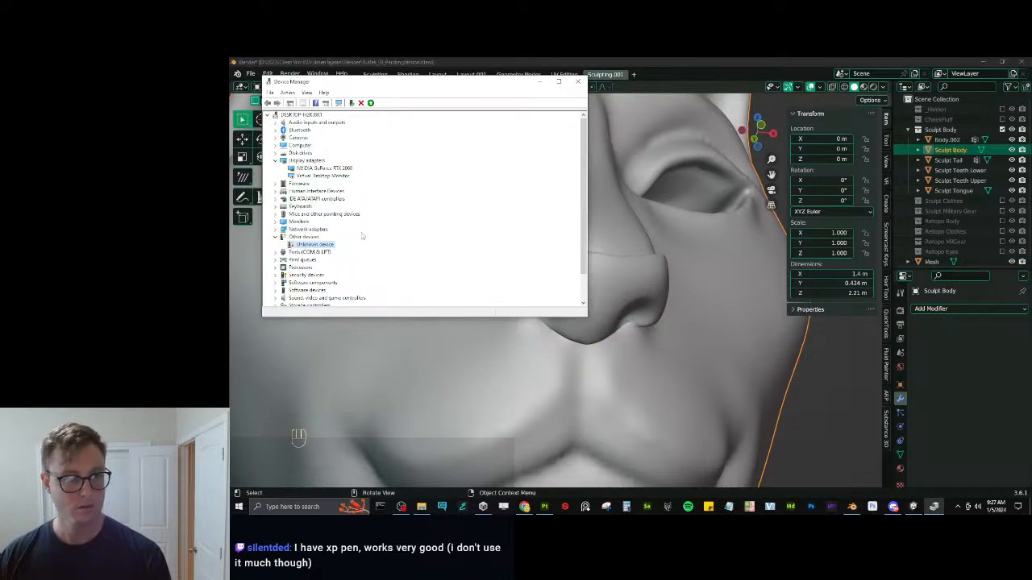
pyautogui.rightClick(318, 246)
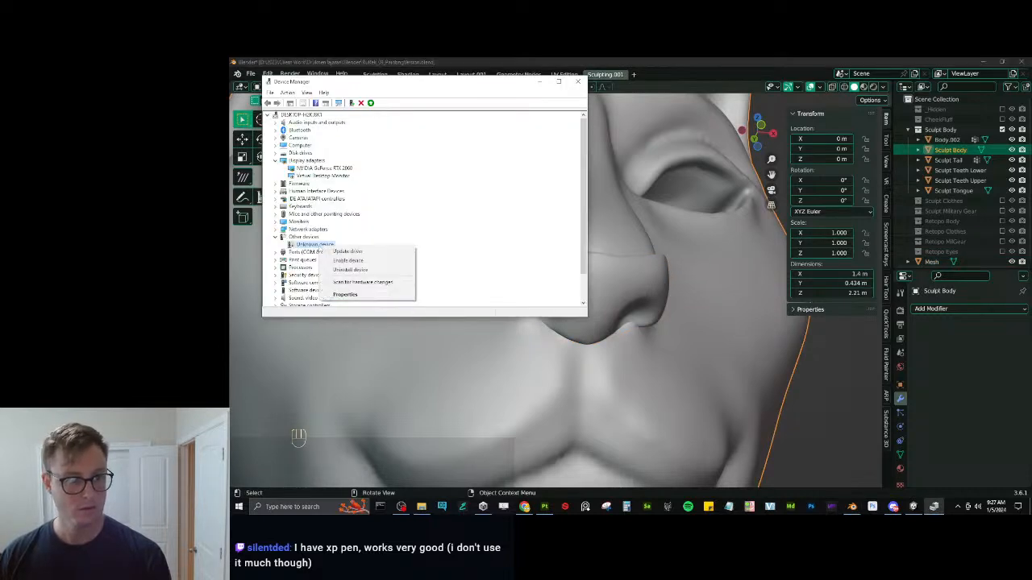
pyautogui.click(336, 260)
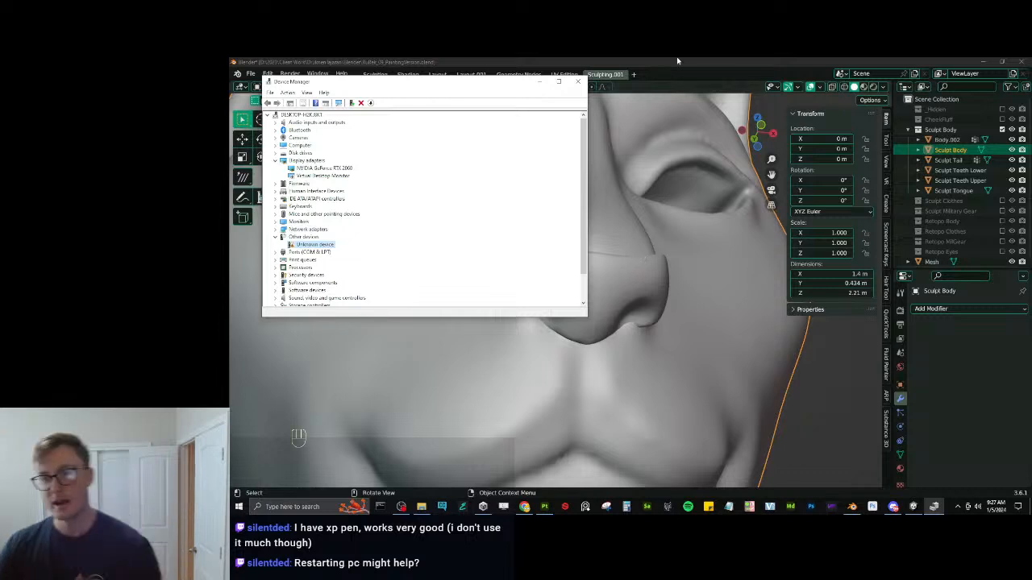
# Return to Blender, select the nose mesh, and enter Sculpt Mode.
pyautogui.click(656, 372)
pyautogui.click(671, 254)
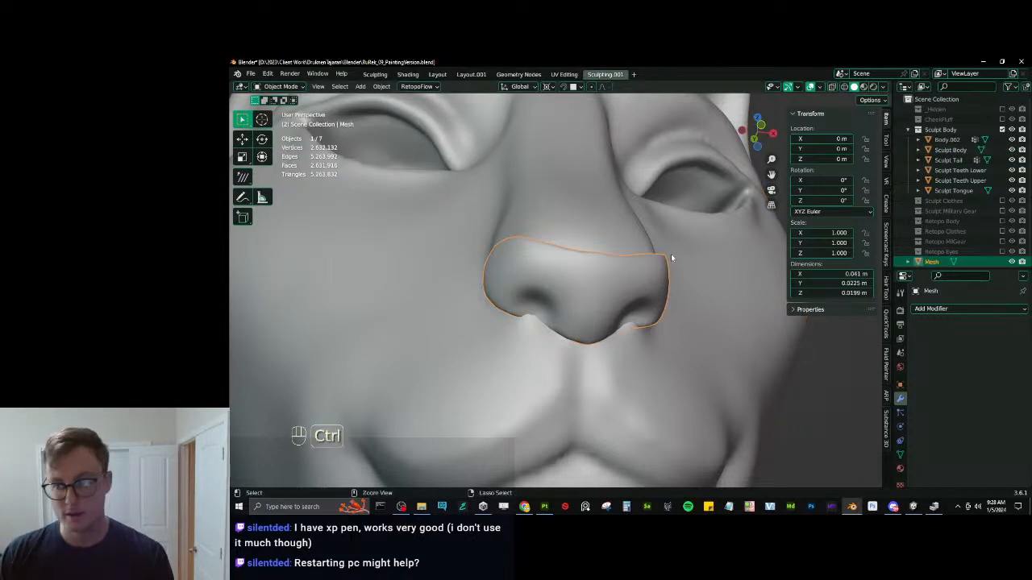
pyautogui.hotkey('ctrl', 'Tab')
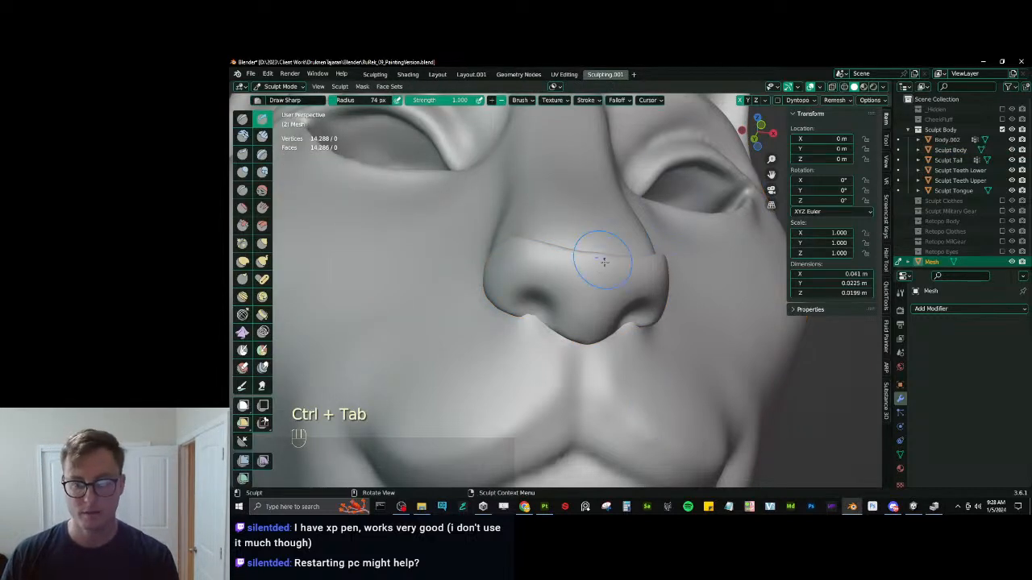
# Test Draw Sharp strokes across the nose mesh and undo them.
pyautogui.press('d')
pyautogui.moveTo(544, 277); pyautogui.dragTo(587, 300)
pyautogui.hotkey('ctrl', 'z')
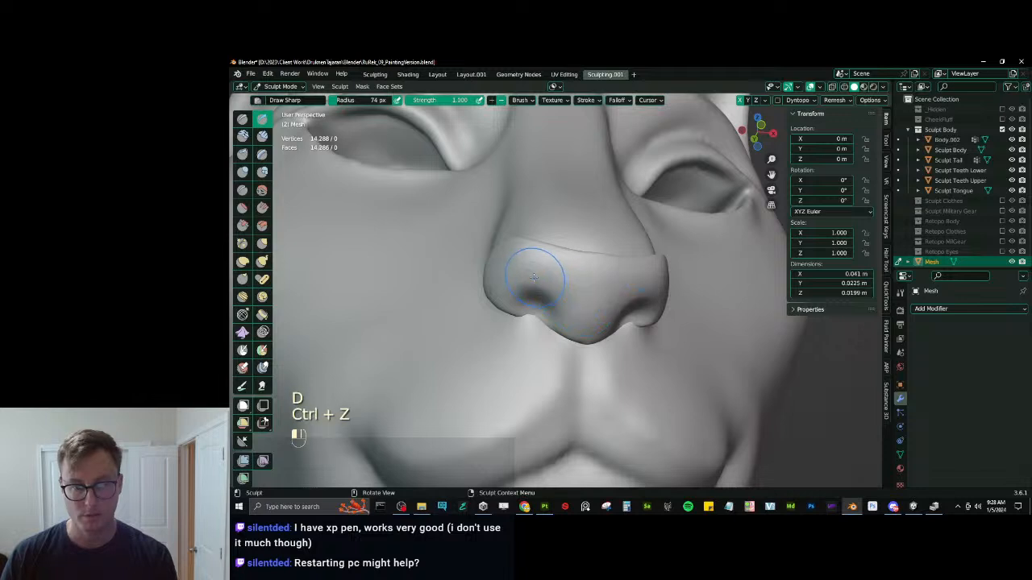
pyautogui.hotkey('ctrl', 'z')
pyautogui.moveTo(520, 265)
pyautogui.mouseDown()
pyautogui.moveTo(562, 292)
pyautogui.moveTo(573, 286)
pyautogui.moveTo(520, 265)
pyautogui.moveTo(536, 279)
pyautogui.mouseUp()
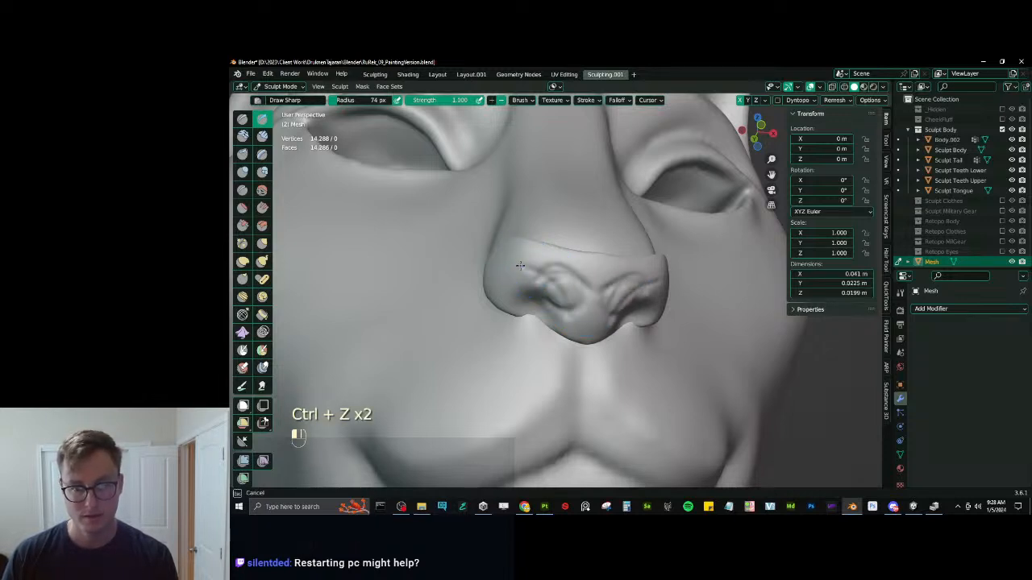
pyautogui.hotkey('ctrl', 'z')
pyautogui.hotkey('ctrl', 'z')
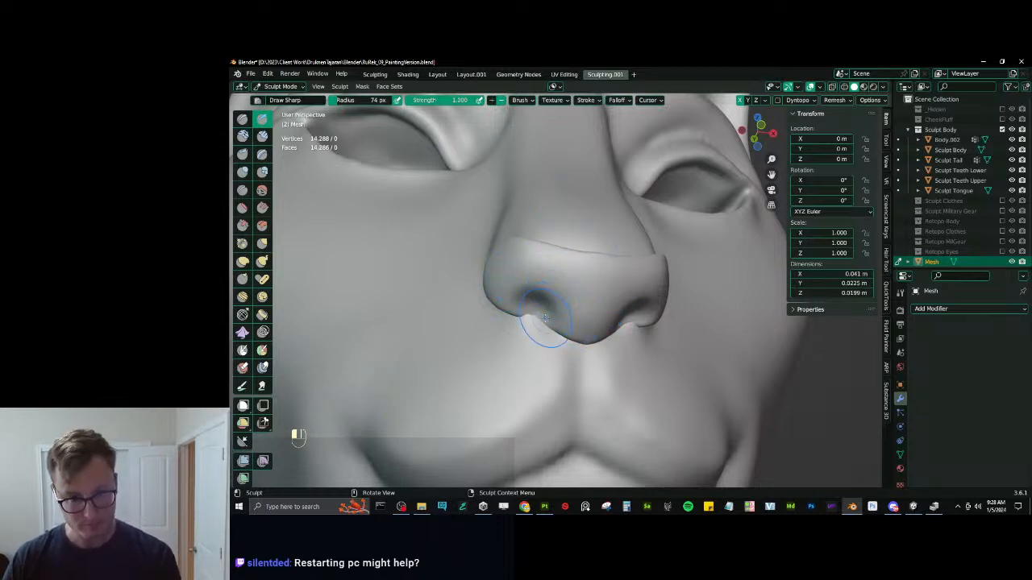
pyautogui.hotkey('ctrl', 'z')
pyautogui.hotkey('ctrl', 'z')
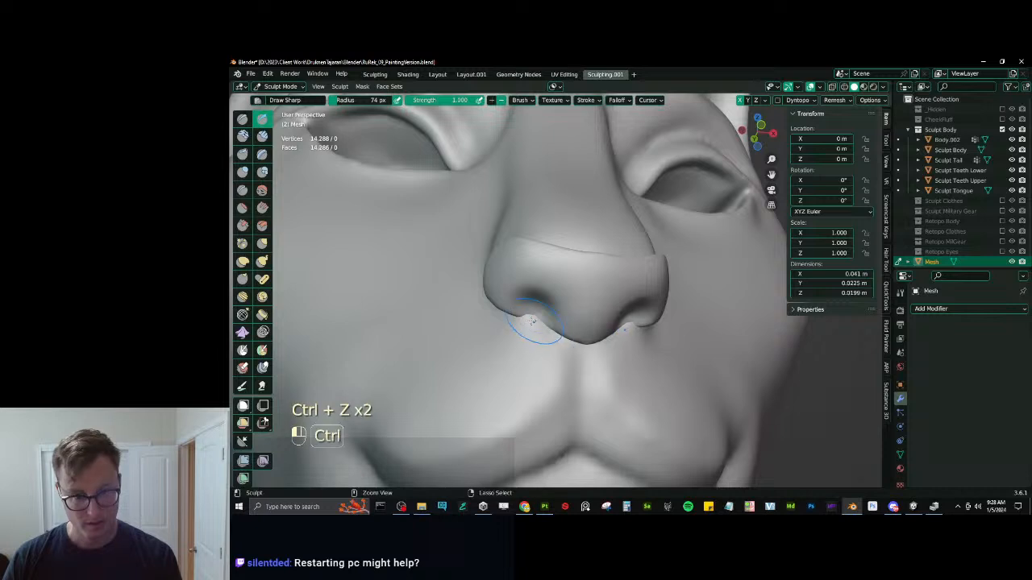
pyautogui.hotkey('ctrl', 'z')
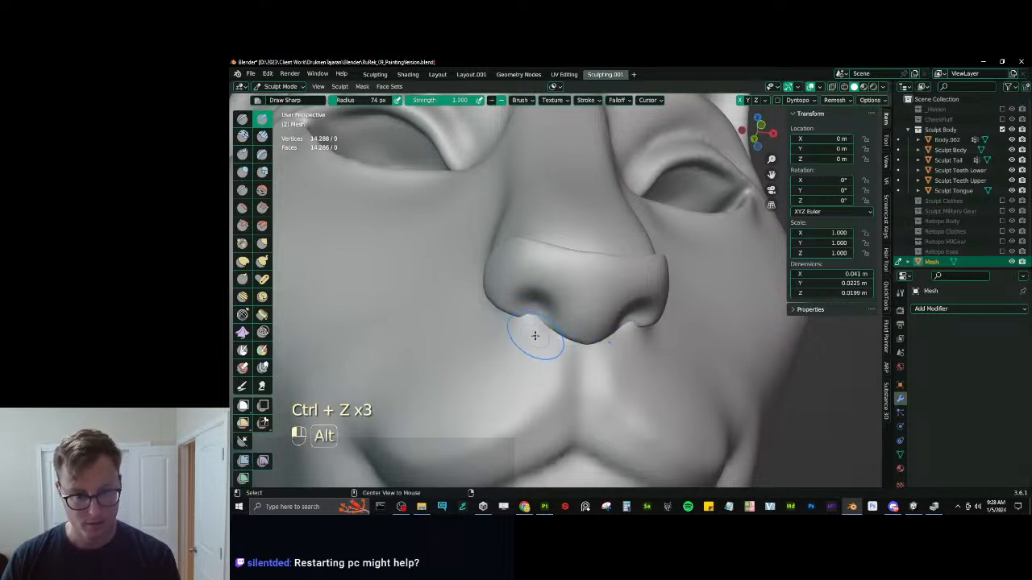
# Switch sculpting to Sculpt Body, clear its mask, and undo the stray changes below the nose.
pyautogui.hotkey('alt', 'q')
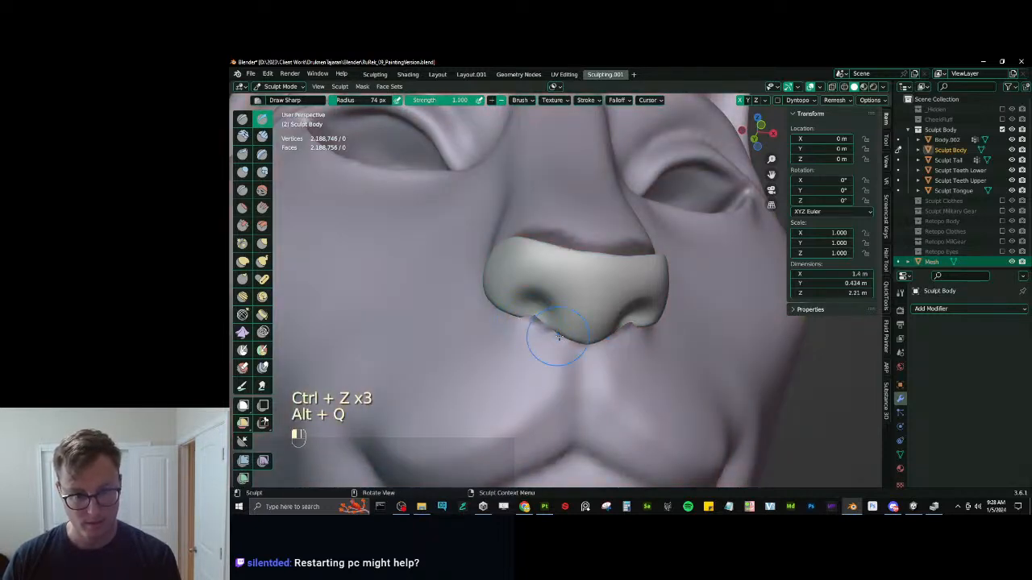
pyautogui.hotkey('ctrl', 'z')
pyautogui.hotkey('alt', 'm')
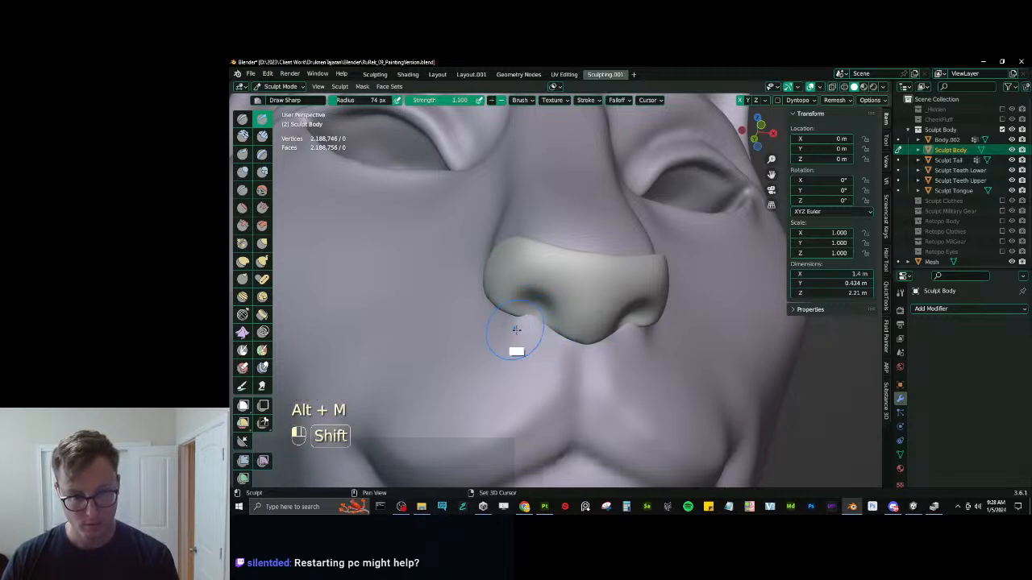
pyautogui.hotkey('ctrl', 'z')
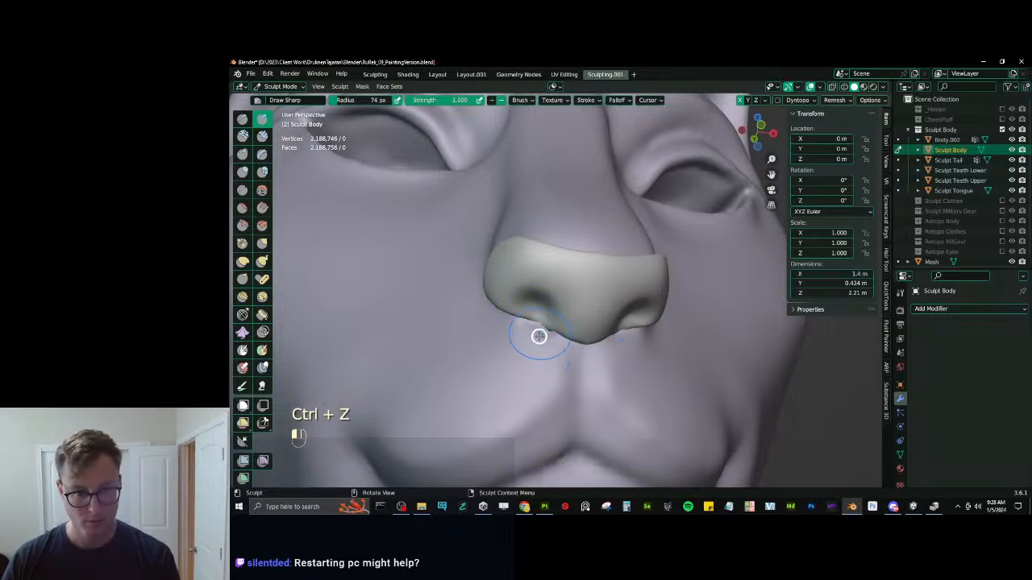
pyautogui.moveTo(524, 329); pyautogui.dragTo(562, 345, button='middle')
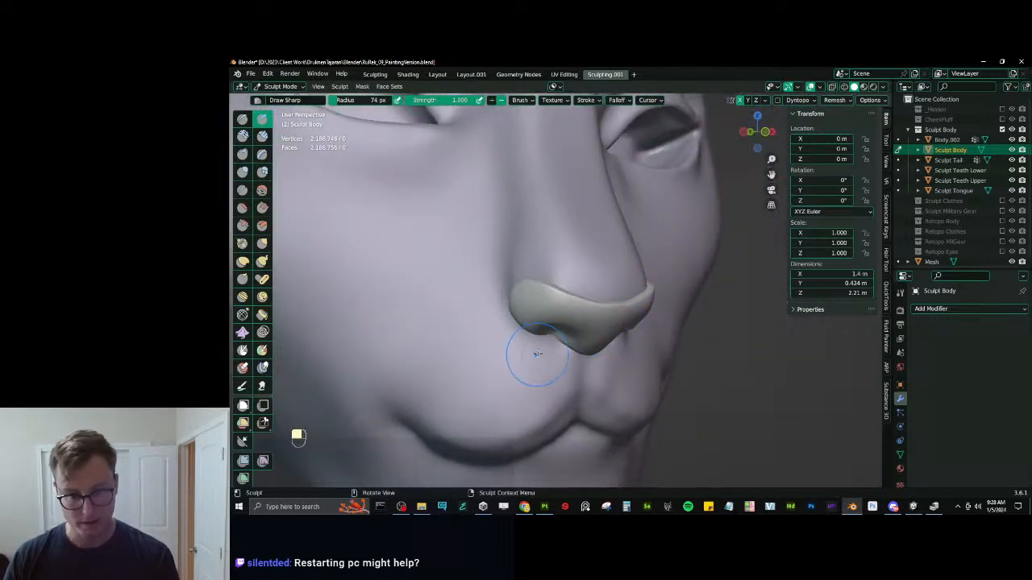
# Switch sculpting back to the nose mesh and refine the nostril's outer rim with the Scrape/Peaks brush and smoothing.
pyautogui.hotkey('alt', 'q')
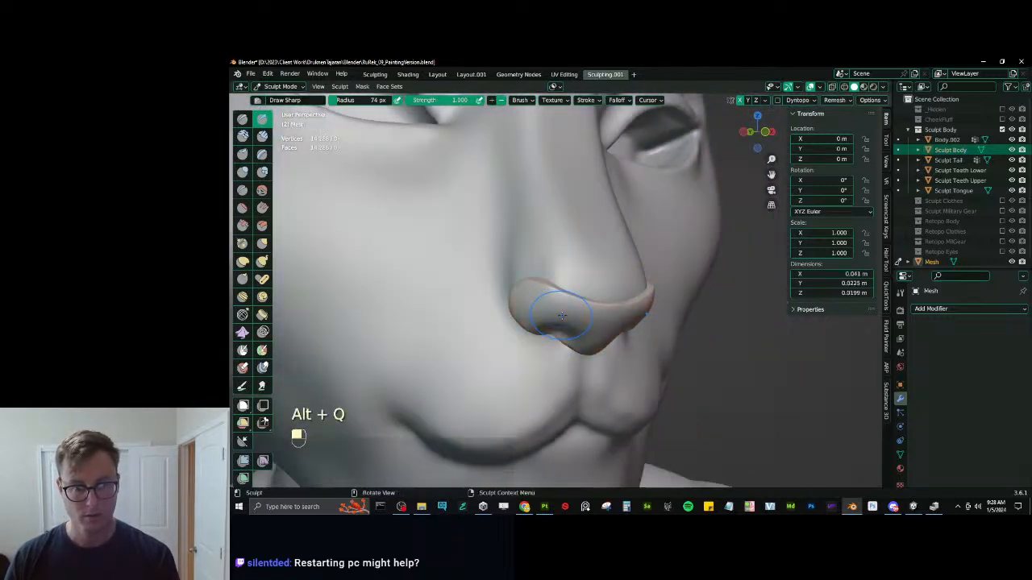
pyautogui.moveTo(522, 290); pyautogui.dragTo(618, 347, button='middle')
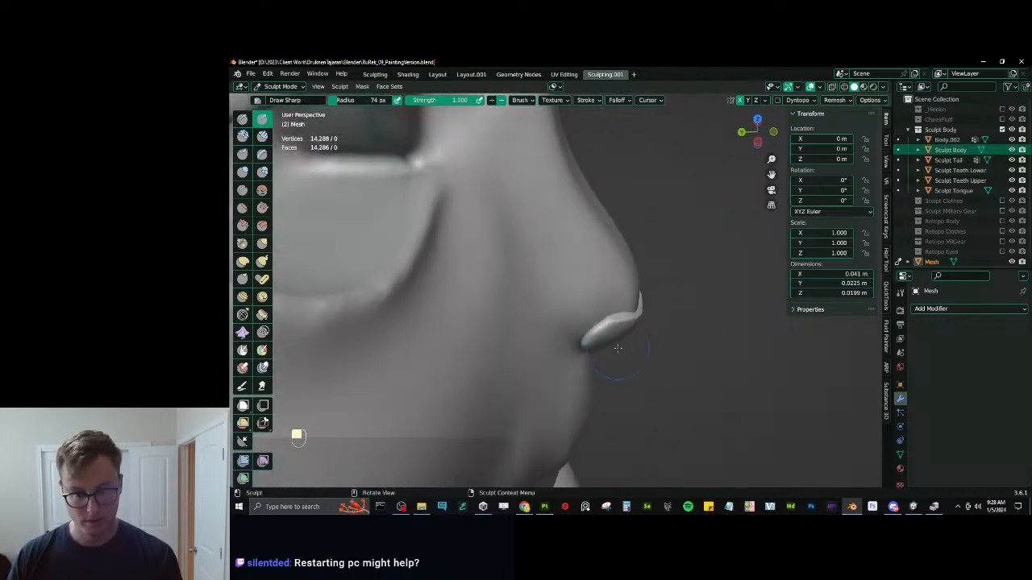
pyautogui.press('v')
pyautogui.moveTo(595, 335)
pyautogui.mouseDown()
pyautogui.moveTo(587, 340)
pyautogui.moveTo(614, 302)
pyautogui.mouseUp()
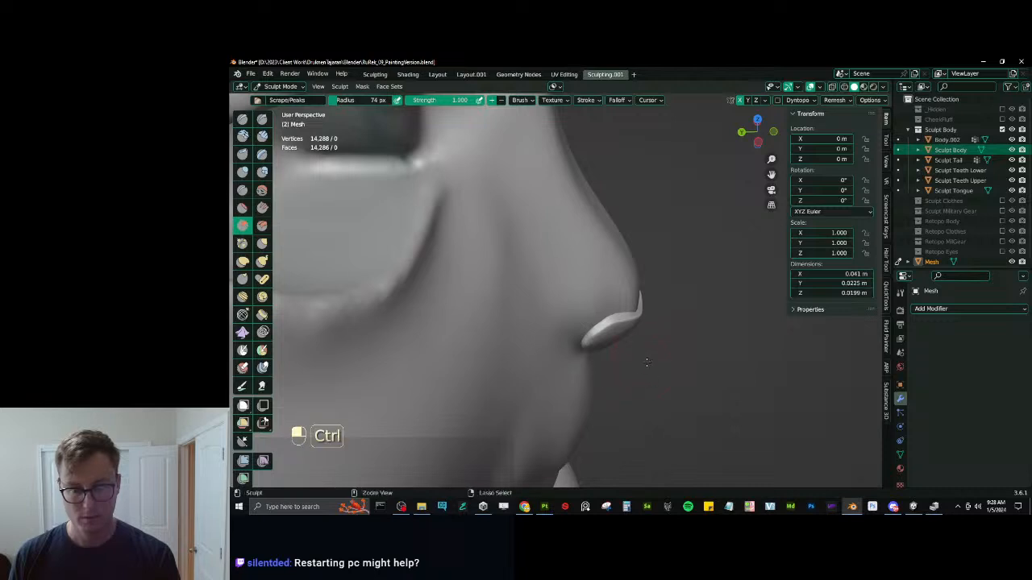
pyautogui.hotkey('shift', 'alt')
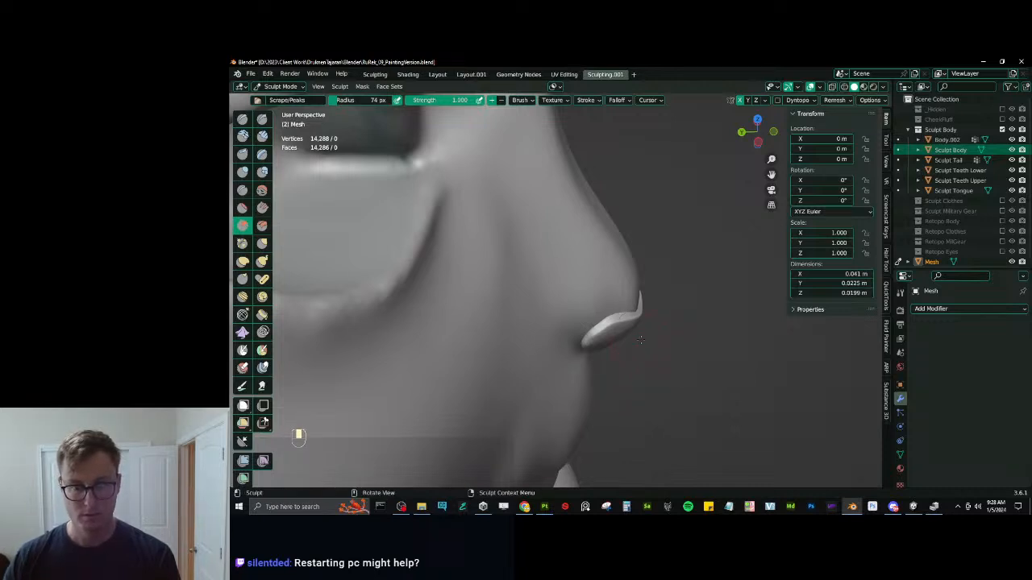
pyautogui.moveTo(641, 339); pyautogui.dragTo(620, 376, button='middle')
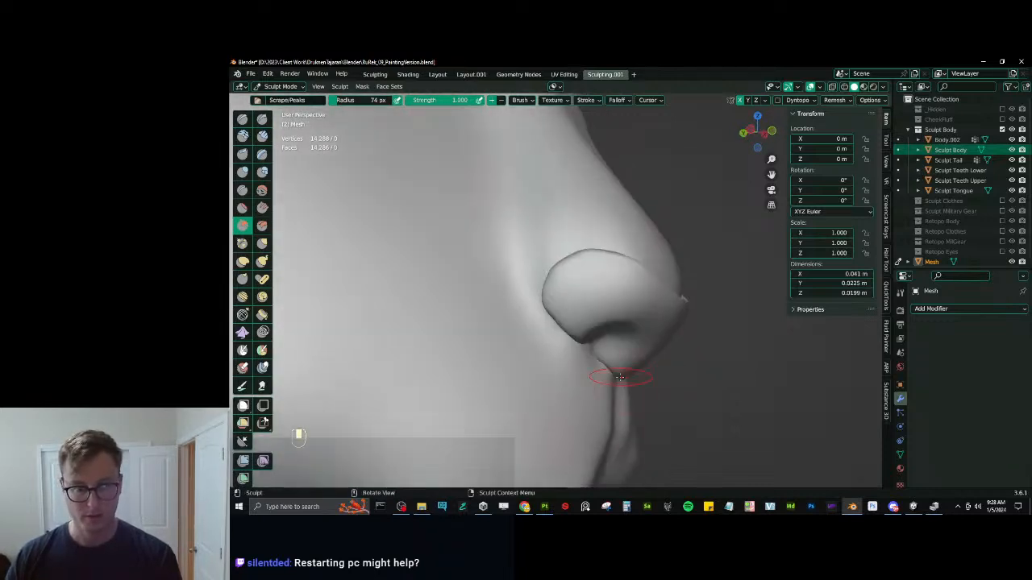
pyautogui.moveTo(573, 291)
pyautogui.keyDown('shift'); pyautogui.mouseDown()
pyautogui.moveTo(553, 284)
pyautogui.moveTo(557, 304)
pyautogui.moveTo(567, 262)
pyautogui.mouseUp(); pyautogui.keyUp('shift')
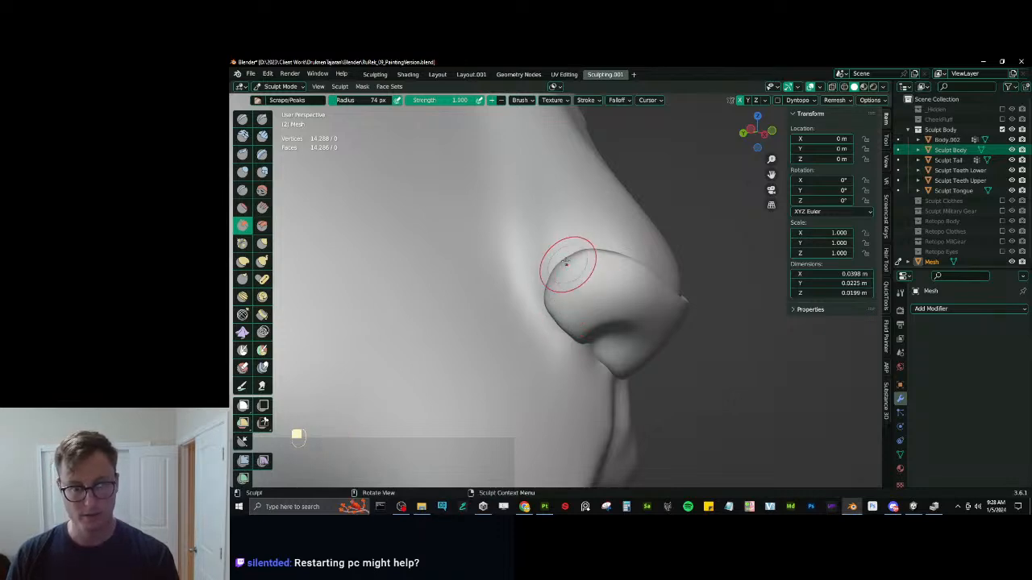
# Scrape the nose mesh's upper edge along the bridge with Scrape/Peaks, undoing unwanted strokes.
pyautogui.moveTo(563, 254); pyautogui.dragTo(639, 370, button='middle')
pyautogui.scroll(8, 605, 296)
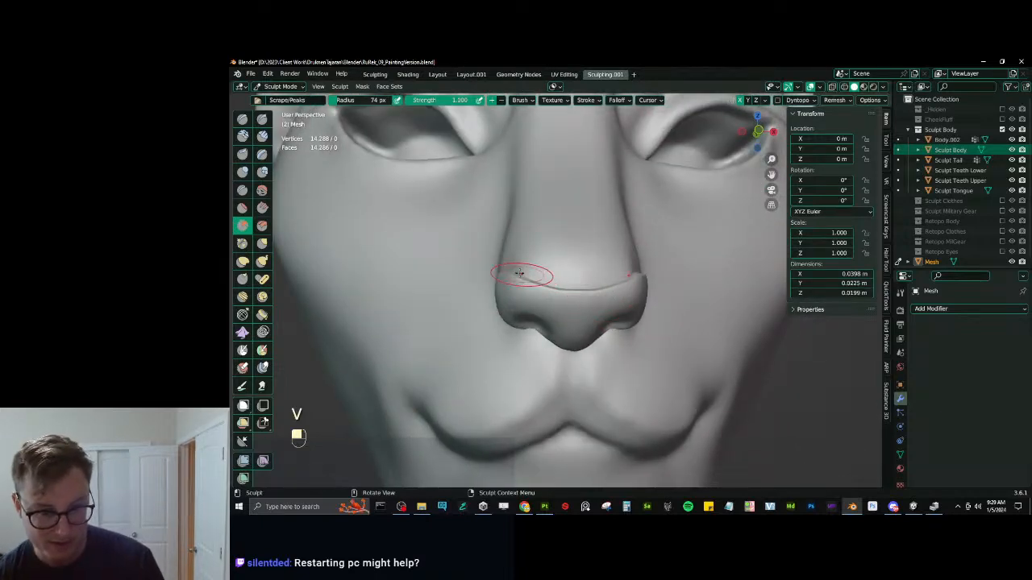
pyautogui.hotkey('ctrl', 'z')
pyautogui.press('v')
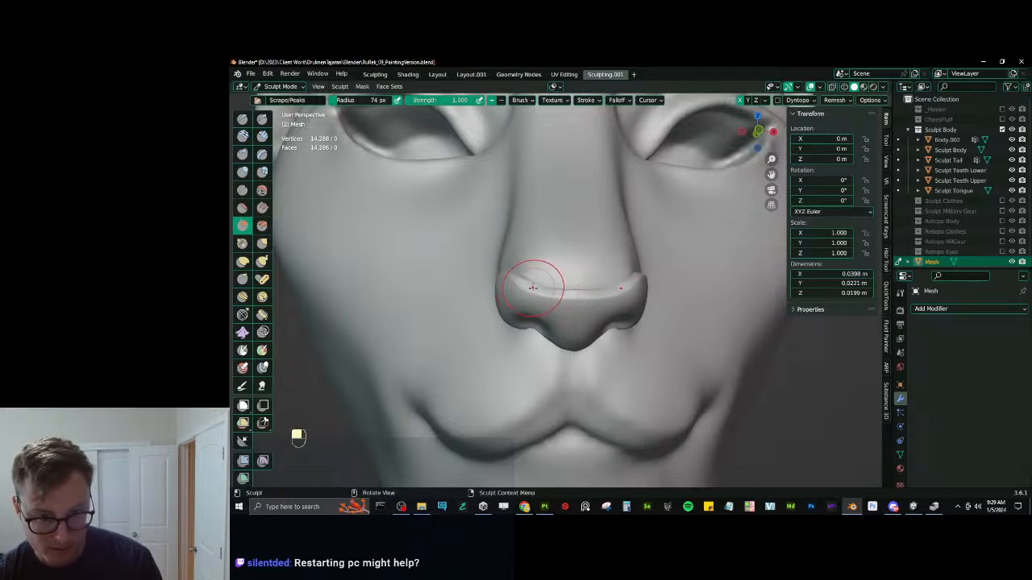
pyautogui.hotkey('ctrl', 'z')
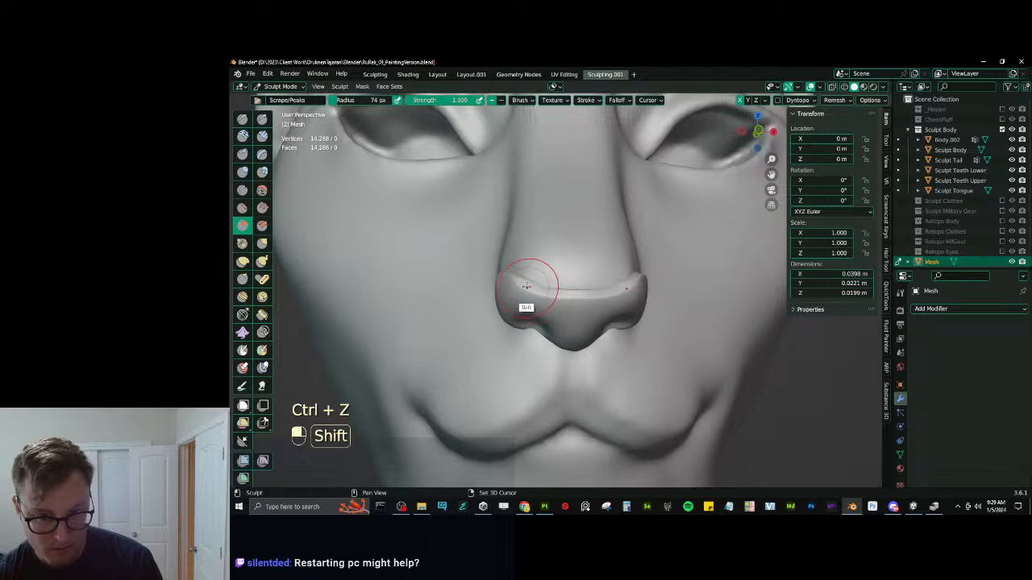
# Flatten the upper rim of the nostril wing with short Scrape/Peaks strokes on the nose mesh.
pyautogui.press('d')
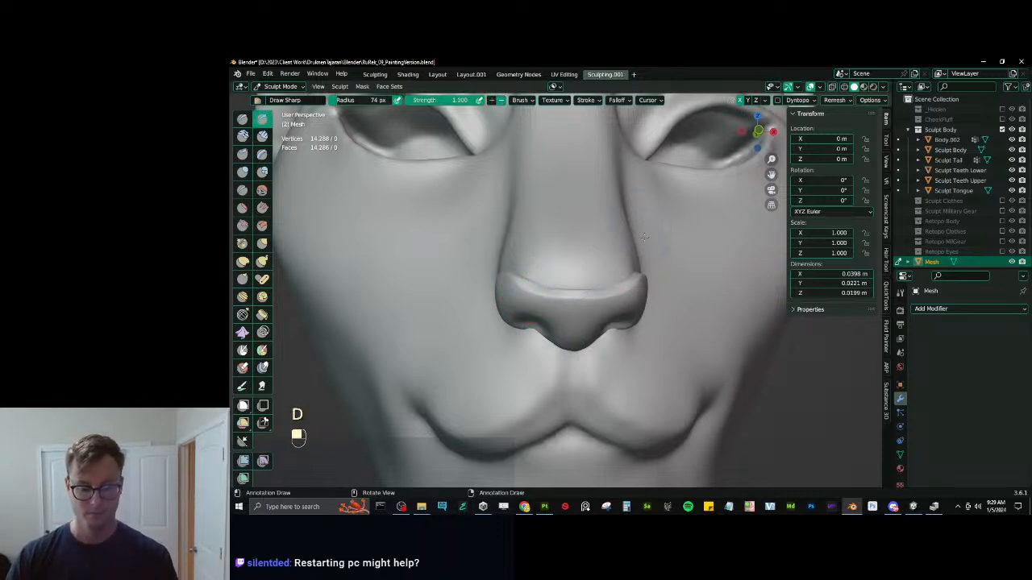
pyautogui.press('b')
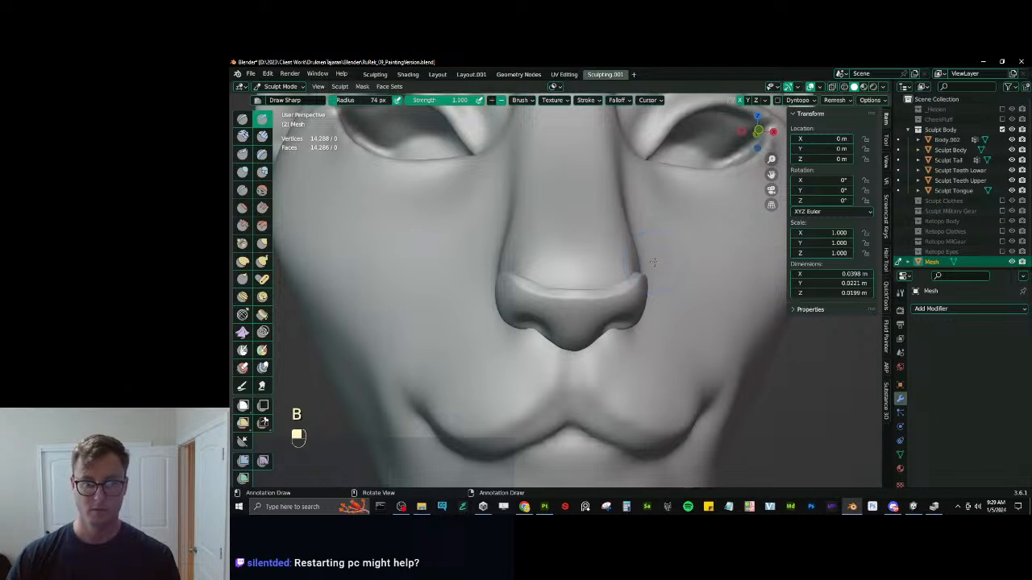
pyautogui.moveTo(651, 275)
pyautogui.mouseDown(button='middle')
pyautogui.moveTo(681, 322)
pyautogui.moveTo(675, 316)
pyautogui.mouseUp(button='middle')
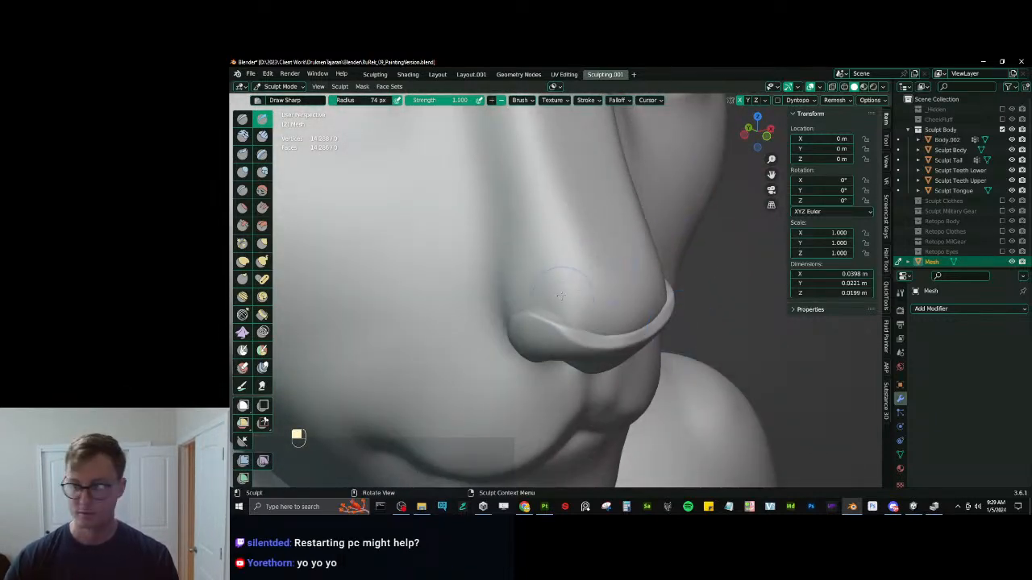
pyautogui.press('v')
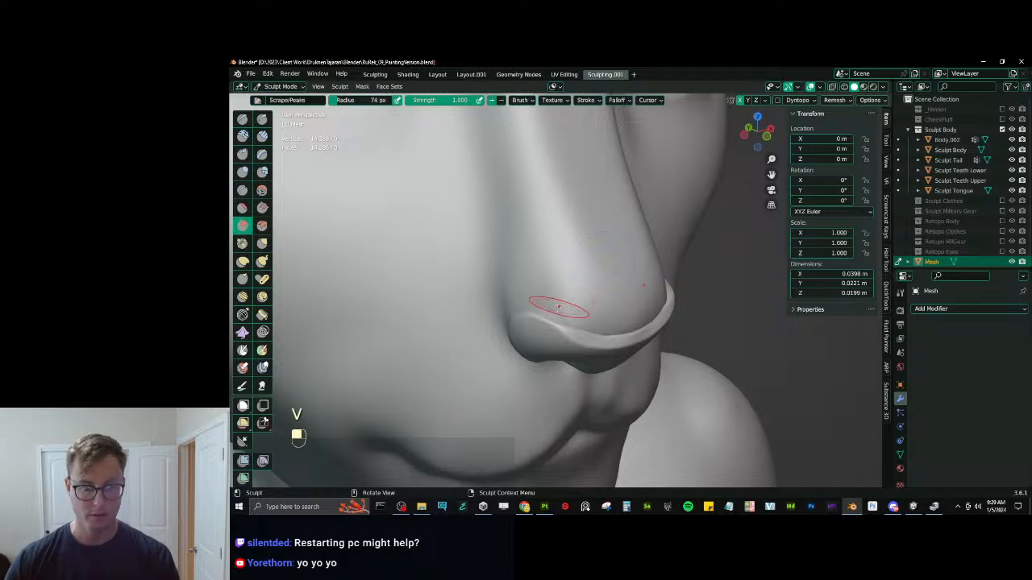
pyautogui.moveTo(548, 323)
pyautogui.mouseDown()
pyautogui.moveTo(569, 329)
pyautogui.moveTo(548, 319)
pyautogui.mouseUp()
pyautogui.moveTo(564, 329); pyautogui.dragTo(542, 317)
pyautogui.moveTo(571, 330); pyautogui.dragTo(545, 317)
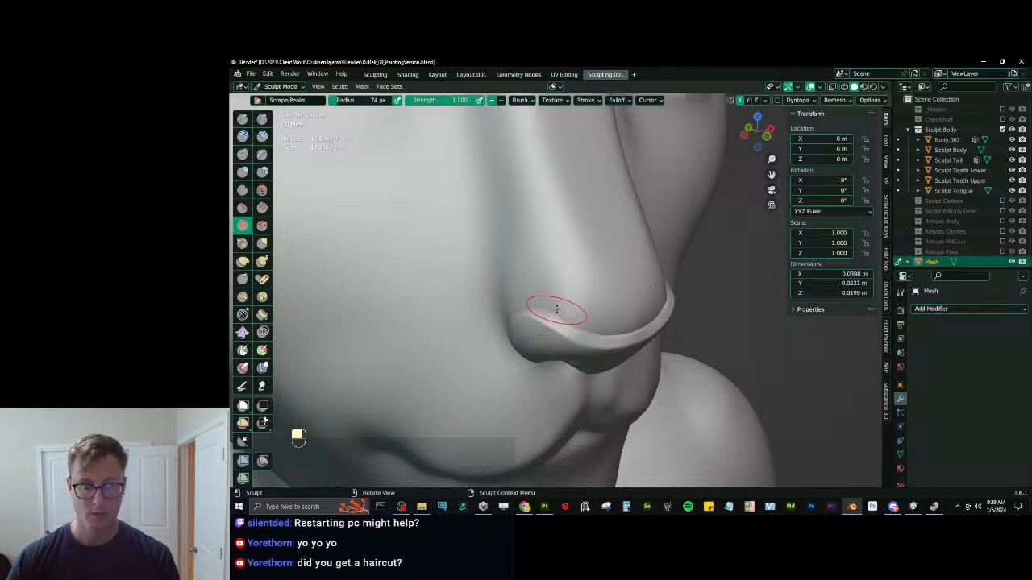
# Smooth the nose mesh's upper rim across the front and over the nostril wing, undoing the unwanted stroke.
pyautogui.moveTo(556, 309)
pyautogui.mouseDown(button='middle')
pyautogui.moveTo(569, 269)
pyautogui.moveTo(587, 306)
pyautogui.mouseUp(button='middle')
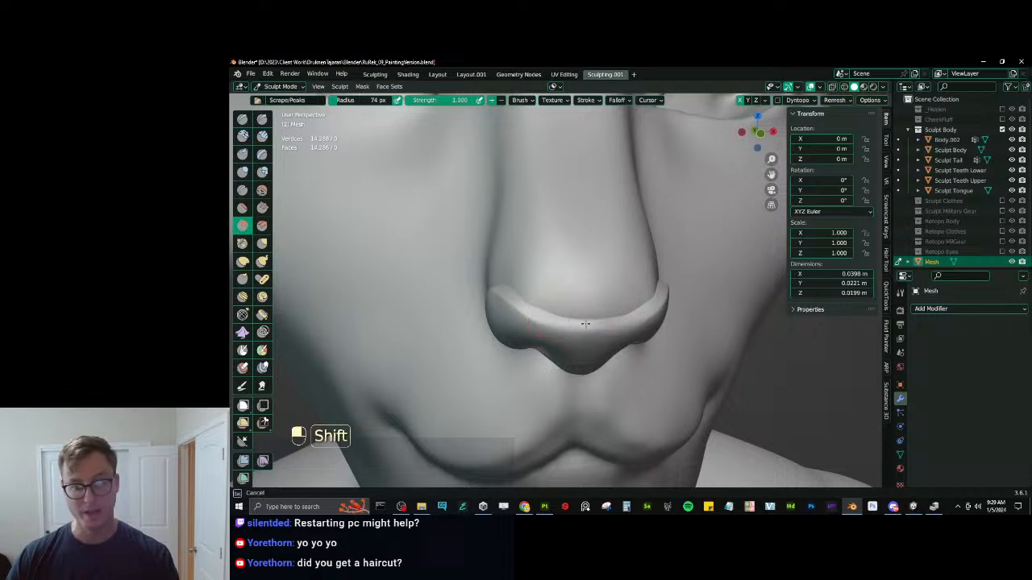
pyautogui.hotkey('ctrl', 'z')
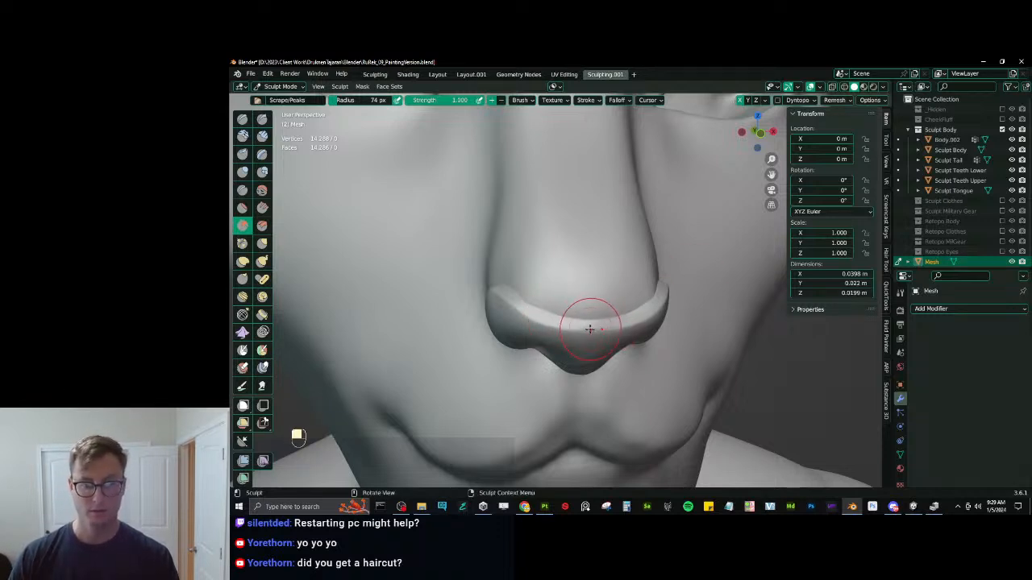
pyautogui.moveTo(570, 326)
pyautogui.keyDown('shift'); pyautogui.mouseDown()
pyautogui.moveTo(513, 307)
pyautogui.moveTo(518, 314)
pyautogui.moveTo(540, 286)
pyautogui.mouseUp(); pyautogui.keyUp('shift')
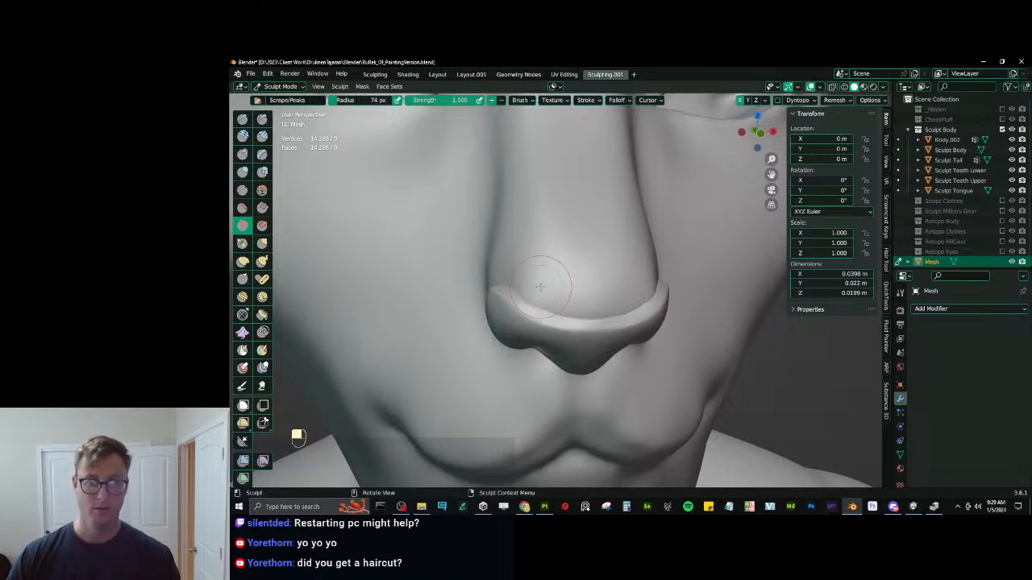
pyautogui.moveTo(540, 286); pyautogui.dragTo(603, 307, button='middle')
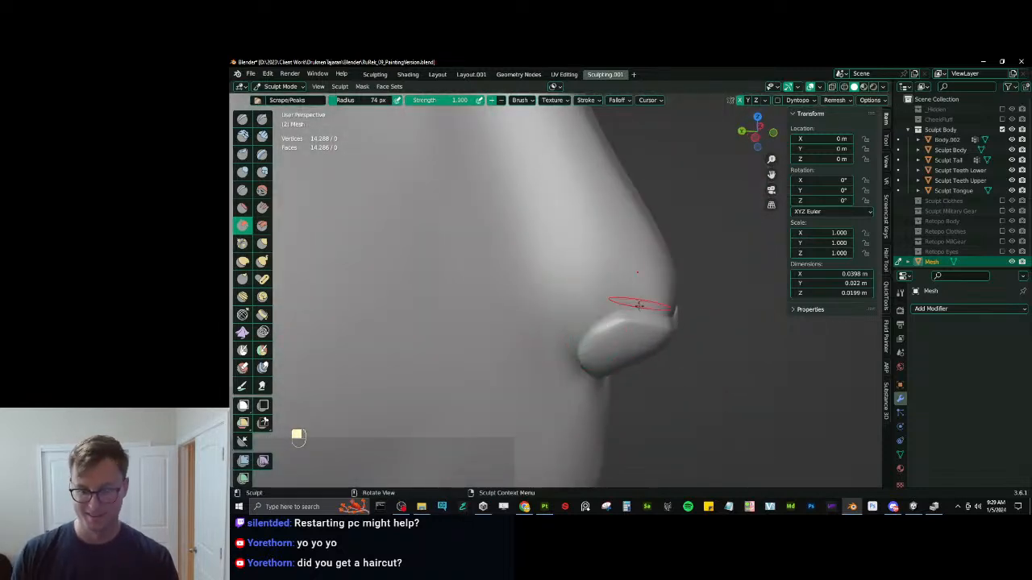
pyautogui.moveTo(639, 305)
pyautogui.keyDown('shift'); pyautogui.mouseDown()
pyautogui.moveTo(606, 357)
pyautogui.moveTo(632, 349)
pyautogui.moveTo(626, 326)
pyautogui.mouseUp(); pyautogui.keyUp('shift')
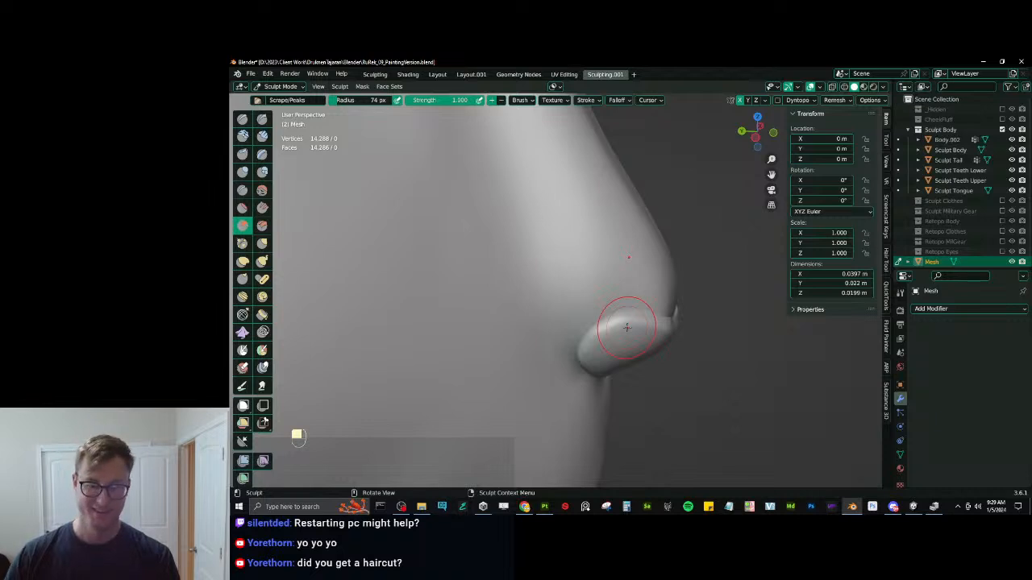
pyautogui.moveTo(626, 326); pyautogui.dragTo(553, 392, button='middle')
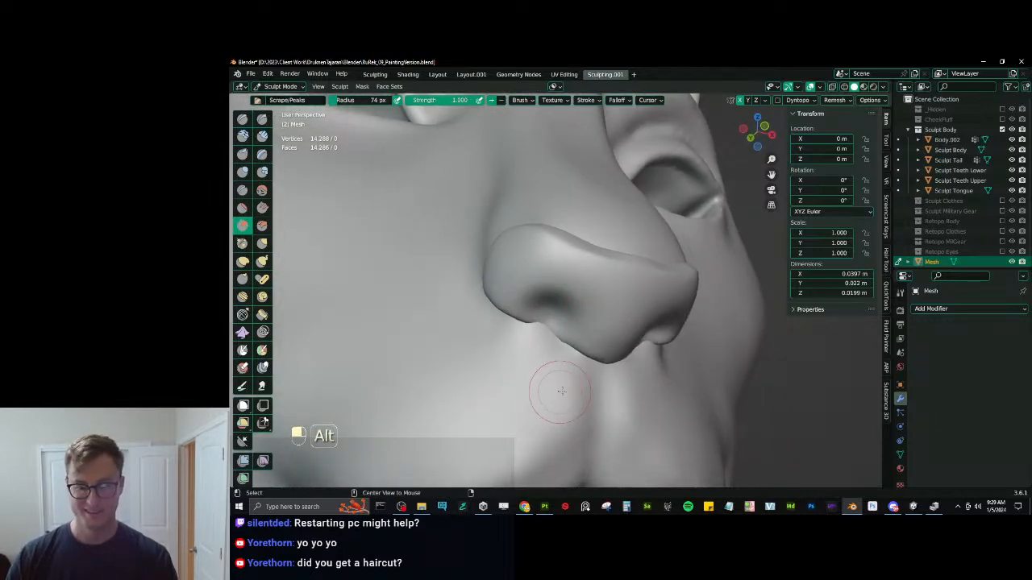
pyautogui.hotkey('alt', 'q')
pyautogui.press('x')
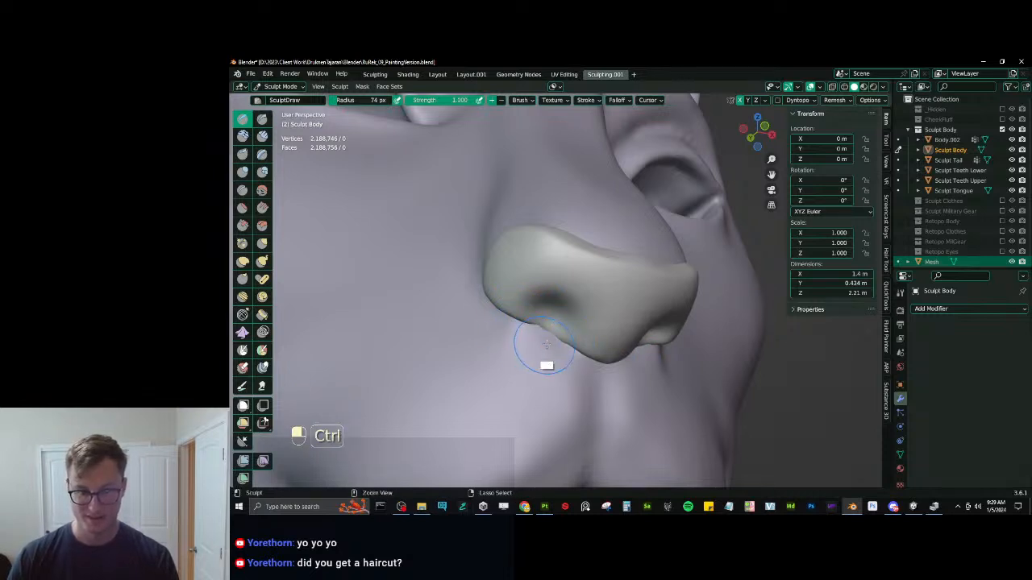
pyautogui.hotkey('ctrl', 'z')
pyautogui.hotkey('alt', 'q')
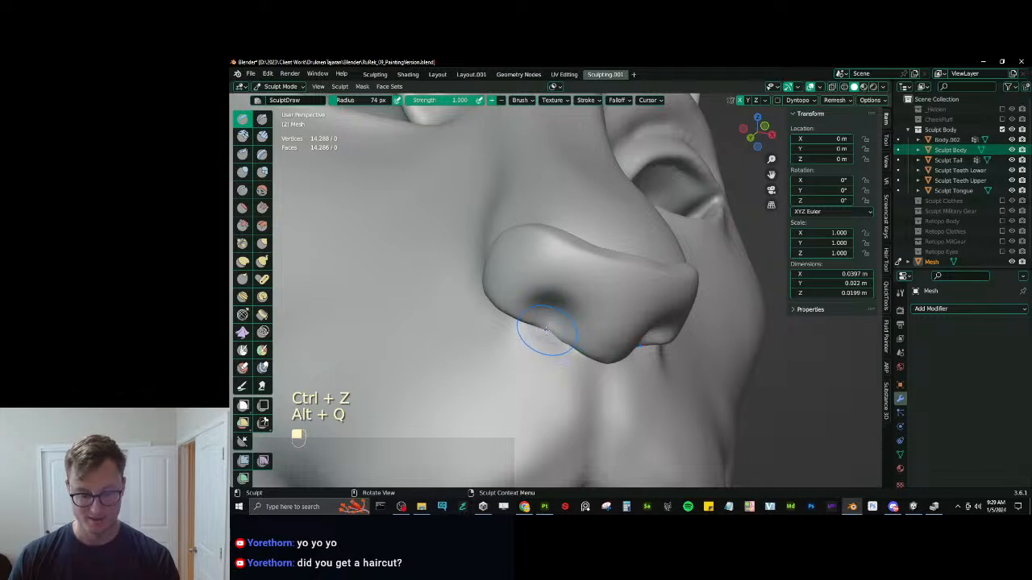
pyautogui.press('i')
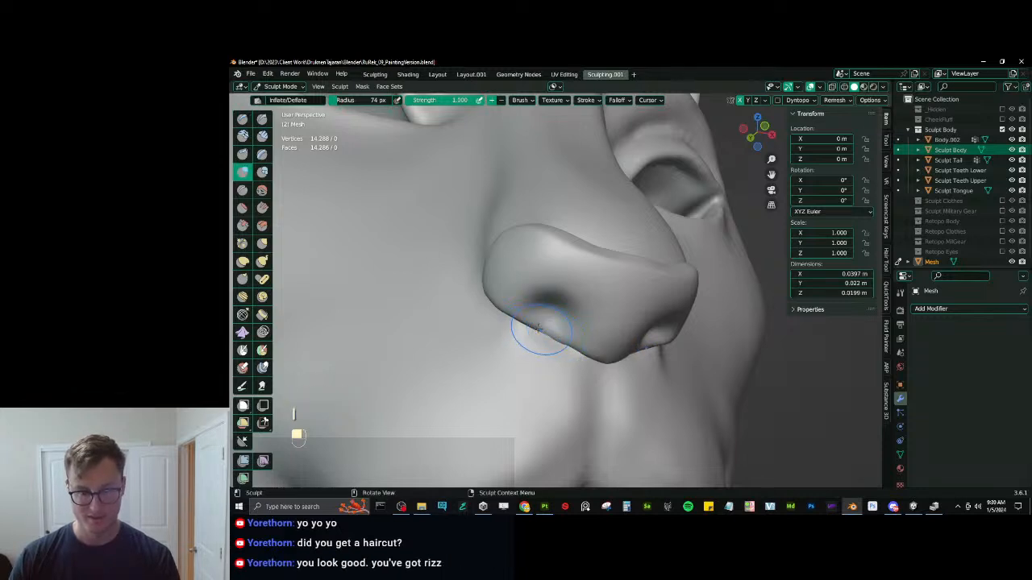
# Undo the trial Draw Sharp stroke at the nostril and remesh the nose mesh.
pyautogui.press('d')
pyautogui.hotkey('ctrl', 'z')
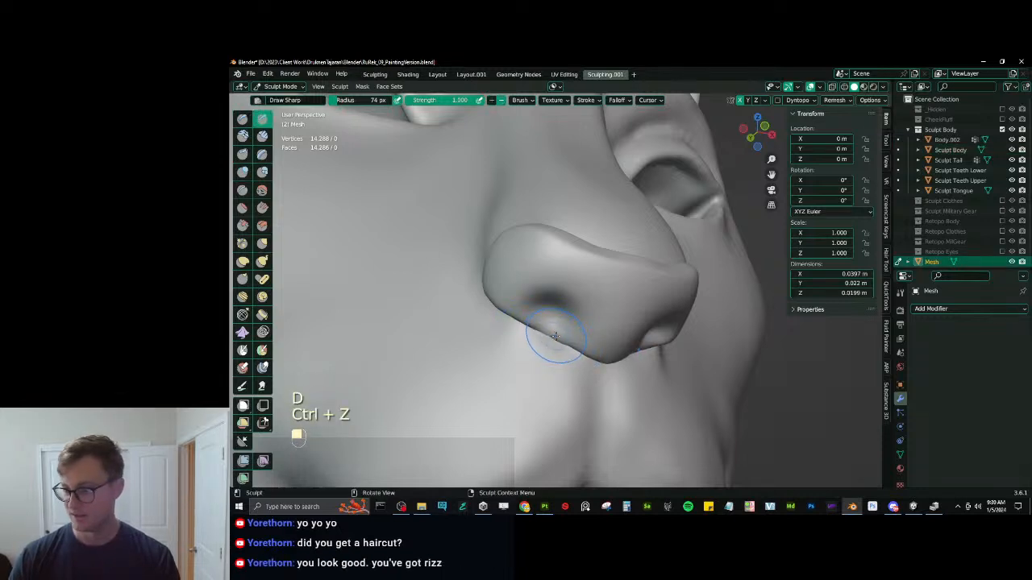
pyautogui.press('ctrl')
pyautogui.hotkey('ctrl', 'r')
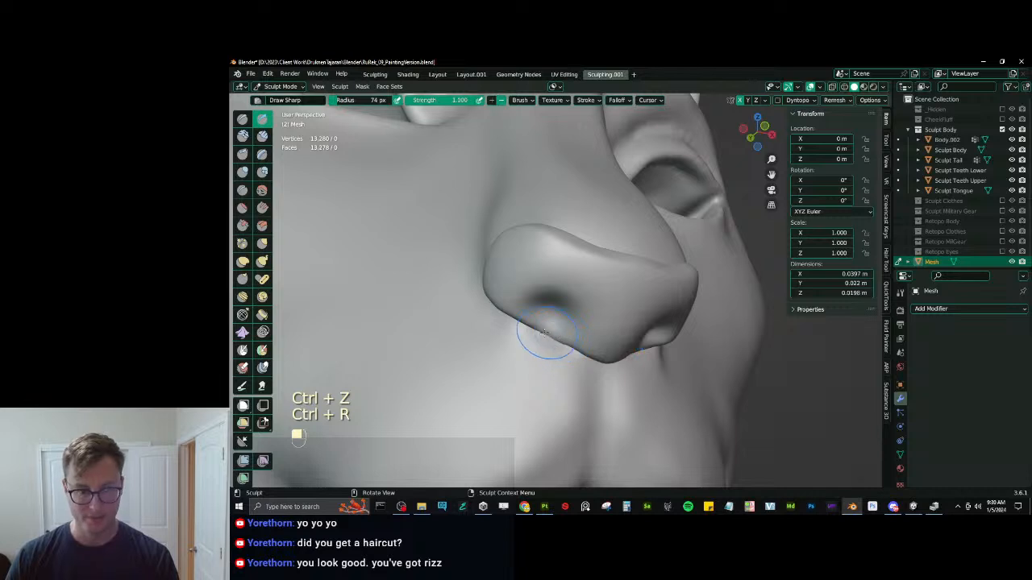
# Try several Draw Sharp strokes on the nostril's lower rim, undoing them.
pyautogui.hotkey('ctrl', 'z')
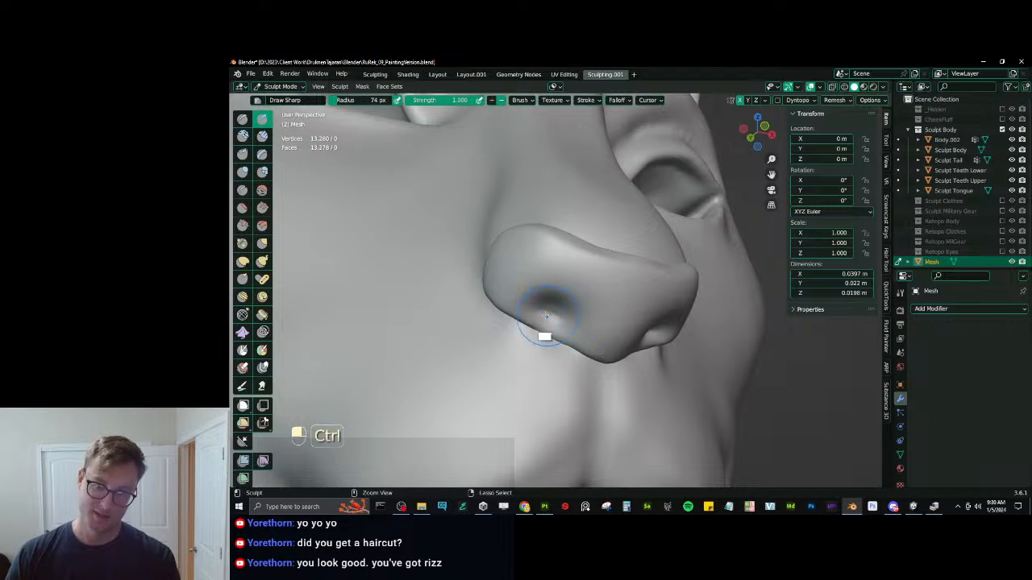
pyautogui.hotkey('ctrl', 'z')
pyautogui.hotkey('ctrl', 'z')
pyautogui.hotkey('ctrl', 'z')
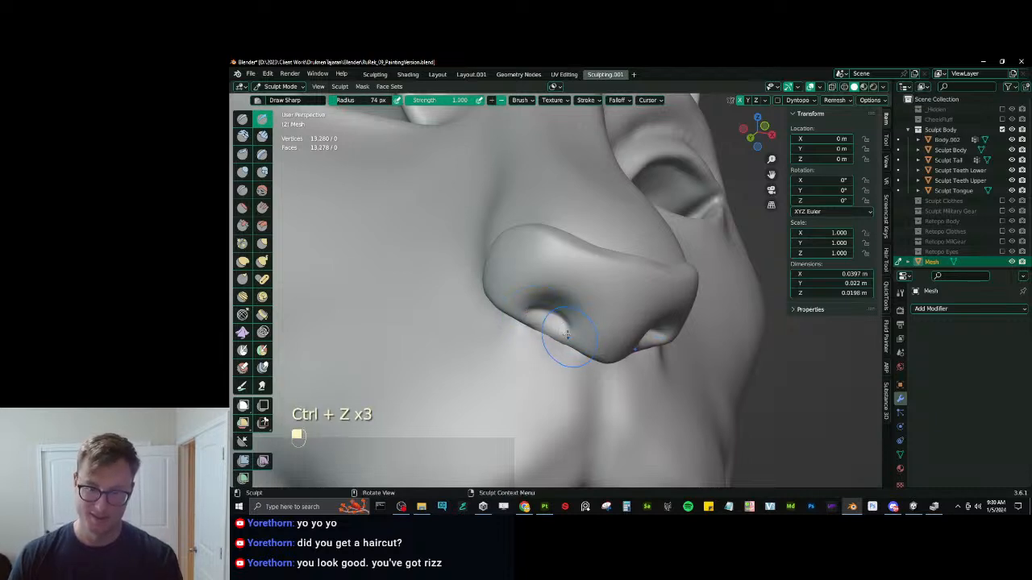
pyautogui.hotkey('ctrl', 'z')
pyautogui.hotkey('ctrl', 'z')
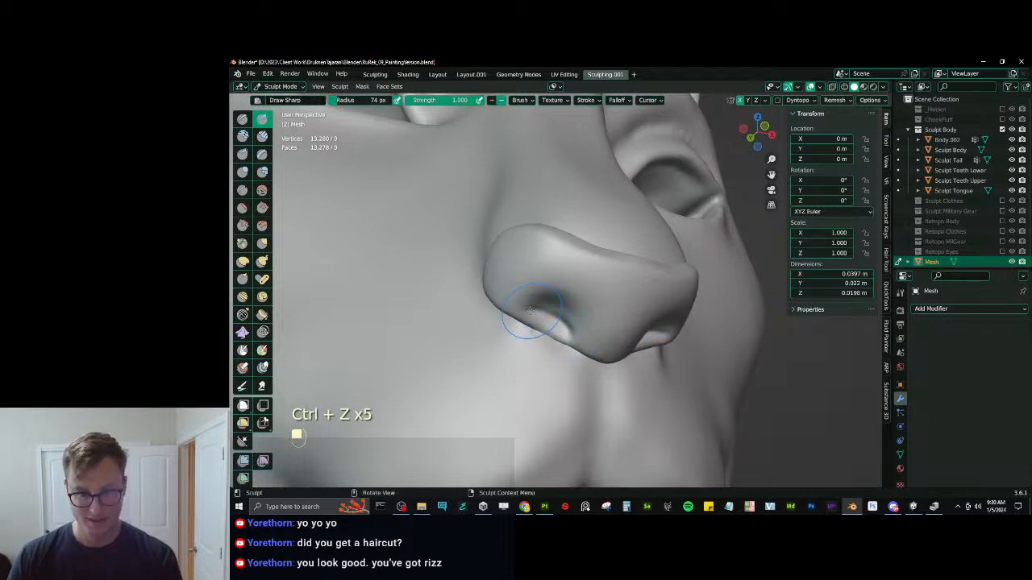
pyautogui.hotkey('ctrl', 'z')
pyautogui.hotkey('ctrl', 'z')
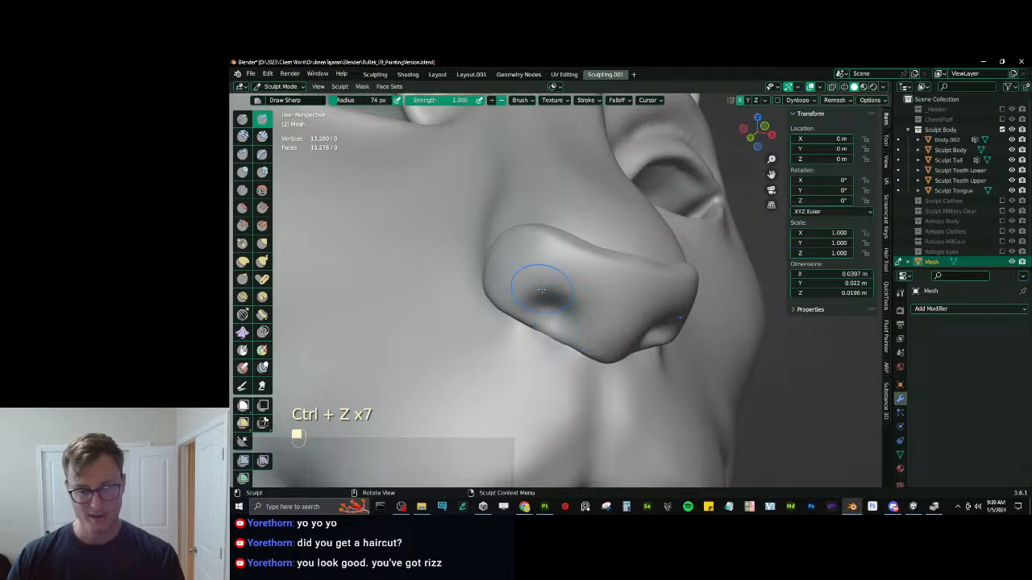
# Examine the nose's shape and proportions against the whole face.
pyautogui.scroll(-6, 542, 290)
pyautogui.moveTo(546, 282); pyautogui.dragTo(506, 285, button='middle')
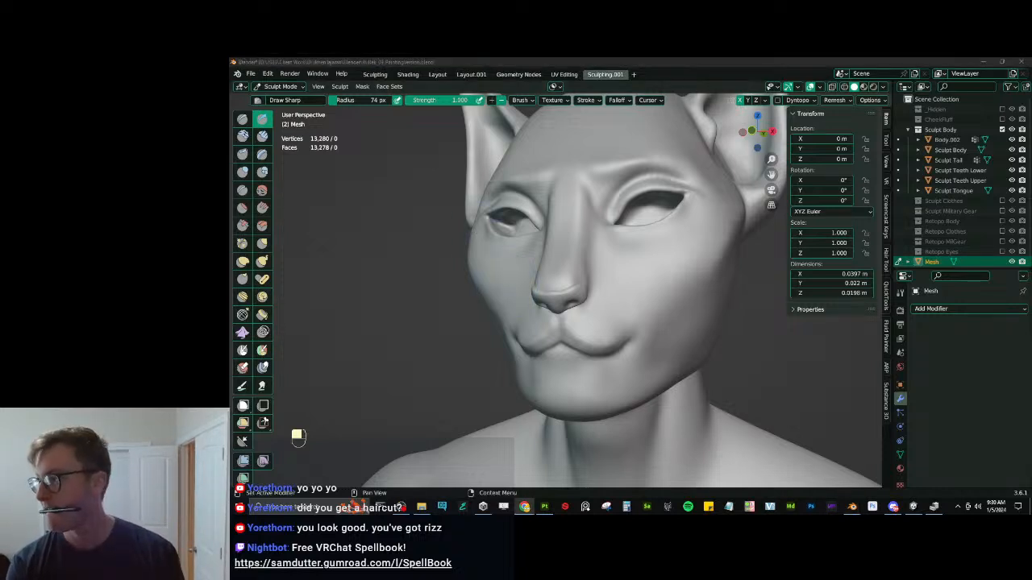
pyautogui.click(776, 61)
pyautogui.moveTo(623, 263); pyautogui.dragTo(637, 258, button='middle')
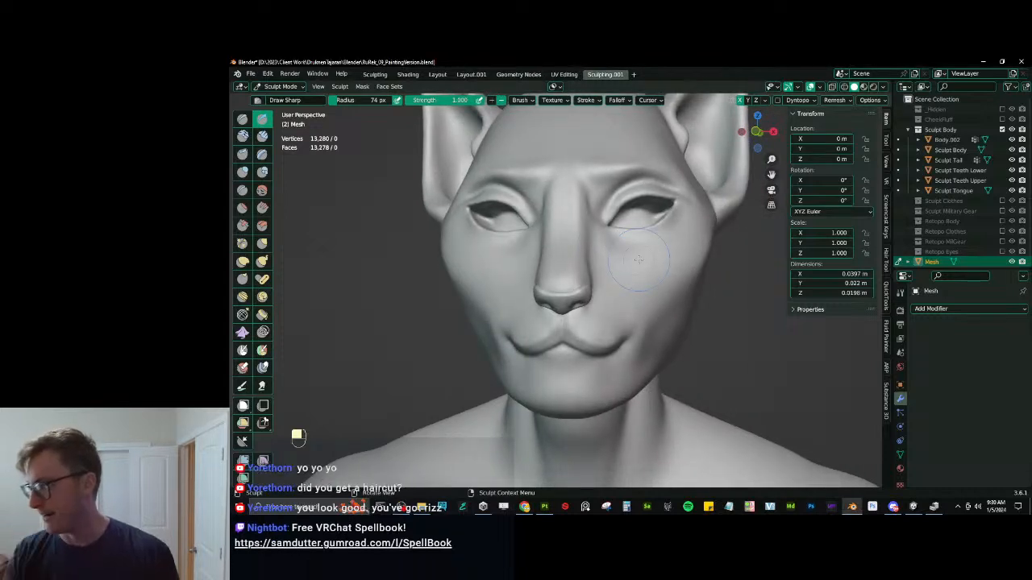
pyautogui.scroll(3, 553, 324)
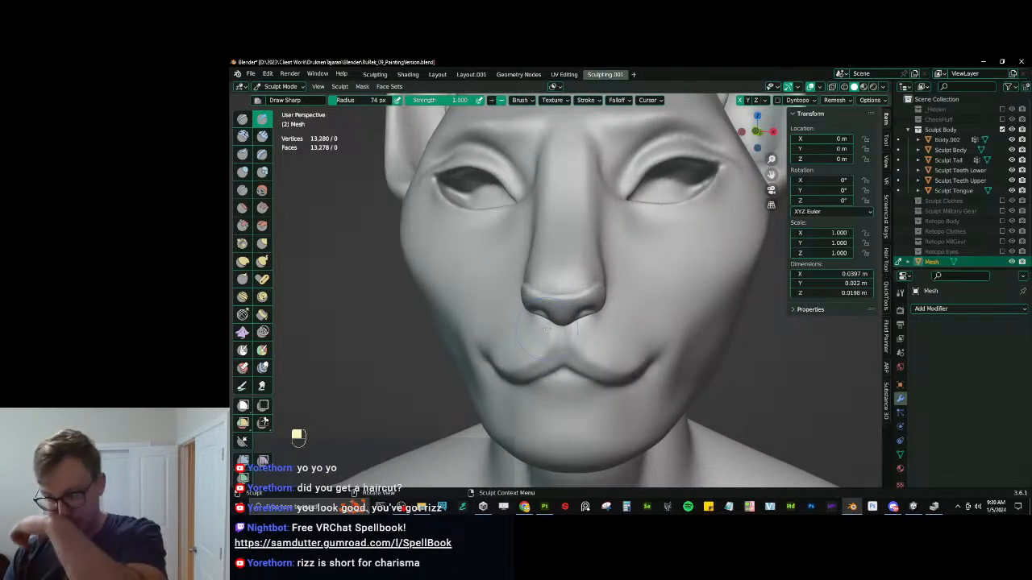
pyautogui.moveTo(547, 333); pyautogui.dragTo(574, 324, button='middle')
pyautogui.scroll(4, 569, 318)
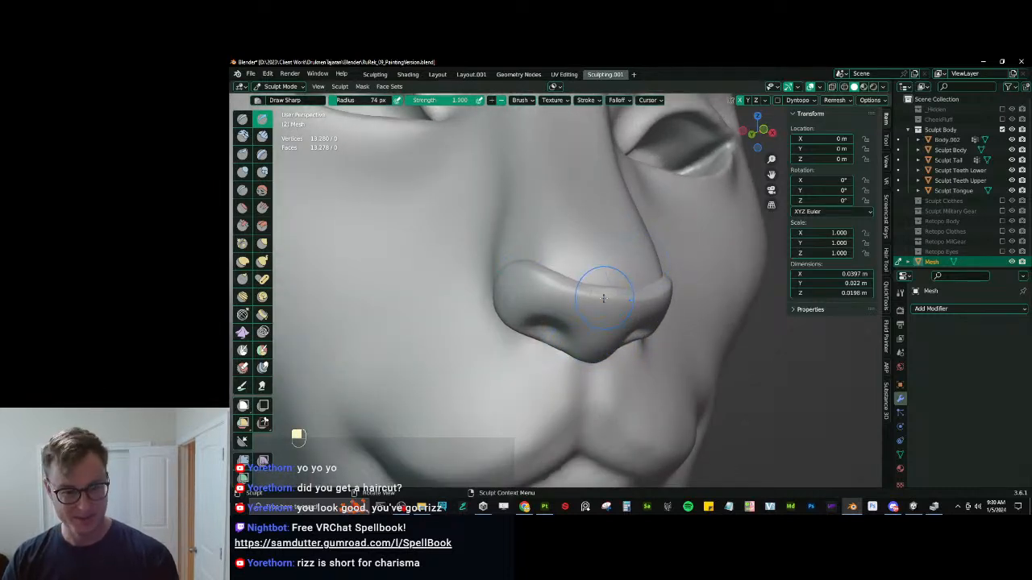
# Carve the nostril's lower rim upward with Draw Sharp strokes on the nose mesh, undoing unwanted strokes.
pyautogui.press('x')
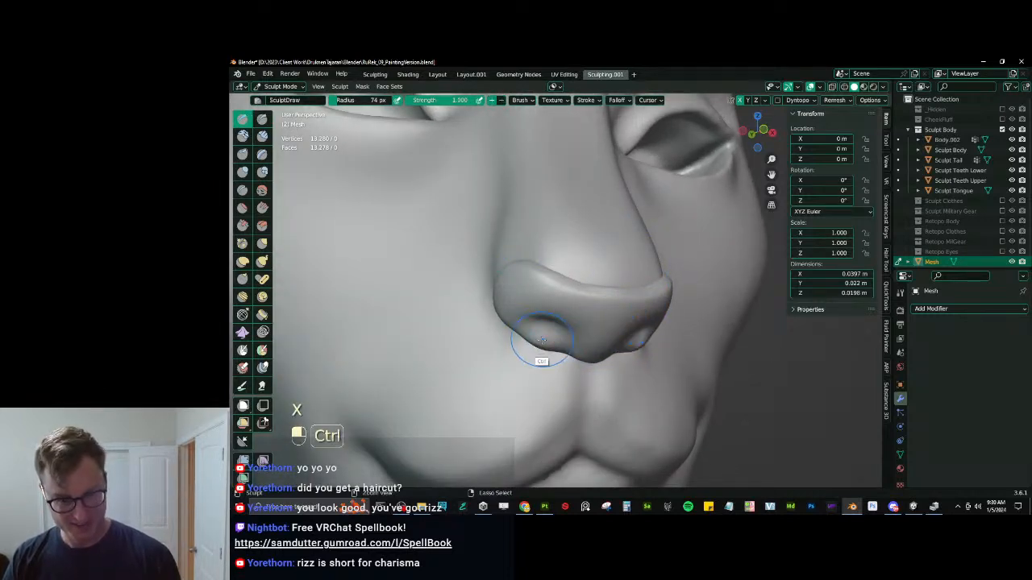
pyautogui.hotkey('ctrl', 'z')
pyautogui.press('d')
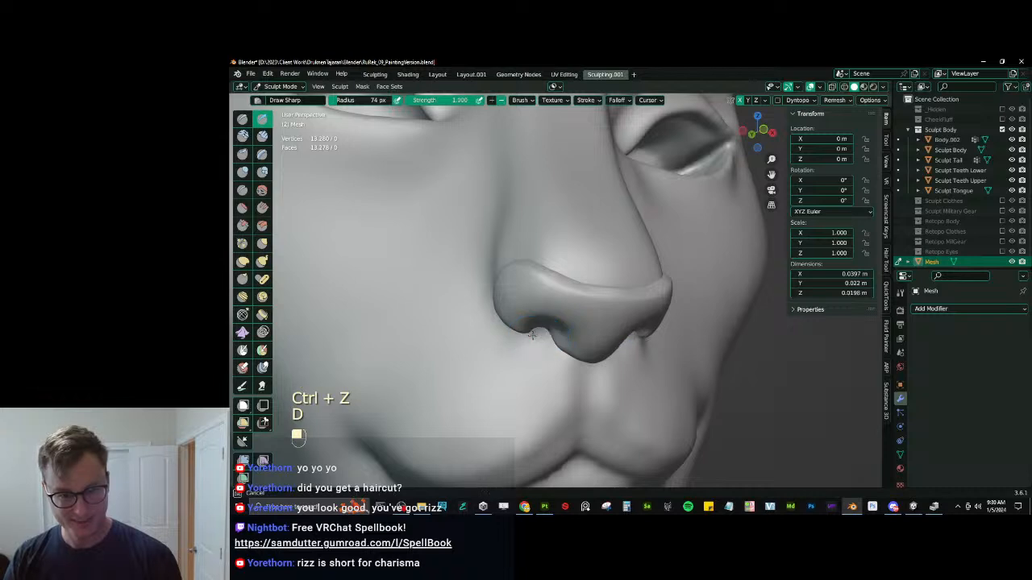
pyautogui.hotkey('ctrl', 'z')
pyautogui.moveTo(530, 333); pyautogui.dragTo(558, 339)
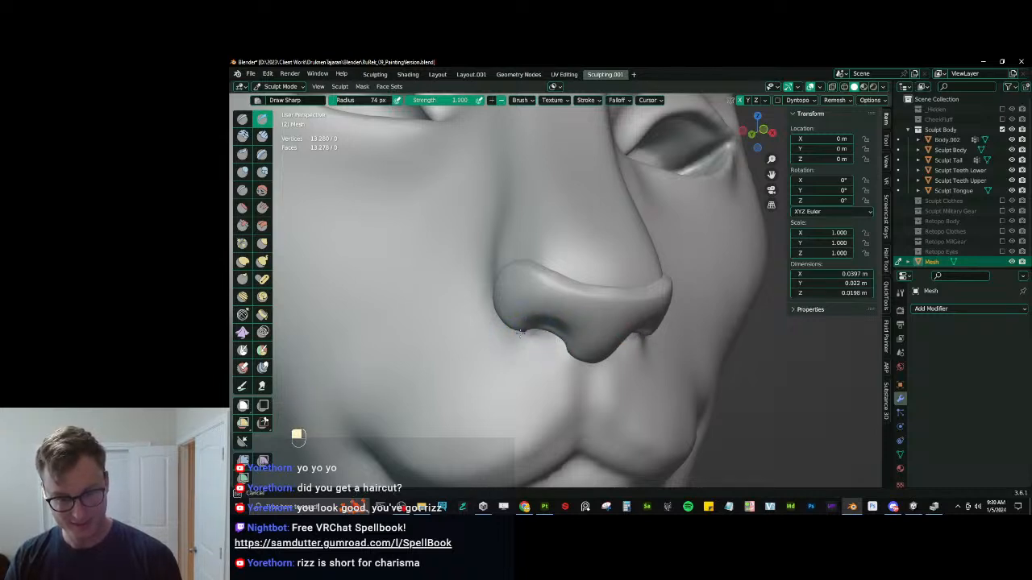
pyautogui.moveTo(540, 336)
pyautogui.mouseDown()
pyautogui.moveTo(559, 350)
pyautogui.moveTo(561, 341)
pyautogui.mouseUp()
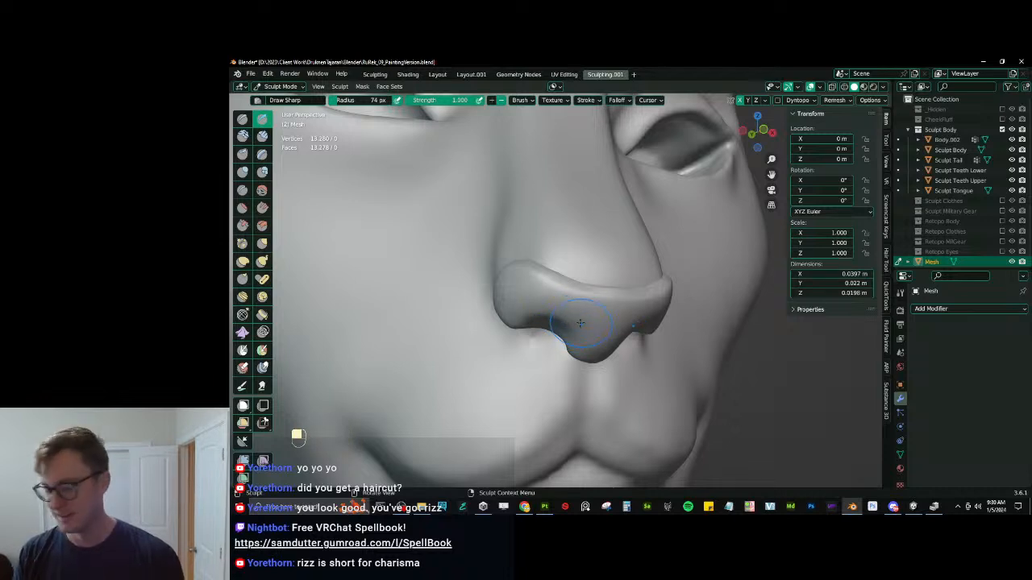
# Smooth the carved nostril hollow and its lower edge on the nose mesh.
pyautogui.moveTo(564, 332); pyautogui.dragTo(533, 300, button='middle')
pyautogui.moveTo(524, 307)
pyautogui.keyDown('shift'); pyautogui.mouseDown()
pyautogui.moveTo(519, 298)
pyautogui.moveTo(560, 317)
pyautogui.moveTo(567, 336)
pyautogui.mouseUp(); pyautogui.keyUp('shift')
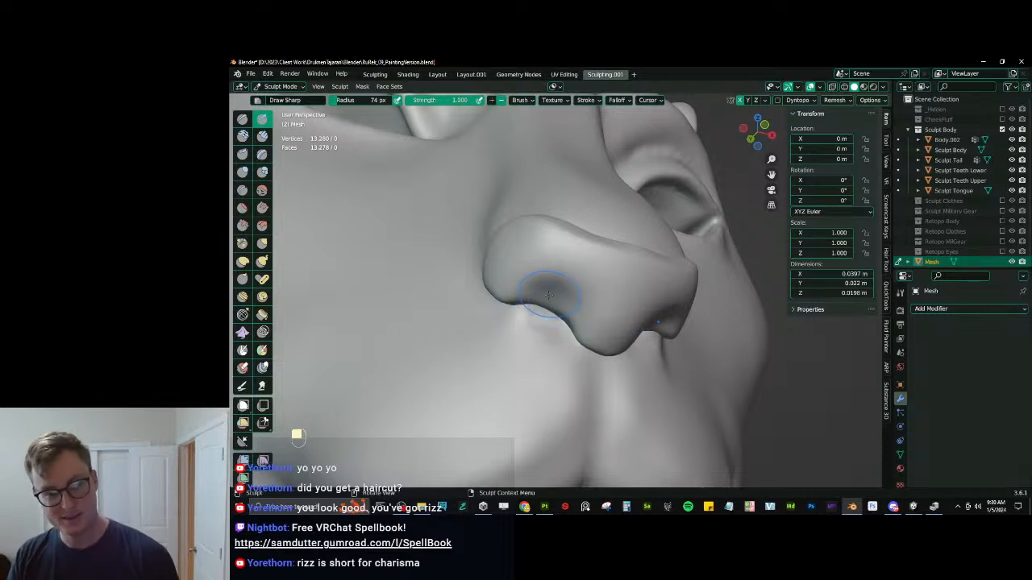
pyautogui.moveTo(550, 294)
pyautogui.keyDown('shift'); pyautogui.mouseDown()
pyautogui.moveTo(564, 303)
pyautogui.moveTo(535, 287)
pyautogui.mouseUp(); pyautogui.keyUp('shift')
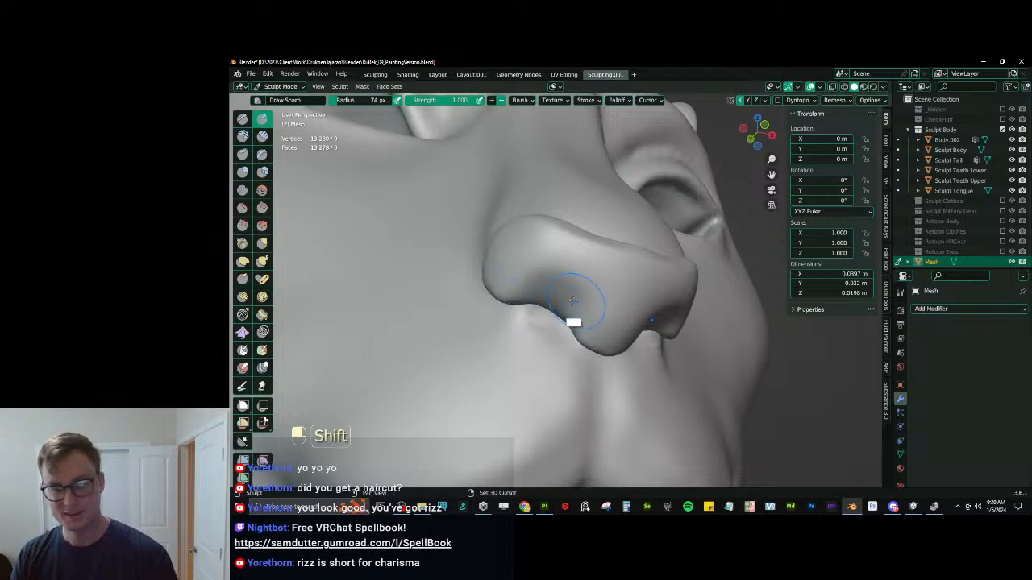
# Sharpen the nostril's crease with Draw Sharp, undoing unwanted strokes, and smooth the edge beside the nose tip.
pyautogui.press('d')
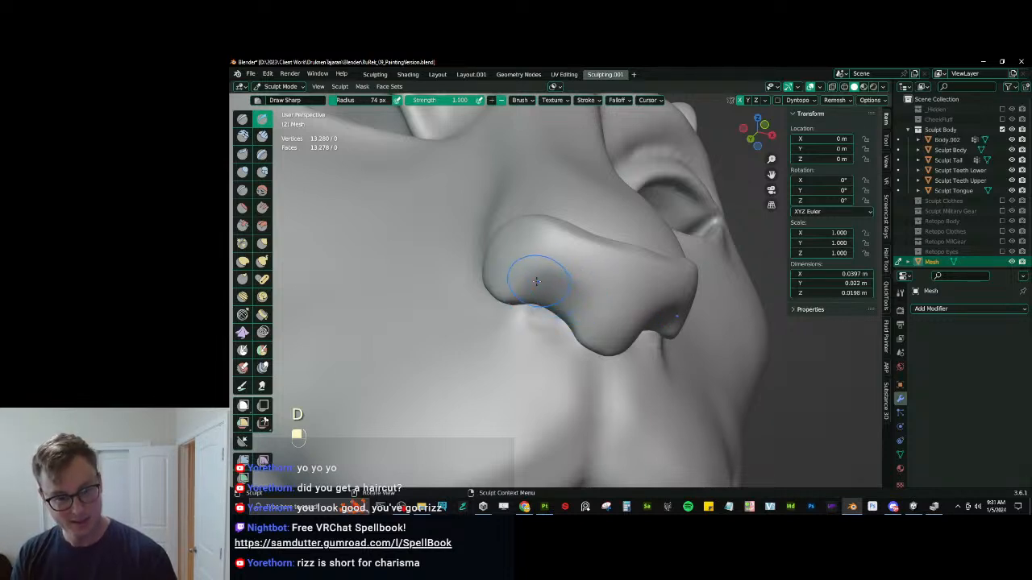
pyautogui.hotkey('ctrl', 'z')
pyautogui.hotkey('ctrl', 'z')
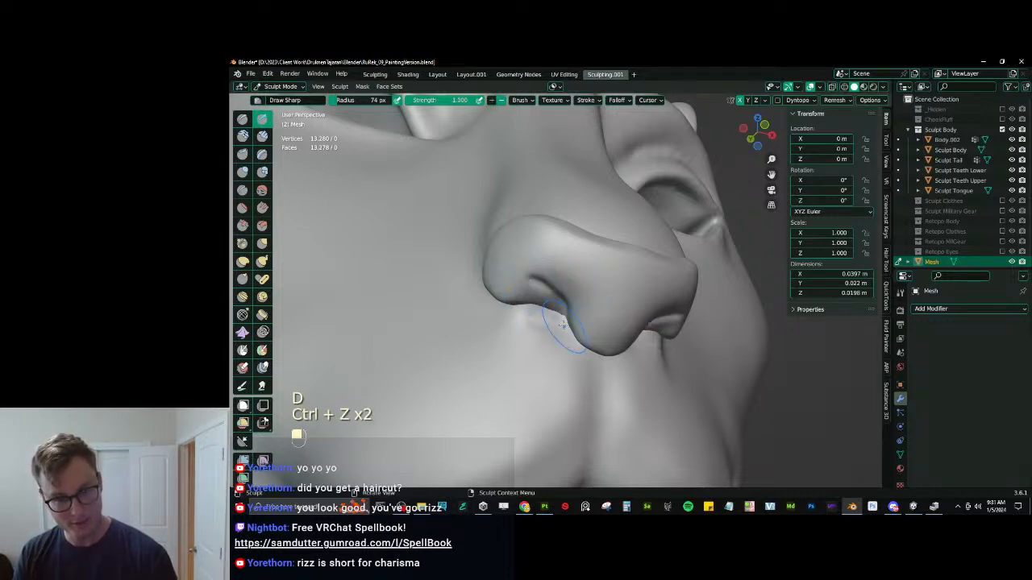
pyautogui.hotkey('ctrl', 'z')
pyautogui.hotkey('ctrl', 'z')
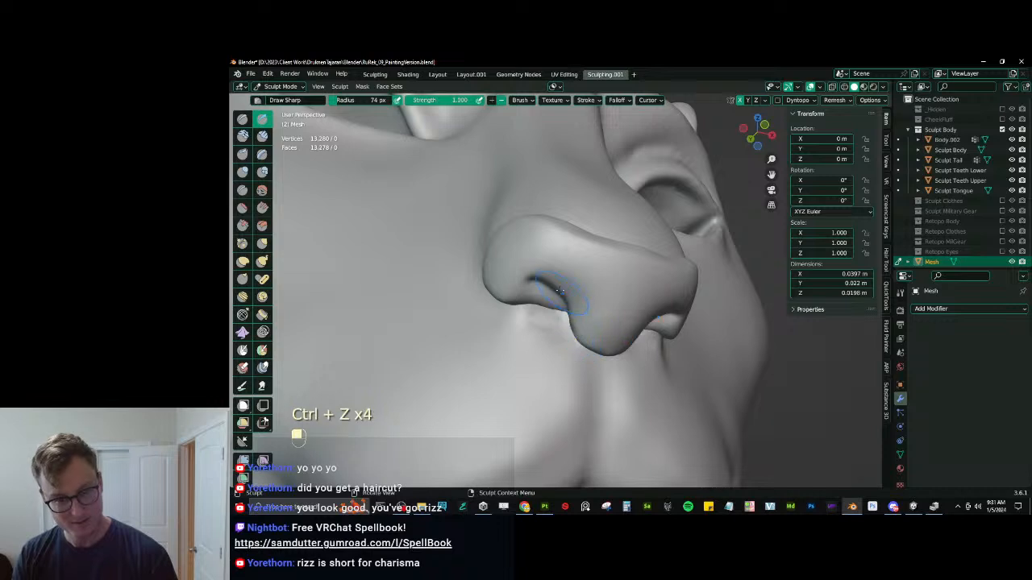
pyautogui.hotkey('ctrl', 'z')
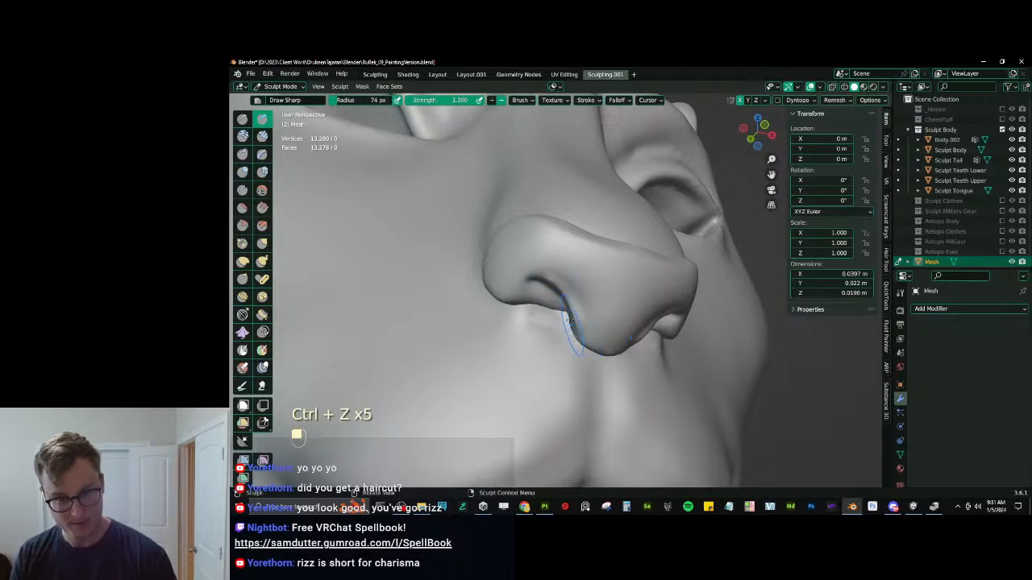
pyautogui.moveTo(570, 319)
pyautogui.keyDown('shift'); pyautogui.mouseDown()
pyautogui.moveTo(567, 295)
pyautogui.moveTo(538, 287)
pyautogui.moveTo(555, 312)
pyautogui.mouseUp(); pyautogui.keyUp('shift')
# Smooth the lower edge of the nostril wing on the nose mesh.
pyautogui.moveTo(549, 304)
pyautogui.mouseDown(button='middle')
pyautogui.moveTo(592, 337)
pyautogui.moveTo(614, 294)
pyautogui.mouseUp(button='middle')
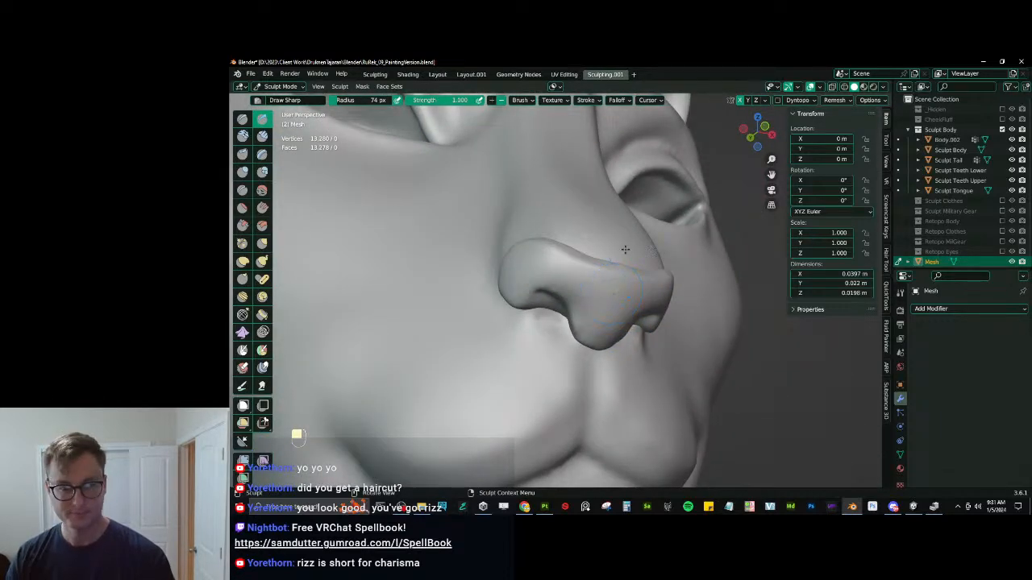
pyautogui.press('shift')
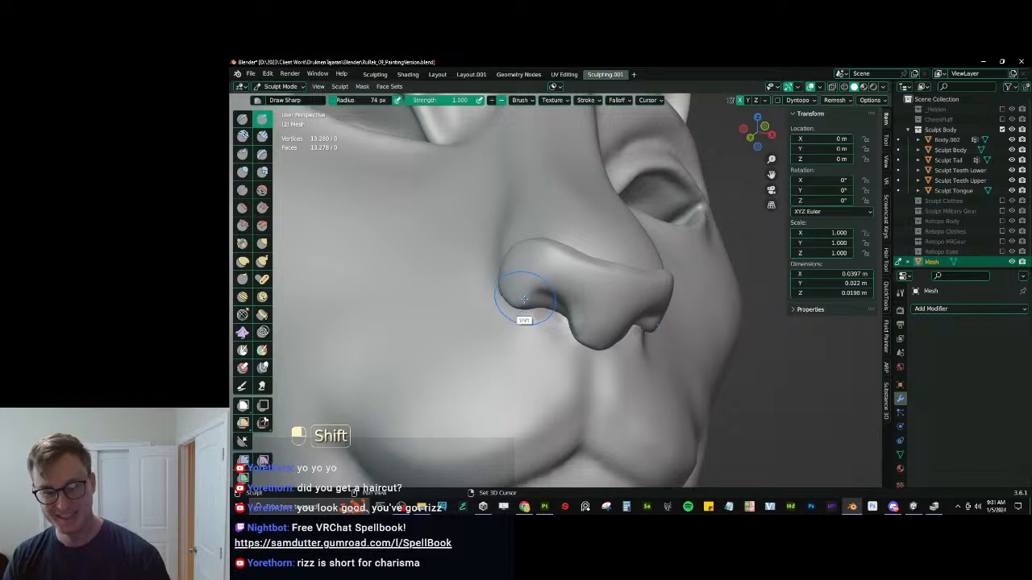
pyautogui.moveTo(524, 299)
pyautogui.keyDown('shift'); pyautogui.mouseDown()
pyautogui.moveTo(511, 301)
pyautogui.moveTo(521, 302)
pyautogui.mouseUp(); pyautogui.keyUp('shift')
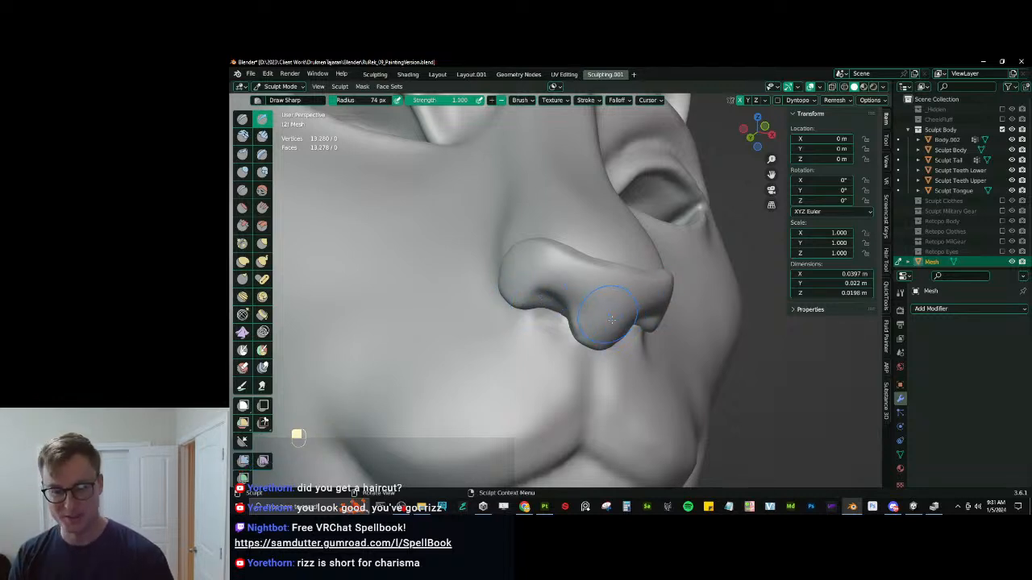
# Carve a vertical groove down the centre of the nose tip with the Draw Sharp brush.
pyautogui.moveTo(608, 317); pyautogui.dragTo(563, 309, button='middle')
pyautogui.scroll(-1, 516, 298)
pyautogui.scroll(2, 548, 300)
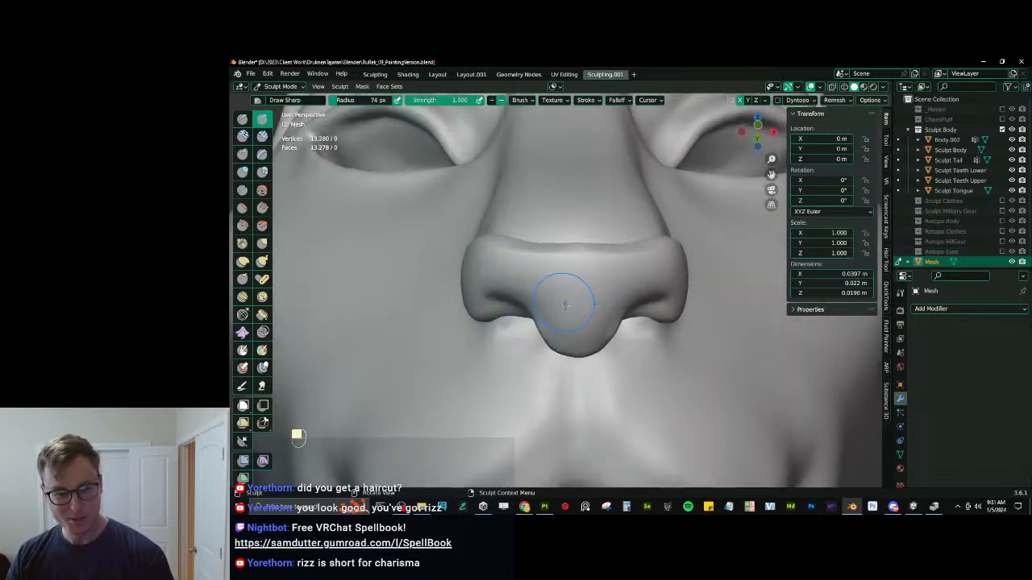
pyautogui.scroll(1, 548, 318)
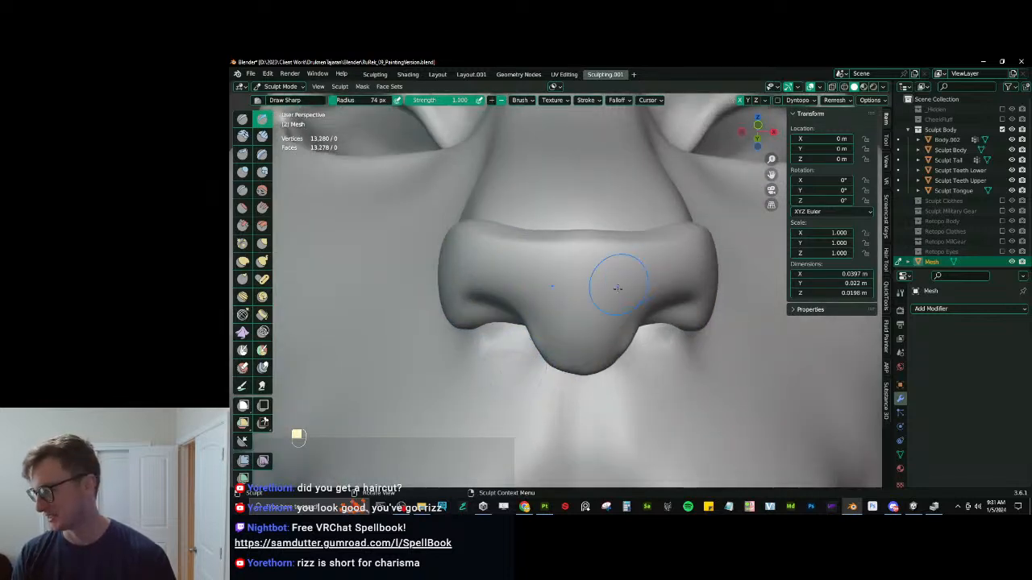
pyautogui.moveTo(581, 304); pyautogui.dragTo(584, 354)
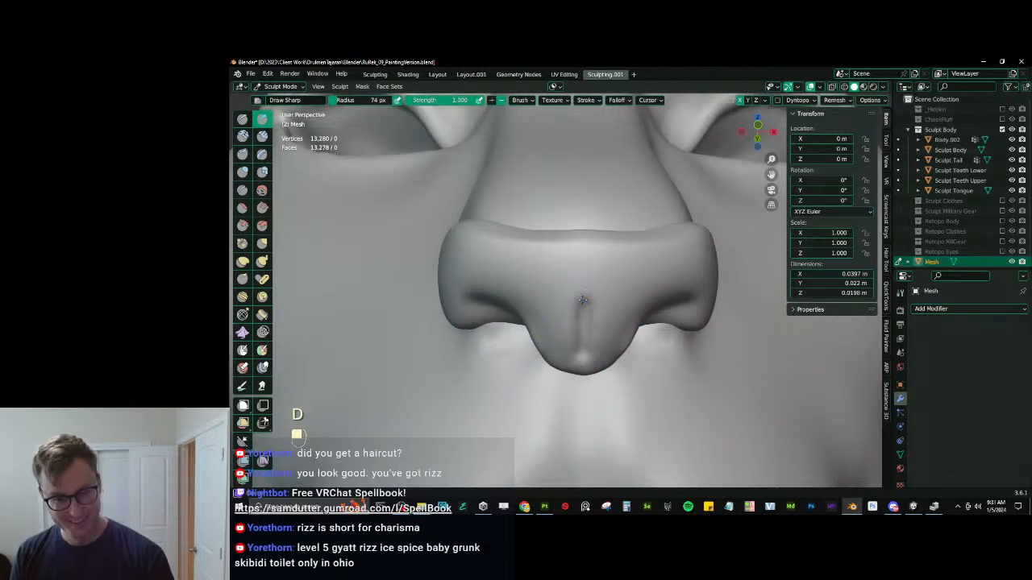
# Undo the unwanted groove strokes and recarve the vertical groove down the centre of the nose tip with Draw Sharp.
pyautogui.hotkey('ctrl', 'z')
pyautogui.moveTo(583, 304); pyautogui.dragTo(581, 368)
pyautogui.hotkey('ctrl', 'z')
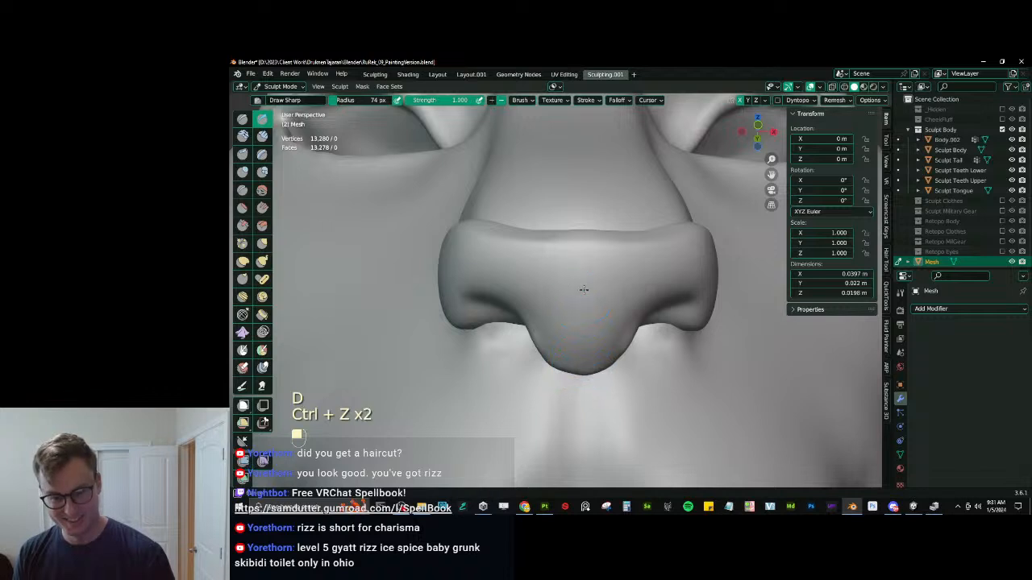
pyautogui.hotkey('ctrl', 'z')
pyautogui.moveTo(586, 296); pyautogui.dragTo(583, 368)
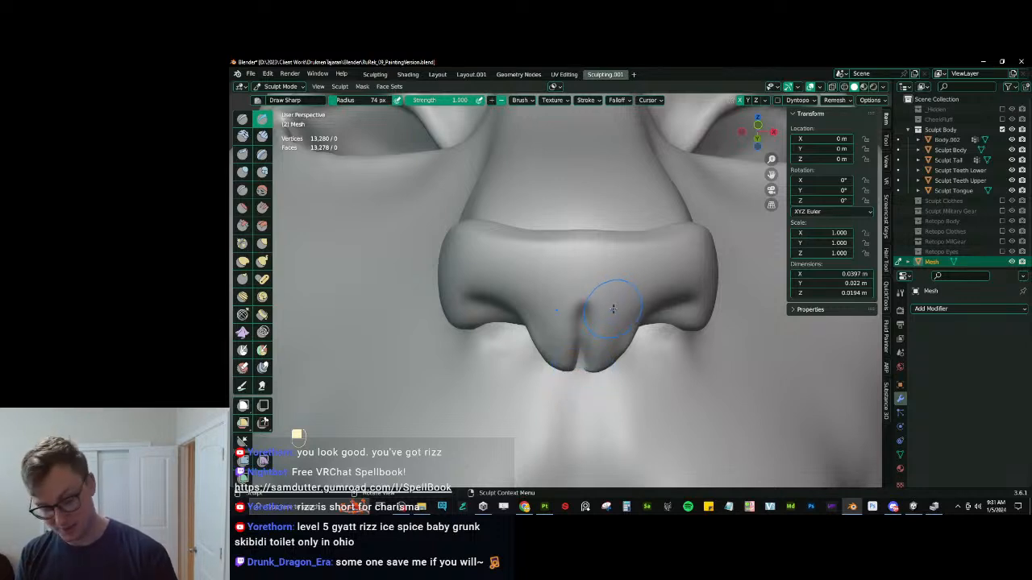
# Pinch the central groove together with Pinch/Magnify, and smooth the groove's upper end.
pyautogui.press('p')
pyautogui.hotkey('ctrl', 'z')
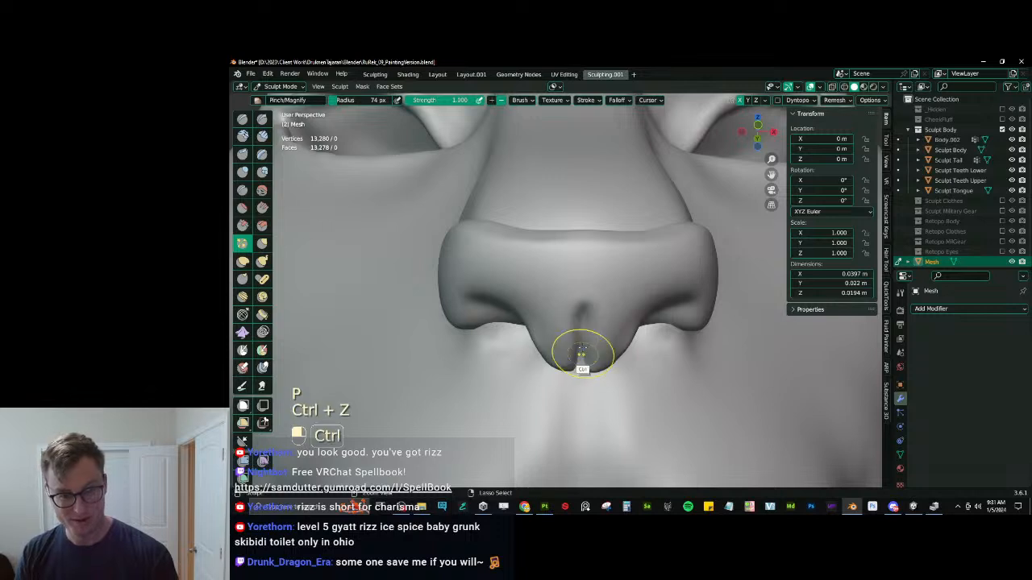
pyautogui.moveTo(581, 355); pyautogui.dragTo(576, 373)
pyautogui.press('j')
pyautogui.moveTo(567, 327)
pyautogui.keyDown('shift'); pyautogui.mouseDown()
pyautogui.moveTo(568, 310)
pyautogui.moveTo(583, 315)
pyautogui.mouseUp(); pyautogui.keyUp('shift')
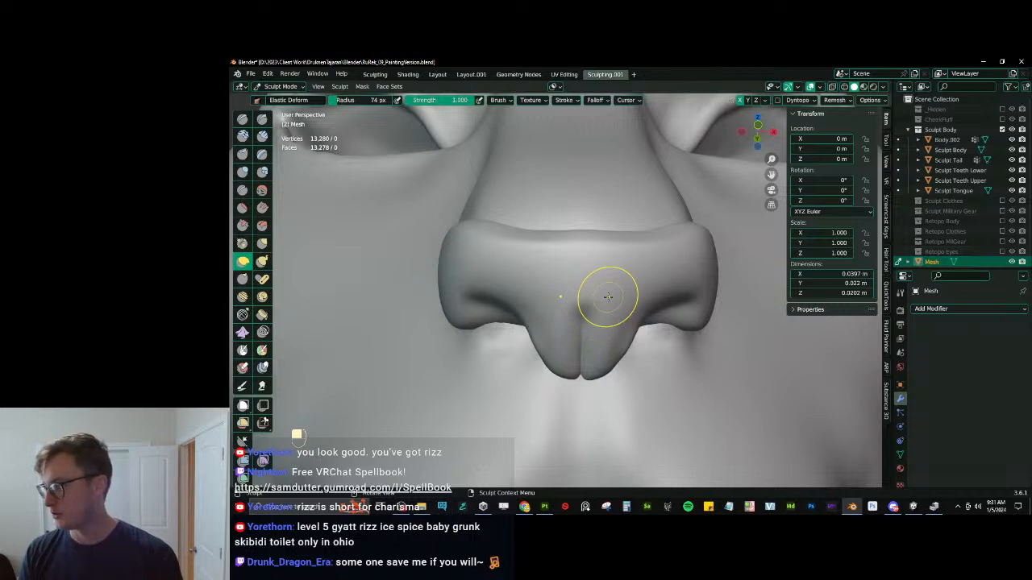
# Flatten the surfaces on both sides of the nose tip's groove with Scrape/Peaks at a 112 px radius.
pyautogui.moveTo(604, 309); pyautogui.dragTo(629, 312, button='middle')
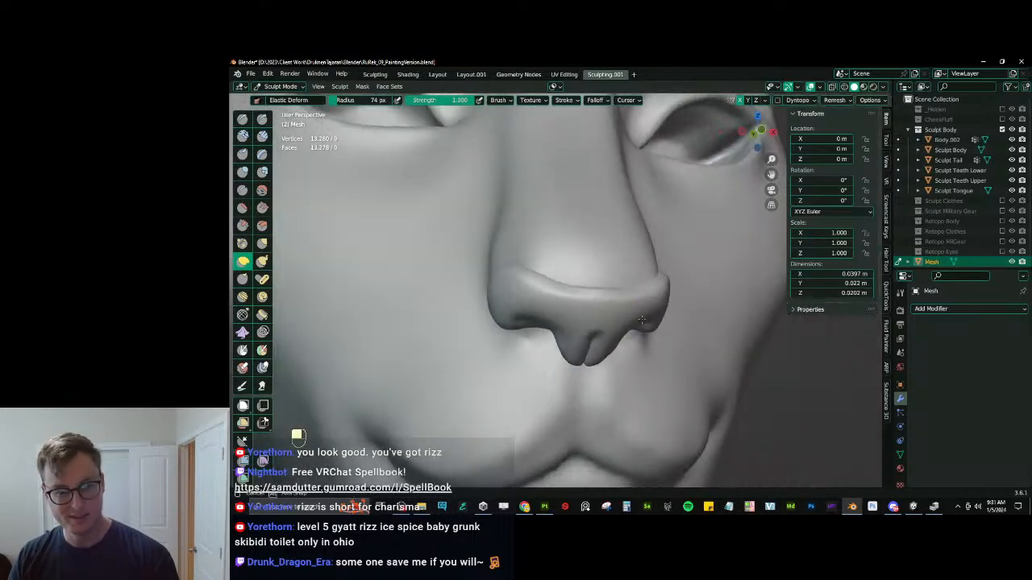
pyautogui.scroll(3, 636, 313)
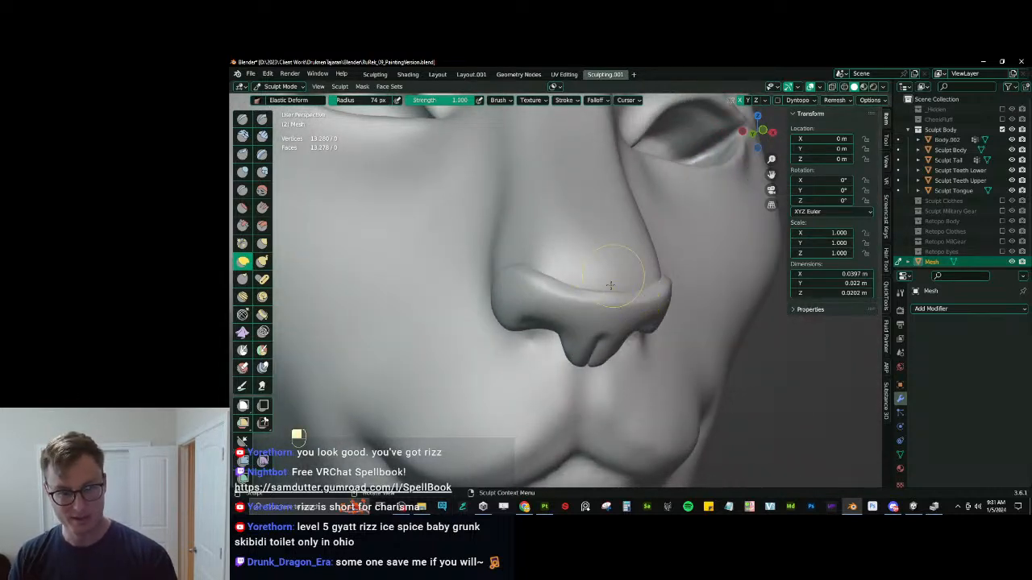
pyautogui.moveTo(597, 295); pyautogui.dragTo(585, 353, button='middle')
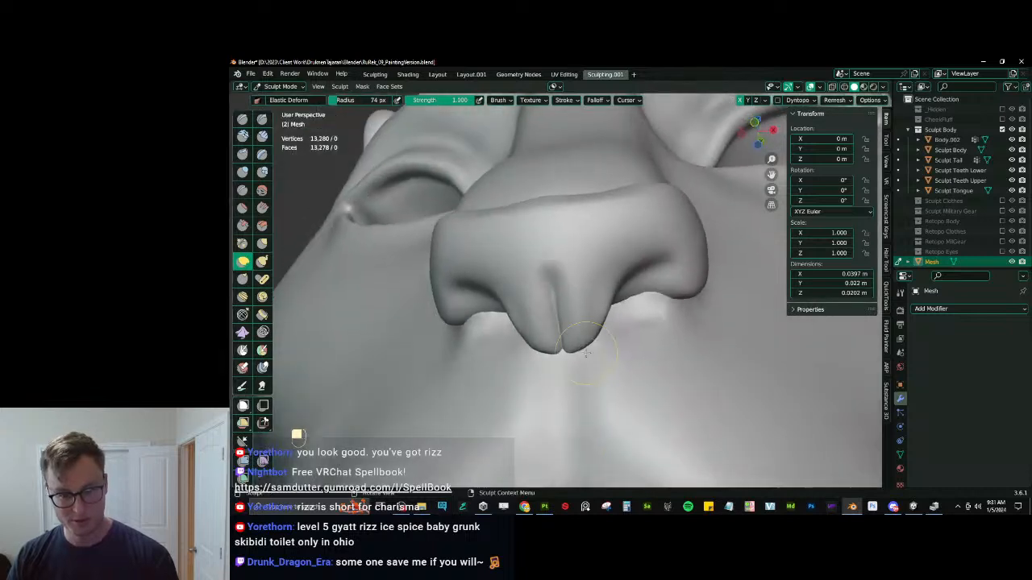
pyautogui.press('v')
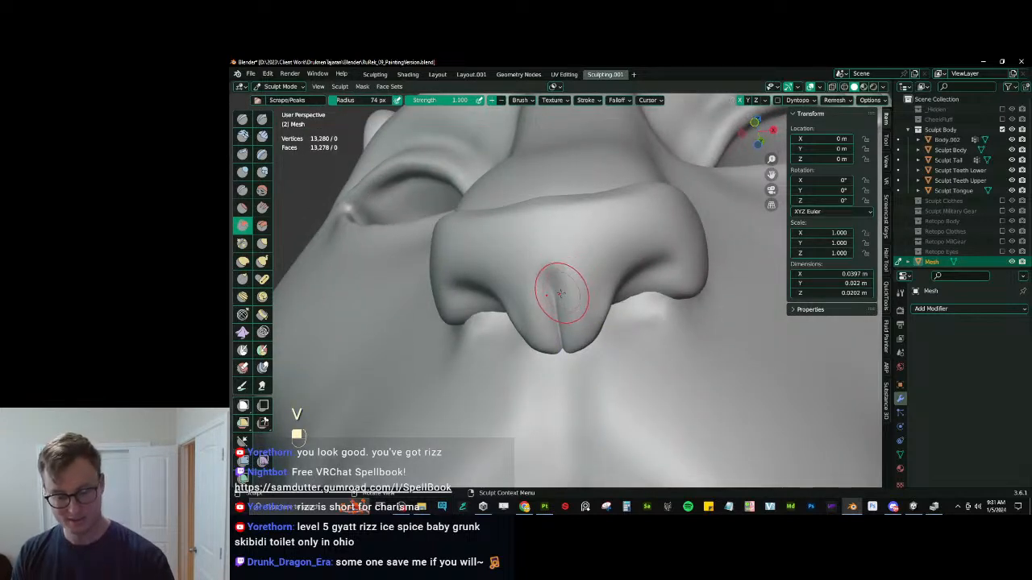
pyautogui.press(']')
pyautogui.press(']')
pyautogui.press(']')
pyautogui.press(']')
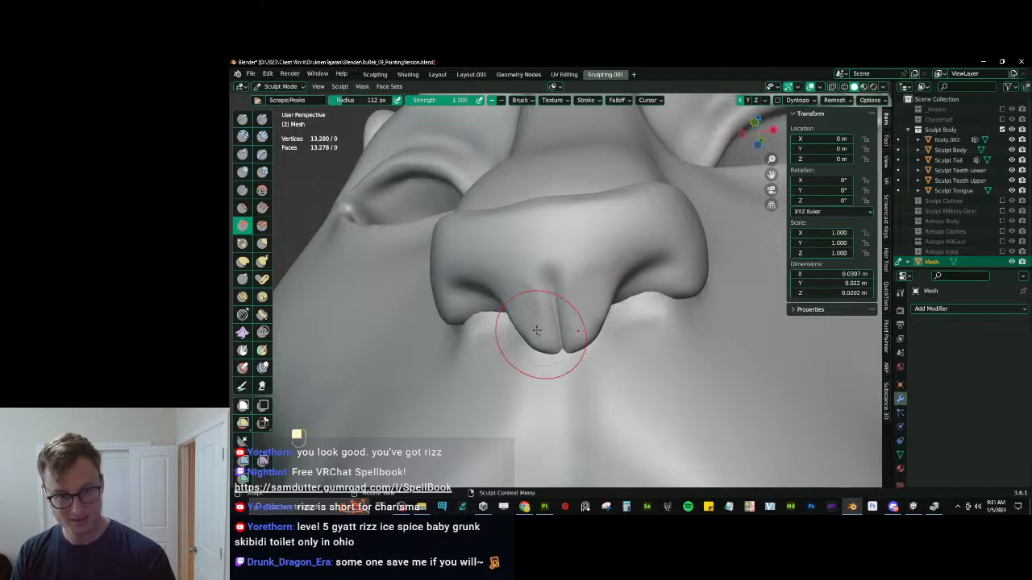
pyautogui.press('shift')
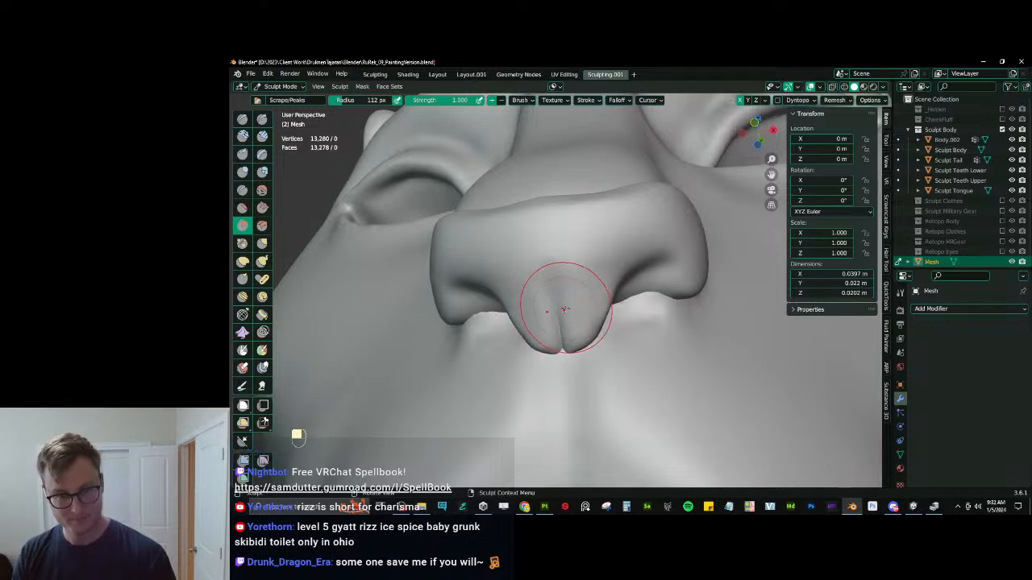
# Try to sharpen the nostril wing's edge and deepen the nostril hollow with Draw Sharp, undoing the strokes.
pyautogui.moveTo(565, 309); pyautogui.dragTo(628, 355, button='middle')
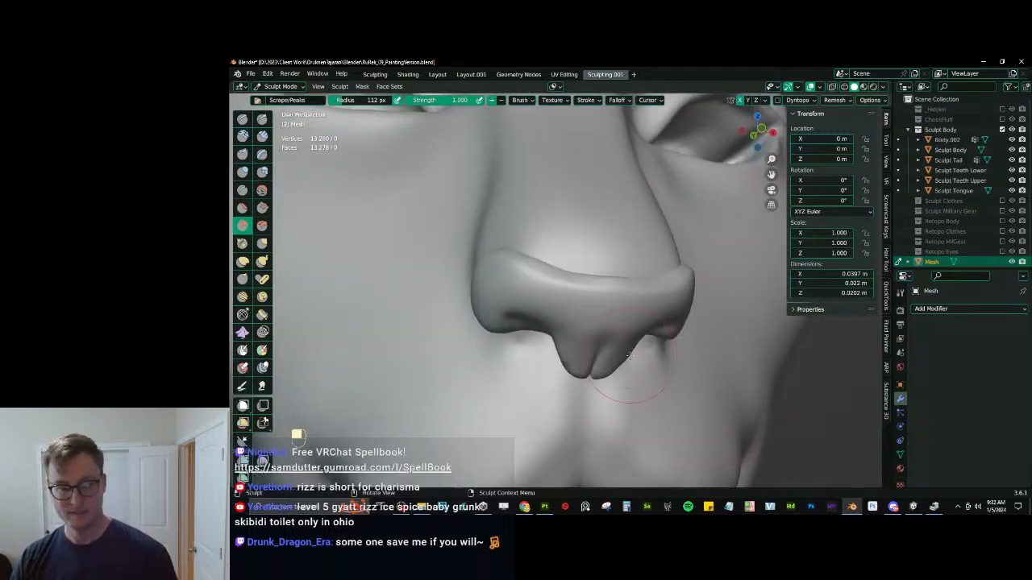
pyautogui.press('d')
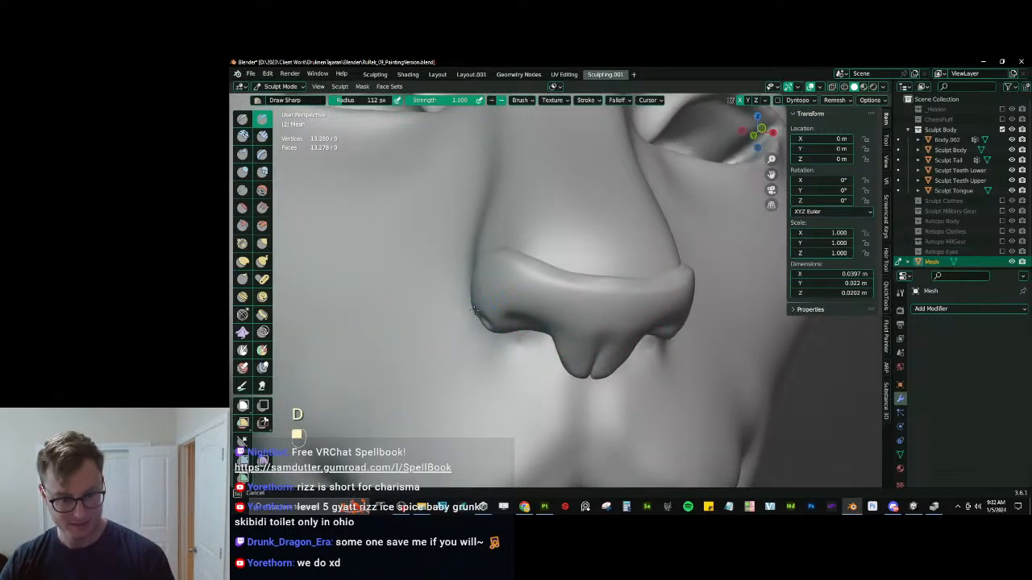
pyautogui.hotkey('ctrl', 'z')
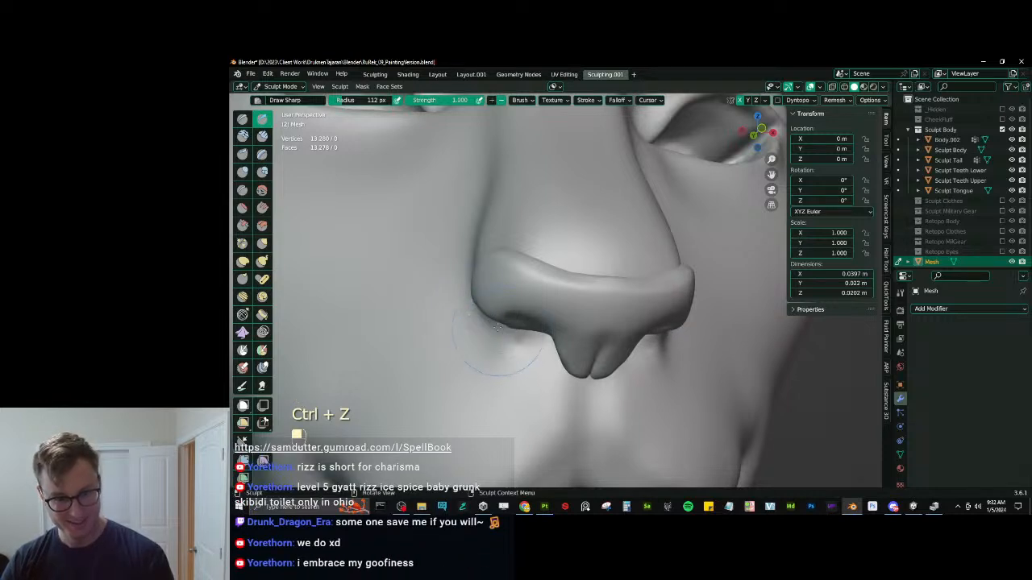
pyautogui.moveTo(488, 304); pyautogui.dragTo(560, 280, button='middle')
pyautogui.press('v')
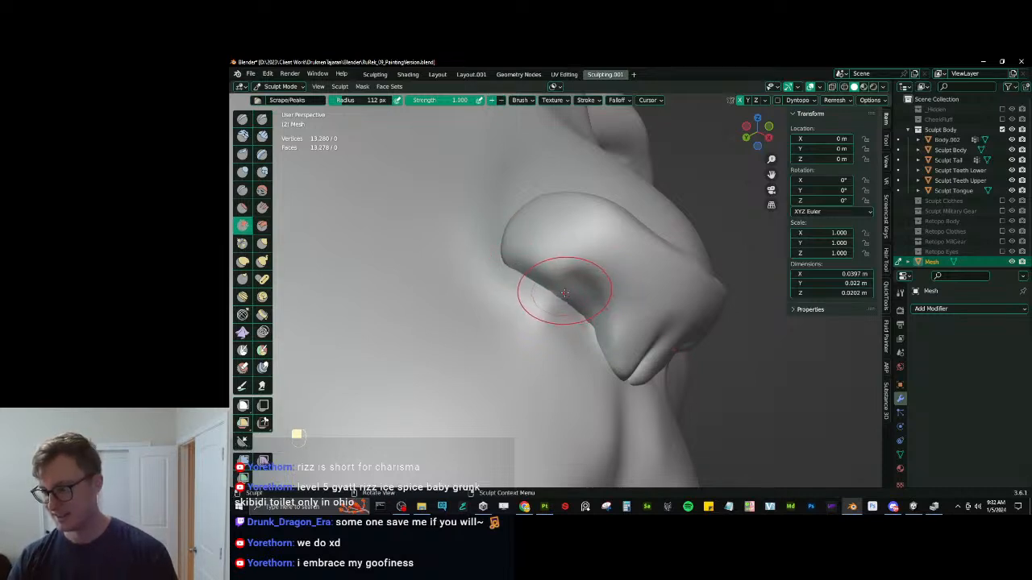
pyautogui.press('d')
pyautogui.moveTo(585, 295); pyautogui.dragTo(581, 290)
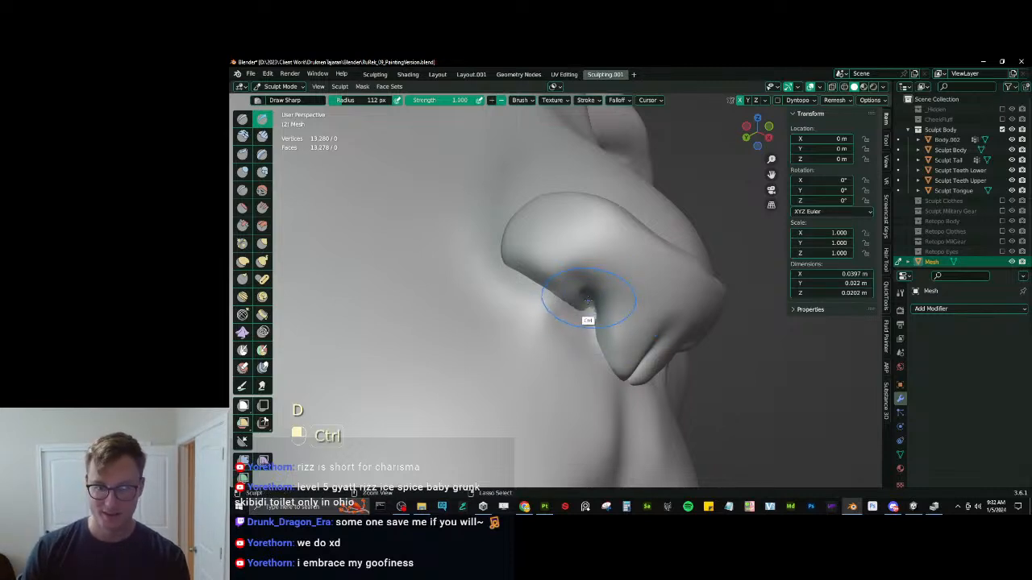
pyautogui.hotkey('ctrl', 'z')
pyautogui.hotkey('ctrl', 'z')
pyautogui.hotkey('ctrl', 'z')
# Hollow out the nostril with Inflate/Deflate at a 75 px radius, undoing unwanted strokes, and smooth the hollow's edge.
pyautogui.press('i')
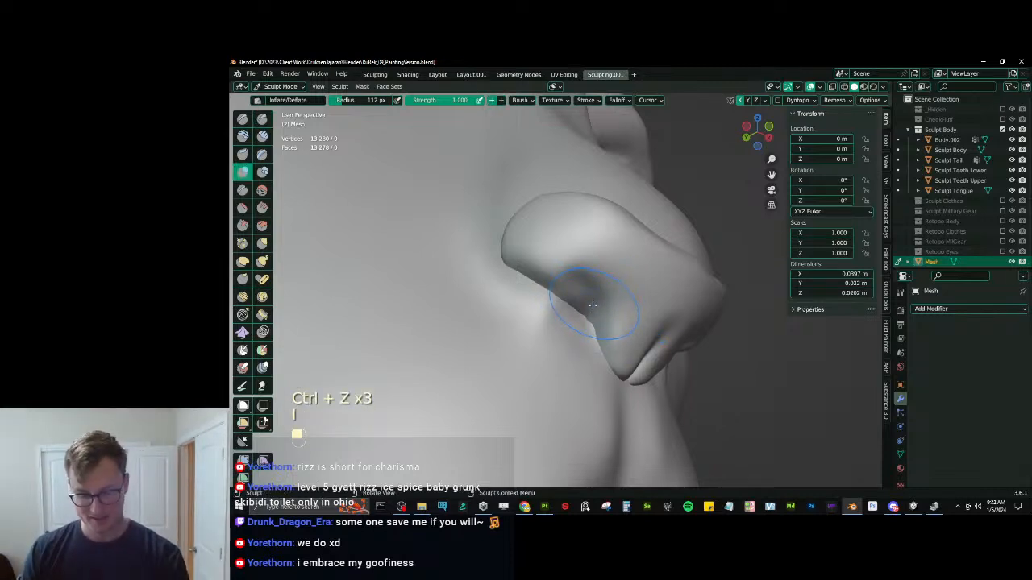
pyautogui.press('[')
pyautogui.press('[')
pyautogui.press('[')
pyautogui.press('[')
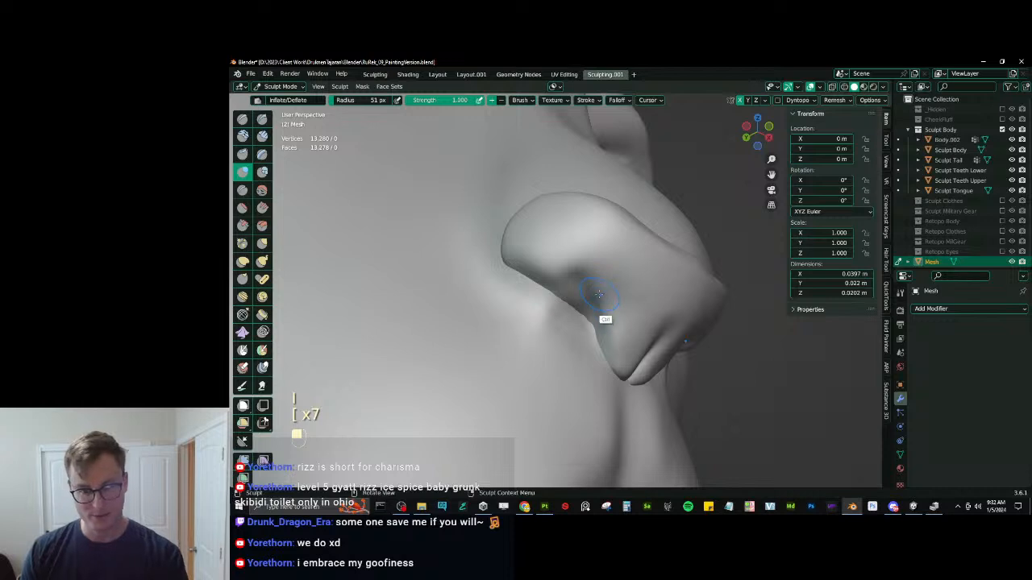
pyautogui.hotkey('ctrl', 'z')
pyautogui.hotkey('ctrl', 'z')
pyautogui.hotkey('ctrl', 'z')
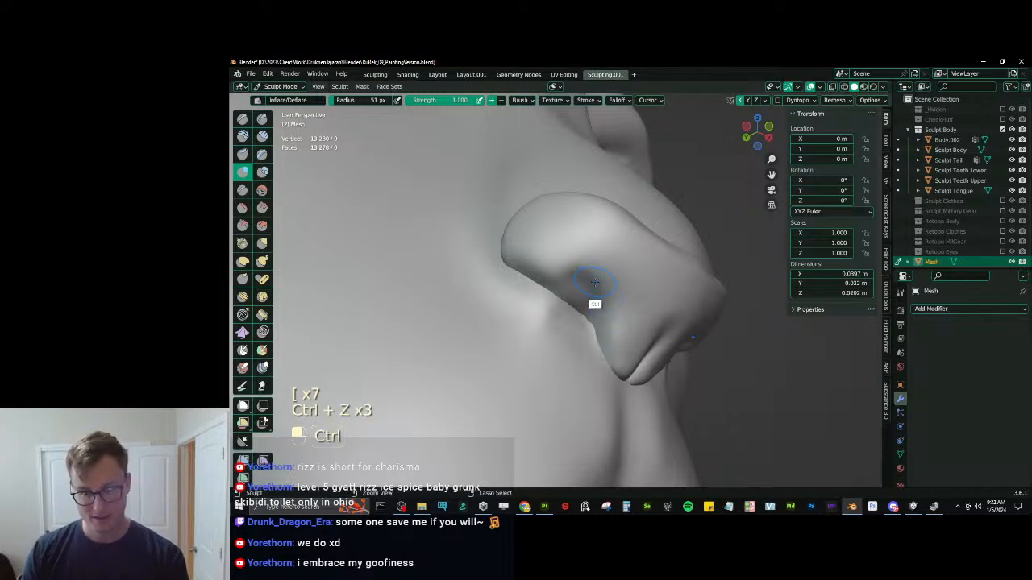
pyautogui.press(']')
pyautogui.press(']')
pyautogui.press(']')
pyautogui.press(']')
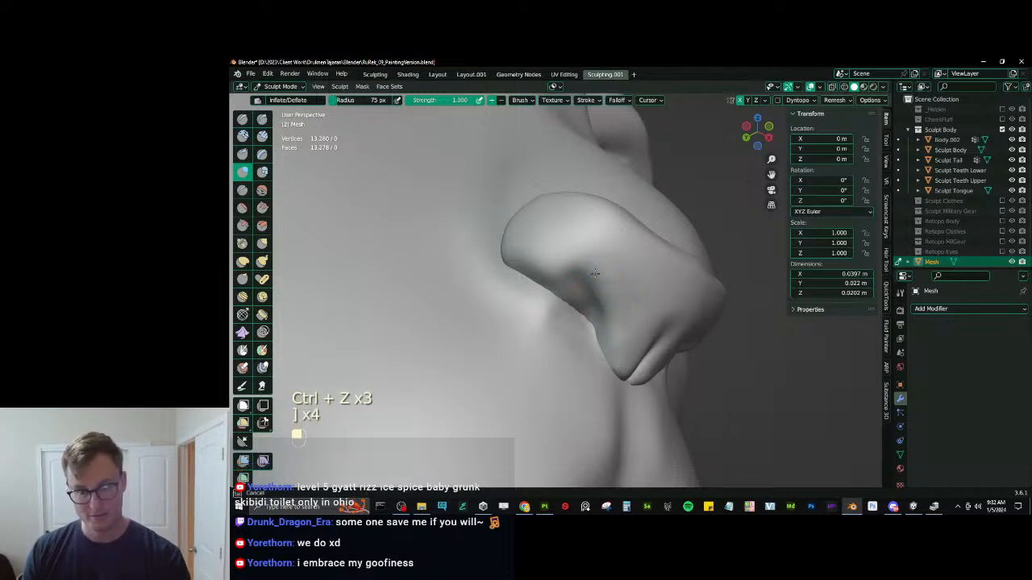
pyautogui.hotkey('ctrl', 'z')
pyautogui.moveTo(591, 276)
pyautogui.mouseDown()
pyautogui.moveTo(614, 326)
pyautogui.moveTo(616, 316)
pyautogui.moveTo(576, 293)
pyautogui.moveTo(582, 316)
pyautogui.mouseUp()
pyautogui.moveTo(583, 317)
pyautogui.keyDown('shift'); pyautogui.mouseDown()
pyautogui.moveTo(573, 296)
pyautogui.moveTo(597, 332)
pyautogui.moveTo(603, 305)
pyautogui.mouseUp(); pyautogui.keyUp('shift')
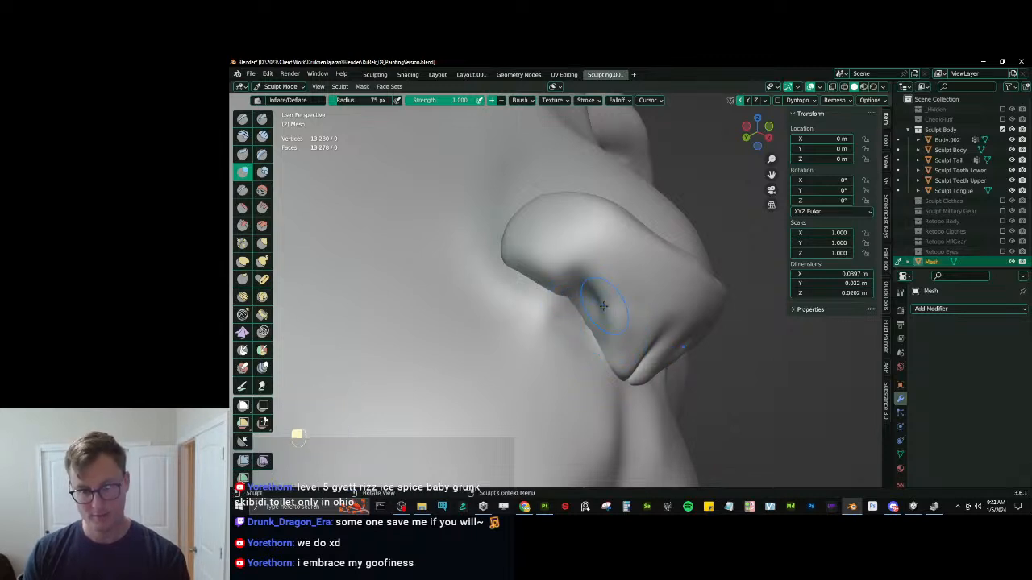
# Widen the nostril wings slightly and pull the nose tip's lower lobes downward with Elastic Deform at a 48 px radius.
pyautogui.moveTo(603, 306); pyautogui.dragTo(637, 293, button='middle')
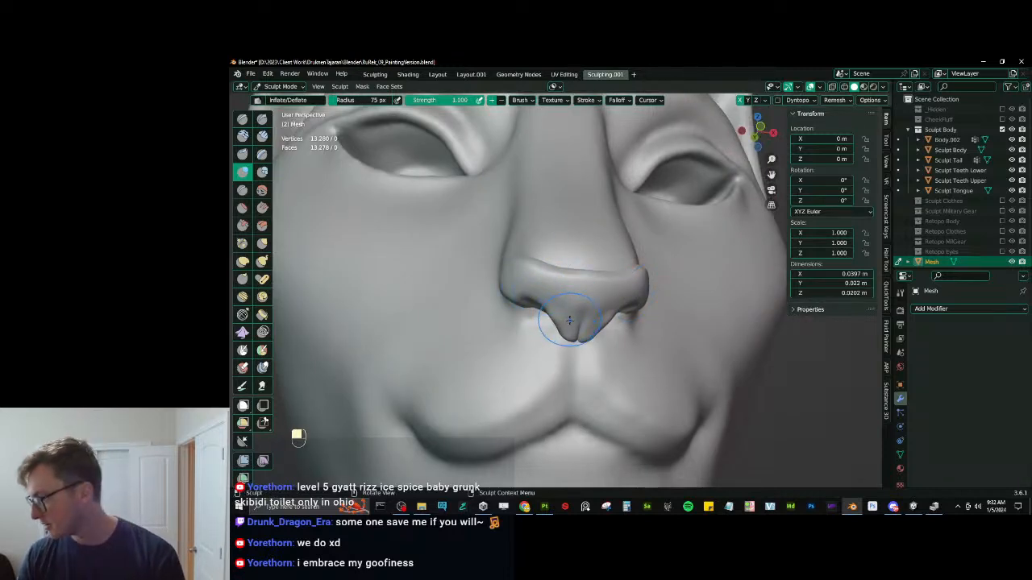
pyautogui.press('j')
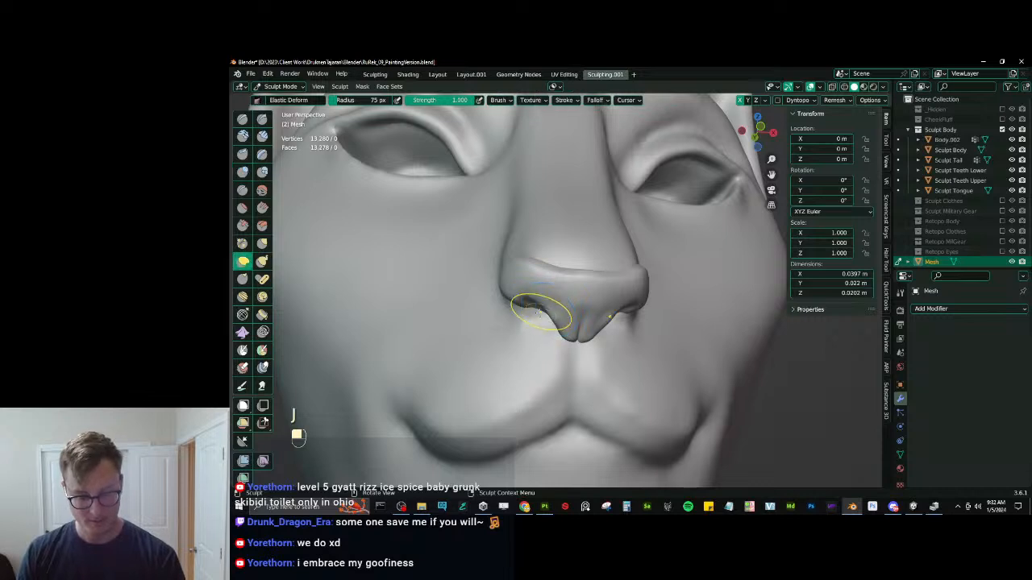
pyautogui.press('[')
pyautogui.press('[')
pyautogui.press('[')
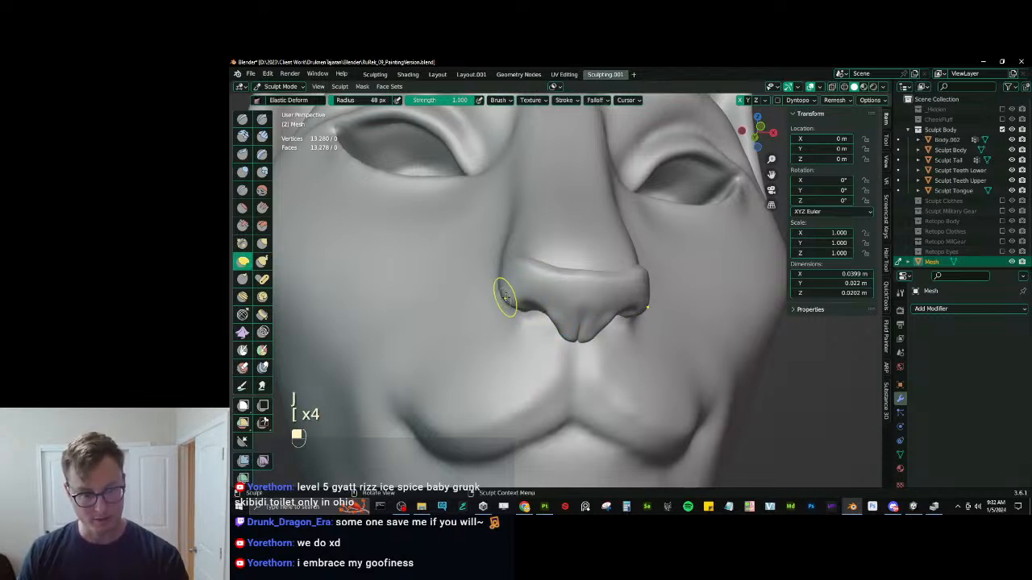
pyautogui.moveTo(546, 307)
pyautogui.mouseDown()
pyautogui.moveTo(562, 316)
pyautogui.moveTo(556, 326)
pyautogui.mouseUp()
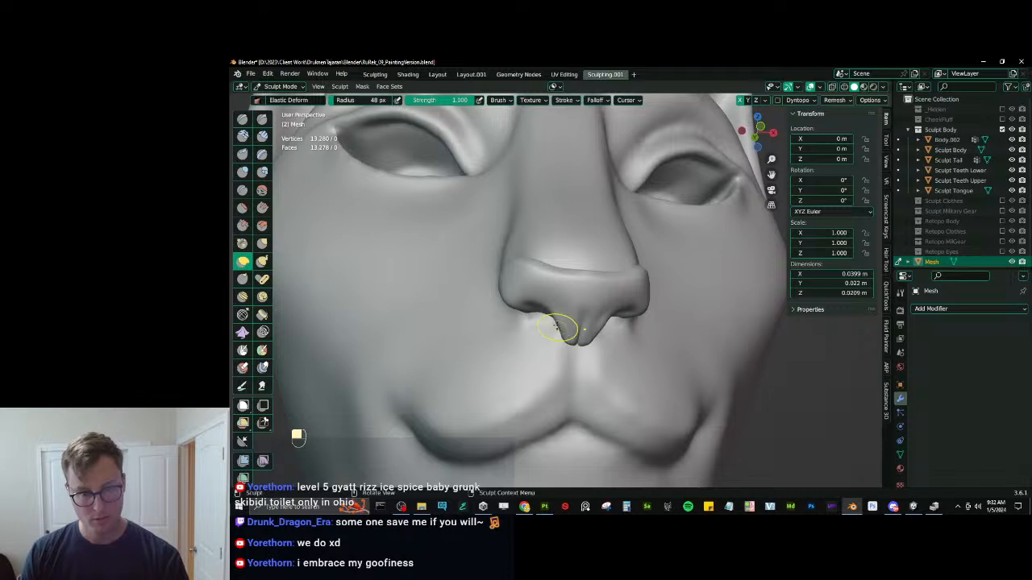
# Reshape the nose's front profile from the side with Elastic Deform at a 95 px radius, and adjust the nose tip.
pyautogui.press('KP_3')
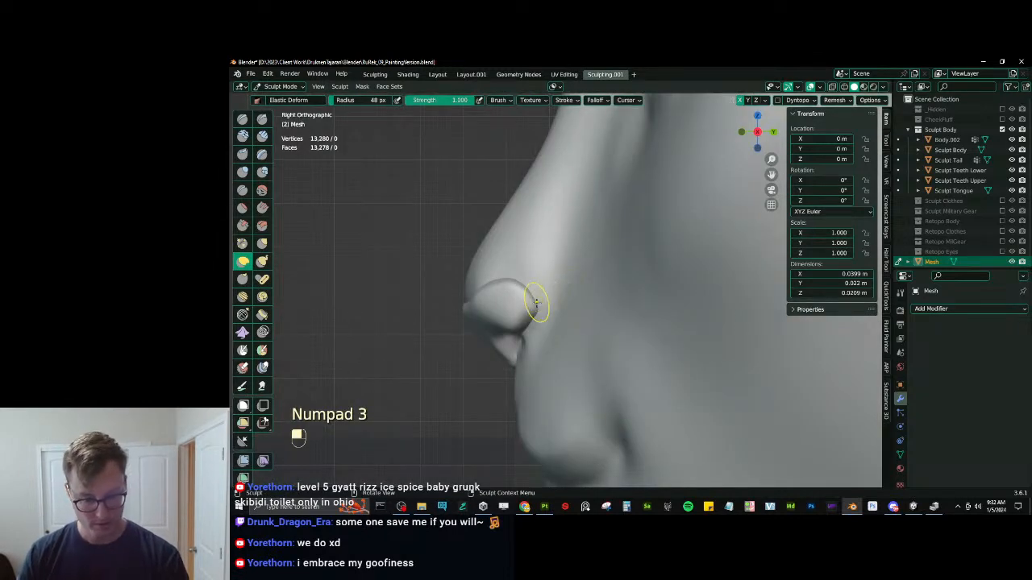
pyautogui.press(']')
pyautogui.press(']')
pyautogui.press(']')
pyautogui.press(']')
pyautogui.press(']')
pyautogui.press(']')
pyautogui.press(']')
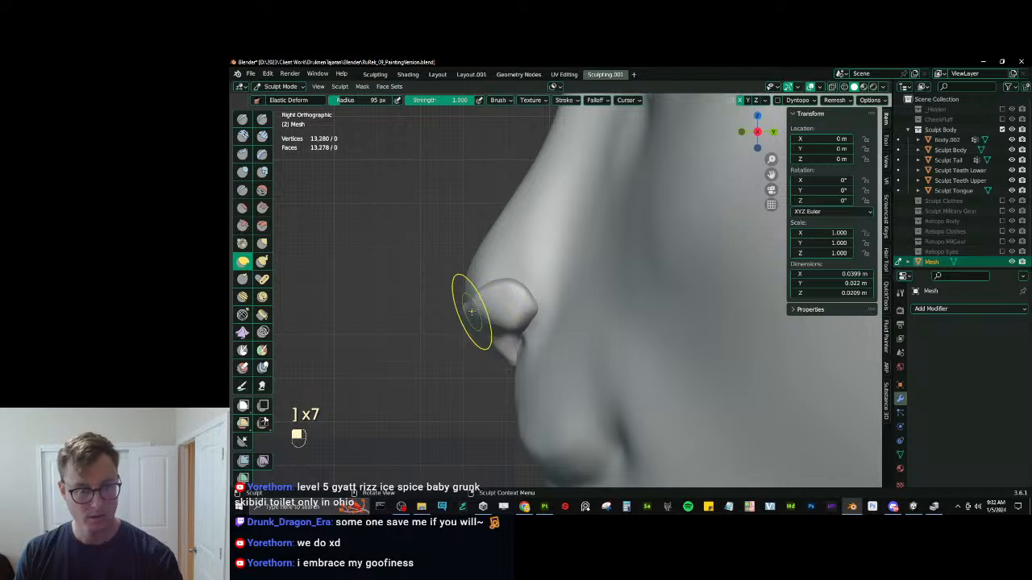
pyautogui.moveTo(484, 313)
pyautogui.mouseDown()
pyautogui.moveTo(508, 354)
pyautogui.moveTo(491, 335)
pyautogui.mouseUp()
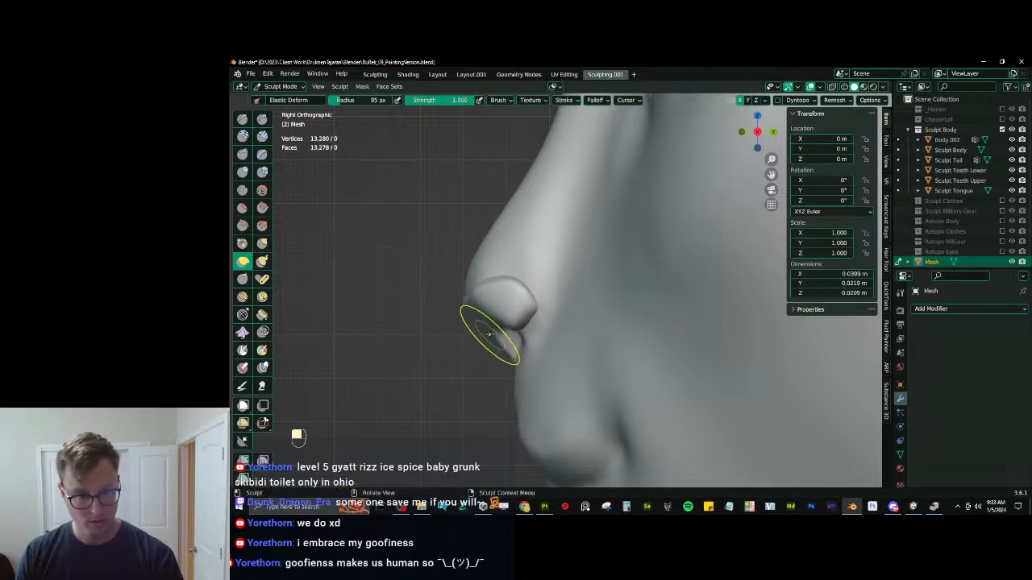
pyautogui.moveTo(495, 292)
pyautogui.mouseDown(button='middle')
pyautogui.moveTo(604, 281)
pyautogui.moveTo(626, 304)
pyautogui.moveTo(594, 338)
pyautogui.mouseUp(button='middle')
pyautogui.moveTo(594, 339); pyautogui.dragTo(595, 332)
# Flatten the nose's front surface below the upper rim with Scrape/Peaks at a 128 px radius, and smooth it.
pyautogui.moveTo(595, 333)
pyautogui.mouseDown(button='middle')
pyautogui.moveTo(645, 299)
pyautogui.moveTo(536, 288)
pyautogui.mouseUp(button='middle')
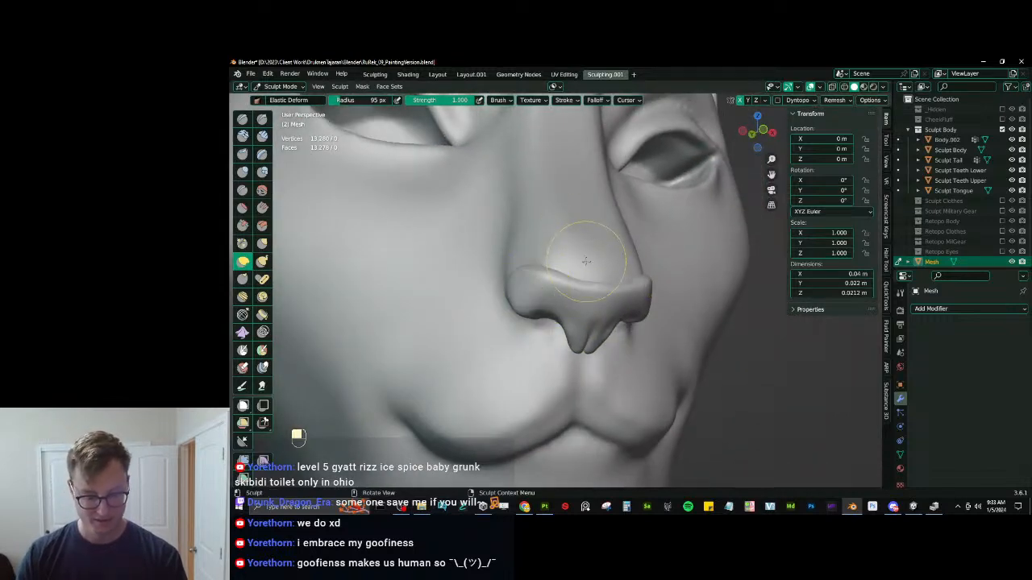
pyautogui.press('v')
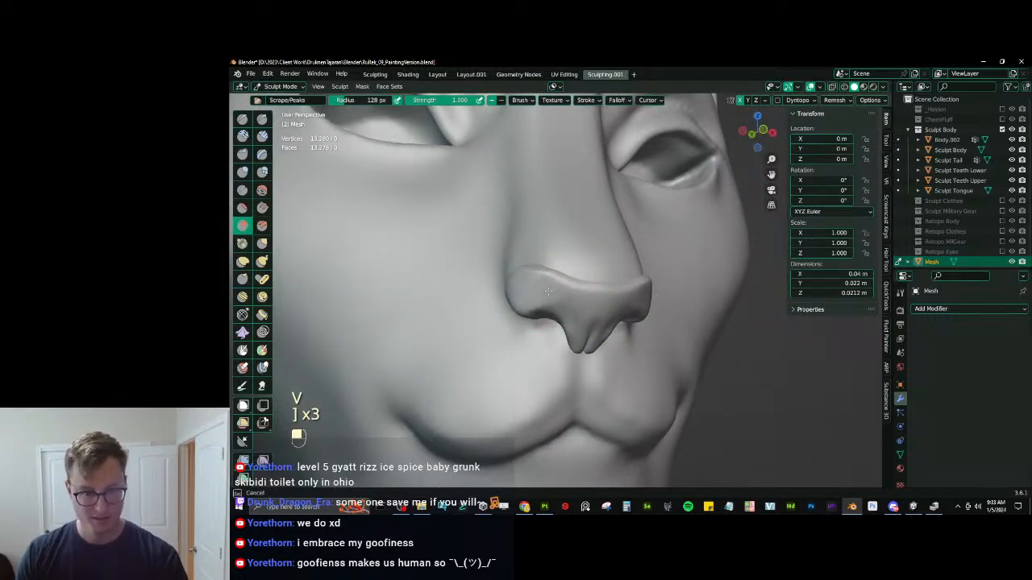
pyautogui.hotkey('ctrl', 'z')
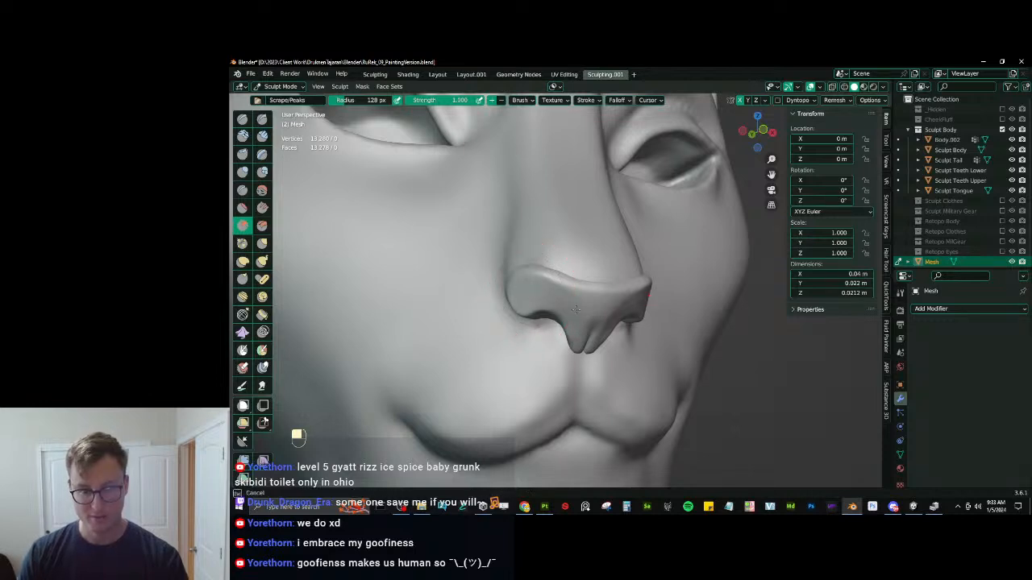
pyautogui.moveTo(576, 304)
pyautogui.keyDown('shift'); pyautogui.mouseDown()
pyautogui.moveTo(585, 295)
pyautogui.moveTo(540, 290)
pyautogui.mouseUp(); pyautogui.keyUp('shift')
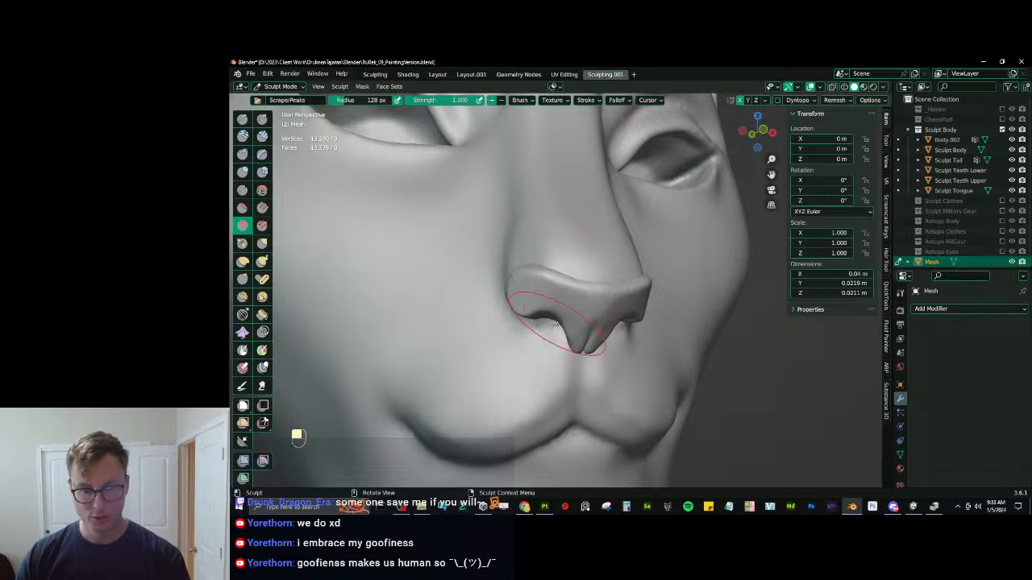
# Undo the last scrape strokes and reshape the nose tip's side edge below the nostril with Inflate/Deflate.
pyautogui.moveTo(557, 323)
pyautogui.mouseDown(button='middle')
pyautogui.moveTo(553, 299)
pyautogui.moveTo(564, 311)
pyautogui.mouseUp(button='middle')
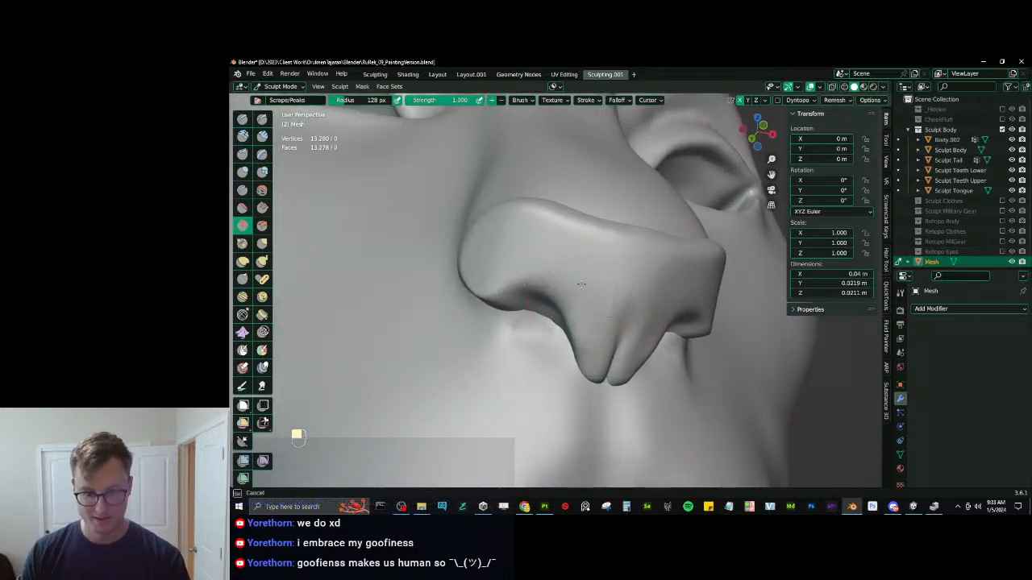
pyautogui.hotkey('ctrl', 'z')
pyautogui.hotkey('ctrl', 'z')
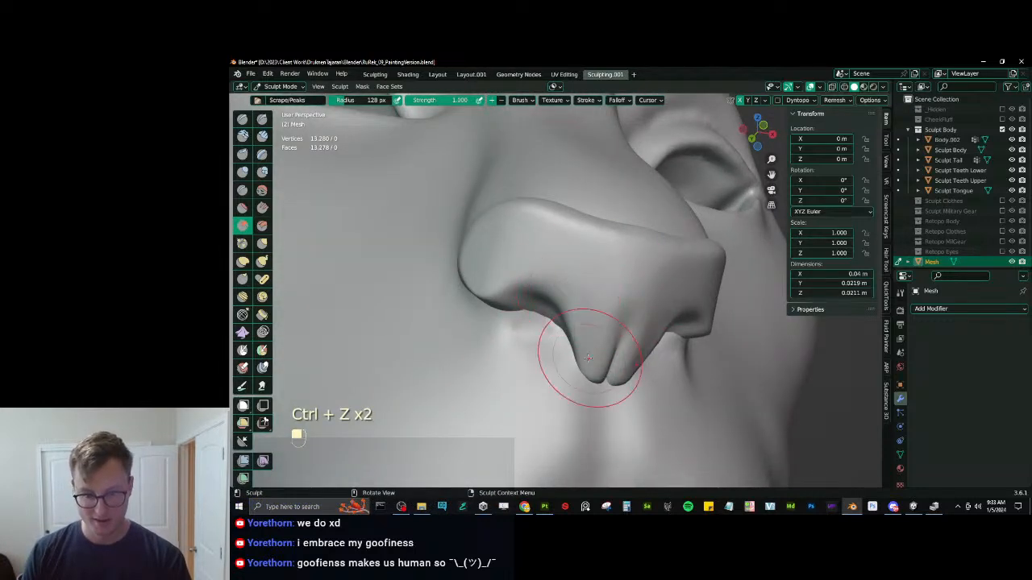
pyautogui.hotkey('ctrl', 'z')
pyautogui.press('i')
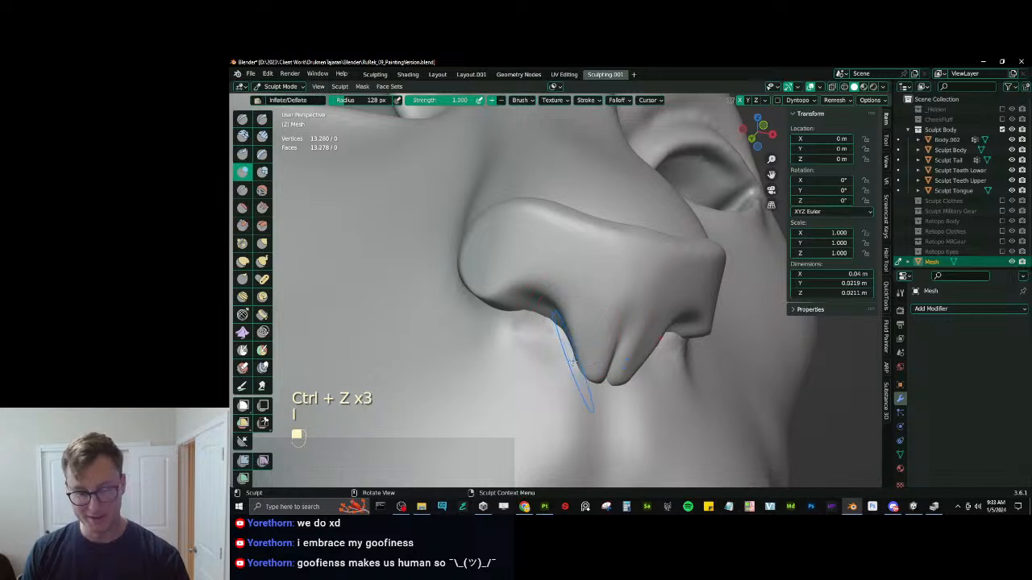
pyautogui.moveTo(583, 368); pyautogui.dragTo(576, 325)
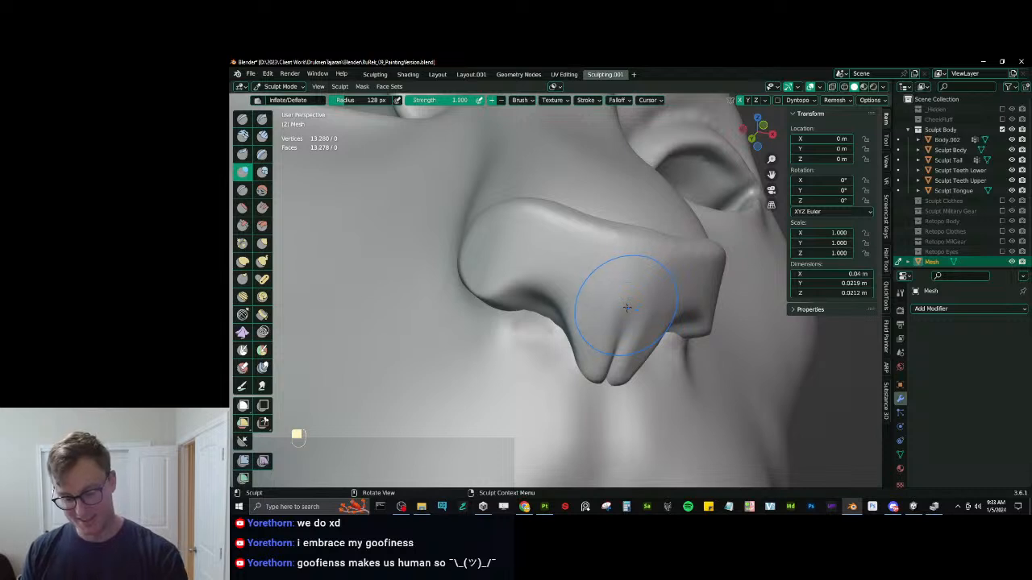
# Try to deepen the nose's central groove upward with the Crease brush at a 73 px radius.
pyautogui.press('[')
pyautogui.press('[')
pyautogui.press('[')
pyautogui.press('[')
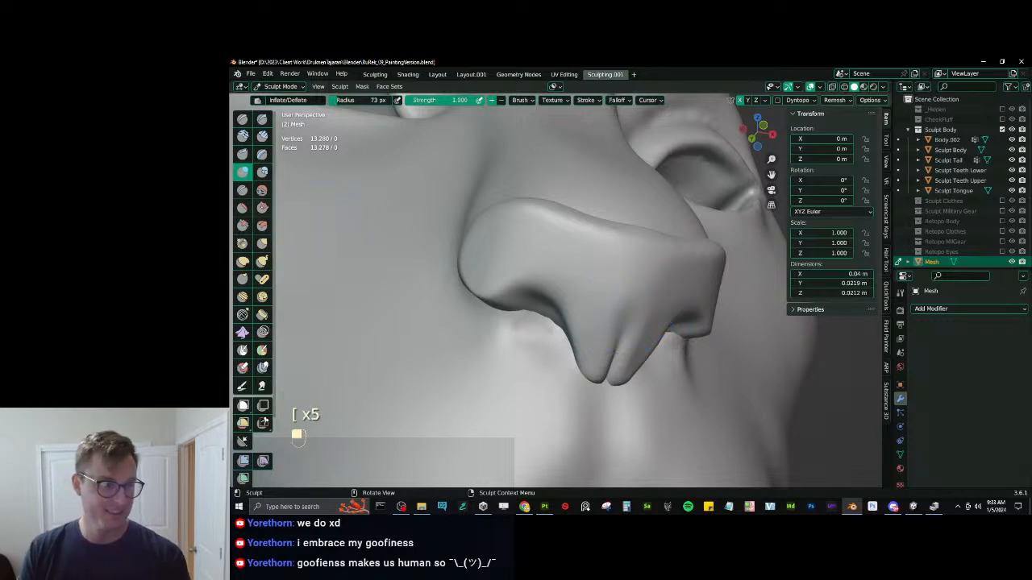
pyautogui.click(242, 189)
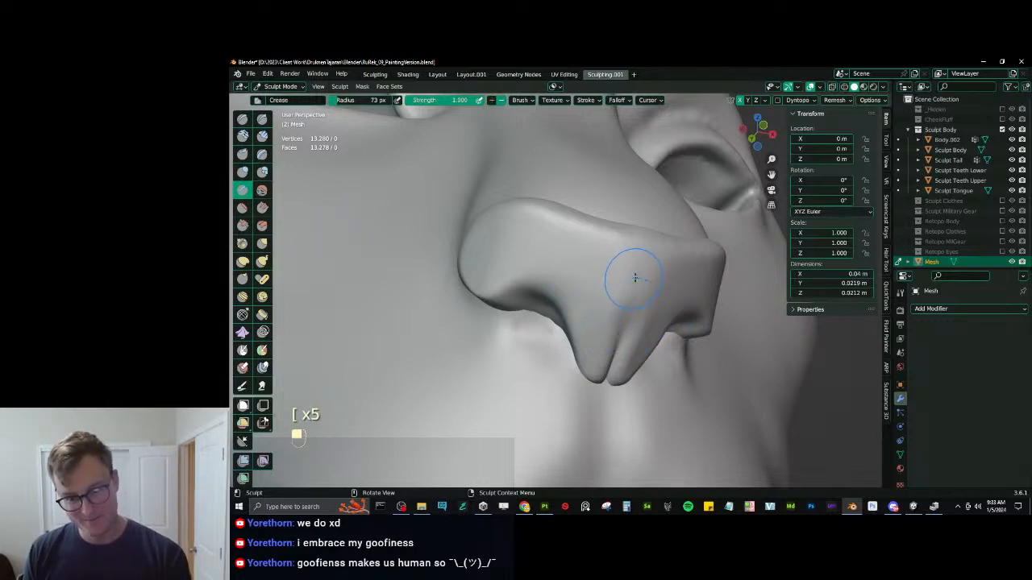
pyautogui.moveTo(635, 278); pyautogui.dragTo(635, 314)
pyautogui.hotkey('ctrl', 'z')
# Try to extend the central groove up the nose's front with a smaller Crease brush and Pinch/Magnify at 32 px, and undo the strokes.
pyautogui.press('[')
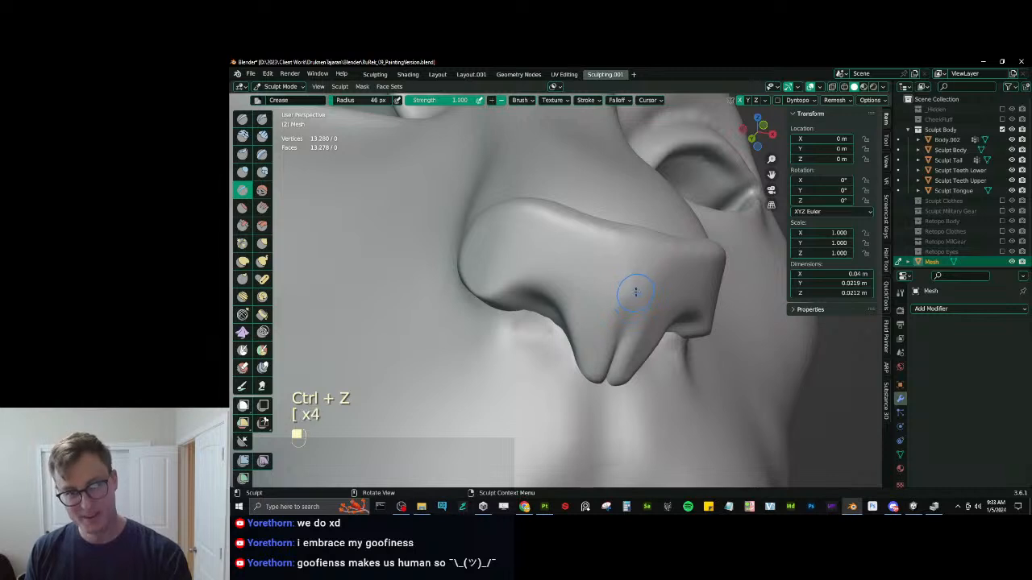
pyautogui.moveTo(642, 274); pyautogui.dragTo(628, 316)
pyautogui.hotkey('ctrl', 'z')
pyautogui.moveTo(640, 274); pyautogui.dragTo(617, 353)
pyautogui.press('p')
pyautogui.moveTo(630, 308); pyautogui.dragTo(617, 352)
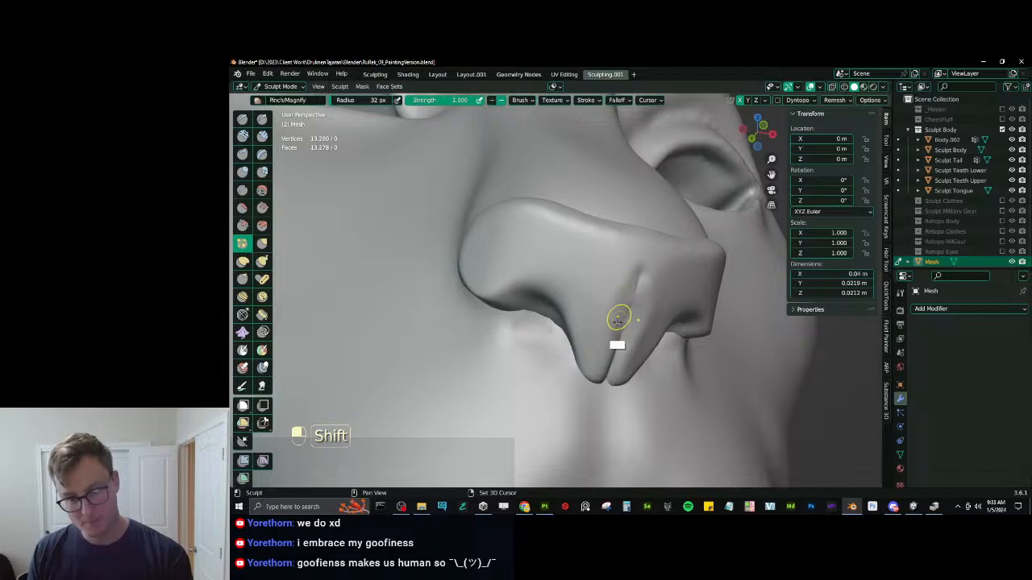
pyautogui.hotkey('ctrl', 'z')
pyautogui.hotkey('ctrl', 'z')
pyautogui.moveTo(615, 295); pyautogui.dragTo(666, 340, button='middle')
pyautogui.hotkey('ctrl', 'z')
pyautogui.hotkey('ctrl', 'z')
pyautogui.hotkey('ctrl', 'z')
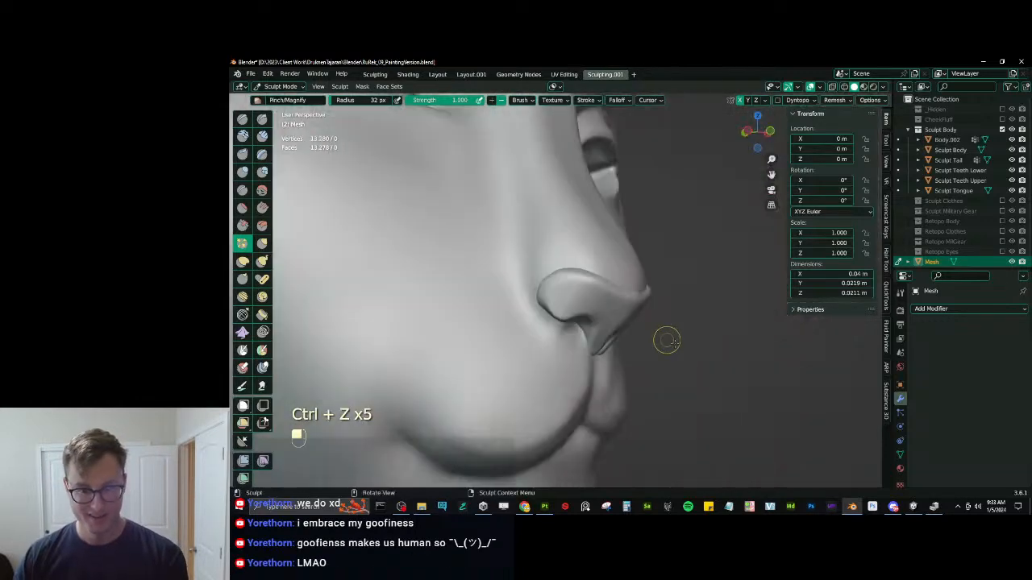
# Check the nose's side profile in Object Mode and return to sculpting it.
pyautogui.hotkey('ctrl', 'Tab')
pyautogui.click(525, 320)
pyautogui.keyDown('ctrl'); pyautogui.moveTo(540, 316); pyautogui.dragTo(568, 354, button='middle'); pyautogui.keyUp('ctrl')
pyautogui.moveTo(596, 333); pyautogui.dragTo(682, 330, button='middle')
pyautogui.hotkey('ctrl', 'Tab')
pyautogui.click(682, 385)
pyautogui.moveTo(647, 374)
pyautogui.keyDown('ctrl'); pyautogui.mouseDown(button='middle')
pyautogui.moveTo(647, 338)
pyautogui.moveTo(617, 329)
pyautogui.mouseUp(button='middle'); pyautogui.keyUp('ctrl')
# Flatten the side of the nostril wing with Scrape/Peaks at a 92 px radius, and smooth it.
pyautogui.press('v')
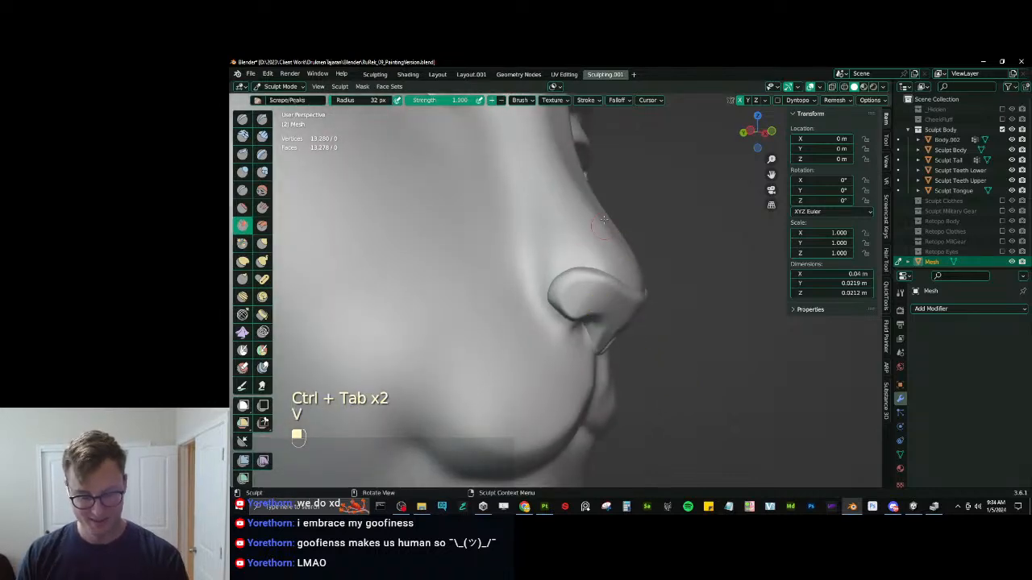
pyautogui.press(']')
pyautogui.press(']')
pyautogui.press(']')
pyautogui.press(']')
pyautogui.press(']')
pyautogui.press(']')
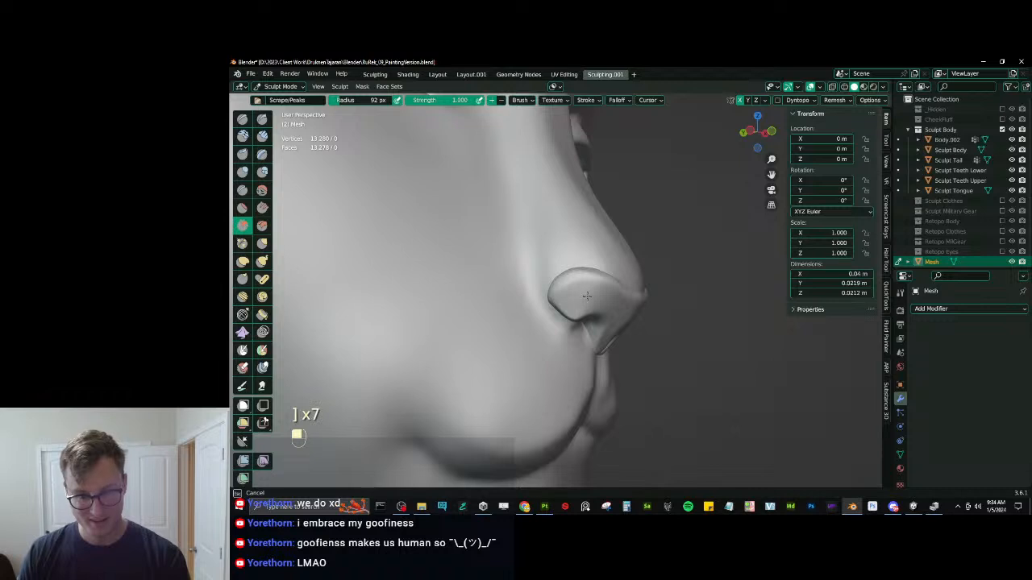
pyautogui.moveTo(588, 296)
pyautogui.mouseDown()
pyautogui.moveTo(599, 300)
pyautogui.moveTo(569, 290)
pyautogui.moveTo(580, 286)
pyautogui.moveTo(574, 306)
pyautogui.moveTo(601, 303)
pyautogui.mouseUp()
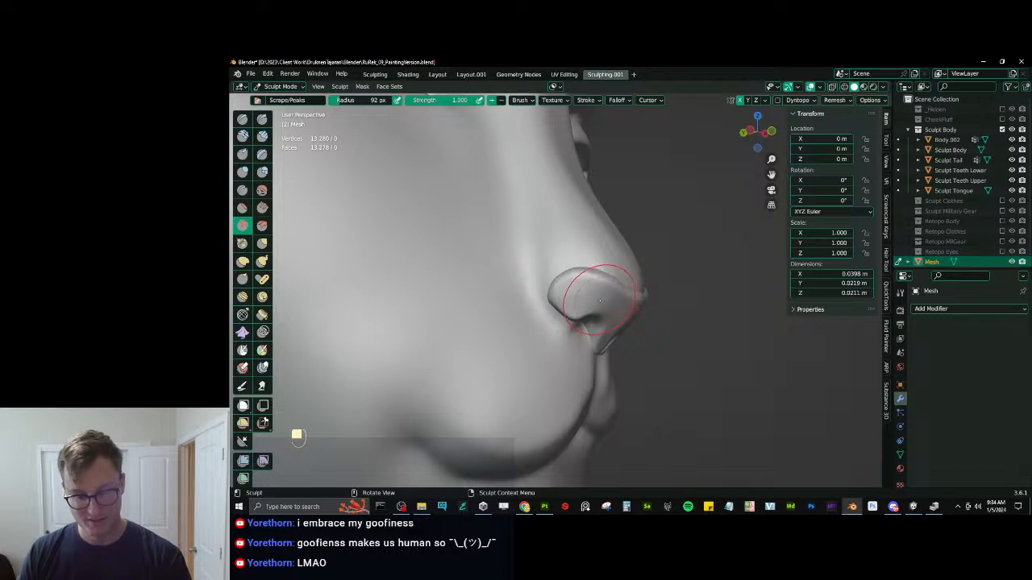
pyautogui.press('i')
pyautogui.moveTo(612, 316); pyautogui.dragTo(555, 313, button='middle')
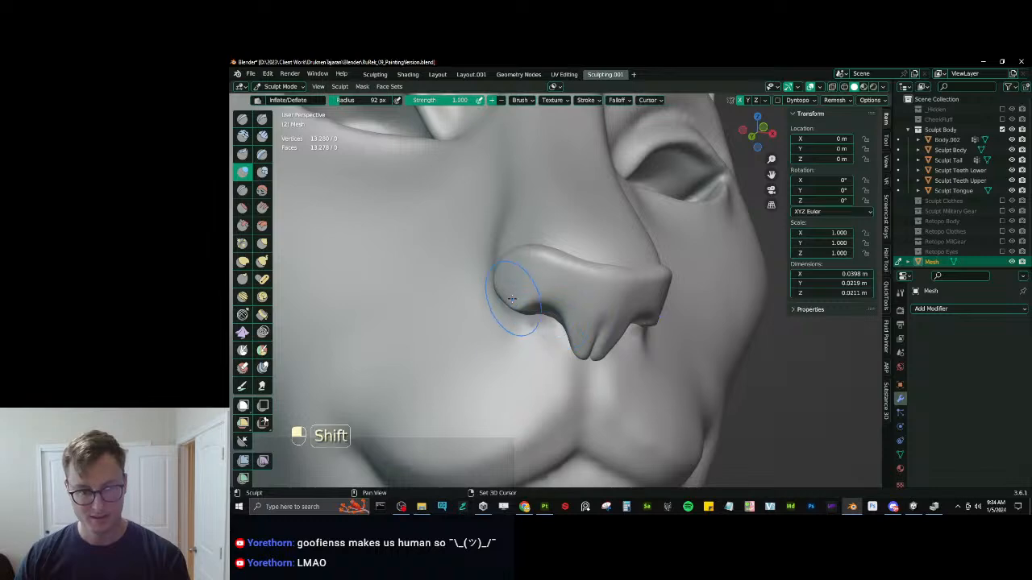
# Return to Object Mode and select all visible parts of the character sculpt.
pyautogui.scroll(-10, 554, 313)
pyautogui.hotkey('ctrl', 'Tab')
pyautogui.moveTo(661, 330)
pyautogui.mouseDown(button='middle')
pyautogui.moveTo(636, 349)
pyautogui.moveTo(643, 323)
pyautogui.mouseUp(button='middle')
pyautogui.scroll(-6, 648, 294)
pyautogui.press('a')
# Export the selected objects as FBX over RuRek_Body_HP.fbx in the Substance Painter folder.
pyautogui.press('q')
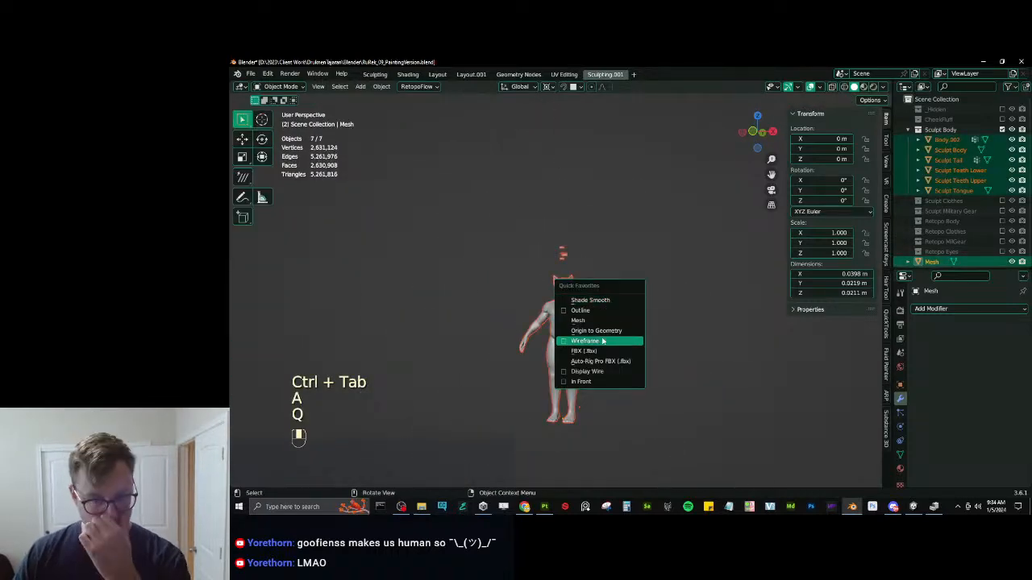
pyautogui.click(600, 350)
pyautogui.click(851, 166)
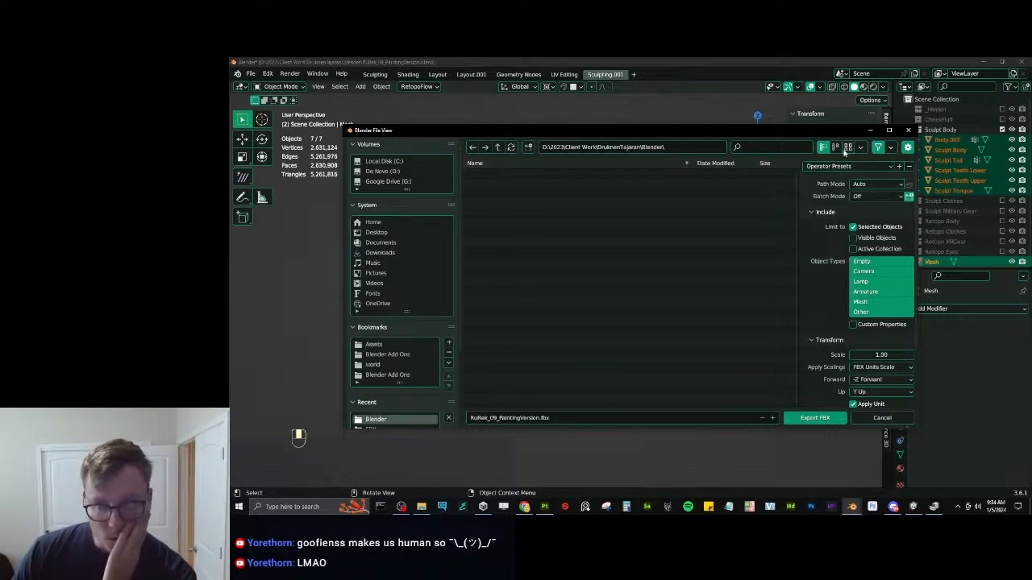
pyautogui.click(498, 147)
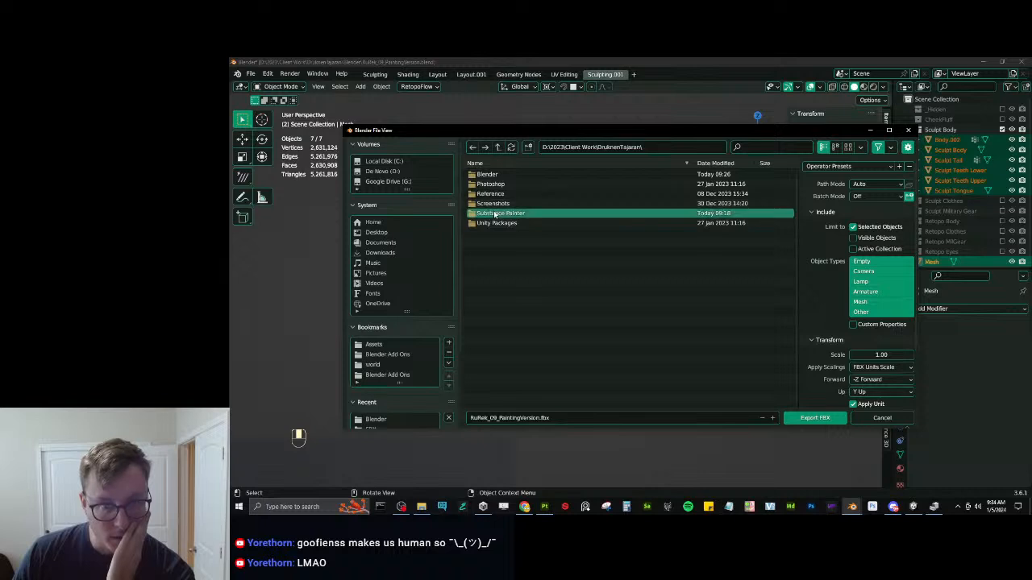
pyautogui.doubleClick(496, 210)
pyautogui.click(508, 193)
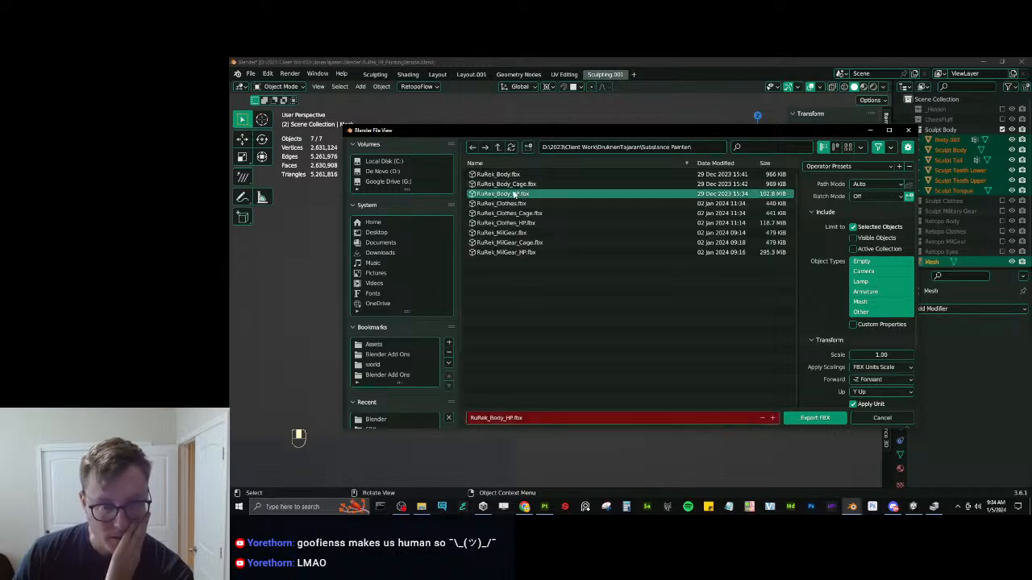
pyautogui.click(814, 418)
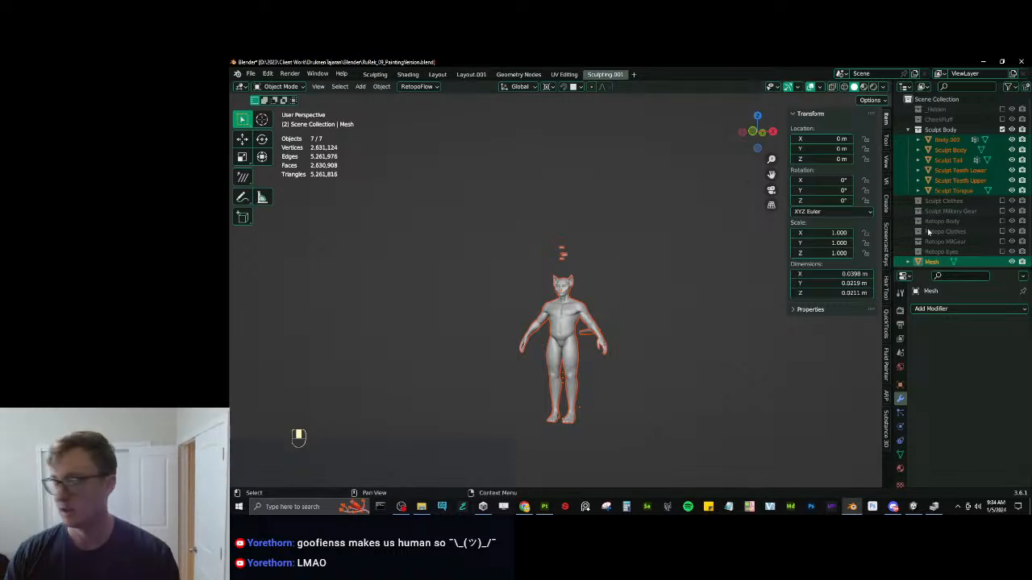
# Launch GaomonTablet through the system search, then deselect everything in Blender and save the file.
pyautogui.click(292, 507)
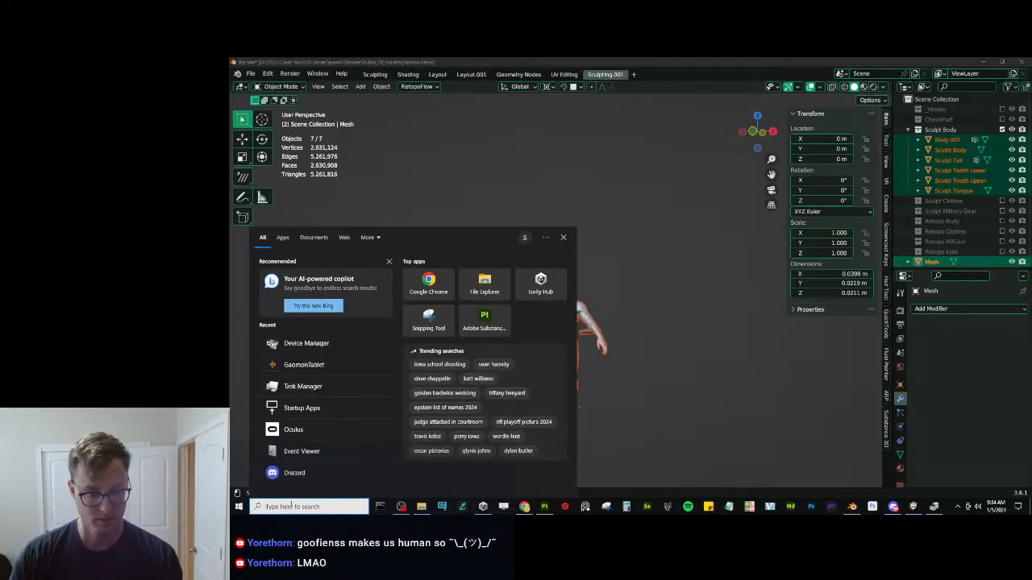
pyautogui.write('ga')
pyautogui.press('Return')
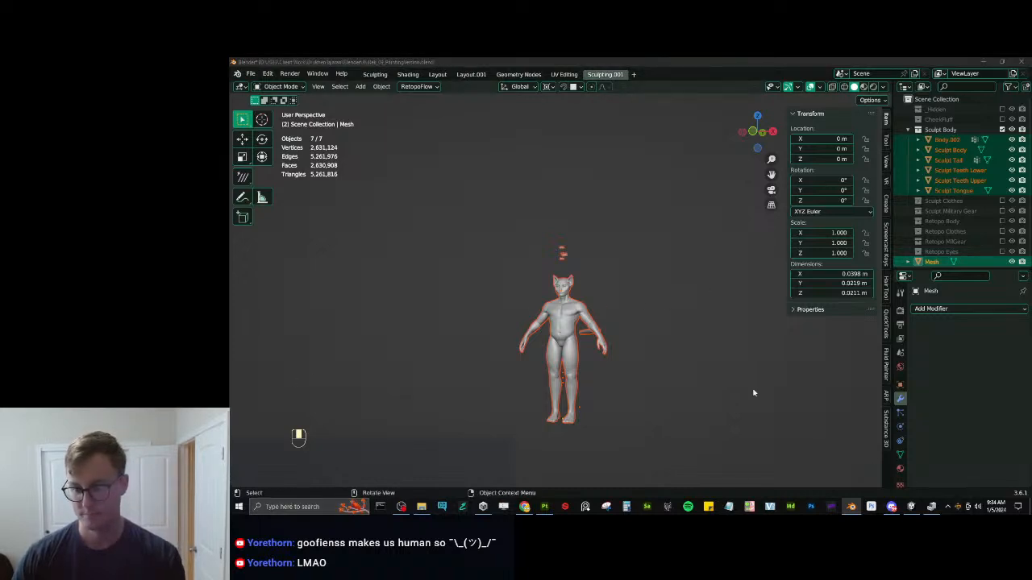
pyautogui.click(718, 371)
pyautogui.press('ctrl')
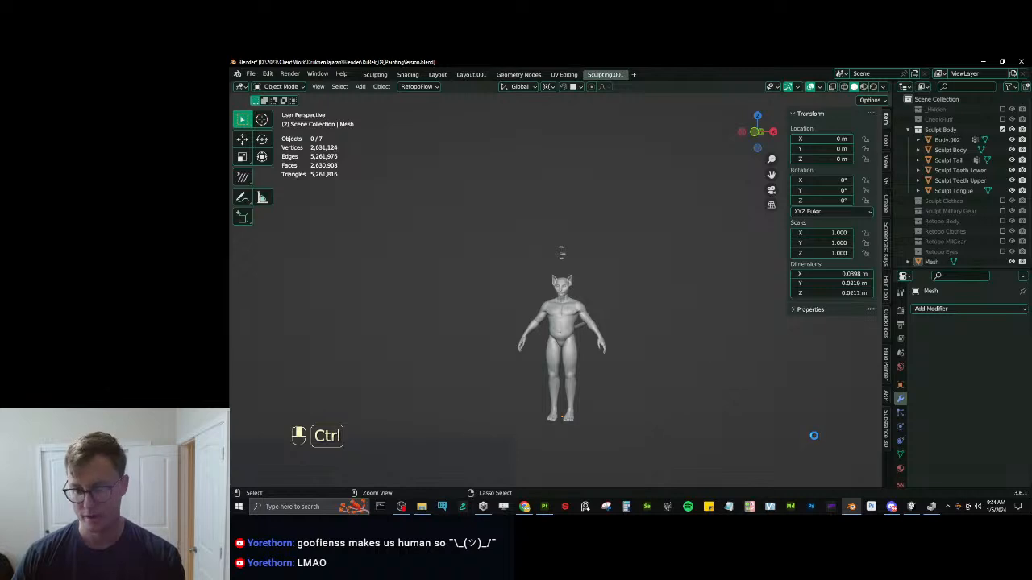
# Switch to Adobe Substance 3D Painter, hide the MASTER layer group and bring up the choice of working modes.
pyautogui.click(545, 507)
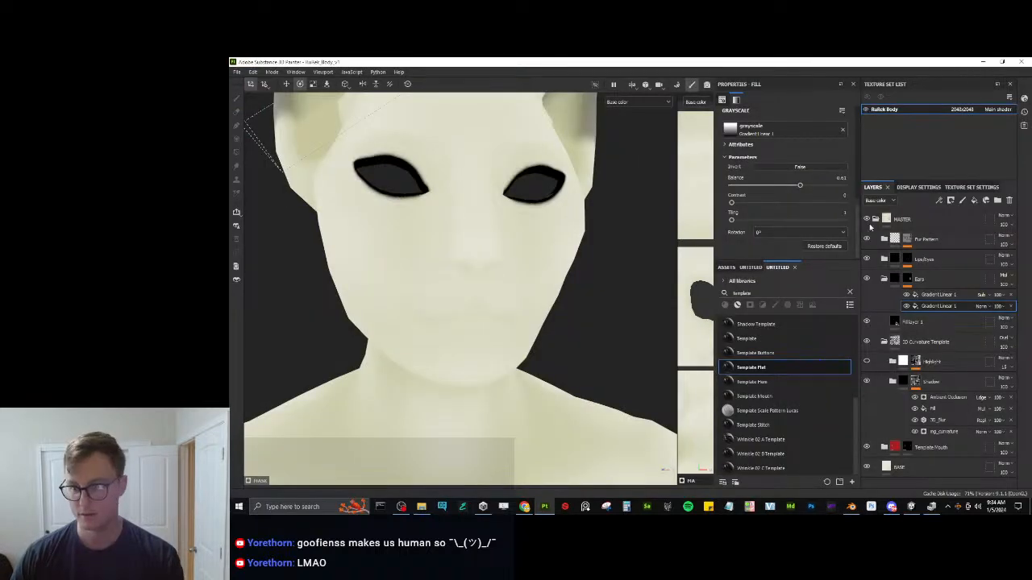
pyautogui.click(272, 73)
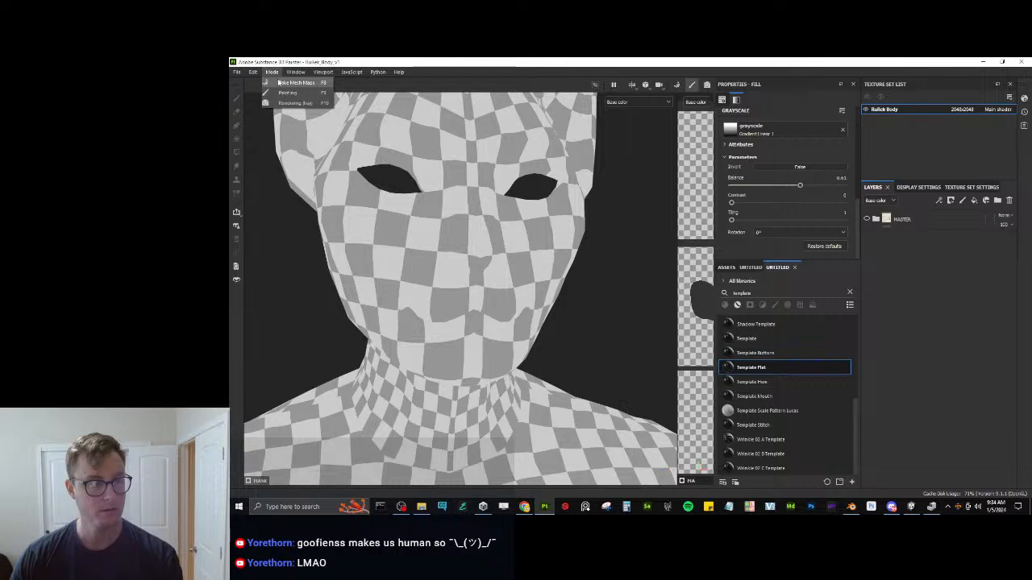
# Switch back to Blender, select the nose mesh, show its material settings and set the viewport shading to Material Preview.
pyautogui.click(851, 506)
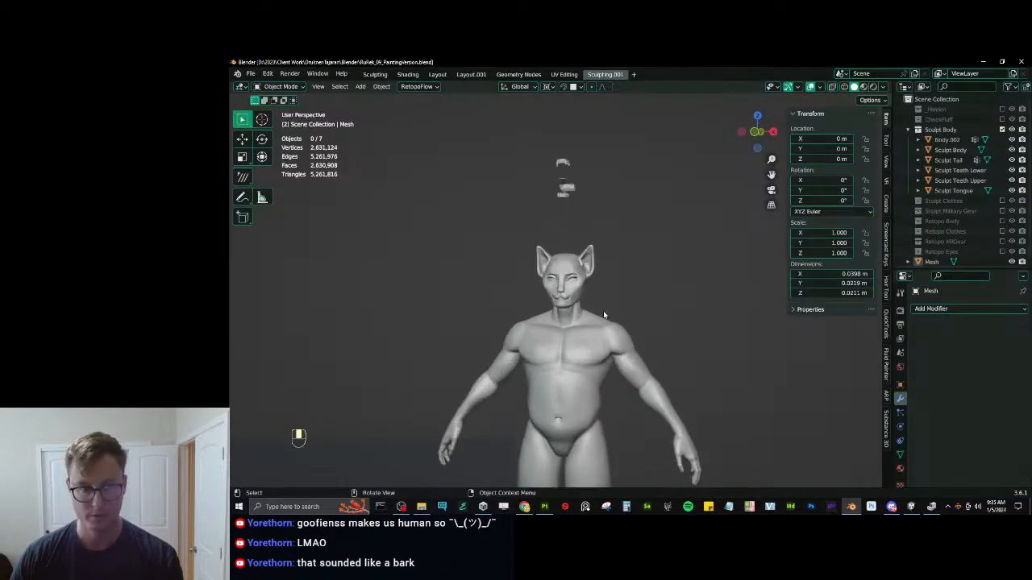
pyautogui.scroll(10, 604, 314)
pyautogui.click(576, 299)
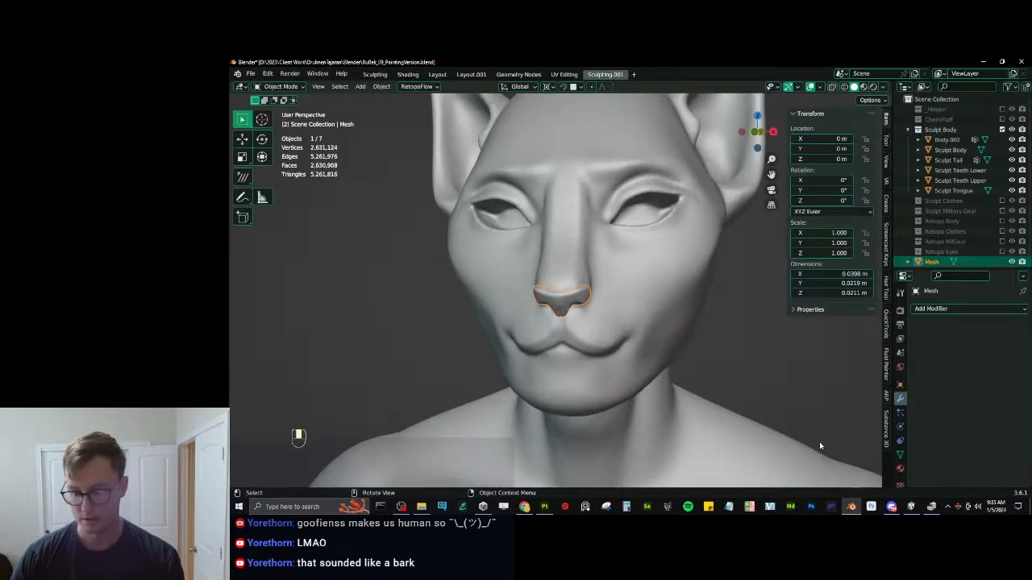
pyautogui.click(900, 467)
pyautogui.press('z')
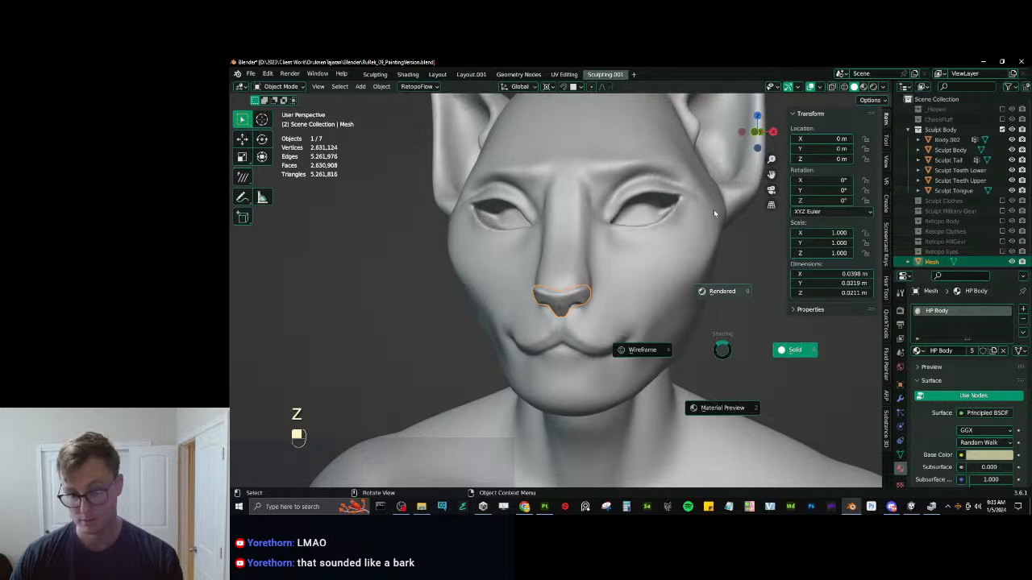
pyautogui.press('z')
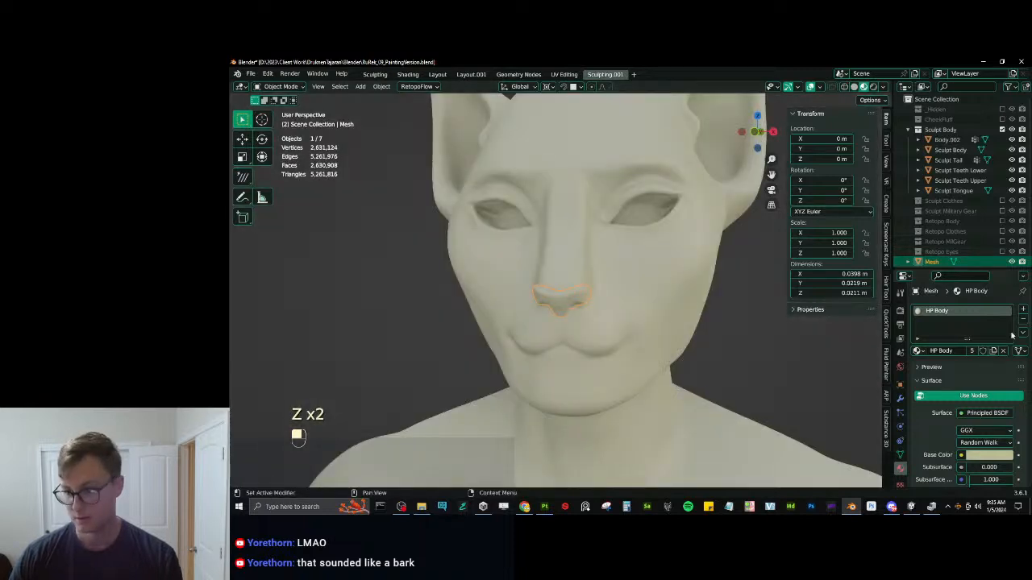
# Give the nose mesh its own copy of the HP Body material and set the base color to purple.
pyautogui.click(994, 354)
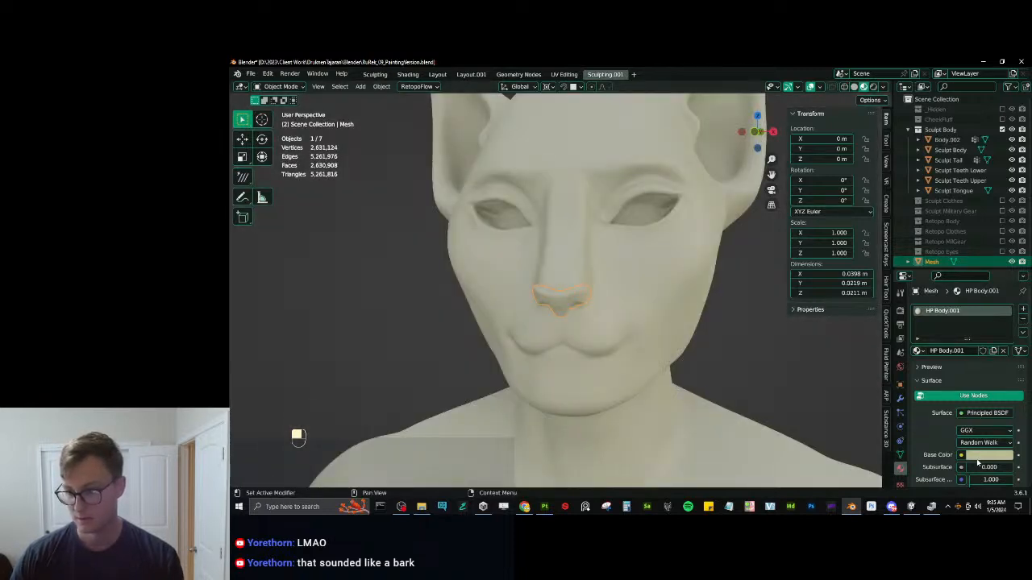
pyautogui.click(978, 459)
pyautogui.moveTo(969, 354); pyautogui.dragTo(970, 379)
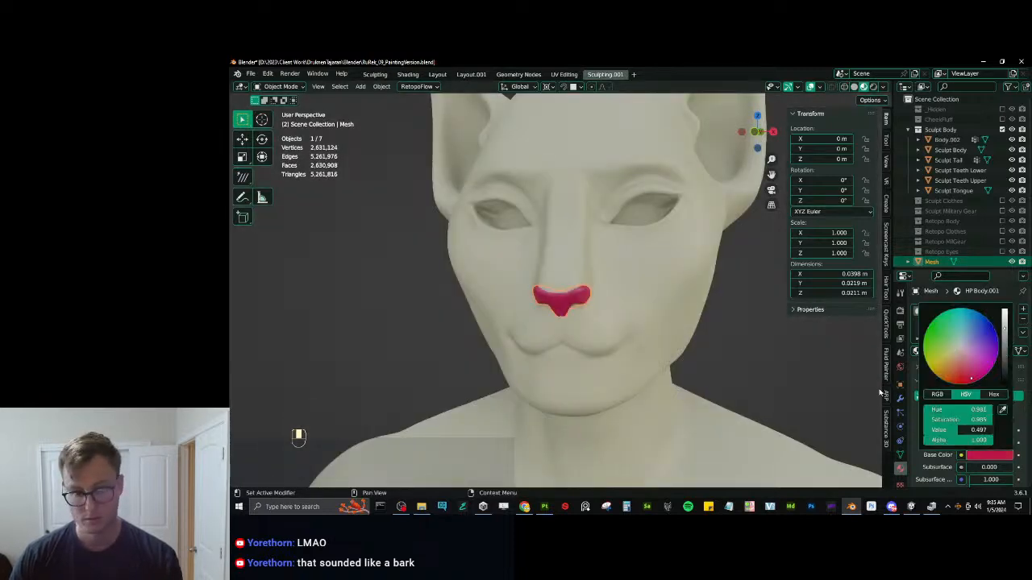
pyautogui.click(738, 351)
pyautogui.click(982, 459)
pyautogui.click(989, 339)
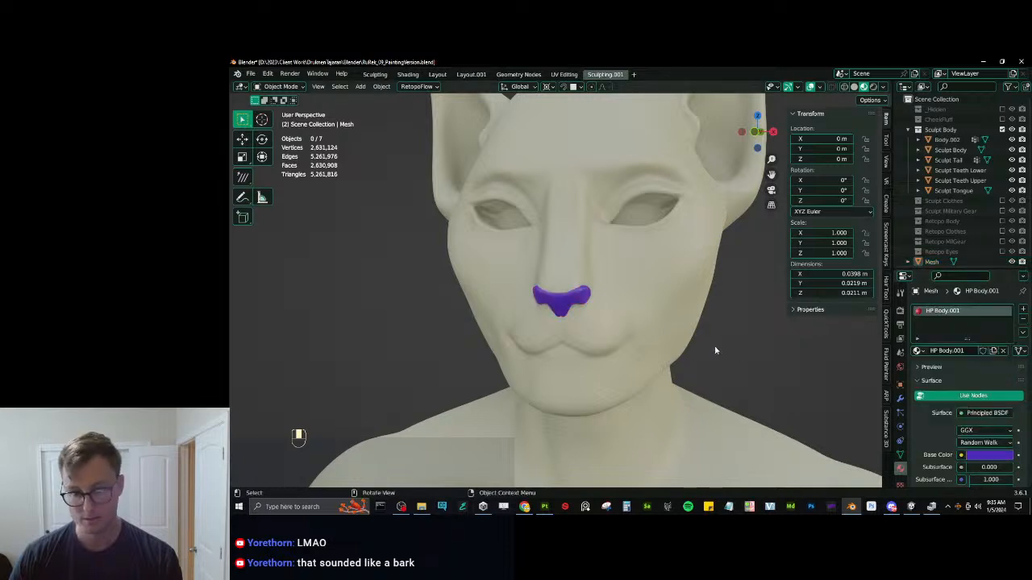
# Check the purple nose against the rest of the head and save the file.
pyautogui.scroll(-6, 578, 323)
pyautogui.moveTo(578, 323)
pyautogui.mouseDown(button='middle')
pyautogui.moveTo(588, 306)
pyautogui.moveTo(577, 306)
pyautogui.mouseUp(button='middle')
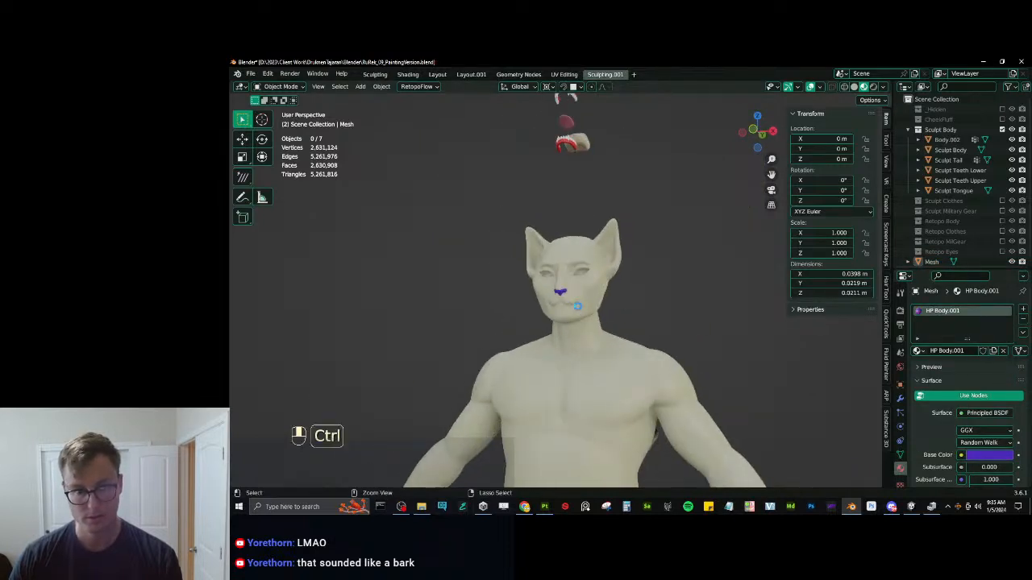
pyautogui.hotkey('ctrl', 's')
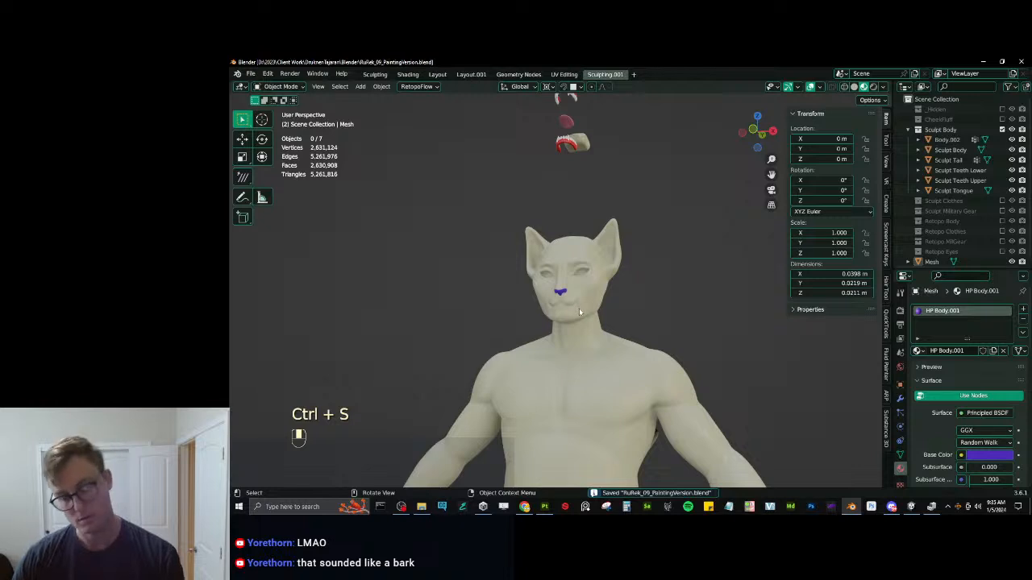
pyautogui.scroll(5, 578, 305)
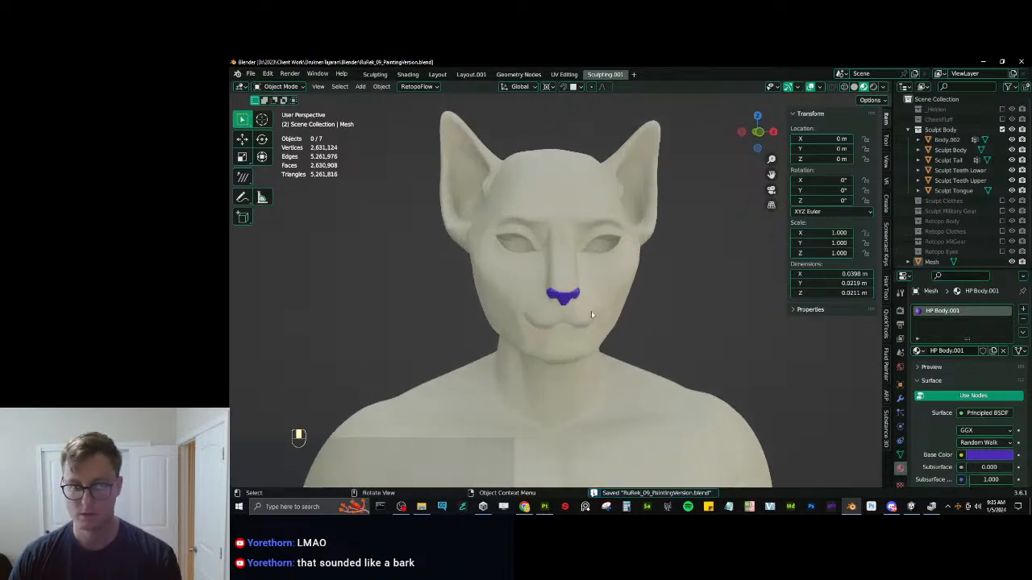
pyautogui.moveTo(589, 313); pyautogui.dragTo(534, 307, button='middle')
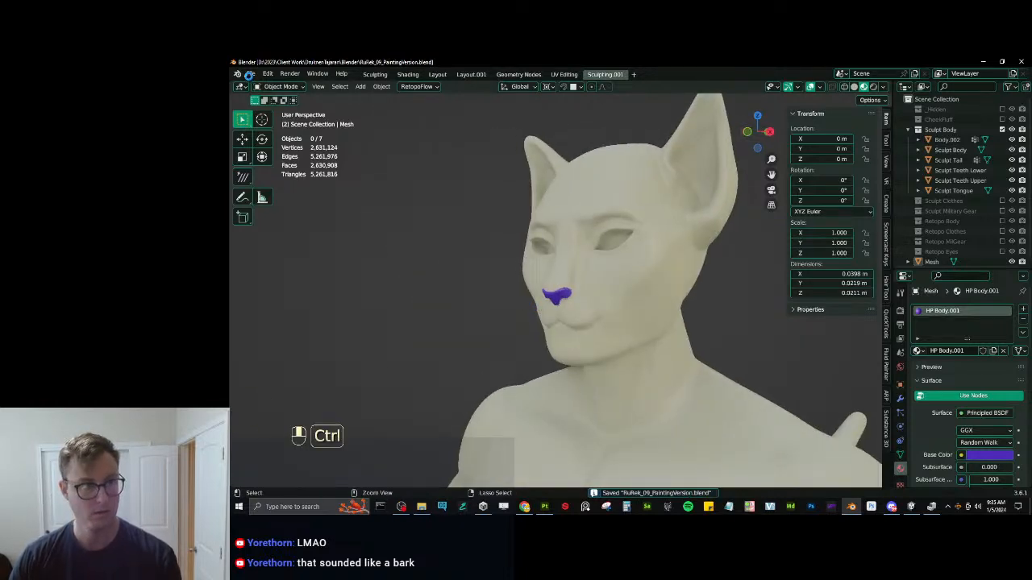
pyautogui.hotkey('ctrl', 's')
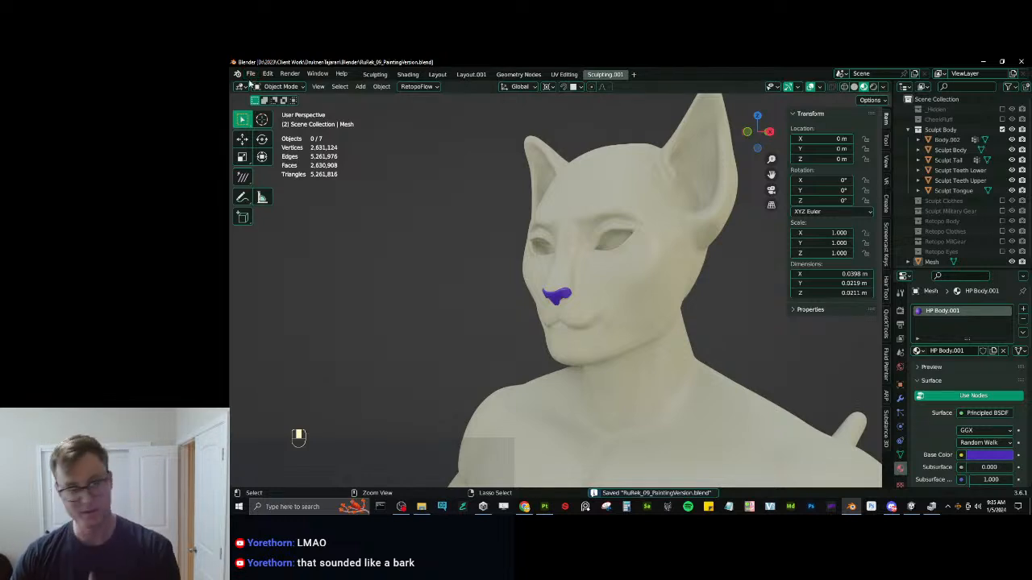
# Move the nose's Mesh object into the Sculpt Body collection.
pyautogui.press('a')
pyautogui.press('q')
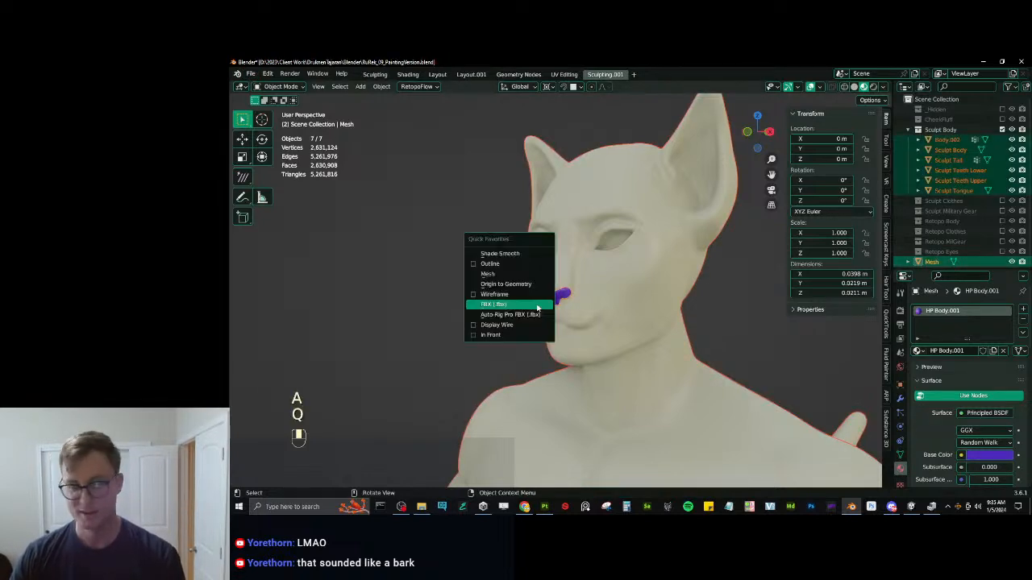
pyautogui.scroll(-5, 718, 346)
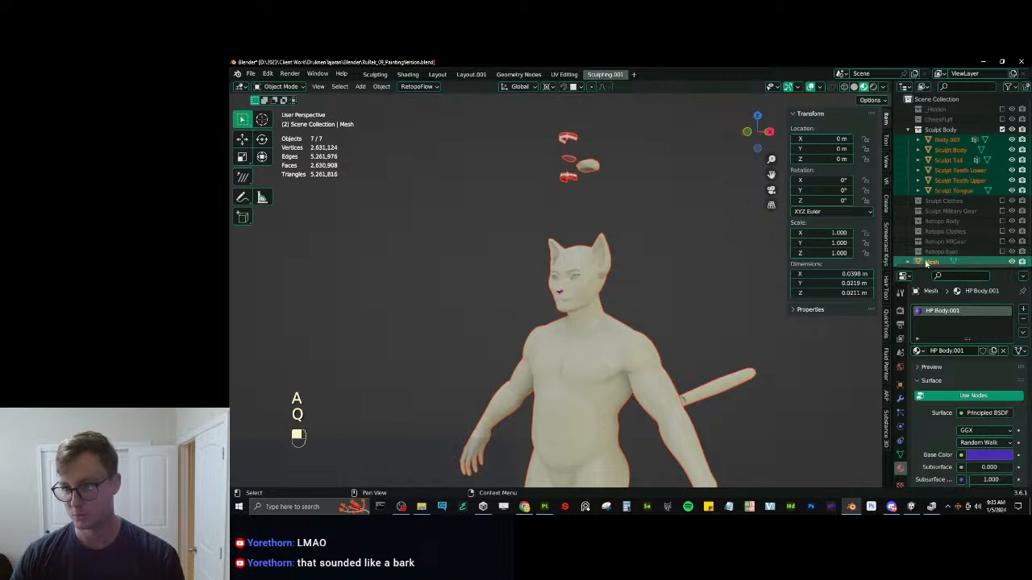
pyautogui.click(931, 262)
pyautogui.moveTo(931, 262); pyautogui.dragTo(940, 130)
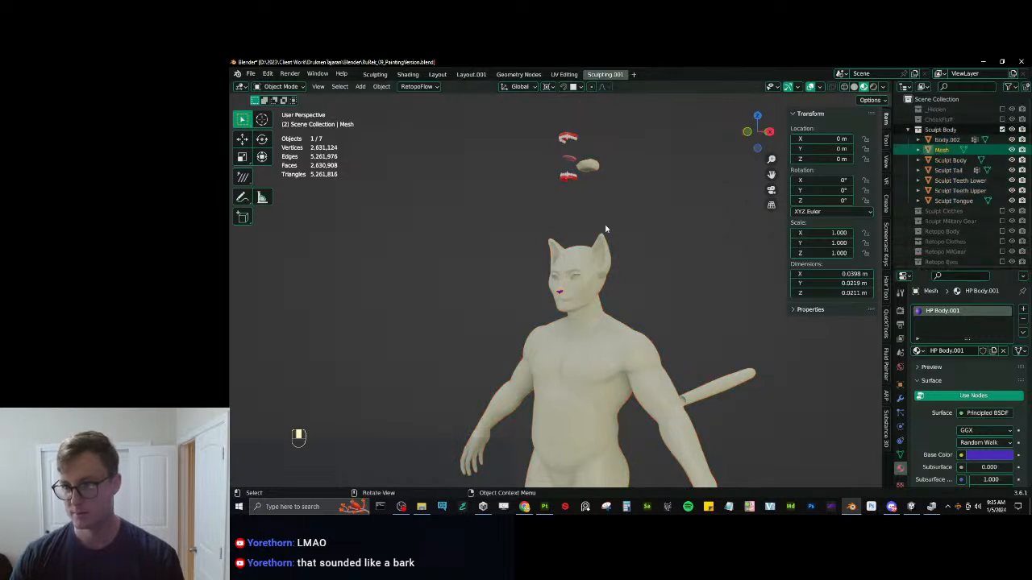
# Export all the Sculpt Body objects, including the nose, to FBX and save the Blender file.
pyautogui.scroll(-3, 591, 243)
pyautogui.scroll(4, 621, 287)
pyautogui.press('a')
pyautogui.press('q')
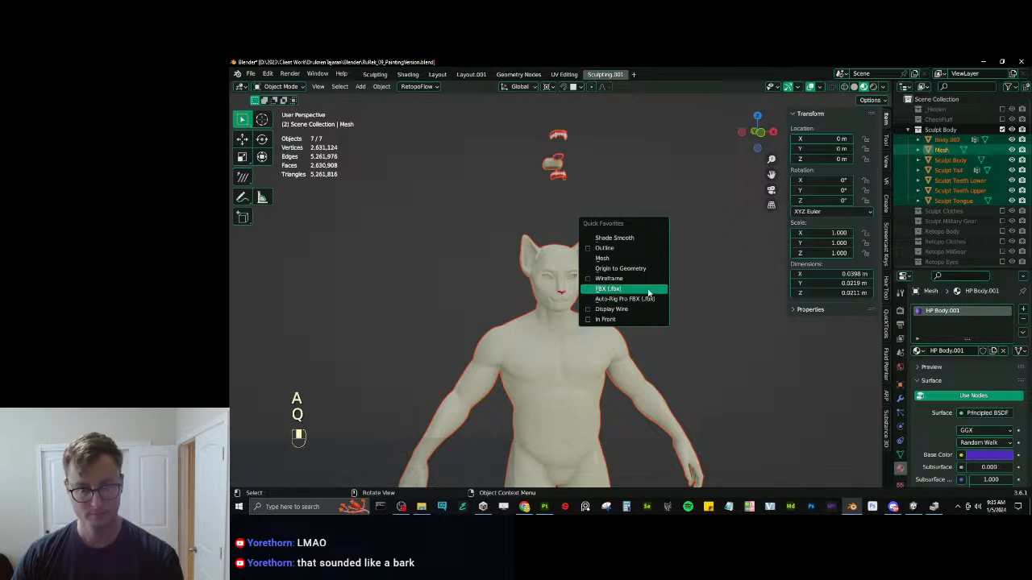
pyautogui.click(651, 289)
pyautogui.click(815, 418)
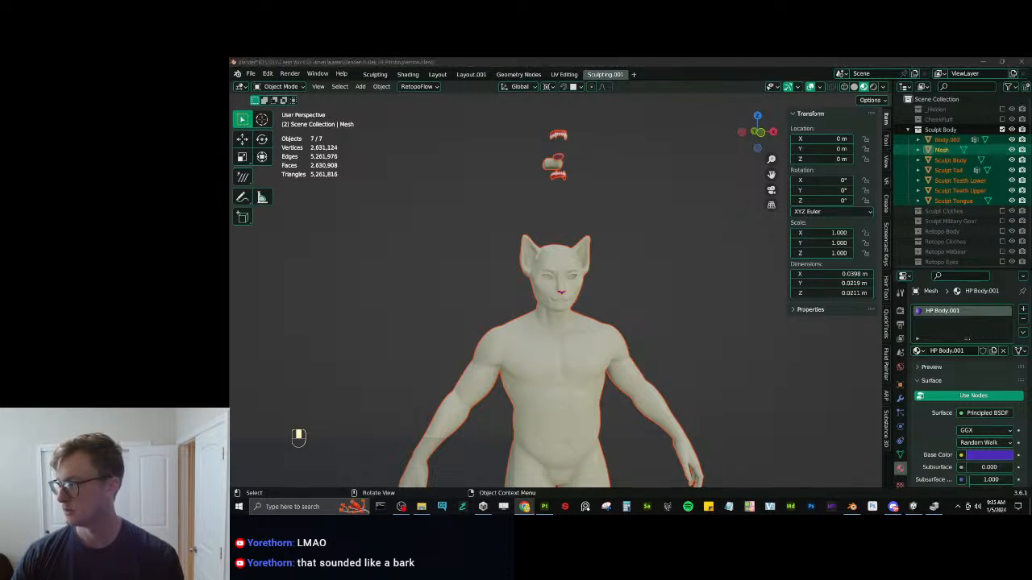
pyautogui.hotkey('ctrl', 's')
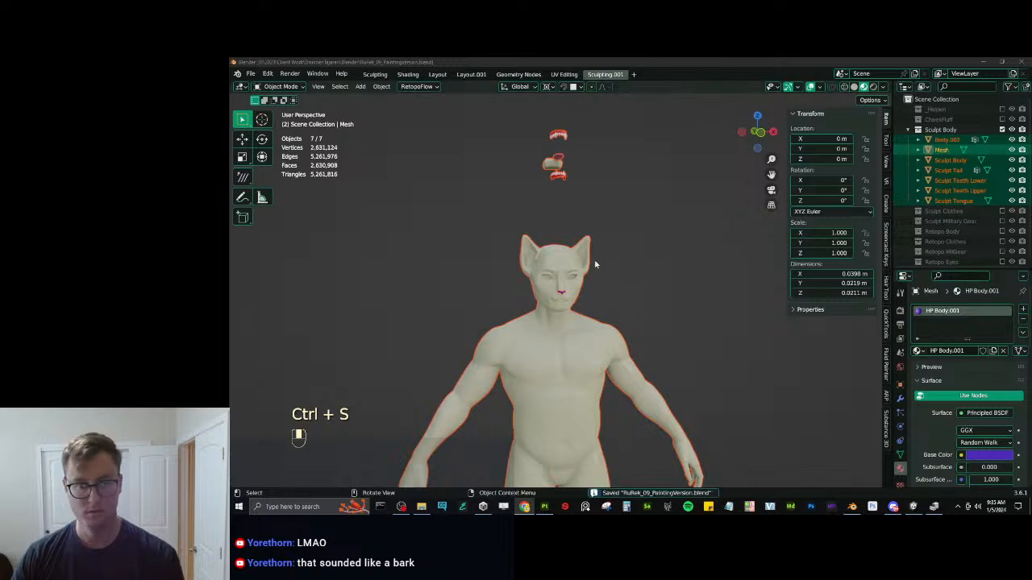
pyautogui.click(640, 270)
# Switch to Substance 3D Painter, set the body texture set to 128x128 in baking mode, then save the project and bake the selected textures.
pyautogui.click(544, 506)
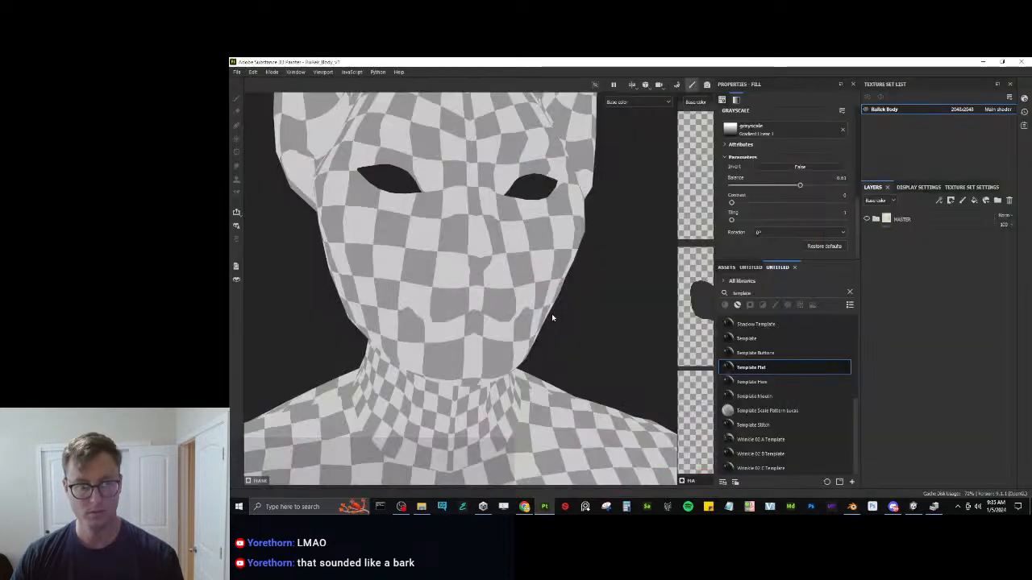
pyautogui.click(272, 71)
pyautogui.click(291, 97)
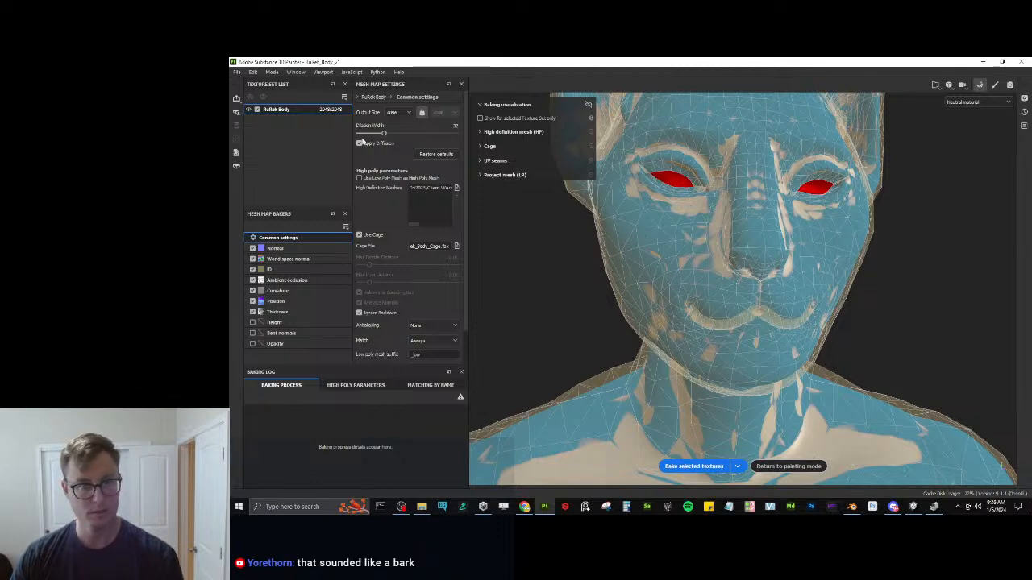
pyautogui.click(329, 109)
pyautogui.click(330, 117)
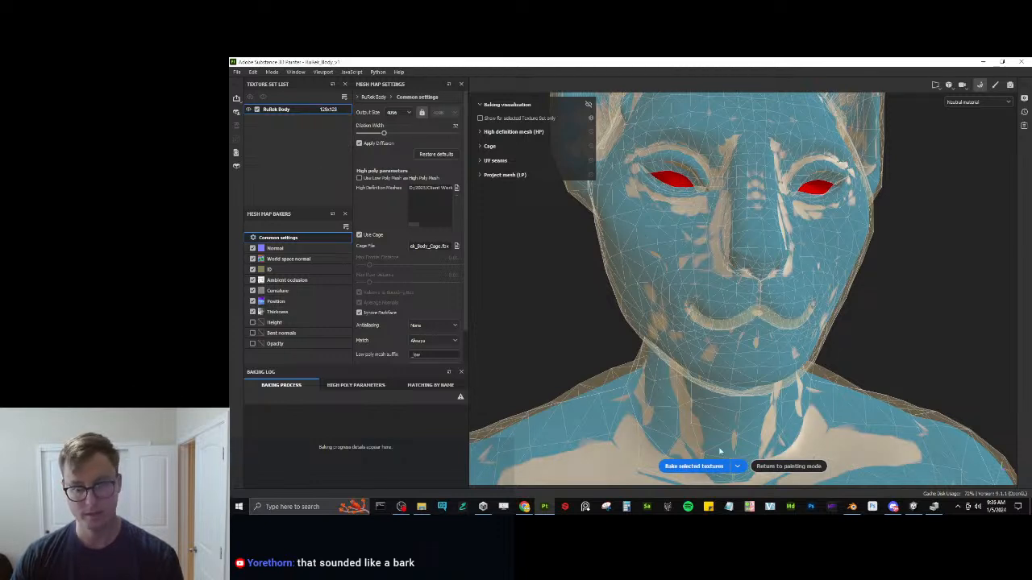
pyautogui.hotkey('ctrl', 's')
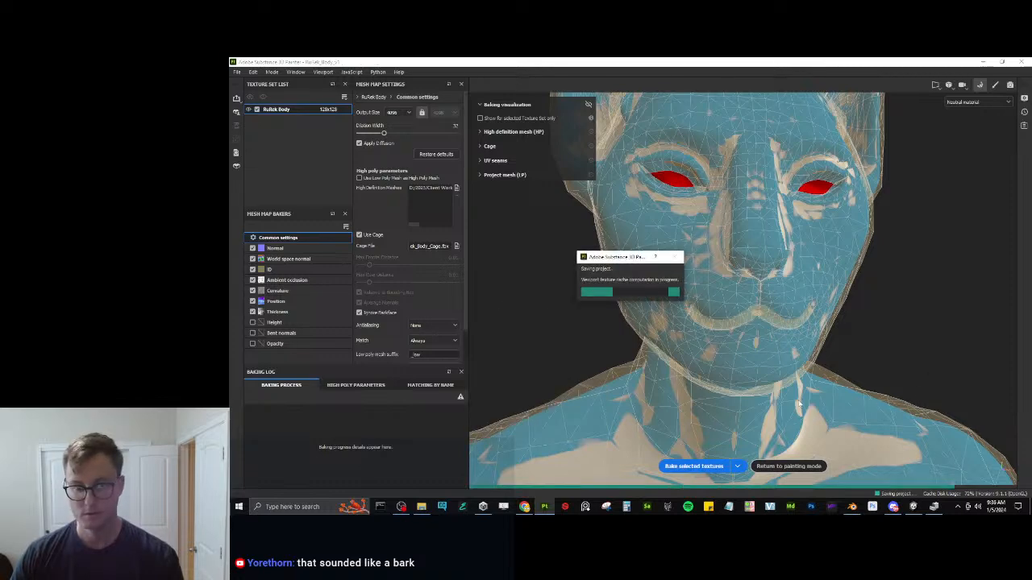
pyautogui.click(684, 466)
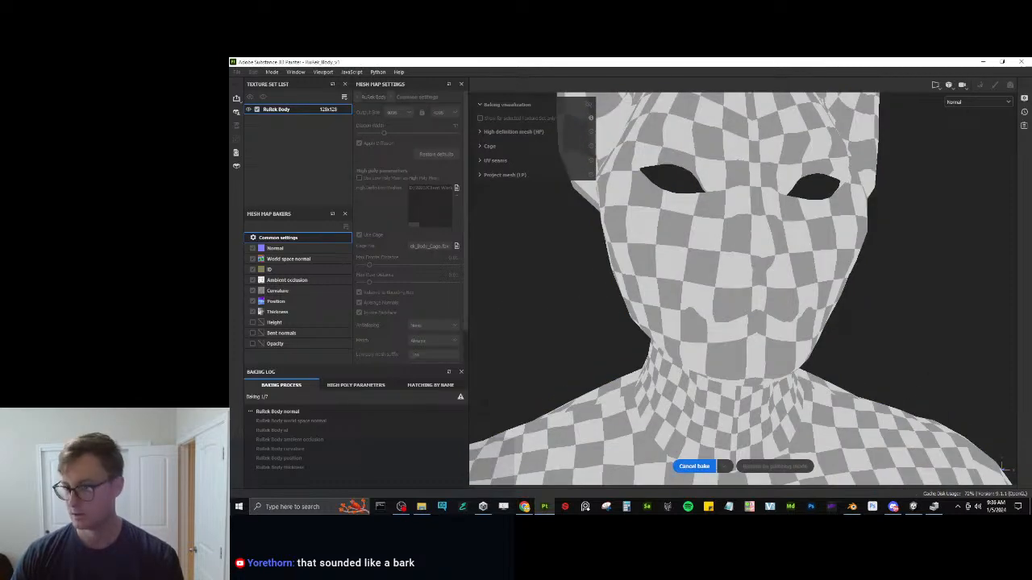
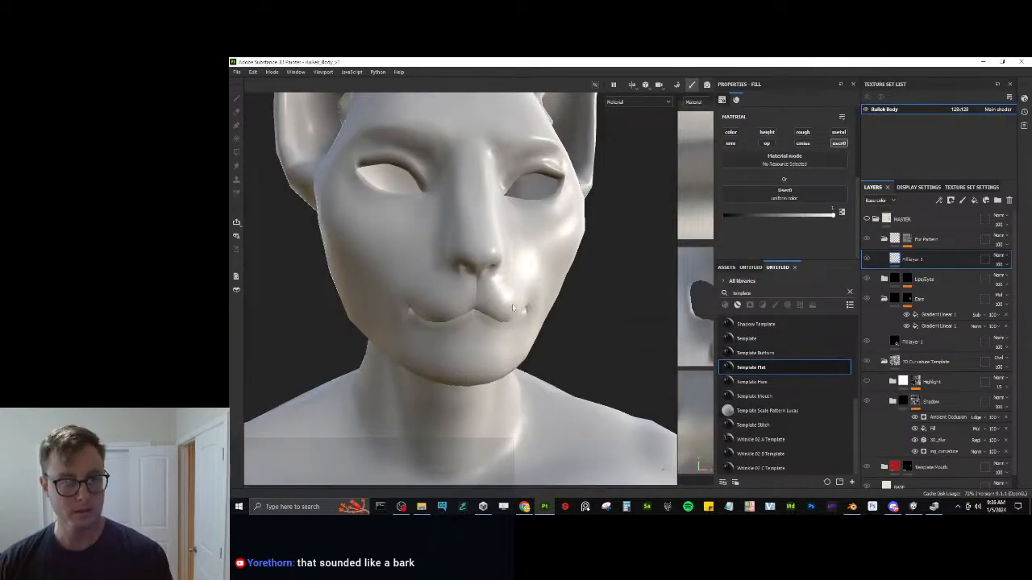
# Set the body texture set size to 4096 and make the MASTER folder visible.
pyautogui.click(968, 190)
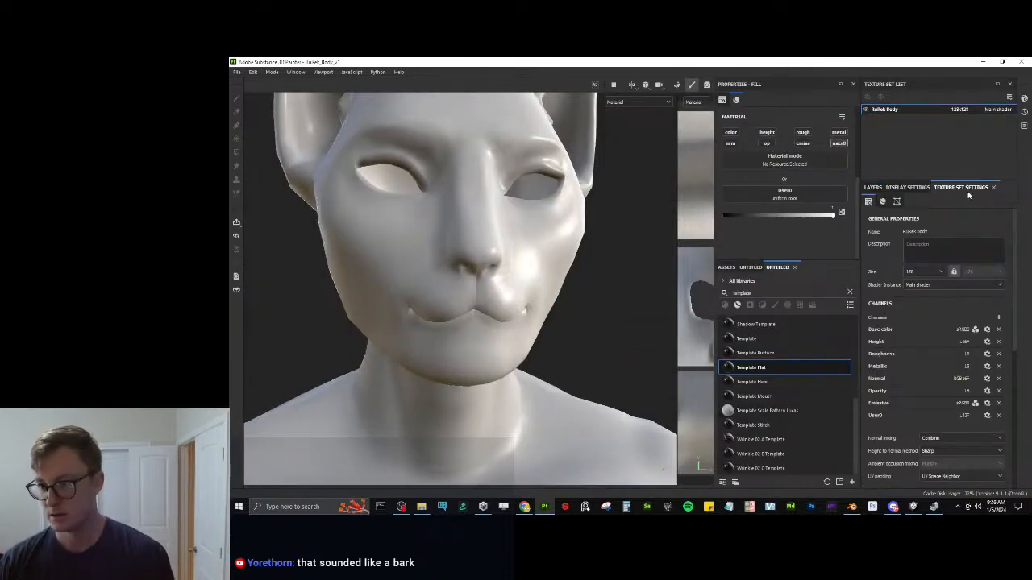
pyautogui.click(923, 271)
pyautogui.click(914, 321)
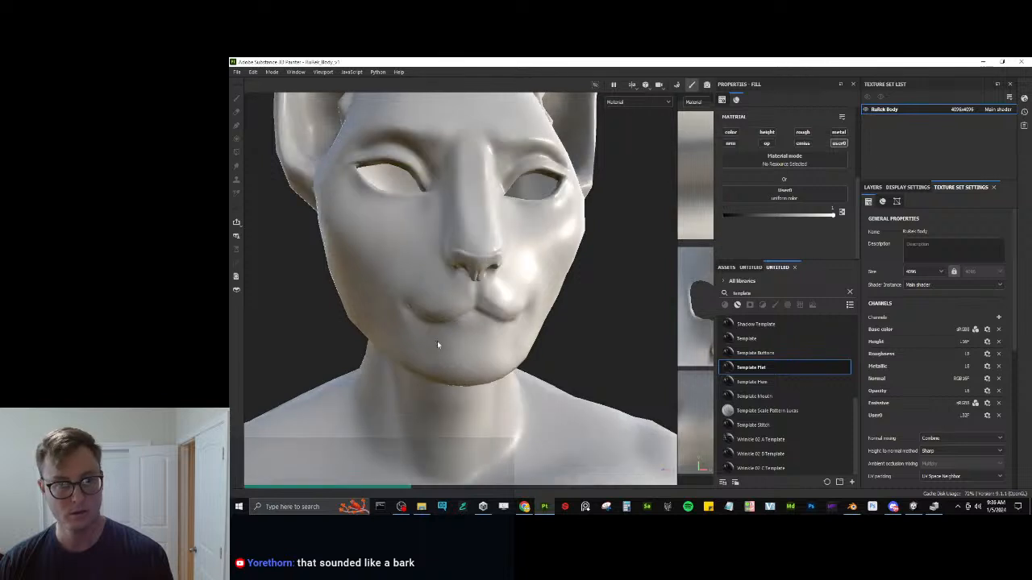
pyautogui.keyDown('alt'); pyautogui.moveTo(573, 274); pyautogui.dragTo(565, 305); pyautogui.keyUp('alt')
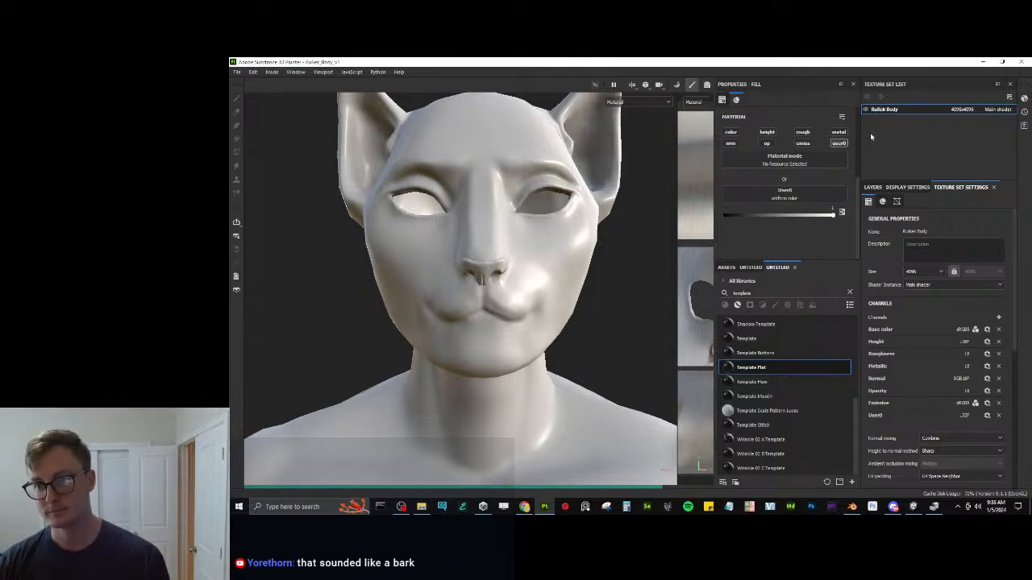
pyautogui.click(873, 187)
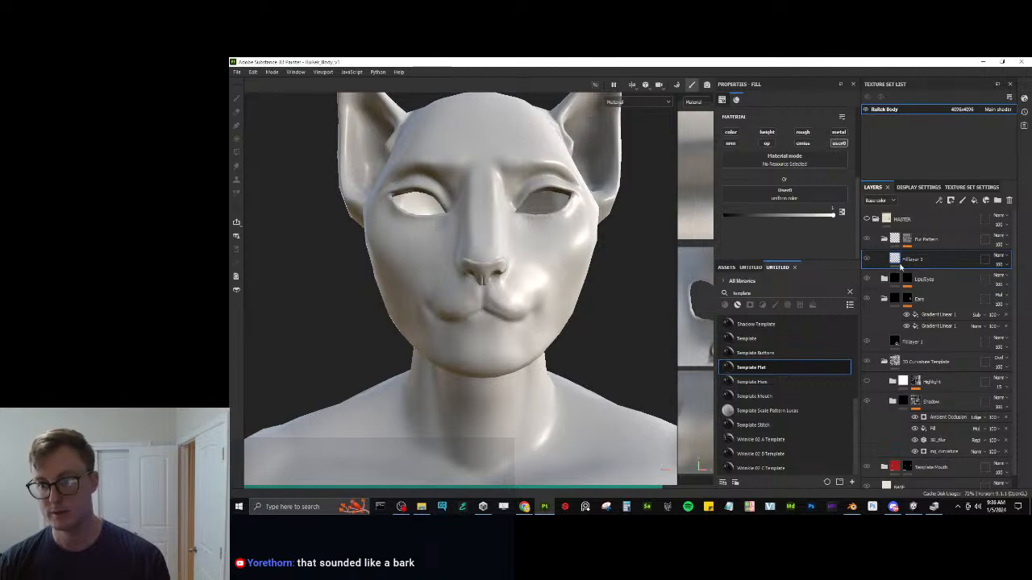
pyautogui.click(867, 221)
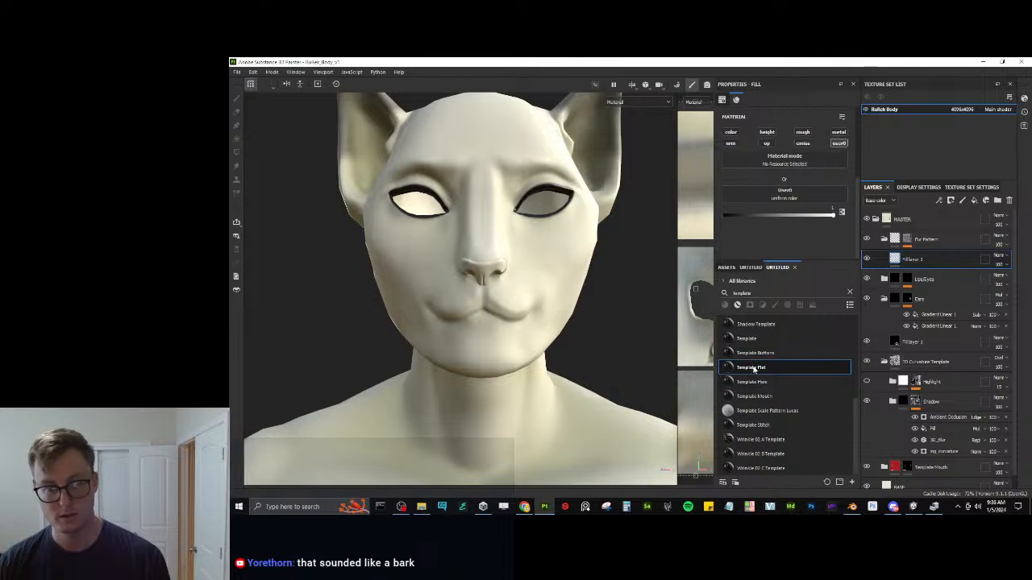
# Apply the Template Flat smart material to the nose's ID color, rename its folder Nose and place it inside MASTER above Fur Pattern.
pyautogui.moveTo(754, 368); pyautogui.dragTo(548, 290)
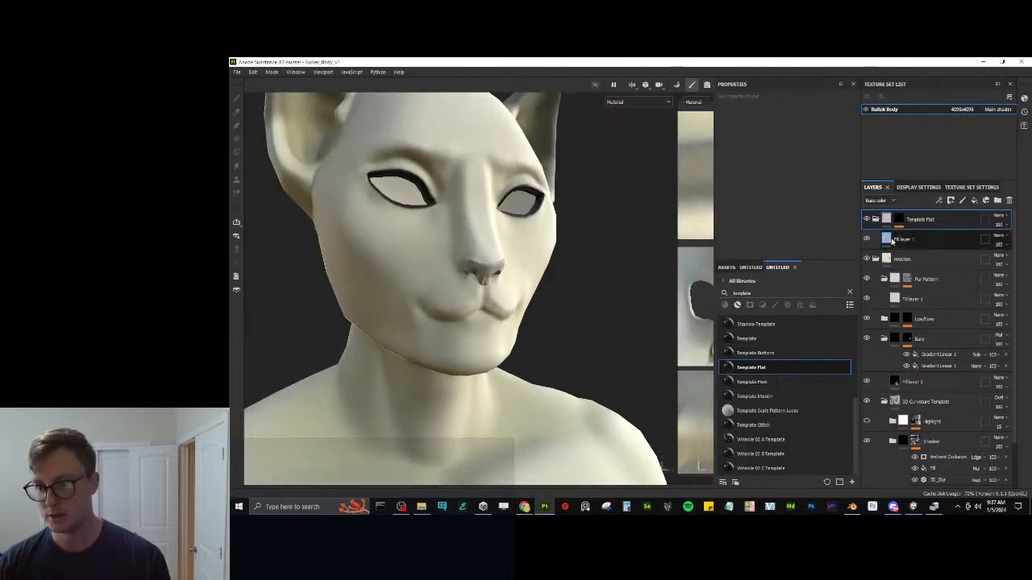
pyautogui.doubleClick(915, 218)
pyautogui.write('Nose')
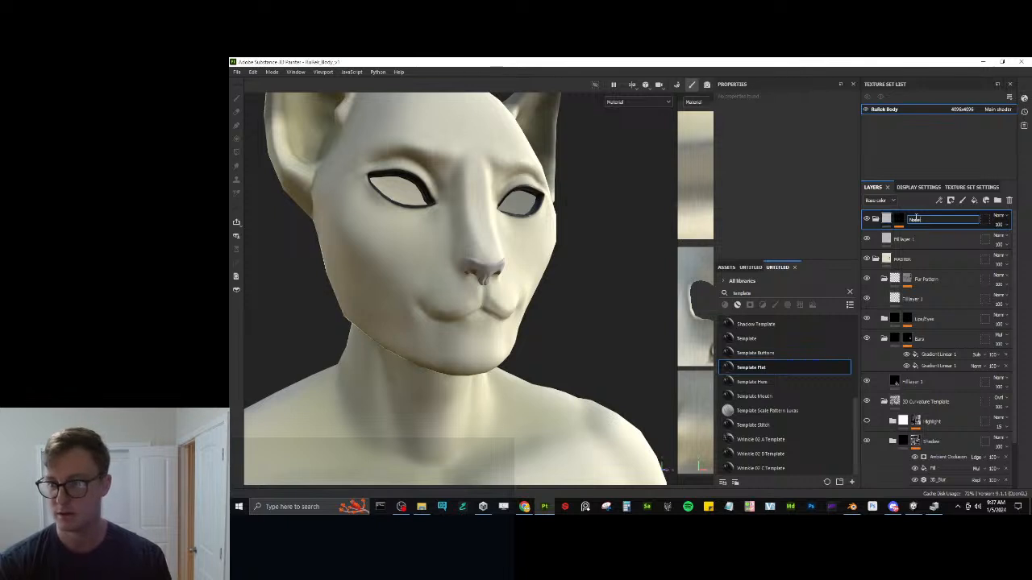
pyautogui.press('Return')
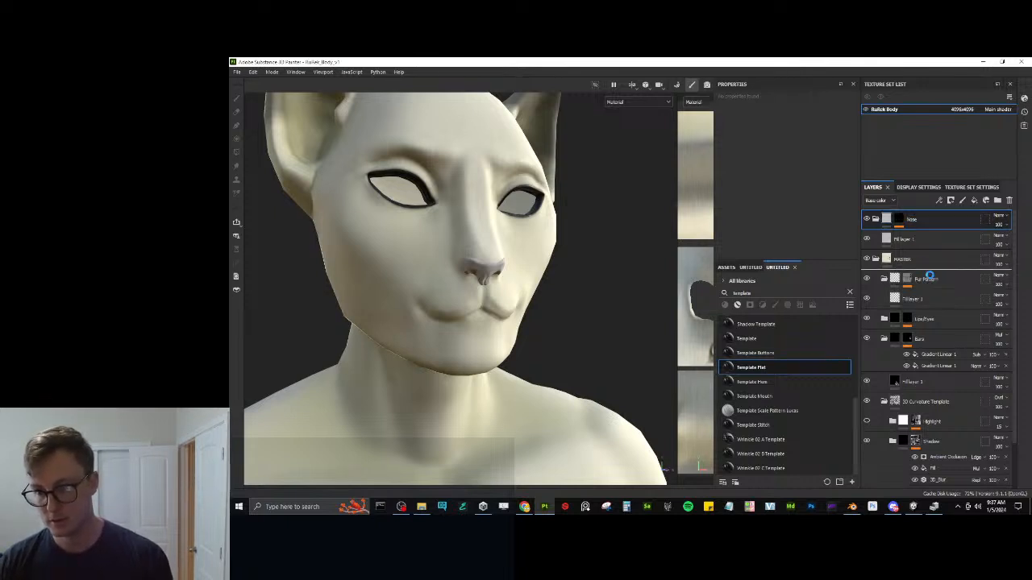
pyautogui.moveTo(929, 276); pyautogui.dragTo(927, 274)
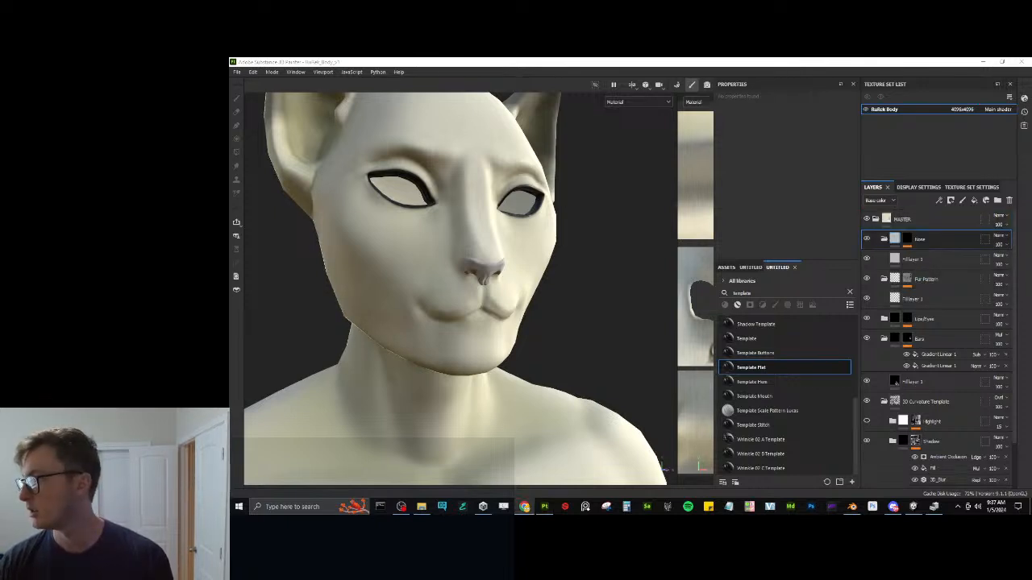
# Give the Nose folder's fill layer a reddish-brown base color and enable its roughness channel.
pyautogui.click(888, 258)
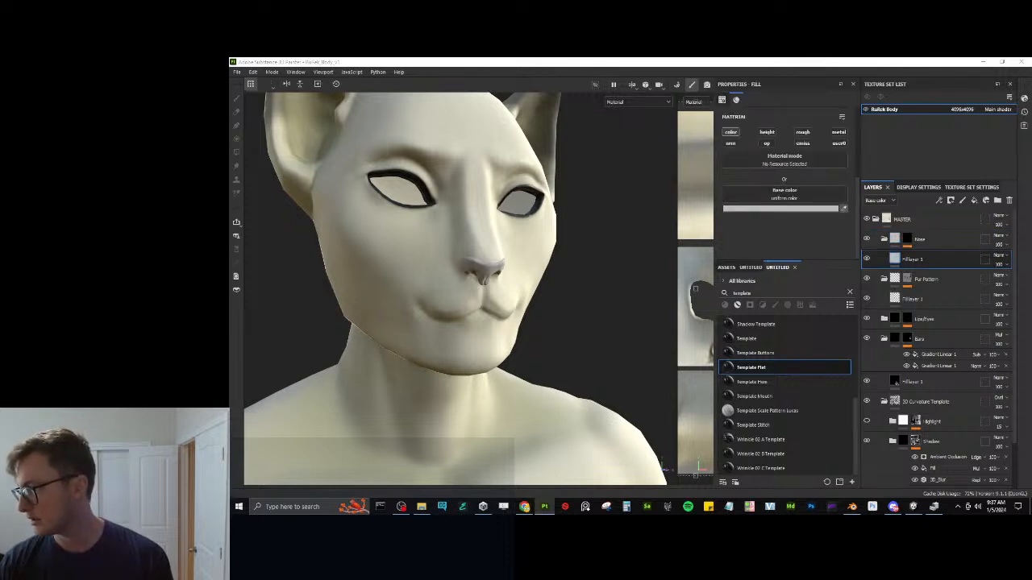
pyautogui.click(229, 277)
pyautogui.click(802, 133)
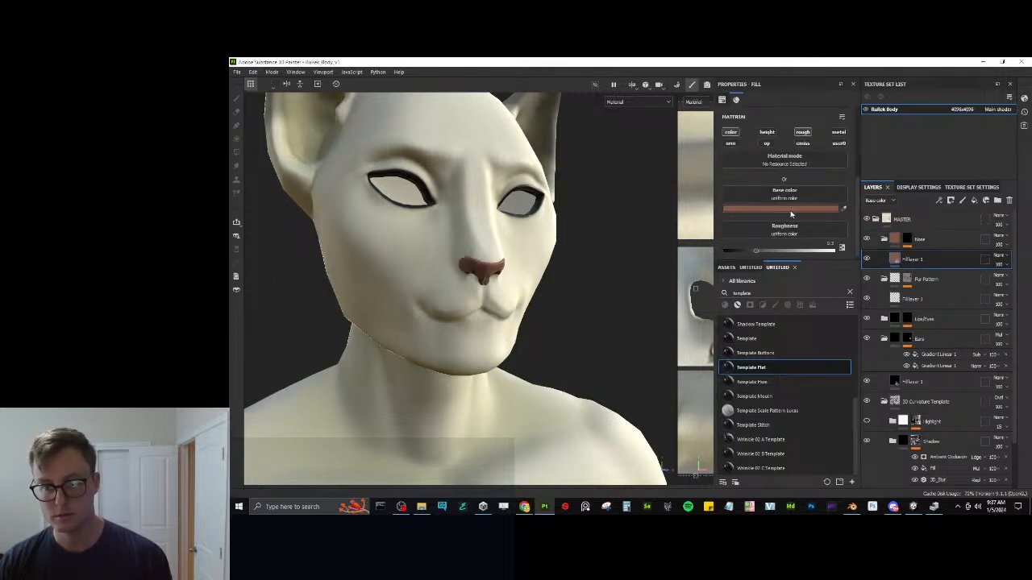
# Adjust the nose fill's roughness to about 0.44 while checking its shine from several angles.
pyautogui.moveTo(764, 255); pyautogui.dragTo(748, 252)
pyautogui.keyDown('alt'); pyautogui.moveTo(564, 302); pyautogui.dragTo(532, 274); pyautogui.keyUp('alt')
pyautogui.scroll(5, 506, 282)
pyautogui.scroll(-8, 538, 279)
pyautogui.keyDown('alt'); pyautogui.moveTo(532, 274); pyautogui.dragTo(520, 343, button='middle'); pyautogui.keyUp('alt')
pyautogui.scroll(4, 484, 323)
pyautogui.keyDown('alt'); pyautogui.moveTo(428, 306); pyautogui.dragTo(477, 285); pyautogui.keyUp('alt')
pyautogui.keyDown('alt'); pyautogui.moveTo(477, 286); pyautogui.dragTo(511, 326, button='middle'); pyautogui.keyUp('alt')
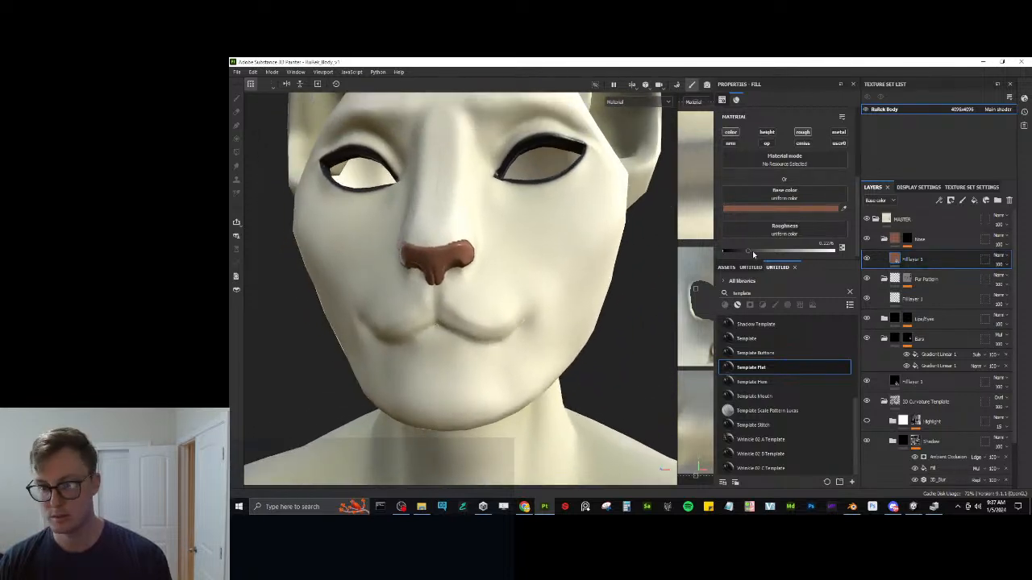
pyautogui.moveTo(762, 254); pyautogui.dragTo(766, 256)
pyautogui.keyDown('alt'); pyautogui.moveTo(486, 310); pyautogui.dragTo(530, 278); pyautogui.keyUp('alt')
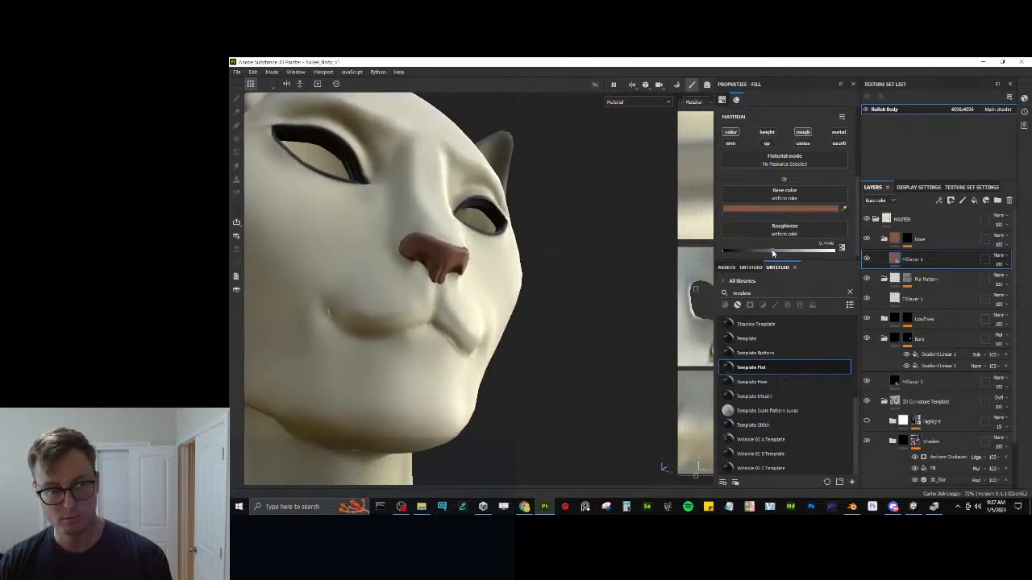
pyautogui.keyDown('alt'); pyautogui.moveTo(498, 278); pyautogui.dragTo(564, 314); pyautogui.keyUp('alt')
# Add a Blur filter to the Nose folder's mask and set its blur intensity to 0.
pyautogui.rightClick(906, 242)
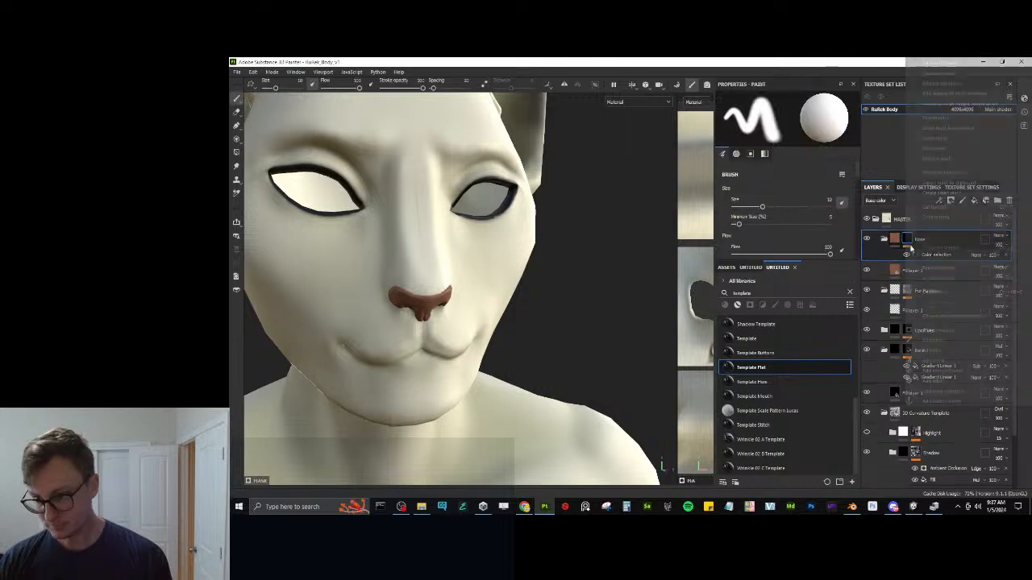
pyautogui.click(931, 381)
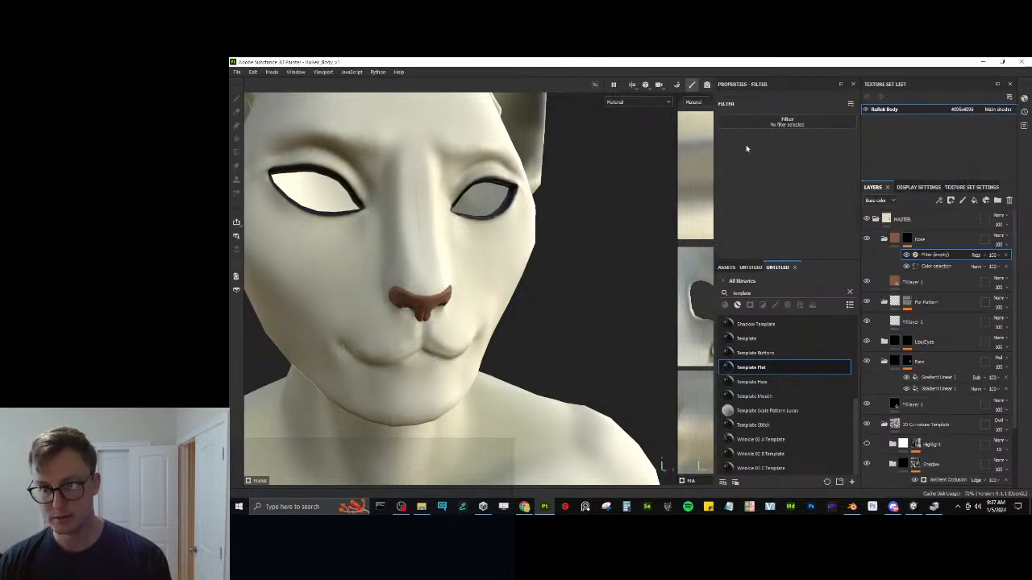
pyautogui.click(786, 121)
pyautogui.click(860, 147)
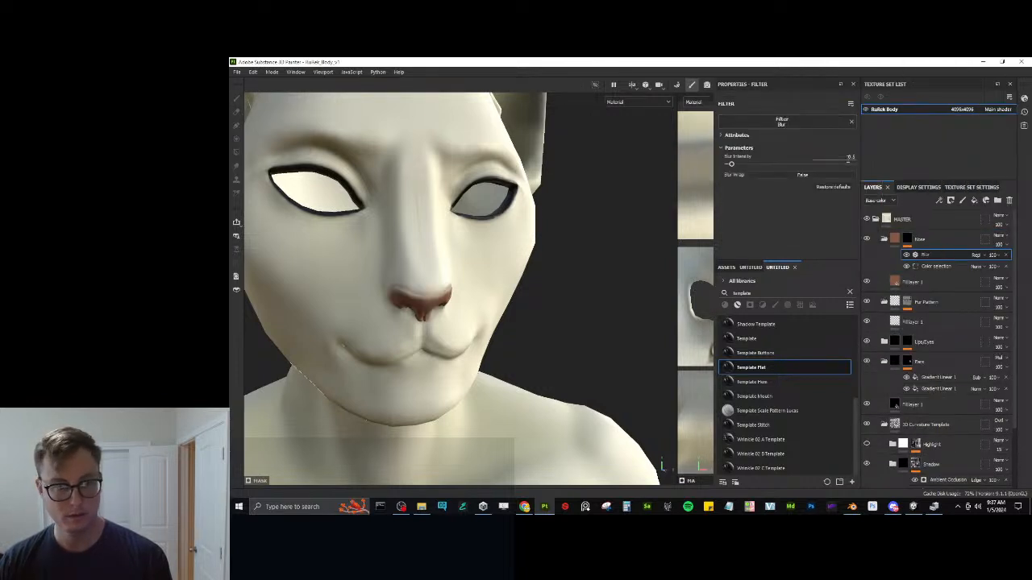
pyautogui.moveTo(732, 166); pyautogui.dragTo(720, 164)
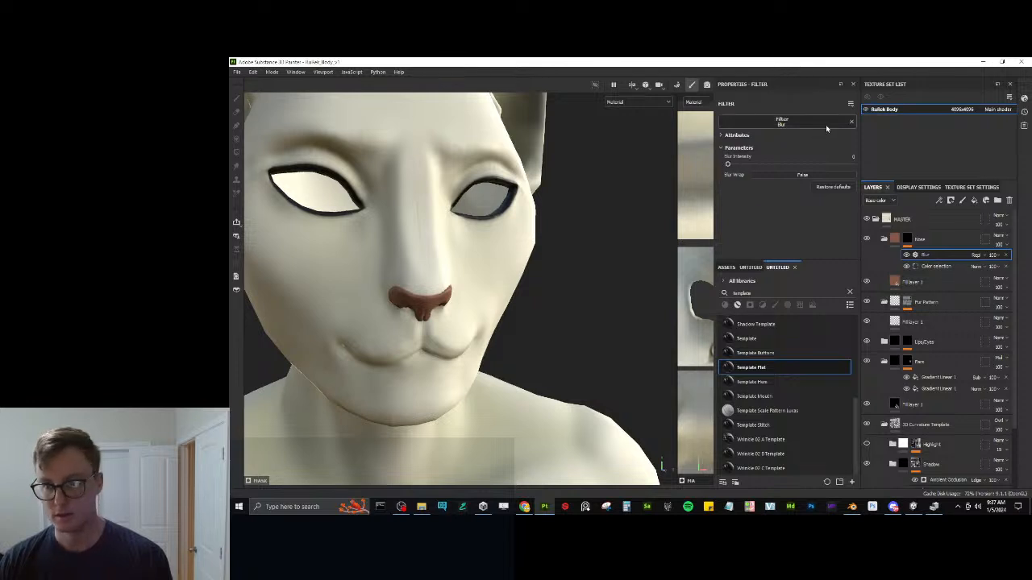
# Replace the nose mask's Blur filter with Mask Outline, set Start From Black to False and its blending mode to Linear dodge.
pyautogui.click(786, 122)
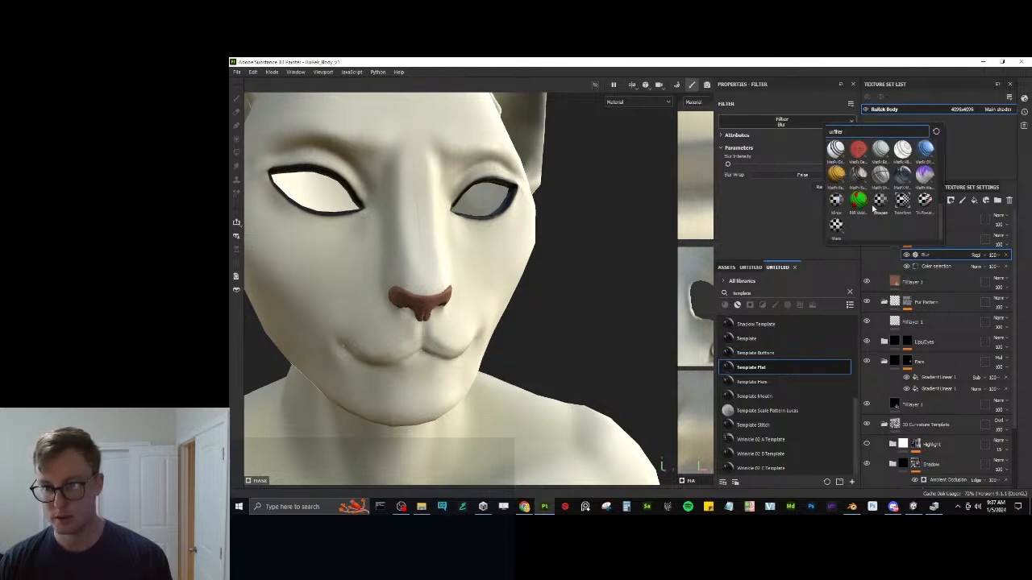
pyautogui.click(834, 201)
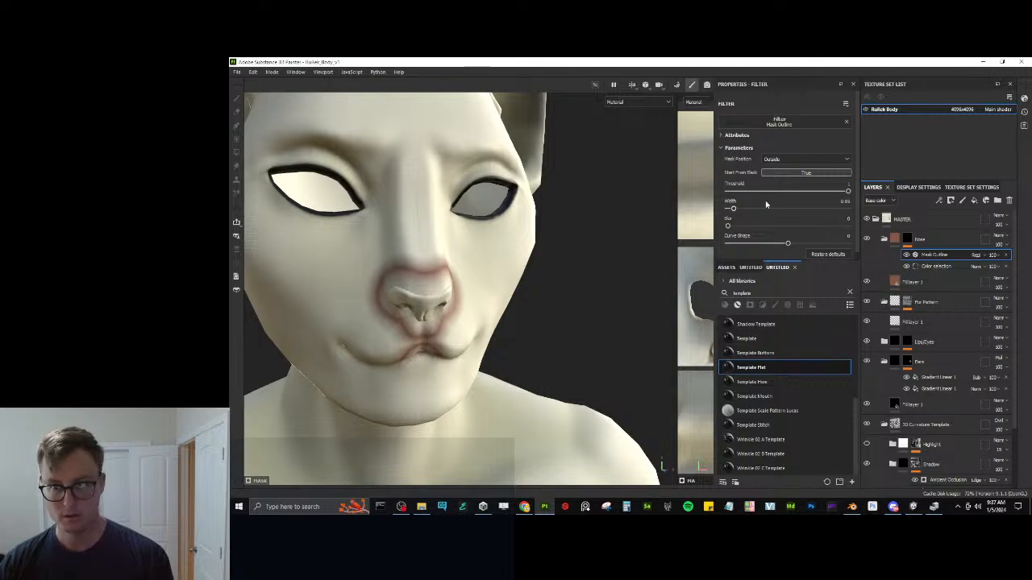
pyautogui.click(796, 174)
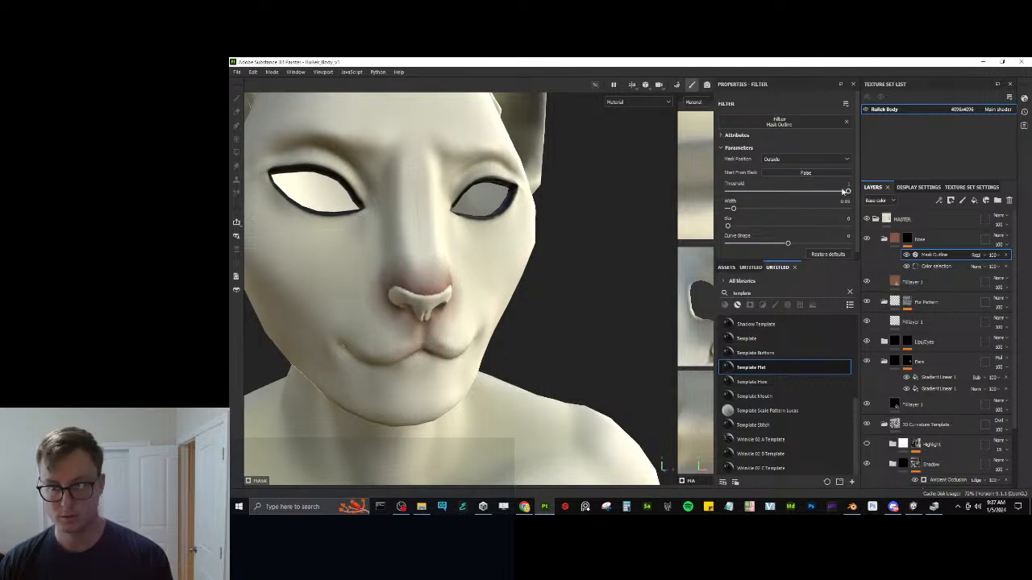
pyautogui.click(978, 255)
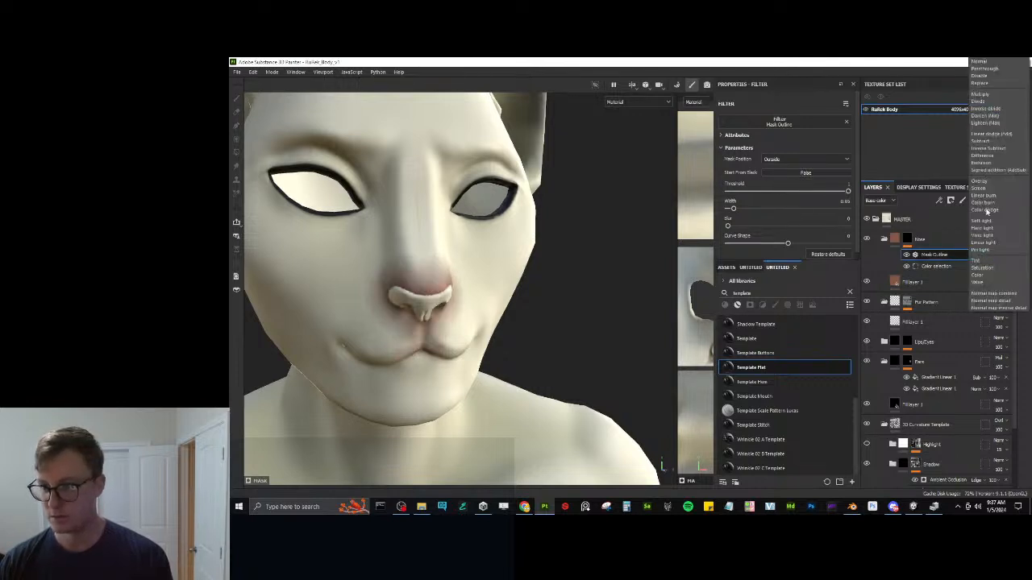
pyautogui.click(997, 136)
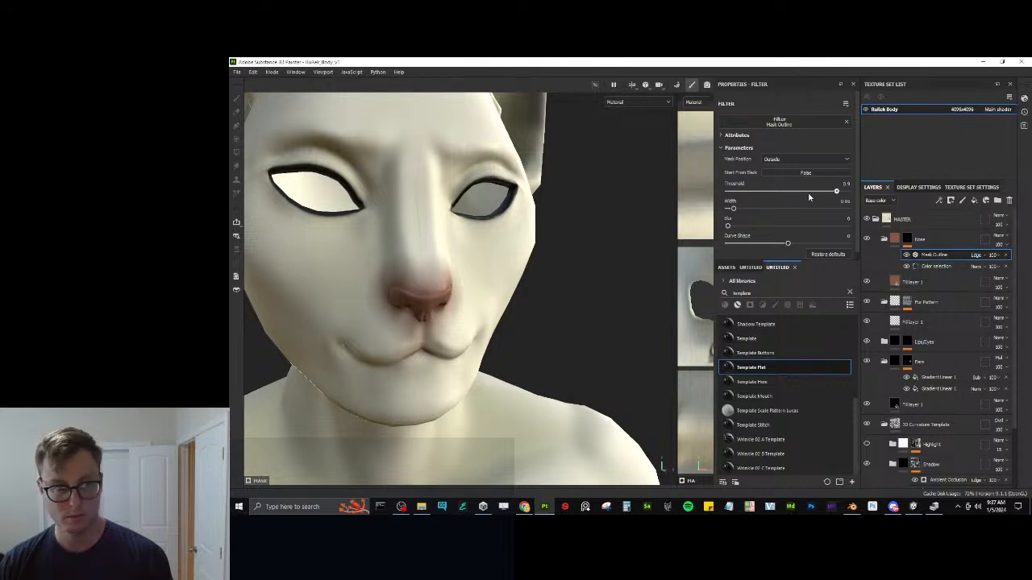
# Set the Mask Outline filter's threshold to 0.27, width to 0.01, blur to 0.02 and curve shape to -0.6.
pyautogui.moveTo(846, 192)
pyautogui.mouseDown()
pyautogui.moveTo(800, 196)
pyautogui.moveTo(836, 195)
pyautogui.mouseUp()
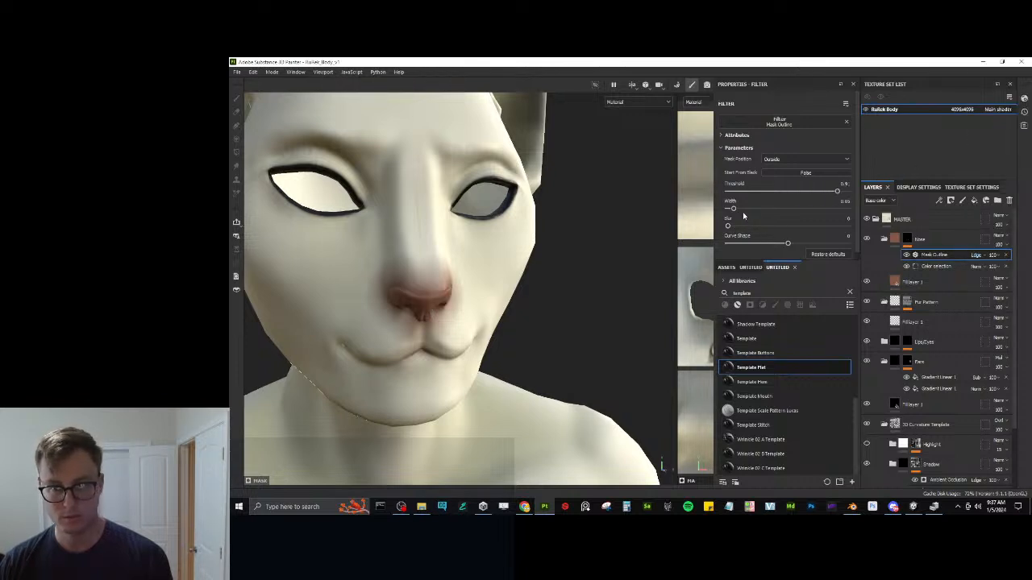
pyautogui.moveTo(731, 209)
pyautogui.mouseDown()
pyautogui.moveTo(732, 227)
pyautogui.moveTo(729, 211)
pyautogui.mouseUp()
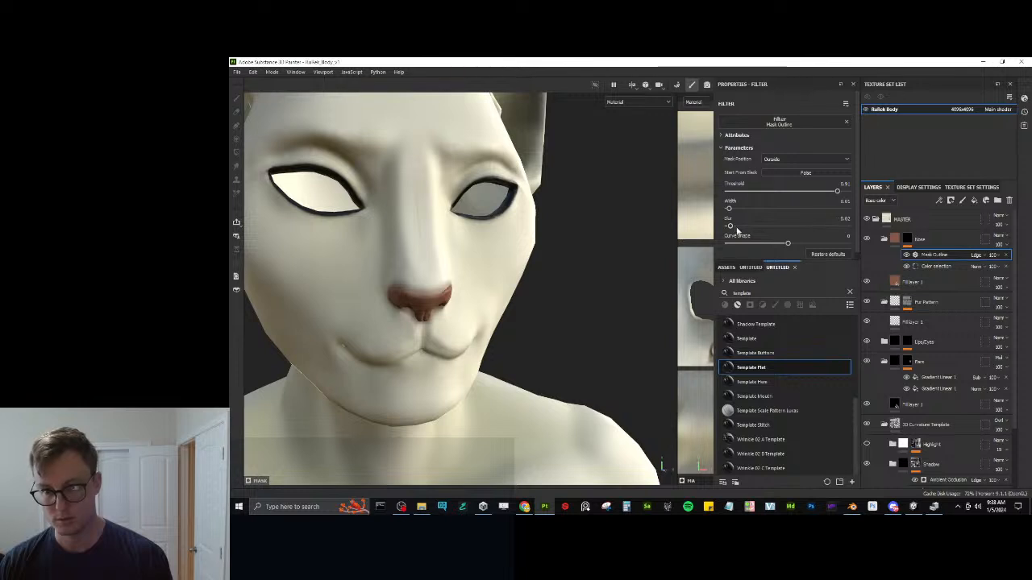
pyautogui.moveTo(787, 245)
pyautogui.mouseDown()
pyautogui.moveTo(734, 246)
pyautogui.moveTo(752, 247)
pyautogui.mouseUp()
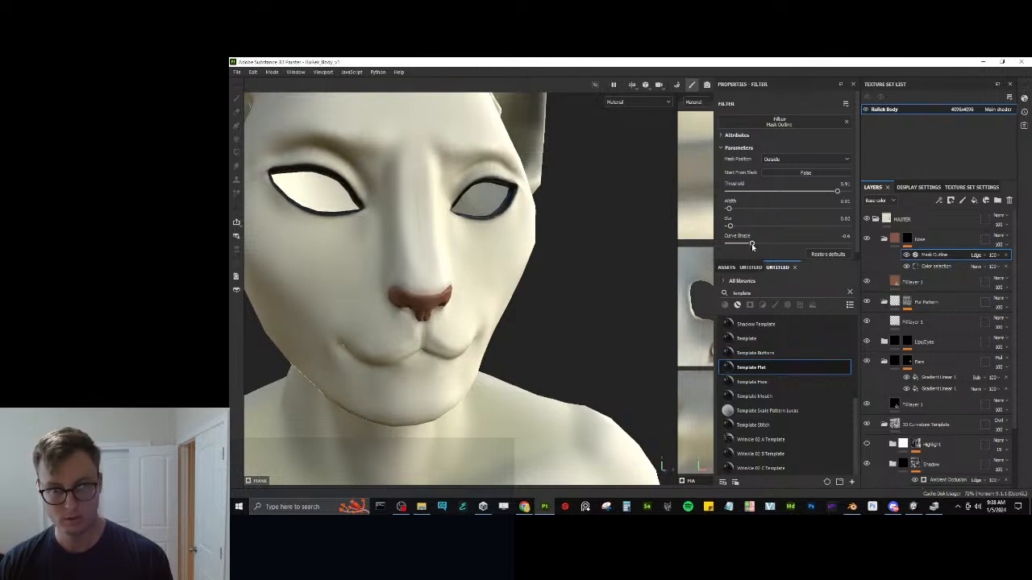
pyautogui.moveTo(816, 197); pyautogui.dragTo(760, 199)
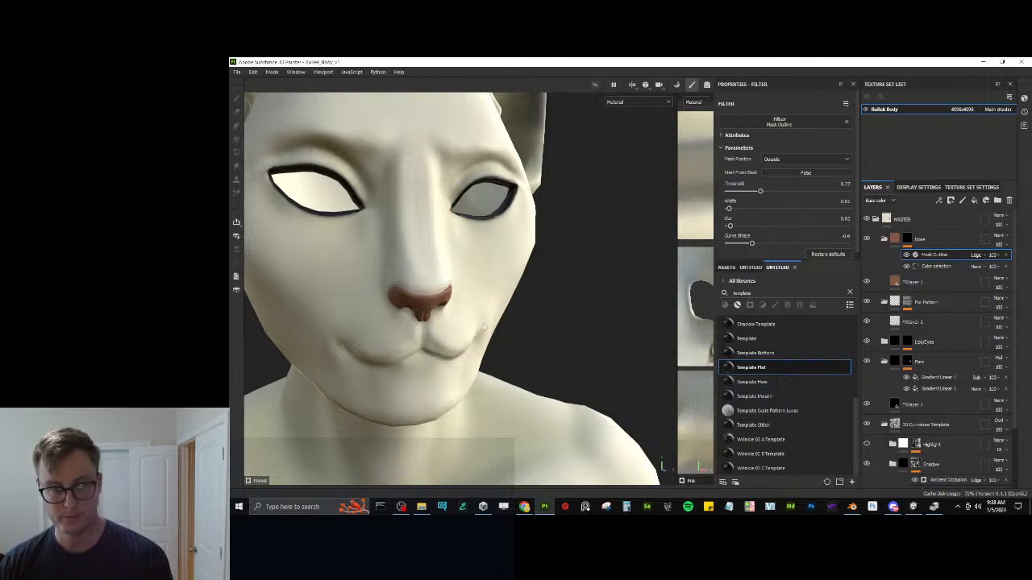
# Check the body texture set's channel list and which additional user channels are available.
pyautogui.scroll(-6, 403, 322)
pyautogui.keyDown('alt'); pyautogui.moveTo(485, 328); pyautogui.dragTo(379, 311); pyautogui.keyUp('alt')
pyautogui.scroll(2, 336, 310)
pyautogui.click(973, 187)
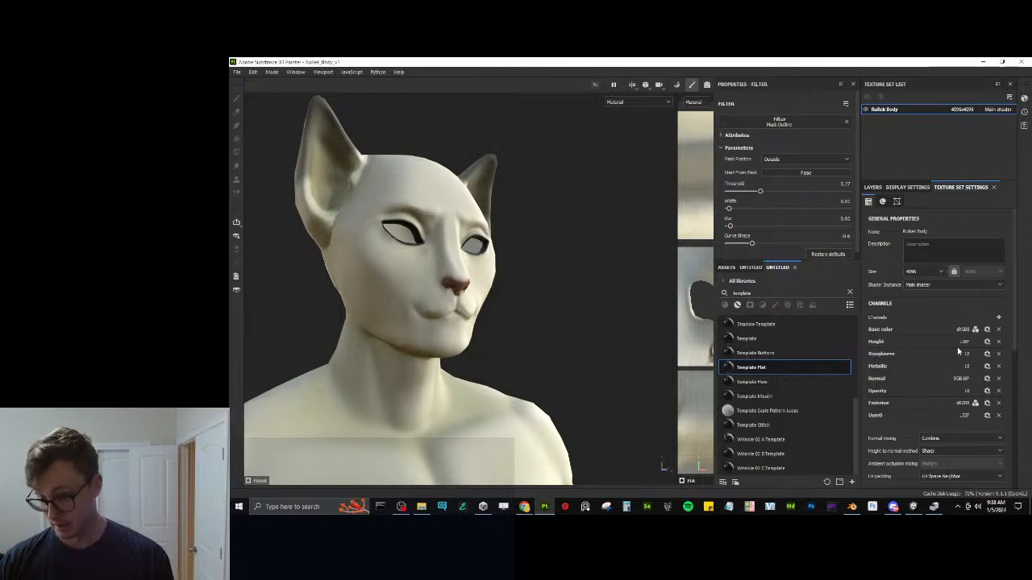
pyautogui.click(999, 317)
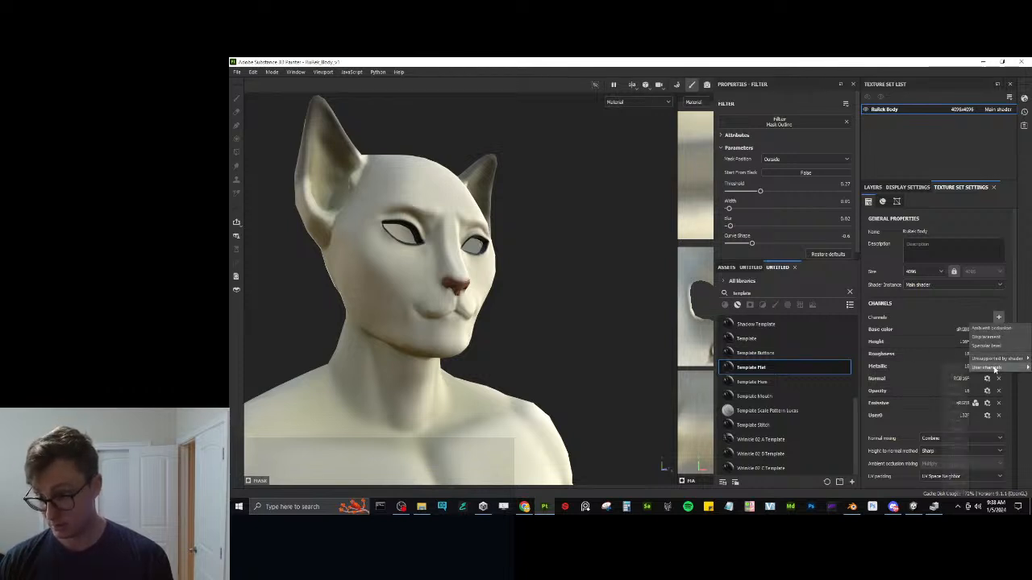
pyautogui.moveTo(973, 367)
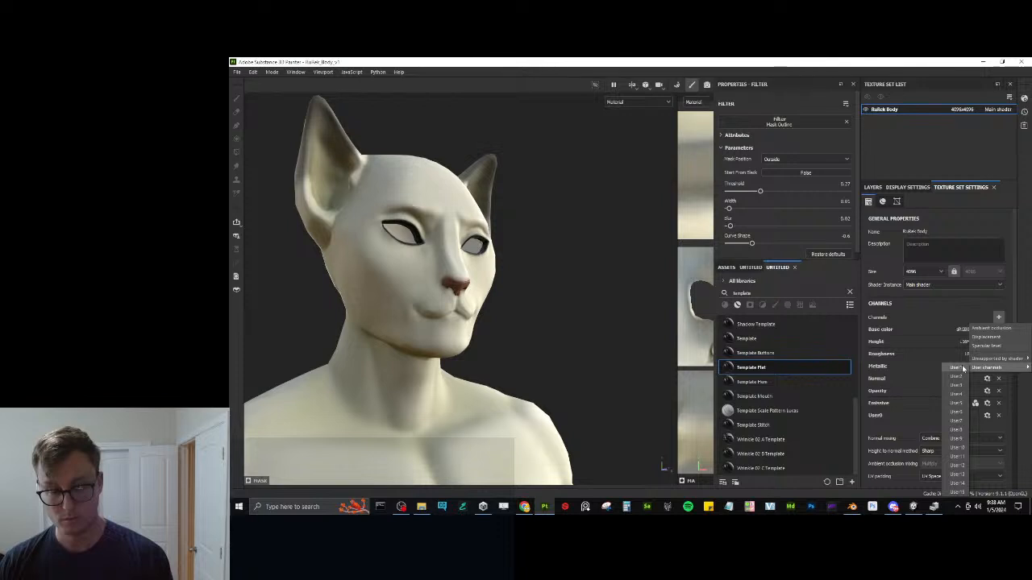
pyautogui.click(873, 188)
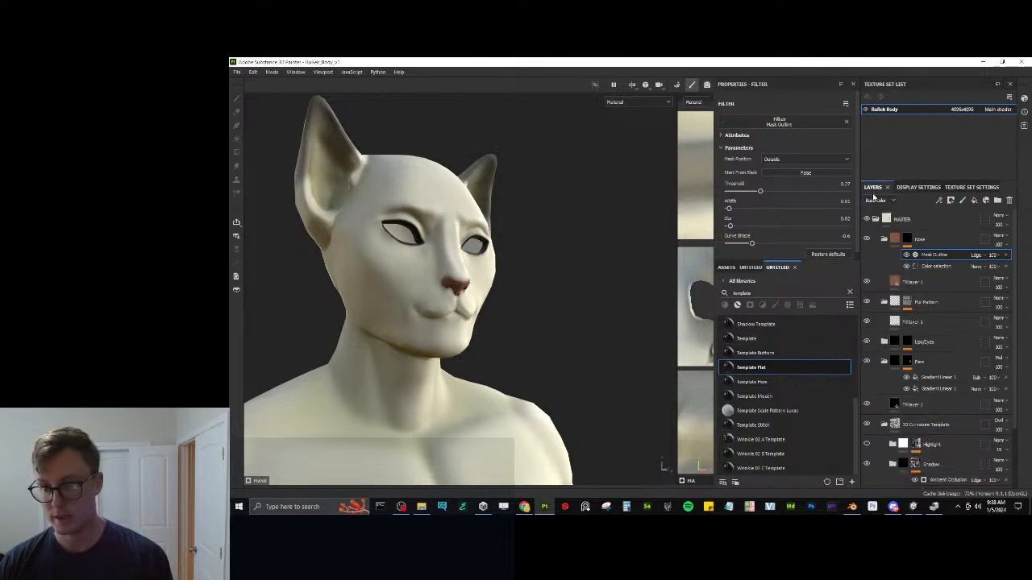
# Display only the User0 channel on the model and examine it from the front around the head and torso.
pyautogui.scroll(-6, 481, 342)
pyautogui.keyDown('alt'); pyautogui.moveTo(525, 314); pyautogui.dragTo(521, 384); pyautogui.keyUp('alt')
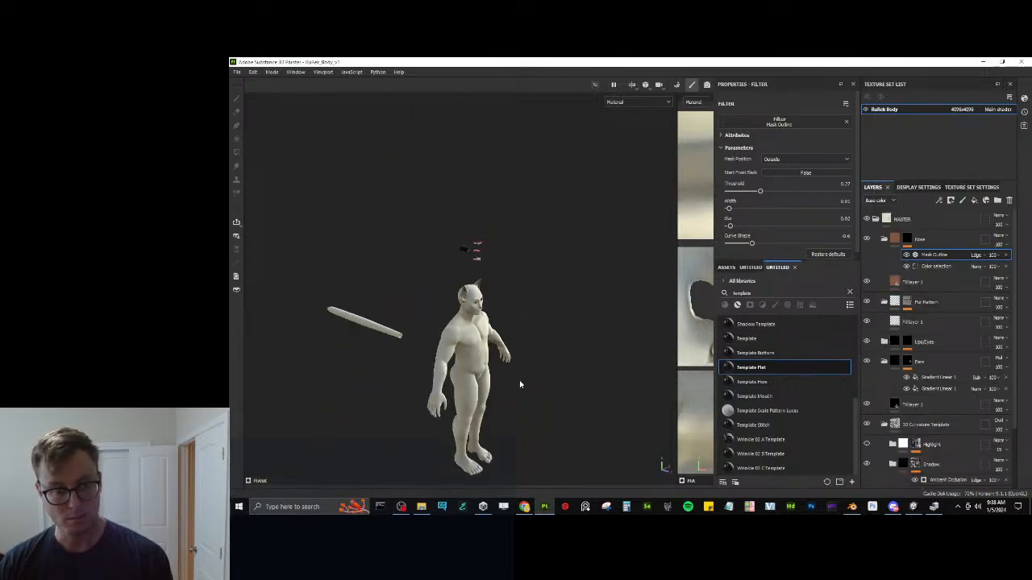
pyautogui.keyDown('alt'); pyautogui.moveTo(520, 385); pyautogui.dragTo(518, 337, button='middle'); pyautogui.keyUp('alt')
pyautogui.scroll(3, 518, 337)
pyautogui.keyDown('alt'); pyautogui.keyDown('shift'); pyautogui.moveTo(550, 323); pyautogui.dragTo(439, 308); pyautogui.keyUp('shift'); pyautogui.keyUp('alt')
pyautogui.keyDown('alt'); pyautogui.moveTo(439, 307); pyautogui.dragTo(484, 379, button='middle'); pyautogui.keyUp('alt')
pyautogui.scroll(4, 488, 295)
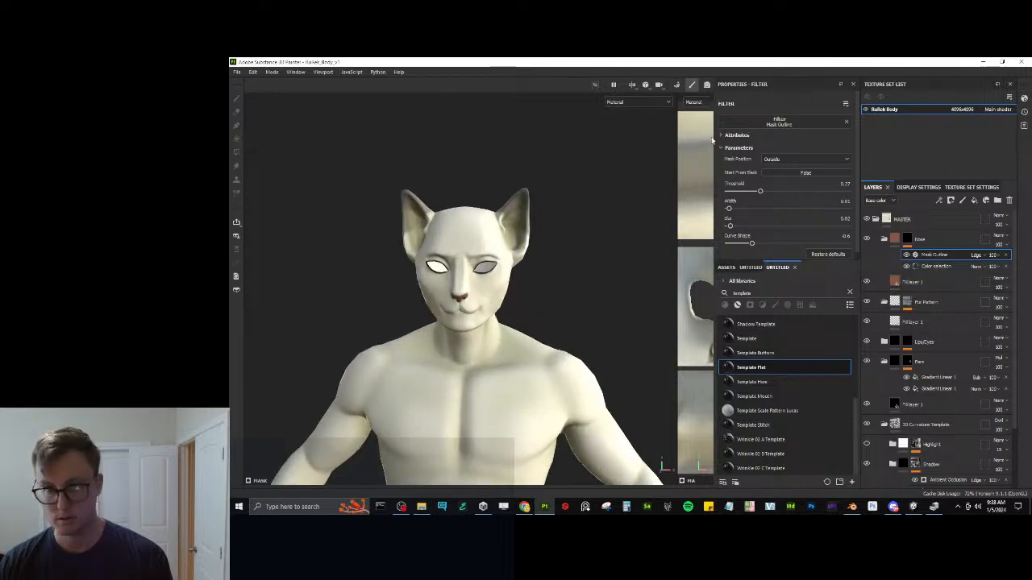
pyautogui.click(637, 102)
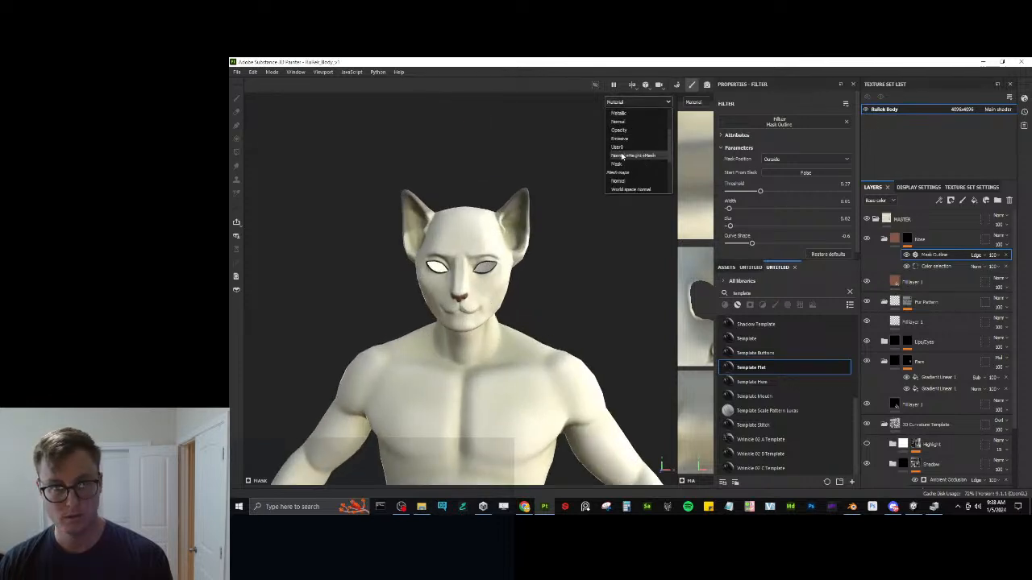
pyautogui.click(621, 157)
pyautogui.scroll(-6, 534, 269)
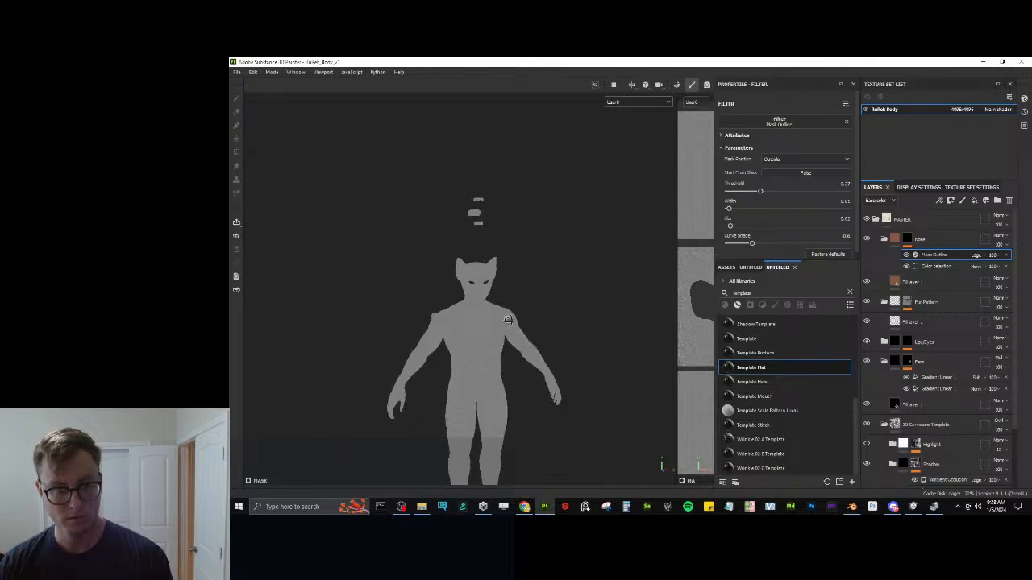
pyautogui.scroll(6, 422, 292)
pyautogui.scroll(2, 422, 292)
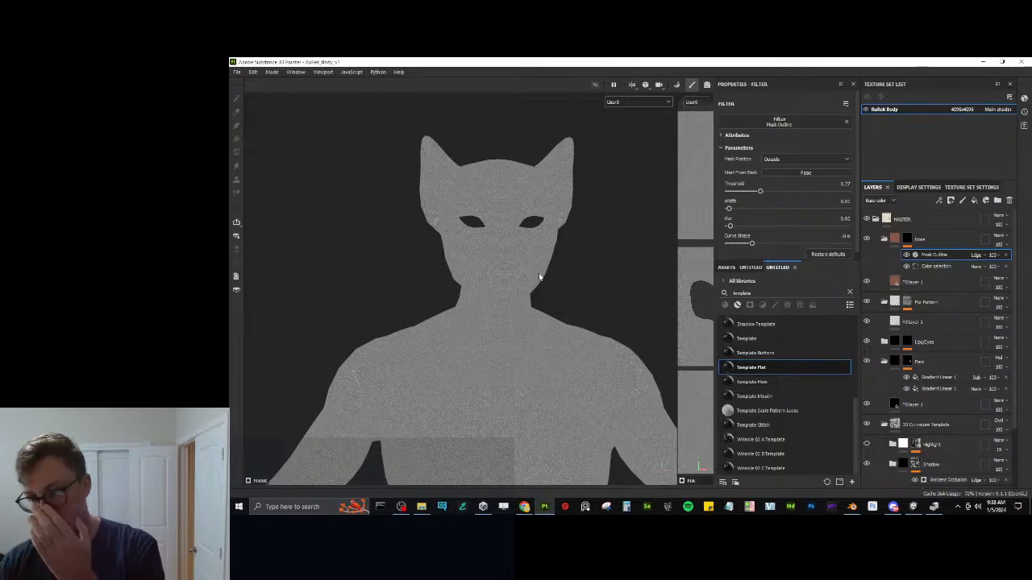
pyautogui.scroll(1, 536, 286)
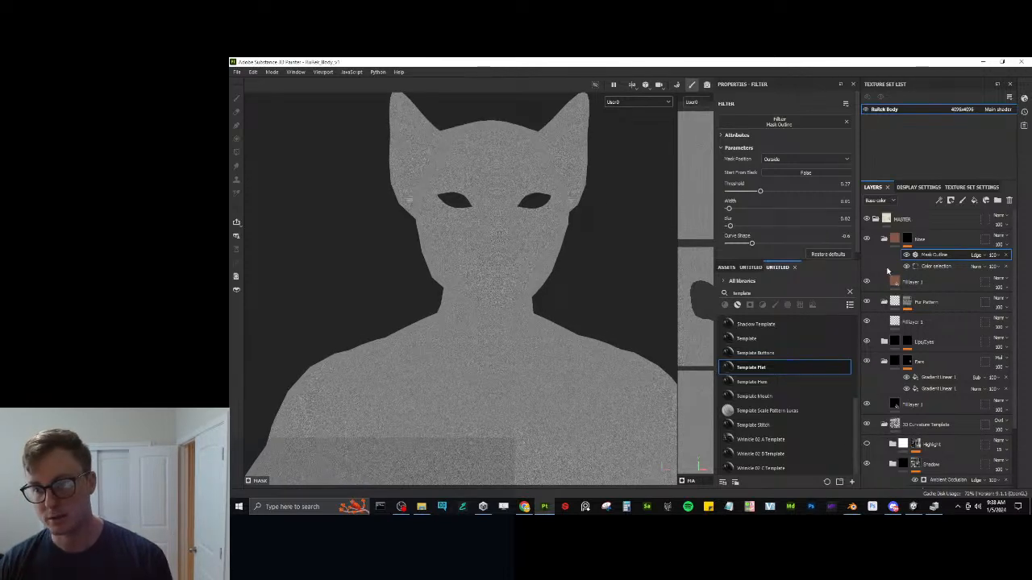
# Enable the User0 channel on the Nose folder's fill layer and set its value to 0.
pyautogui.click(912, 282)
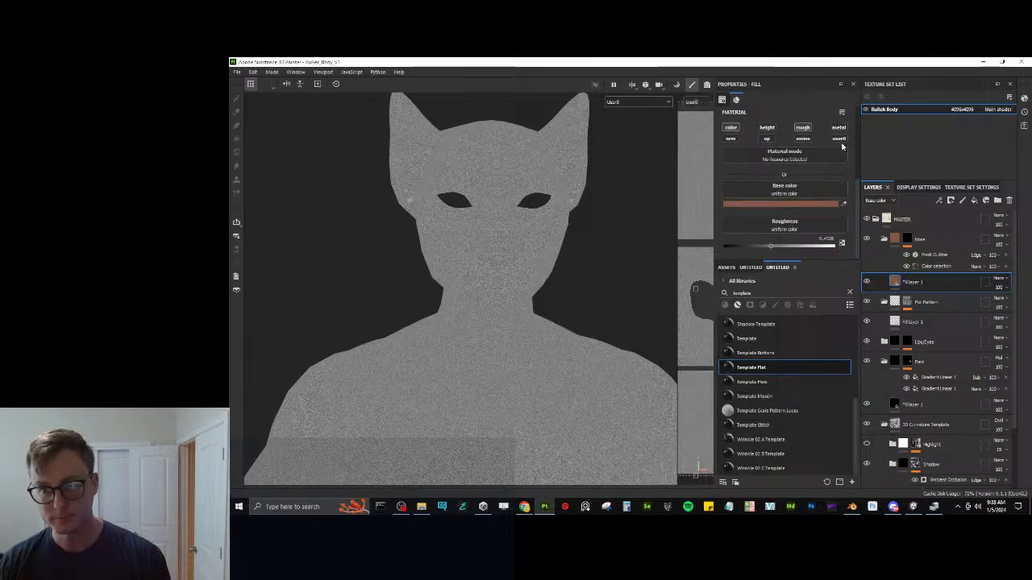
pyautogui.scroll(-1, 802, 205)
pyautogui.click(809, 246)
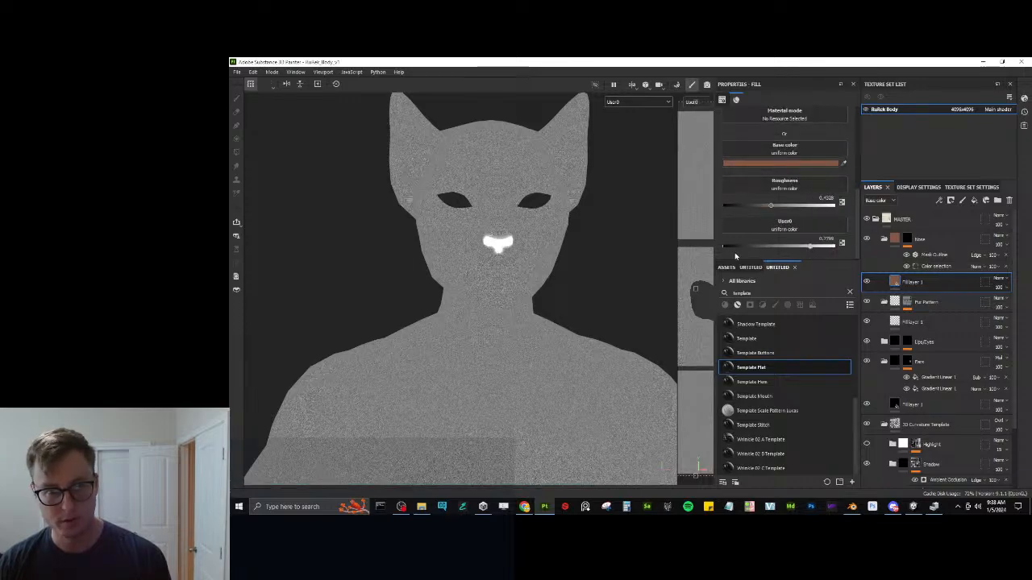
pyautogui.scroll(-1, 486, 294)
pyautogui.keyDown('alt'); pyautogui.moveTo(486, 293); pyautogui.dragTo(452, 283); pyautogui.keyUp('alt')
pyautogui.scroll(-3, 516, 292)
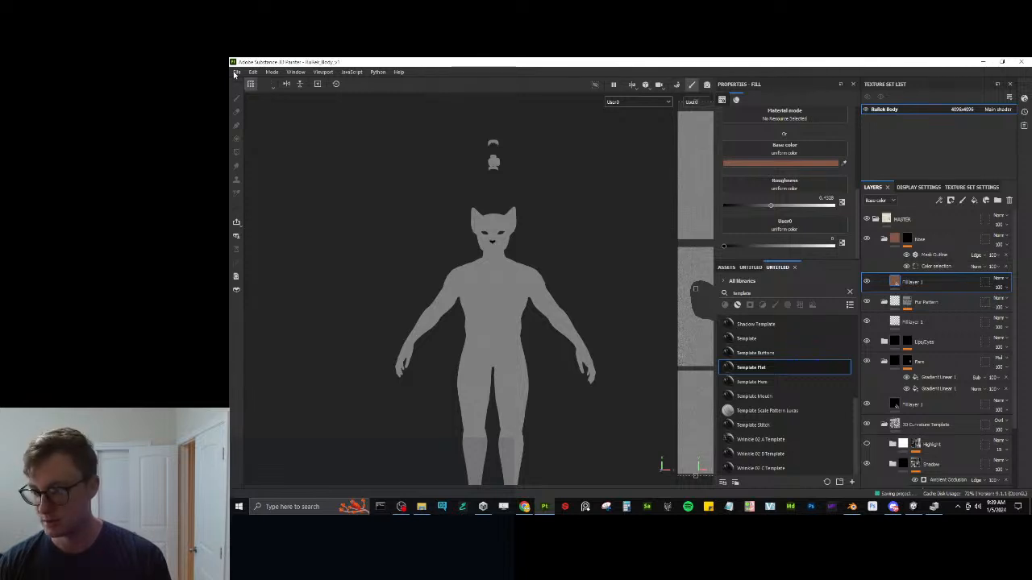
# Save the project, then export the body's textures as 4096 px, 8-bit PNGs and keep the export settings.
pyautogui.press('ctrl')
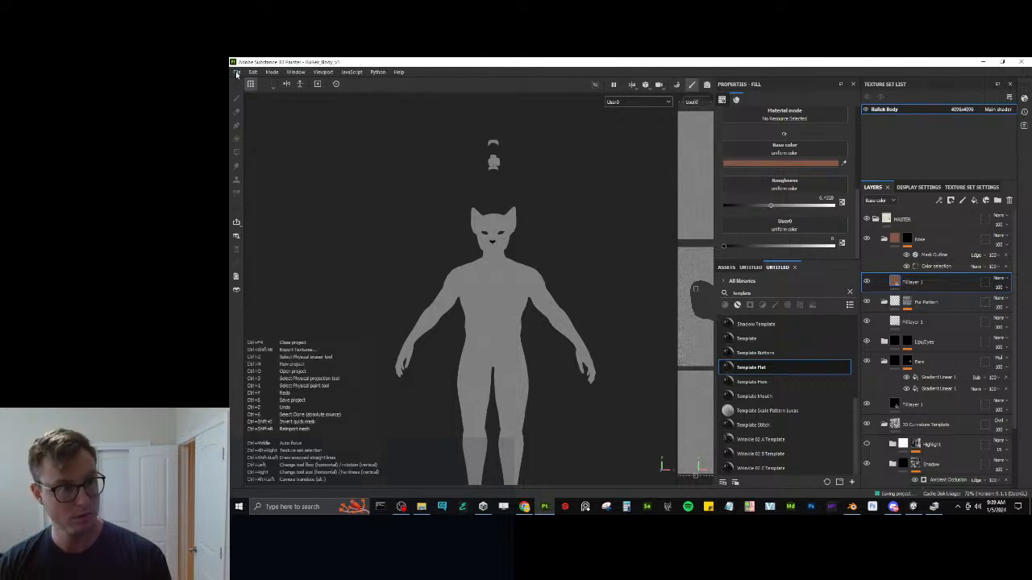
pyautogui.click(237, 72)
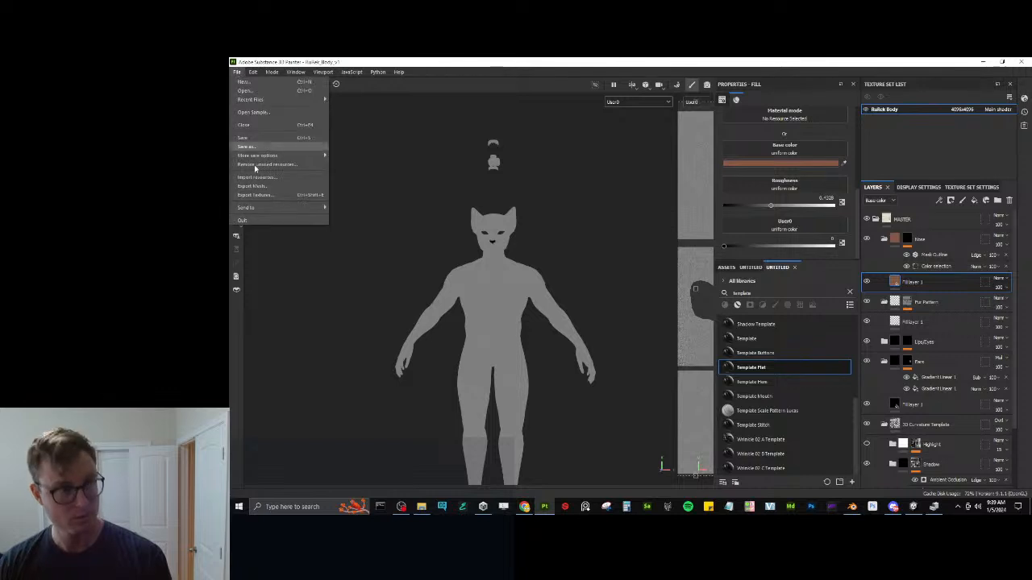
pyautogui.click(260, 196)
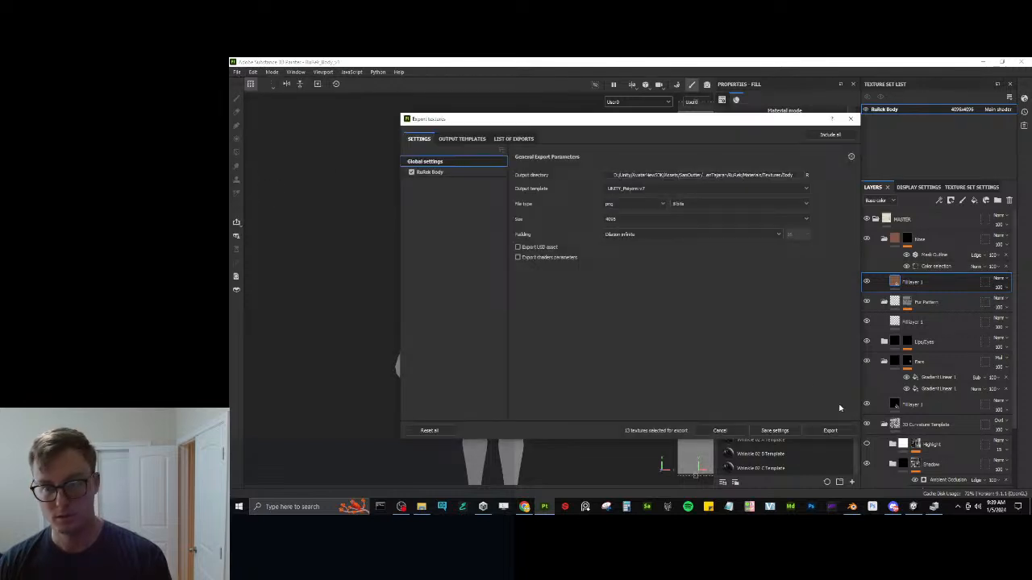
pyautogui.click(830, 430)
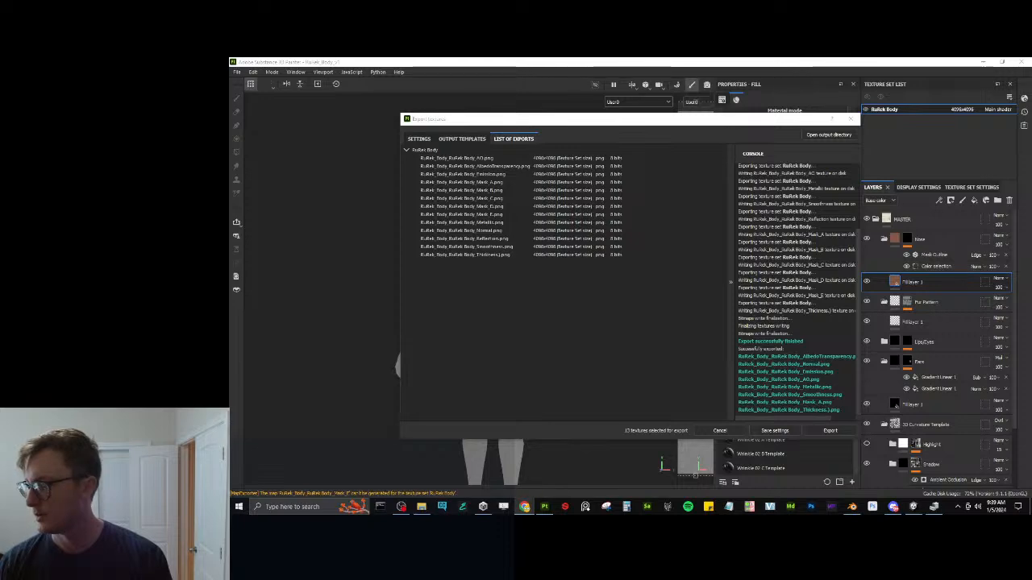
pyautogui.click(774, 431)
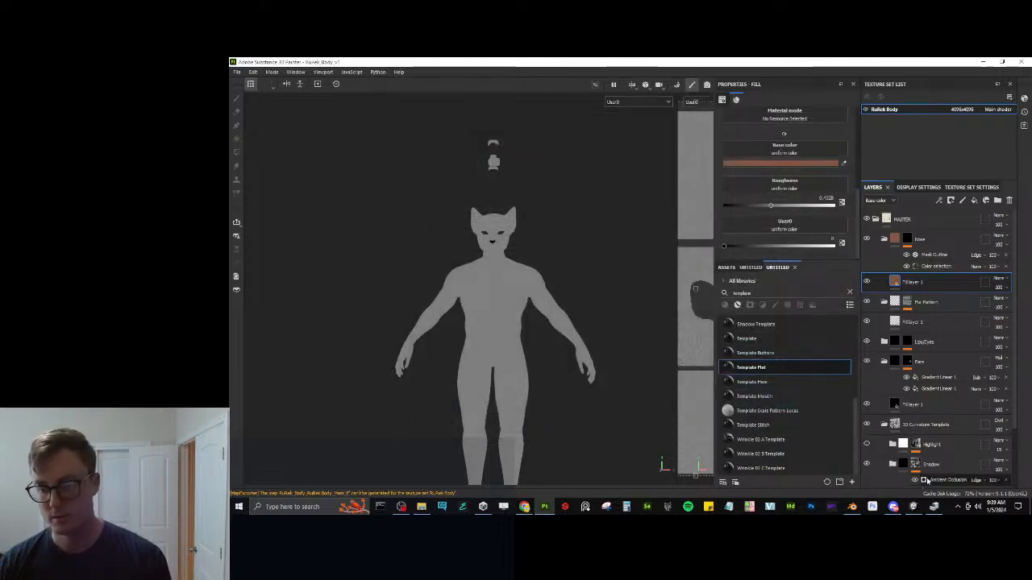
# Switch to Unity and inspect the updated nose texture on the avatar's face up close.
pyautogui.click(912, 506)
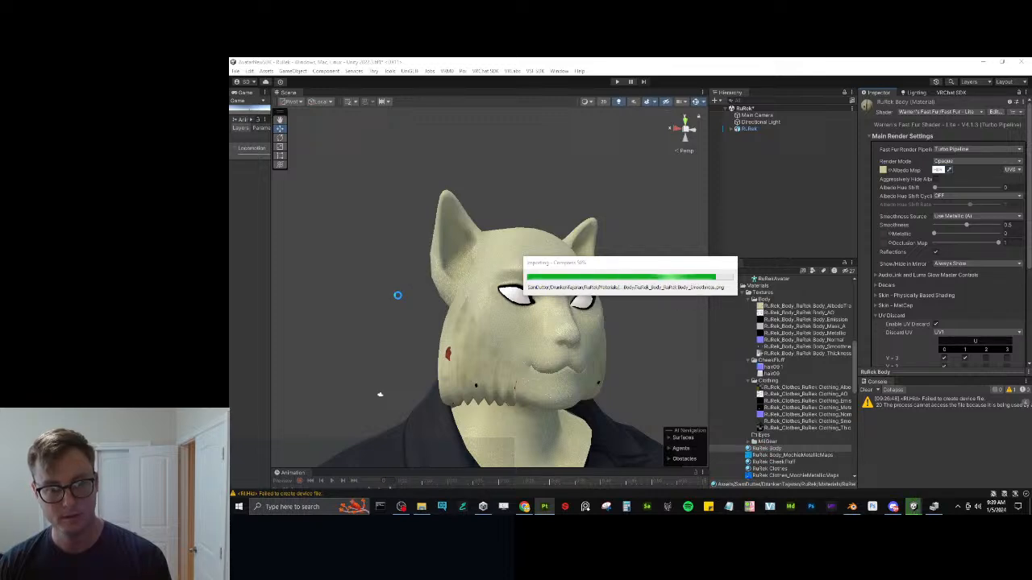
pyautogui.keyDown('alt'); pyautogui.moveTo(397, 295); pyautogui.dragTo(544, 296); pyautogui.keyUp('alt')
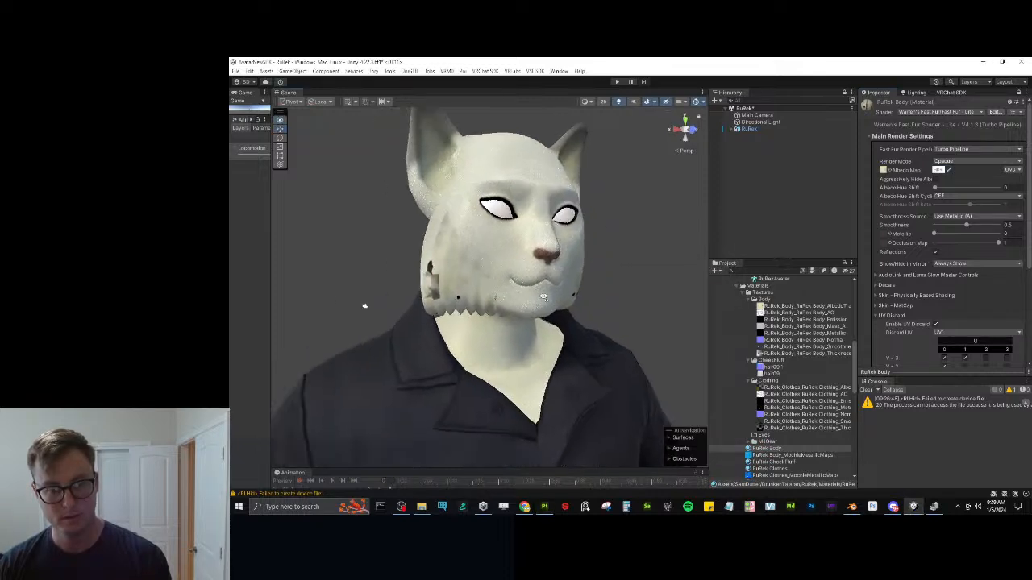
pyautogui.press('f')
pyautogui.scroll(6, 544, 294)
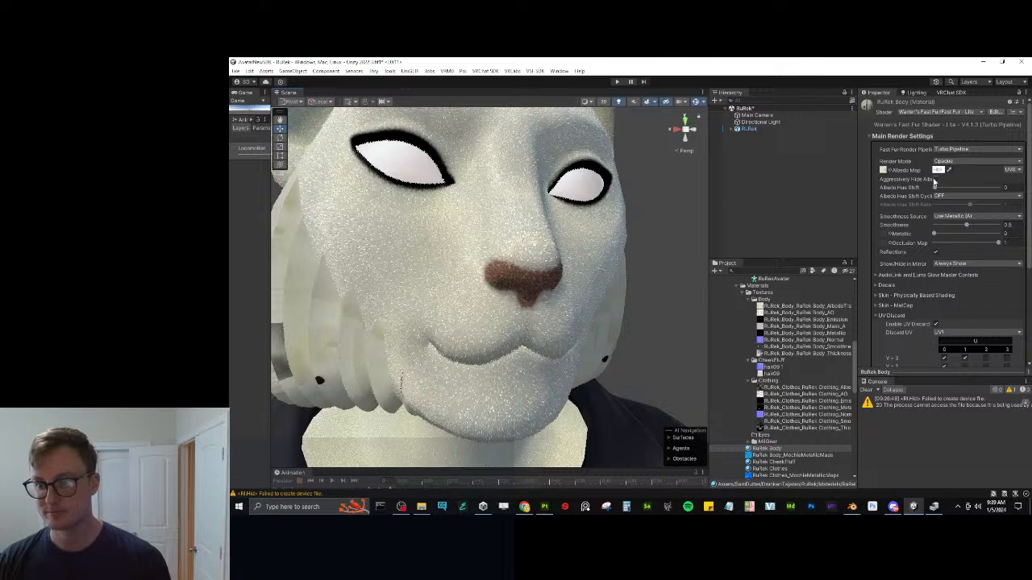
# Look through the body material's main render, fur thickness, and fur pattern settings for where its texture maps are assigned.
pyautogui.click(934, 180)
pyautogui.click(934, 181)
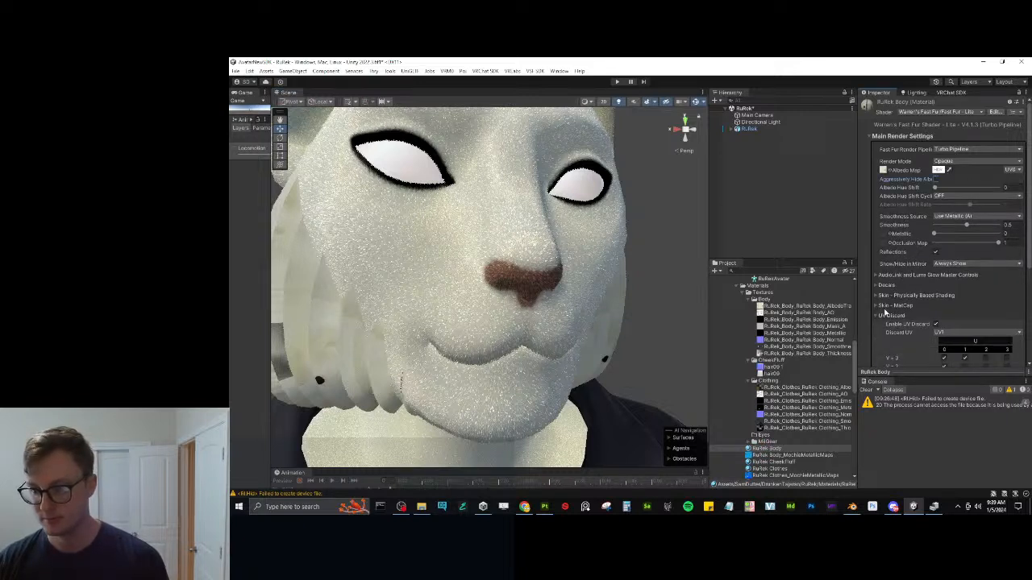
pyautogui.click(879, 316)
pyautogui.scroll(-3, 924, 299)
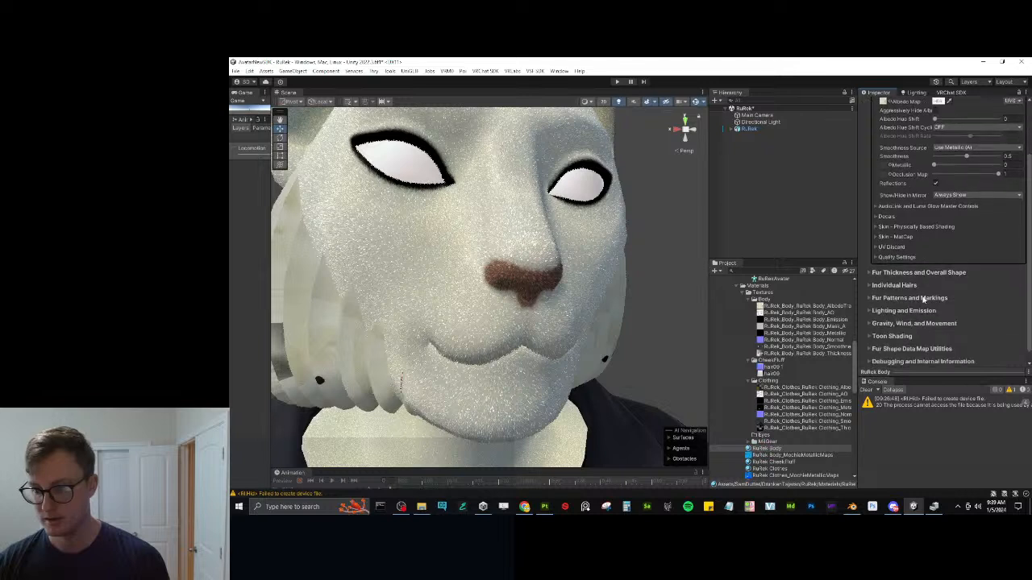
pyautogui.click(906, 274)
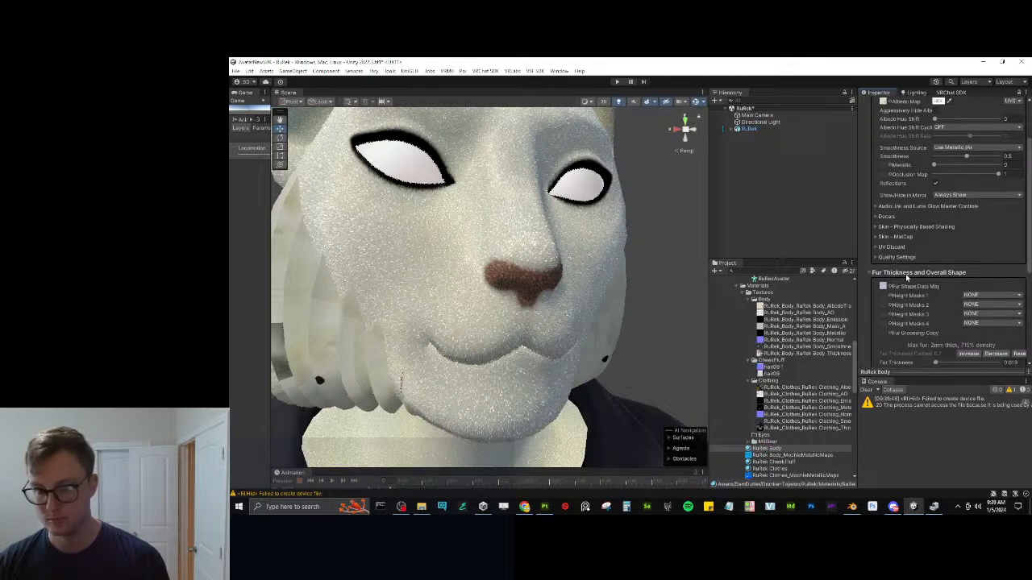
pyautogui.click(907, 274)
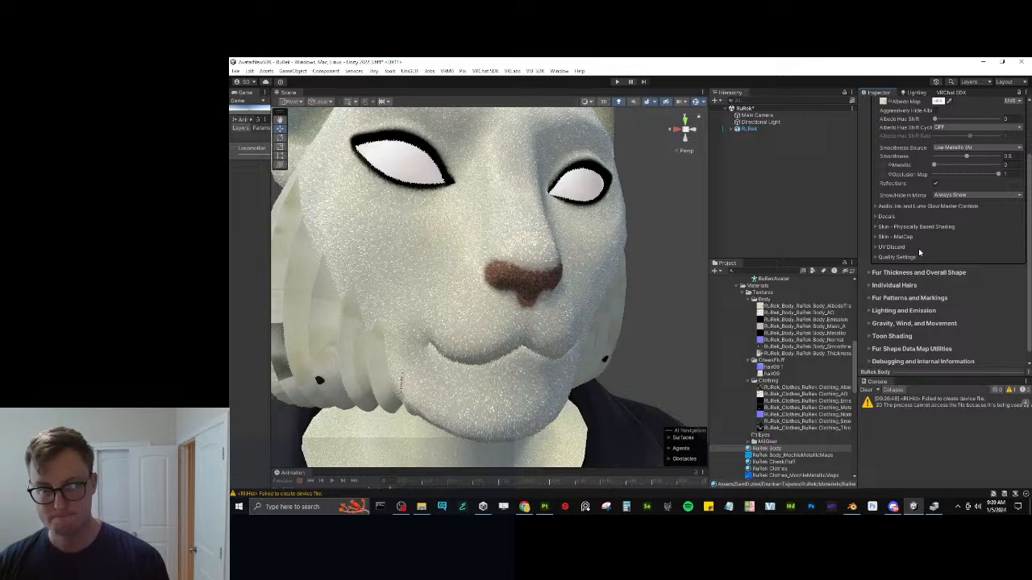
pyautogui.scroll(2, 920, 251)
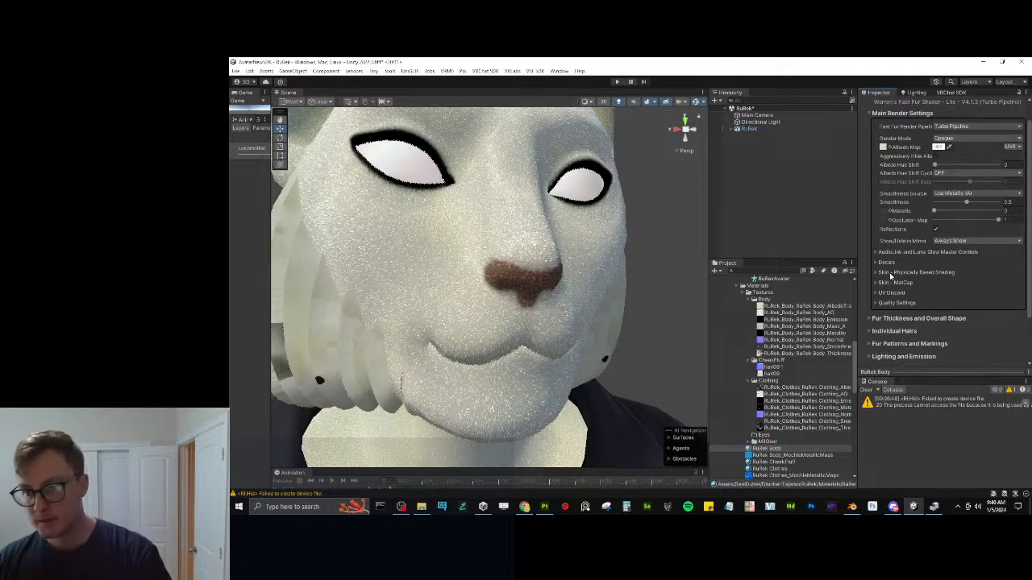
pyautogui.scroll(-2, 902, 287)
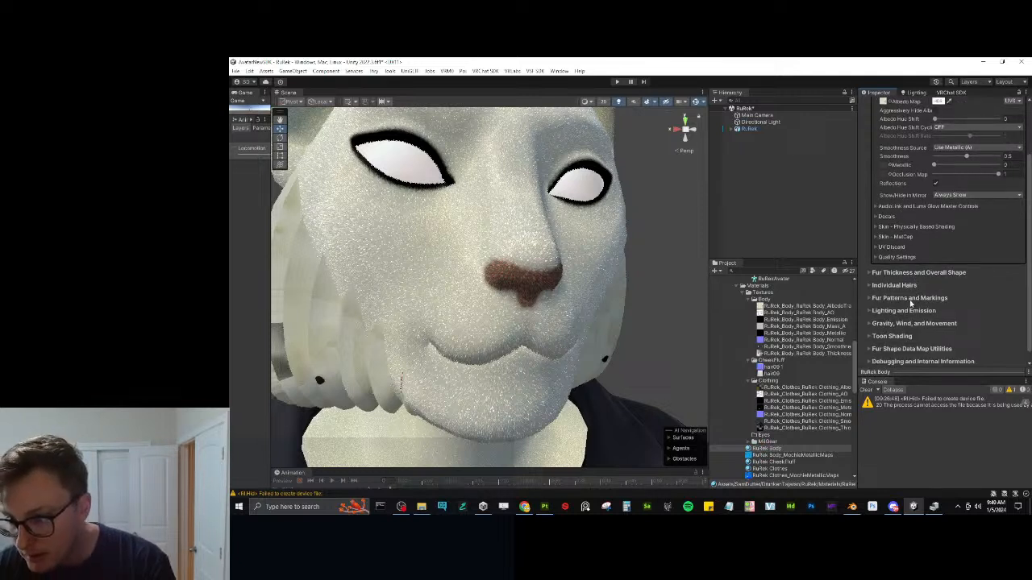
pyautogui.click(912, 301)
pyautogui.click(911, 298)
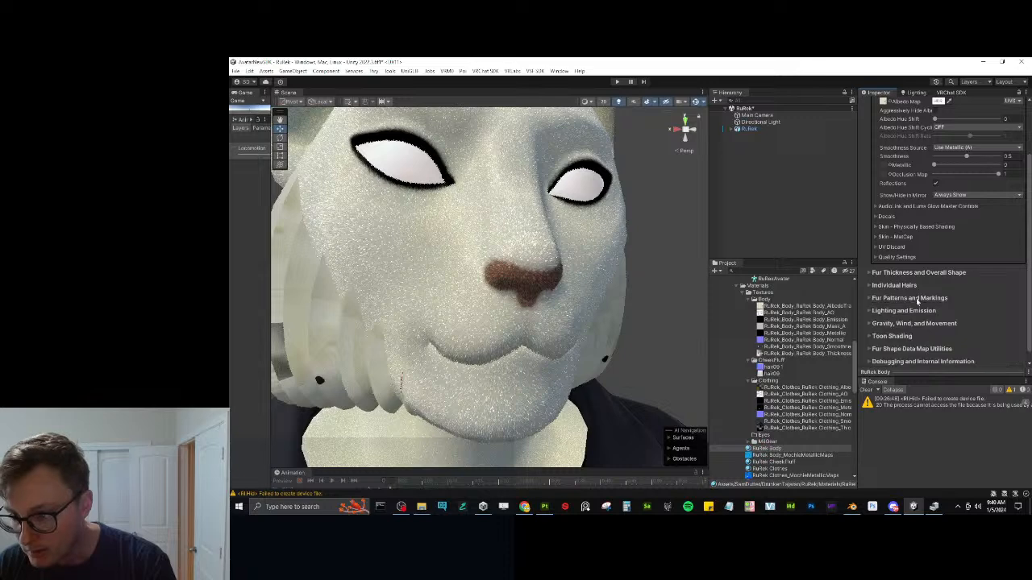
pyautogui.scroll(-1, 920, 300)
pyautogui.scroll(3, 920, 303)
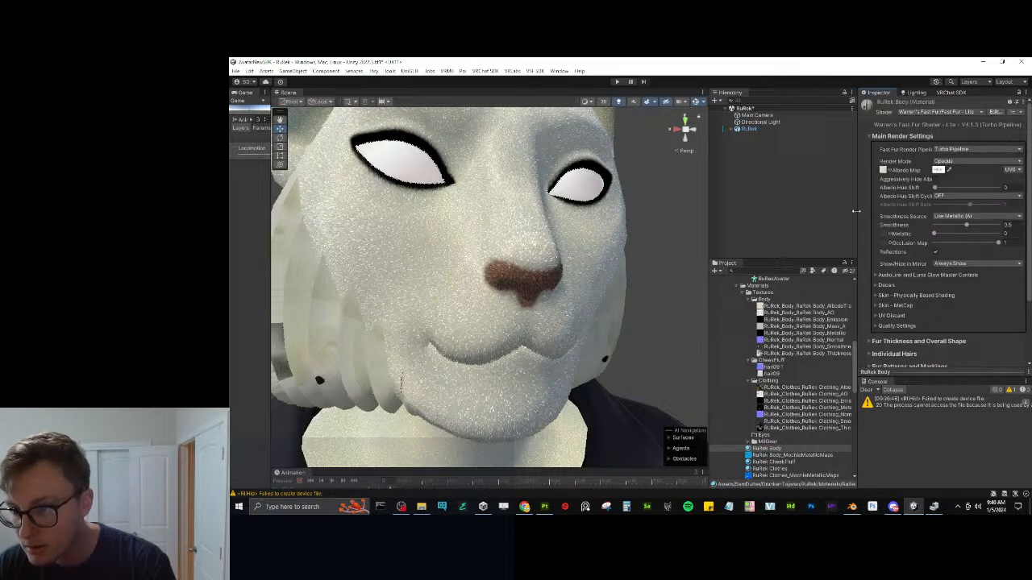
# Widen the Inspector and Project panels and assign the body's AO texture to the body material's Occlusion Map.
pyautogui.moveTo(856, 211); pyautogui.dragTo(772, 220)
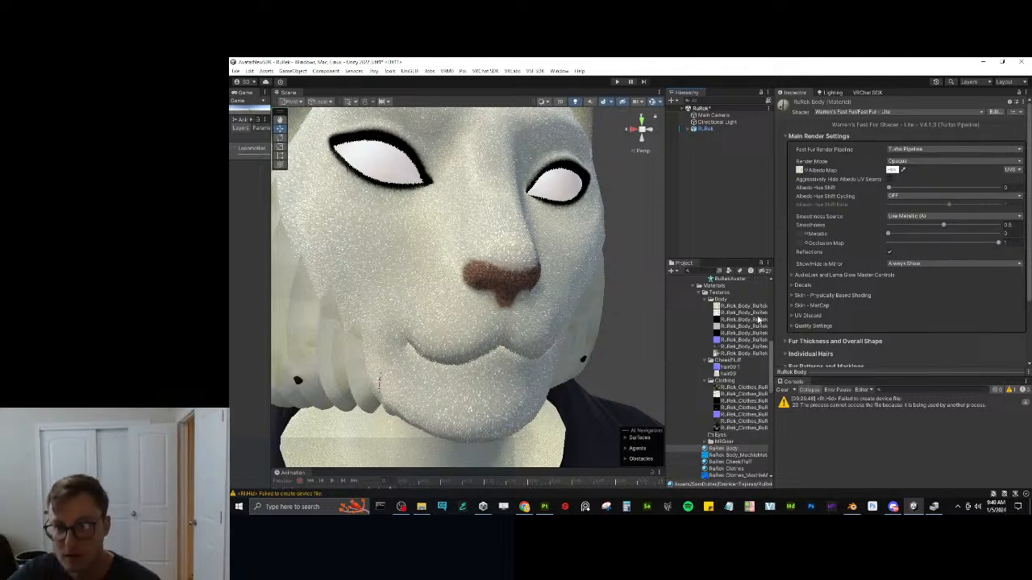
pyautogui.moveTo(666, 326); pyautogui.dragTo(628, 332)
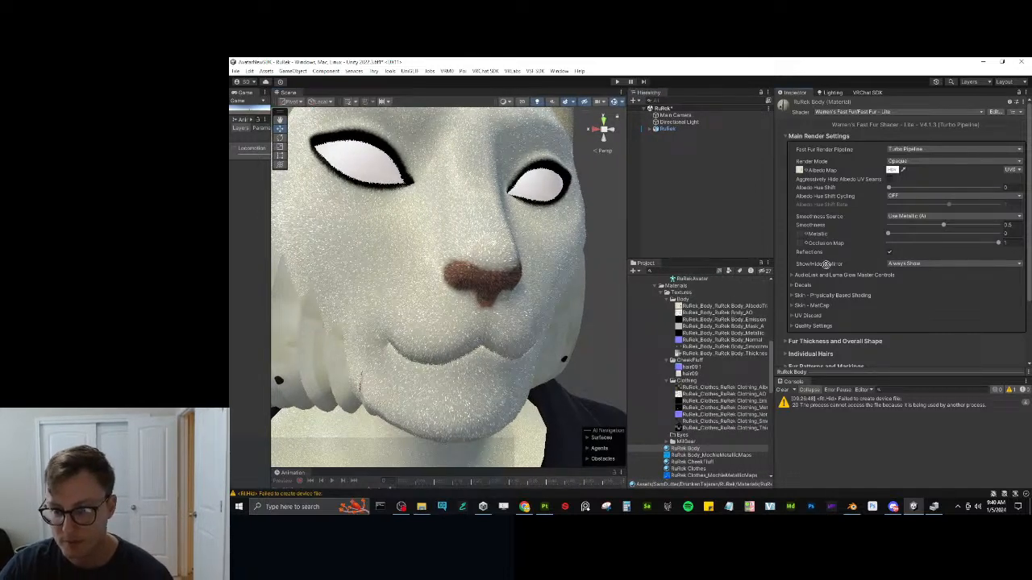
pyautogui.scroll(-10, 506, 285)
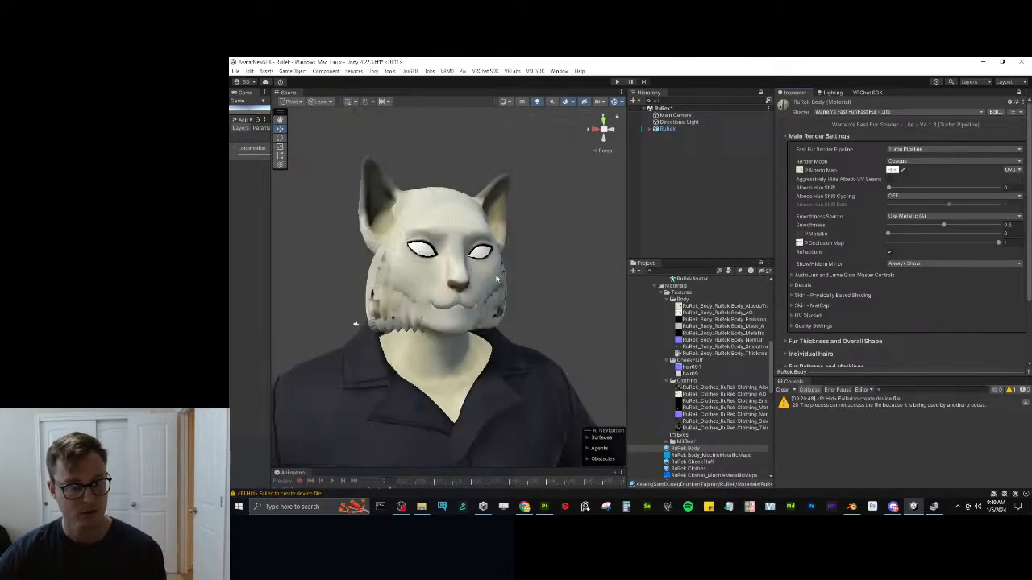
pyautogui.scroll(-6, 506, 285)
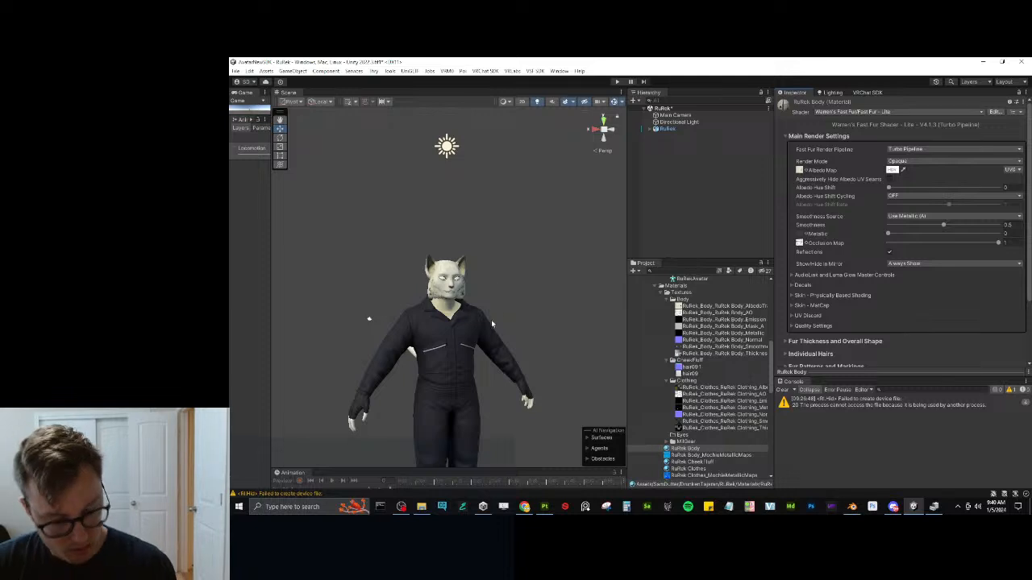
pyautogui.scroll(5, 483, 316)
# Look through the body material's fur thickness, height mask channel and individual hair settings for where the exported mask could be assigned.
pyautogui.scroll(-3, 838, 273)
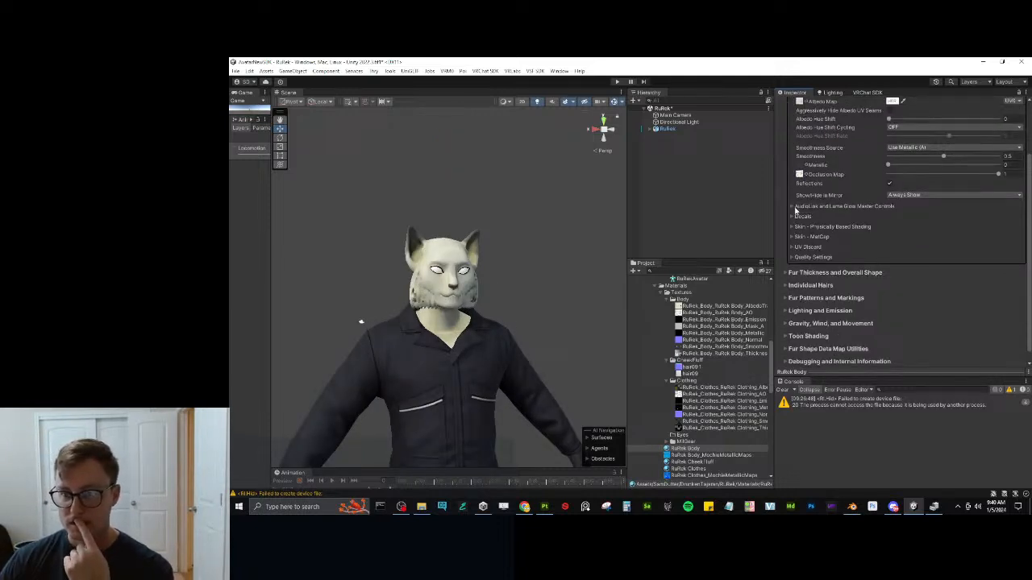
pyautogui.click(826, 274)
pyautogui.scroll(-2, 845, 279)
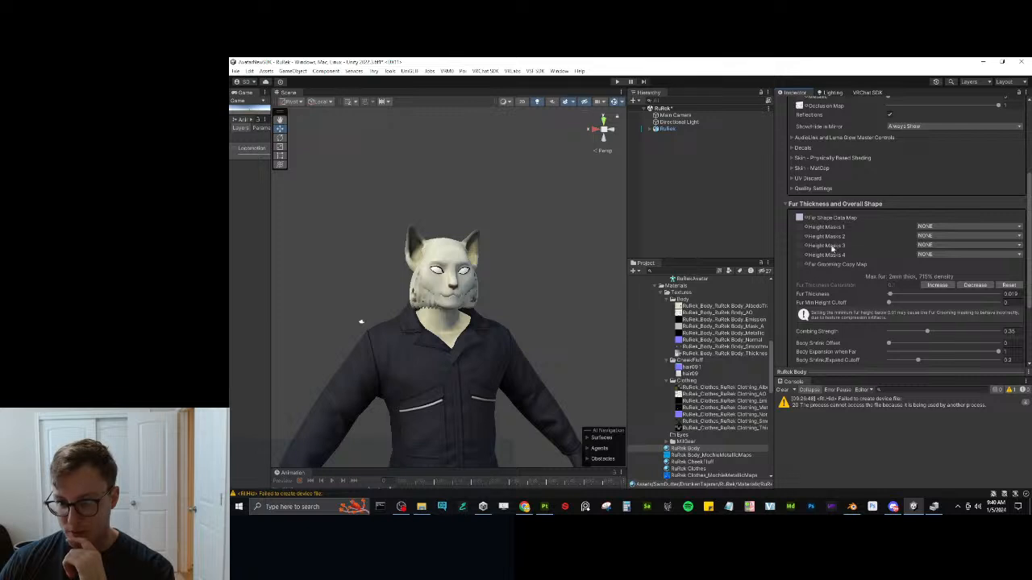
pyautogui.scroll(-1, 832, 214)
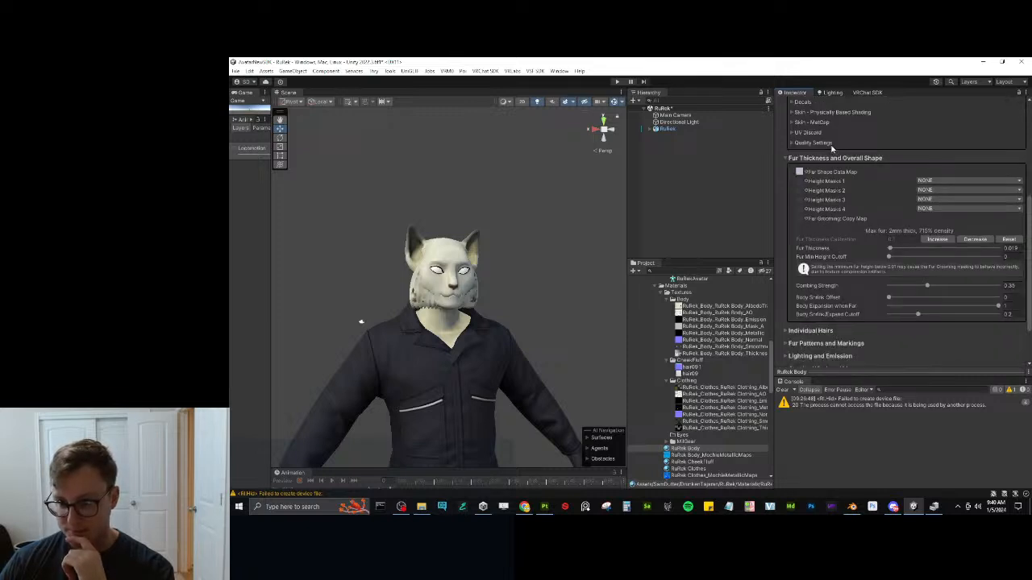
pyautogui.click(933, 180)
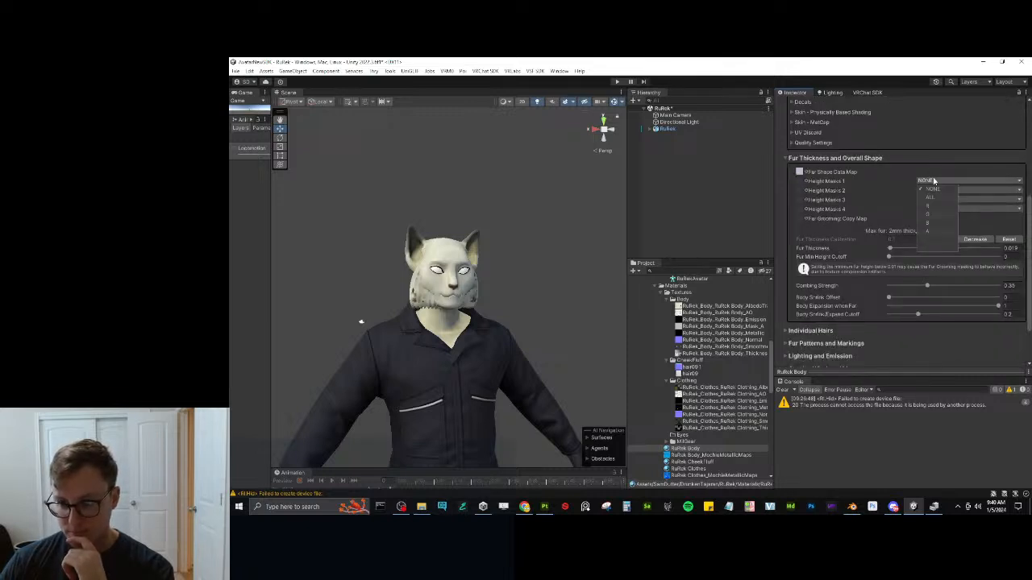
pyautogui.click(932, 180)
pyautogui.click(843, 161)
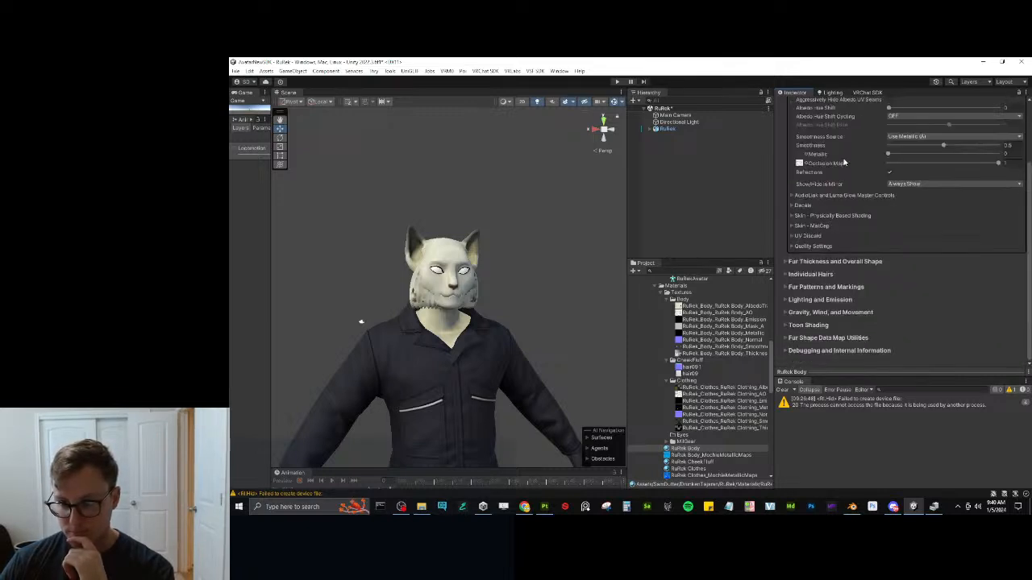
pyautogui.click(823, 277)
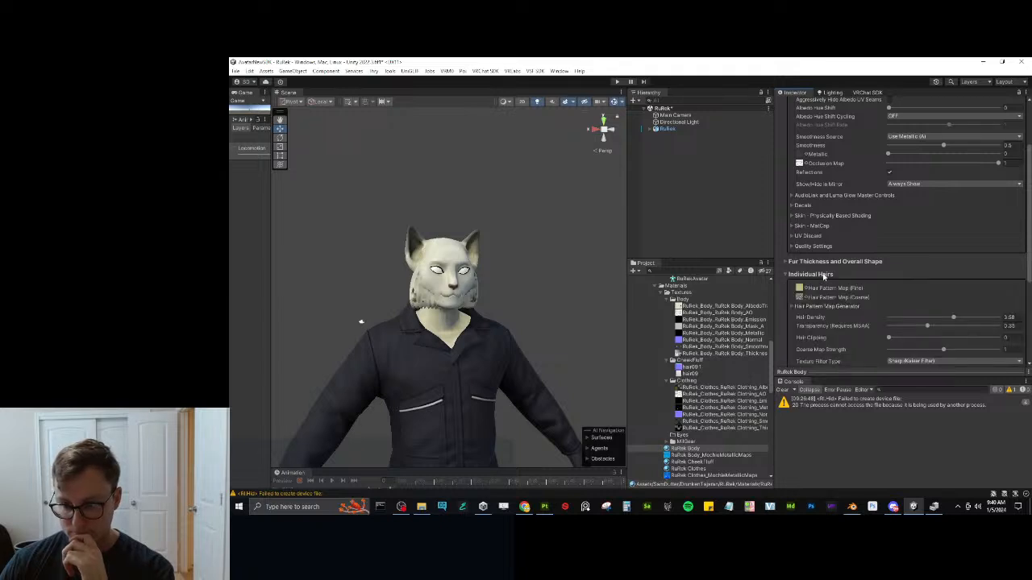
pyautogui.scroll(-3, 823, 277)
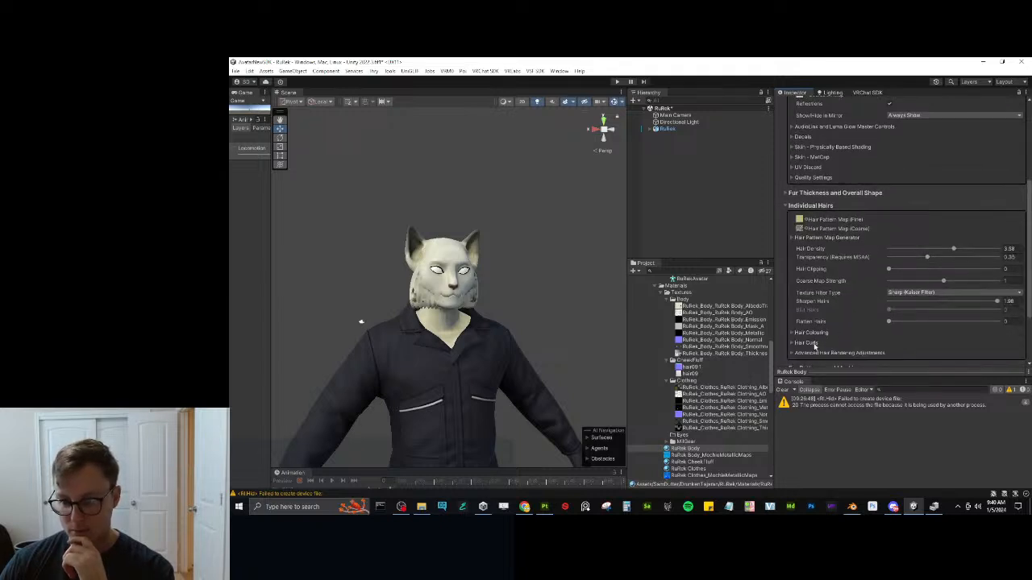
pyautogui.click(820, 205)
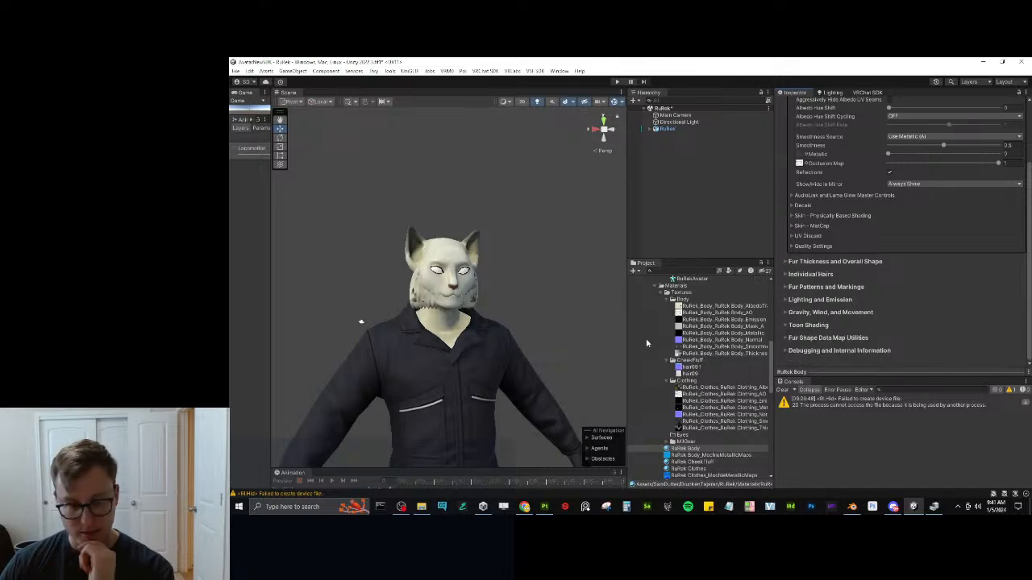
# Inspect the avatar's face and nose from a closer front view.
pyautogui.moveTo(450, 271); pyautogui.dragTo(433, 295, button='right')
pyautogui.press('w')
pyautogui.press('s')
pyautogui.press('w')
pyautogui.press('s')
pyautogui.press('w')
pyautogui.press('s')
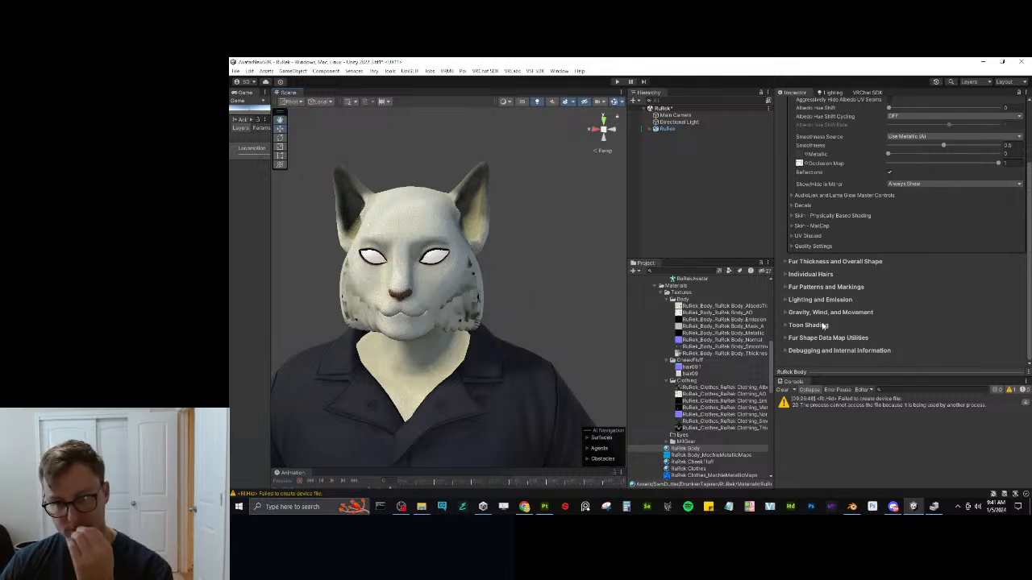
# Check the material's lighting, fur patterns and markings, and fur shape data map utilities for a suitable mask input.
pyautogui.click(788, 301)
pyautogui.click(787, 300)
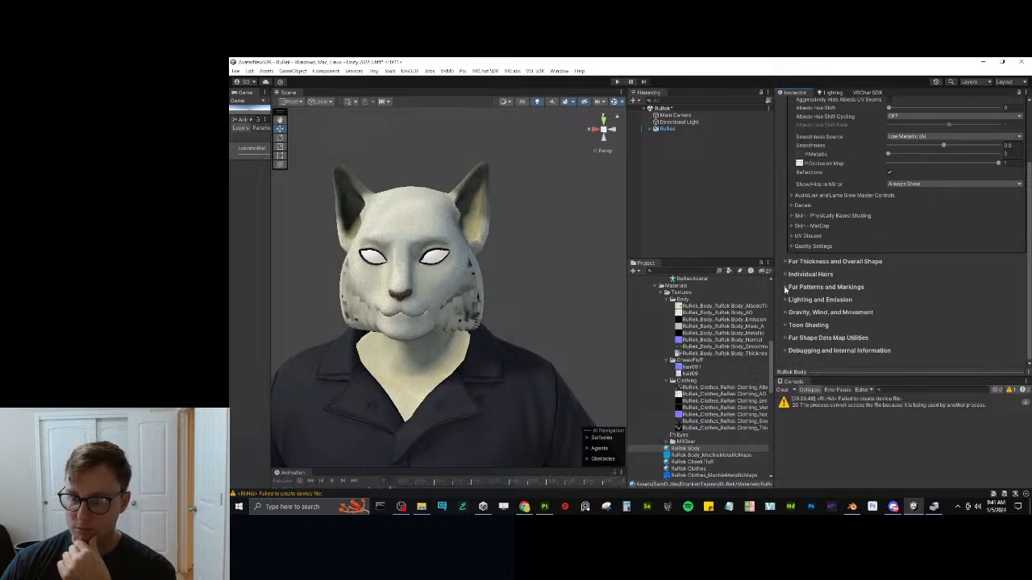
pyautogui.click(786, 288)
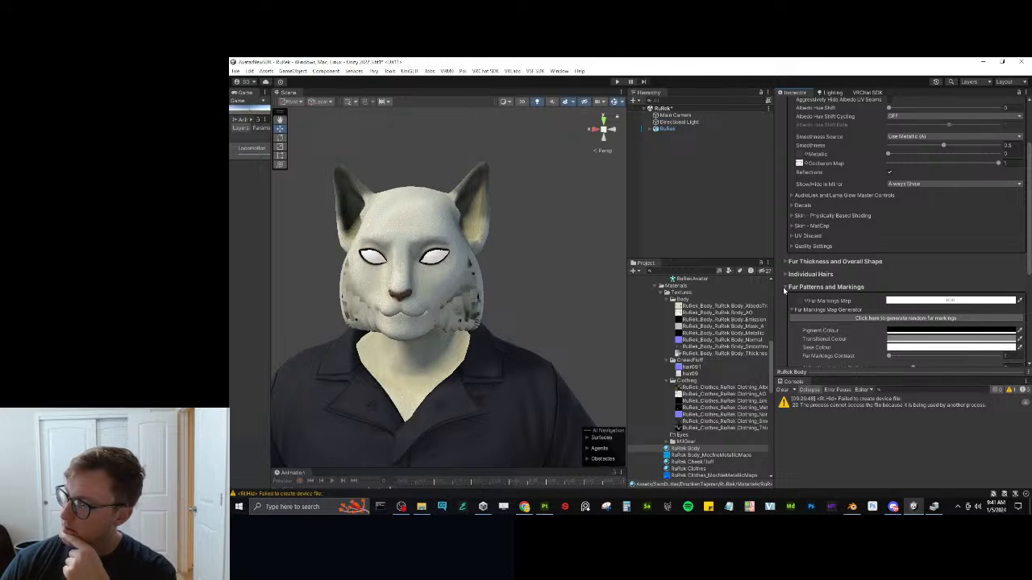
pyautogui.click(785, 288)
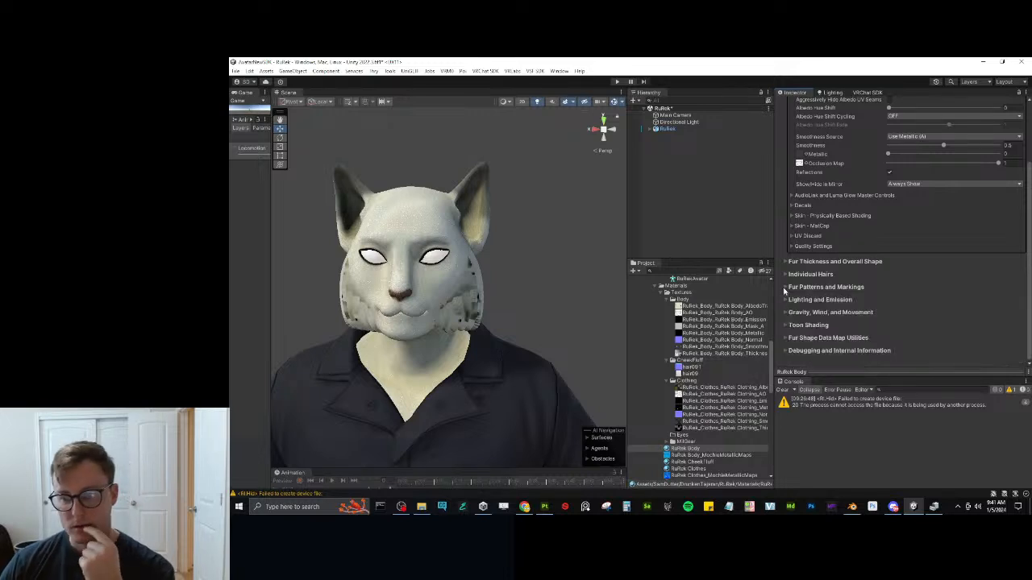
pyautogui.click(811, 342)
pyautogui.scroll(-2, 854, 321)
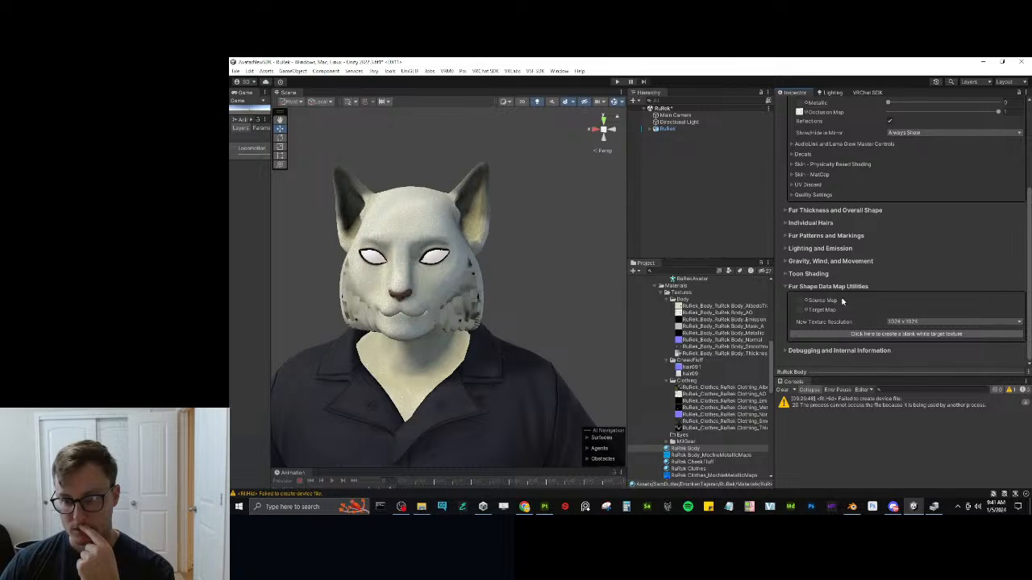
pyautogui.click(839, 286)
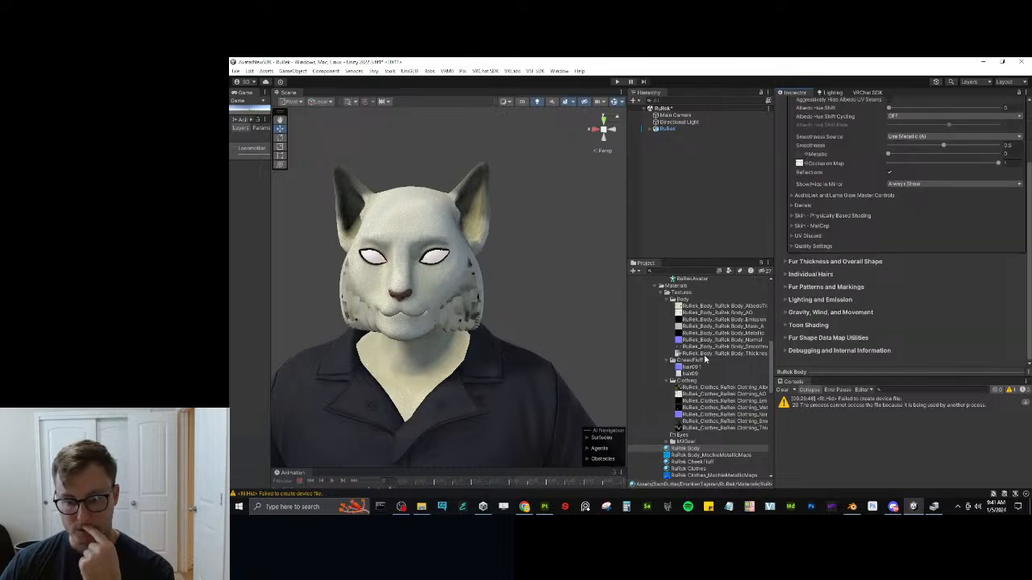
# Change the body material's shader to Poiyomi Pro Fur from the Poiyomi 8.2 set.
pyautogui.scroll(5, 927, 169)
pyautogui.click(893, 112)
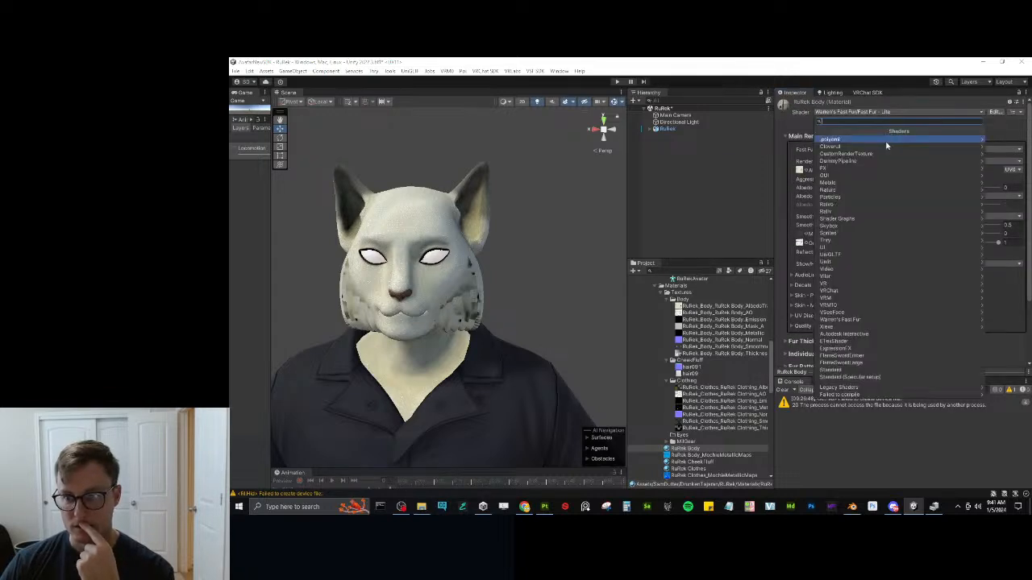
pyautogui.click(886, 142)
pyautogui.click(856, 169)
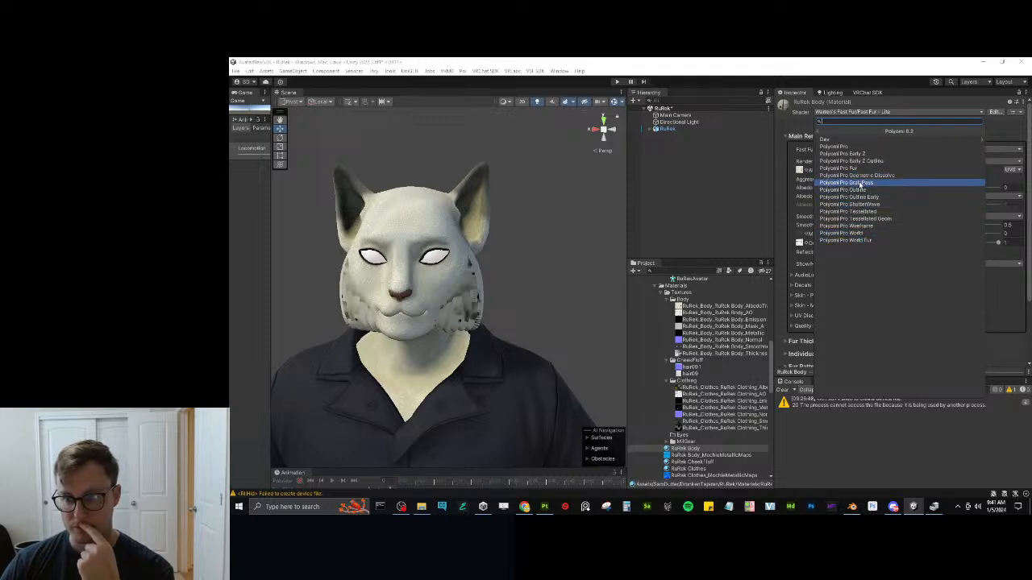
pyautogui.click(440, 304)
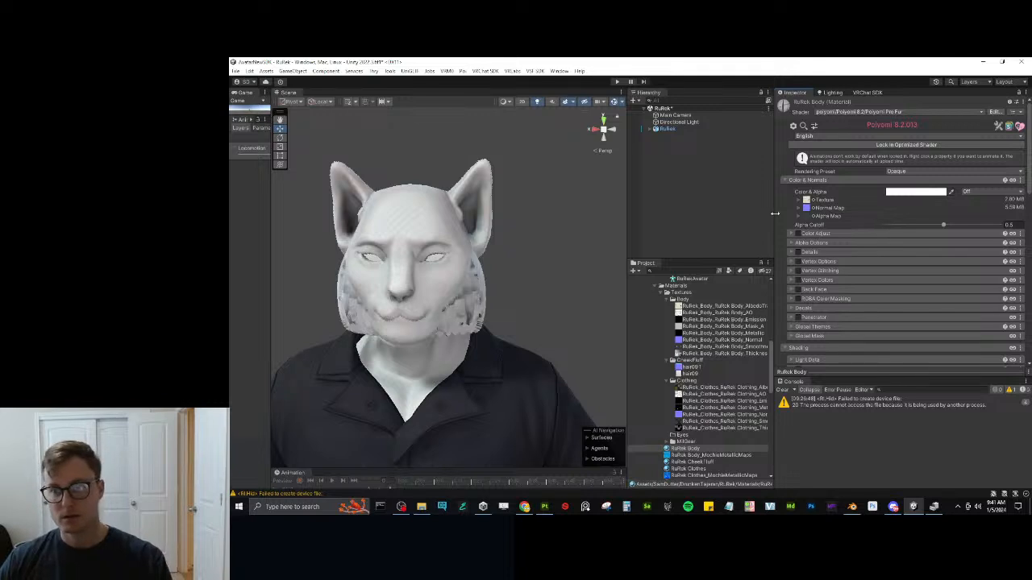
# Inspect the Poiyomi fur up close on the avatar's ears, fingertips and face.
pyautogui.keyDown('alt'); pyautogui.moveTo(513, 289); pyautogui.dragTo(559, 270); pyautogui.keyUp('alt')
pyautogui.scroll(5, 532, 289)
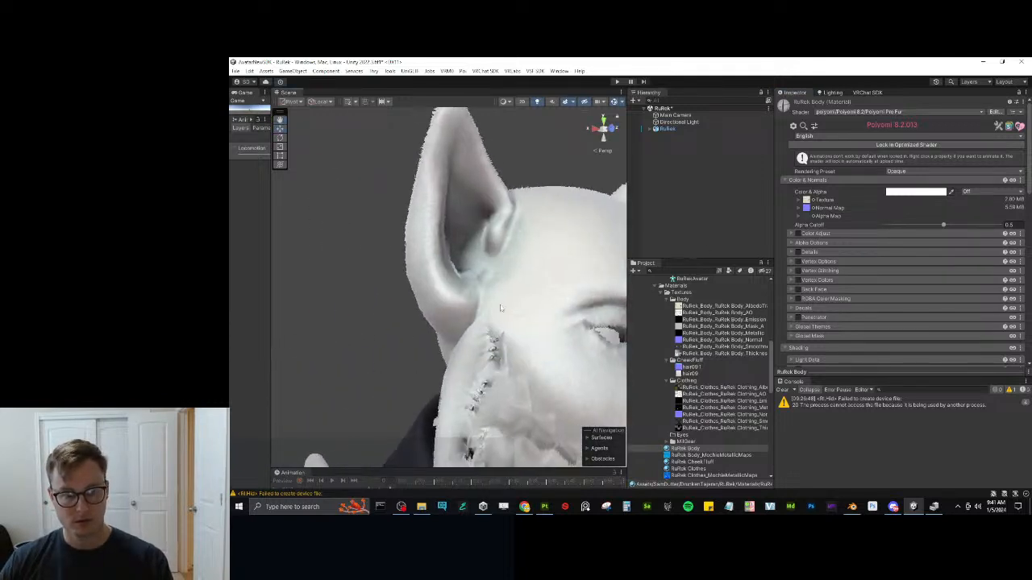
pyautogui.scroll(-3, 524, 301)
pyautogui.keyDown('alt'); pyautogui.moveTo(524, 300); pyautogui.dragTo(512, 229); pyautogui.keyUp('alt')
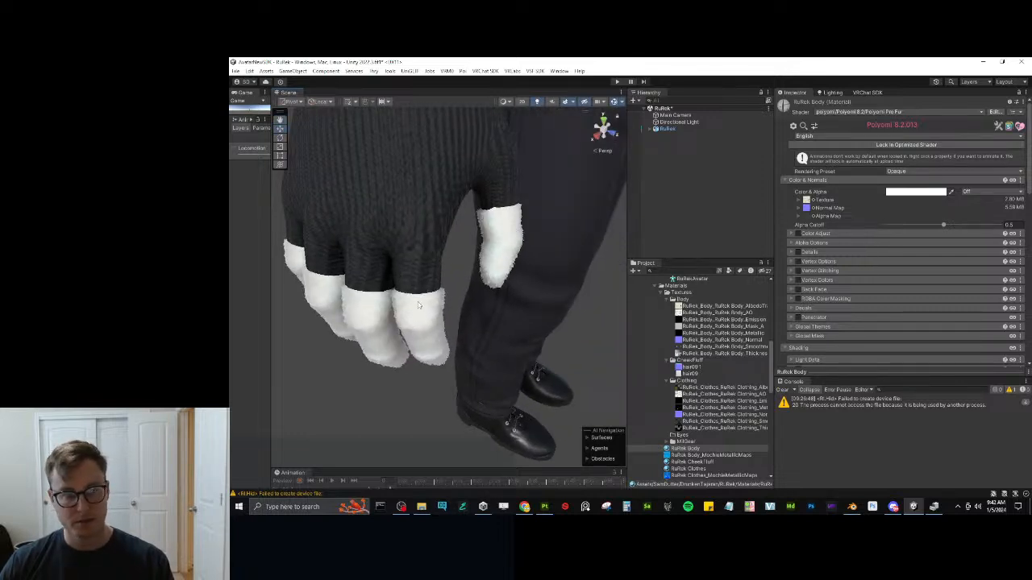
pyautogui.moveTo(418, 305); pyautogui.dragTo(468, 282, button='right')
pyautogui.keyDown('alt'); pyautogui.moveTo(467, 282); pyautogui.dragTo(367, 264); pyautogui.keyUp('alt')
pyautogui.scroll(5, 373, 263)
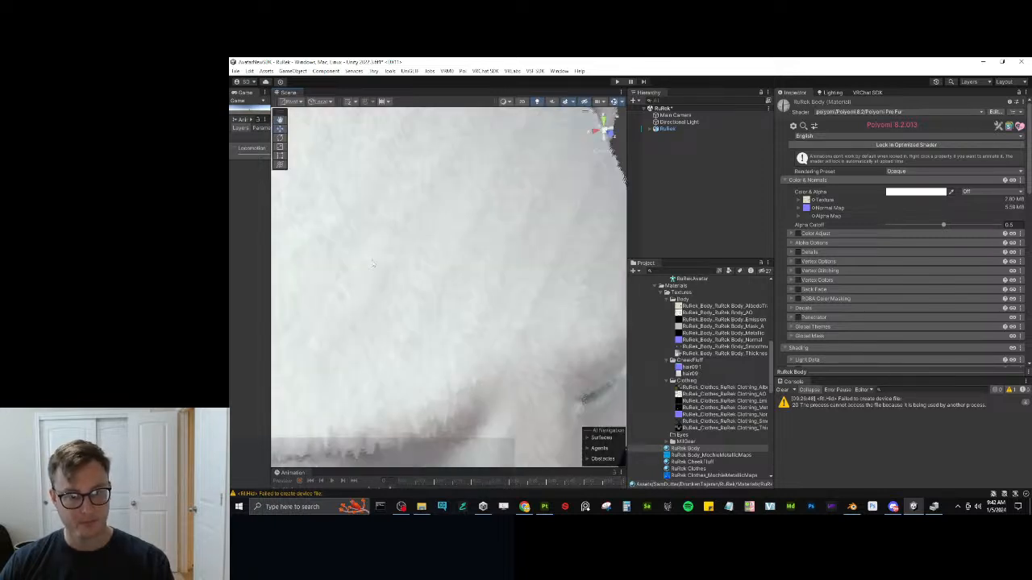
pyautogui.scroll(-5, 372, 264)
pyautogui.scroll(3, 398, 193)
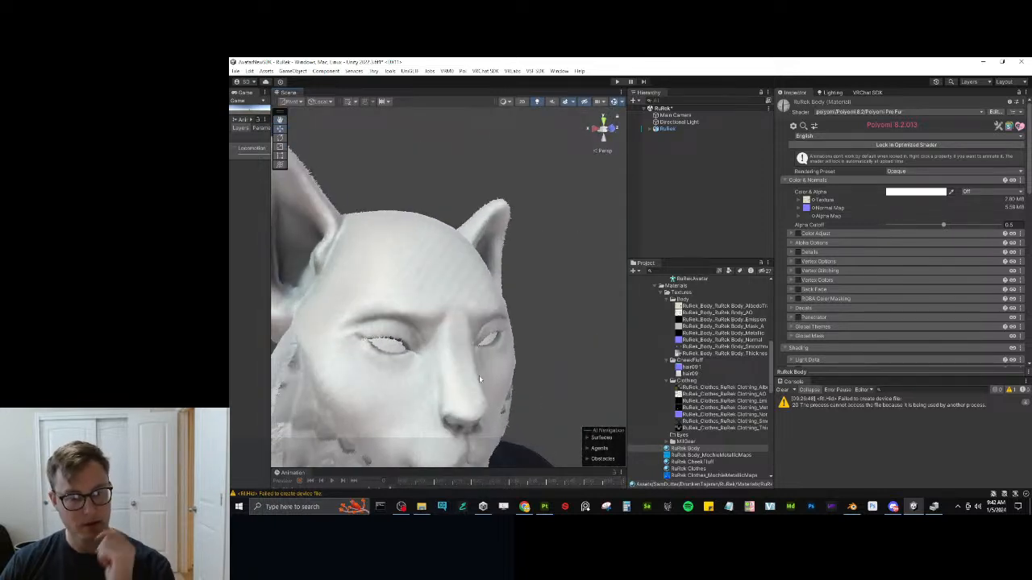
# Collapse the Reflections & Specular settings and raise the fur Length to 0.05.
pyautogui.scroll(-3, 869, 249)
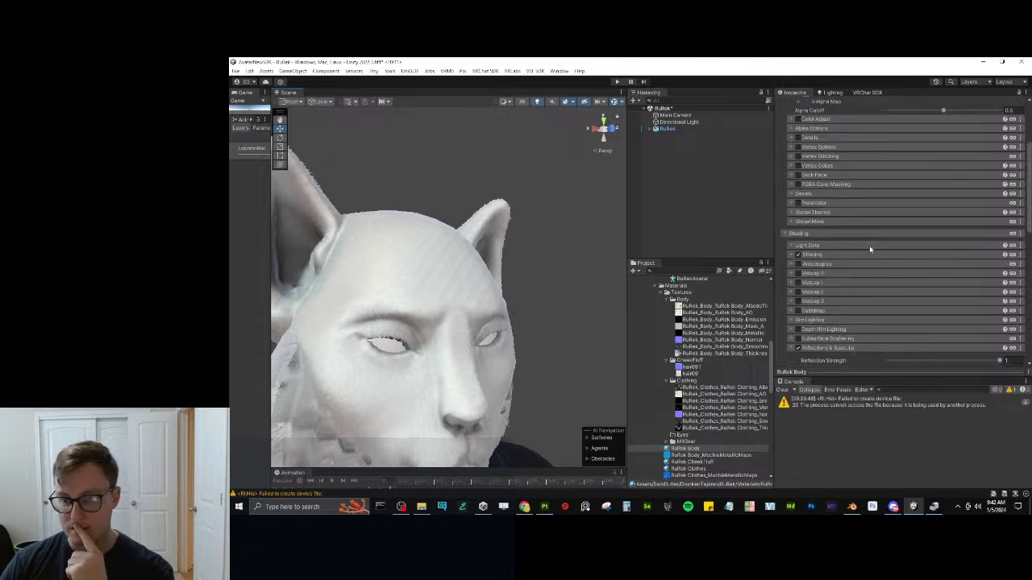
pyautogui.click(830, 349)
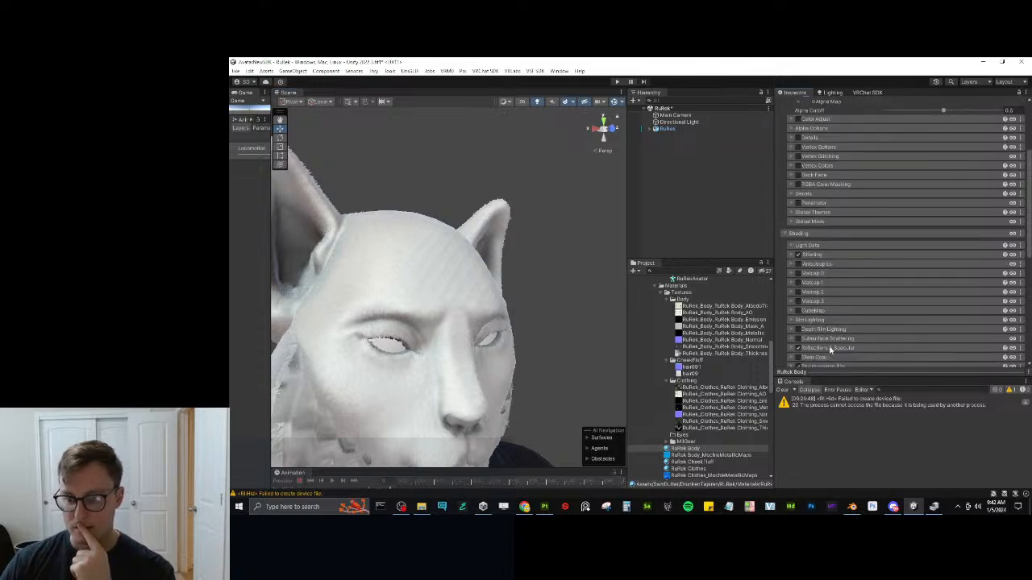
pyautogui.scroll(-3, 851, 321)
pyautogui.scroll(-3, 857, 311)
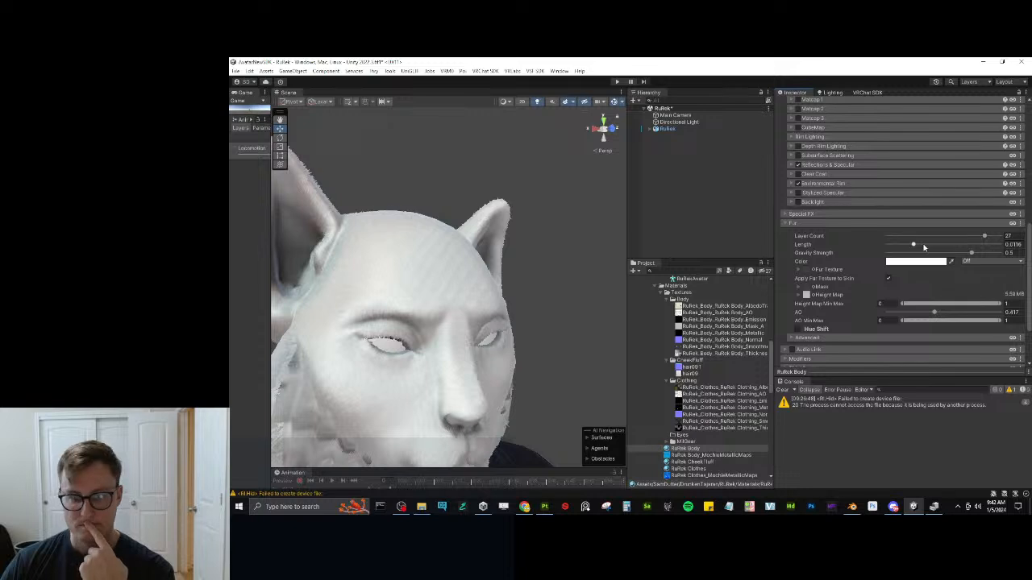
pyautogui.moveTo(924, 247); pyautogui.dragTo(1027, 238)
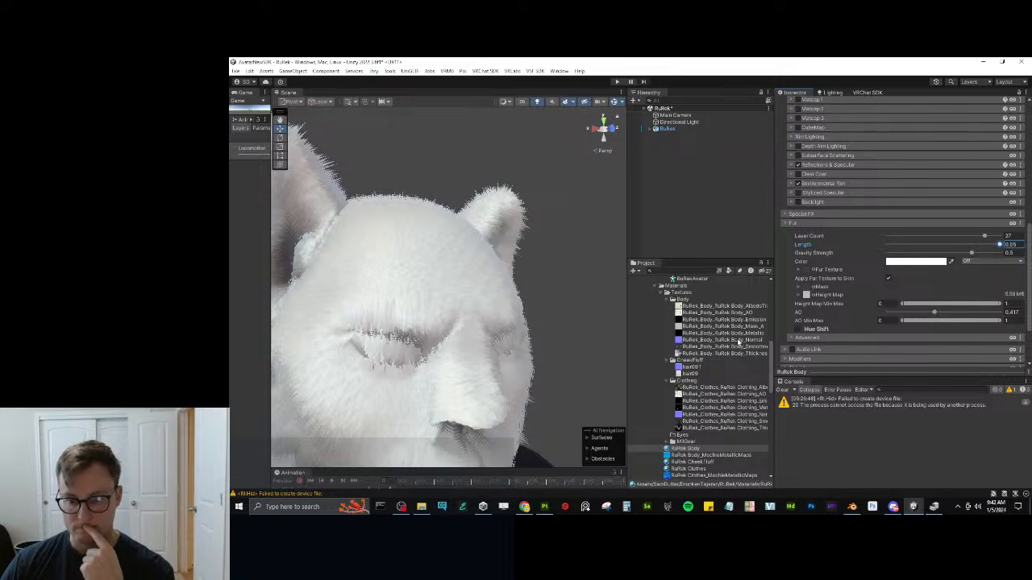
# Assign the body's Mask_A texture to the fur Mask, view the nose from the front and reduce the fur Length to 0.0061.
pyautogui.moveTo(749, 330); pyautogui.dragTo(807, 287)
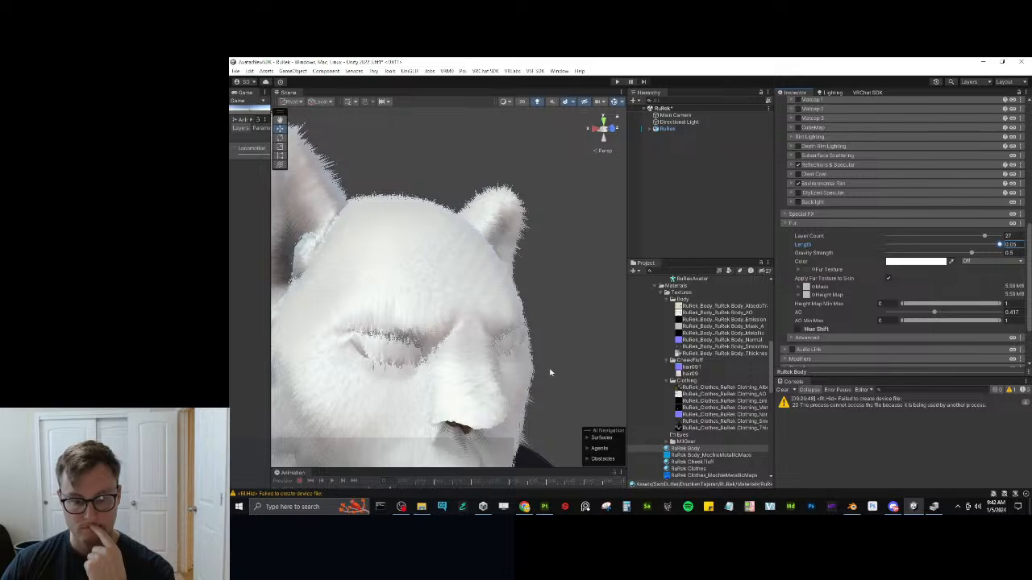
pyautogui.keyDown('alt'); pyautogui.moveTo(550, 372); pyautogui.dragTo(464, 346); pyautogui.keyUp('alt')
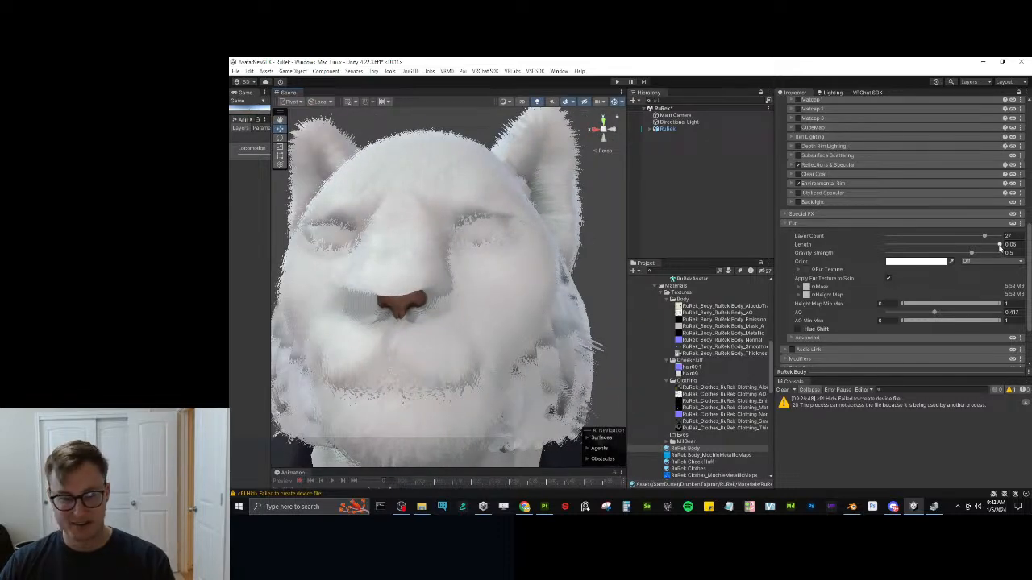
pyautogui.moveTo(1000, 246); pyautogui.dragTo(853, 258)
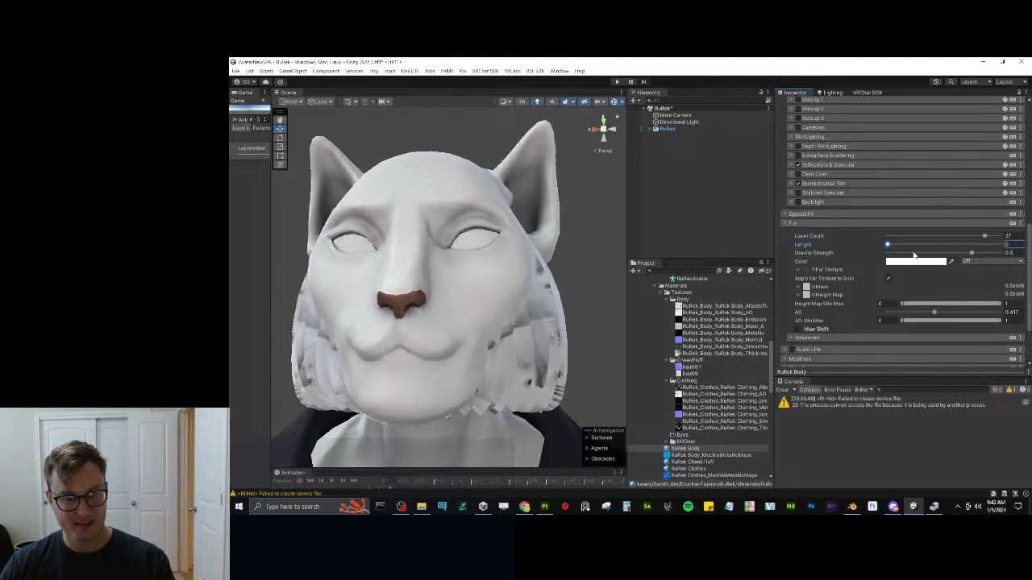
pyautogui.moveTo(888, 244)
pyautogui.mouseDown()
pyautogui.moveTo(999, 245)
pyautogui.moveTo(977, 263)
pyautogui.moveTo(877, 274)
pyautogui.moveTo(901, 270)
pyautogui.mouseUp()
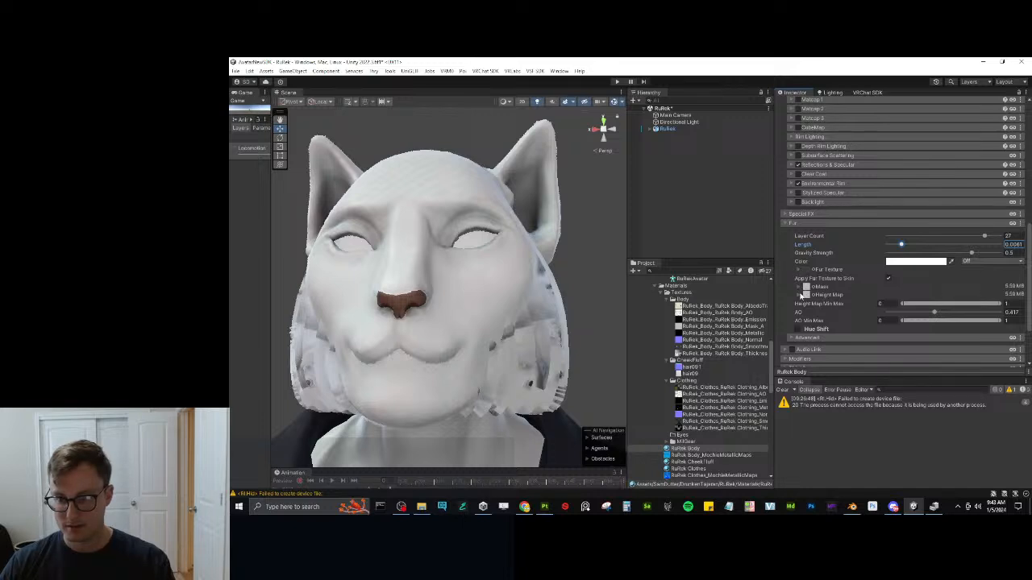
# Remove the textures from both the fur Mask and the fur Height Map.
pyautogui.click(805, 295)
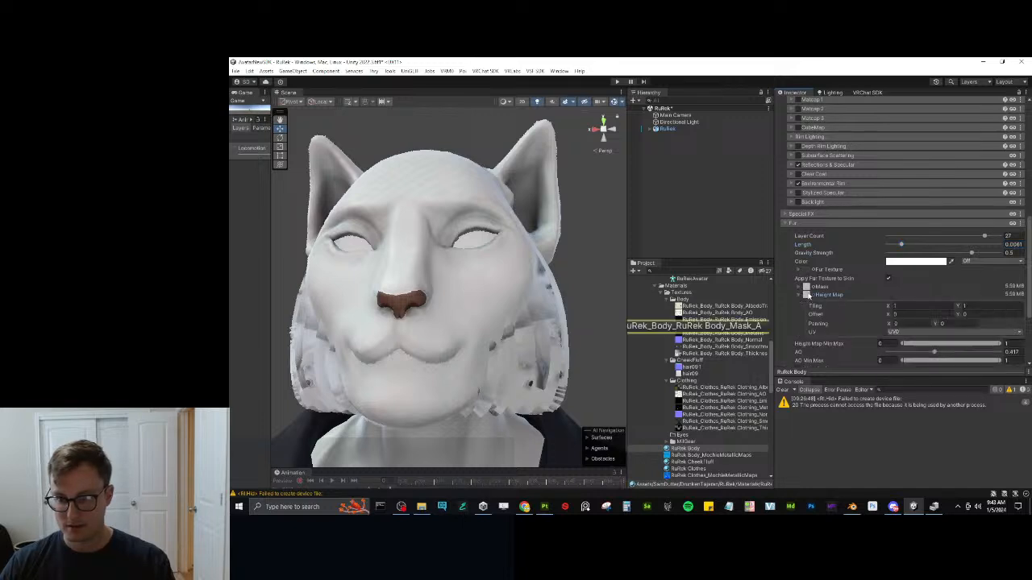
pyautogui.click(805, 288)
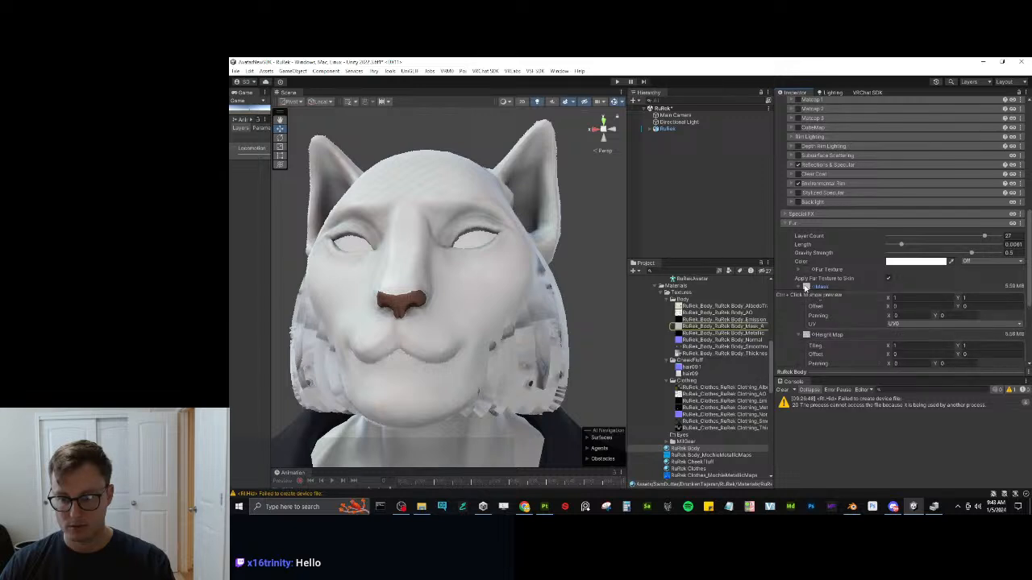
pyautogui.click(806, 287)
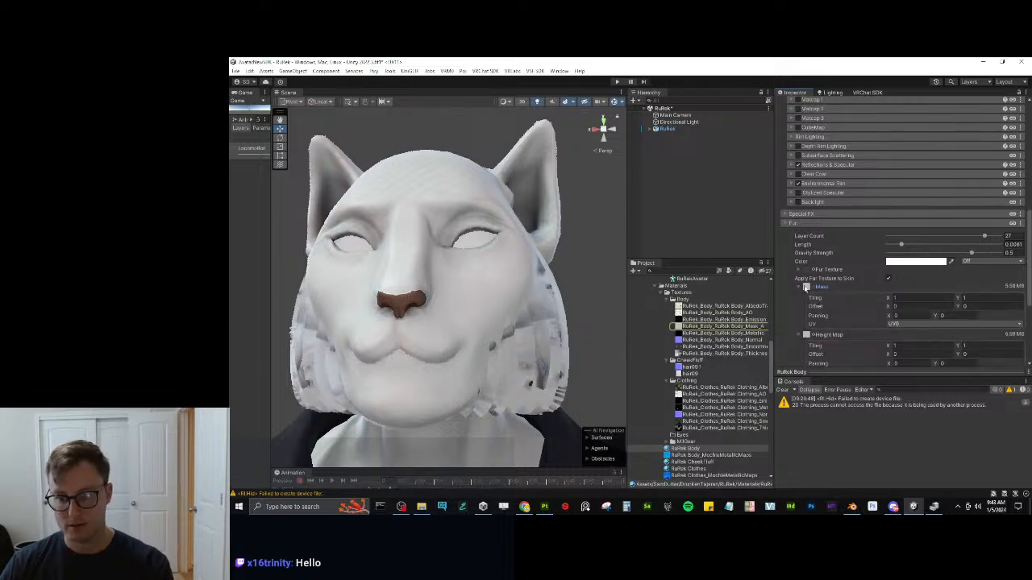
pyautogui.press('Delete')
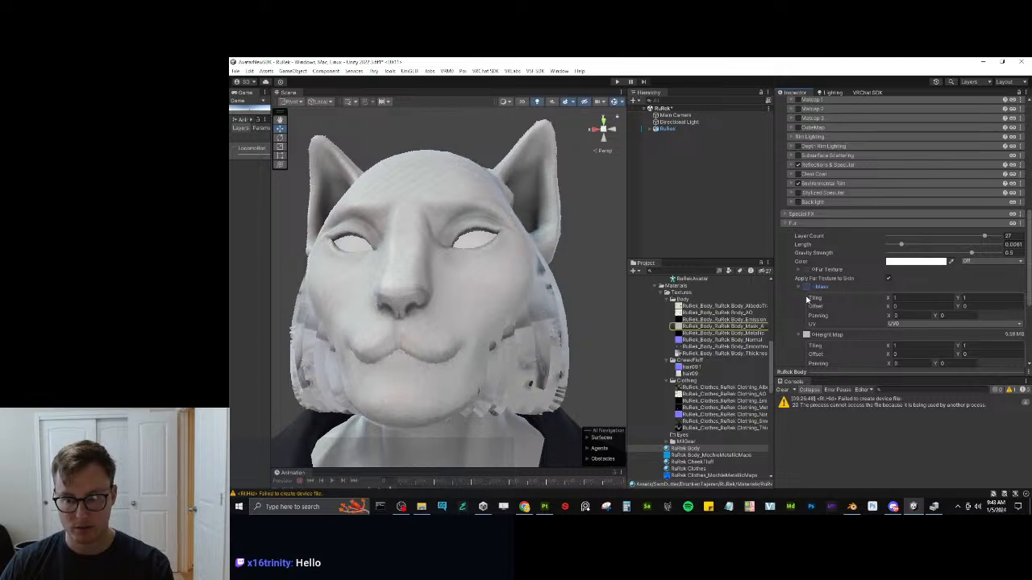
pyautogui.click(806, 289)
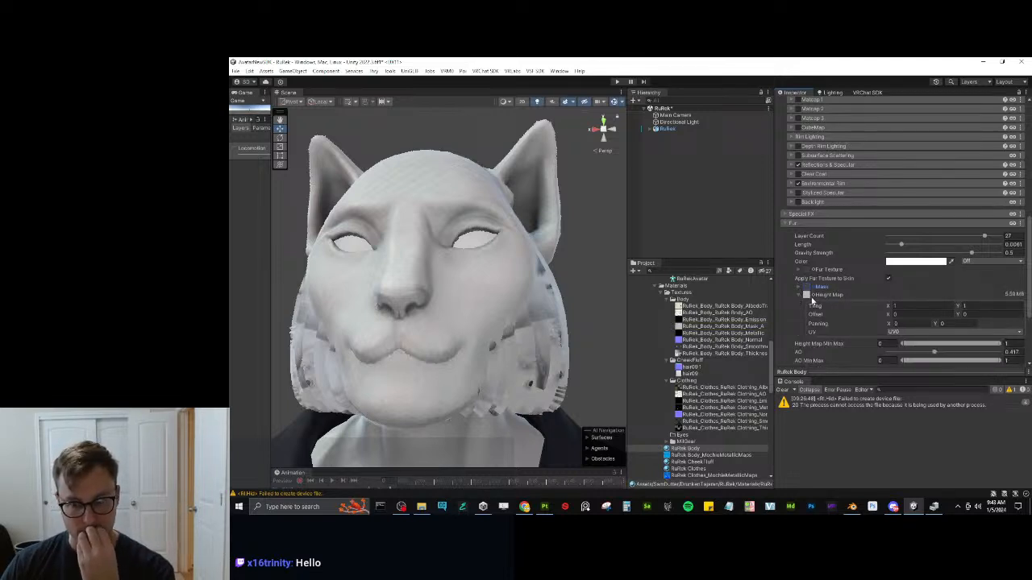
pyautogui.click(808, 296)
pyautogui.press('Delete')
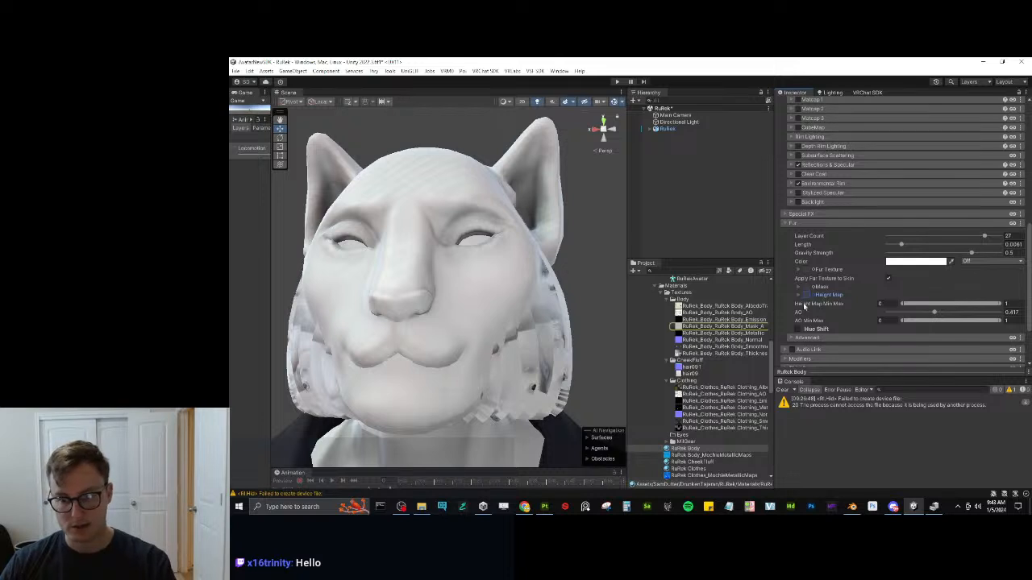
# Look through the FastFurShader folder and the project's loose texture files for a fur height map.
pyautogui.scroll(10, 730, 362)
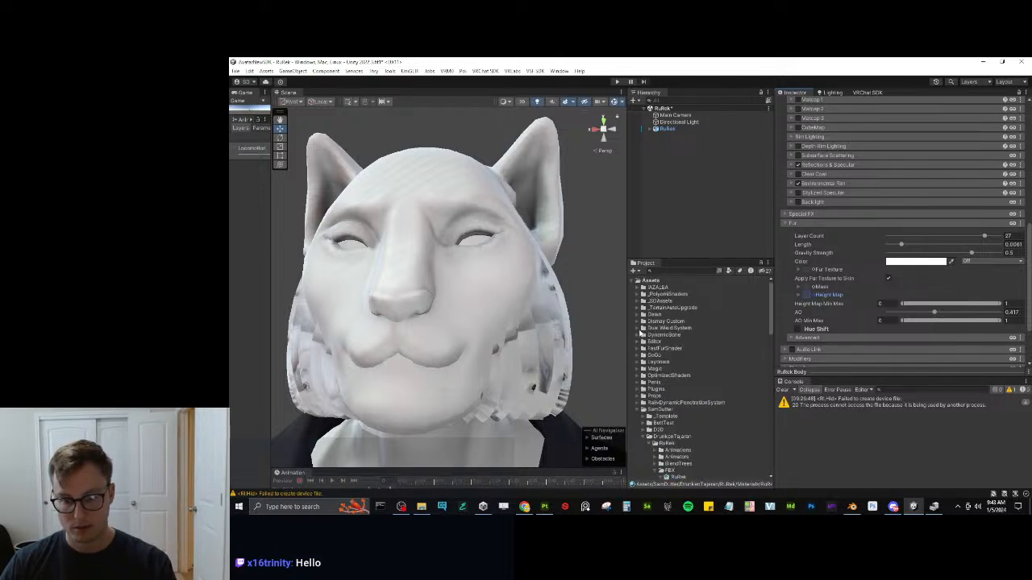
pyautogui.click(642, 348)
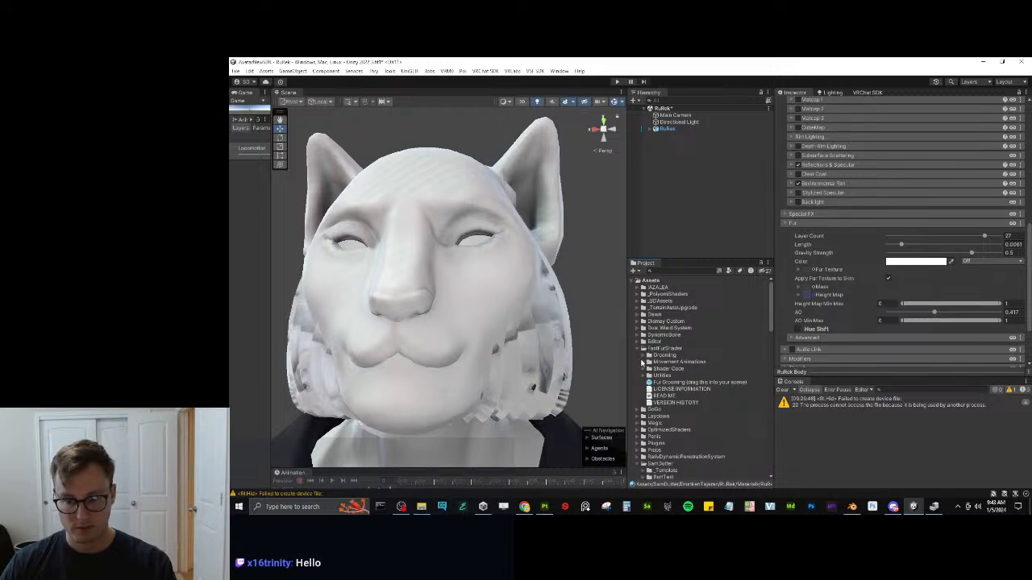
pyautogui.click(643, 362)
pyautogui.click(642, 362)
pyautogui.click(638, 349)
pyautogui.scroll(-15, 688, 362)
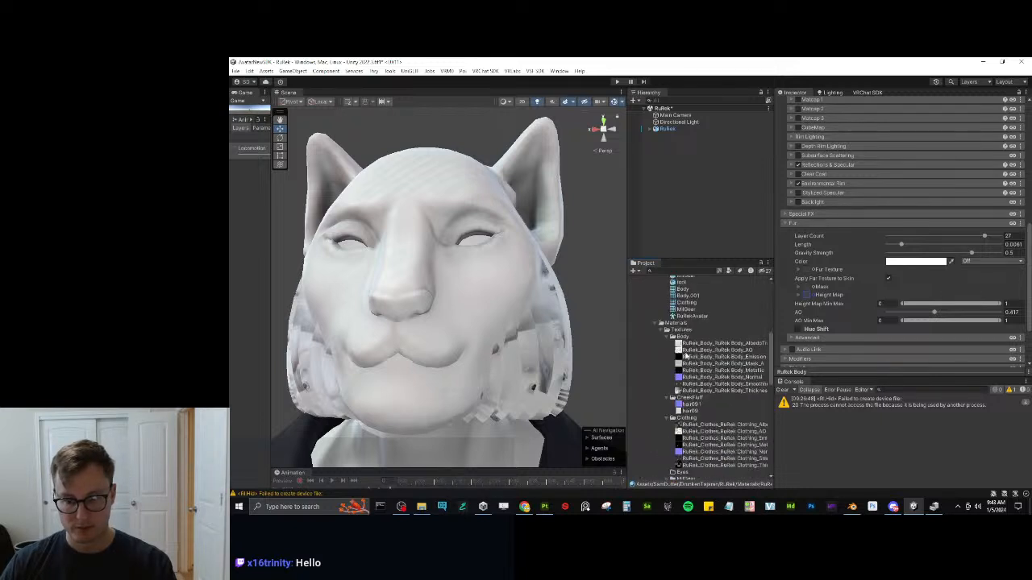
pyautogui.scroll(-5, 689, 362)
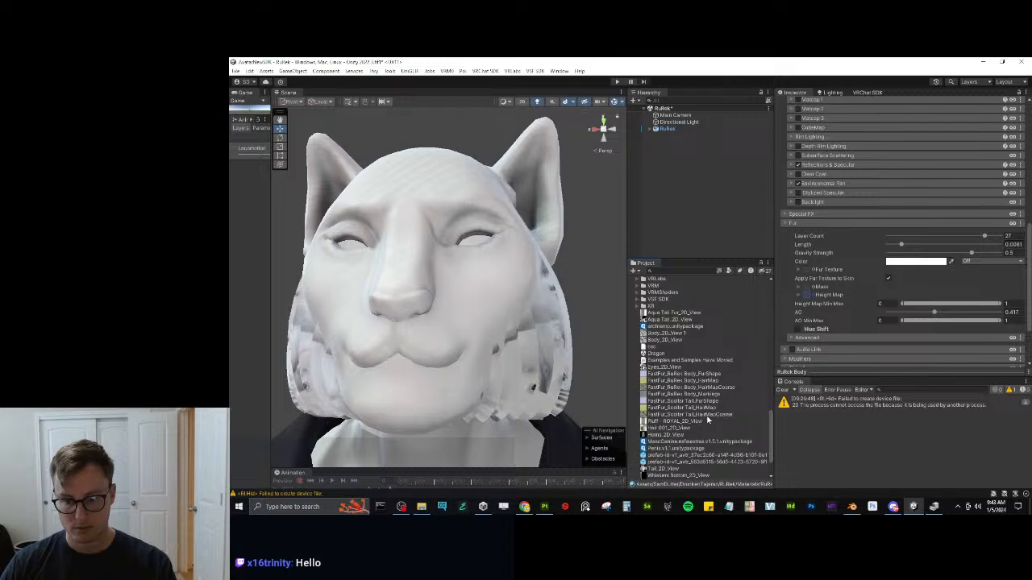
# Try the FastFur tail HairMap and HairMapCoarse textures as the fur Height Map, undoing each assignment.
pyautogui.moveTo(689, 410); pyautogui.dragTo(811, 300)
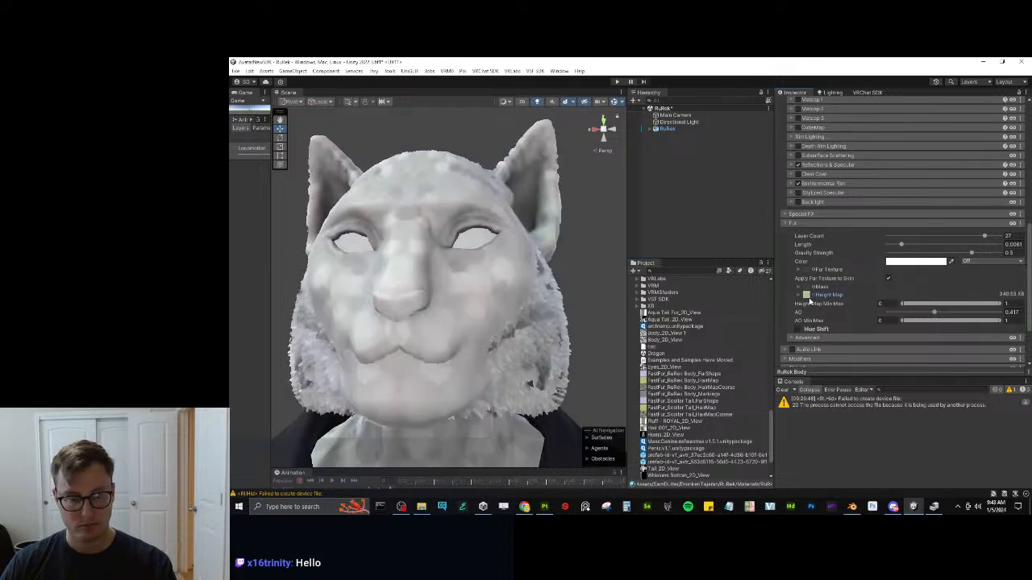
pyautogui.hotkey('ctrl', 'z')
pyautogui.moveTo(709, 415); pyautogui.dragTo(808, 245)
pyautogui.hotkey('ctrl', 'z')
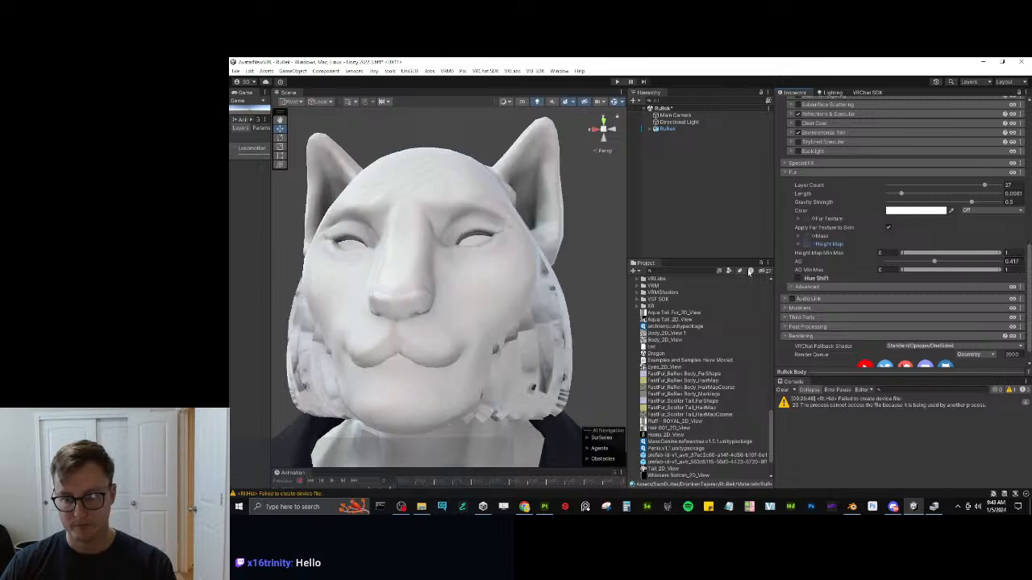
# Widen the project browser and assign the body's Mask_A texture to the fur Height Map.
pyautogui.scroll(10, 708, 354)
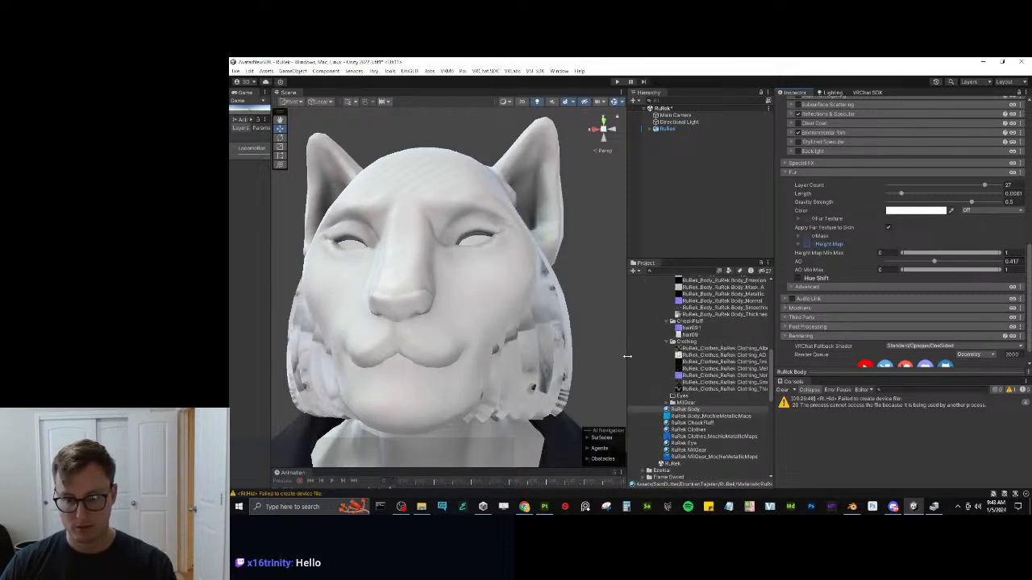
pyautogui.moveTo(627, 355); pyautogui.dragTo(582, 357)
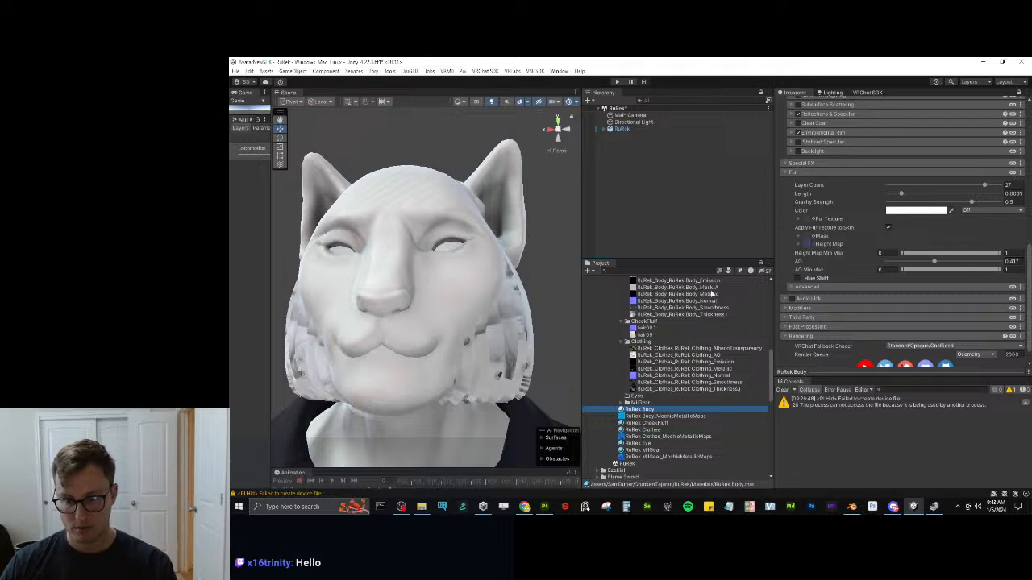
pyautogui.scroll(1, 706, 294)
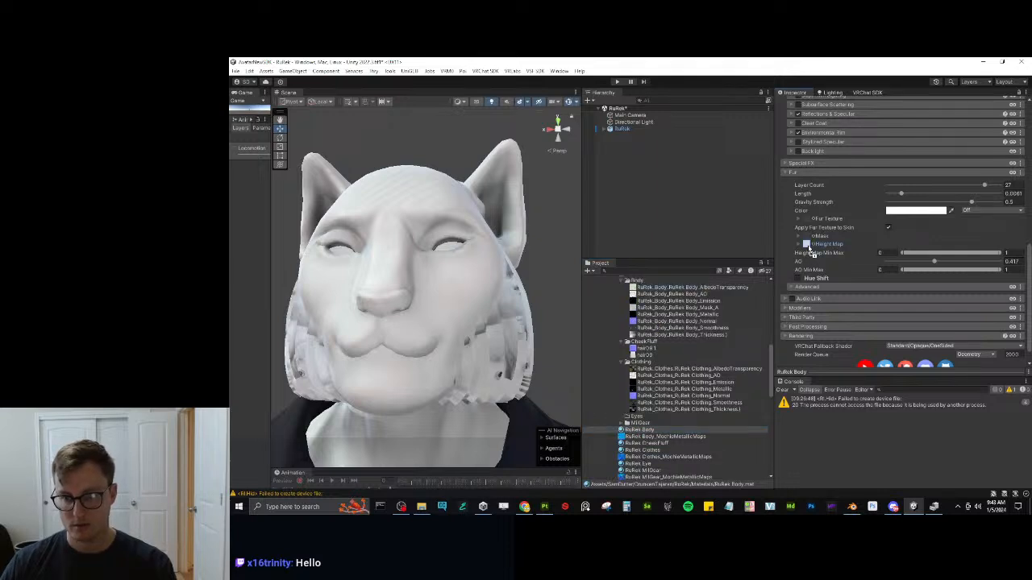
pyautogui.moveTo(811, 251); pyautogui.dragTo(808, 246)
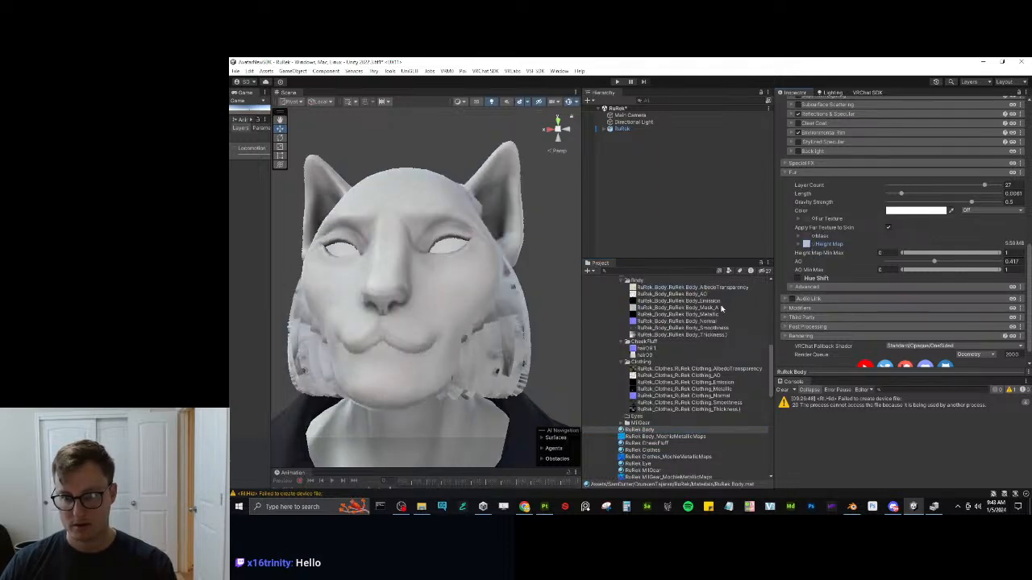
# Increase the Max Size in the import settings of the body's Mask_A texture.
pyautogui.click(721, 308)
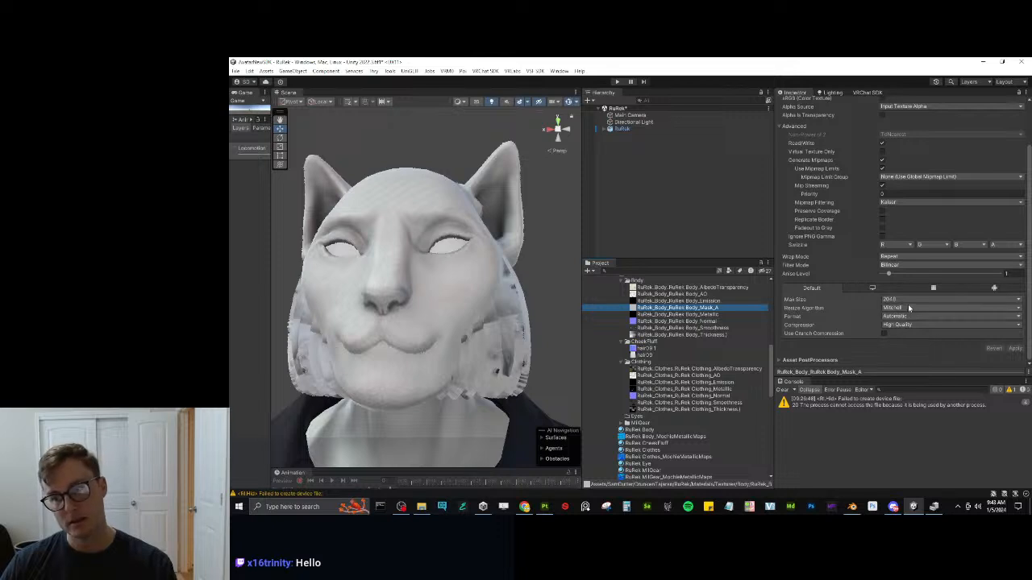
pyautogui.click(909, 299)
pyautogui.click(899, 376)
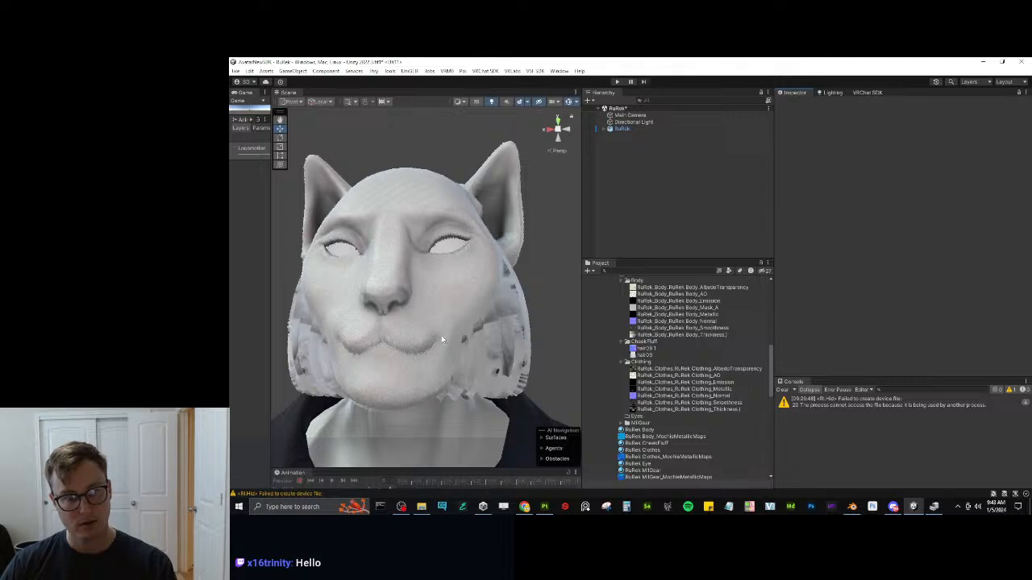
# Examine the fur up close around the avatar's nose, mouth and eyes with the Mask_A height map applied.
pyautogui.moveTo(441, 340); pyautogui.dragTo(443, 367, button='right')
pyautogui.press('w')
pyautogui.press('s')
pyautogui.press('w')
pyautogui.press('a')
pyautogui.press('s')
pyautogui.press('w')
pyautogui.press('s')
pyautogui.moveTo(456, 282); pyautogui.dragTo(411, 289, button='right')
pyautogui.press('s')
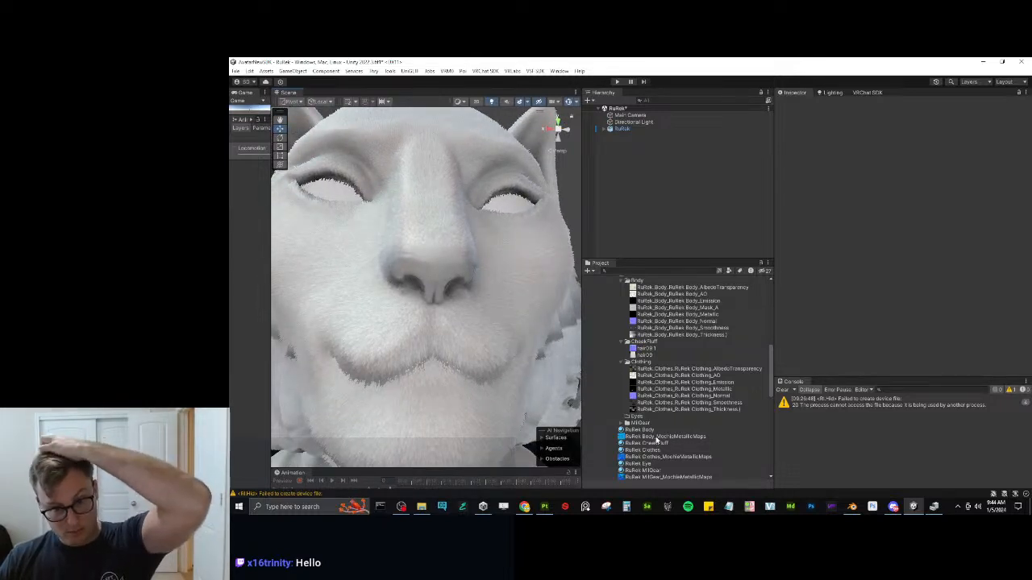
# Raise the RuRek Body material's fur Length to 0.011 and view the brow and nose up close.
pyautogui.click(649, 431)
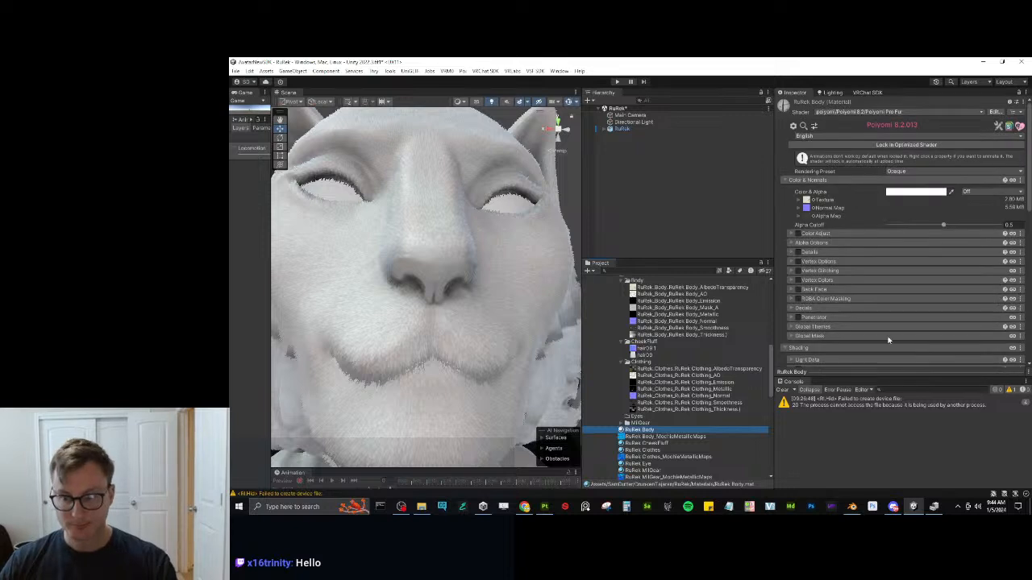
pyautogui.scroll(-5, 891, 270)
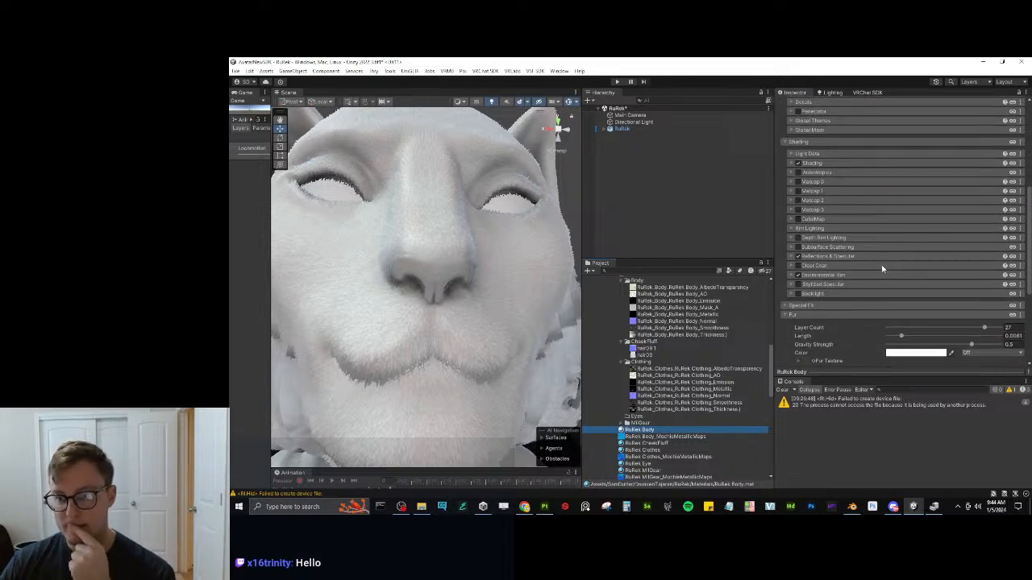
pyautogui.scroll(-4, 882, 269)
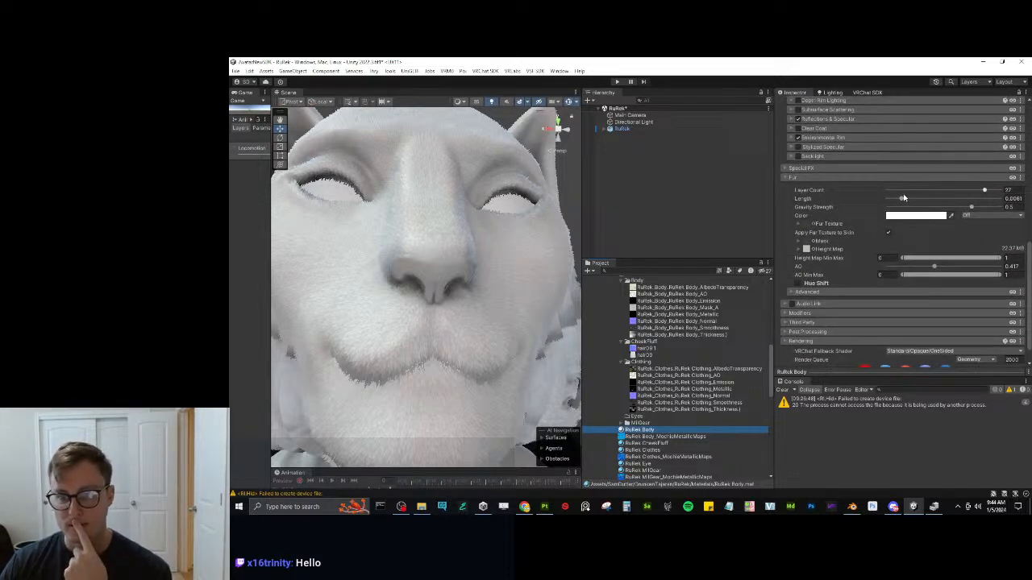
pyautogui.moveTo(903, 197)
pyautogui.mouseDown()
pyautogui.moveTo(942, 199)
pyautogui.moveTo(912, 199)
pyautogui.mouseUp()
pyautogui.moveTo(424, 350); pyautogui.dragTo(549, 332, button='right')
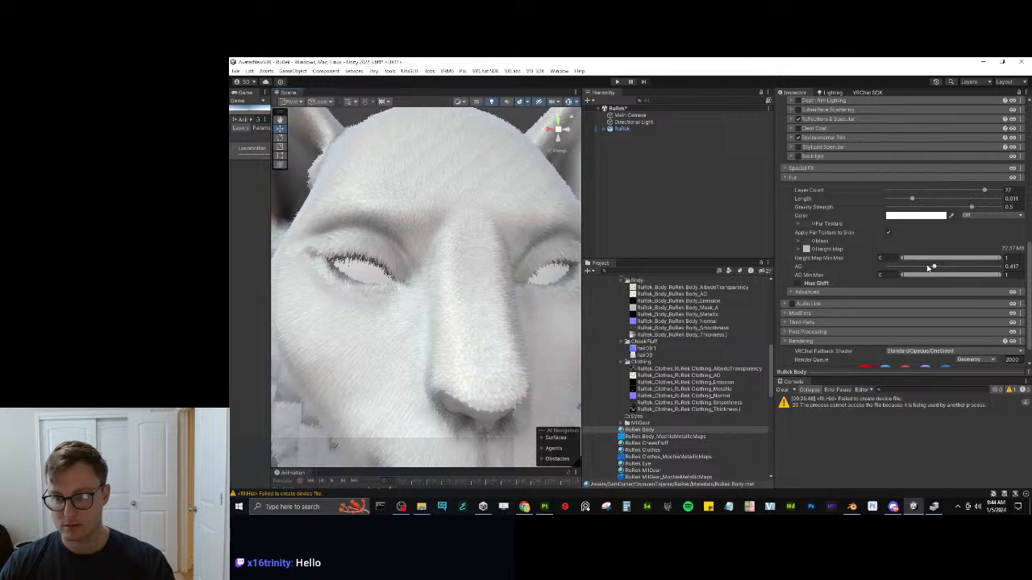
# Set the body fur's AO to 0.387, Layer Count to 31 and Length to 0.0073.
pyautogui.moveTo(928, 268)
pyautogui.mouseDown()
pyautogui.moveTo(940, 263)
pyautogui.moveTo(931, 264)
pyautogui.mouseUp()
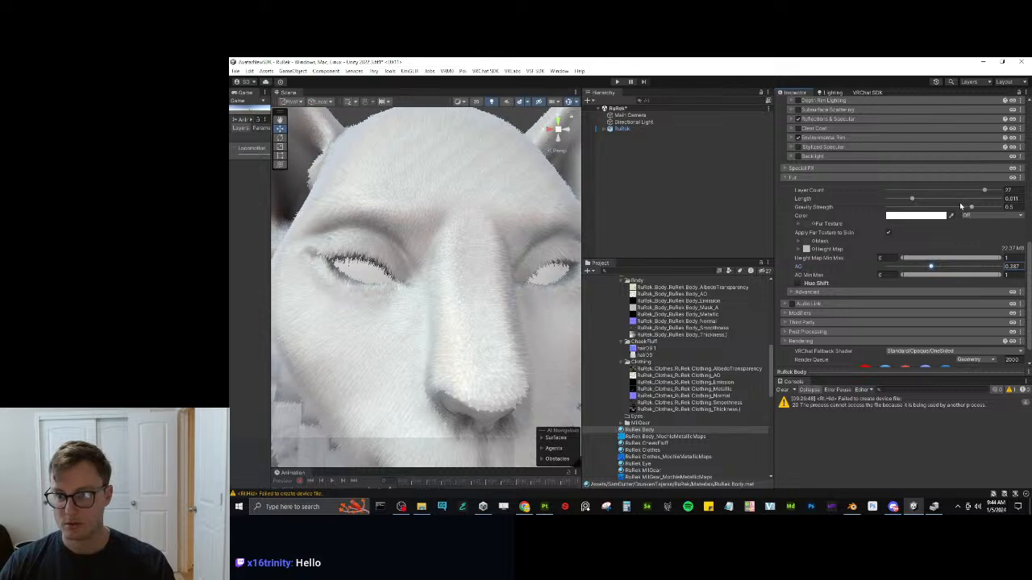
pyautogui.moveTo(967, 208); pyautogui.dragTo(916, 205)
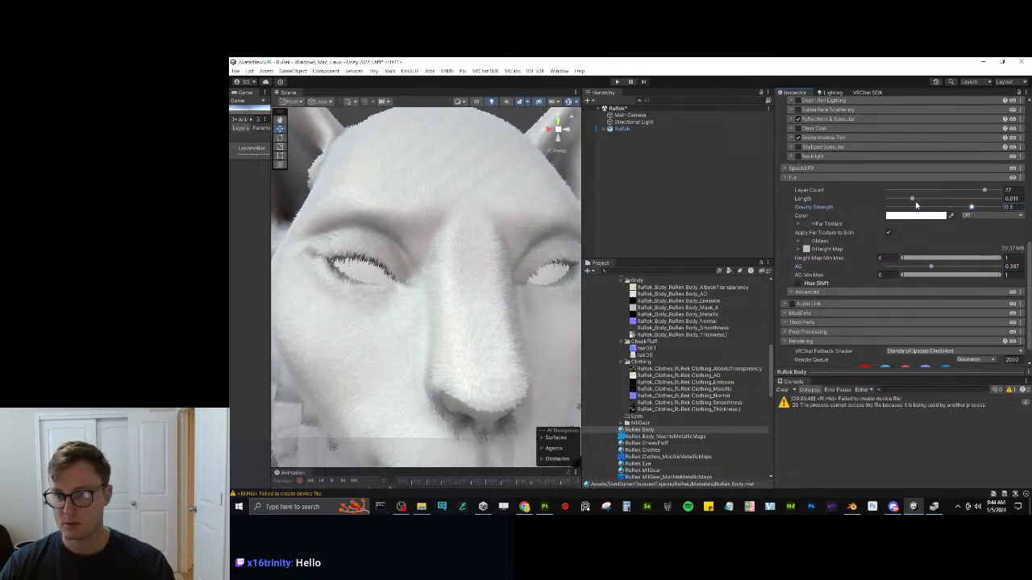
pyautogui.moveTo(983, 193); pyautogui.dragTo(1007, 182)
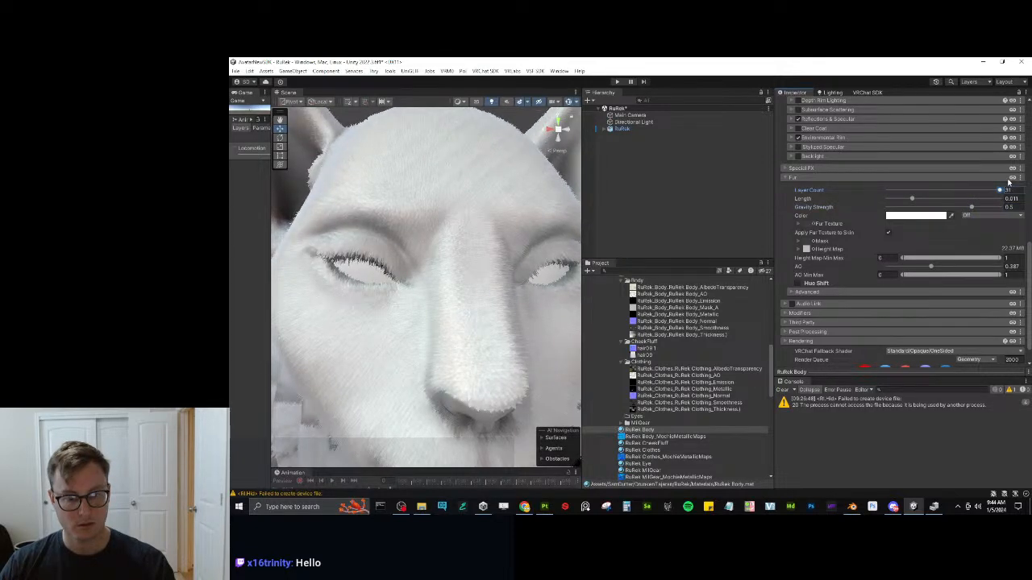
pyautogui.moveTo(914, 201); pyautogui.dragTo(905, 201)
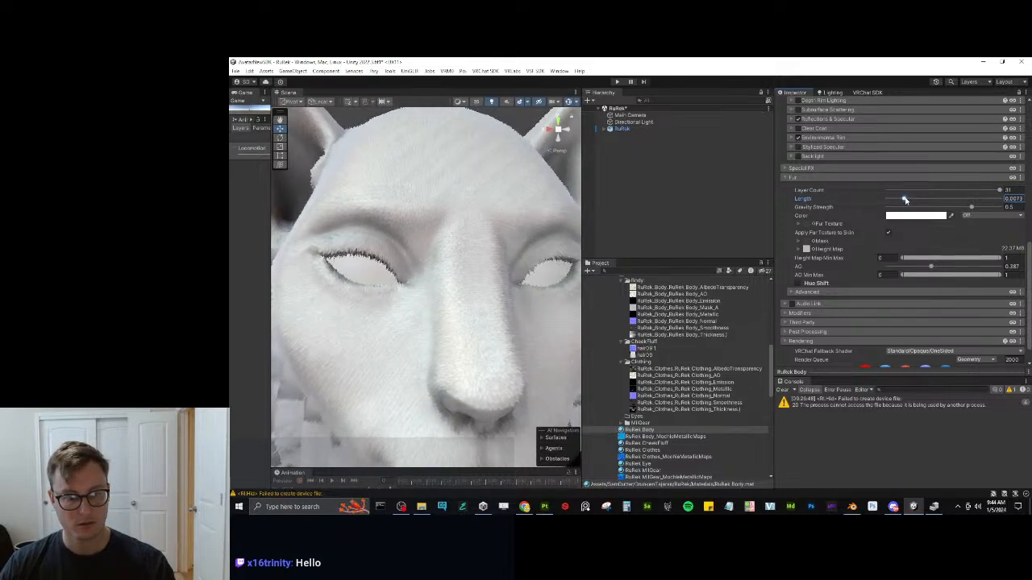
# Examine the adjusted body fur from several angles and distances around the avatar's head.
pyautogui.press('s')
pyautogui.moveTo(448, 328); pyautogui.dragTo(273, 328, button='right')
pyautogui.press('s')
pyautogui.press('w')
pyautogui.press('s')
pyautogui.press('d')
pyautogui.press('w')
pyautogui.press('s')
pyautogui.moveTo(420, 271); pyautogui.dragTo(414, 248, button='right')
pyautogui.press('a')
pyautogui.press('w')
pyautogui.press('a')
pyautogui.press('s')
pyautogui.press('w')
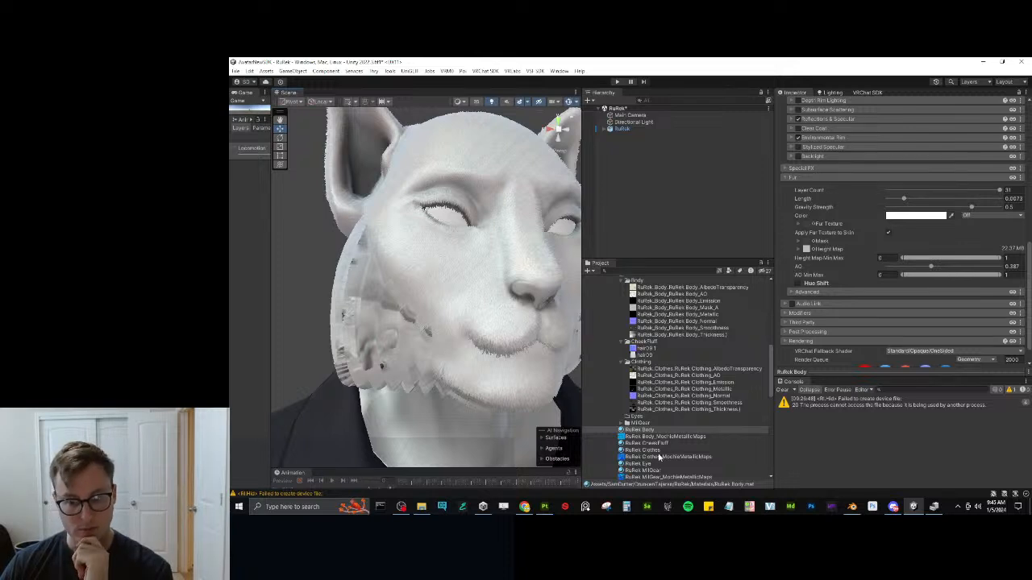
# Apply the RuRek CheekFluff material to the avatar's cheek fluff and switch its shader to Poiyomi Pro Fur 8.2.
pyautogui.moveTo(660, 446); pyautogui.dragTo(365, 328)
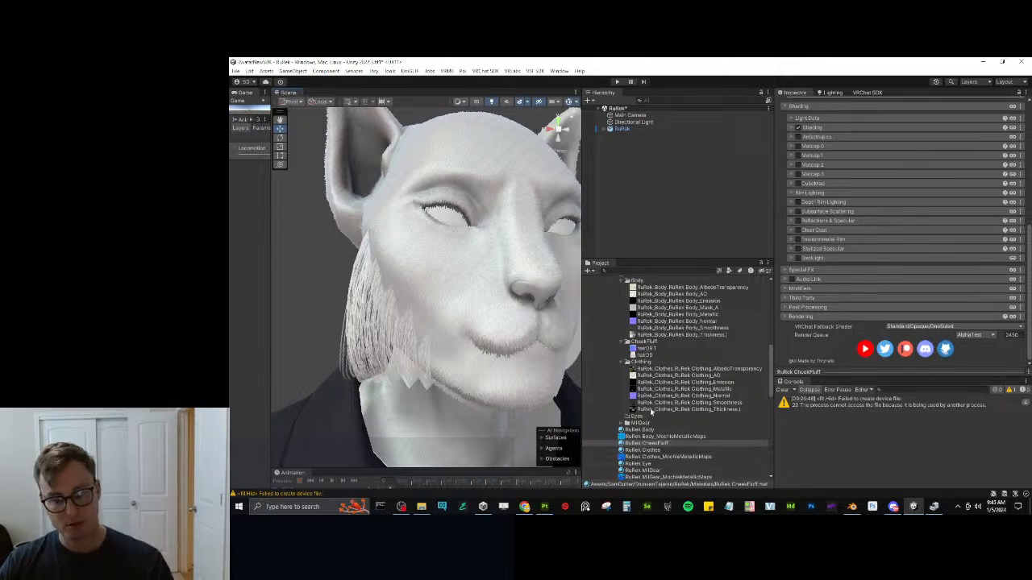
pyautogui.scroll(10, 895, 202)
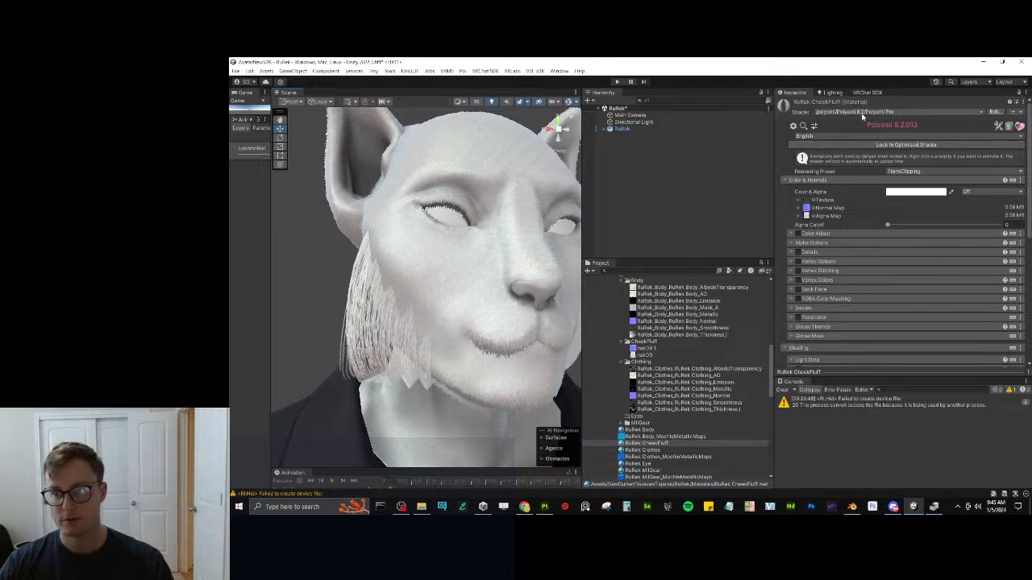
pyautogui.click(861, 113)
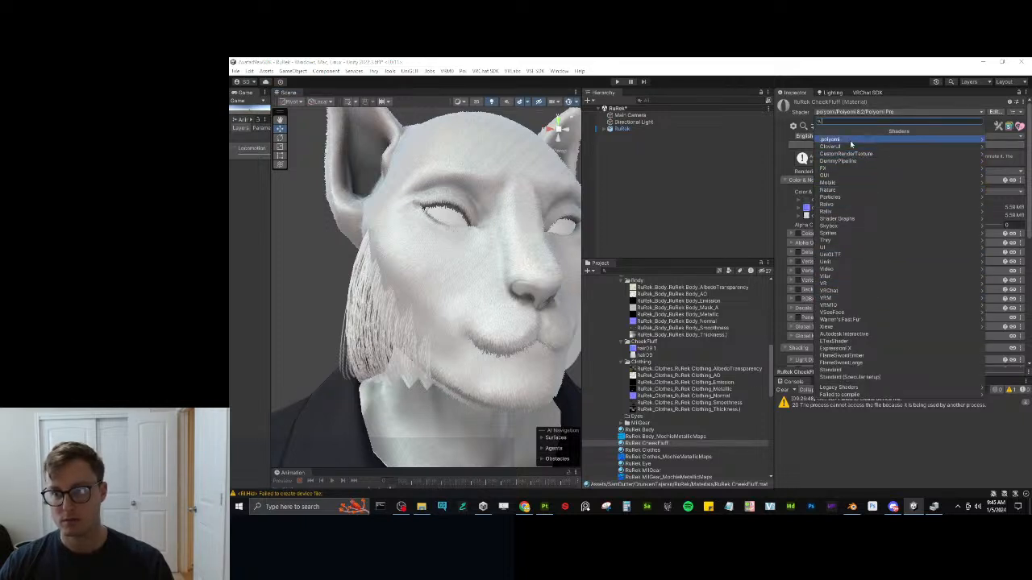
pyautogui.click(850, 140)
pyautogui.click(852, 170)
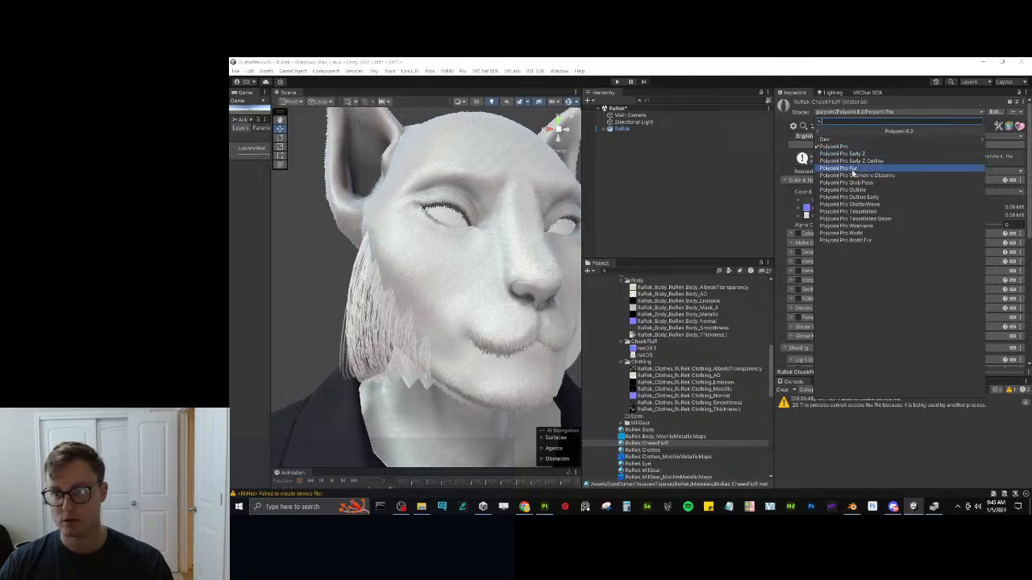
pyautogui.click(852, 171)
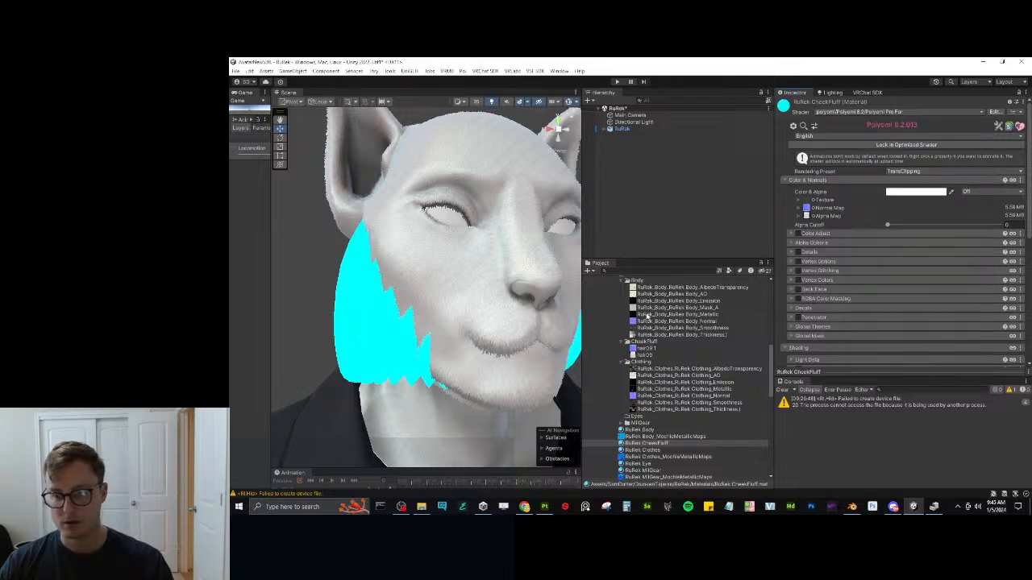
# Expand the CheekFluff material's Fur settings, inspect the cheek fluff up close and raise the fur Length to 0.05.
pyautogui.scroll(-10, 897, 314)
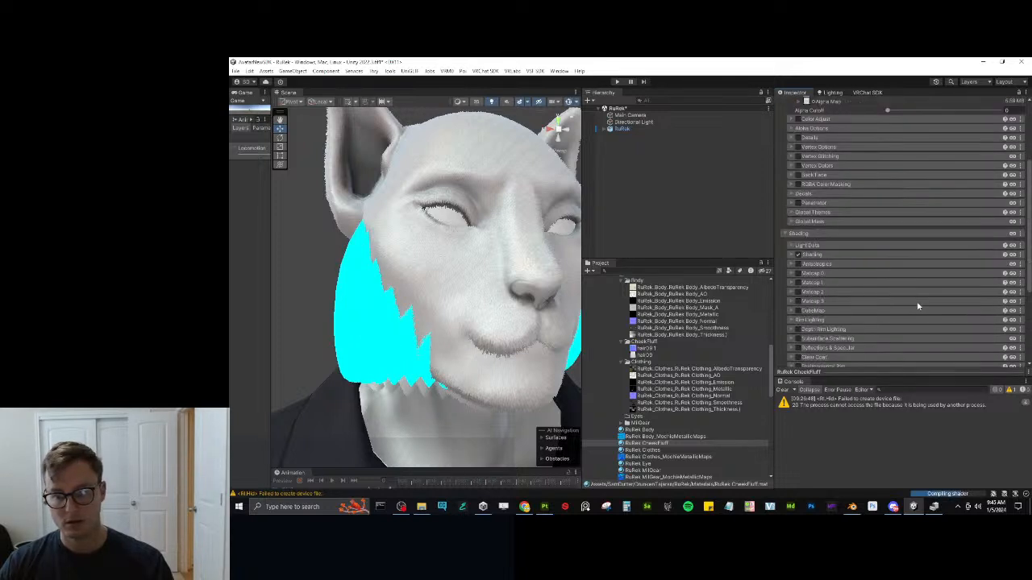
pyautogui.click(794, 270)
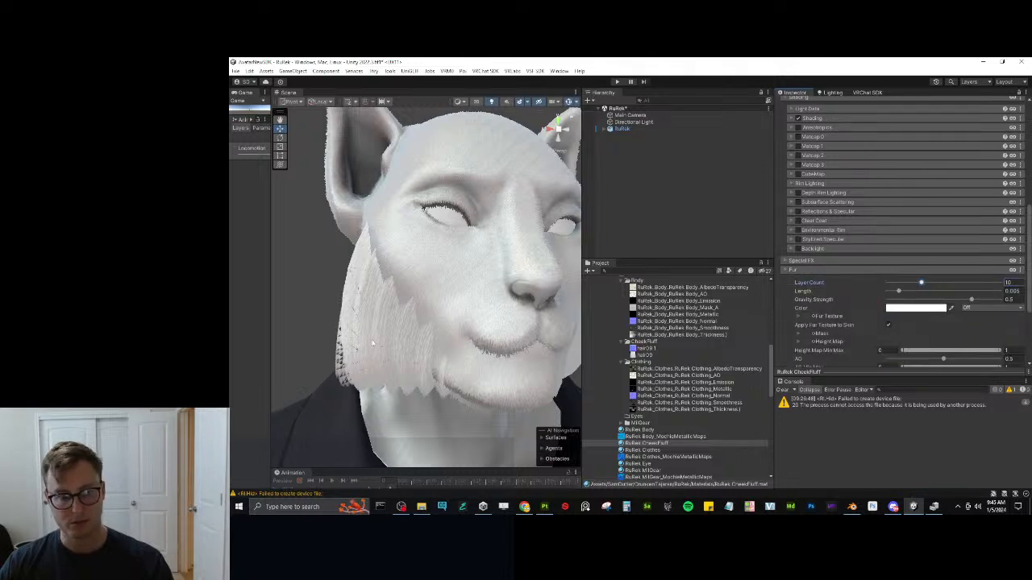
pyautogui.moveTo(372, 343); pyautogui.dragTo(1005, 369, button='right')
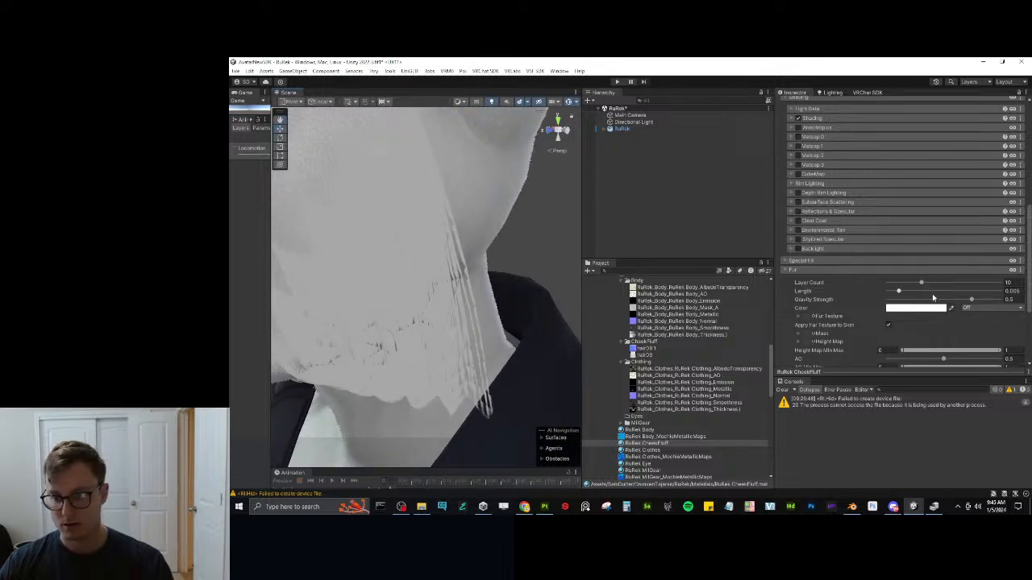
pyautogui.moveTo(920, 291); pyautogui.dragTo(1017, 282)
pyautogui.press('f')
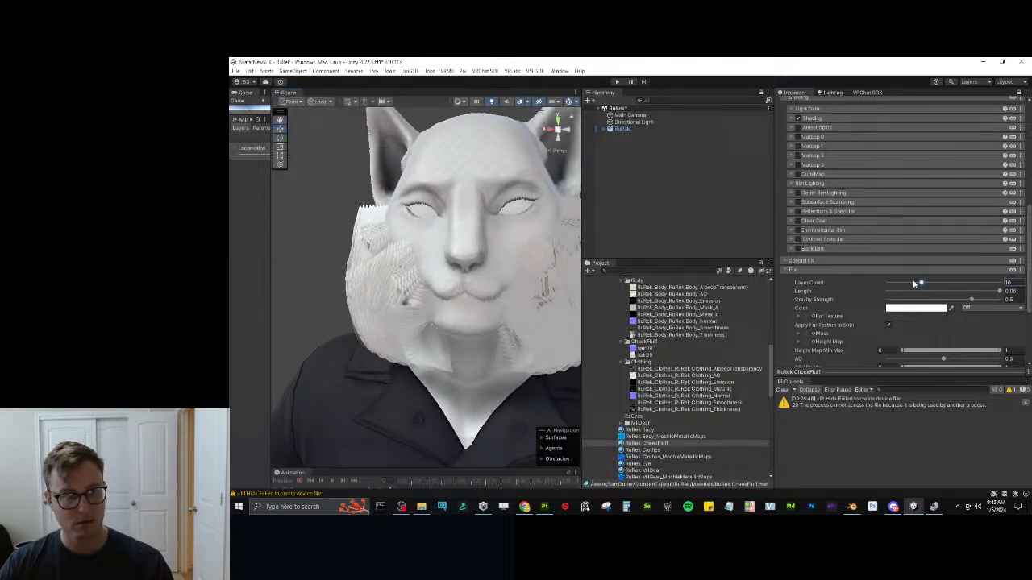
# Set the cheek fluff's fur Layer Count to 8 and Length to 0.0149, and view it from the side.
pyautogui.moveTo(915, 284)
pyautogui.mouseDown()
pyautogui.moveTo(894, 286)
pyautogui.moveTo(914, 284)
pyautogui.mouseUp()
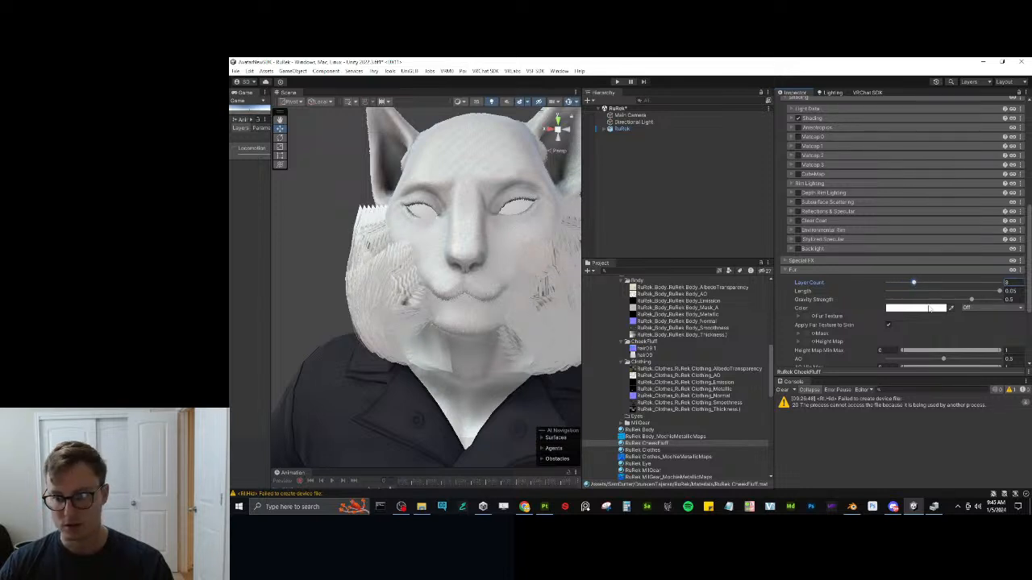
pyautogui.click(985, 294)
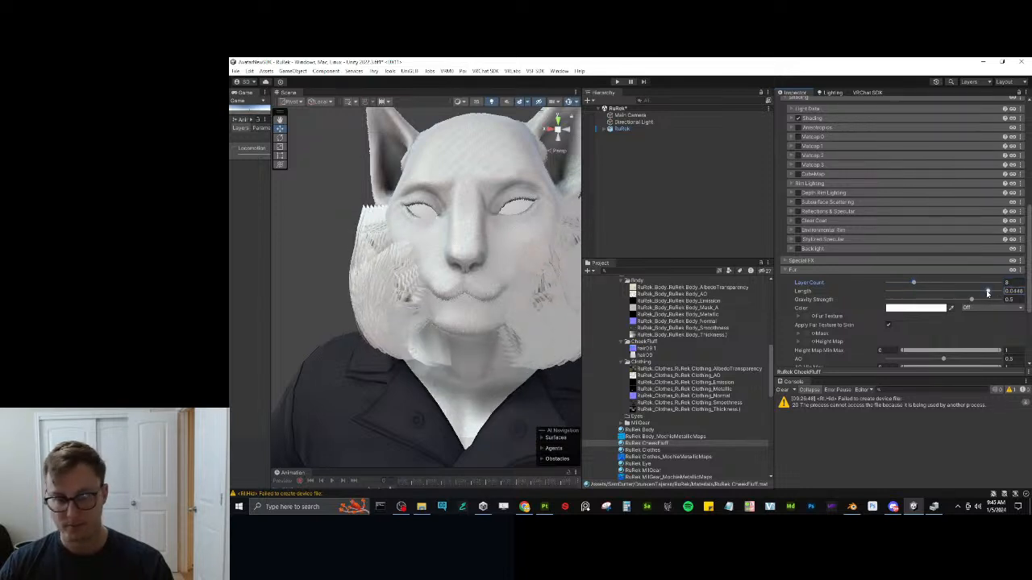
pyautogui.moveTo(986, 293); pyautogui.dragTo(921, 292)
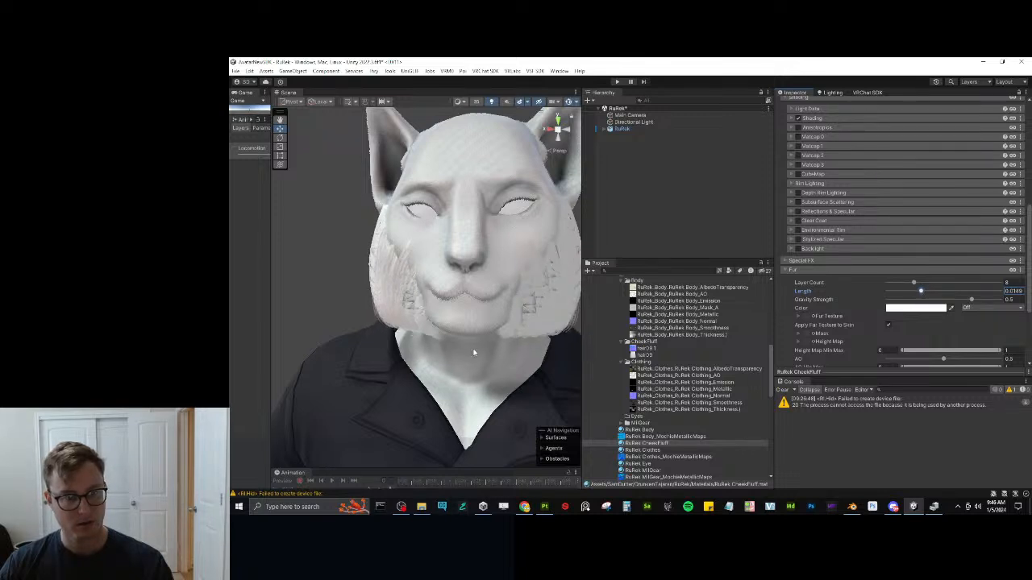
pyautogui.keyDown('alt'); pyautogui.moveTo(484, 307); pyautogui.dragTo(491, 283); pyautogui.keyUp('alt')
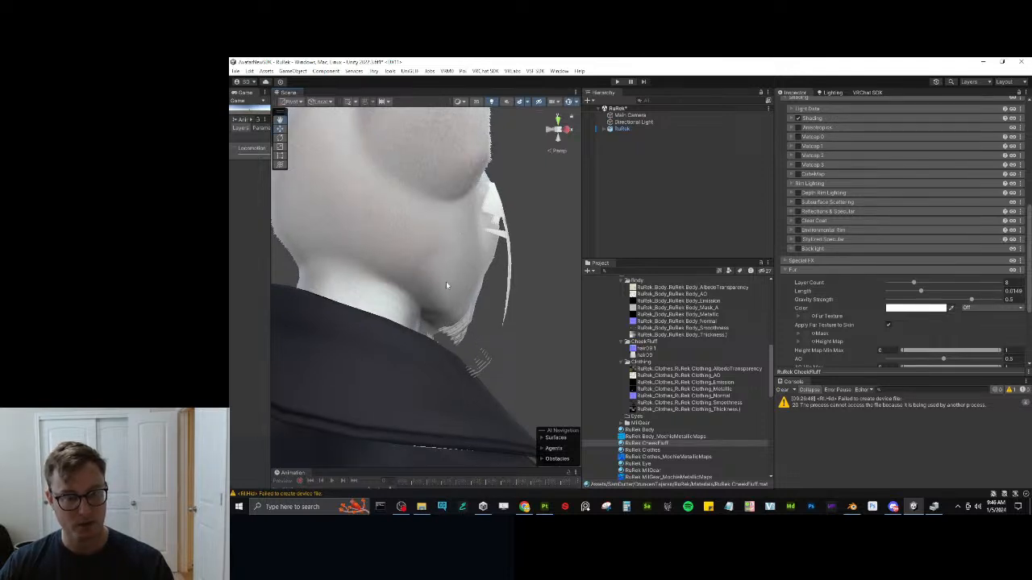
# Expand the CheekFluff material's Rendering settings, set Cull to Off and view the fluff from behind the head.
pyautogui.keyDown('alt'); pyautogui.moveTo(495, 274); pyautogui.dragTo(414, 295); pyautogui.keyUp('alt')
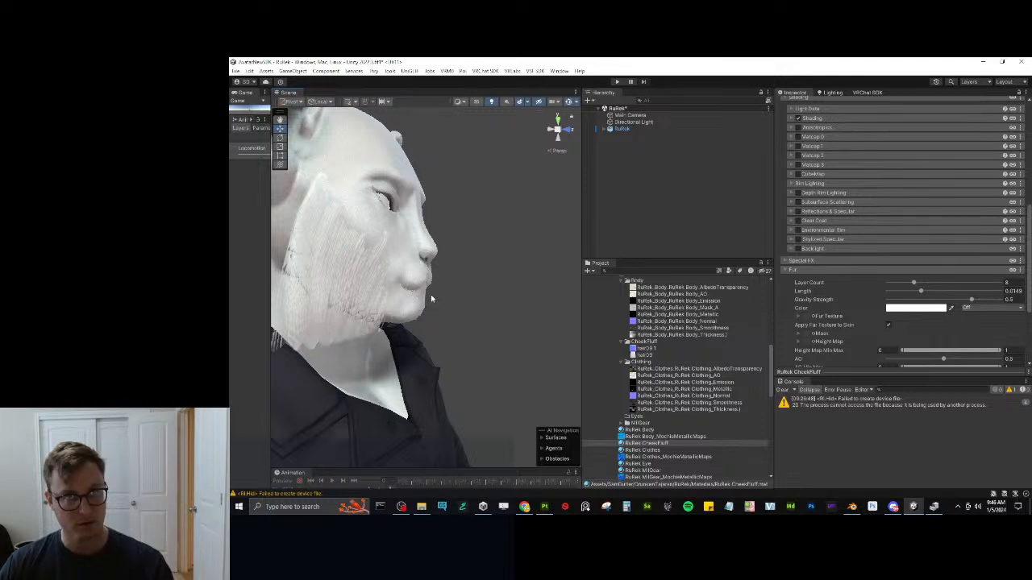
pyautogui.scroll(-4, 894, 232)
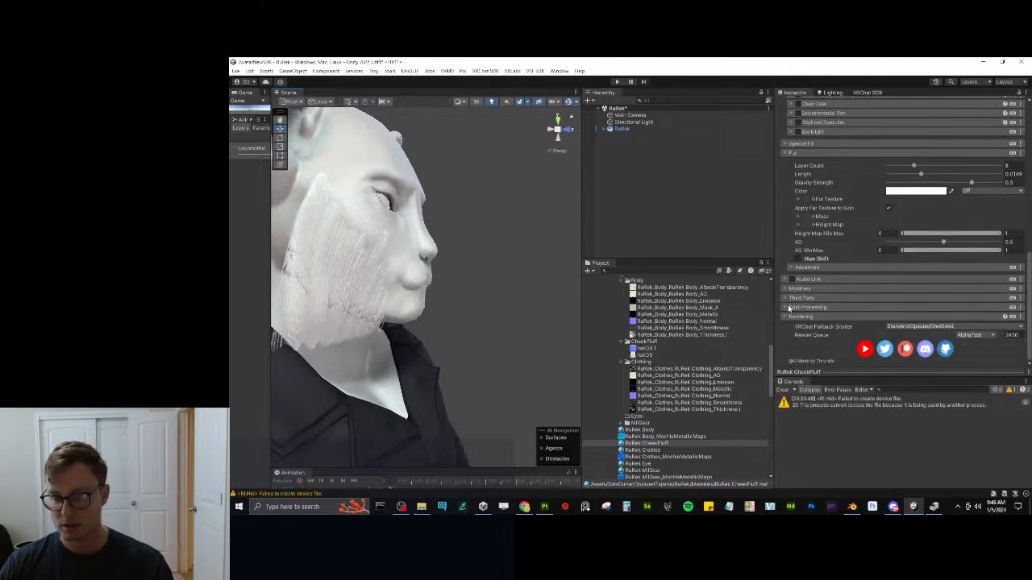
pyautogui.click(839, 321)
pyautogui.scroll(-2, 895, 274)
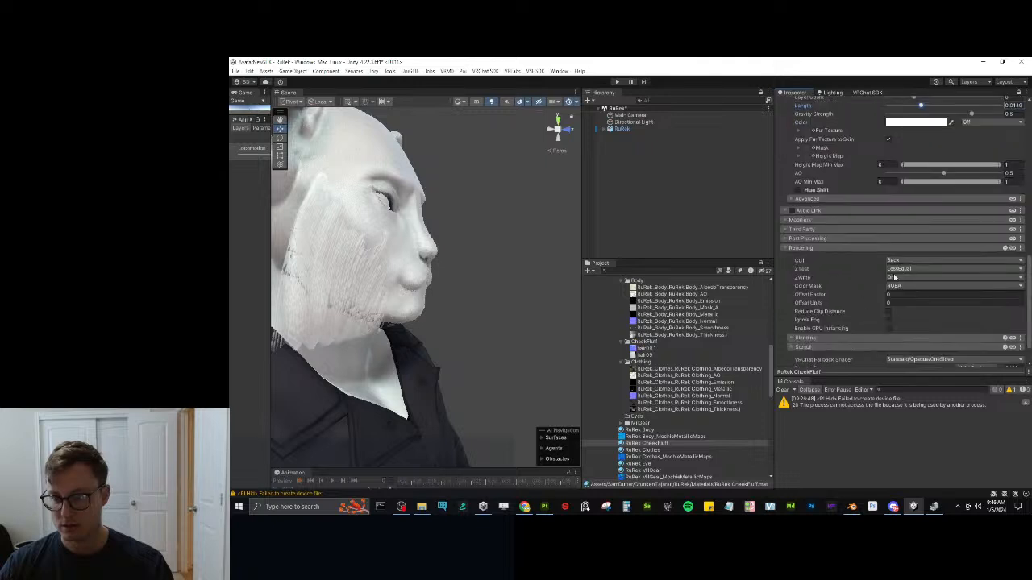
pyautogui.click(910, 260)
pyautogui.click(904, 270)
pyautogui.keyDown('alt'); pyautogui.moveTo(500, 331); pyautogui.dragTo(436, 317); pyautogui.keyUp('alt')
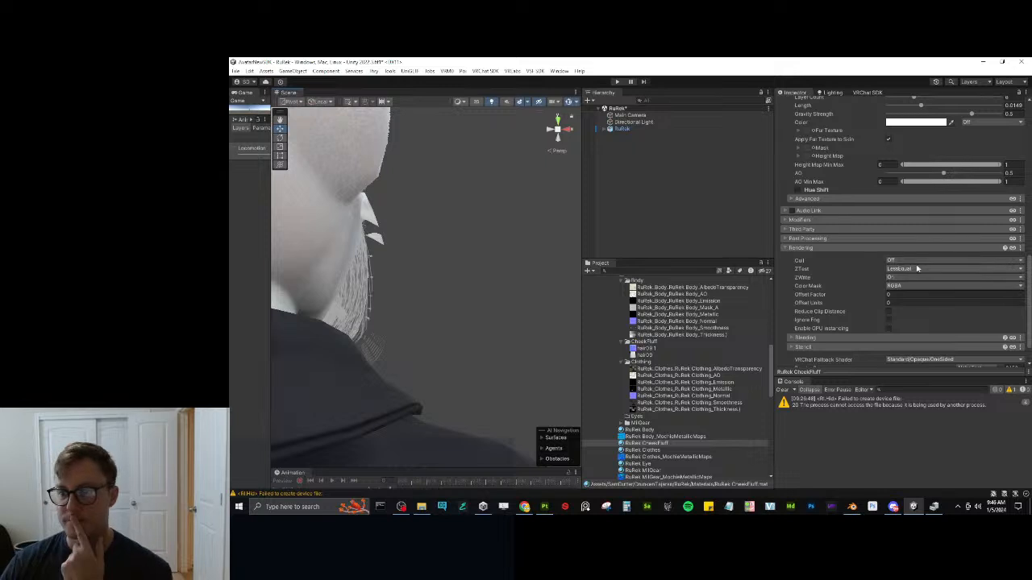
# Try the Vertex Color Normals option in the fur's Advanced settings and inspect the cheek fluff from the front.
pyautogui.scroll(1, 827, 249)
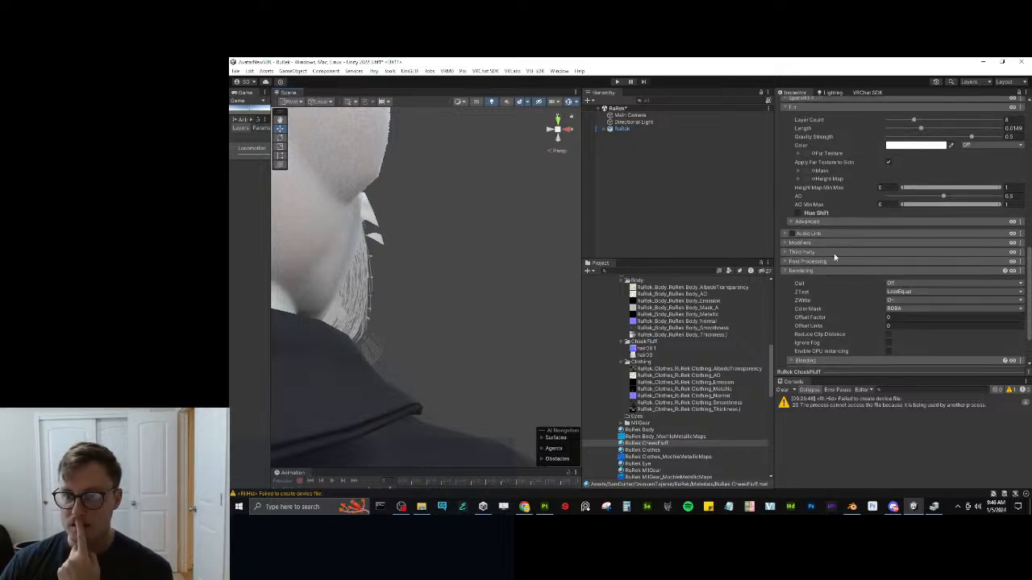
pyautogui.click(835, 223)
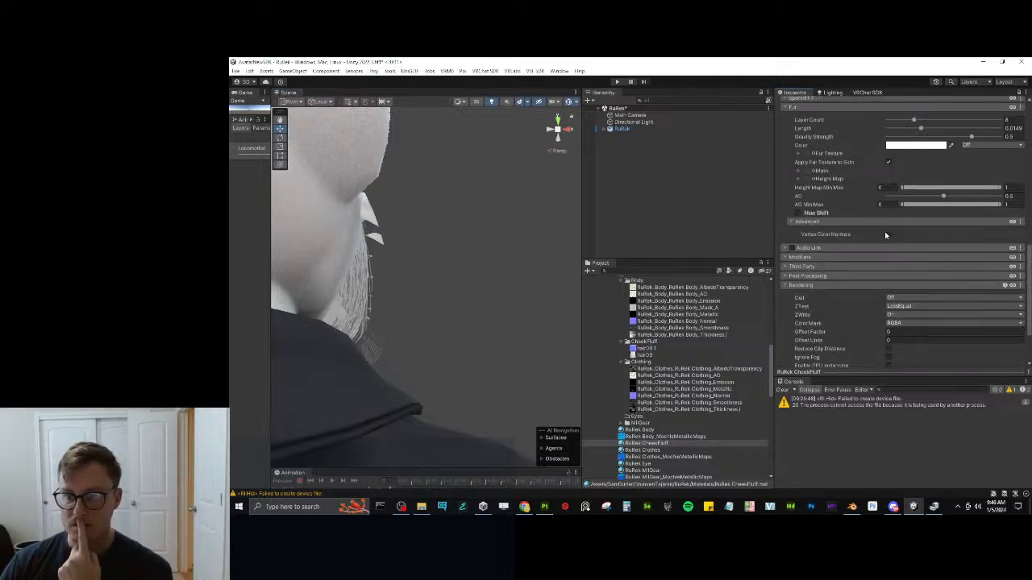
pyautogui.click(887, 234)
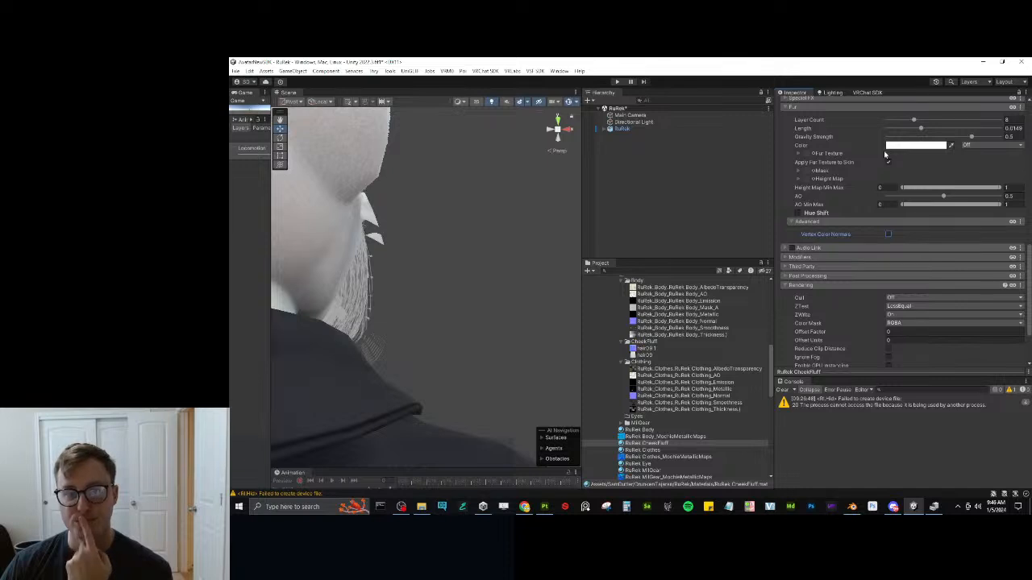
pyautogui.keyDown('alt'); pyautogui.moveTo(479, 312); pyautogui.dragTo(230, 297); pyautogui.keyUp('alt')
pyautogui.keyDown('alt'); pyautogui.moveTo(435, 305); pyautogui.dragTo(269, 309); pyautogui.keyUp('alt')
pyautogui.keyDown('alt'); pyautogui.scroll(4, 378, 299); pyautogui.keyUp('alt')
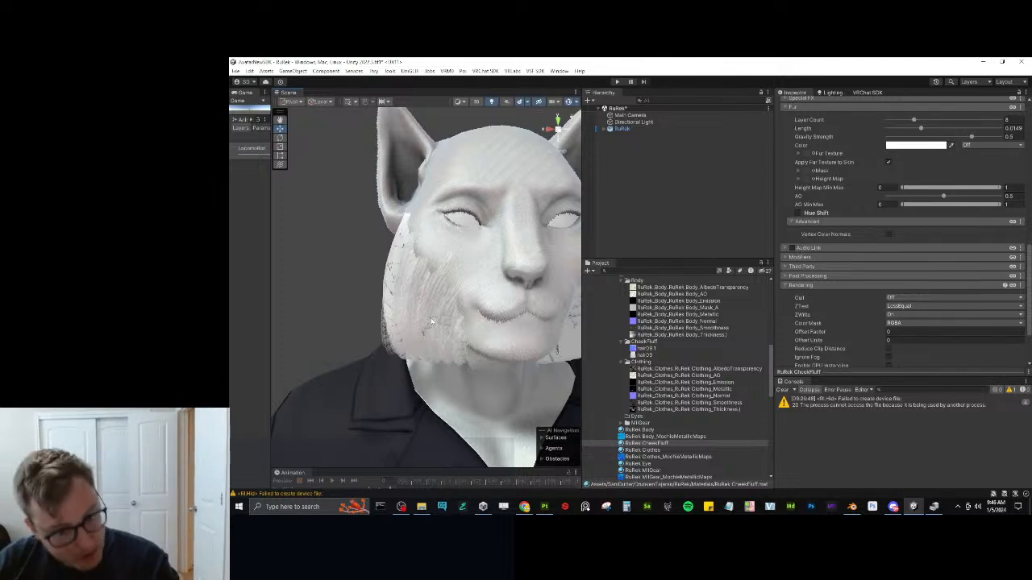
pyautogui.moveTo(395, 278)
pyautogui.keyDown('alt'); pyautogui.mouseDown()
pyautogui.moveTo(477, 278)
pyautogui.moveTo(407, 283)
pyautogui.mouseUp(); pyautogui.keyUp('alt')
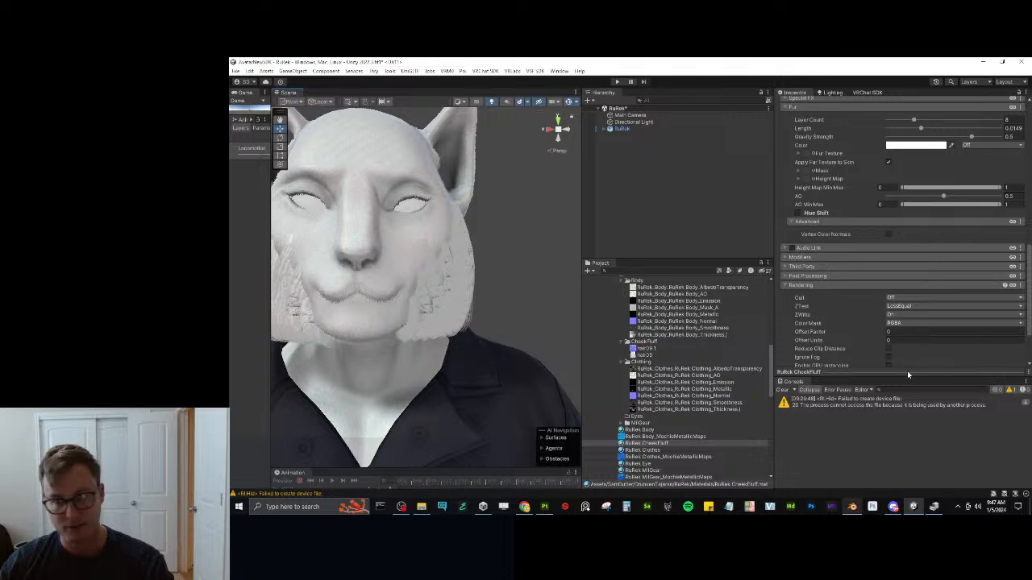
# Set the cheek fluff's fur Gravity Strength to 0.
pyautogui.scroll(1, 931, 266)
pyautogui.scroll(5, 927, 264)
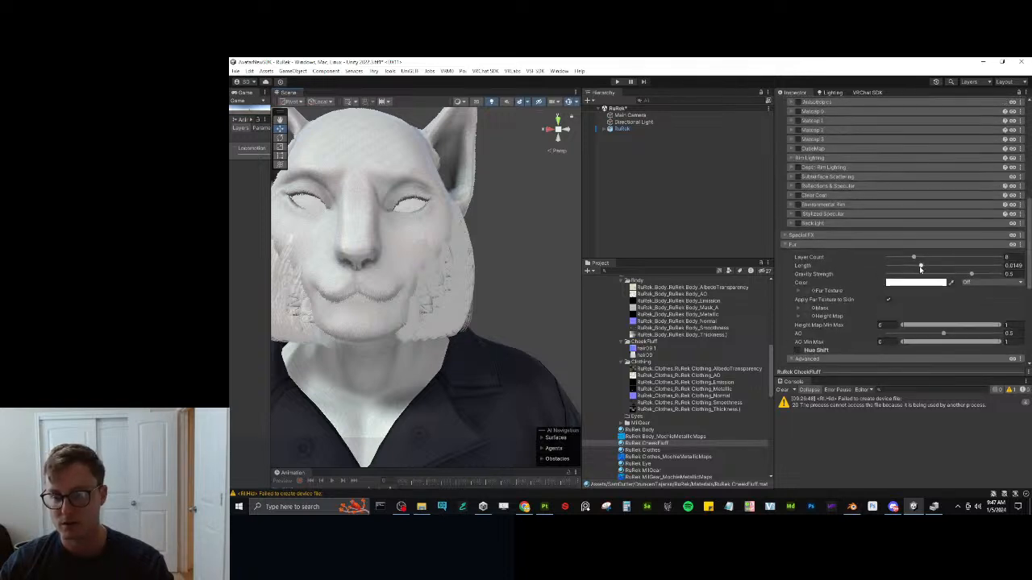
pyautogui.scroll(-1, 894, 272)
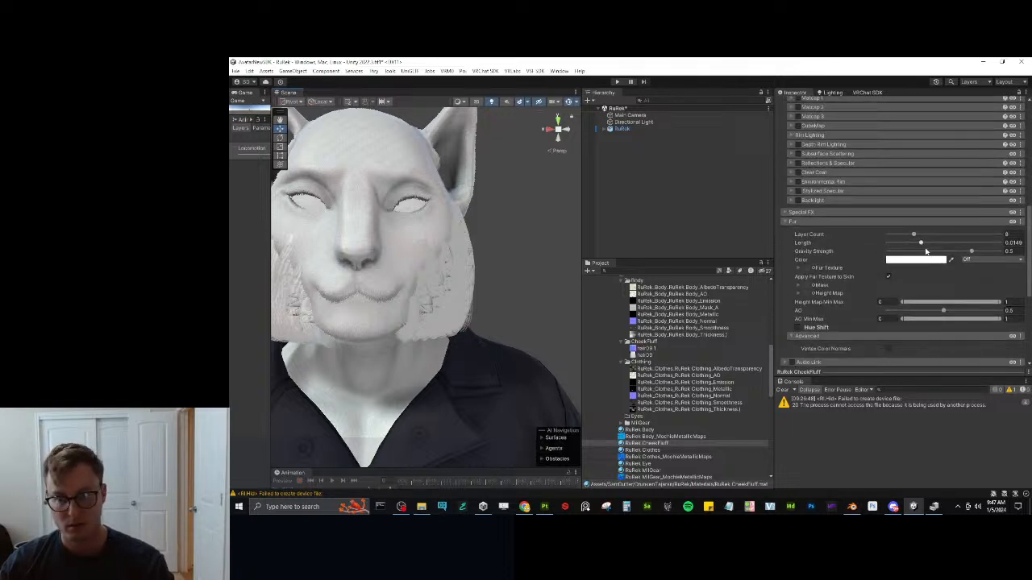
pyautogui.click(1011, 251)
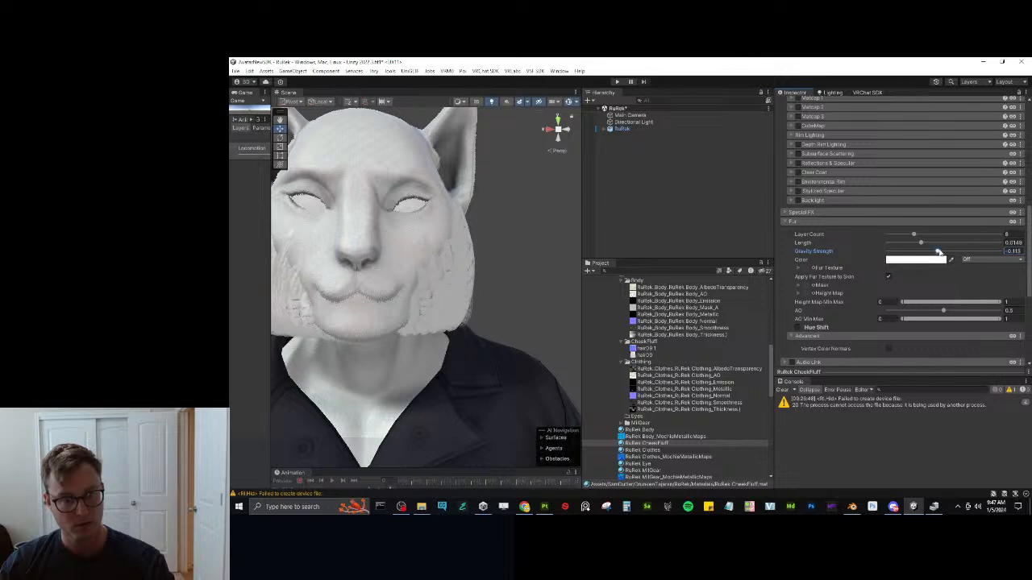
pyautogui.write('0')
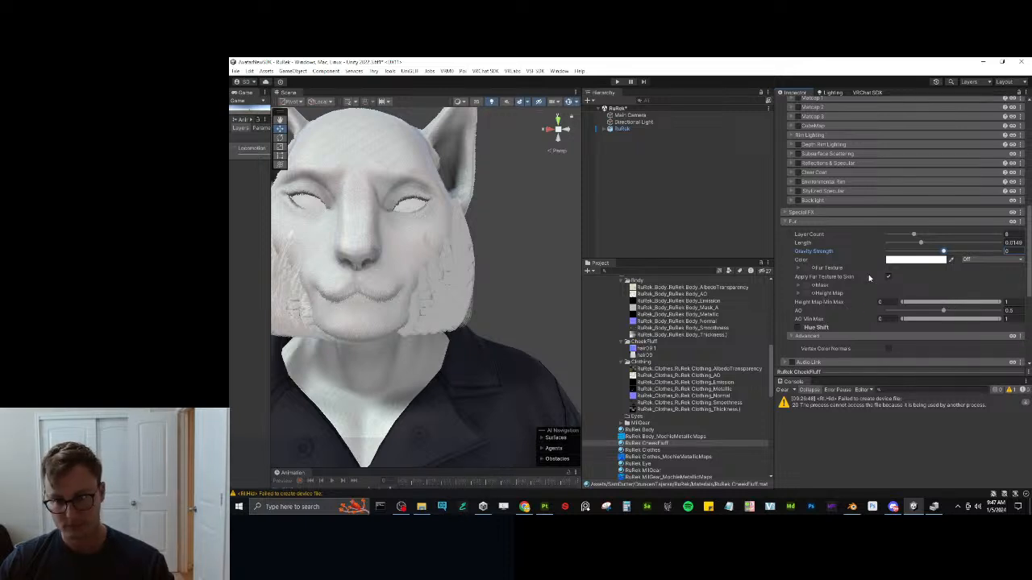
# Switch to Blender, save the open painting version file and open the recent file RuRek.blend.
pyautogui.click(853, 507)
pyautogui.scroll(4, 621, 329)
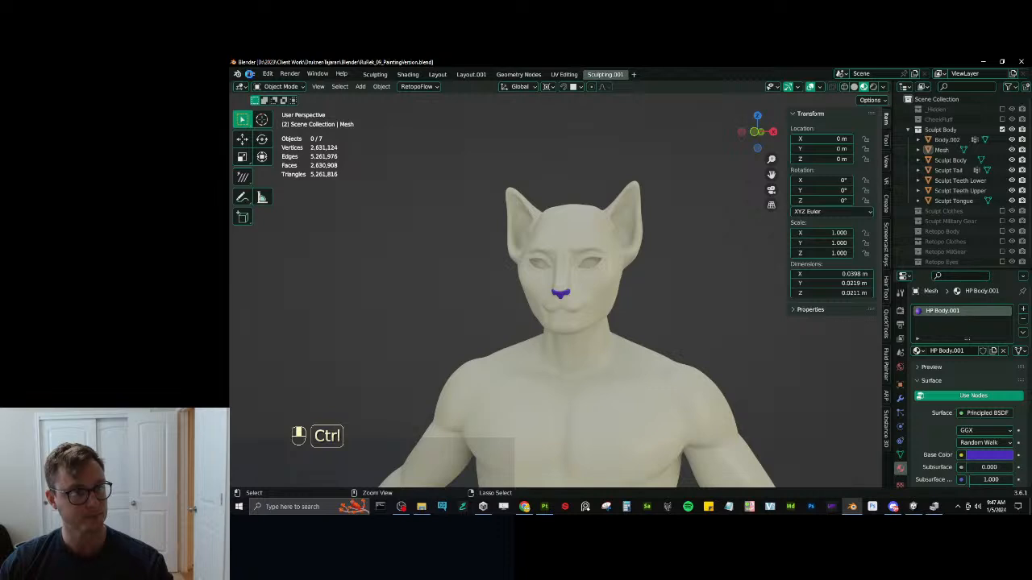
pyautogui.hotkey('ctrl', 's')
pyautogui.click(250, 73)
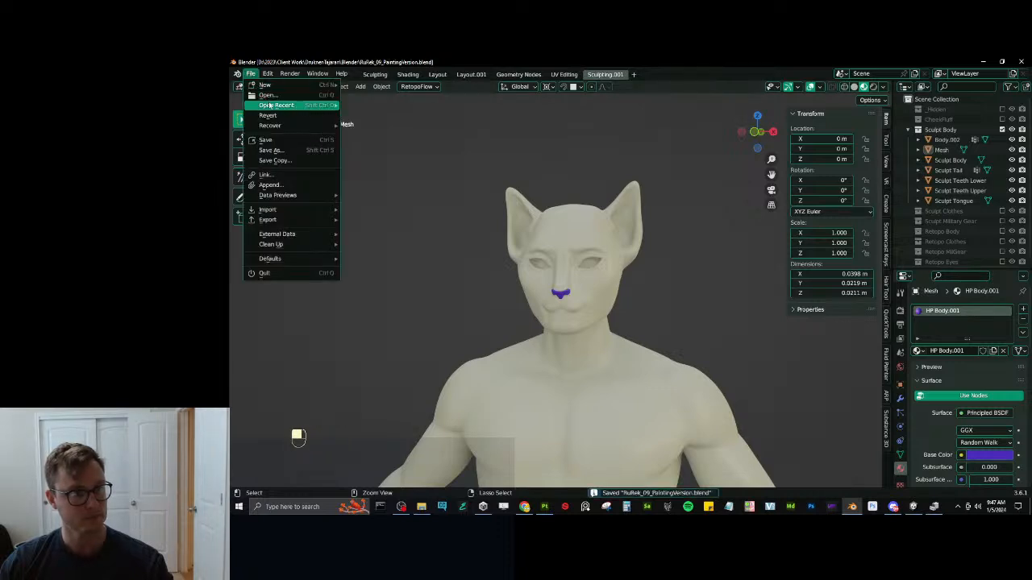
pyautogui.moveTo(278, 105)
pyautogui.click(374, 114)
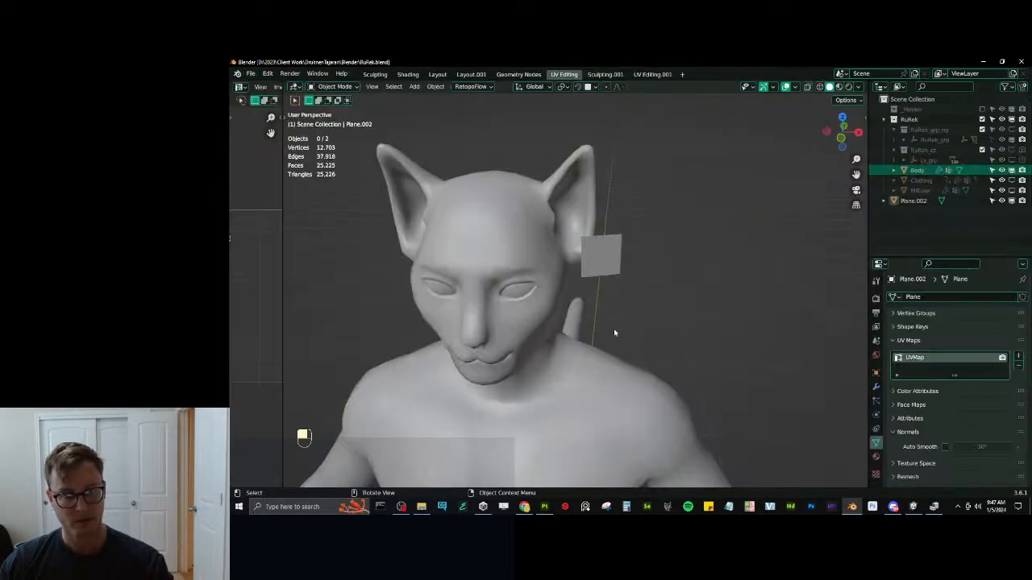
# Delete the small square plane beside the head and save the file.
pyautogui.click(611, 263)
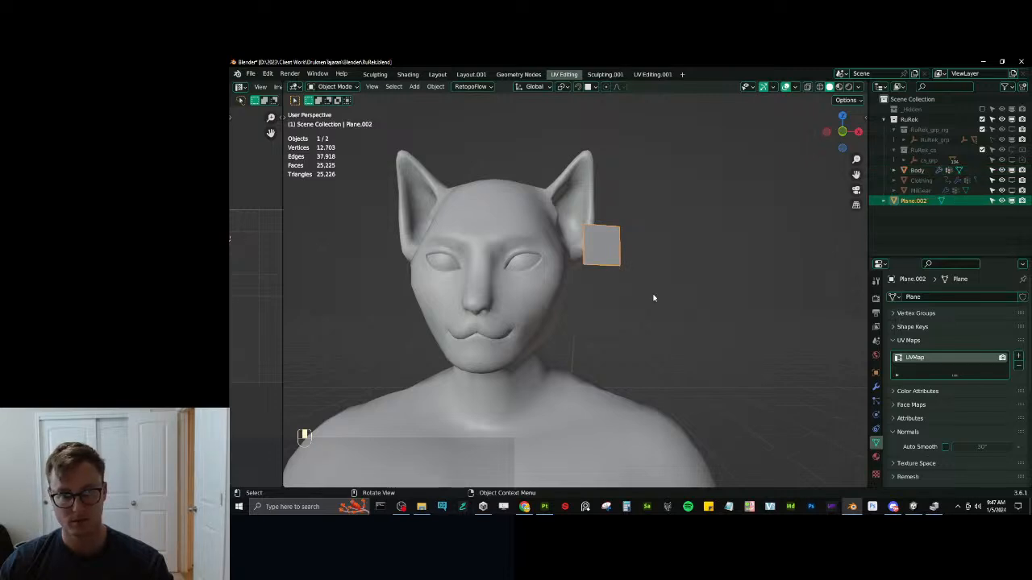
pyautogui.press('x')
pyautogui.click(653, 298)
pyautogui.hotkey('ctrl', 's')
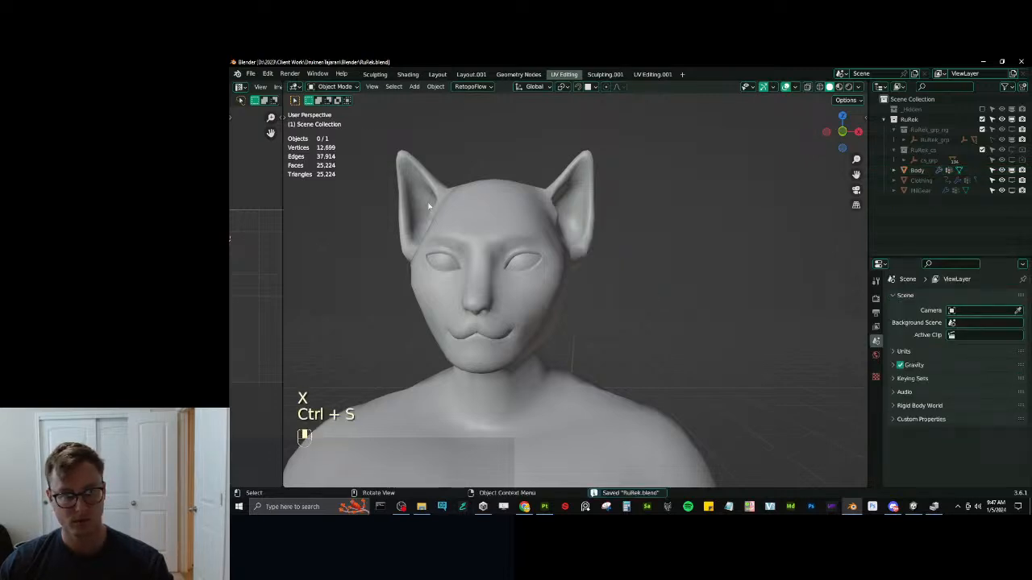
# Open RuRek_11_CheekFluffAlt.blend from the project's Blender folder and view the cheek fluff mesh.
pyautogui.click(250, 73)
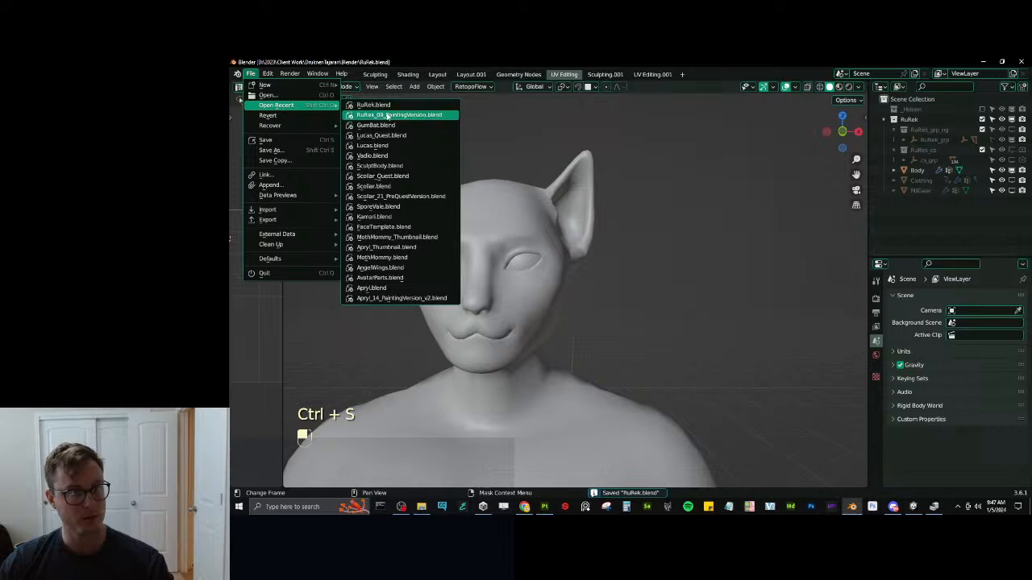
pyautogui.click(286, 100)
pyautogui.click(532, 282)
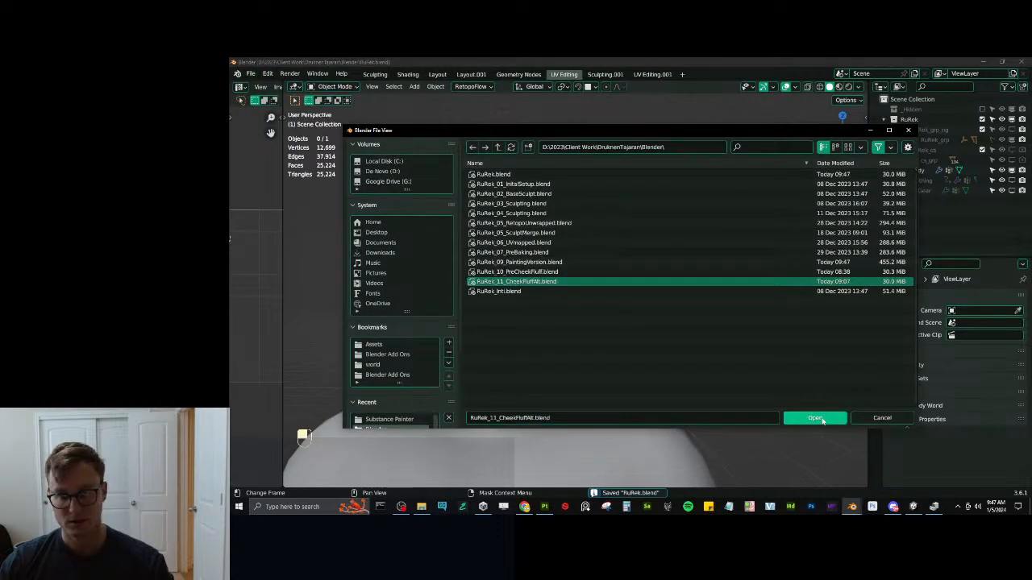
pyautogui.click(815, 418)
pyautogui.moveTo(702, 311); pyautogui.dragTo(744, 325, button='middle')
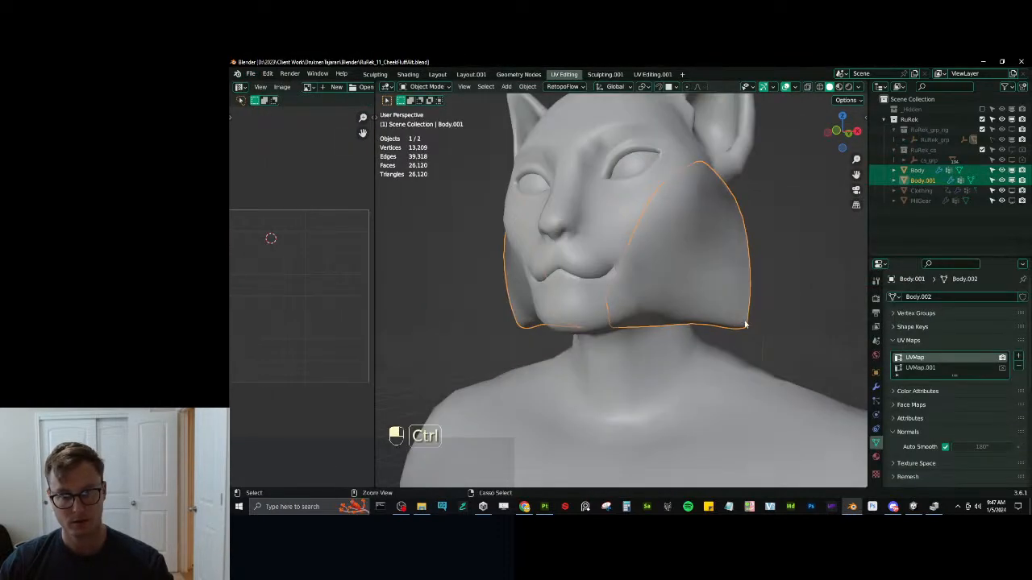
# Save the cheek fluff version over RuRek.blend.
pyautogui.hotkey('ctrl', 'shift', 's')
pyautogui.click(493, 174)
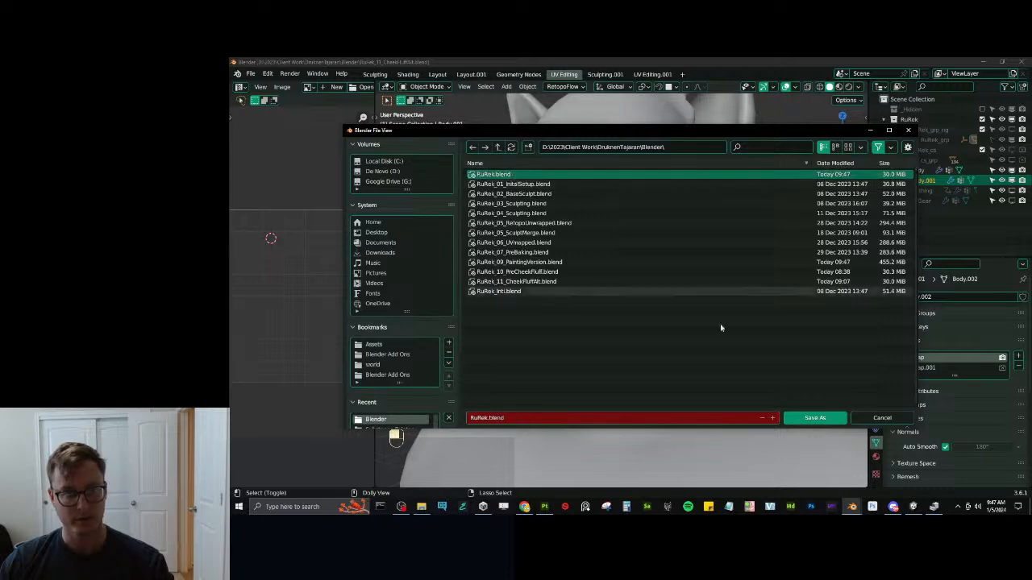
pyautogui.click(813, 418)
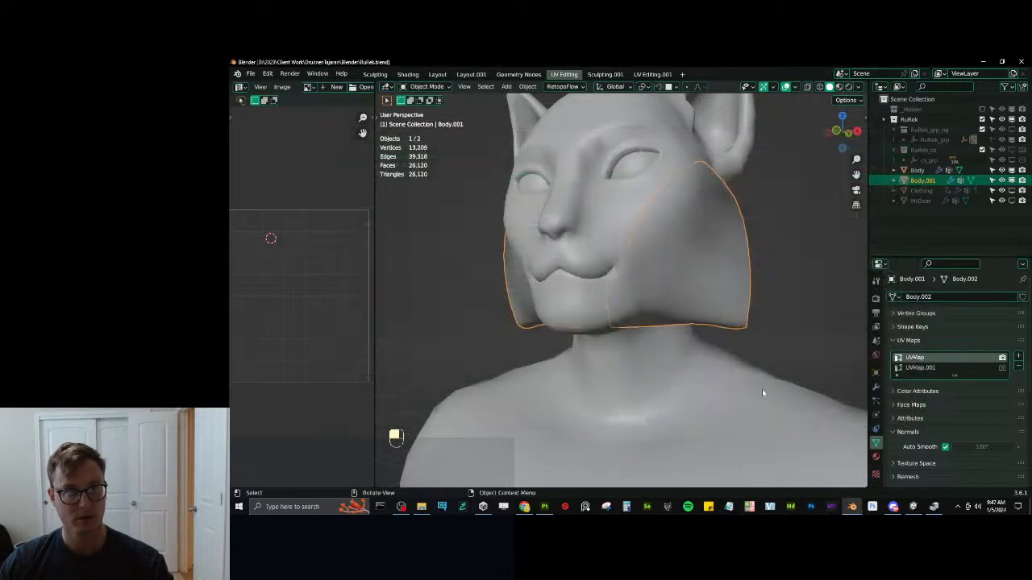
pyautogui.hotkey('ctrl', 's')
# Enter Edit Mode on the cheek fluff mesh and select all its geometry.
pyautogui.moveTo(667, 295); pyautogui.dragTo(590, 277, button='middle')
pyautogui.press('Tab')
pyautogui.press('a')
# Try to thicken the cheek fluff by extruding the entire mesh inward and scaling the extrusion down.
pyautogui.press('e')
pyautogui.click(682, 221)
pyautogui.press('s')
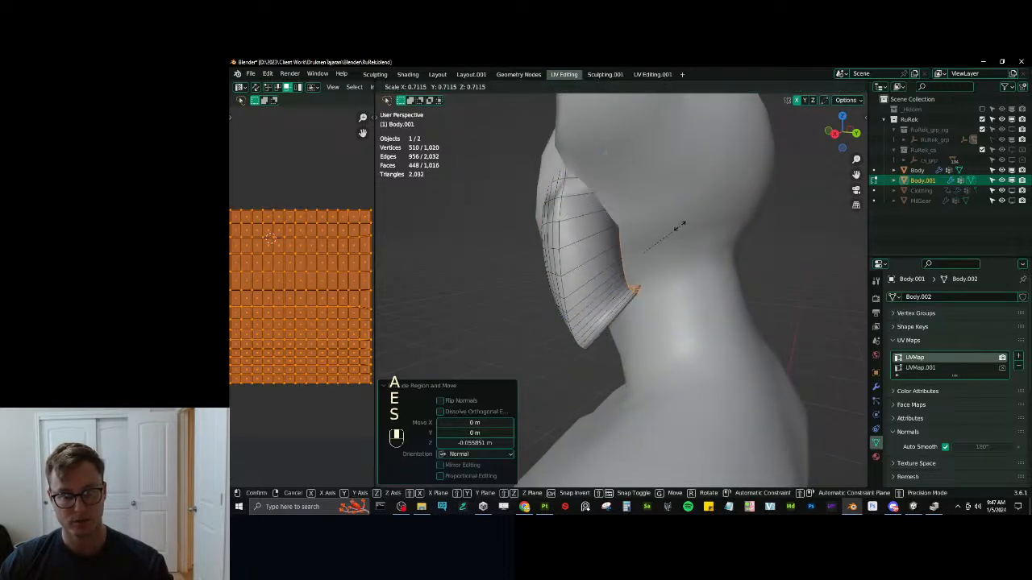
pyautogui.click(646, 233)
pyautogui.moveTo(646, 234)
pyautogui.mouseDown(button='middle')
pyautogui.moveTo(639, 247)
pyautogui.moveTo(659, 228)
pyautogui.mouseUp(button='middle')
pyautogui.hotkey('ctrl', 'z')
pyautogui.hotkey('ctrl', 'z')
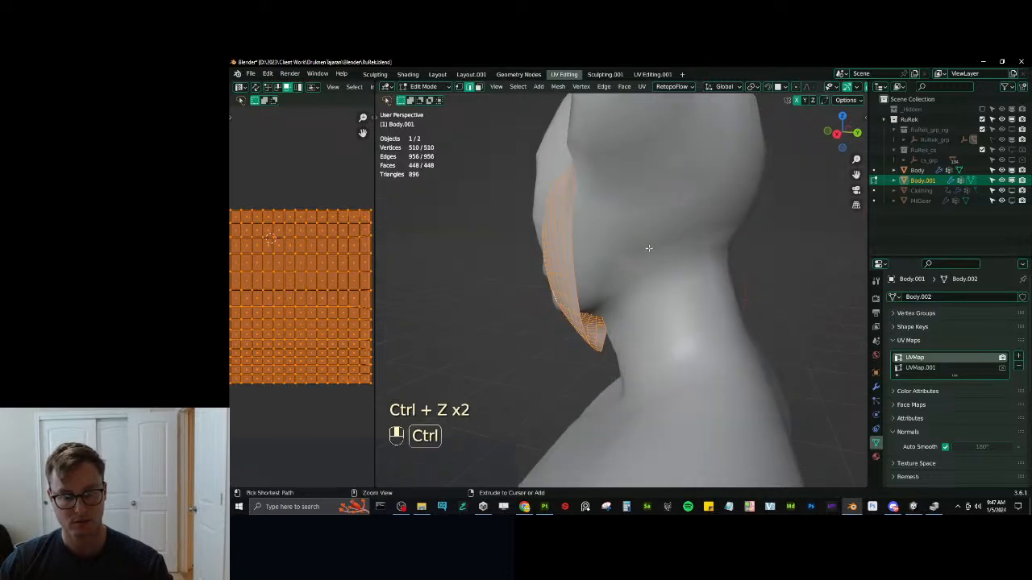
pyautogui.hotkey('ctrl', 'z')
# Inspect the fully selected cheek fluff from behind and below, and try extruding it once more before undoing the extrusion.
pyautogui.press('a')
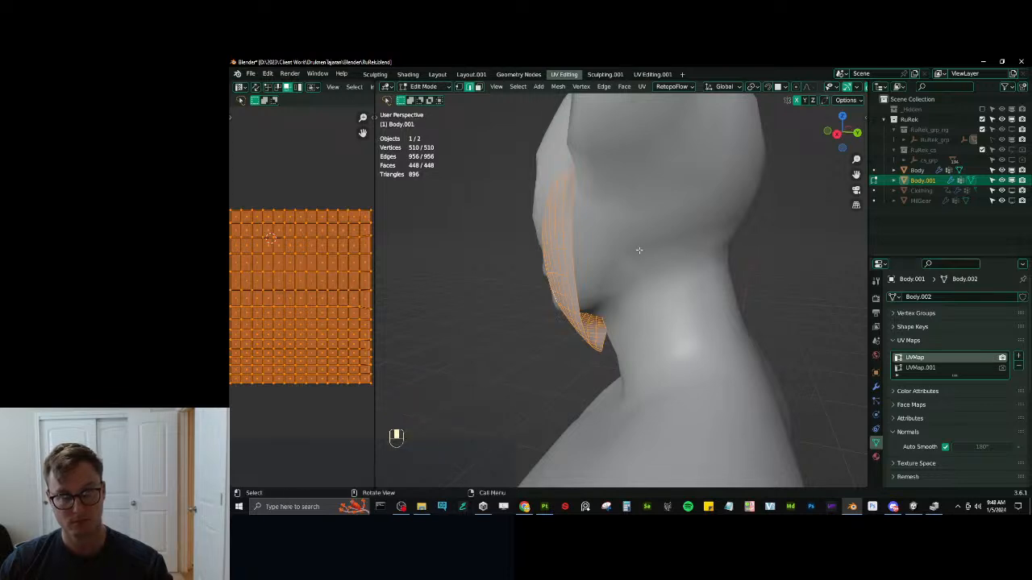
pyautogui.moveTo(640, 254); pyautogui.dragTo(651, 265, button='middle')
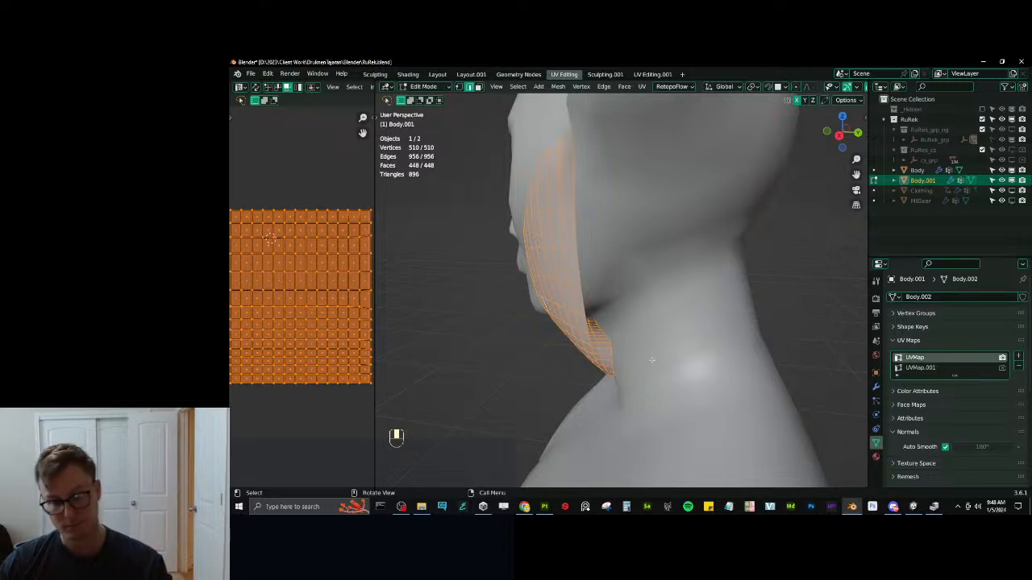
pyautogui.moveTo(652, 362); pyautogui.dragTo(539, 385, button='middle')
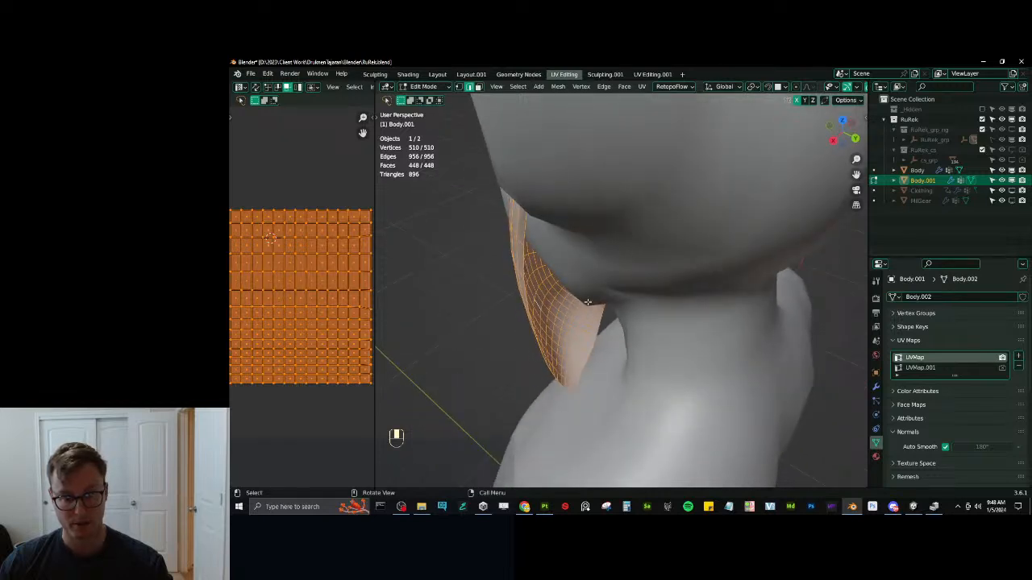
pyautogui.moveTo(587, 301); pyautogui.dragTo(645, 274, button='middle')
pyautogui.press('e')
pyautogui.click(675, 263)
pyautogui.hotkey('ctrl', 'z')
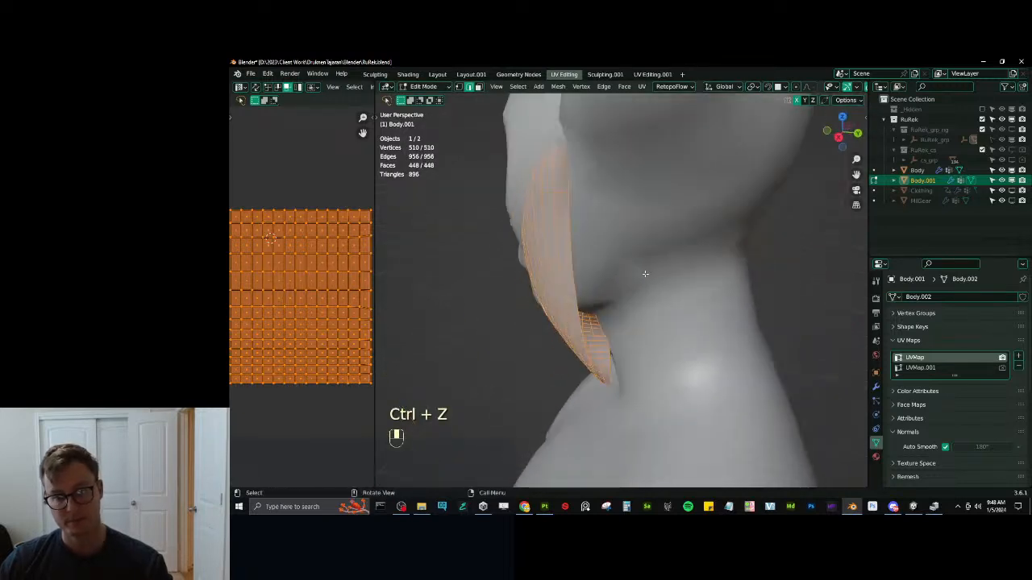
# Duplicate the cheek fluff geometry and place the copy behind the original, about 0.05 m along Y.
pyautogui.hotkey('shift', 'd')
pyautogui.click(693, 257)
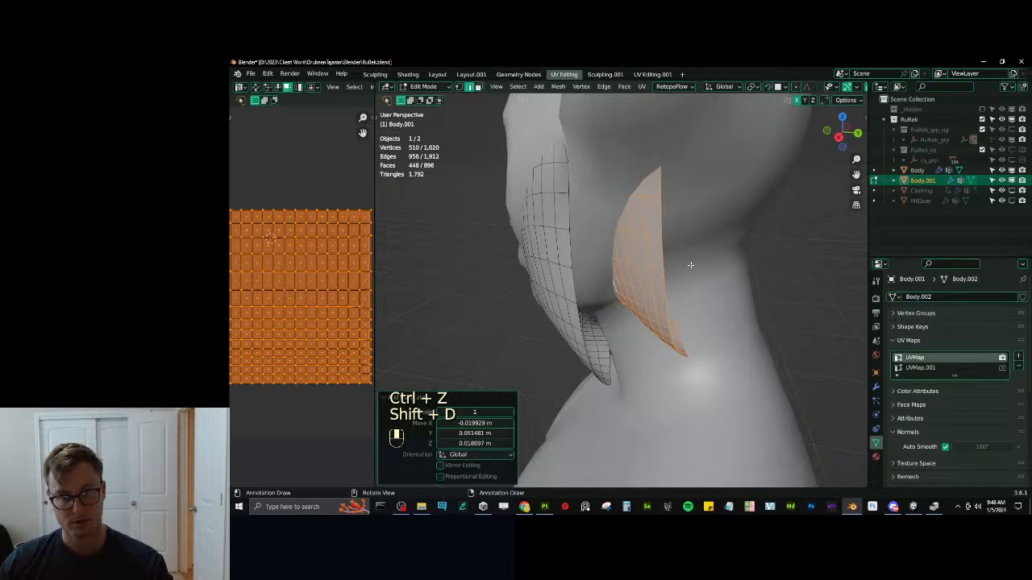
# Try to invert the duplicated fluff with Shrink/Fatten at an offset of -1 m, and undo it.
pyautogui.hotkey('alt', 's')
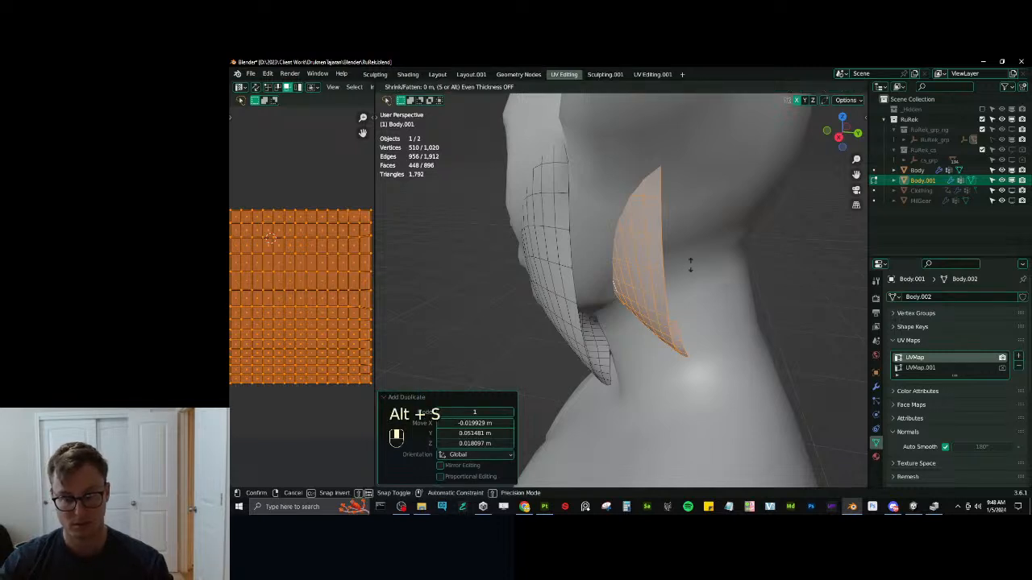
pyautogui.write('-1')
pyautogui.press('Return')
pyautogui.scroll(-9, 707, 234)
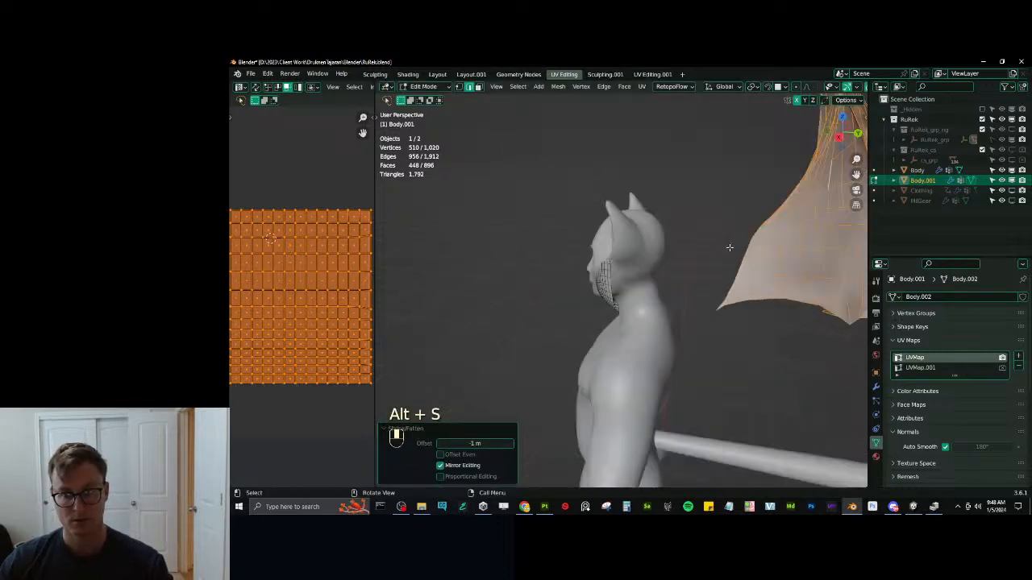
pyautogui.moveTo(756, 251); pyautogui.dragTo(843, 212, button='middle')
pyautogui.hotkey('ctrl', 'z')
# Mirror the duplicated cheek fluff by scaling it by -1 along the Y axis.
pyautogui.moveTo(812, 167); pyautogui.dragTo(687, 244, button='middle')
pyautogui.write('sy-1')
pyautogui.press('Return')
# Rotate the mirrored fluff about the Z axis, reposition it behind the original and rotate it -16.5° in the view plane.
pyautogui.press('r')
pyautogui.rightClick(663, 253)
pyautogui.press('z')
pyautogui.press('r')
pyautogui.press('z')
pyautogui.click(679, 250)
pyautogui.press('g')
pyautogui.click(685, 248)
pyautogui.press('r')
pyautogui.click(686, 252)
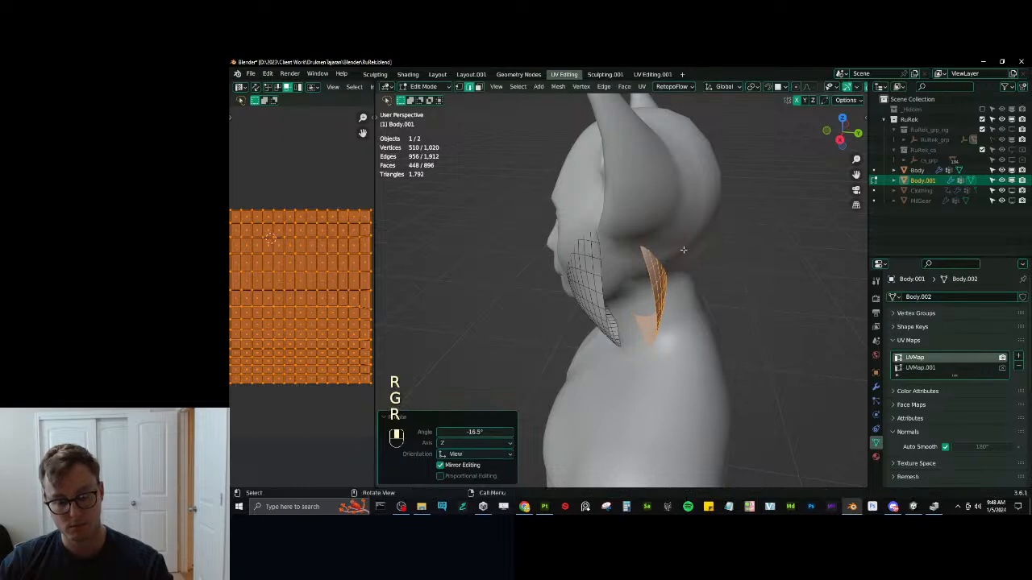
# Flip the mirrored fluff's normals and move it forward to meet the original fluff's rear edge.
pyautogui.press('q')
pyautogui.click(641, 364)
pyautogui.moveTo(641, 364); pyautogui.dragTo(692, 287, button='middle')
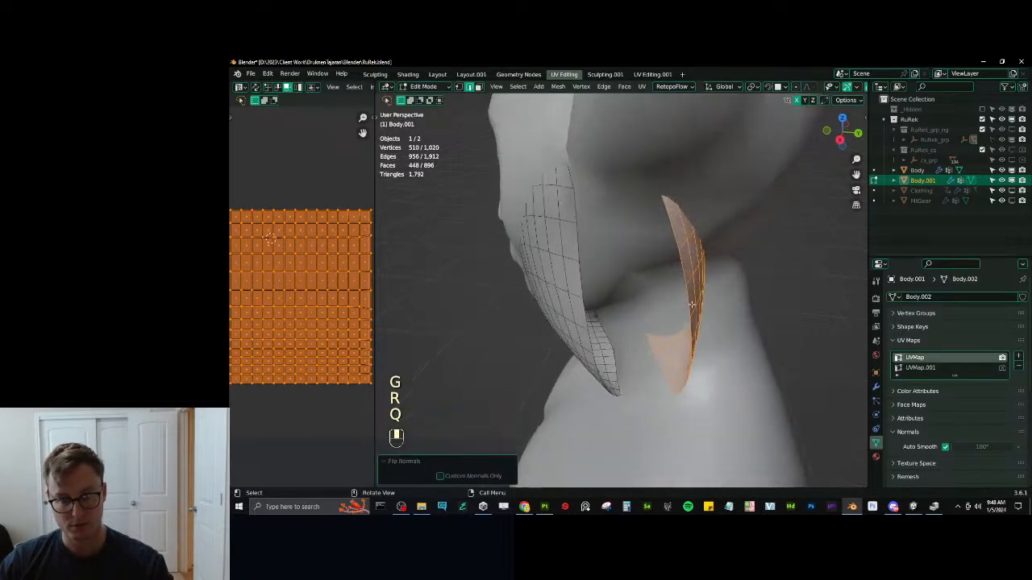
pyautogui.press('g')
pyautogui.click(700, 300)
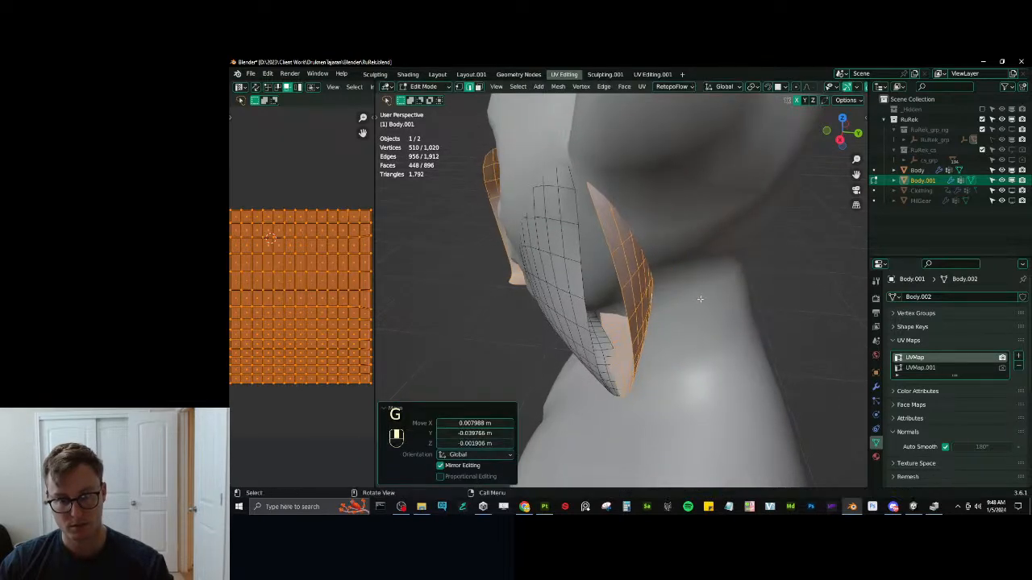
# Rotate the mirrored fluff -6.5° about the Z axis and move it against the original fluff's rear edge.
pyautogui.press('r')
pyautogui.press('z')
pyautogui.click(704, 308)
pyautogui.press('g')
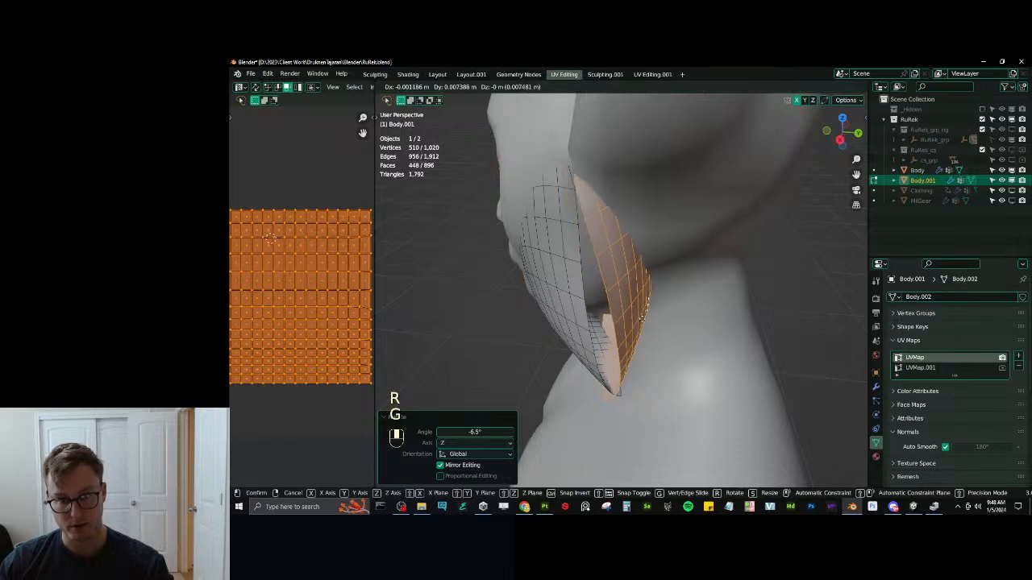
pyautogui.click(657, 317)
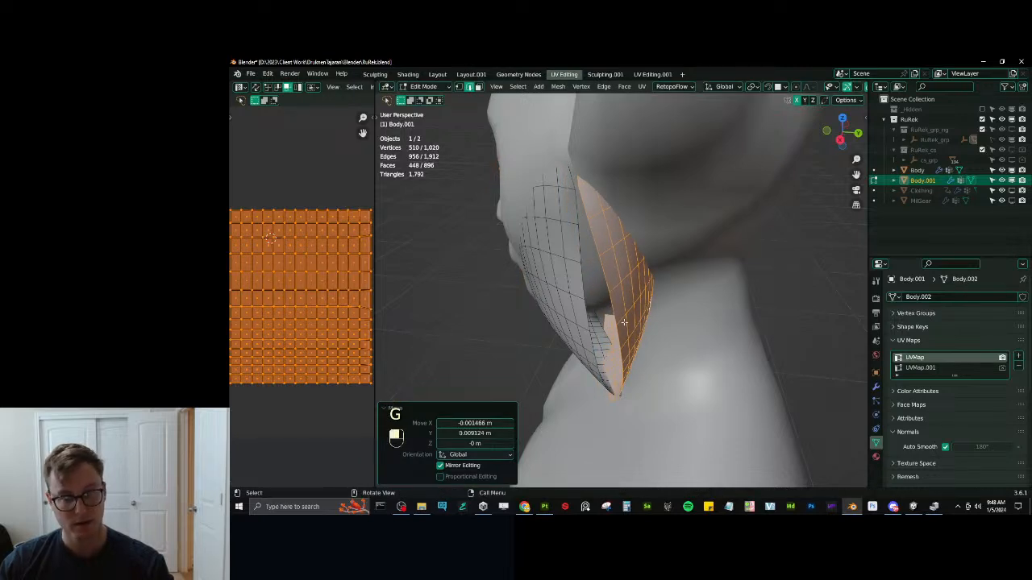
# Try to bridge the facing boundary loops of the front and rear fluff with merging enabled, and undo it.
pyautogui.keyDown('alt'); pyautogui.keyDown('shift'); pyautogui.click(599, 324); pyautogui.keyUp('shift'); pyautogui.keyUp('alt')
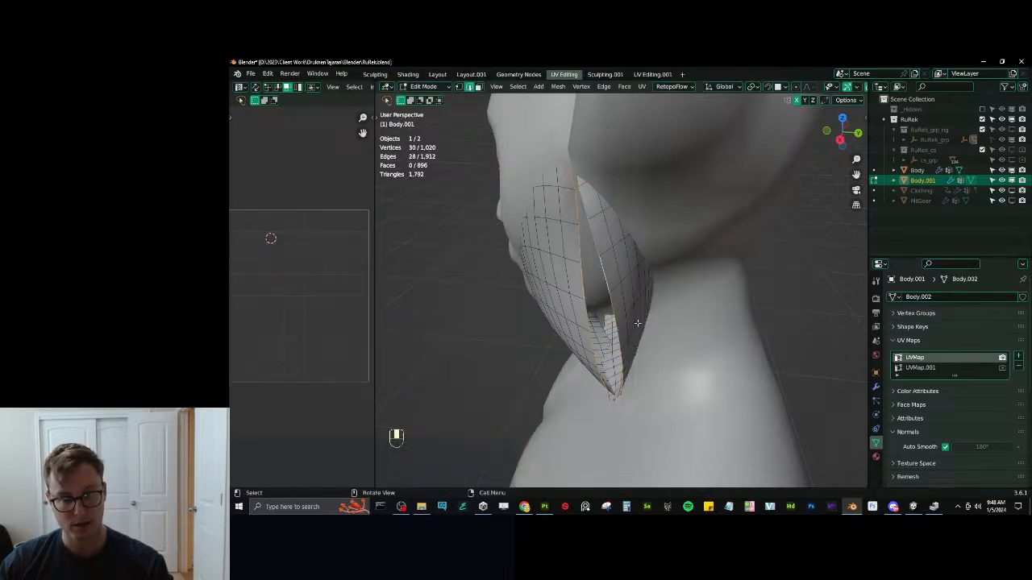
pyautogui.keyDown('alt'); pyautogui.keyDown('shift'); pyautogui.click(602, 321); pyautogui.keyUp('shift'); pyautogui.keyUp('alt')
pyautogui.press('z')
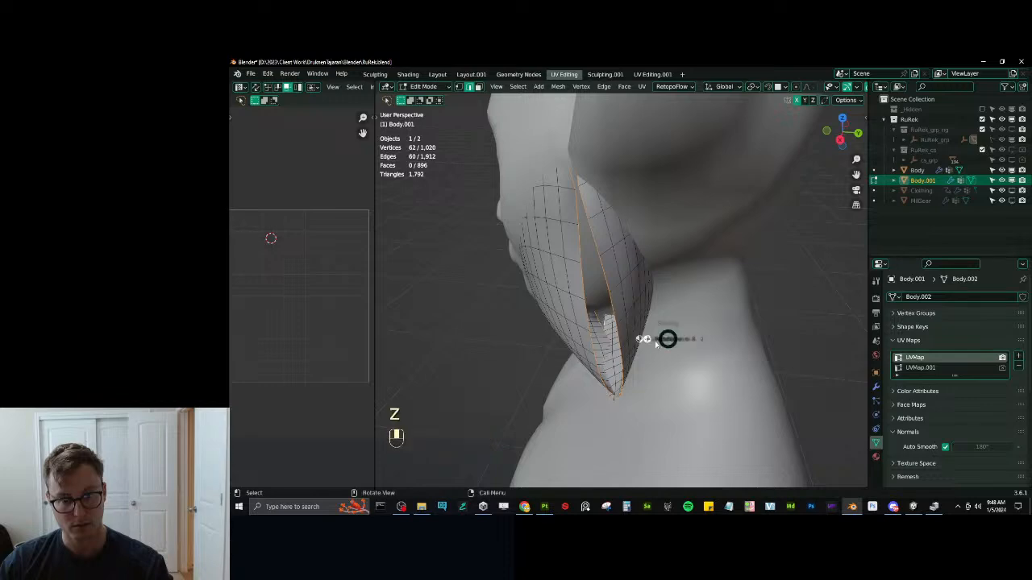
pyautogui.press('z')
pyautogui.press('q')
pyautogui.click(698, 154)
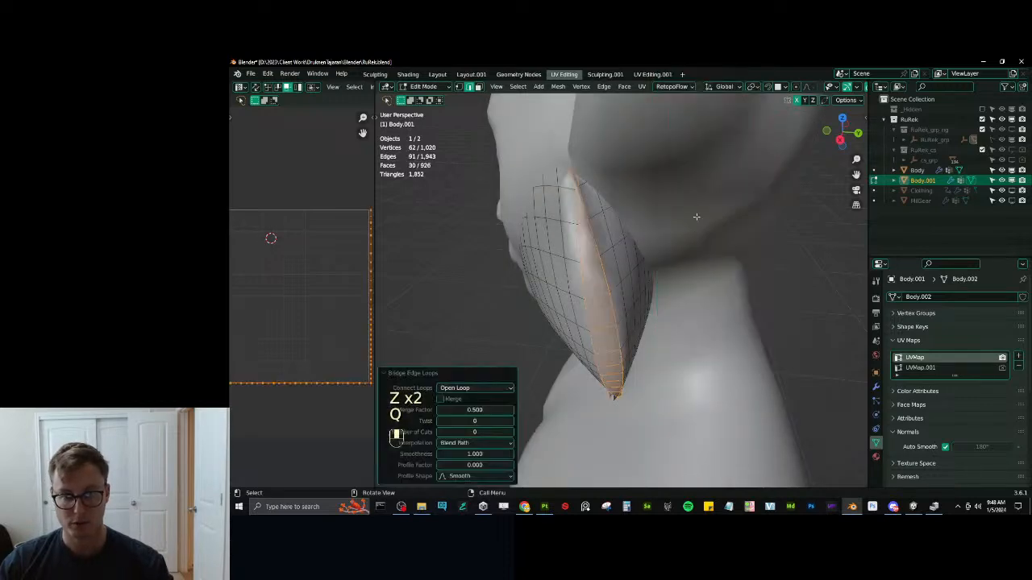
pyautogui.click(440, 400)
pyautogui.moveTo(675, 356); pyautogui.dragTo(644, 274, button='middle')
pyautogui.hotkey('ctrl', 'z')
pyautogui.hotkey('ctrl', 'z')
# Select the whole rear fluff piece on one cheek and shift it slightly along the Y axis.
pyautogui.press('l')
pyautogui.press('g')
pyautogui.press('y')
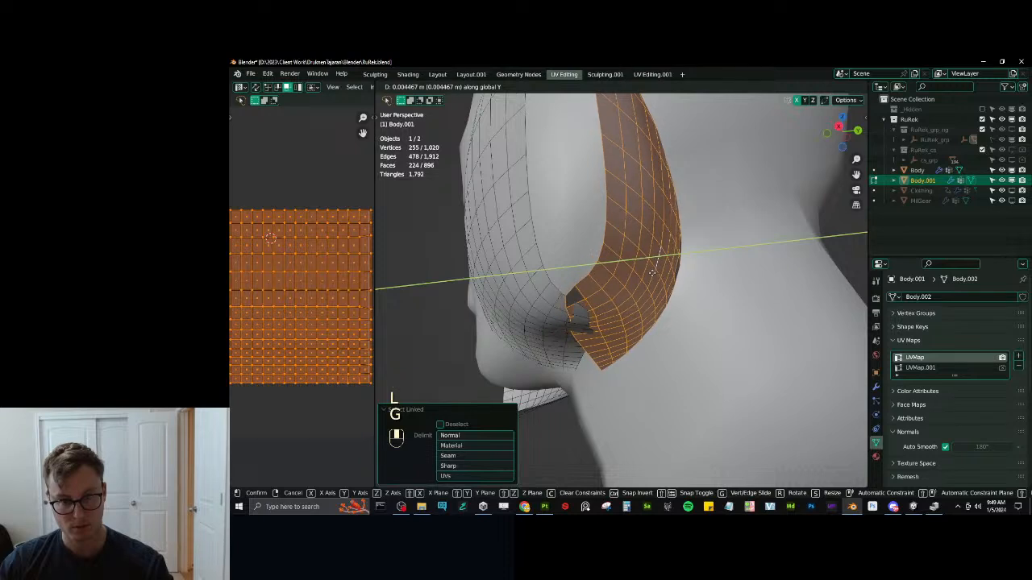
pyautogui.click(557, 329)
# Bridge the facing boundary loops of the front and rear fluff pieces on that cheek, merging them into one edge.
pyautogui.keyDown('alt'); pyautogui.keyDown('shift'); pyautogui.click(589, 357); pyautogui.keyUp('shift'); pyautogui.keyUp('alt')
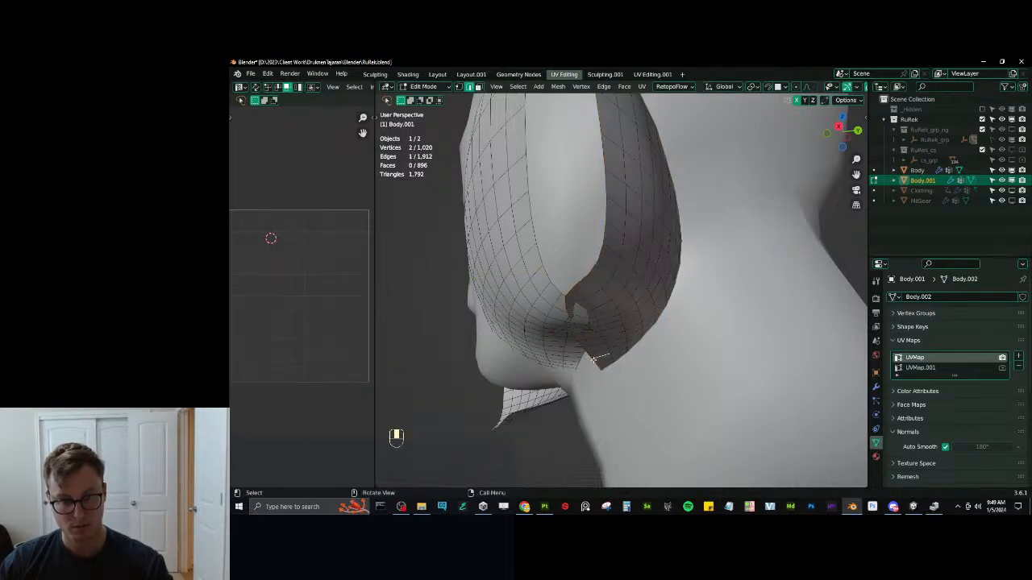
pyautogui.keyDown('alt'); pyautogui.keyDown('shift'); pyautogui.click(593, 360); pyautogui.keyUp('shift'); pyautogui.keyUp('alt')
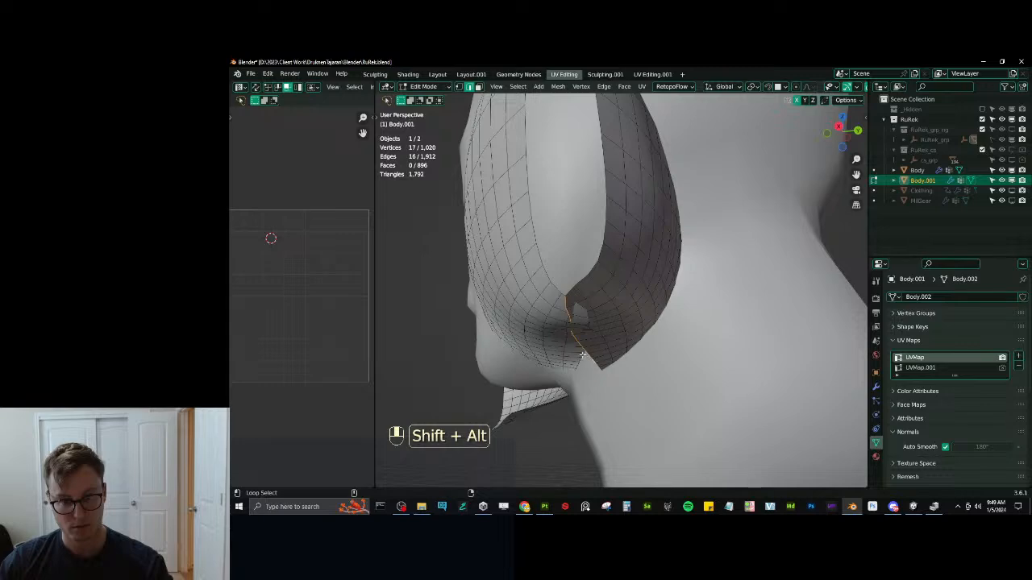
pyautogui.keyDown('alt'); pyautogui.keyDown('shift'); pyautogui.click(590, 282); pyautogui.keyUp('shift'); pyautogui.keyUp('alt')
pyautogui.keyDown('alt'); pyautogui.keyDown('shift'); pyautogui.click(555, 286); pyautogui.keyUp('shift'); pyautogui.keyUp('alt')
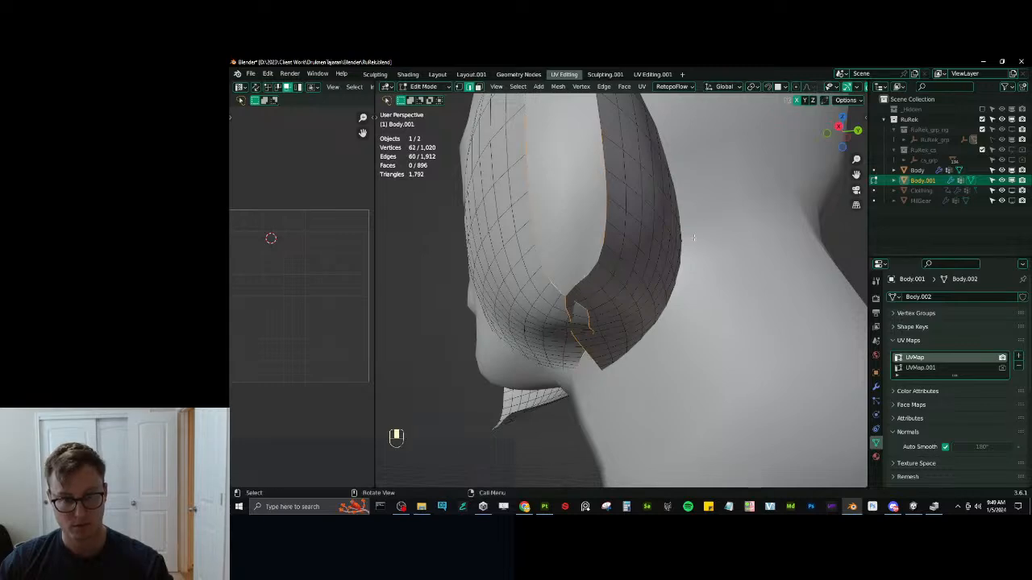
pyautogui.hotkey('ctrl', 'e')
pyautogui.click(694, 237)
pyautogui.moveTo(693, 237); pyautogui.dragTo(676, 262, button='middle')
# Try to reset the normal vectors of the whole fluff mesh, and undo it.
pyautogui.press('a')
pyautogui.press('q')
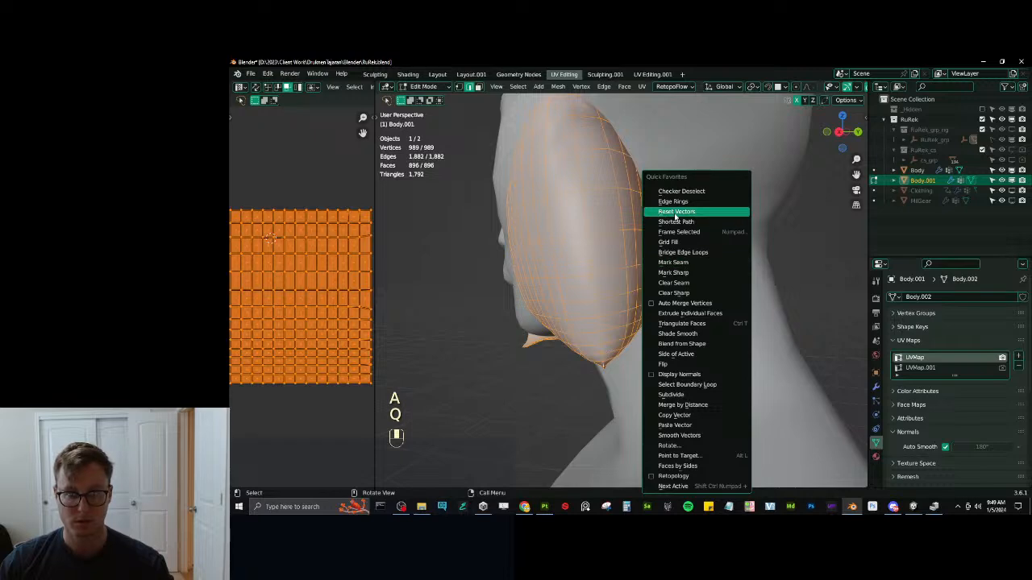
pyautogui.click(676, 212)
pyautogui.moveTo(676, 211); pyautogui.dragTo(519, 335, button='middle')
pyautogui.hotkey('ctrl', 'z')
pyautogui.press('Tab')
pyautogui.press('Tab')
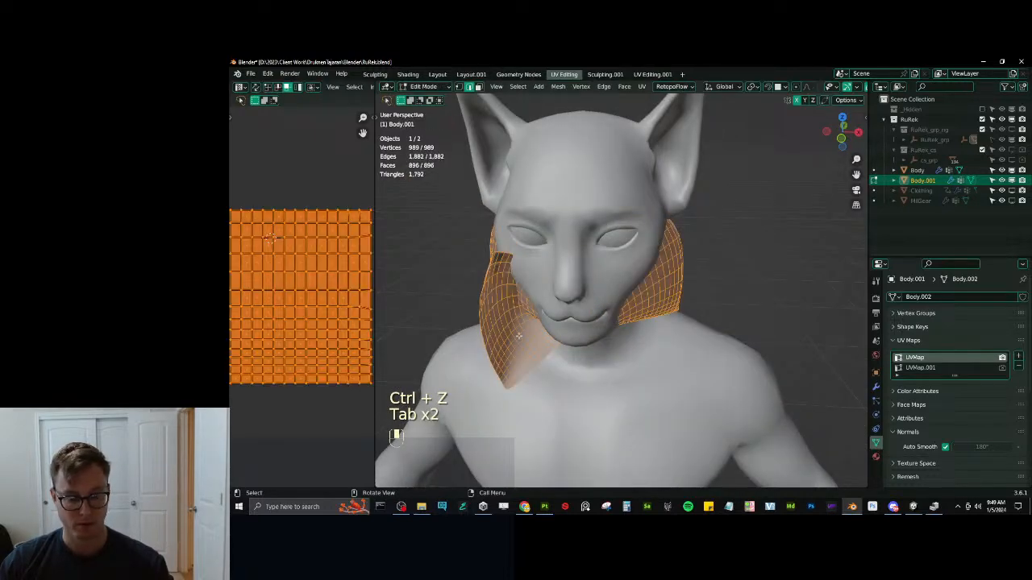
# Delete both unjoined fluff pieces on the opposite cheek and return to Object Mode.
pyautogui.click(519, 335)
pyautogui.press('l')
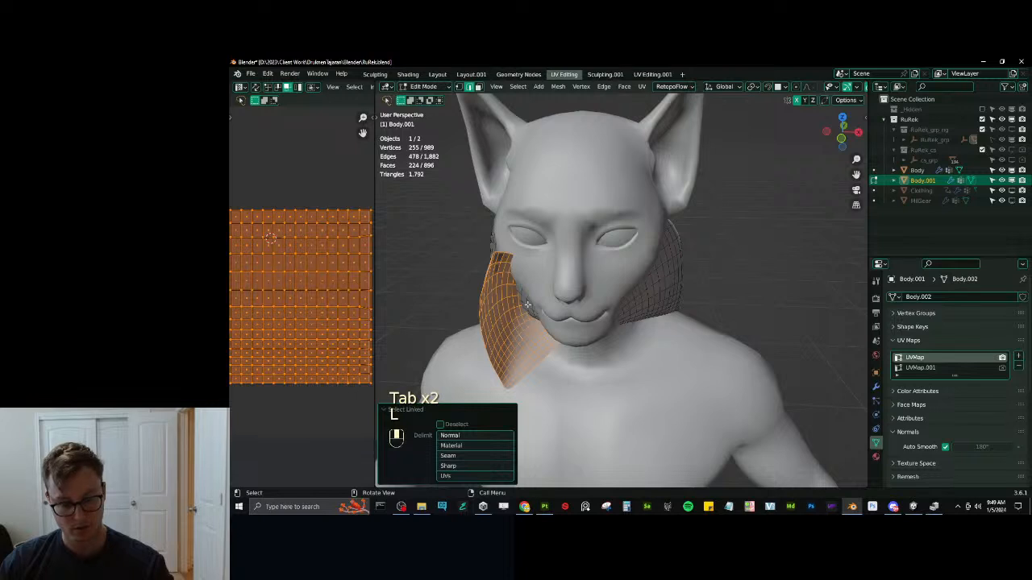
pyautogui.press('l')
pyautogui.press('x')
pyautogui.click(656, 288)
pyautogui.press('Tab')
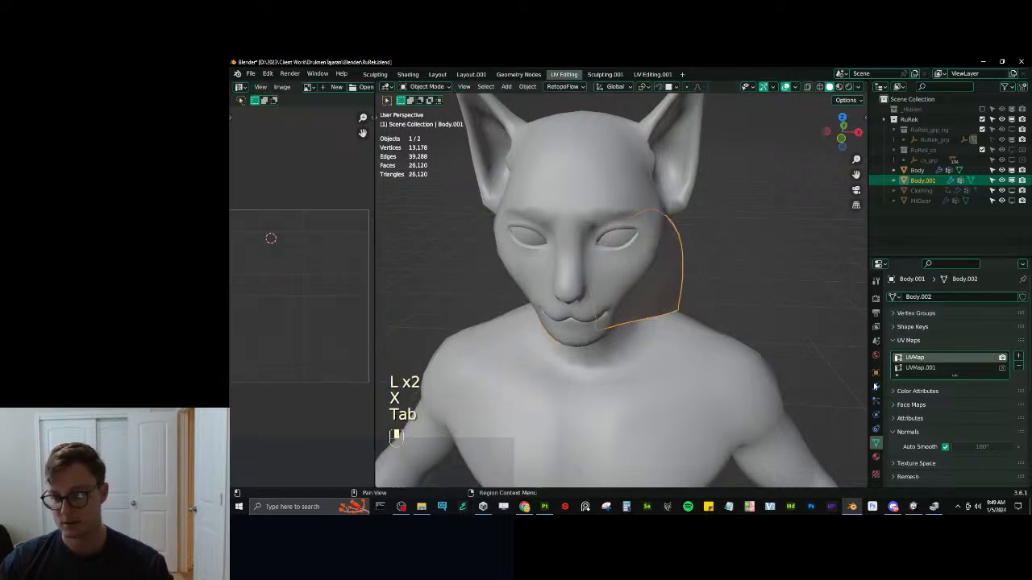
# Add a Mirror modifier on the X axis to the fluff object and check the fluff around the head.
pyautogui.click(876, 386)
pyautogui.click(907, 297)
pyautogui.click(835, 176)
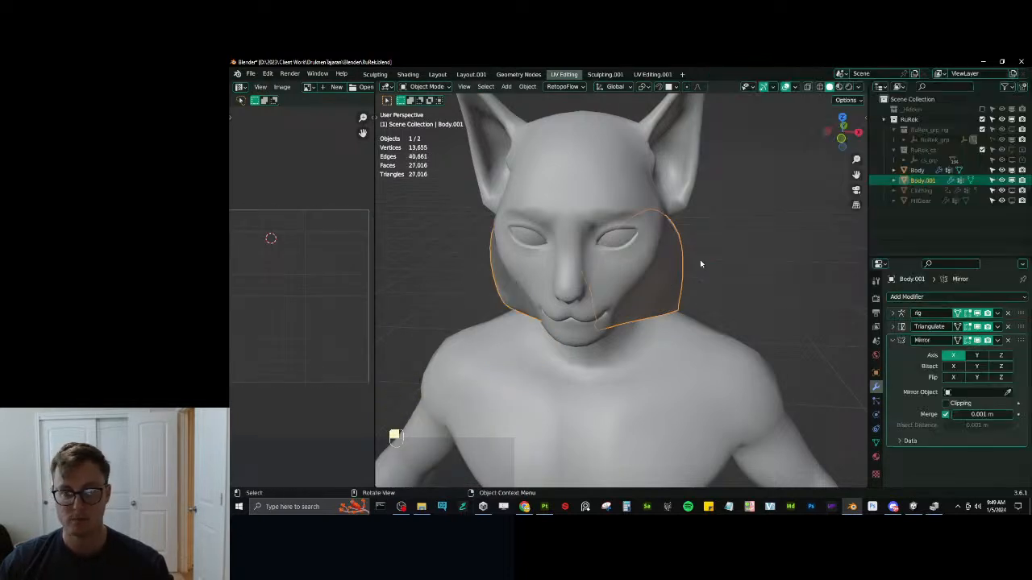
pyautogui.moveTo(700, 263); pyautogui.dragTo(590, 317, button='middle')
pyautogui.click(675, 295)
pyautogui.click(633, 252)
pyautogui.press('Tab')
pyautogui.press('Tab')
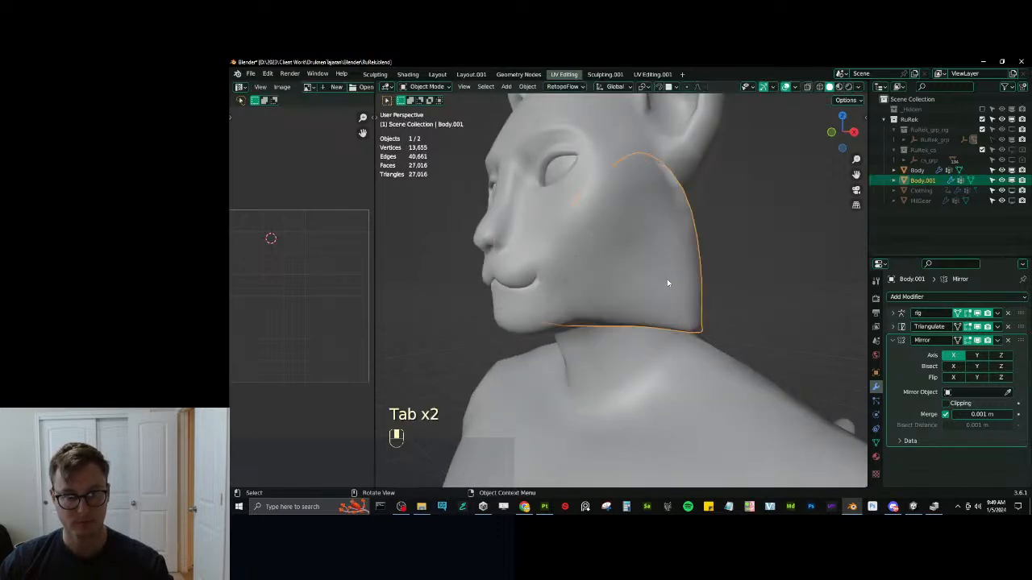
pyautogui.moveTo(667, 283); pyautogui.dragTo(656, 317, button='middle')
# Save the Blender file and make the Clothing, MilGear and rig objects visible again.
pyautogui.hotkey('ctrl', 's')
pyautogui.scroll(-5, 682, 338)
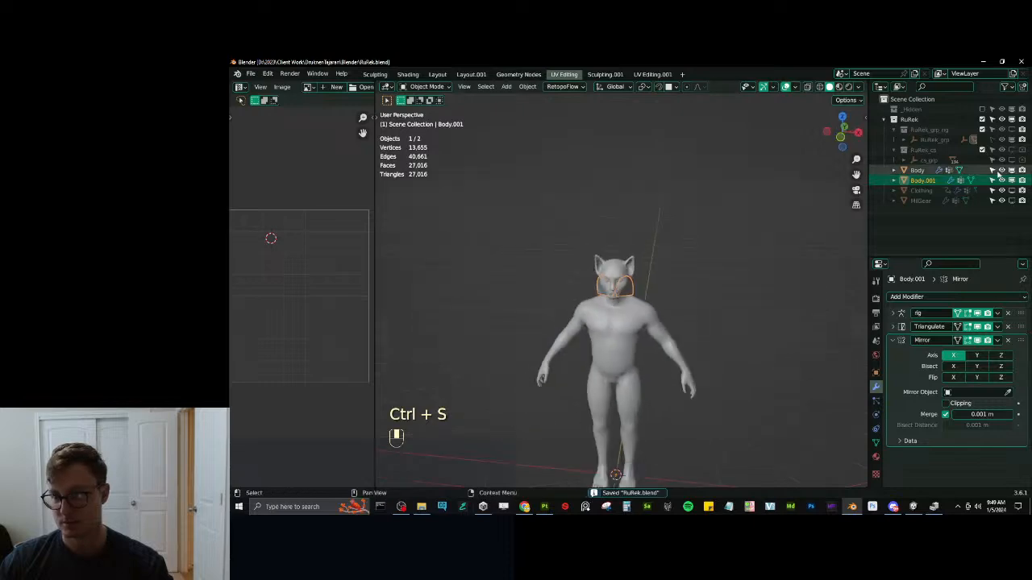
pyautogui.moveTo(1011, 191); pyautogui.dragTo(1011, 201)
pyautogui.click(1012, 129)
# Select all visible objects, export the character over RuRek.fbx in the Unity project's FBX folder, and save the Blender file.
pyautogui.press('a')
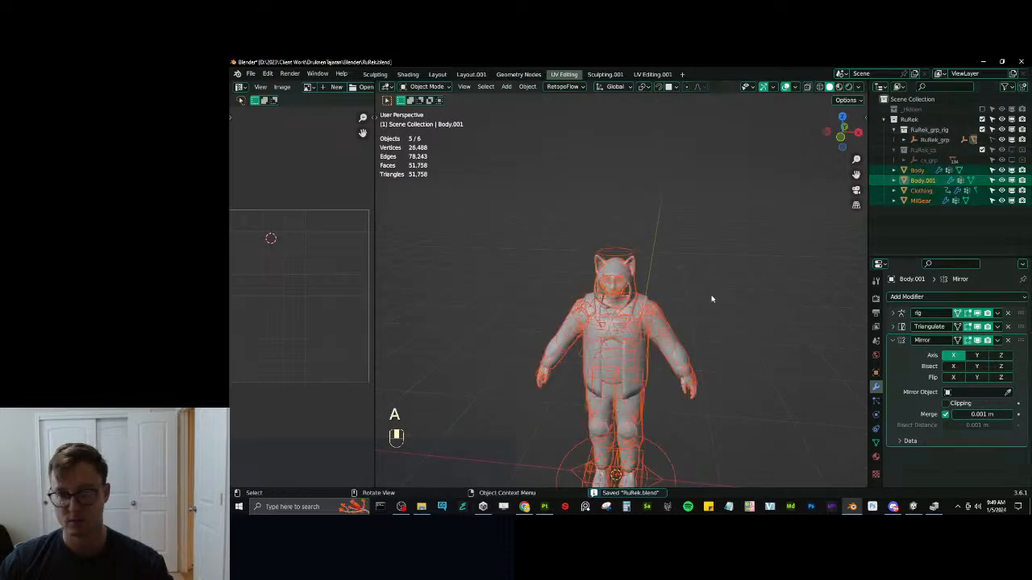
pyautogui.press('q')
pyautogui.click(674, 357)
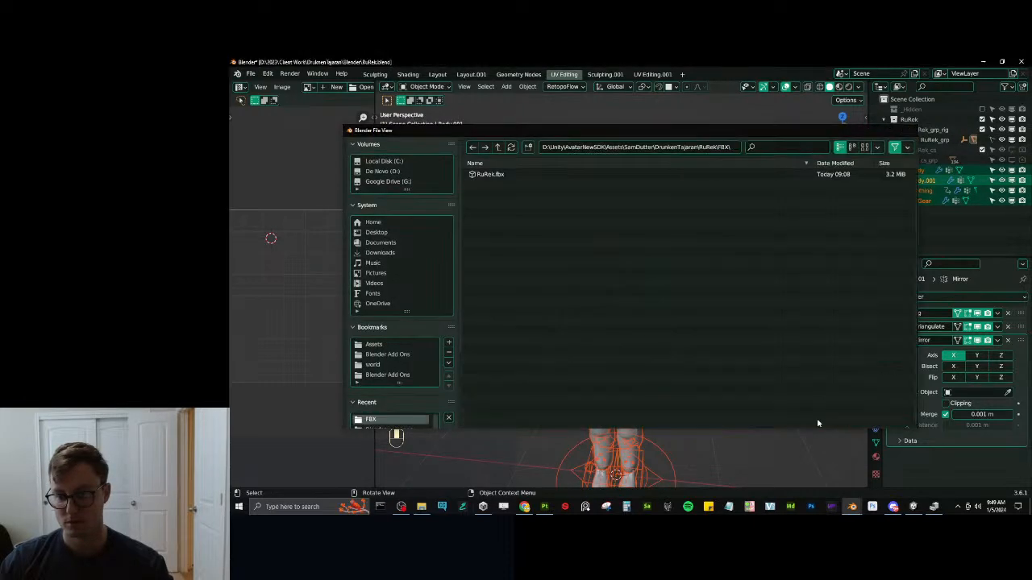
pyautogui.click(817, 423)
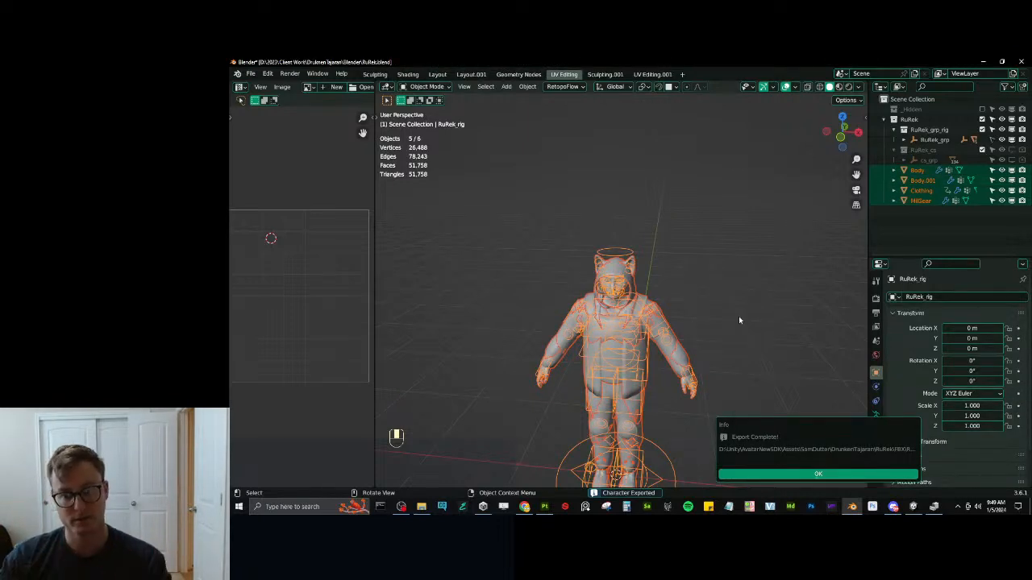
pyautogui.click(817, 474)
pyautogui.hotkey('ctrl', 's')
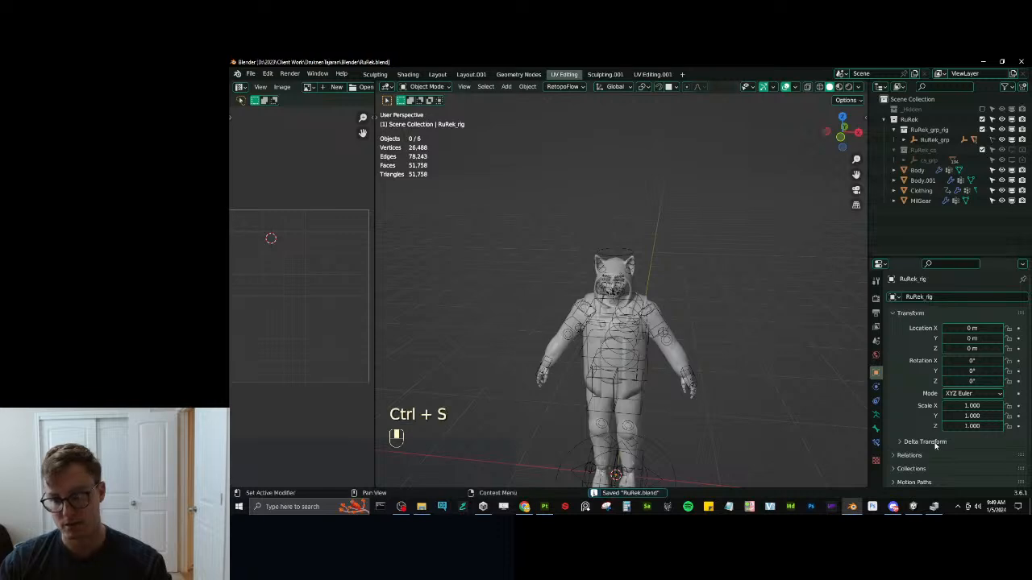
# Switch to Unity and examine the updated cheek fluff on the avatar's face up close.
pyautogui.click(916, 506)
pyautogui.moveTo(442, 297); pyautogui.dragTo(351, 206, button='right')
pyautogui.press('w')
pyautogui.moveTo(433, 294); pyautogui.dragTo(619, 274, button='right')
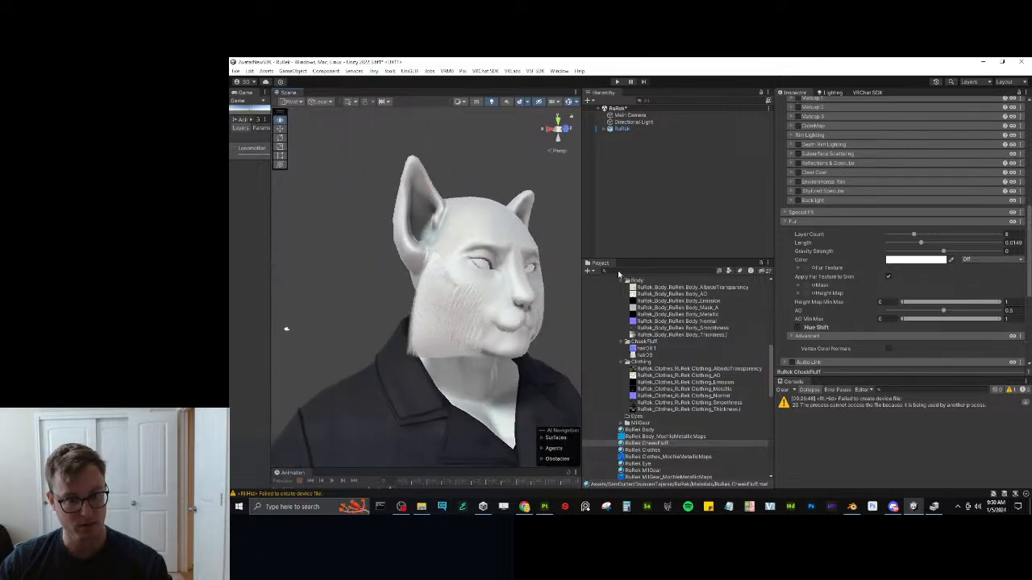
pyautogui.scroll(5, 495, 352)
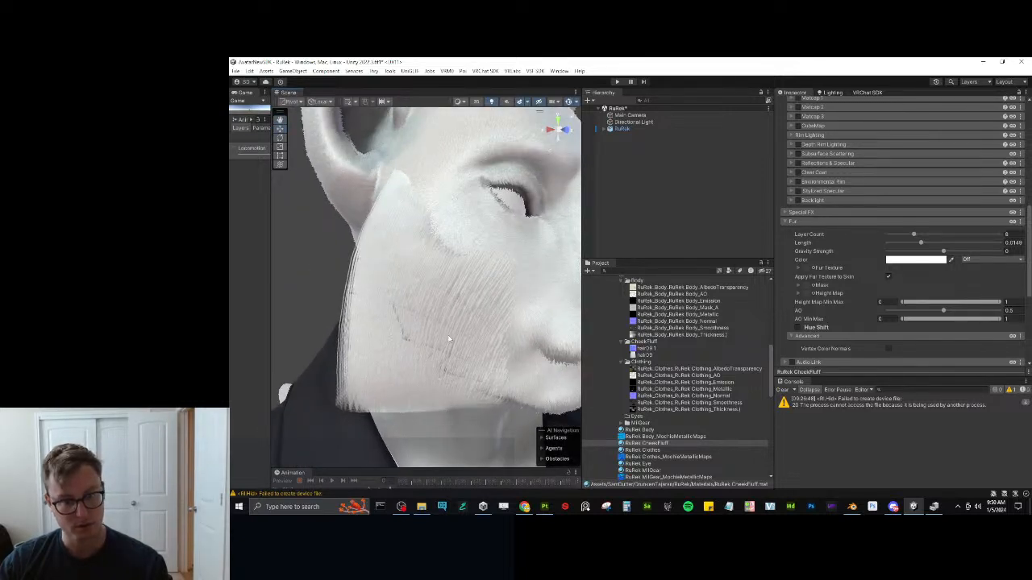
pyautogui.moveTo(449, 339); pyautogui.dragTo(454, 385, button='right')
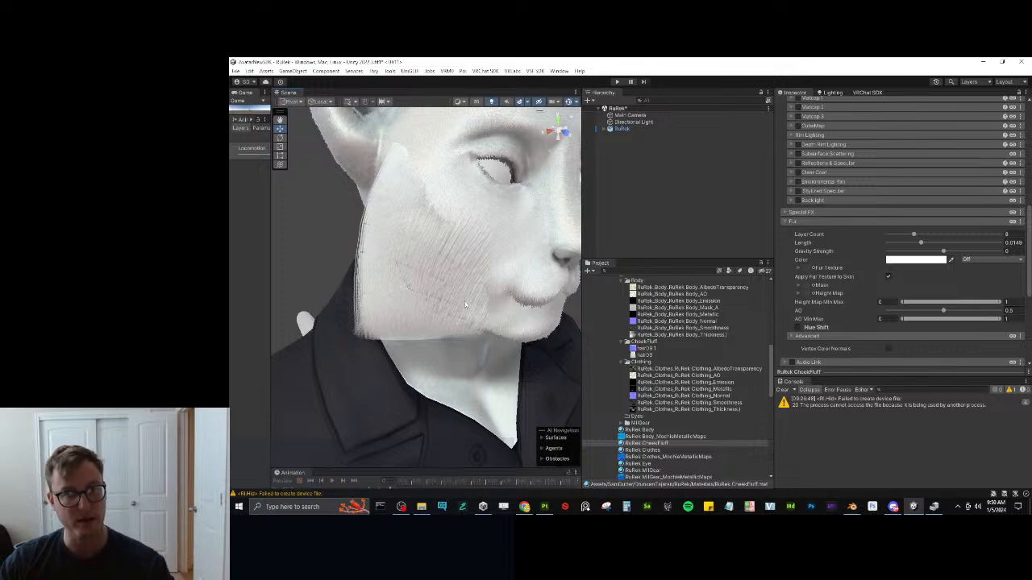
# Set the RuRek CheekFluff material's Rendering Preset to Cutout.
pyautogui.scroll(10, 862, 224)
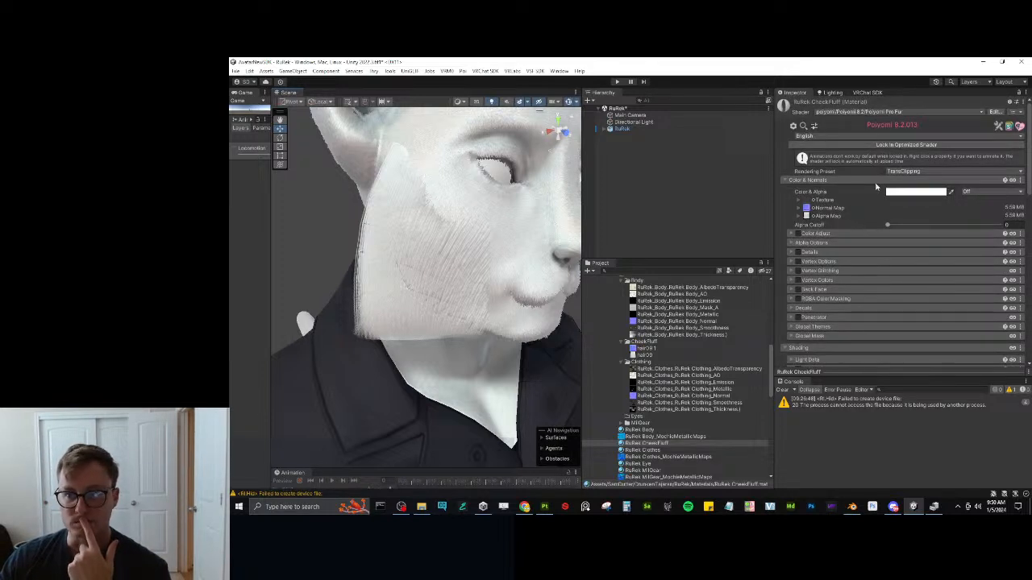
pyautogui.click(911, 171)
pyautogui.click(914, 191)
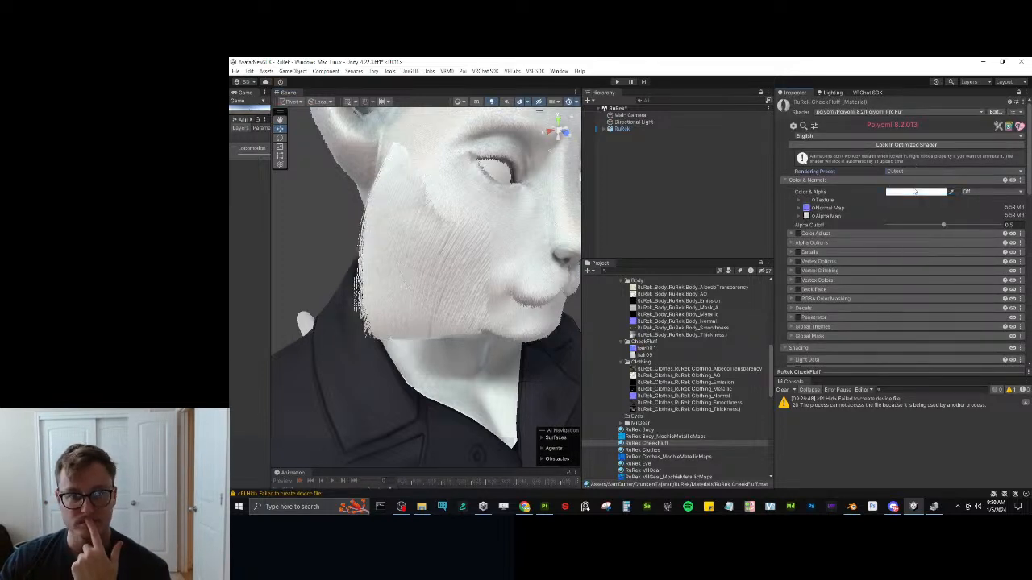
# Examine the cheek fluff on the character's head from the front, both sides and close up.
pyautogui.keyDown('alt'); pyautogui.moveTo(451, 262); pyautogui.dragTo(291, 278); pyautogui.keyUp('alt')
pyautogui.scroll(-6, 467, 329)
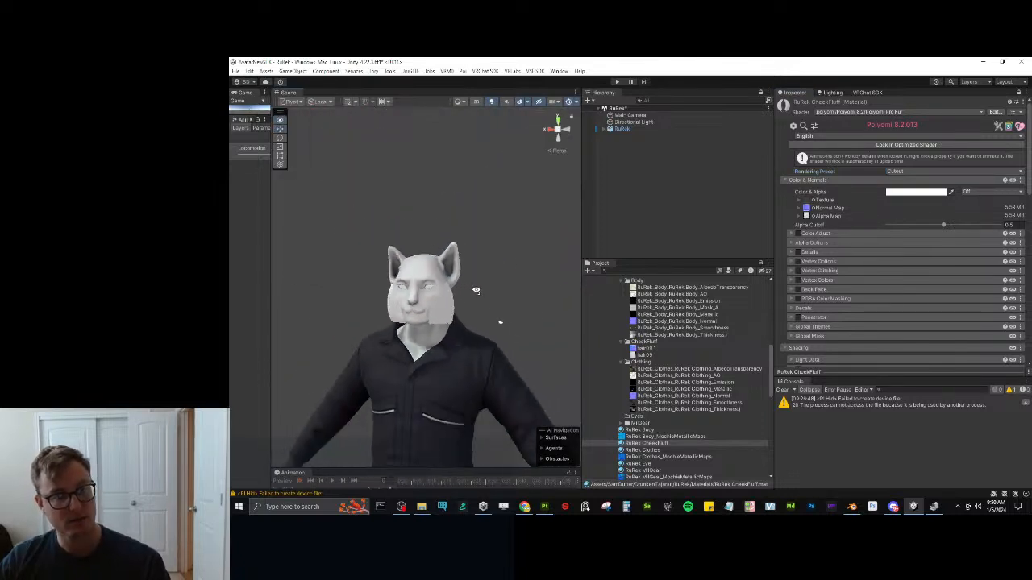
pyautogui.keyDown('alt'); pyautogui.moveTo(477, 290); pyautogui.dragTo(523, 295); pyautogui.keyUp('alt')
pyautogui.scroll(5, 539, 293)
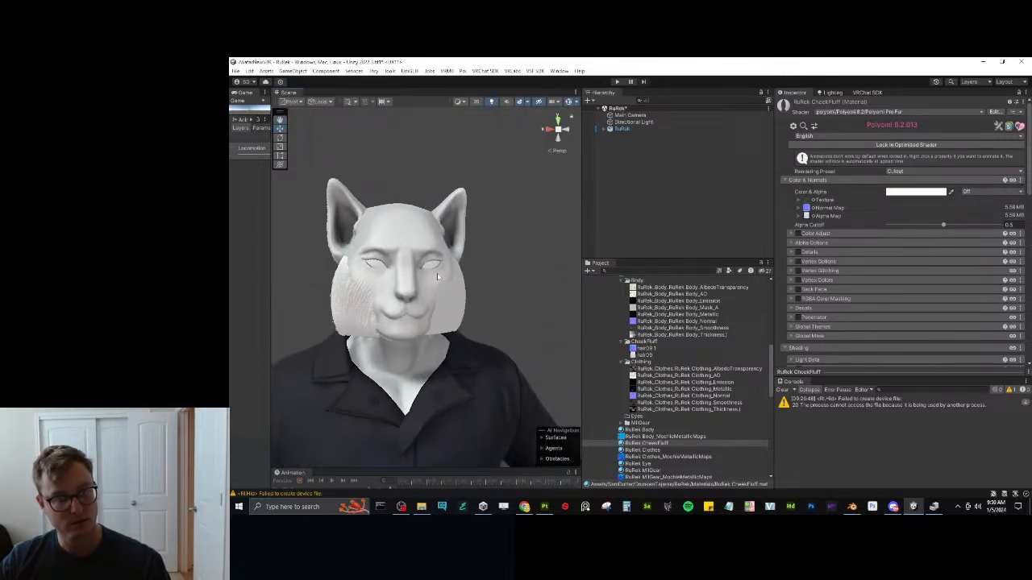
pyautogui.keyDown('alt'); pyautogui.moveTo(438, 276); pyautogui.dragTo(335, 327); pyautogui.keyUp('alt')
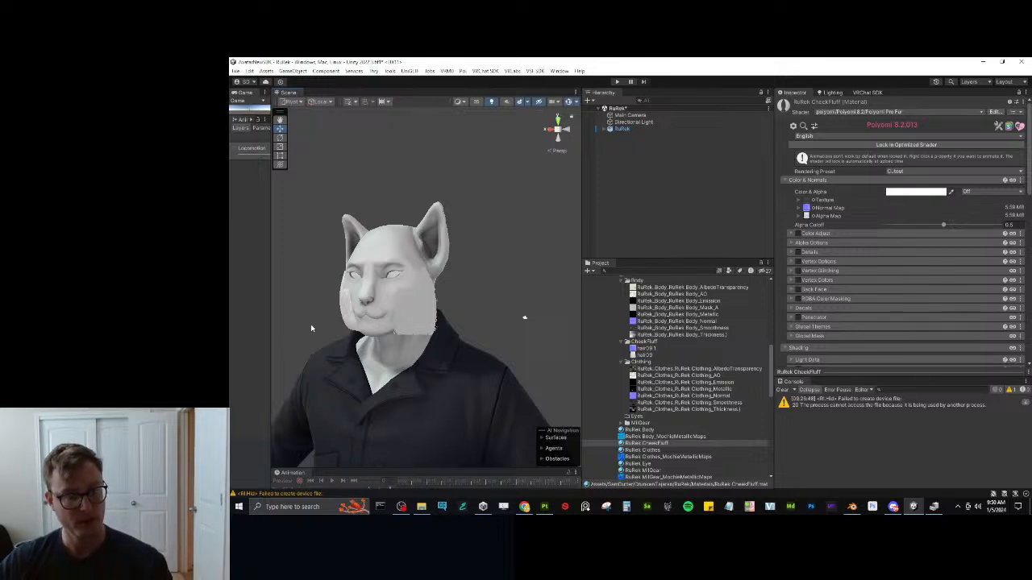
pyautogui.moveTo(313, 328); pyautogui.dragTo(544, 299, button='right')
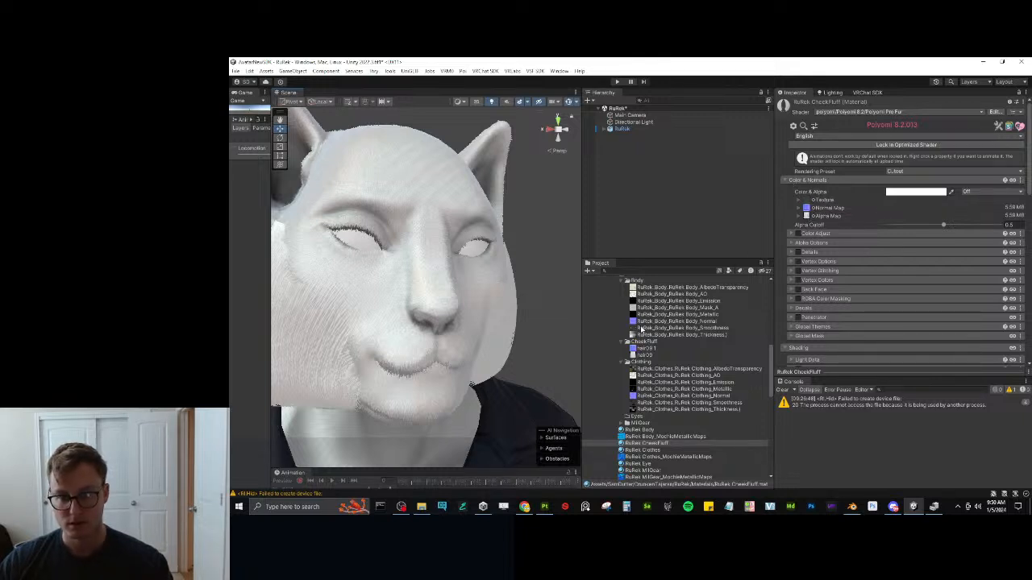
# Preview the hair09 texture in the CheekFluff textures folder at a larger size and duplicate the file.
pyautogui.scroll(6, 653, 338)
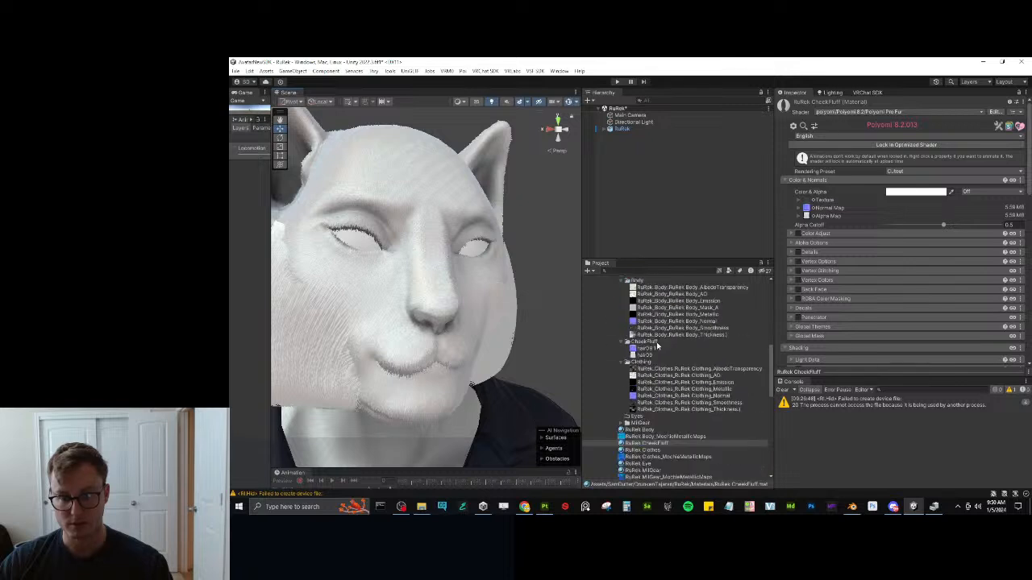
pyautogui.scroll(-4, 657, 347)
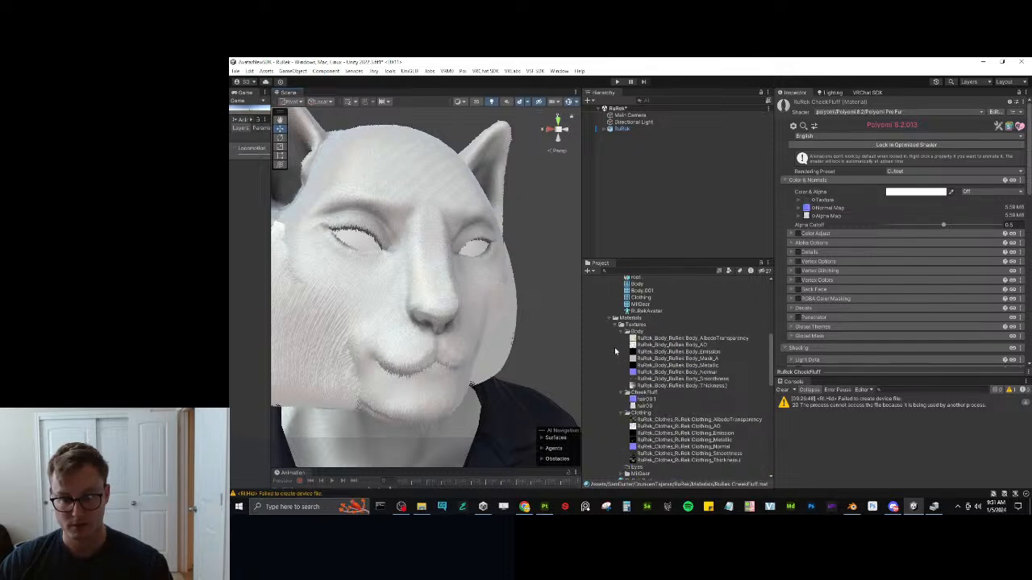
pyautogui.click(652, 404)
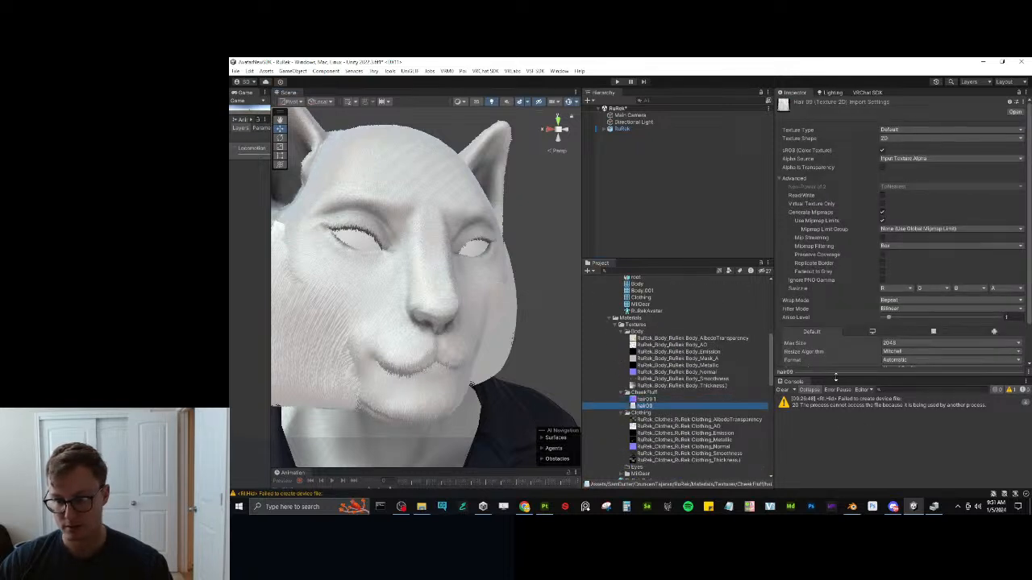
pyautogui.moveTo(835, 377); pyautogui.dragTo(856, 143)
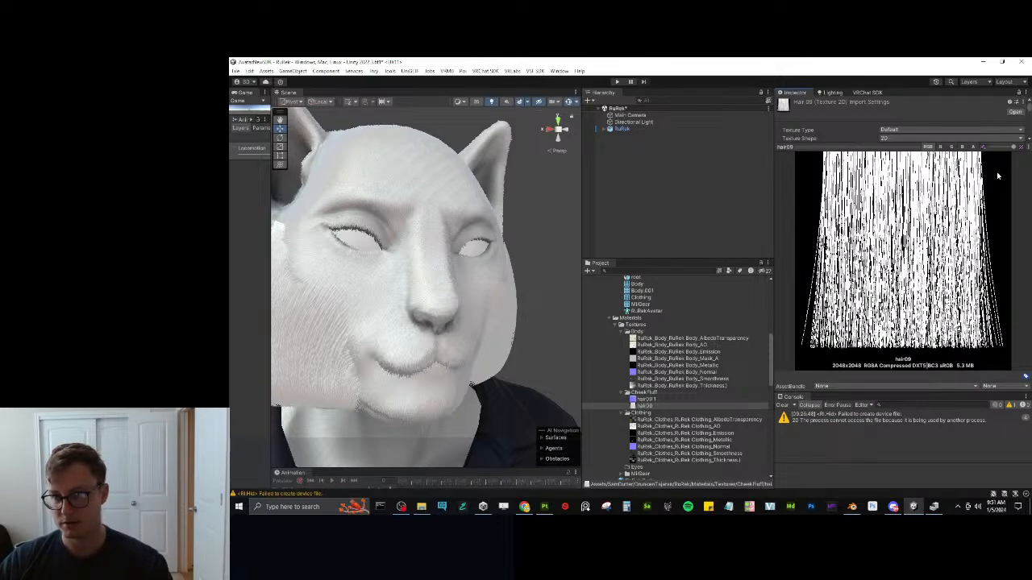
pyautogui.moveTo(814, 150); pyautogui.dragTo(818, 219)
pyautogui.click(665, 408)
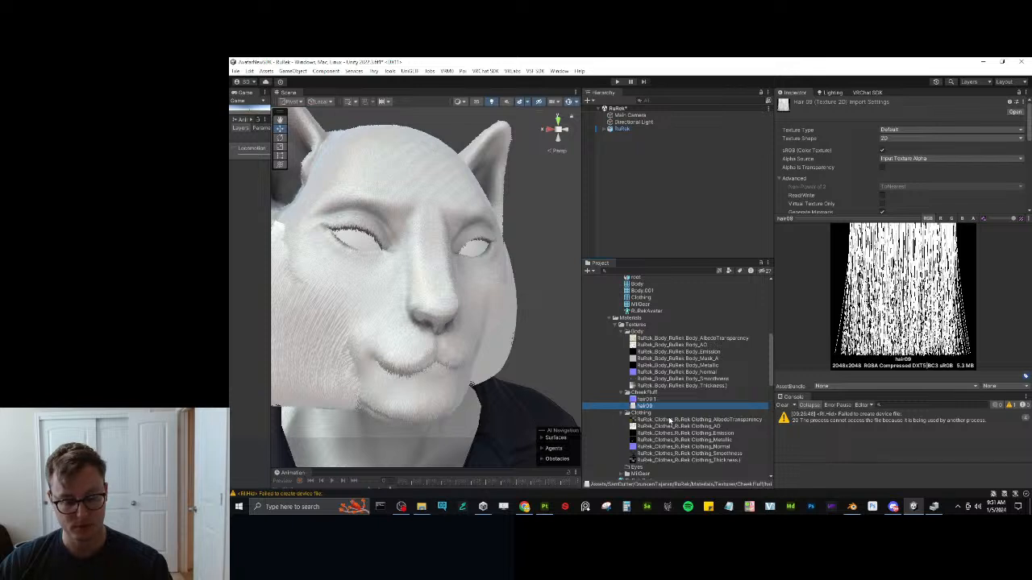
pyautogui.hotkey('ctrl', 'd')
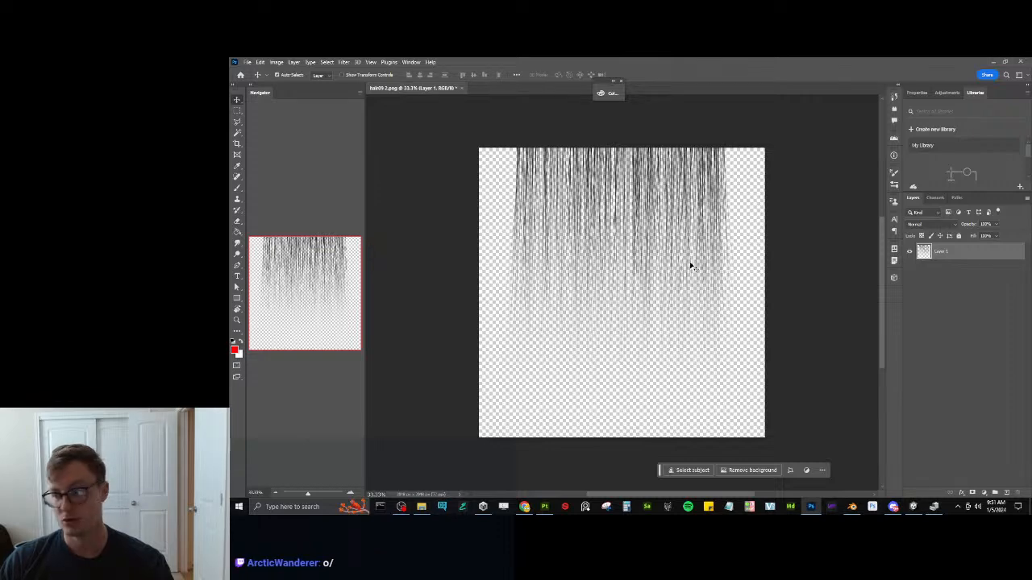
# Duplicate the hair strand layer and move the copy over the transparent strip along the image's right side.
pyautogui.moveTo(690, 264); pyautogui.dragTo(644, 259)
pyautogui.moveTo(565, 238); pyautogui.dragTo(694, 241)
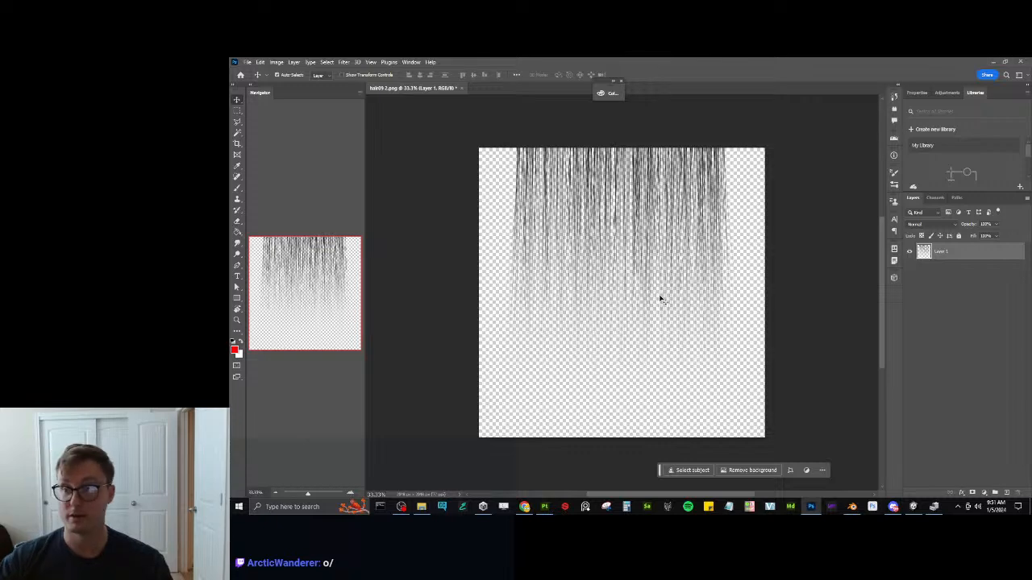
pyautogui.moveTo(952, 262); pyautogui.dragTo(1006, 493)
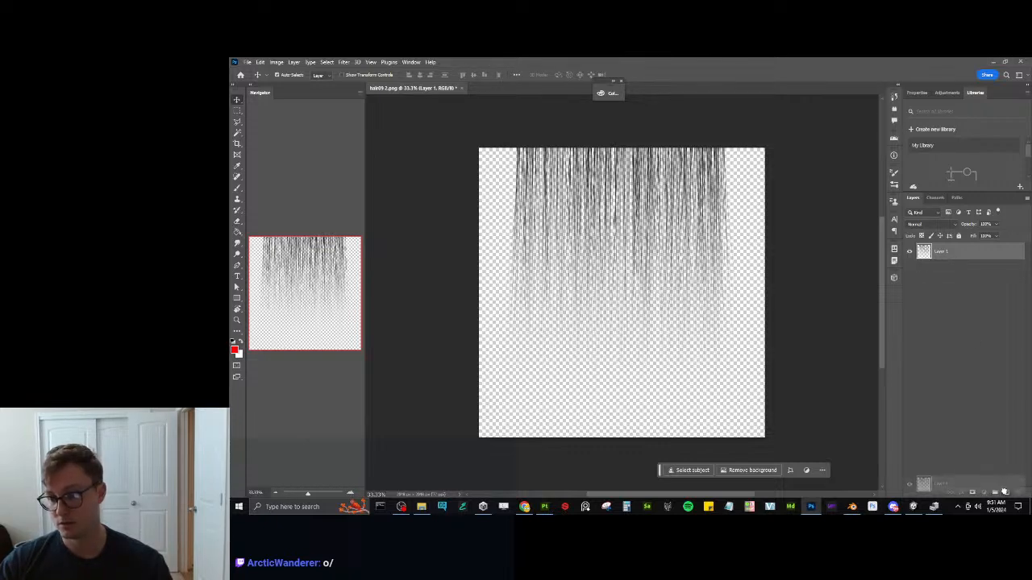
pyautogui.moveTo(668, 270); pyautogui.dragTo(762, 259)
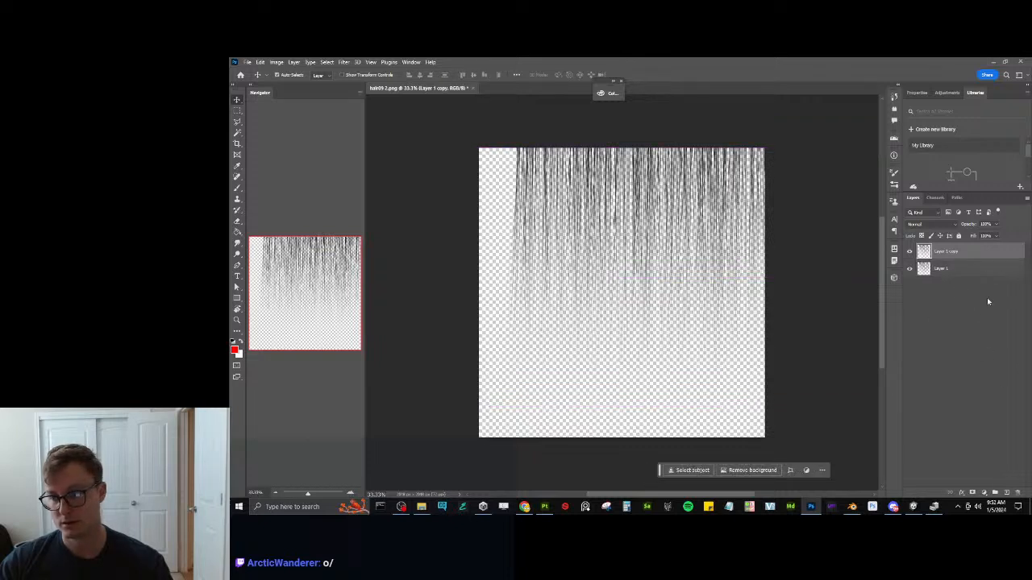
pyautogui.moveTo(982, 255); pyautogui.dragTo(1006, 493)
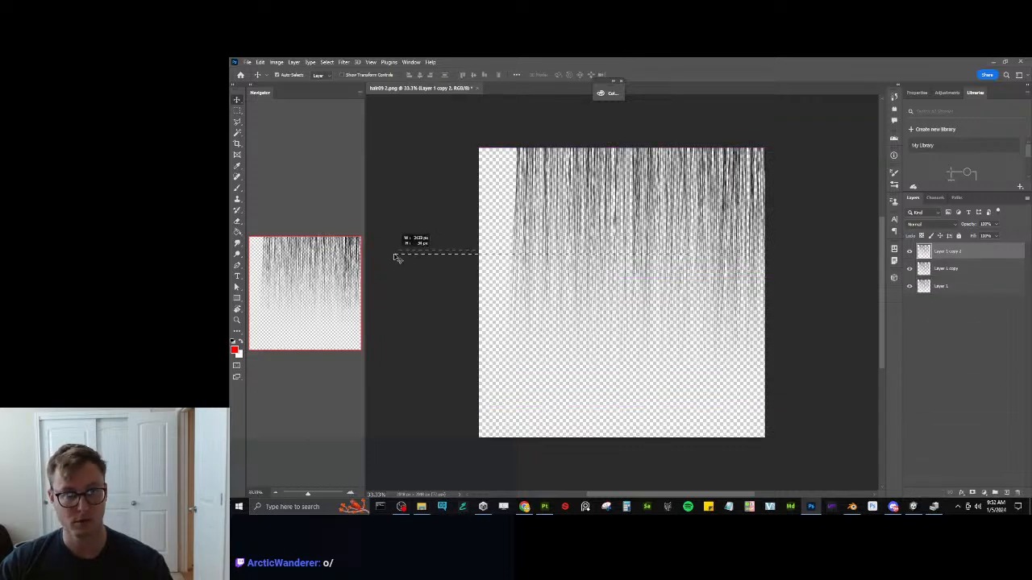
pyautogui.hotkey('ctrl', 'z')
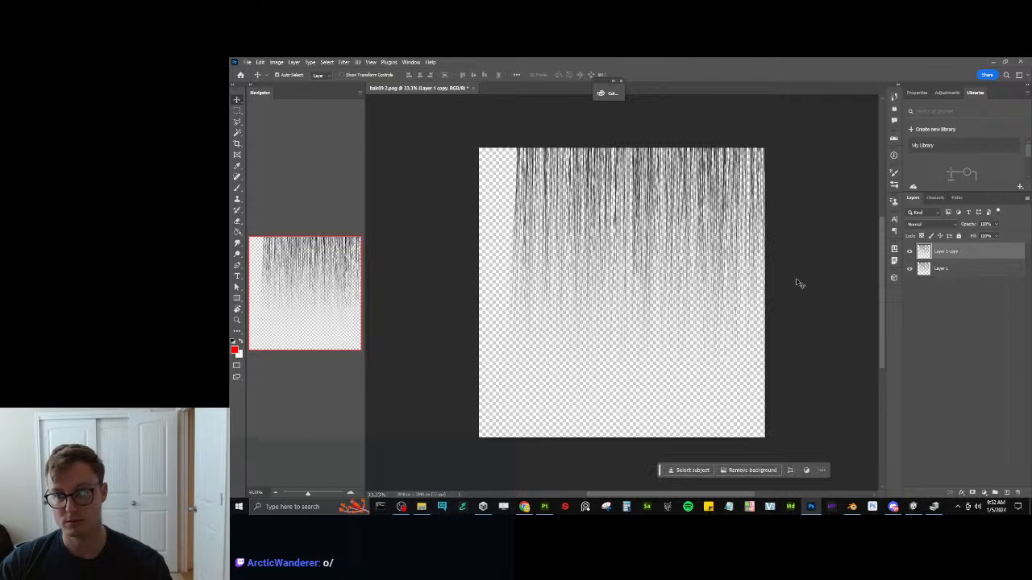
pyautogui.hotkey('ctrl', 'z')
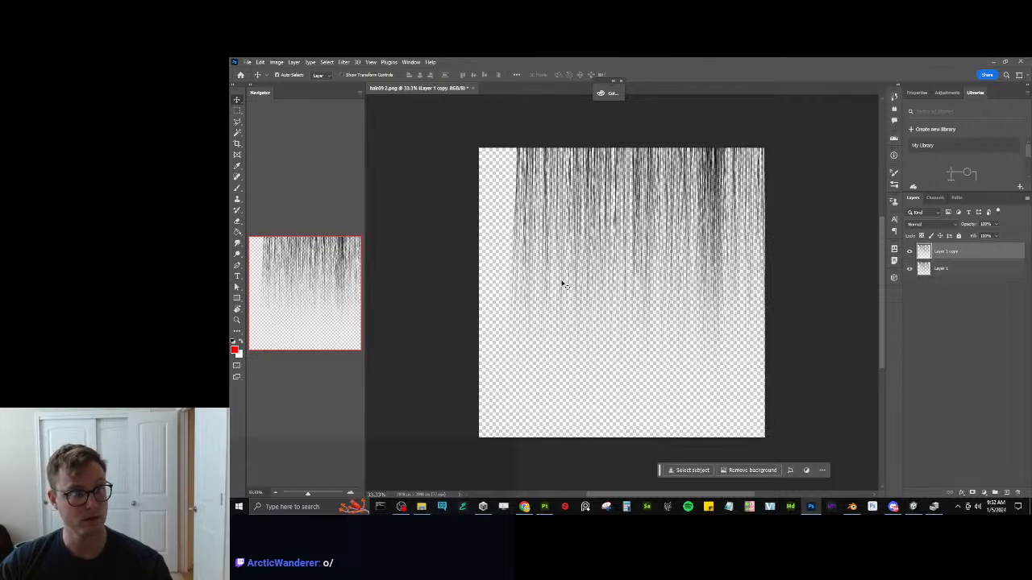
# Duplicate the hair copy layer and move the new copy left to cover the transparent strip along the image's left side.
pyautogui.press('a')
pyautogui.moveTo(936, 258); pyautogui.dragTo(1006, 492)
pyautogui.press('v')
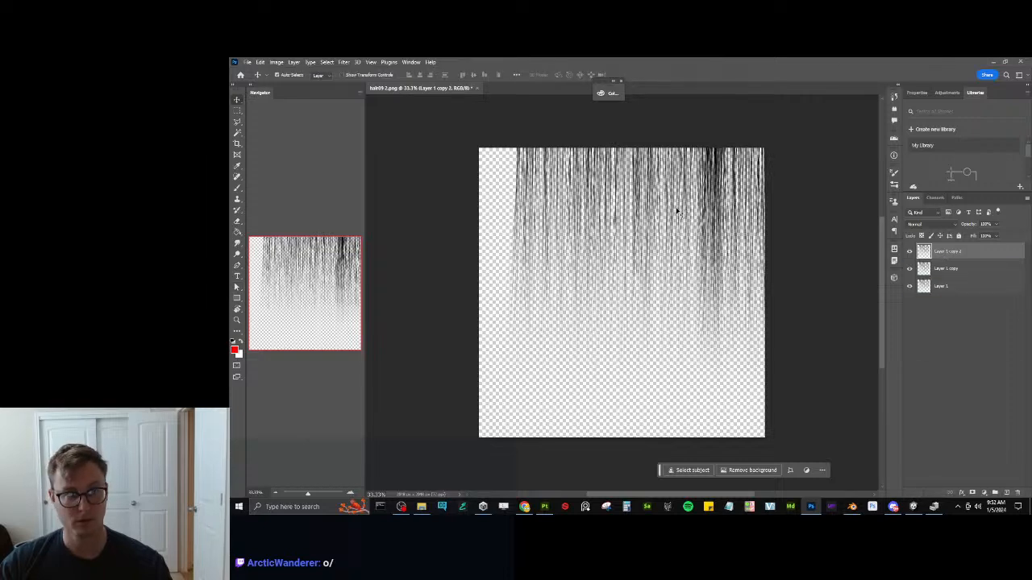
pyautogui.moveTo(709, 211); pyautogui.dragTo(526, 207)
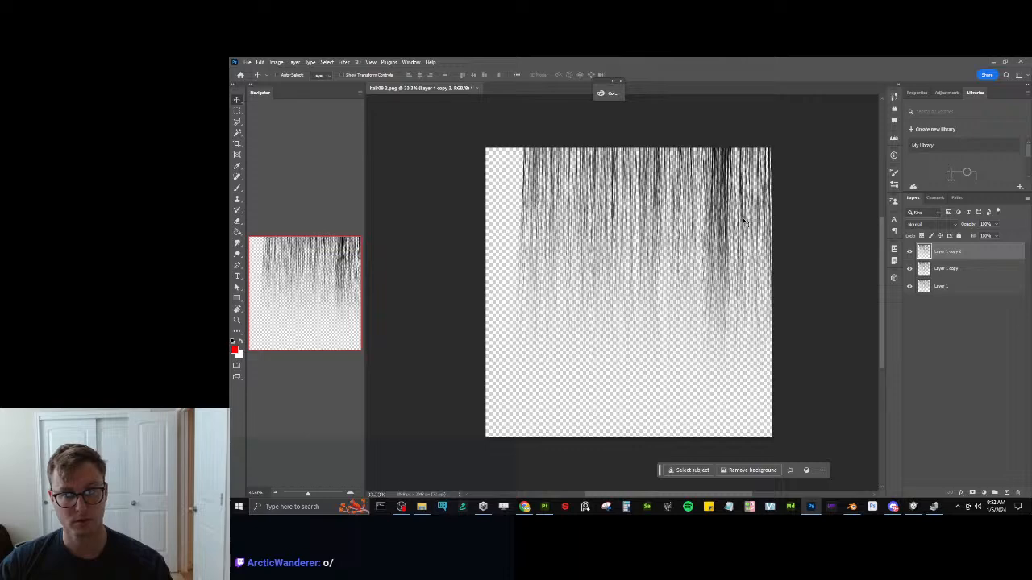
pyautogui.moveTo(743, 220); pyautogui.dragTo(442, 211)
pyautogui.moveTo(570, 215); pyautogui.dragTo(477, 214)
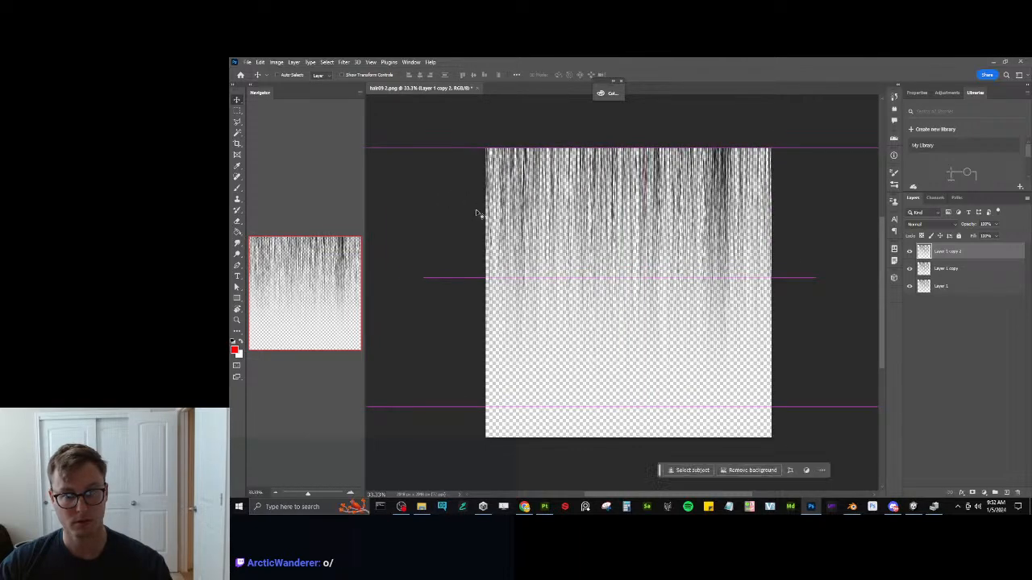
# Shift the Layer 1 copy hair strands farther right and delete that layer.
pyautogui.click(943, 269)
pyautogui.moveTo(749, 238); pyautogui.dragTo(774, 241)
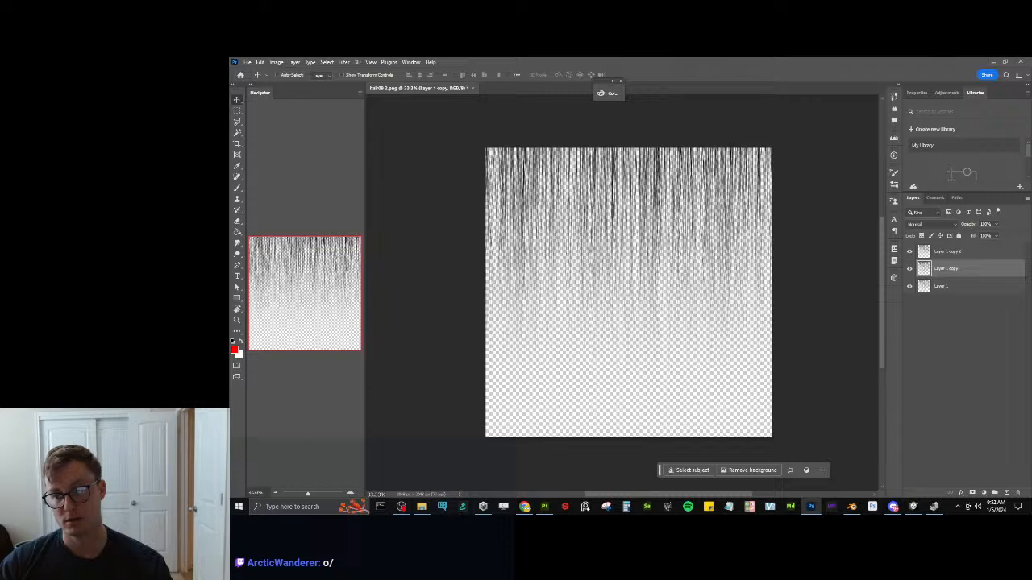
pyautogui.click(1015, 493)
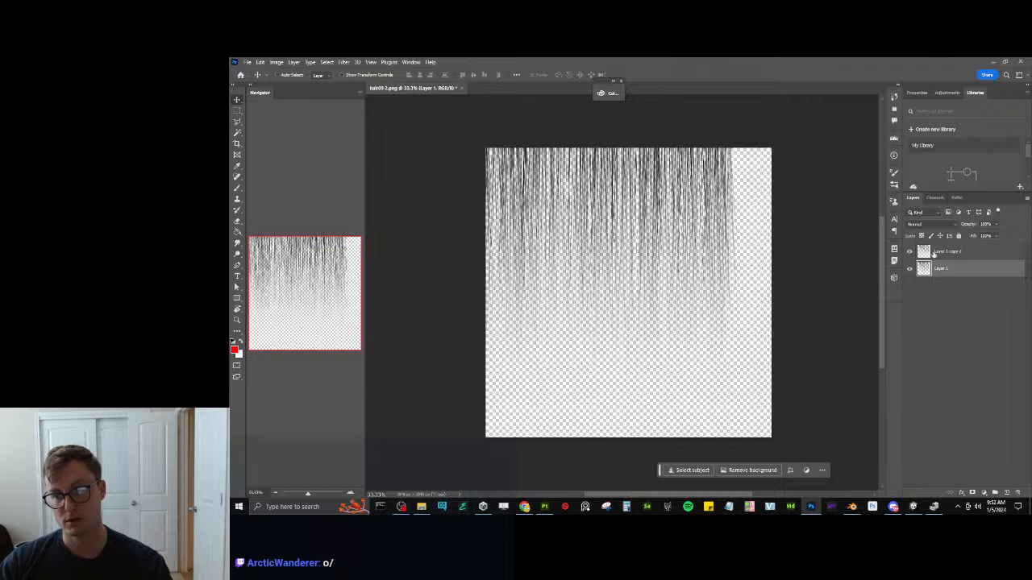
# Copy the visible part of Layer 1 copy 2, paste it as a new layer and flip it horizontally.
pyautogui.click(937, 252)
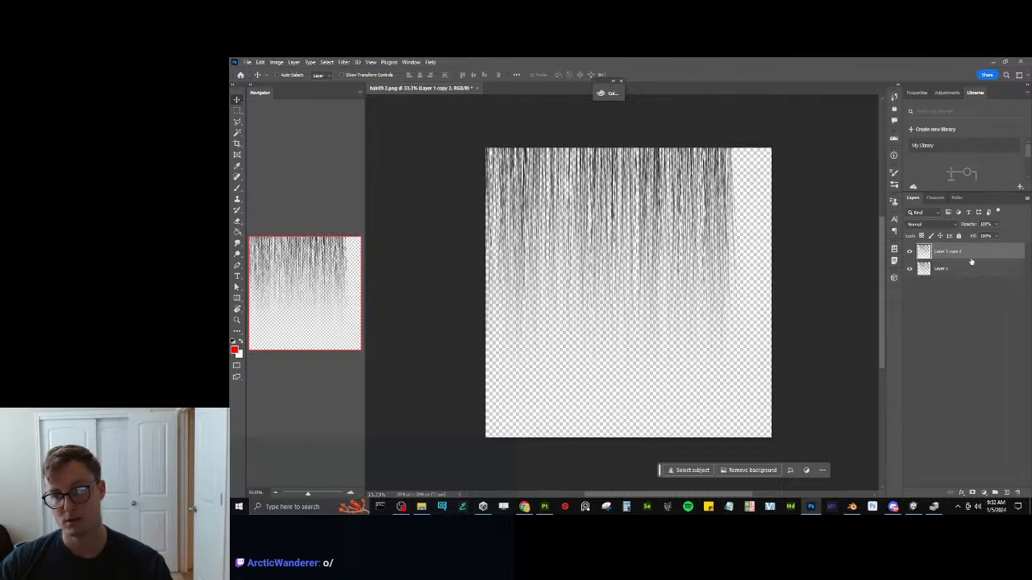
pyautogui.click(910, 253)
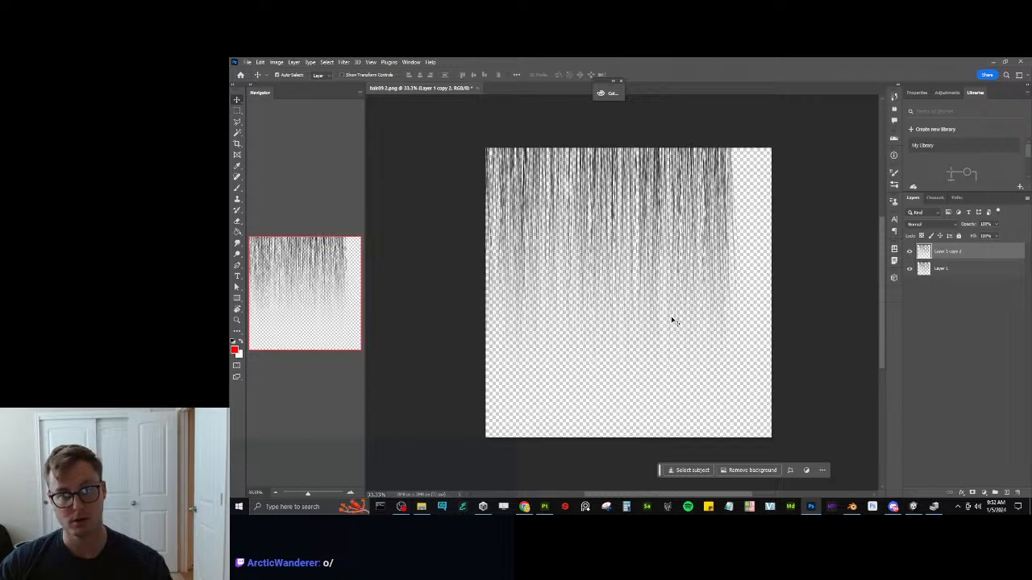
pyautogui.hotkey('ctrl', 'a')
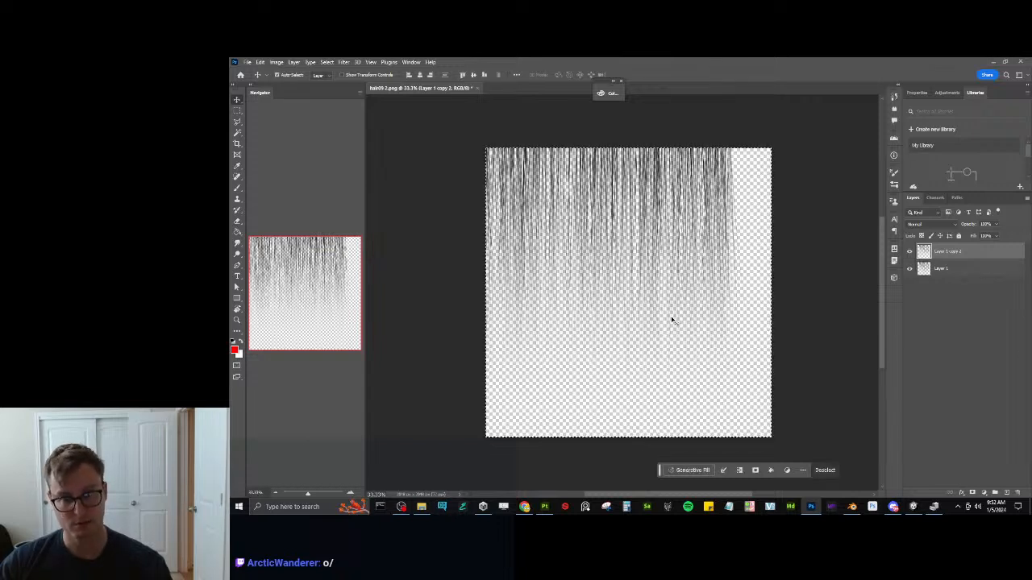
pyautogui.hotkey('ctrl', 'v')
pyautogui.rightClick(622, 287)
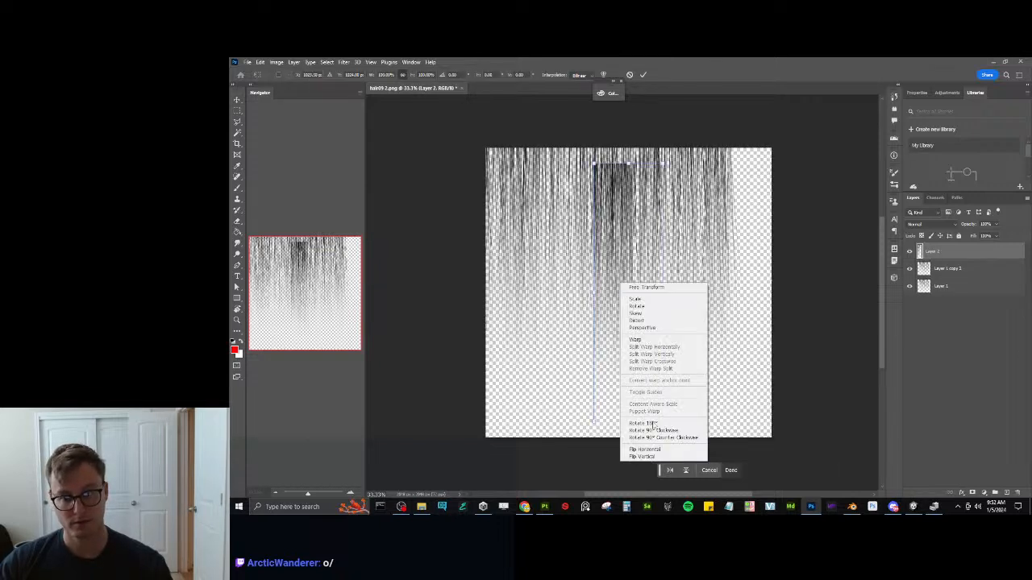
pyautogui.click(654, 449)
pyautogui.click(731, 470)
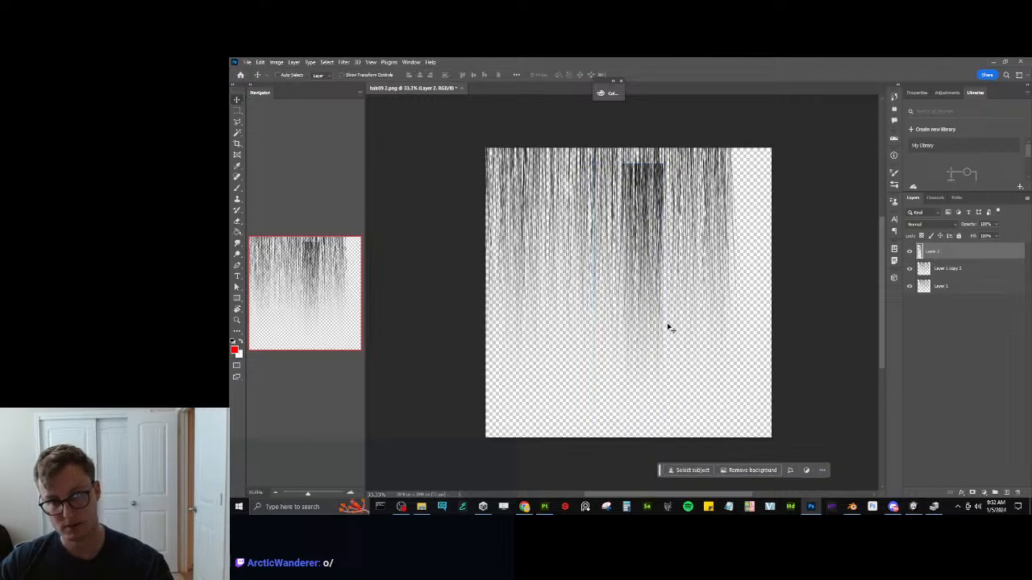
# Move the flipped hair strip against the image's top and right edges to fill the remaining transparent area.
pyautogui.moveTo(652, 306); pyautogui.dragTo(713, 287)
pyautogui.hotkey('shift', 'Right')
pyautogui.hotkey('shift', 'Right')
pyautogui.hotkey('shift', 'Right')
pyautogui.hotkey('shift', 'Right')
pyautogui.hotkey('shift', 'Right')
pyautogui.hotkey('shift', 'Right')
pyautogui.hotkey('shift', 'Right')
pyautogui.hotkey('shift', 'Right')
pyautogui.hotkey('shift', 'Right')
pyautogui.hotkey('shift', 'Right')
pyautogui.hotkey('shift', 'Right')
pyautogui.hotkey('shift', 'Right')
pyautogui.hotkey('shift', 'Right')
pyautogui.hotkey('shift', 'Right')
pyautogui.hotkey('shift', 'Right')
pyautogui.hotkey('shift', 'Right')
pyautogui.hotkey('shift', 'Right')
pyautogui.hotkey('shift', 'Right')
pyautogui.hotkey('shift', 'Right')
pyautogui.hotkey('shift', 'Right')
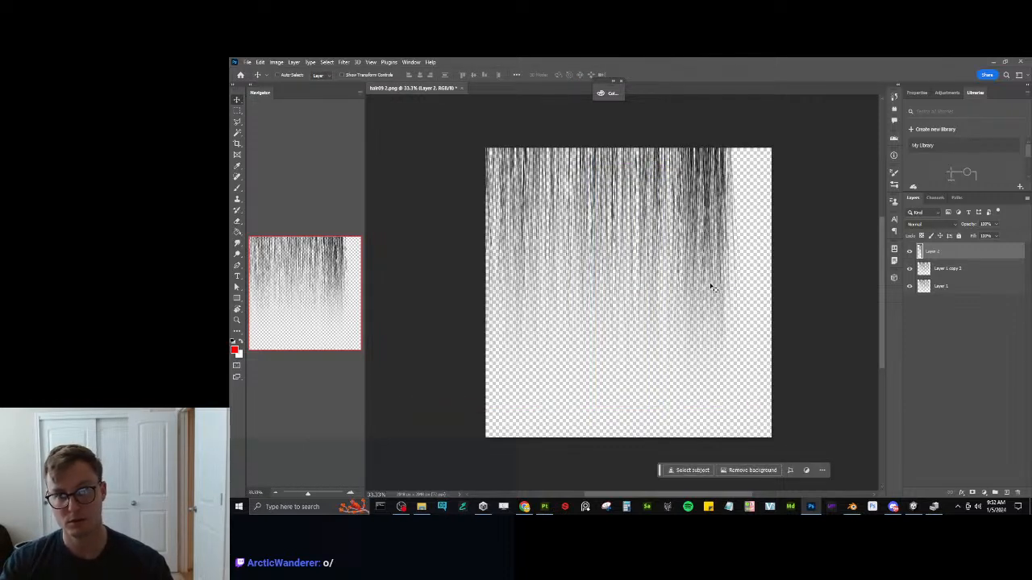
pyautogui.hotkey('shift', 'Right')
pyautogui.hotkey('shift', 'Right')
pyautogui.hotkey('shift', 'Right')
pyautogui.hotkey('shift', 'Right')
pyautogui.hotkey('shift', 'Right')
pyautogui.hotkey('shift', 'Right')
pyautogui.hotkey('shift', 'Right')
pyautogui.hotkey('shift', 'Right')
pyautogui.hotkey('shift', 'Right')
pyautogui.hotkey('shift', 'Right')
pyautogui.hotkey('shift', 'Right')
pyautogui.hotkey('shift', 'Right')
pyautogui.hotkey('shift', 'Right')
pyautogui.hotkey('shift', 'Right')
pyautogui.hotkey('shift', 'Right')
pyautogui.hotkey('shift', 'Right')
pyautogui.hotkey('shift', 'Right')
pyautogui.hotkey('shift', 'Right')
pyautogui.hotkey('shift', 'Right')
pyautogui.hotkey('shift', 'Right')
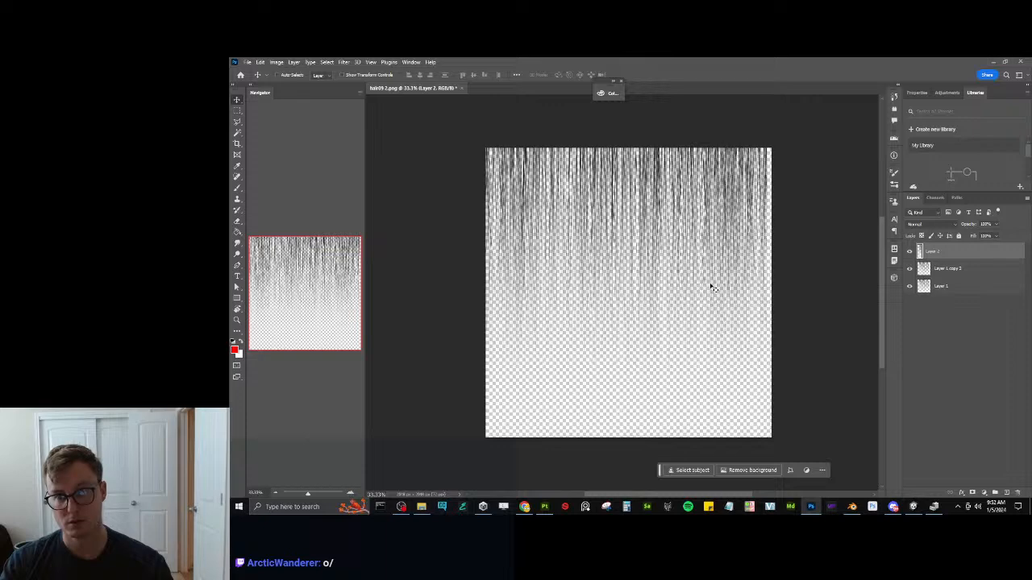
pyautogui.hotkey('shift', 'Right')
pyautogui.hotkey('shift', 'Right')
pyautogui.hotkey('shift', 'Right')
pyautogui.hotkey('shift', 'Right')
pyautogui.hotkey('shift', 'Right')
pyautogui.hotkey('shift', 'Right')
pyautogui.hotkey('shift', 'Right')
pyautogui.hotkey('shift', 'Right')
pyautogui.hotkey('shift', 'Right')
pyautogui.hotkey('shift', 'Right')
pyautogui.hotkey('shift', 'Right')
pyautogui.hotkey('shift', 'Right')
pyautogui.hotkey('shift', 'Right')
pyautogui.hotkey('shift', 'Right')
pyautogui.hotkey('shift', 'Right')
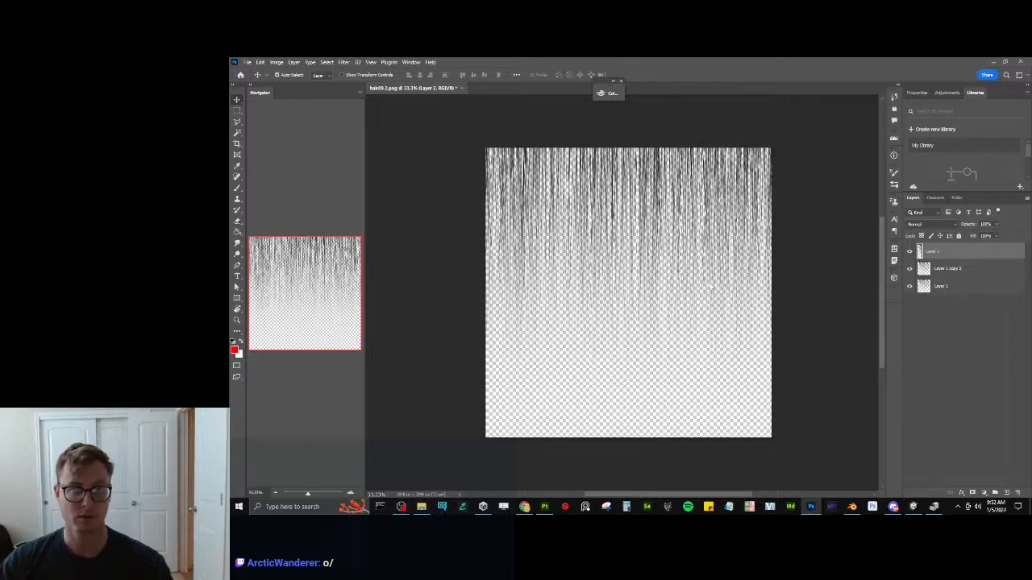
# Save the merged hair layers as hair09 2.png and invert the strands to white.
pyautogui.hotkey('ctrl', 'shift', 's')
pyautogui.press('Return')
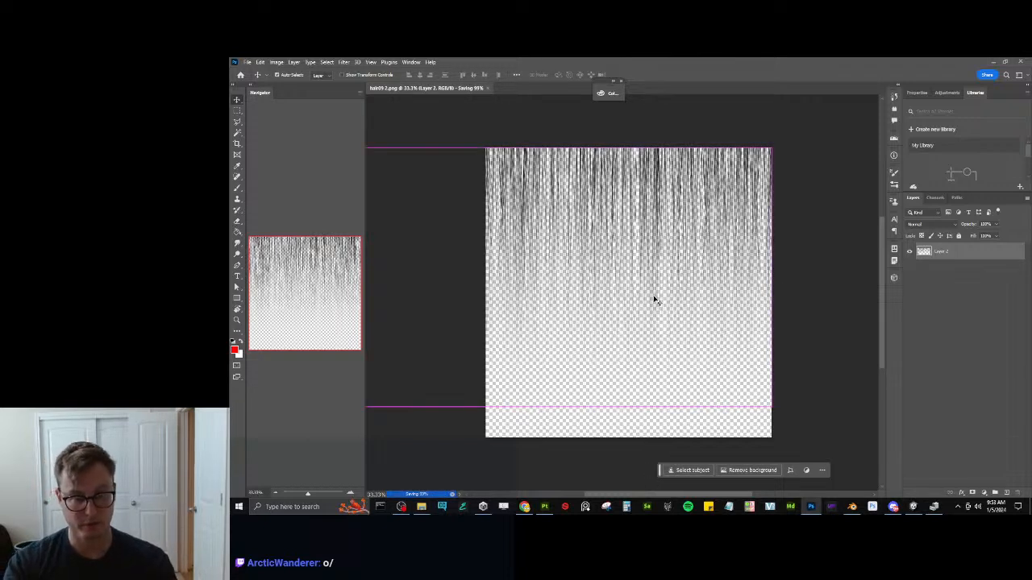
pyautogui.hotkey('ctrl', 'i')
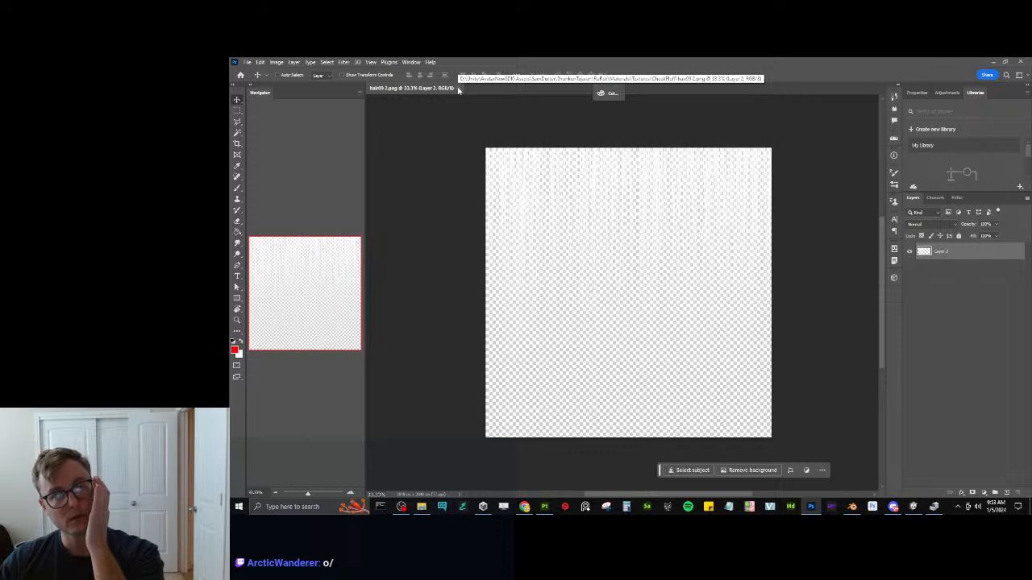
# Switch to Unity and assign the hair09 2 texture as the Alpha Map of the RuRek CheekFluff material.
pyautogui.click(992, 61)
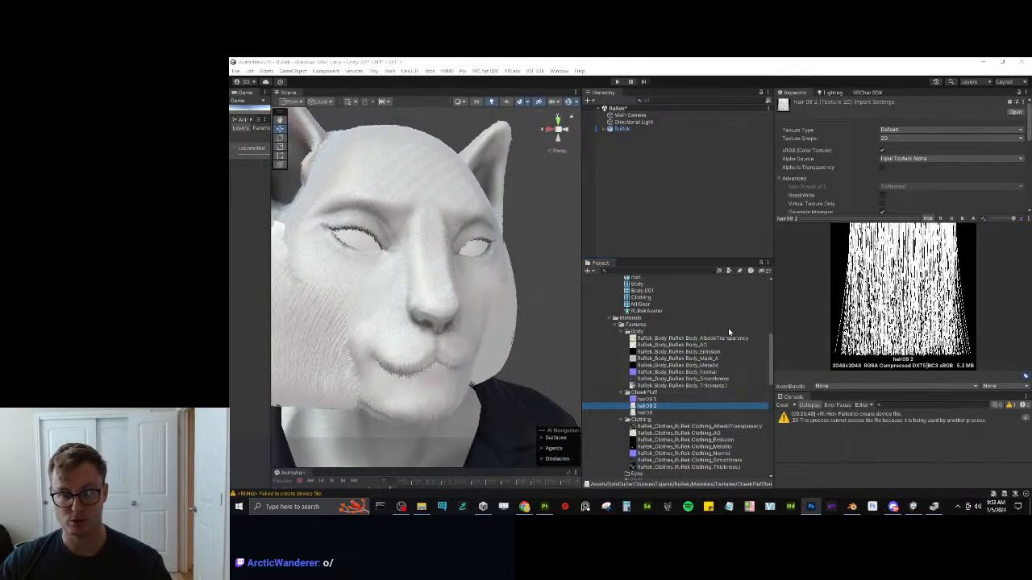
pyautogui.scroll(-6, 677, 361)
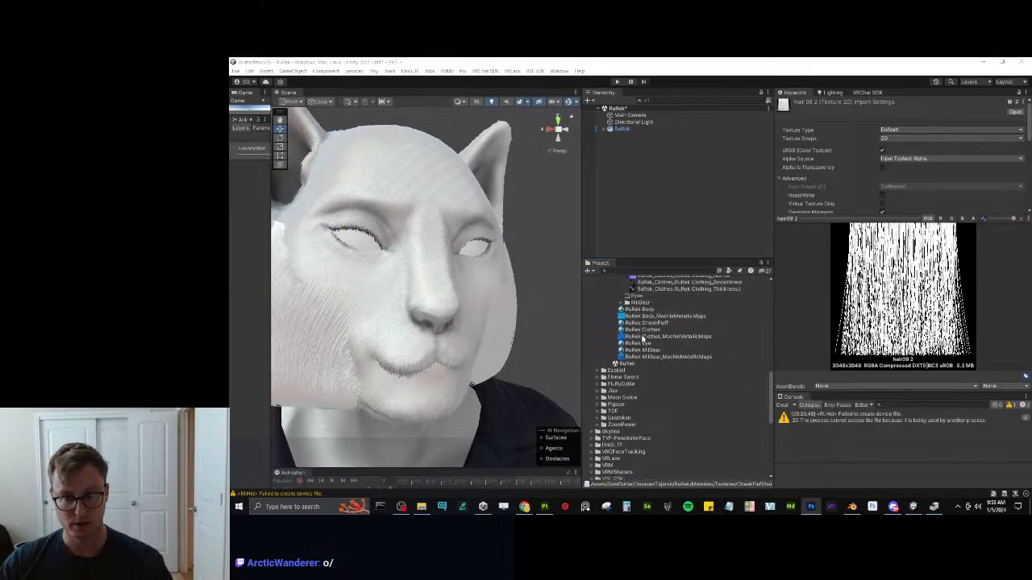
pyautogui.click(647, 323)
pyautogui.scroll(4, 710, 354)
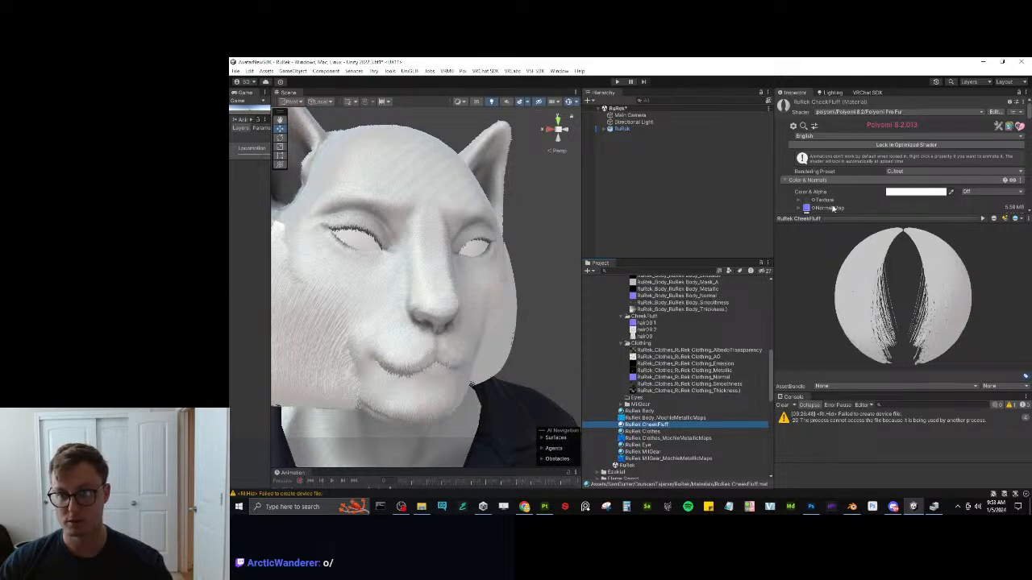
pyautogui.scroll(-1, 833, 208)
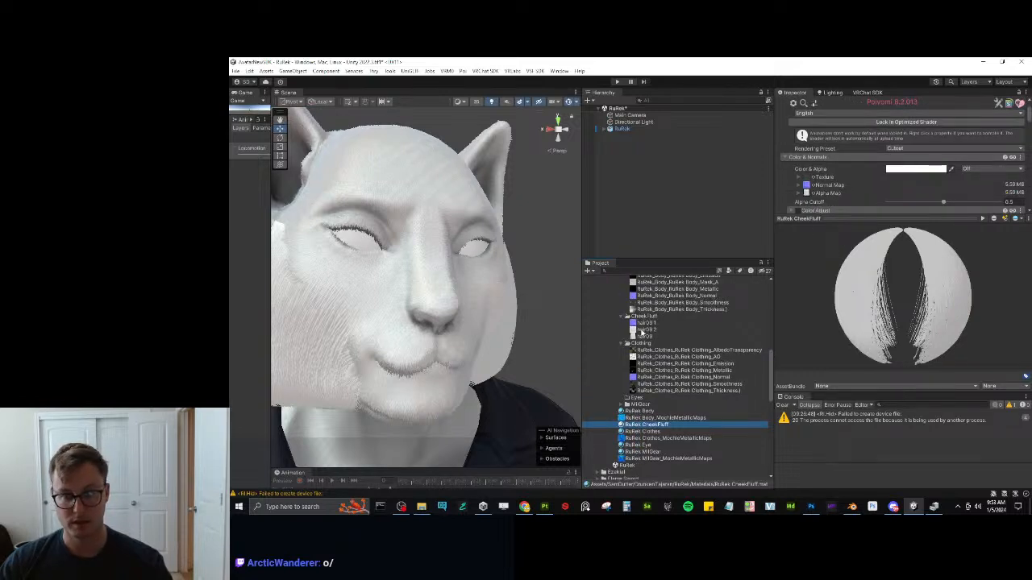
pyautogui.scroll(-2, 872, 180)
pyautogui.click(805, 143)
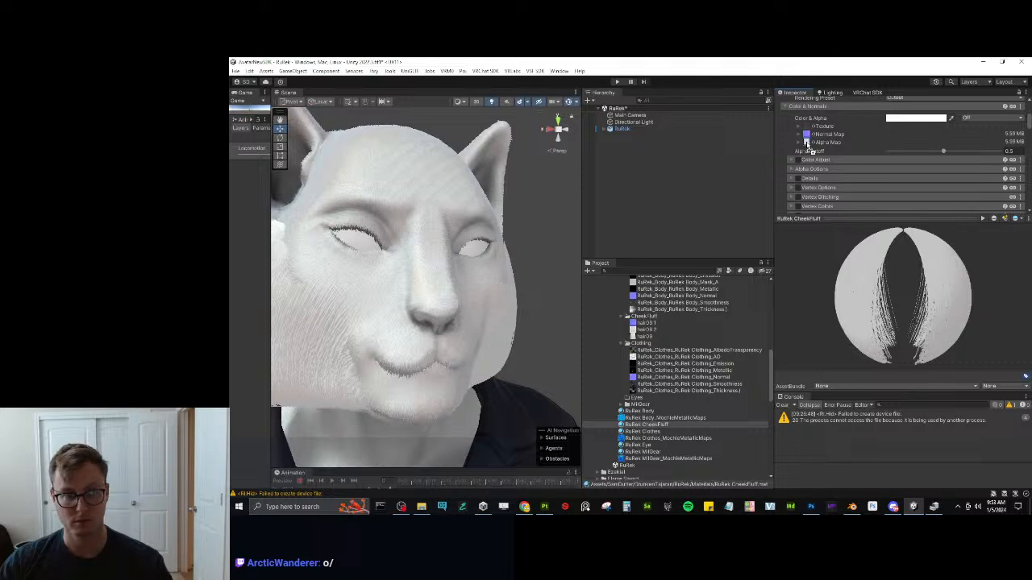
pyautogui.press('Delete')
pyautogui.keyDown('alt'); pyautogui.moveTo(524, 285); pyautogui.dragTo(522, 337); pyautogui.keyUp('alt')
pyautogui.keyDown('alt'); pyautogui.moveTo(466, 187); pyautogui.dragTo(381, 302); pyautogui.keyUp('alt')
pyautogui.keyDown('alt'); pyautogui.moveTo(491, 307); pyautogui.dragTo(509, 295); pyautogui.keyUp('alt')
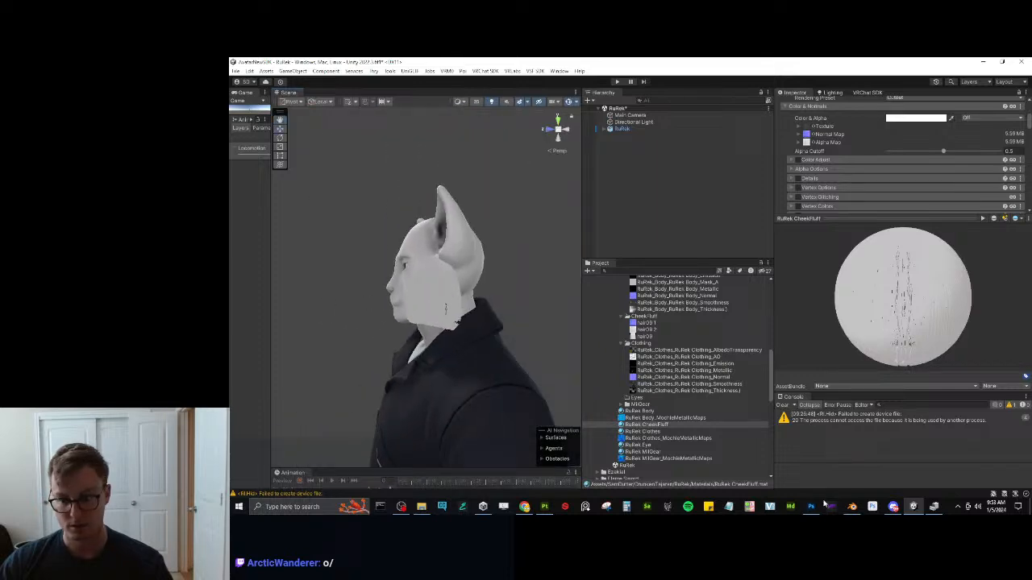
# Switch to Blender and isolate the cheek fluff mesh Body.001 in Edit Mode with all its geometry selected.
pyautogui.click(851, 506)
pyautogui.scroll(5, 637, 310)
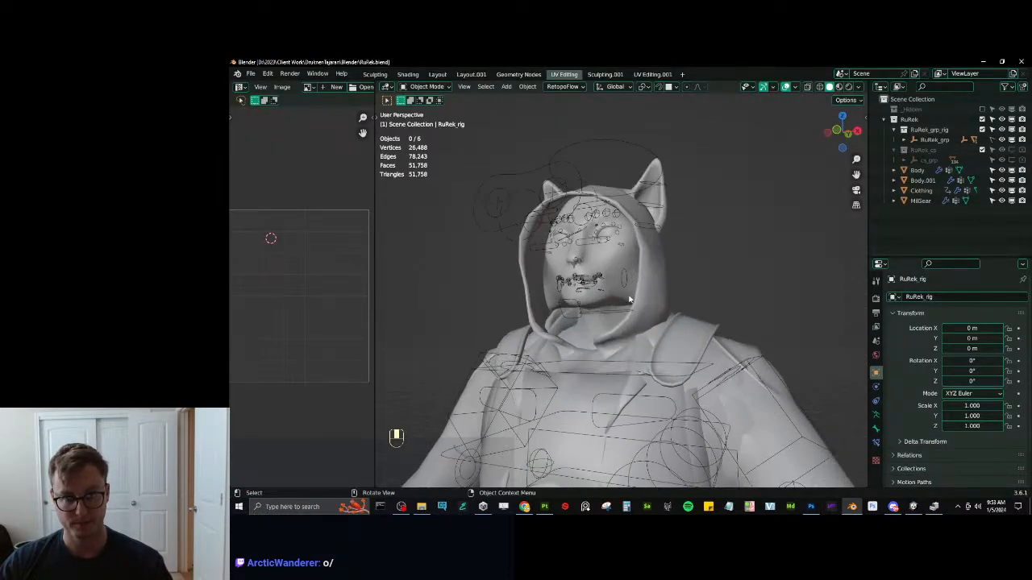
pyautogui.click(629, 300)
pyautogui.press('Tab')
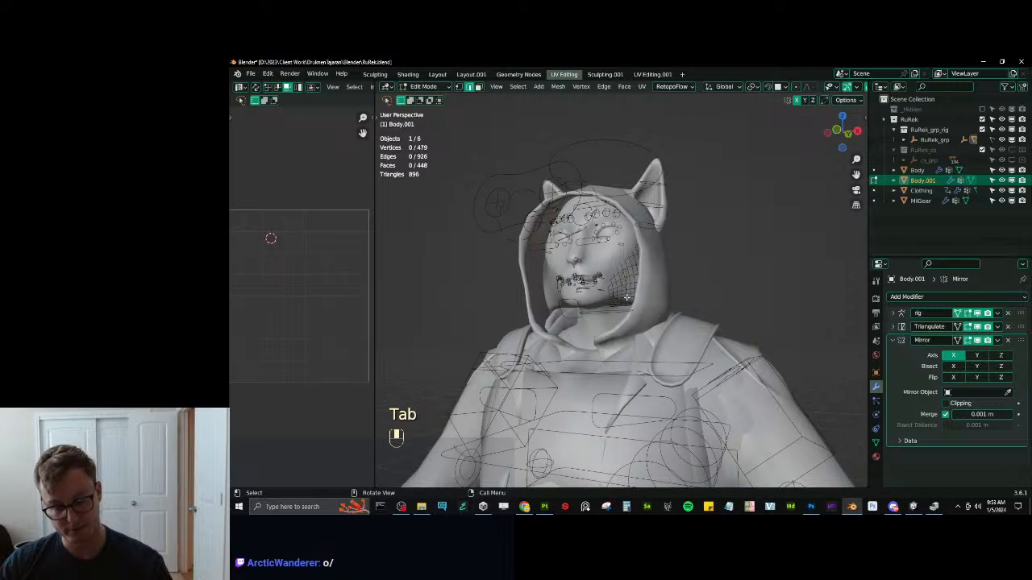
pyautogui.press('/')
pyautogui.press('a')
pyautogui.moveTo(655, 313); pyautogui.dragTo(646, 229, button='middle')
pyautogui.scroll(3, 657, 193)
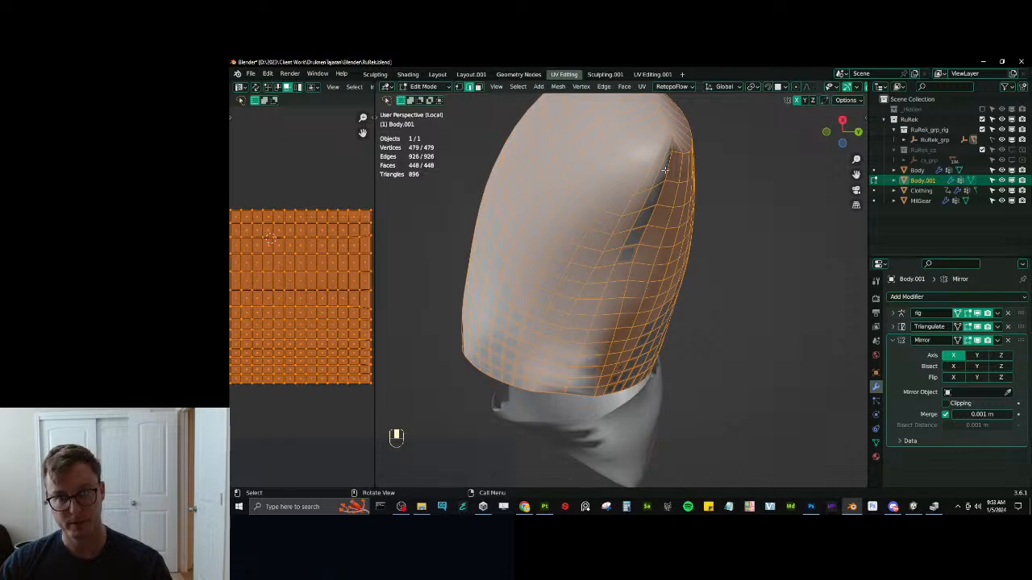
# Mark a seam along the edge path running from the cheek fluff's upper tip down to its lower border.
pyautogui.click(669, 146)
pyautogui.moveTo(669, 145); pyautogui.dragTo(644, 221, button='middle')
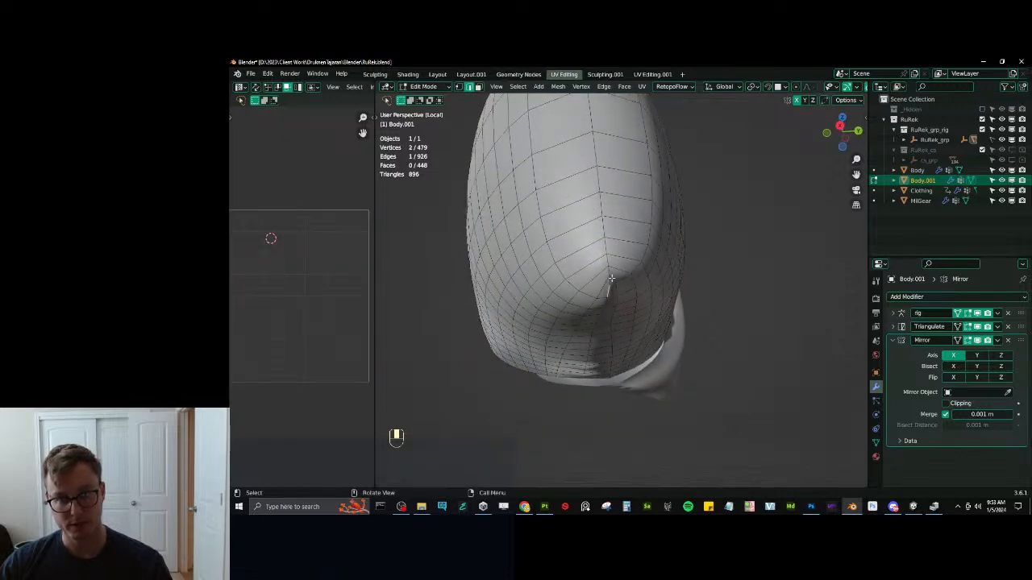
pyautogui.moveTo(608, 307); pyautogui.dragTo(629, 327, button='middle')
pyautogui.keyDown('ctrl'); pyautogui.click(629, 327); pyautogui.keyUp('ctrl')
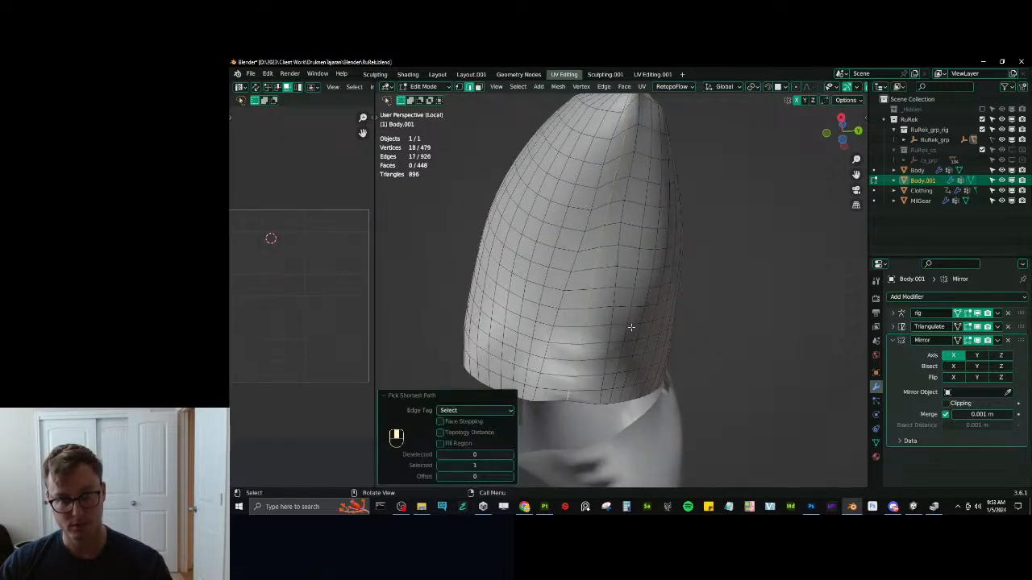
pyautogui.press('q')
pyautogui.click(652, 263)
# Unwrap the whole cheek fluff mesh, pin its UVs and straighten them into a rectangular grid.
pyautogui.press('a')
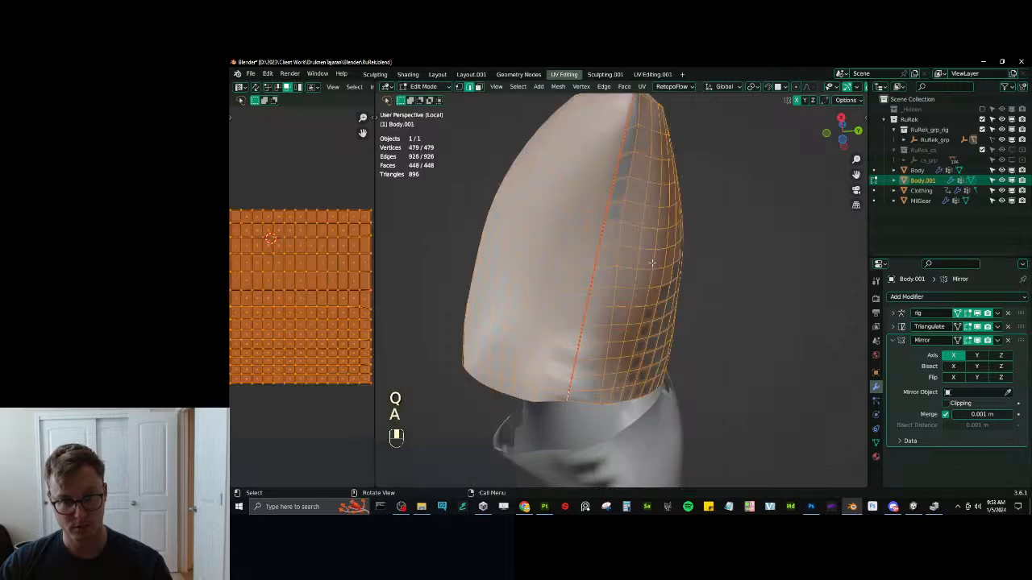
pyautogui.press('u')
pyautogui.press('u')
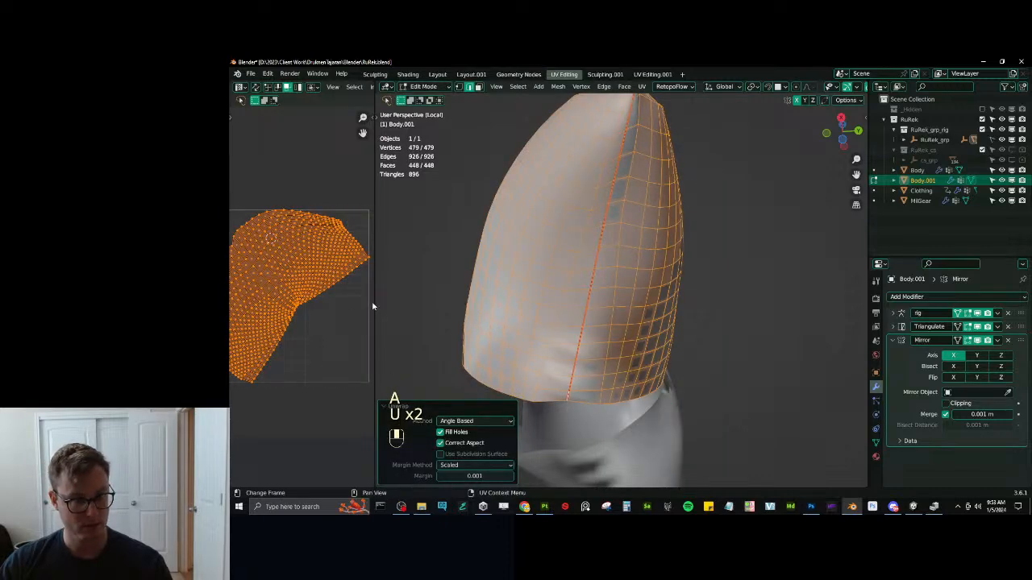
pyautogui.moveTo(374, 306); pyautogui.dragTo(737, 311)
pyautogui.press('p')
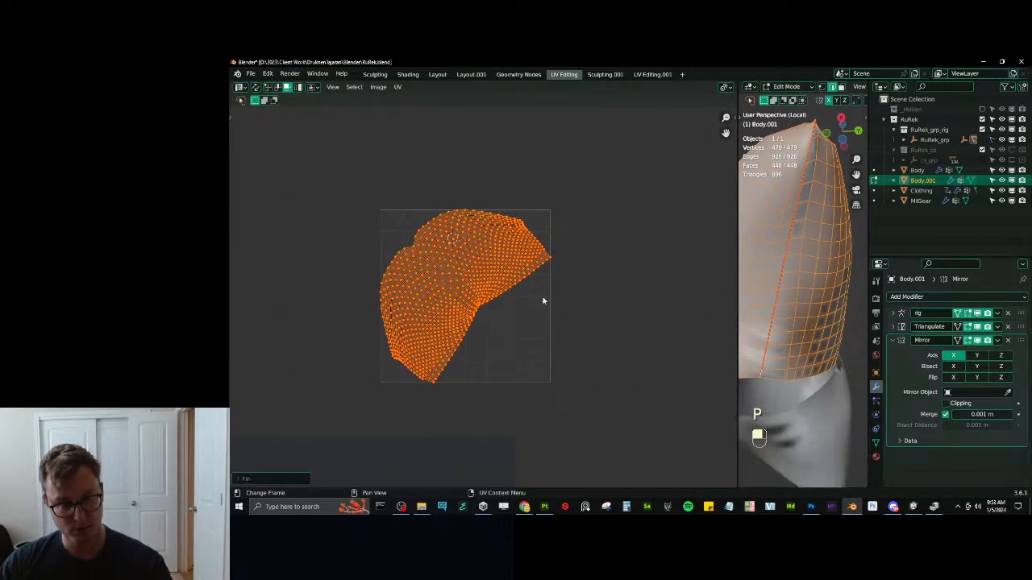
pyautogui.press('q')
pyautogui.click(587, 319)
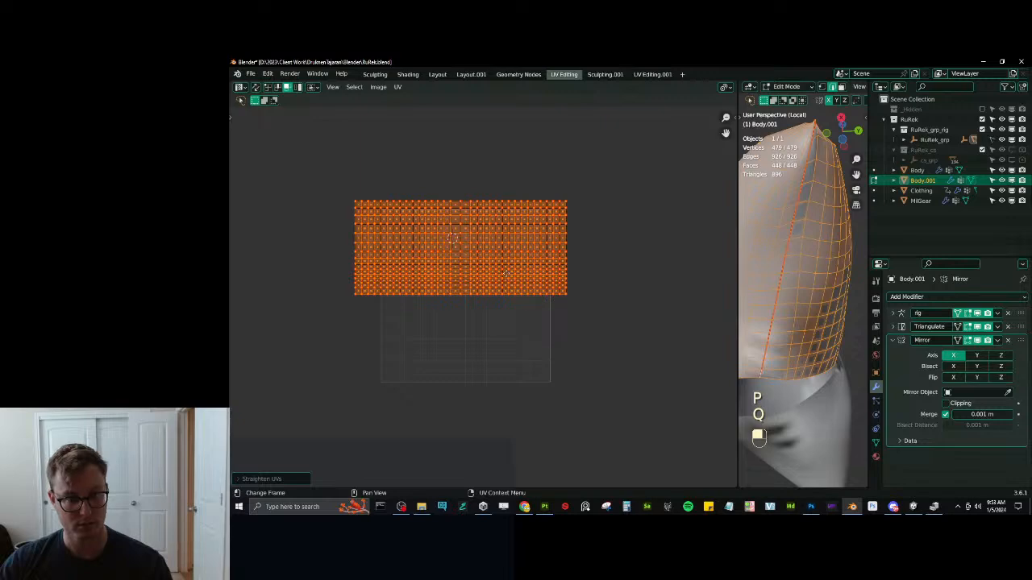
# Move and scale the UV grid until it spans the full height of the UV square, and save the file.
pyautogui.press('g')
pyautogui.click(512, 339)
pyautogui.press('s')
pyautogui.click(529, 193)
pyautogui.press('g')
pyautogui.click(494, 249)
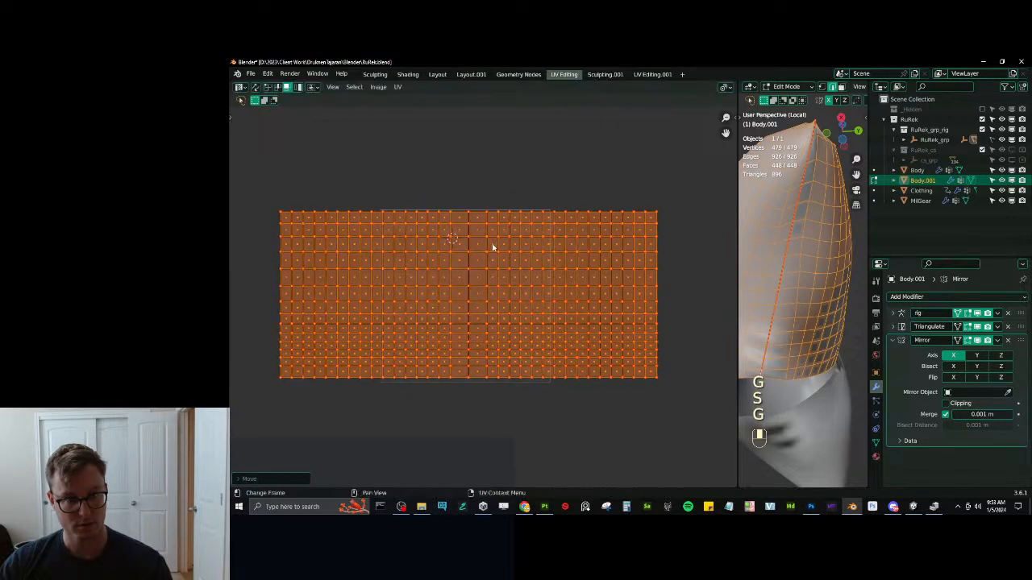
pyautogui.press('s')
pyautogui.click(519, 208)
pyautogui.press('g')
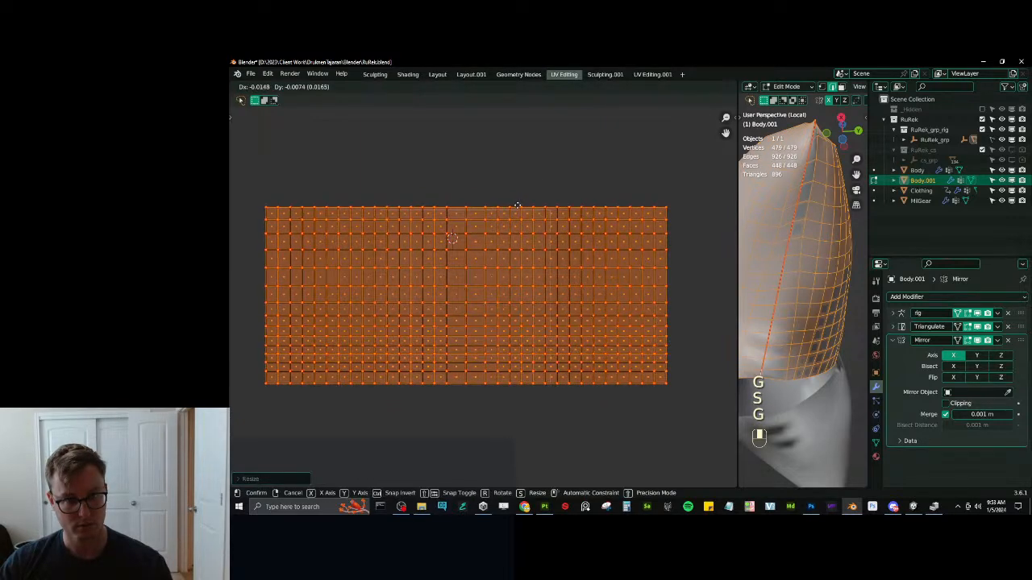
pyautogui.click(517, 208)
pyautogui.press('Tab')
pyautogui.hotkey('ctrl', 's')
pyautogui.press('Tab')
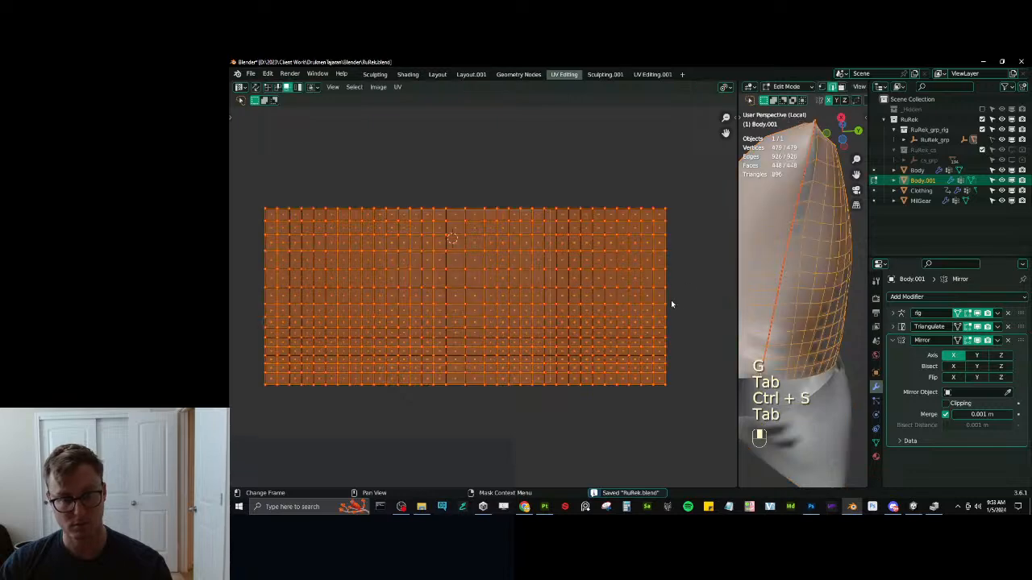
# Scale the UV grid along X to match the UV square's width and save the file.
pyautogui.press('s')
pyautogui.press('x')
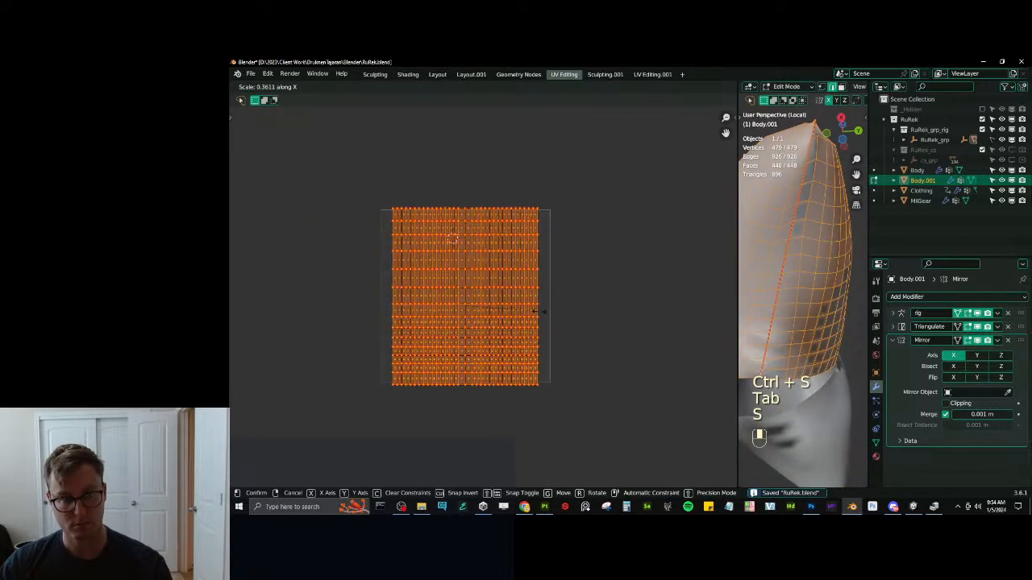
pyautogui.click(553, 311)
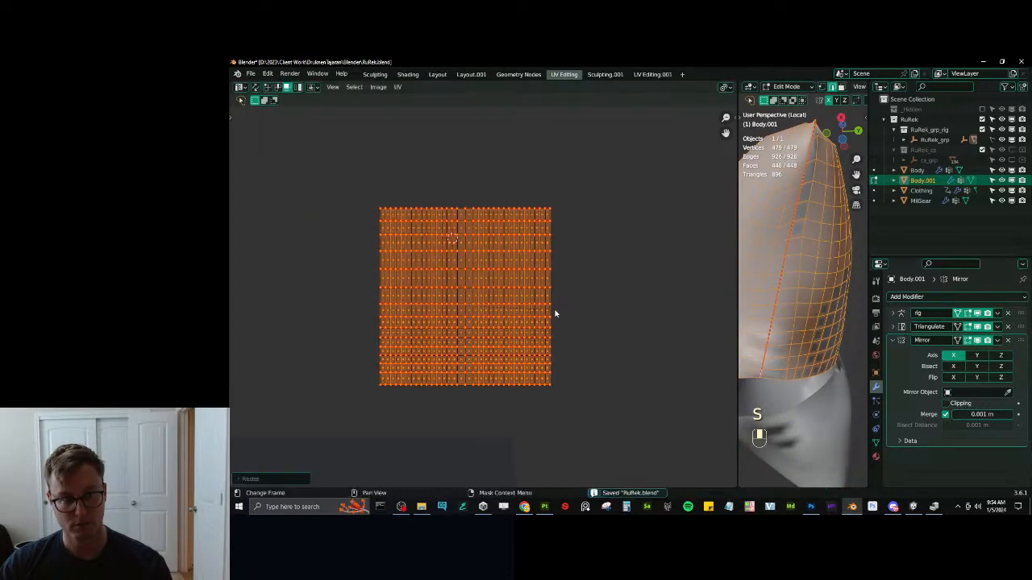
pyautogui.press('Tab')
pyautogui.hotkey('ctrl', 's')
# Leave the isolated view, select all objects, export them as an Auto-Rig Pro FBX and save the Blender file.
pyautogui.moveTo(737, 301); pyautogui.dragTo(495, 301)
pyautogui.press('/')
pyautogui.press('a')
pyautogui.press('q')
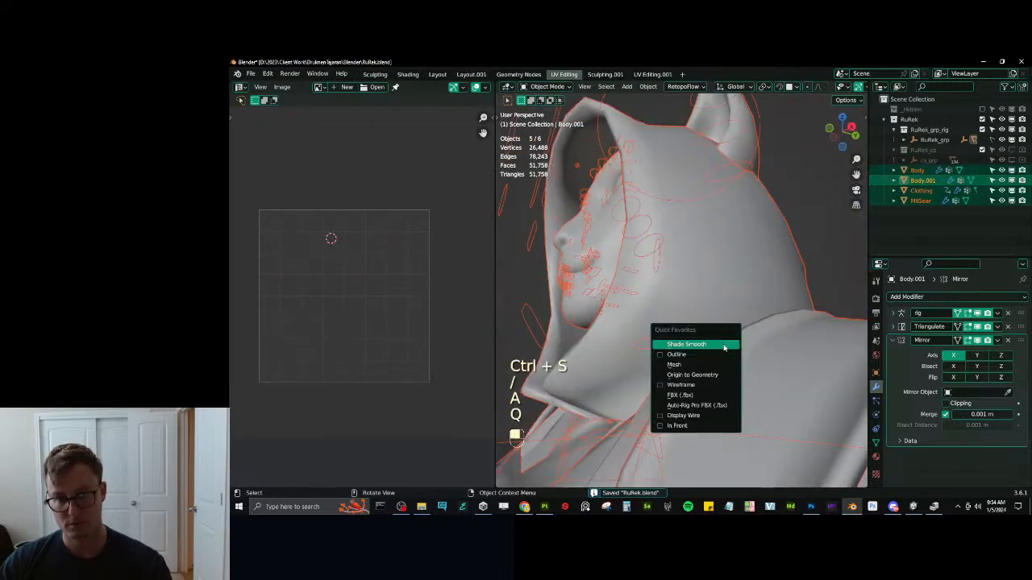
pyautogui.click(697, 405)
pyautogui.click(837, 421)
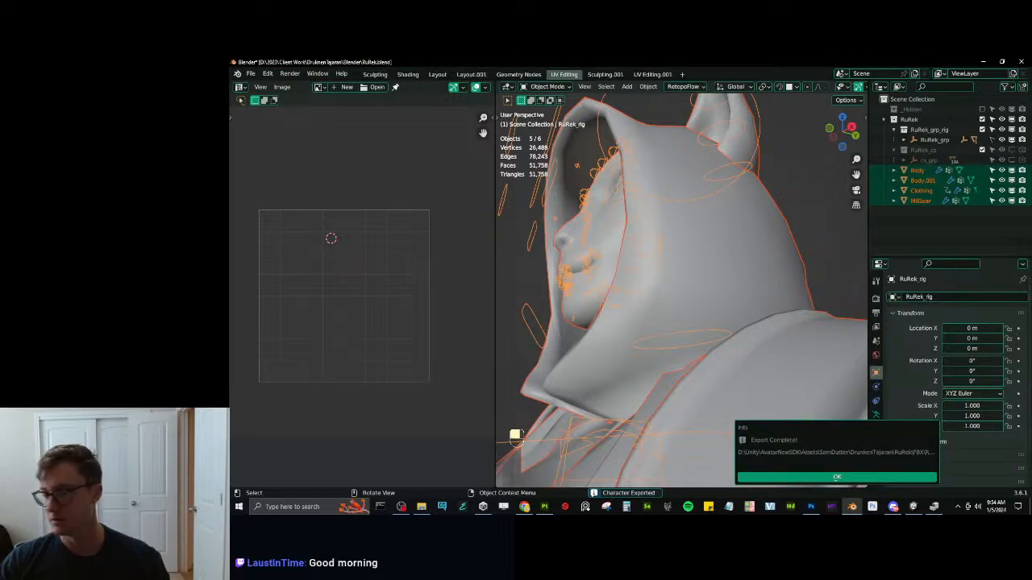
pyautogui.click(830, 478)
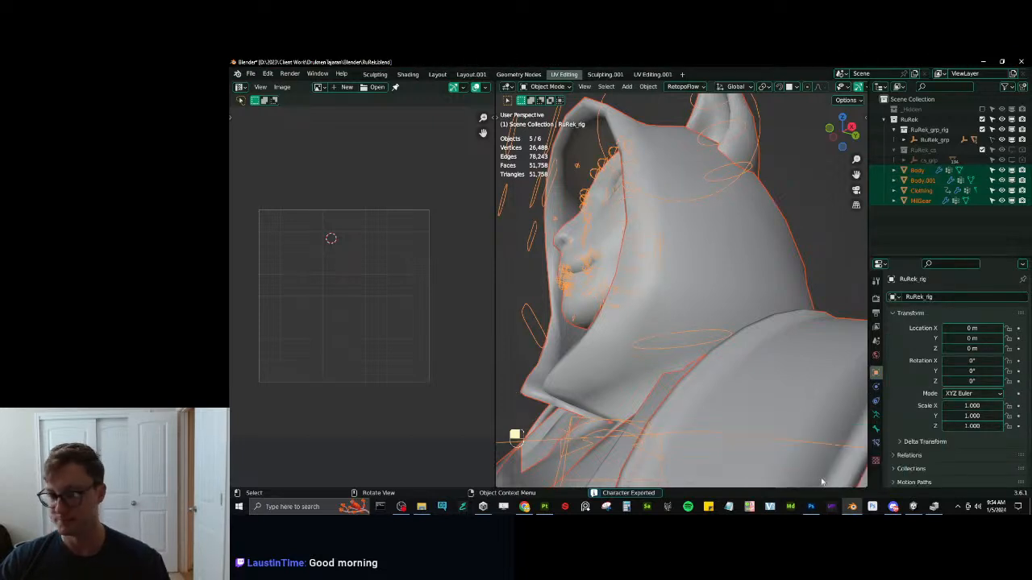
pyautogui.hotkey('ctrl', 's')
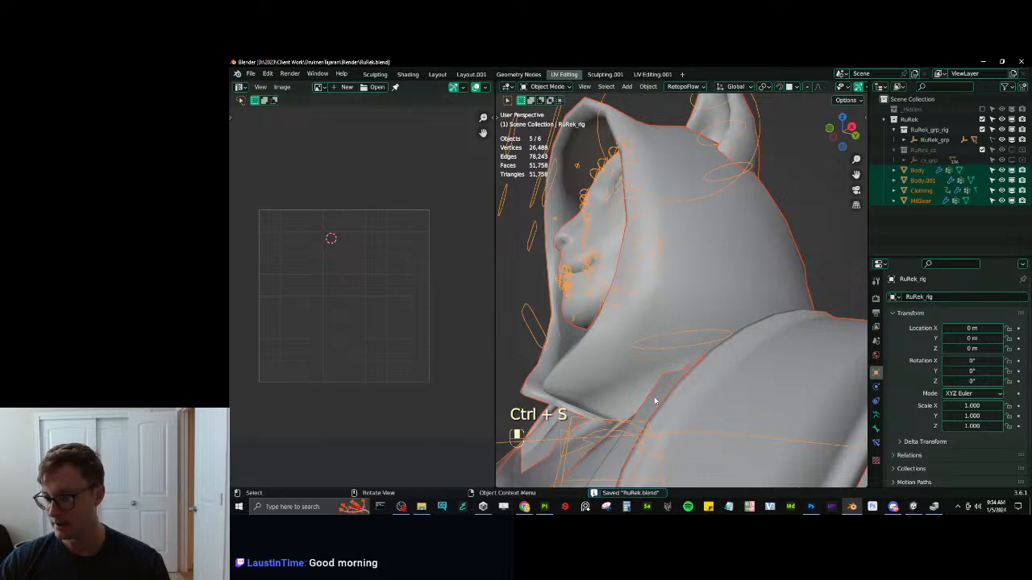
# Switch to Unity and examine the hair texture on the reimported cheek fluff from the front, side and close up.
pyautogui.moveTo(934, 508)
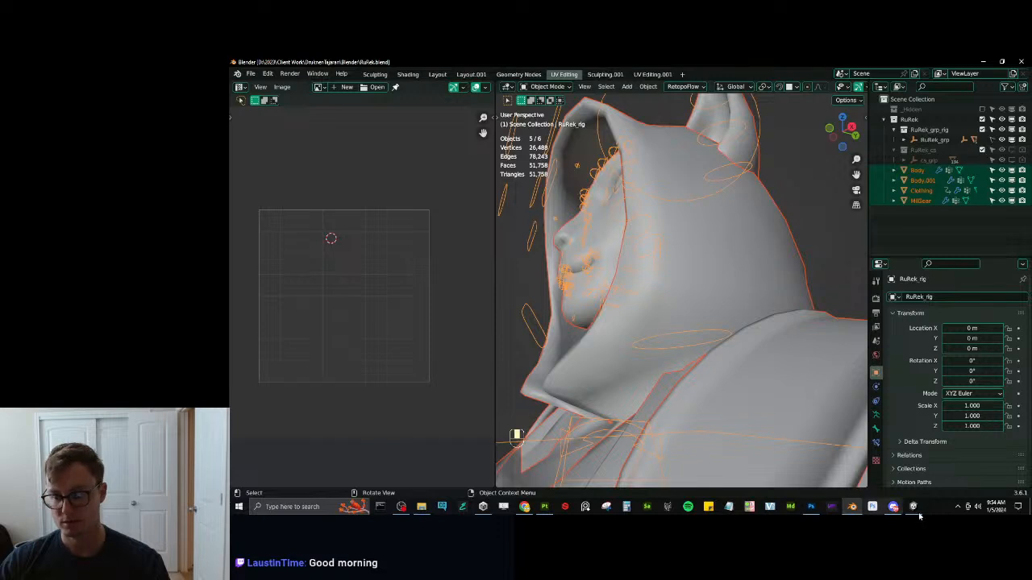
pyautogui.click(913, 510)
pyautogui.keyDown('alt'); pyautogui.moveTo(394, 300); pyautogui.dragTo(534, 297); pyautogui.keyUp('alt')
pyautogui.scroll(5, 492, 303)
pyautogui.scroll(-5, 472, 304)
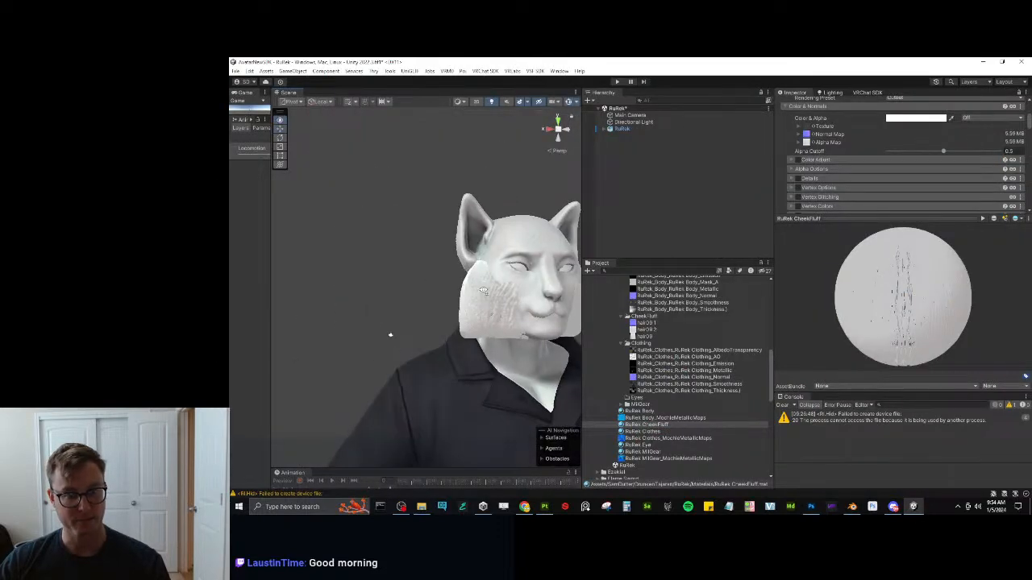
pyautogui.scroll(5, 460, 305)
pyautogui.moveTo(431, 310)
pyautogui.keyDown('alt'); pyautogui.mouseDown()
pyautogui.moveTo(399, 312)
pyautogui.moveTo(589, 305)
pyautogui.moveTo(506, 306)
pyautogui.moveTo(633, 329)
pyautogui.moveTo(448, 298)
pyautogui.mouseUp(); pyautogui.keyUp('alt')
pyautogui.scroll(5, 425, 311)
pyautogui.scroll(-4, 532, 313)
pyautogui.scroll(5, 633, 330)
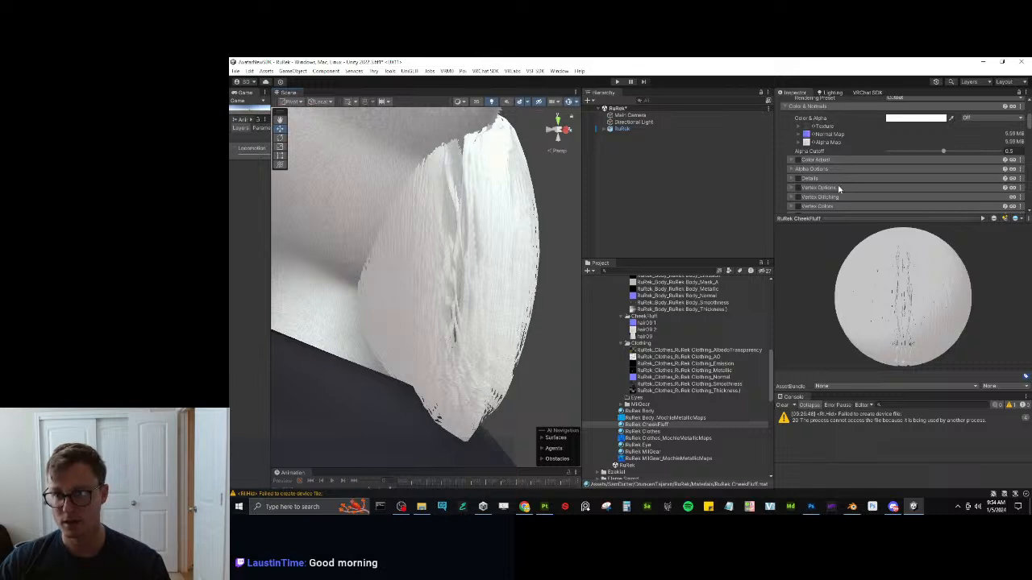
# Reduce the CheekFluff material's fur Layer Count to 2 and fur Length to 0.0029.
pyautogui.scroll(3, 839, 189)
pyautogui.moveTo(861, 218); pyautogui.dragTo(895, 362)
pyautogui.scroll(-3, 908, 276)
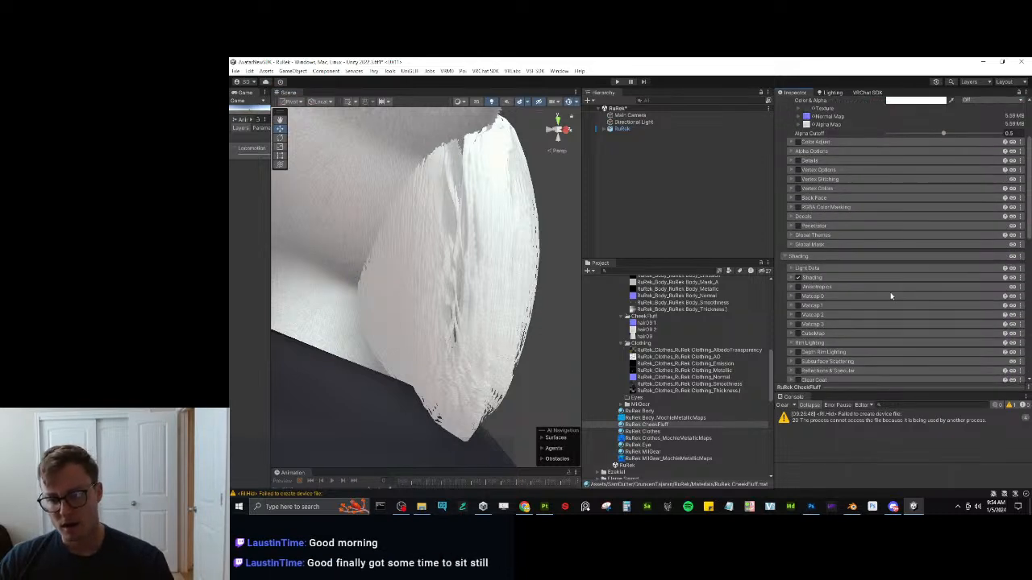
pyautogui.scroll(-3, 886, 302)
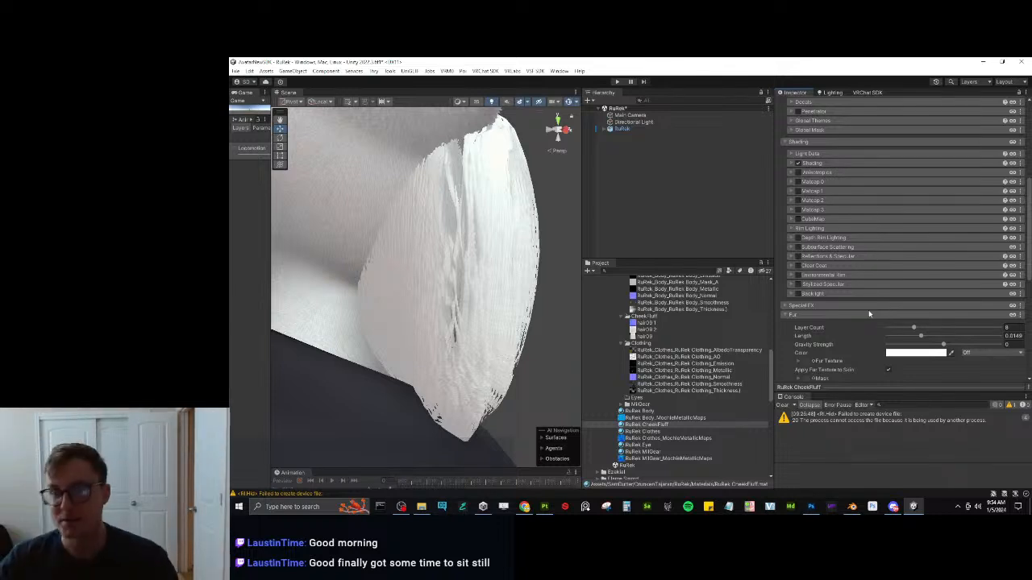
pyautogui.scroll(-1, 903, 314)
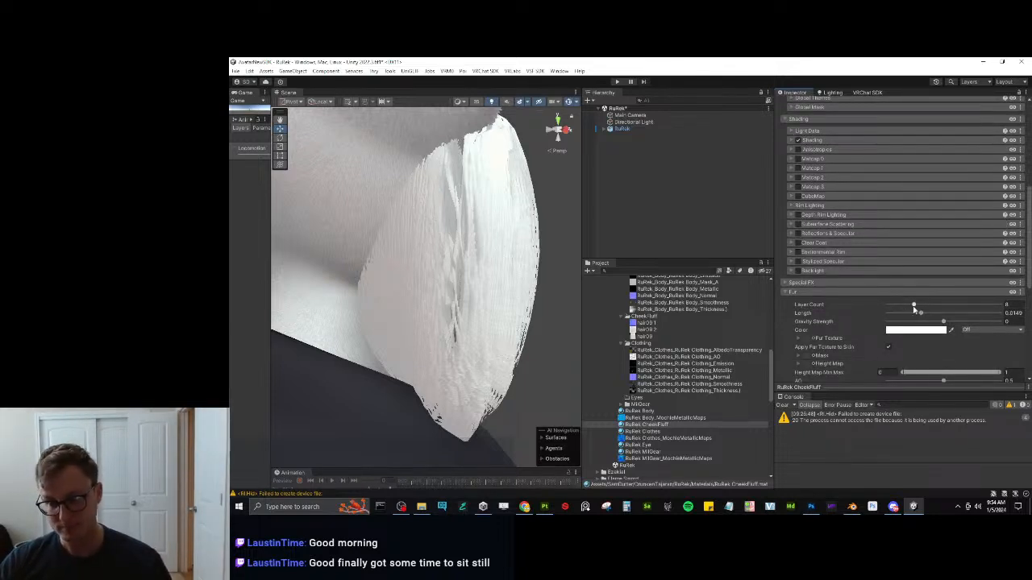
pyautogui.moveTo(914, 307); pyautogui.dragTo(894, 315)
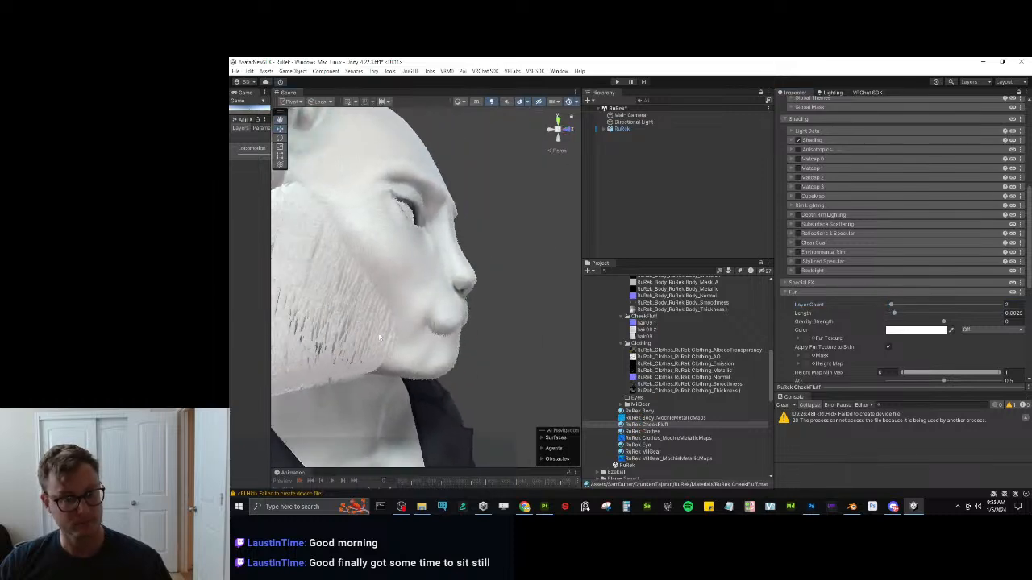
# Examine the avatar's cheek fluff from both sides and the front with the reduced fur settings.
pyautogui.keyDown('alt'); pyautogui.moveTo(380, 338); pyautogui.dragTo(329, 334); pyautogui.keyUp('alt')
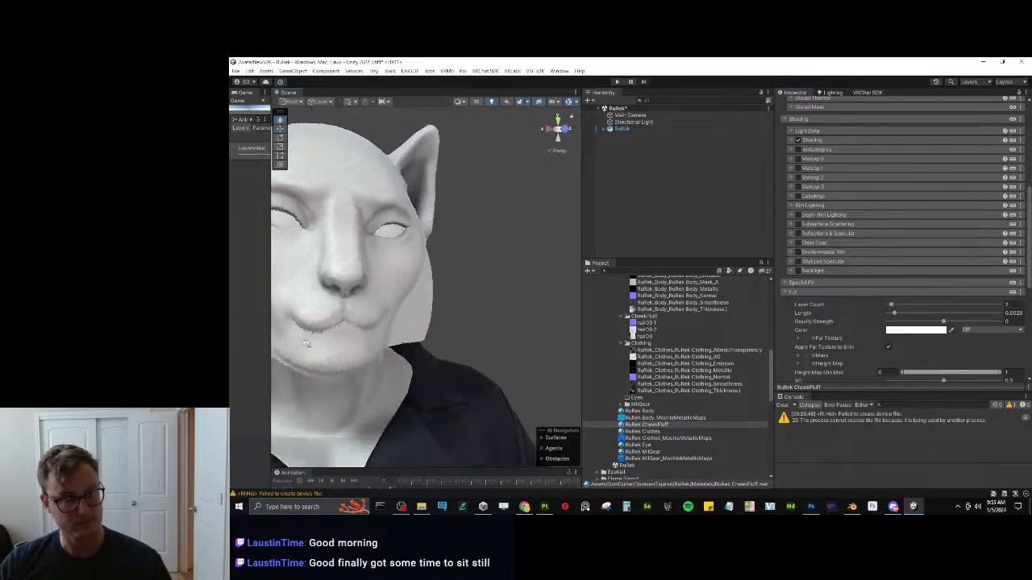
pyautogui.moveTo(386, 333); pyautogui.dragTo(461, 334, button='middle')
pyautogui.keyDown('alt'); pyautogui.moveTo(461, 334); pyautogui.dragTo(348, 347); pyautogui.keyUp('alt')
pyautogui.moveTo(349, 347); pyautogui.dragTo(411, 354, button='middle')
pyautogui.keyDown('alt'); pyautogui.moveTo(411, 354); pyautogui.dragTo(548, 346); pyautogui.keyUp('alt')
pyautogui.scroll(4, 462, 345)
pyautogui.keyDown('alt'); pyautogui.moveTo(463, 346); pyautogui.dragTo(582, 356); pyautogui.keyUp('alt')
pyautogui.moveTo(582, 355); pyautogui.dragTo(503, 355, button='right')
pyautogui.keyDown('alt'); pyautogui.moveTo(504, 355); pyautogui.dragTo(372, 350); pyautogui.keyUp('alt')
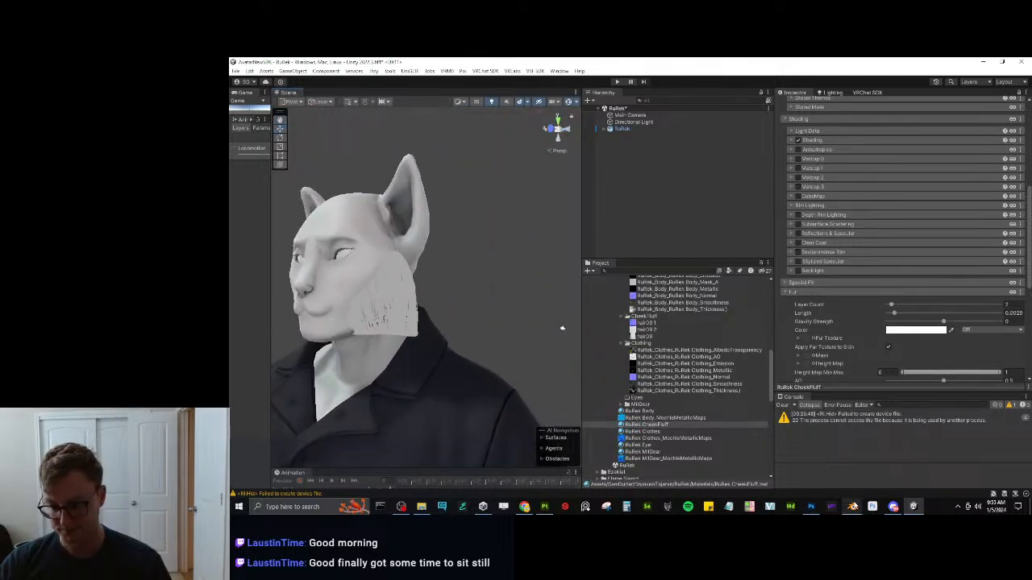
# Switch to Blender and duplicate the entire cheek fluff mesh in place in Edit Mode.
pyautogui.click(852, 506)
pyautogui.moveTo(698, 315); pyautogui.dragTo(774, 306, button='middle')
pyautogui.click(718, 304)
pyautogui.press('Tab')
pyautogui.press('a')
pyautogui.hotkey('shift', 'd')
pyautogui.rightClick(780, 307)
# Scale the duplicated cheek fluff down by 0.761 and again by about 0.9, then position it inside the original fluff.
pyautogui.press('z')
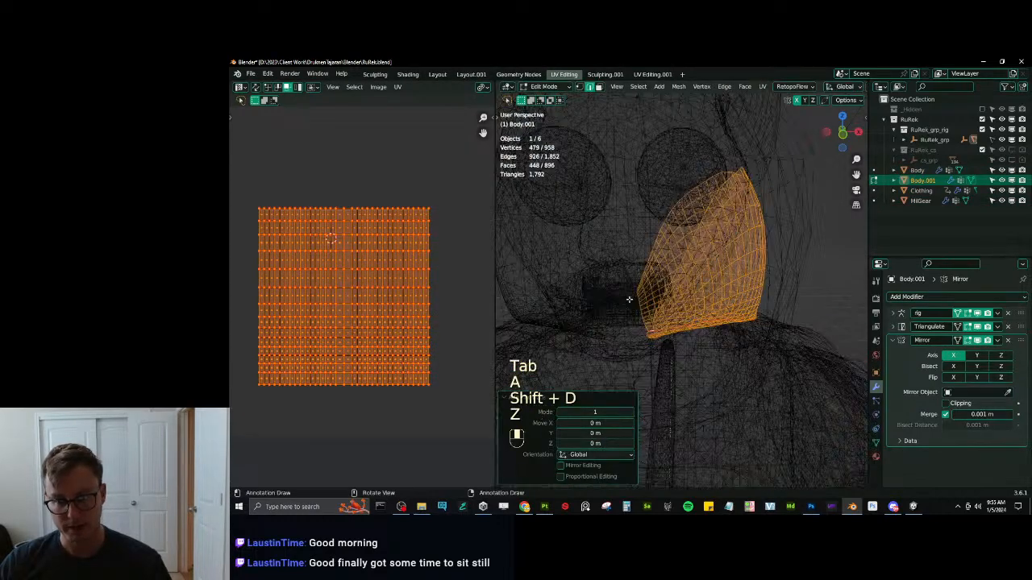
pyautogui.press('s')
pyautogui.click(750, 256)
pyautogui.press('s')
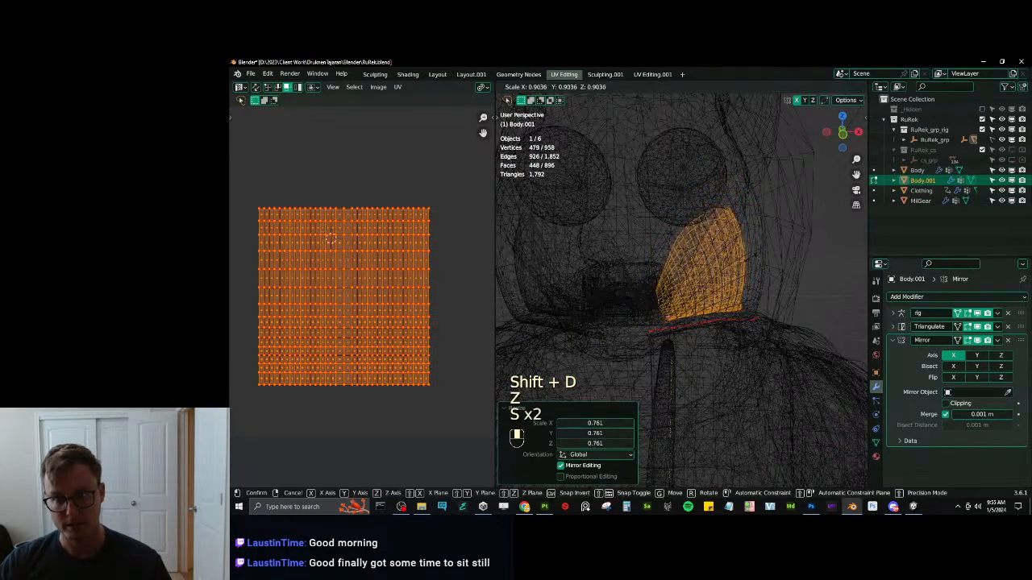
pyautogui.click(750, 258)
pyautogui.press('g')
pyautogui.click(752, 262)
# Shift all UVs of the inner cheek fluff layer sideways by about half a tile.
pyautogui.moveTo(752, 262); pyautogui.dragTo(679, 266, button='middle')
pyautogui.press('a')
pyautogui.press('g')
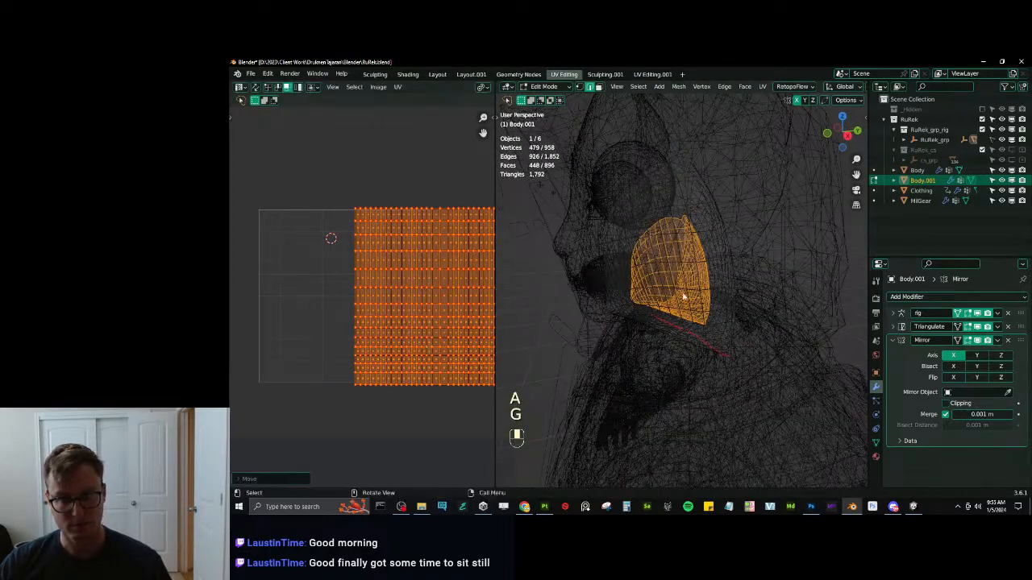
# Save the Blender file and export the whole character with Auto-Rig Pro over RuRek.fbx.
pyautogui.press('Tab')
pyautogui.hotkey('ctrl', 's')
pyautogui.press('a')
pyautogui.press('q')
pyautogui.click(807, 286)
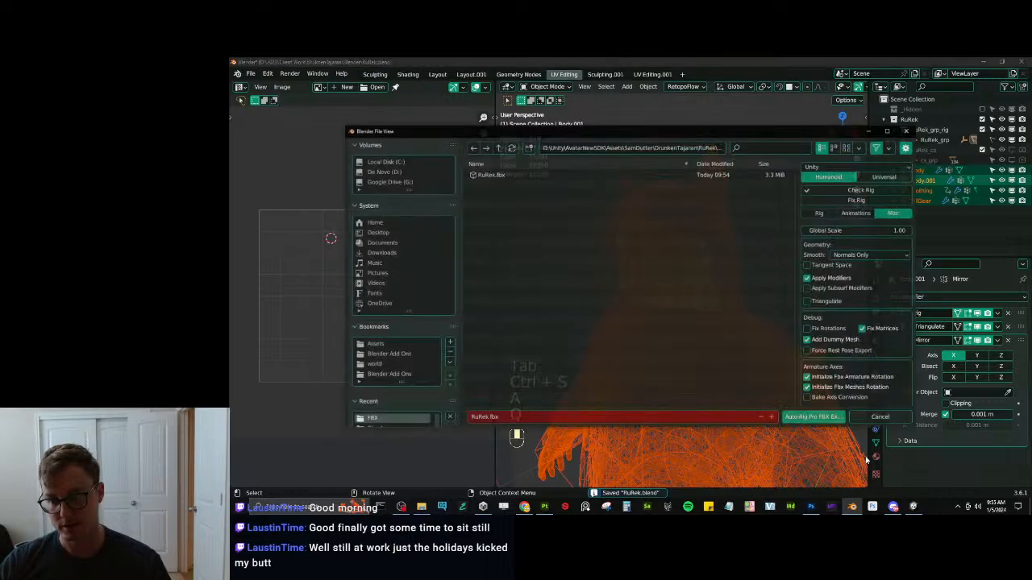
pyautogui.click(818, 419)
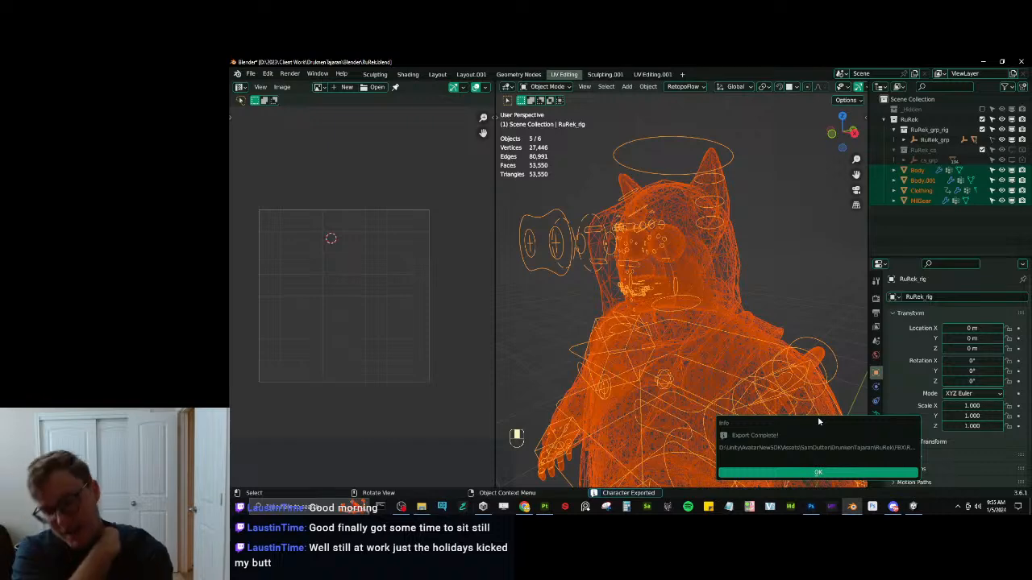
pyautogui.click(855, 471)
pyautogui.click(802, 294)
pyautogui.hotkey('ctrl', 's')
# Switch to Unity and examine the layered cheek fluff from the front, side and close up.
pyautogui.hotkey('alt', 'Tab')
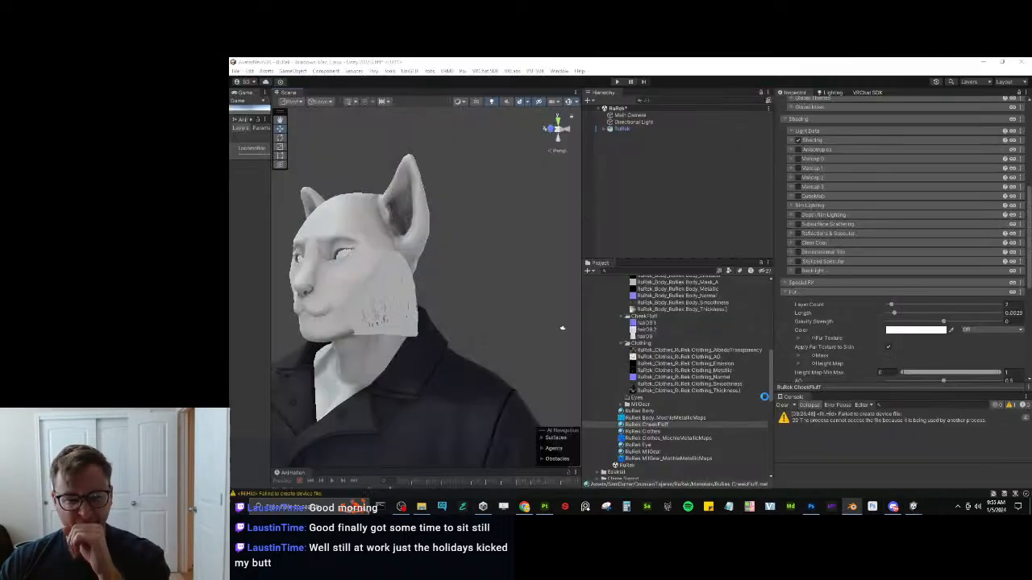
pyautogui.keyDown('alt'); pyautogui.moveTo(431, 301); pyautogui.dragTo(508, 321); pyautogui.keyUp('alt')
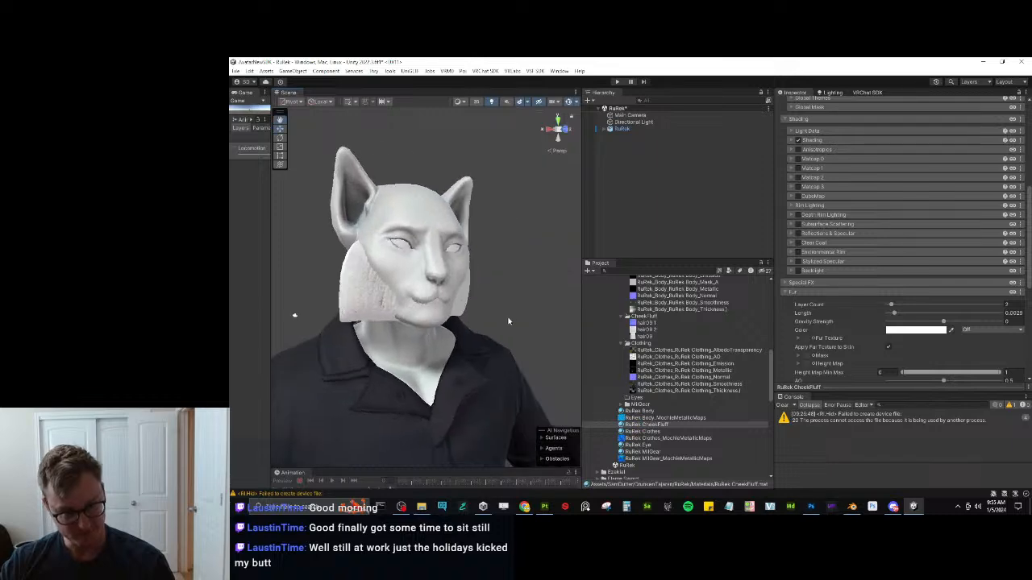
pyautogui.moveTo(355, 326); pyautogui.dragTo(405, 332, button='middle')
pyautogui.scroll(6, 404, 335)
pyautogui.keyDown('alt'); pyautogui.moveTo(405, 337); pyautogui.dragTo(406, 264); pyautogui.keyUp('alt')
pyautogui.scroll(-7, 441, 310)
pyautogui.scroll(6, 476, 316)
pyautogui.scroll(-6, 451, 314)
pyautogui.scroll(7, 419, 313)
pyautogui.scroll(-6, 393, 313)
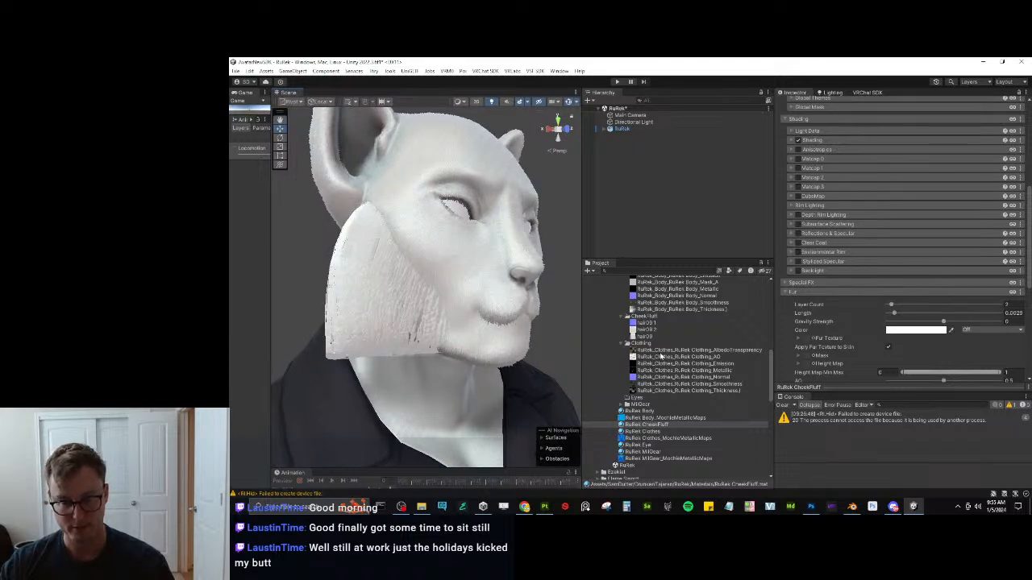
# Duplicate the hair09 2 texture and set the copy to Normal map with Create from Grayscale enabled, applying the import settings.
pyautogui.scroll(3, 660, 361)
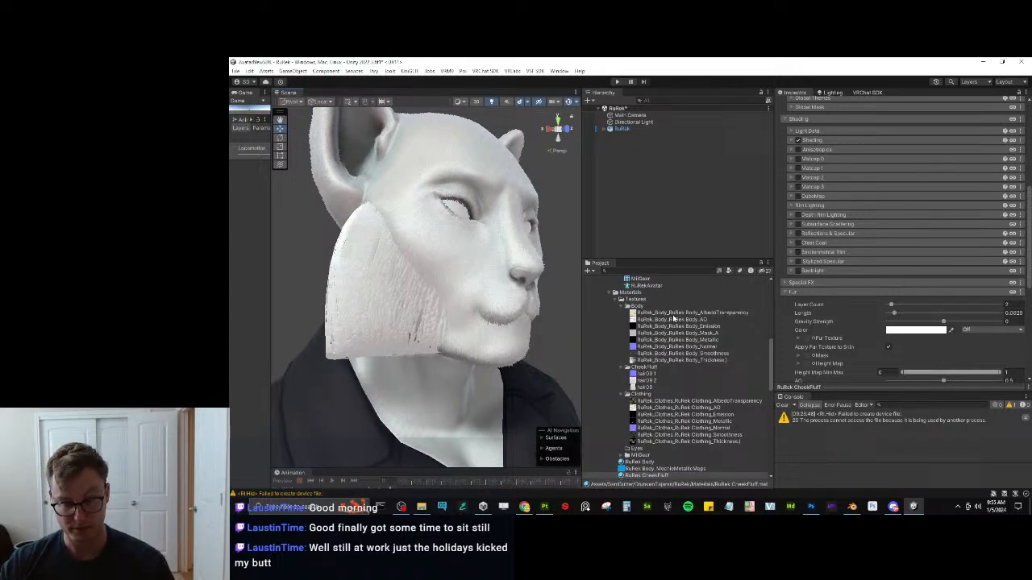
pyautogui.click(649, 380)
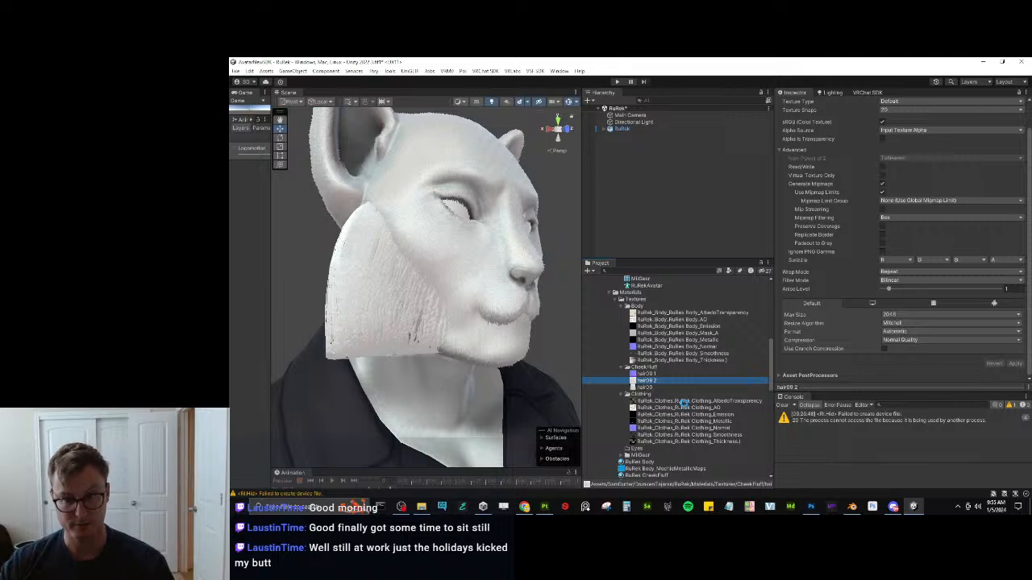
pyautogui.hotkey('ctrl', 'd')
pyautogui.scroll(2, 929, 156)
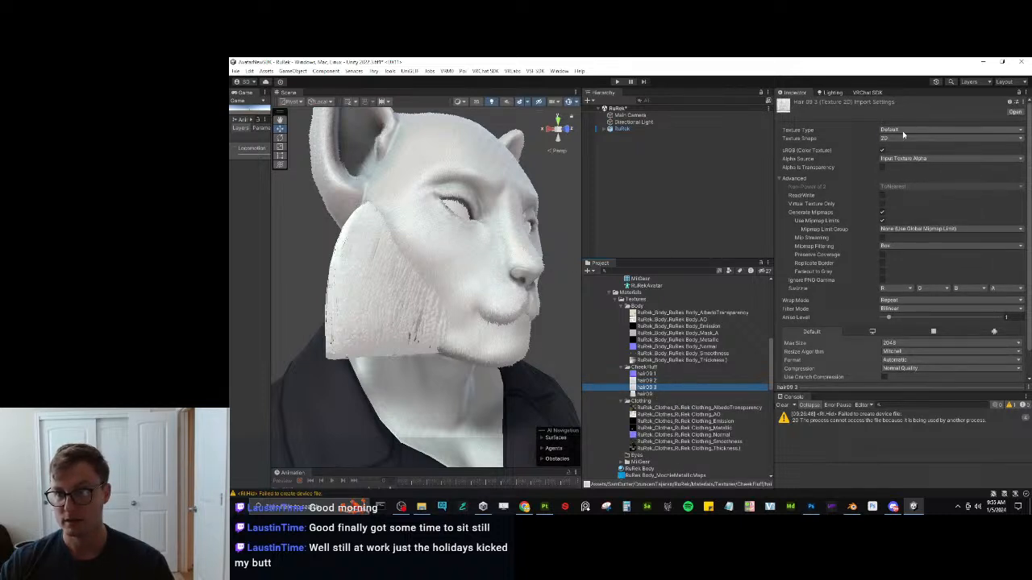
pyautogui.click(903, 130)
pyautogui.click(894, 146)
pyautogui.click(884, 150)
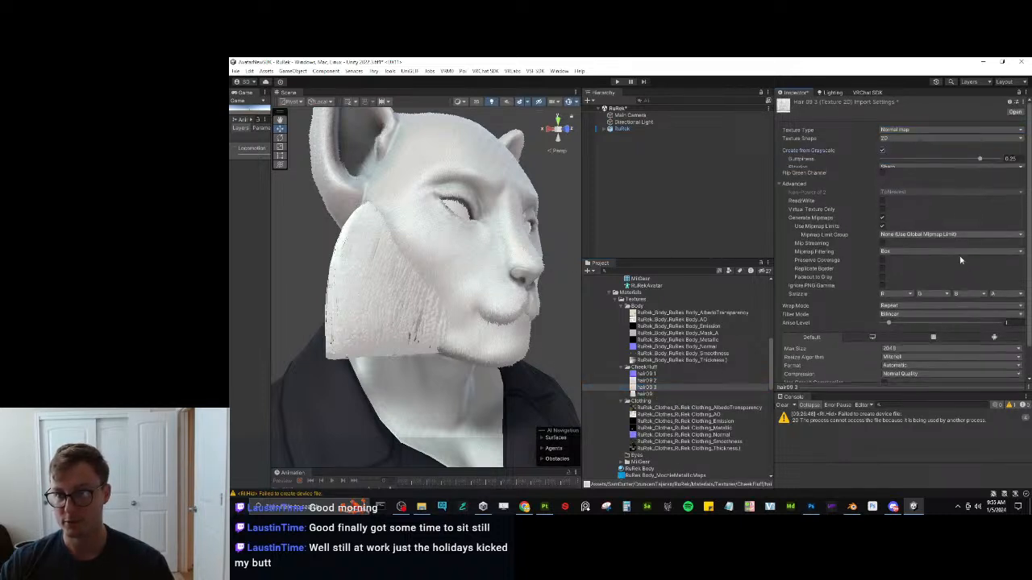
pyautogui.scroll(-1, 993, 325)
pyautogui.click(1019, 365)
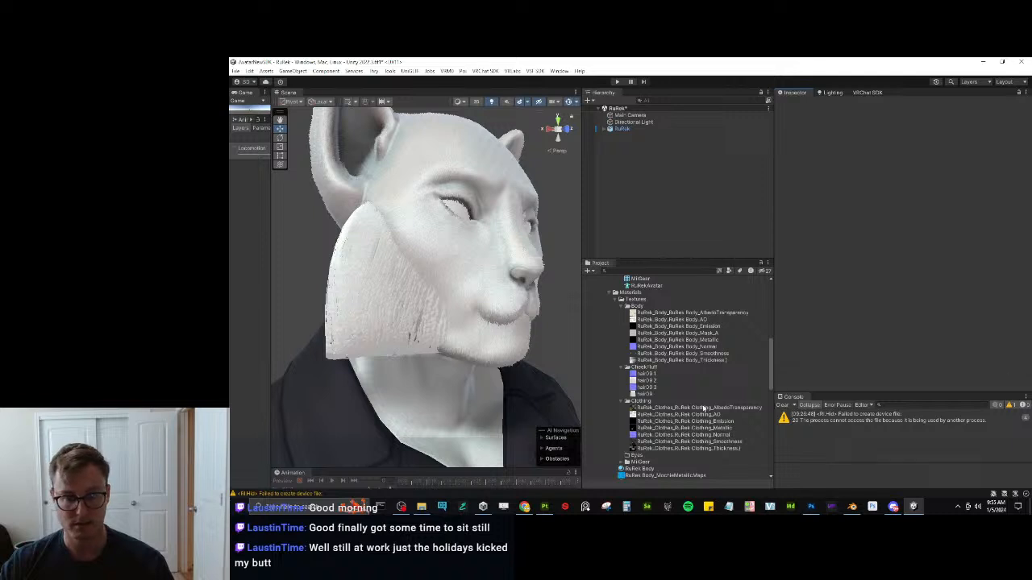
# Assign the hair09 3 texture as the CheekFluff material's Normal Map and check the fluff close up.
pyautogui.scroll(-3, 641, 458)
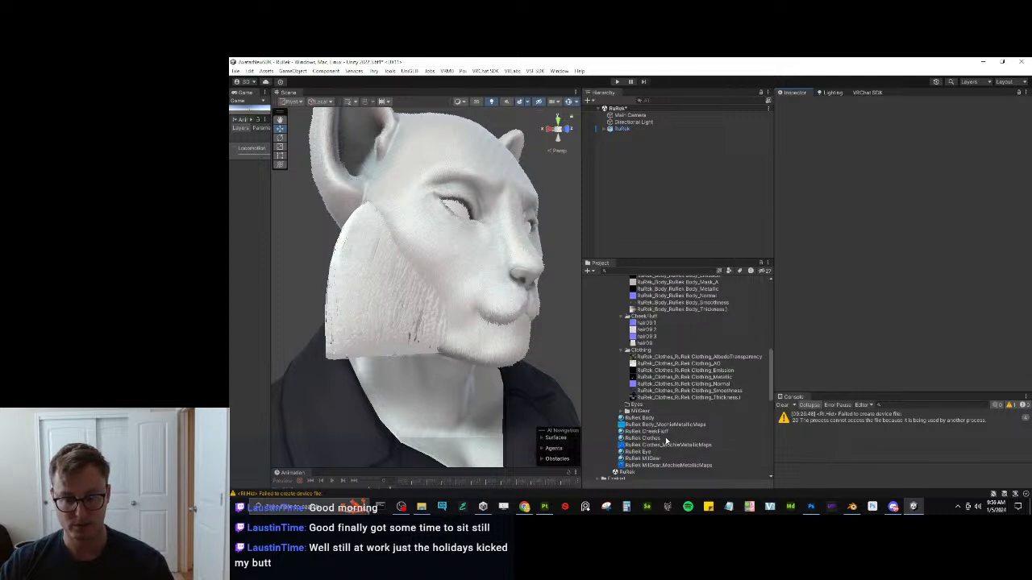
pyautogui.click(655, 432)
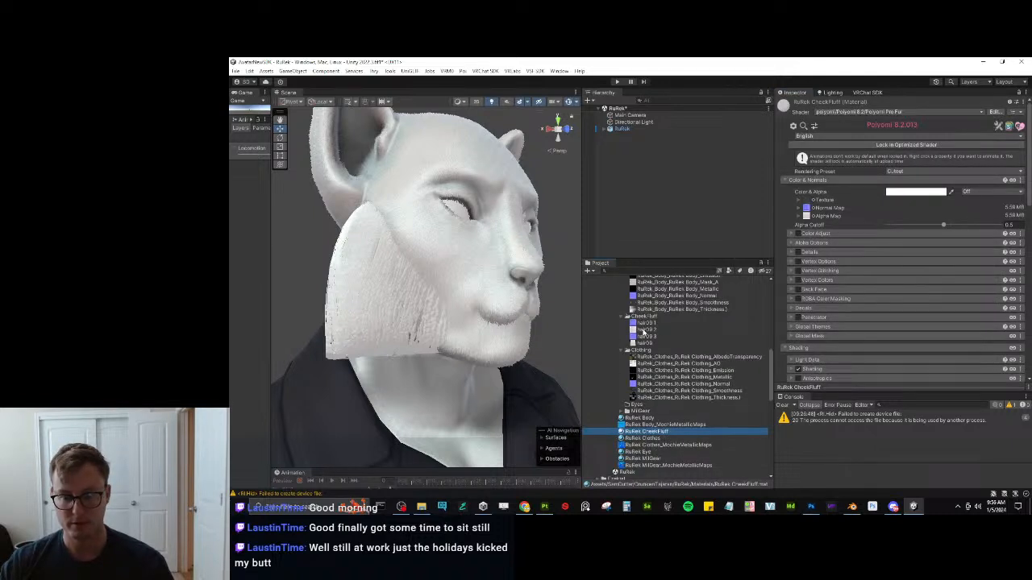
pyautogui.moveTo(648, 337); pyautogui.dragTo(807, 209)
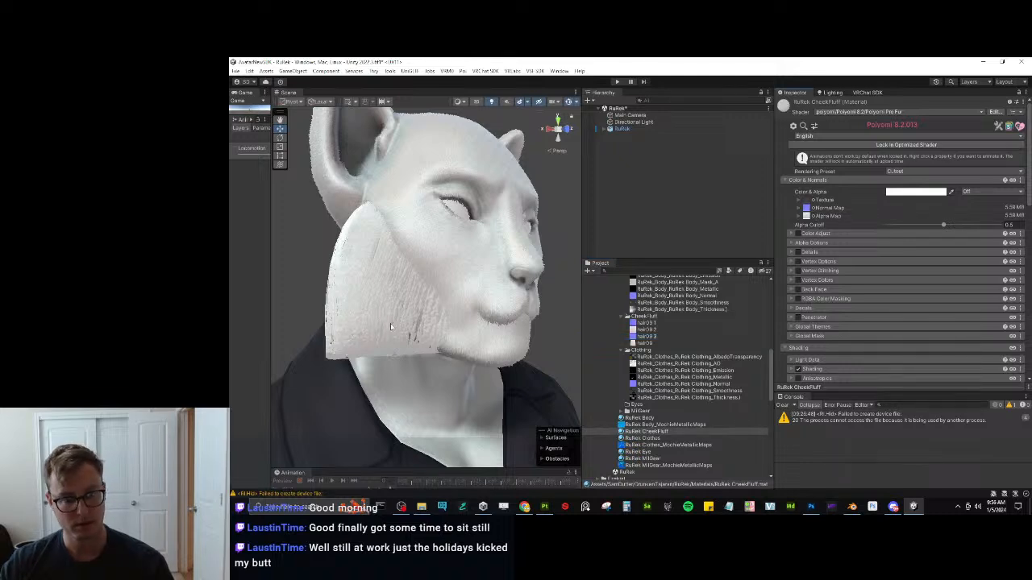
pyautogui.scroll(5, 390, 327)
pyautogui.scroll(-6, 387, 324)
pyautogui.keyDown('alt'); pyautogui.moveTo(387, 324); pyautogui.dragTo(382, 322); pyautogui.keyUp('alt')
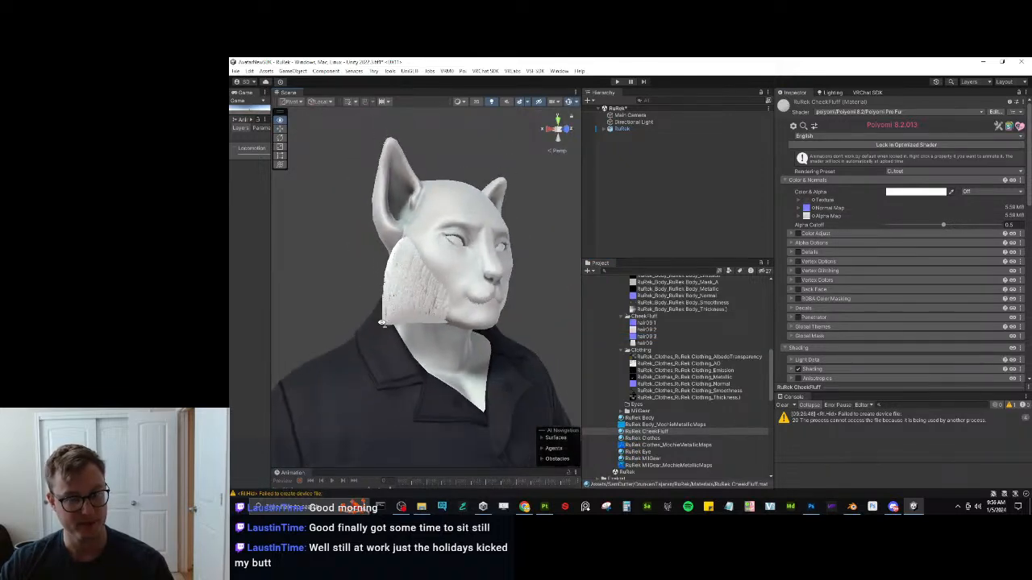
pyautogui.scroll(5, 382, 322)
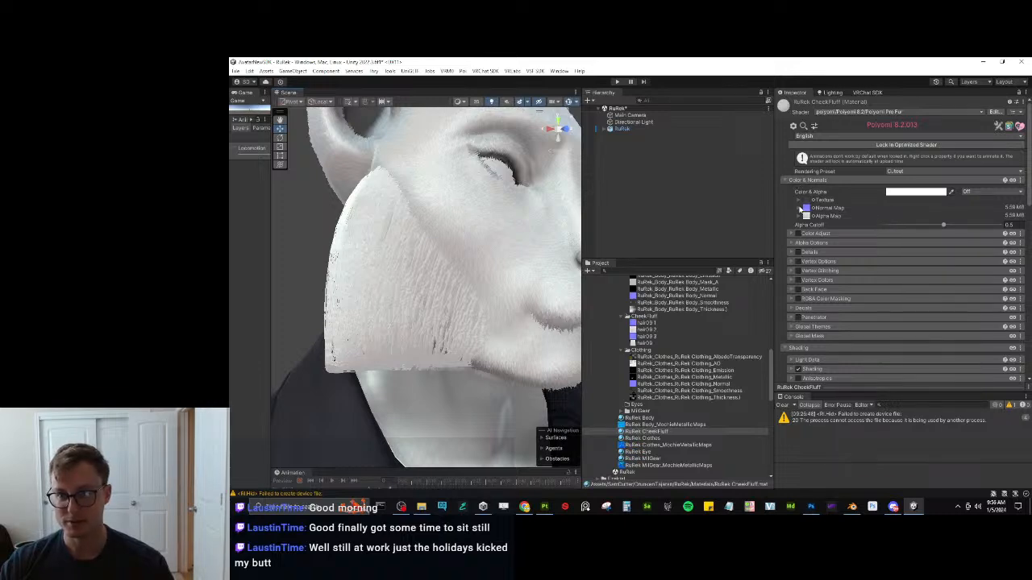
# Switch to Blender and put the cheek fluff mesh in Edit Mode with all geometry and UVs selected.
pyautogui.click(852, 506)
pyautogui.click(705, 296)
pyautogui.click(706, 296)
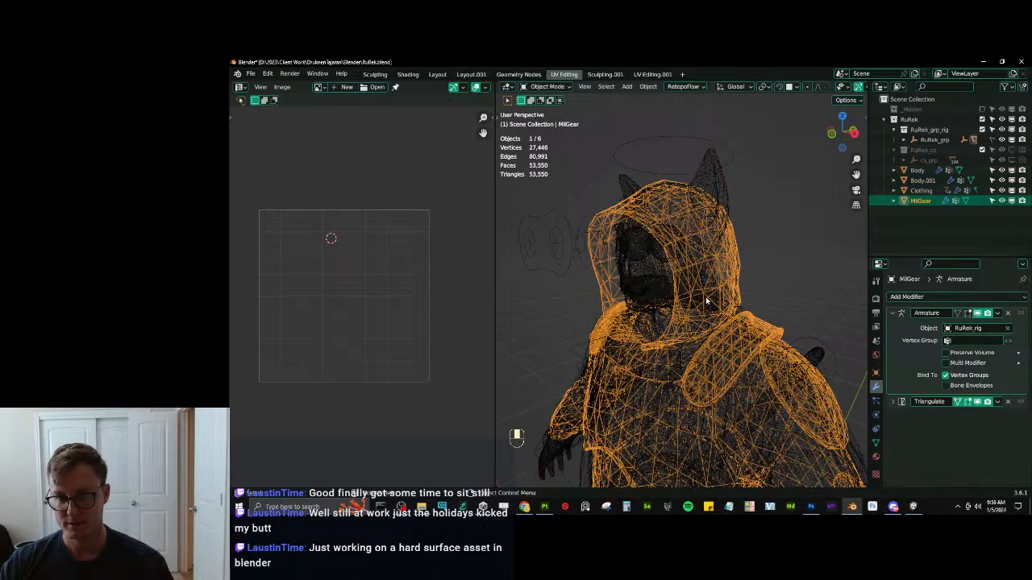
pyautogui.click(705, 297)
pyautogui.press('Tab')
pyautogui.press('a')
pyautogui.press('a')
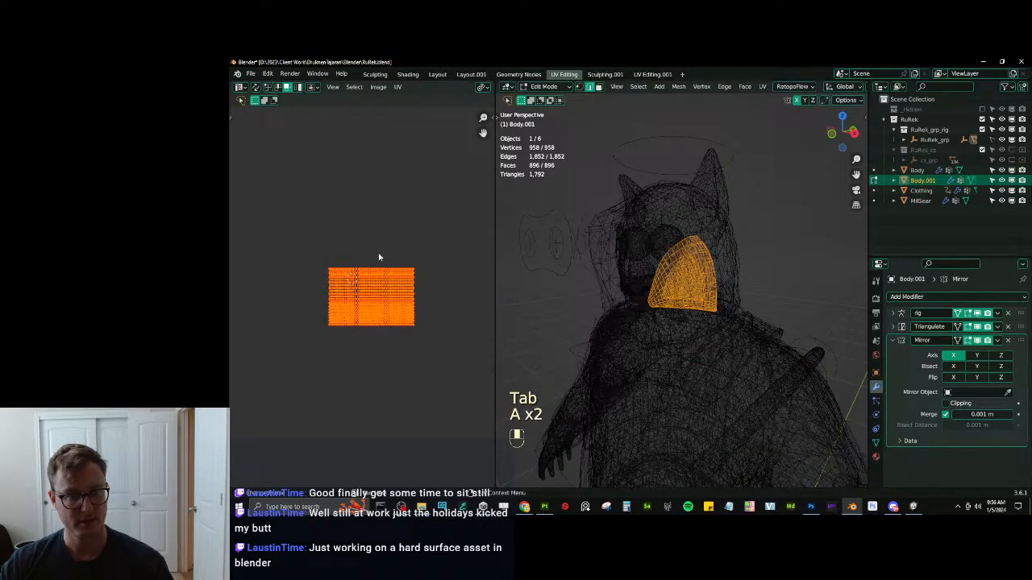
pyautogui.press('s')
pyautogui.click(428, 246)
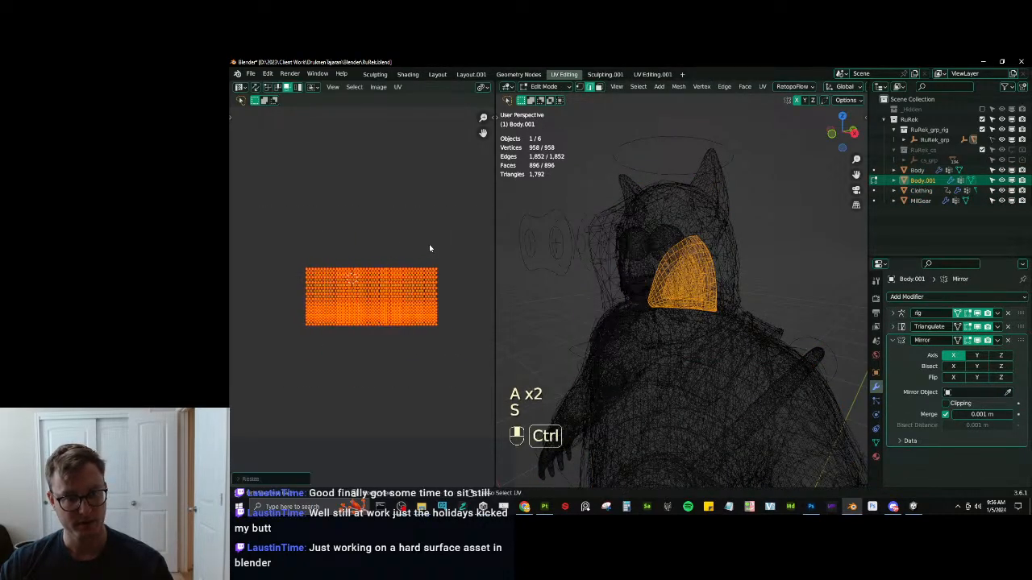
pyautogui.hotkey('ctrl', 'z')
# Stretch the cheek fluff's UVs along X to about three times their width.
pyautogui.press('.')
pyautogui.click(412, 261)
pyautogui.press('s')
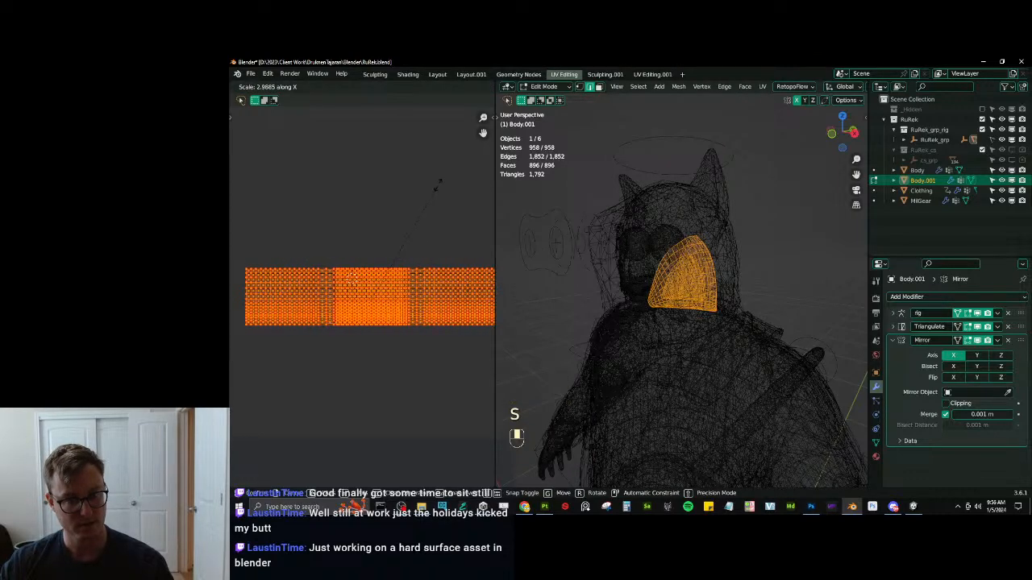
pyautogui.click(435, 193)
# Leave Edit Mode, save the file and re-export all character objects to the FBX with Auto-Rig Pro.
pyautogui.press('Tab')
pyautogui.hotkey('ctrl', 's')
pyautogui.press('a')
pyautogui.press('q')
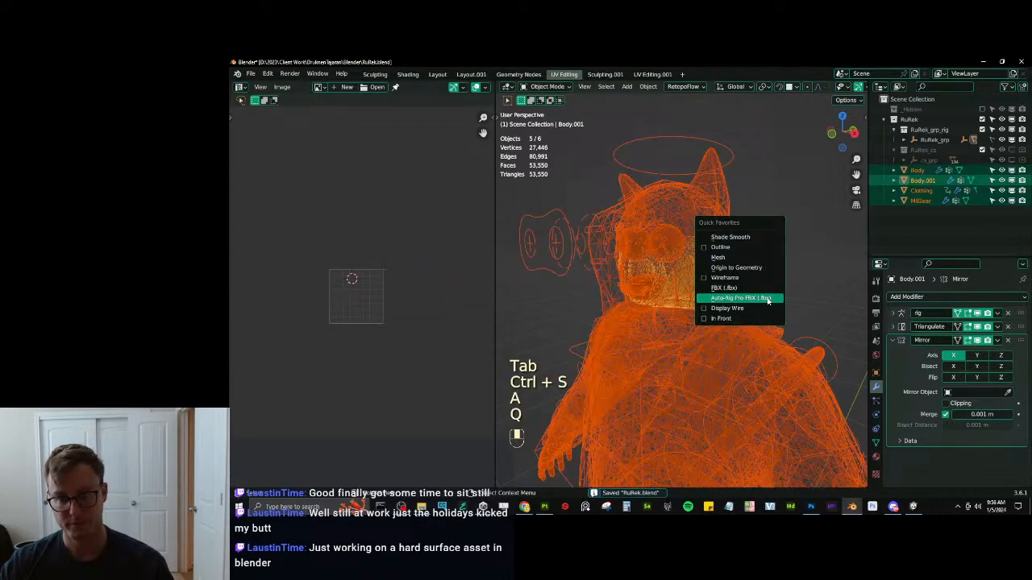
pyautogui.click(756, 298)
pyautogui.click(839, 422)
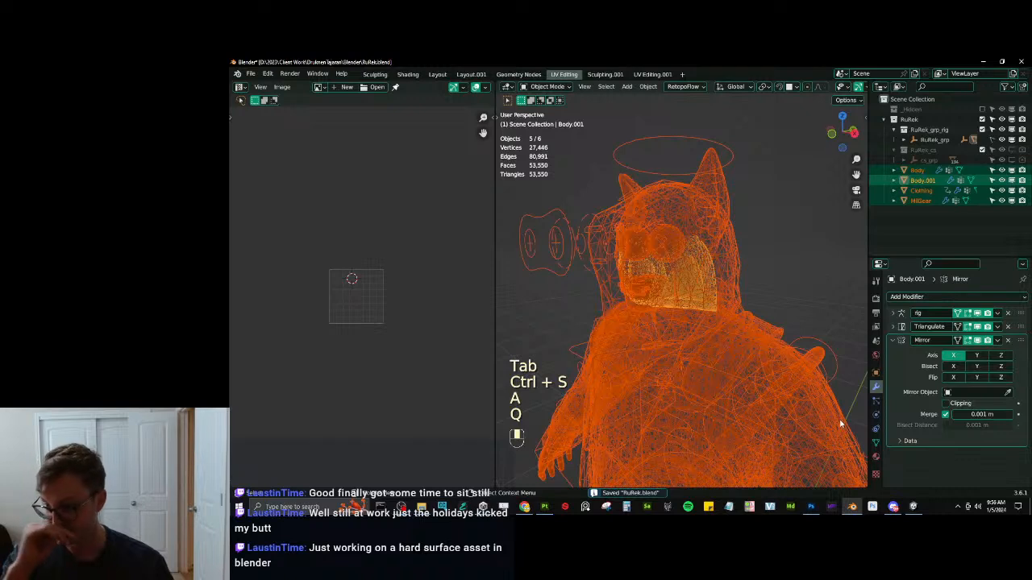
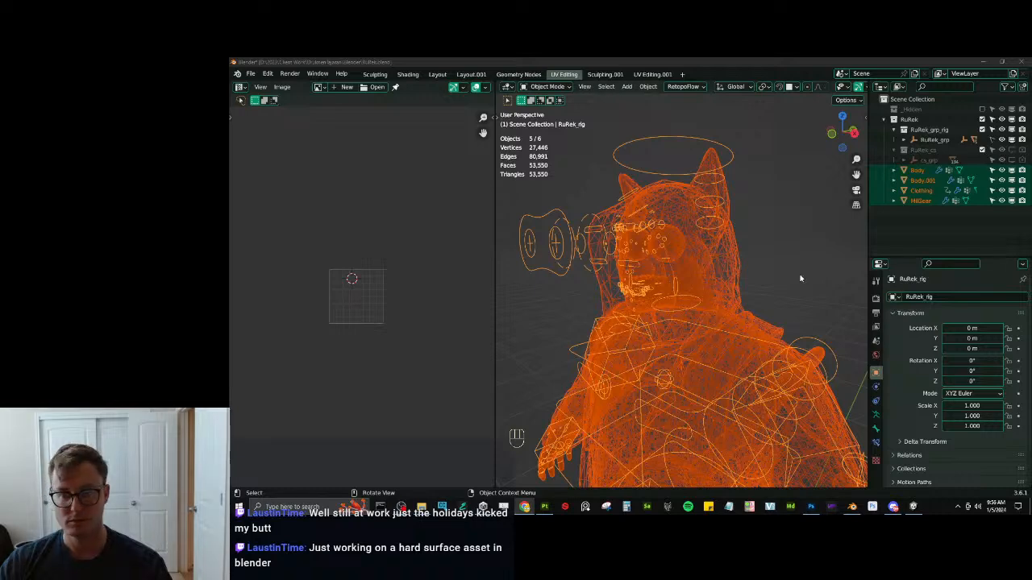
pyautogui.hotkey('ctrl', 's')
# Switch to Unity and examine the stretched hair texture on the cheek fluff from the side, behind and close up.
pyautogui.click(914, 506)
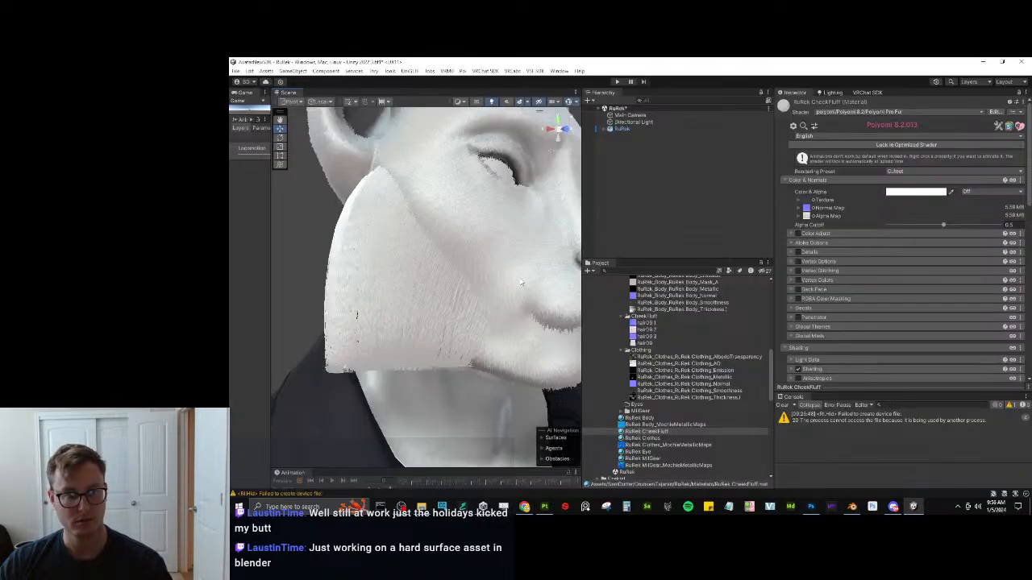
pyautogui.scroll(-5, 429, 331)
pyautogui.scroll(10, 414, 287)
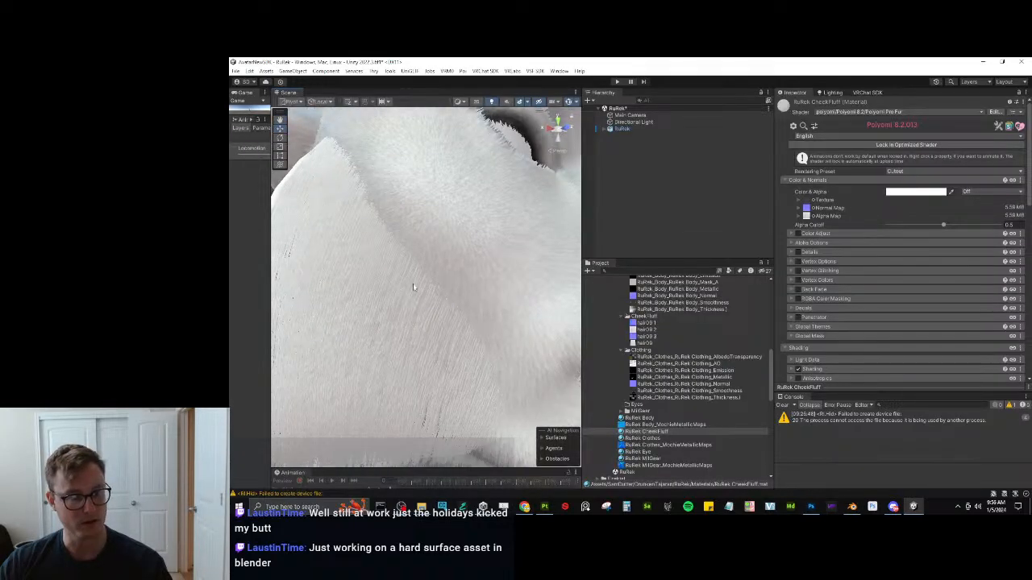
pyautogui.scroll(-8, 362, 331)
pyautogui.keyDown('alt'); pyautogui.moveTo(405, 350); pyautogui.dragTo(551, 346); pyautogui.keyUp('alt')
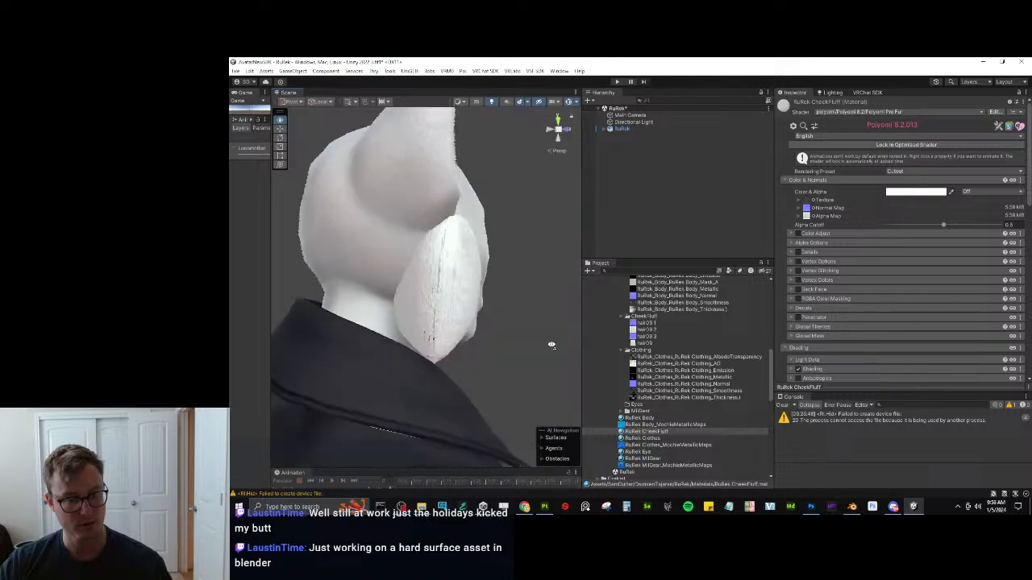
pyautogui.scroll(5, 552, 345)
pyautogui.scroll(-3, 446, 231)
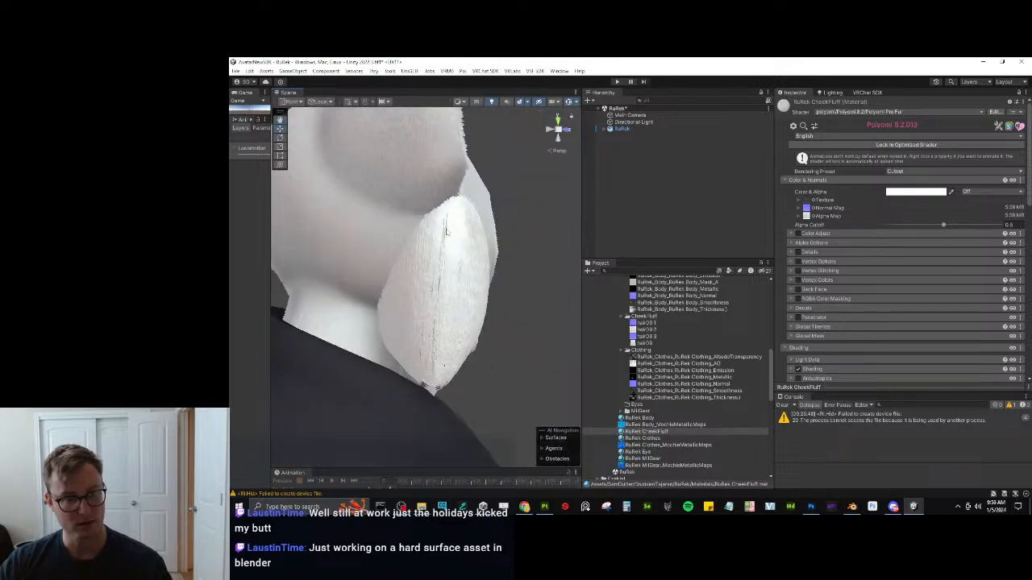
pyautogui.keyDown('alt'); pyautogui.moveTo(441, 344); pyautogui.dragTo(371, 352); pyautogui.keyUp('alt')
pyautogui.scroll(-4, 410, 304)
pyautogui.scroll(5, 438, 325)
pyautogui.scroll(-4, 293, 316)
pyautogui.scroll(5, 282, 353)
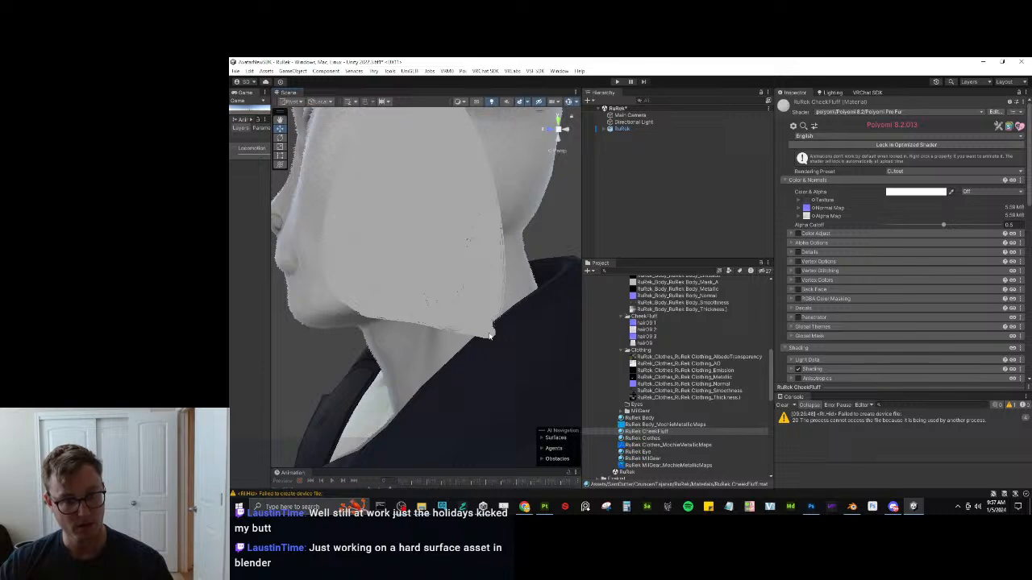
# Try the TransClipping rendering preset on the CheekFluff material, inspect the fluff's rear edge, and restore the Cutout preset.
pyautogui.keyDown('alt'); pyautogui.moveTo(443, 344); pyautogui.dragTo(720, 321); pyautogui.keyUp('alt')
pyautogui.scroll(-4, 530, 327)
pyautogui.click(916, 174)
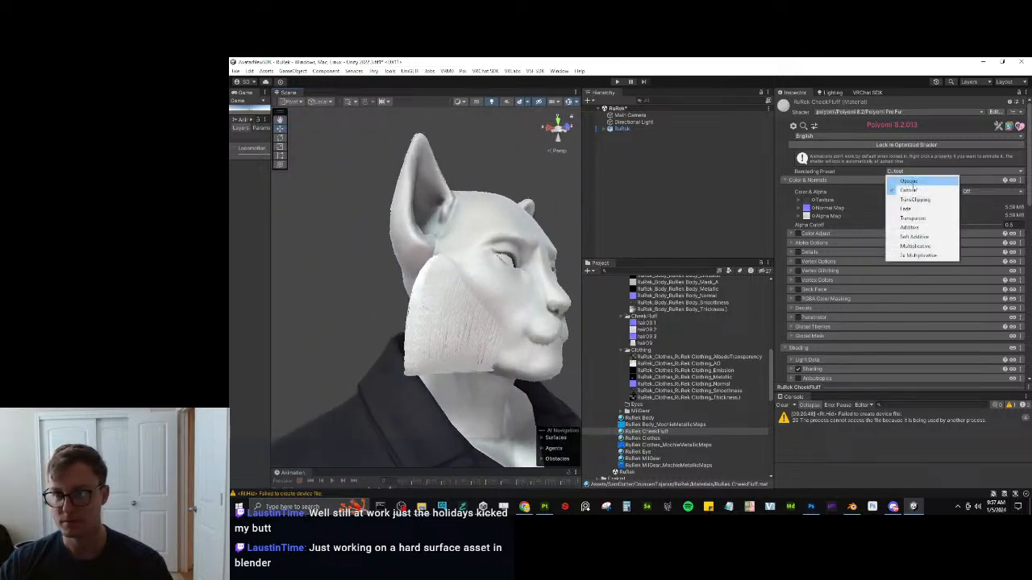
pyautogui.click(910, 199)
pyautogui.keyDown('alt'); pyautogui.moveTo(413, 338); pyautogui.dragTo(391, 335); pyautogui.keyUp('alt')
pyautogui.scroll(5, 401, 315)
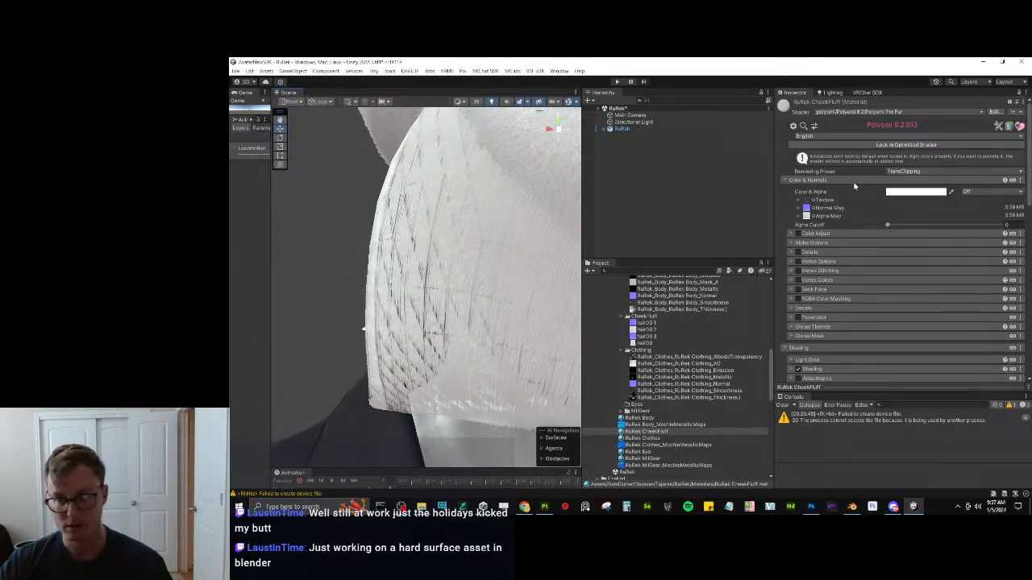
pyautogui.click(900, 172)
pyautogui.click(907, 188)
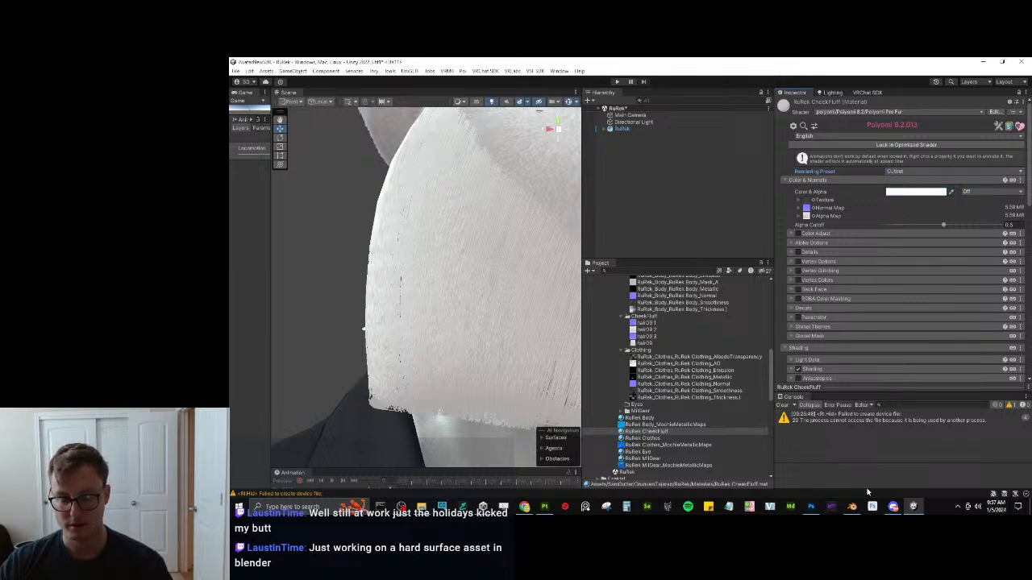
pyautogui.click(798, 208)
pyautogui.click(798, 207)
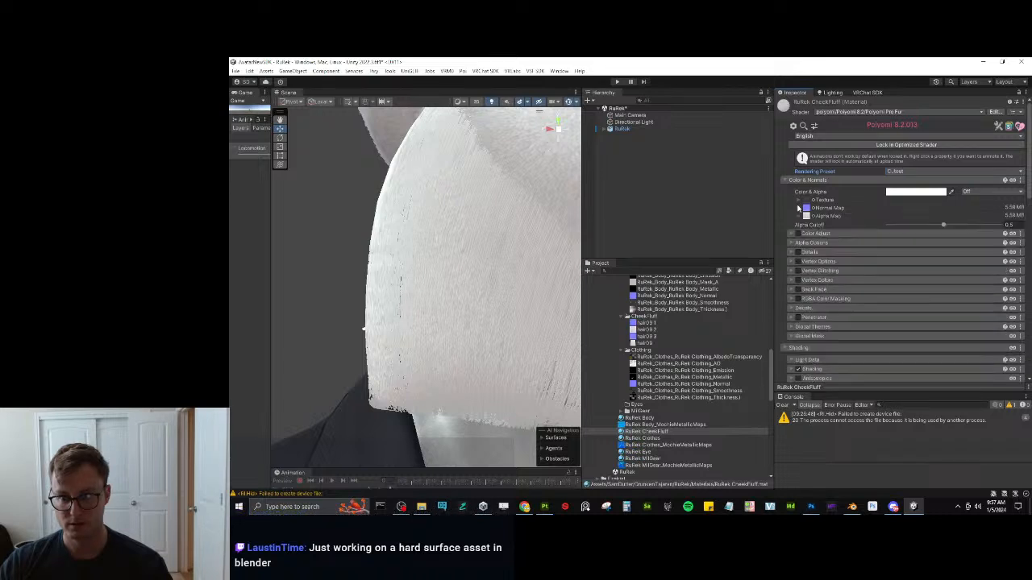
pyautogui.click(798, 216)
pyautogui.click(798, 216)
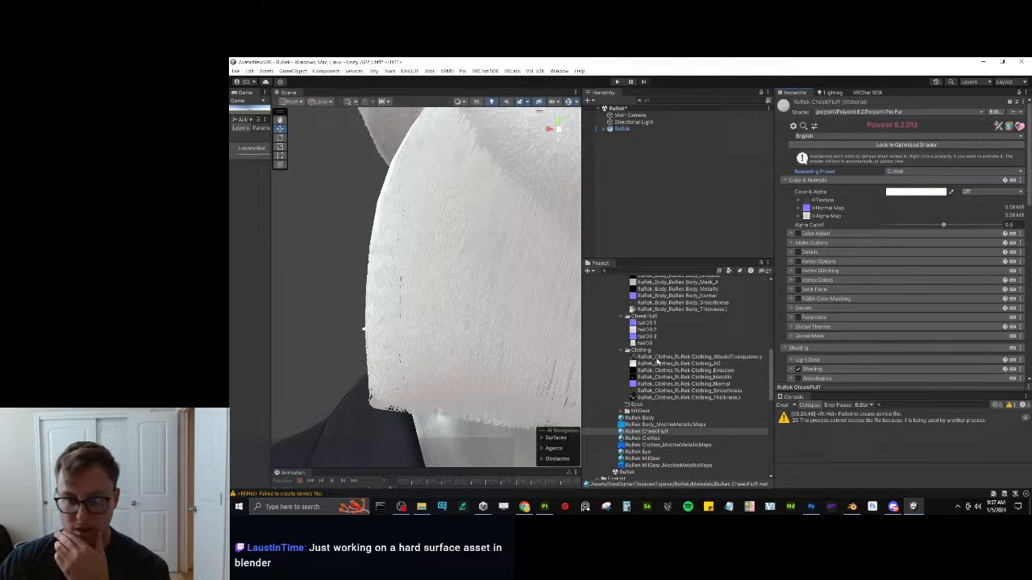
# Set the hair09 2 and hair09 3 textures to Per-axis wrap mode with the V axis on Clamp, and apply the import settings.
pyautogui.click(647, 330)
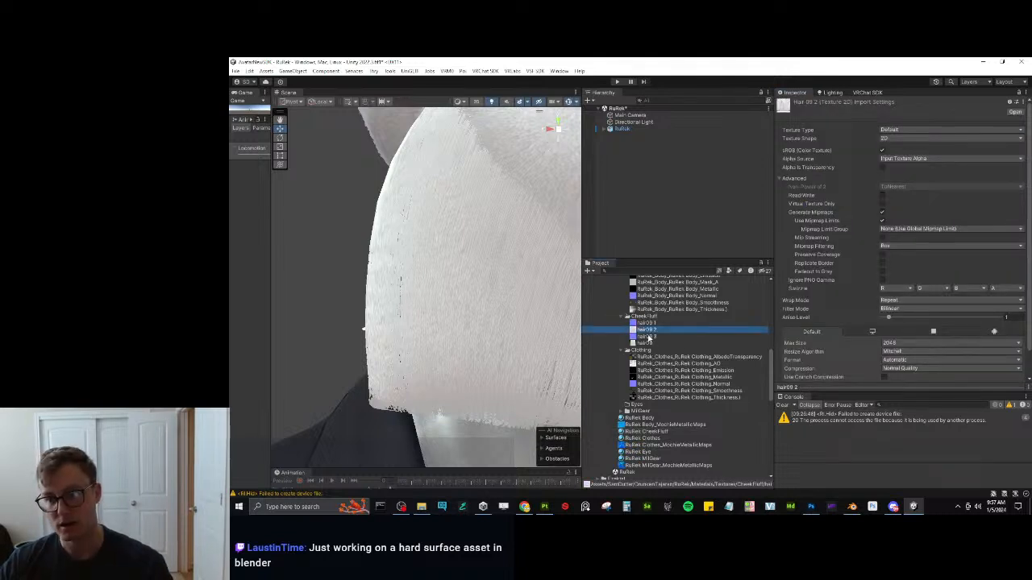
pyautogui.keyDown('shift'); pyautogui.click(647, 337); pyautogui.keyUp('shift')
pyautogui.click(935, 301)
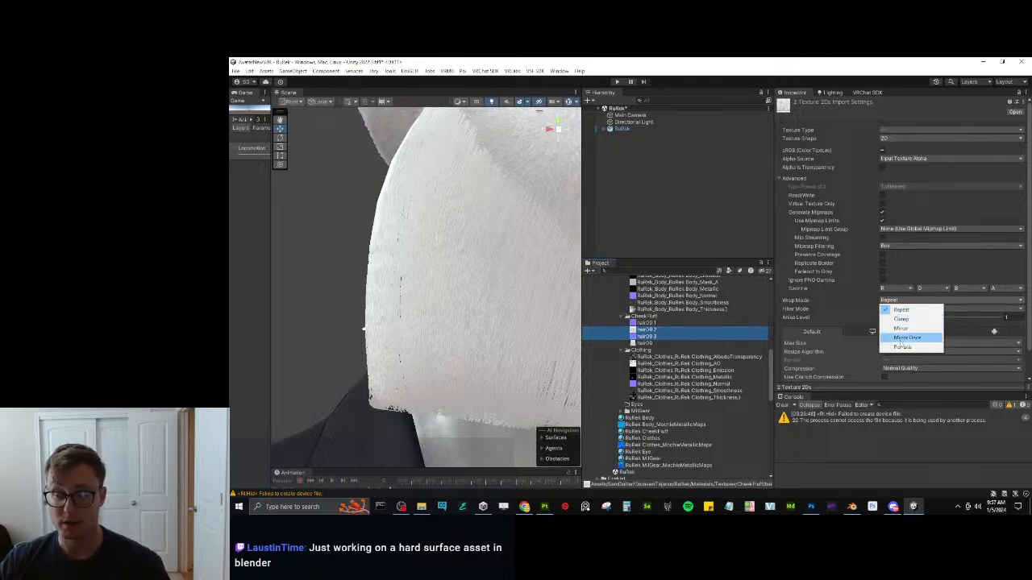
pyautogui.click(902, 347)
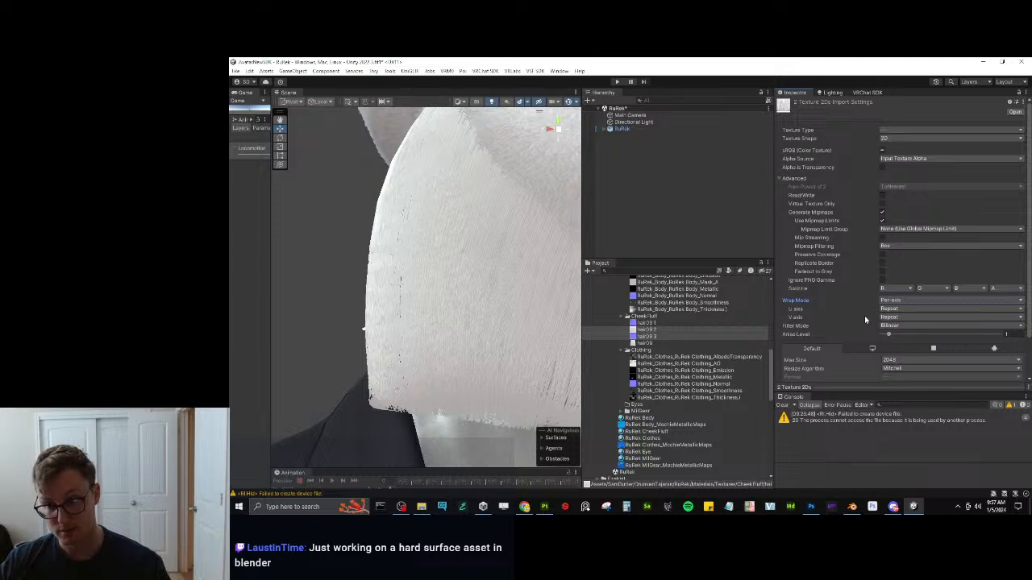
pyautogui.scroll(-1, 865, 320)
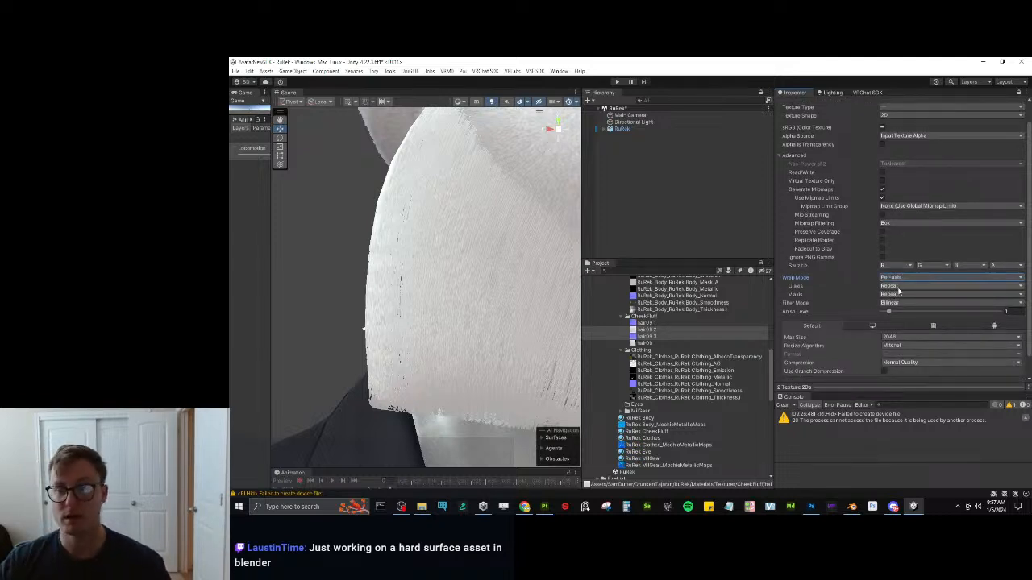
pyautogui.click(900, 295)
pyautogui.click(901, 313)
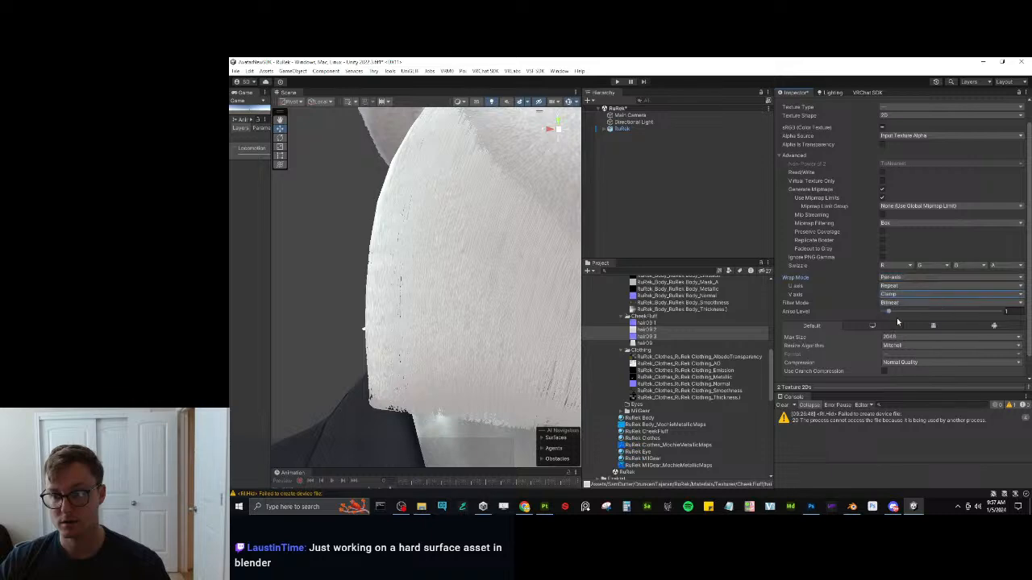
pyautogui.scroll(-1, 864, 290)
pyautogui.click(1015, 365)
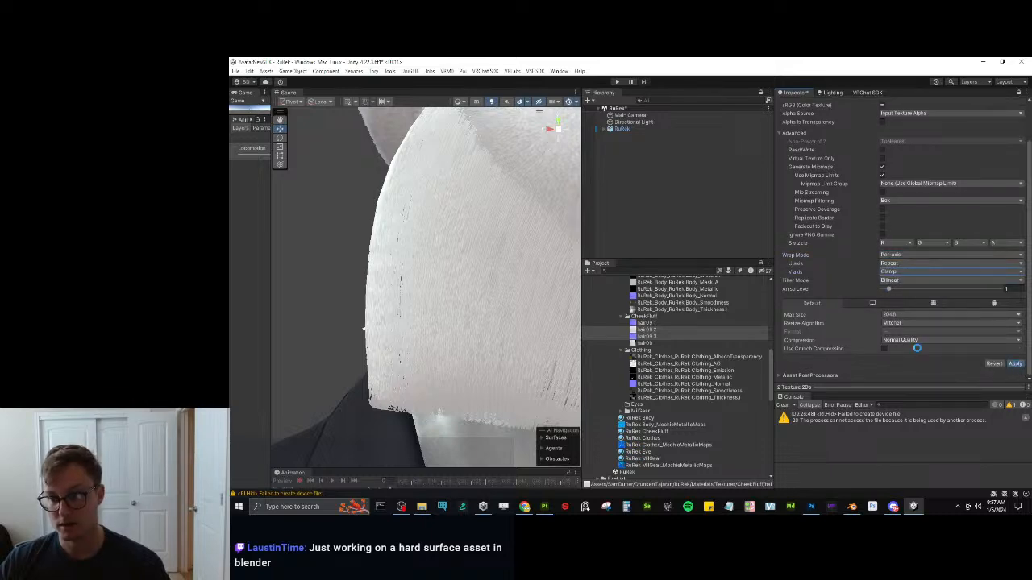
# Switch to Blender, enlarge the cheek fluff's UVs along Y and shift them down along Y so they extend below the UV tile.
pyautogui.click(851, 506)
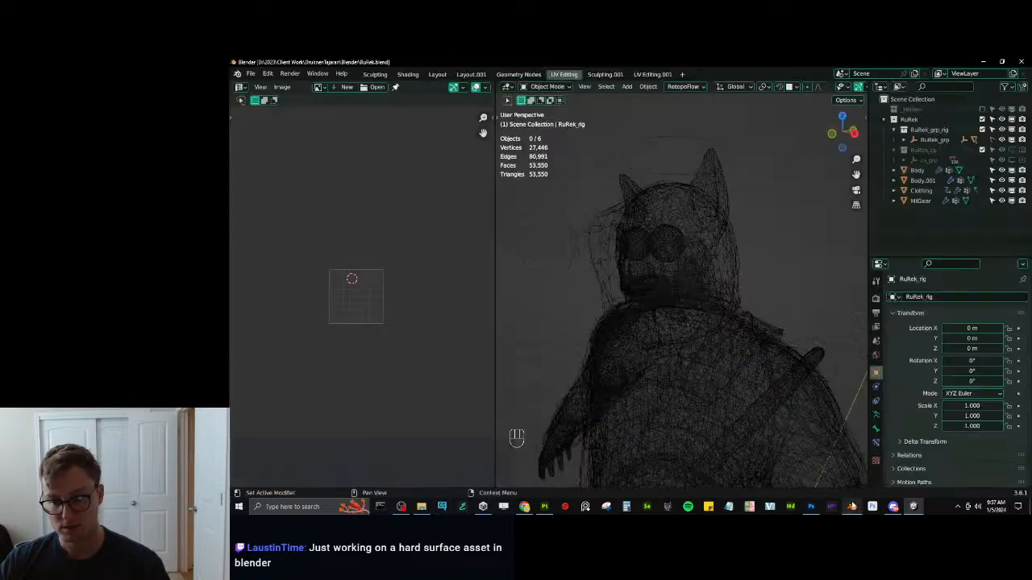
pyautogui.click(703, 272)
pyautogui.click(709, 275)
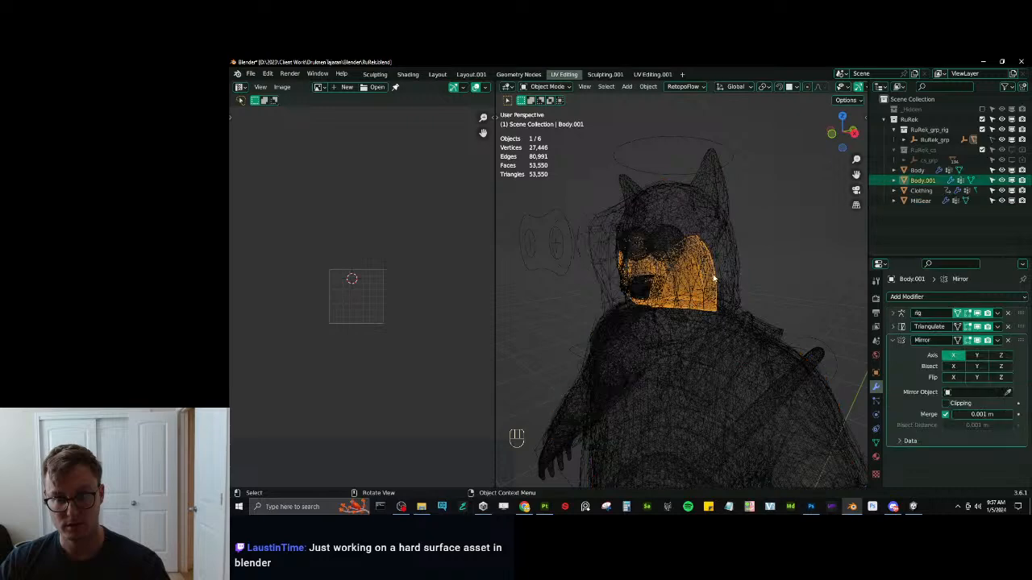
pyautogui.press('Tab')
pyautogui.scroll(3, 379, 316)
pyautogui.scroll(3, 379, 315)
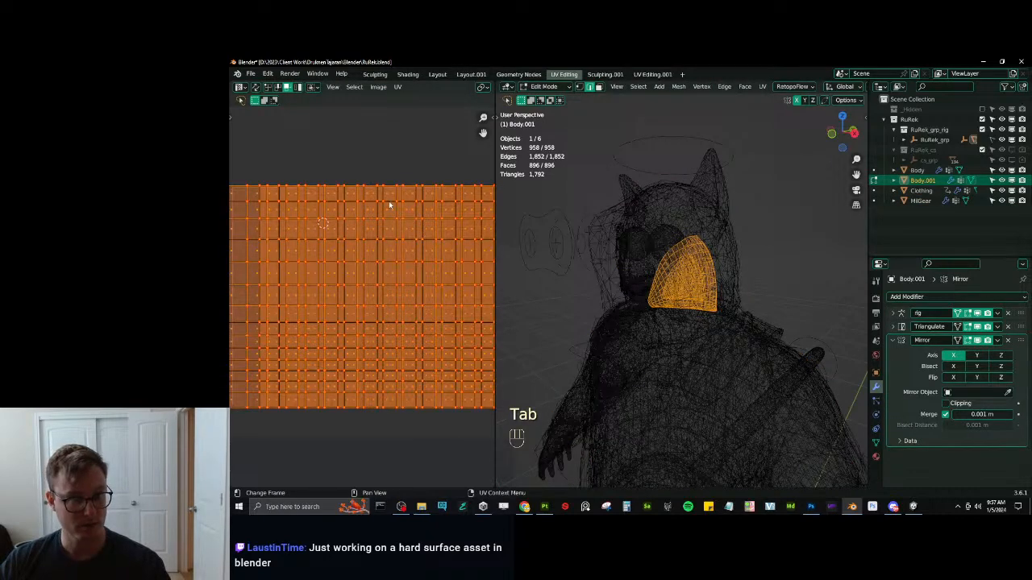
pyautogui.press('s')
pyautogui.press('g')
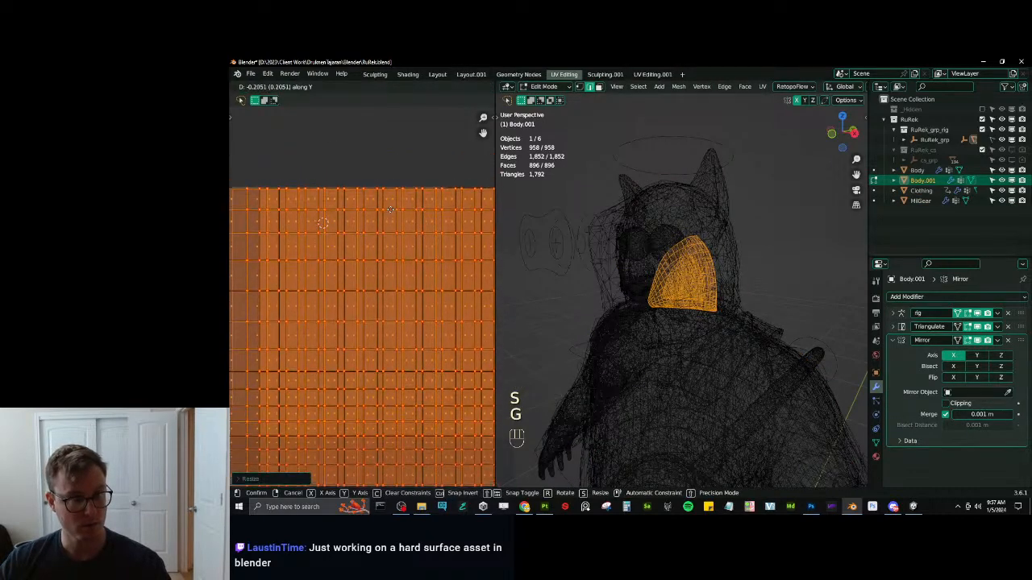
pyautogui.click(392, 207)
pyautogui.scroll(-5, 395, 222)
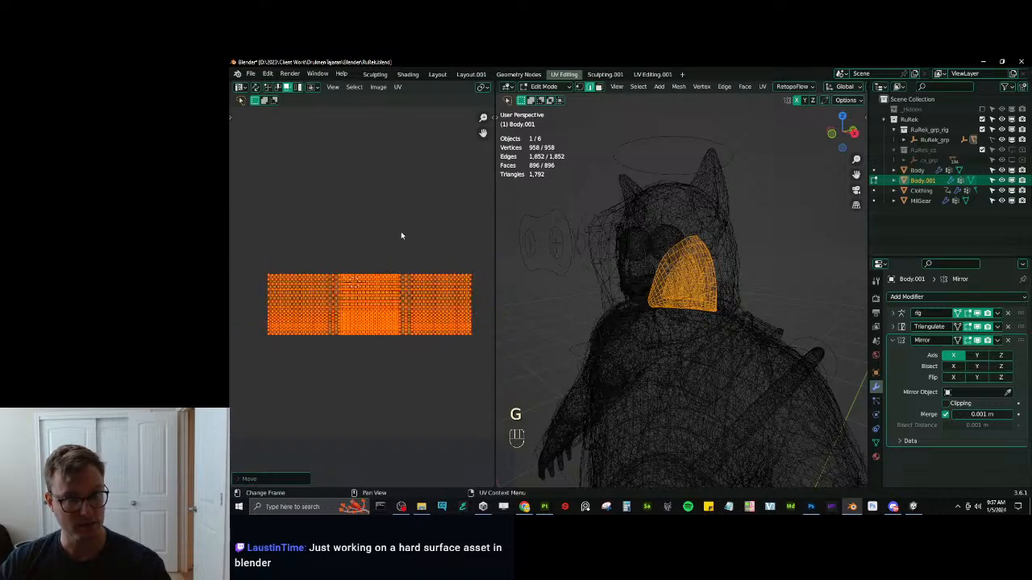
# Leave Edit Mode, export all character objects to FBX with Auto-Rig Pro, and save the Blender file.
pyautogui.press('Tab')
pyautogui.press('a')
pyautogui.press('q')
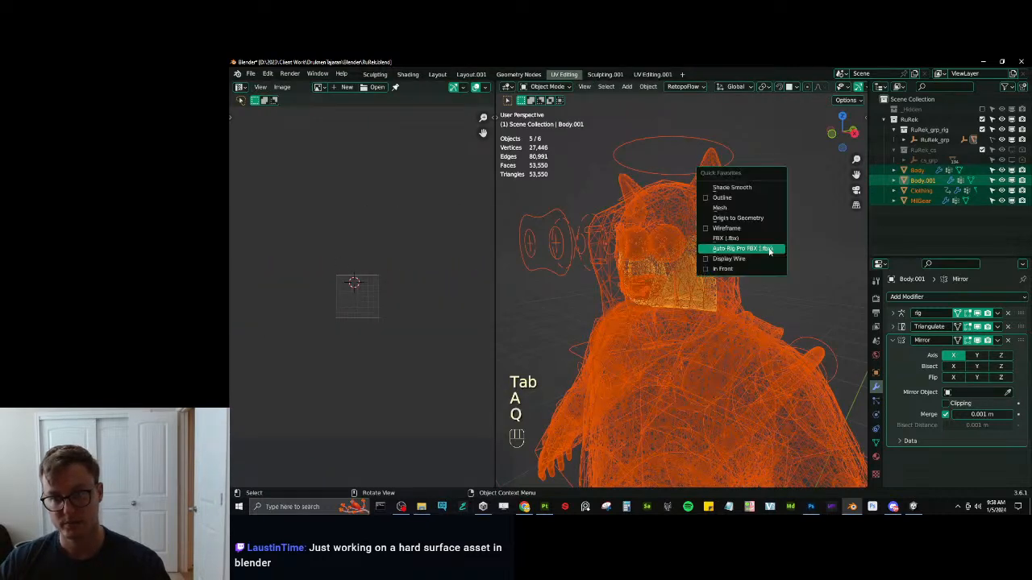
pyautogui.click(769, 248)
pyautogui.click(816, 416)
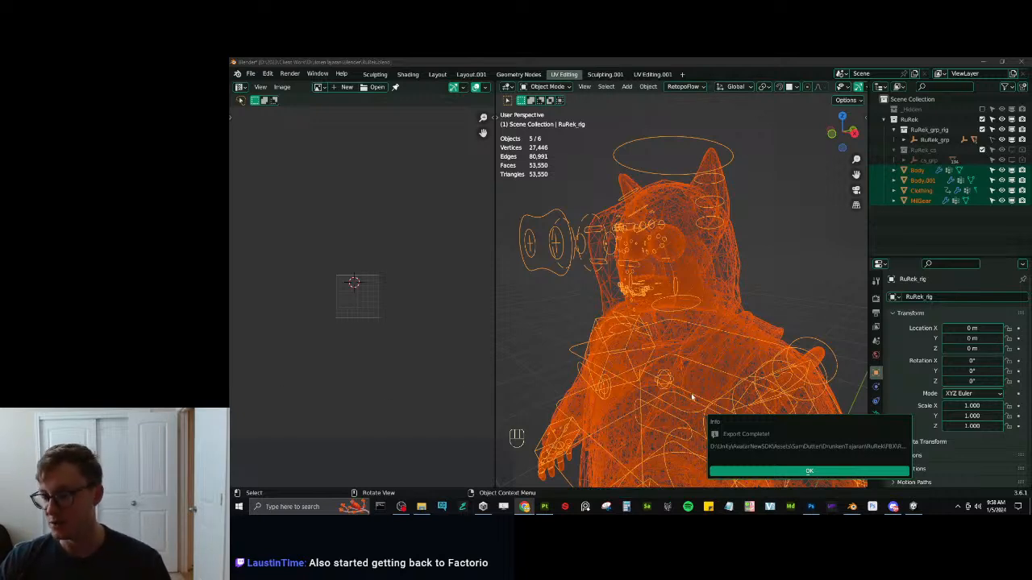
pyautogui.click(809, 470)
pyautogui.click(767, 271)
pyautogui.hotkey('ctrl', 's')
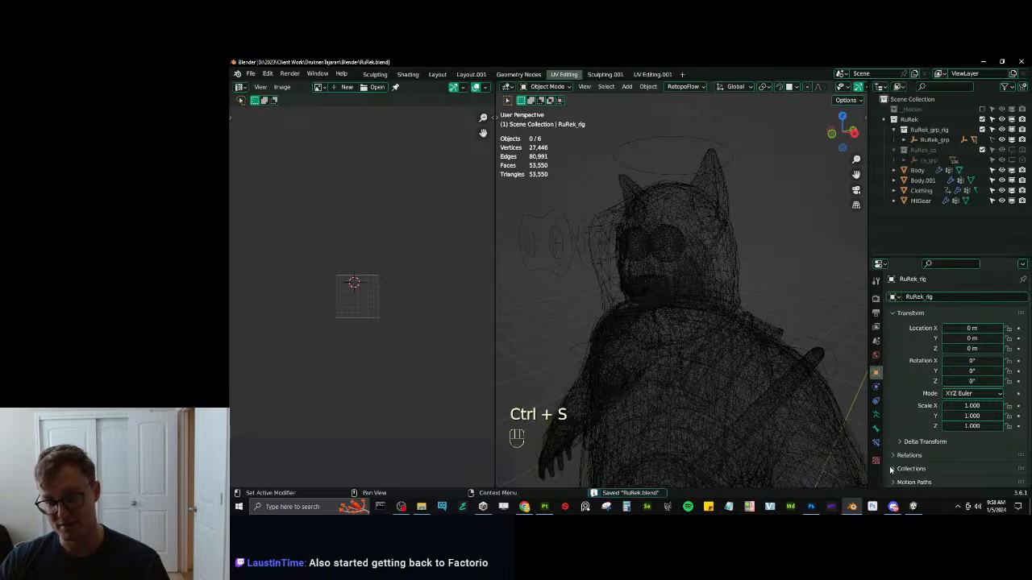
# Switch to Unity and examine the cheek fluff's lower edge from the front and side, close up and farther away.
pyautogui.click(912, 506)
pyautogui.scroll(-6, 407, 324)
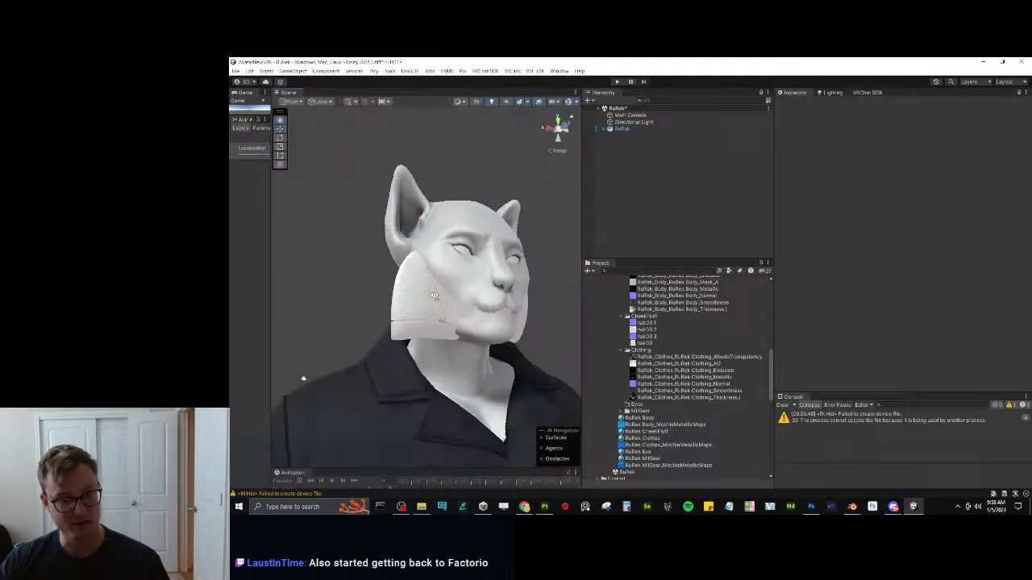
pyautogui.keyDown('alt'); pyautogui.moveTo(302, 378); pyautogui.dragTo(440, 311); pyautogui.keyUp('alt')
pyautogui.scroll(4, 439, 310)
pyautogui.scroll(-5, 438, 311)
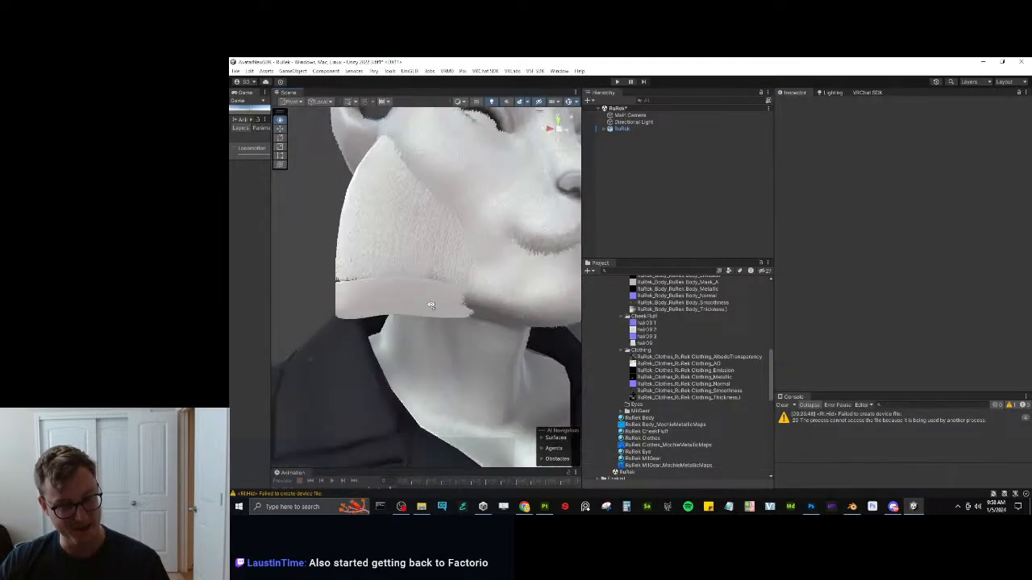
pyautogui.scroll(6, 454, 318)
pyautogui.scroll(-3, 505, 380)
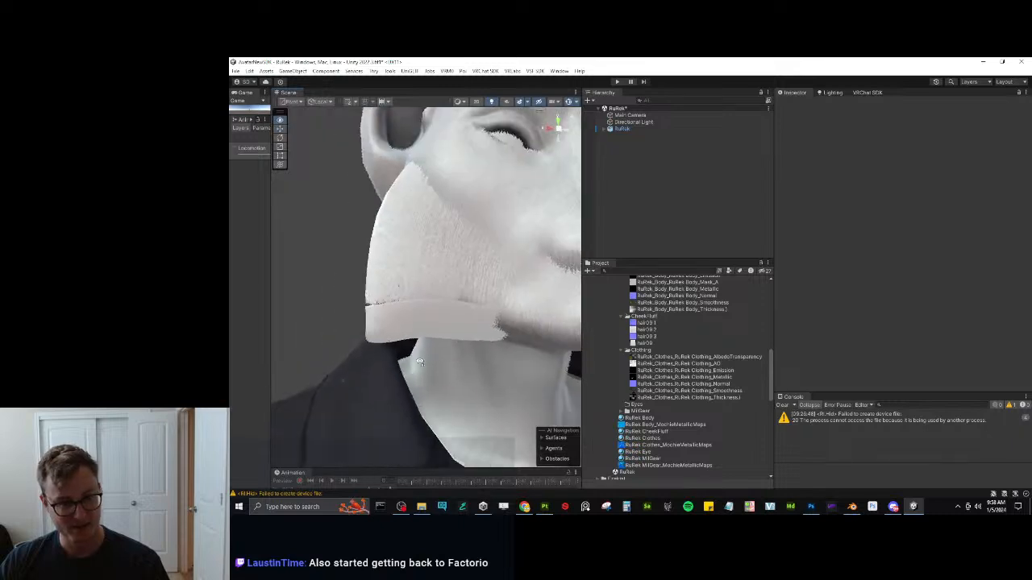
pyautogui.keyDown('alt'); pyautogui.moveTo(362, 336); pyautogui.dragTo(453, 348); pyautogui.keyUp('alt')
pyautogui.scroll(5, 454, 348)
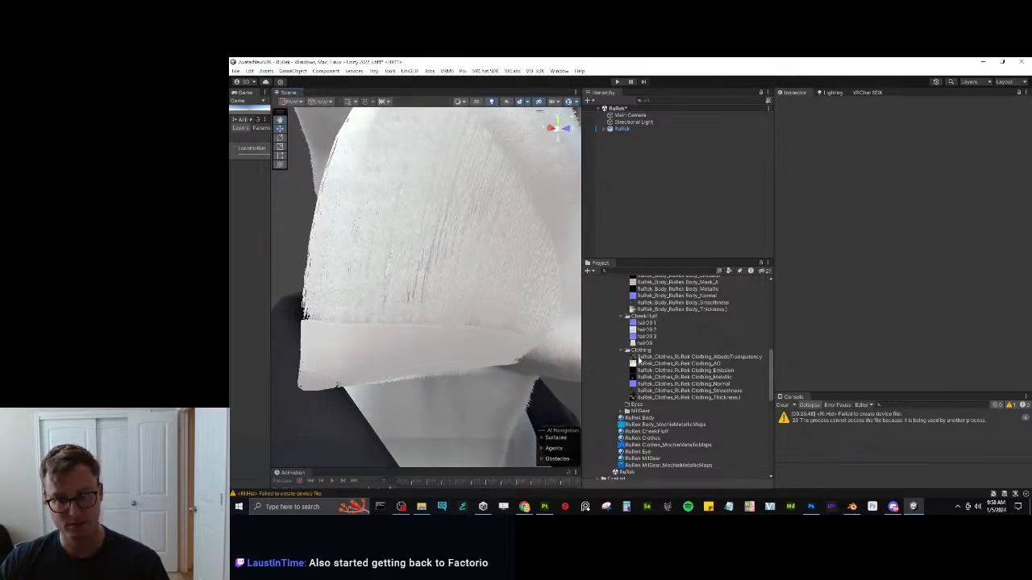
# Try the V axis wrap on Repeat for the hair09 2 and hair09 3 textures and apply the import settings.
pyautogui.click(646, 330)
pyautogui.keyDown('shift'); pyautogui.click(647, 337); pyautogui.keyUp('shift')
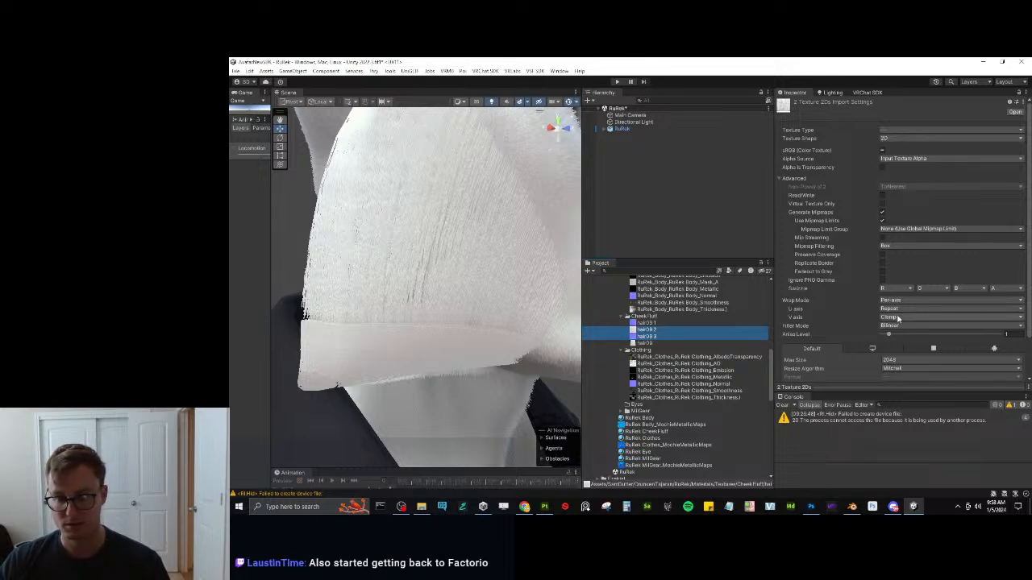
pyautogui.click(897, 317)
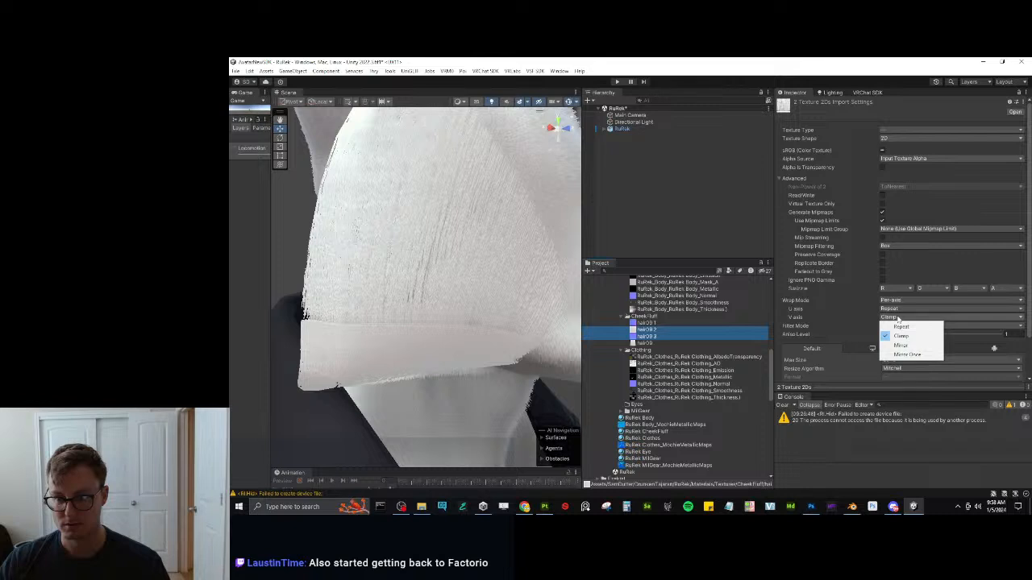
pyautogui.click(900, 326)
pyautogui.scroll(-2, 992, 346)
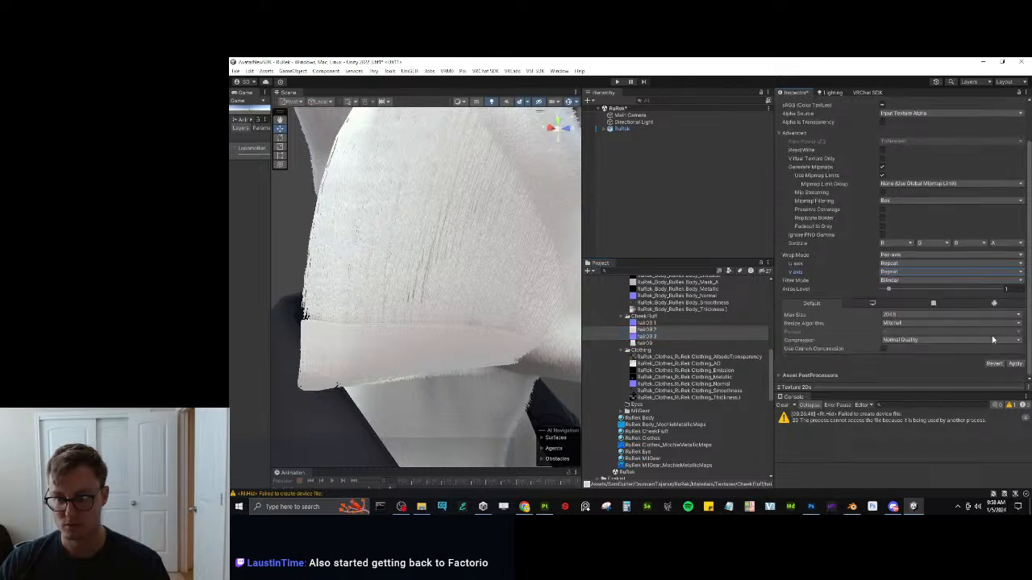
pyautogui.click(1013, 369)
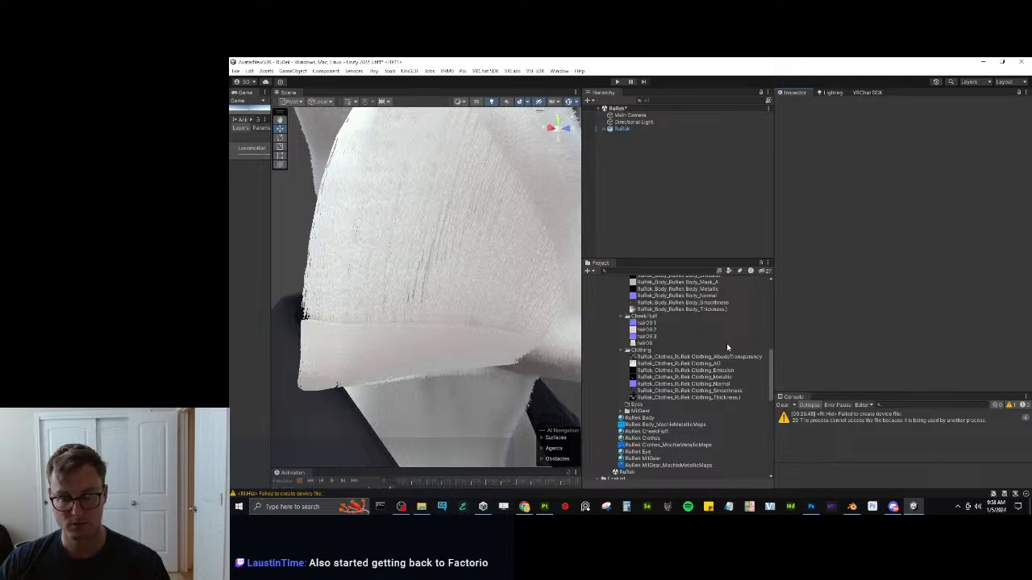
# Return the hair09 2 and hair09 3 textures to Per-axis wrapping with the V axis on Clamp, apply it, and recheck hair09 2.
pyautogui.click(661, 331)
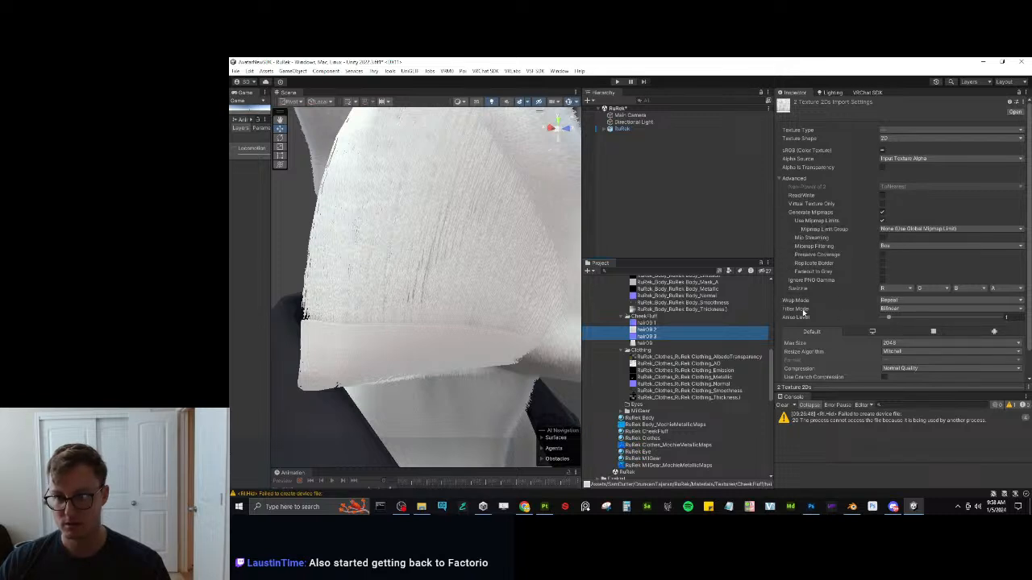
pyautogui.click(646, 337)
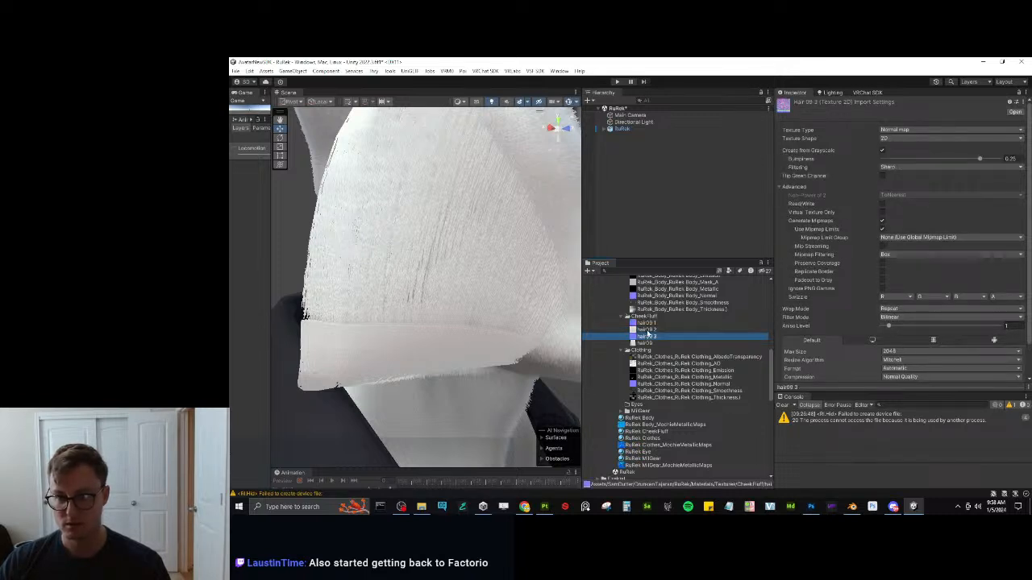
pyautogui.click(646, 330)
pyautogui.keyDown('shift'); pyautogui.click(646, 336); pyautogui.keyUp('shift')
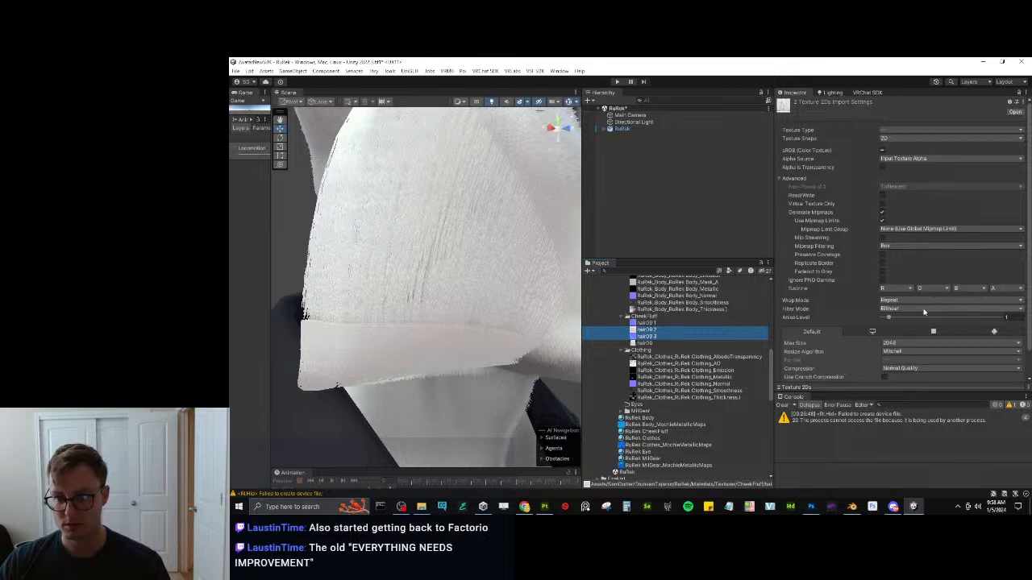
pyautogui.click(920, 301)
pyautogui.click(905, 347)
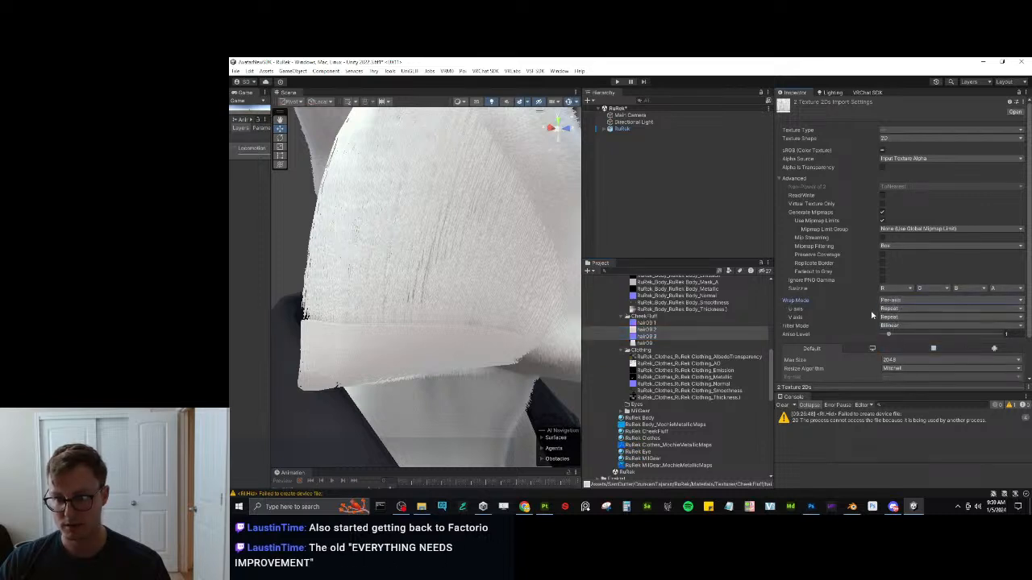
pyautogui.click(896, 320)
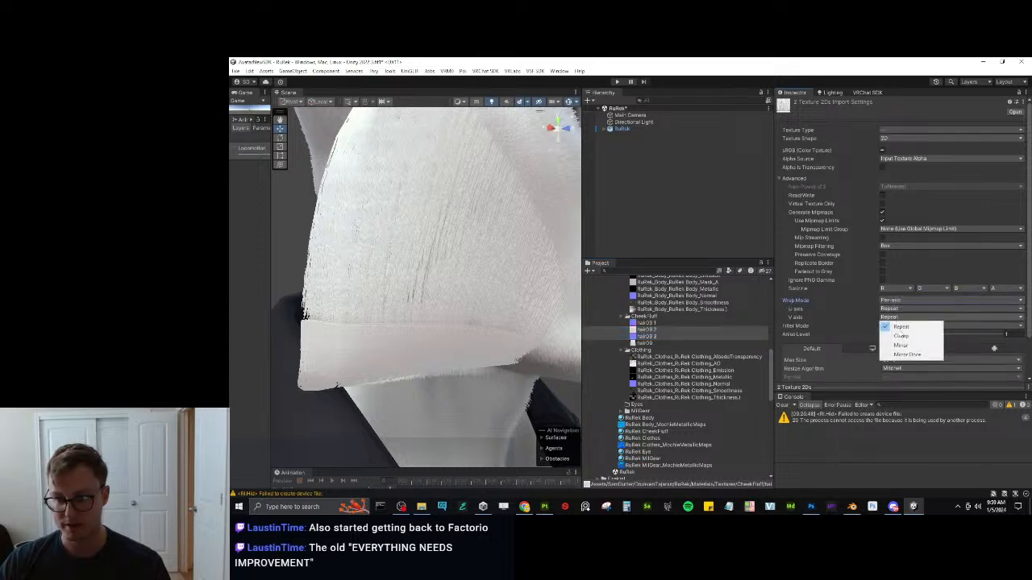
pyautogui.click(897, 333)
pyautogui.scroll(-2, 982, 332)
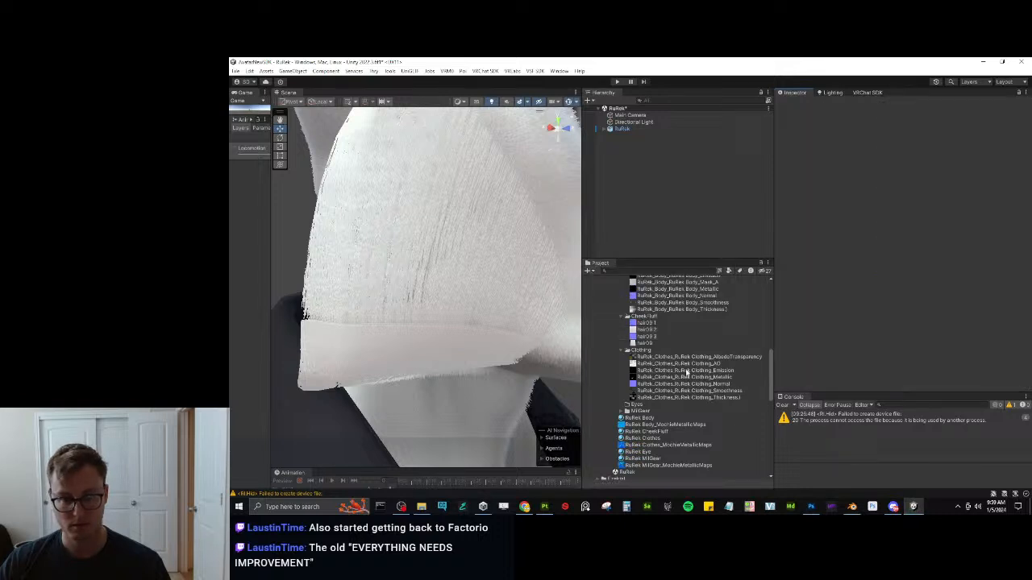
pyautogui.click(653, 331)
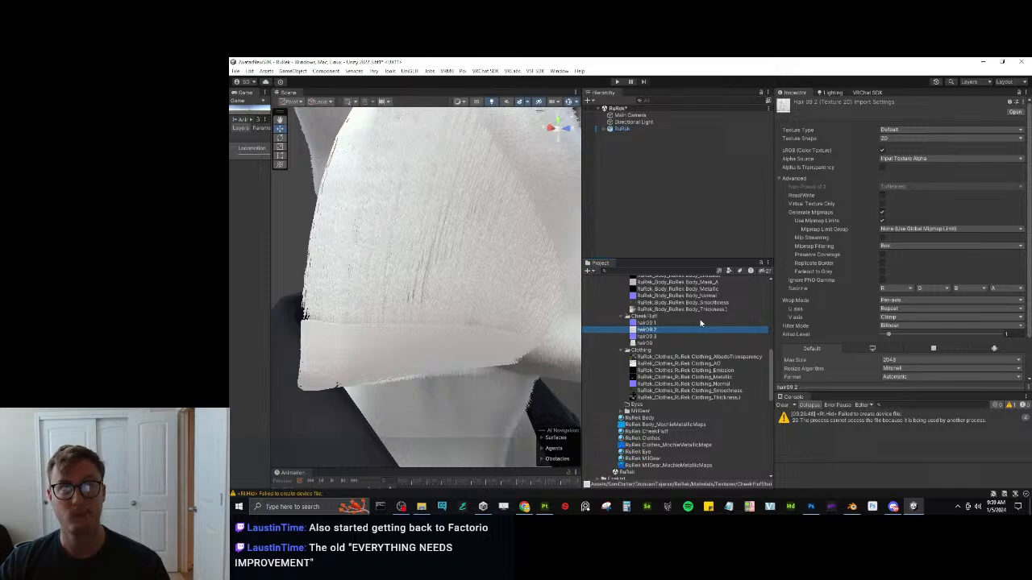
# Switch to Blender, shrink all of the cheek fluff's UVs along Y and move them up along Y.
pyautogui.click(852, 506)
pyautogui.click(653, 346)
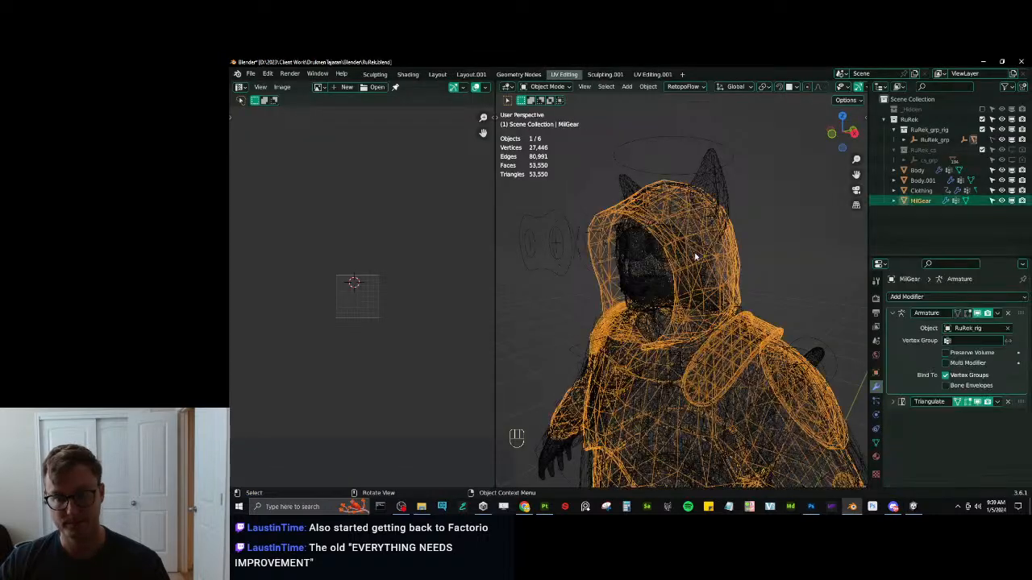
pyautogui.click(695, 256)
pyautogui.press('Tab')
pyautogui.press('a')
pyautogui.scroll(4, 378, 266)
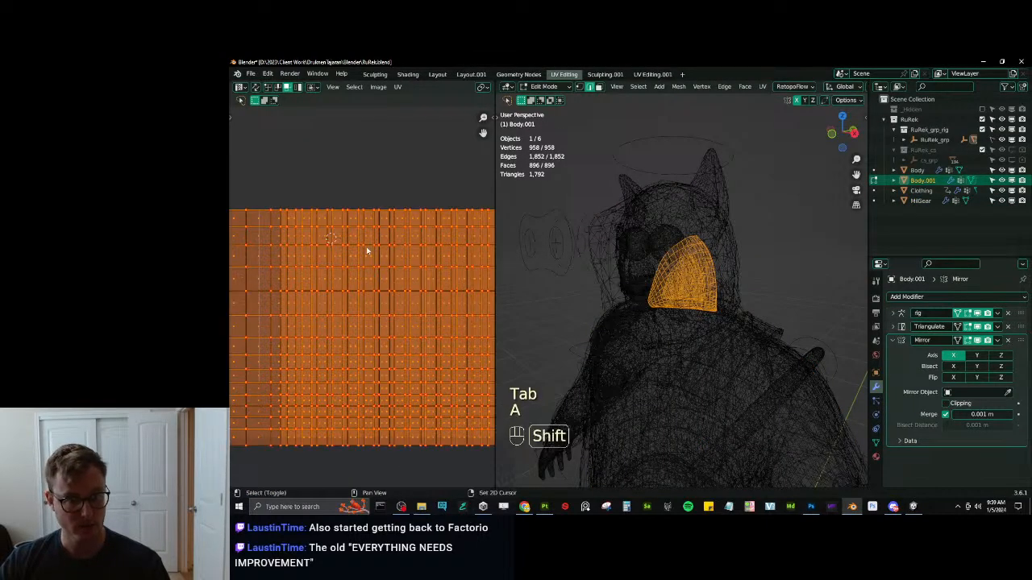
pyautogui.press('s')
pyautogui.press('g')
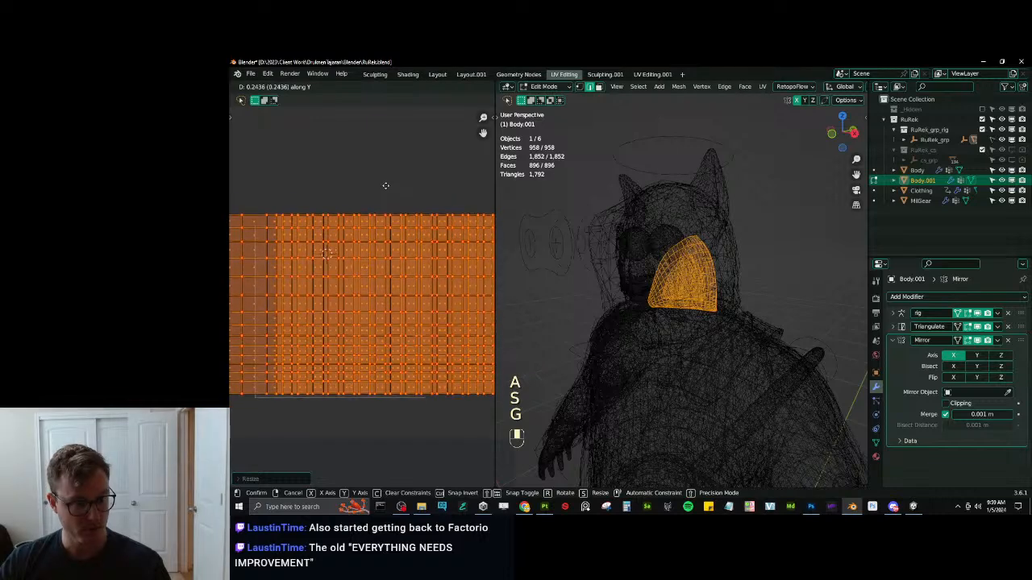
# Scale all of the cheek fluff's UVs along Y and nudge them along Y until they fit the UV tile's height.
pyautogui.press('s')
pyautogui.press('g')
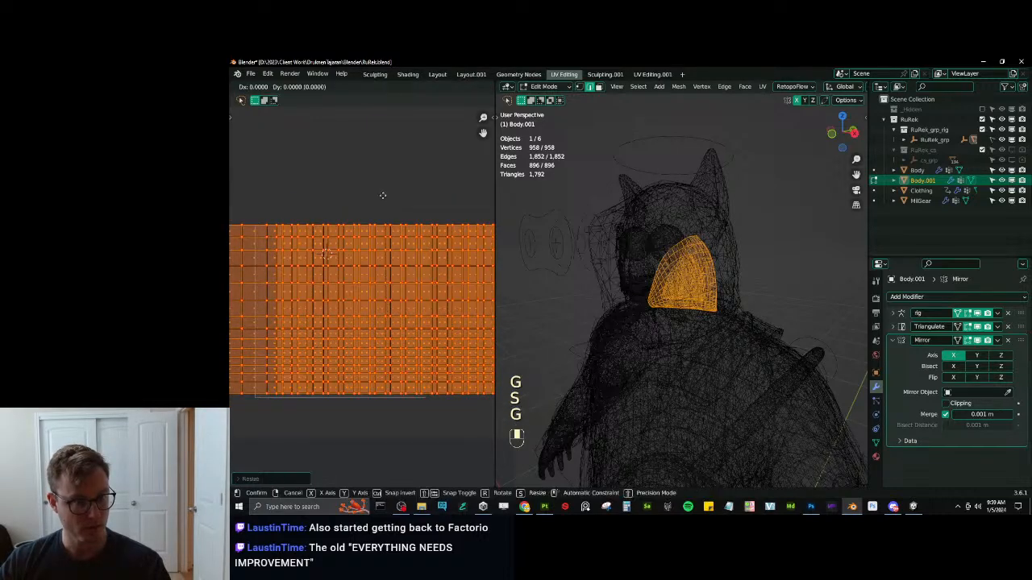
pyautogui.press('shift')
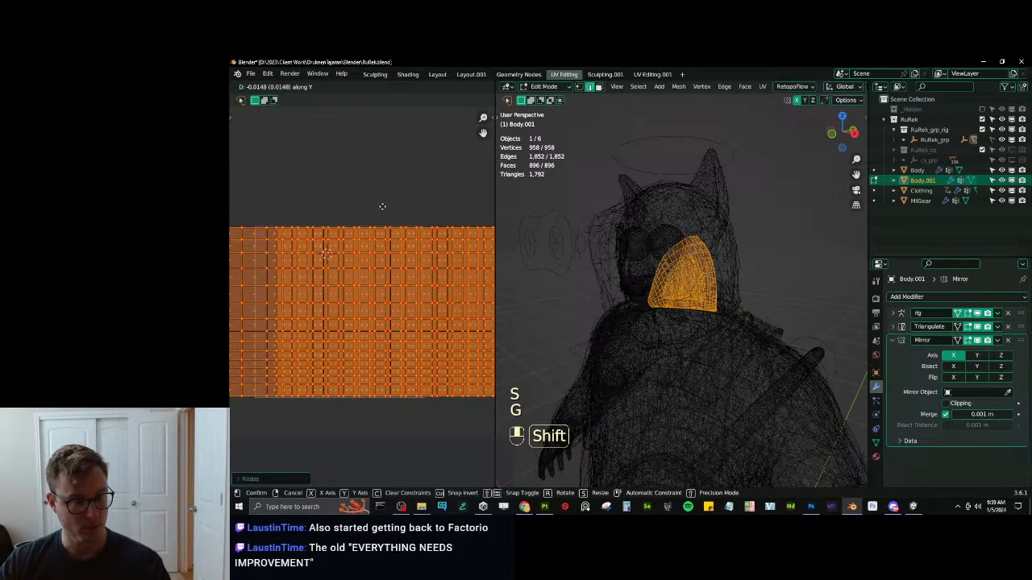
pyautogui.press('g')
pyautogui.press('s')
pyautogui.press('g')
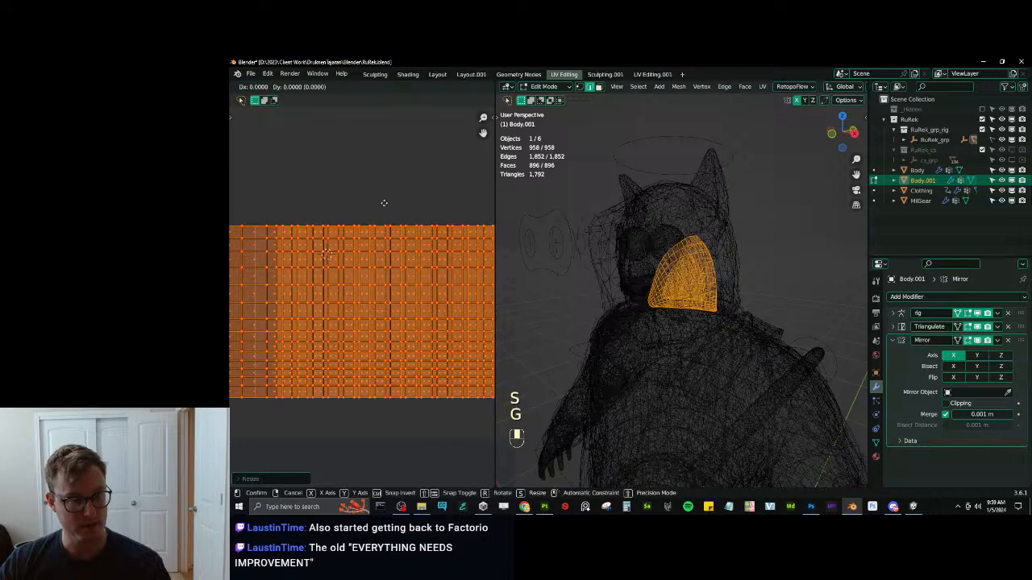
pyautogui.press('shift')
pyautogui.click(387, 185)
# Return to Object Mode, save RuRek.blend, and export all the avatar objects over RuRek.fbx.
pyautogui.press('Tab')
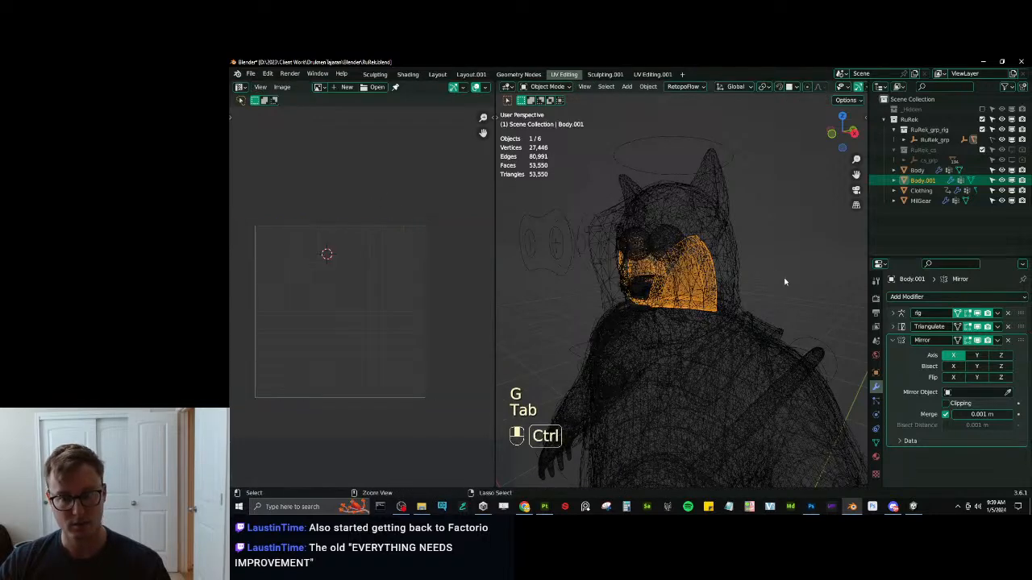
pyautogui.hotkey('ctrl', 's')
pyautogui.press('a')
pyautogui.press('q')
pyautogui.click(758, 274)
pyautogui.click(814, 418)
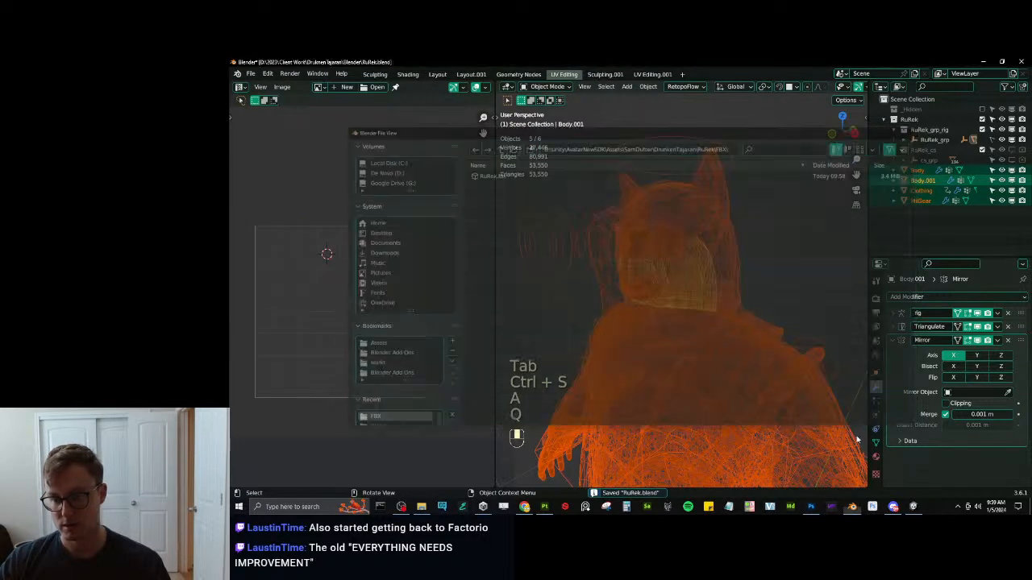
# Switch to Unity, slightly raise the Alpha Cutoff of the RuRek CheekFluff material, and let the re-exported model import.
pyautogui.hotkey('alt', 'Tab')
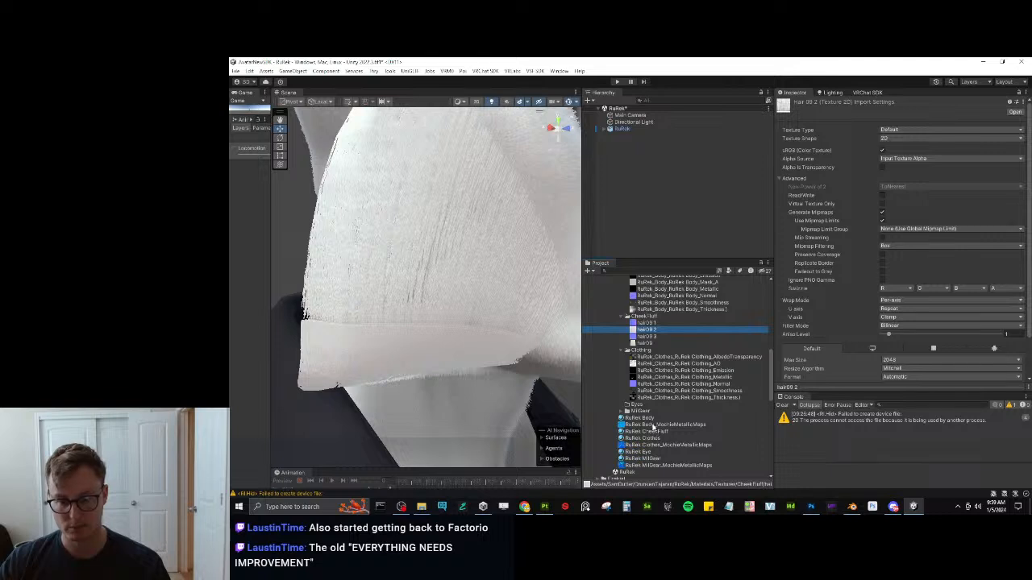
pyautogui.click(649, 431)
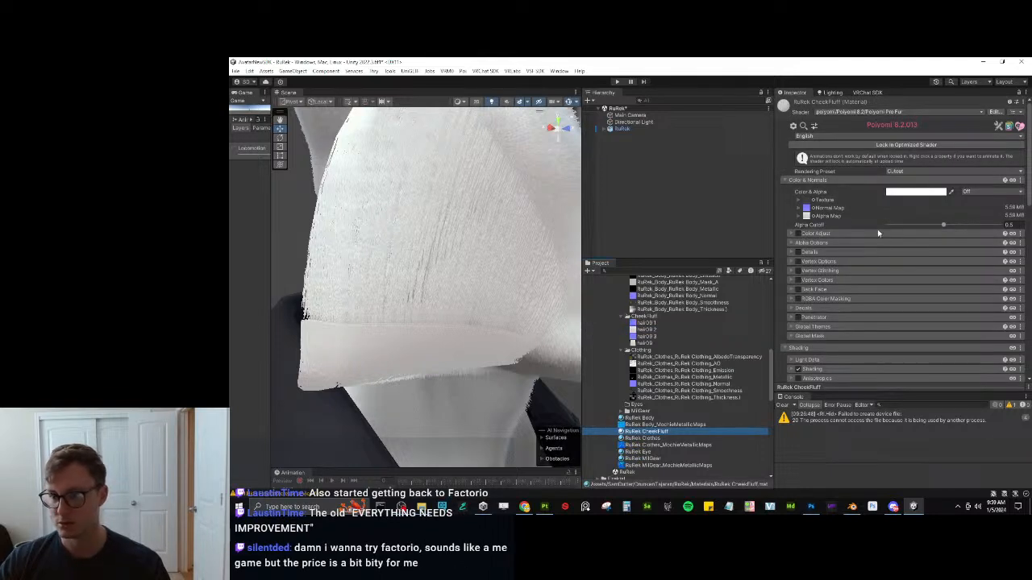
pyautogui.moveTo(949, 225)
pyautogui.mouseDown()
pyautogui.moveTo(956, 218)
pyautogui.moveTo(930, 221)
pyautogui.moveTo(976, 221)
pyautogui.moveTo(949, 211)
pyautogui.moveTo(957, 207)
pyautogui.mouseUp()
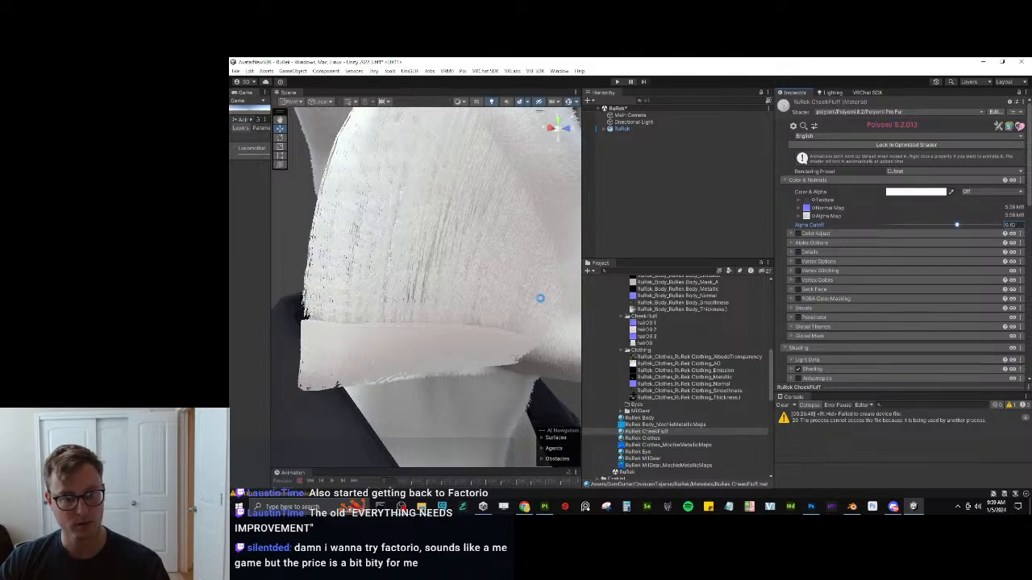
pyautogui.hotkey('alt', 'Tab')
pyautogui.hotkey('alt', 'Tab')
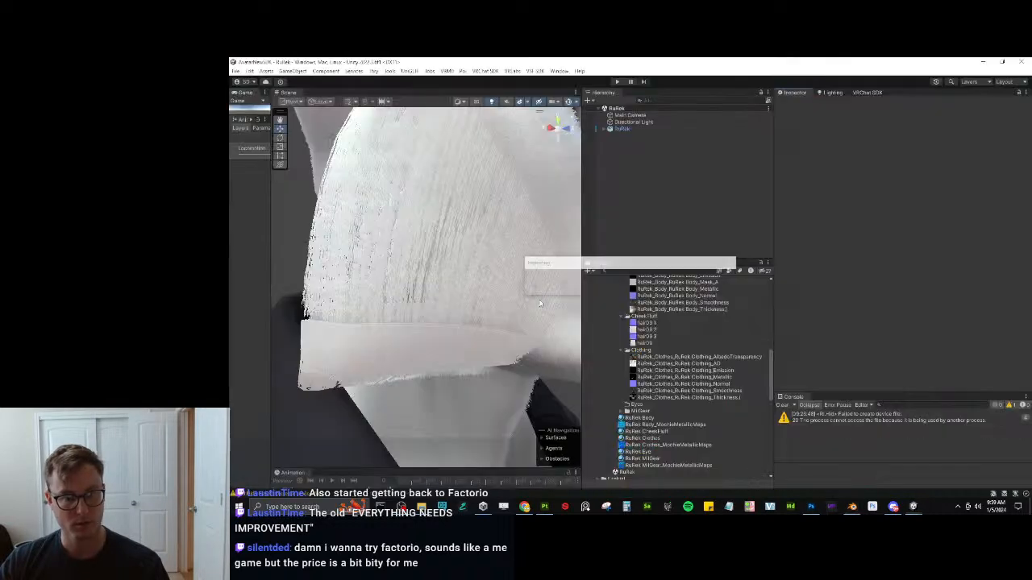
# Examine the cheek fluff's hair strands and lower edge from the side, from underneath, farther away and close up.
pyautogui.keyDown('alt'); pyautogui.moveTo(454, 332); pyautogui.dragTo(297, 311); pyautogui.keyUp('alt')
pyautogui.moveTo(299, 311); pyautogui.dragTo(442, 314, button='right')
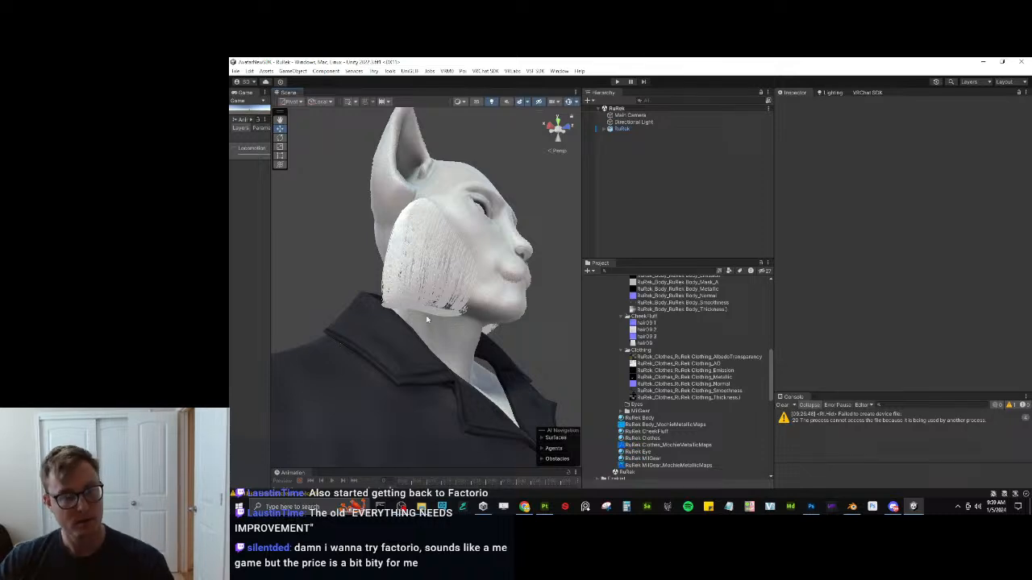
pyautogui.moveTo(447, 325); pyautogui.dragTo(389, 315, button='right')
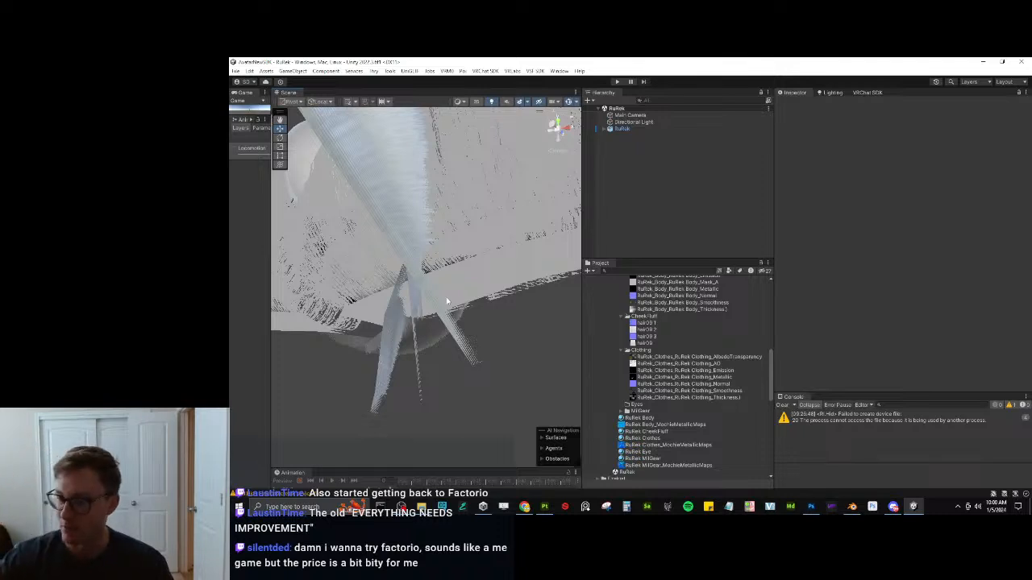
pyautogui.press('s')
pyautogui.moveTo(443, 282); pyautogui.dragTo(986, 269, button='right')
pyautogui.press('d')
pyautogui.press('w')
pyautogui.press('f')
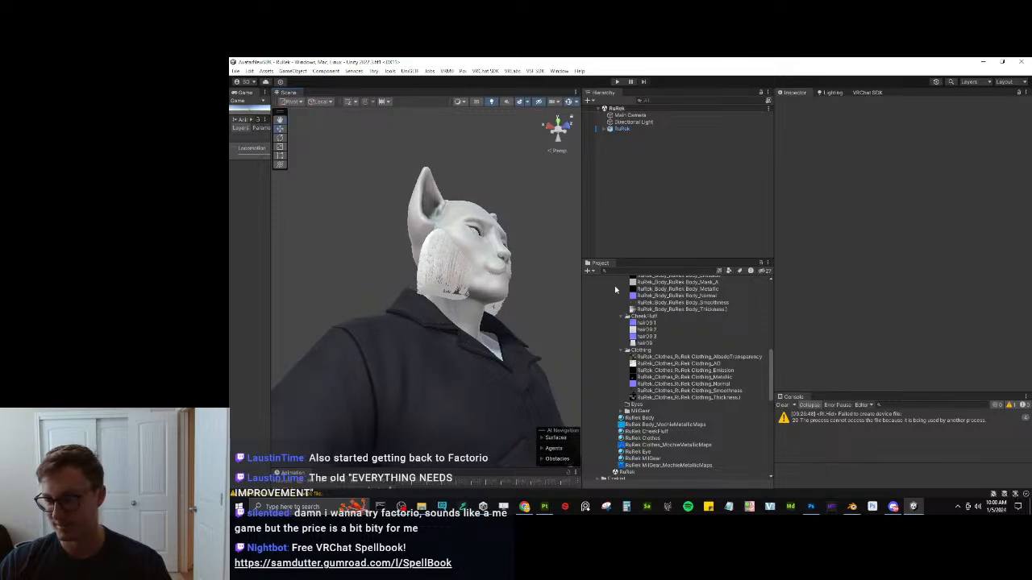
pyautogui.scroll(10, 472, 302)
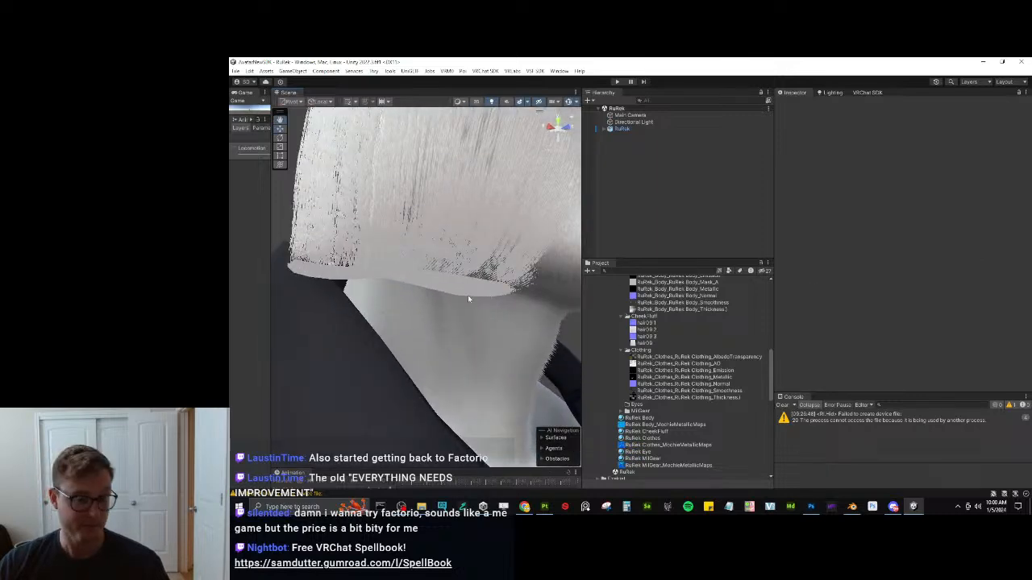
# Switch to Blender, open the Body.001 cheek fluff mesh in Edit Mode, and widen the UV editor.
pyautogui.click(852, 506)
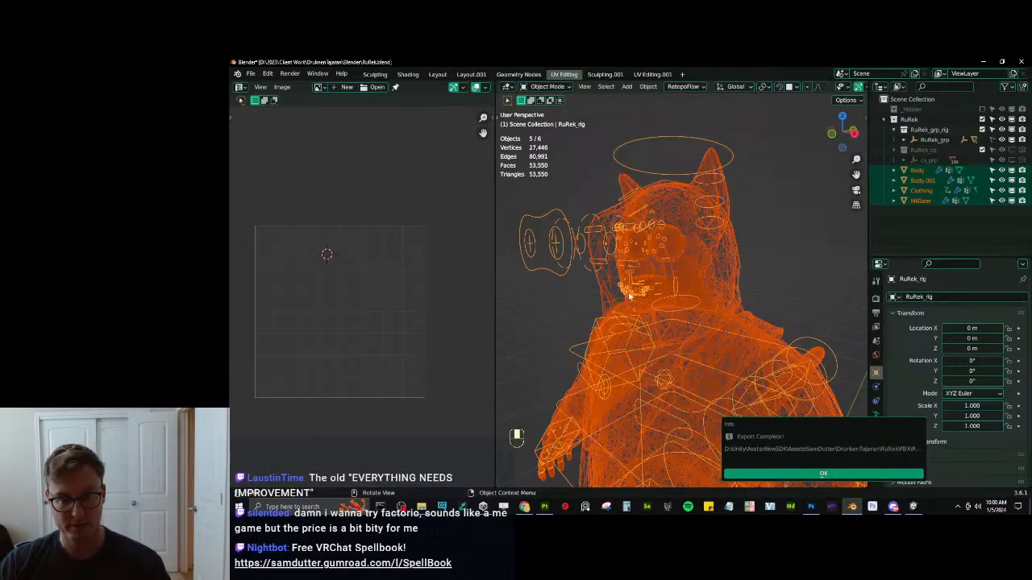
pyautogui.click(708, 273)
pyautogui.click(709, 271)
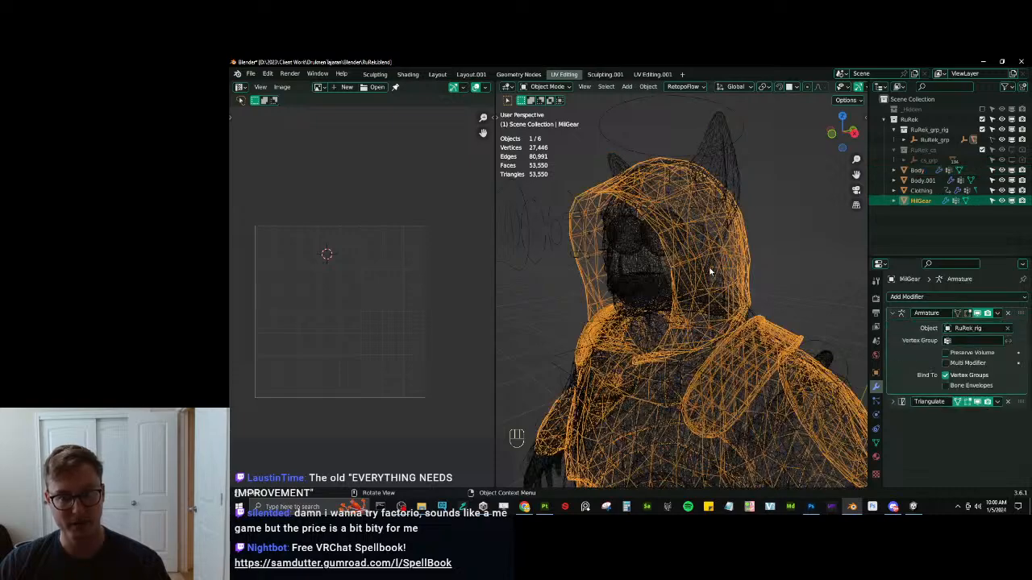
pyautogui.click(709, 271)
pyautogui.press('Tab')
pyautogui.moveTo(703, 273); pyautogui.dragTo(391, 346, button='middle')
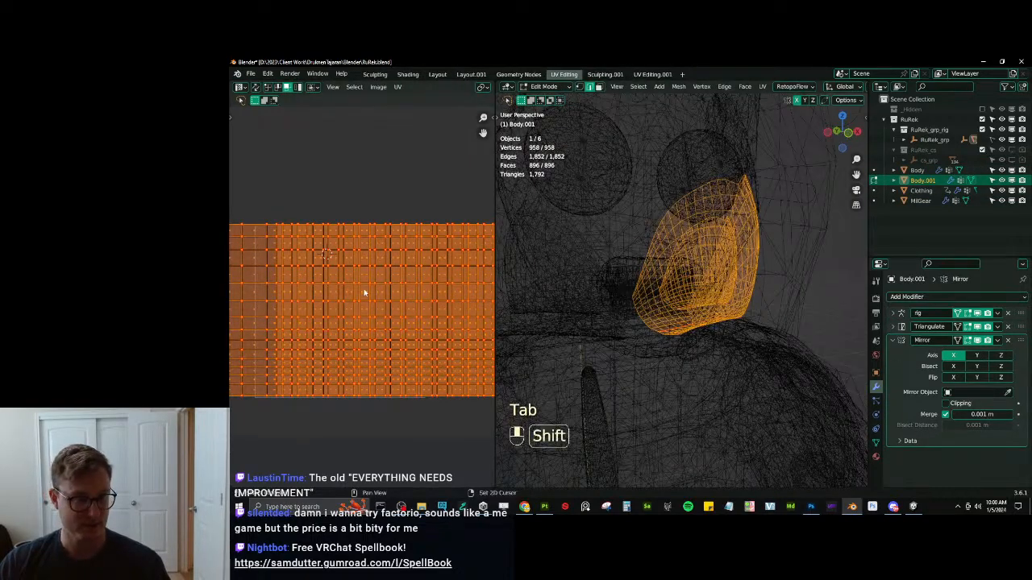
pyautogui.keyDown('shift'); pyautogui.moveTo(364, 293); pyautogui.dragTo(397, 314, button='middle'); pyautogui.keyUp('shift')
pyautogui.moveTo(495, 292); pyautogui.dragTo(672, 282)
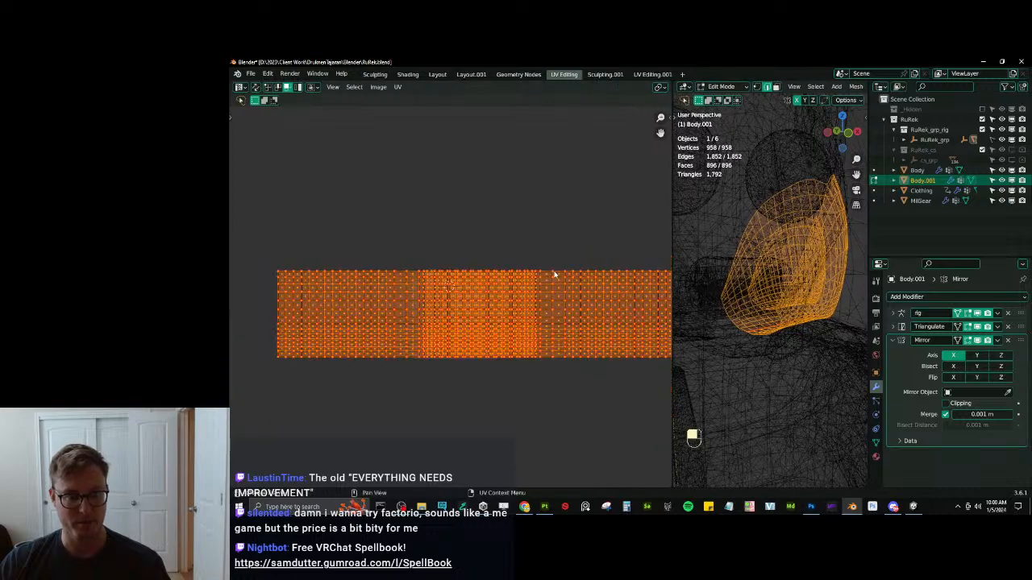
# Using island selection, rotate the cheek fluff's UVs upside down, then move and scale them along Y to fit the UV tile.
pyautogui.press('s')
pyautogui.hotkey('ctrl', 'z')
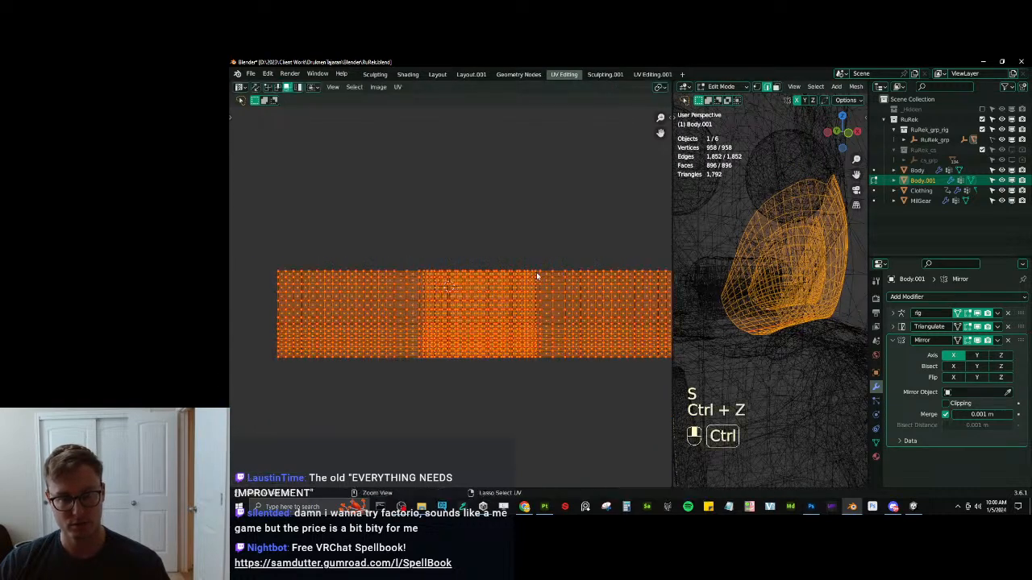
pyautogui.click(299, 87)
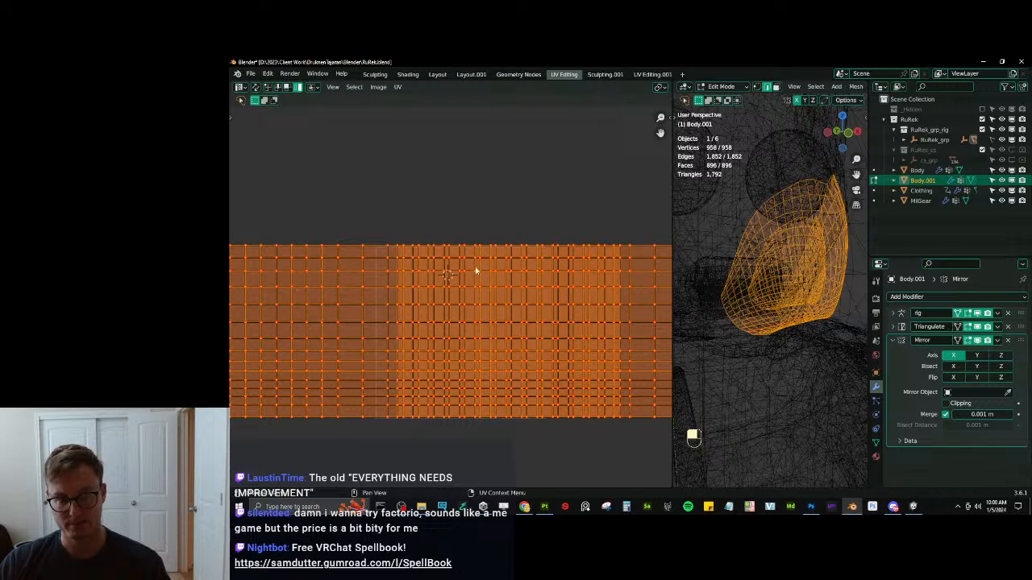
pyautogui.scroll(1, 476, 239)
pyautogui.press('g')
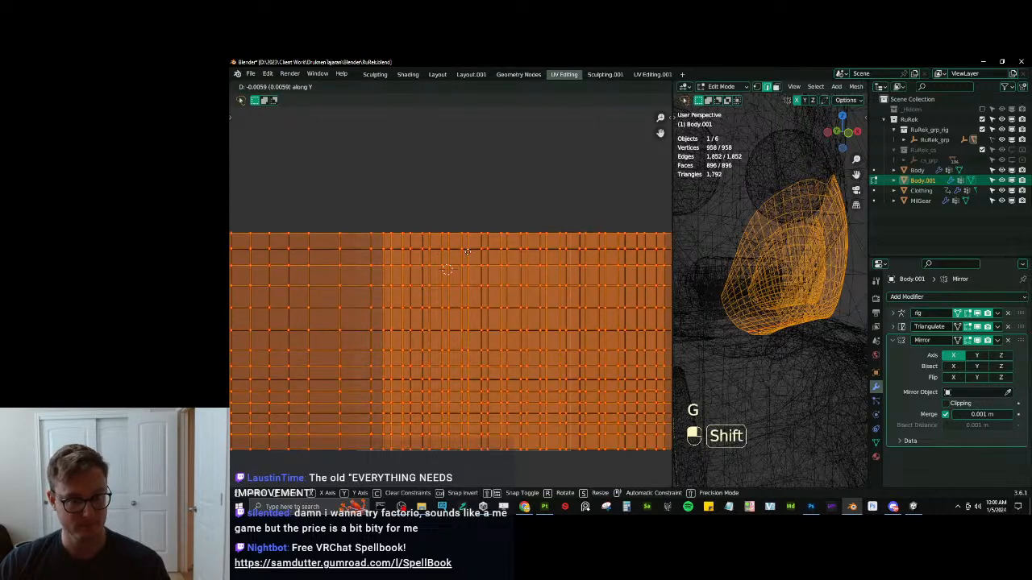
pyautogui.press('r')
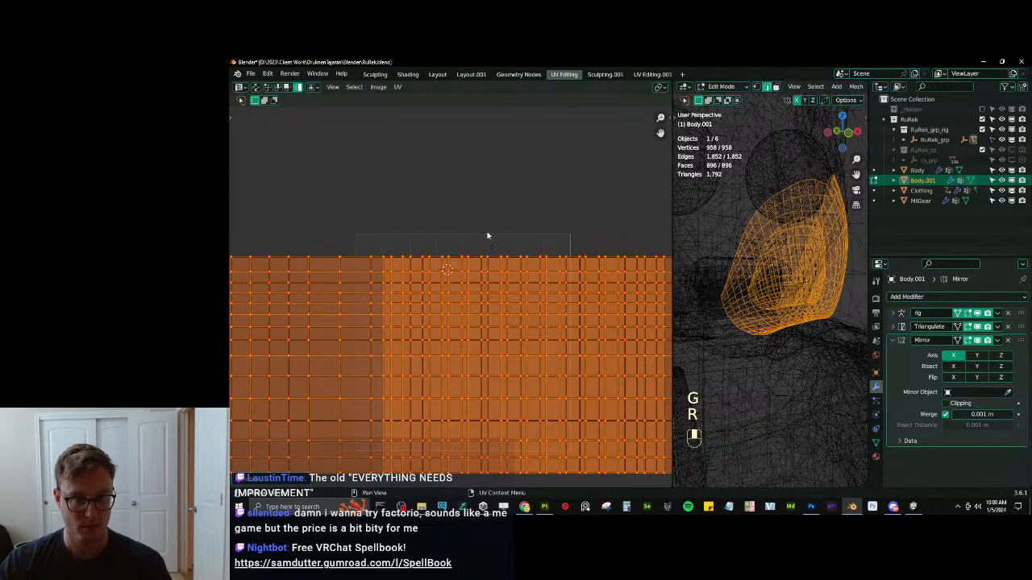
pyautogui.press('g')
pyautogui.press('y')
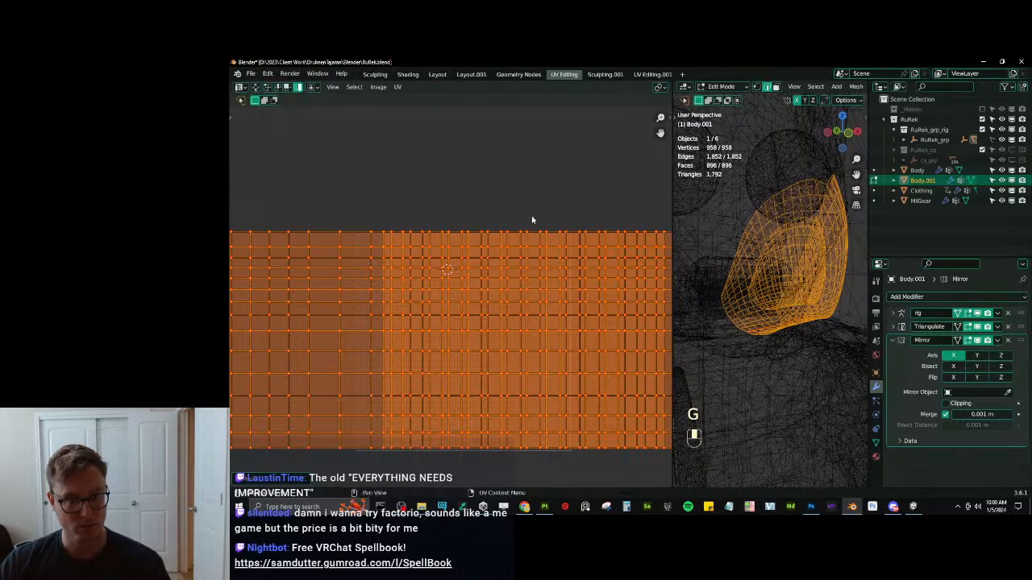
pyautogui.press('s')
pyautogui.press('g')
pyautogui.keyDown('shift'); pyautogui.click(530, 230); pyautogui.keyUp('shift')
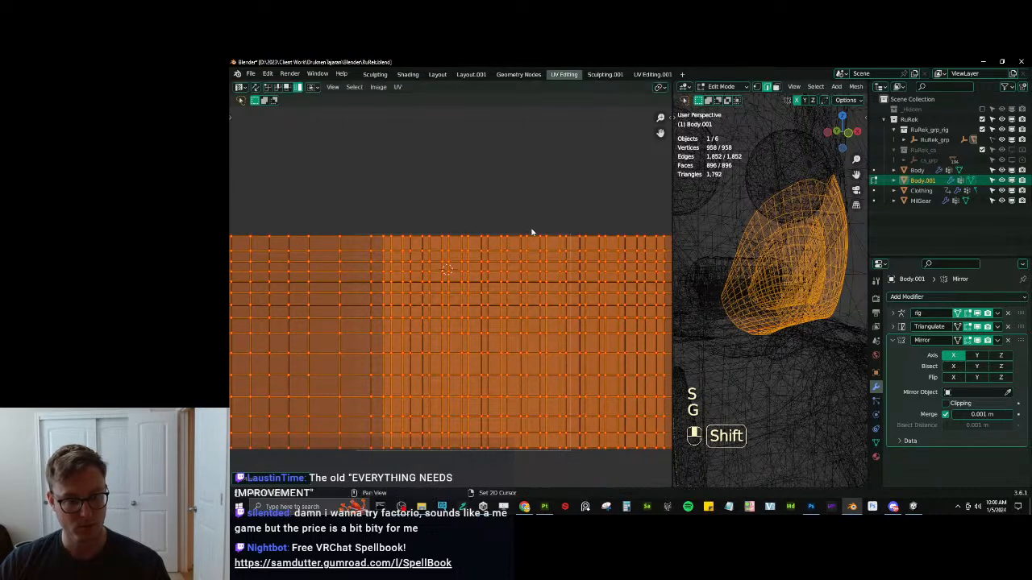
# Save the file with the flipped UVs and re-export all the avatar objects to RuRek.fbx.
pyautogui.press('Tab')
pyautogui.hotkey('ctrl', 's')
pyautogui.press('a')
pyautogui.press('q')
pyautogui.click(761, 325)
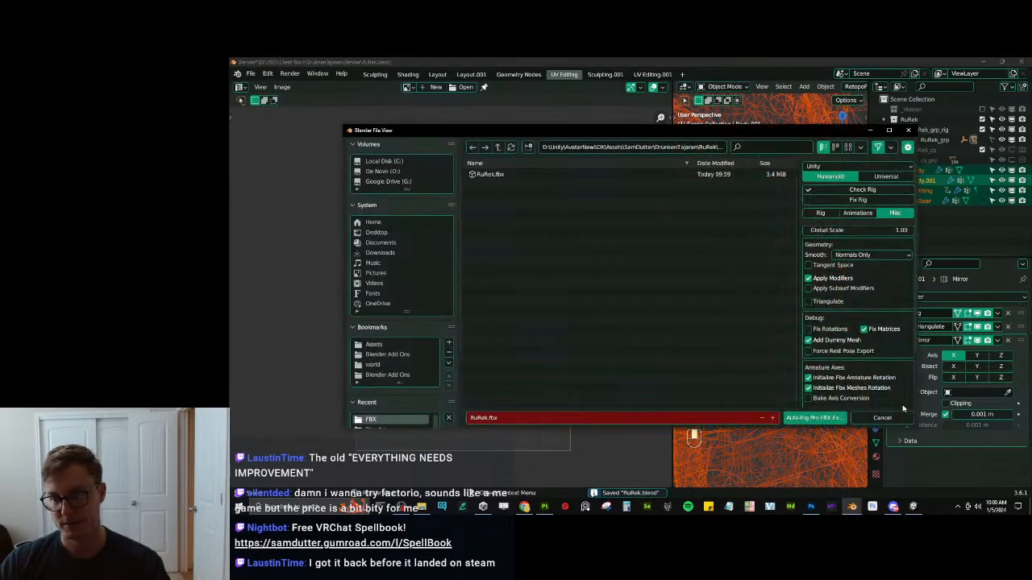
pyautogui.click(828, 418)
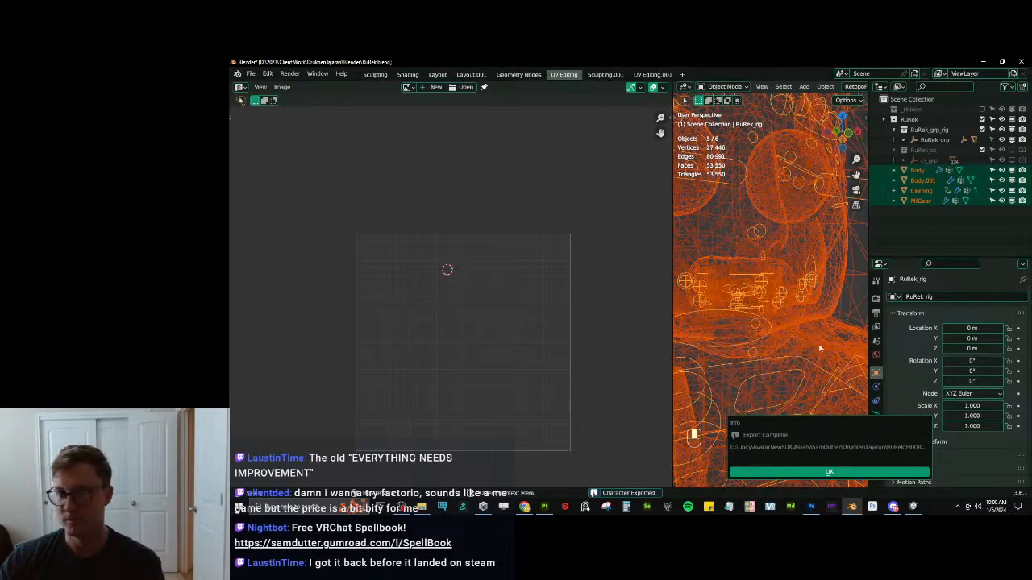
pyautogui.click(829, 472)
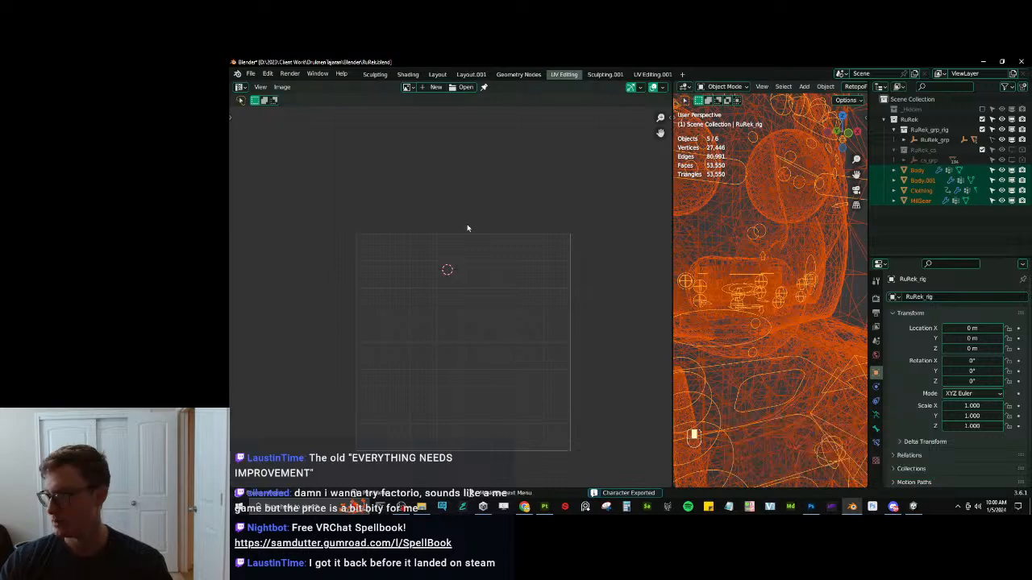
# Save the Blender file again and switch to Unity to examine the cheek fluff's lower edge and upper tip.
pyautogui.hotkey('ctrl', 's')
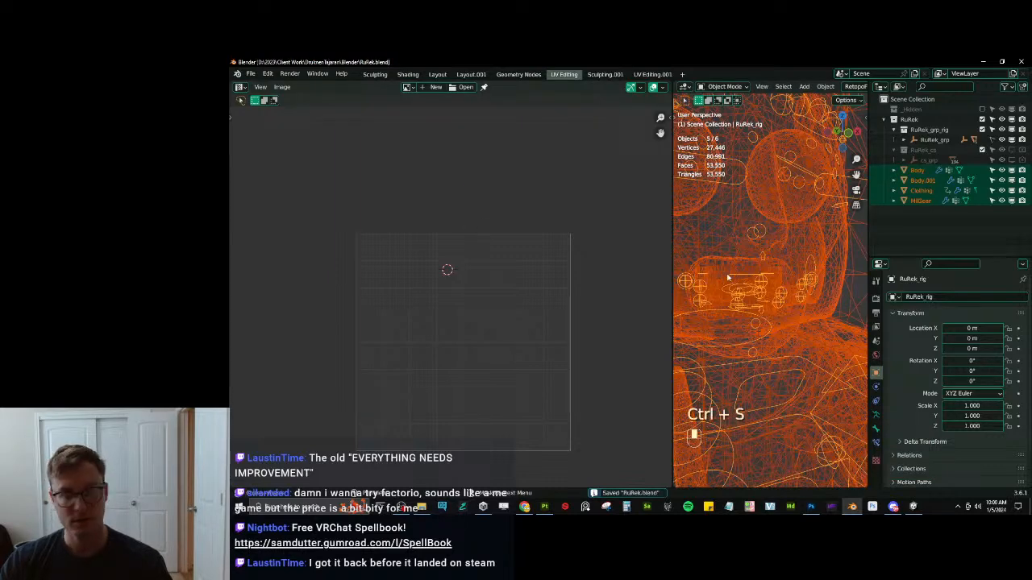
pyautogui.hotkey('alt', 'Tab')
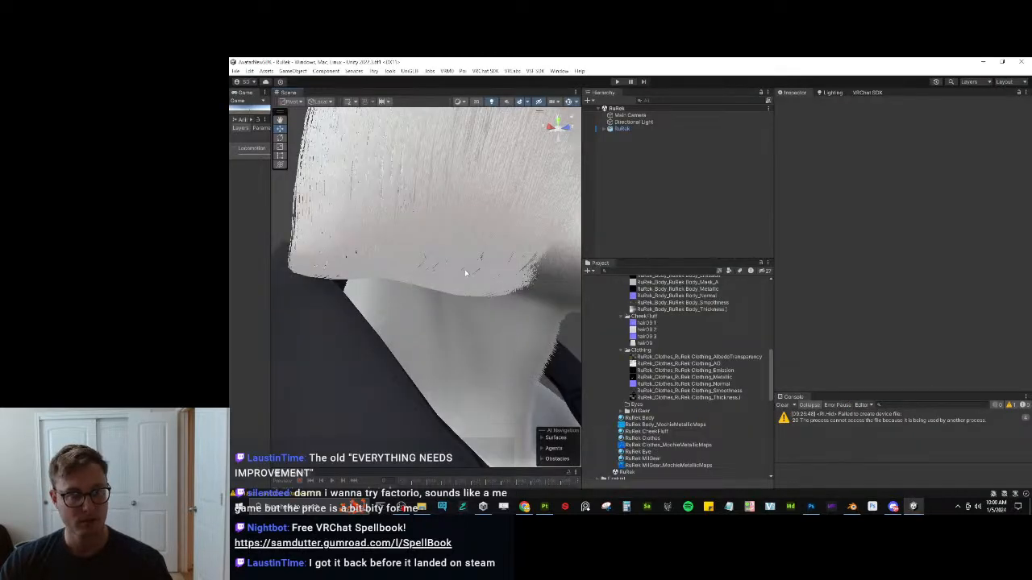
pyautogui.moveTo(465, 269); pyautogui.dragTo(414, 305, button='right')
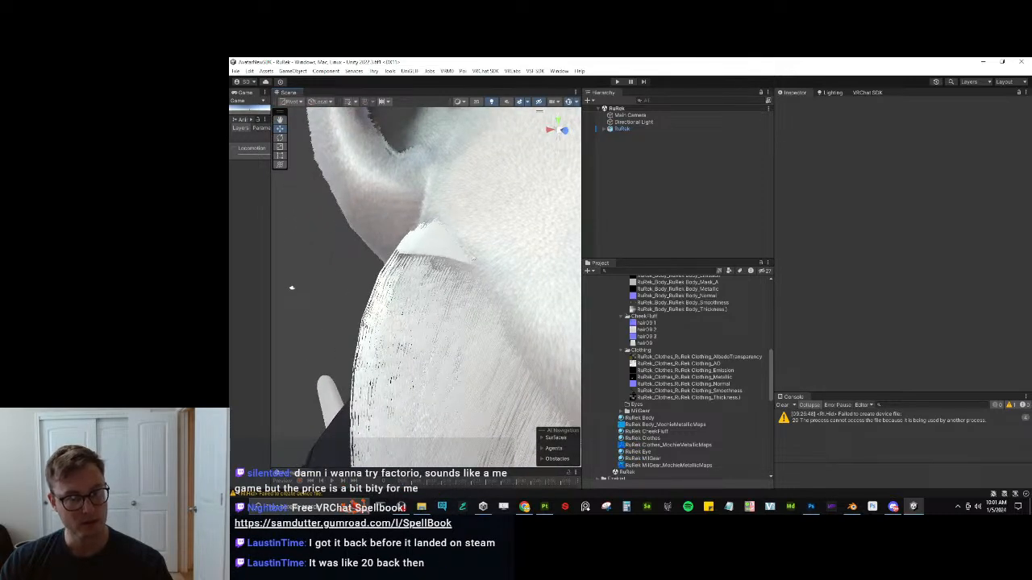
# Switch to Blender, open the Body.001 cheek fluff mesh in Edit Mode, and rotate all its UVs 180 degrees.
pyautogui.hotkey('alt', 'Tab')
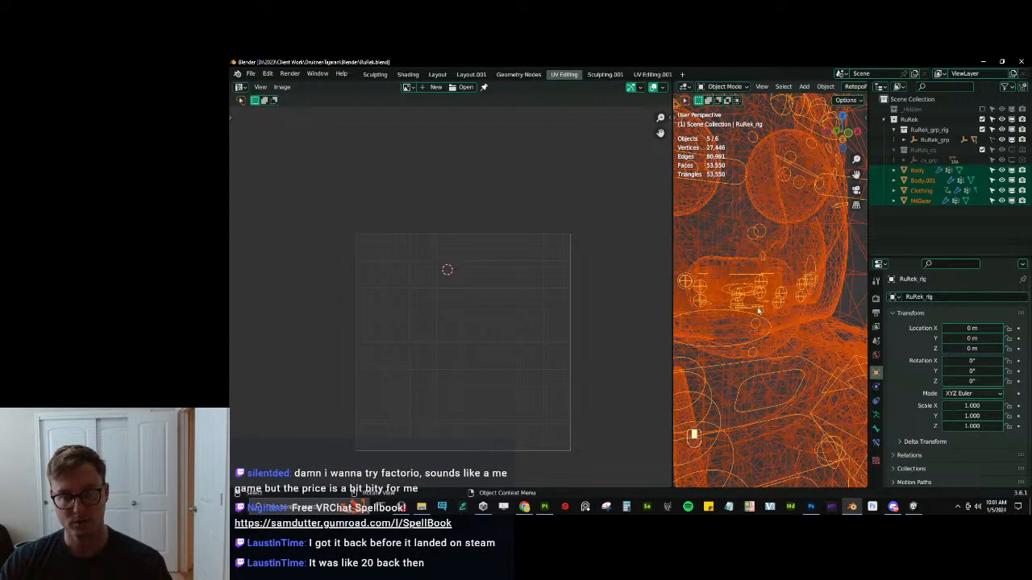
pyautogui.press('Tab')
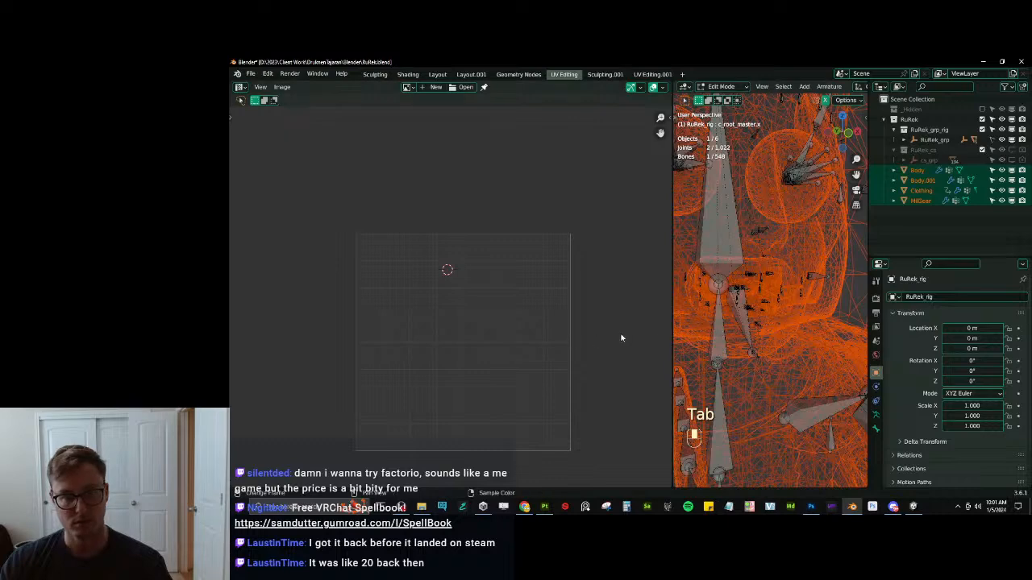
pyautogui.press('Tab')
pyautogui.click(821, 270)
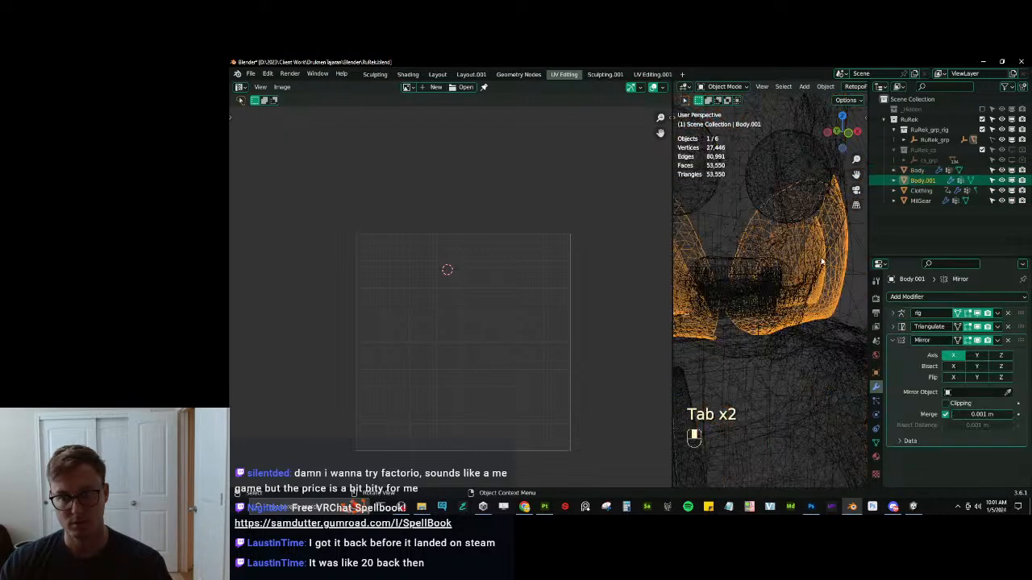
pyautogui.press('Tab')
pyautogui.press('a')
pyautogui.press('r')
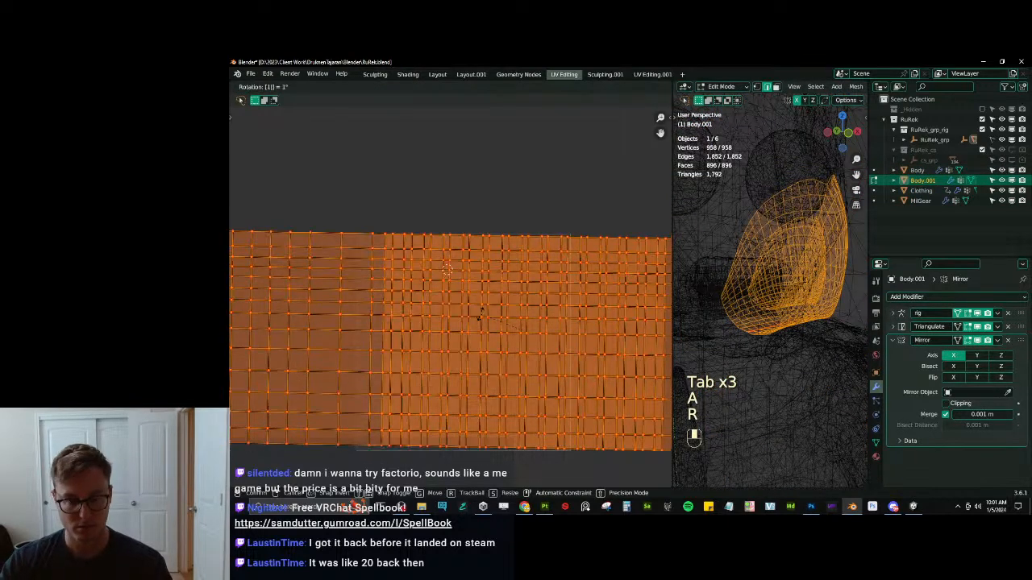
pyautogui.click(481, 314)
# Move and scale the rotated cheek fluff UVs along Y so they fit the height of the UV tile, and return to Object Mode.
pyautogui.press('g')
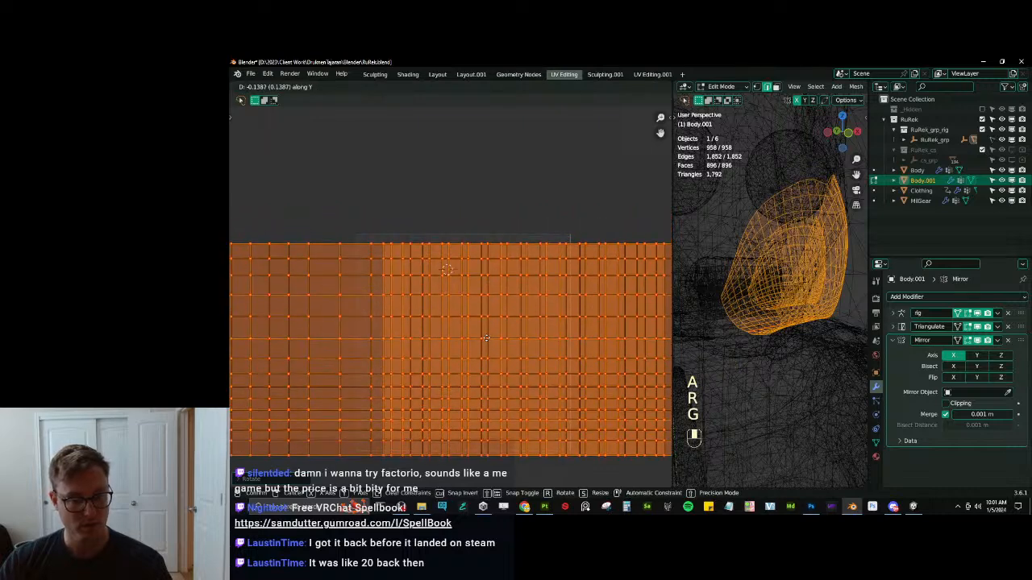
pyautogui.press('s')
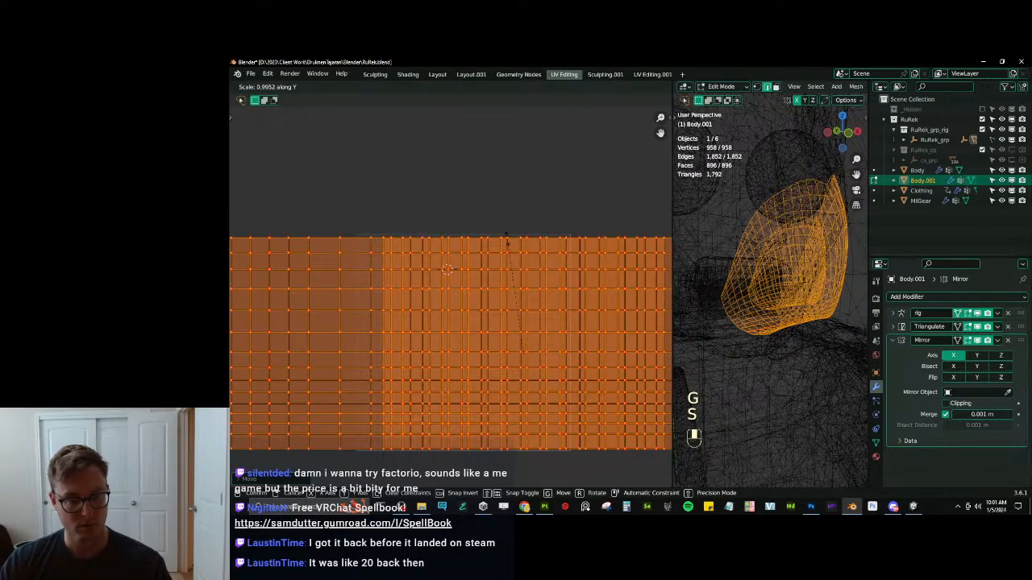
pyautogui.click(507, 235)
pyautogui.press('g')
pyautogui.click(507, 226)
pyautogui.press('Tab')
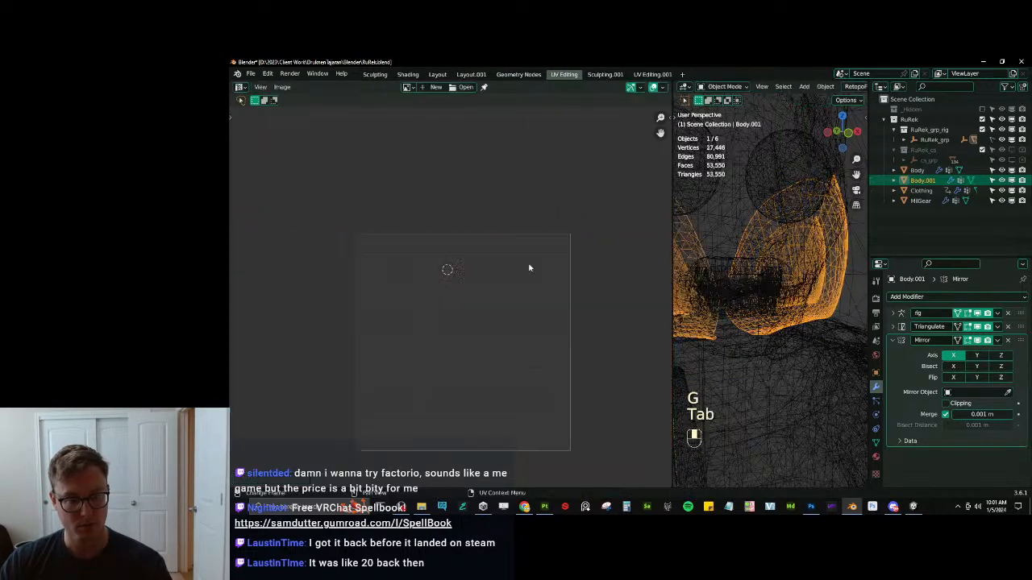
# Save the Blender file, select all the avatar objects, and re-export them over RuRek.fbx.
pyautogui.hotkey('ctrl', 's')
pyautogui.press('a')
pyautogui.press('q')
pyautogui.click(816, 338)
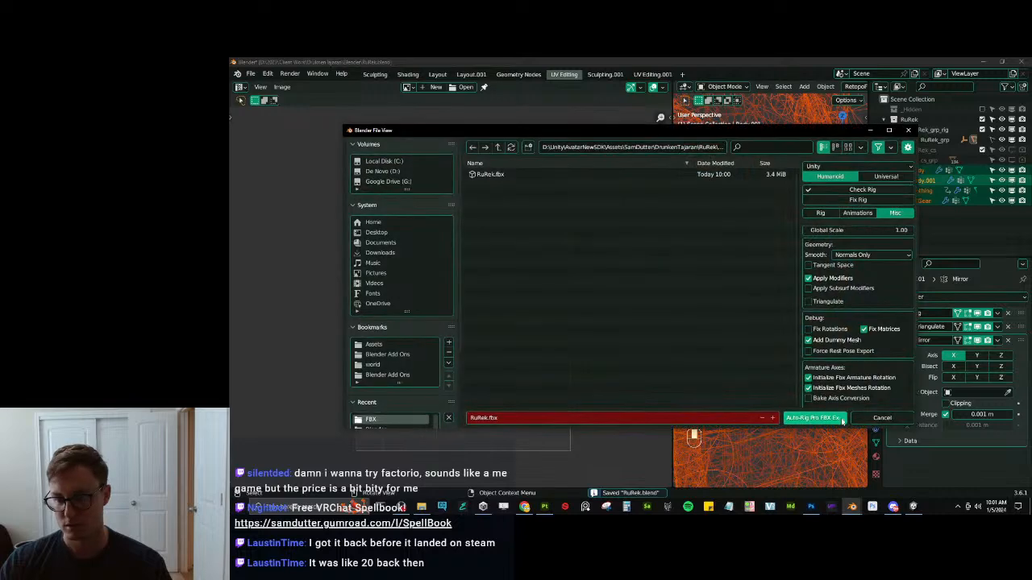
pyautogui.click(840, 419)
pyautogui.click(913, 506)
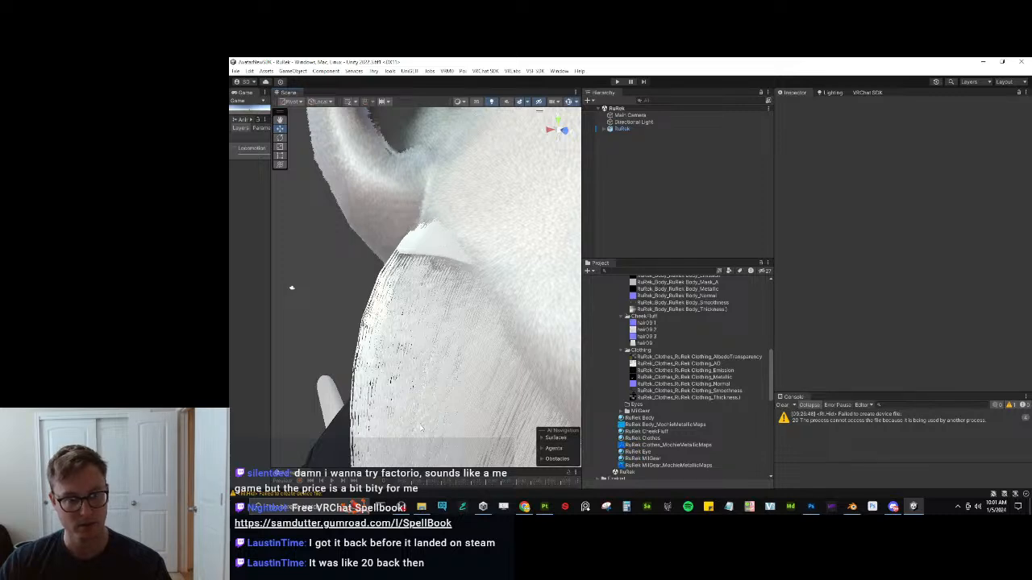
pyautogui.hotkey('alt', 'Tab')
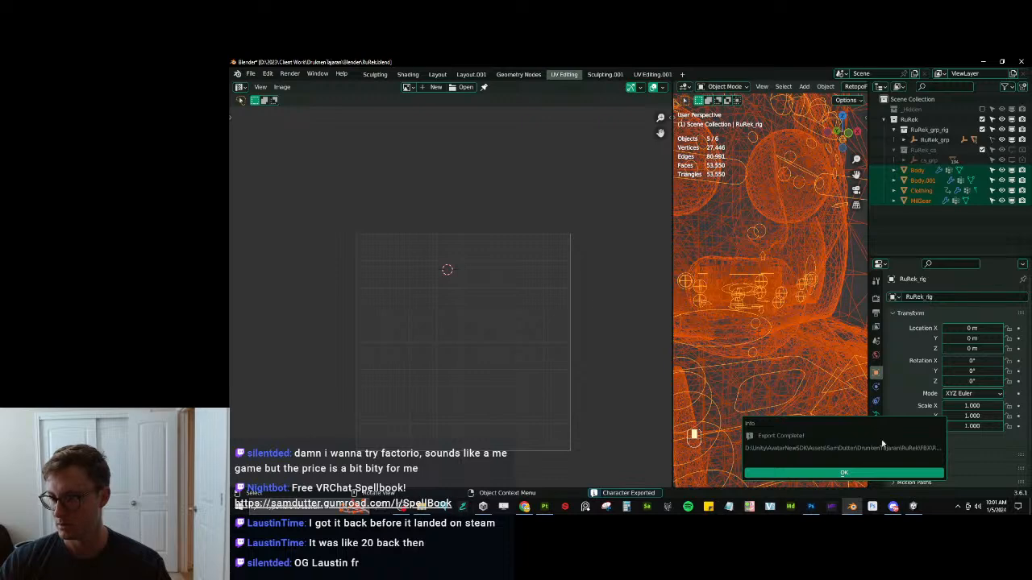
pyautogui.click(887, 471)
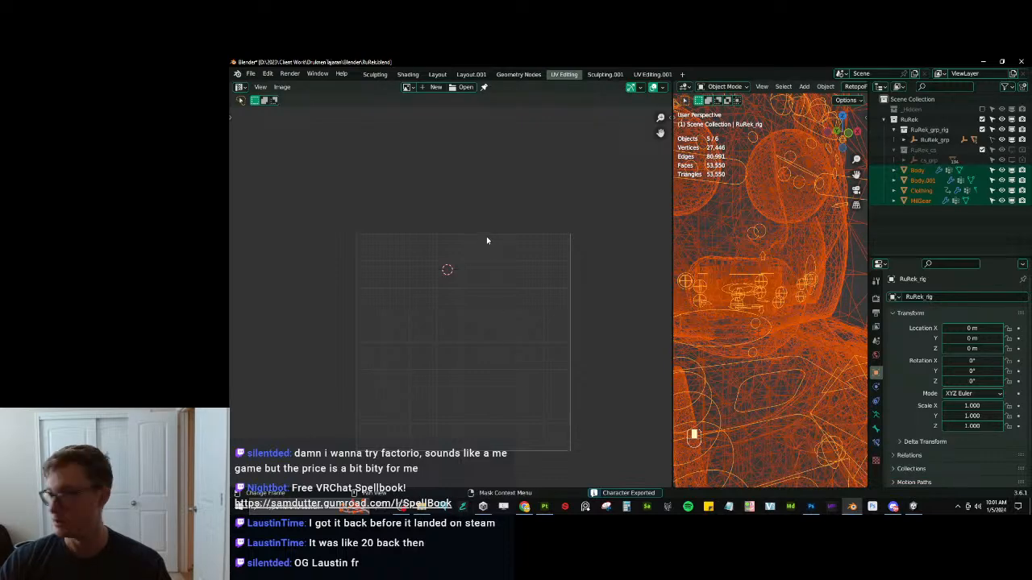
# Switch to Unity and examine the re-imported cheek fluff's lower edge up close.
pyautogui.hotkey('alt', 'Tab')
pyautogui.moveTo(493, 260)
pyautogui.keyDown('alt'); pyautogui.mouseDown()
pyautogui.moveTo(454, 247)
pyautogui.moveTo(449, 299)
pyautogui.moveTo(475, 178)
pyautogui.moveTo(491, 242)
pyautogui.mouseUp(); pyautogui.keyUp('alt')
pyautogui.scroll(-5, 454, 250)
pyautogui.scroll(5, 456, 262)
# Switch to Blender, try shrinking the cheek fluff UVs along Y to about 0.9, and undo the scaling.
pyautogui.hotkey('alt', 'Tab')
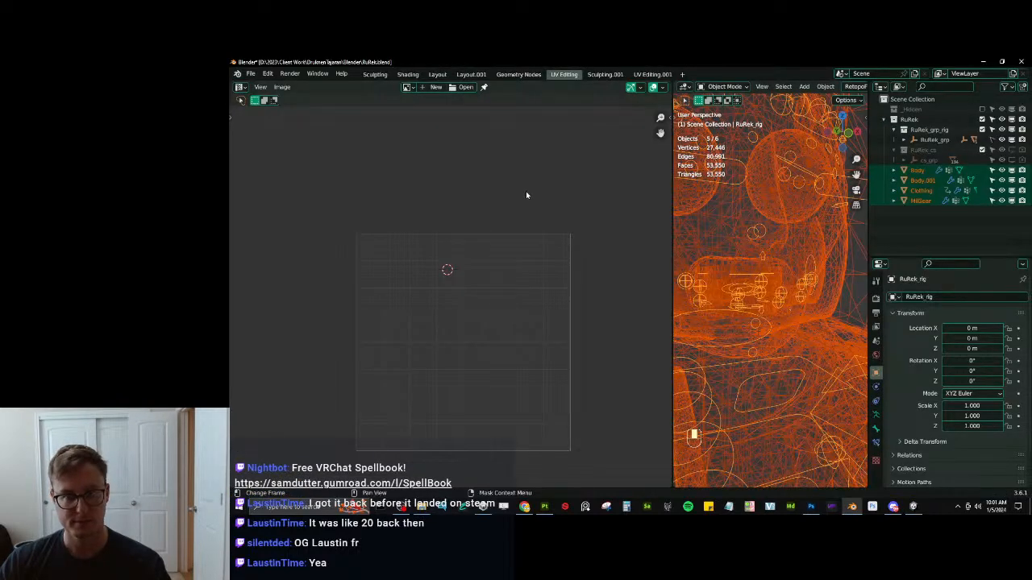
pyautogui.press('Tab')
pyautogui.press('Tab')
pyautogui.click(823, 293)
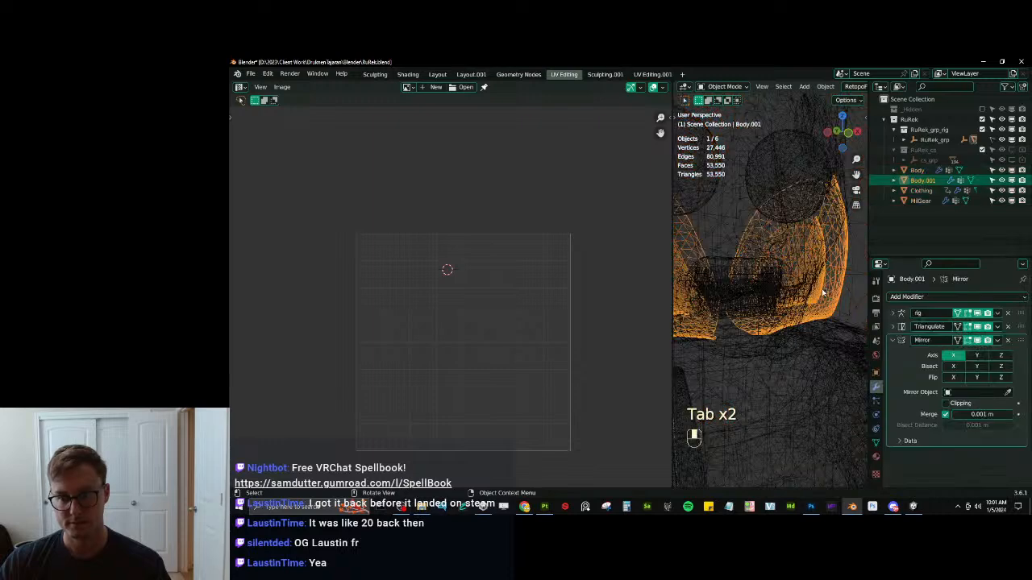
pyautogui.press('a')
pyautogui.press('Tab')
pyautogui.press('Tab')
pyautogui.press('Tab')
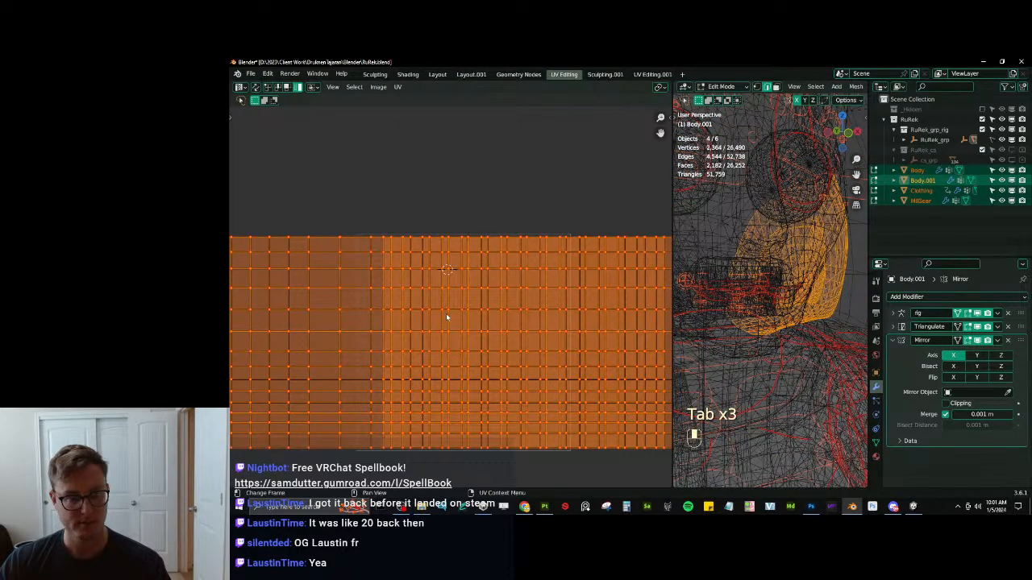
pyautogui.press('s')
pyautogui.press('y')
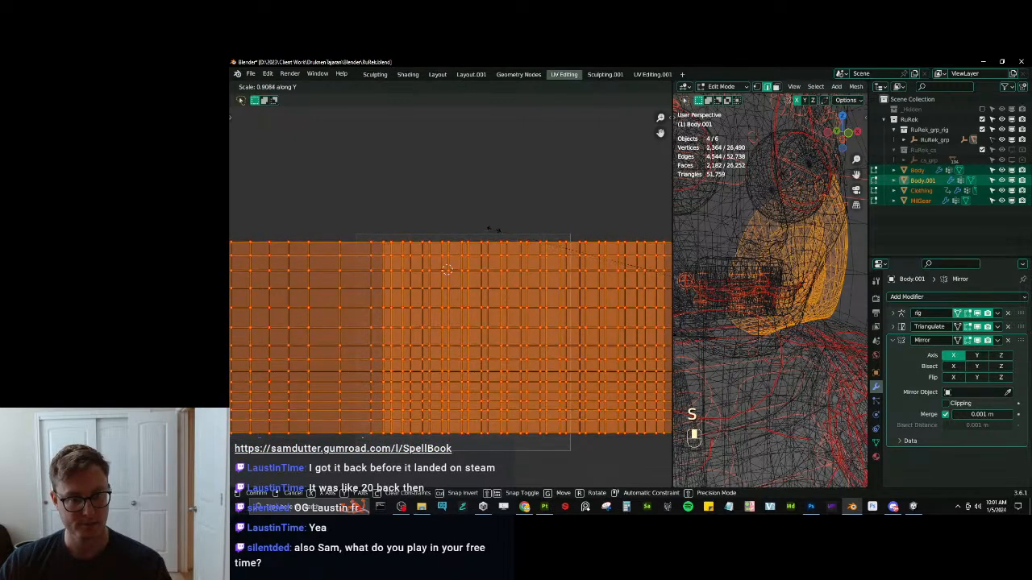
pyautogui.click(493, 229)
pyautogui.hotkey('ctrl', 'z')
pyautogui.press('Tab')
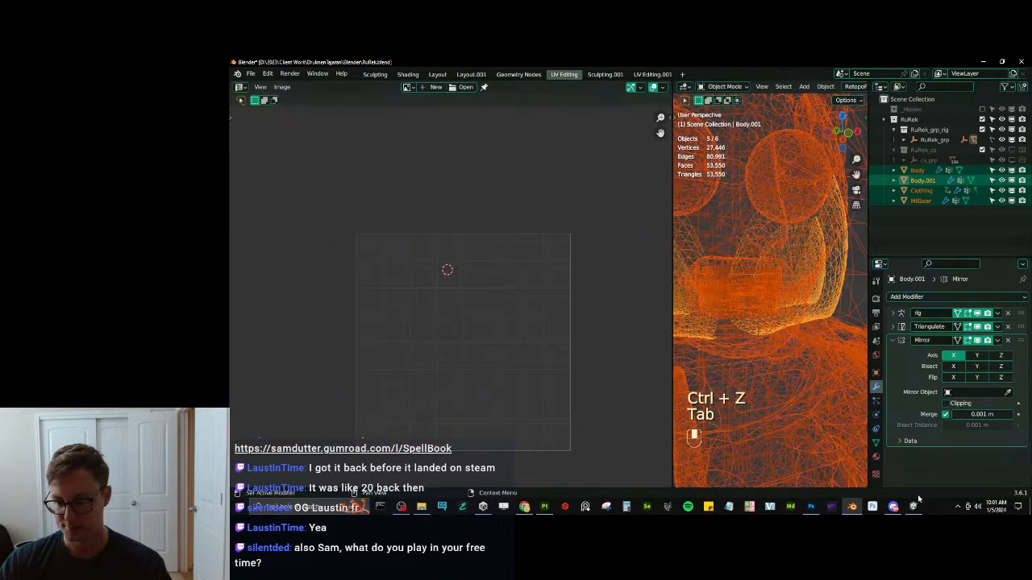
# Switch to Unity, enable Alpha Is Transparency on the hair09 2 texture in the CheekFluff folder, and apply the import settings.
pyautogui.hotkey('alt', 'Tab')
pyautogui.click(649, 283)
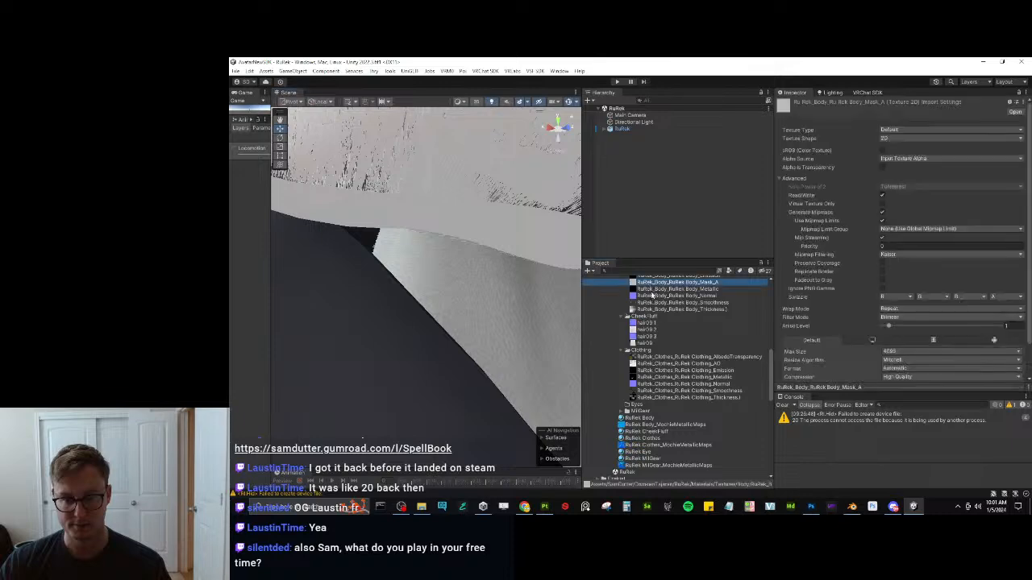
pyautogui.click(645, 329)
pyautogui.moveTo(882, 379); pyautogui.dragTo(882, 177)
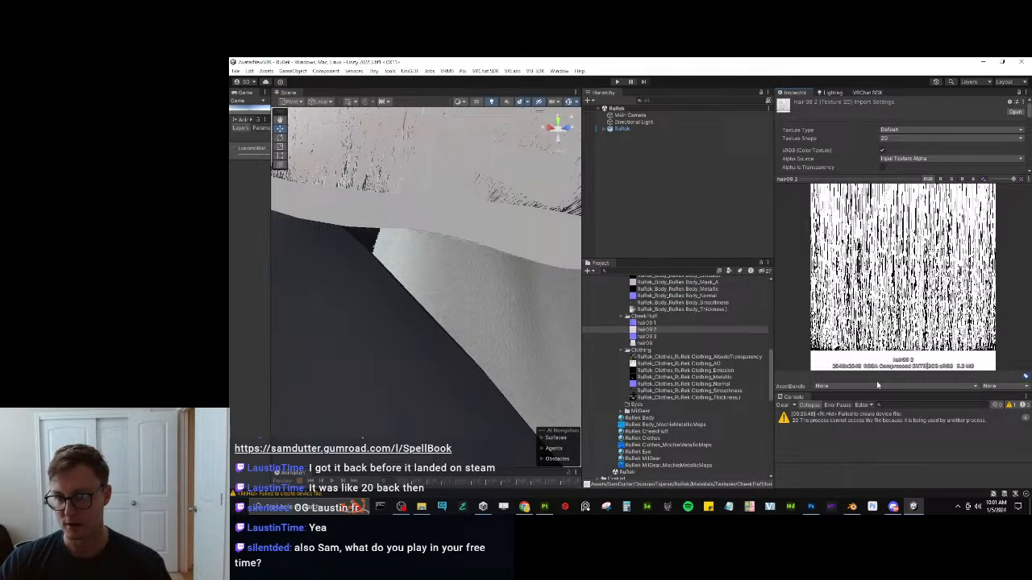
pyautogui.moveTo(843, 392); pyautogui.dragTo(843, 434)
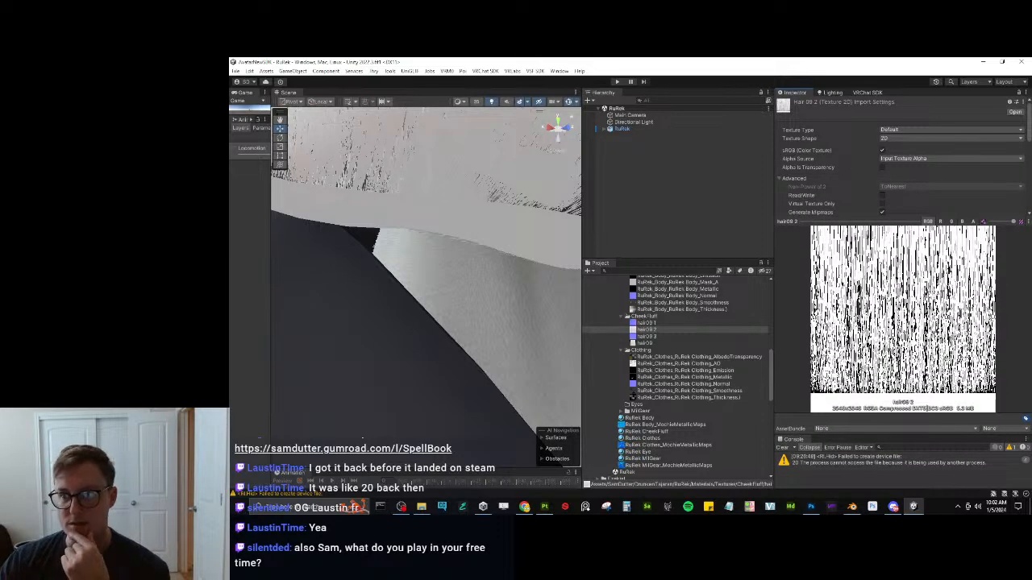
pyautogui.click(881, 167)
pyautogui.scroll(-6, 972, 161)
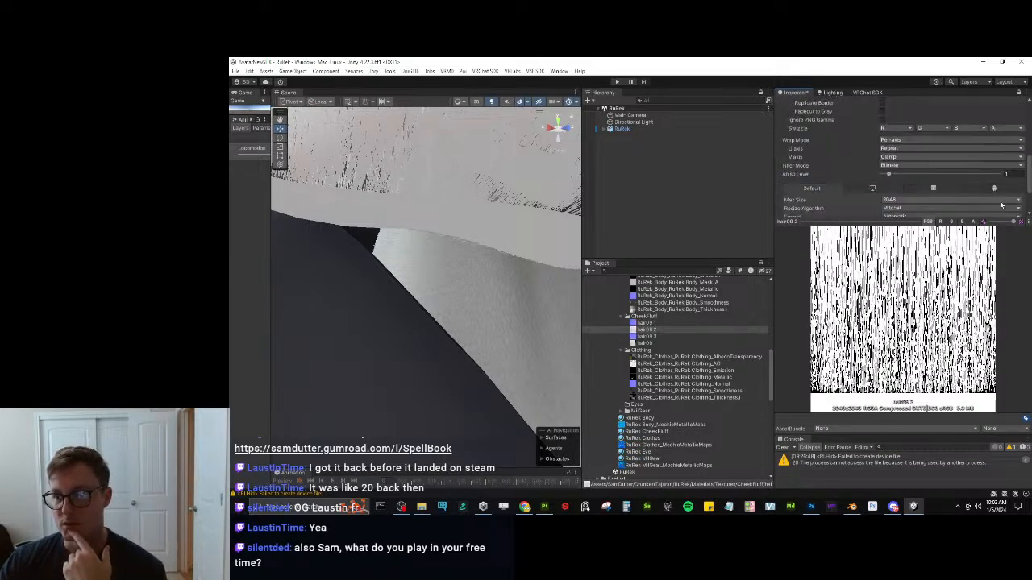
pyautogui.click(1015, 199)
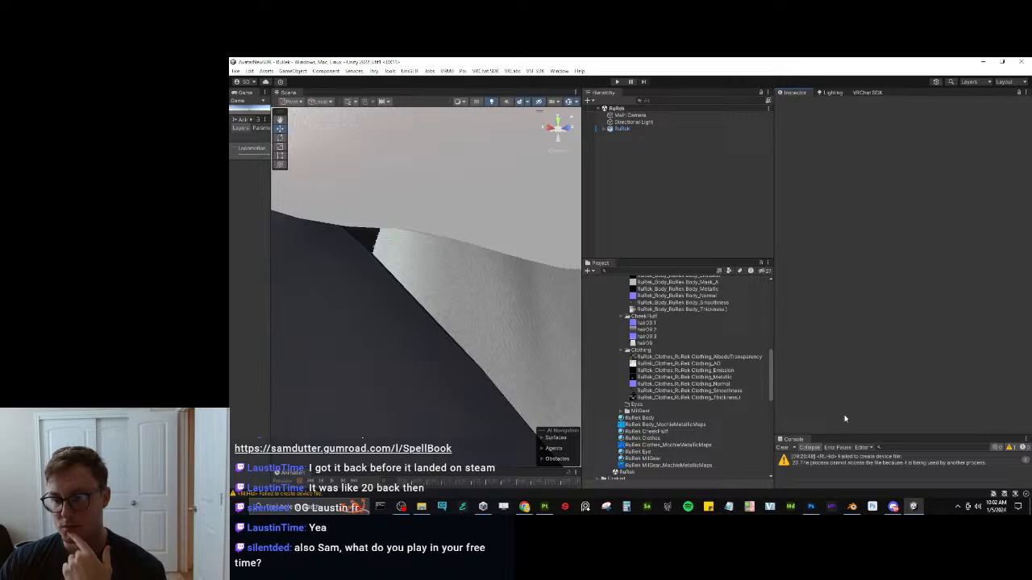
# Compare the previews of the hair09 2, hair09 3 and hair09 textures in the CheekFluff folder.
pyautogui.click(659, 330)
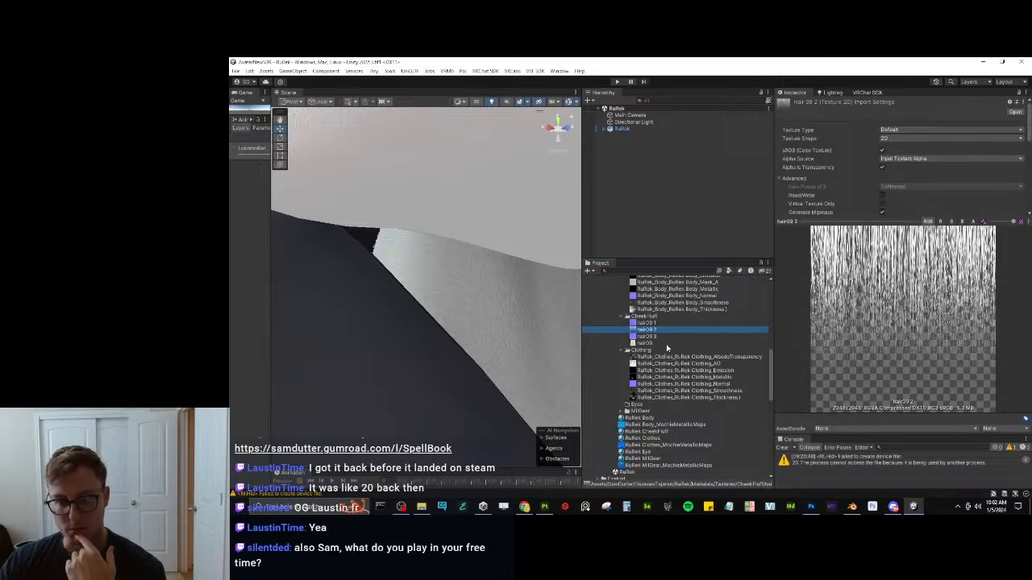
pyautogui.click(648, 337)
pyautogui.click(646, 342)
pyautogui.click(646, 337)
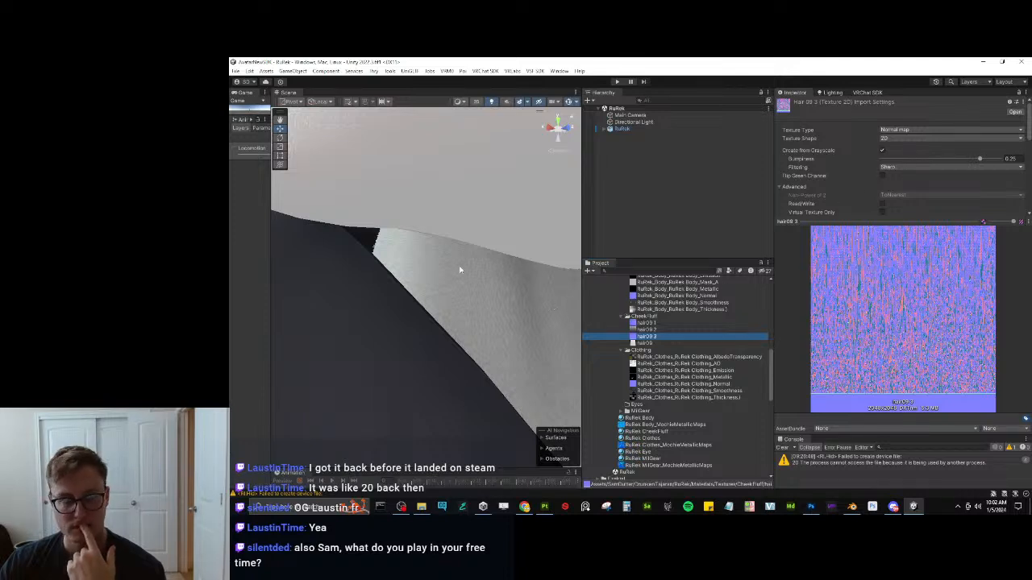
# Examine the avatar's cheek fluff in the scene from a distance and from close beside the face.
pyautogui.scroll(-10, 461, 270)
pyautogui.scroll(3, 429, 240)
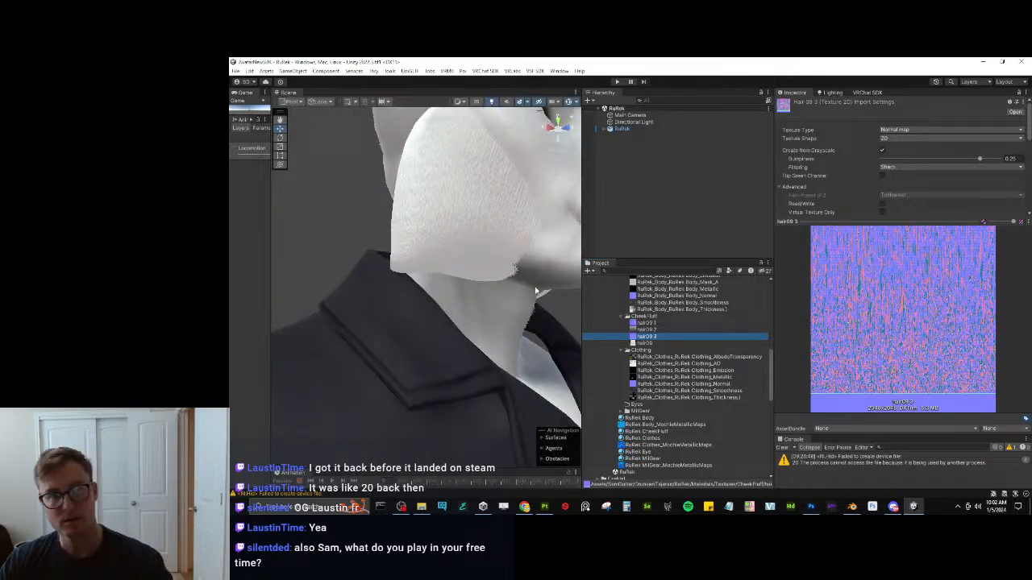
pyautogui.keyDown('alt'); pyautogui.moveTo(430, 240); pyautogui.dragTo(434, 279); pyautogui.keyUp('alt')
pyautogui.press('w')
pyautogui.moveTo(434, 279); pyautogui.dragTo(313, 341, button='right')
pyautogui.press('s')
pyautogui.press('w')
pyautogui.press('w')
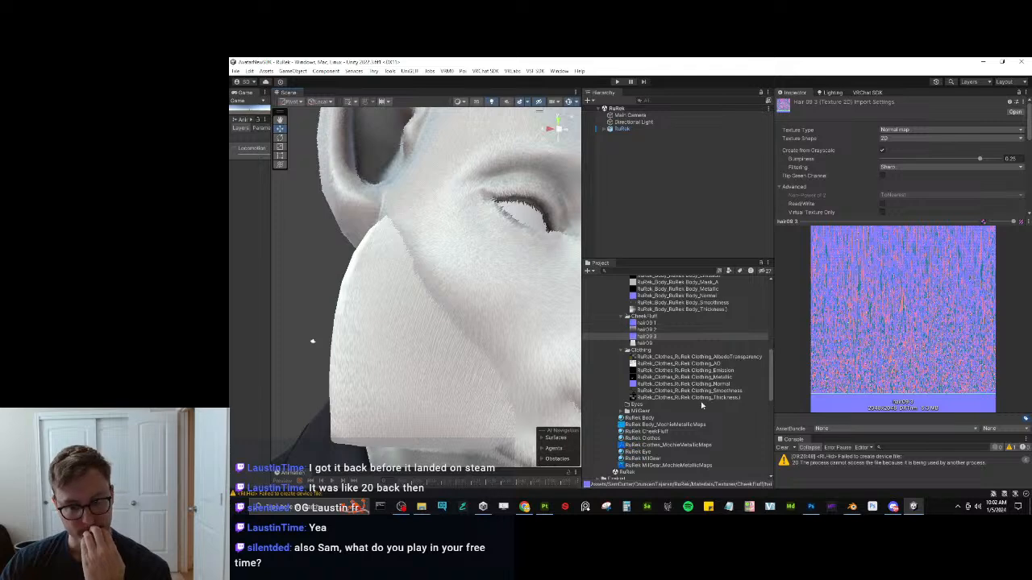
# Open the RuRek CheekFluff material, collapse its preview, and lower the Alpha Cutoff to about 0.6.
pyautogui.click(653, 432)
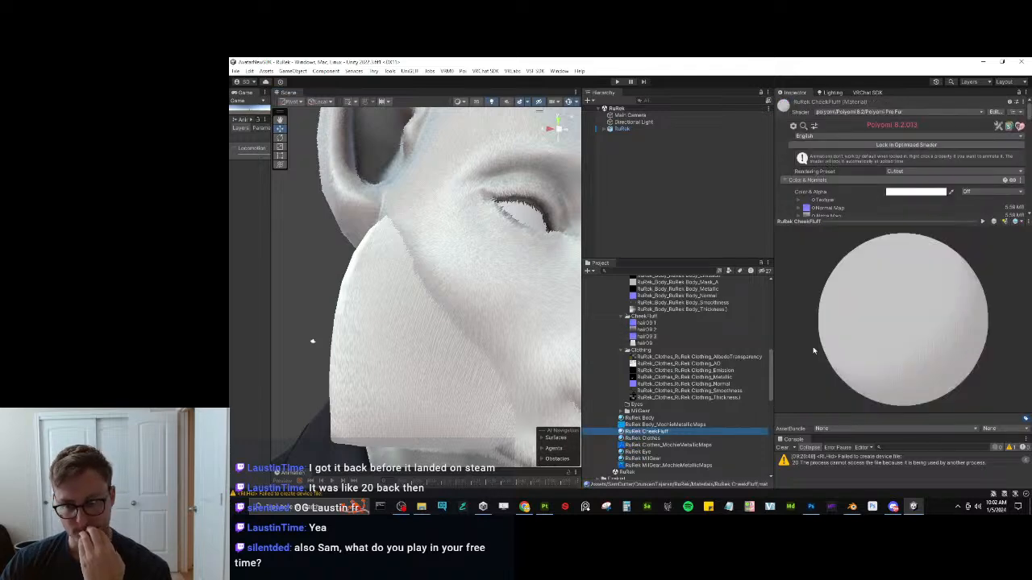
pyautogui.click(841, 221)
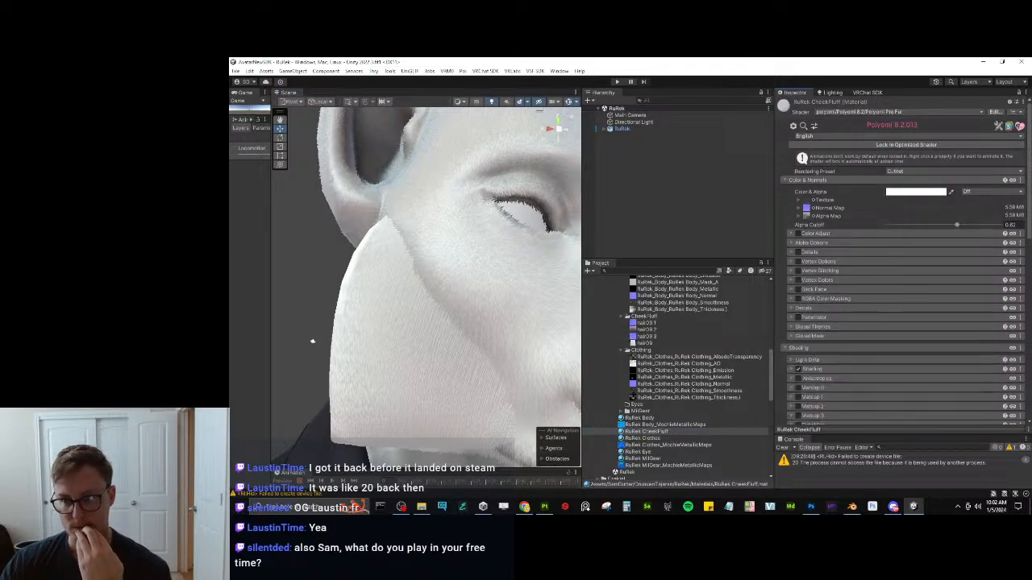
pyautogui.moveTo(960, 229)
pyautogui.mouseDown()
pyautogui.moveTo(916, 227)
pyautogui.moveTo(1000, 225)
pyautogui.moveTo(957, 227)
pyautogui.mouseUp()
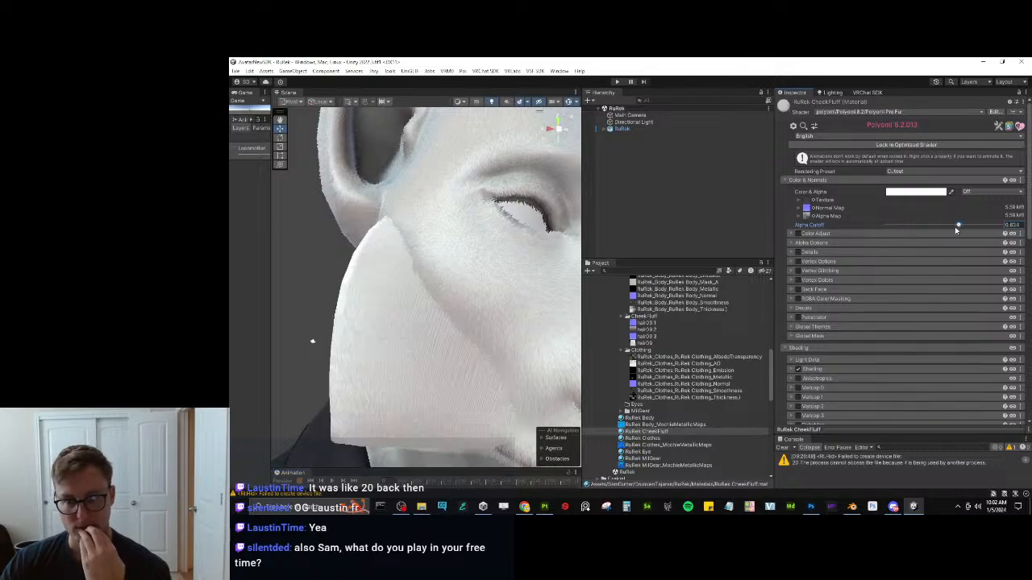
# Clear the material's Alpha Map, assign hair09 2 as its main Texture, and lower the Alpha Cutoff to about 0.062.
pyautogui.click(809, 217)
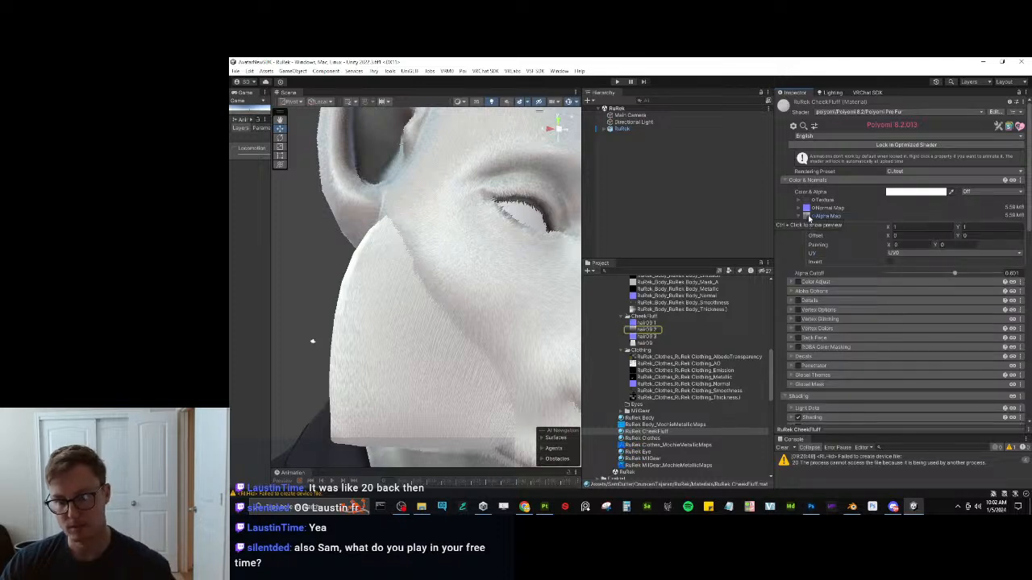
pyautogui.press('Delete')
pyautogui.click(799, 217)
pyautogui.moveTo(667, 328); pyautogui.dragTo(810, 216)
pyautogui.moveTo(952, 228); pyautogui.dragTo(895, 227)
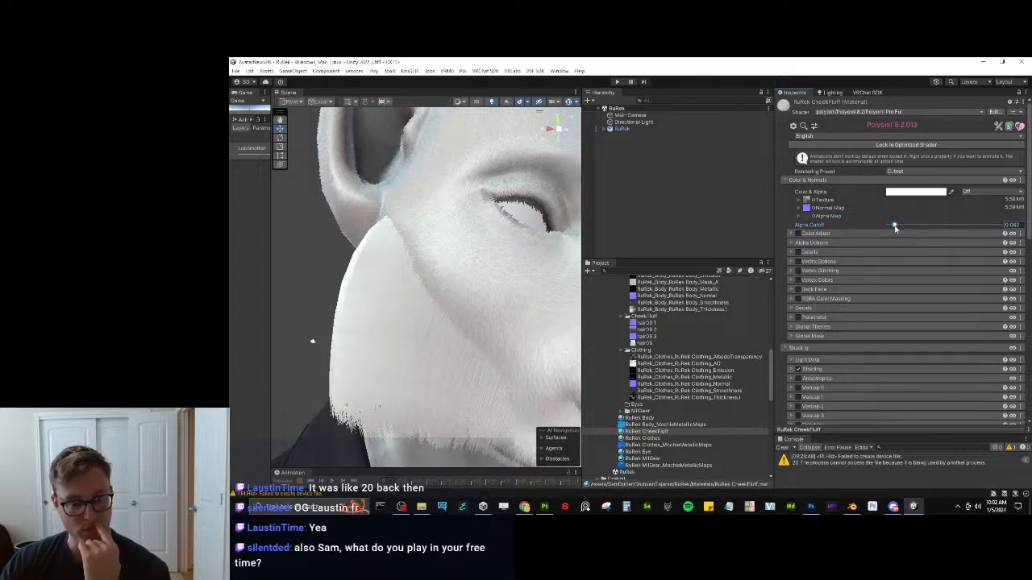
# View the avatar's head from the side, try the TransClipping rendering preset on the cheek fluff material, and return it to Cutout.
pyautogui.moveTo(485, 301); pyautogui.dragTo(481, 299, button='middle')
pyautogui.scroll(-5, 482, 299)
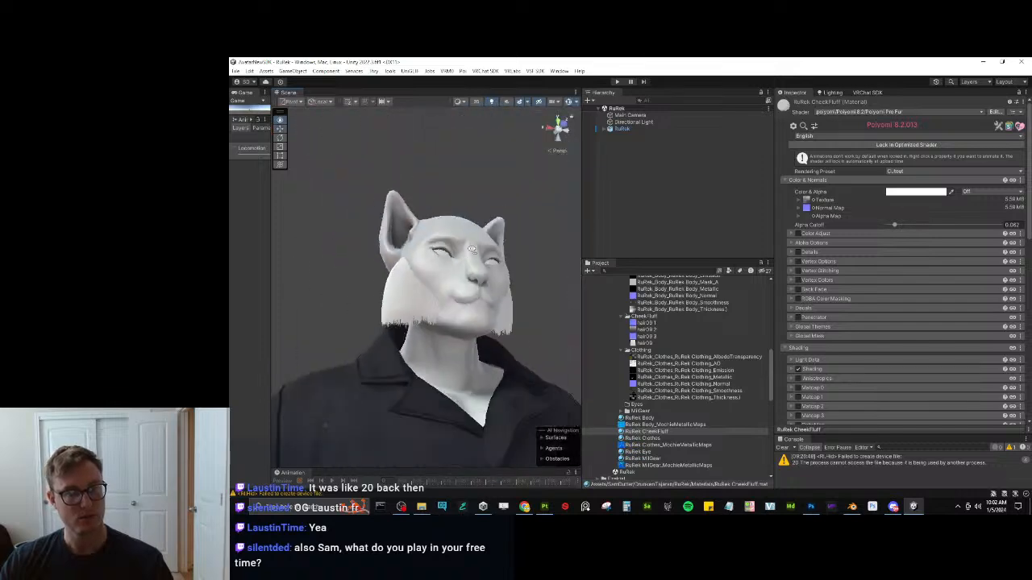
pyautogui.moveTo(425, 283); pyautogui.dragTo(848, 206, button='right')
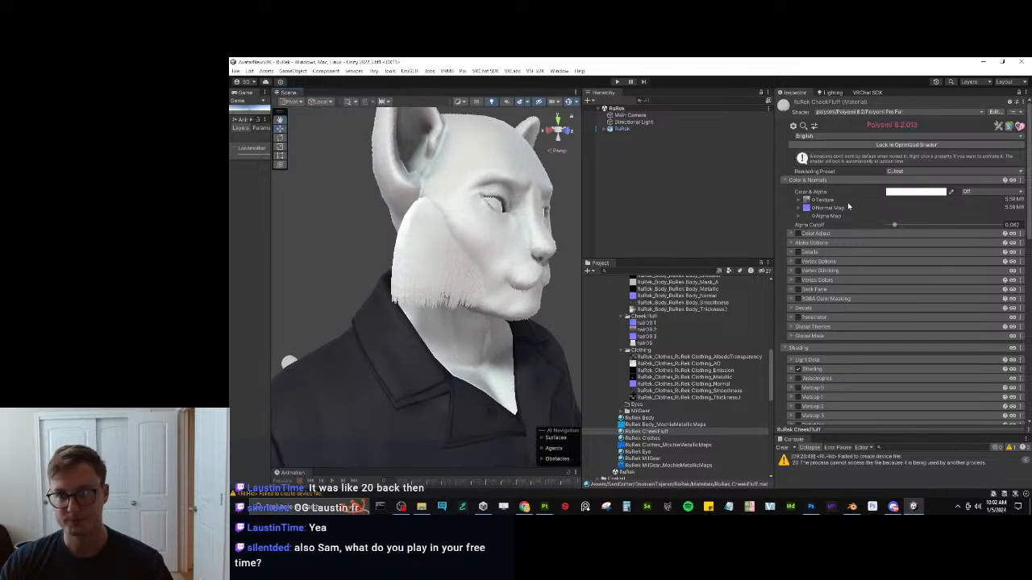
pyautogui.click(918, 171)
pyautogui.click(903, 199)
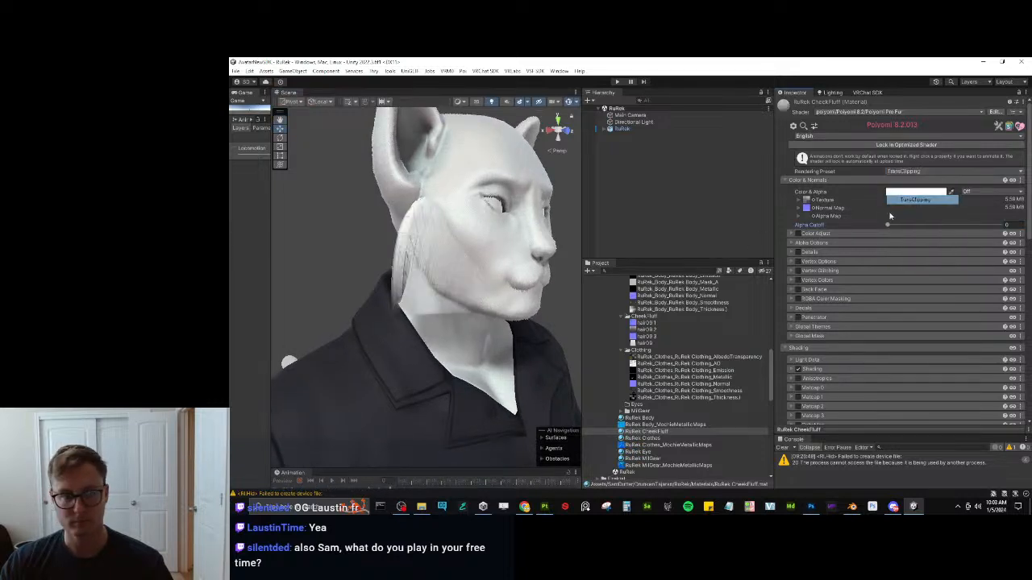
pyautogui.click(917, 171)
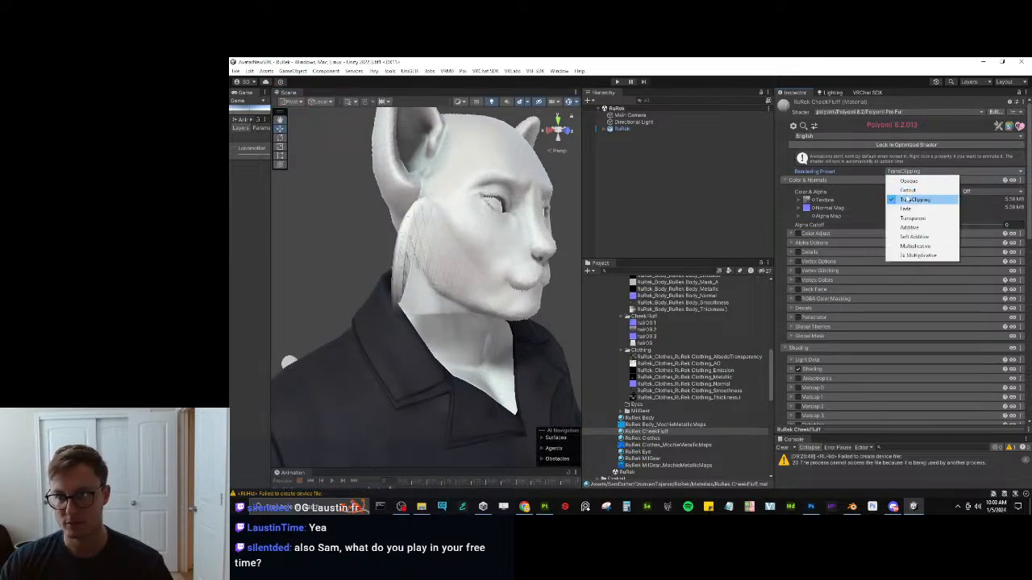
pyautogui.click(903, 190)
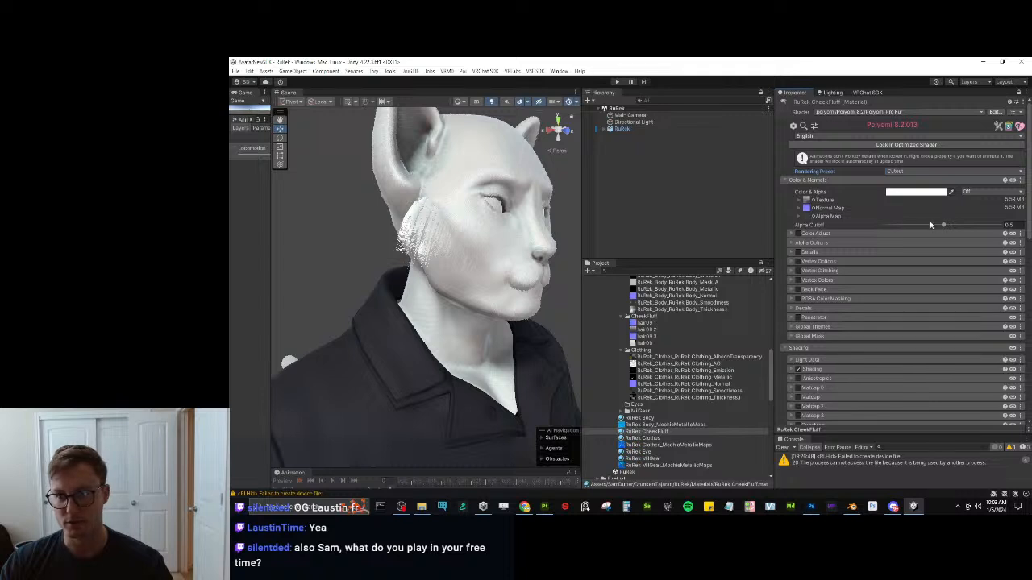
# Lower the cheek fluff material's Alpha Cutoff to about 0.03.
pyautogui.moveTo(929, 224); pyautogui.dragTo(891, 233)
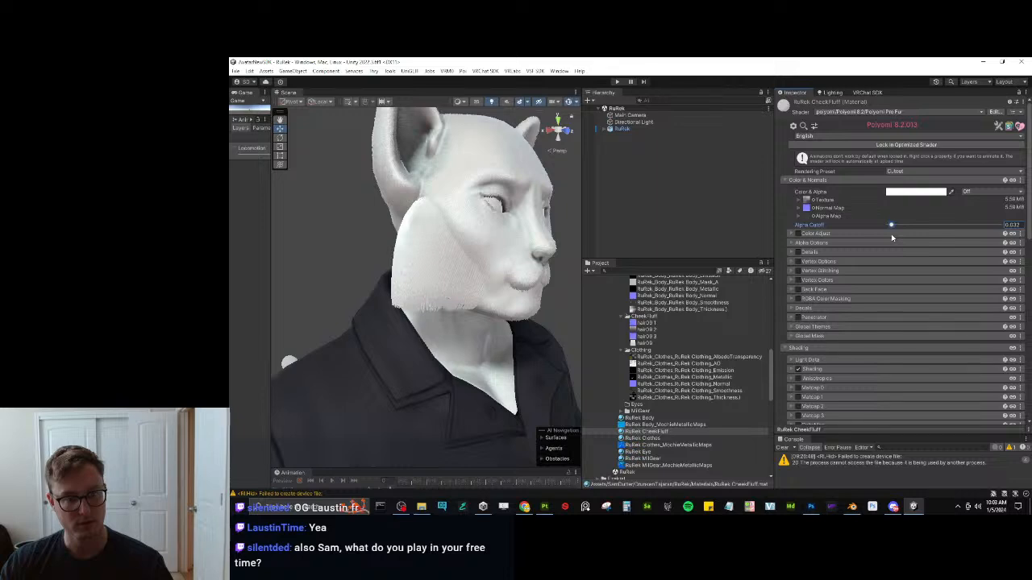
pyautogui.scroll(8, 516, 294)
pyautogui.scroll(-8, 516, 294)
# Examine the cheek fluff's edges and silhouette from both sides, close beside the face, and from the front of the head.
pyautogui.keyDown('alt'); pyautogui.moveTo(483, 307); pyautogui.dragTo(428, 230); pyautogui.keyUp('alt')
pyautogui.press('s')
pyautogui.moveTo(428, 230); pyautogui.dragTo(484, 281, button='right')
pyautogui.press('w')
pyautogui.press('s')
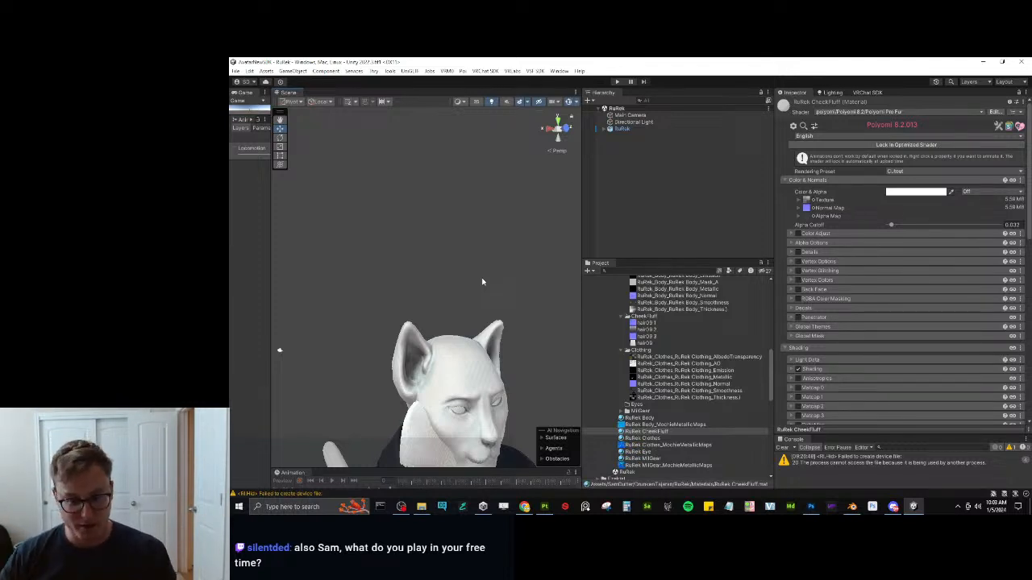
pyautogui.press('w')
pyautogui.moveTo(490, 287); pyautogui.dragTo(409, 302, button='right')
pyautogui.press('s')
pyautogui.press('w')
pyautogui.press('s')
pyautogui.press('w')
pyautogui.press('s')
pyautogui.press('d')
pyautogui.press('w')
pyautogui.press('d')
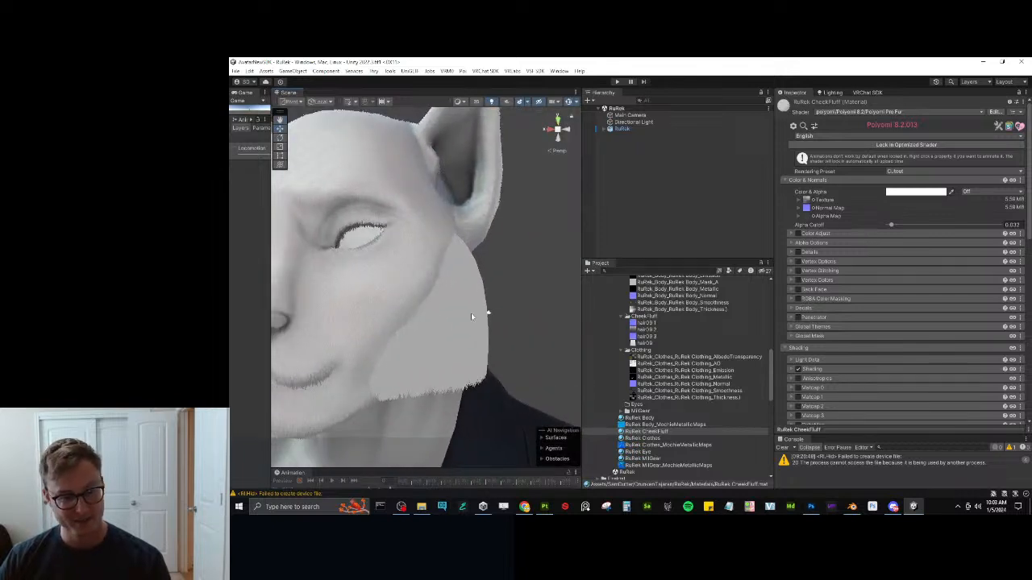
pyautogui.press('s')
pyautogui.moveTo(470, 316); pyautogui.dragTo(532, 308, button='right')
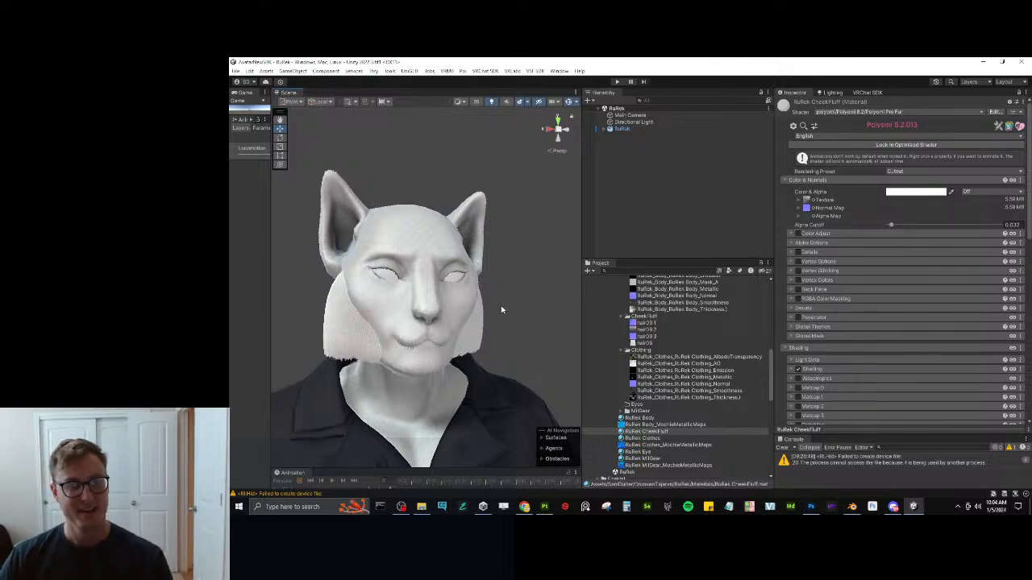
pyautogui.moveTo(493, 311); pyautogui.dragTo(458, 327, button='right')
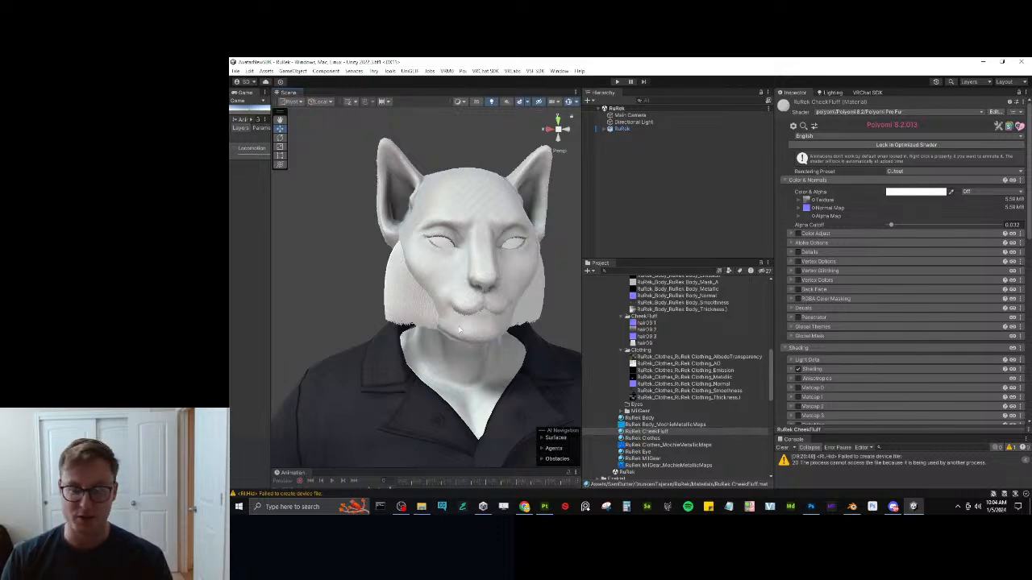
pyautogui.moveTo(459, 328); pyautogui.dragTo(368, 301, button='right')
pyautogui.press('w')
pyautogui.press('s')
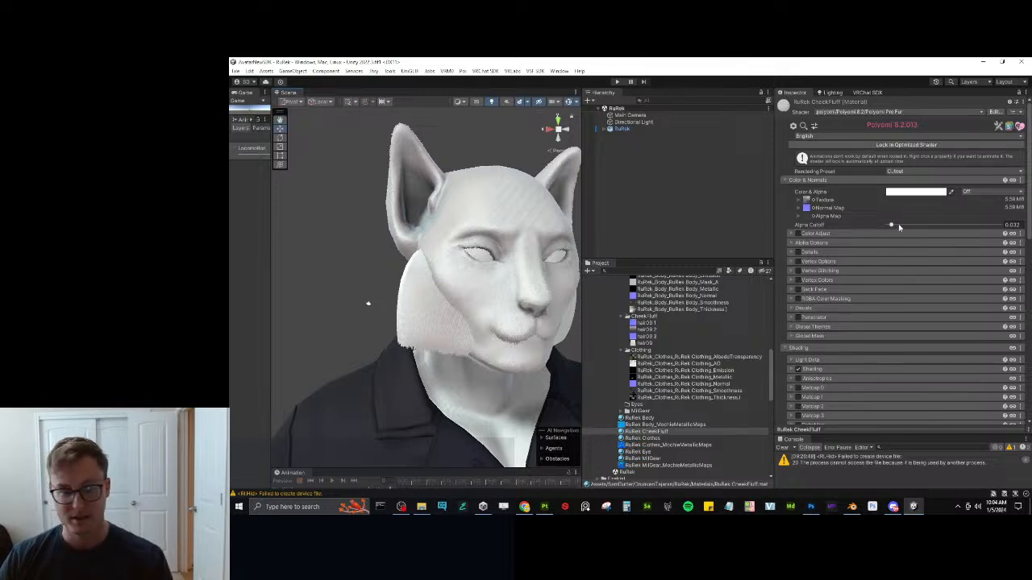
# Set the cheek fluff material's Alpha Cutoff to 0.047 and inspect the strand tips beneath the jaw.
pyautogui.moveTo(900, 228)
pyautogui.mouseDown()
pyautogui.moveTo(914, 226)
pyautogui.moveTo(879, 226)
pyautogui.moveTo(893, 226)
pyautogui.mouseUp()
pyautogui.press('w')
pyautogui.moveTo(470, 262); pyautogui.dragTo(392, 347, button='right')
pyautogui.press('s')
pyautogui.press('s')
pyautogui.press('w')
pyautogui.press('s')
pyautogui.press('w')
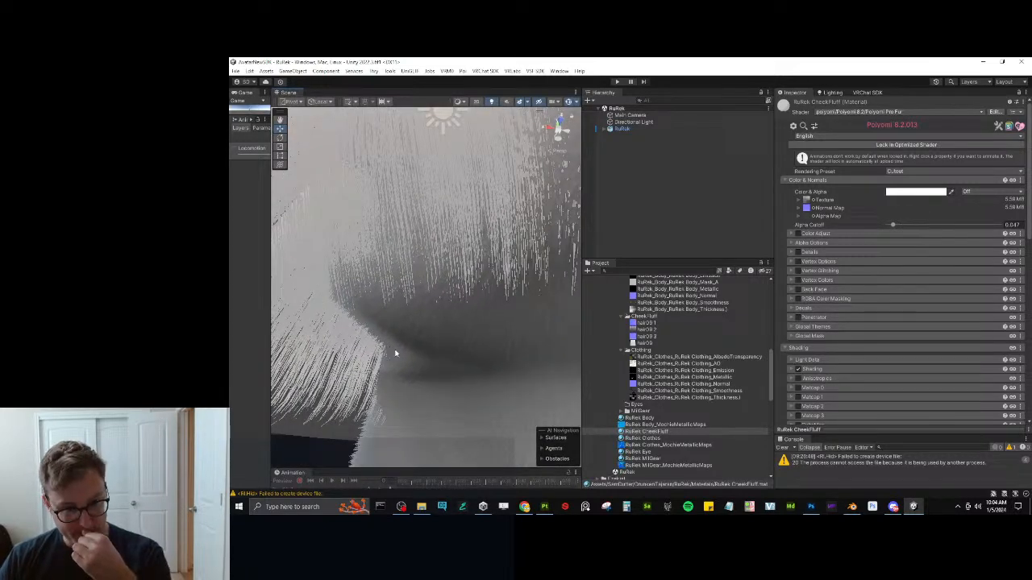
pyautogui.moveTo(443, 295); pyautogui.dragTo(300, 307, button='right')
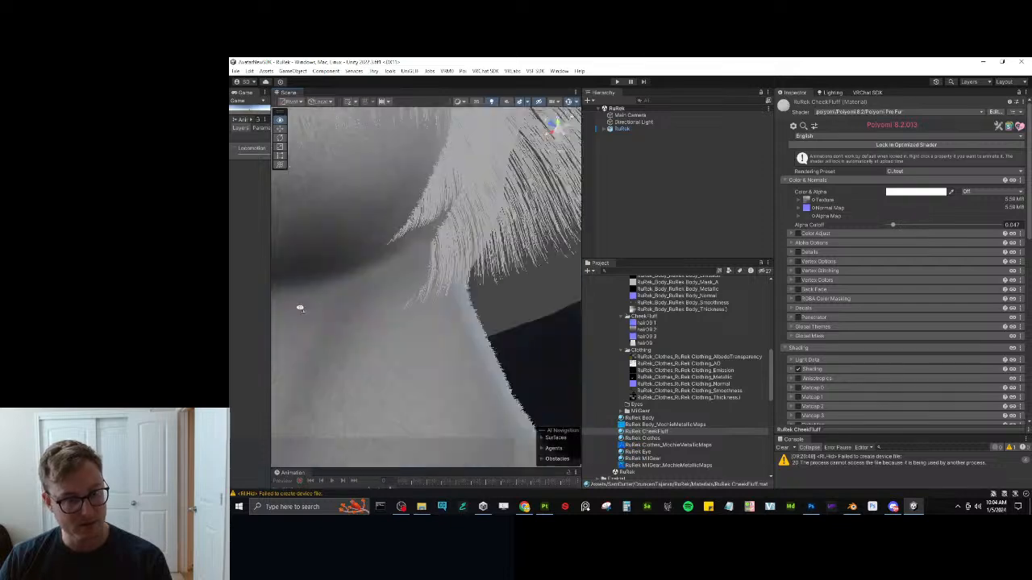
pyautogui.keyDown('alt'); pyautogui.moveTo(300, 308); pyautogui.dragTo(432, 339); pyautogui.keyUp('alt')
pyautogui.keyDown('alt'); pyautogui.scroll(-10, 431, 339); pyautogui.keyUp('alt')
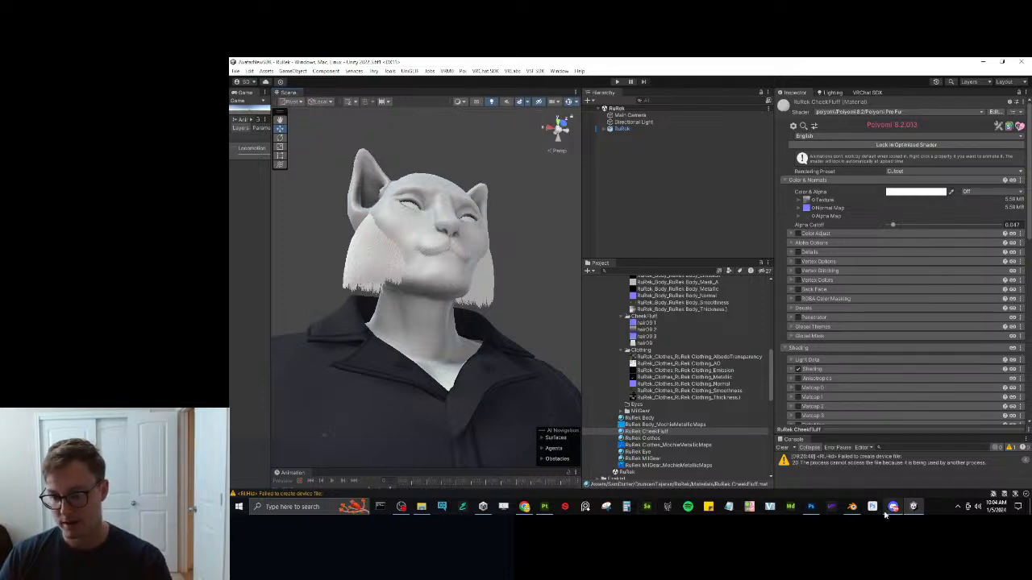
# In Blender, squash one of Body.001's UV strips vertically and align its upper edge with the top of the UV tile.
pyautogui.click(852, 506)
pyautogui.click(832, 311)
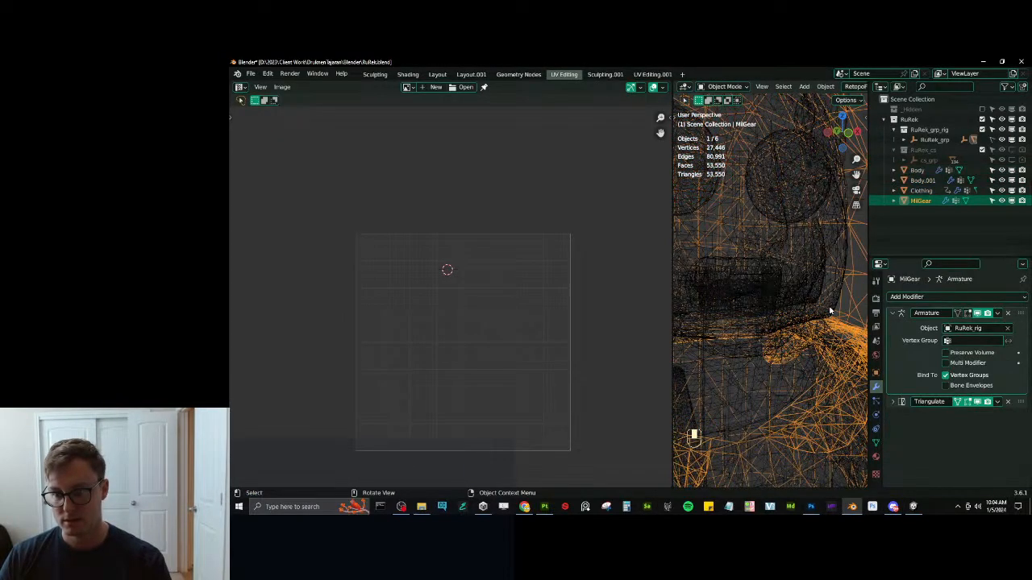
pyautogui.press('Tab')
pyautogui.scroll(-3, 610, 289)
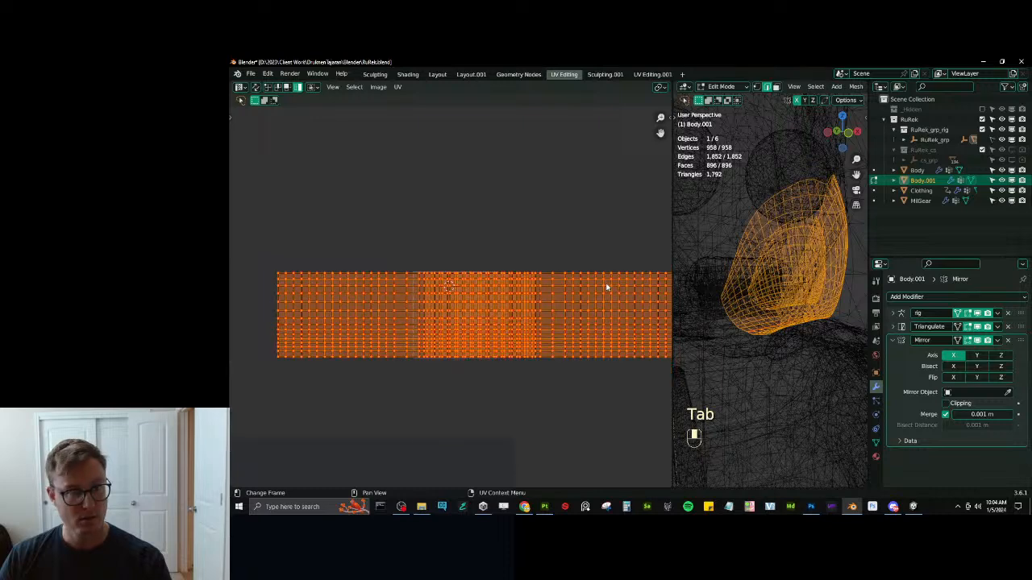
pyautogui.click(608, 288)
pyautogui.keyDown('shift'); pyautogui.moveTo(608, 288); pyautogui.dragTo(600, 287, button='middle'); pyautogui.keyUp('shift')
pyautogui.scroll(1, 585, 247)
pyautogui.press('s')
pyautogui.press('y')
pyautogui.press('g')
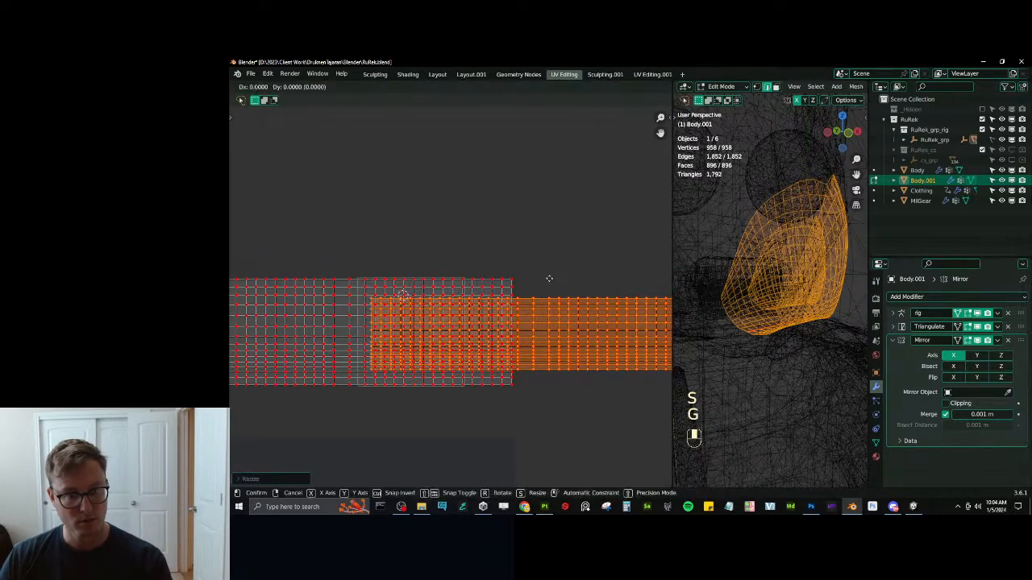
pyautogui.click(548, 259)
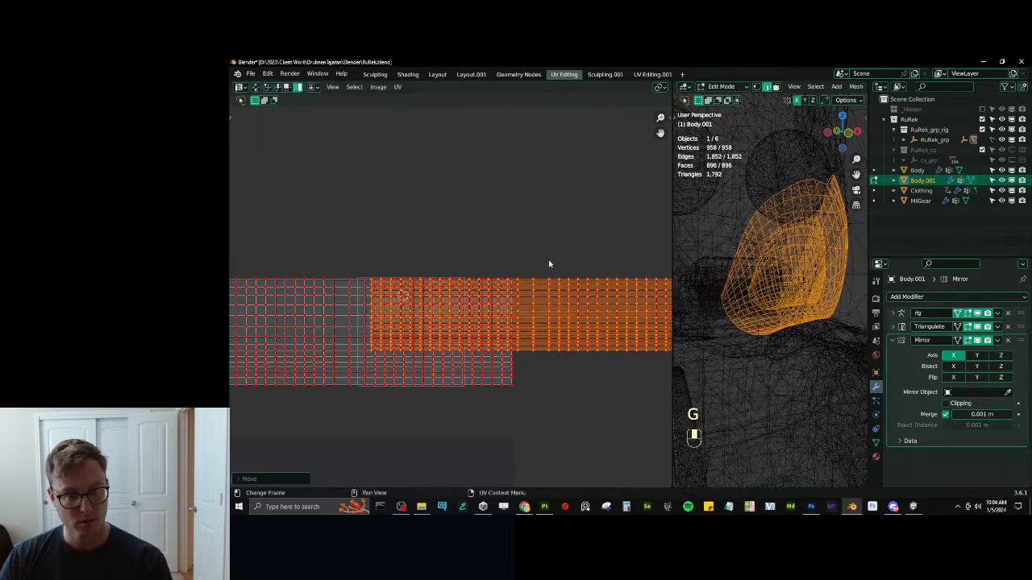
# Export all the avatar objects over RuRek.fbx with the Auto-Rig Pro FBX exporter and save RuRek.blend.
pyautogui.press('Tab')
pyautogui.press('a')
pyautogui.press('q')
pyautogui.click(761, 301)
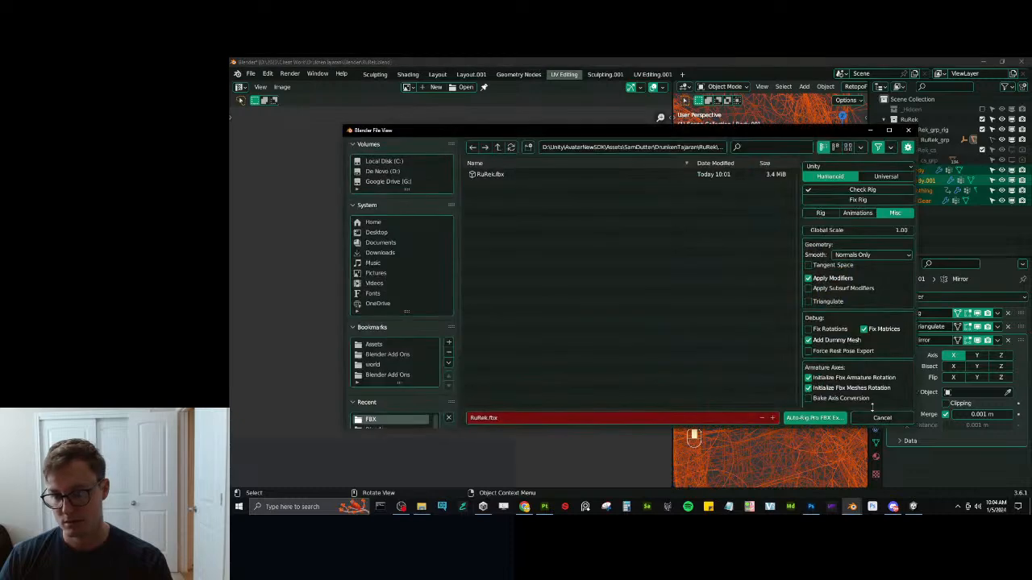
pyautogui.click(818, 417)
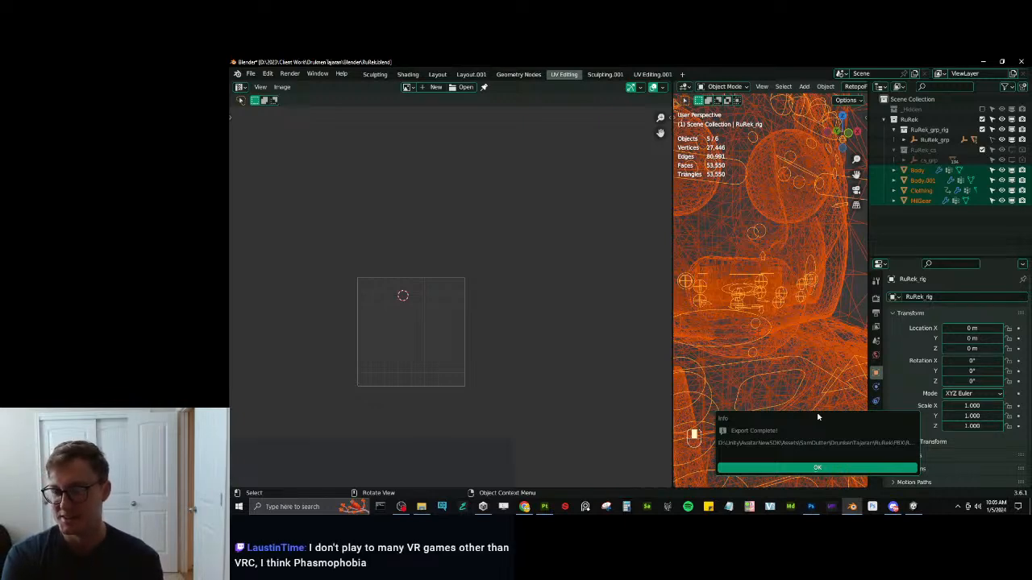
pyautogui.click(817, 469)
pyautogui.hotkey('ctrl', 's')
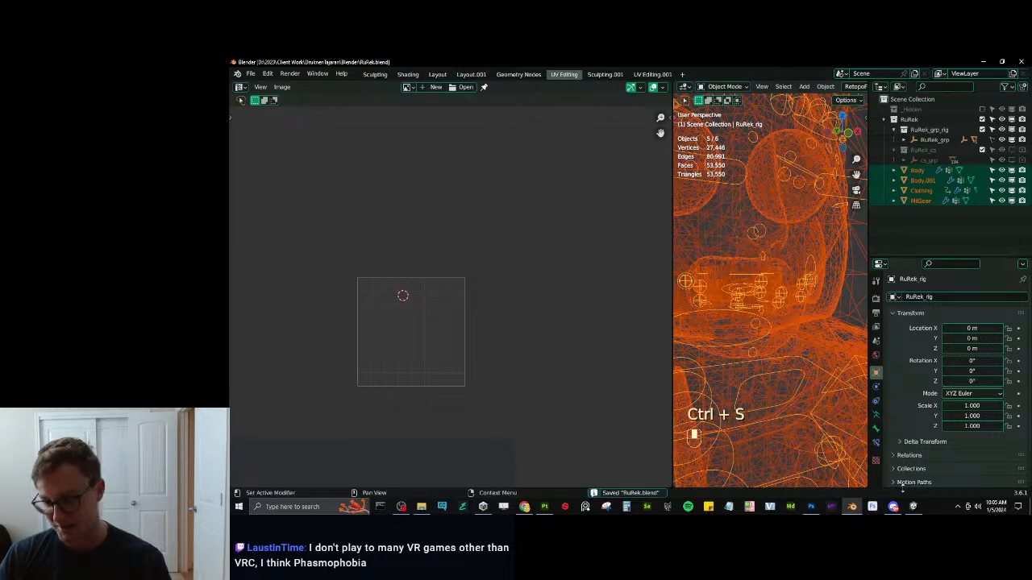
# Switch to Unity and check the re-exported cheek fluff from the side of the head.
pyautogui.hotkey('alt', 'Tab')
pyautogui.press('w')
pyautogui.moveTo(439, 288); pyautogui.dragTo(575, 378, button='right')
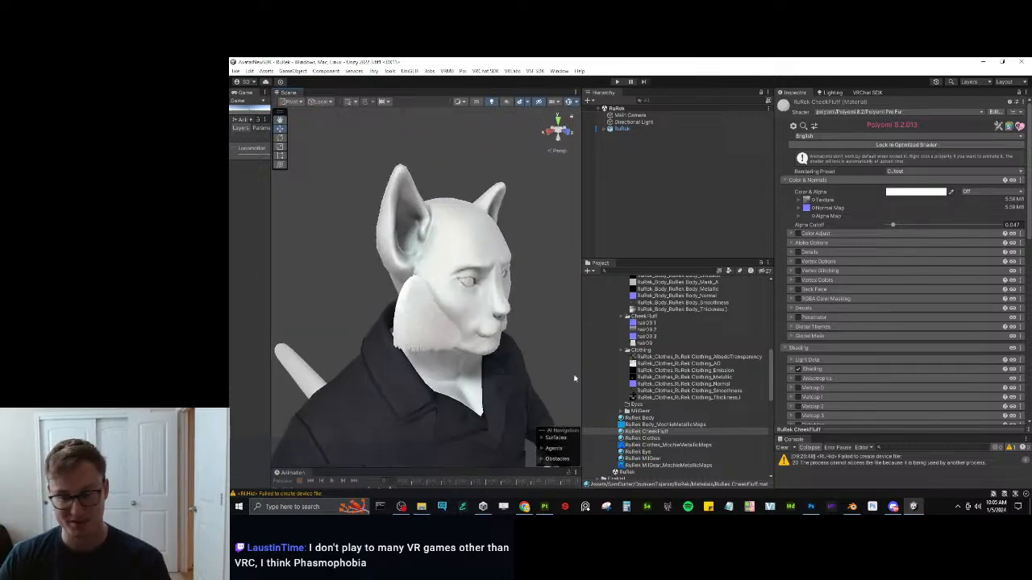
# Back in Blender, isolate Body.001 in Edit Mode with solid shading and select its linked outer cheek layer.
pyautogui.click(854, 508)
pyautogui.scroll(-4, 701, 363)
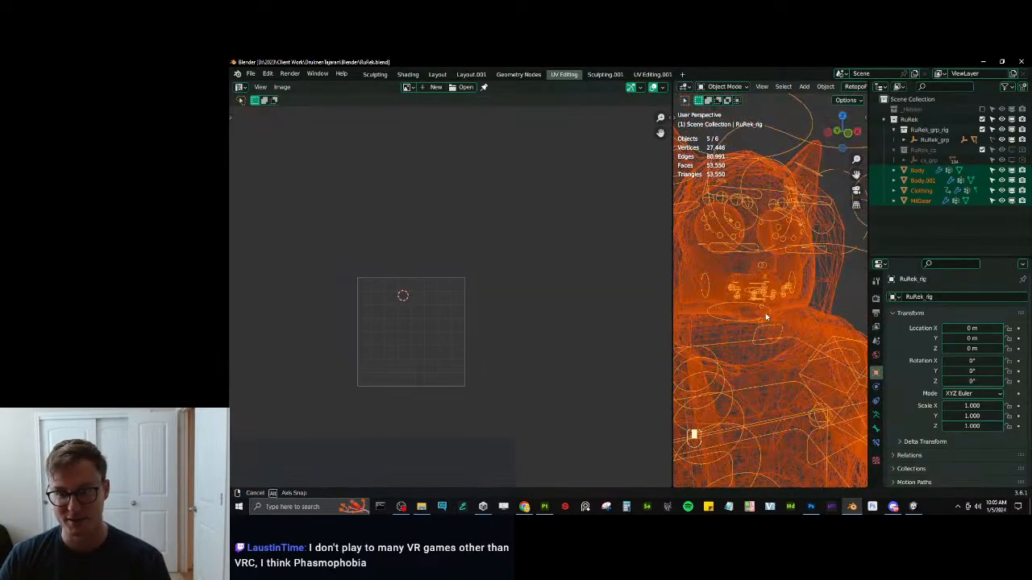
pyautogui.click(800, 291)
pyautogui.click(810, 294)
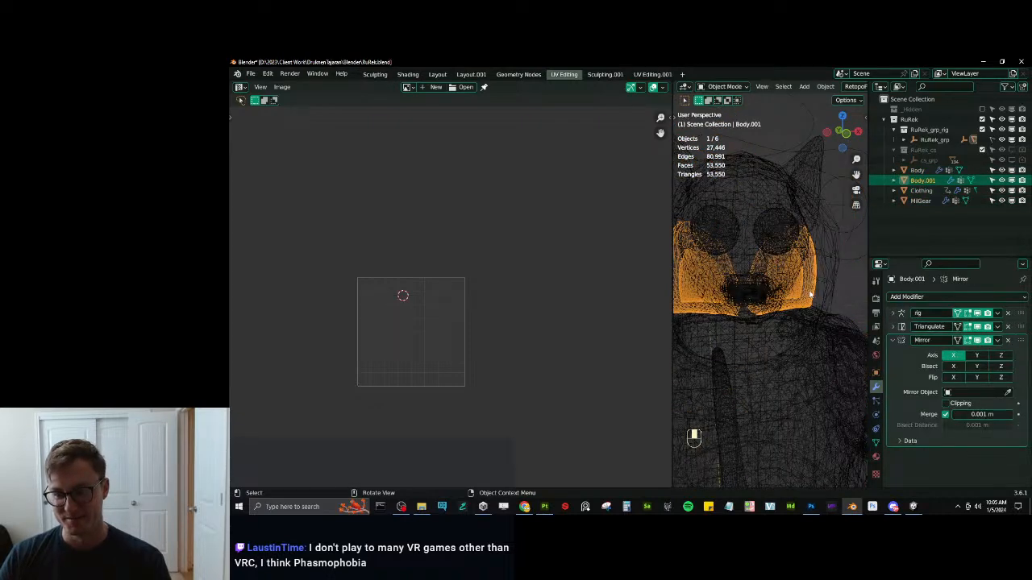
pyautogui.press('Tab')
pyautogui.press('/')
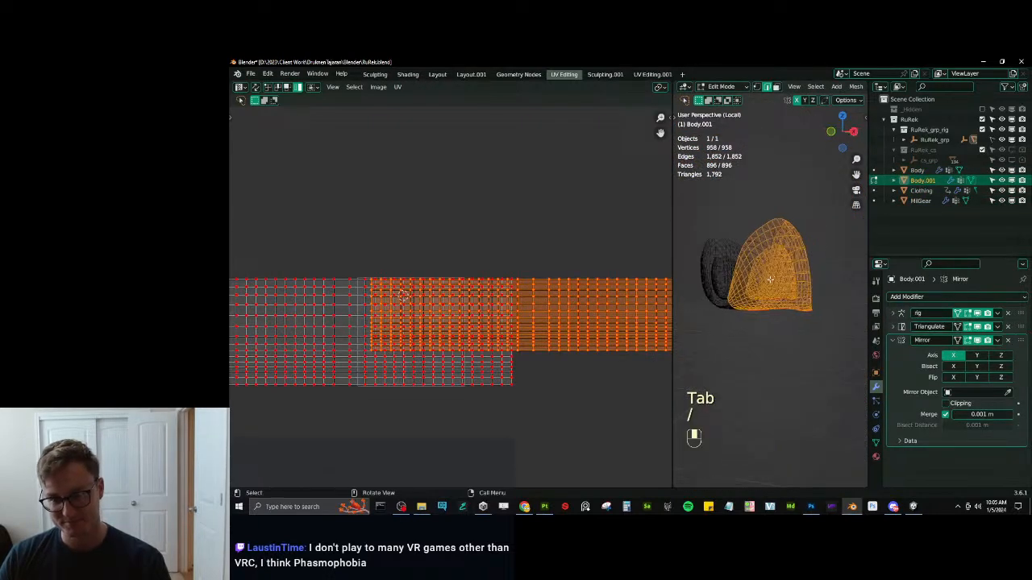
pyautogui.press('z')
pyautogui.moveTo(760, 284); pyautogui.dragTo(771, 249, button='middle')
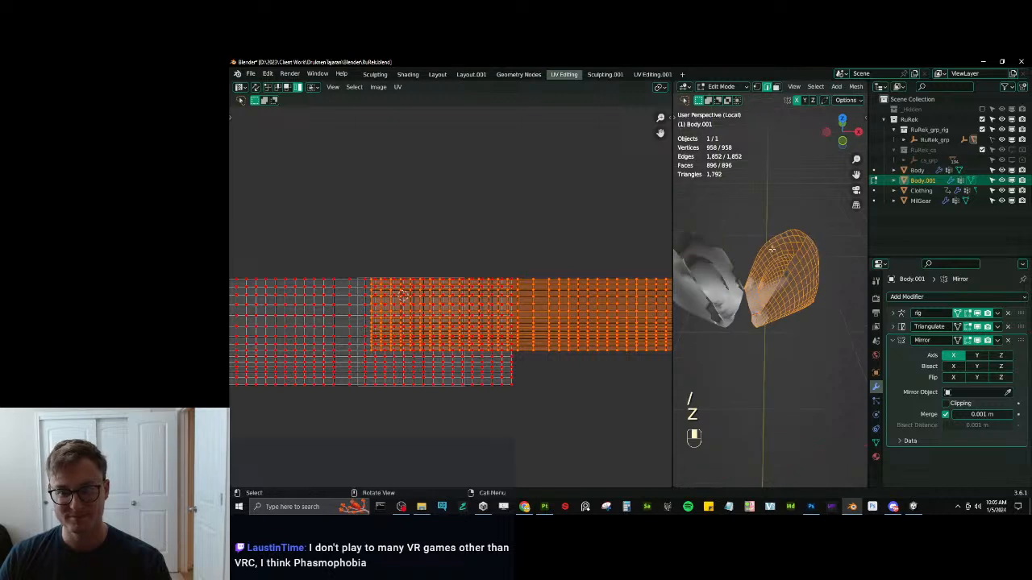
pyautogui.click(786, 230)
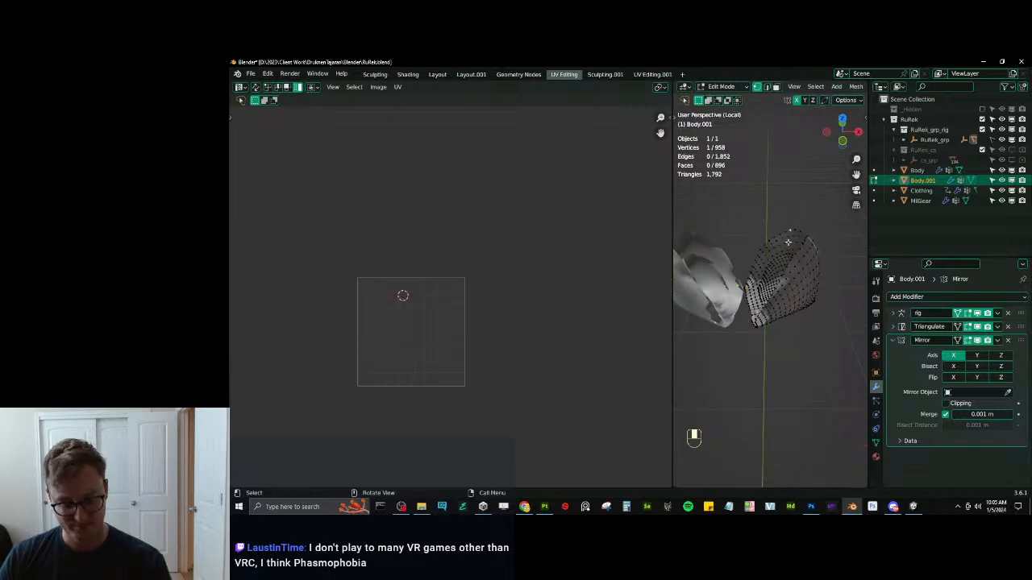
pyautogui.press('l')
# Try duplicating the outer layer's border faces, using its boundary loop grown four times, and fatten the copy by 0.00714 m.
pyautogui.press('q')
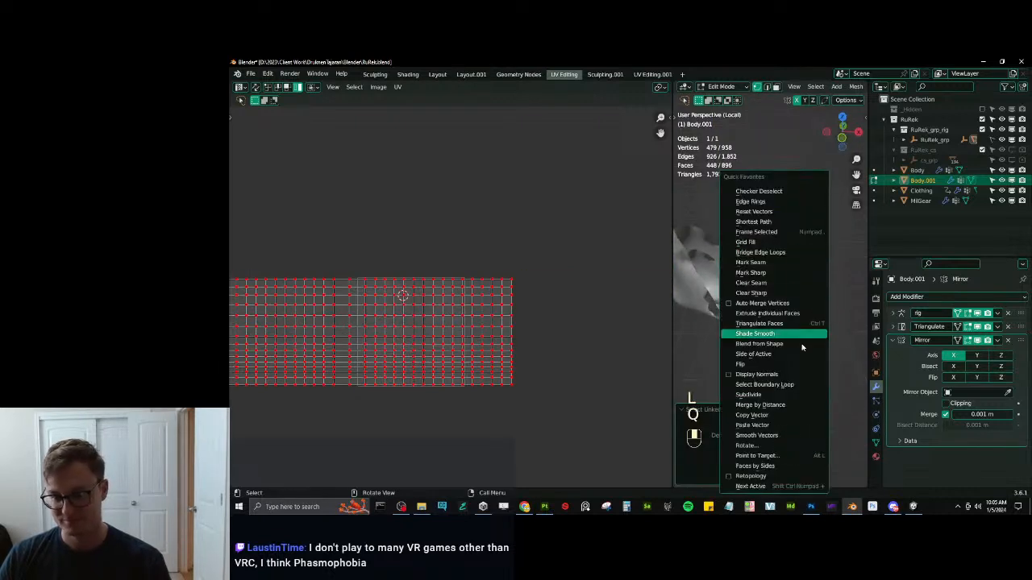
pyautogui.click(782, 384)
pyautogui.press('ctrl+KP_Add')
pyautogui.press('ctrl+KP_Add')
pyautogui.press('ctrl+KP_Add')
pyautogui.press('ctrl+KP_Add')
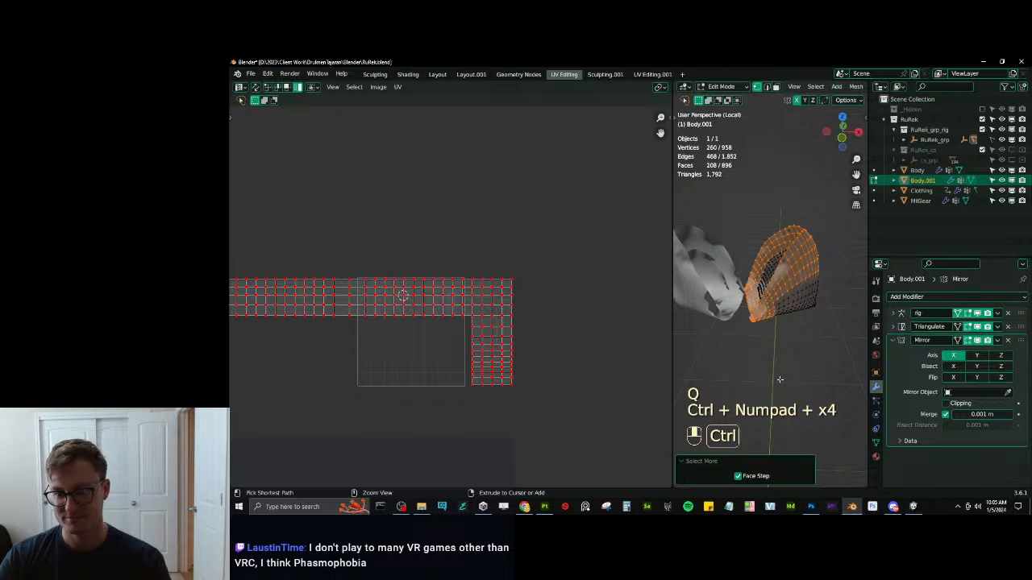
pyautogui.moveTo(766, 362); pyautogui.dragTo(790, 242, button='middle')
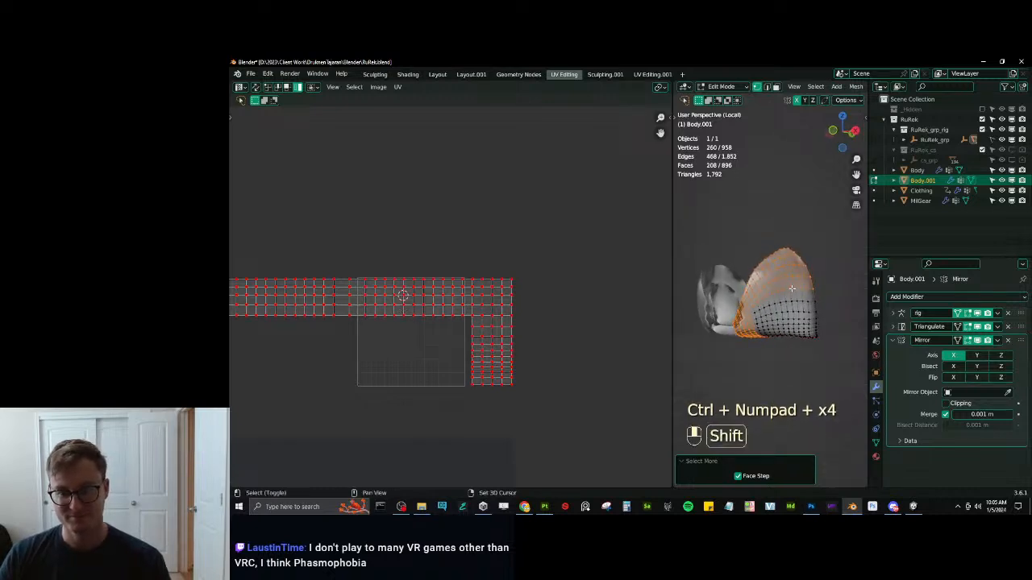
pyautogui.hotkey('shift', 'd')
pyautogui.hotkey('alt', 's')
pyautogui.click(792, 211)
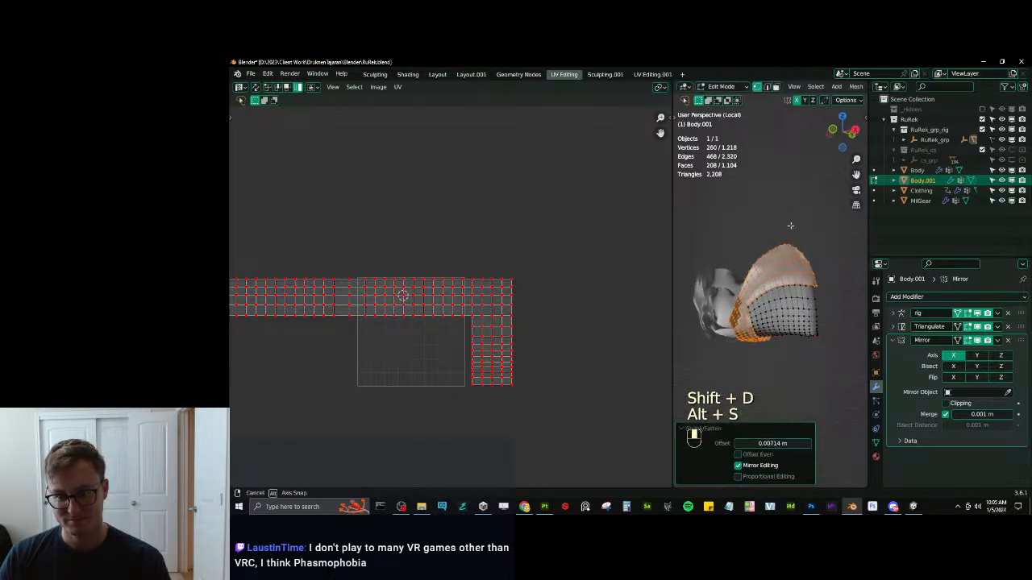
pyautogui.scroll(4, 794, 230)
pyautogui.moveTo(796, 246); pyautogui.dragTo(778, 249, button='middle')
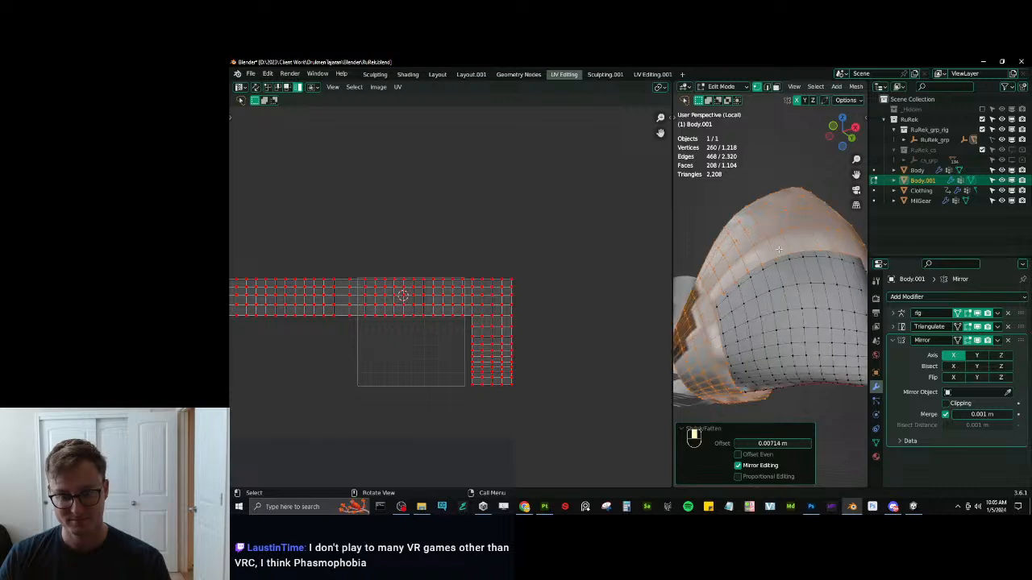
# Unpin the duplicated border strip's UVs, unwrap them, and pin the result.
pyautogui.press('a')
pyautogui.hotkey('alt', 'p')
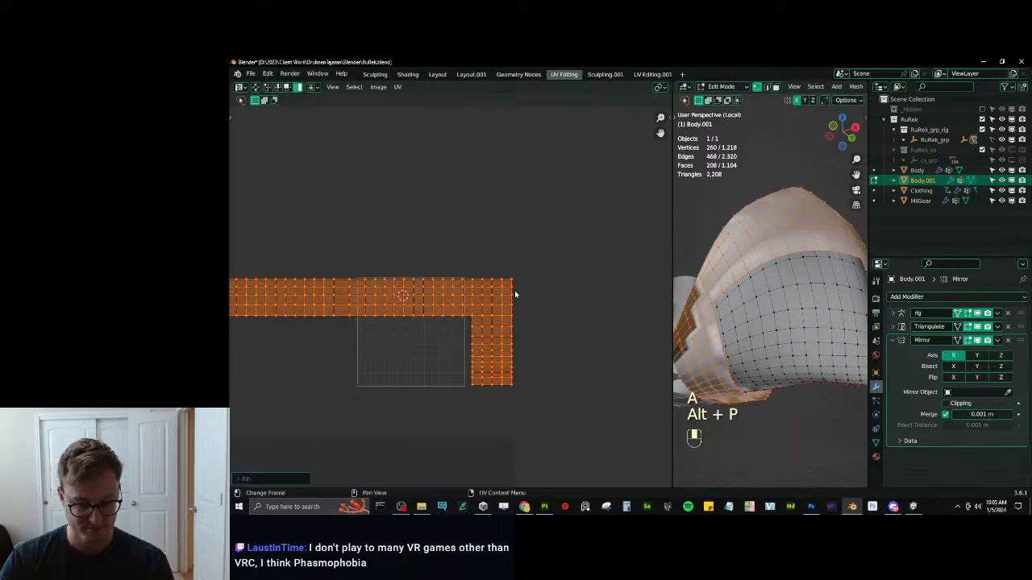
pyautogui.press('u')
pyautogui.press('u')
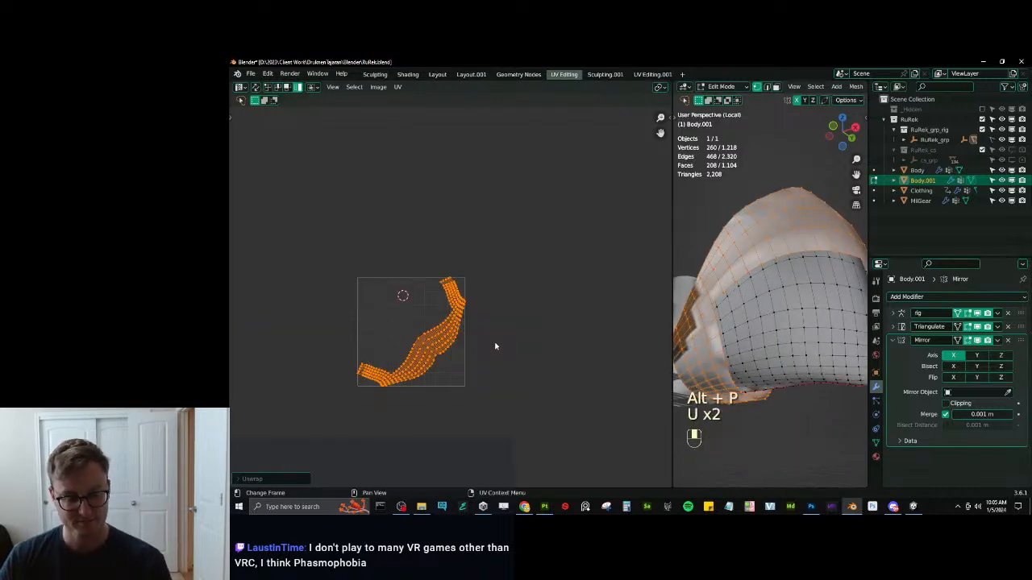
pyautogui.press('p')
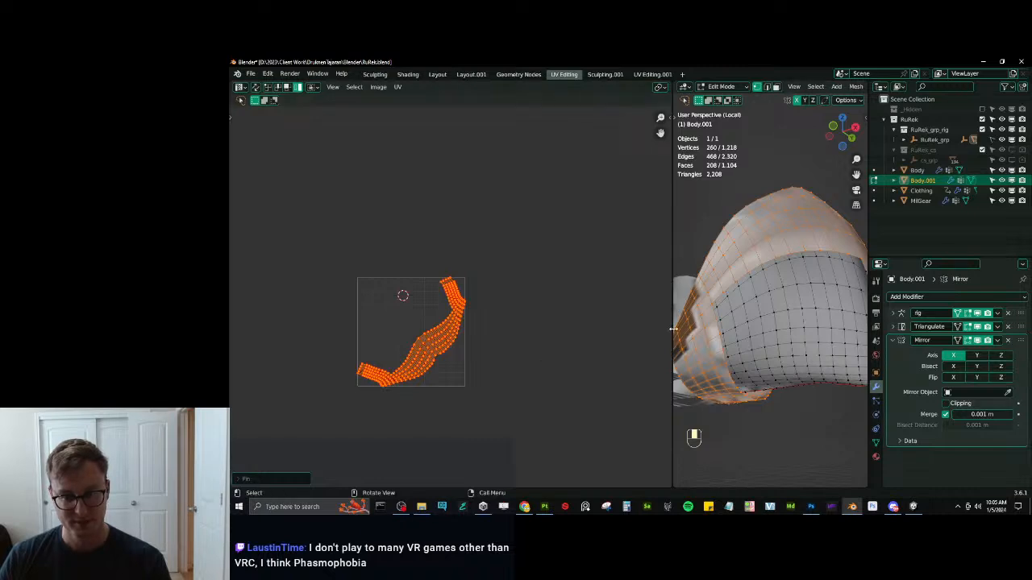
# Widen the 3D viewport beside the UV editor to give the cheek mesh more room.
pyautogui.moveTo(674, 329); pyautogui.dragTo(586, 332)
pyautogui.scroll(-3, 701, 322)
pyautogui.moveTo(746, 300); pyautogui.dragTo(789, 300, button='middle')
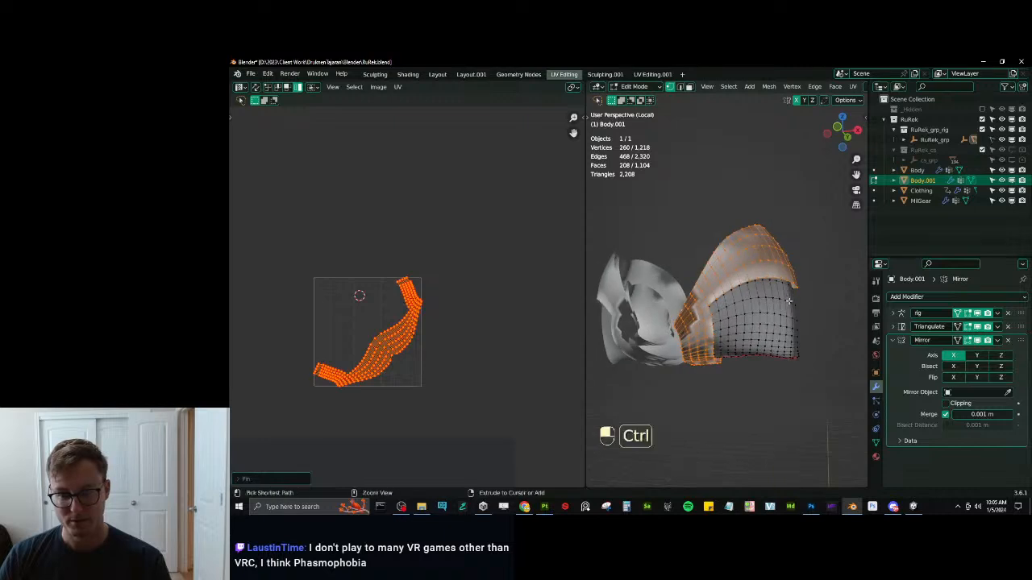
# Undo the border strip's UV changes, fattening, duplication, and grown selection, back to the full outer layer selection.
pyautogui.hotkey('ctrl', 'z')
pyautogui.hotkey('ctrl', 'z')
pyautogui.hotkey('ctrl', 'z')
pyautogui.hotkey('ctrl', 'z')
pyautogui.hotkey('ctrl', 'z')
pyautogui.hotkey('ctrl', 'z')
pyautogui.hotkey('ctrl', 'z')
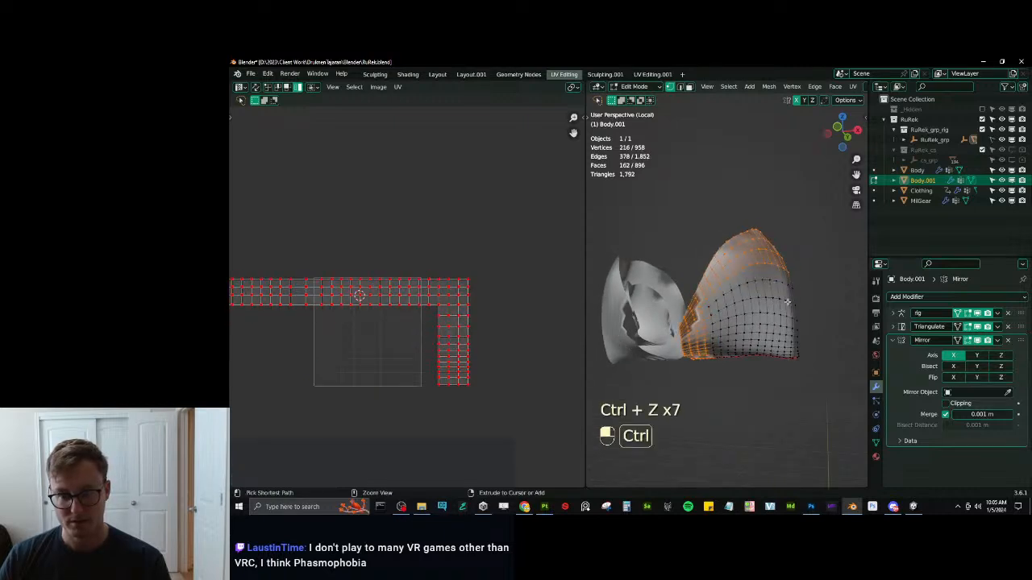
pyautogui.hotkey('ctrl', 'z')
pyautogui.hotkey('ctrl', 'z')
pyautogui.hotkey('ctrl', 'z')
pyautogui.moveTo(787, 302); pyautogui.dragTo(770, 289, button='middle')
pyautogui.hotkey('ctrl', 'z')
# Duplicate the outer layer's boundary loop in place and extrude it about 0.017 m in X and -0.013 m in Z.
pyautogui.press('q')
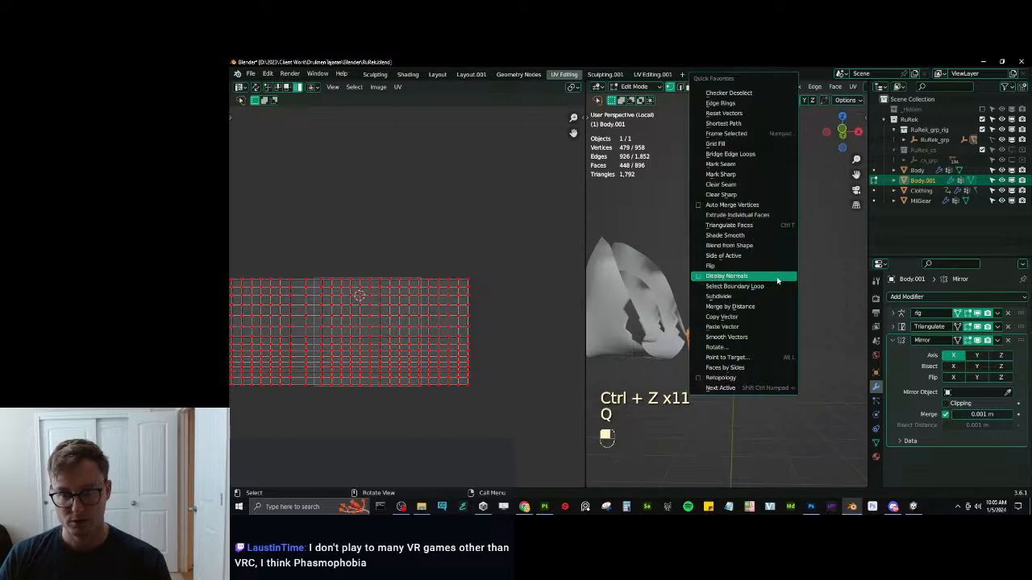
pyautogui.click(762, 283)
pyautogui.hotkey('shift', 'd')
pyautogui.click(776, 258)
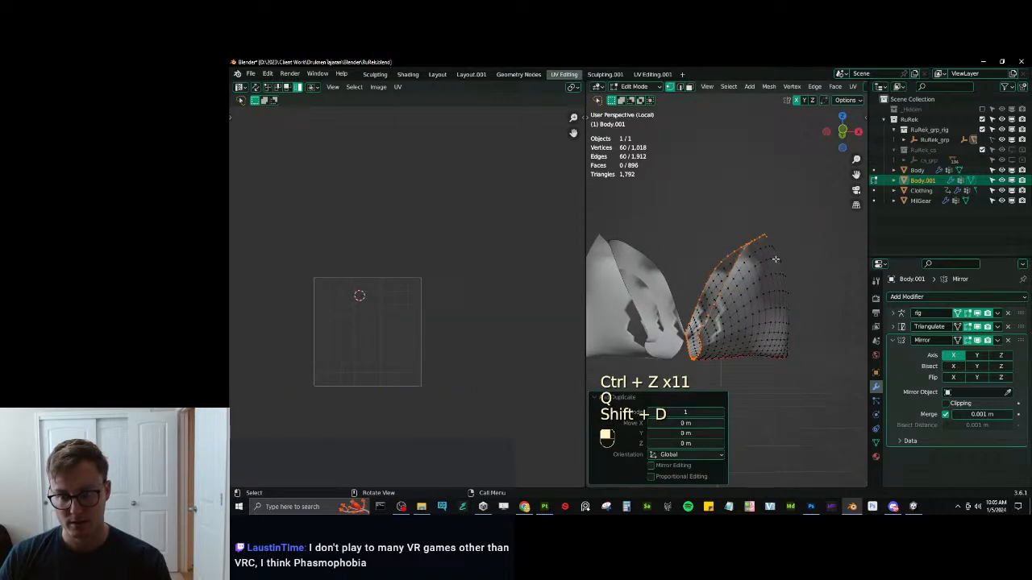
pyautogui.press('e')
pyautogui.click(780, 245)
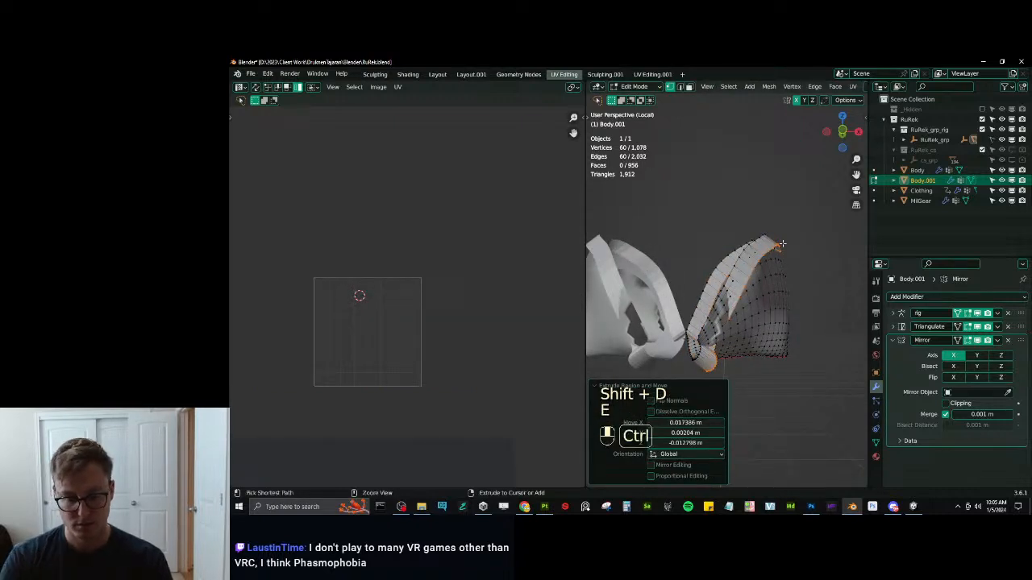
# Select the whole extruded border strip and Shrink/Fatten it by about -0.003 m.
pyautogui.hotkey('ctrl', 'l')
pyautogui.hotkey('alt', 's')
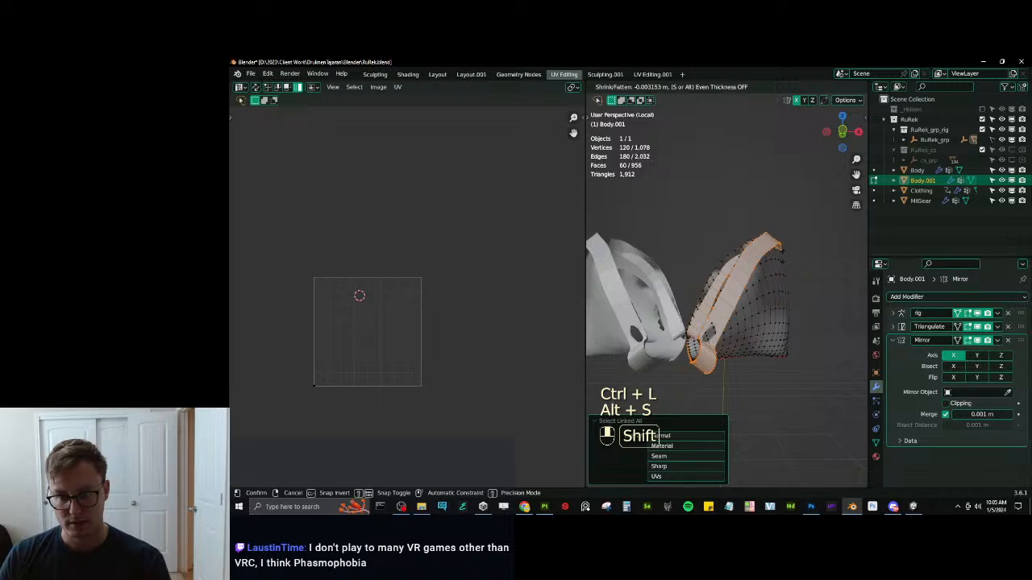
pyautogui.click(729, 370)
pyautogui.click(728, 371)
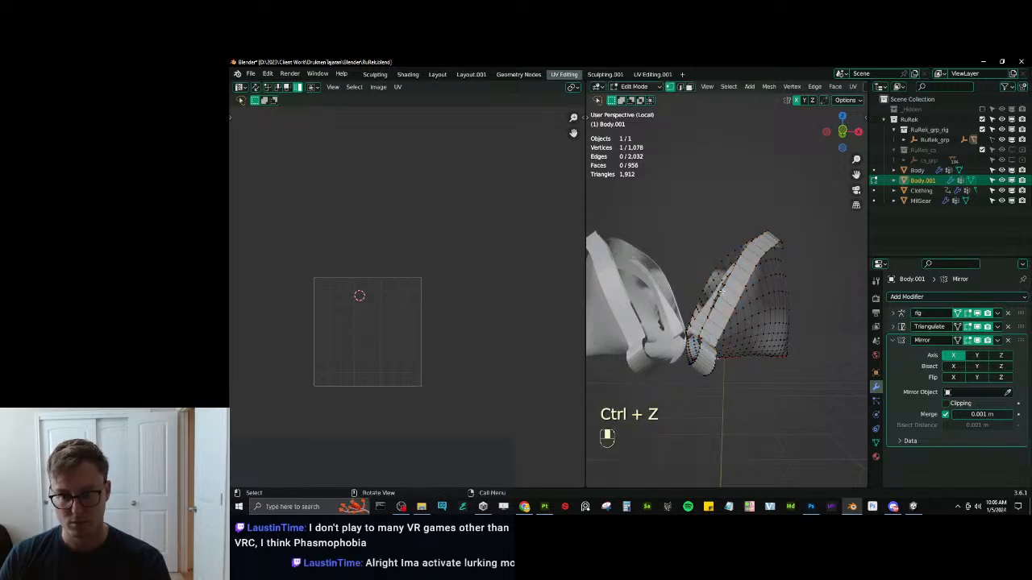
# Select the border strip's edge loop that follows the cheek rim and distribute its vertices with LoopTools Space.
pyautogui.press('a')
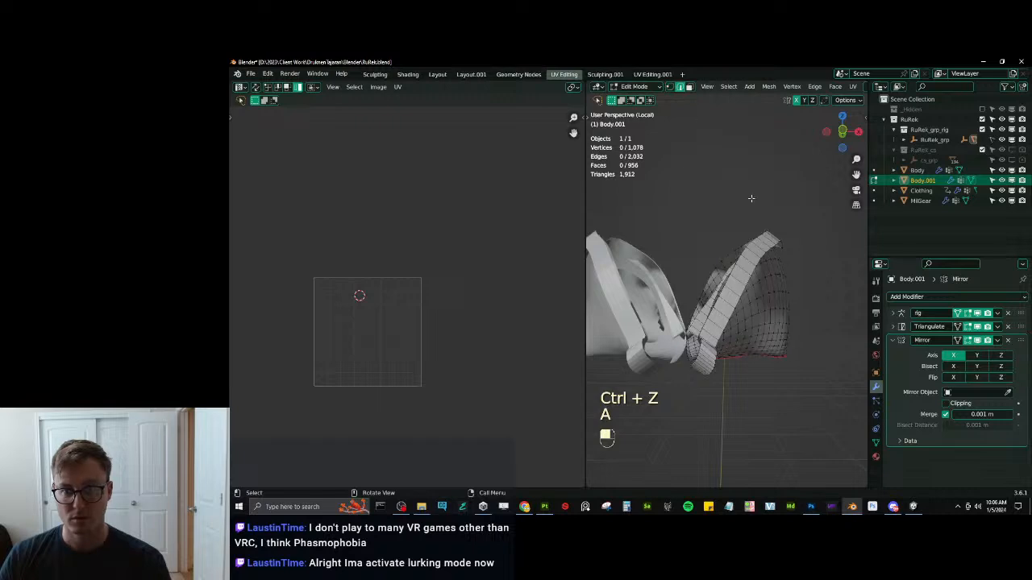
pyautogui.keyDown('alt'); pyautogui.keyDown('shift'); pyautogui.click(758, 260); pyautogui.keyUp('shift'); pyautogui.keyUp('alt')
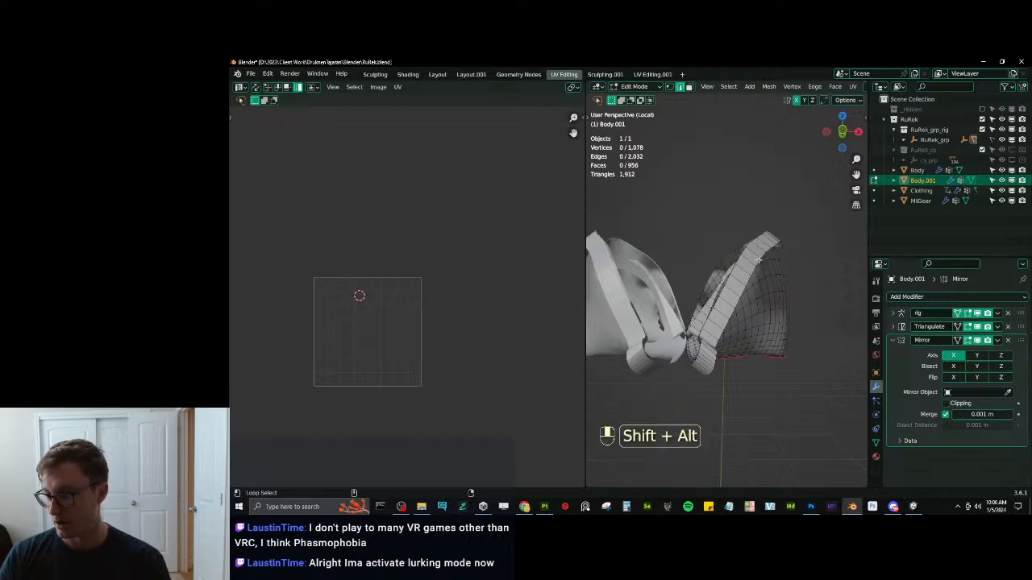
pyautogui.keyDown('alt'); pyautogui.keyDown('shift'); pyautogui.click(758, 260); pyautogui.keyUp('shift'); pyautogui.keyUp('alt')
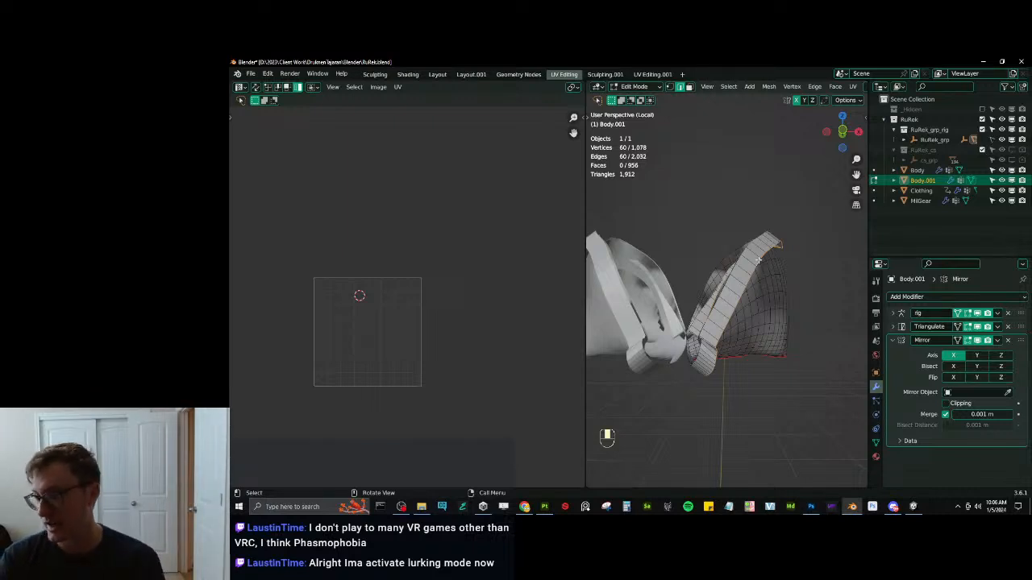
pyautogui.moveTo(717, 260); pyautogui.dragTo(792, 228, button='middle')
pyautogui.keyDown('alt'); pyautogui.keyDown('shift'); pyautogui.click(792, 230); pyautogui.keyUp('shift'); pyautogui.keyUp('alt')
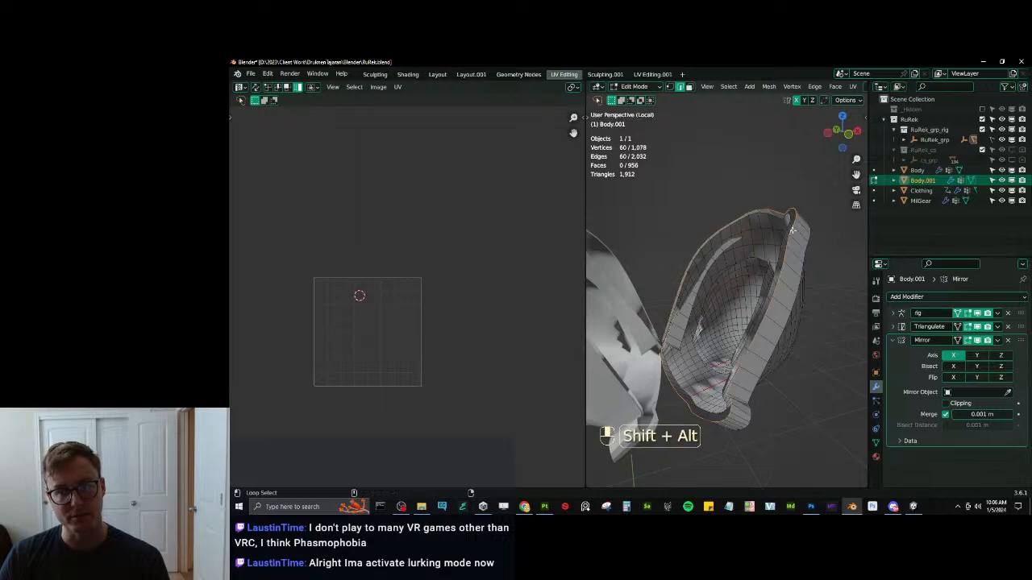
pyautogui.press('n')
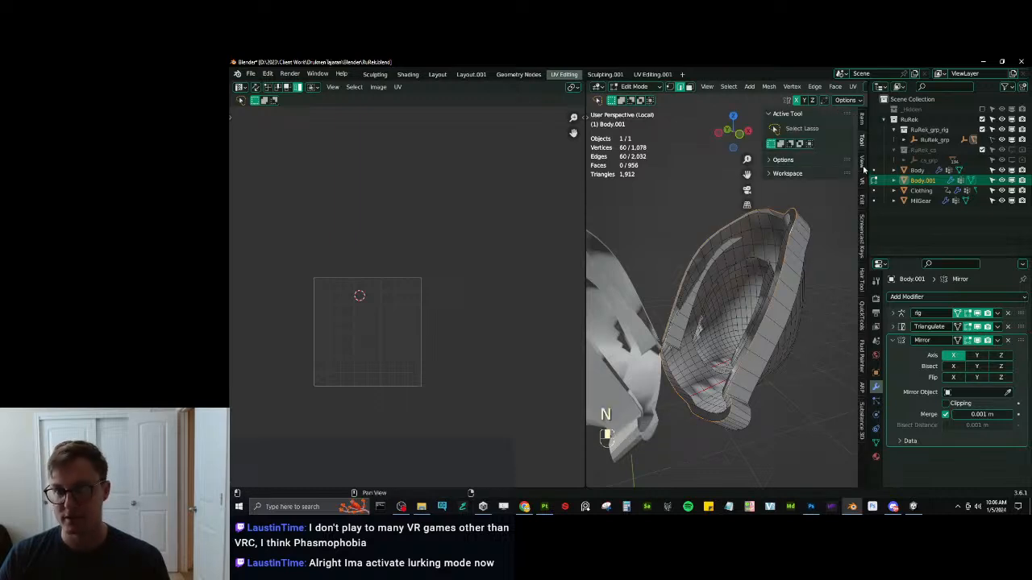
pyautogui.click(863, 200)
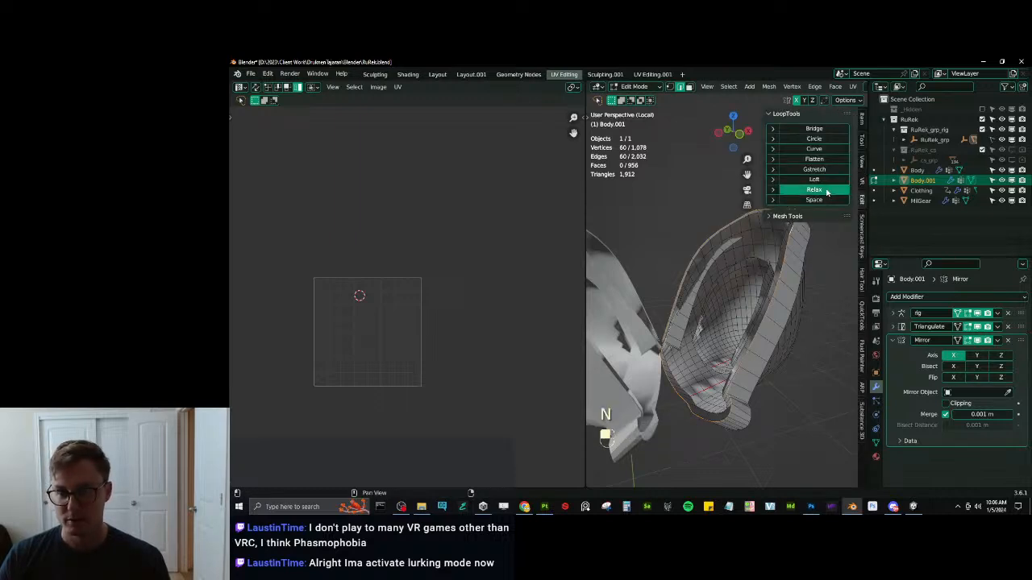
pyautogui.click(815, 199)
# Select the strip's opposite edge loop and apply the same LoopTools spacing to it.
pyautogui.moveTo(774, 379); pyautogui.dragTo(806, 431, button='middle')
pyautogui.keyDown('alt'); pyautogui.keyDown('shift'); pyautogui.click(808, 435); pyautogui.keyUp('shift'); pyautogui.keyUp('alt')
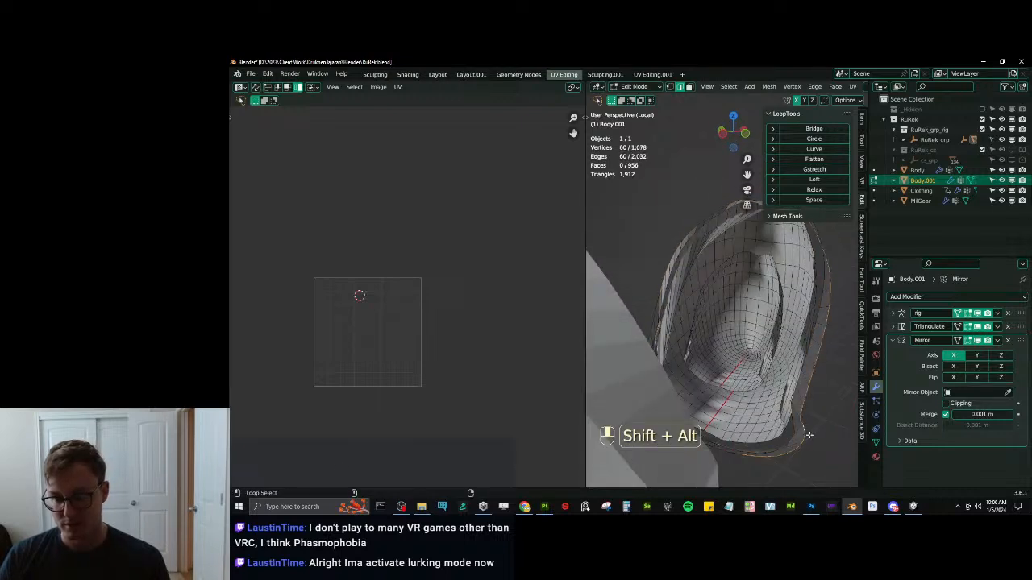
pyautogui.click(826, 180)
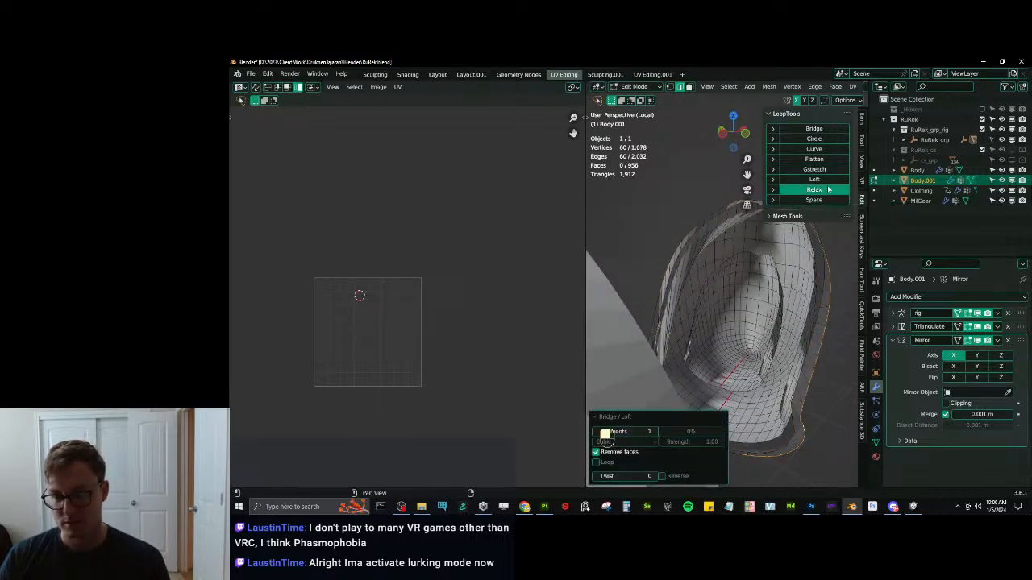
pyautogui.click(814, 199)
# Select the strip's rear edge loop over the outer cheek layer and scale it uniformly to about 0.935.
pyautogui.moveTo(774, 266); pyautogui.dragTo(728, 247, button='middle')
pyautogui.click(728, 247)
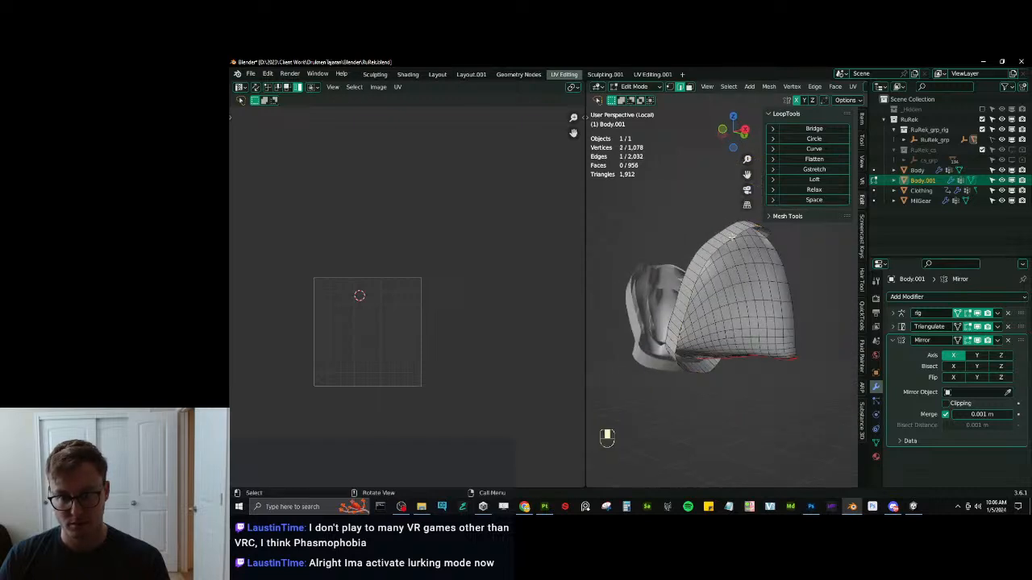
pyautogui.keyDown('alt'); pyautogui.keyDown('shift'); pyautogui.click(731, 237); pyautogui.keyUp('shift'); pyautogui.keyUp('alt')
pyautogui.press('s')
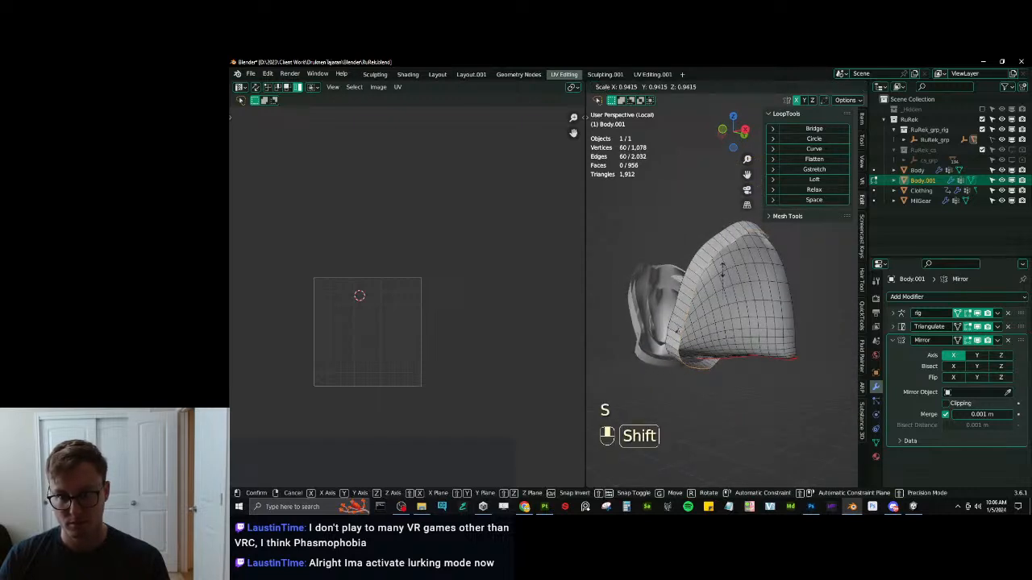
pyautogui.press('z')
pyautogui.click(719, 276)
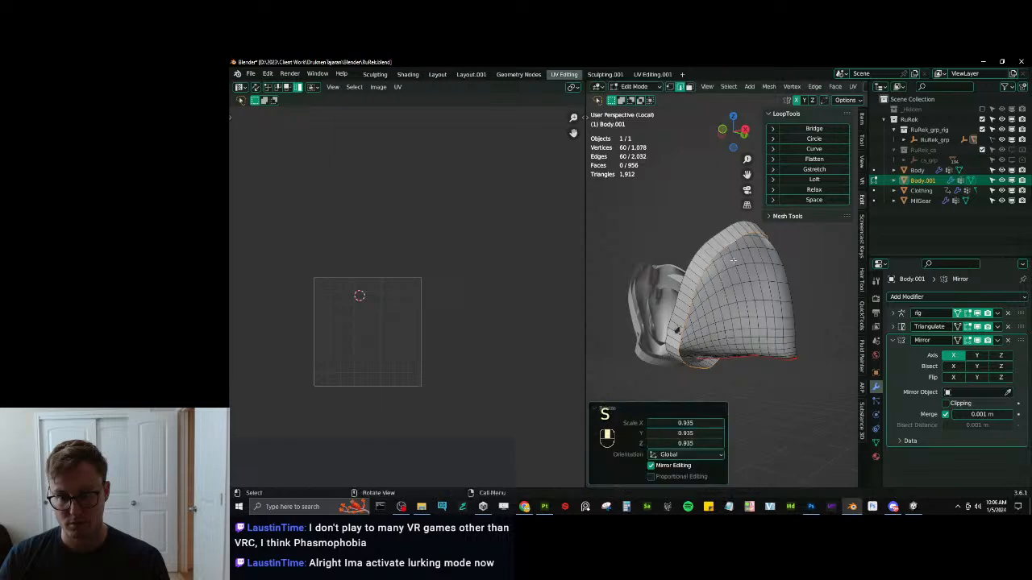
# Refine the rear edge loop's scale, then select the entire linked border strip and adjust its overall scale.
pyautogui.moveTo(719, 276); pyautogui.dragTo(709, 317, button='middle')
pyautogui.press('s')
pyautogui.click(796, 274)
pyautogui.hotkey('ctrl', 'l')
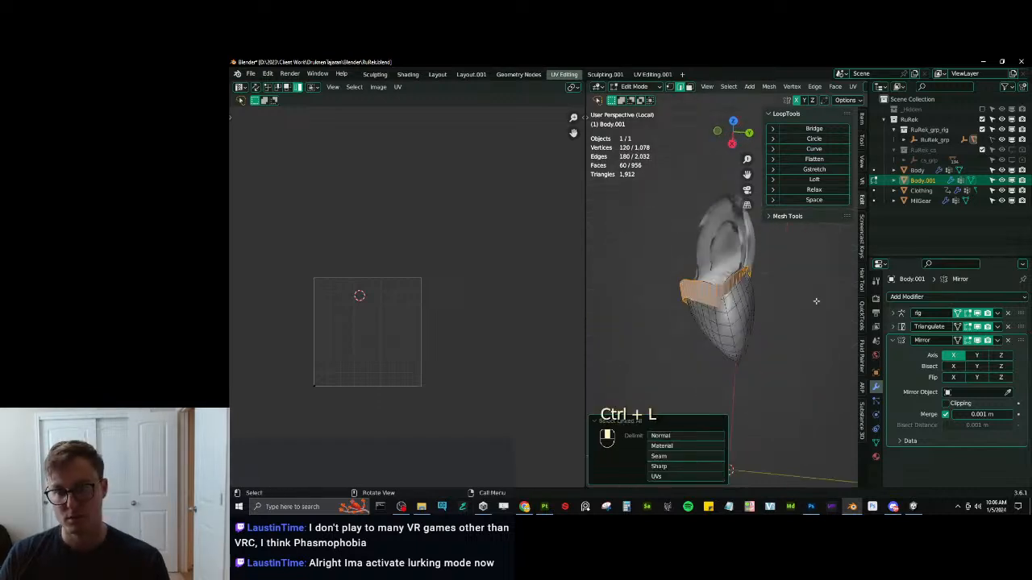
pyautogui.press('s')
pyautogui.click(711, 320)
# Widen the strip's rear edge loop along Y in two passes and shift it about 0.007 m along Y.
pyautogui.click(706, 306)
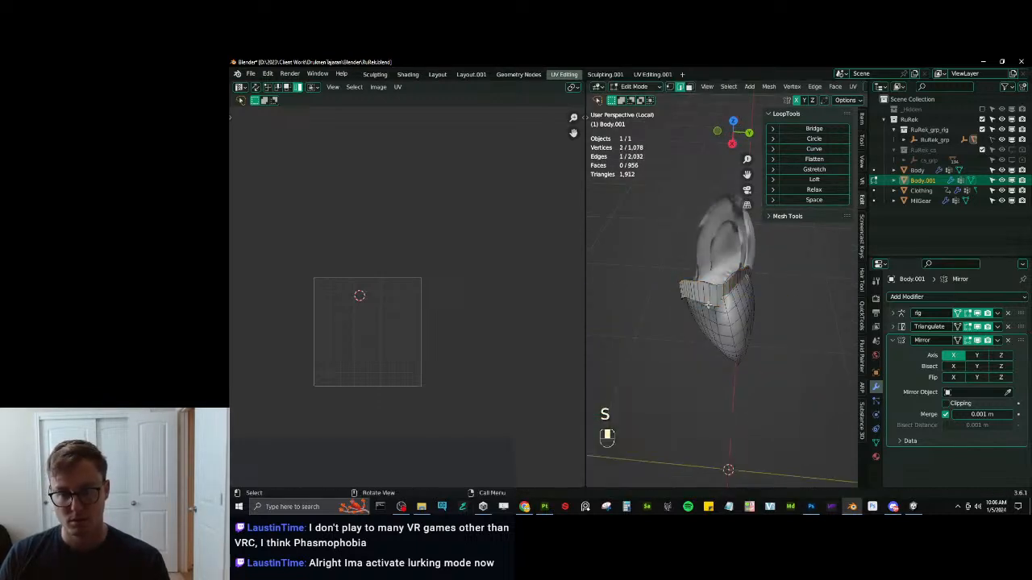
pyautogui.keyDown('alt'); pyautogui.keyDown('shift'); pyautogui.click(708, 304); pyautogui.keyUp('shift'); pyautogui.keyUp('alt')
pyautogui.press('s')
pyautogui.press('y')
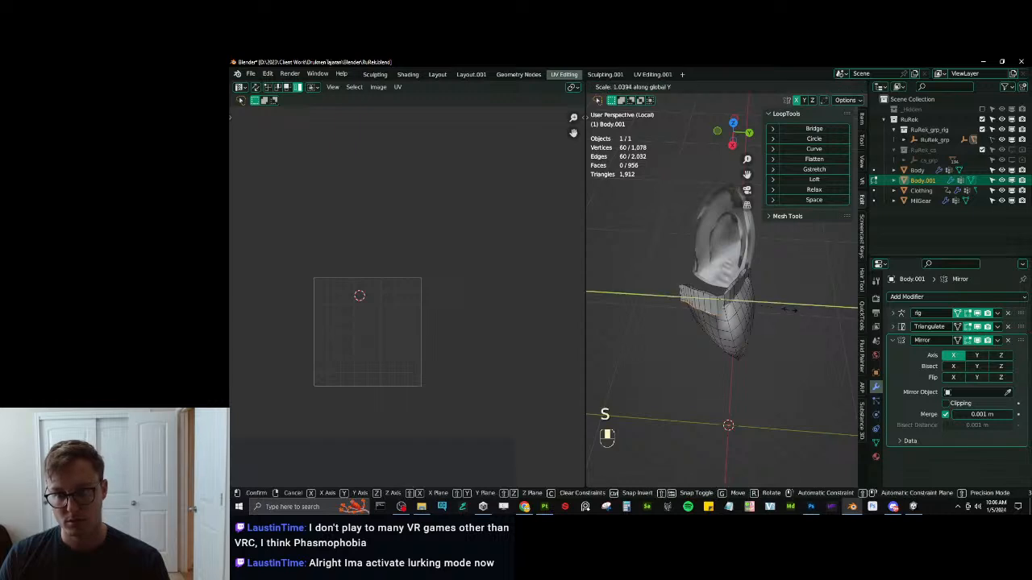
pyautogui.click(791, 309)
pyautogui.press('g')
pyautogui.press('y')
pyautogui.click(792, 310)
pyautogui.press('s')
pyautogui.press('y')
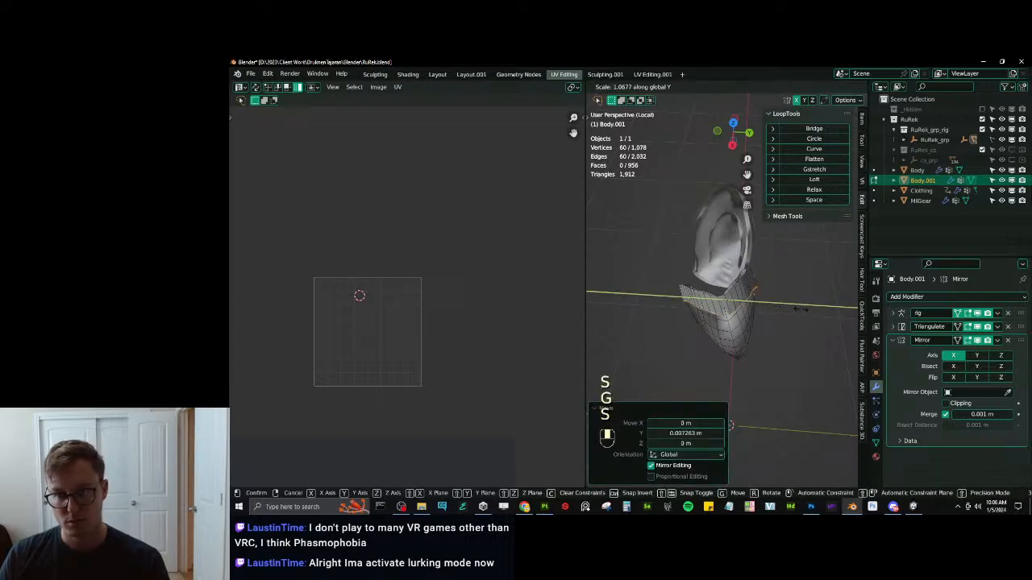
pyautogui.click(800, 309)
# Adjust the rear edge loop's scale and position so the strip flares evenly around the cheek.
pyautogui.moveTo(750, 303); pyautogui.dragTo(709, 395, button='middle')
pyautogui.press('s')
pyautogui.middleClick(794, 252)
pyautogui.click(796, 249)
pyautogui.press('g')
pyautogui.middleClick(748, 278)
pyautogui.click(743, 297)
# Mark a seam across the border strip near the bottom of the cheek to open its ring for unwrapping.
pyautogui.press('Tab')
pyautogui.press('Tab')
pyautogui.scroll(4, 736, 290)
pyautogui.scroll(4, 705, 393)
pyautogui.moveTo(702, 392); pyautogui.dragTo(692, 401, button='middle')
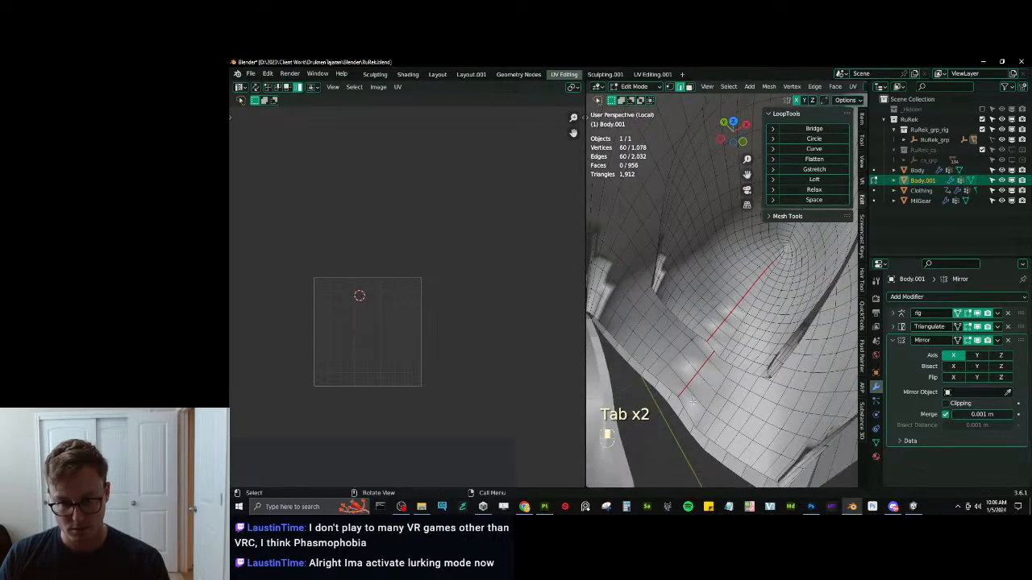
pyautogui.press('q')
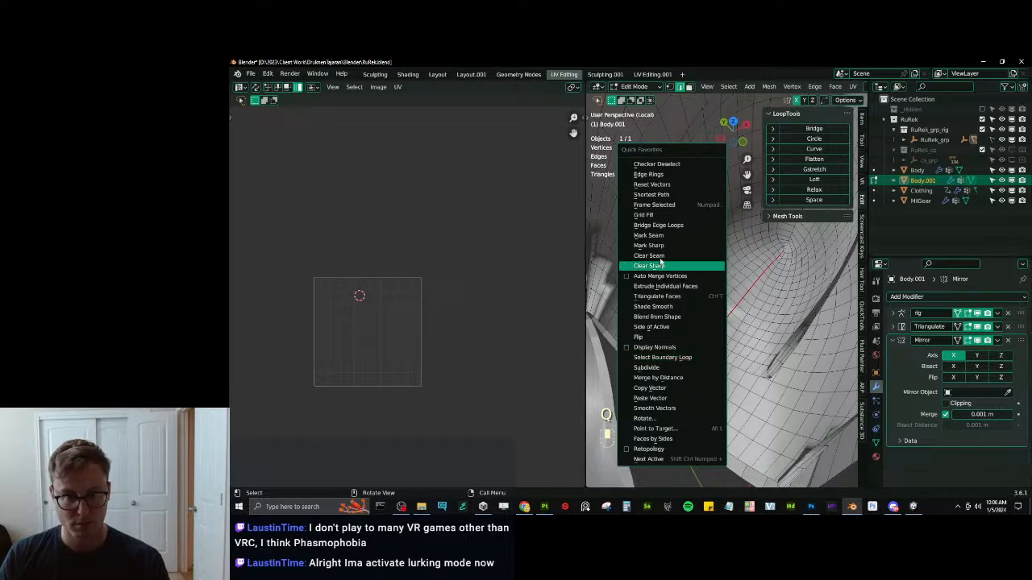
pyautogui.click(660, 246)
# Select the linked border strip, unwrap its UVs, and pin them.
pyautogui.press('l')
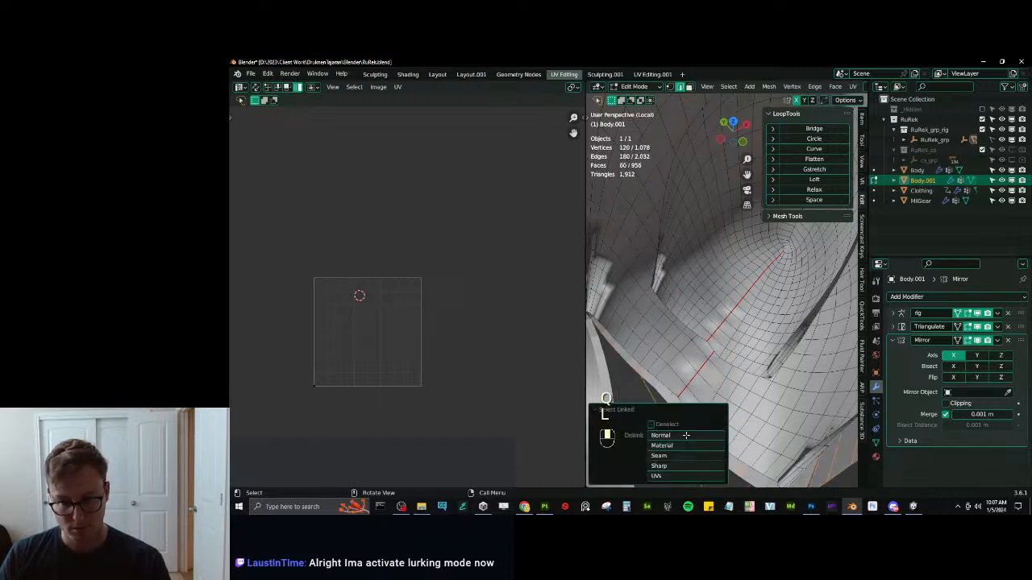
pyautogui.press('KP_Decimal')
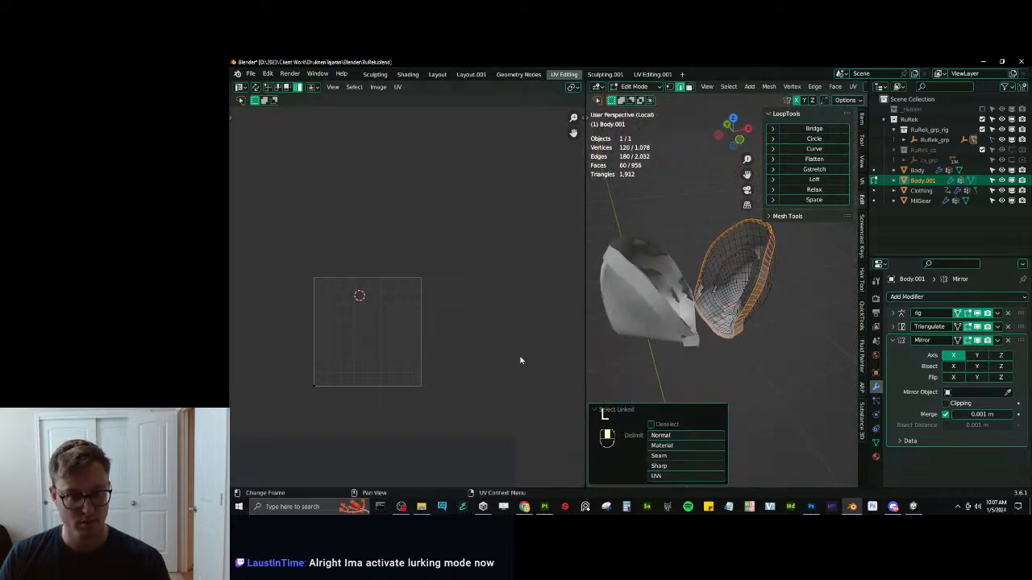
pyautogui.press('a')
pyautogui.press('u')
pyautogui.press('u')
pyautogui.press('p')
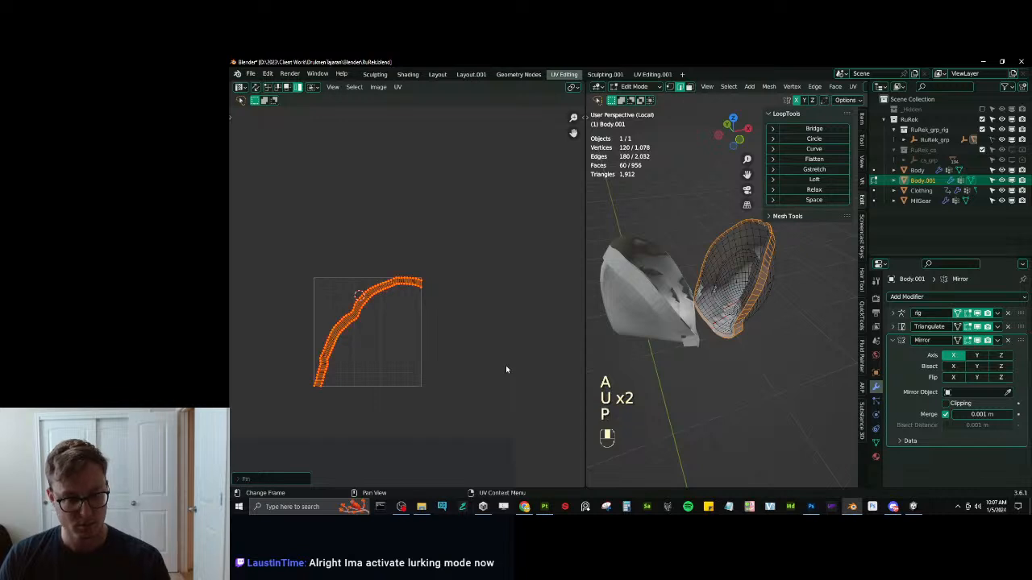
# Straighten the strip's UVs into a horizontal band, stretch it along Y, and scale it down near the UV tile's width.
pyautogui.press('q')
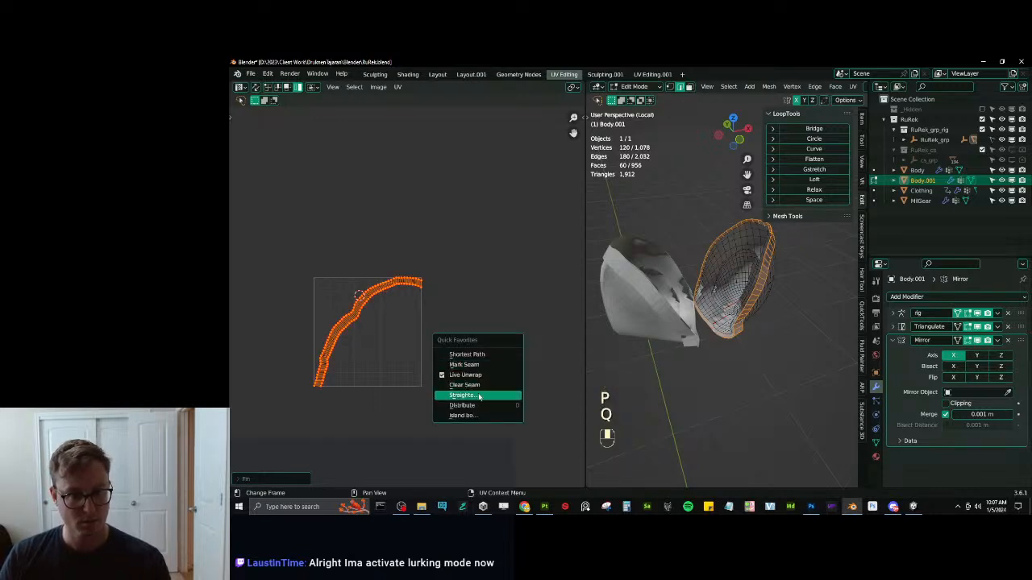
pyautogui.click(479, 397)
pyautogui.press('g')
pyautogui.press('s')
pyautogui.click(426, 202)
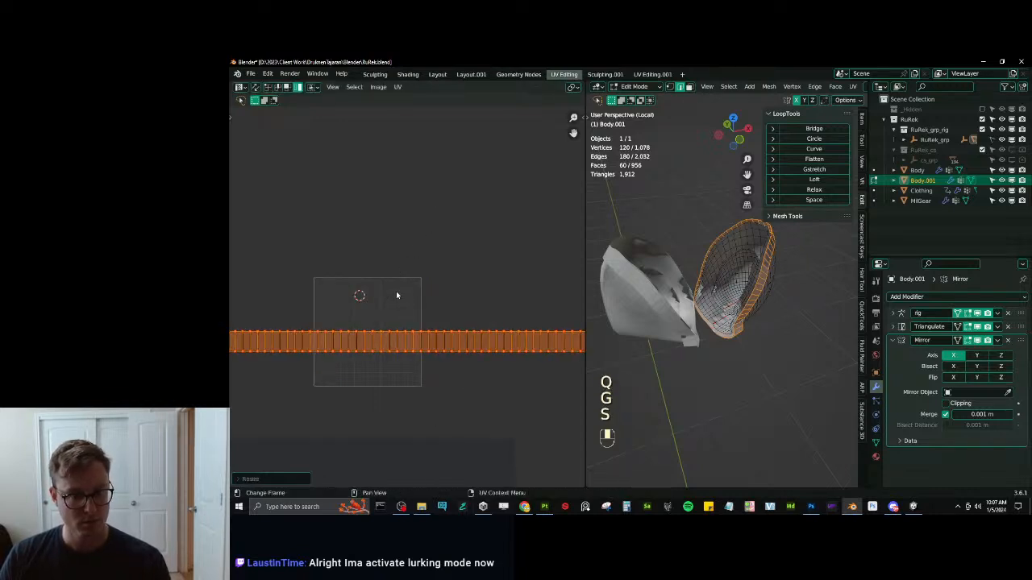
pyautogui.moveTo(396, 292); pyautogui.dragTo(420, 322, button='middle')
pyautogui.press('s')
pyautogui.press('y')
pyautogui.click(431, 320)
pyautogui.press('s')
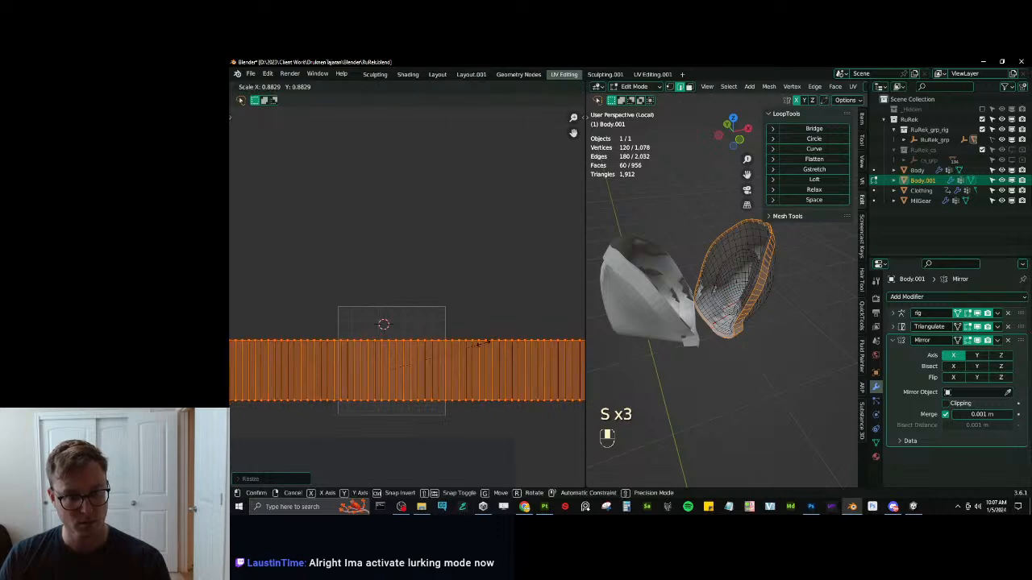
pyautogui.click(422, 366)
# Reposition the straightened UV band along Y and stretch it vertically to cover the full tile height.
pyautogui.press('g')
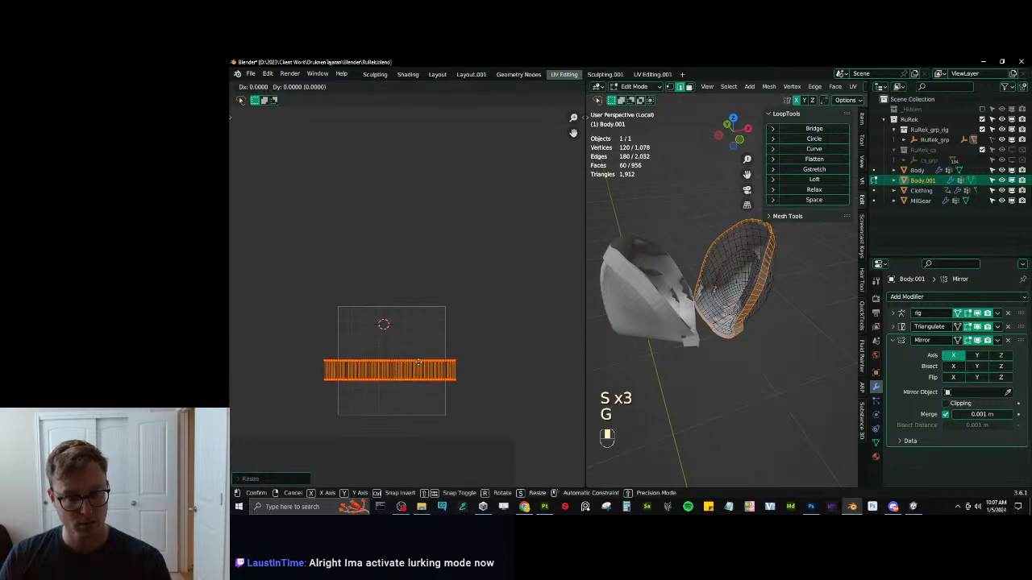
pyautogui.middleClick(421, 382)
pyautogui.click(411, 372)
pyautogui.press('s')
pyautogui.middleClick(409, 367)
pyautogui.click(408, 262)
pyautogui.press('g')
pyautogui.middleClick(408, 340)
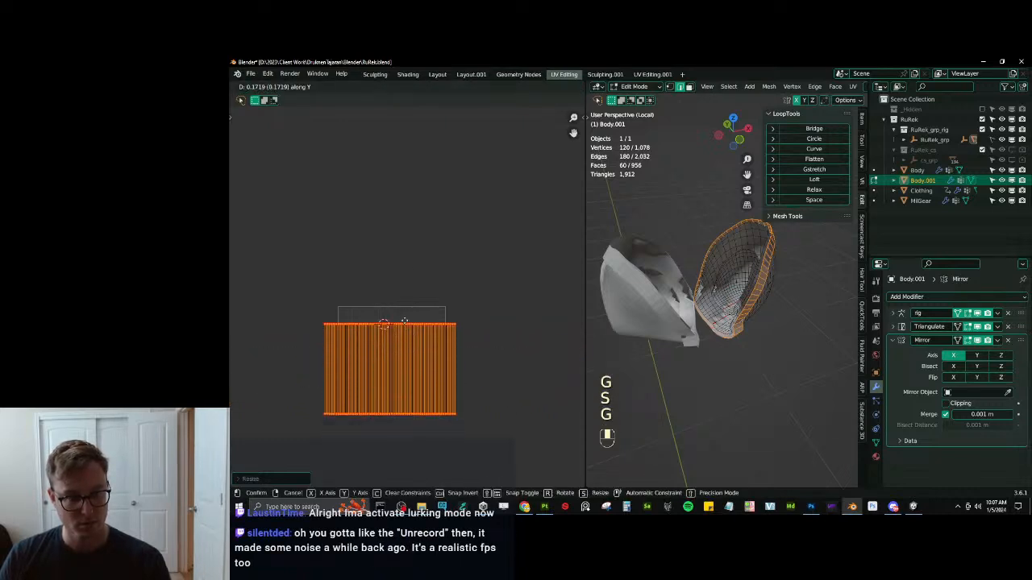
pyautogui.click(406, 320)
pyautogui.press('s')
pyautogui.middleClick(406, 315)
pyautogui.click(407, 319)
# Stretch the strip's UVs along X well beyond the tile for repeated hair, and trim their height to the tile.
pyautogui.press('s')
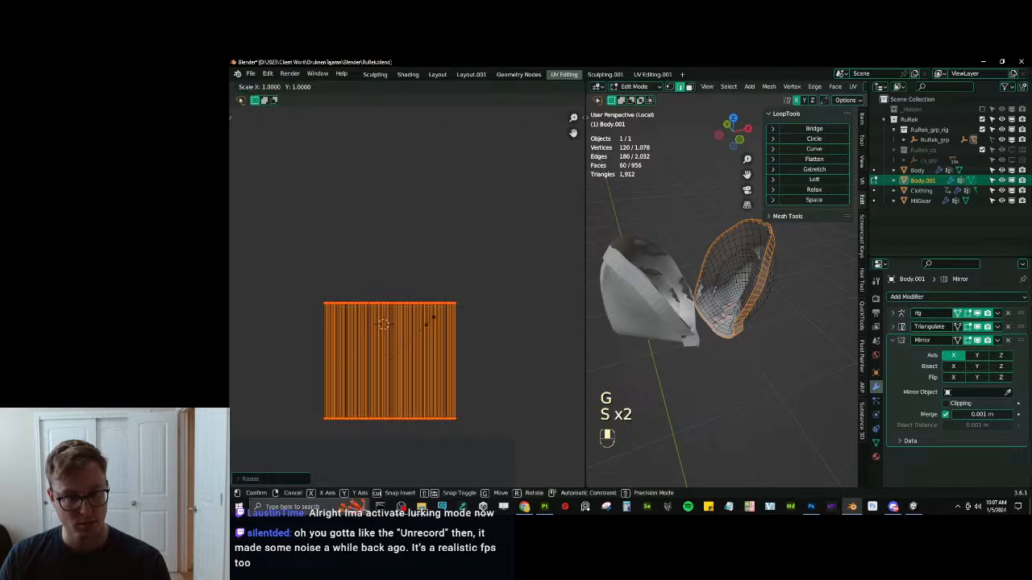
pyautogui.middleClick(424, 327)
pyautogui.click(455, 345)
pyautogui.press('s')
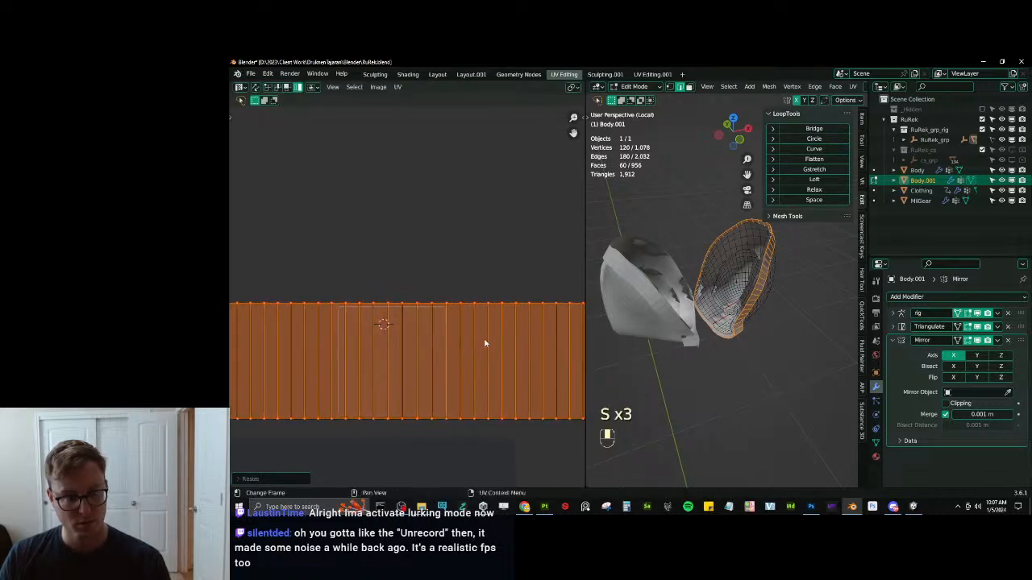
pyautogui.press('s')
pyautogui.middleClick(447, 299)
pyautogui.click(447, 304)
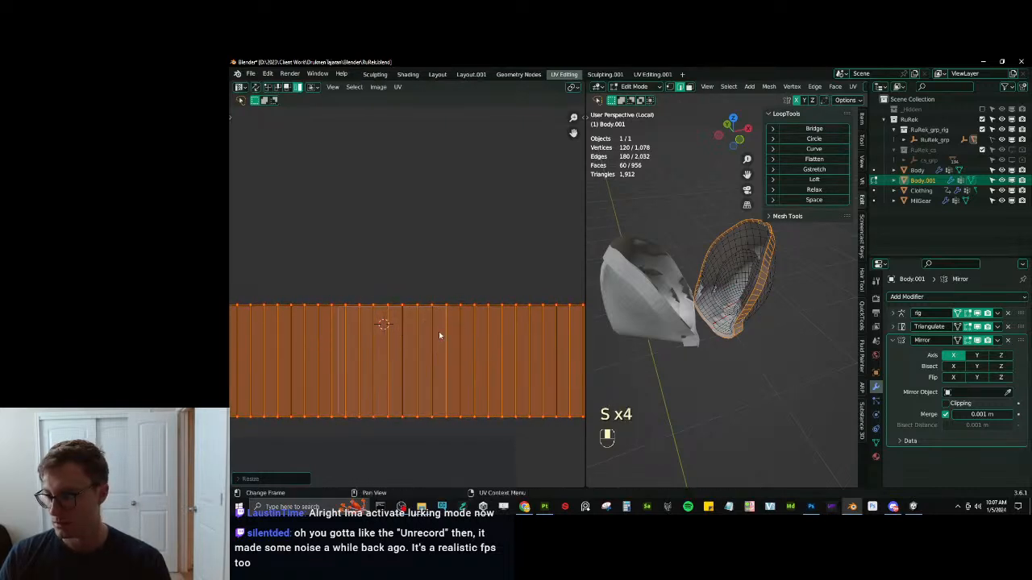
# Finish editing the cheek mesh in Object Mode and save RuRek.blend.
pyautogui.press('g')
pyautogui.press('Tab')
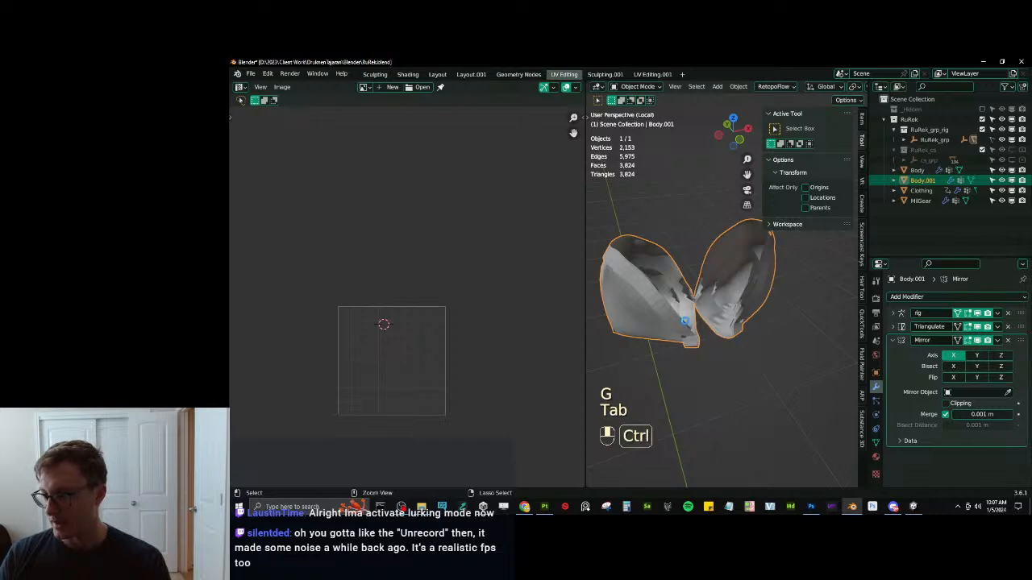
pyautogui.hotkey('ctrl', 's')
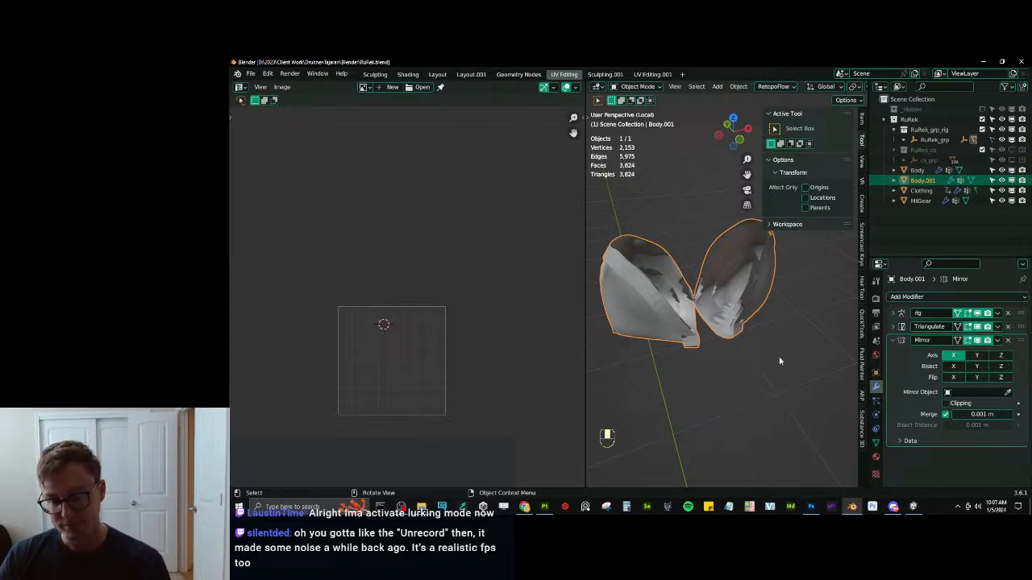
# Exit local view, save again, select all avatar objects, and export them over RuRek.fbx with the Auto-Rig Pro FBX exporter.
pyautogui.press('KP_Divide')
pyautogui.hotkey('ctrl', 's')
pyautogui.press('a')
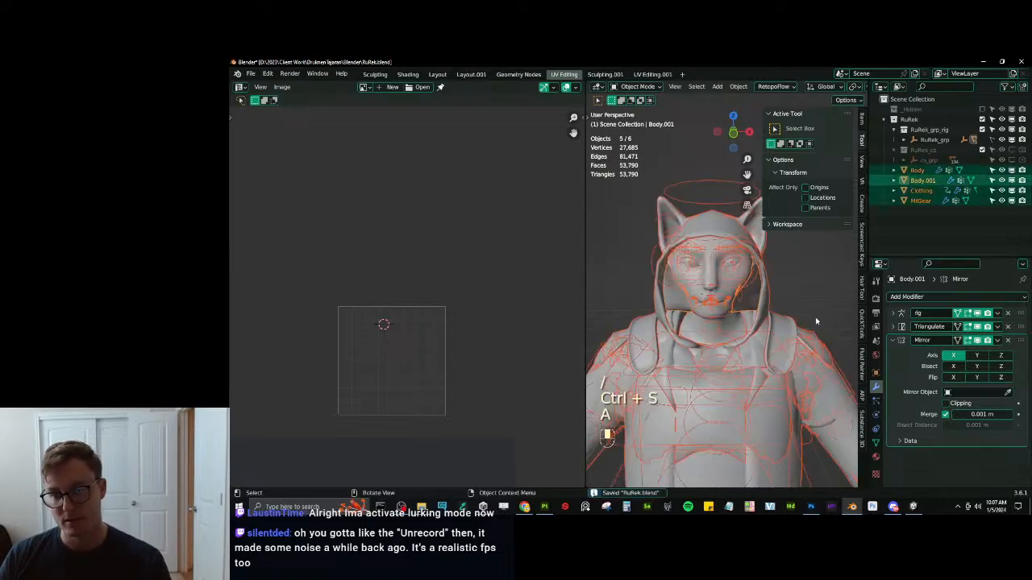
pyautogui.press('q')
pyautogui.click(796, 377)
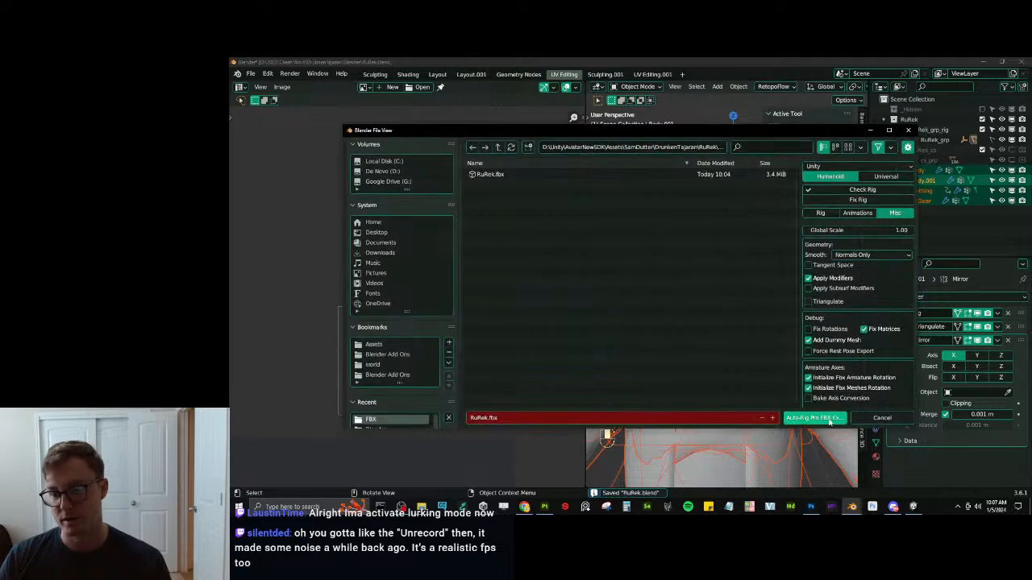
pyautogui.click(813, 416)
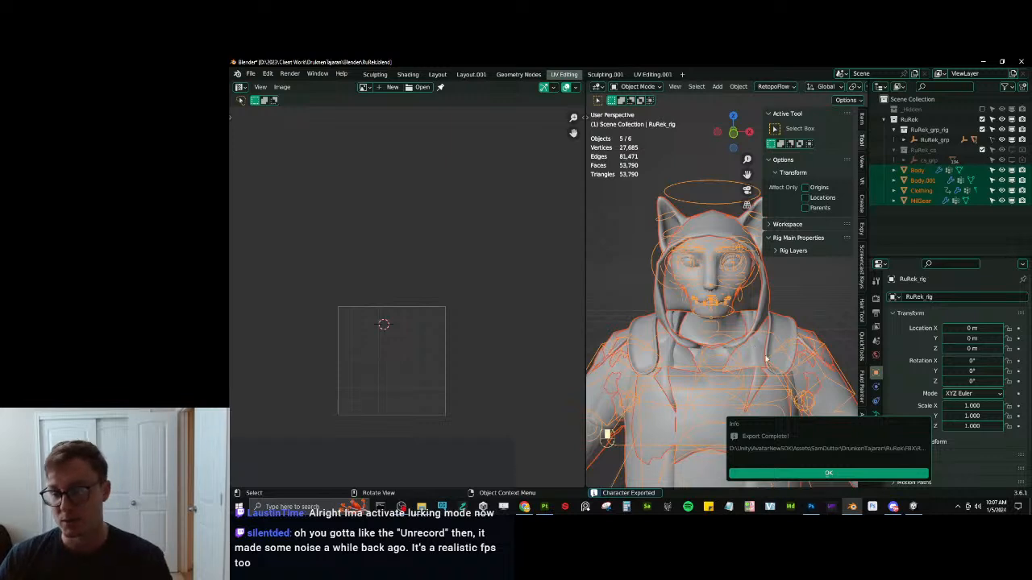
# Close the export report, deselect all objects, and save RuRek.blend.
pyautogui.click(886, 474)
pyautogui.click(633, 283)
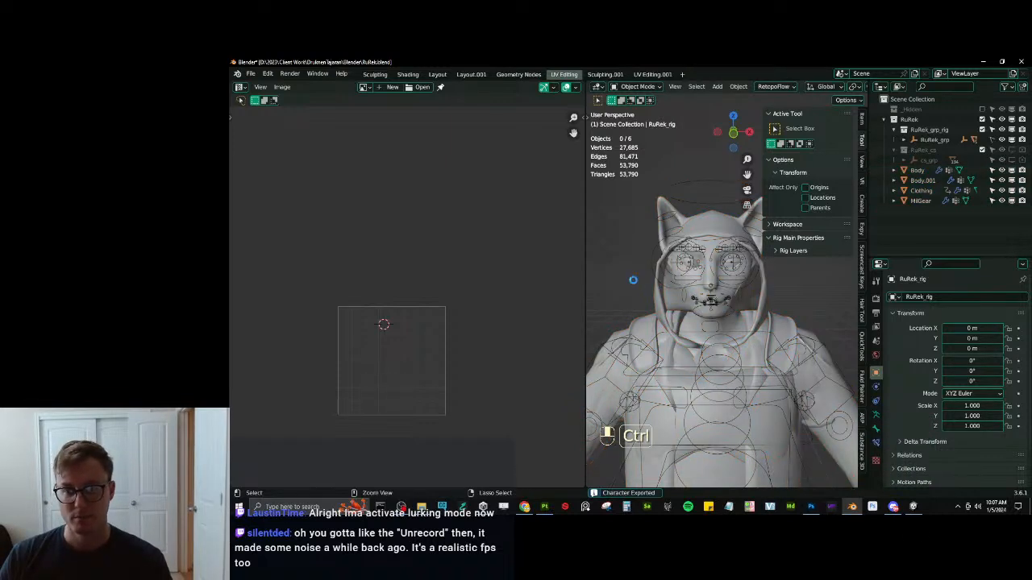
pyautogui.hotkey('ctrl', 's')
# Switch to Unity and examine the avatar's cheek fluff up close from the side.
pyautogui.click(917, 506)
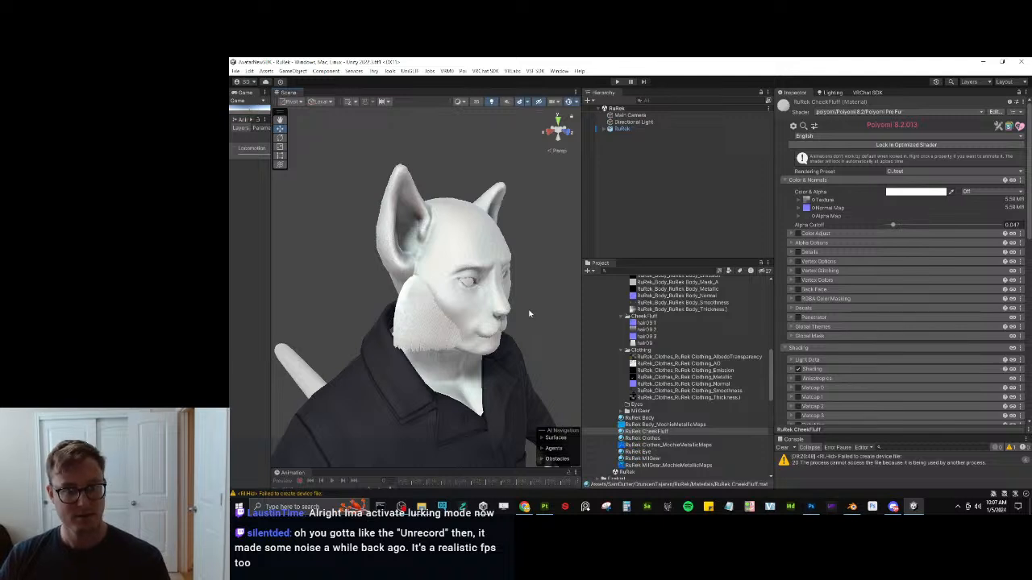
pyautogui.keyDown('alt'); pyautogui.moveTo(529, 326); pyautogui.dragTo(465, 290); pyautogui.keyUp('alt')
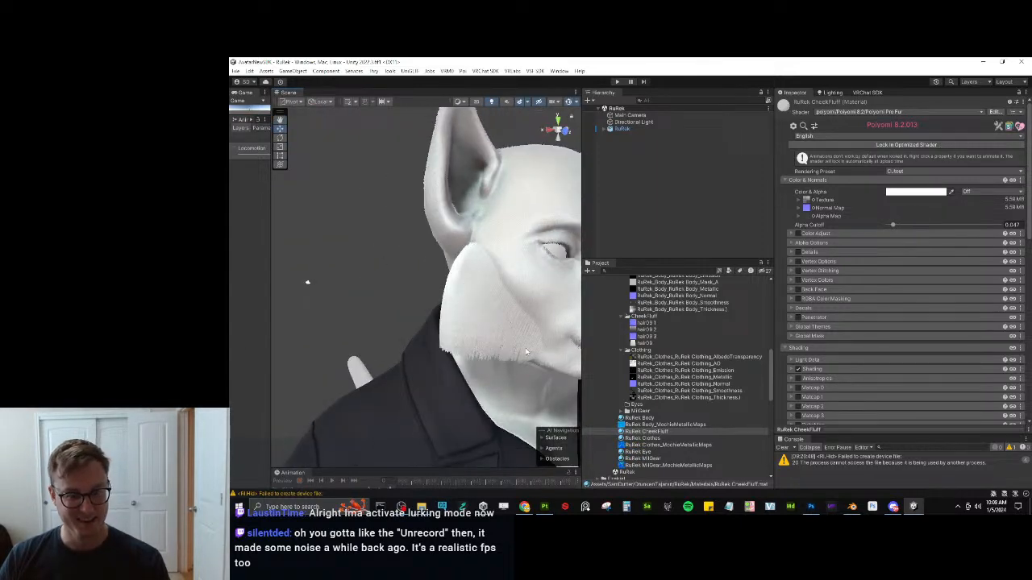
pyautogui.scroll(4, 528, 351)
pyautogui.keyDown('alt'); pyautogui.moveTo(542, 353); pyautogui.dragTo(557, 357); pyautogui.keyUp('alt')
# Switch to Blender, open the cheek mesh Body.001 in Edit Mode, and reposition its selected geometry with two moves.
pyautogui.hotkey('alt', 'Tab')
pyautogui.click(740, 307)
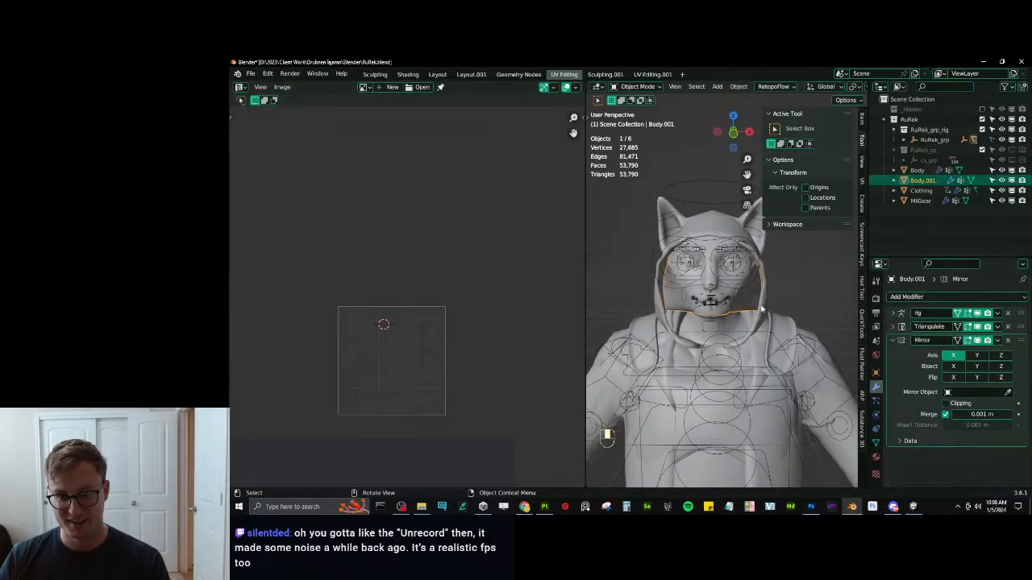
pyautogui.press('Tab')
pyautogui.moveTo(740, 307); pyautogui.dragTo(768, 254, button='middle')
pyautogui.scroll(4, 774, 260)
pyautogui.press('g')
pyautogui.middleClick(799, 295)
pyautogui.click(804, 297)
pyautogui.press('g')
pyautogui.click(759, 299)
# Scale the entire cheek mesh and clear the selection.
pyautogui.scroll(-5, 827, 308)
pyautogui.press('a')
pyautogui.press('s')
pyautogui.click(745, 238)
pyautogui.hotkey('alt', 'a')
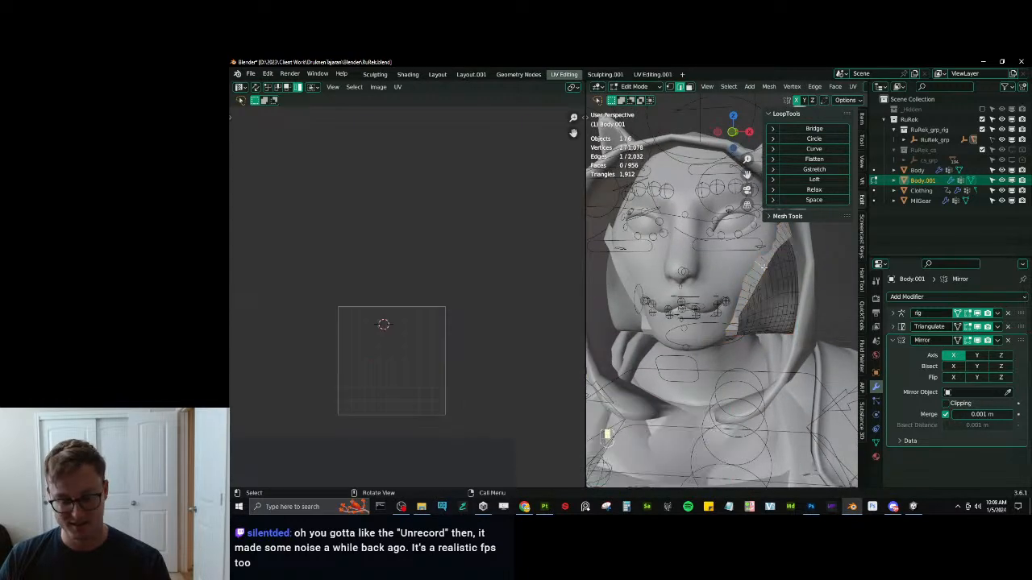
# Move the linked border strip 0.004288 m along X and scale it along Z.
pyautogui.press('l')
pyautogui.press('g')
pyautogui.middleClick(770, 266)
pyautogui.click(786, 257)
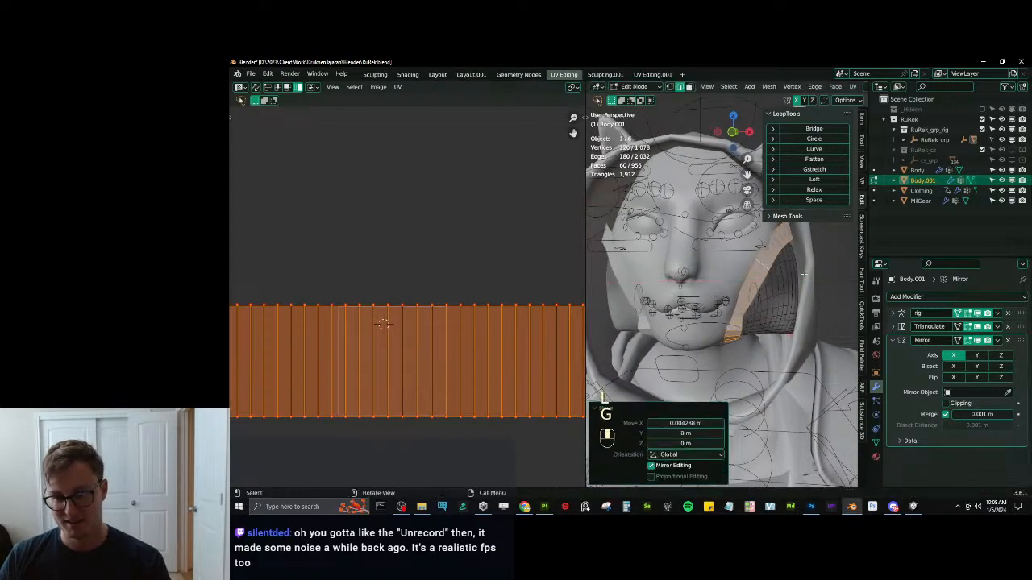
pyautogui.moveTo(787, 257)
pyautogui.mouseDown(button='middle')
pyautogui.moveTo(742, 251)
pyautogui.moveTo(772, 254)
pyautogui.moveTo(774, 271)
pyautogui.mouseUp(button='middle')
pyautogui.press('s')
pyautogui.press('z')
pyautogui.click(761, 279)
# Leave Edit Mode, export all avatar objects over RuRek.fbx with the Auto-Rig Pro exporter, and save RuRek.blend.
pyautogui.press('Tab')
pyautogui.scroll(-5, 779, 309)
pyautogui.hotkey('ctrl', 's')
pyautogui.press('a')
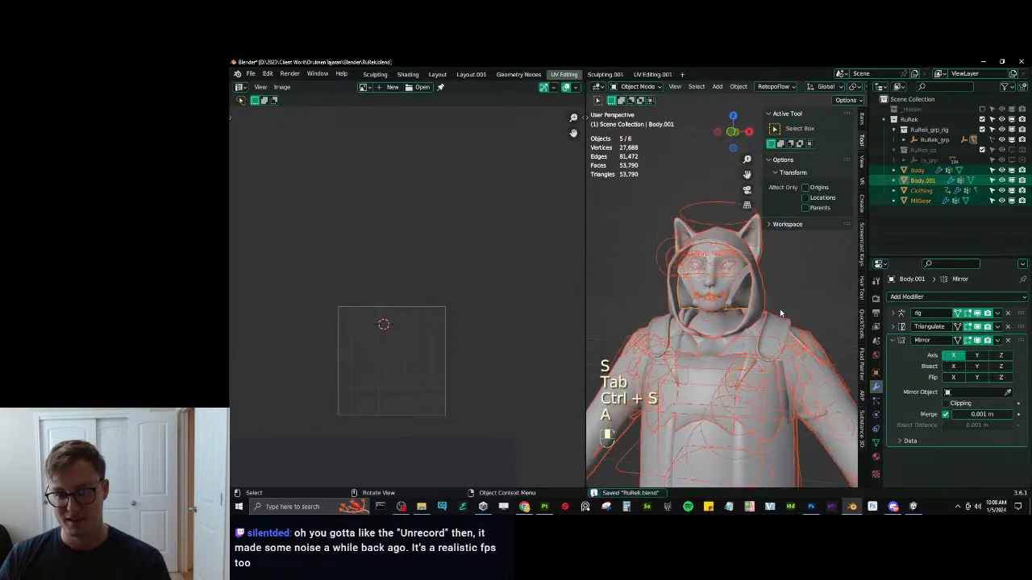
pyautogui.press('q')
pyautogui.click(779, 307)
pyautogui.click(801, 415)
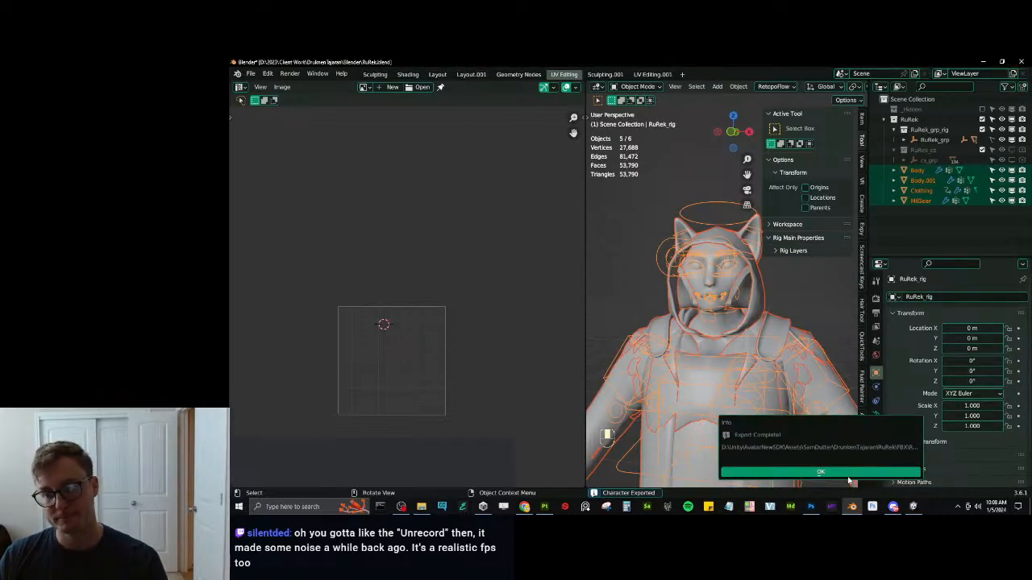
pyautogui.click(848, 474)
pyautogui.hotkey('ctrl', 's')
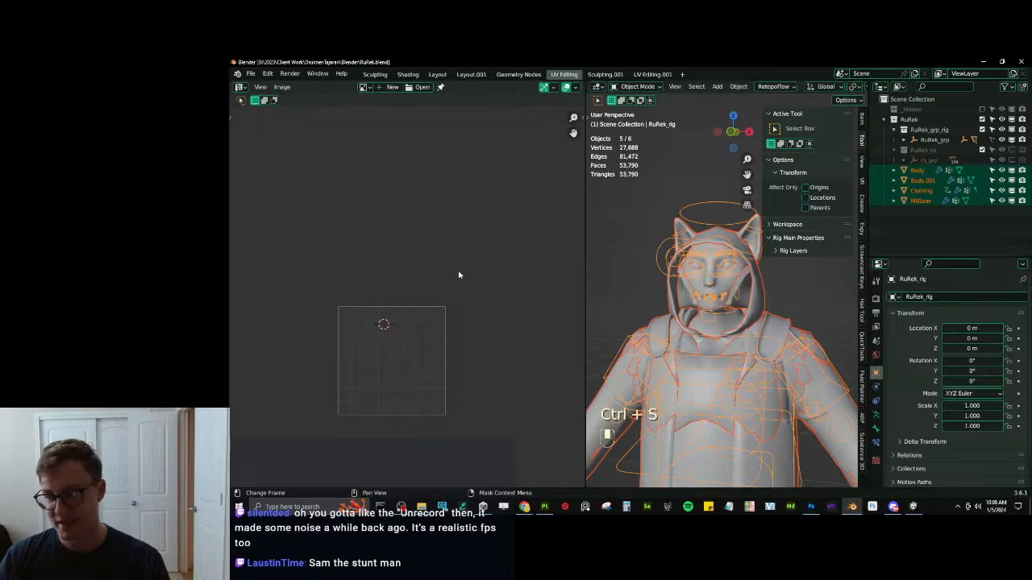
# Switch to Unity and examine the cheek fluff's lower hair edge up close.
pyautogui.click(853, 506)
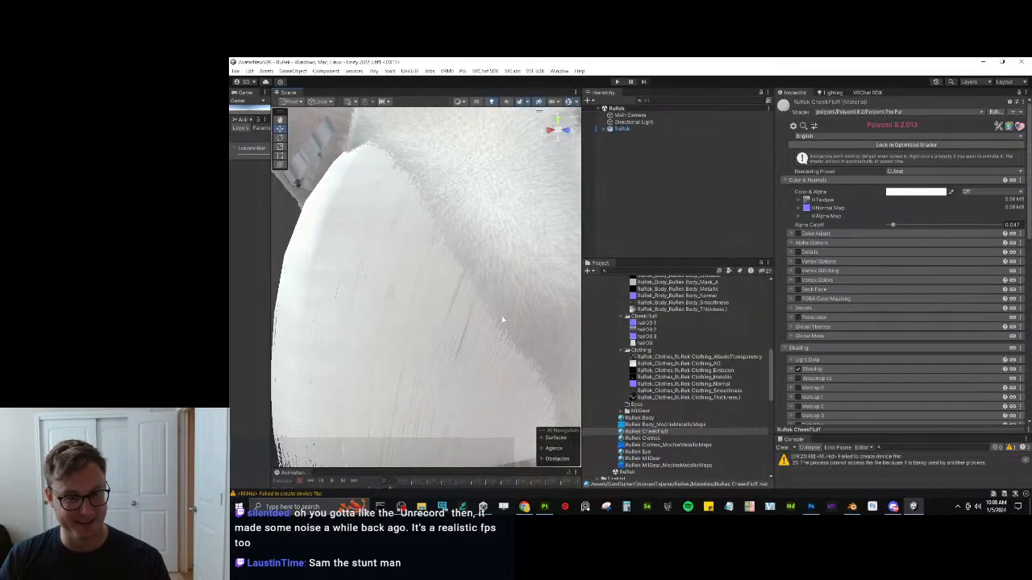
pyautogui.scroll(-5, 454, 297)
pyautogui.scroll(8, 464, 297)
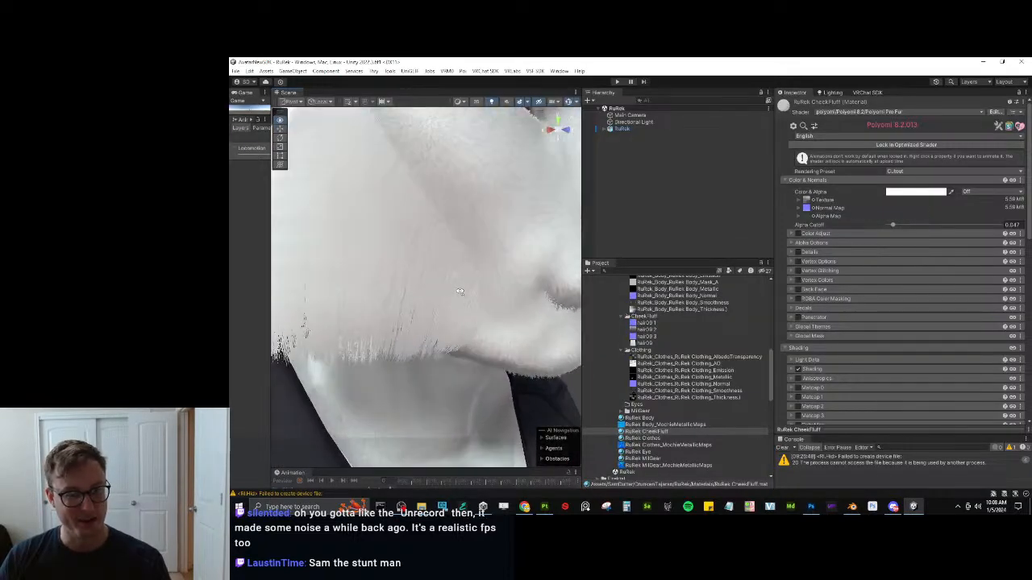
# Switch to Blender and select the linked border strip of Body.001 in Edit Mode.
pyautogui.hotkey('alt', 'Tab')
pyautogui.scroll(4, 782, 286)
pyautogui.press('Tab')
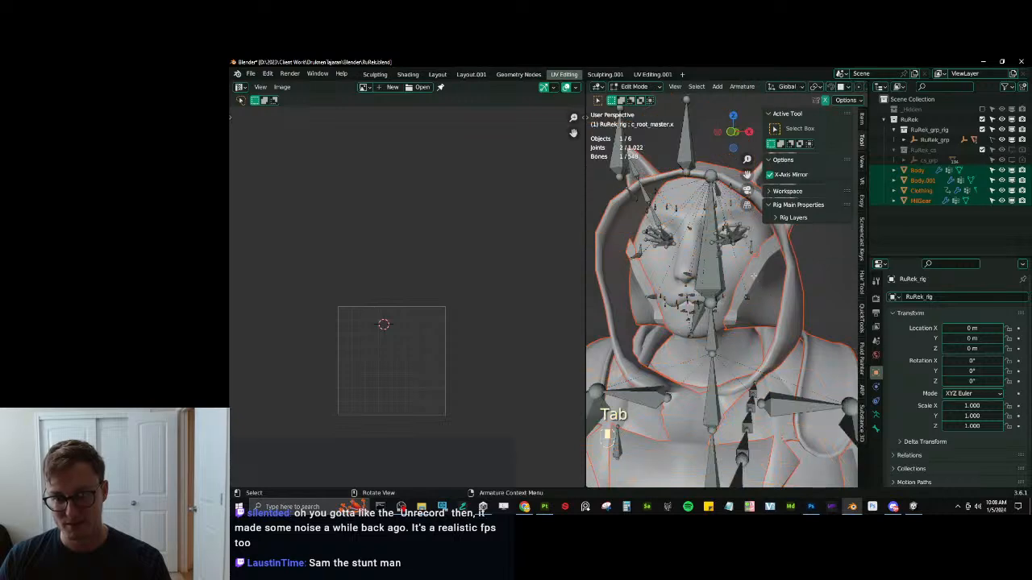
pyautogui.press('Tab')
pyautogui.click(750, 272)
pyautogui.press('Tab')
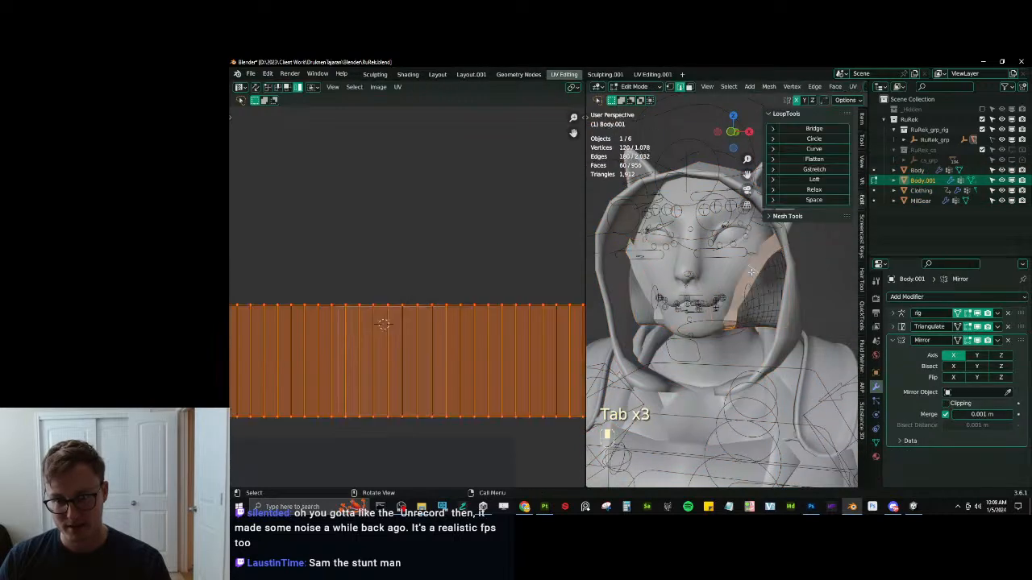
pyautogui.press('l')
pyautogui.press('q')
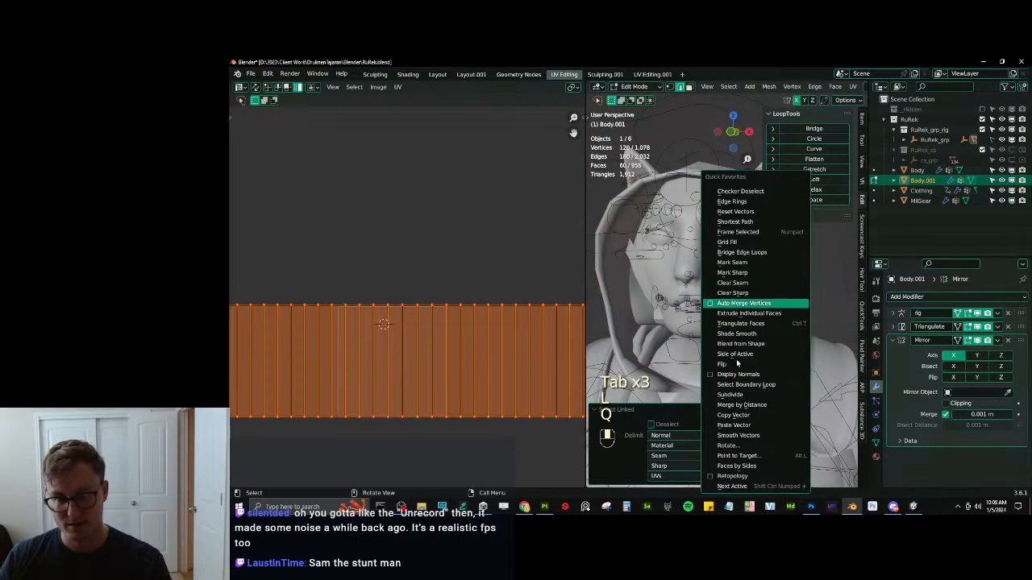
# Select all avatar objects in Object Mode, re-export them over RuRek.fbx with the Auto-Rig Pro FBX exporter, and save the file.
pyautogui.press('Tab')
pyautogui.press('a')
pyautogui.press('q')
pyautogui.click(762, 330)
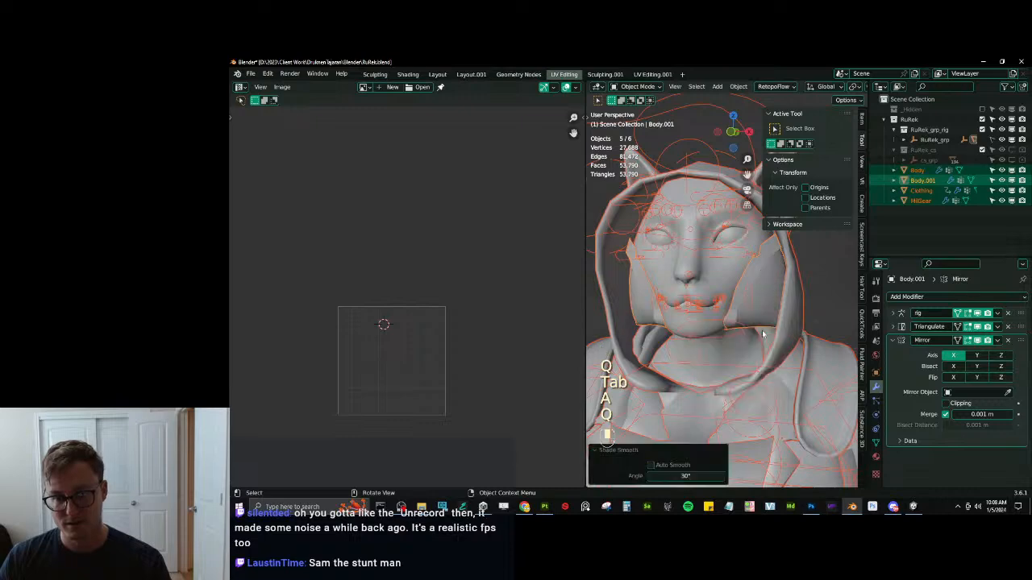
pyautogui.hotkey('ctrl', 'z')
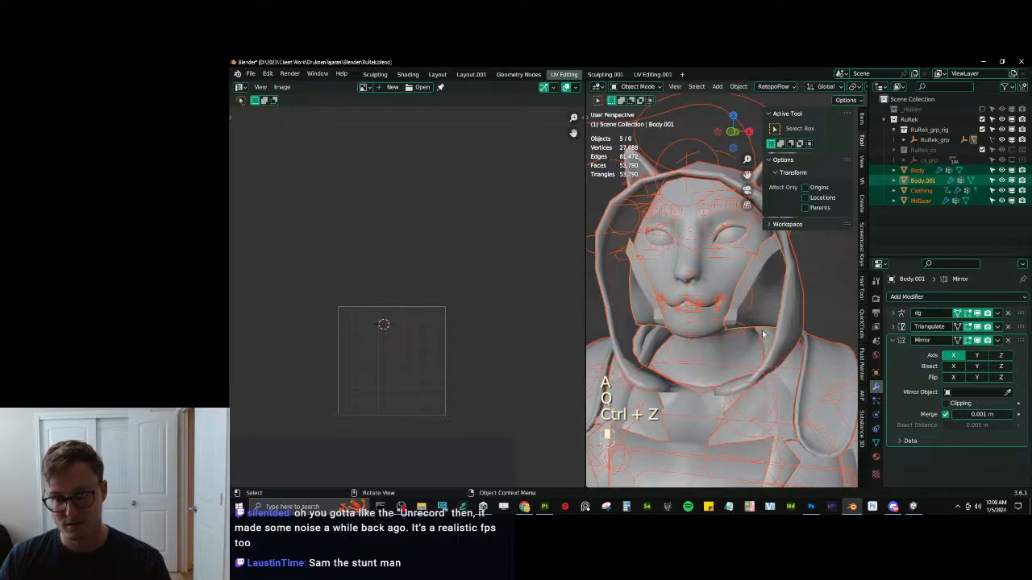
pyautogui.press('q')
pyautogui.click(762, 387)
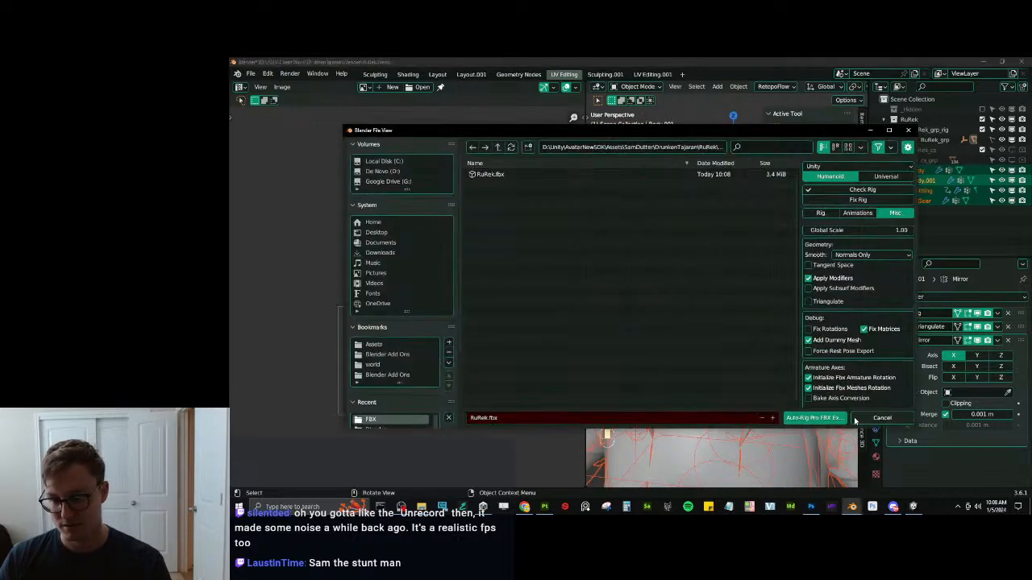
pyautogui.click(836, 418)
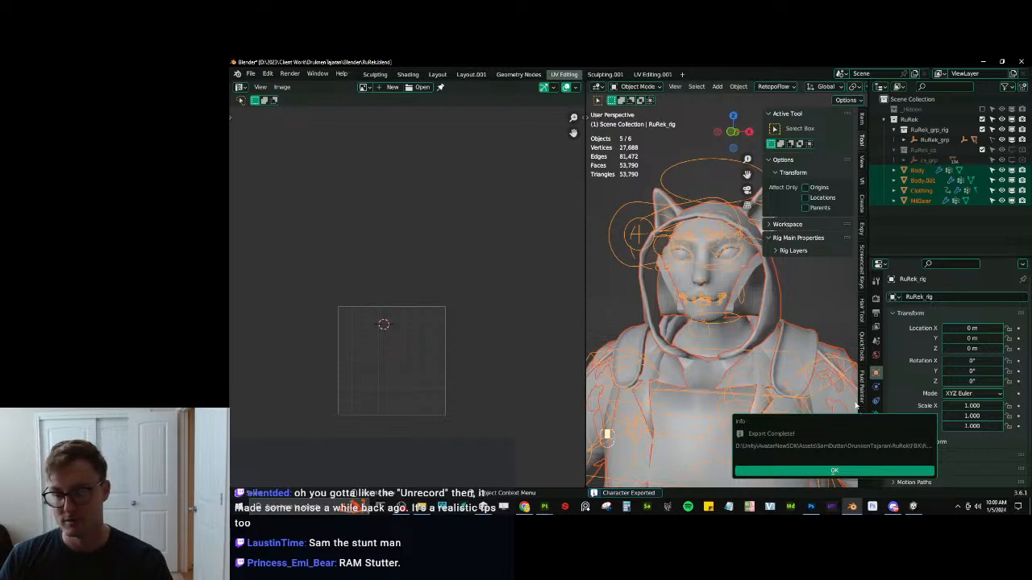
pyautogui.click(874, 472)
pyautogui.hotkey('ctrl', 's')
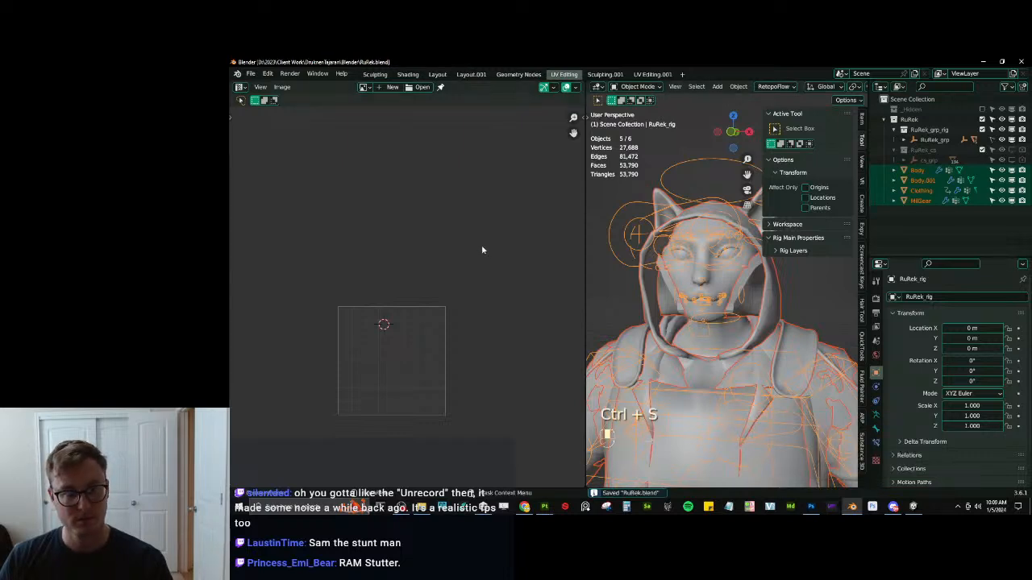
# Switch to Unity, examine the cheek border strip up close, and select it to identify the mesh and material it uses.
pyautogui.click(913, 506)
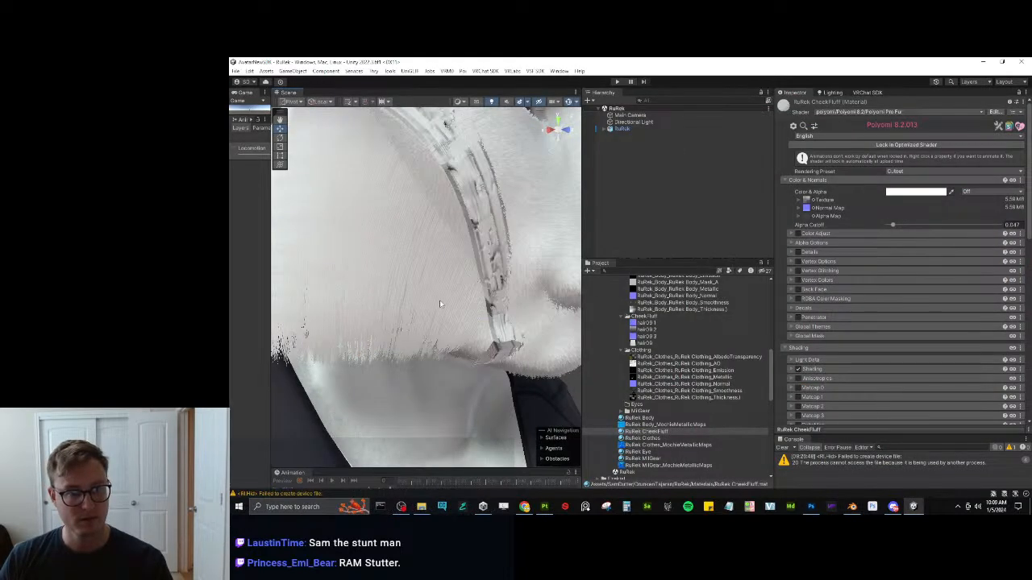
pyautogui.keyDown('alt'); pyautogui.moveTo(440, 300); pyautogui.dragTo(435, 260); pyautogui.keyUp('alt')
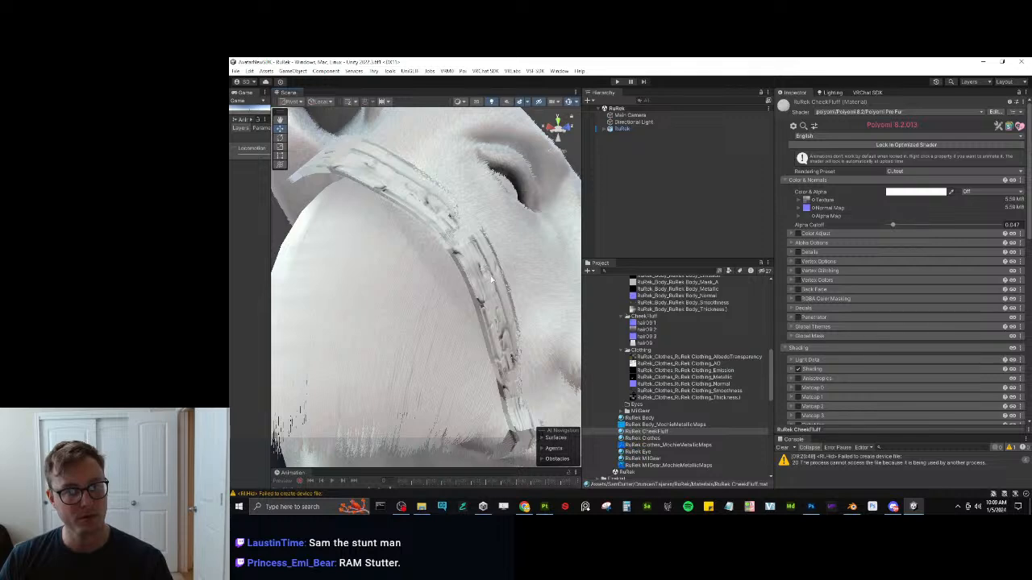
pyautogui.keyDown('alt'); pyautogui.moveTo(492, 280); pyautogui.dragTo(492, 332); pyautogui.keyUp('alt')
pyautogui.scroll(5, 493, 332)
pyautogui.scroll(-3, 493, 331)
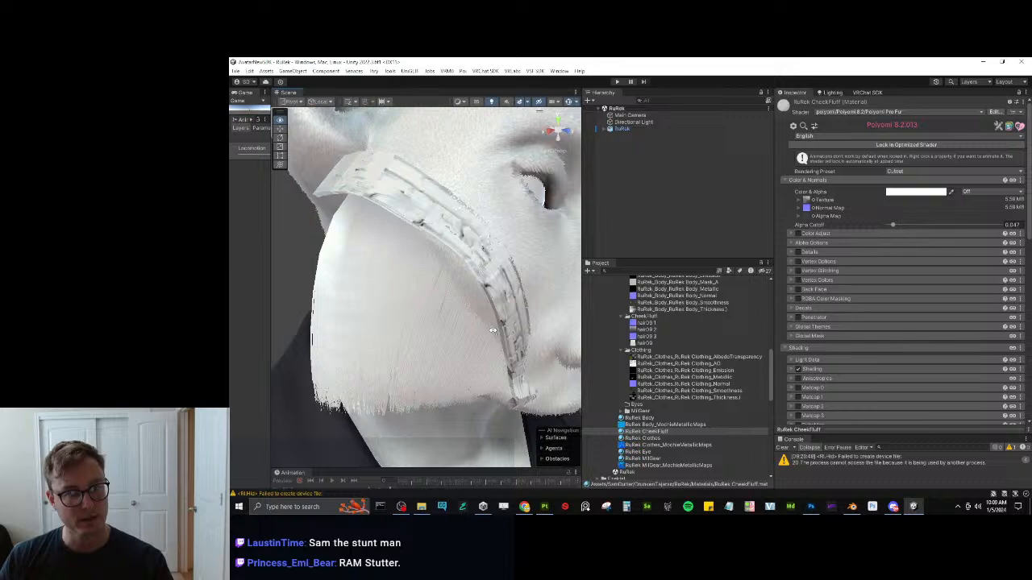
pyautogui.click(511, 320)
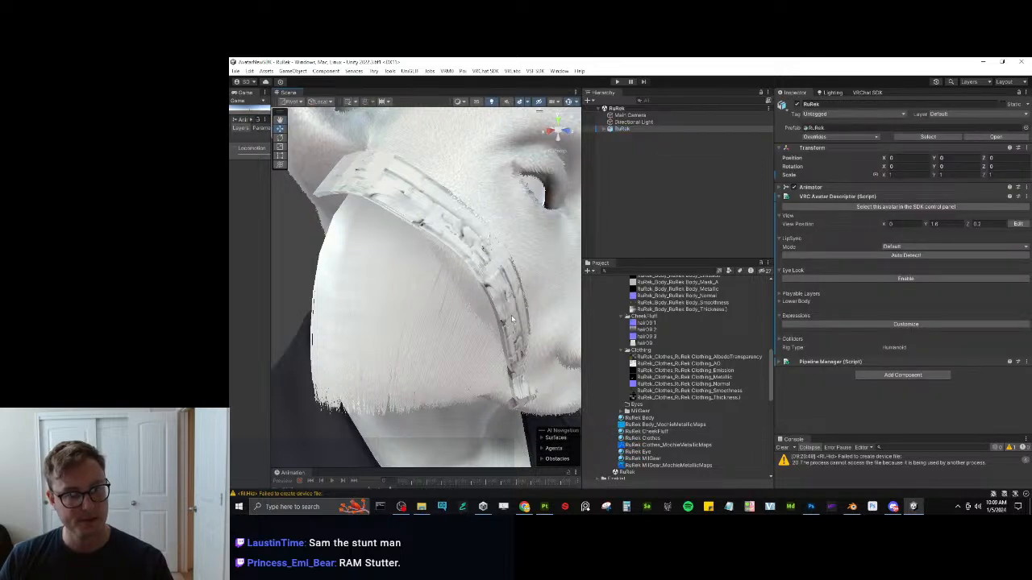
pyautogui.click(449, 333)
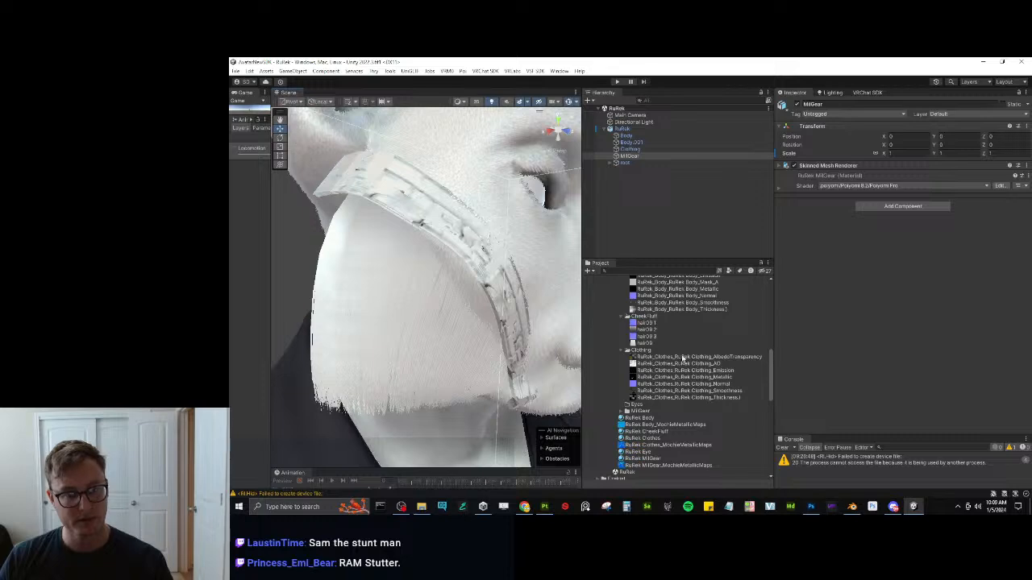
# In Blender, narrow the Body.001 border strip's UVs along X to about four tiles wide and fit their height to the tile.
pyautogui.click(851, 506)
pyautogui.scroll(3, 728, 359)
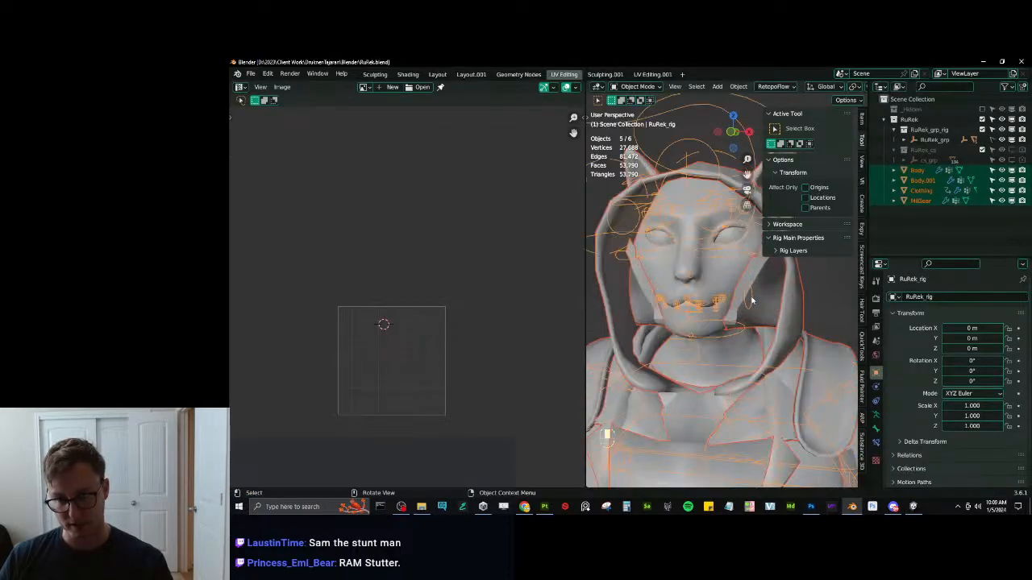
pyautogui.click(765, 292)
pyautogui.press('Tab')
pyautogui.moveTo(764, 293); pyautogui.dragTo(749, 258, button='middle')
pyautogui.click(755, 288)
pyautogui.press('l')
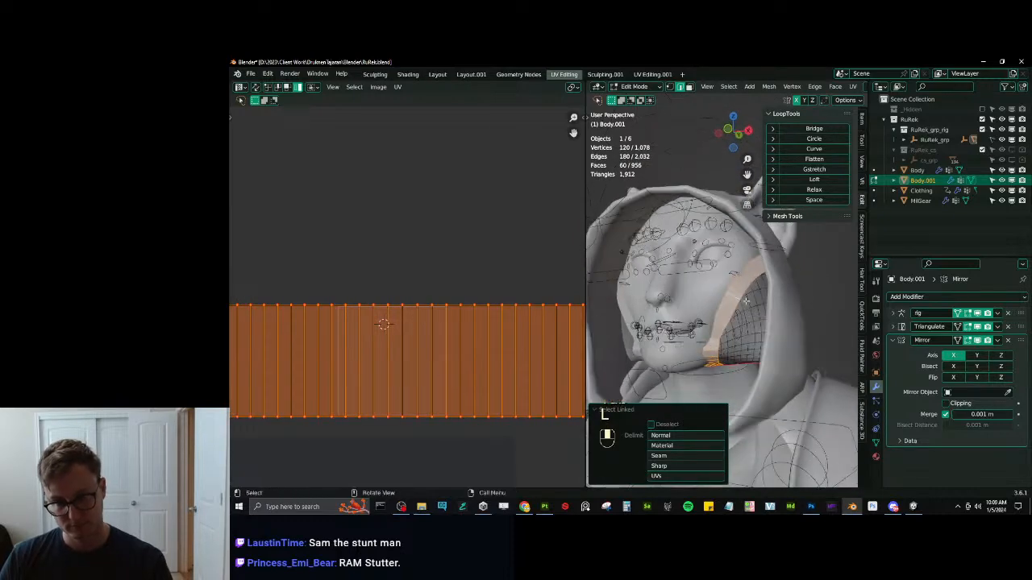
pyautogui.press('s')
pyautogui.press('x')
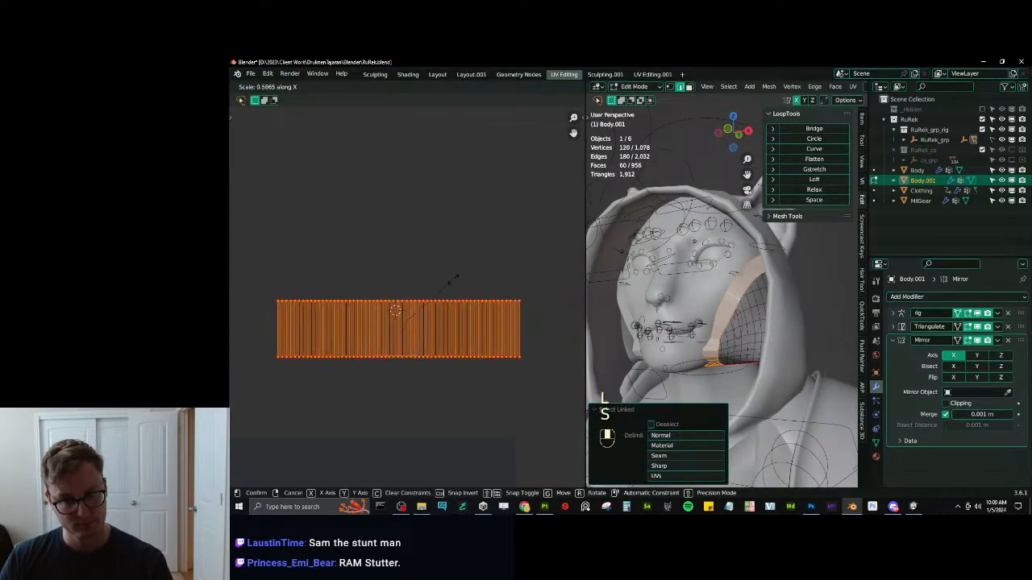
pyautogui.click(448, 282)
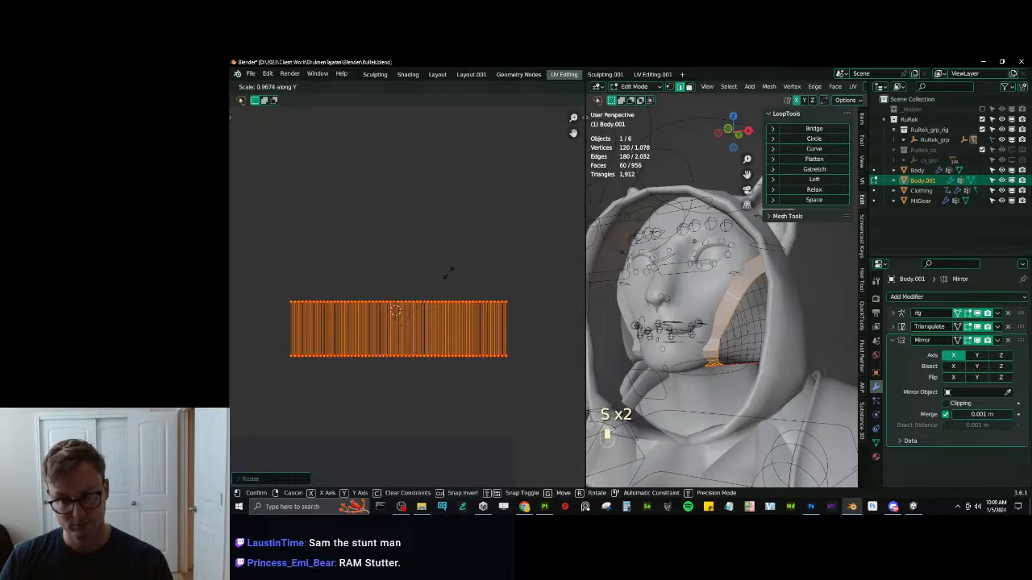
pyautogui.press('Tab')
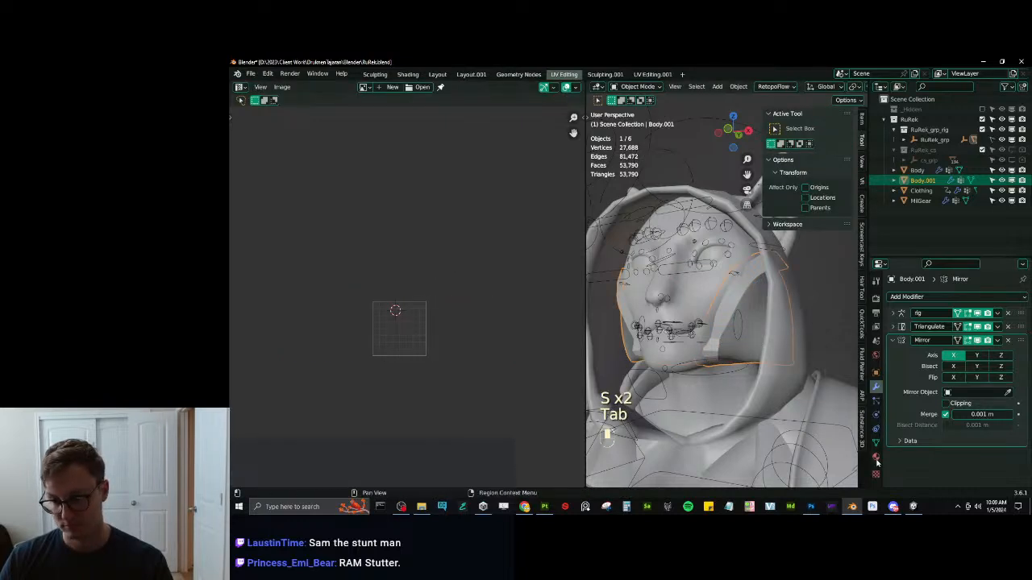
# Remove the RuRek Body and RuRek Eyes material slots from Body.001, keeping RuRek CheekFluff, and save RuRek.blend.
pyautogui.click(876, 456)
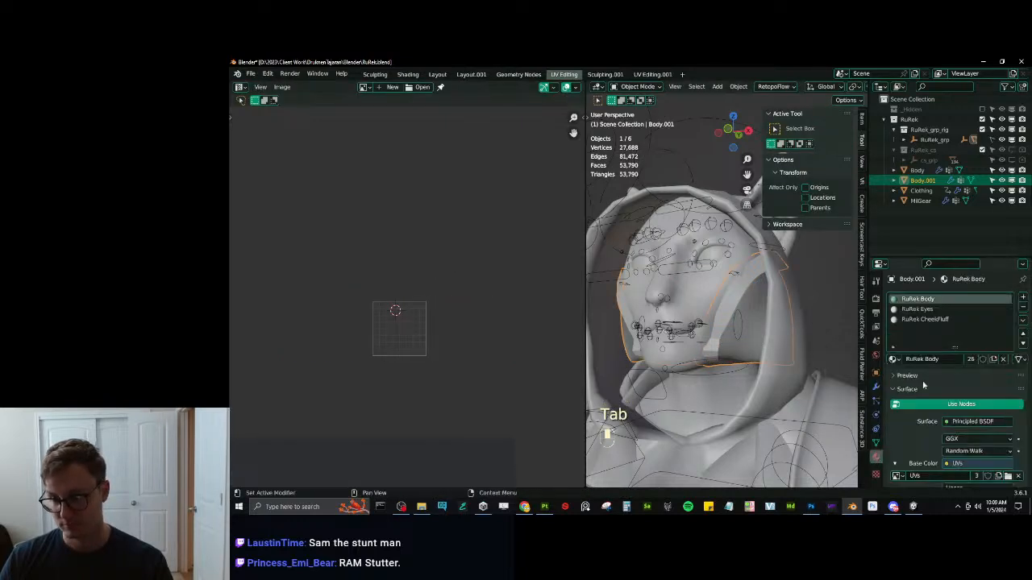
pyautogui.click(1022, 307)
pyautogui.click(1023, 307)
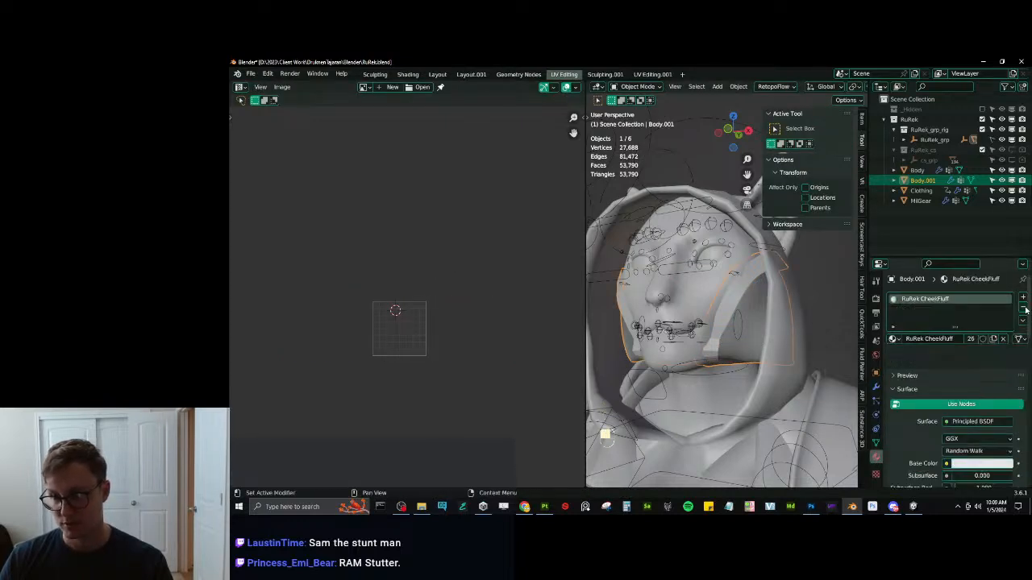
pyautogui.hotkey('ctrl', 's')
pyautogui.moveTo(707, 321); pyautogui.dragTo(747, 305, button='middle')
pyautogui.hotkey('ctrl', 's')
# Apply Shade Smooth to the linked cheek border strip of Body.001 and save RuRek.blend.
pyautogui.rightClick(747, 304)
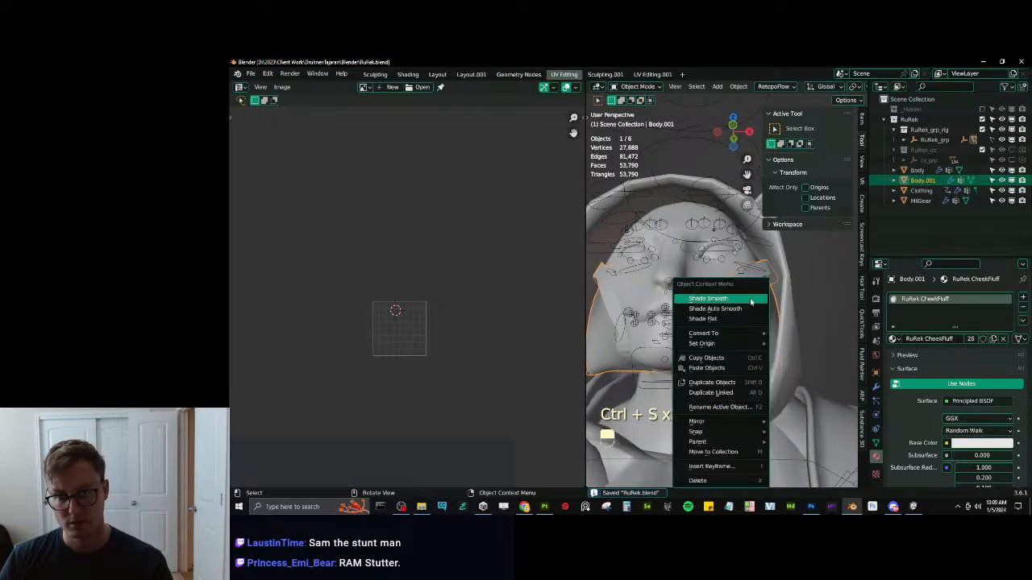
pyautogui.press('Tab')
pyautogui.click(742, 291)
pyautogui.press('l')
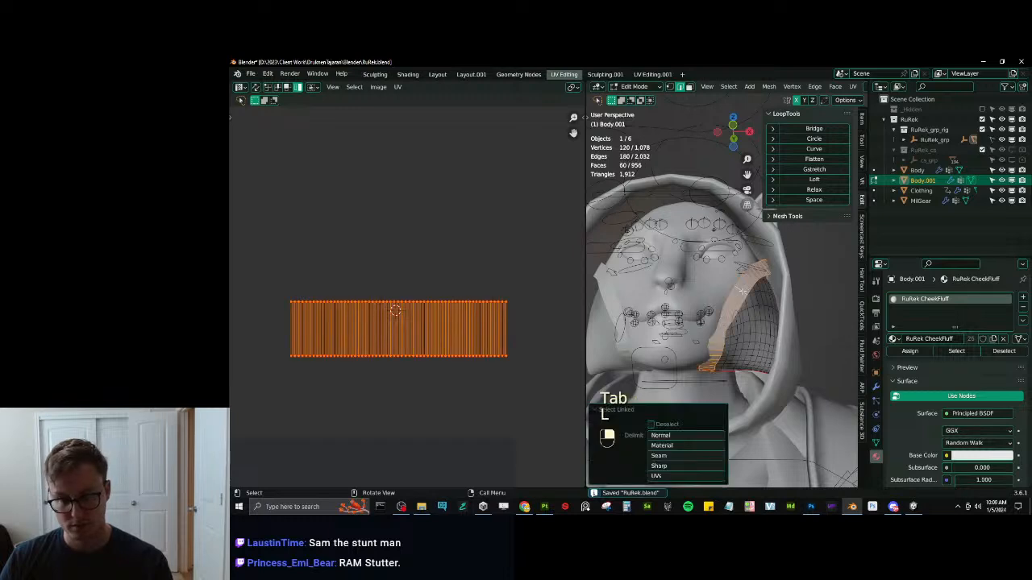
pyautogui.rightClick(743, 291)
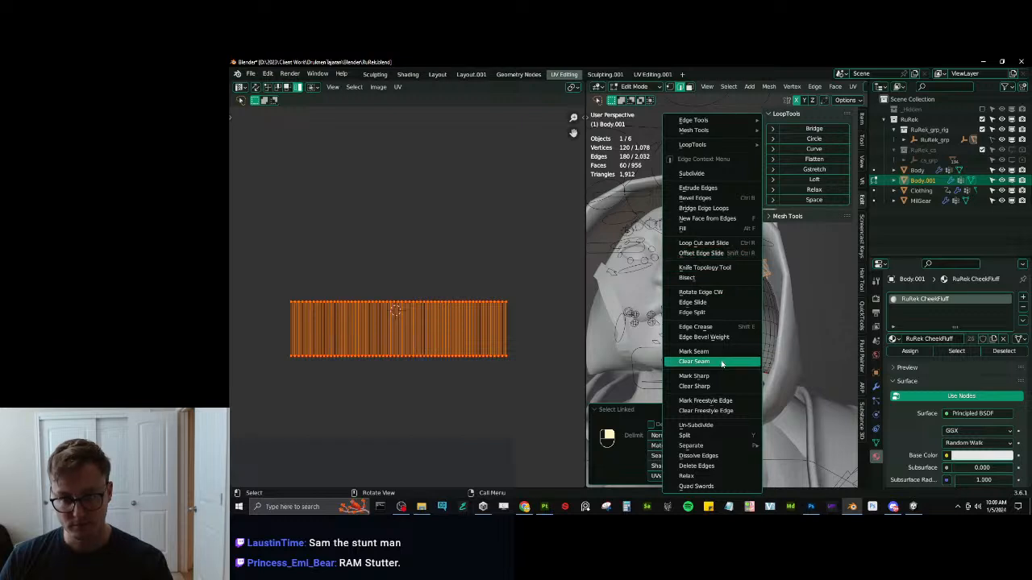
pyautogui.moveTo(708, 122)
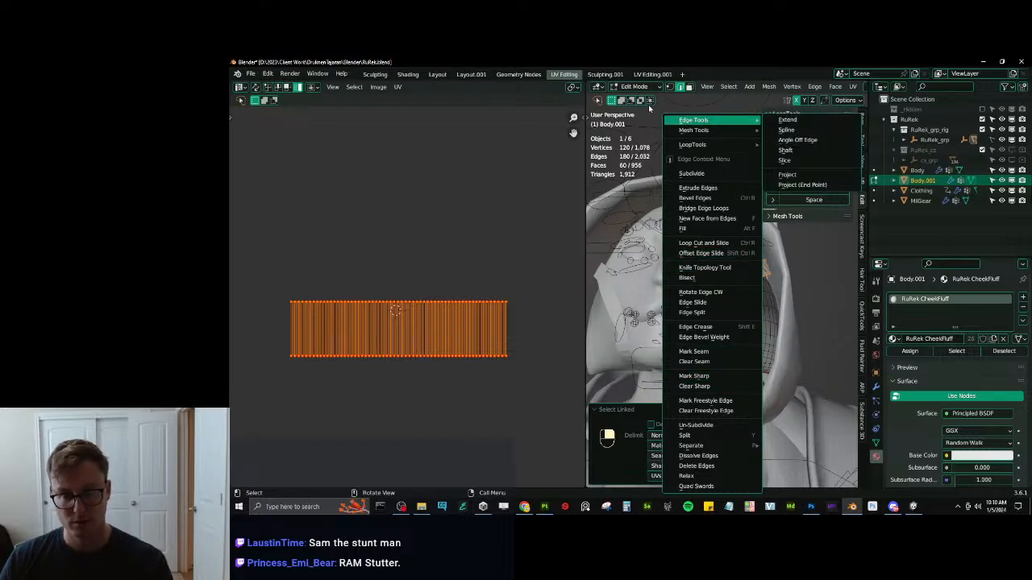
pyautogui.press('F3')
pyautogui.write('shad')
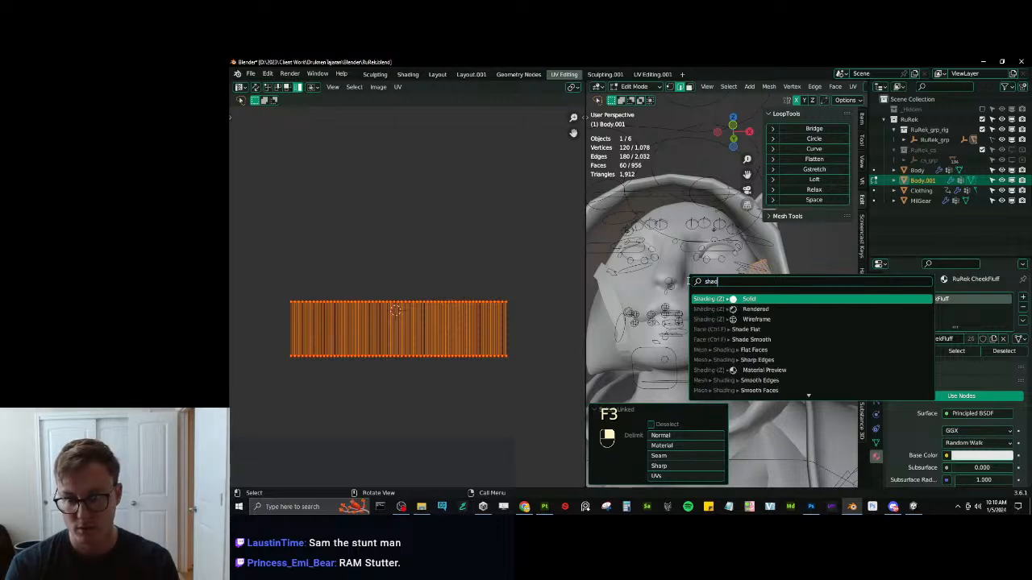
pyautogui.write('e sm')
pyautogui.press('Return')
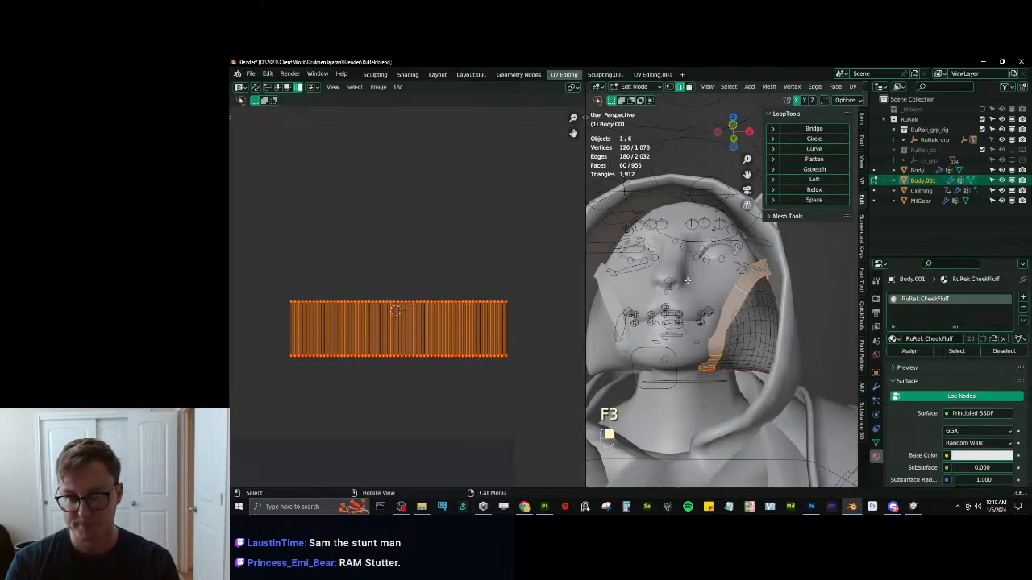
pyautogui.press('Tab')
pyautogui.hotkey('ctrl', 's')
# Select all avatar objects, export them over RuRek.fbx with the Auto-Rig Pro FBX exporter, and save the file.
pyautogui.press('a')
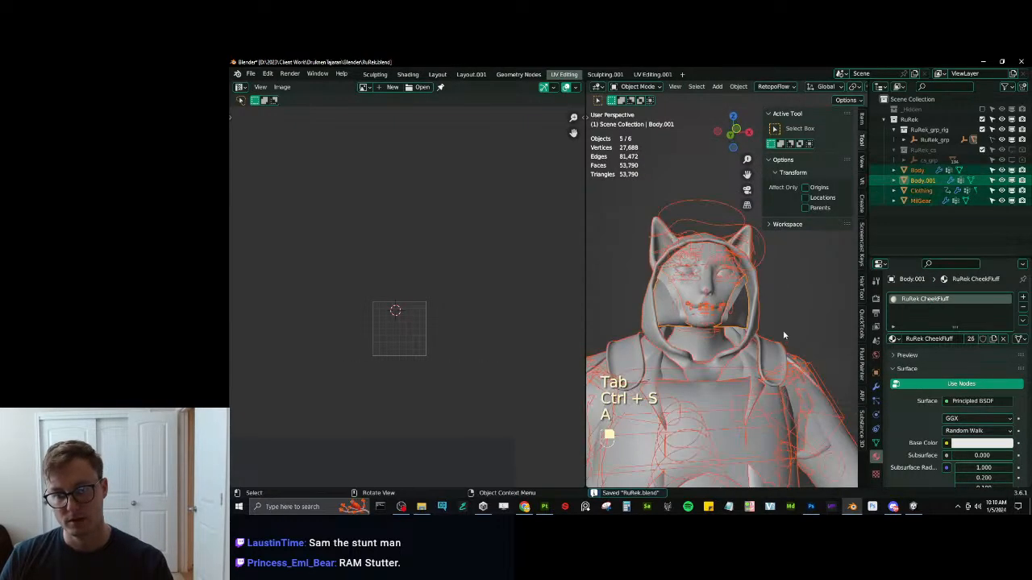
pyautogui.press('q')
pyautogui.click(783, 331)
pyautogui.click(816, 420)
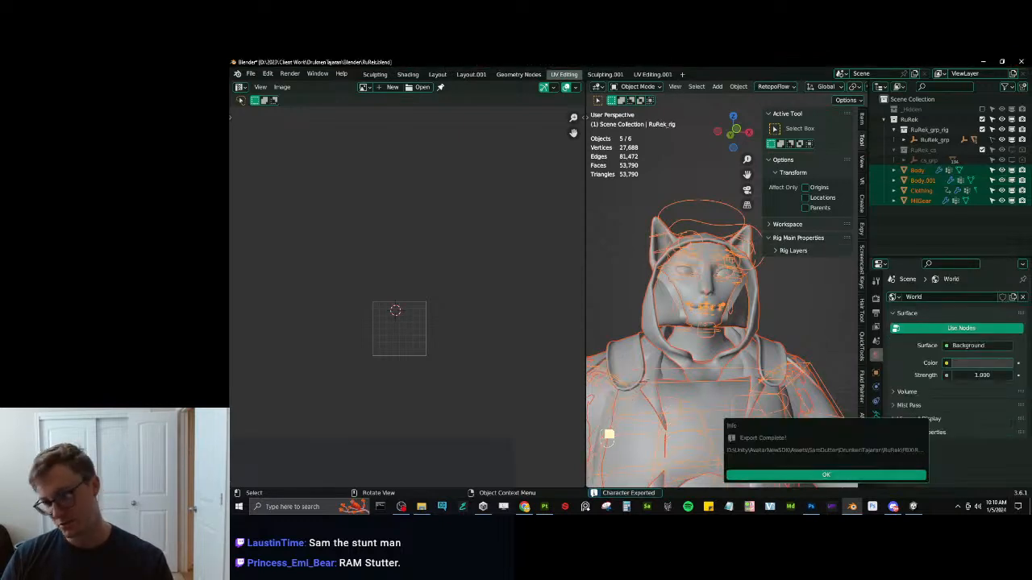
pyautogui.click(824, 476)
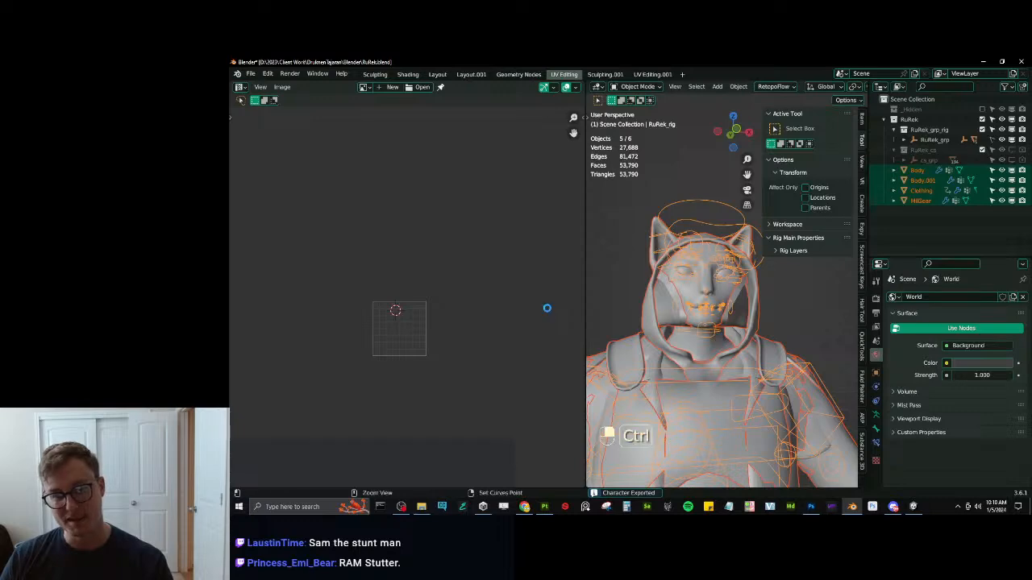
pyautogui.hotkey('ctrl', 's')
# Switch to Unity and examine the smooth-shaded cheek border strip from the side of the head.
pyautogui.click(912, 506)
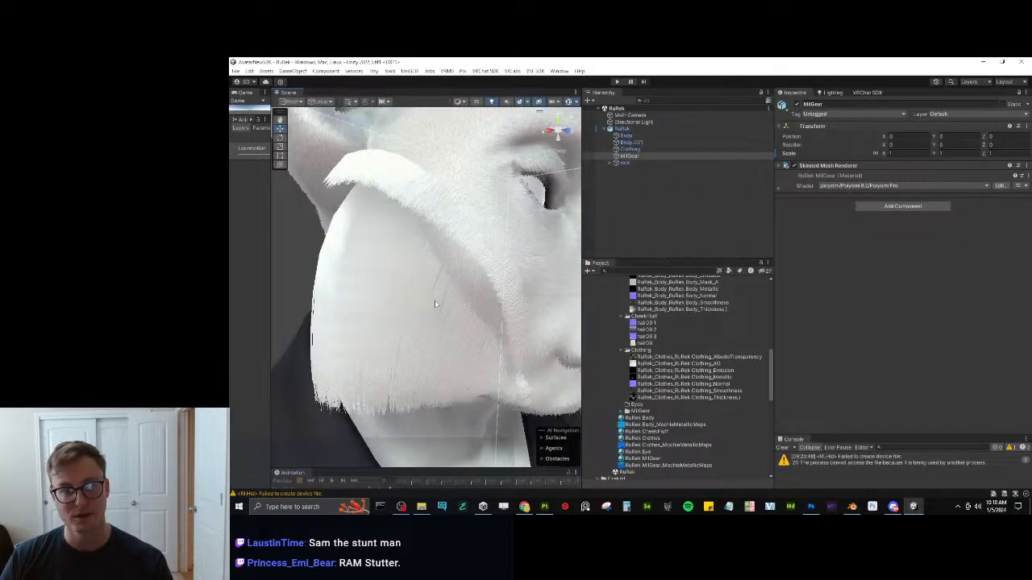
pyautogui.scroll(-5, 529, 237)
pyautogui.keyDown('alt'); pyautogui.moveTo(529, 237); pyautogui.dragTo(541, 242); pyautogui.keyUp('alt')
pyautogui.scroll(5, 541, 241)
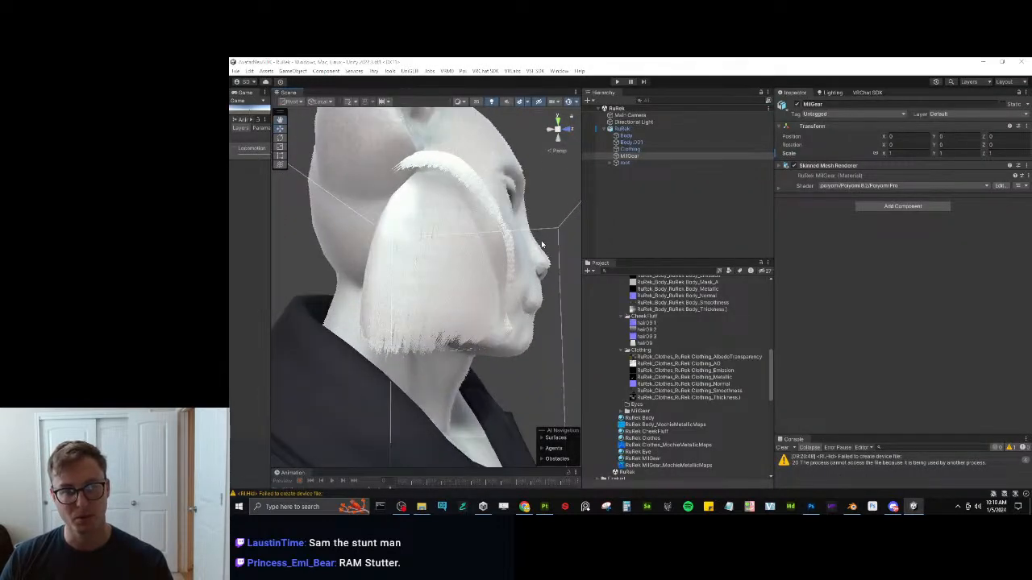
# In Blender, pull the Body.001 cheek border strip slightly inward along its normals with Shrink/Fatten.
pyautogui.hotkey('alt', 'Tab')
pyautogui.moveTo(710, 266); pyautogui.dragTo(772, 263, button='middle')
pyautogui.scroll(2, 742, 282)
pyautogui.scroll(2, 755, 292)
pyautogui.click(755, 293)
pyautogui.press('Tab')
pyautogui.moveTo(741, 222); pyautogui.dragTo(734, 242, button='middle')
pyautogui.hotkey('alt', 's')
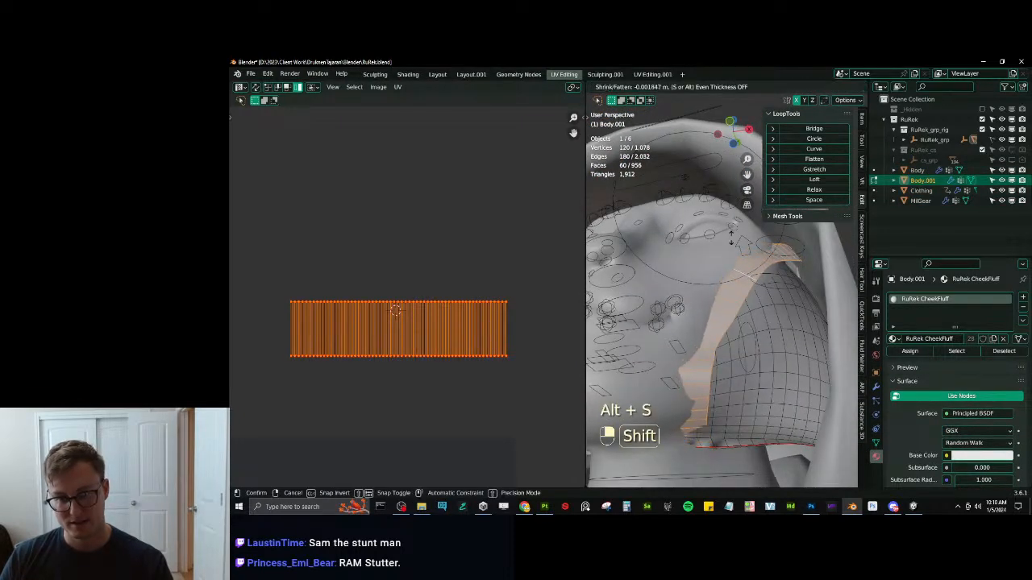
pyautogui.click(732, 253)
# Lower the border strip about 0.005 m, scale it to about 0.99, and adjust its position along one axis.
pyautogui.press('g')
pyautogui.click(739, 249)
pyautogui.press('s')
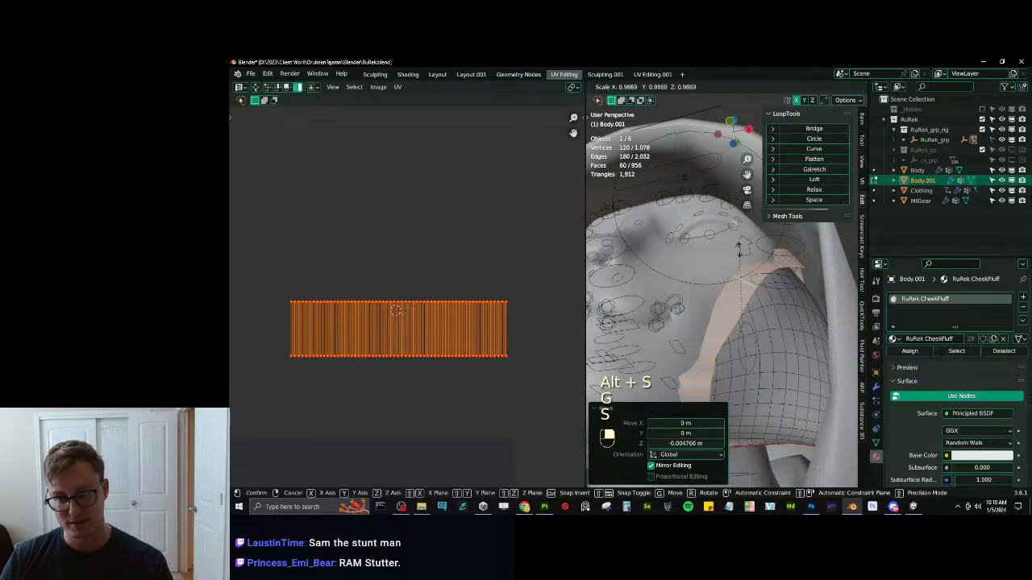
pyautogui.click(740, 251)
pyautogui.press('g')
pyautogui.middleClick(738, 256)
pyautogui.click(738, 261)
# Fine-position the border strip against the cheek with single-axis moves, including about -0.006 m in X, 0.006 m in Z and 0.001 m in X.
pyautogui.moveTo(739, 260); pyautogui.dragTo(791, 275, button='middle')
pyautogui.press('g')
pyautogui.middleClick(756, 289)
pyautogui.click(757, 287)
pyautogui.press('g')
pyautogui.click(785, 268)
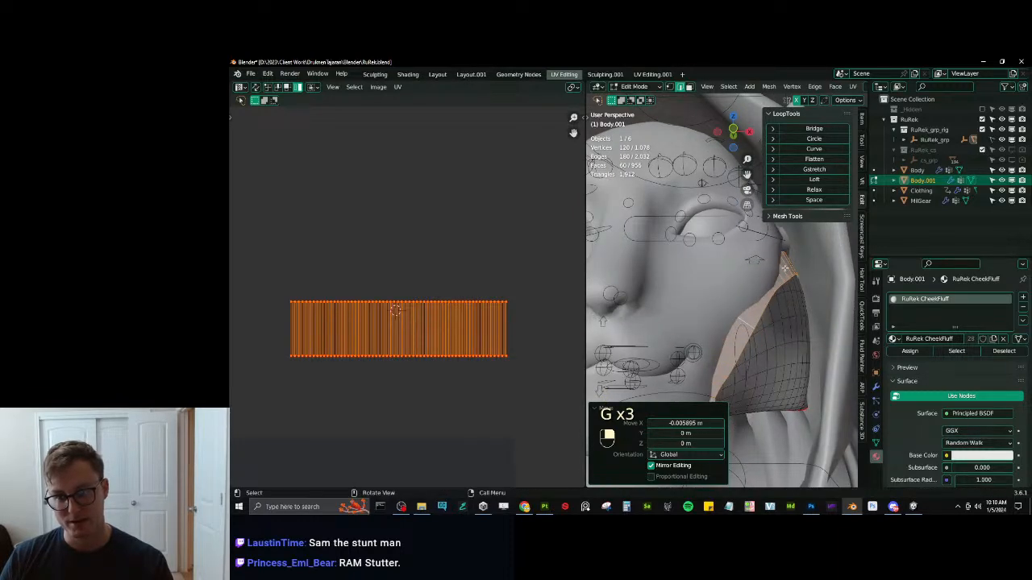
pyautogui.scroll(-2, 785, 269)
pyautogui.press('g')
pyautogui.middleClick(778, 277)
pyautogui.click(777, 276)
pyautogui.press('g')
pyautogui.middleClick(775, 276)
pyautogui.click(775, 274)
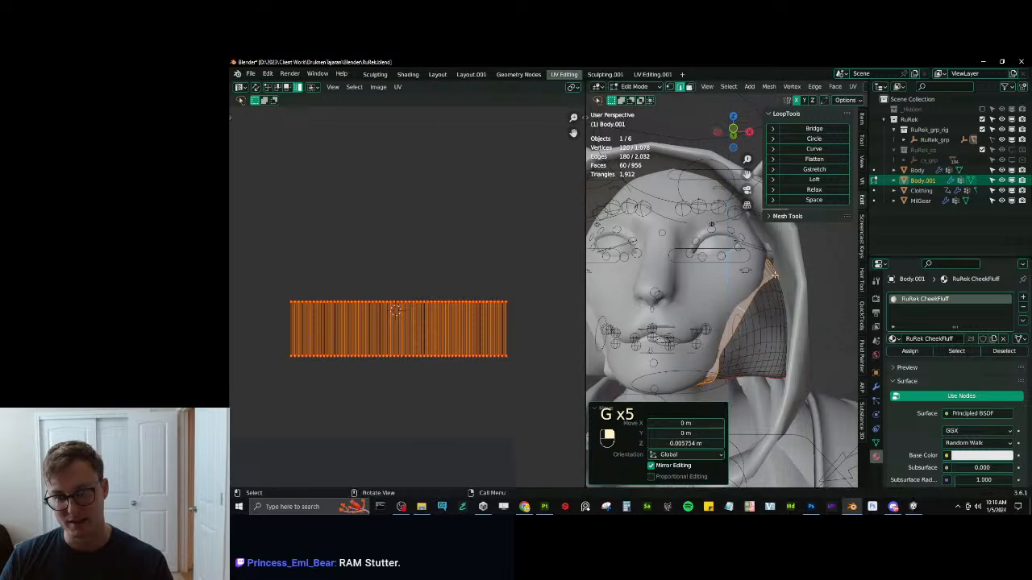
pyautogui.press('g')
pyautogui.middleClick(775, 275)
pyautogui.click(774, 275)
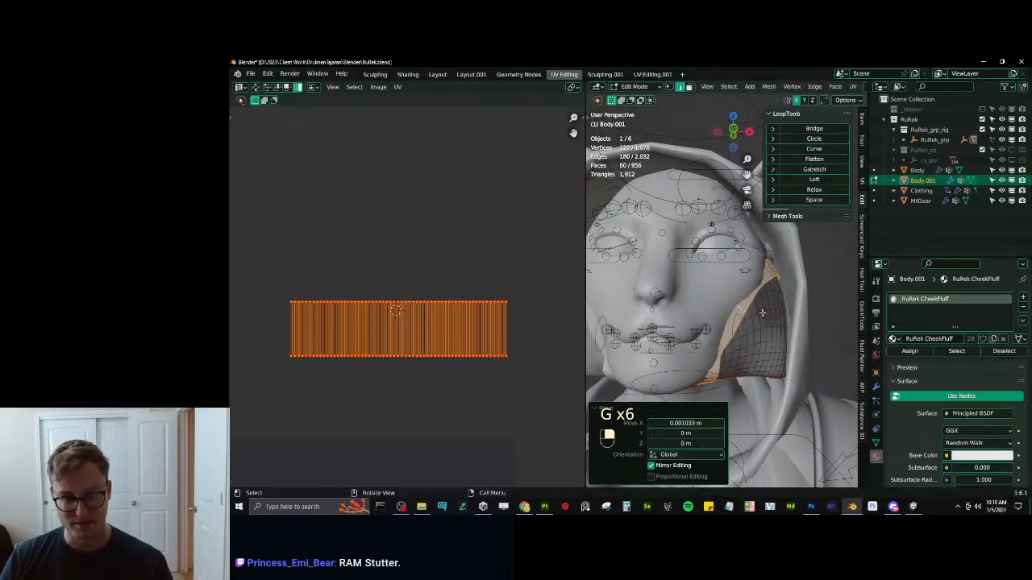
pyautogui.moveTo(761, 313); pyautogui.dragTo(780, 332, button='middle')
pyautogui.press('Tab')
# Save RuRek.blend, re-export all avatar objects over RuRek.fbx with the Auto-Rig Pro FBX exporter, and save again.
pyautogui.scroll(-5, 703, 302)
pyautogui.hotkey('ctrl', 's')
pyautogui.press('a')
pyautogui.press('q')
pyautogui.click(784, 333)
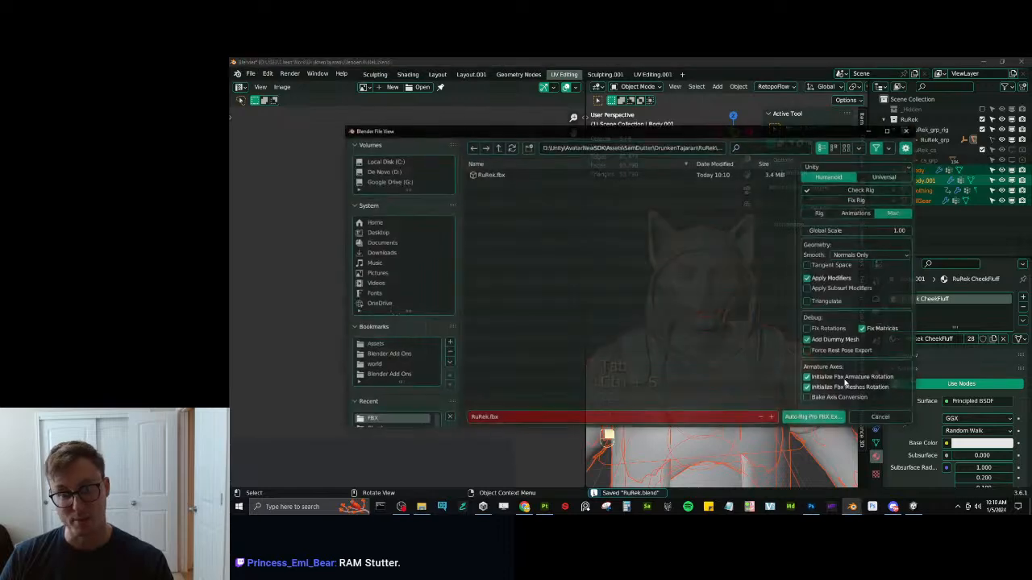
pyautogui.click(806, 418)
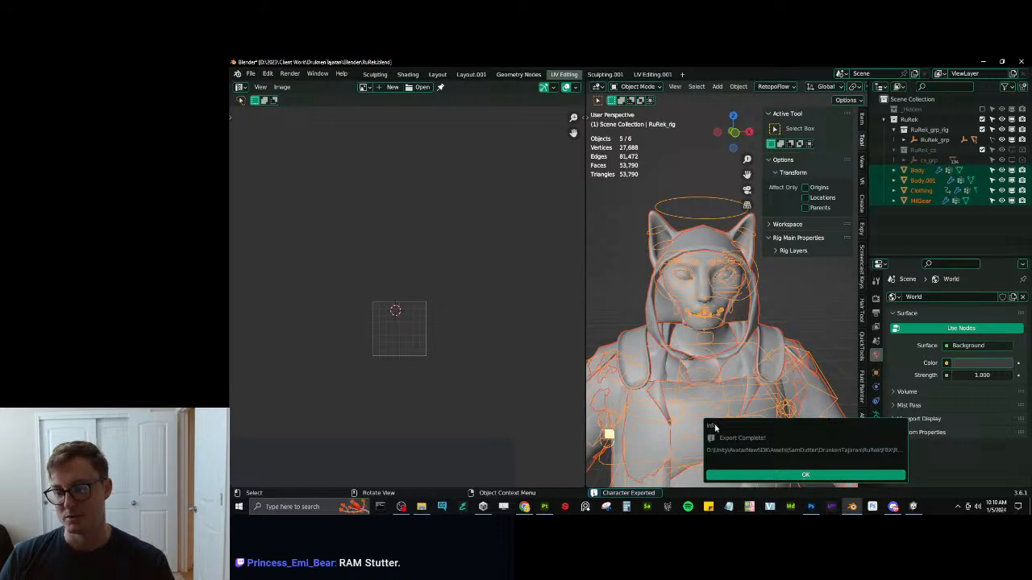
pyautogui.hotkey('ctrl', 's')
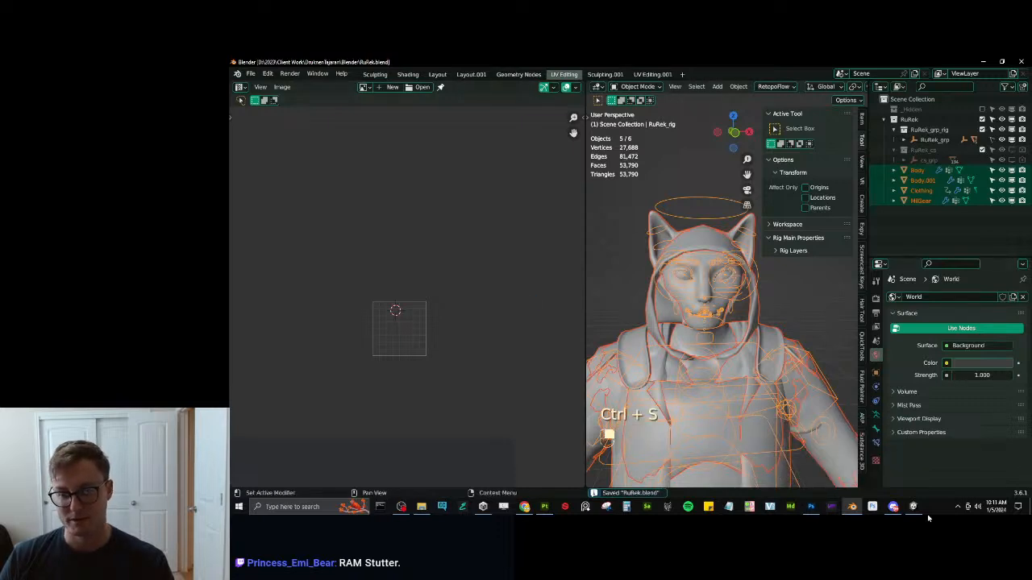
# Switch to Unity and inspect how the repositioned border strip meets the face and cheek fluff from several angles.
pyautogui.click(913, 506)
pyautogui.scroll(-6, 479, 305)
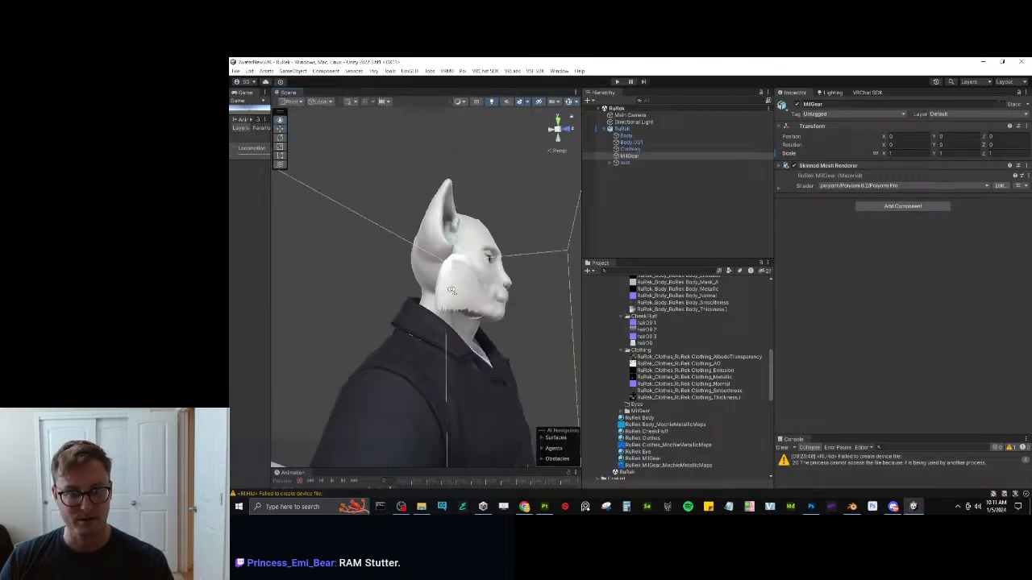
pyautogui.press('d')
pyautogui.moveTo(479, 305); pyautogui.dragTo(727, 379, button='right')
pyautogui.press('w')
pyautogui.press('s')
pyautogui.press('d')
pyautogui.press('a')
pyautogui.moveTo(284, 333); pyautogui.dragTo(496, 344, button='right')
pyautogui.press('w')
pyautogui.press('d')
pyautogui.press('a')
# In Blender, separate the linked cheek border strip from Body.001 into its own object.
pyautogui.hotkey('alt', 'Tab')
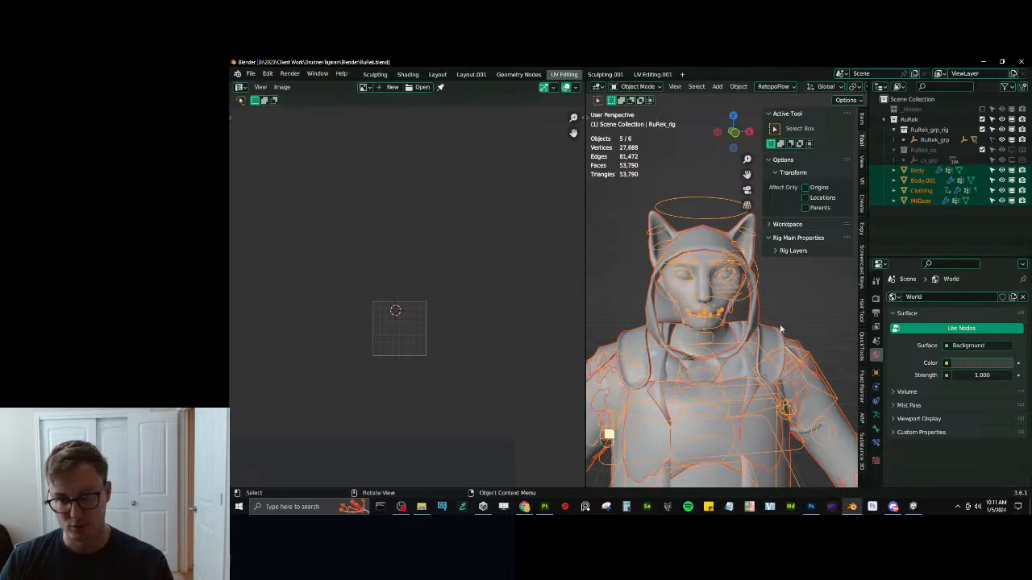
pyautogui.scroll(5, 780, 329)
pyautogui.moveTo(769, 317)
pyautogui.mouseDown(button='middle')
pyautogui.moveTo(755, 311)
pyautogui.moveTo(762, 321)
pyautogui.mouseUp(button='middle')
pyautogui.click(755, 312)
pyautogui.moveTo(761, 320)
pyautogui.keyDown('shift'); pyautogui.mouseDown(button='middle')
pyautogui.moveTo(754, 326)
pyautogui.moveTo(747, 312)
pyautogui.mouseUp(button='middle'); pyautogui.keyUp('shift')
pyautogui.scroll(4, 747, 312)
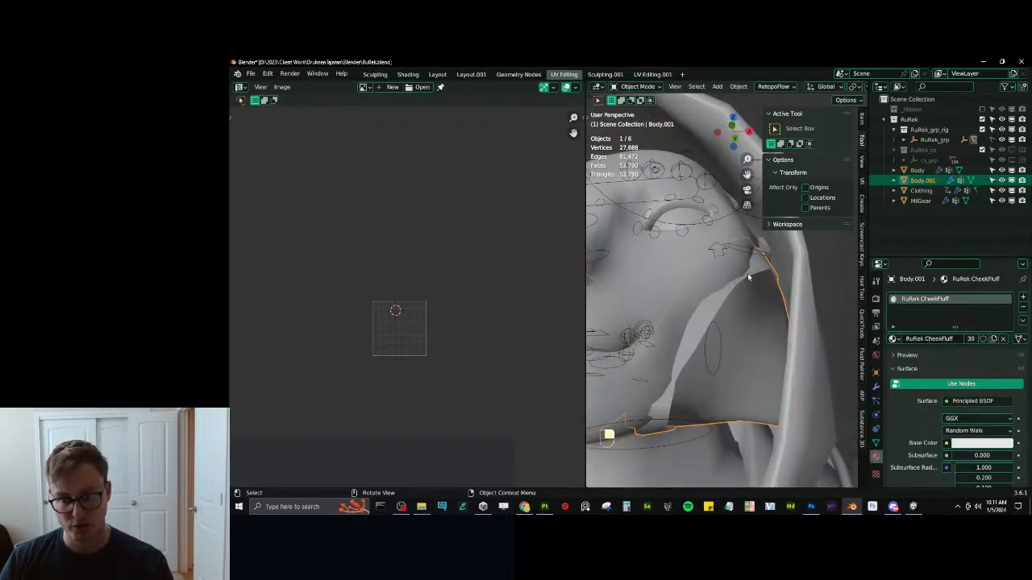
pyautogui.press('Tab')
pyautogui.click(747, 274)
pyautogui.press('l')
pyautogui.press('p')
pyautogui.click(748, 274)
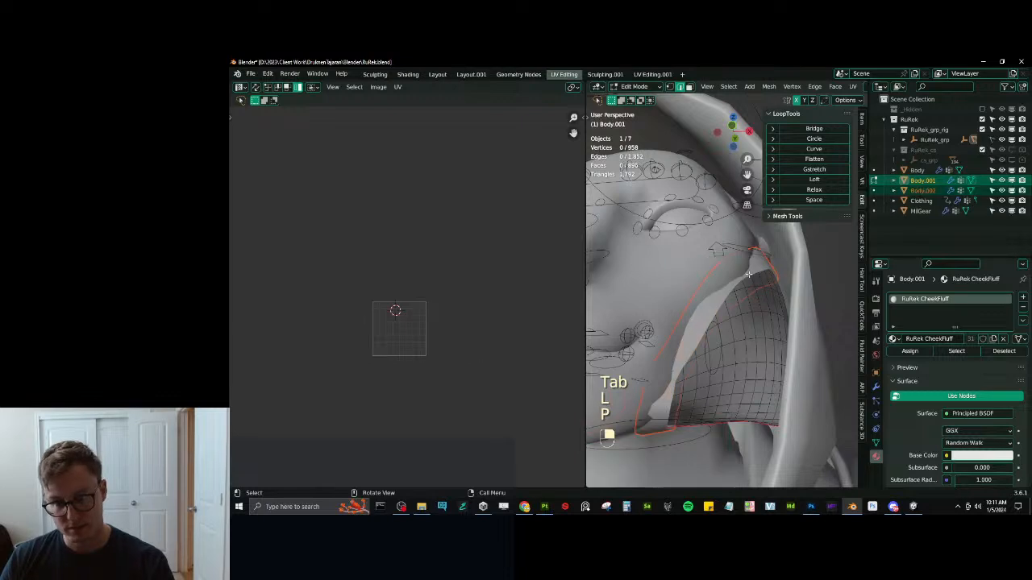
pyautogui.press('Tab')
# Add a Shrinkwrap modifier to the separated strip, place it first in the modifier stack, and target Body.001.
pyautogui.click(749, 277)
pyautogui.click(877, 386)
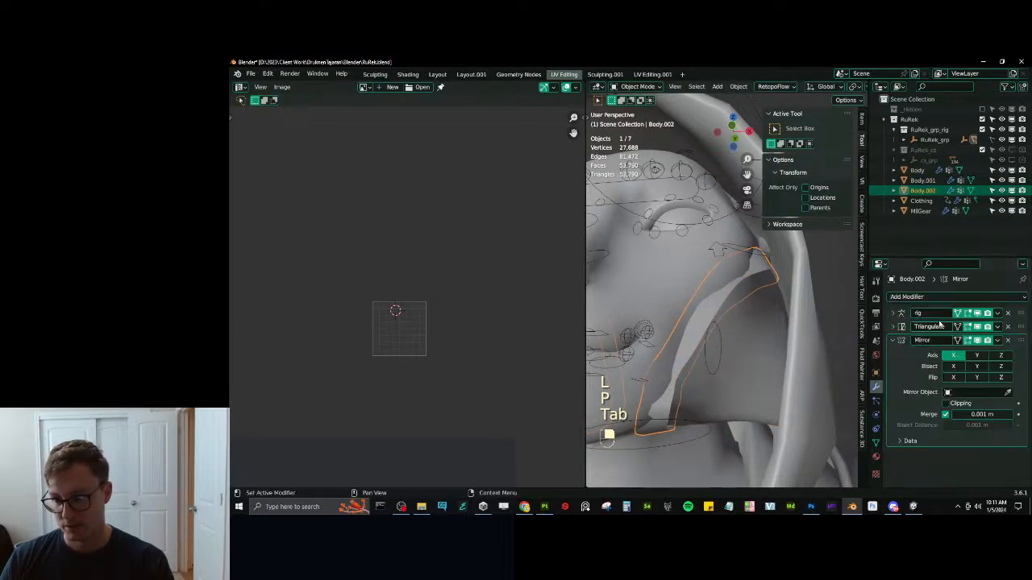
pyautogui.click(911, 297)
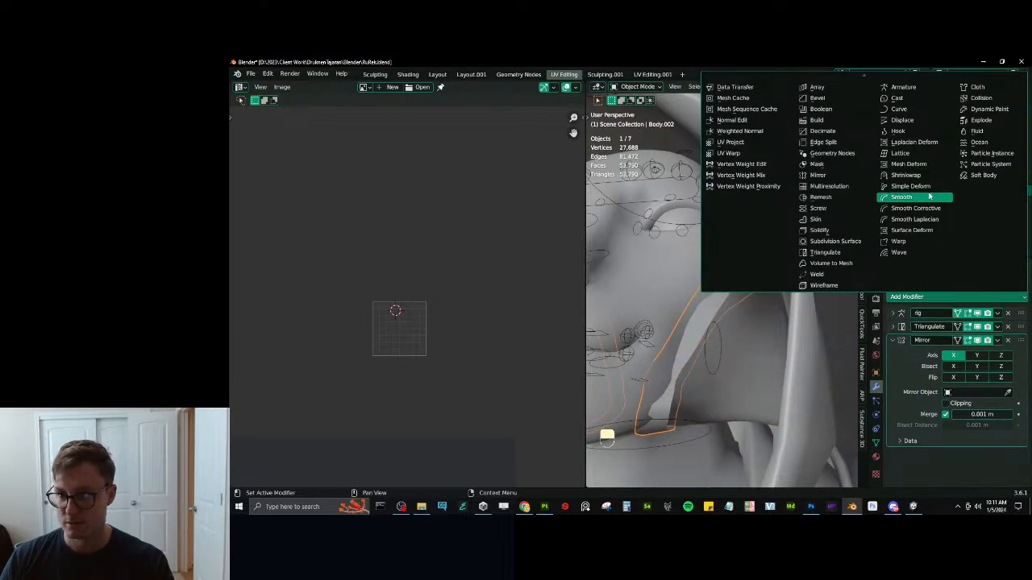
pyautogui.click(911, 176)
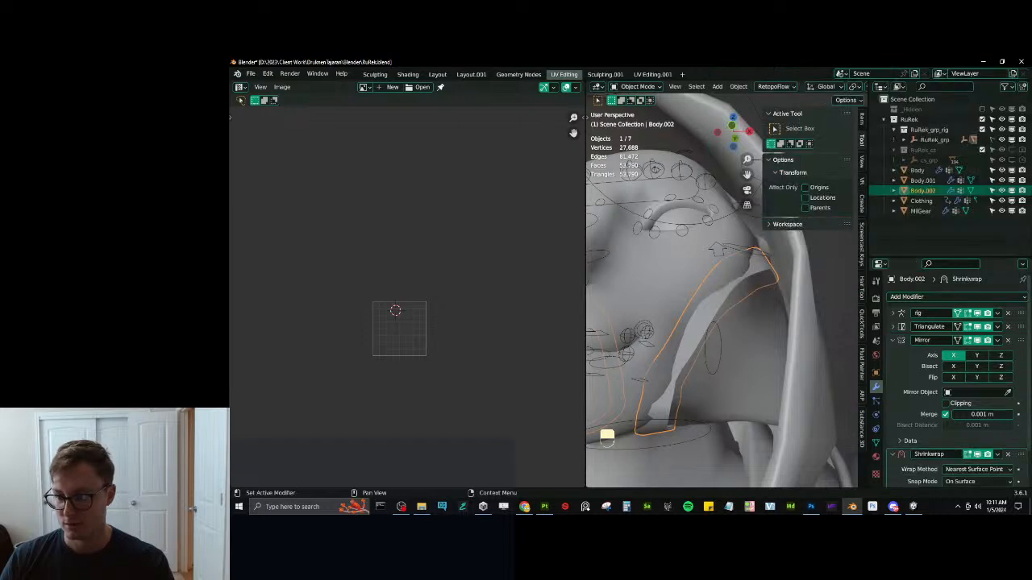
pyautogui.moveTo(1021, 456); pyautogui.dragTo(1007, 283)
pyautogui.click(1007, 354)
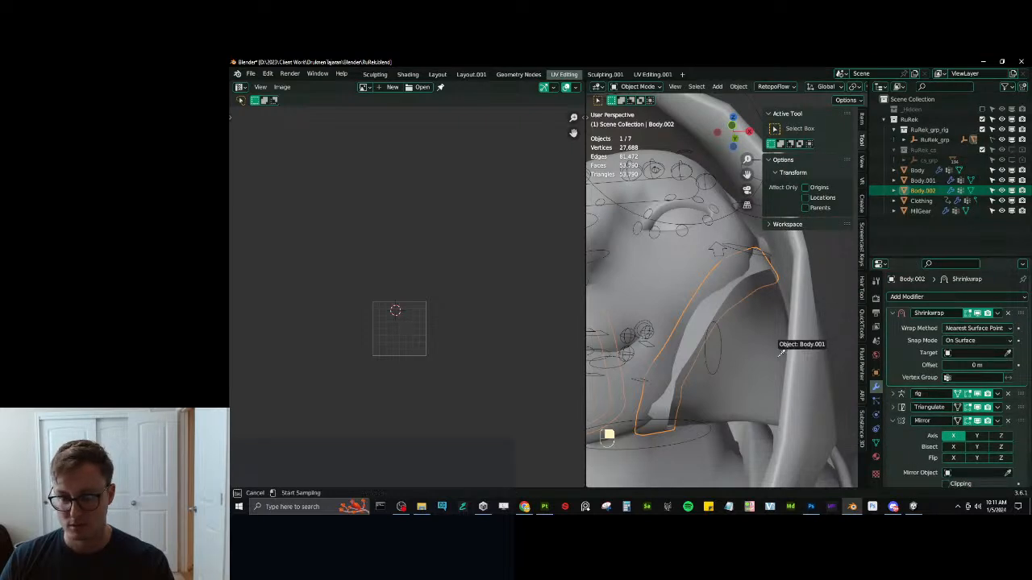
pyautogui.click(773, 362)
# Move the strip's fluff-side edge loop outward about 0.018 m in X and down about 0.011 m in Z.
pyautogui.press('Tab')
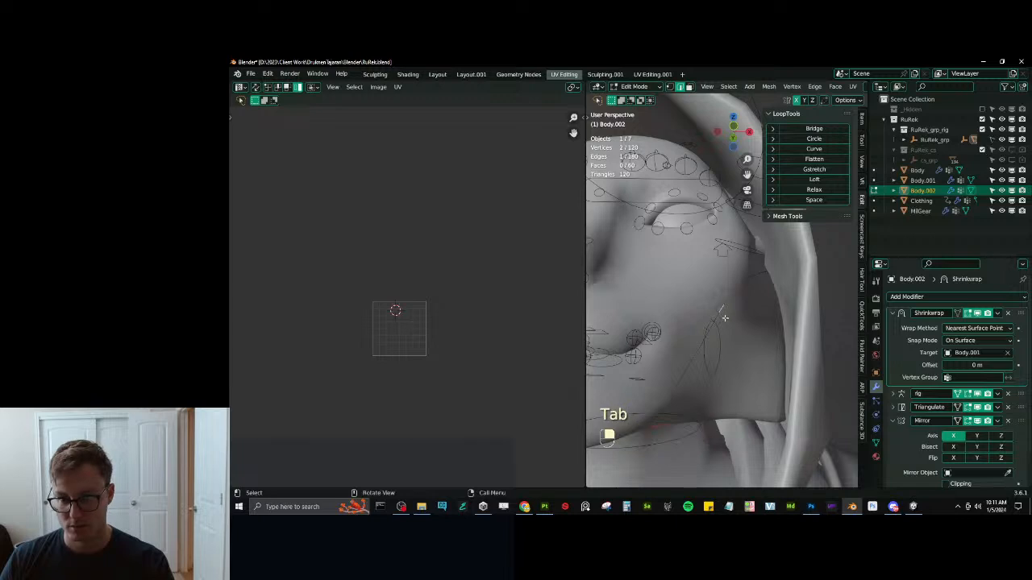
pyautogui.keyDown('alt'); pyautogui.keyDown('shift'); pyautogui.click(718, 316); pyautogui.keyUp('shift'); pyautogui.keyUp('alt')
pyautogui.press('g')
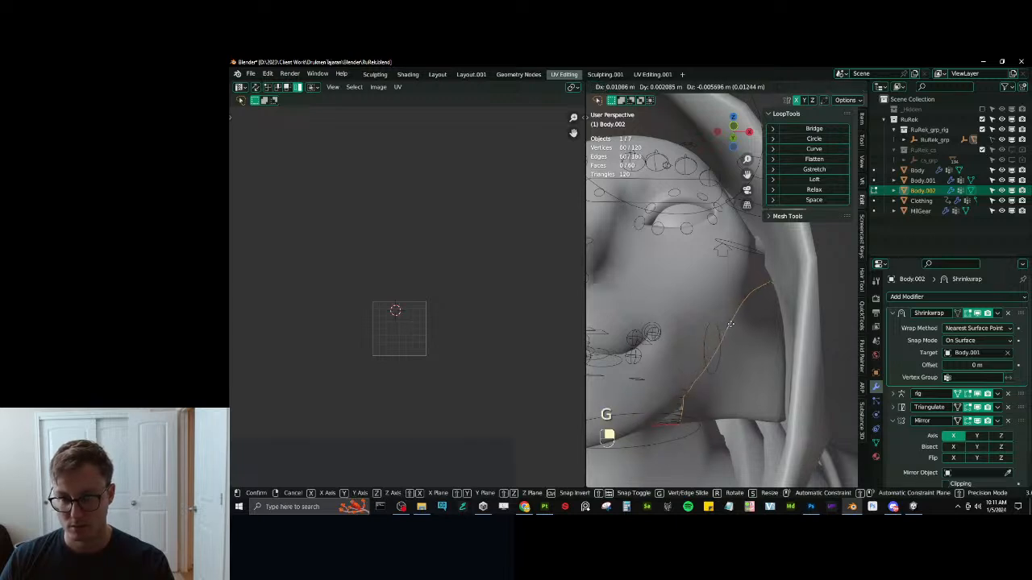
pyautogui.click(739, 330)
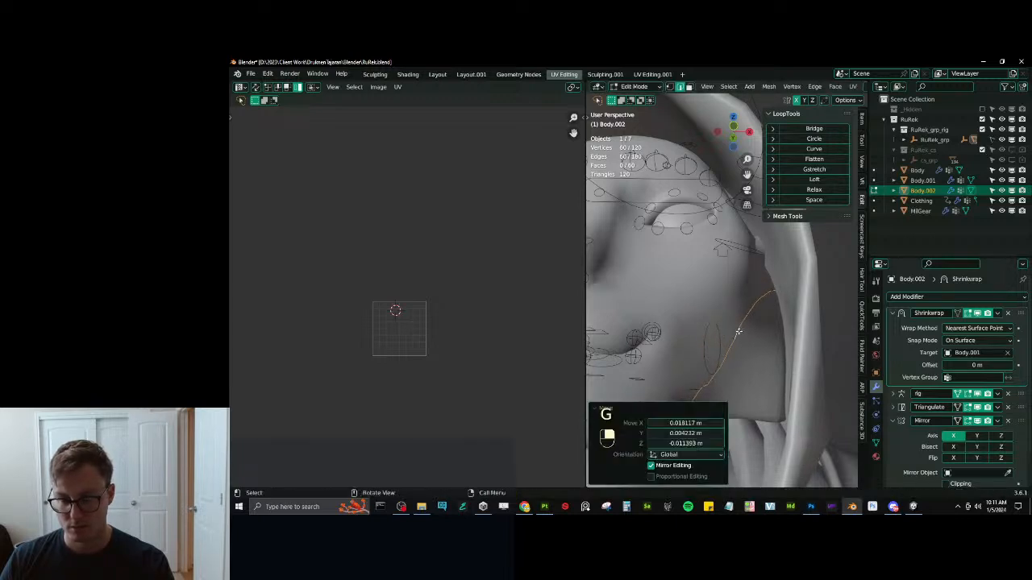
pyautogui.press('Tab')
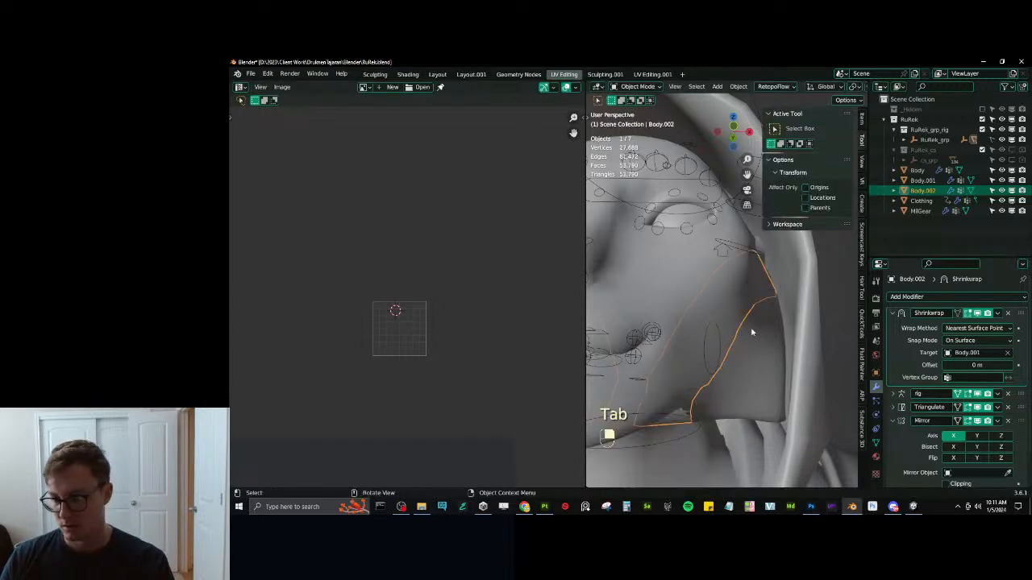
# Set the strip's Shrinkwrap snap mode to Above Surface with an offset of 0.002 m.
pyautogui.click(973, 329)
pyautogui.click(963, 339)
pyautogui.click(975, 341)
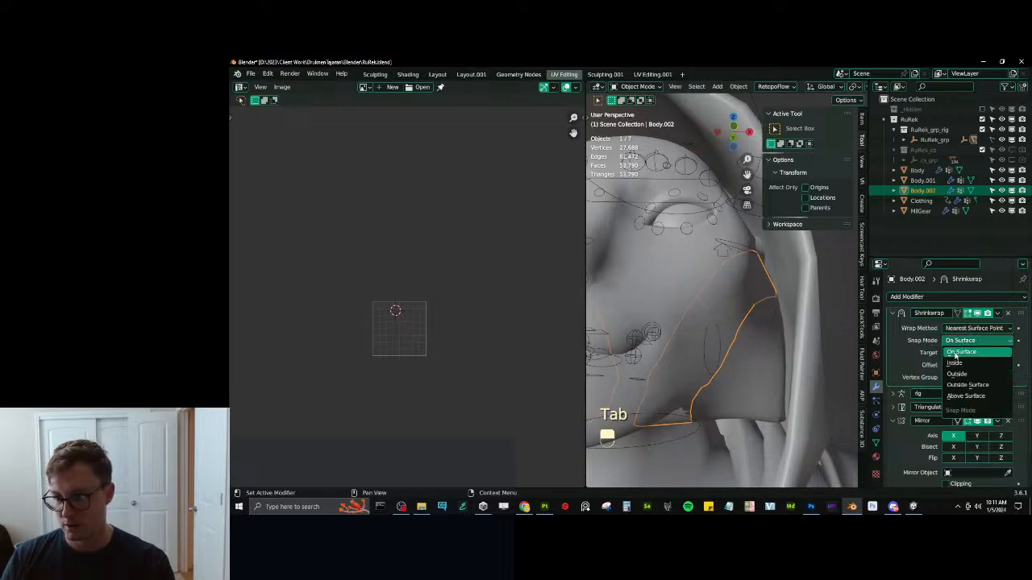
pyautogui.click(967, 396)
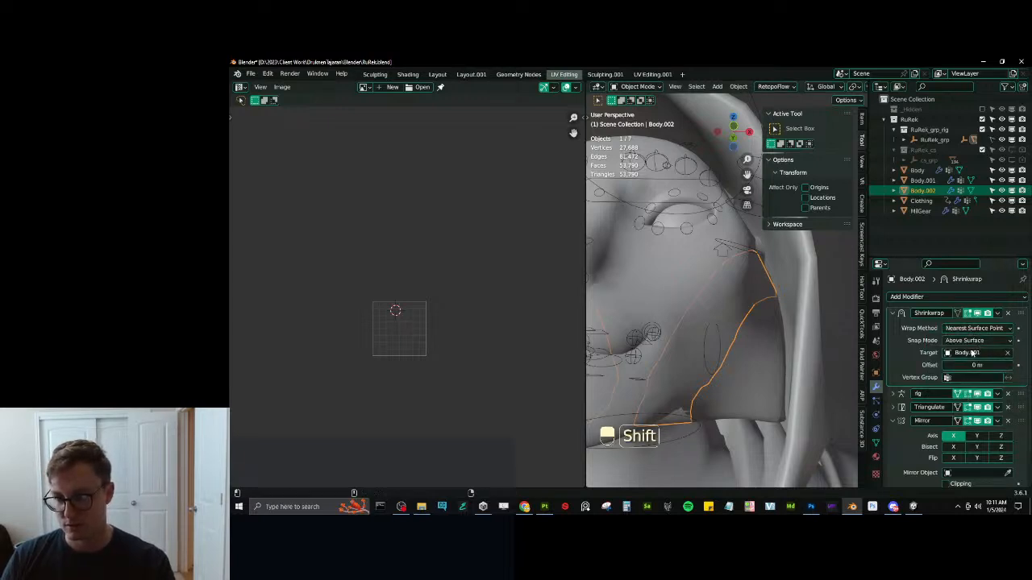
pyautogui.keyDown('shift'); pyautogui.moveTo(977, 365); pyautogui.dragTo(977, 366); pyautogui.keyUp('shift')
pyautogui.scroll(-5, 693, 316)
pyautogui.moveTo(695, 316); pyautogui.dragTo(734, 320, button='middle')
# Select all avatar objects, including the separated strip, and export them over RuRek.fbx with the Auto-Rig Pro FBX exporter.
pyautogui.press('a')
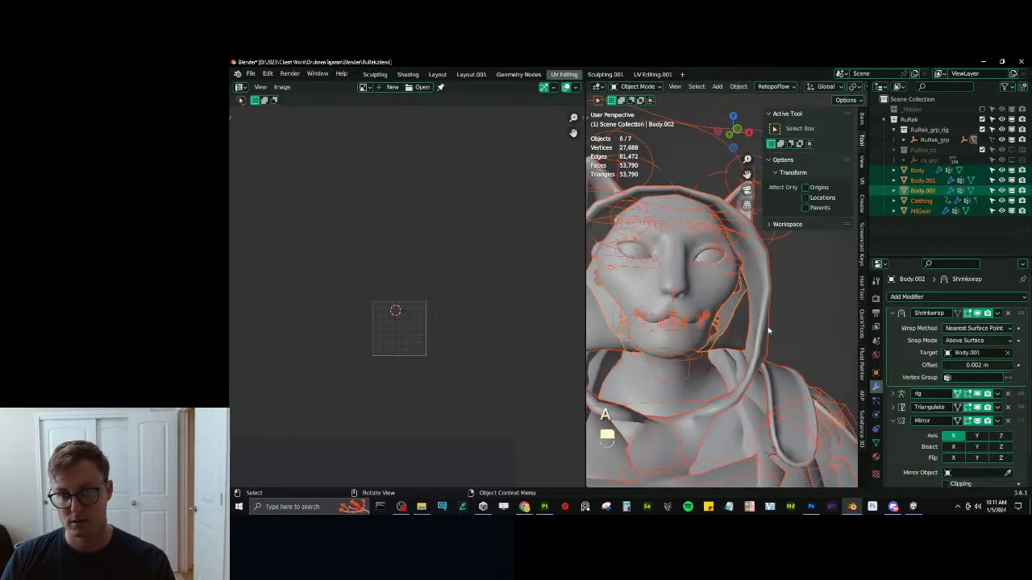
pyautogui.press('q')
pyautogui.click(767, 328)
pyautogui.click(834, 418)
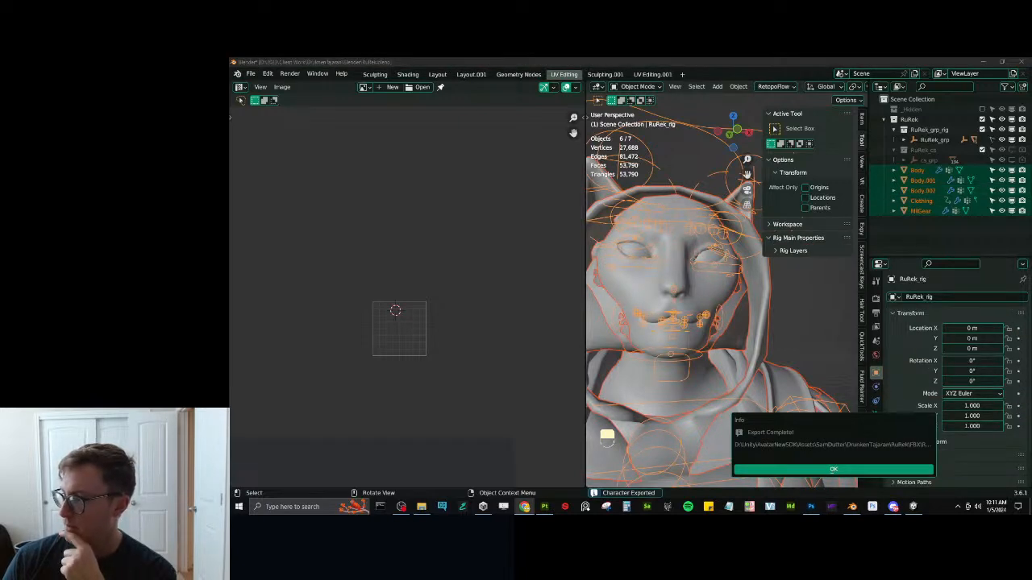
# Dismiss the export notice and save the RuRek.blend file.
pyautogui.click(812, 470)
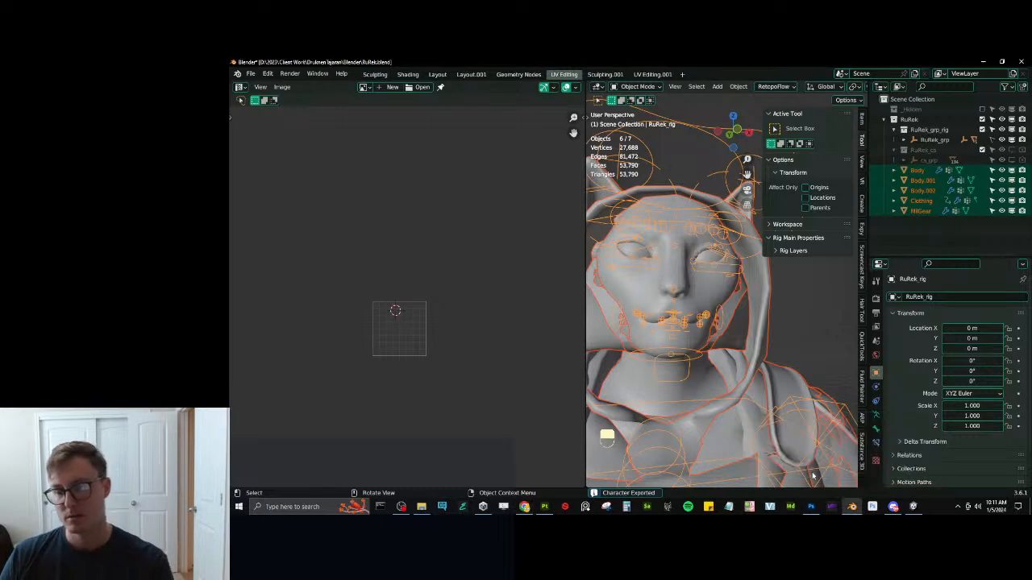
pyautogui.hotkey('ctrl', 's')
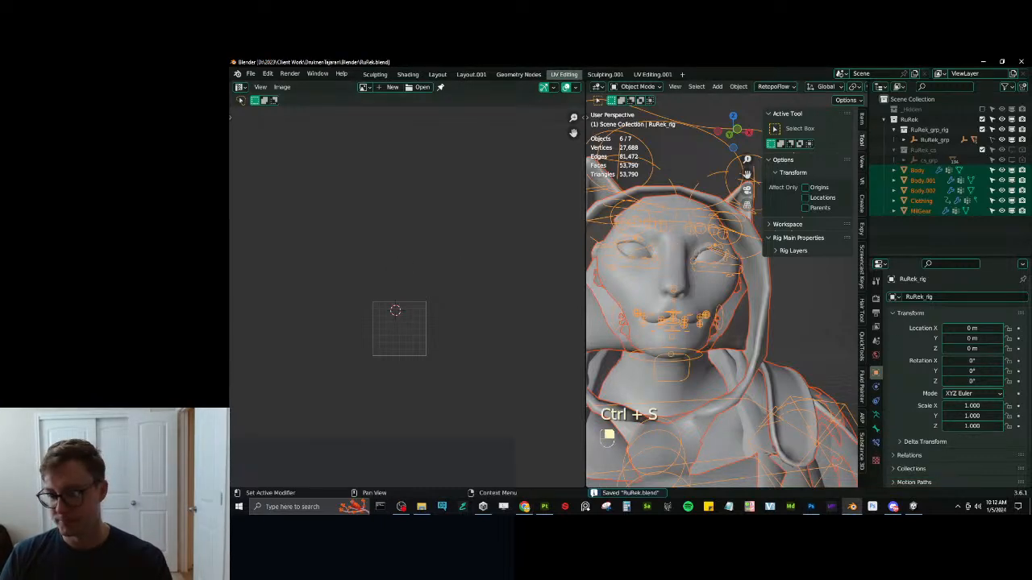
# Switch to Unity and examine the re-exported cheek fluff and its border along the face from several angles and distances.
pyautogui.click(913, 506)
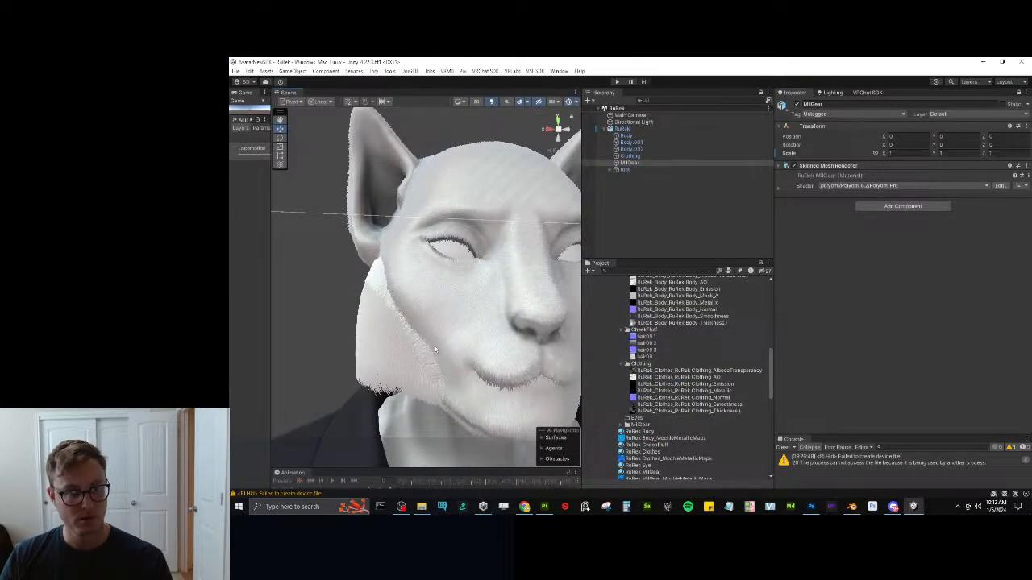
pyautogui.keyDown('alt'); pyautogui.moveTo(423, 352); pyautogui.dragTo(530, 407); pyautogui.keyUp('alt')
pyautogui.scroll(5, 530, 407)
pyautogui.scroll(-6, 520, 358)
pyautogui.scroll(4, 518, 358)
pyautogui.keyDown('alt'); pyautogui.moveTo(518, 357); pyautogui.dragTo(395, 340); pyautogui.keyUp('alt')
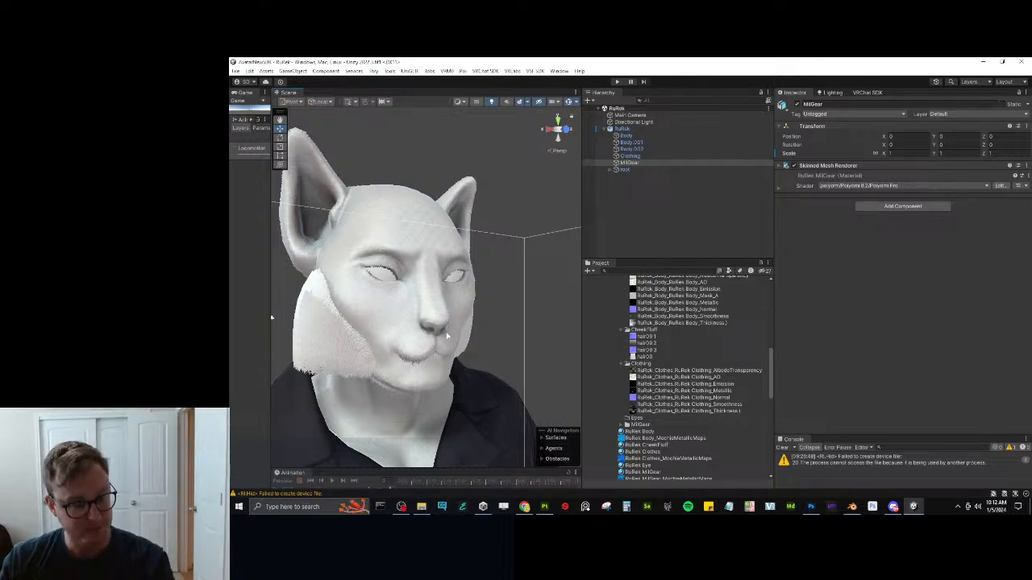
pyautogui.scroll(5, 449, 328)
pyautogui.scroll(-6, 435, 335)
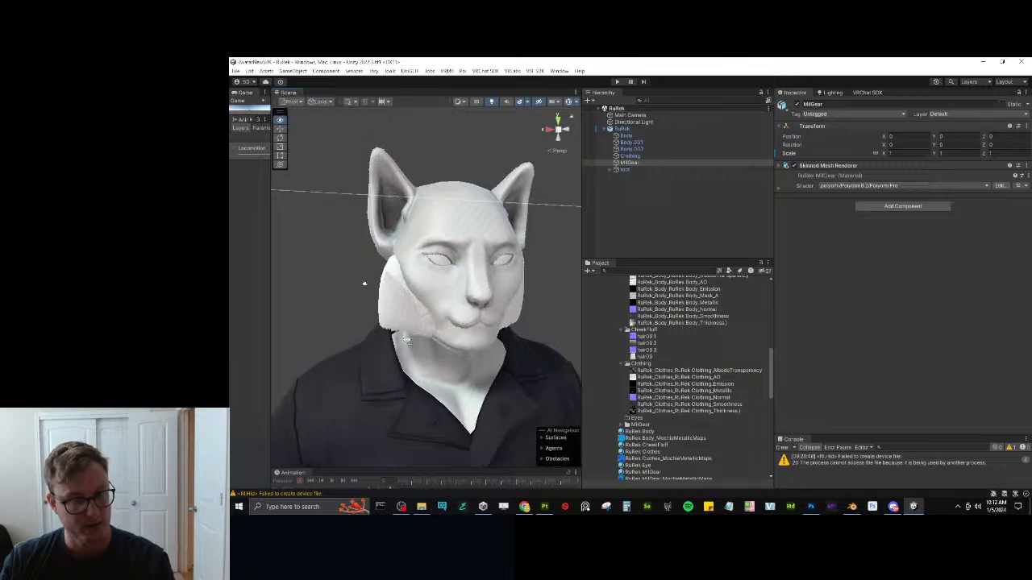
pyautogui.scroll(3, 418, 344)
pyautogui.scroll(-6, 422, 350)
pyautogui.keyDown('alt'); pyautogui.moveTo(359, 318); pyautogui.dragTo(319, 303); pyautogui.keyUp('alt')
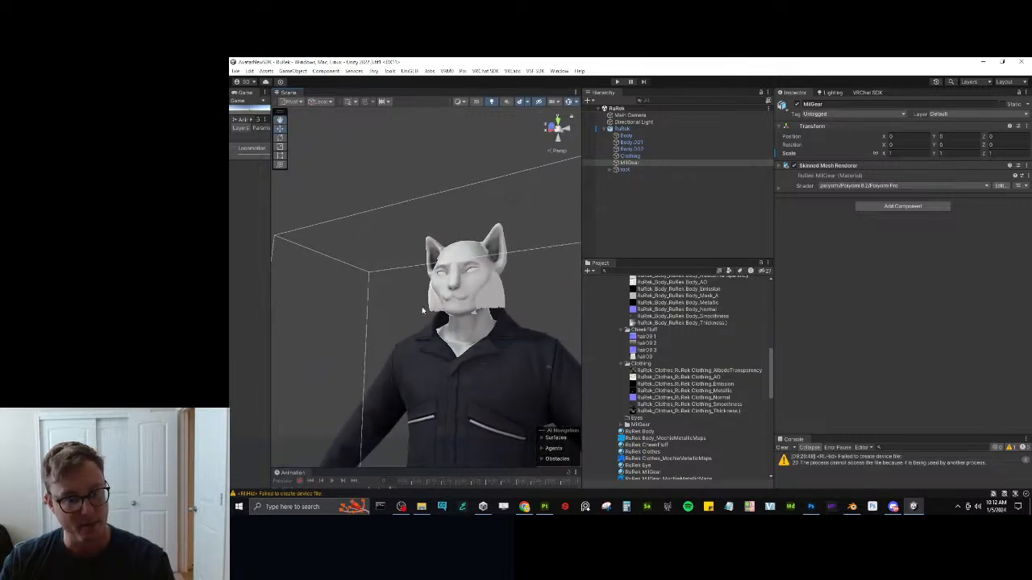
pyautogui.keyDown('alt'); pyautogui.moveTo(484, 379); pyautogui.dragTo(442, 374); pyautogui.keyUp('alt')
pyautogui.scroll(3, 469, 340)
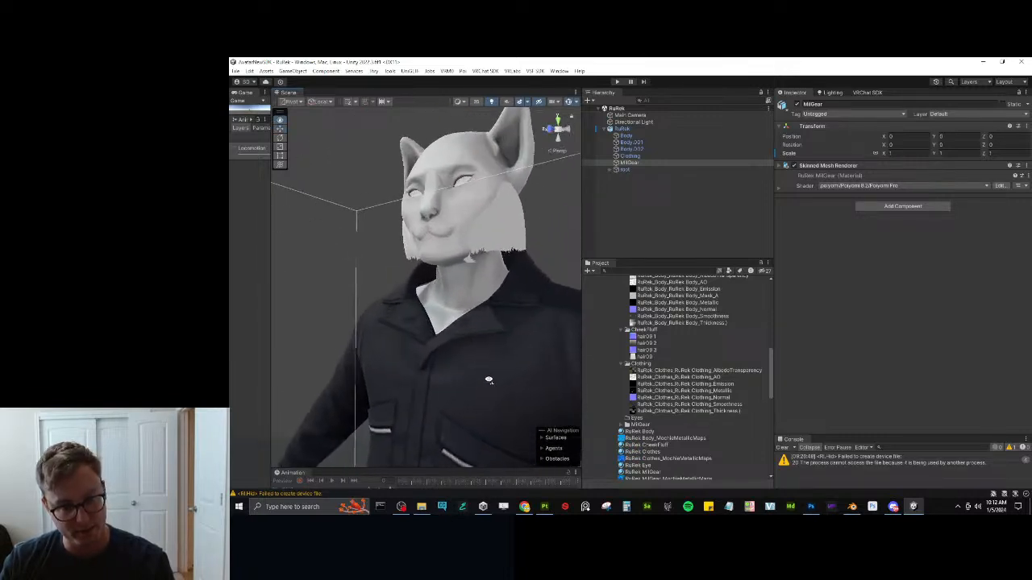
pyautogui.keyDown('alt'); pyautogui.moveTo(468, 340); pyautogui.dragTo(379, 403); pyautogui.keyUp('alt')
pyautogui.scroll(5, 532, 306)
pyautogui.scroll(-4, 552, 293)
pyautogui.scroll(-3, 324, 414)
# Assign the RuRek Body AlbedoTransparency texture as the Fur Texture of the RuRek Body material.
pyautogui.click(632, 433)
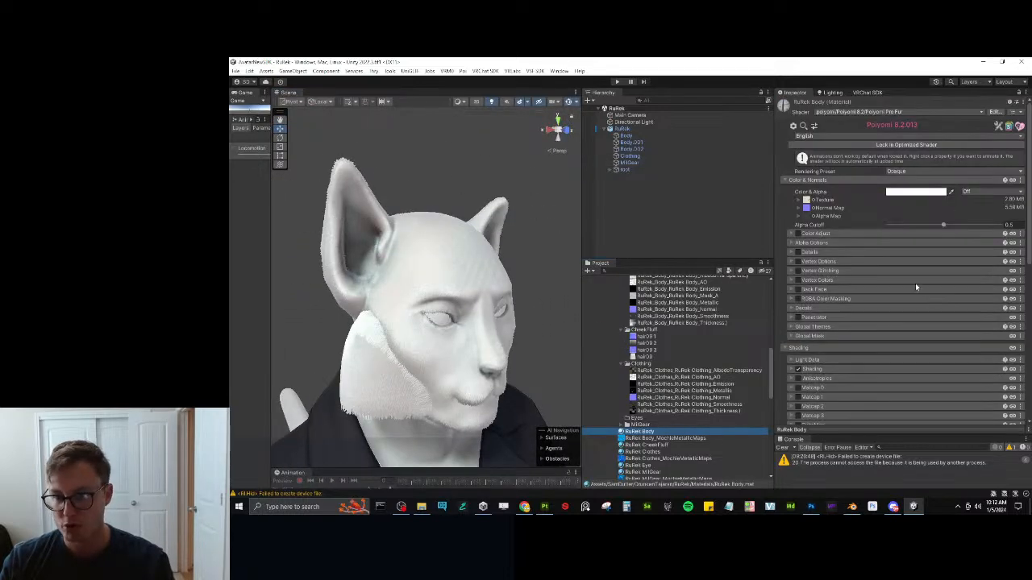
pyautogui.scroll(-10, 915, 282)
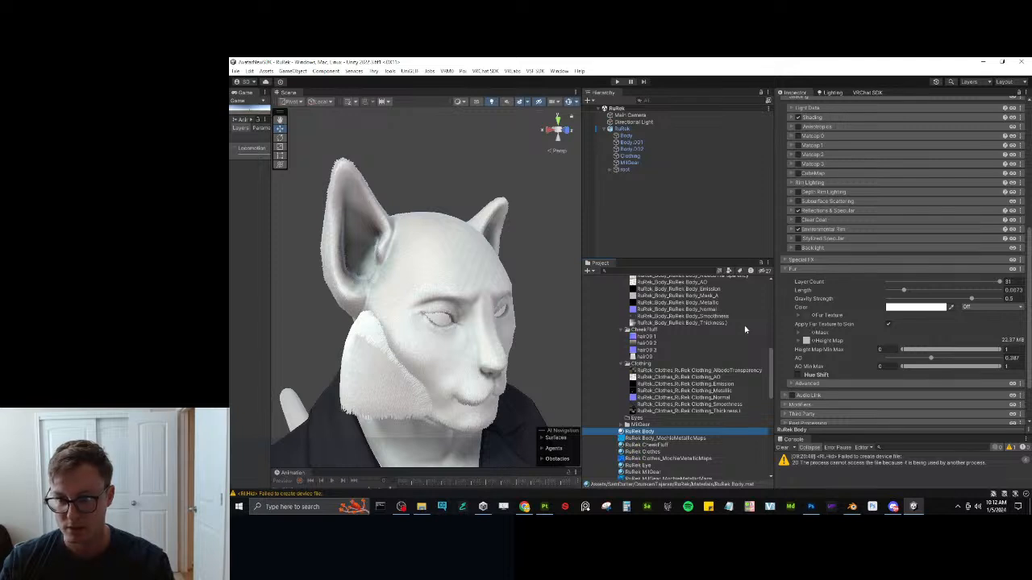
pyautogui.scroll(4, 705, 345)
pyautogui.moveTo(709, 354); pyautogui.dragTo(807, 317)
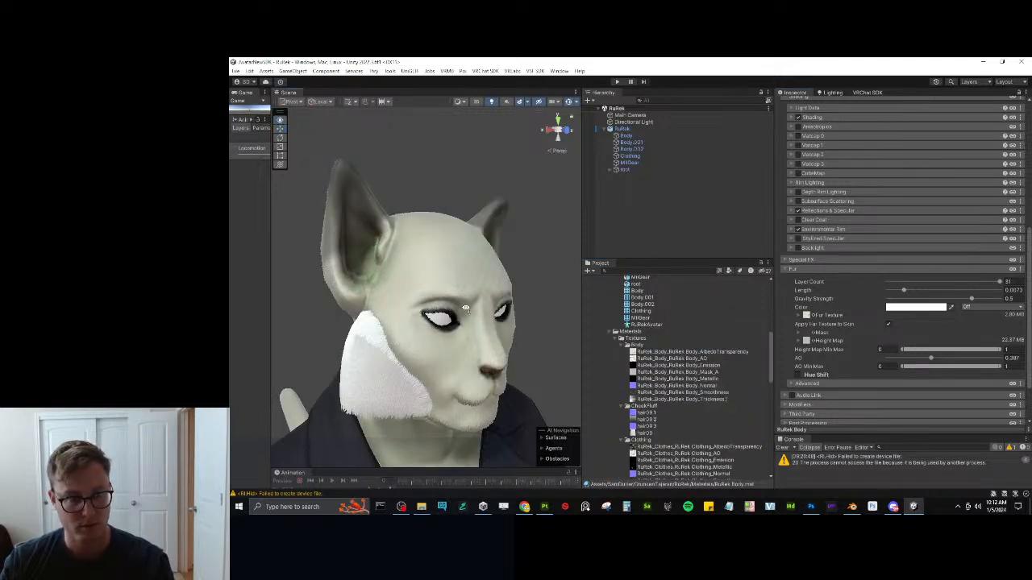
pyautogui.scroll(-7, 468, 309)
pyautogui.keyDown('alt'); pyautogui.moveTo(474, 298); pyautogui.dragTo(420, 309); pyautogui.keyUp('alt')
pyautogui.scroll(5, 421, 308)
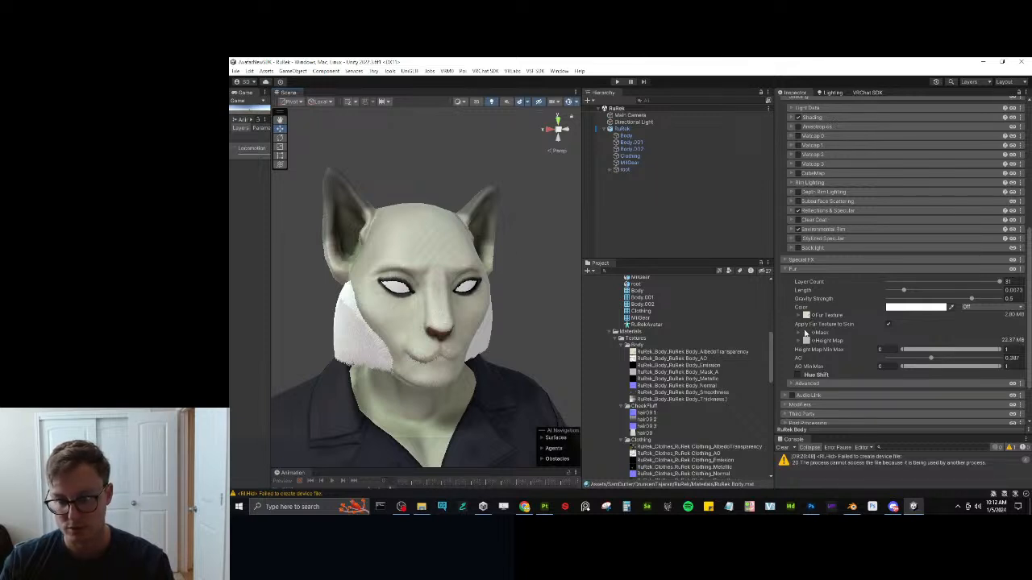
pyautogui.scroll(8, 805, 333)
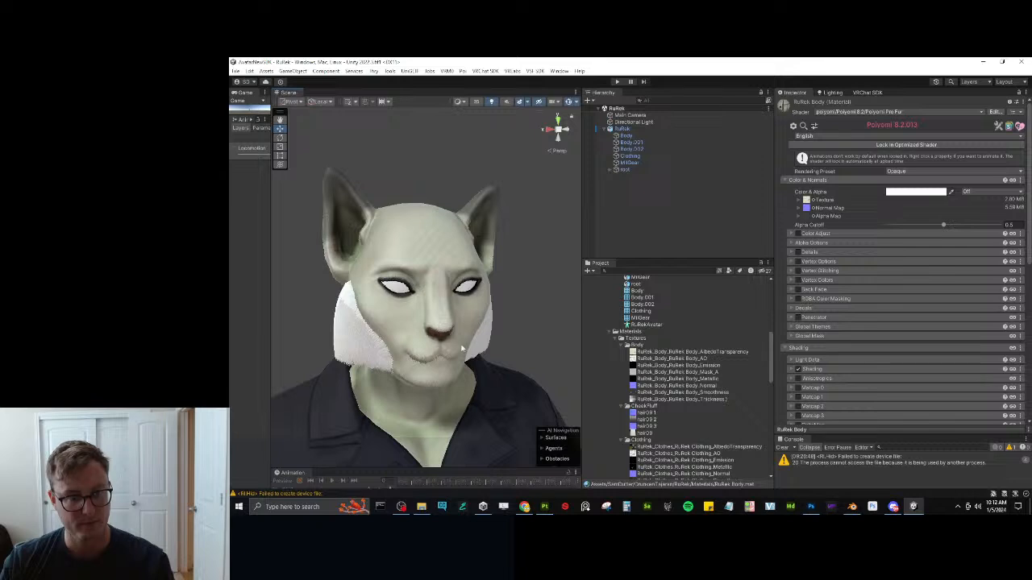
# Switch to Substance 3D Painter and display only the Base color channel on the RuRek Body model.
pyautogui.click(544, 507)
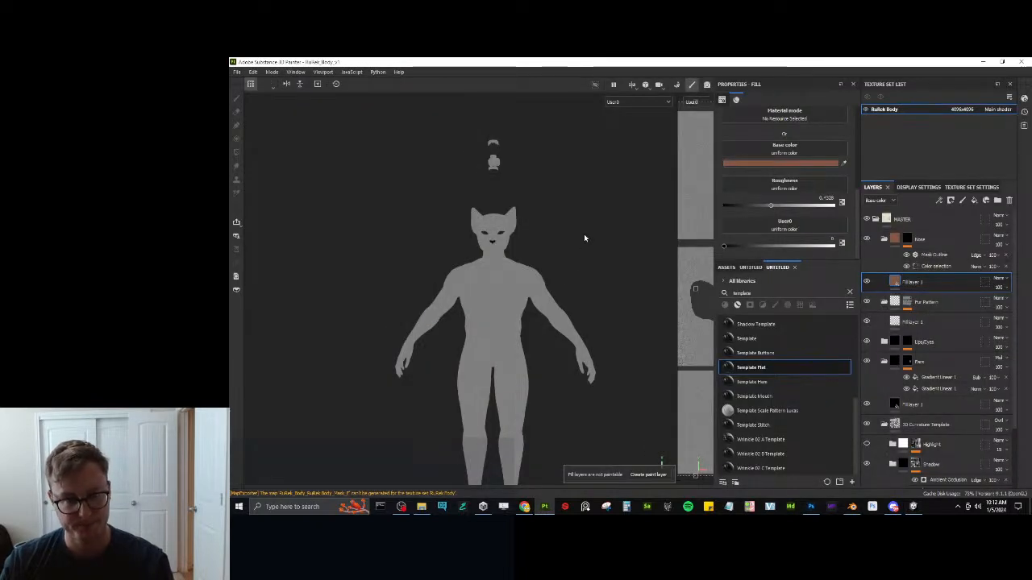
pyautogui.press('c')
pyautogui.scroll(3, 585, 238)
pyautogui.click(651, 105)
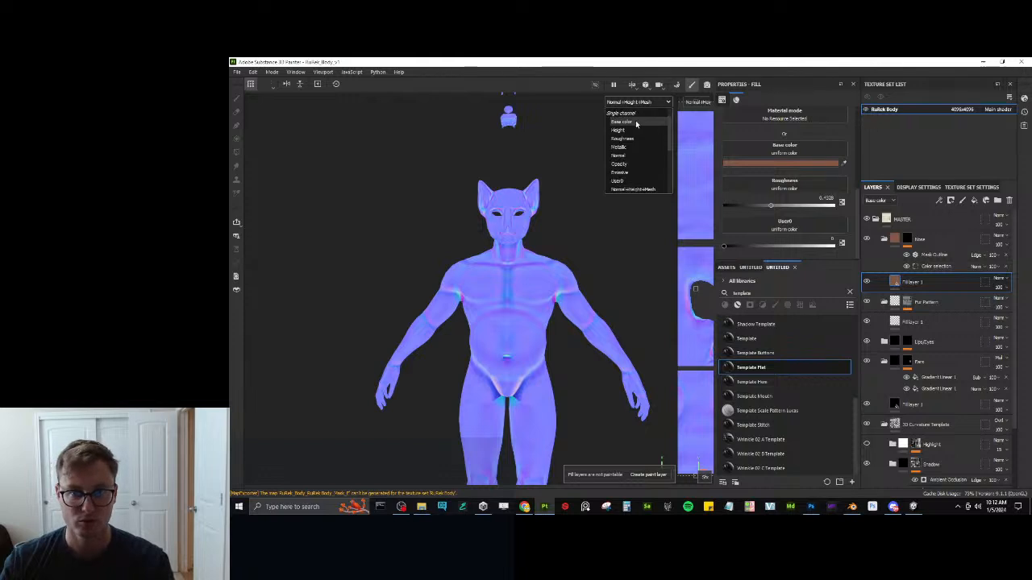
pyautogui.click(635, 121)
pyautogui.scroll(3, 542, 255)
pyautogui.keyDown('alt'); pyautogui.moveTo(543, 254); pyautogui.dragTo(579, 308); pyautogui.keyUp('alt')
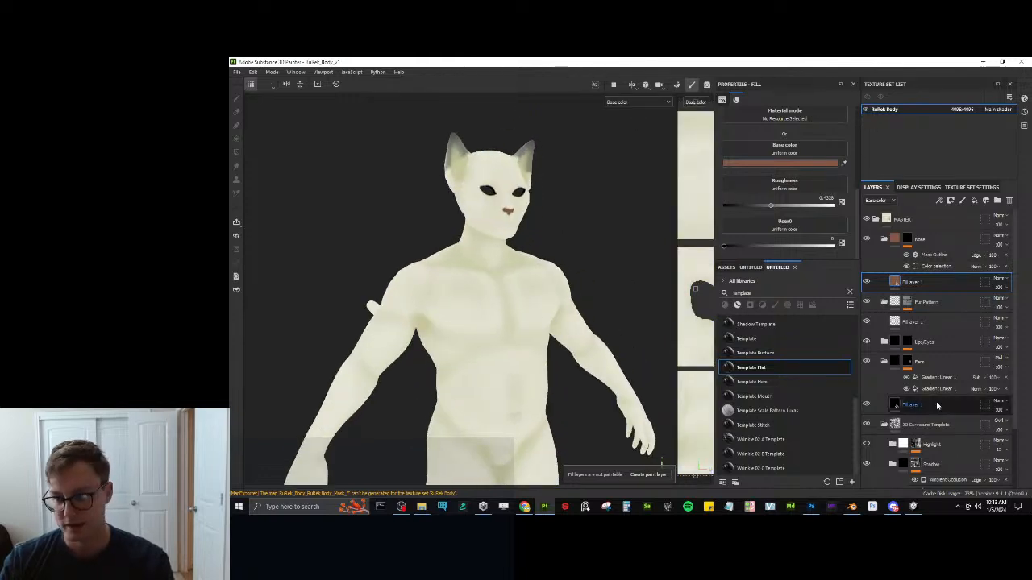
# Collapse the Nose, Fur Pattern, Ears and 3D Curvature Template folders in the layer stack.
pyautogui.scroll(-2, 933, 335)
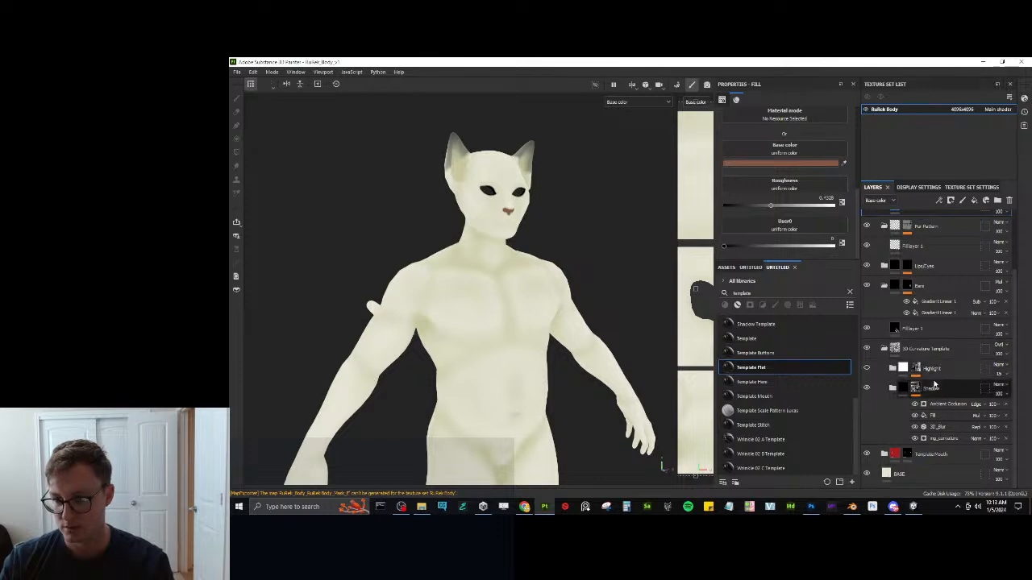
pyautogui.scroll(2, 927, 339)
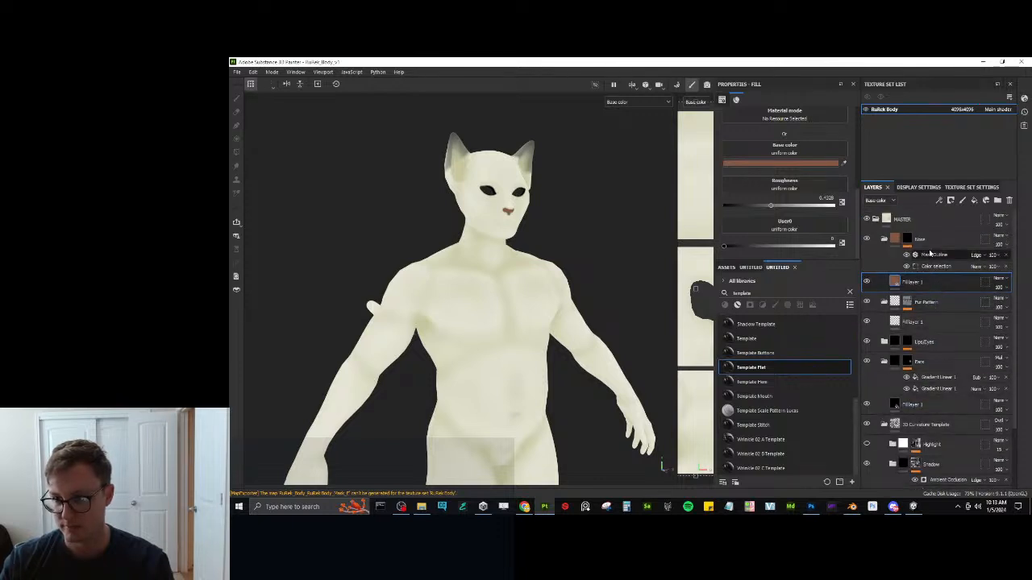
pyautogui.click(885, 241)
pyautogui.click(886, 282)
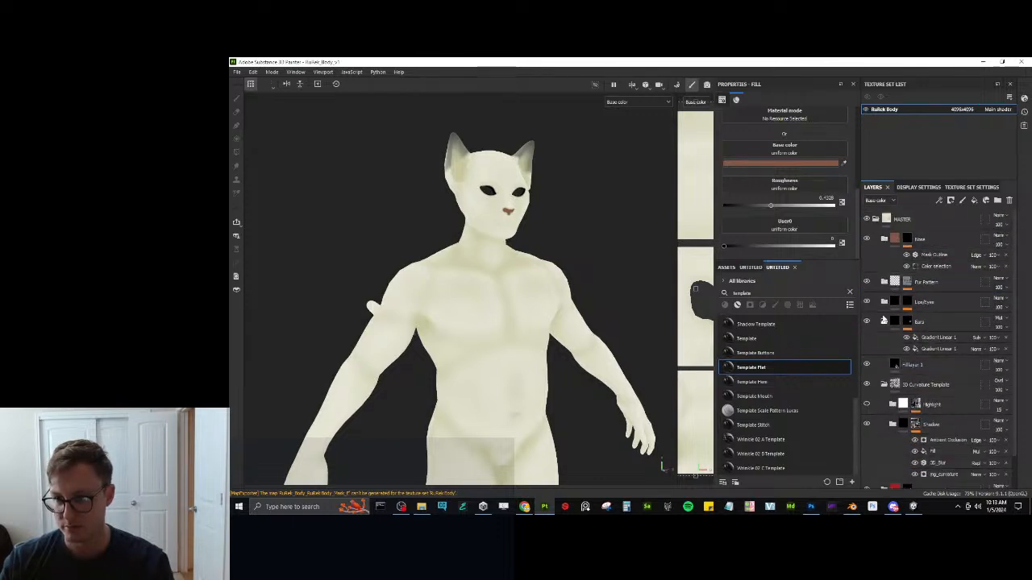
pyautogui.click(884, 322)
pyautogui.click(884, 365)
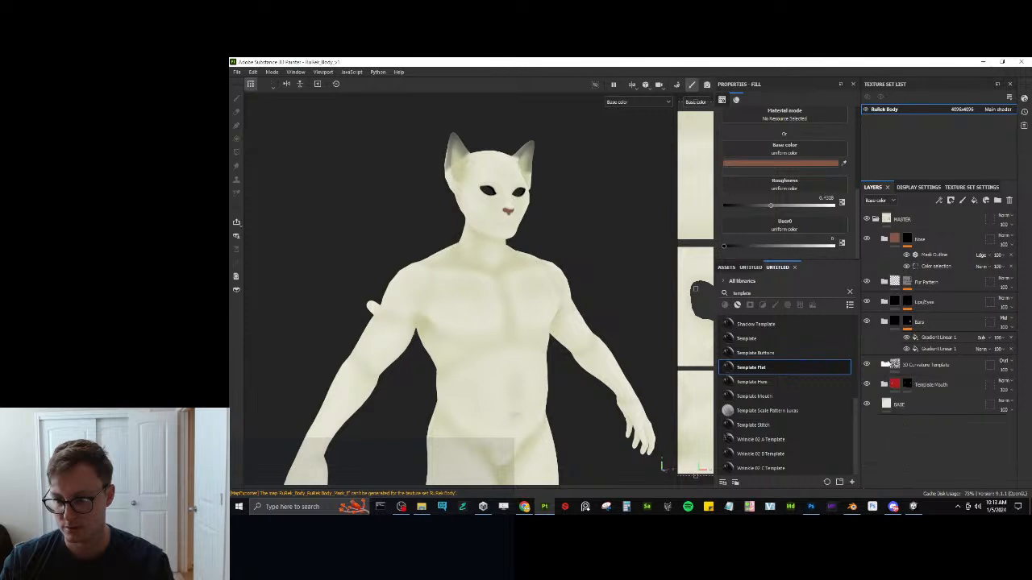
# Try the Normal blend mode on the 3D Curvature Template folder, and set it to Multiply.
pyautogui.click(893, 327)
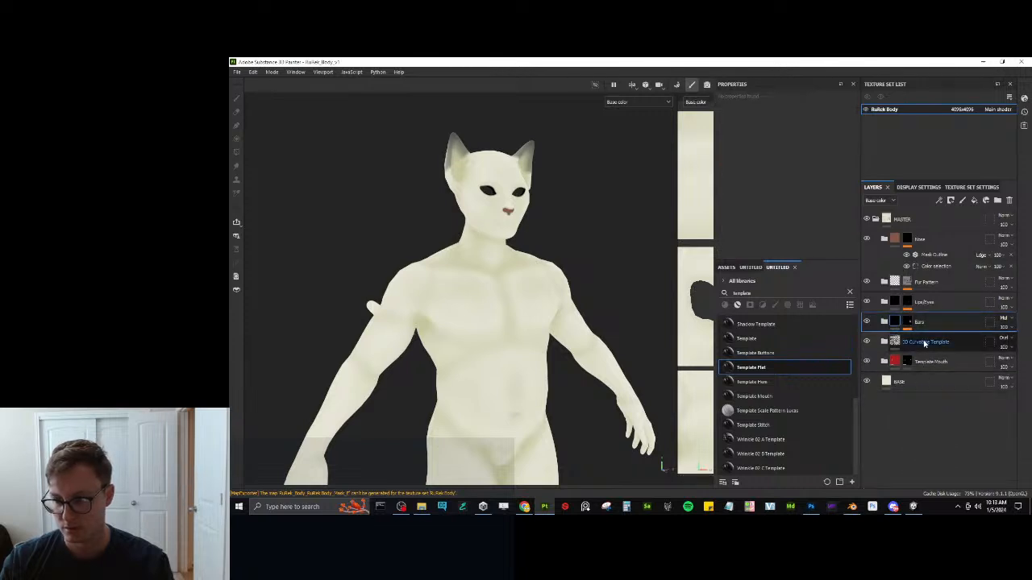
pyautogui.click(981, 348)
pyautogui.click(1003, 338)
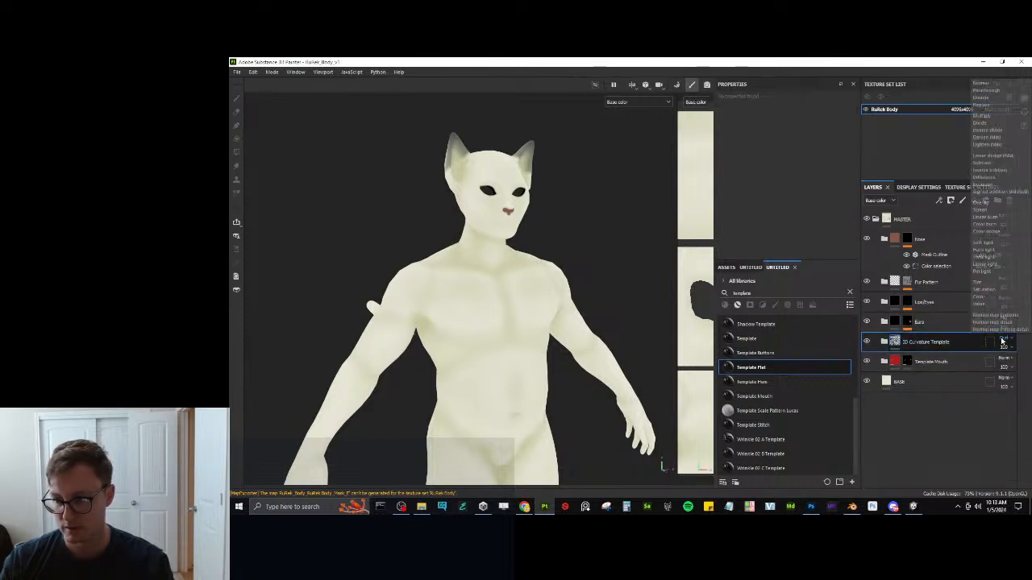
pyautogui.click(981, 88)
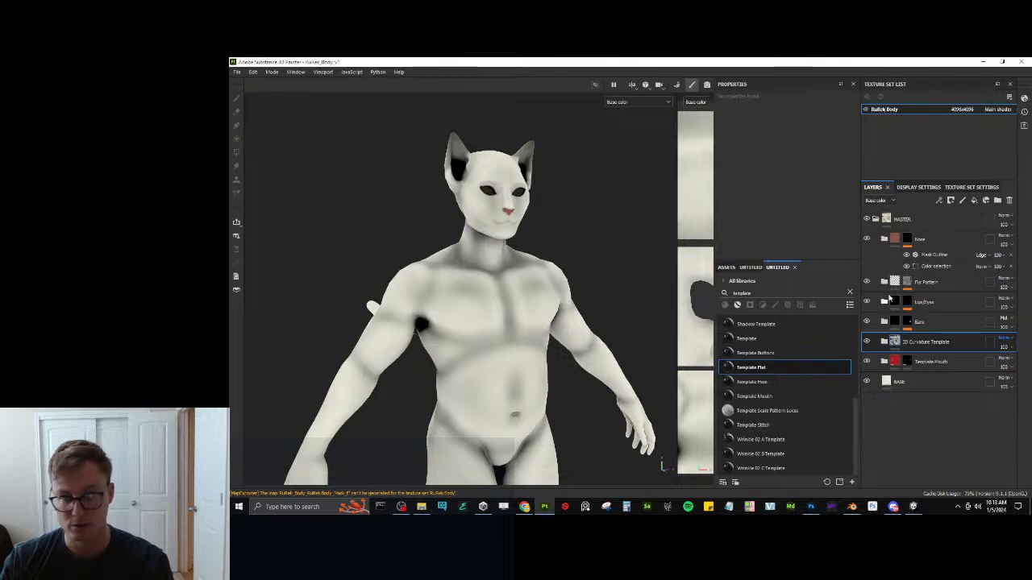
pyautogui.click(1004, 342)
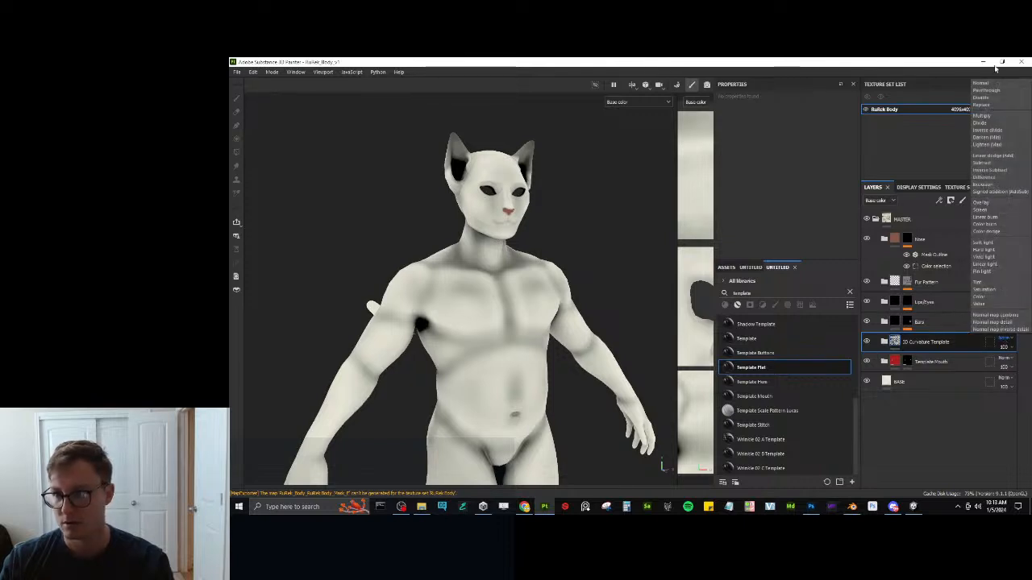
pyautogui.click(984, 117)
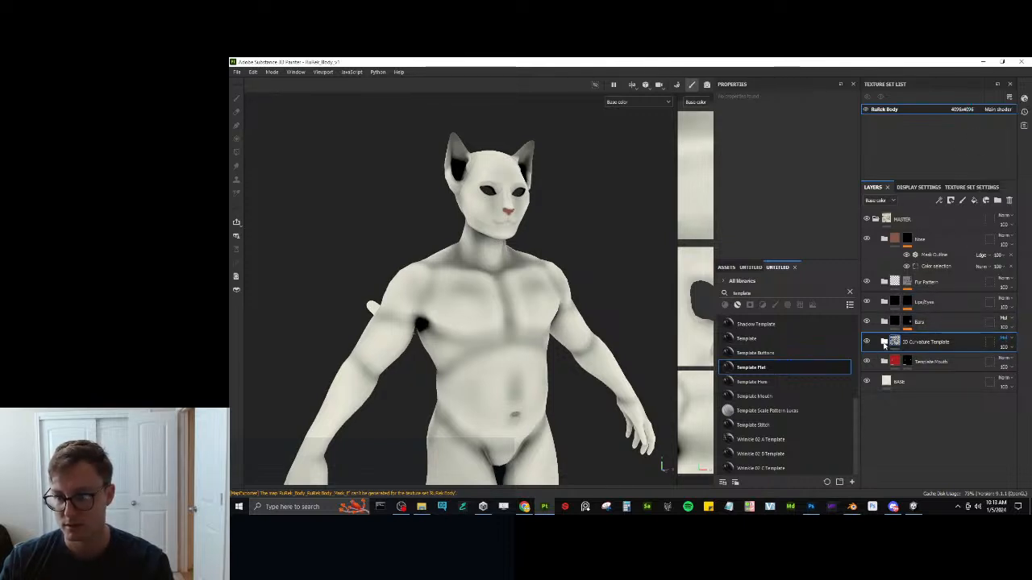
# In the Shadow folder's mask, lower the Fill grayscale to about 0.28 and the Ambient Occlusion opacity to 71.
pyautogui.click(885, 344)
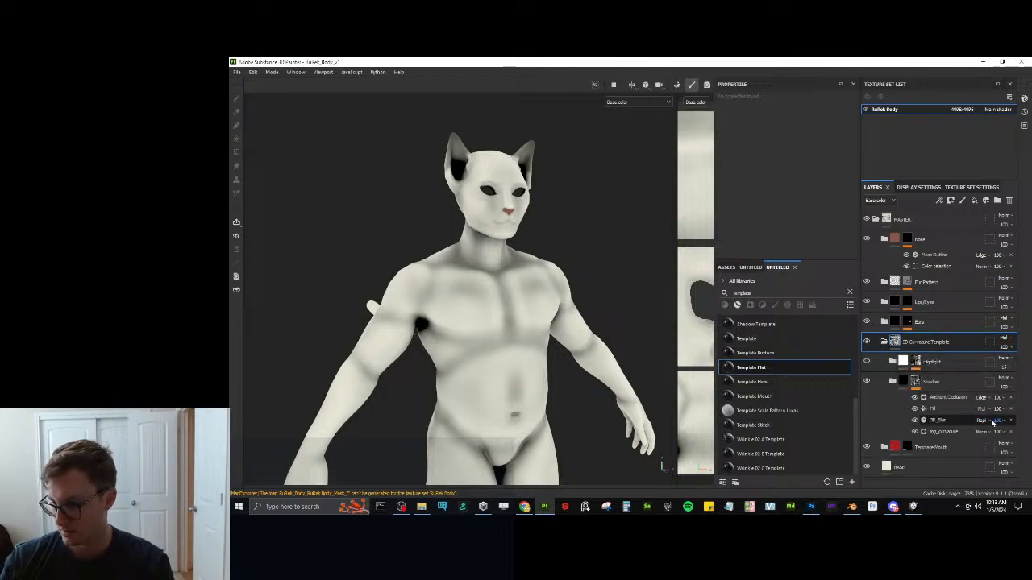
pyautogui.click(967, 409)
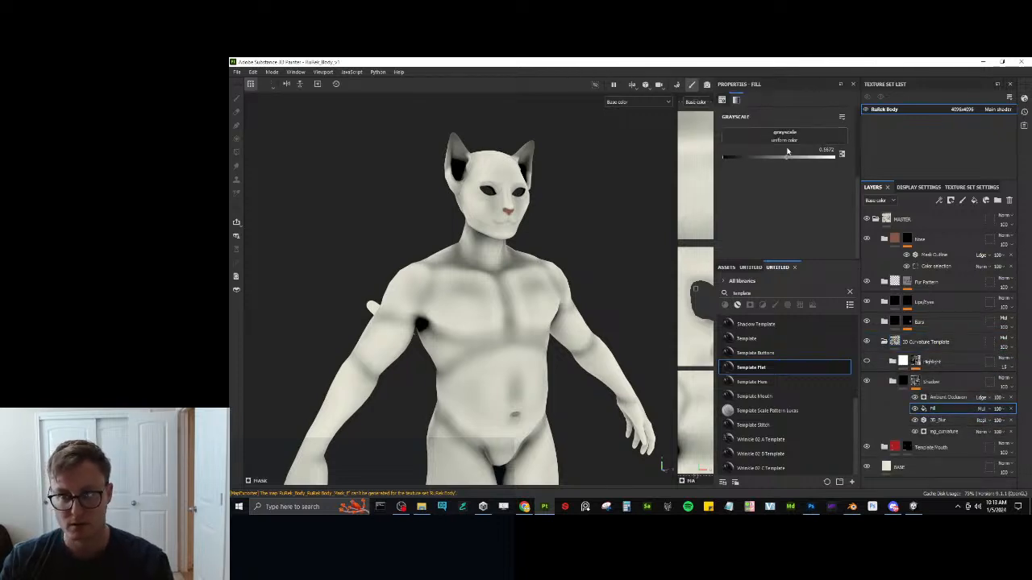
pyautogui.moveTo(788, 153); pyautogui.dragTo(754, 156)
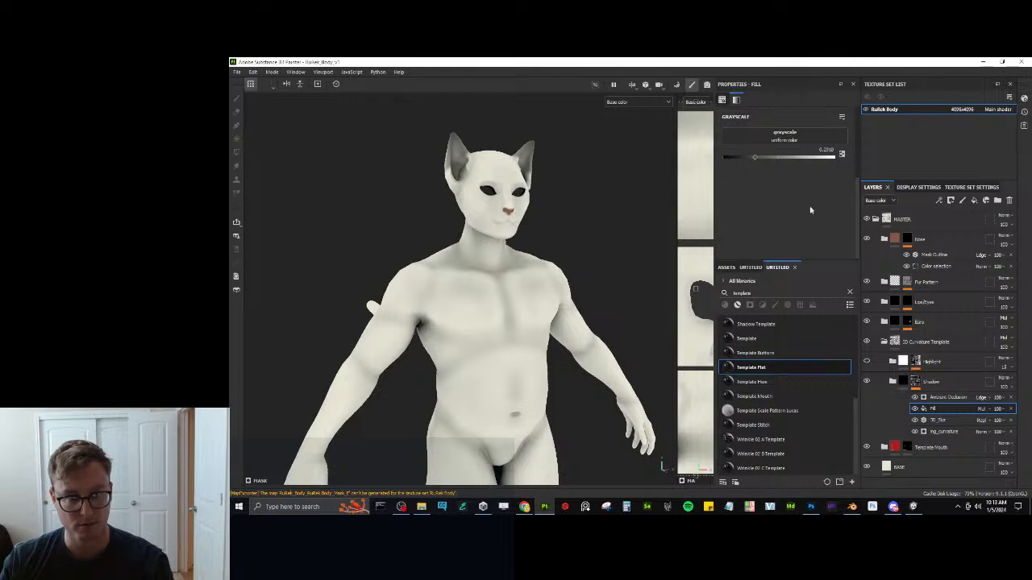
pyautogui.click(999, 398)
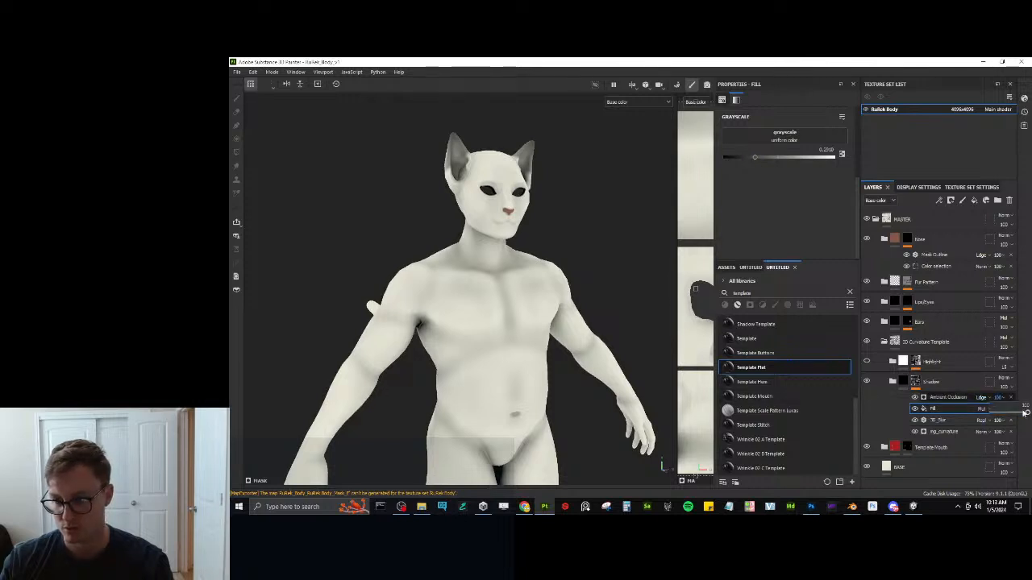
pyautogui.moveTo(1026, 413)
pyautogui.mouseDown()
pyautogui.moveTo(1003, 415)
pyautogui.moveTo(1017, 416)
pyautogui.mouseUp()
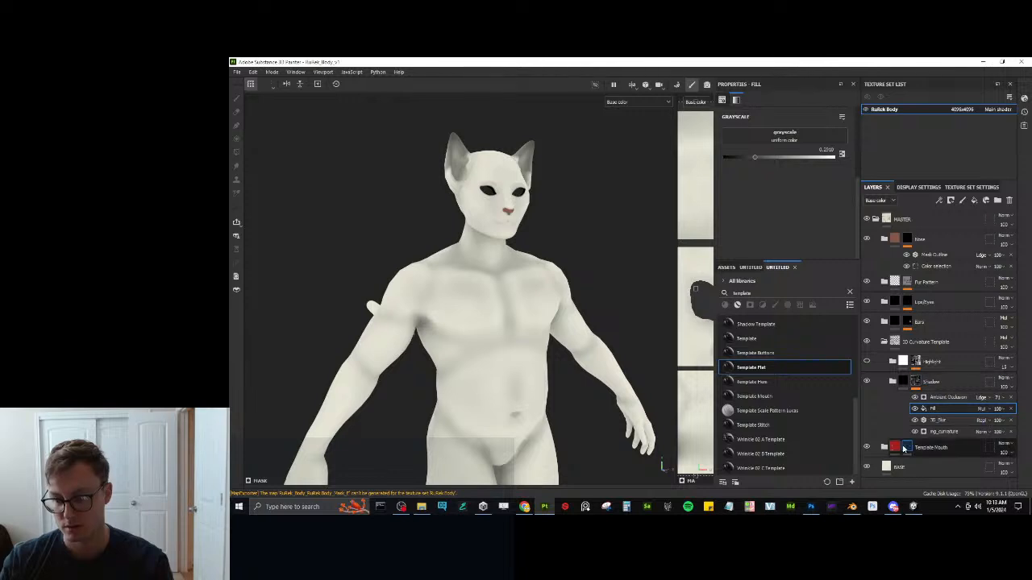
# Shift the base color of the Shadow folder's fill layer to an orange hue of 0.105 at near-black brightness.
pyautogui.click(892, 382)
pyautogui.click(903, 449)
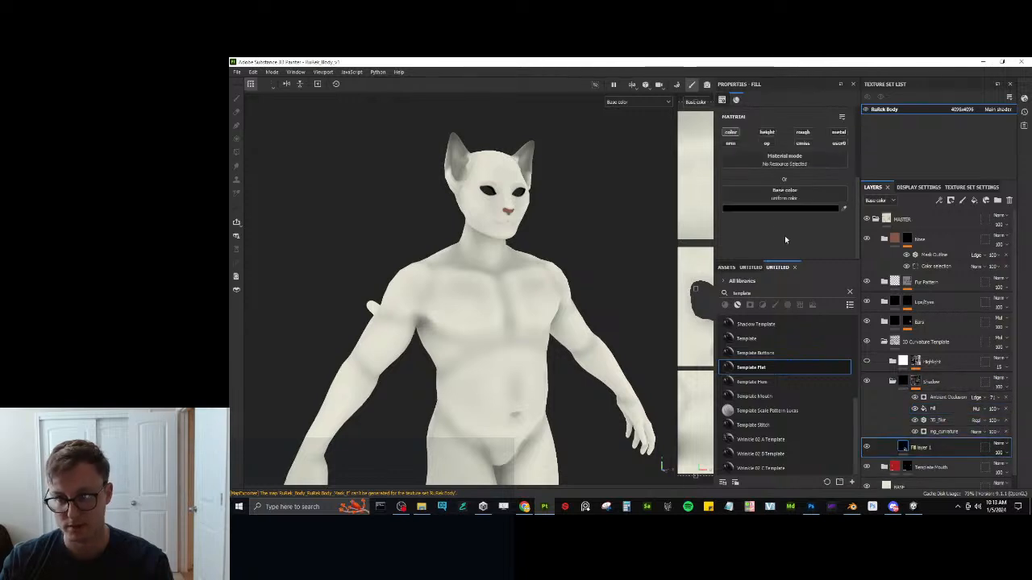
pyautogui.click(774, 208)
pyautogui.moveTo(884, 252); pyautogui.dragTo(882, 245)
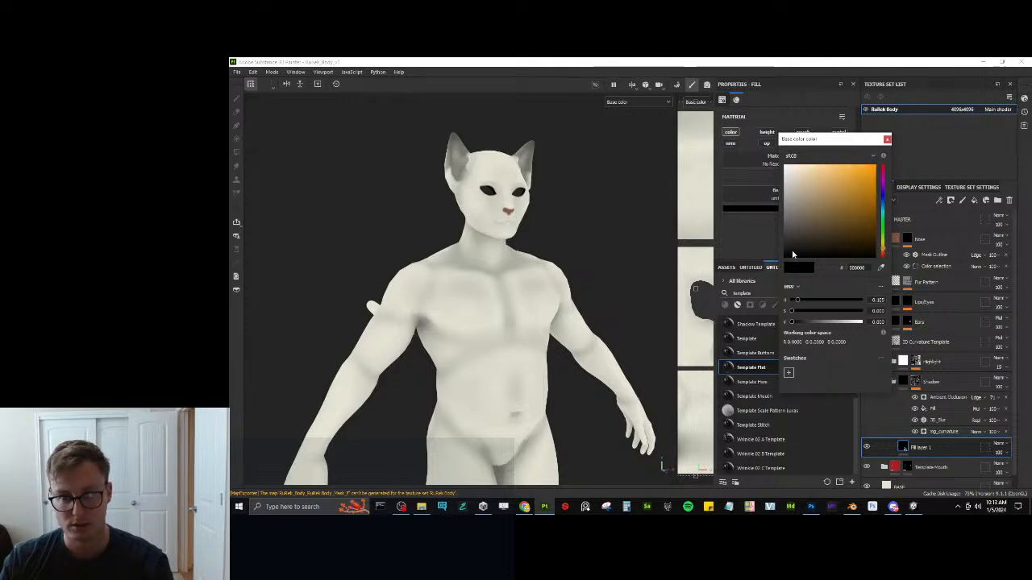
pyautogui.moveTo(795, 253); pyautogui.dragTo(797, 258)
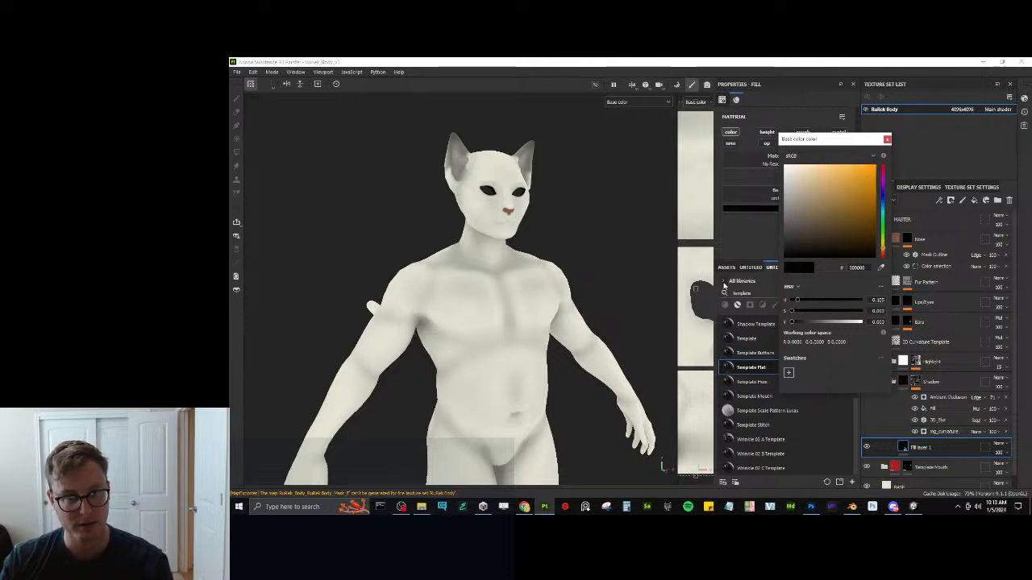
pyautogui.click(887, 139)
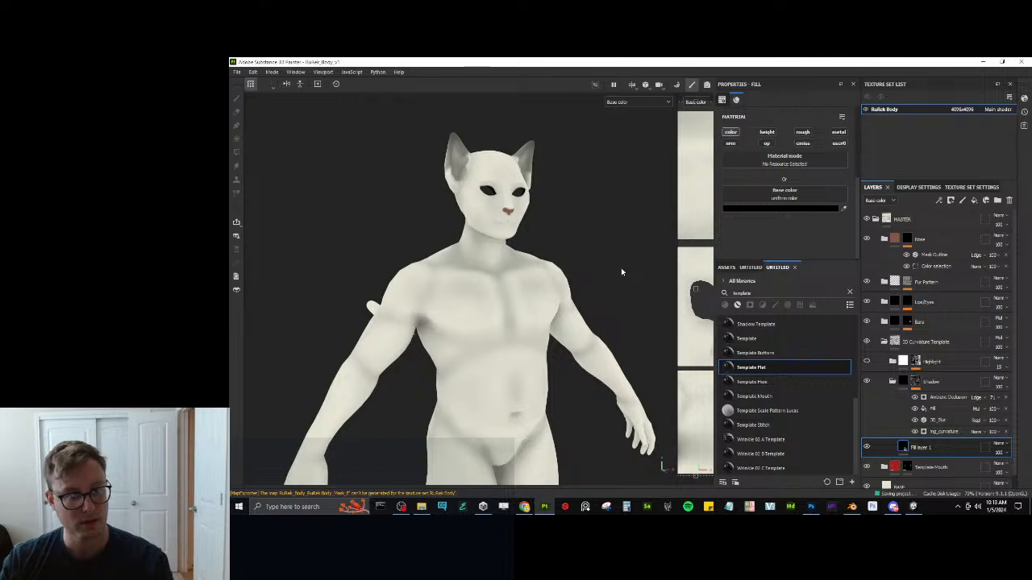
# Export the RuRek Body textures again and save the export settings.
pyautogui.click(237, 72)
pyautogui.click(262, 195)
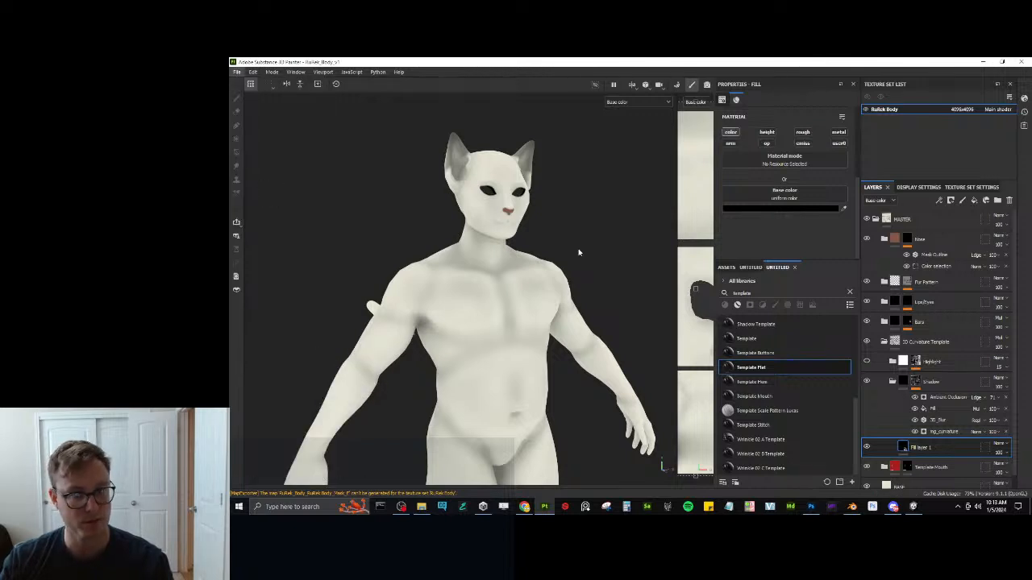
pyautogui.click(844, 430)
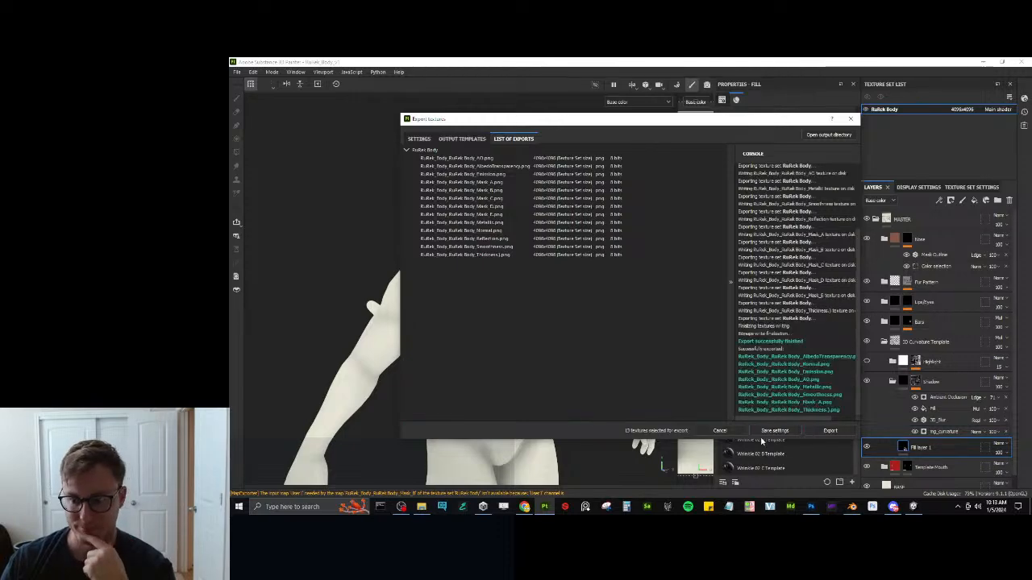
pyautogui.click(773, 430)
# Switch to Unity and inspect the updated body texture against the cheek fluff from several angles.
pyautogui.moveTo(919, 506)
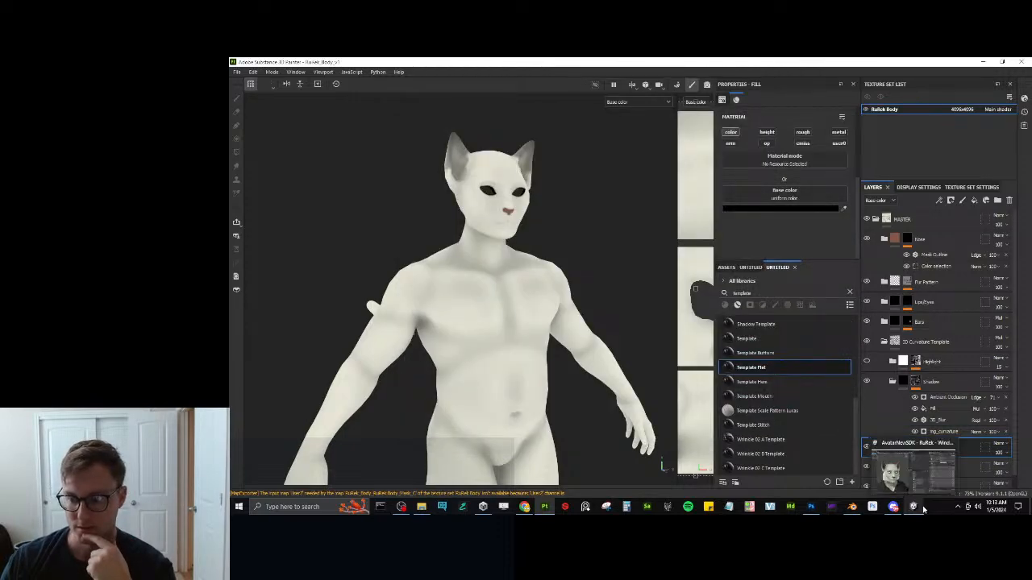
pyautogui.click(914, 466)
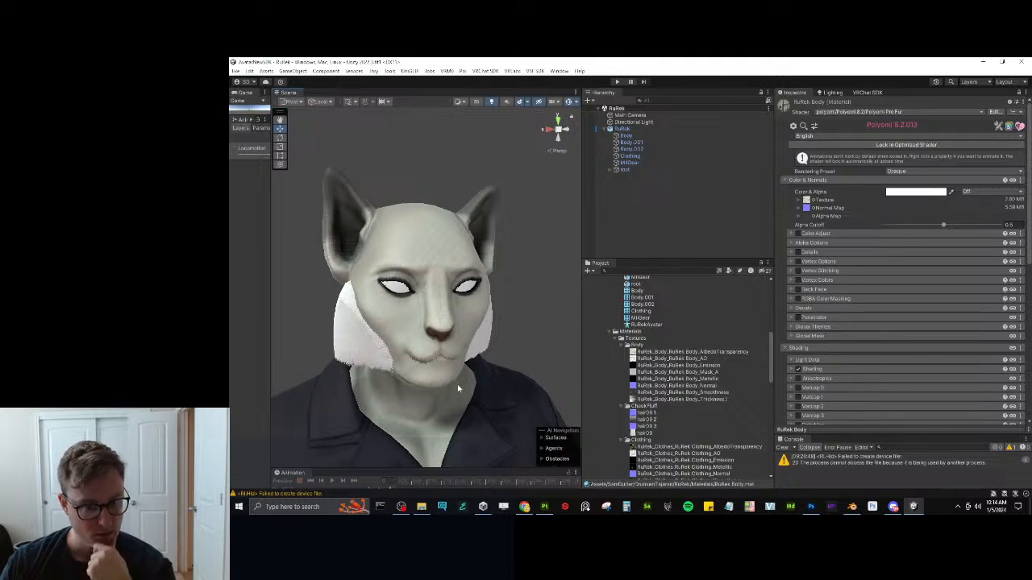
pyautogui.moveTo(469, 355); pyautogui.dragTo(388, 345, button='right')
pyautogui.press('d')
pyautogui.press('s')
pyautogui.press('w')
pyautogui.moveTo(481, 327); pyautogui.dragTo(461, 337, button='right')
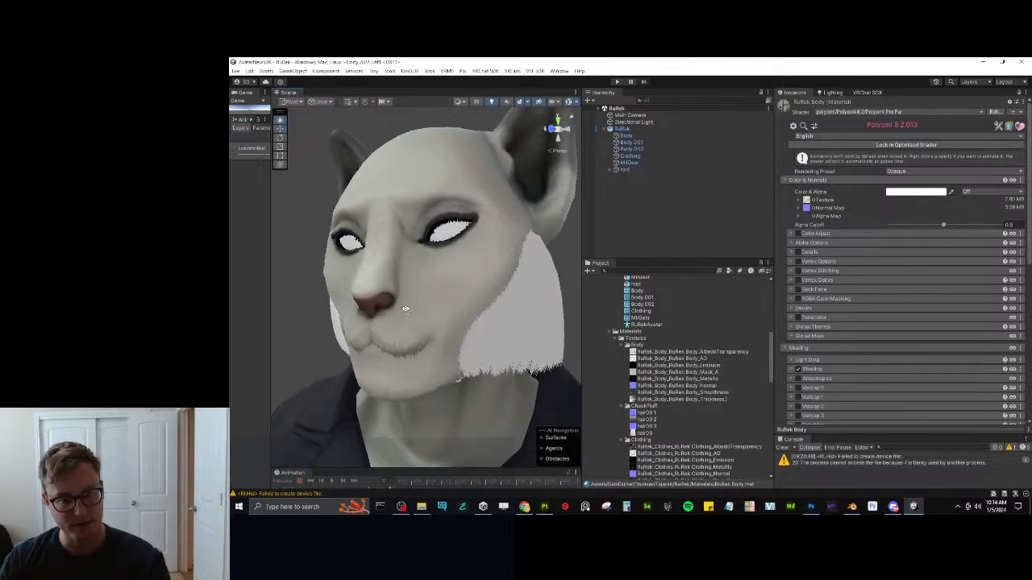
pyautogui.keyDown('alt'); pyautogui.moveTo(406, 311); pyautogui.dragTo(450, 321); pyautogui.keyUp('alt')
pyautogui.scroll(5, 451, 321)
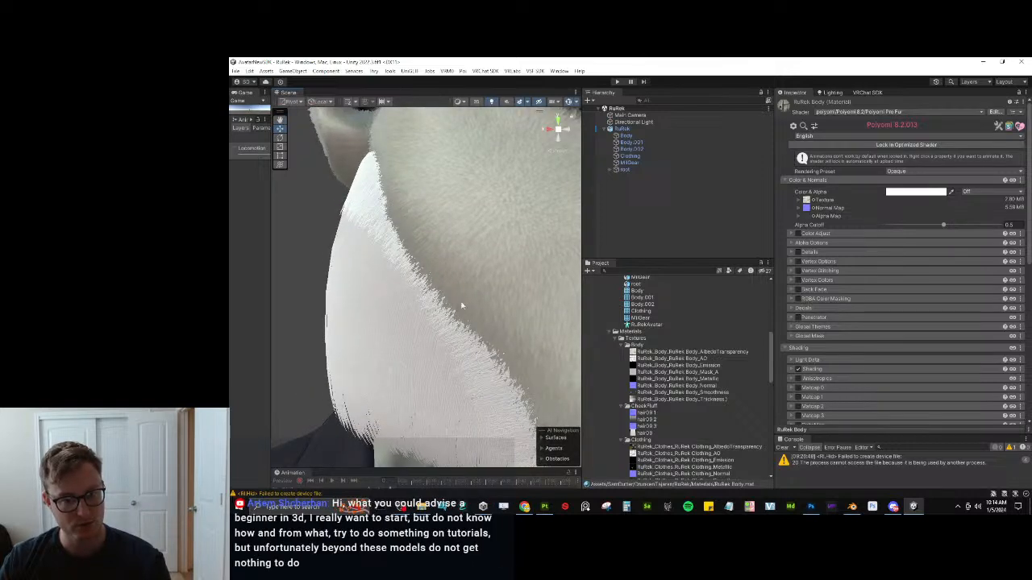
pyautogui.scroll(-5, 411, 249)
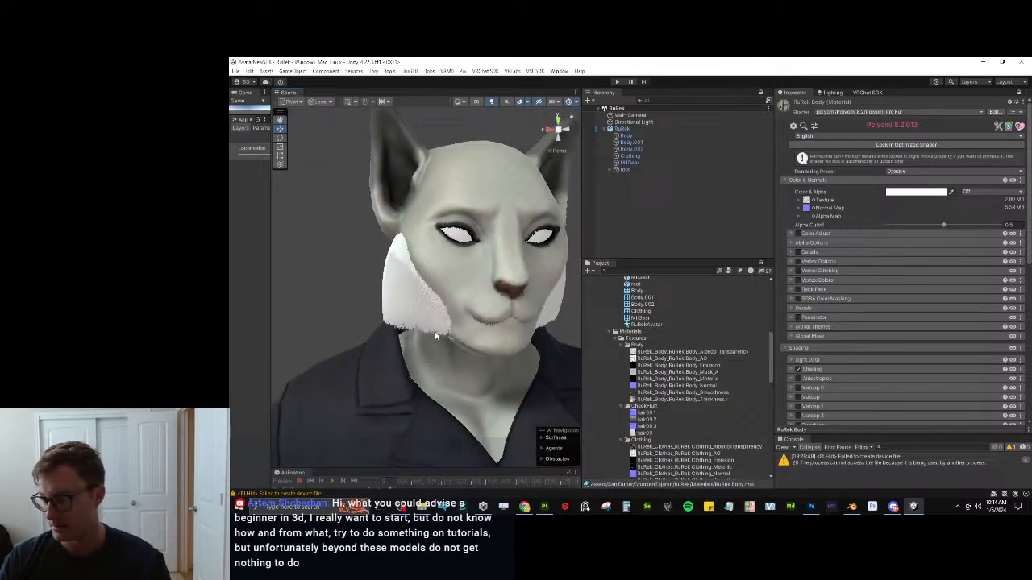
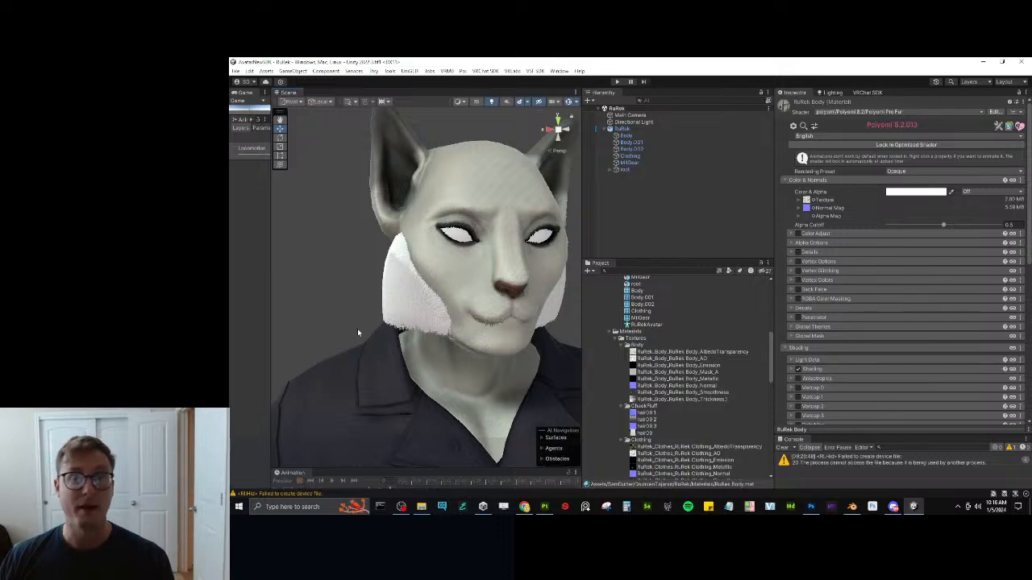
# Examine the fur on the avatar's face and cheeks from several angles and close up.
pyautogui.keyDown('alt'); pyautogui.moveTo(407, 292); pyautogui.dragTo(564, 299); pyautogui.keyUp('alt')
pyautogui.scroll(5, 379, 286)
pyautogui.scroll(-8, 328, 280)
pyautogui.scroll(4, 403, 293)
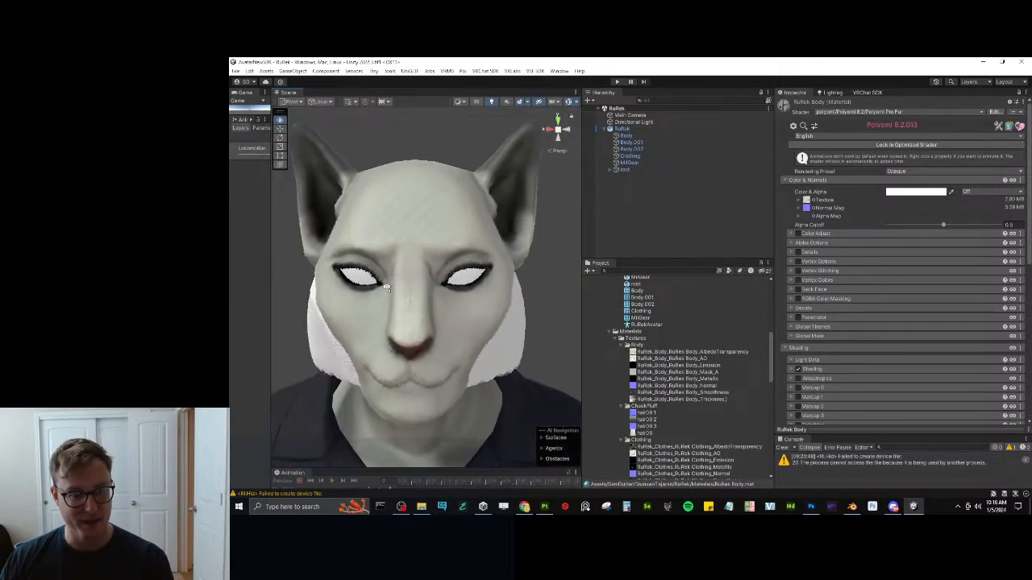
pyautogui.keyDown('alt'); pyautogui.moveTo(403, 294); pyautogui.dragTo(368, 292); pyautogui.keyUp('alt')
pyautogui.scroll(8, 371, 290)
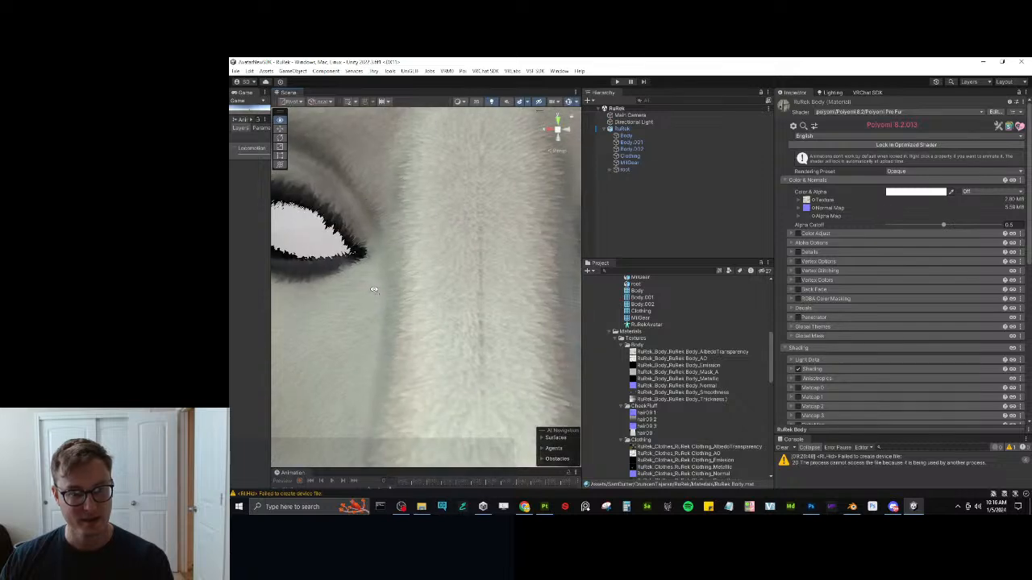
pyautogui.keyDown('alt'); pyautogui.moveTo(470, 276); pyautogui.dragTo(458, 303); pyautogui.keyUp('alt')
pyautogui.scroll(-8, 379, 352)
pyautogui.scroll(6, 479, 302)
pyautogui.scroll(-5, 468, 302)
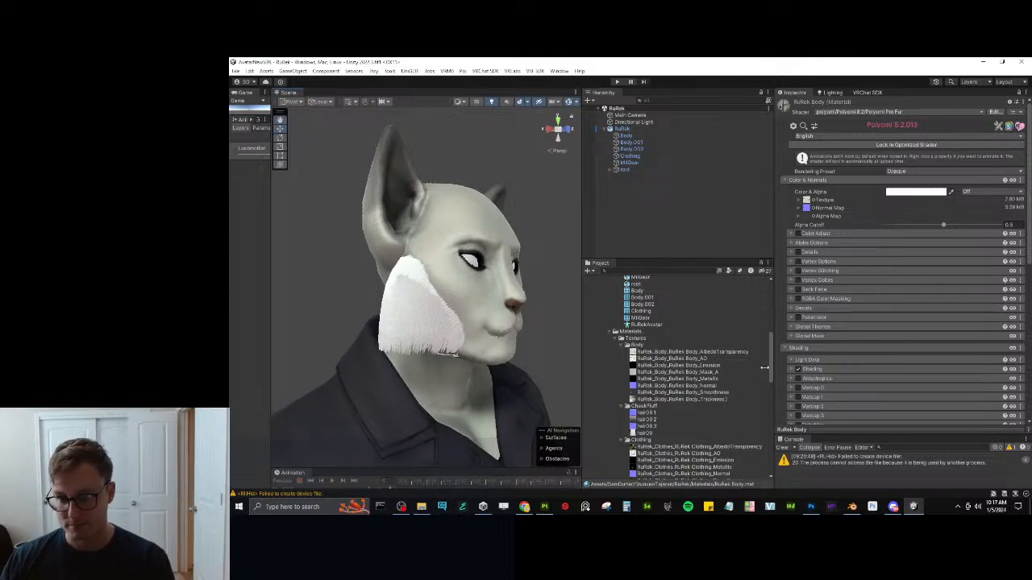
# Try a pale yellow tint for the RuRek CheekFluff material's base color, and return it to white.
pyautogui.scroll(-3, 662, 433)
pyautogui.click(655, 419)
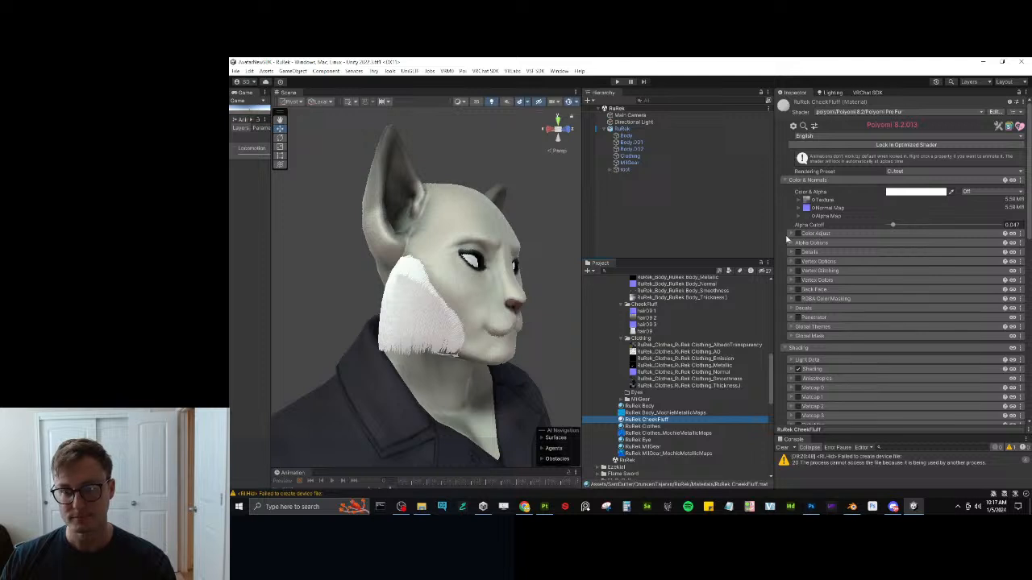
pyautogui.click(931, 193)
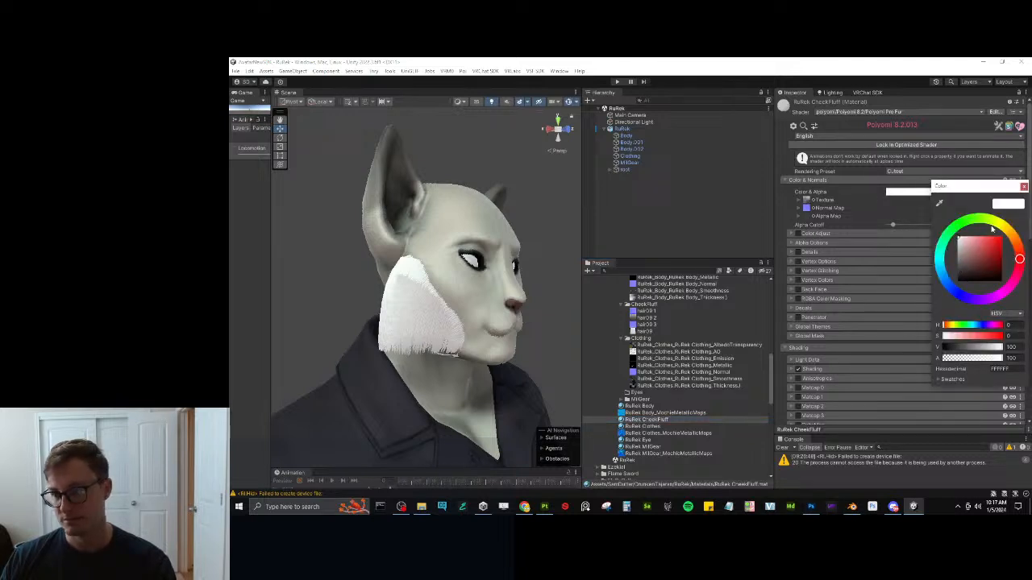
pyautogui.click(1000, 229)
pyautogui.click(971, 242)
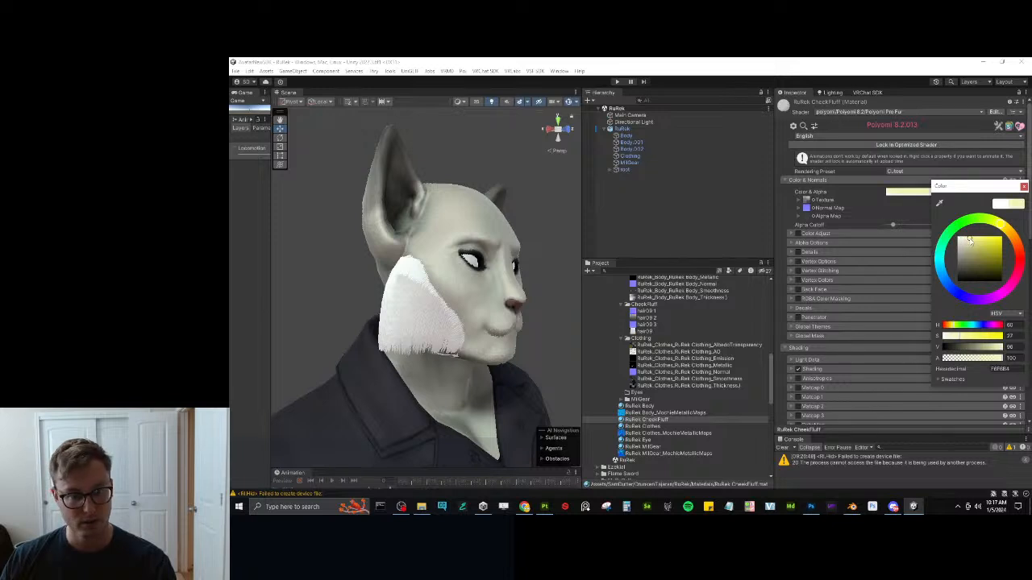
pyautogui.moveTo(965, 245)
pyautogui.mouseDown()
pyautogui.moveTo(978, 246)
pyautogui.moveTo(952, 230)
pyautogui.moveTo(989, 278)
pyautogui.moveTo(961, 220)
pyautogui.mouseUp()
pyautogui.click(1023, 187)
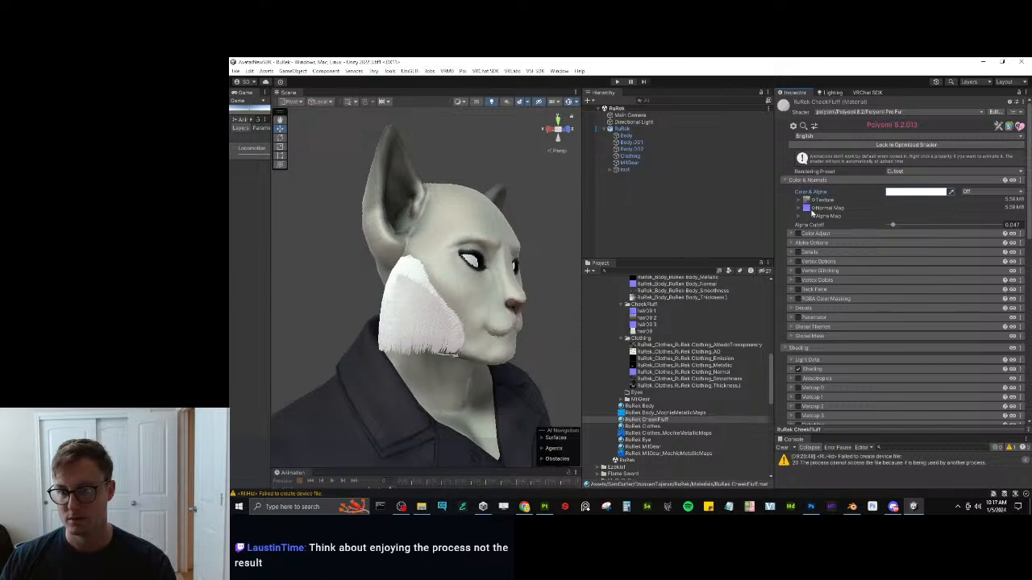
# Try the Fade and TransClipping rendering presets on the RuRek CheekFluff material.
pyautogui.scroll(-3, 810, 226)
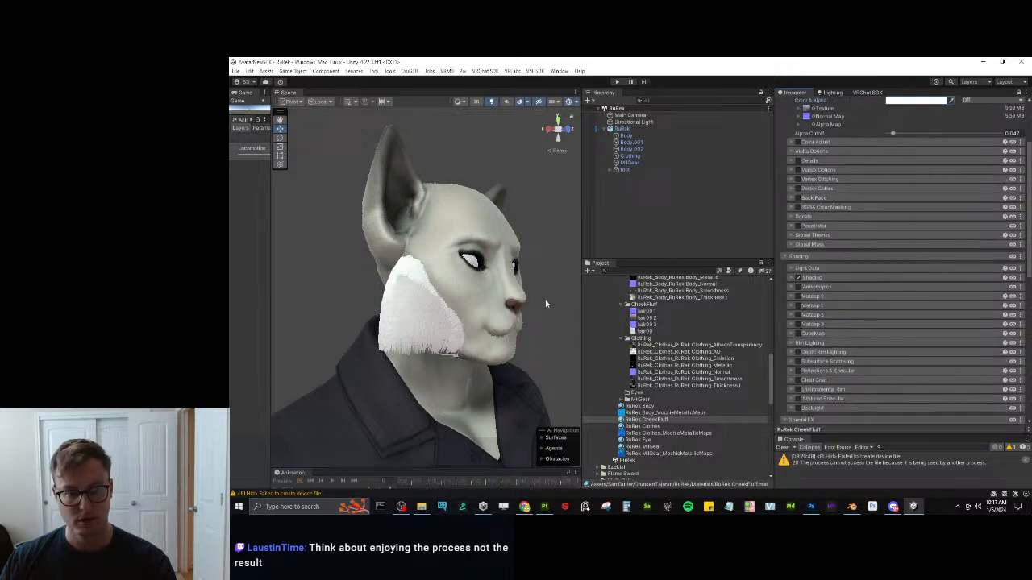
pyautogui.click(661, 419)
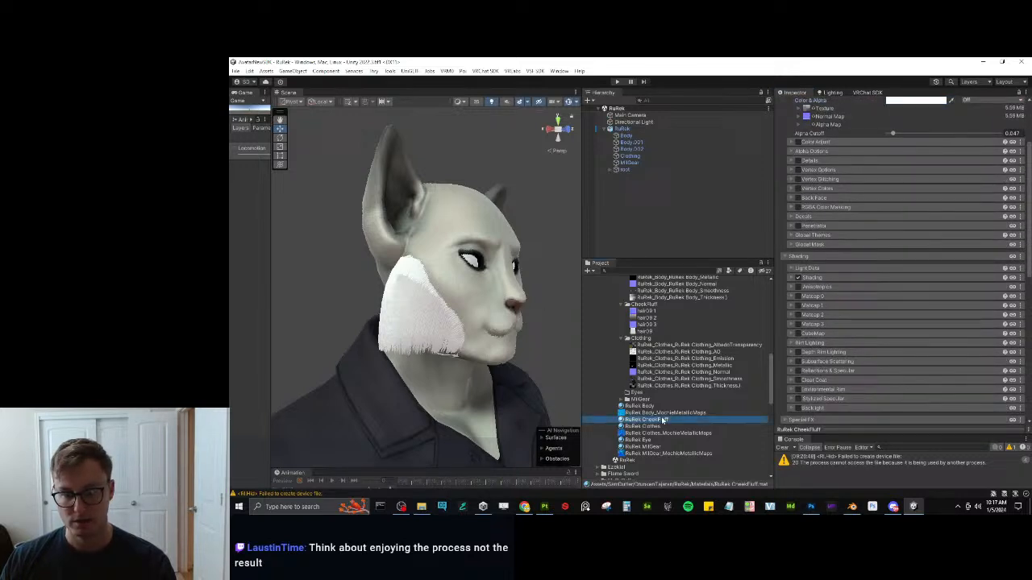
pyautogui.scroll(2, 912, 236)
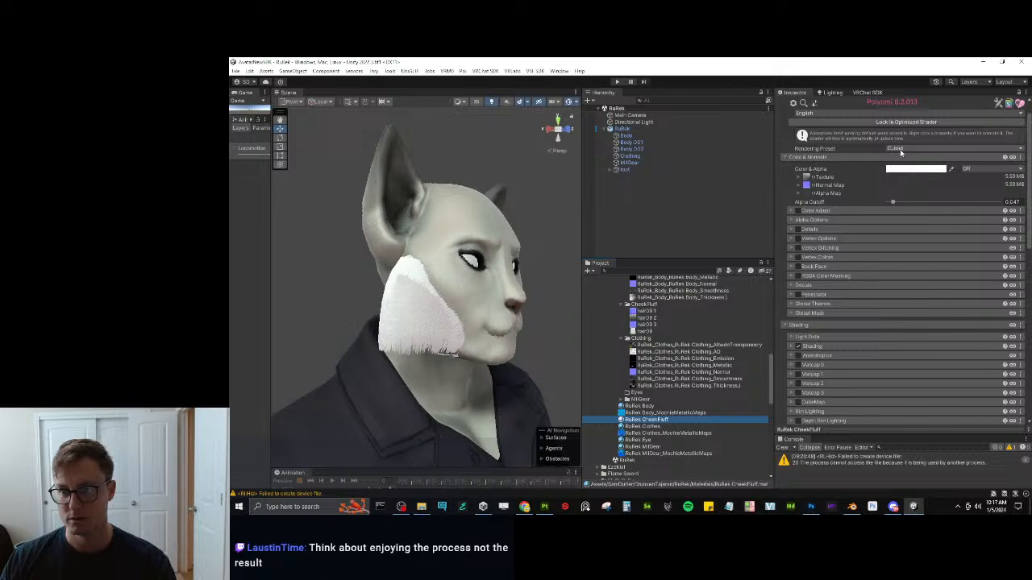
pyautogui.click(900, 149)
pyautogui.click(903, 185)
pyautogui.click(910, 149)
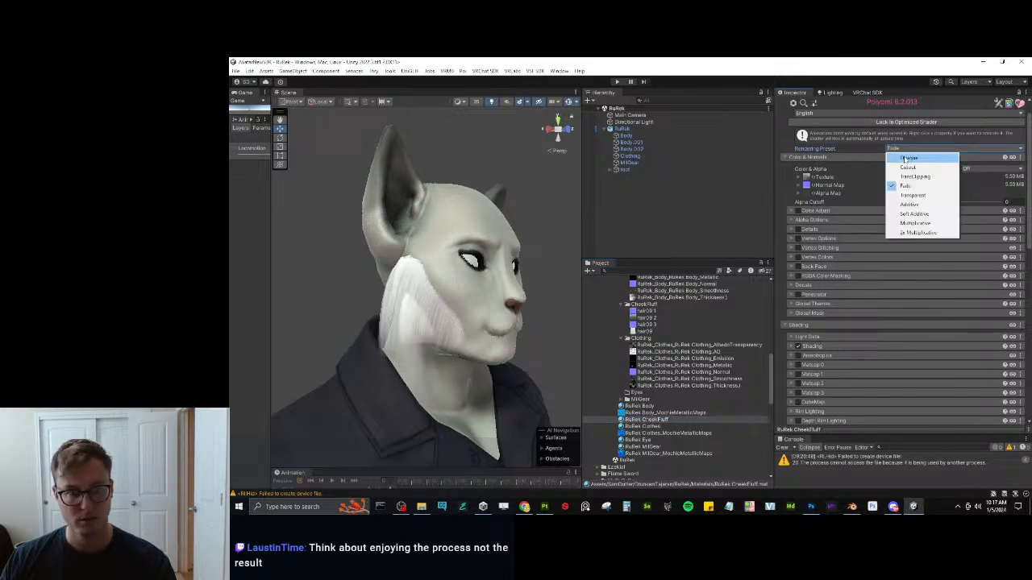
pyautogui.keyDown('alt'); pyautogui.moveTo(473, 345); pyautogui.dragTo(384, 331); pyautogui.keyUp('alt')
pyautogui.scroll(5, 443, 330)
pyautogui.scroll(-5, 443, 330)
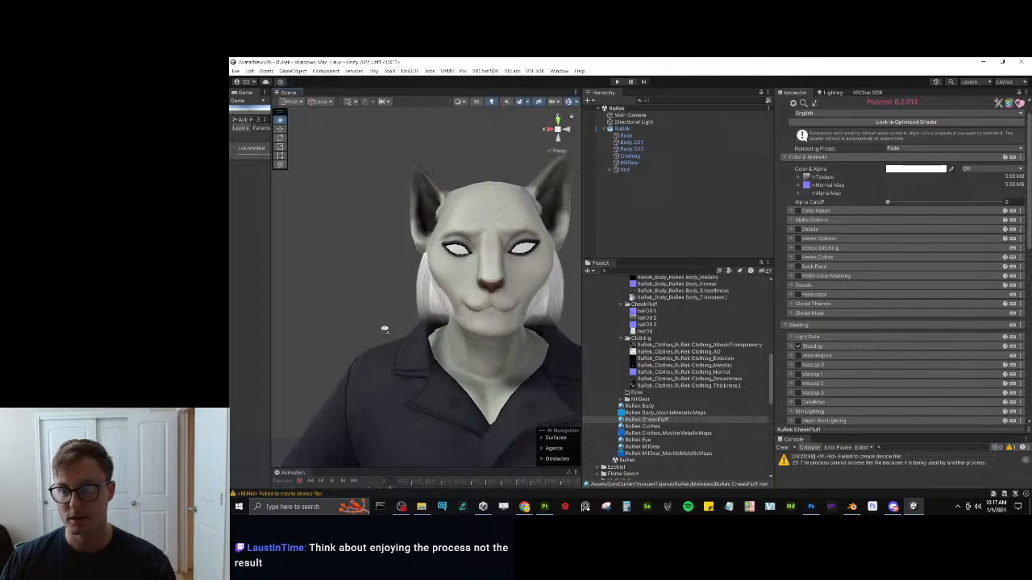
pyautogui.scroll(4, 383, 331)
pyautogui.click(919, 149)
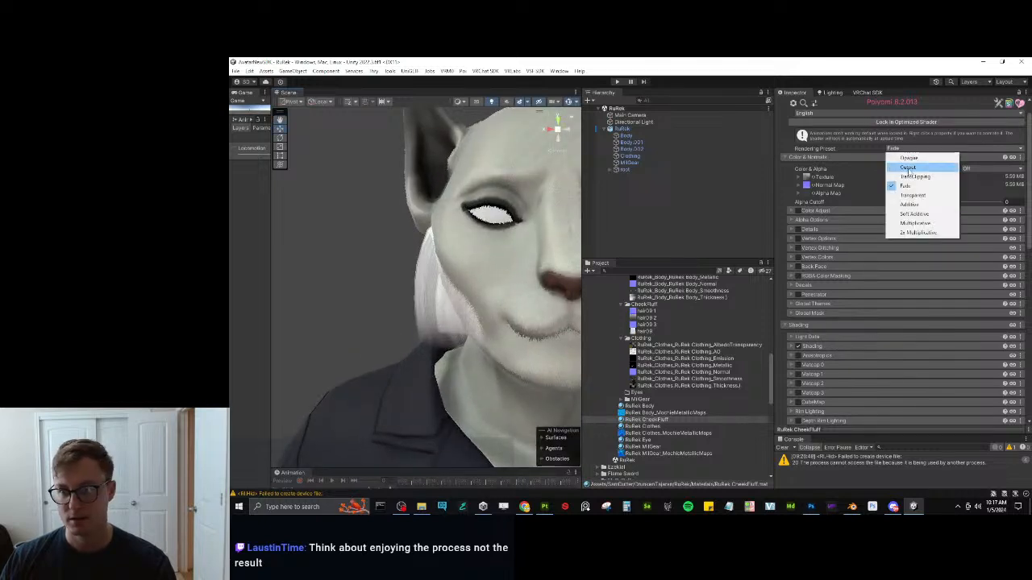
pyautogui.click(907, 175)
# Set the RuRek CheekFluff material's rendering preset to Cutout with an alpha cutoff of 0.133.
pyautogui.click(925, 149)
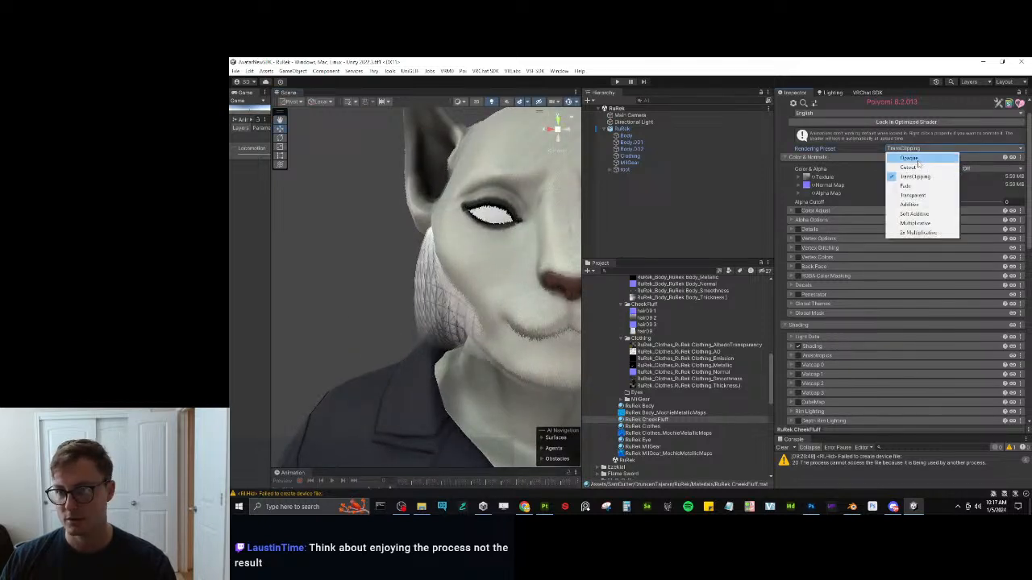
pyautogui.click(916, 167)
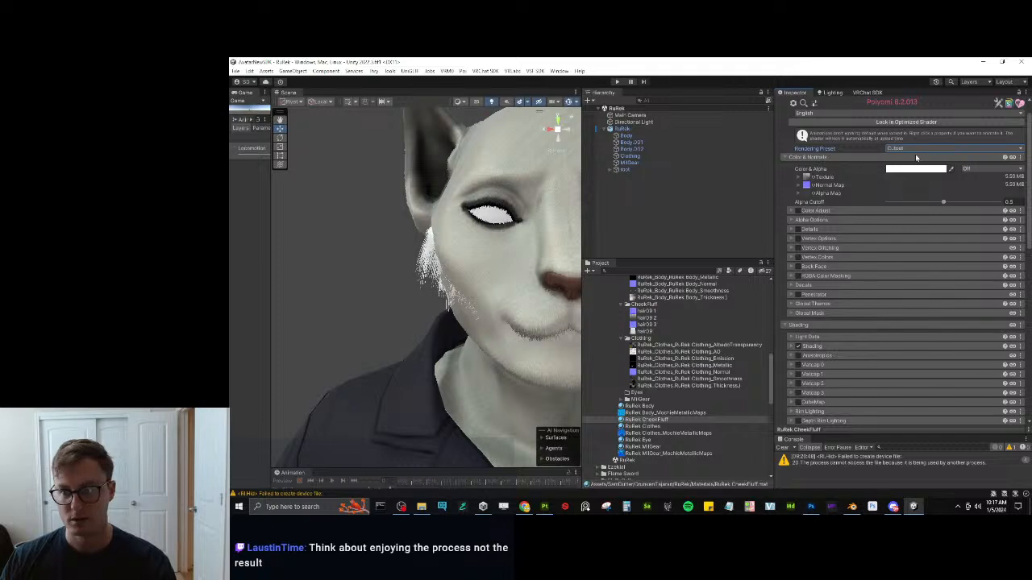
pyautogui.moveTo(928, 203); pyautogui.dragTo(903, 202)
pyautogui.scroll(-5, 456, 287)
pyautogui.keyDown('alt'); pyautogui.moveTo(456, 287); pyautogui.dragTo(508, 285); pyautogui.keyUp('alt')
pyautogui.scroll(3, 569, 283)
pyautogui.click(831, 219)
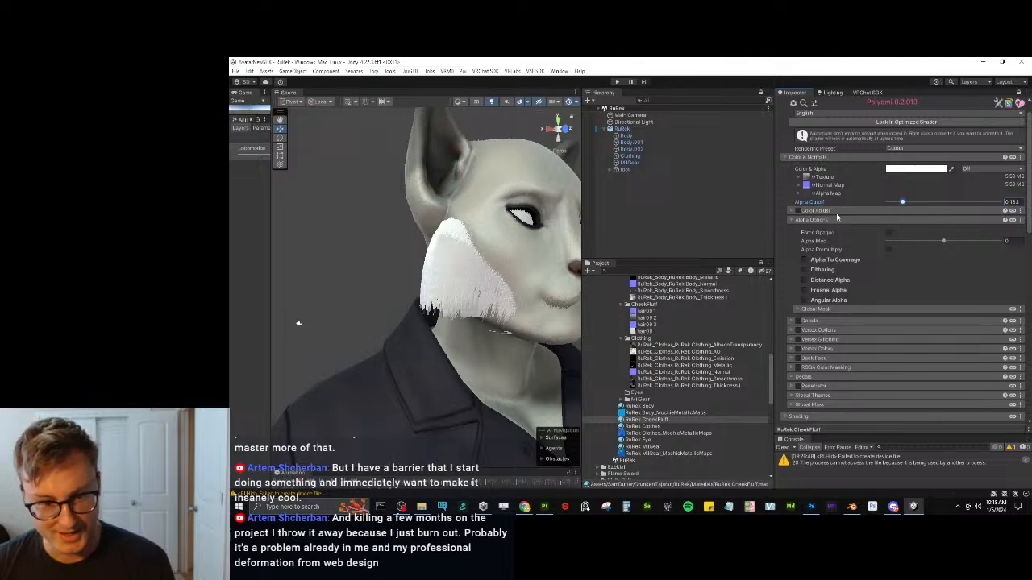
pyautogui.keyDown('alt'); pyautogui.moveTo(415, 225); pyautogui.dragTo(438, 258); pyautogui.keyUp('alt')
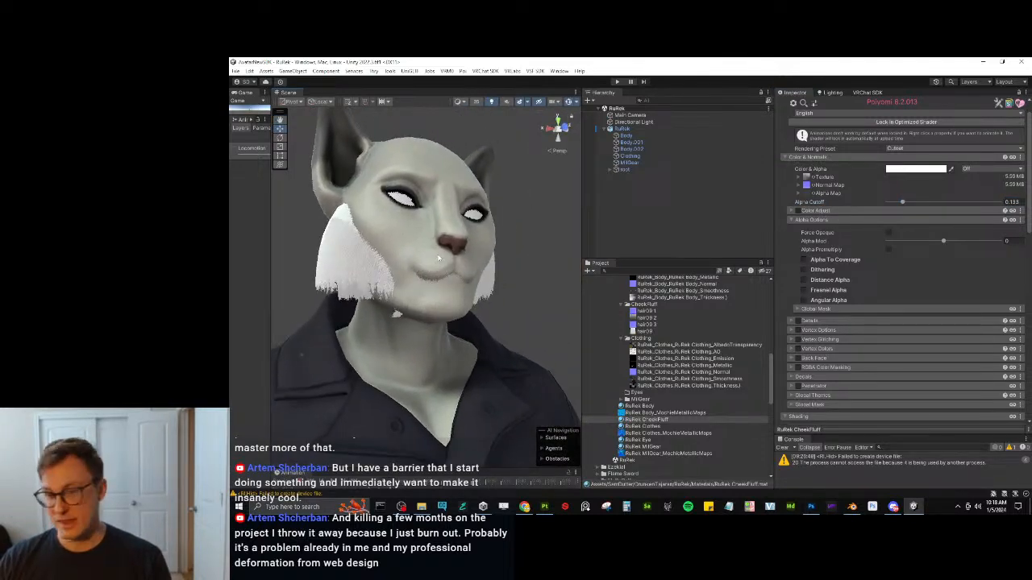
# Lower the RuRek CheekFluff material's alpha cutoff to 0.073 and inspect the cheek fur's edges and surface.
pyautogui.moveTo(904, 203)
pyautogui.mouseDown()
pyautogui.moveTo(919, 203)
pyautogui.moveTo(894, 200)
pyautogui.mouseUp()
pyautogui.keyDown('alt'); pyautogui.moveTo(436, 303); pyautogui.dragTo(501, 272); pyautogui.keyUp('alt')
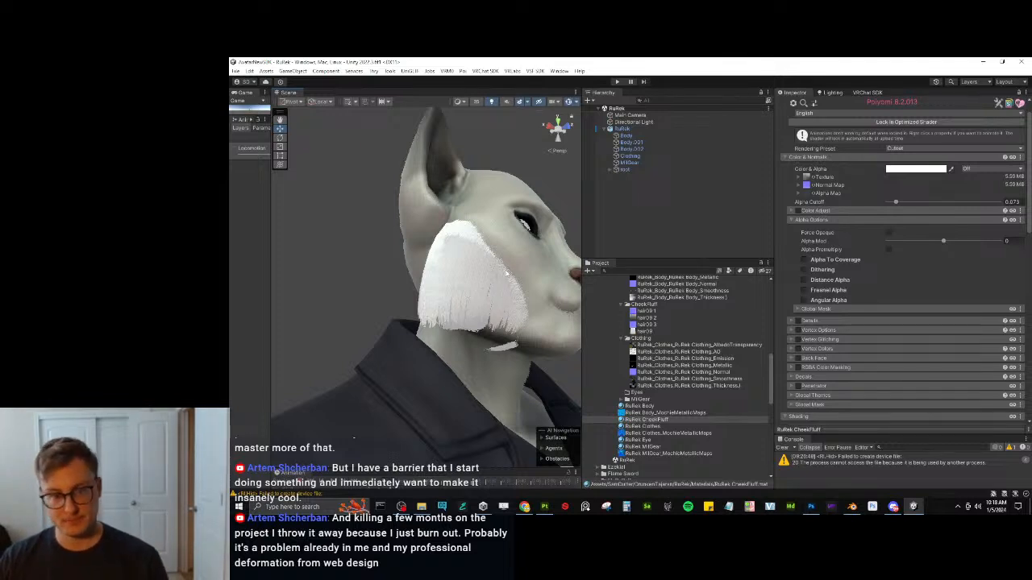
pyautogui.keyDown('alt'); pyautogui.moveTo(506, 272); pyautogui.dragTo(439, 289); pyautogui.keyUp('alt')
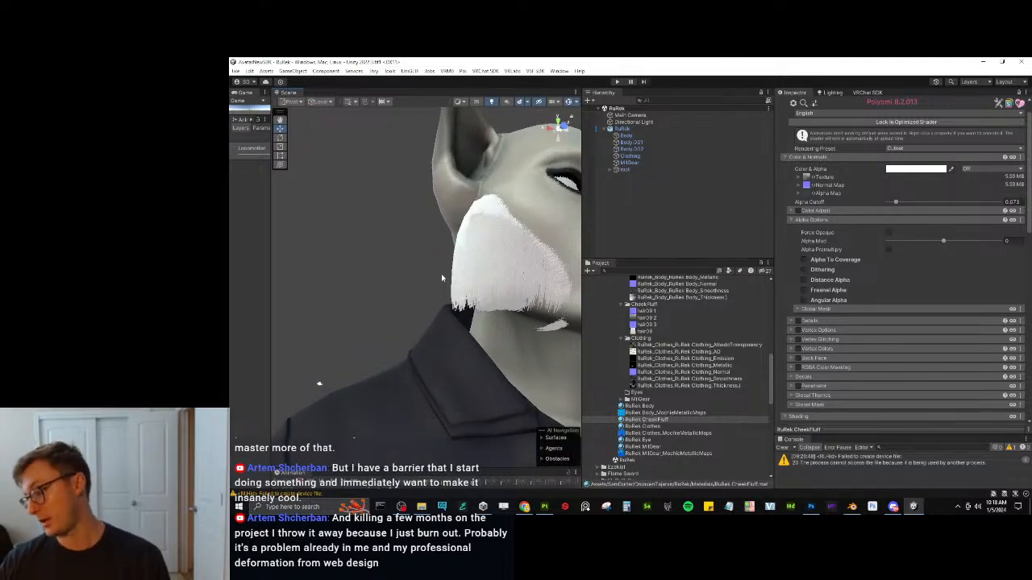
pyautogui.keyDown('alt'); pyautogui.moveTo(458, 348); pyautogui.dragTo(486, 301); pyautogui.keyUp('alt')
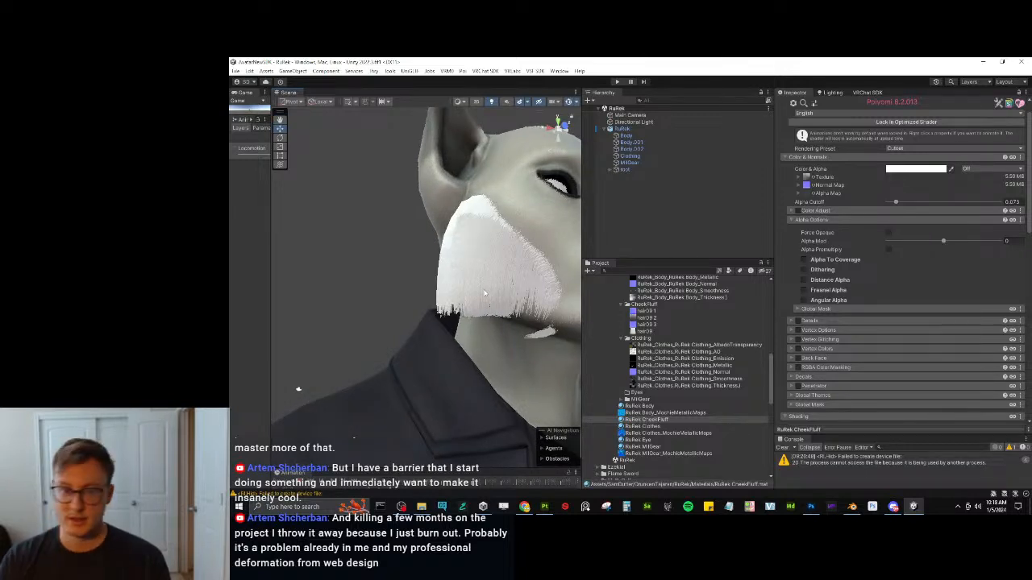
pyautogui.keyDown('alt'); pyautogui.moveTo(485, 293); pyautogui.dragTo(448, 282); pyautogui.keyUp('alt')
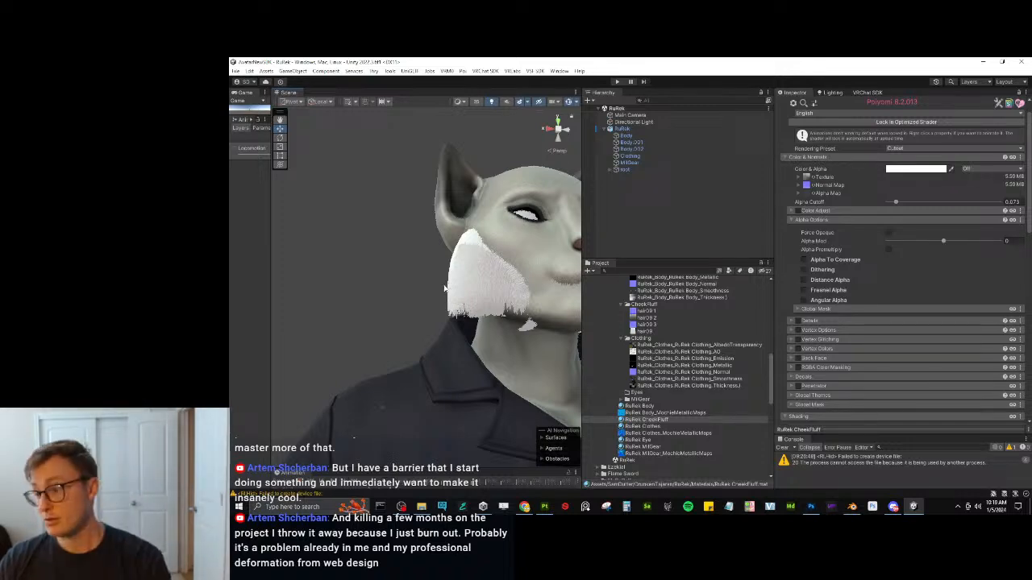
pyautogui.keyDown('alt'); pyautogui.moveTo(452, 285); pyautogui.dragTo(488, 273); pyautogui.keyUp('alt')
pyautogui.scroll(8, 489, 272)
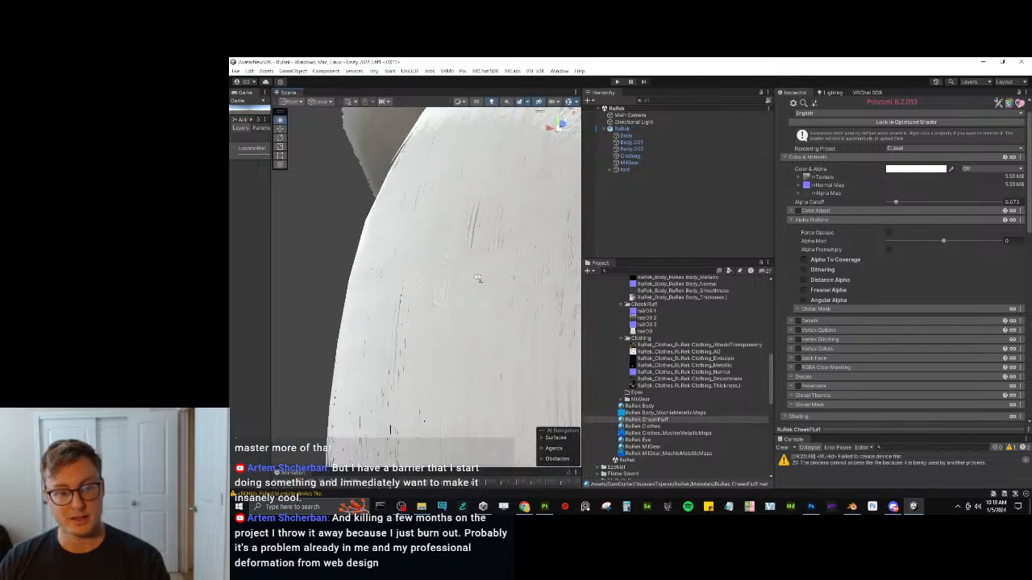
pyautogui.scroll(-6, 486, 277)
pyautogui.scroll(3, 486, 277)
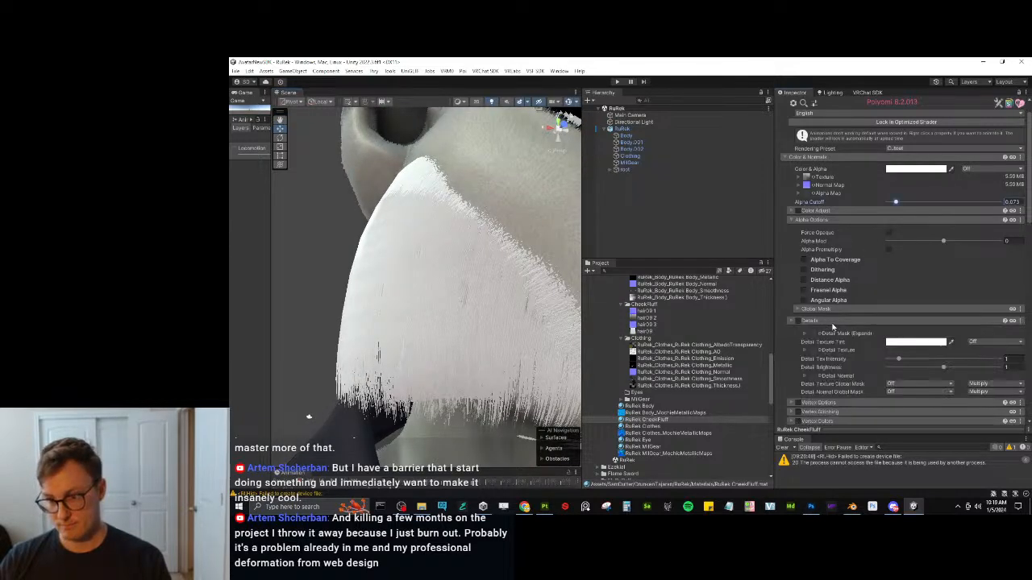
# Sample the head fur as the RuRek CheekFluff material's Fur color and brighten it to H 46, S 6, V 75.
pyautogui.click(848, 219)
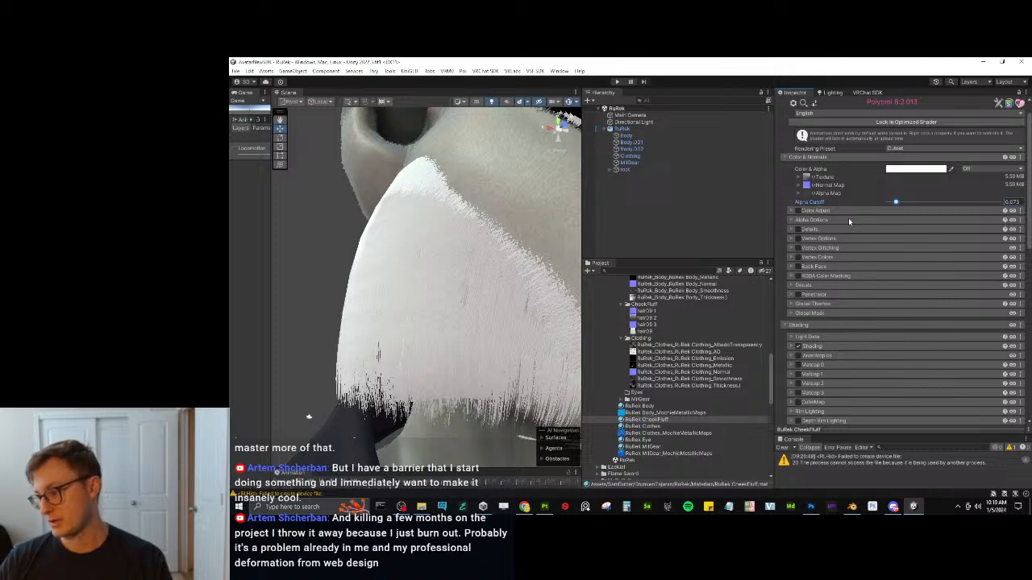
pyautogui.click(843, 347)
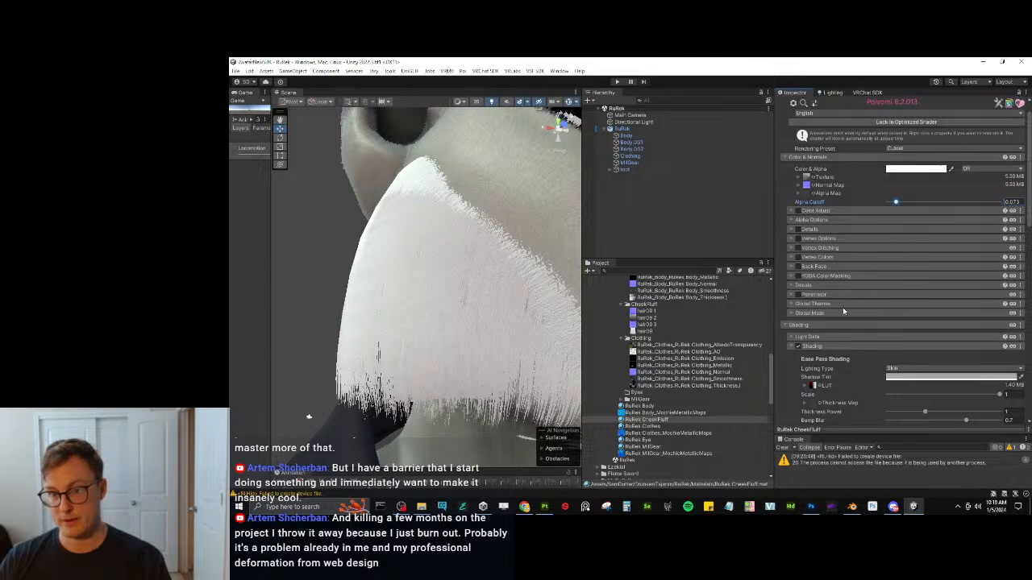
pyautogui.scroll(-5, 845, 314)
pyautogui.scroll(-4, 849, 323)
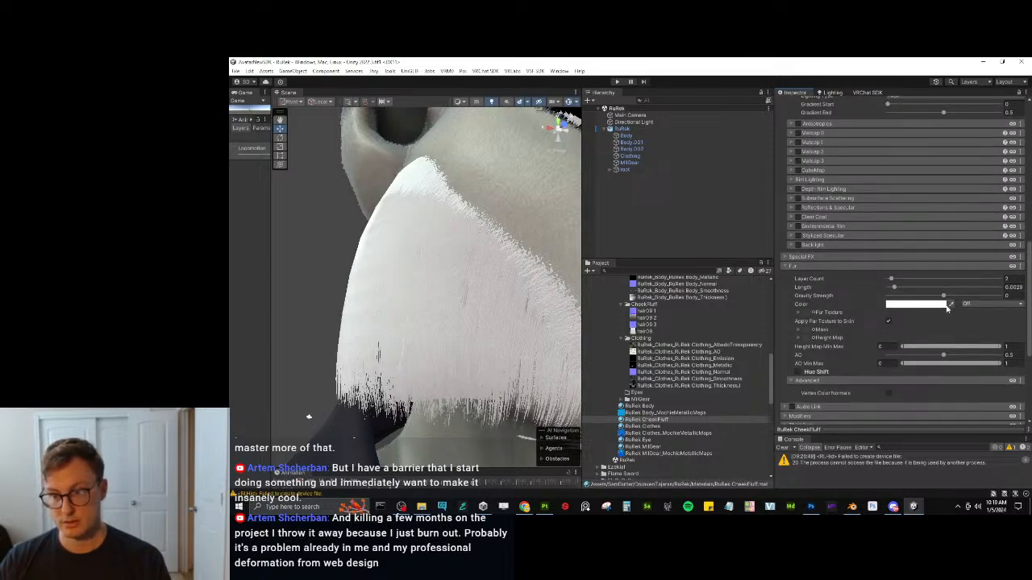
pyautogui.click(943, 305)
pyautogui.click(992, 343)
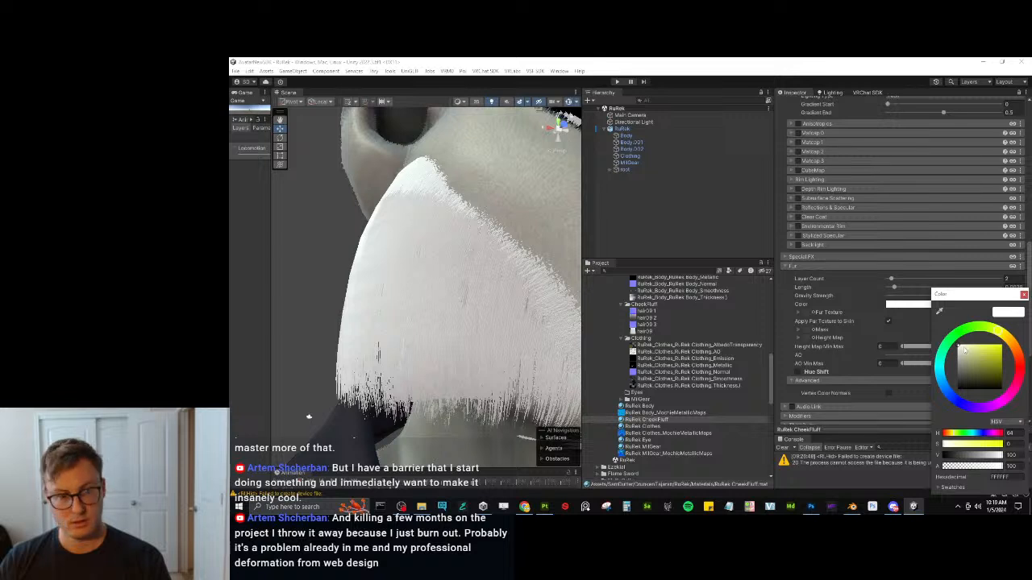
pyautogui.moveTo(964, 348)
pyautogui.mouseDown()
pyautogui.moveTo(1013, 345)
pyautogui.moveTo(963, 353)
pyautogui.mouseUp()
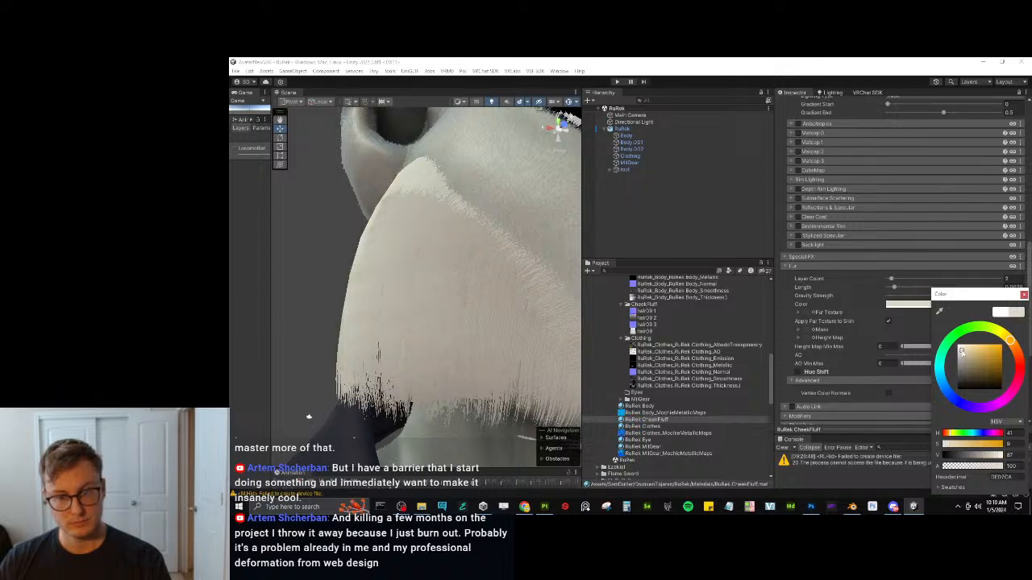
pyautogui.click(940, 313)
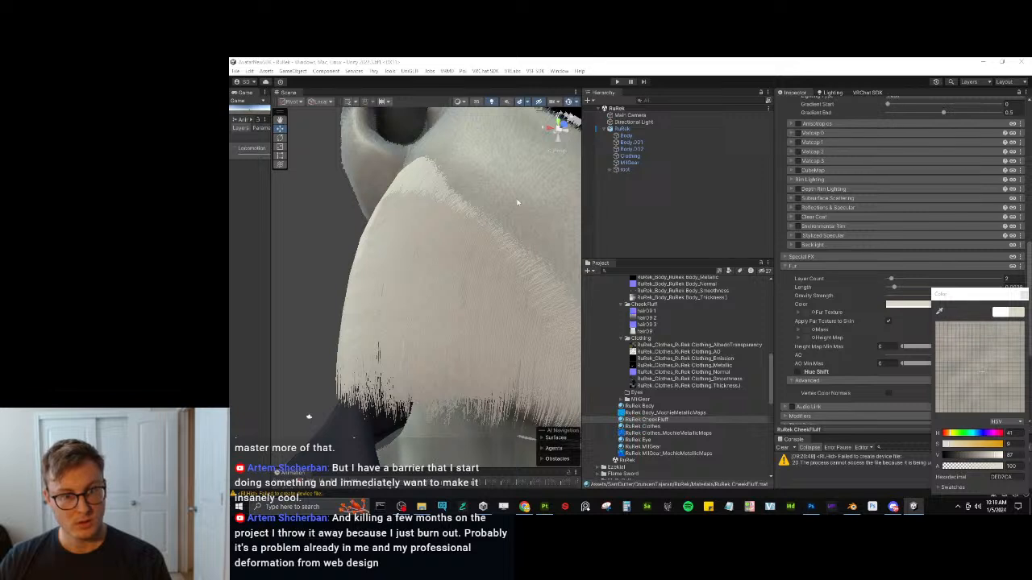
pyautogui.click(508, 198)
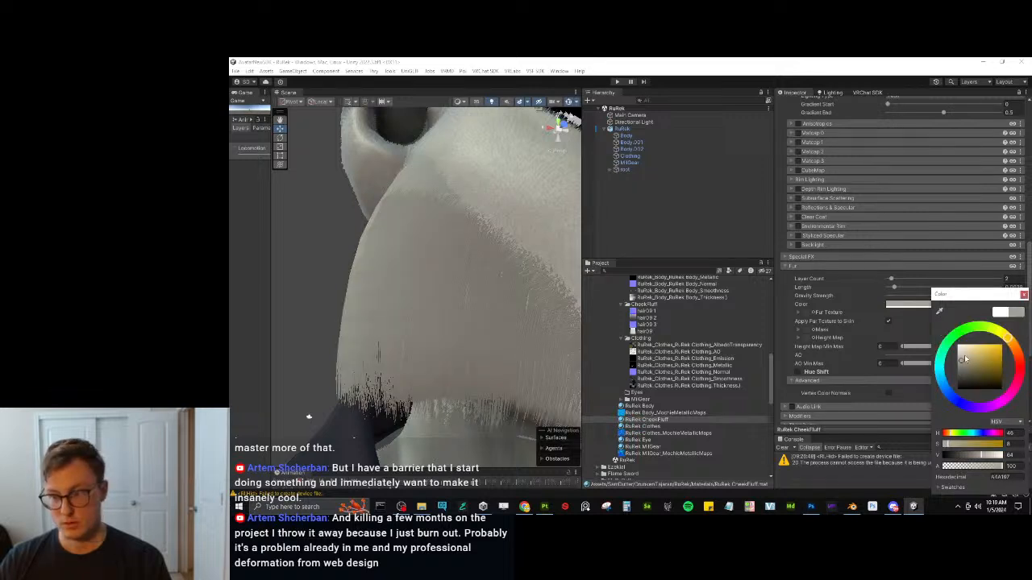
pyautogui.moveTo(964, 360); pyautogui.dragTo(960, 359)
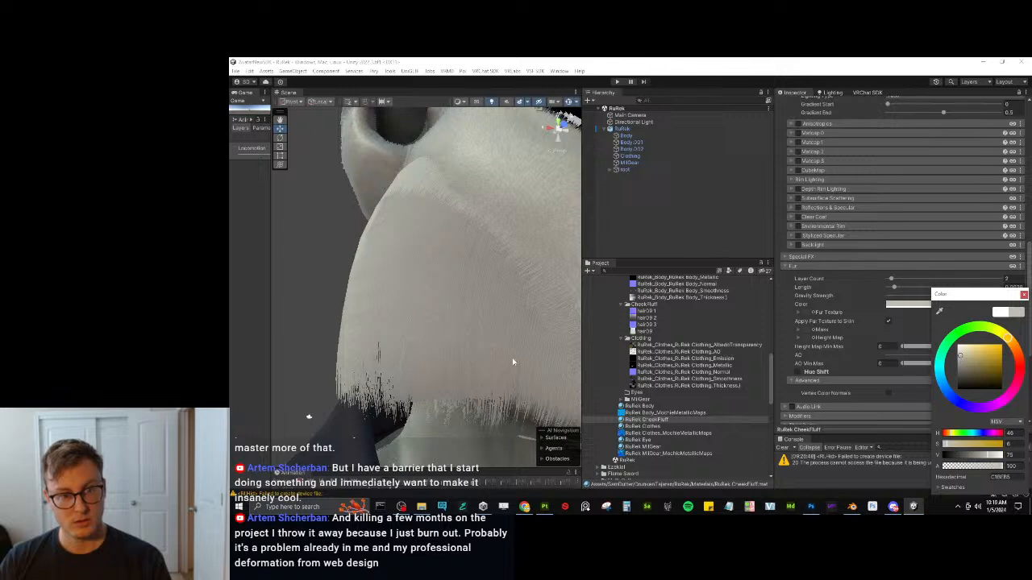
pyautogui.scroll(-5, 507, 339)
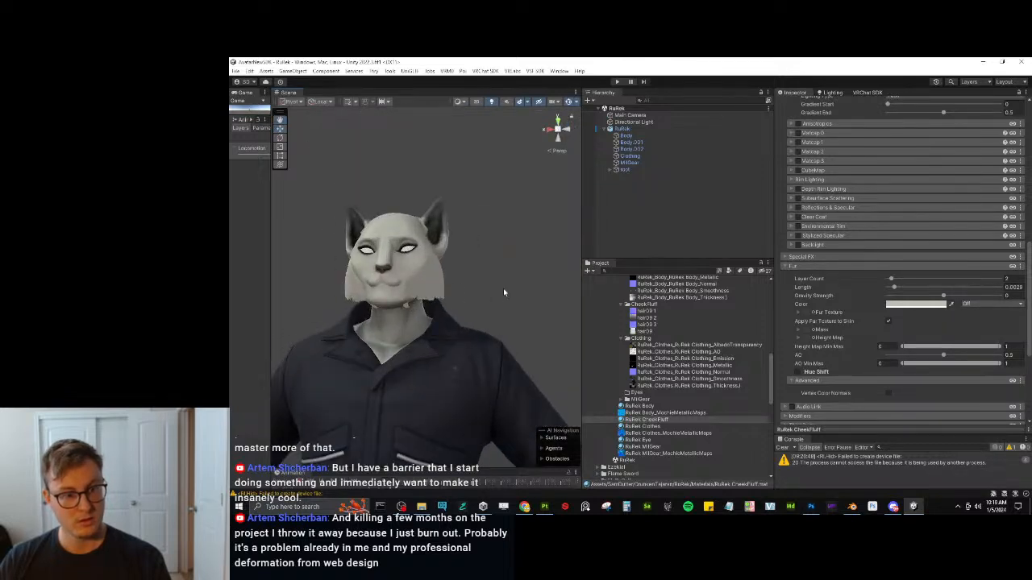
# Assign the hair09 2 texture as the Fur Texture of the RuRek CheekFluff material.
pyautogui.click(501, 288)
pyautogui.keyDown('alt'); pyautogui.moveTo(486, 292); pyautogui.dragTo(465, 327); pyautogui.keyUp('alt')
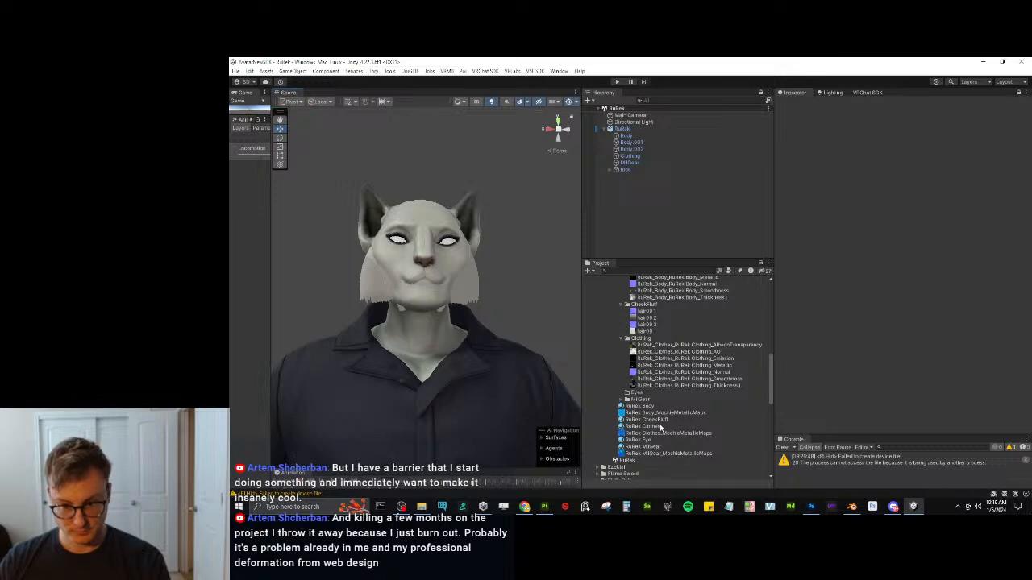
pyautogui.click(648, 419)
pyautogui.scroll(-15, 880, 375)
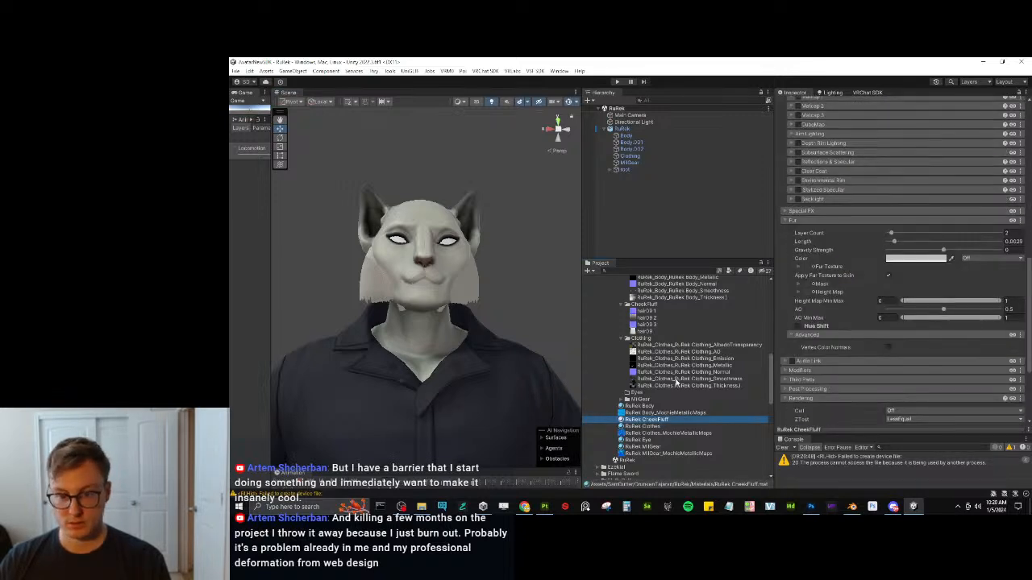
pyautogui.scroll(3, 681, 380)
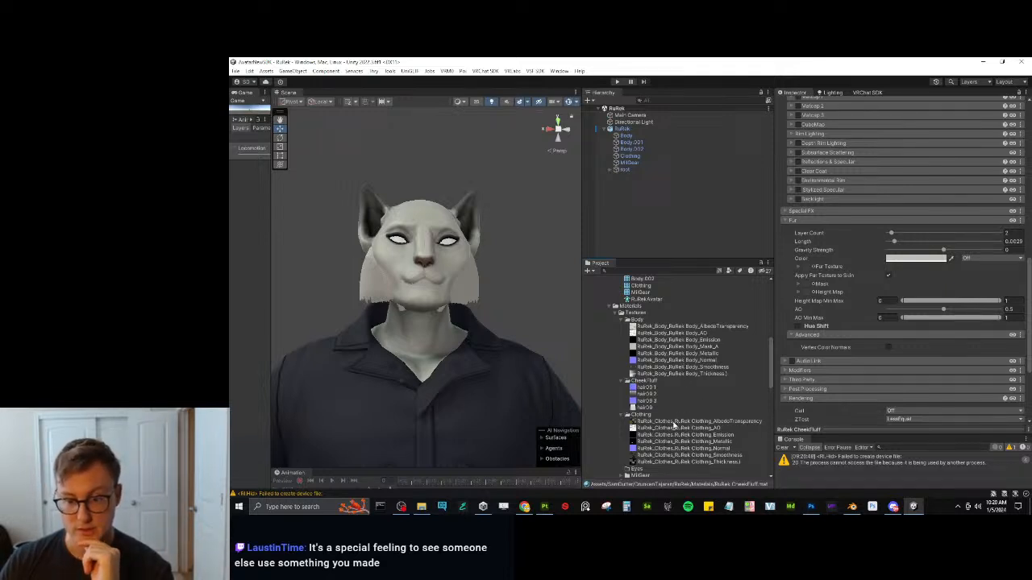
pyautogui.click(782, 448)
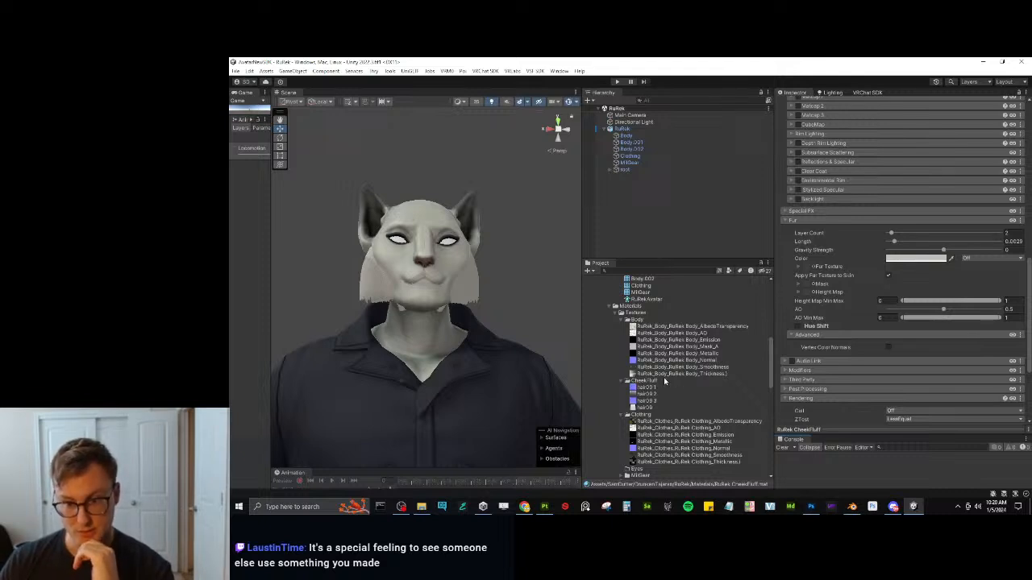
pyautogui.moveTo(647, 395); pyautogui.dragTo(808, 273)
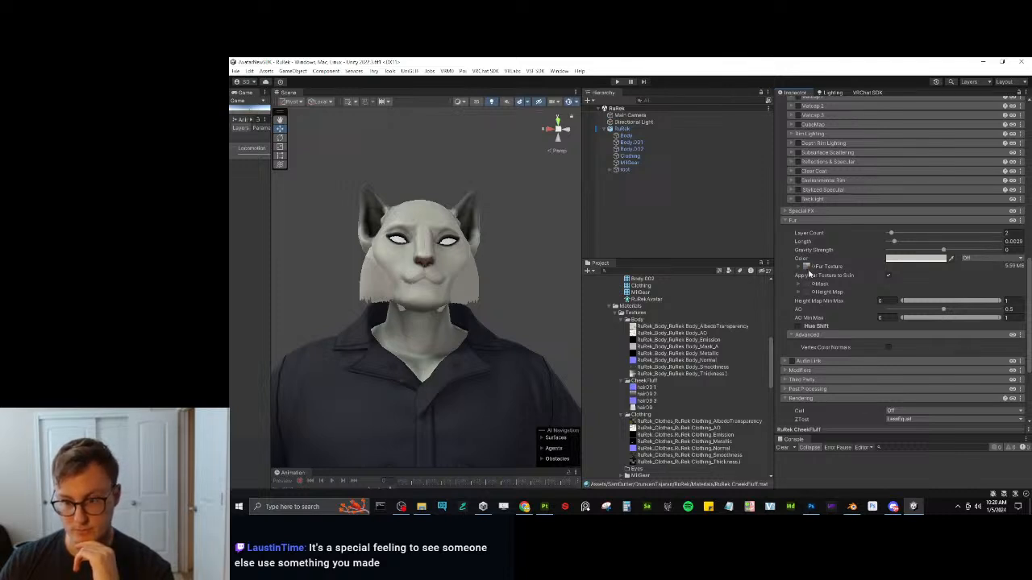
# Assign the hair09 2 texture to the CheekFluff material's AO Maps in Light Data, keeping R Strength at 1.
pyautogui.scroll(8, 809, 274)
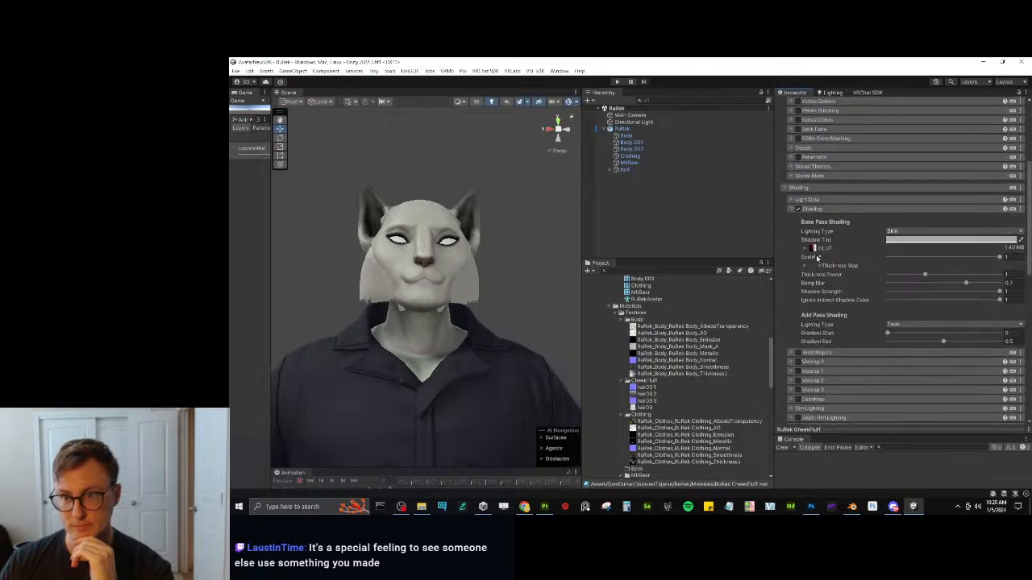
pyautogui.scroll(4, 817, 258)
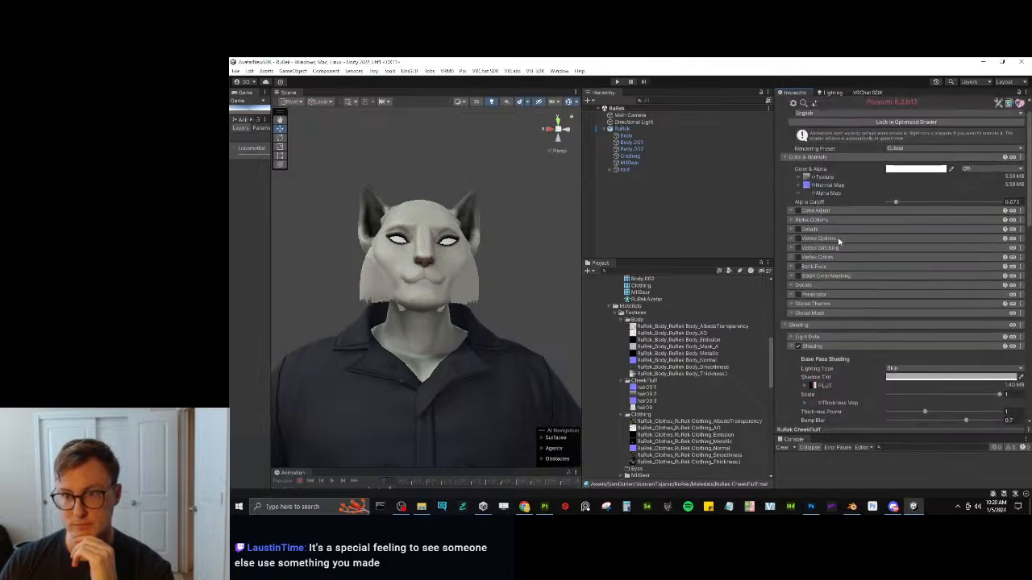
pyautogui.click(821, 339)
pyautogui.click(809, 349)
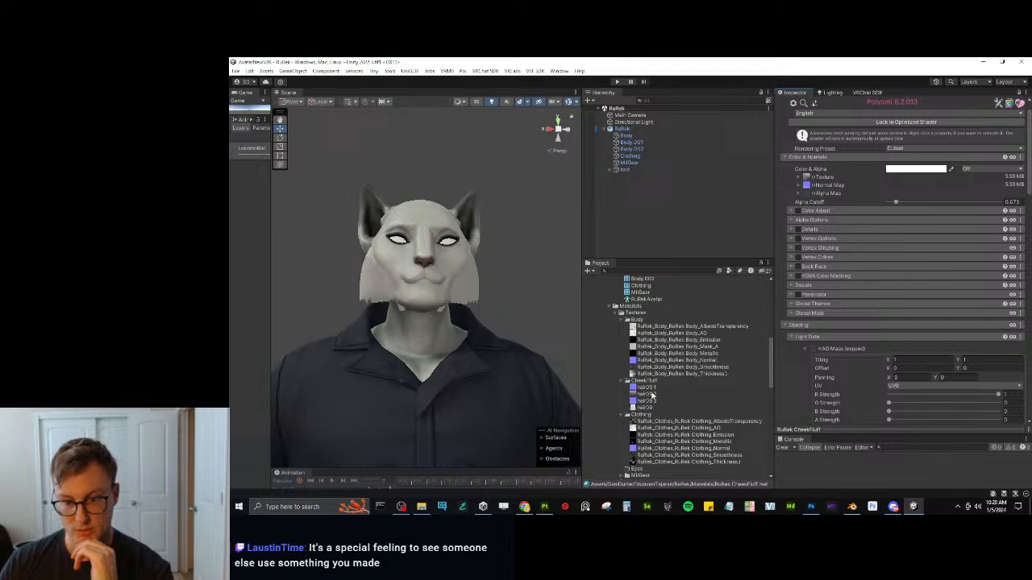
pyautogui.moveTo(650, 395); pyautogui.dragTo(812, 352)
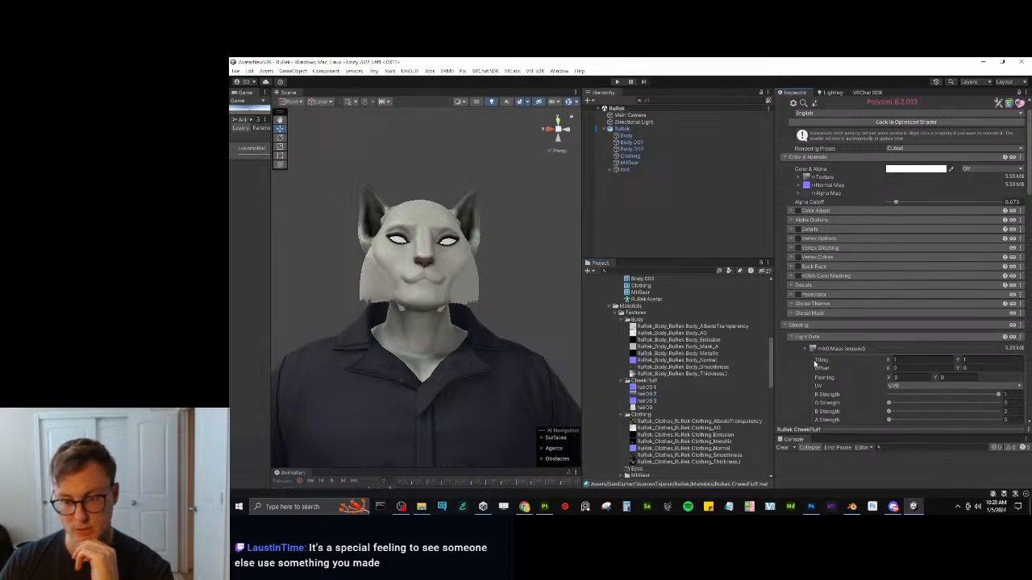
pyautogui.scroll(-3, 816, 365)
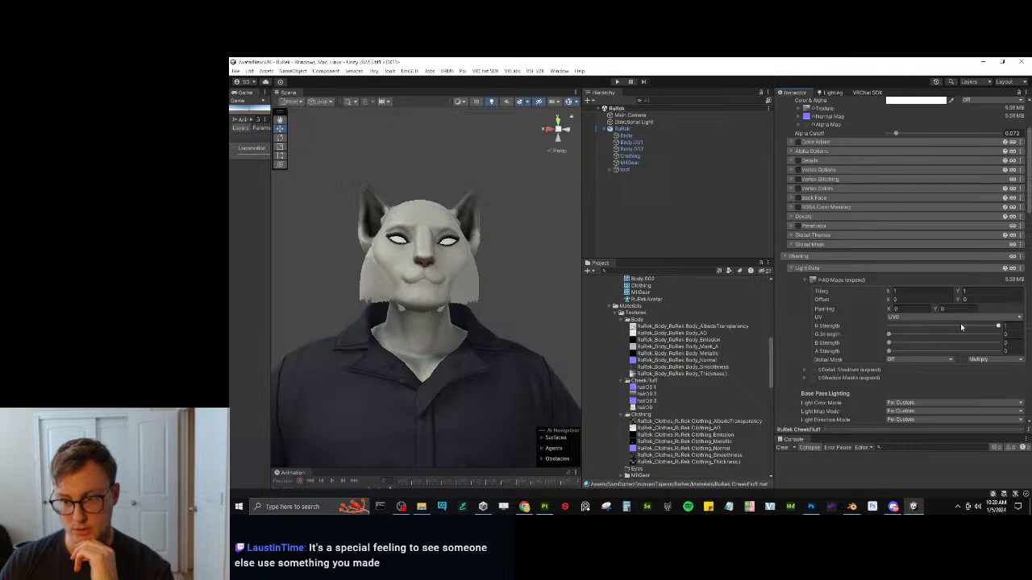
pyautogui.click(1008, 326)
# Set the CheekFluff material's fur AO to 0 and assign the hair09 2 texture as the fur Height Map.
pyautogui.scroll(-7, 845, 355)
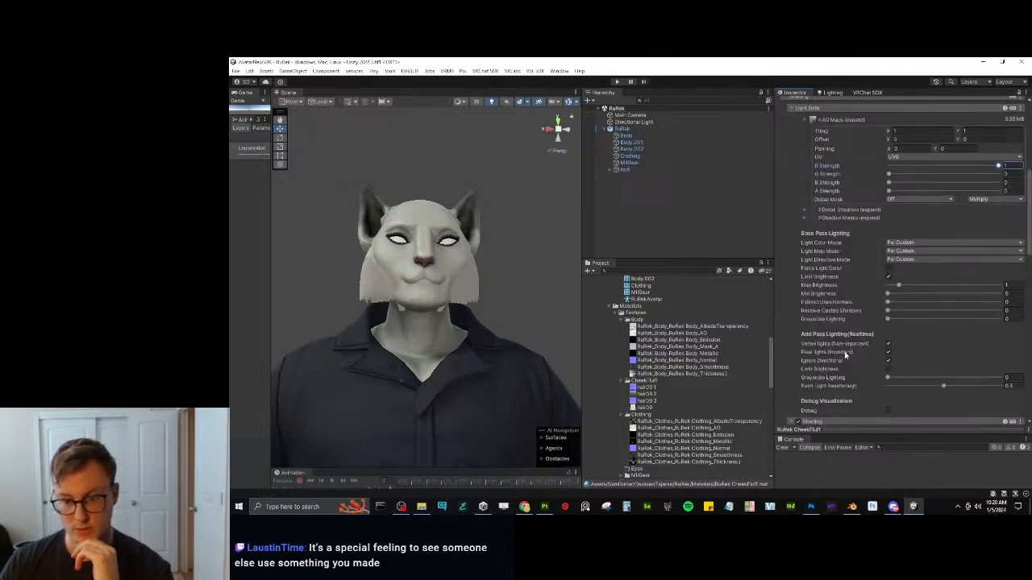
pyautogui.scroll(-3, 700, 433)
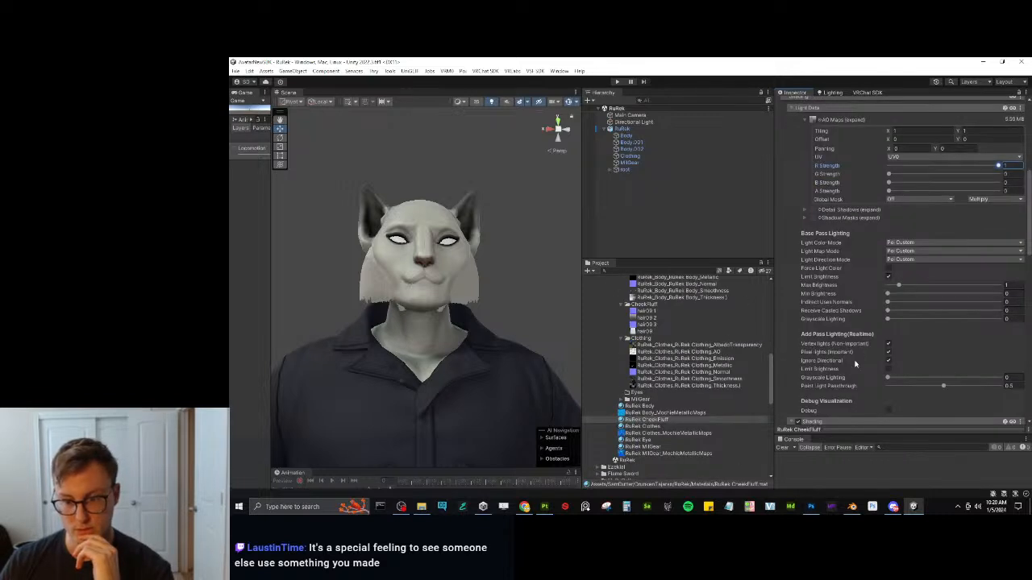
pyautogui.scroll(-15, 878, 353)
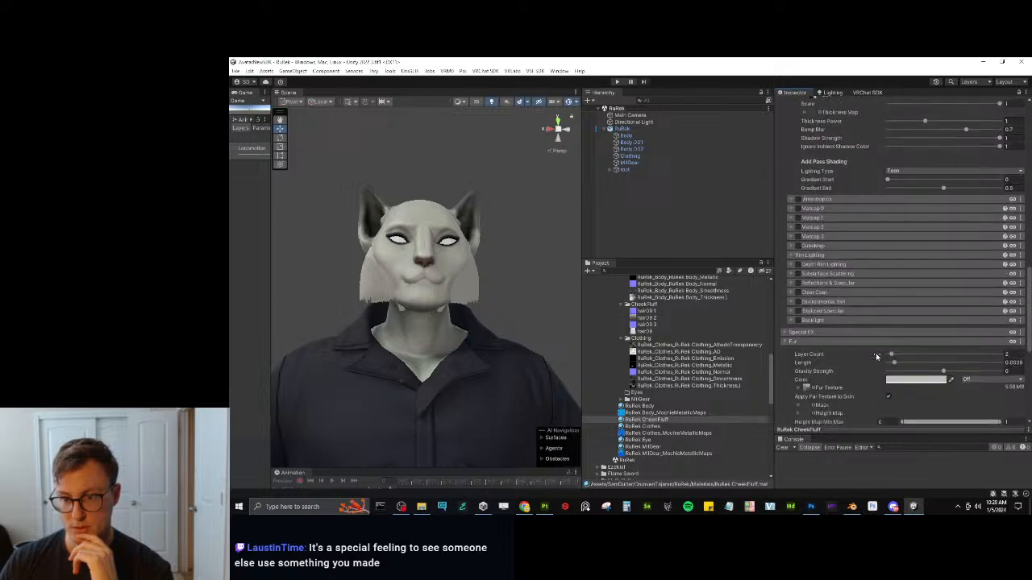
pyautogui.scroll(-2, 875, 354)
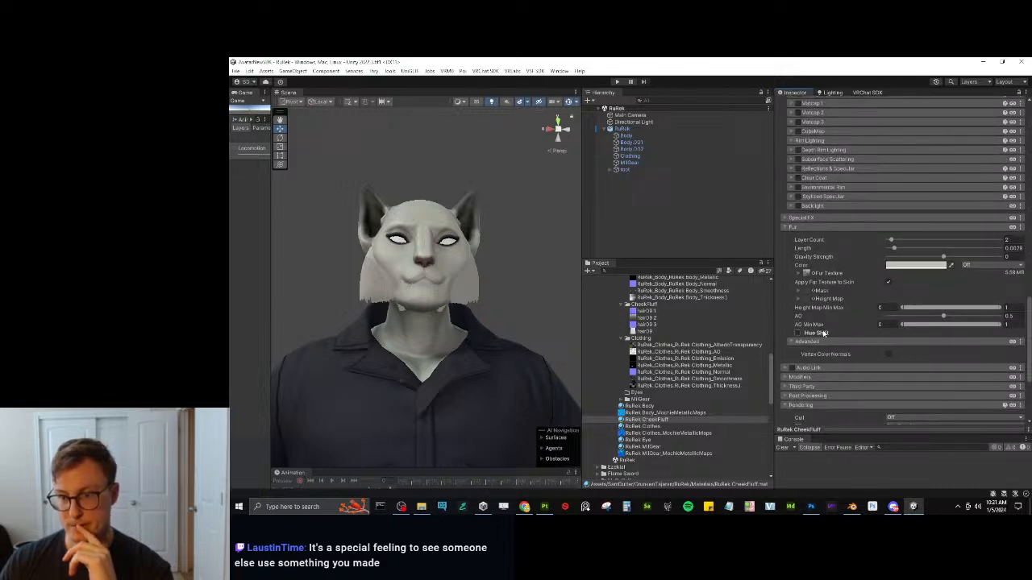
pyautogui.moveTo(956, 317); pyautogui.dragTo(884, 329)
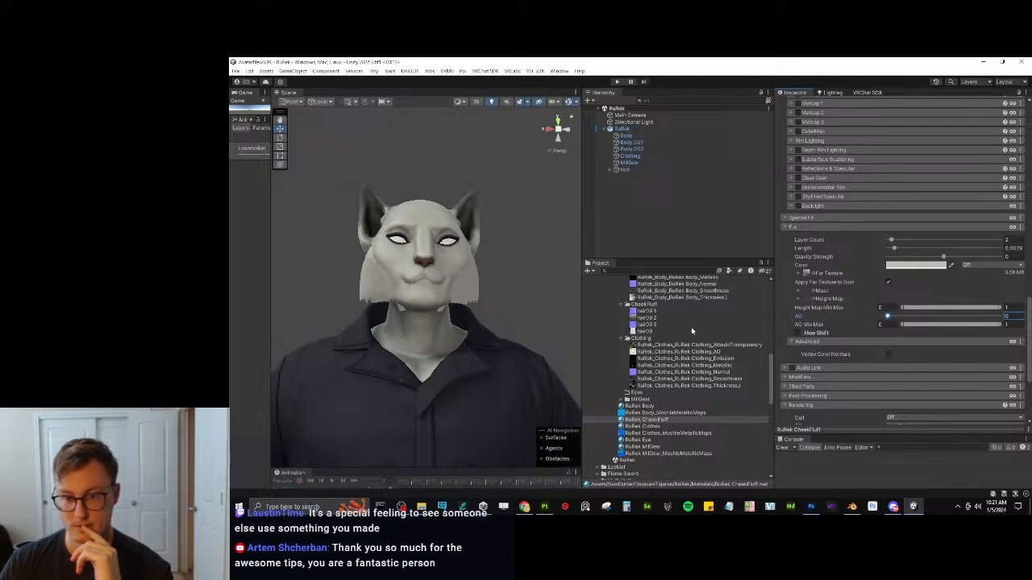
pyautogui.scroll(3, 686, 334)
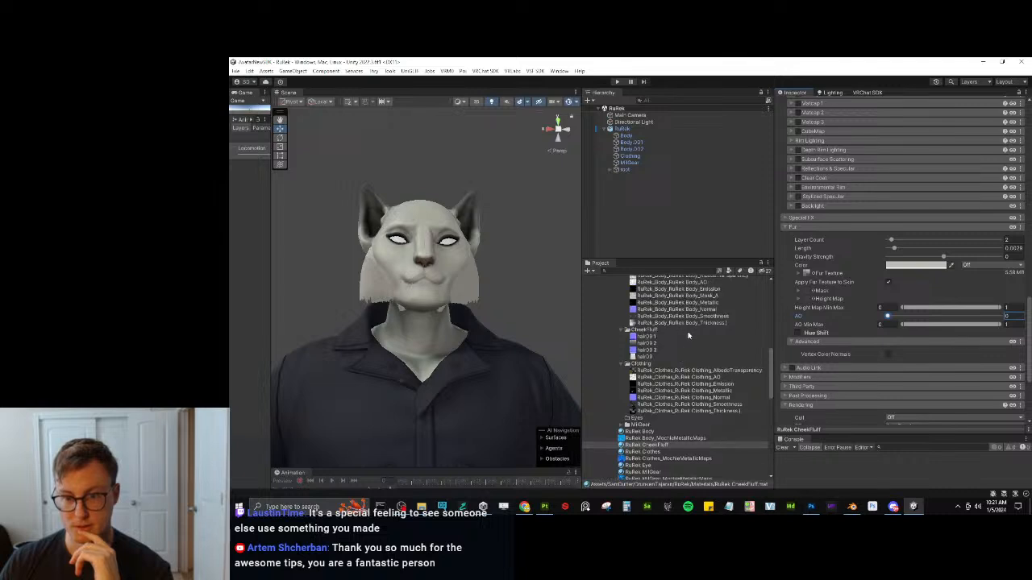
pyautogui.moveTo(648, 394); pyautogui.dragTo(806, 300)
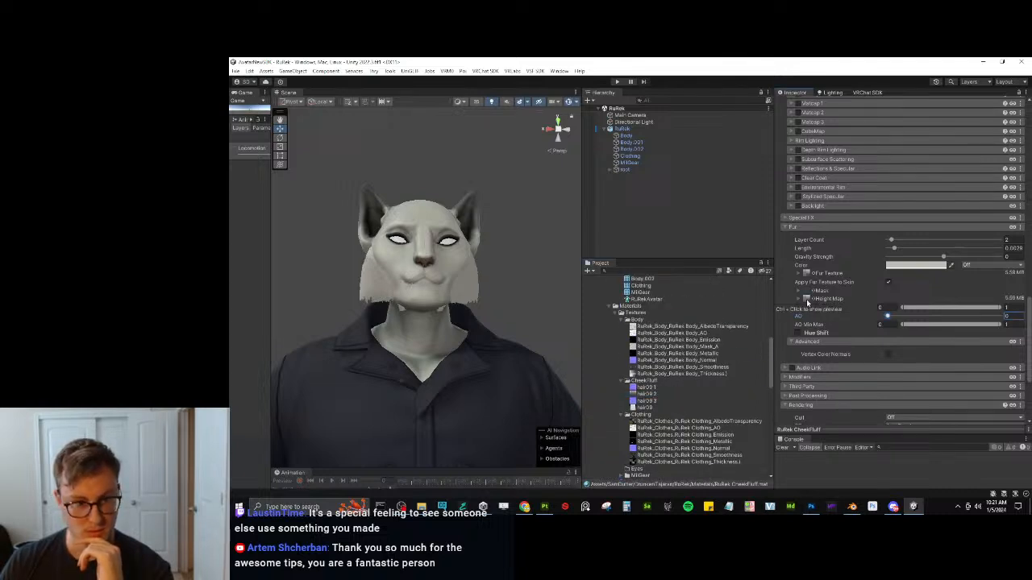
# Examine the cheek fluff's surface, lower edge and transition into the head up close.
pyautogui.scroll(-2, 442, 322)
pyautogui.moveTo(427, 312); pyautogui.dragTo(429, 352, button='right')
pyautogui.press('w')
pyautogui.press('s')
pyautogui.press('w')
pyautogui.press('s')
pyautogui.press('w')
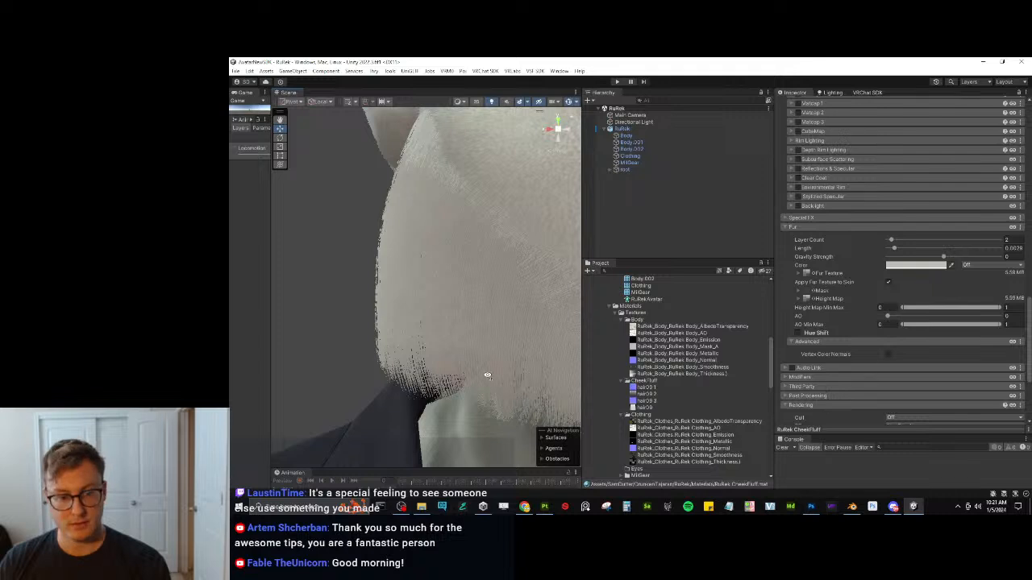
pyautogui.press('s')
pyautogui.moveTo(488, 375); pyautogui.dragTo(498, 365, button='right')
pyautogui.press('w')
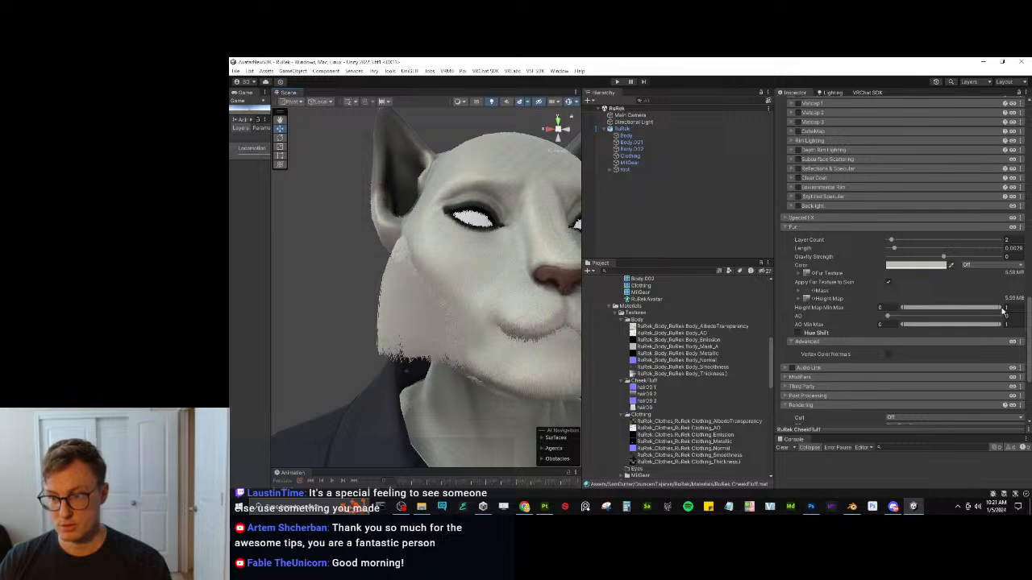
# Try a lower Height Map maximum and a fur AO of 1 on the cheek fluff, and return the AO to 0.
pyautogui.moveTo(1001, 308); pyautogui.dragTo(937, 310)
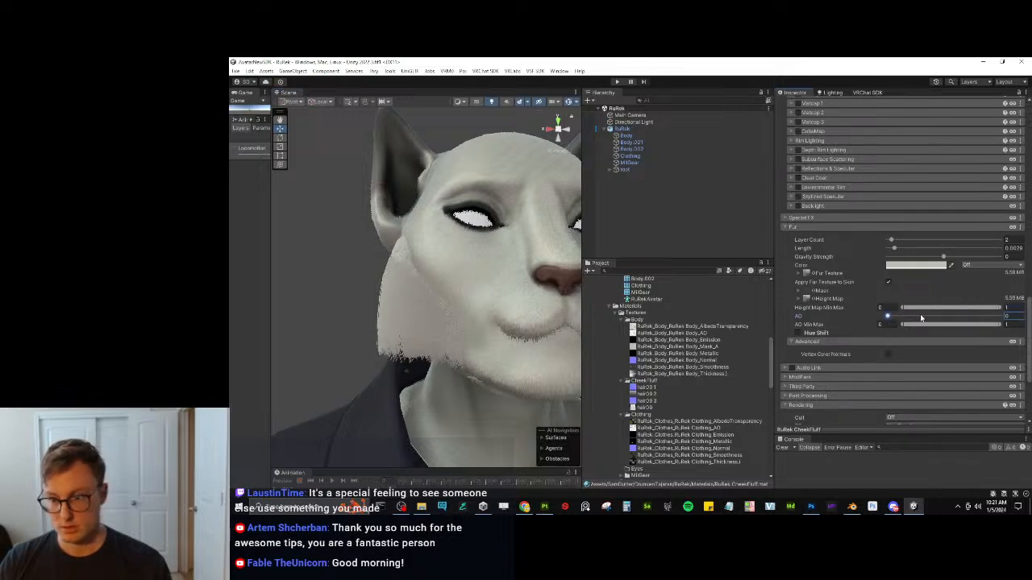
pyautogui.moveTo(909, 324); pyautogui.dragTo(1004, 323)
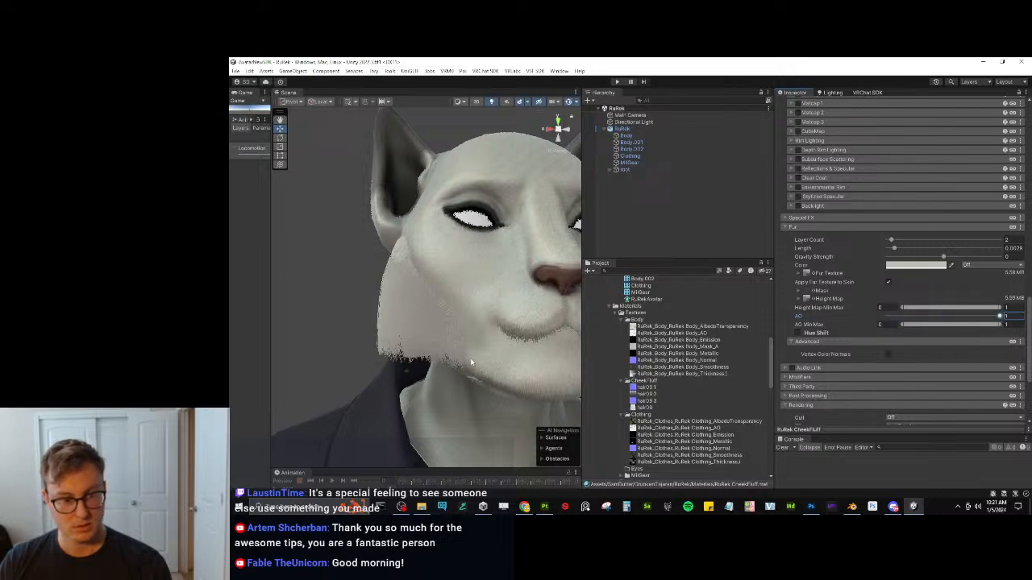
pyautogui.keyDown('alt'); pyautogui.moveTo(472, 357); pyautogui.dragTo(427, 349); pyautogui.keyUp('alt')
pyautogui.scroll(-3, 430, 348)
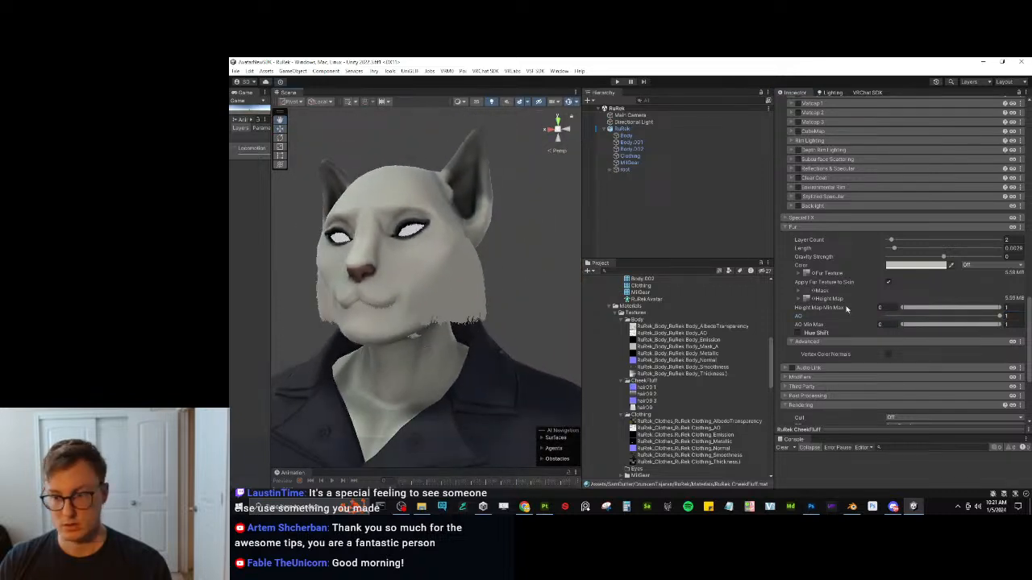
pyautogui.moveTo(909, 316); pyautogui.dragTo(813, 324)
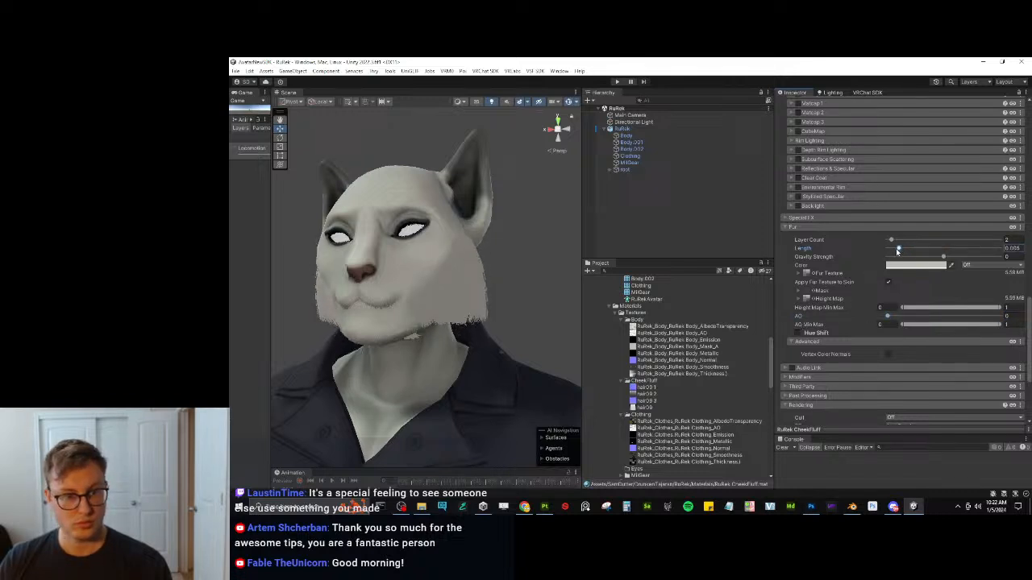
# Set the cheek fur's length to 0.0048, check the head from another angle and reselect the RuRek CheekFluff material.
pyautogui.moveTo(895, 250); pyautogui.dragTo(898, 254)
pyautogui.keyDown('alt'); pyautogui.moveTo(483, 316); pyautogui.dragTo(447, 310); pyautogui.keyUp('alt')
pyautogui.click(448, 309)
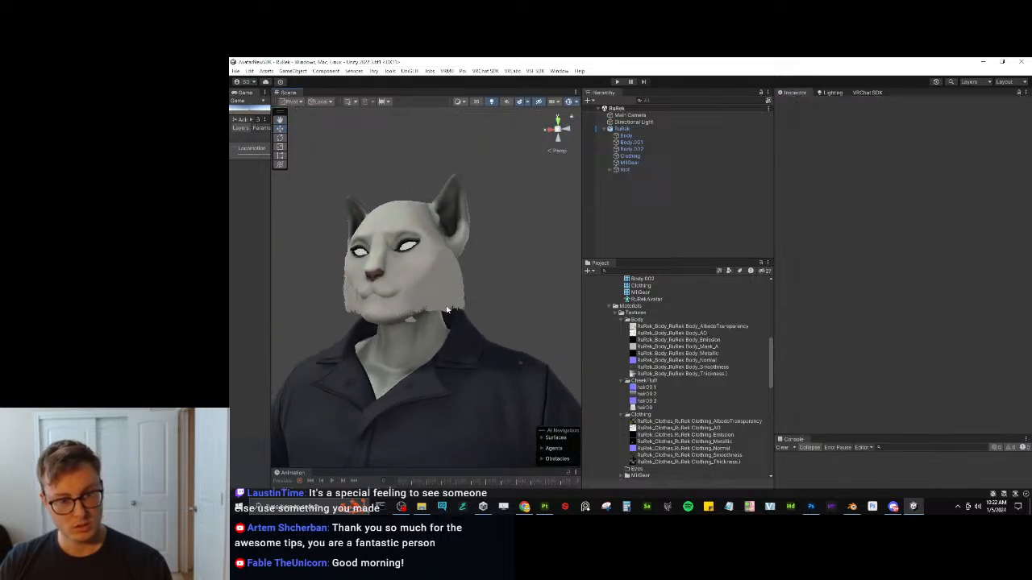
pyautogui.scroll(-4, 699, 437)
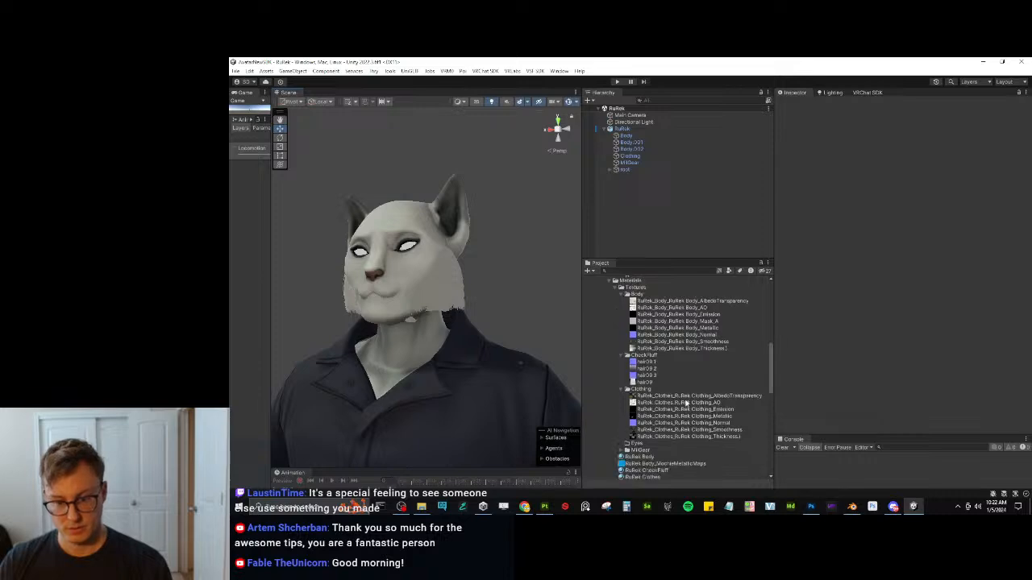
pyautogui.click(655, 369)
pyautogui.scroll(-10, 957, 301)
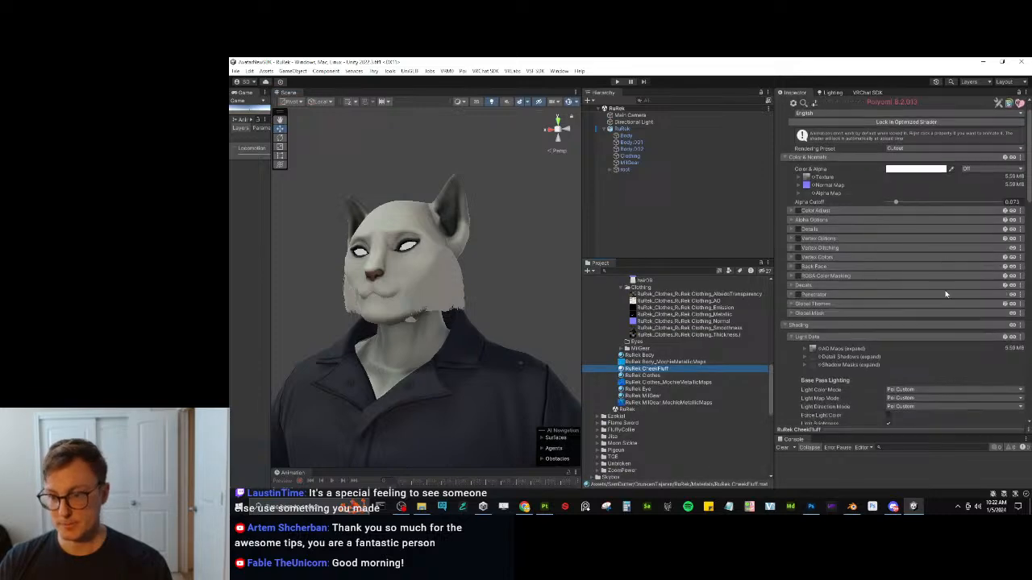
pyautogui.scroll(-3, 947, 295)
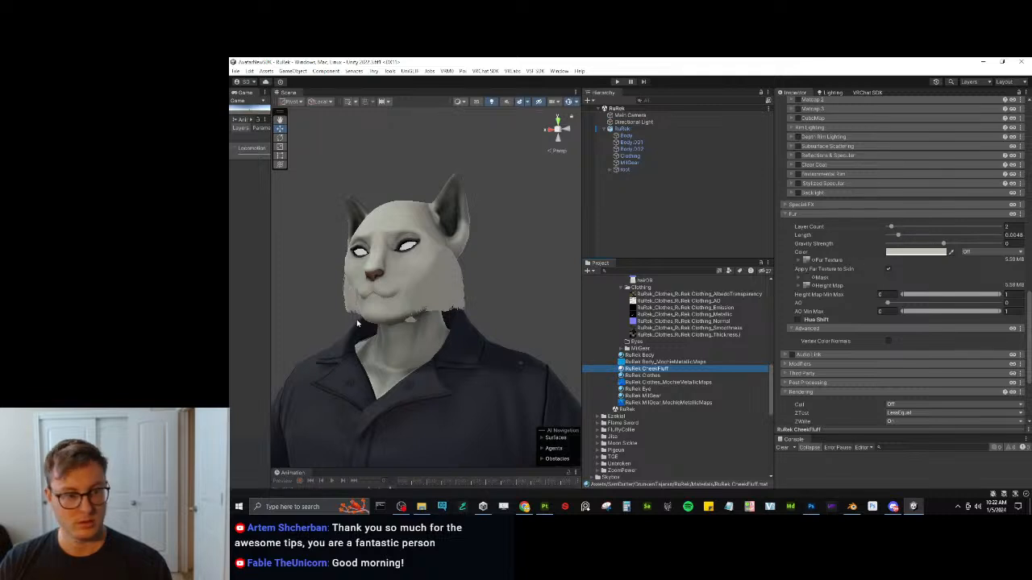
# Try changing the fur's layer count and enabling Vertex Color Normals on the CheekFluff material.
pyautogui.moveTo(892, 229)
pyautogui.mouseDown()
pyautogui.moveTo(963, 229)
pyautogui.moveTo(894, 231)
pyautogui.mouseUp()
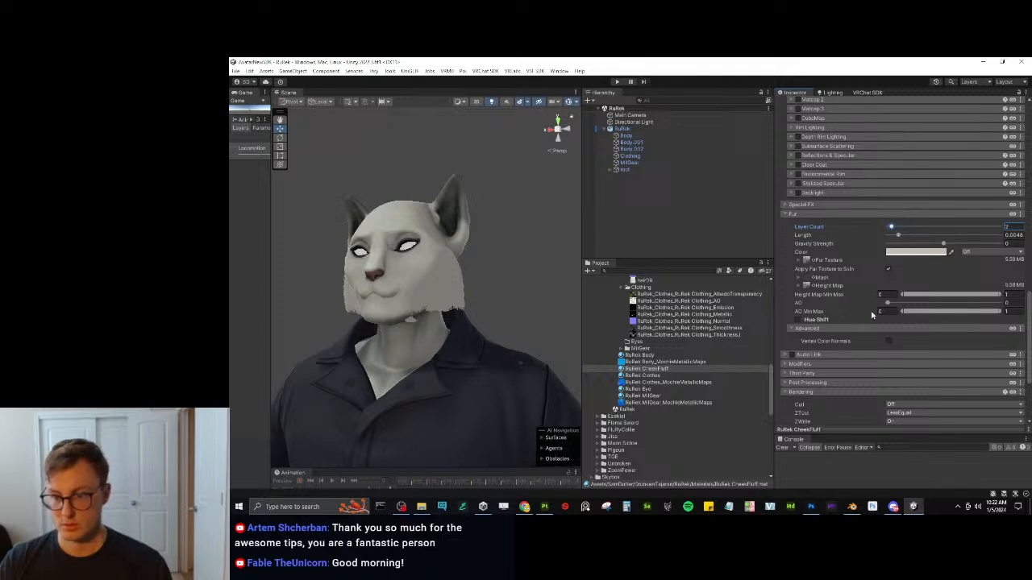
pyautogui.click(888, 341)
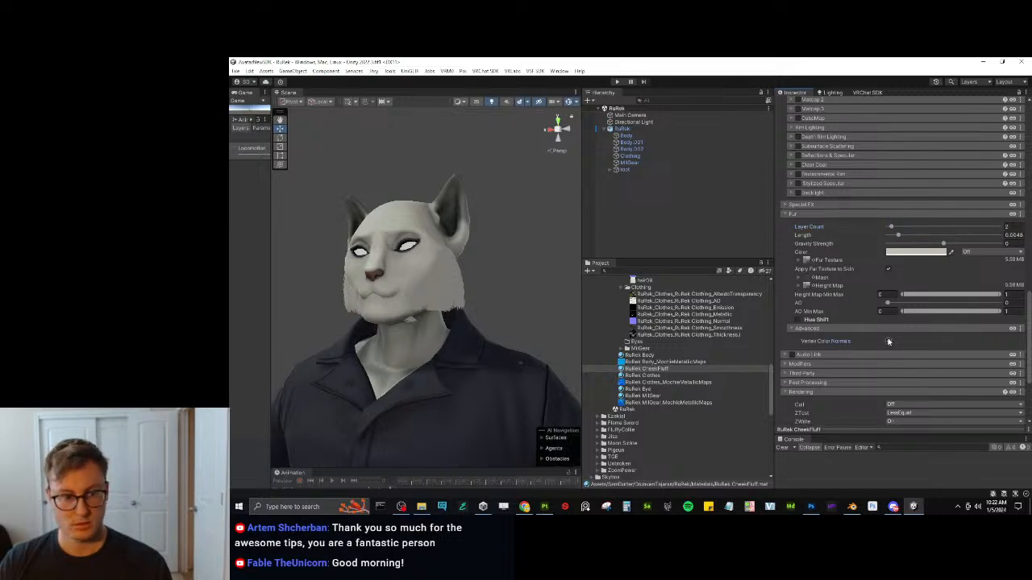
pyautogui.click(889, 341)
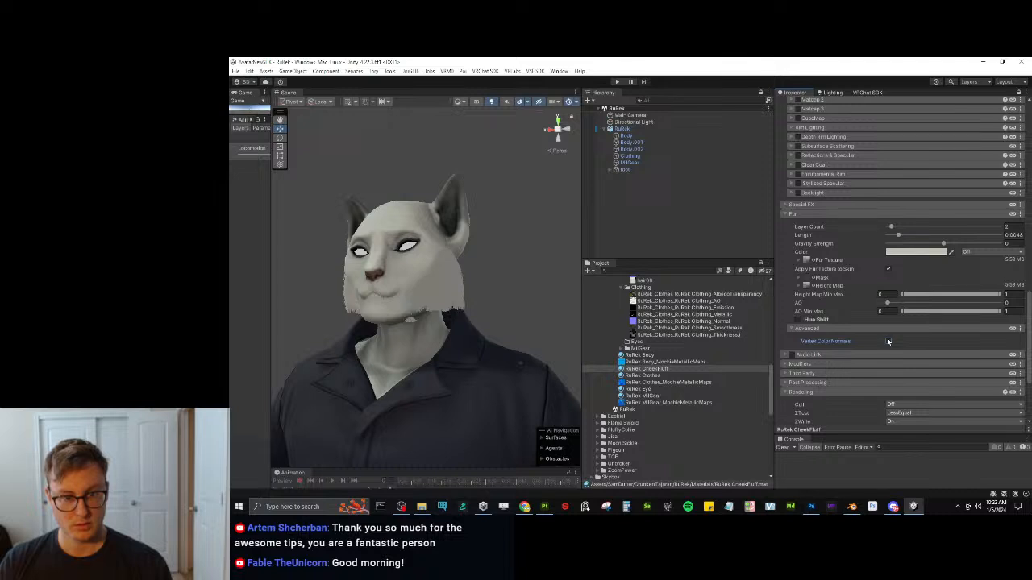
pyautogui.click(828, 329)
# Set the CheekFluff material's Normal Map intensity to 0.1 and inspect the cheek fur on both sides of the head.
pyautogui.scroll(-5, 806, 339)
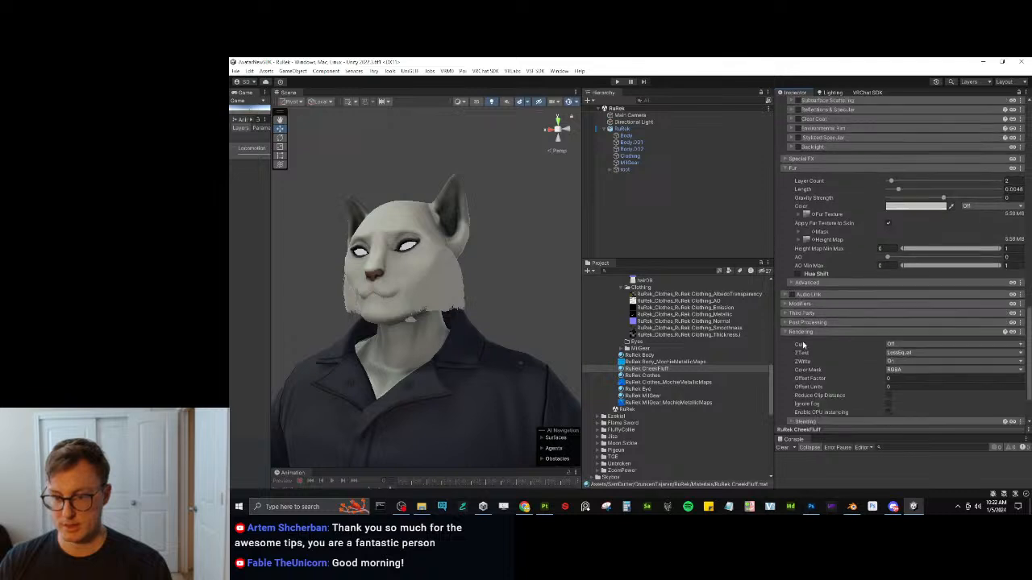
pyautogui.moveTo(484, 311)
pyautogui.keyDown('alt'); pyautogui.mouseDown()
pyautogui.moveTo(457, 314)
pyautogui.moveTo(493, 306)
pyautogui.mouseUp(); pyautogui.keyUp('alt')
pyautogui.scroll(5, 493, 305)
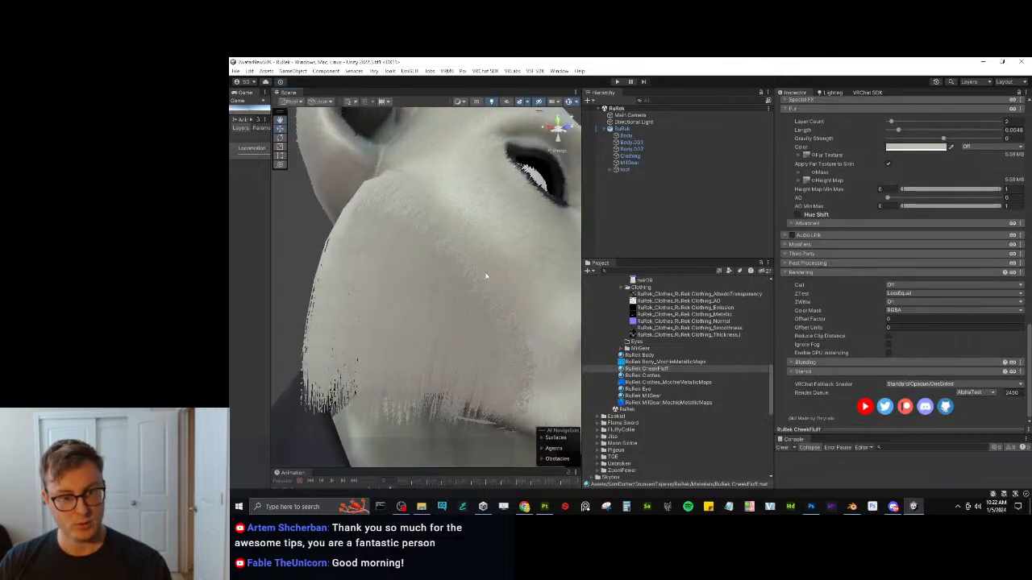
pyautogui.scroll(15, 955, 207)
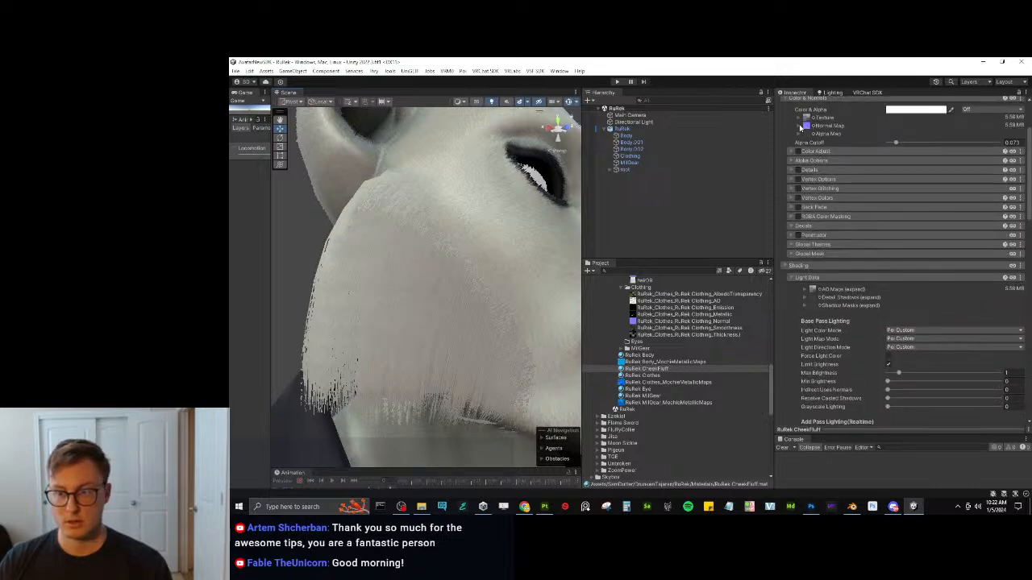
pyautogui.click(799, 126)
pyautogui.moveTo(891, 174); pyautogui.dragTo(877, 173)
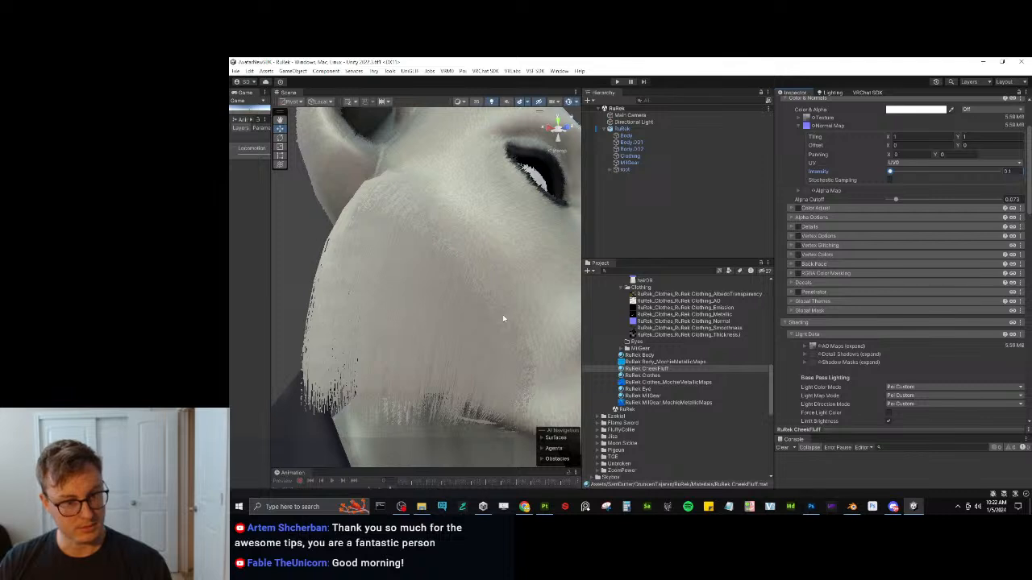
pyautogui.keyDown('alt'); pyautogui.moveTo(502, 315); pyautogui.dragTo(419, 323); pyautogui.keyUp('alt')
pyautogui.scroll(3, 437, 321)
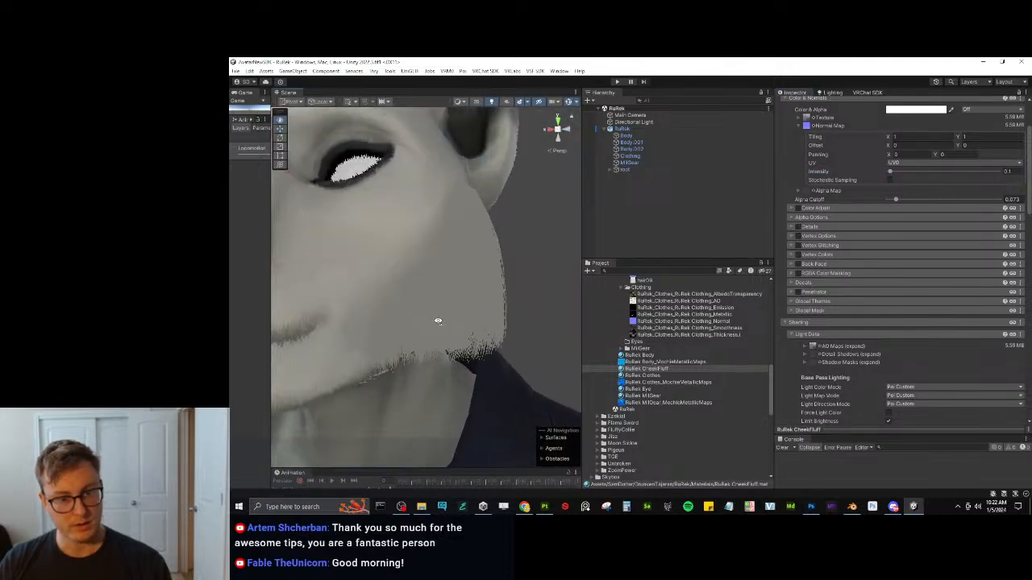
# Examine the cheek fur up close and the CheekFluff material's Fur settings, and switch to the hair texture in Photoshop.
pyautogui.scroll(2, 439, 319)
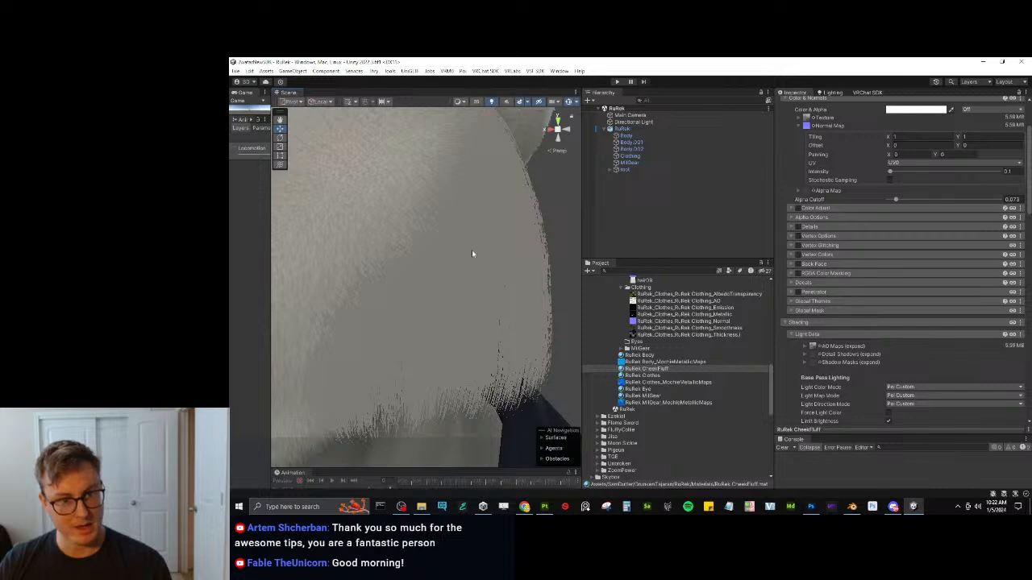
pyautogui.scroll(-10, 883, 322)
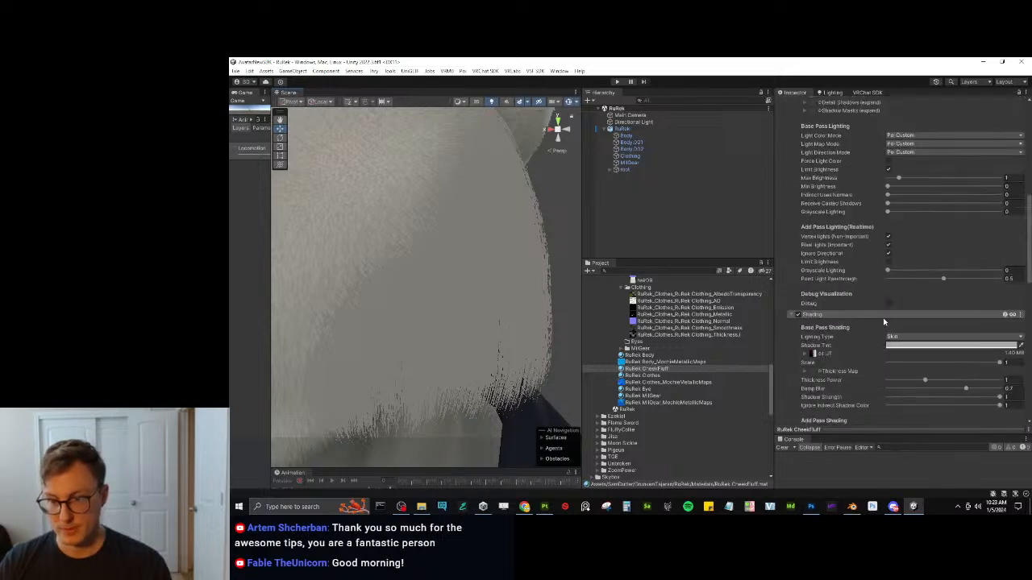
pyautogui.scroll(-3, 887, 322)
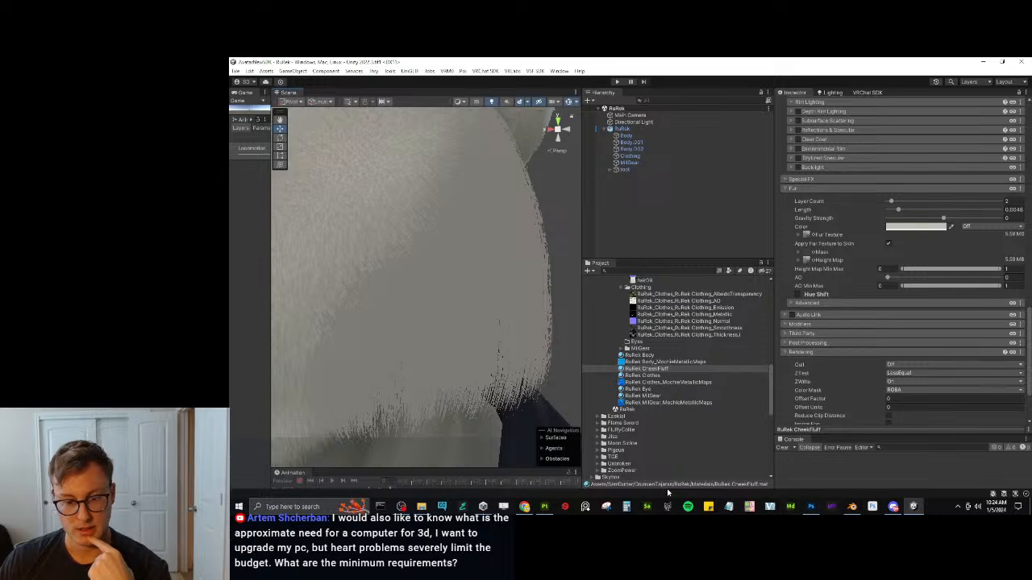
pyautogui.click(811, 506)
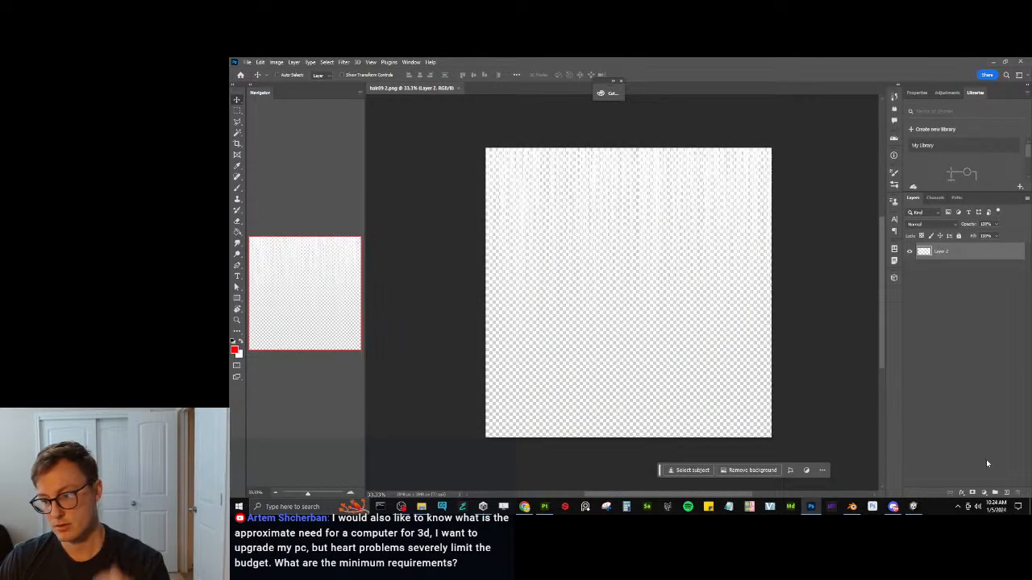
# Try a black-filled layer beneath the hair strands, undo the fill and merge the empty layer back.
pyautogui.click(1007, 492)
pyautogui.press('g')
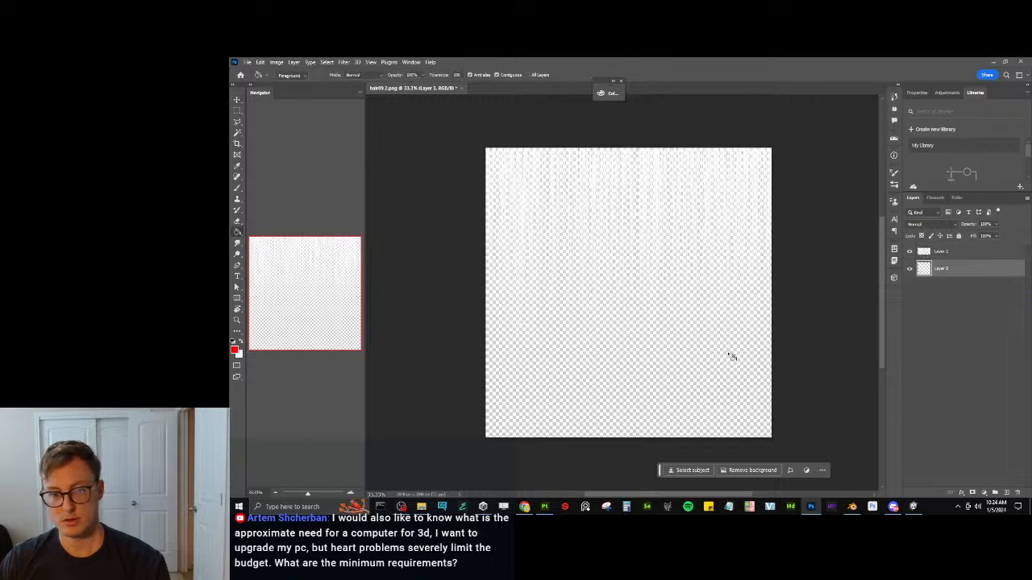
pyautogui.press('d')
pyautogui.click(690, 349)
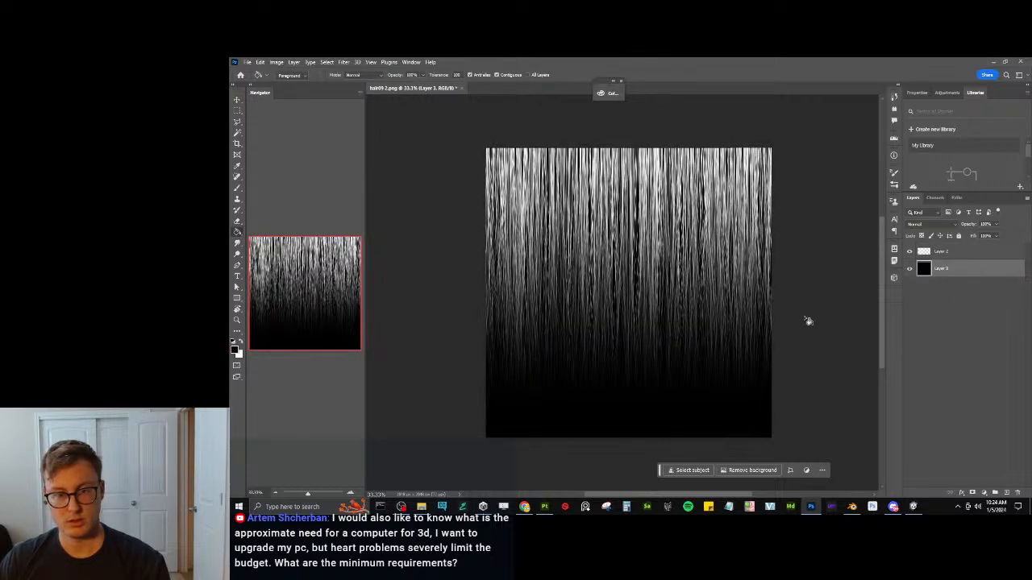
pyautogui.hotkey('ctrl', 'z')
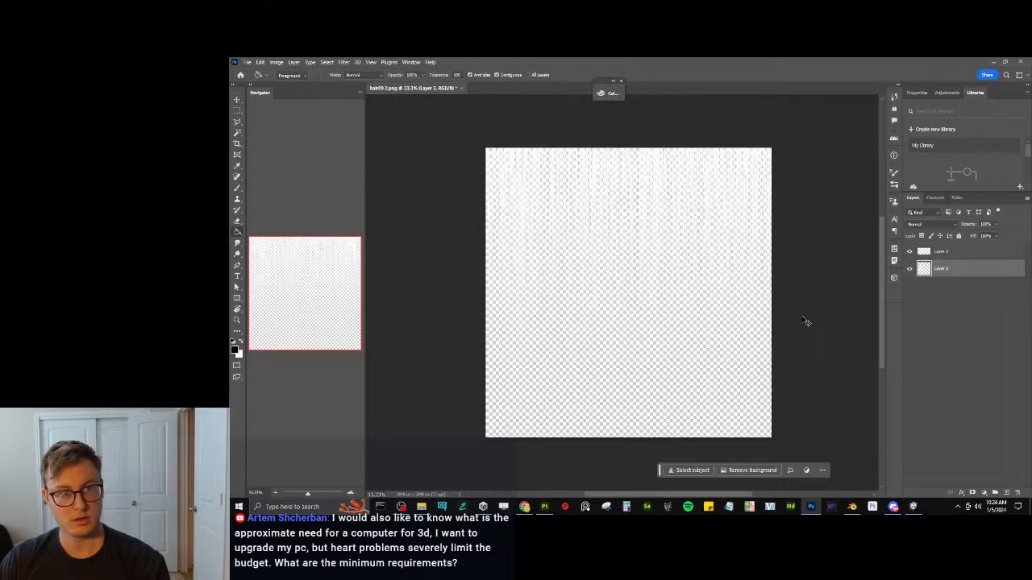
pyautogui.hotkey('ctrl', ']')
pyautogui.hotkey('ctrl', 'e')
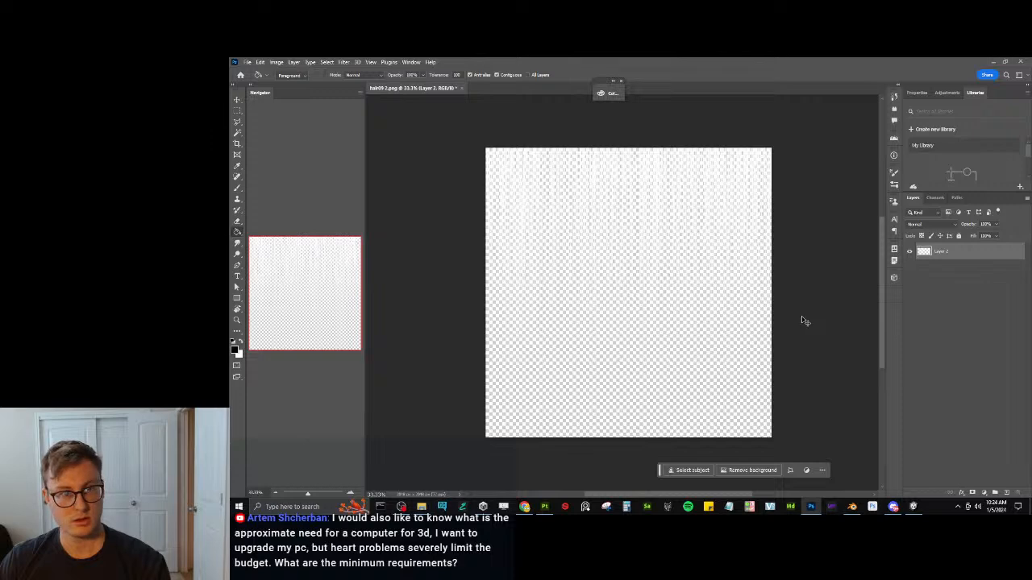
# Save the transparent hair texture and save it again as a new PNG named hair09 AO at large file size.
pyautogui.hotkey('ctrl', 's')
pyautogui.hotkey('ctrl', 'shift', 's')
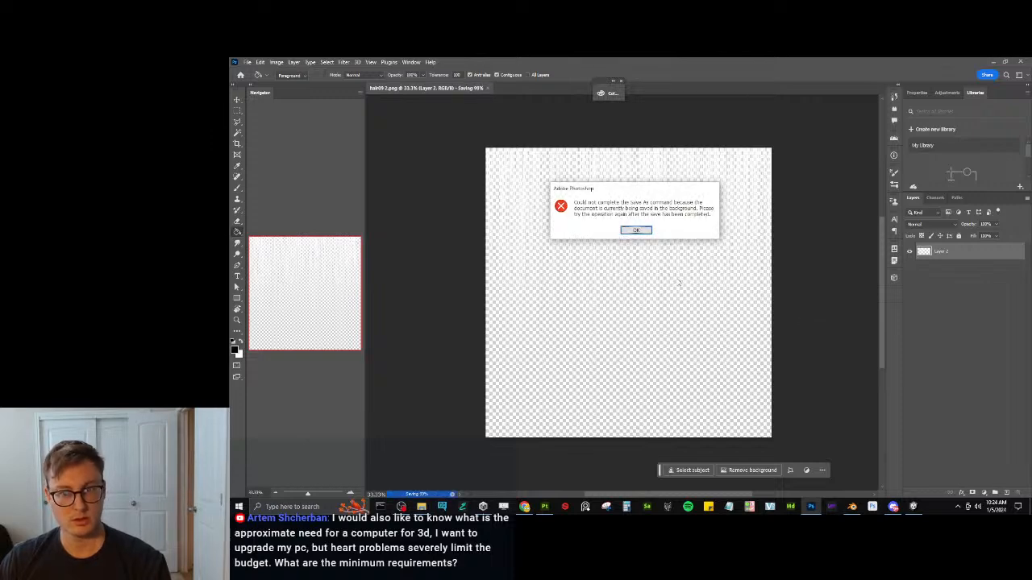
pyautogui.press('Return')
pyautogui.hotkey('ctrl', 'shift', 's')
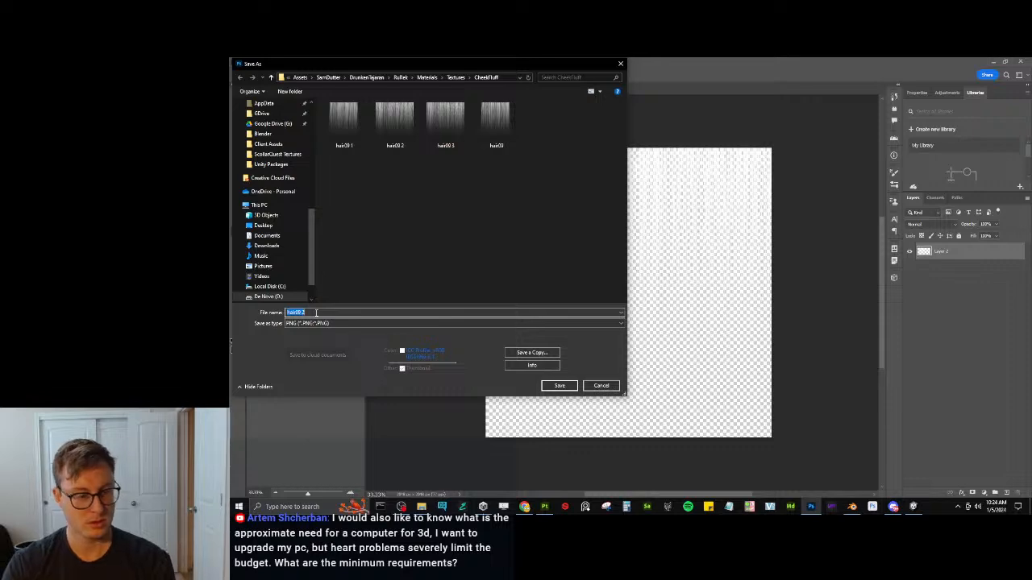
pyautogui.write('hair09 A')
pyautogui.press('Return')
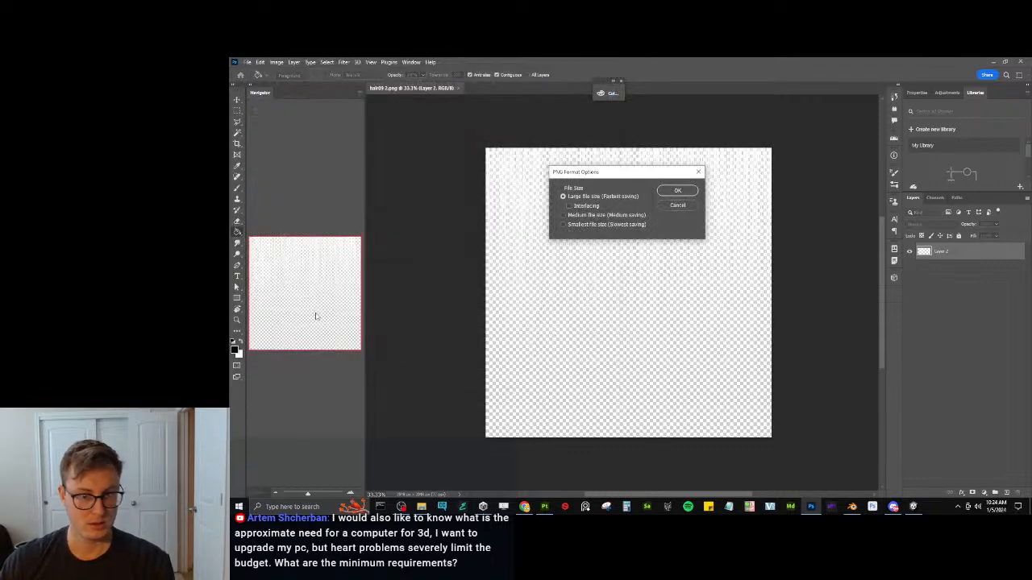
pyautogui.click(678, 191)
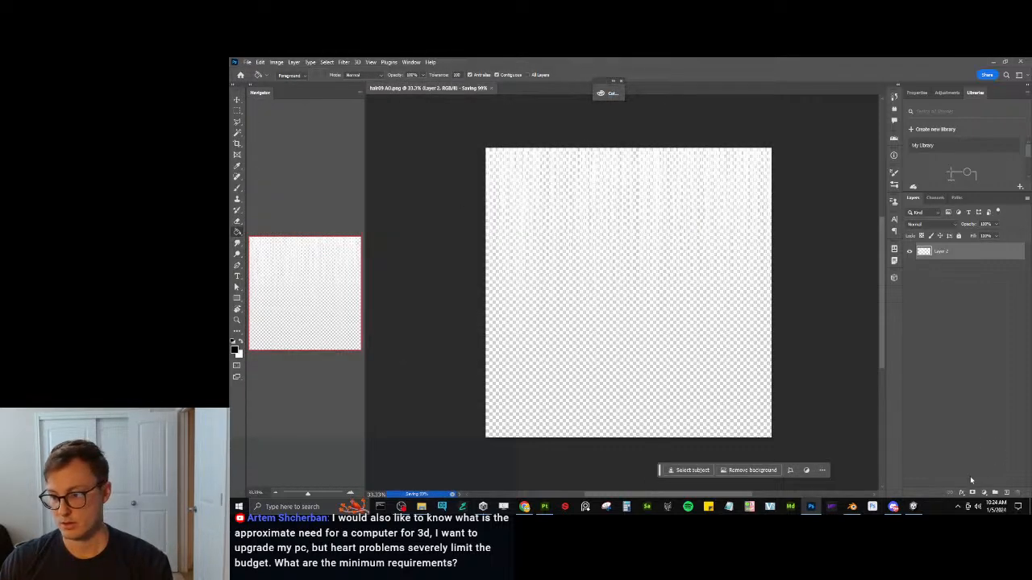
# Add a black-filled layer beneath the hair strands, merge both layers and save hair09 AO.png.
pyautogui.click(1006, 493)
pyautogui.moveTo(969, 256); pyautogui.dragTo(968, 283)
pyautogui.click(667, 351)
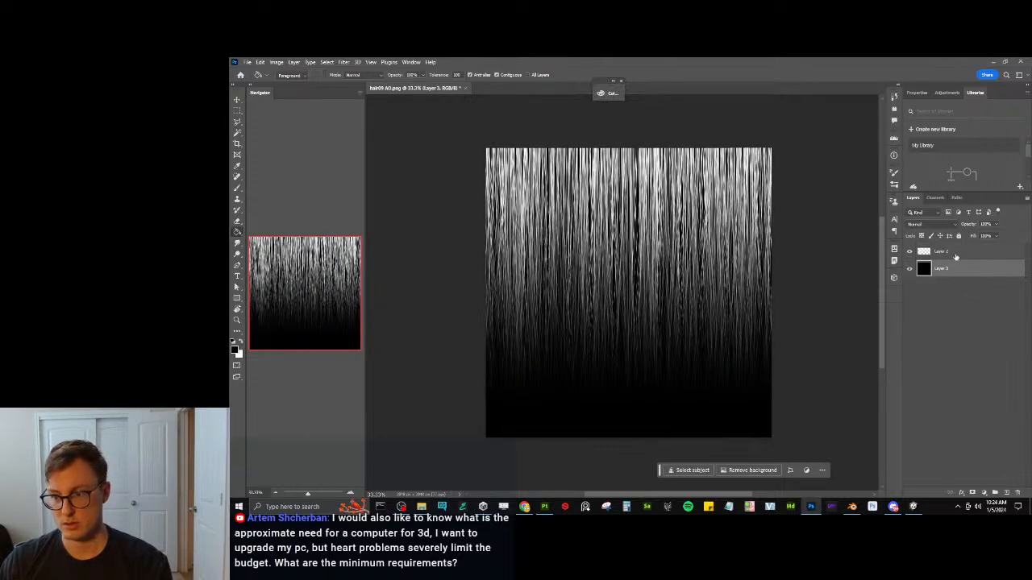
pyautogui.keyDown('shift'); pyautogui.click(954, 256); pyautogui.keyUp('shift')
pyautogui.hotkey('ctrl', 'e')
pyautogui.hotkey('ctrl', 's')
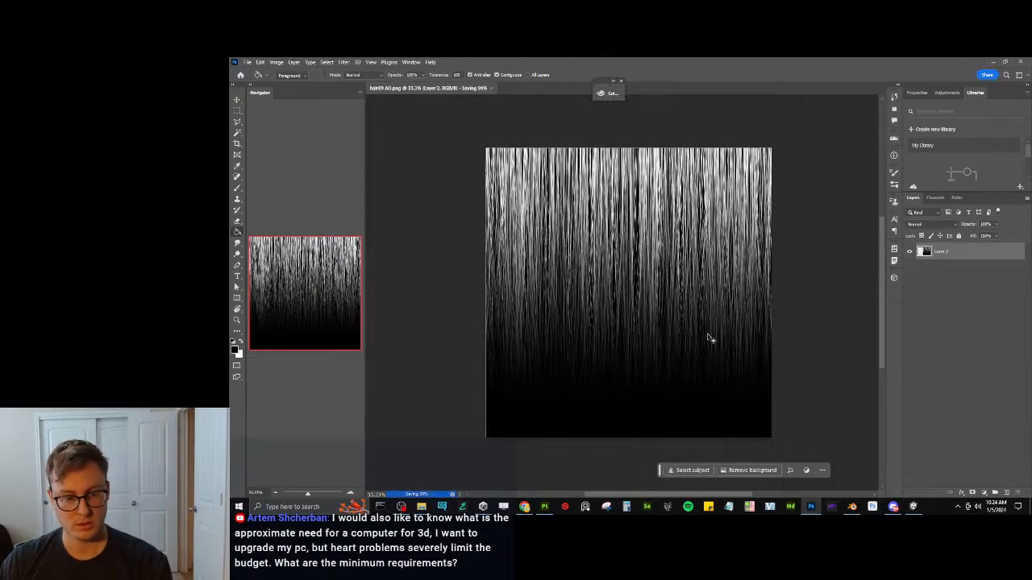
# Switch to Unity and assign the hair09 AO texture as the Fur Height Map of the CheekFluff material.
pyautogui.click(913, 506)
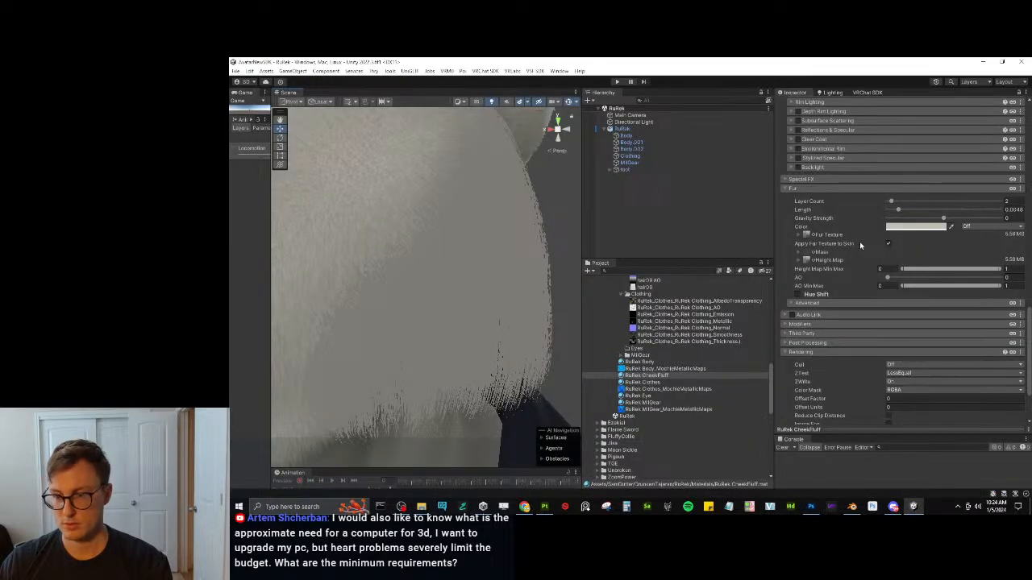
pyautogui.scroll(8, 857, 248)
pyautogui.scroll(9, 861, 257)
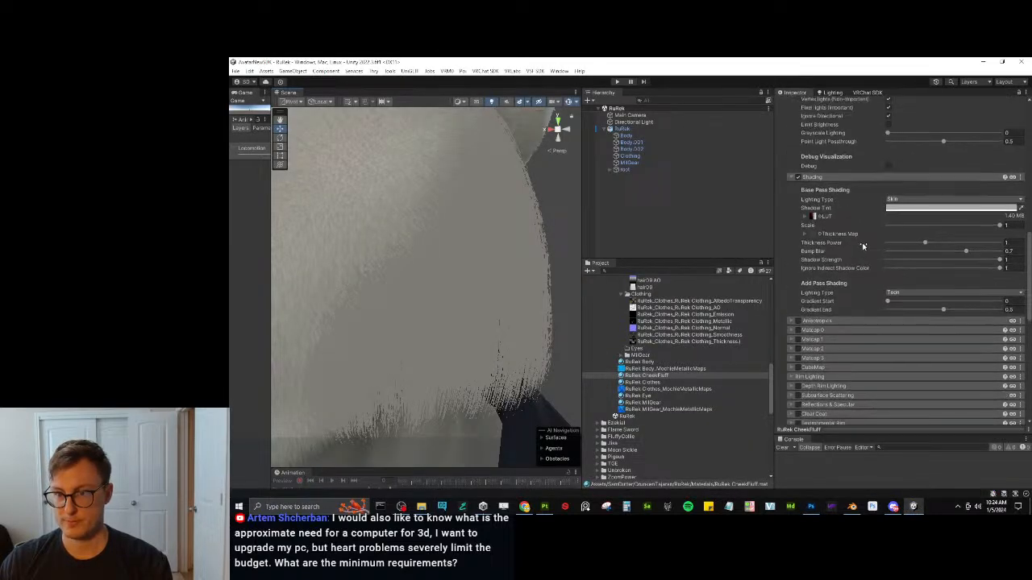
pyautogui.scroll(-15, 825, 244)
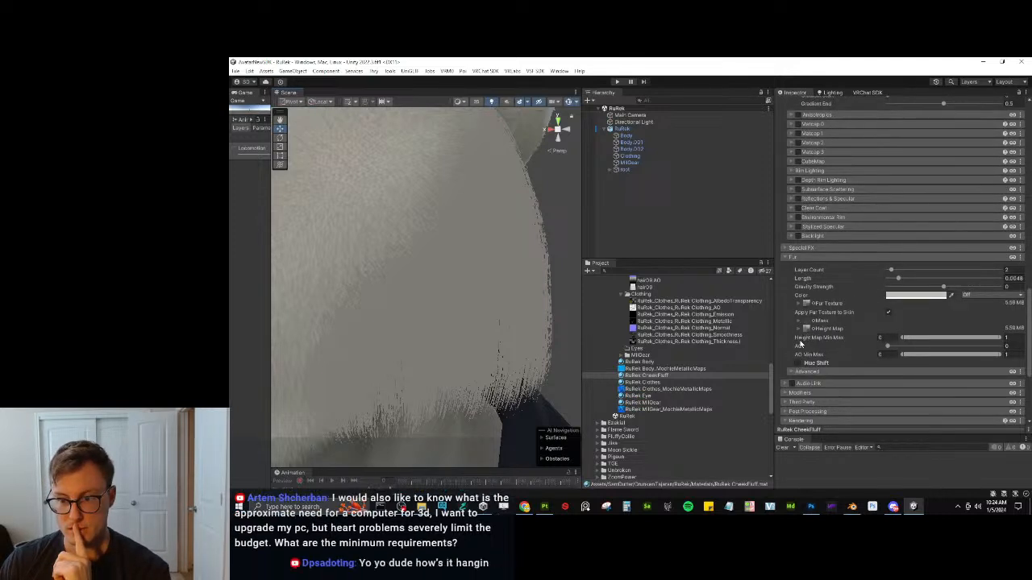
pyautogui.scroll(3, 669, 339)
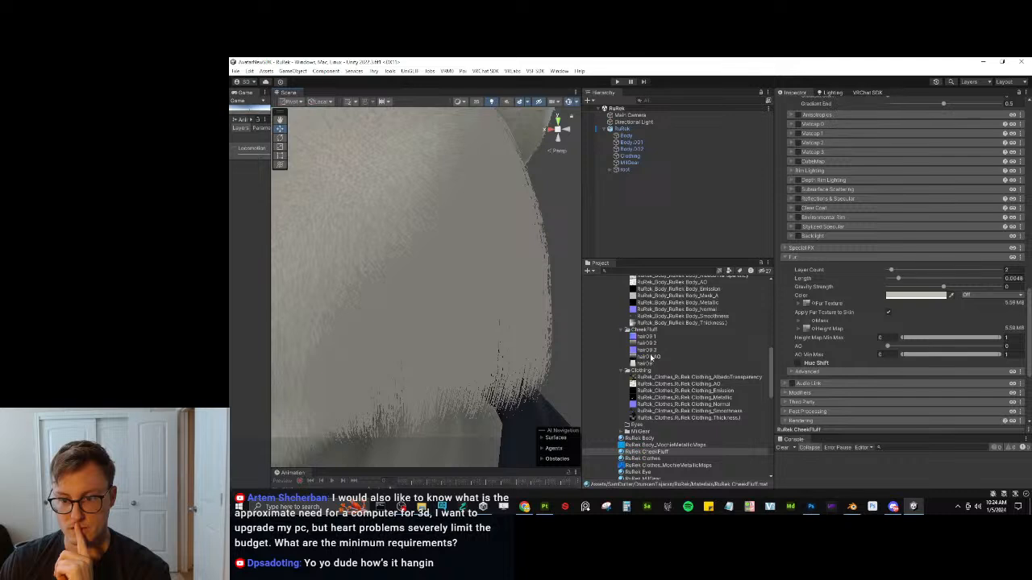
pyautogui.moveTo(651, 357); pyautogui.dragTo(809, 333)
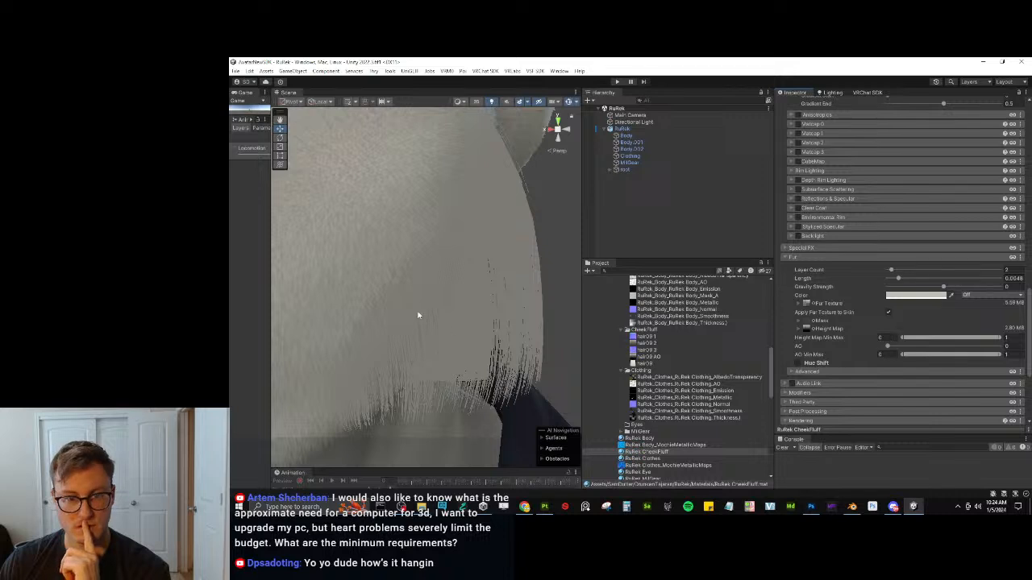
# Set the cheek fur's AO to about 0.42 and its AO maximum to about 0.078 while checking the head.
pyautogui.moveTo(403, 214); pyautogui.dragTo(419, 273, button='middle')
pyautogui.scroll(-8, 419, 273)
pyautogui.moveTo(419, 272)
pyautogui.keyDown('alt'); pyautogui.mouseDown()
pyautogui.moveTo(267, 286)
pyautogui.moveTo(433, 274)
pyautogui.mouseUp(); pyautogui.keyUp('alt')
pyautogui.scroll(6, 278, 287)
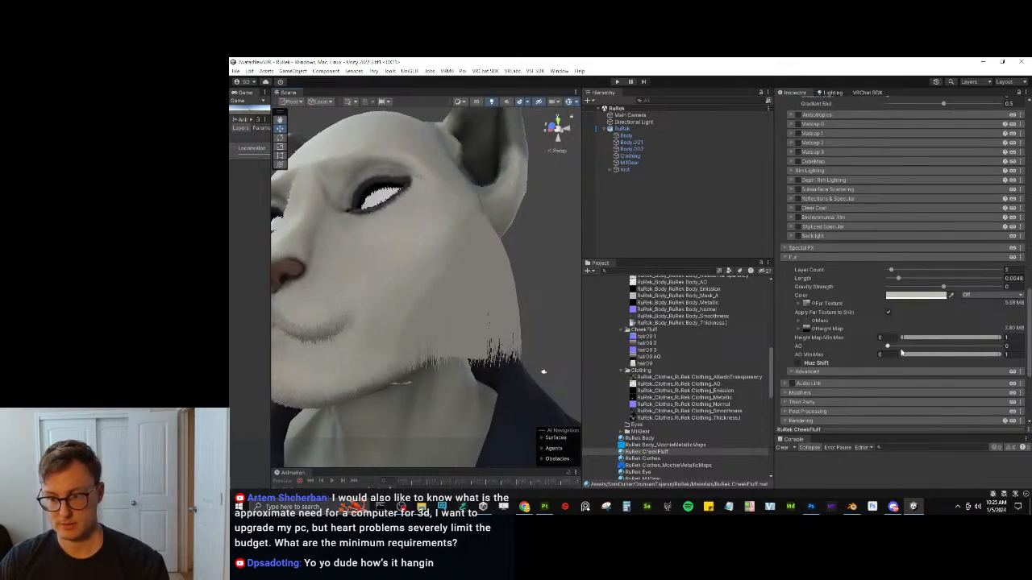
pyautogui.moveTo(888, 346)
pyautogui.mouseDown()
pyautogui.moveTo(1002, 345)
pyautogui.moveTo(962, 346)
pyautogui.moveTo(1006, 332)
pyautogui.mouseUp()
pyautogui.moveTo(1004, 333)
pyautogui.mouseDown()
pyautogui.moveTo(963, 354)
pyautogui.moveTo(909, 354)
pyautogui.mouseUp()
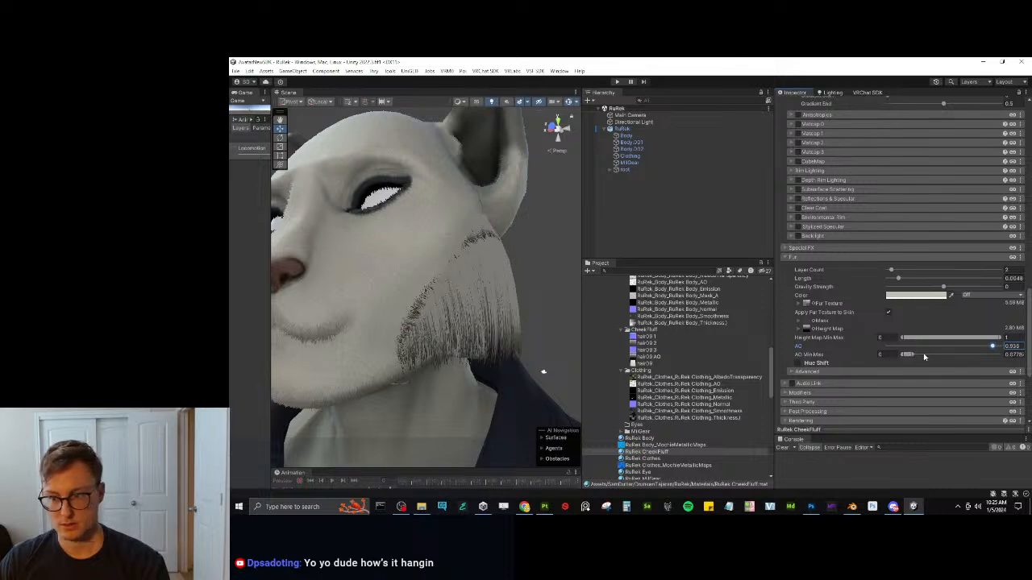
pyautogui.moveTo(985, 347); pyautogui.dragTo(925, 348)
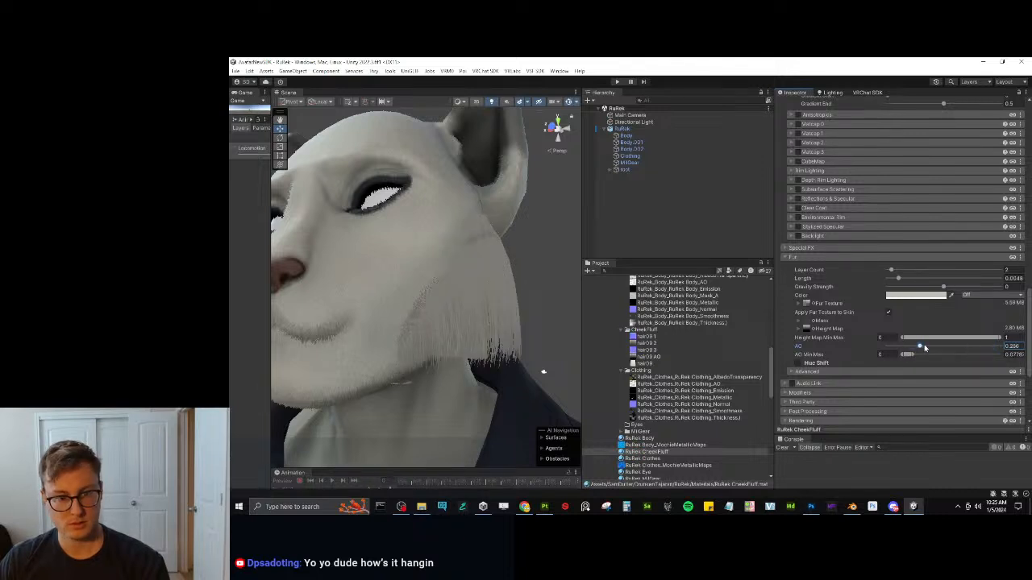
pyautogui.keyDown('alt'); pyautogui.moveTo(392, 327); pyautogui.dragTo(362, 358); pyautogui.keyUp('alt')
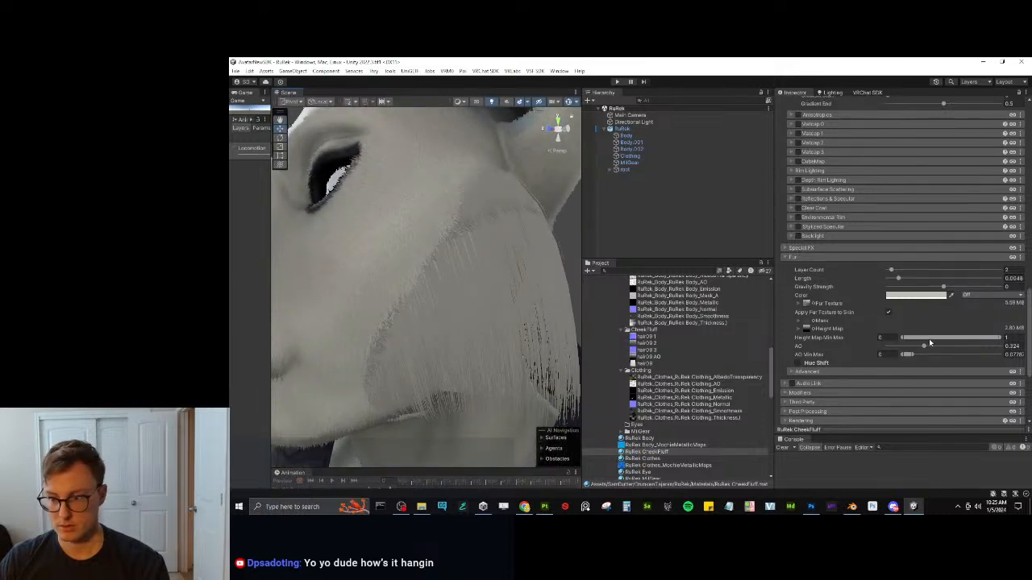
pyautogui.moveTo(926, 347)
pyautogui.mouseDown()
pyautogui.moveTo(970, 340)
pyautogui.moveTo(869, 330)
pyautogui.moveTo(937, 329)
pyautogui.mouseUp()
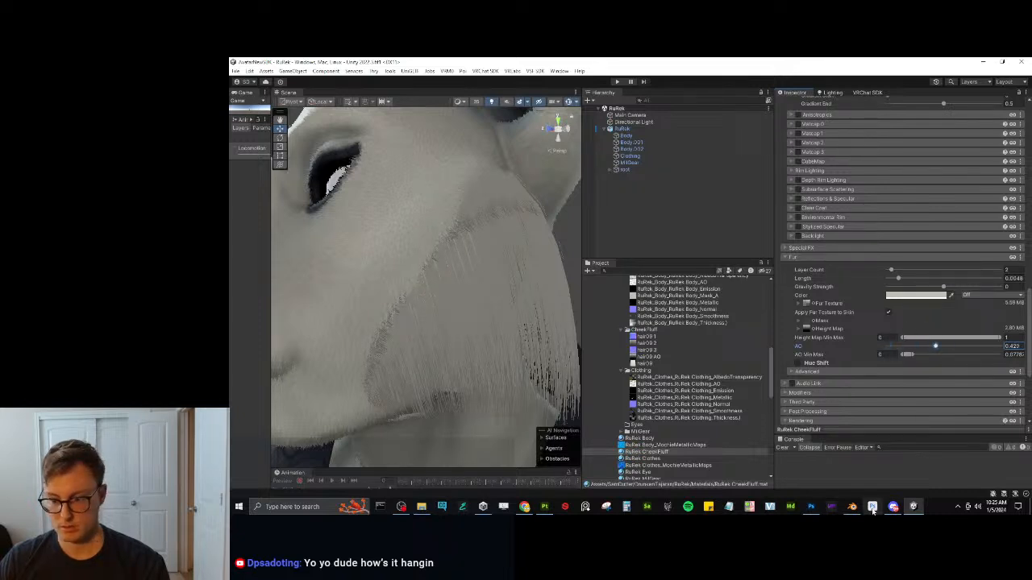
# Switch to Photoshop, apply a Gaussian Blur with a 0.8 pixel radius to the hair09 AO texture and save it.
pyautogui.click(811, 506)
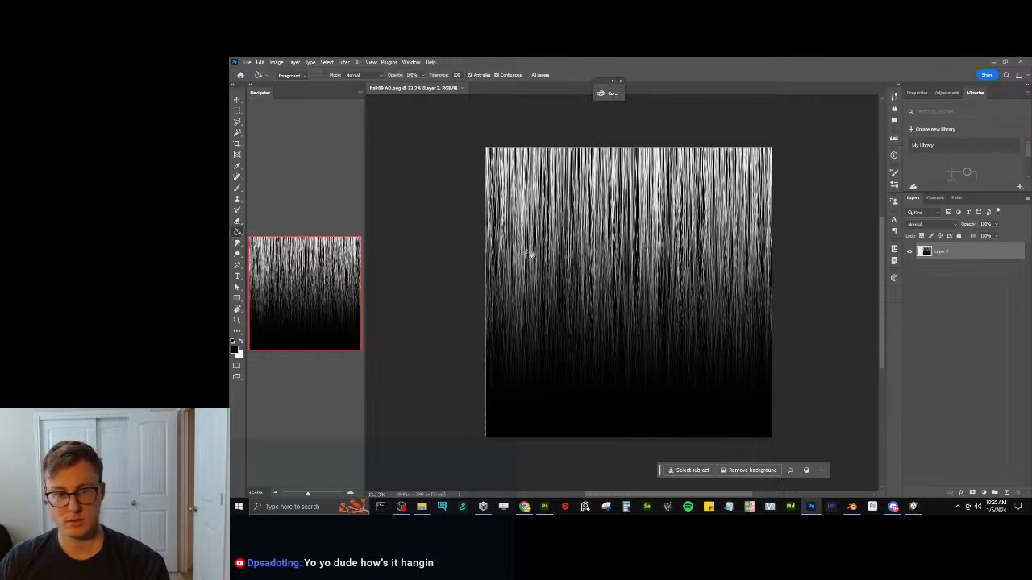
pyautogui.click(344, 62)
pyautogui.moveTo(367, 174)
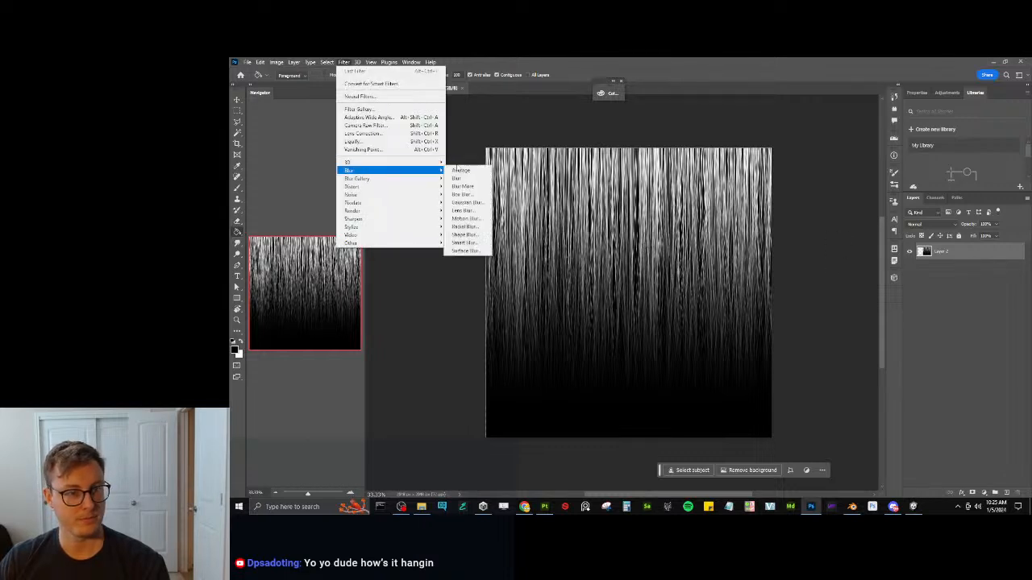
pyautogui.click(467, 202)
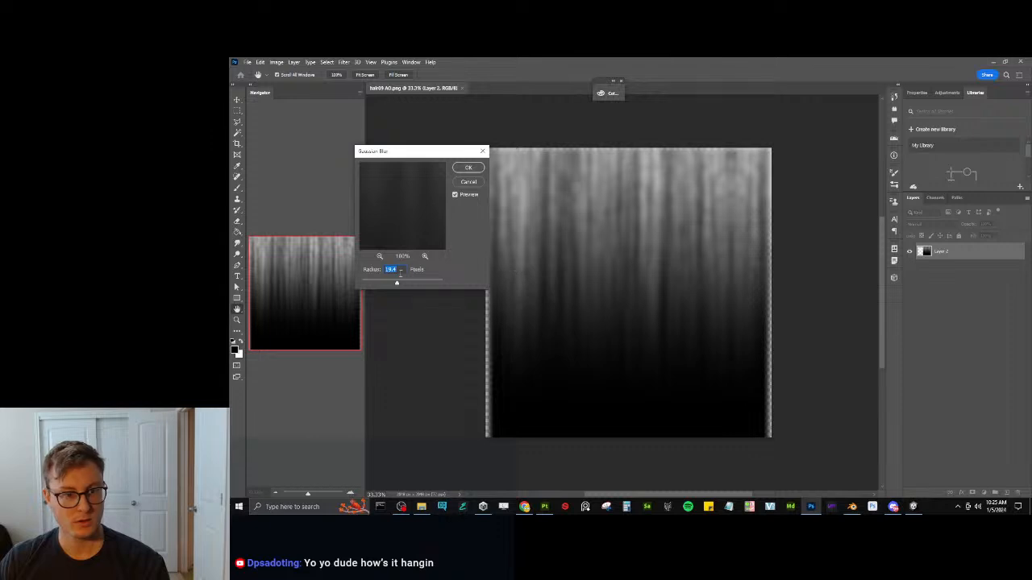
pyautogui.moveTo(395, 284); pyautogui.dragTo(365, 286)
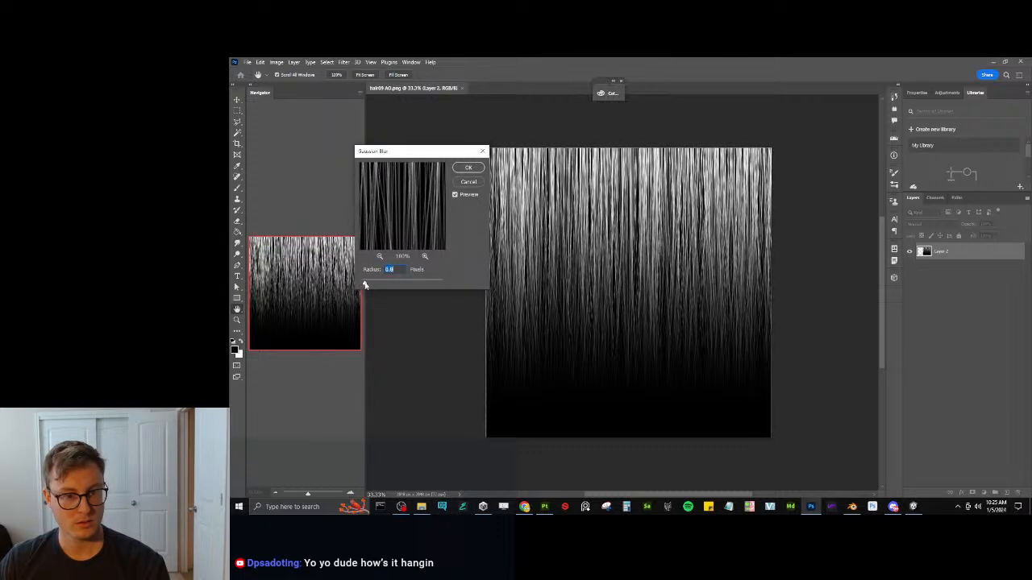
pyautogui.click(468, 166)
pyautogui.hotkey('ctrl', 's')
# Switch to Unity and inspect the cheek fur from the side with the blurred hair09 AO texture.
pyautogui.hotkey('alt', 'Tab')
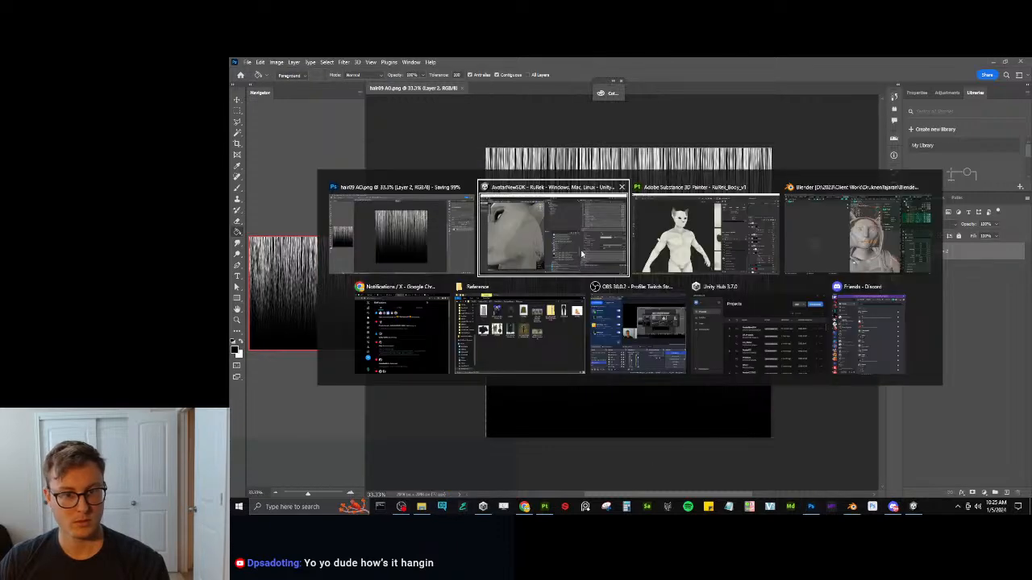
pyautogui.click(557, 242)
pyautogui.press('s')
pyautogui.moveTo(465, 328)
pyautogui.mouseDown(button='right')
pyautogui.moveTo(477, 316)
pyautogui.moveTo(467, 326)
pyautogui.mouseUp(button='right')
pyautogui.press('w')
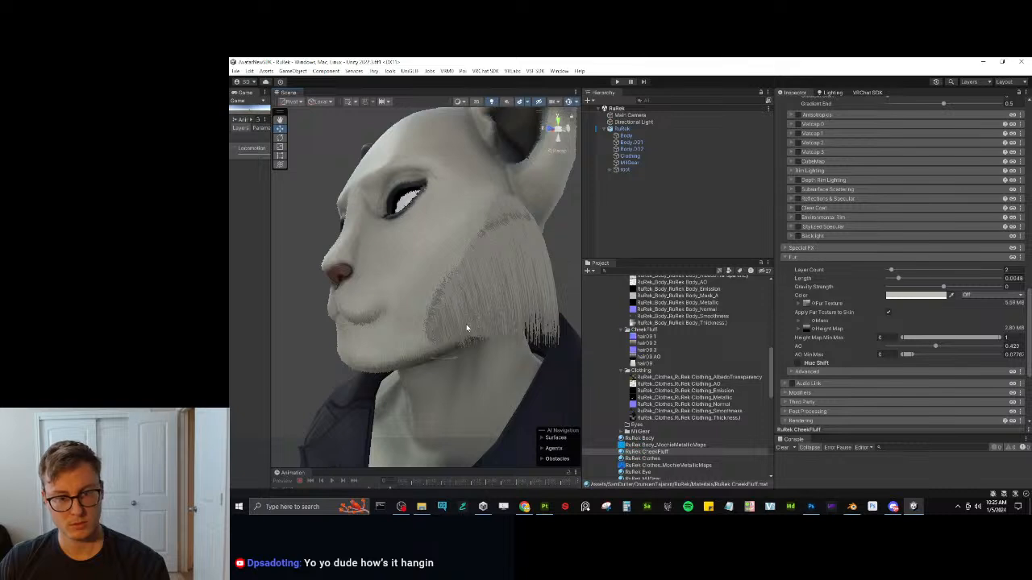
# Switch to Photoshop, add a new layer to the hair09 AO texture and draw a vertical gradient from white at the bottom edge to black about three quarters up.
pyautogui.hotkey('alt', 'Tab')
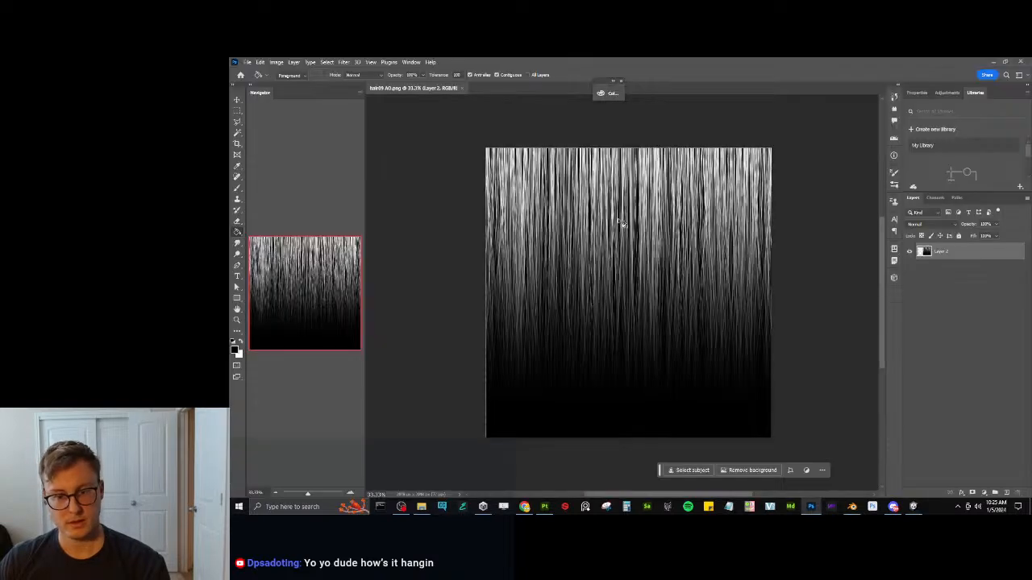
pyautogui.click(997, 492)
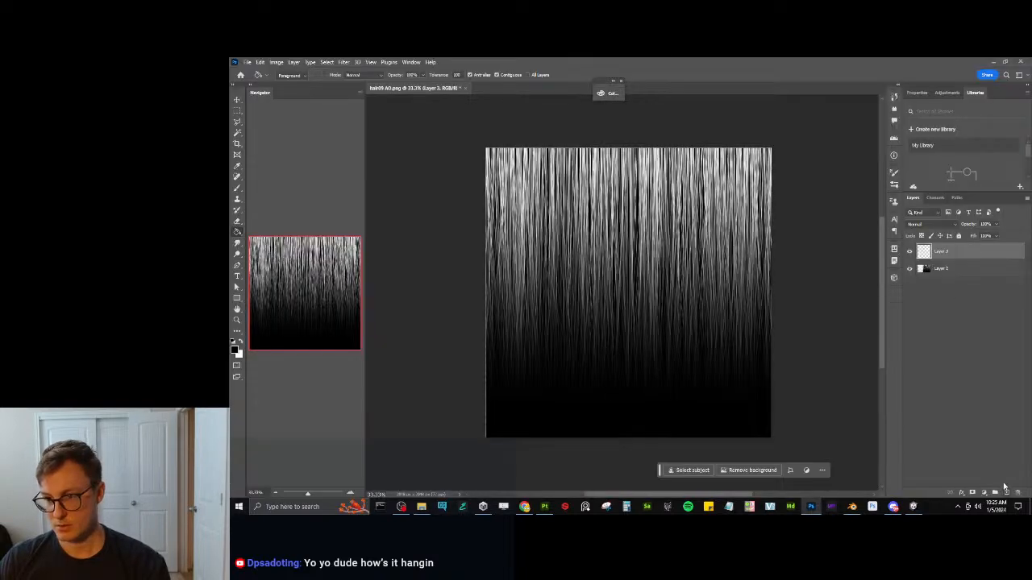
pyautogui.hotkey('shift', 'g')
pyautogui.hotkey('shift', 'g')
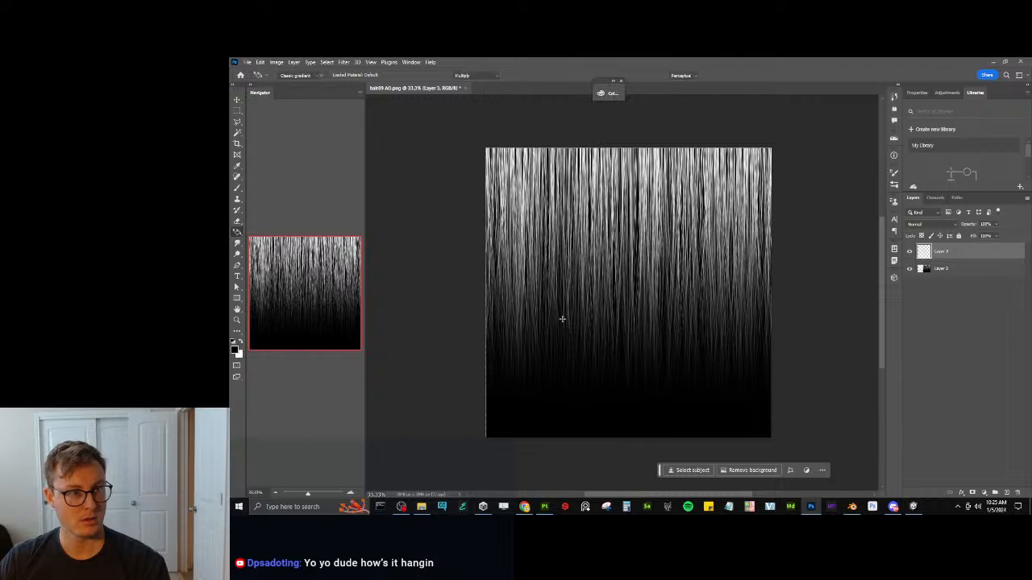
pyautogui.moveTo(600, 436); pyautogui.dragTo(630, 220)
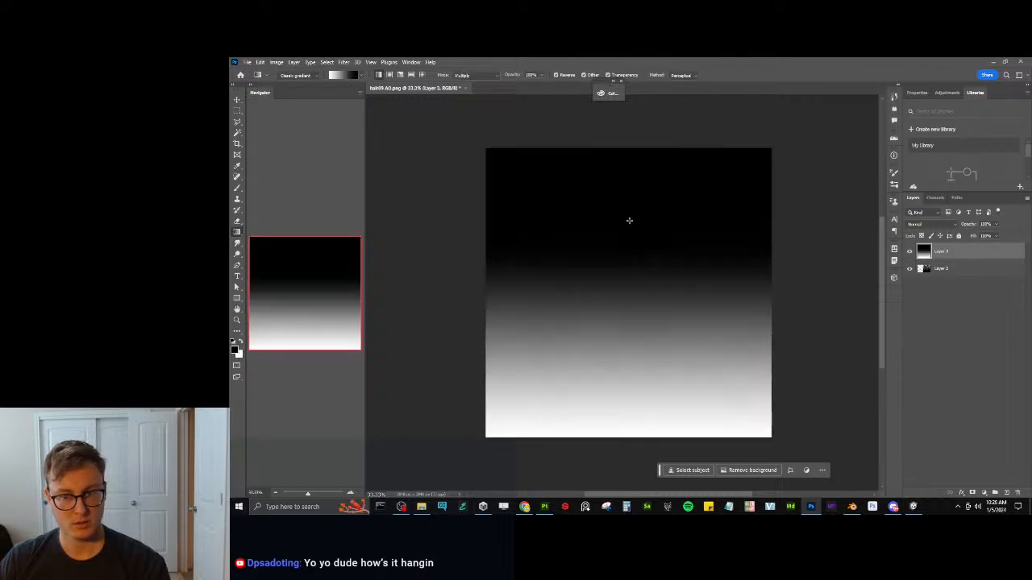
# Set the gradient layer's blend mode to Screen.
pyautogui.click(953, 227)
pyautogui.click(919, 300)
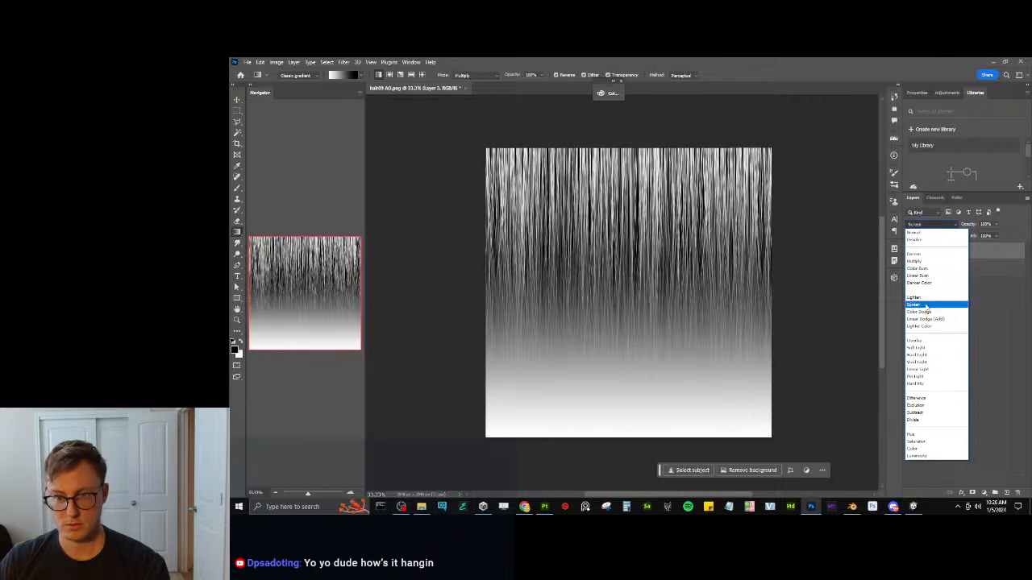
pyautogui.click(923, 305)
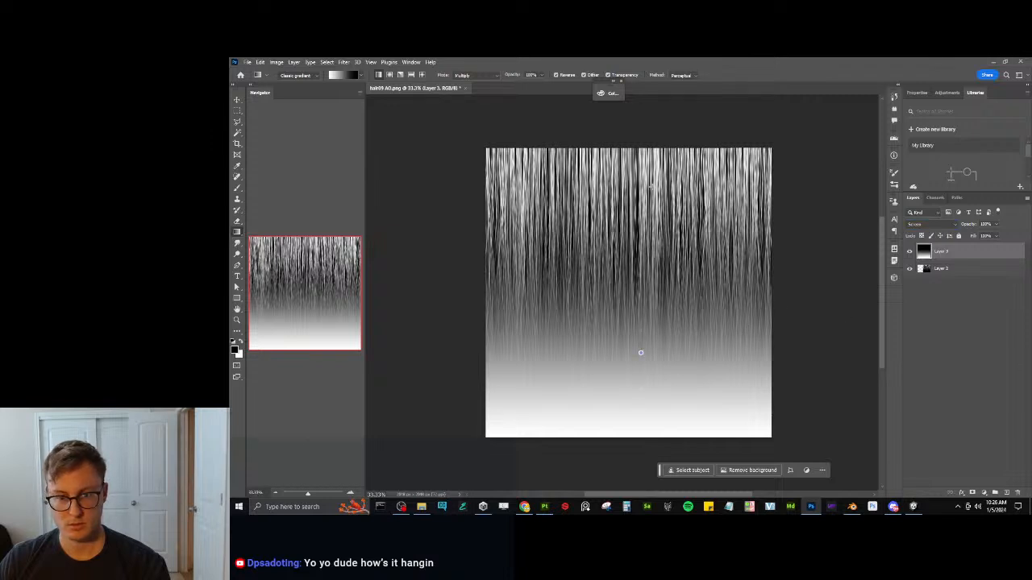
pyautogui.moveTo(640, 352)
pyautogui.mouseDown()
pyautogui.moveTo(662, 161)
pyautogui.moveTo(613, 402)
pyautogui.mouseUp()
pyautogui.hotkey('ctrl', 'z')
pyautogui.hotkey('ctrl', 'shift', 'z')
pyautogui.hotkey('ctrl', 'z')
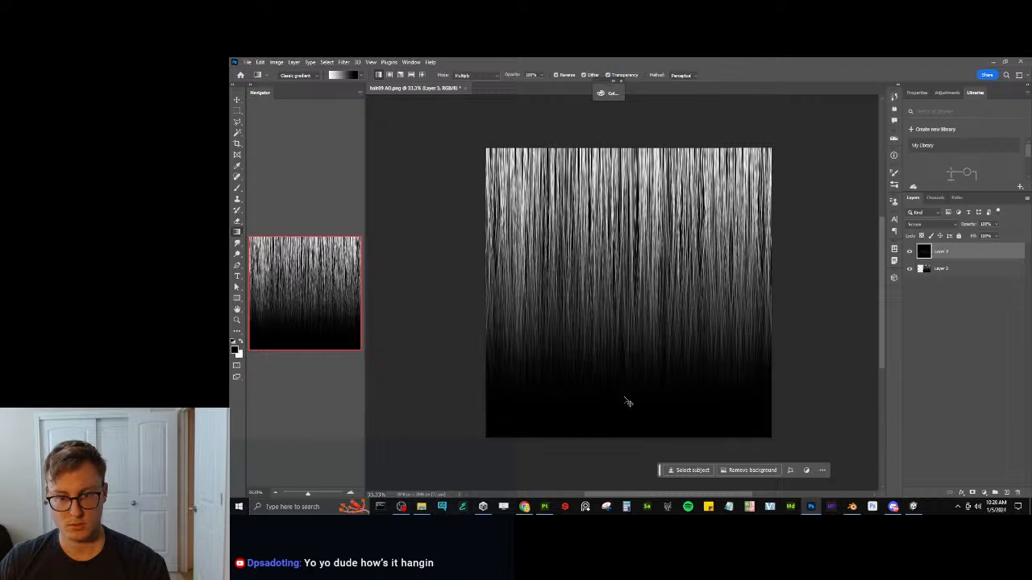
pyautogui.hotkey('ctrl', 'z')
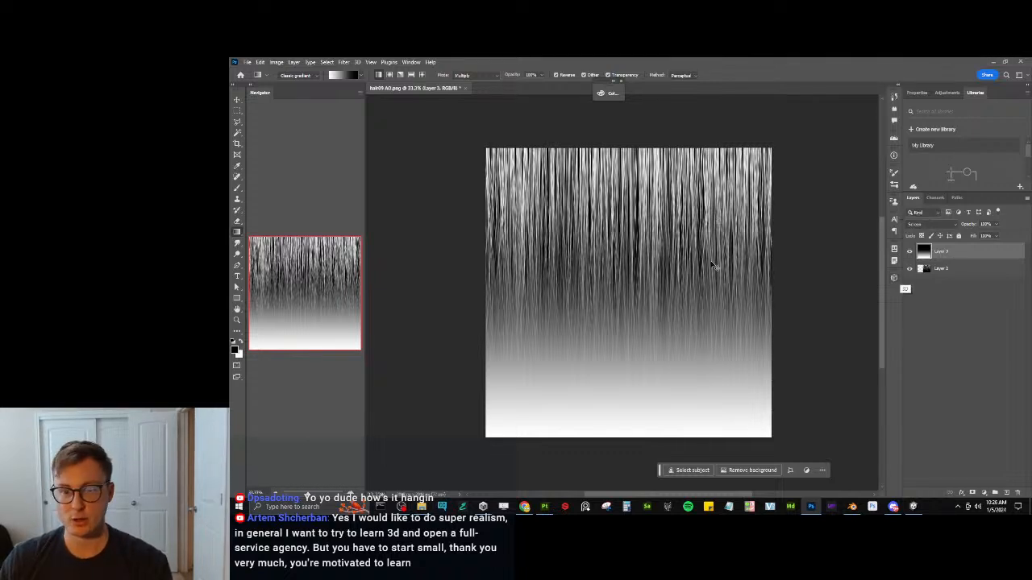
# Adjust the gradient layer's height with Free Transform and set its Levels to a midtone of 1.23 and a white input of about 224.
pyautogui.hotkey('ctrl', 't')
pyautogui.moveTo(627, 146); pyautogui.dragTo(631, 216)
pyautogui.press('Return')
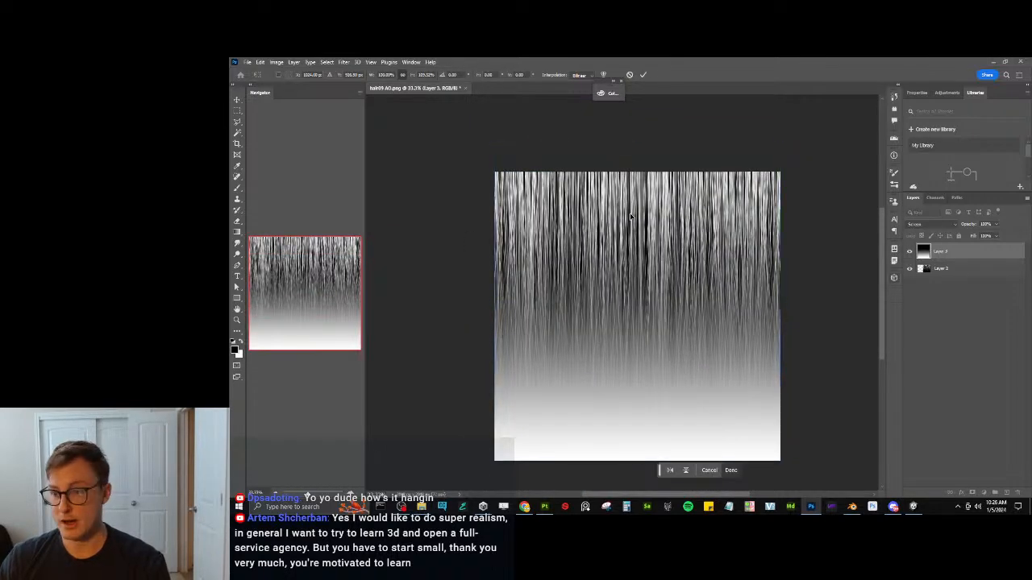
pyautogui.press('g')
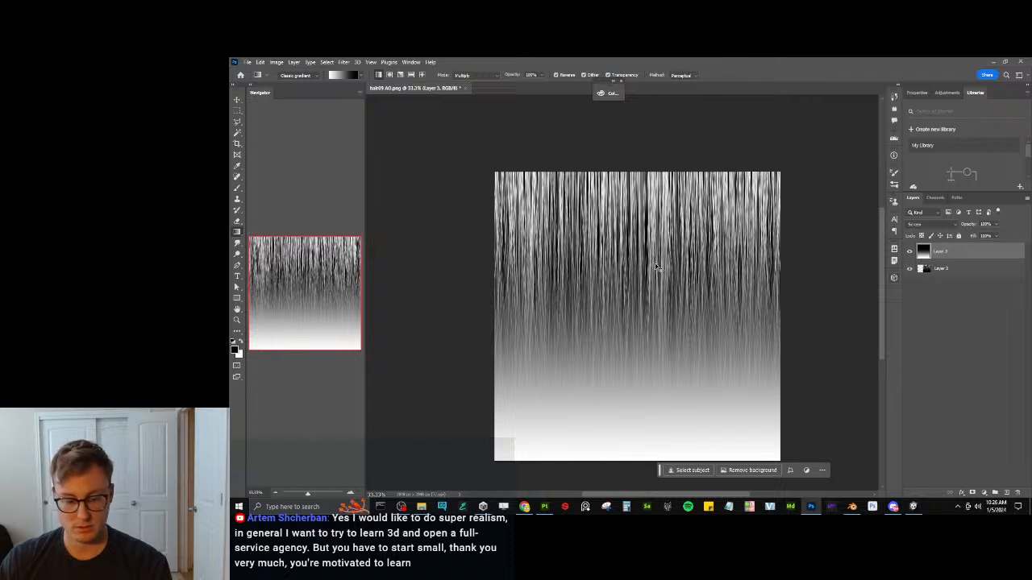
pyautogui.hotkey('ctrl', 'l')
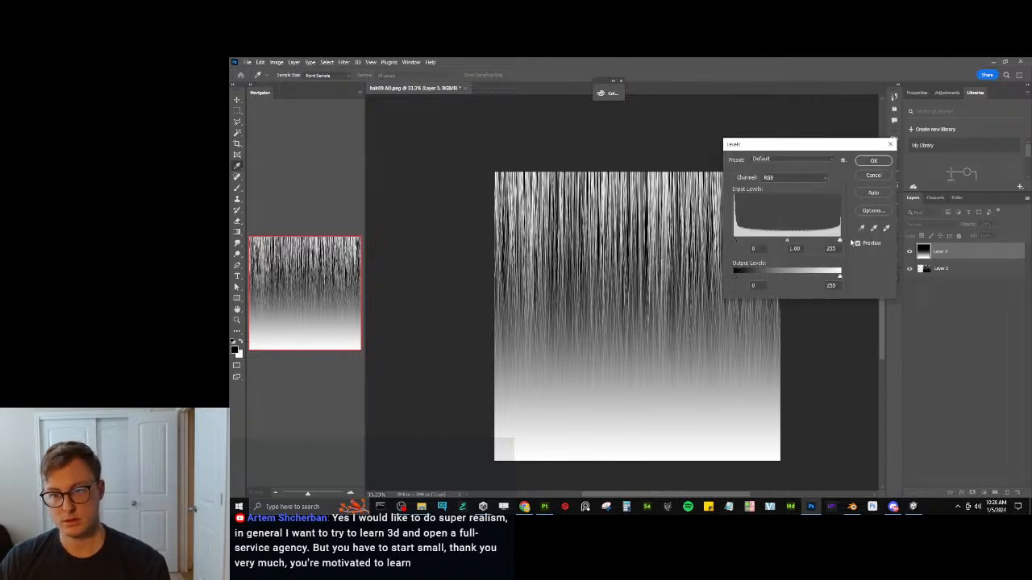
pyautogui.moveTo(840, 242); pyautogui.dragTo(782, 242)
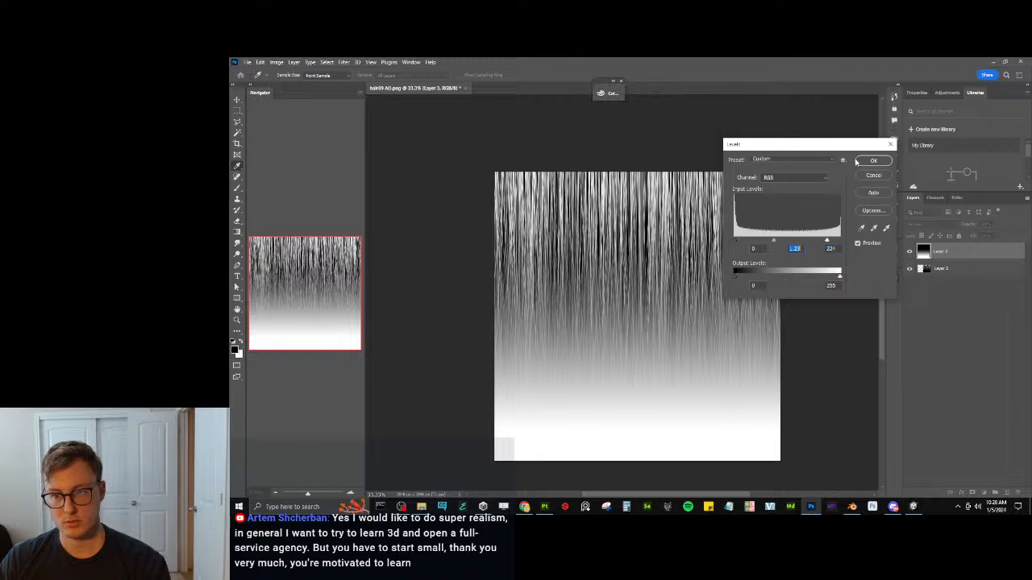
pyautogui.click(873, 160)
# Merge the gradient layer into the hair layer and save the hair09 AO texture.
pyautogui.hotkey('ctrl', 's')
pyautogui.press('Escape')
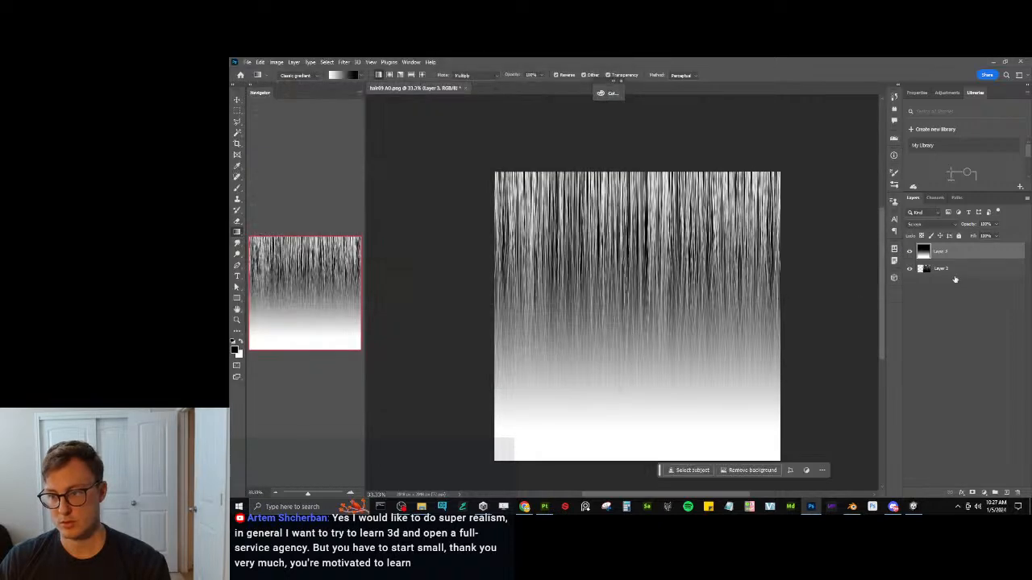
pyautogui.hotkey('ctrl', 's')
# Switch to Unity and inspect the cheek fur from the side and front with the gradient-lightened hair09 AO texture.
pyautogui.hotkey('alt', 'Tab')
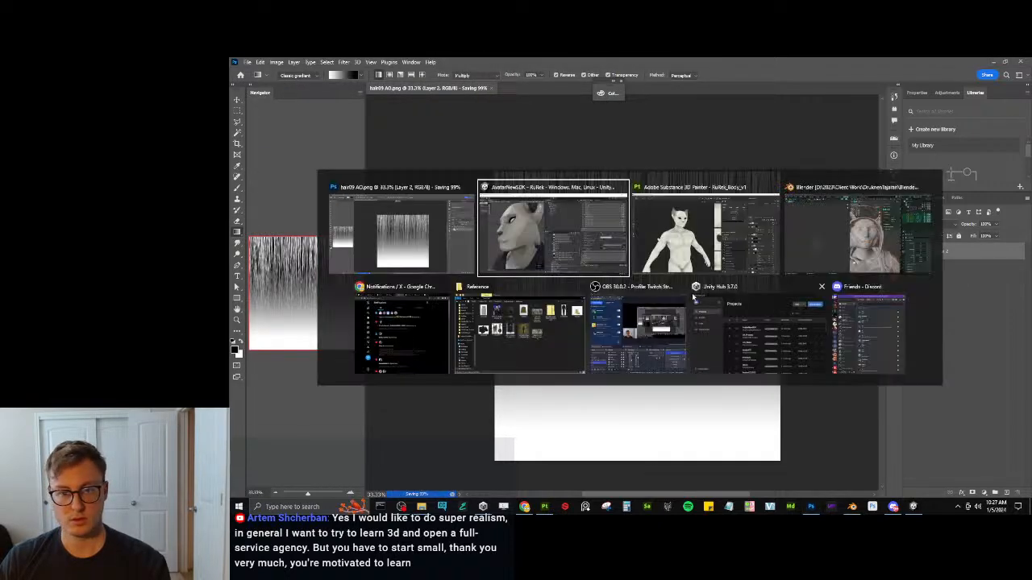
pyautogui.click(597, 239)
pyautogui.hotkey('alt', 'Tab')
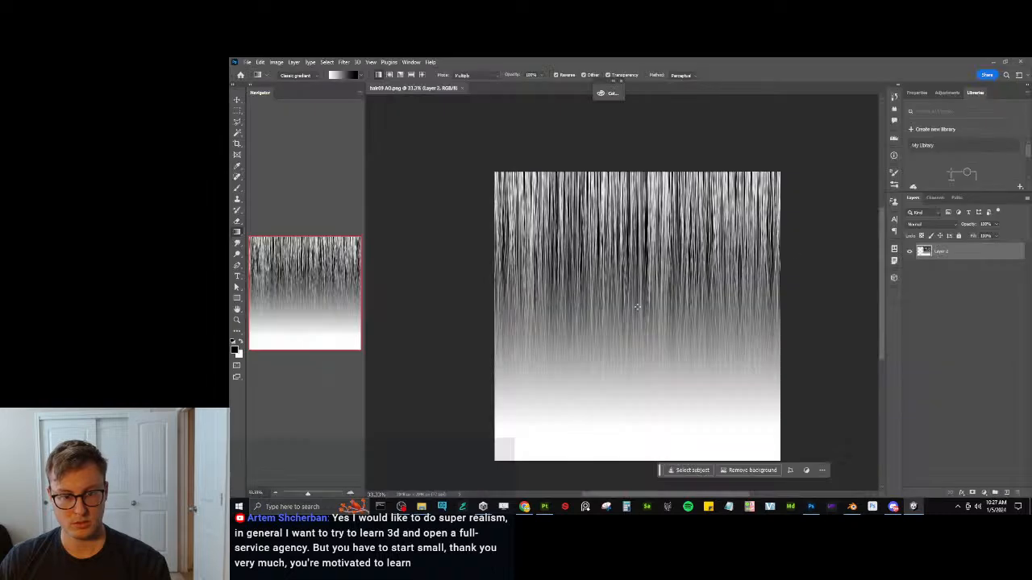
pyautogui.hotkey('alt', 'Tab')
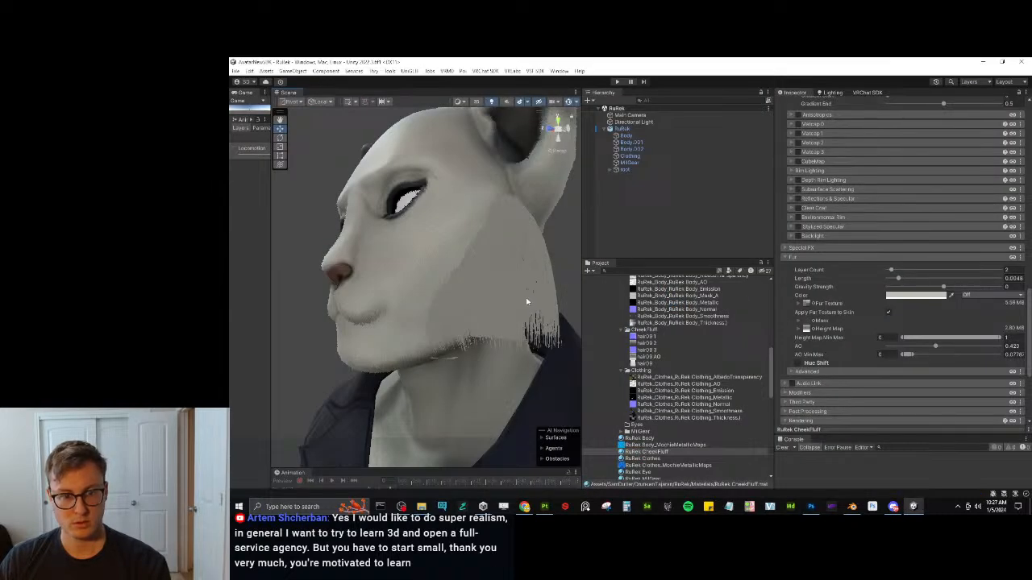
pyautogui.hotkey('alt', 'Tab')
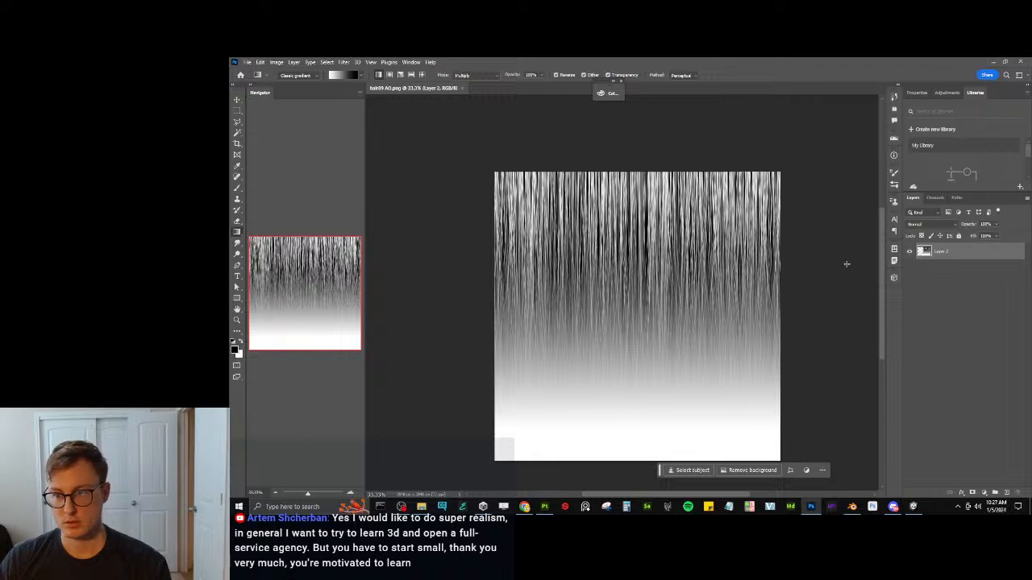
pyautogui.hotkey('alt', 'Tab')
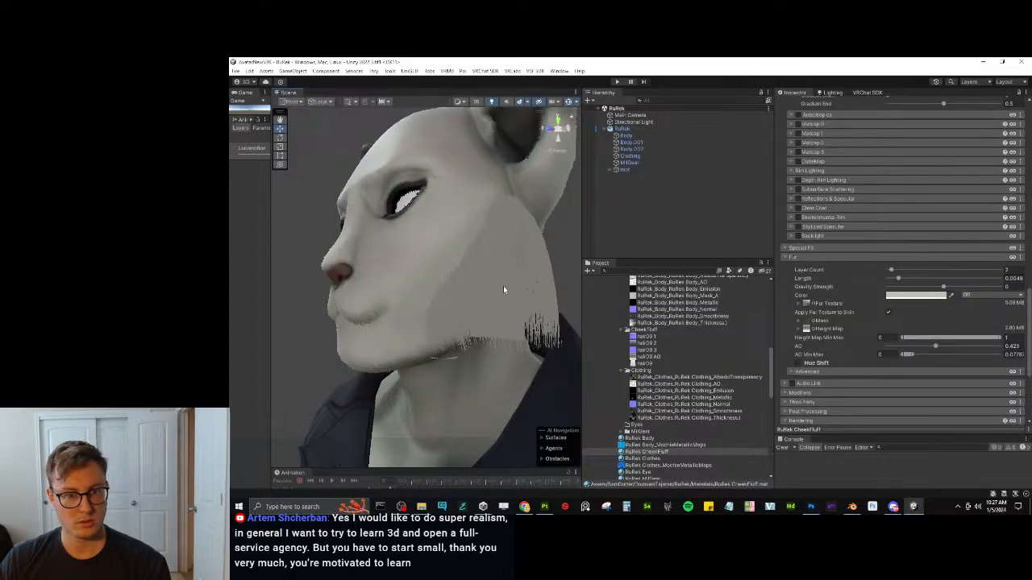
pyautogui.moveTo(503, 285); pyautogui.dragTo(620, 335, button='right')
# Switch to Photoshop, undo the layer merge and squash the gradient layer downward until its upper edge sits about one third down the canvas.
pyautogui.hotkey('alt', 'Tab')
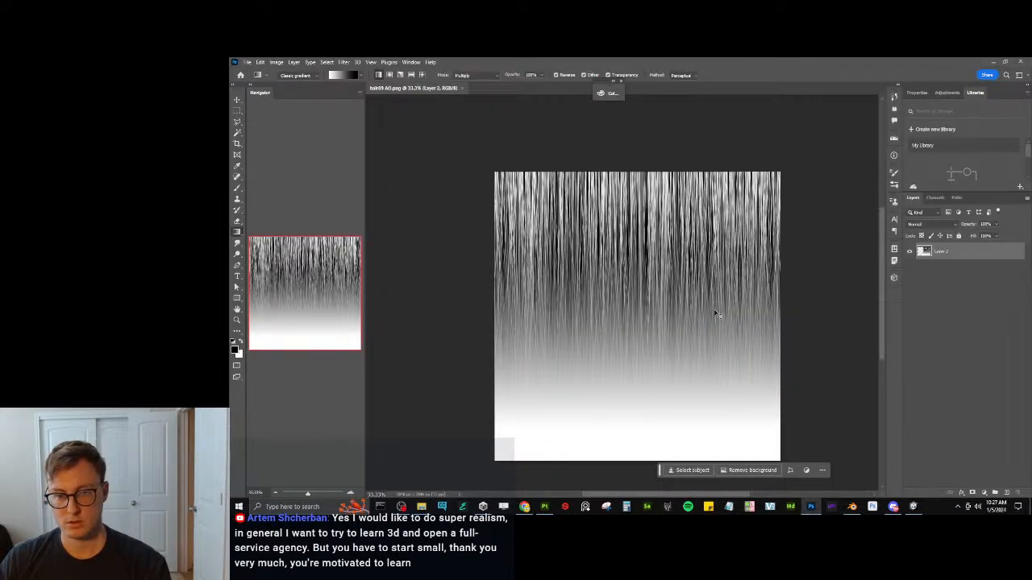
pyautogui.hotkey('ctrl', 'v')
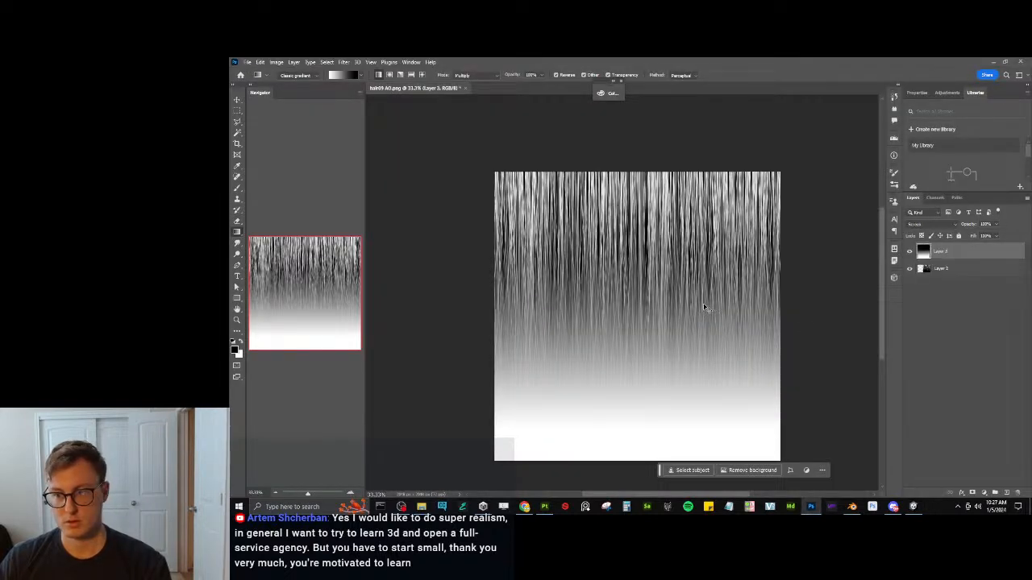
pyautogui.hotkey('ctrl', 't')
pyautogui.moveTo(637, 146); pyautogui.dragTo(647, 272)
pyautogui.press('Return')
pyautogui.press('g')
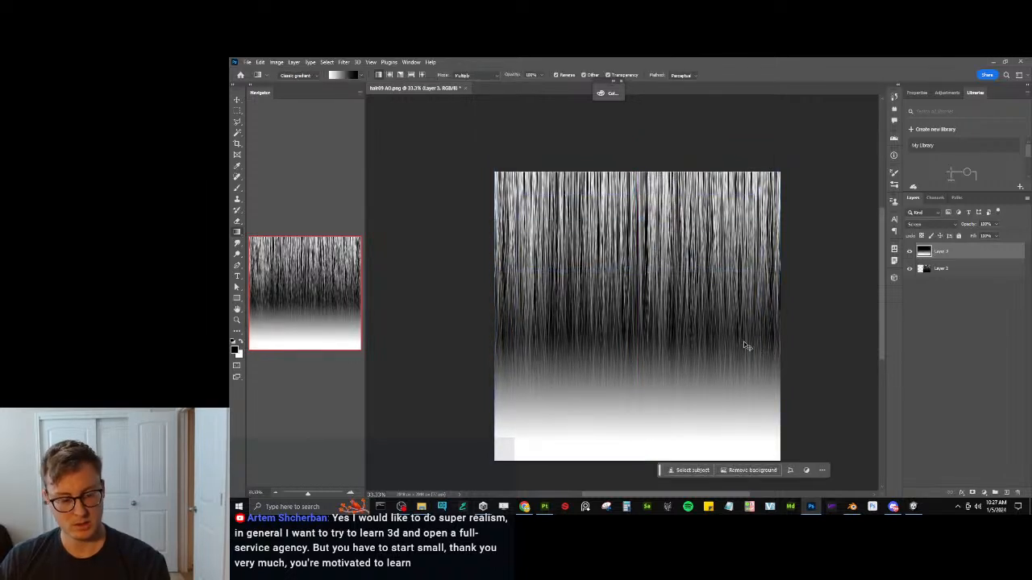
# Merge the squashed gradient layer into the hair layer and save the hair09 AO texture.
pyautogui.hotkey('ctrl', 's')
pyautogui.press('Escape')
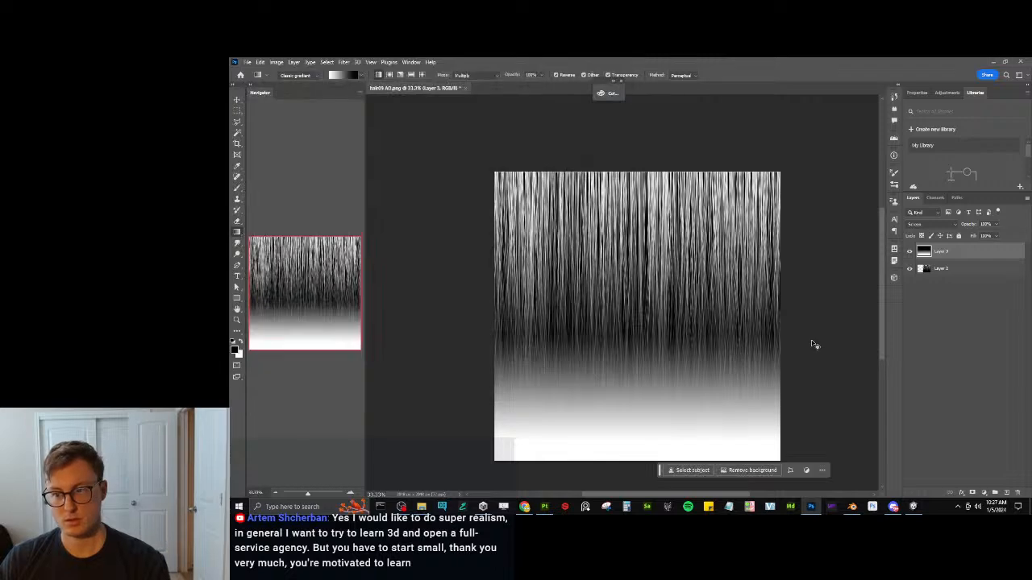
pyautogui.moveTo(815, 343); pyautogui.dragTo(800, 320, button='middle')
pyautogui.hotkey('ctrl', 'e')
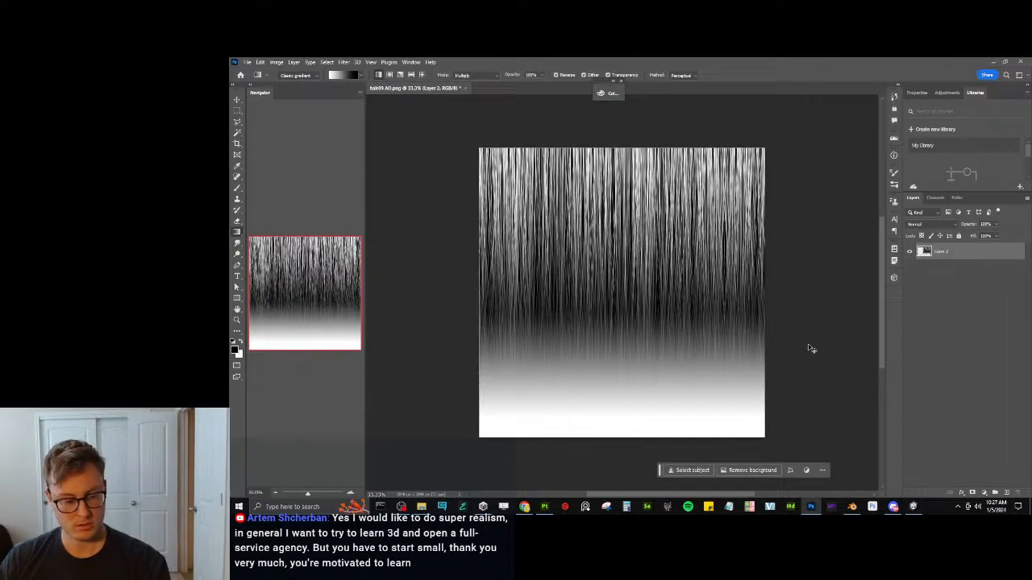
# Switch to Unity and inspect the cheek fur up close and from the side with the lower gradient in the texture.
pyautogui.hotkey('alt', 'Tab')
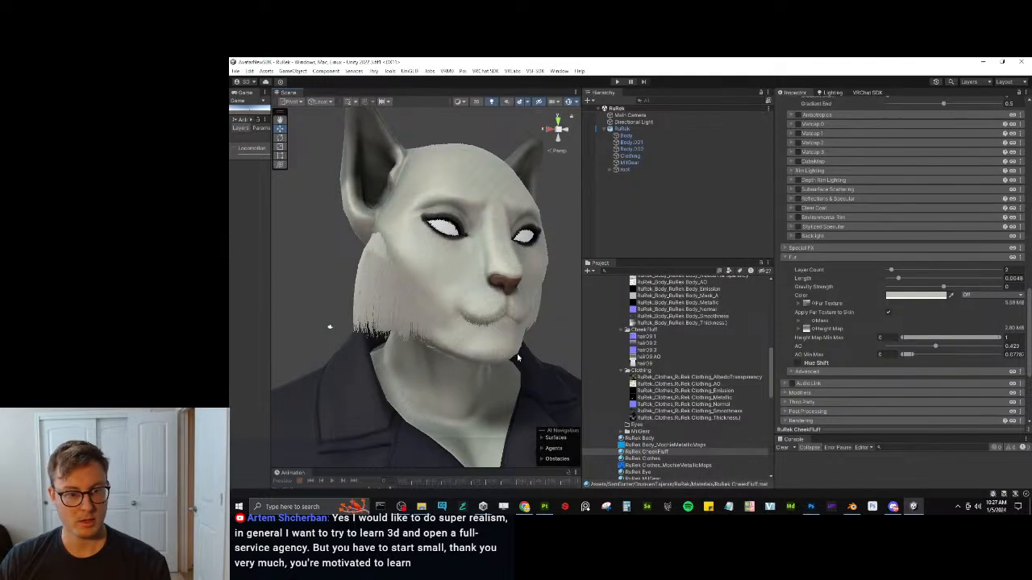
pyautogui.hotkey('alt', 'Tab')
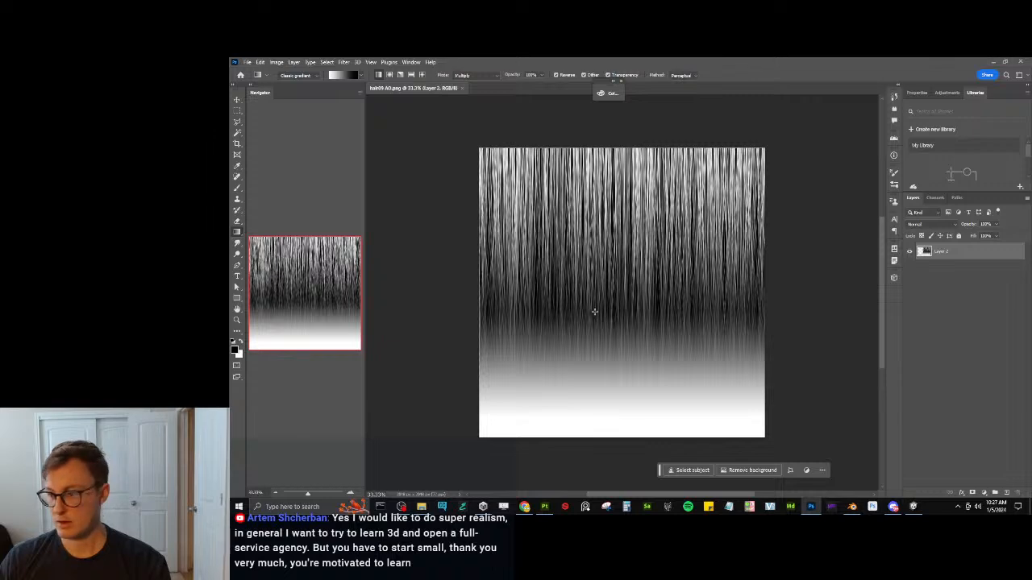
pyautogui.hotkey('alt', 'Tab')
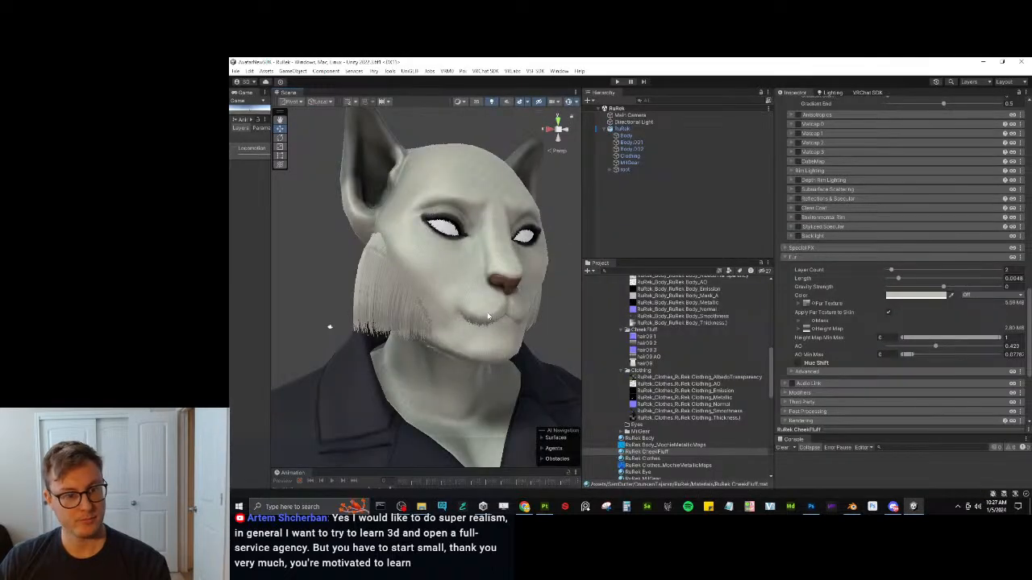
pyautogui.moveTo(427, 269); pyautogui.dragTo(404, 290, button='right')
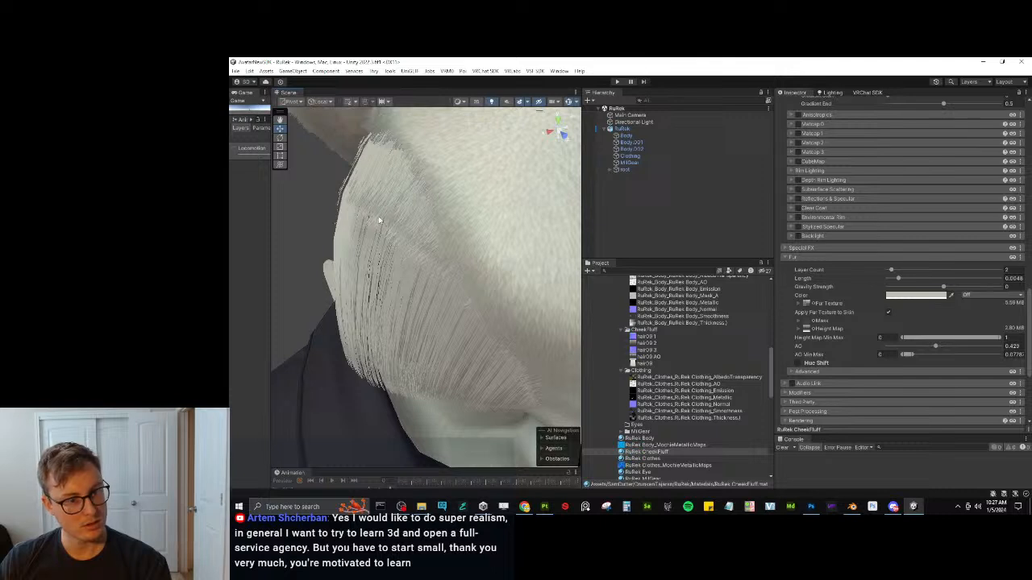
pyautogui.moveTo(422, 254); pyautogui.dragTo(436, 225, button='right')
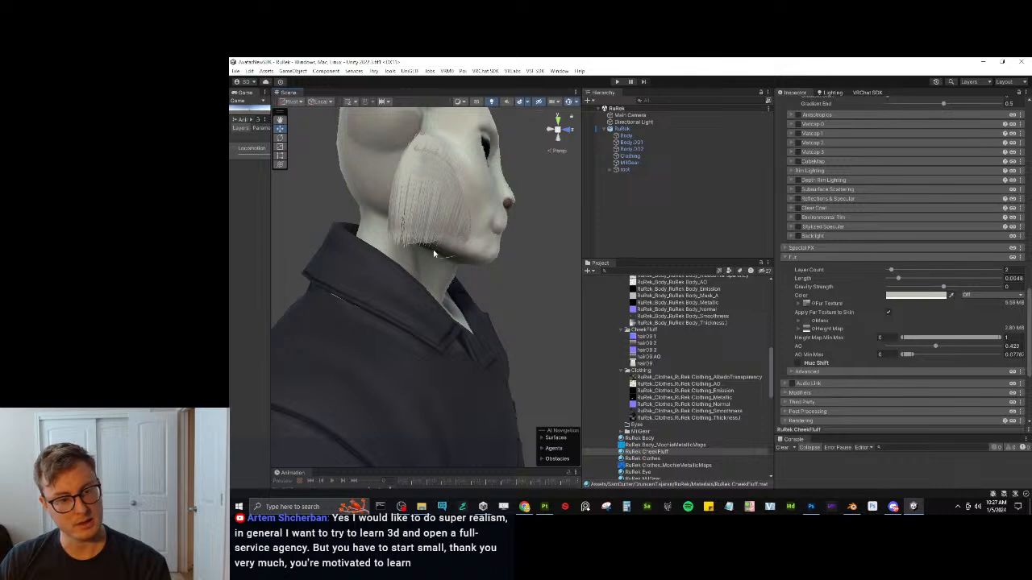
# Switch to Photoshop, undo the layer merge and scale the gradient layer up to about 124% from its bottom edge.
pyautogui.hotkey('alt', 'Tab')
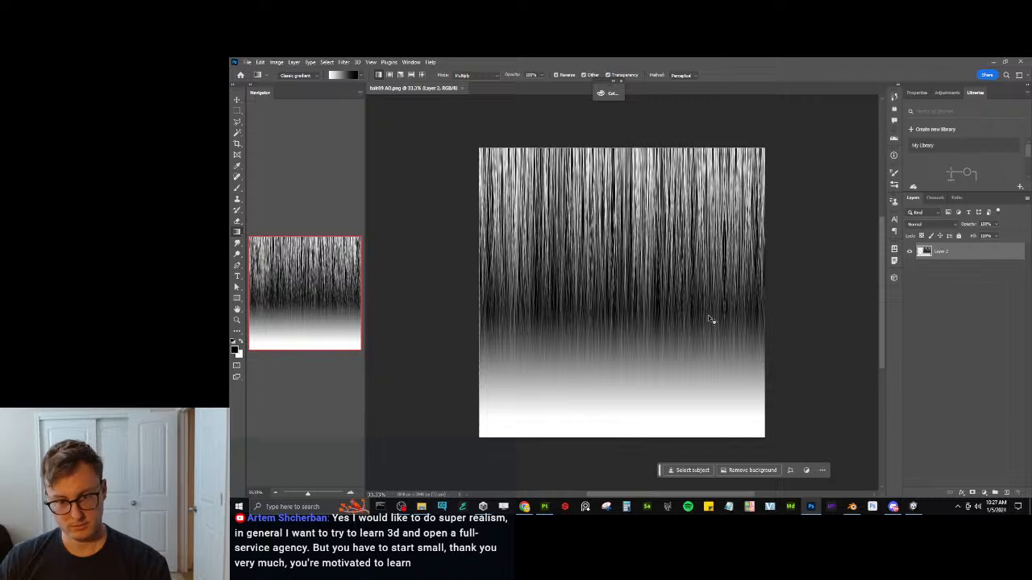
pyautogui.hotkey('ctrl', 'z')
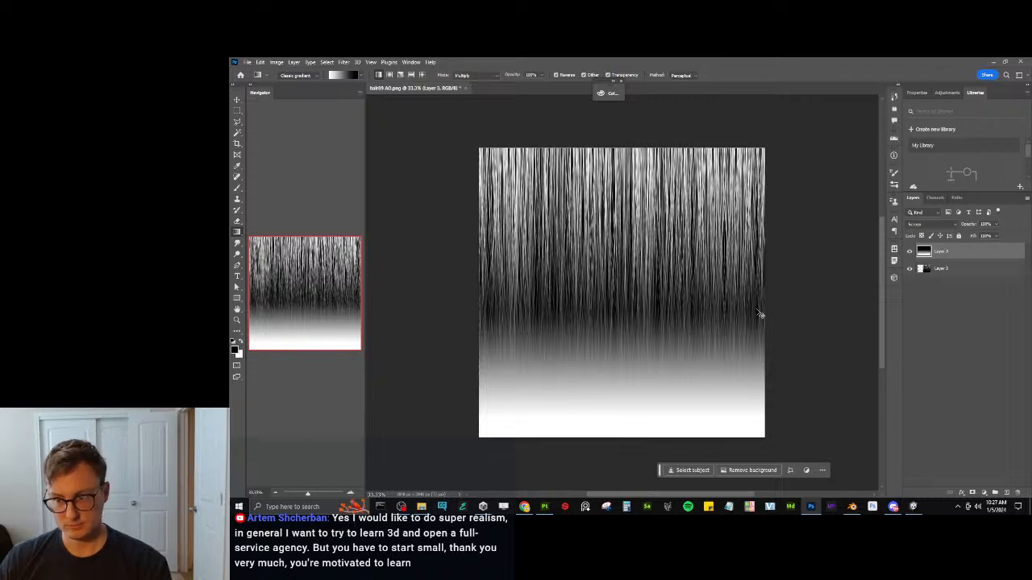
pyautogui.hotkey('ctrl', 't')
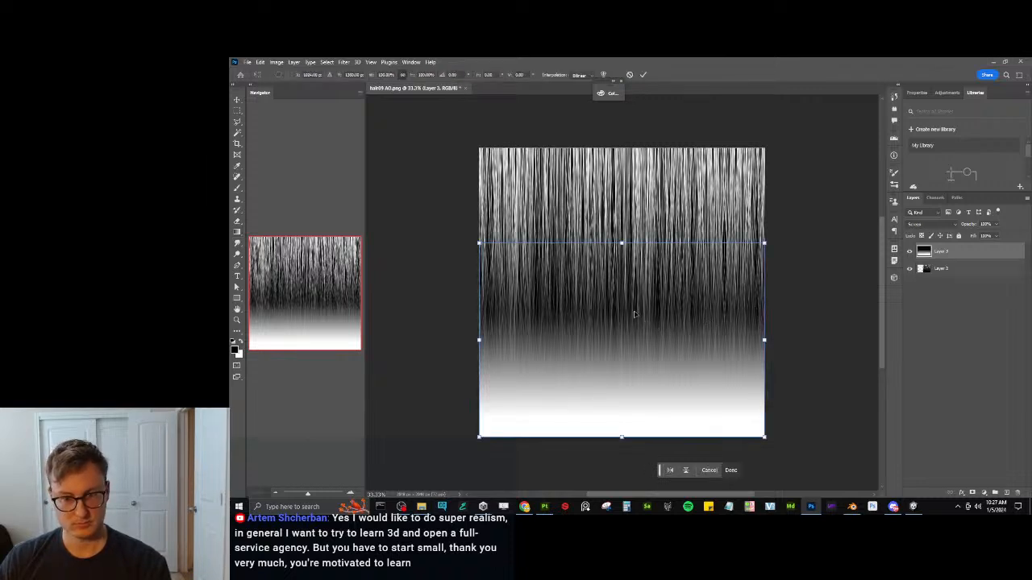
pyautogui.moveTo(621, 242); pyautogui.dragTo(628, 195)
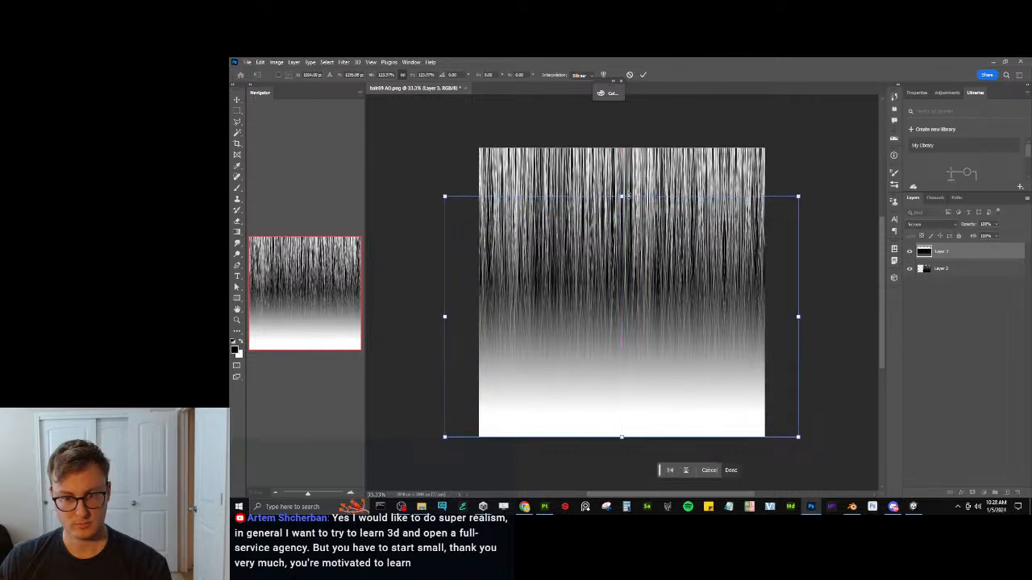
pyautogui.press('Return')
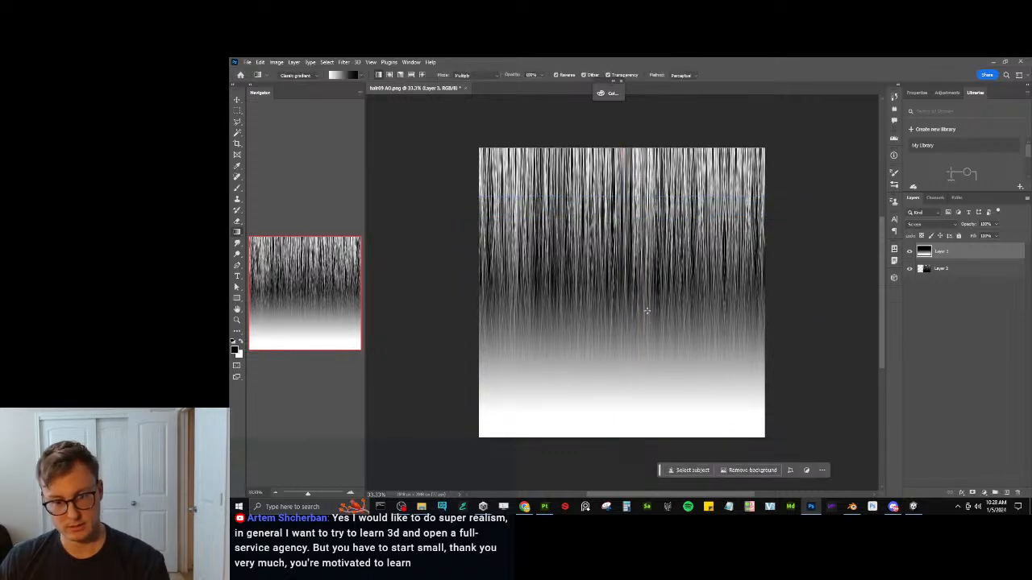
# Stretch the gradient layer's upper edge to just below the canvas's upper edge, merge it into the hair layer and save.
pyautogui.hotkey('ctrl', 'e')
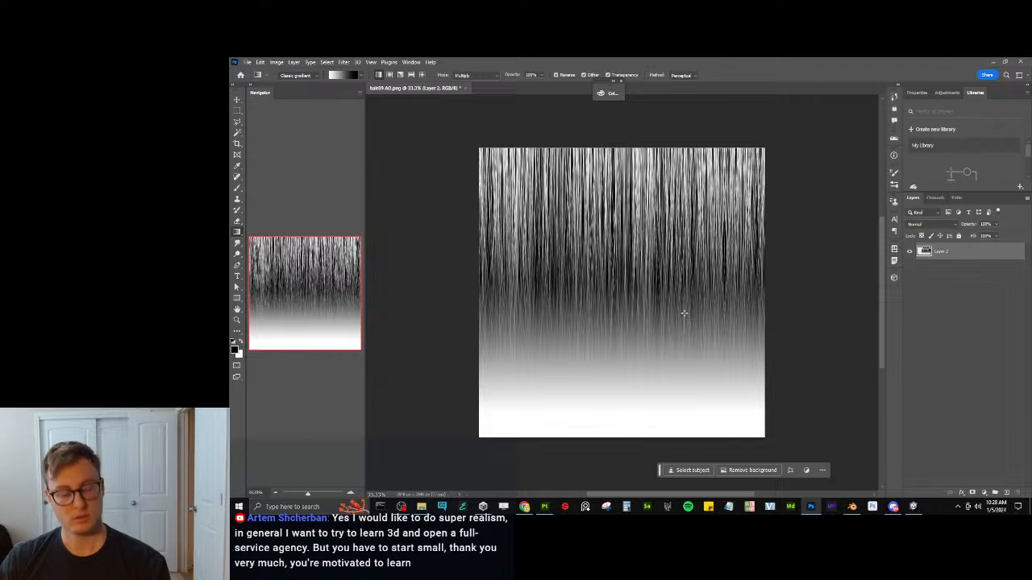
pyautogui.hotkey('ctrl', 'z')
pyautogui.hotkey('ctrl', 't')
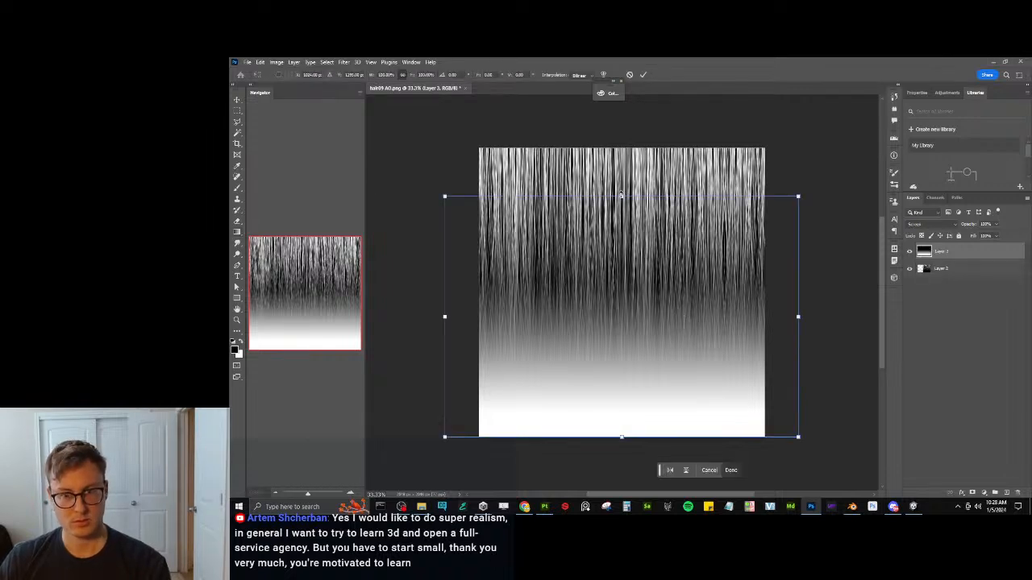
pyautogui.moveTo(622, 194); pyautogui.dragTo(622, 161)
pyautogui.press('Return')
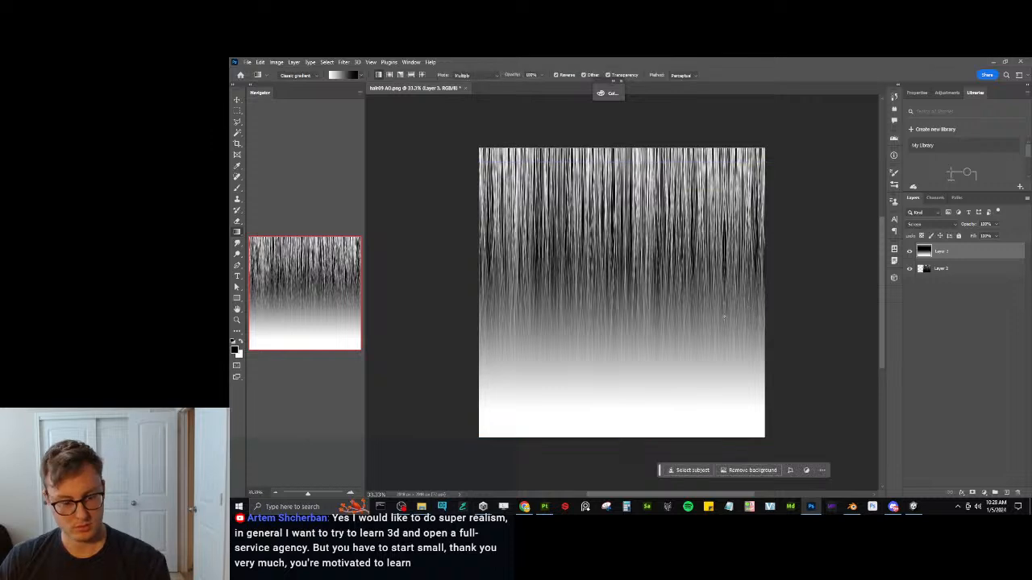
pyautogui.hotkey('ctrl', 'e')
pyautogui.hotkey('ctrl', 's')
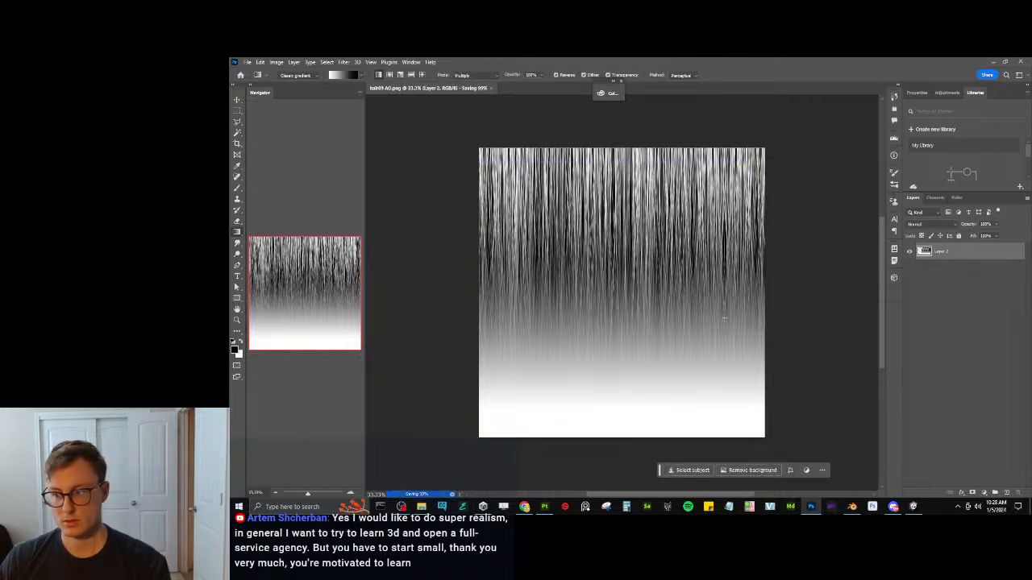
# Switch to Unity and inspect the cheek fur from the side and up close with the taller gradient.
pyautogui.hotkey('alt', 'Tab')
pyautogui.click(564, 241)
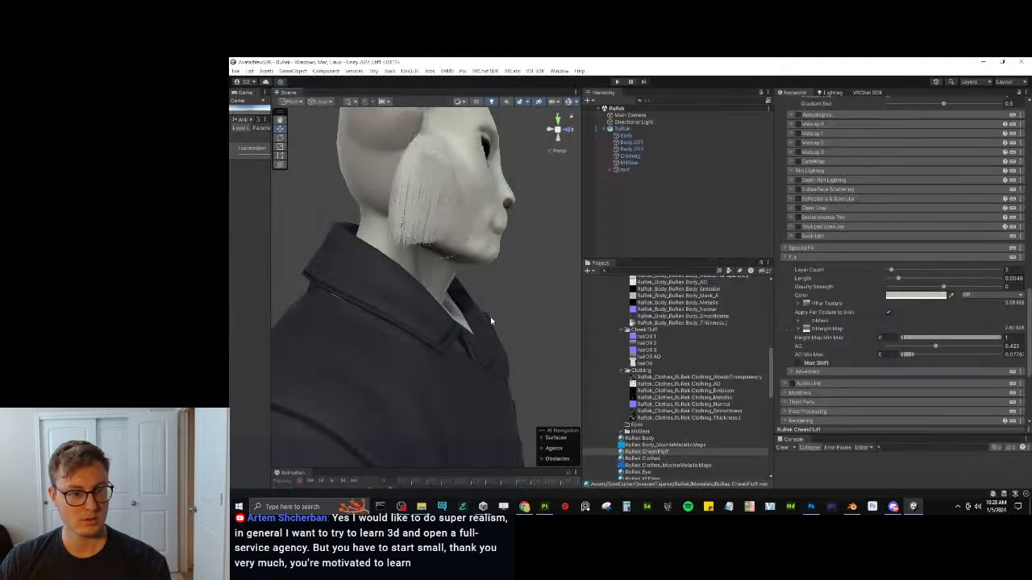
pyautogui.moveTo(505, 301); pyautogui.dragTo(295, 237, button='right')
pyautogui.press('w')
pyautogui.press('s')
pyautogui.press('d')
pyautogui.press('w')
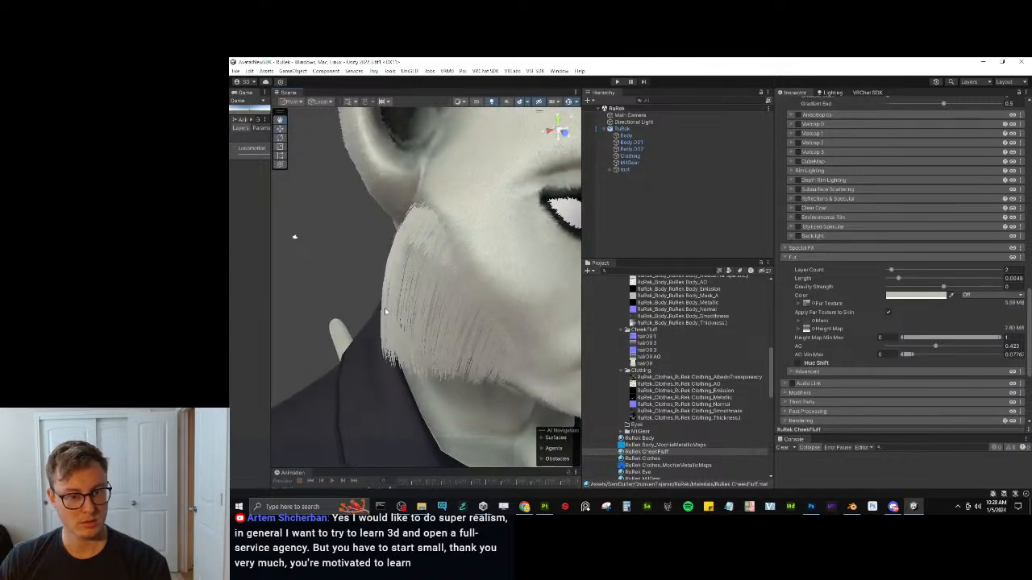
# Switch to Photoshop, undo the layer merge and apply Levels to the hair layer with midtones 0.7 and white input about 219.
pyautogui.hotkey('alt', 'Tab')
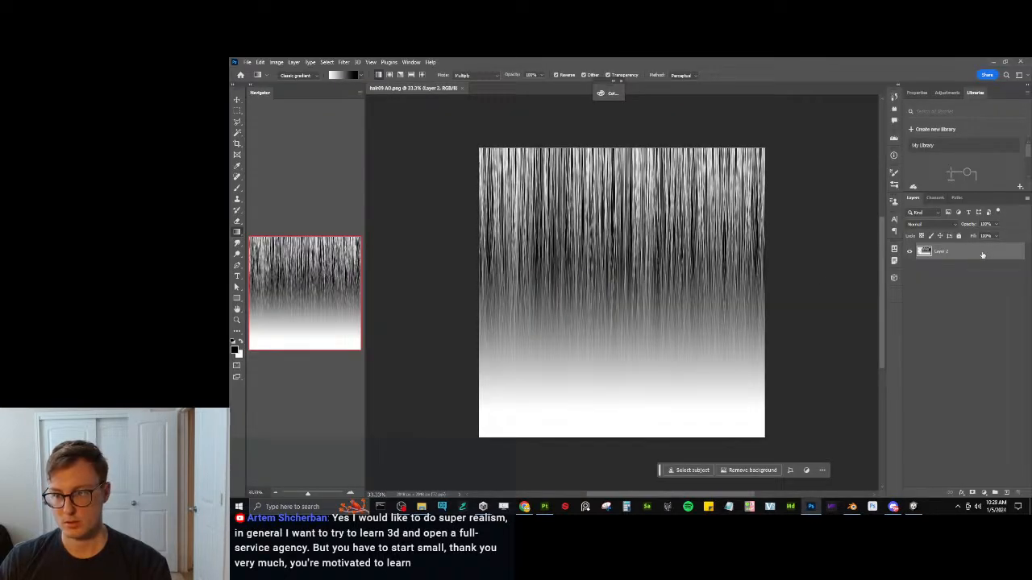
pyautogui.hotkey('ctrl', 'z')
pyautogui.click(963, 272)
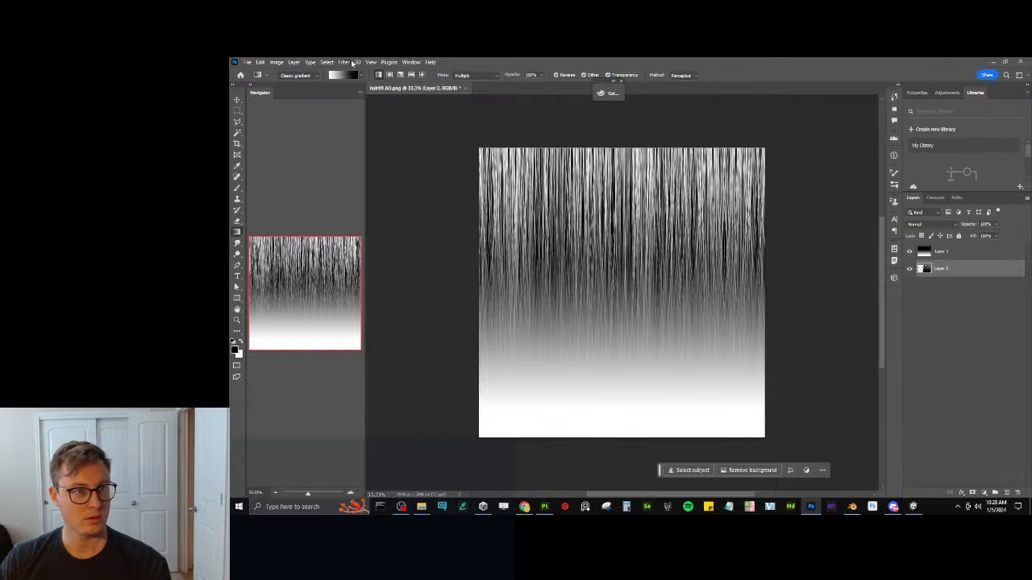
pyautogui.click(352, 62)
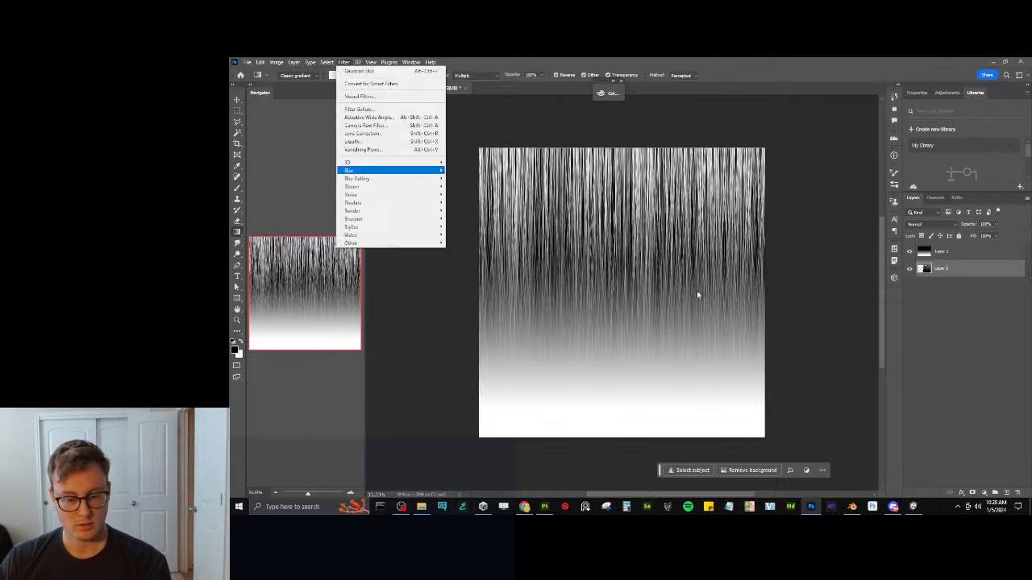
pyautogui.hotkey('ctrl', 'l')
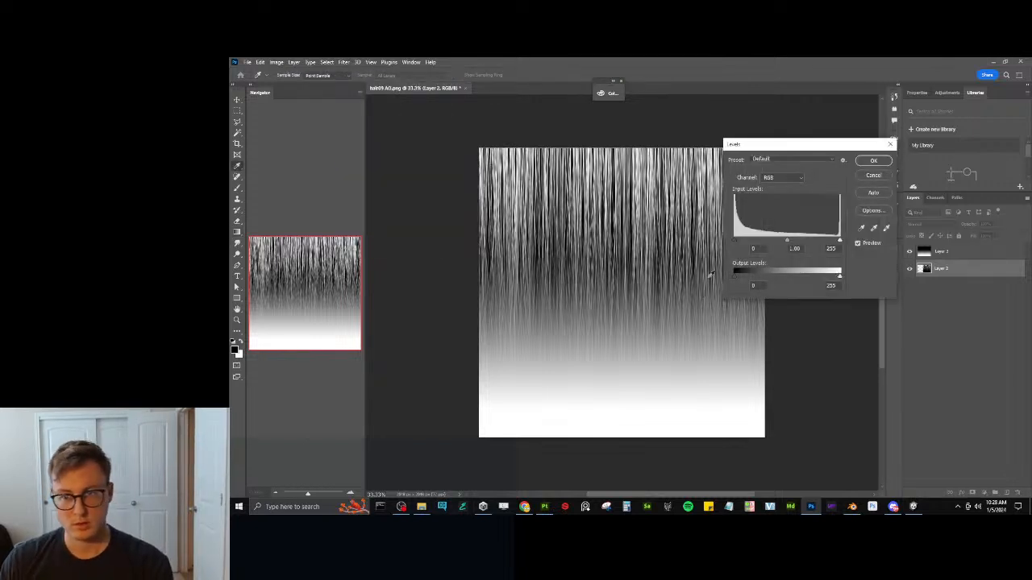
pyautogui.moveTo(783, 240); pyautogui.dragTo(823, 242)
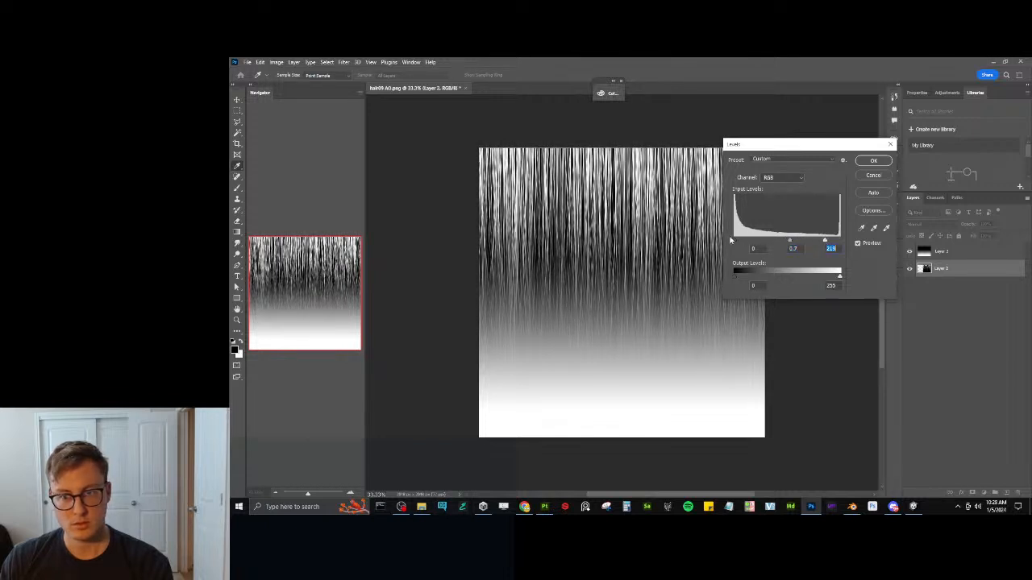
pyautogui.click(873, 160)
# Merge the gradient layer into the level-adjusted hair layer and save the hair09 AO texture.
pyautogui.click(983, 256)
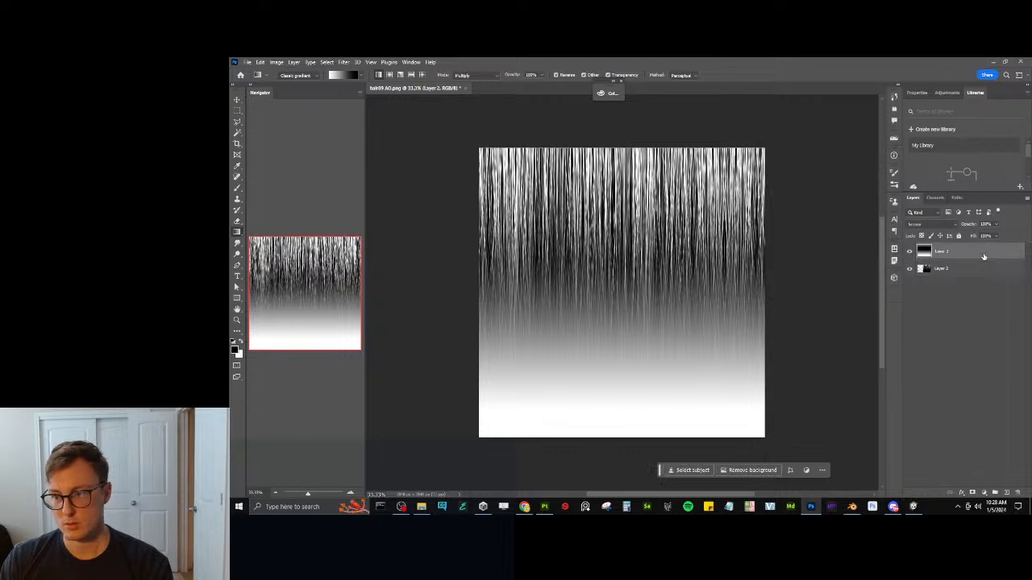
pyautogui.hotkey('ctrl', 'e')
pyautogui.hotkey('ctrl', 's')
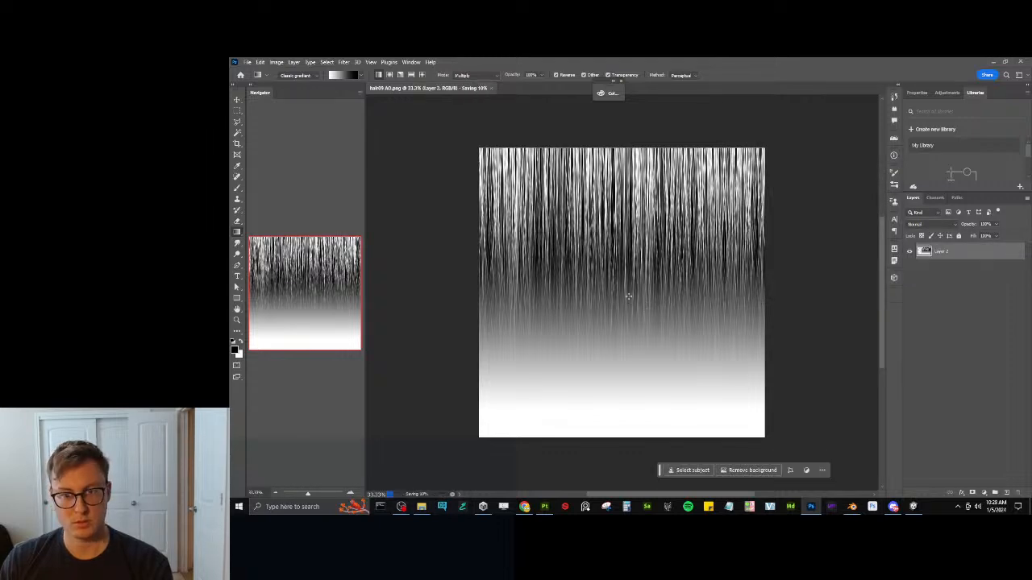
# Switch to Unity, check the cheek fur from the other side and raise its fur AO strength to 0.877.
pyautogui.hotkey('alt', 'Tab')
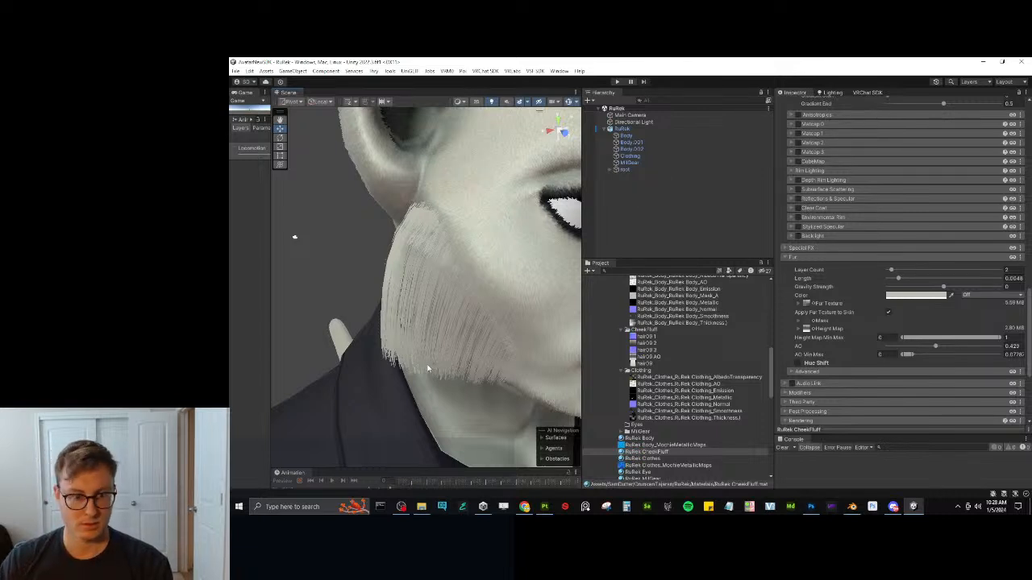
pyautogui.moveTo(455, 321); pyautogui.dragTo(316, 335, button='right')
pyautogui.press('d')
pyautogui.press('s')
pyautogui.press('w')
pyautogui.press('s')
pyautogui.press('w')
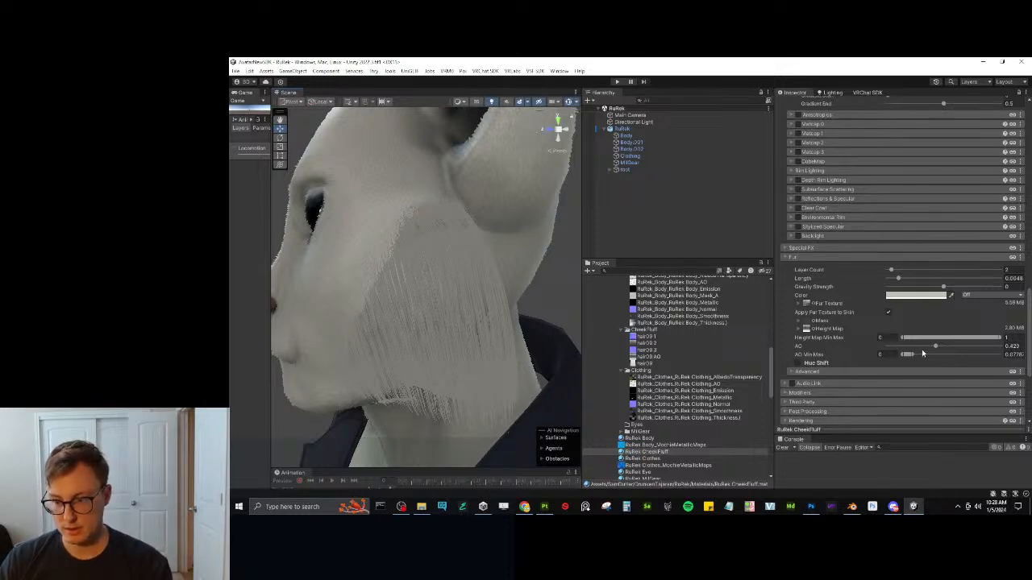
pyautogui.moveTo(935, 347)
pyautogui.mouseDown()
pyautogui.moveTo(991, 339)
pyautogui.moveTo(916, 346)
pyautogui.moveTo(985, 345)
pyautogui.mouseUp()
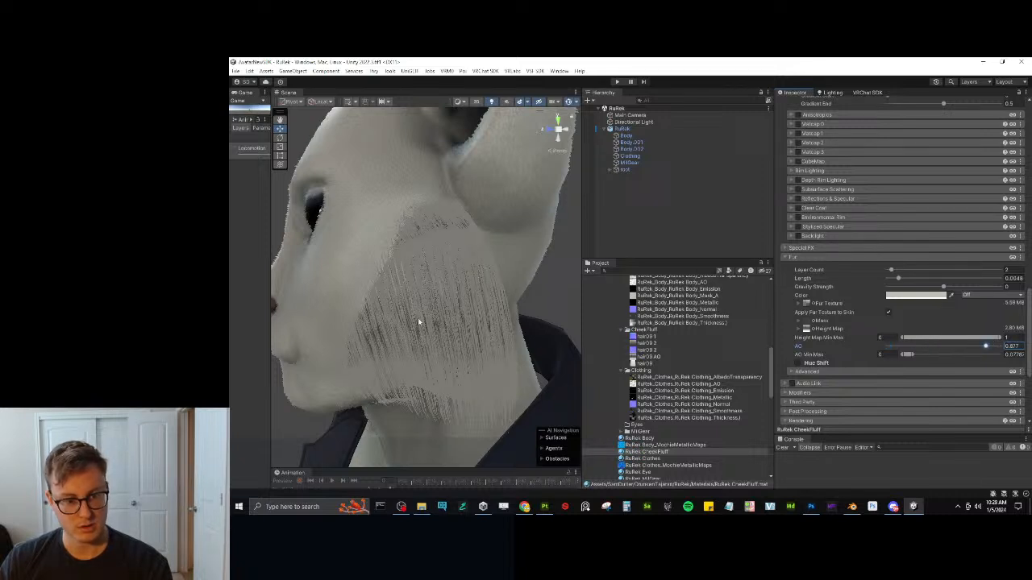
pyautogui.keyDown('alt'); pyautogui.moveTo(417, 317); pyautogui.dragTo(391, 368); pyautogui.keyUp('alt')
# Switch to Photoshop and step back through the layer merge, Levels adjustment and gradient scaling edits.
pyautogui.hotkey('alt', 'Tab')
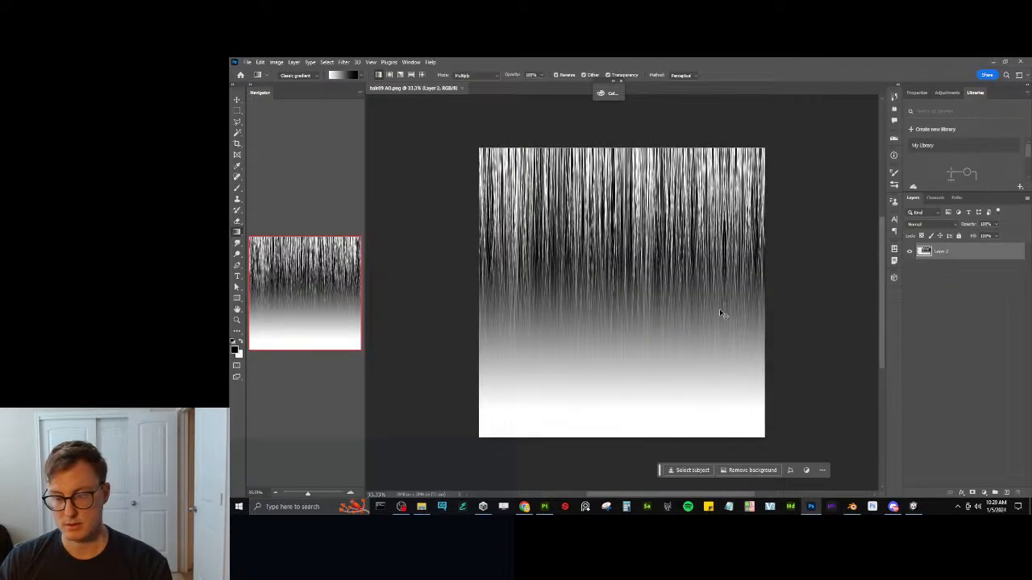
pyautogui.hotkey('ctrl', 'z')
pyautogui.hotkey('ctrl', 'z')
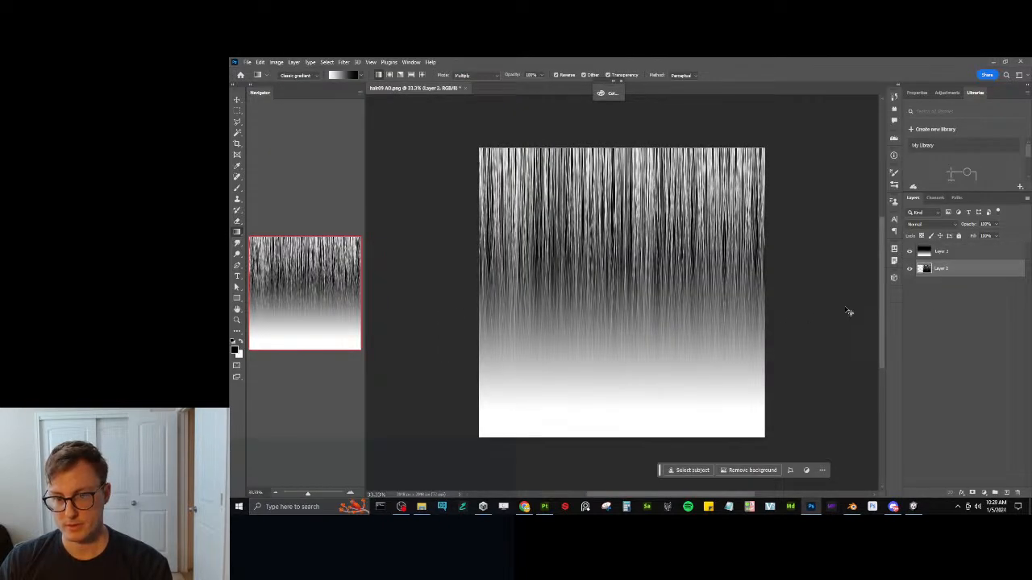
pyautogui.hotkey('ctrl', 'shift', 'z')
pyautogui.hotkey('ctrl', 'z')
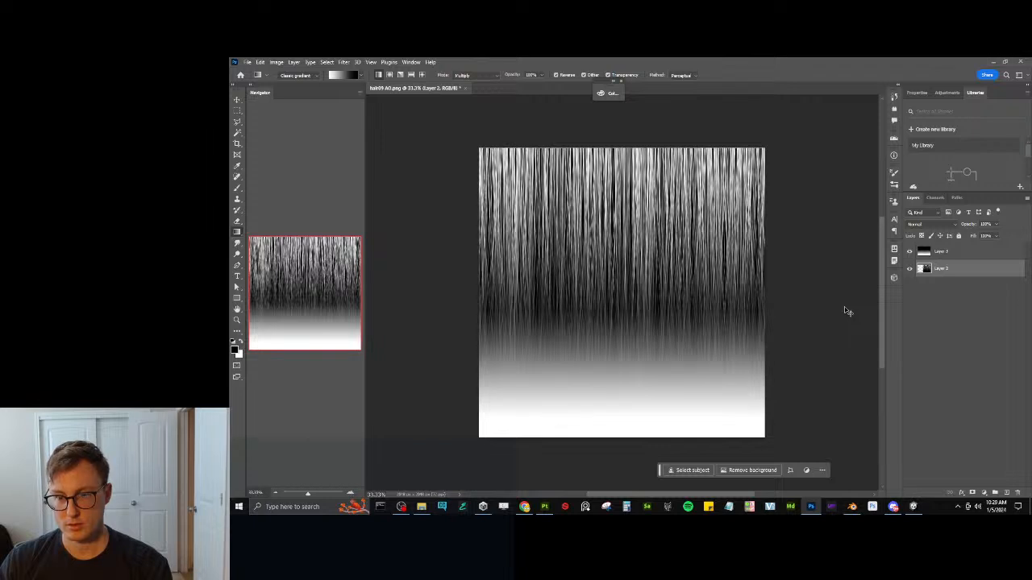
pyautogui.hotkey('ctrl', 'z')
pyautogui.hotkey('ctrl', 'shift', 'z')
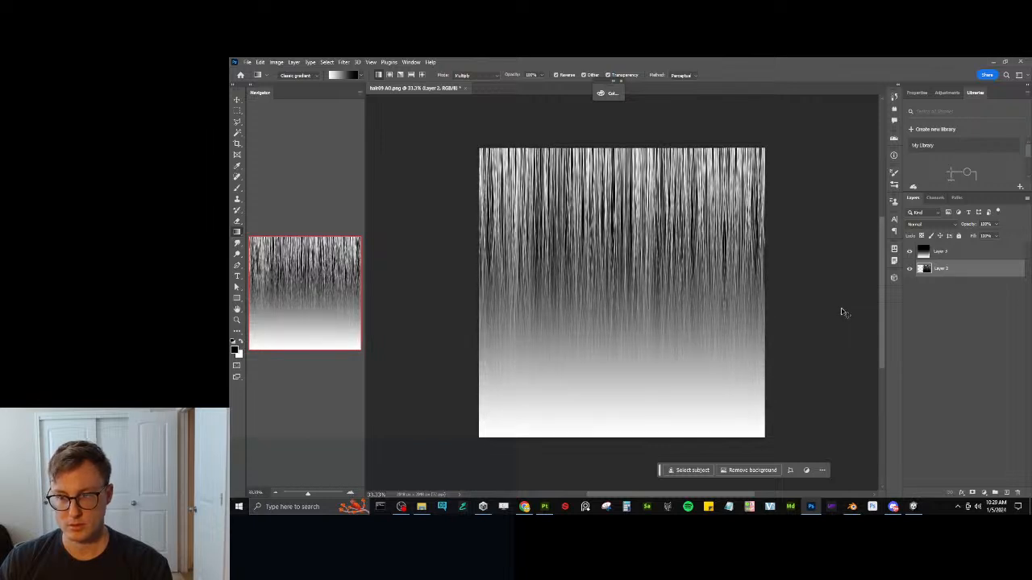
pyautogui.hotkey('ctrl', 'shift', 'z')
# Delete the gradient layer above the hair layer.
pyautogui.click(956, 253)
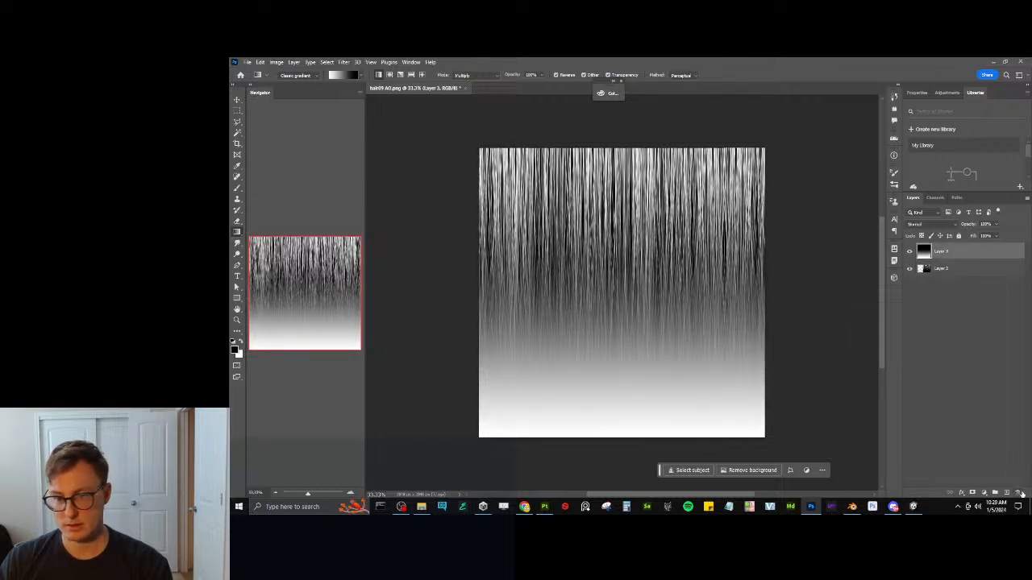
pyautogui.click(1018, 492)
pyautogui.hotkey('ctrl', 't')
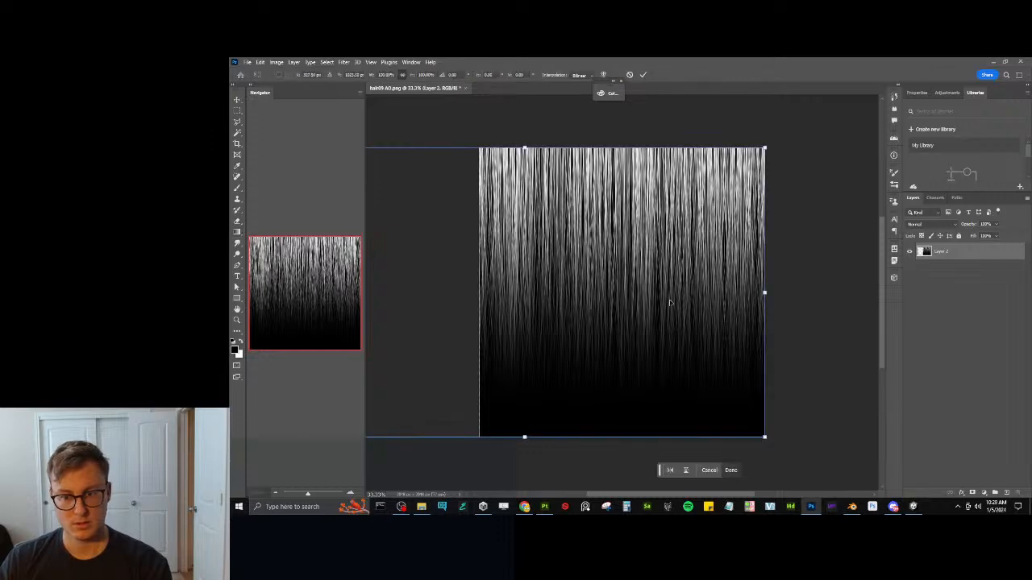
pyautogui.press('Escape')
# Add a Screen-mode layer with a new gradient running from white at the canvas's lower edge to black around mid-height.
pyautogui.moveTo(624, 250); pyautogui.dragTo(611, 292)
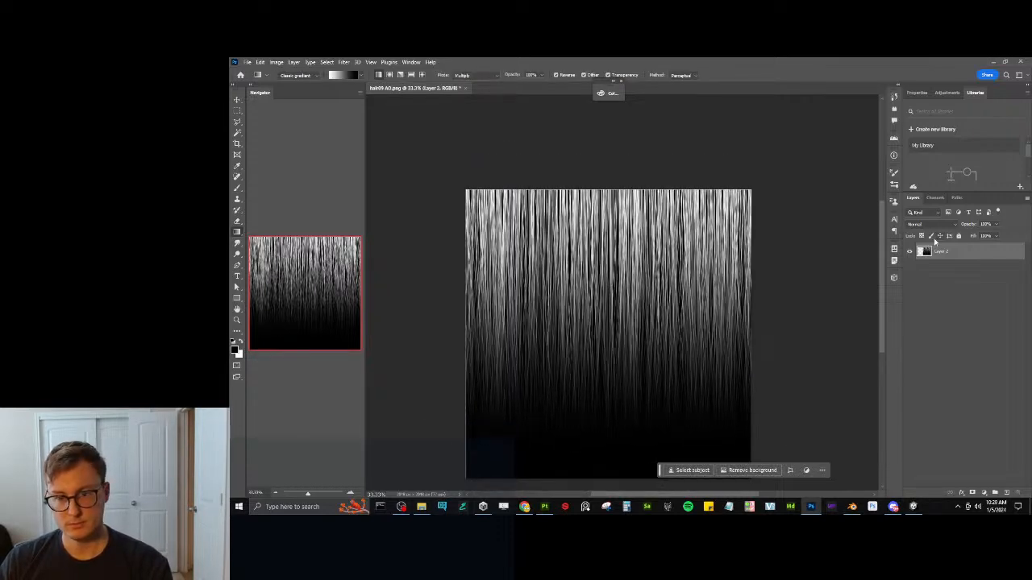
pyautogui.hotkey('ctrl', 'shift', 'alt', 'n')
pyautogui.moveTo(773, 476); pyautogui.dragTo(772, 337)
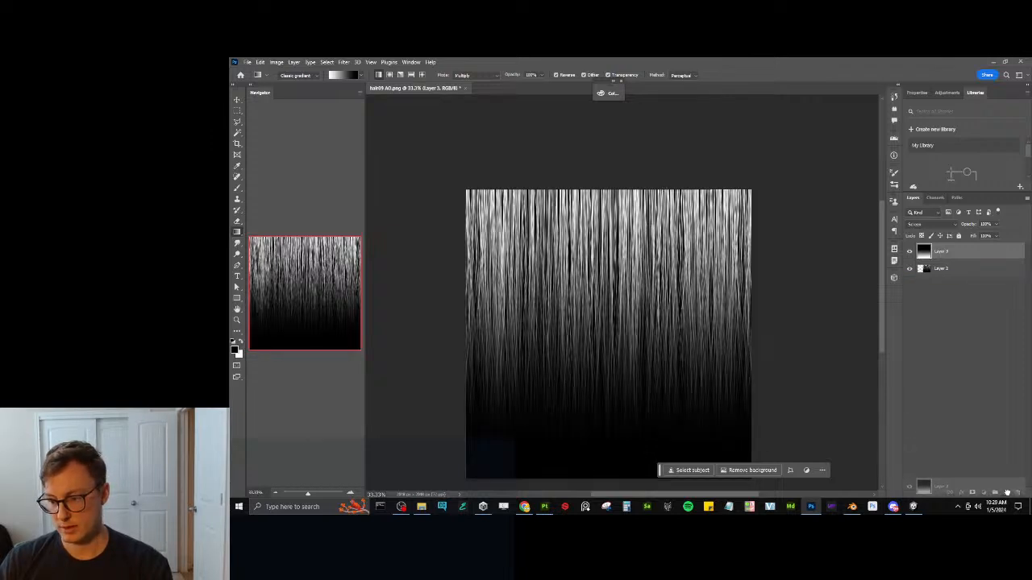
# Duplicate the gradient layer in Multiply mode, squash the copy into the canvas's upper half and lower its opacity to about 70%.
pyautogui.hotkey('ctrl', 'j')
pyautogui.click(927, 225)
pyautogui.click(915, 261)
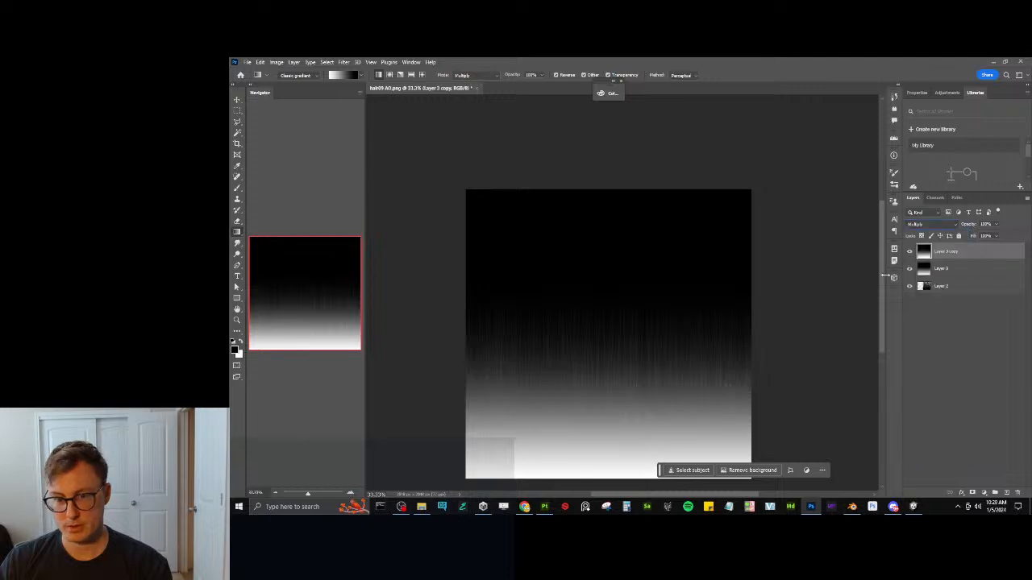
pyautogui.hotkey('ctrl', 't')
pyautogui.moveTo(608, 479); pyautogui.dragTo(609, 325)
pyautogui.press('Return')
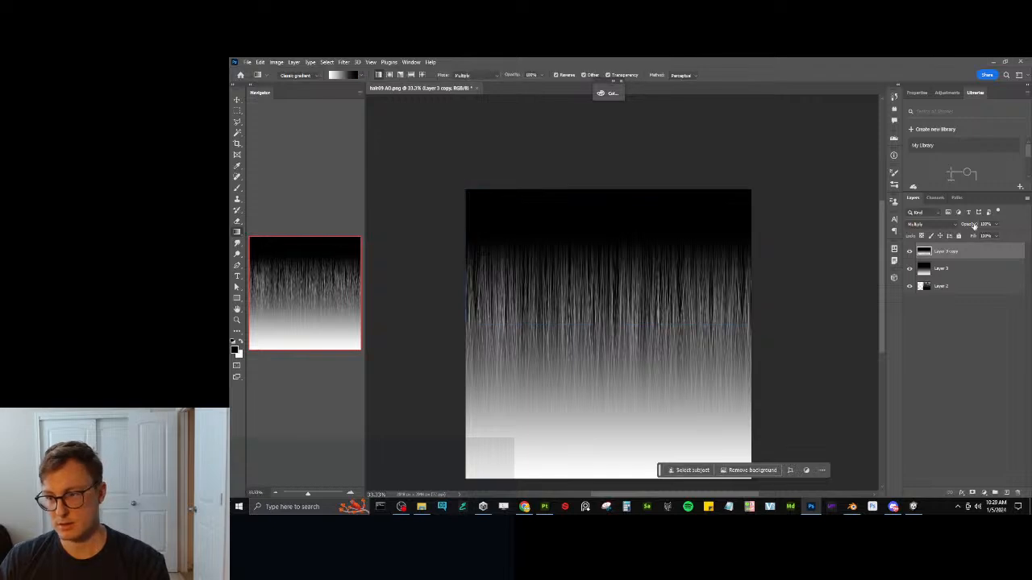
pyautogui.click(970, 226)
pyautogui.moveTo(972, 227); pyautogui.dragTo(962, 228)
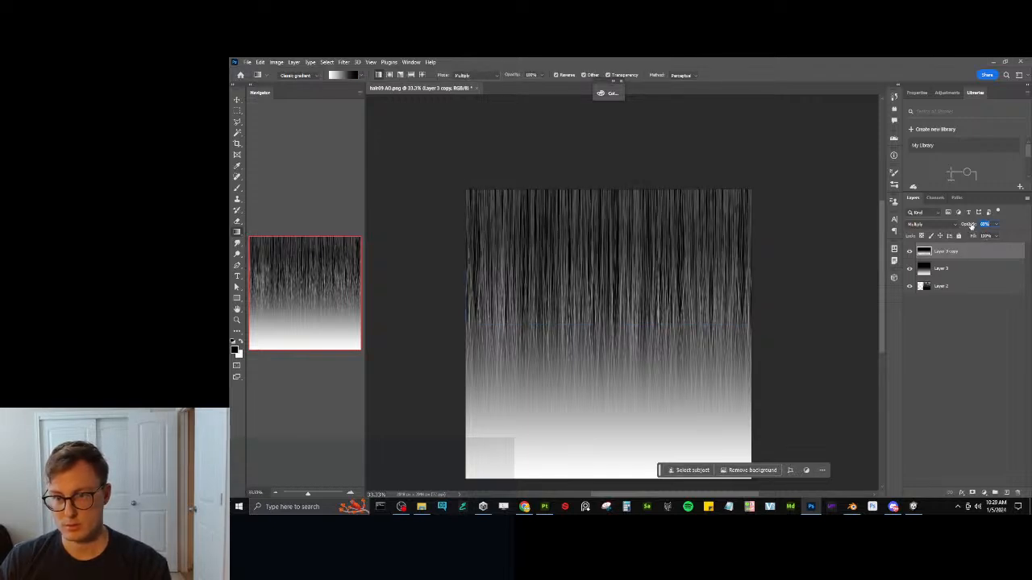
# Merge the two gradient layers and the hair layer into one, save the hair09 AO texture and switch to Unity.
pyautogui.keyDown('shift'); pyautogui.click(954, 290); pyautogui.keyUp('shift')
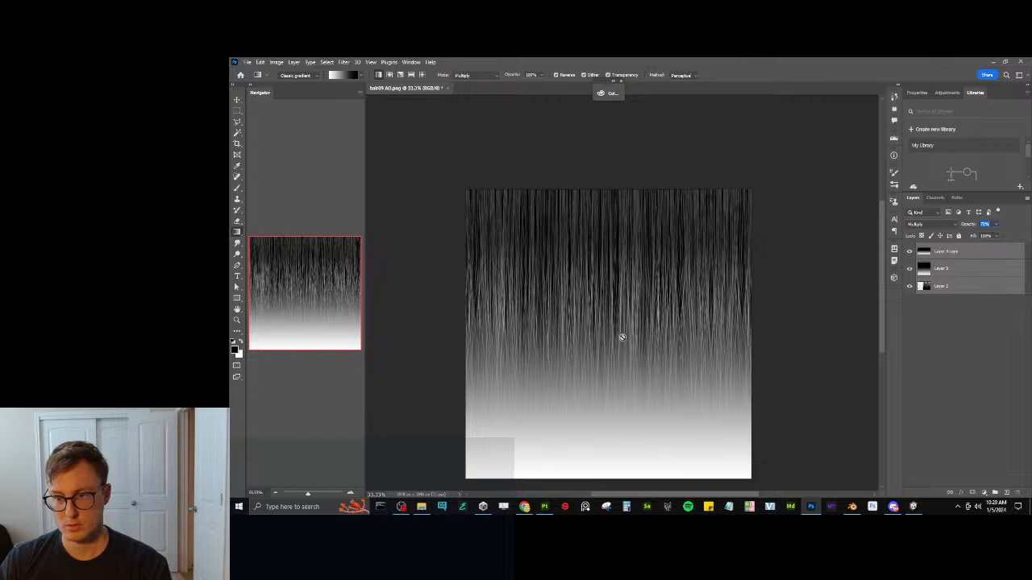
pyautogui.hotkey('ctrl', 'e')
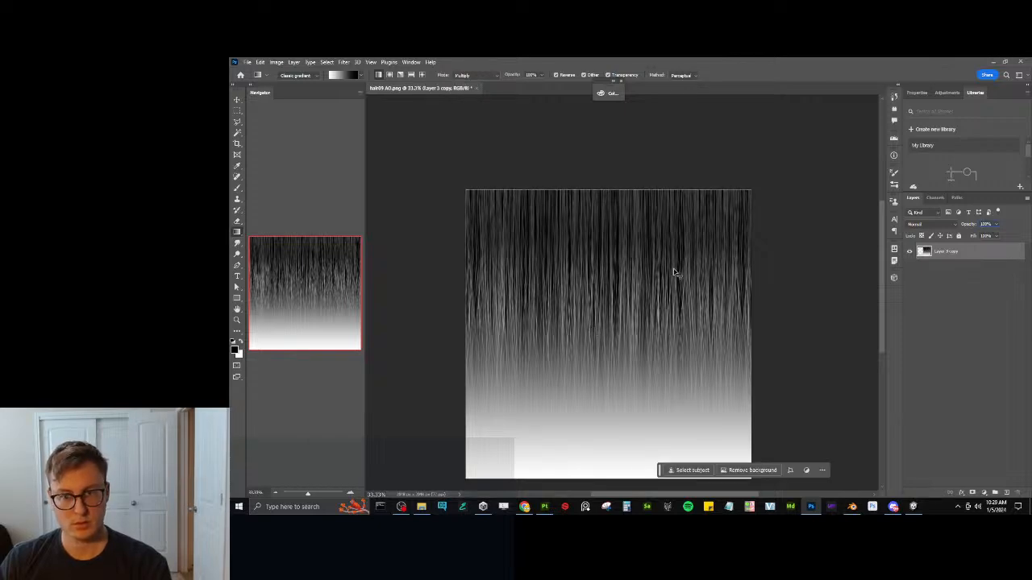
pyautogui.hotkey('alt', 'Tab')
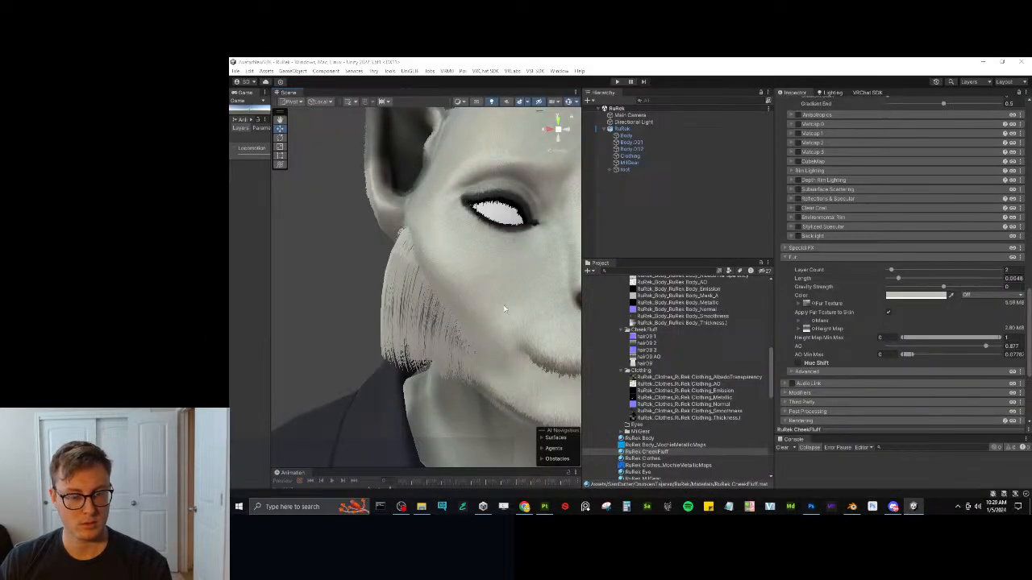
pyautogui.hotkey('alt', 'Tab')
pyautogui.hotkey('alt', 'Tab')
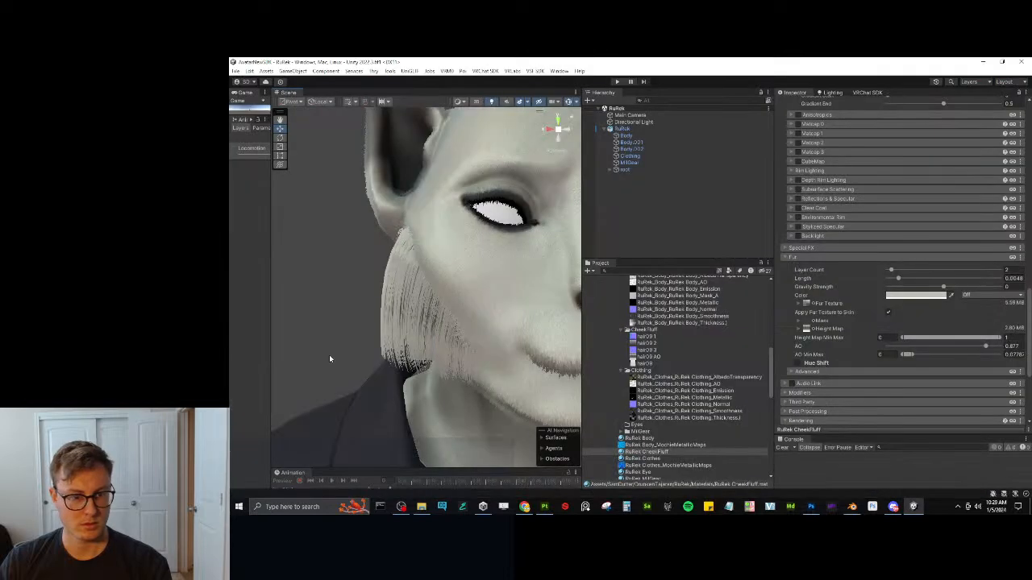
# Inspect the cheek fur's strands and its blend with the head up close and from a distance.
pyautogui.keyDown('alt'); pyautogui.moveTo(403, 318); pyautogui.dragTo(362, 299); pyautogui.keyUp('alt')
pyautogui.scroll(5, 452, 365)
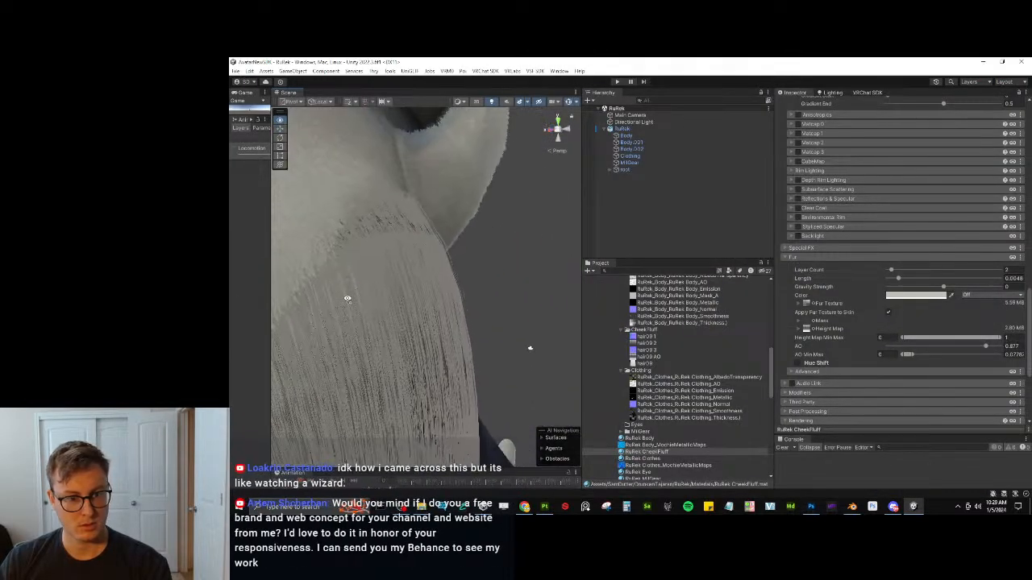
pyautogui.hotkey('alt', 'Tab')
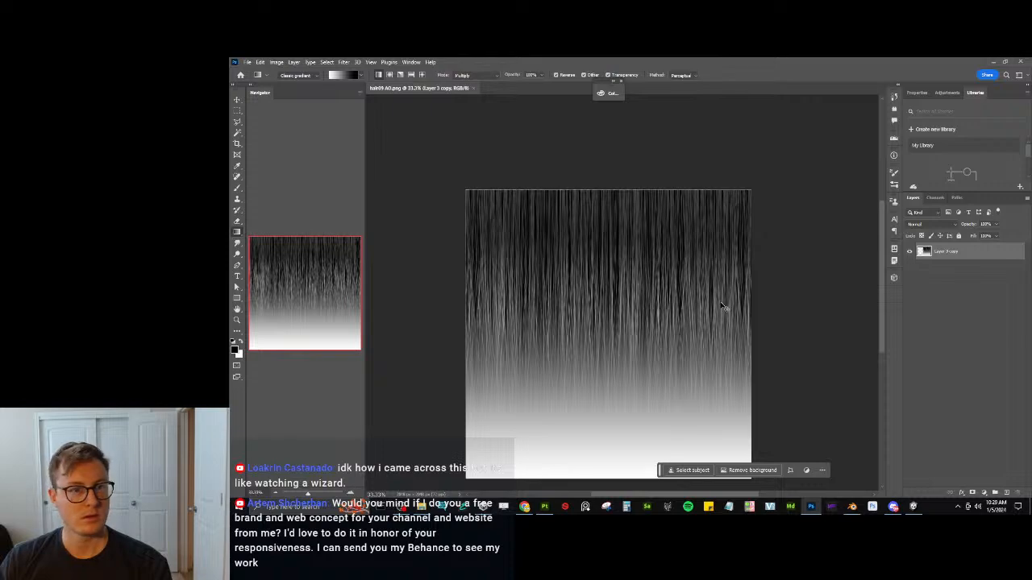
pyautogui.hotkey('alt', 'Tab')
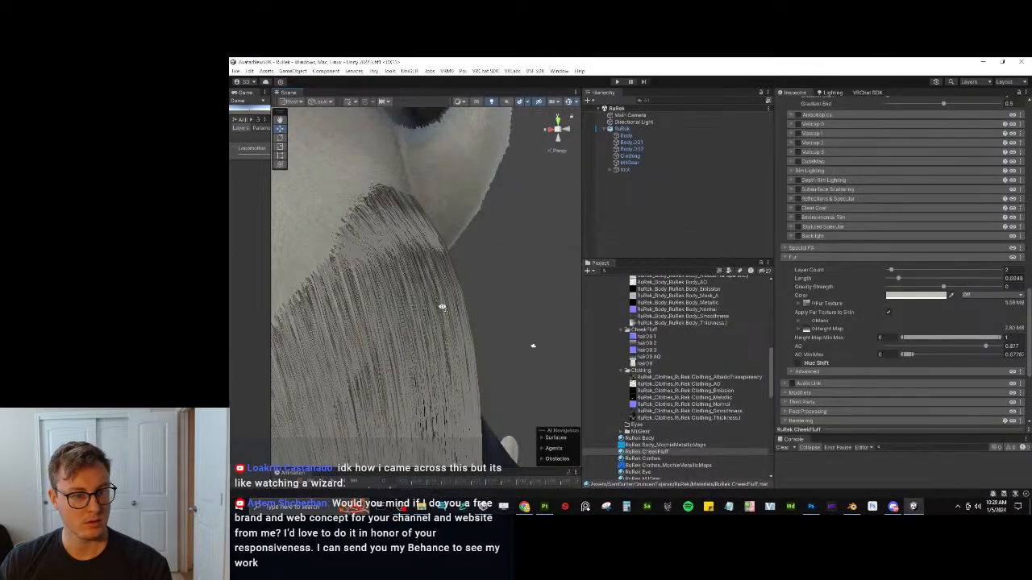
pyautogui.scroll(-5, 442, 306)
pyautogui.keyDown('alt'); pyautogui.moveTo(511, 298); pyautogui.dragTo(616, 307); pyautogui.keyUp('alt')
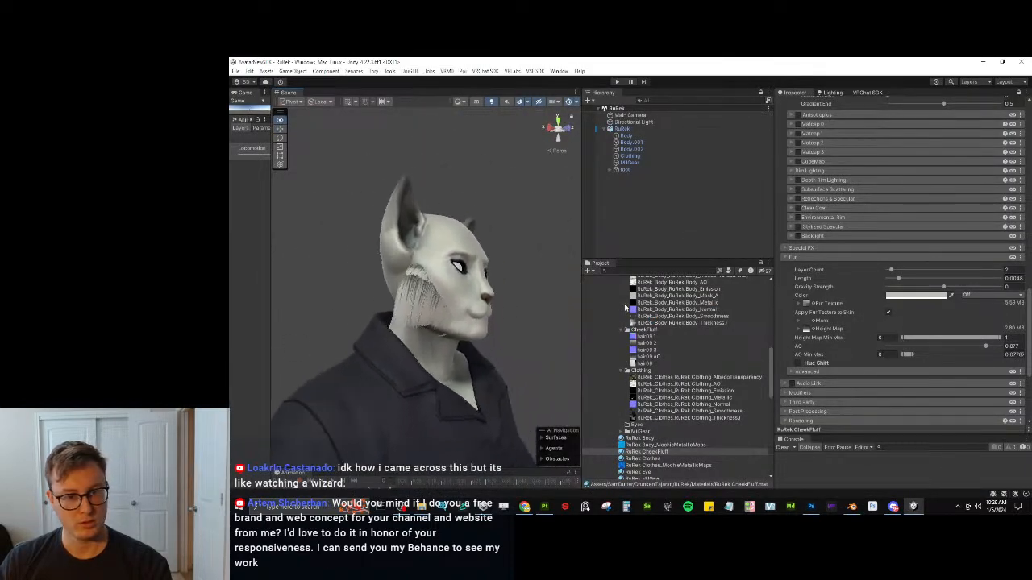
# Lower the fur AO strength of the RuRek CheekFluff material.
pyautogui.scroll(5, 616, 307)
pyautogui.press('f')
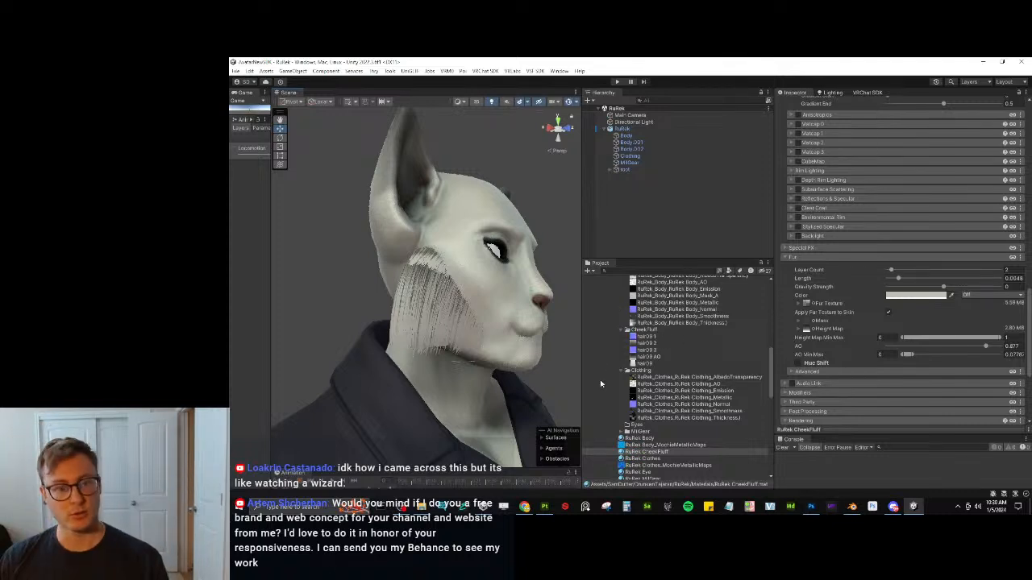
pyautogui.click(543, 273)
pyautogui.moveTo(542, 287); pyautogui.dragTo(479, 373, button='right')
pyautogui.press('w')
pyautogui.press('d')
pyautogui.press('w')
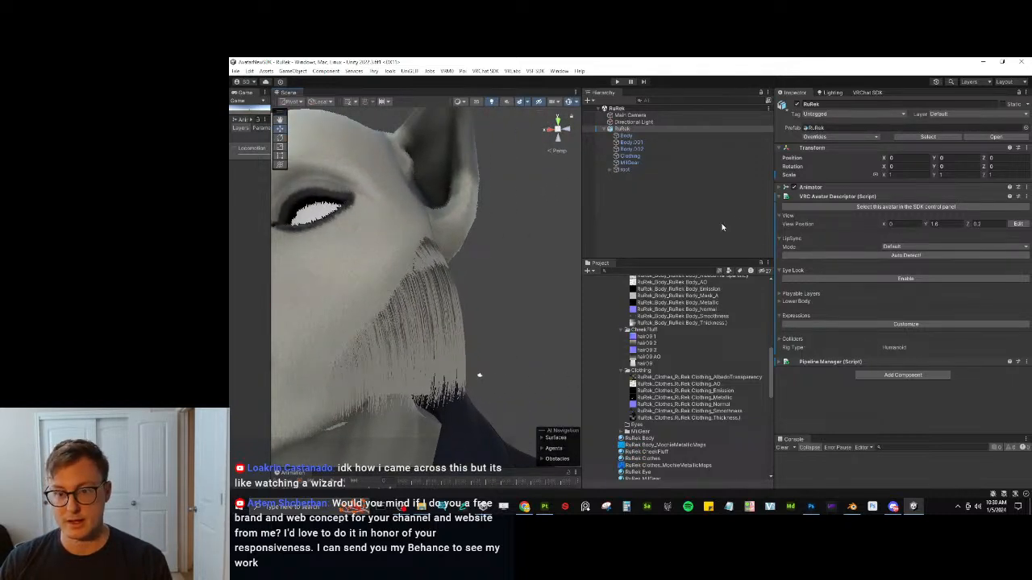
pyautogui.click(656, 453)
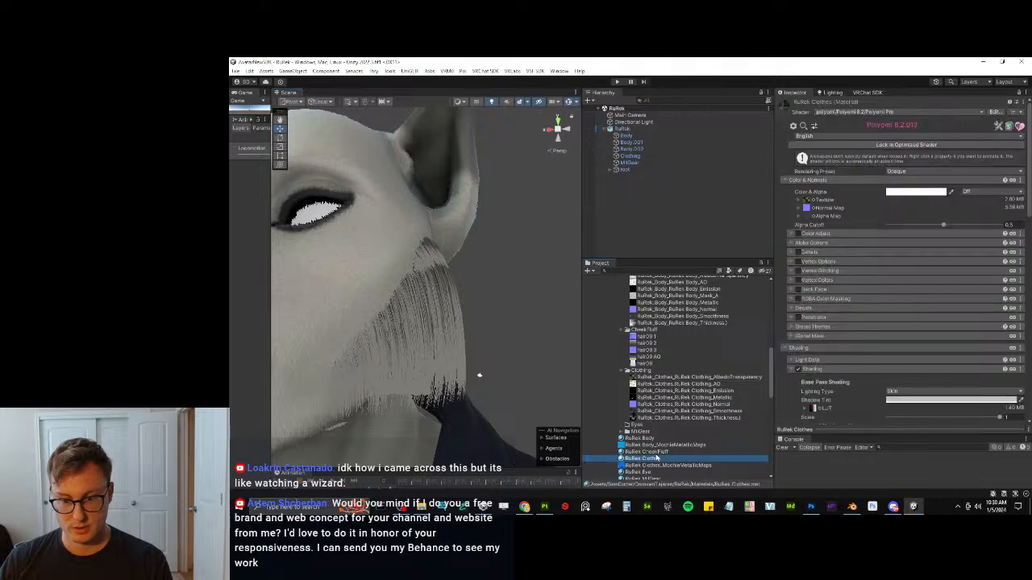
pyautogui.scroll(-10, 924, 268)
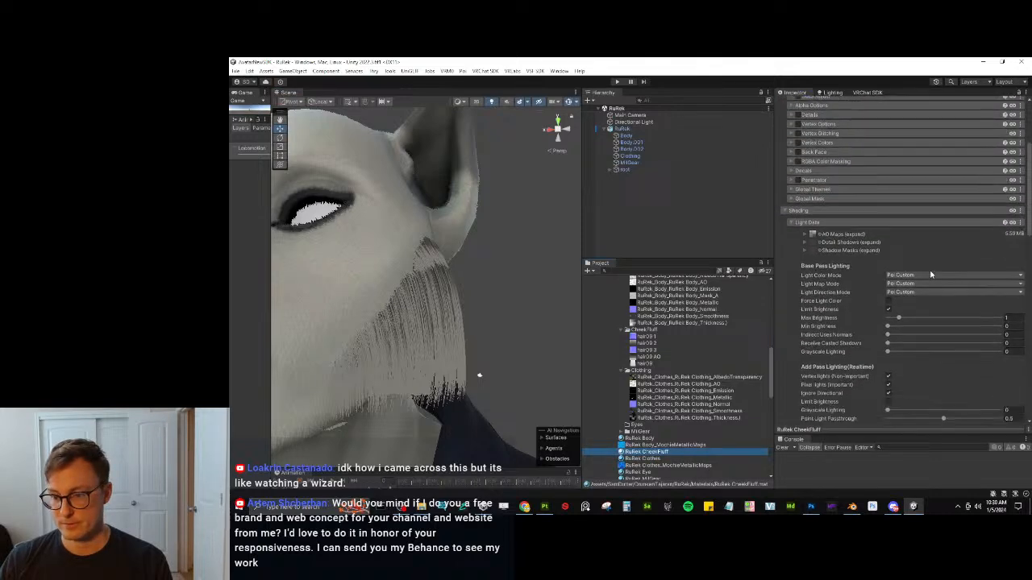
pyautogui.scroll(-5, 937, 276)
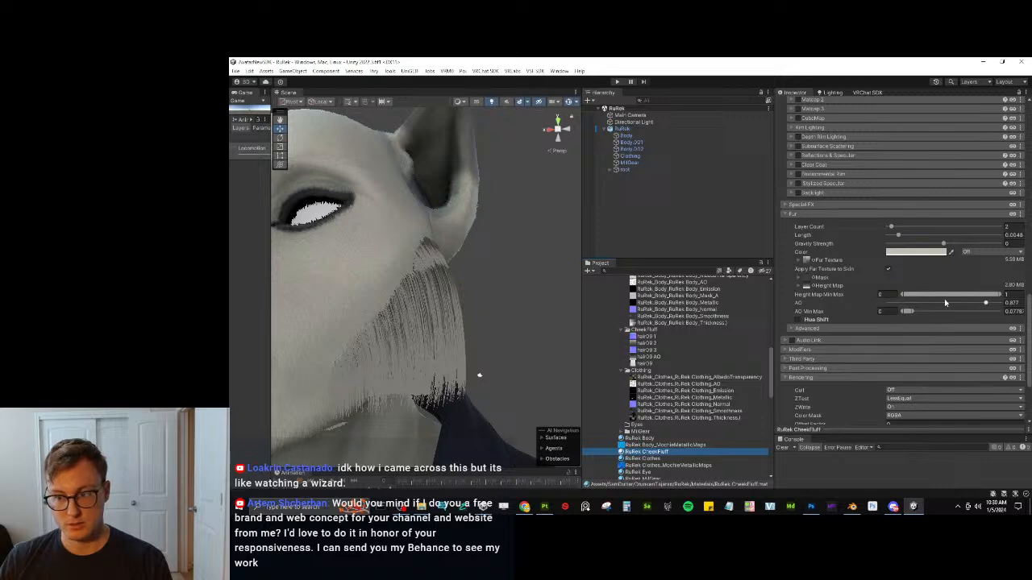
pyautogui.moveTo(975, 304); pyautogui.dragTo(931, 306)
# Check the cheek fur on the whole head, then switch to Blender and select the linked inner shell of Body.001 in wireframe Edit Mode.
pyautogui.click(493, 284)
pyautogui.scroll(-8, 492, 295)
pyautogui.moveTo(491, 304); pyautogui.dragTo(525, 306, button='middle')
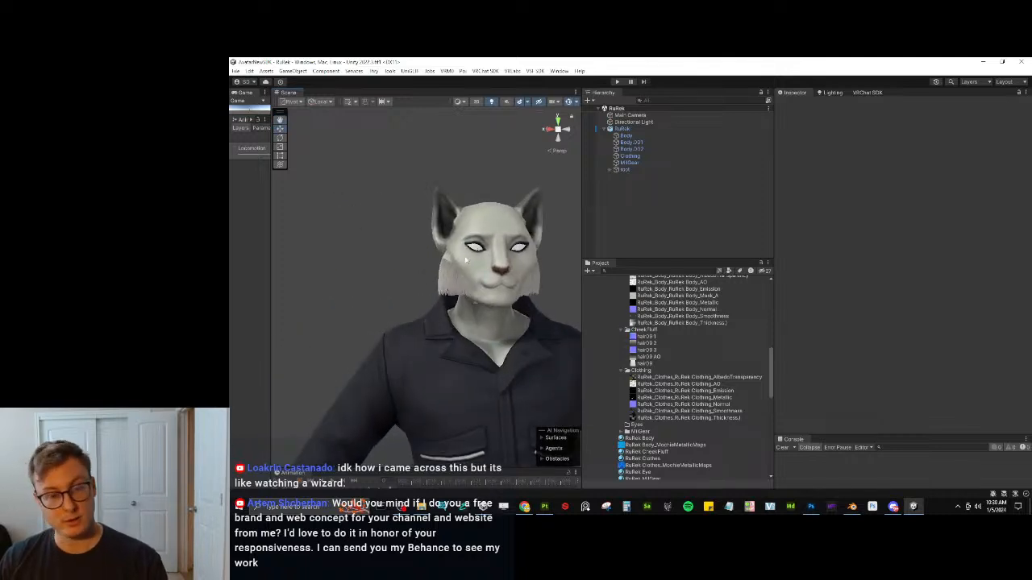
pyautogui.moveTo(447, 279); pyautogui.dragTo(303, 211, button='right')
pyautogui.moveTo(414, 271); pyautogui.dragTo(468, 347, button='right')
pyautogui.click(852, 506)
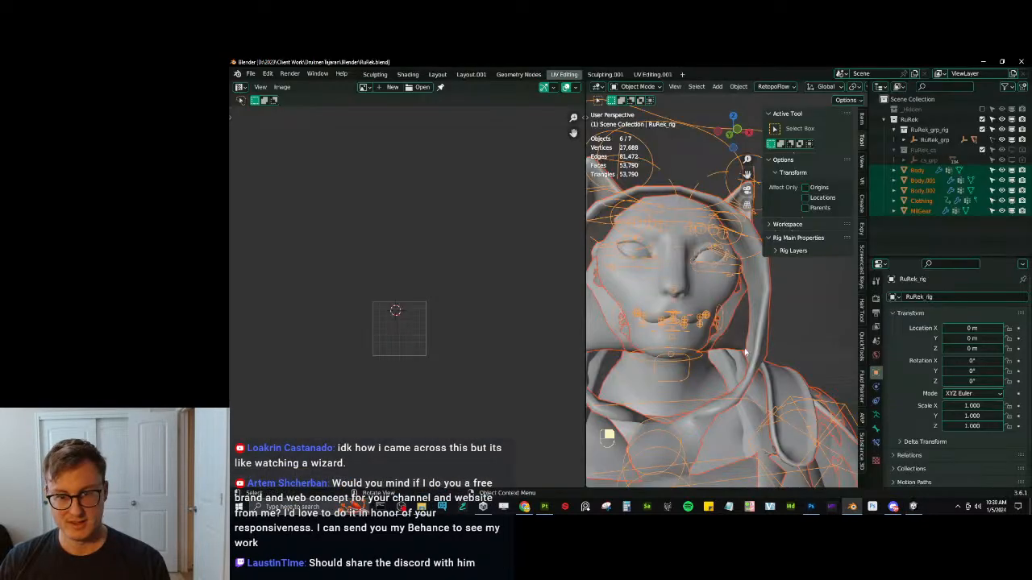
pyautogui.click(736, 308)
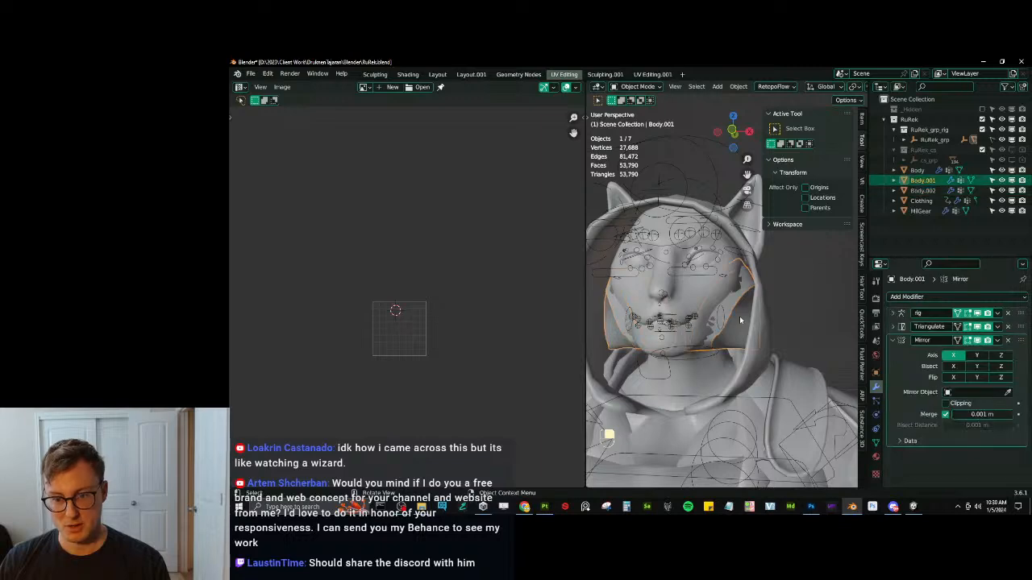
pyautogui.press('Tab')
pyautogui.press('z')
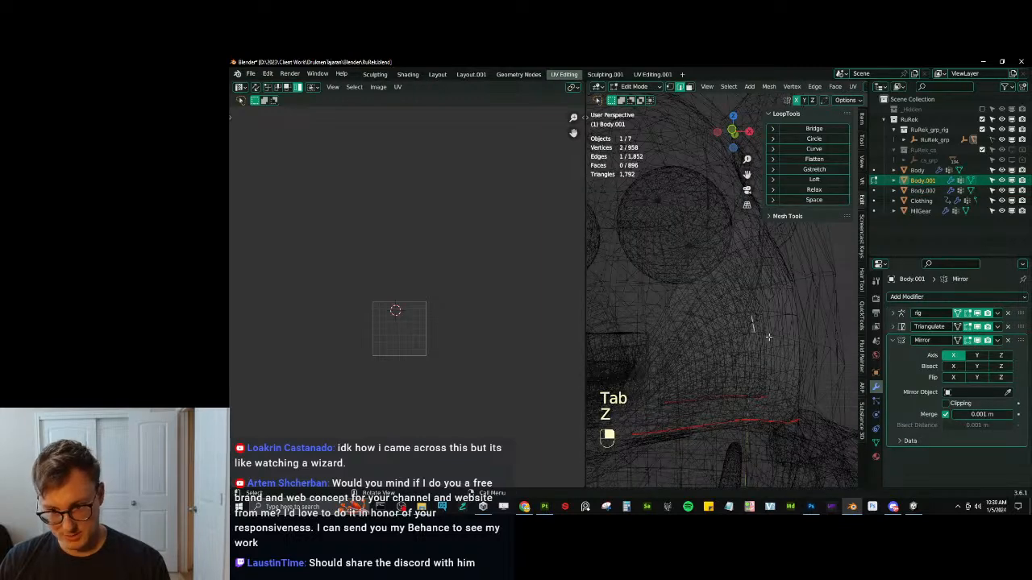
pyautogui.press('l')
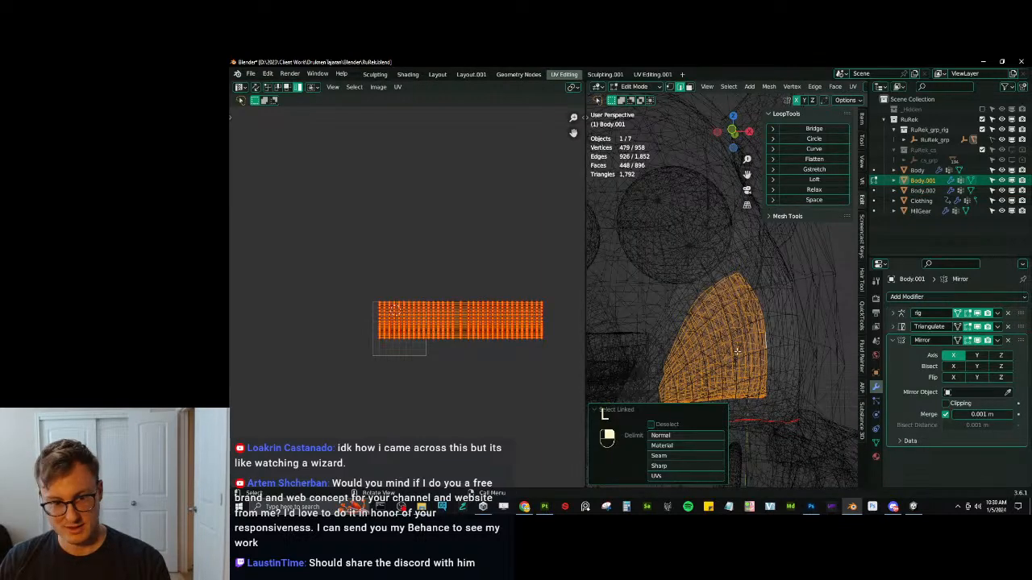
pyautogui.scroll(5, 414, 318)
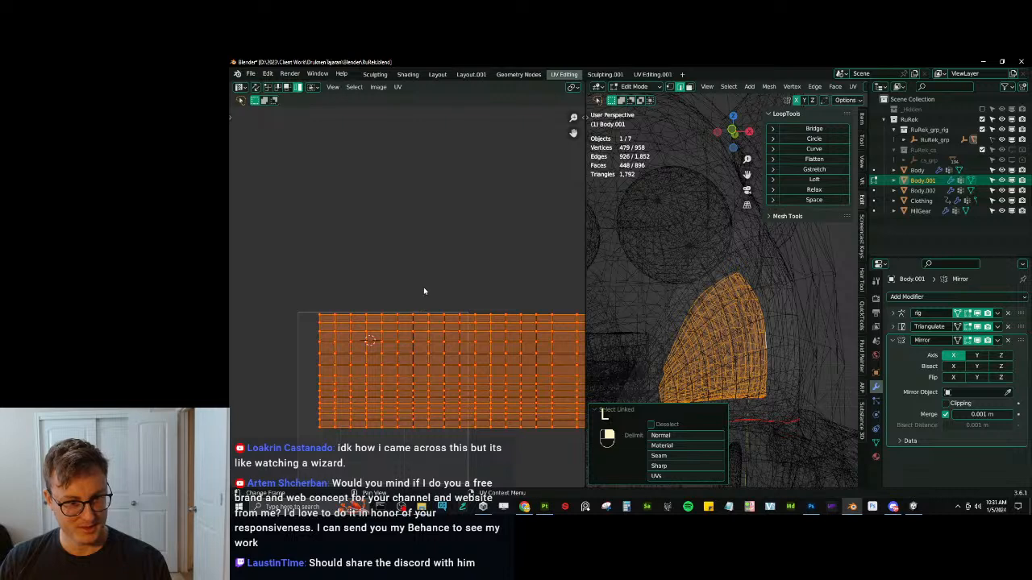
pyautogui.hotkey('shift', 'c')
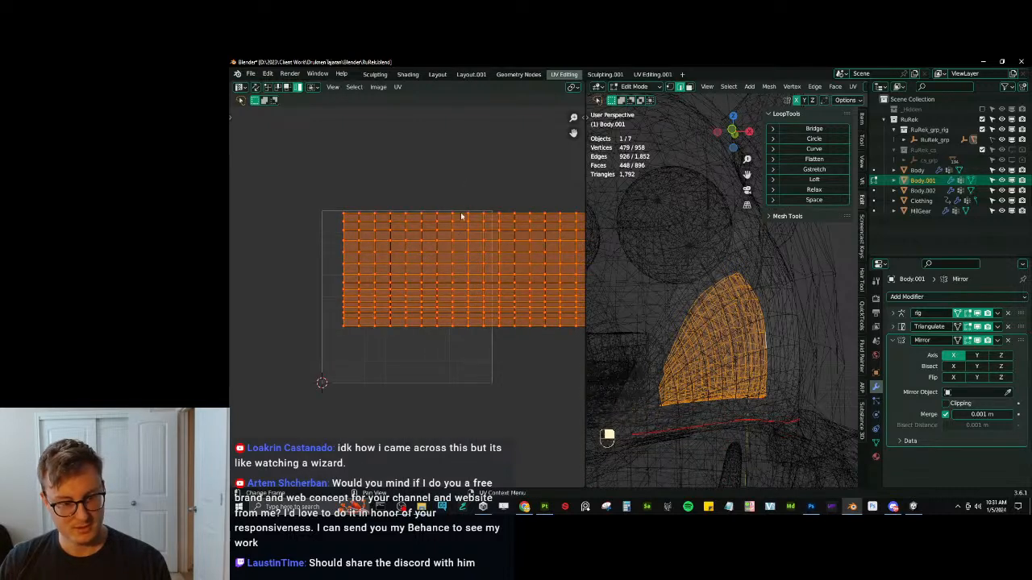
pyautogui.press('s')
pyautogui.click(418, 199)
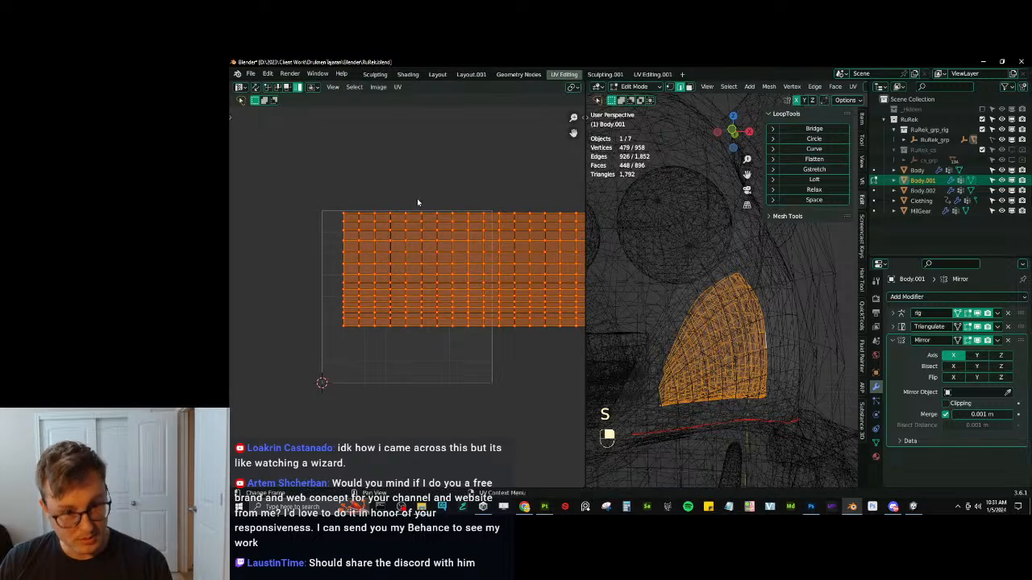
# Snap the 2D cursor to the UV island's upper edge and stretch the whole island vertically from it to fill the tile's height.
pyautogui.click(404, 207)
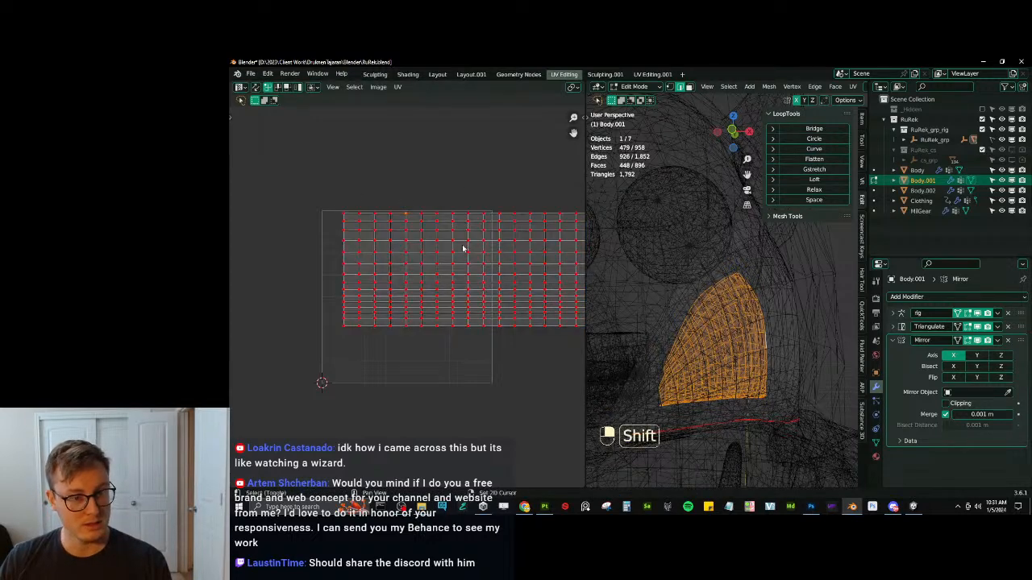
pyautogui.hotkey('shift', 's')
pyautogui.click(488, 314)
pyautogui.press('a')
pyautogui.hotkey('shift', 's')
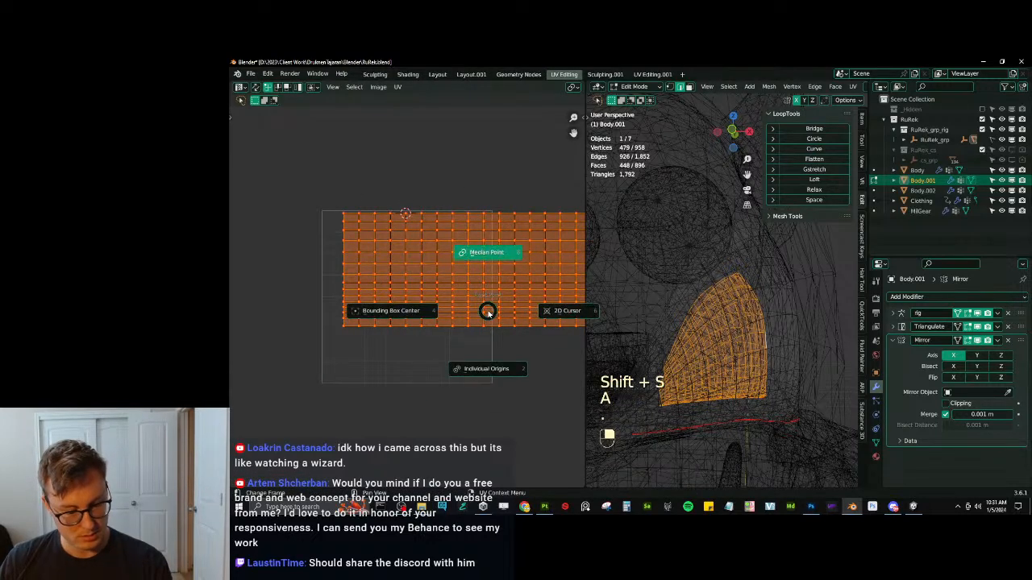
pyautogui.press('s')
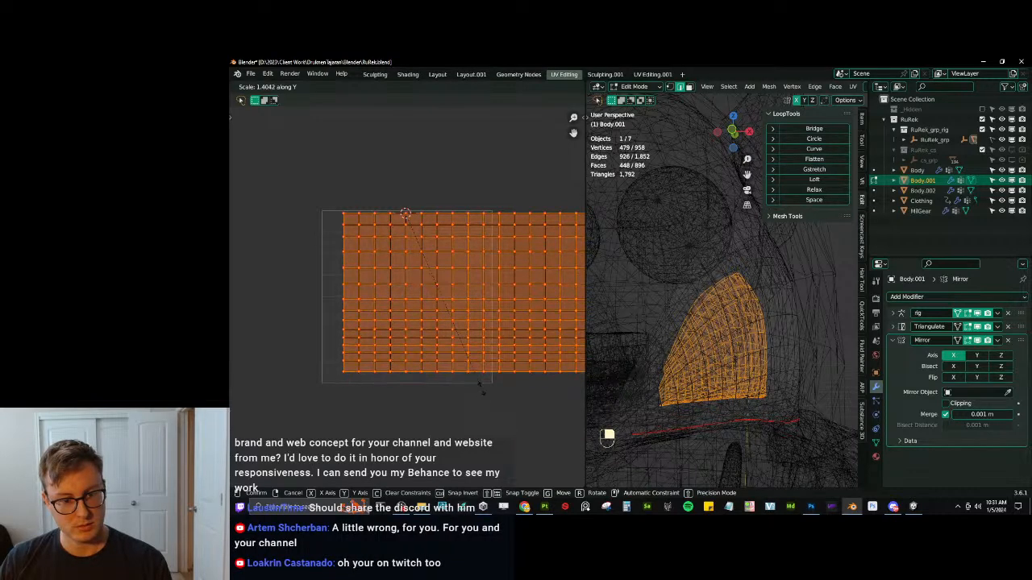
pyautogui.click(481, 399)
pyautogui.press('Tab')
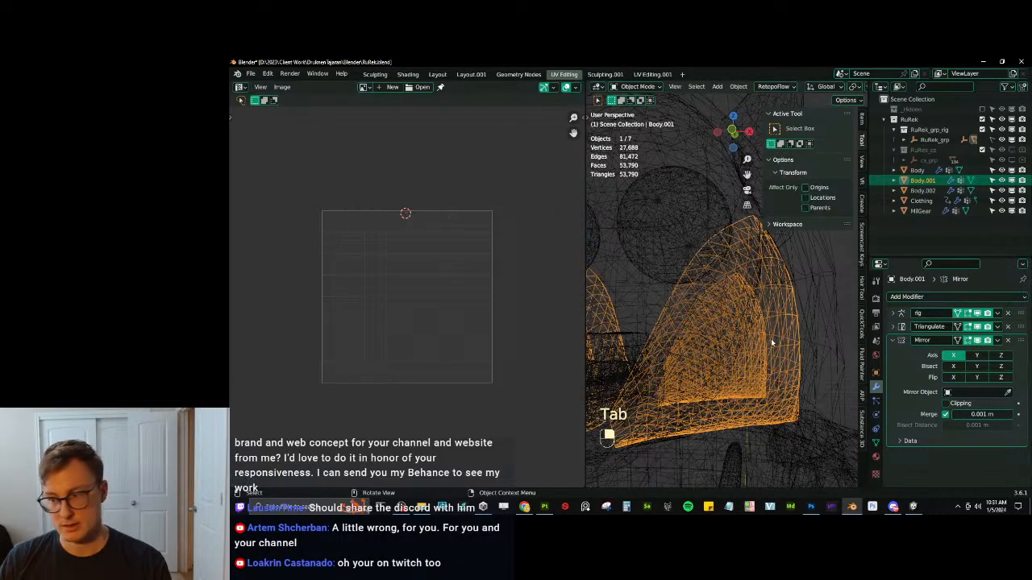
# Select all RuRek objects, save the file and export the character over RuRek.fbx with Auto-Rig Pro.
pyautogui.press('a')
pyautogui.hotkey('ctrl', 's')
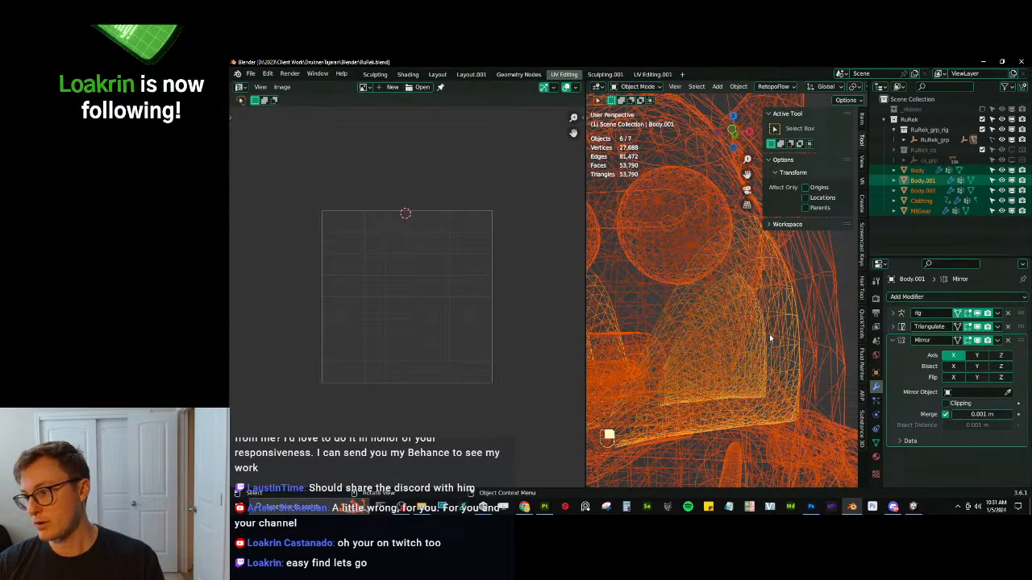
pyautogui.scroll(-5, 769, 333)
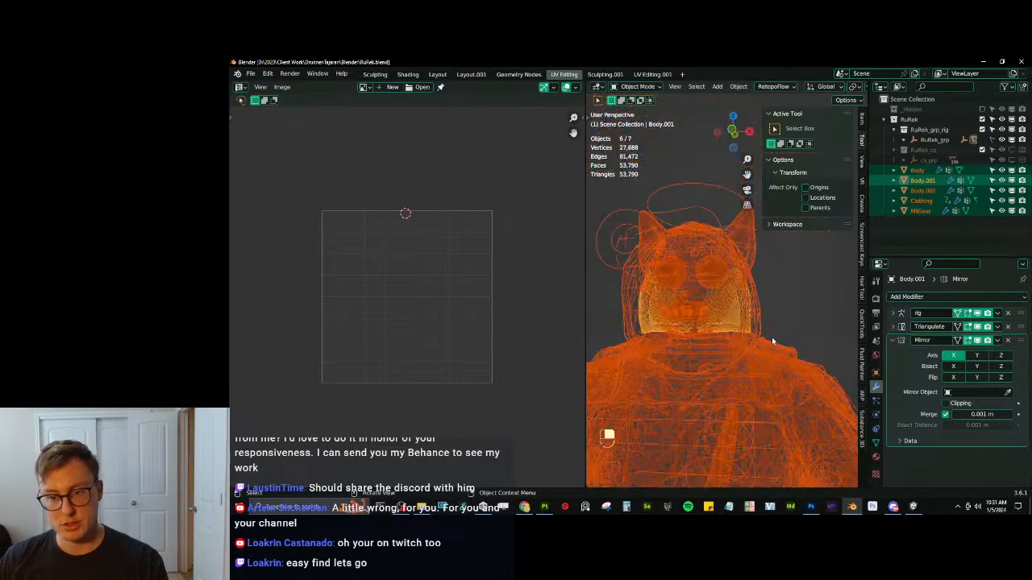
pyautogui.hotkey('ctrl', 's')
pyautogui.press('a')
pyautogui.press('q')
pyautogui.click(772, 341)
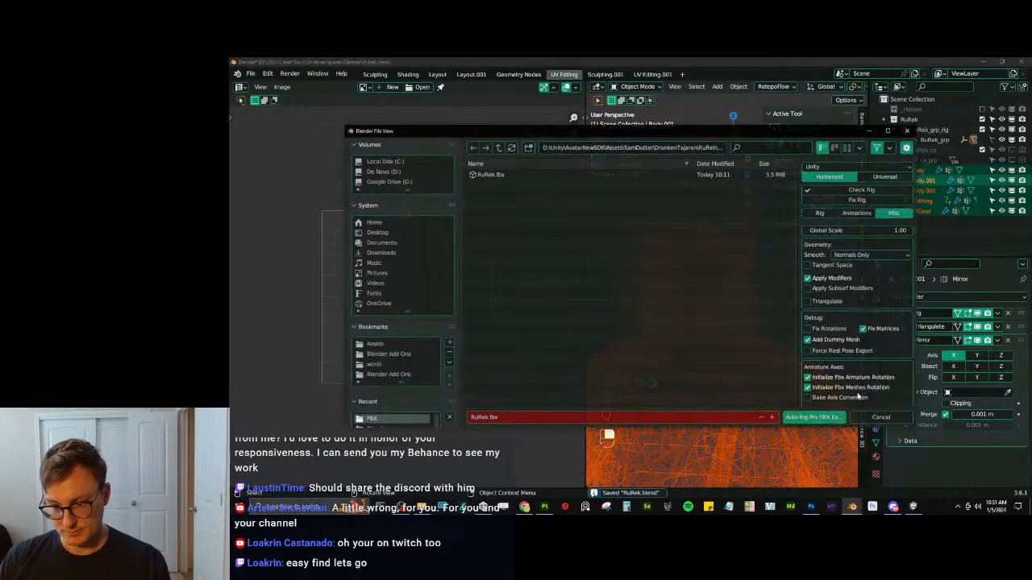
pyautogui.click(812, 418)
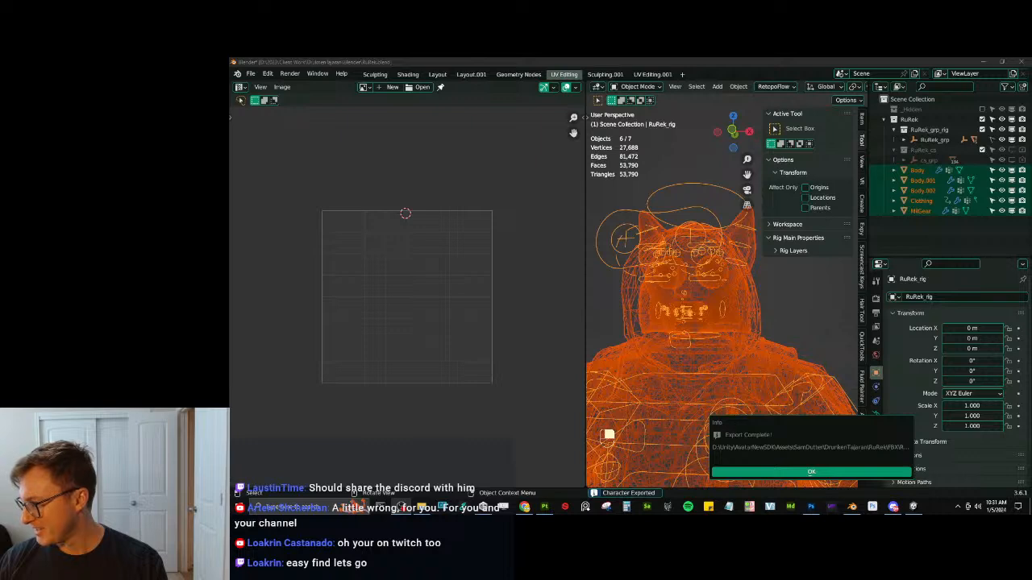
pyautogui.click(856, 473)
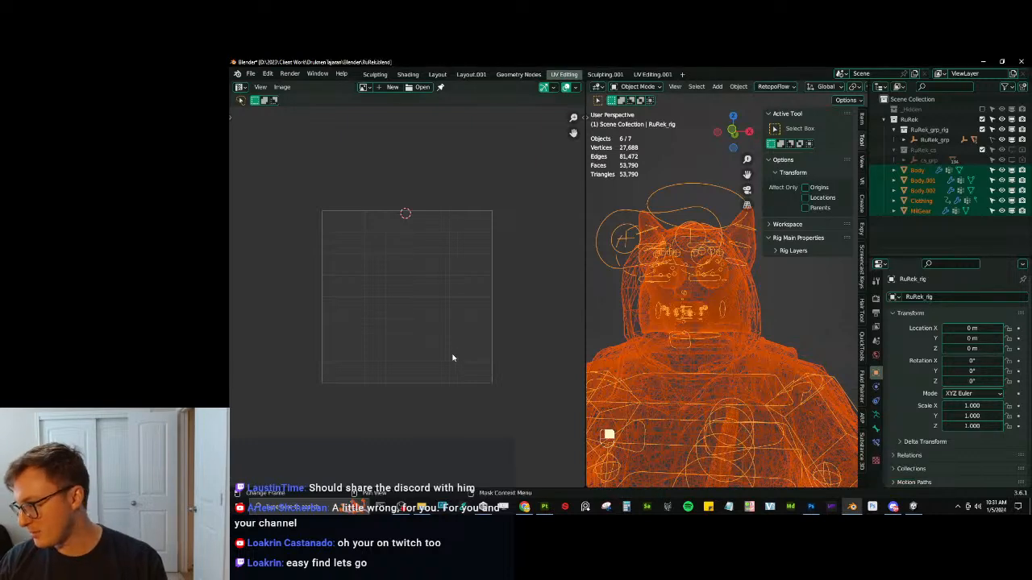
pyautogui.hotkey('ctrl', 's')
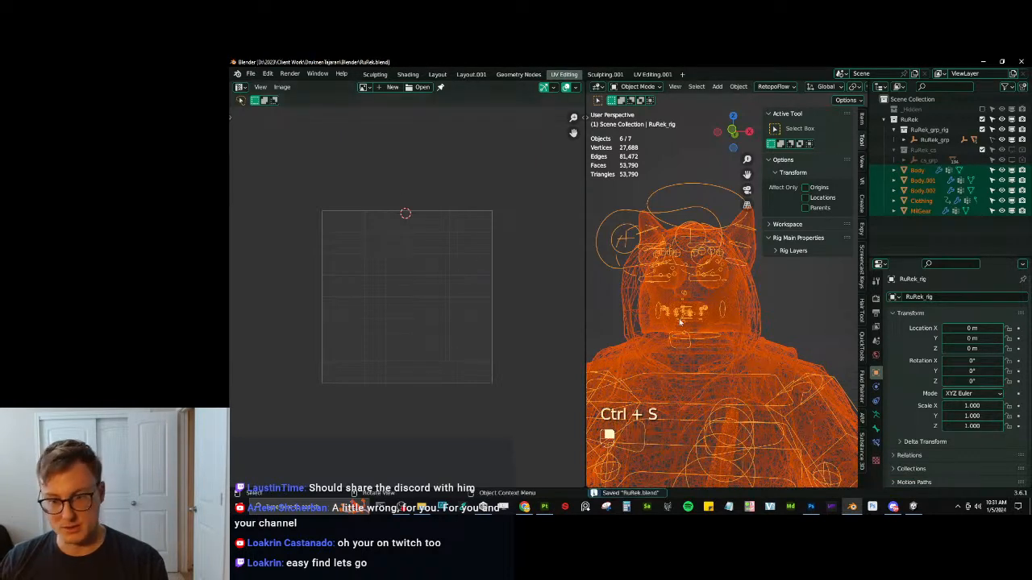
# Switch to Unity and examine the updated cheek fur from below, up close and from a distance.
pyautogui.click(919, 513)
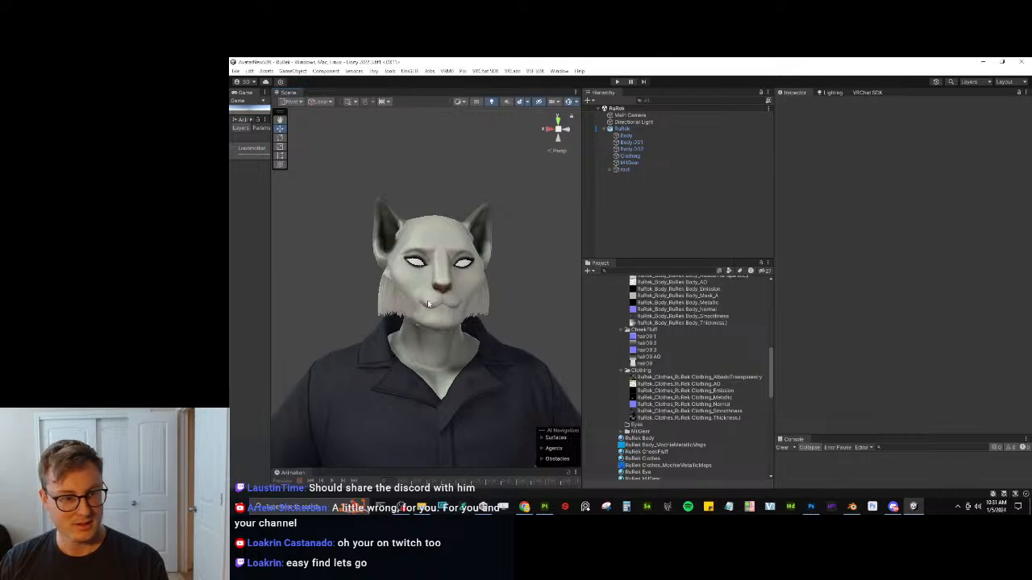
pyautogui.scroll(-5, 428, 320)
pyautogui.moveTo(403, 323); pyautogui.dragTo(440, 224, button='right')
pyautogui.scroll(-6, 441, 224)
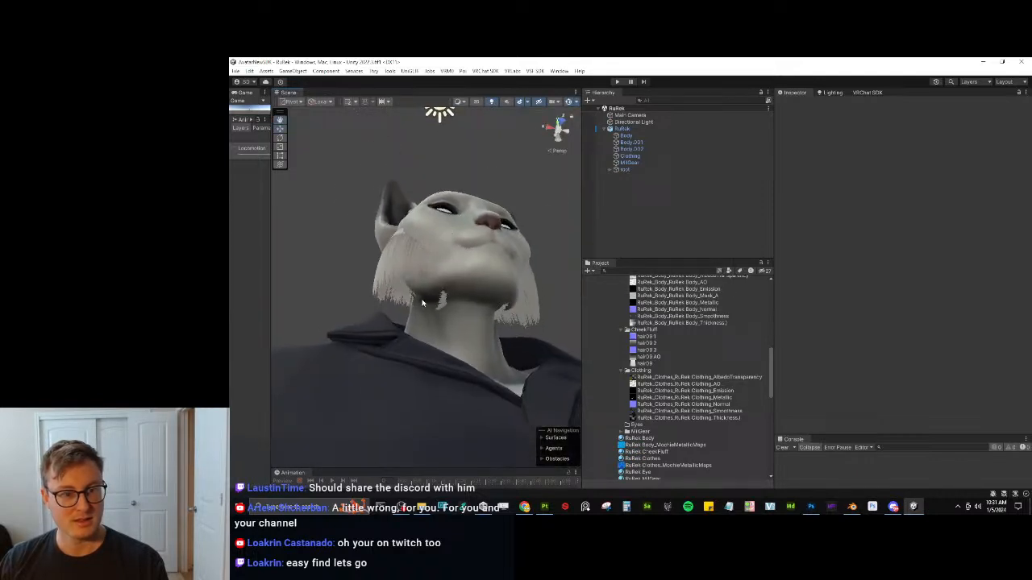
pyautogui.moveTo(424, 307); pyautogui.dragTo(447, 294, button='right')
pyautogui.scroll(5, 412, 300)
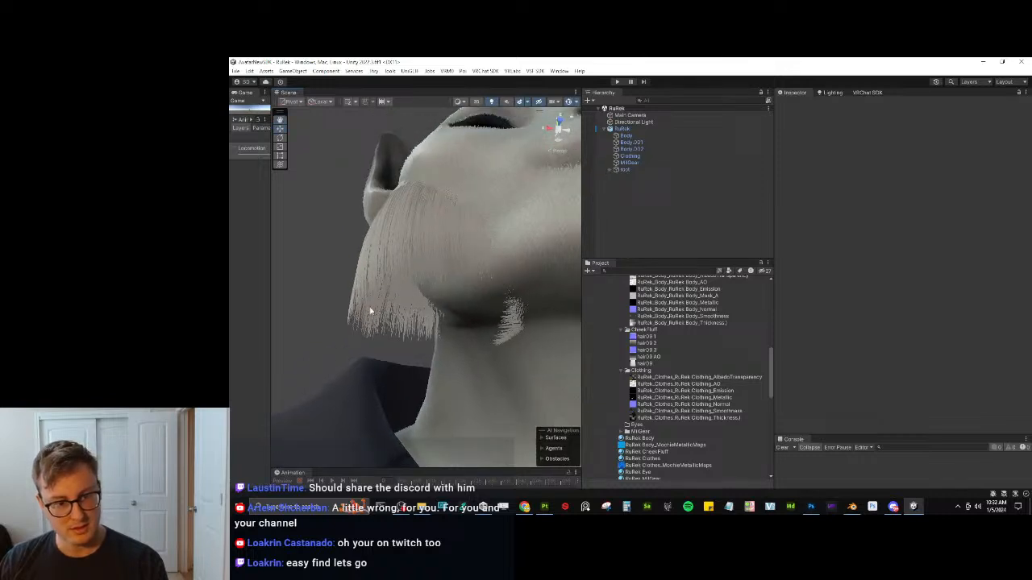
pyautogui.scroll(-8, 408, 319)
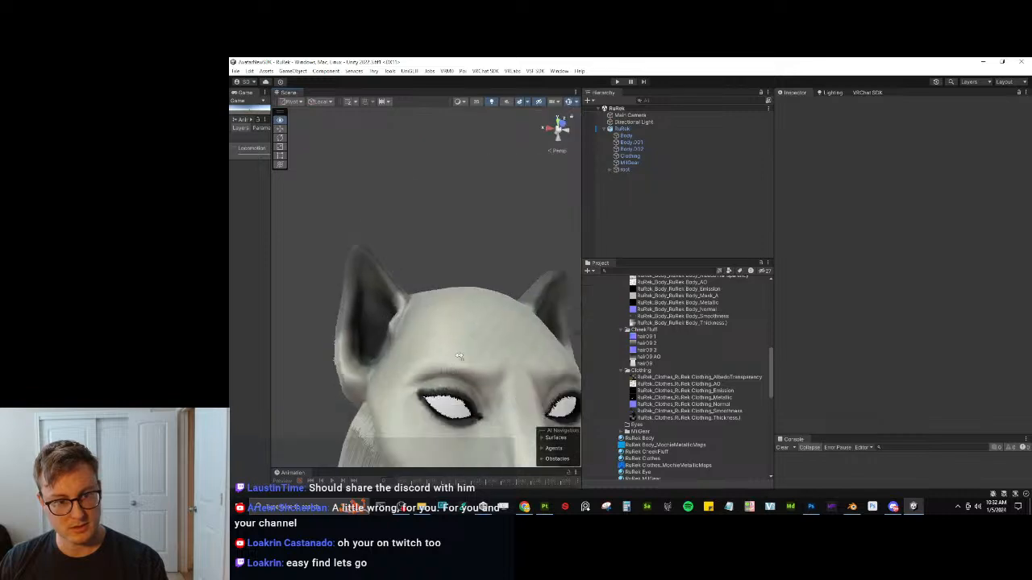
pyautogui.moveTo(462, 377); pyautogui.dragTo(600, 351, button='right')
pyautogui.scroll(-8, 490, 338)
pyautogui.keyDown('alt'); pyautogui.moveTo(488, 338); pyautogui.dragTo(431, 332); pyautogui.keyUp('alt')
# Switch to Blender and isolate the cheek fluff mesh Body.001 in local view.
pyautogui.click(852, 507)
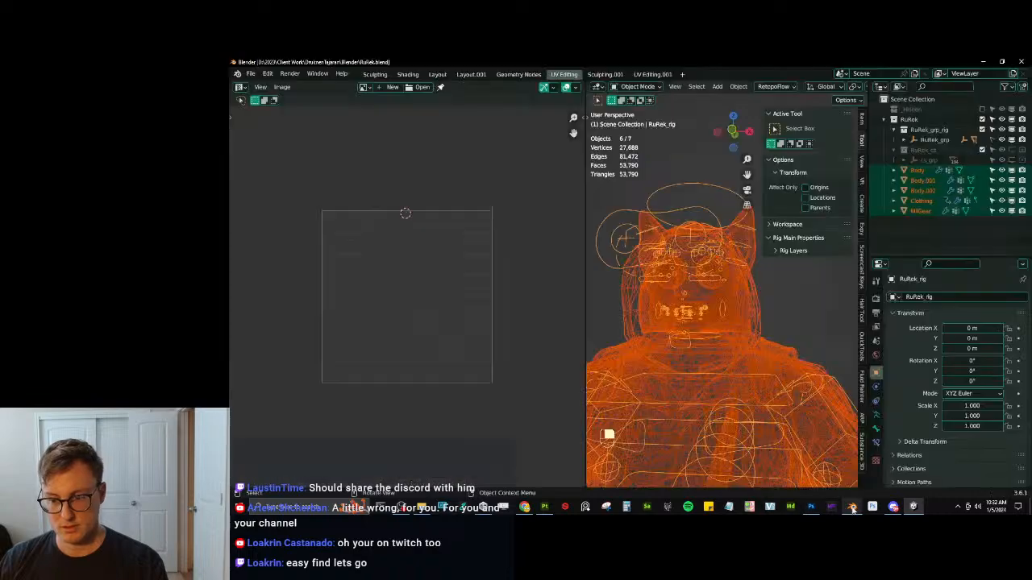
pyautogui.scroll(3, 708, 335)
pyautogui.click(734, 311)
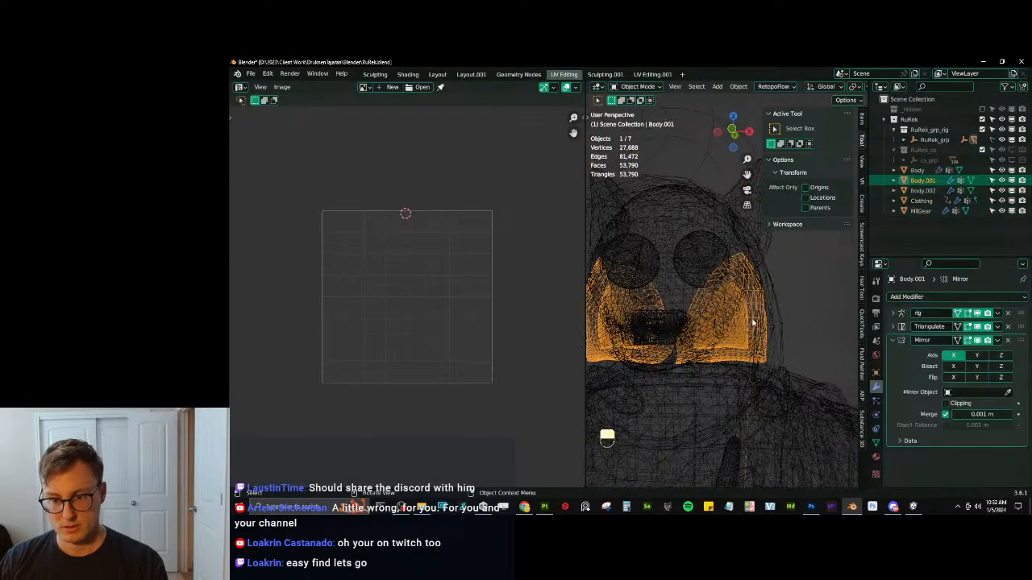
pyautogui.scroll(2, 762, 325)
pyautogui.click(762, 328)
pyautogui.press('/')
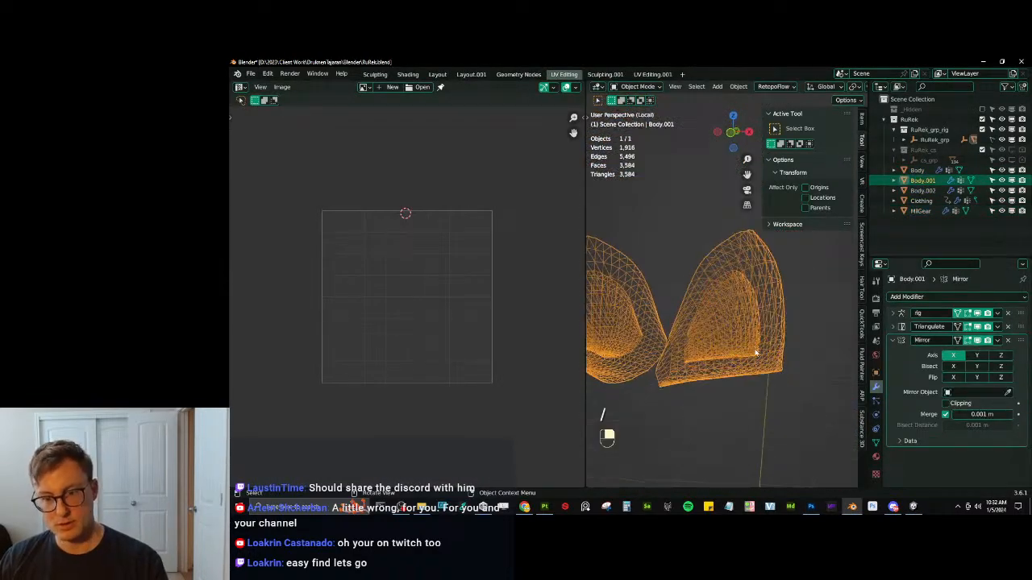
# Delete the seam vertex loop on the underside of the outer cheek fluff shell, working in solid shading.
pyautogui.moveTo(756, 324)
pyautogui.mouseDown(button='middle')
pyautogui.moveTo(709, 341)
pyautogui.moveTo(725, 346)
pyautogui.mouseUp(button='middle')
pyautogui.press('Tab')
pyautogui.press('z')
pyautogui.moveTo(827, 401); pyautogui.dragTo(761, 283, button='middle')
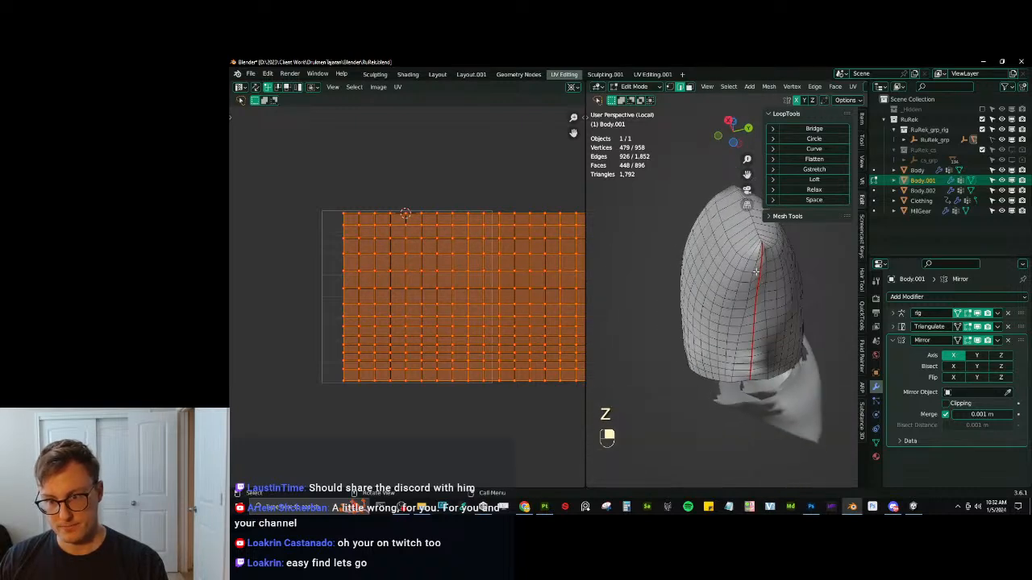
pyautogui.keyDown('alt'); pyautogui.click(756, 273); pyautogui.keyUp('alt')
pyautogui.keyDown('alt'); pyautogui.keyDown('shift'); pyautogui.click(756, 269); pyautogui.keyUp('shift'); pyautogui.keyUp('alt')
pyautogui.press('x')
pyautogui.click(775, 312)
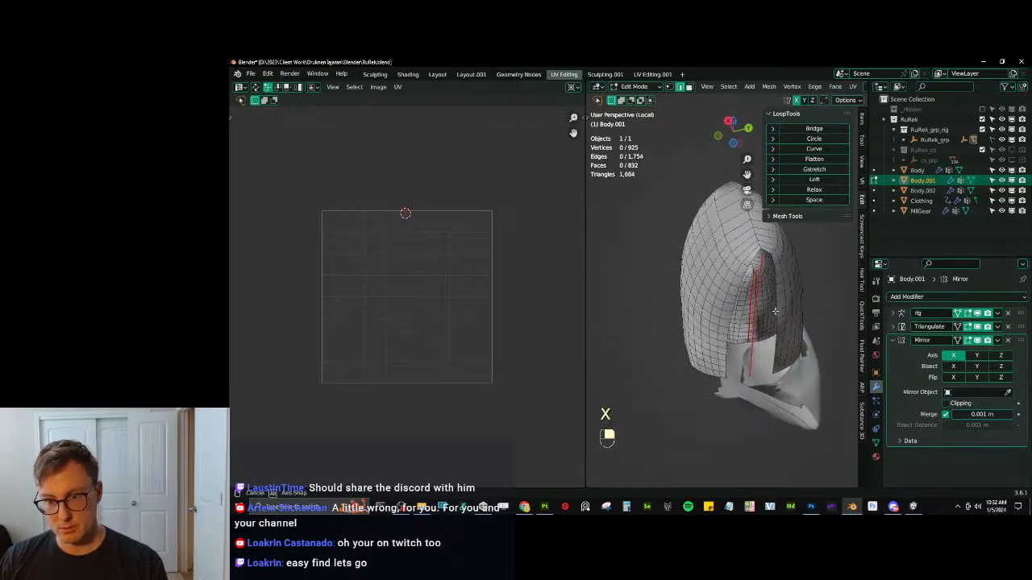
# Delete the loose strip of seam edges left below the outer shell.
pyautogui.moveTo(774, 311); pyautogui.dragTo(717, 392, button='middle')
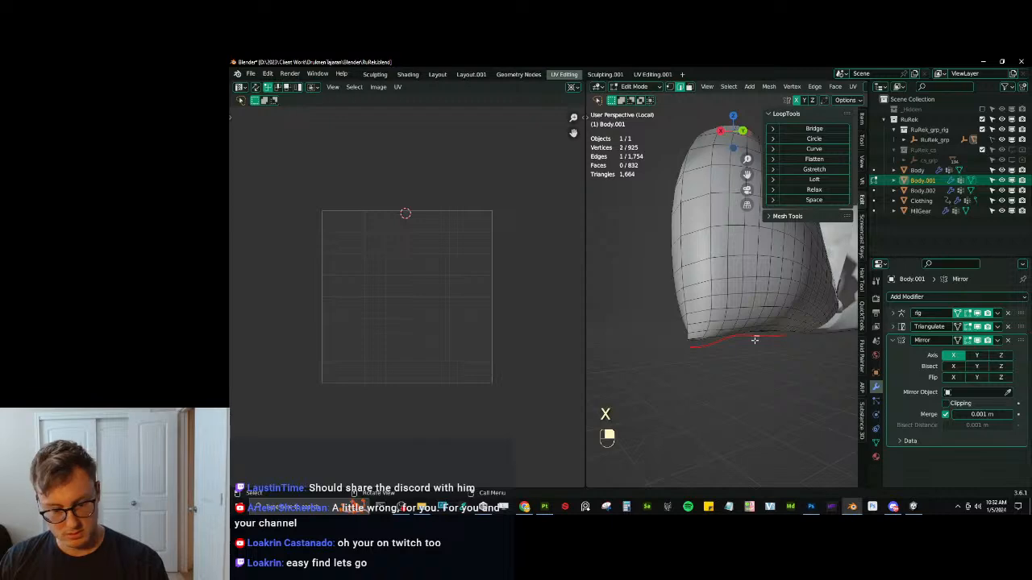
pyautogui.press('x')
pyautogui.press('l')
pyautogui.moveTo(754, 340); pyautogui.dragTo(749, 295, button='middle')
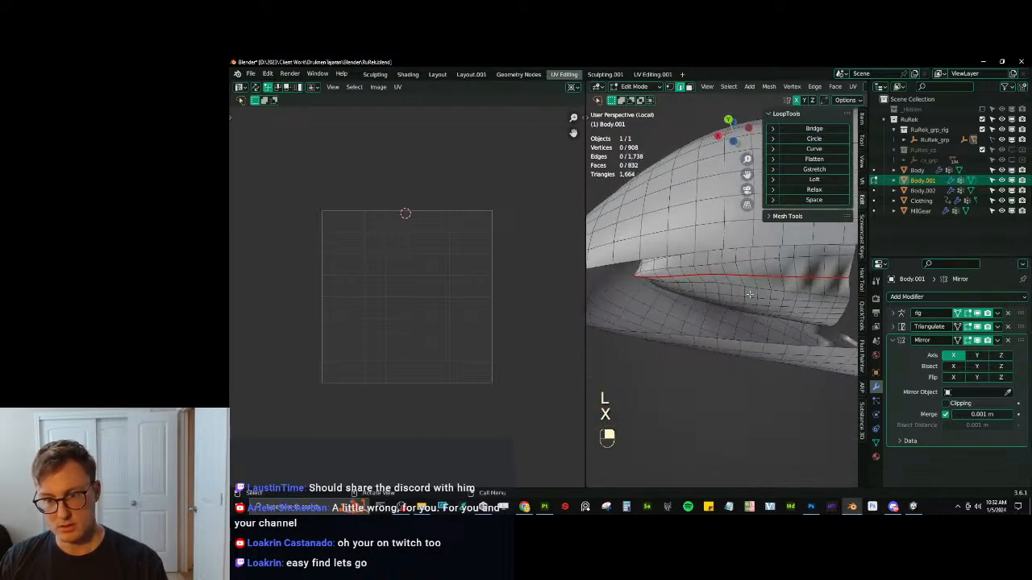
# Delete the matching seam loop on the inner cheek fluff shell.
pyautogui.moveTo(641, 274); pyautogui.dragTo(751, 230, button='middle')
pyautogui.keyDown('alt'); pyautogui.click(765, 310); pyautogui.keyUp('alt')
pyautogui.press('x')
pyautogui.click(765, 312)
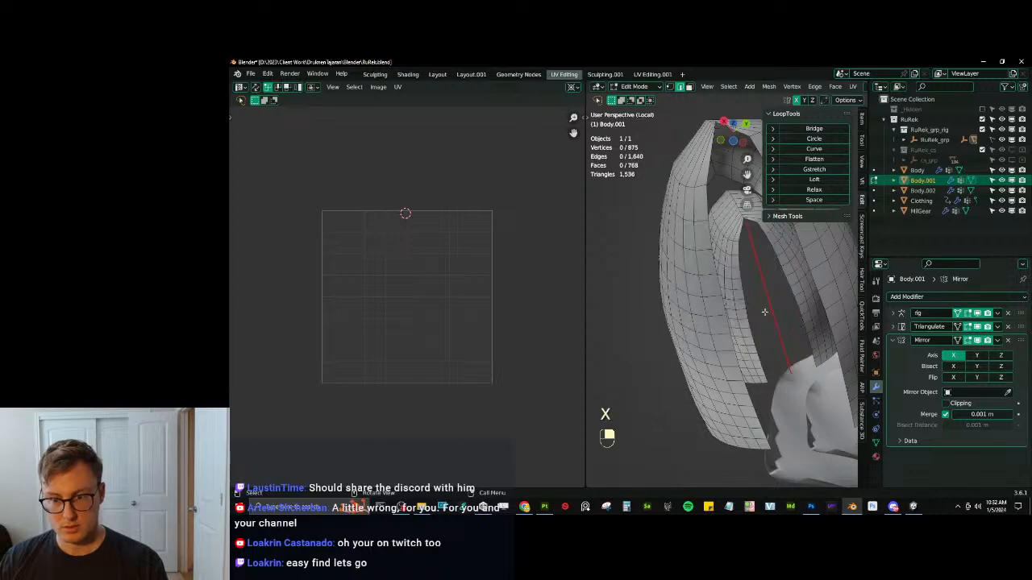
# Delete the loose strip of seam edges left below the inner cheek fluff shell.
pyautogui.press('x')
pyautogui.press('l')
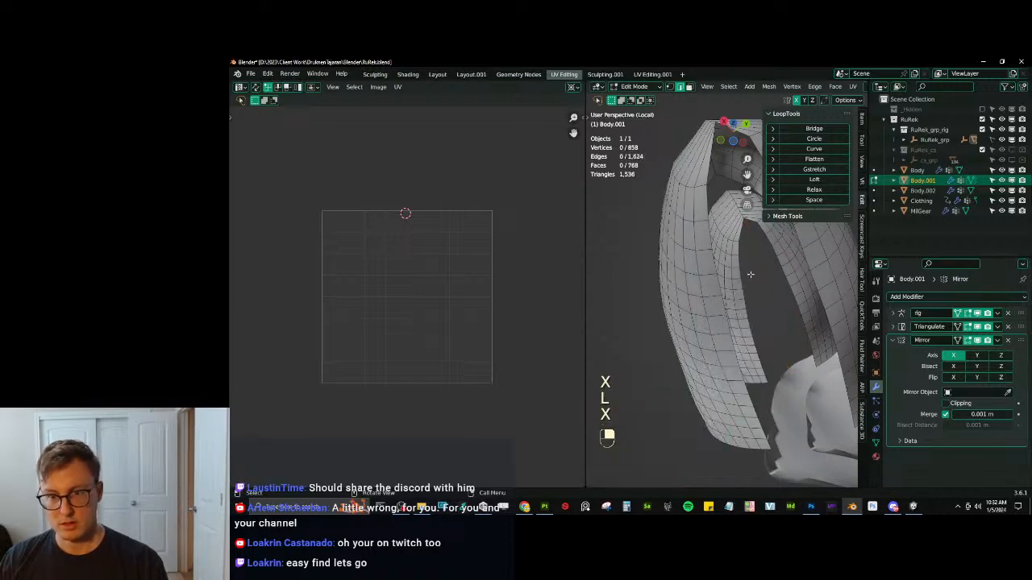
# Select the crosswise edge loops of the inner shell by extending an edge ring selection to full loops, leaving out its boundary.
pyautogui.moveTo(769, 303); pyautogui.dragTo(765, 397, button='middle')
pyautogui.keyDown('alt'); pyautogui.keyDown('shift'); pyautogui.click(742, 363); pyautogui.keyUp('shift'); pyautogui.keyUp('alt')
pyautogui.keyDown('ctrl'); pyautogui.keyDown('alt'); pyautogui.keyDown('shift'); pyautogui.click(744, 330); pyautogui.keyUp('shift'); pyautogui.keyUp('alt'); pyautogui.keyUp('ctrl')
pyautogui.press('b')
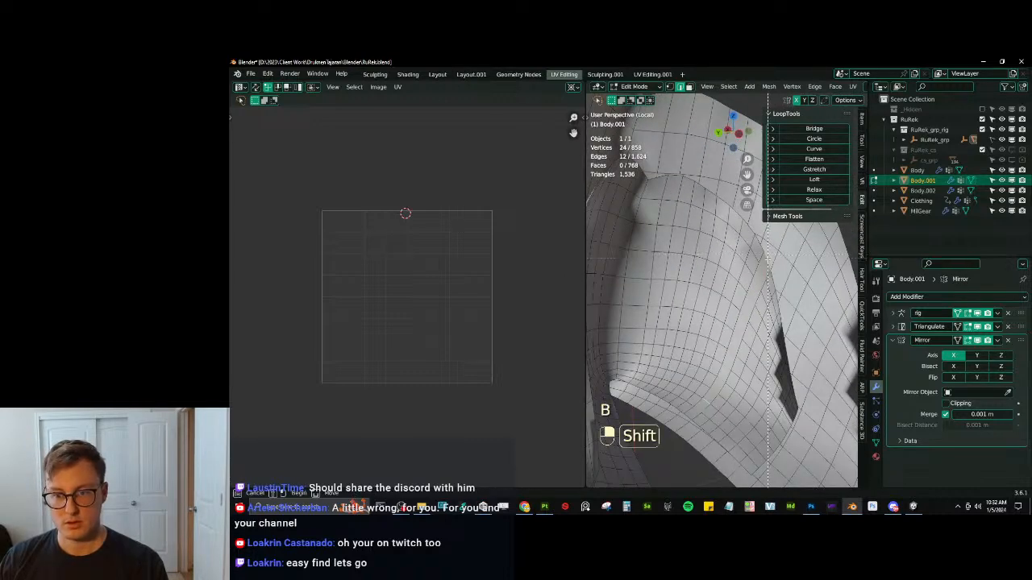
pyautogui.keyDown('shift'); pyautogui.moveTo(769, 255); pyautogui.dragTo(781, 278); pyautogui.keyUp('shift')
pyautogui.click(728, 86)
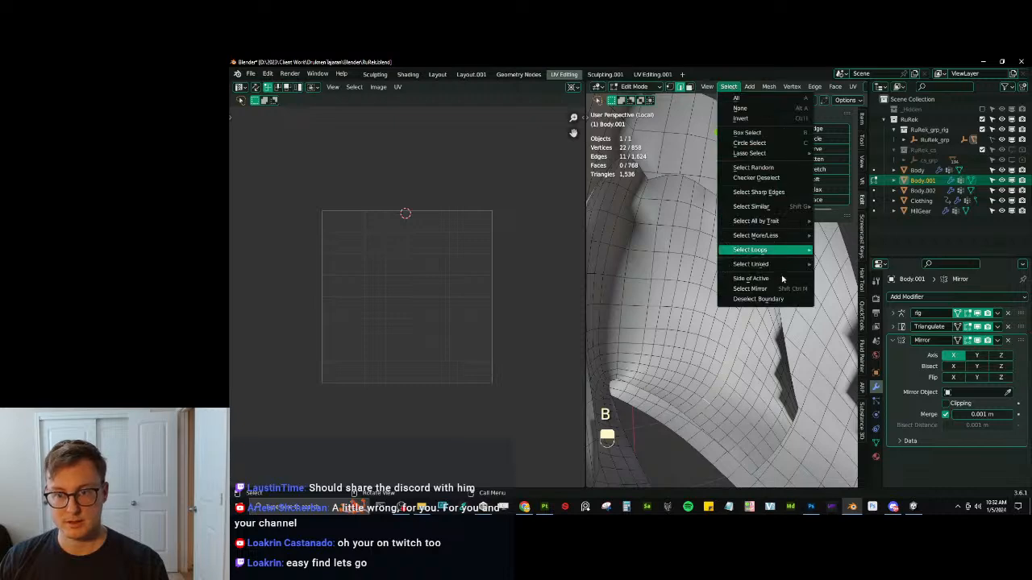
pyautogui.moveTo(782, 269)
pyautogui.click(842, 249)
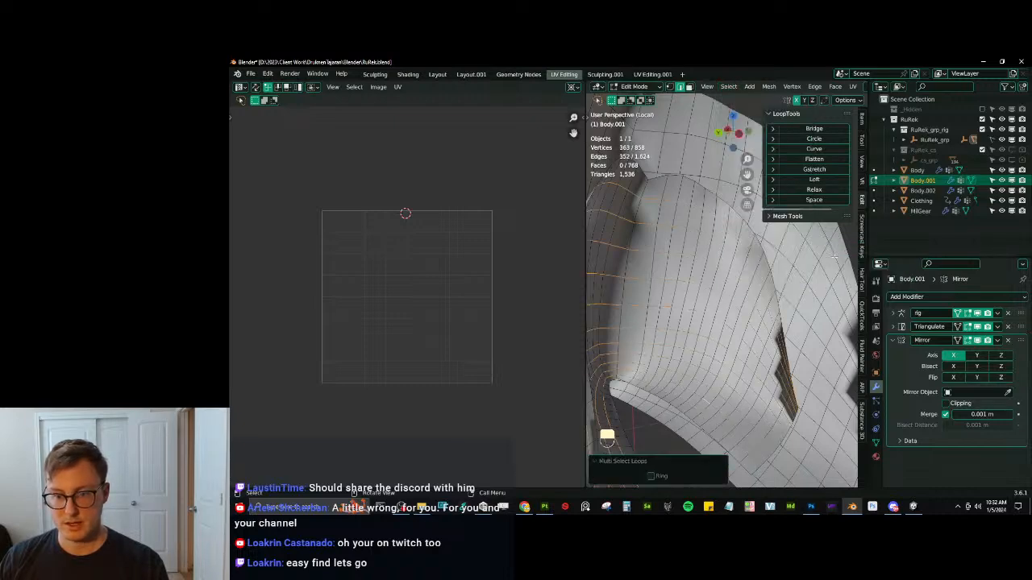
# Try to dissolve all selected crosswise edge loops on the inner shell.
pyautogui.press('x')
pyautogui.click(746, 395)
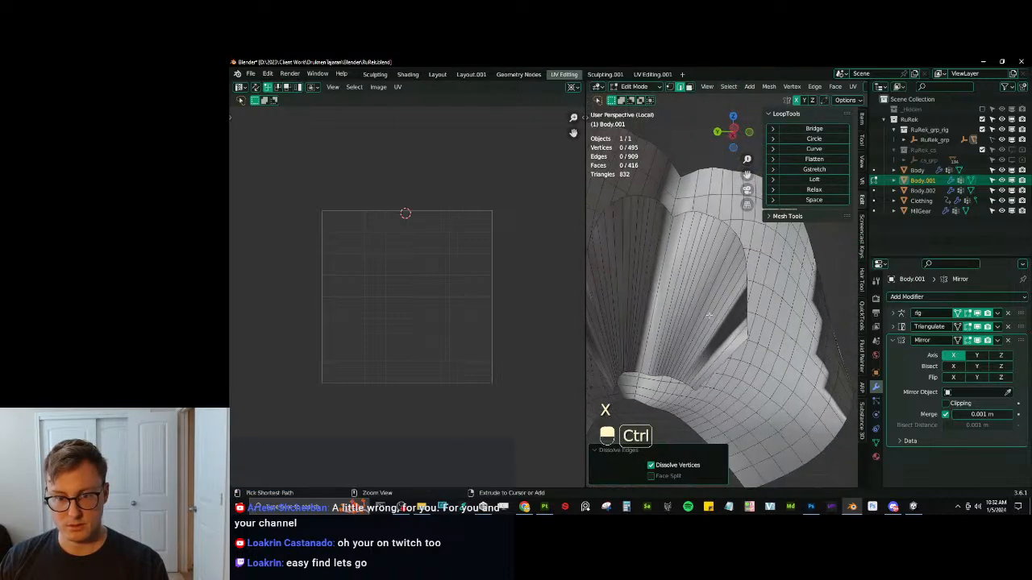
pyautogui.hotkey('ctrl', 'z')
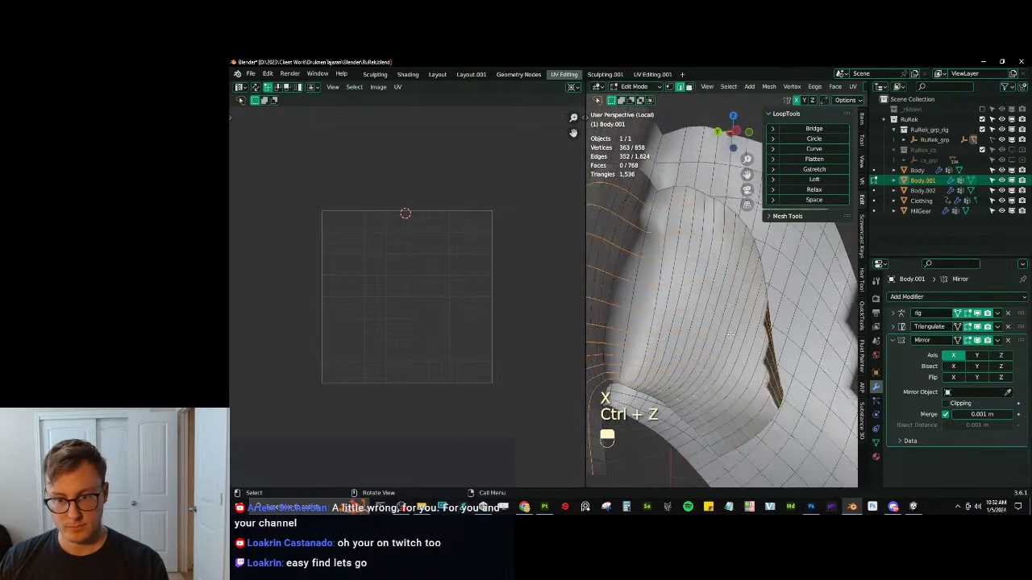
# Deselect the middle crosswise loop of the inner shell and dissolve the remaining selected edge loops.
pyautogui.keyDown('alt'); pyautogui.keyDown('shift'); pyautogui.click(729, 334); pyautogui.keyUp('shift'); pyautogui.keyUp('alt')
pyautogui.press('x')
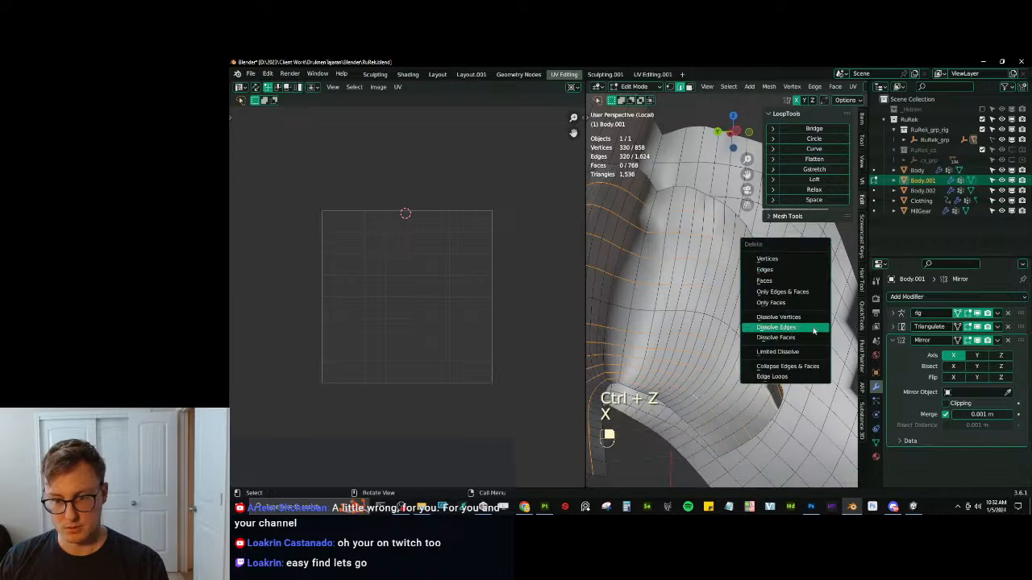
pyautogui.click(814, 331)
# Thin the inner shell's lengthwise edges by dissolving every other loop, chosen with an edge ring, Checker Deselect and Edge Loops.
pyautogui.moveTo(814, 330); pyautogui.dragTo(607, 357, button='middle')
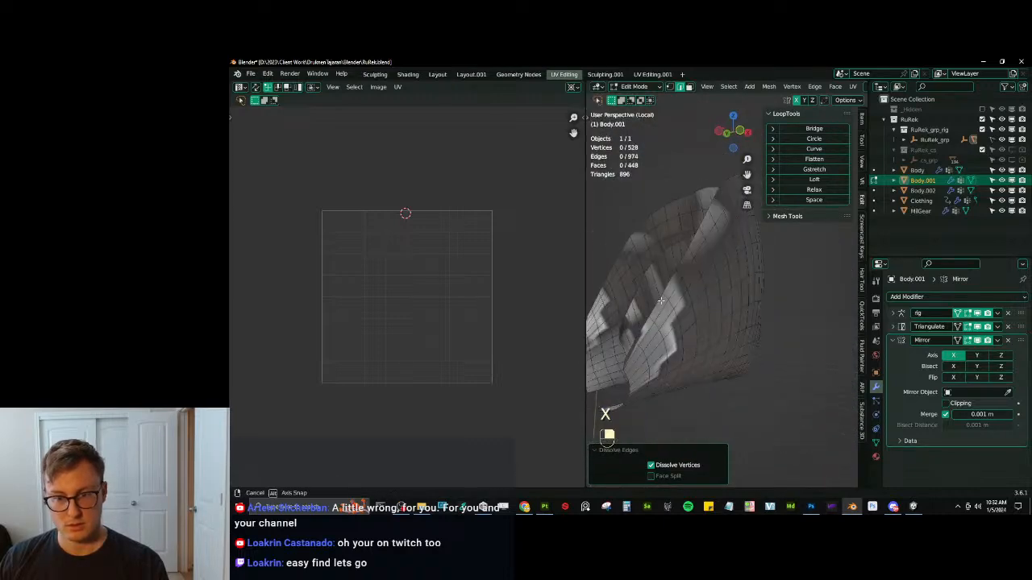
pyautogui.scroll(4, 647, 327)
pyautogui.click(607, 357)
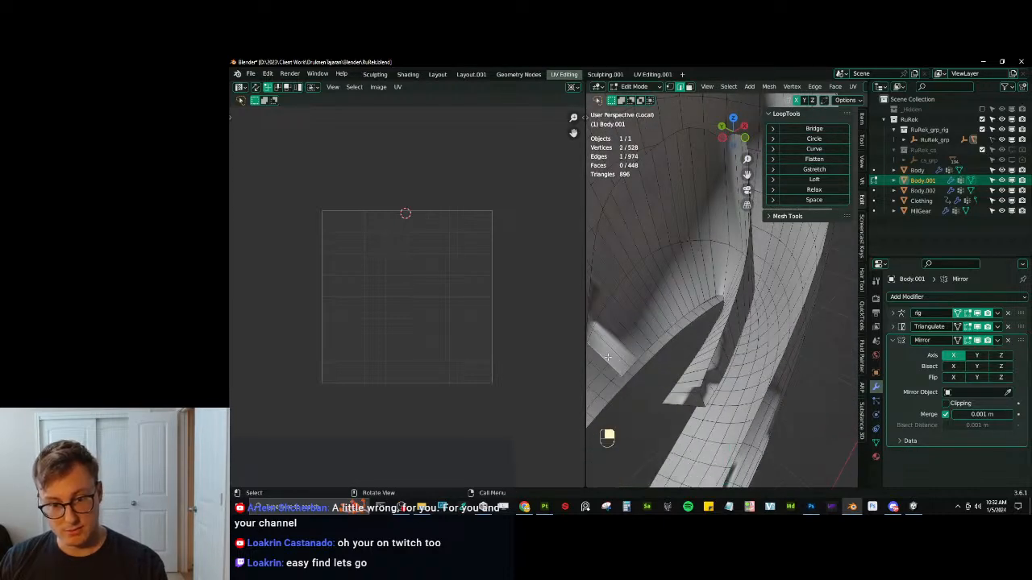
pyautogui.keyDown('ctrl'); pyautogui.keyDown('alt'); pyautogui.keyDown('shift'); pyautogui.click(700, 236); pyautogui.keyUp('shift'); pyautogui.keyUp('alt'); pyautogui.keyUp('ctrl')
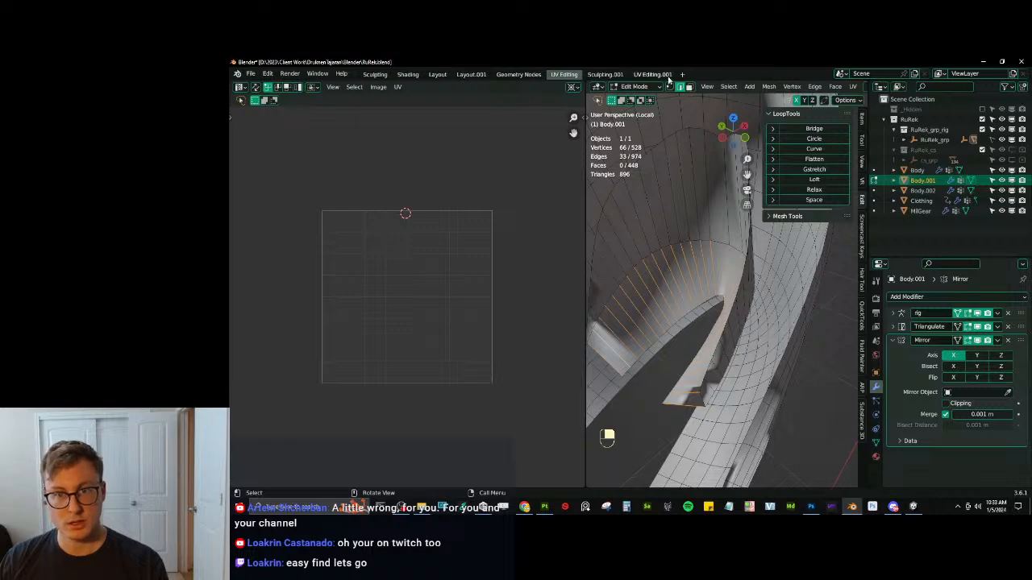
pyautogui.click(728, 87)
pyautogui.click(749, 173)
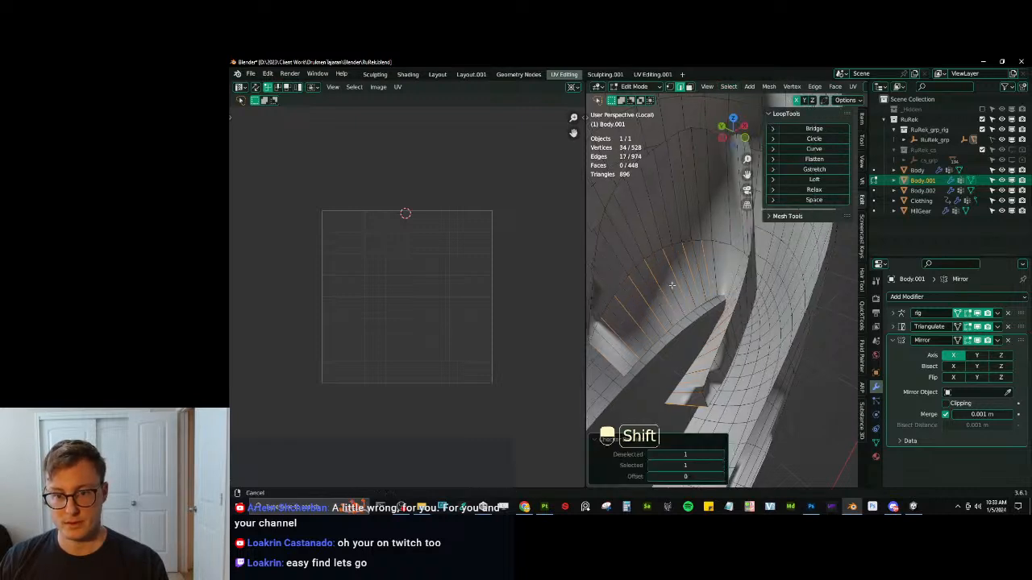
pyautogui.moveTo(671, 284); pyautogui.dragTo(705, 125, button='middle')
pyautogui.click(727, 87)
pyautogui.moveTo(774, 249)
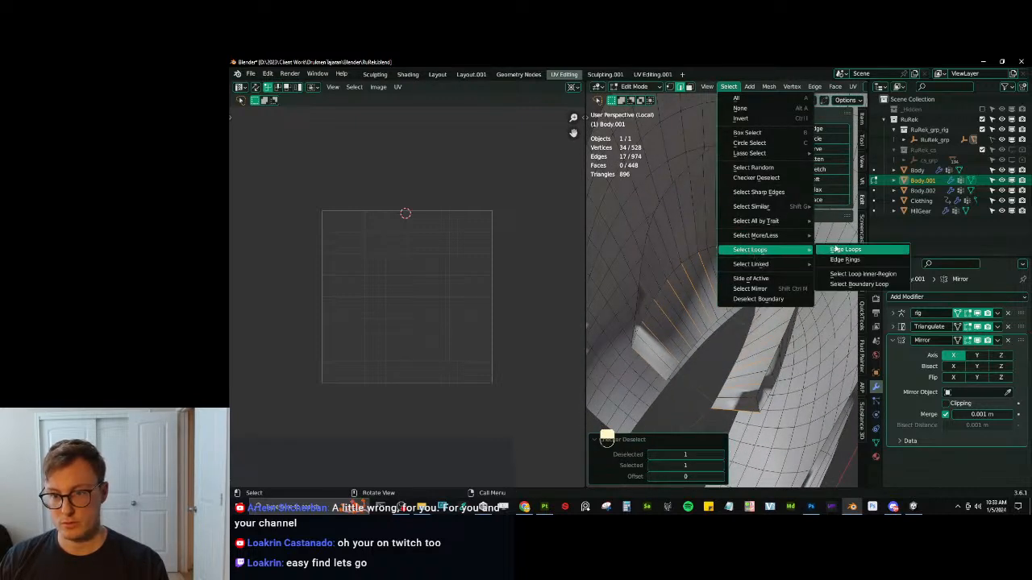
pyautogui.click(843, 249)
pyautogui.press('x')
pyautogui.click(760, 282)
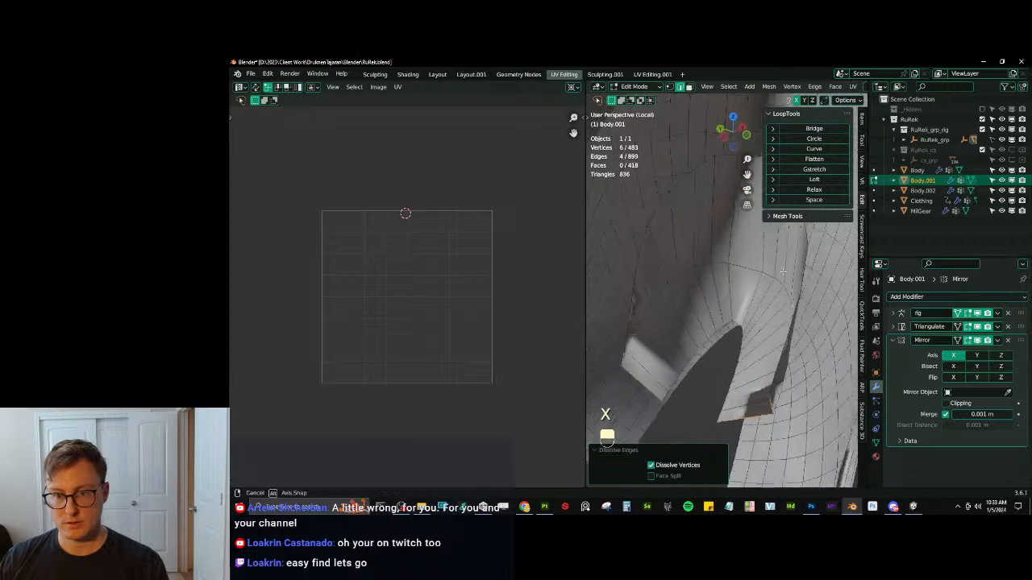
# Smooth the inner shell's lower boundary, middle and upper boundary edge loops with LoopTools Relax.
pyautogui.moveTo(760, 282); pyautogui.dragTo(741, 297, button='middle')
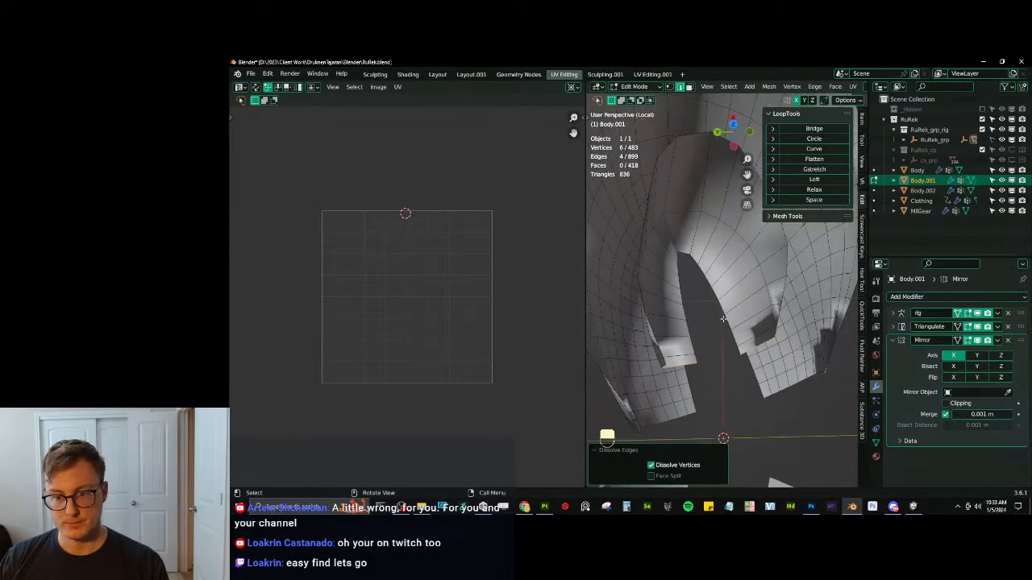
pyautogui.click(679, 367)
pyautogui.keyDown('alt'); pyautogui.keyDown('shift'); pyautogui.click(691, 342); pyautogui.keyUp('shift'); pyautogui.keyUp('alt')
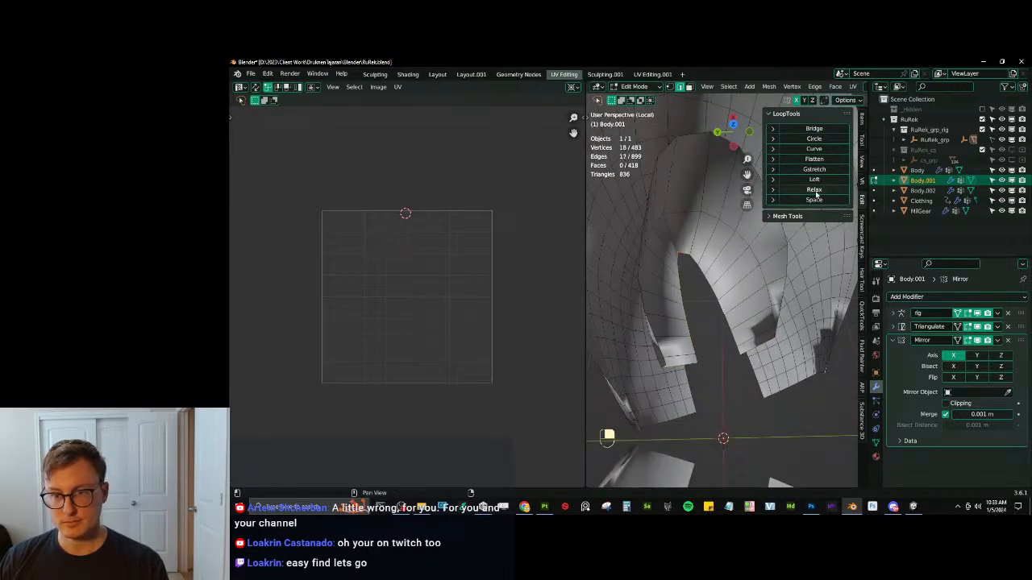
pyautogui.click(814, 189)
pyautogui.keyDown('alt'); pyautogui.keyDown('shift'); pyautogui.click(678, 213); pyautogui.keyUp('shift'); pyautogui.keyUp('alt')
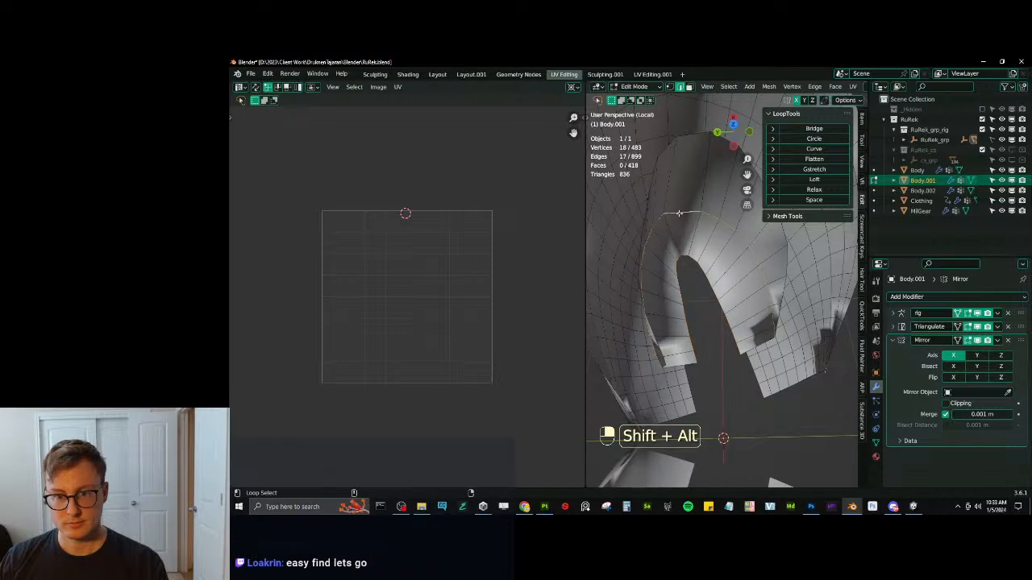
pyautogui.click(814, 189)
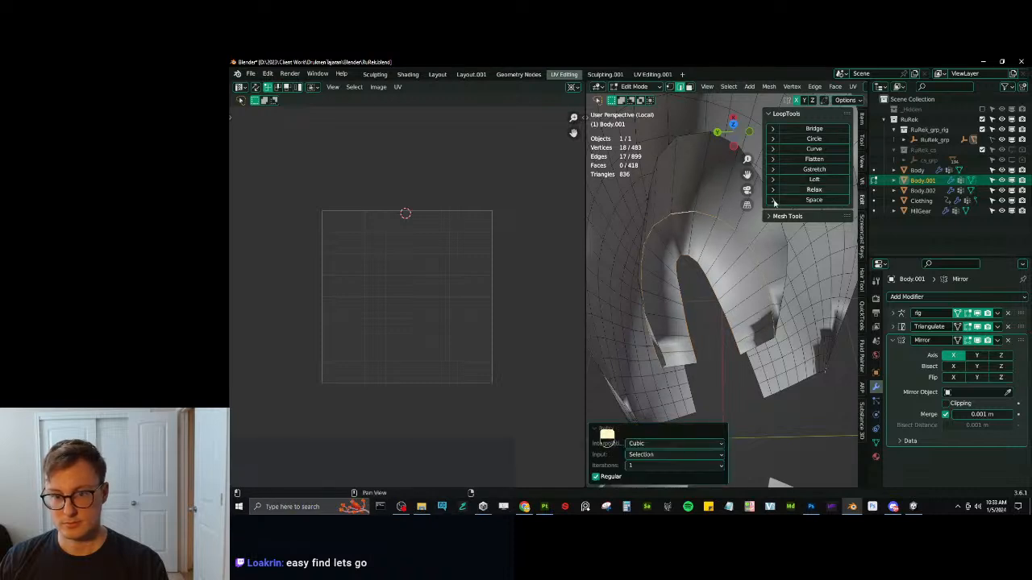
pyautogui.keyDown('alt'); pyautogui.keyDown('shift'); pyautogui.click(679, 147); pyautogui.keyUp('shift'); pyautogui.keyUp('alt')
pyautogui.keyDown('alt'); pyautogui.keyDown('shift'); pyautogui.click(674, 157); pyautogui.keyUp('shift'); pyautogui.keyUp('alt')
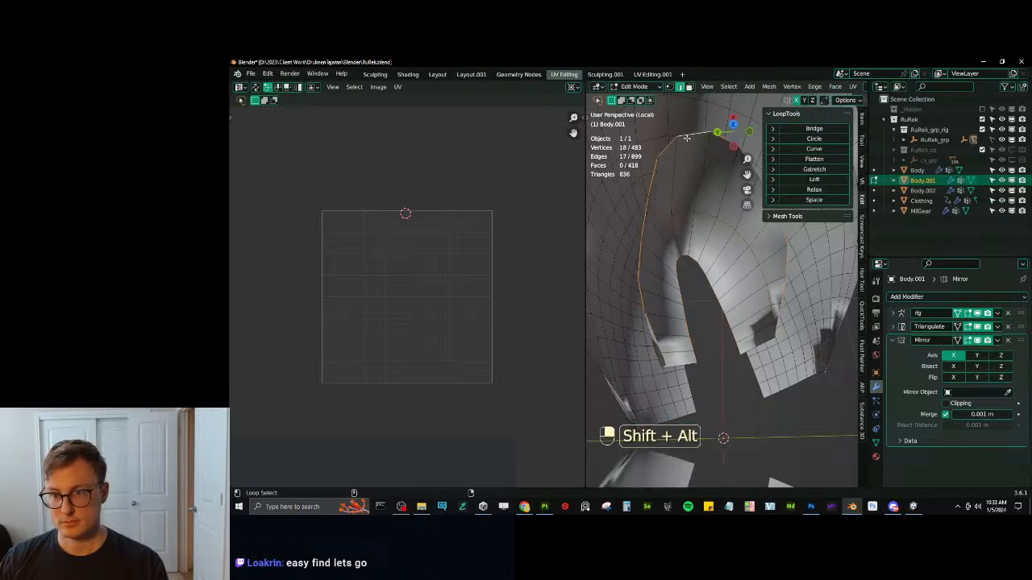
pyautogui.click(814, 191)
# Offset the inner shell's middle edge loop along its normals with Shrink/Fatten to adjust the curvature.
pyautogui.moveTo(725, 282); pyautogui.dragTo(711, 280, button='middle')
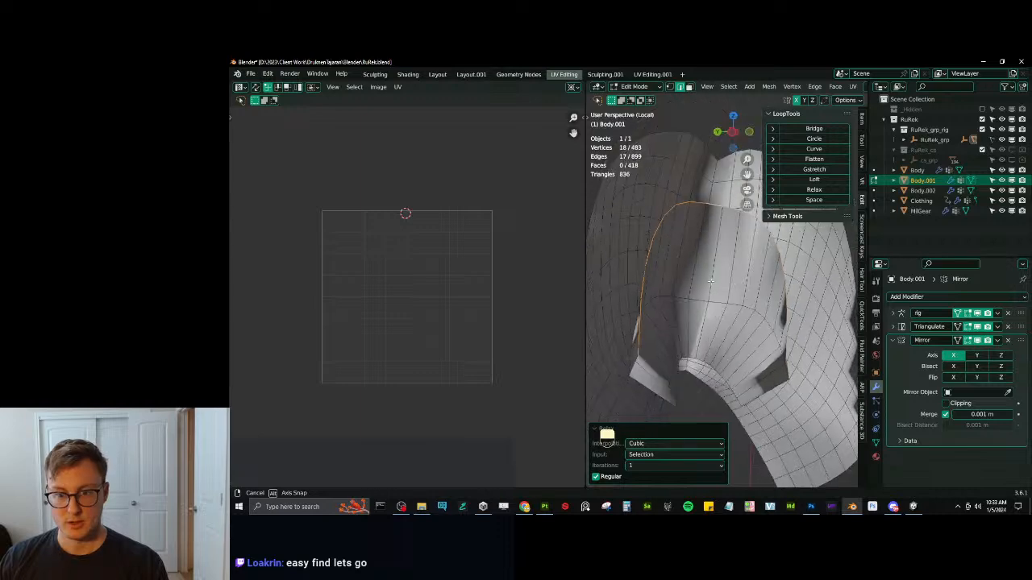
pyautogui.keyDown('alt'); pyautogui.keyDown('shift'); pyautogui.click(698, 306); pyautogui.keyUp('shift'); pyautogui.keyUp('alt')
pyautogui.hotkey('alt', 's')
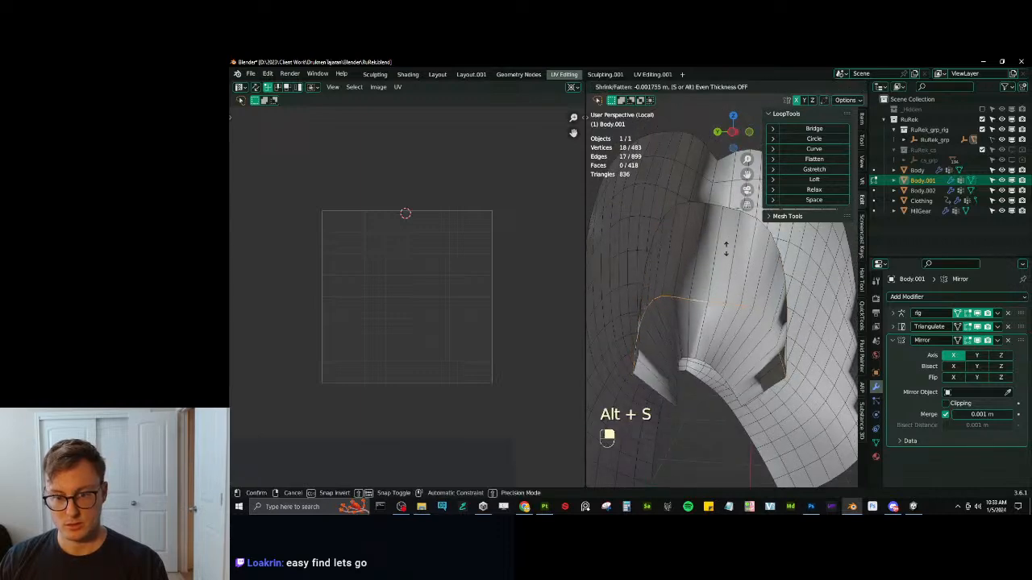
pyautogui.click(717, 308)
# Duplicate the whole inner shell in place as an additional fur layer.
pyautogui.press('l')
pyautogui.moveTo(717, 307)
pyautogui.mouseDown(button='middle')
pyautogui.moveTo(714, 299)
pyautogui.moveTo(699, 322)
pyautogui.moveTo(728, 323)
pyautogui.mouseUp(button='middle')
pyautogui.hotkey('shift', 'd')
pyautogui.rightClick(747, 299)
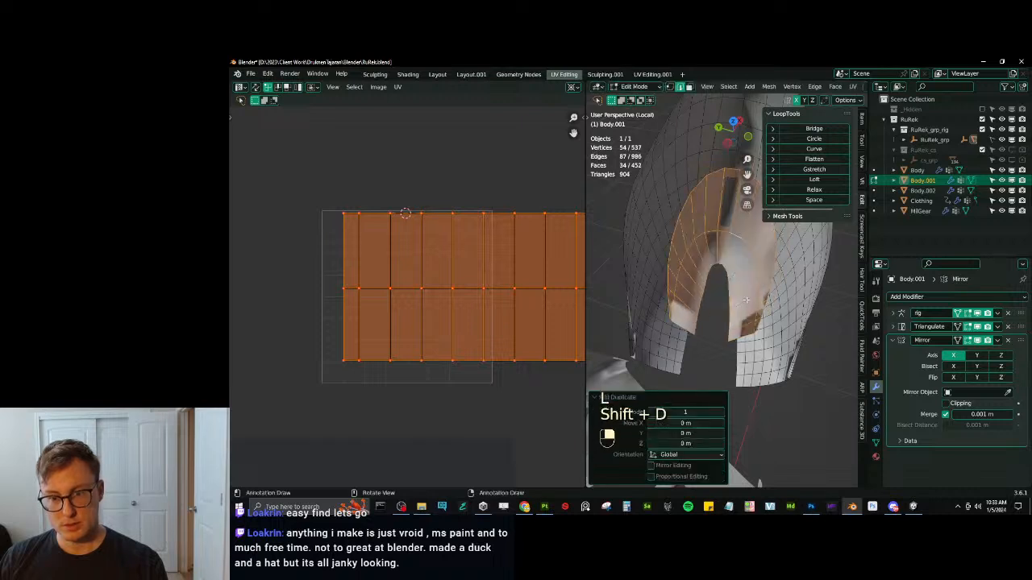
pyautogui.hotkey('alt', 'a')
pyautogui.hotkey('alt', 's')
pyautogui.hotkey('ctrl', 'z')
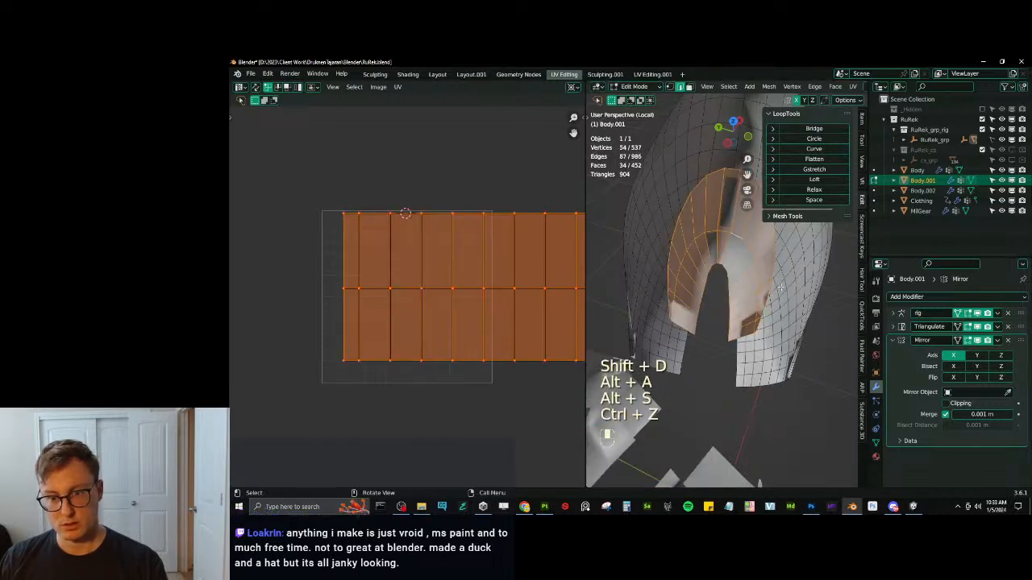
# Enlarge the duplicated layer with Shrink/Fatten and uniform scaling so it sits between the inner and outer shells.
pyautogui.hotkey('alt', 's')
pyautogui.click(783, 282)
pyautogui.moveTo(784, 282); pyautogui.dragTo(750, 324, button='middle')
pyautogui.press('s')
pyautogui.click(710, 205)
# Move the duplicated layer -0.002773 m along Z and scale it along X.
pyautogui.press('g')
pyautogui.press('z')
pyautogui.click(711, 244)
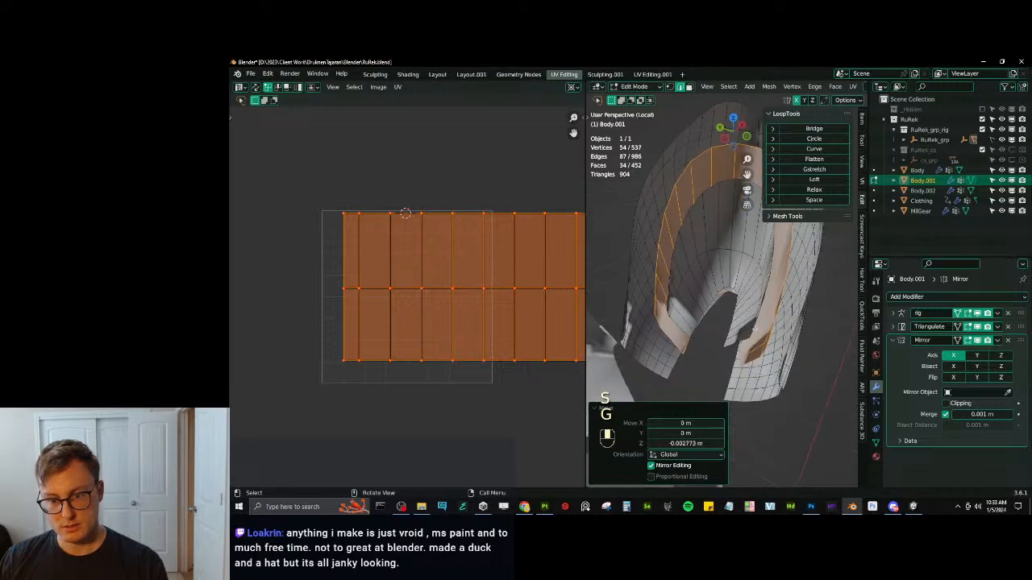
pyautogui.press('s')
pyautogui.press('x')
pyautogui.click(751, 326)
# Select the original inner shell and scale it down slightly.
pyautogui.click(744, 305)
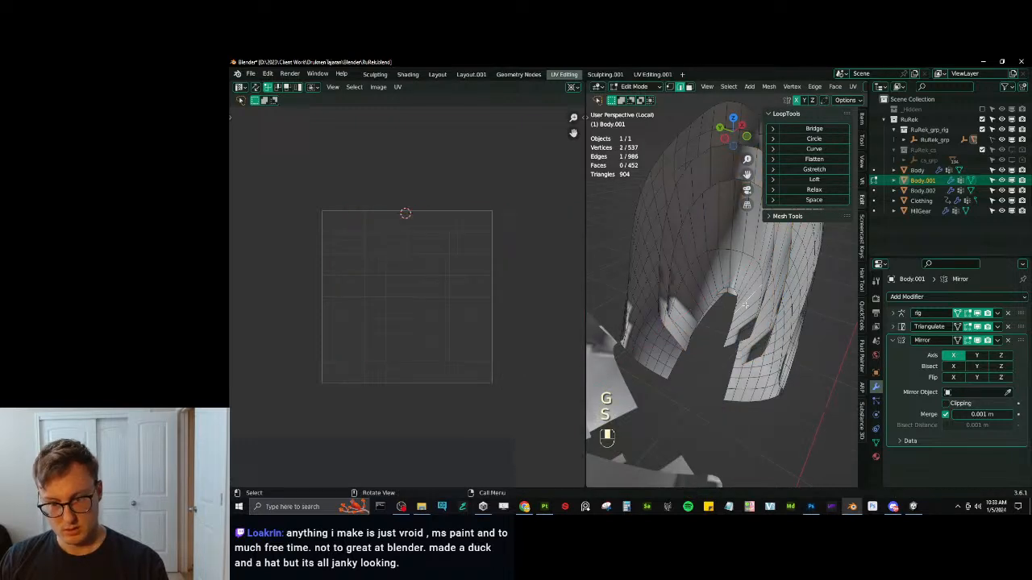
pyautogui.press('l')
pyautogui.press('s')
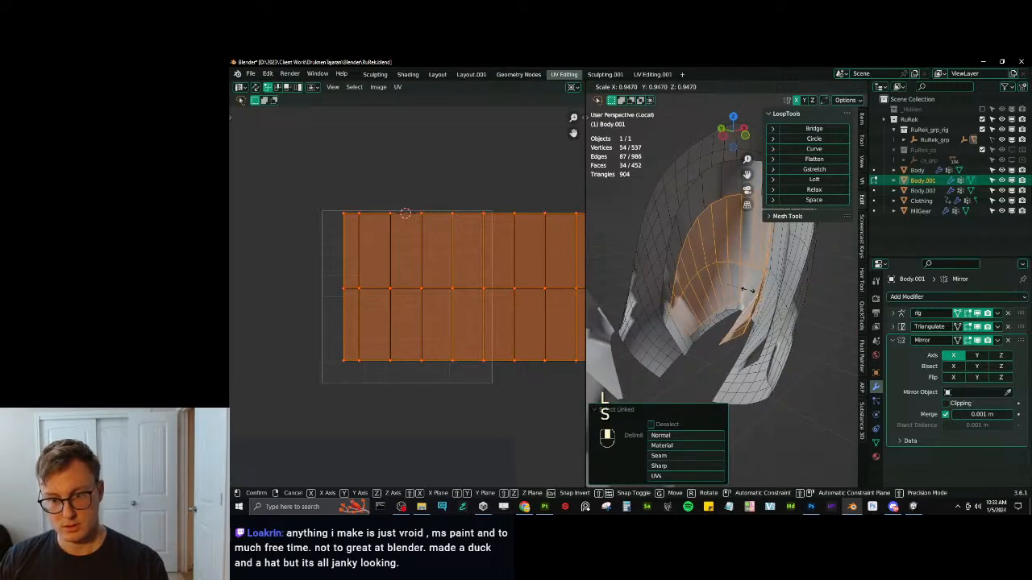
pyautogui.click(748, 290)
pyautogui.press('s')
pyautogui.click(746, 294)
# Duplicate the inner shell again and scale the copy up to form another layer between the existing ones.
pyautogui.hotkey('shift', 'd')
pyautogui.press('s')
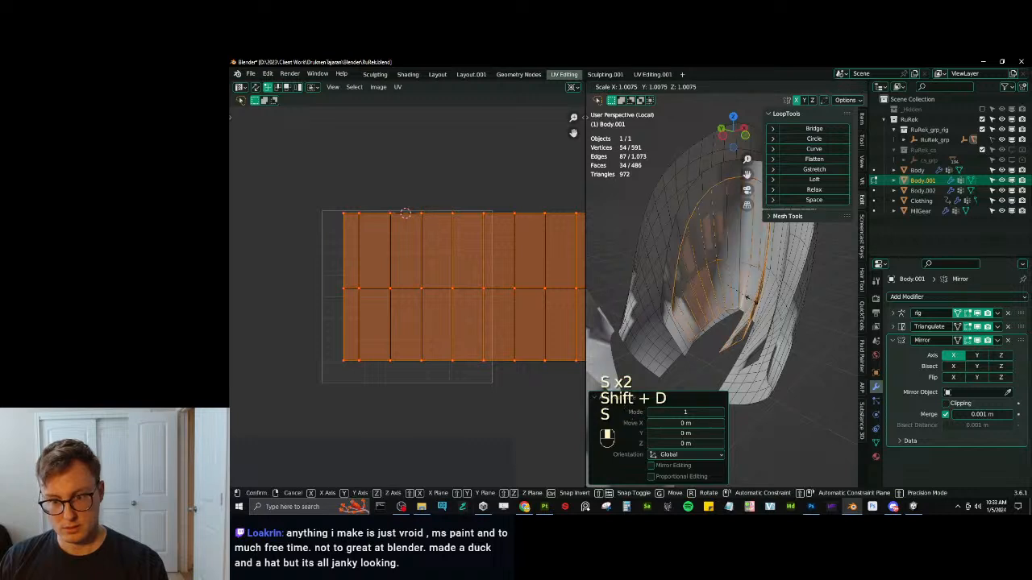
pyautogui.click(746, 297)
pyautogui.press('s')
pyautogui.click(729, 274)
# Select all three inner layers, move them -0.002433 m along Z and scale them down slightly.
pyautogui.moveTo(730, 274); pyautogui.dragTo(688, 327, button='middle')
pyautogui.press('l')
pyautogui.press('l')
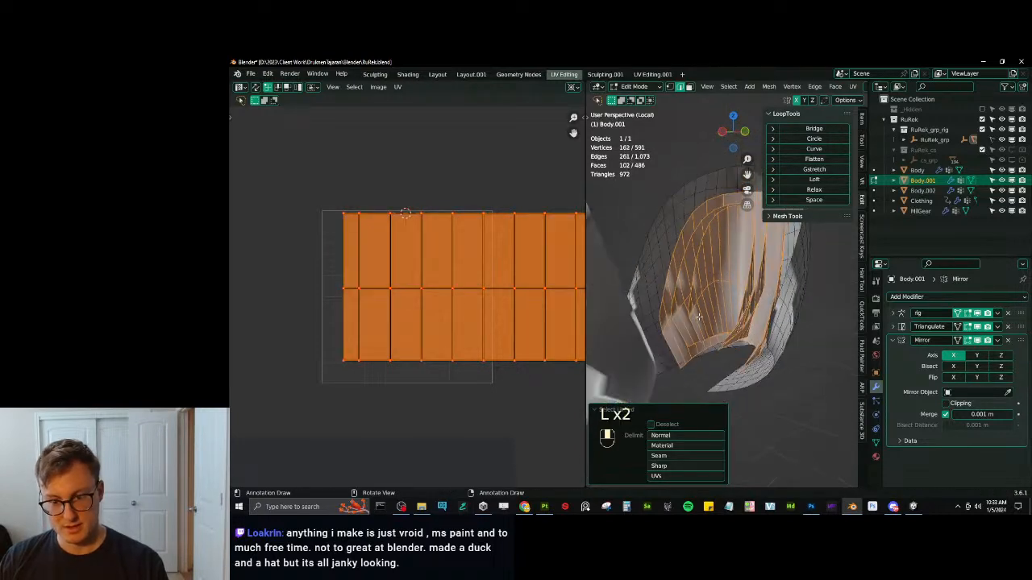
pyautogui.press('g')
pyautogui.click(688, 322)
pyautogui.press('s')
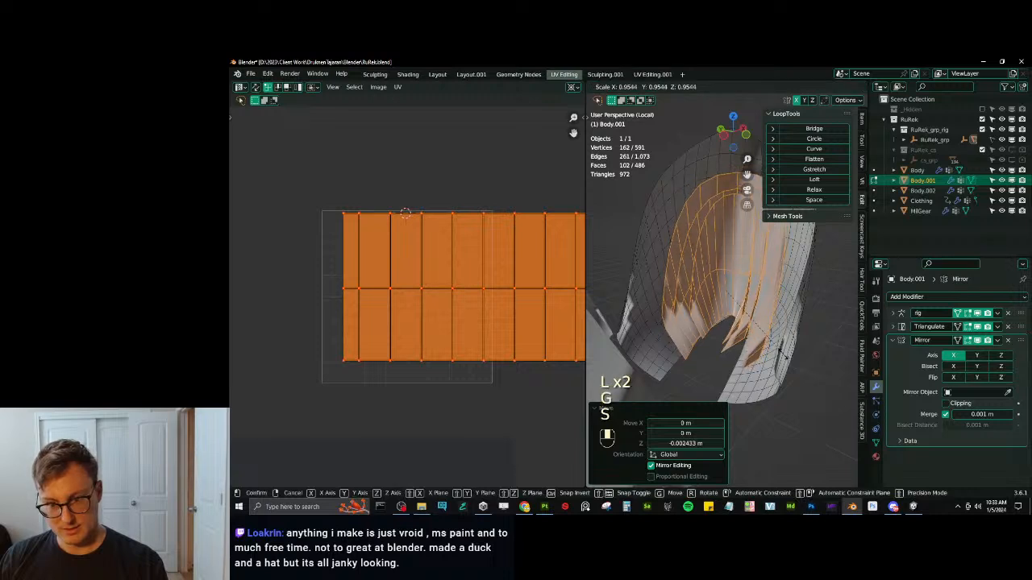
pyautogui.click(784, 350)
# Scale the three inner layers along X and shift them along X to fit inside the outer shell.
pyautogui.moveTo(785, 350); pyautogui.dragTo(767, 286, button='middle')
pyautogui.press('s')
pyautogui.press('x')
pyautogui.click(774, 270)
pyautogui.press('g')
pyautogui.press('x')
pyautogui.click(782, 273)
# Return to the full scene in Object Mode, export the entire character with Auto-Rig Pro FBX, and save the file.
pyautogui.press('Tab')
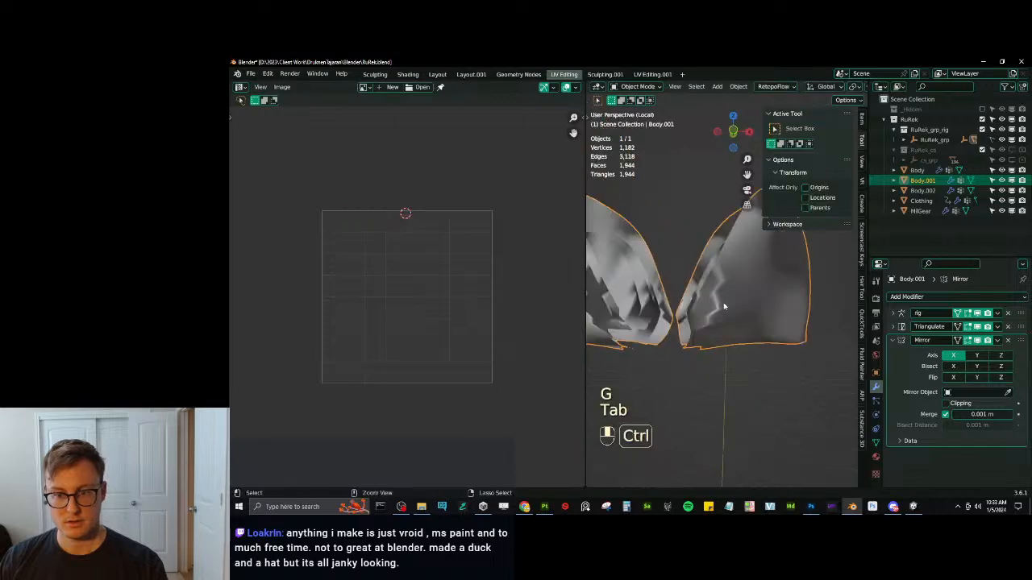
pyautogui.hotkey('ctrl', 's')
pyautogui.press('/')
pyautogui.press('a')
pyautogui.press('q')
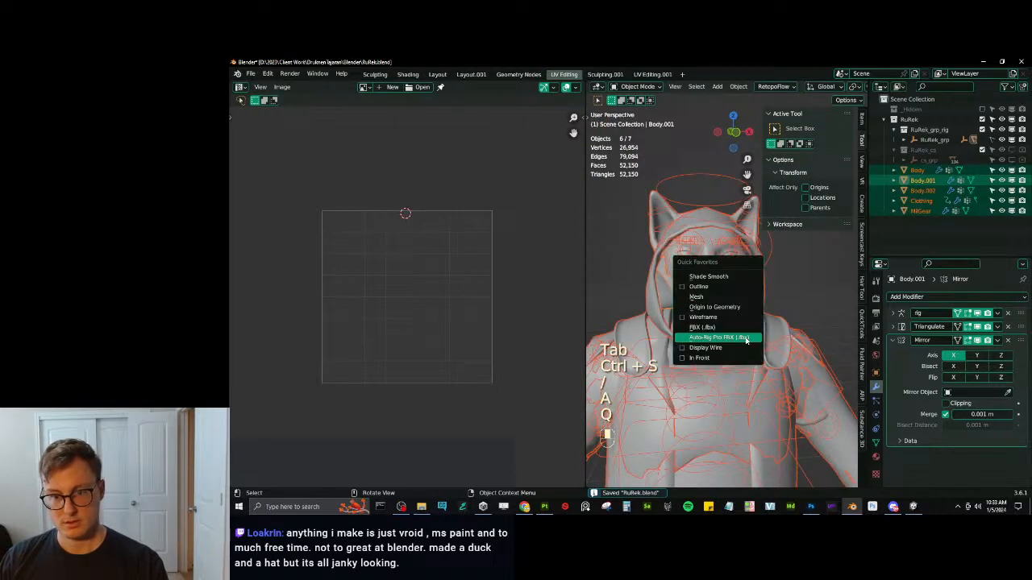
pyautogui.click(745, 340)
pyautogui.click(815, 418)
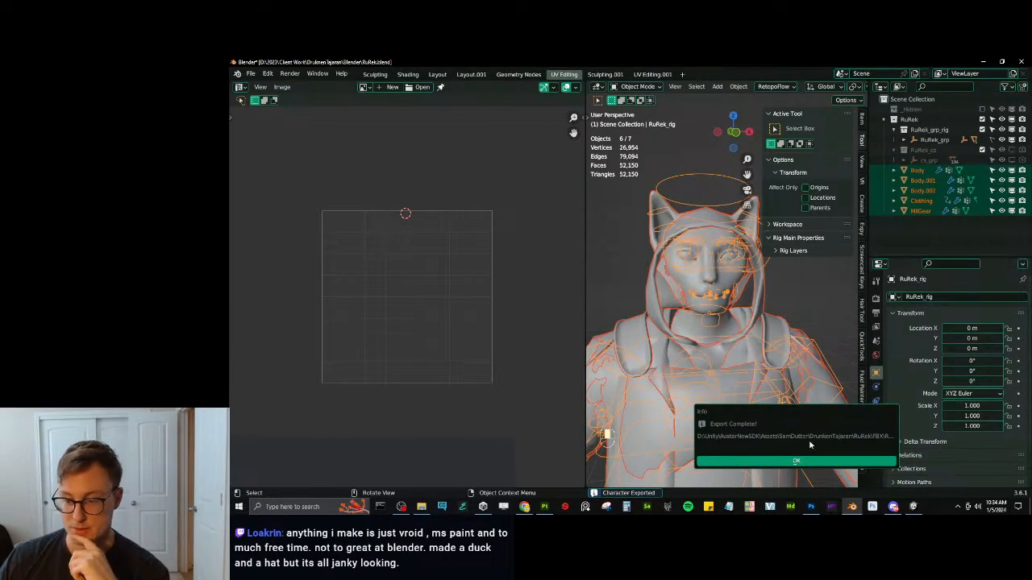
pyautogui.click(813, 461)
pyautogui.click(810, 314)
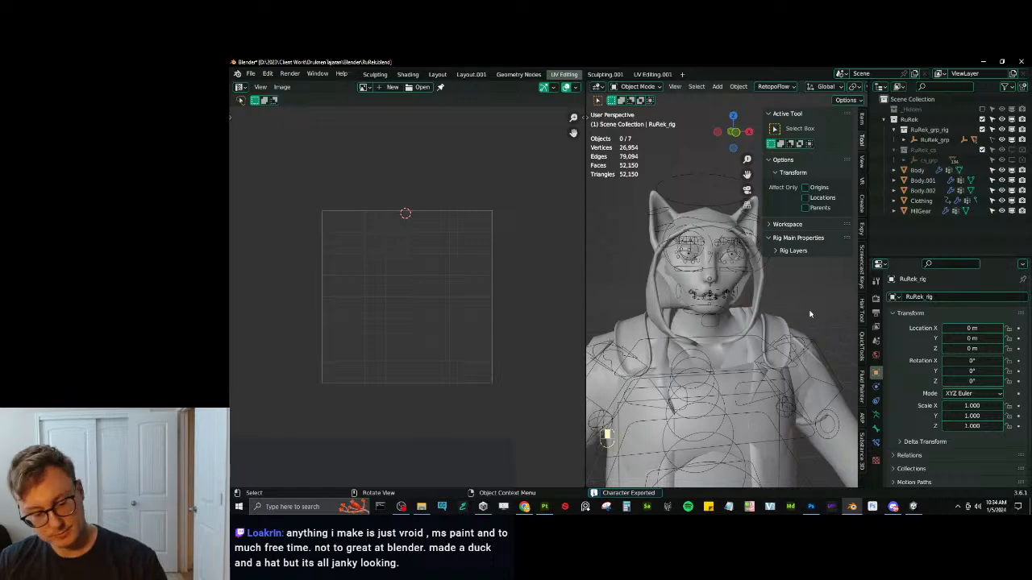
pyautogui.hotkey('ctrl', 's')
# Switch to Unity and inspect the re-exported cheek fluff on the avatar's head.
pyautogui.click(913, 506)
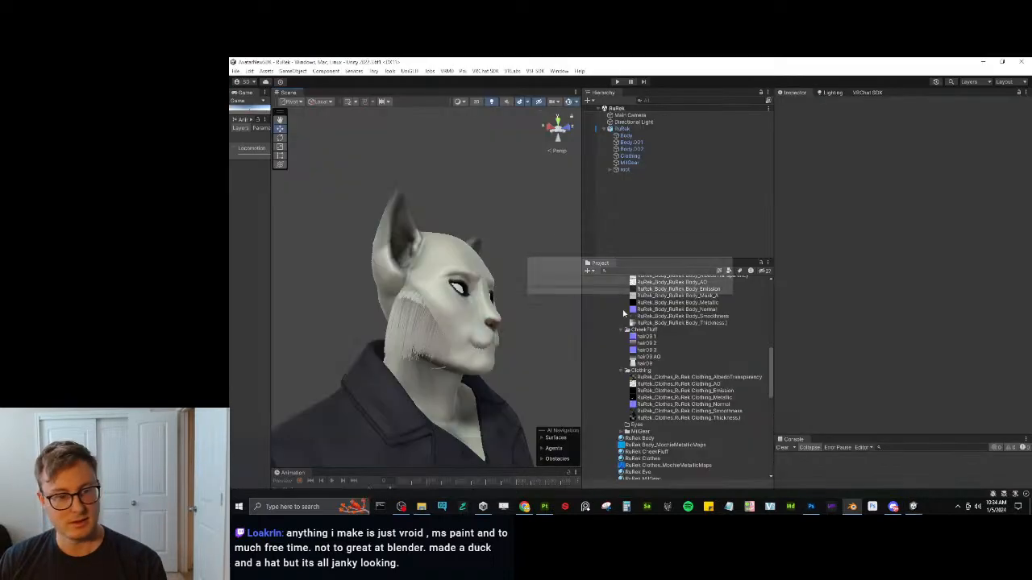
pyautogui.moveTo(442, 352); pyautogui.dragTo(437, 258, button='right')
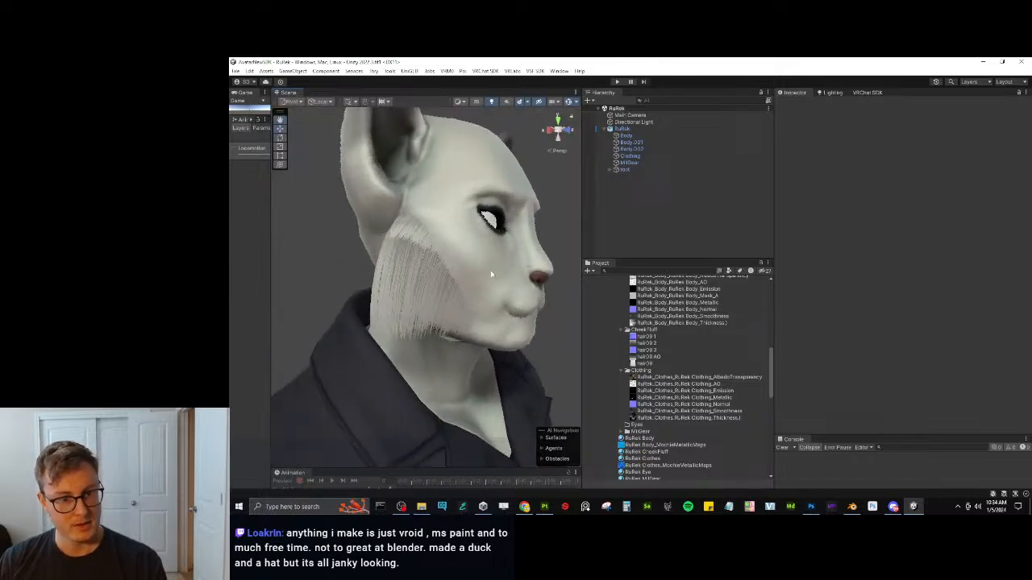
# Switch back to Blender and select the cheek fluff mesh Body.001 on the face.
pyautogui.hotkey('alt', 'Tab')
pyautogui.moveTo(715, 303); pyautogui.dragTo(689, 295, button='middle')
pyautogui.scroll(1, 703, 296)
pyautogui.click(760, 297)
pyautogui.scroll(3, 743, 297)
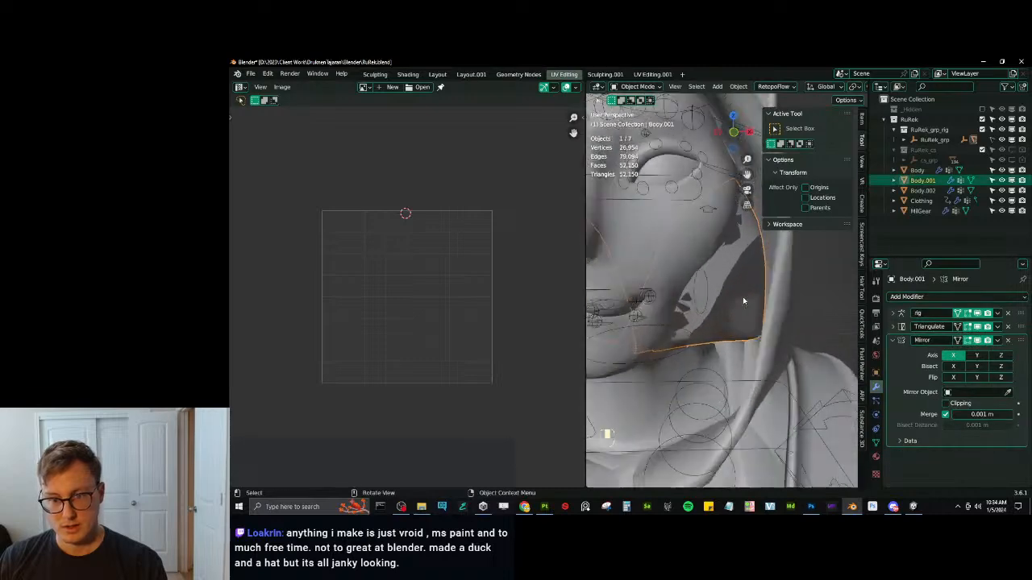
# Delete the cheek fluff's inner shell object Body.002.
pyautogui.press('Tab')
pyautogui.click(725, 264)
pyautogui.press('Tab')
pyautogui.click(726, 269)
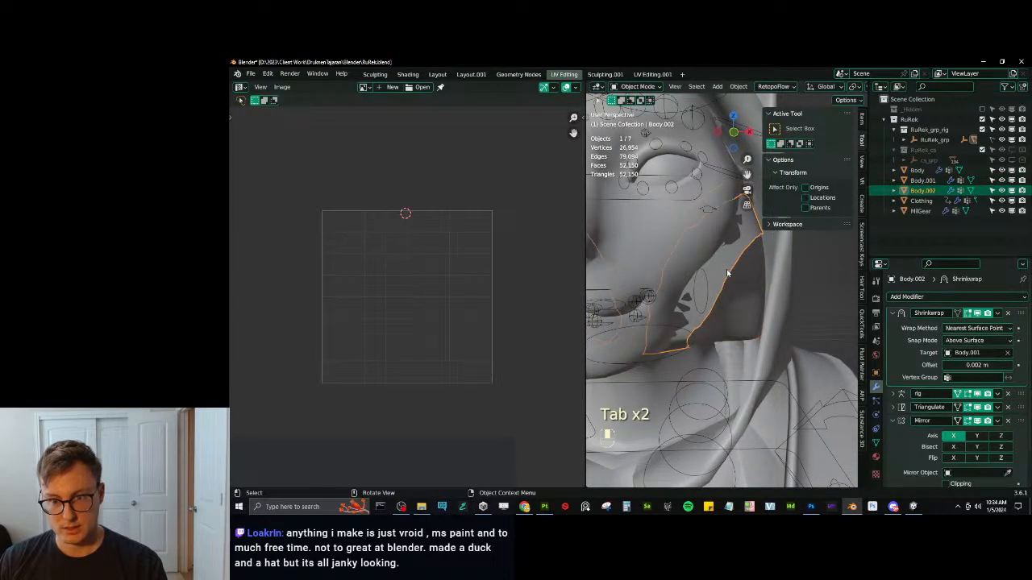
pyautogui.press('Tab')
pyautogui.press('Tab')
pyautogui.press('x')
pyautogui.click(727, 272)
pyautogui.moveTo(731, 285); pyautogui.dragTo(737, 267, button='middle')
# Isolate the outer cheek fluff shell Body.001 in local view and open it in Edit Mode.
pyautogui.click(739, 271)
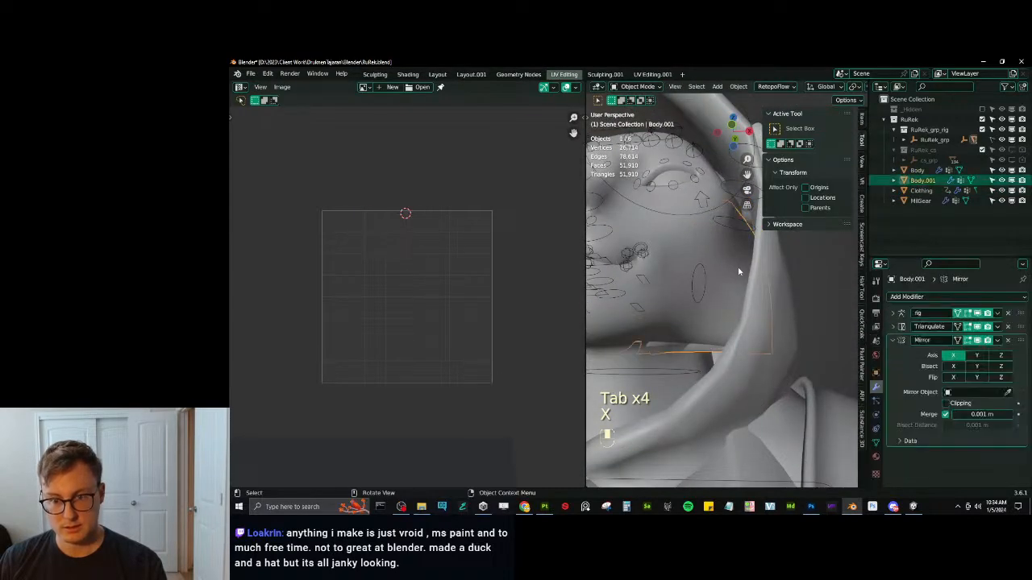
pyautogui.press('/')
pyautogui.press('Tab')
pyautogui.moveTo(739, 304); pyautogui.dragTo(712, 285, button='middle')
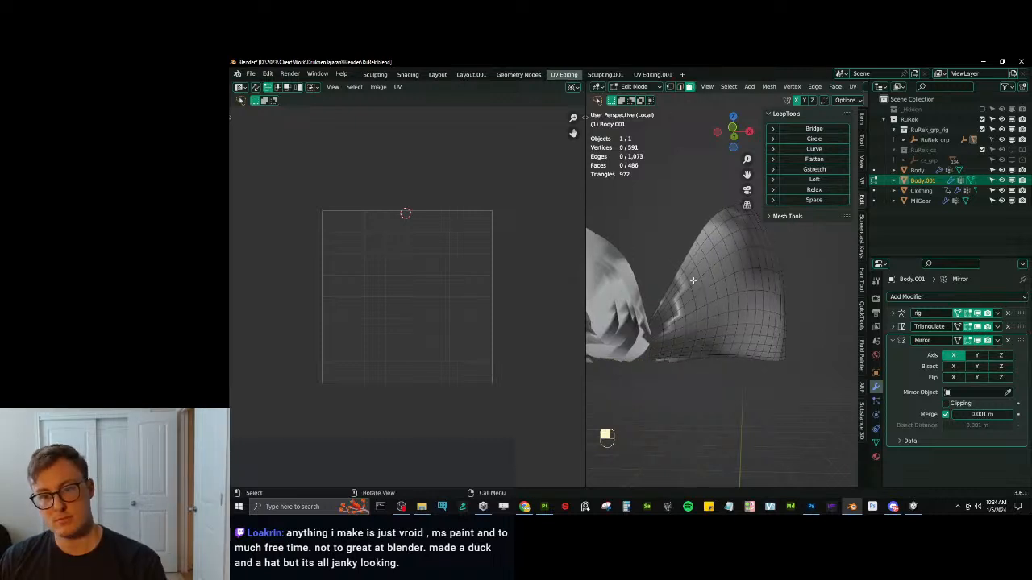
# Select the face loop along the shell's rim and thin it to every other face with Checker Deselect.
pyautogui.keyDown('alt'); pyautogui.keyDown('shift'); pyautogui.click(681, 270); pyautogui.keyUp('shift'); pyautogui.keyUp('alt')
pyautogui.moveTo(682, 270); pyautogui.dragTo(703, 254, button='middle')
pyautogui.click(728, 86)
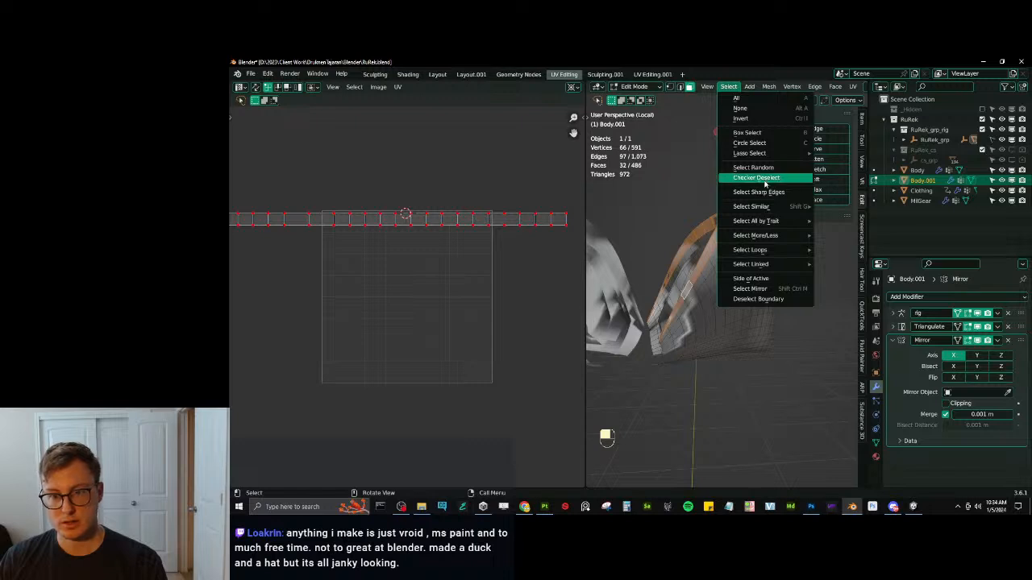
pyautogui.click(766, 178)
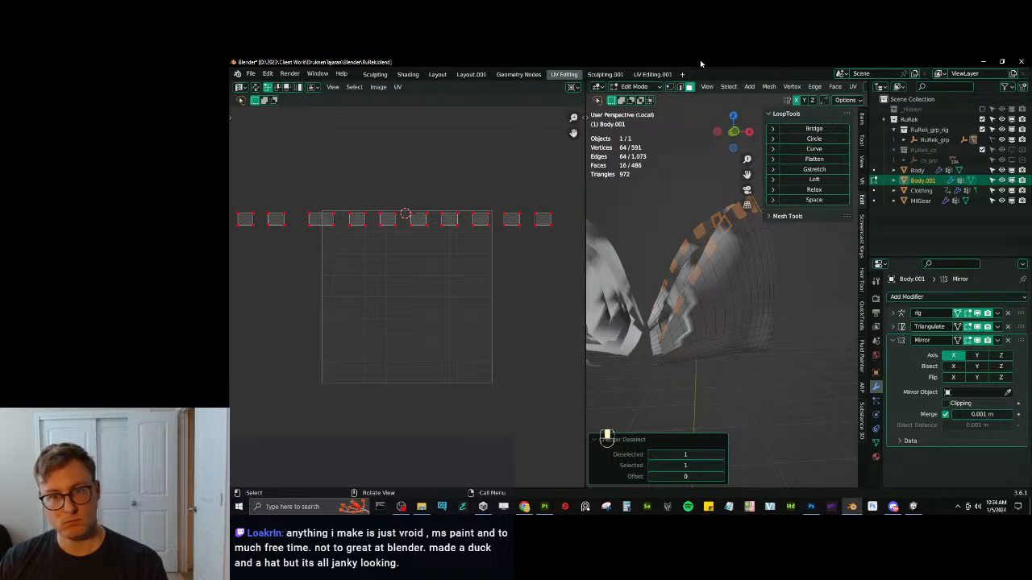
# Try extending the alternating rim faces across the shell with Edge Loops and Edge Rings, undoing each attempt.
pyautogui.click(730, 87)
pyautogui.moveTo(760, 249)
pyautogui.click(839, 255)
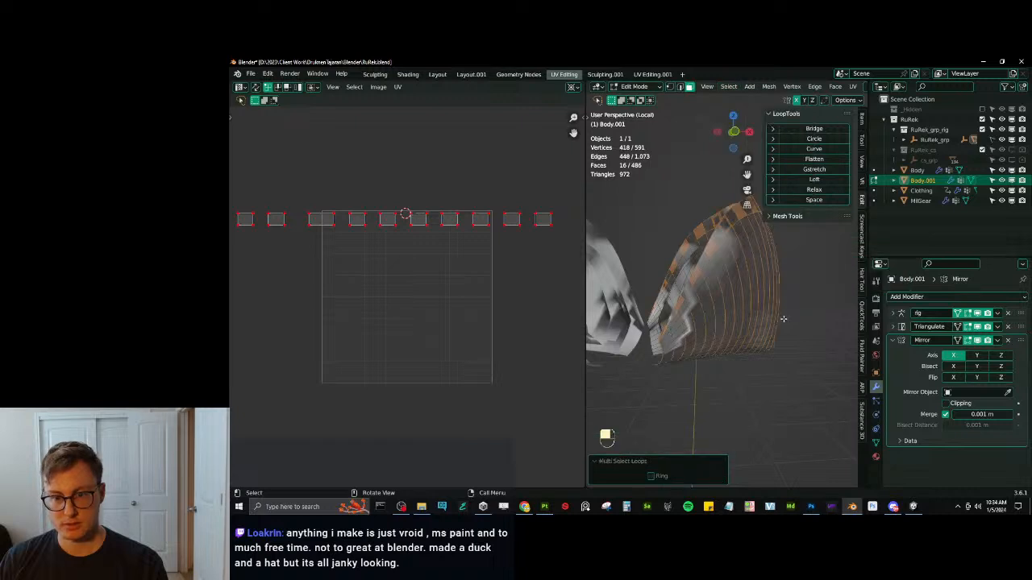
pyautogui.hotkey('ctrl', 'z')
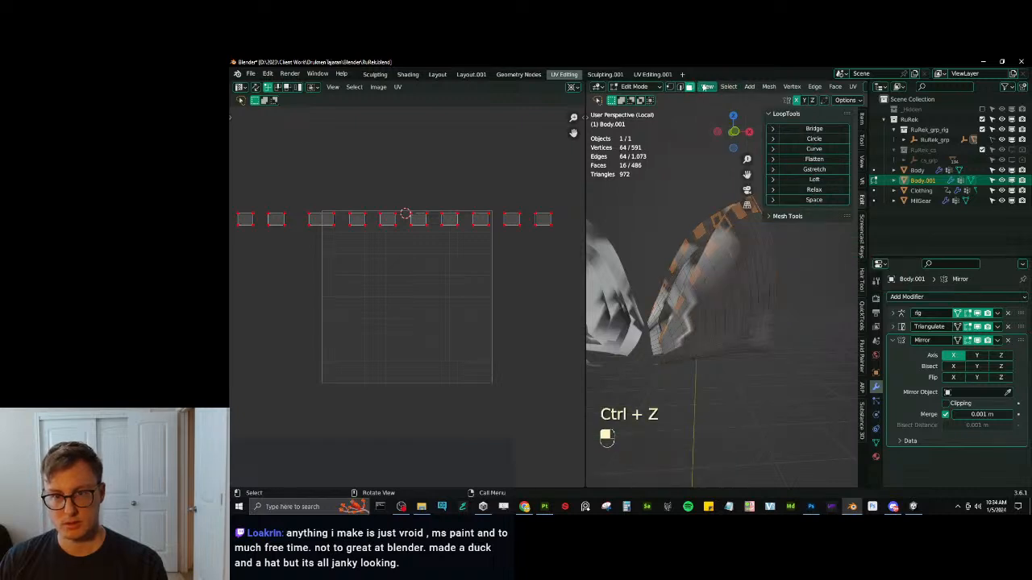
pyautogui.click(726, 87)
pyautogui.moveTo(791, 253)
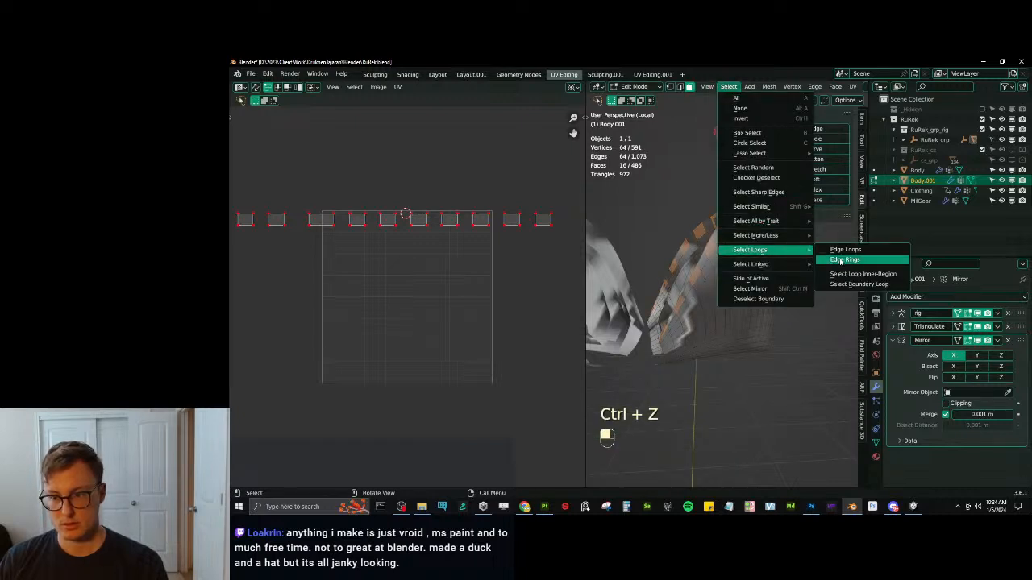
pyautogui.click(840, 260)
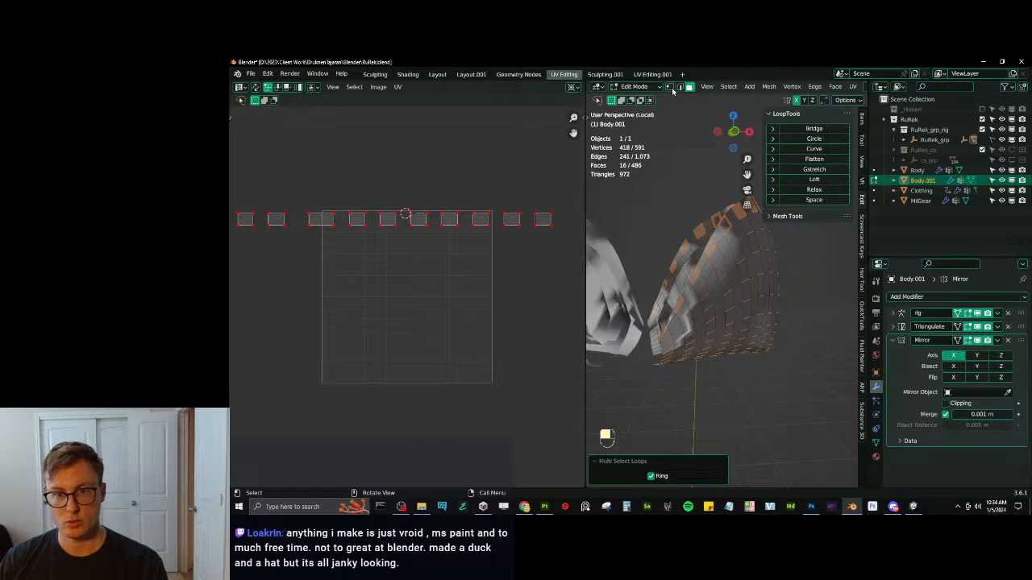
pyautogui.click(671, 88)
pyautogui.hotkey('ctrl', 'z')
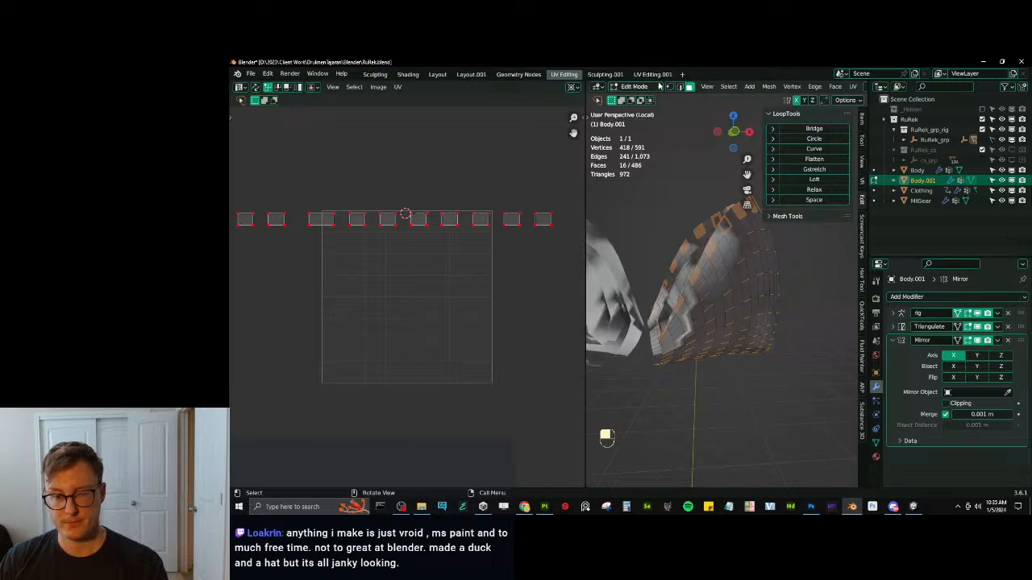
pyautogui.hotkey('ctrl', 'z')
# Try Select Boundary Loop and Select Loop Inner-Region on the alternating rim faces, toggling Select Bigger.
pyautogui.click(728, 86)
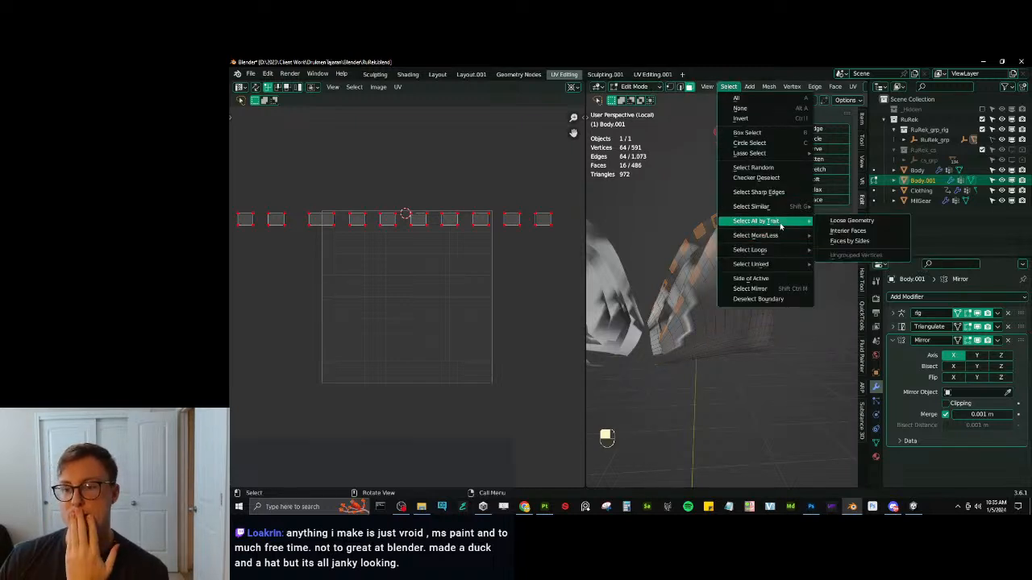
pyautogui.moveTo(778, 267)
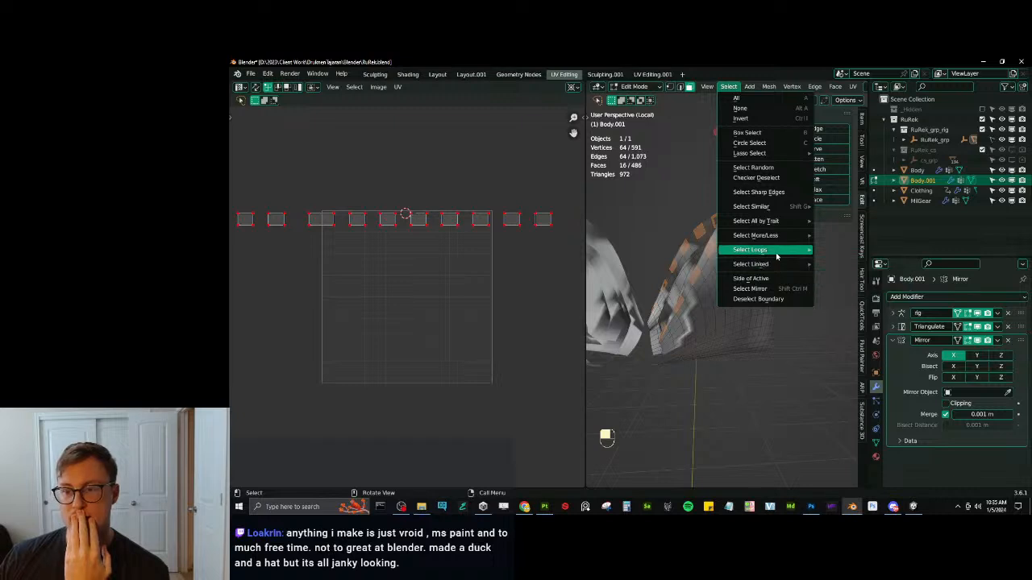
pyautogui.moveTo(766, 250)
pyautogui.click(854, 280)
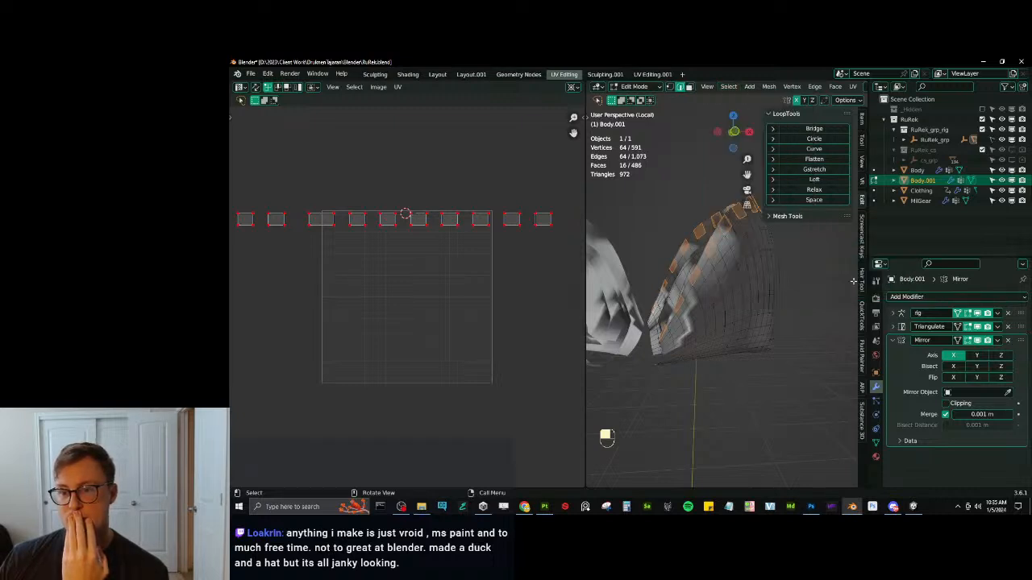
pyautogui.hotkey('ctrl', 'z')
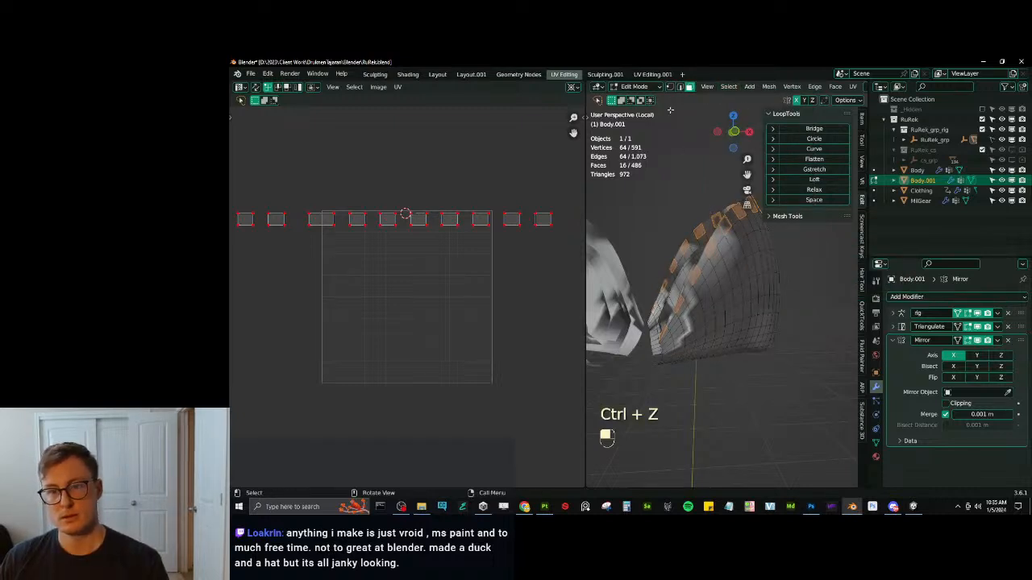
pyautogui.click(728, 86)
pyautogui.moveTo(782, 250)
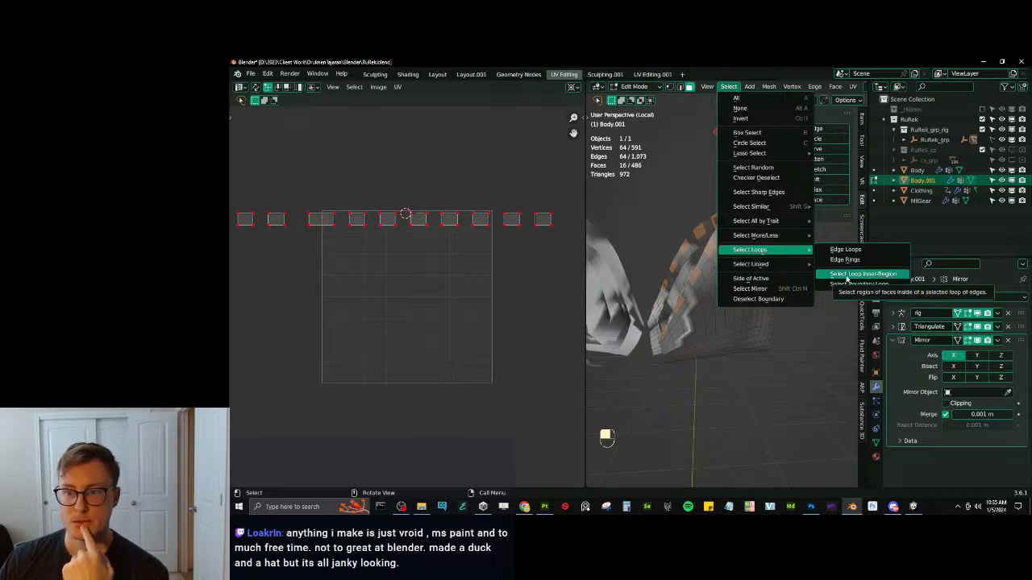
pyautogui.click(847, 275)
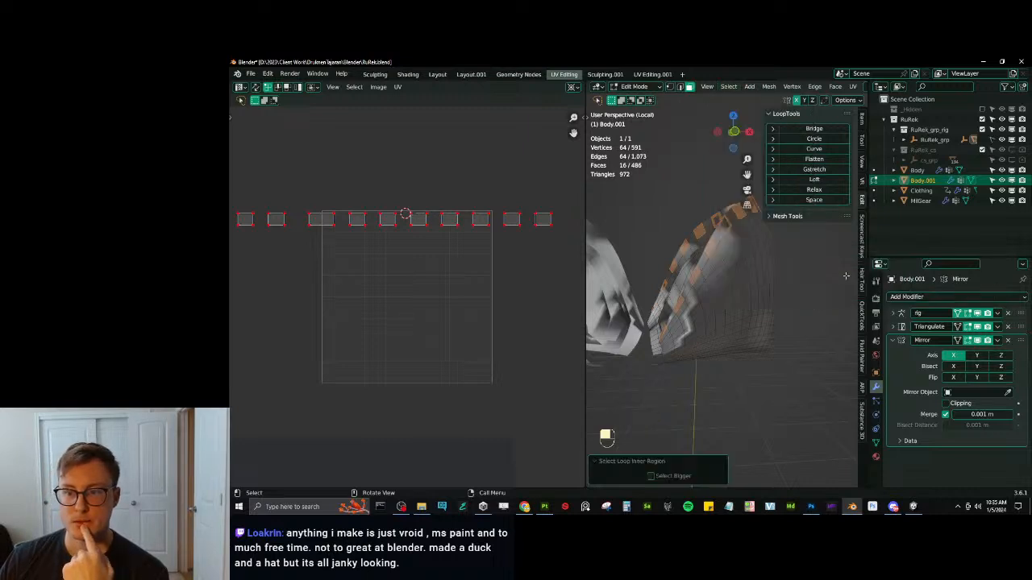
pyautogui.click(651, 477)
pyautogui.click(651, 477)
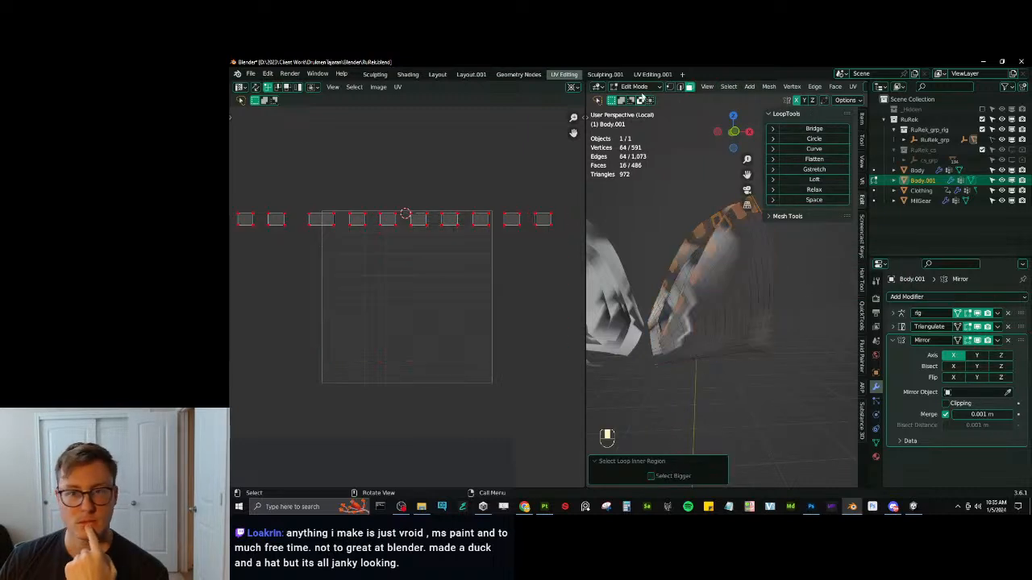
pyautogui.click(729, 86)
pyautogui.moveTo(772, 256)
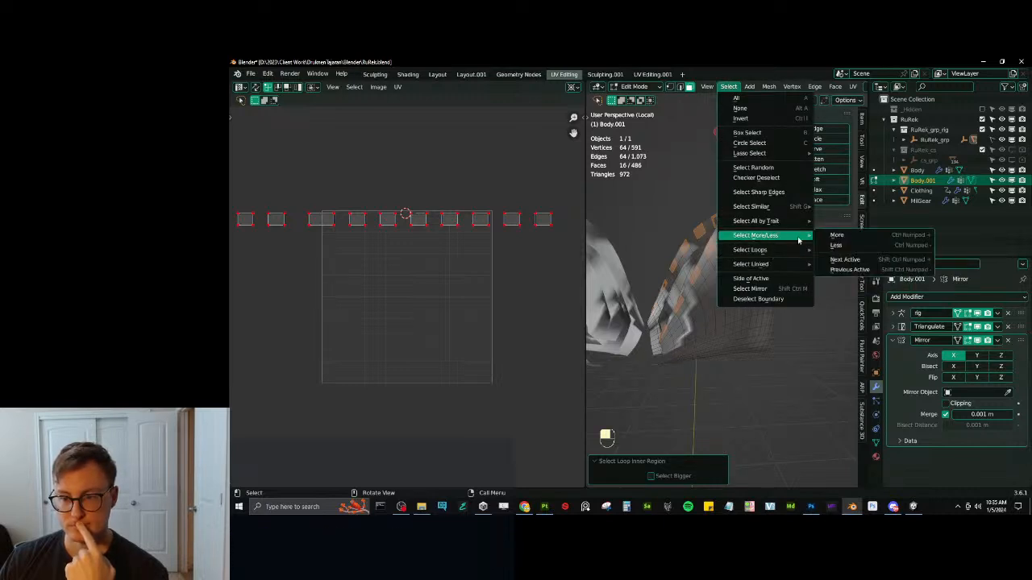
pyautogui.moveTo(788, 225)
pyautogui.moveTo(776, 209)
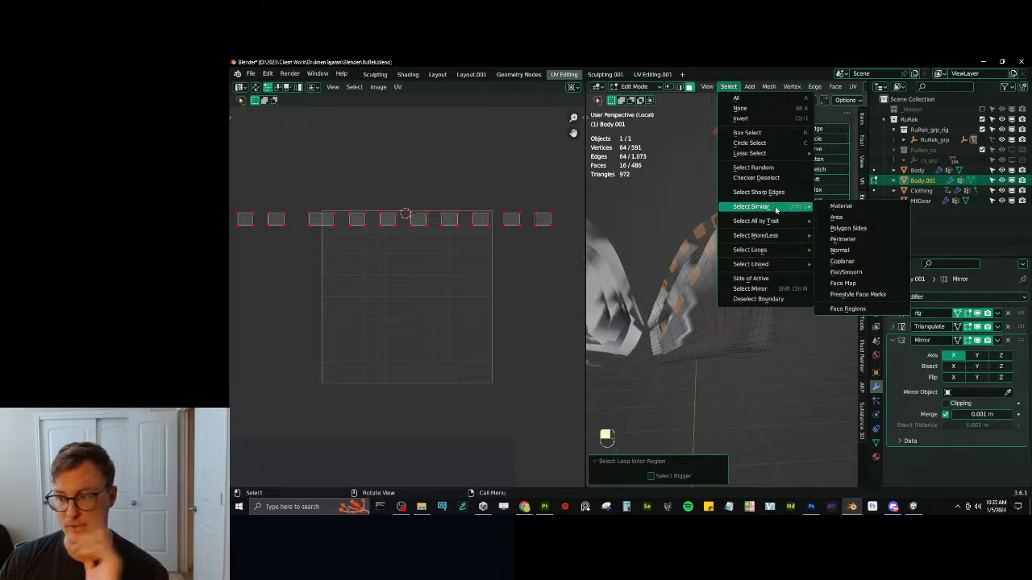
pyautogui.moveTo(694, 323); pyautogui.dragTo(712, 329, button='middle')
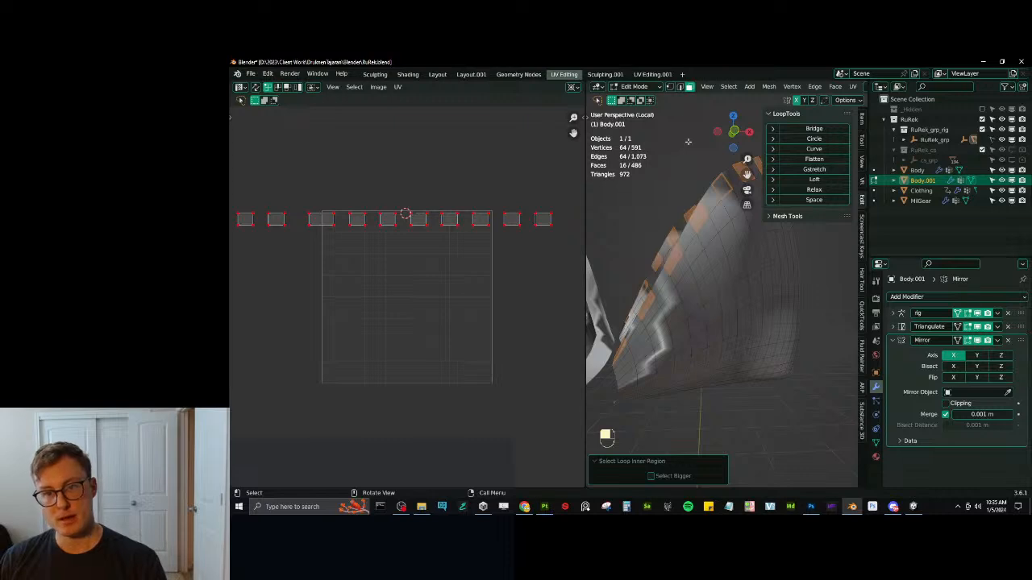
# In edge selection mode, select the edge ring along the shell's rim and apply Checker Deselect with 1 deselected and 2 selected.
pyautogui.click(680, 87)
pyautogui.click(684, 254)
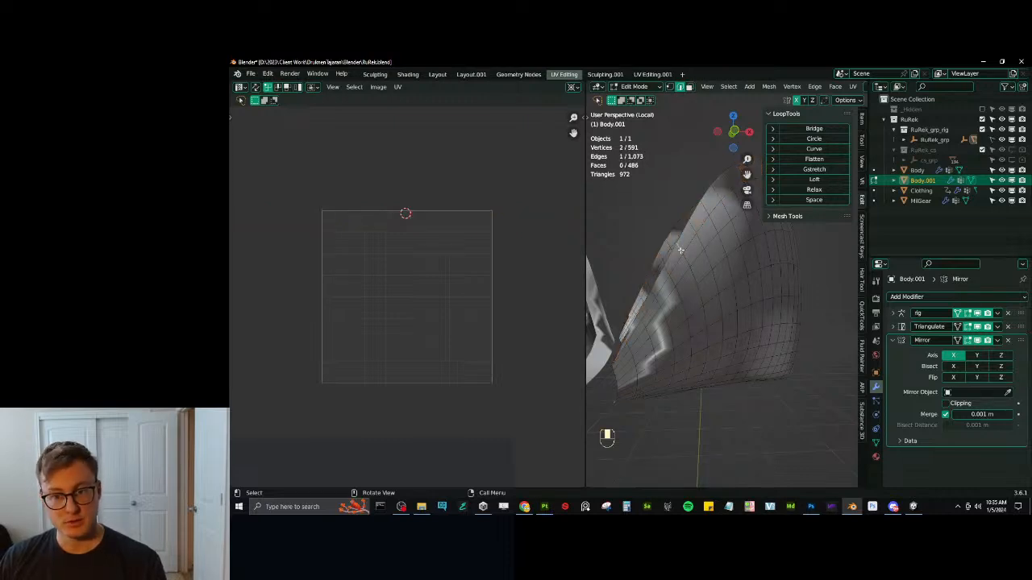
pyautogui.keyDown('ctrl'); pyautogui.keyDown('alt'); pyautogui.keyDown('shift'); pyautogui.click(682, 251); pyautogui.keyUp('shift'); pyautogui.keyUp('alt'); pyautogui.keyUp('ctrl')
pyautogui.click(728, 86)
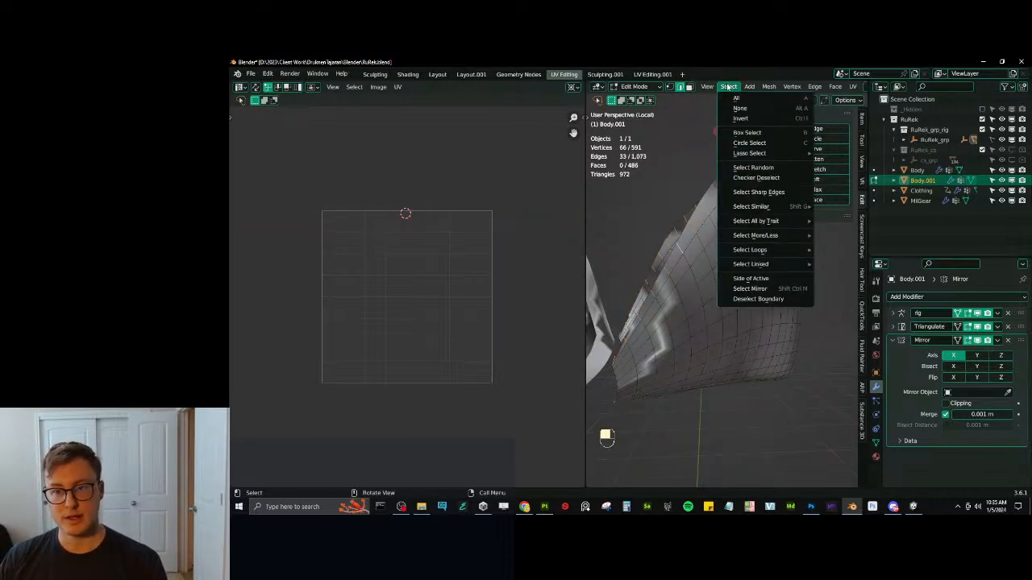
pyautogui.click(755, 178)
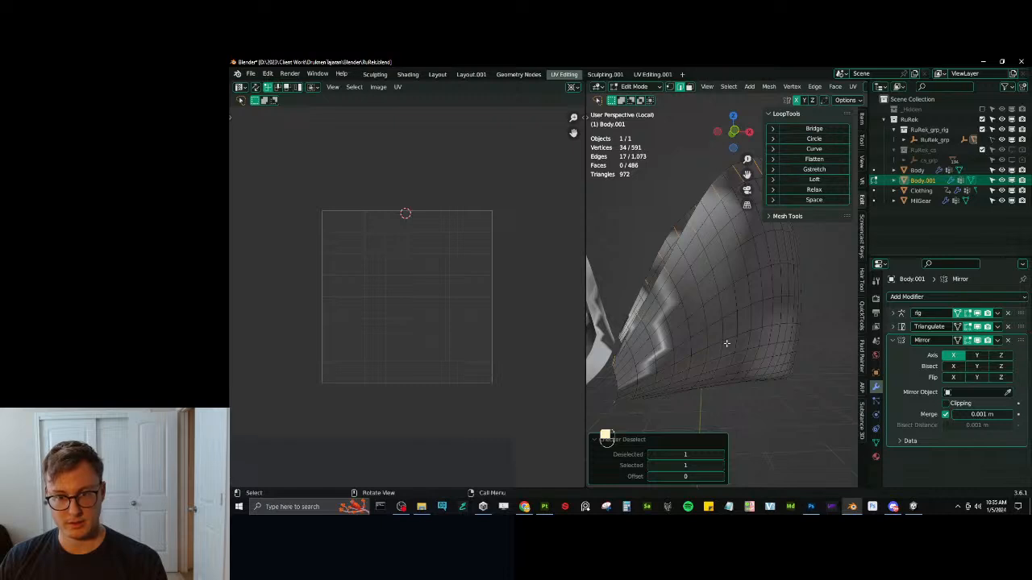
pyautogui.click(721, 455)
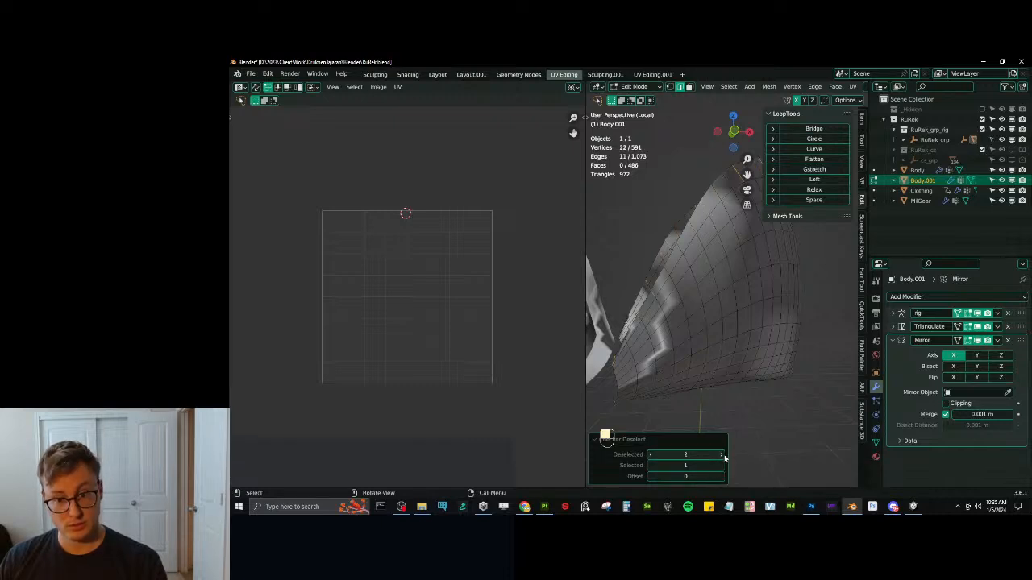
pyautogui.click(721, 466)
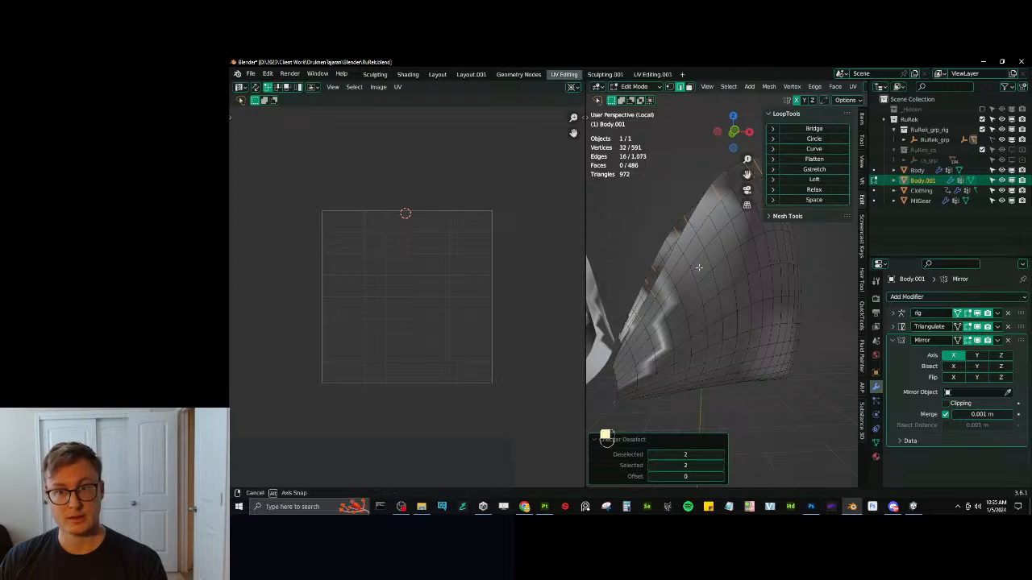
pyautogui.moveTo(698, 267); pyautogui.dragTo(677, 293, button='middle')
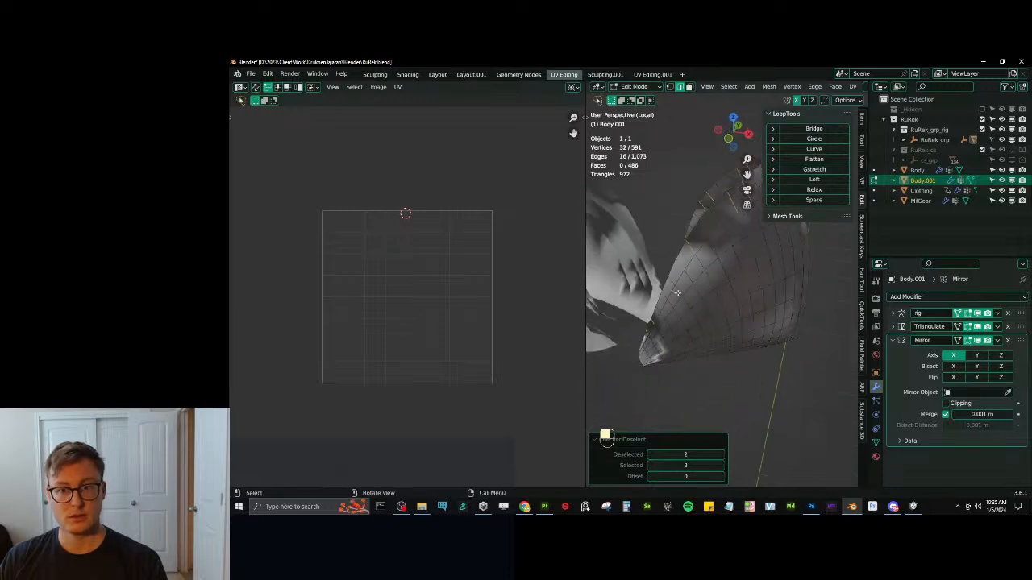
pyautogui.click(652, 456)
pyautogui.moveTo(699, 338); pyautogui.dragTo(723, 232, button='middle')
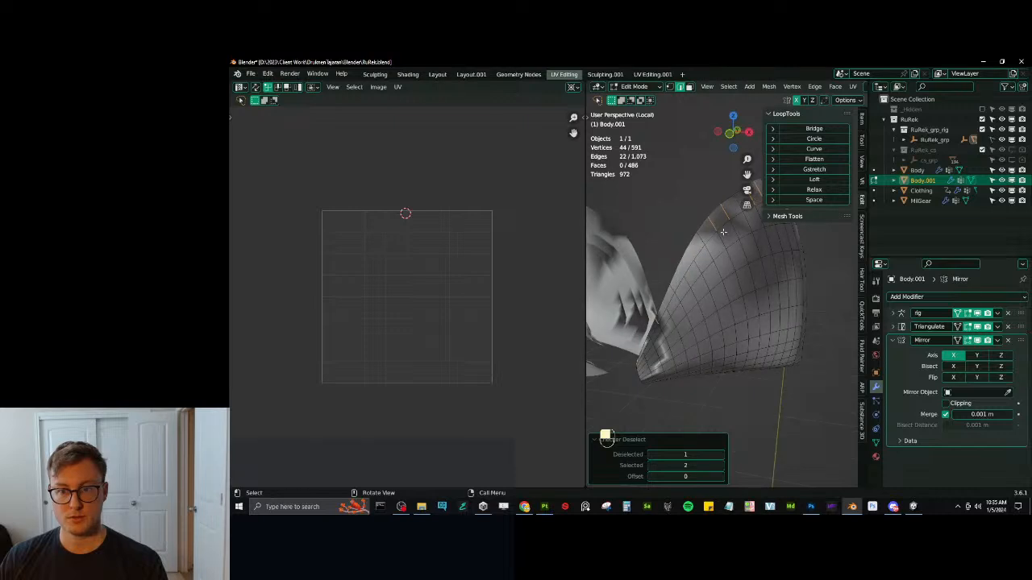
# Extend the selected rim edges to full edge loops and convert them into alternating face strips across the shell.
pyautogui.click(728, 86)
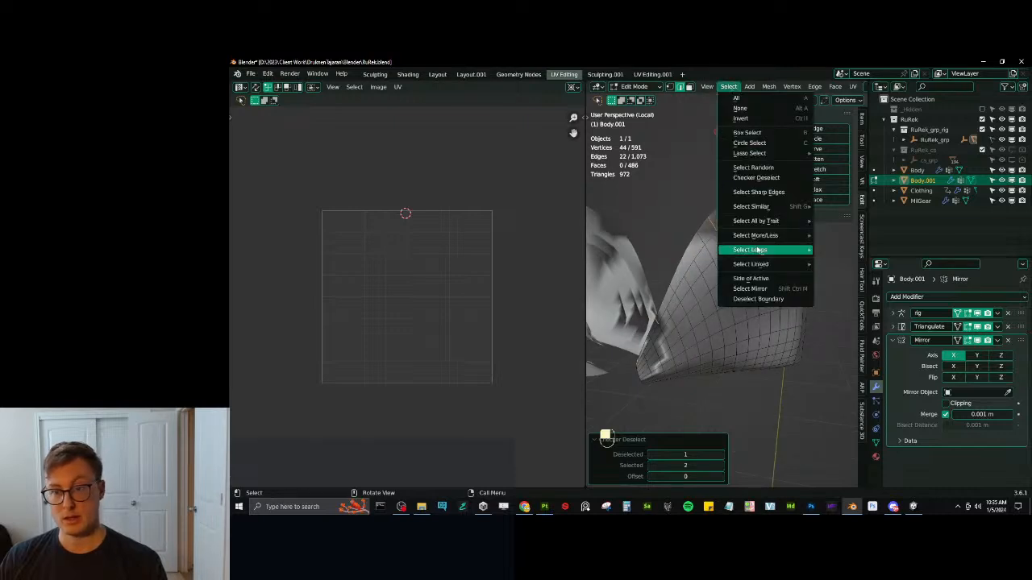
pyautogui.click(844, 245)
pyautogui.click(671, 87)
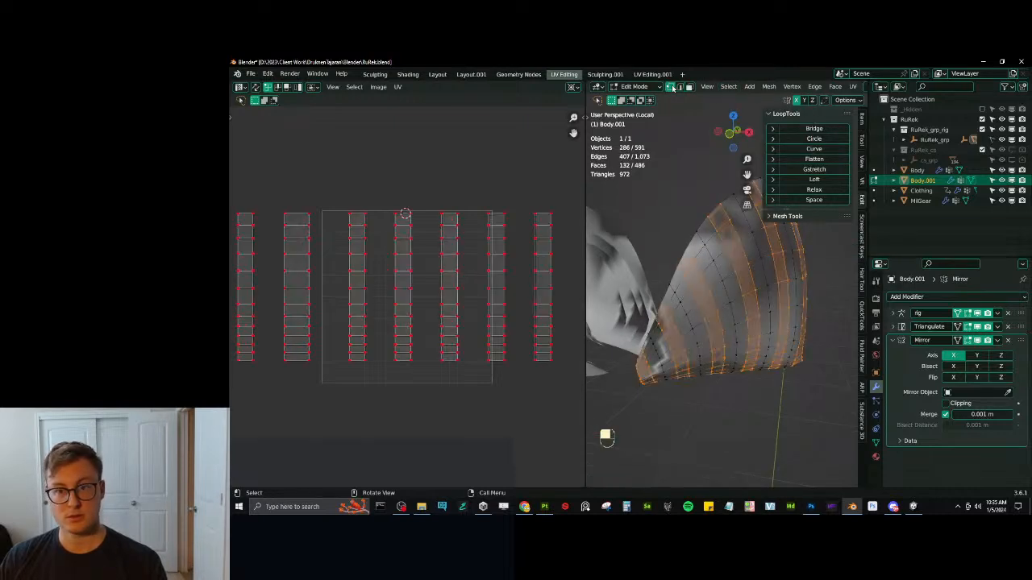
pyautogui.click(690, 87)
# Duplicate the selected face strips in place and offset the copies with Shrink/Fatten by 0.00366 m.
pyautogui.moveTo(708, 253); pyautogui.dragTo(737, 289, button='middle')
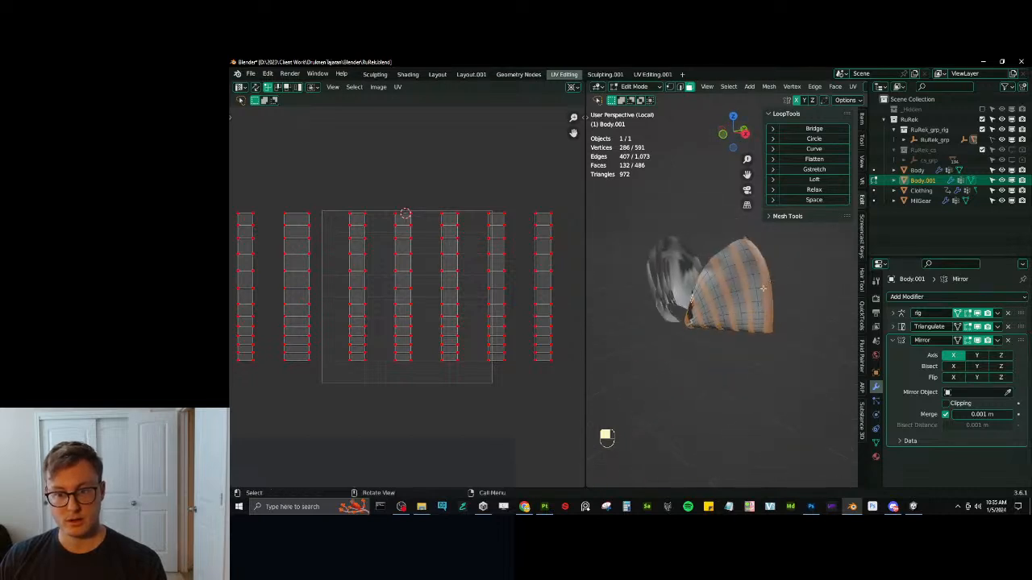
pyautogui.hotkey('shift', 'd')
pyautogui.rightClick(760, 286)
pyautogui.hotkey('alt', 's')
pyautogui.click(698, 222)
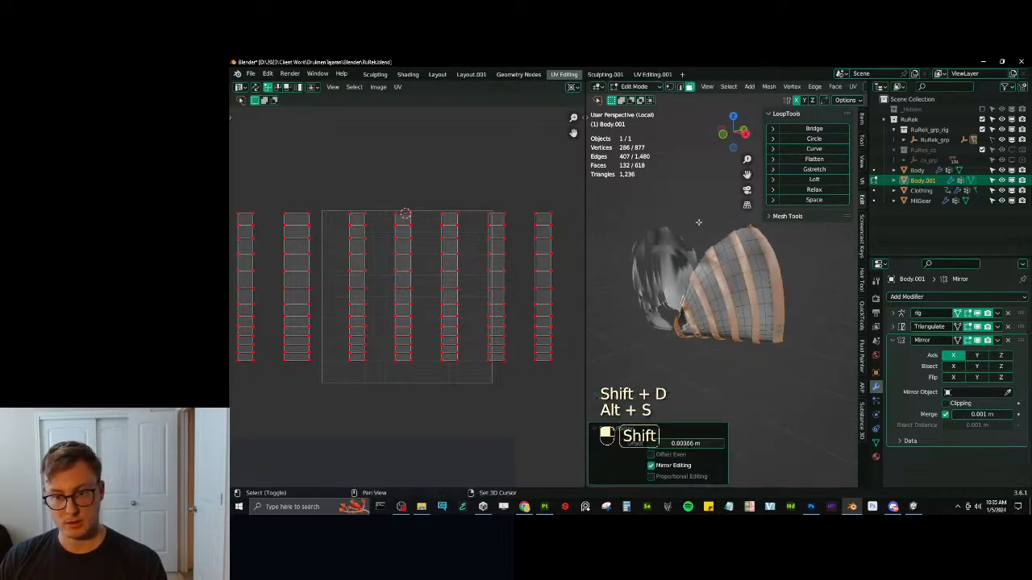
# Select all UVs of the duplicated strips and shift them along X in the UV editor.
pyautogui.moveTo(698, 222); pyautogui.dragTo(725, 242, button='middle')
pyautogui.scroll(-3, 449, 306)
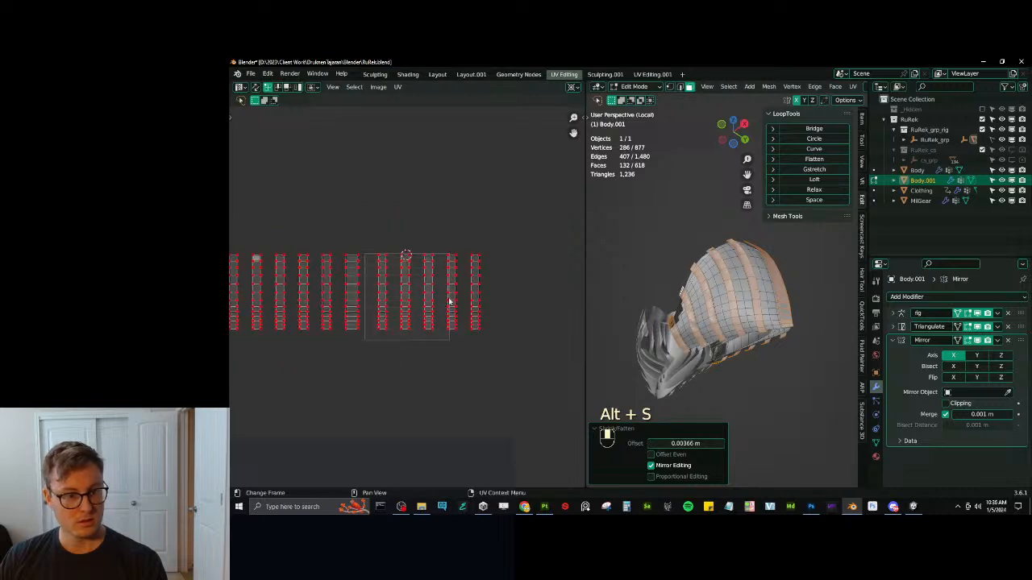
pyautogui.press('a')
pyautogui.press('g')
pyautogui.press('x')
pyautogui.click(475, 307)
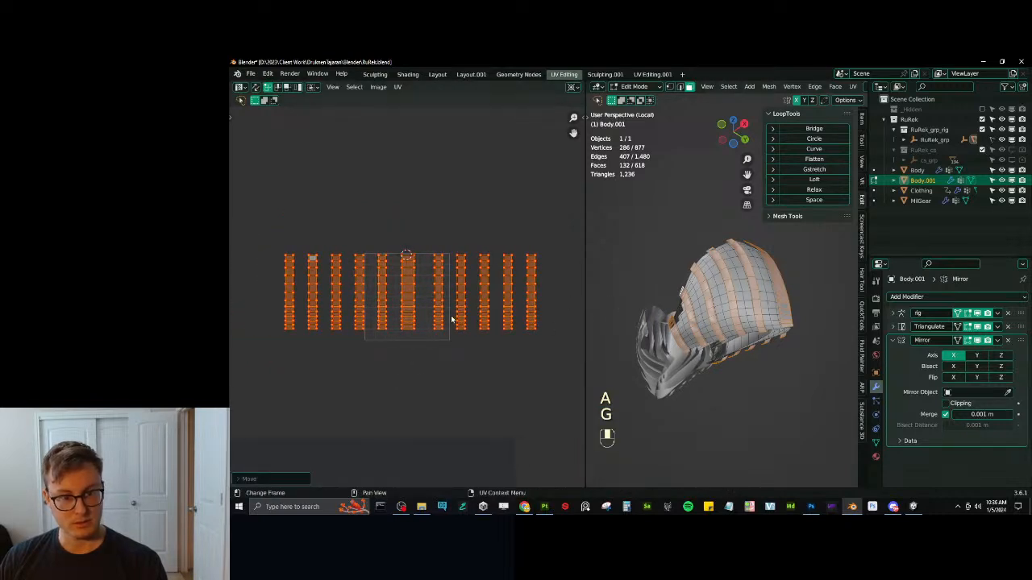
# Return to Object Mode, save the file, and exit local view to show the full character.
pyautogui.press('Tab')
pyautogui.moveTo(726, 338); pyautogui.dragTo(767, 350, button='middle')
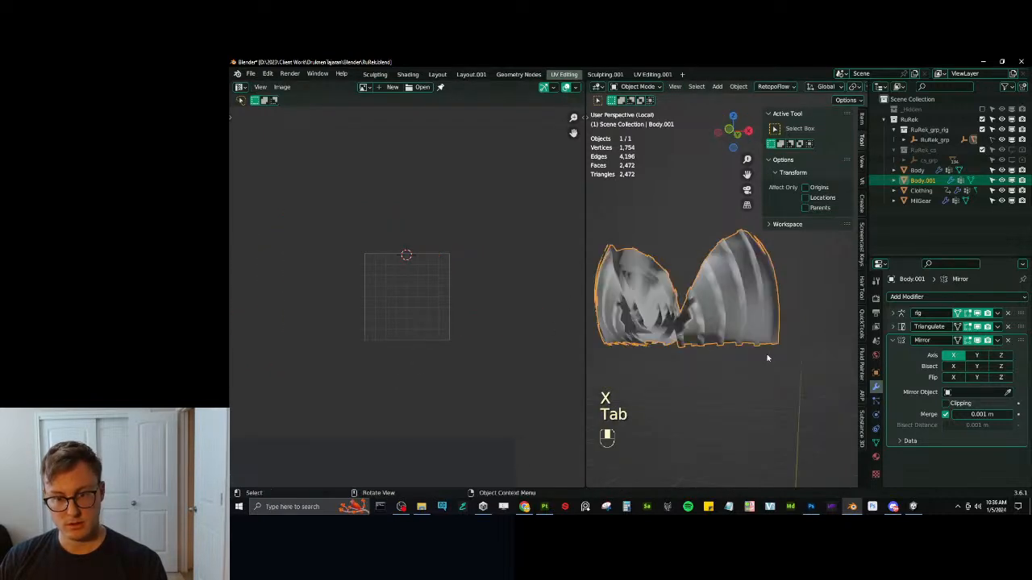
pyautogui.hotkey('ctrl', 's')
pyautogui.press('/')
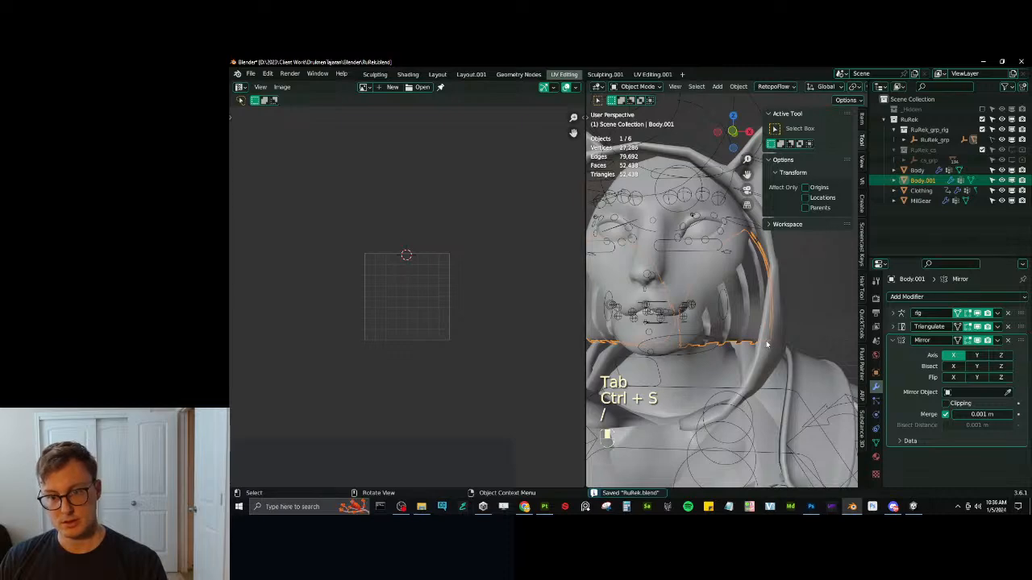
# Select all character objects, export them with Auto-Rig Pro FBX, and save the file.
pyautogui.press('a')
pyautogui.press('q')
pyautogui.click(765, 341)
pyautogui.click(812, 417)
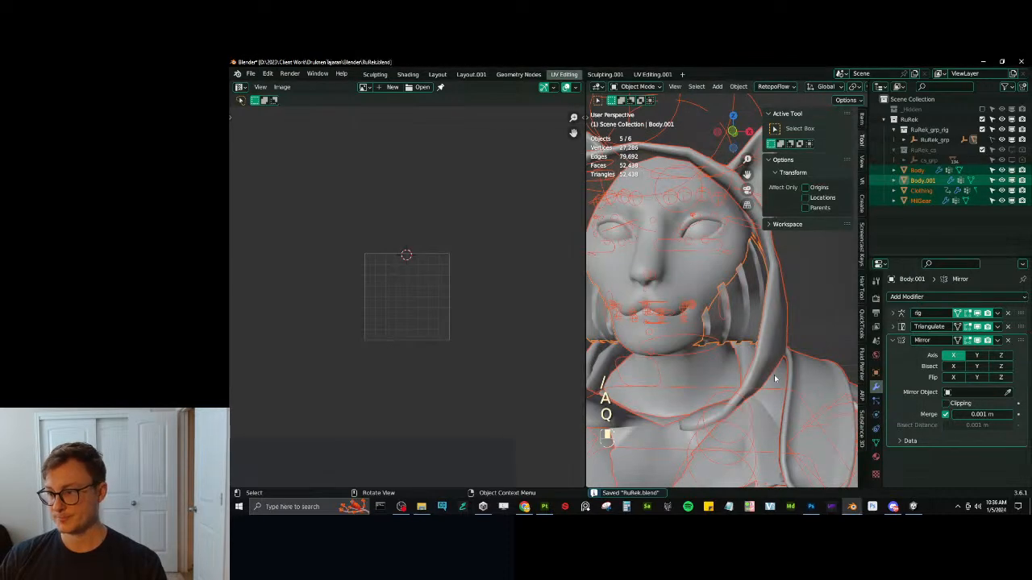
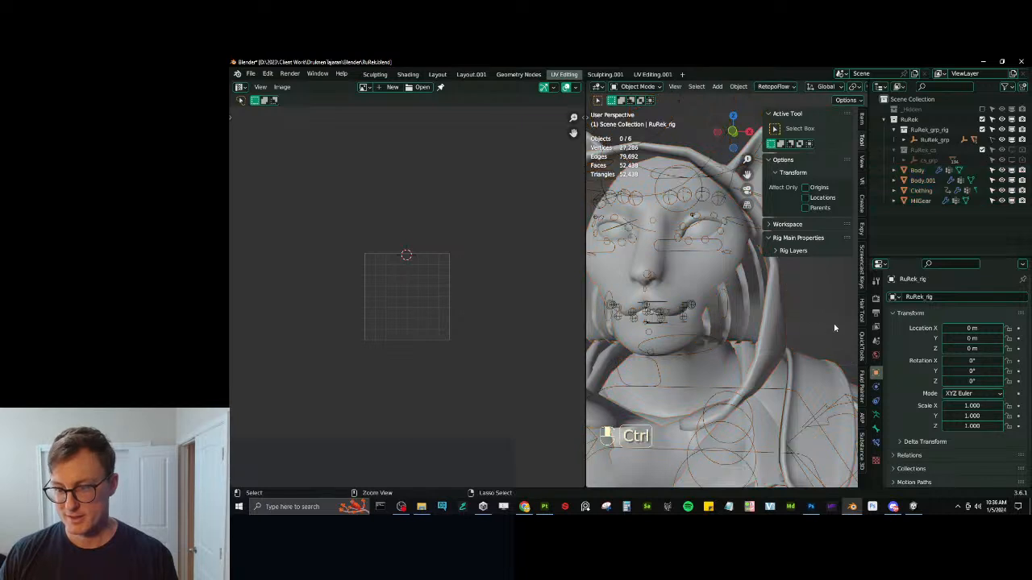
pyautogui.hotkey('ctrl', 's')
# Switch to Unity and examine the re-imported cheek fluff from the side and the front.
pyautogui.hotkey('alt', 'Tab')
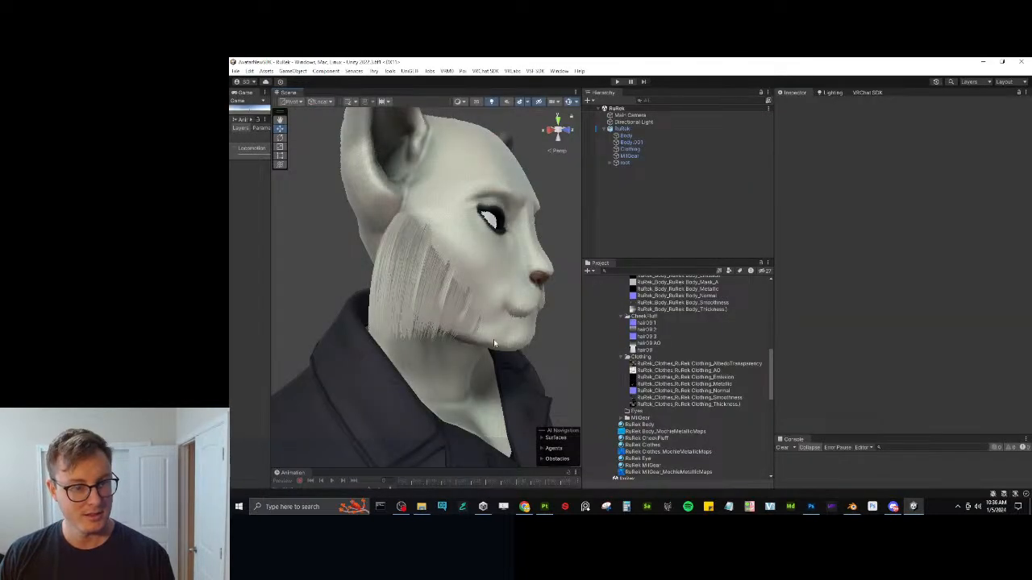
pyautogui.keyDown('alt'); pyautogui.moveTo(494, 344); pyautogui.dragTo(373, 305); pyautogui.keyUp('alt')
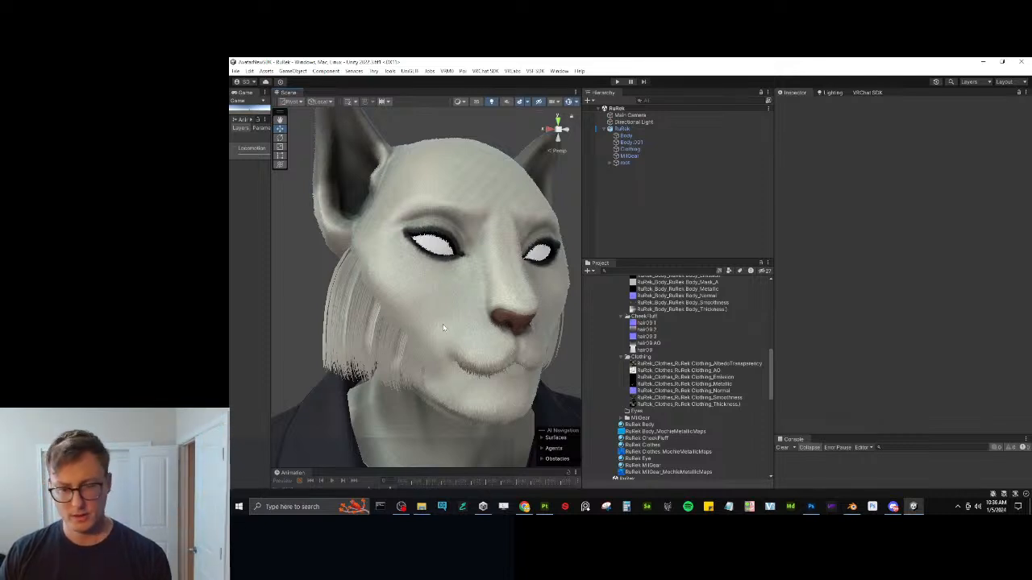
pyautogui.moveTo(854, 508)
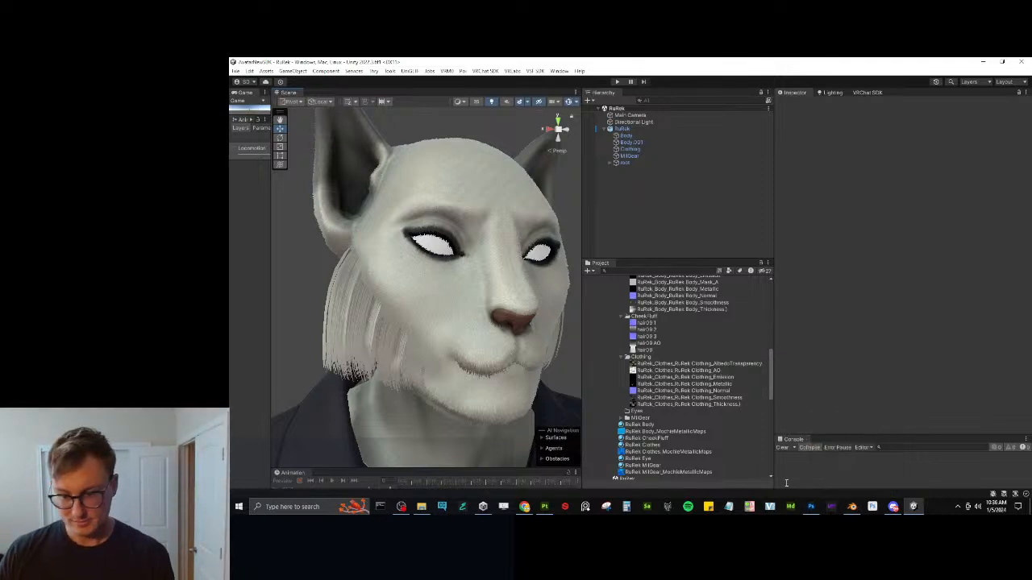
# Switch back to Blender, isolate the cheek fluff mesh in local view, and enter Edit Mode.
pyautogui.click(852, 507)
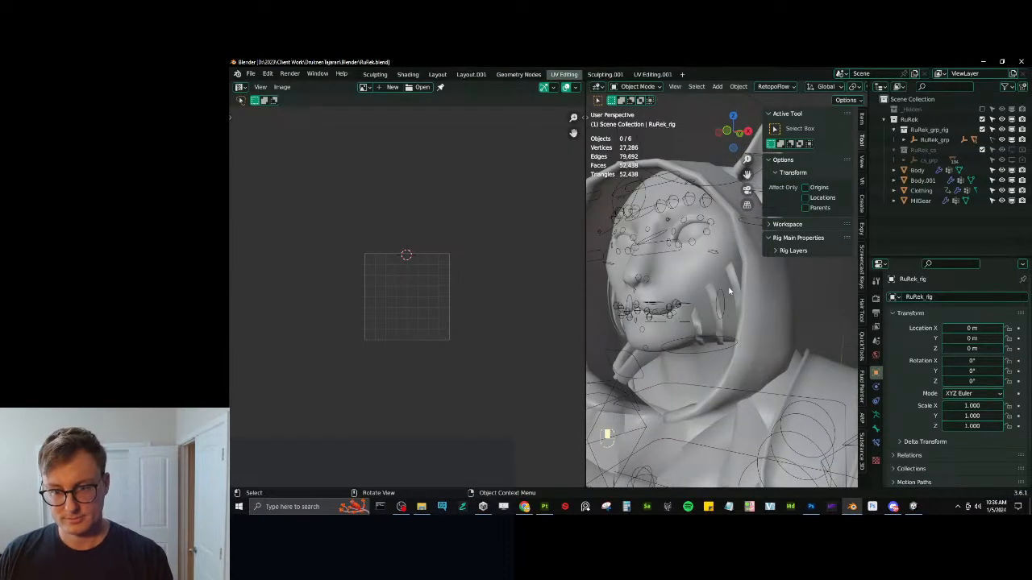
pyautogui.click(729, 288)
pyautogui.press('/')
pyautogui.press('Tab')
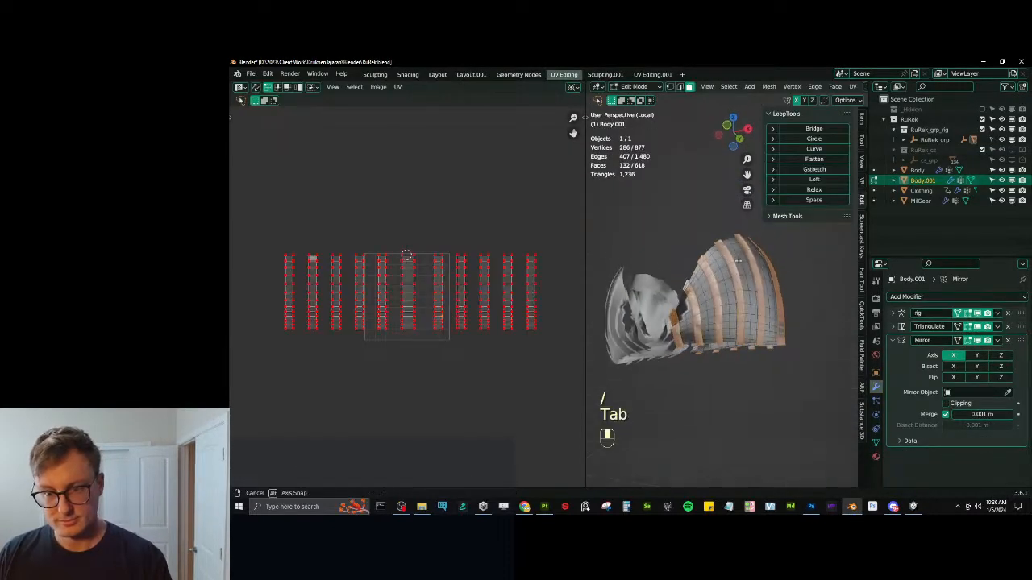
# Select four individual edges along the upper rim of the cheek fluff in edge mode.
pyautogui.moveTo(737, 260); pyautogui.dragTo(733, 279, button='middle')
pyautogui.click(682, 86)
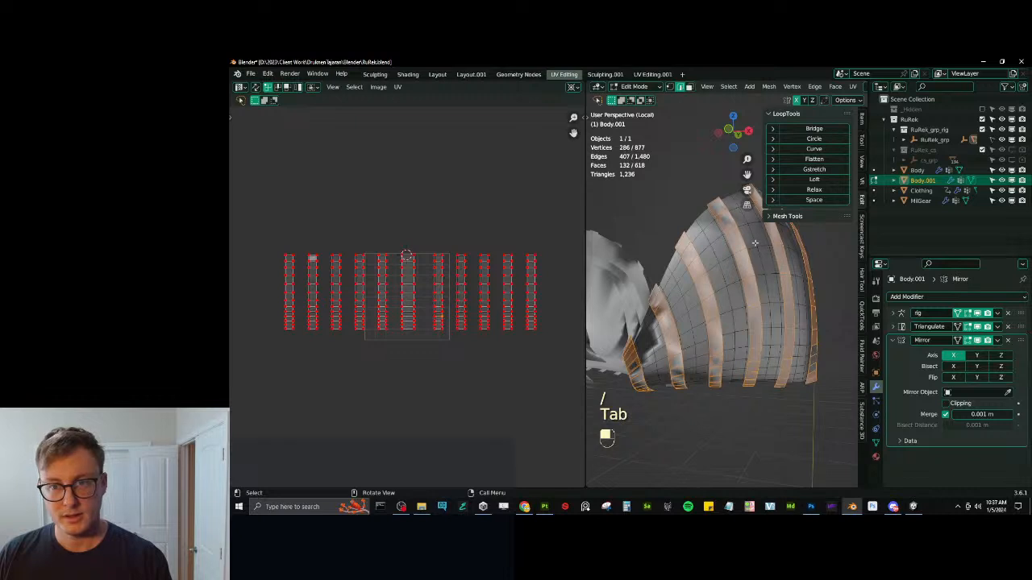
pyautogui.click(673, 239)
pyautogui.moveTo(673, 241); pyautogui.dragTo(740, 231, button='middle')
pyautogui.keyDown('shift'); pyautogui.click(659, 275); pyautogui.keyUp('shift')
pyautogui.keyDown('shift'); pyautogui.click(640, 317); pyautogui.keyUp('shift')
pyautogui.hotkey('ctrl', 'z')
pyautogui.keyDown('shift'); pyautogui.click(741, 232); pyautogui.keyUp('shift')
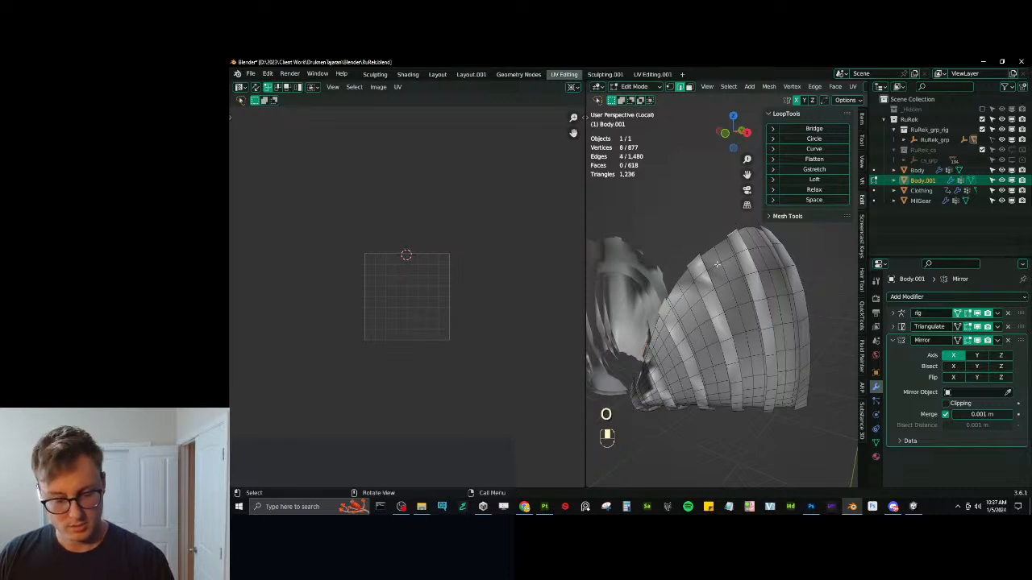
pyautogui.press('.')
pyautogui.click(712, 208)
pyautogui.press('s')
pyautogui.rightClick(695, 206)
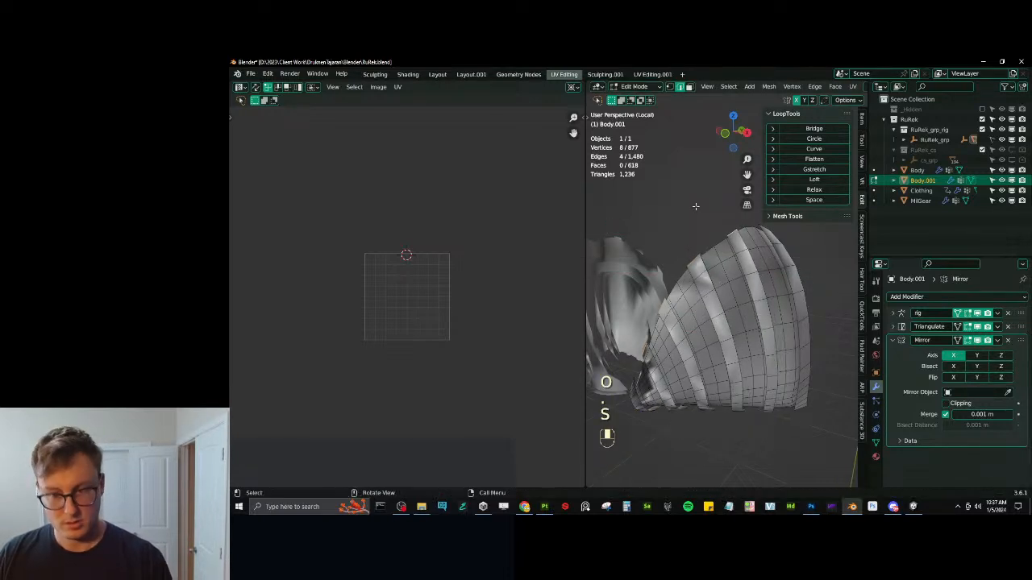
pyautogui.press('s')
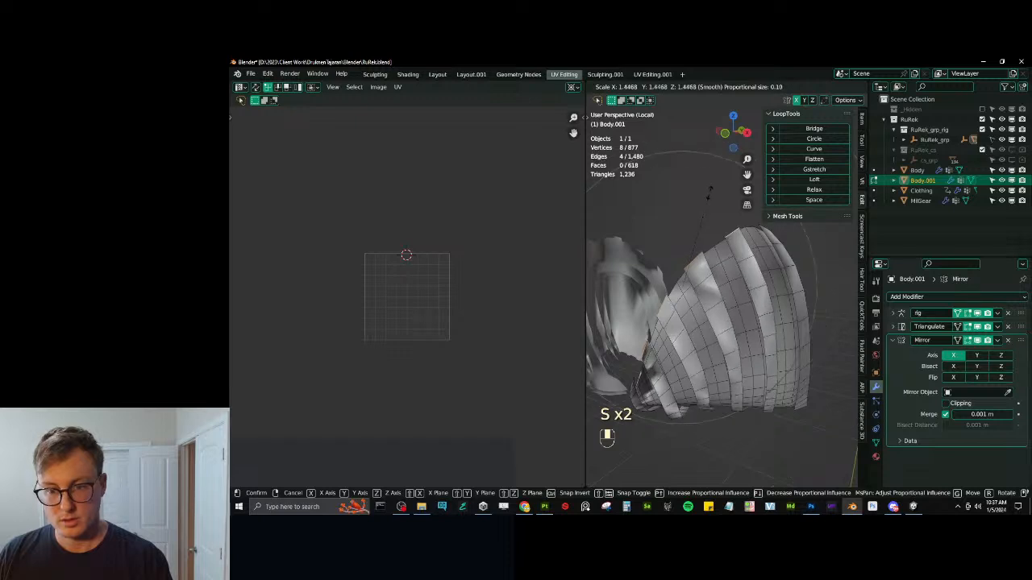
pyautogui.scroll(-3, 713, 180)
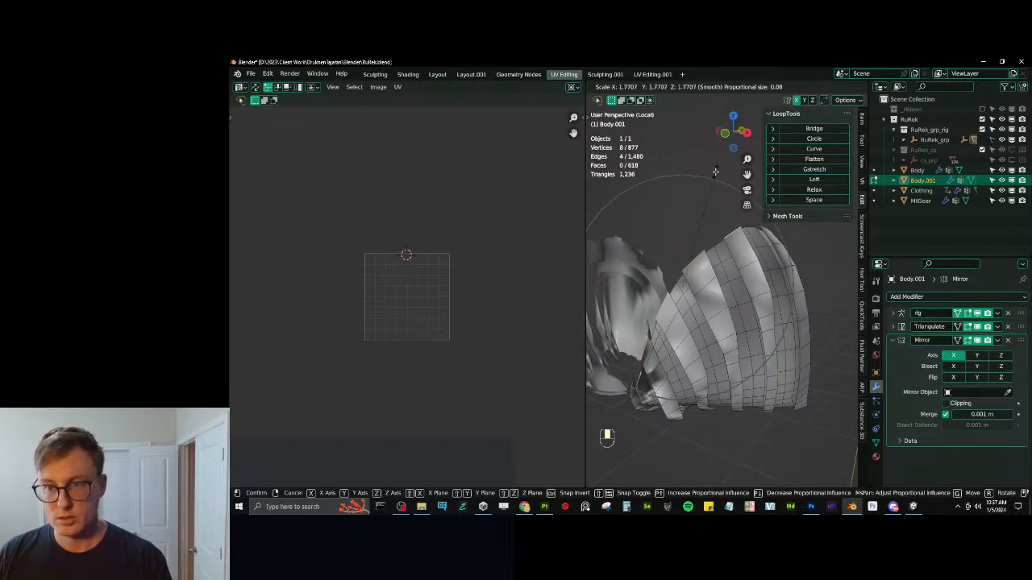
pyautogui.rightClick(715, 170)
# Widen the 3D viewport, set the proportional editing falloff to Sharp, and scale up the selected rim edges.
pyautogui.moveTo(586, 187); pyautogui.dragTo(353, 187)
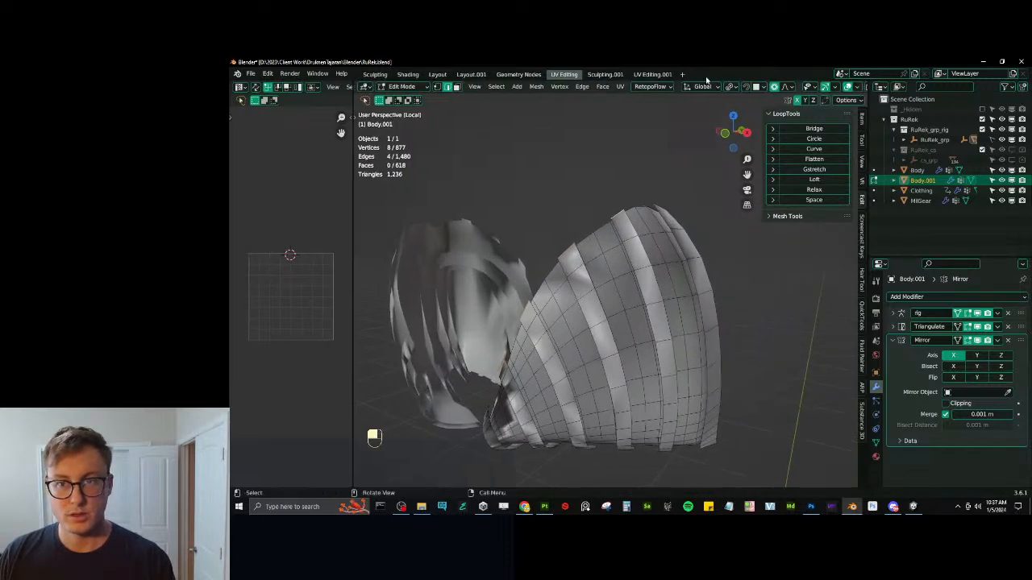
pyautogui.scroll(-2, 831, 90)
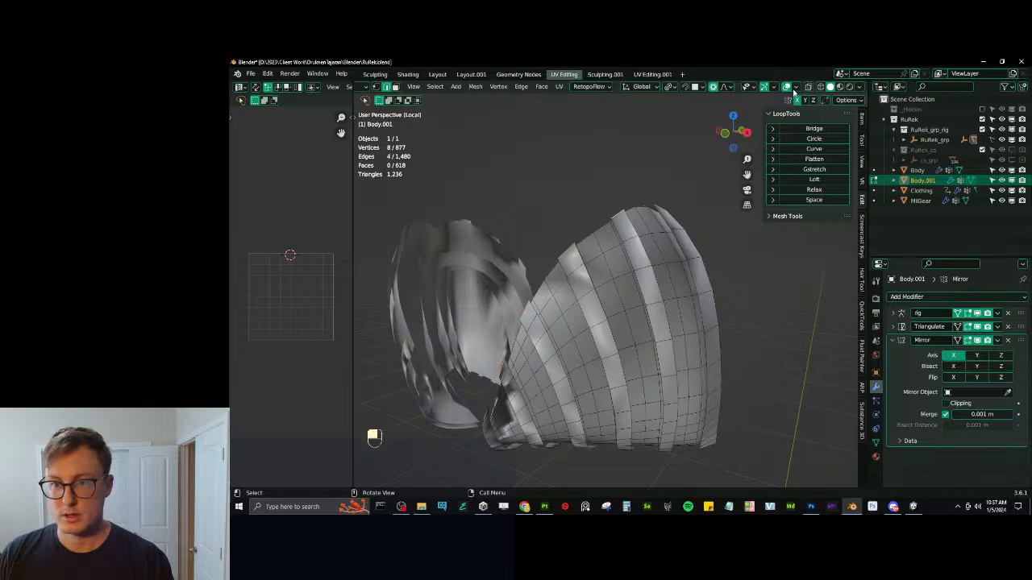
pyautogui.click(723, 88)
pyautogui.click(725, 176)
pyautogui.press('s')
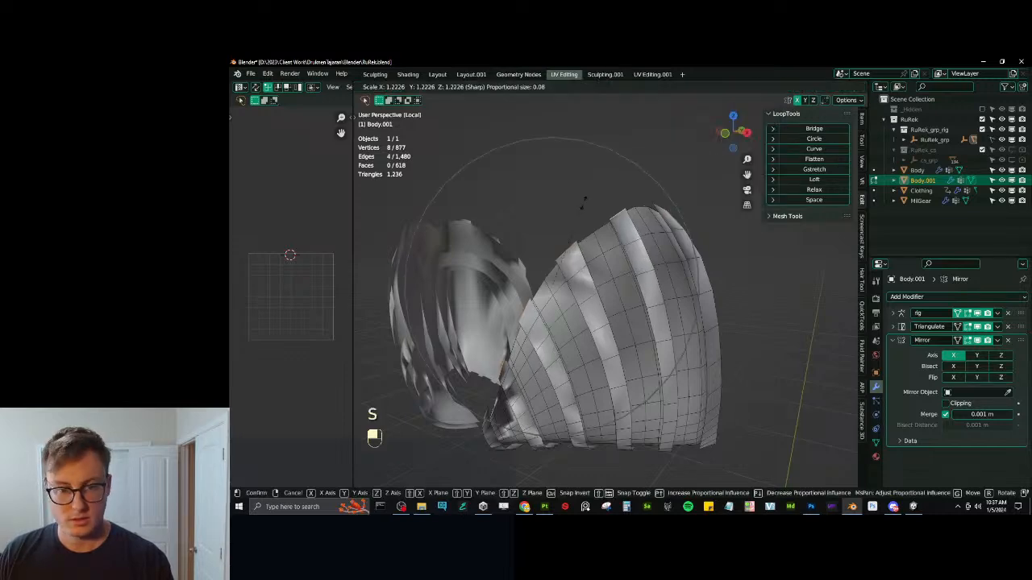
pyautogui.click(589, 161)
# Try to move a single edge in the middle of the cheek fluff using the Sharp falloff.
pyautogui.scroll(-4, 588, 165)
pyautogui.moveTo(591, 169); pyautogui.dragTo(593, 342, button='middle')
pyautogui.click(602, 325)
pyautogui.press('g')
pyautogui.click(618, 330)
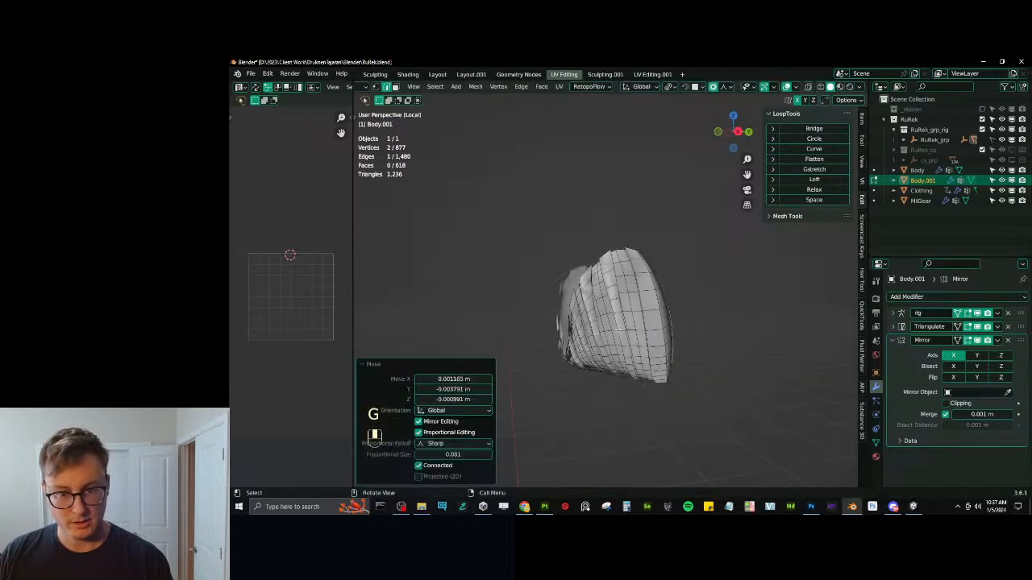
pyautogui.hotkey('ctrl', 'z')
# Set the proportional falloff to Smooth and reshape the cheek fluff by moving edges in its middle, front and upper areas.
pyautogui.click(726, 86)
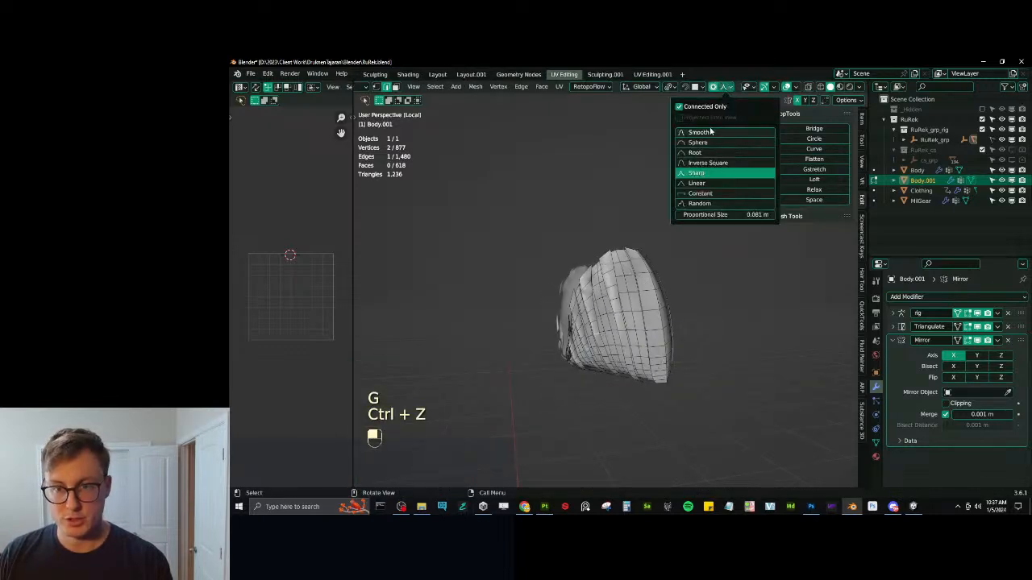
pyautogui.click(710, 132)
pyautogui.hotkey('ctrl', 'z')
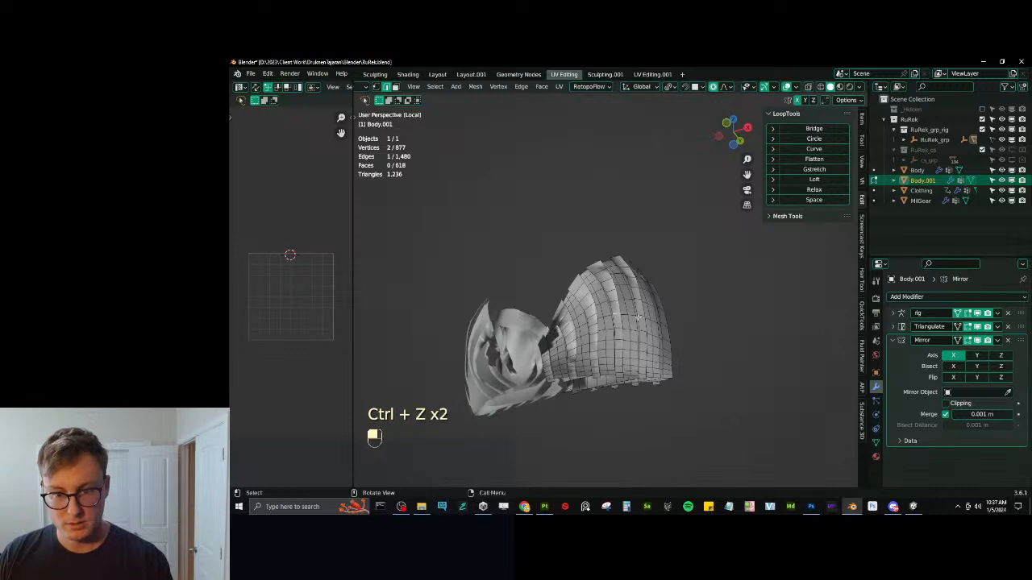
pyautogui.press('g')
pyautogui.click(642, 316)
pyautogui.click(594, 318)
pyautogui.press('g')
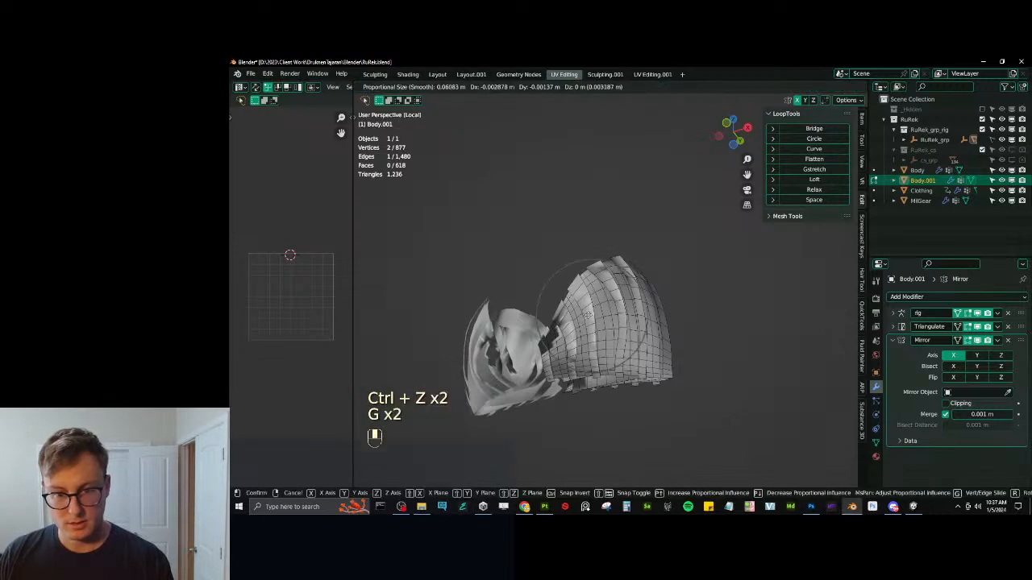
pyautogui.click(599, 316)
pyautogui.click(631, 279)
pyautogui.press('g')
pyautogui.click(639, 281)
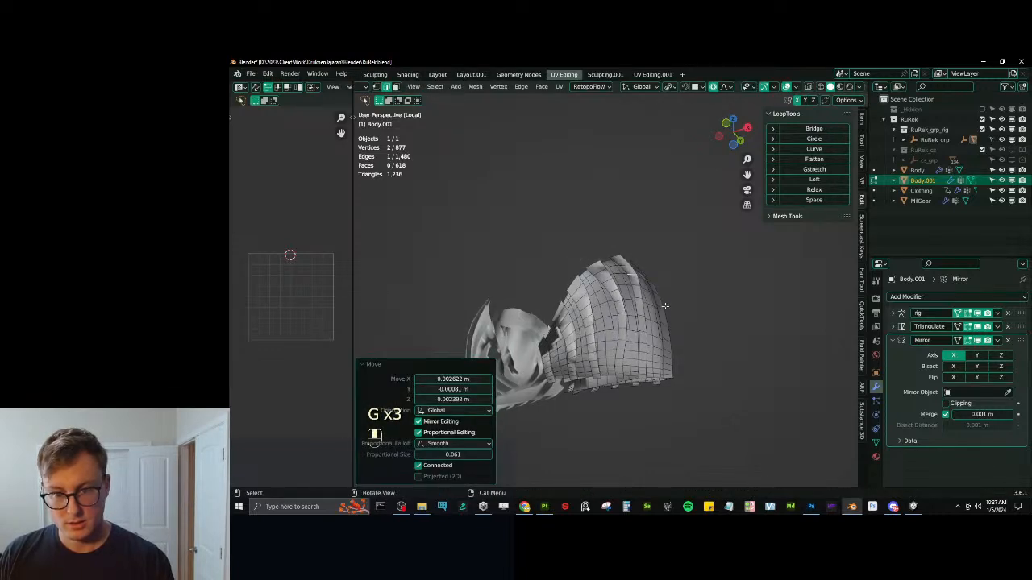
# Adjust the rear rim of the cheek fluff and move another edge on its side with proportional editing.
pyautogui.click(664, 307)
pyautogui.press('g')
pyautogui.click(668, 308)
pyautogui.hotkey('ctrl', 'z')
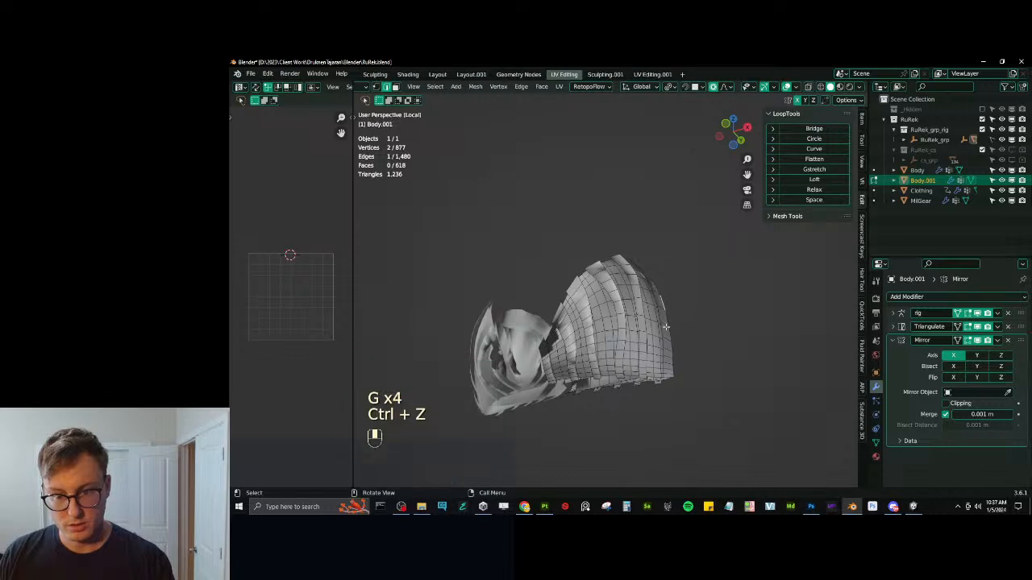
pyautogui.press('g')
pyautogui.click(666, 326)
pyautogui.moveTo(665, 326); pyautogui.dragTo(718, 302, button='middle')
pyautogui.click(619, 311)
pyautogui.press('g')
pyautogui.click(663, 320)
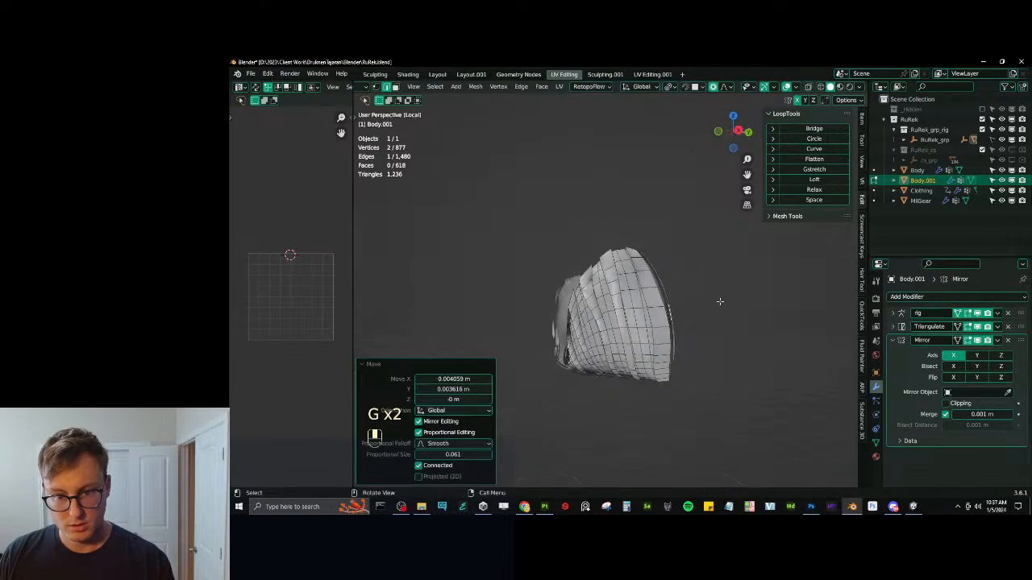
# Return to Object Mode, apply Shade Smooth to the cheek fluff, and save the file.
pyautogui.moveTo(582, 306); pyautogui.dragTo(611, 311, button='middle')
pyautogui.press('Tab')
pyautogui.hotkey('ctrl', 's')
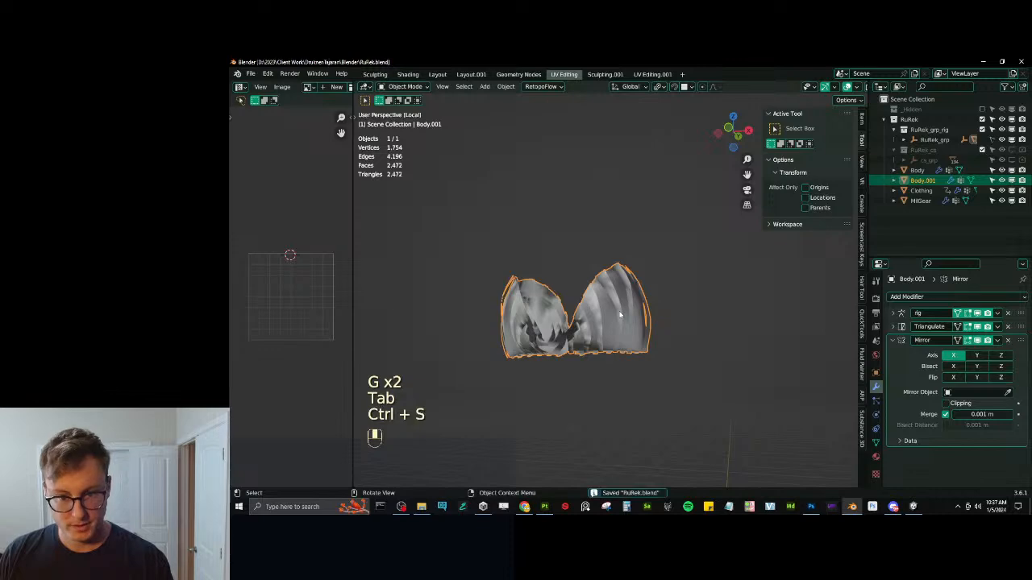
pyautogui.rightClick(620, 308)
pyautogui.click(620, 308)
pyautogui.moveTo(620, 324); pyautogui.dragTo(618, 330, button='middle')
pyautogui.scroll(3, 615, 336)
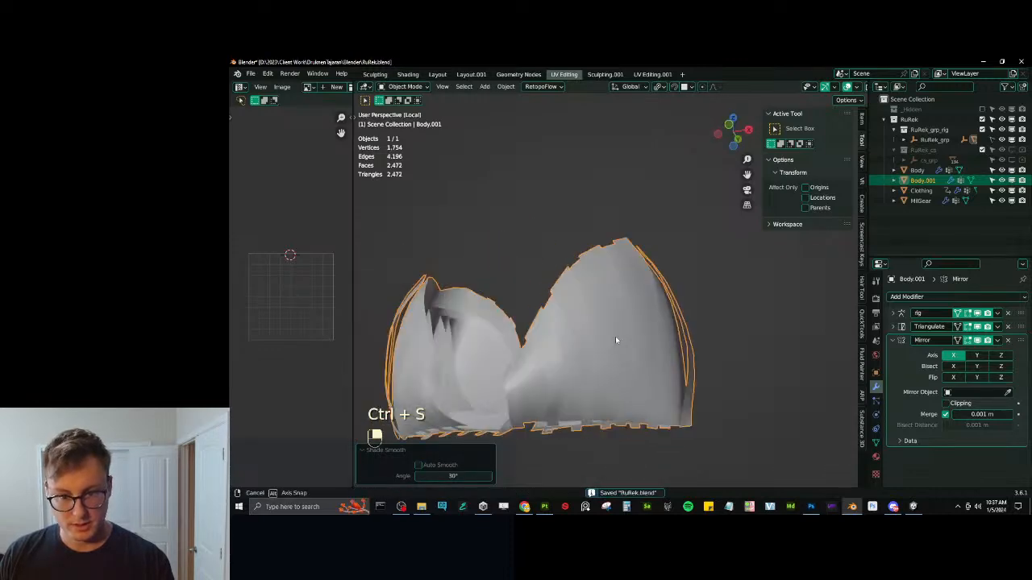
pyautogui.hotkey('ctrl', 's')
# Exit local view, export all character objects with Auto-Rig Pro FBX, and save the Blender file.
pyautogui.press('/')
pyautogui.press('a')
pyautogui.press('q')
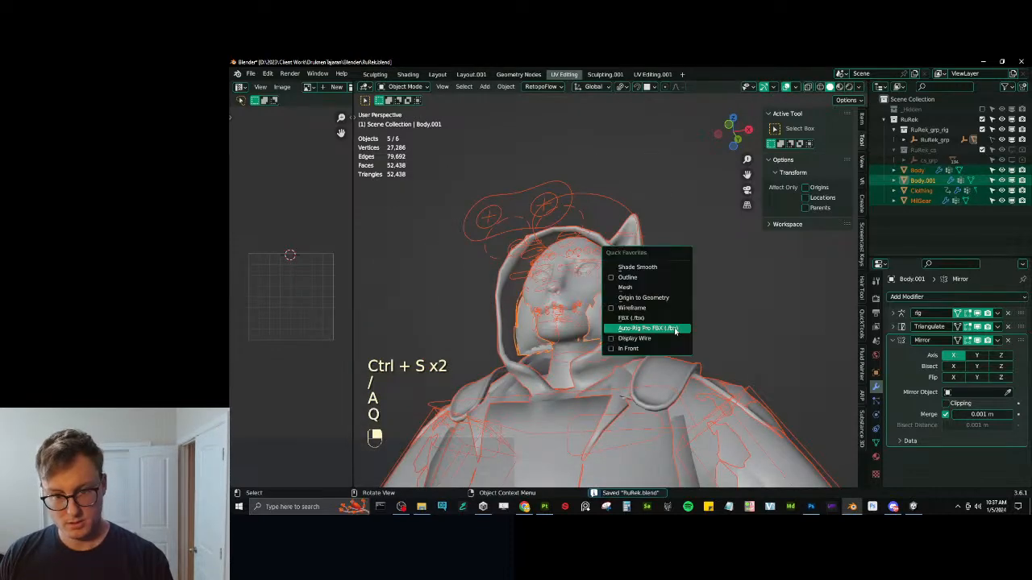
pyautogui.click(676, 330)
pyautogui.click(794, 417)
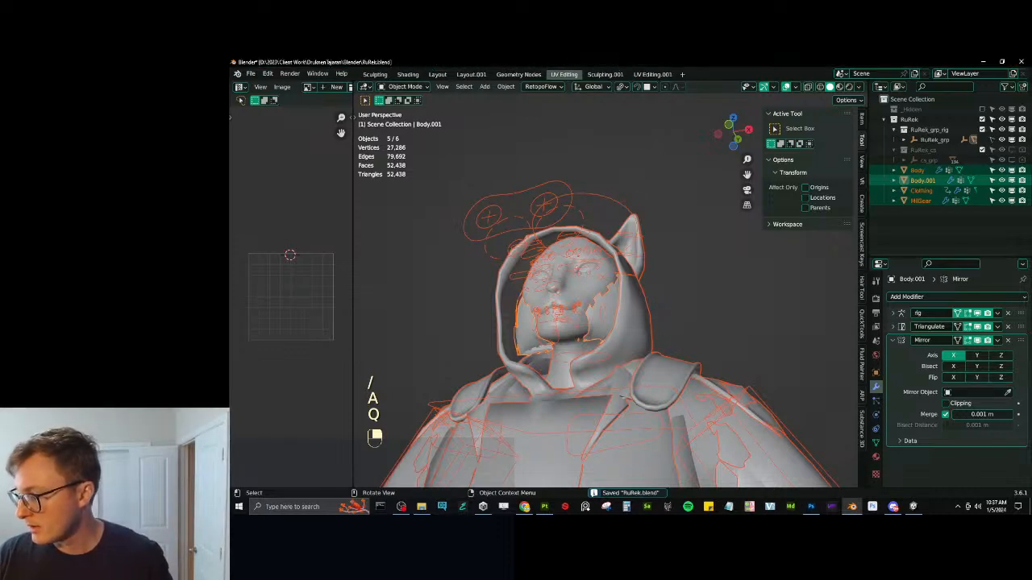
pyautogui.click(828, 472)
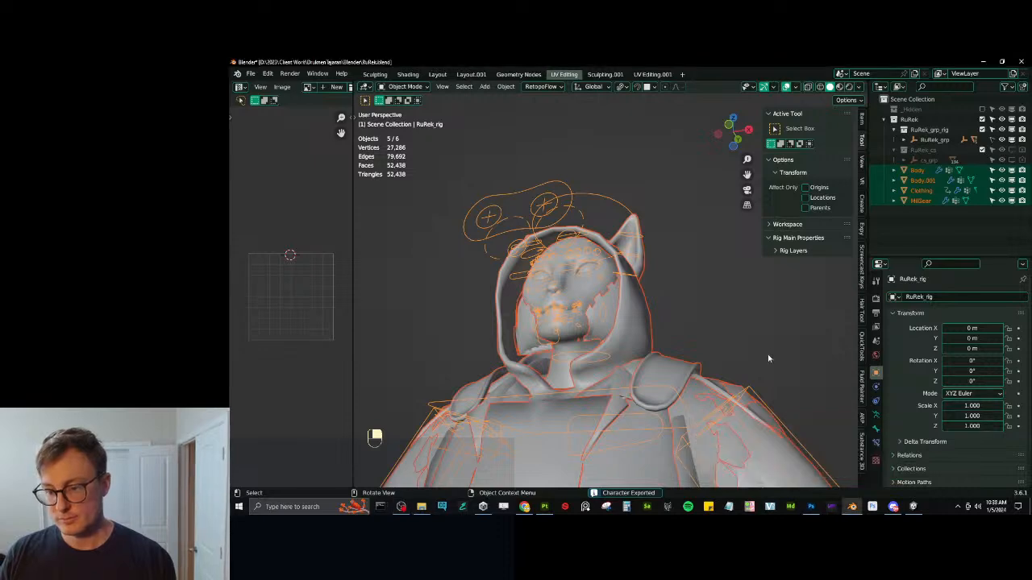
pyautogui.click(757, 350)
pyautogui.hotkey('ctrl', 's')
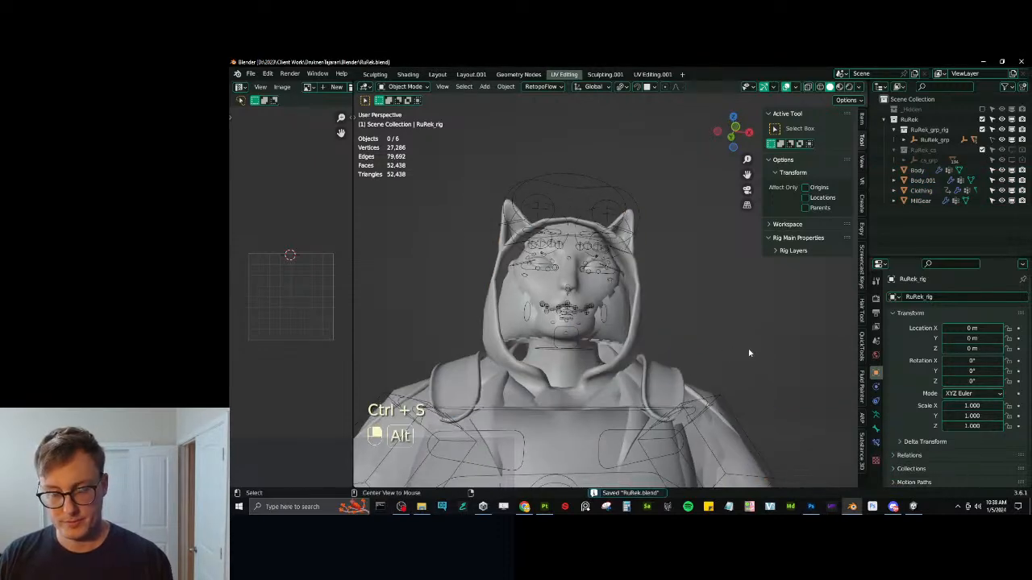
# Switch to Unity and examine the updated cheek fluff on both sides of the head, from the front and below.
pyautogui.hotkey('alt', 'Tab')
pyautogui.moveTo(449, 347); pyautogui.dragTo(447, 395, button='middle')
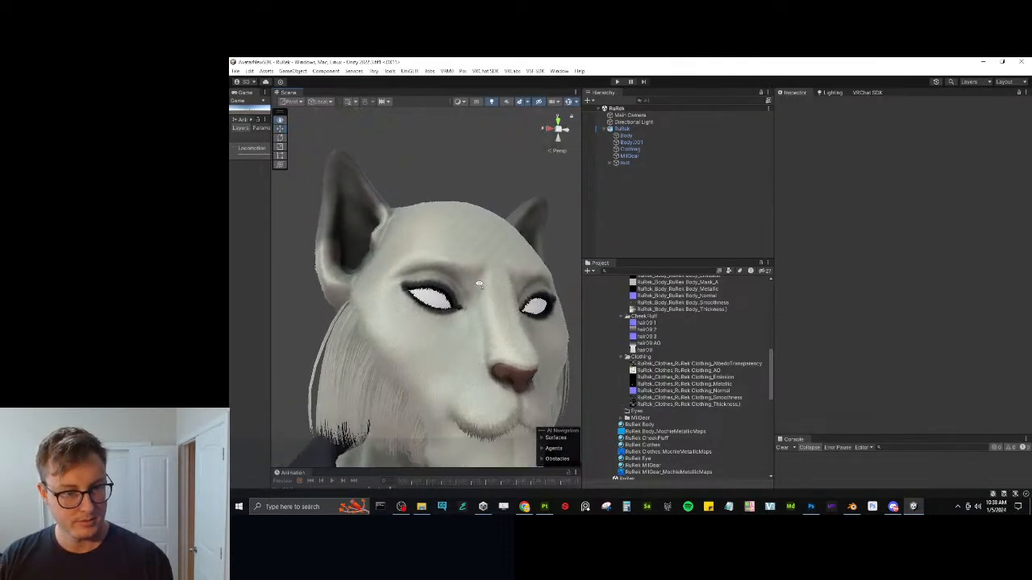
pyautogui.scroll(-5, 444, 322)
pyautogui.keyDown('alt'); pyautogui.moveTo(476, 311); pyautogui.dragTo(599, 334); pyautogui.keyUp('alt')
pyautogui.scroll(3, 417, 309)
pyautogui.scroll(3, 416, 309)
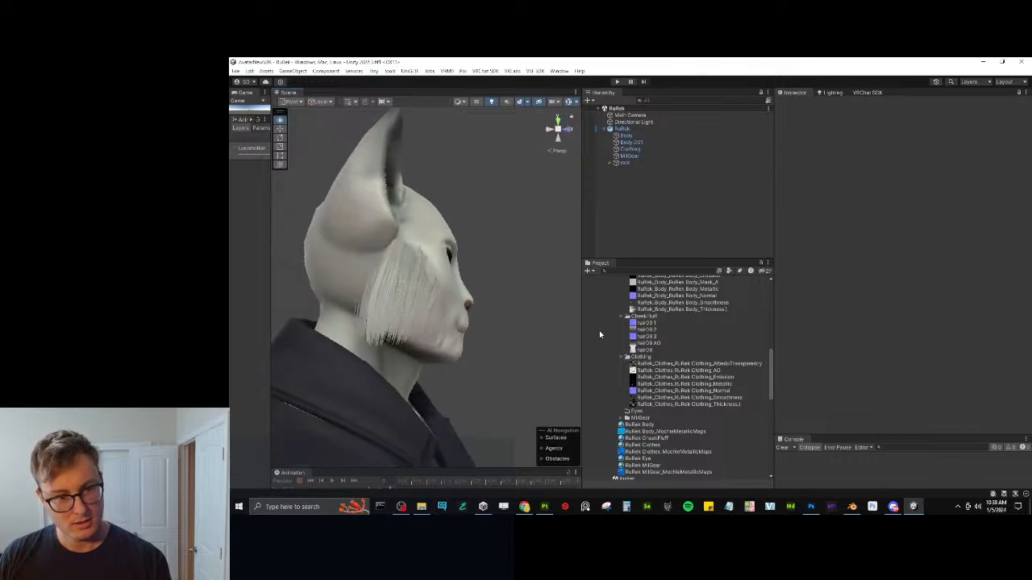
pyautogui.keyDown('alt'); pyautogui.moveTo(379, 307); pyautogui.dragTo(408, 321); pyautogui.keyUp('alt')
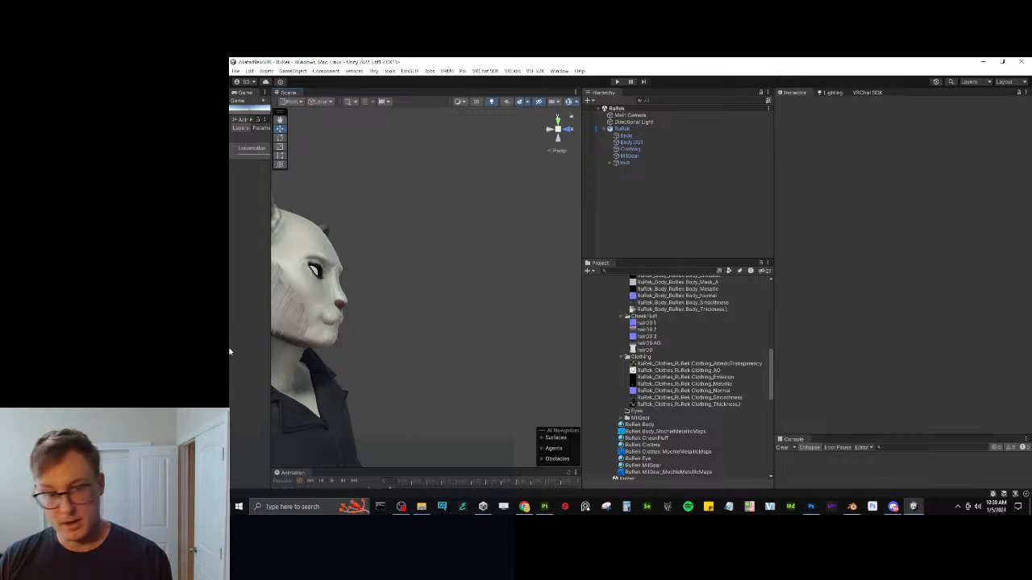
pyautogui.keyDown('alt'); pyautogui.moveTo(274, 338); pyautogui.dragTo(483, 342); pyautogui.keyUp('alt')
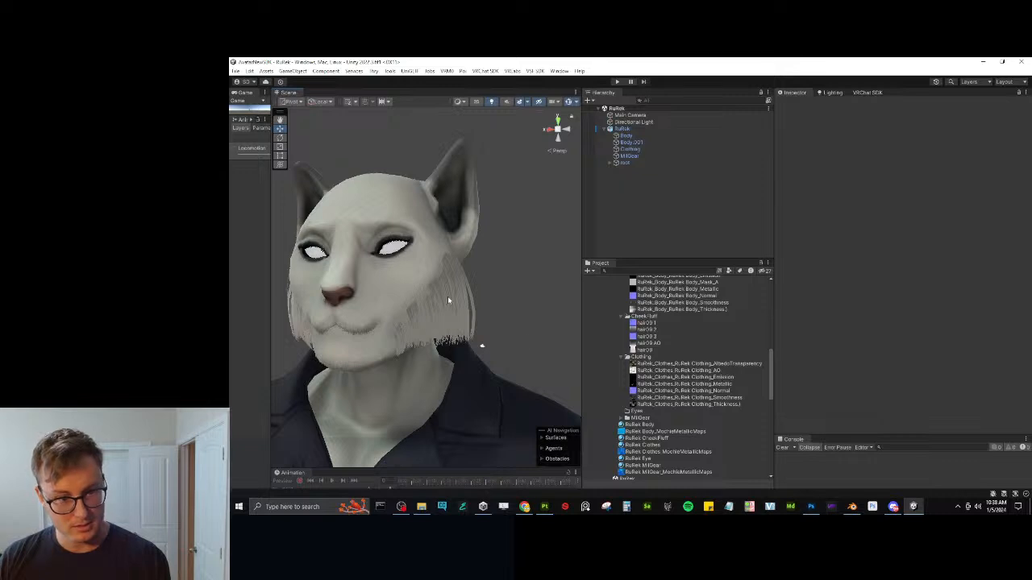
pyautogui.keyDown('alt'); pyautogui.moveTo(396, 316); pyautogui.dragTo(517, 284); pyautogui.keyUp('alt')
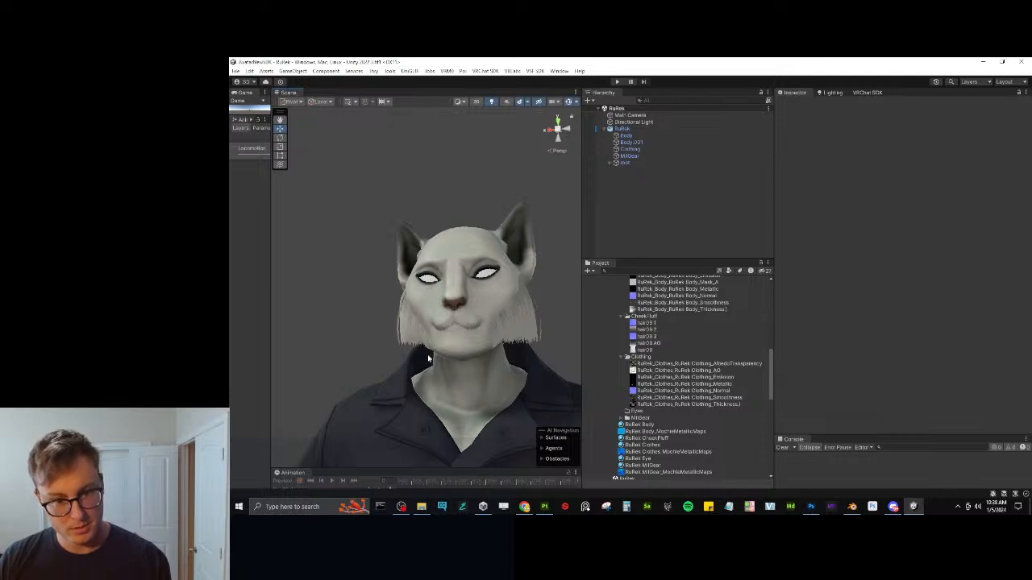
pyautogui.keyDown('alt'); pyautogui.moveTo(428, 359); pyautogui.dragTo(414, 302); pyautogui.keyUp('alt')
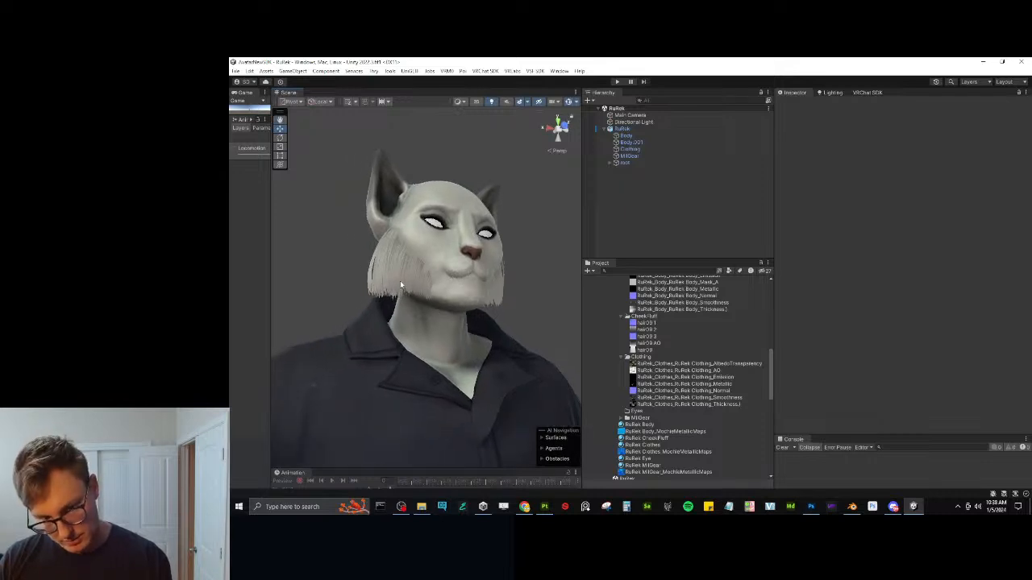
# Switch back to Blender and open the cheek fluff mesh for editing in local view.
pyautogui.click(852, 506)
pyautogui.click(616, 332)
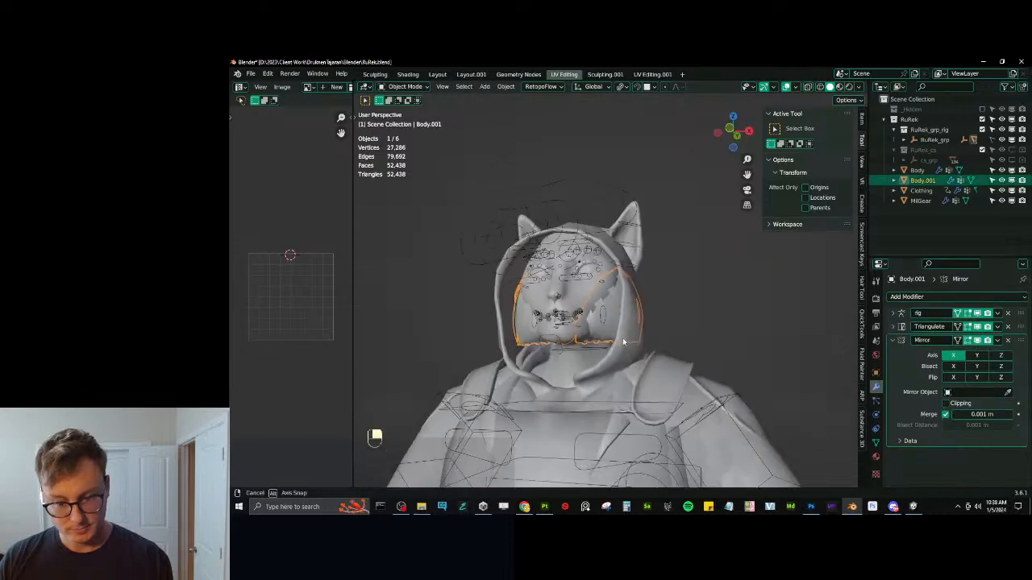
pyautogui.press('/')
pyautogui.press('Tab')
pyautogui.moveTo(527, 352); pyautogui.dragTo(616, 287, button='middle')
pyautogui.scroll(4, 617, 287)
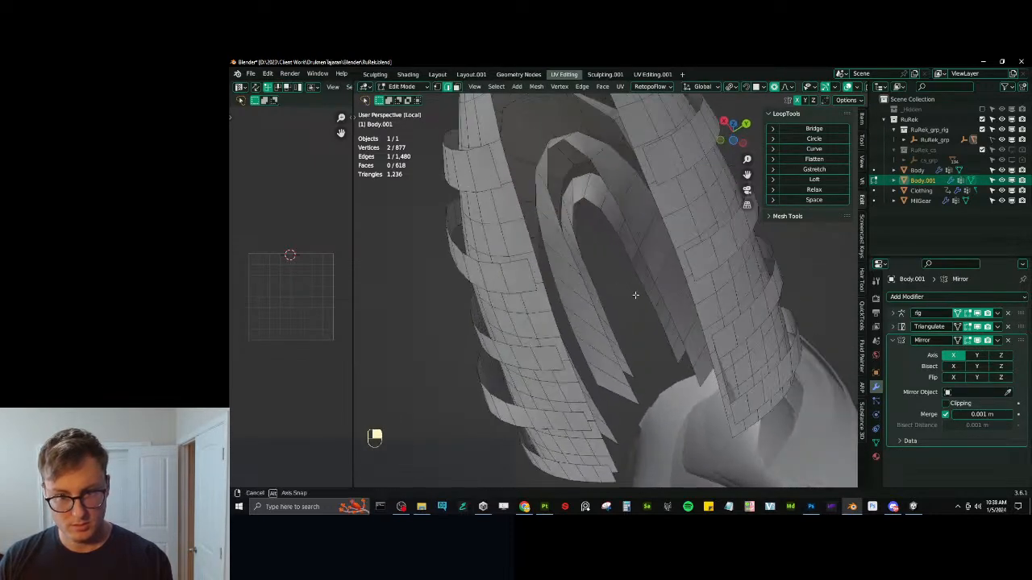
# Select six faces spread across the inner strips of the cheek fluff.
pyautogui.click(595, 325)
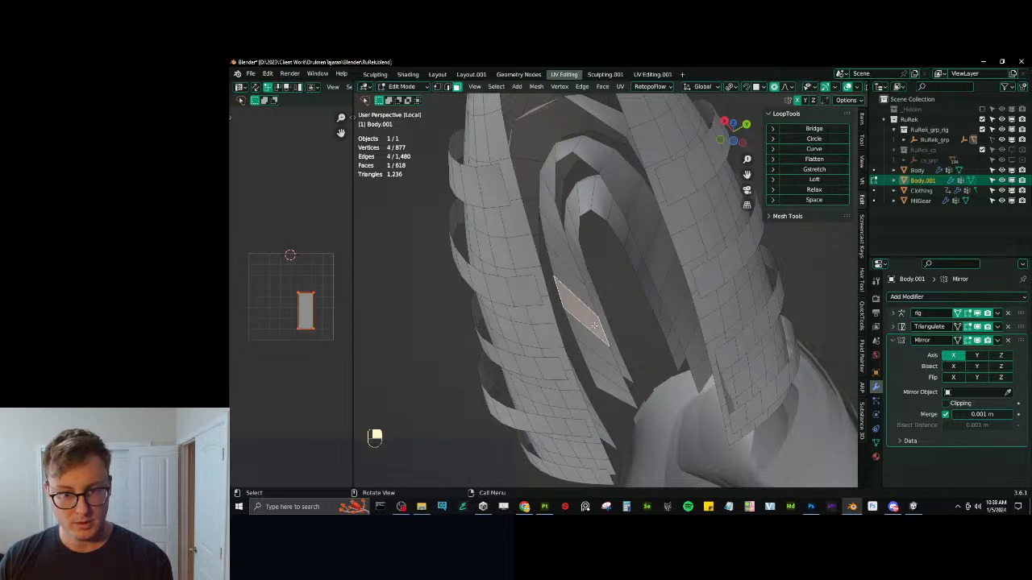
pyautogui.click(448, 87)
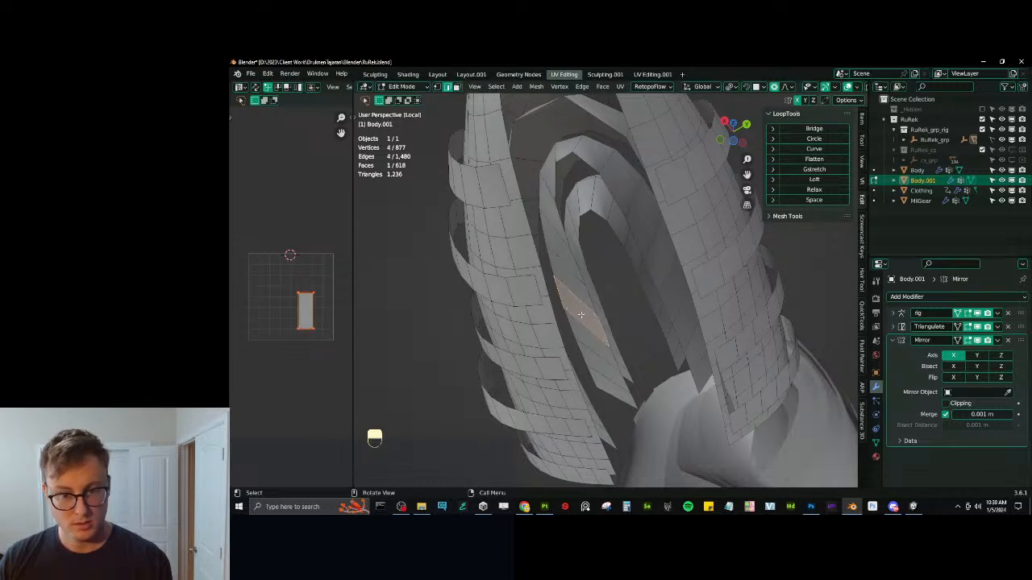
pyautogui.keyDown('shift'); pyautogui.click(649, 231); pyautogui.keyUp('shift')
pyautogui.keyDown('shift'); pyautogui.click(695, 348); pyautogui.keyUp('shift')
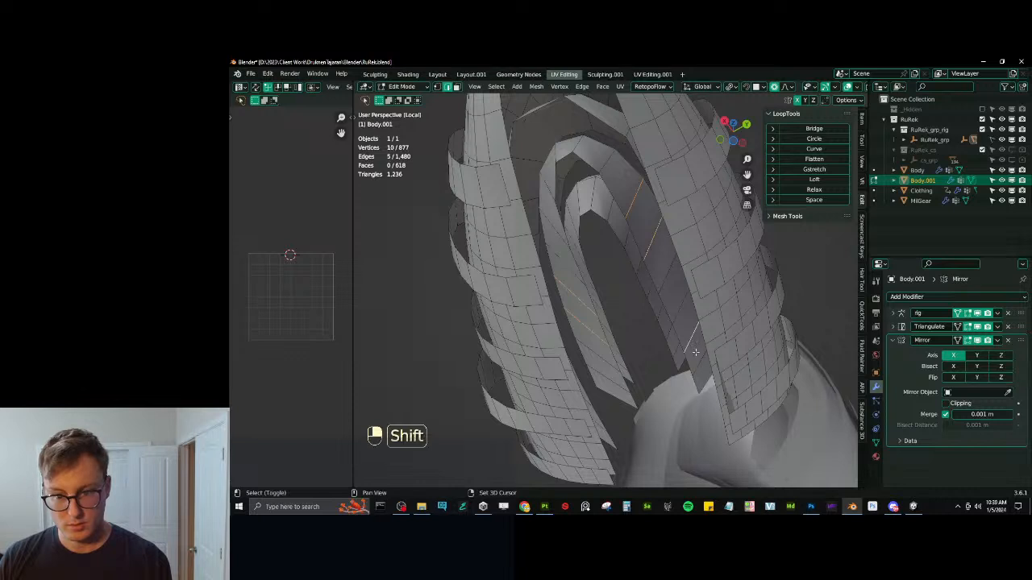
pyautogui.click(493, 87)
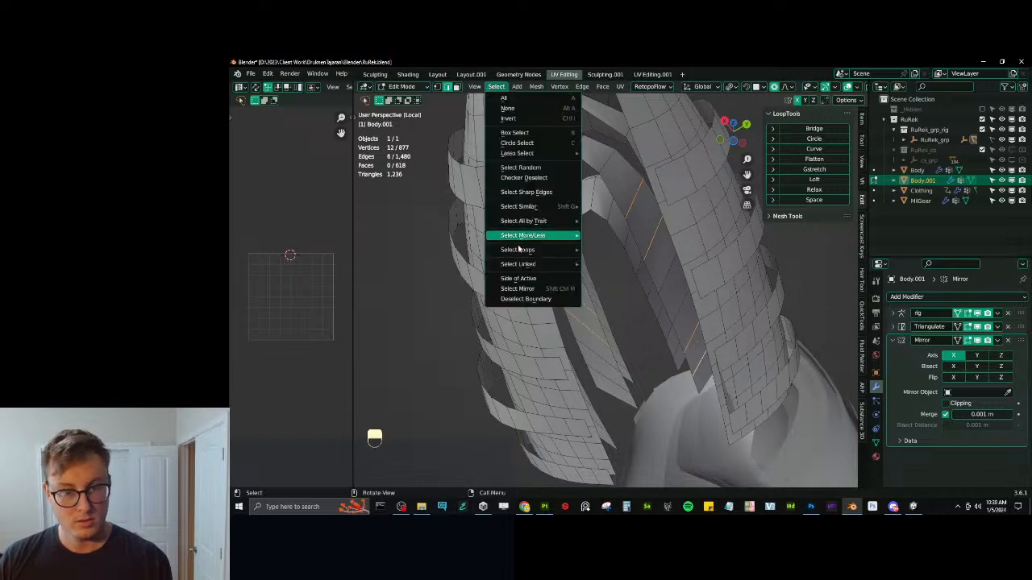
pyautogui.moveTo(577, 246)
pyautogui.click(609, 251)
pyautogui.click(457, 87)
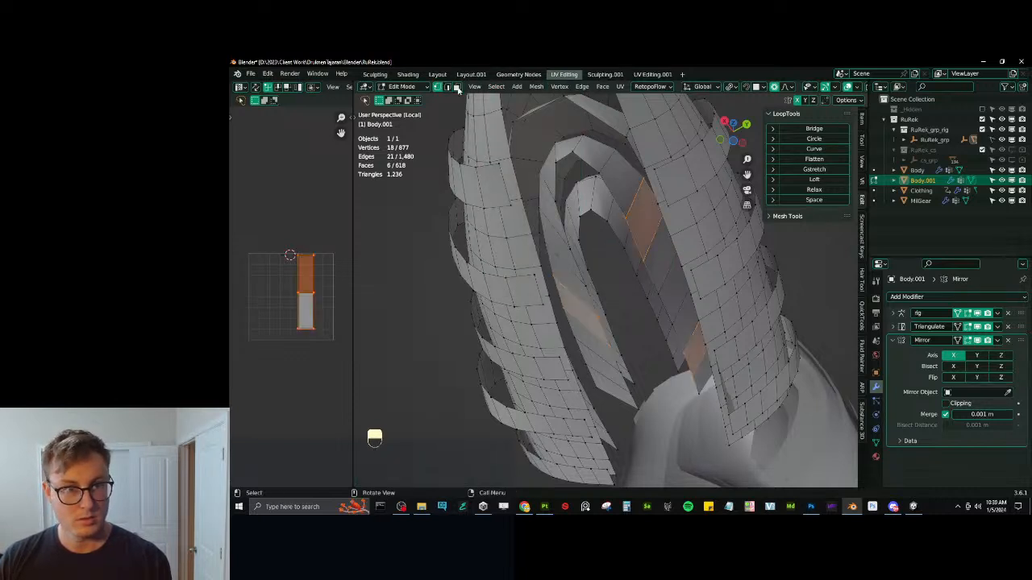
# Duplicate the selected strip faces and move the copies down toward the lower rim of the cheek fluff.
pyautogui.hotkey('shift', 'd')
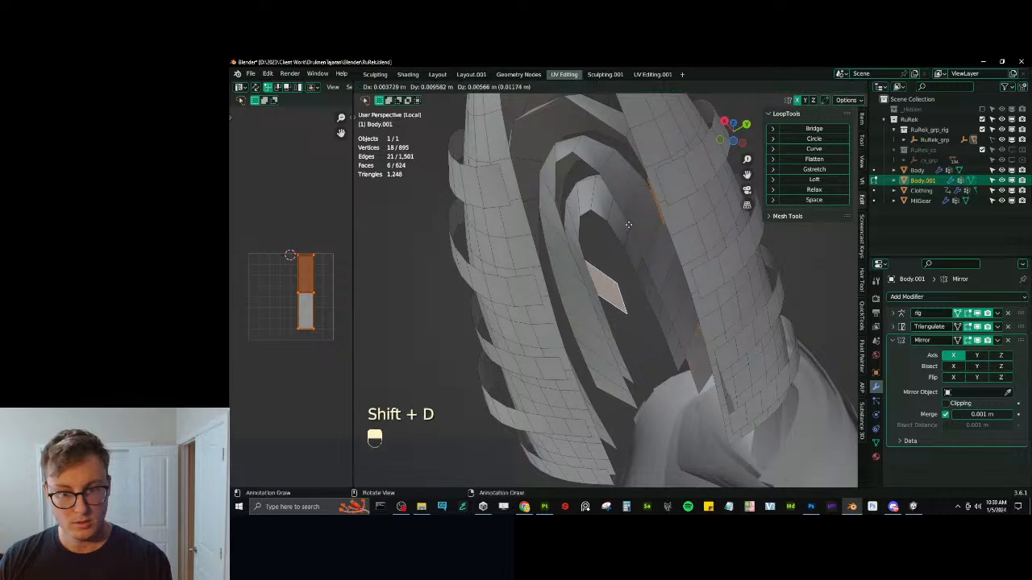
pyautogui.press('g')
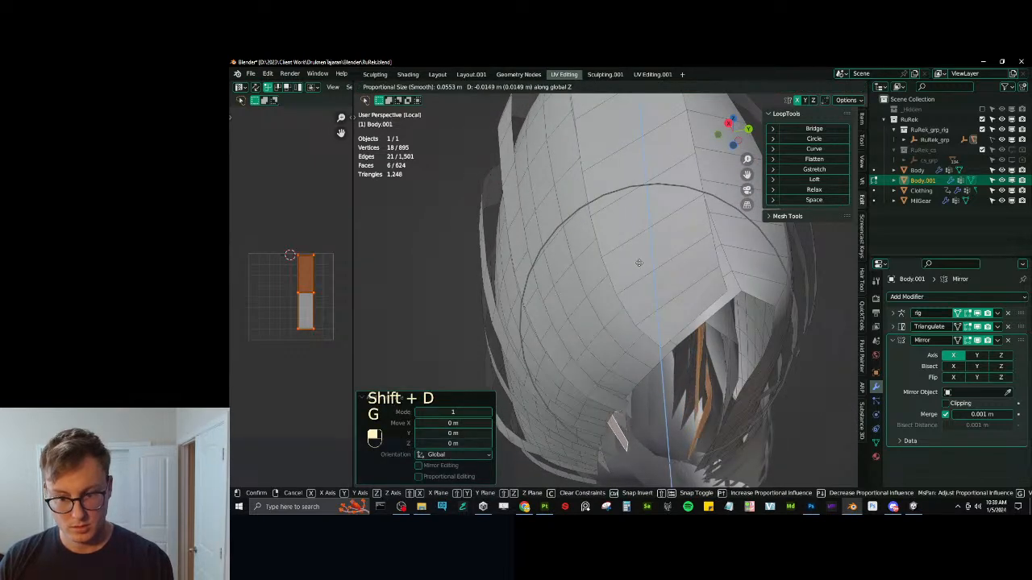
pyautogui.click(650, 231)
pyautogui.press('g')
pyautogui.click(679, 247)
pyautogui.moveTo(679, 247); pyautogui.dragTo(649, 329, button='middle')
# Turn off Connected Only for proportional editing and pull the middle of the cheek fluff's lower rim down.
pyautogui.click(631, 312)
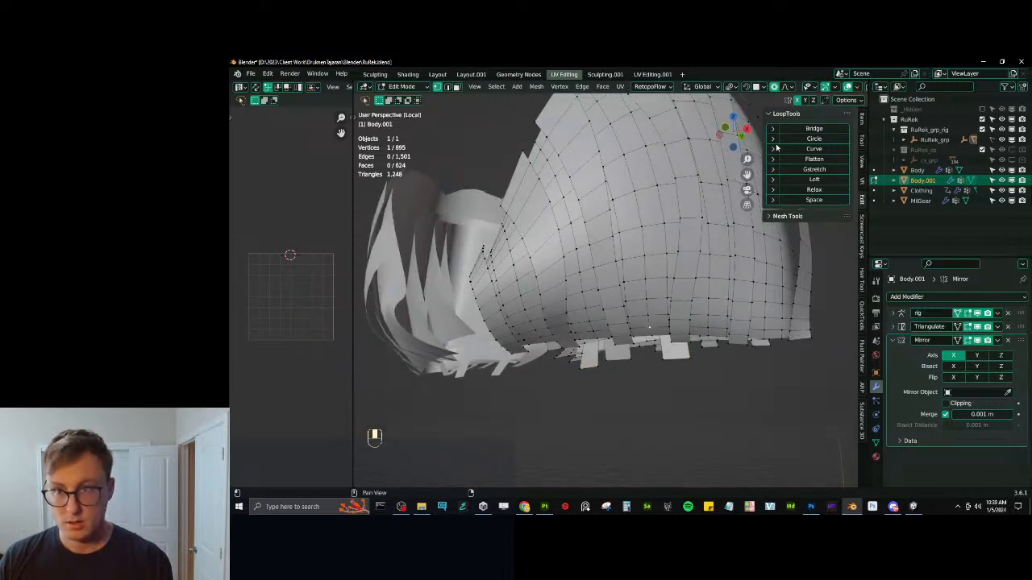
pyautogui.click(784, 88)
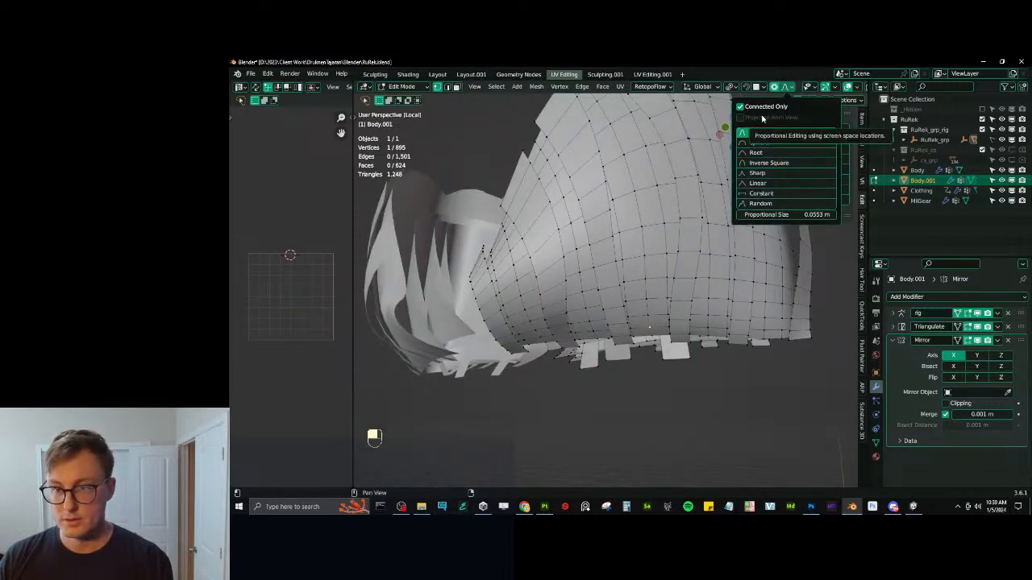
pyautogui.press('g')
pyautogui.click(621, 352)
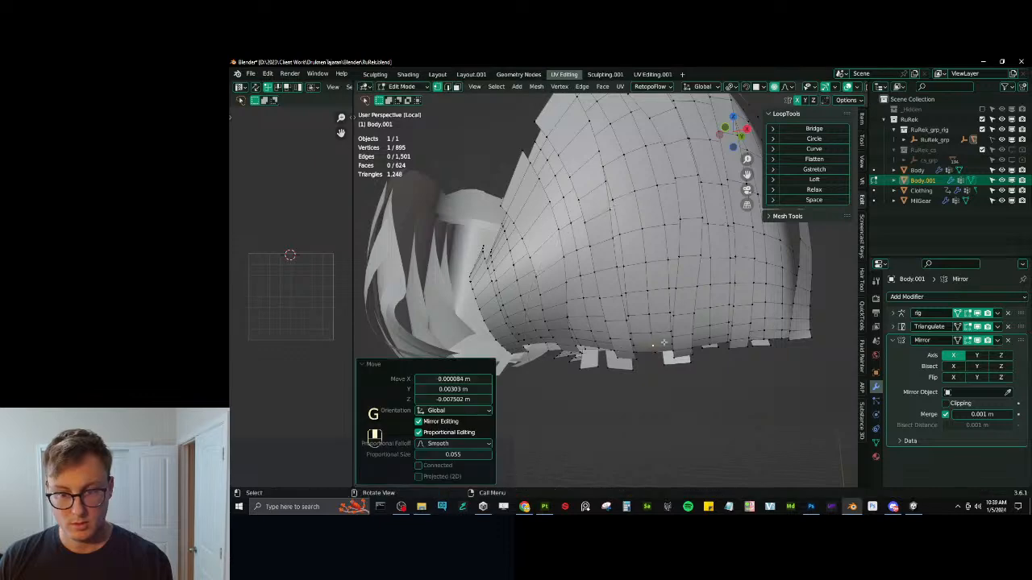
pyautogui.scroll(-2, 625, 353)
pyautogui.moveTo(627, 354); pyautogui.dragTo(643, 334, button='middle')
# Reshape the rear and side of the cheek fluff by moving further rim vertices with proportional editing.
pyautogui.click(725, 327)
pyautogui.press('g')
pyautogui.click(730, 318)
pyautogui.moveTo(730, 318); pyautogui.dragTo(653, 311, button='middle')
pyautogui.press('g')
pyautogui.click(583, 297)
pyautogui.press('g')
pyautogui.scroll(-4, 613, 335)
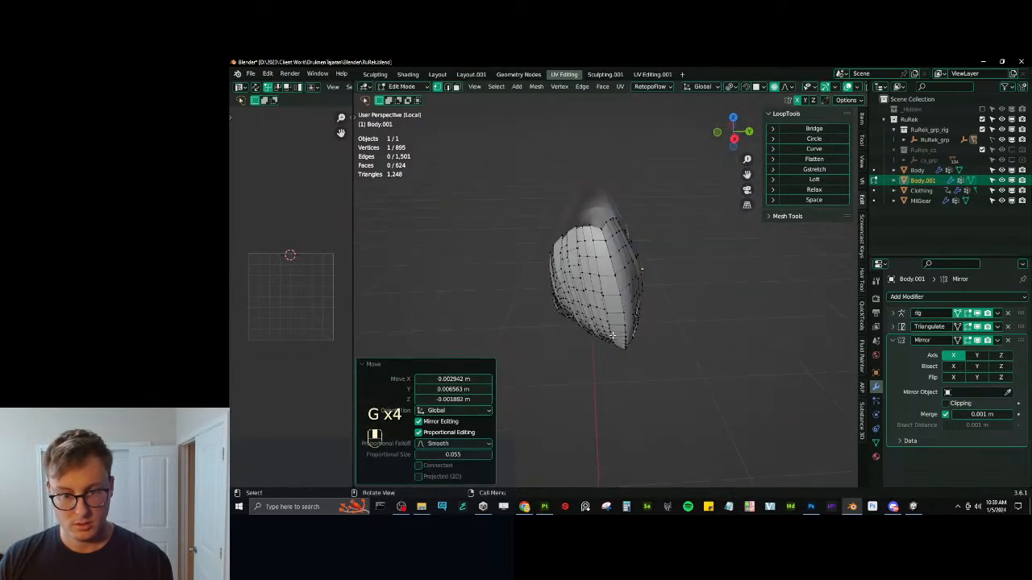
pyautogui.press('g')
pyautogui.click(593, 296)
# Return to Object Mode, save the file, and exit local view.
pyautogui.moveTo(593, 297); pyautogui.dragTo(657, 268, button='middle')
pyautogui.press('Tab')
pyautogui.hotkey('ctrl', 's')
pyautogui.press('/')
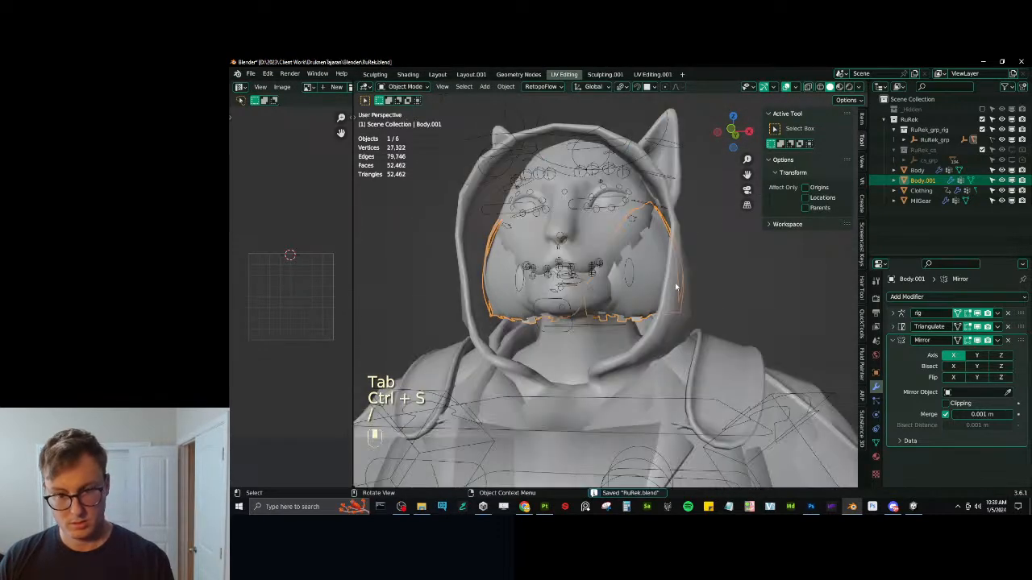
# Export all character objects over RuRek.fbx with Auto-Rig Pro and save the Blender file.
pyautogui.press('a')
pyautogui.press('q')
pyautogui.click(701, 320)
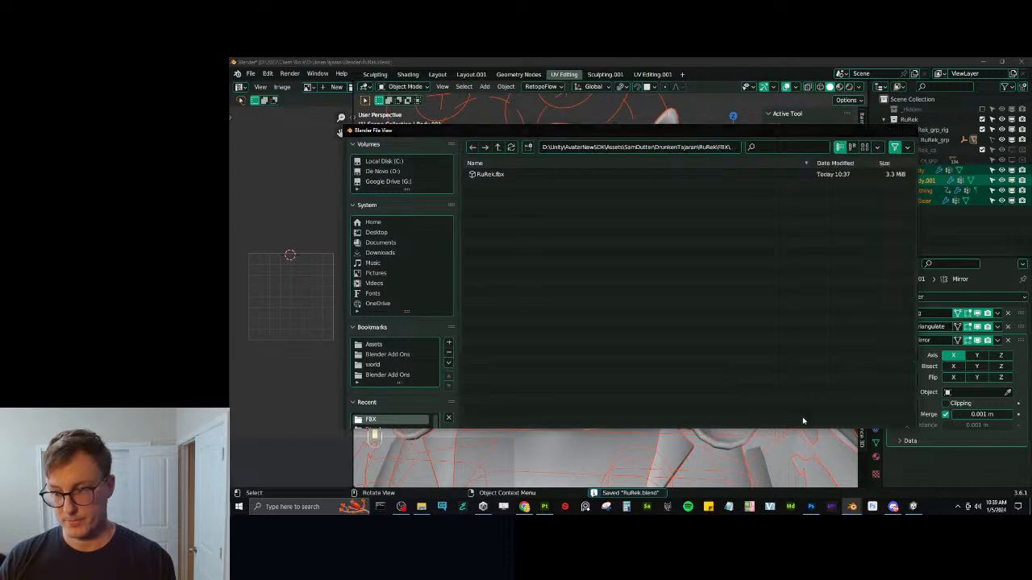
pyautogui.click(805, 419)
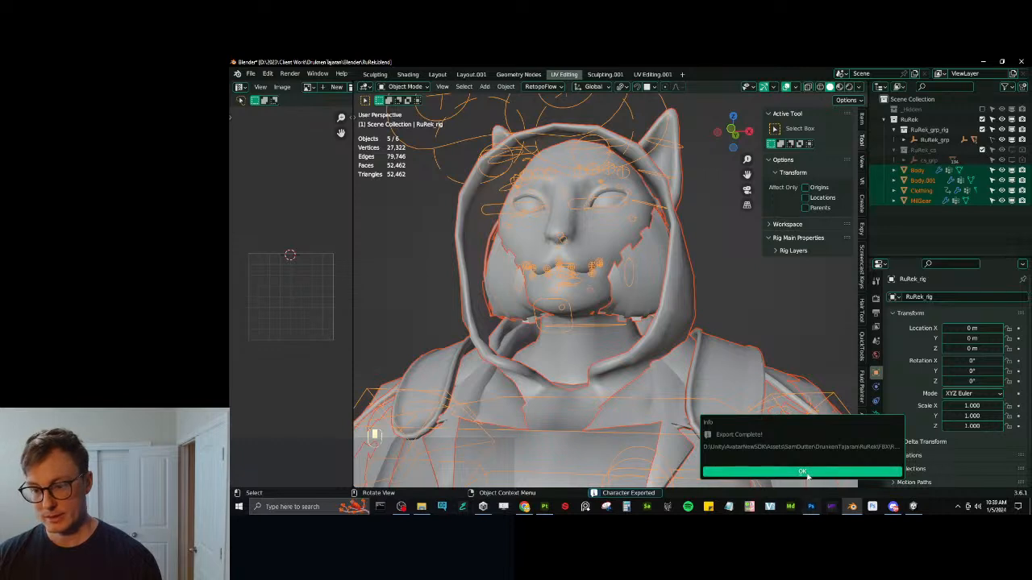
pyautogui.click(751, 288)
pyautogui.hotkey('ctrl', 's')
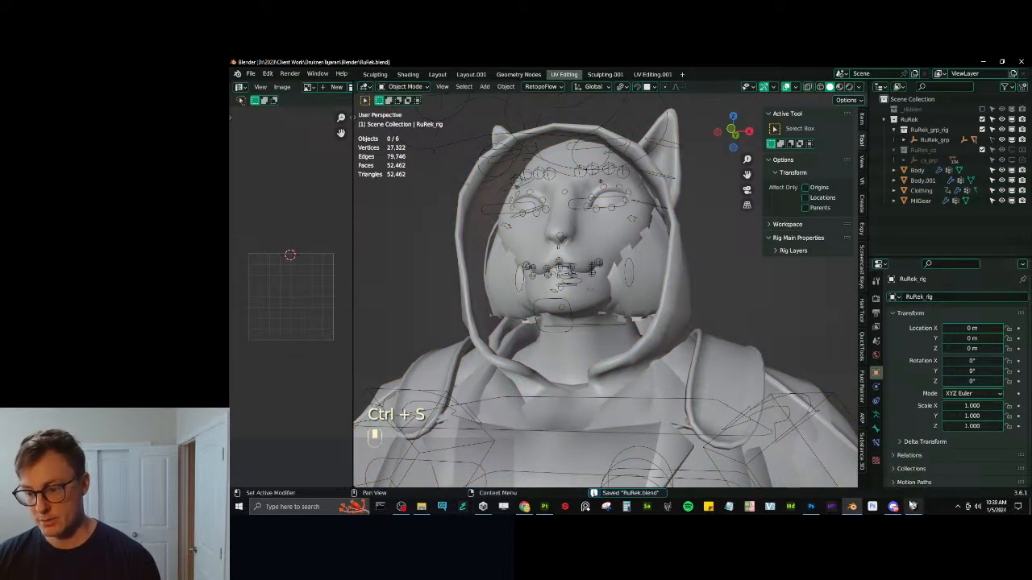
# Switch to Unity and examine the re-exported cheek fluff on the avatar from the front and at an angle.
pyautogui.click(912, 507)
pyautogui.keyDown('alt'); pyautogui.moveTo(466, 279); pyautogui.dragTo(405, 362); pyautogui.keyUp('alt')
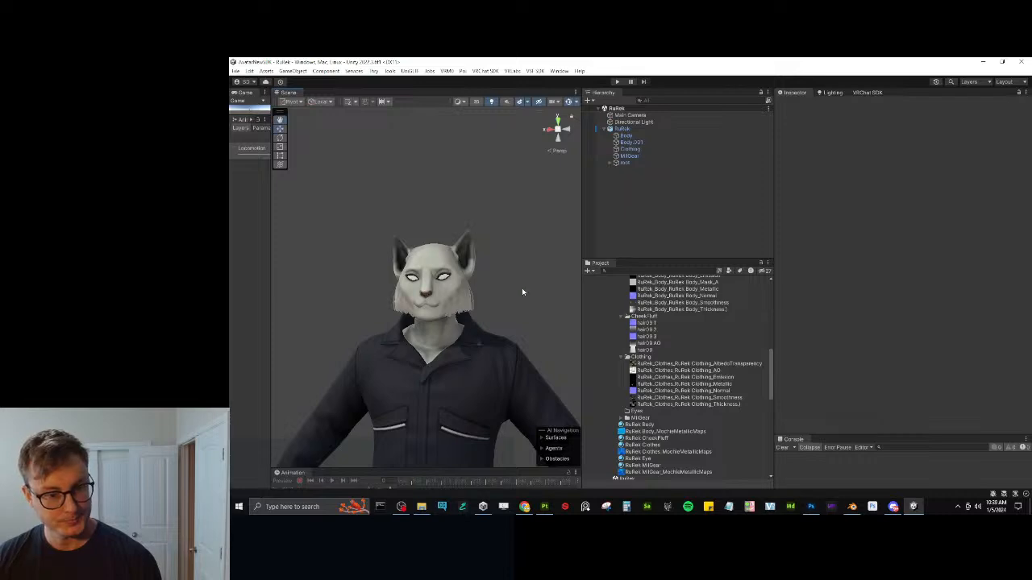
pyautogui.keyDown('alt'); pyautogui.moveTo(522, 291); pyautogui.dragTo(501, 306); pyautogui.keyUp('alt')
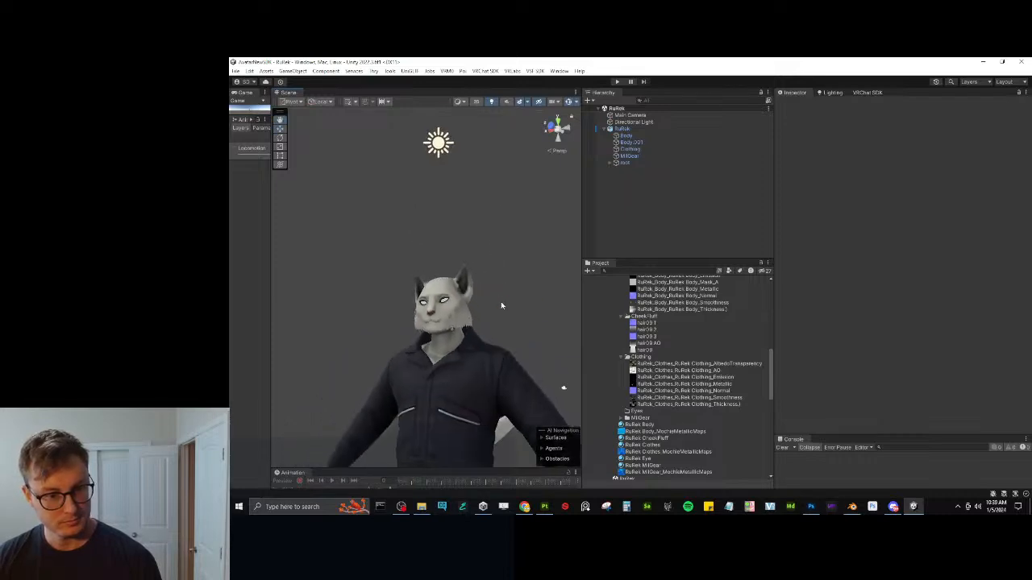
pyautogui.scroll(5, 481, 300)
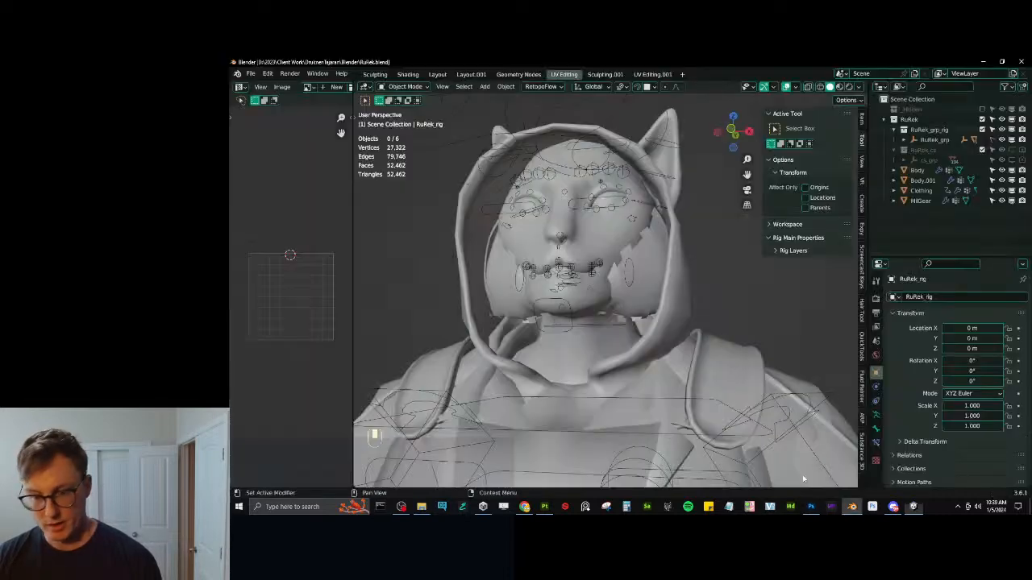
# Return to Blender and add a Data Transfer modifier to the cheek fluff, first in the stack, with Body as its source.
pyautogui.scroll(3, 604, 291)
pyautogui.scroll(-3, 604, 290)
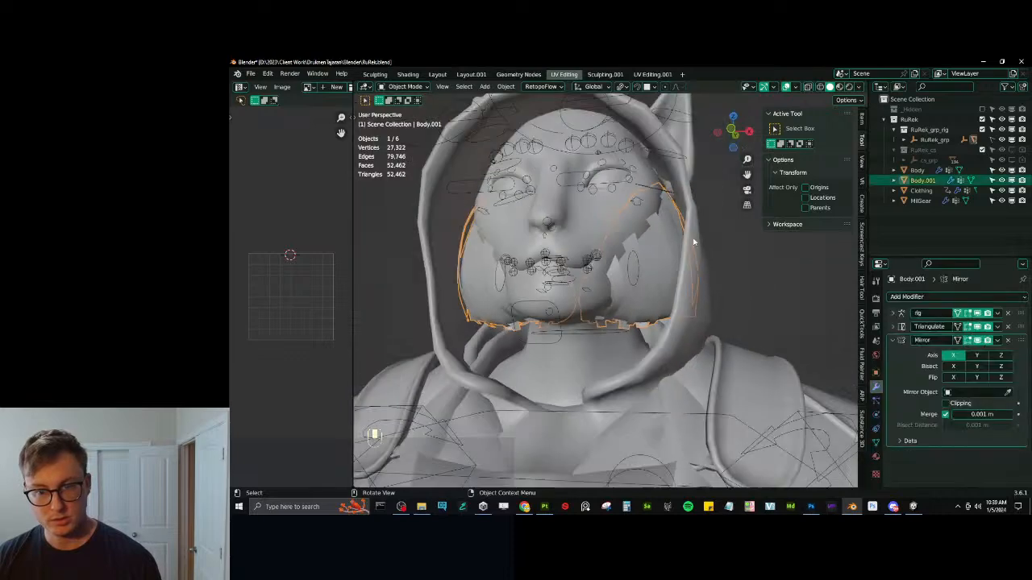
pyautogui.keyDown('shift'); pyautogui.moveTo(605, 290); pyautogui.dragTo(613, 300, button='middle'); pyautogui.keyUp('shift')
pyautogui.click(907, 297)
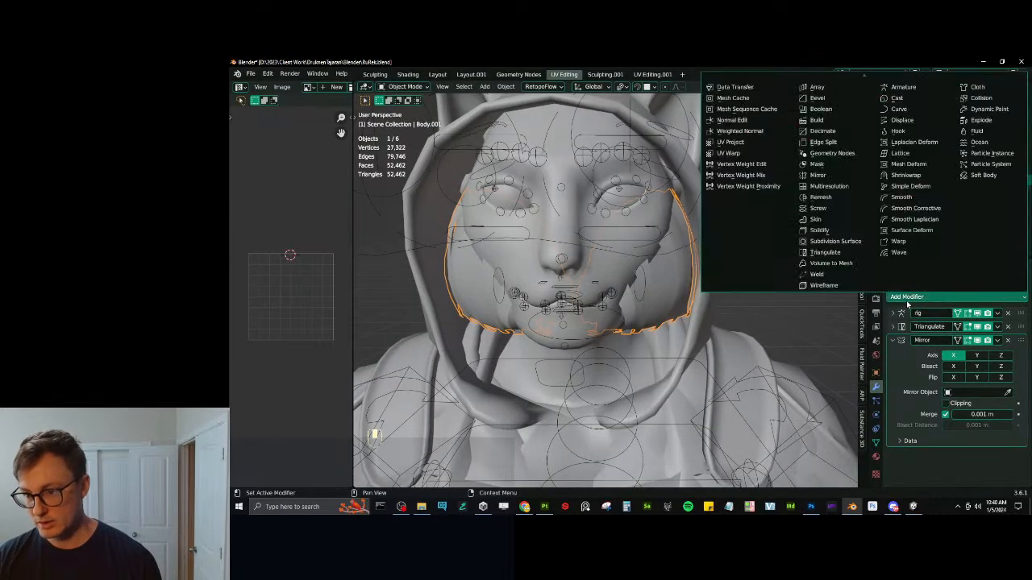
pyautogui.click(745, 98)
pyautogui.moveTo(1020, 456); pyautogui.dragTo(1020, 315)
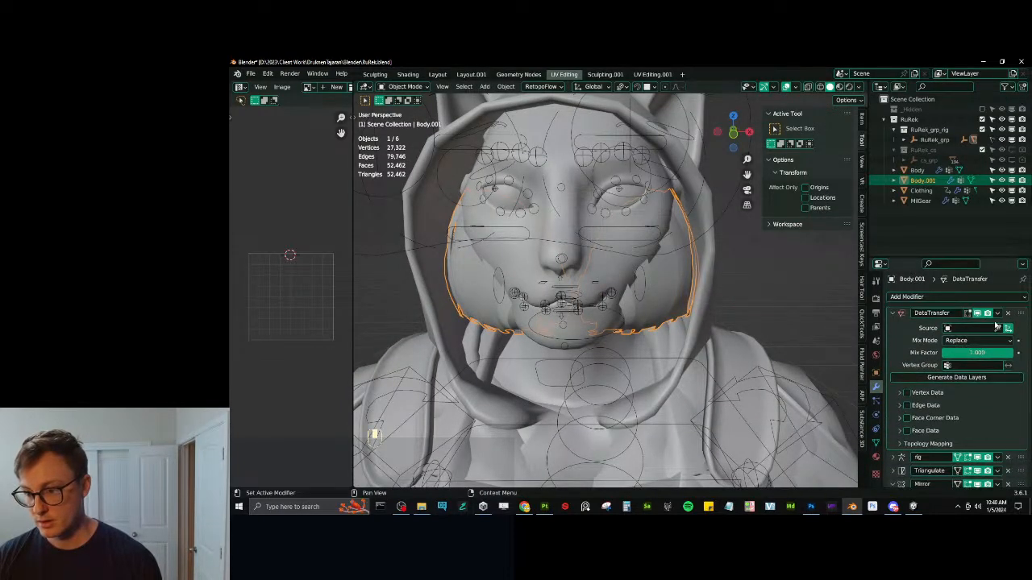
pyautogui.click(997, 328)
pyautogui.click(526, 247)
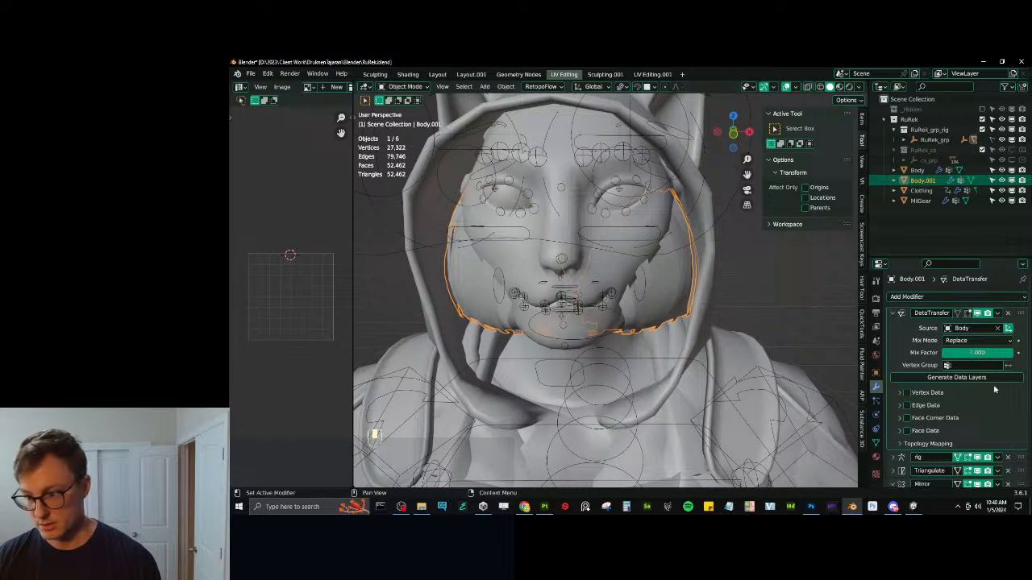
# Transfer custom normals through the modifier's Face Corner Data and enable Auto Smooth on the cheek fluff mesh.
pyautogui.click(905, 419)
pyautogui.click(911, 446)
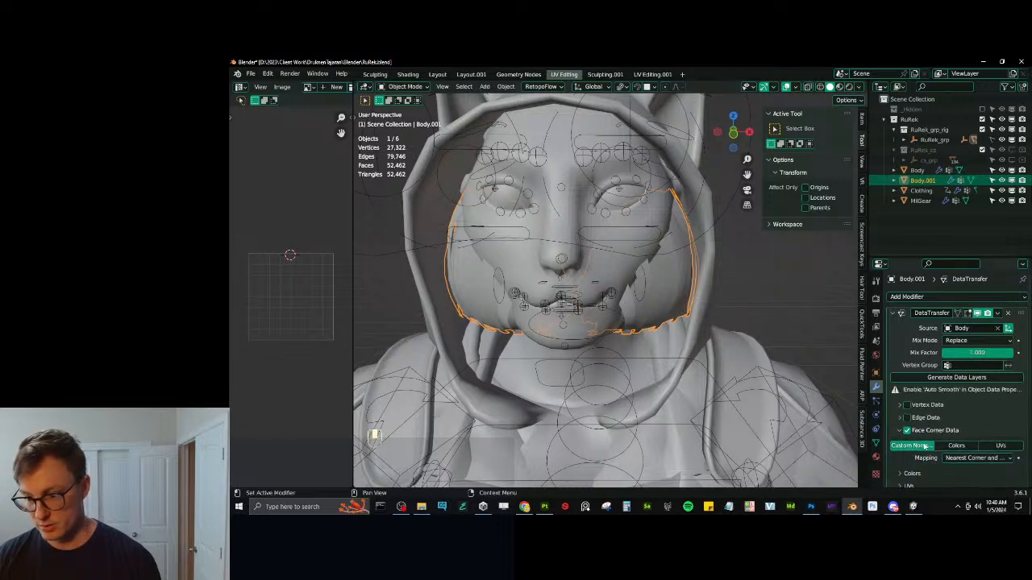
pyautogui.click(876, 443)
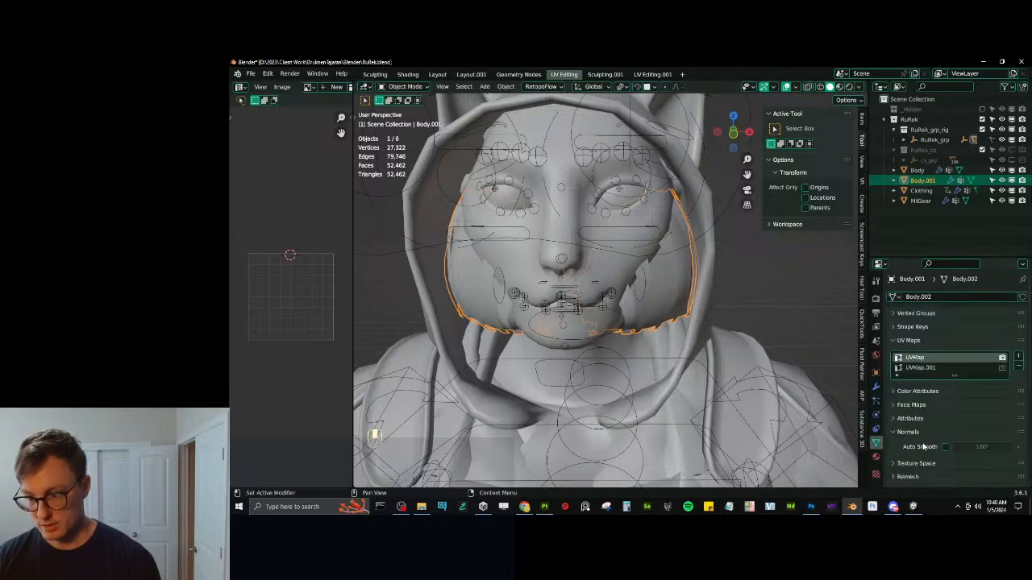
pyautogui.click(925, 446)
pyautogui.moveTo(665, 287); pyautogui.dragTo(649, 265, button='middle')
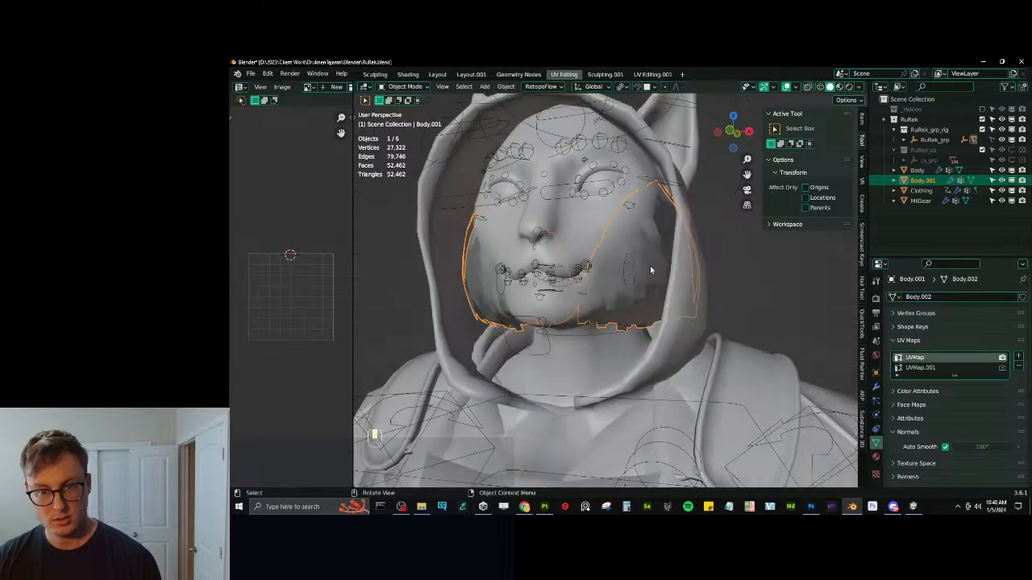
# Limit the Data Transfer modifier to the DataTransfer vertex group.
pyautogui.click(877, 386)
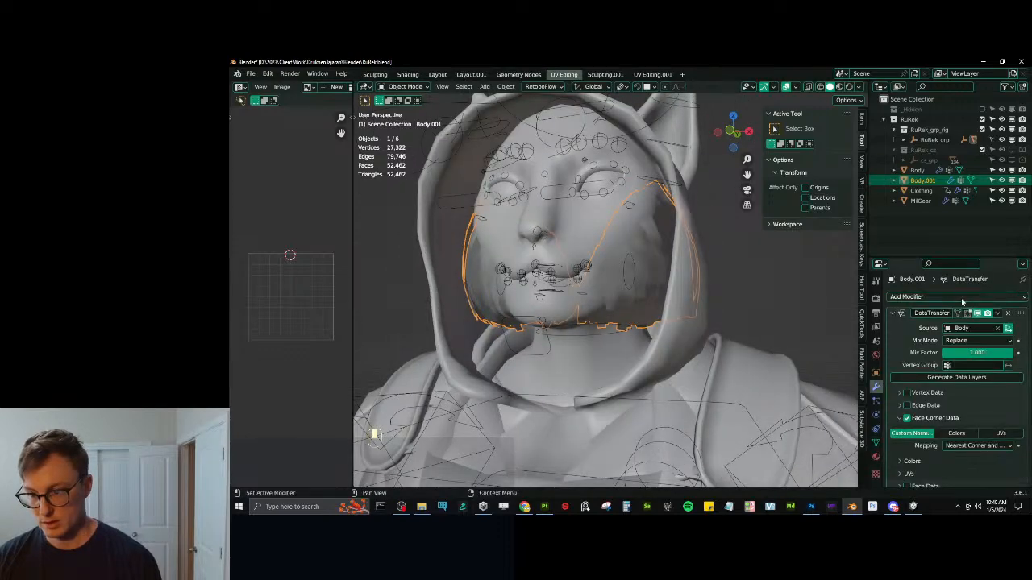
pyautogui.scroll(-5, 965, 411)
pyautogui.scroll(3, 961, 394)
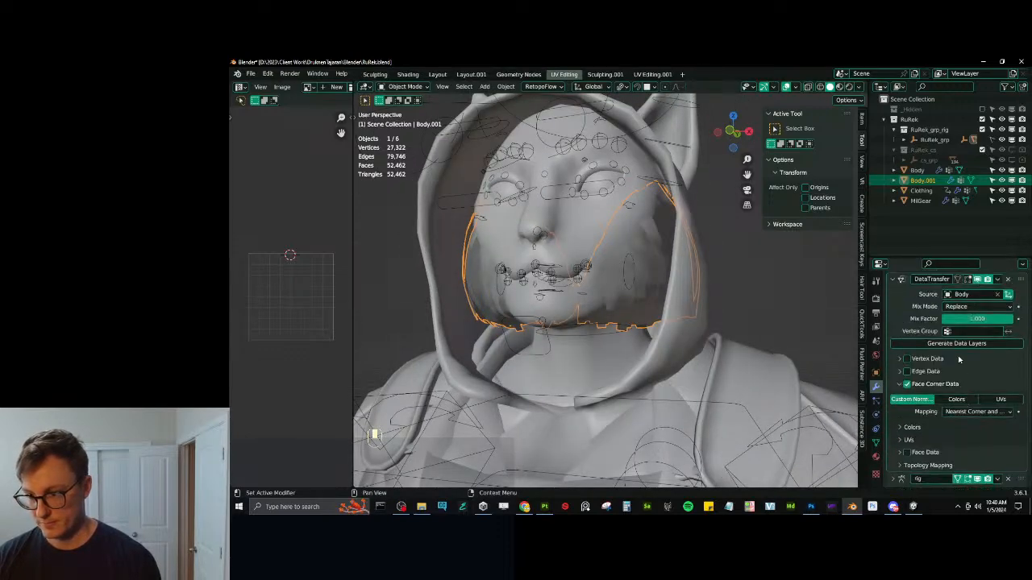
pyautogui.click(955, 332)
pyautogui.write('dat')
pyautogui.press('Return')
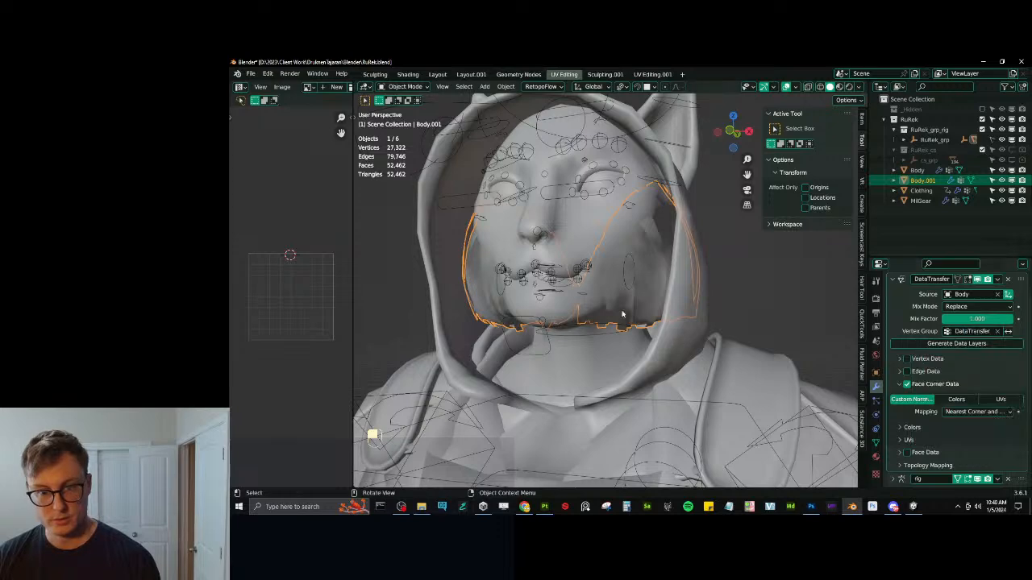
# Enter Weight Paint mode on the cheek fluff, sort its vertex groups by name, and make DataTransfer the active group.
pyautogui.moveTo(629, 310); pyautogui.dragTo(702, 298, button='middle')
pyautogui.hotkey('ctrl', 'Tab')
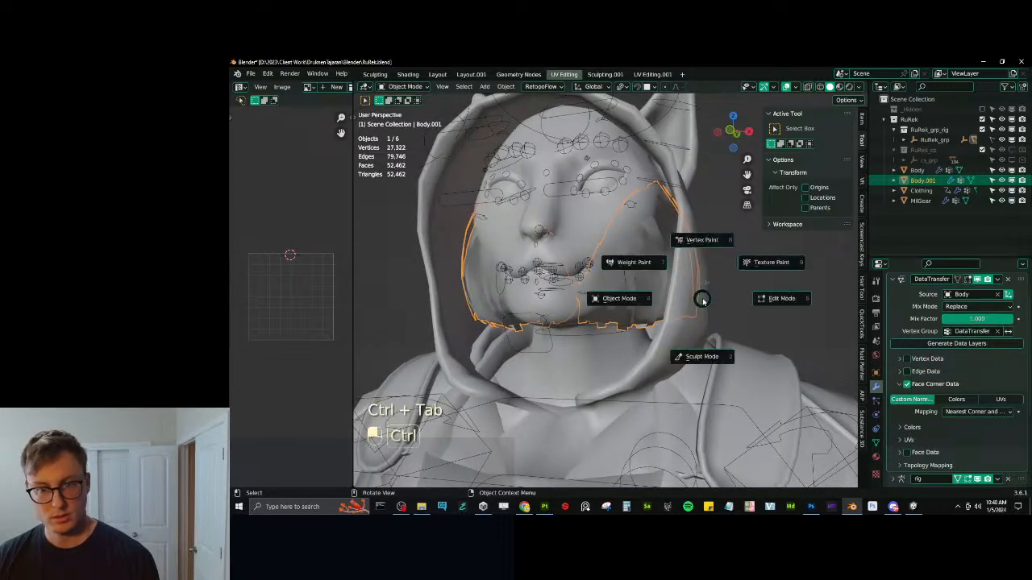
pyautogui.click(633, 263)
pyautogui.click(877, 443)
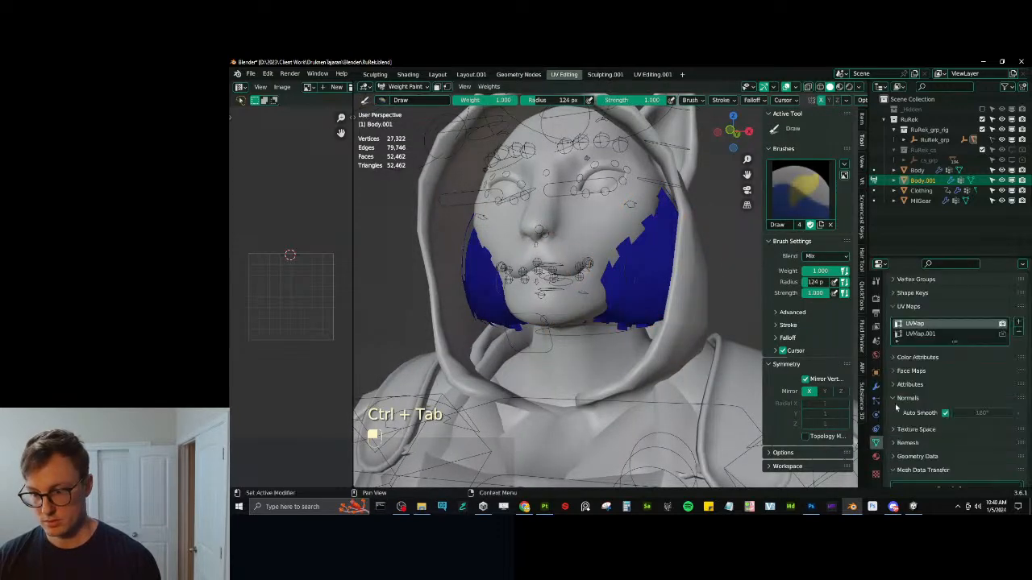
pyautogui.scroll(2, 930, 326)
pyautogui.click(915, 313)
pyautogui.scroll(-3, 967, 379)
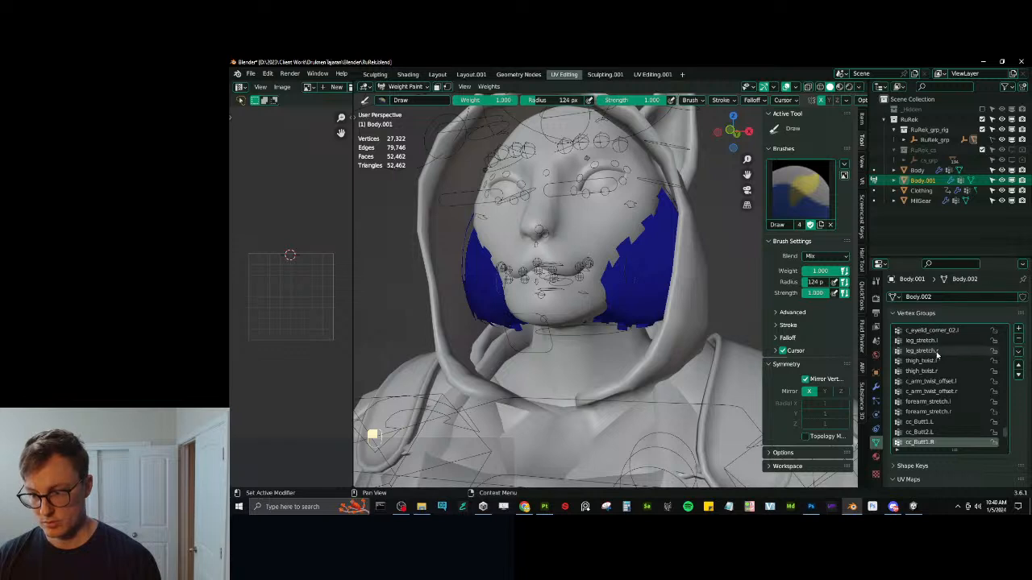
pyautogui.click(1018, 351)
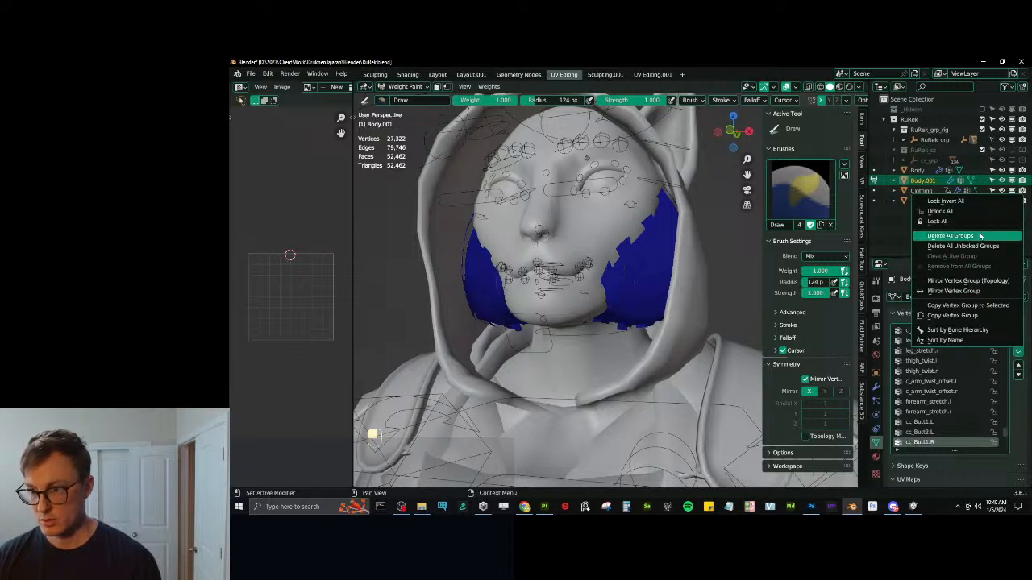
pyautogui.click(951, 340)
pyautogui.click(923, 361)
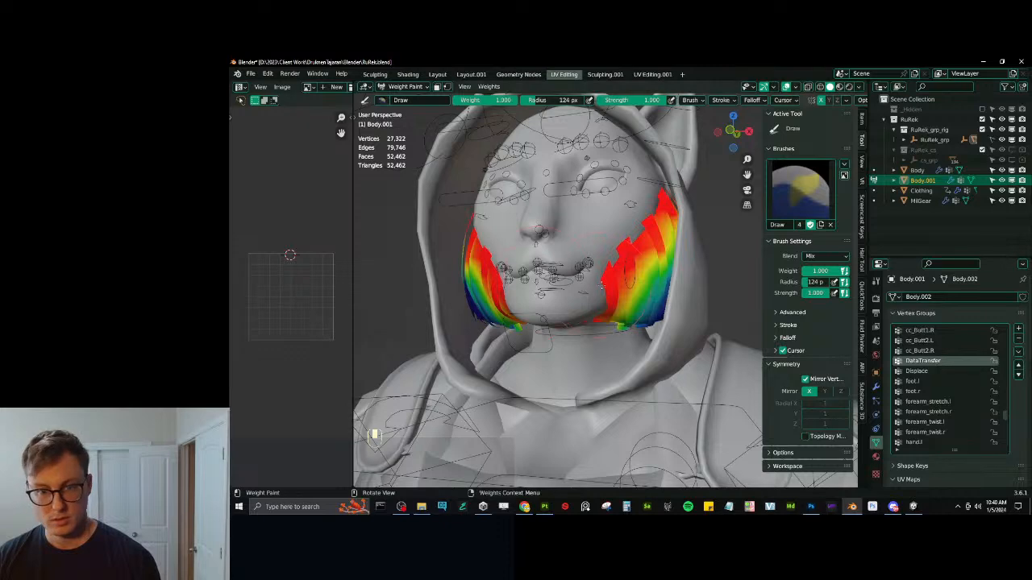
# Clear the cheek fluff's DataTransfer weights with a linear weight gradient at weight 0.
pyautogui.moveTo(599, 261); pyautogui.dragTo(588, 203, button='middle')
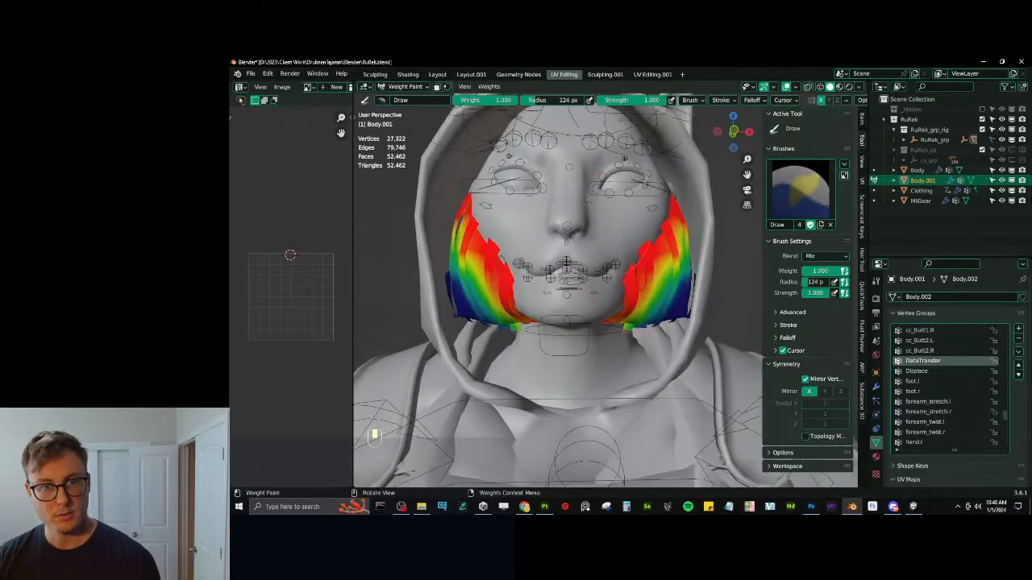
pyautogui.moveTo(506, 101); pyautogui.dragTo(452, 101)
pyautogui.keyDown('alt'); pyautogui.moveTo(557, 347); pyautogui.dragTo(560, 385); pyautogui.keyUp('alt')
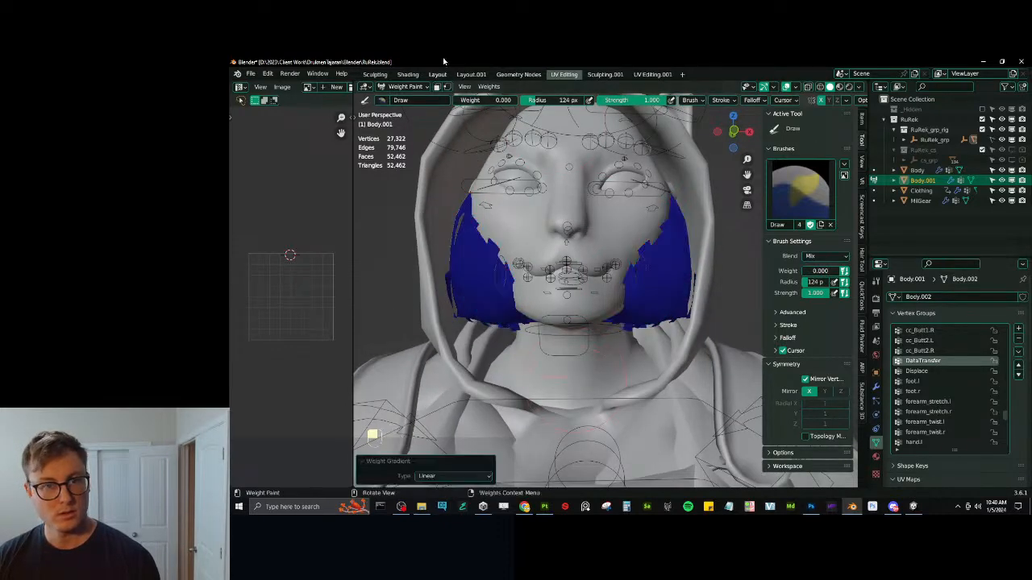
# Set the brush weight to 1 and apply a linear gradient fading from the face toward the cheek fluff's outer tips.
pyautogui.moveTo(490, 101); pyautogui.dragTo(538, 101)
pyautogui.moveTo(617, 230); pyautogui.dragTo(589, 213, button='middle')
pyautogui.moveTo(589, 212)
pyautogui.keyDown('alt'); pyautogui.mouseDown()
pyautogui.moveTo(670, 269)
pyautogui.moveTo(682, 266)
pyautogui.mouseUp(); pyautogui.keyUp('alt')
pyautogui.keyDown('alt'); pyautogui.moveTo(597, 225); pyautogui.dragTo(698, 307); pyautogui.keyUp('alt')
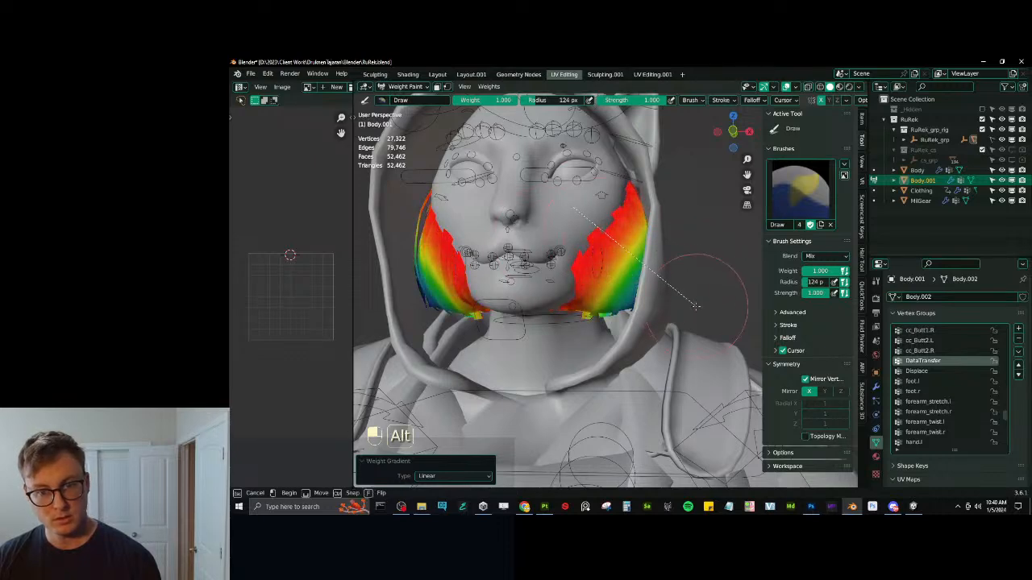
# Return to Object Mode, save RuRek.blend, and export all objects over RuRek.fbx with the Auto-Rig Pro exporter.
pyautogui.hotkey('ctrl', 'Tab')
pyautogui.scroll(-4, 631, 280)
pyautogui.hotkey('ctrl', 's')
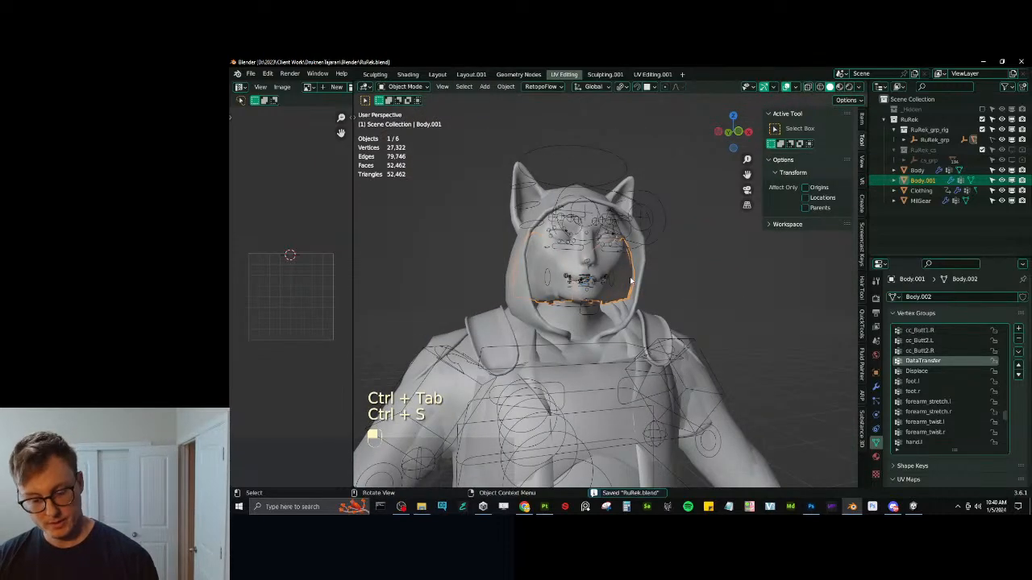
pyautogui.press('a')
pyautogui.press('q')
pyautogui.click(702, 325)
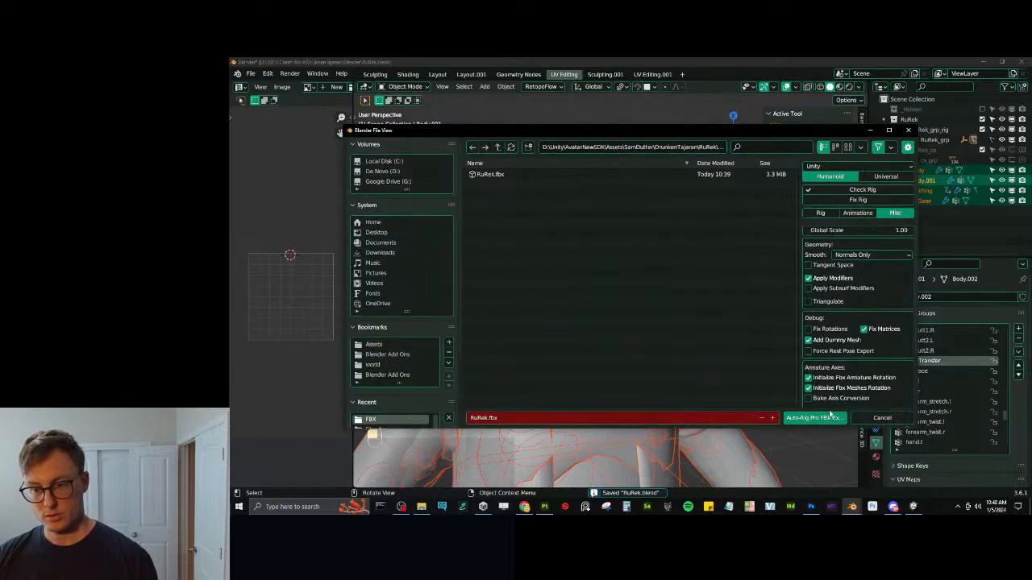
pyautogui.click(828, 415)
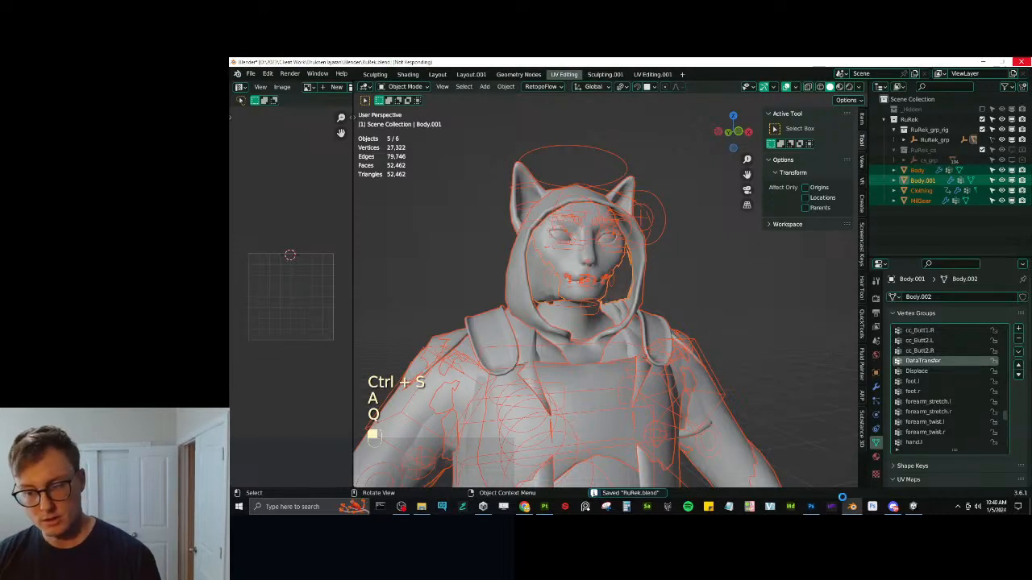
# Switch to Unity and examine the shading of the re-exported cheek fluff up close from the side.
pyautogui.click(912, 508)
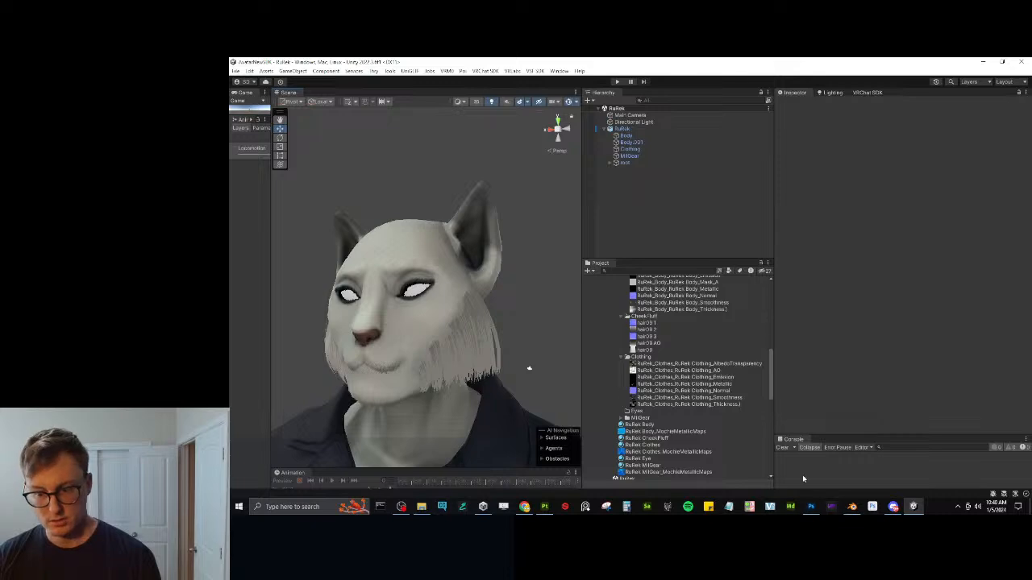
pyautogui.click(852, 507)
pyautogui.click(913, 507)
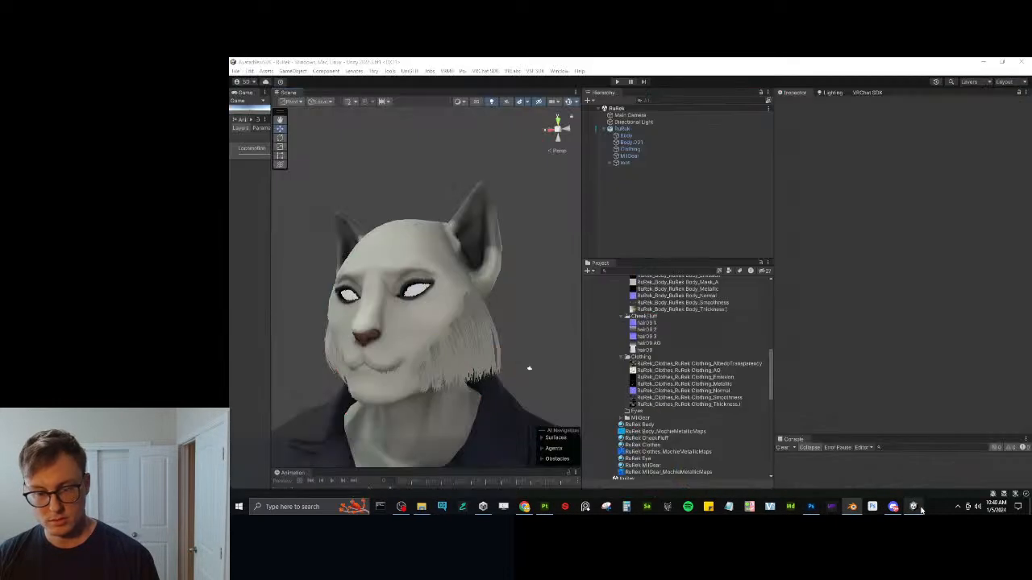
pyautogui.press('w')
pyautogui.press('a')
pyautogui.moveTo(371, 334); pyautogui.dragTo(466, 345, button='right')
pyautogui.press('s')
pyautogui.press('w')
pyautogui.press('s')
pyautogui.press('d')
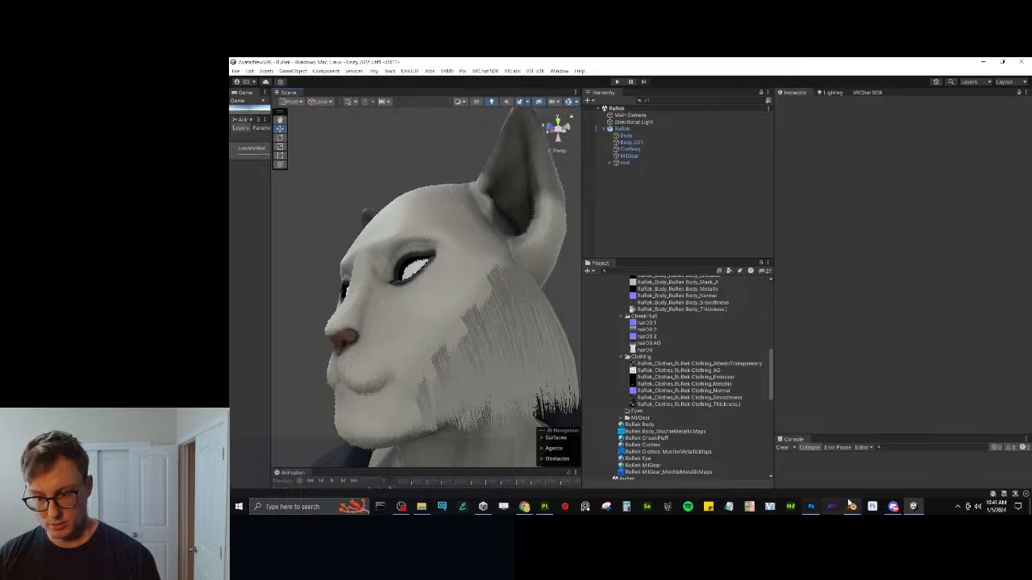
# Switch to Photoshop, lower the opacity of the top Multiply gradient layer in hair09 AO.png, and save the image with its layers merged.
pyautogui.click(811, 506)
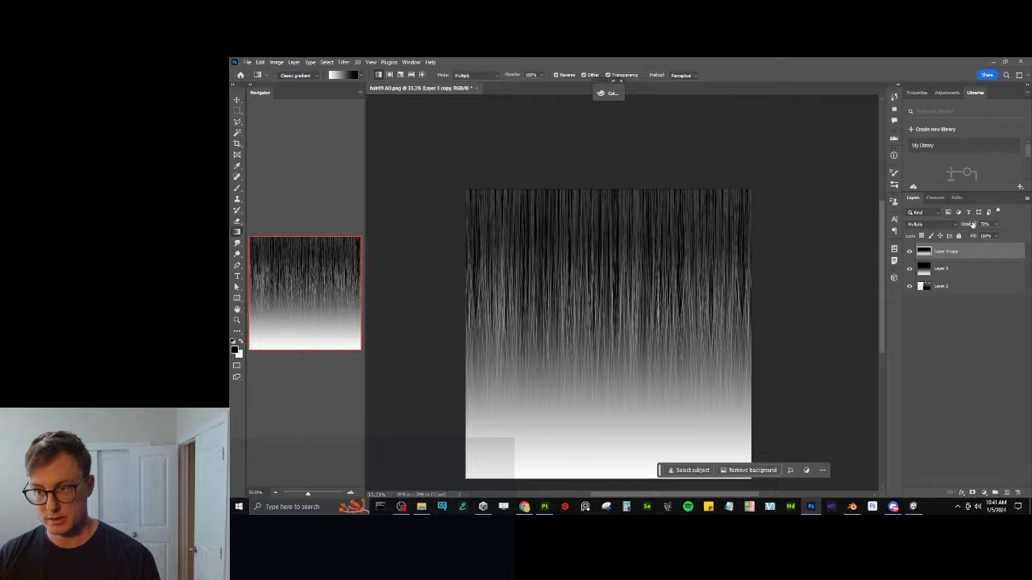
pyautogui.moveTo(972, 225); pyautogui.dragTo(975, 225)
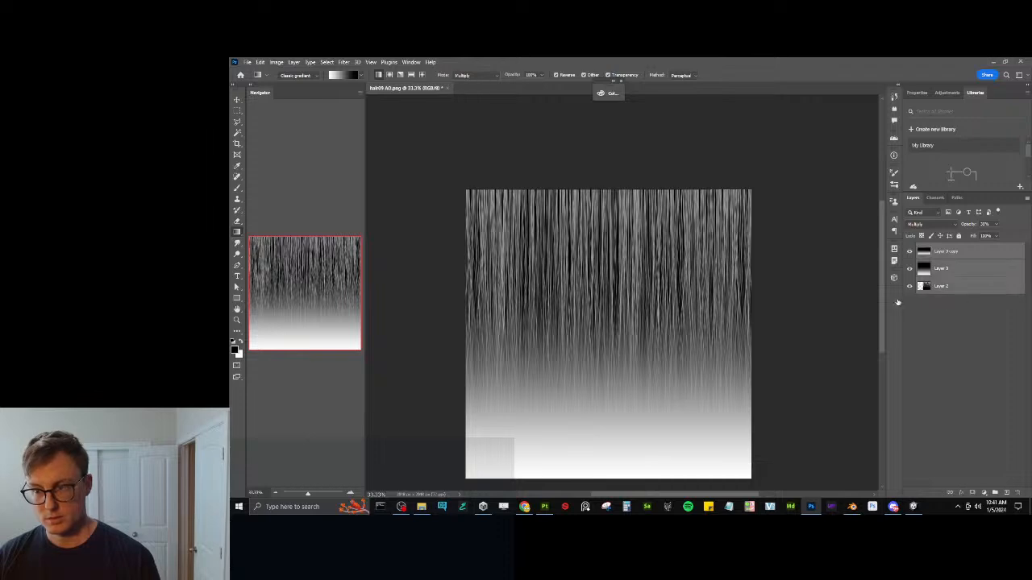
pyautogui.hotkey('ctrl', 'shift', 'e')
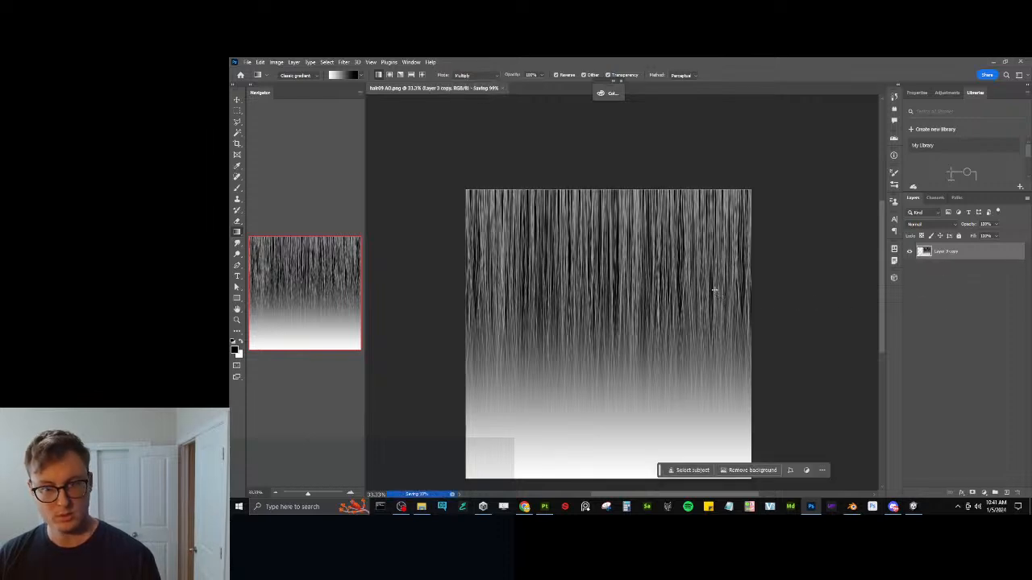
pyautogui.hotkey('alt', 'Tab')
pyautogui.hotkey('alt', 'Tab')
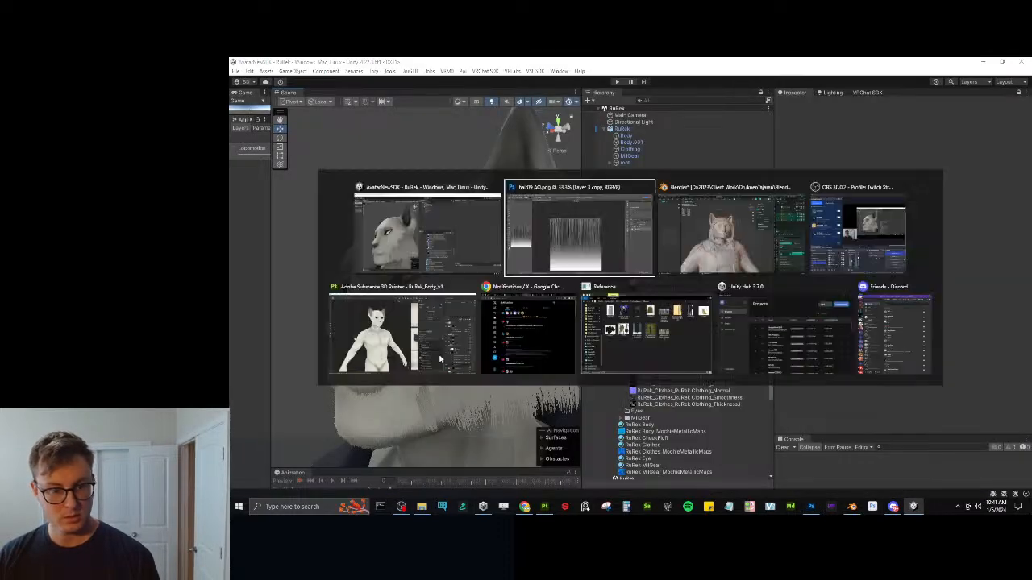
pyautogui.hotkey('ctrl', 's')
# Return to Unity and check the cheek fluff with the updated AO texture from a distance.
pyautogui.hotkey('alt', 'Tab')
pyautogui.keyDown('alt'); pyautogui.moveTo(473, 320); pyautogui.dragTo(540, 345); pyautogui.keyUp('alt')
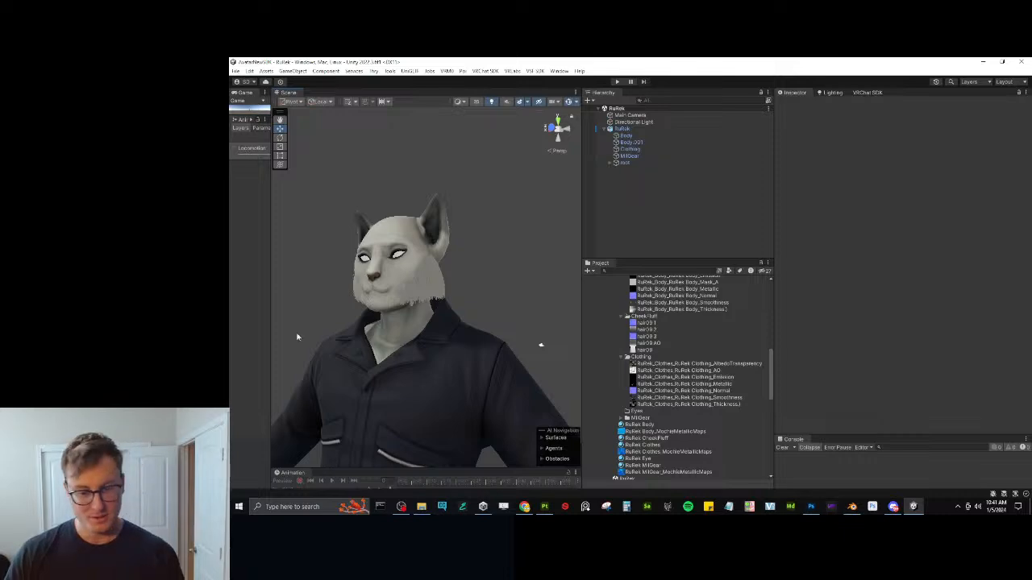
# Switch to Blender and hide the Clothing and MilGear objects in the viewport.
pyautogui.click(851, 506)
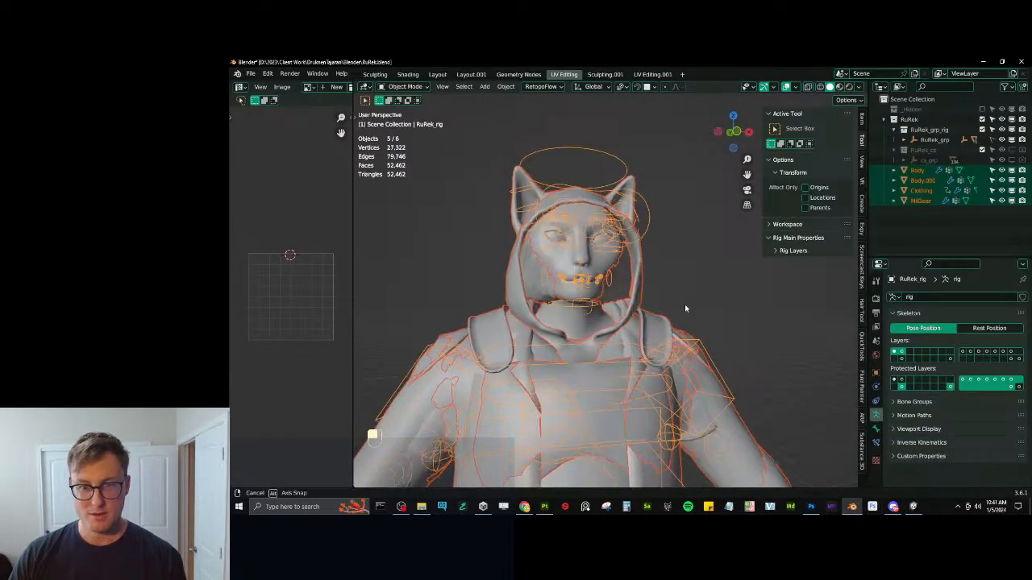
pyautogui.moveTo(685, 308); pyautogui.dragTo(632, 328, button='middle')
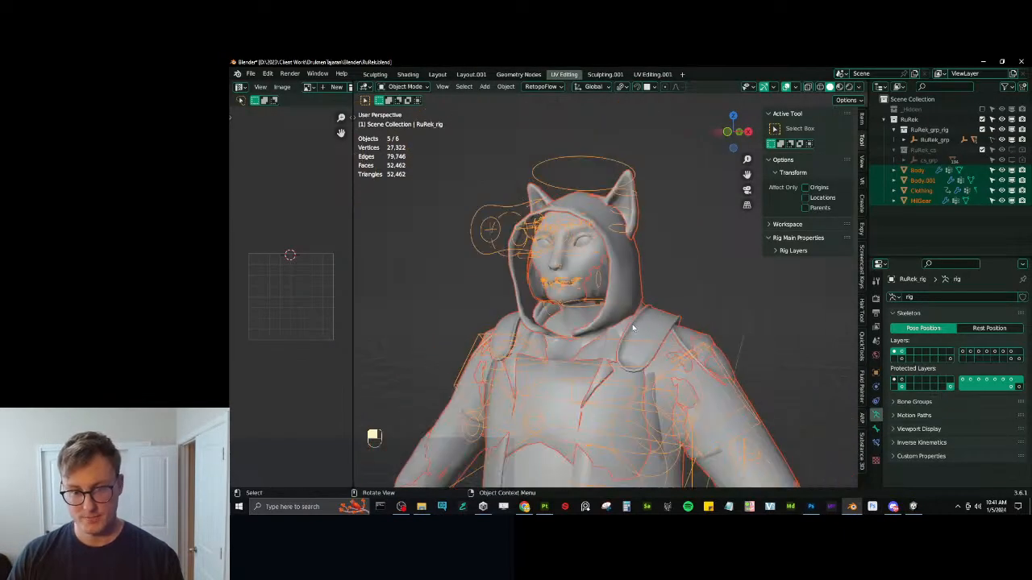
pyautogui.click(607, 292)
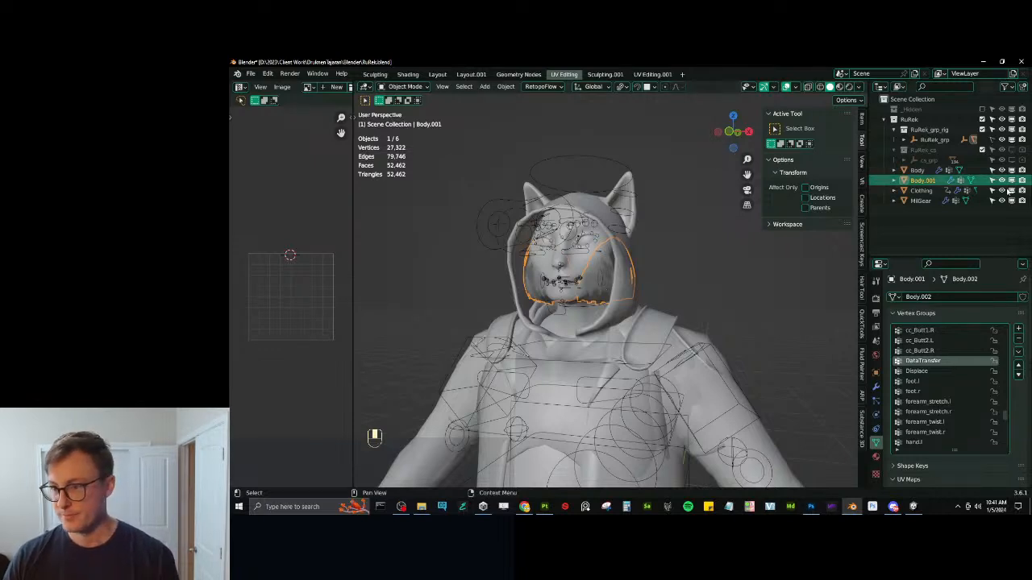
pyautogui.moveTo(1012, 191); pyautogui.dragTo(1013, 201)
pyautogui.click(683, 283)
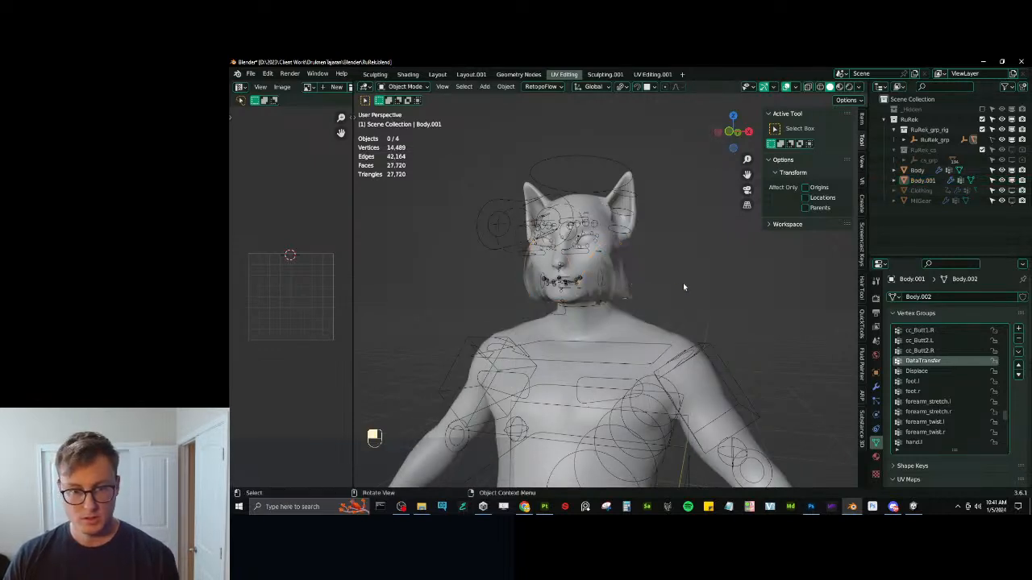
pyautogui.moveTo(683, 283); pyautogui.dragTo(711, 287, button='middle')
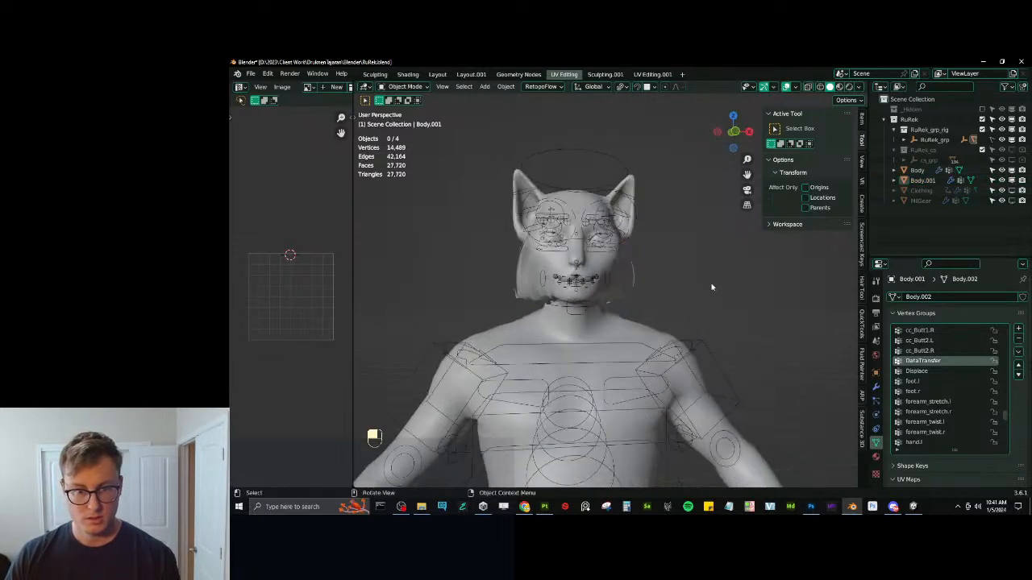
# Show the head in front view and hide the RuRek_grp_rig collection in the viewport.
pyautogui.click(636, 280)
pyautogui.press('KP_1')
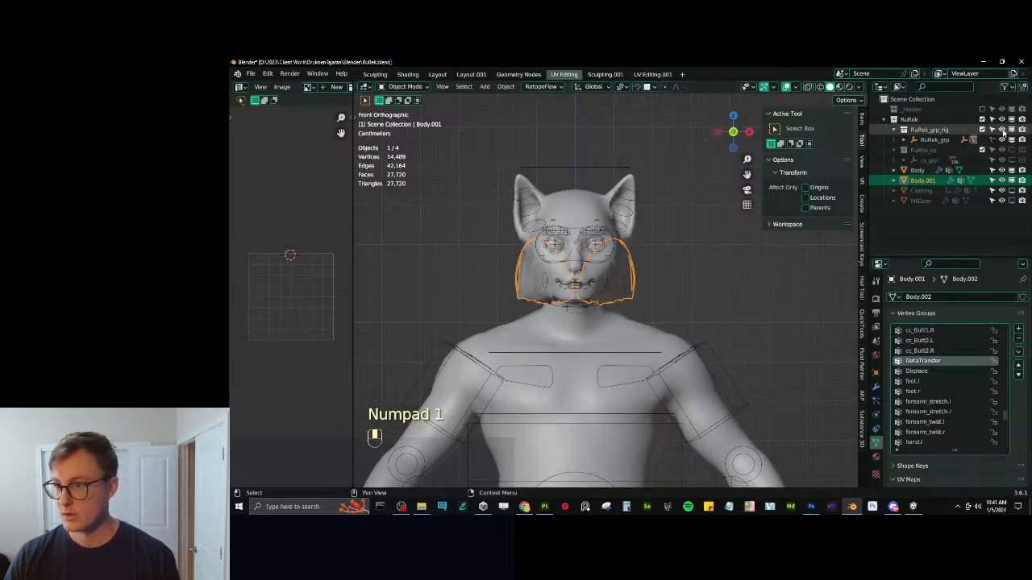
pyautogui.click(1012, 129)
pyautogui.scroll(4, 624, 241)
pyautogui.moveTo(609, 282)
pyautogui.keyDown('shift'); pyautogui.mouseDown(button='middle')
pyautogui.moveTo(621, 298)
pyautogui.moveTo(607, 297)
pyautogui.mouseUp(button='middle'); pyautogui.keyUp('shift')
pyautogui.click(689, 299)
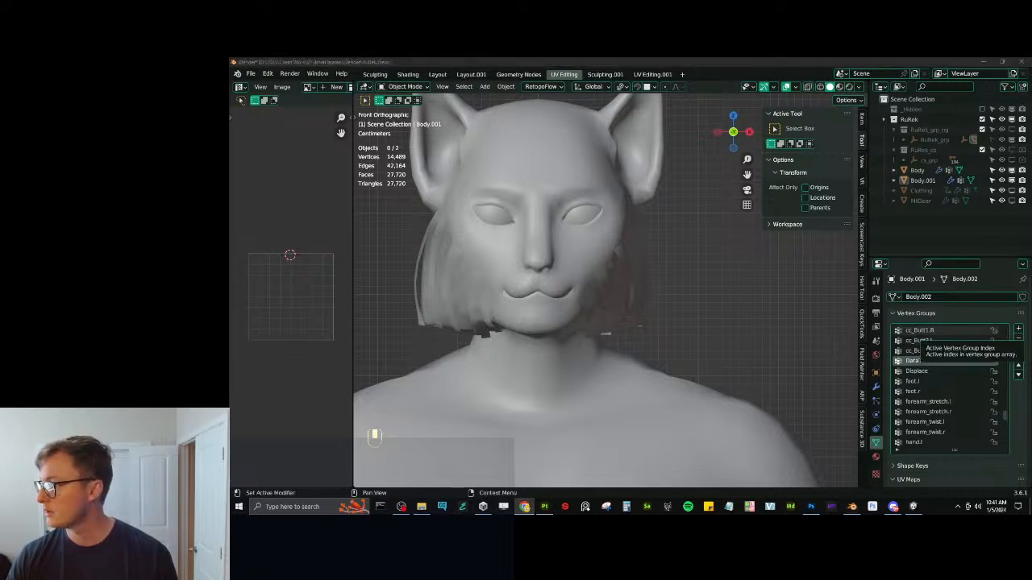
# Examine the character reference images in Chrome for the shape of the cheek fur.
pyautogui.moveTo(726, 99); pyautogui.dragTo(719, 59)
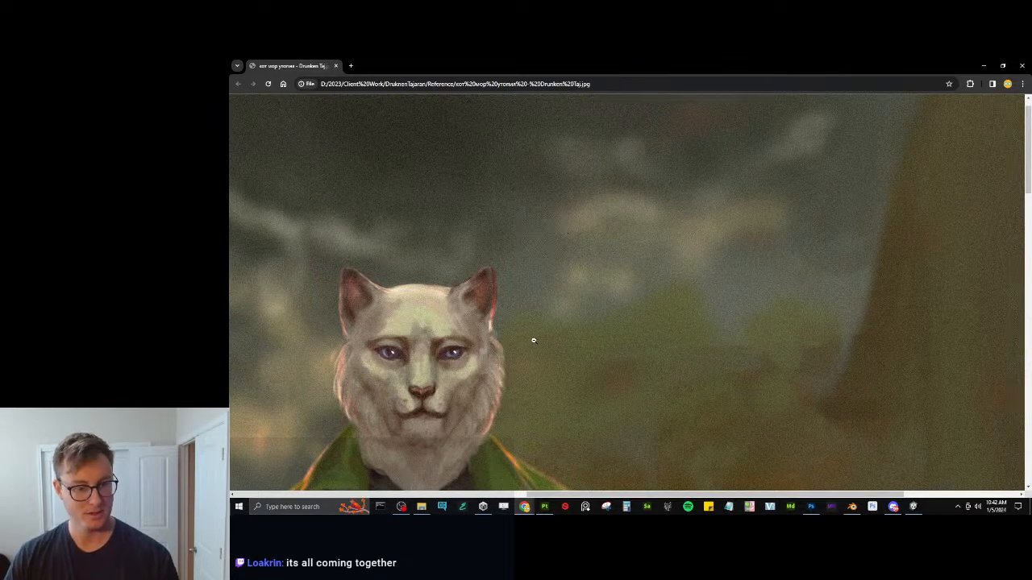
pyautogui.click(1022, 65)
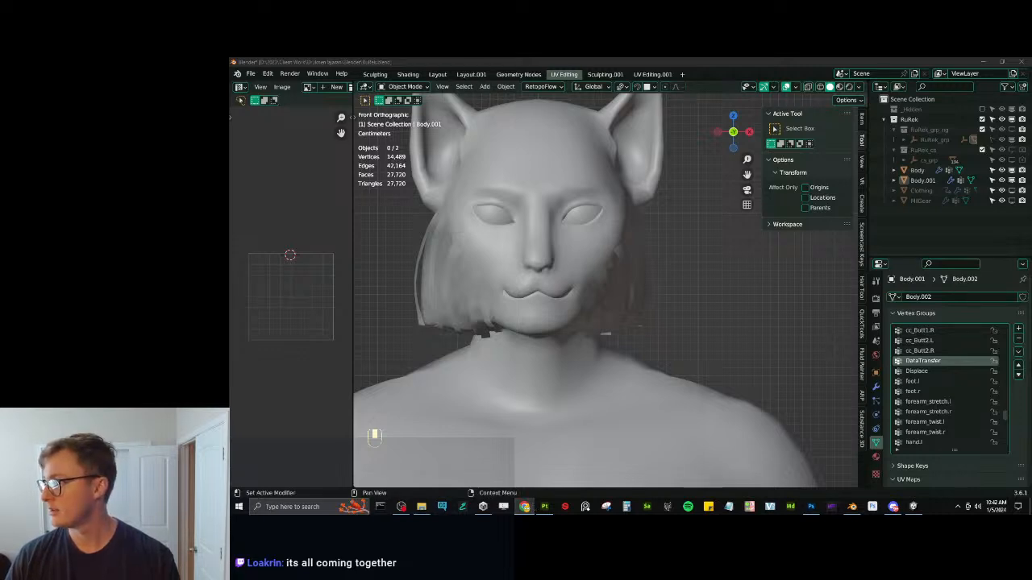
pyautogui.click(524, 507)
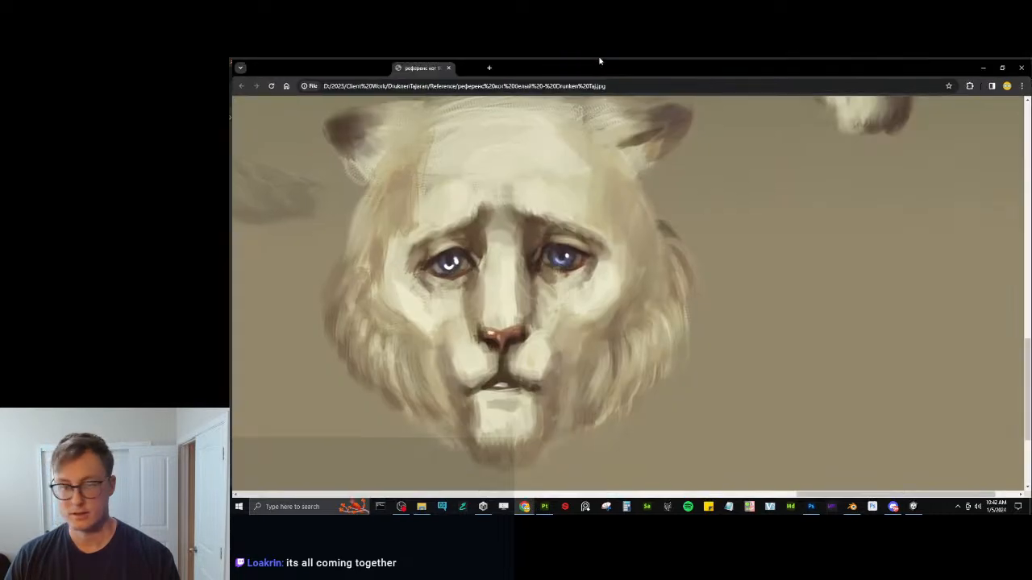
pyautogui.click(504, 222)
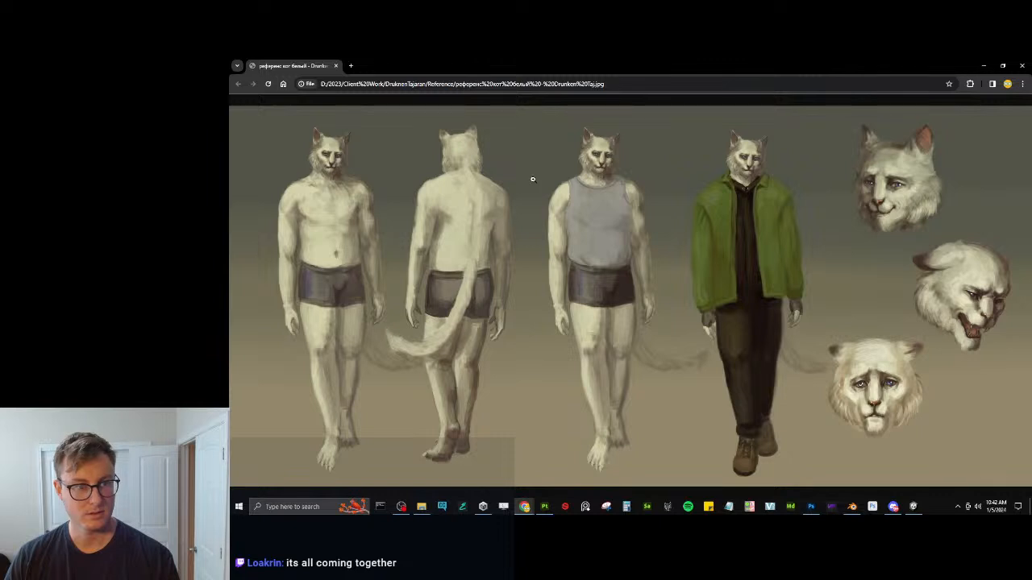
pyautogui.click(741, 161)
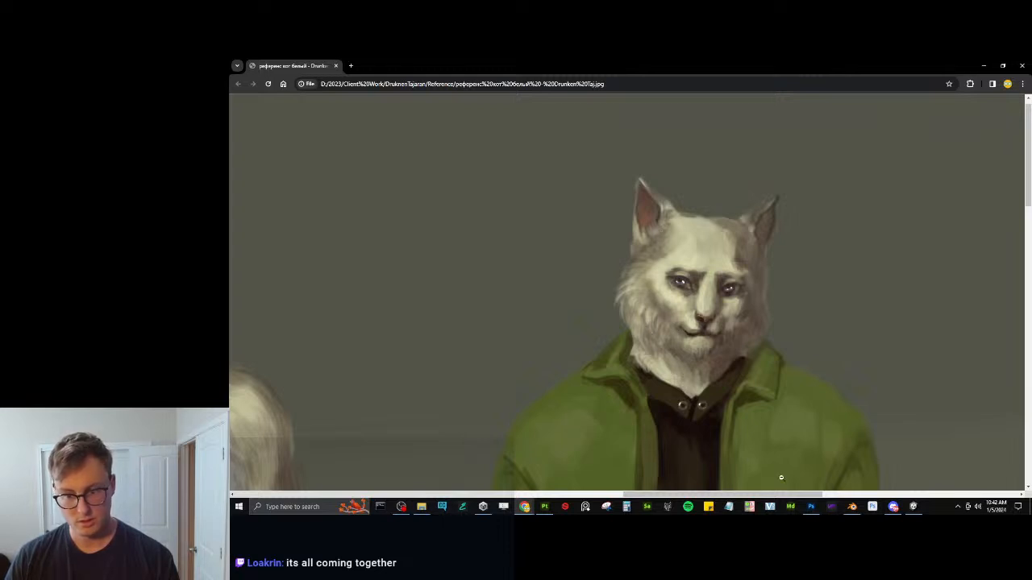
# In Blender, use proportional editing on the cheek fluff's lower outer corner vertex to move it about 0.04 m up and 0.01 m outward, and rotate it.
pyautogui.click(853, 508)
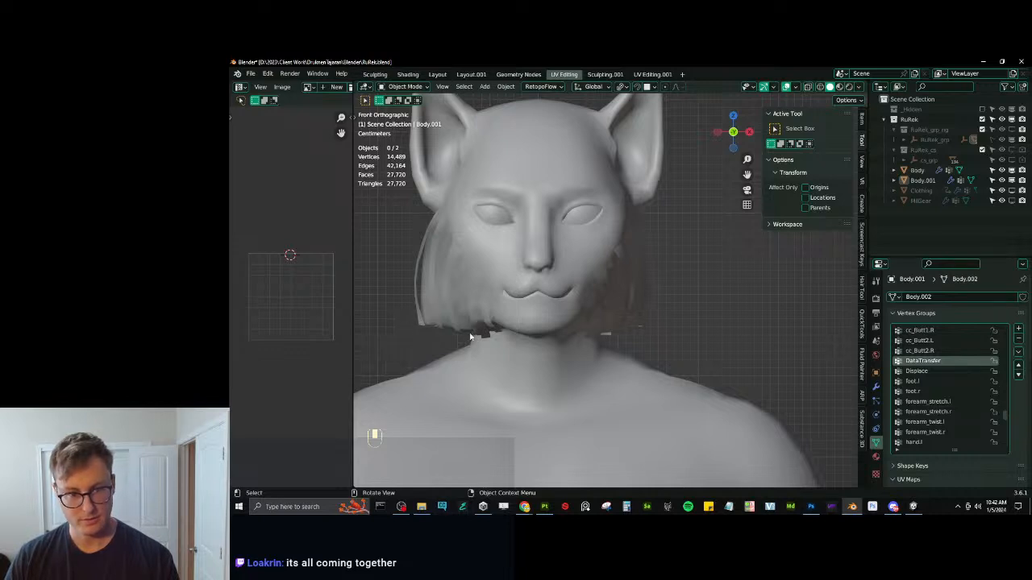
pyautogui.click(623, 310)
pyautogui.press('Tab')
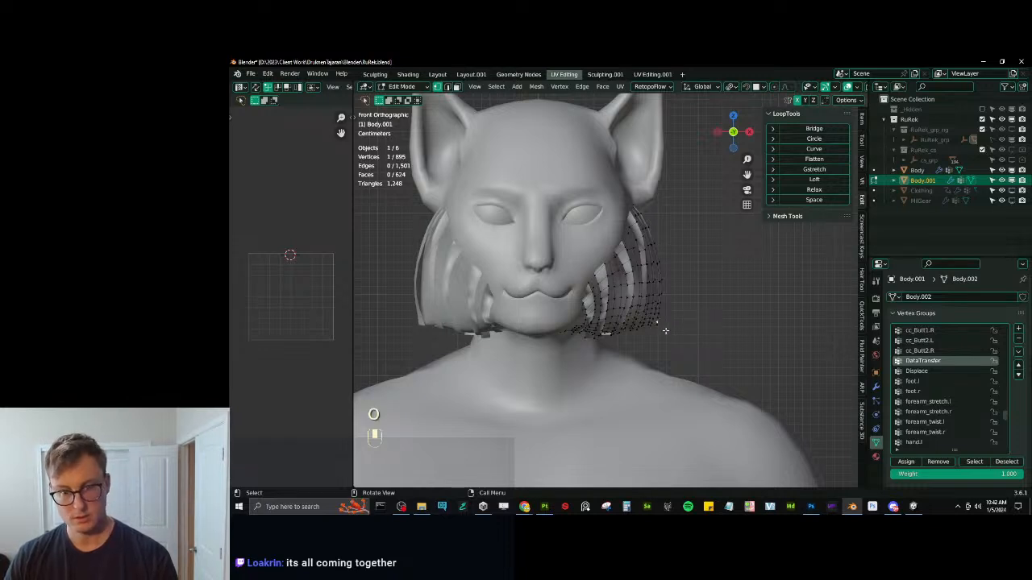
pyautogui.press('g')
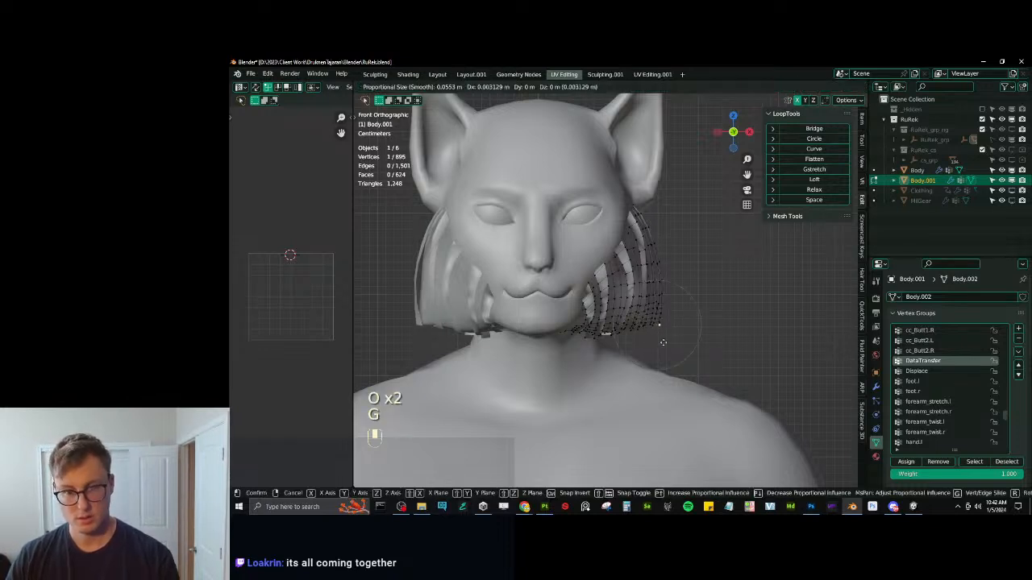
pyautogui.click(677, 312)
pyautogui.press('r')
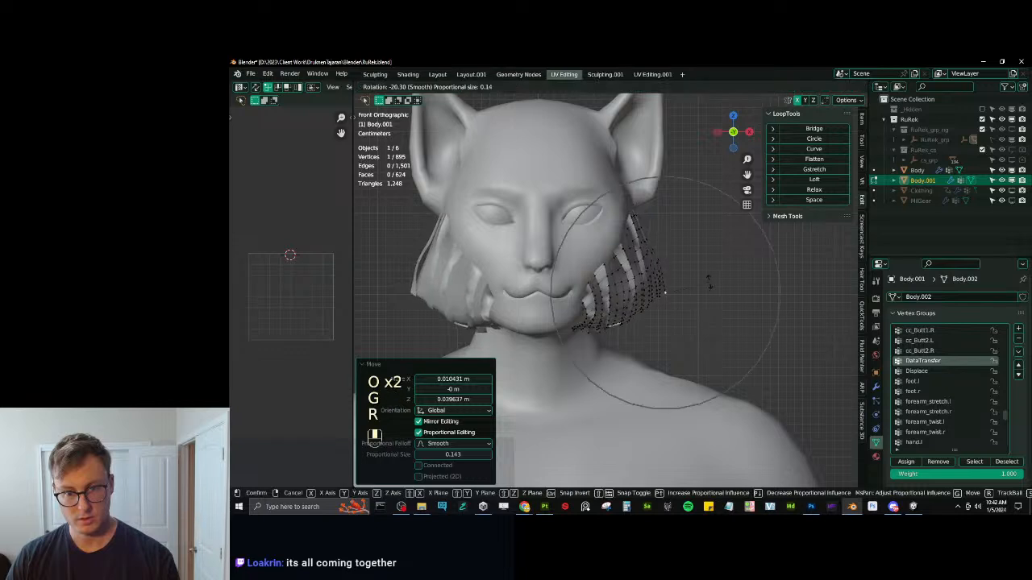
# Rotate and move the outer edge vertices of the cheek fur with smooth proportional editing to lift the silhouette.
pyautogui.click(709, 282)
pyautogui.press('g')
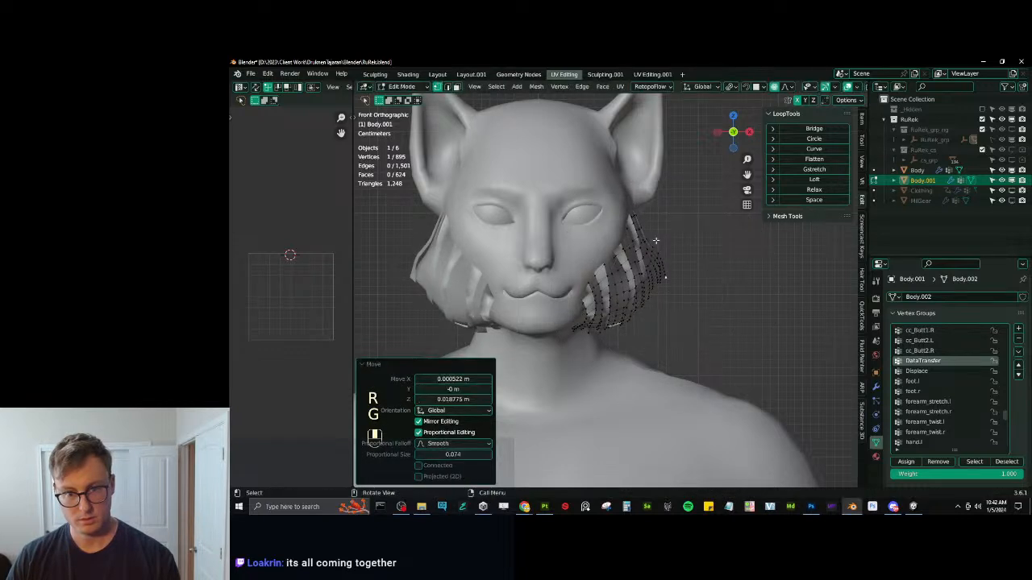
pyautogui.press('g')
pyautogui.click(653, 229)
pyautogui.press('g')
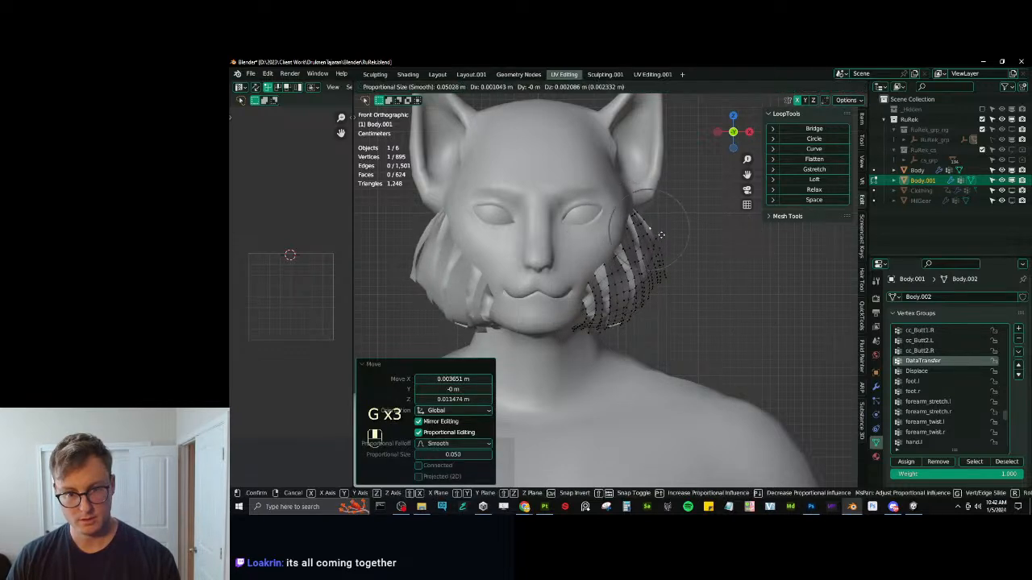
pyautogui.click(658, 241)
# Reshape the middle and lower edge of the cheek fur by moving and rotating vertices with proportional editing.
pyautogui.click(653, 302)
pyautogui.press('g')
pyautogui.click(656, 305)
pyautogui.moveTo(655, 304); pyautogui.dragTo(679, 299, button='middle')
pyautogui.press('r')
pyautogui.scroll(-10, 629, 354)
pyautogui.click(635, 347)
pyautogui.press('g')
pyautogui.scroll(-1, 670, 297)
pyautogui.click(674, 299)
pyautogui.press('g')
pyautogui.click(702, 289)
# Leave mesh editing and compare the cheek fur's front silhouette with the white cat reference picture.
pyautogui.press('Tab')
pyautogui.hotkey('alt', 'Tab')
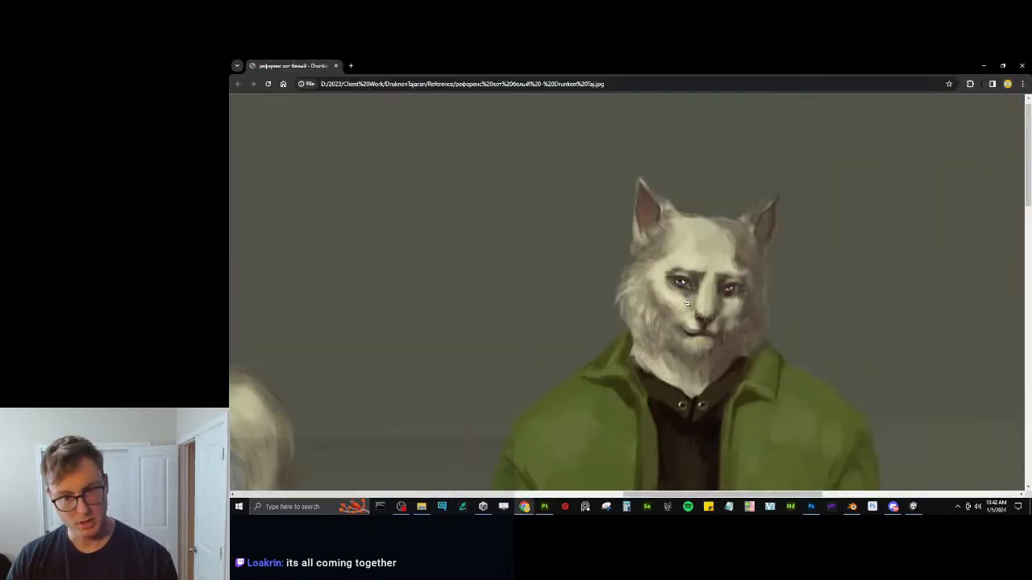
pyautogui.hotkey('alt', 'Tab')
pyautogui.press('KP_1')
pyautogui.scroll(3, 658, 272)
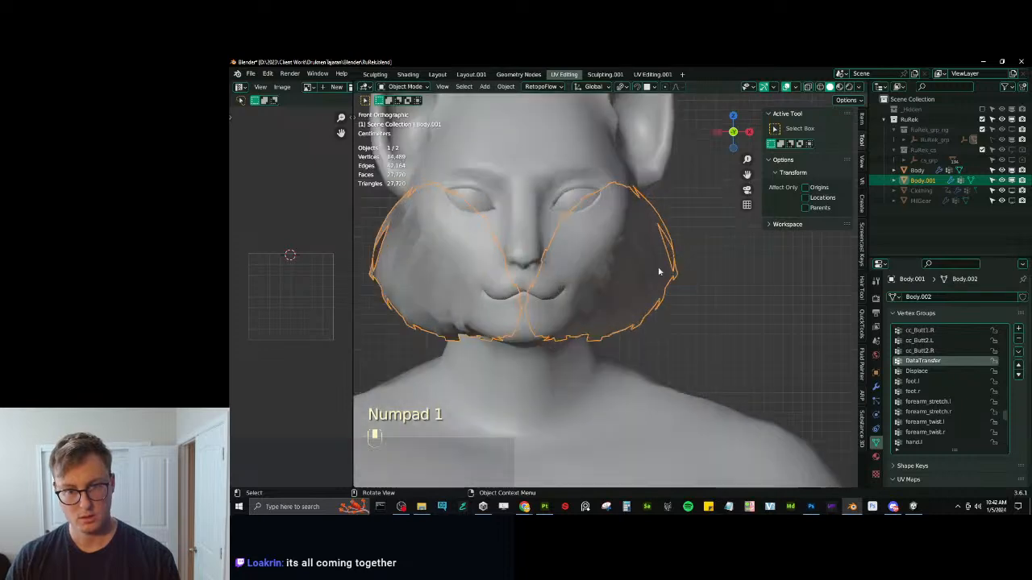
pyautogui.scroll(-4, 658, 272)
# Add a mesh plane and rotate its geometry 90° about the global X axis so it stands upright.
pyautogui.hotkey('shift', 'a')
pyautogui.moveTo(645, 247)
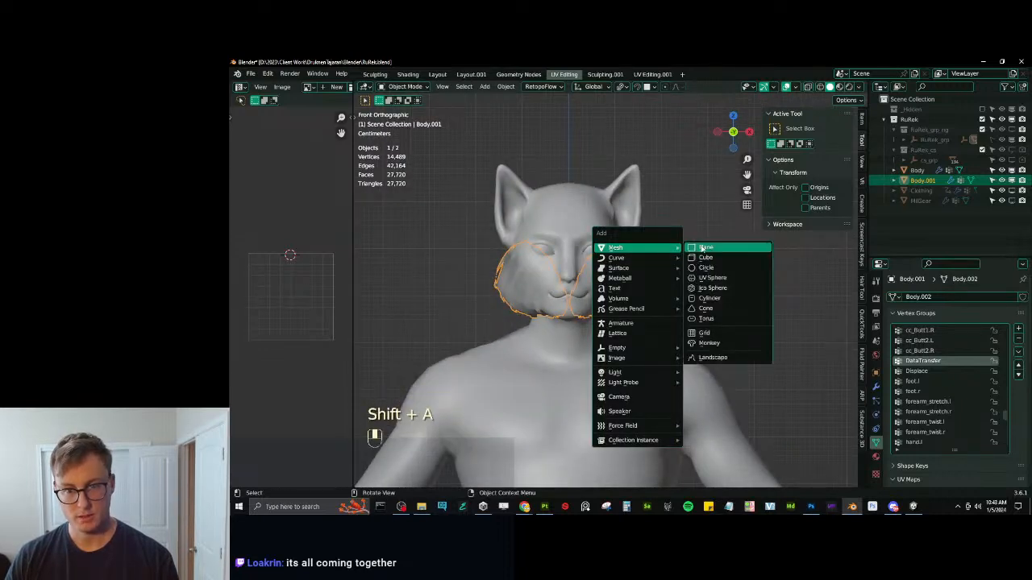
pyautogui.click(704, 247)
pyautogui.scroll(-3, 675, 253)
pyautogui.moveTo(675, 253); pyautogui.dragTo(668, 362, button='middle')
pyautogui.press('Tab')
pyautogui.write('r')
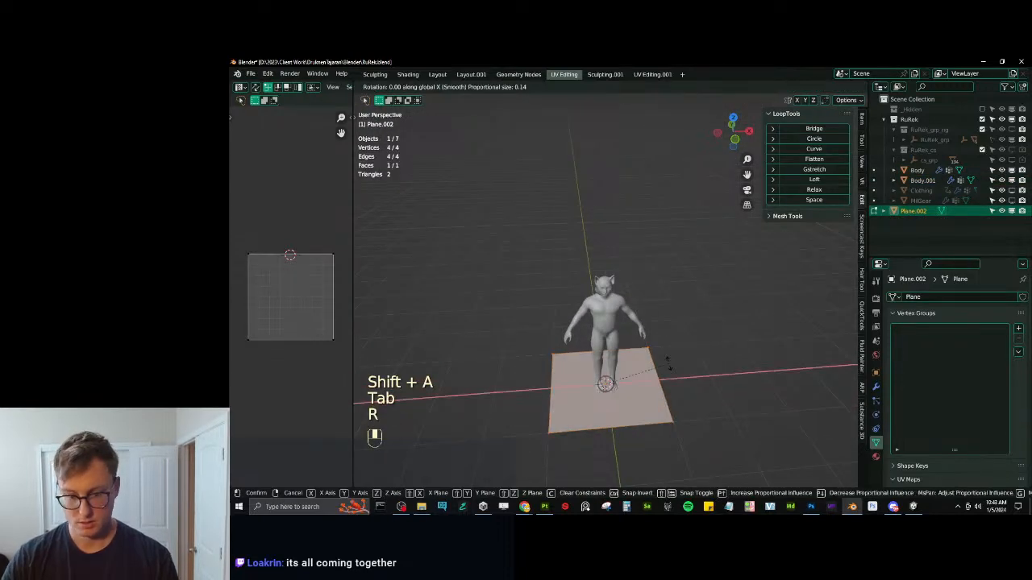
pyautogui.write('90')
pyautogui.click(668, 363)
# Scale the upright plane down, turn proportional editing off, and move the plane up near the character's head.
pyautogui.press('KP_1')
pyautogui.press('s')
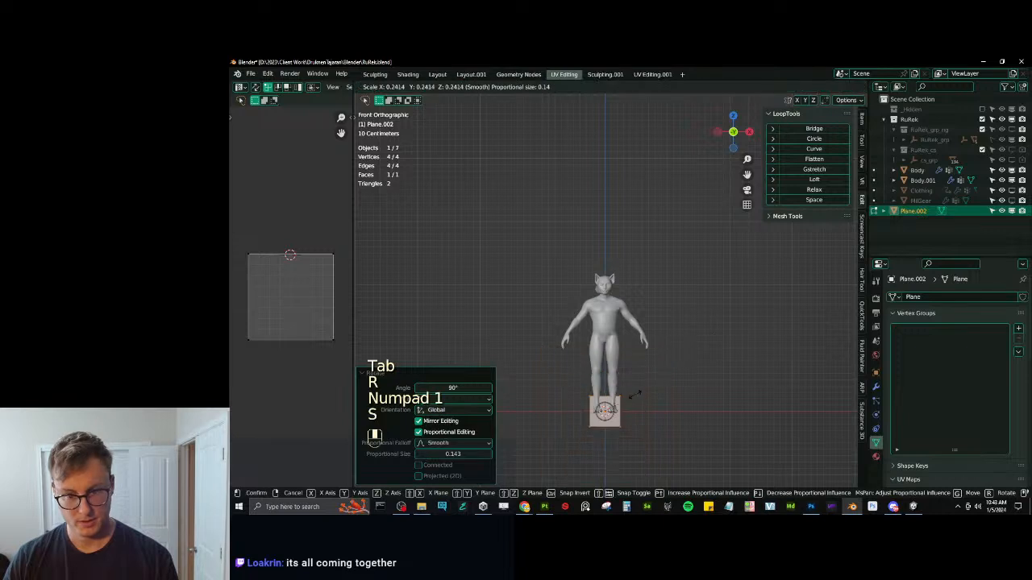
pyautogui.click(569, 408)
pyautogui.press('o')
pyautogui.press('g')
pyautogui.click(605, 291)
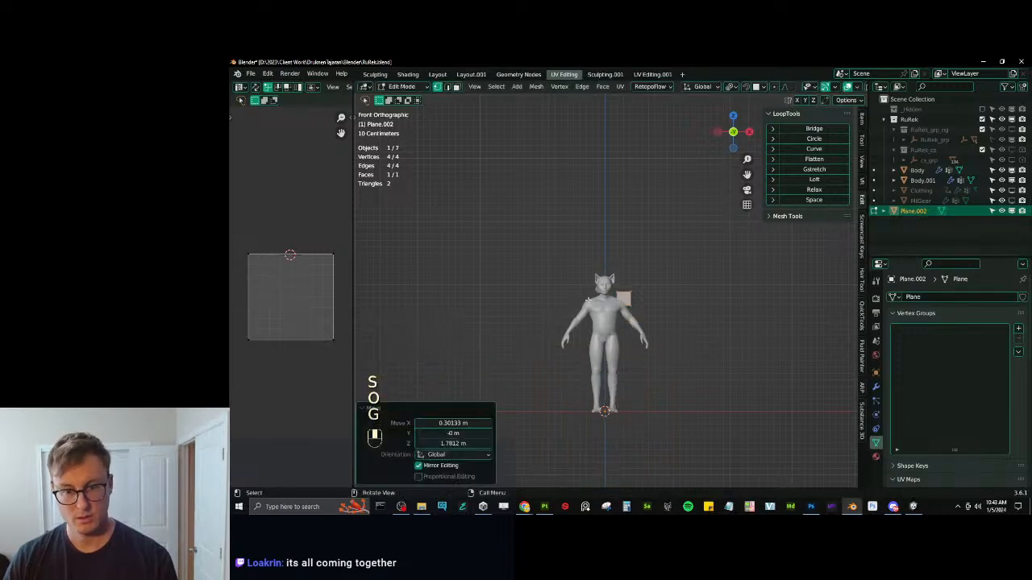
# Shrink the plane further, flatten it to about 0.359 along Z, and place the strip beside the cheek.
pyautogui.scroll(10, 609, 289)
pyautogui.press('s')
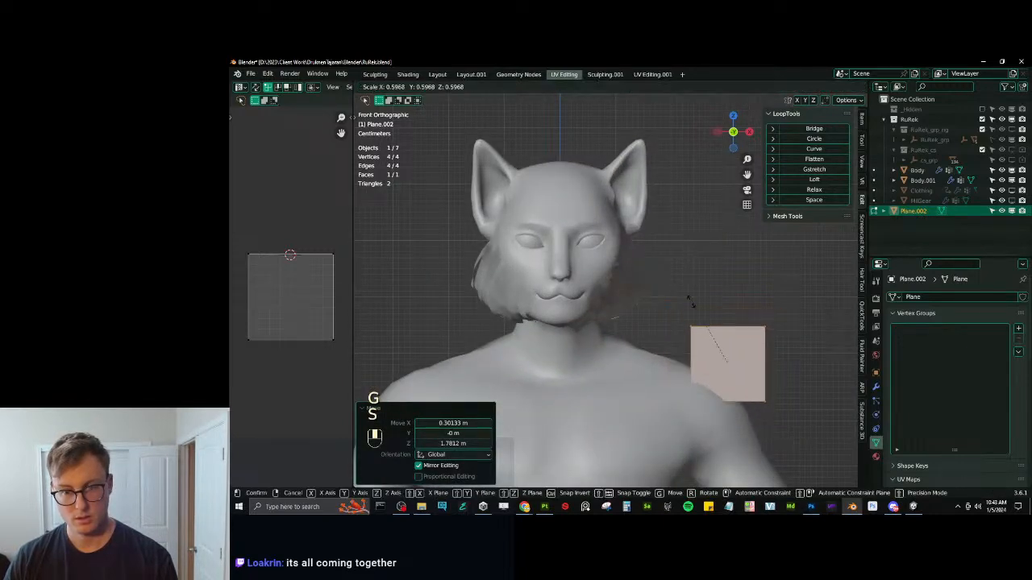
pyautogui.click(698, 323)
pyautogui.press('g')
pyautogui.click(645, 186)
pyautogui.press('s')
pyautogui.press('z')
pyautogui.click(646, 178)
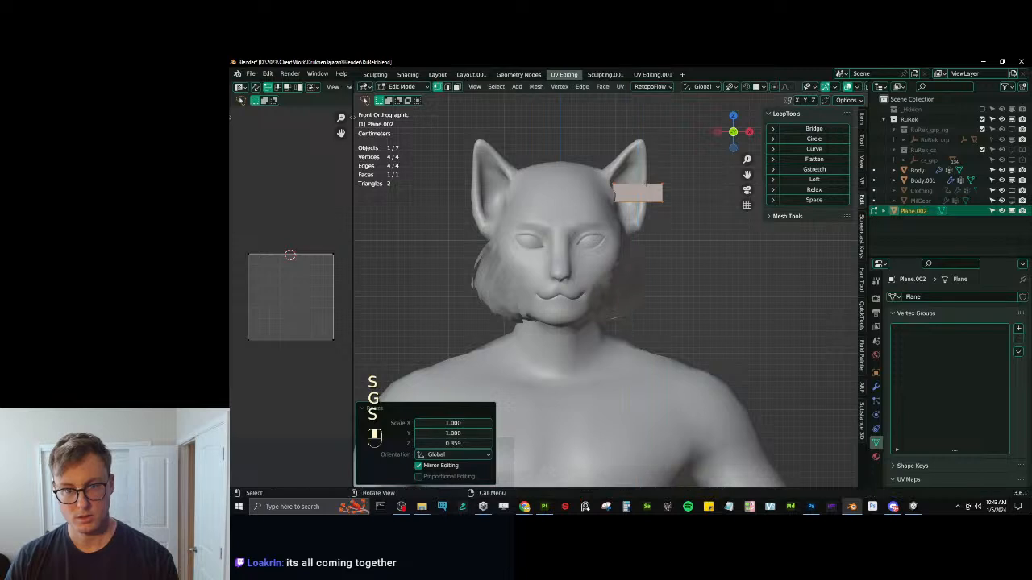
pyautogui.press('g')
pyautogui.click(691, 237)
# Add a lengthwise loop cut to the strip and move it about -0.011 m along Y to form a fold.
pyautogui.moveTo(690, 237); pyautogui.dragTo(716, 283, button='middle')
pyautogui.hotkey('ctrl', 'r')
pyautogui.click(657, 278)
pyautogui.press('g')
pyautogui.click(693, 299)
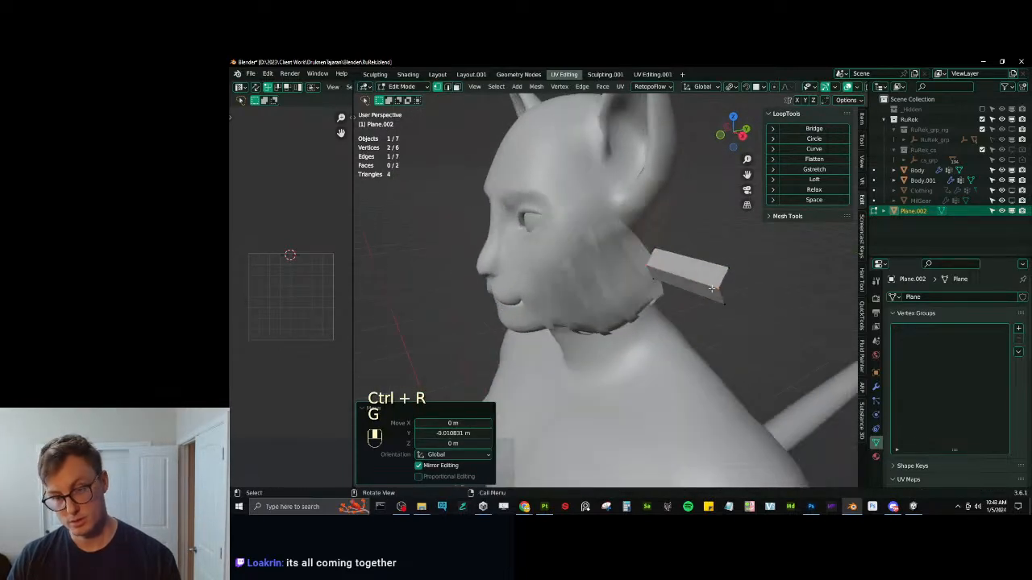
# Snap the 3D cursor to the folded strip's lower outer corner, select the whole strip, and use the cursor as pivot.
pyautogui.click(717, 284)
pyautogui.hotkey('shift', 's')
pyautogui.click(731, 322)
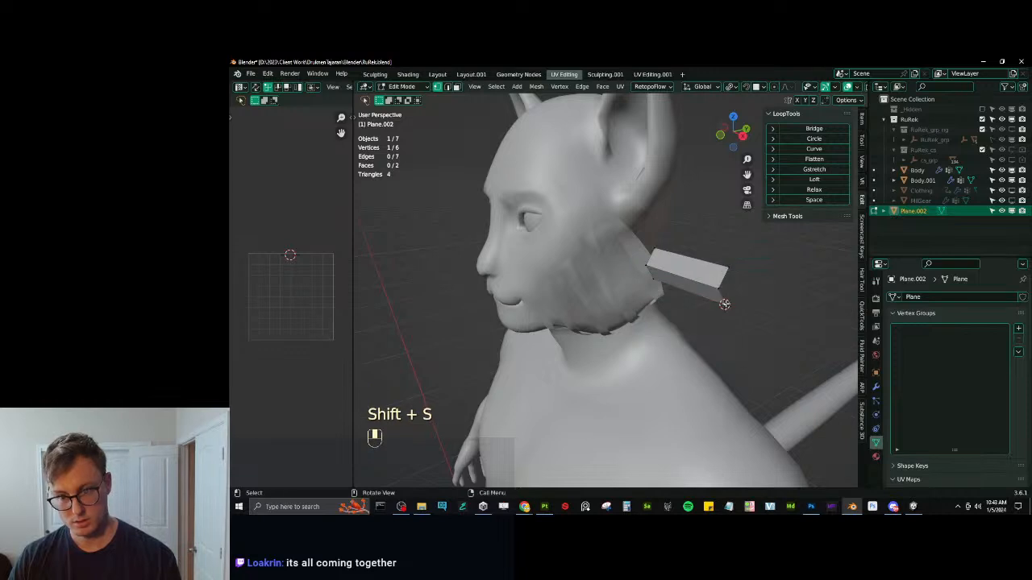
pyautogui.press('l')
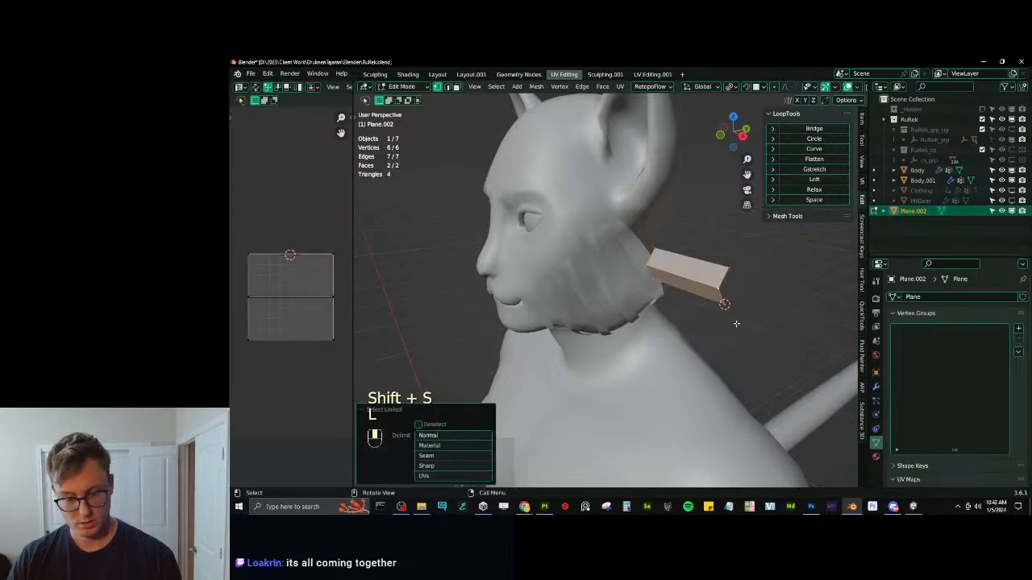
pyautogui.hotkey('shift', 's')
pyautogui.click(741, 311)
pyautogui.hotkey('ctrl', 'z')
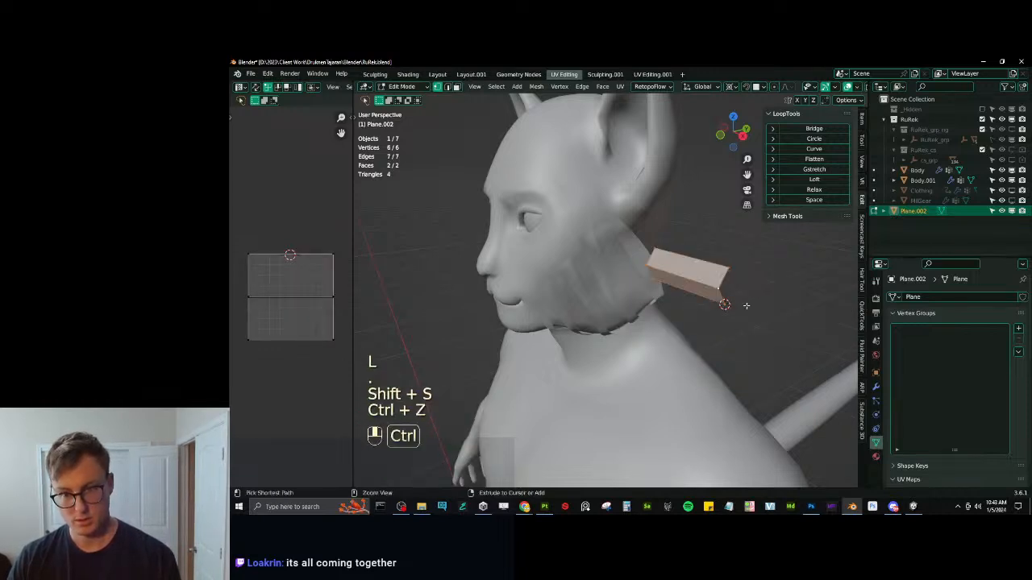
# Duplicate the folded strip in place and mirror the copy by scaling it -1 along Y.
pyautogui.hotkey('shift', 'd')
pyautogui.press('s')
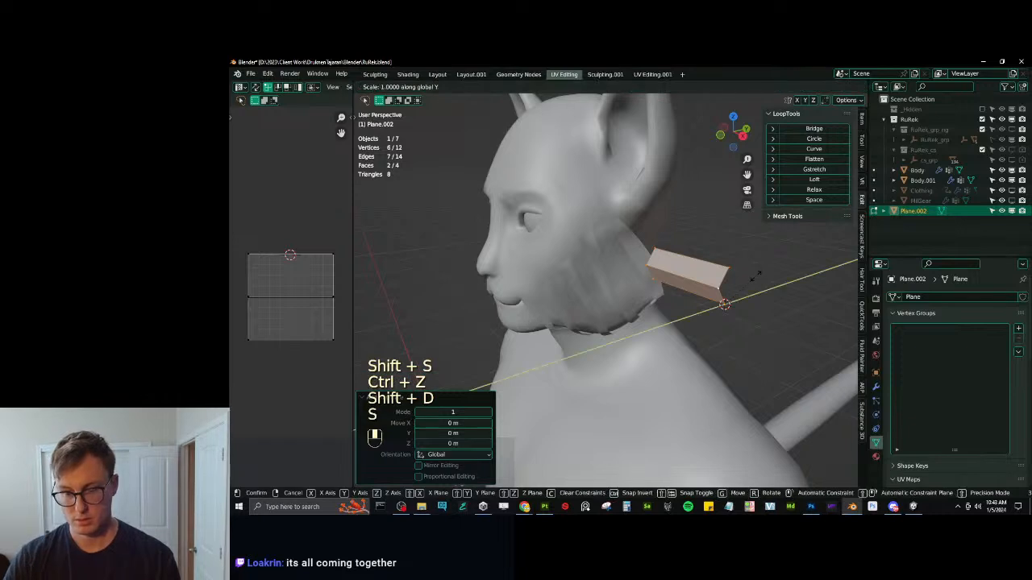
pyautogui.press('y')
pyautogui.press('-')
pyautogui.press('1')
pyautogui.press('Return')
# Select both halves of the folded strip and merge their overlapping vertices by distance.
pyautogui.moveTo(756, 277); pyautogui.dragTo(693, 300, button='middle')
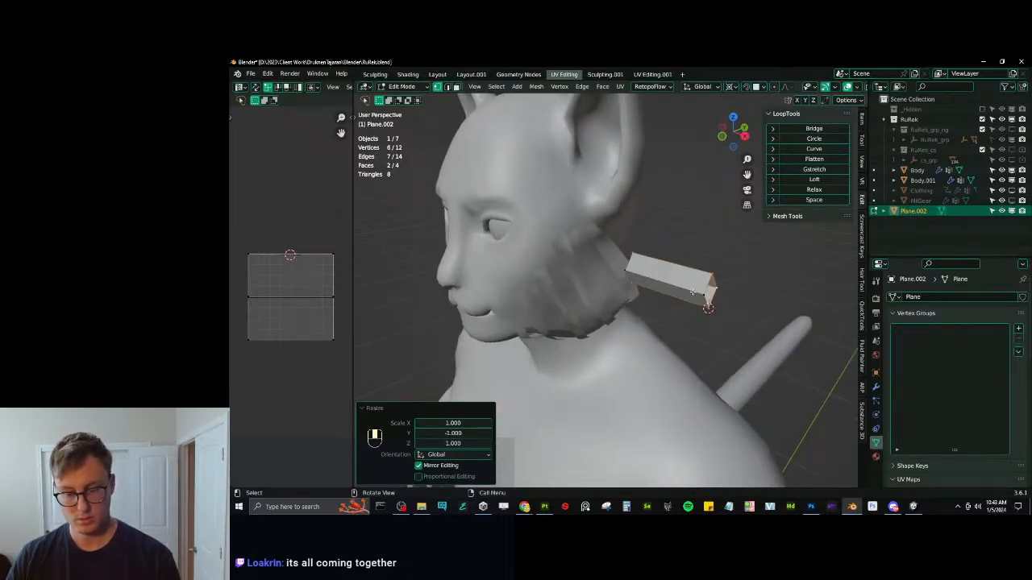
pyautogui.press('l')
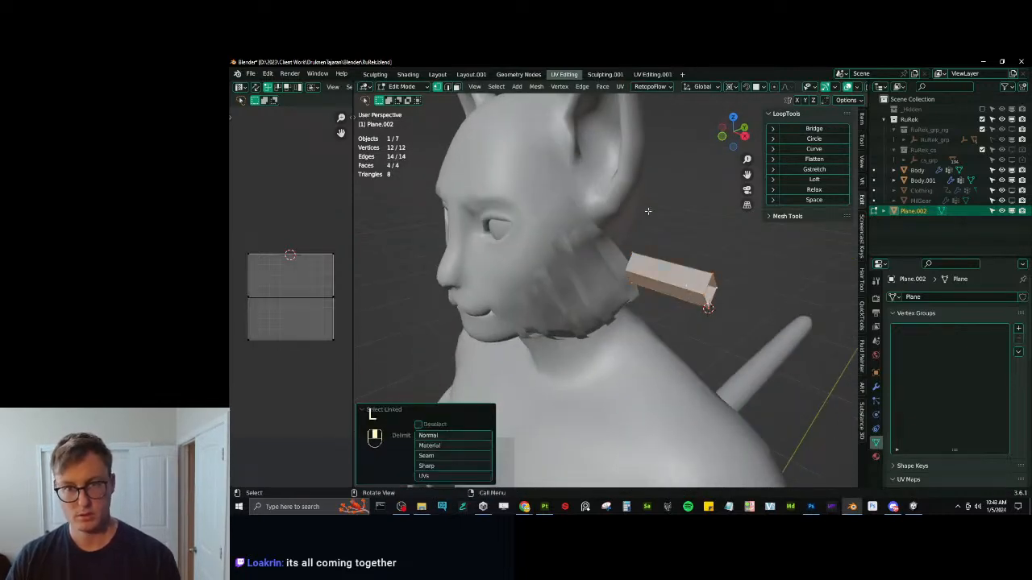
pyautogui.click(602, 86)
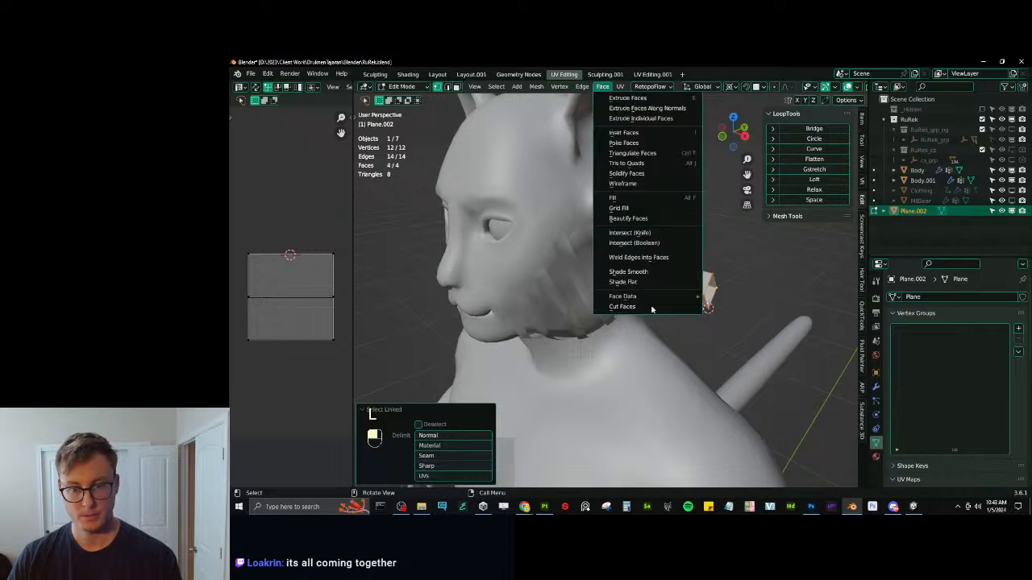
pyautogui.click(536, 87)
pyautogui.moveTo(564, 326)
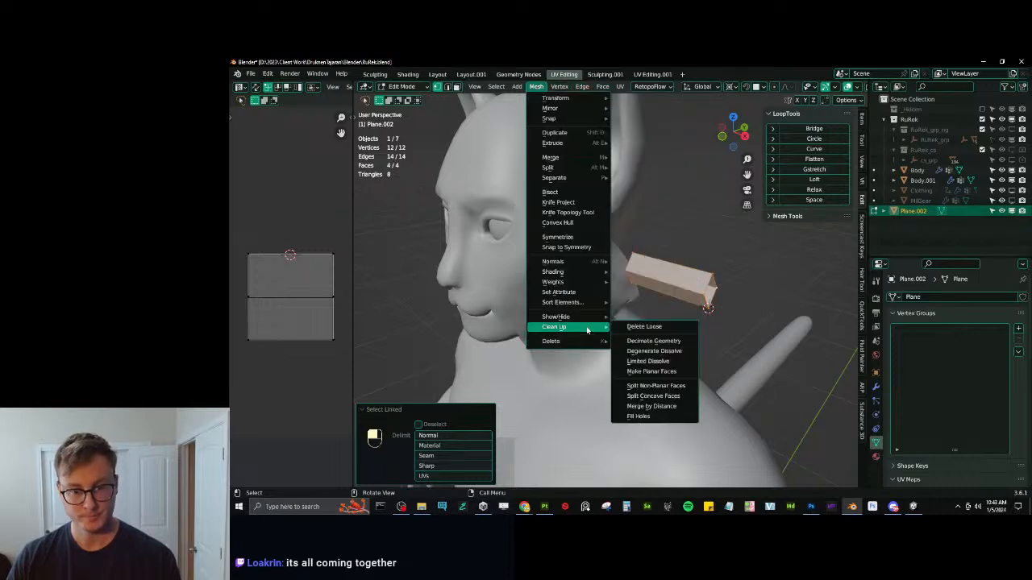
pyautogui.click(650, 406)
# Move the merged strip to the base of the ear and scale it to about 0.938 along Y.
pyautogui.moveTo(693, 288); pyautogui.dragTo(596, 281, button='middle')
pyautogui.press('KP_1')
pyautogui.press('g')
pyautogui.click(723, 281)
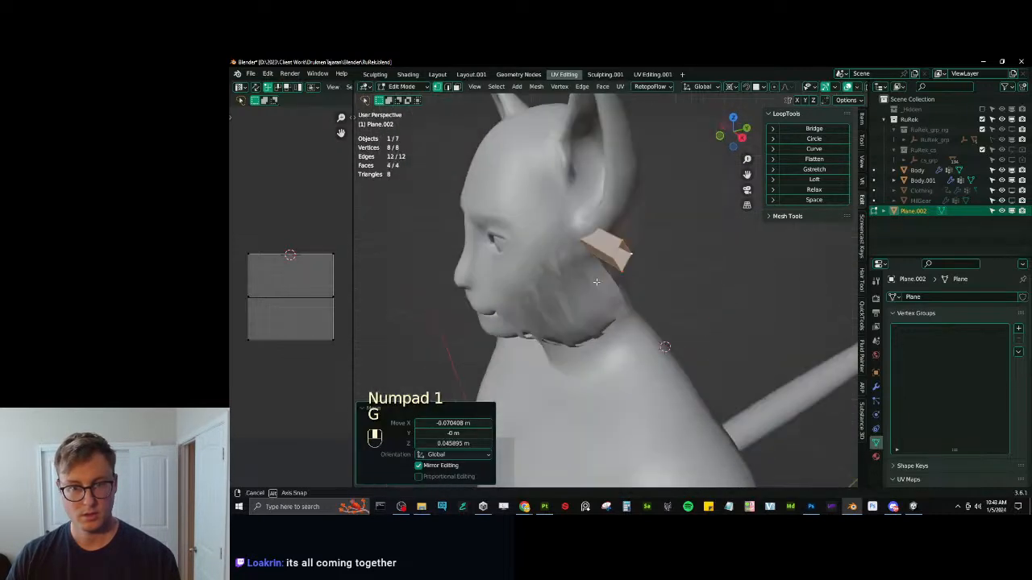
pyautogui.press('s')
pyautogui.click(666, 221)
# Duplicate the strip and set the copy aside in the empty space beside the head as a spare.
pyautogui.press('KP_1')
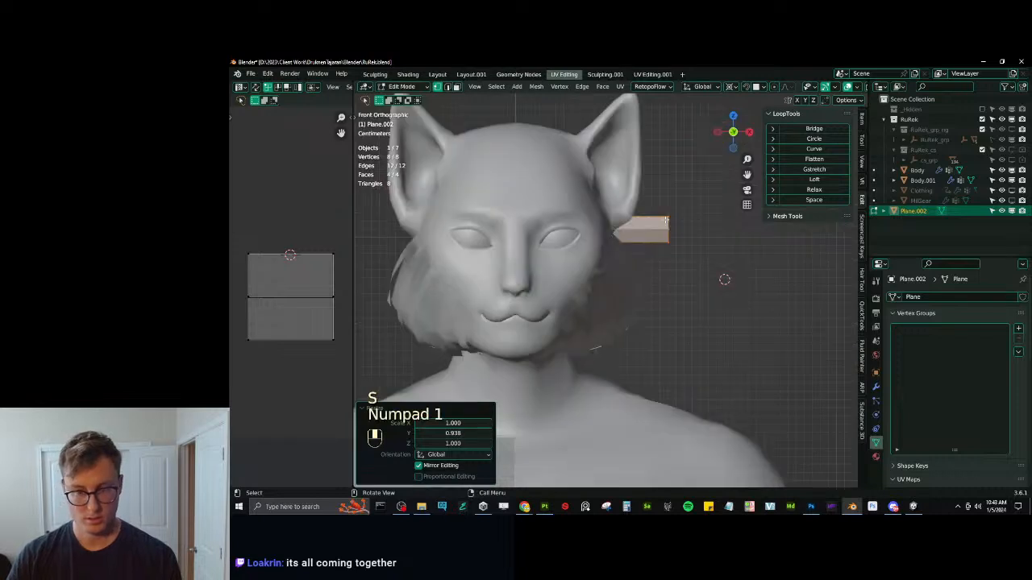
pyautogui.hotkey('shift', 'd')
pyautogui.click(707, 254)
pyautogui.press('g')
pyautogui.click(737, 295)
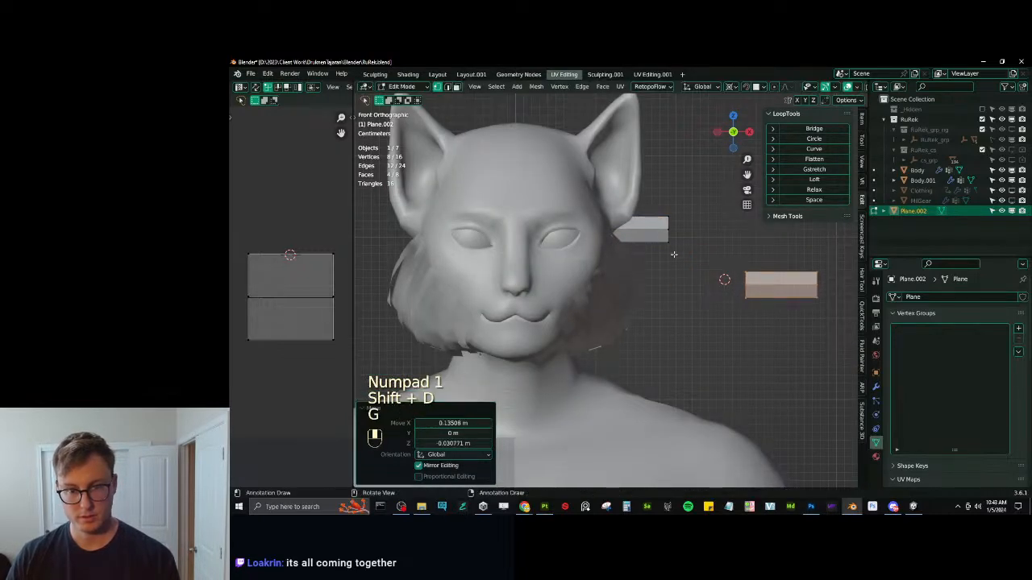
# Switch the pivot point away from the 3D cursor and select the whole strip at the ear's base.
pyautogui.click(666, 240)
pyautogui.press('.')
pyautogui.click(657, 219)
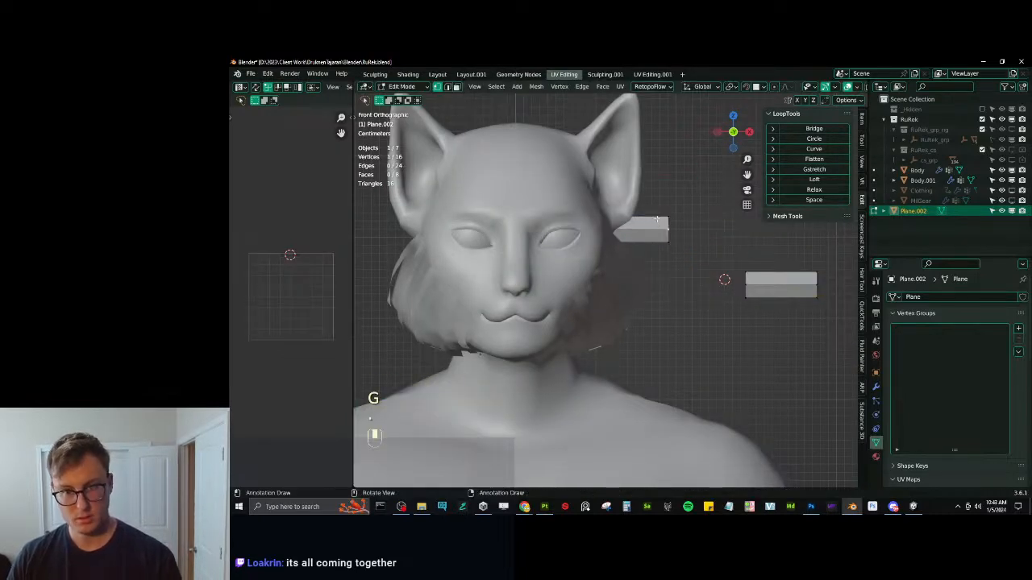
pyautogui.press('l')
pyautogui.moveTo(661, 230)
pyautogui.mouseDown(button='middle')
pyautogui.moveTo(619, 282)
pyautogui.moveTo(698, 250)
pyautogui.moveTo(663, 266)
pyautogui.moveTo(667, 214)
pyautogui.mouseUp(button='middle')
# Try scaling the strip along Y and rotating it about Z, and undo both changes.
pyautogui.press('s')
pyautogui.press('y')
pyautogui.click(611, 268)
pyautogui.press('r')
pyautogui.press('z')
pyautogui.click(628, 292)
pyautogui.hotkey('ctrl', 'z')
pyautogui.hotkey('ctrl', 'z')
# Scale down the strip at the ear's base and rotate it about 27.2° around Z.
pyautogui.press('s')
pyautogui.click(665, 252)
pyautogui.press('r')
pyautogui.press('z')
pyautogui.click(666, 238)
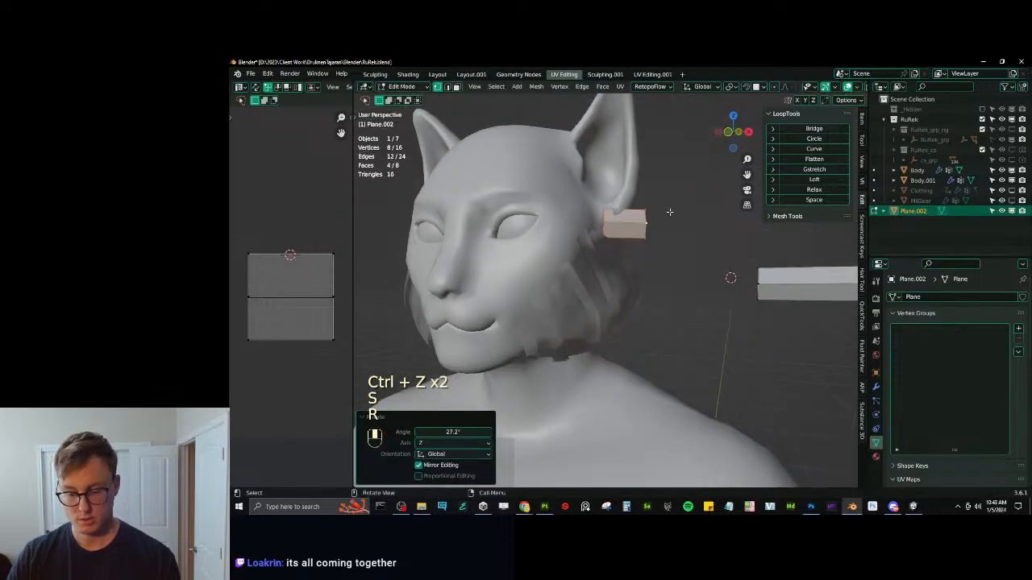
# Move the strip in front view so its inner end sits against the head just below the ear.
pyautogui.press('KP_1')
pyautogui.press('g')
pyautogui.press('g')
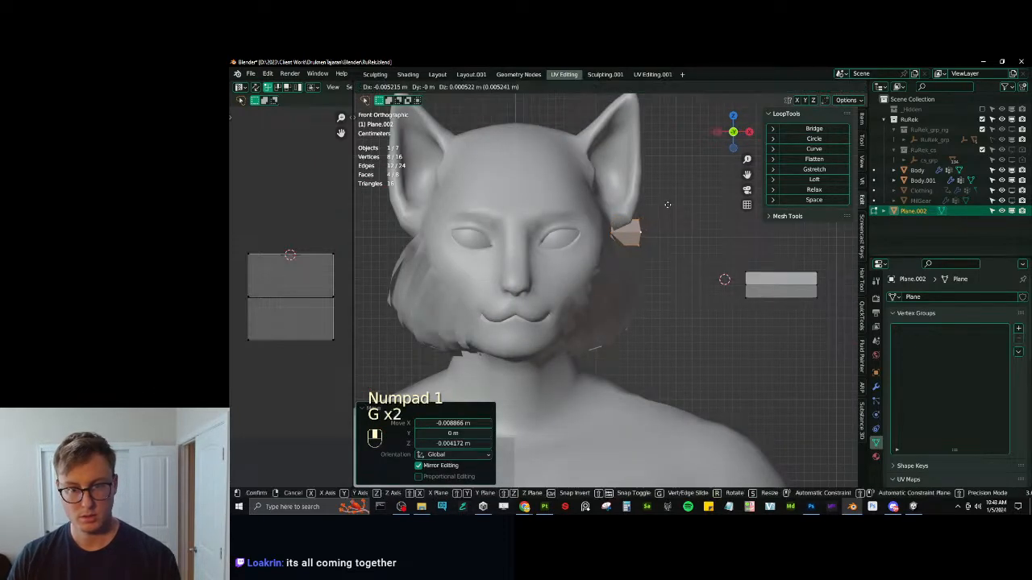
pyautogui.click(666, 211)
pyautogui.moveTo(666, 211); pyautogui.dragTo(684, 242, button='middle')
# Shift the strip along Y, rotate it, and fit it against the side of the head below the ear.
pyautogui.press('g')
pyautogui.press('y')
pyautogui.click(569, 231)
pyautogui.press('r')
pyautogui.click(611, 241)
pyautogui.press('g')
pyautogui.click(611, 240)
# Duplicate the strip, and rotate and move the copy to sit next to the first one below the ear.
pyautogui.hotkey('shift', 'd')
pyautogui.click(600, 239)
pyautogui.press('r')
pyautogui.click(597, 231)
pyautogui.press('r')
pyautogui.click(636, 260)
pyautogui.press('g')
pyautogui.click(683, 245)
pyautogui.press('r')
pyautogui.click(680, 255)
# Duplicate the upper strip, and rotate and move the copy above it in front of the ear's base.
pyautogui.click(679, 242)
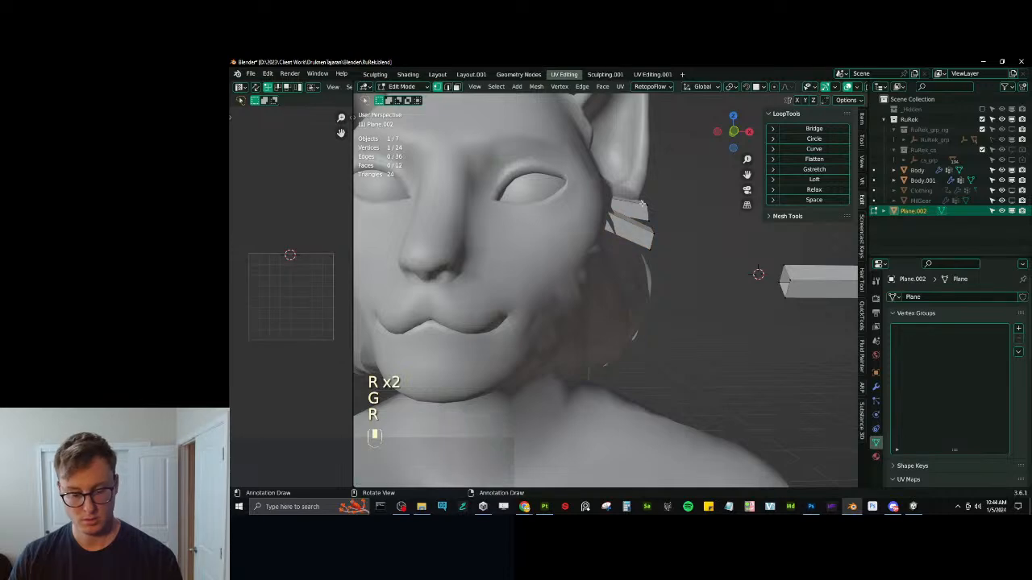
pyautogui.press('l')
pyautogui.moveTo(645, 202); pyautogui.dragTo(654, 214, button='middle')
pyautogui.hotkey('shift', 'd')
pyautogui.click(653, 175)
pyautogui.moveTo(653, 175); pyautogui.dragTo(645, 198, button='middle')
pyautogui.press('r')
pyautogui.click(566, 166)
pyautogui.press('r')
pyautogui.click(668, 223)
pyautogui.press('g')
pyautogui.click(668, 233)
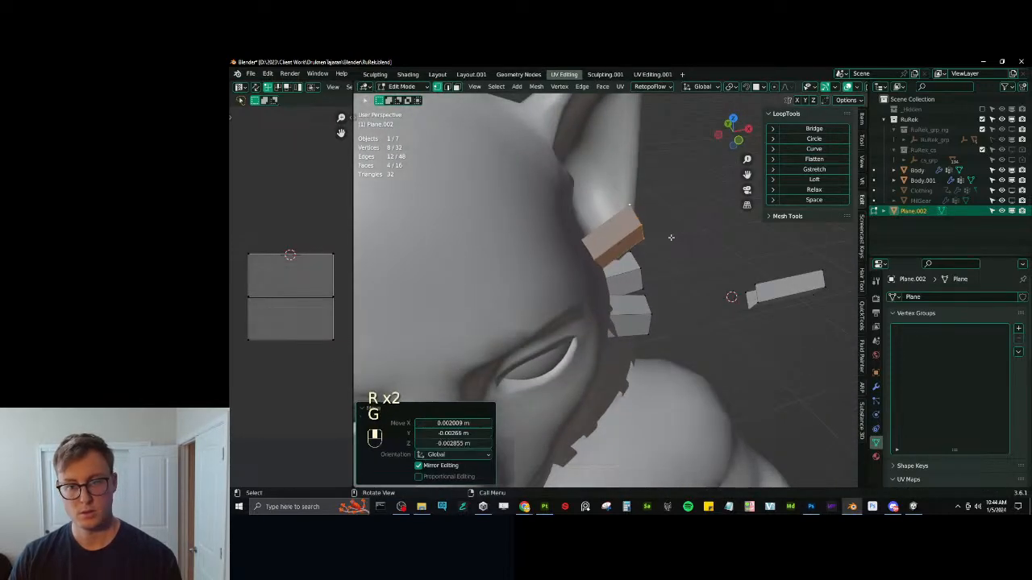
# Duplicate the topmost strip again, and position and rotate the copy to extend the row up the ear's front edge.
pyautogui.moveTo(668, 233); pyautogui.dragTo(608, 245, button='middle')
pyautogui.hotkey('shift', 'd')
pyautogui.click(597, 163)
pyautogui.press('g')
pyautogui.click(654, 192)
pyautogui.press('r')
pyautogui.click(653, 179)
# Add a centred loop cut across the lowest strip of the row below the ear.
pyautogui.click(556, 285)
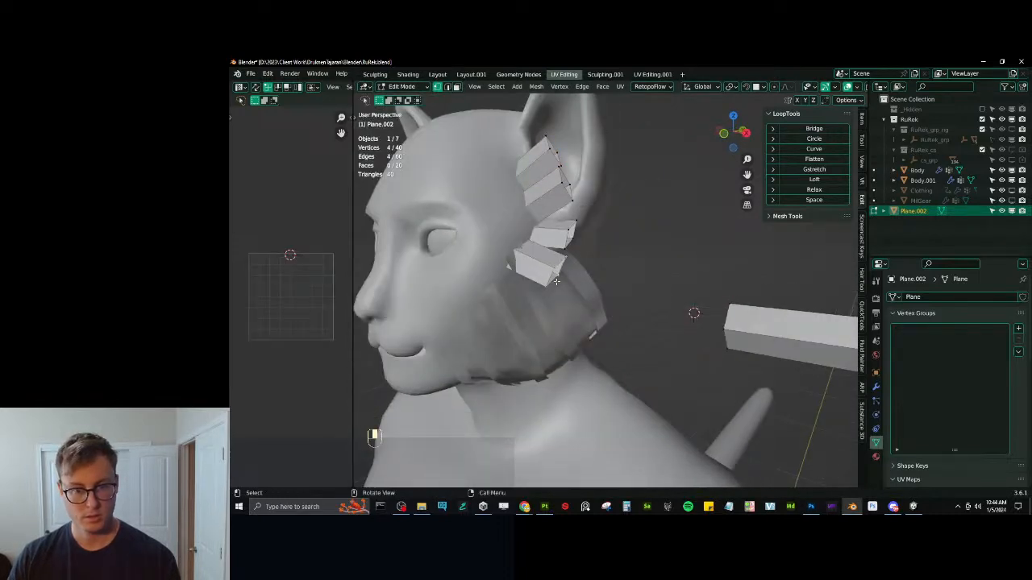
pyautogui.hotkey('ctrl', 'r')
pyautogui.moveTo(557, 282); pyautogui.dragTo(587, 304, button='middle')
pyautogui.click(567, 284)
pyautogui.rightClick(569, 284)
# Lengthen the lowest strip by moving its outer end outward, and rotate and scale that end to shape it.
pyautogui.keyDown('alt'); pyautogui.click(576, 288); pyautogui.keyUp('alt')
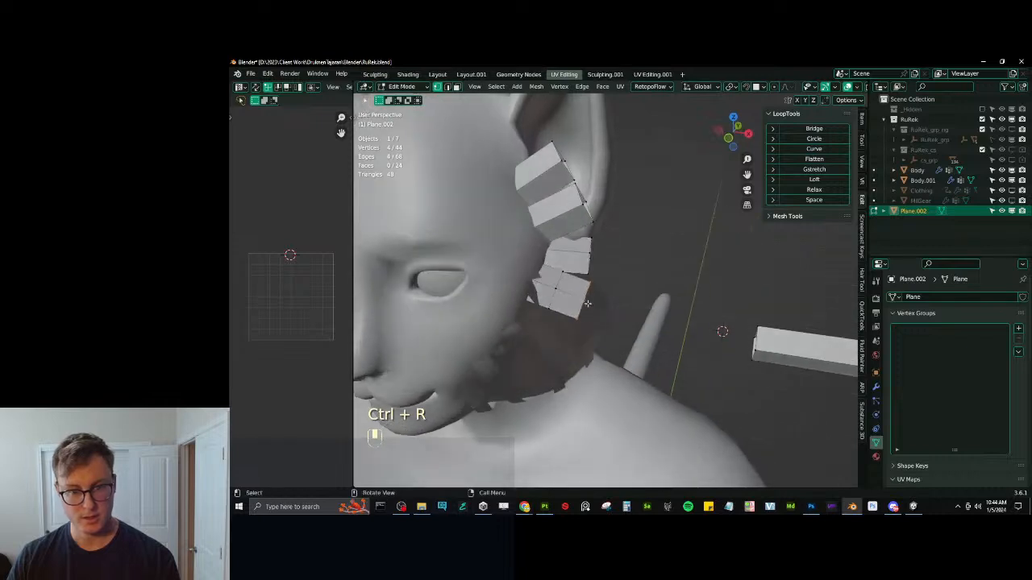
pyautogui.press('g')
pyautogui.click(624, 307)
pyautogui.press('r')
pyautogui.click(700, 303)
pyautogui.press('s')
pyautogui.click(671, 297)
pyautogui.press('g')
pyautogui.click(653, 295)
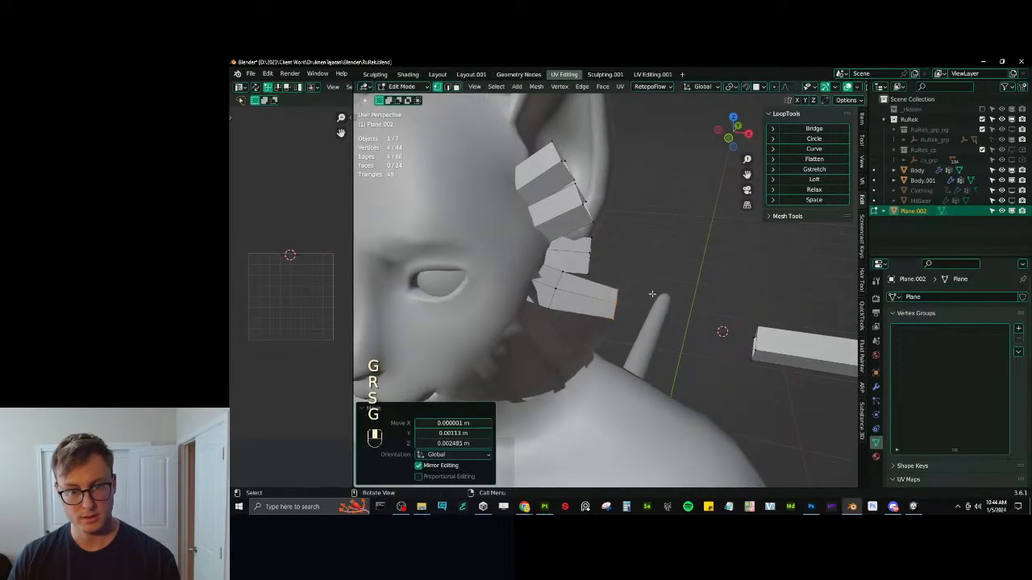
# Rotate the outer end of the lowest fur strip and move its middle edge loop outward along the strip.
pyautogui.press('r')
pyautogui.click(647, 284)
pyautogui.click(549, 303)
pyautogui.press('g')
pyautogui.click(560, 306)
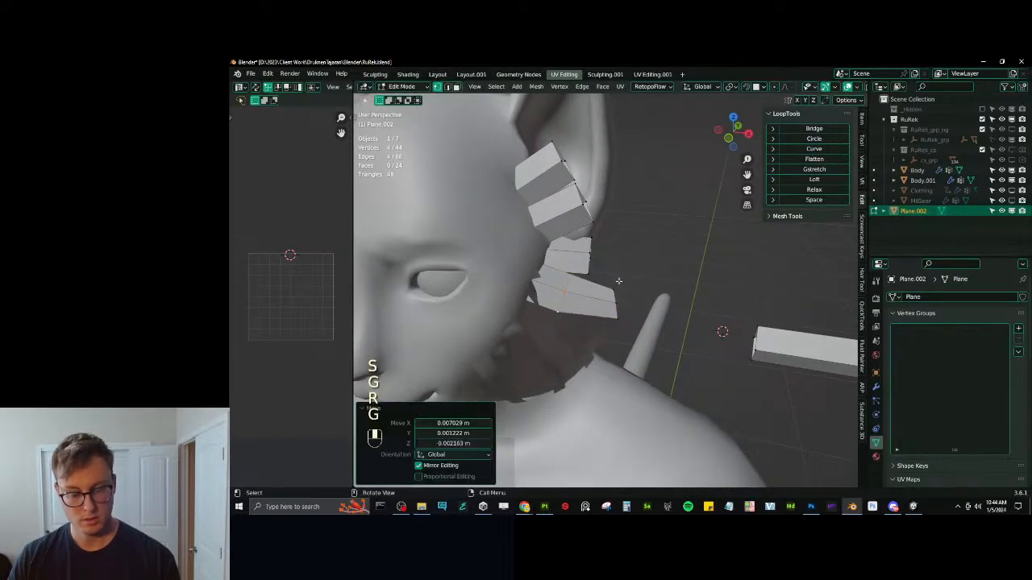
# Try to bevel the middle edge loop of the lowest fur strip.
pyautogui.hotkey('ctrl', 'b')
pyautogui.click(556, 339)
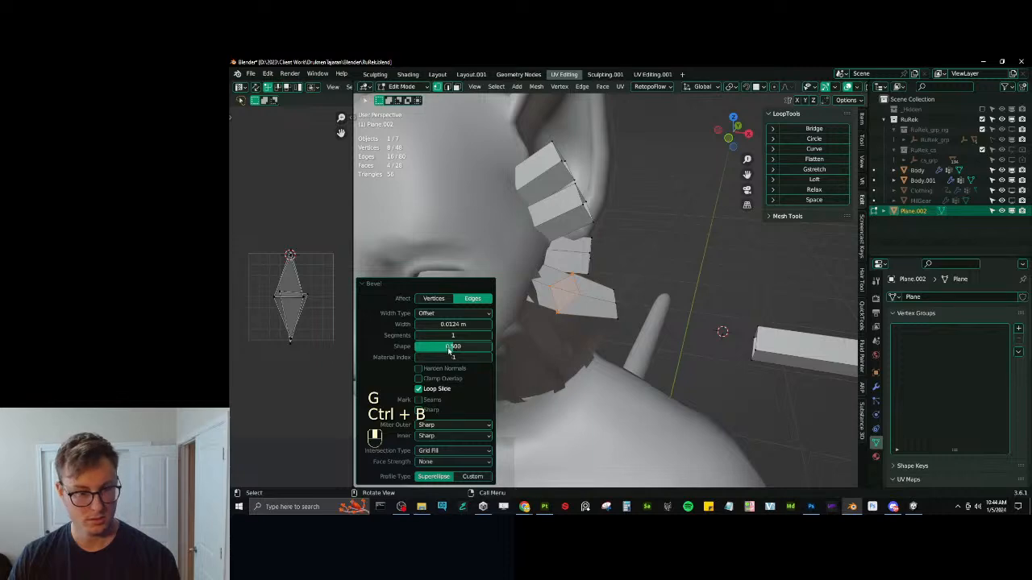
pyautogui.hotkey('ctrl', 'z')
pyautogui.press('z')
pyautogui.moveTo(550, 312); pyautogui.dragTo(574, 279, button='middle')
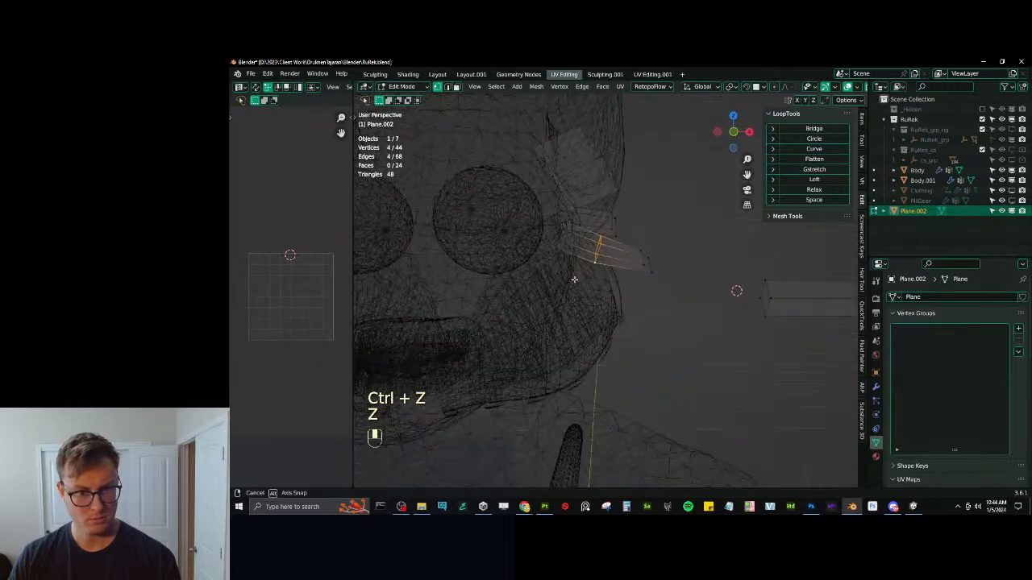
pyautogui.scroll(2, 618, 268)
pyautogui.scroll(1, 619, 269)
pyautogui.hotkey('alt', 'a')
pyautogui.press('g')
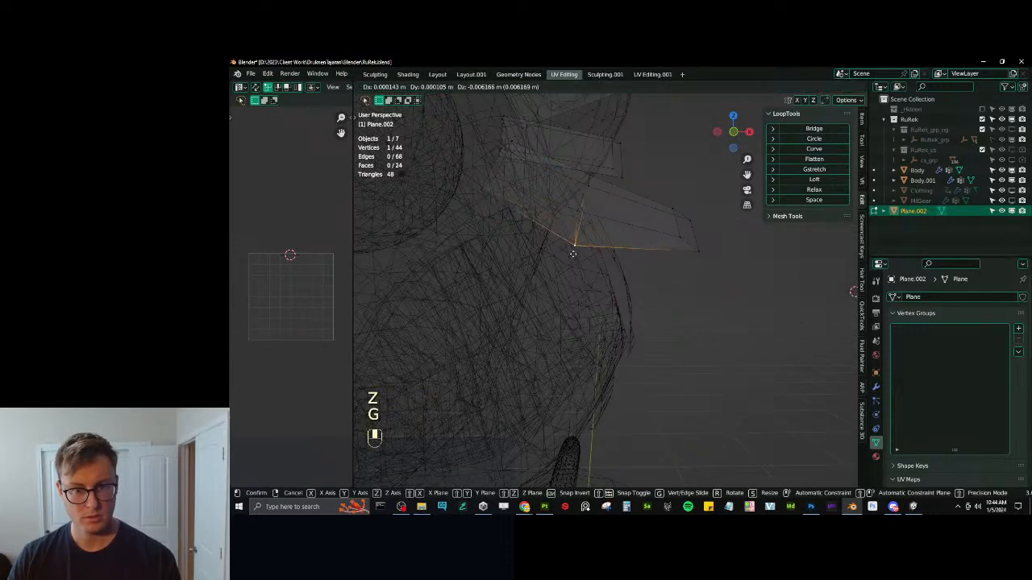
pyautogui.rightClick(574, 245)
pyautogui.keyDown('alt'); pyautogui.keyDown('shift'); pyautogui.click(579, 204); pyautogui.keyUp('shift'); pyautogui.keyUp('alt')
pyautogui.hotkey('ctrl', 'b')
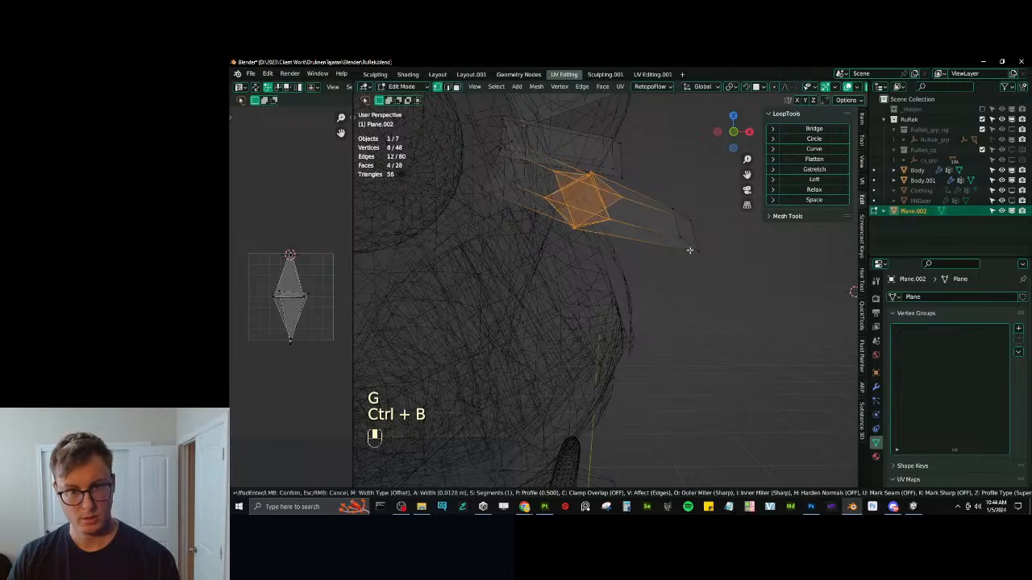
pyautogui.hotkey('ctrl', 'z')
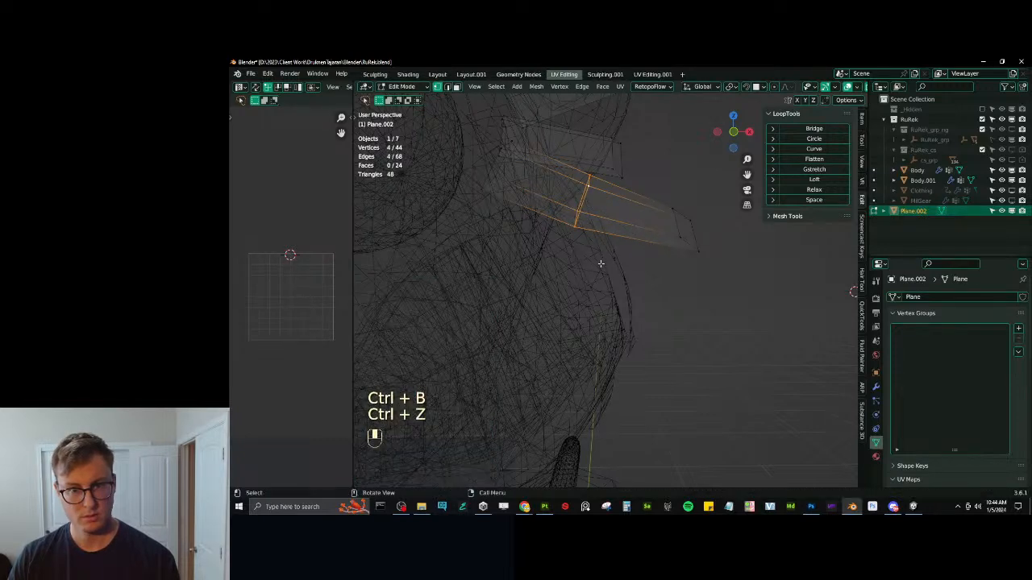
# Recalculate the fur strips' normals and bevel the lowest strip's middle edge loop with 2 segments and a width of 0.0187 m.
pyautogui.press('a')
pyautogui.hotkey('shift', 'n')
pyautogui.click(587, 201)
pyautogui.keyDown('alt'); pyautogui.click(587, 204); pyautogui.keyUp('alt')
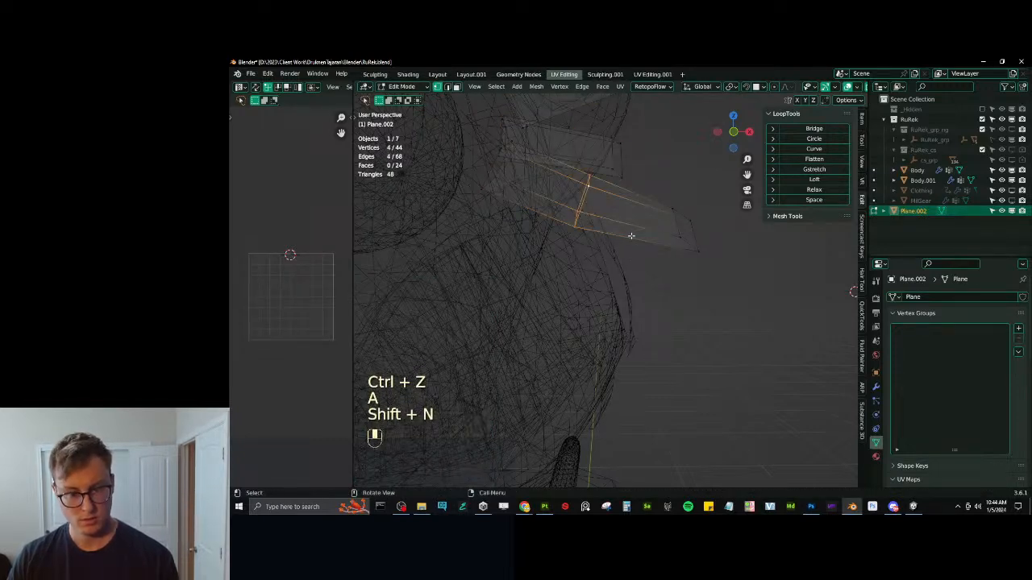
pyautogui.hotkey('ctrl', 'b')
pyautogui.click(697, 230)
pyautogui.moveTo(697, 230); pyautogui.dragTo(640, 278, button='middle')
pyautogui.click(490, 337)
pyautogui.scroll(-5, 592, 279)
pyautogui.press('z')
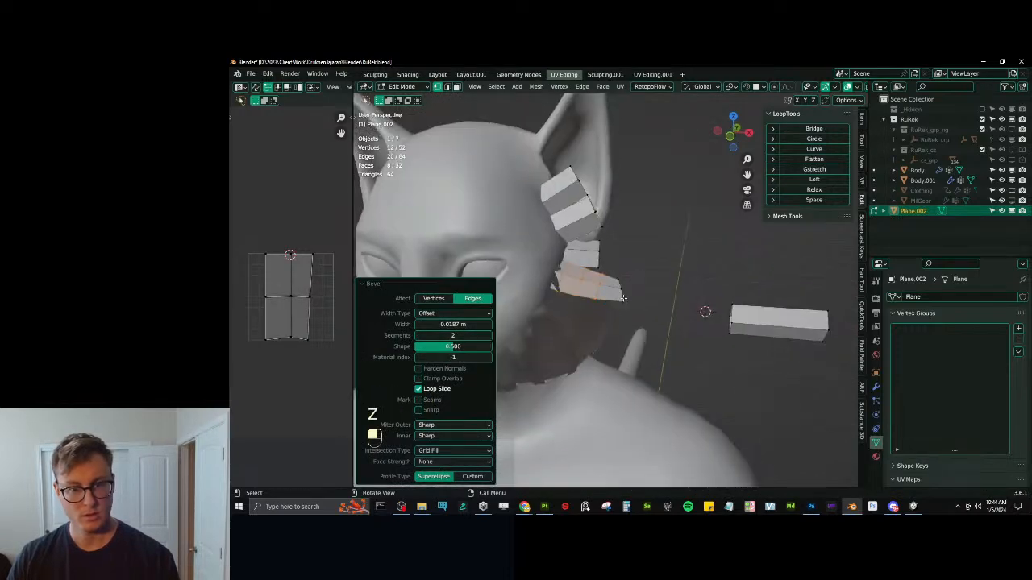
# Enable proportional editing with Connected Only and Sharp falloff for the selected outer end of the lowest strip.
pyautogui.keyDown('alt'); pyautogui.click(598, 290); pyautogui.keyUp('alt')
pyautogui.press('o')
pyautogui.press('s')
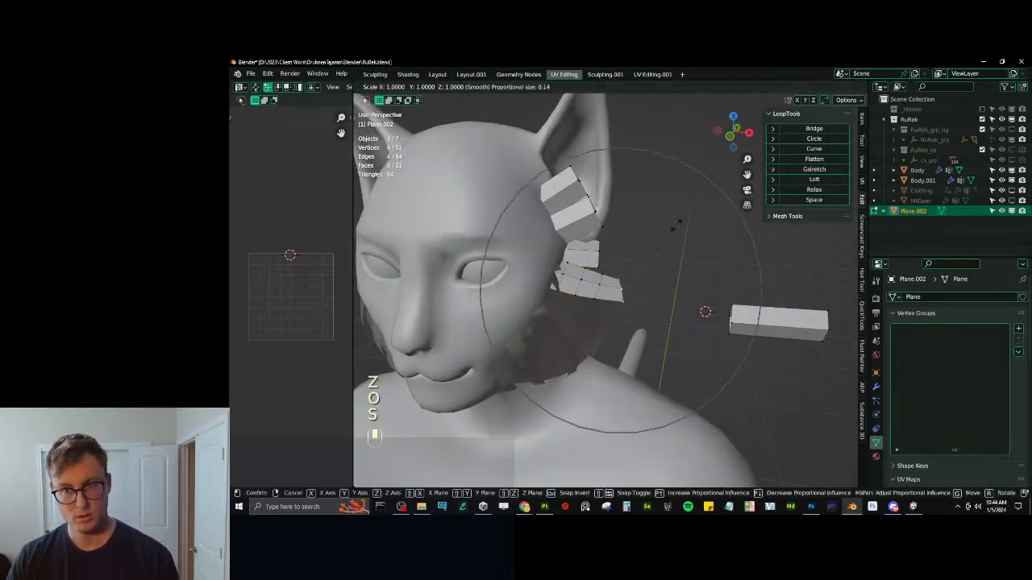
pyautogui.scroll(8, 673, 229)
pyautogui.rightClick(668, 237)
pyautogui.click(785, 86)
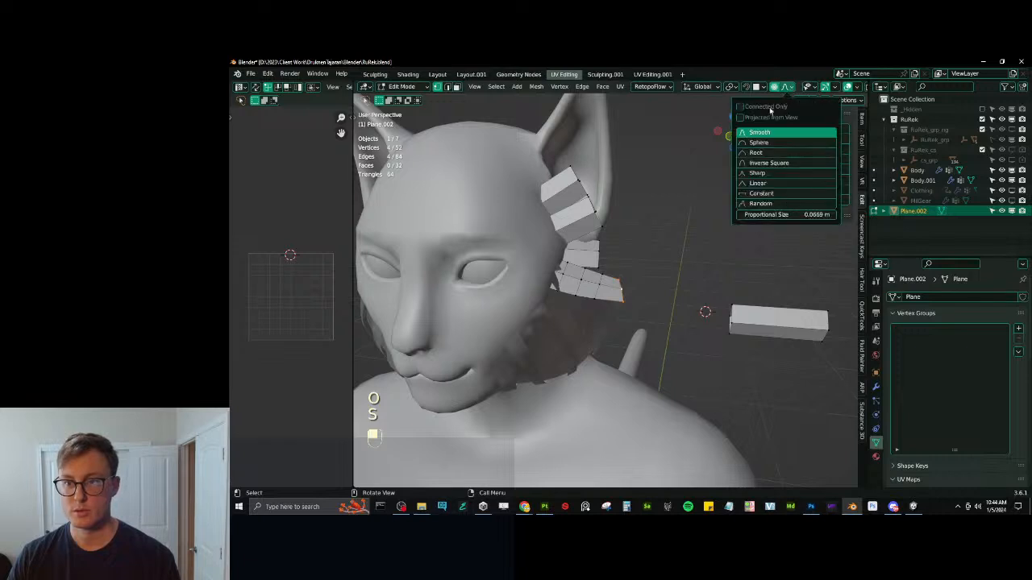
pyautogui.click(756, 173)
# Scale down, rotate and move the lowest strip's outer end with proportional editing so the strip tapers and curls upward.
pyautogui.press('s')
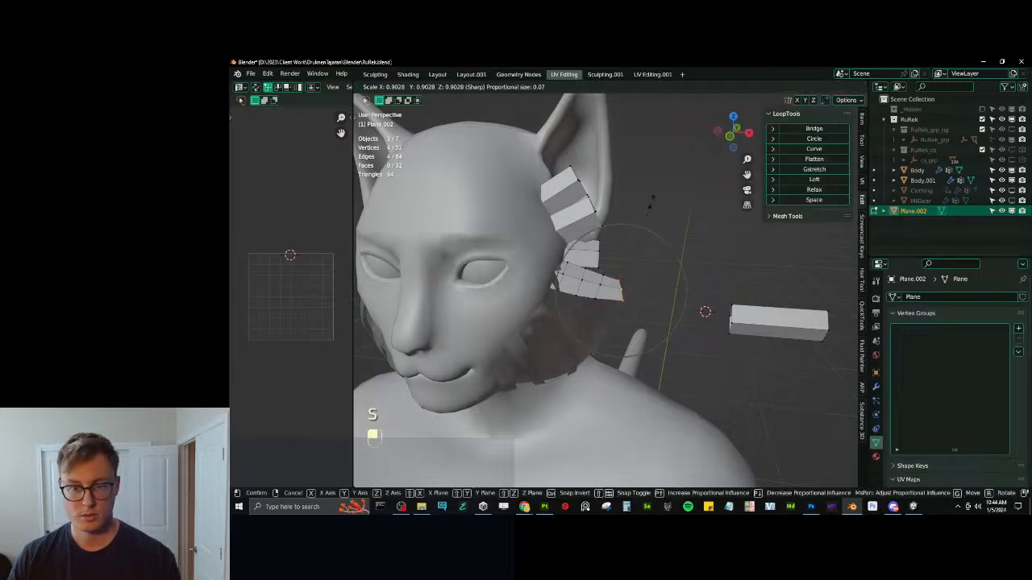
pyautogui.click(641, 220)
pyautogui.press('g')
pyautogui.click(640, 241)
pyautogui.press('r')
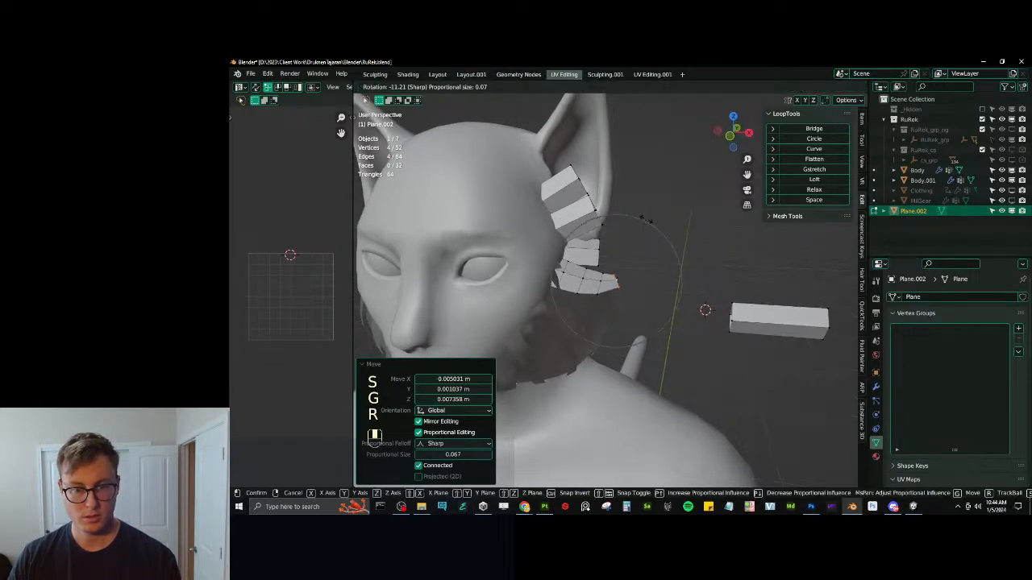
pyautogui.scroll(-4, 643, 222)
pyautogui.click(641, 220)
pyautogui.press('g')
pyautogui.click(625, 220)
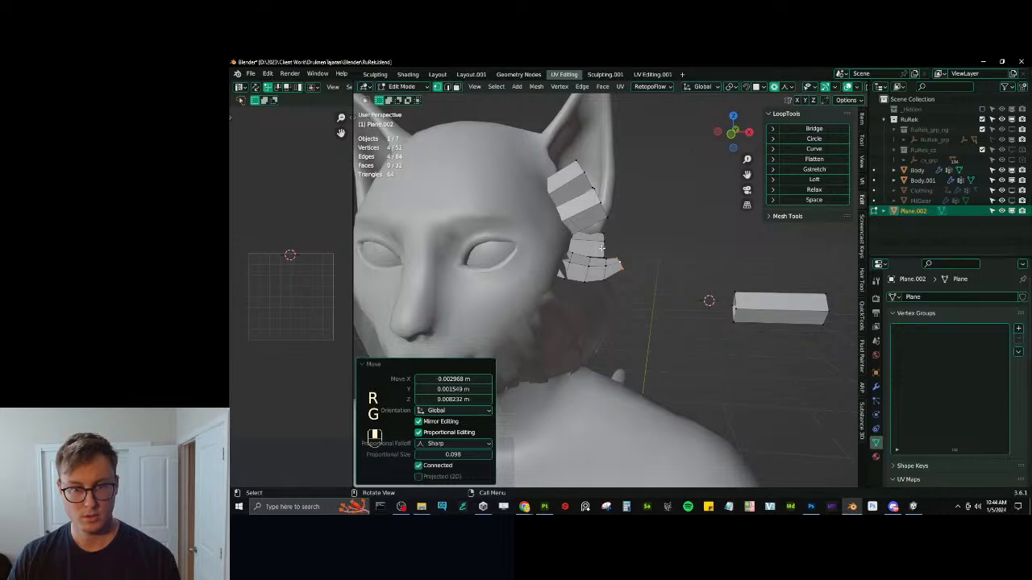
# Join the finished fur strips into the cheek fur mesh Body.001 and save the file.
pyautogui.press('Tab')
pyautogui.moveTo(601, 247); pyautogui.dragTo(631, 286, button='middle')
pyautogui.rightClick(578, 267)
pyautogui.click(578, 275)
pyautogui.keyDown('shift'); pyautogui.click(621, 349); pyautogui.keyUp('shift')
pyautogui.hotkey('ctrl', 'j')
pyautogui.hotkey('ctrl', 's')
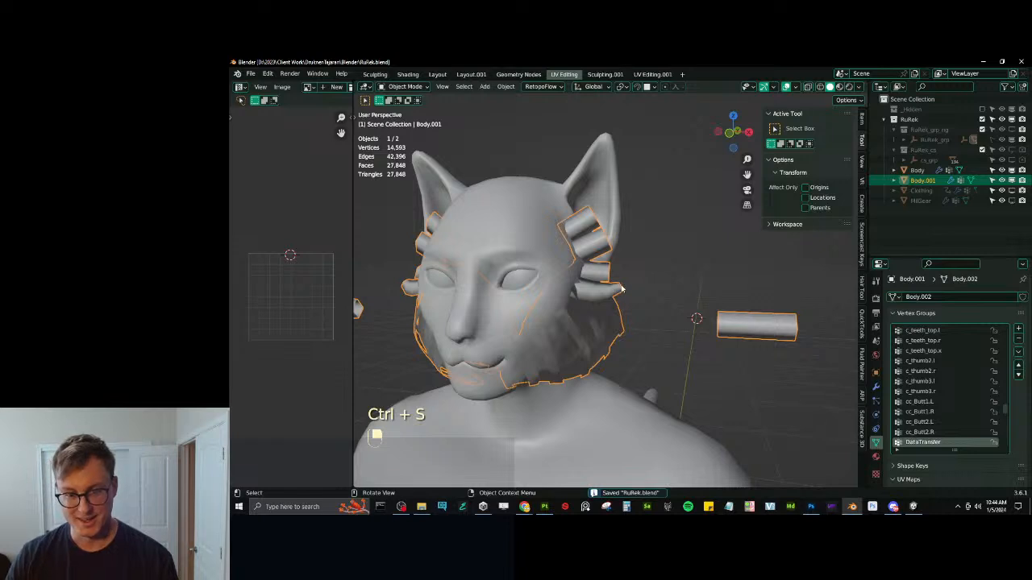
# Weight-paint the DataTransfer vertex group across the cheek fur and the joined ear strips, using gradients and a brush stroke.
pyautogui.hotkey('ctrl', 'Tab')
pyautogui.hotkey('ctrl', 'Tab')
pyautogui.click(528, 228)
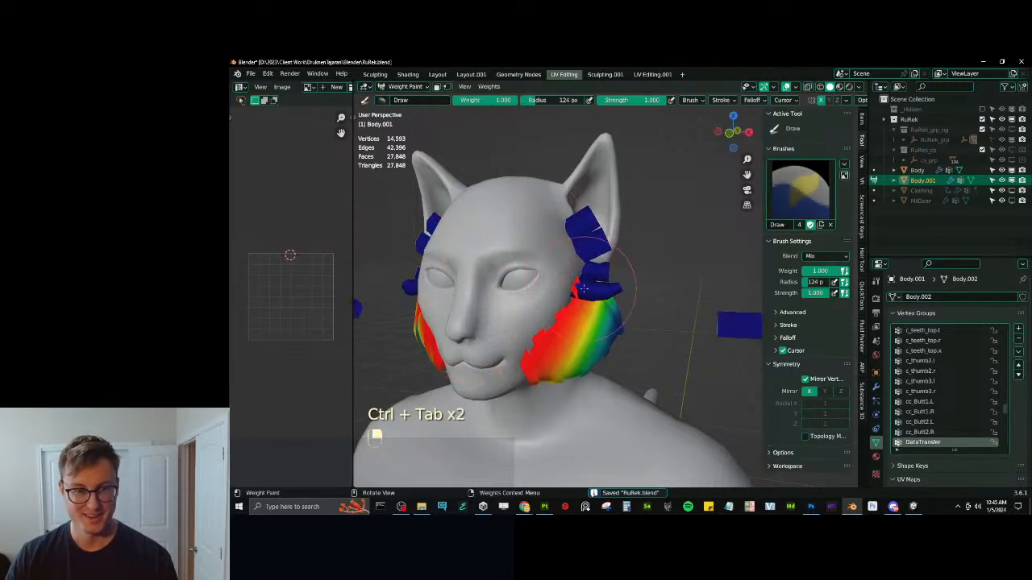
pyautogui.keyDown('alt'); pyautogui.moveTo(574, 288); pyautogui.dragTo(571, 313); pyautogui.keyUp('alt')
pyautogui.keyDown('alt'); pyautogui.moveTo(597, 375); pyautogui.dragTo(560, 373); pyautogui.keyUp('alt')
pyautogui.moveTo(556, 367); pyautogui.dragTo(597, 256)
pyautogui.hotkey('ctrl', 'Tab')
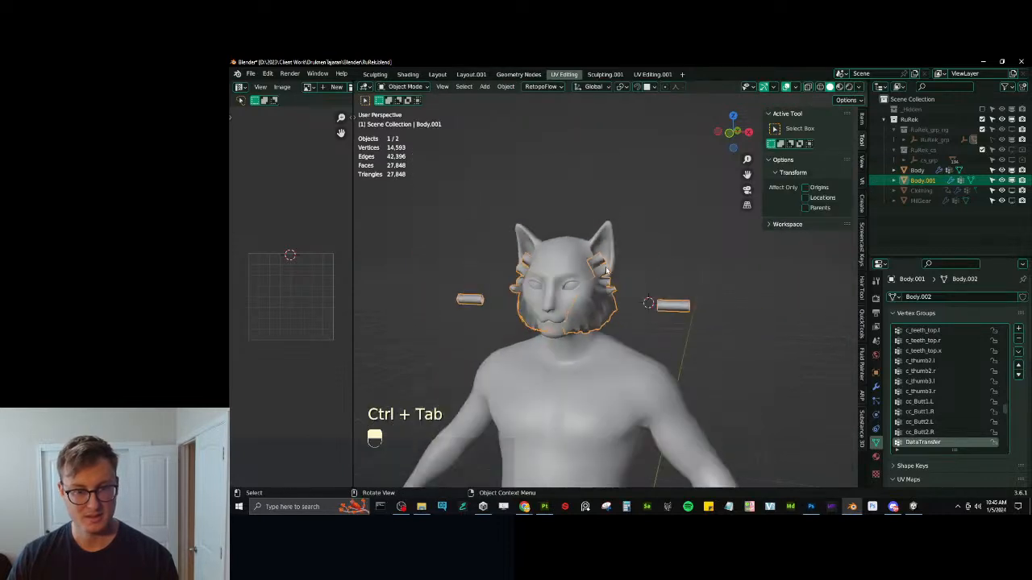
# Unhide the rig, Clothing and MilGear, export the whole character as an Auto-Rig Pro FBX, and save the file.
pyautogui.click(1011, 130)
pyautogui.moveTo(1011, 191); pyautogui.dragTo(1012, 201)
pyautogui.press('a')
pyautogui.press('q')
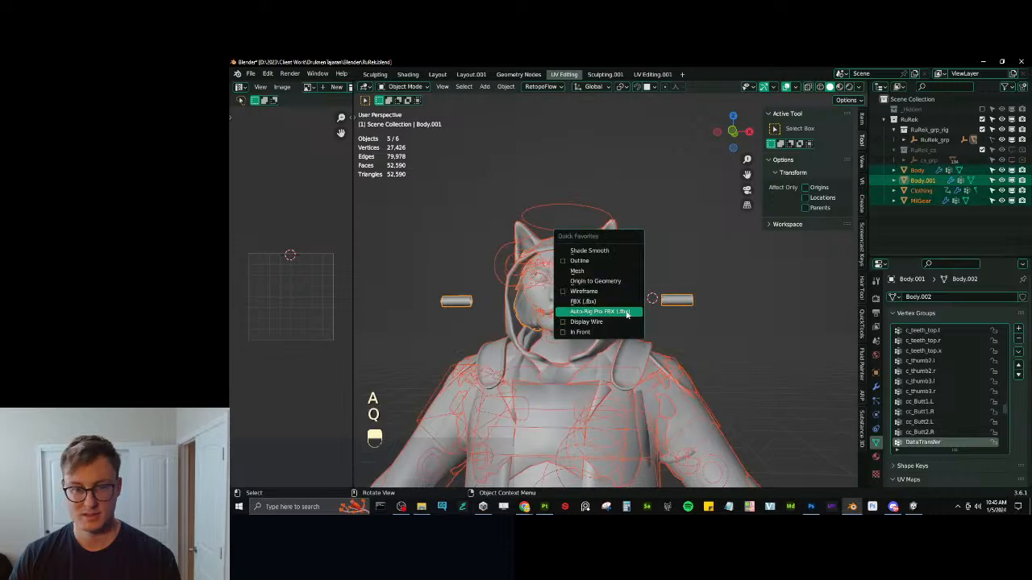
pyautogui.click(629, 314)
pyautogui.click(814, 416)
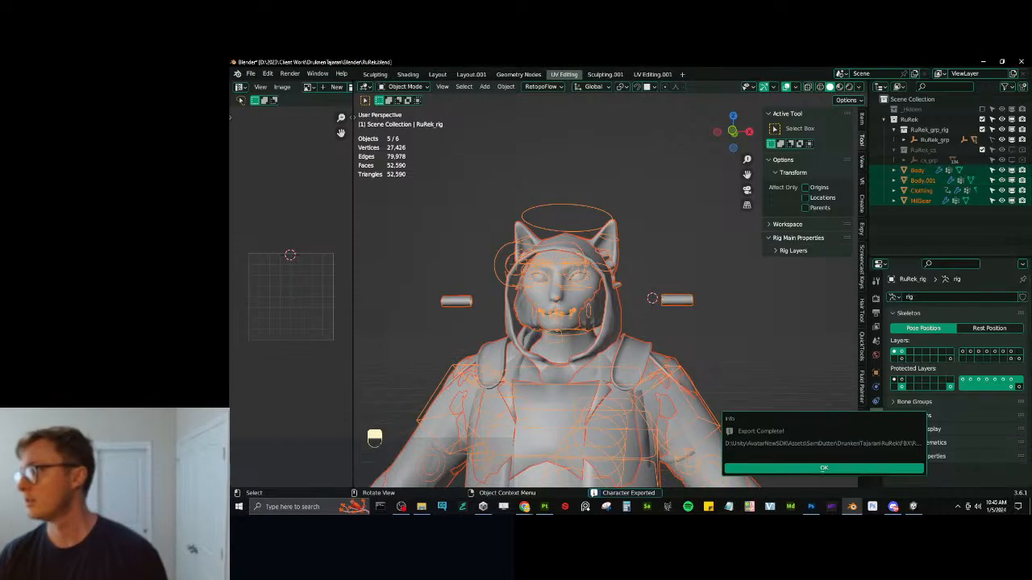
pyautogui.click(852, 471)
pyautogui.click(760, 362)
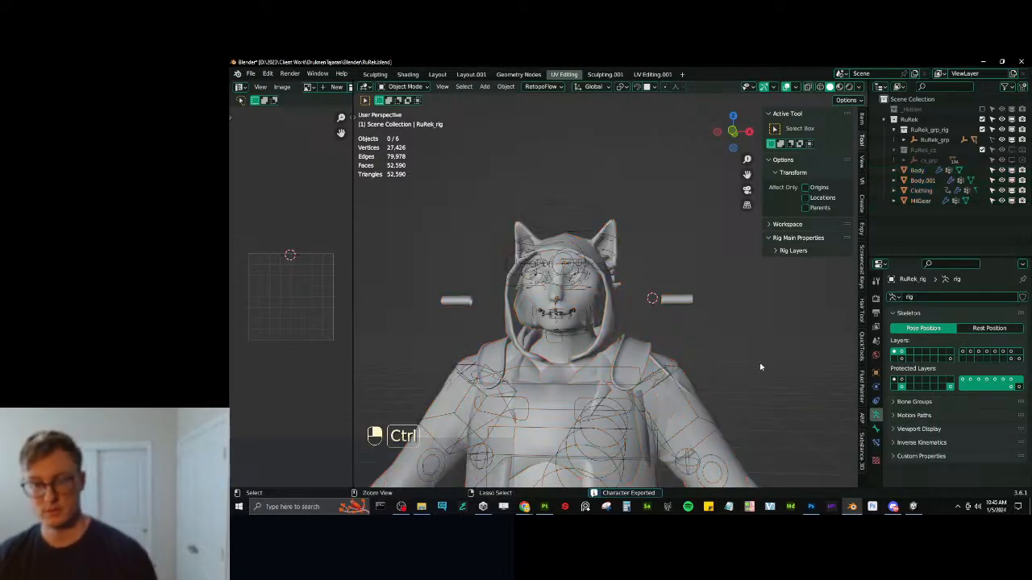
pyautogui.hotkey('ctrl', 's')
# Switch to Unity and examine the new fur strips around the ear on the reimported character.
pyautogui.click(913, 506)
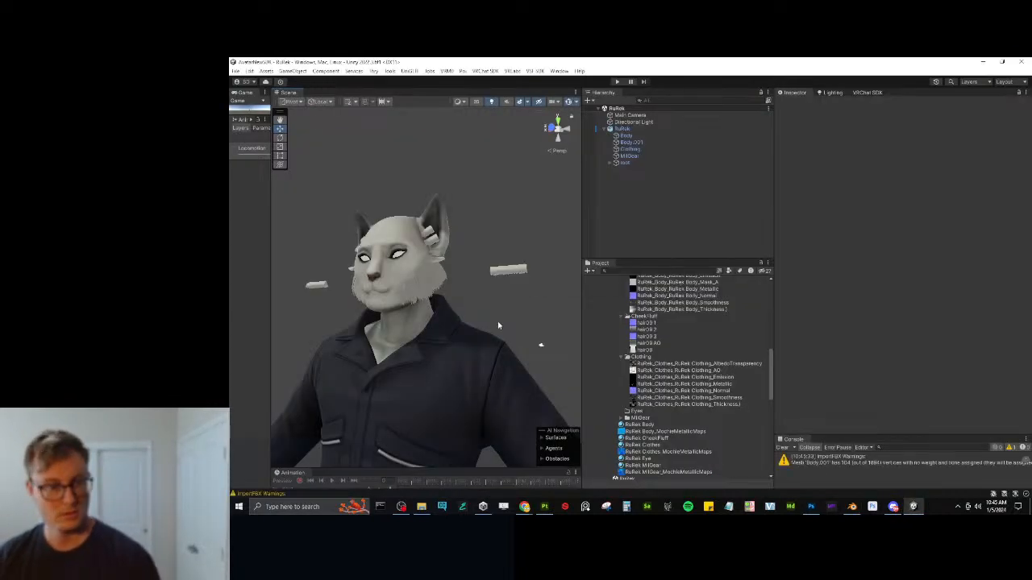
pyautogui.keyDown('alt'); pyautogui.moveTo(462, 315); pyautogui.dragTo(437, 269); pyautogui.keyUp('alt')
pyautogui.scroll(4, 459, 270)
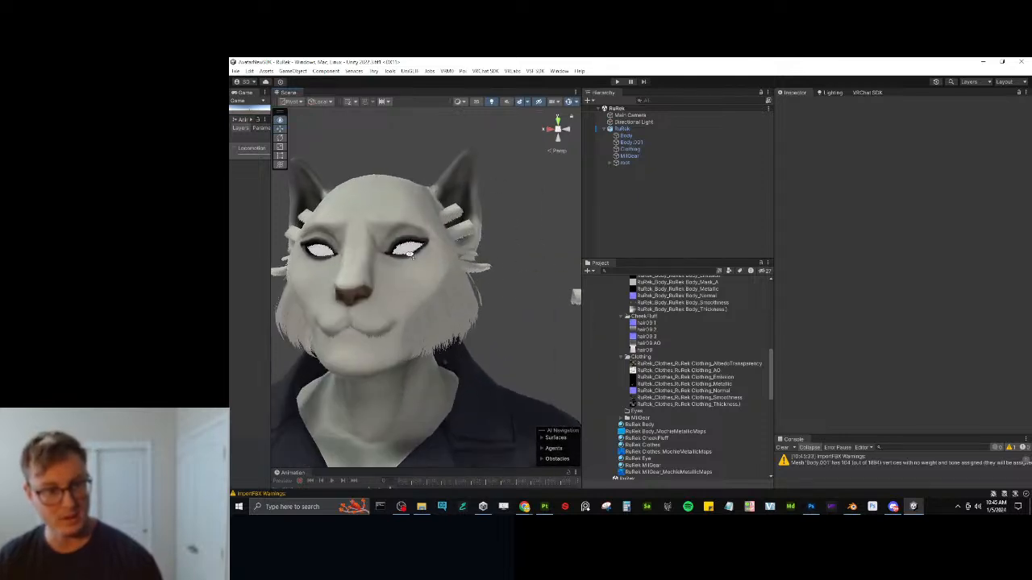
pyautogui.scroll(3, 487, 266)
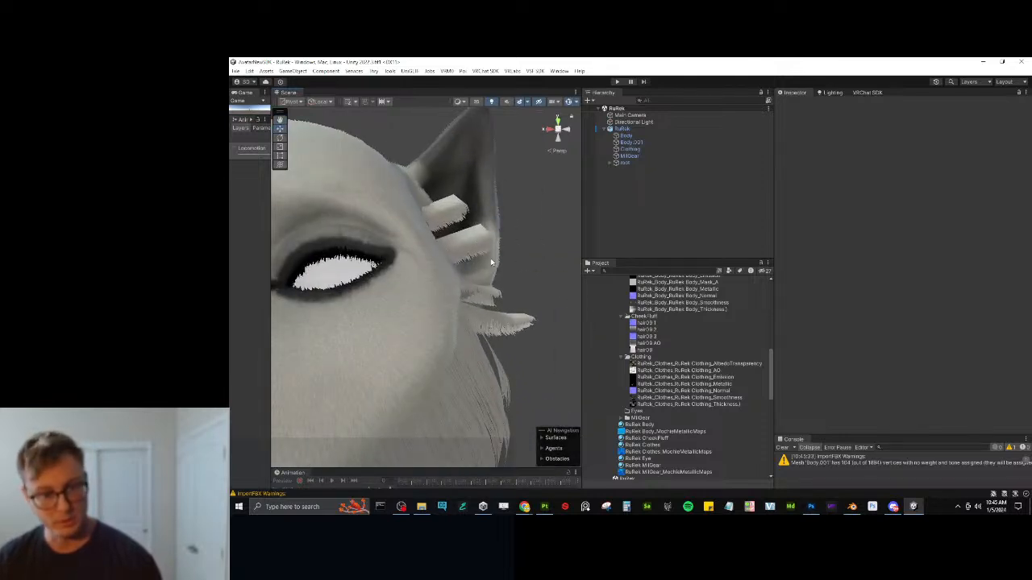
pyautogui.keyDown('alt'); pyautogui.moveTo(492, 319); pyautogui.dragTo(419, 303); pyautogui.keyUp('alt')
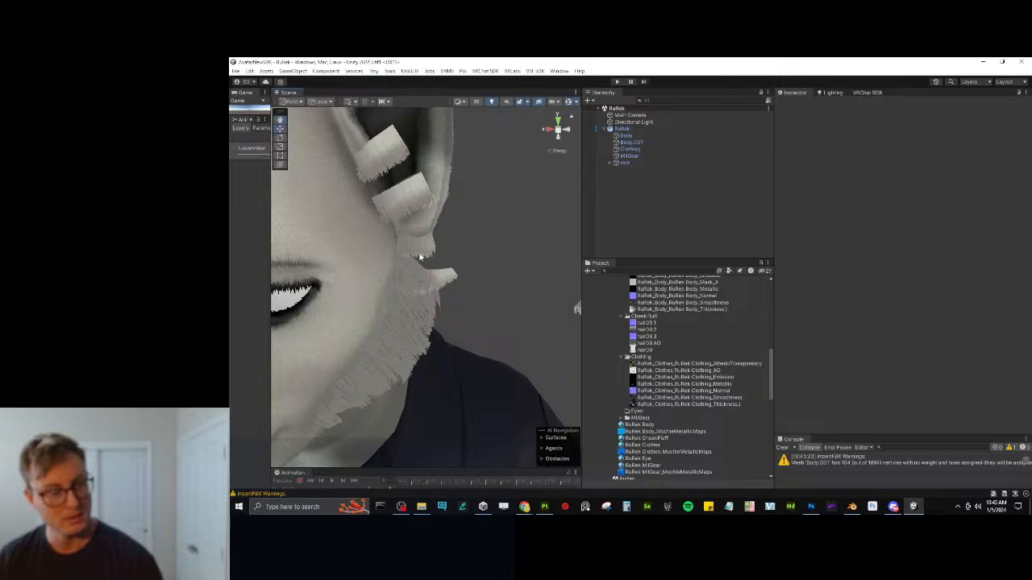
# Switch back to Blender and select the four ear fur strips in the Body.001 mesh for editing.
pyautogui.hotkey('alt', 'Tab')
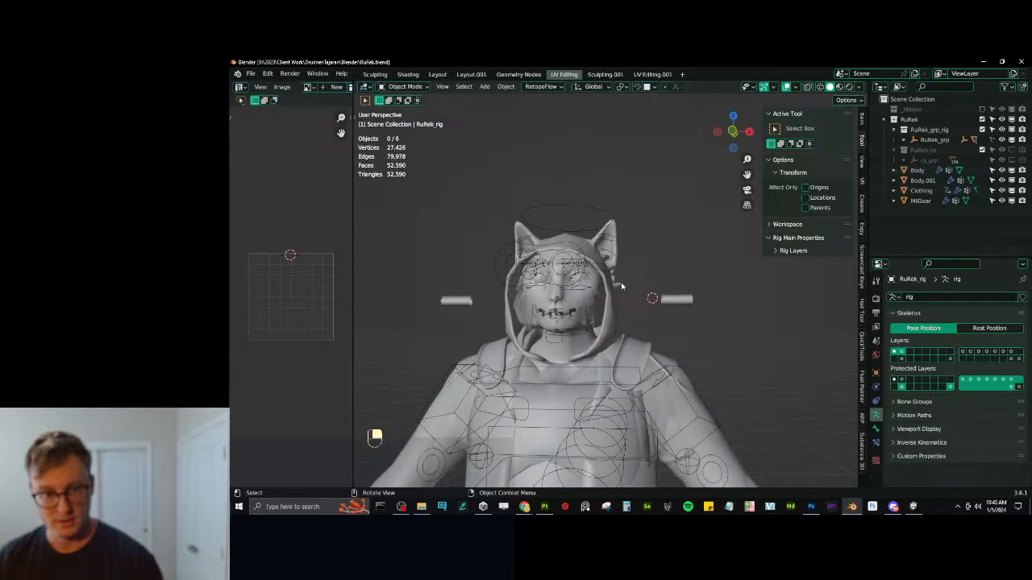
pyautogui.click(621, 283)
pyautogui.scroll(5, 625, 282)
pyautogui.press('Tab')
pyautogui.press('l')
pyautogui.press('l')
pyautogui.press('l')
pyautogui.press('l')
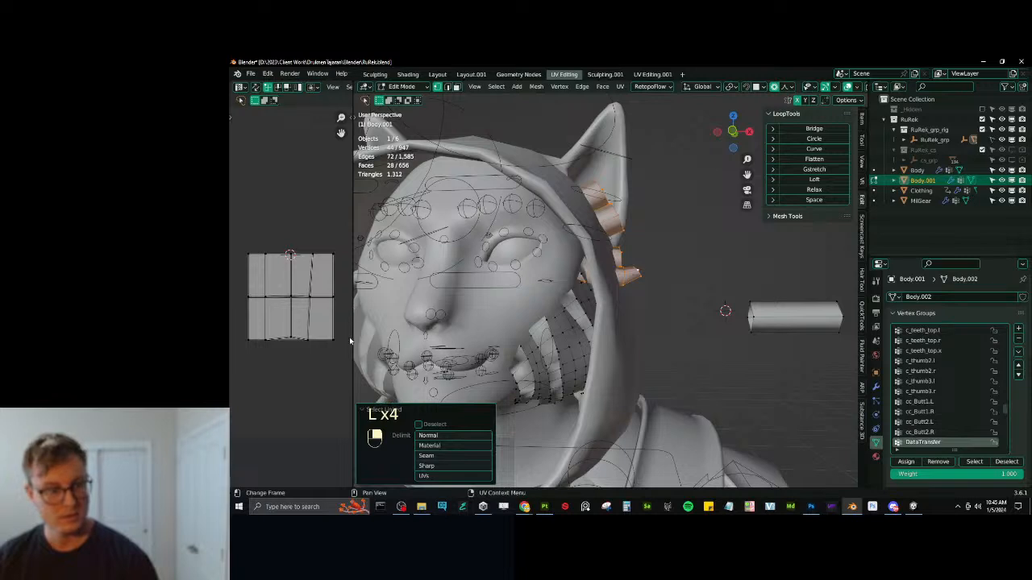
# Try to straighten the UVs of the four selected fur strips.
pyautogui.moveTo(351, 339); pyautogui.dragTo(622, 337)
pyautogui.press('a')
pyautogui.press('p')
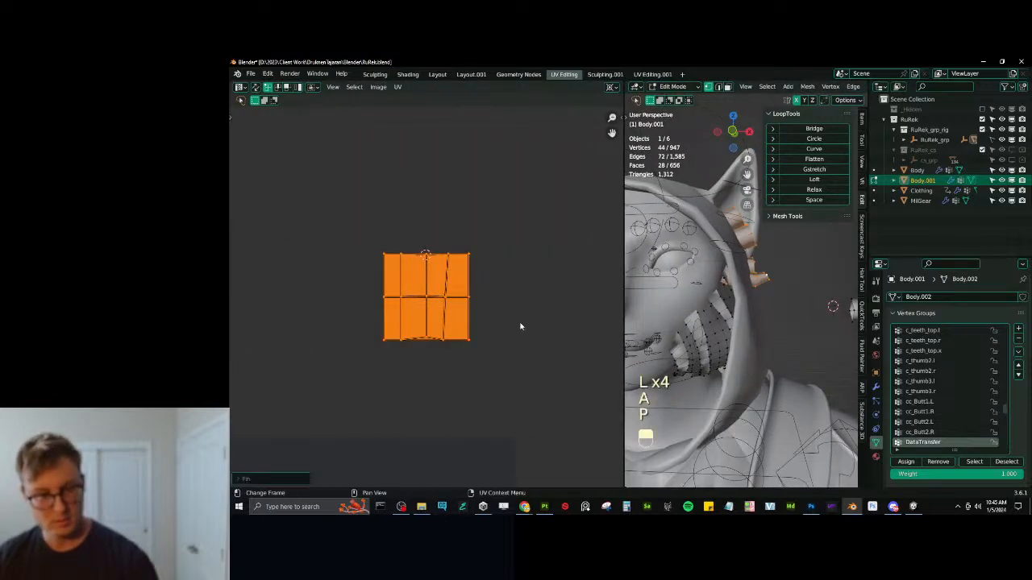
pyautogui.press('q')
pyautogui.click(507, 364)
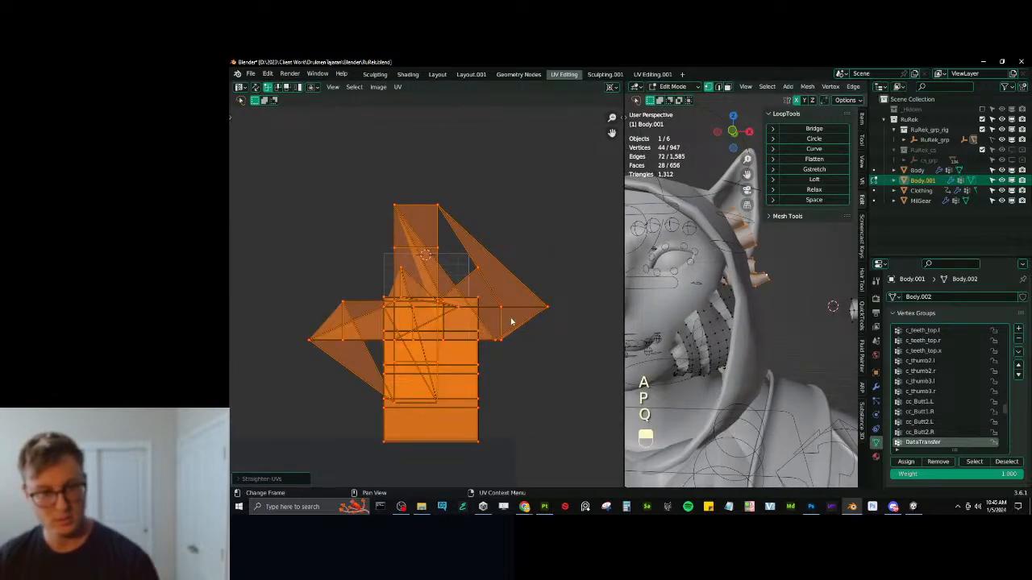
pyautogui.hotkey('ctrl', 'z')
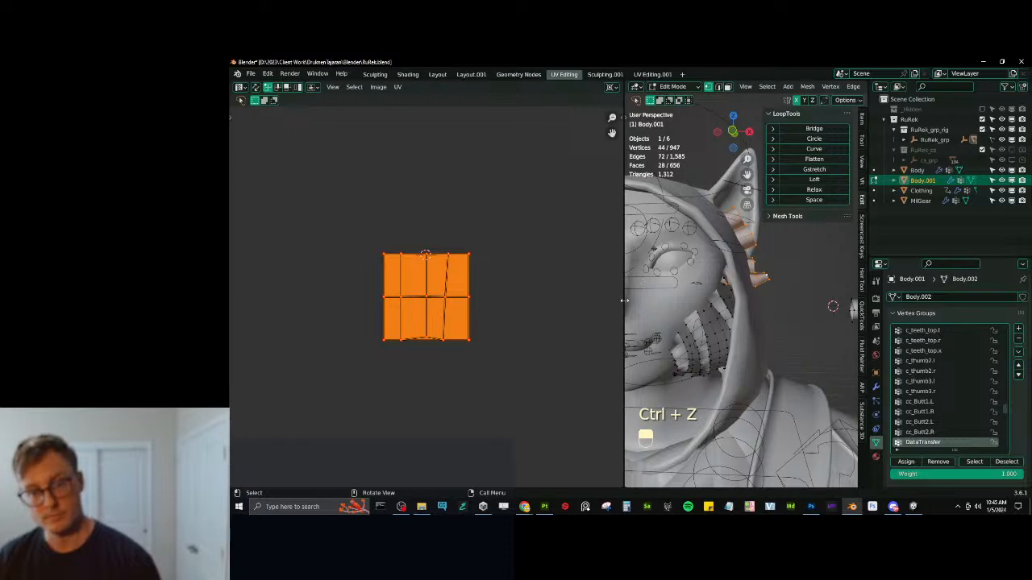
# Mark seams along the lower long edges of the four fur strips.
pyautogui.moveTo(624, 300); pyautogui.dragTo(472, 300)
pyautogui.moveTo(484, 300); pyautogui.dragTo(589, 300, button='middle')
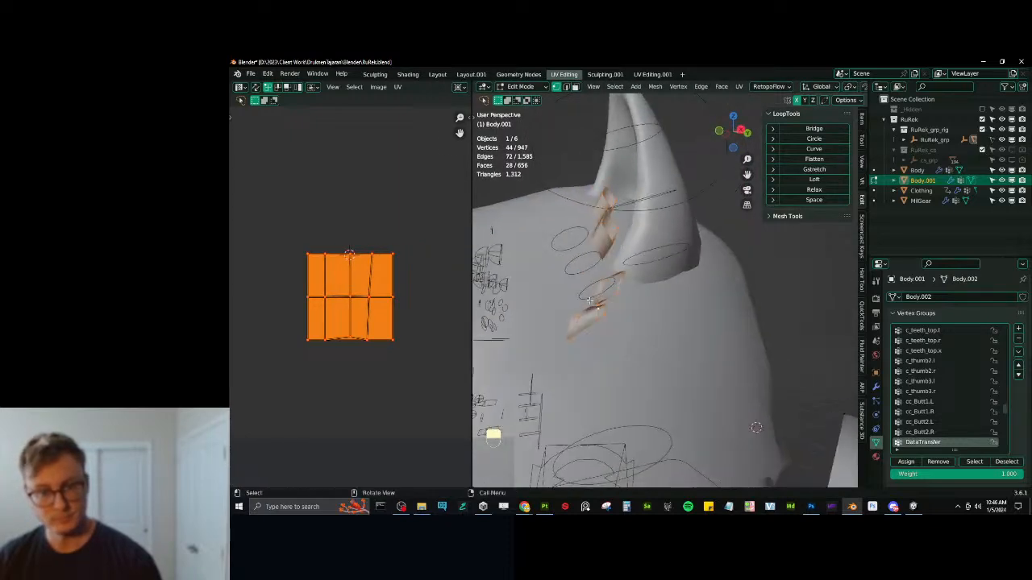
pyautogui.moveTo(595, 250); pyautogui.dragTo(640, 357, button='middle')
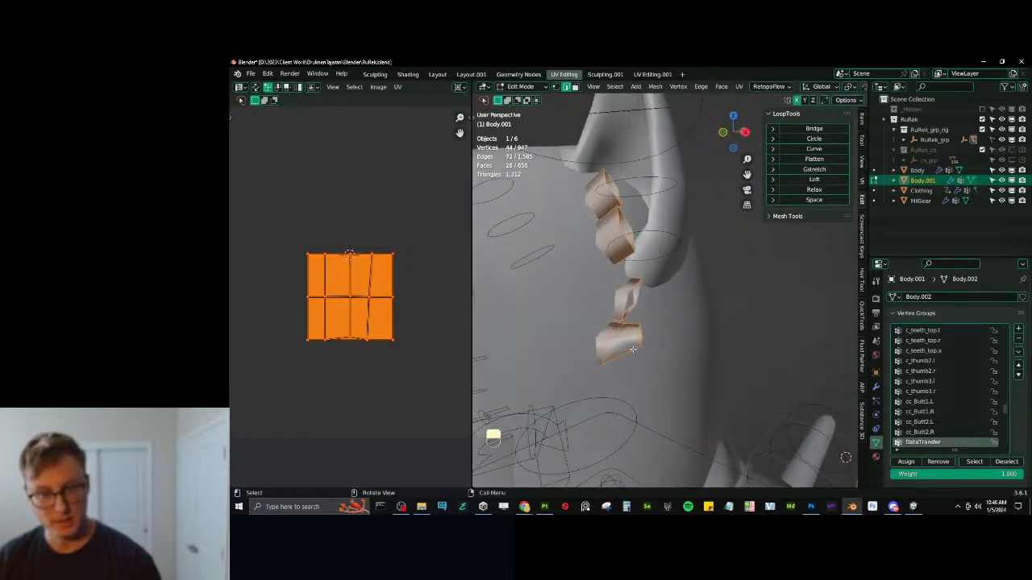
pyautogui.click(634, 348)
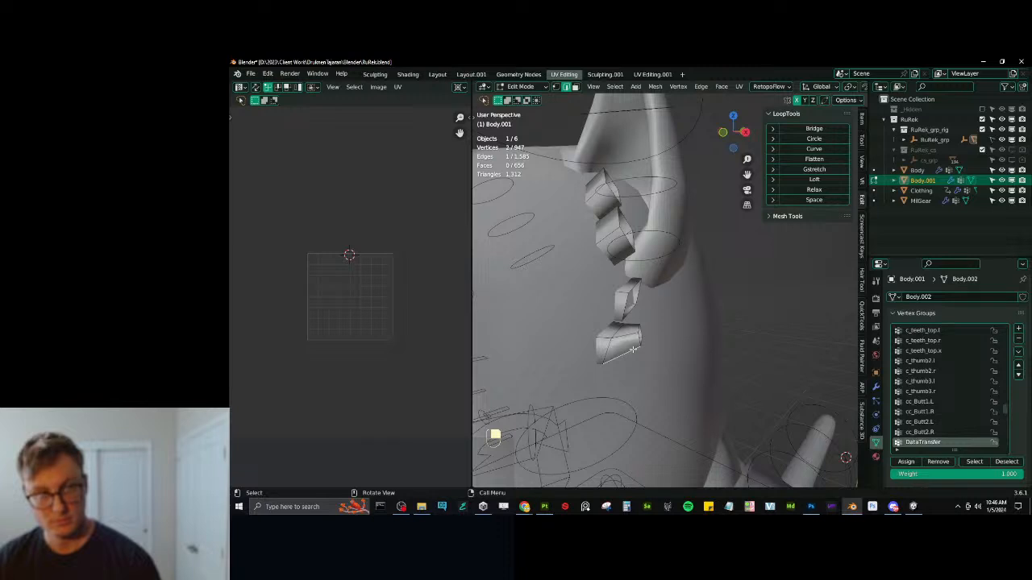
pyautogui.keyDown('alt'); pyautogui.keyDown('shift'); pyautogui.click(633, 348); pyautogui.keyUp('shift'); pyautogui.keyUp('alt')
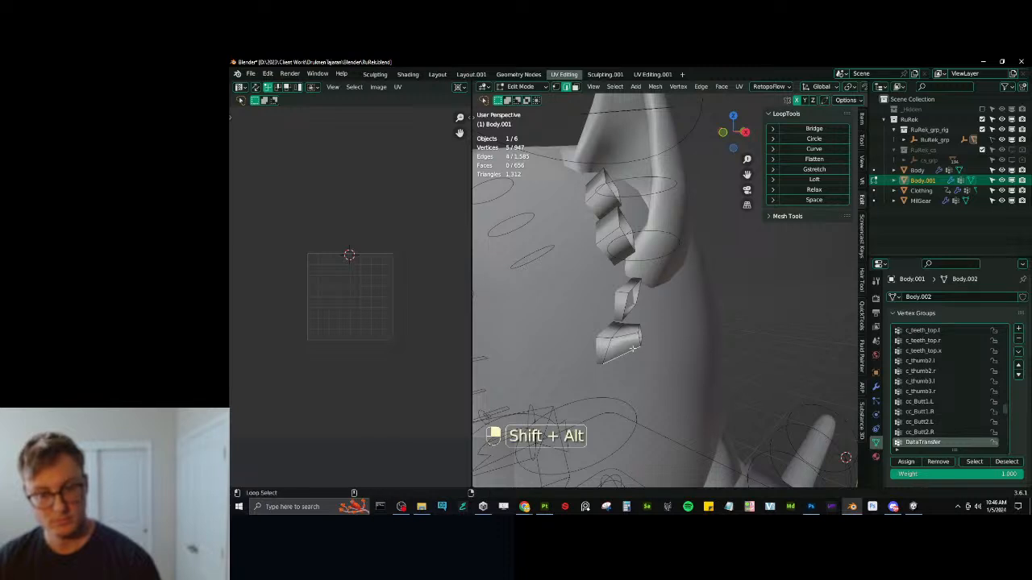
pyautogui.keyDown('alt'); pyautogui.keyDown('shift'); pyautogui.click(621, 258); pyautogui.keyUp('shift'); pyautogui.keyUp('alt')
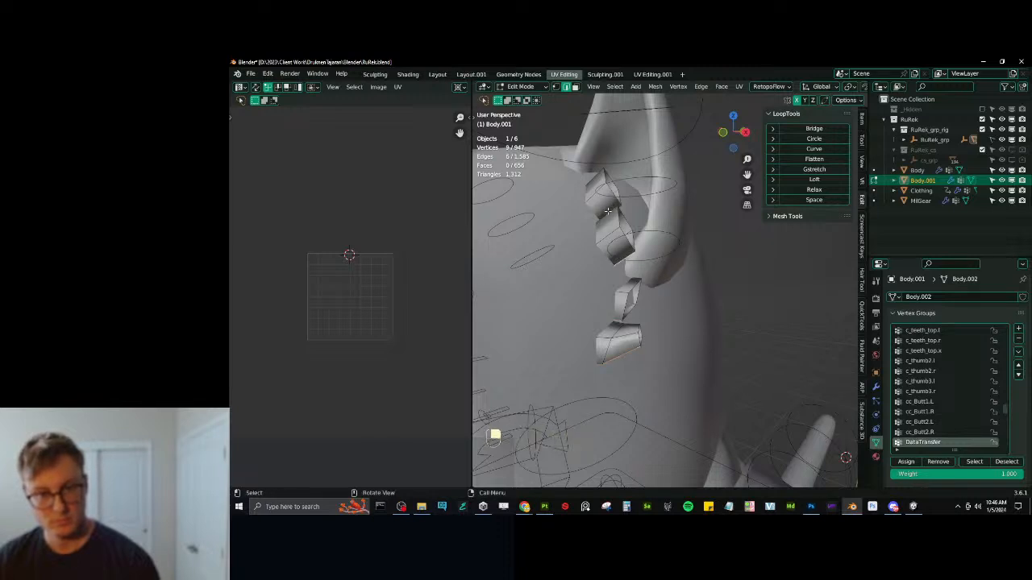
pyautogui.moveTo(620, 258); pyautogui.dragTo(627, 242, button='middle')
pyautogui.press('q')
pyautogui.click(675, 267)
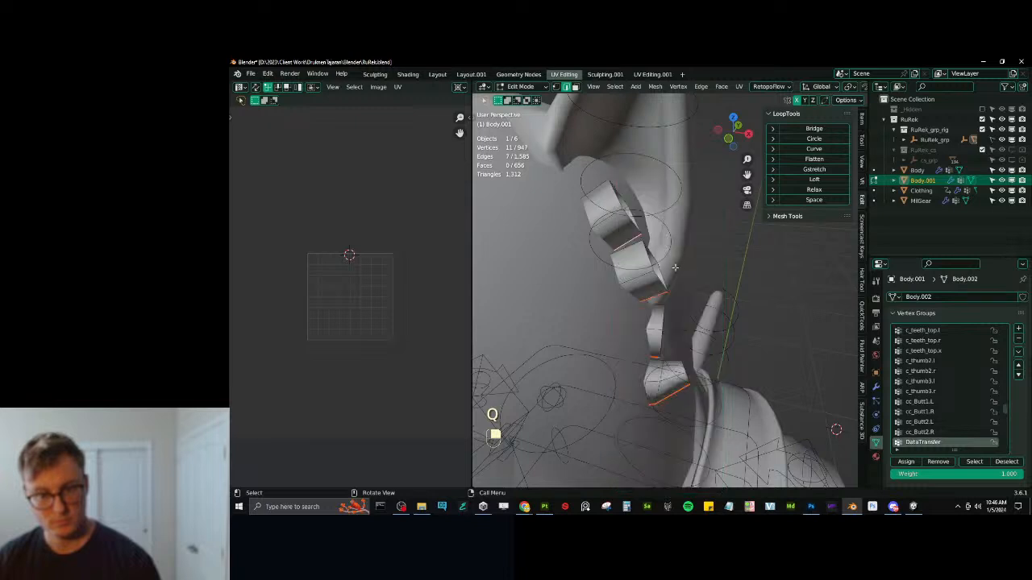
# Select the four ear fur strips and unwrap their UVs along the marked seams.
pyautogui.press('l')
pyautogui.press('l')
pyautogui.press('l')
pyautogui.press('l')
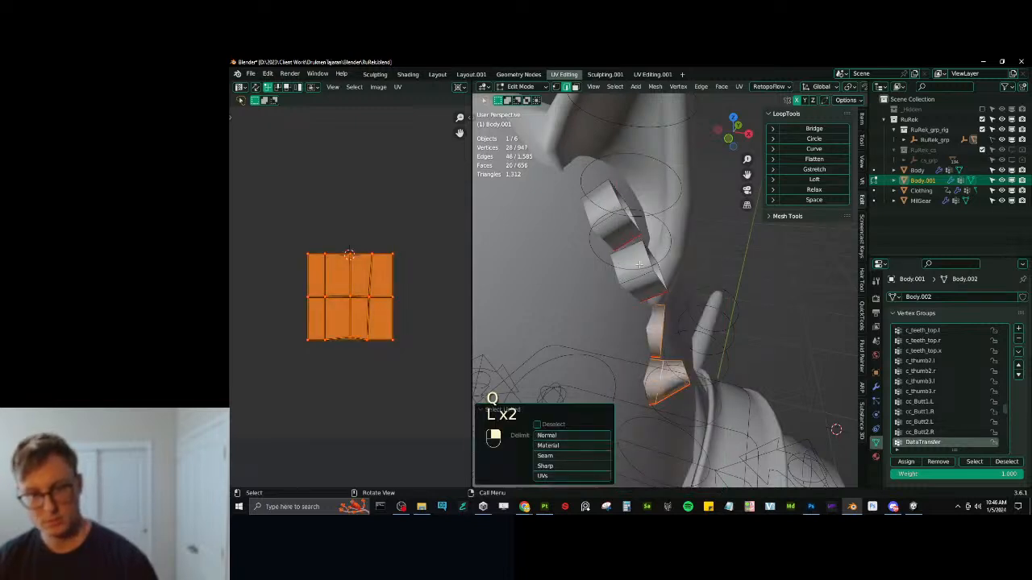
pyautogui.press('a')
pyautogui.press('u')
pyautogui.press('u')
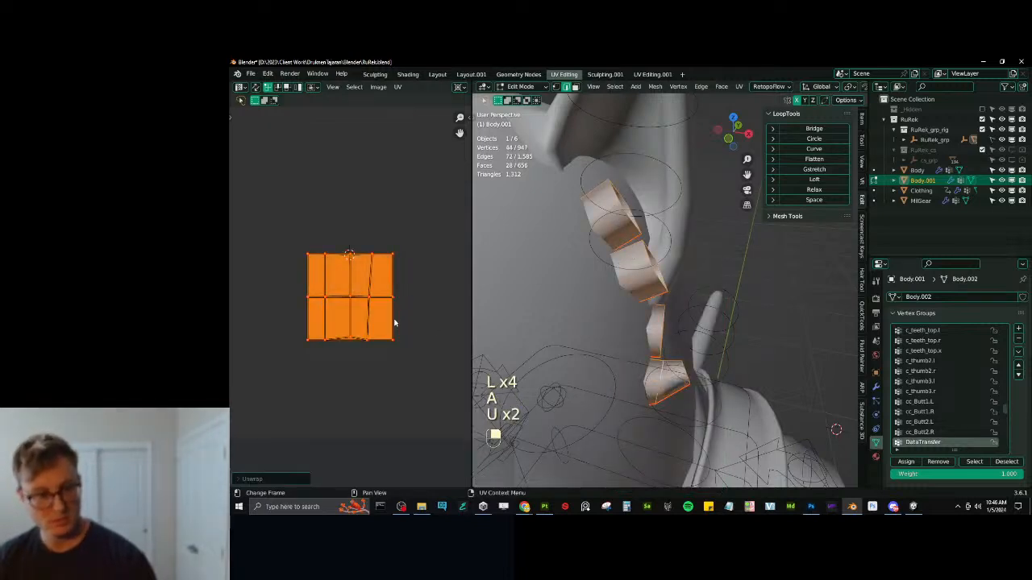
# Unpin all UVs of the four ear fur strips and unwrap them again.
pyautogui.press('a')
pyautogui.press('u')
pyautogui.press('u')
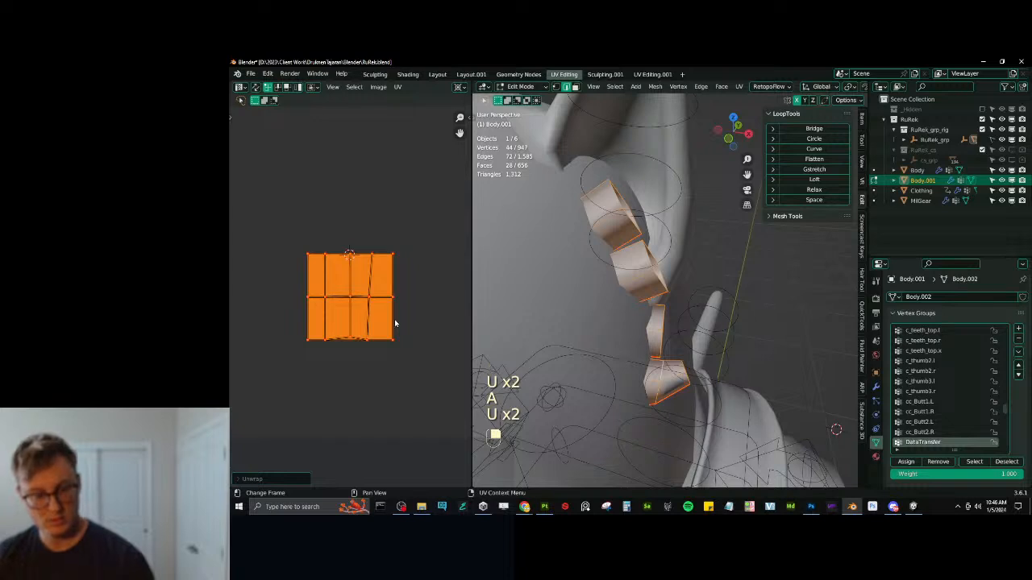
pyautogui.hotkey('alt', 'p')
pyautogui.press('u')
pyautogui.press('u')
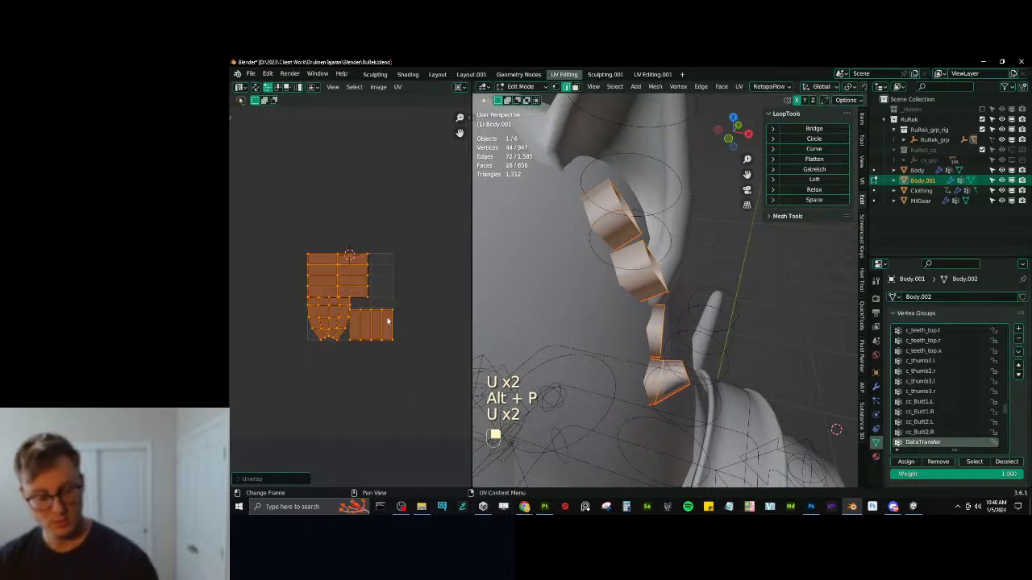
# Pin the unwrapped UVs of the fur strips and straighten them into rectangular grids.
pyautogui.press('p')
pyautogui.press('q')
pyautogui.click(375, 347)
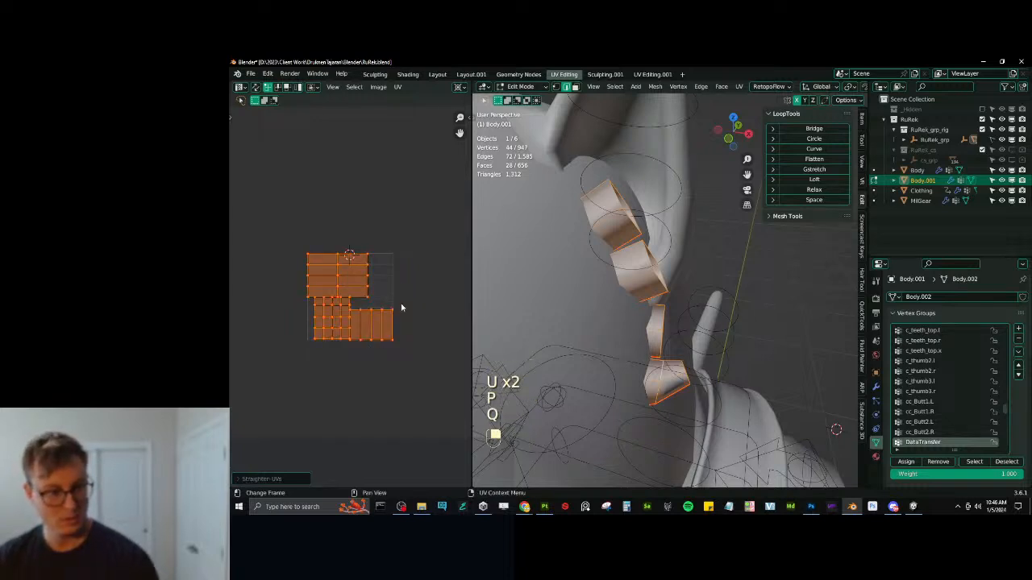
# Try rotating the fur strips' UV islands a quarter turn around the 2D cursor.
pyautogui.keyDown('shift'); pyautogui.moveTo(412, 295); pyautogui.dragTo(440, 299, button='middle'); pyautogui.keyUp('shift')
pyautogui.press('r')
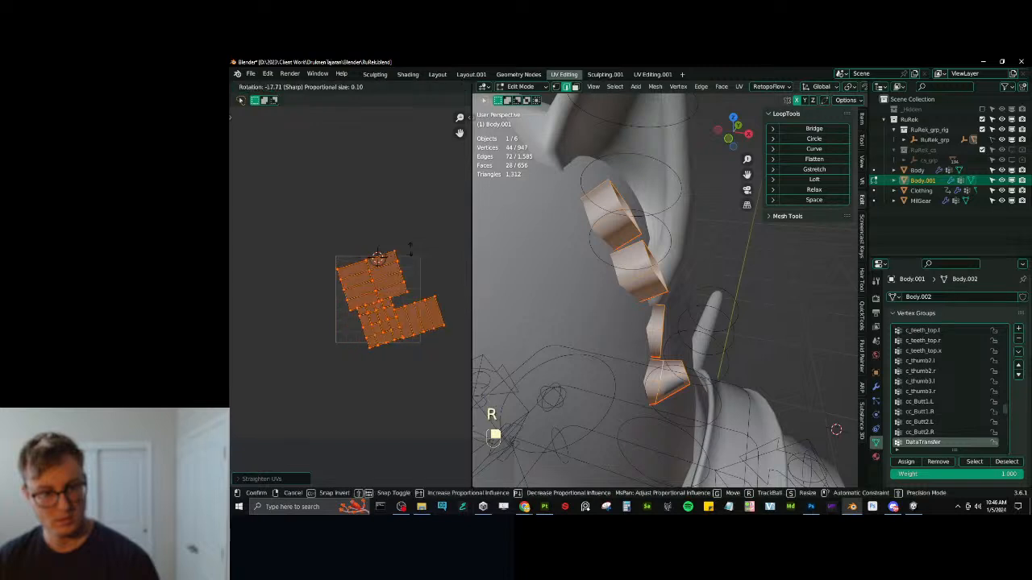
pyautogui.click(387, 227)
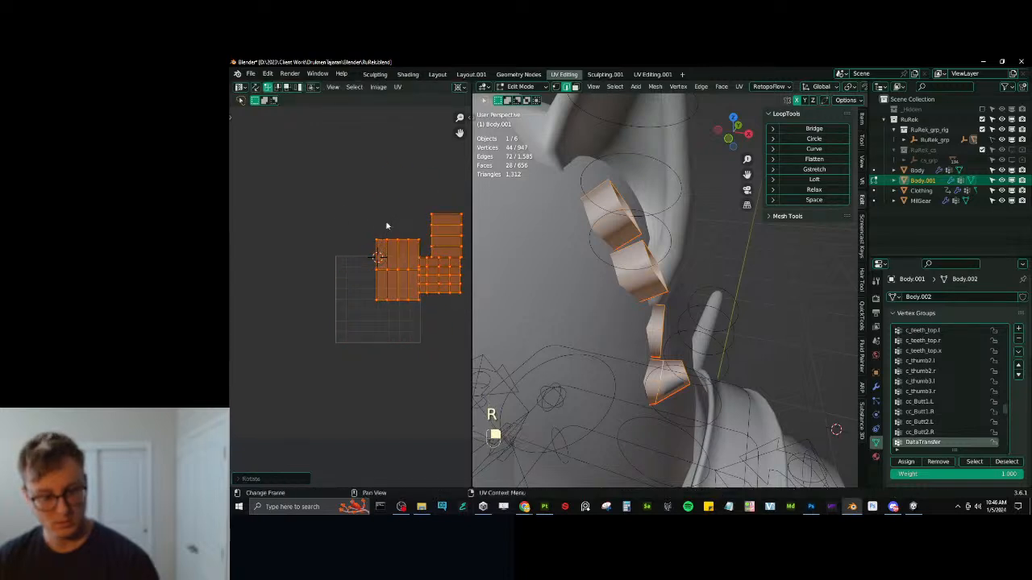
# Set the UV pivot to Individual Origins and undo the quarter-turn rotation.
pyautogui.press('.')
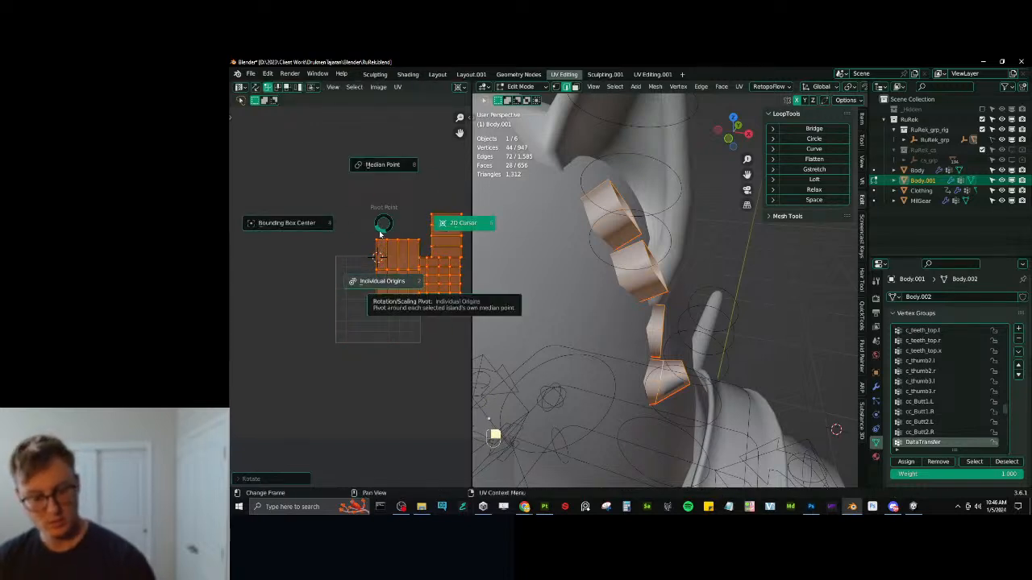
pyautogui.click(380, 236)
pyautogui.keyDown('shift'); pyautogui.moveTo(429, 247); pyautogui.dragTo(405, 242, button='middle'); pyautogui.keyUp('shift')
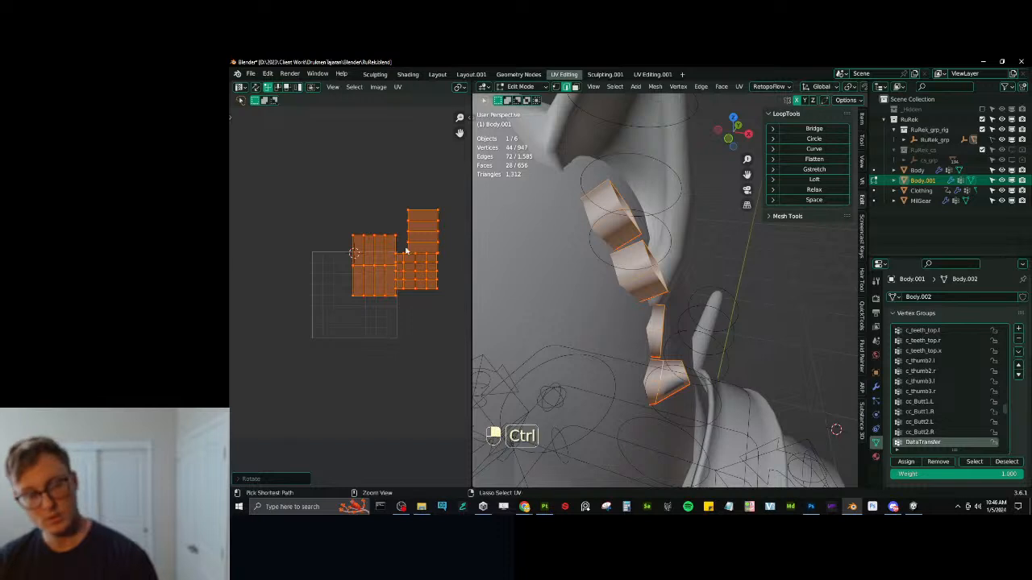
pyautogui.hotkey('ctrl', 'z')
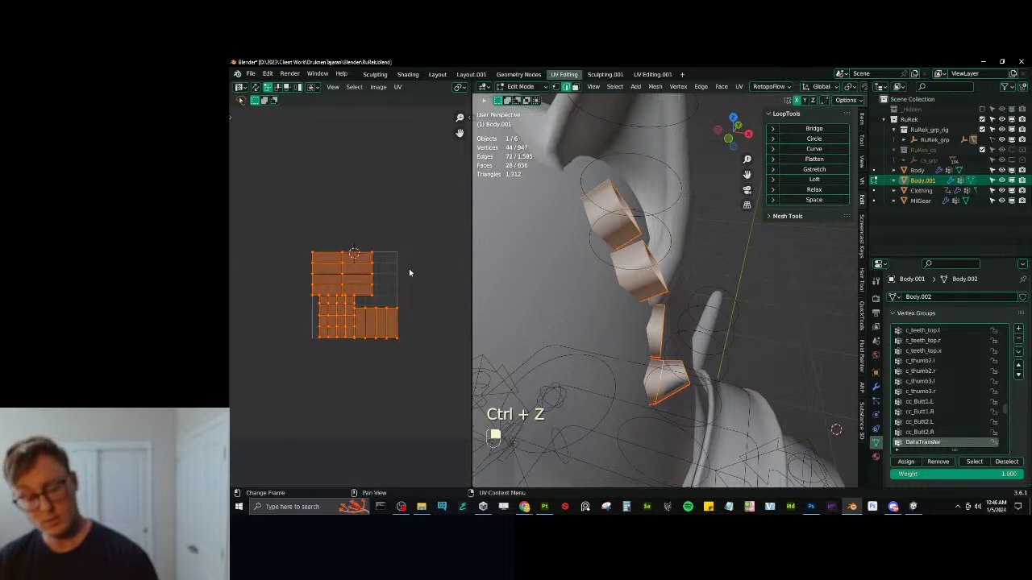
# Enlarge all the fur strips' UV islands and shift them down so the widest block covers the UV tile.
pyautogui.press('s')
pyautogui.click(427, 268)
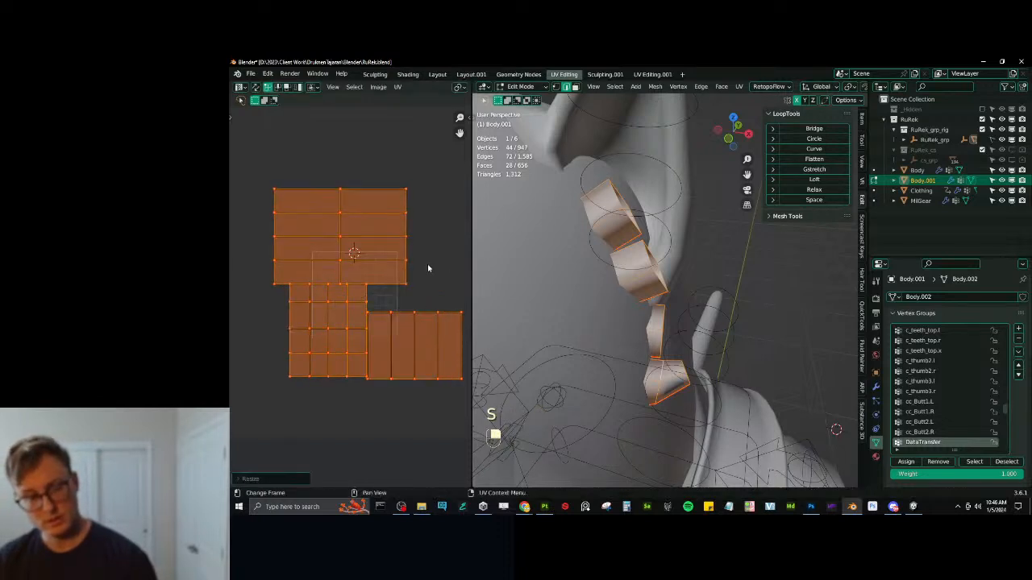
pyautogui.press('g')
pyautogui.press('s')
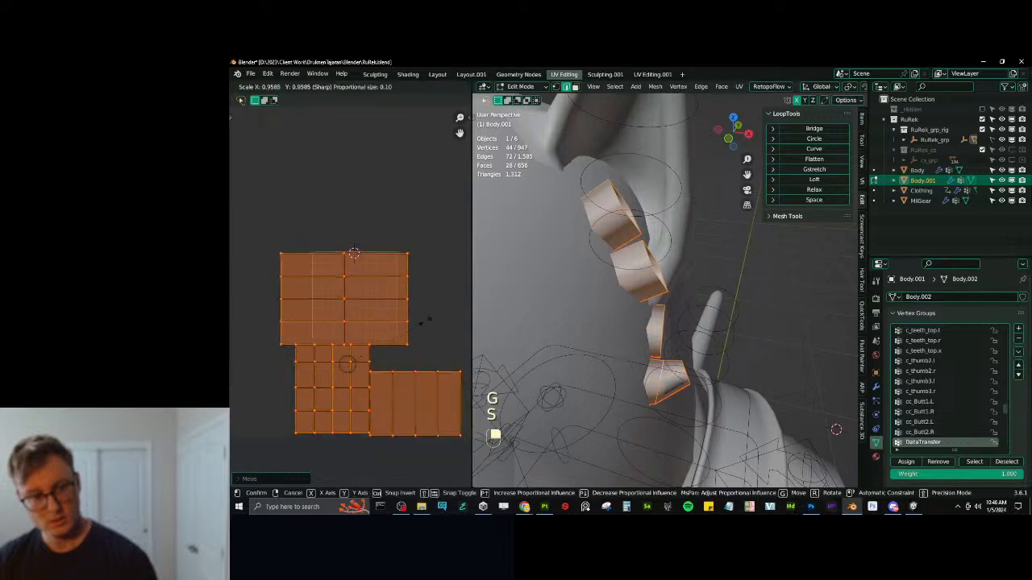
pyautogui.press('g')
pyautogui.click(373, 331)
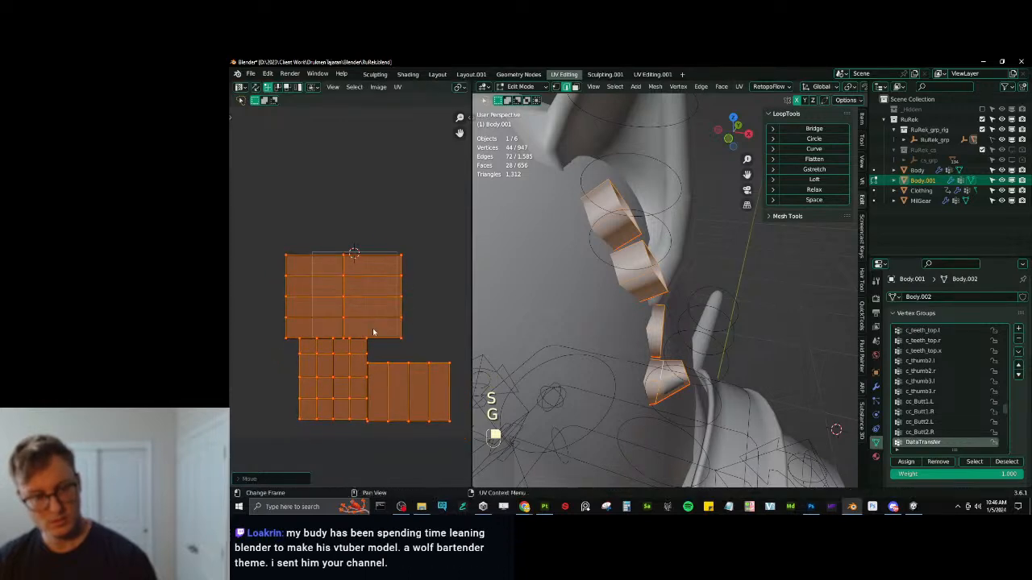
# Turn on island selection, stack the finely gridded UV island over the wide upper islands, and enlarge it to match their height.
pyautogui.click(302, 90)
pyautogui.click(343, 401)
pyautogui.press('g')
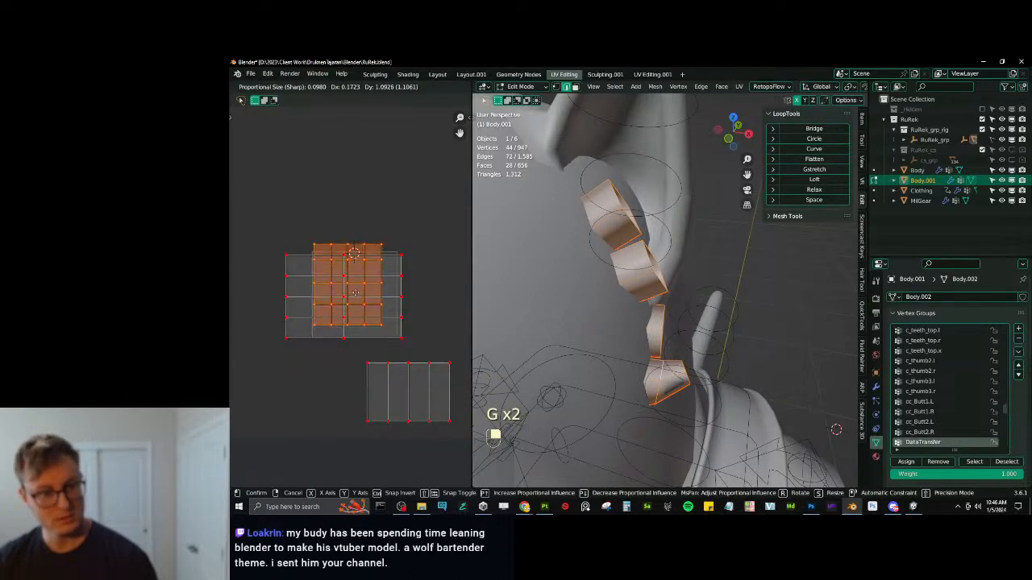
pyautogui.click(378, 284)
pyautogui.press('s')
pyautogui.press('g')
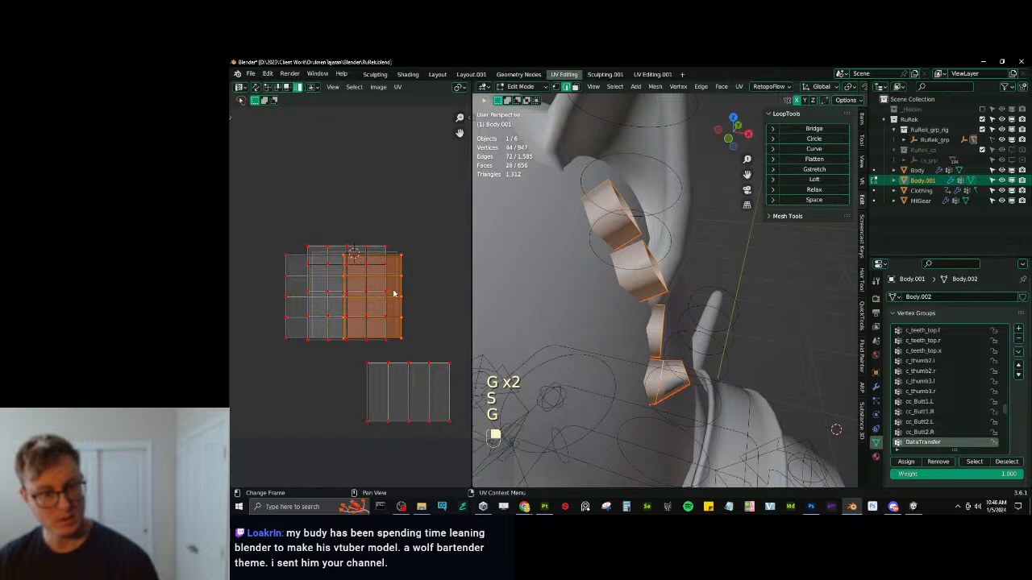
# Box-select the stacked UV islands, then nudge and scale them together over the UV tile.
pyautogui.press('g')
pyautogui.click(395, 287)
pyautogui.hotkey('ctrl', 'z')
pyautogui.press('b')
pyautogui.moveTo(311, 272); pyautogui.dragTo(378, 306)
pyautogui.press('g')
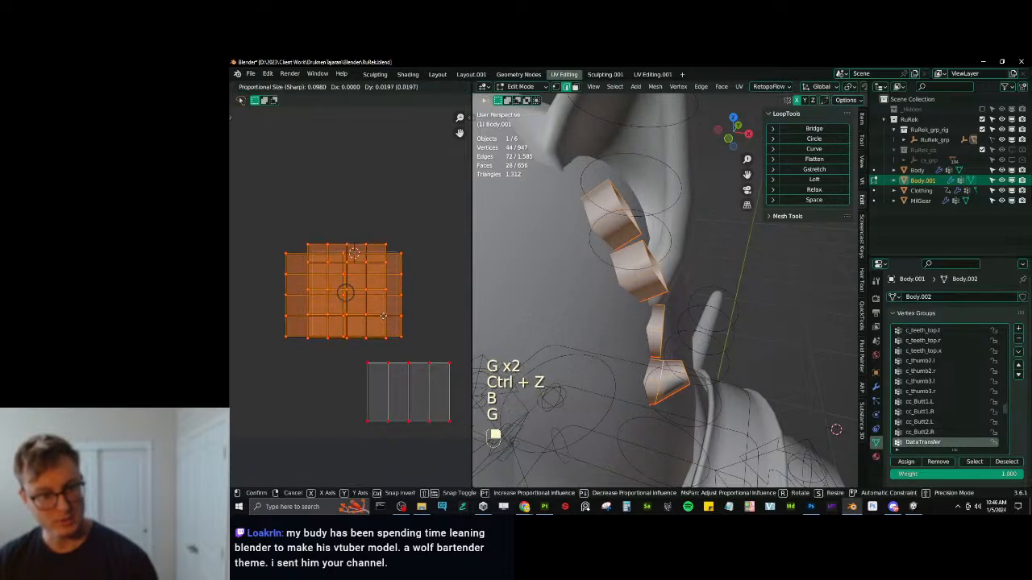
pyautogui.click(409, 284)
pyautogui.press('s')
pyautogui.click(407, 310)
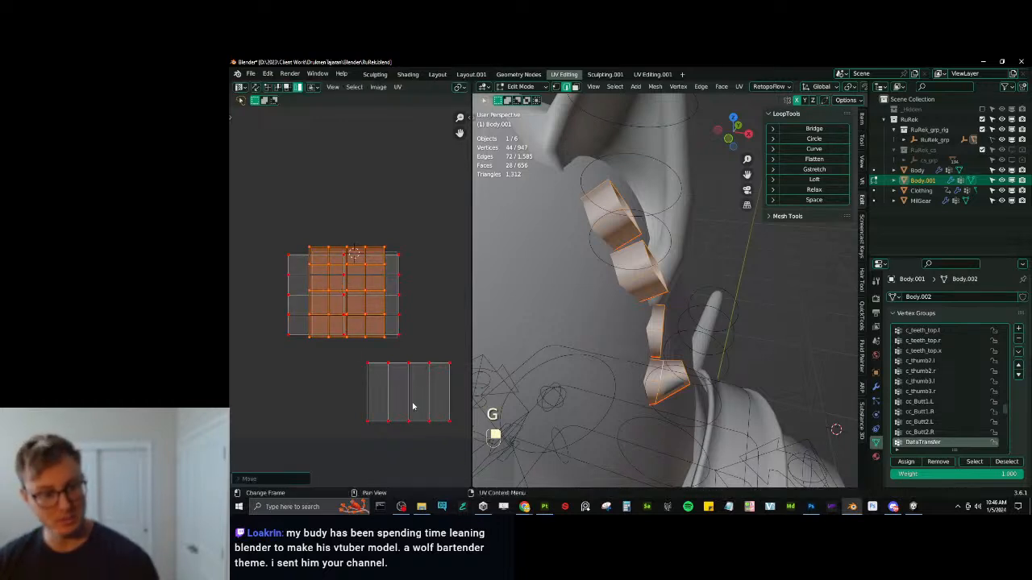
# Move the remaining separate UV island onto the stack and enlarge it to match the other islands.
pyautogui.click(414, 406)
pyautogui.press('g')
pyautogui.press('g')
pyautogui.click(356, 321)
pyautogui.press('s')
pyautogui.press('g')
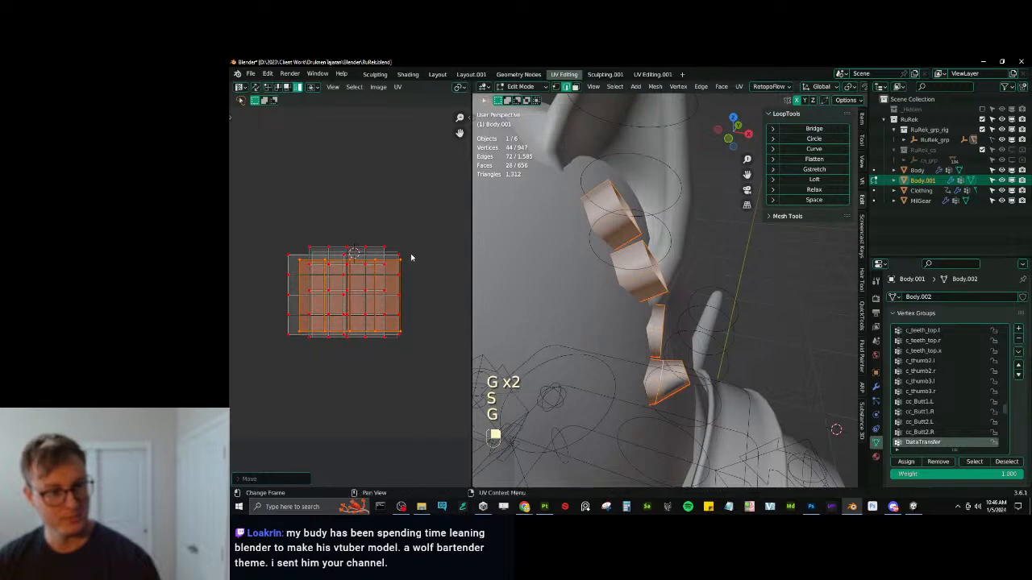
pyautogui.press('s')
pyautogui.press('g')
pyautogui.click(421, 251)
# Leave Edit Mode, save the file, and export the whole character as an Auto-Rig Pro FBX.
pyautogui.press('Tab')
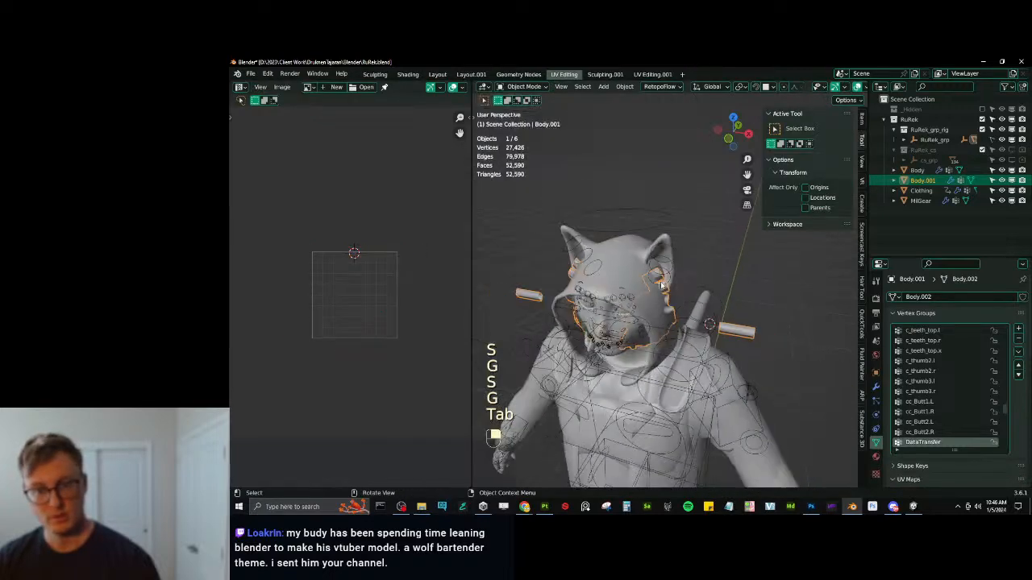
pyautogui.hotkey('ctrl', 's')
pyautogui.press('a')
pyautogui.press('q')
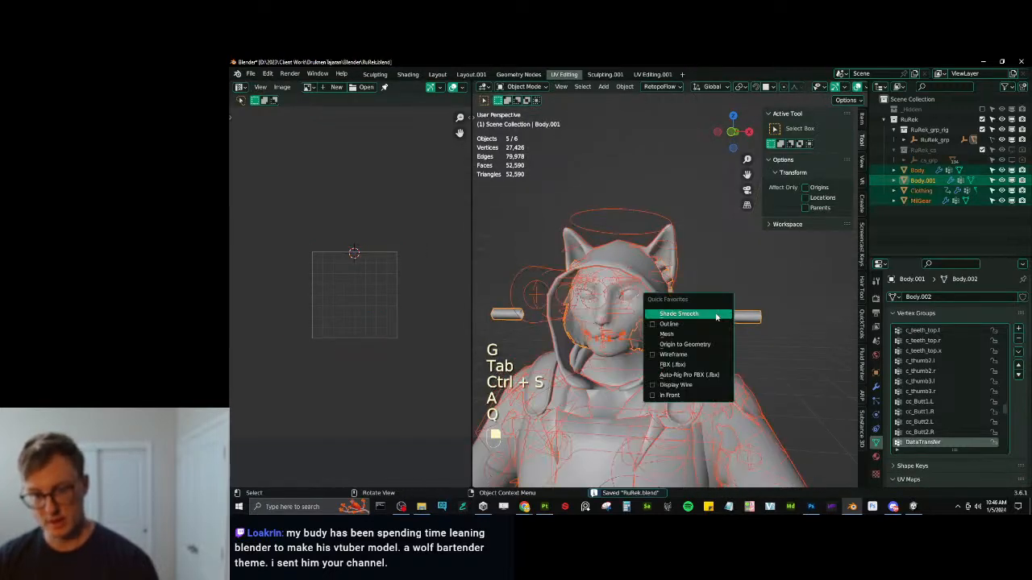
pyautogui.click(698, 375)
pyautogui.click(787, 416)
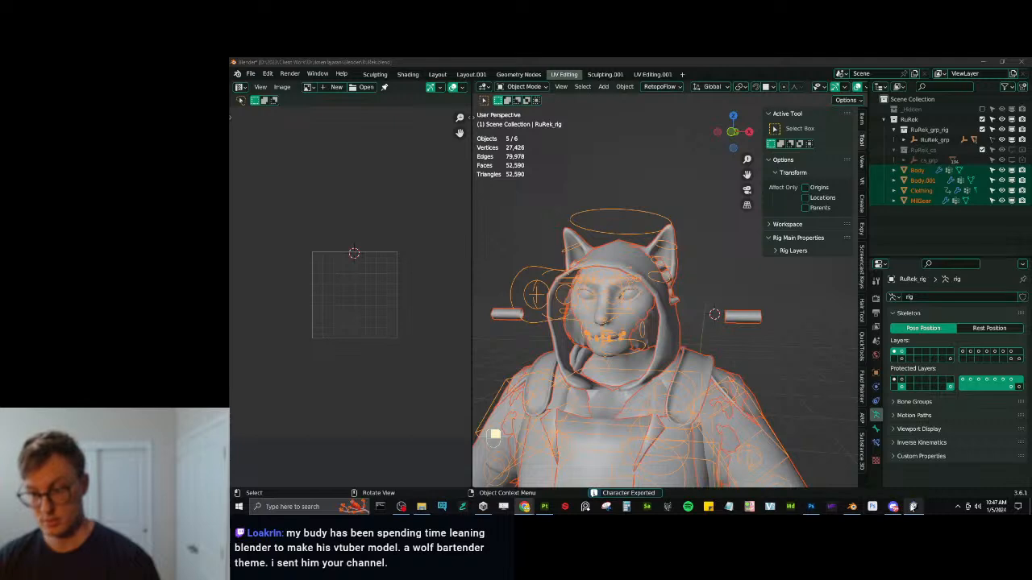
# Switch to Unity and examine the fur strips' texture around the ears of the reimported character.
pyautogui.click(912, 506)
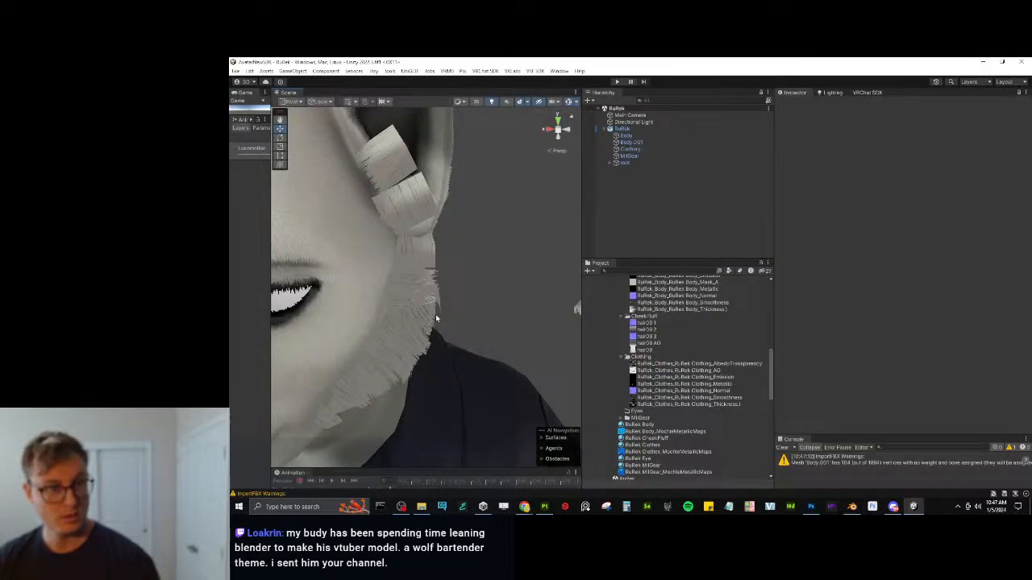
pyautogui.scroll(-5, 466, 278)
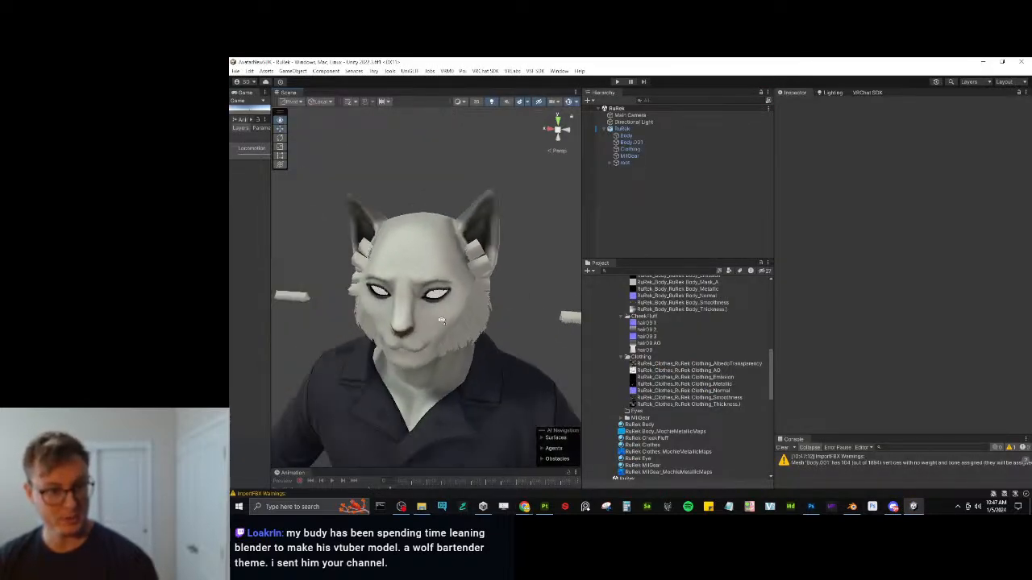
pyautogui.scroll(8, 491, 307)
pyautogui.keyDown('alt'); pyautogui.moveTo(544, 324); pyautogui.dragTo(579, 316); pyautogui.keyUp('alt')
pyautogui.scroll(-5, 387, 323)
pyautogui.scroll(6, 467, 310)
pyautogui.scroll(-5, 472, 304)
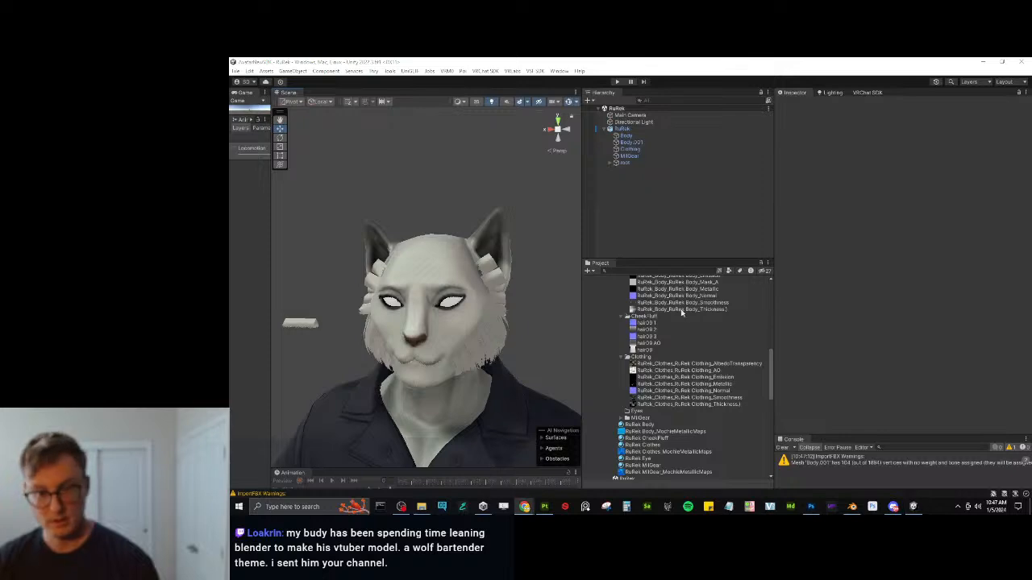
# Switch back to Blender and delete the three upper ear fur strips from the Body.001 mesh.
pyautogui.click(857, 510)
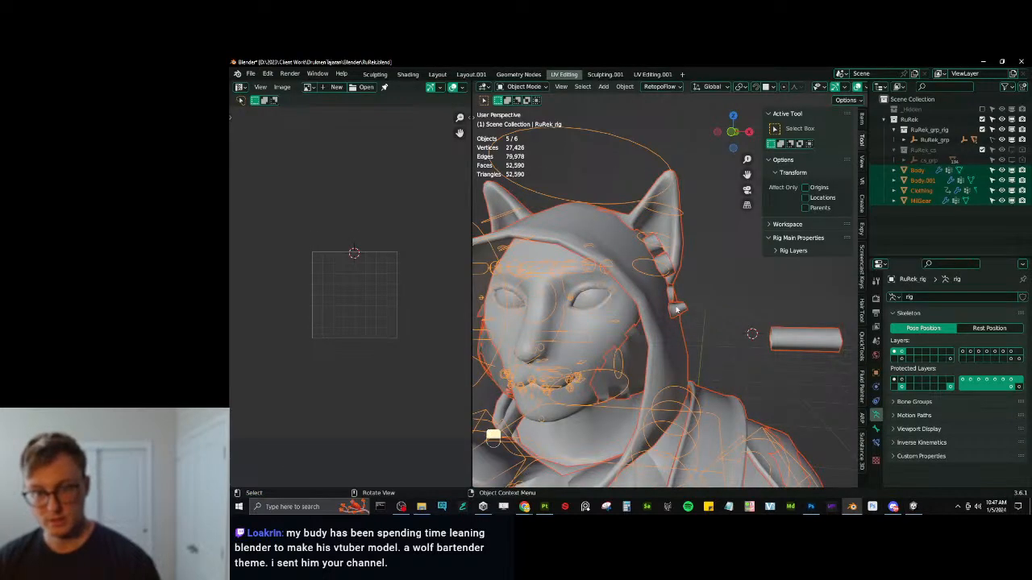
pyautogui.click(677, 310)
pyautogui.scroll(4, 673, 300)
pyautogui.press('Tab')
pyautogui.click(672, 286)
pyautogui.press('l')
pyautogui.press('l')
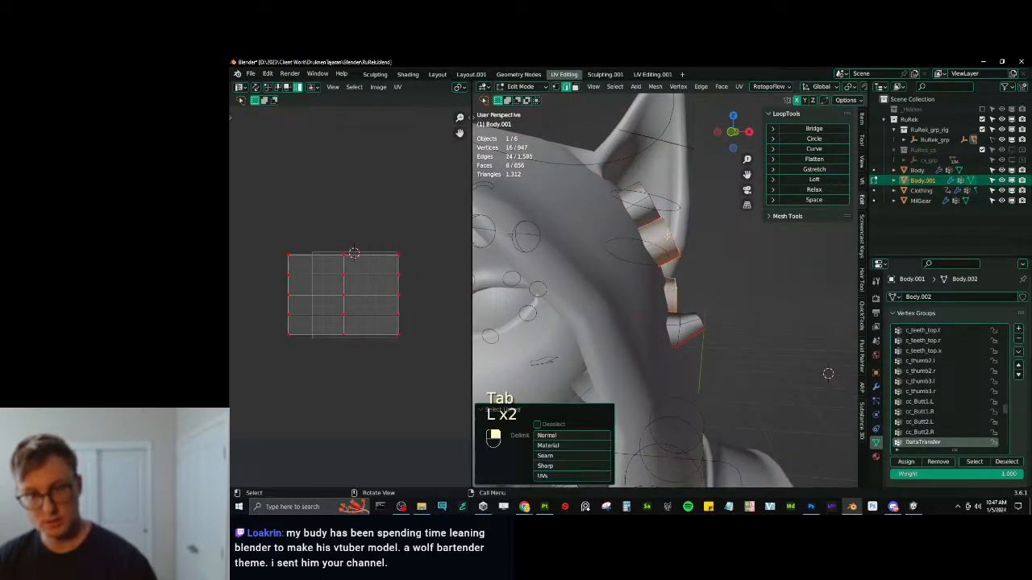
pyautogui.press('l')
pyautogui.press('x')
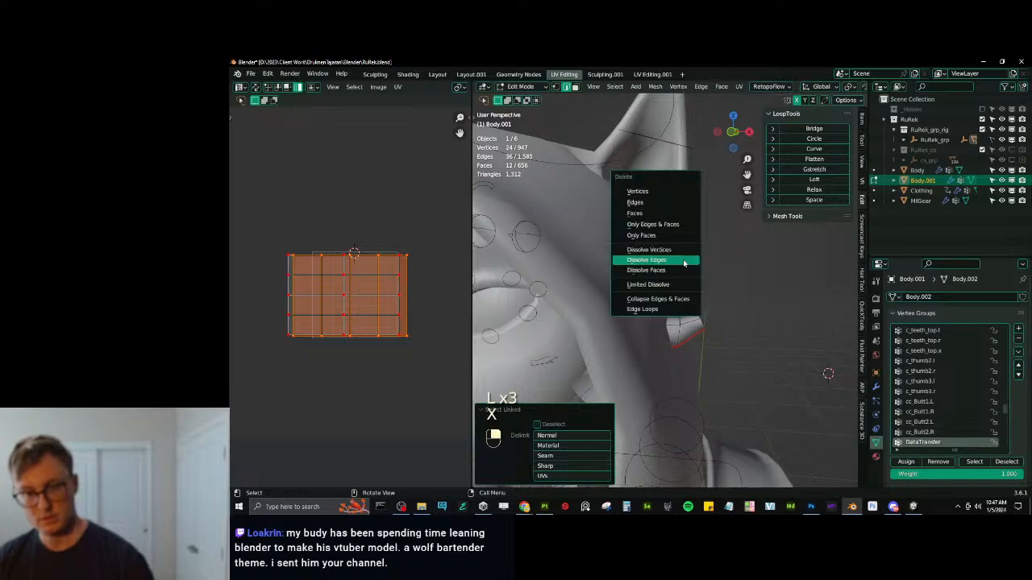
pyautogui.click(682, 259)
# Hide the Clothing and MilGear objects and select the remaining fur strip below the ear in Body.001.
pyautogui.moveTo(1004, 191); pyautogui.dragTo(1004, 201)
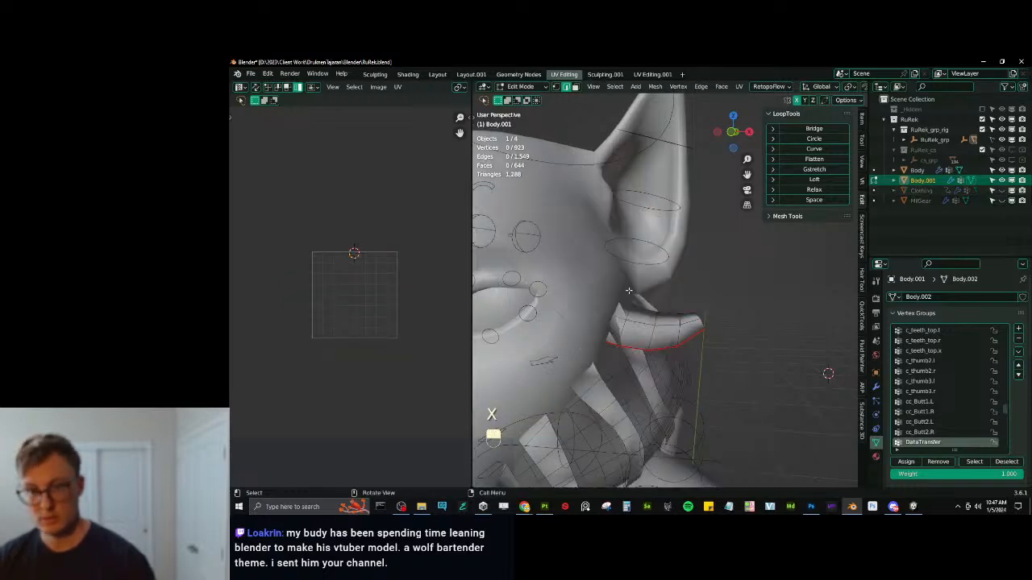
pyautogui.press('Tab')
pyautogui.press('Tab')
pyautogui.press('l')
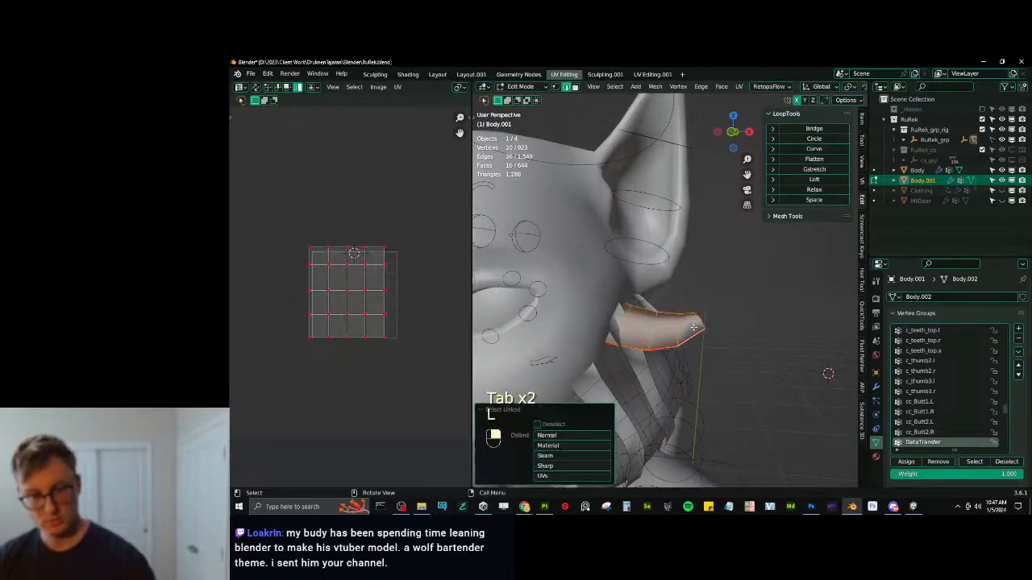
# Duplicate the remaining fur strip and move and rotate the copy into place just above it.
pyautogui.moveTo(666, 331); pyautogui.dragTo(694, 260, button='middle')
pyautogui.hotkey('shift', 'd')
pyautogui.press('r')
pyautogui.press('g')
pyautogui.press('r')
pyautogui.click(705, 305)
pyautogui.press('g')
pyautogui.click(700, 306)
pyautogui.press('r')
pyautogui.click(677, 270)
pyautogui.scroll(2, 705, 281)
# Duplicate the new fur strip again and angle the copy above it, just below the ear.
pyautogui.hotkey('shift', 'd')
pyautogui.click(673, 268)
pyautogui.press('r')
pyautogui.click(695, 256)
pyautogui.press('g')
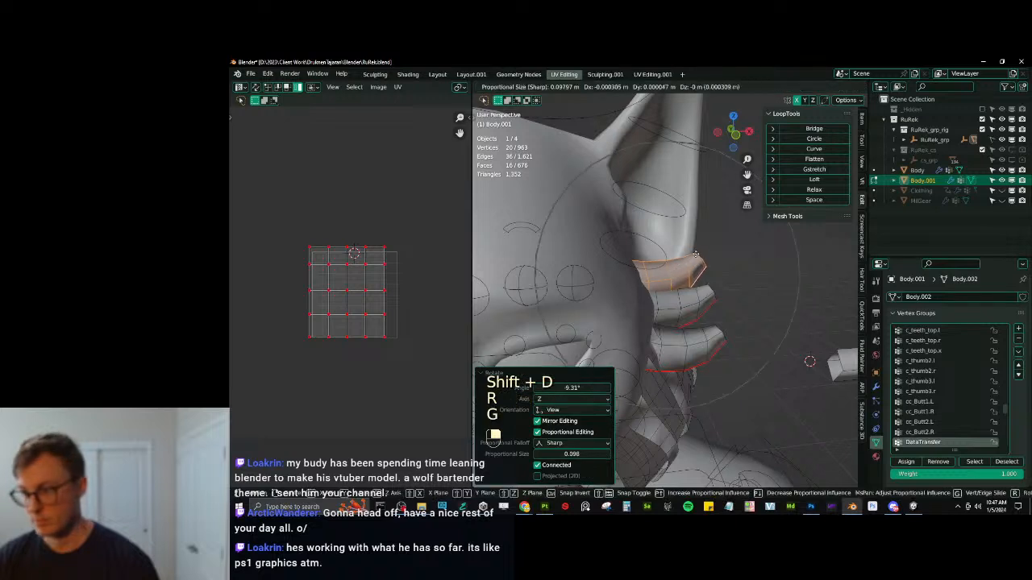
pyautogui.click(695, 256)
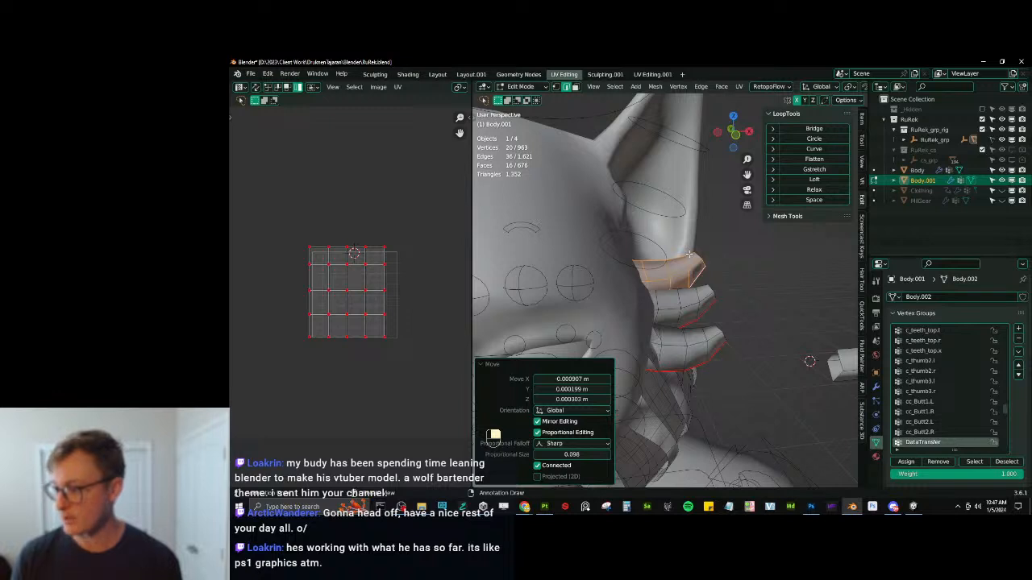
pyautogui.click(495, 365)
pyautogui.scroll(4, 678, 295)
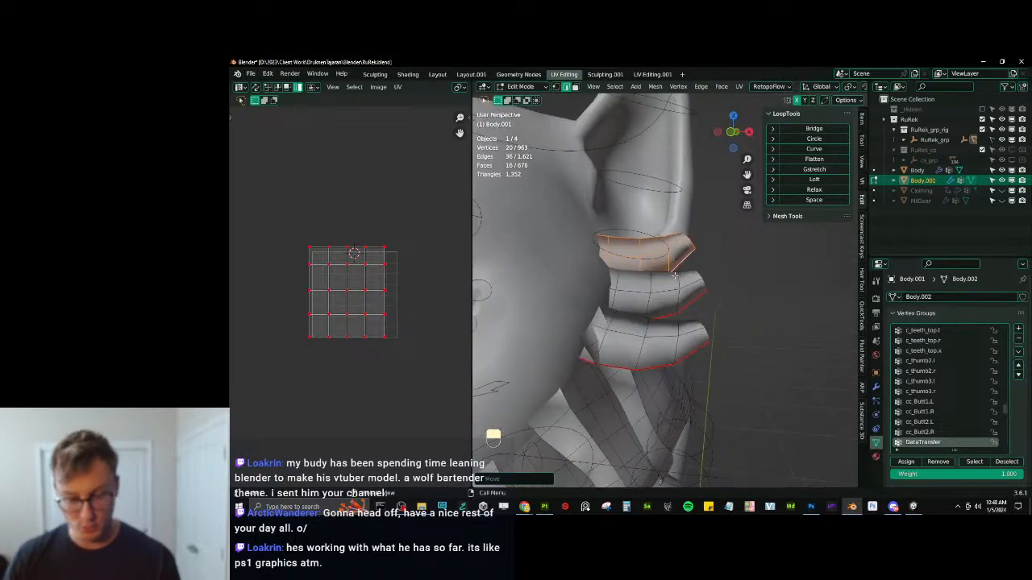
# Duplicate the upper two fur strips together, then move and rotate the copies up beside the ear.
pyautogui.press('l')
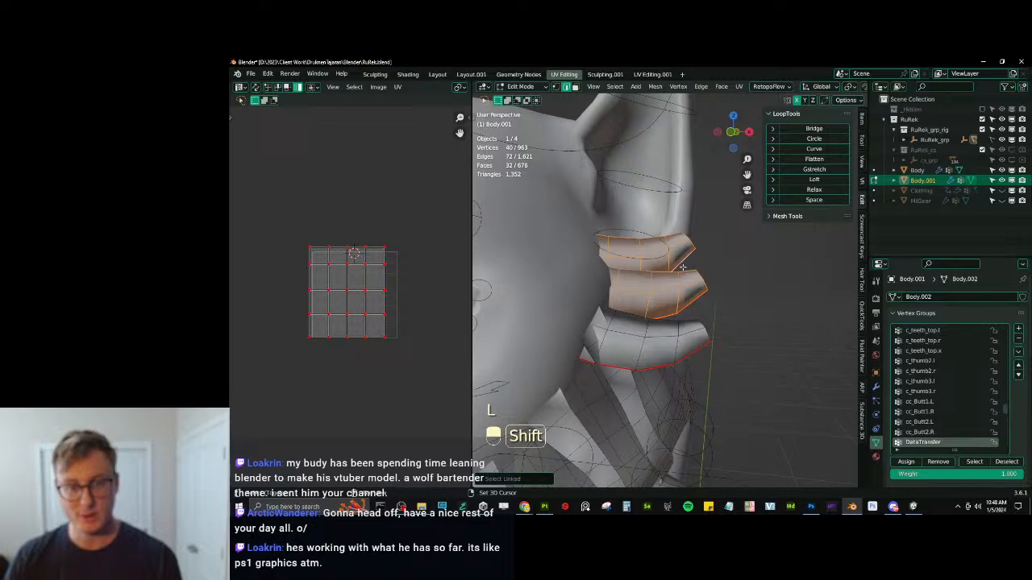
pyautogui.hotkey('shift', 'd')
pyautogui.click(680, 235)
pyautogui.keyDown('shift'); pyautogui.moveTo(680, 234); pyautogui.dragTo(715, 277, button='middle'); pyautogui.keyUp('shift')
pyautogui.press('r')
pyautogui.click(680, 262)
pyautogui.press('g')
pyautogui.click(582, 300)
pyautogui.press('r')
pyautogui.click(642, 275)
pyautogui.press('g')
pyautogui.click(648, 270)
# Refine the duplicated pair's rotation, scale and position against the ear, and leave Edit Mode.
pyautogui.press('r')
pyautogui.click(712, 317)
pyautogui.press('s')
pyautogui.click(707, 307)
pyautogui.press('g')
pyautogui.click(631, 279)
pyautogui.press('r')
pyautogui.click(686, 309)
pyautogui.press('g')
pyautogui.click(711, 279)
pyautogui.press('Tab')
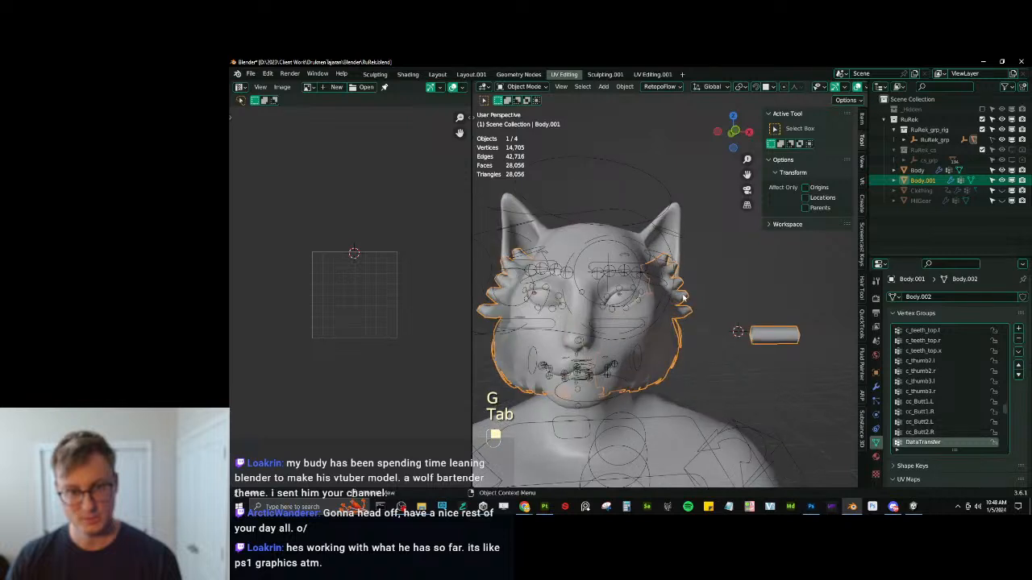
# Select the linked fur strips beside the ear in Edit Mode and consult the character's reference images.
pyautogui.press('Tab')
pyautogui.press('l')
pyautogui.press('l')
pyautogui.press('l')
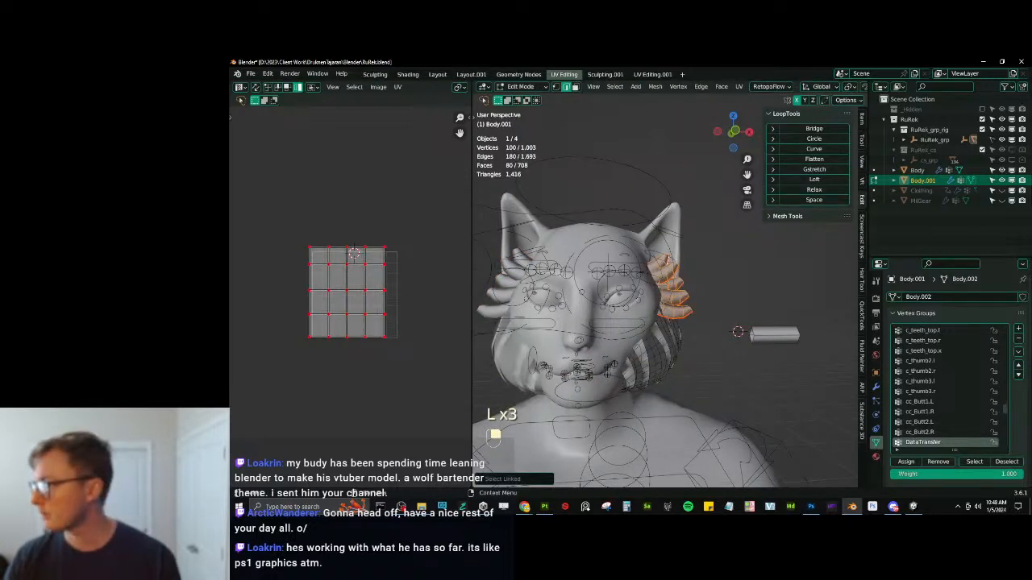
pyautogui.click(421, 506)
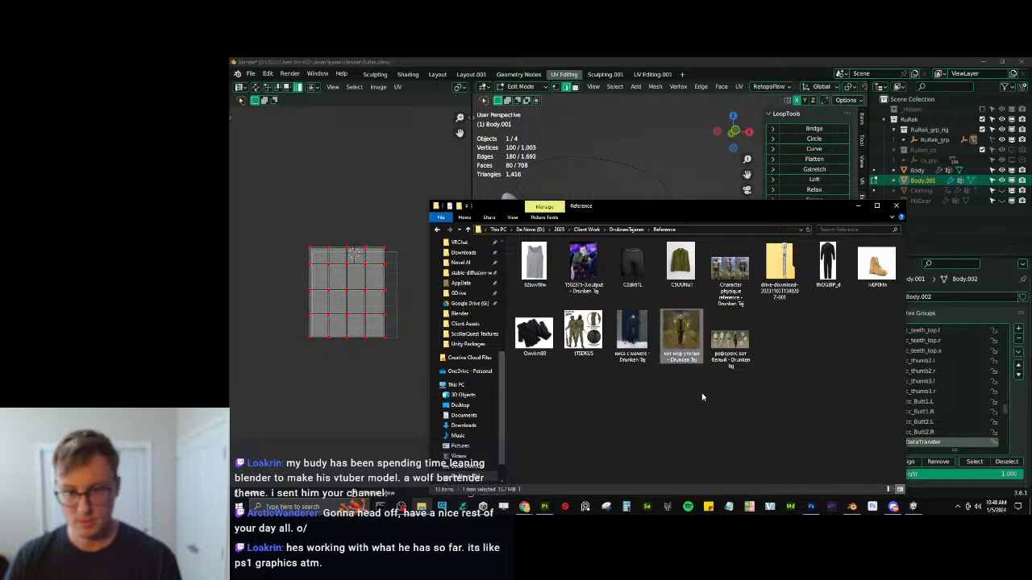
pyautogui.click(524, 506)
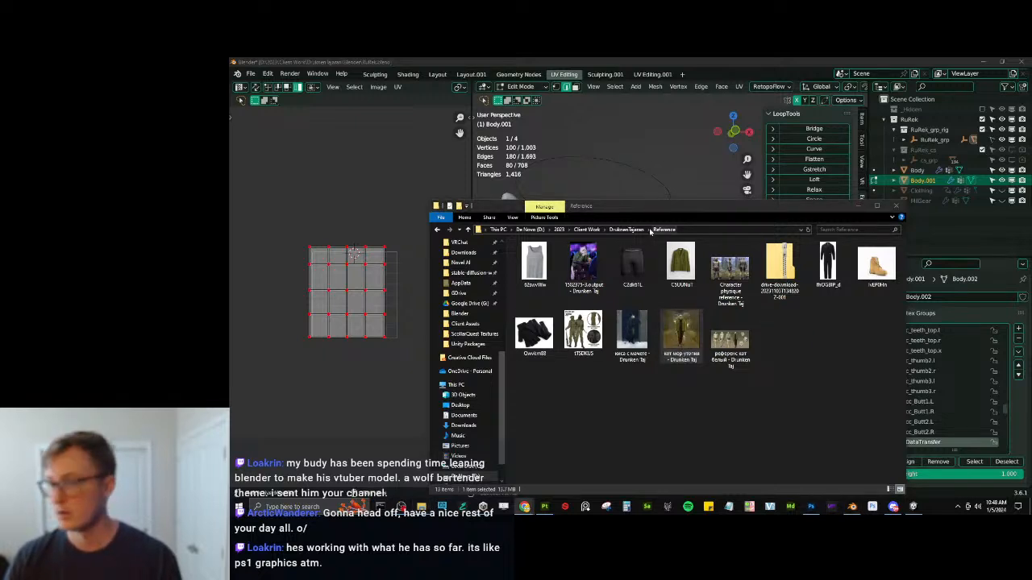
pyautogui.click(730, 61)
# Rotate and move the selected group of fur strips against the side of the head with proportional editing.
pyautogui.moveTo(707, 298); pyautogui.dragTo(701, 338, button='middle')
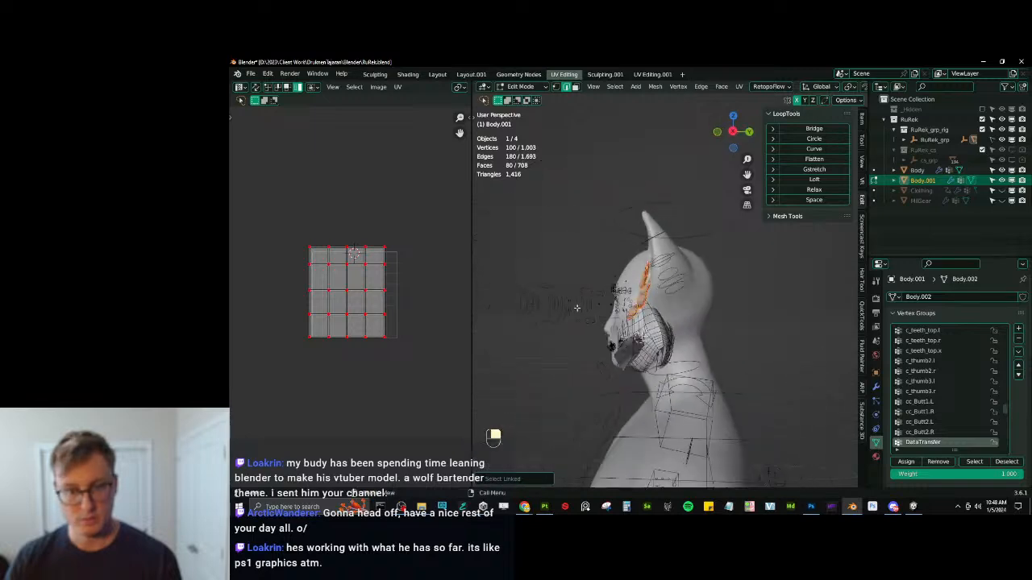
pyautogui.press('r')
pyautogui.moveTo(616, 289); pyautogui.dragTo(713, 276, button='middle')
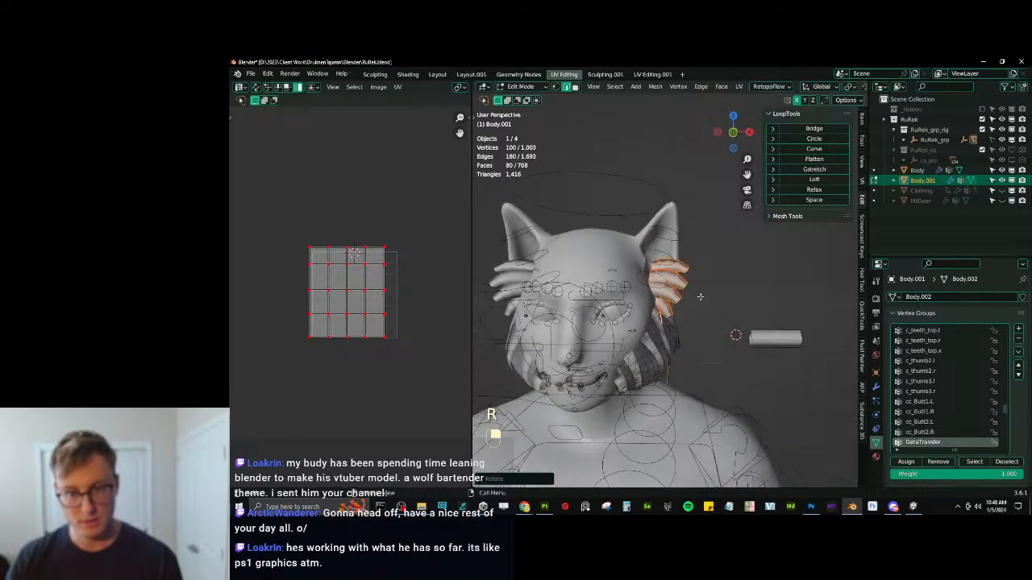
pyautogui.press('r')
pyautogui.press('g')
pyautogui.press('r')
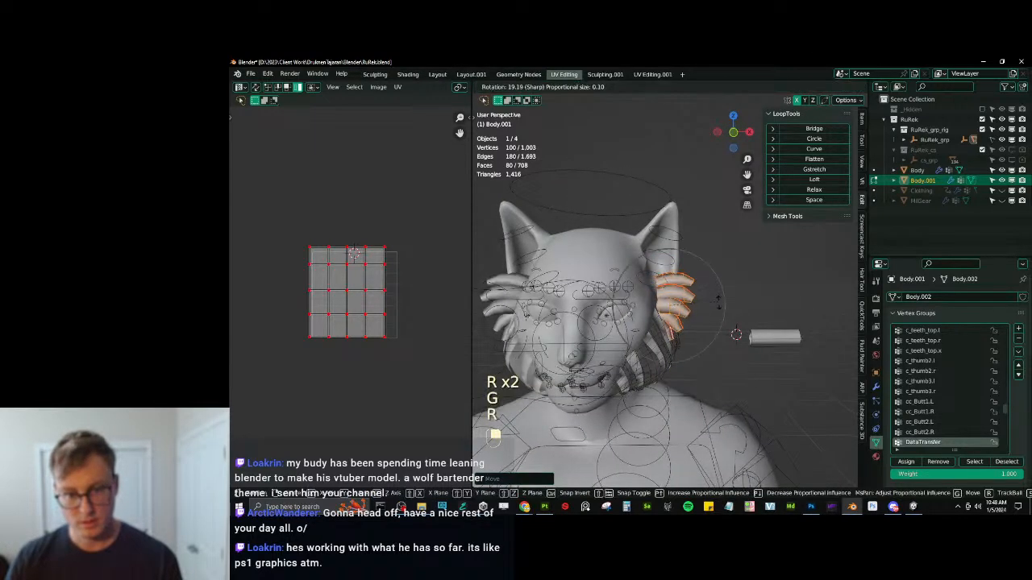
pyautogui.press('g')
pyautogui.click(583, 302)
# Refine the strip group's angle and position with further rotations and moves so it sits between ear and cheek.
pyautogui.moveTo(713, 277); pyautogui.dragTo(737, 316, button='middle')
pyautogui.press('r')
pyautogui.click(583, 302)
pyautogui.press('r')
pyautogui.press('g')
pyautogui.press('g')
pyautogui.press('r')
pyautogui.press('g')
pyautogui.press('r')
pyautogui.press('g')
pyautogui.press('g')
pyautogui.press('g')
pyautogui.press('r')
pyautogui.press('g')
# Select a single fur strip below the ear, turn off proportional editing, and move and rotate the strip.
pyautogui.scroll(4, 657, 303)
pyautogui.click(657, 303)
pyautogui.press('l')
pyautogui.press('o')
pyautogui.press('g')
pyautogui.press('r')
# Select the topmost fur strip at the base of the ear and reposition and rotate it against the head.
pyautogui.press('l')
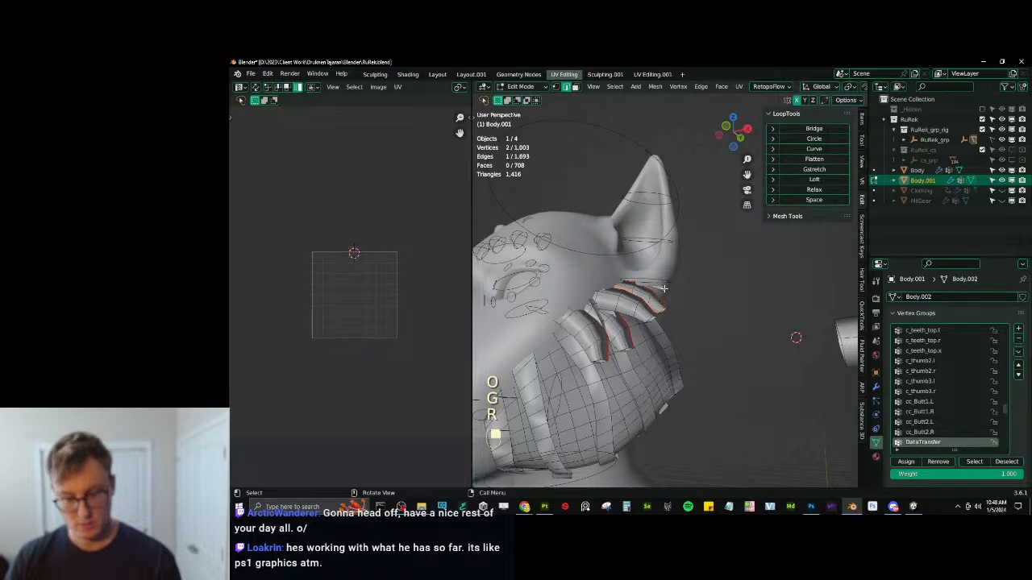
pyautogui.moveTo(664, 288); pyautogui.dragTo(611, 309, button='middle')
pyautogui.press('g')
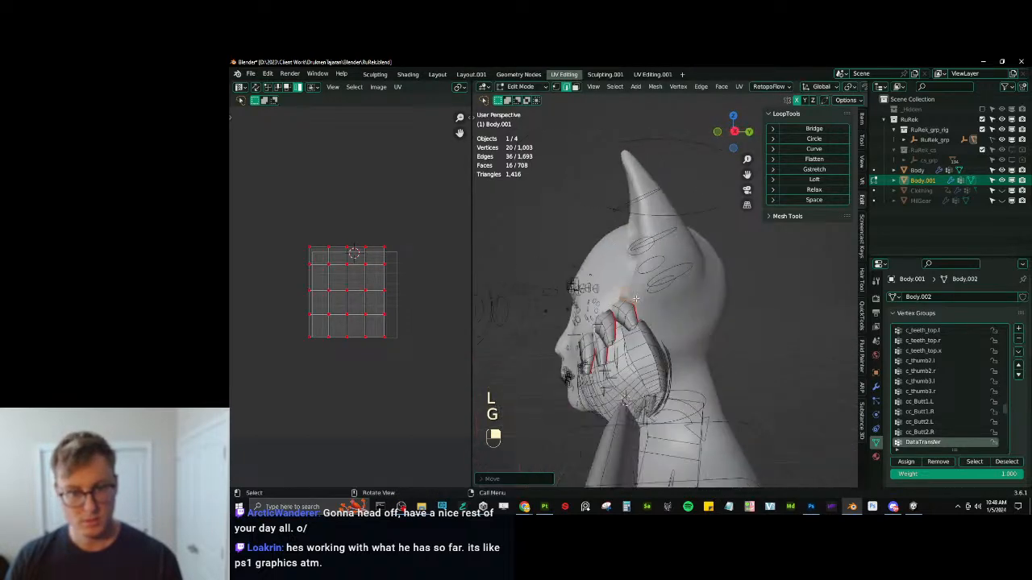
pyautogui.press('g')
pyautogui.click(659, 295)
pyautogui.press('r')
pyautogui.click(670, 290)
# Fine-tune the topmost strip's placement and tilt from another viewing angle.
pyautogui.moveTo(670, 290); pyautogui.dragTo(719, 303, button='middle')
pyautogui.press('g')
pyautogui.click(750, 312)
pyautogui.press('r')
pyautogui.click(764, 325)
pyautogui.press('r')
pyautogui.click(698, 326)
pyautogui.press('g')
pyautogui.click(656, 319)
pyautogui.press('g')
pyautogui.press('r')
pyautogui.click(705, 331)
# Rotate the topmost strip about the Z axis, undo the following misjudged rotation, and rotate and move it again.
pyautogui.press('g')
pyautogui.click(706, 331)
pyautogui.press('r')
pyautogui.press('z')
pyautogui.click(684, 369)
pyautogui.press('g')
pyautogui.click(681, 371)
pyautogui.press('r')
pyautogui.click(682, 336)
pyautogui.hotkey('ctrl', 'z')
pyautogui.press('r')
pyautogui.click(728, 367)
pyautogui.press('g')
pyautogui.click(719, 365)
# Finish adjusting the fur strip's angle and position beneath the ear, and save the file outside Edit Mode.
pyautogui.moveTo(719, 365); pyautogui.dragTo(685, 342, button='middle')
pyautogui.press('r')
pyautogui.click(705, 372)
pyautogui.press('r')
pyautogui.click(729, 331)
pyautogui.press('g')
pyautogui.click(778, 310)
pyautogui.press('r')
pyautogui.click(786, 296)
pyautogui.press('r')
pyautogui.press('g')
pyautogui.click(742, 325)
pyautogui.press('g')
pyautogui.click(723, 335)
pyautogui.press('Tab')
pyautogui.scroll(-3, 675, 347)
pyautogui.hotkey('ctrl', 's')
# Select all visible objects, export the rig with the body and cheek fur as FBX, and switch to Unity.
pyautogui.press('a')
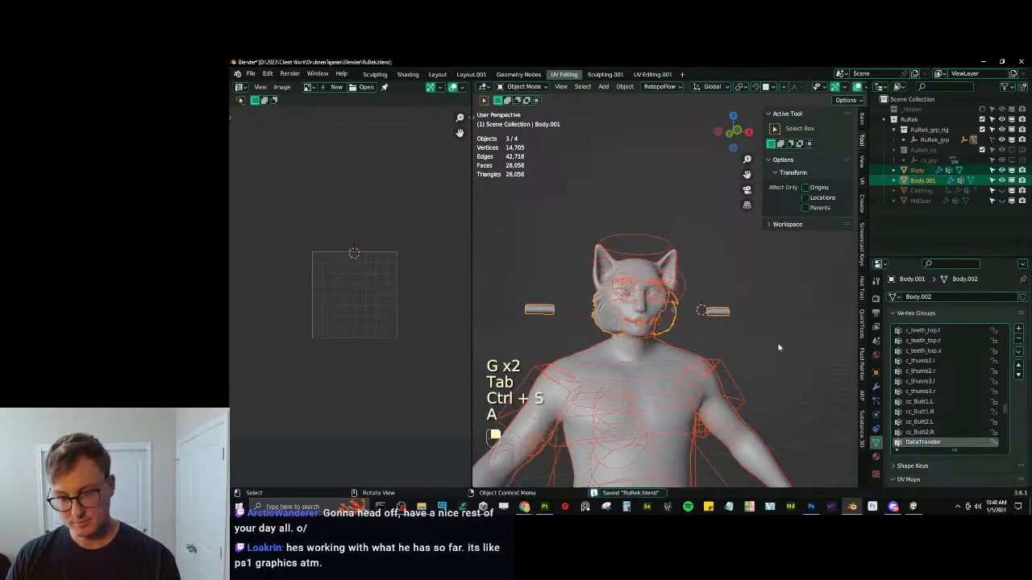
pyautogui.press('q')
pyautogui.click(749, 341)
pyautogui.press('Return')
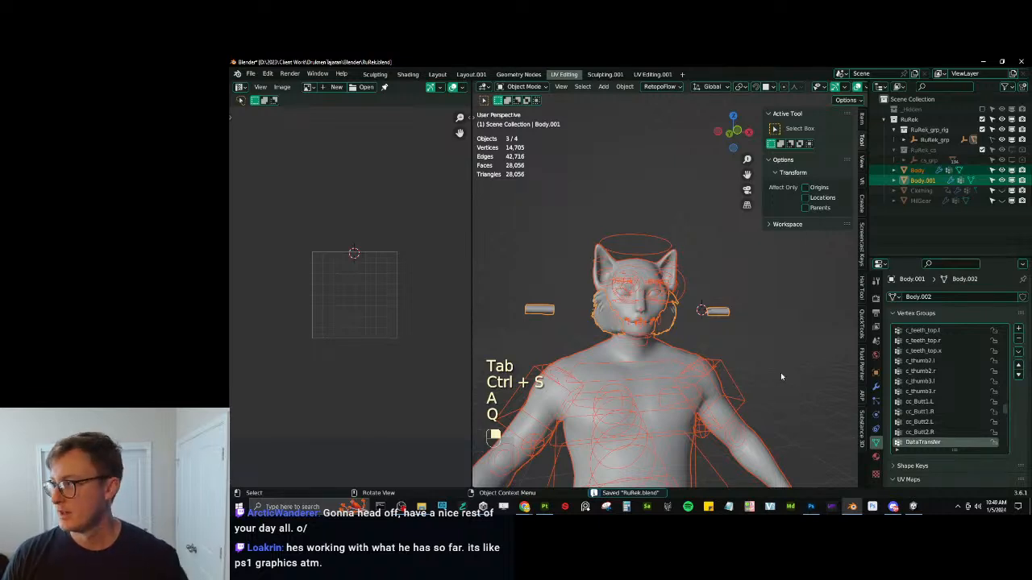
pyautogui.click(915, 507)
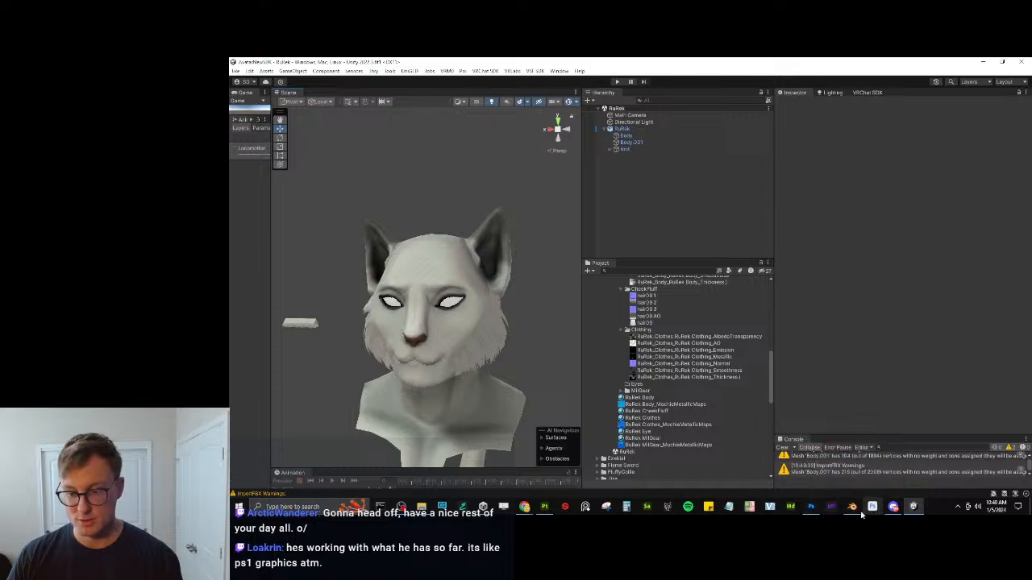
# In Blender, unhide the Clothing and MilGear objects, export everything over RuRek.fbx with Auto-Rig Pro, and save the file.
pyautogui.click(805, 450)
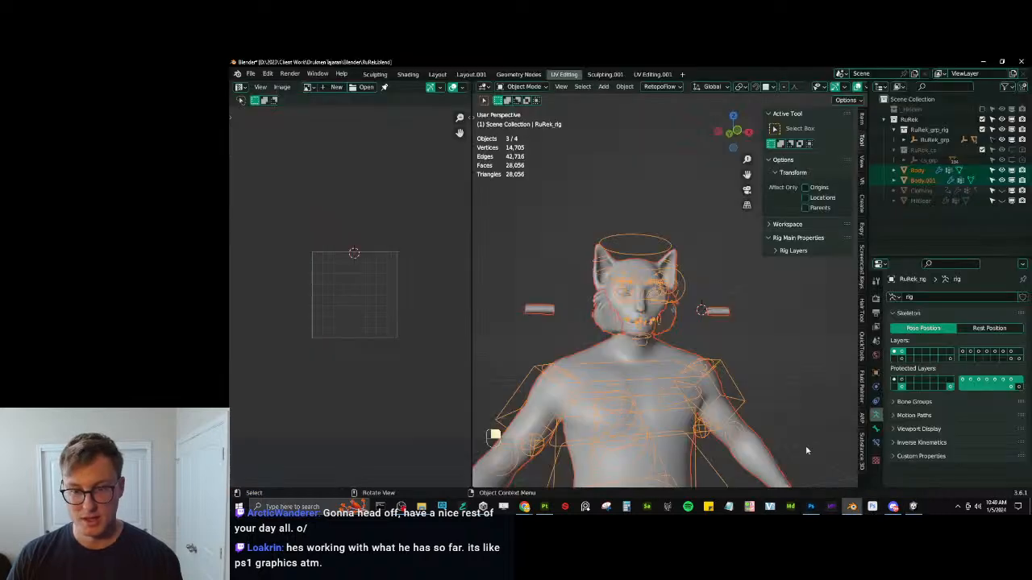
pyautogui.click(1001, 191)
pyautogui.press('a')
pyautogui.press('q')
pyautogui.click(750, 337)
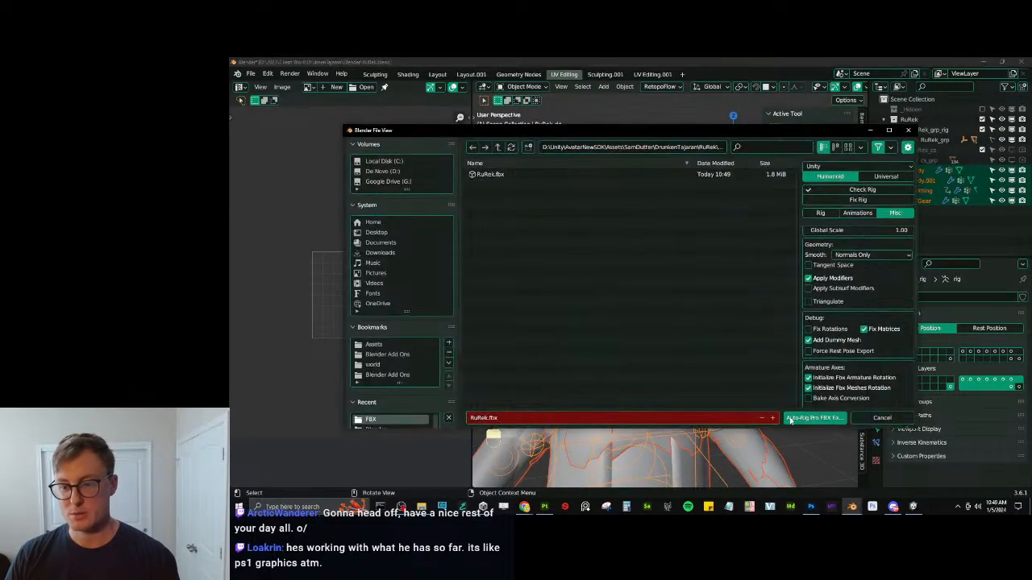
pyautogui.click(791, 419)
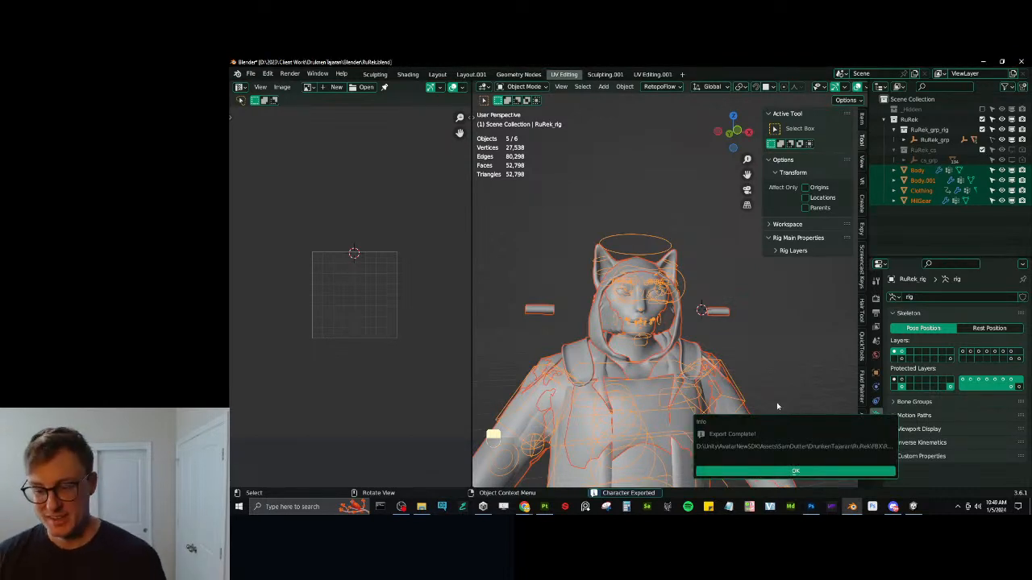
pyautogui.click(792, 473)
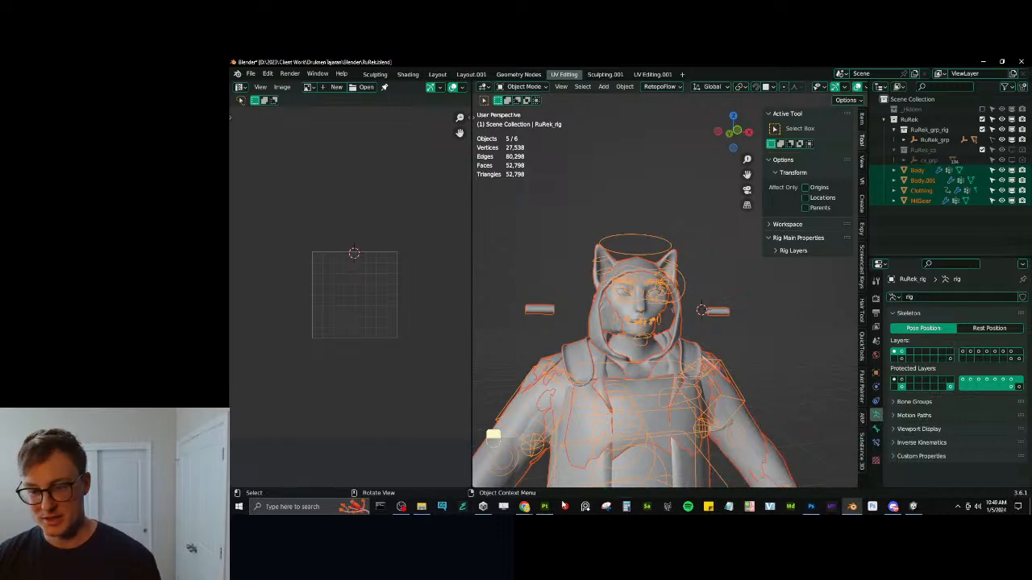
pyautogui.hotkey('ctrl', 's')
# Switch to Unity, inspect the cheek fur by the ear on the re-imported character, and widen the Scene view.
pyautogui.click(913, 506)
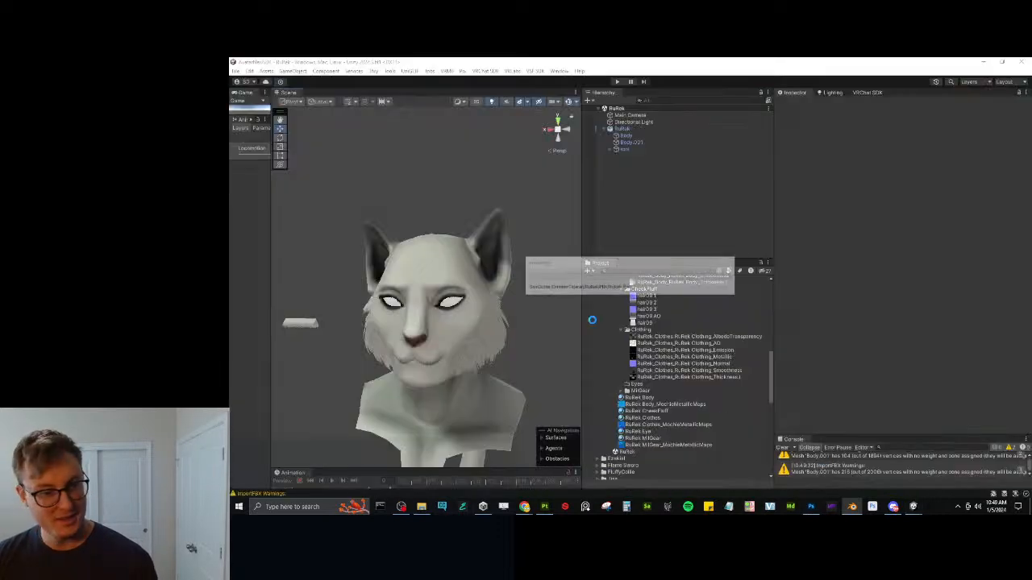
pyautogui.moveTo(453, 368); pyautogui.dragTo(538, 347, button='middle')
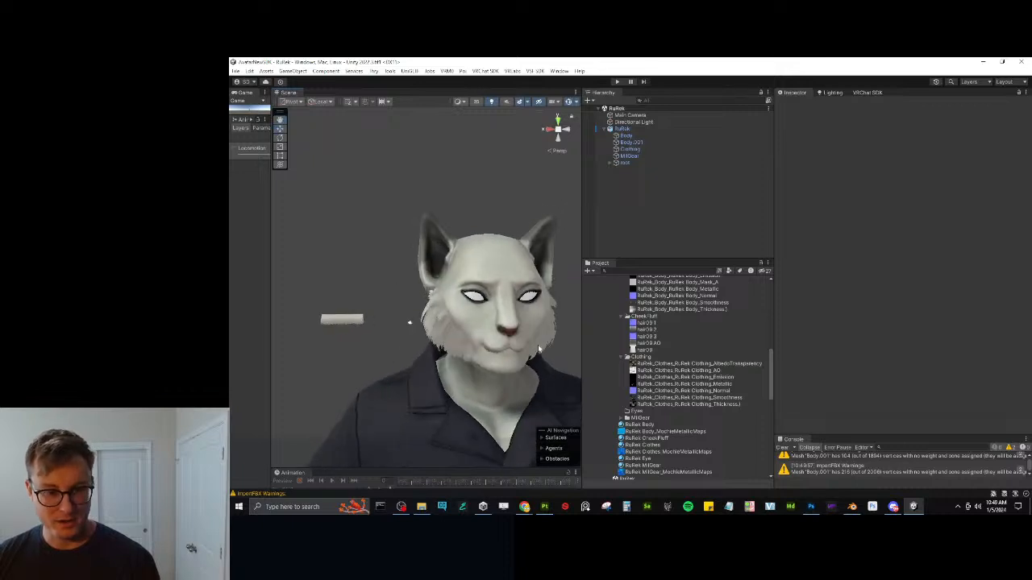
pyautogui.scroll(5, 459, 348)
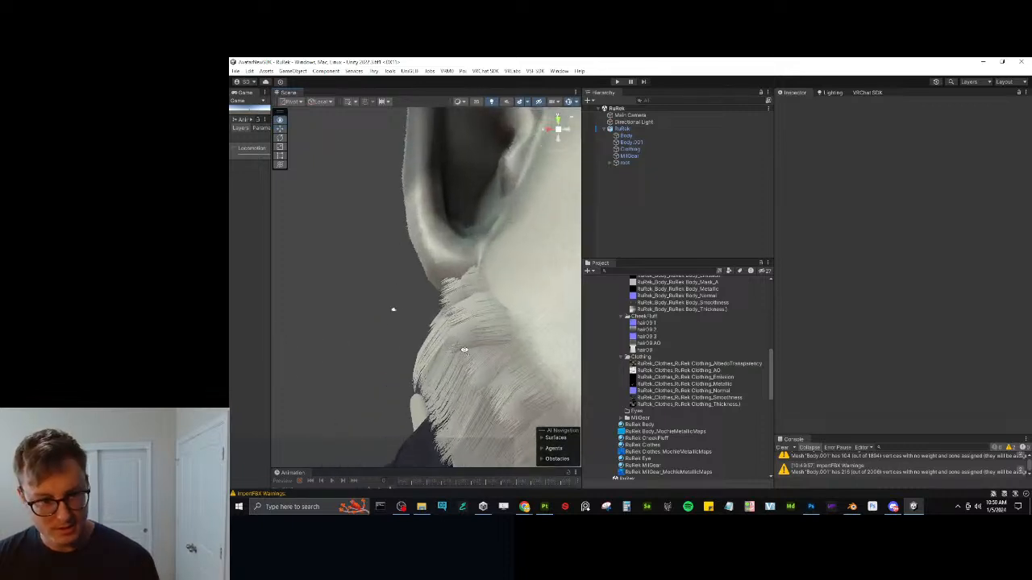
pyautogui.keyDown('alt'); pyautogui.moveTo(441, 361); pyautogui.dragTo(516, 348); pyautogui.keyUp('alt')
pyautogui.scroll(-3, 576, 366)
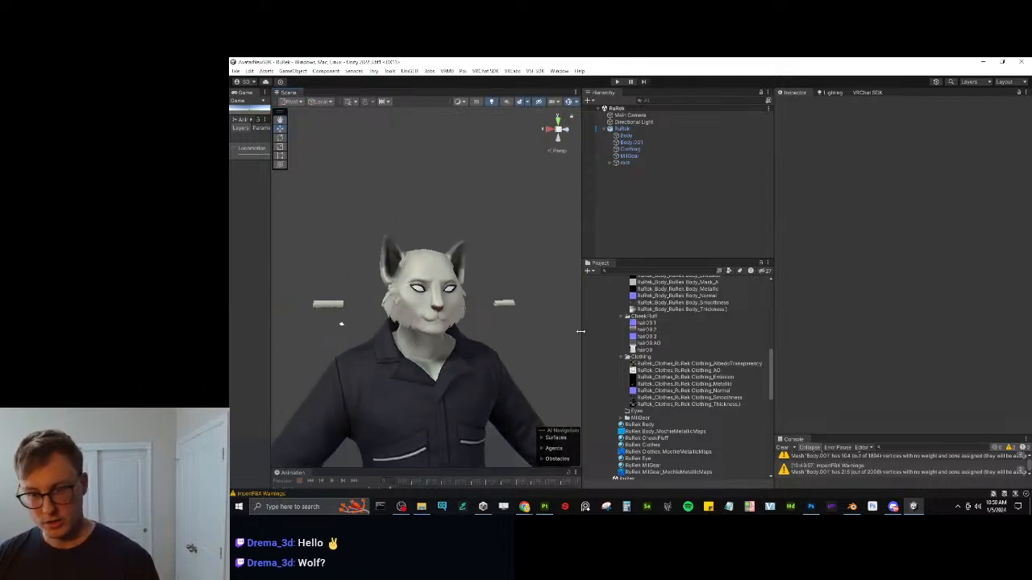
pyautogui.moveTo(580, 330); pyautogui.dragTo(689, 330)
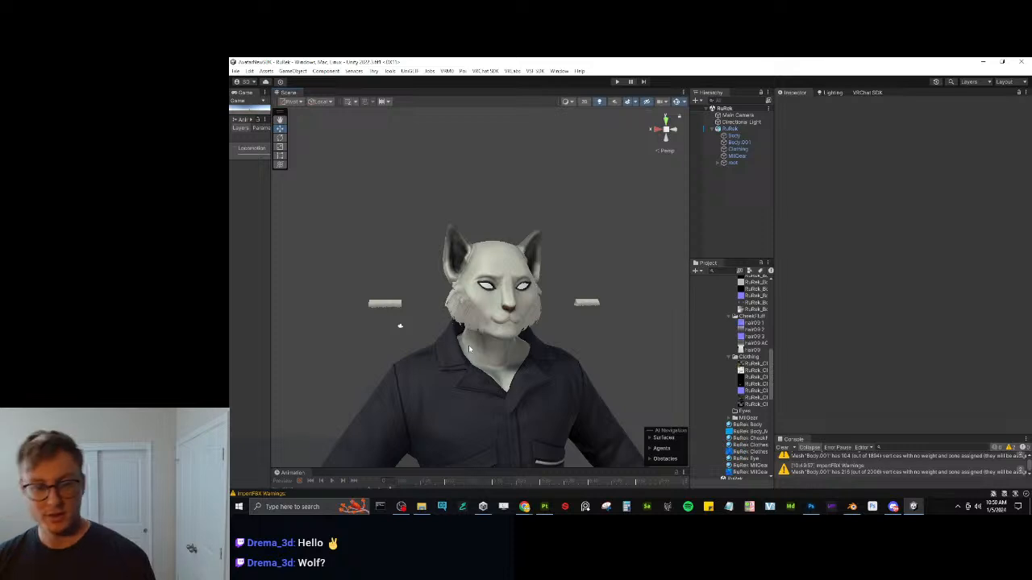
# Examine the fur on both cheeks close up and from a distance, especially where it meets the ears.
pyautogui.scroll(4, 461, 348)
pyautogui.keyDown('alt'); pyautogui.moveTo(451, 349); pyautogui.dragTo(599, 328); pyautogui.keyUp('alt')
pyautogui.scroll(5, 516, 355)
pyautogui.scroll(-7, 600, 334)
pyautogui.scroll(1, 629, 329)
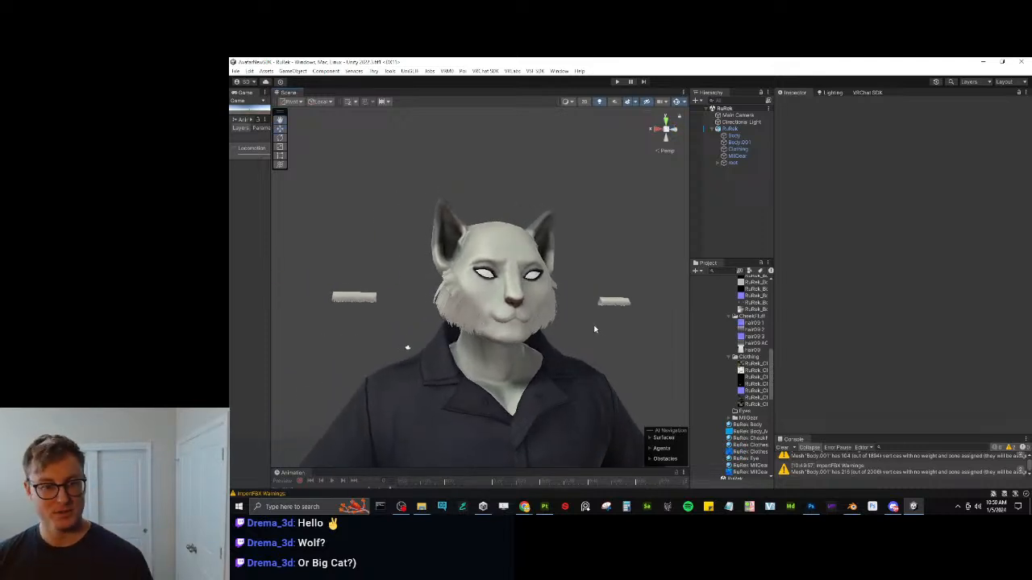
pyautogui.scroll(8, 595, 329)
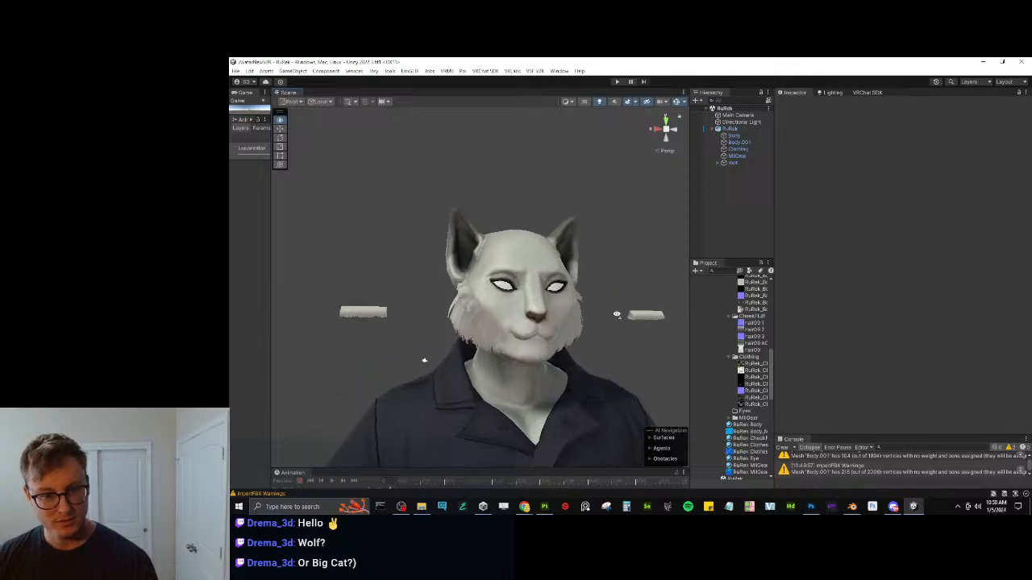
pyautogui.keyDown('alt'); pyautogui.scroll(-3, 595, 330); pyautogui.keyUp('alt')
pyautogui.keyDown('alt'); pyautogui.moveTo(595, 330); pyautogui.dragTo(552, 311); pyautogui.keyUp('alt')
pyautogui.keyDown('alt'); pyautogui.scroll(5, 396, 320); pyautogui.keyUp('alt')
pyautogui.keyDown('alt'); pyautogui.scroll(-5, 551, 311); pyautogui.keyUp('alt')
pyautogui.keyDown('alt'); pyautogui.scroll(5, 553, 307); pyautogui.keyUp('alt')
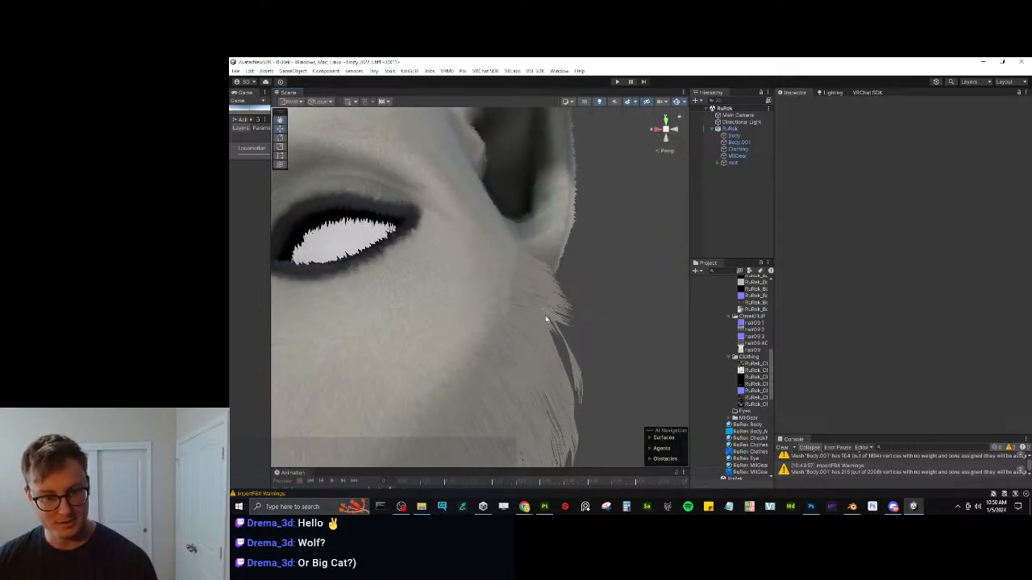
pyautogui.keyDown('alt'); pyautogui.scroll(-5, 548, 317); pyautogui.keyUp('alt')
pyautogui.keyDown('alt'); pyautogui.scroll(4, 504, 323); pyautogui.keyUp('alt')
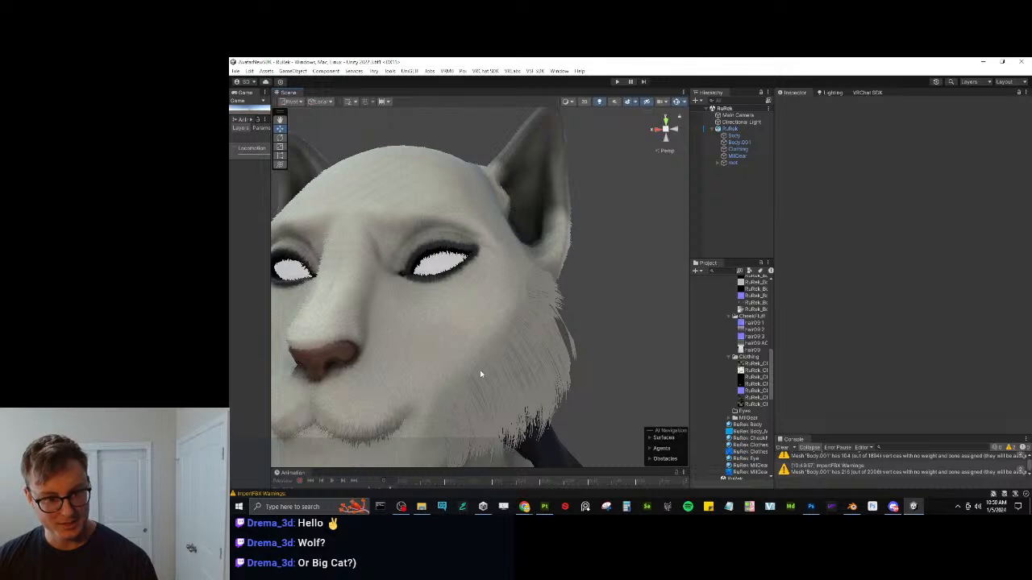
pyautogui.scroll(-5, 481, 374)
pyautogui.scroll(3, 502, 350)
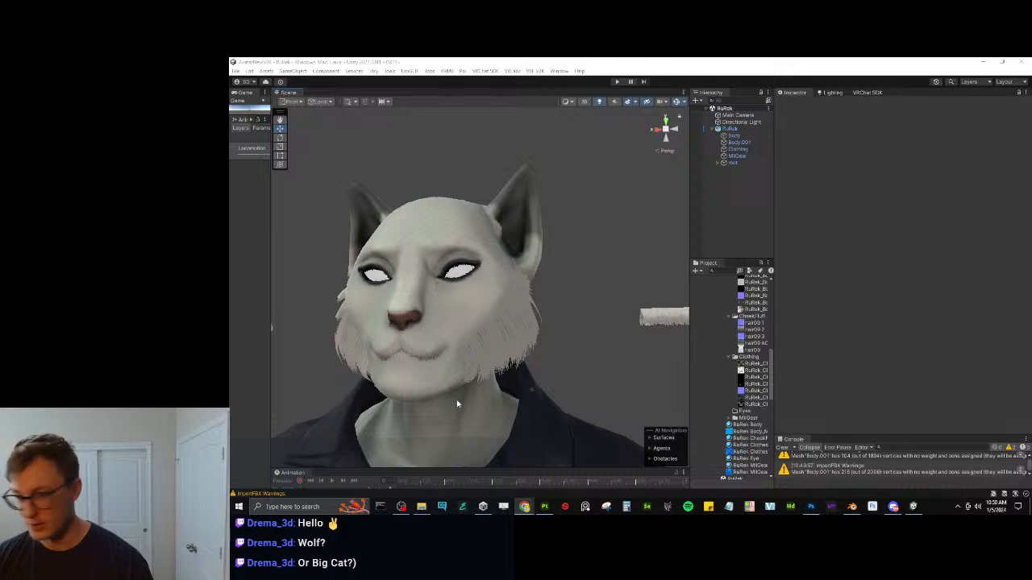
# Open the white cat reference image from the Reference folder for comparison, and return to Unity.
pyautogui.click(421, 507)
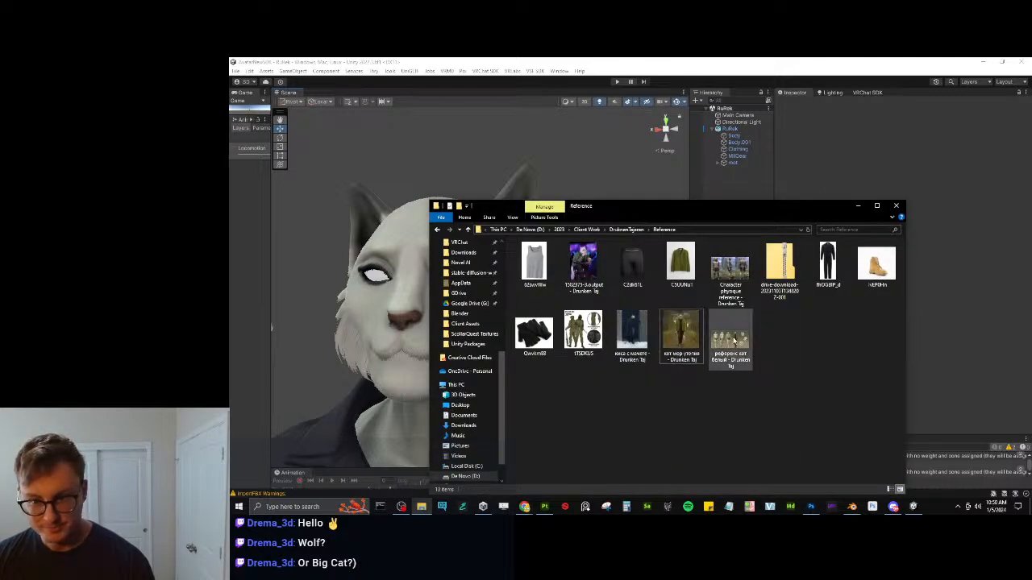
pyautogui.click(733, 343)
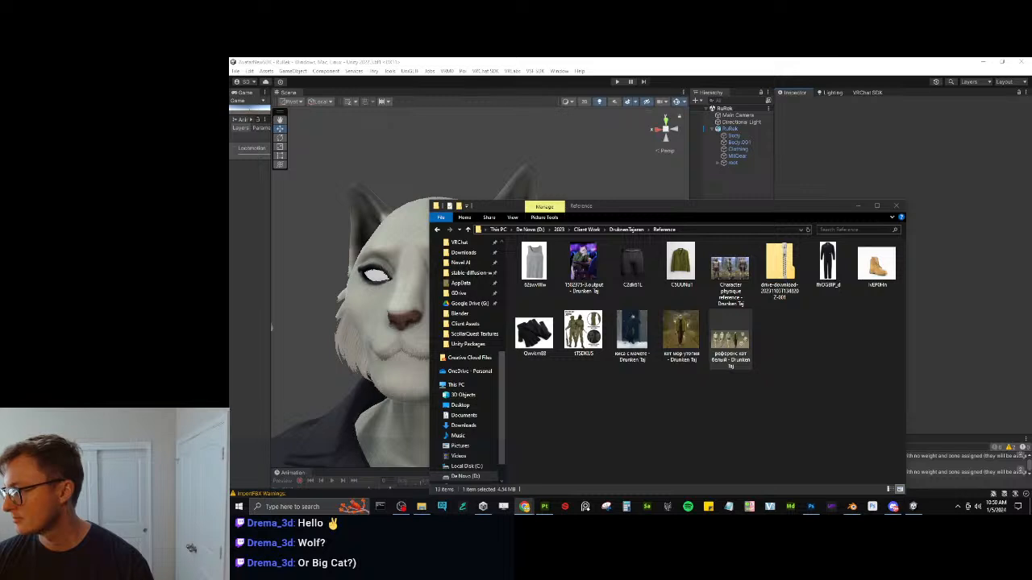
pyautogui.click(719, 60)
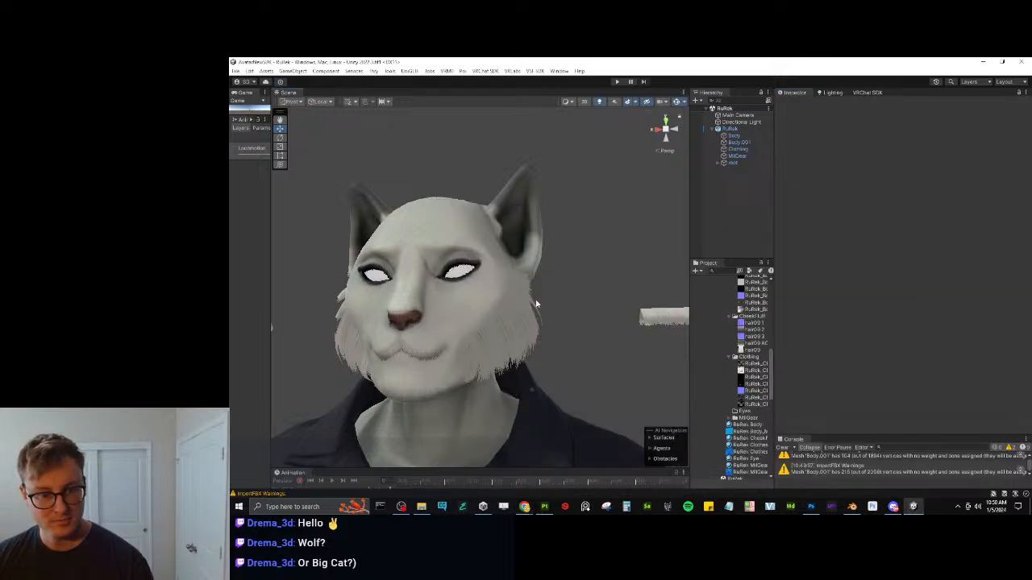
# Switch to Substance 3D Painter and display the User0 channel on the character's head.
pyautogui.click(544, 507)
pyautogui.scroll(2, 559, 213)
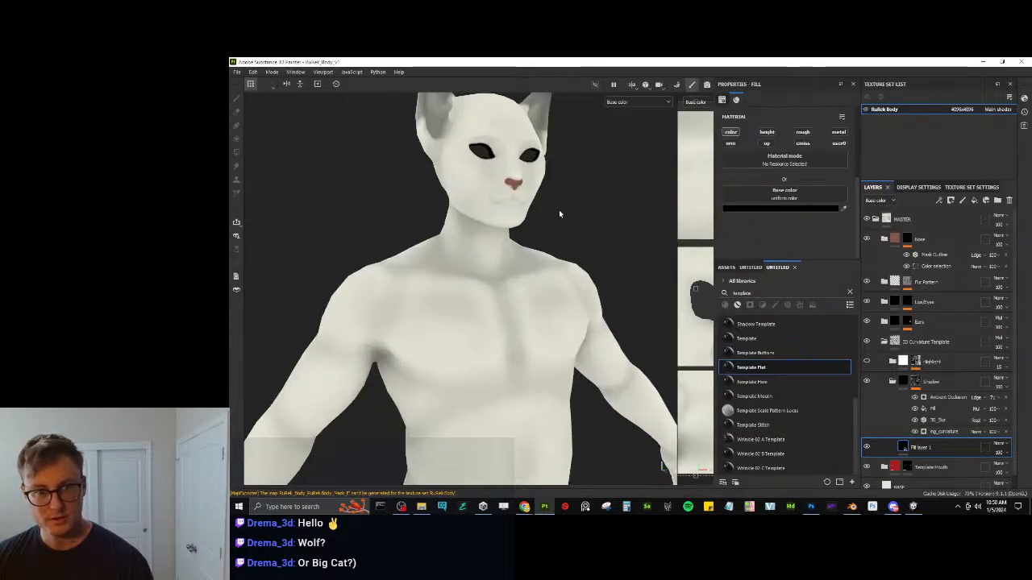
pyautogui.scroll(-1, 571, 213)
pyautogui.press('c')
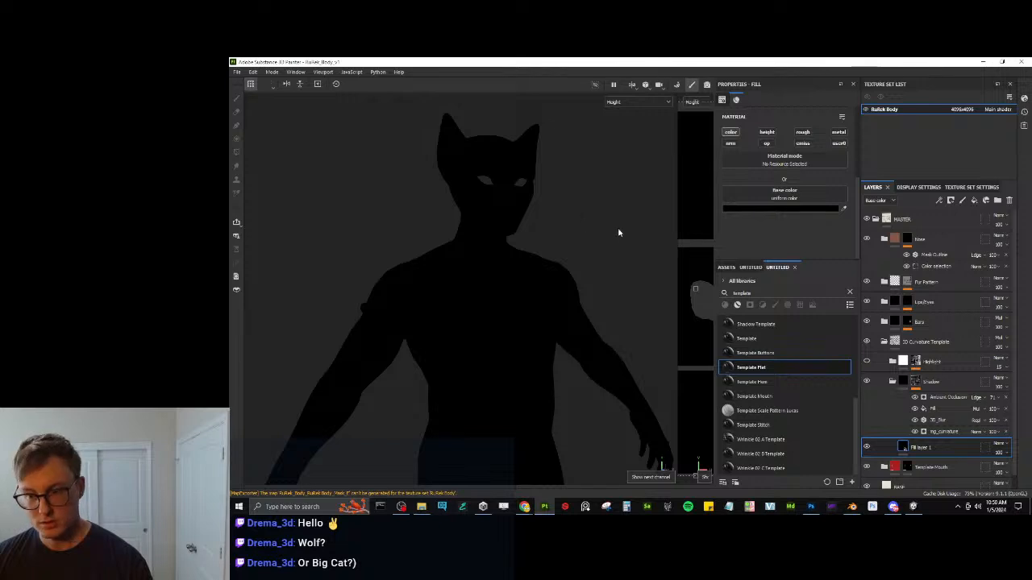
pyautogui.click(637, 102)
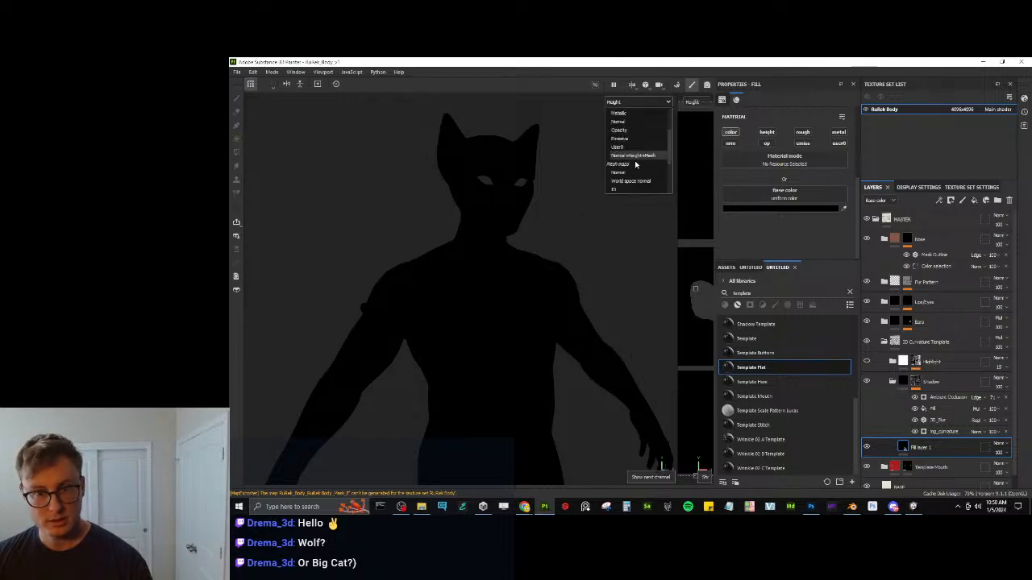
pyautogui.click(617, 146)
pyautogui.scroll(4, 545, 271)
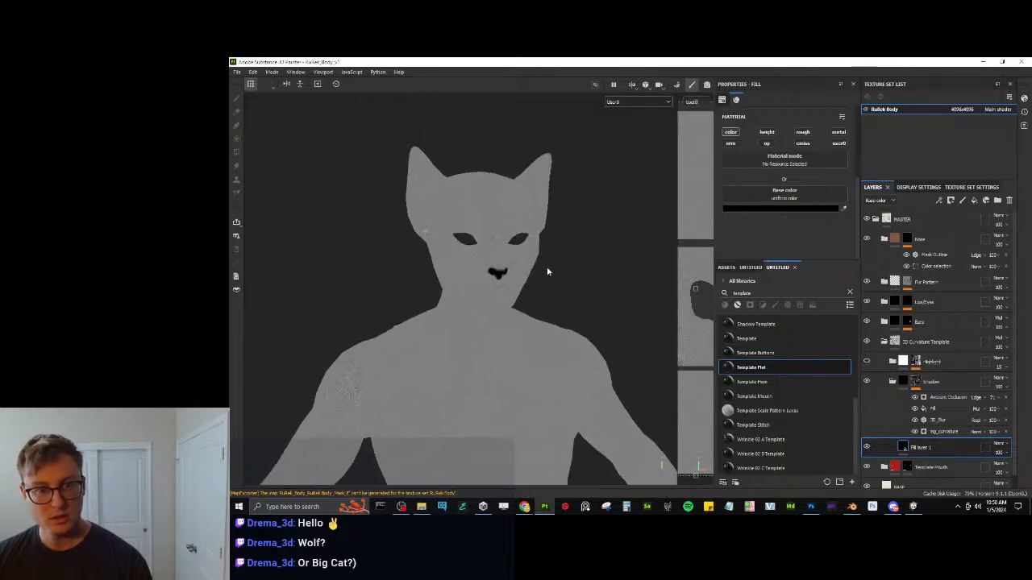
pyautogui.keyDown('alt'); pyautogui.moveTo(519, 262); pyautogui.dragTo(526, 280, button='middle'); pyautogui.keyUp('alt')
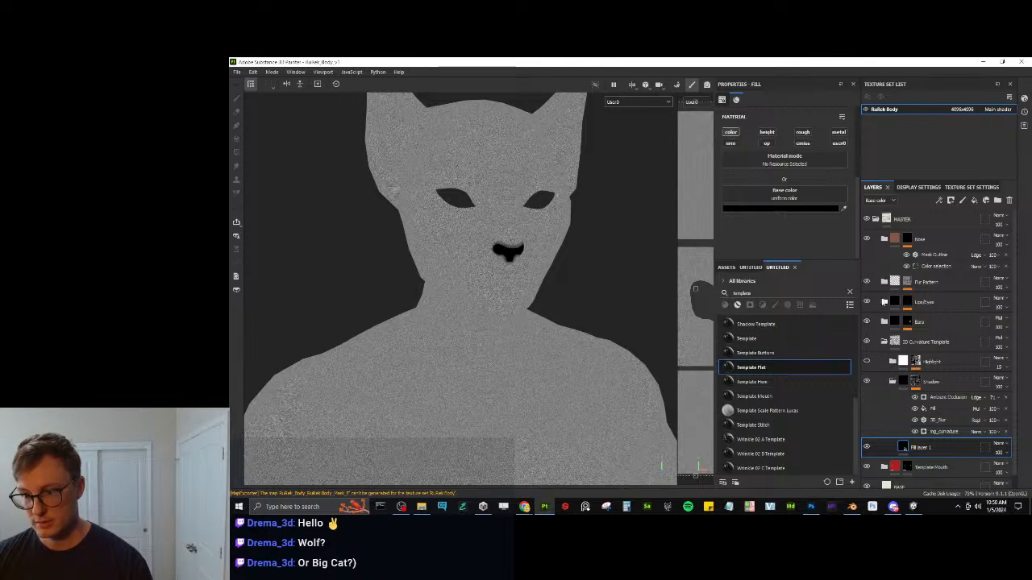
# Expand the eyes layer group and inspect the channel settings of its fill layer down to User0.
pyautogui.click(885, 302)
pyautogui.click(895, 321)
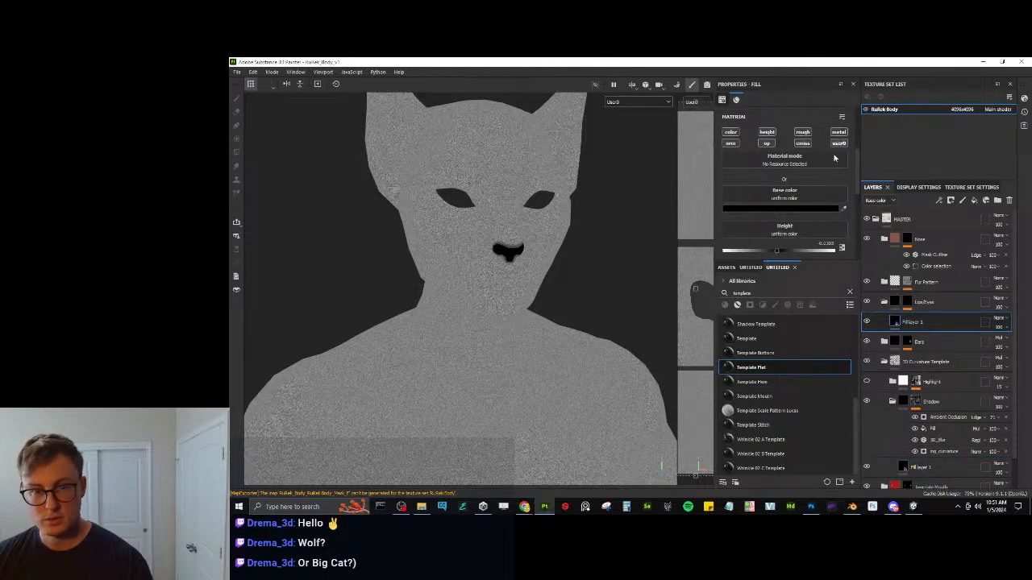
pyautogui.scroll(-5, 785, 240)
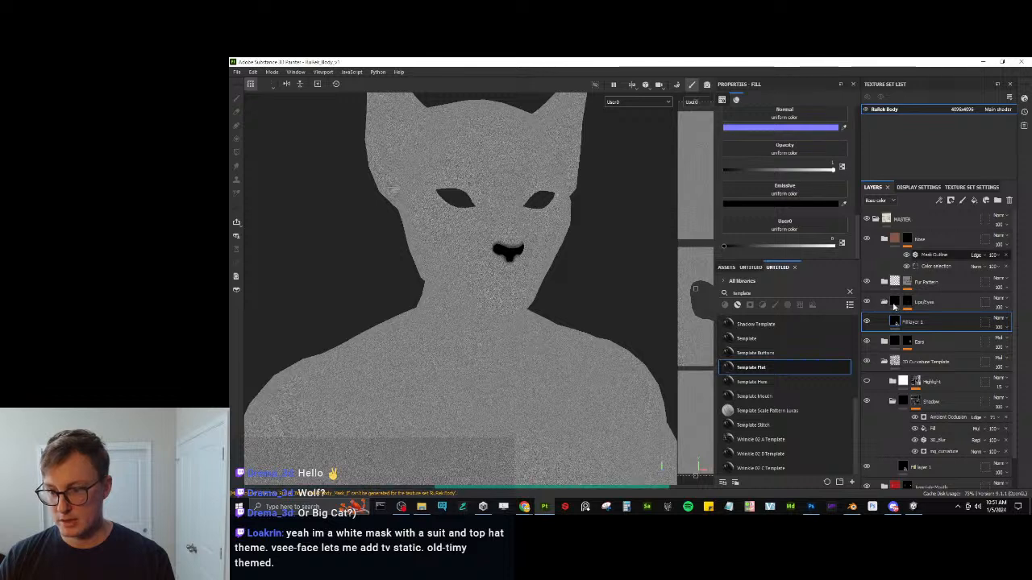
# Move the Fur Pattern group below the Lips/Eyes group in the layer stack and save the project.
pyautogui.click(884, 303)
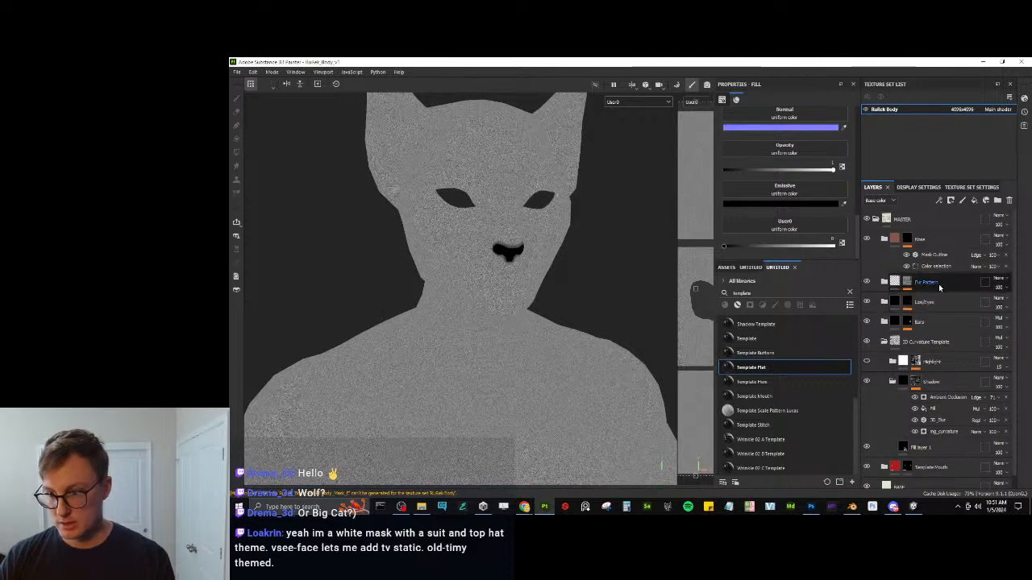
pyautogui.click(943, 287)
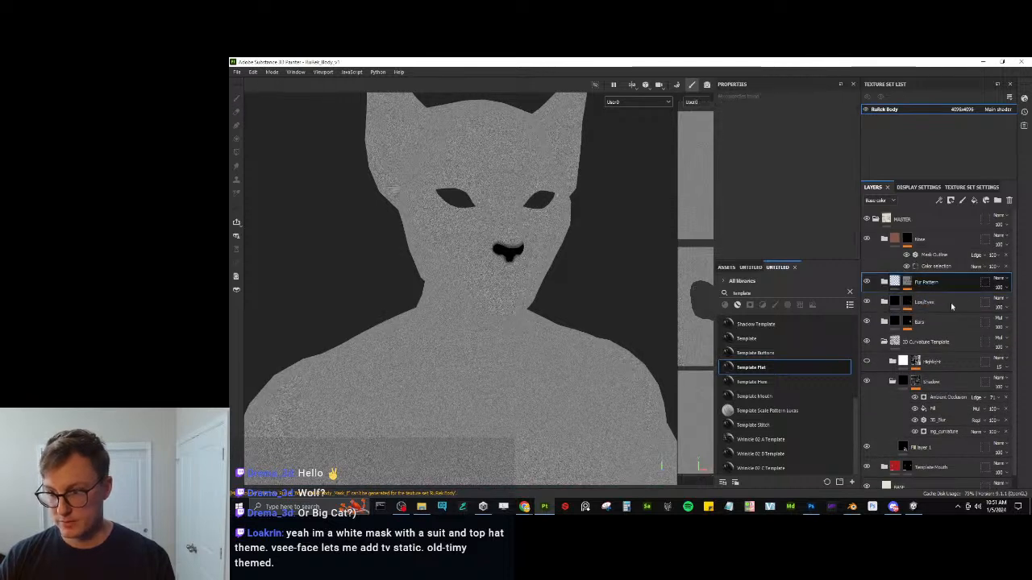
pyautogui.click(885, 341)
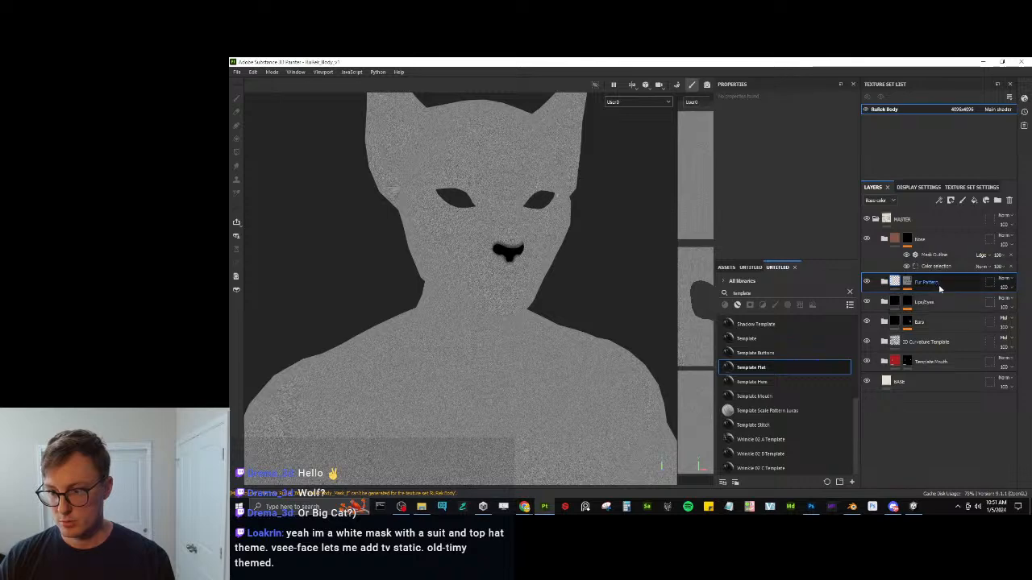
pyautogui.moveTo(939, 287); pyautogui.dragTo(944, 315)
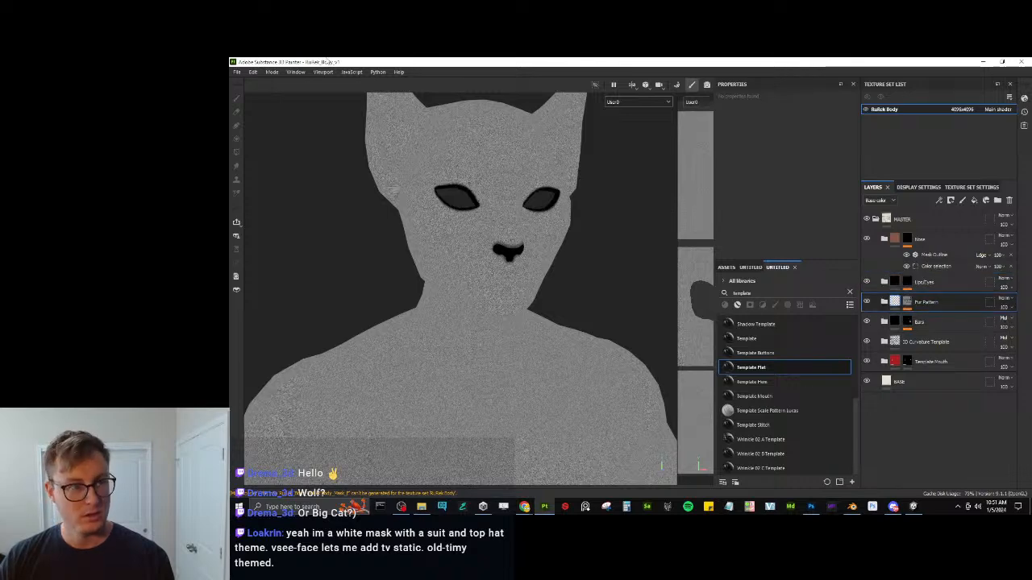
pyautogui.hotkey('ctrl', 's')
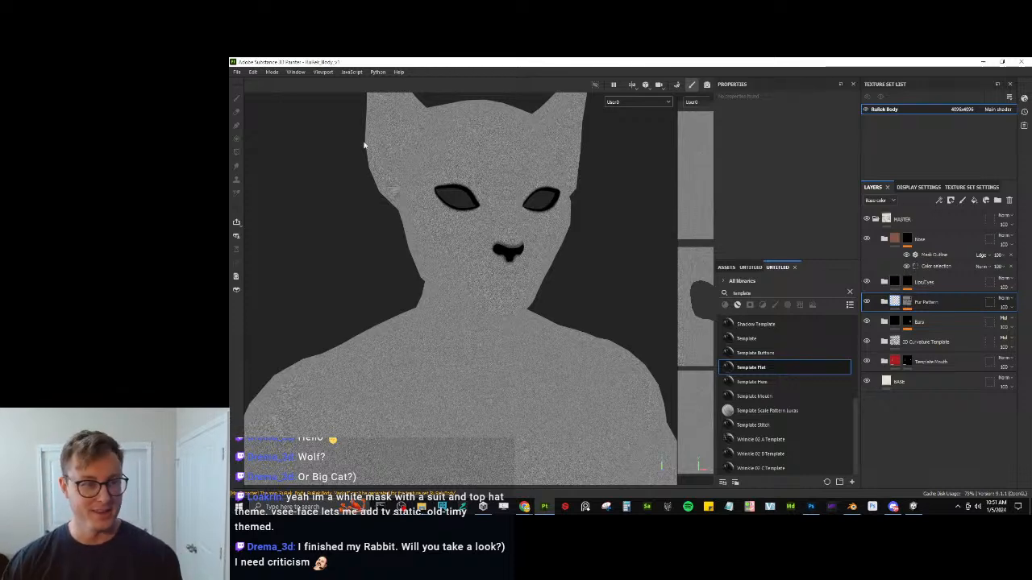
# Export the RuRek Body textures as 8-bit PNG files to the Unity project's body textures folder.
pyautogui.click(243, 73)
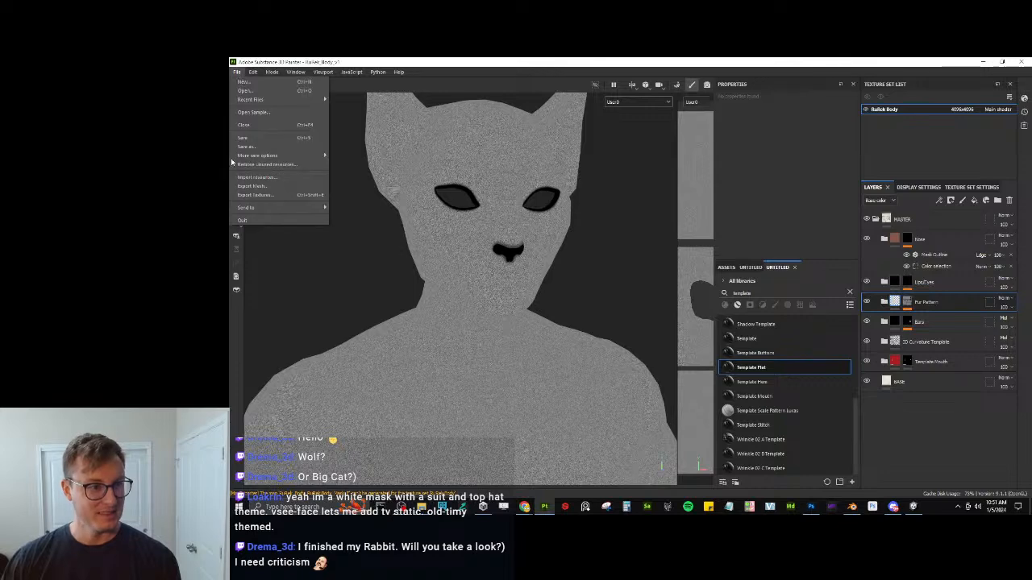
pyautogui.click(248, 196)
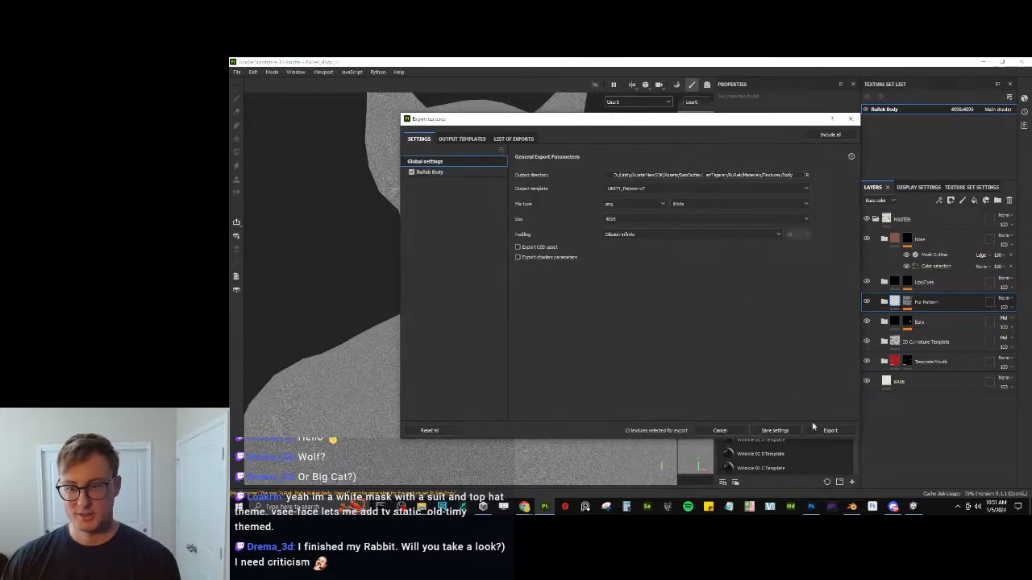
pyautogui.click(828, 429)
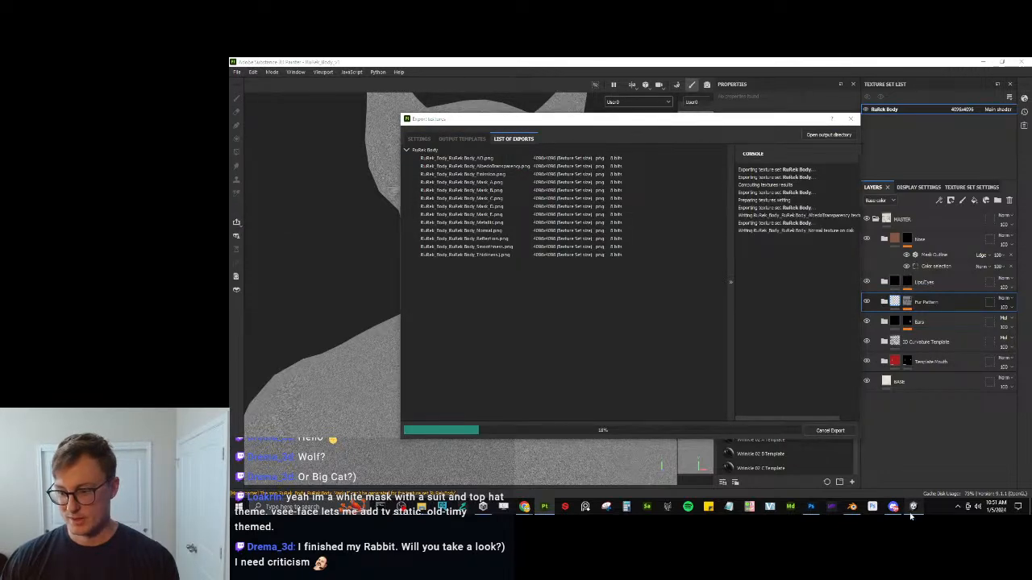
# Switch to Unity, clear the console messages, and check on the texture export in Substance 3D Painter before returning.
pyautogui.click(911, 508)
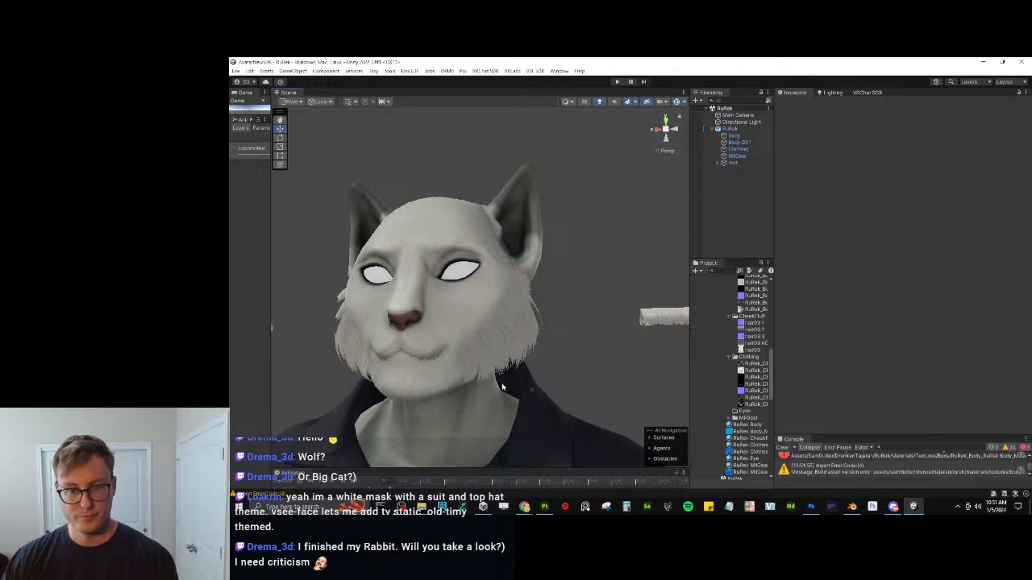
pyautogui.click(783, 448)
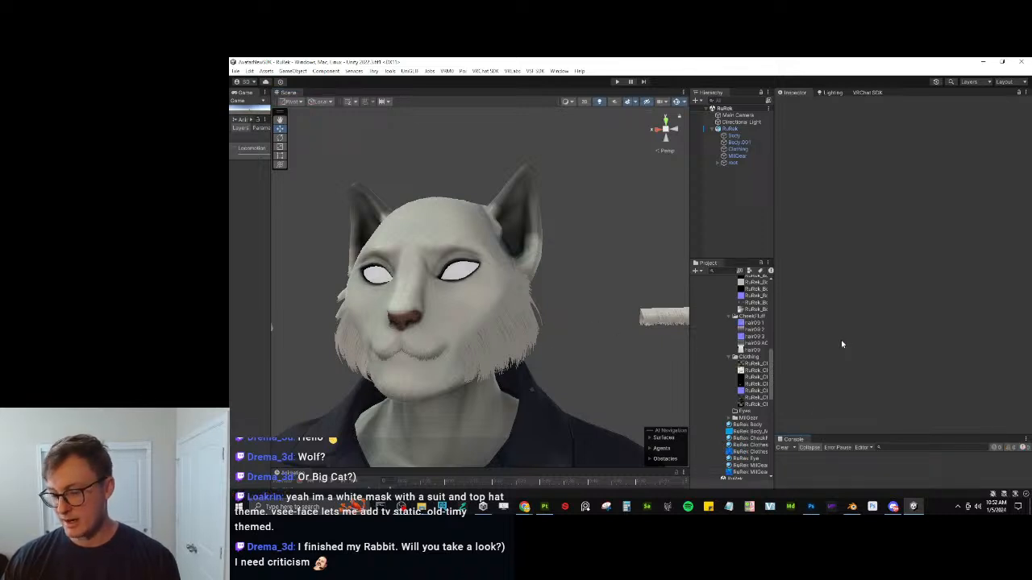
pyautogui.click(544, 508)
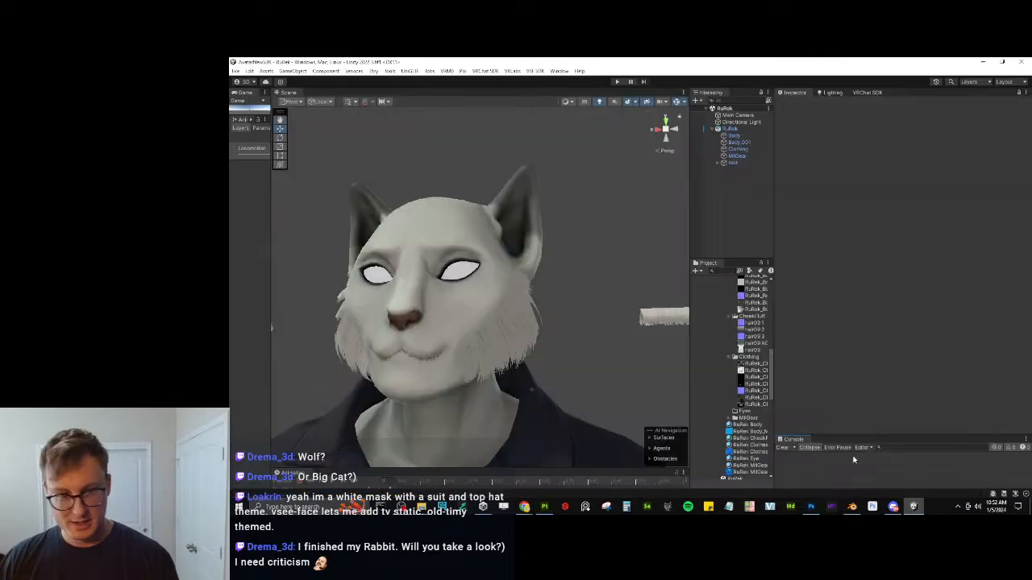
pyautogui.click(912, 507)
# Examine the character's eye outlines and cheek fur from the side, from the front and close up.
pyautogui.moveTo(512, 270)
pyautogui.keyDown('alt'); pyautogui.mouseDown()
pyautogui.moveTo(599, 291)
pyautogui.moveTo(521, 278)
pyautogui.moveTo(423, 305)
pyautogui.mouseUp(); pyautogui.keyUp('alt')
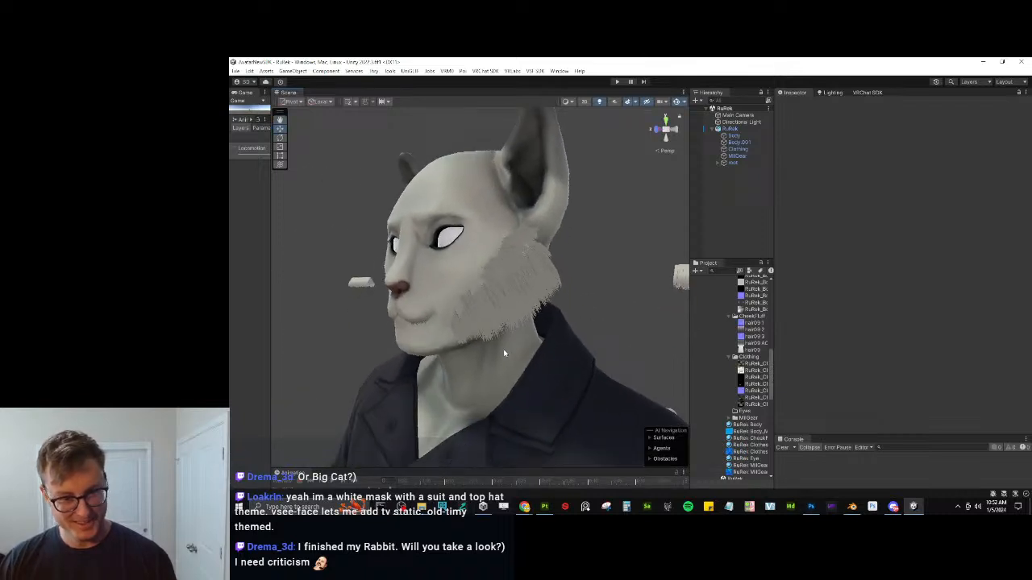
pyautogui.keyDown('alt'); pyautogui.moveTo(502, 313); pyautogui.dragTo(613, 299); pyautogui.keyUp('alt')
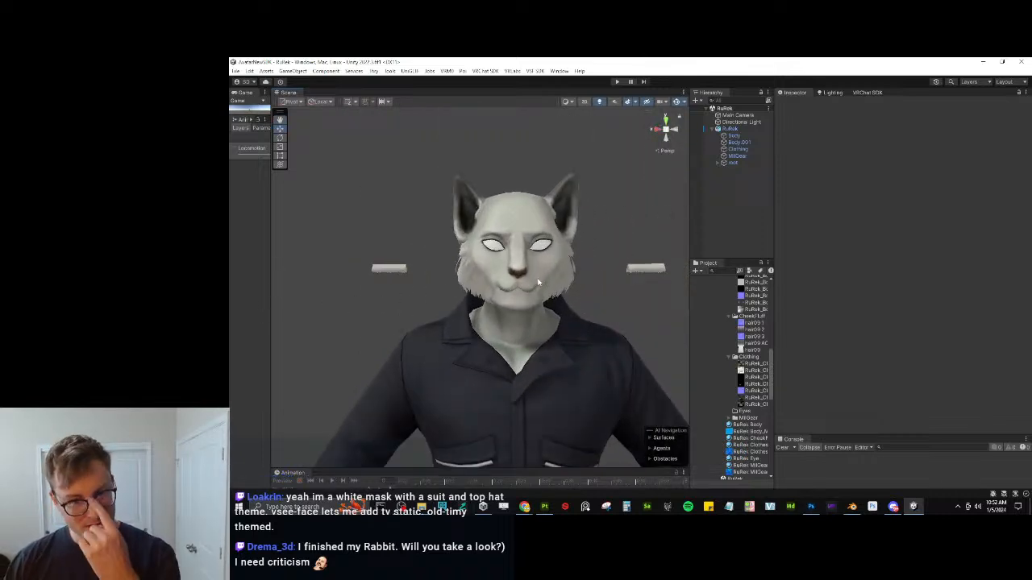
pyautogui.moveTo(619, 222); pyautogui.dragTo(473, 256, button='middle')
pyautogui.scroll(8, 532, 260)
pyautogui.scroll(-4, 510, 261)
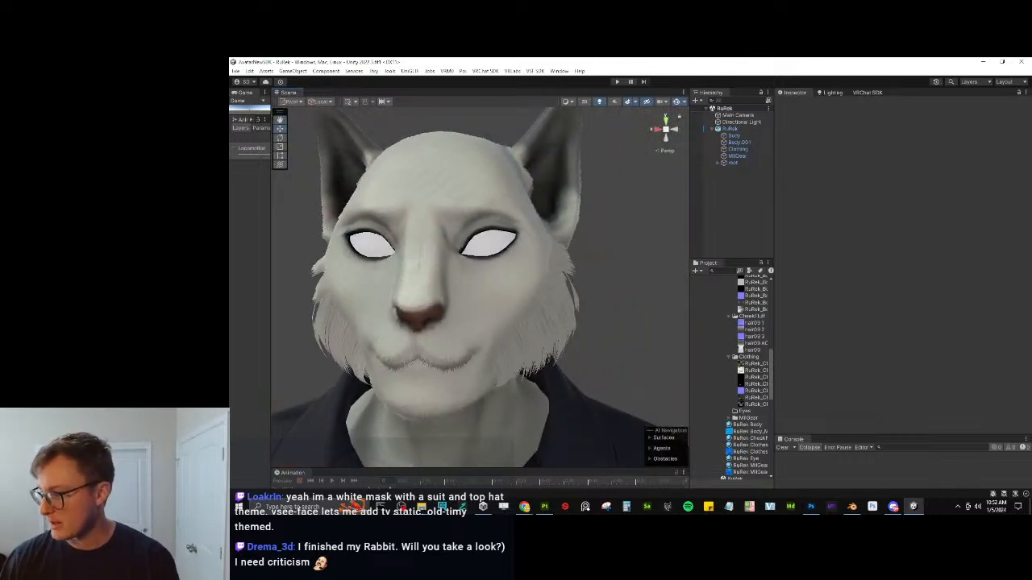
# Switch to Discord, view the shared Rabbit.jpg image enlarged in the browser, and put the browser window away.
pyautogui.click(893, 507)
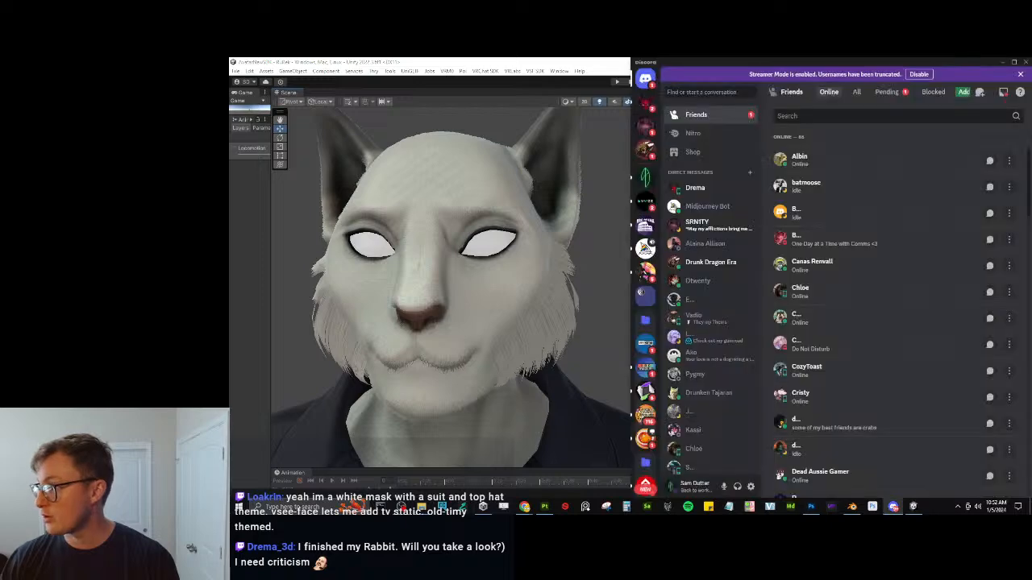
pyautogui.moveTo(697, 67); pyautogui.dragTo(1031, 266)
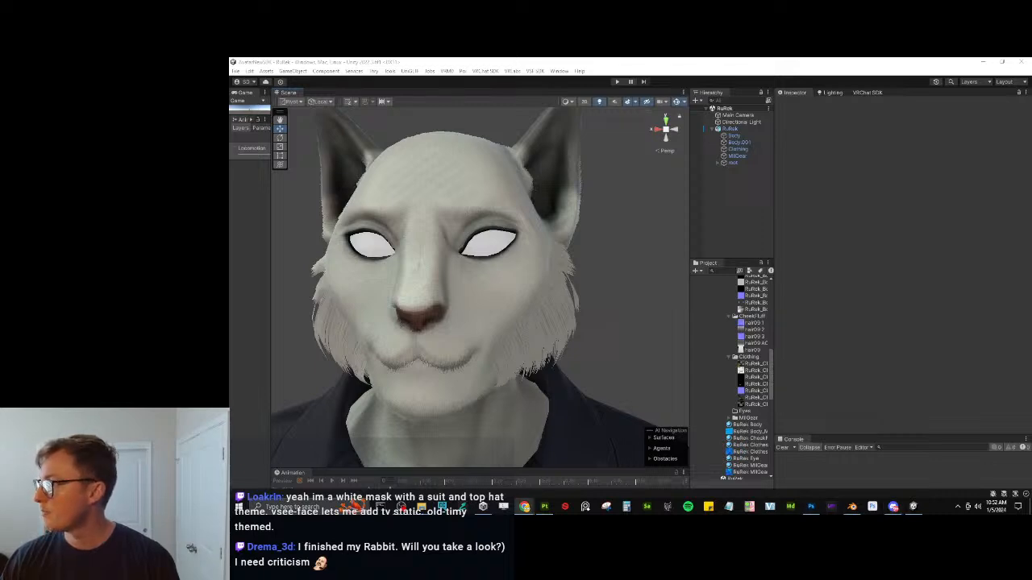
pyautogui.moveTo(1031, 306); pyautogui.dragTo(626, 60)
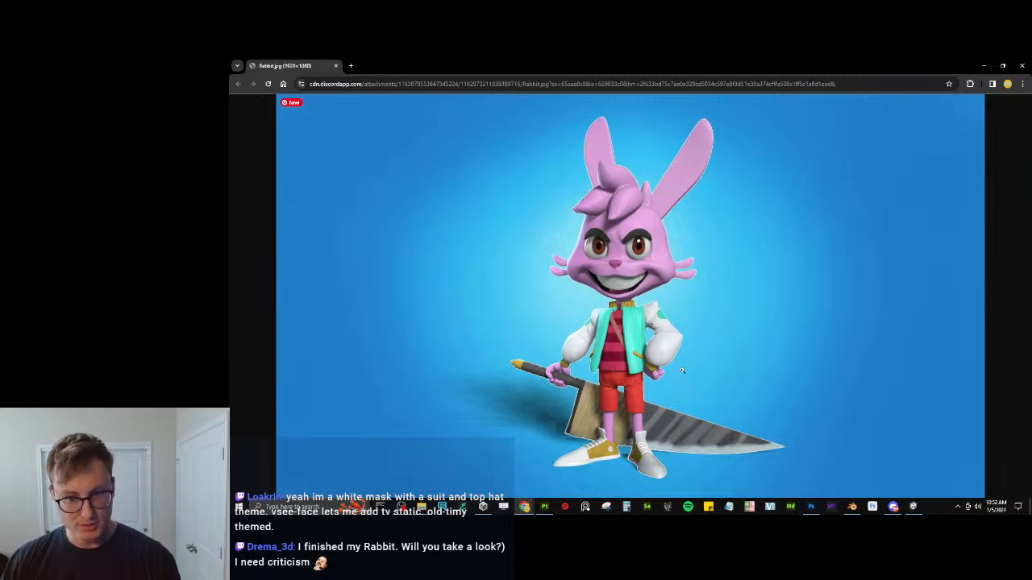
pyautogui.click(621, 313)
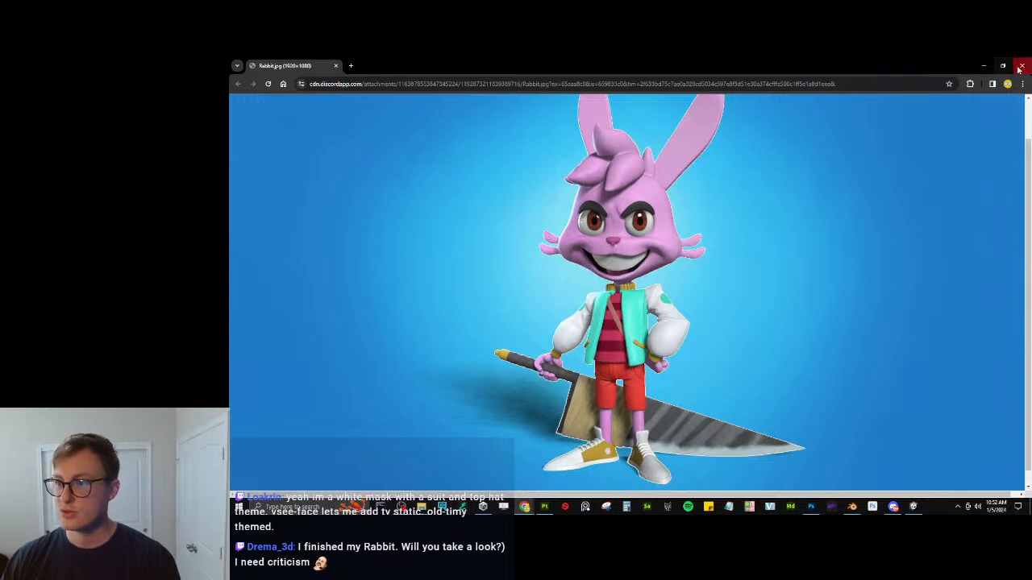
pyautogui.click(983, 64)
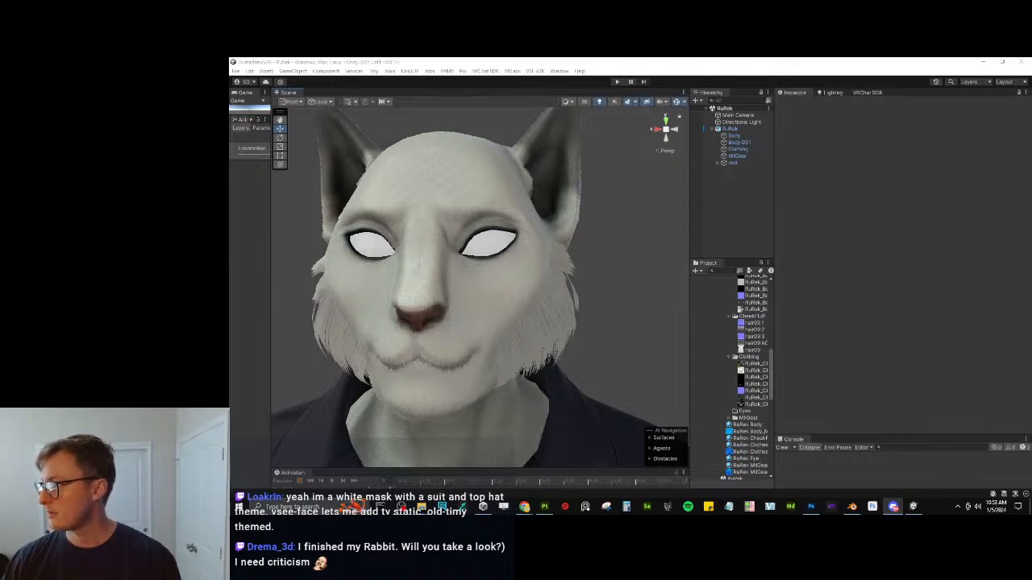
# Return to Discord and play the rabbit turntable video in full screen, pausing at the side view and replaying it.
pyautogui.click(893, 506)
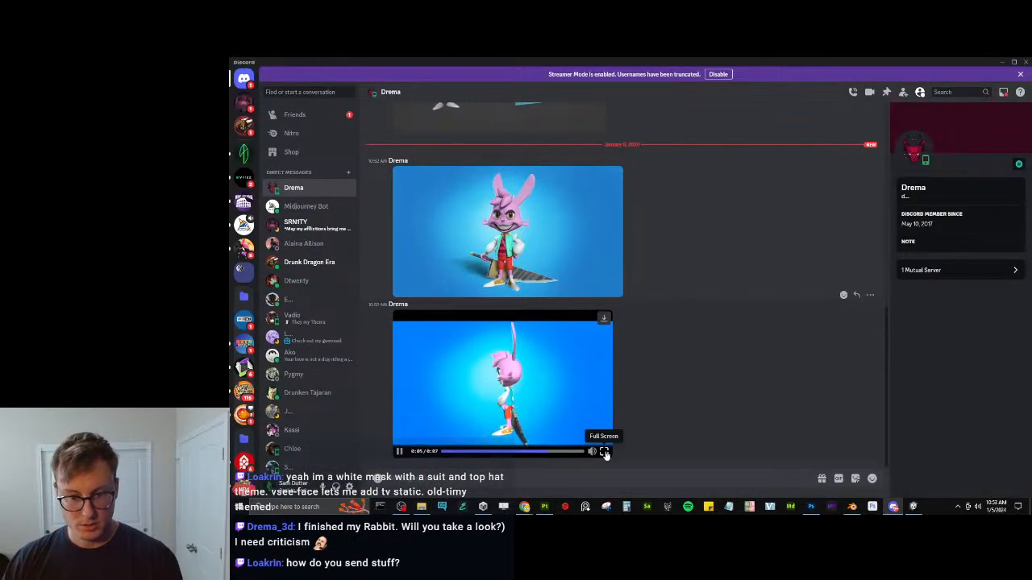
pyautogui.click(599, 450)
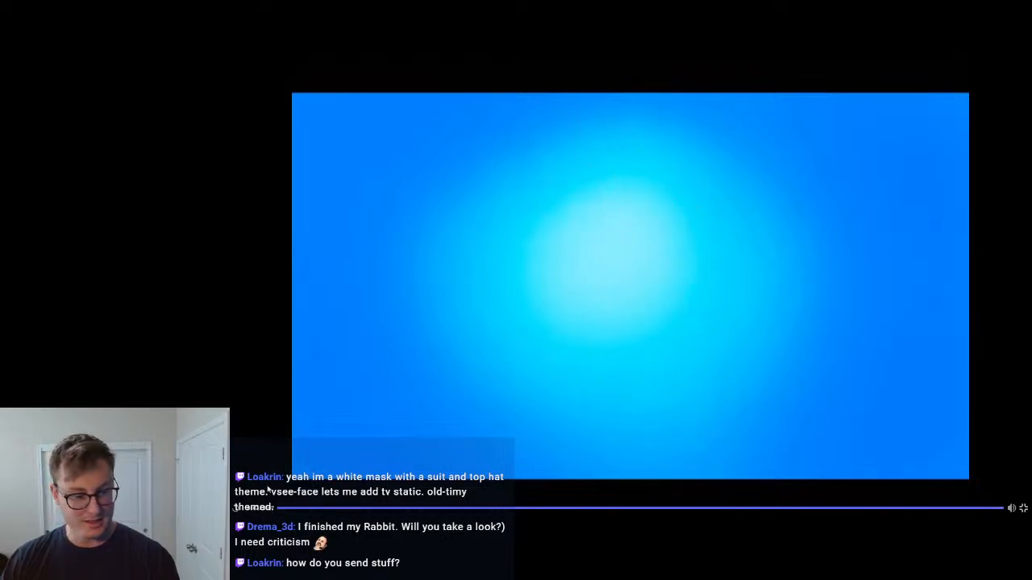
pyautogui.click(286, 509)
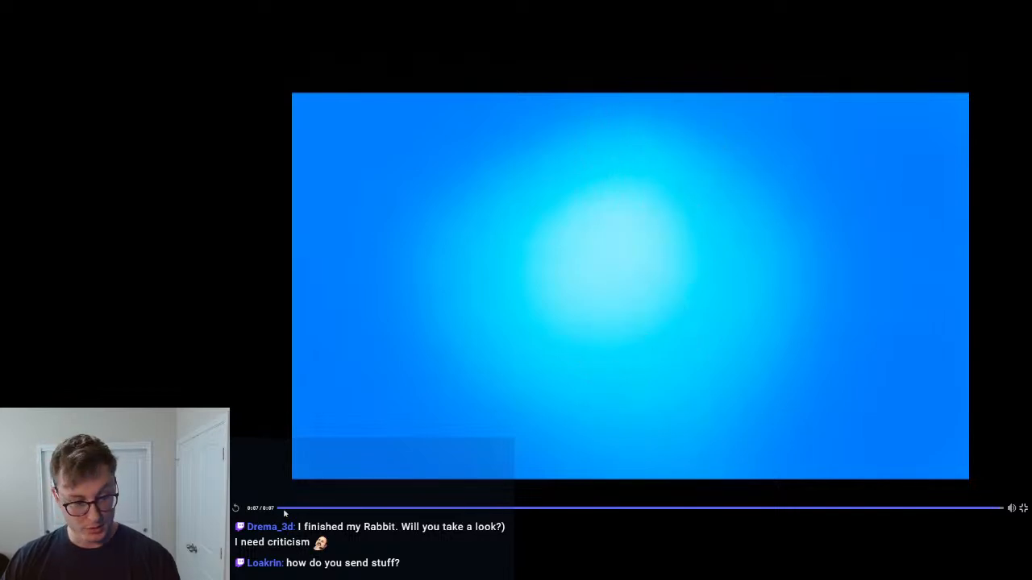
pyautogui.click(274, 508)
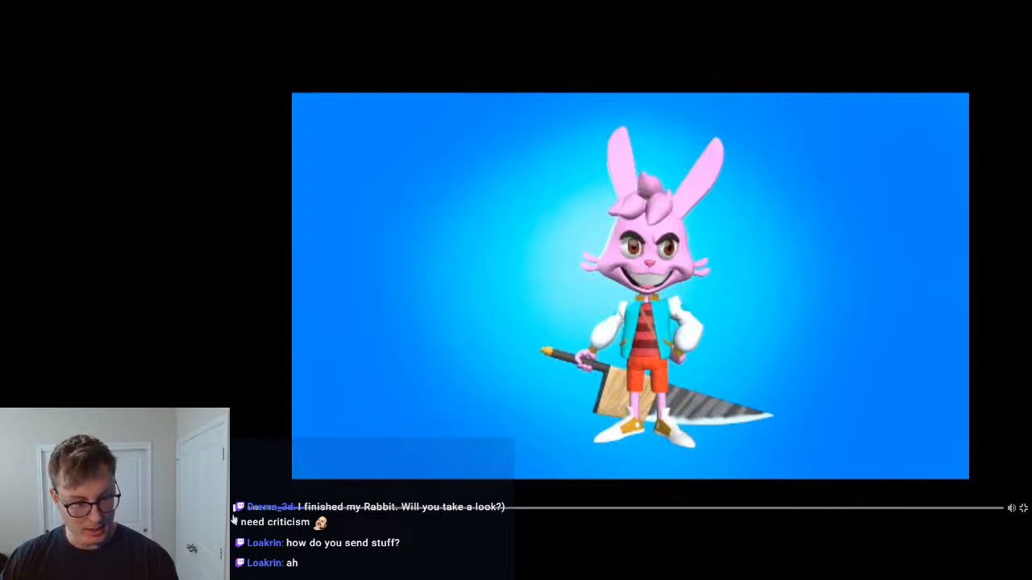
pyautogui.click(646, 350)
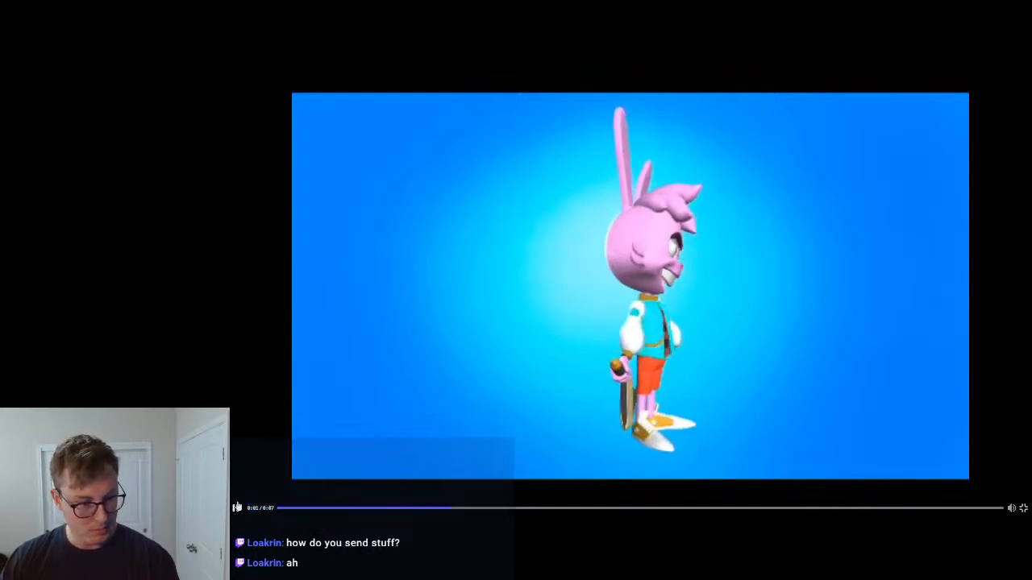
pyautogui.click(716, 314)
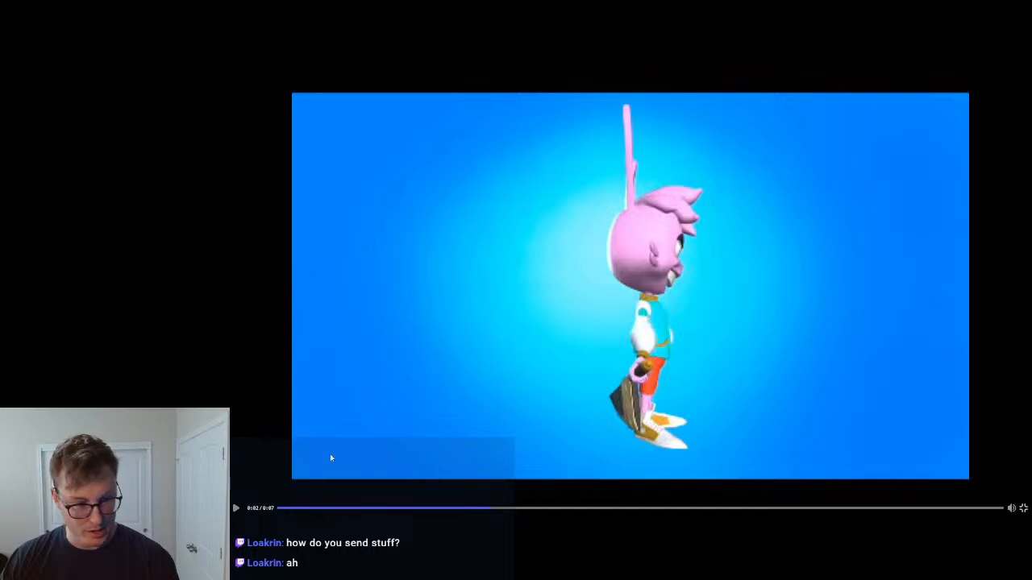
pyautogui.click(235, 509)
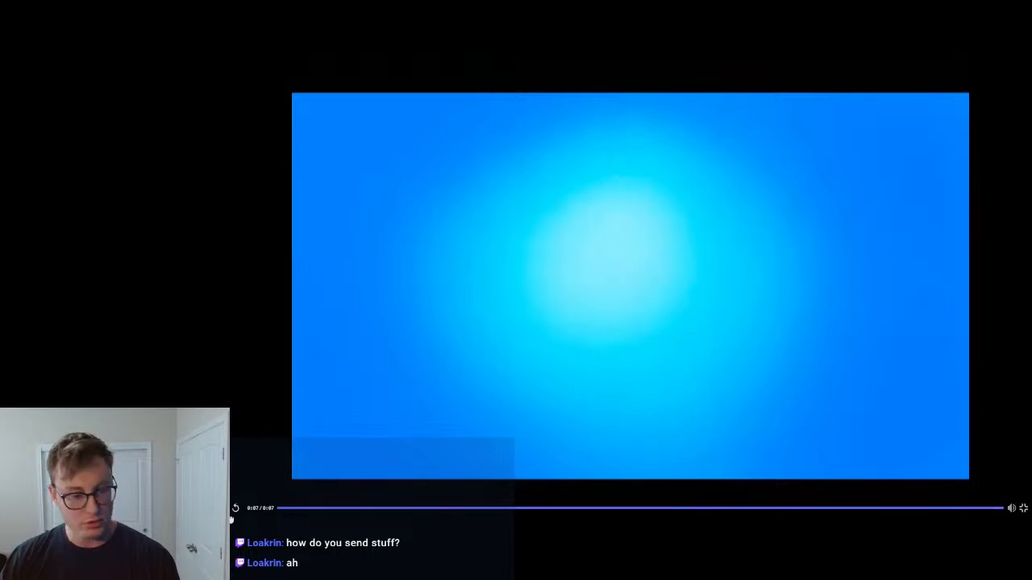
pyautogui.click(234, 509)
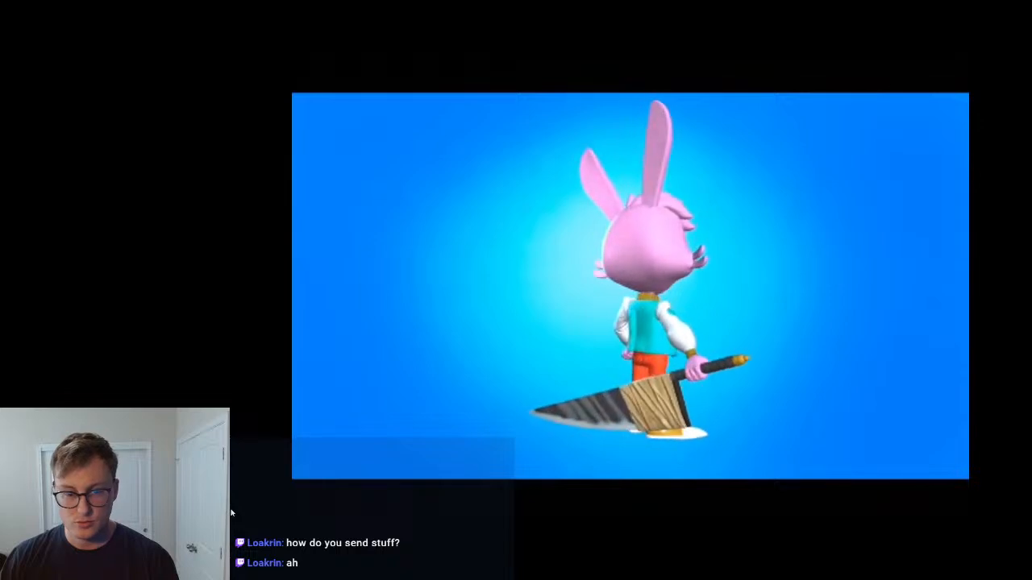
# Scrub through the first seconds of the rabbit turntable and pause on the character's side profile.
pyautogui.click(275, 508)
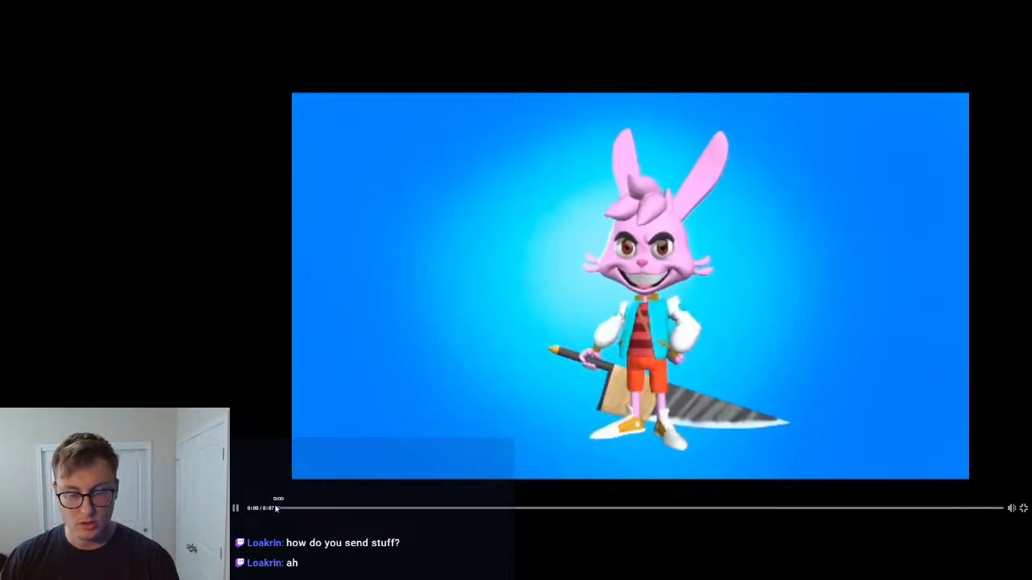
pyautogui.moveTo(293, 509); pyautogui.dragTo(348, 509)
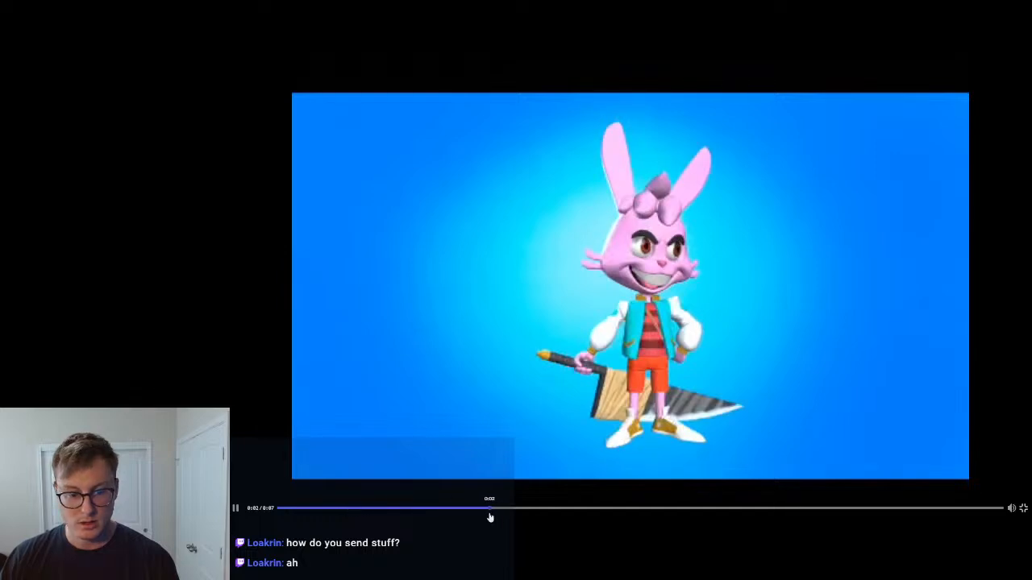
pyautogui.click(488, 509)
pyautogui.click(414, 509)
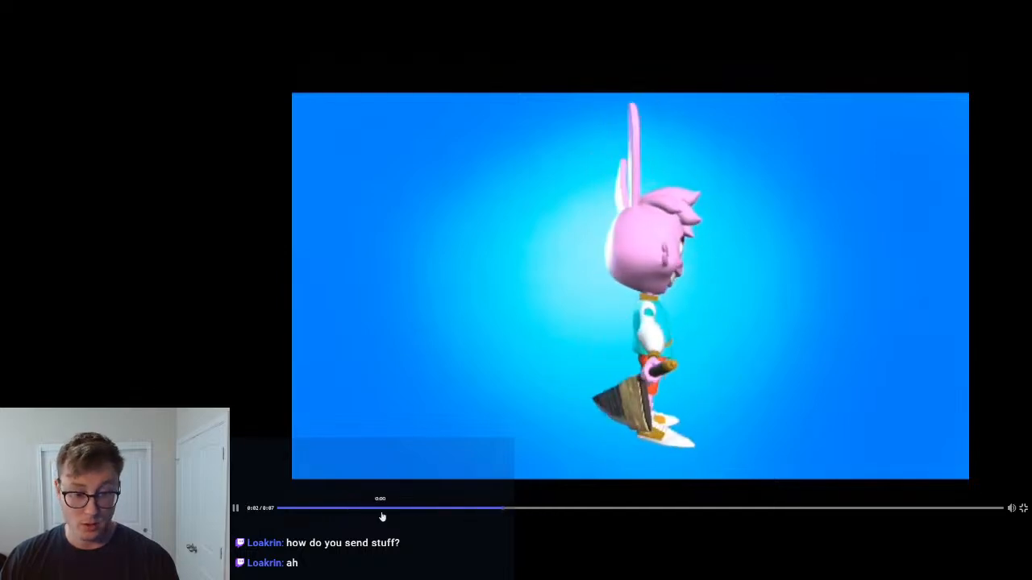
pyautogui.click(381, 512)
pyautogui.click(237, 512)
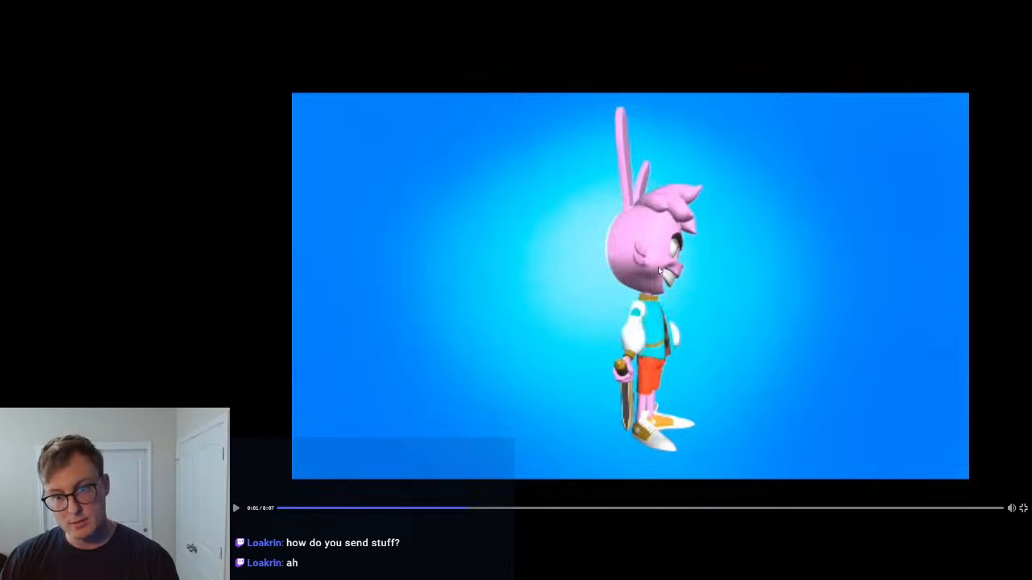
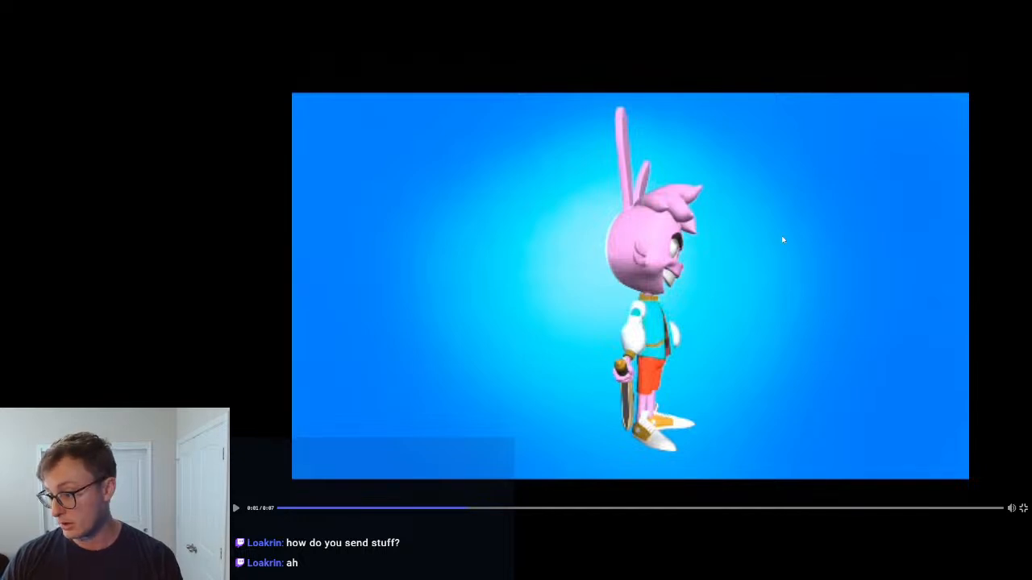
# Leave the full-screen video, and view the laptop photo of the blue hedgehog model enlarged before closing it.
pyautogui.press('Escape')
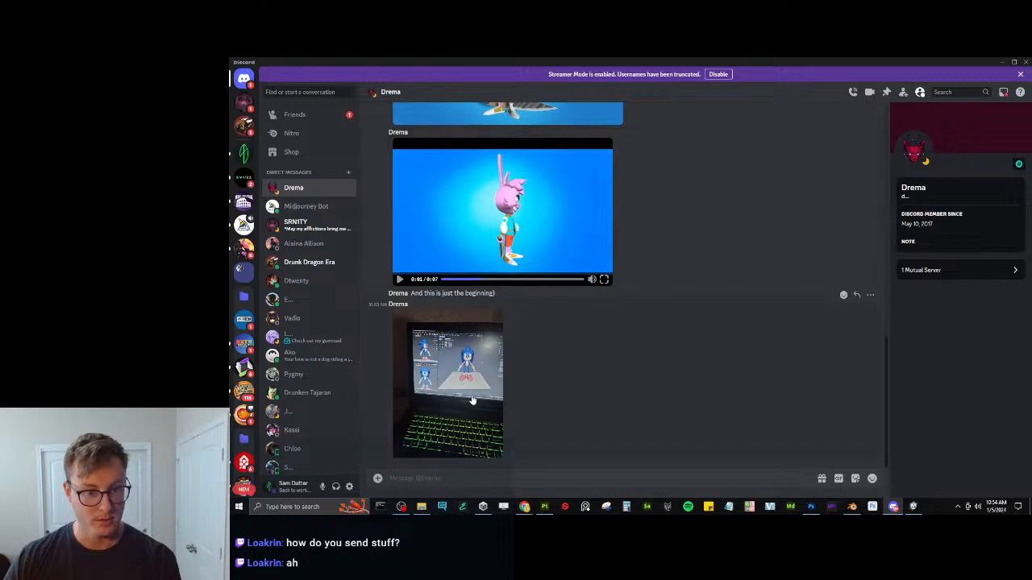
pyautogui.click(470, 394)
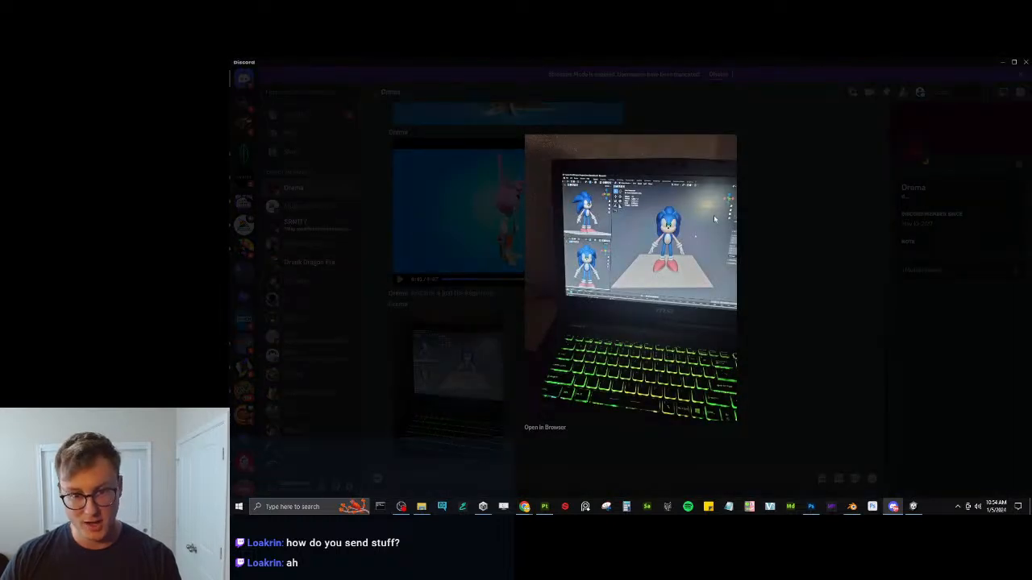
pyautogui.click(808, 270)
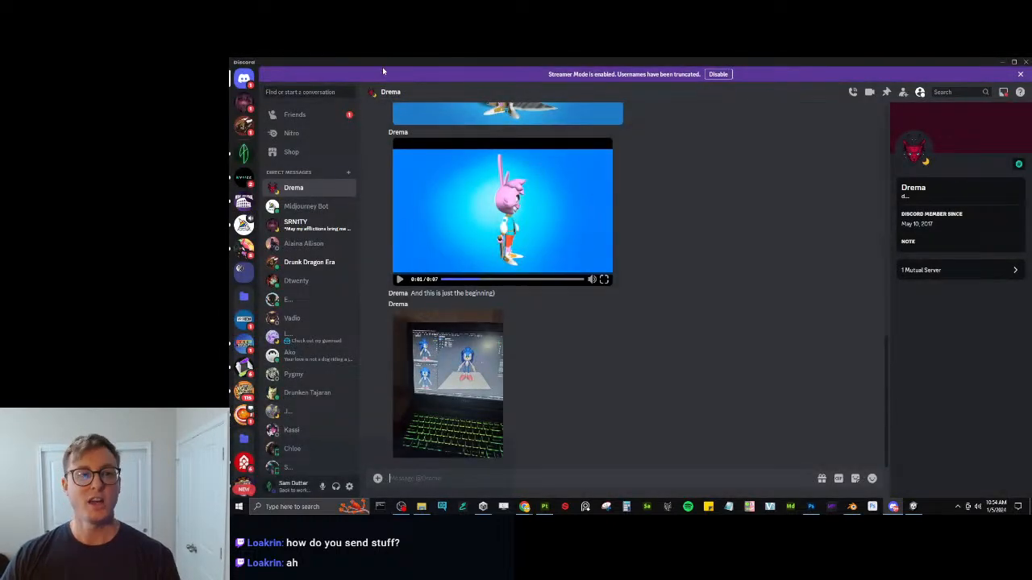
# Put the Discord window away and examine the cat's face and cheek fur up close in the Unity scene.
pyautogui.moveTo(382, 64); pyautogui.dragTo(1031, 197)
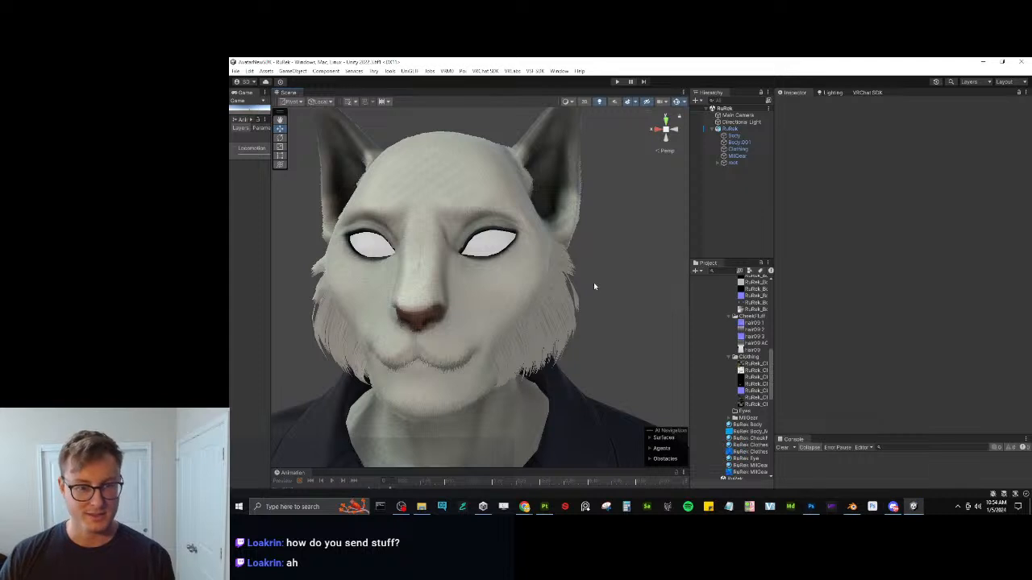
pyautogui.moveTo(593, 282)
pyautogui.mouseDown(button='right')
pyautogui.moveTo(604, 267)
pyautogui.moveTo(615, 276)
pyautogui.moveTo(581, 291)
pyautogui.moveTo(595, 281)
pyautogui.mouseUp(button='right')
pyautogui.press('w')
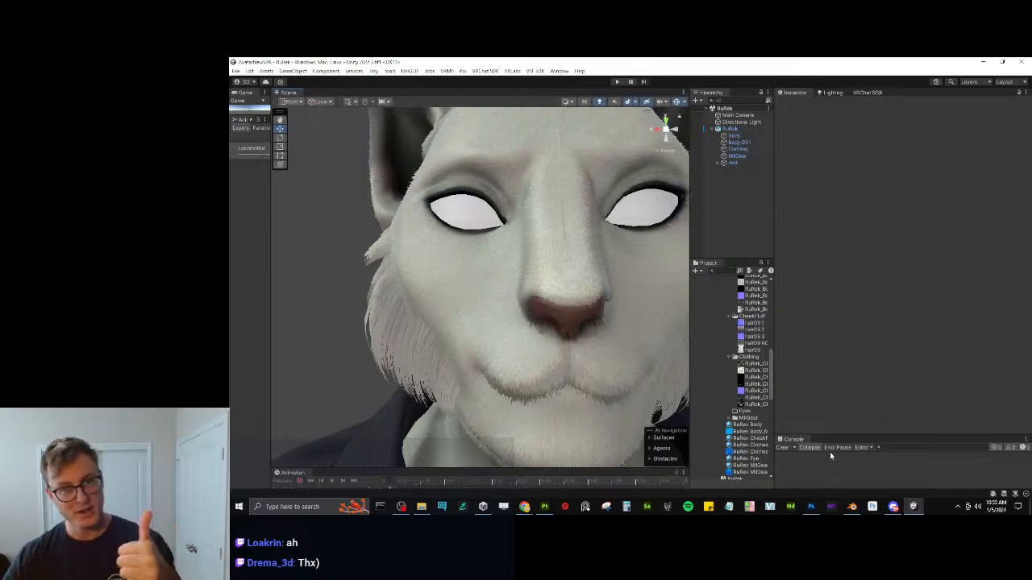
# Switch to Blender, hide the Clothing and MilGear objects, and open the Body.001 cheek fur mesh for editing.
pyautogui.click(855, 509)
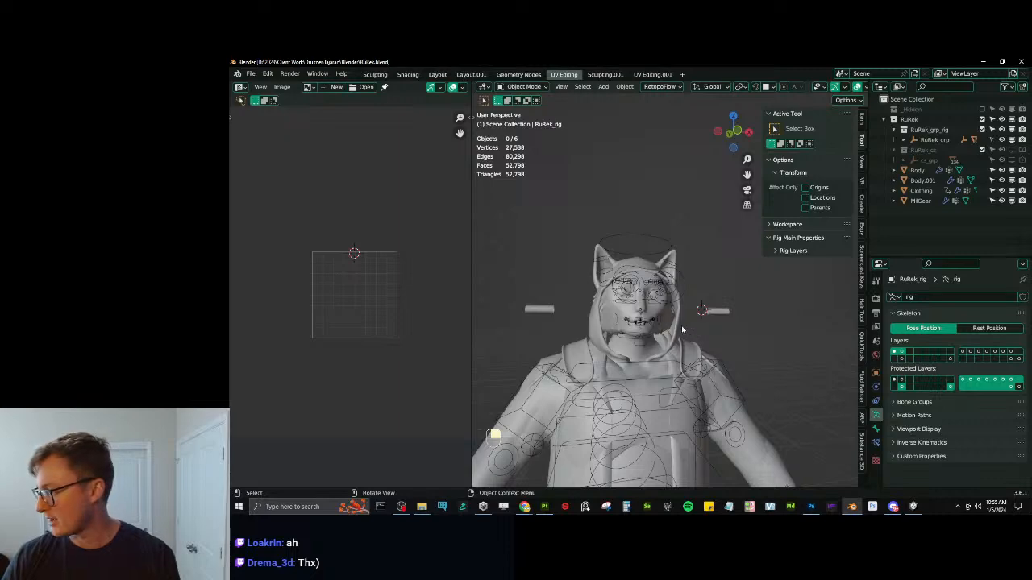
pyautogui.moveTo(682, 330); pyautogui.dragTo(713, 293, button='middle')
pyautogui.scroll(4, 610, 359)
pyautogui.click(1001, 190)
pyautogui.click(1001, 201)
pyautogui.click(698, 298)
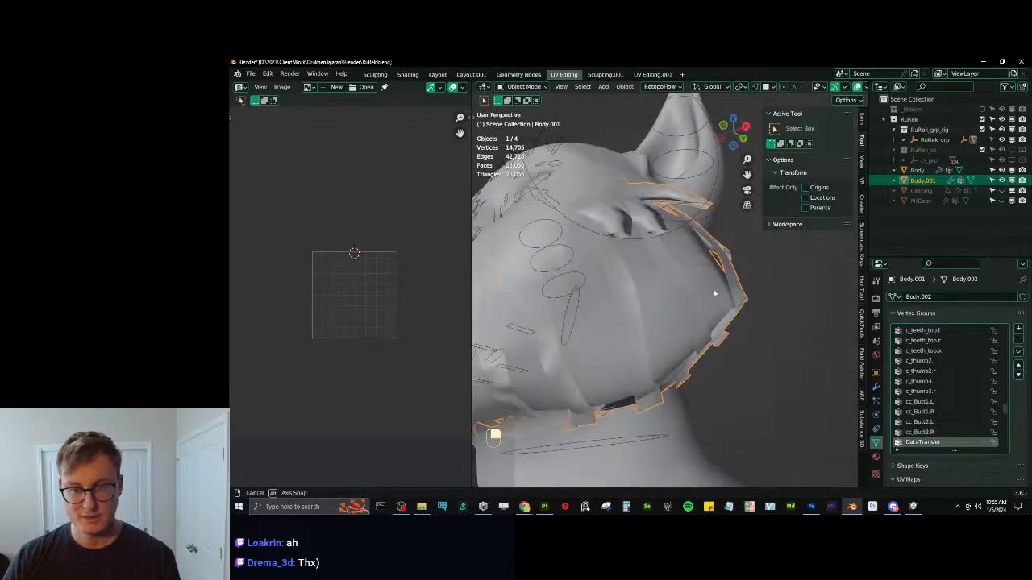
pyautogui.press('Tab')
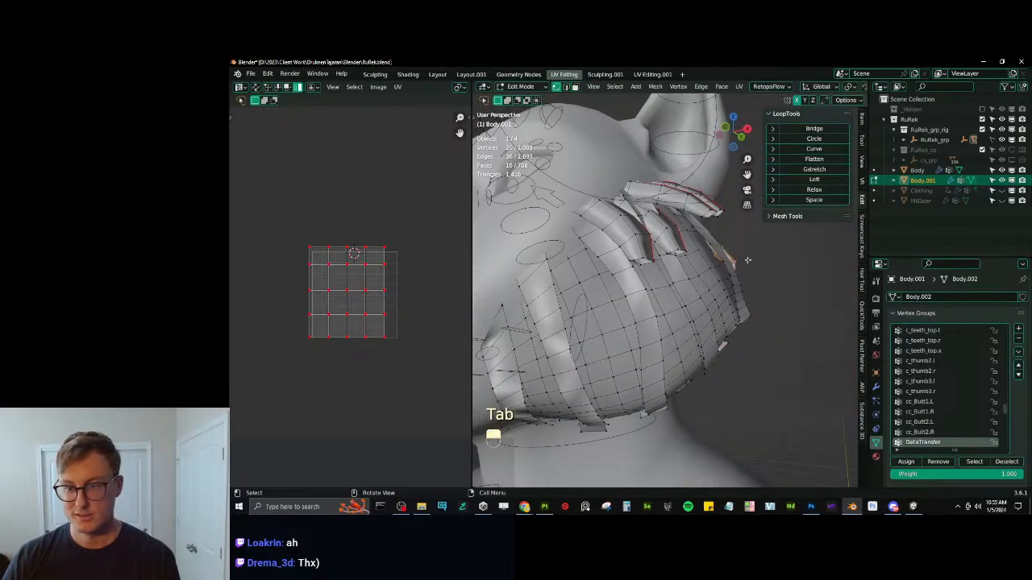
# Rotate and move the tips of the upper rear cheek fur strips with proportional editing, then leave mesh editing.
pyautogui.keyDown('alt'); pyautogui.keyDown('shift'); pyautogui.click(711, 218); pyautogui.keyUp('shift'); pyautogui.keyUp('alt')
pyautogui.moveTo(711, 217); pyautogui.dragTo(756, 259, button='middle')
pyautogui.press('o')
pyautogui.press('r')
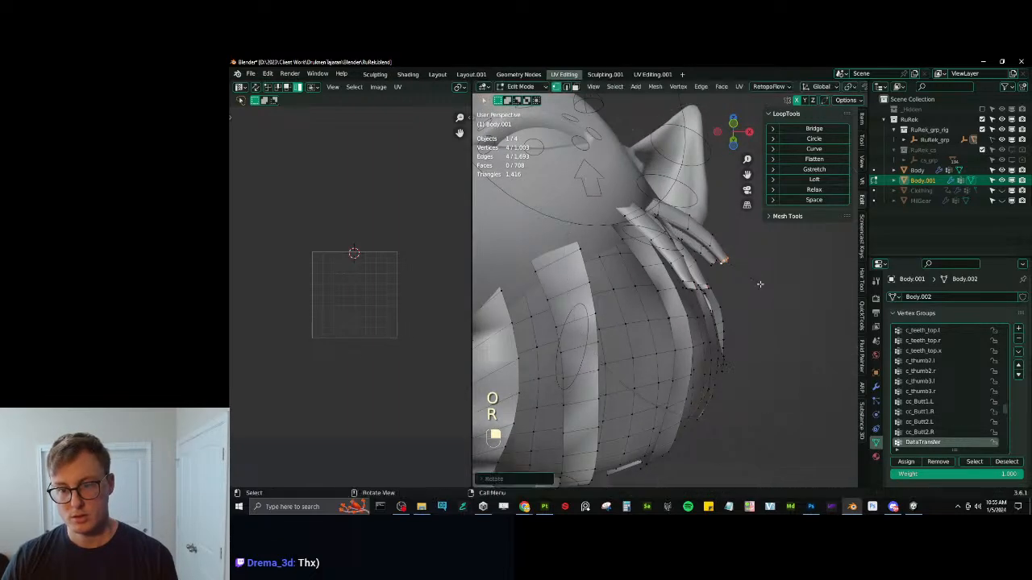
pyautogui.press('g')
pyautogui.click(712, 265)
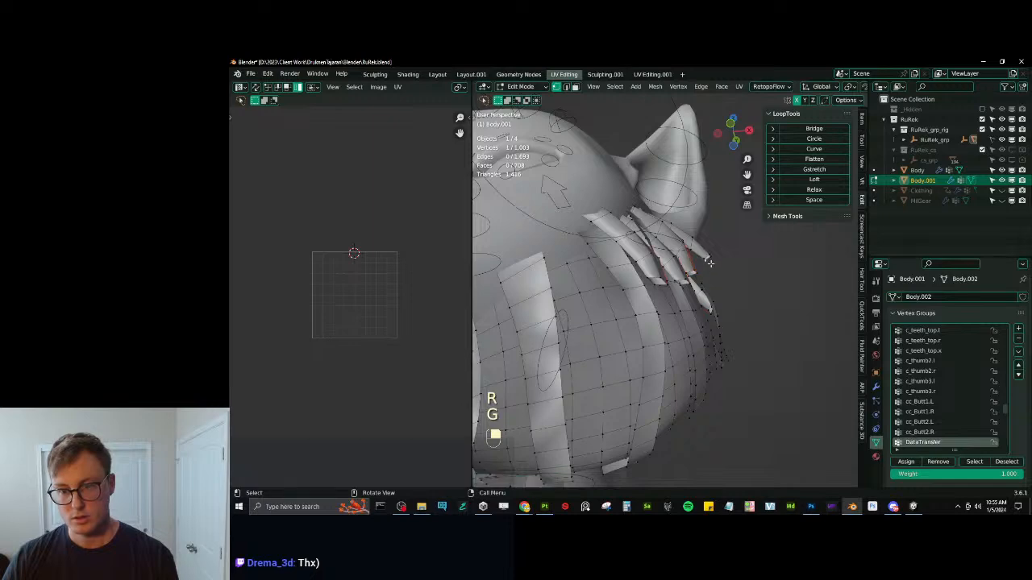
pyautogui.press('g')
pyautogui.click(719, 263)
pyautogui.moveTo(719, 263); pyautogui.dragTo(605, 244, button='middle')
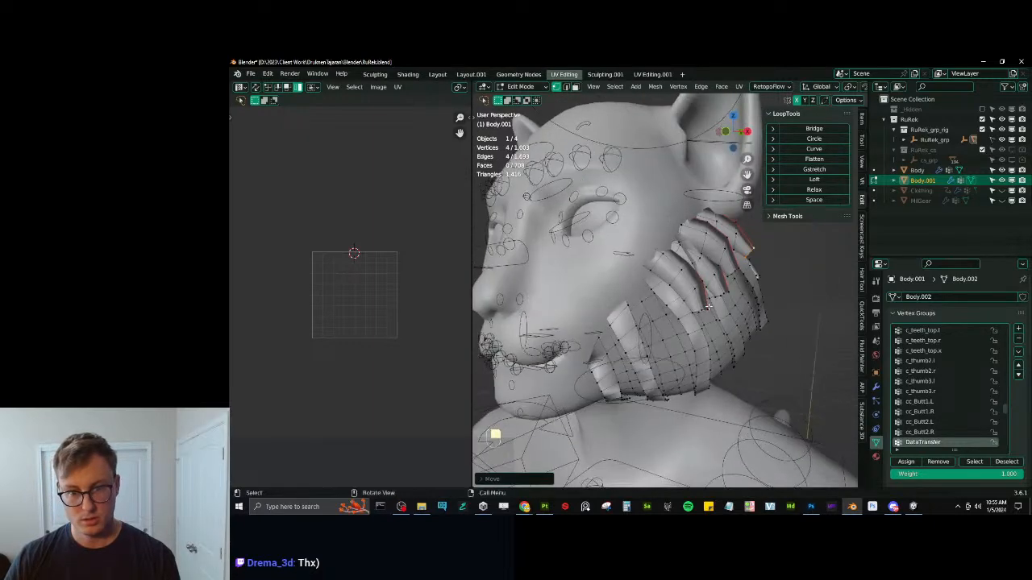
pyautogui.press('Tab')
# Switch to Unity and examine the cheek fur from the front, from below and from behind the head.
pyautogui.click(892, 507)
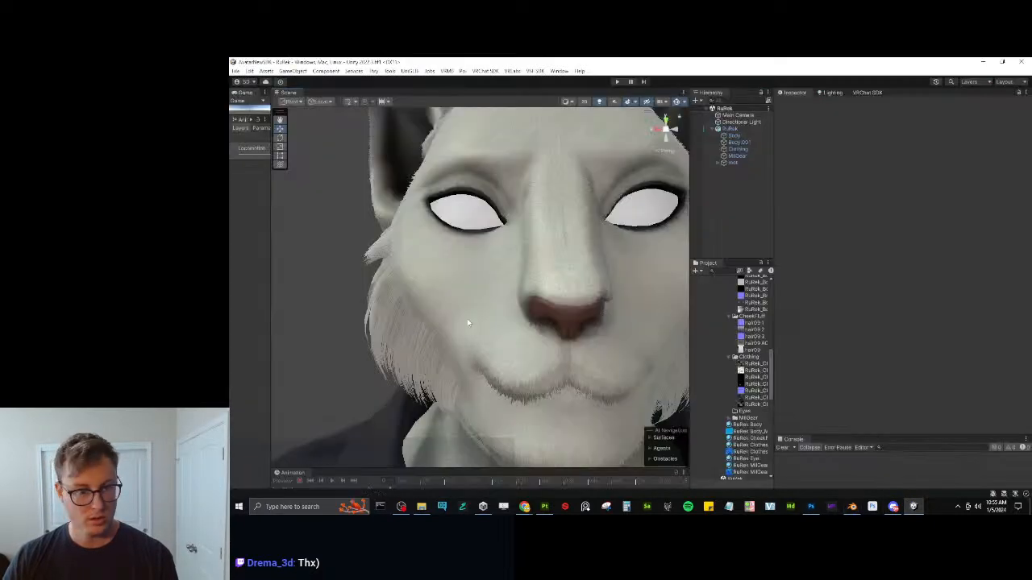
pyautogui.scroll(-2, 428, 275)
pyautogui.press('d')
pyautogui.moveTo(539, 305); pyautogui.dragTo(578, 280, button='right')
pyautogui.press('a')
pyautogui.press('w')
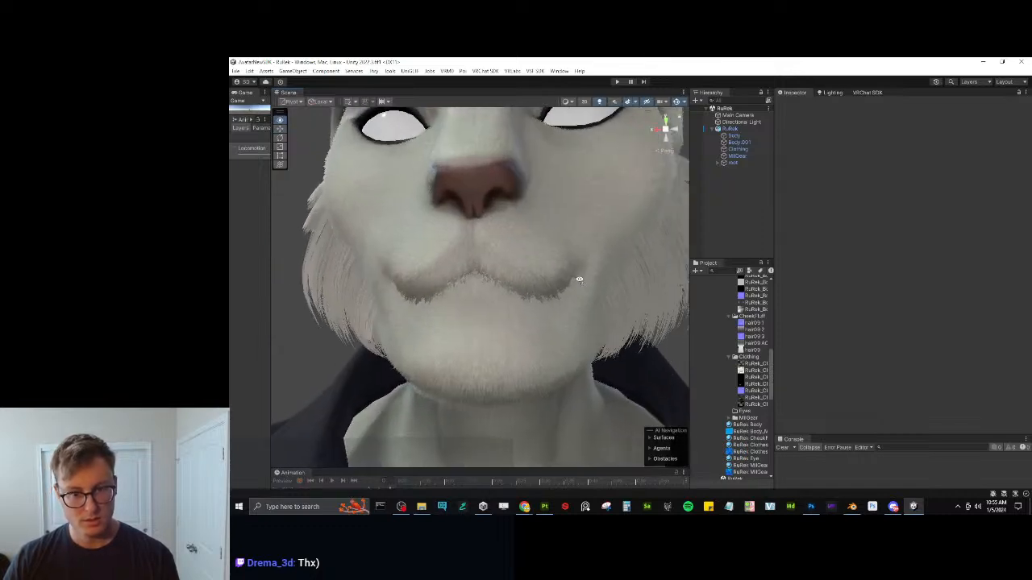
pyautogui.moveTo(443, 339); pyautogui.dragTo(684, 294, button='right')
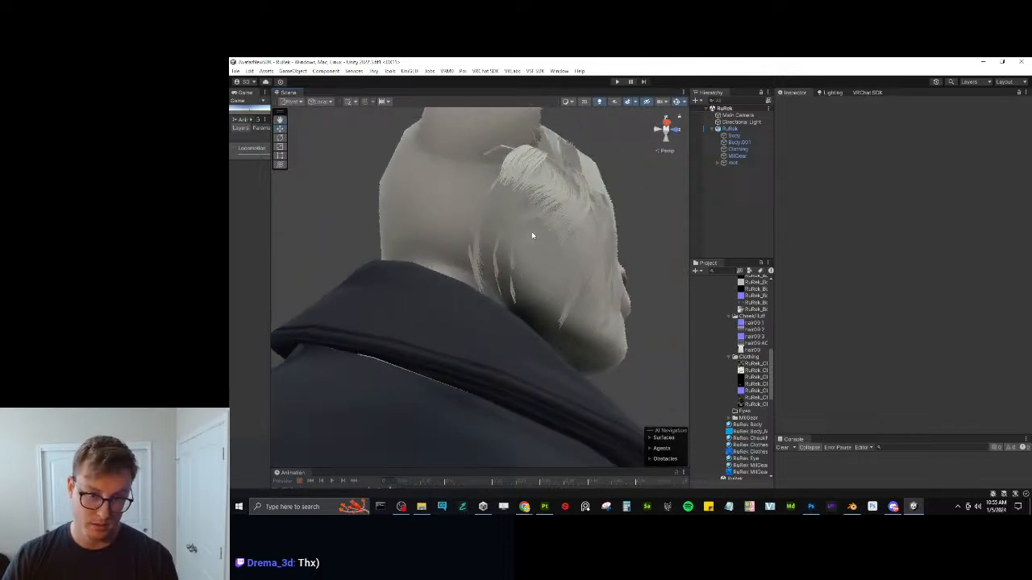
# Return to Blender, view the cheek fur from behind, and reopen the Body.001 mesh for editing.
pyautogui.click(854, 508)
pyautogui.moveTo(632, 262); pyautogui.dragTo(663, 291, button='middle')
pyautogui.press('Tab')
pyautogui.press('Tab')
pyautogui.press('Tab')
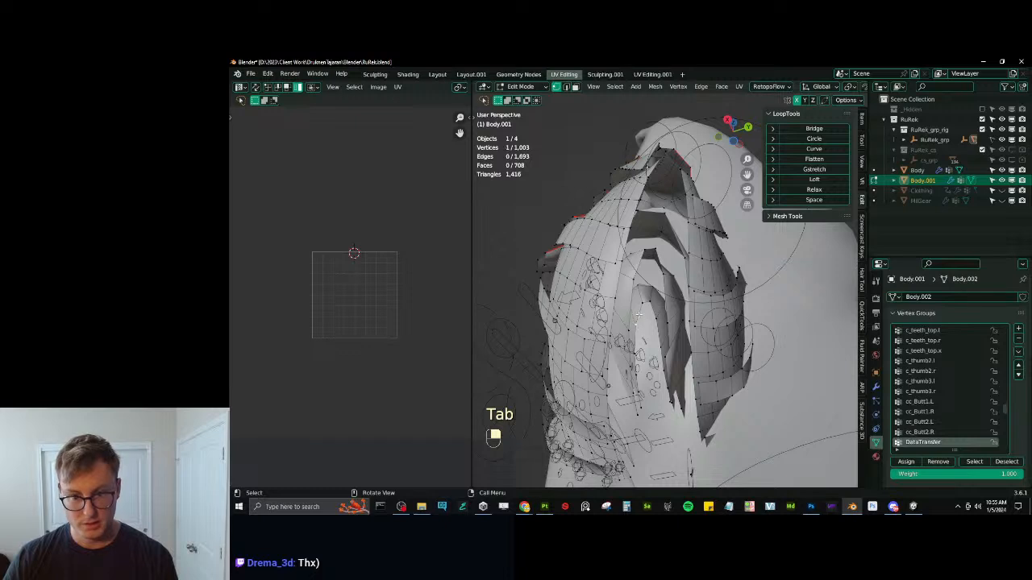
# Scale down the edge loop of the innermost fur strip behind the cheek with proportional editing.
pyautogui.keyDown('alt'); pyautogui.click(637, 316); pyautogui.keyUp('alt')
pyautogui.press('s')
pyautogui.click(686, 291)
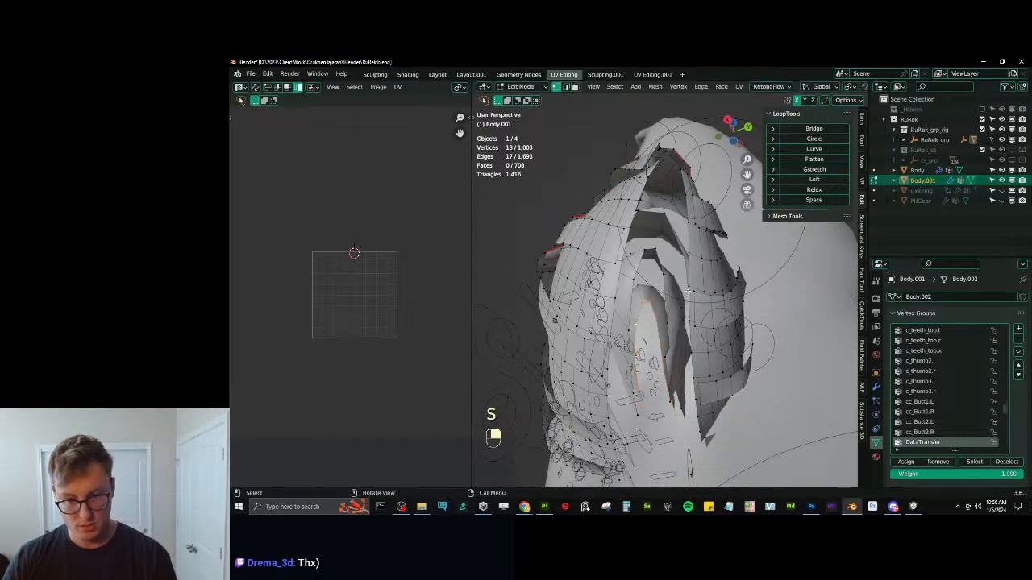
pyautogui.press('o')
pyautogui.press('s')
pyautogui.rightClick(690, 289)
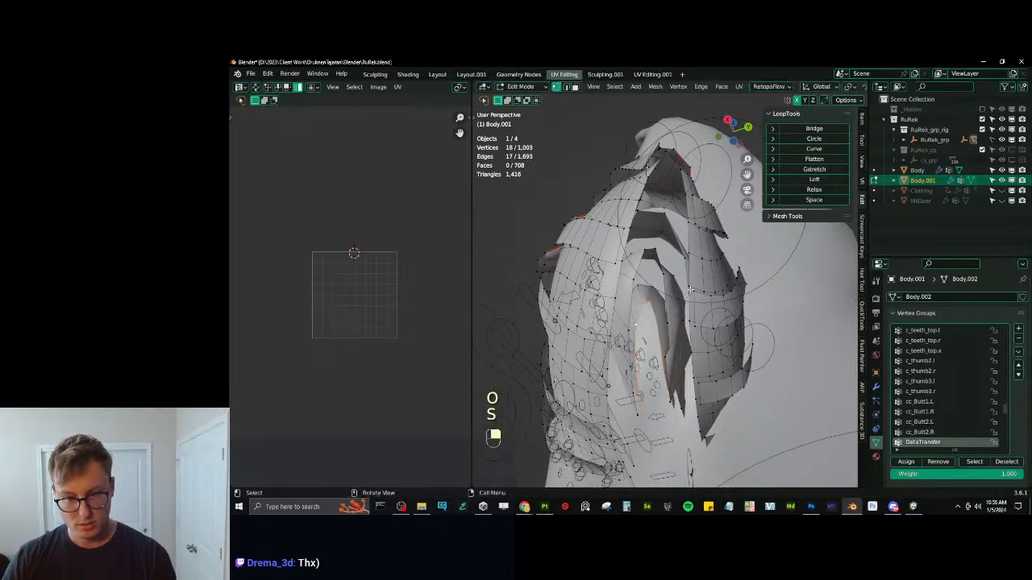
pyautogui.press('o')
pyautogui.press('s')
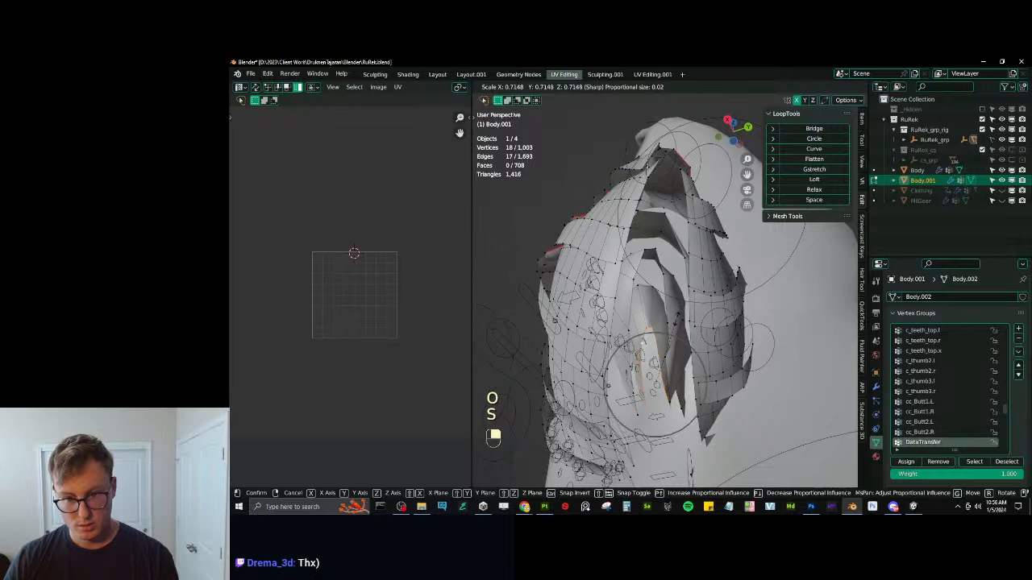
pyautogui.click(666, 331)
# Select the edge loop of the next inner fur strip and scale it up with a proportional size of about 0.11.
pyautogui.moveTo(643, 270); pyautogui.dragTo(624, 292, button='middle')
pyautogui.click(624, 292)
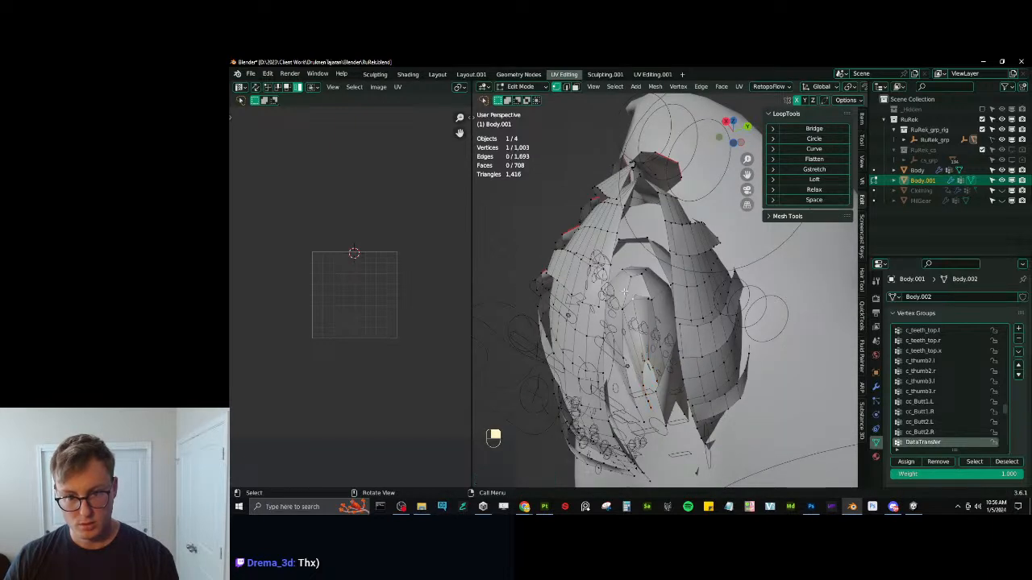
pyautogui.keyDown('alt'); pyautogui.keyDown('shift'); pyautogui.click(628, 285); pyautogui.keyUp('shift'); pyautogui.keyUp('alt')
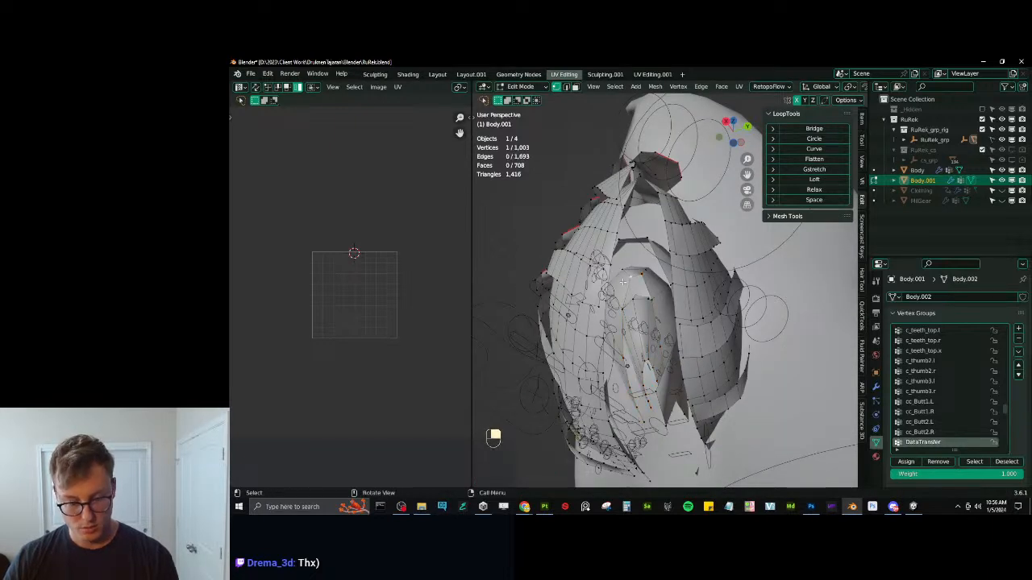
pyautogui.press('l')
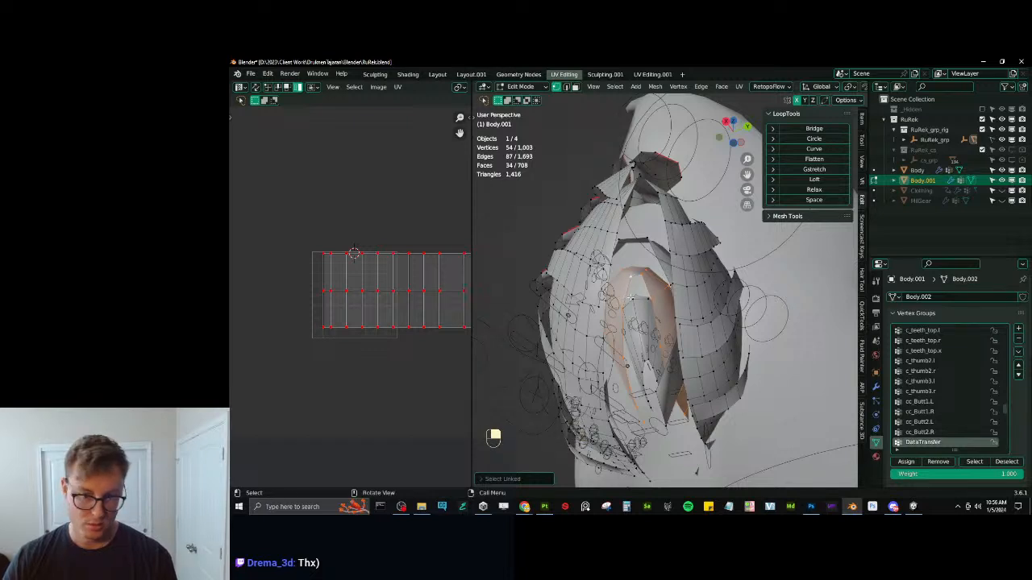
pyautogui.hotkey('ctrl', 'z')
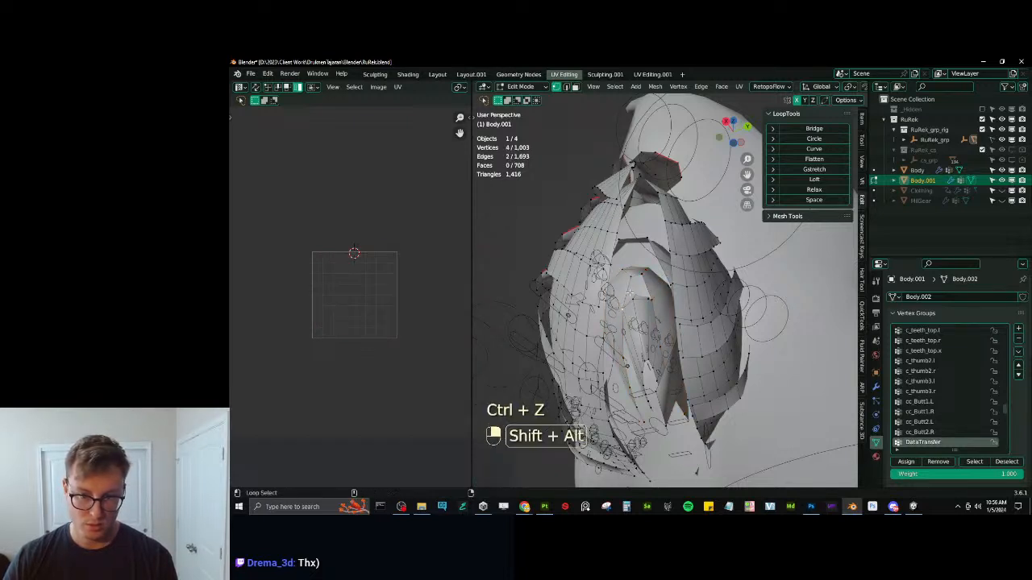
pyautogui.keyDown('alt'); pyautogui.keyDown('shift'); pyautogui.click(627, 364); pyautogui.keyUp('shift'); pyautogui.keyUp('alt')
pyautogui.press('s')
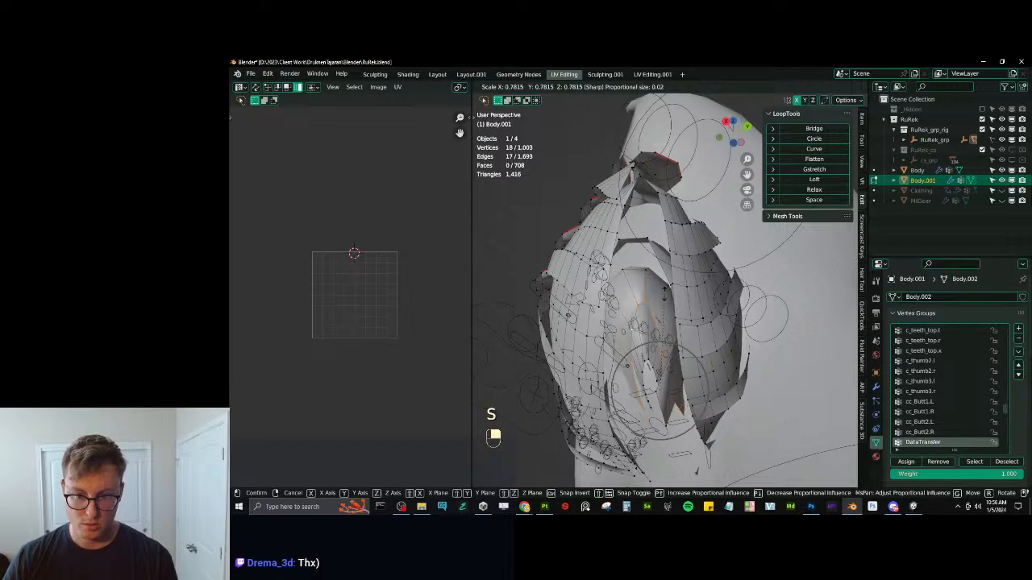
pyautogui.press('s')
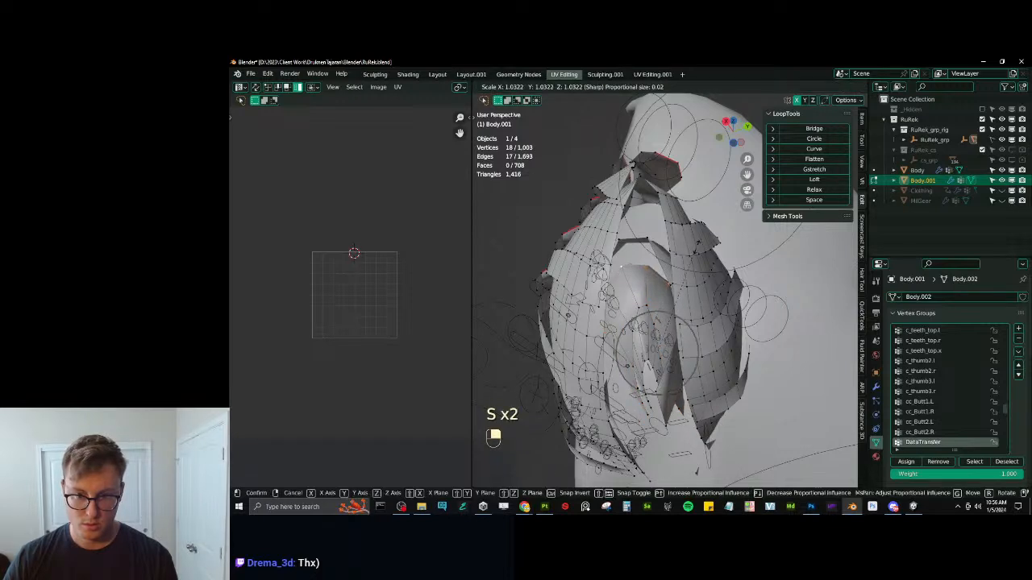
pyautogui.scroll(-15, 714, 222)
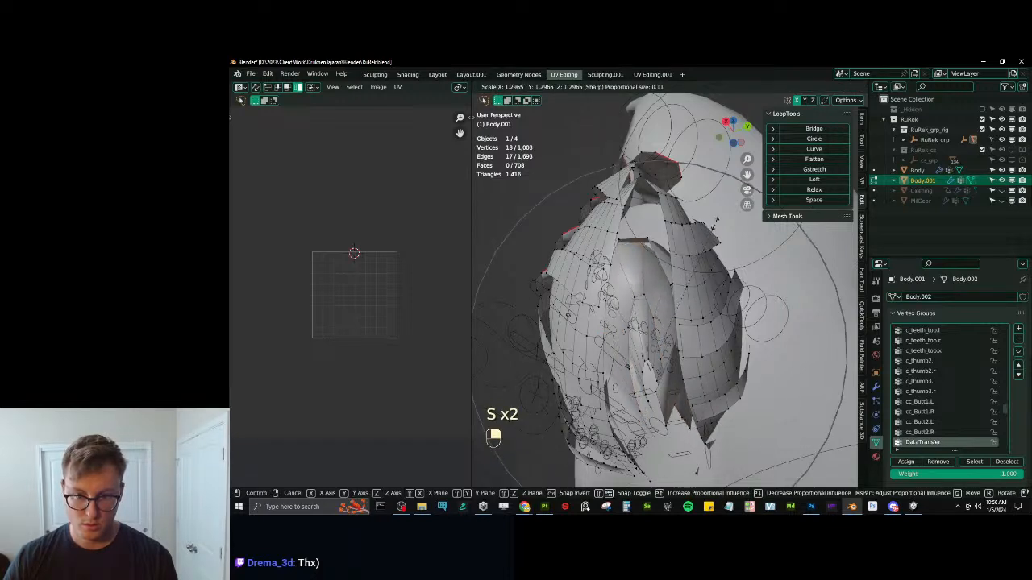
pyautogui.click(714, 222)
pyautogui.hotkey('ctrl', 'z')
# Select the linked inner fur strip behind the cheek, scale it, and save the Blender file.
pyautogui.click(678, 268)
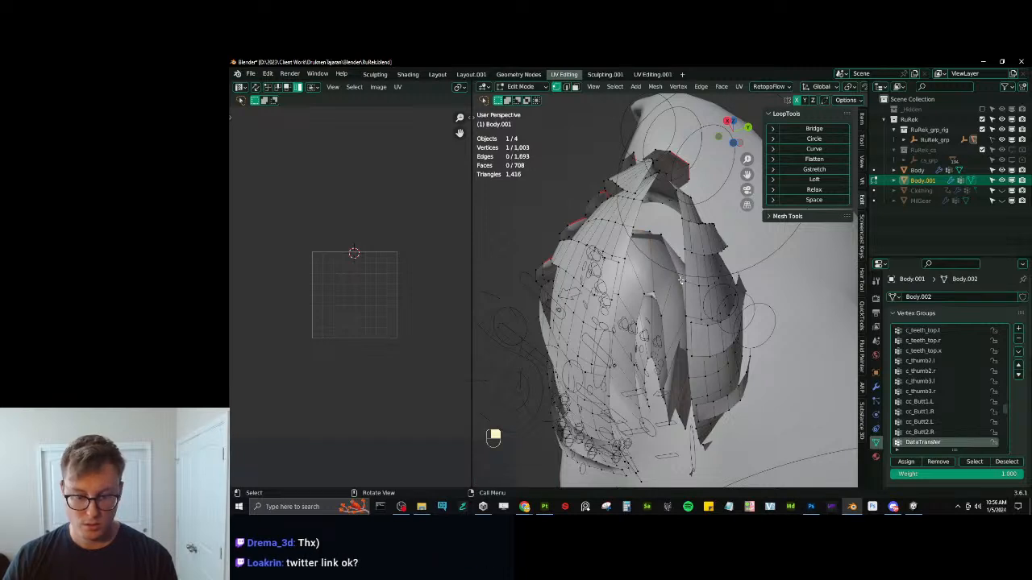
pyautogui.press('l')
pyautogui.hotkey('shift', 'l')
pyautogui.press('l')
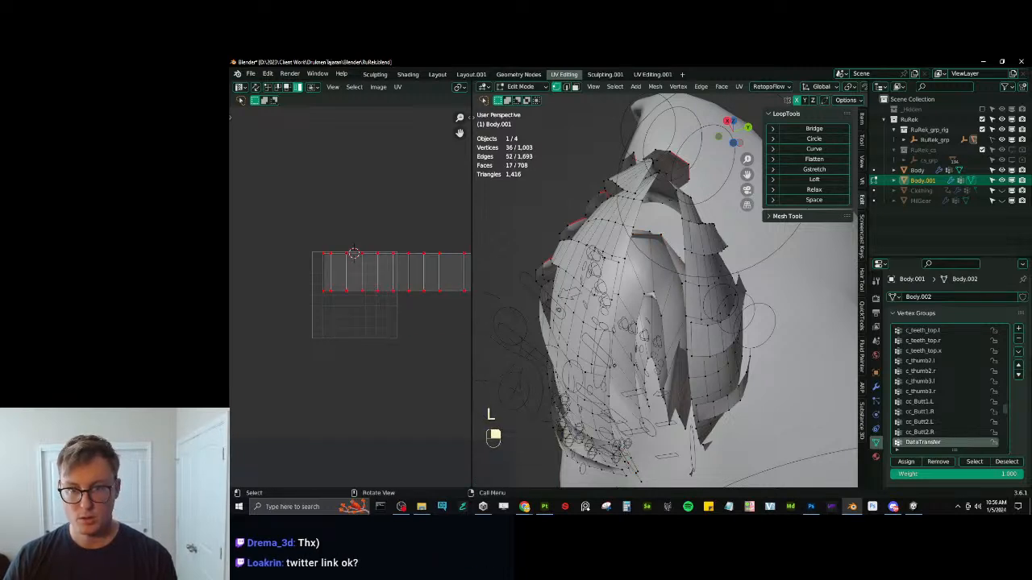
pyautogui.press('s')
pyautogui.click(649, 246)
pyautogui.moveTo(649, 246); pyautogui.dragTo(657, 274, button='middle')
pyautogui.press('Tab')
pyautogui.press('Tab')
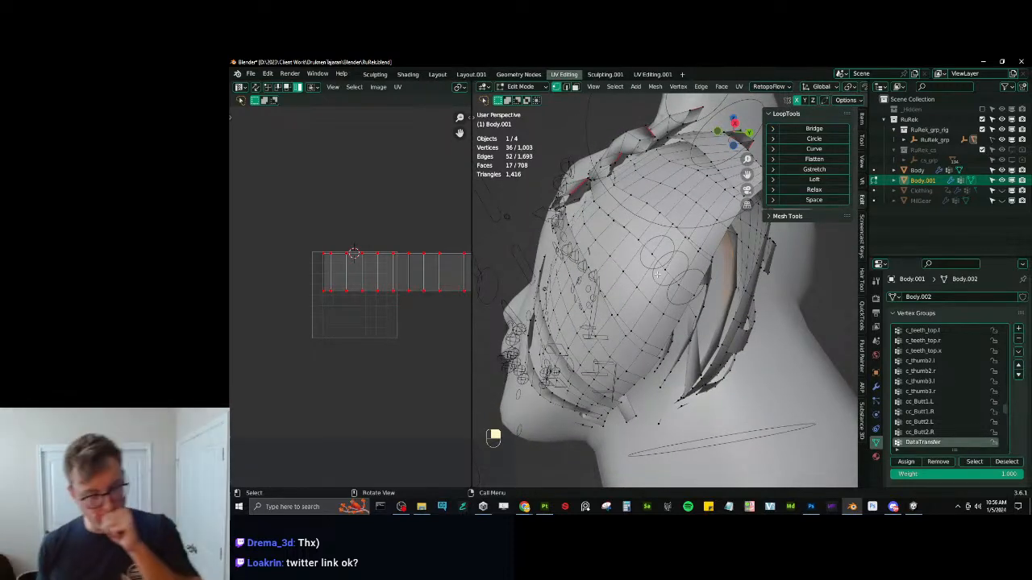
pyautogui.moveTo(657, 274); pyautogui.dragTo(715, 293, button='middle')
pyautogui.press('Tab')
pyautogui.hotkey('ctrl', 's')
# Select the linked outer fur strips and examine how the fur layers overlap behind the cheek.
pyautogui.press('Tab')
pyautogui.press('l')
pyautogui.press('l')
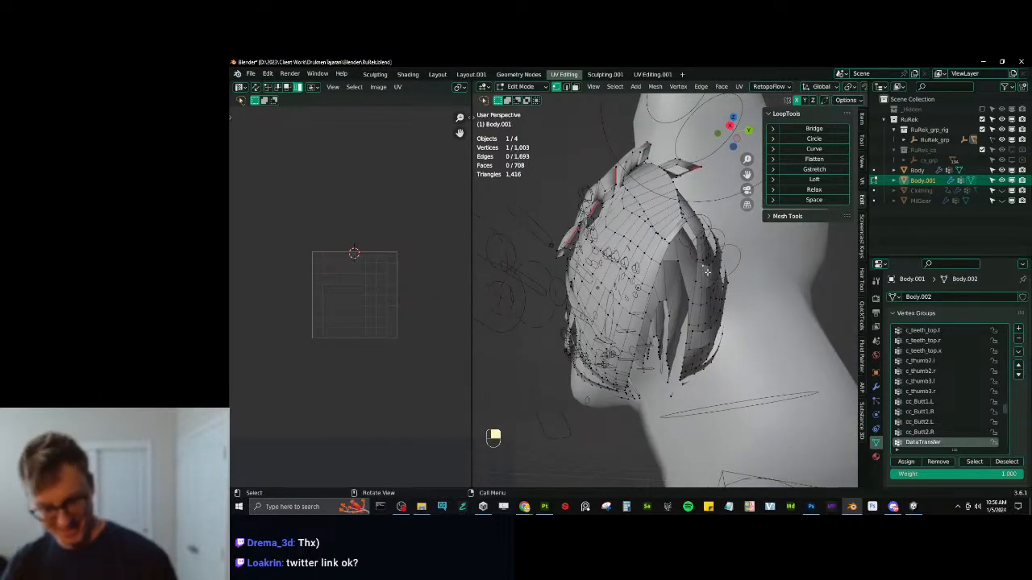
pyautogui.moveTo(689, 281); pyautogui.dragTo(684, 279, button='middle')
pyautogui.scroll(5, 684, 280)
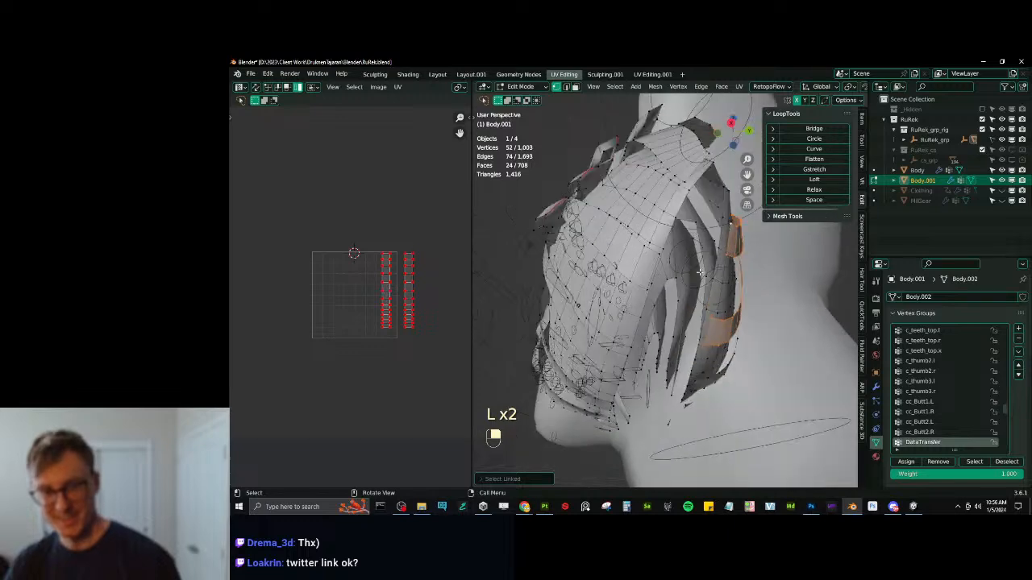
pyautogui.scroll(-1, 684, 281)
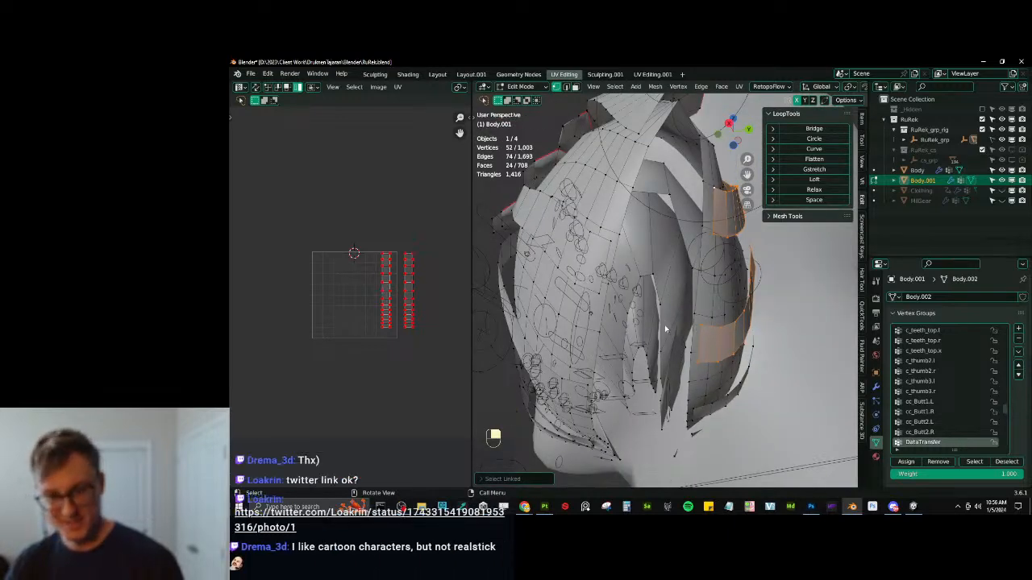
pyautogui.press('Tab')
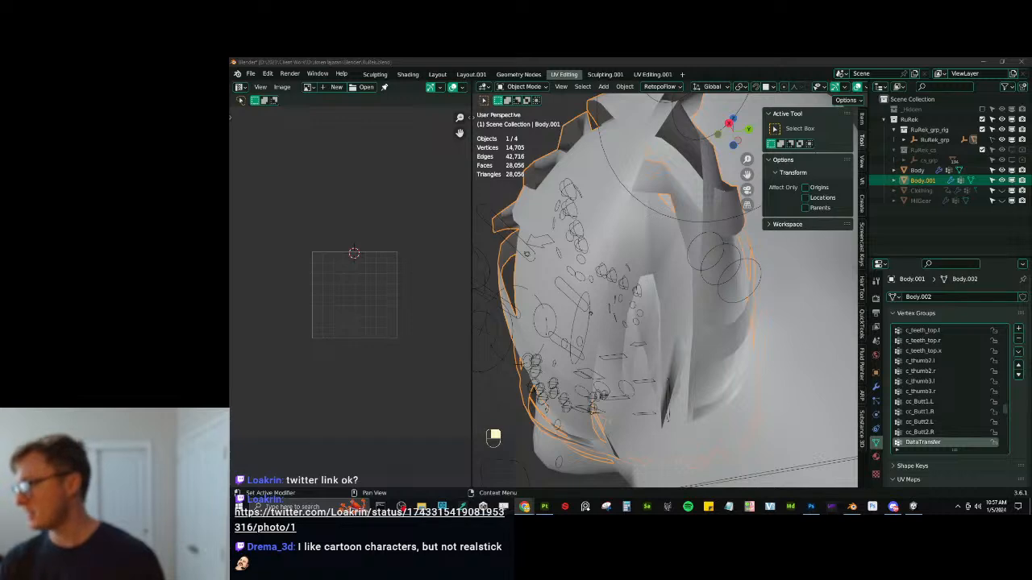
# View the viewer's top-hat character in the linked Twitter post, then close the browser.
pyautogui.moveTo(231, 68); pyautogui.dragTo(489, 58)
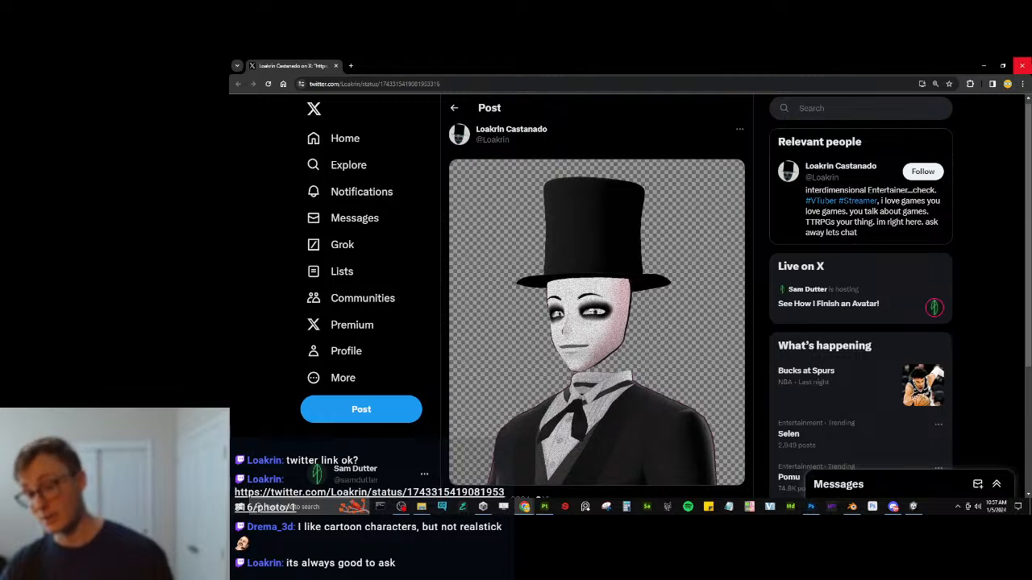
pyautogui.click(1022, 67)
# Select the exposed side edge loops of the upper cheek fur strips and mark them sharp.
pyautogui.moveTo(637, 282); pyautogui.dragTo(679, 253, button='middle')
pyautogui.press('Tab')
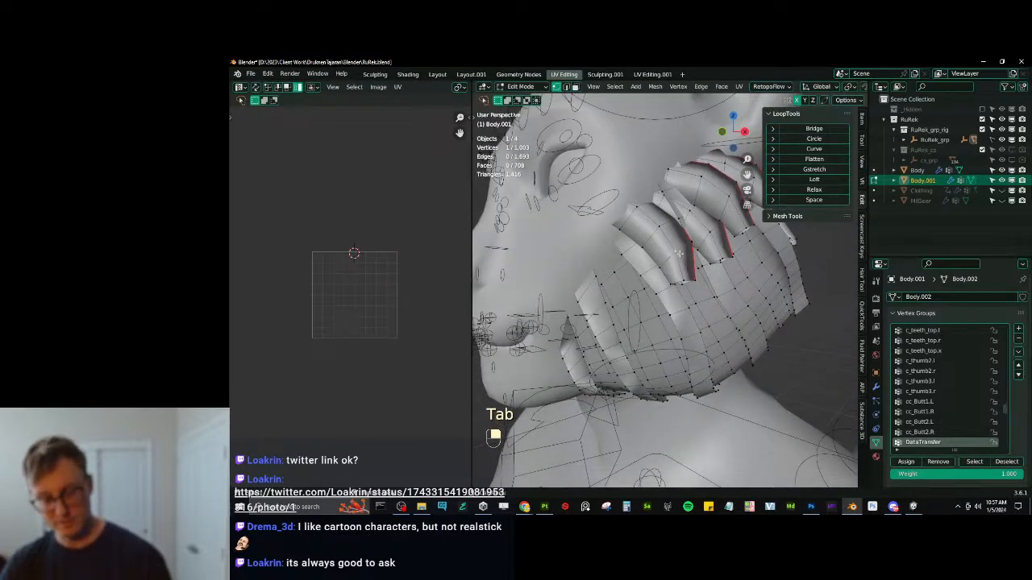
pyautogui.press('l')
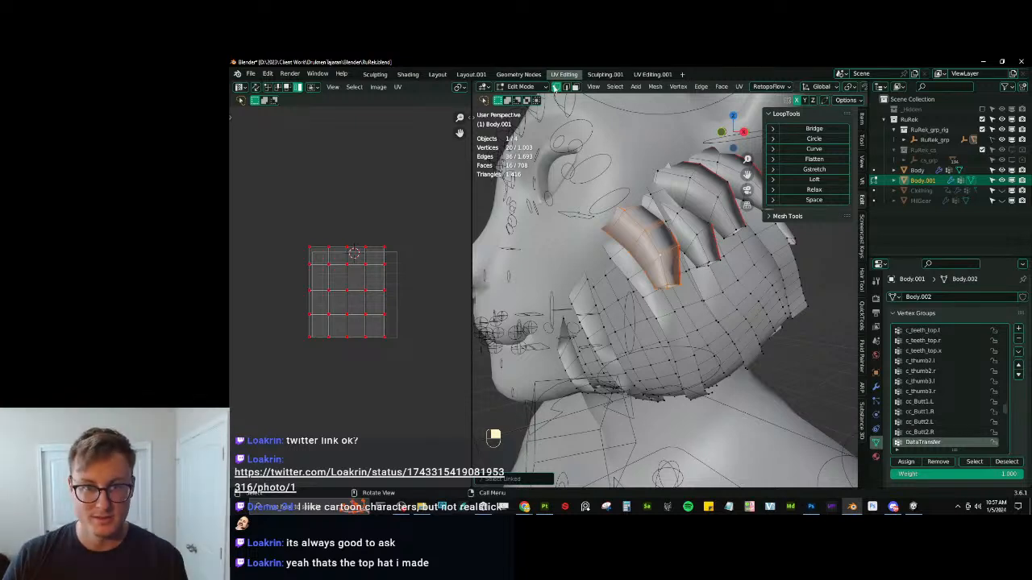
pyautogui.press('2')
pyautogui.keyDown('alt'); pyautogui.keyDown('shift'); pyautogui.click(685, 255); pyautogui.keyUp('shift'); pyautogui.keyUp('alt')
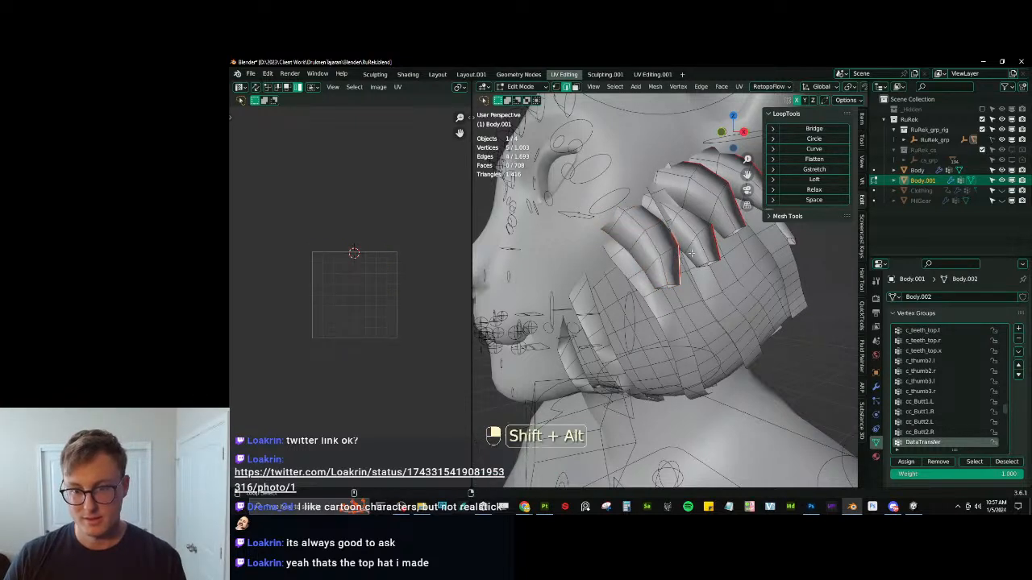
pyautogui.keyDown('alt'); pyautogui.keyDown('shift'); pyautogui.click(713, 242); pyautogui.keyUp('shift'); pyautogui.keyUp('alt')
pyautogui.keyDown('shift'); pyautogui.moveTo(714, 241); pyautogui.dragTo(674, 276, button='middle'); pyautogui.keyUp('shift')
pyautogui.keyDown('alt'); pyautogui.keyDown('shift'); pyautogui.click(699, 234); pyautogui.keyUp('shift'); pyautogui.keyUp('alt')
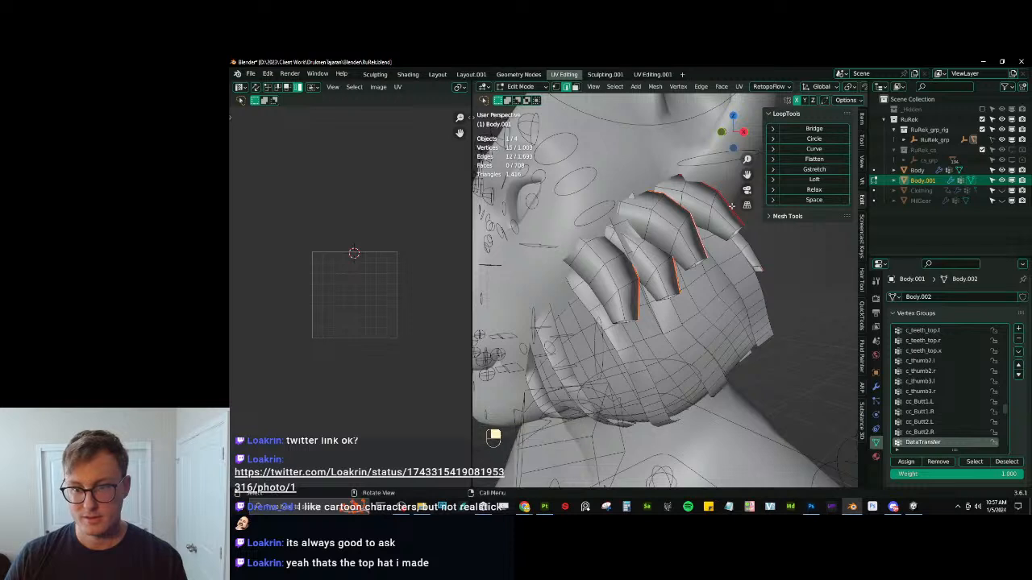
pyautogui.keyDown('alt'); pyautogui.keyDown('shift'); pyautogui.click(729, 204); pyautogui.keyUp('shift'); pyautogui.keyUp('alt')
pyautogui.keyDown('alt'); pyautogui.keyDown('shift'); pyautogui.click(720, 236); pyautogui.keyUp('shift'); pyautogui.keyUp('alt')
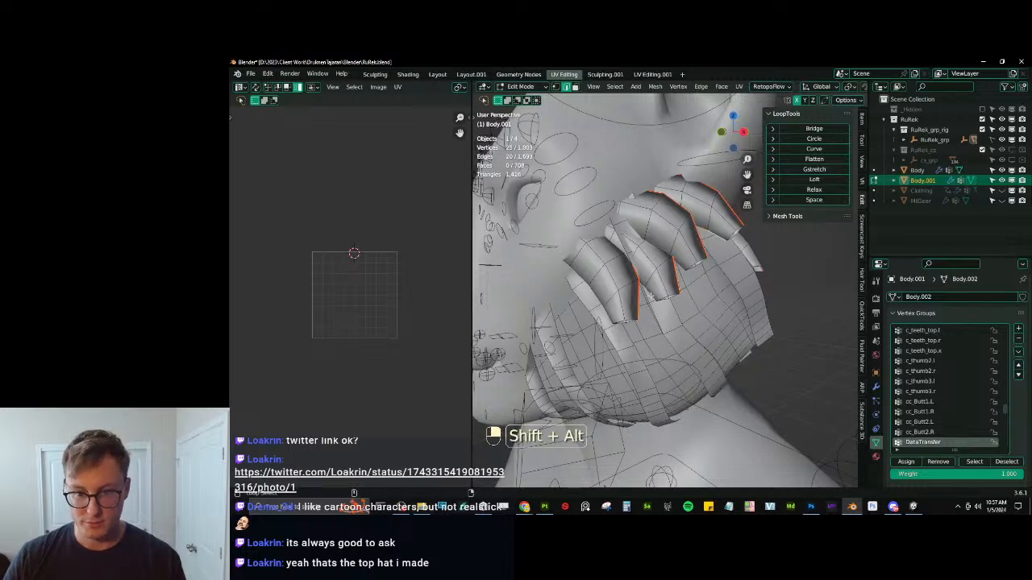
pyautogui.keyDown('alt'); pyautogui.keyDown('shift'); pyautogui.click(692, 256); pyautogui.keyUp('shift'); pyautogui.keyUp('alt')
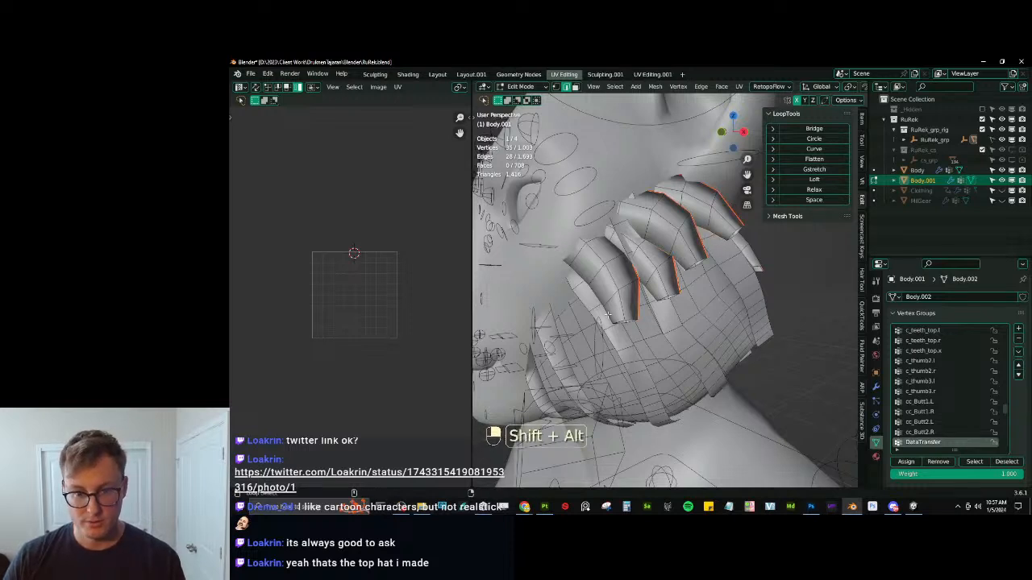
pyautogui.press('q')
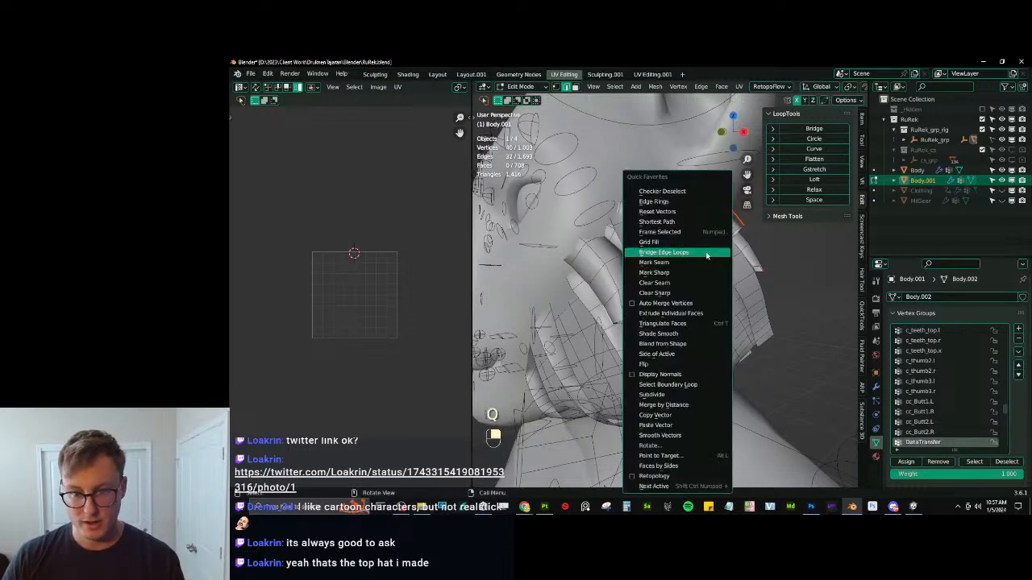
pyautogui.click(666, 275)
# Save the Blender file and unhide the Clothing and MilGear objects.
pyautogui.scroll(-5, 667, 276)
pyautogui.press('Tab')
pyautogui.moveTo(669, 276); pyautogui.dragTo(687, 310, button='middle')
pyautogui.hotkey('ctrl', 's')
pyautogui.press('a')
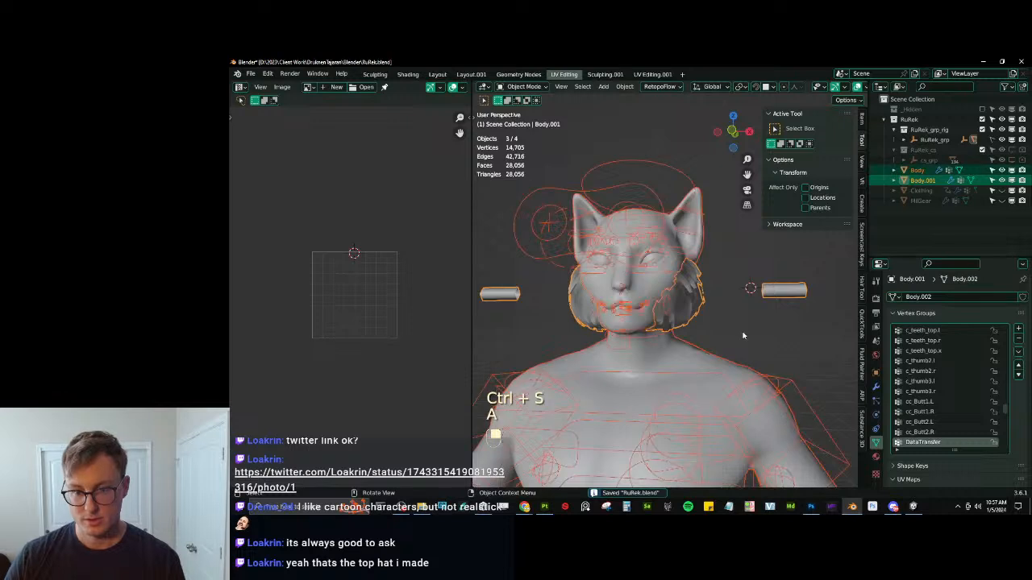
pyautogui.click(1002, 191)
pyautogui.click(1002, 200)
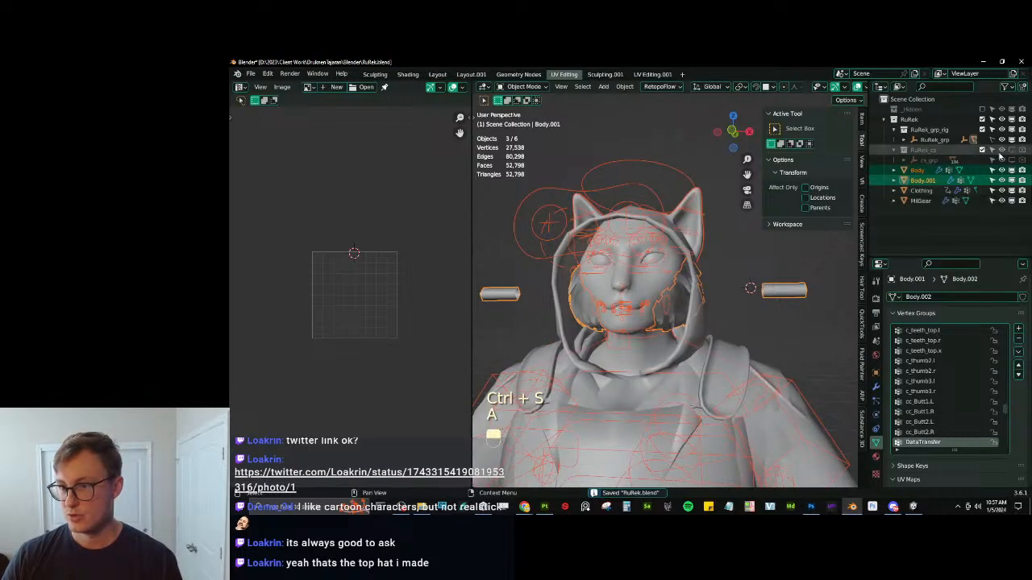
pyautogui.scroll(-5, 661, 323)
# Delete the stray linked piece floating beside the head from the cheek fur mesh.
pyautogui.click(730, 300)
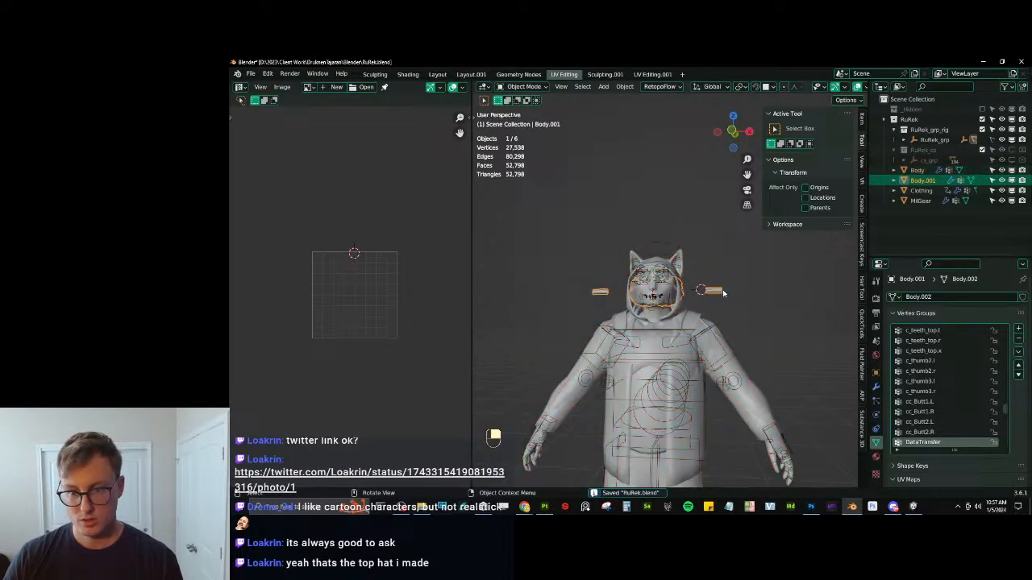
pyautogui.press('Tab')
pyautogui.press('l')
pyautogui.press('x')
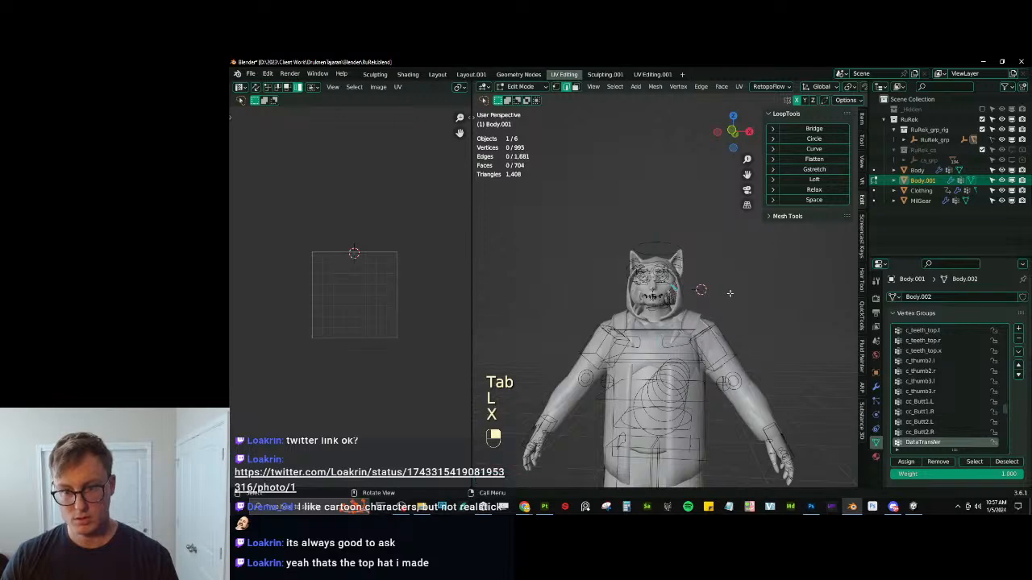
pyautogui.press('Tab')
# Export all visible avatar objects with Auto-Rig Pro FBX and save the Blender file.
pyautogui.press('a')
pyautogui.press('q')
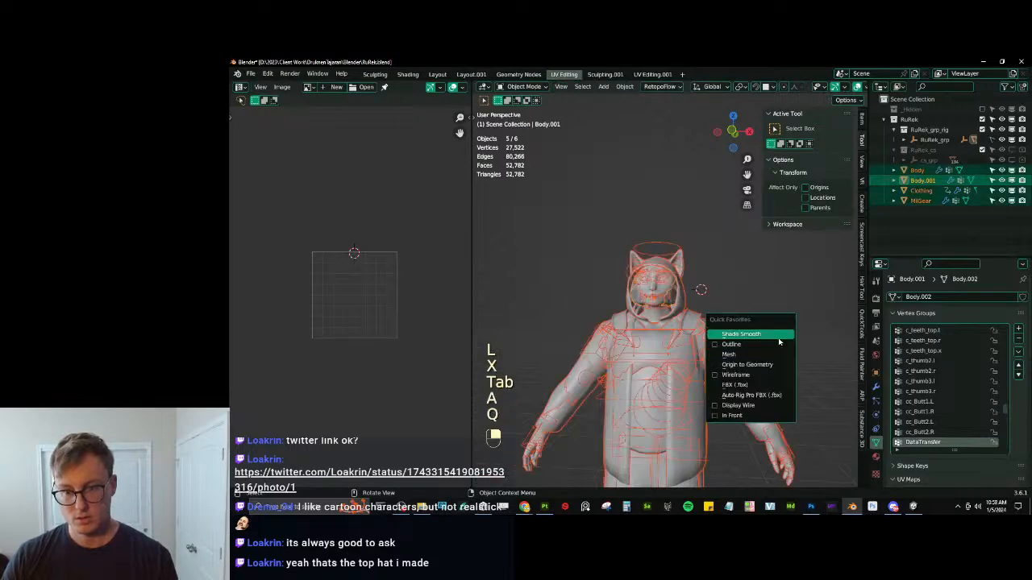
pyautogui.click(739, 391)
pyautogui.click(824, 419)
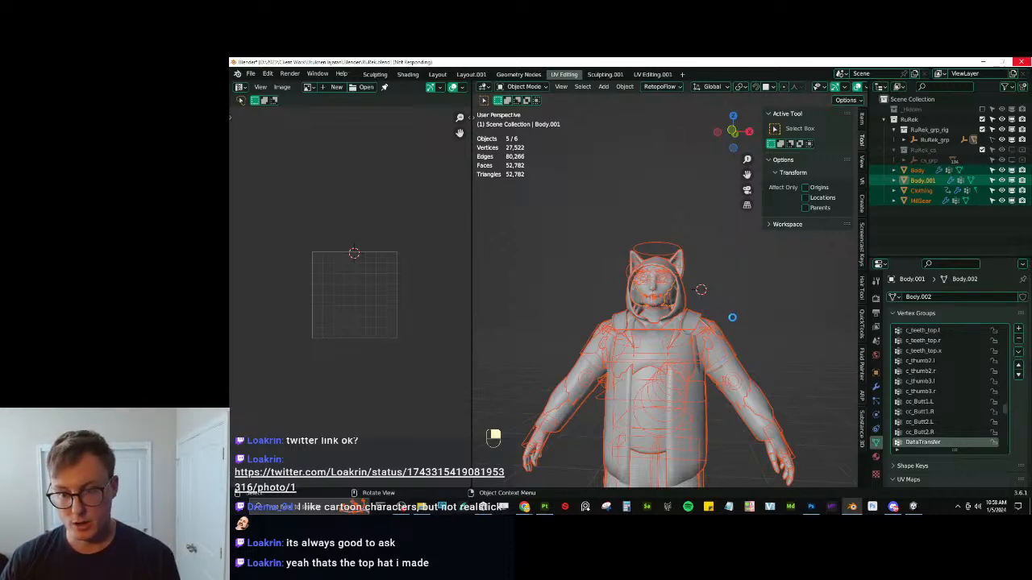
pyautogui.hotkey('ctrl', 's')
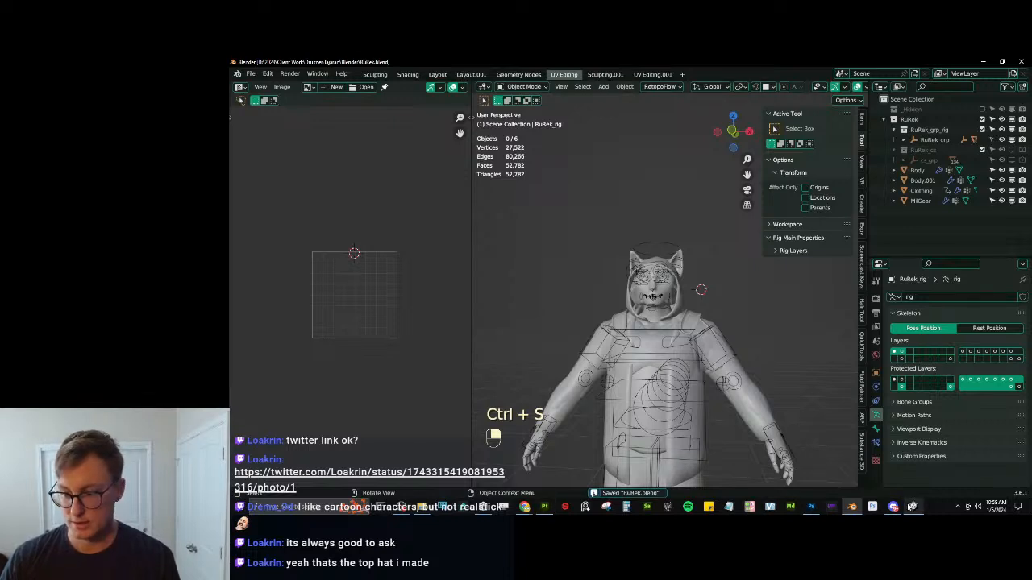
# Switch to Unity and examine the updated cheek fur from behind the head.
pyautogui.click(912, 507)
pyautogui.scroll(-5, 543, 296)
pyautogui.keyDown('alt'); pyautogui.moveTo(531, 311); pyautogui.dragTo(548, 325); pyautogui.keyUp('alt')
pyautogui.scroll(5, 524, 316)
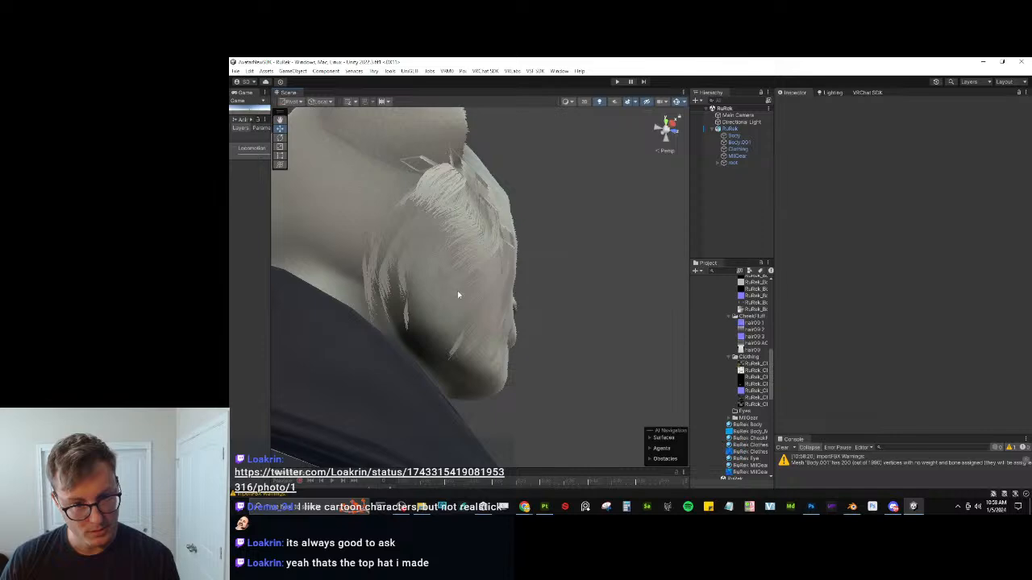
# Switch back to Blender and isolate the cheek fur mesh in local view for editing.
pyautogui.click(851, 506)
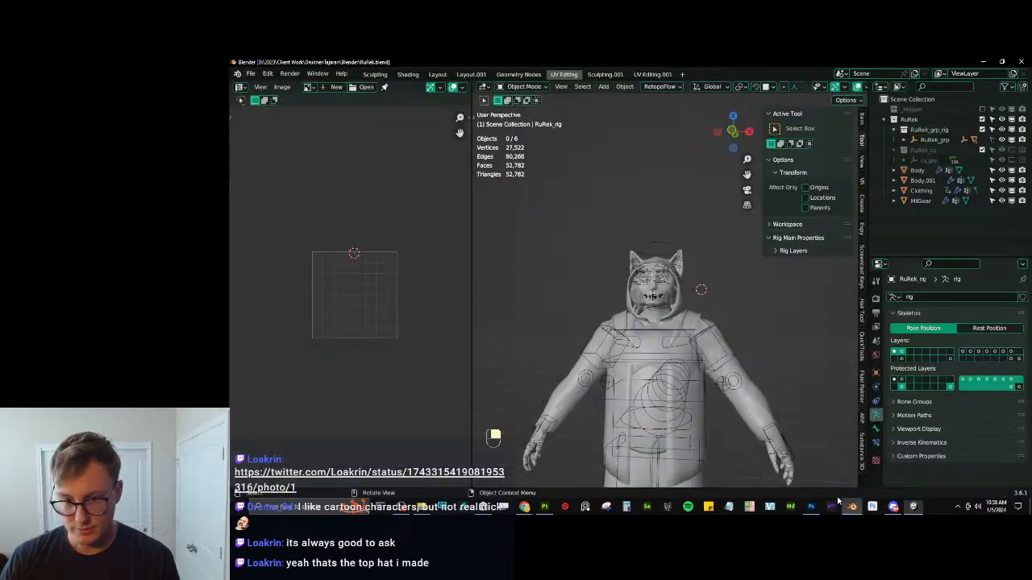
pyautogui.scroll(5, 677, 303)
pyautogui.click(677, 314)
pyautogui.press('/')
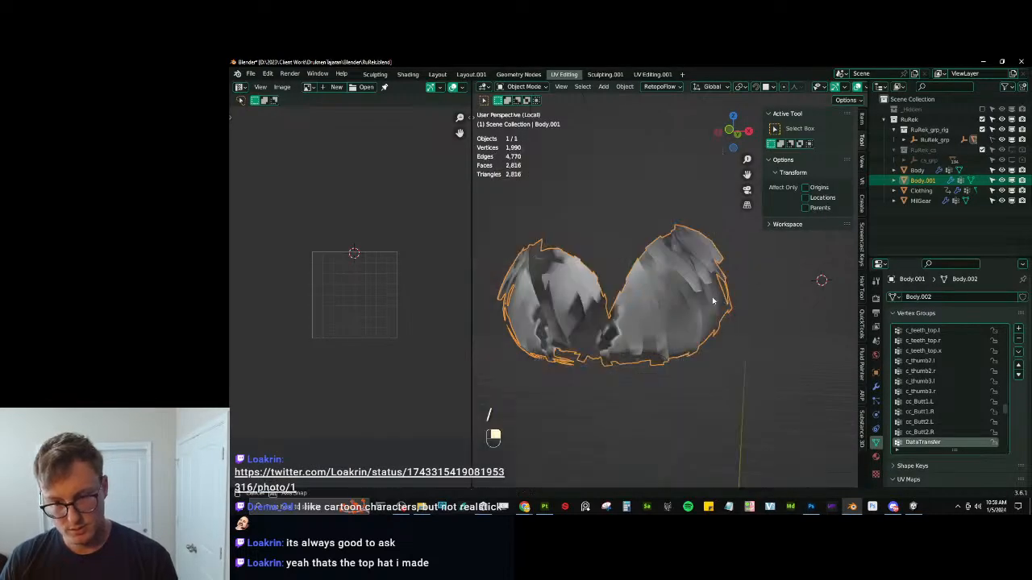
pyautogui.press('Tab')
# Select the linked inner fur strip behind the cheek and duplicate it in place.
pyautogui.moveTo(680, 311); pyautogui.dragTo(679, 241, button='middle')
pyautogui.click(635, 246)
pyautogui.press('l')
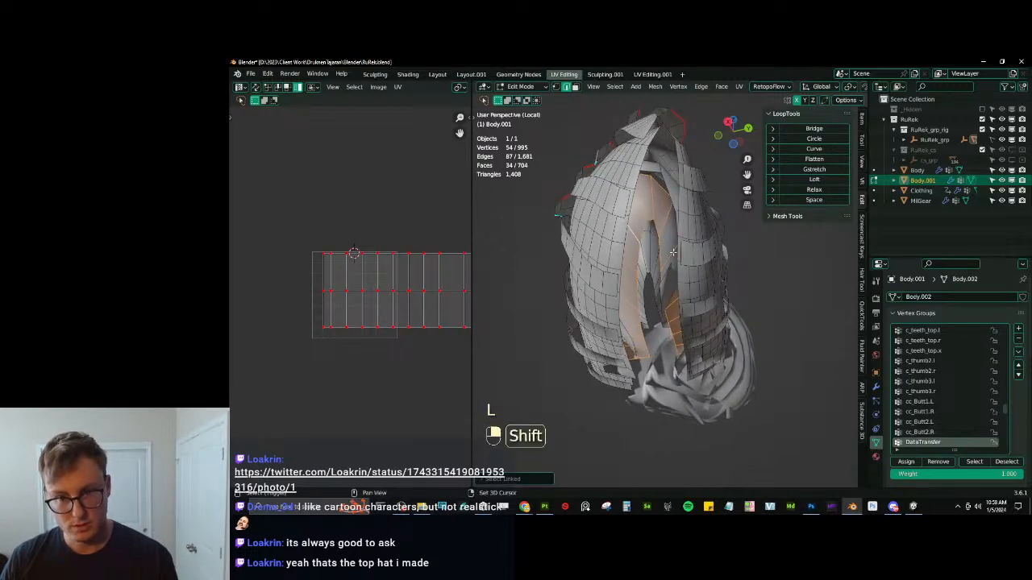
pyautogui.hotkey('shift', 's')
pyautogui.hotkey('ctrl', 'z')
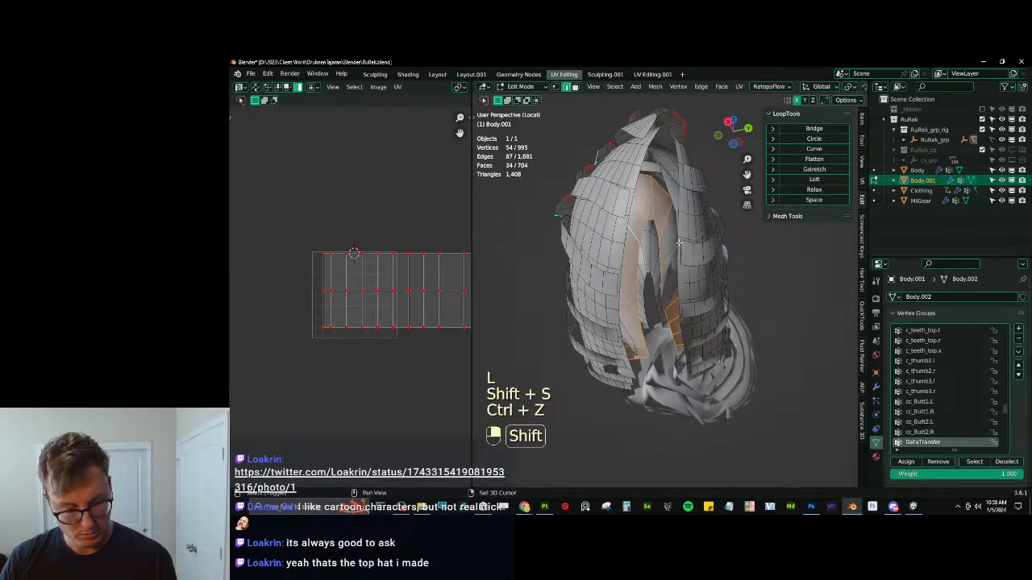
pyautogui.hotkey('shift', 'd')
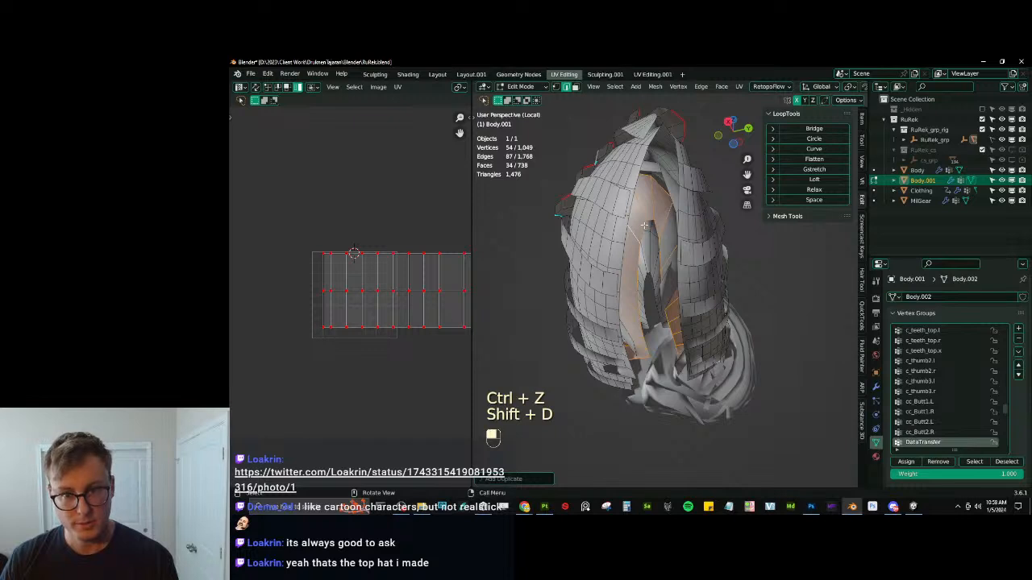
# Try to scale the duplicated strip's inner edge loop with proportional editing.
pyautogui.keyDown('alt'); pyautogui.keyDown('shift'); pyautogui.click(642, 231); pyautogui.keyUp('shift'); pyautogui.keyUp('alt')
pyautogui.keyDown('alt'); pyautogui.keyDown('shift'); pyautogui.click(643, 231); pyautogui.keyUp('shift'); pyautogui.keyUp('alt')
pyautogui.press('s')
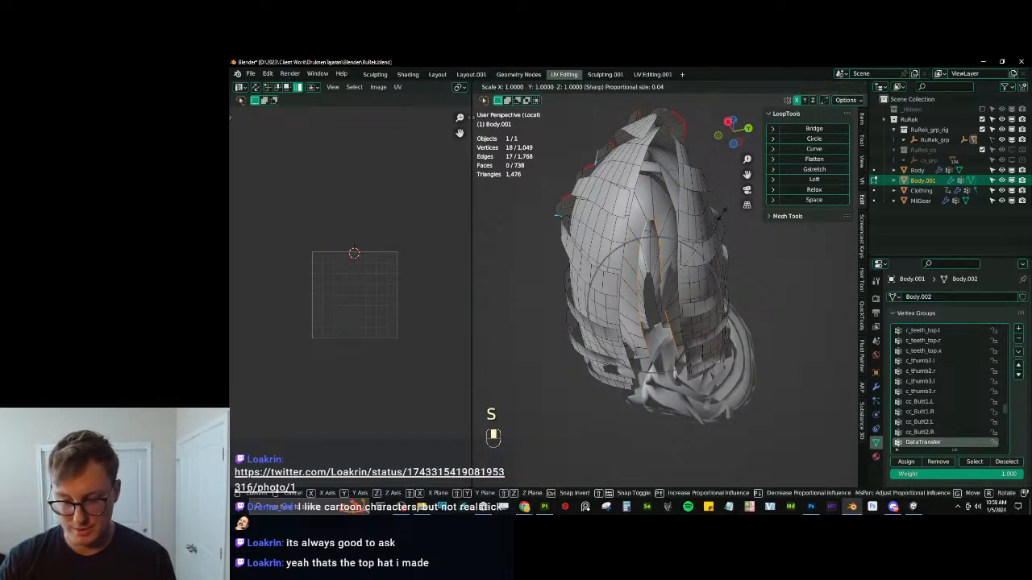
pyautogui.click(721, 214)
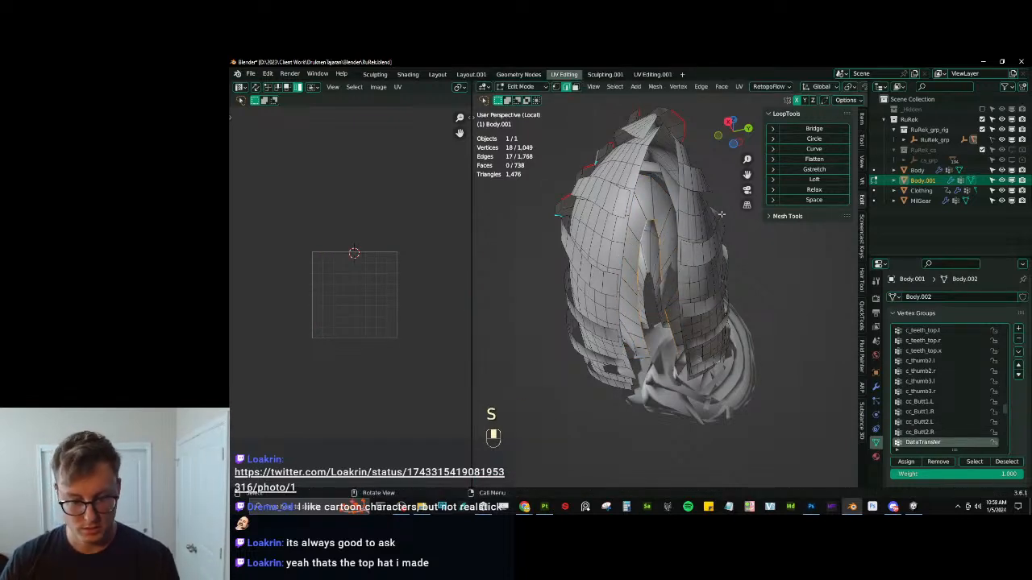
# Turn off proportional editing, offset the whole duplicated strip with Shrink/Fatten, and select its inner edge loop.
pyautogui.hotkey('ctrl', 'l')
pyautogui.press('o')
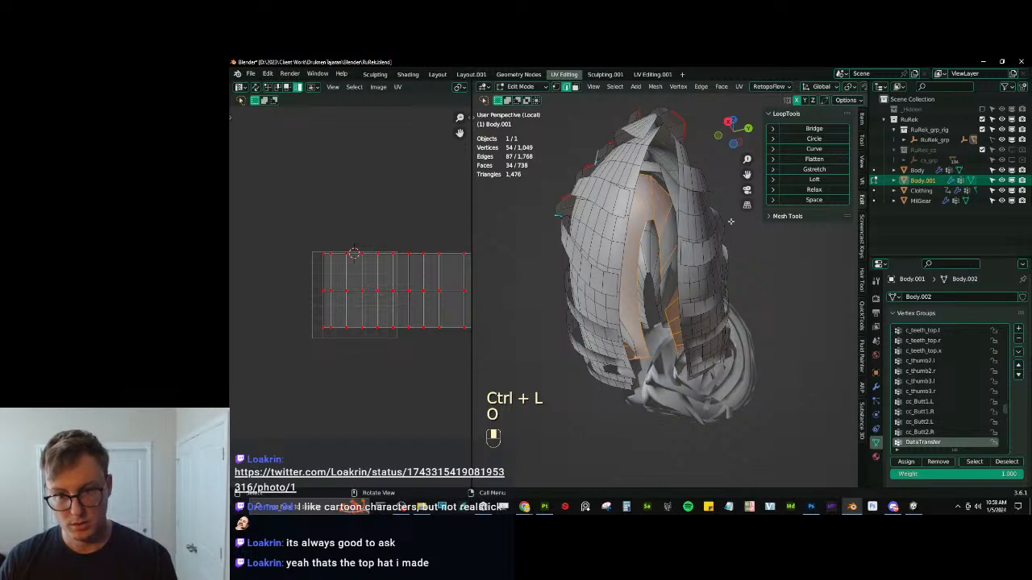
pyautogui.press('s')
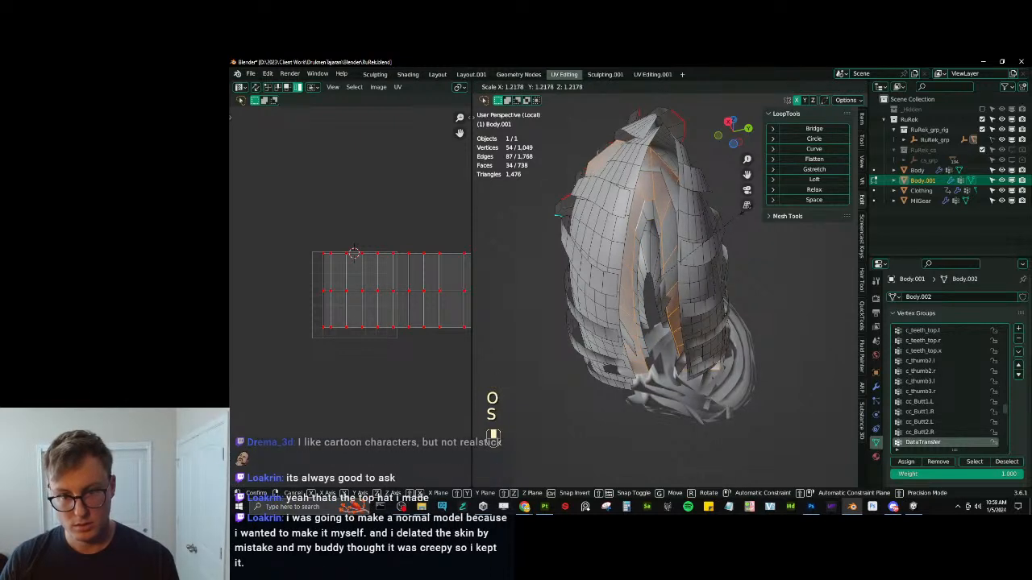
pyautogui.hotkey('ctrl', 'z')
pyautogui.hotkey('alt', 's')
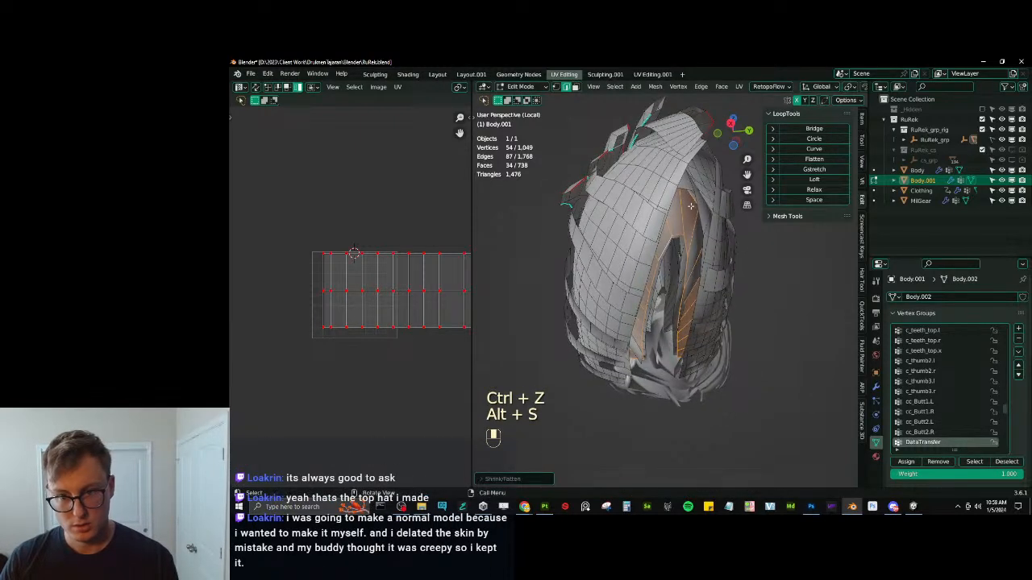
pyautogui.keyDown('alt'); pyautogui.keyDown('shift'); pyautogui.click(685, 258); pyautogui.keyUp('shift'); pyautogui.keyUp('alt')
# Try to scale the duplicated strip's inner edge loop and undo the result.
pyautogui.press('s')
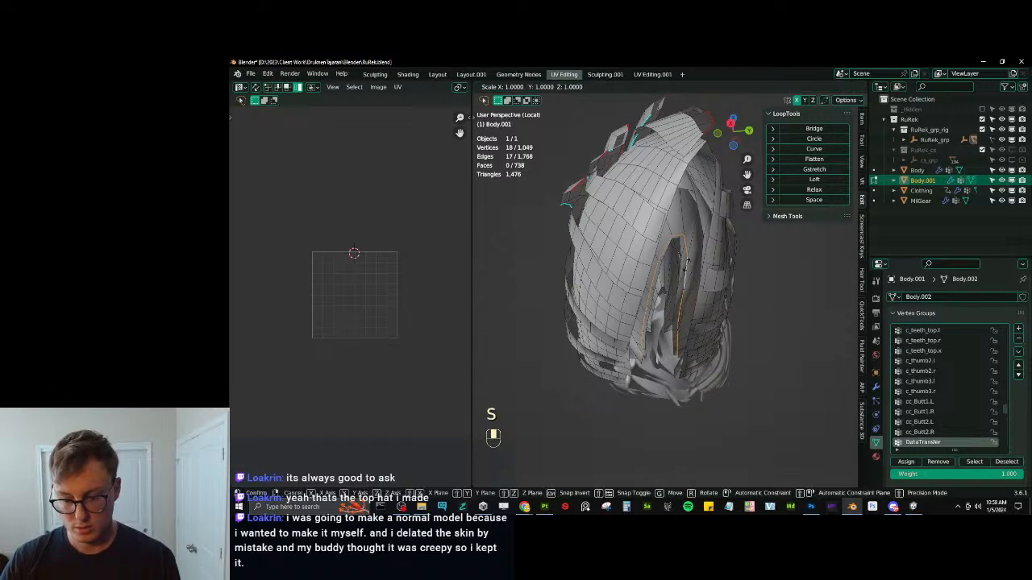
pyautogui.press('x')
pyautogui.rightClick(685, 266)
pyautogui.press('s')
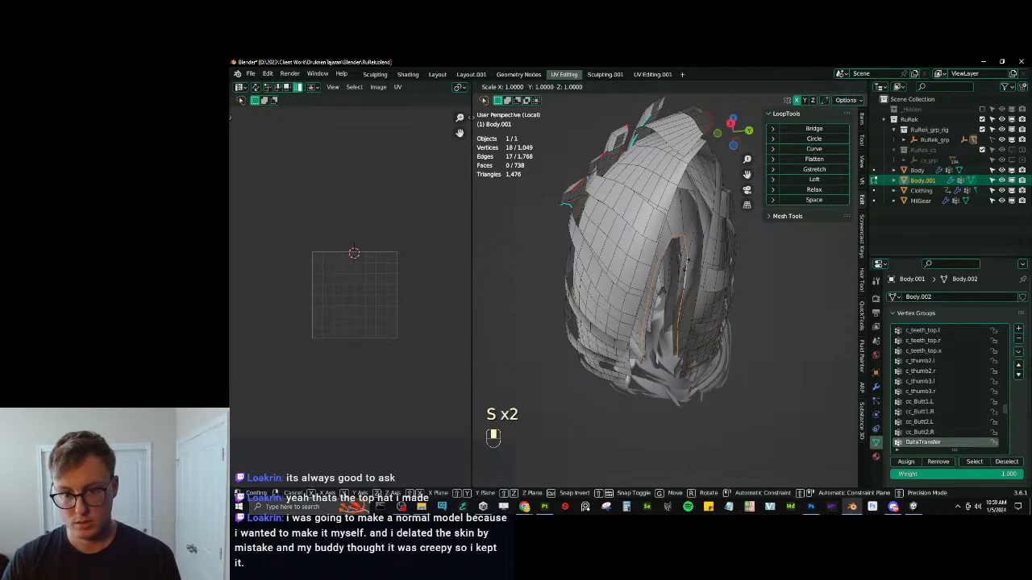
pyautogui.rightClick(686, 266)
pyautogui.press('s')
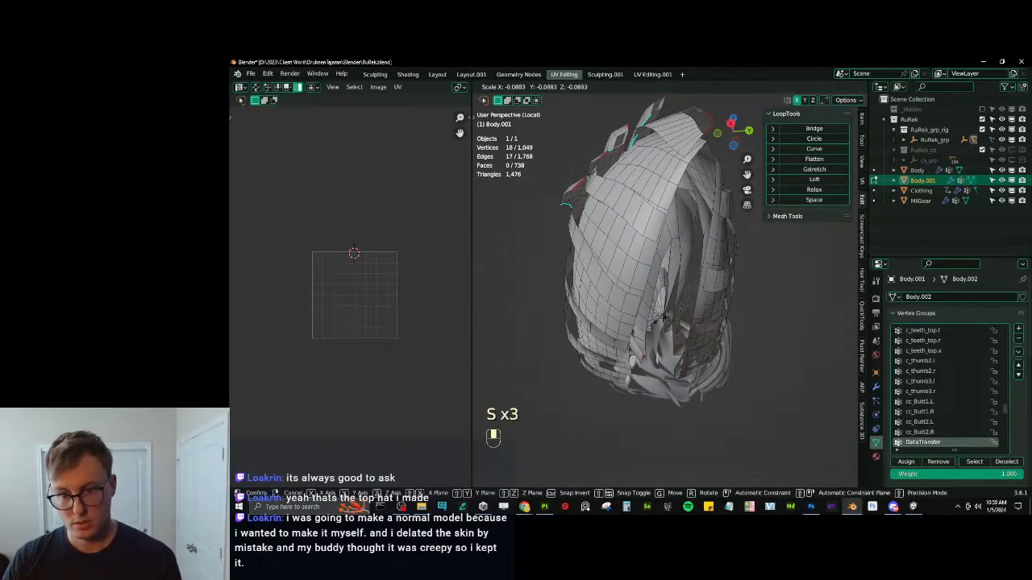
pyautogui.hotkey('ctrl', 'z')
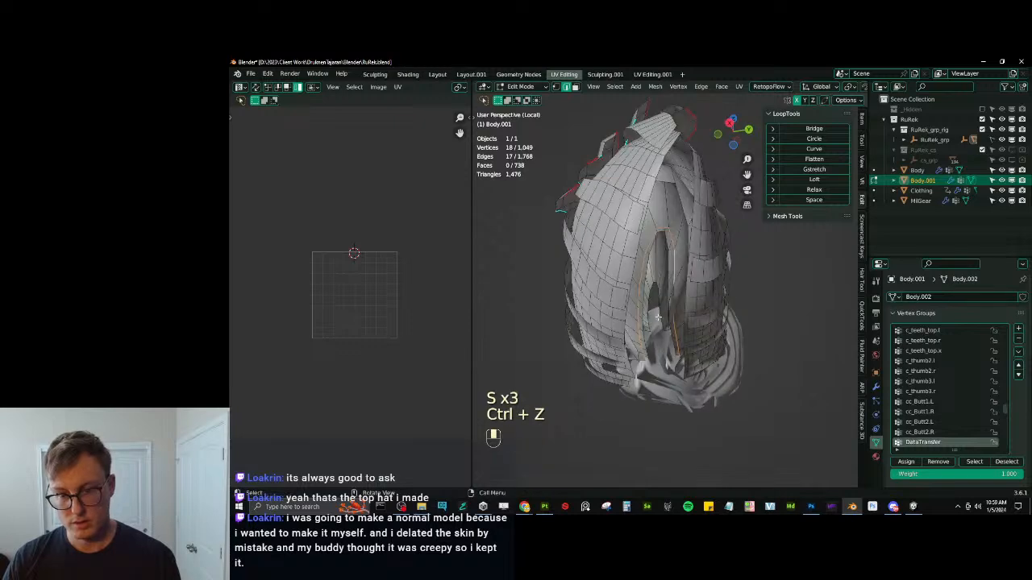
# Try flipping the inner edge loop along Y with a scale of -1, then resizing it uniformly, undoing both.
pyautogui.write('sy-1')
pyautogui.press('Return')
pyautogui.hotkey('ctrl', 'z')
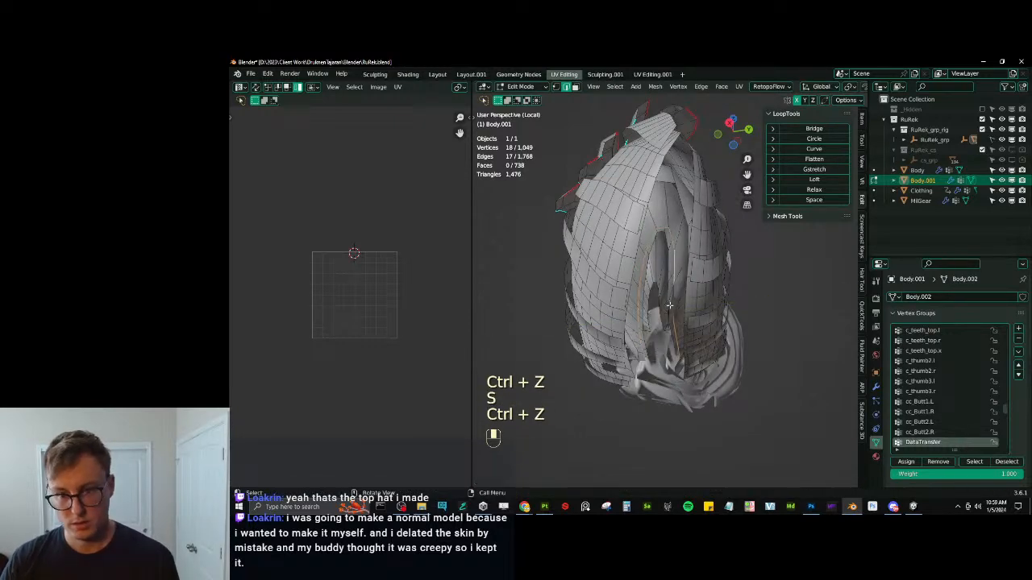
pyautogui.moveTo(710, 266); pyautogui.dragTo(712, 254, button='middle')
pyautogui.keyDown('shift'); pyautogui.moveTo(725, 251); pyautogui.dragTo(712, 249, button='middle'); pyautogui.keyUp('shift')
pyautogui.scroll(2, 711, 248)
pyautogui.press('s')
pyautogui.click(709, 249)
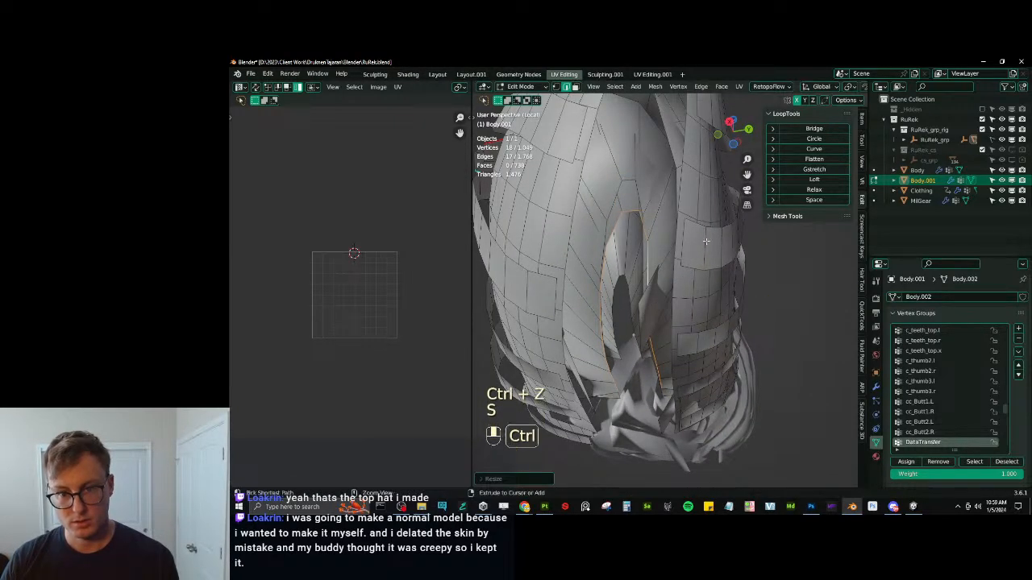
pyautogui.hotkey('ctrl', 'z')
# Offset the duplicated strip's inner edge loop with Shrink/Fatten, move it along global Z, and leave Edit Mode.
pyautogui.hotkey('alt', 's')
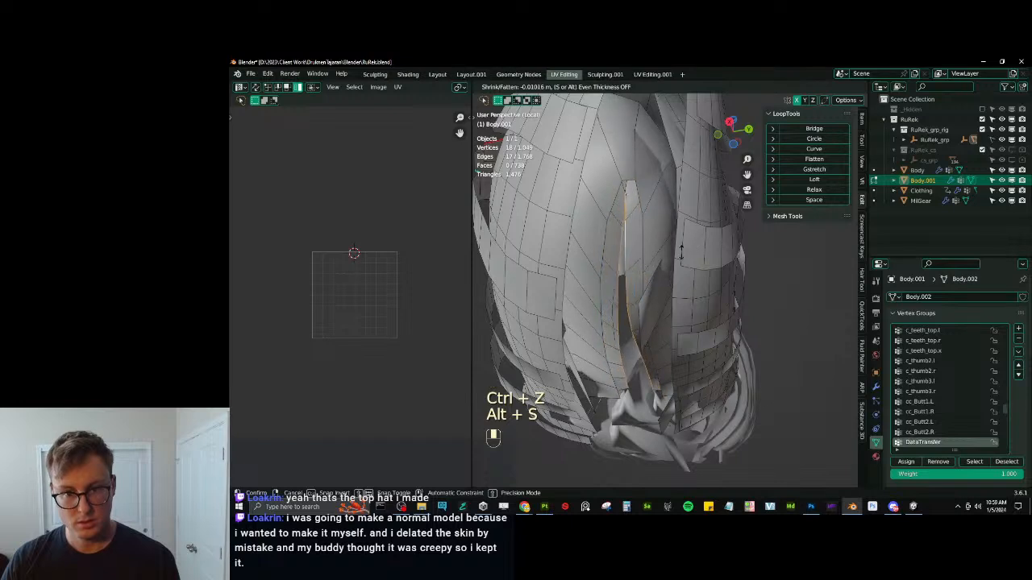
pyautogui.click(663, 270)
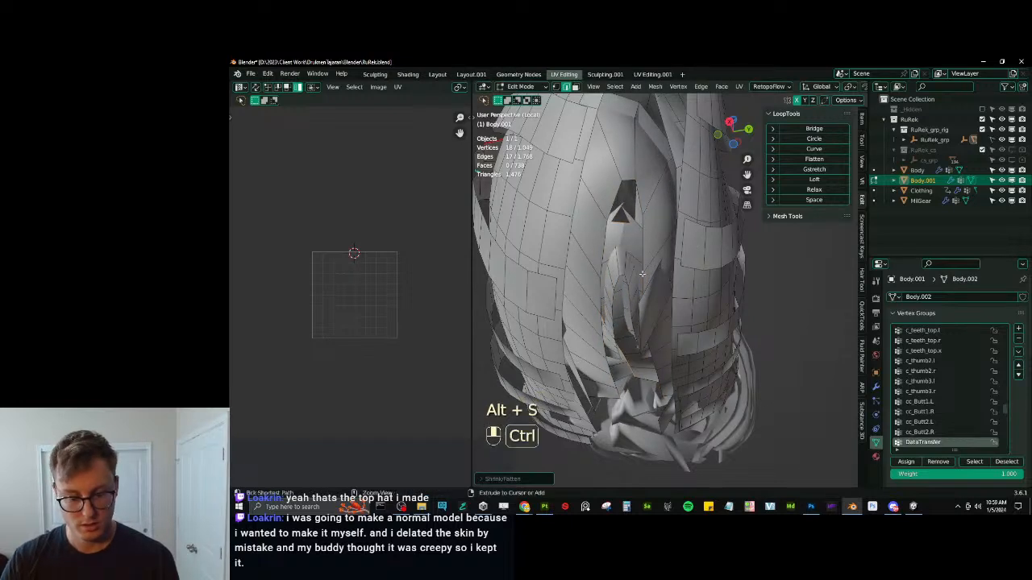
pyautogui.press('g')
pyautogui.press('z')
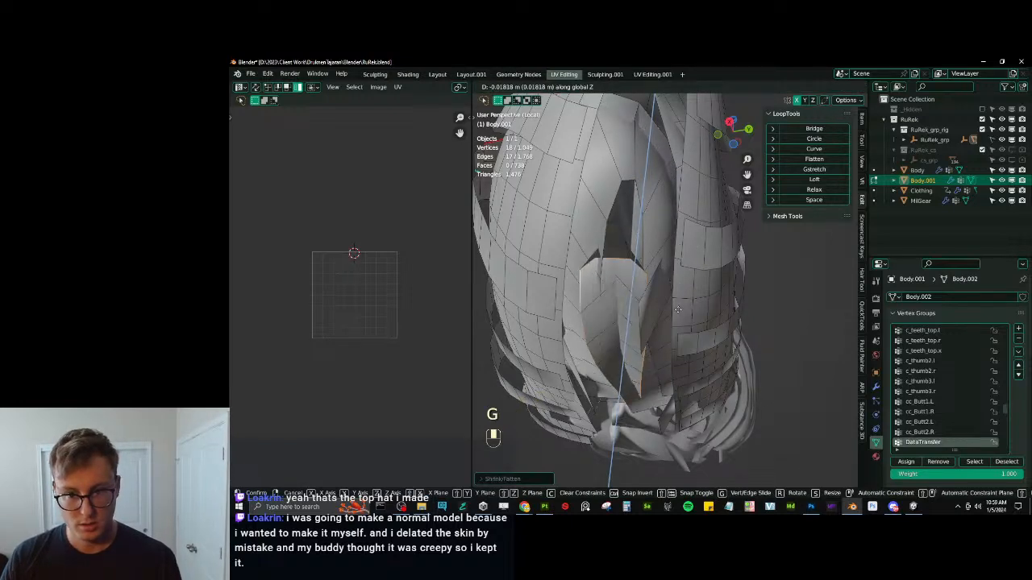
pyautogui.click(678, 240)
pyautogui.scroll(-4, 669, 257)
pyautogui.press('Tab')
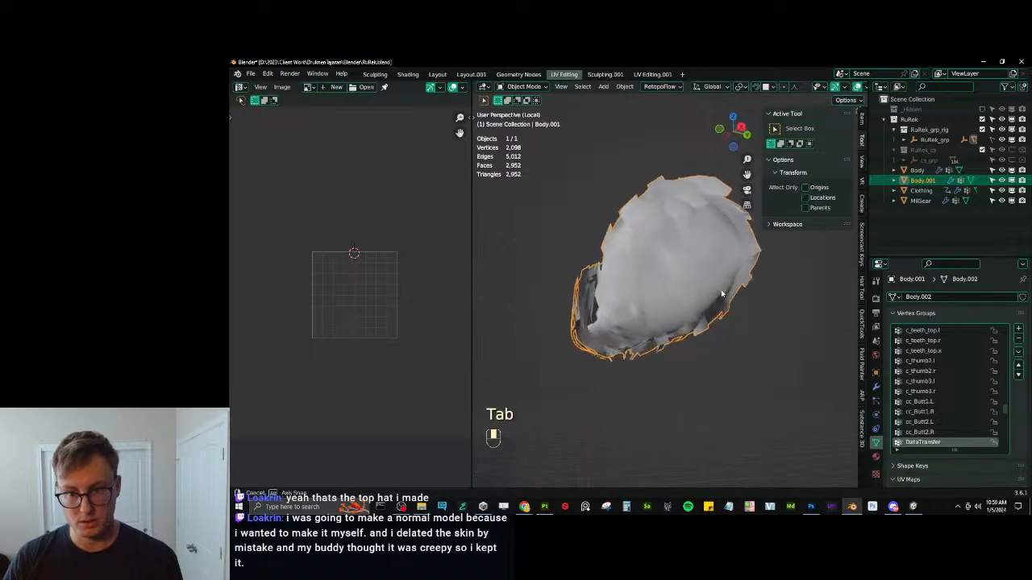
# Leave local view, select all visible objects, export the character with Auto-Rig Pro FBX, and save the Blender file.
pyautogui.press('/')
pyautogui.press('a')
pyautogui.press('q')
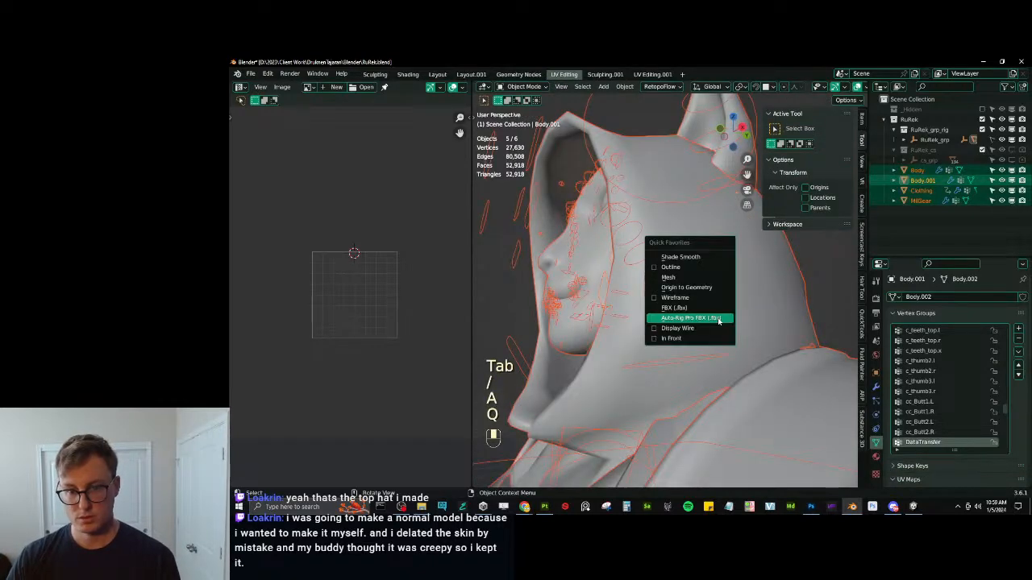
pyautogui.click(717, 321)
pyautogui.click(817, 418)
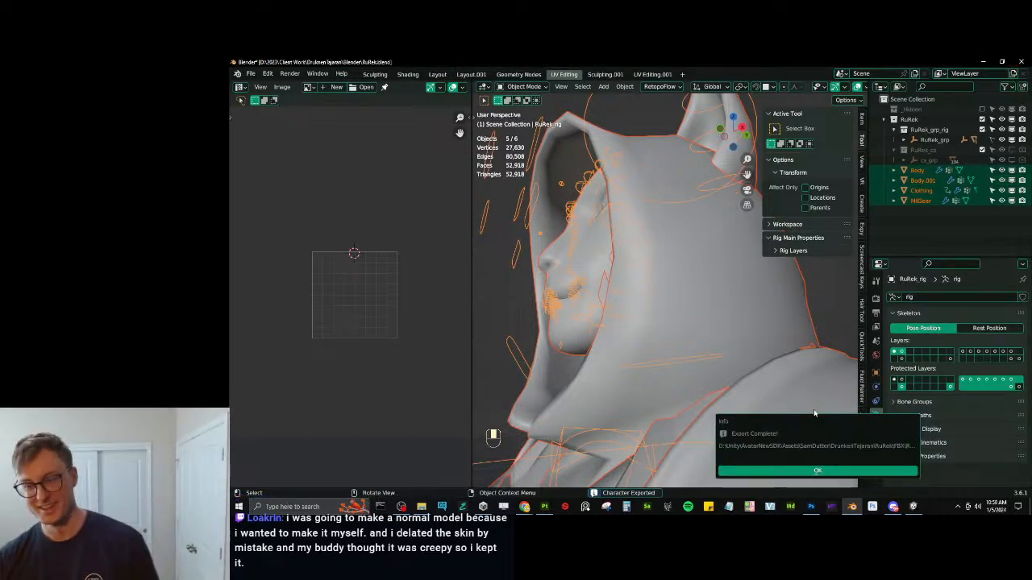
pyautogui.click(819, 470)
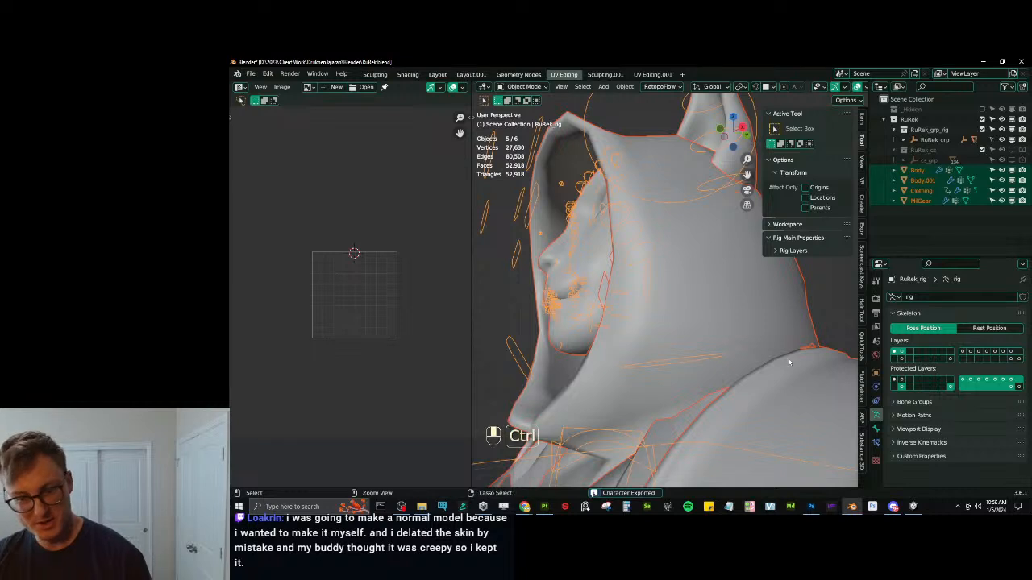
pyautogui.hotkey('ctrl', 's')
# Switch to Unity and inspect the re-imported cheek fur from behind and from the front.
pyautogui.click(913, 506)
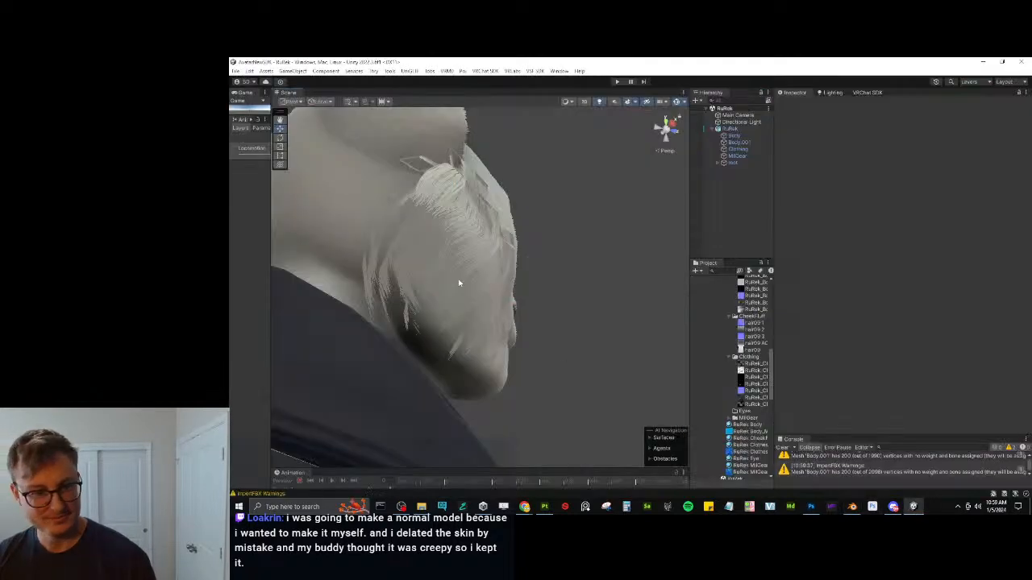
pyautogui.keyDown('alt'); pyautogui.moveTo(529, 328); pyautogui.dragTo(474, 266); pyautogui.keyUp('alt')
pyautogui.keyDown('alt'); pyautogui.moveTo(501, 308); pyautogui.dragTo(553, 352); pyautogui.keyUp('alt')
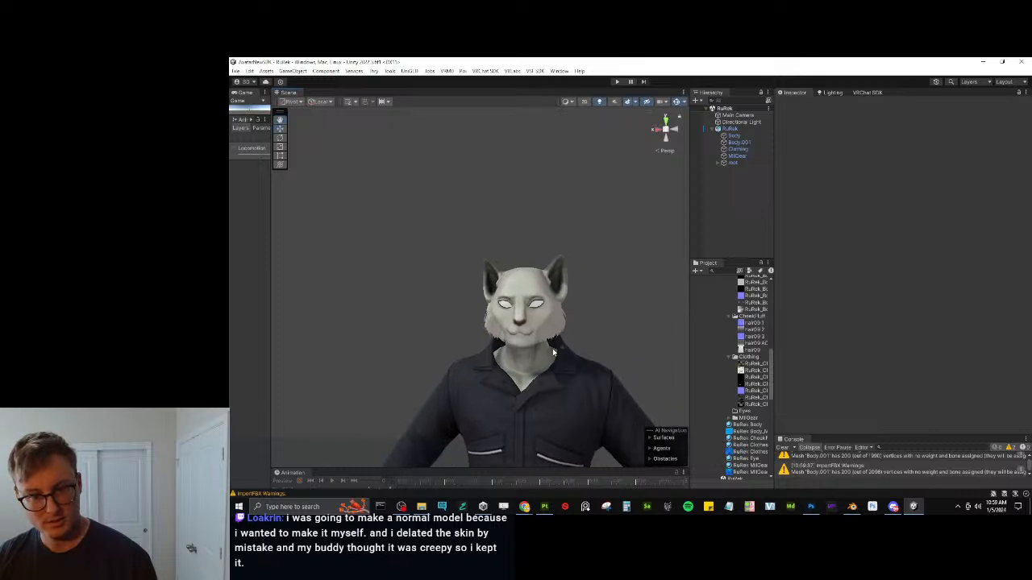
# Switch to Substance 3D Painter, start a new project, and open its mesh file selection.
pyautogui.click(544, 506)
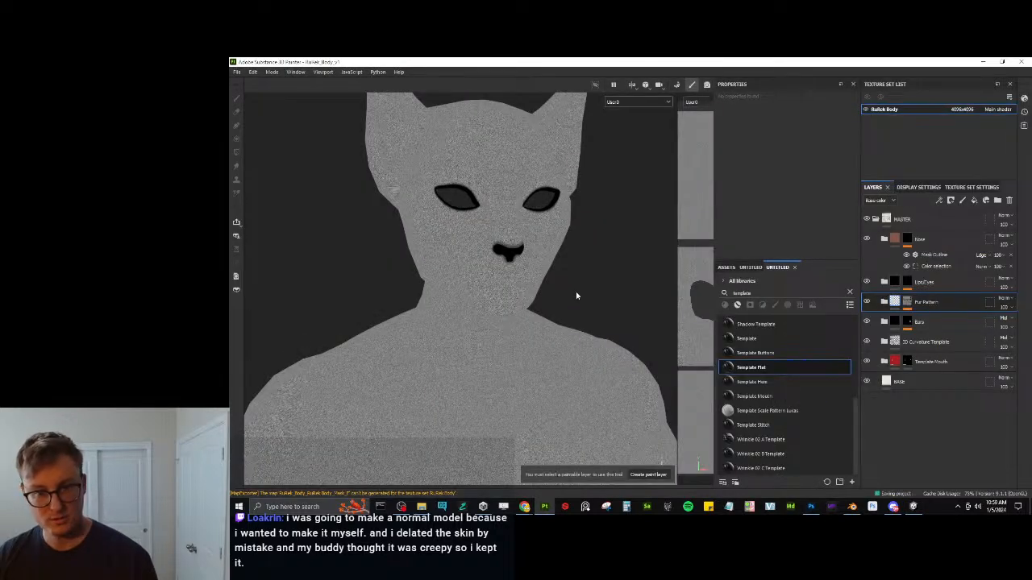
pyautogui.click(238, 72)
pyautogui.click(251, 85)
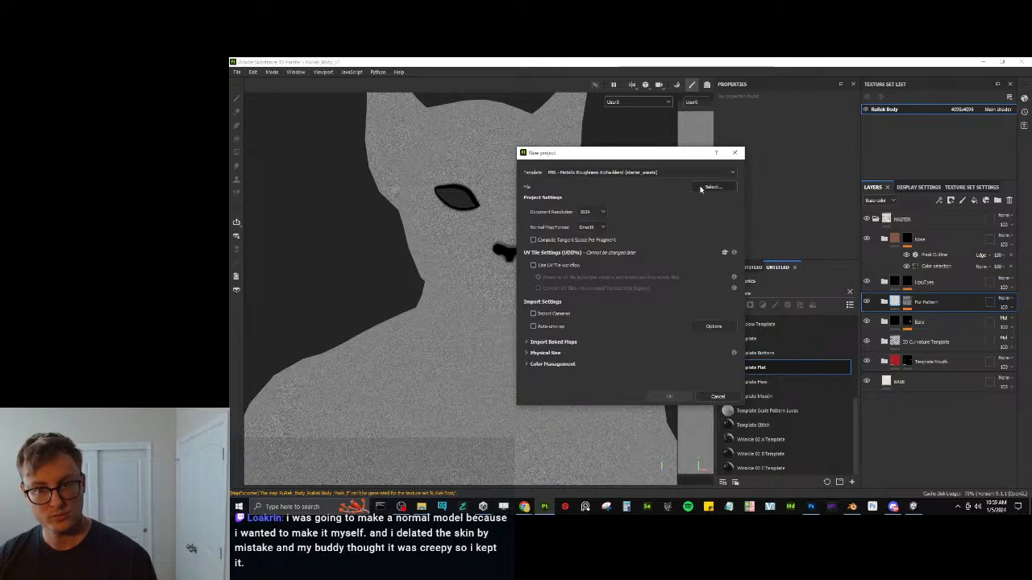
pyautogui.click(713, 187)
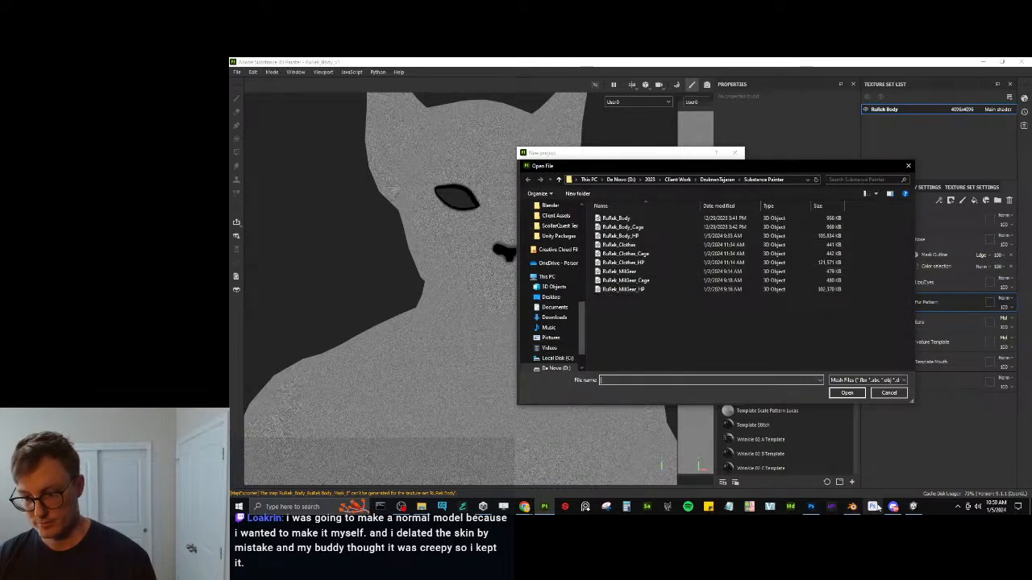
# Switch to Blender, save RuRek.blend, and open the recent file RuRek_09_PaintingVersion.blend.
pyautogui.click(852, 506)
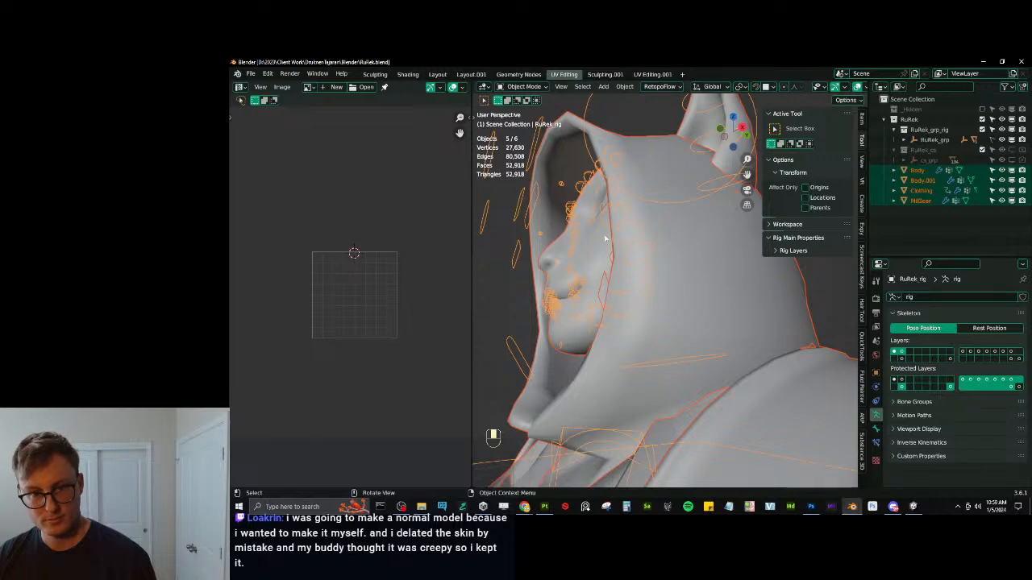
pyautogui.moveTo(725, 274); pyautogui.dragTo(648, 261, button='middle')
pyautogui.click(697, 272)
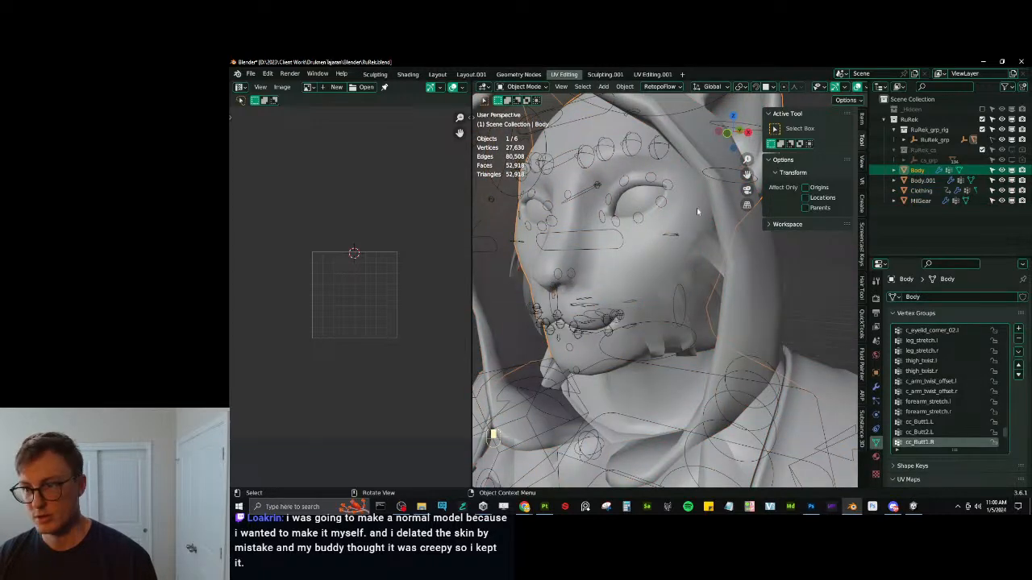
pyautogui.hotkey('ctrl', 's')
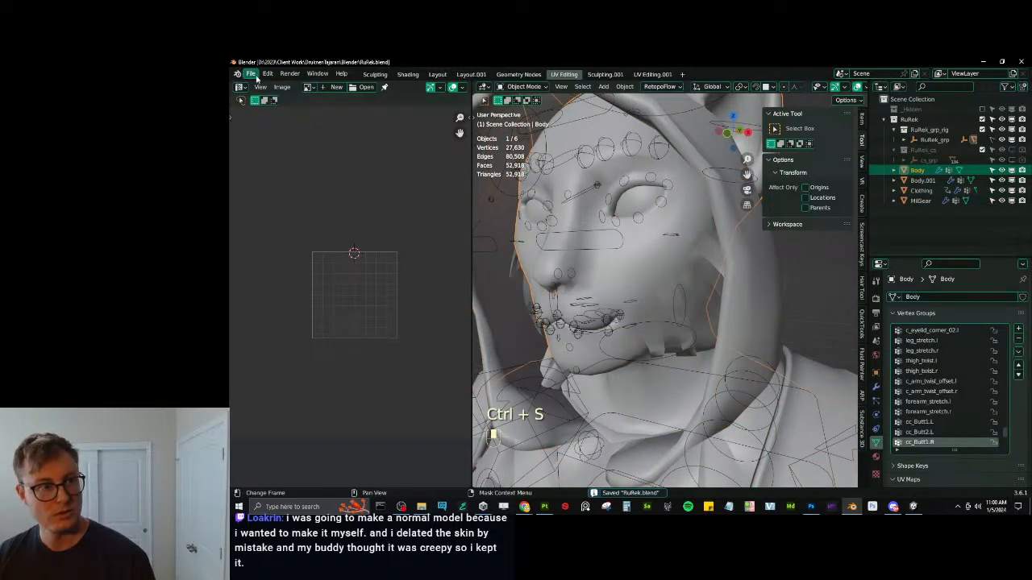
pyautogui.click(251, 74)
pyautogui.moveTo(276, 105)
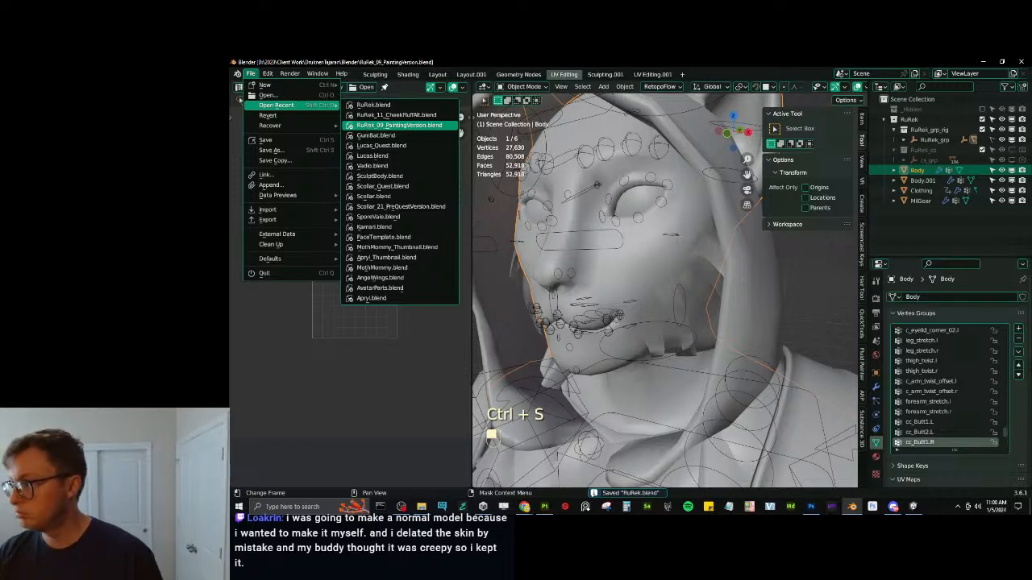
# Exclude the Sculpt Body collection from the view layer and enable the Retopo Eyes collection.
pyautogui.scroll(2, 620, 248)
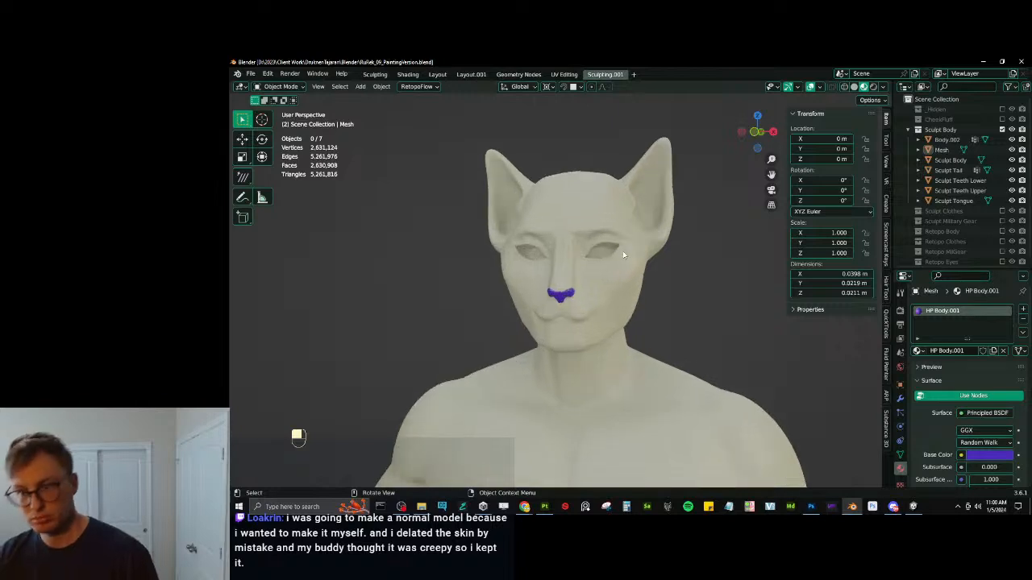
pyautogui.click(1002, 129)
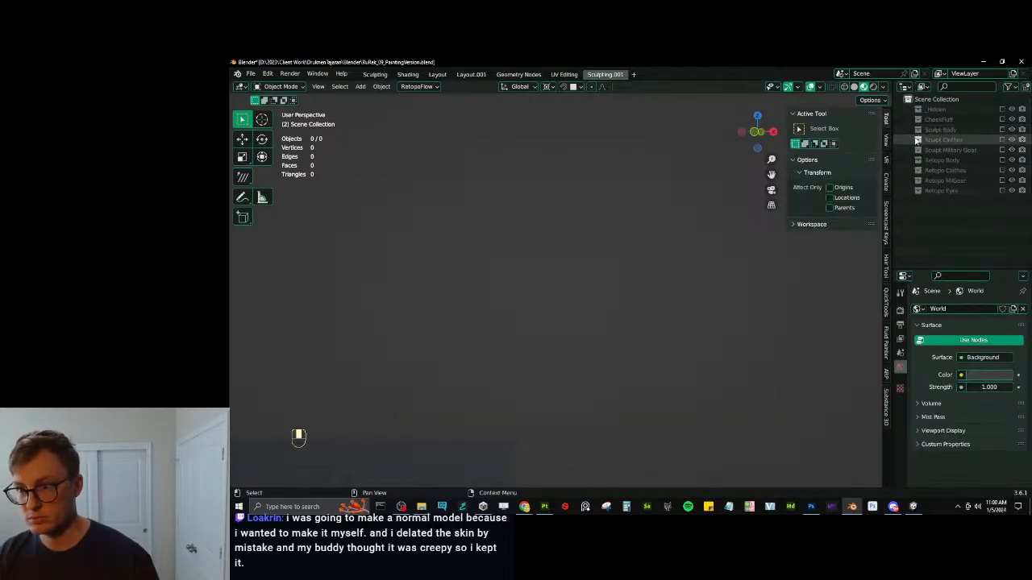
pyautogui.click(1002, 191)
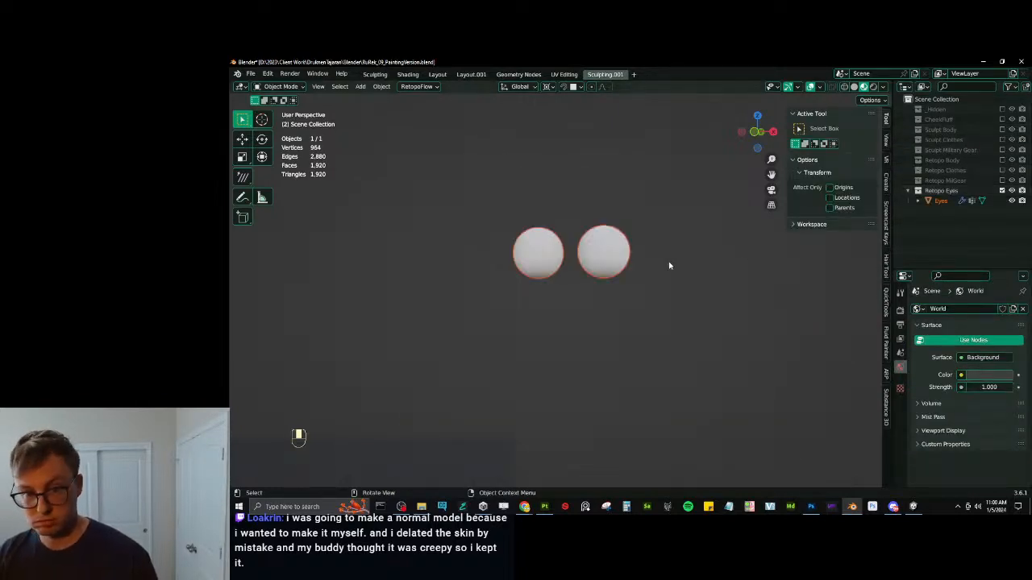
# Start an FBX export of the eyes into the Substance Painter folder, using the preset with Selected Objects and FBX Units Scale.
pyautogui.press('q')
pyautogui.click(699, 244)
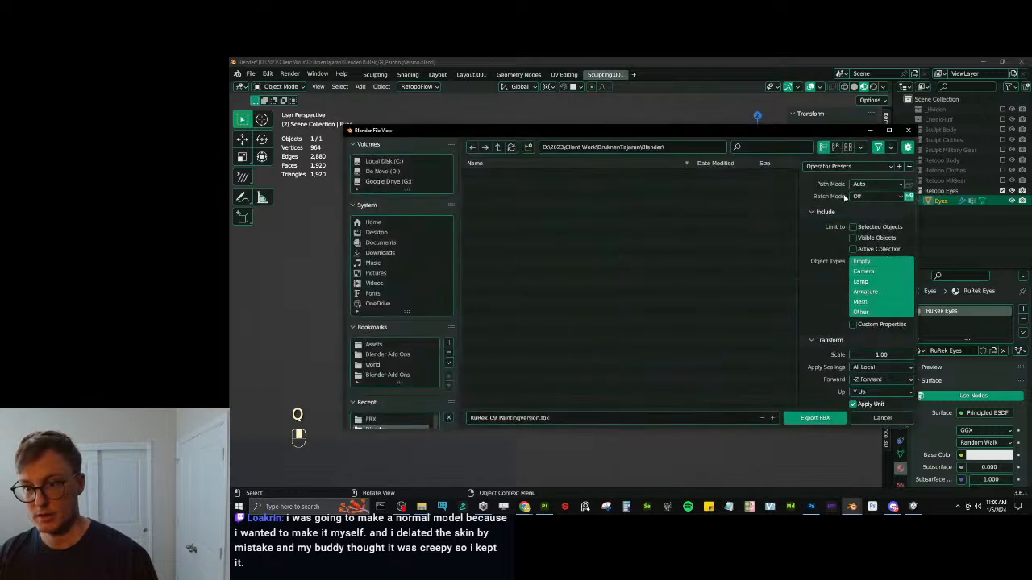
pyautogui.click(846, 167)
pyautogui.click(810, 202)
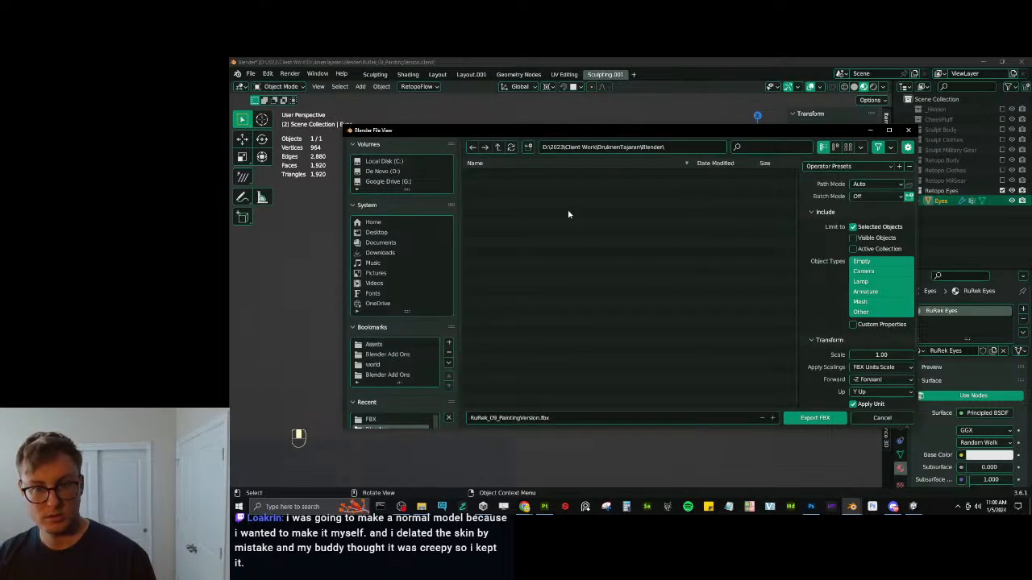
pyautogui.click(498, 147)
pyautogui.doubleClick(480, 212)
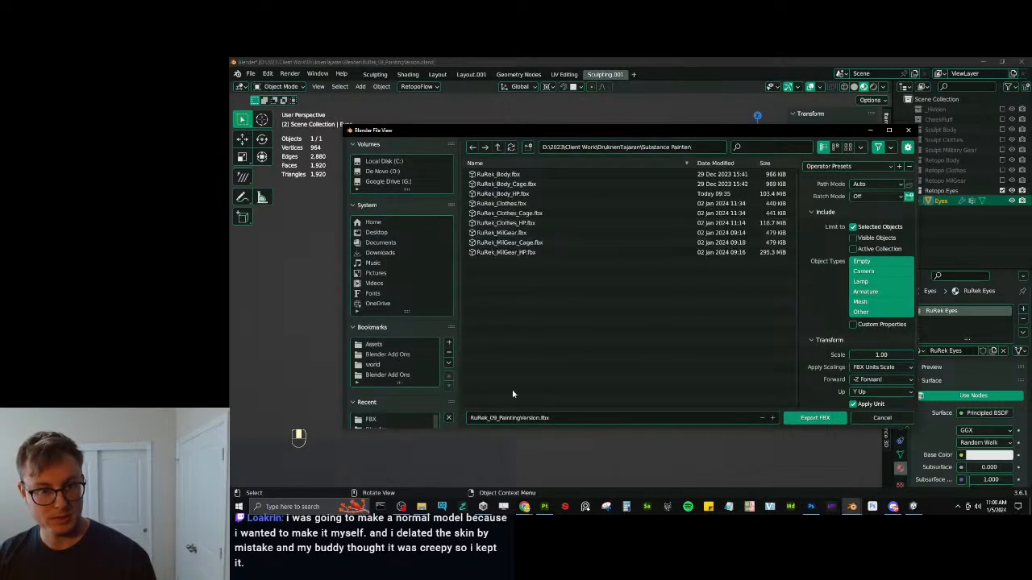
# Name the export RuRek_Eyes.fbx, export it, and save the painting-version Blender file.
pyautogui.click(497, 174)
pyautogui.click(495, 418)
pyautogui.click(508, 420)
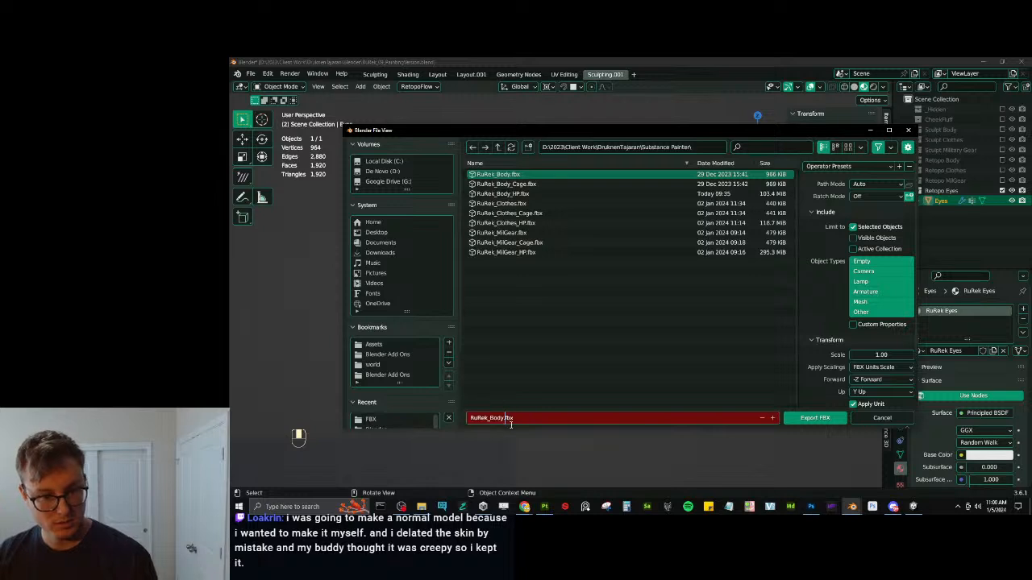
pyautogui.press('BackSpace')
pyautogui.press('BackSpace')
pyautogui.press('BackSpace')
pyautogui.press('BackSpace')
pyautogui.write('Eyes')
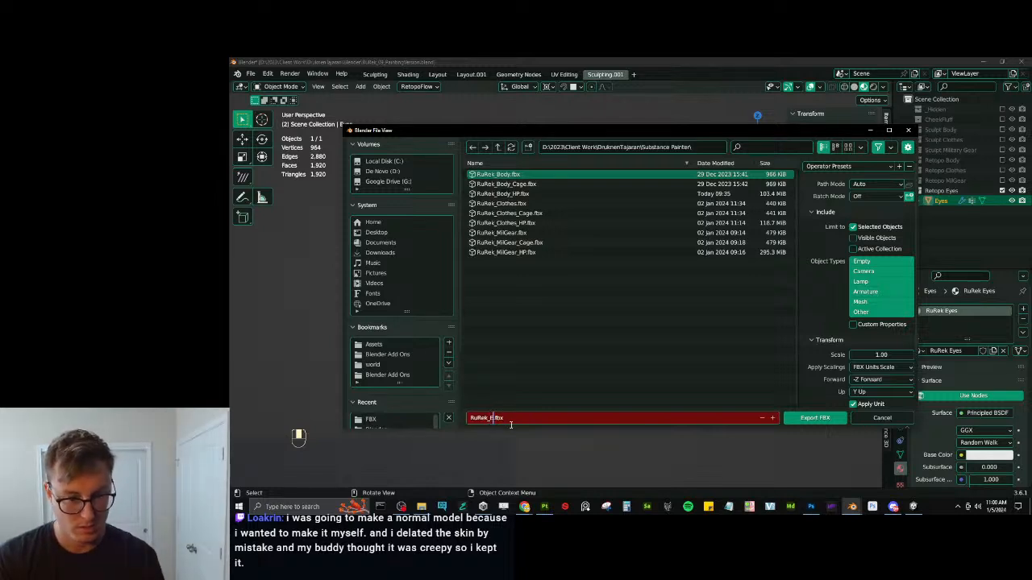
pyautogui.press('Return')
pyautogui.click(814, 417)
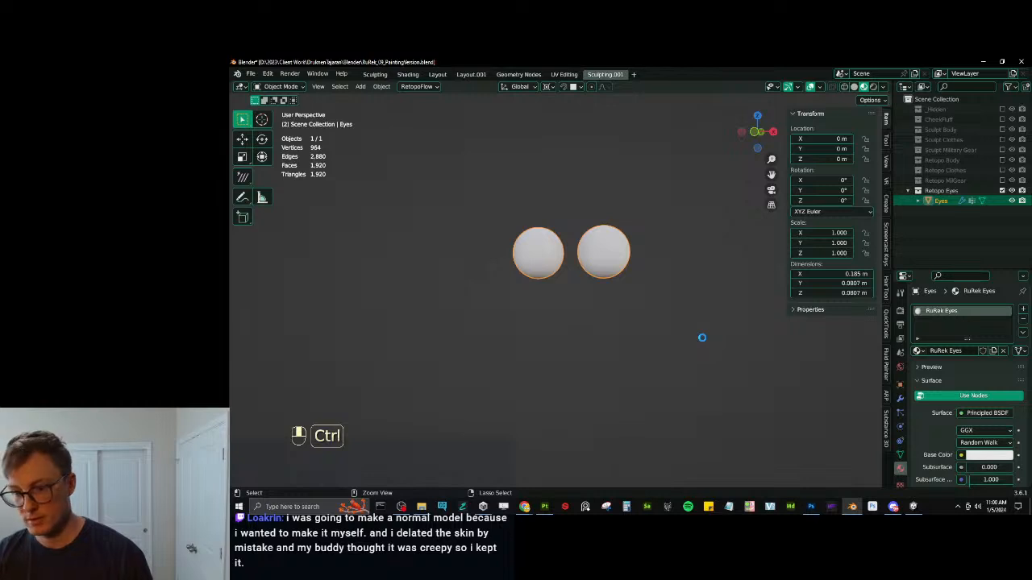
pyautogui.hotkey('ctrl', 's')
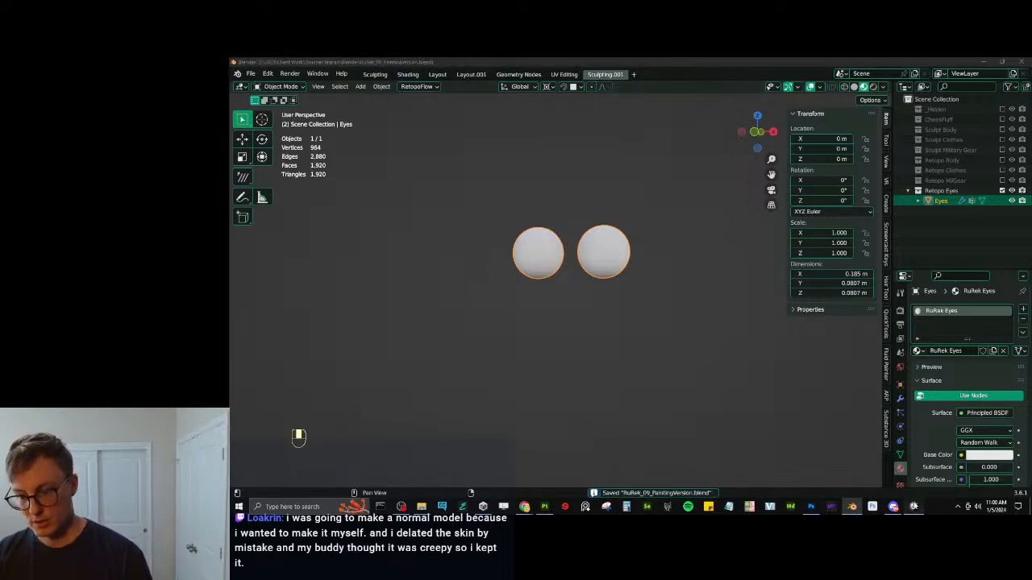
# Return to Substance 3D Painter, load RuRek_Eyes as the mesh, and create the new project.
pyautogui.click(913, 506)
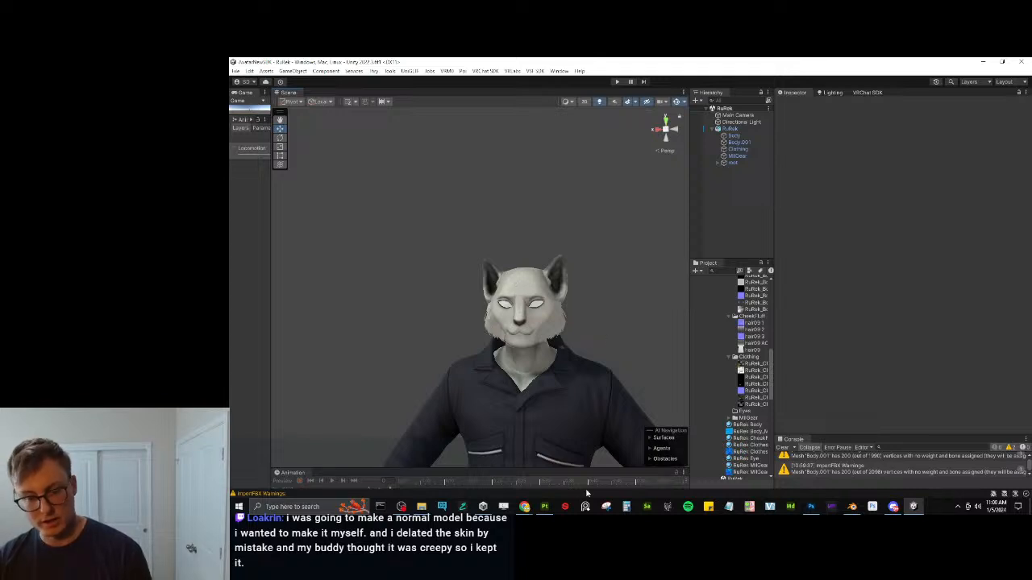
pyautogui.click(544, 506)
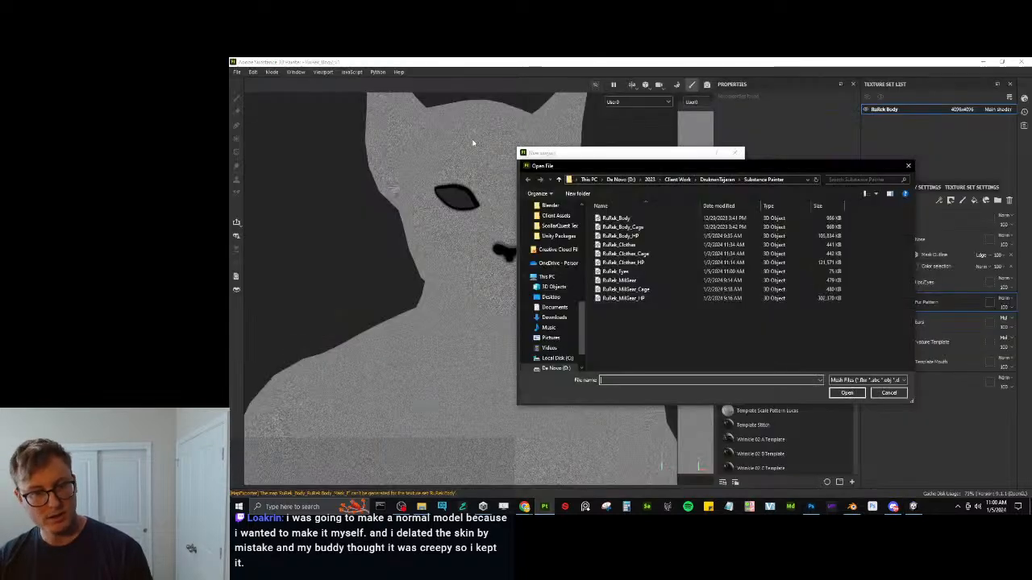
pyautogui.click(650, 273)
pyautogui.click(847, 393)
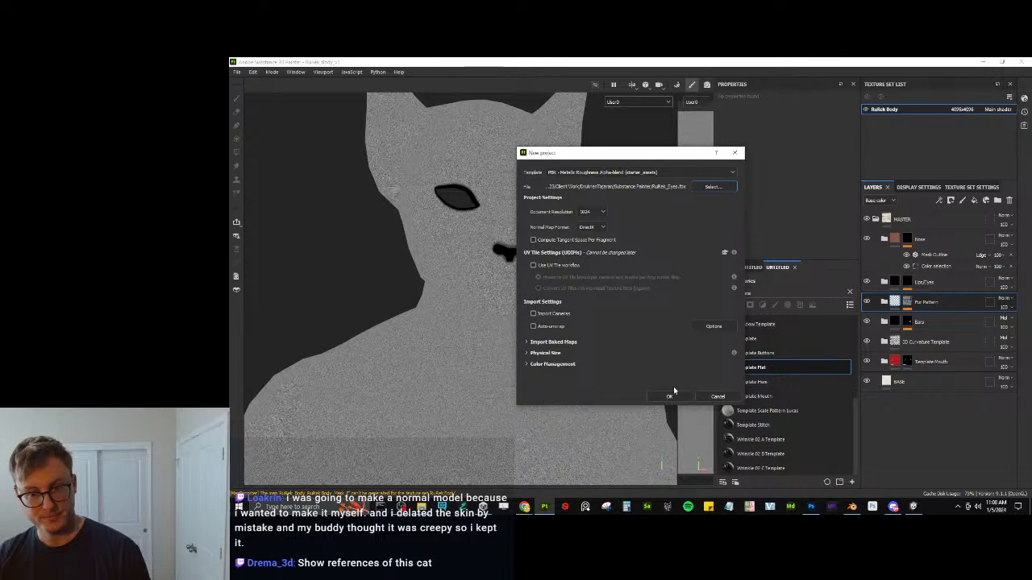
pyautogui.click(671, 396)
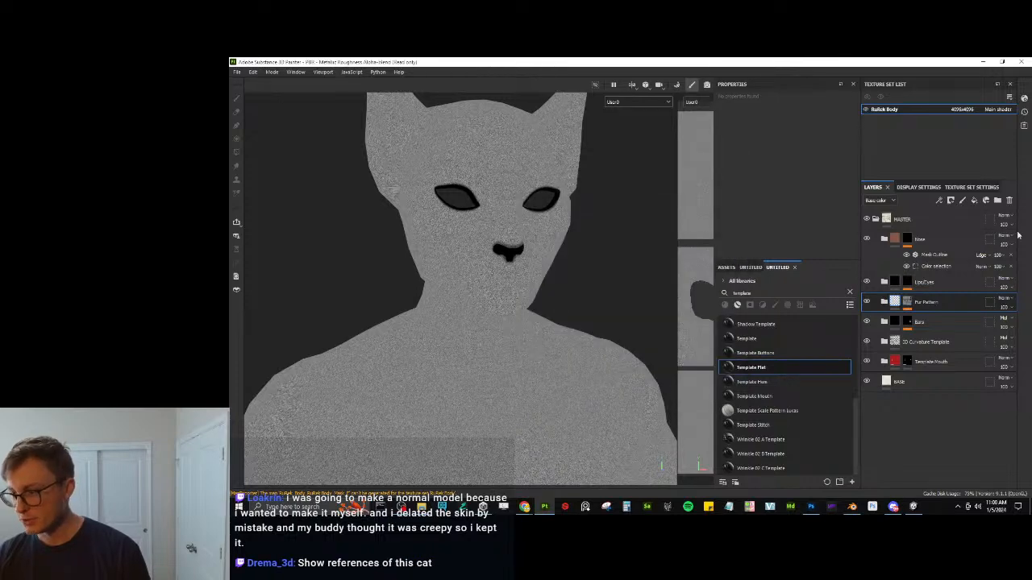
# Switch to the browser's cat reference sheet and view the full sheet and the tank-top figure's head.
pyautogui.click(524, 506)
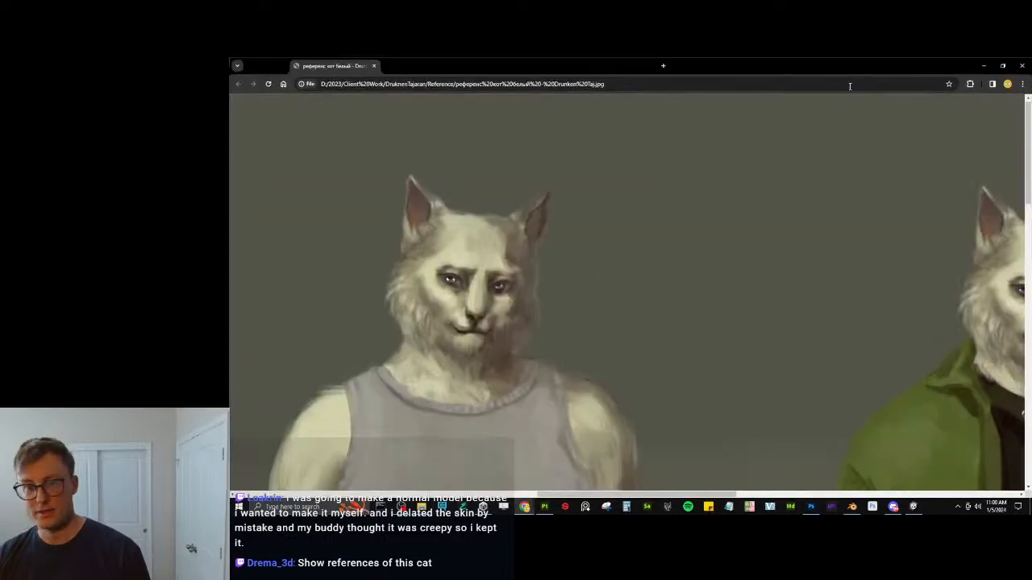
pyautogui.click(629, 200)
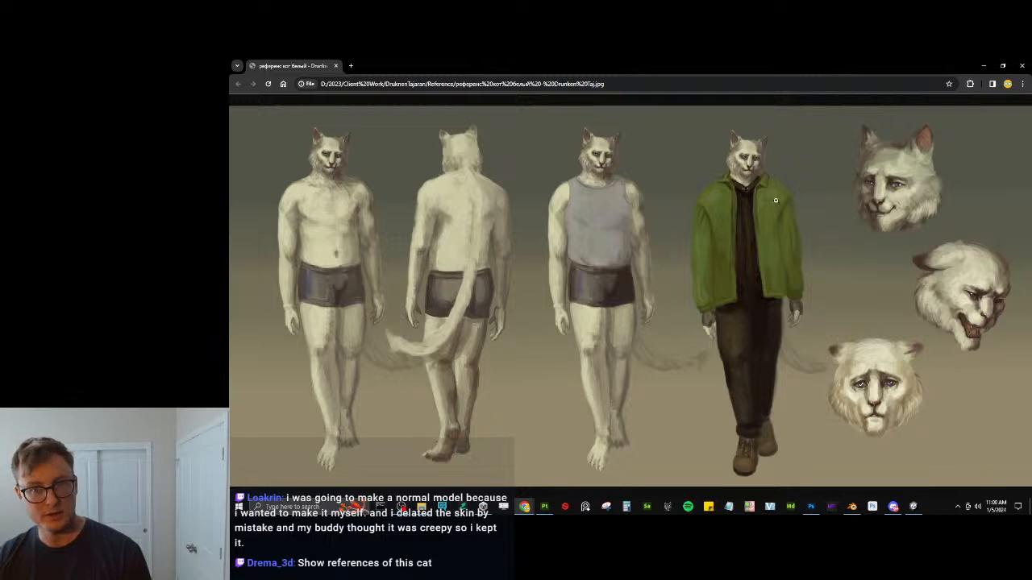
pyautogui.click(627, 176)
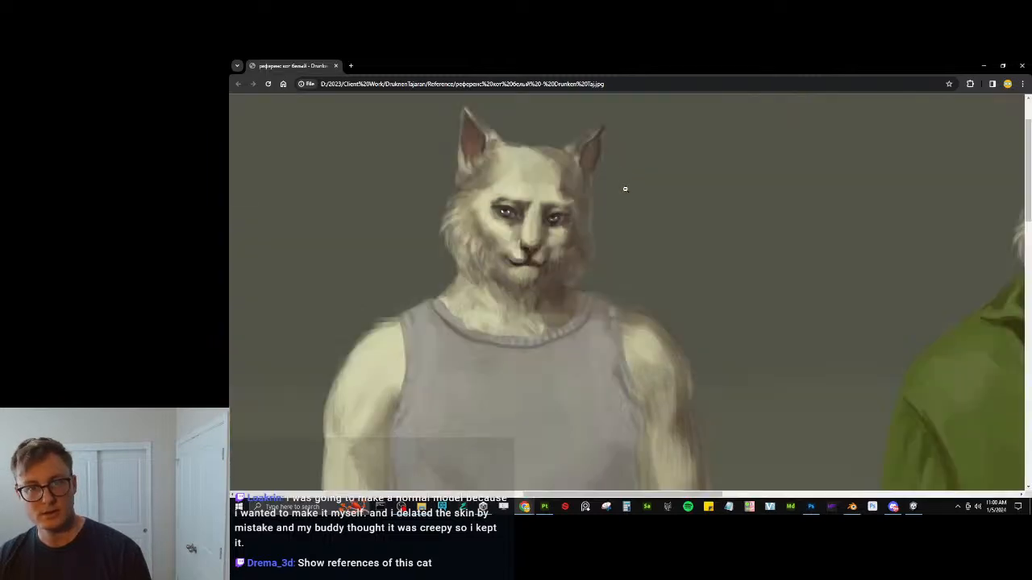
pyautogui.click(545, 261)
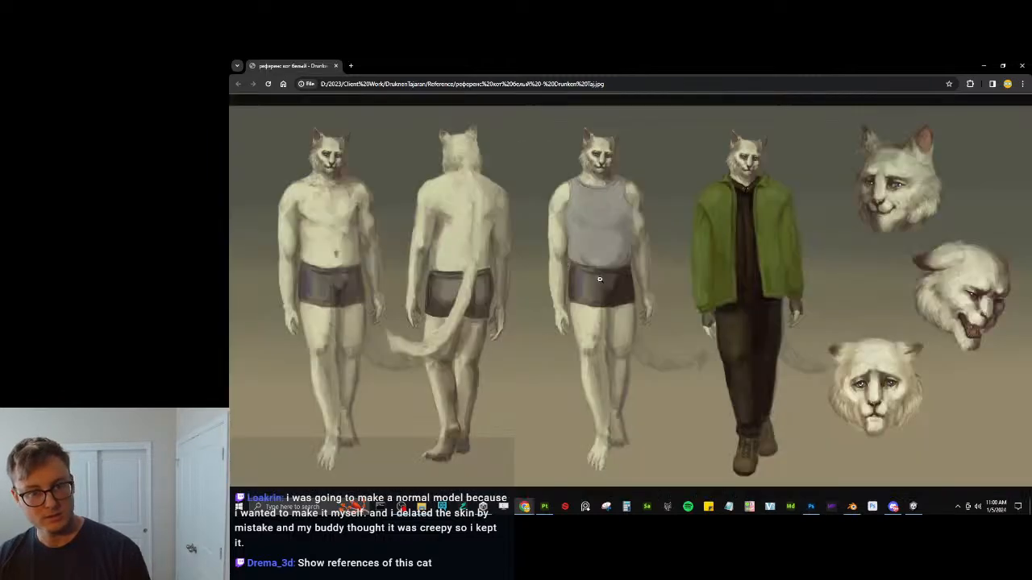
# Bring the avatar's head up close in Unity to compare it with the reference, and return to the reference sheet.
pyautogui.click(914, 505)
pyautogui.press('w')
pyautogui.moveTo(561, 327); pyautogui.dragTo(626, 271, button='right')
pyautogui.press('w')
pyautogui.press('s')
pyautogui.hotkey('alt', 'Tab')
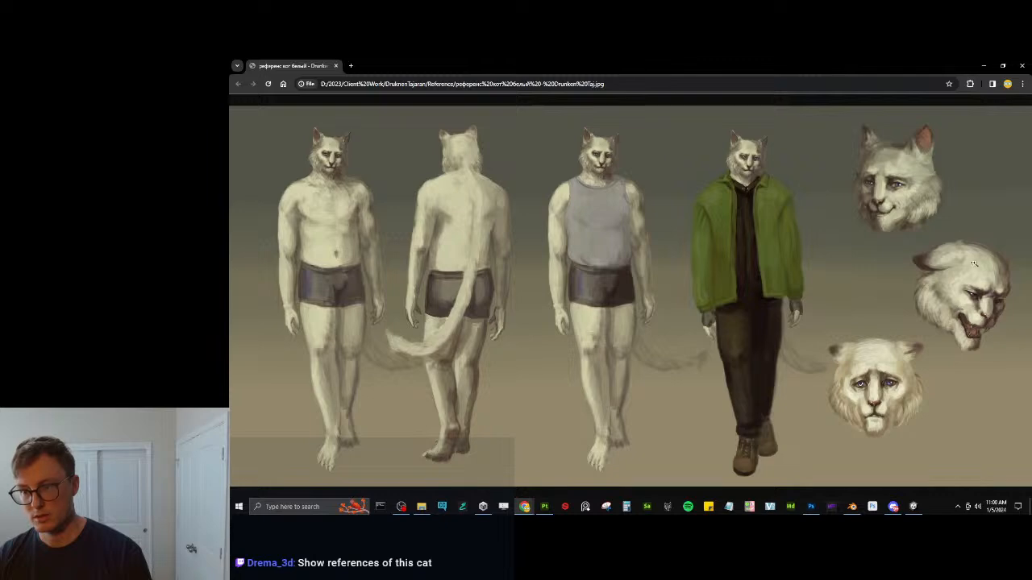
# Examine the eyes on the smiling head in the reference sheet, close the browser, and switch to Substance 3D Painter.
pyautogui.click(903, 185)
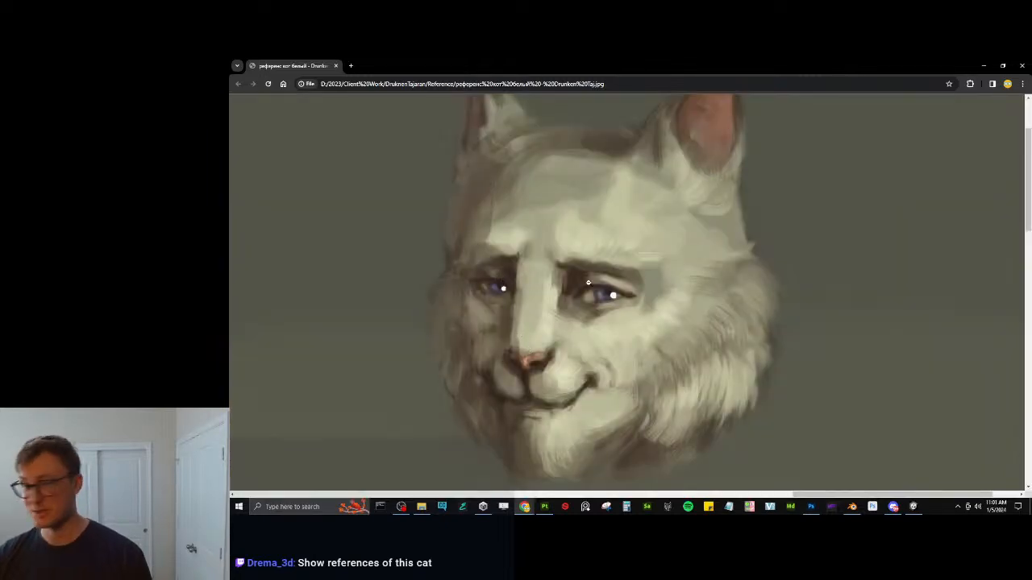
pyautogui.click(637, 379)
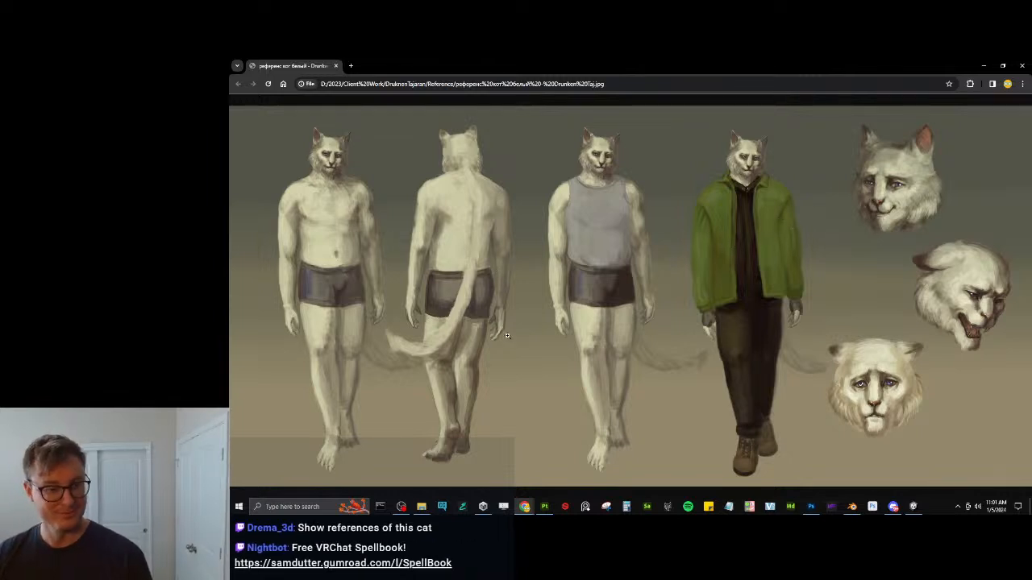
pyautogui.click(1021, 64)
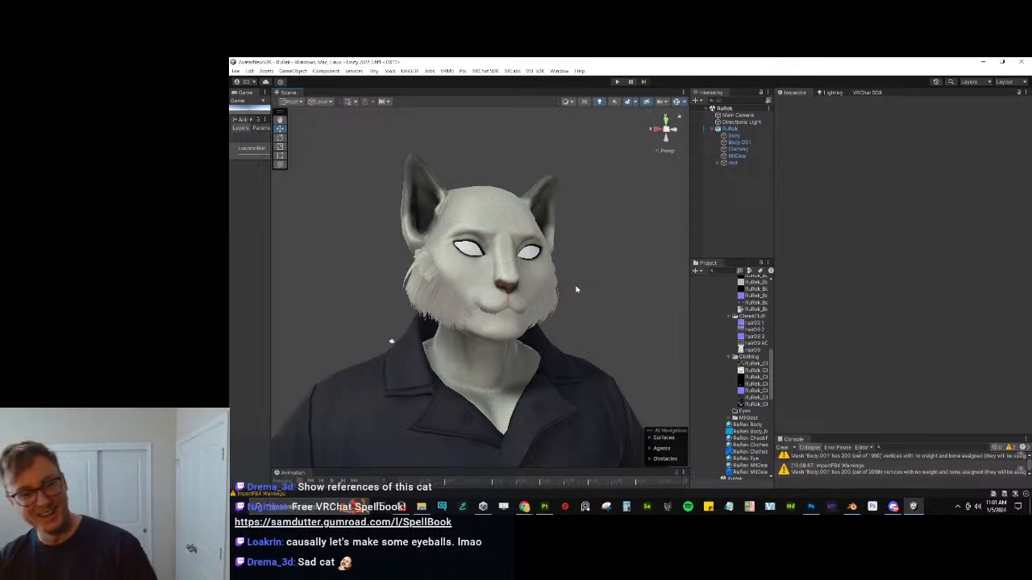
pyautogui.click(546, 507)
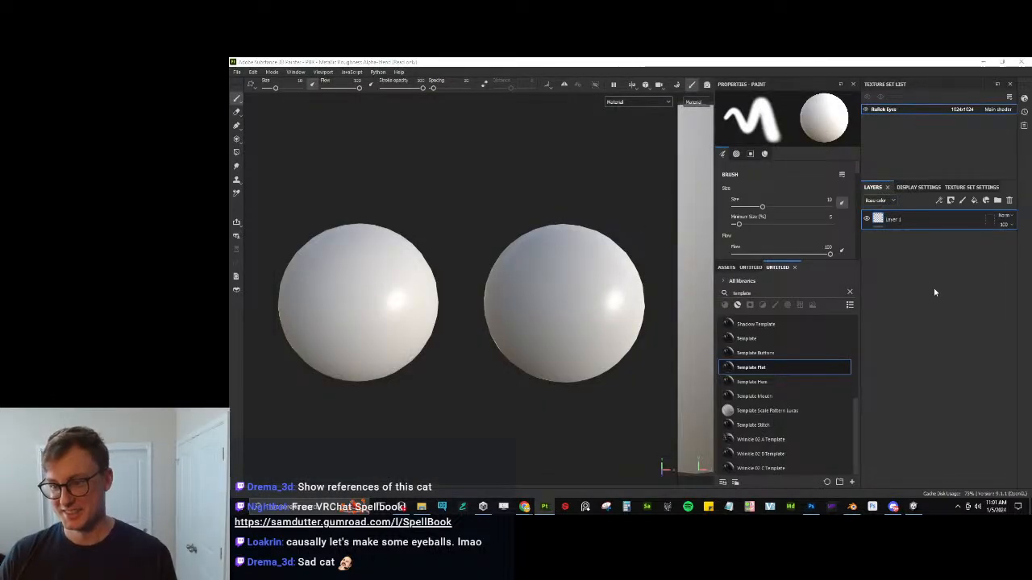
# Save the project as RuRek_Eyes_v1 in the client's Substance Painter folder.
pyautogui.hotkey('ctrl', 's')
pyautogui.click(350, 171)
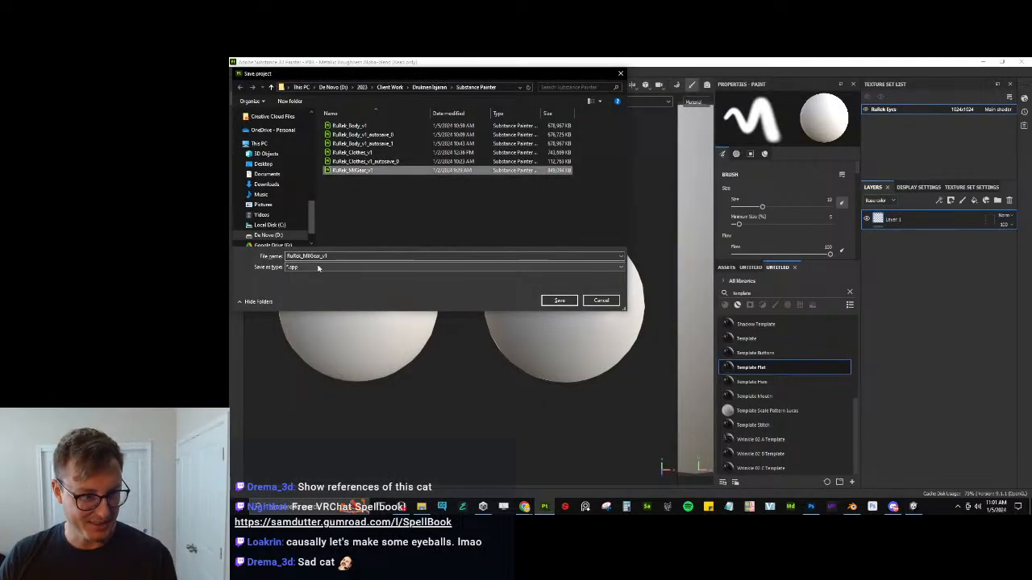
pyautogui.press('BackSpace')
pyautogui.press('BackSpace')
pyautogui.press('BackSpace')
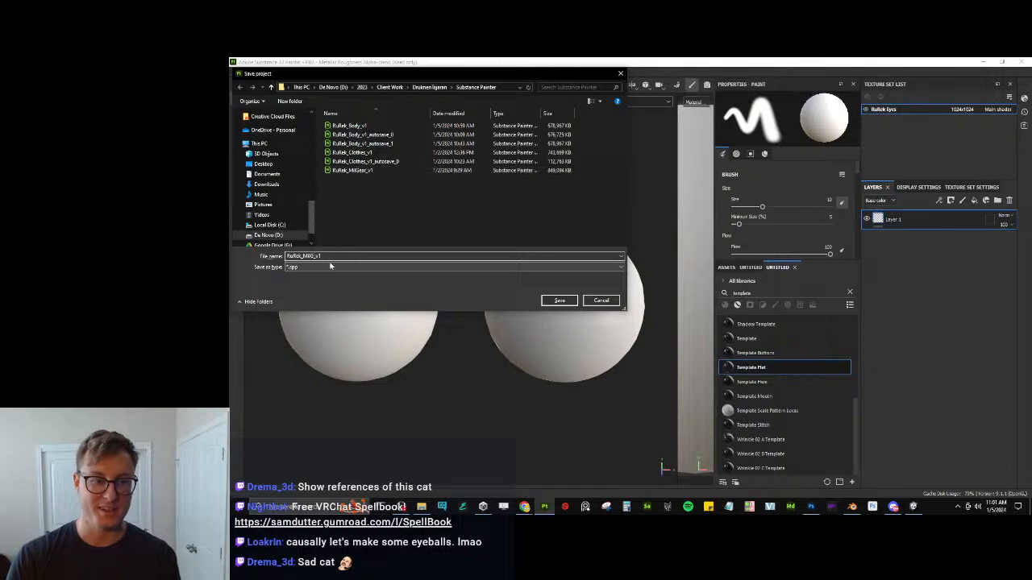
pyautogui.write('Eyes')
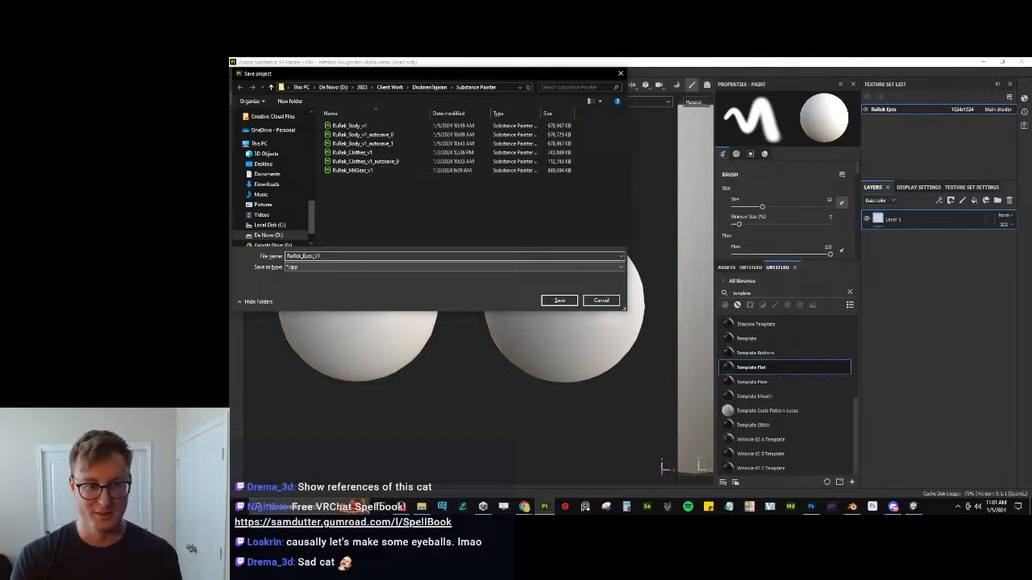
pyautogui.press('Return')
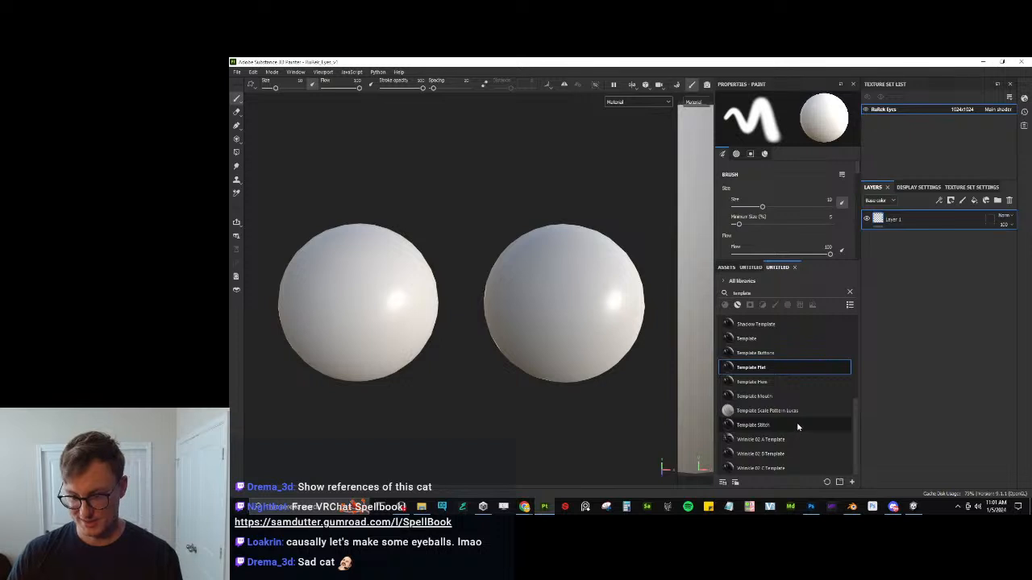
# Add the Eye Template smart material to the eyes' layer stack and delete the empty Layer 1.
pyautogui.scroll(3, 778, 400)
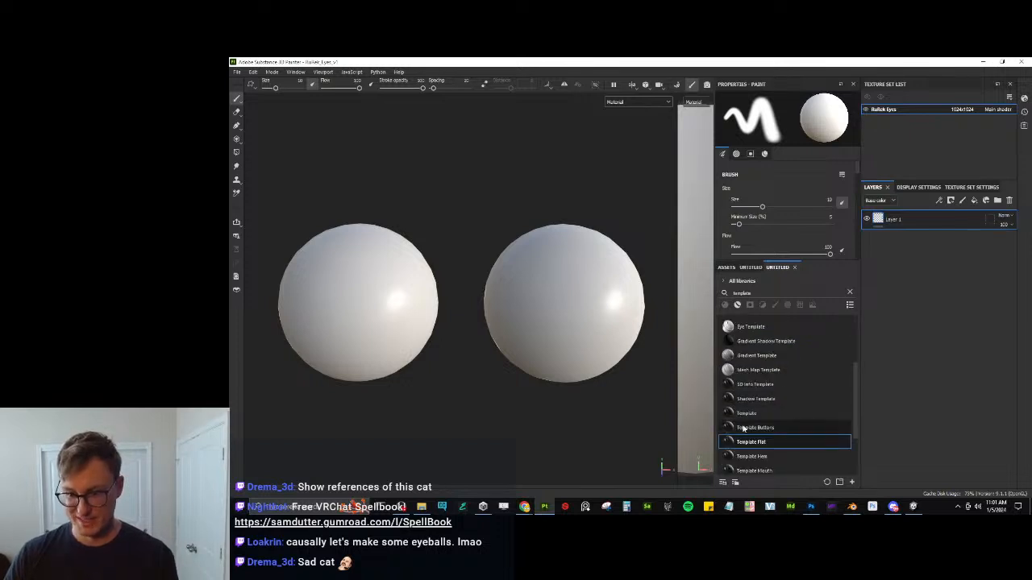
pyautogui.scroll(4, 743, 429)
pyautogui.moveTo(746, 423); pyautogui.dragTo(949, 219)
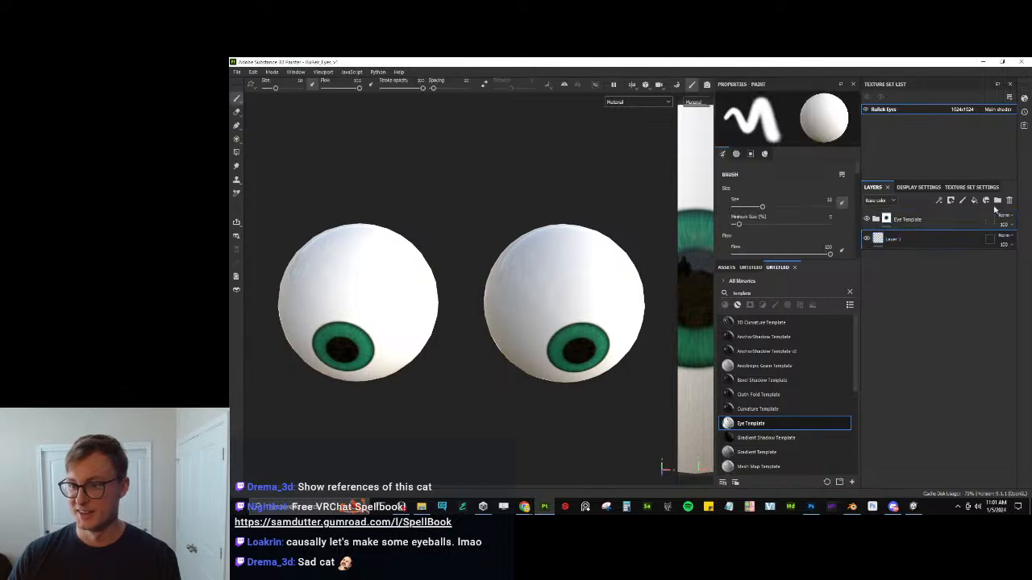
pyautogui.click(1009, 201)
pyautogui.keyDown('alt'); pyautogui.moveTo(595, 395); pyautogui.dragTo(562, 350); pyautogui.keyUp('alt')
pyautogui.scroll(3, 586, 356)
pyautogui.scroll(2, 563, 350)
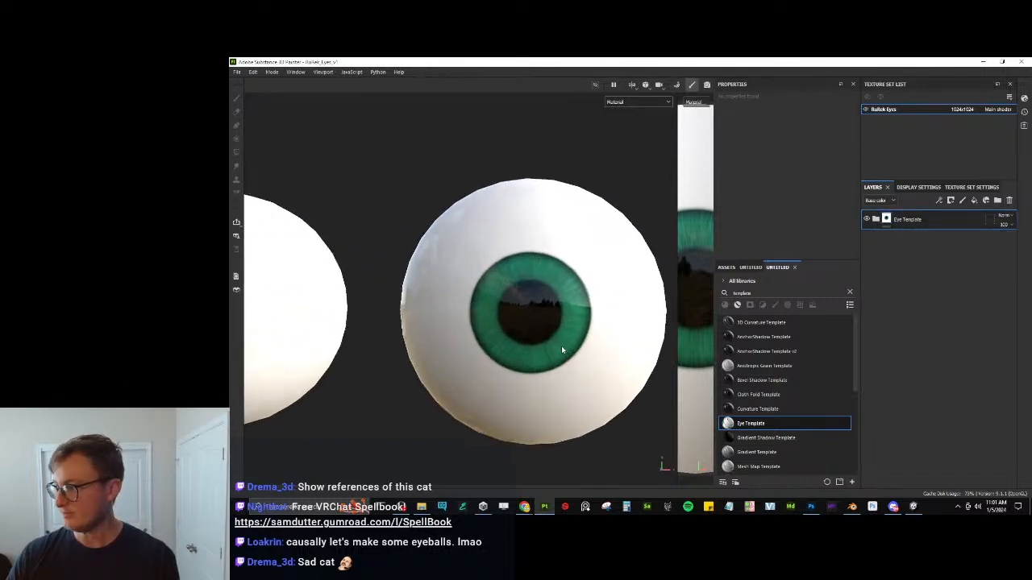
# Change the base color of the fill layer in the Iris folder to a muted blue-purple.
pyautogui.click(875, 220)
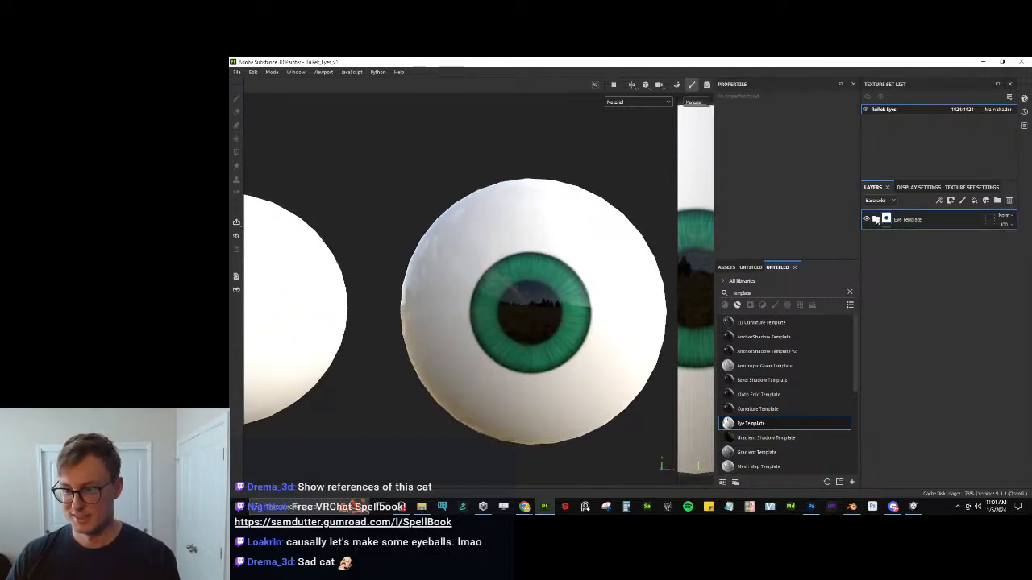
pyautogui.click(891, 337)
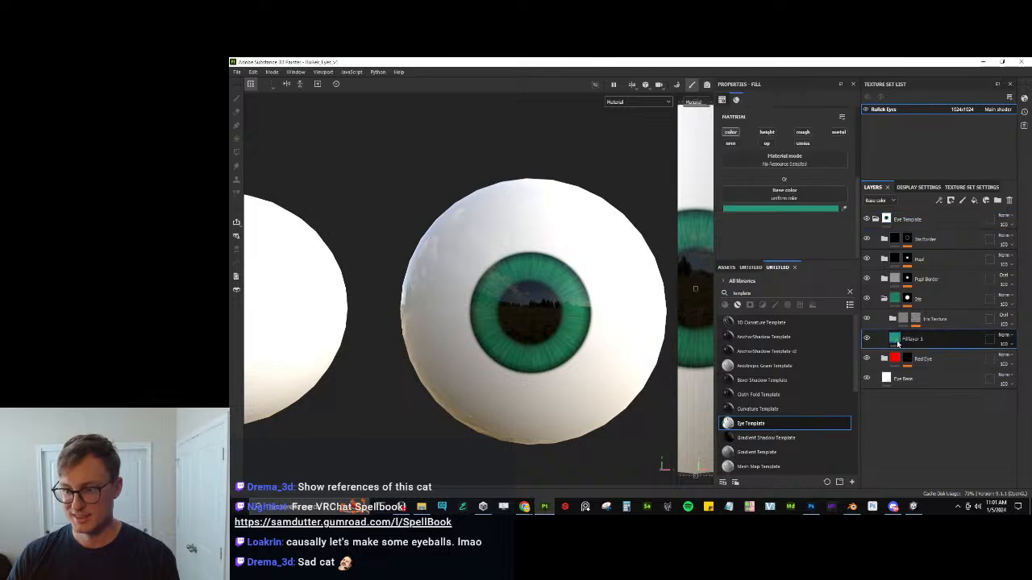
pyautogui.click(824, 210)
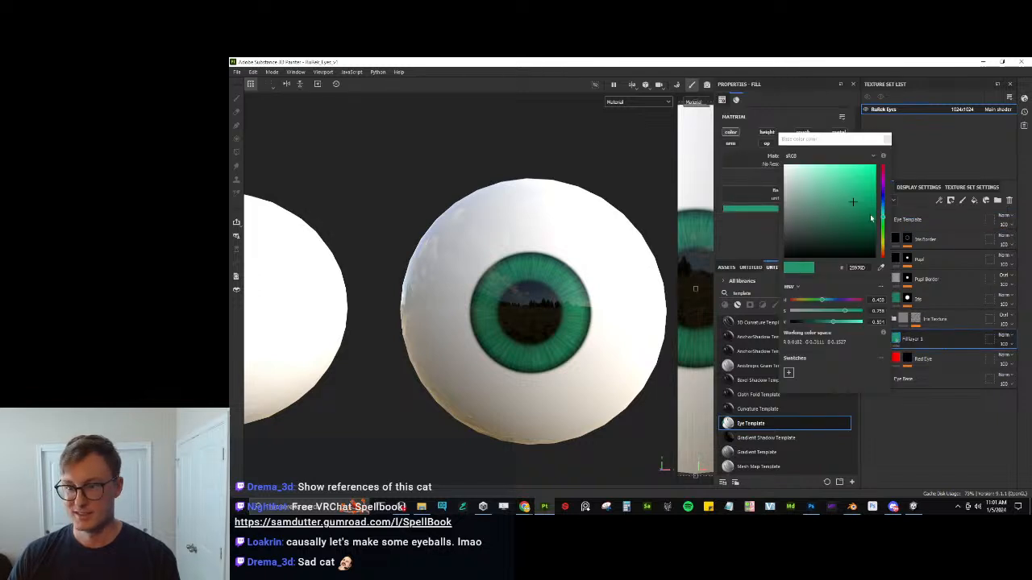
pyautogui.click(811, 191)
pyautogui.click(815, 191)
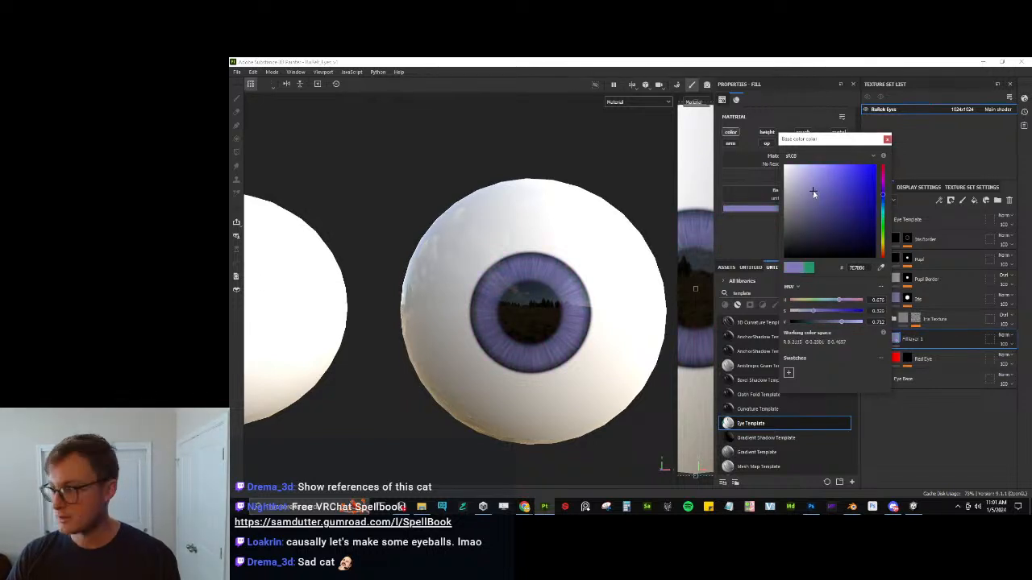
pyautogui.click(887, 140)
# Enlarge the iris by setting the tiling of the Iris mask's Shape Circle Squeeze fill to 1.6.
pyautogui.click(907, 298)
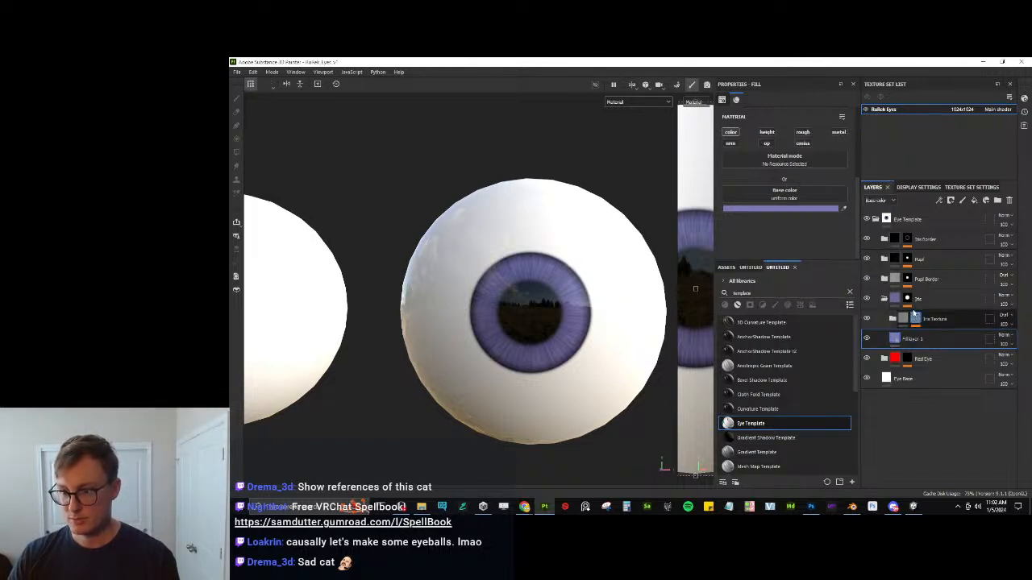
pyautogui.click(933, 315)
pyautogui.click(940, 326)
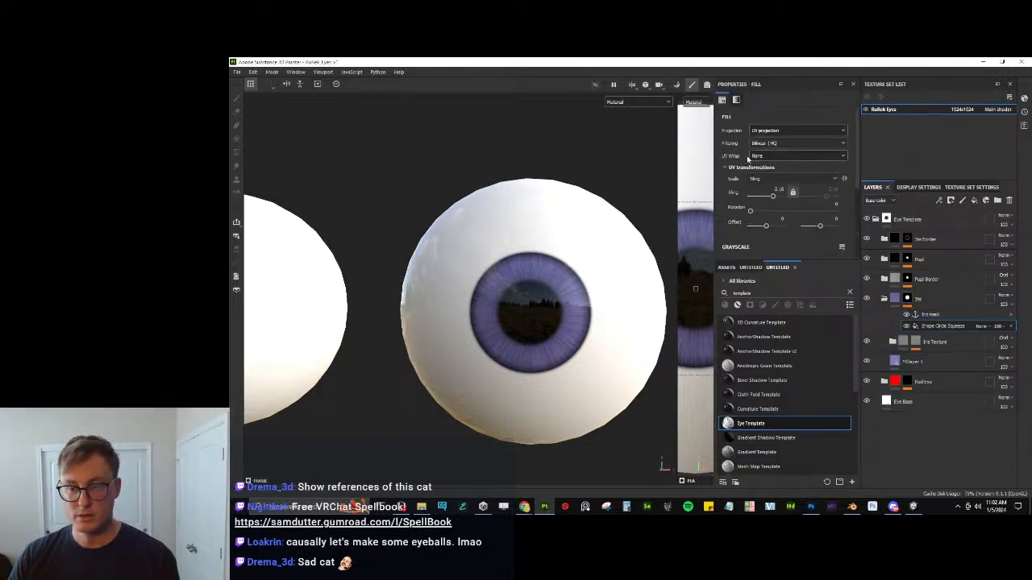
pyautogui.moveTo(774, 197); pyautogui.dragTo(773, 196)
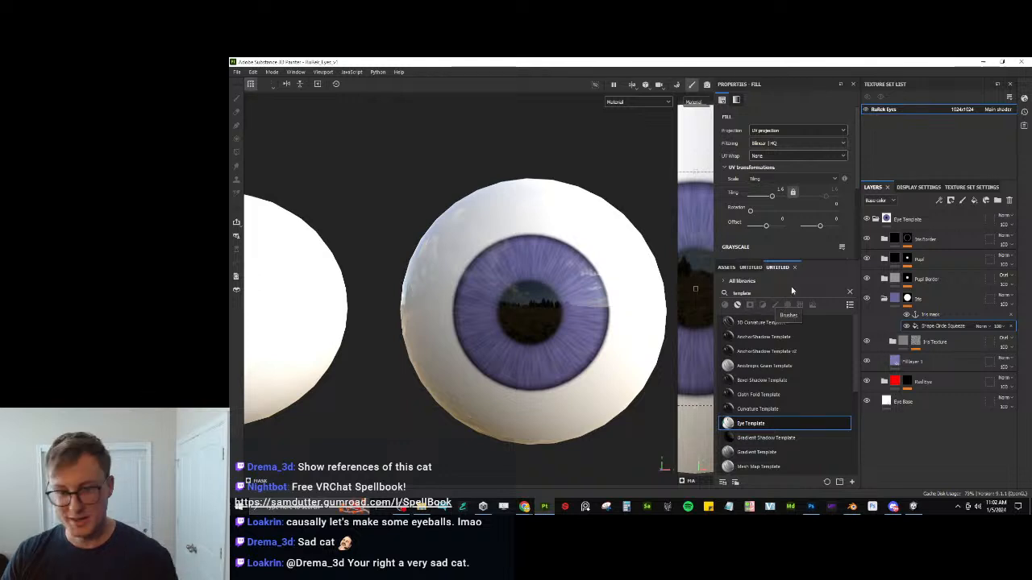
# Squeeze the Pupil mask's circle into a vertical oval, enlarge it with a tiling of about 2.9, and save the project.
pyautogui.click(906, 265)
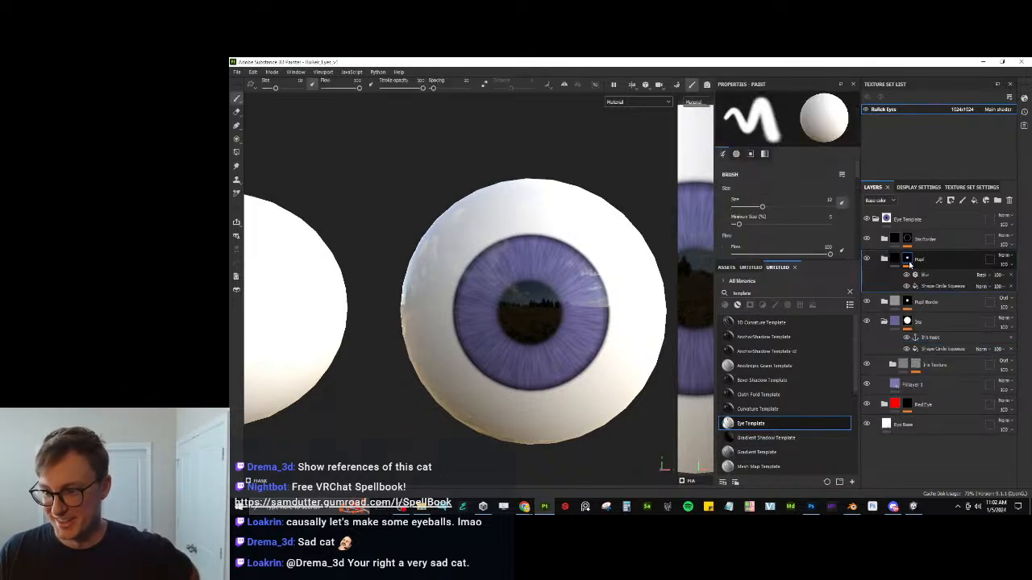
pyautogui.click(942, 286)
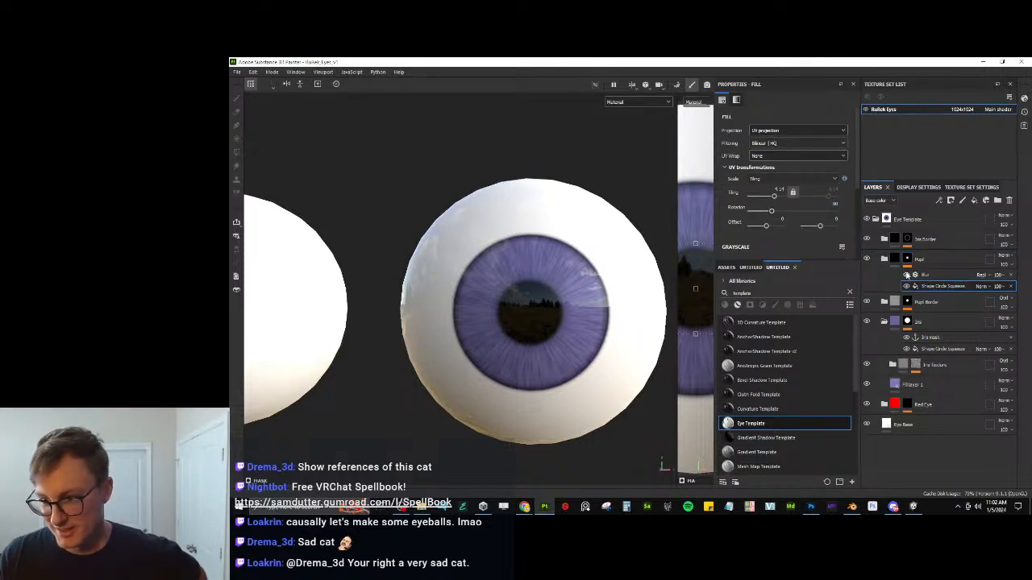
pyautogui.press('f')
pyautogui.scroll(-3, 786, 192)
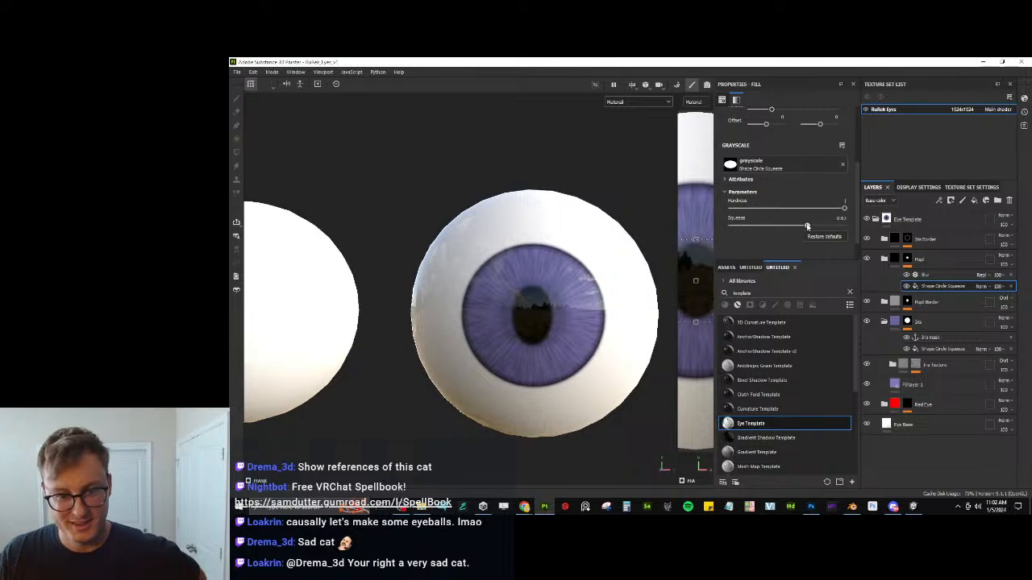
pyautogui.scroll(3, 802, 192)
pyautogui.moveTo(773, 197); pyautogui.dragTo(774, 196)
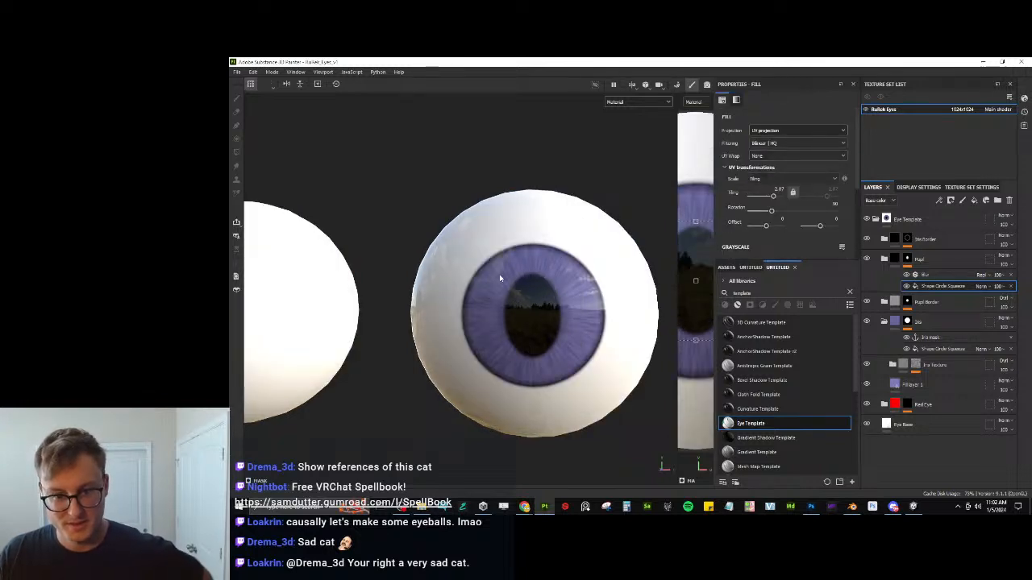
pyautogui.scroll(-5, 499, 279)
pyautogui.hotkey('ctrl', 's')
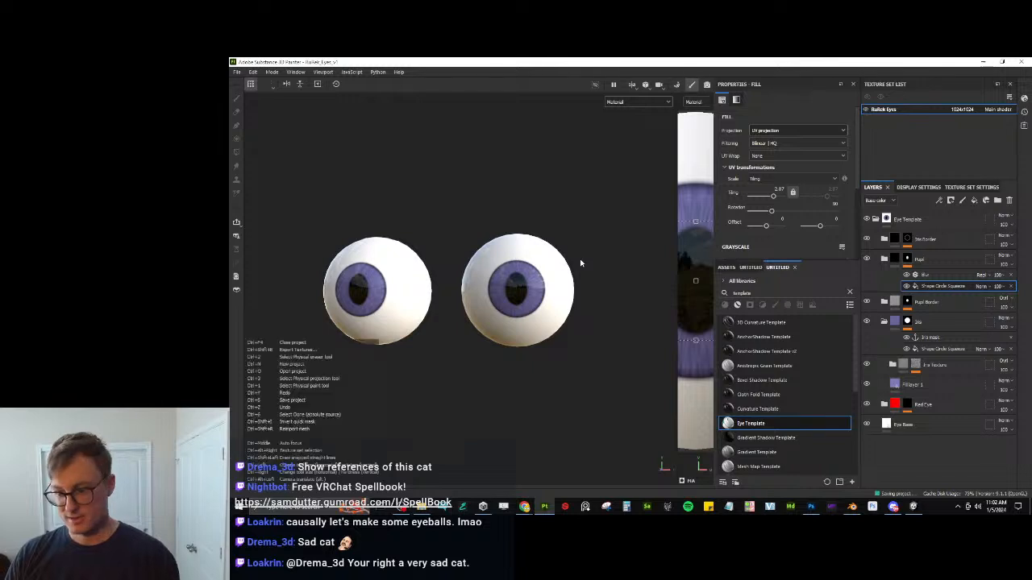
# Open the texture export settings and the folder selection for the output directory.
pyautogui.click(237, 72)
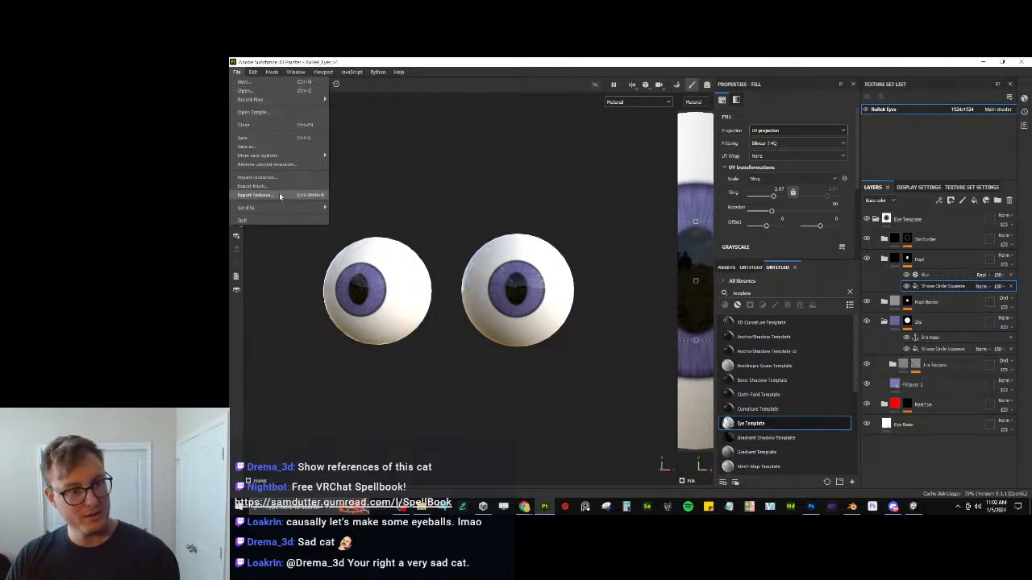
pyautogui.click(523, 252)
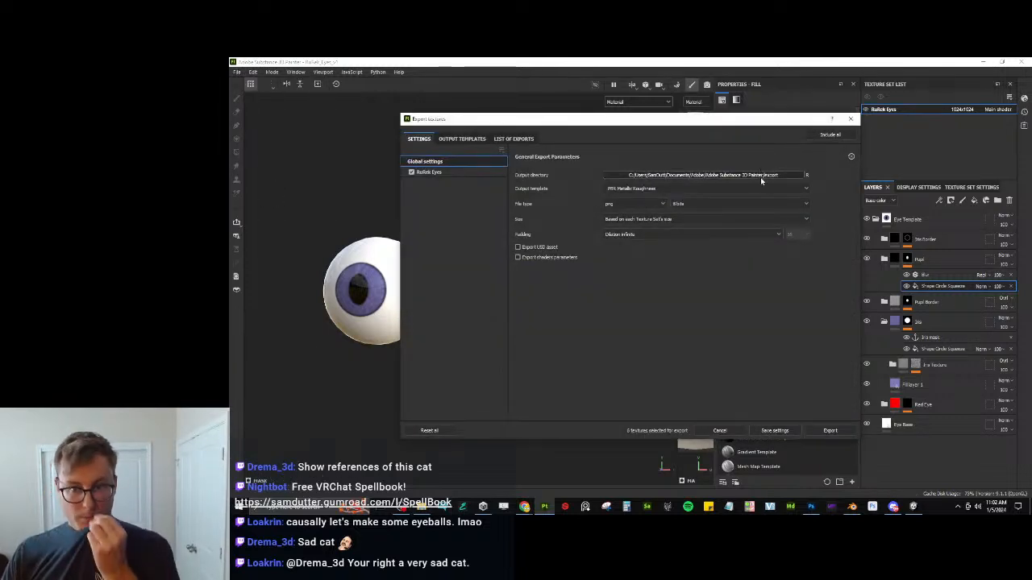
pyautogui.click(760, 177)
pyautogui.click(651, 147)
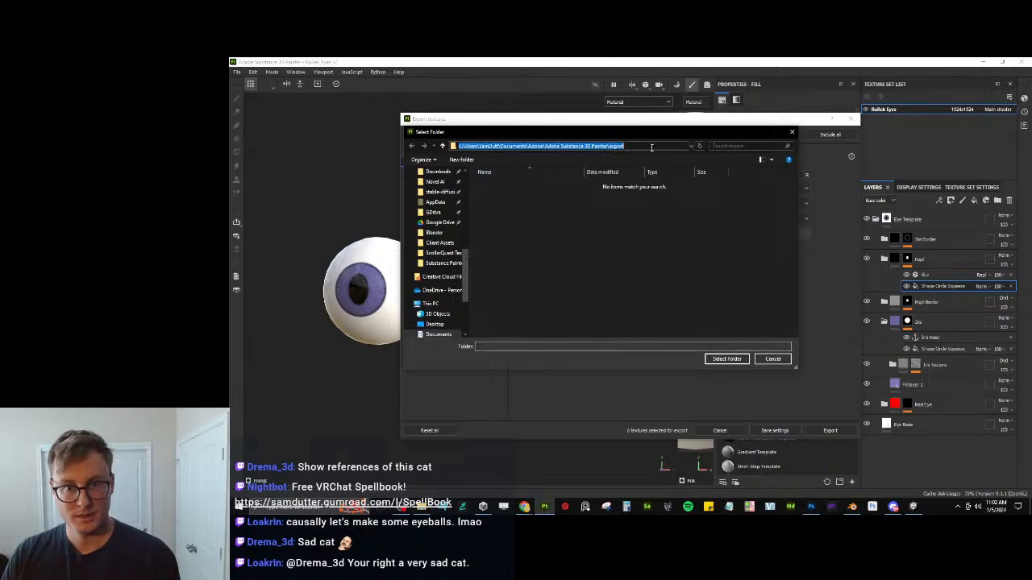
# Switch to Unity, show the body textures' location in Explorer, and copy the path of the neighbouring Eyes folder.
pyautogui.click(919, 509)
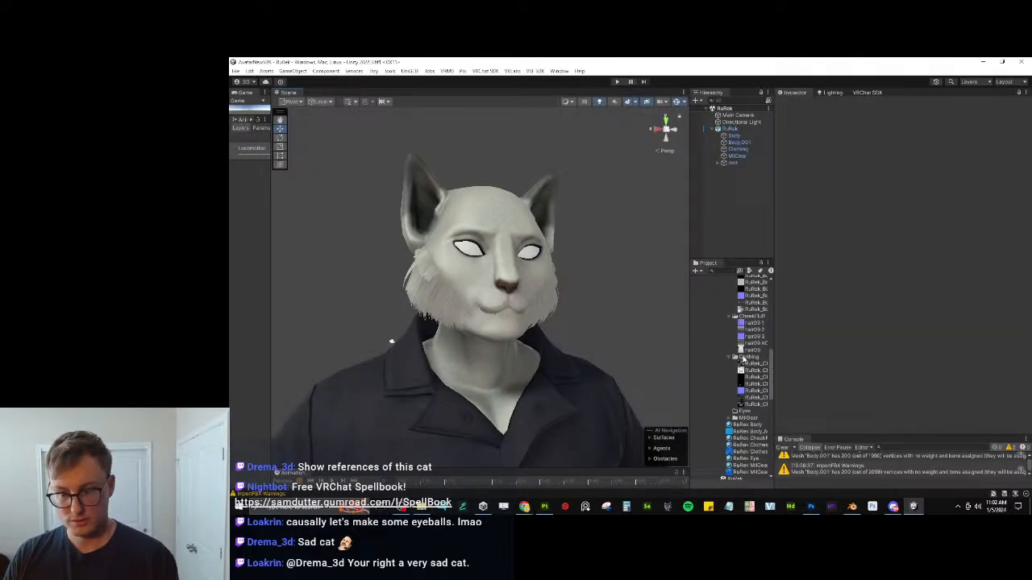
pyautogui.scroll(3, 753, 347)
pyautogui.rightClick(756, 357)
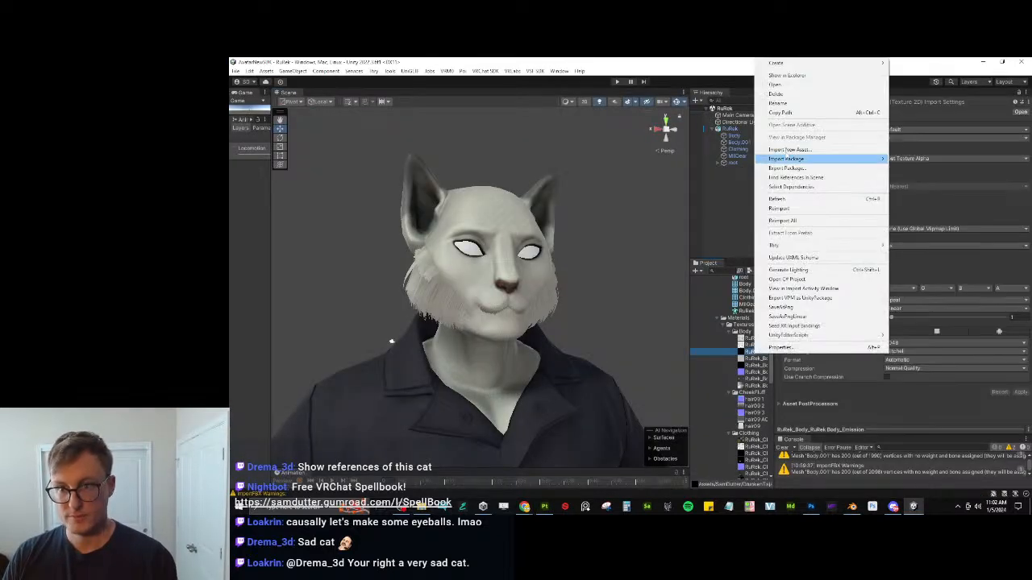
pyautogui.click(786, 81)
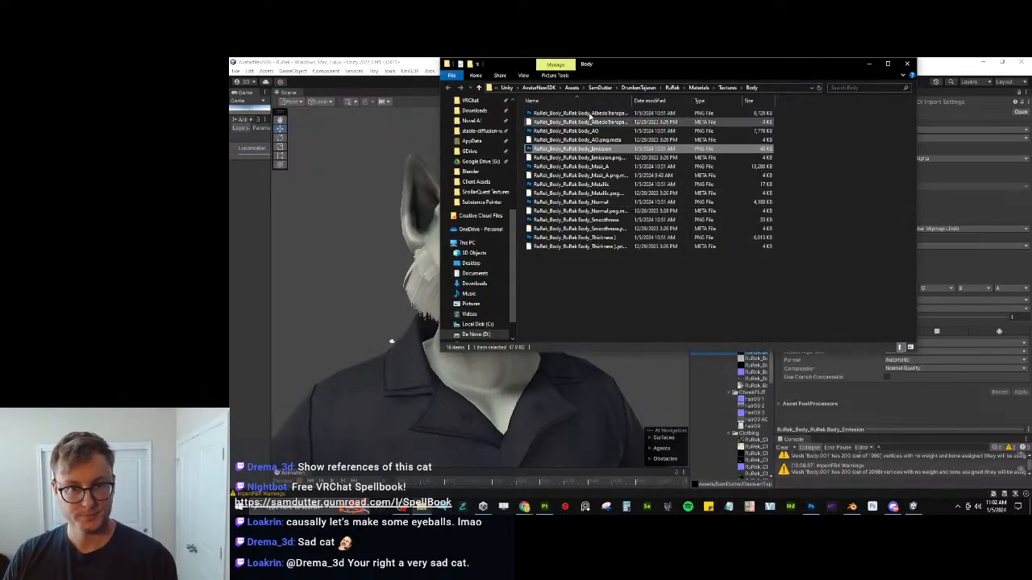
pyautogui.click(727, 87)
pyautogui.doubleClick(538, 140)
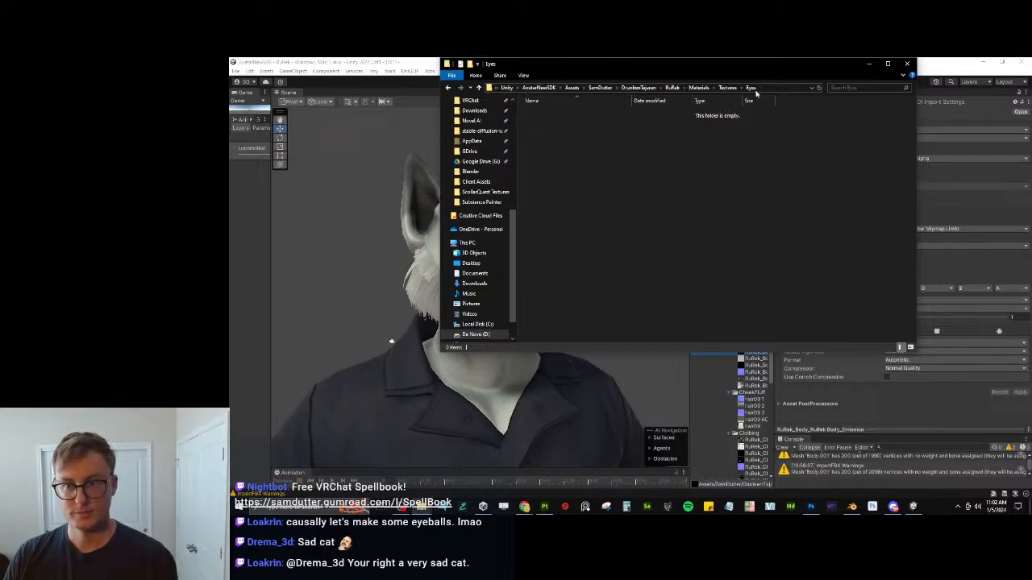
pyautogui.click(777, 87)
pyautogui.click(907, 63)
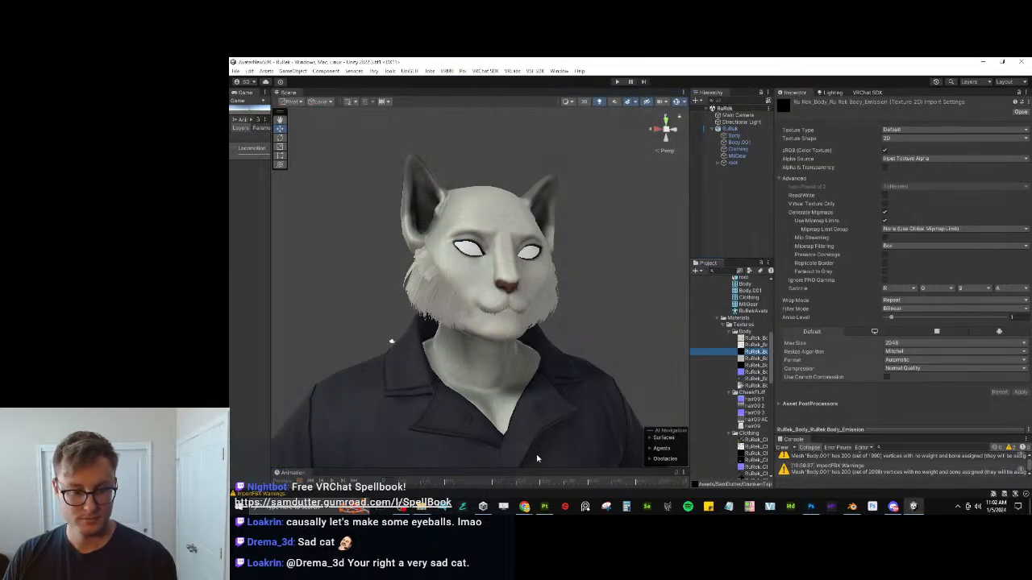
# Return to Substance 3D Painter and set the export output directory to the copied Textures/Eyes path.
pyautogui.click(544, 506)
pyautogui.click(653, 146)
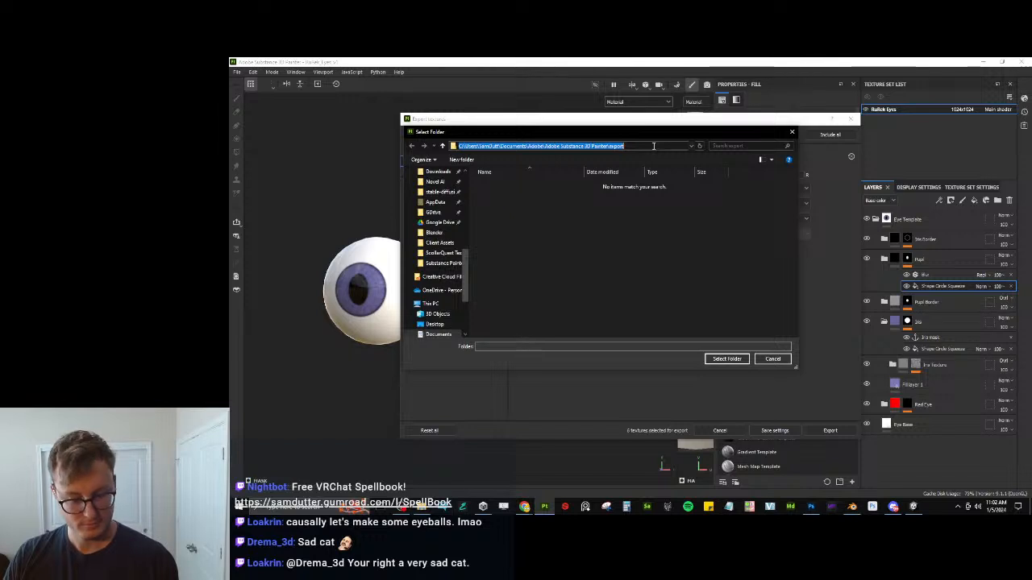
pyautogui.hotkey('ctrl', 'v')
pyautogui.press('Return')
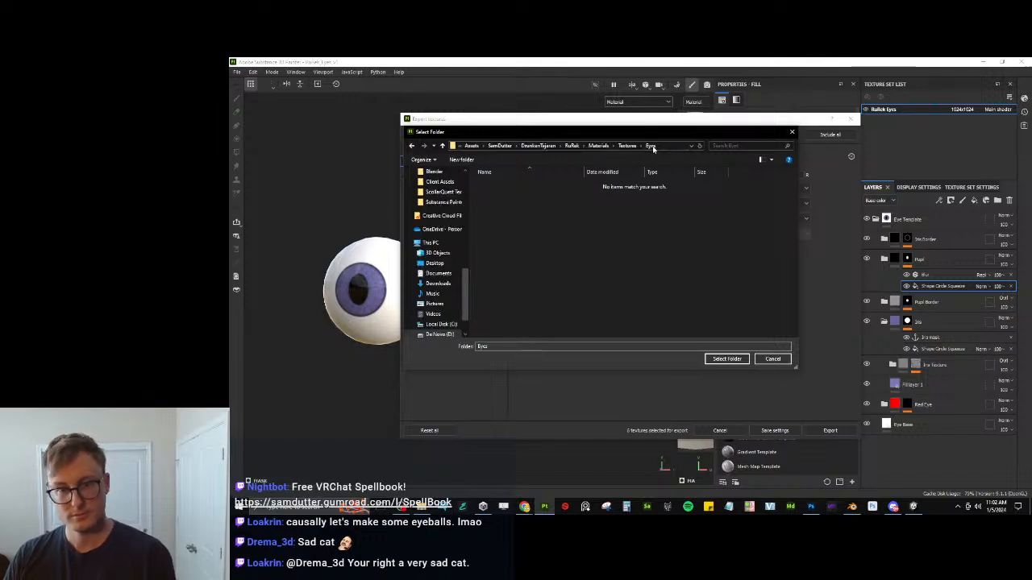
pyautogui.click(726, 359)
# Export the eye texture with the UNITY_Poiyomi v4_Eye output template at size 4096, and close the export window.
pyautogui.click(641, 190)
pyautogui.scroll(-5, 660, 244)
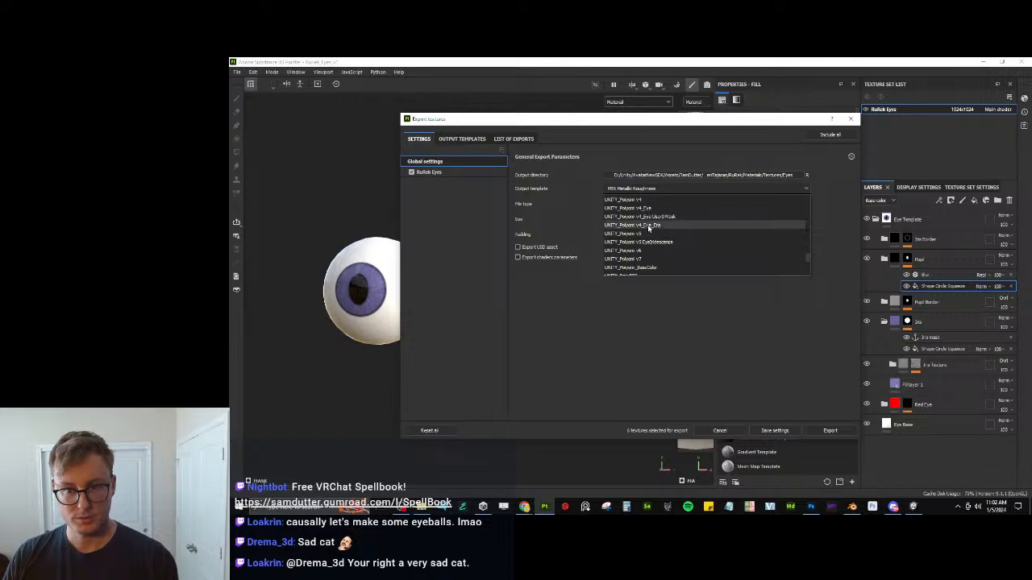
pyautogui.click(645, 209)
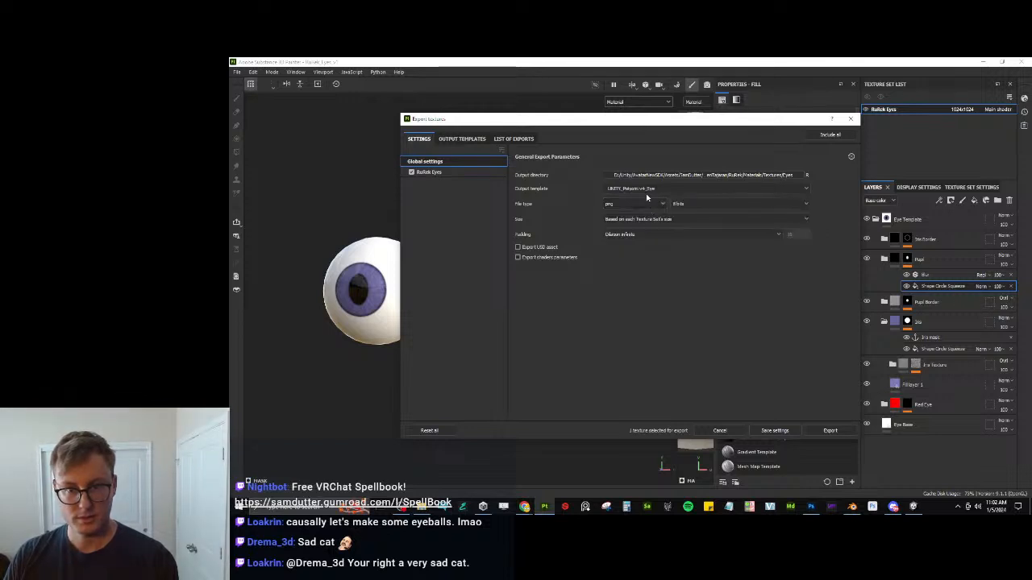
pyautogui.click(661, 222)
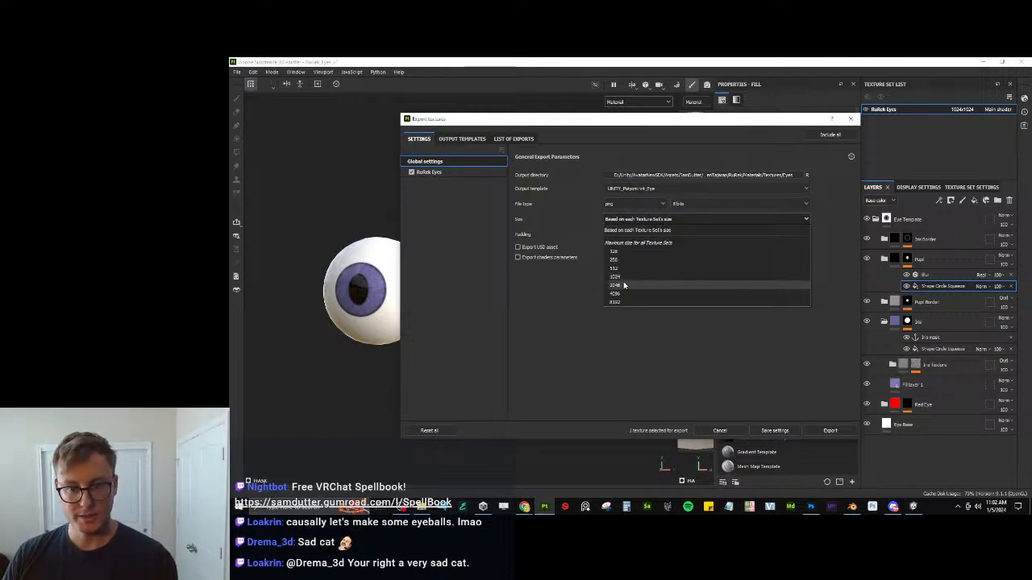
pyautogui.click(620, 297)
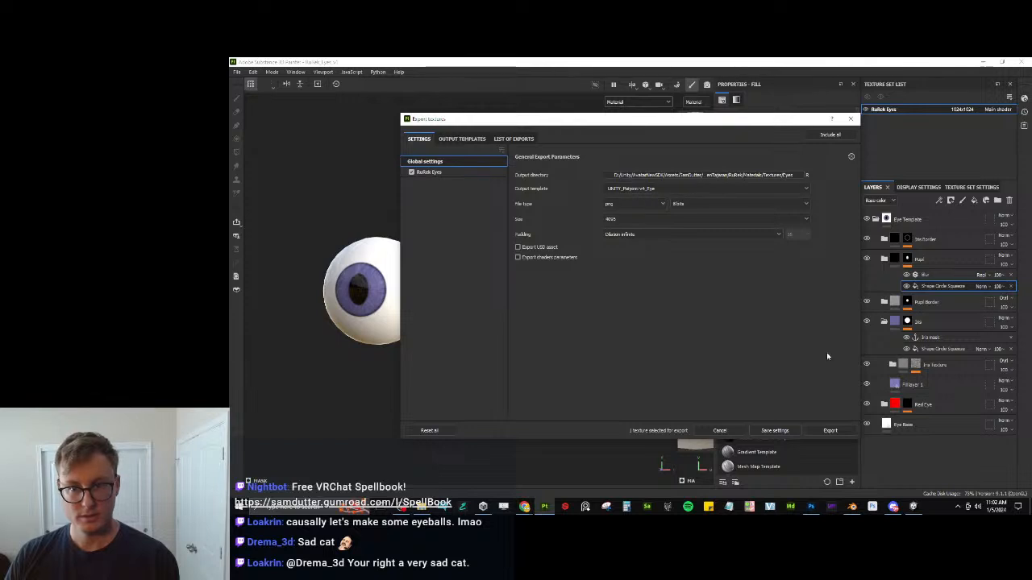
pyautogui.click(820, 431)
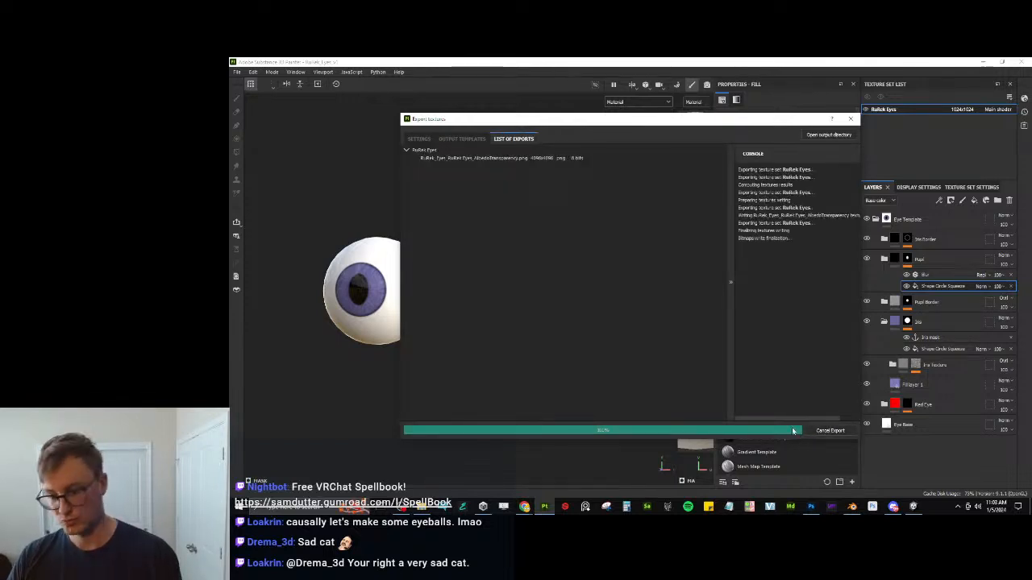
pyautogui.click(830, 431)
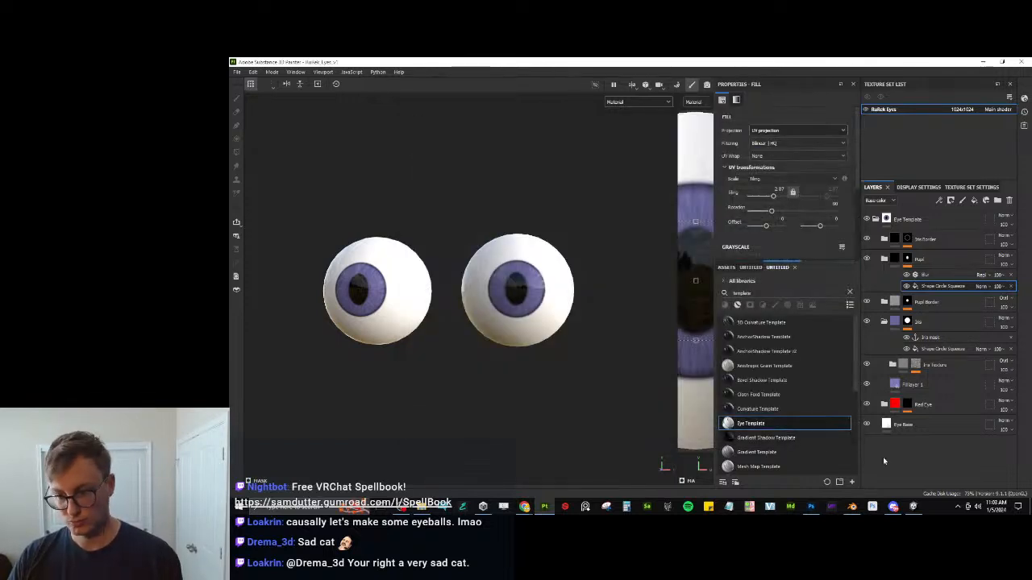
# Switch to Unity and assign the exported eye albedo from the Eyes folder as the RuRek Eye material's main texture.
pyautogui.click(914, 506)
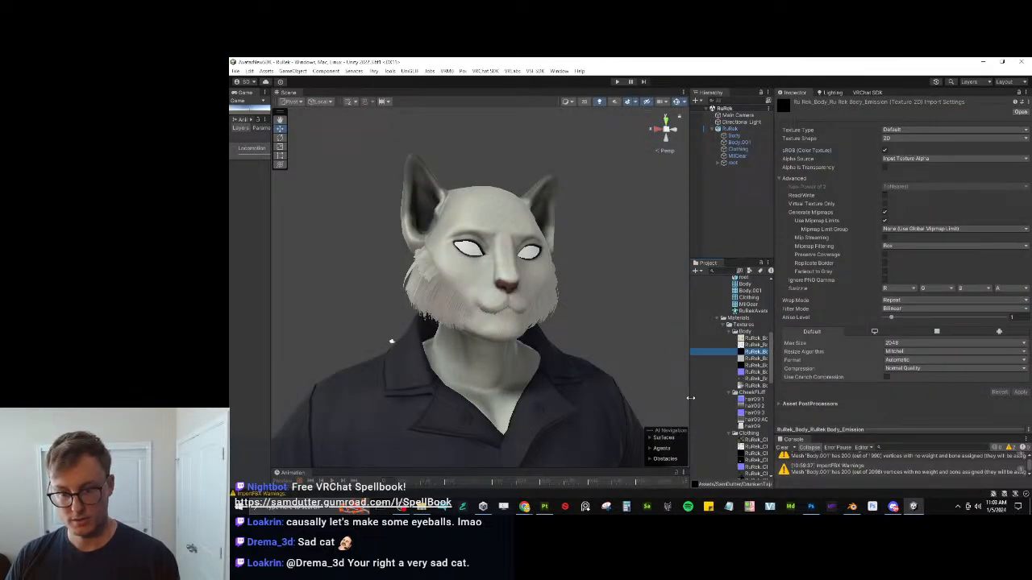
pyautogui.moveTo(690, 398); pyautogui.dragTo(607, 397)
pyautogui.scroll(-5, 677, 387)
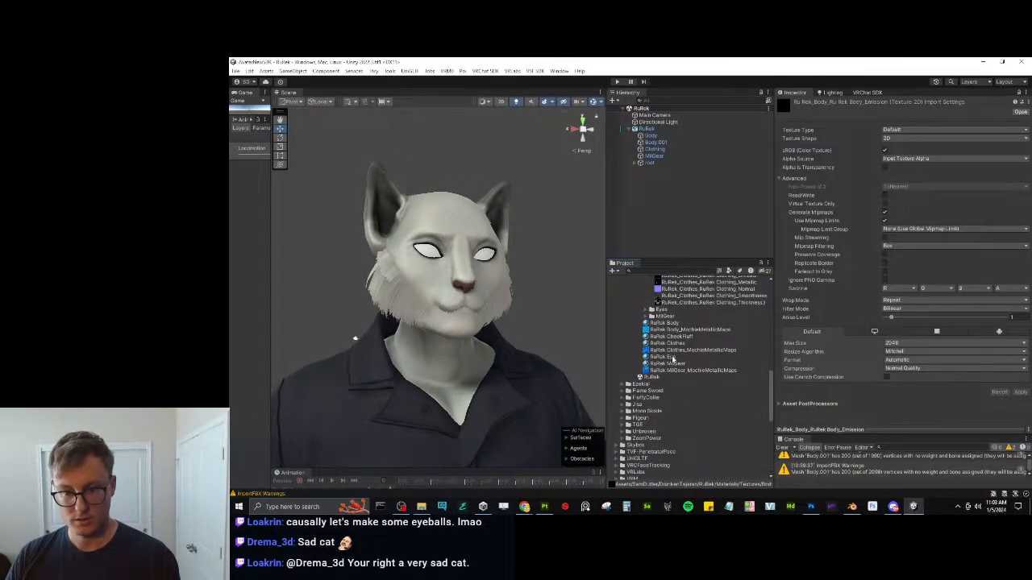
pyautogui.click(669, 358)
pyautogui.scroll(5, 685, 362)
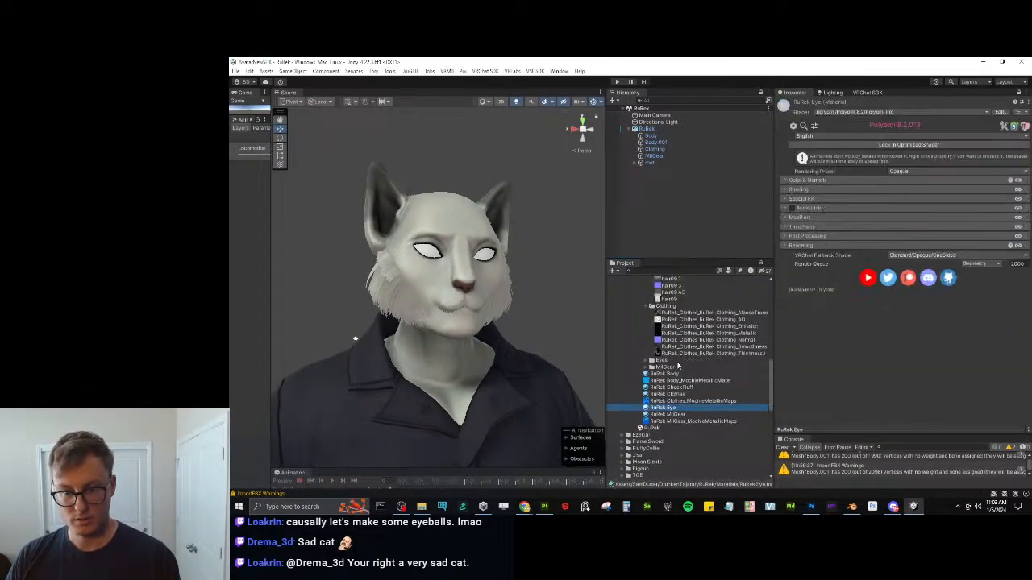
pyautogui.click(806, 179)
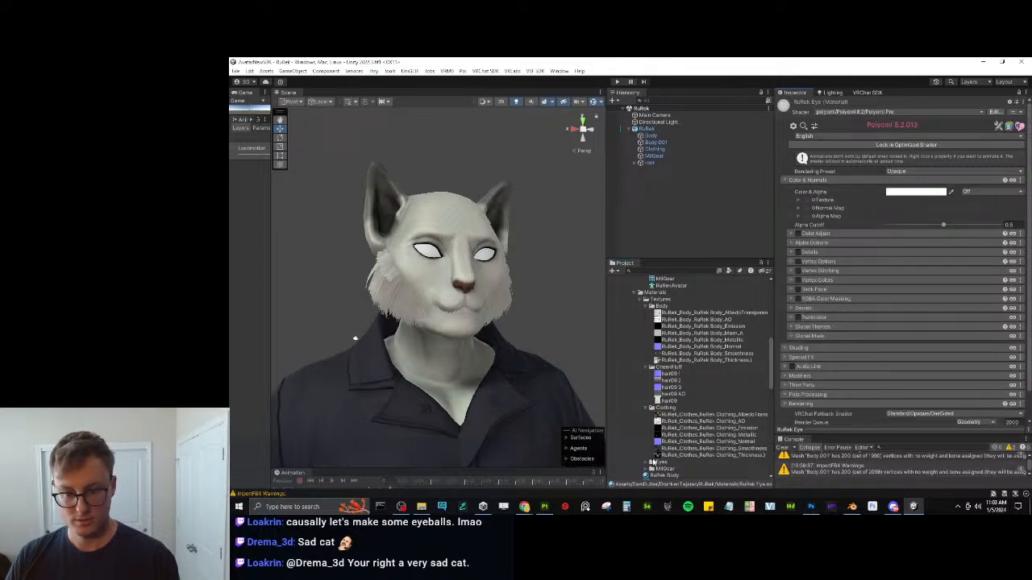
pyautogui.scroll(-3, 646, 466)
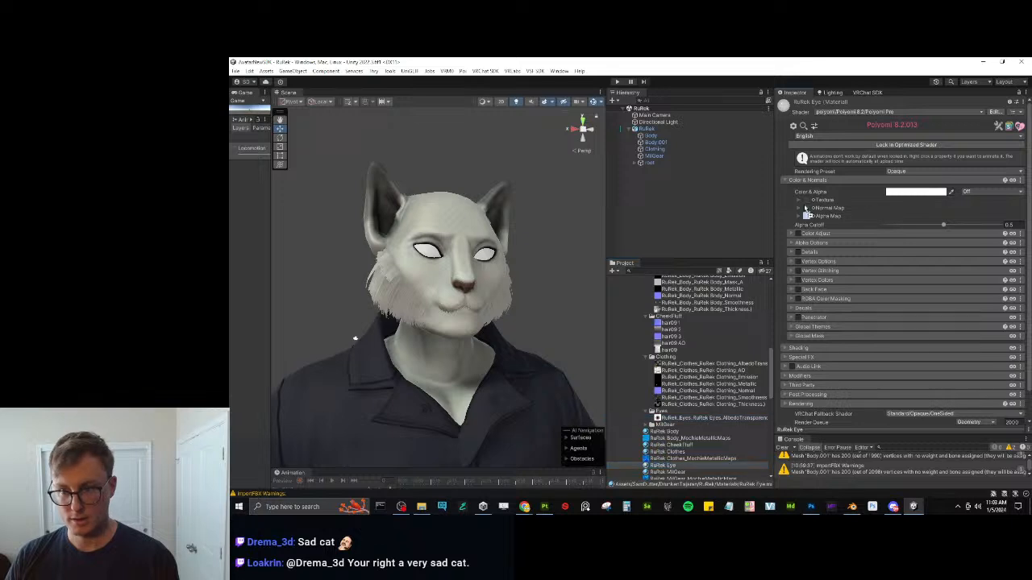
pyautogui.moveTo(806, 194); pyautogui.dragTo(806, 199)
pyautogui.moveTo(472, 278)
pyautogui.keyDown('alt'); pyautogui.mouseDown()
pyautogui.moveTo(483, 276)
pyautogui.moveTo(471, 274)
pyautogui.mouseUp(); pyautogui.keyUp('alt')
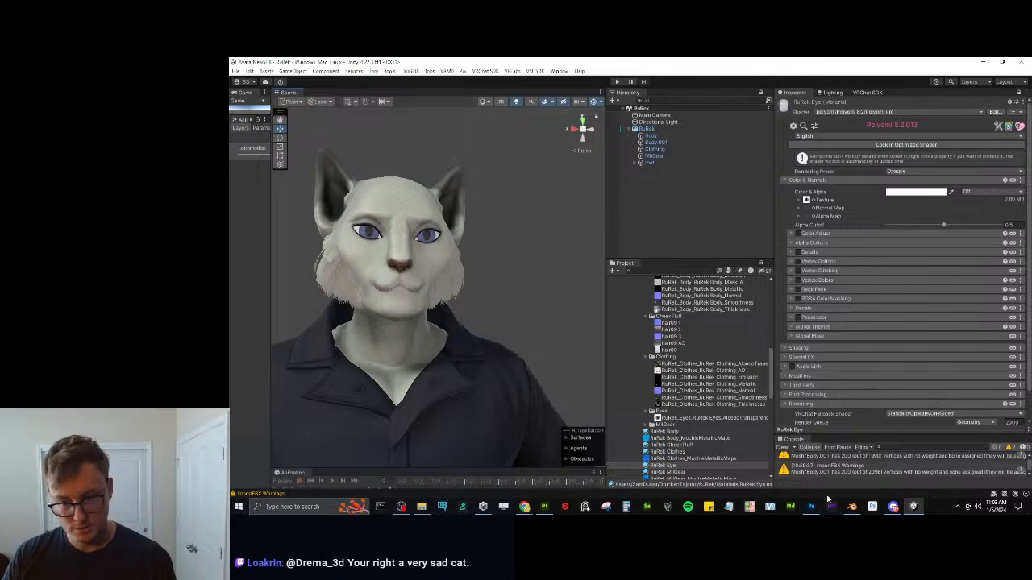
# Return to Substance 3D Painter, enlarge the close-up eye viewport, and select the Iris folder's mask in the Eye Template.
pyautogui.click(552, 508)
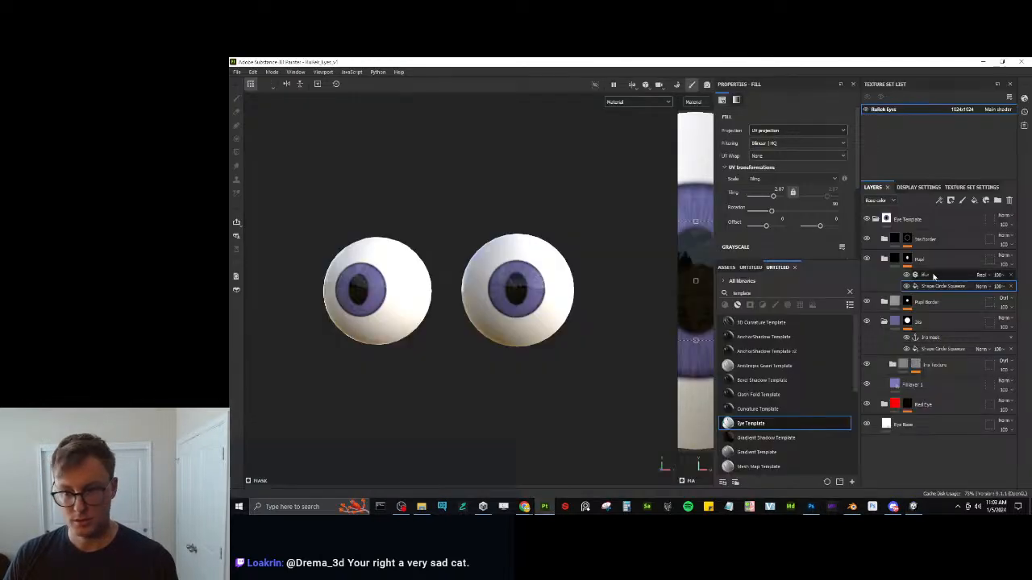
pyautogui.click(876, 219)
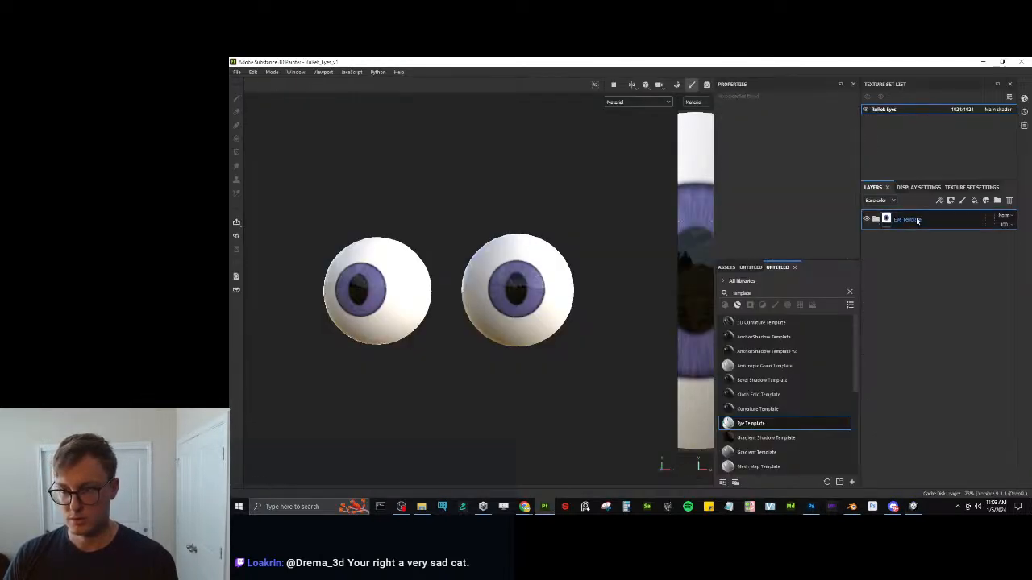
pyautogui.moveTo(676, 304); pyautogui.dragTo(451, 306)
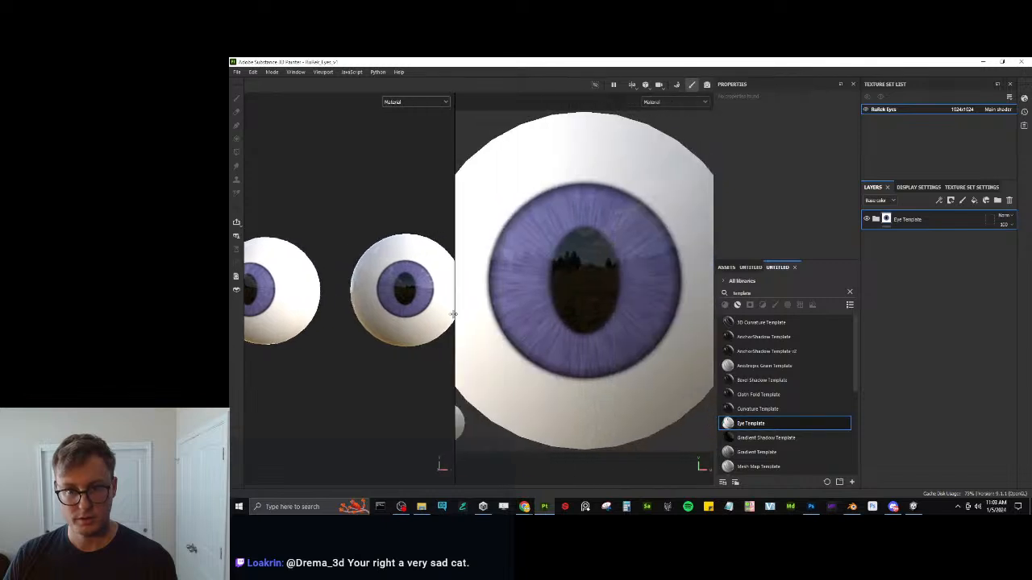
pyautogui.click(876, 218)
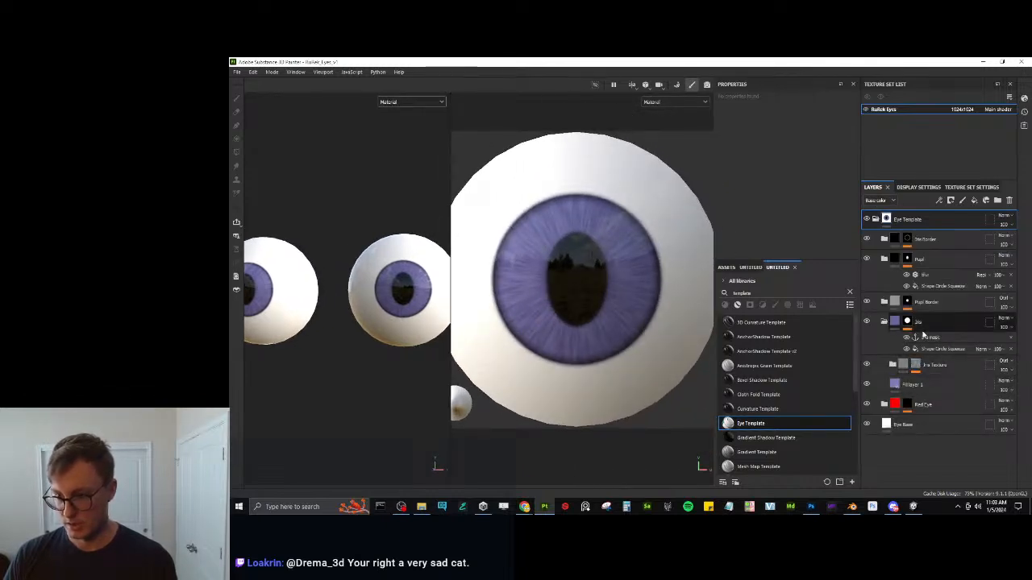
pyautogui.click(908, 322)
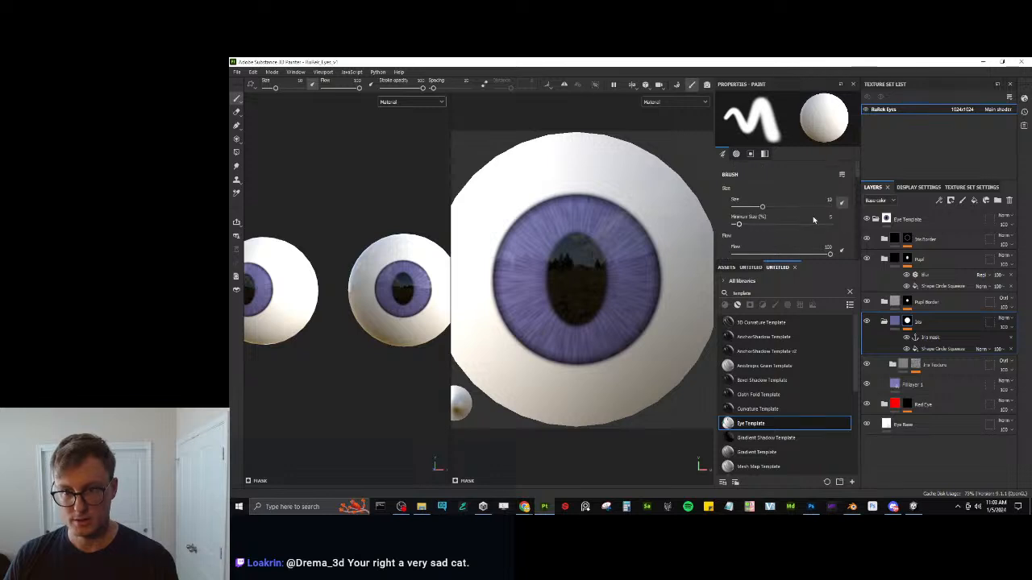
pyautogui.scroll(-2, 796, 212)
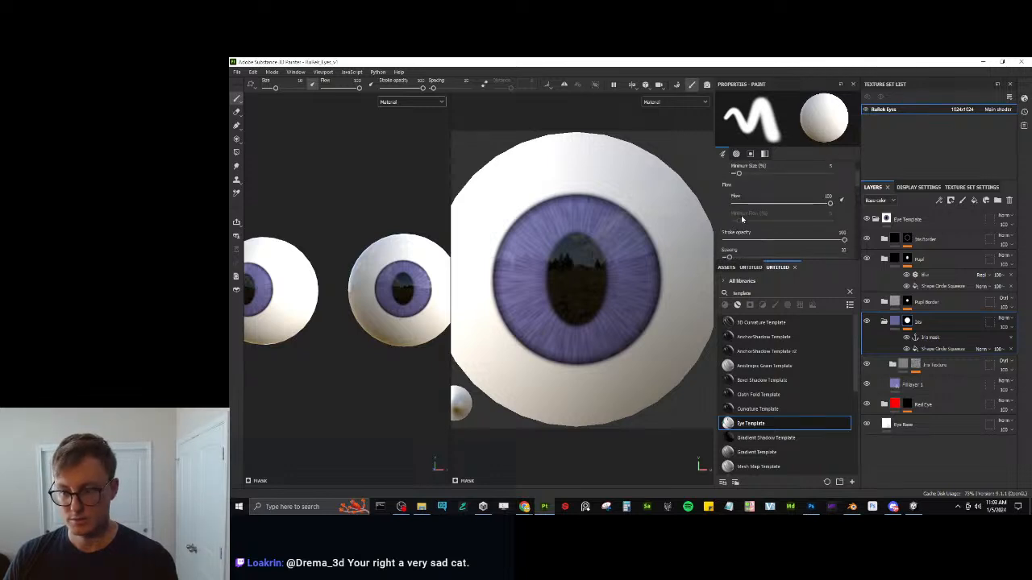
# Try a tiling of 3.2 on the iris mask's Shape Circle Squeeze fill, and undo it.
pyautogui.click(951, 348)
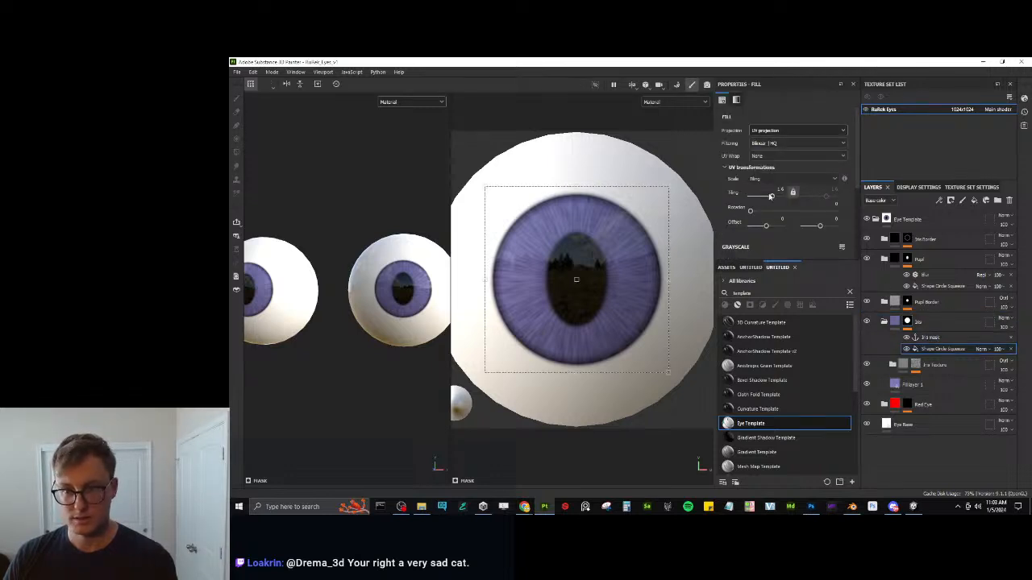
pyautogui.moveTo(770, 196)
pyautogui.mouseDown()
pyautogui.moveTo(780, 197)
pyautogui.moveTo(771, 196)
pyautogui.mouseUp()
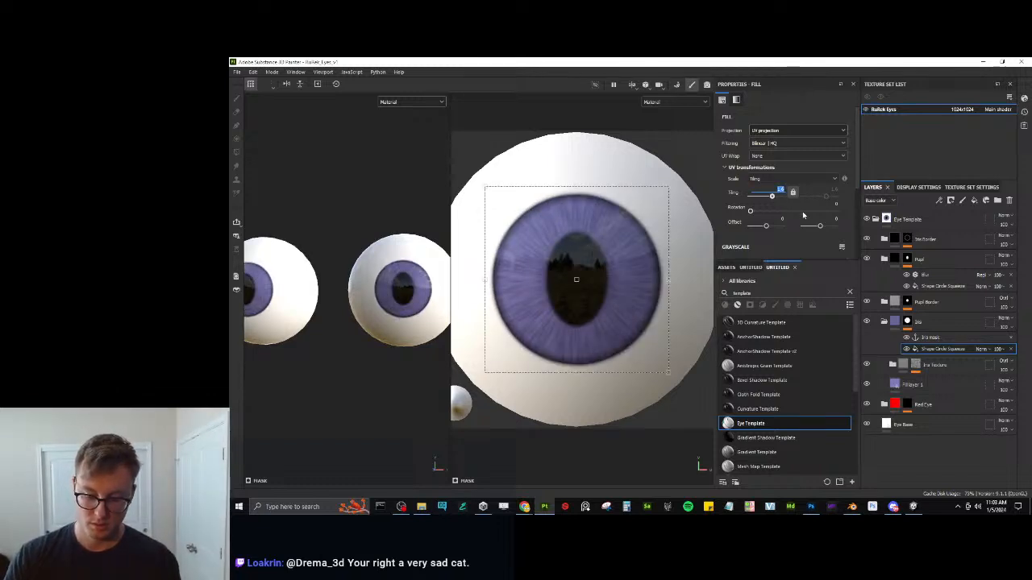
pyautogui.write('3.2')
pyautogui.press('Return')
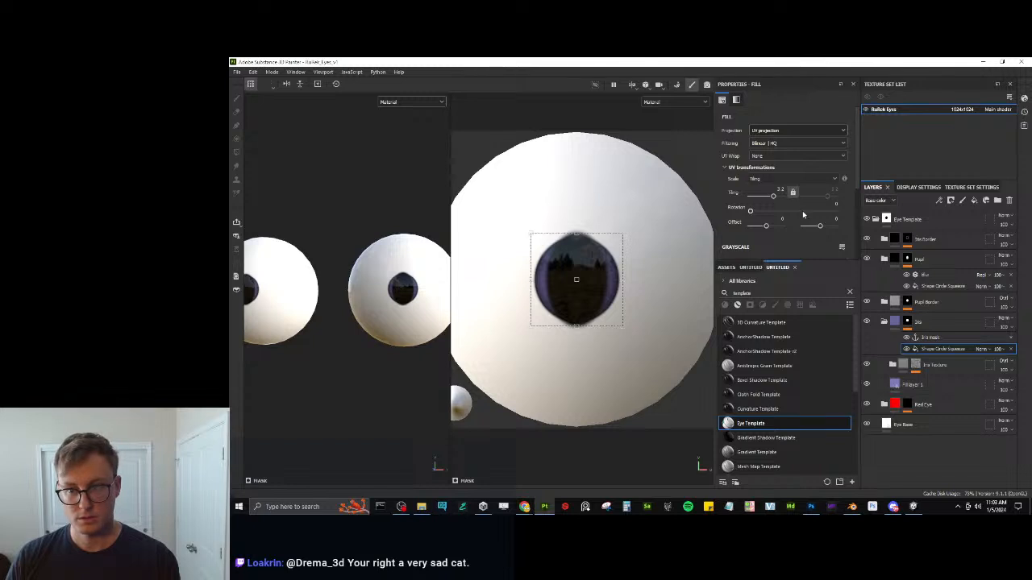
pyautogui.hotkey('ctrl', 'z')
# Set the tiling of the iris mask's circle shape to 2.56 and the pupil's circle shape to 4.
pyautogui.click(781, 190)
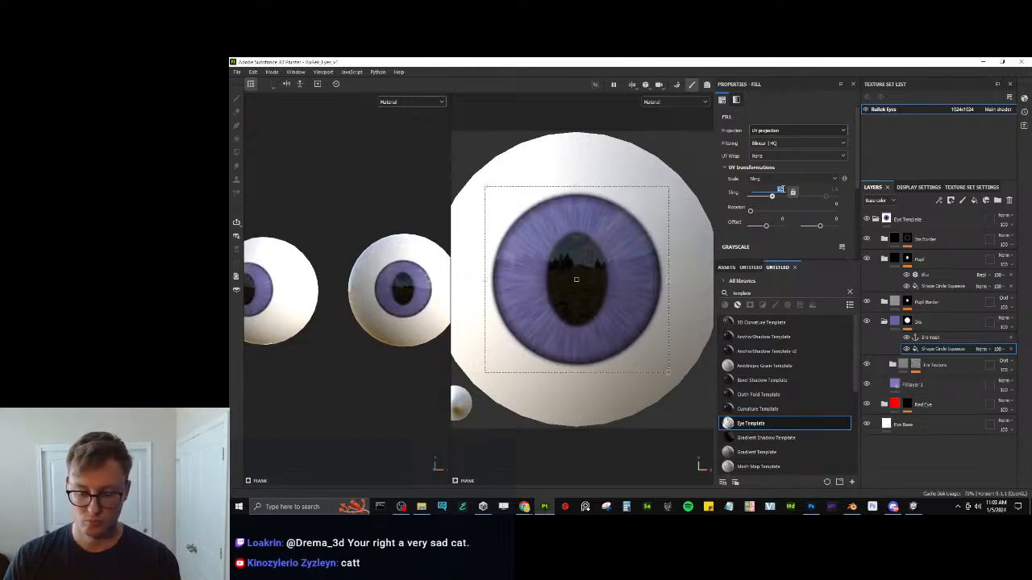
pyautogui.write('2.5')
pyautogui.press('Return')
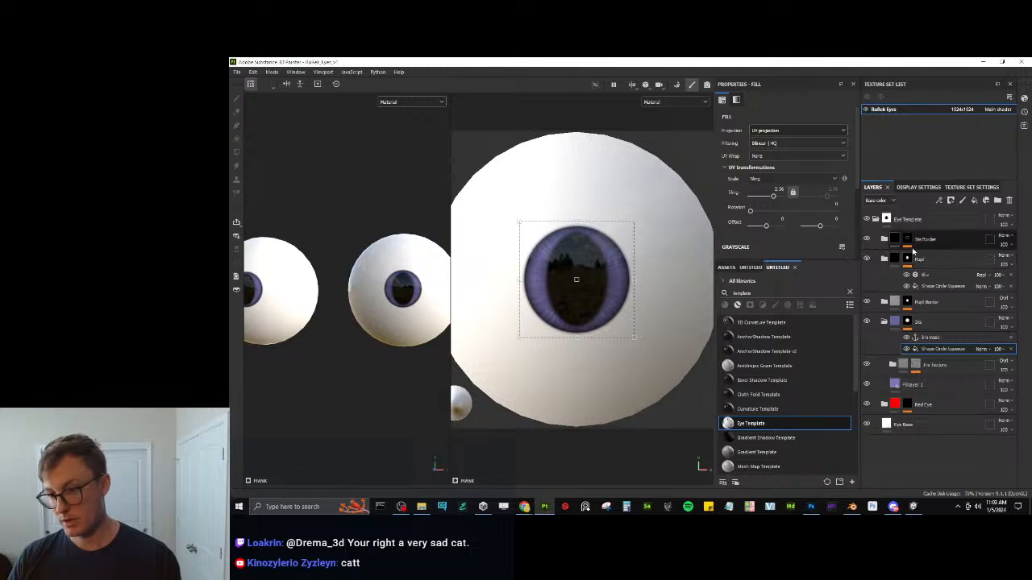
pyautogui.click(937, 286)
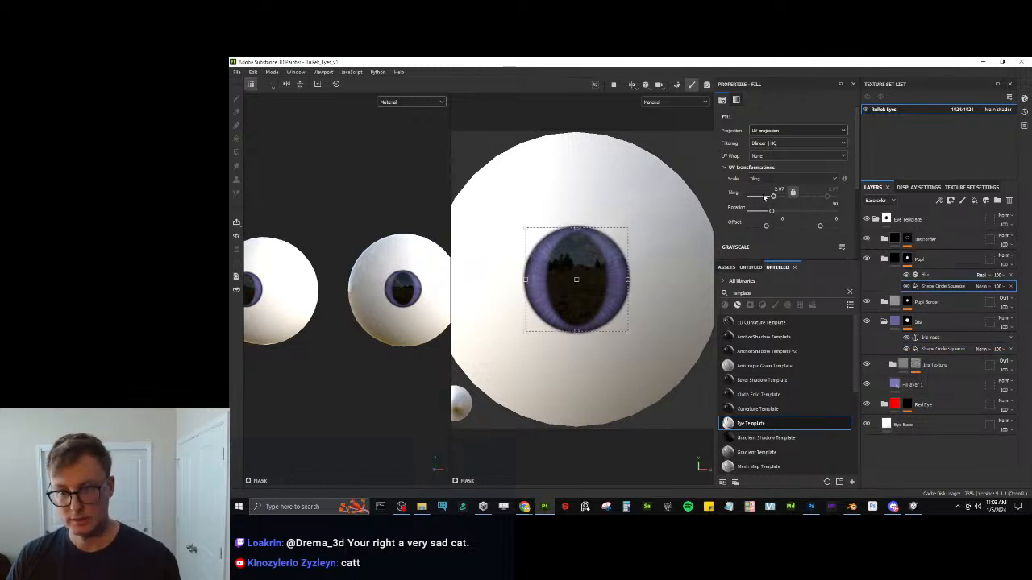
pyautogui.moveTo(772, 197); pyautogui.dragTo(774, 201)
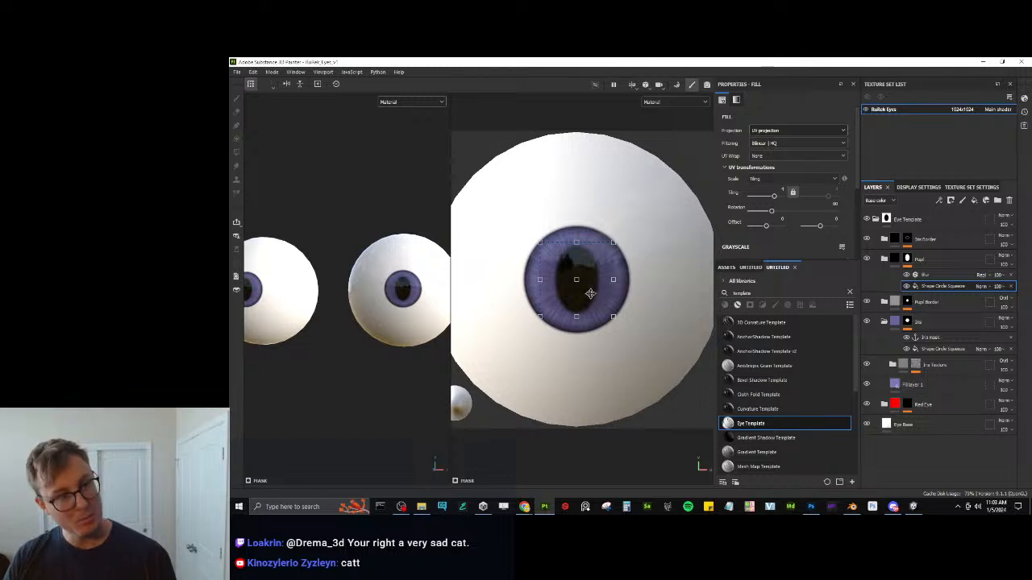
# Export the eye texture again with the existing export settings, and save the project.
pyautogui.click(235, 72)
pyautogui.click(272, 191)
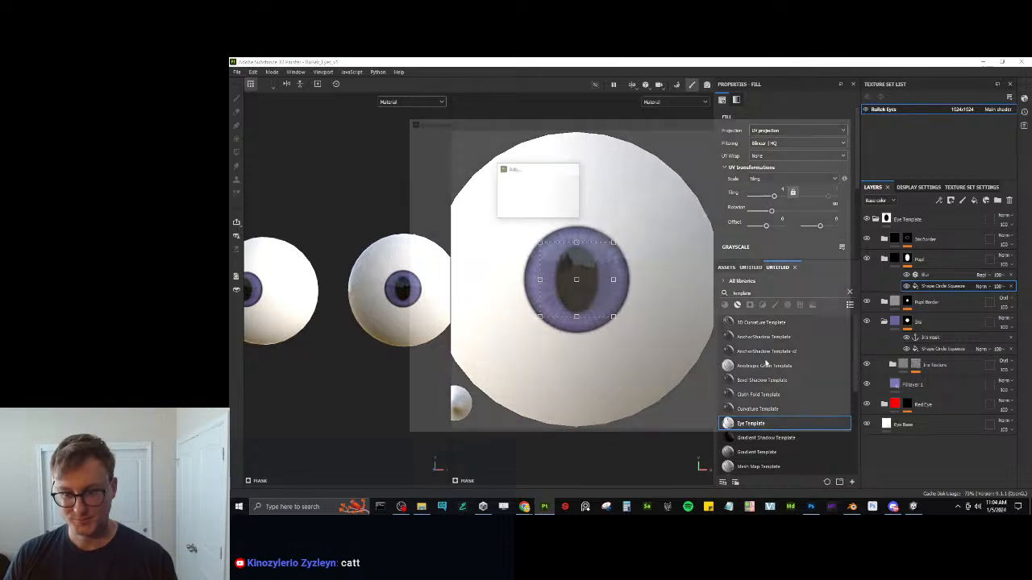
pyautogui.click(829, 430)
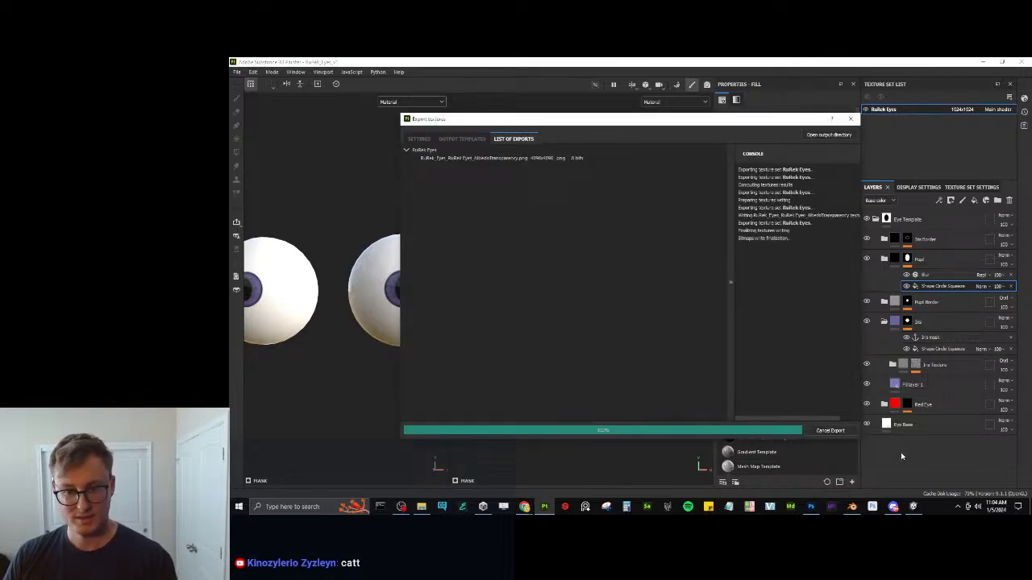
pyautogui.click(776, 433)
pyautogui.hotkey('ctrl', 's')
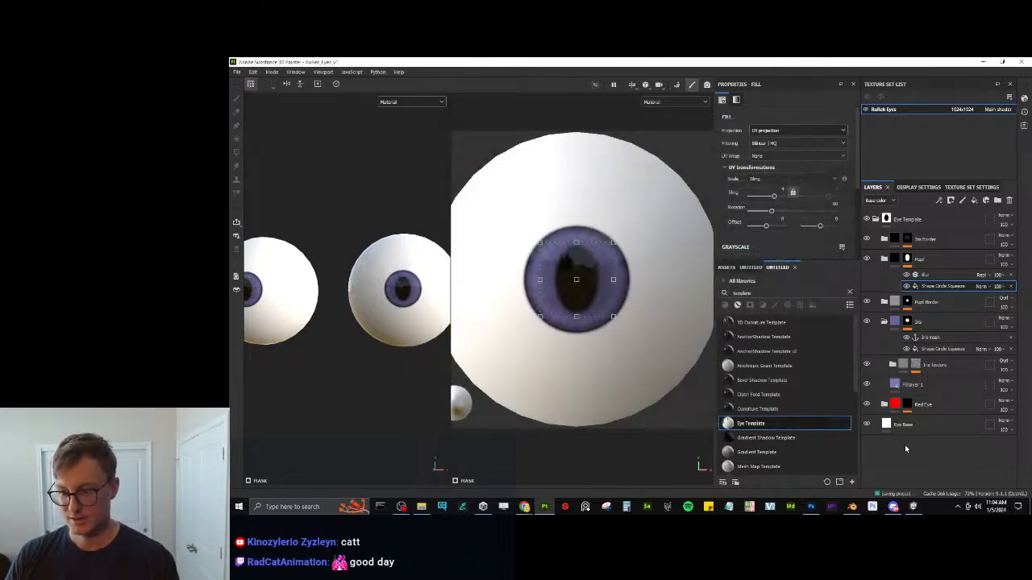
# Check the avatar's eyes in Unity, return to Substance 3D Painter, and set the iris mask shape's tiling to 1.97.
pyautogui.click(914, 506)
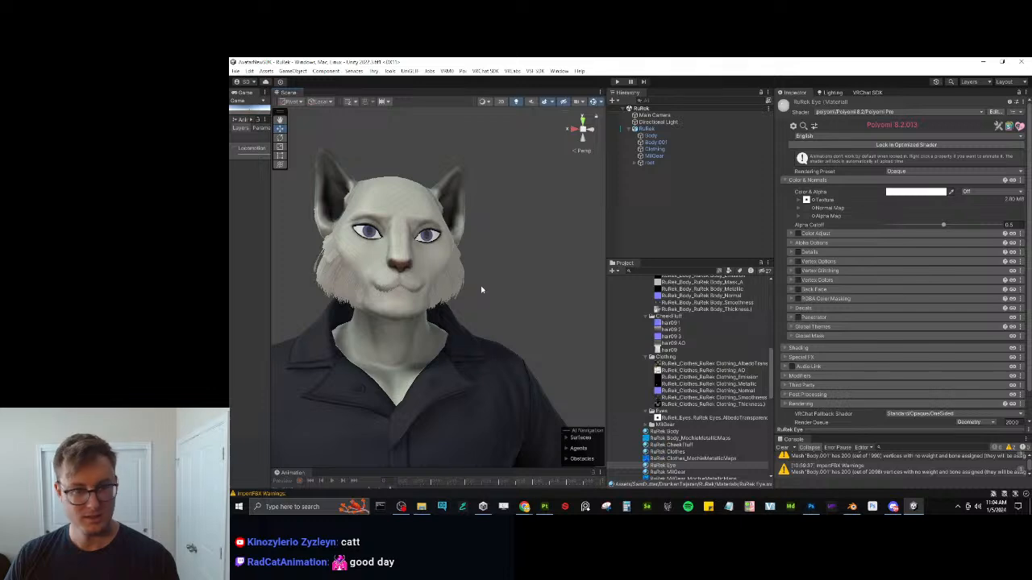
pyautogui.hotkey('alt', 'Tab')
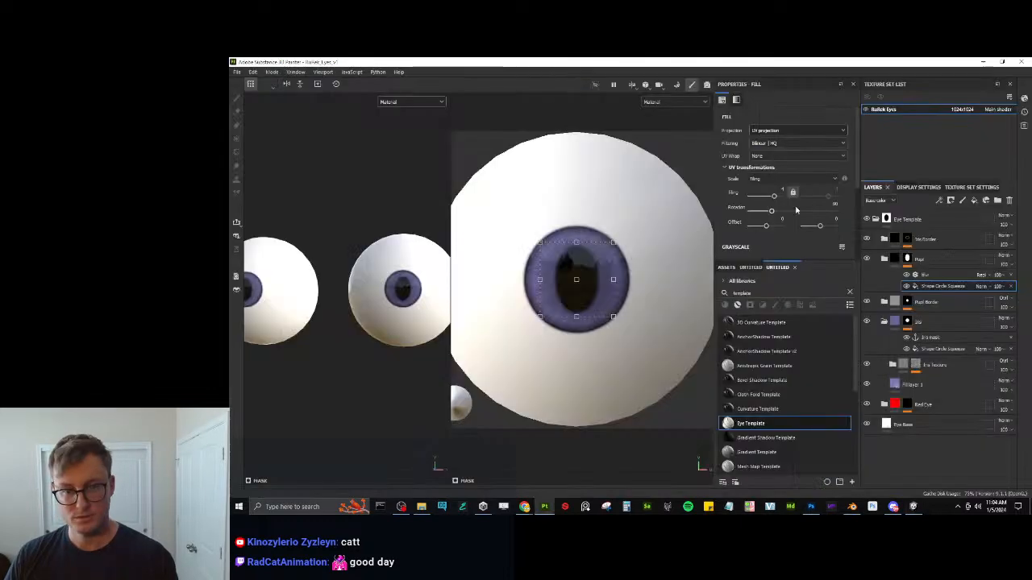
pyautogui.click(934, 348)
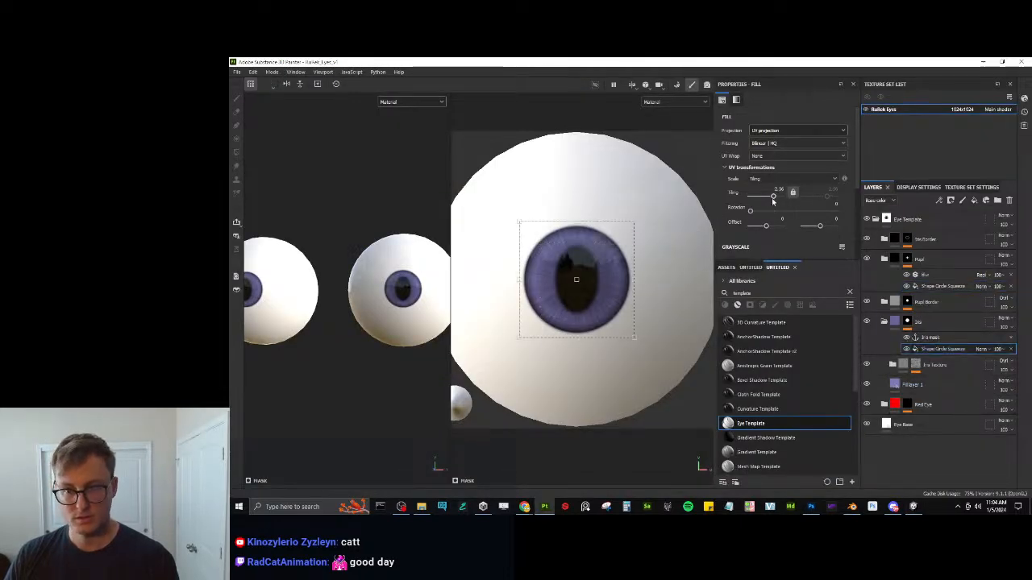
pyautogui.moveTo(775, 196); pyautogui.dragTo(772, 197)
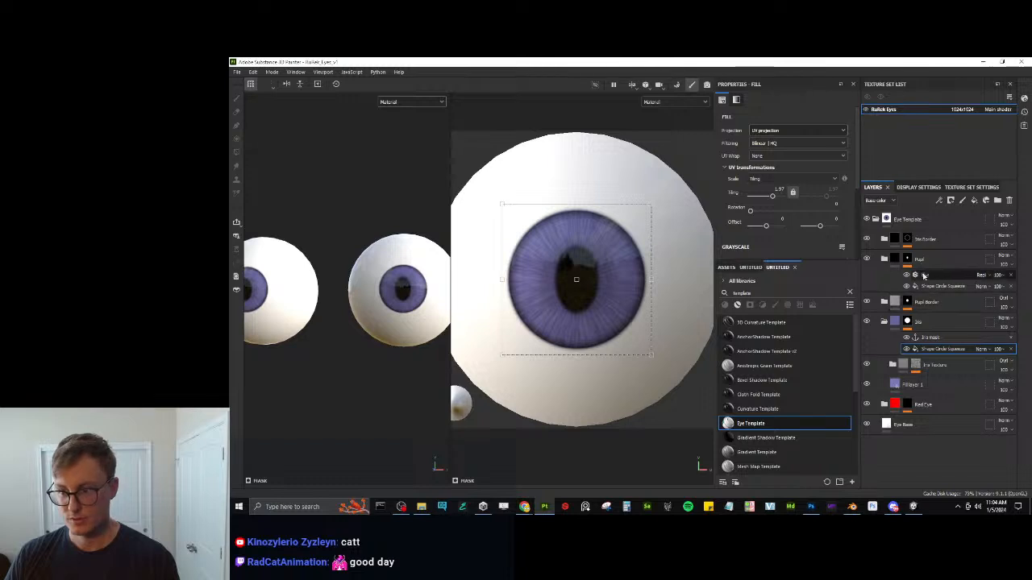
# Enlarge the pupil's Shape Circle Squeeze fill within the iris and lower its Squeeze value to narrow the pupil.
pyautogui.click(943, 286)
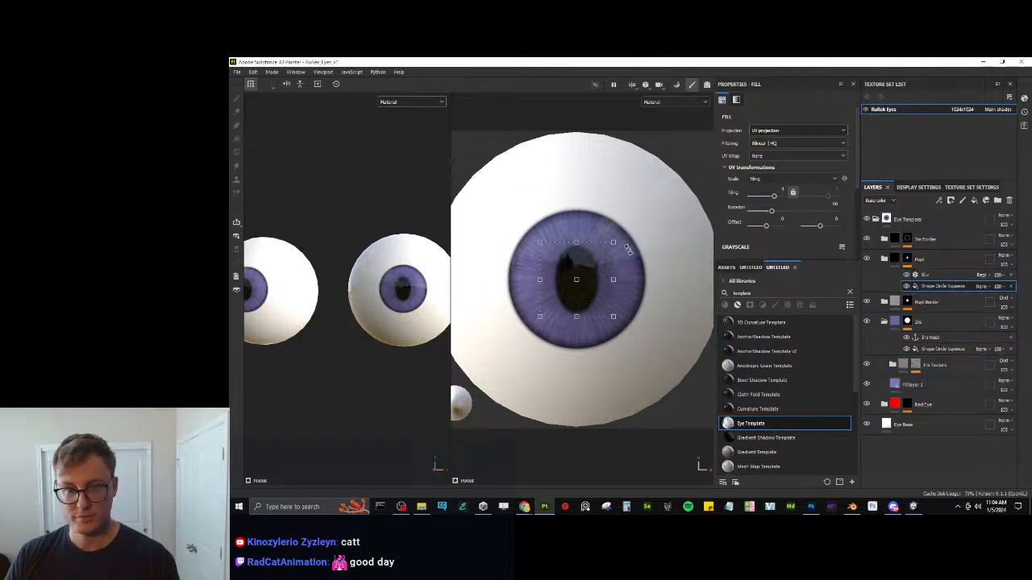
pyautogui.moveTo(616, 244); pyautogui.dragTo(628, 224)
pyautogui.scroll(-3, 781, 232)
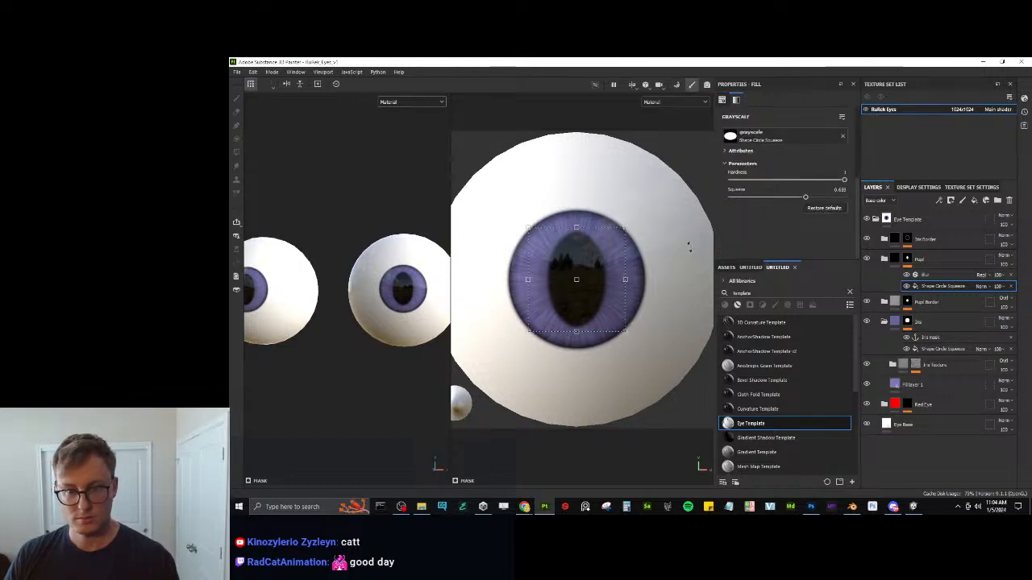
pyautogui.moveTo(805, 198); pyautogui.dragTo(794, 199)
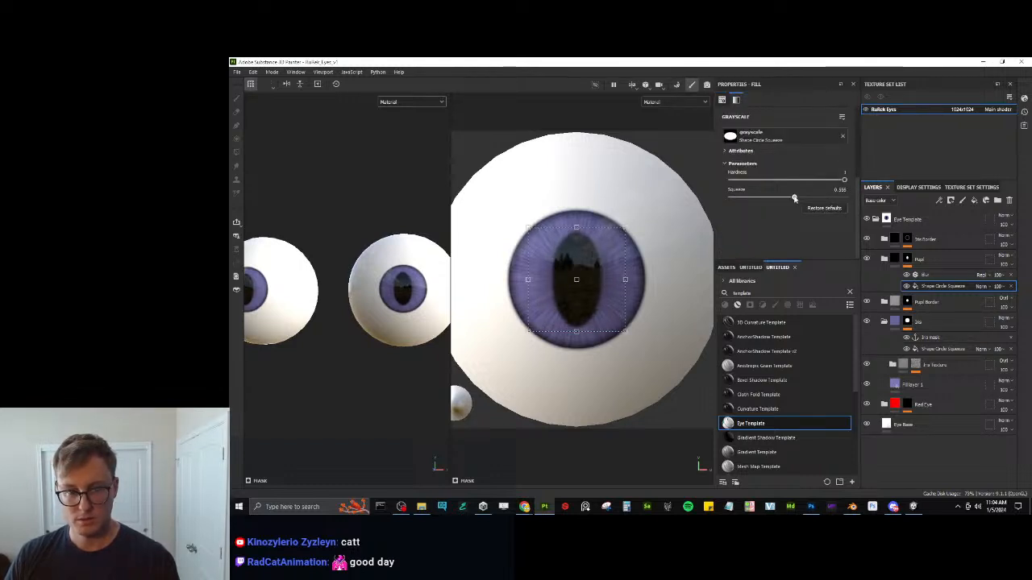
# Lower the pupil shape's Squeeze to about 0.315 and stretch the shape horizontally to slightly beyond the iris edges.
pyautogui.click(237, 72)
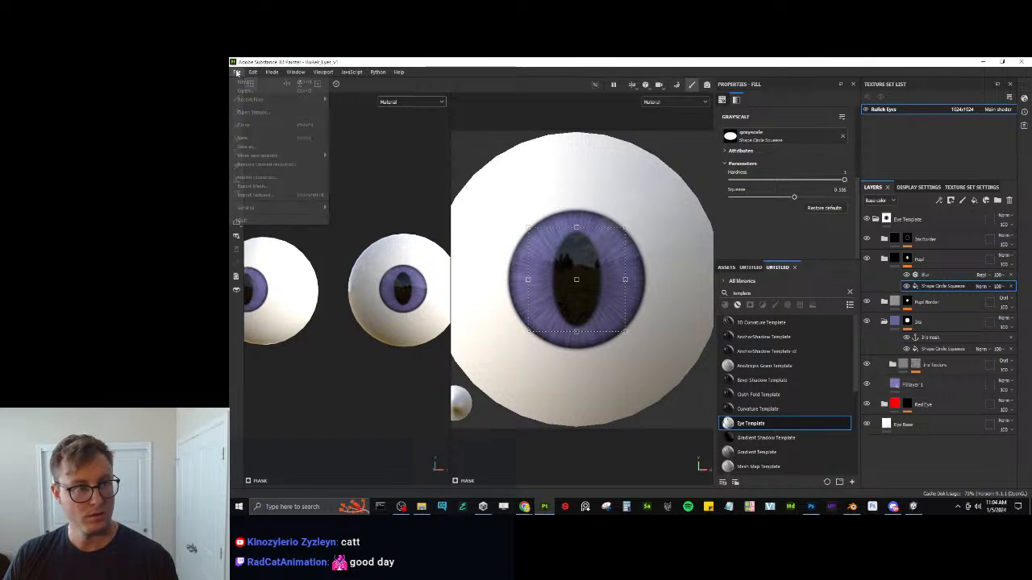
pyautogui.click(794, 197)
pyautogui.moveTo(794, 198); pyautogui.dragTo(767, 198)
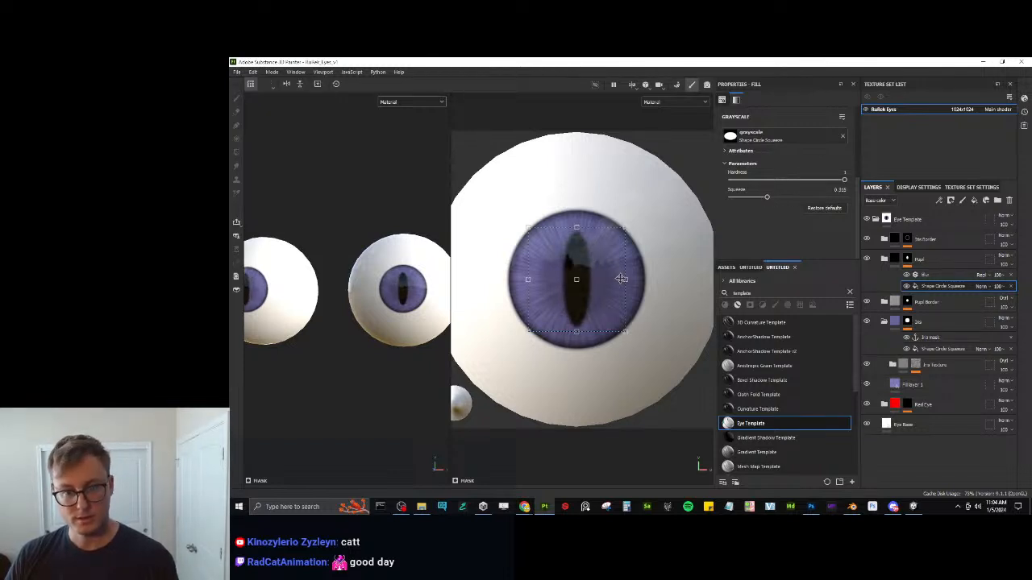
pyautogui.moveTo(624, 279); pyautogui.dragTo(653, 280)
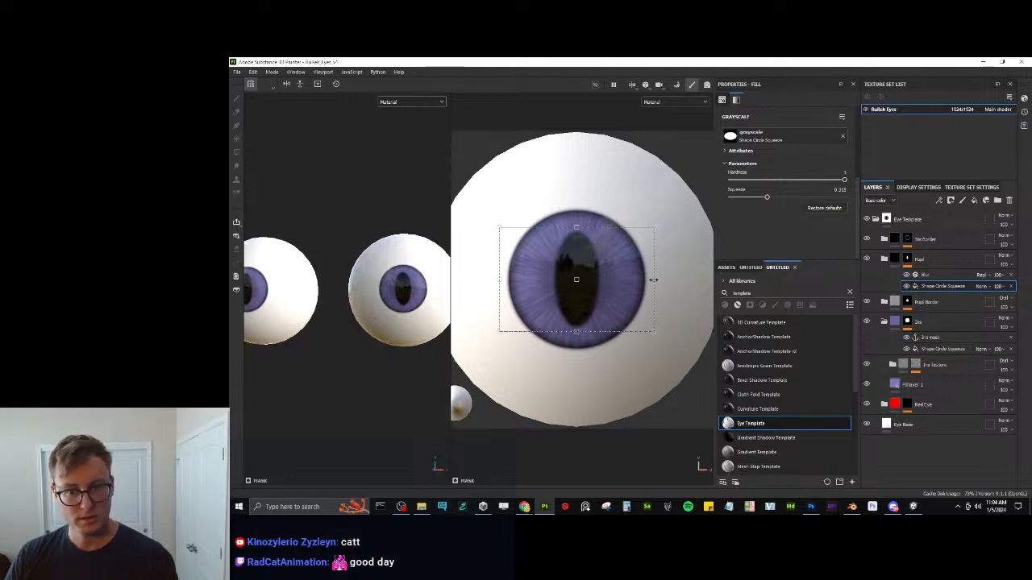
# Export the reshaped eye texture to the Textures/Eyes folder with the UNITY_Poiyomi v4_Eye template, and save the export settings.
pyautogui.click(237, 72)
pyautogui.click(281, 198)
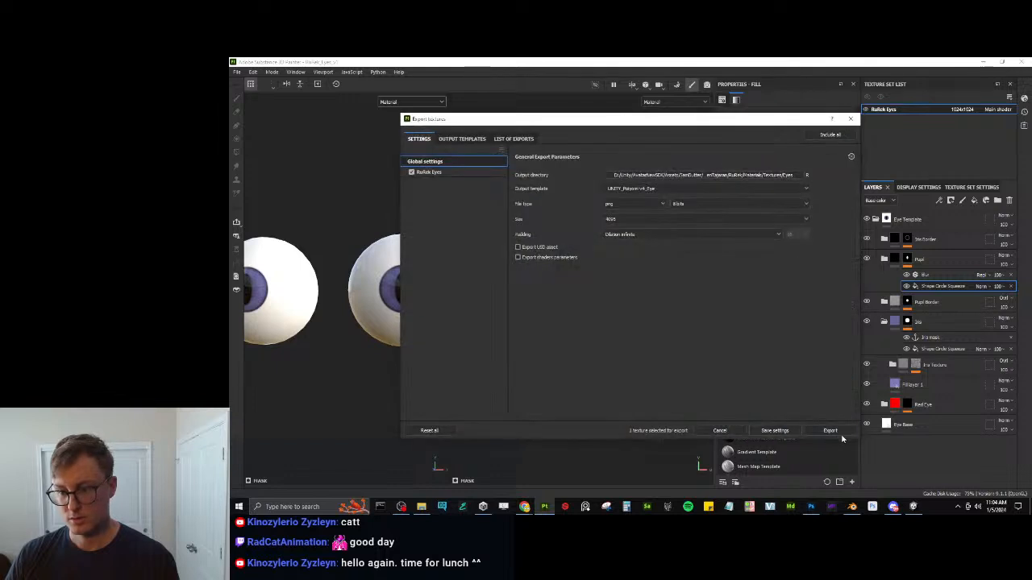
pyautogui.click(838, 432)
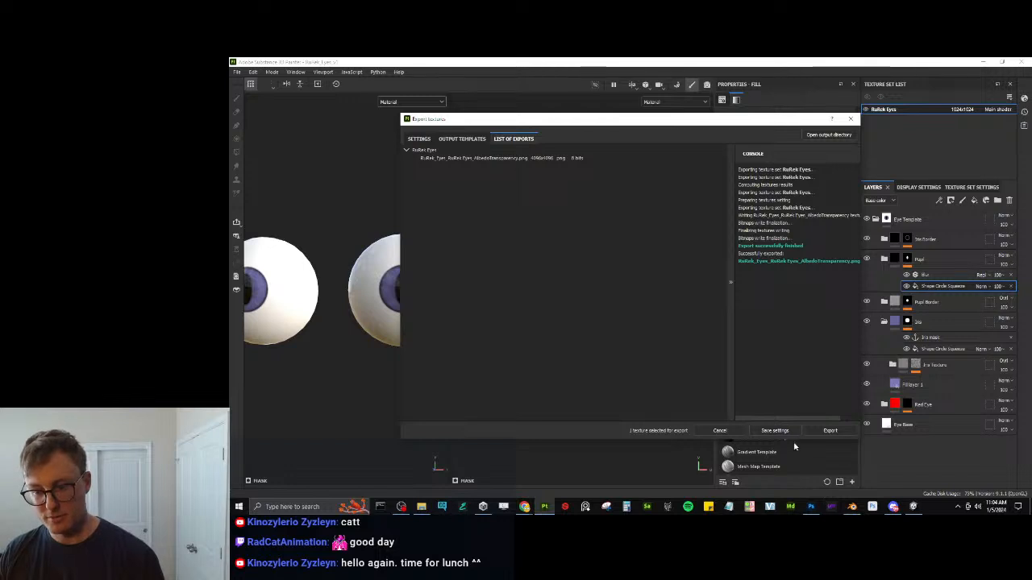
pyautogui.click(775, 431)
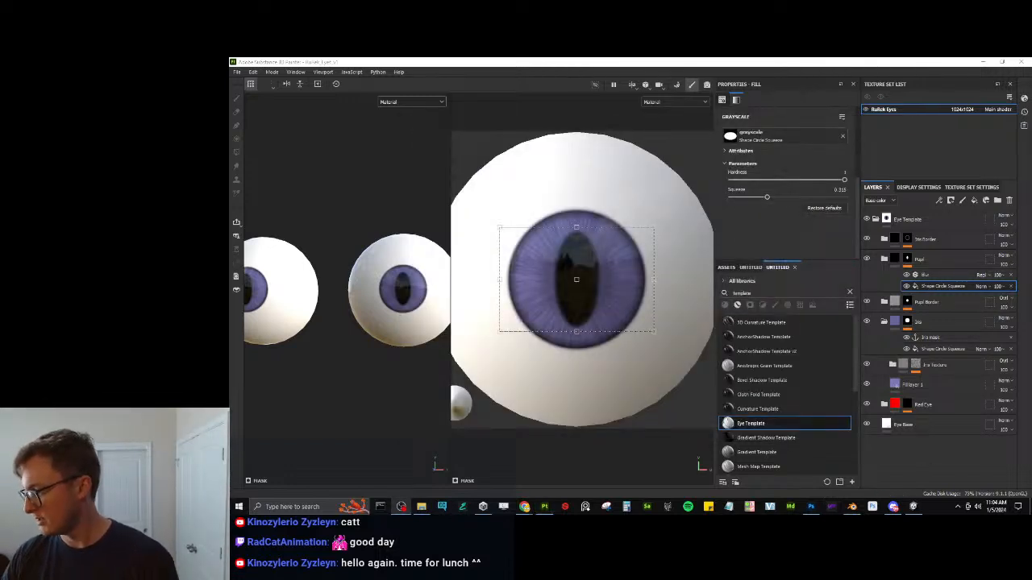
# Check the avatar's eyes in Unity, return to Substance 3D Painter, and scale the pupil and iris mask shapes down slightly.
pyautogui.click(914, 506)
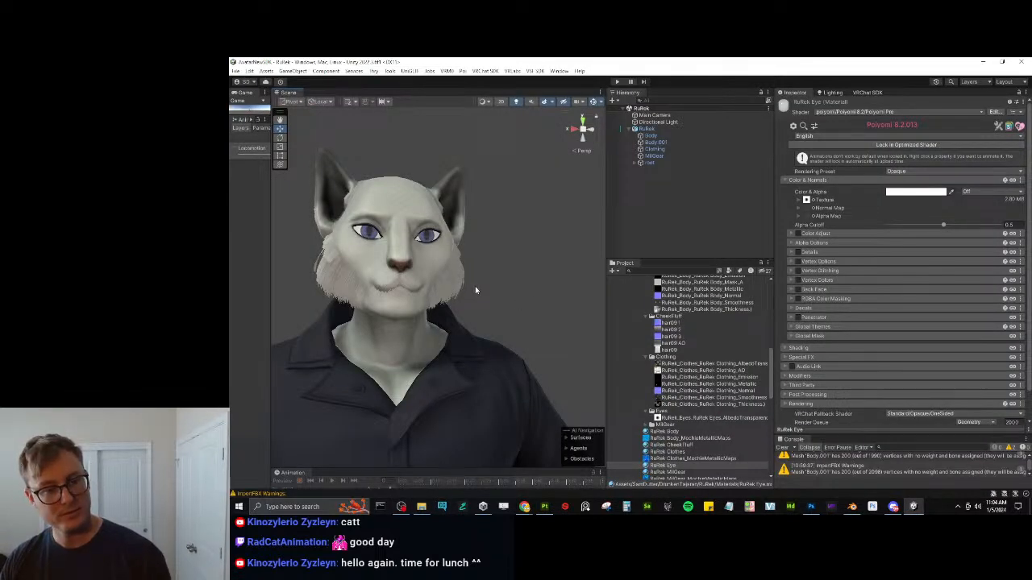
pyautogui.scroll(5, 436, 201)
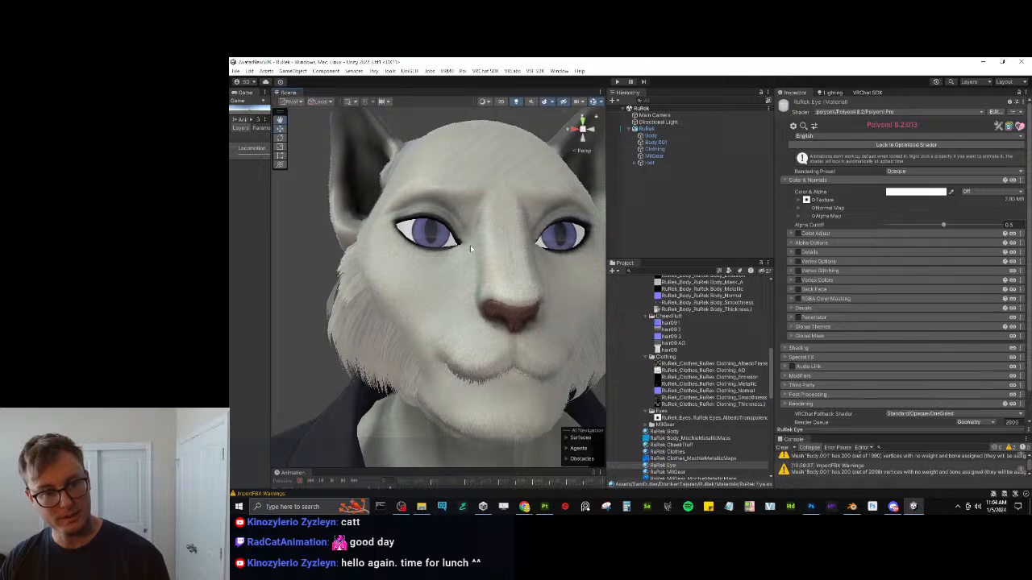
pyautogui.click(545, 506)
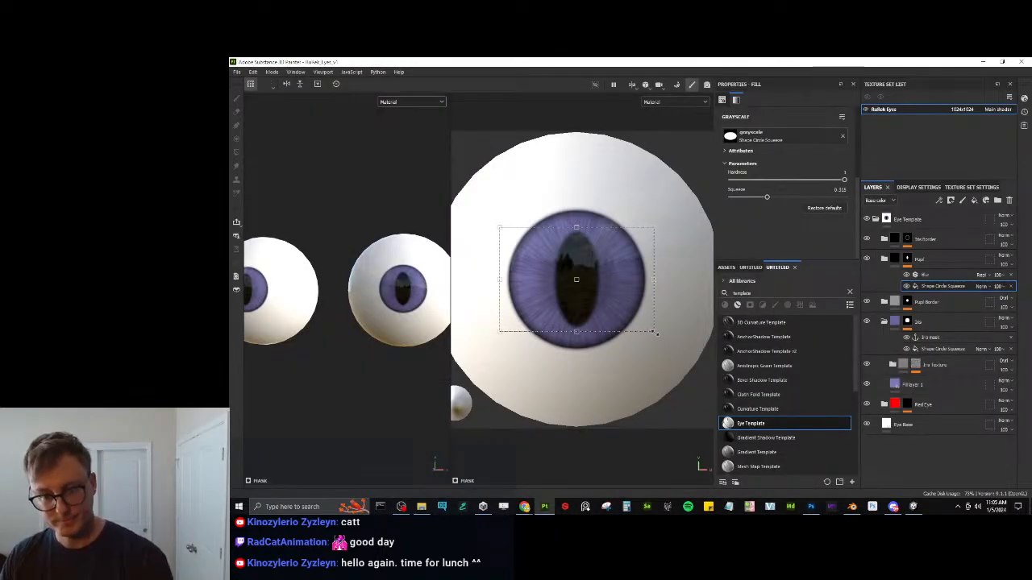
pyautogui.moveTo(653, 333)
pyautogui.mouseDown()
pyautogui.moveTo(643, 330)
pyautogui.moveTo(656, 332)
pyautogui.mouseUp()
pyautogui.moveTo(657, 339); pyautogui.dragTo(637, 346)
pyautogui.click(938, 349)
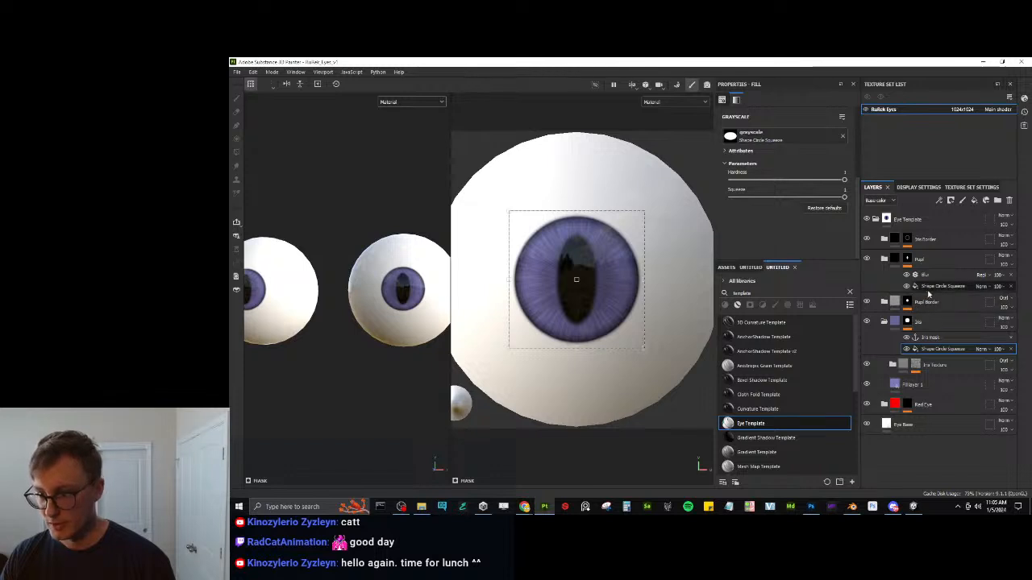
# Narrow the Pupil Border mask's Shape Circle Squeeze fill around the pupil and stretch it vertically to nearly the iris height.
pyautogui.click(906, 303)
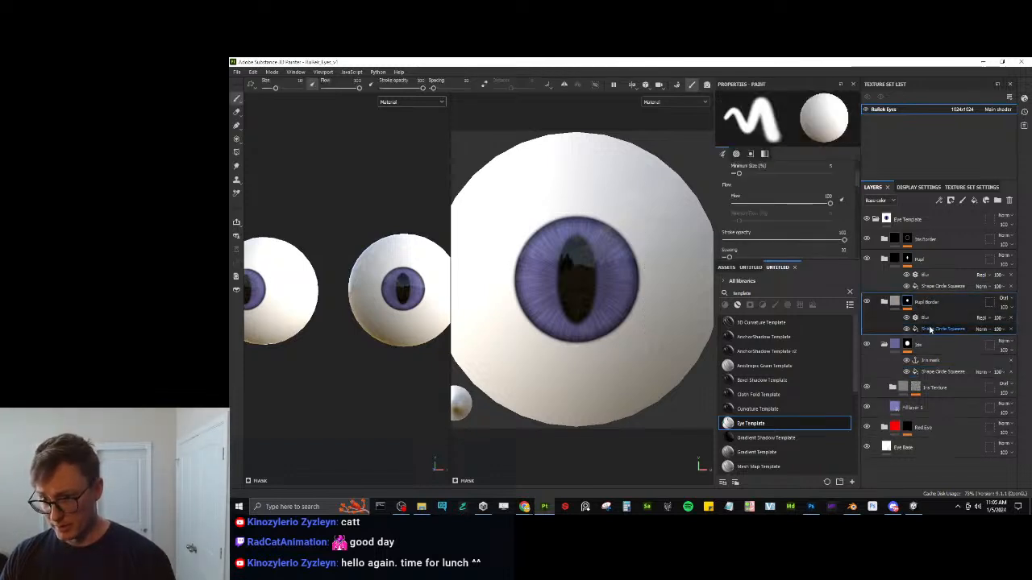
pyautogui.click(943, 329)
pyautogui.moveTo(620, 279); pyautogui.dragTo(608, 280)
pyautogui.moveTo(577, 236); pyautogui.dragTo(577, 224)
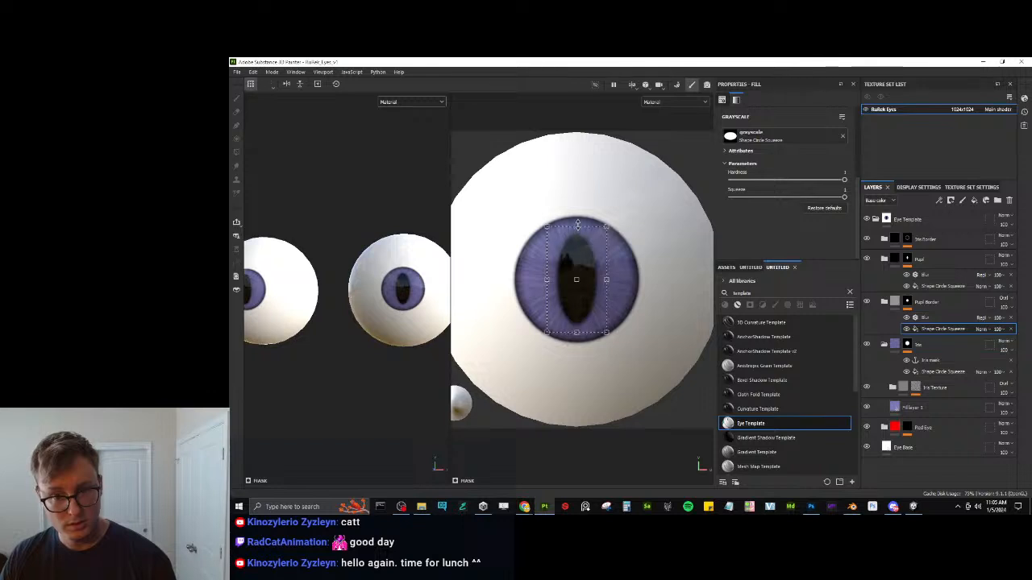
# Re-export the RuRek Eyes texture as PNG to the Textures/Eyes folder with the current eye template, and save the export settings.
pyautogui.click(237, 73)
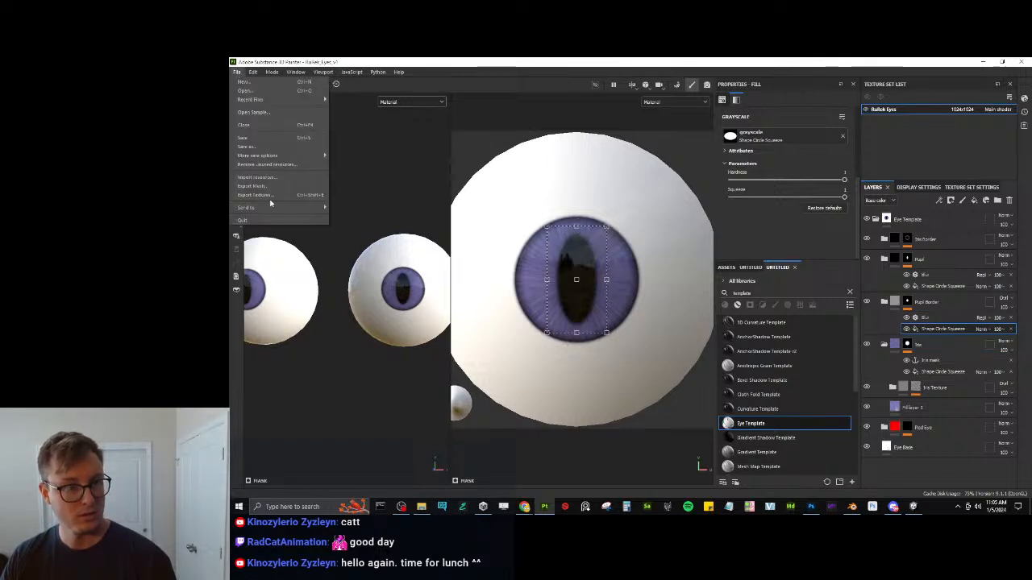
pyautogui.click(269, 196)
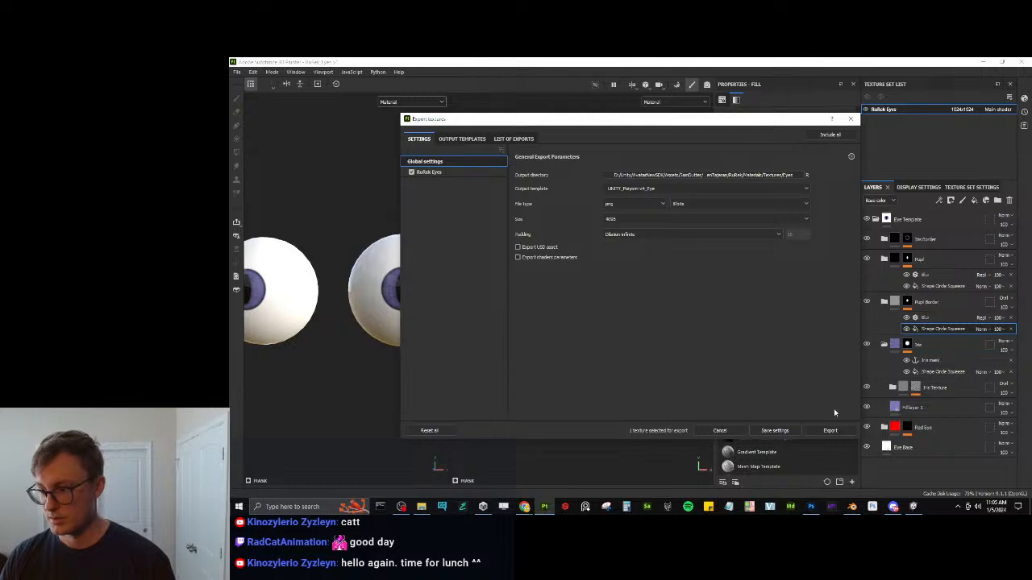
pyautogui.click(830, 430)
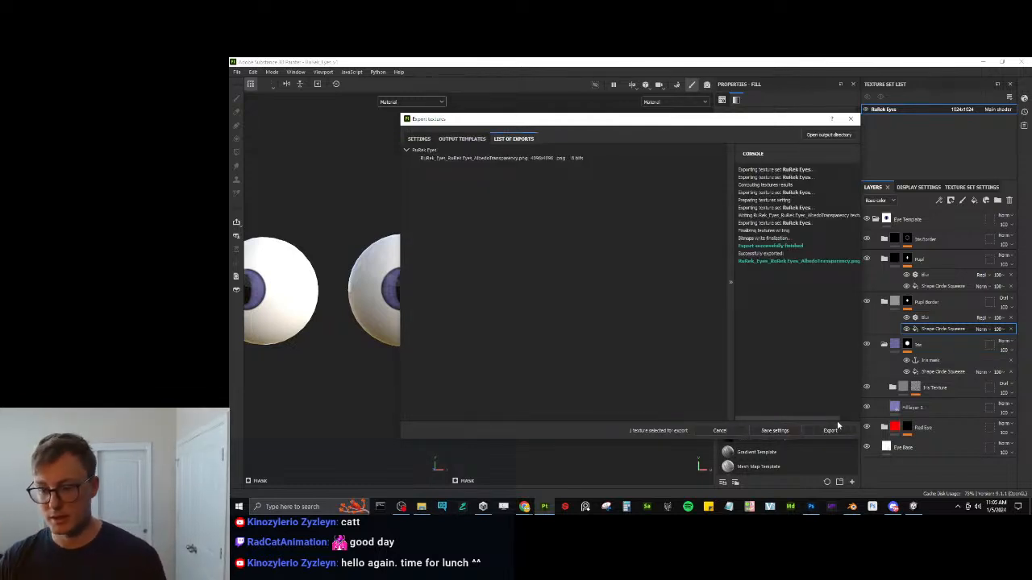
pyautogui.click(798, 429)
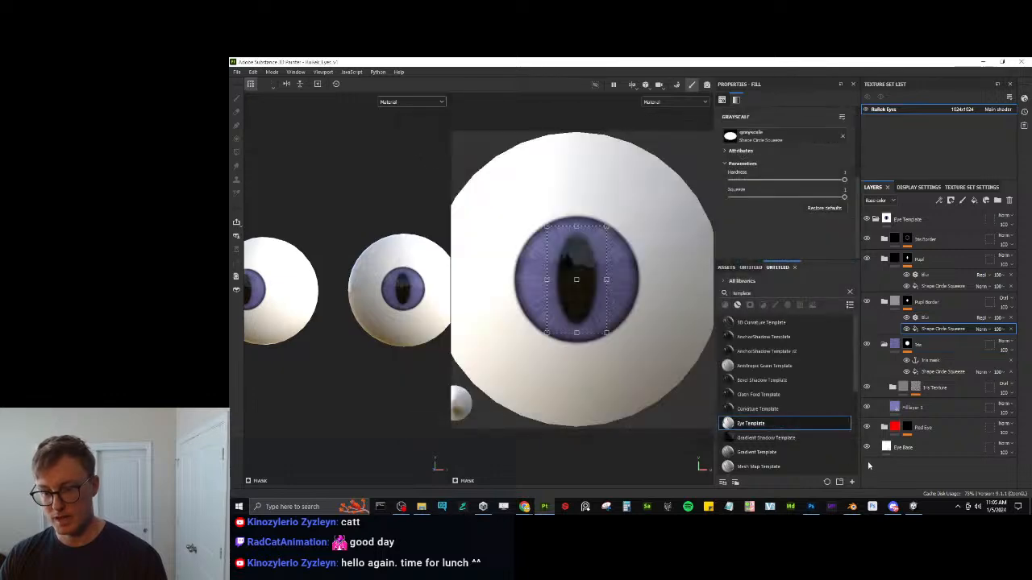
# Switch to Unity, widen the Scene view, and inspect the avatar's updated eyes and face from several angles and distances.
pyautogui.click(914, 507)
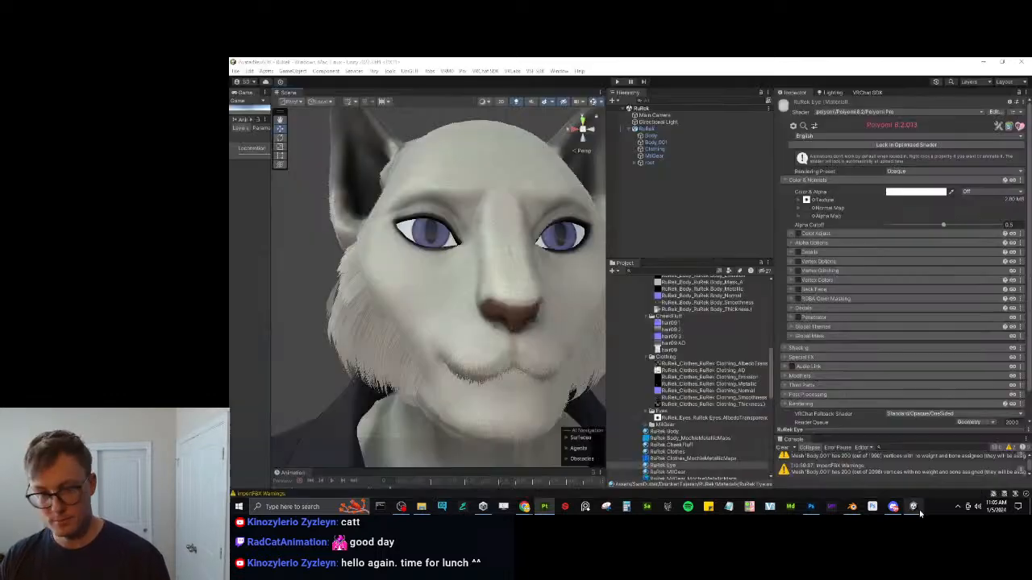
pyautogui.scroll(-5, 420, 284)
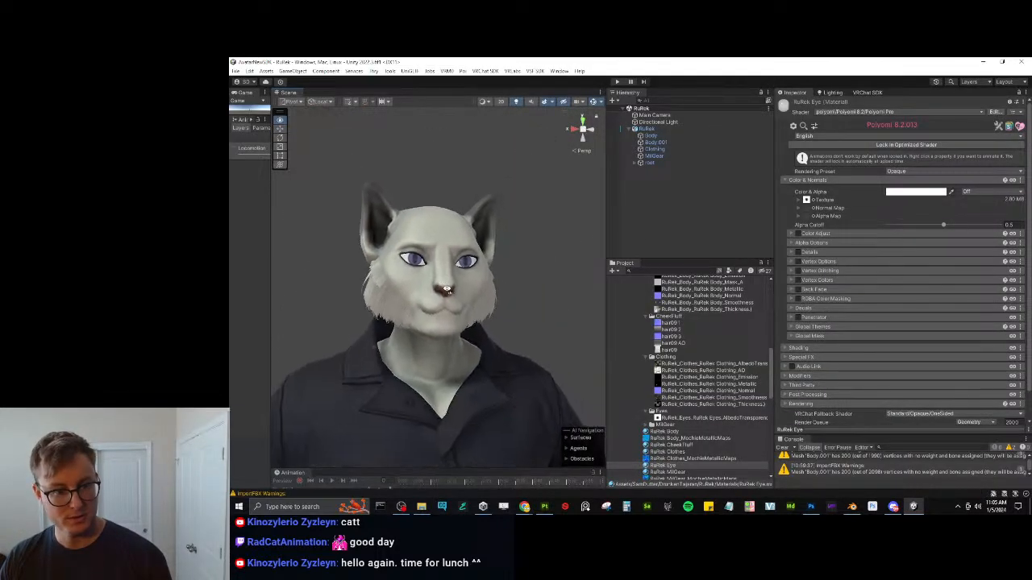
pyautogui.keyDown('alt'); pyautogui.moveTo(421, 290); pyautogui.dragTo(784, 333); pyautogui.keyUp('alt')
pyautogui.scroll(-5, 431, 341)
pyautogui.moveTo(550, 275); pyautogui.dragTo(516, 301, button='middle')
pyautogui.scroll(4, 532, 303)
pyautogui.keyDown('alt'); pyautogui.moveTo(549, 304); pyautogui.dragTo(595, 234); pyautogui.keyUp('alt')
pyautogui.moveTo(595, 234); pyautogui.dragTo(592, 315, button='middle')
pyautogui.scroll(-5, 592, 315)
pyautogui.keyDown('alt'); pyautogui.moveTo(591, 315); pyautogui.dragTo(452, 285); pyautogui.keyUp('alt')
pyautogui.moveTo(451, 285); pyautogui.dragTo(456, 272, button='middle')
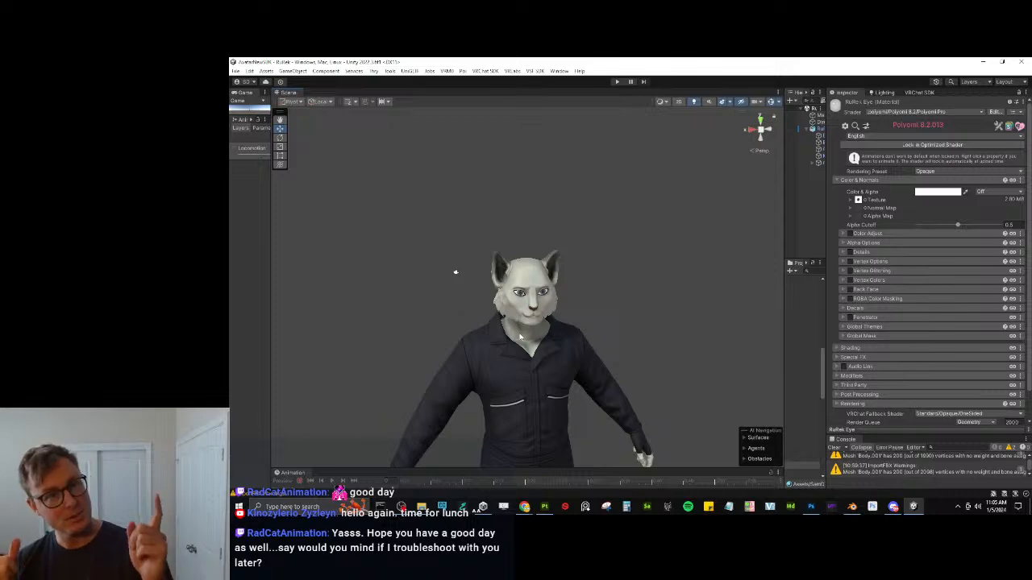
pyautogui.press('w')
pyautogui.moveTo(638, 323); pyautogui.dragTo(585, 310, button='right')
pyautogui.press('s')
pyautogui.press('d')
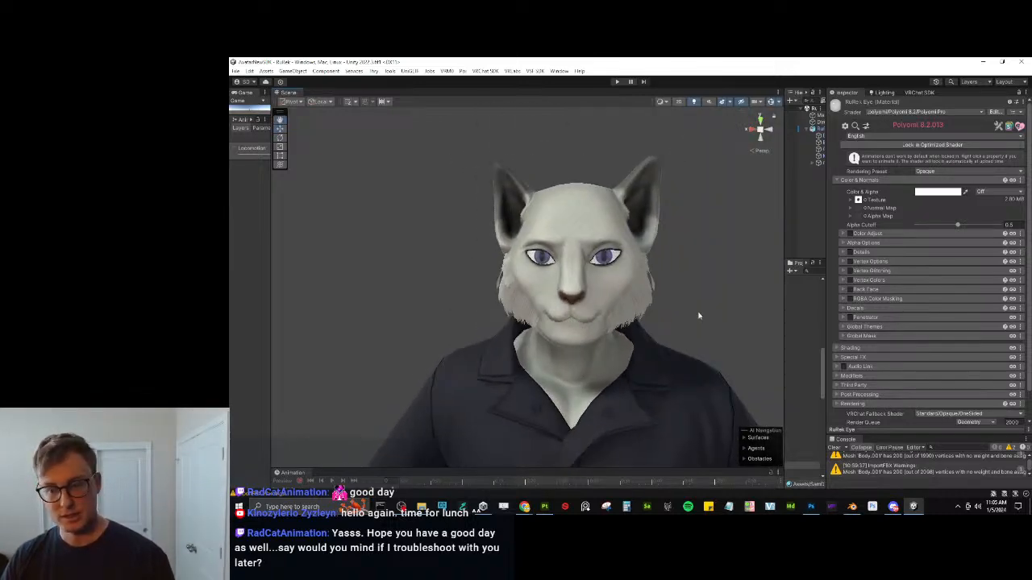
# Switch to Blender, save the RuRek_09_PaintingVersion.blend file with the eyes deselected, and open RuRek.blend.
pyautogui.click(854, 507)
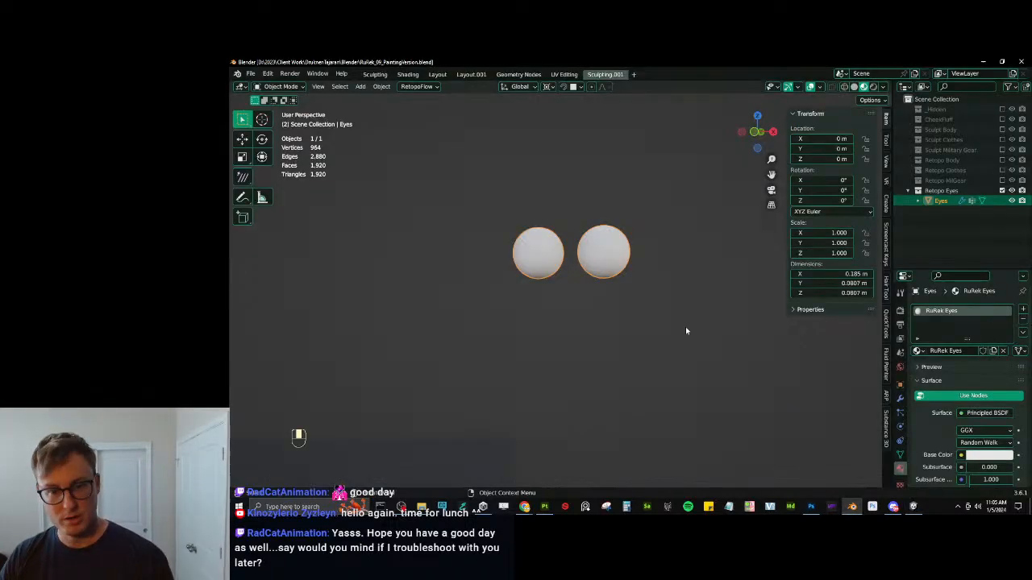
pyautogui.click(638, 333)
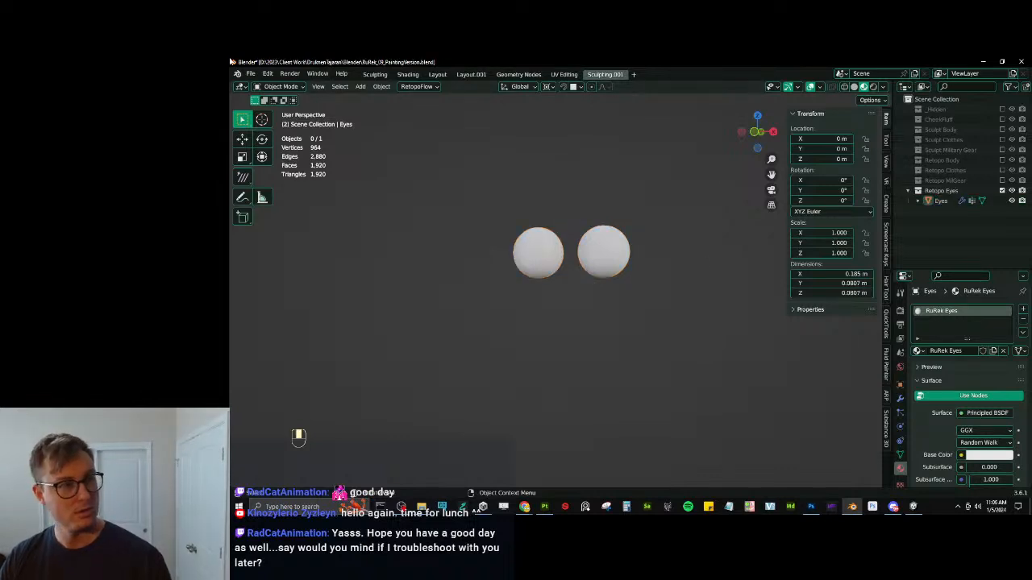
pyautogui.press('ctrl')
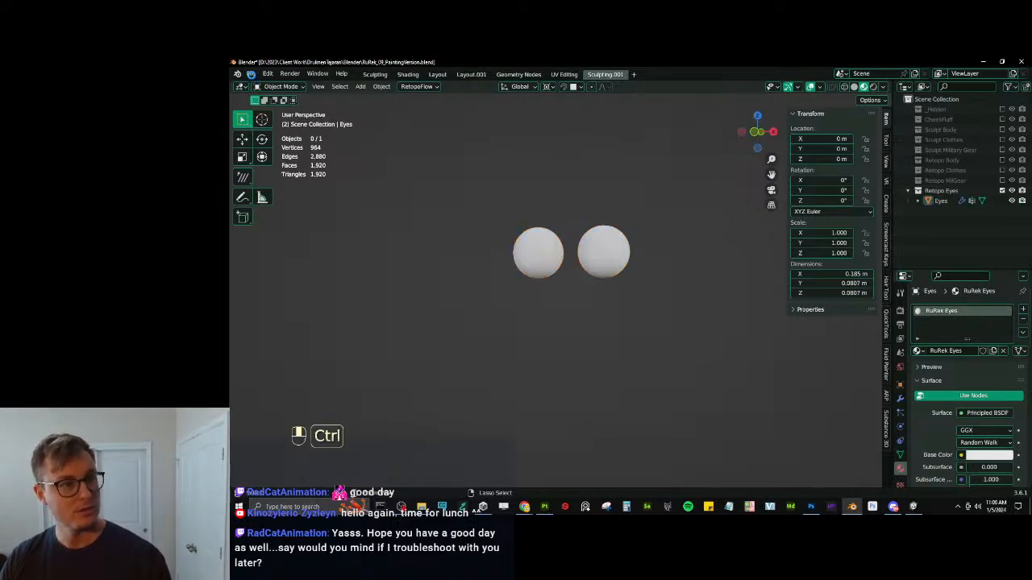
pyautogui.hotkey('ctrl', 's')
pyautogui.click(250, 73)
pyautogui.moveTo(275, 105)
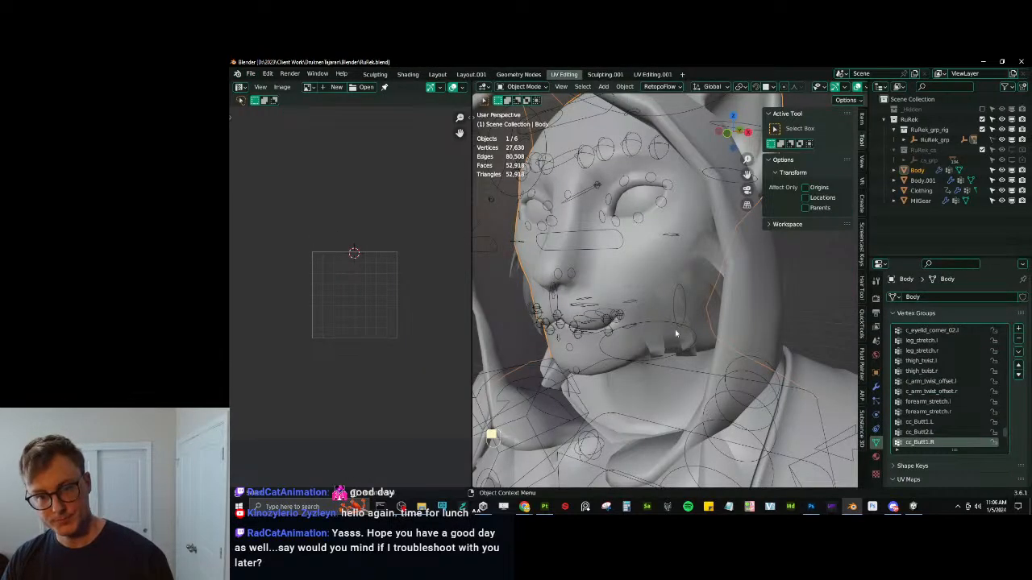
# Enter Edit Mode on the cheek fluff mesh Body.001 and isolate it in local view.
pyautogui.moveTo(675, 333); pyautogui.dragTo(720, 282, button='middle')
pyautogui.click(725, 276)
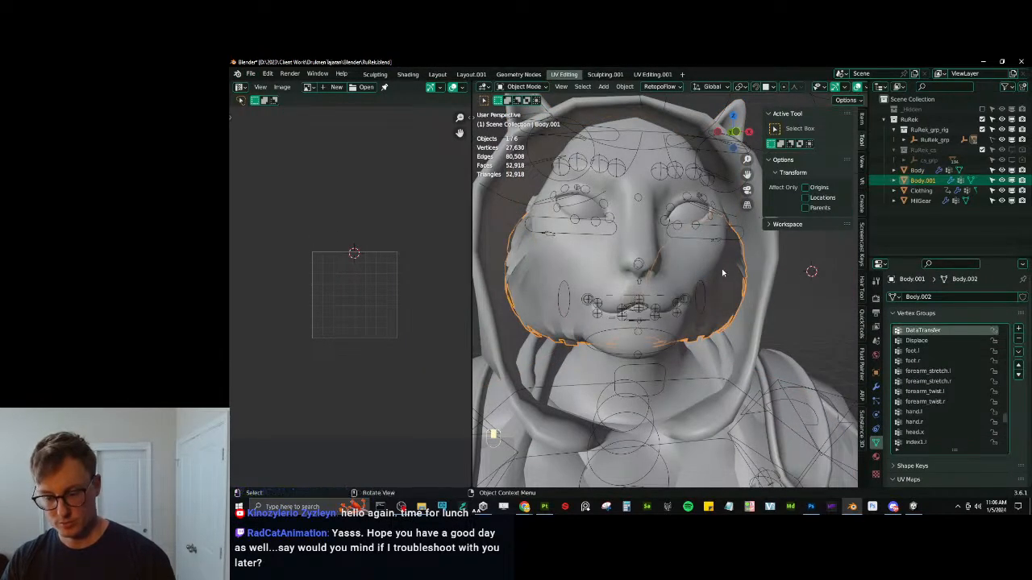
pyautogui.press('KP_1')
pyautogui.press('Tab')
pyautogui.scroll(3, 724, 292)
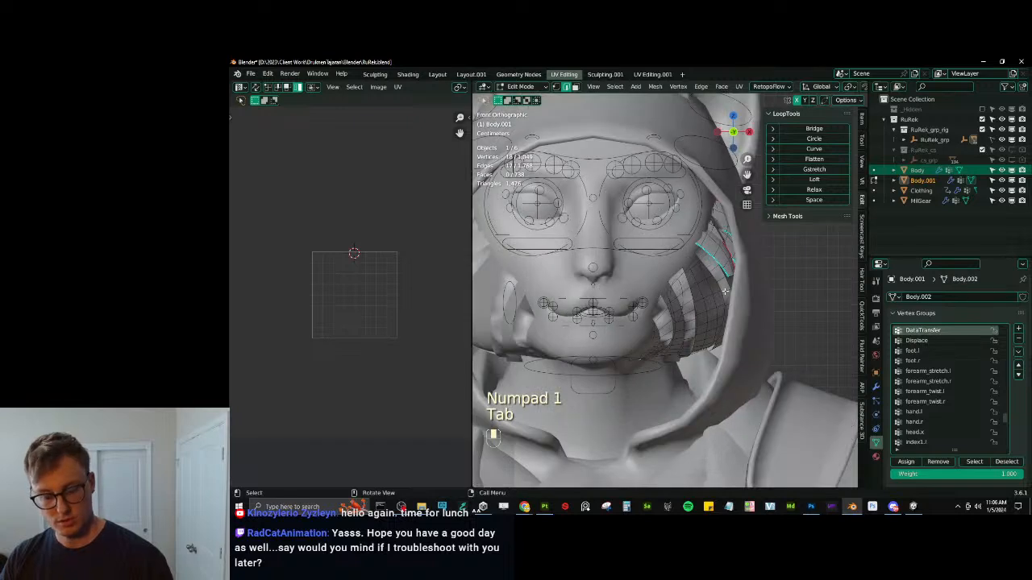
pyautogui.press('KP_Divide')
pyautogui.moveTo(733, 277); pyautogui.dragTo(605, 202, button='middle')
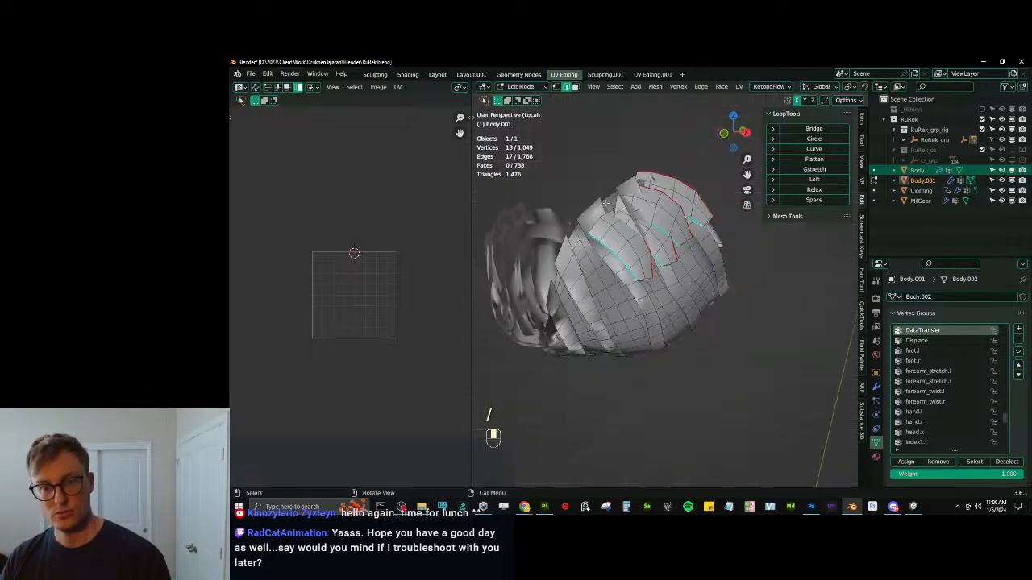
# Select the lower edge loops of the upper cheek tufts and move them slightly downward and outward with proportional editing.
pyautogui.keyDown('alt'); pyautogui.keyDown('shift'); pyautogui.click(641, 278); pyautogui.keyUp('shift'); pyautogui.keyUp('alt')
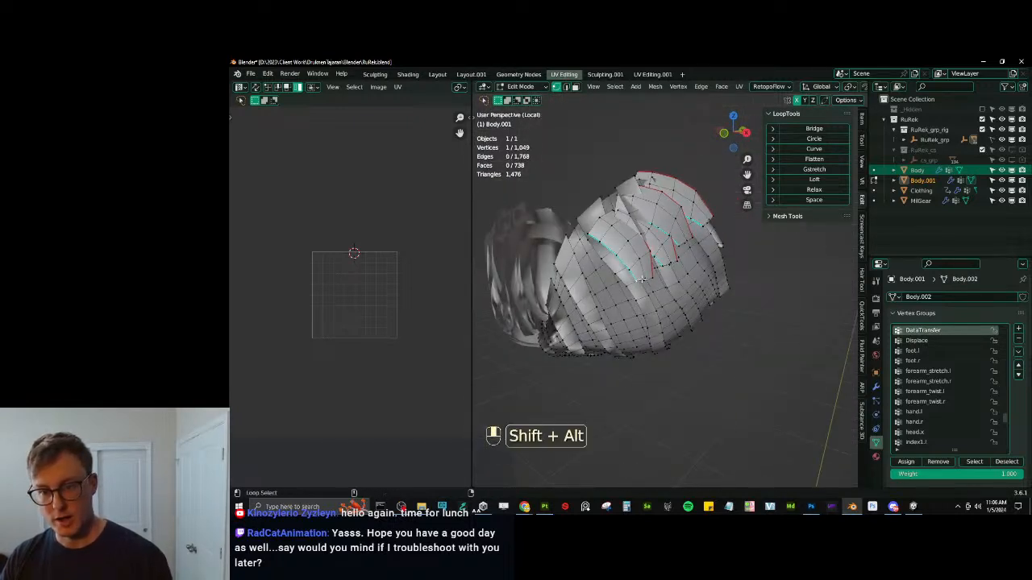
pyautogui.hotkey('ctrl', 'z')
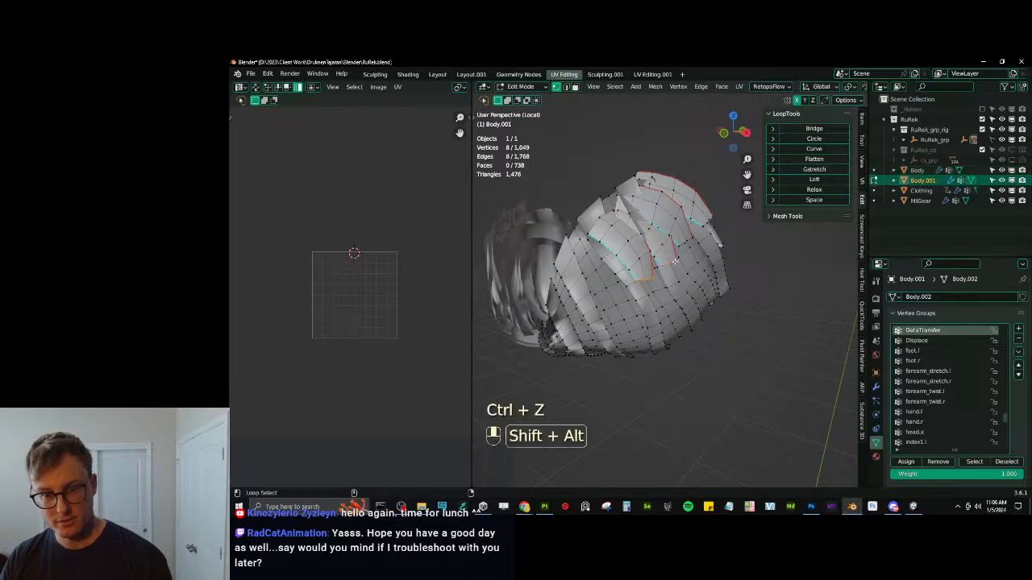
pyautogui.moveTo(690, 240); pyautogui.dragTo(714, 259, button='middle')
pyautogui.keyDown('alt'); pyautogui.keyDown('shift'); pyautogui.click(706, 246); pyautogui.keyUp('shift'); pyautogui.keyUp('alt')
pyautogui.press('g')
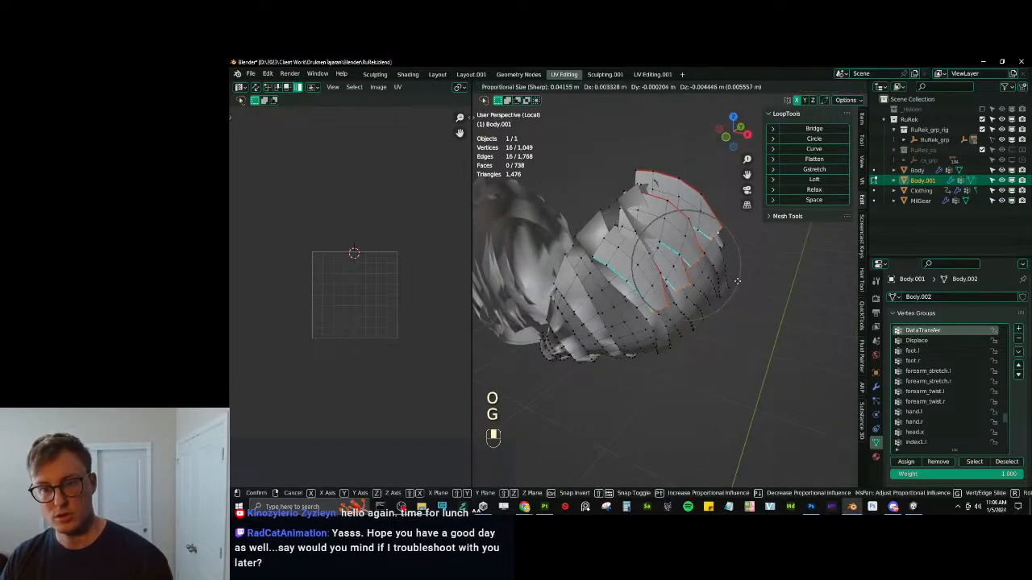
pyautogui.click(743, 297)
# Move and rotate the selected cheek tuft edges further, return to the full scene in Object Mode, and save RuRek.blend.
pyautogui.moveTo(743, 298); pyautogui.dragTo(698, 321, button='middle')
pyautogui.press('g')
pyautogui.press('r')
pyautogui.click(750, 255)
pyautogui.press('Tab')
pyautogui.press('/')
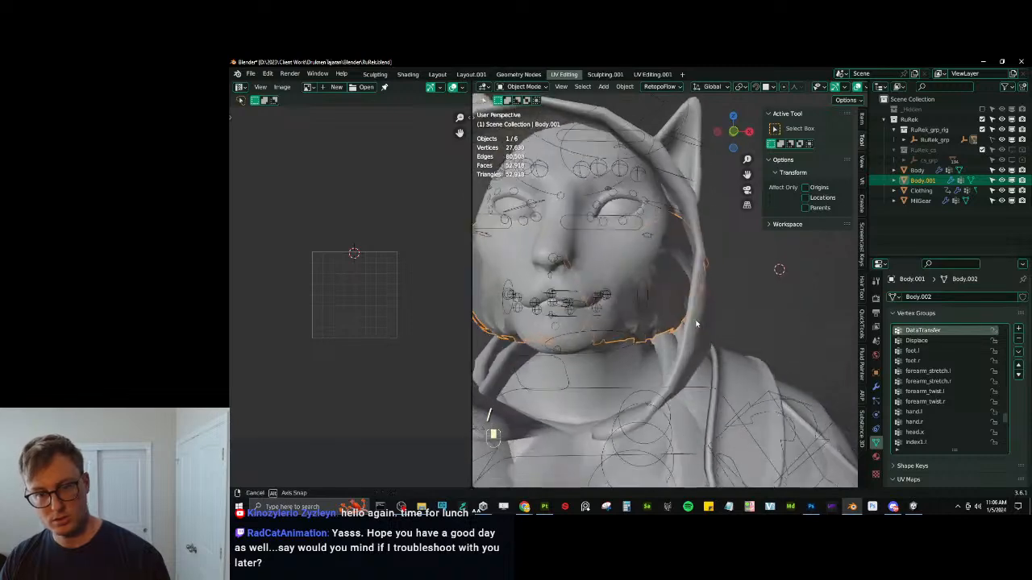
pyautogui.press('a')
pyautogui.hotkey('ctrl', 's')
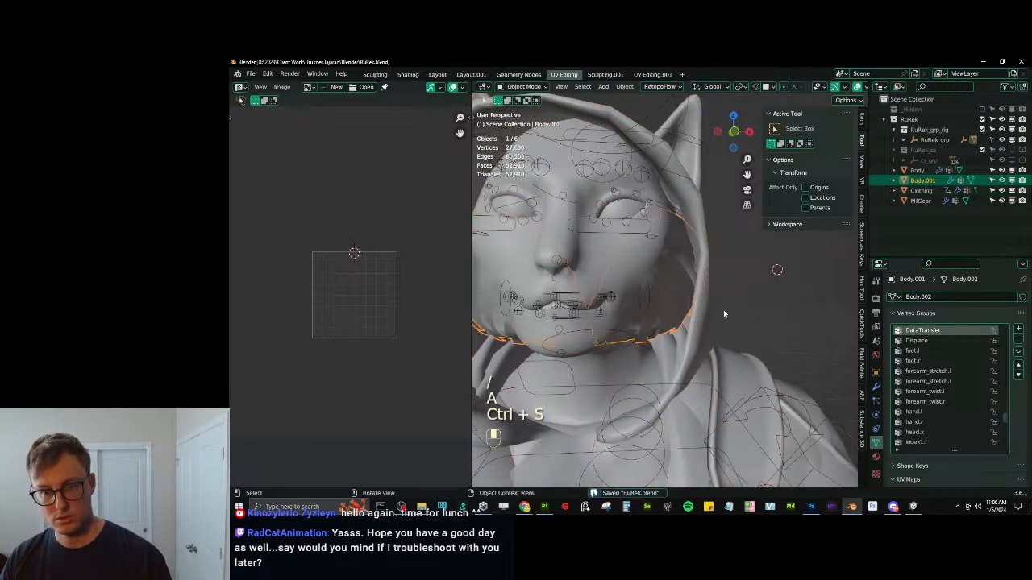
# Select all the avatar's objects, export them to the Unity project as an Auto-Rig Pro FBX, and save the Blender file.
pyautogui.press('a')
pyautogui.press('q')
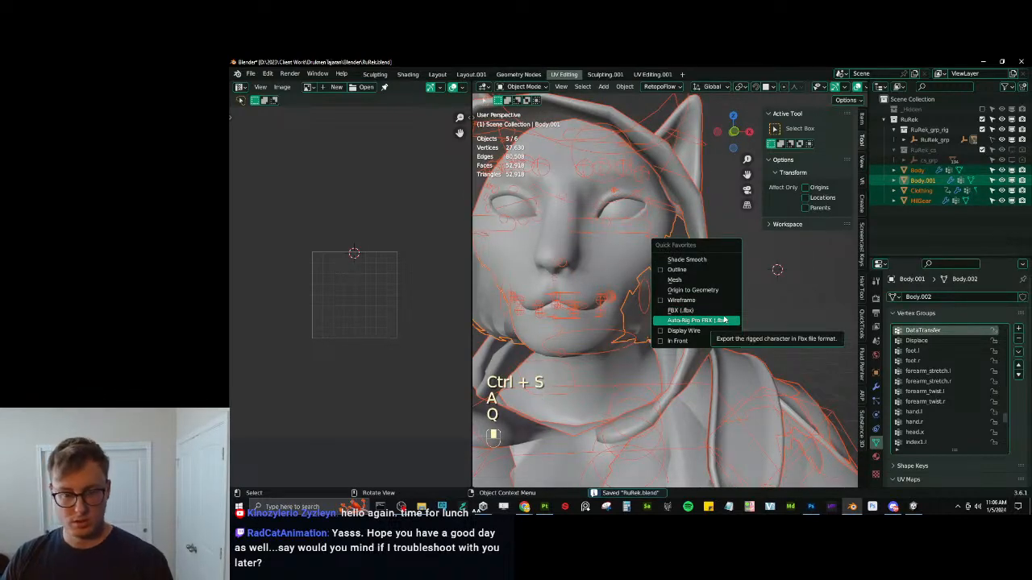
pyautogui.click(724, 320)
pyautogui.press('Escape')
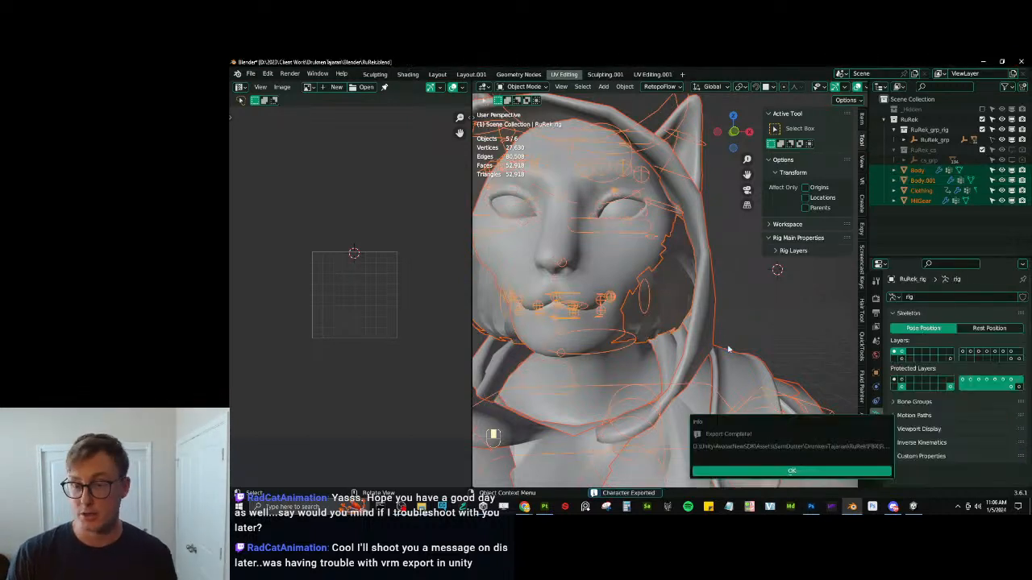
pyautogui.click(833, 475)
pyautogui.click(767, 337)
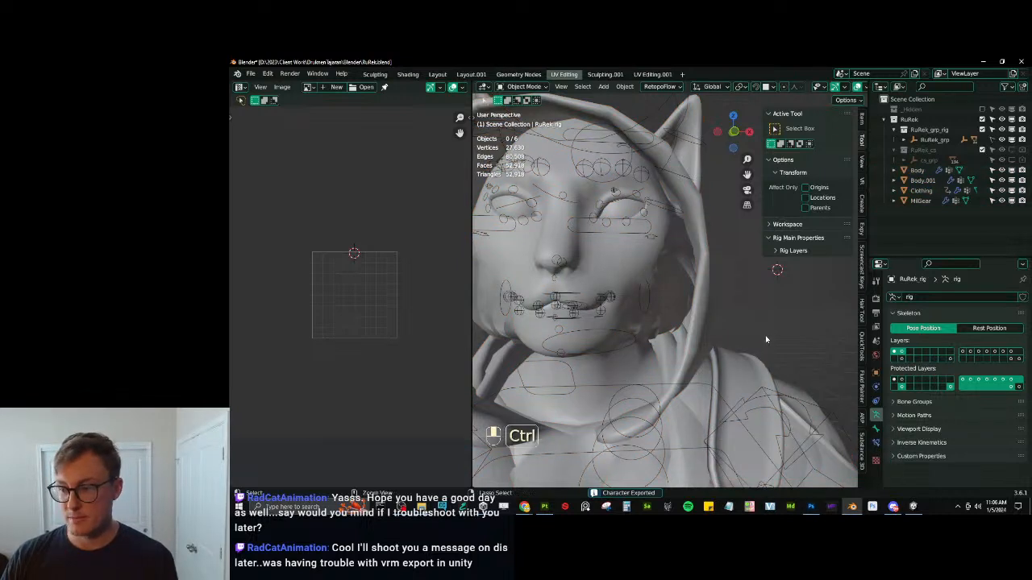
pyautogui.hotkey('ctrl', 's')
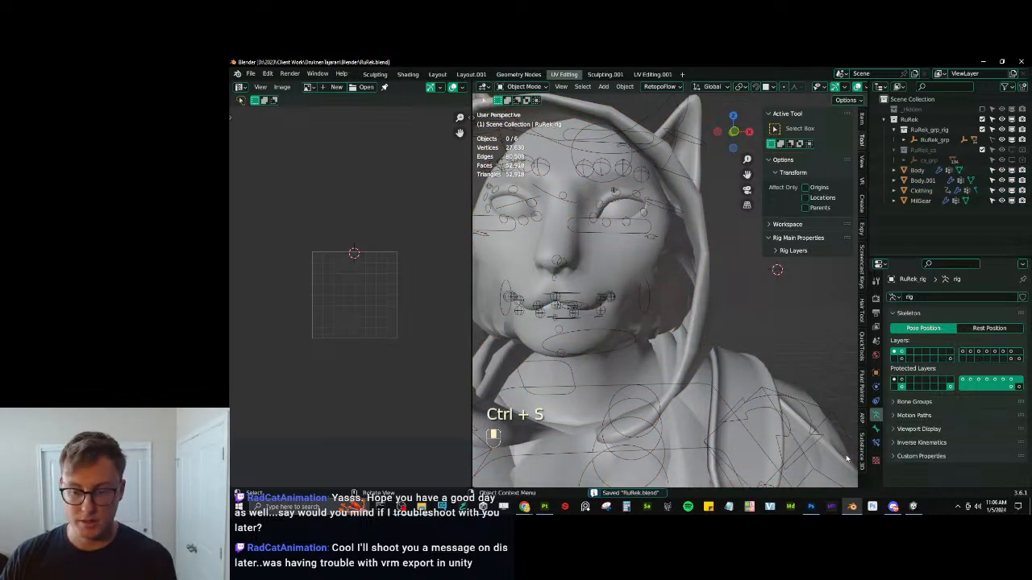
# Switch to Unity and inspect the updated cheek fluff on the avatar from the front and side.
pyautogui.click(914, 508)
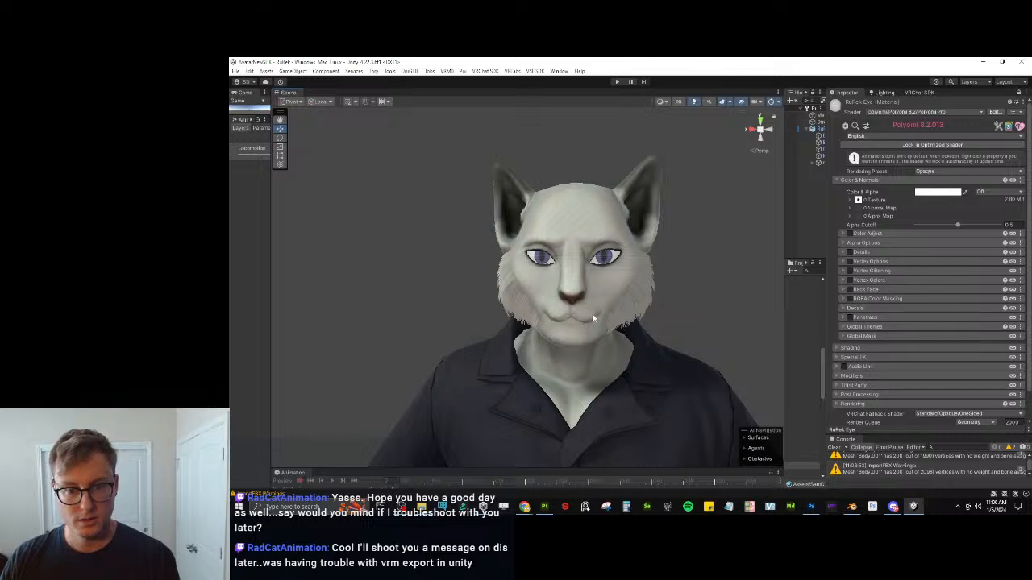
pyautogui.scroll(-4, 543, 341)
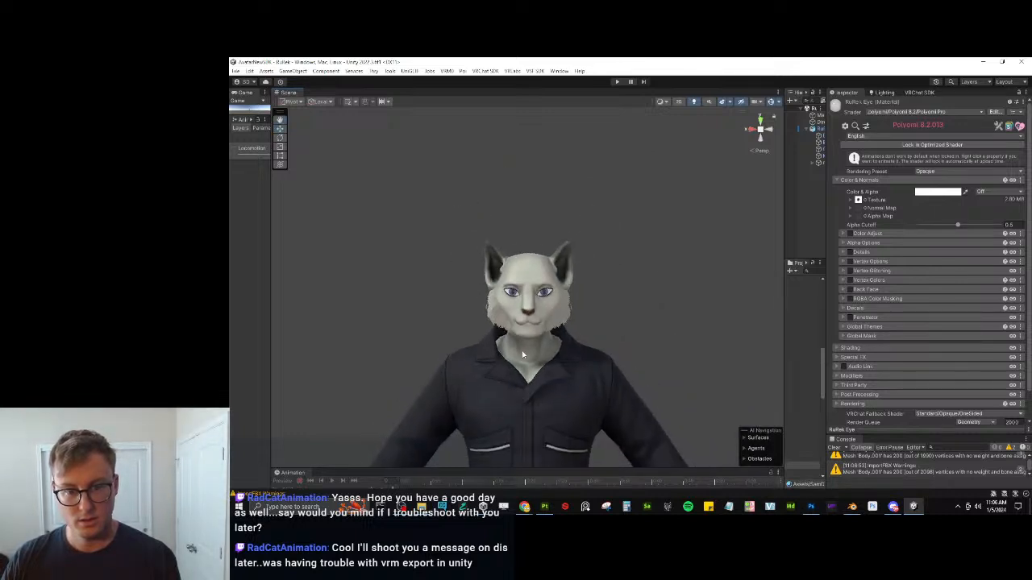
pyautogui.press('w')
pyautogui.moveTo(550, 328); pyautogui.dragTo(486, 332, button='right')
pyautogui.press('d')
pyautogui.keyDown('alt'); pyautogui.moveTo(678, 311); pyautogui.dragTo(797, 323); pyautogui.keyUp('alt')
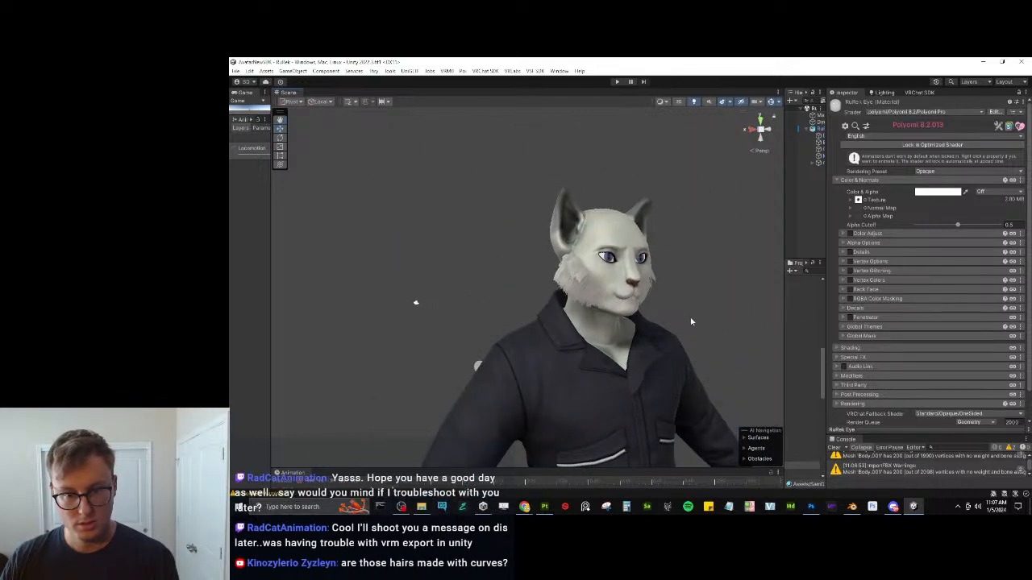
# Switch to Blender and isolate the cheek fur mesh Body.001 in local view.
pyautogui.moveTo(690, 323); pyautogui.dragTo(657, 327, button='right')
pyautogui.press('d')
pyautogui.press('w')
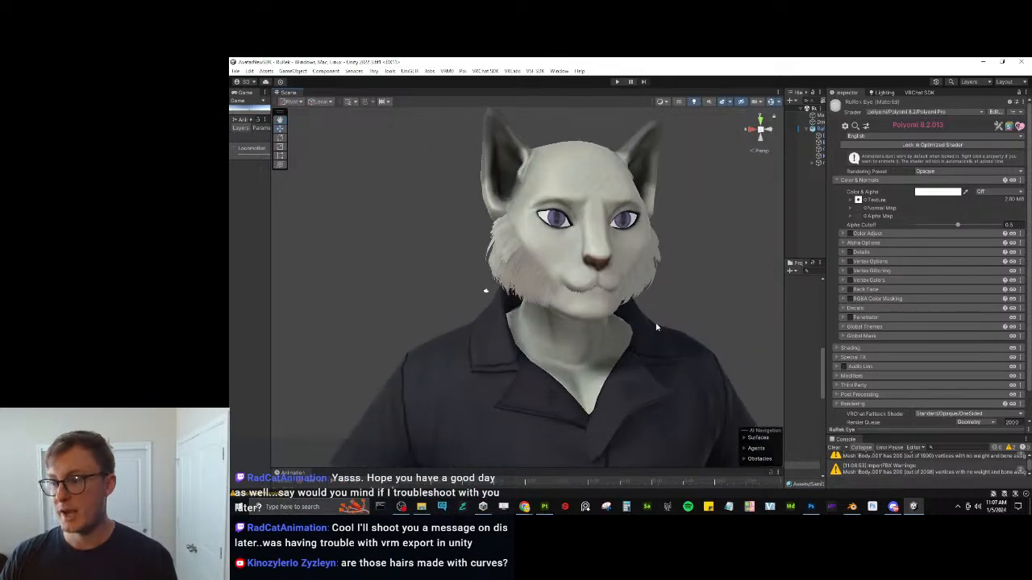
pyautogui.click(854, 508)
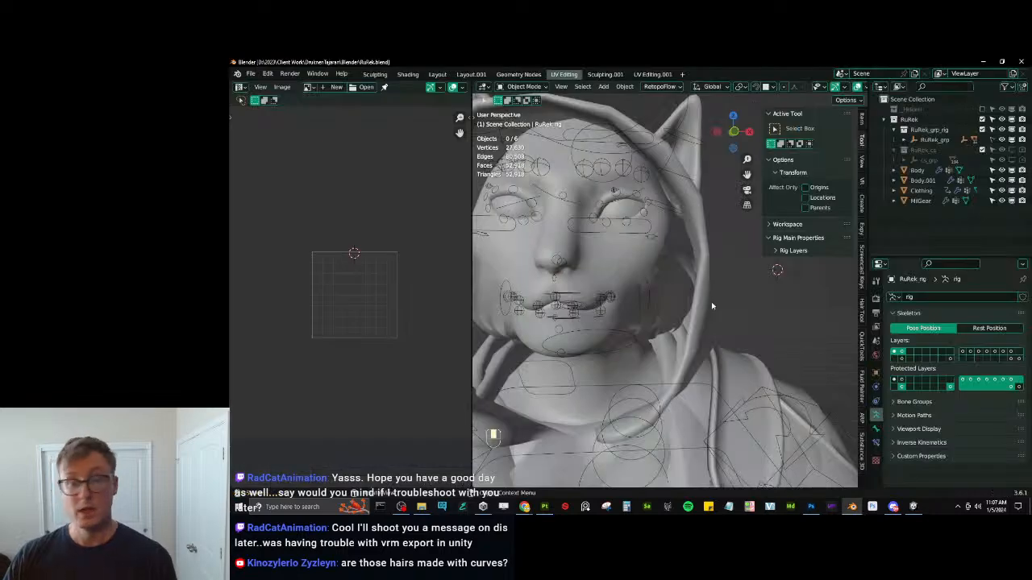
pyautogui.moveTo(712, 306); pyautogui.dragTo(659, 285, button='middle')
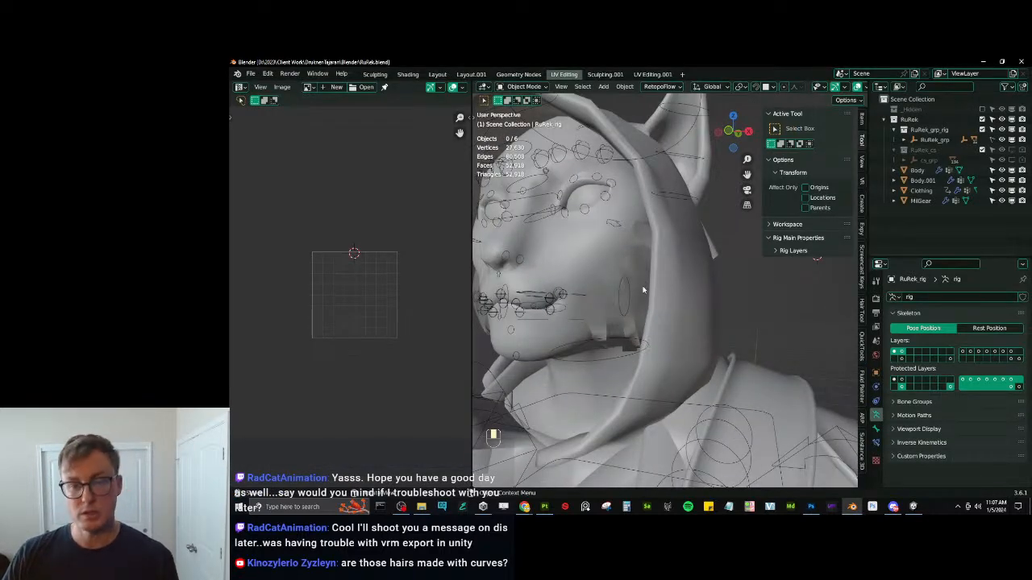
pyautogui.click(638, 269)
pyautogui.press('/')
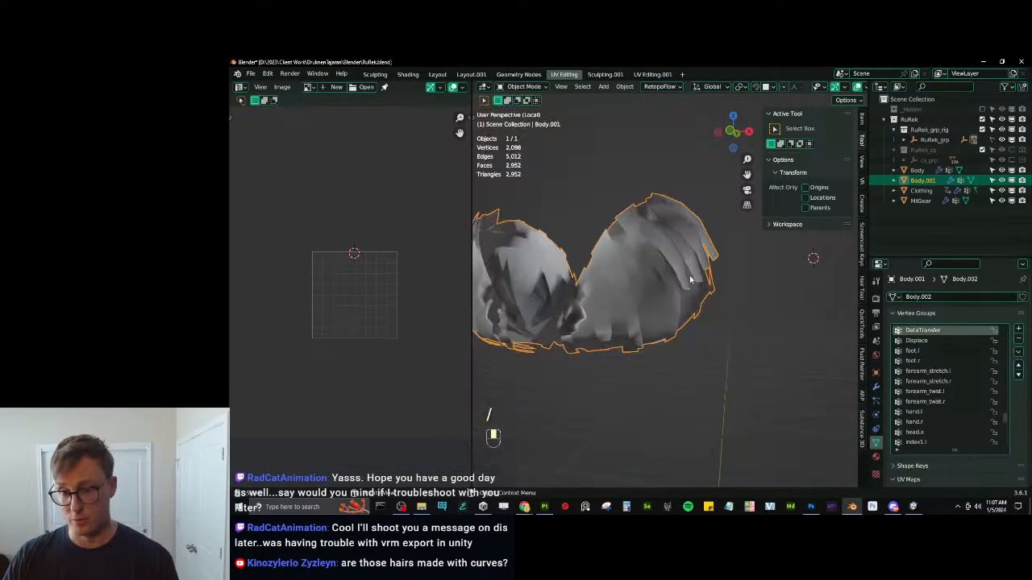
# Duplicate one linked fur card of Body.001 in Edit Mode, and rotate and move the copy to a new spot on the cheek.
pyautogui.press('Tab')
pyautogui.moveTo(685, 282); pyautogui.dragTo(664, 317, button='middle')
pyautogui.press('l')
pyautogui.hotkey('shift', 'd')
pyautogui.click(673, 235)
pyautogui.press('r')
pyautogui.click(646, 184)
pyautogui.press('g')
pyautogui.click(629, 206)
pyautogui.press('g')
pyautogui.click(703, 285)
# Toggle proportional editing, and rotate and move the copied fur card to line up with the cheek.
pyautogui.press('.')
pyautogui.press('r')
pyautogui.rightClick(640, 199)
pyautogui.press('o')
pyautogui.press('r')
pyautogui.click(616, 238)
pyautogui.press('r')
pyautogui.press('g')
pyautogui.click(738, 332)
pyautogui.press('r')
pyautogui.click(732, 339)
# Move, scale and rotate the copied fur card, and shrink it about 0.006 m along its normals.
pyautogui.moveTo(685, 250); pyautogui.dragTo(746, 246, button='middle')
pyautogui.press('g')
pyautogui.click(663, 281)
pyautogui.press('s')
pyautogui.click(671, 278)
pyautogui.press('r')
pyautogui.click(762, 229)
pyautogui.hotkey('alt', 's')
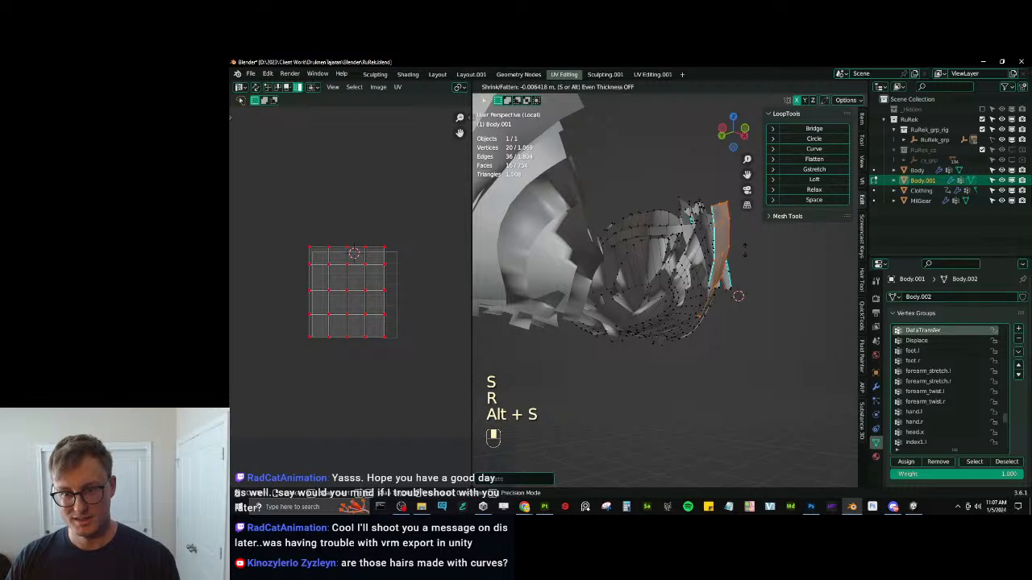
pyautogui.click(737, 296)
# Fine-tune the fur card's rotation, scale and position as seen from the side of the cheek.
pyautogui.moveTo(738, 296); pyautogui.dragTo(748, 300, button='middle')
pyautogui.press('r')
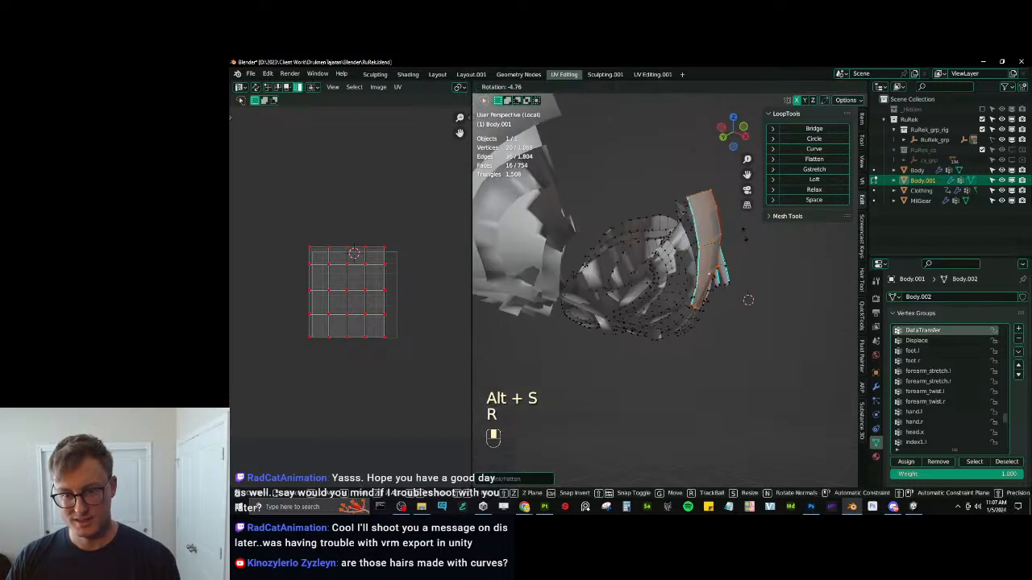
pyautogui.click(738, 224)
pyautogui.press('s')
pyautogui.click(728, 223)
pyautogui.press('g')
pyautogui.click(727, 226)
# Rotate and move the fur card onto the front of the cheek, and leave local view.
pyautogui.moveTo(728, 226); pyautogui.dragTo(649, 282, button='middle')
pyautogui.press('r')
pyautogui.click(604, 222)
pyautogui.press('r')
pyautogui.click(681, 288)
pyautogui.press('g')
pyautogui.click(666, 293)
pyautogui.press('g')
pyautogui.click(645, 280)
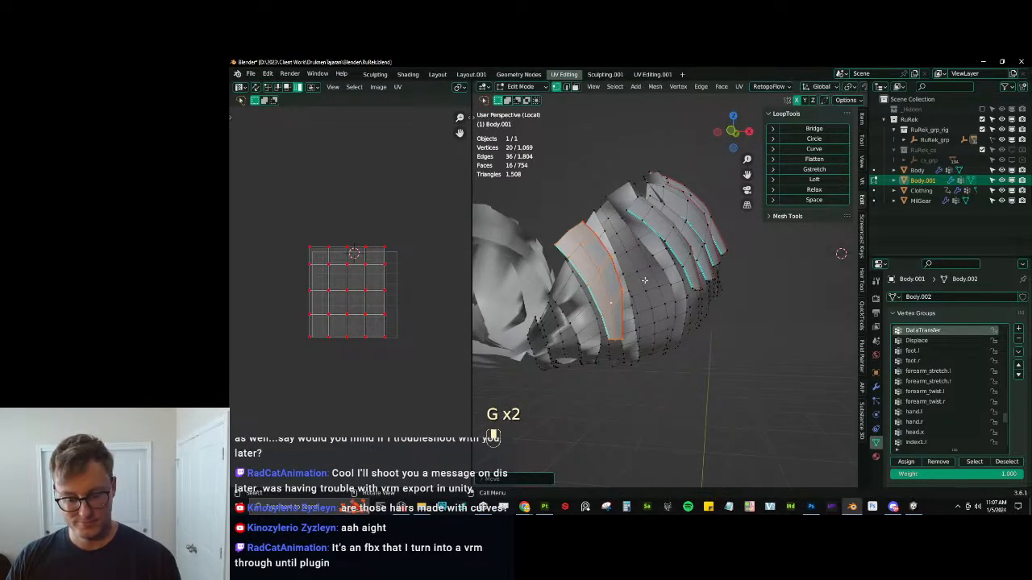
pyautogui.press('/')
pyautogui.press('g')
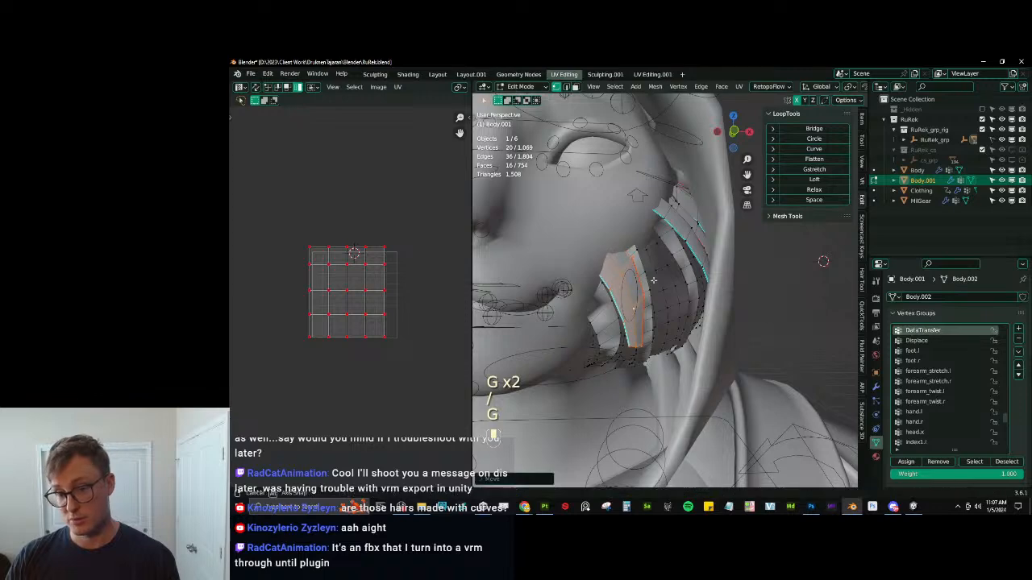
# Duplicate the front fur card and nudge the copy into place behind it on the same cheek.
pyautogui.moveTo(653, 280); pyautogui.dragTo(750, 307, button='middle')
pyautogui.scroll(2, 676, 273)
pyautogui.hotkey('shift', 'd')
pyautogui.click(709, 244)
pyautogui.press('g')
pyautogui.click(734, 241)
pyautogui.press('g')
pyautogui.click(734, 245)
pyautogui.press('g')
pyautogui.click(746, 222)
pyautogui.press('g')
pyautogui.click(746, 232)
pyautogui.press('g')
pyautogui.click(699, 259)
# Save RuRek.blend from Object Mode and export all visible objects with Auto-Rig Pro FBX.
pyautogui.scroll(-5, 699, 259)
pyautogui.press('Tab')
pyautogui.hotkey('ctrl', 's')
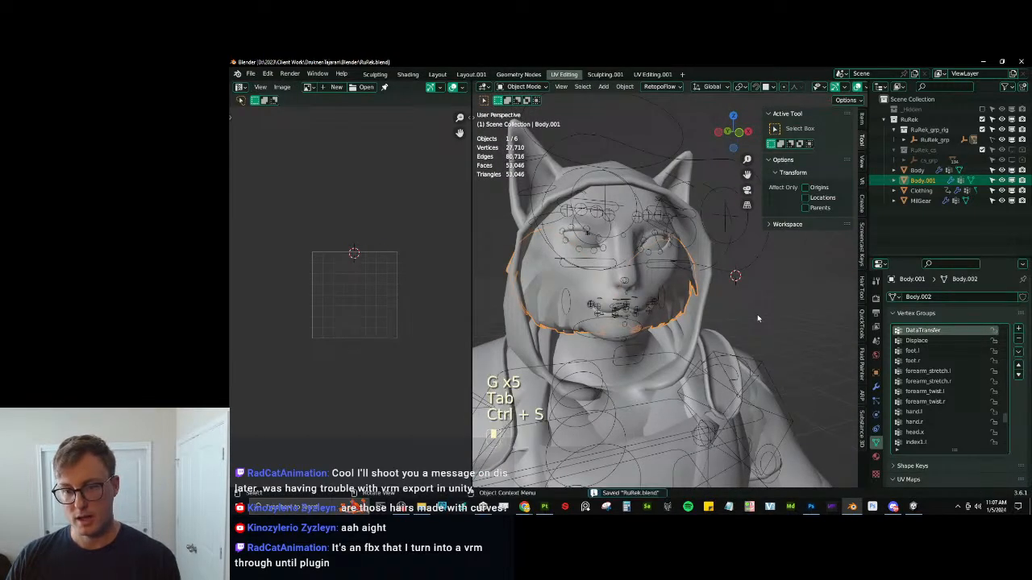
pyautogui.press('a')
pyautogui.press('q')
pyautogui.click(758, 317)
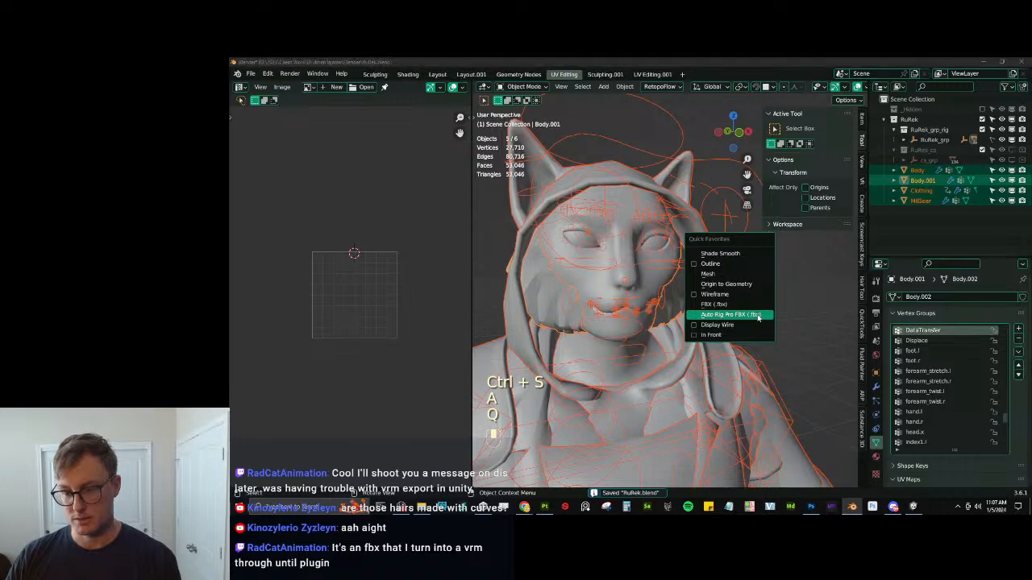
pyautogui.click(798, 416)
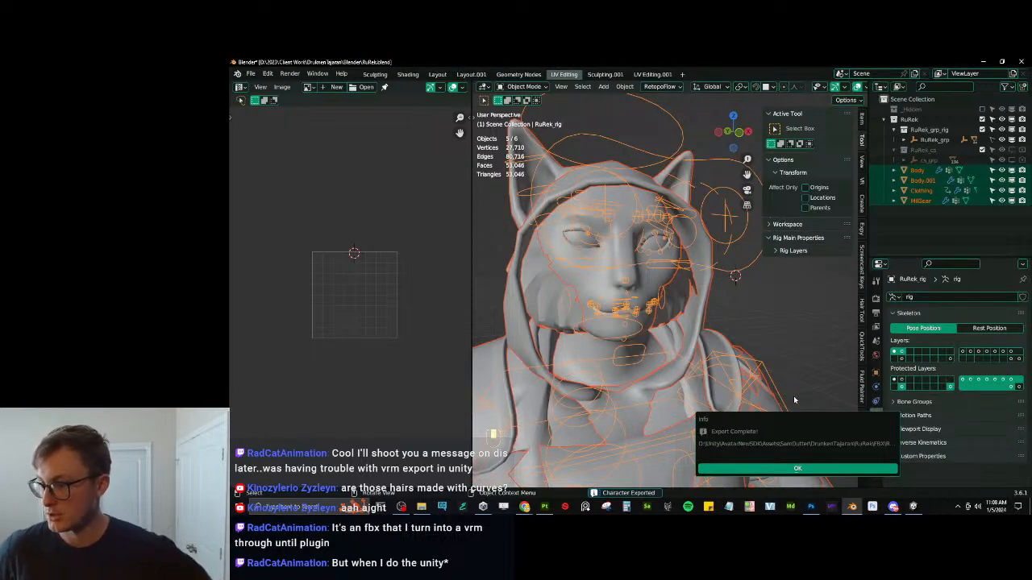
pyautogui.click(806, 469)
pyautogui.click(787, 322)
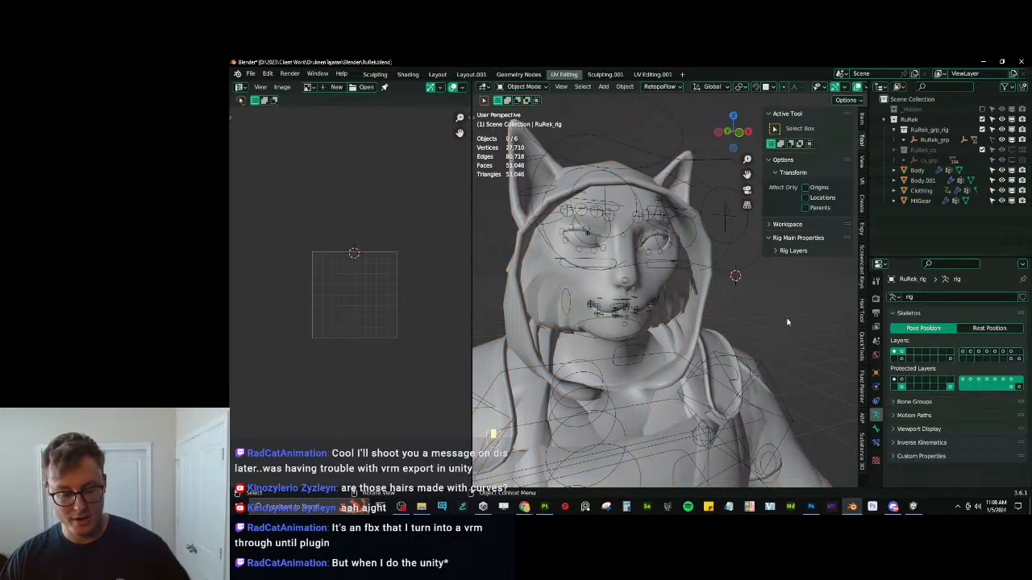
pyautogui.hotkey('ctrl', 's')
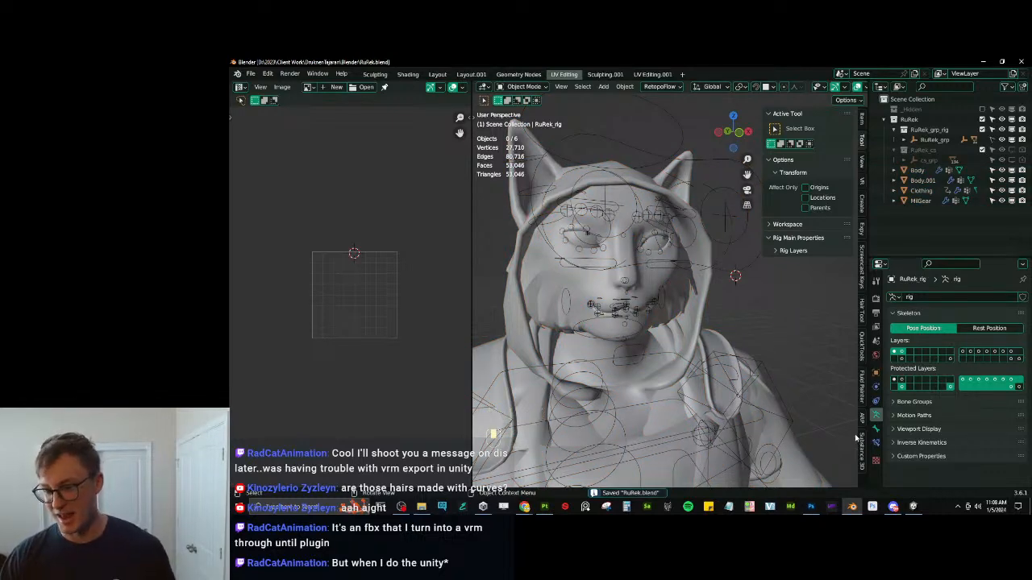
# Switch to Unity and examine the updated cheek fur on the avatar's head from several angles.
pyautogui.click(913, 508)
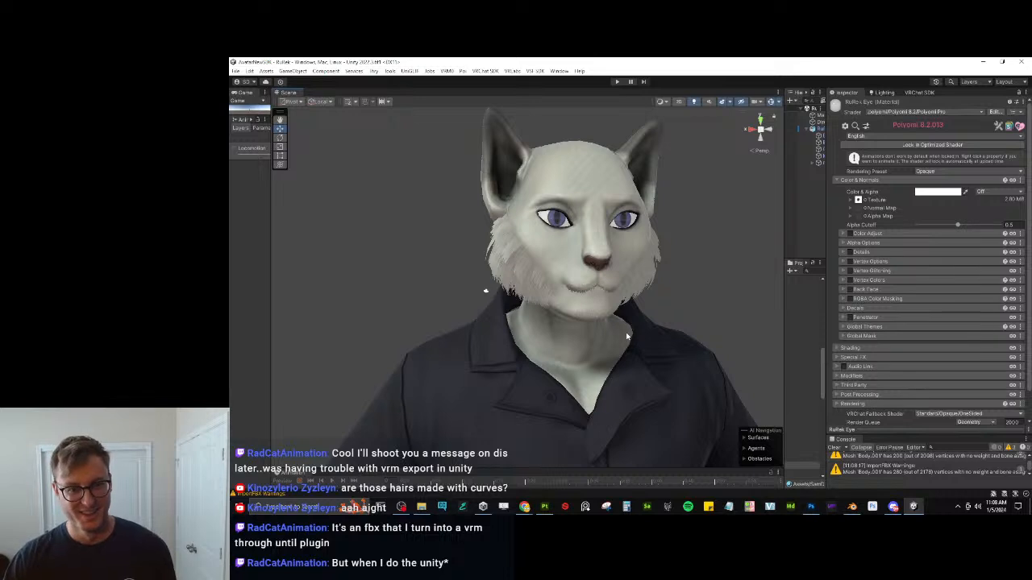
pyautogui.moveTo(682, 281); pyautogui.dragTo(571, 260, button='right')
pyautogui.press('d')
pyautogui.scroll(-5, 557, 325)
pyautogui.moveTo(557, 326); pyautogui.dragTo(647, 318, button='right')
pyautogui.press('a')
pyautogui.moveTo(557, 320); pyautogui.dragTo(553, 296, button='right')
pyautogui.press('w')
pyautogui.press('d')
pyautogui.press('d')
pyautogui.moveTo(615, 272); pyautogui.dragTo(590, 257, button='right')
pyautogui.press('a')
pyautogui.press('w')
pyautogui.scroll(-5, 590, 256)
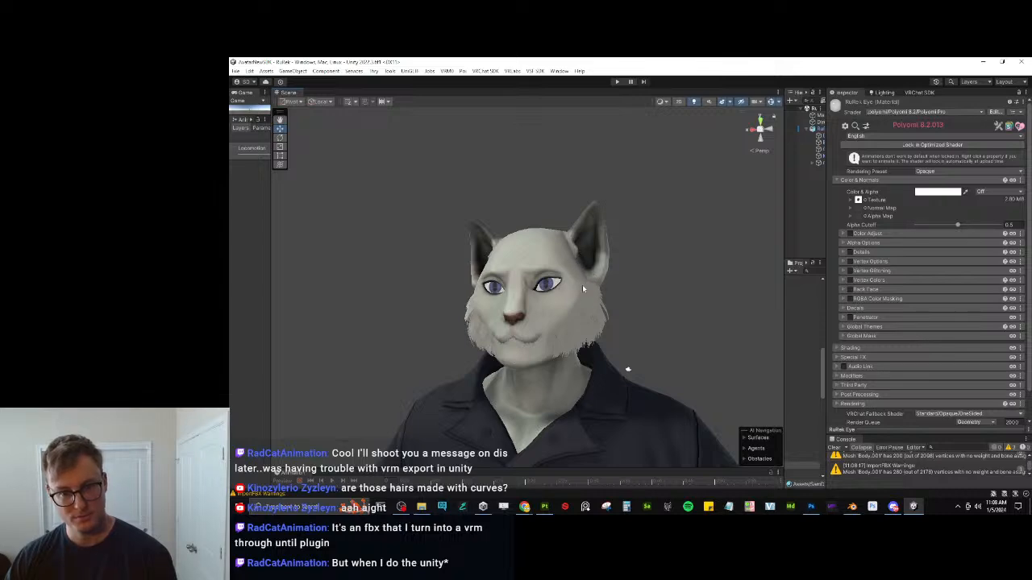
# Return to Blender and open the cheek fur mesh Body.001 in Edit Mode.
pyautogui.click(853, 506)
pyautogui.scroll(5, 670, 293)
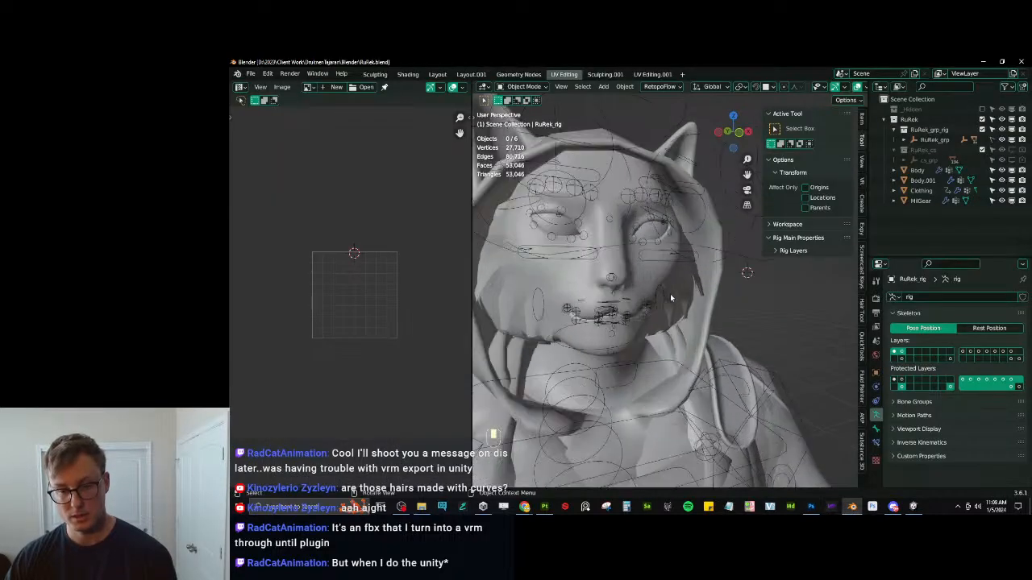
pyautogui.moveTo(619, 298); pyautogui.dragTo(666, 291, button='middle')
pyautogui.click(666, 270)
pyautogui.press('Tab')
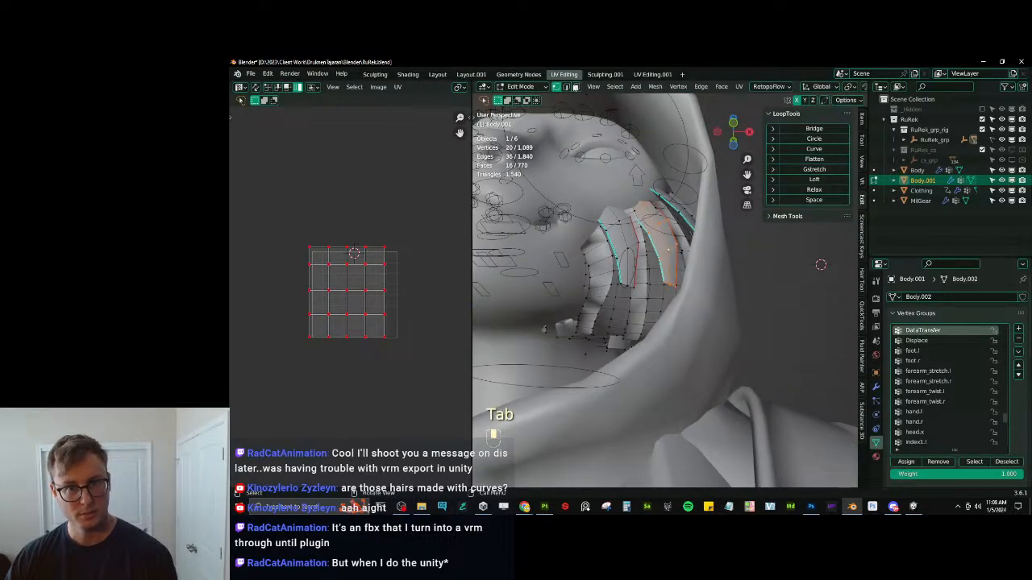
# Duplicate a face loop of the cheek fur, move the copied strip up beside the eye, and rotate it.
pyautogui.press('3')
pyautogui.click(663, 290)
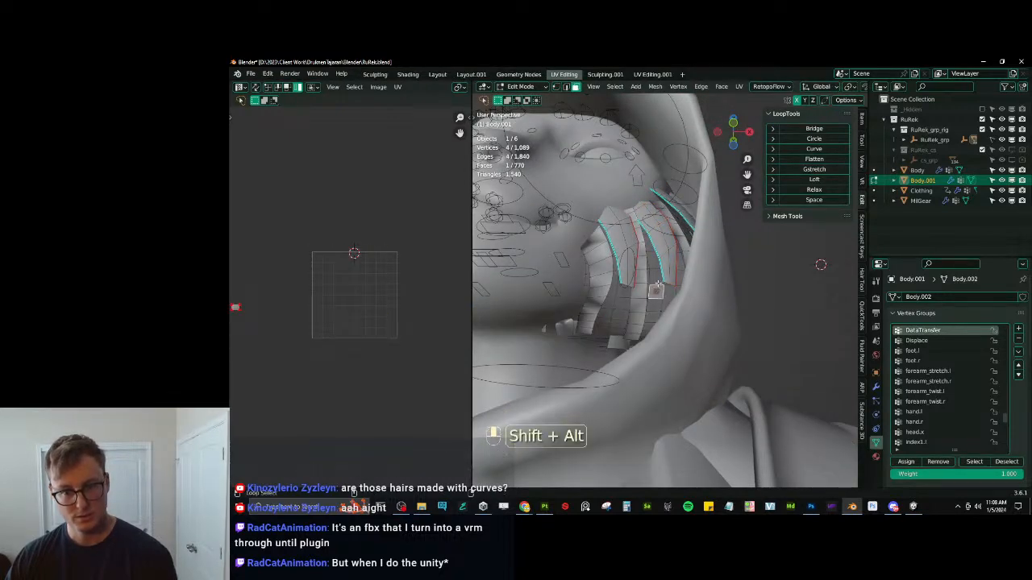
pyautogui.keyDown('alt'); pyautogui.keyDown('shift'); pyautogui.click(670, 287); pyautogui.keyUp('shift'); pyautogui.keyUp('alt')
pyautogui.hotkey('shift', 'd')
pyautogui.click(704, 203)
pyautogui.moveTo(706, 209); pyautogui.dragTo(718, 184, button='middle')
pyautogui.press('r')
pyautogui.click(750, 221)
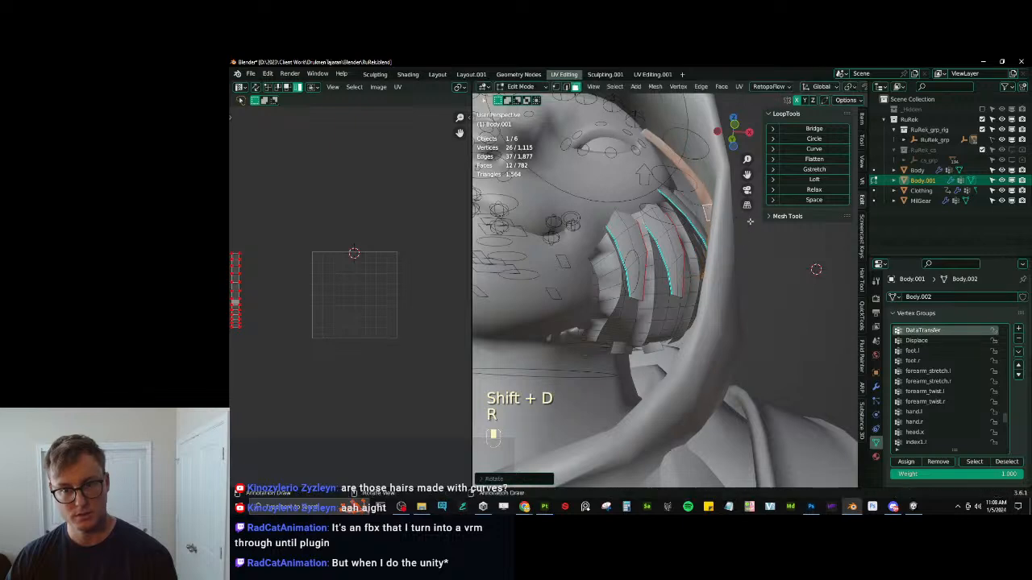
# Select the cross edges along the copied strip in wireframe view and dissolve them.
pyautogui.click(566, 86)
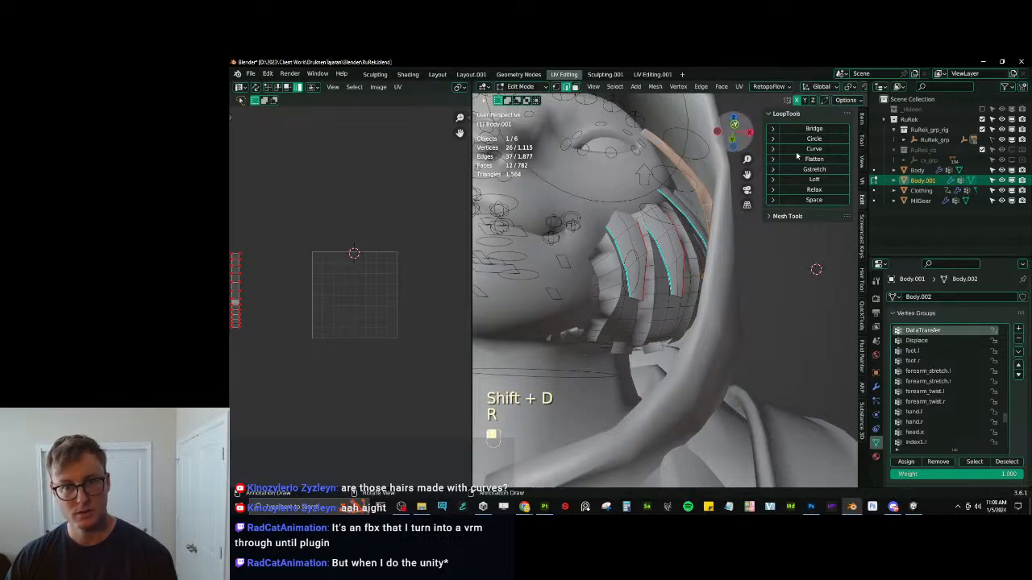
pyautogui.keyDown('ctrl'); pyautogui.keyDown('alt'); pyautogui.keyDown('shift'); pyautogui.click(687, 171); pyautogui.keyUp('shift'); pyautogui.keyUp('alt'); pyautogui.keyUp('ctrl')
pyautogui.press('z')
pyautogui.press('b')
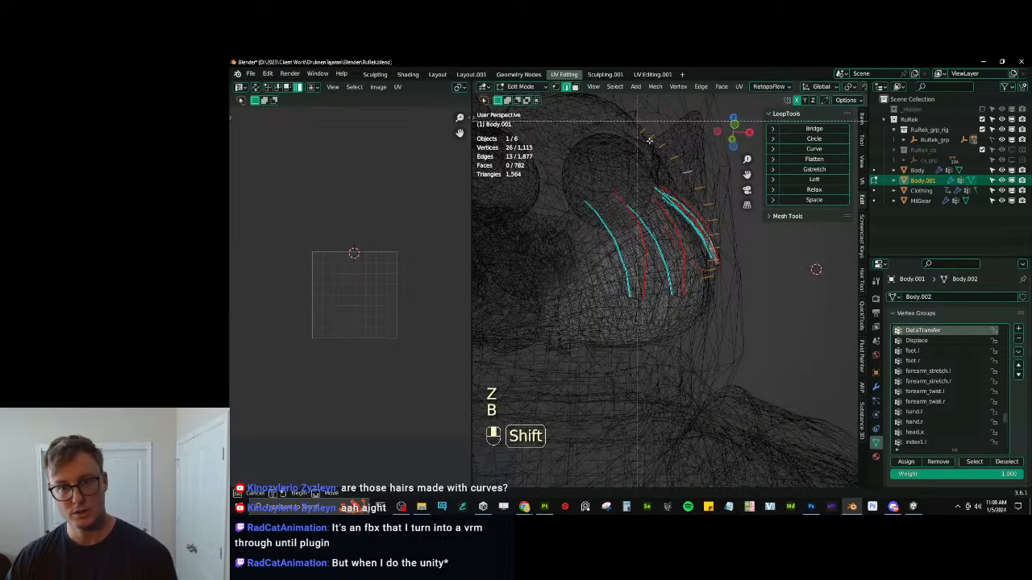
pyautogui.keyDown('shift'); pyautogui.moveTo(634, 117); pyautogui.dragTo(728, 293); pyautogui.keyUp('shift')
pyautogui.hotkey('ctrl', 'z')
pyautogui.press('b')
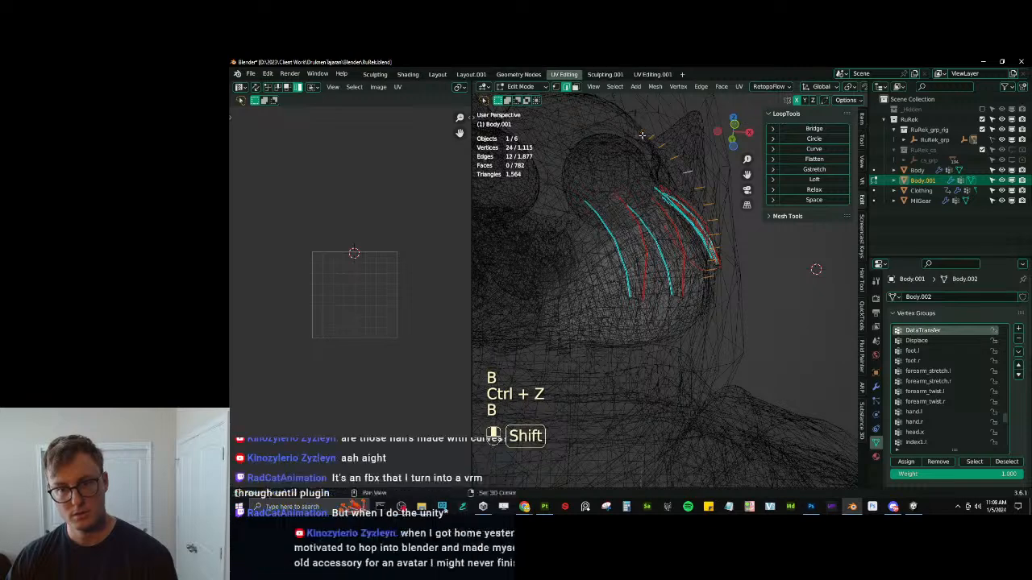
pyautogui.keyDown('shift'); pyautogui.moveTo(645, 121); pyautogui.dragTo(719, 323); pyautogui.keyUp('shift')
pyautogui.press('b')
pyautogui.keyDown('shift'); pyautogui.moveTo(698, 275); pyautogui.dragTo(798, 282); pyautogui.keyUp('shift')
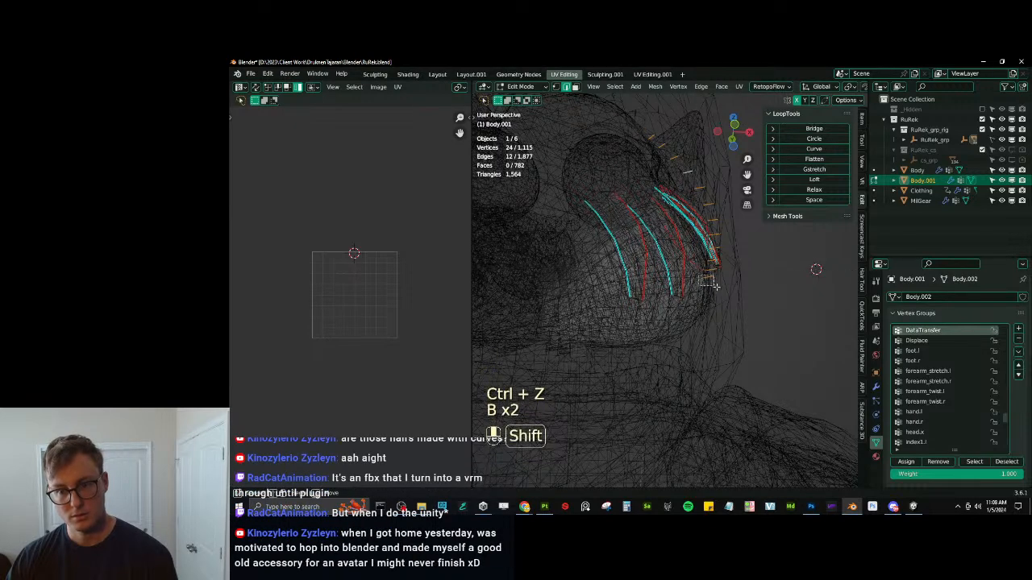
pyautogui.press('x')
pyautogui.click(798, 282)
pyautogui.press('z')
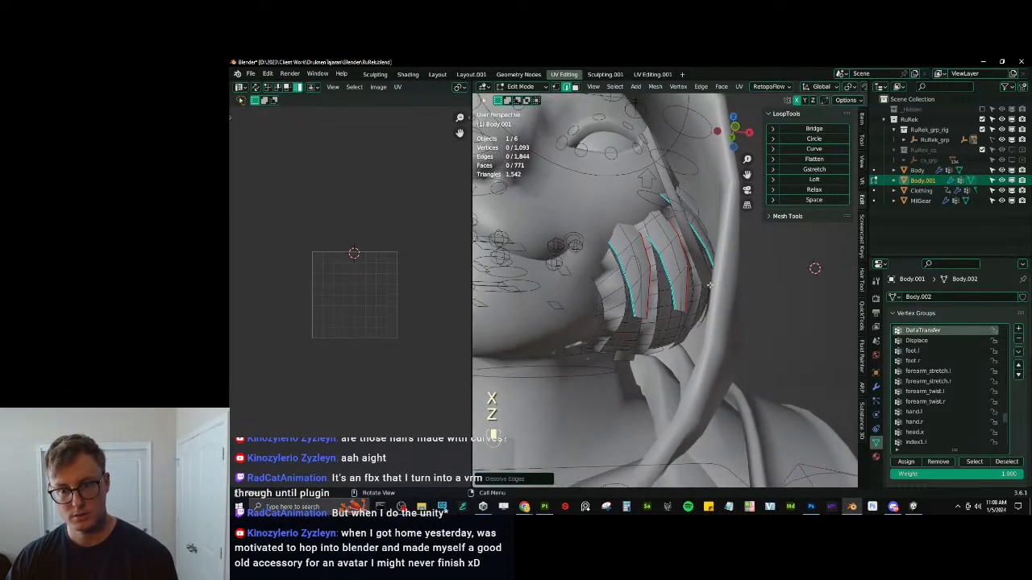
# Move and rotate one end edge of the dissolved strip to reshape it beside the eye.
pyautogui.moveTo(710, 284); pyautogui.dragTo(711, 309, button='middle')
pyautogui.click(692, 200)
pyautogui.press('g')
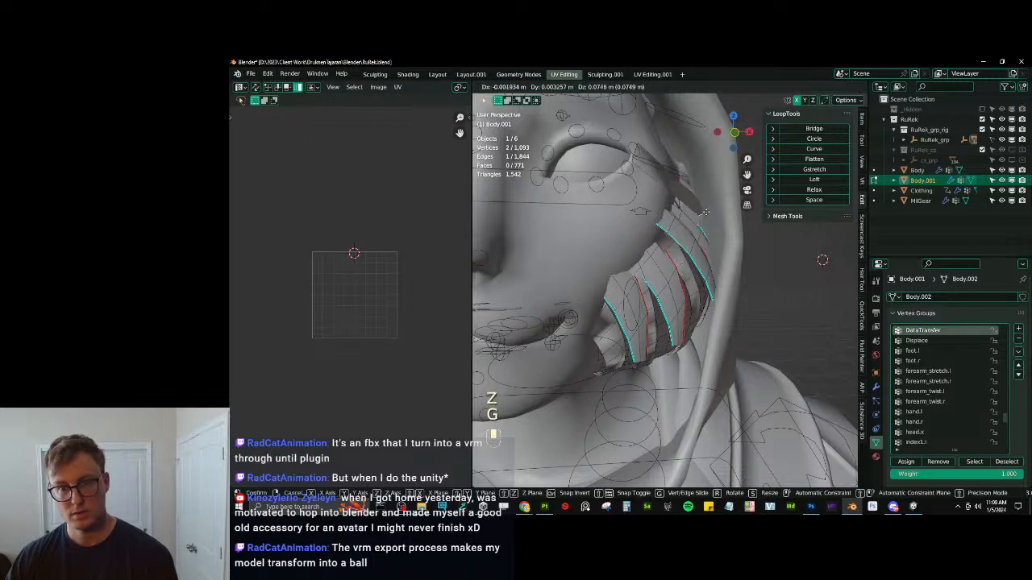
pyautogui.click(702, 183)
pyautogui.moveTo(701, 184); pyautogui.dragTo(705, 198, button='middle')
pyautogui.press('r')
pyautogui.click(721, 177)
pyautogui.press('g')
pyautogui.click(669, 171)
pyautogui.press('r')
pyautogui.click(645, 165)
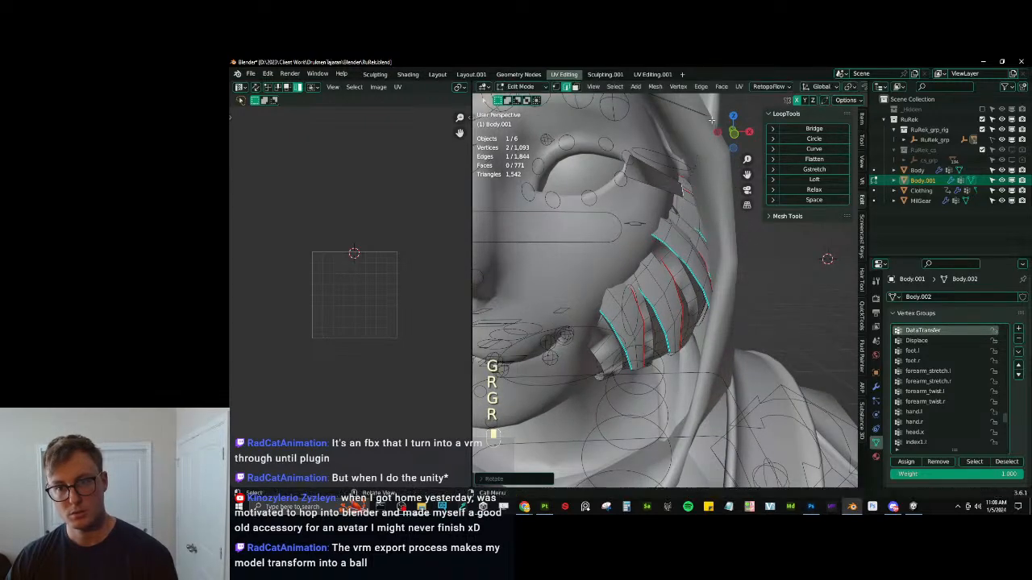
# Scale the end edges of the strip beside the eye to widen the face.
pyautogui.press('s')
pyautogui.click(639, 164)
pyautogui.click(632, 166)
pyautogui.press('s')
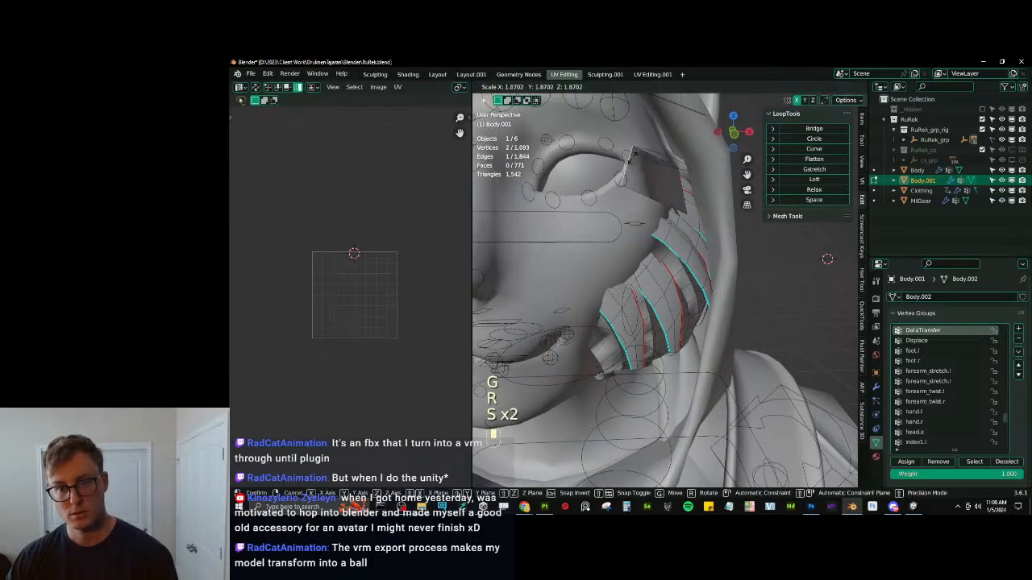
pyautogui.click(653, 170)
# Try to delete the linked single-face strip beside the eye.
pyautogui.moveTo(652, 173); pyautogui.dragTo(694, 211, button='middle')
pyautogui.press('l')
pyautogui.press('x')
pyautogui.click(749, 232)
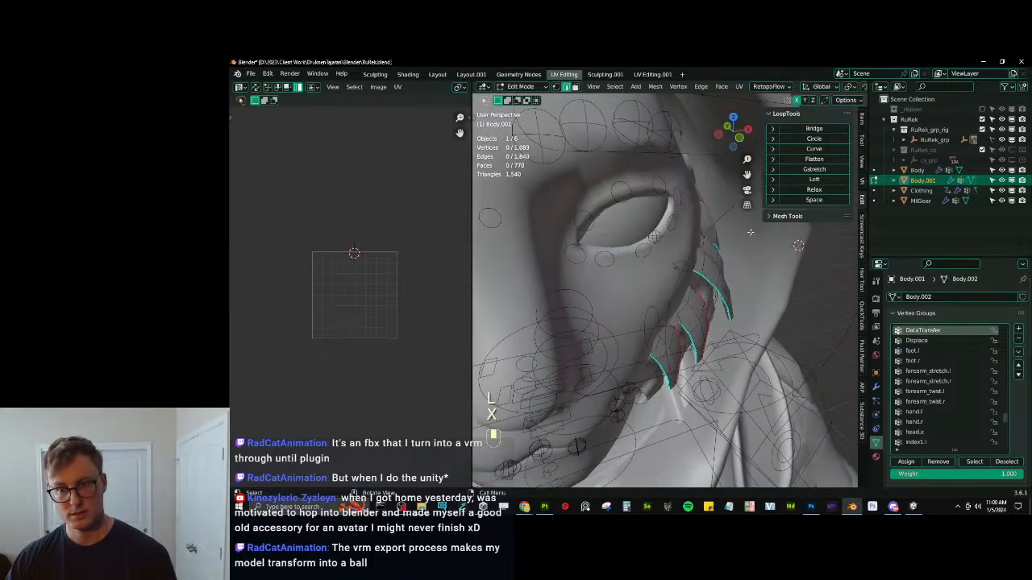
pyautogui.hotkey('ctrl', 'z')
# Flatten the single face by scaling it to 0 along Y, and move it clear of the head.
pyautogui.moveTo(750, 232); pyautogui.dragTo(712, 196, button='middle')
pyautogui.press('s')
pyautogui.press('y')
pyautogui.press('0')
pyautogui.click(717, 227)
pyautogui.scroll(-4, 712, 201)
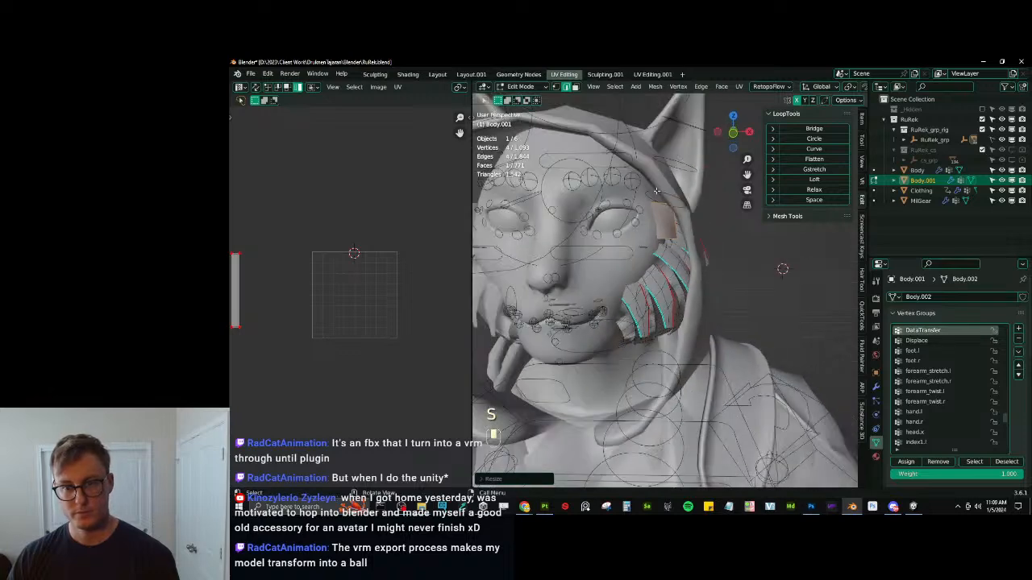
pyautogui.press('g')
pyautogui.click(734, 245)
# Straighten the two upright side edges of the flat face by scaling each to 0 along X.
pyautogui.click(728, 247)
pyautogui.press('s')
pyautogui.press('x')
pyautogui.press('0')
pyautogui.click(729, 247)
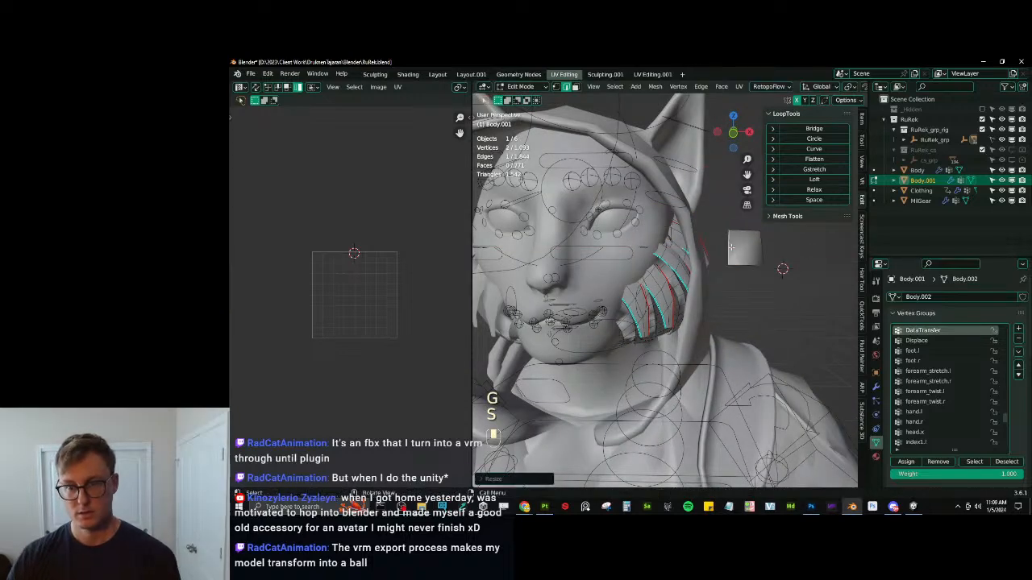
pyautogui.click(764, 250)
pyautogui.press('s')
pyautogui.press('x')
pyautogui.press('0')
pyautogui.click(762, 248)
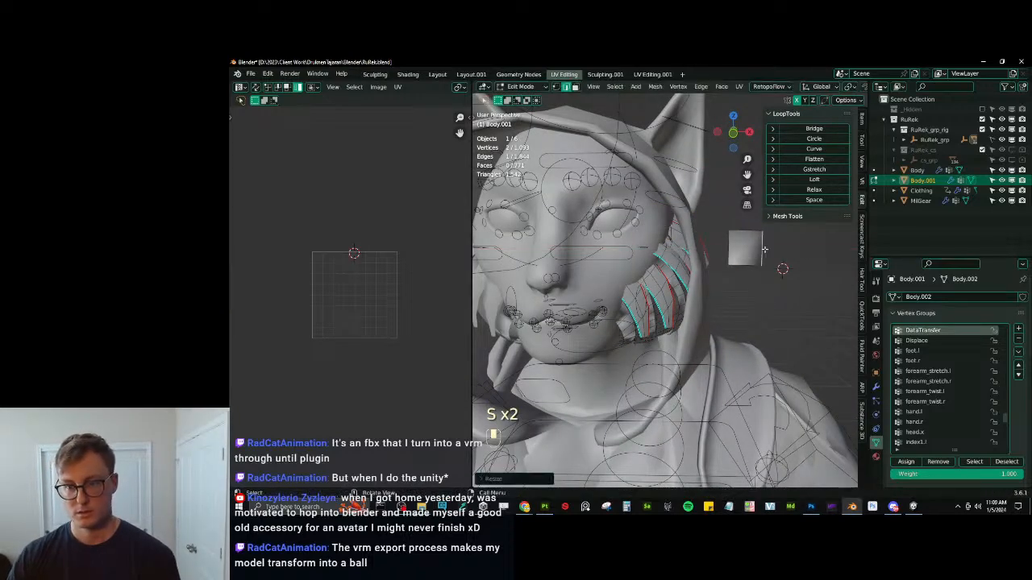
# Level the upper and lower edges of the flat face by scaling each to 0 along Z.
pyautogui.press('s')
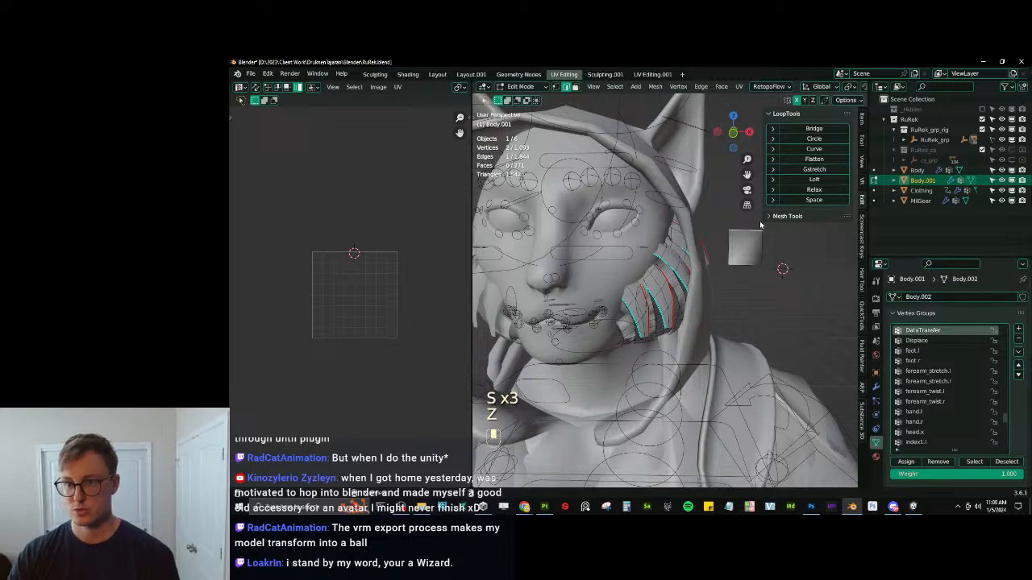
pyautogui.press('z')
pyautogui.press('KP_0')
pyautogui.press('KP_Enter')
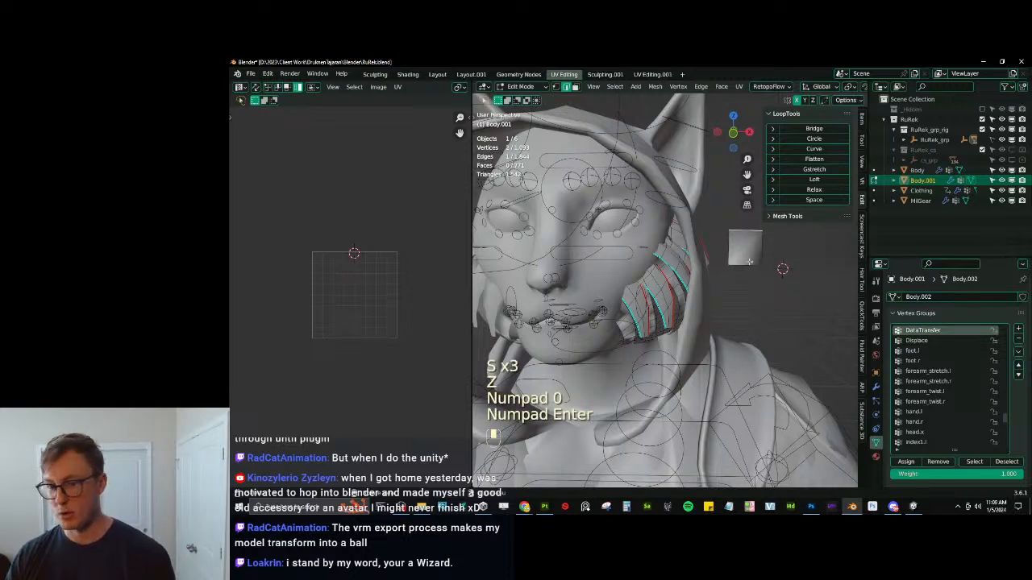
pyautogui.press('s')
pyautogui.click(745, 265)
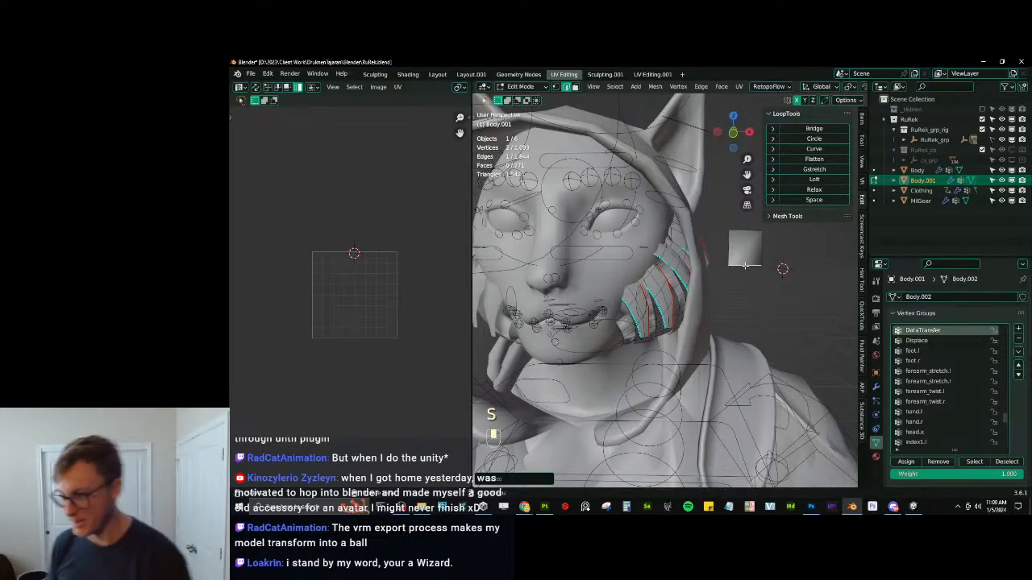
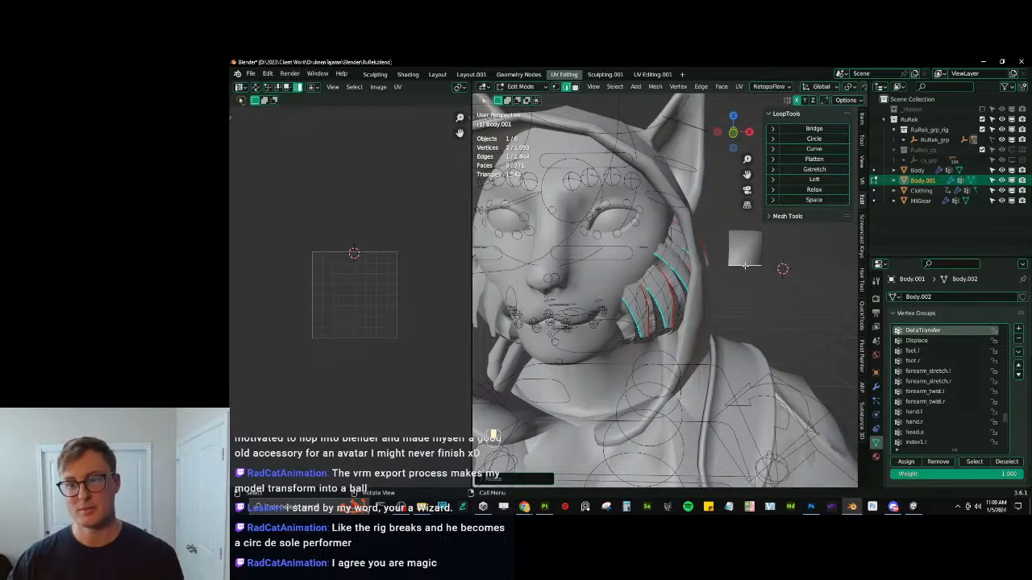
# Select the whole linked face beside the head and rotate it slightly to tilt it.
pyautogui.moveTo(745, 264); pyautogui.dragTo(751, 255, button='middle')
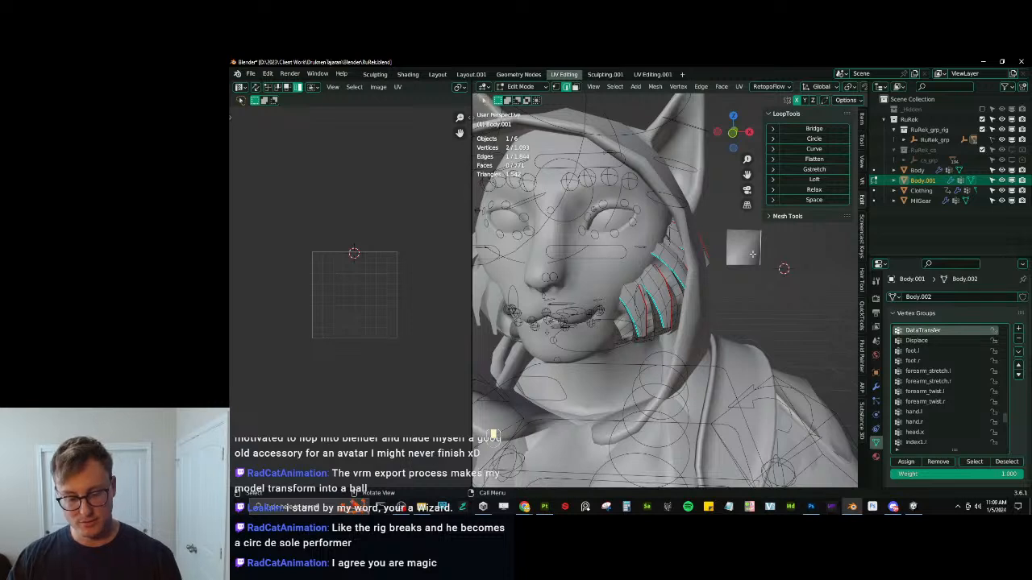
pyautogui.press('l')
pyautogui.scroll(-2, 349, 298)
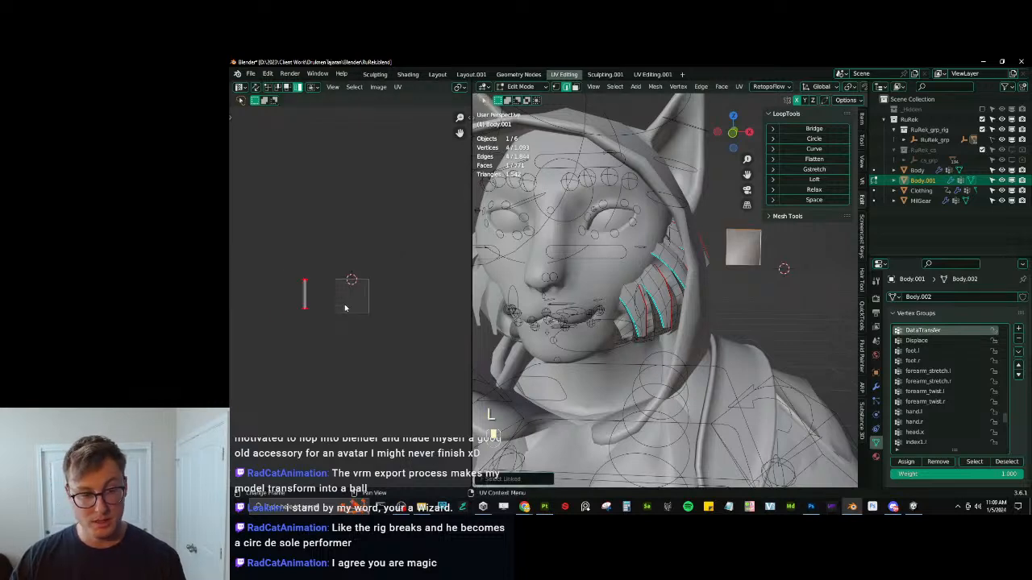
pyautogui.press('r')
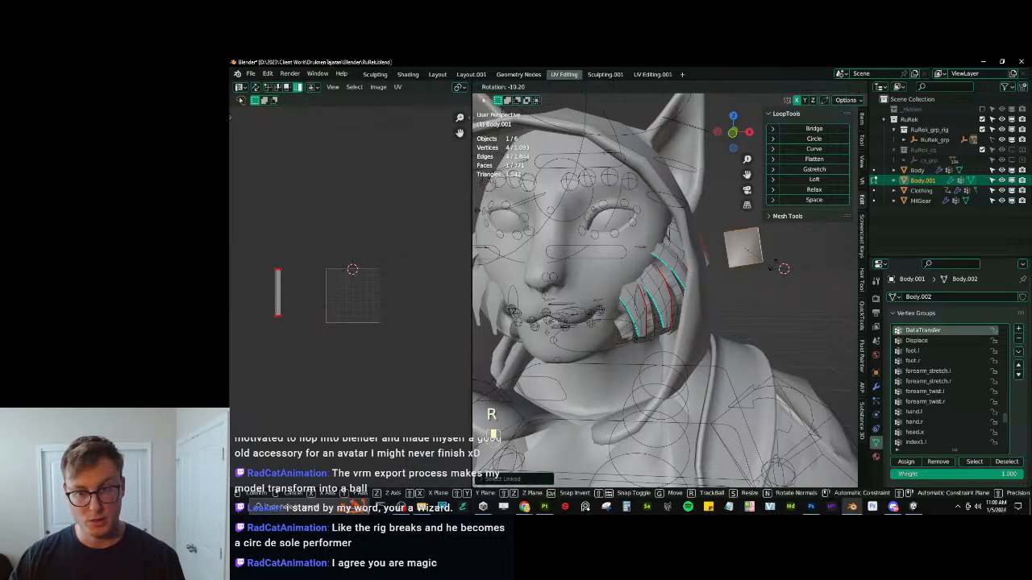
pyautogui.click(755, 233)
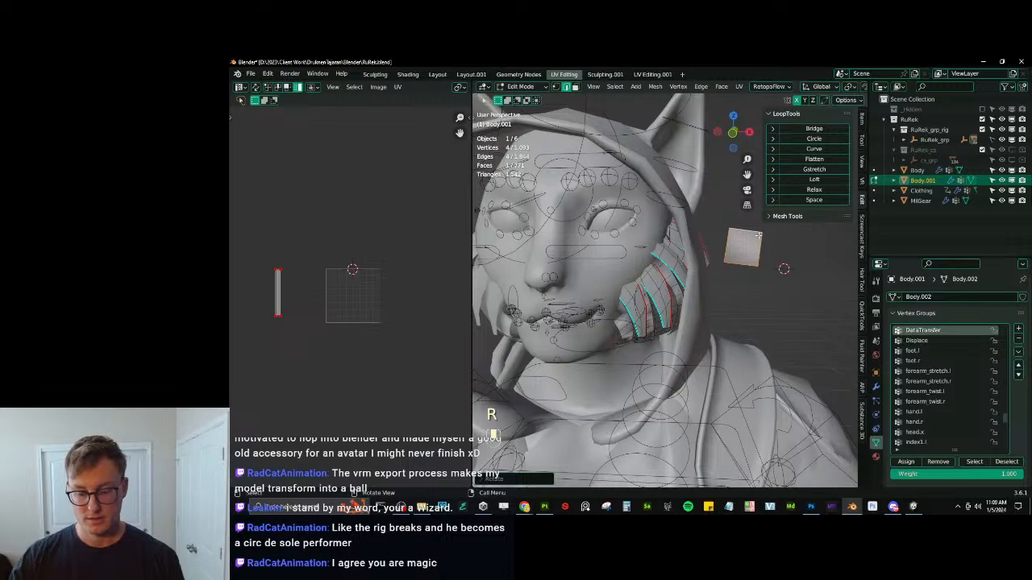
pyautogui.press('KP_1')
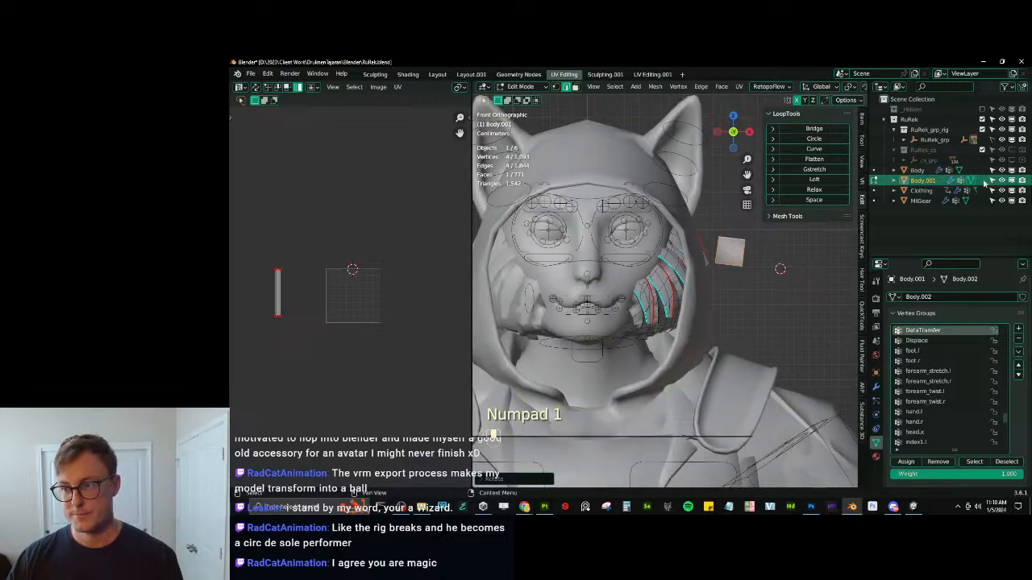
# Hide the Clothing and MilGear objects, and move and rotate the face into place at the base of the ear.
pyautogui.moveTo(1002, 190); pyautogui.dragTo(1002, 200)
pyautogui.press('g')
pyautogui.click(662, 263)
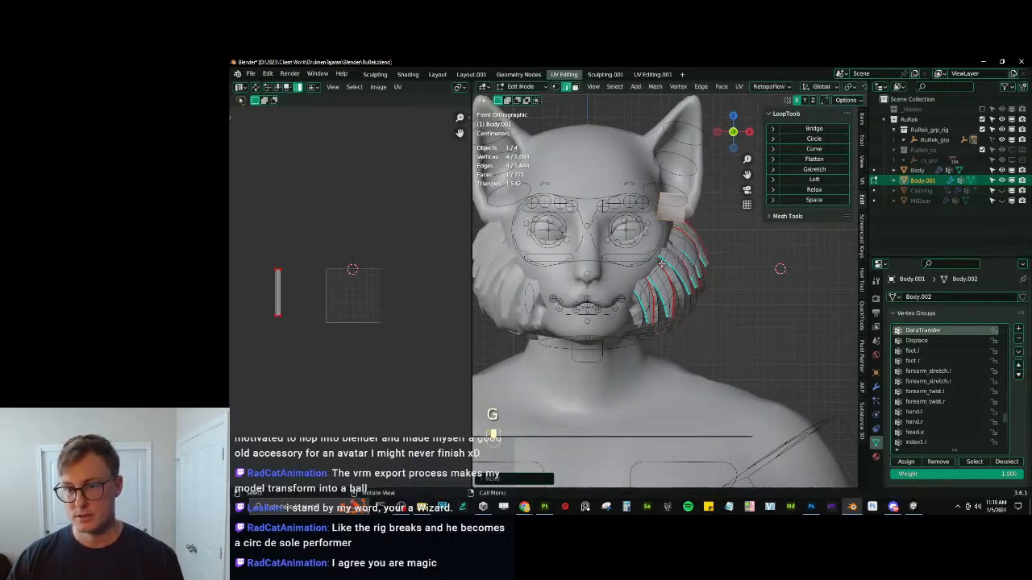
pyautogui.press('r')
pyautogui.click(660, 270)
# Move the face in depth against the side of the head and angle it to follow the surface.
pyautogui.moveTo(660, 269)
pyautogui.mouseDown(button='middle')
pyautogui.moveTo(601, 267)
pyautogui.moveTo(777, 339)
pyautogui.moveTo(649, 270)
pyautogui.mouseUp(button='middle')
pyautogui.press('g')
pyautogui.click(600, 267)
pyautogui.press('g')
pyautogui.click(666, 270)
pyautogui.press('g')
pyautogui.click(675, 279)
pyautogui.press('r')
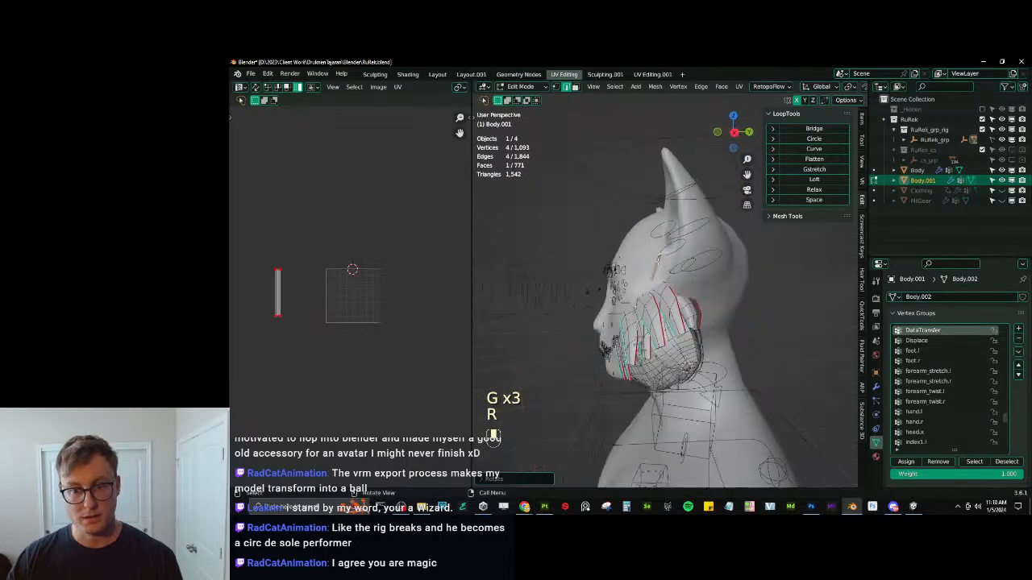
pyautogui.press('g')
# Refine the position and rotation of the first fur card in front of the ear from several angles.
pyautogui.moveTo(689, 239); pyautogui.dragTo(733, 452, button='middle')
pyautogui.press('r')
pyautogui.click(722, 290)
pyautogui.press('r')
pyautogui.click(721, 262)
pyautogui.press('g')
pyautogui.click(725, 249)
pyautogui.press('r')
pyautogui.click(729, 296)
pyautogui.press('g')
pyautogui.click(716, 262)
pyautogui.press('r')
pyautogui.click(656, 272)
# Duplicate the ear fur card, and rotate and move the copy beside the first one.
pyautogui.hotkey('shift', 'd')
pyautogui.click(656, 273)
pyautogui.press('r')
pyautogui.click(729, 234)
pyautogui.press('g')
pyautogui.click(708, 261)
# Duplicate the fur card again, and move and rotate this third card along the base of the ear.
pyautogui.hotkey('shift', 'd')
pyautogui.click(709, 262)
pyautogui.press('g')
pyautogui.click(735, 477)
pyautogui.press('r')
pyautogui.click(699, 321)
# Reposition and rotate the third fur card so it bridges the ear base and the cheek fur.
pyautogui.moveTo(700, 321); pyautogui.dragTo(763, 341, button='middle')
pyautogui.press('g')
pyautogui.click(699, 286)
pyautogui.press('r')
pyautogui.click(722, 311)
pyautogui.press('g')
pyautogui.click(638, 283)
pyautogui.press('g')
pyautogui.click(740, 300)
# Fine-tune the angle and placement of the fur cards between the ear and the cheek.
pyautogui.moveTo(739, 299)
pyautogui.mouseDown(button='middle')
pyautogui.moveTo(671, 298)
pyautogui.moveTo(662, 308)
pyautogui.moveTo(756, 320)
pyautogui.moveTo(714, 293)
pyautogui.moveTo(750, 309)
pyautogui.moveTo(725, 299)
pyautogui.moveTo(733, 311)
pyautogui.mouseUp(button='middle')
pyautogui.press('r')
pyautogui.click(661, 299)
pyautogui.press('g')
pyautogui.click(750, 319)
pyautogui.press('r')
pyautogui.click(749, 307)
pyautogui.press('g')
pyautogui.click(721, 293)
pyautogui.press('g')
pyautogui.click(738, 303)
# Export all visible objects as an Auto-Rig Pro FBX and save the Blender file.
pyautogui.press('Tab')
pyautogui.press('a')
pyautogui.press('q')
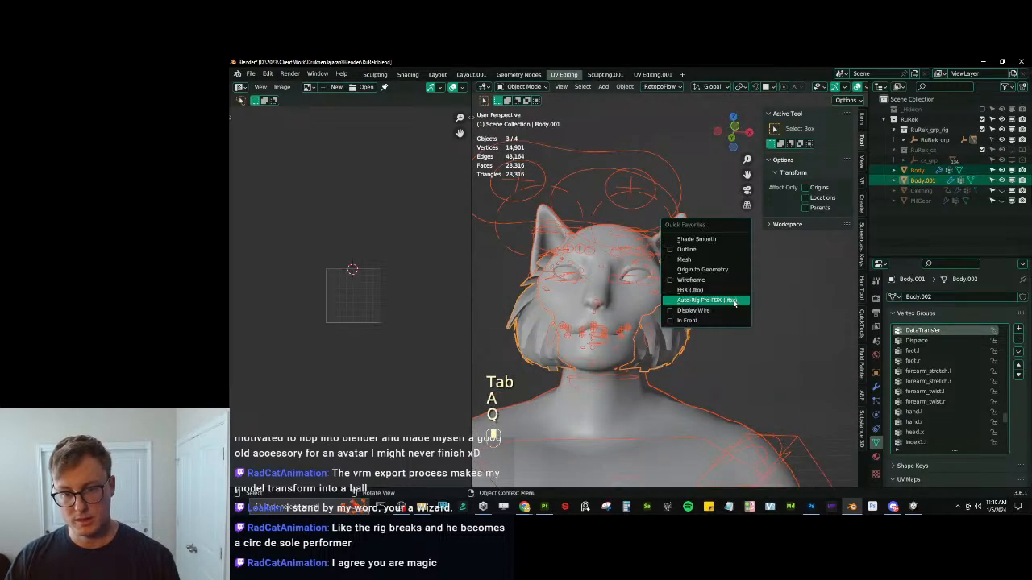
pyautogui.click(735, 303)
pyautogui.click(804, 417)
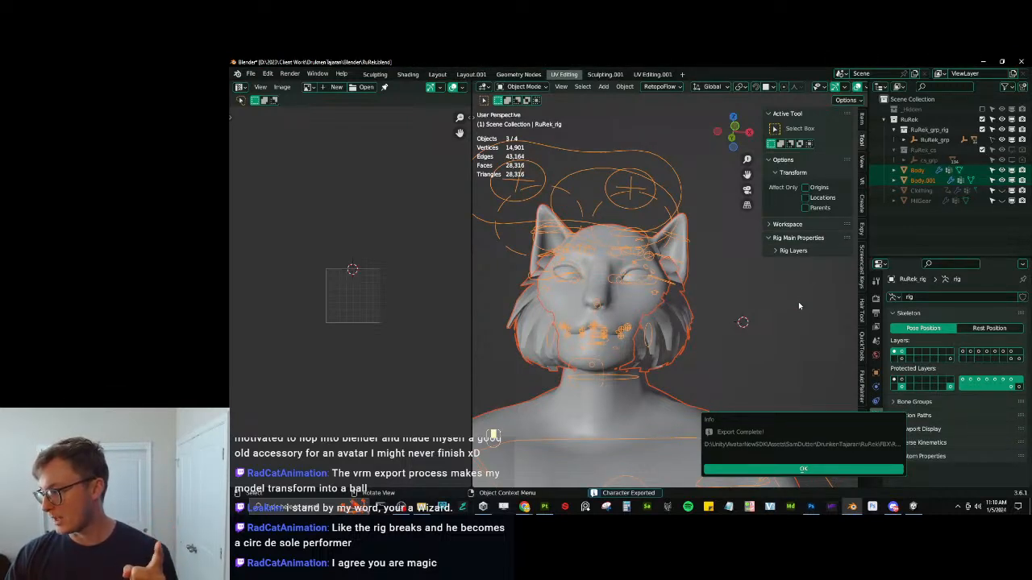
pyautogui.click(844, 469)
pyautogui.click(765, 362)
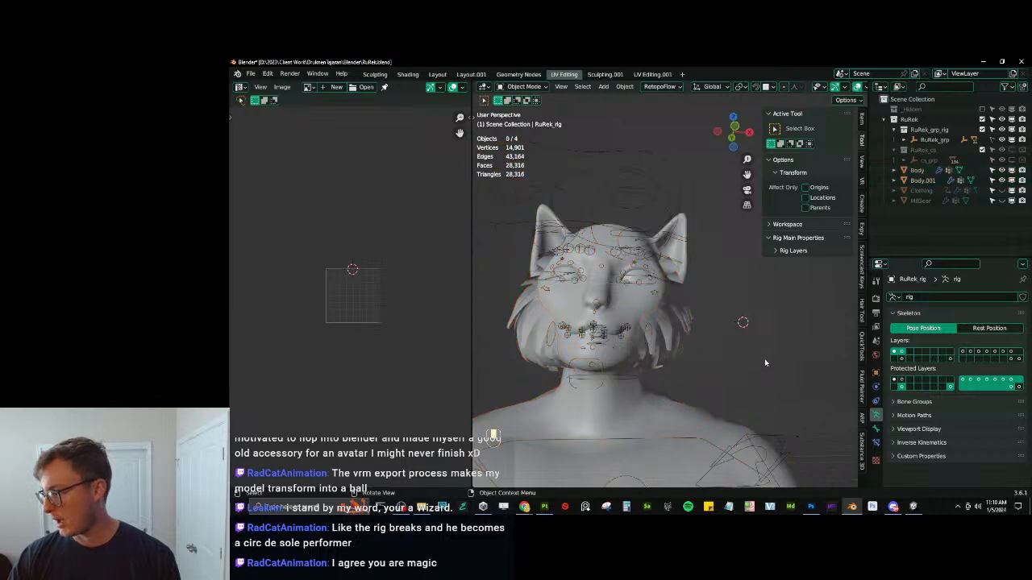
pyautogui.hotkey('ctrl', 's')
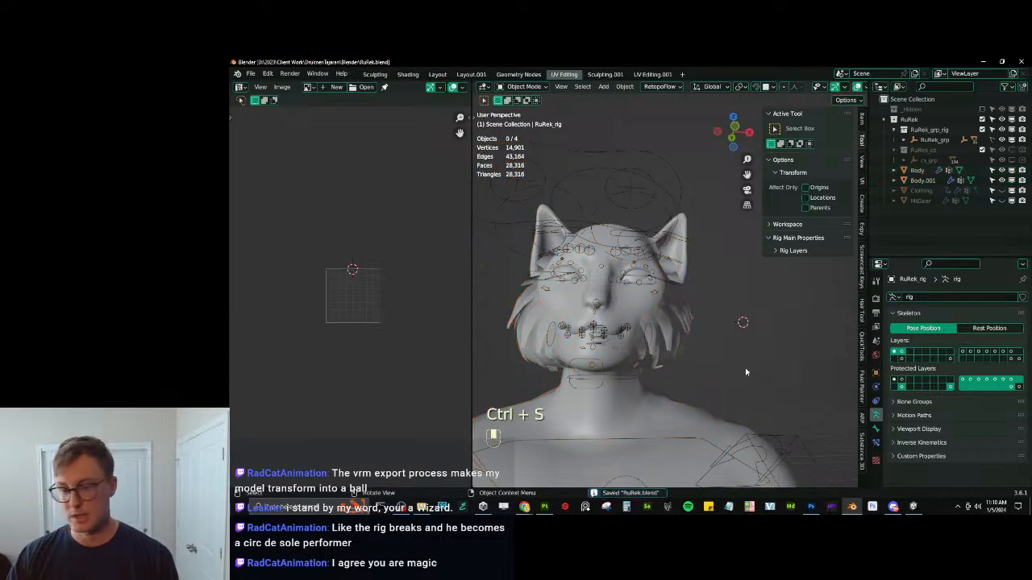
# Switch to Unity and examine the new fur cards at the base of the ear up close.
pyautogui.click(907, 509)
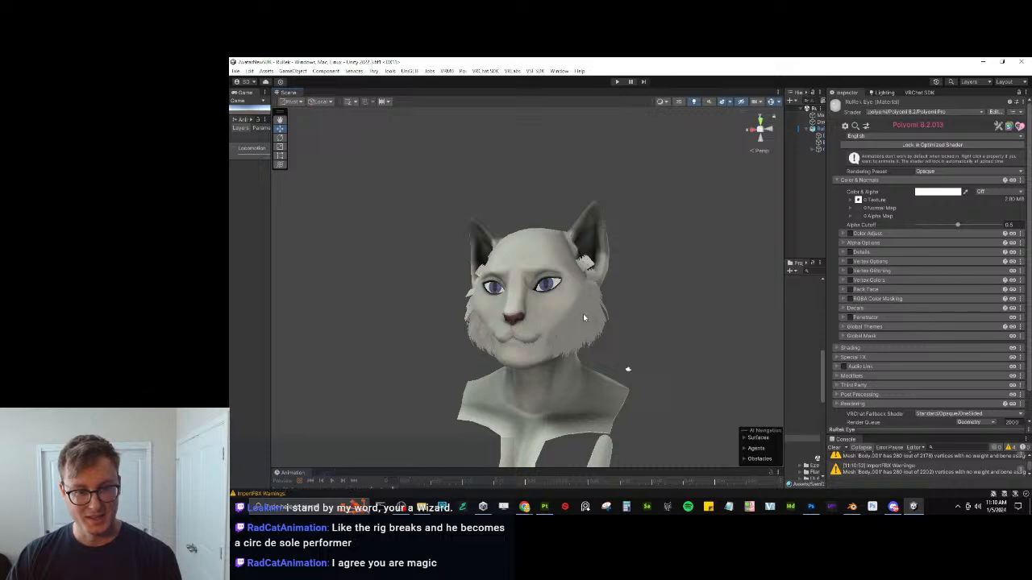
pyautogui.scroll(5, 583, 314)
pyautogui.moveTo(583, 314); pyautogui.dragTo(612, 300, button='right')
pyautogui.scroll(5, 576, 321)
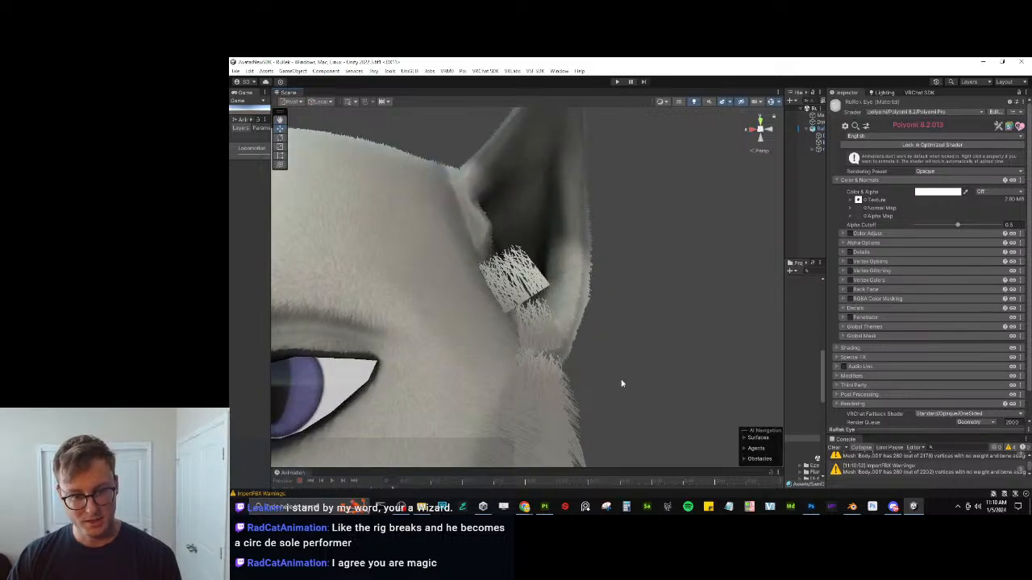
# Switch back to Blender, select the three linked ear fur cards in Body.001, and set the pivot point to Individual Origins.
pyautogui.hotkey('alt', 'Tab')
pyautogui.scroll(5, 670, 268)
pyautogui.moveTo(671, 268)
pyautogui.mouseDown(button='middle')
pyautogui.moveTo(672, 280)
pyautogui.moveTo(674, 259)
pyautogui.mouseUp(button='middle')
pyautogui.click(669, 246)
pyautogui.press('Tab')
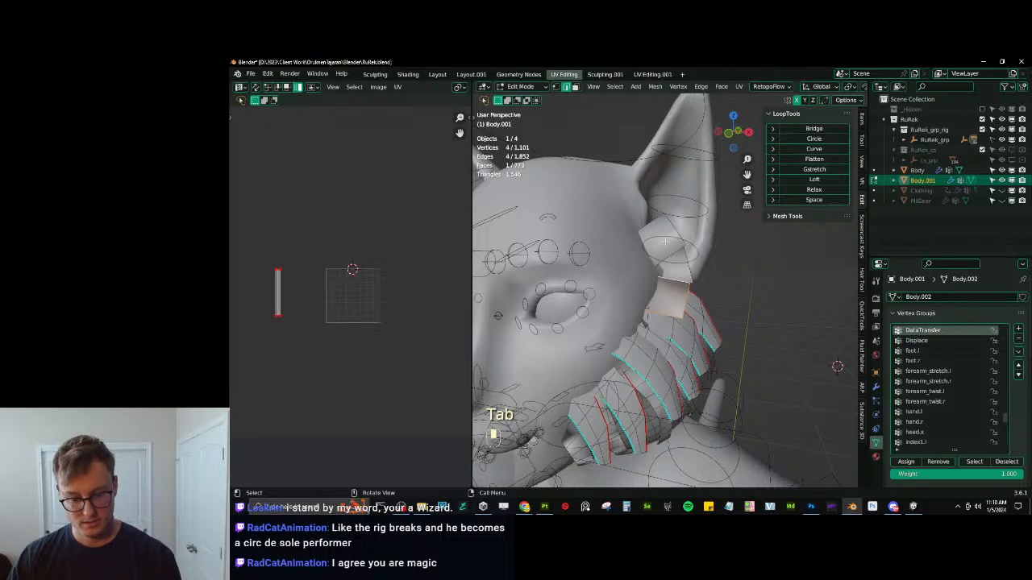
pyautogui.press('l')
pyautogui.press('l')
pyautogui.press('.')
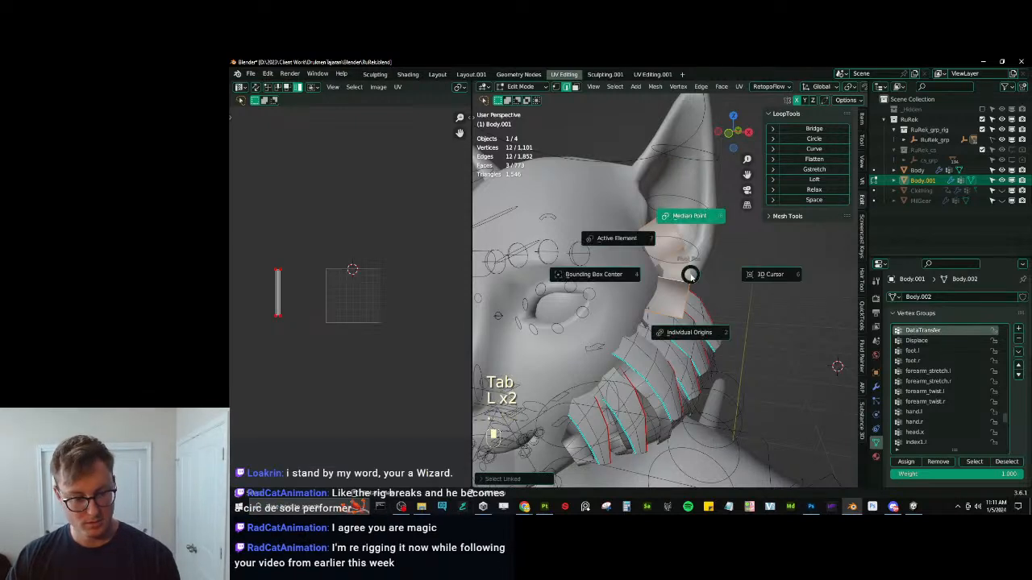
# Set the transform orientation to Normal and rotate the three ear fur cards 90° around Z.
pyautogui.click(783, 88)
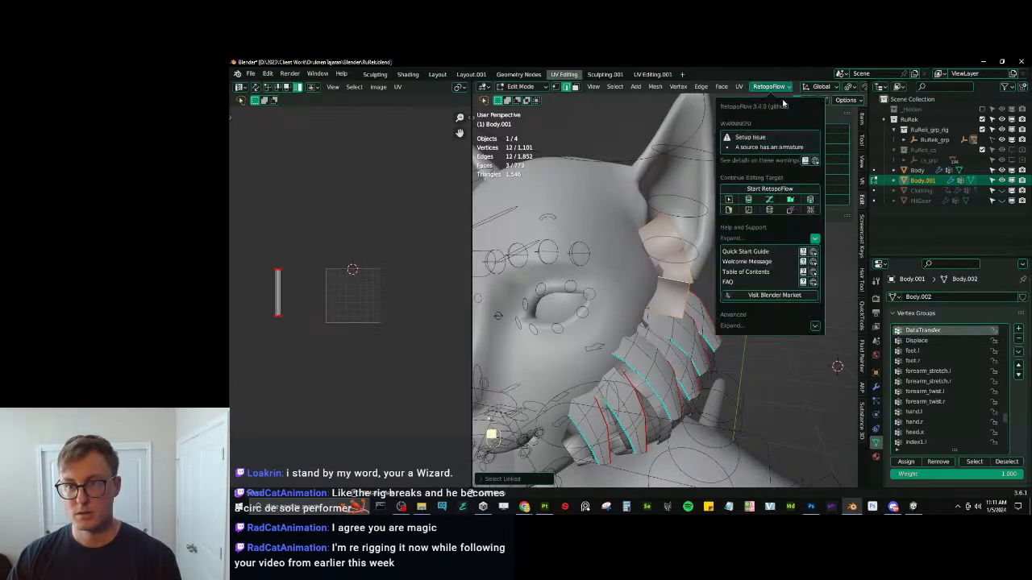
pyautogui.moveTo(828, 89)
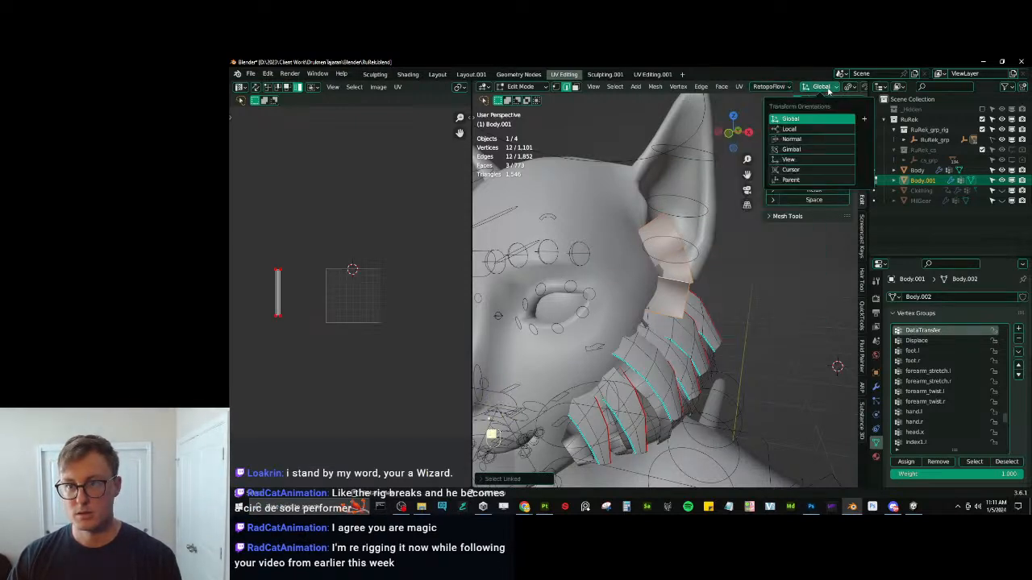
pyautogui.click(794, 140)
pyautogui.press('r')
pyautogui.press('z')
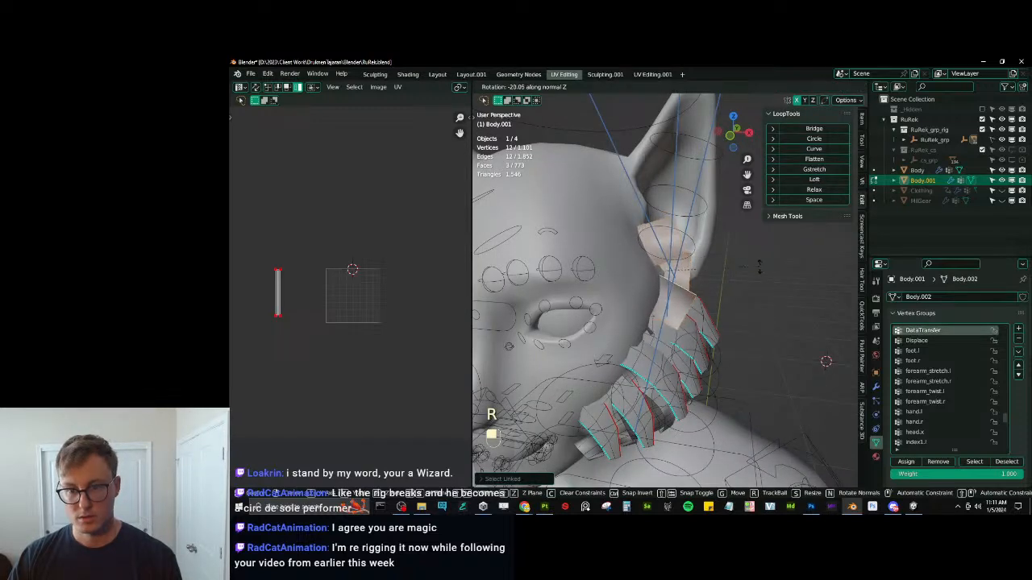
pyautogui.press('9')
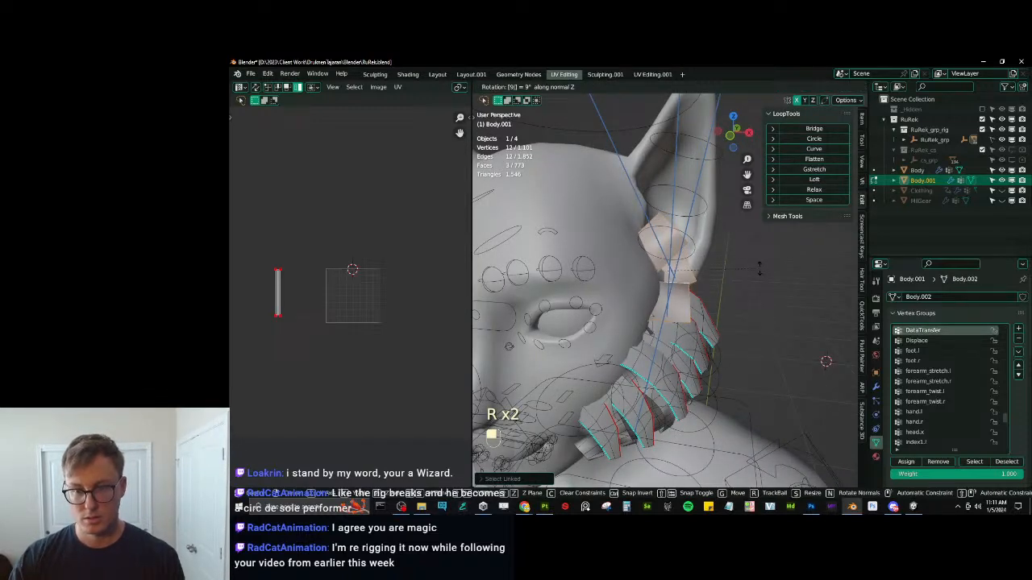
pyautogui.press('0')
pyautogui.press('Return')
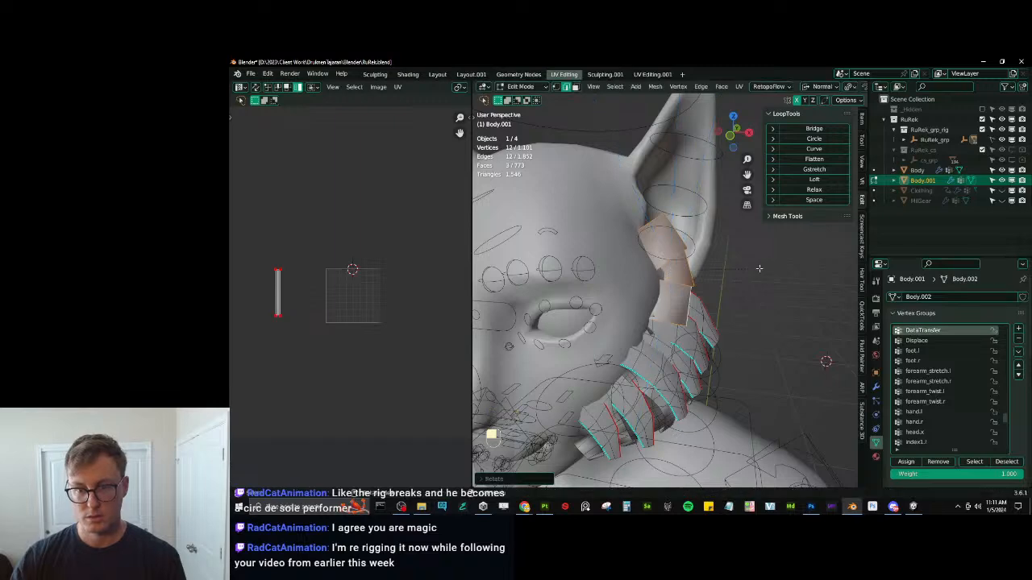
# Re-export all visible objects as an Auto-Rig Pro FBX with the rotated ear fur cards.
pyautogui.press('Tab')
pyautogui.scroll(-5, 755, 270)
pyautogui.press('a')
pyautogui.press('q')
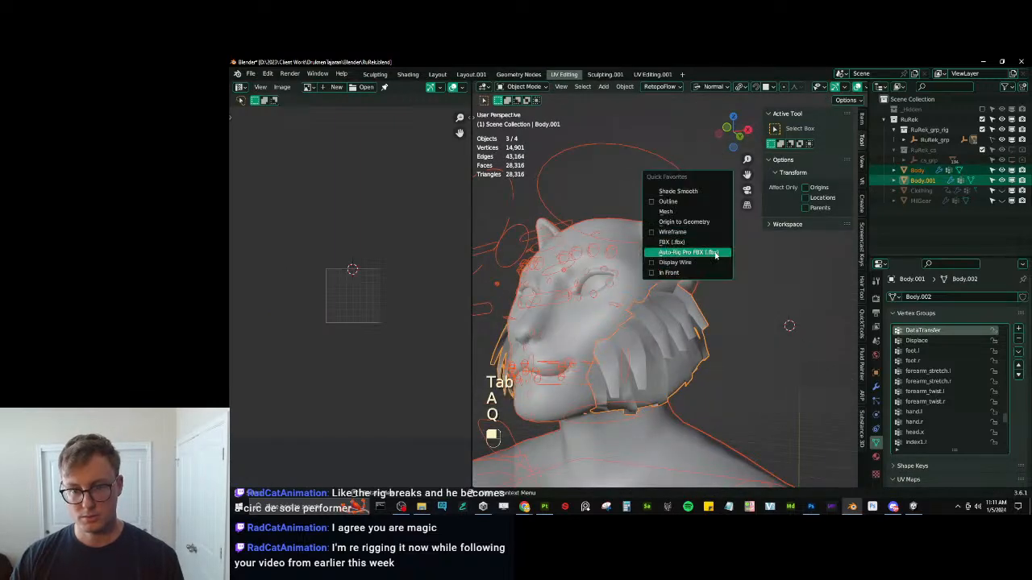
pyautogui.click(689, 253)
pyautogui.click(812, 418)
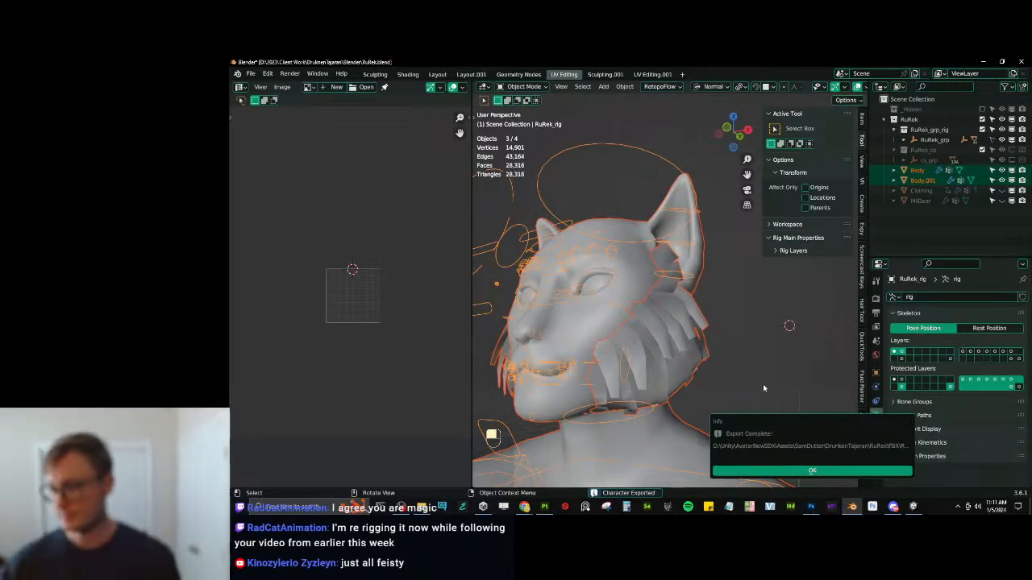
pyautogui.click(774, 472)
# Deselect everything and save the Blender file.
pyautogui.moveTo(783, 392); pyautogui.dragTo(757, 390, button='middle')
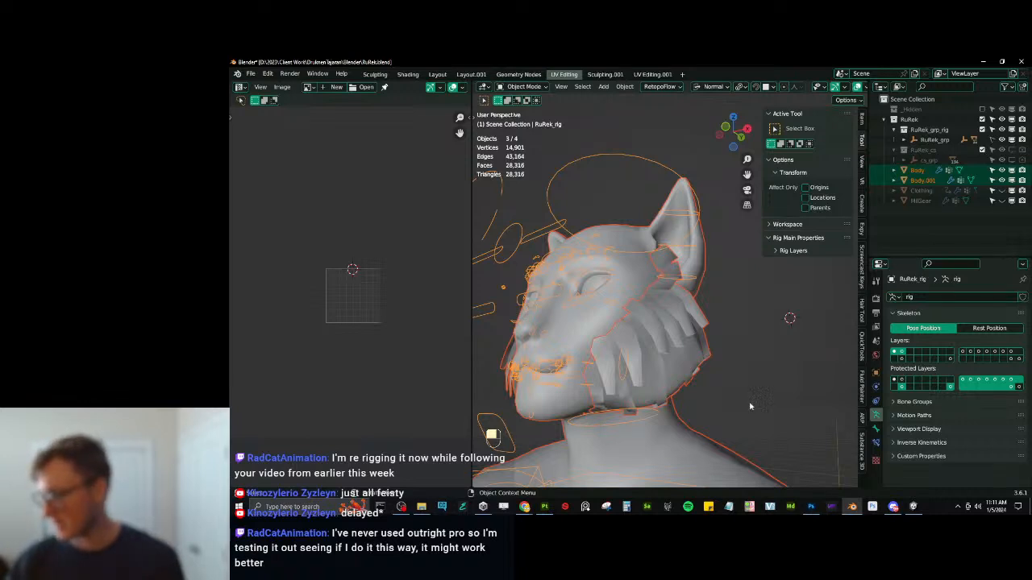
pyautogui.scroll(1, 749, 402)
pyautogui.scroll(-1, 750, 395)
pyautogui.click(751, 376)
pyautogui.hotkey('ctrl', 's')
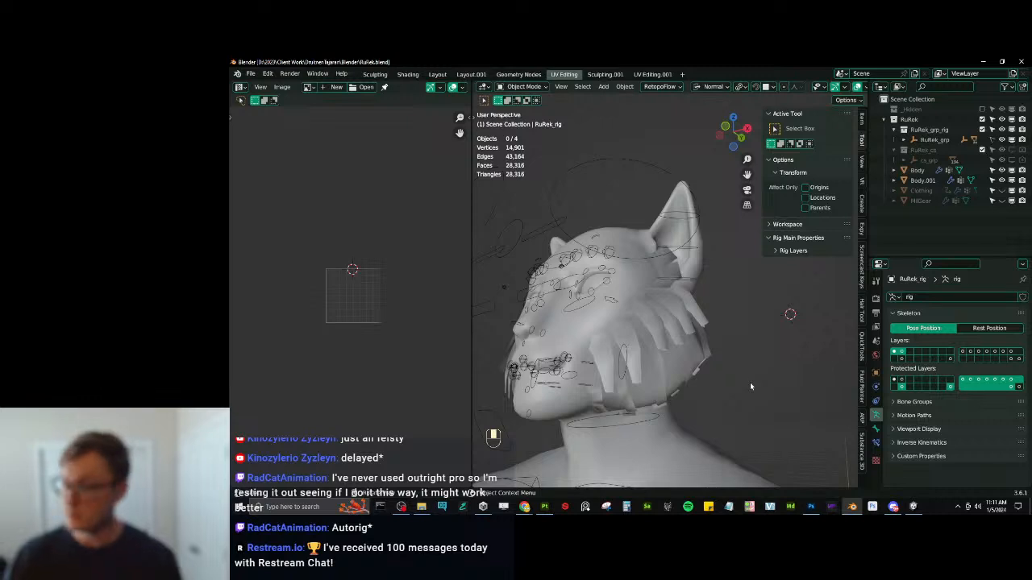
pyautogui.hotkey('ctrl', 's')
# Switch to Unity, examine the rotated ear fur close up and from around the head, and return to Blender.
pyautogui.click(914, 506)
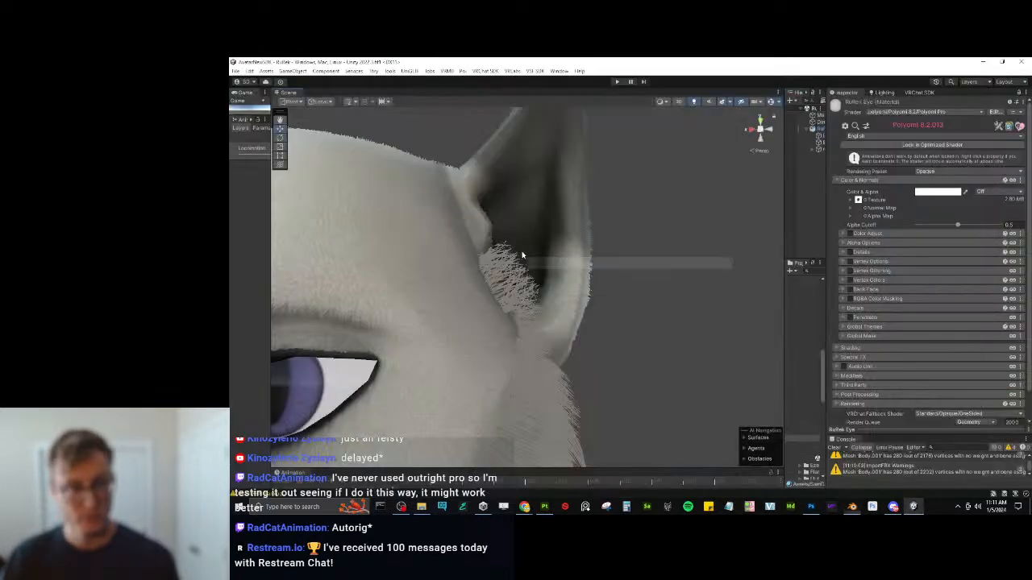
pyautogui.scroll(-5, 564, 290)
pyautogui.scroll(5, 594, 312)
pyautogui.scroll(-5, 595, 316)
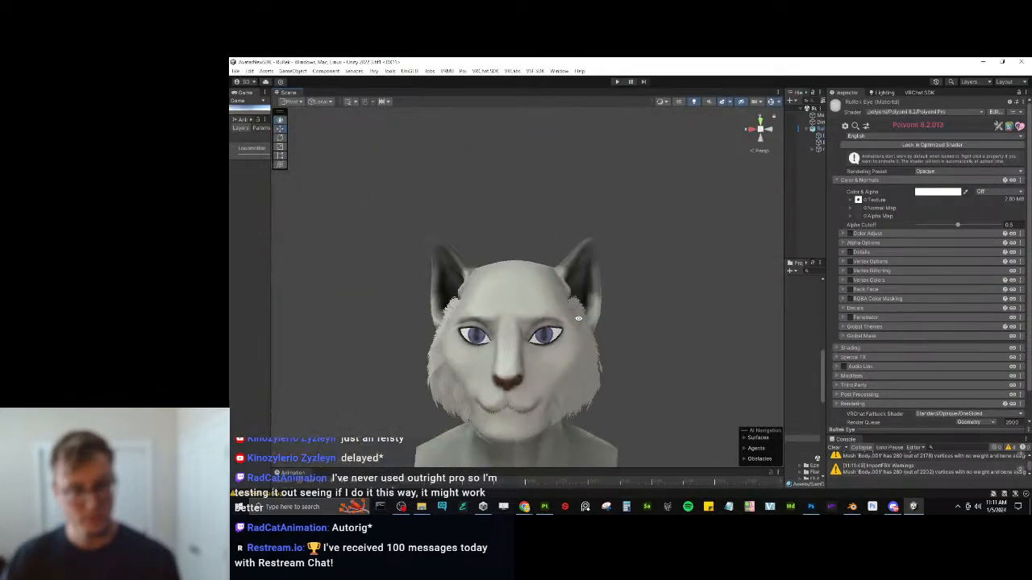
pyautogui.keyDown('alt'); pyautogui.moveTo(595, 316); pyautogui.dragTo(583, 341); pyautogui.keyUp('alt')
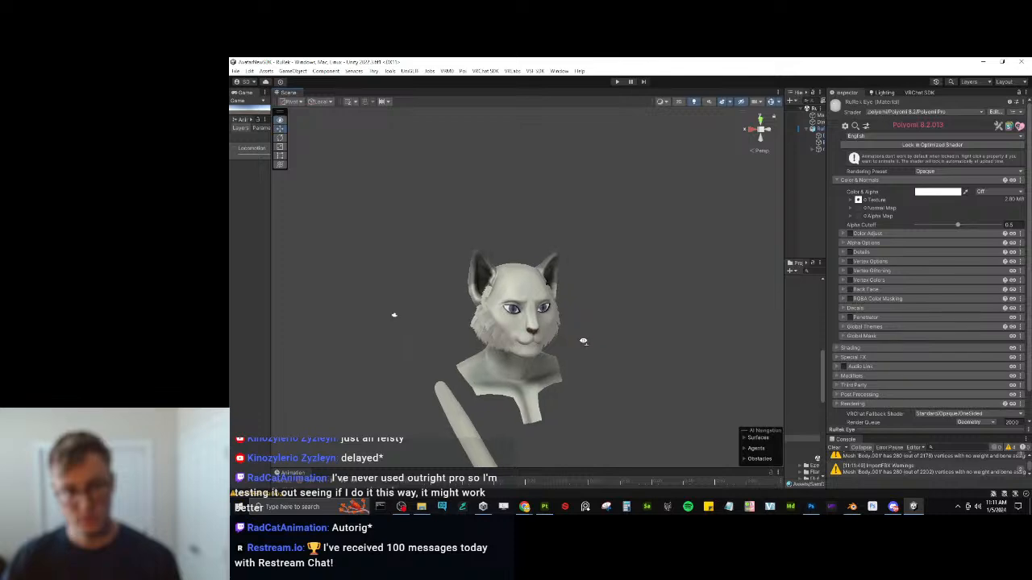
pyautogui.scroll(6, 583, 341)
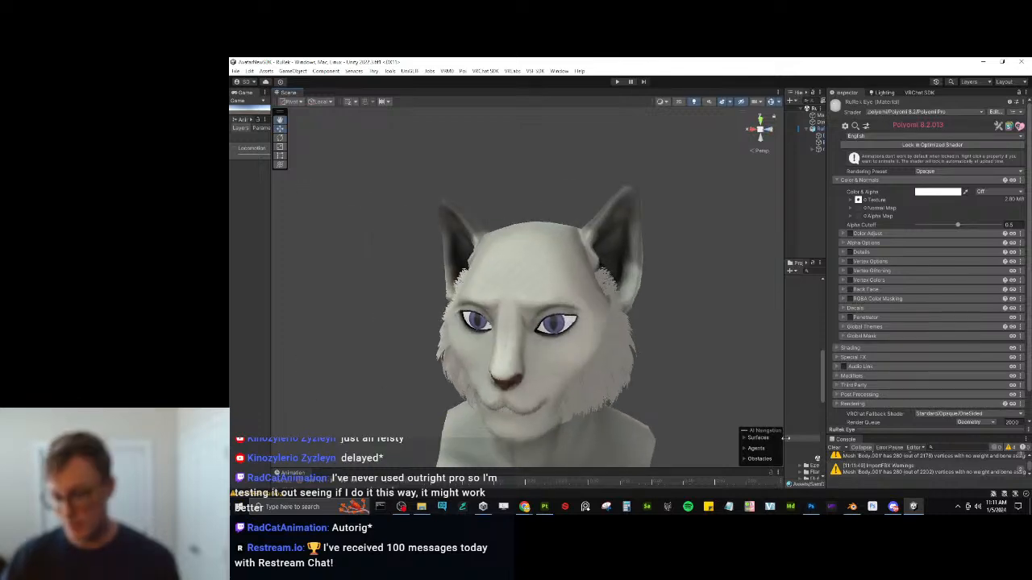
pyautogui.click(852, 506)
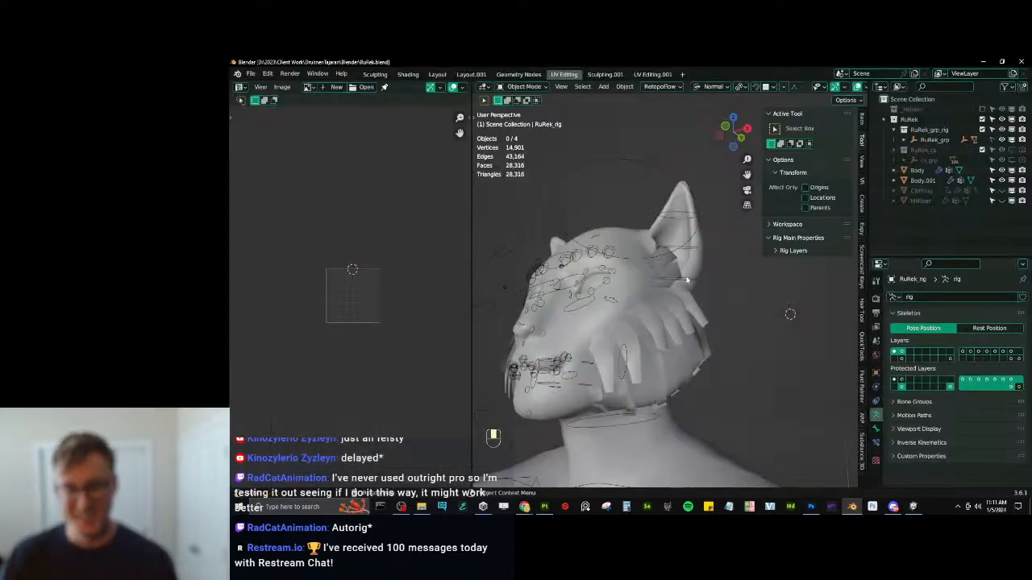
# Duplicate one fur card at the top of the cheek fur in Edit Mode and move the copy toward the ear base.
pyautogui.scroll(4, 642, 287)
pyautogui.moveTo(687, 280); pyautogui.dragTo(677, 314, button='middle')
pyautogui.click(663, 295)
pyautogui.press('Tab')
pyautogui.press('l')
pyautogui.hotkey('shift', 'd')
pyautogui.press('g')
pyautogui.click(671, 310)
# Set the transform orientation to Global and rotate the duplicated fur card to follow the head surface.
pyautogui.press('r')
pyautogui.click(693, 305)
pyautogui.hotkey('ctrl', 'z')
pyautogui.click(818, 86)
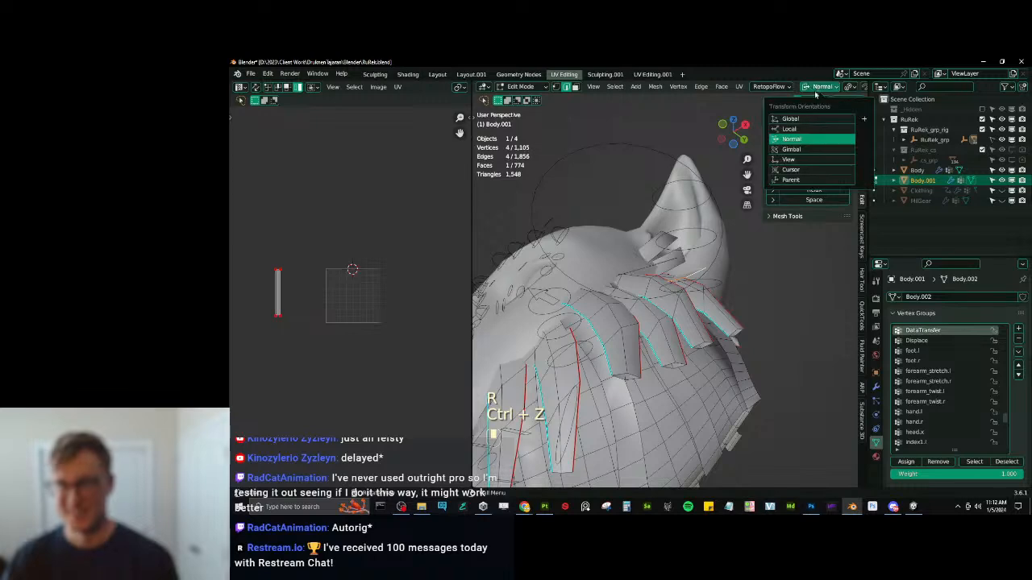
pyautogui.click(789, 119)
pyautogui.moveTo(790, 119); pyautogui.dragTo(766, 235, button='middle')
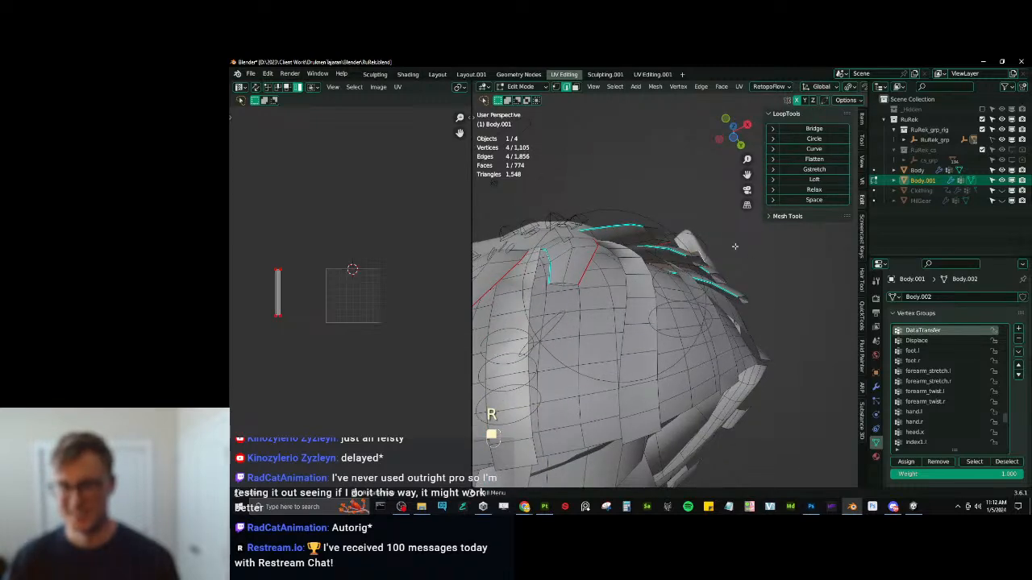
pyautogui.press('r')
pyautogui.moveTo(746, 283); pyautogui.dragTo(682, 338, button='middle')
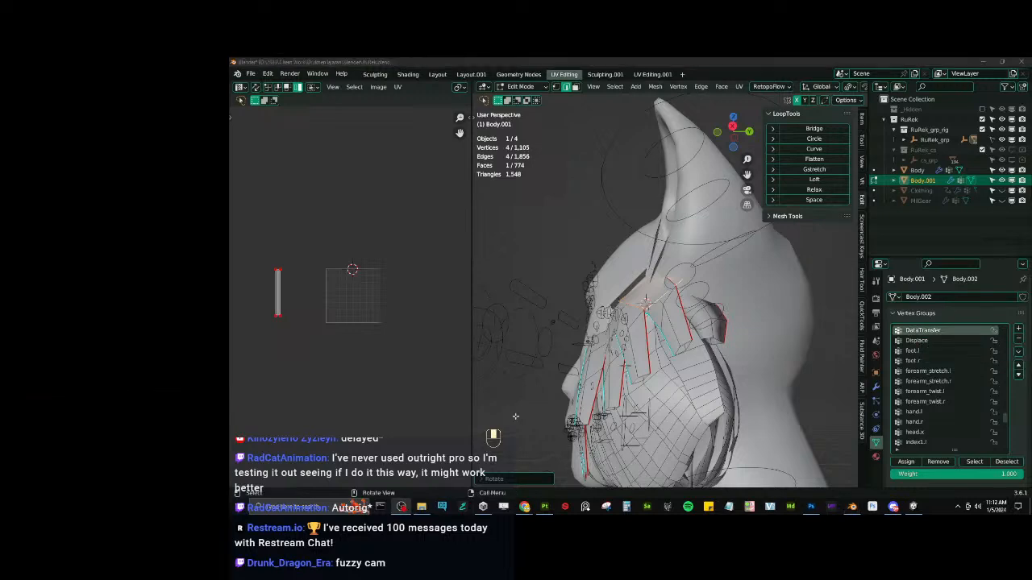
# Rotate, scale and move the duplicated card to fill the gap between the cheek fur and the ear-base fur.
pyautogui.moveTo(655, 341); pyautogui.dragTo(750, 310, button='middle')
pyautogui.press('r')
pyautogui.press('s')
pyautogui.press('r')
pyautogui.press('g')
pyautogui.press('s')
pyautogui.click(709, 298)
pyautogui.press('g')
pyautogui.click(713, 290)
pyautogui.click(713, 286)
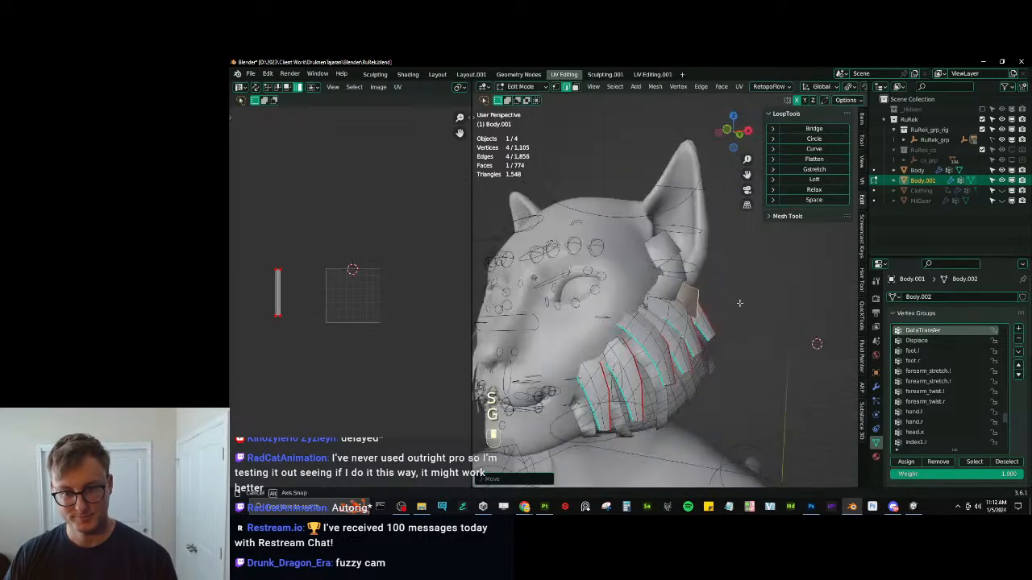
# Return to Object Mode, export all visible objects as an Auto-Rig Pro FBX, and save the Blender file.
pyautogui.press('Tab')
pyautogui.hotkey('ctrl', 's')
pyautogui.press('a')
pyautogui.press('q')
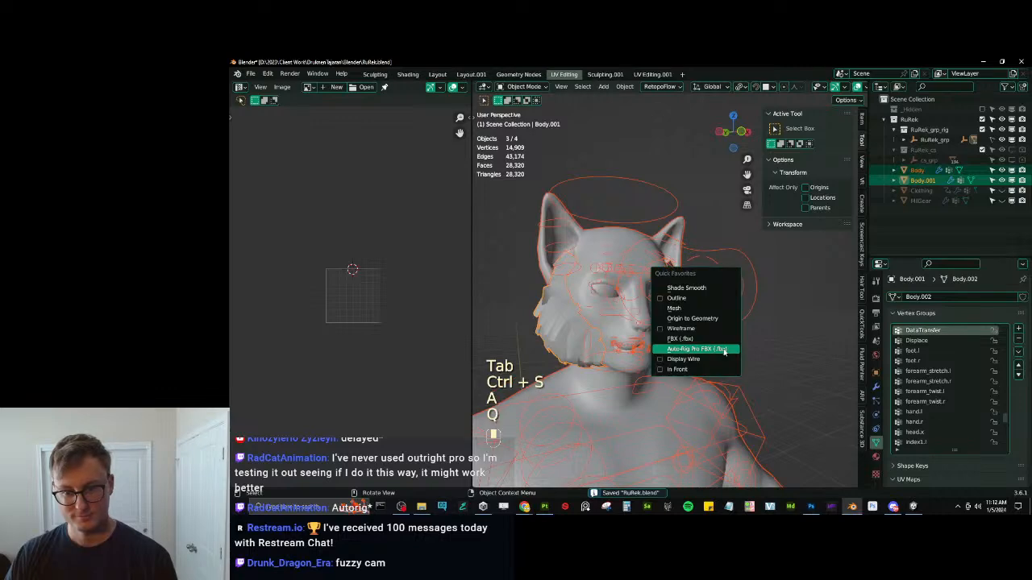
pyautogui.click(695, 347)
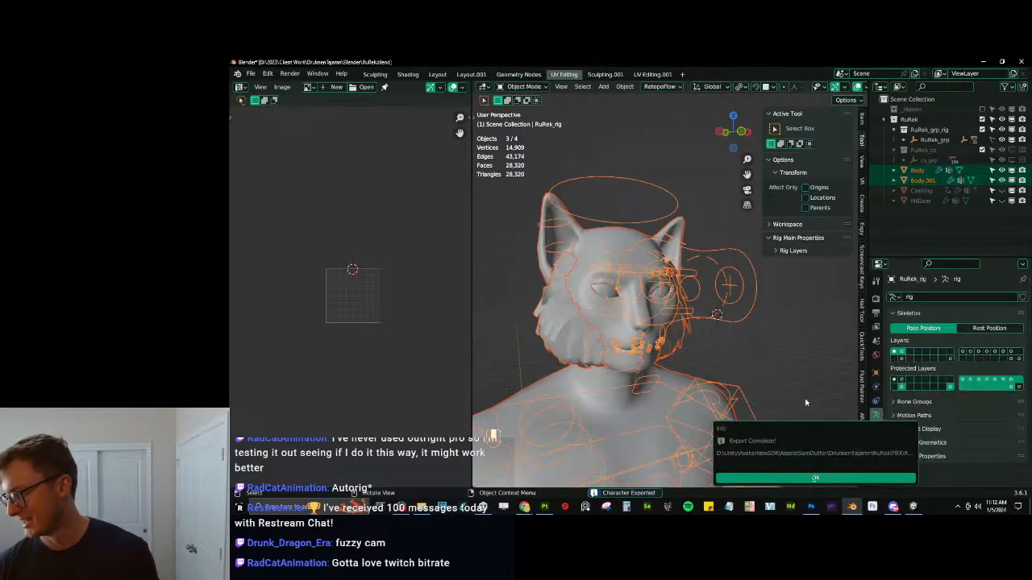
pyautogui.click(815, 477)
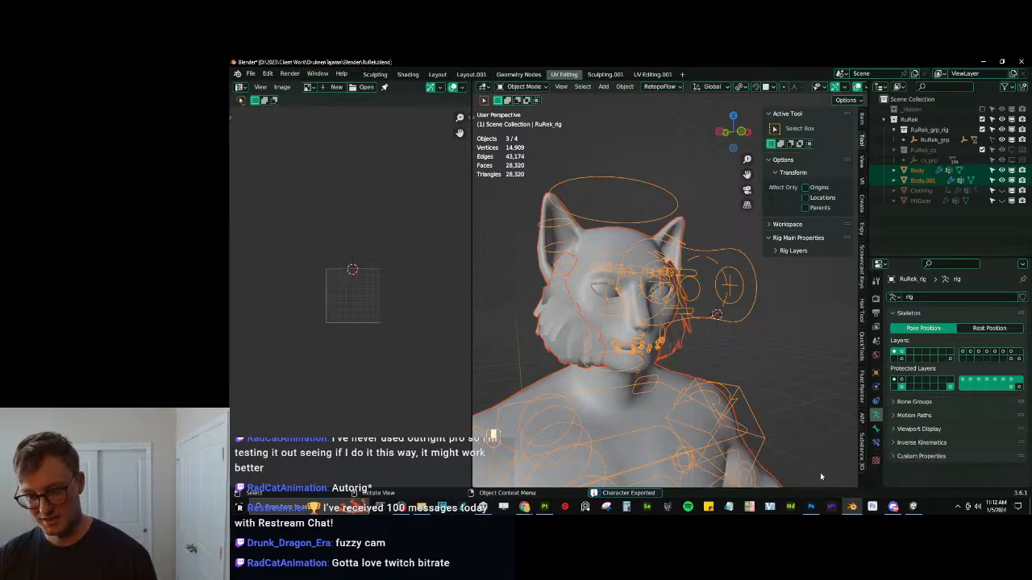
pyautogui.hotkey('ctrl', 's')
# Switch to Unity, examine the fur around the cheeks and ears near and far, and return to Blender.
pyautogui.click(912, 505)
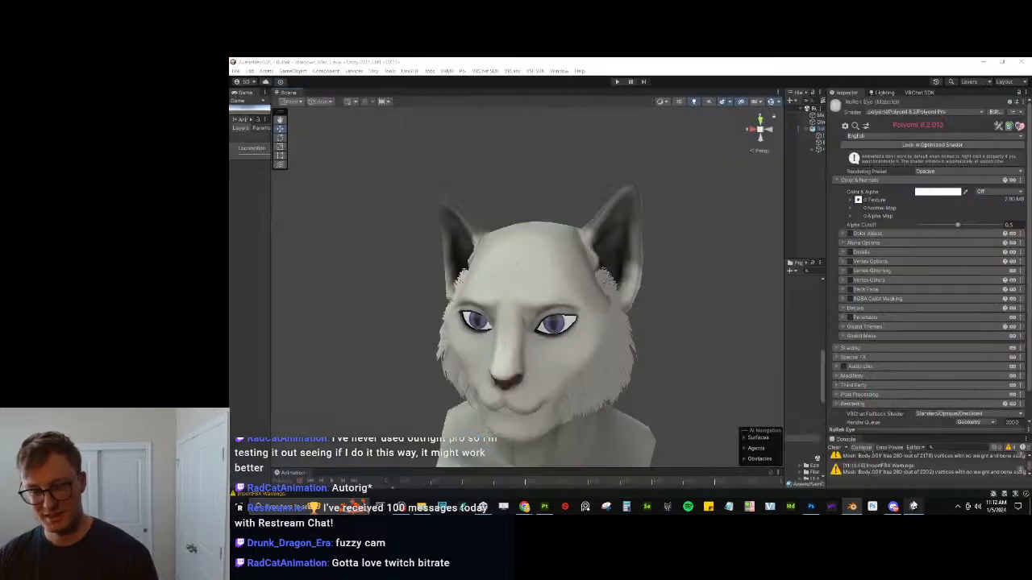
pyautogui.moveTo(574, 337)
pyautogui.mouseDown(button='right')
pyautogui.moveTo(555, 282)
pyautogui.moveTo(607, 304)
pyautogui.moveTo(530, 339)
pyautogui.moveTo(596, 314)
pyautogui.moveTo(702, 301)
pyautogui.moveTo(561, 329)
pyautogui.mouseUp(button='right')
pyautogui.press('s')
pyautogui.press('w')
pyautogui.moveTo(498, 333); pyautogui.dragTo(430, 364, button='right')
pyautogui.press('s')
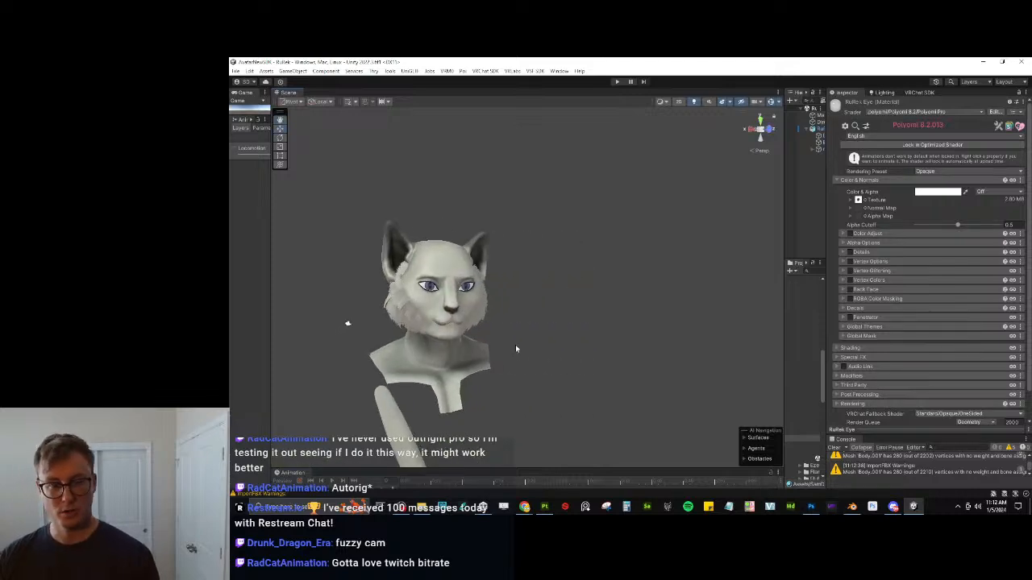
pyautogui.hotkey('alt', 'Tab')
# Save the file and convert the fur object Body.001 to a mesh to apply all its modifiers.
pyautogui.moveTo(517, 349); pyautogui.dragTo(698, 376, button='middle')
pyautogui.click(663, 372)
pyautogui.hotkey('ctrl', 's')
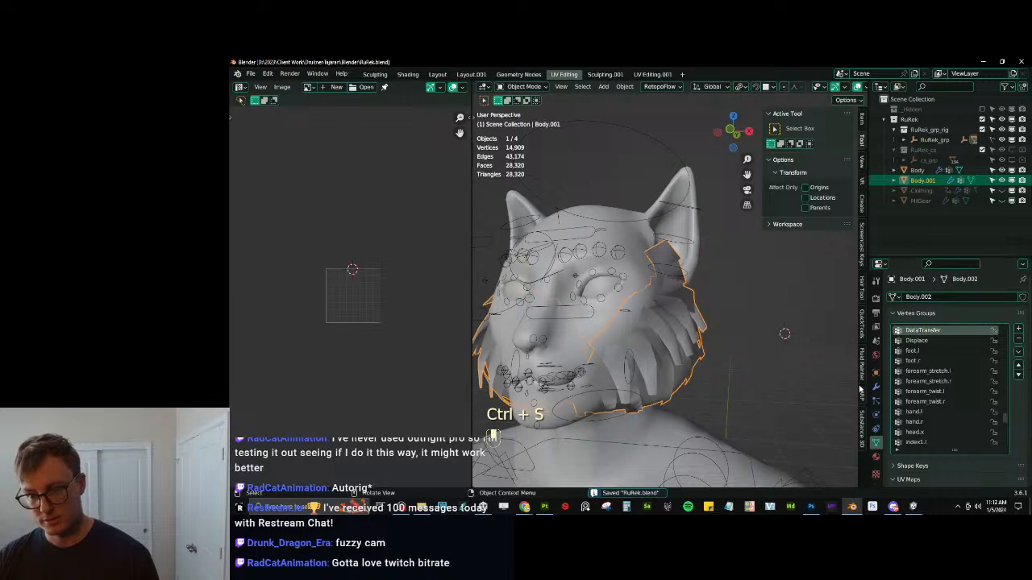
pyautogui.click(876, 387)
pyautogui.click(893, 342)
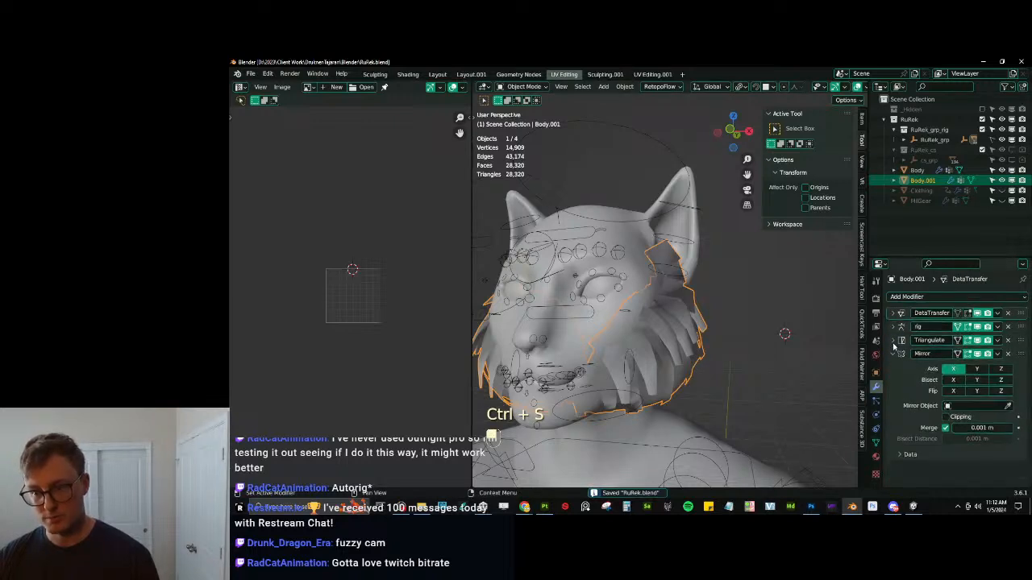
pyautogui.click(894, 354)
pyautogui.press('q')
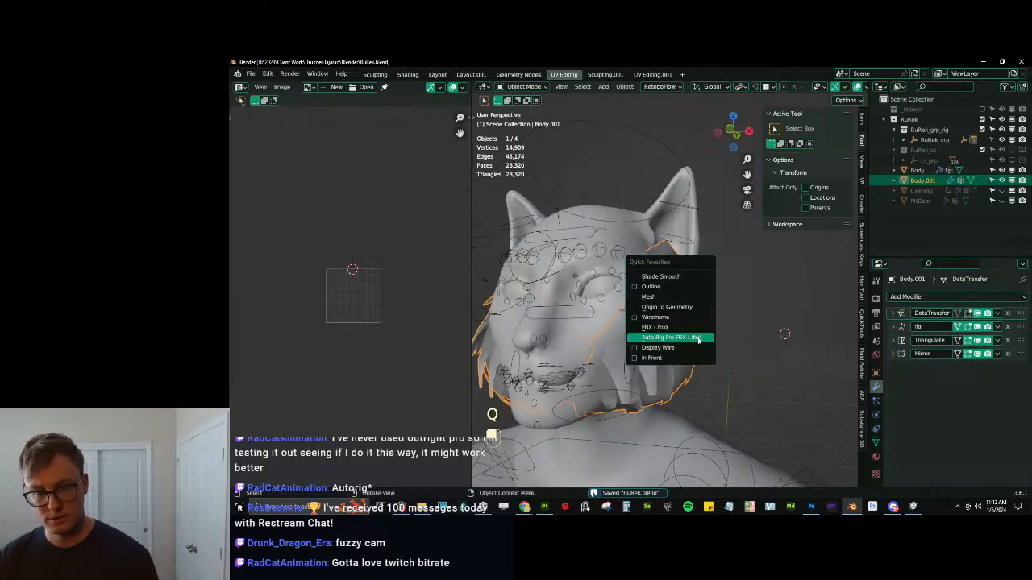
pyautogui.click(684, 297)
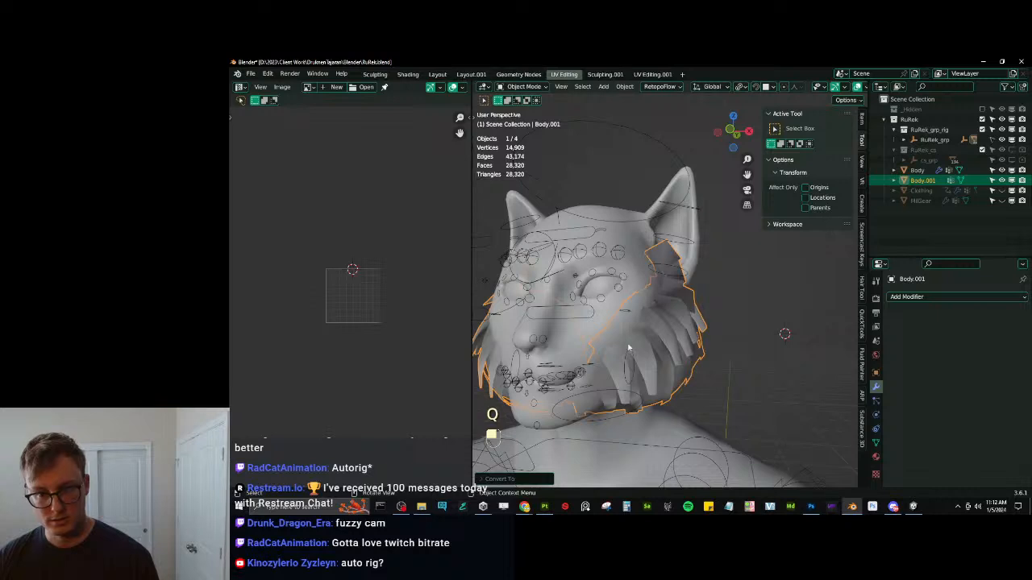
# Delete all unlocked vertex groups from the fur object, keeping only DataTransfer, and save the file.
pyautogui.keyDown('shift'); pyautogui.click(653, 345); pyautogui.keyUp('shift')
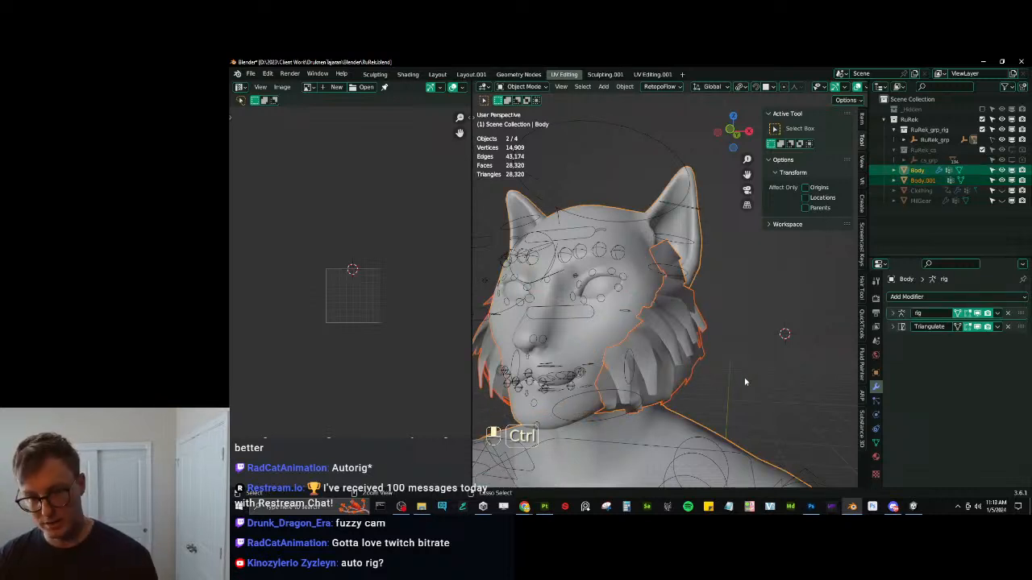
pyautogui.hotkey('ctrl', 'z')
pyautogui.click(876, 443)
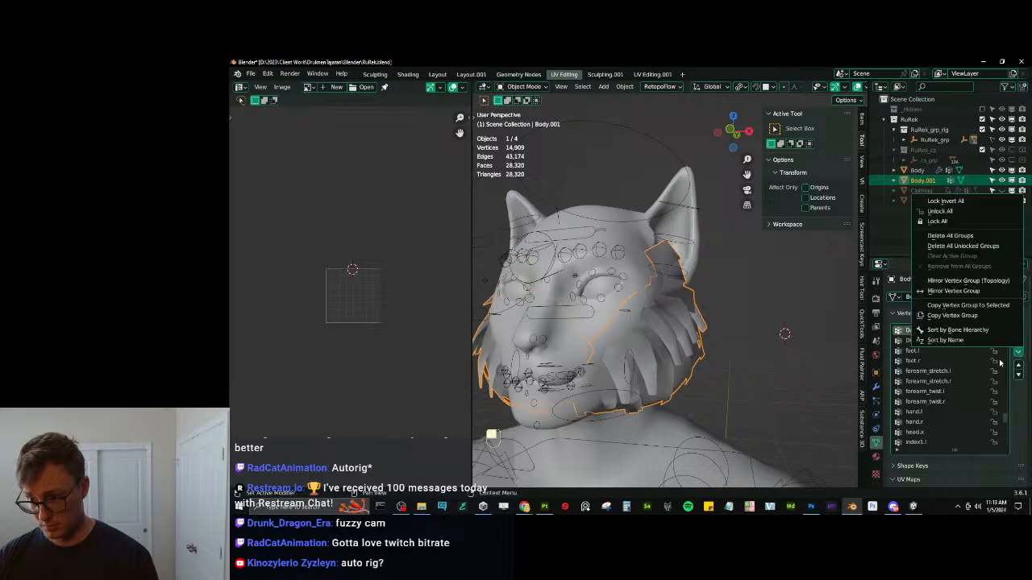
pyautogui.click(1018, 353)
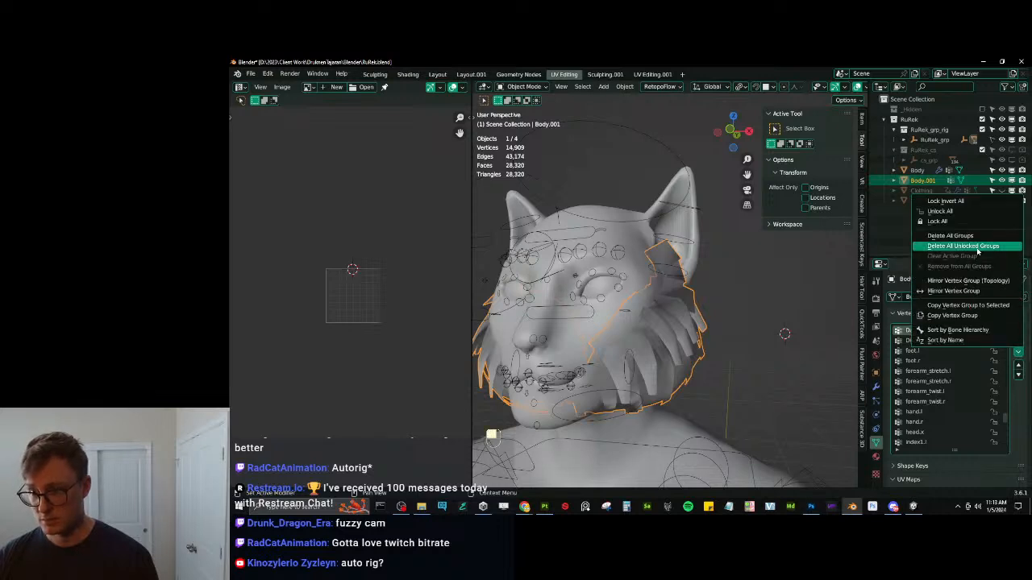
pyautogui.click(963, 246)
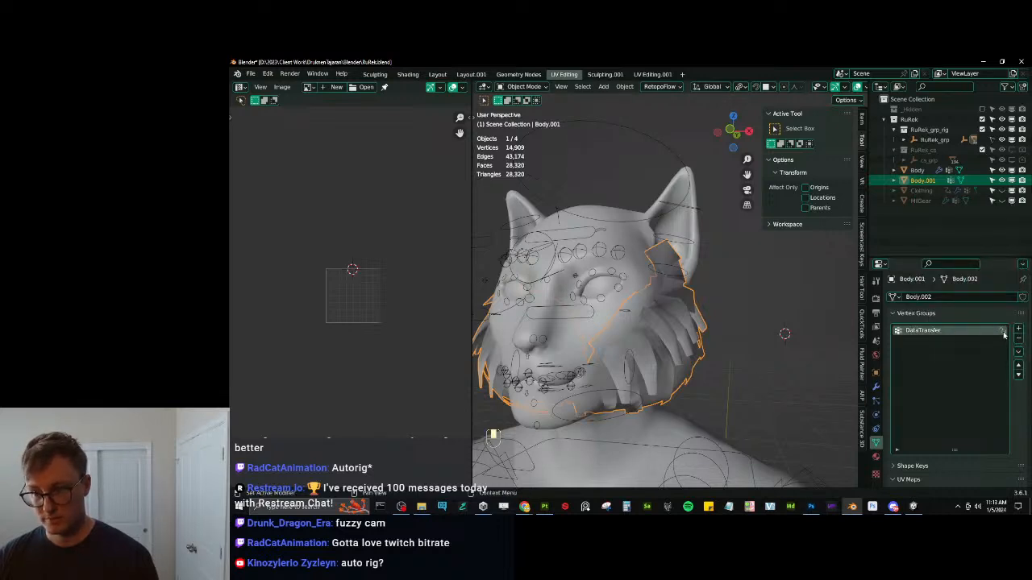
pyautogui.scroll(-3, 725, 354)
pyautogui.hotkey('ctrl', 's')
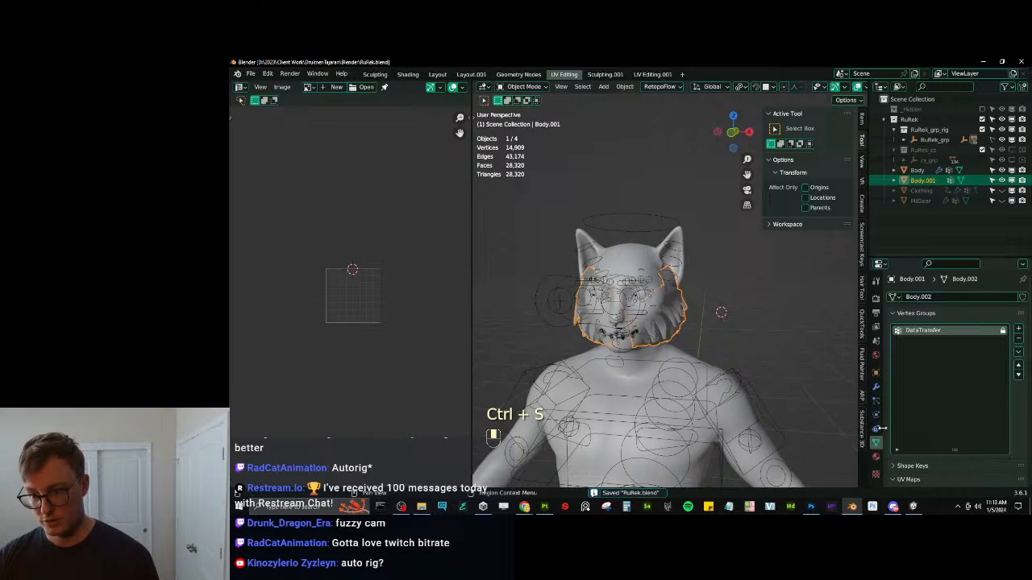
# Pick Body as the Mesh Data Transfer source and transfer its vertex groups to the fur object.
pyautogui.scroll(-10, 967, 452)
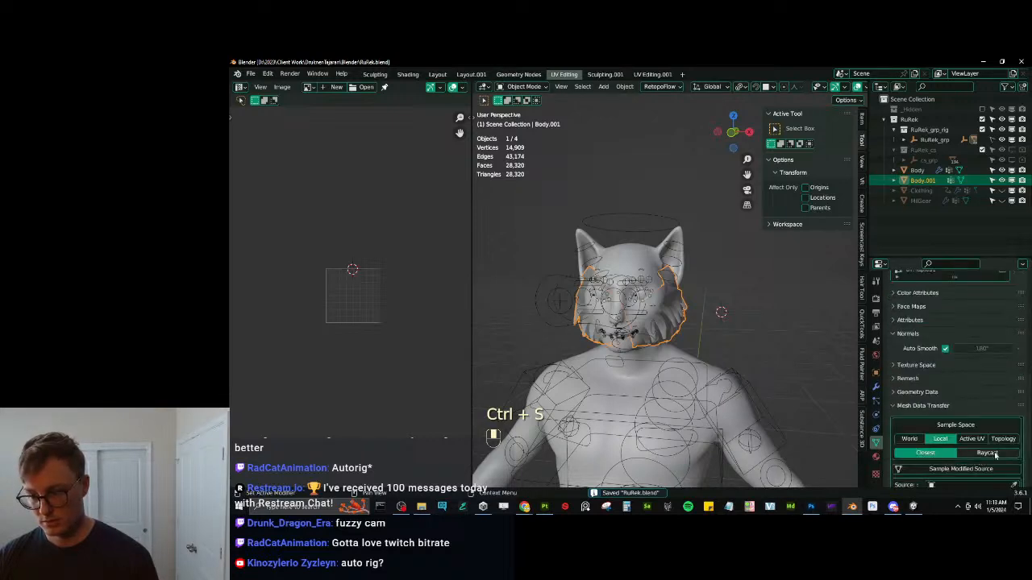
pyautogui.click(1014, 409)
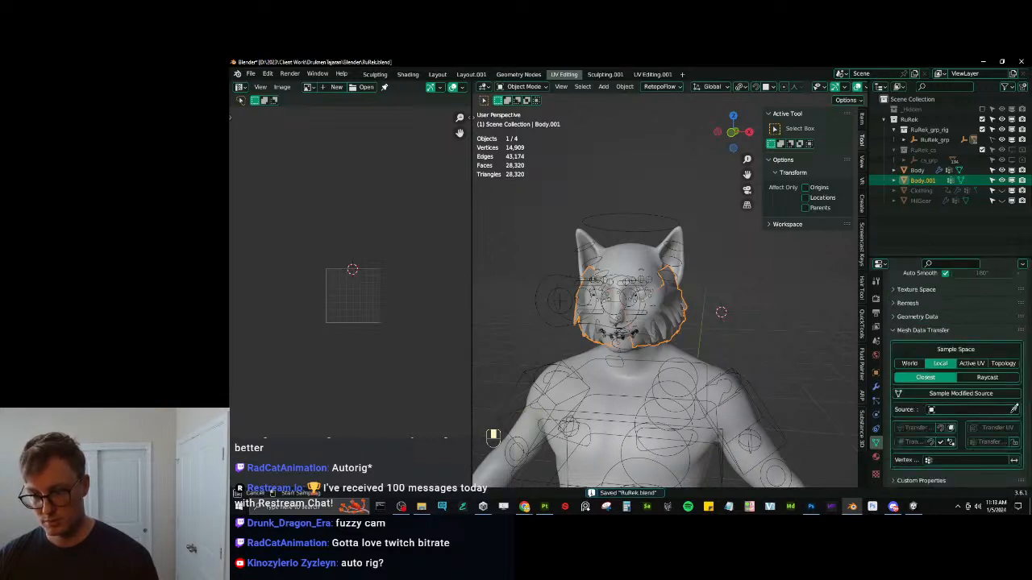
pyautogui.click(671, 353)
pyautogui.click(991, 442)
# Join the fur object into the Body mesh and save the file.
pyautogui.keyDown('ctrl'); pyautogui.click(628, 386); pyautogui.keyUp('ctrl')
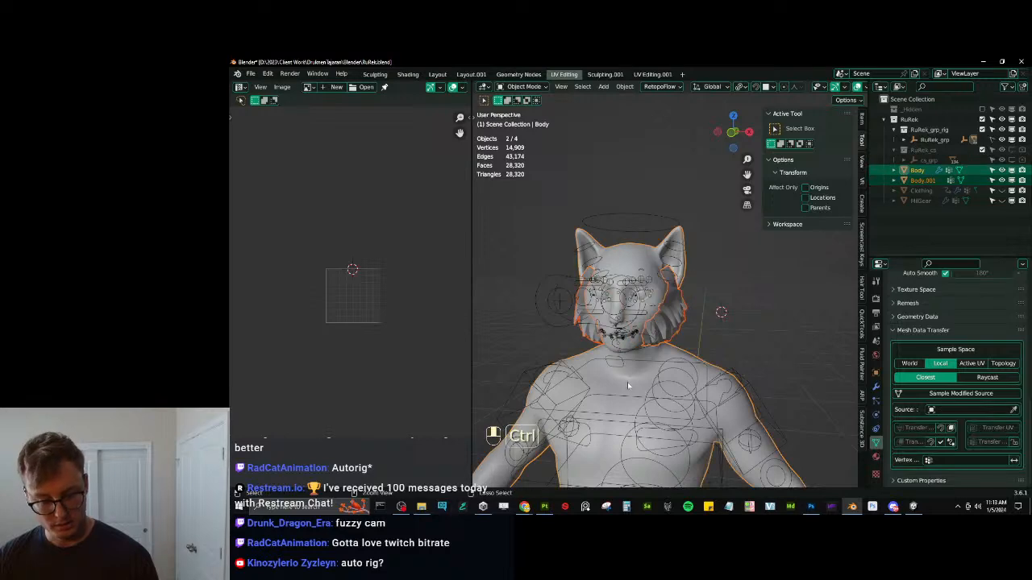
pyautogui.hotkey('ctrl', 'j')
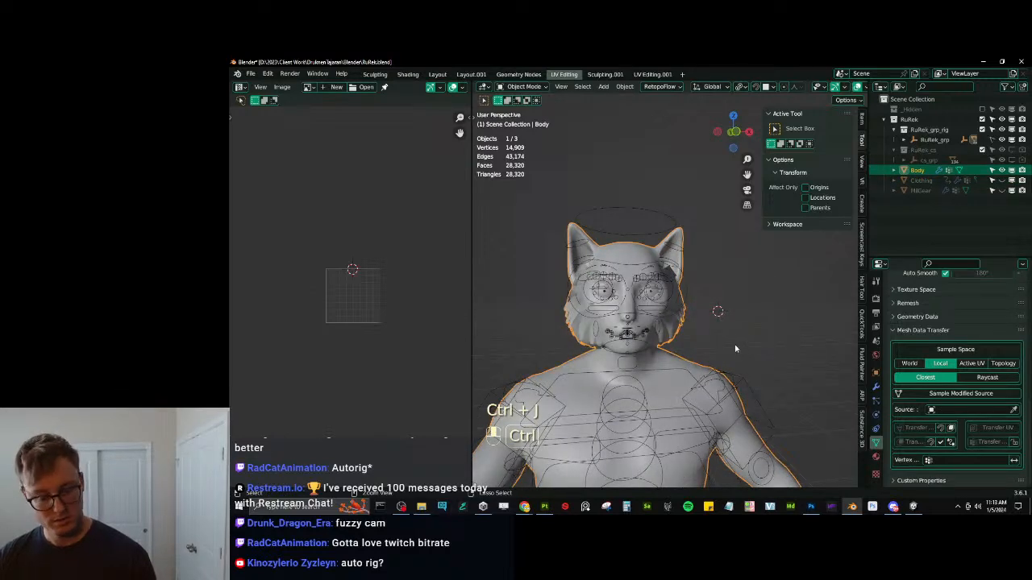
pyautogui.hotkey('ctrl', 's')
# Test-rotate the c_spine_03.x bone in Pose Mode to check the joined fur's deformation, then return to Object Mode.
pyautogui.scroll(-3, 731, 342)
pyautogui.scroll(2, 692, 327)
pyautogui.click(661, 227)
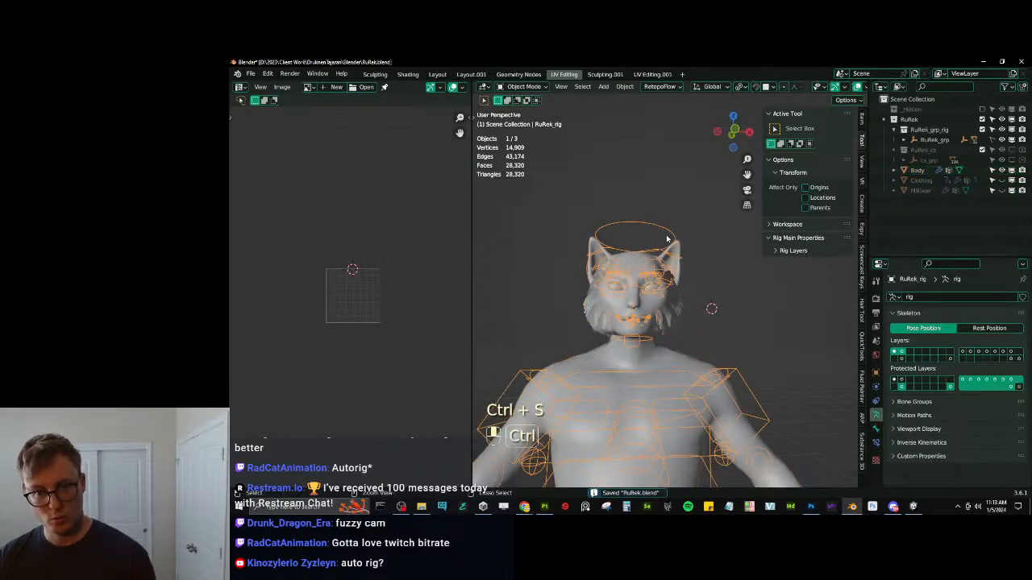
pyautogui.hotkey('ctrl', 'Tab')
pyautogui.scroll(-2, 721, 382)
pyautogui.press('r')
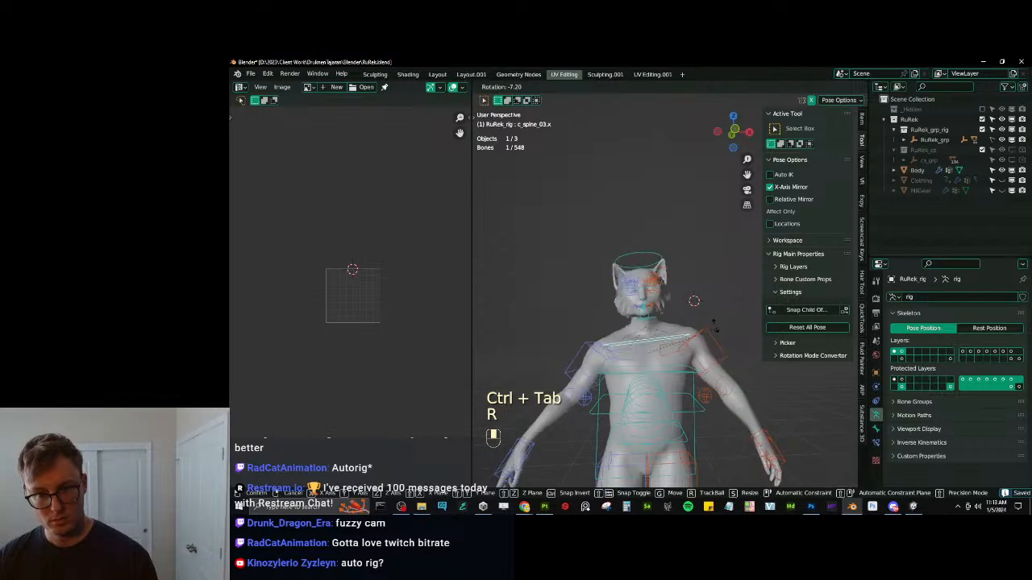
pyautogui.hotkey('ctrl', 'Tab')
# Unhide the Clothing and MilGear objects and export all visible objects as an Auto-Rig Pro FBX.
pyautogui.moveTo(1002, 181); pyautogui.dragTo(1002, 191)
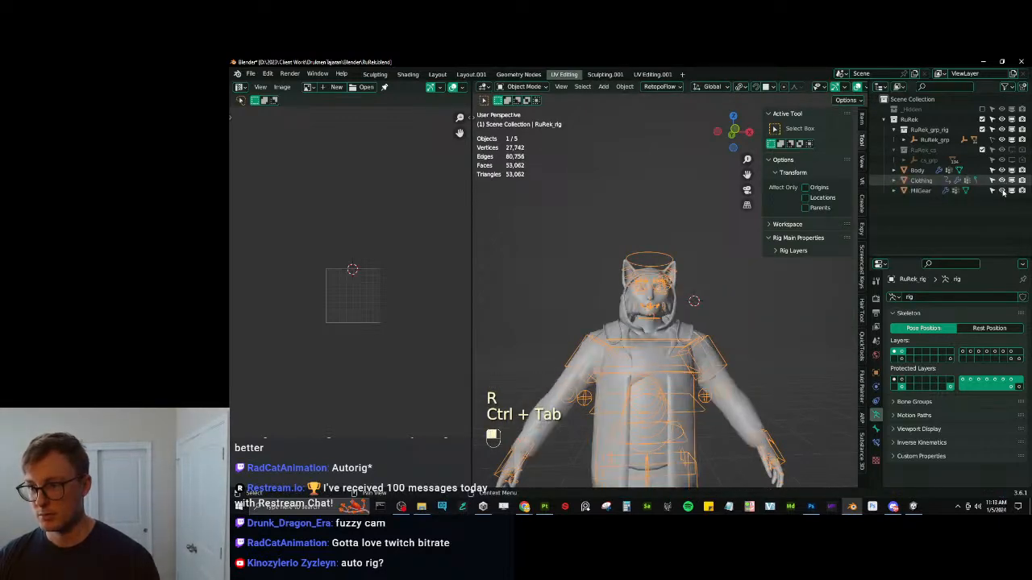
pyautogui.press('a')
pyautogui.press('q')
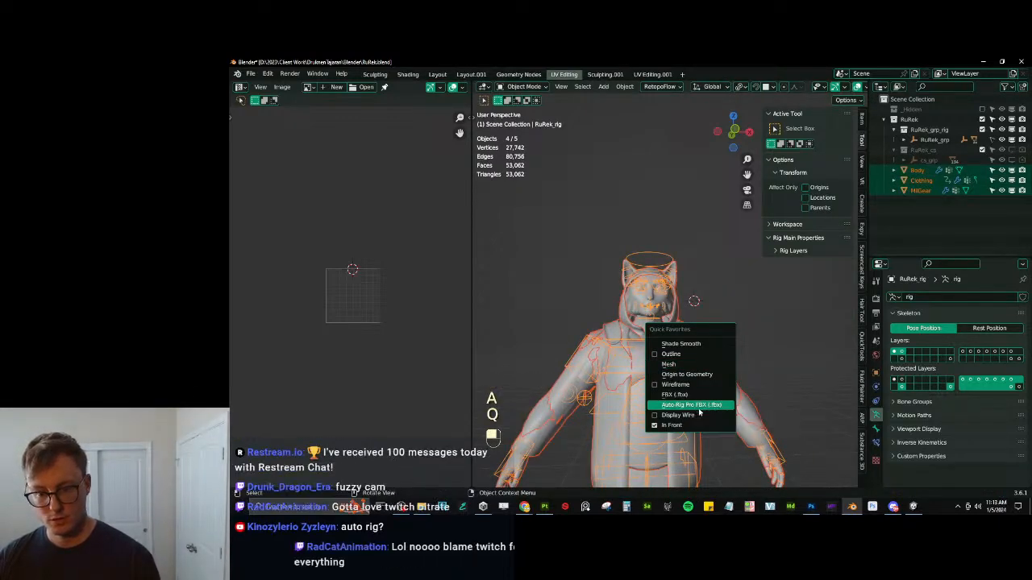
pyautogui.click(700, 407)
pyautogui.click(817, 417)
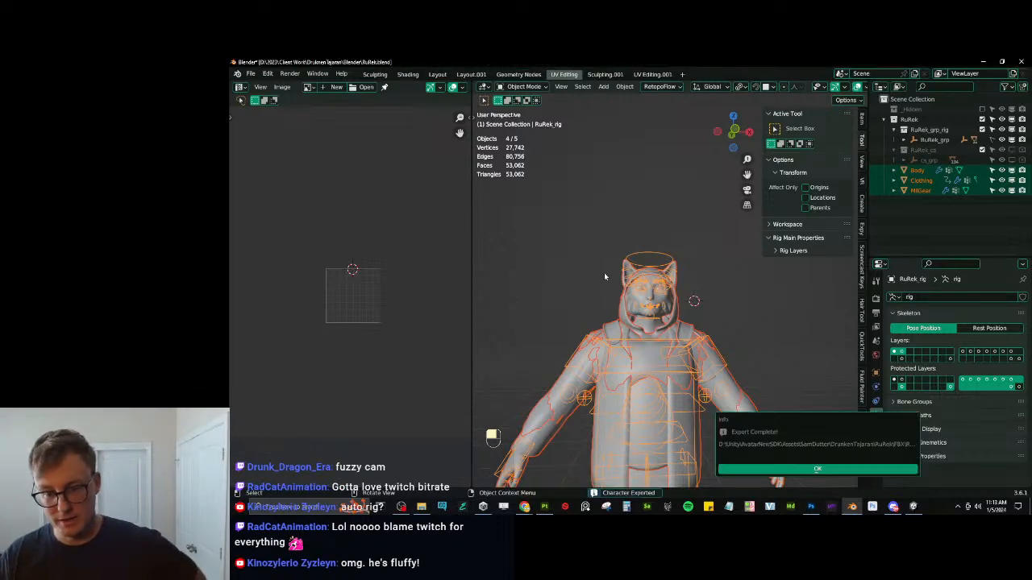
pyautogui.click(774, 467)
# Clear the selection, check the full clothed character with the rig selected, and save the Blender file.
pyautogui.scroll(-3, 767, 325)
pyautogui.click(767, 326)
pyautogui.moveTo(725, 330); pyautogui.dragTo(610, 293, button='middle')
pyautogui.scroll(4, 685, 265)
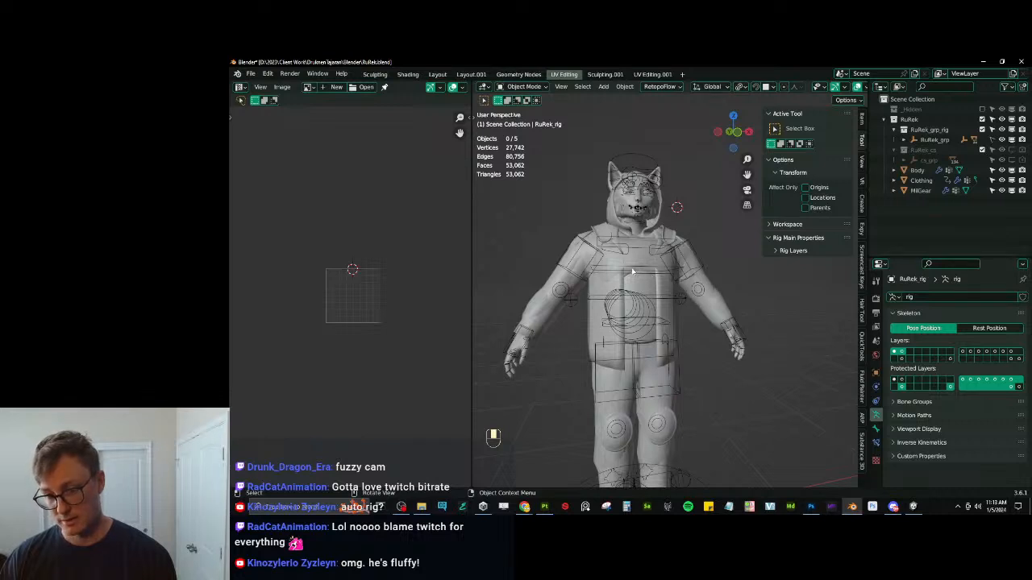
pyautogui.click(674, 303)
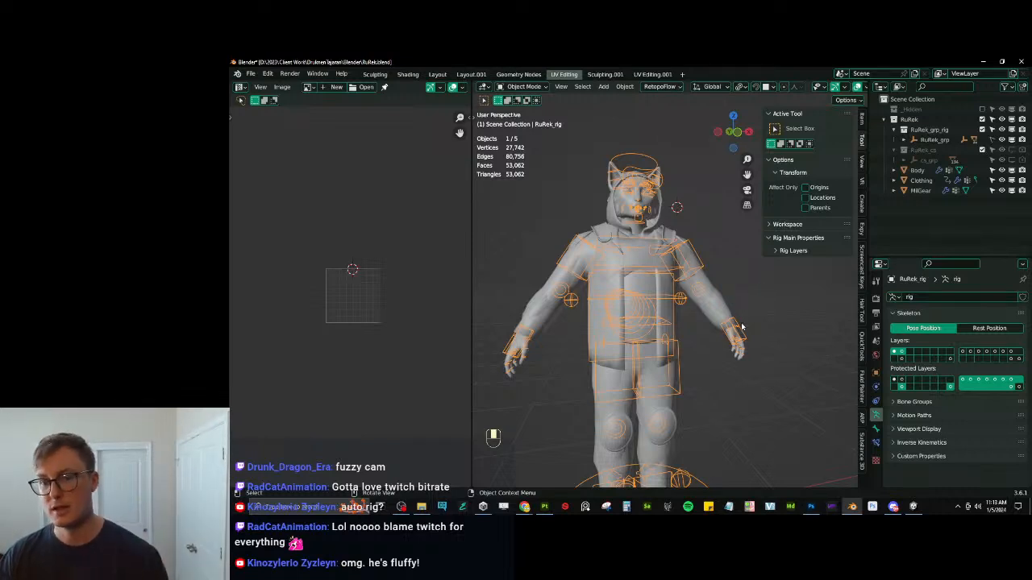
pyautogui.moveTo(732, 352); pyautogui.dragTo(653, 364, button='middle')
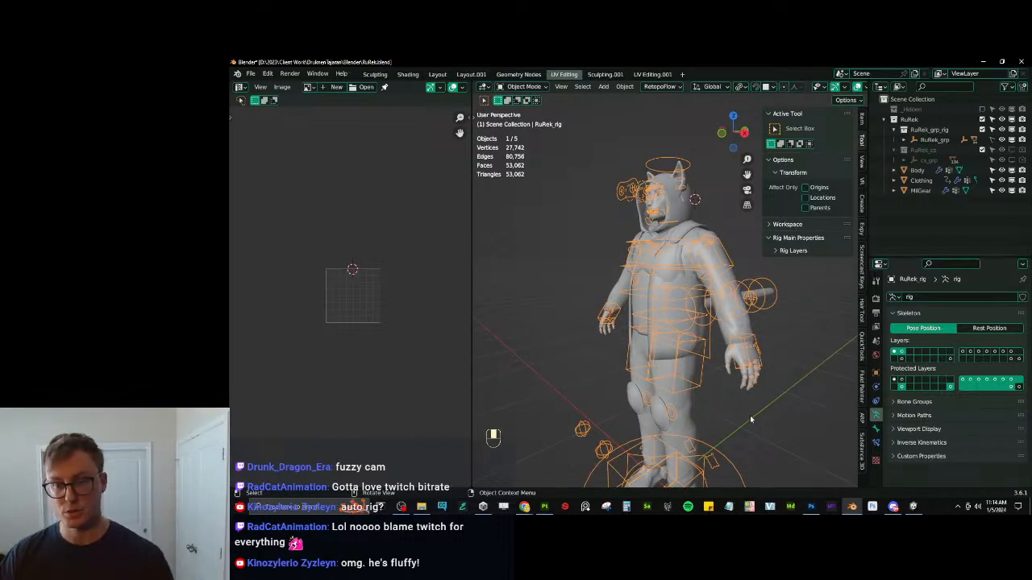
pyautogui.moveTo(768, 419); pyautogui.dragTo(783, 409, button='middle')
pyautogui.hotkey('ctrl', 's')
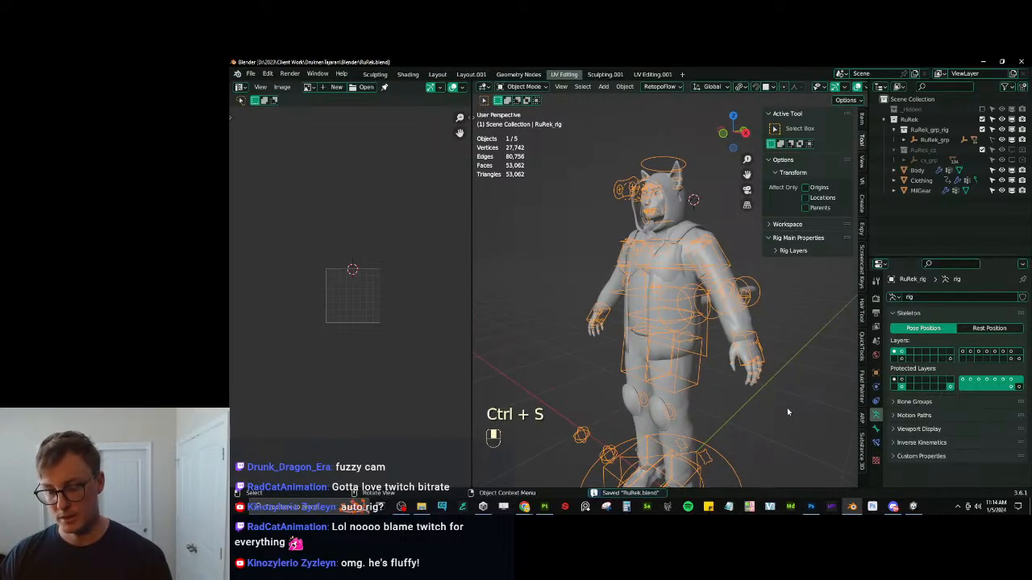
# Switch to Unity and examine the clothed avatar with its joined fur from the front and side.
pyautogui.click(913, 507)
pyautogui.scroll(-3, 456, 344)
pyautogui.keyDown('alt'); pyautogui.moveTo(567, 321); pyautogui.dragTo(451, 325); pyautogui.keyUp('alt')
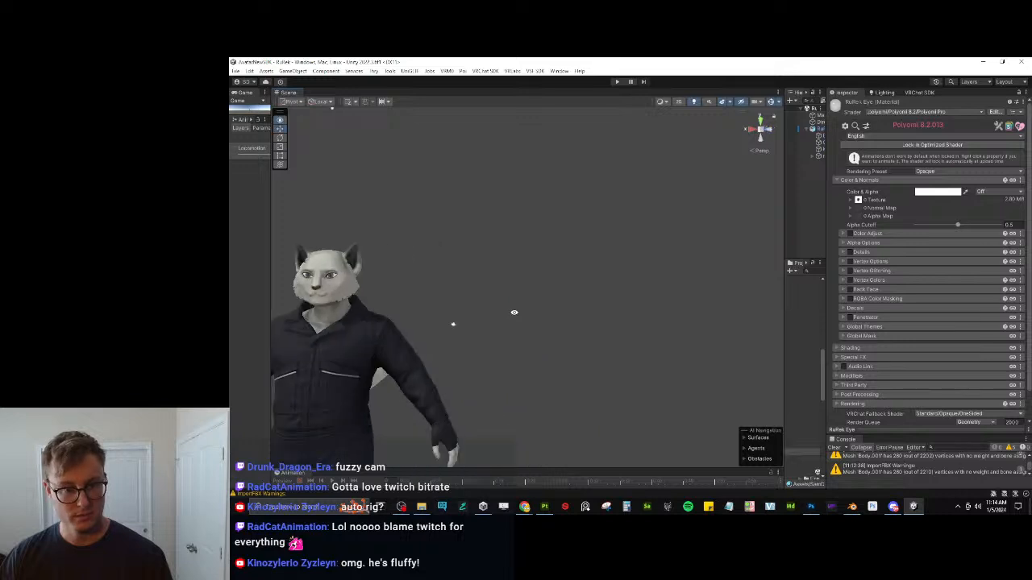
pyautogui.moveTo(451, 325); pyautogui.dragTo(625, 303, button='middle')
pyautogui.scroll(-2, 594, 326)
pyautogui.keyDown('alt'); pyautogui.moveTo(595, 328); pyautogui.dragTo(576, 311); pyautogui.keyUp('alt')
pyautogui.scroll(-1, 564, 359)
pyautogui.scroll(5, 520, 354)
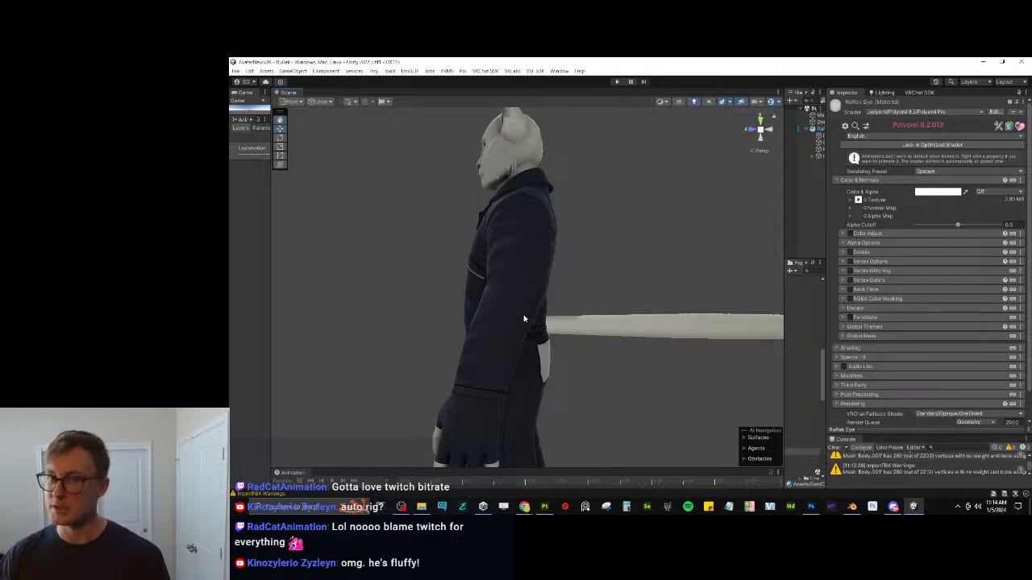
pyautogui.keyDown('alt'); pyautogui.moveTo(523, 319); pyautogui.dragTo(501, 327); pyautogui.keyUp('alt')
pyautogui.scroll(-4, 496, 323)
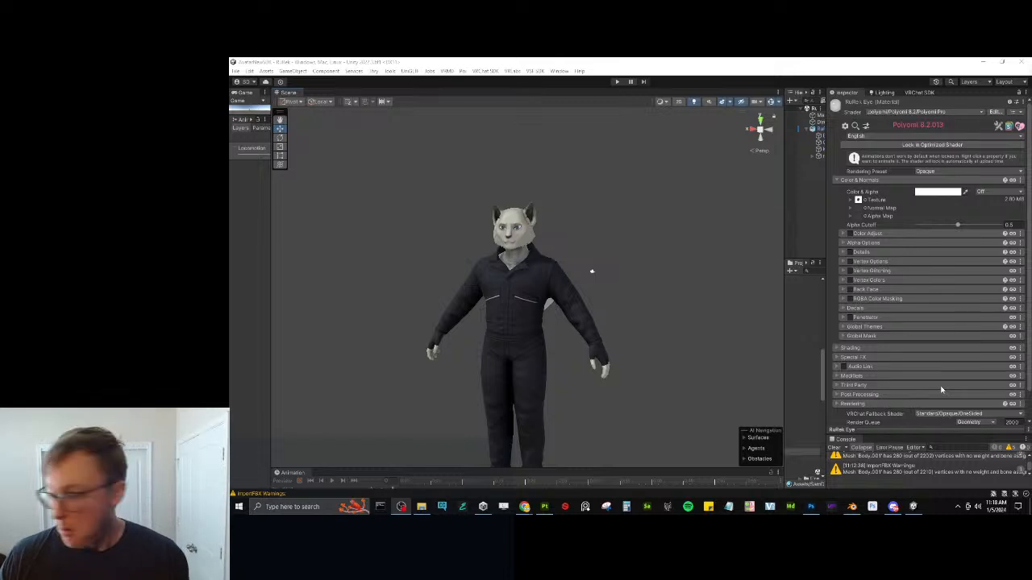
pyautogui.moveTo(487, 254); pyautogui.dragTo(592, 279, button='middle')
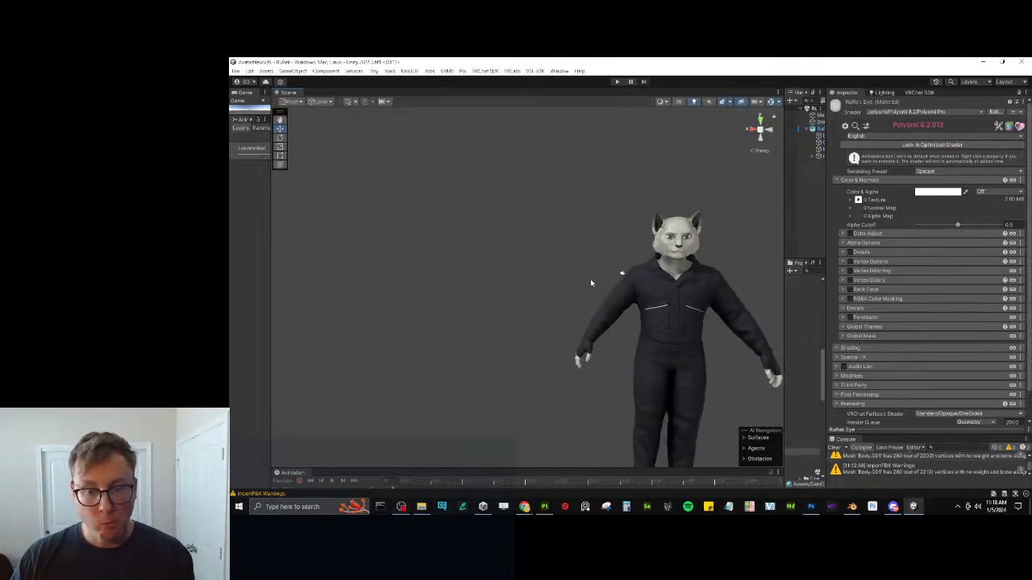
# Clear the console messages and examine the clothed avatar's bare tail from the side.
pyautogui.click(835, 448)
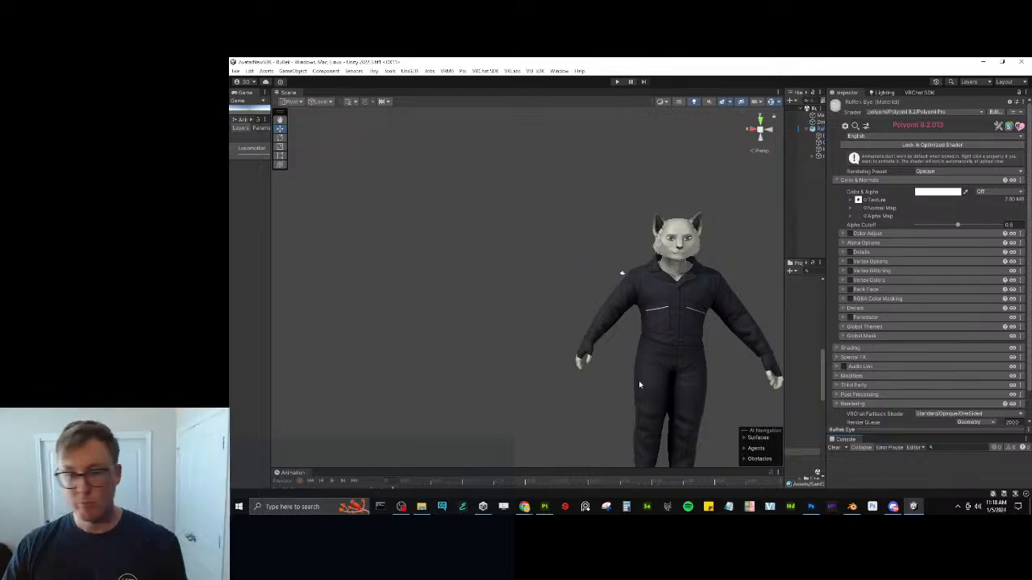
pyautogui.keyDown('alt'); pyautogui.moveTo(541, 348); pyautogui.dragTo(555, 348); pyautogui.keyUp('alt')
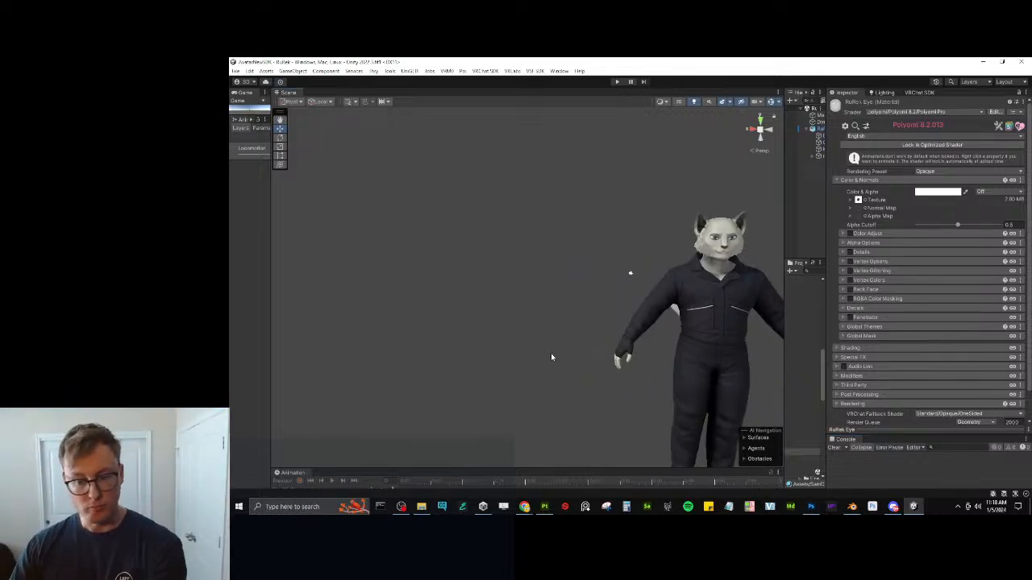
pyautogui.keyDown('alt'); pyautogui.moveTo(581, 349); pyautogui.dragTo(617, 306); pyautogui.keyUp('alt')
pyautogui.scroll(-5, 616, 307)
pyautogui.scroll(2, 643, 249)
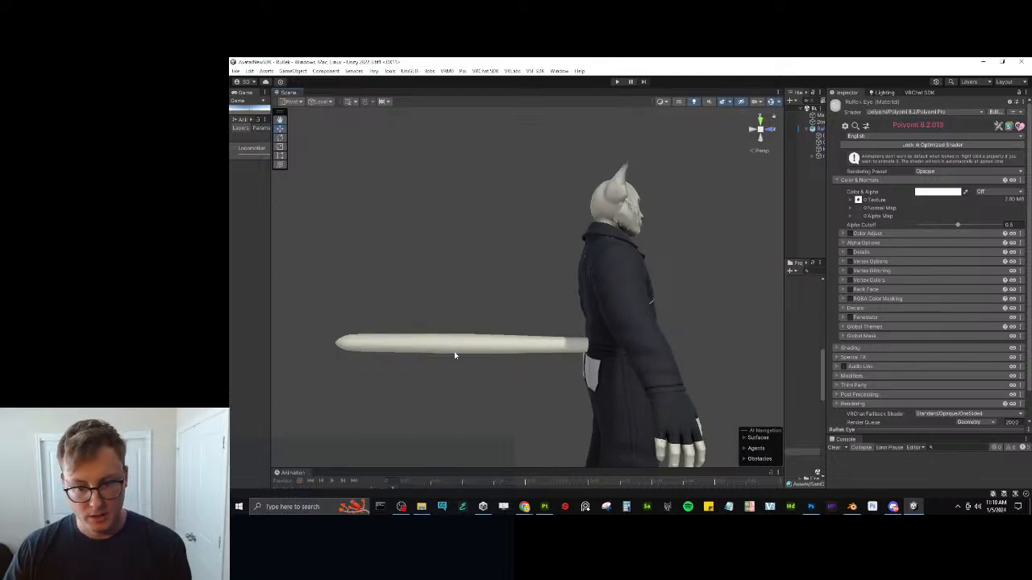
# Switch to Blender, view the character and tail from the side, and add a mesh cylinder.
pyautogui.click(852, 506)
pyautogui.moveTo(581, 319); pyautogui.dragTo(638, 309, button='middle')
pyautogui.click(638, 305)
pyautogui.click(670, 354)
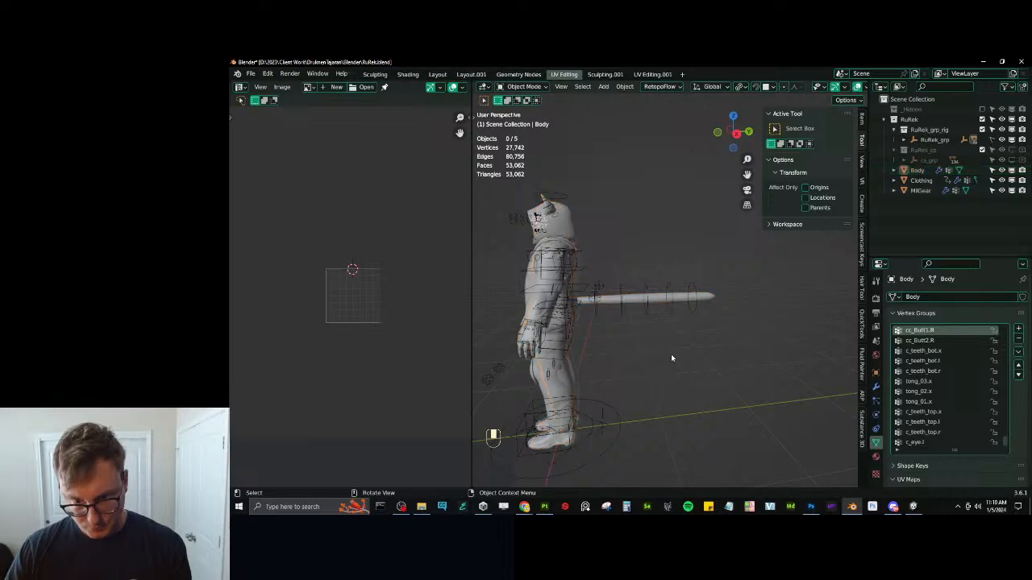
pyautogui.hotkey('shift', 'a')
pyautogui.moveTo(642, 295)
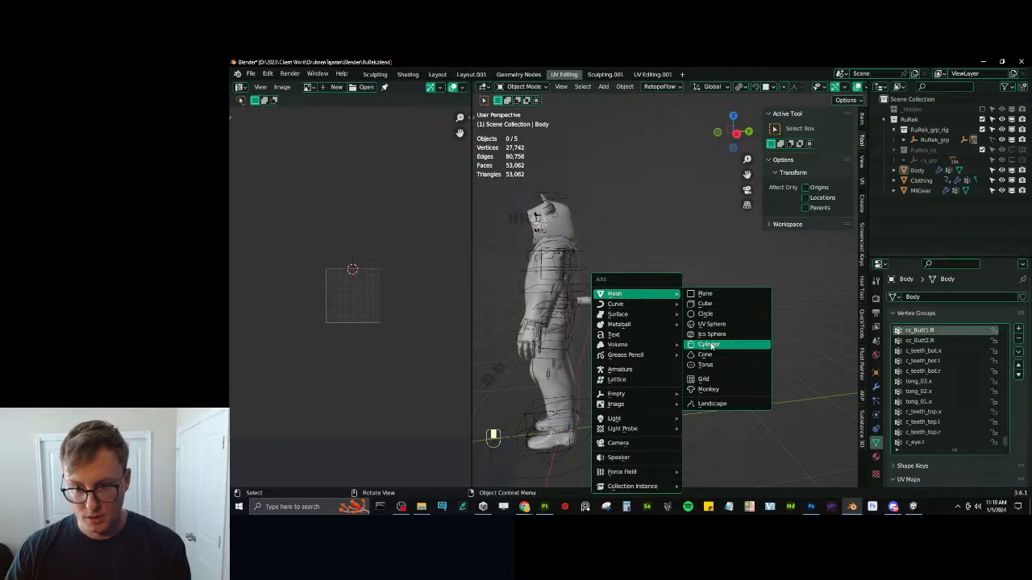
pyautogui.click(711, 345)
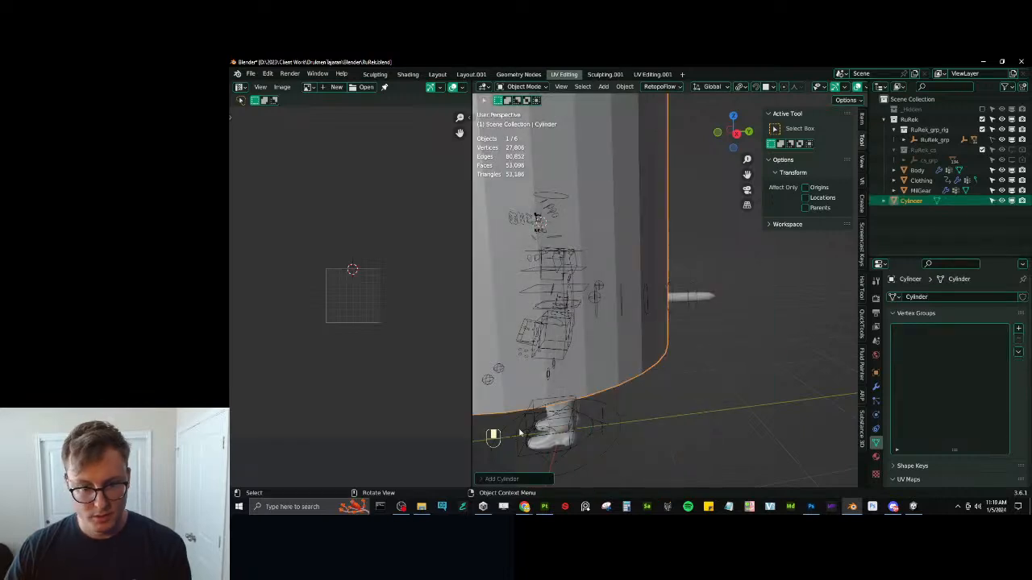
# Set the new cylinder's cap fill type to Nothing and its vertex count to 16.
pyautogui.click(508, 478)
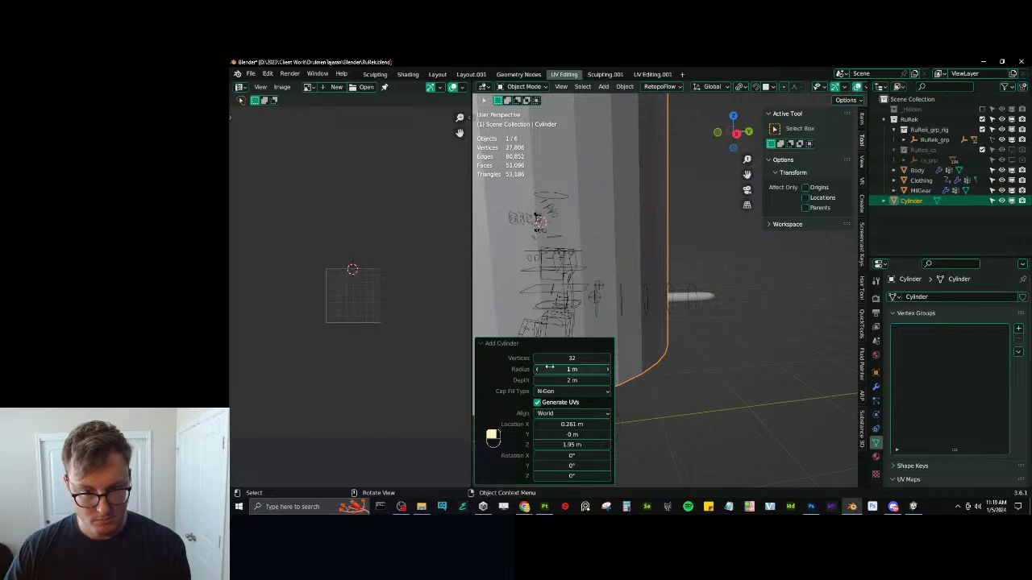
pyautogui.click(556, 392)
pyautogui.click(549, 402)
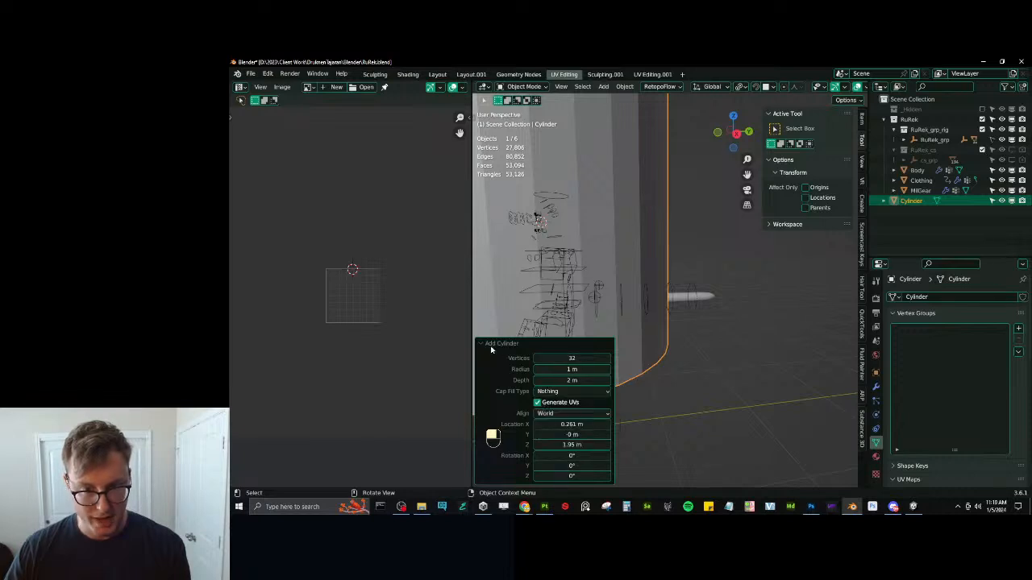
pyautogui.click(490, 348)
pyautogui.scroll(-6, 679, 336)
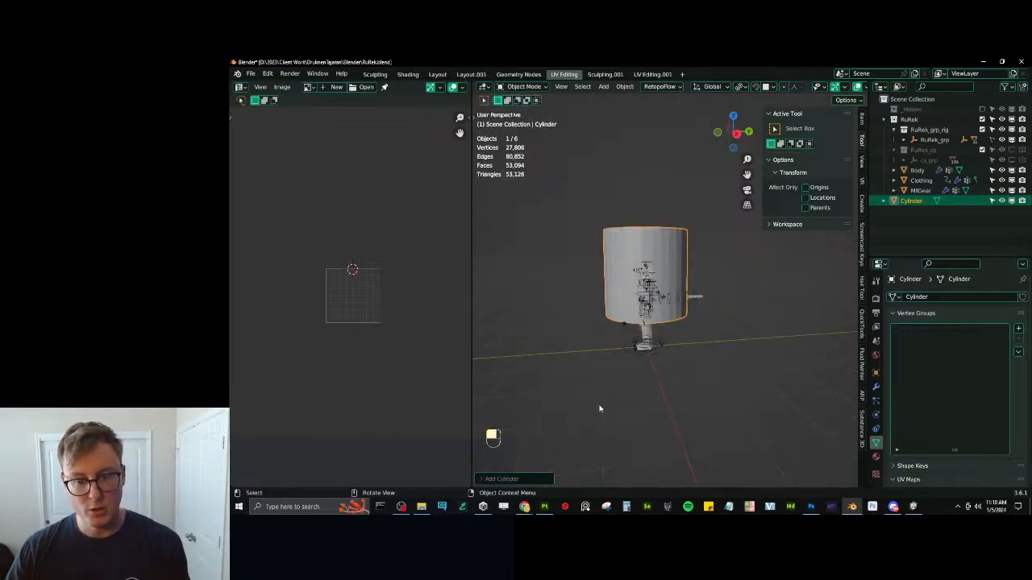
pyautogui.click(509, 478)
pyautogui.click(569, 358)
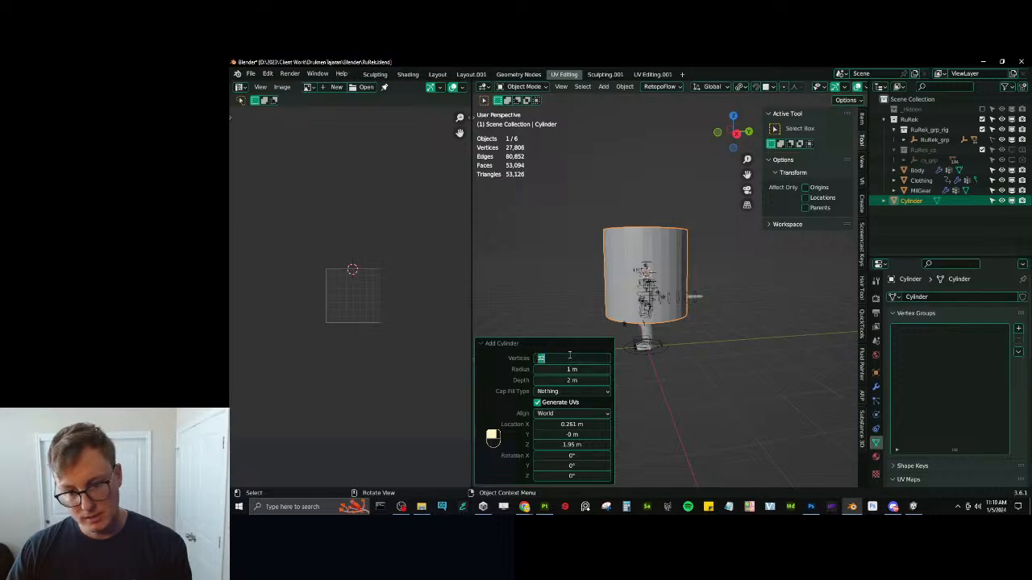
pyautogui.press('Return')
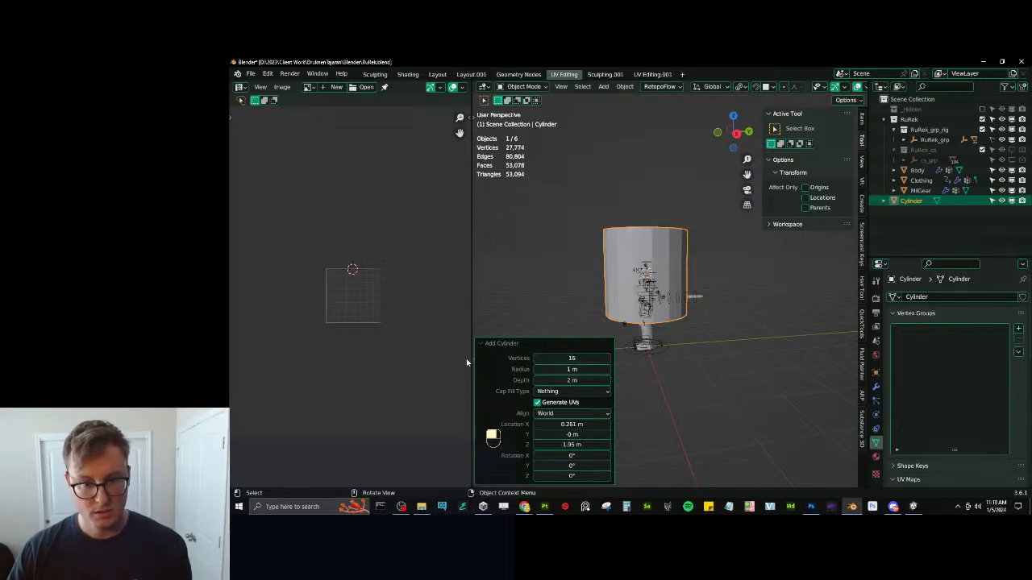
pyautogui.click(487, 344)
# Enter Edit Mode on the cylinder and mark the lengthwise edge at its UV layout's outer border as a seam.
pyautogui.press('Tab')
pyautogui.moveTo(490, 341); pyautogui.dragTo(391, 329, button='middle')
pyautogui.scroll(4, 343, 254)
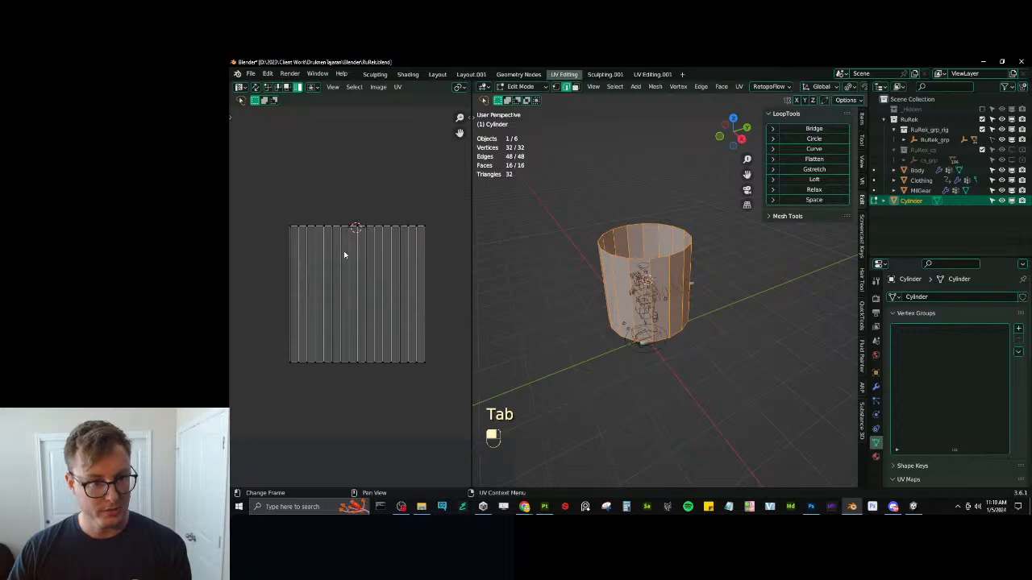
pyautogui.click(277, 87)
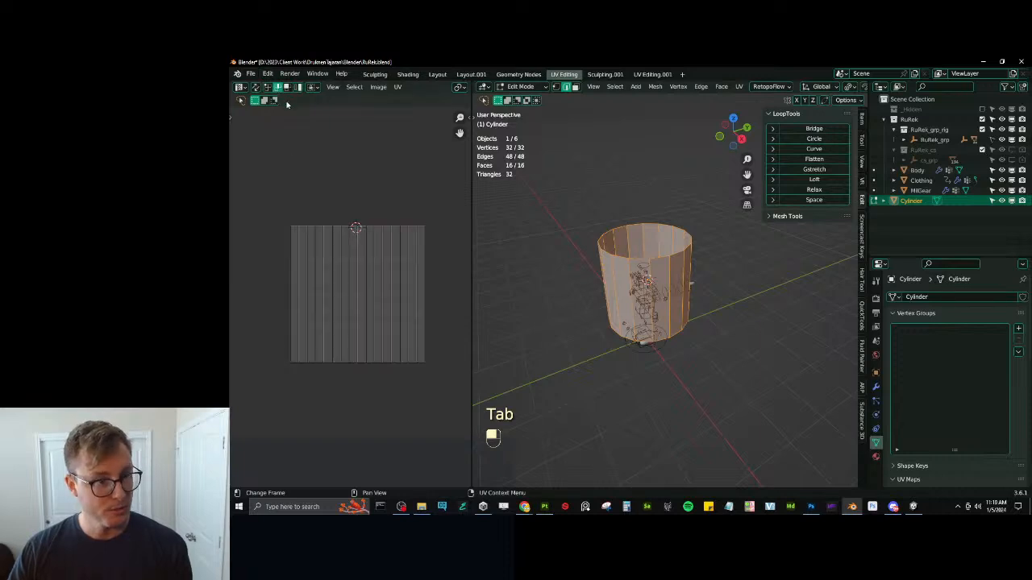
pyautogui.press('q')
pyautogui.click(427, 297)
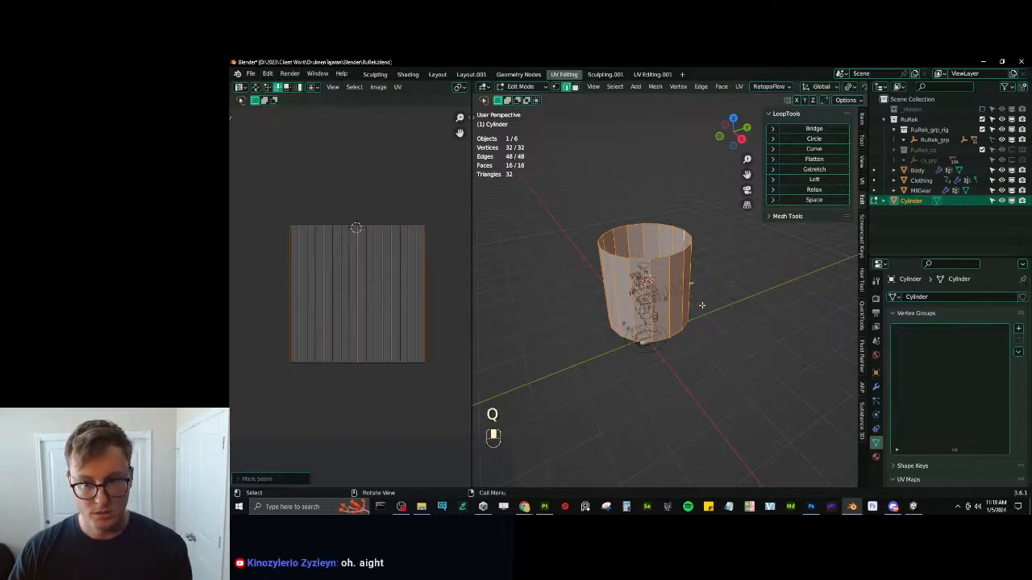
# In the right side view, rotate the cylinder onto its side parallel to the tail and scale it down.
pyautogui.moveTo(701, 305); pyautogui.dragTo(682, 313, button='middle')
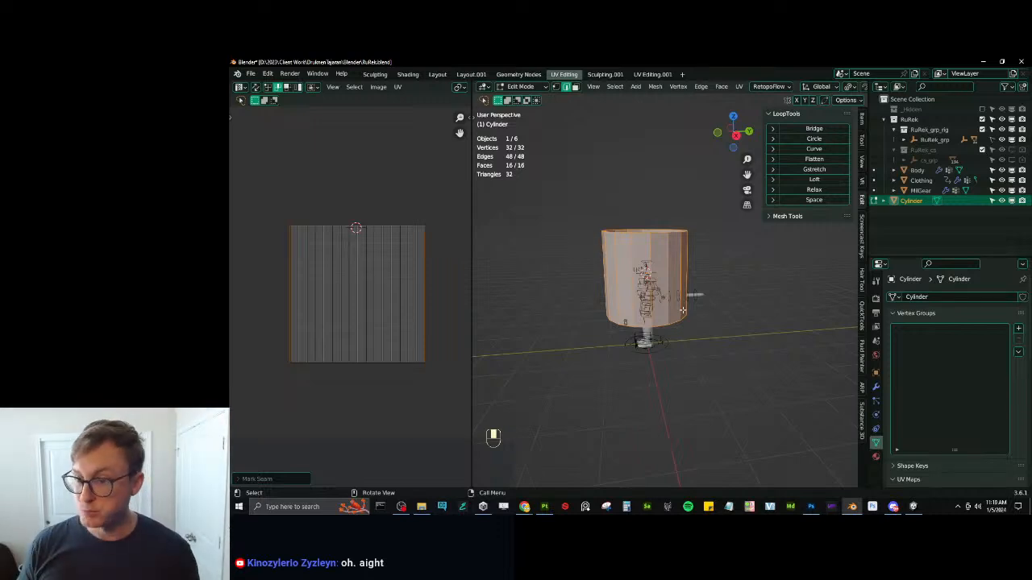
pyautogui.scroll(-2, 671, 299)
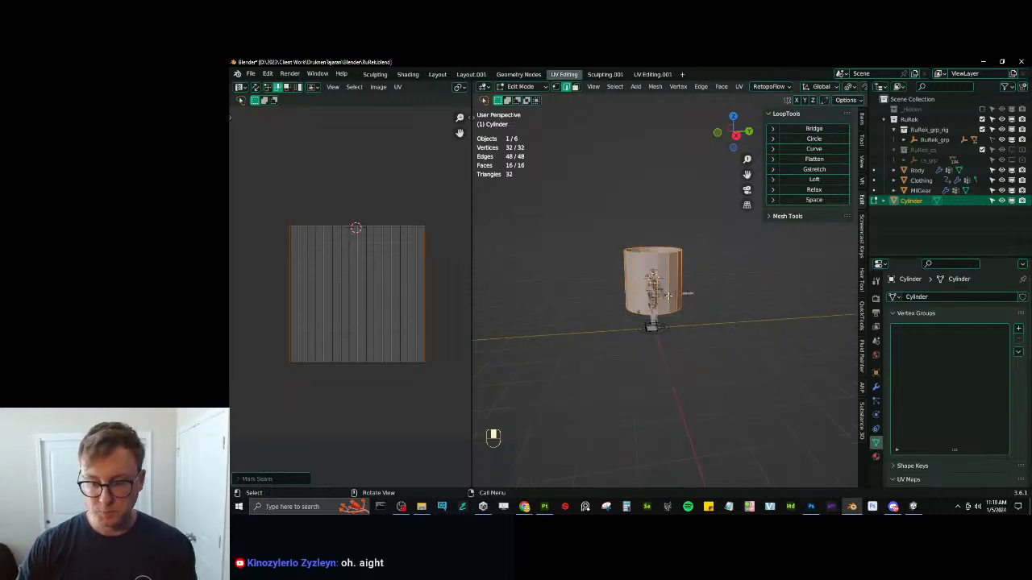
pyautogui.press('KP_3')
pyautogui.scroll(5, 671, 288)
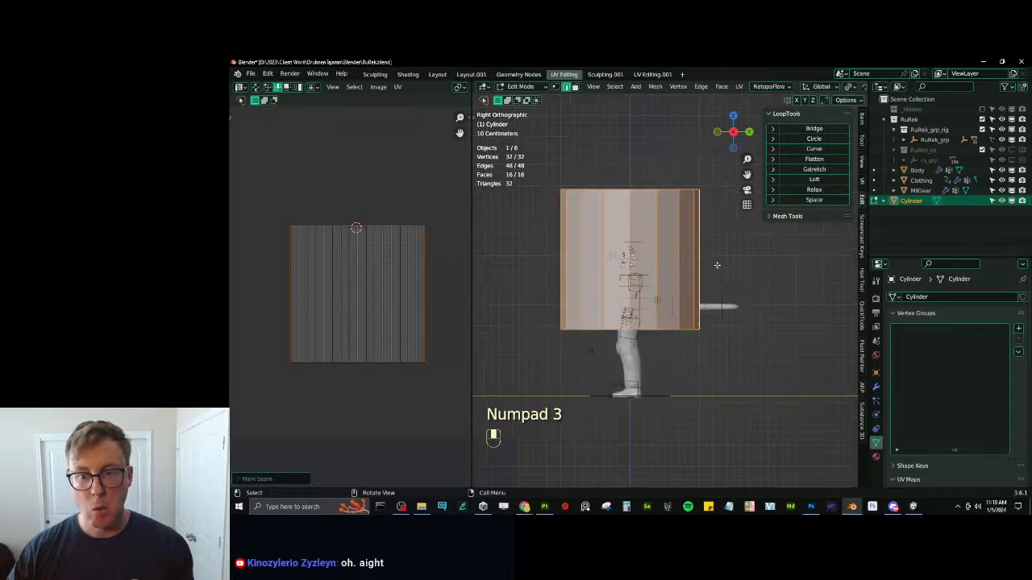
pyautogui.press('r')
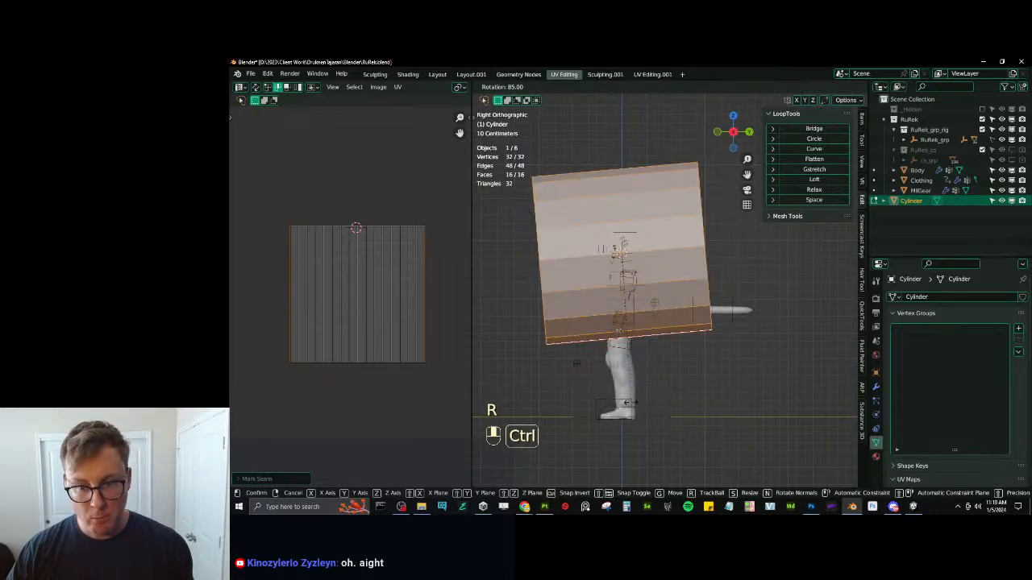
pyautogui.click(668, 390)
pyautogui.press('s')
pyautogui.click(576, 364)
# Move the cylinder down around the tail behind the body, show the scene in wireframe, and shrink the cylinder further.
pyautogui.scroll(5, 577, 363)
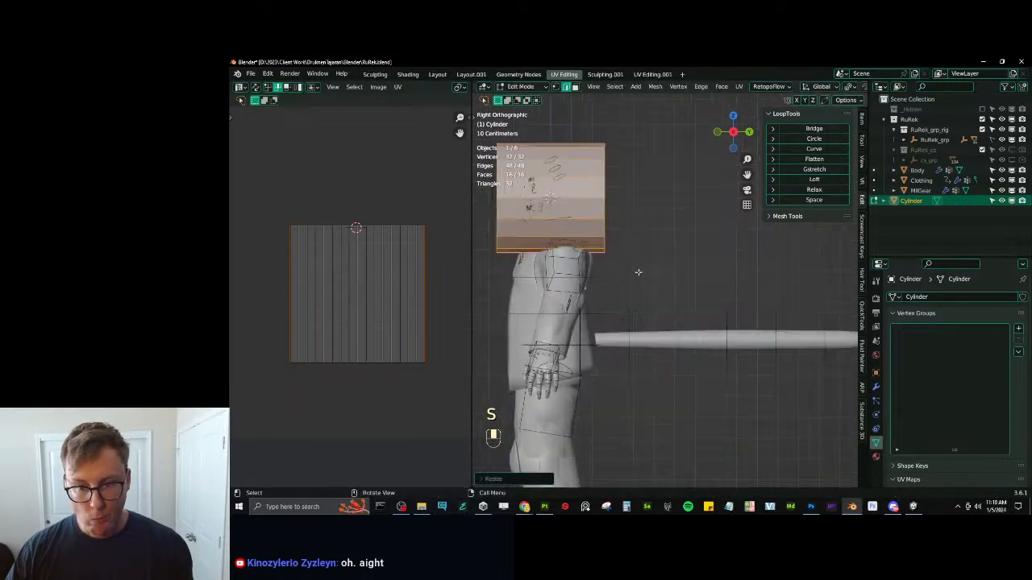
pyautogui.press('g')
pyautogui.click(672, 360)
pyautogui.hotkey('shift', 'z')
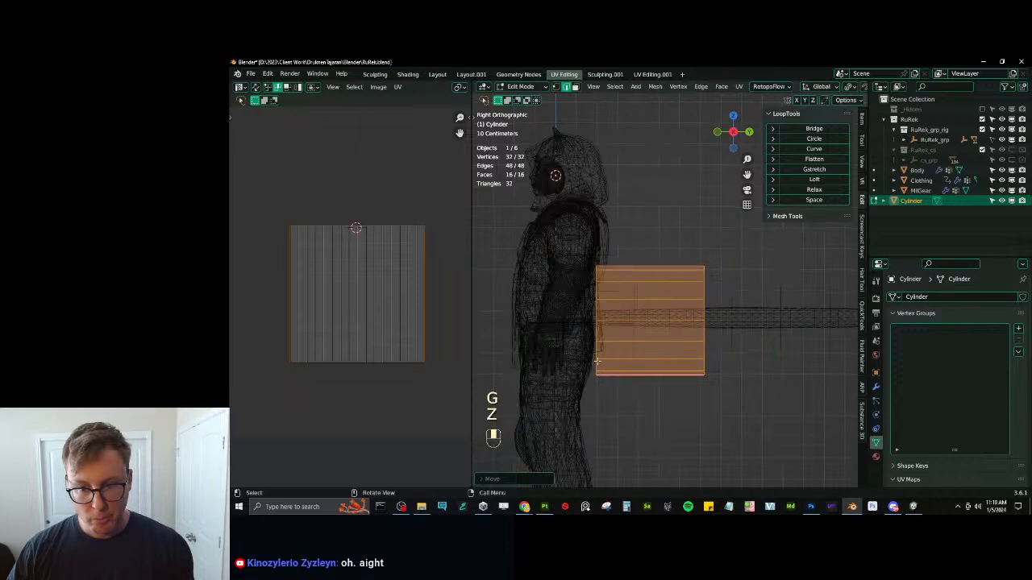
pyautogui.scroll(2, 619, 356)
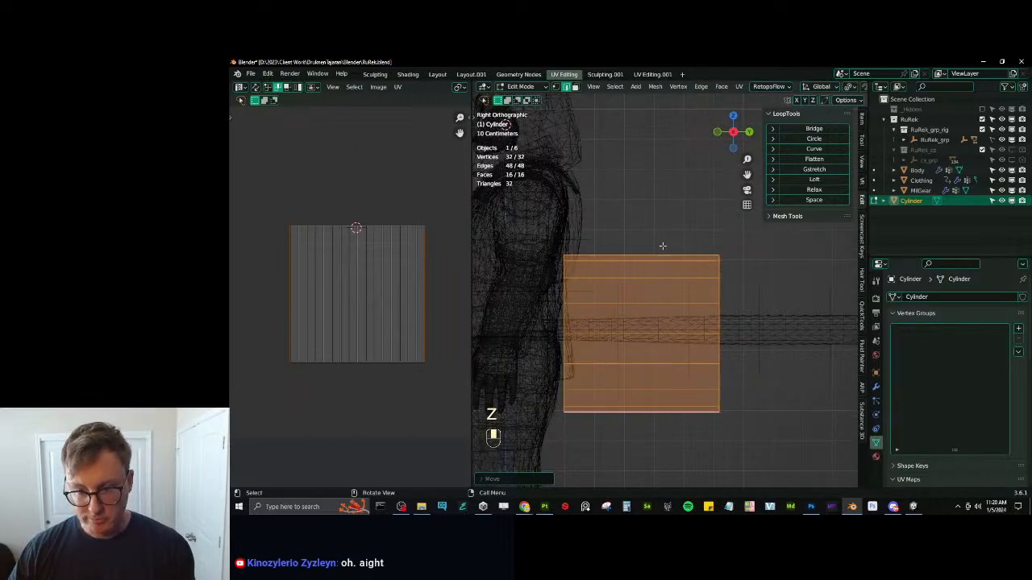
pyautogui.press('s')
pyautogui.click(650, 305)
pyautogui.scroll(1, 651, 305)
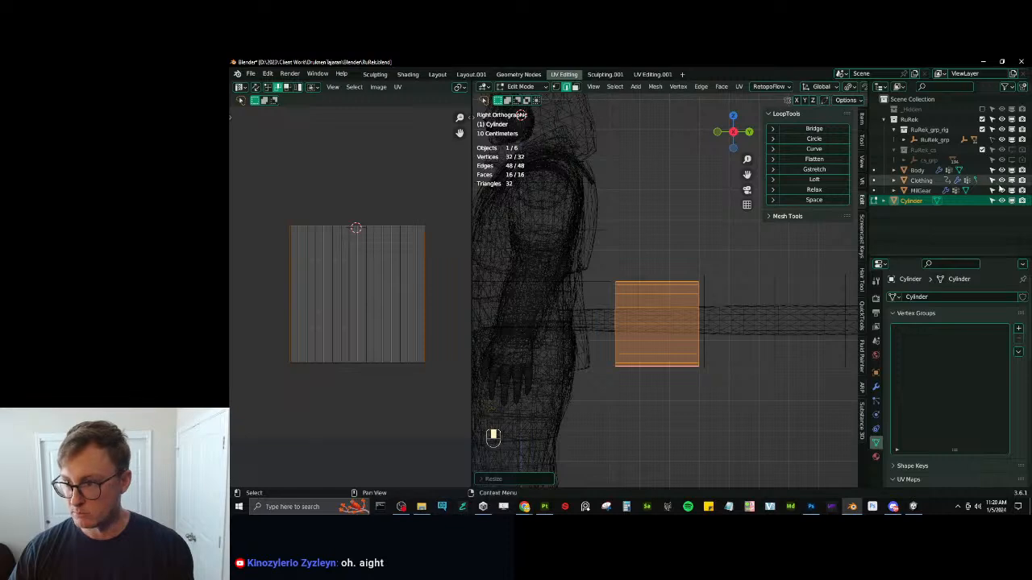
# Hide the Clothing and MilGear objects, then scale the cylinder down again and move it onto the tail's base.
pyautogui.moveTo(1011, 181); pyautogui.dragTo(1011, 191)
pyautogui.press('s')
pyautogui.click(687, 295)
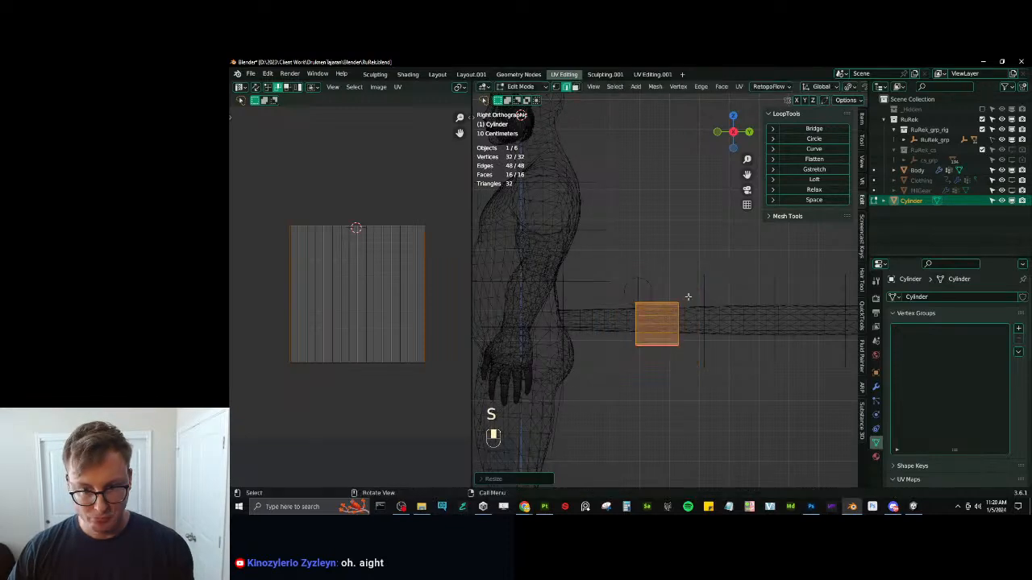
pyautogui.press('g')
pyautogui.click(580, 303)
pyautogui.scroll(2, 621, 313)
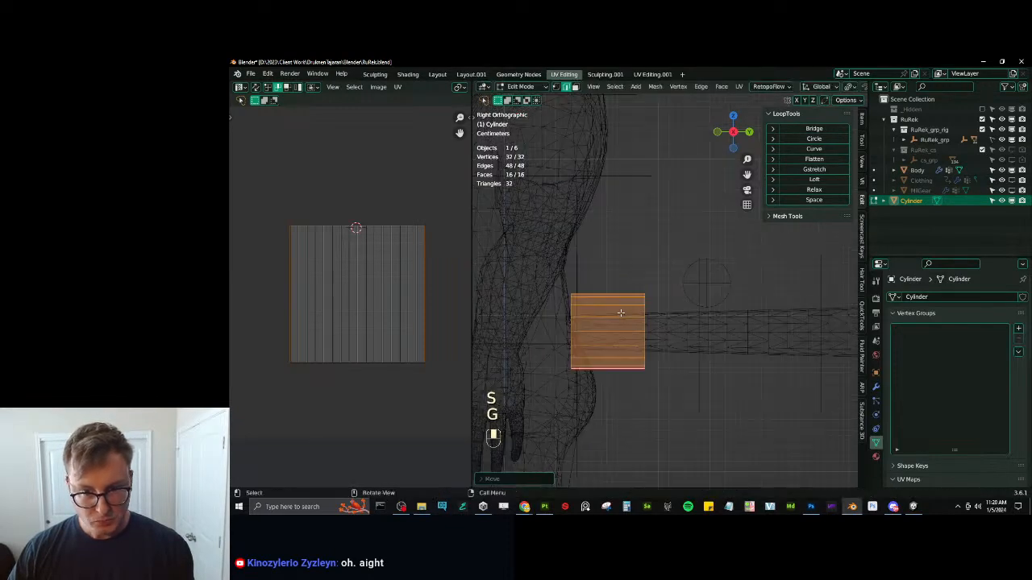
# Scale the cylinder's body-side end loop to about half size and nudge it along Y toward the body.
pyautogui.click(558, 323)
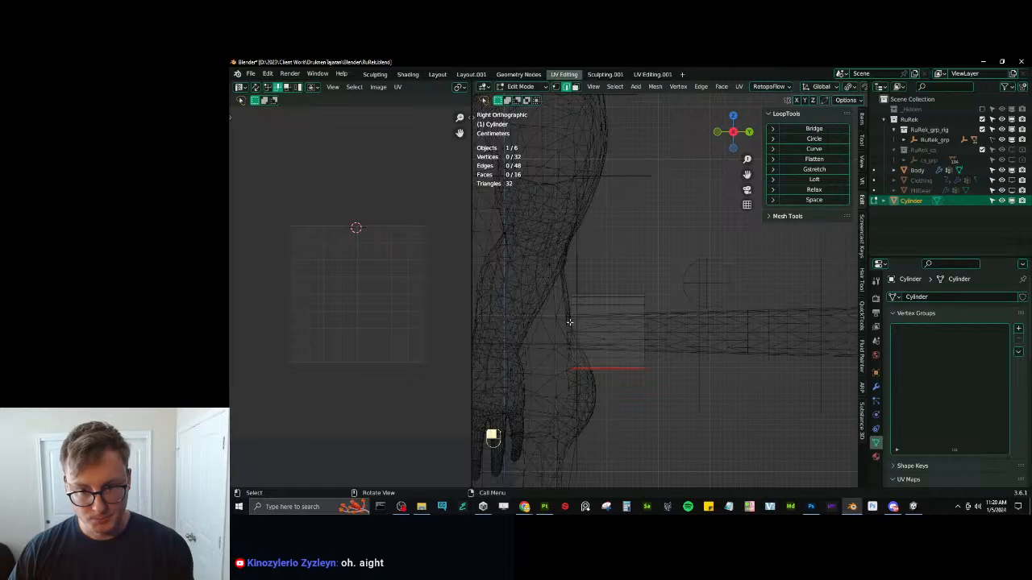
pyautogui.keyDown('alt'); pyautogui.keyDown('shift'); pyautogui.click(569, 322); pyautogui.keyUp('shift'); pyautogui.keyUp('alt')
pyautogui.press('s')
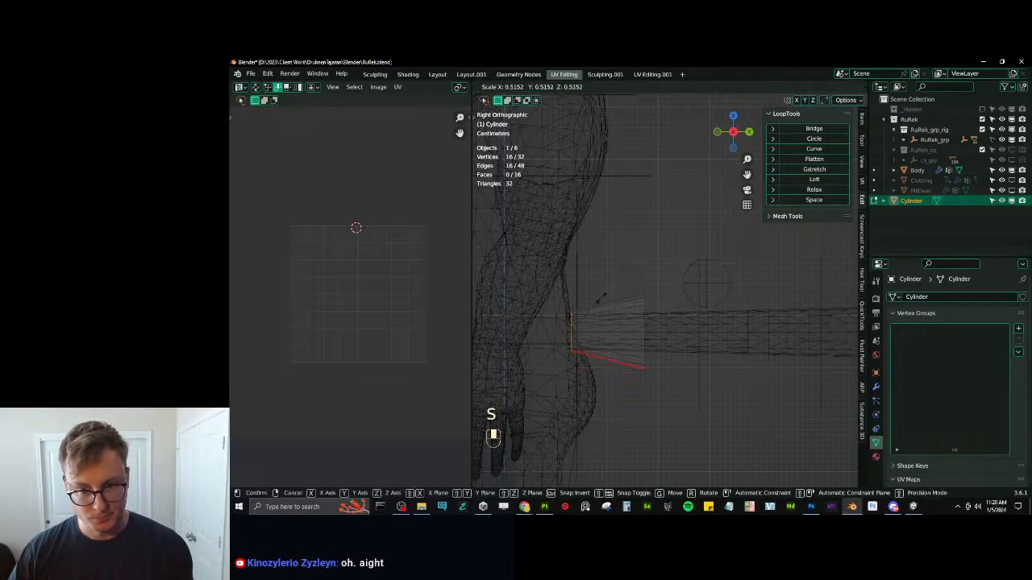
pyautogui.press('g')
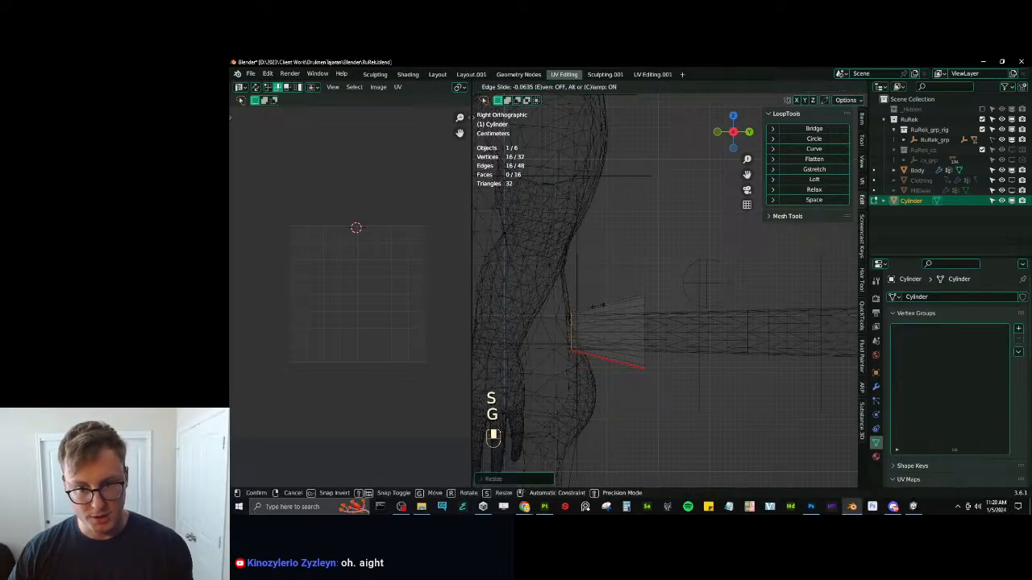
pyautogui.press('g')
pyautogui.press('y')
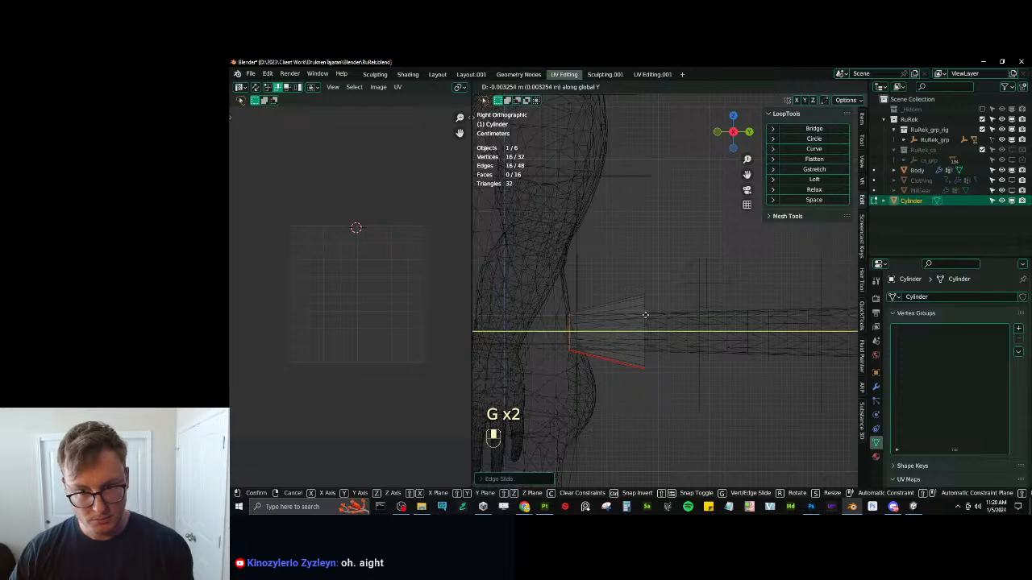
pyautogui.click(644, 313)
# Clear the tapered cylinder's object location in Object Mode and return to editing its mesh in the right side view.
pyautogui.moveTo(644, 312); pyautogui.dragTo(588, 362, button='middle')
pyautogui.scroll(-3, 627, 324)
pyautogui.press('Tab')
pyautogui.hotkey('alt', 'g')
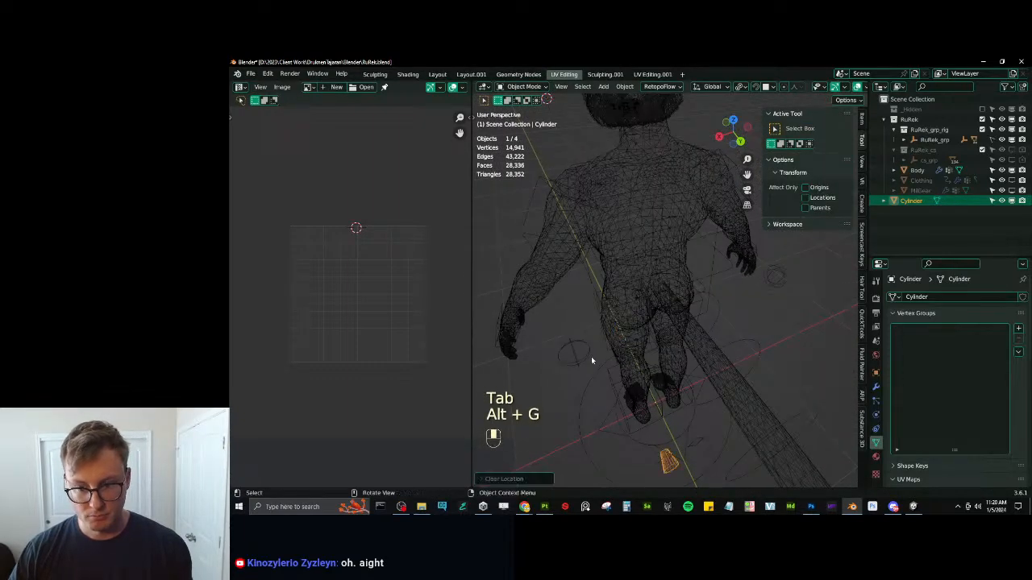
pyautogui.press('KP_3')
pyautogui.press('Tab')
pyautogui.scroll(-5, 572, 340)
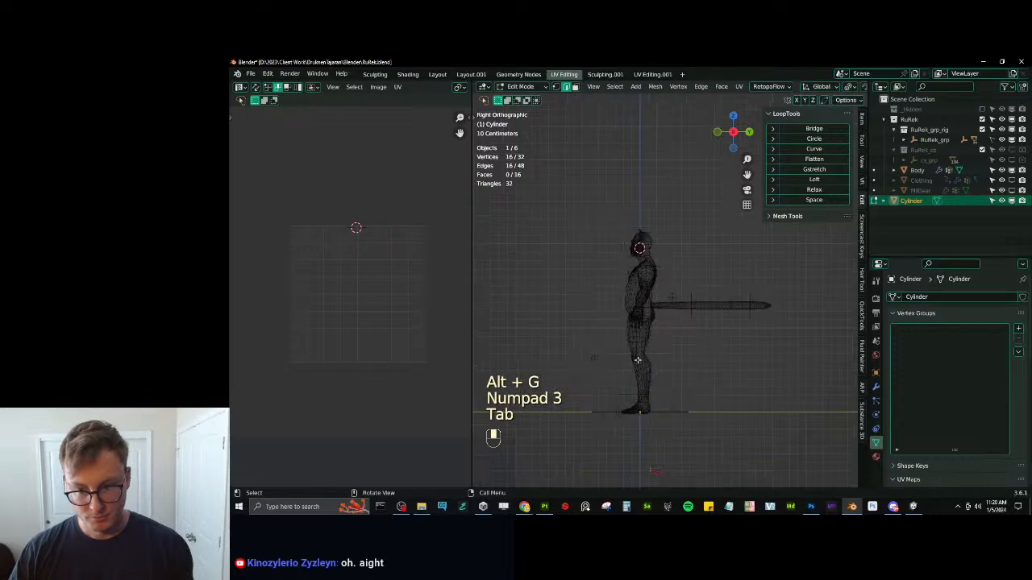
# Move the whole tapered cylinder mesh back onto the tail's base, shrink it slightly, and center it around the tail.
pyautogui.press('a')
pyautogui.press('g')
pyautogui.scroll(11, 673, 294)
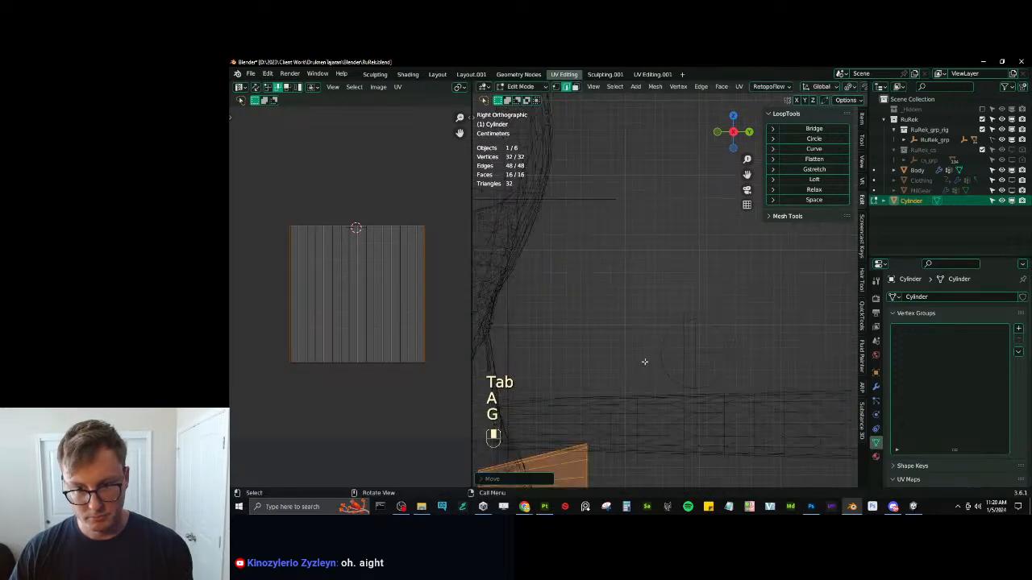
pyautogui.keyDown('shift'); pyautogui.moveTo(587, 387); pyautogui.dragTo(677, 283, button='middle'); pyautogui.keyUp('shift')
pyautogui.press('g')
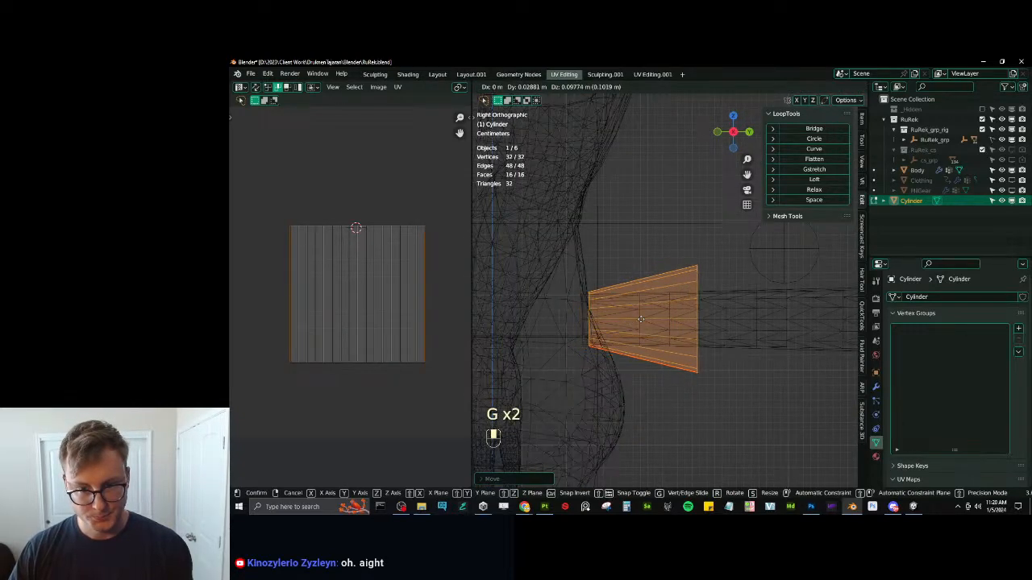
pyautogui.press('s')
pyautogui.click(684, 302)
pyautogui.press('g')
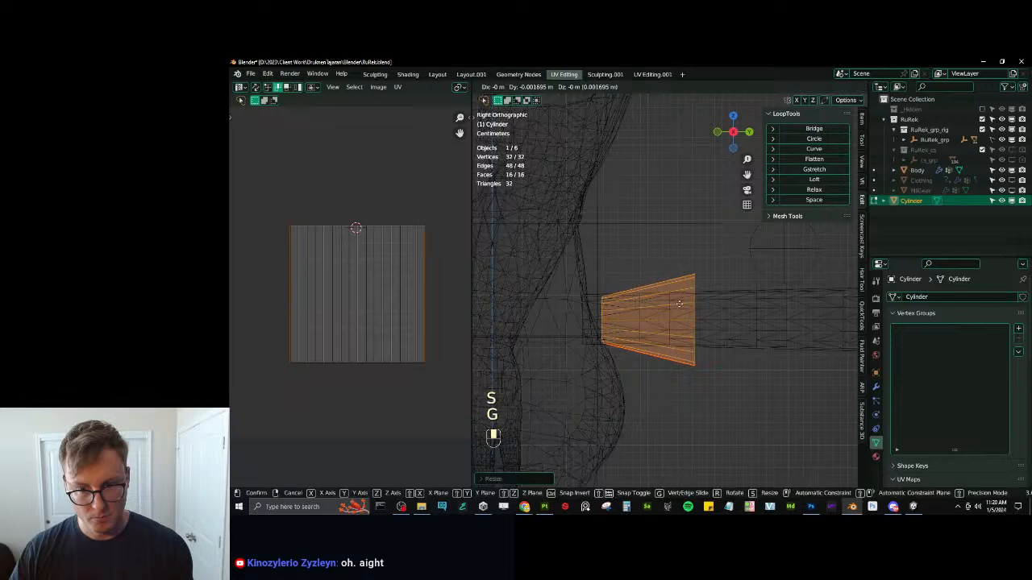
pyautogui.click(675, 304)
# Duplicate the tapered ring and place the copy about 0.05 m farther along the tail, overlapping the first.
pyautogui.scroll(-3, 697, 311)
pyautogui.keyDown('shift'); pyautogui.moveTo(708, 315); pyautogui.dragTo(653, 305, button='middle'); pyautogui.keyUp('shift')
pyautogui.hotkey('shift', 'd')
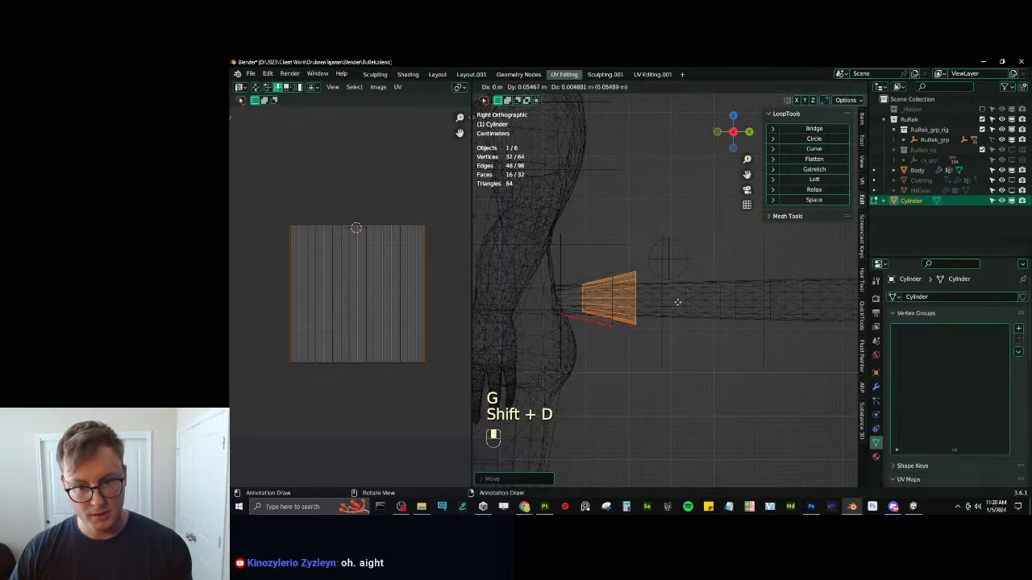
pyautogui.middleClick(678, 304)
pyautogui.click(683, 304)
pyautogui.scroll(-3, 683, 304)
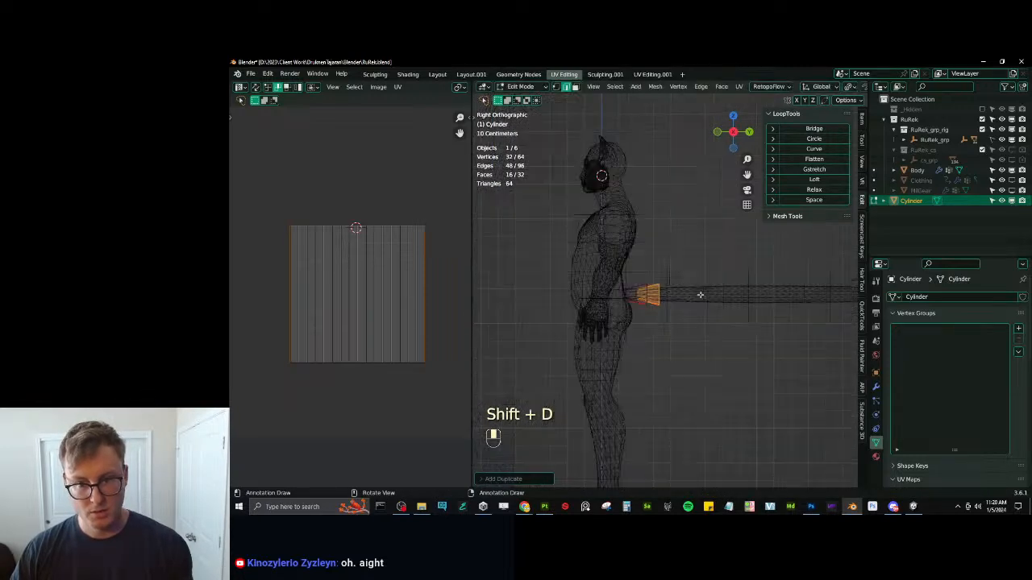
# Repeat the overlapping ring duplication along the tail until just before its tip and save the file.
pyautogui.keyDown('shift'); pyautogui.moveTo(684, 304); pyautogui.dragTo(580, 350, button='middle'); pyautogui.keyUp('shift')
pyautogui.hotkey('shift', 'r')
pyautogui.hotkey('shift', 'r')
pyautogui.hotkey('shift', 'r')
pyautogui.hotkey('shift', 'r')
pyautogui.hotkey('shift', 'r')
pyautogui.hotkey('shift', 'r')
pyautogui.hotkey('shift', 'r')
pyautogui.hotkey('shift', 'r')
pyautogui.hotkey('shift', 'r')
pyautogui.hotkey('shift', 'r')
pyautogui.hotkey('shift', 'r')
pyautogui.hotkey('shift', 'r')
pyautogui.hotkey('shift', 'r')
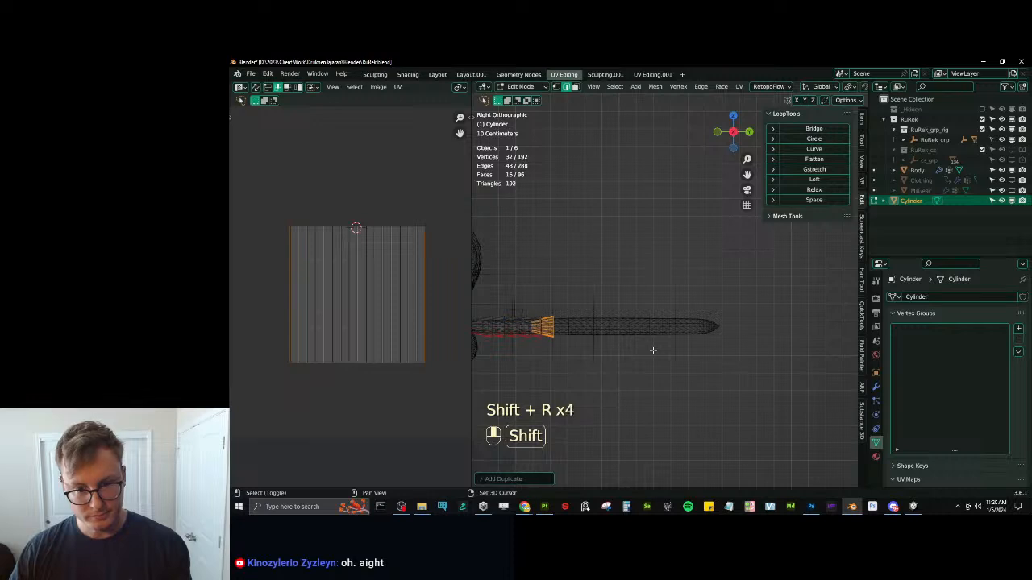
pyautogui.hotkey('shift', 'r')
pyautogui.hotkey('shift', 'r')
pyautogui.hotkey('shift', 'r')
pyautogui.hotkey('shift', 'r')
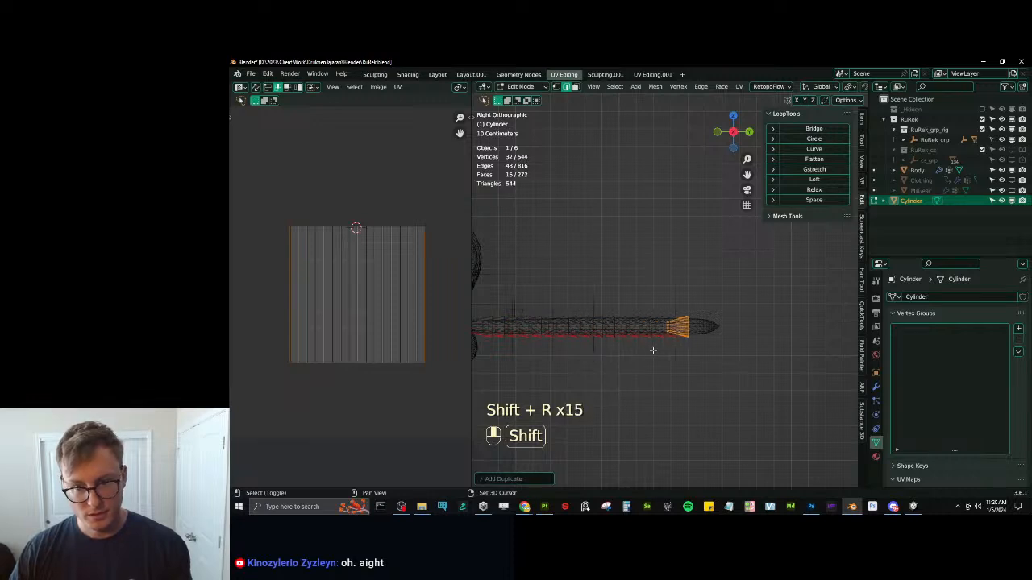
pyautogui.press('Tab')
pyautogui.moveTo(654, 353); pyautogui.dragTo(728, 352, button='middle')
pyautogui.hotkey('ctrl', 's')
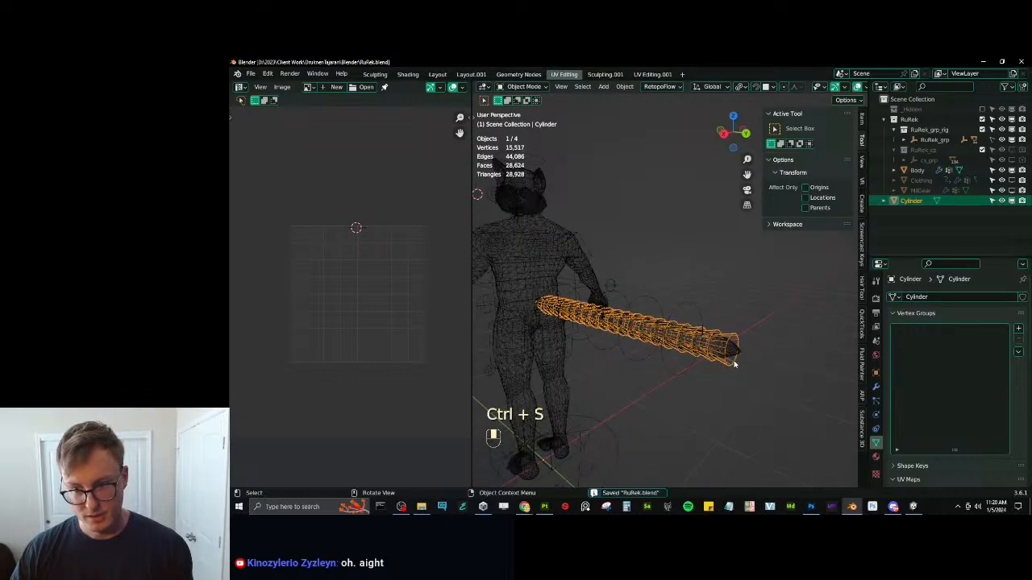
# Separate the linked tail geometry from the Body mesh into its own object and return to Object Mode.
pyautogui.click(735, 356)
pyautogui.press('Tab')
pyautogui.press('l')
pyautogui.press('p')
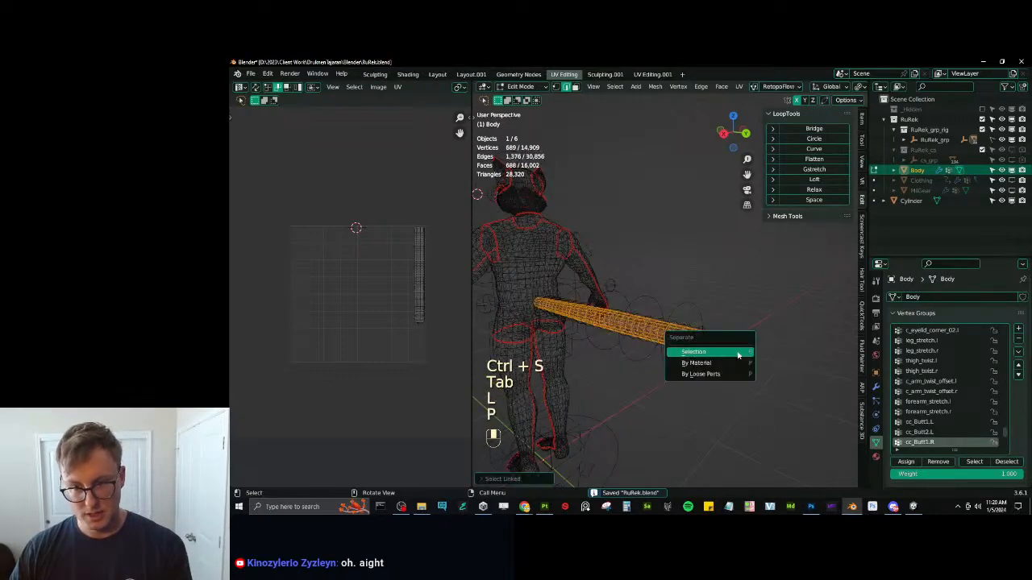
pyautogui.click(729, 352)
pyautogui.press('Tab')
# Apply the ring cylinder's object transform and transfer the vertex groups to it from the separated tail, Body.001.
pyautogui.click(728, 359)
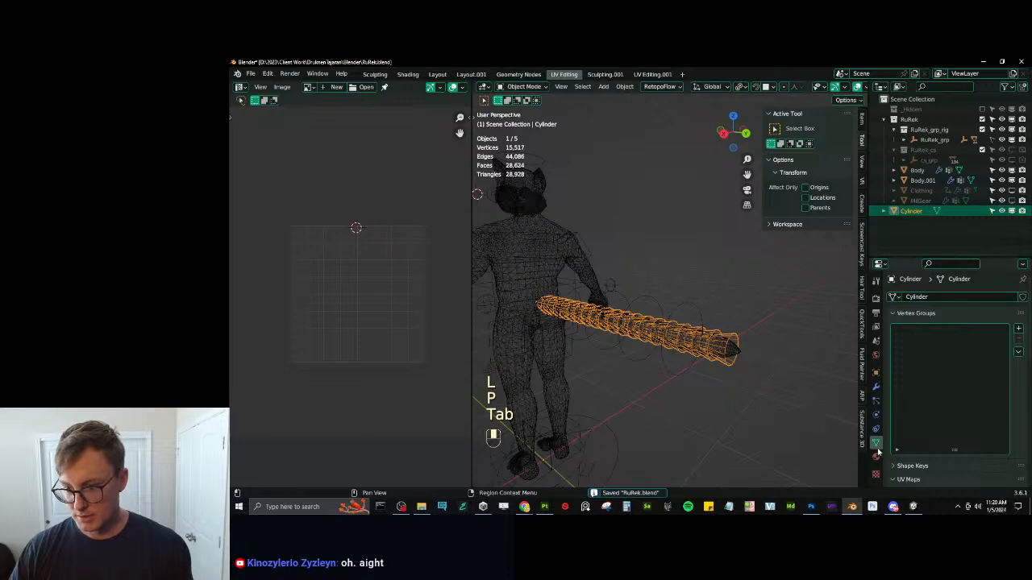
pyautogui.hotkey('ctrl', 'a')
pyautogui.click(648, 376)
pyautogui.scroll(-10, 959, 428)
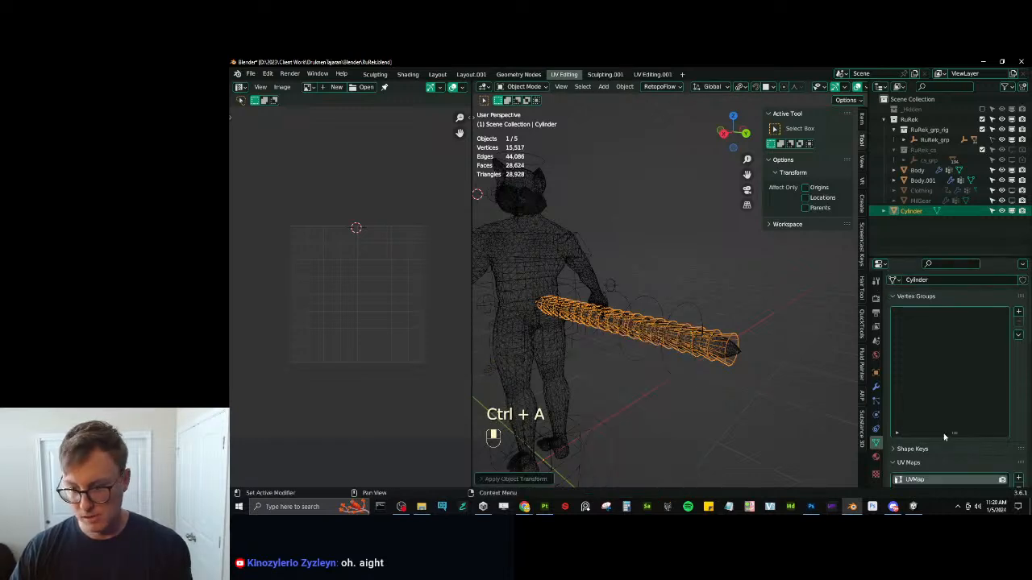
pyautogui.click(1014, 418)
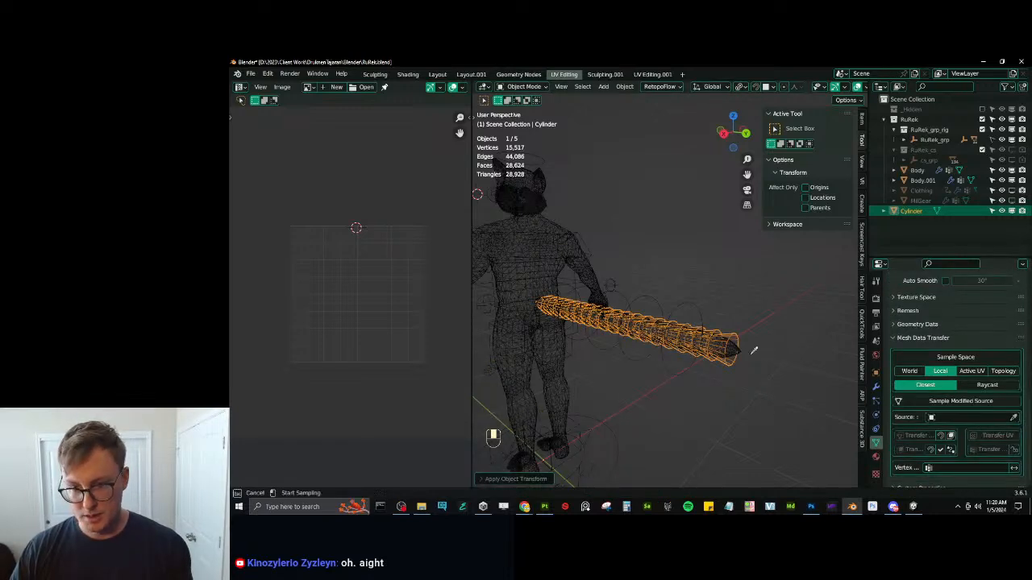
pyautogui.click(740, 346)
pyautogui.click(990, 449)
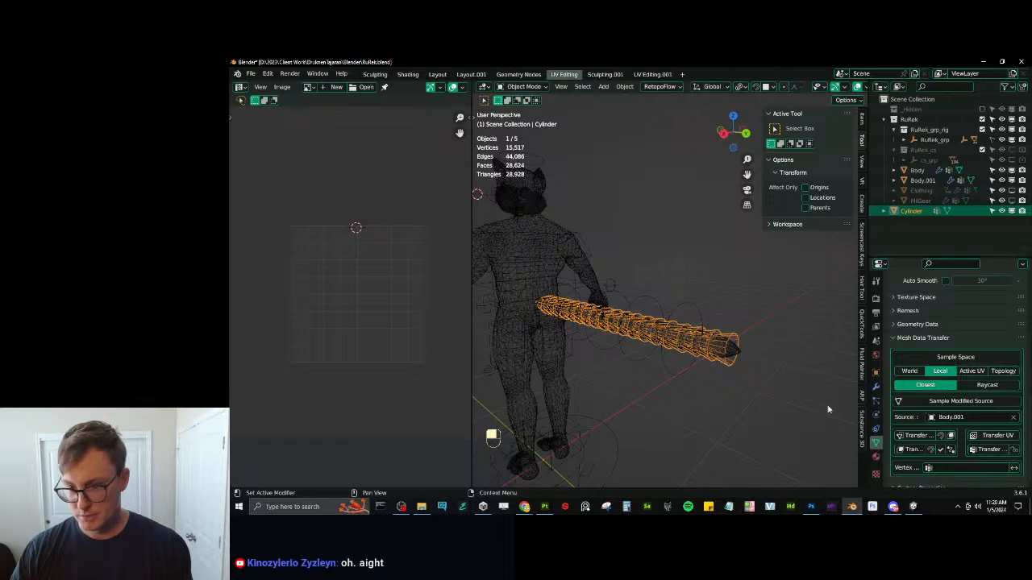
pyautogui.keyDown('shift'); pyautogui.click(592, 282); pyautogui.keyUp('shift')
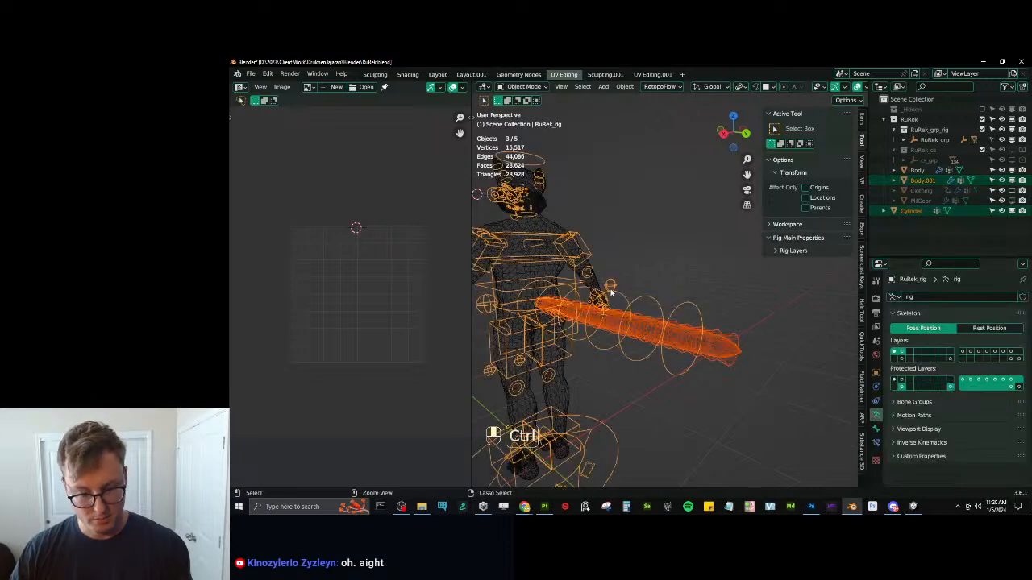
pyautogui.hotkey('ctrl', 'z')
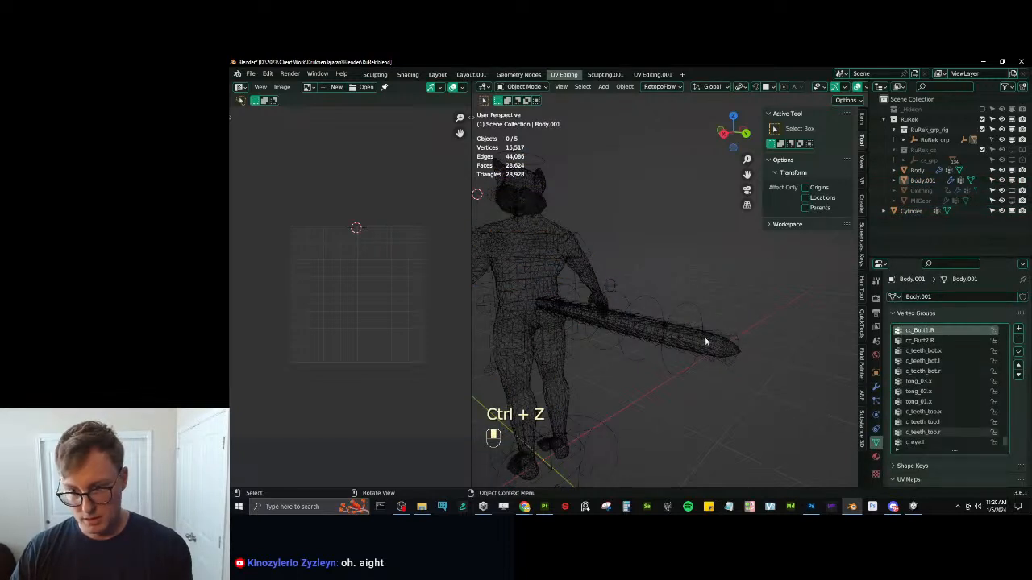
# Assign the existing RuRek CheekFluff material to the ring cylinder.
pyautogui.click(727, 333)
pyautogui.click(876, 457)
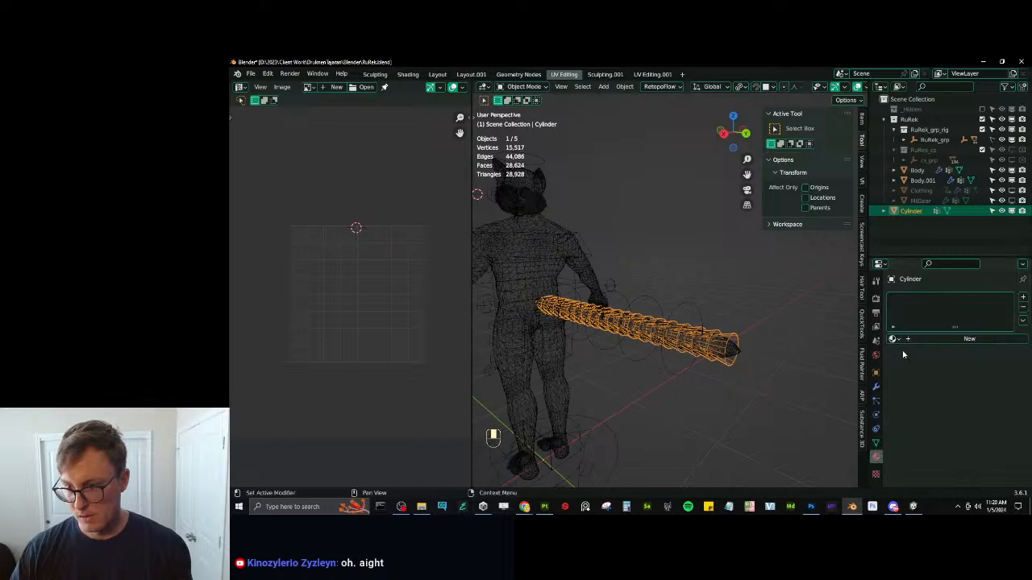
pyautogui.click(894, 339)
pyautogui.write('rur')
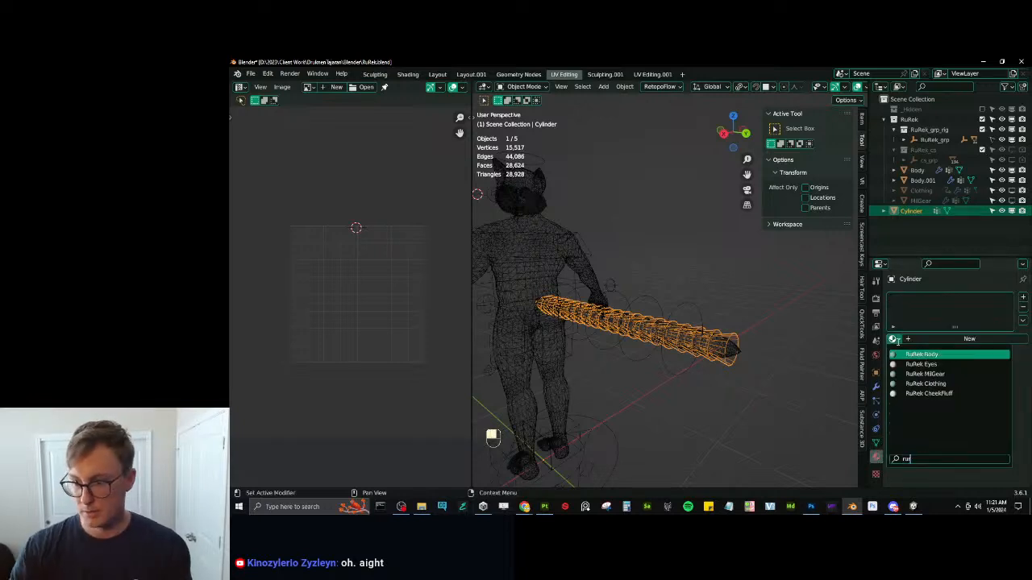
pyautogui.press('Down')
pyautogui.press('Down')
pyautogui.press('Down')
pyautogui.press('Down')
pyautogui.press('Return')
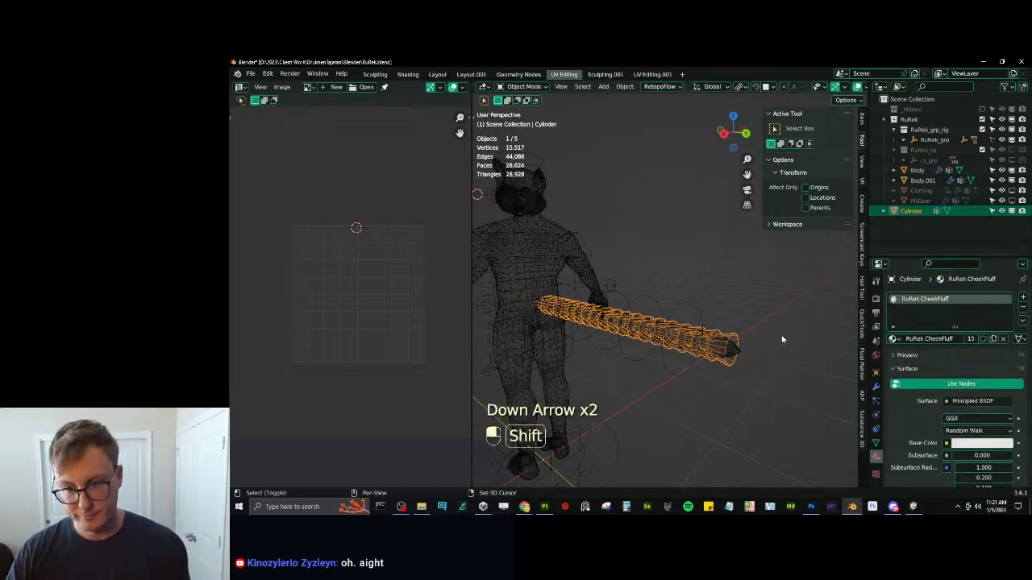
# Join the ring cylinder into the separated tail and join the combined tail back into Body.
pyautogui.keyDown('shift'); pyautogui.click(743, 355); pyautogui.keyUp('shift')
pyautogui.hotkey('ctrl', 'j')
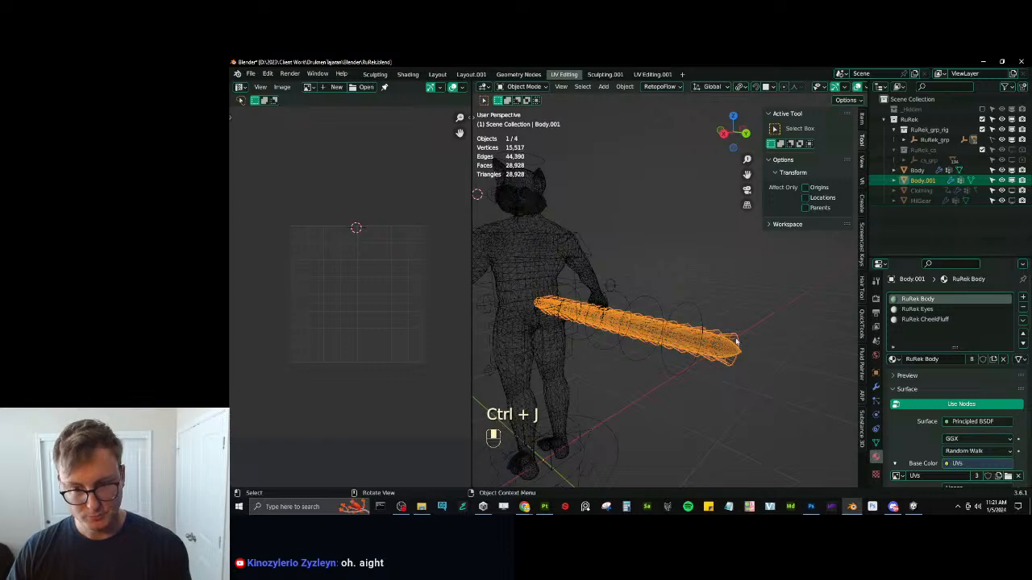
pyautogui.keyDown('shift'); pyautogui.click(596, 278); pyautogui.keyUp('shift')
pyautogui.hotkey('ctrl', 'j')
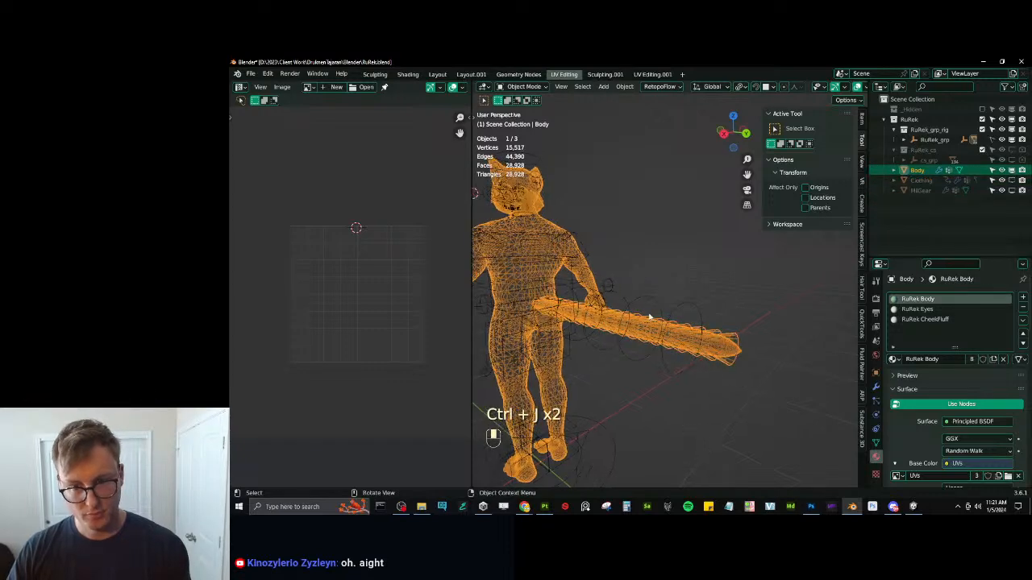
# Make the Clothing and MilGear objects visible in the viewport and save the file.
pyautogui.moveTo(1011, 180); pyautogui.dragTo(1012, 191)
pyautogui.scroll(-2, 685, 321)
pyautogui.moveTo(674, 322); pyautogui.dragTo(728, 332, button='middle')
pyautogui.hotkey('ctrl', 's')
# Export the whole avatar through Auto-Rig Pro over RuRek.fbx in the Unity project and save the Blender file.
pyautogui.press('a')
pyautogui.press('q')
pyautogui.click(716, 393)
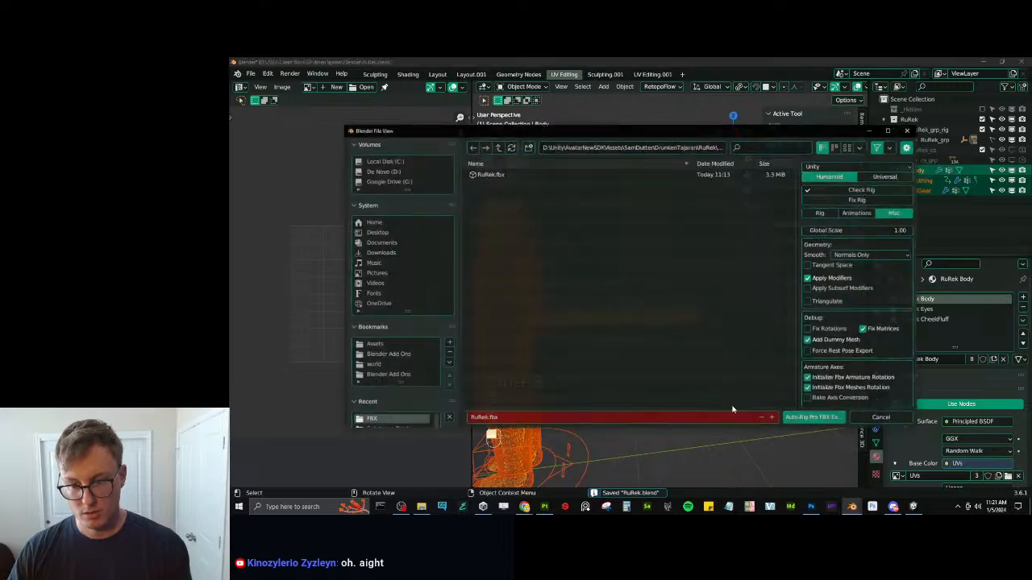
pyautogui.click(814, 418)
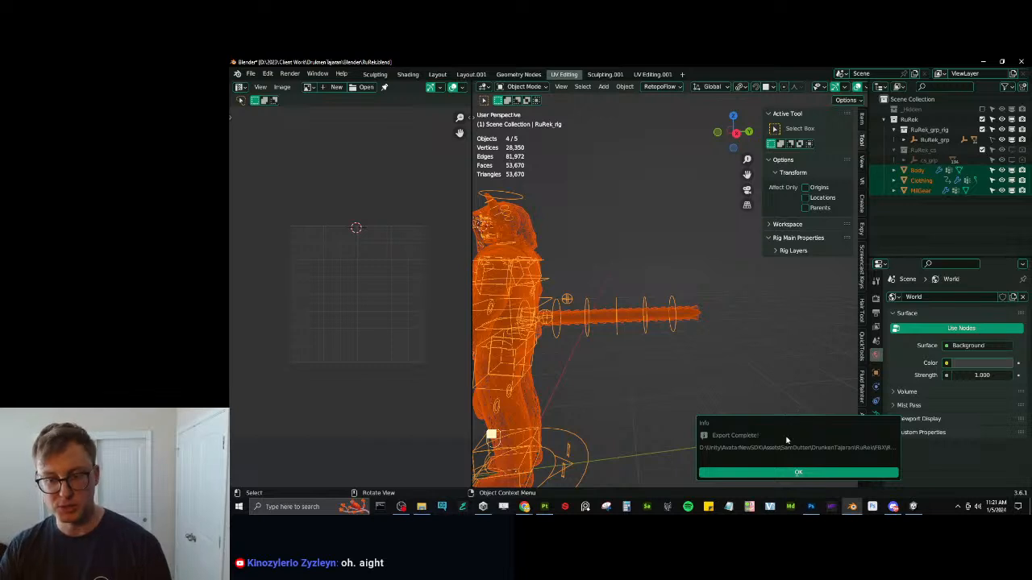
pyautogui.click(792, 471)
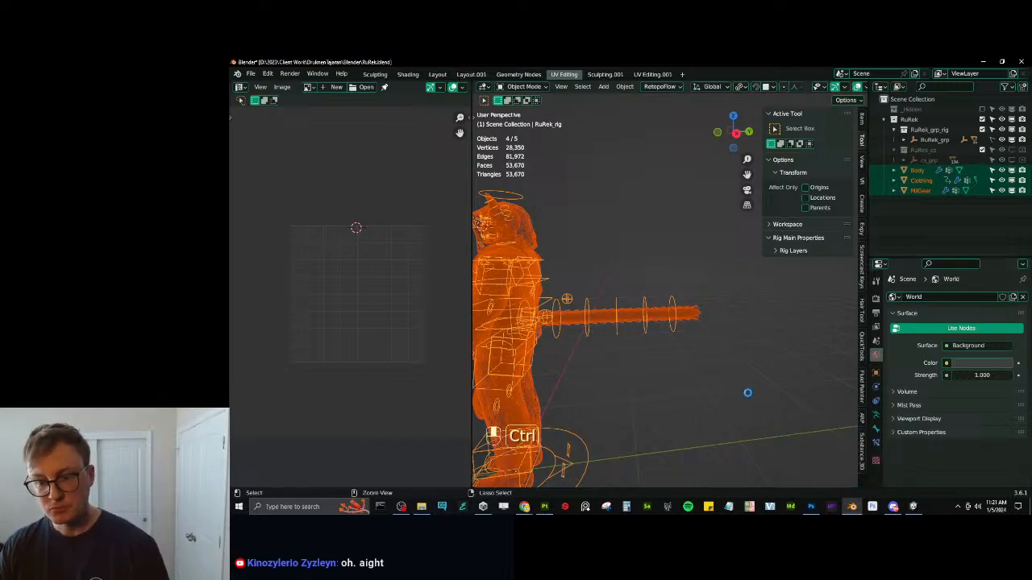
pyautogui.hotkey('ctrl', 's')
# Switch to Unity and examine the fur rings close up at the base of the avatar's tail.
pyautogui.click(914, 508)
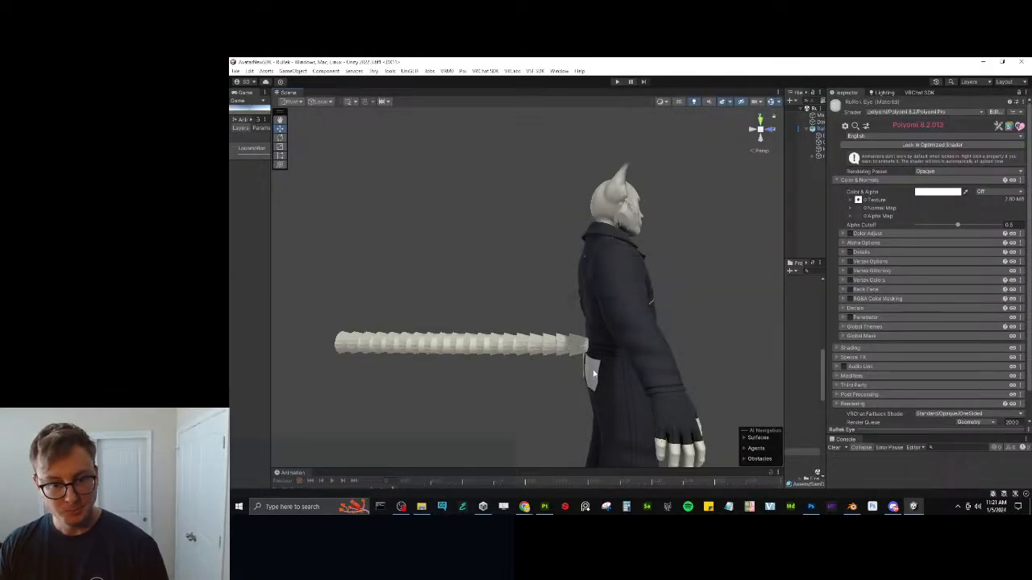
pyautogui.scroll(4, 553, 329)
pyautogui.moveTo(533, 324); pyautogui.dragTo(524, 363, button='middle')
pyautogui.scroll(10, 564, 321)
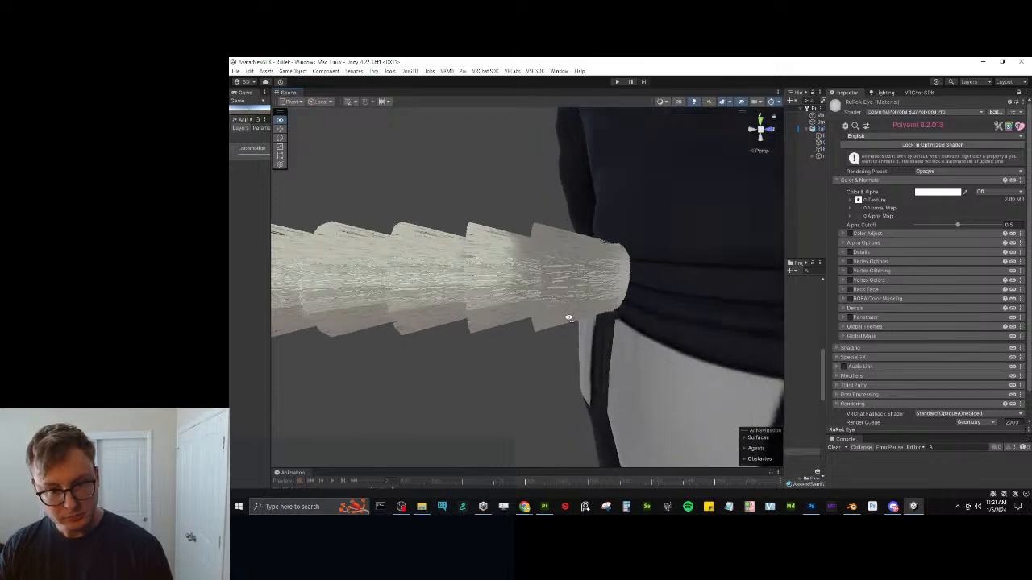
# Switch back to Blender, select all the tail fur rings in the Body mesh and rotate their UVs to reverse the fur direction.
pyautogui.hotkey('alt', 'Tab')
pyautogui.press('Tab')
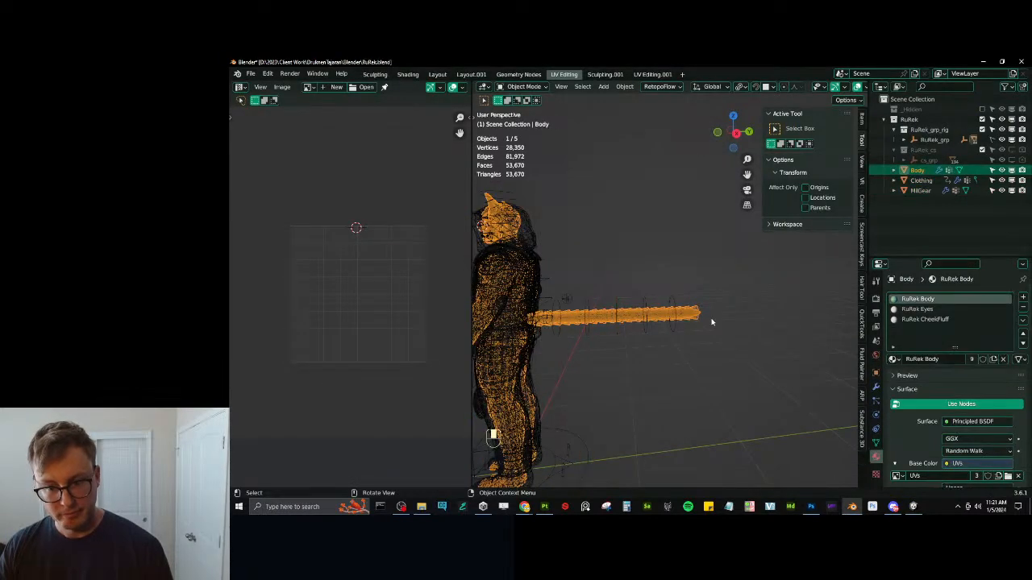
pyautogui.click(704, 317)
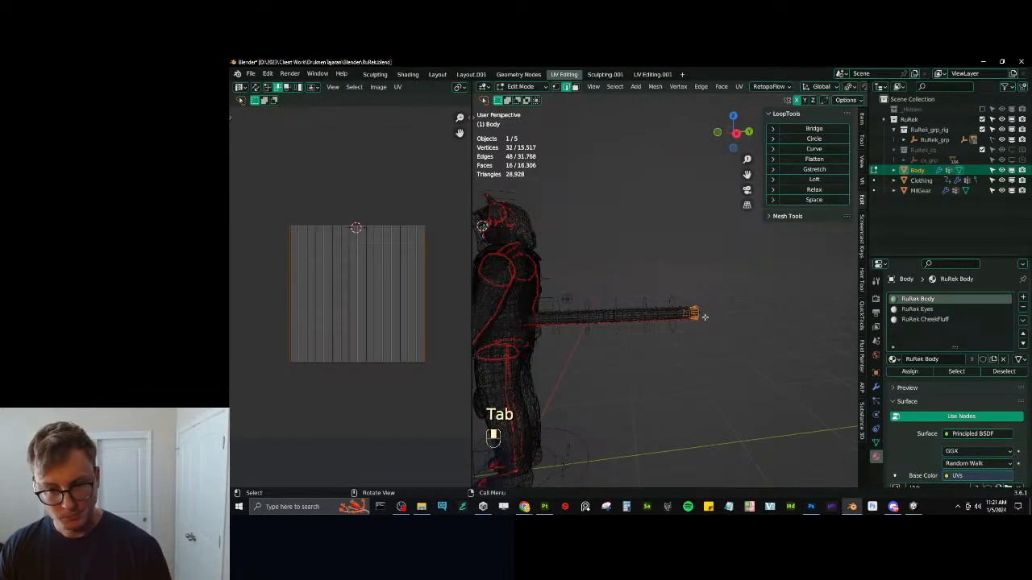
pyautogui.moveTo(565, 316); pyautogui.dragTo(578, 298, button='middle')
pyautogui.press('b')
pyautogui.moveTo(562, 292); pyautogui.dragTo(750, 321)
pyautogui.moveTo(751, 320); pyautogui.dragTo(702, 285, button='middle')
pyautogui.hotkey('ctrl', 'l')
pyautogui.scroll(-5, 750, 288)
pyautogui.scroll(5, 676, 328)
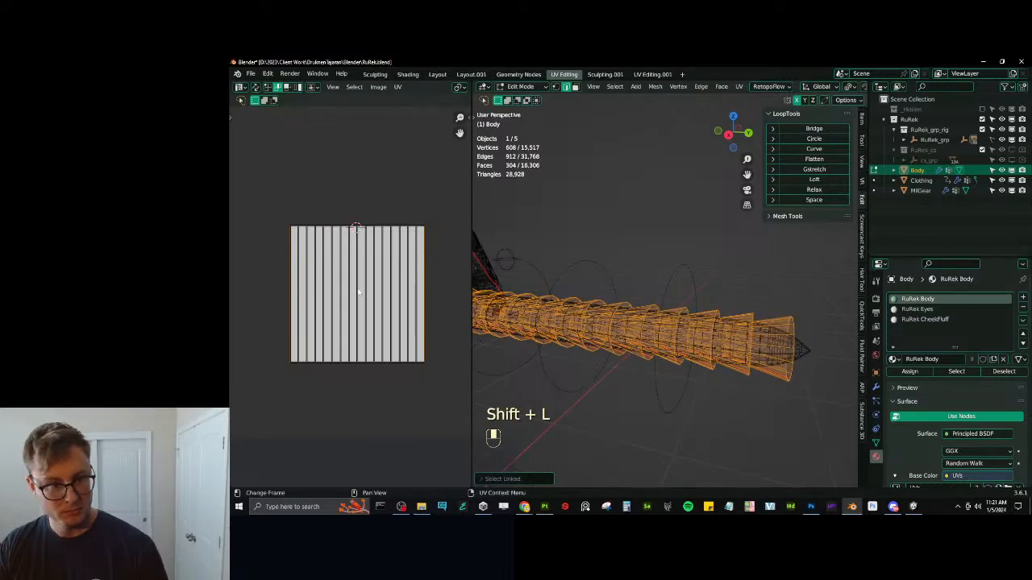
pyautogui.press('a')
pyautogui.press('r')
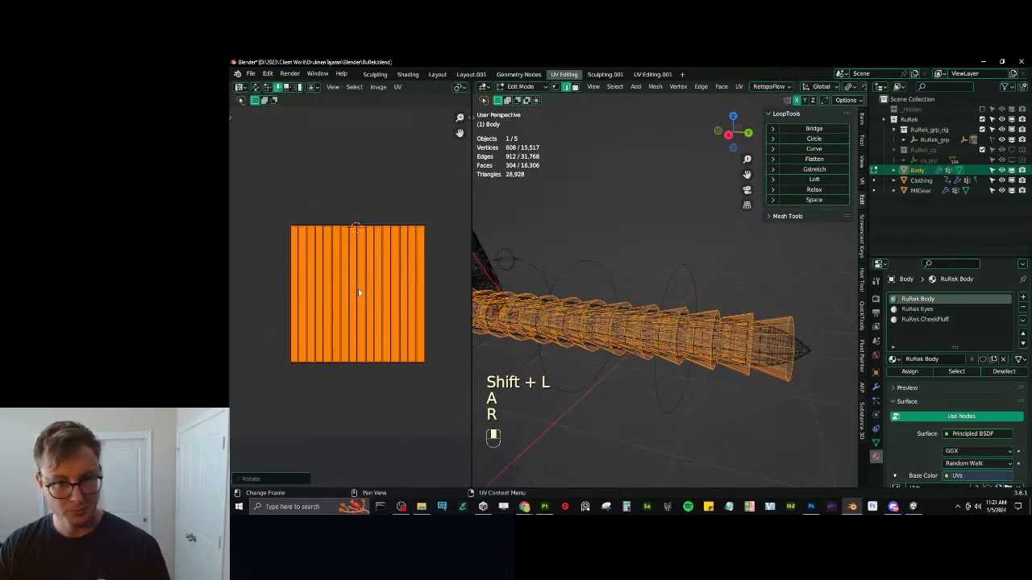
# Re-export the avatar with the rotated ring UVs using Auto-Rig Pro FBX and save the Blender file.
pyautogui.scroll(-5, 668, 334)
pyautogui.press('Tab')
pyautogui.press('a')
pyautogui.press('q')
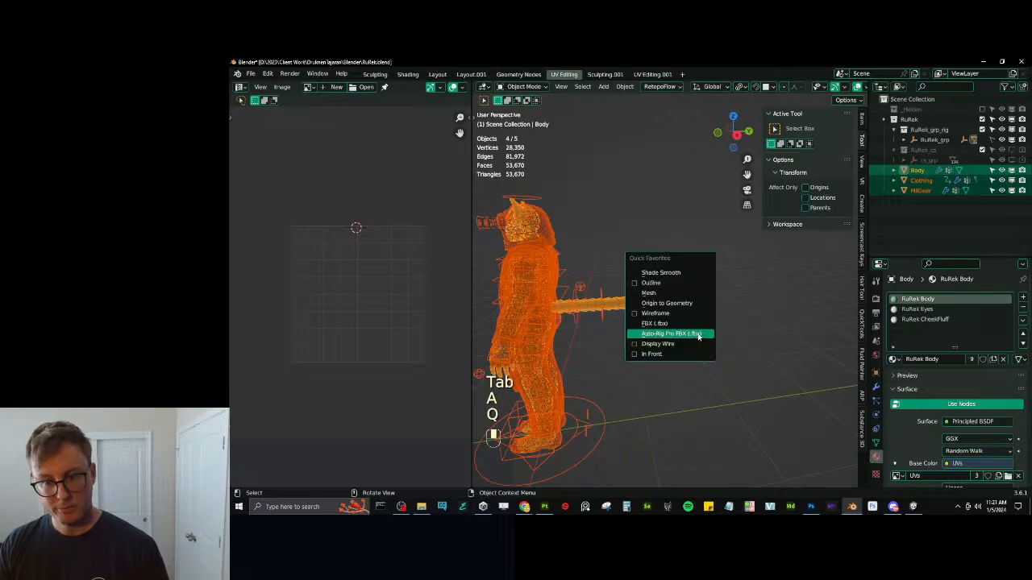
pyautogui.click(695, 337)
pyautogui.click(798, 419)
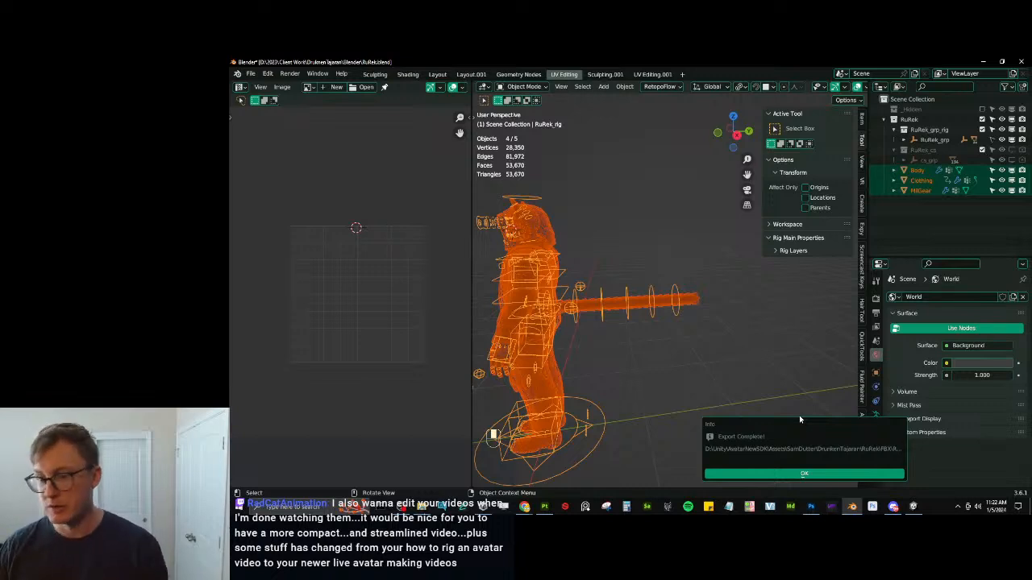
pyautogui.click(816, 475)
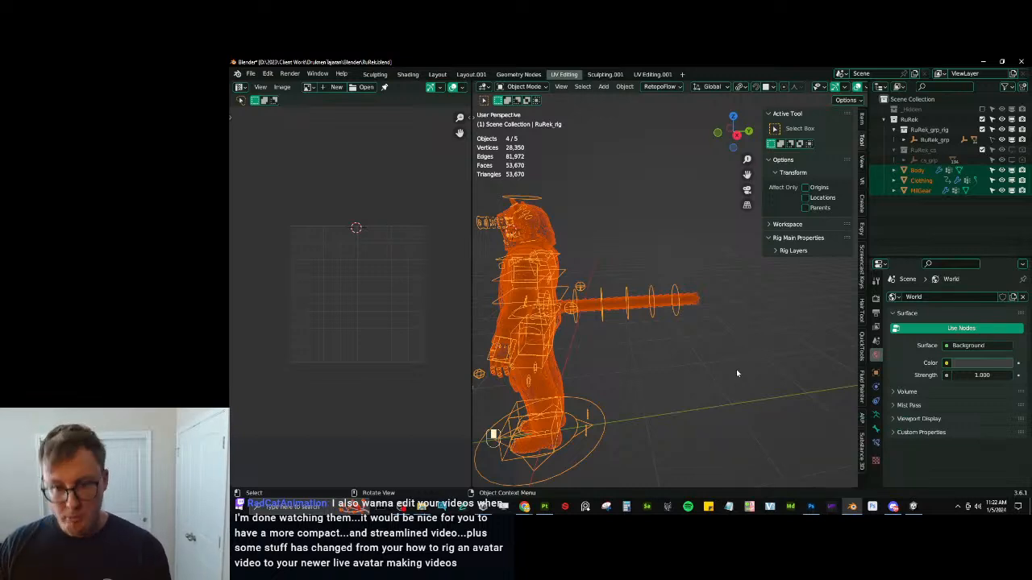
pyautogui.click(703, 335)
pyautogui.hotkey('ctrl', 's')
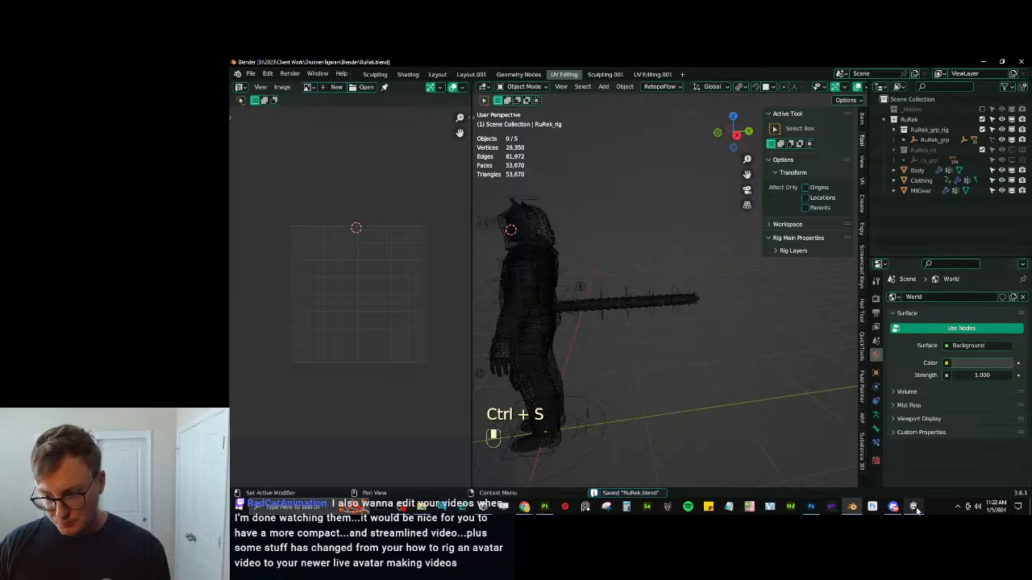
# Switch to Unity and examine the reversed fur along the tail from the base to the tip.
pyautogui.click(913, 506)
pyautogui.scroll(-3, 516, 300)
pyautogui.scroll(2, 486, 306)
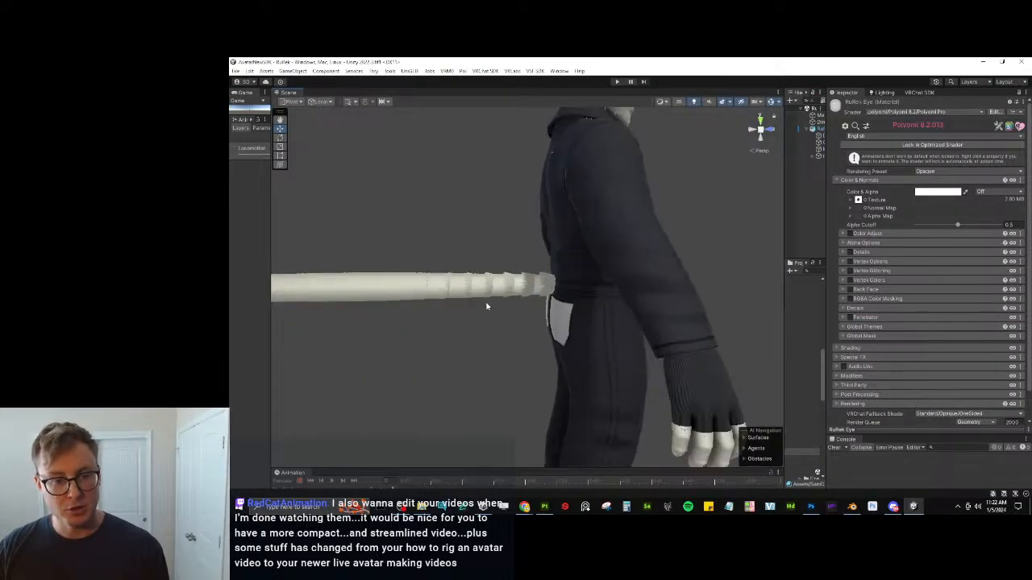
pyautogui.keyDown('alt'); pyautogui.moveTo(486, 307); pyautogui.dragTo(486, 271); pyautogui.keyUp('alt')
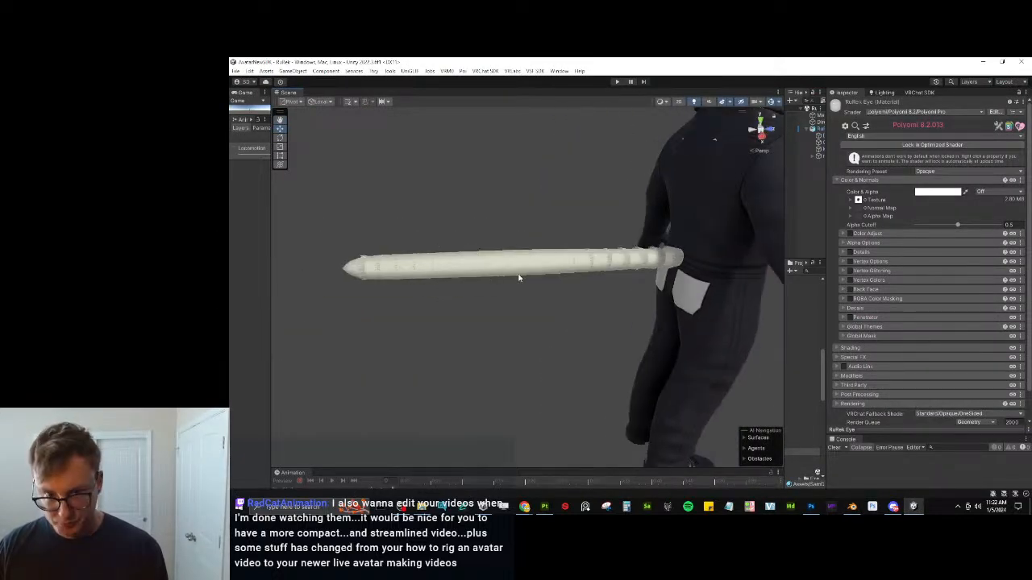
pyautogui.scroll(5, 518, 278)
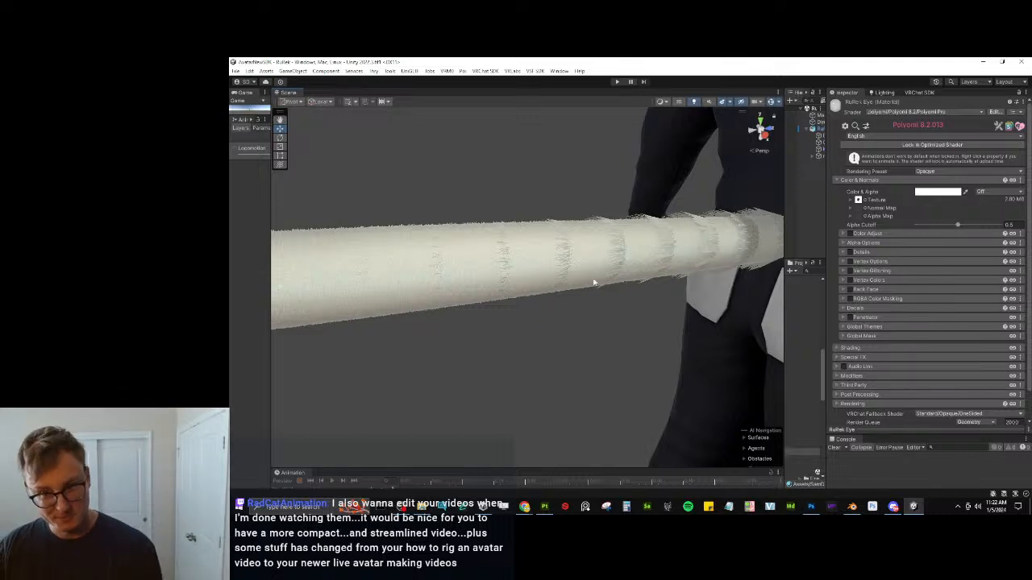
pyautogui.scroll(-5, 594, 282)
pyautogui.keyDown('alt'); pyautogui.moveTo(507, 261); pyautogui.dragTo(567, 247); pyautogui.keyUp('alt')
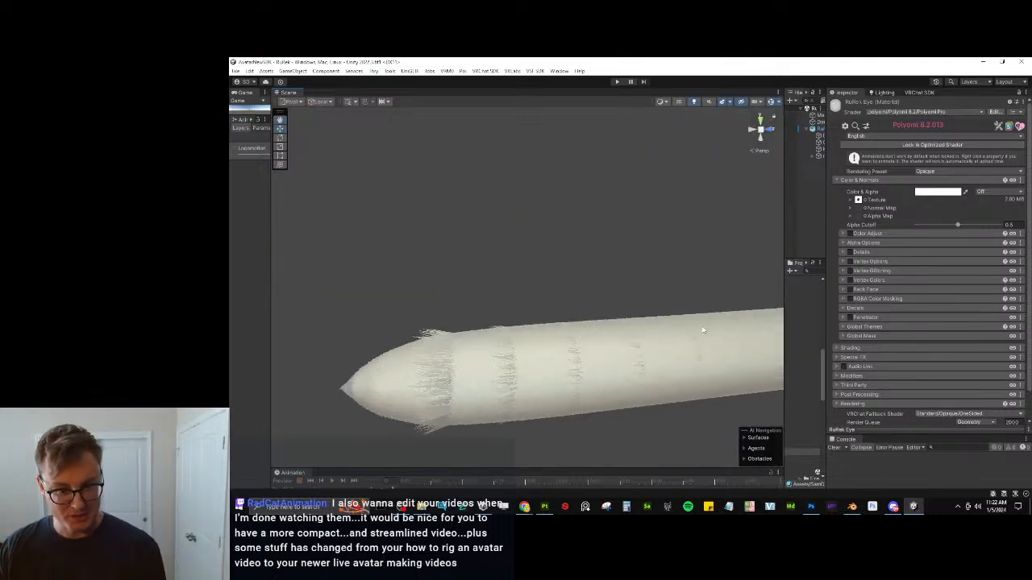
# Switch to Blender and enter editing of the Body mesh in the right orthographic view with the tail fur rings selected.
pyautogui.click(852, 506)
pyautogui.scroll(4, 684, 299)
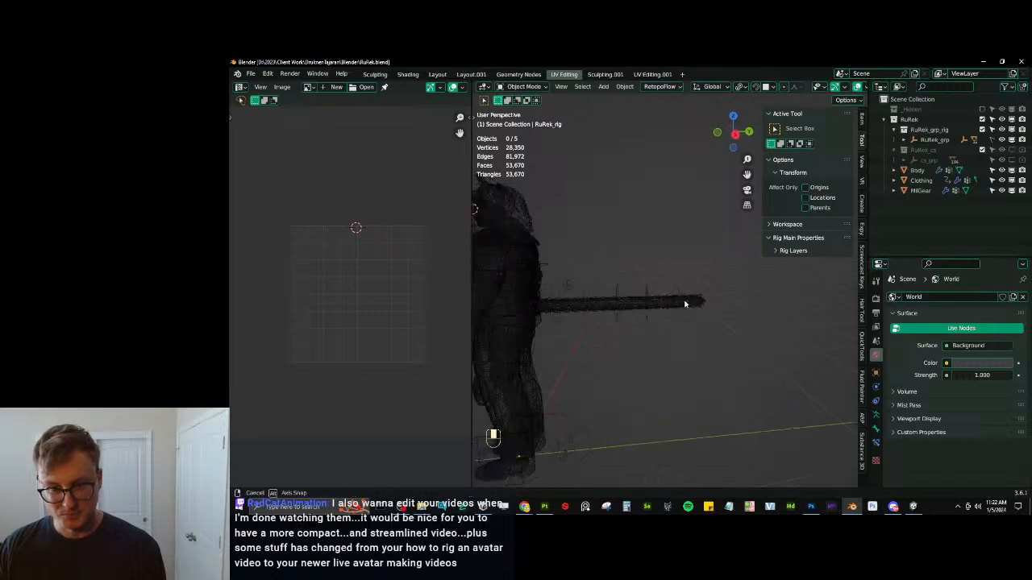
pyautogui.click(706, 298)
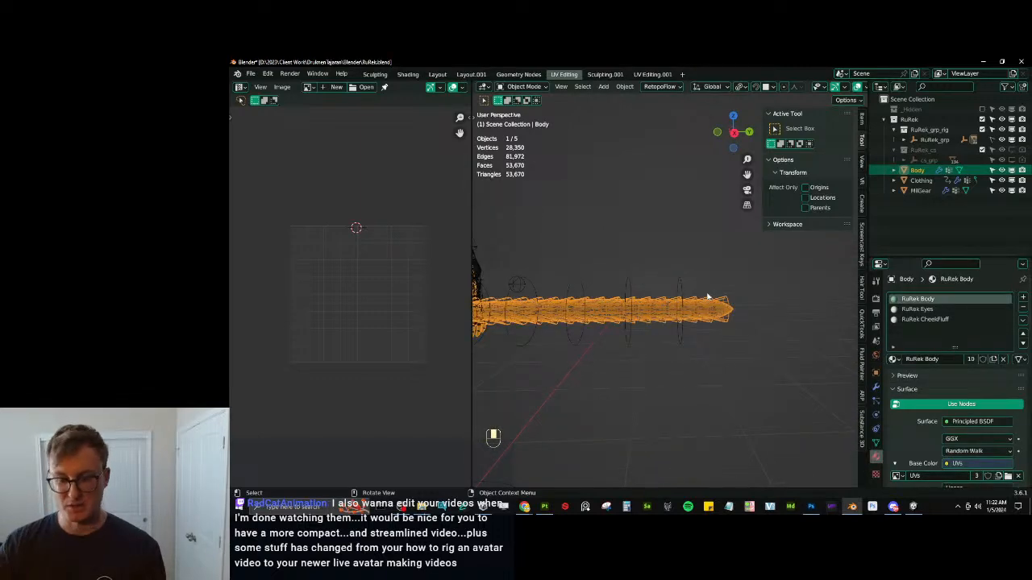
pyautogui.press('KP_3')
pyautogui.press('Tab')
pyautogui.scroll(-4, 707, 298)
pyautogui.scroll(5, 594, 321)
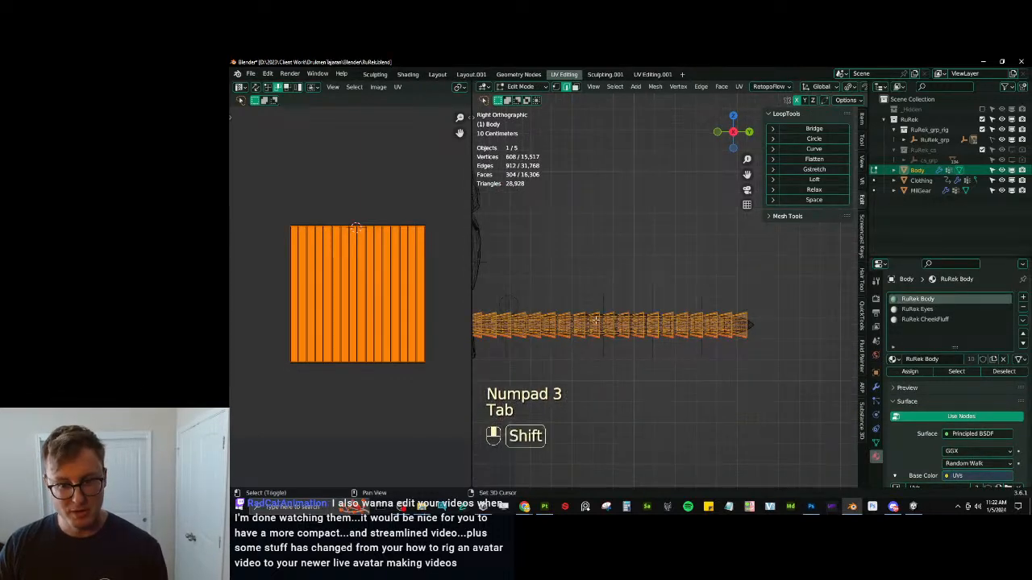
pyautogui.keyDown('shift'); pyautogui.moveTo(596, 320); pyautogui.dragTo(698, 272, button='middle'); pyautogui.keyUp('shift')
pyautogui.scroll(3, 698, 272)
# Try to adjust the thickness of the selected tail fur rings with Shrink/Fatten.
pyautogui.hotkey('alt', 's')
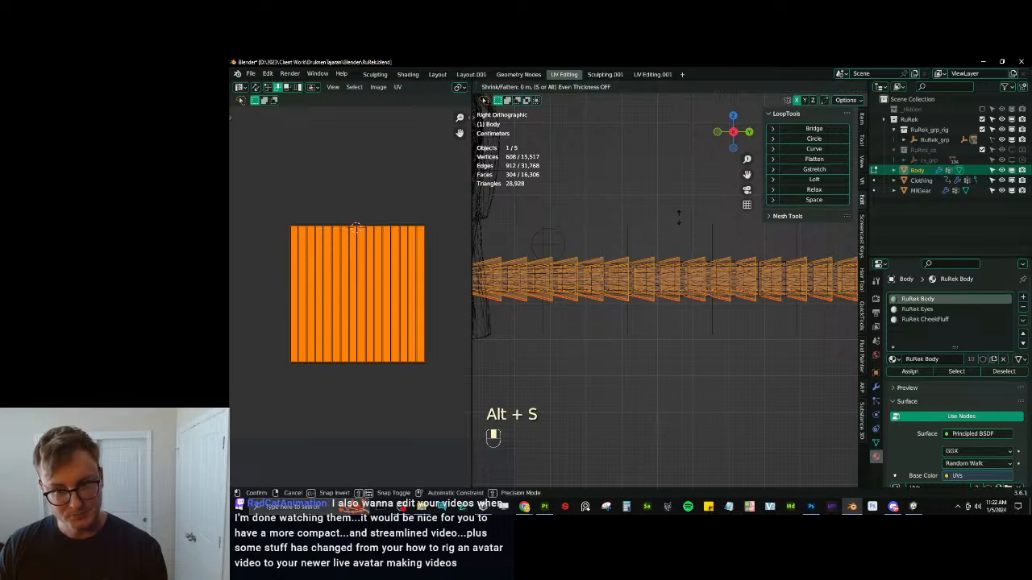
pyautogui.click(688, 239)
pyautogui.scroll(-3, 689, 239)
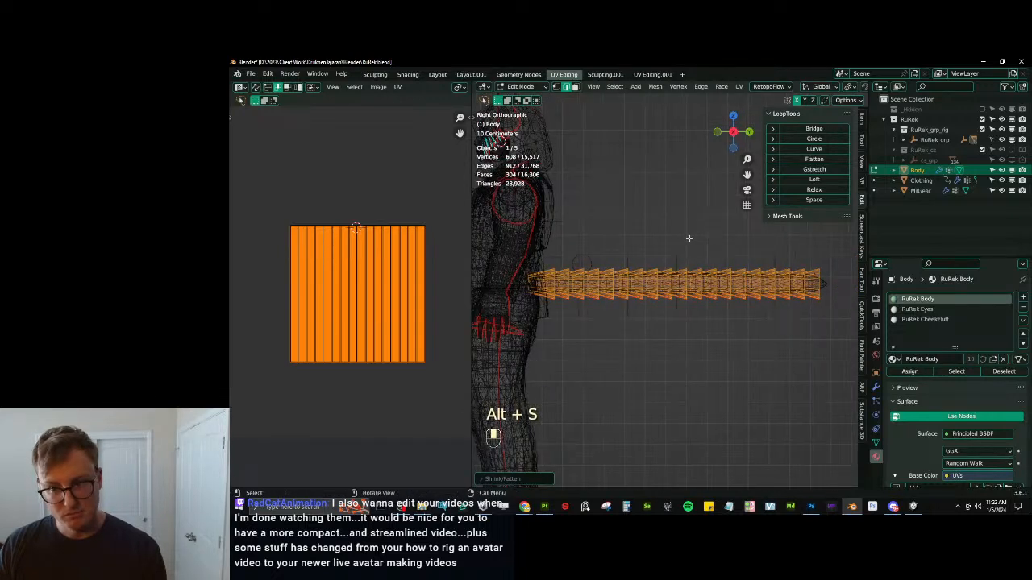
pyautogui.hotkey('ctrl', 'z')
# Fatten the selected tail fur rings outward by about 0.007 m with Shrink/Fatten and save the Blender file.
pyautogui.hotkey('alt', 's')
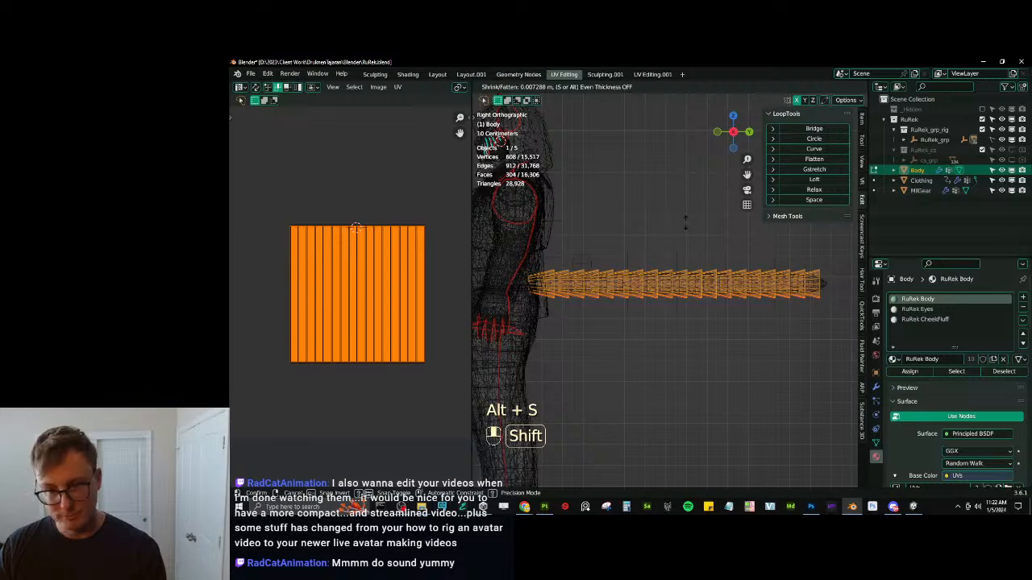
pyautogui.click(685, 222)
pyautogui.press('Tab')
pyautogui.moveTo(693, 266); pyautogui.dragTo(717, 303, button='middle')
pyautogui.hotkey('ctrl', 's')
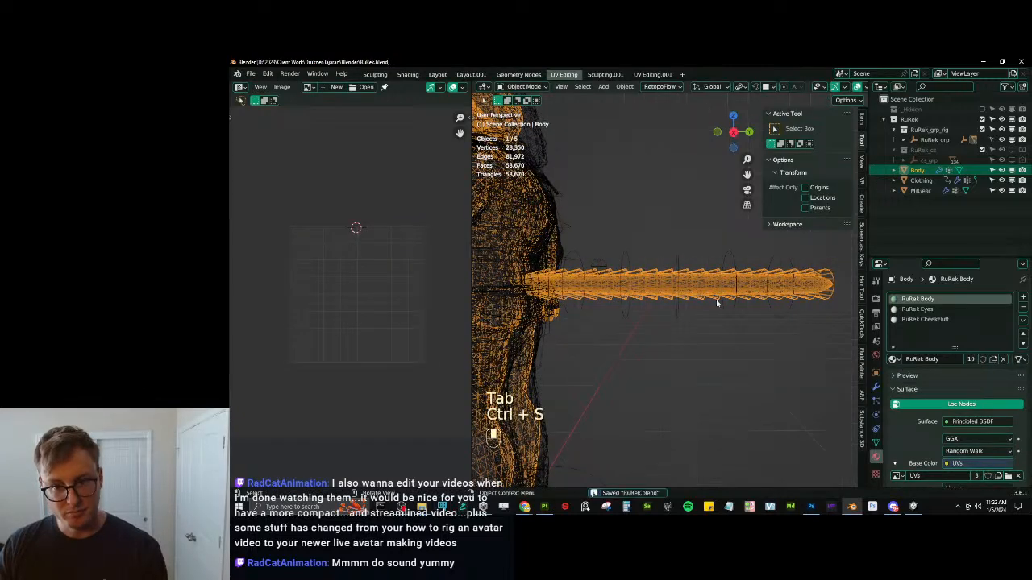
pyautogui.press('a')
pyautogui.press('q')
pyautogui.hotkey('ctrl', 'z')
pyautogui.hotkey('ctrl', 'z')
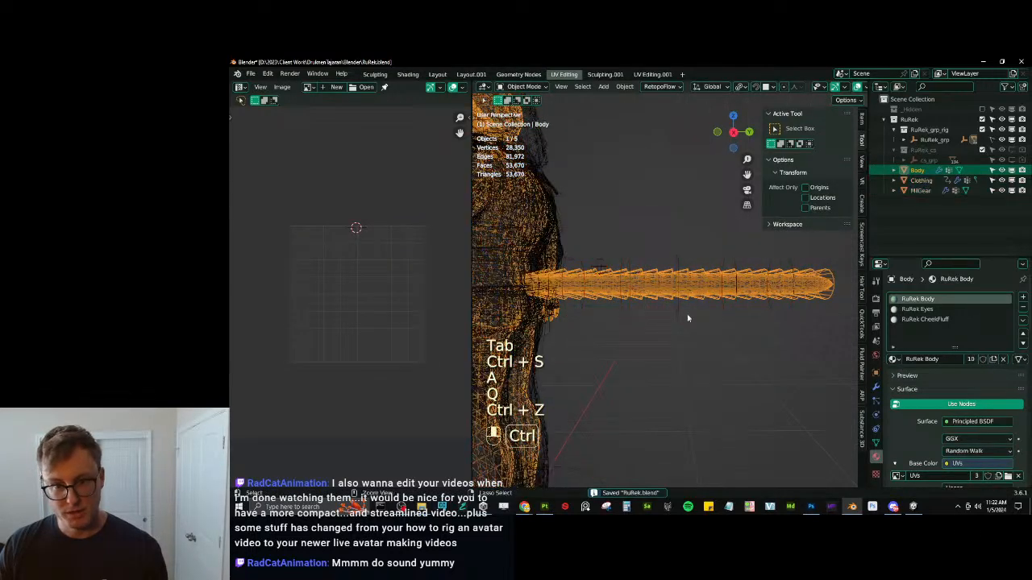
pyautogui.press('Tab')
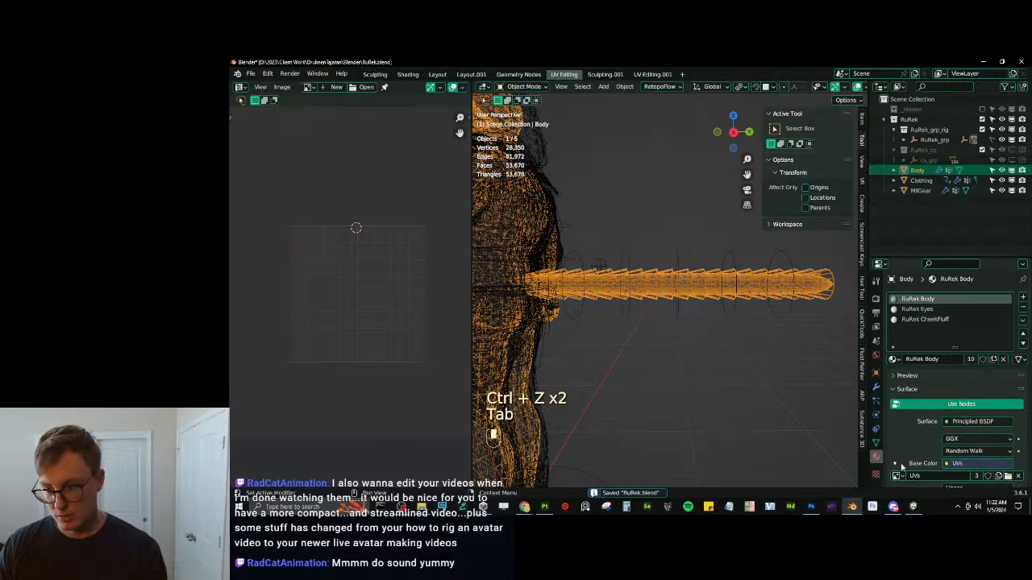
# Check the Body mesh's shape keys and export all the avatar's objects with Auto-Rig Pro FBX.
pyautogui.click(876, 443)
pyautogui.click(916, 313)
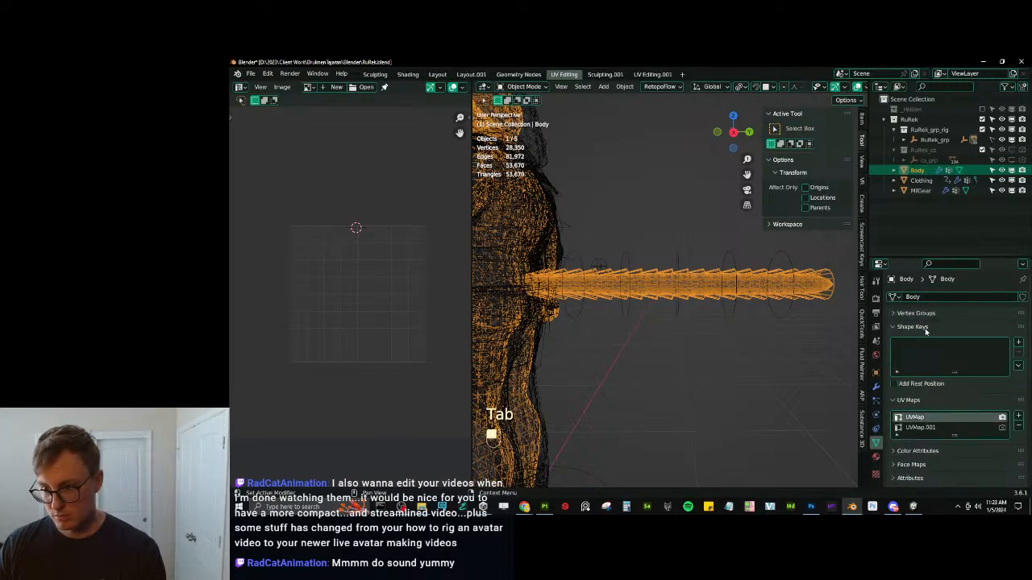
pyautogui.scroll(-5, 707, 329)
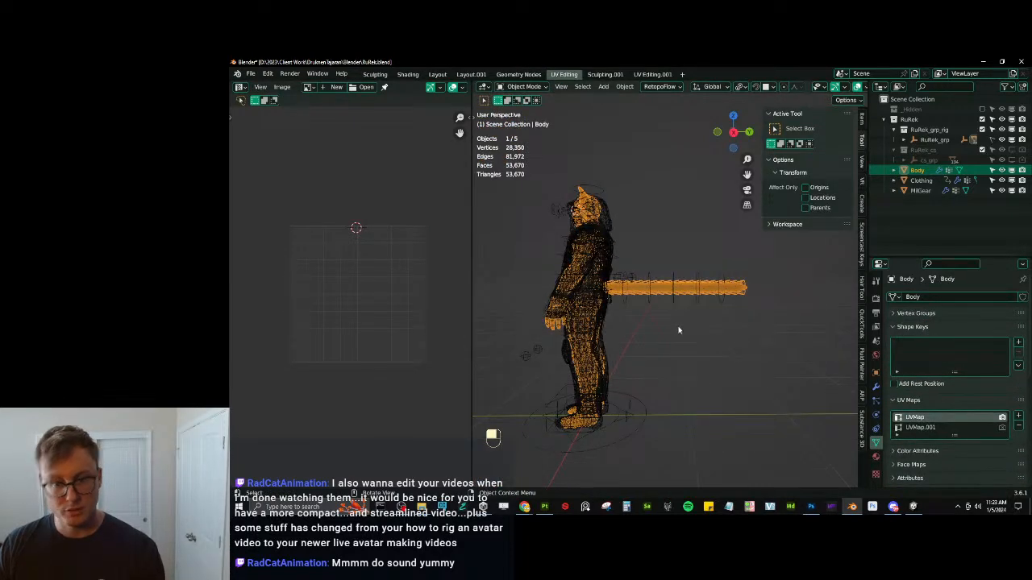
pyautogui.press('a')
pyautogui.press('q')
pyautogui.click(680, 326)
pyautogui.click(816, 418)
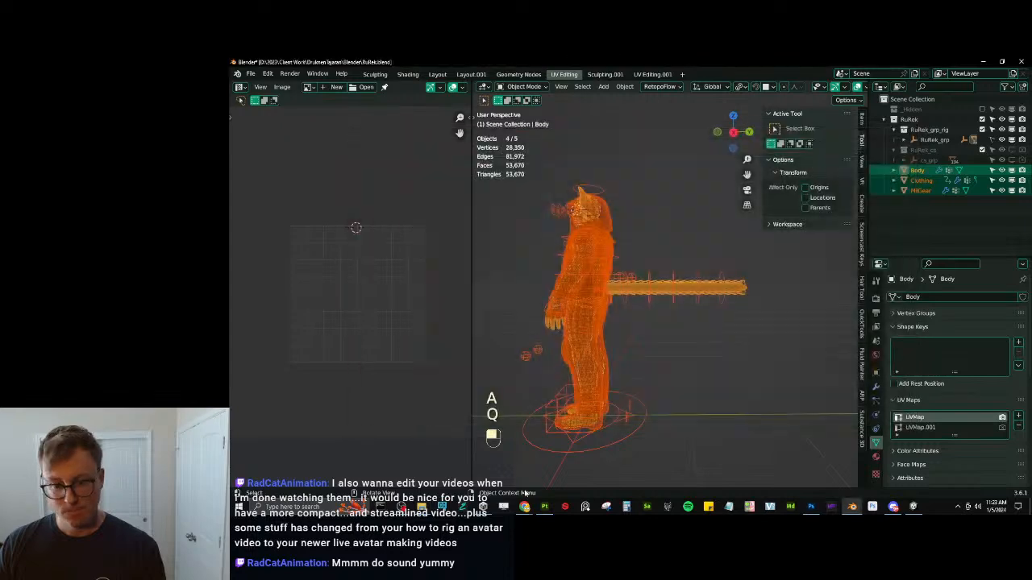
pyautogui.moveTo(525, 507)
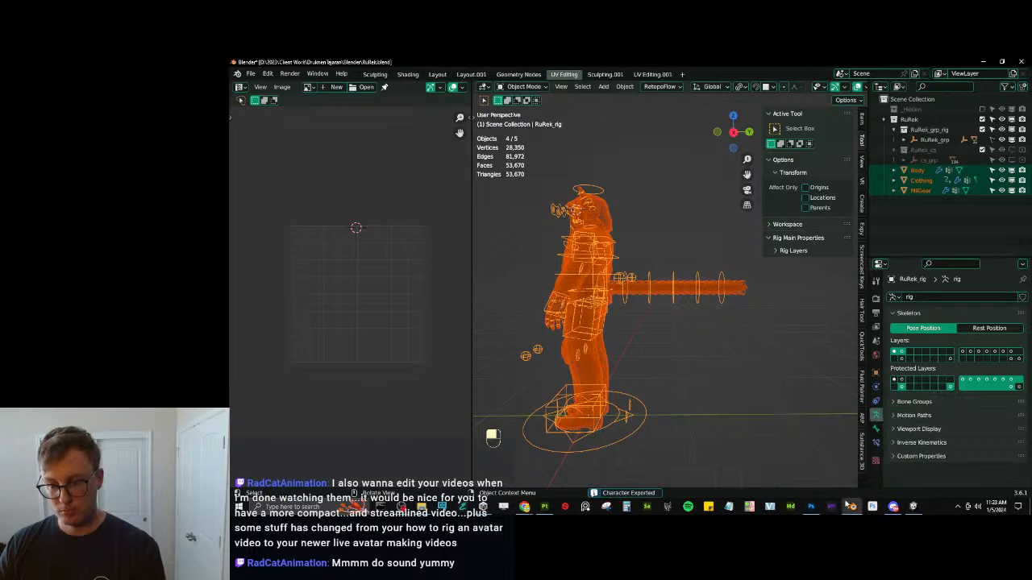
# Switch to Unity and examine the fattened fur rings along the avatar's tail.
pyautogui.click(911, 507)
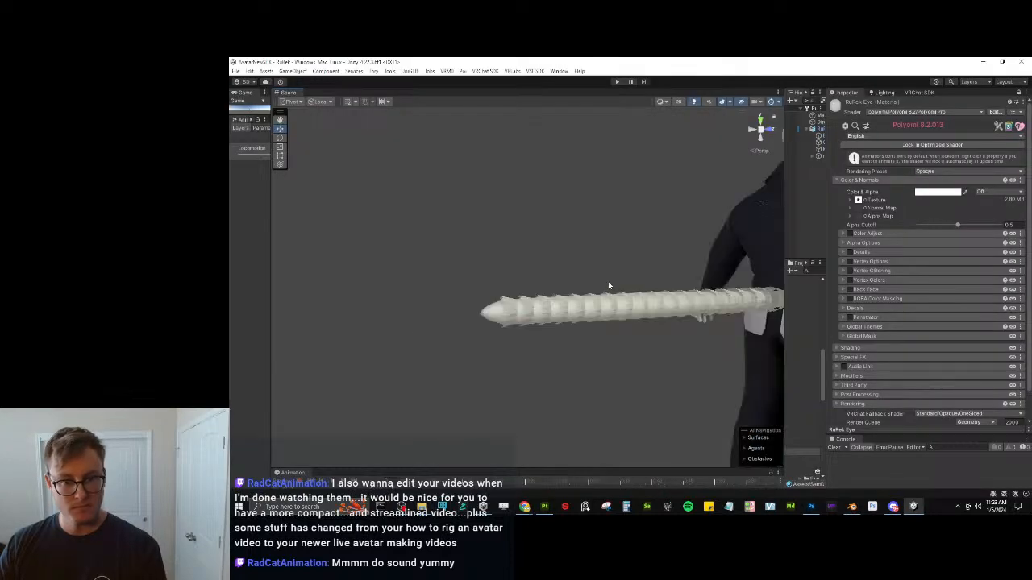
pyautogui.keyDown('alt'); pyautogui.moveTo(630, 287); pyautogui.dragTo(605, 249); pyautogui.keyUp('alt')
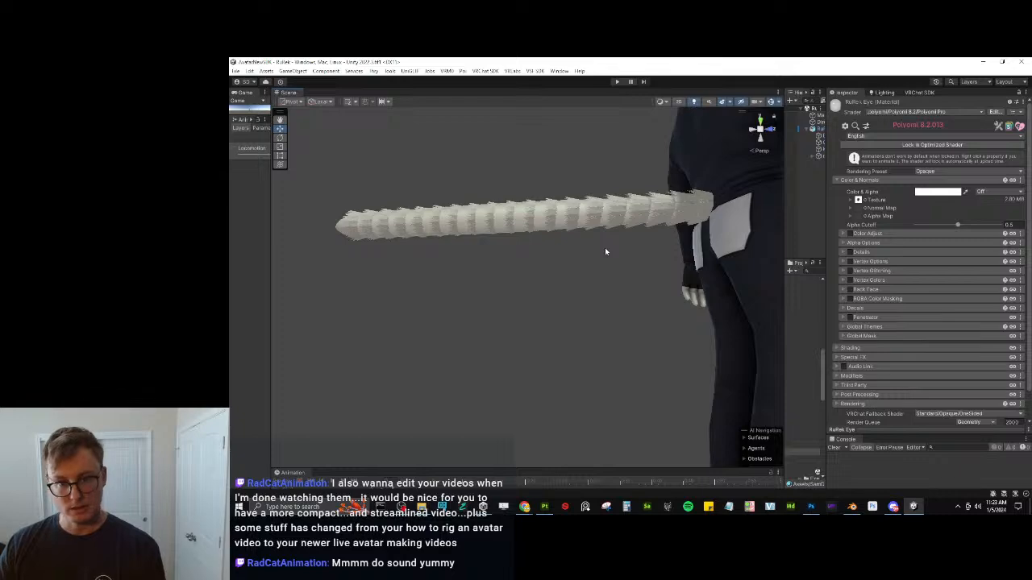
# Switch back to Blender and adjust the length of all the tail fur rings in the Body mesh by scaling them along the global Y axis.
pyautogui.hotkey('alt', 'Tab')
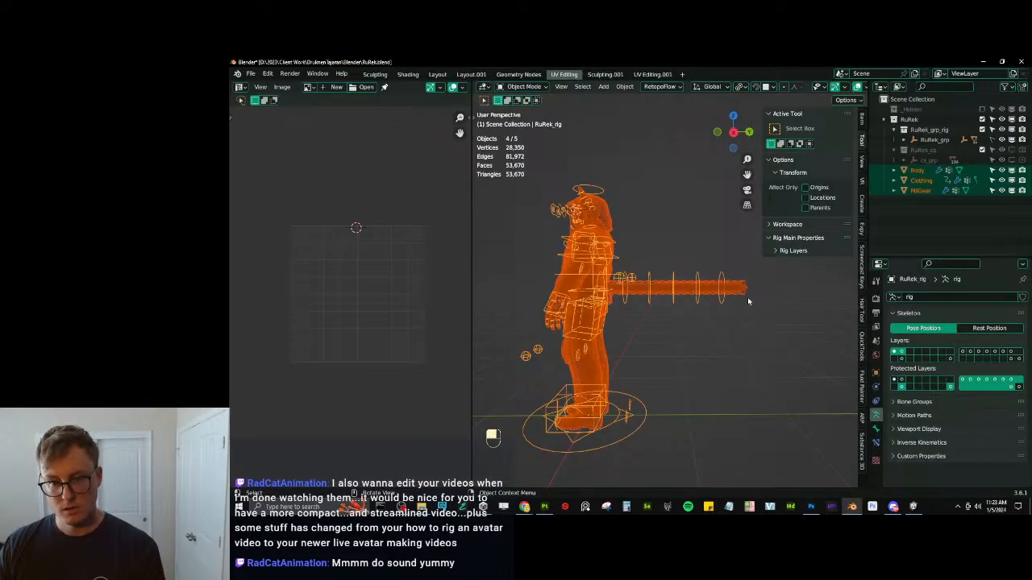
pyautogui.press('Tab')
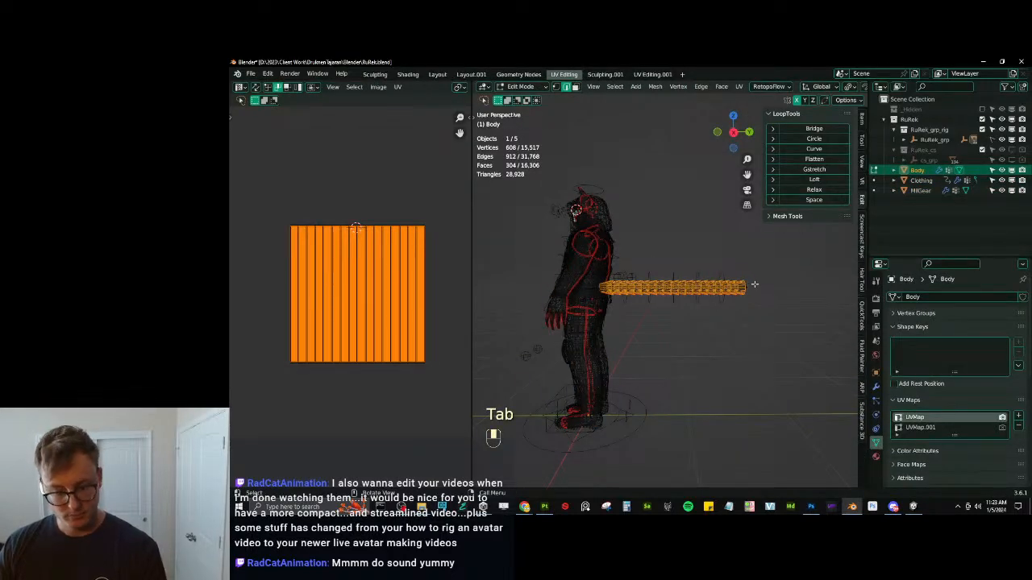
pyautogui.press('s')
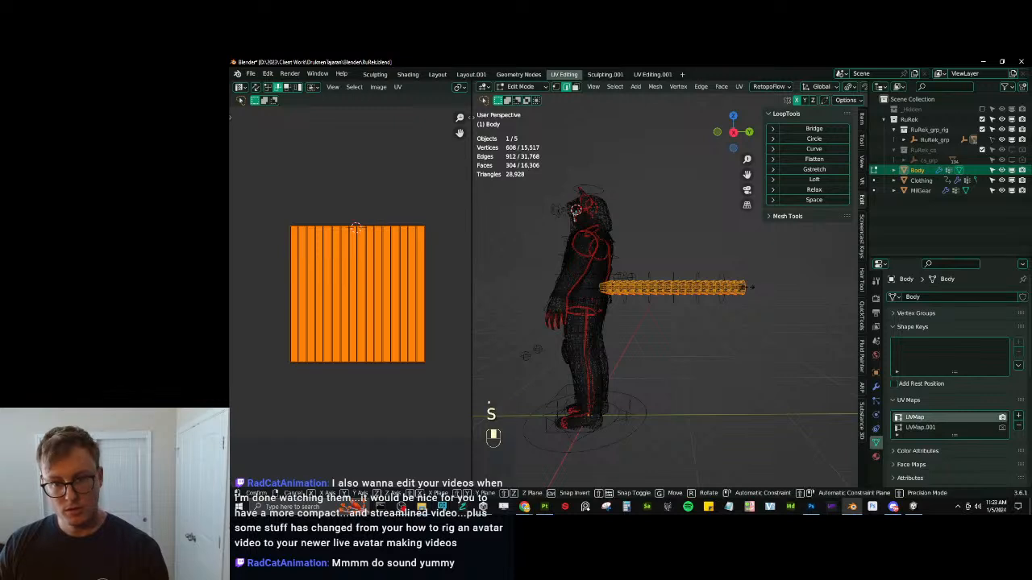
pyautogui.press('x')
pyautogui.press('y')
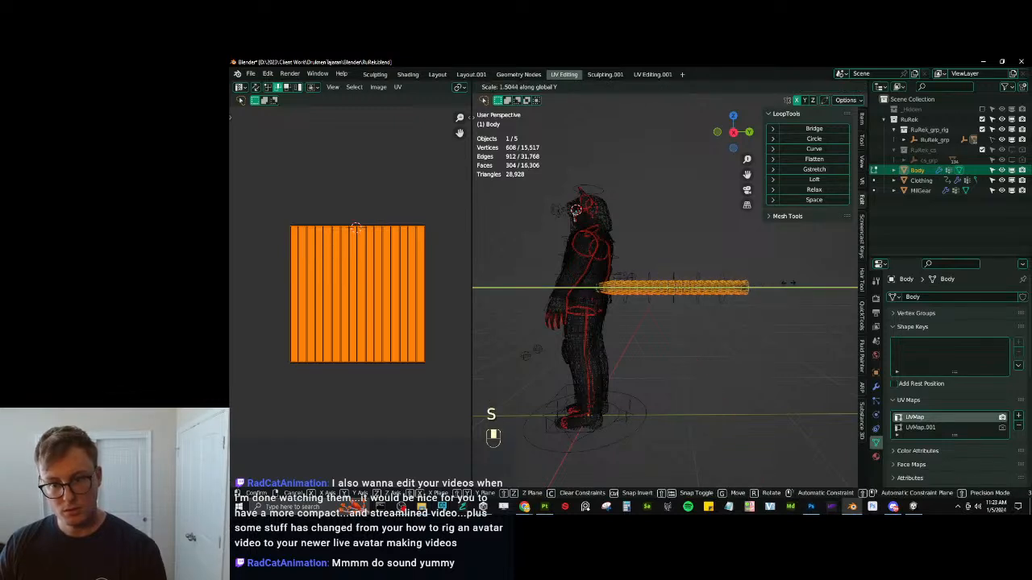
pyautogui.click(808, 275)
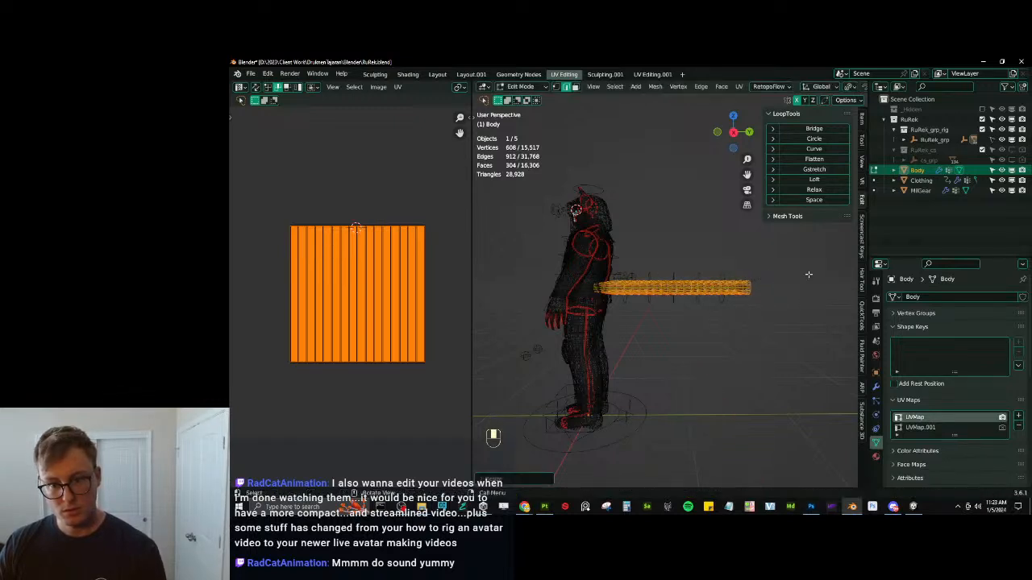
pyautogui.press('s')
pyautogui.press('y')
pyautogui.click(767, 280)
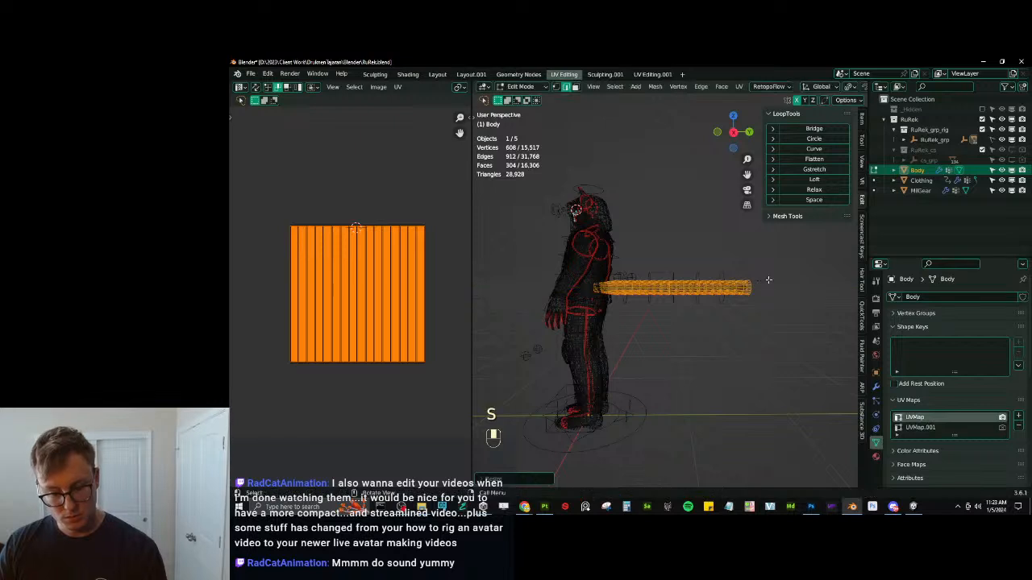
pyautogui.press('s')
pyautogui.press('y')
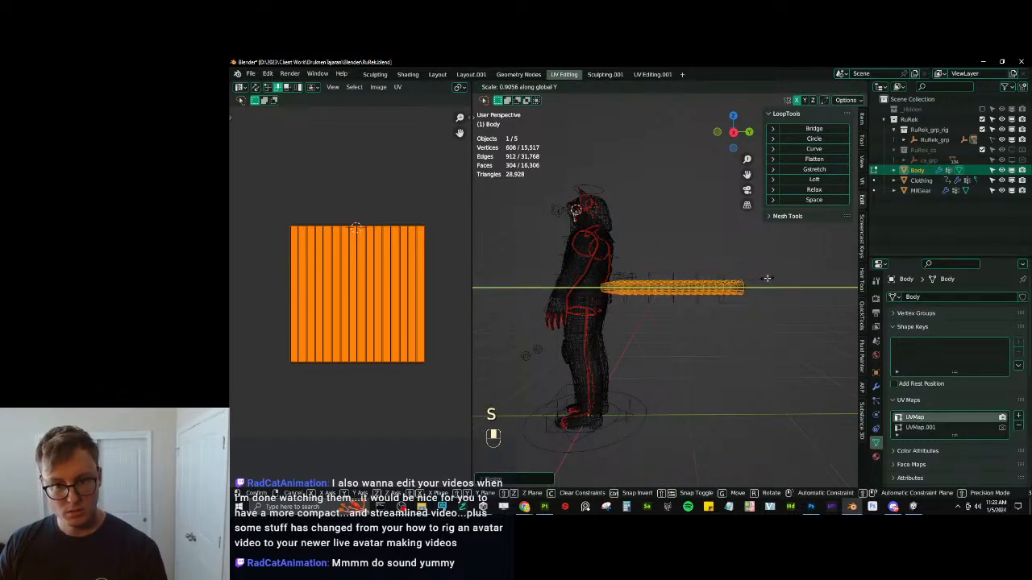
pyautogui.click(746, 300)
# Re-export the avatar with the rescaled rings using Auto-Rig Pro FBX and save the Blender file.
pyautogui.press('Tab')
pyautogui.hotkey('ctrl', 's')
pyautogui.press('a')
pyautogui.press('q')
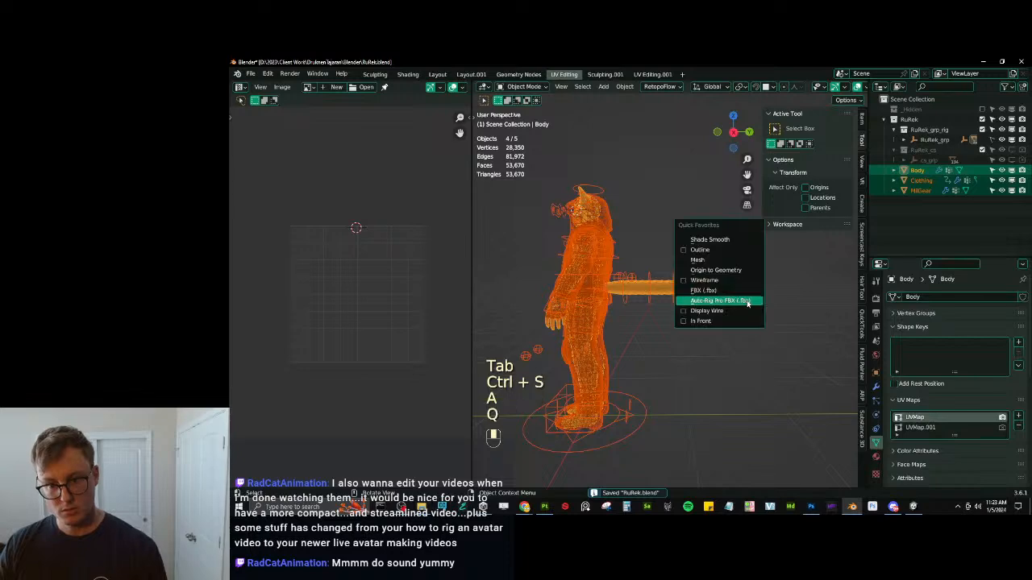
pyautogui.click(746, 300)
pyautogui.click(813, 417)
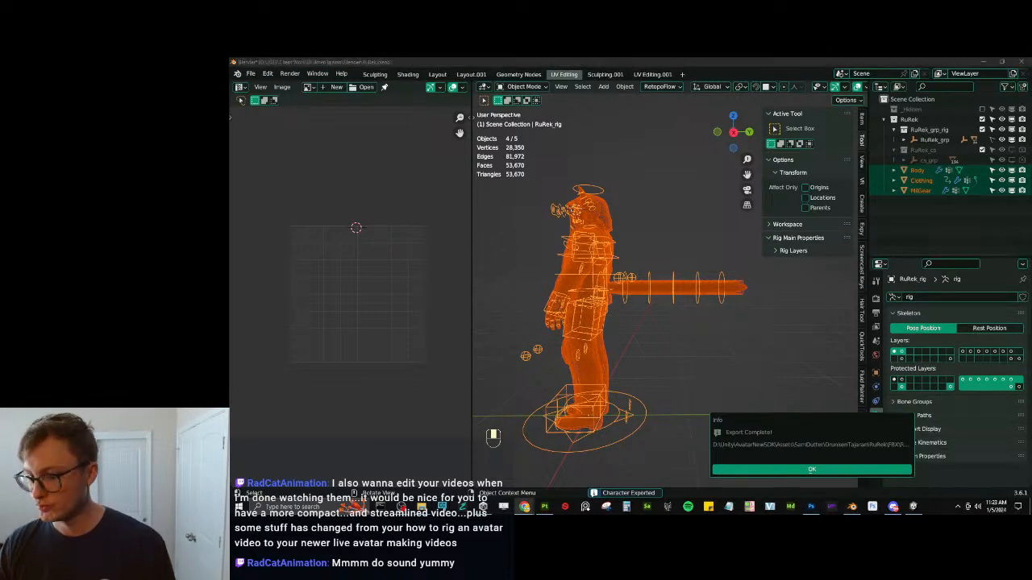
pyautogui.click(785, 470)
pyautogui.click(782, 403)
pyautogui.press('ctrl')
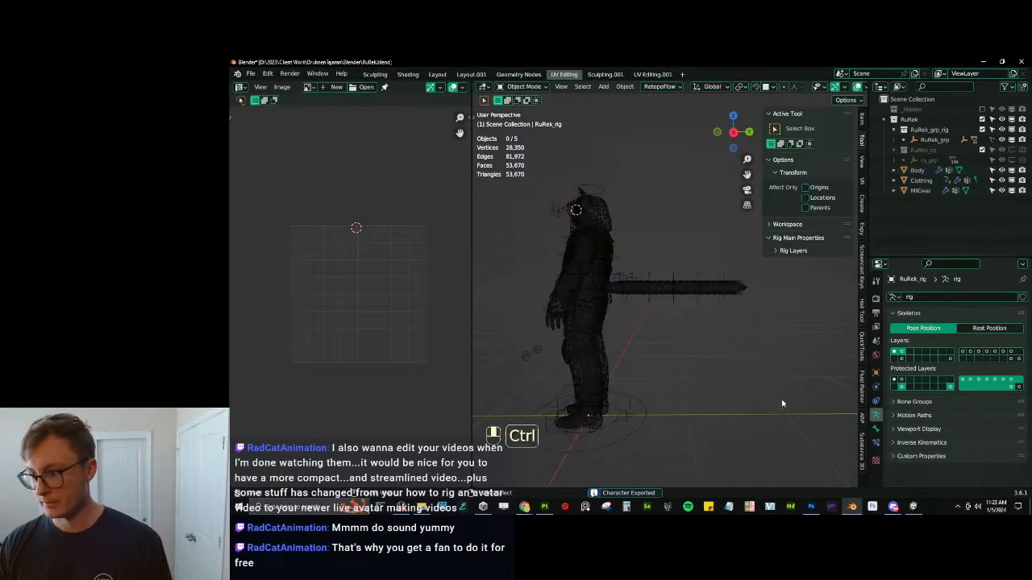
pyautogui.hotkey('ctrl', 's')
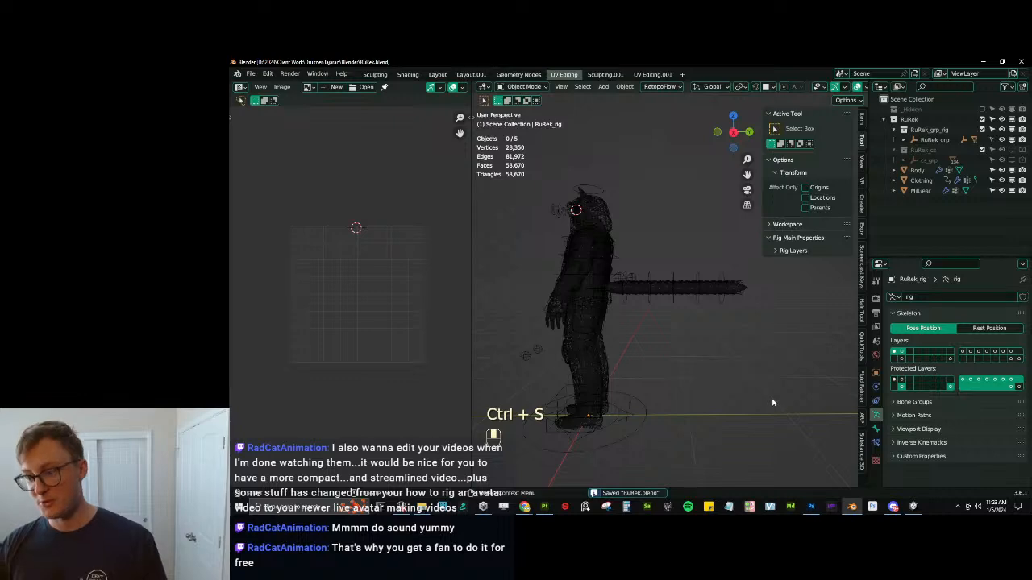
# Switch to Unity and examine how the lengthened fur rings blend along the tail towards the body.
pyautogui.click(913, 506)
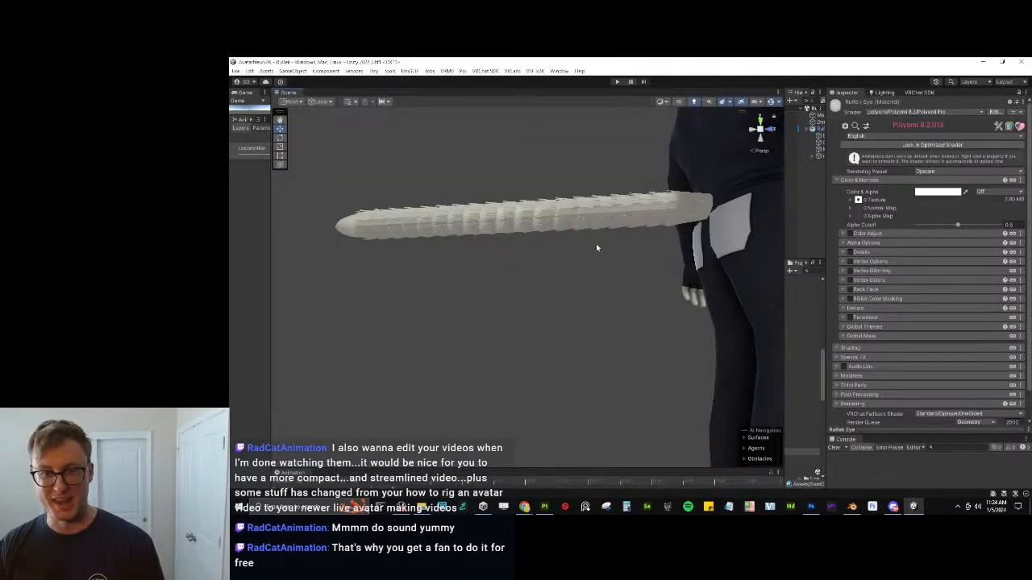
pyautogui.moveTo(598, 248); pyautogui.dragTo(591, 249, button='right')
pyautogui.moveTo(476, 274); pyautogui.dragTo(599, 297, button='right')
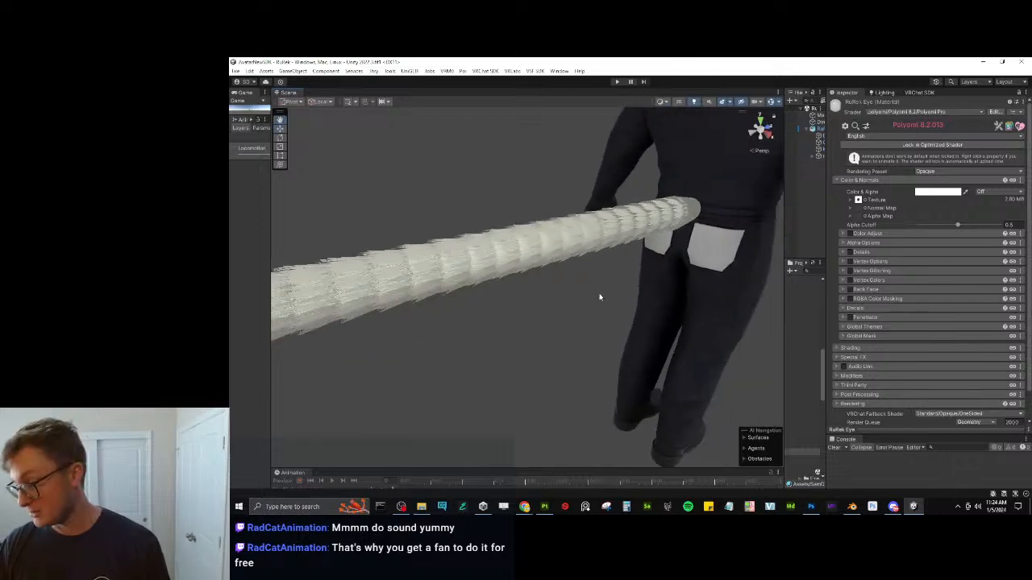
# Switch to Substance 3D Painter and open the avatar's recent body texture project.
pyautogui.click(850, 506)
pyautogui.click(545, 506)
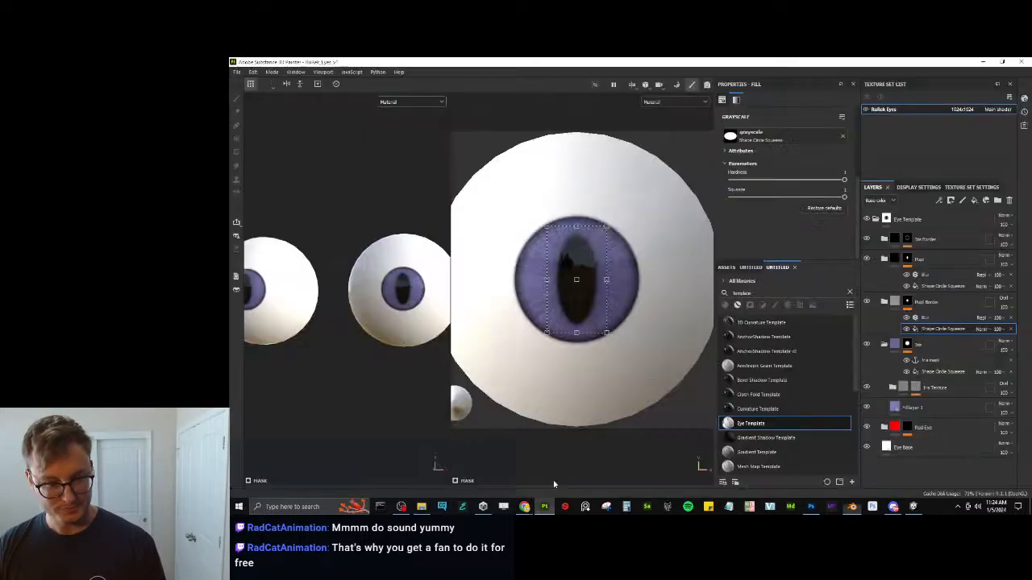
pyautogui.click(237, 71)
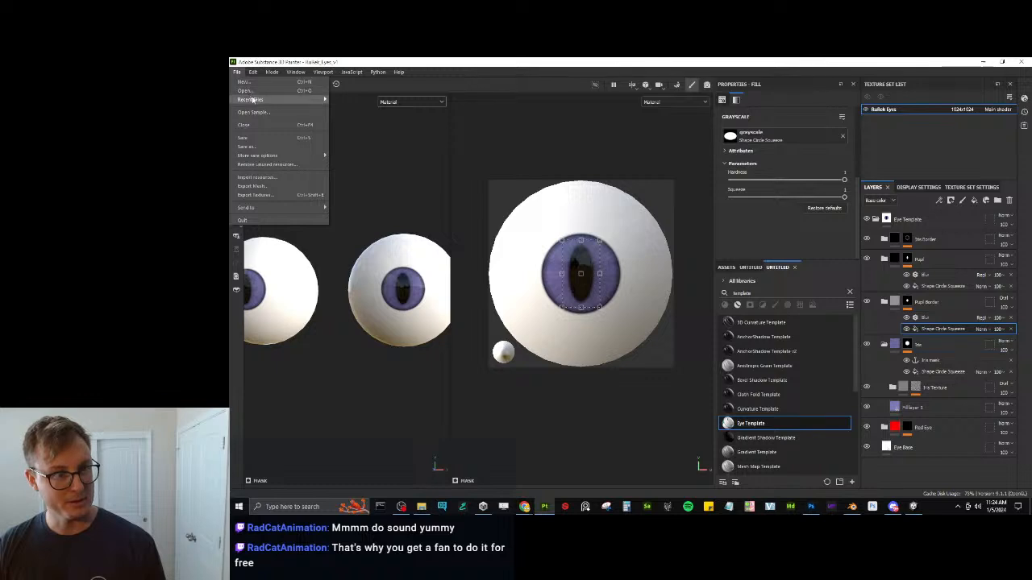
pyautogui.moveTo(250, 99)
pyautogui.click(387, 109)
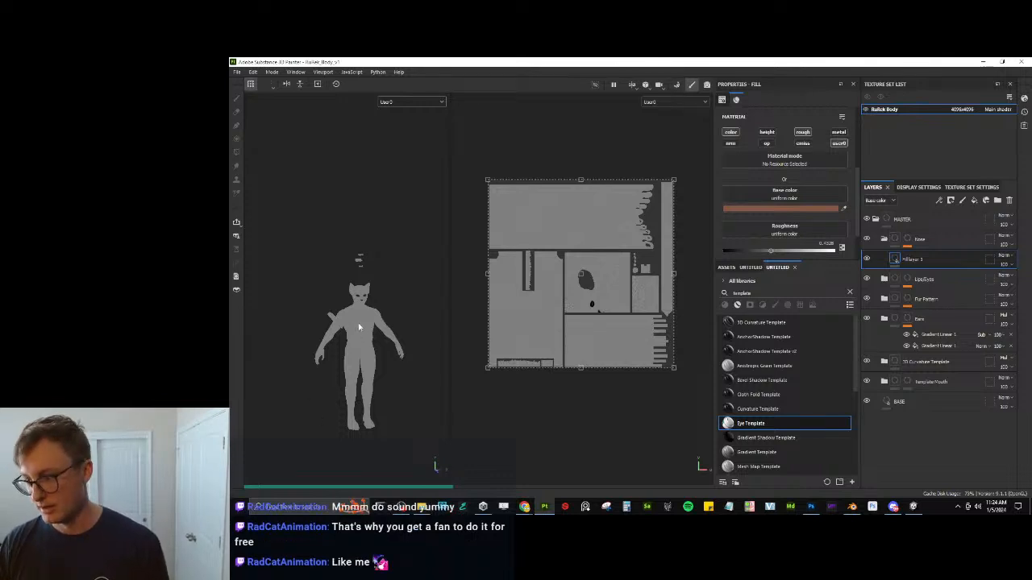
# Add a paint effect to the Fur Pattern folder's mask and set its blend mode to Multiply.
pyautogui.keyDown('alt'); pyautogui.moveTo(360, 326); pyautogui.dragTo(378, 387); pyautogui.keyUp('alt')
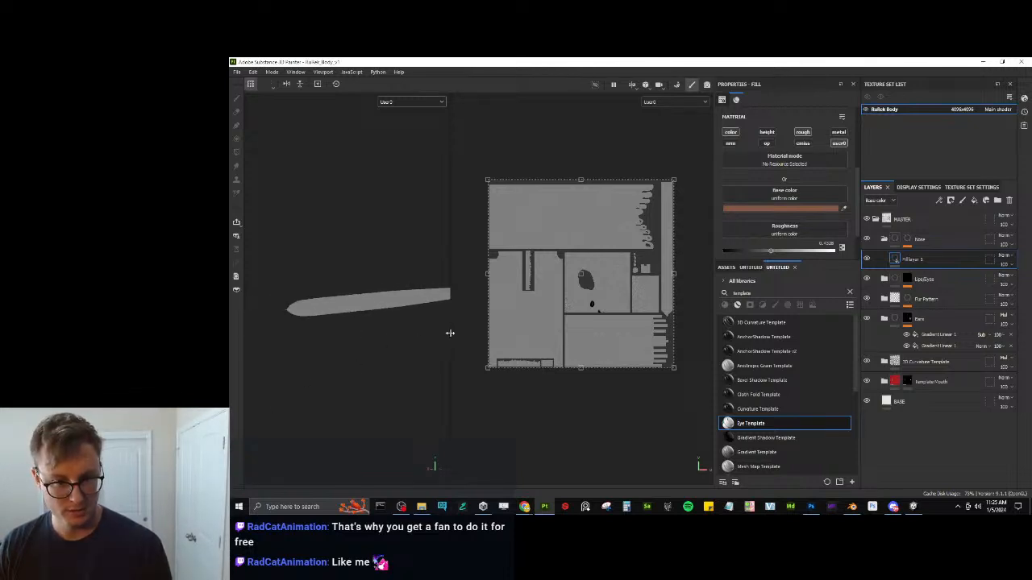
pyautogui.moveTo(450, 335); pyautogui.dragTo(591, 336)
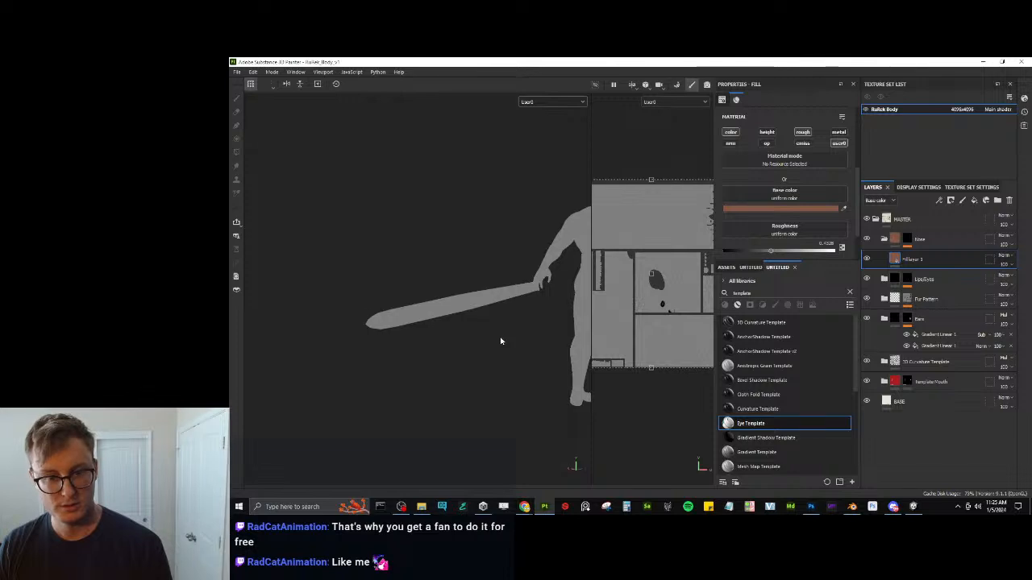
pyautogui.scroll(4, 500, 342)
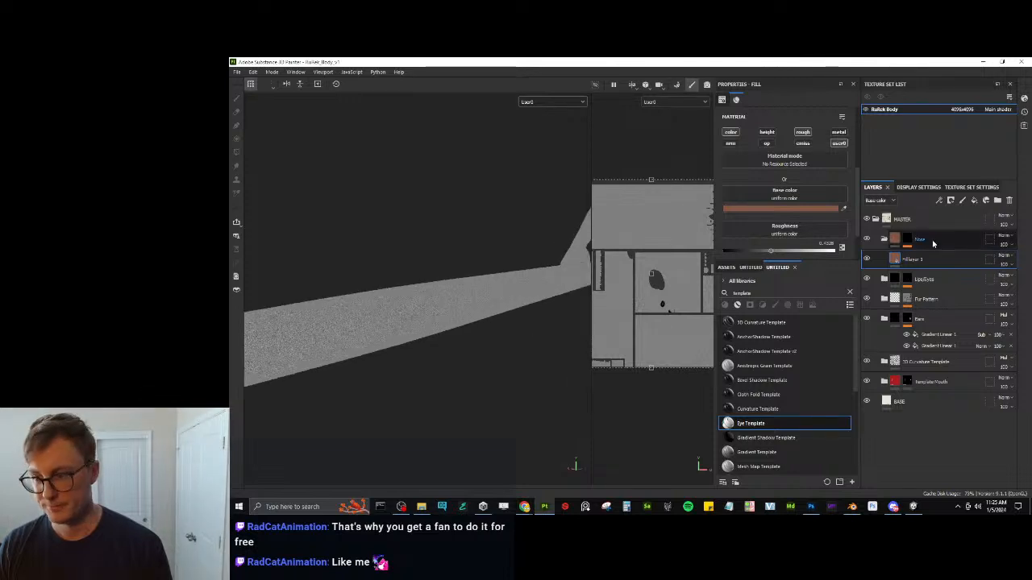
pyautogui.click(906, 300)
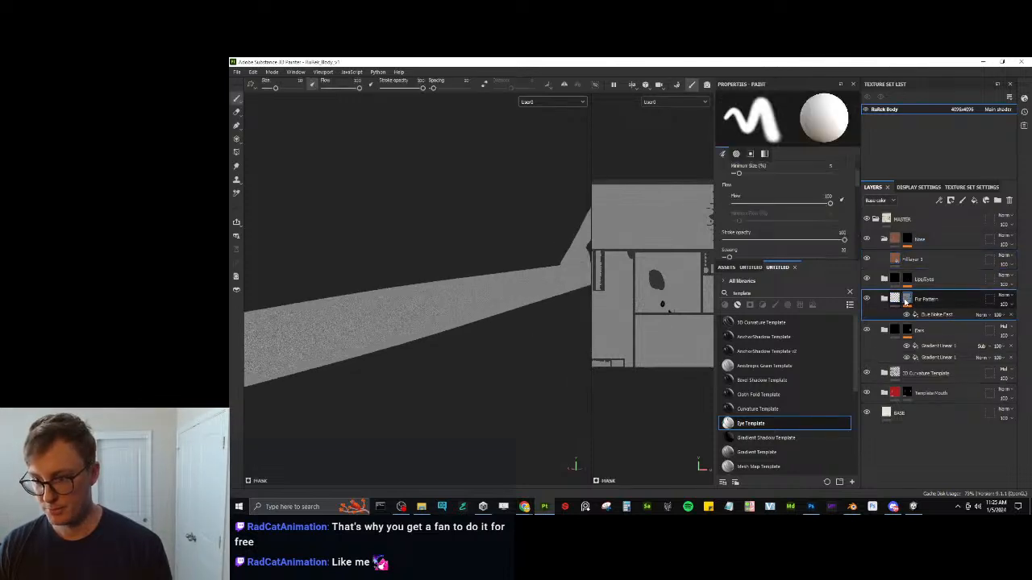
pyautogui.rightClick(906, 300)
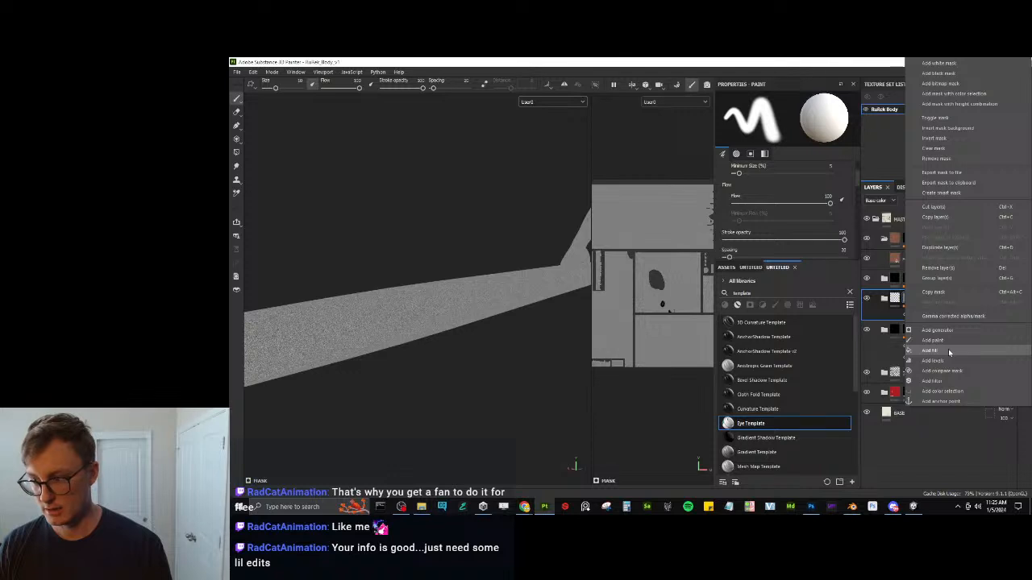
pyautogui.click(933, 340)
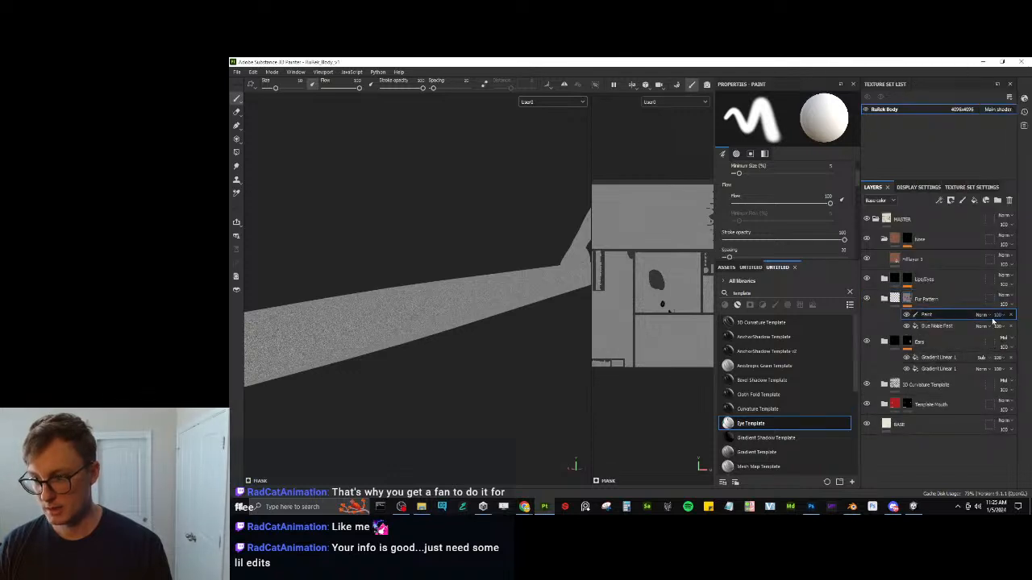
pyautogui.click(993, 316)
pyautogui.click(1000, 100)
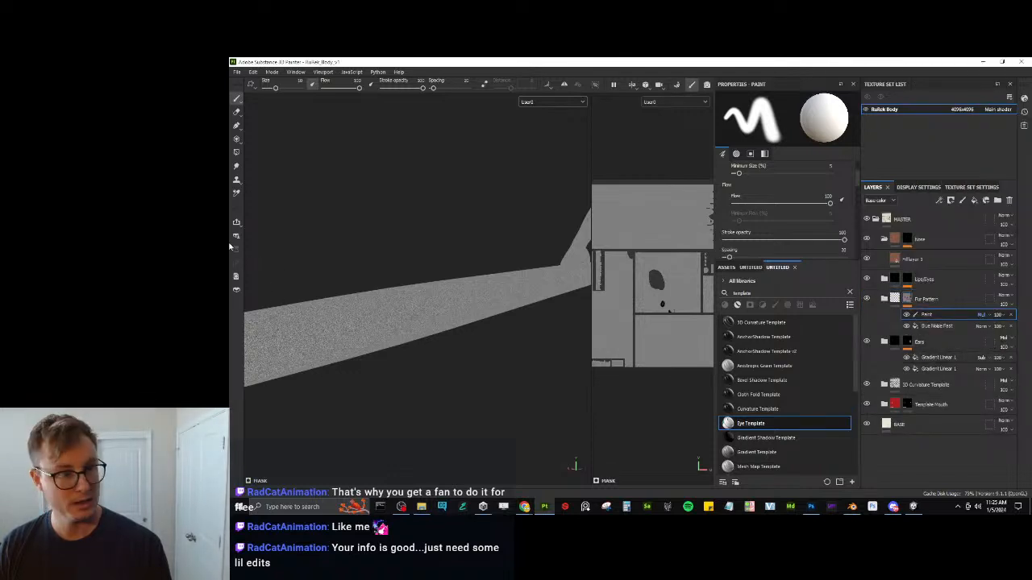
# Fill the tail's UV island in the Fur Pattern mask with a grey value of 0.3772 using Polygon Fill in UV chunk mode.
pyautogui.click(236, 151)
pyautogui.moveTo(341, 94); pyautogui.dragTo(325, 92)
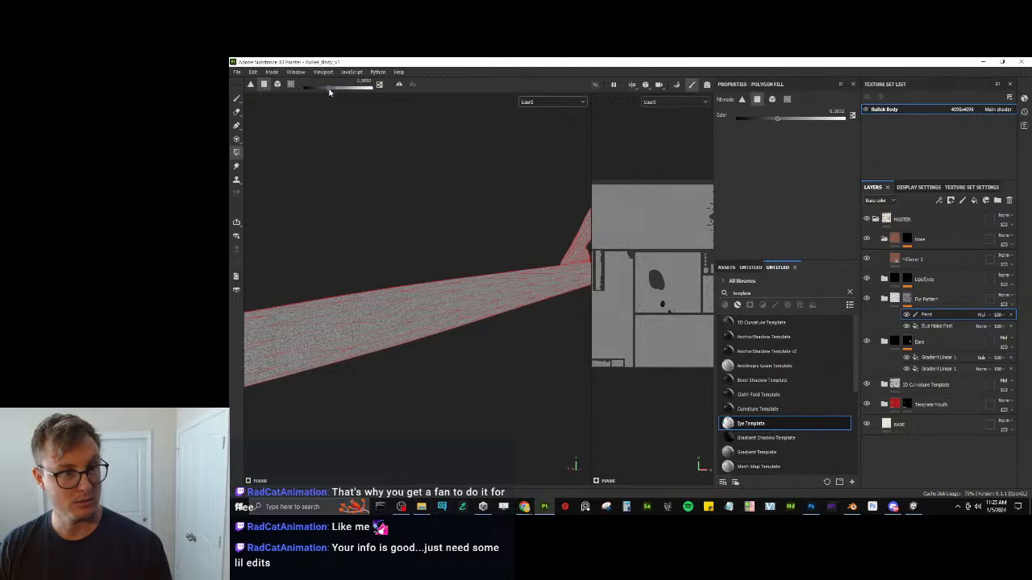
pyautogui.click(291, 83)
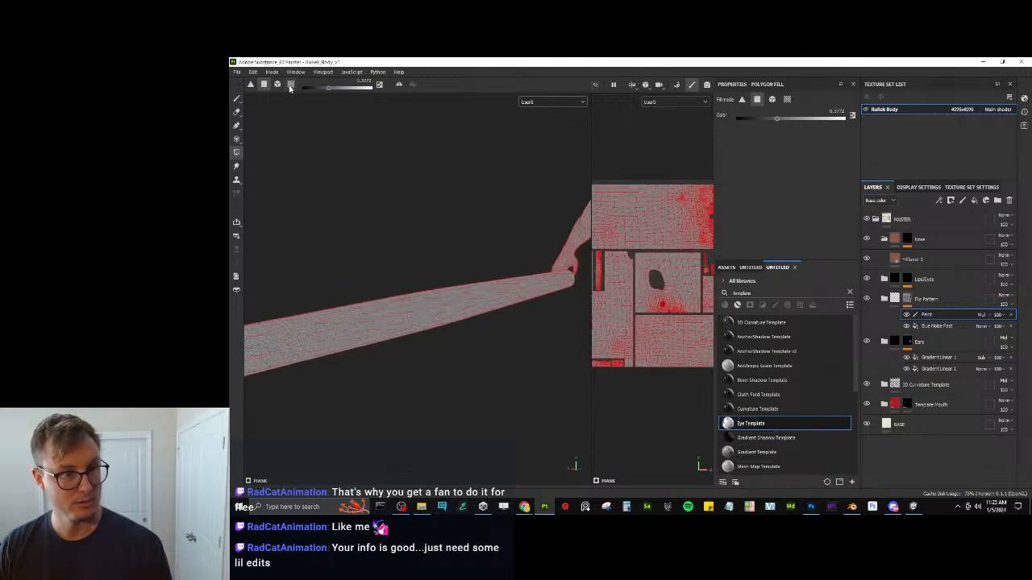
pyautogui.click(404, 313)
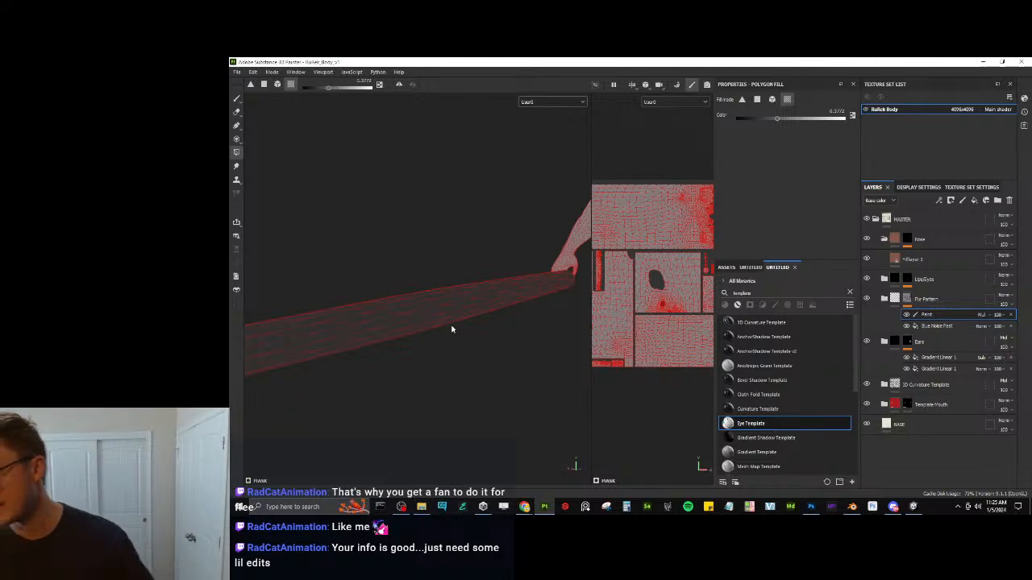
pyautogui.scroll(-5, 447, 332)
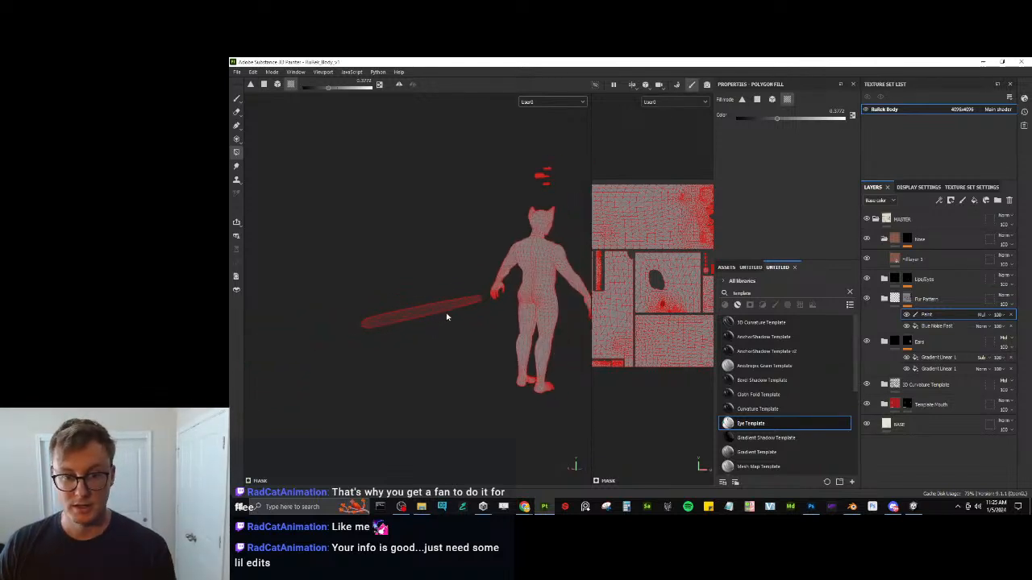
pyautogui.moveTo(470, 341)
pyautogui.keyDown('alt'); pyautogui.mouseDown()
pyautogui.moveTo(489, 357)
pyautogui.moveTo(480, 357)
pyautogui.moveTo(505, 360)
pyautogui.moveTo(475, 350)
pyautogui.mouseUp(); pyautogui.keyUp('alt')
# Set the body texture set's size to 2048, then export its textures as 4096 PNG files and save the export settings.
pyautogui.click(236, 72)
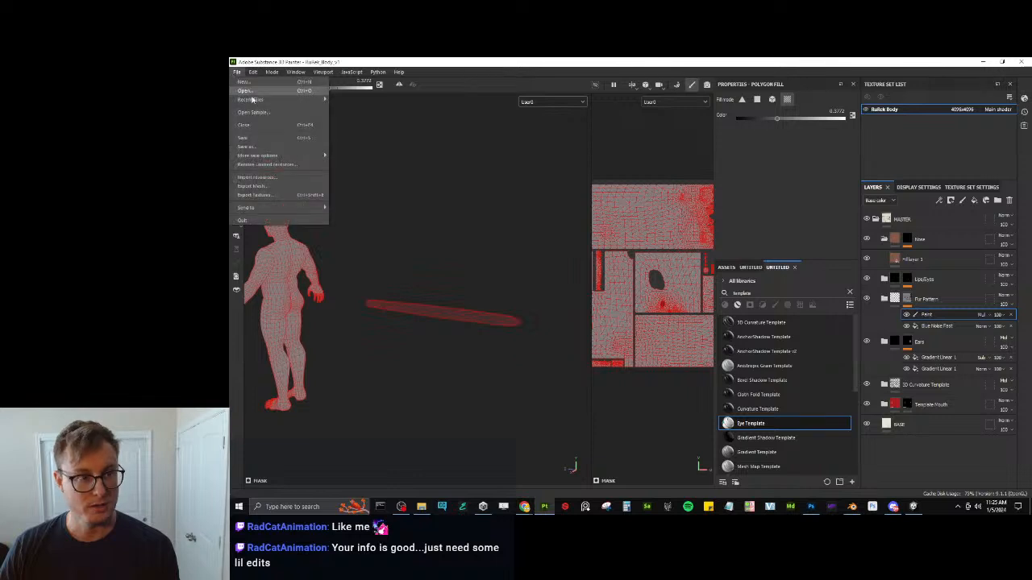
pyautogui.click(961, 187)
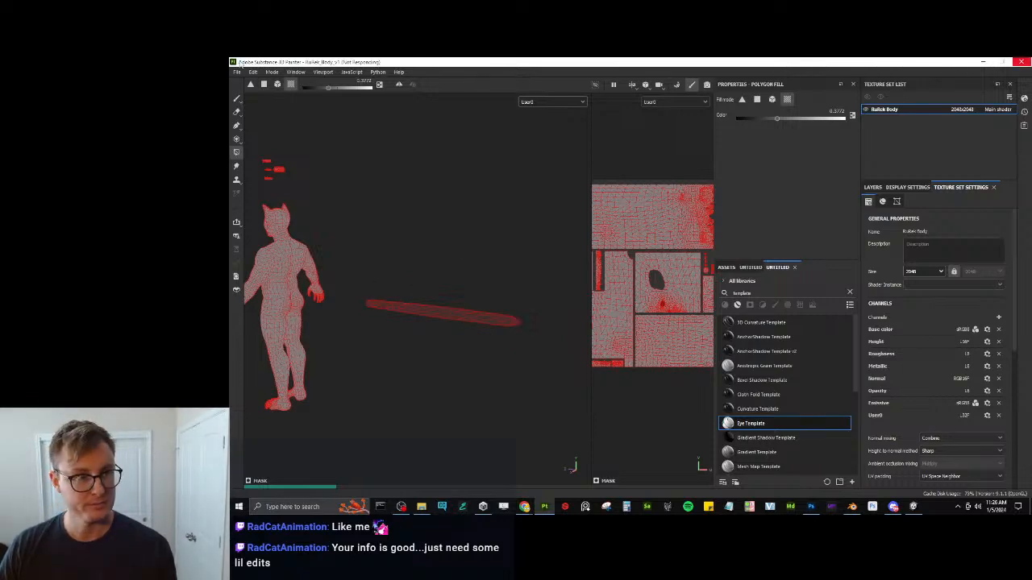
pyautogui.click(237, 71)
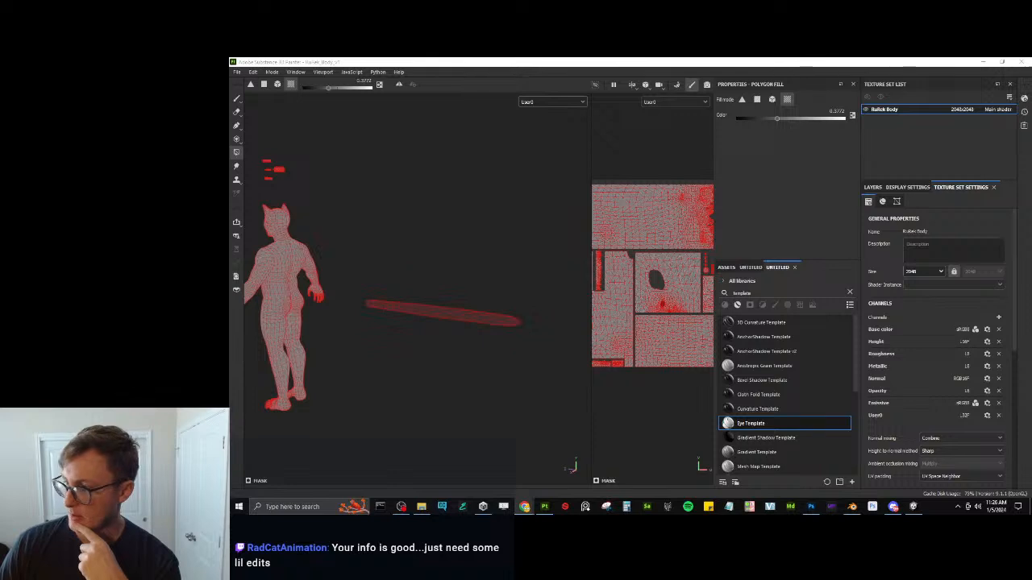
pyautogui.click(237, 72)
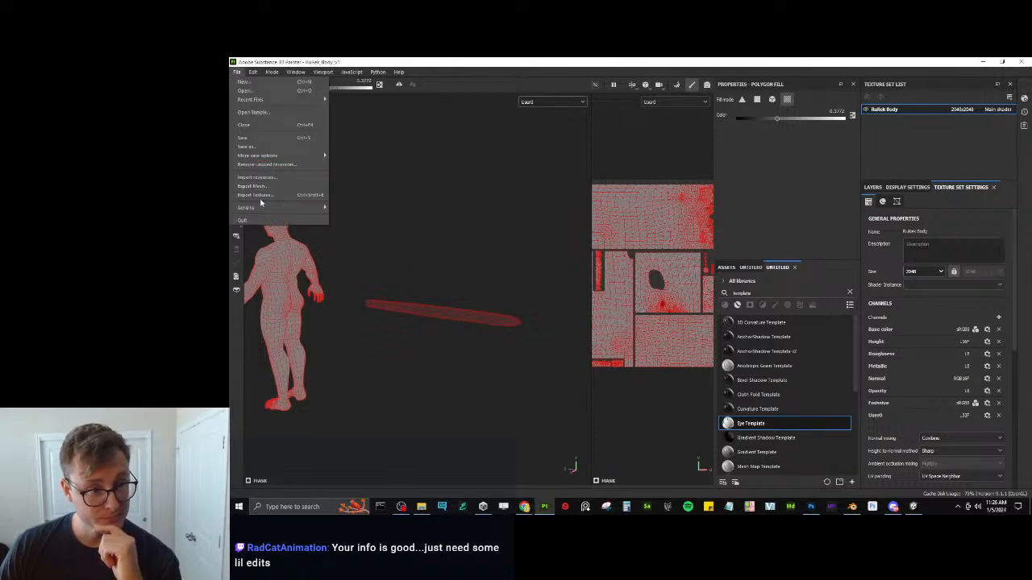
pyautogui.click(259, 196)
pyautogui.click(237, 72)
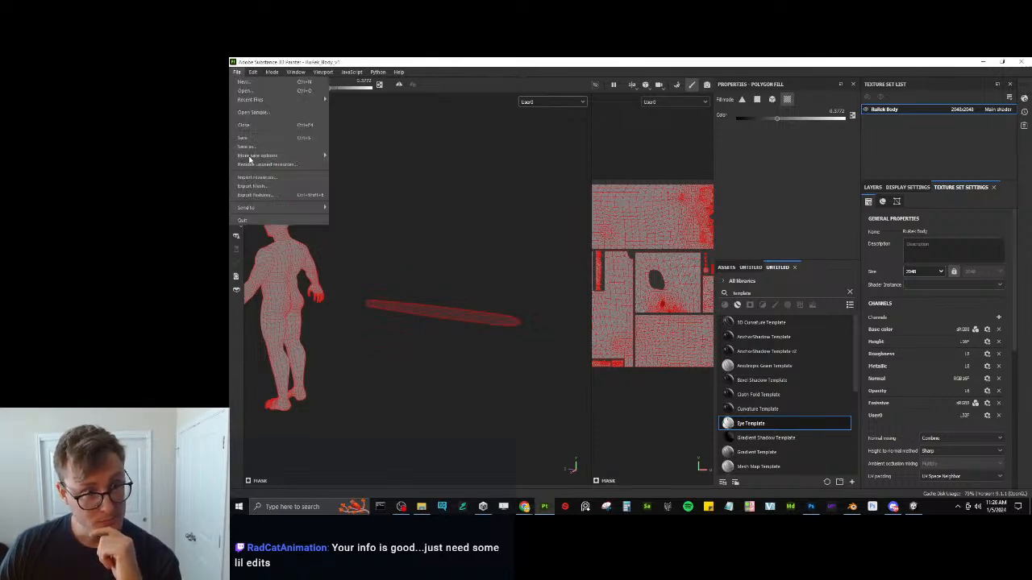
pyautogui.click(259, 196)
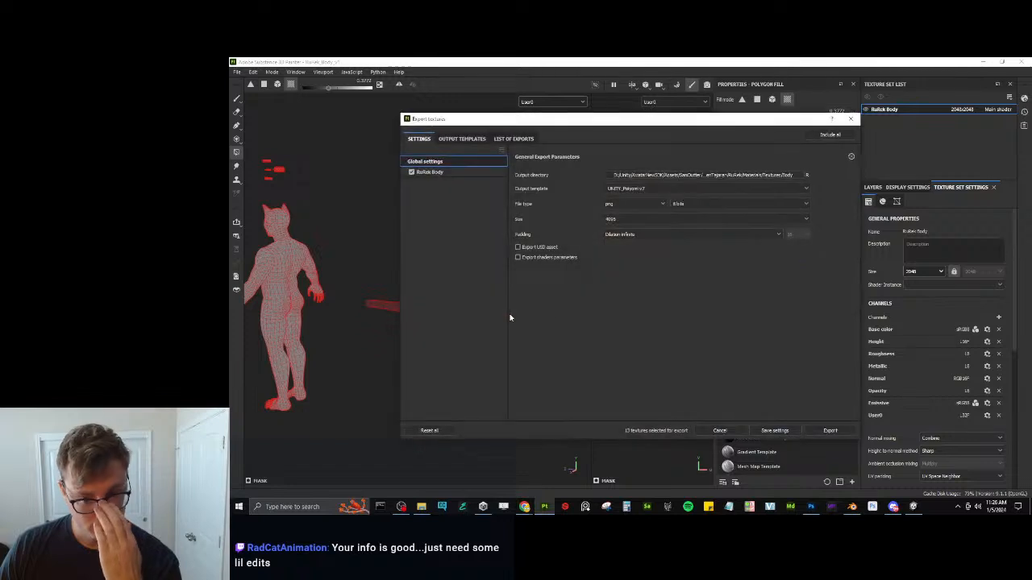
pyautogui.click(828, 433)
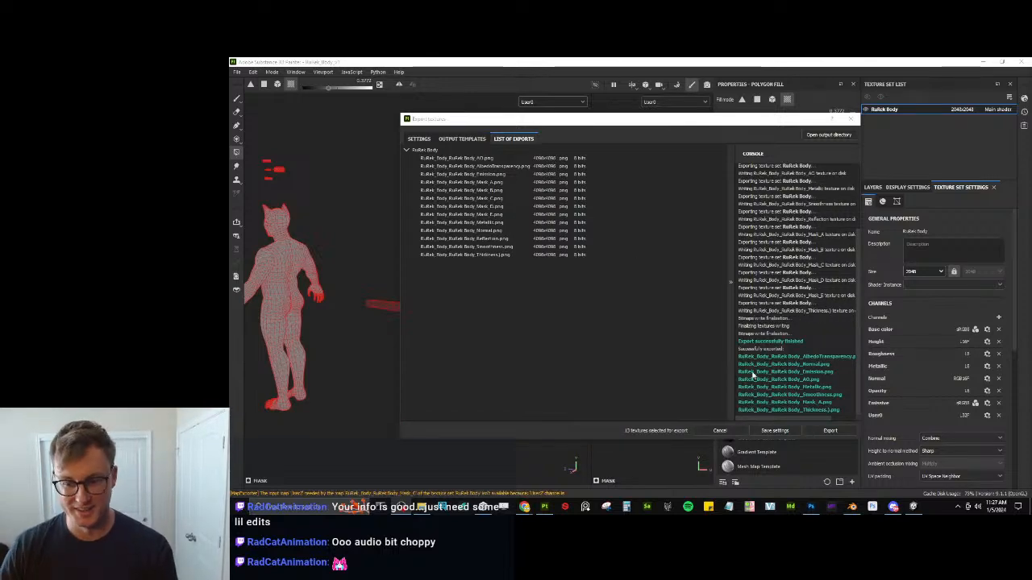
pyautogui.click(776, 429)
# Switch to Unity and examine the tail fur with the re-exported textures from several angles and up close.
pyautogui.click(913, 507)
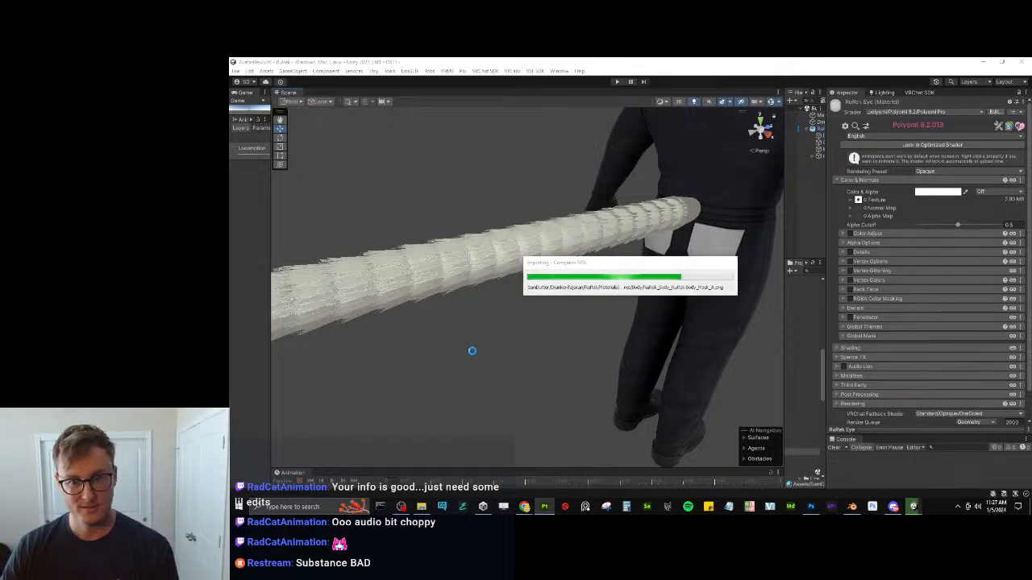
pyautogui.moveTo(476, 354); pyautogui.dragTo(450, 320, button='right')
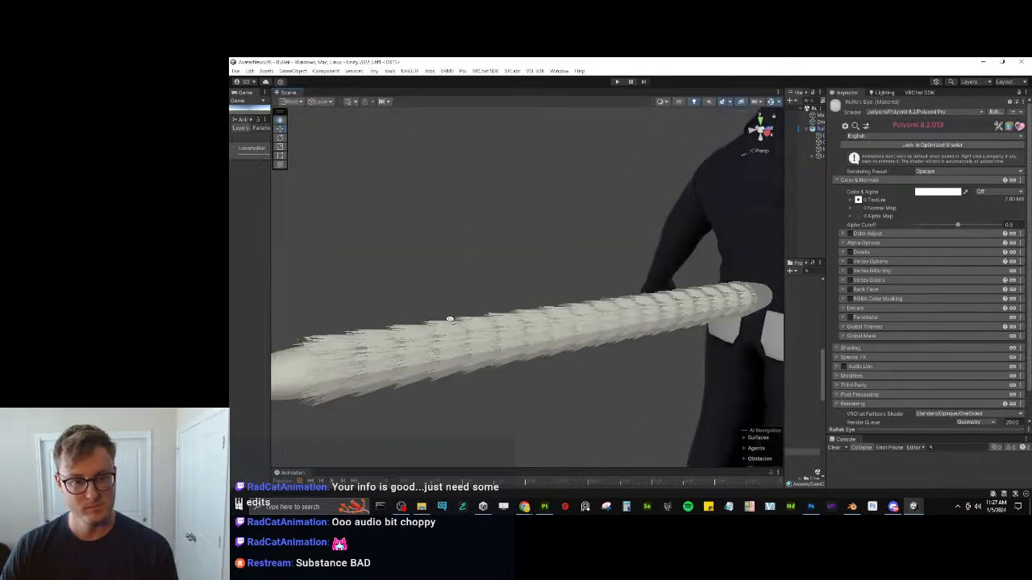
pyautogui.scroll(-3, 454, 323)
pyautogui.keyDown('alt'); pyautogui.moveTo(455, 324); pyautogui.dragTo(514, 364); pyautogui.keyUp('alt')
pyautogui.scroll(-4, 513, 362)
pyautogui.moveTo(528, 313); pyautogui.dragTo(536, 343, button='middle')
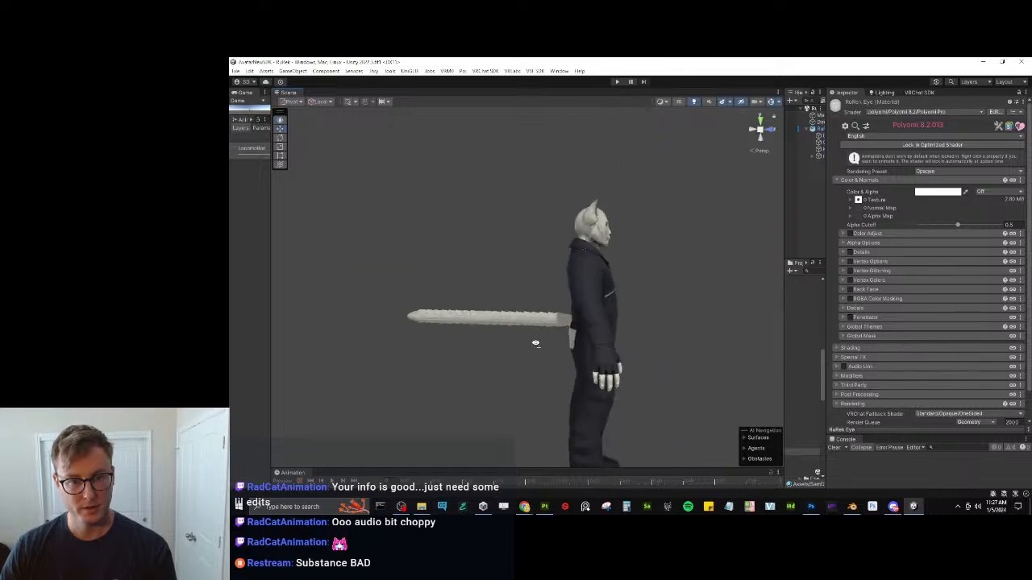
pyautogui.keyDown('alt'); pyautogui.moveTo(470, 344); pyautogui.dragTo(536, 349); pyautogui.keyUp('alt')
pyautogui.scroll(4, 488, 258)
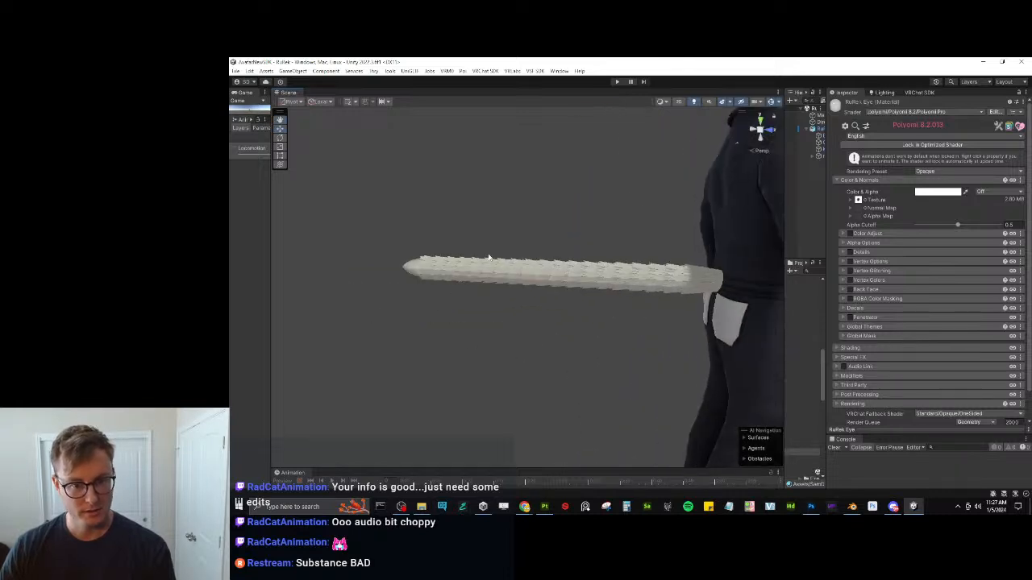
pyautogui.keyDown('alt'); pyautogui.moveTo(497, 293); pyautogui.dragTo(575, 289); pyautogui.keyUp('alt')
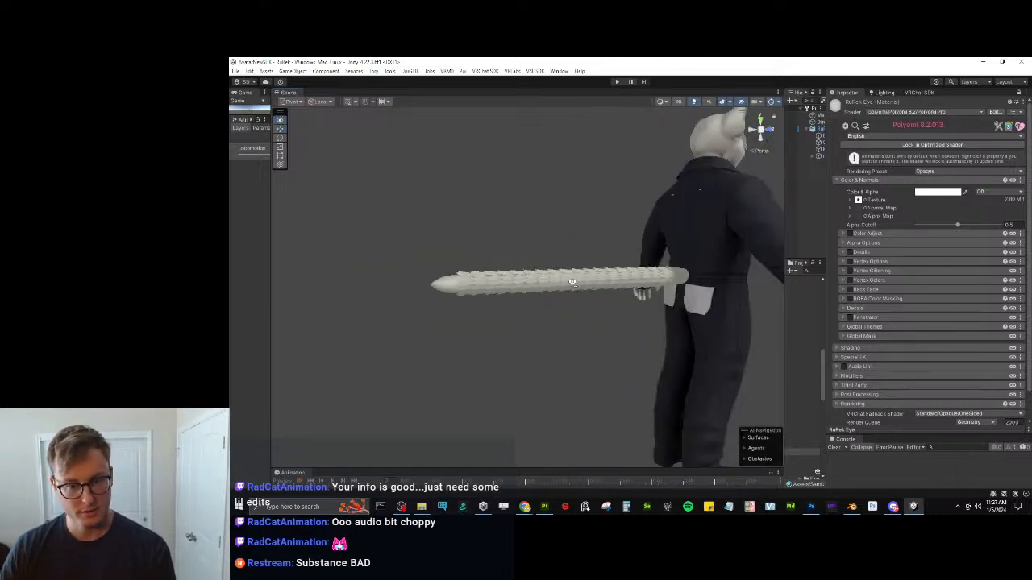
pyautogui.scroll(6, 576, 289)
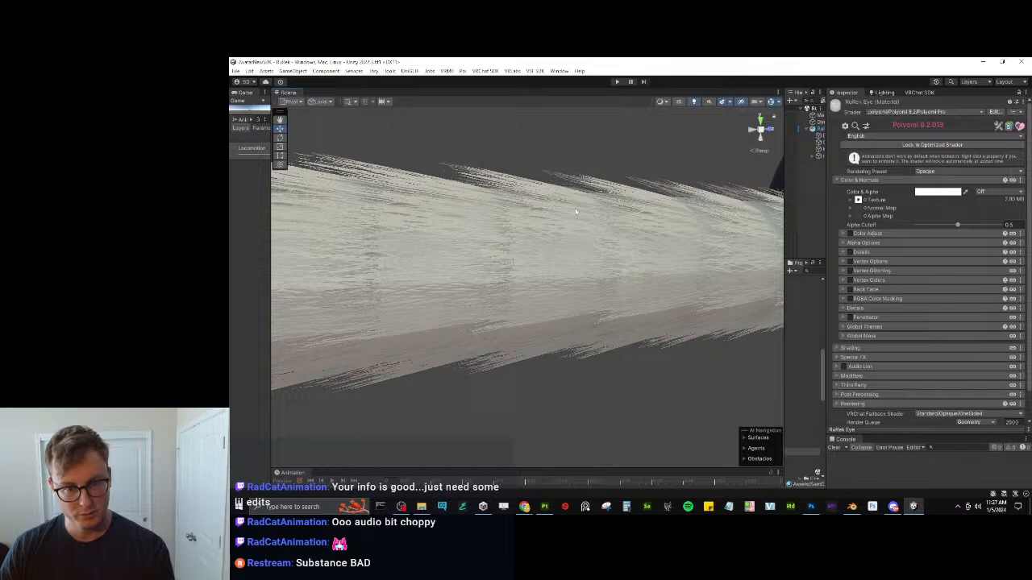
# Switch to Blender, apply smooth shading to the Body mesh and save the file.
pyautogui.click(853, 506)
pyautogui.scroll(4, 647, 297)
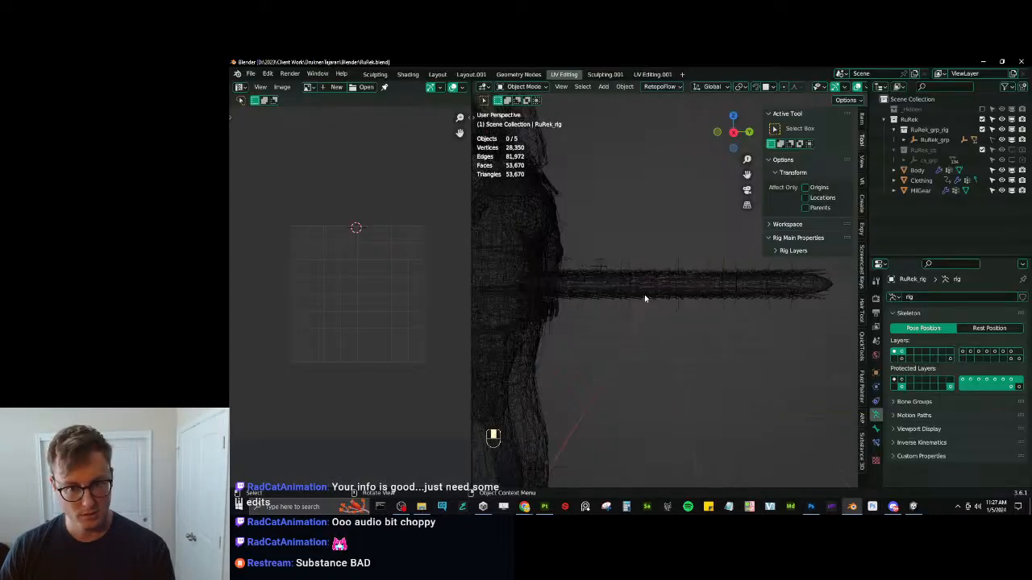
pyautogui.press('z')
pyautogui.scroll(3, 667, 305)
pyautogui.click(664, 296)
pyautogui.rightClick(666, 295)
pyautogui.click(666, 296)
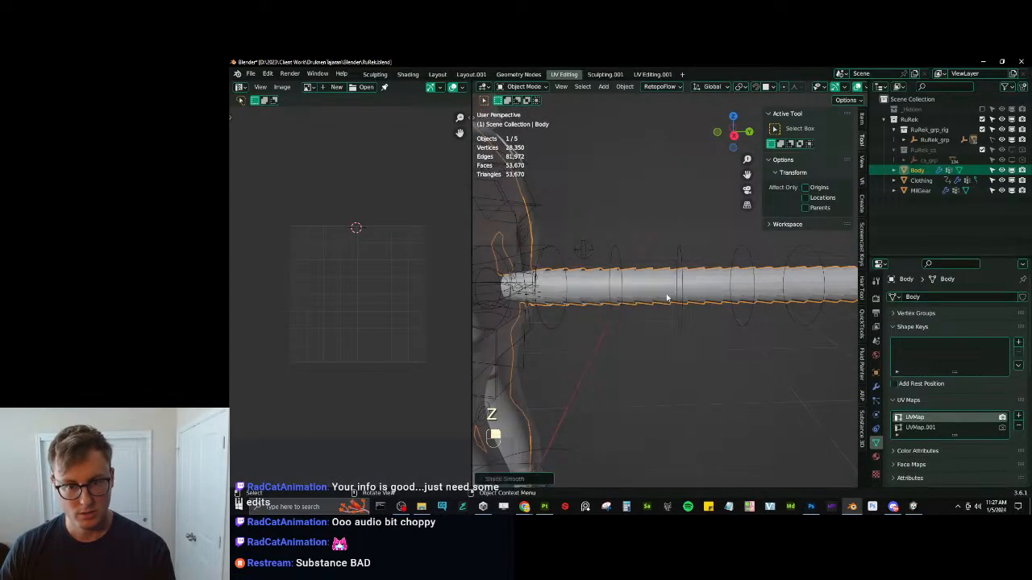
pyautogui.scroll(-5, 668, 297)
pyautogui.moveTo(667, 297); pyautogui.dragTo(750, 324, button='middle')
pyautogui.scroll(3, 651, 314)
pyautogui.hotkey('ctrl', 's')
pyautogui.scroll(-5, 749, 324)
# Return to Unity and inspect the ring overlap along the tail and the bare area at its tip.
pyautogui.hotkey('alt', 'Tab')
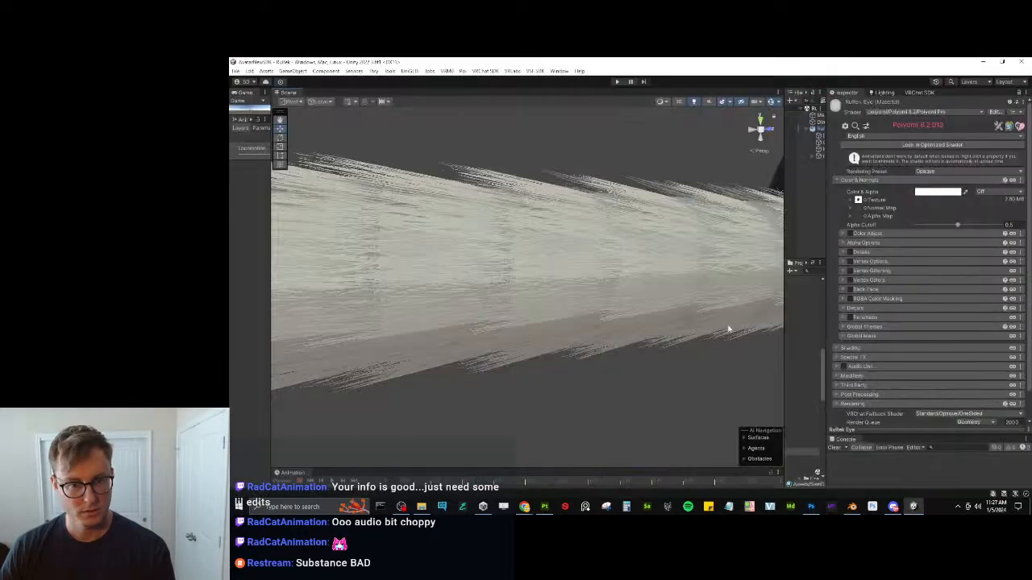
pyautogui.scroll(-7, 544, 292)
pyautogui.scroll(3, 544, 292)
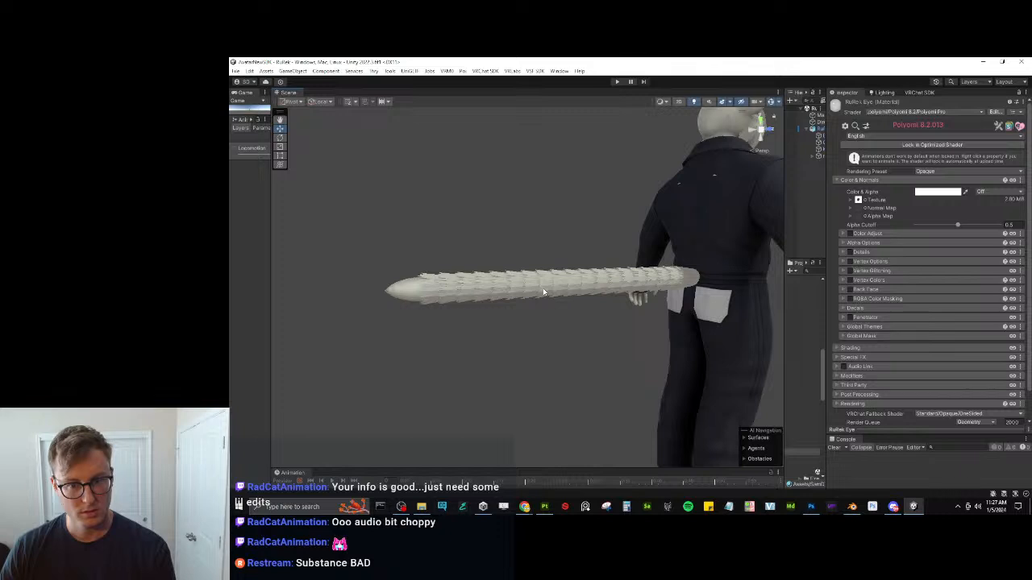
pyautogui.scroll(8, 536, 300)
pyautogui.scroll(-5, 535, 300)
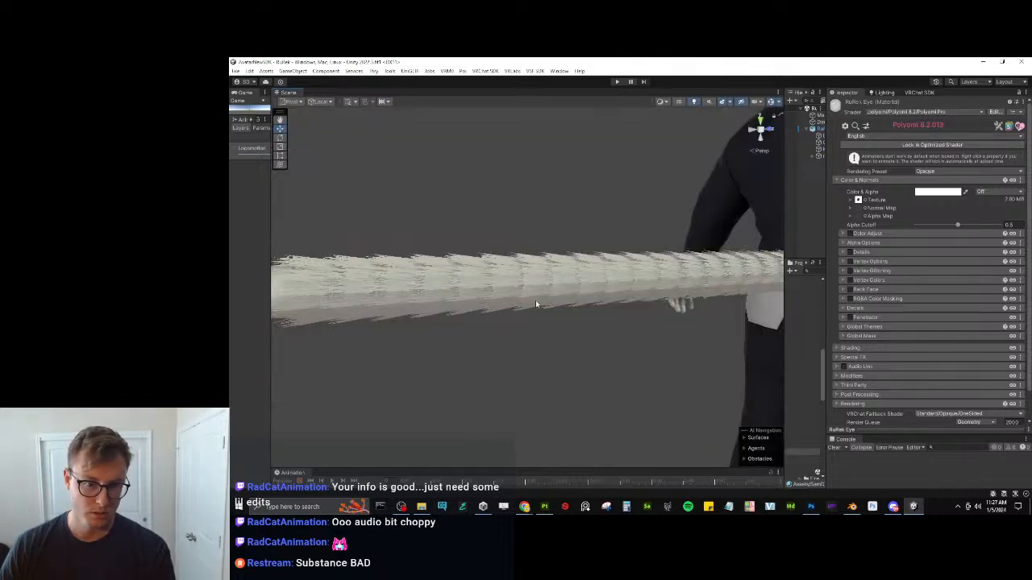
pyautogui.keyDown('alt'); pyautogui.moveTo(536, 300); pyautogui.dragTo(611, 369); pyautogui.keyUp('alt')
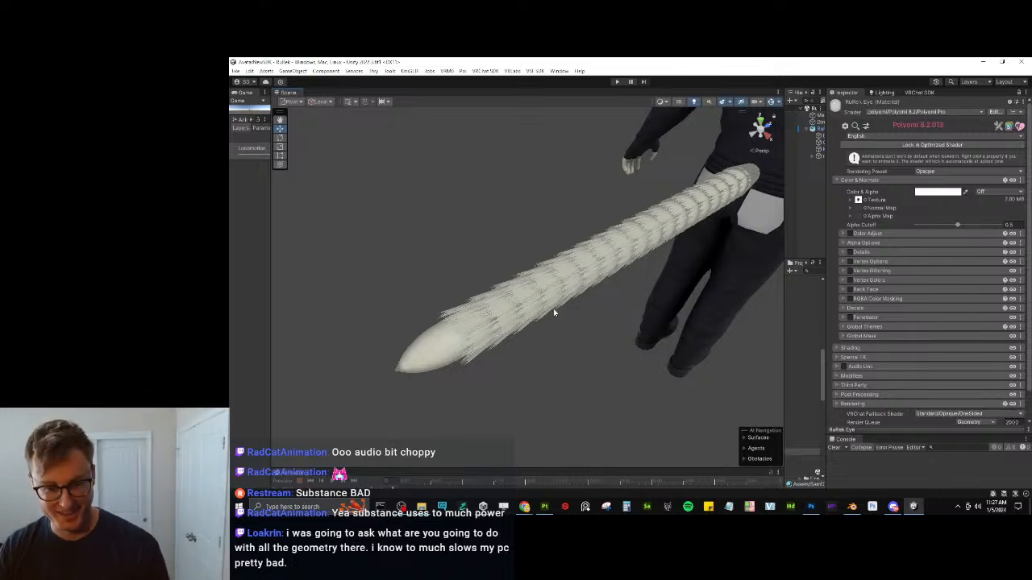
# Switch to Blender and open the Body mesh for editing in the right orthographic view at the tail.
pyautogui.click(852, 506)
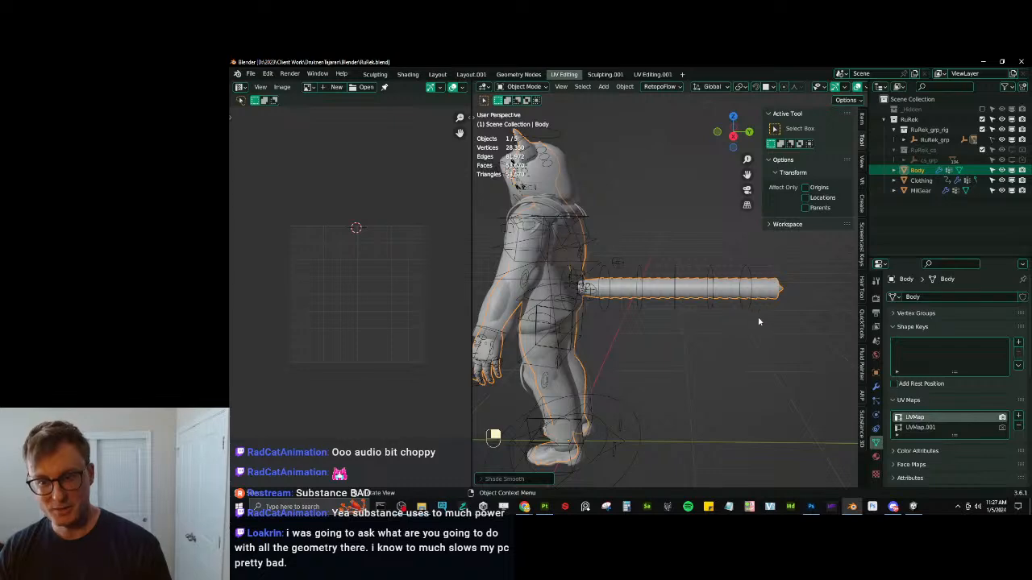
pyautogui.moveTo(757, 320); pyautogui.dragTo(659, 322, button='middle')
pyautogui.scroll(3, 690, 321)
pyautogui.press('KP_3')
pyautogui.scroll(-3, 695, 328)
pyautogui.scroll(3, 658, 323)
pyautogui.press('Tab')
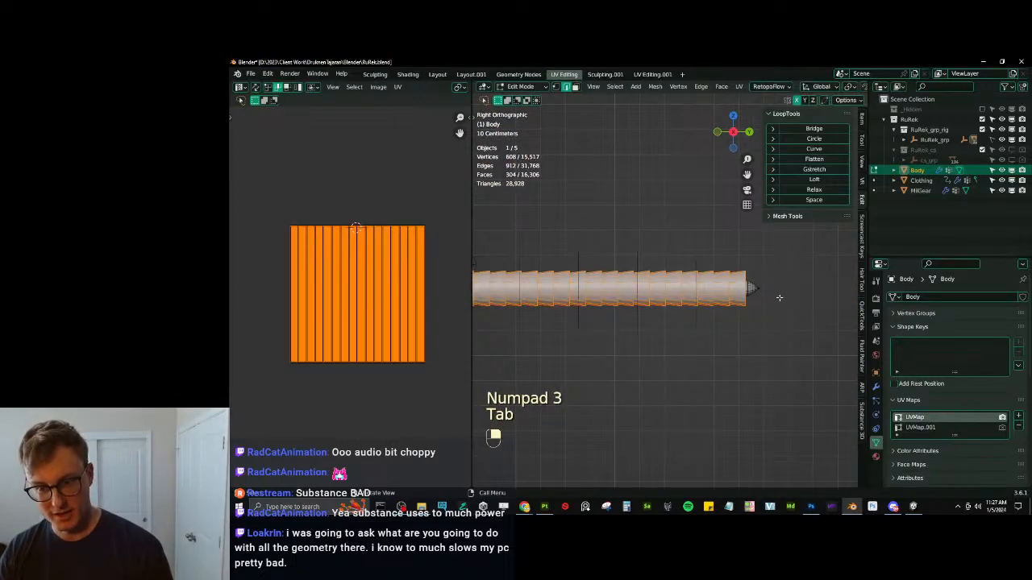
# Duplicate the last fur ring and shift the copy about 0.08 m along Y over the tail tip, working in wireframe.
pyautogui.scroll(2, 765, 300)
pyautogui.keyDown('shift'); pyautogui.moveTo(765, 301); pyautogui.dragTo(638, 334, button='middle'); pyautogui.keyUp('shift')
pyautogui.click(638, 333)
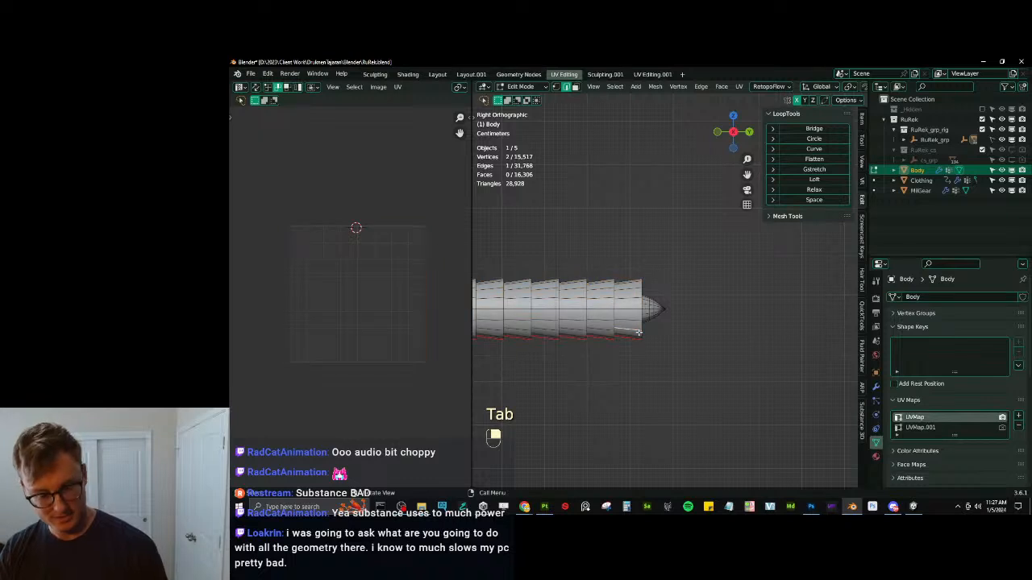
pyautogui.press('l')
pyautogui.press('z')
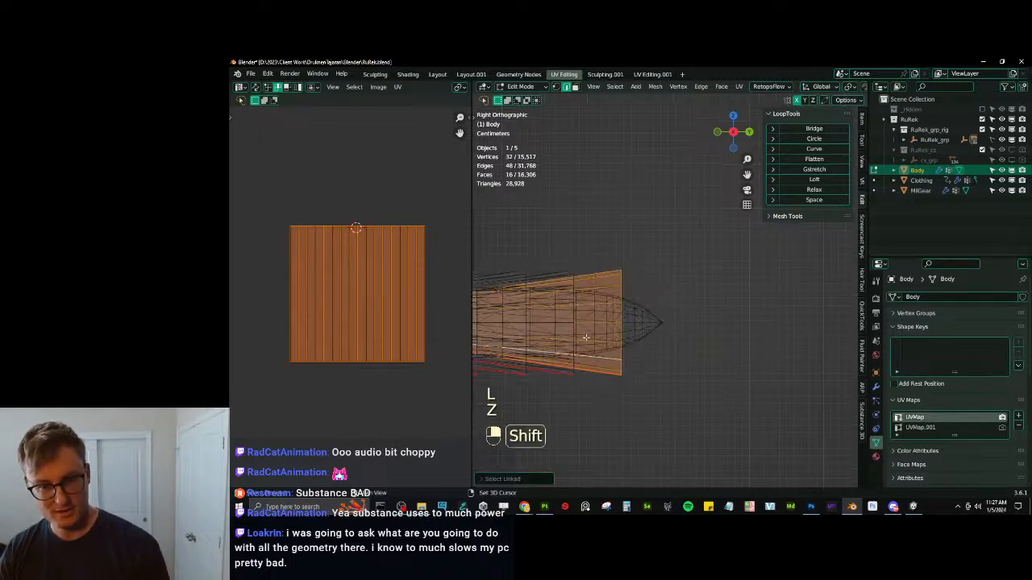
pyautogui.hotkey('shift', 'd')
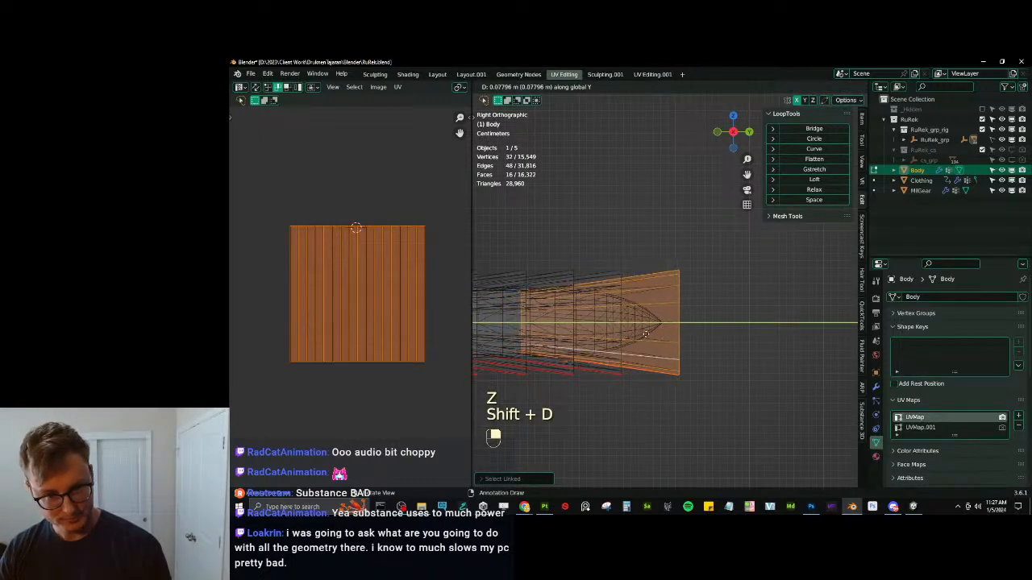
pyautogui.click(681, 321)
# Try to shrink the outer rim loop of the new end ring to about 0.72 scale.
pyautogui.keyDown('alt'); pyautogui.keyDown('shift'); pyautogui.click(682, 315); pyautogui.keyUp('shift'); pyautogui.keyUp('alt')
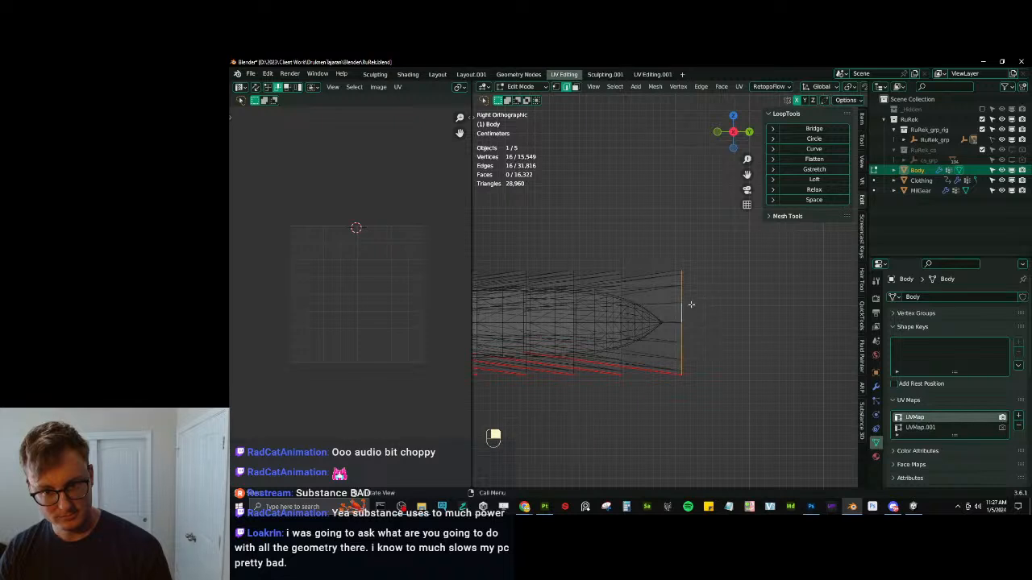
pyautogui.press('s')
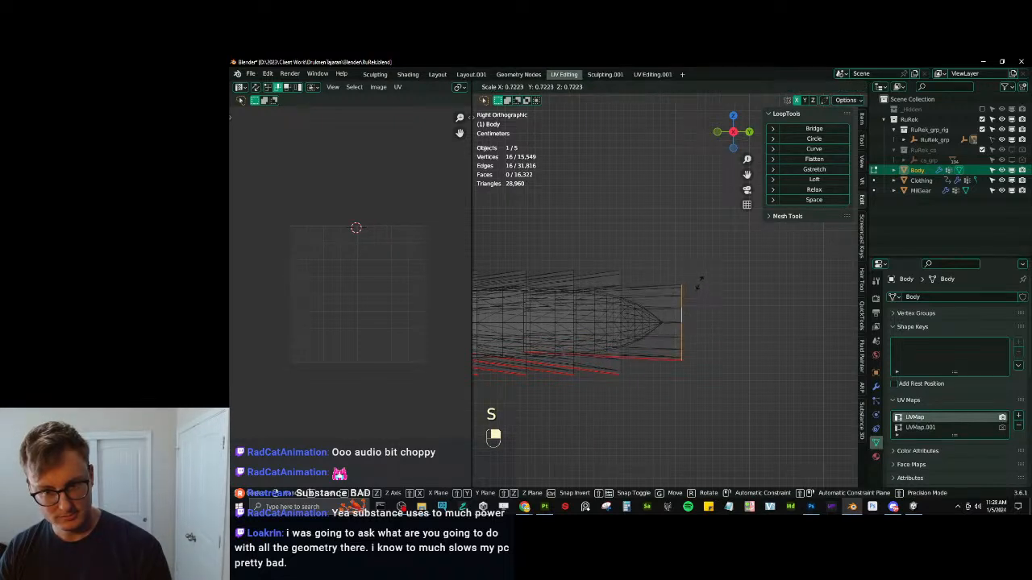
pyautogui.click(691, 292)
pyautogui.hotkey('ctrl', 'z')
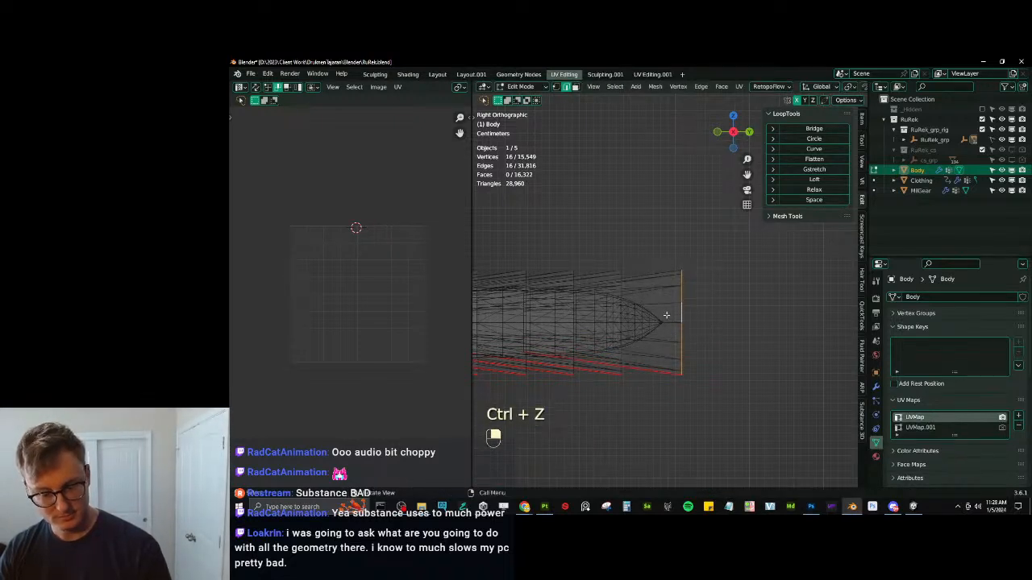
# Try to duplicate the whole end ring and scale the copy down to about 0.84.
pyautogui.press('l')
pyautogui.hotkey('shift', 'd')
pyautogui.press('s')
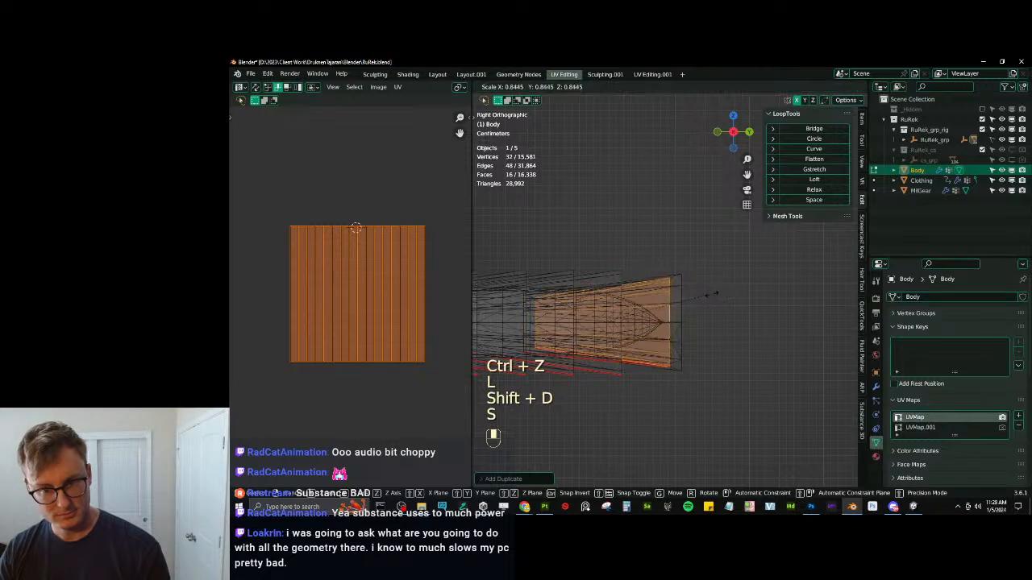
pyautogui.click(713, 298)
pyautogui.hotkey('ctrl', 'z')
pyautogui.hotkey('ctrl', 'z')
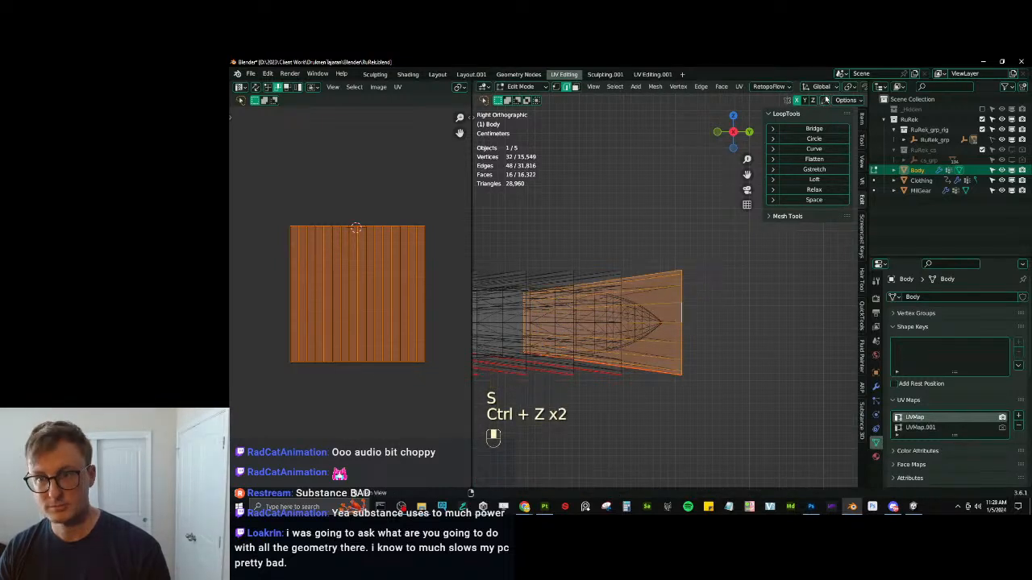
# Turn off X-axis mirroring and test moving and scaling the end ring, undoing the test scale.
pyautogui.press('g')
pyautogui.click(693, 310)
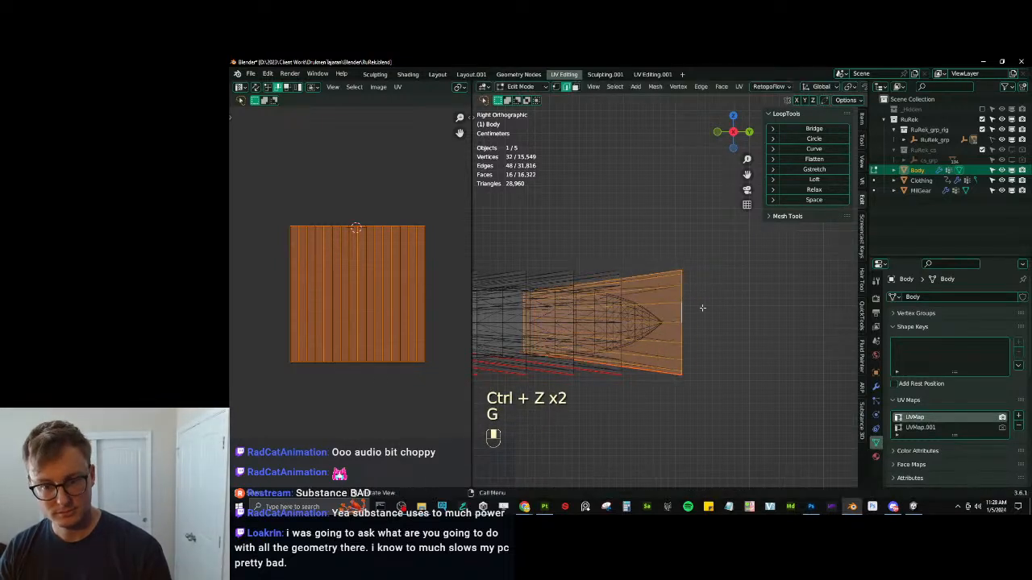
pyautogui.press('s')
pyautogui.click(679, 316)
pyautogui.hotkey('ctrl', 'z')
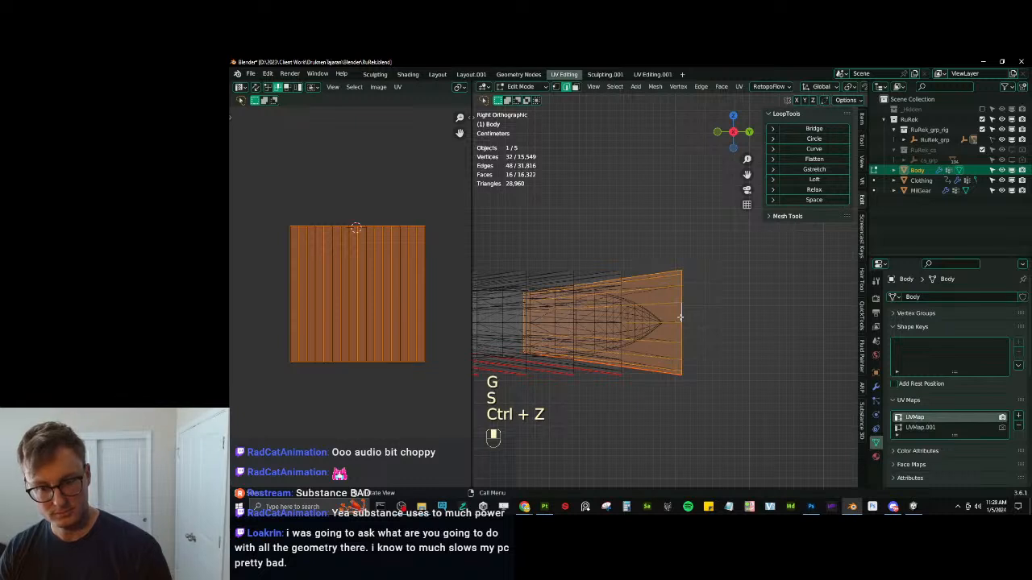
# Try scaling the end ring and moving a single rim edge while toggling proportional editing.
pyautogui.press('o')
pyautogui.press('s')
pyautogui.click(703, 308)
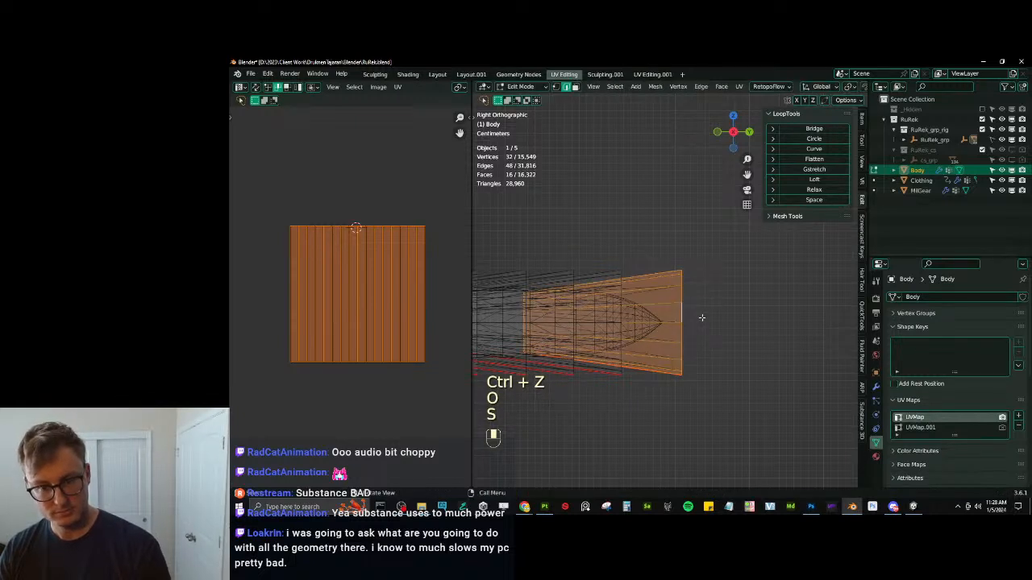
pyautogui.press('o')
pyautogui.moveTo(712, 339); pyautogui.dragTo(691, 352, button='middle')
pyautogui.click(691, 353)
pyautogui.press('g')
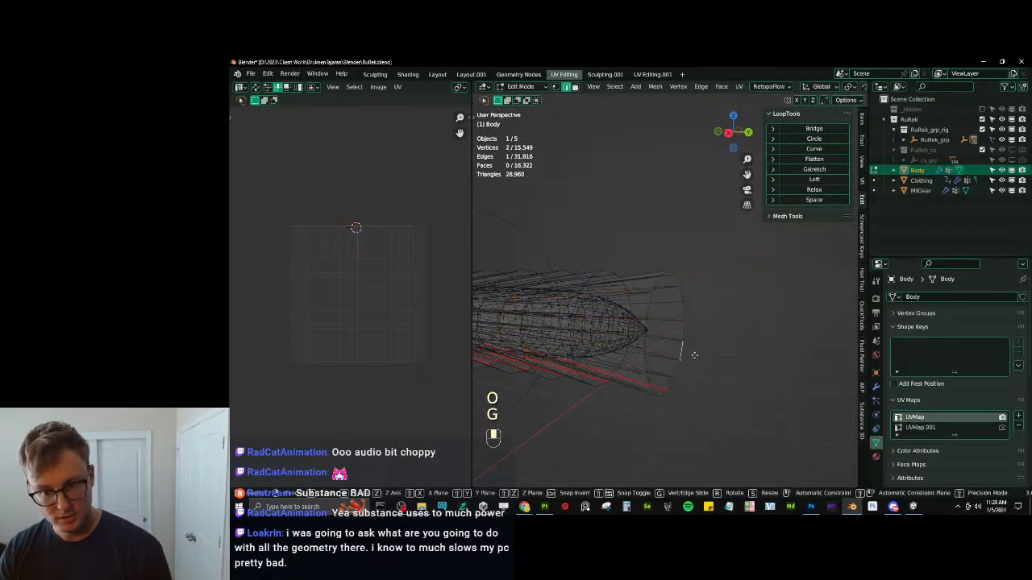
pyautogui.click(695, 358)
pyautogui.hotkey('ctrl', 'z')
# Duplicate the end ring, scale the copy down and slide it outward along Y inside the original.
pyautogui.press('l')
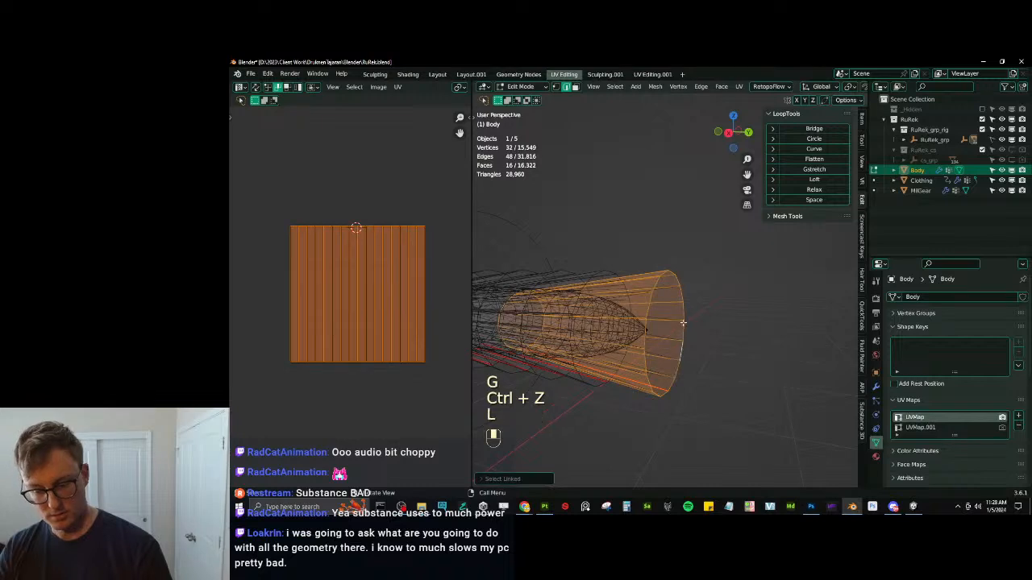
pyautogui.press('KP_3')
pyautogui.hotkey('shift', 'd')
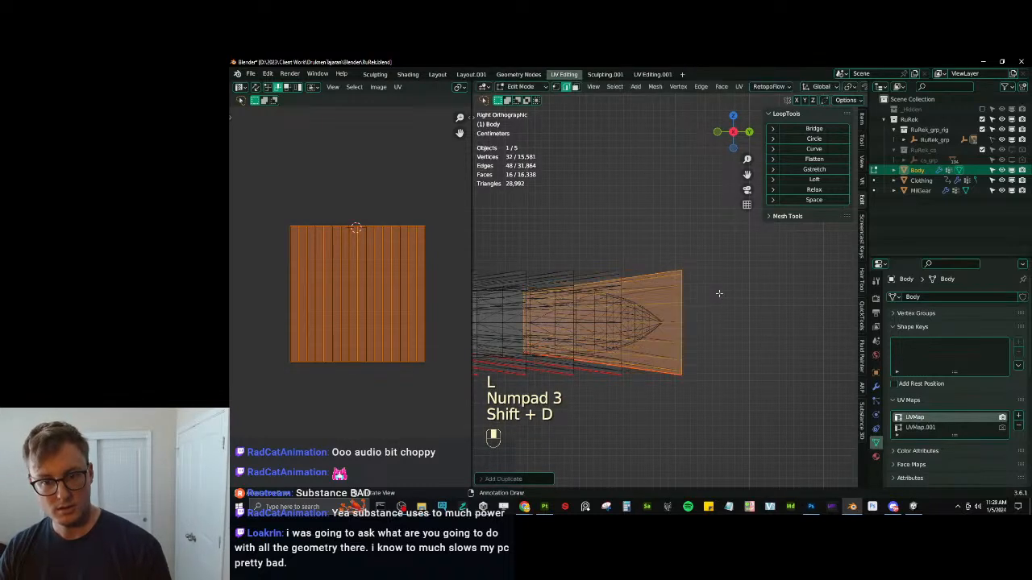
pyautogui.press('s')
pyautogui.press('g')
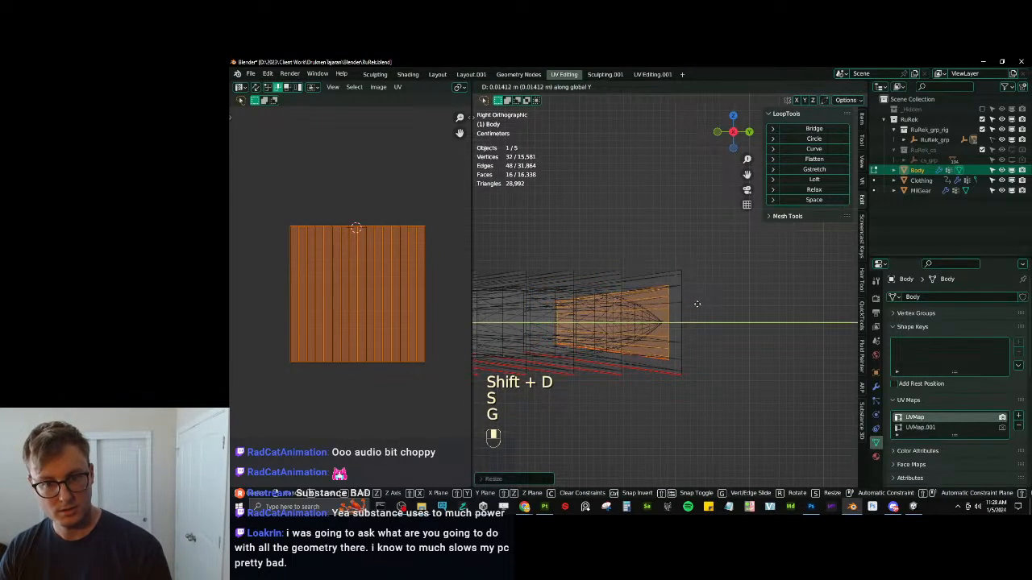
pyautogui.click(714, 306)
# Shorten the inner ring along Y to about 0.76, fatten it slightly and scale it along Y again.
pyautogui.press('s')
pyautogui.press('y')
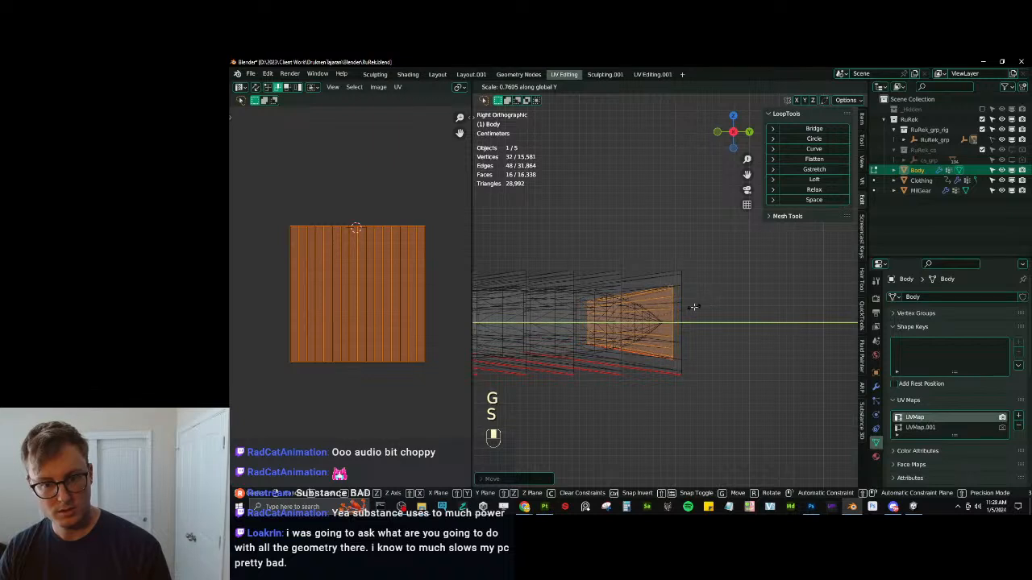
pyautogui.press('s')
pyautogui.click(695, 303)
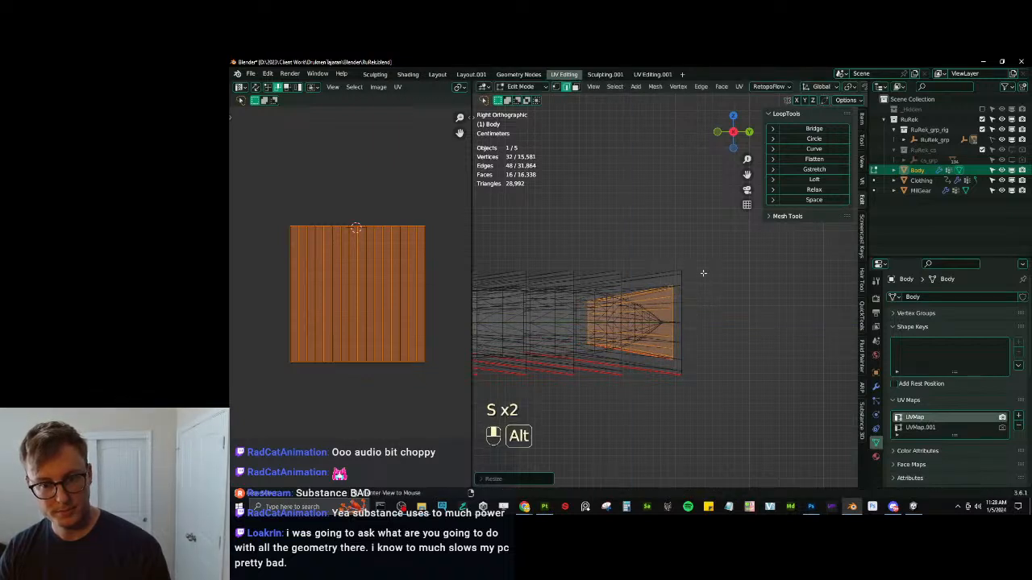
pyautogui.hotkey('alt', 's')
pyautogui.click(701, 271)
pyautogui.press('s')
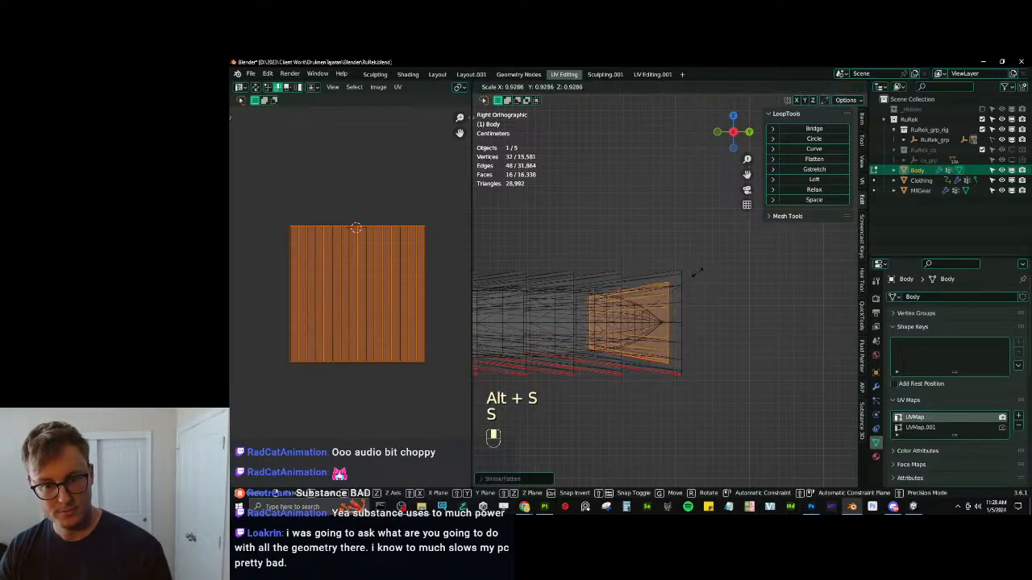
pyautogui.press('y')
# Duplicate the shortened inner ring, scale the copy down and move it closer to the tail tip.
pyautogui.hotkey('shift', 'd')
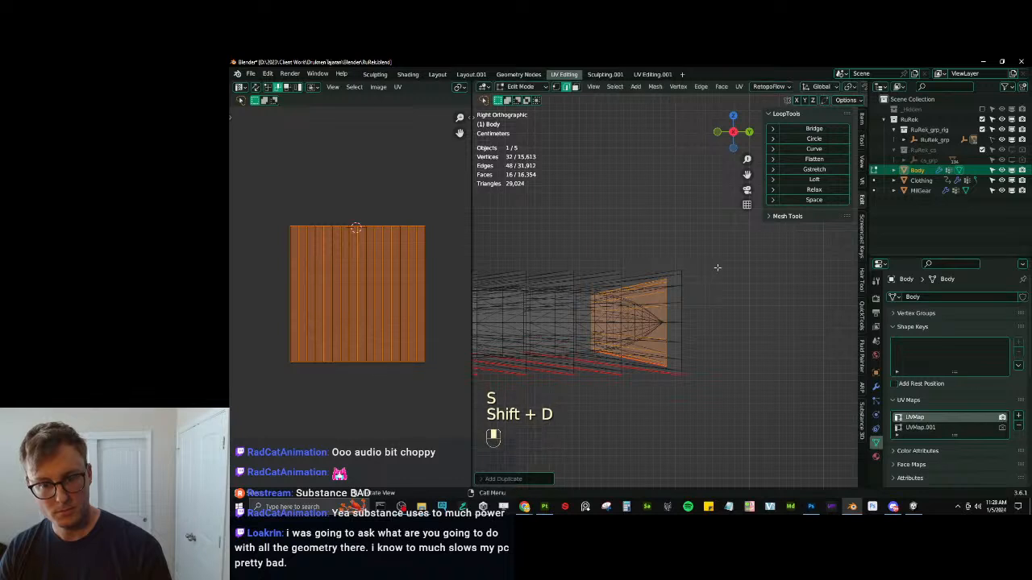
pyautogui.press('s')
pyautogui.press('g')
pyautogui.click(714, 279)
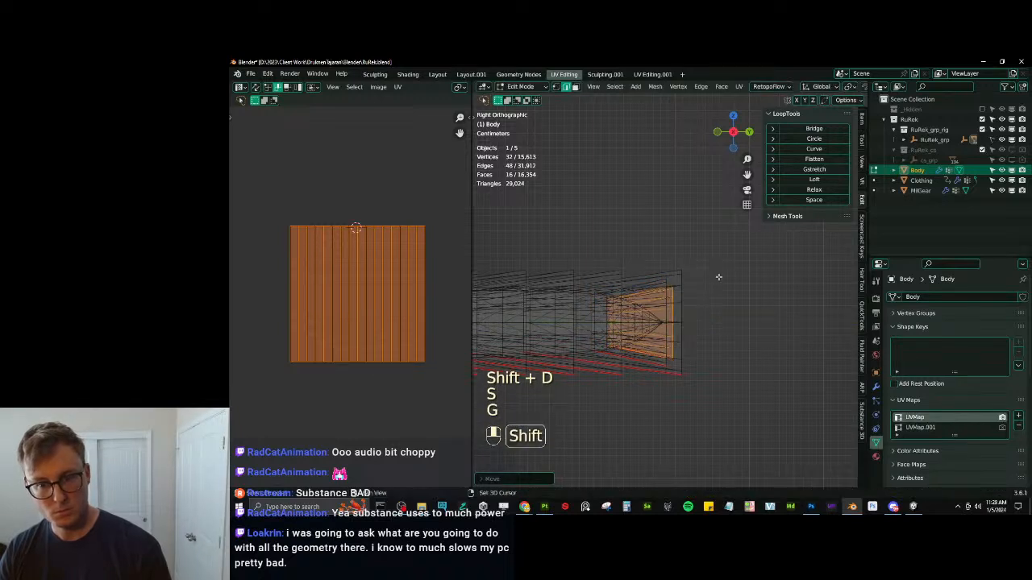
# Add another ring copy farther out along the tail and scale it to fit closer around the tip.
pyautogui.hotkey('shift', 'd')
pyautogui.press('g')
pyautogui.click(746, 281)
pyautogui.press('s')
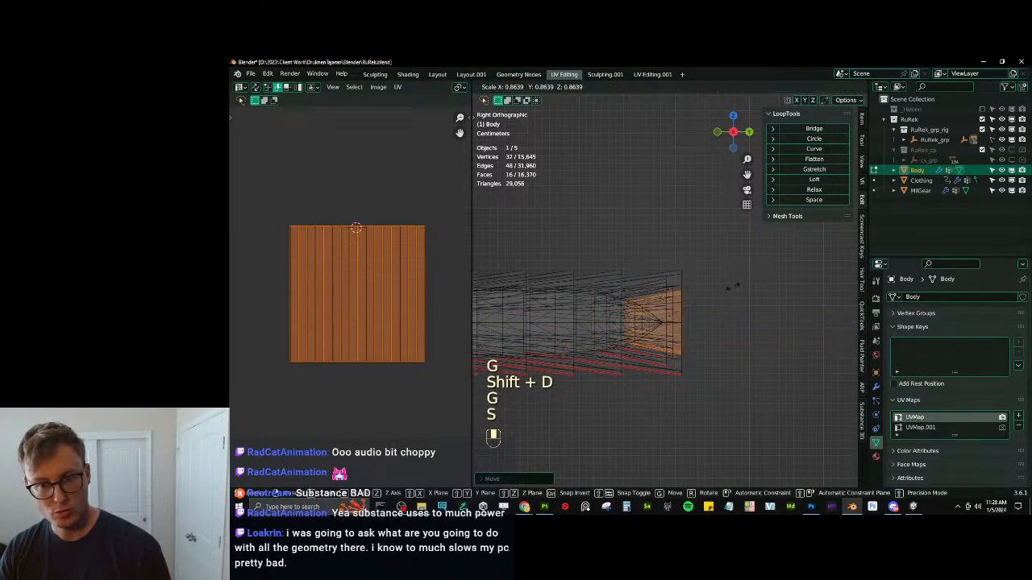
pyautogui.click(723, 291)
# Add a final, smallest ring copy around the very point of the tail, scaling and moving it into place.
pyautogui.hotkey('shift', 'd')
pyautogui.press('s')
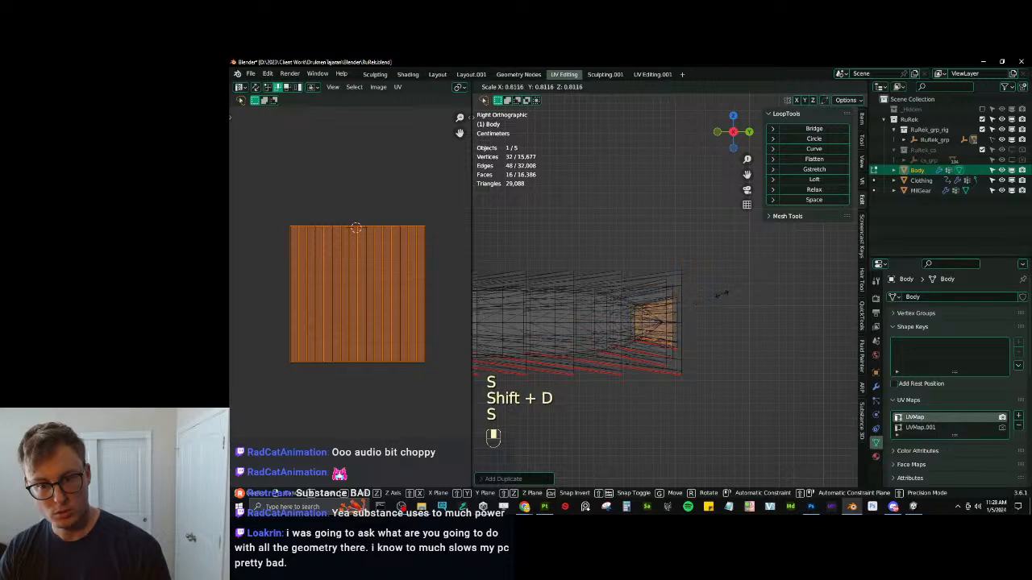
pyautogui.press('g')
pyautogui.press('s')
pyautogui.click(718, 297)
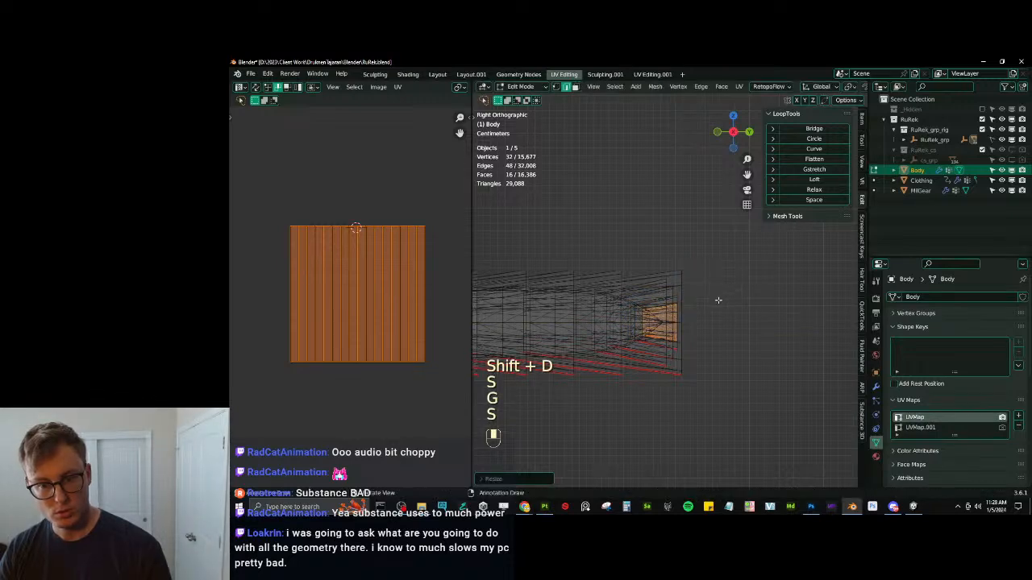
# Move and rescale the outer rim loop of the smallest tip ring, then leave mesh editing.
pyautogui.moveTo(718, 300); pyautogui.dragTo(707, 268, button='middle')
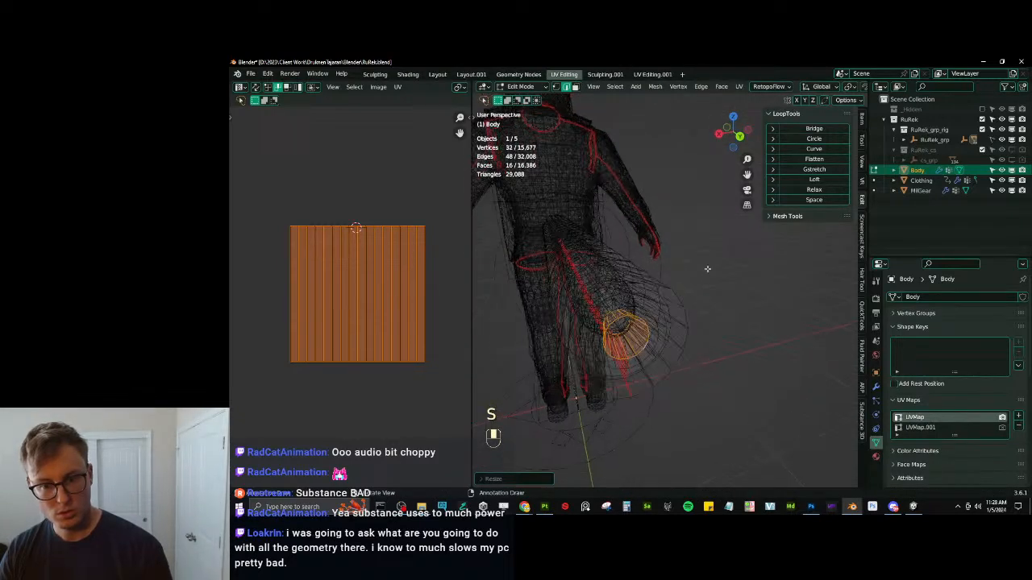
pyautogui.moveTo(635, 355); pyautogui.dragTo(742, 349, button='middle')
pyautogui.click(752, 352)
pyautogui.click(744, 362)
pyautogui.keyDown('alt'); pyautogui.keyDown('shift'); pyautogui.click(745, 362); pyautogui.keyUp('shift'); pyautogui.keyUp('alt')
pyautogui.press('g')
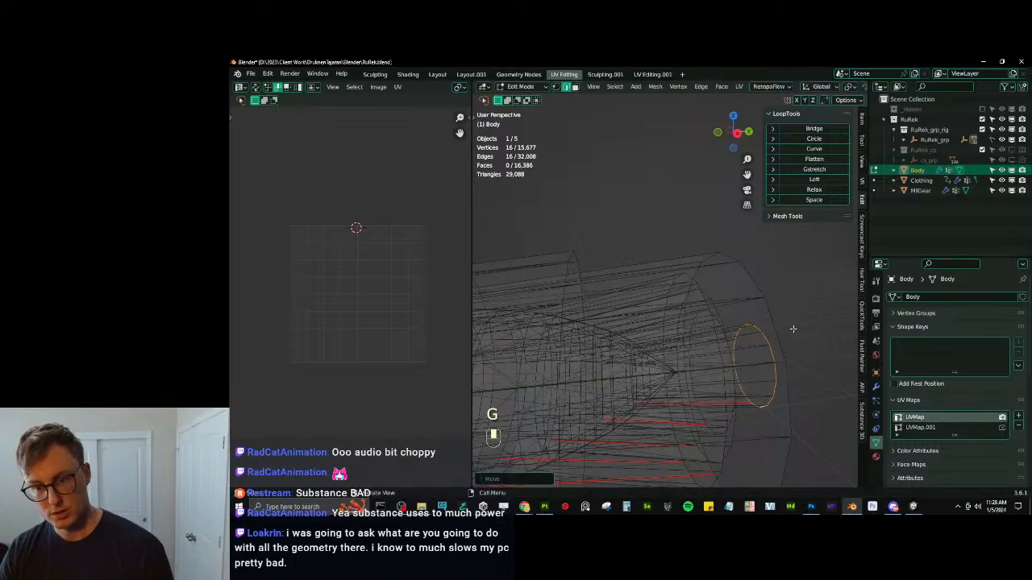
pyautogui.press('s')
pyautogui.click(709, 334)
pyautogui.press('Tab')
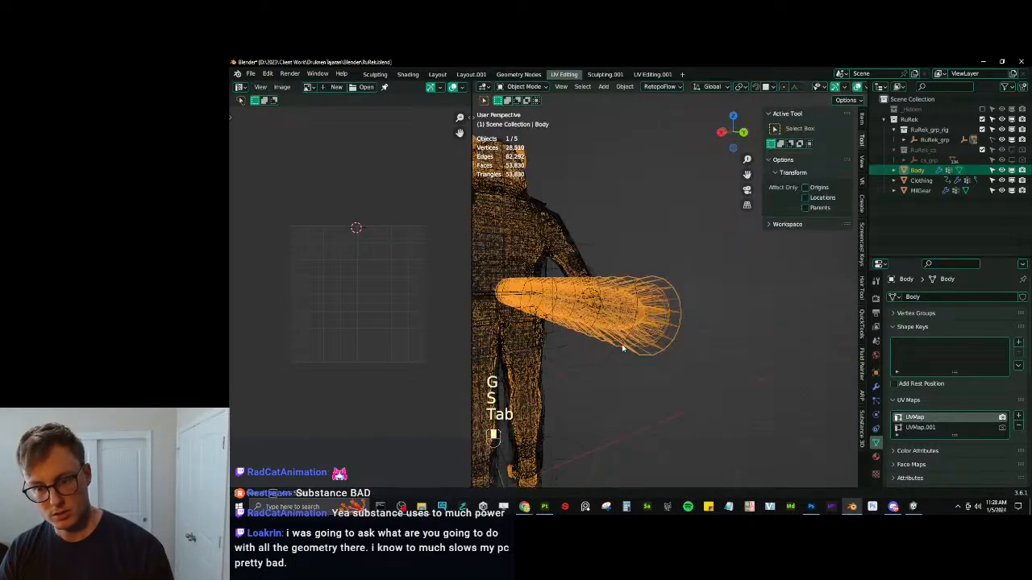
# Reopen the Body mesh for editing and pull the rim loop of an inner tip ring outward along the tail.
pyautogui.press('Tab')
pyautogui.click(669, 310)
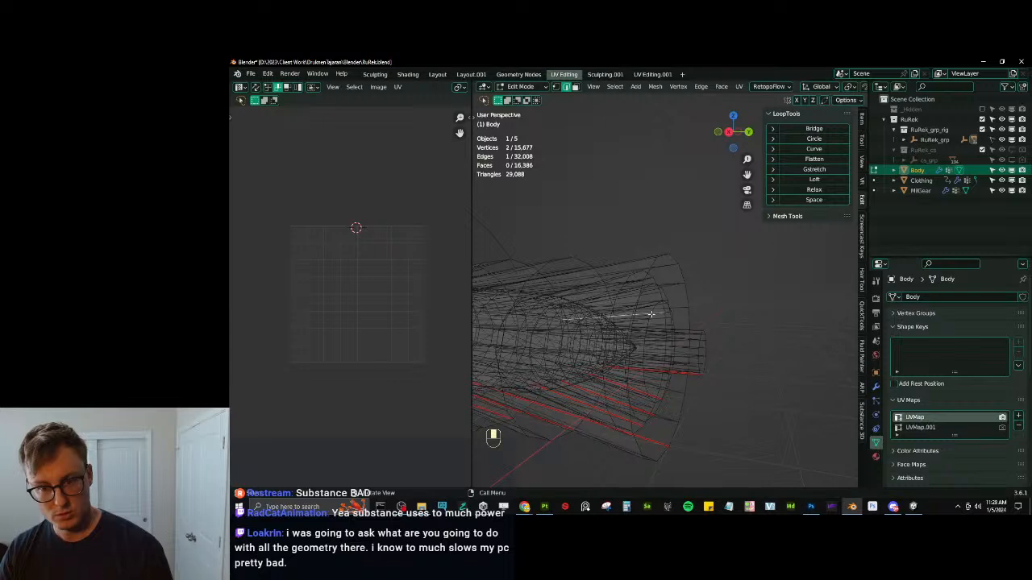
pyautogui.keyDown('alt'); pyautogui.keyDown('shift'); pyautogui.click(649, 318); pyautogui.keyUp('shift'); pyautogui.keyUp('alt')
pyautogui.click(645, 327)
pyautogui.keyDown('alt'); pyautogui.keyDown('shift'); pyautogui.click(646, 324); pyautogui.keyUp('shift'); pyautogui.keyUp('alt')
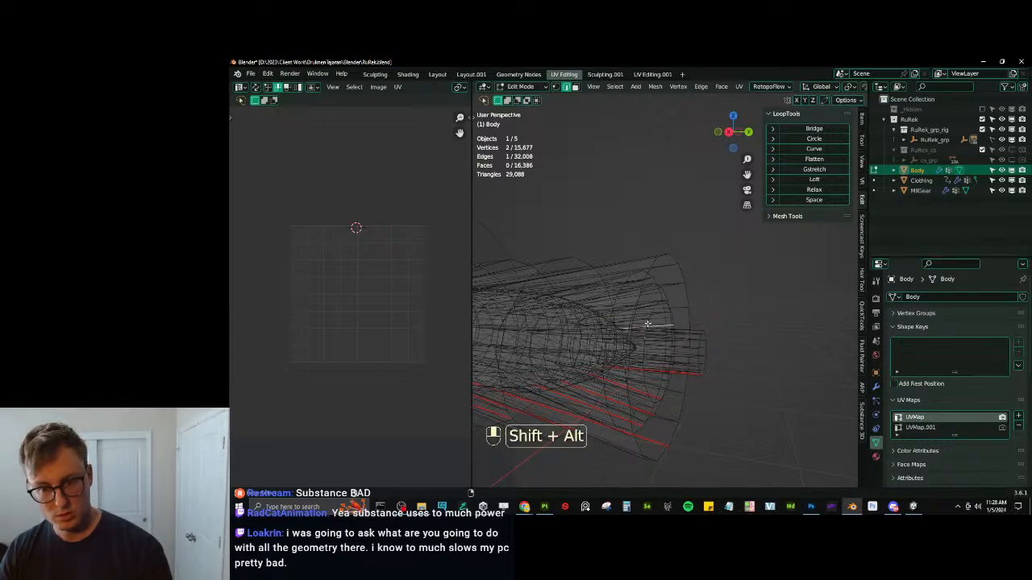
pyautogui.scroll(5, 648, 324)
pyautogui.keyDown('alt'); pyautogui.keyDown('shift'); pyautogui.click(677, 352); pyautogui.keyUp('shift'); pyautogui.keyUp('alt')
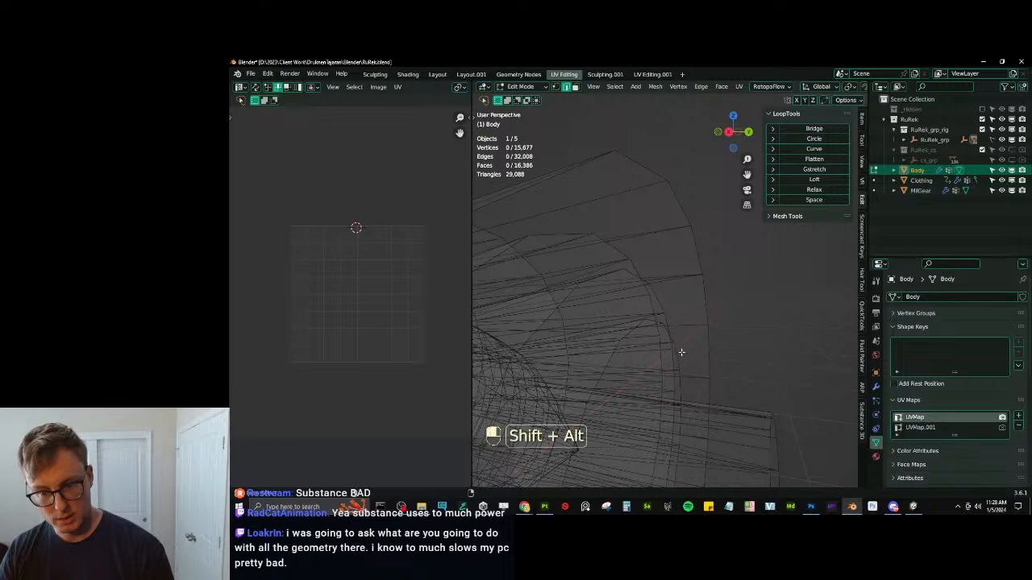
pyautogui.keyDown('alt'); pyautogui.keyDown('shift'); pyautogui.click(681, 352); pyautogui.keyUp('shift'); pyautogui.keyUp('alt')
pyautogui.scroll(-4, 681, 352)
pyautogui.moveTo(679, 352); pyautogui.dragTo(690, 354, button='middle')
pyautogui.press('g')
pyautogui.middleClick(694, 355)
pyautogui.click(732, 360)
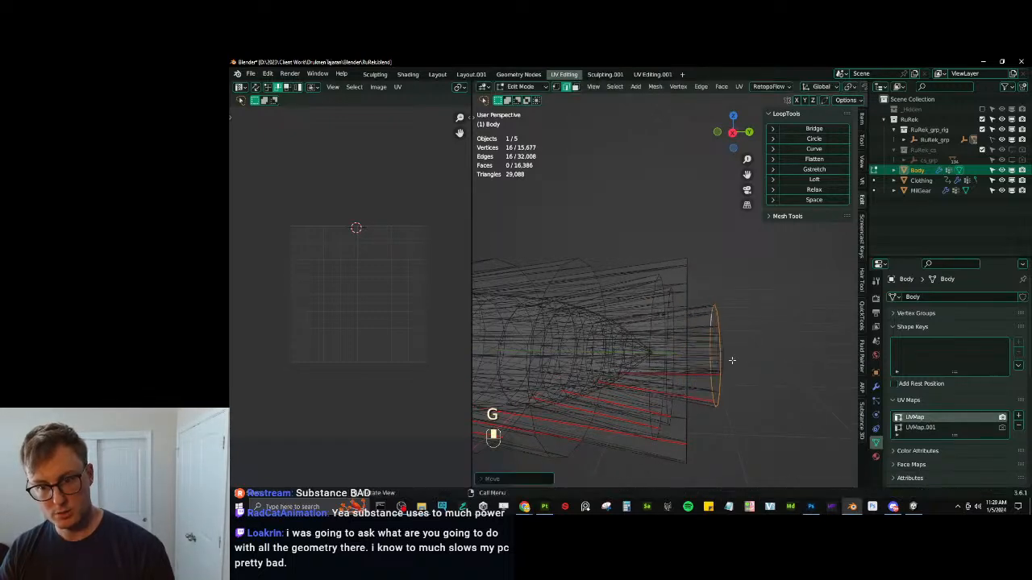
# Adjust the rim loop of the largest tip ring along the tail's axis.
pyautogui.moveTo(691, 303); pyautogui.dragTo(677, 244, button='middle')
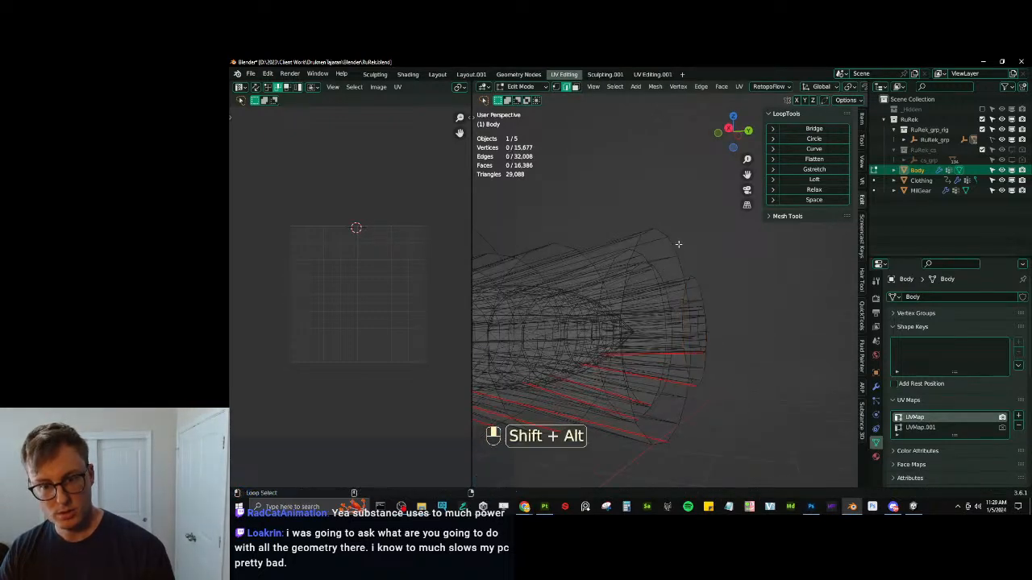
pyautogui.keyDown('alt'); pyautogui.keyDown('shift'); pyautogui.click(681, 249); pyautogui.keyUp('shift'); pyautogui.keyUp('alt')
pyautogui.press('g')
pyautogui.middleClick(678, 254)
pyautogui.click(674, 264)
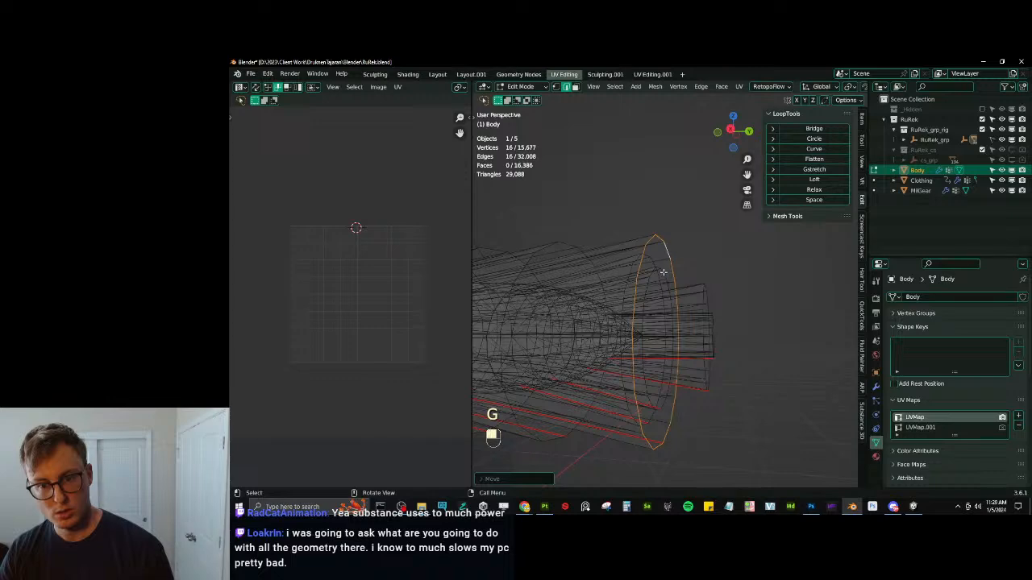
# Slide the rim loop of the ring just inside the largest one outward along the tail.
pyautogui.click(664, 272)
pyautogui.keyDown('alt'); pyautogui.keyDown('shift'); pyautogui.click(663, 273); pyautogui.keyUp('shift'); pyautogui.keyUp('alt')
pyautogui.press('g')
pyautogui.middleClick(667, 273)
pyautogui.click(680, 276)
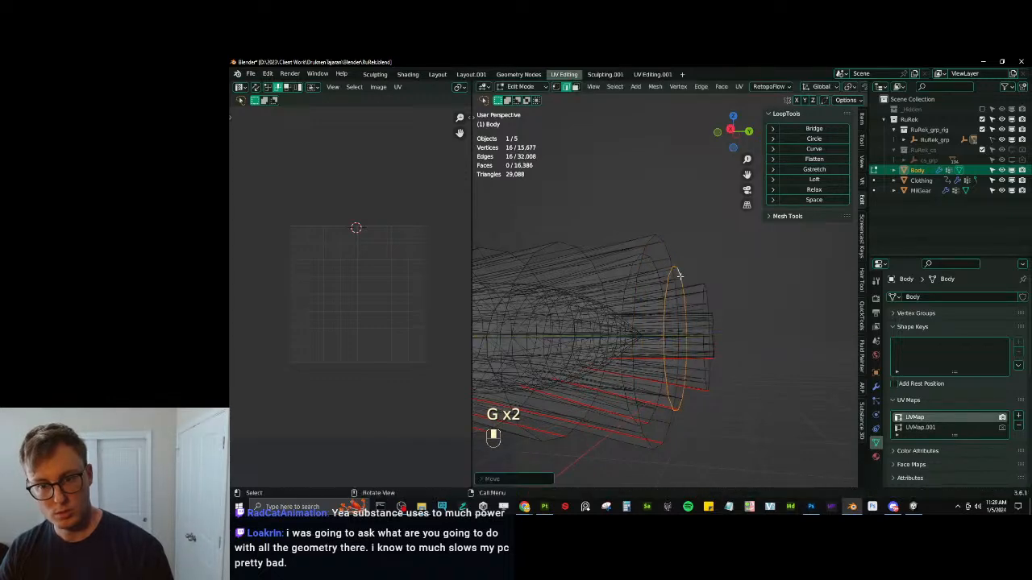
# Export all of the avatar's objects together with the rig as the character, and save the Blender file.
pyautogui.press('Tab')
pyautogui.scroll(-5, 715, 363)
pyautogui.press('a')
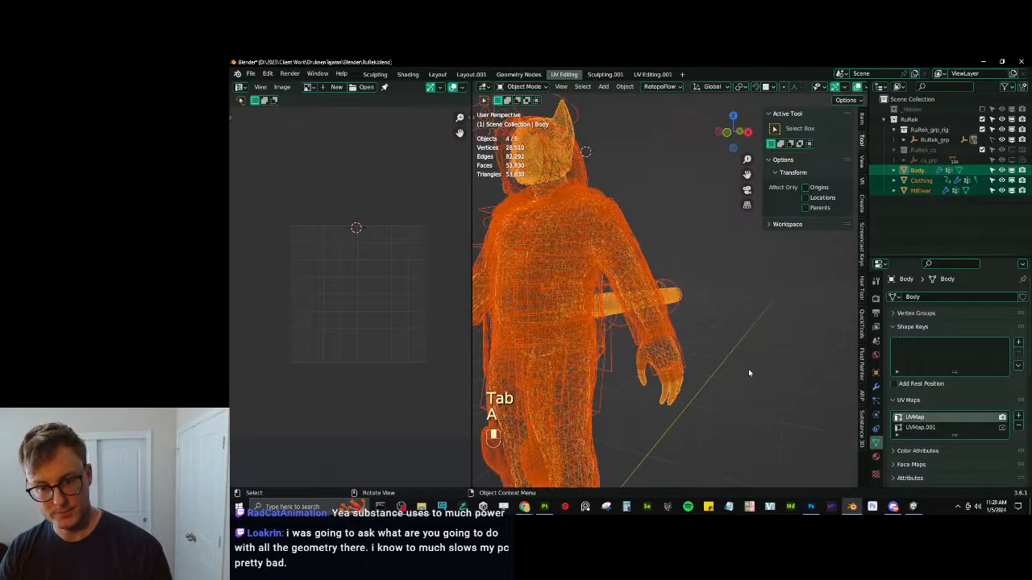
pyautogui.press('q')
pyautogui.click(750, 370)
pyautogui.click(814, 418)
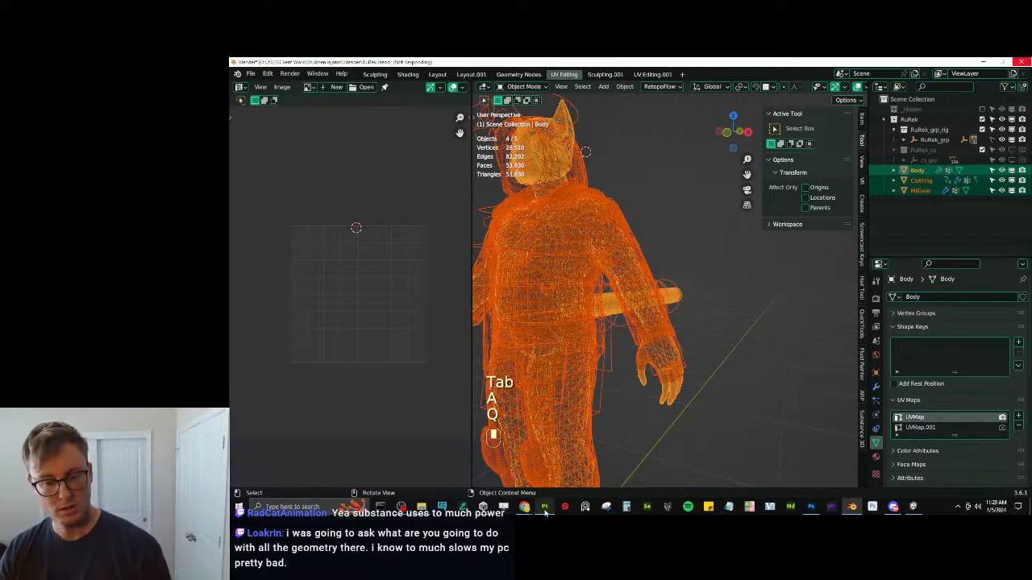
pyautogui.click(826, 470)
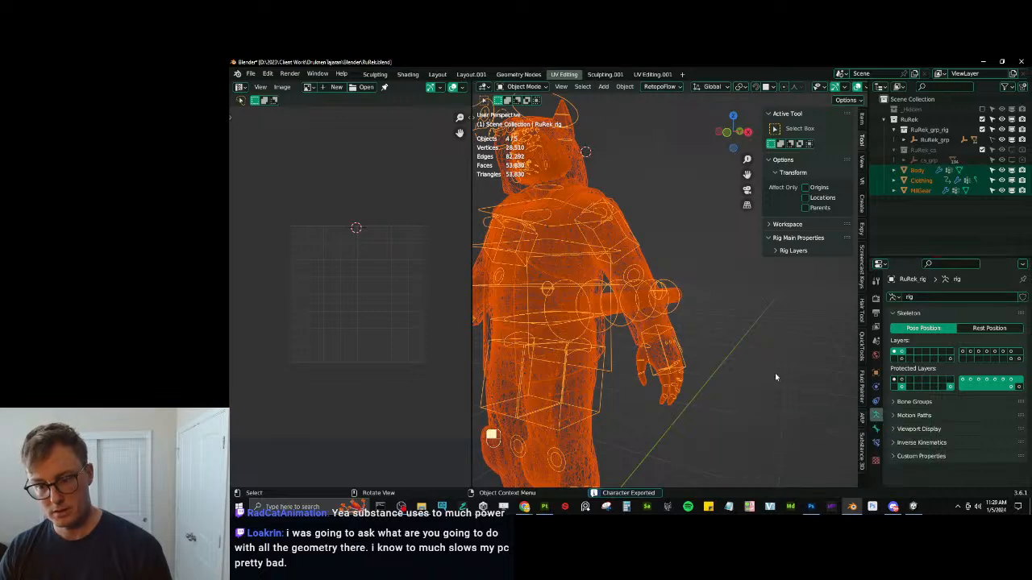
pyautogui.click(776, 374)
pyautogui.hotkey('ctrl', 's')
# Switch to Unity and examine the re-exported tail fur and its tip from several angles.
pyautogui.click(913, 506)
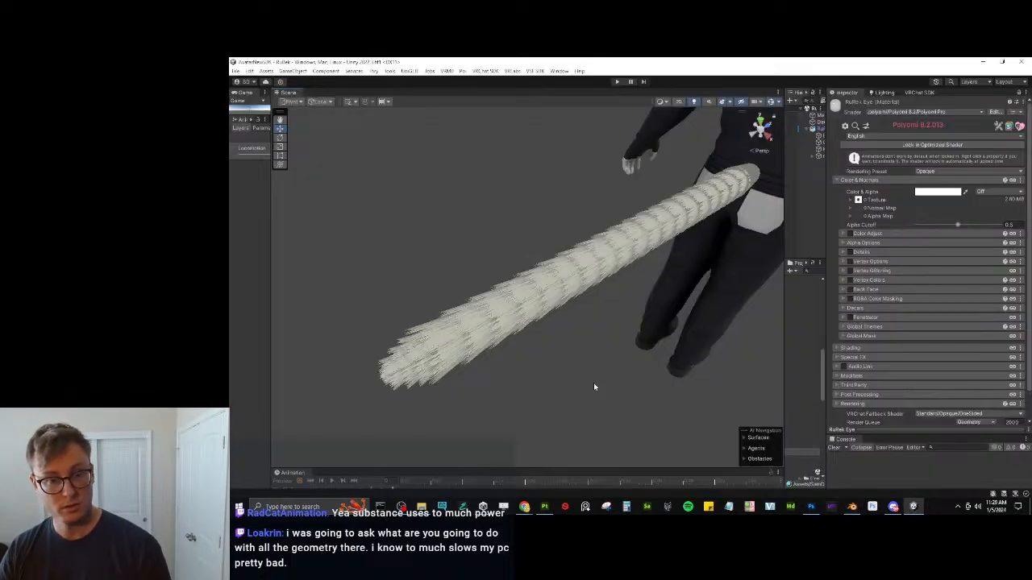
pyautogui.keyDown('alt'); pyautogui.moveTo(570, 373); pyautogui.dragTo(564, 348); pyautogui.keyUp('alt')
pyautogui.scroll(-3, 600, 340)
pyautogui.scroll(5, 595, 355)
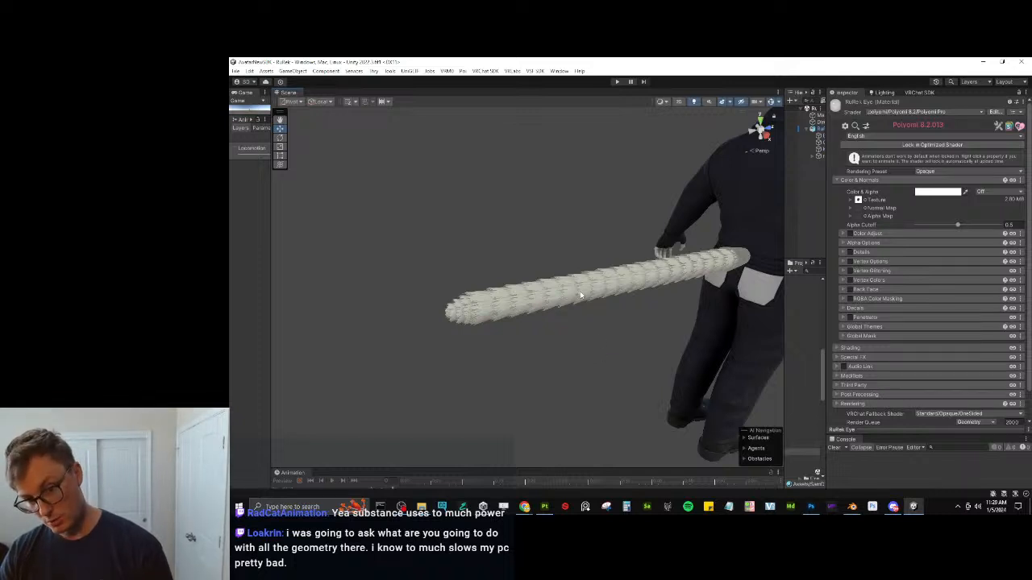
pyautogui.keyDown('alt'); pyautogui.moveTo(667, 285); pyautogui.dragTo(643, 297); pyautogui.keyUp('alt')
# Return to Blender, reopen the Body mesh for editing and select the whole tail including all geometry linked to it.
pyautogui.hotkey('alt', 'Tab')
pyautogui.moveTo(677, 298); pyautogui.dragTo(656, 316, button='middle')
pyautogui.click(670, 305)
pyautogui.press('KP_3')
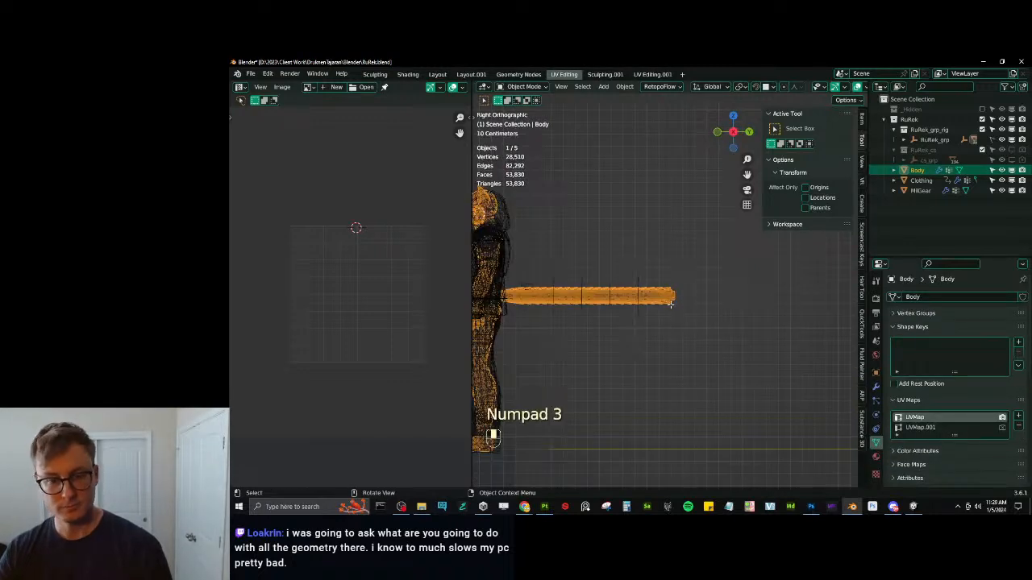
pyautogui.press('Tab')
pyautogui.press('b')
pyautogui.moveTo(551, 269); pyautogui.dragTo(782, 311)
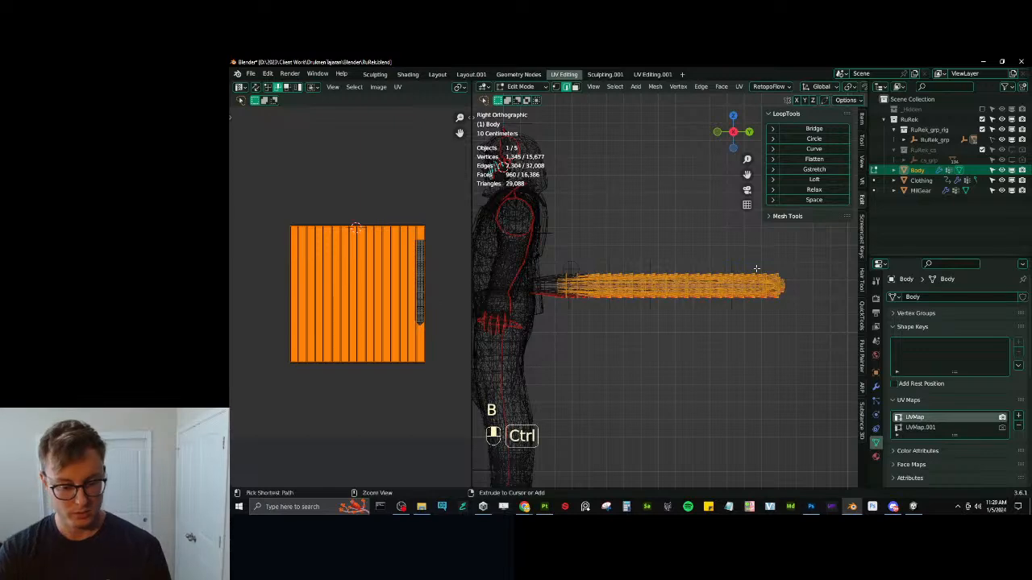
pyautogui.hotkey('ctrl', 'l')
pyautogui.moveTo(756, 268); pyautogui.dragTo(684, 235, button='middle')
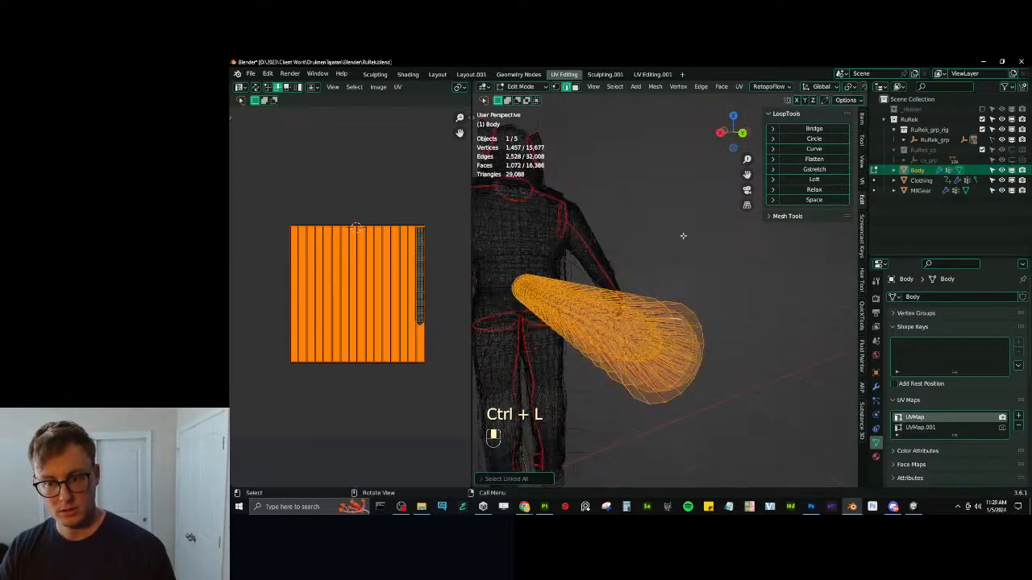
# Switch to vertex selection and deselect the inner base tail, keeping only the fur rings selected.
pyautogui.click(557, 88)
pyautogui.press('z')
pyautogui.scroll(3, 682, 336)
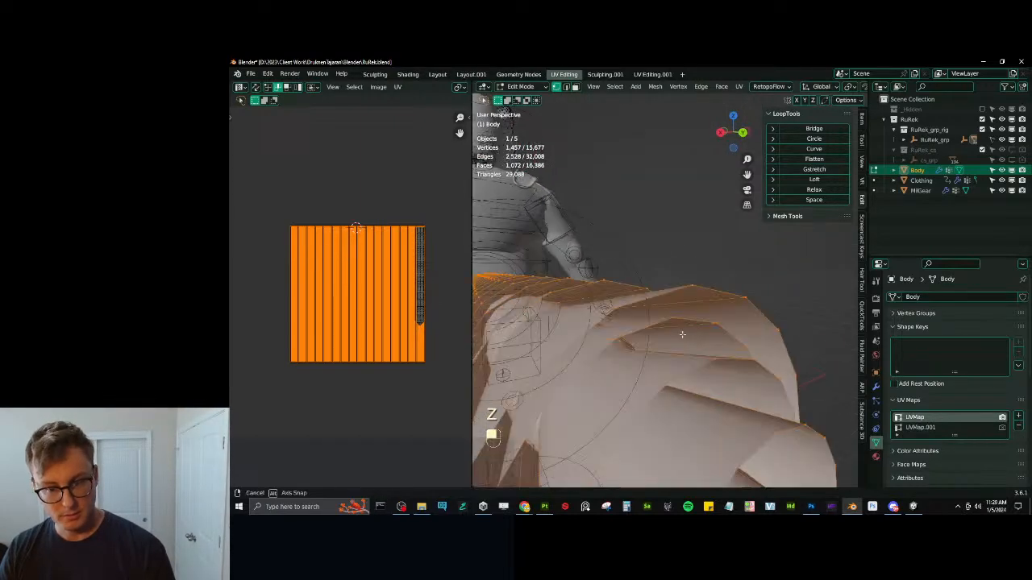
pyautogui.moveTo(682, 336); pyautogui.dragTo(710, 335, button='middle')
pyautogui.press('z')
pyautogui.press('shift')
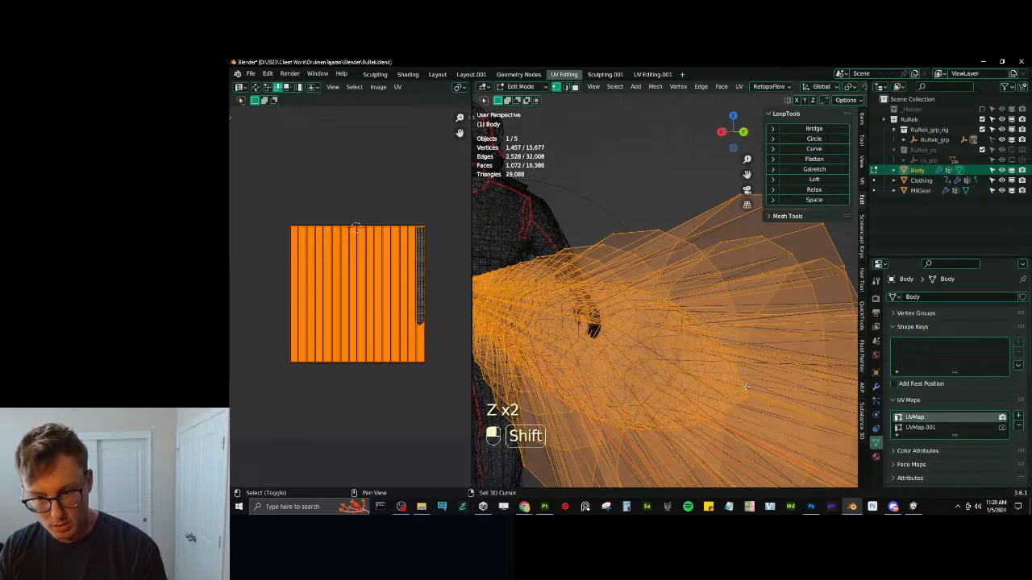
pyautogui.hotkey('shift', 'l')
pyautogui.moveTo(747, 394); pyautogui.dragTo(685, 306, button='middle')
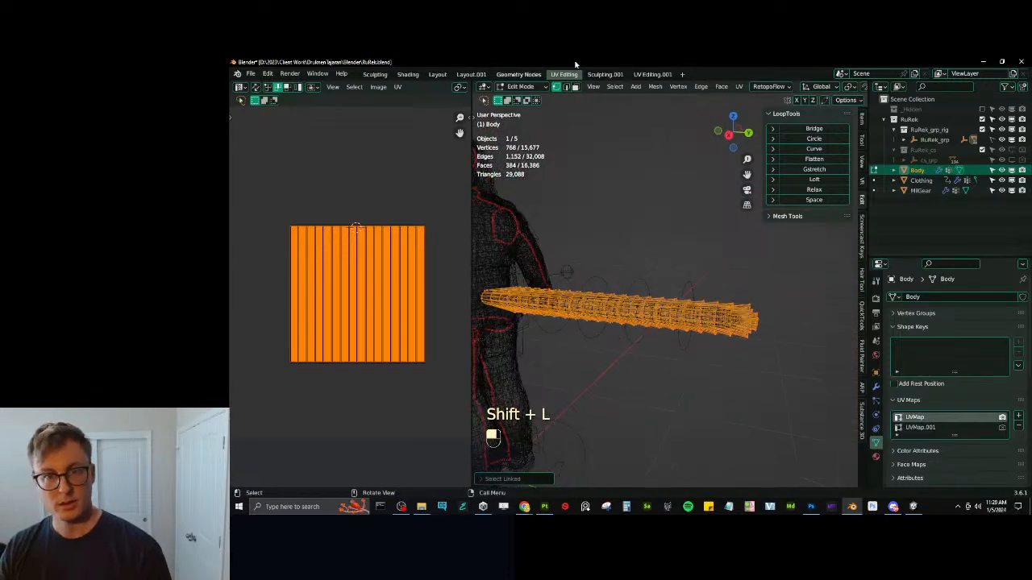
# Run Select Random on the fur rings with the action set to Deselect and a ratio of 0.5.
pyautogui.click(616, 86)
pyautogui.click(655, 168)
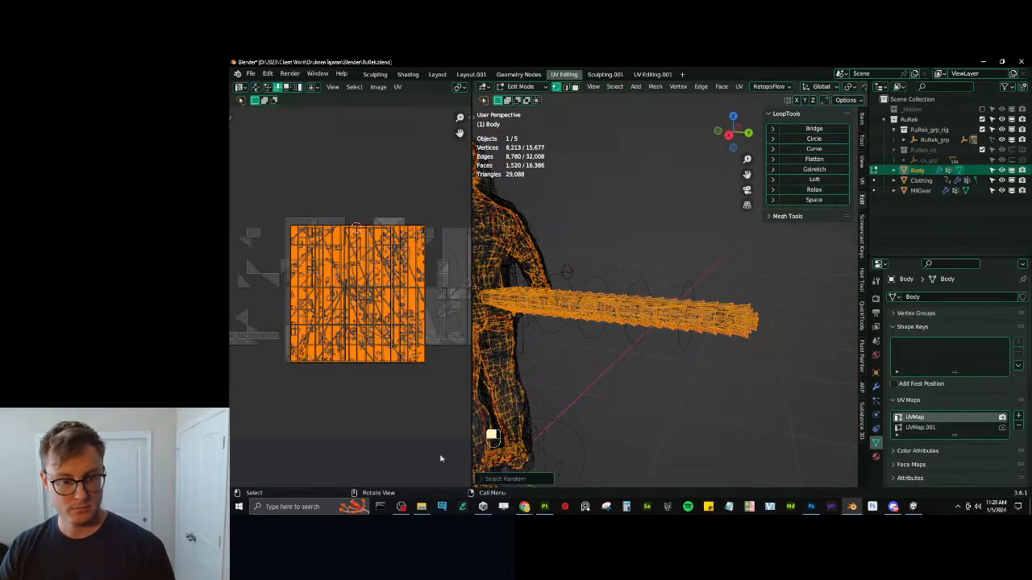
pyautogui.click(491, 478)
pyautogui.click(546, 477)
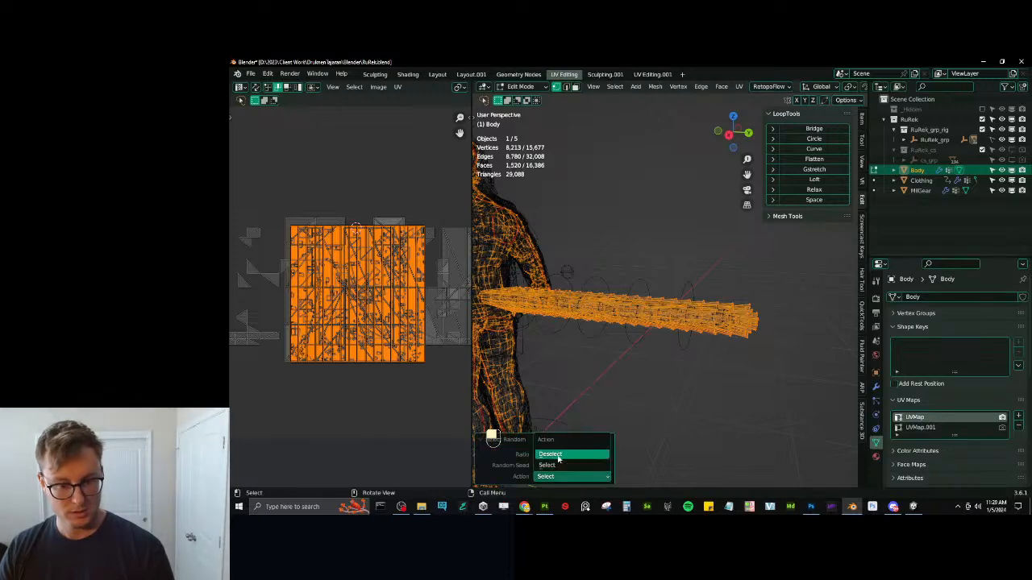
pyautogui.click(560, 462)
pyautogui.moveTo(469, 320); pyautogui.dragTo(406, 320)
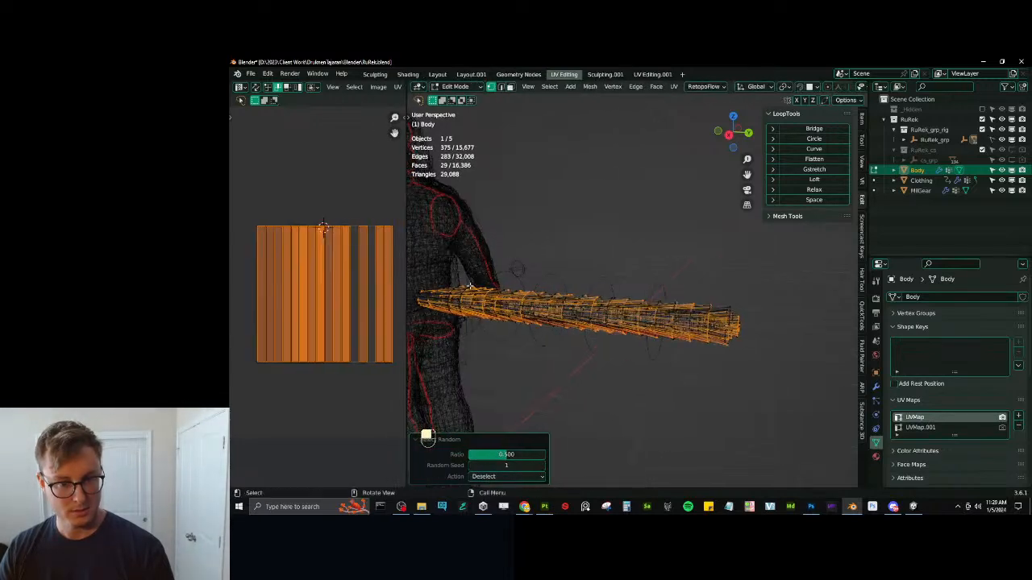
pyautogui.moveTo(593, 268); pyautogui.dragTo(605, 251, button='middle')
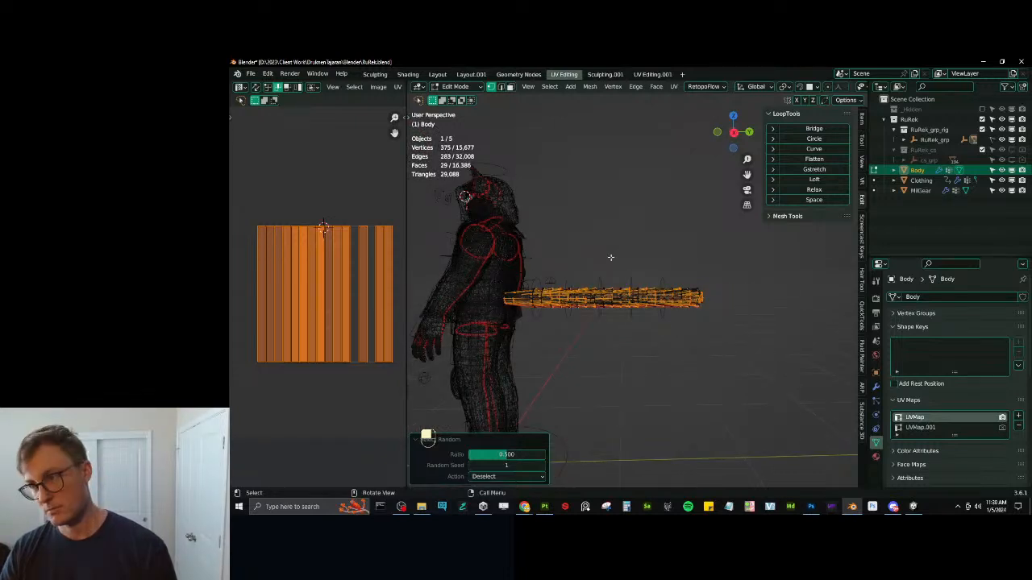
# Show the mesh in solid shading and restart the selection with the rim loop of the fur ring nearest the body.
pyautogui.press('z')
pyautogui.click(712, 253)
pyautogui.keyDown('shift'); pyautogui.moveTo(562, 267); pyautogui.dragTo(638, 244, button='middle'); pyautogui.keyUp('shift')
pyautogui.scroll(5, 593, 253)
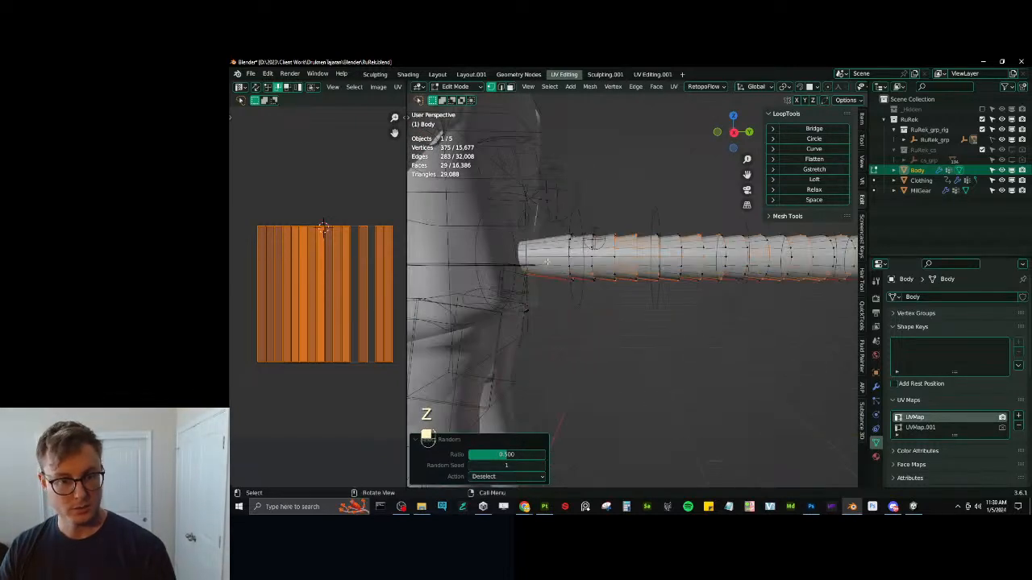
pyautogui.keyDown('alt'); pyautogui.keyDown('shift'); pyautogui.click(570, 254); pyautogui.keyUp('shift'); pyautogui.keyUp('alt')
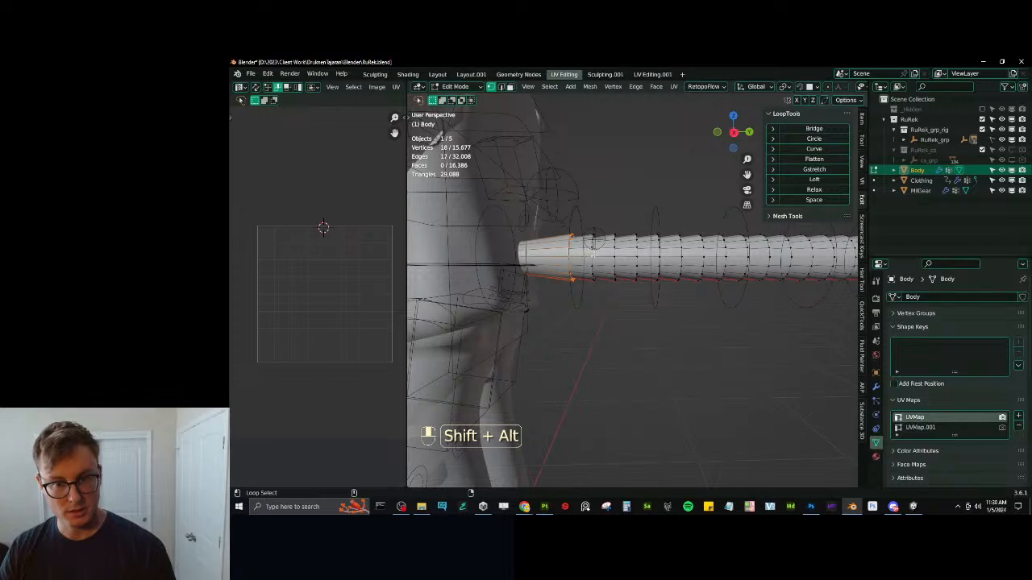
pyautogui.hotkey('ctrl', 'z')
# Add the rim loops of the next eight fur rings along the tail to the selection.
pyautogui.keyDown('alt'); pyautogui.keyDown('shift'); pyautogui.click(593, 246); pyautogui.keyUp('shift'); pyautogui.keyUp('alt')
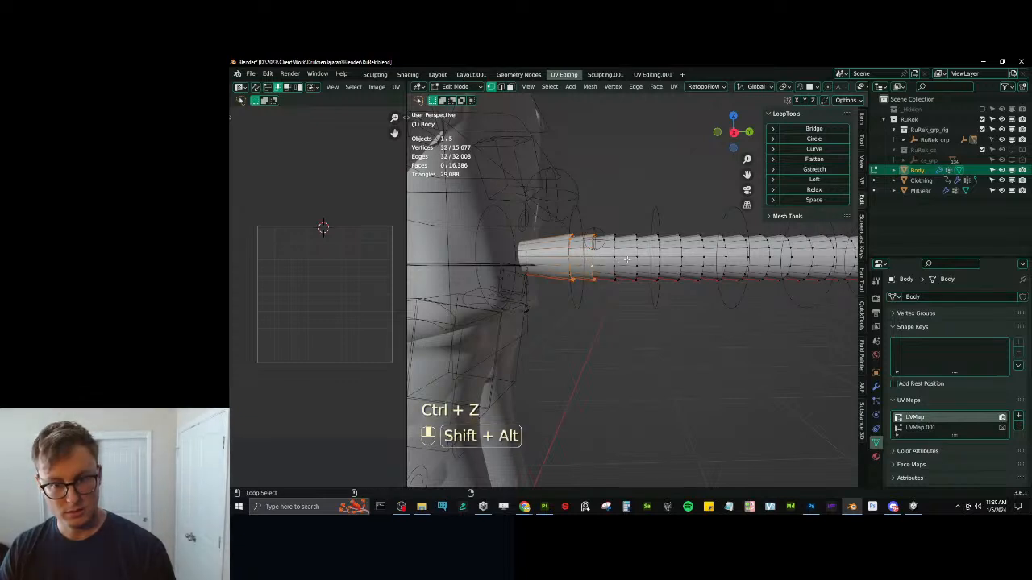
pyautogui.keyDown('alt'); pyautogui.keyDown('shift'); pyautogui.click(616, 262); pyautogui.keyUp('shift'); pyautogui.keyUp('alt')
pyautogui.keyDown('alt'); pyautogui.keyDown('shift'); pyautogui.click(637, 262); pyautogui.keyUp('shift'); pyautogui.keyUp('alt')
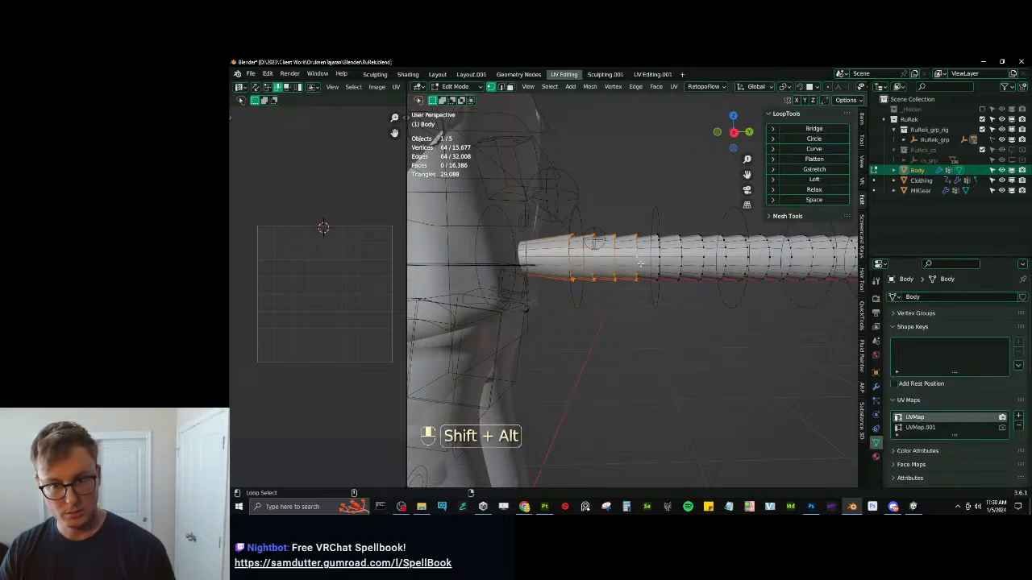
pyautogui.keyDown('alt'); pyautogui.keyDown('shift'); pyautogui.click(679, 262); pyautogui.keyUp('shift'); pyautogui.keyUp('alt')
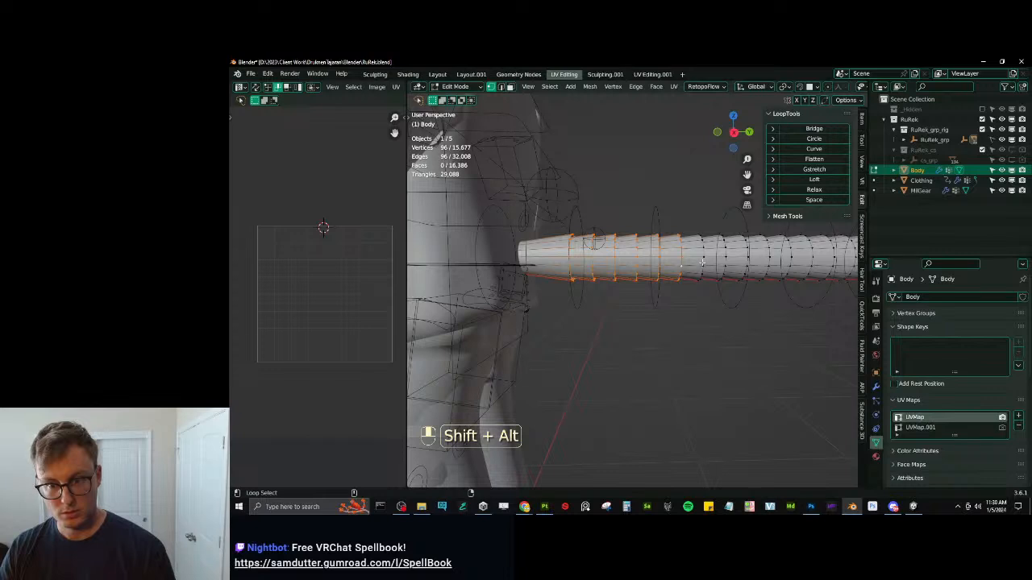
pyautogui.keyDown('alt'); pyautogui.keyDown('shift'); pyautogui.click(702, 262); pyautogui.keyUp('shift'); pyautogui.keyUp('alt')
pyautogui.keyDown('alt'); pyautogui.keyDown('shift'); pyautogui.click(747, 261); pyautogui.keyUp('shift'); pyautogui.keyUp('alt')
pyautogui.keyDown('shift'); pyautogui.moveTo(747, 262); pyautogui.dragTo(663, 261, button='middle'); pyautogui.keyUp('shift')
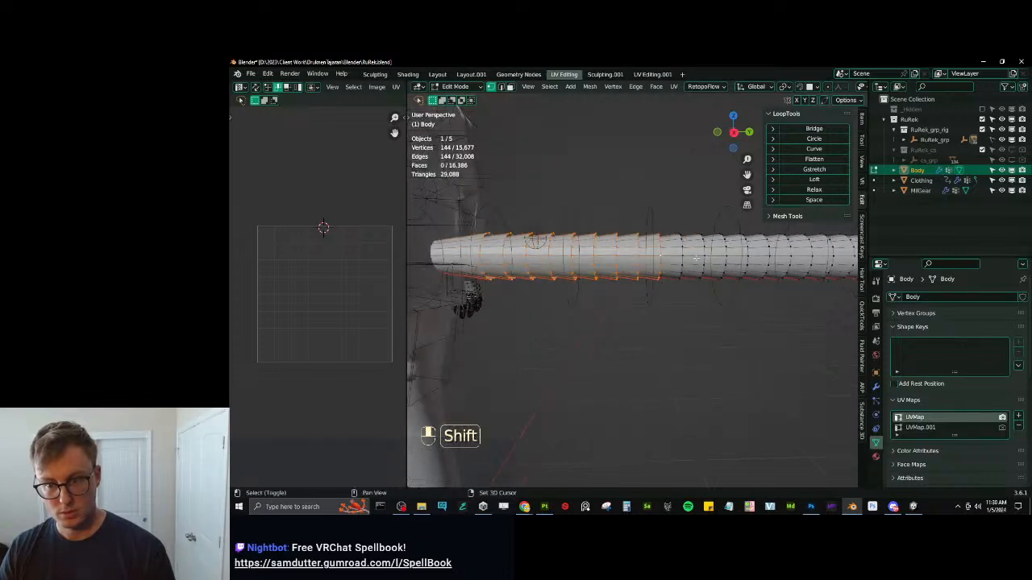
# Extend the selection with the rim loops of the four following fur rings in the middle of the tail.
pyautogui.keyDown('alt'); pyautogui.keyDown('shift'); pyautogui.click(685, 261); pyautogui.keyUp('shift'); pyautogui.keyUp('alt')
pyautogui.keyDown('alt'); pyautogui.keyDown('shift'); pyautogui.click(700, 262); pyautogui.keyUp('shift'); pyautogui.keyUp('alt')
pyautogui.keyDown('alt'); pyautogui.keyDown('shift'); pyautogui.click(724, 262); pyautogui.keyUp('shift'); pyautogui.keyUp('alt')
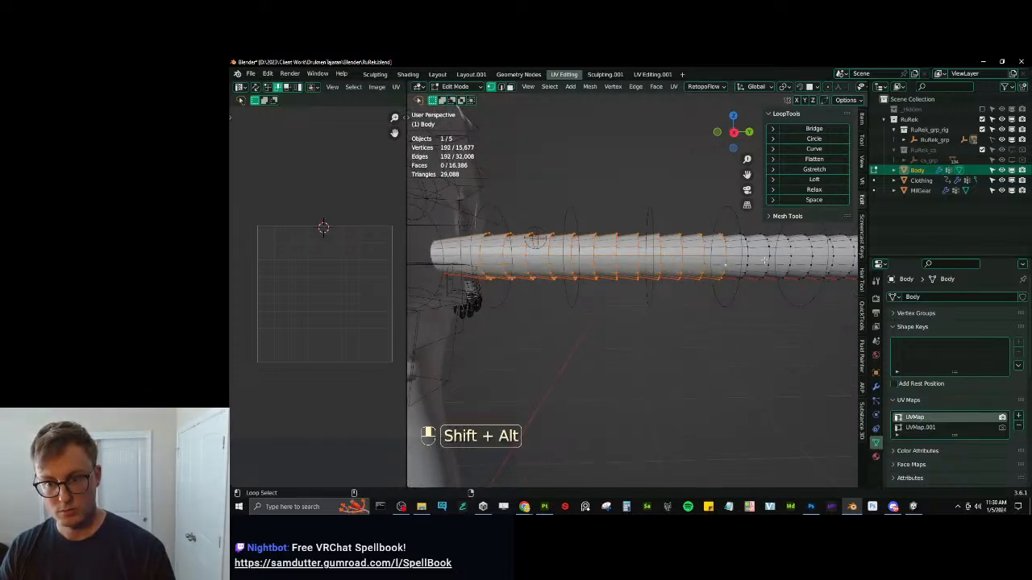
pyautogui.keyDown('shift'); pyautogui.moveTo(747, 261); pyautogui.dragTo(665, 260, button='middle'); pyautogui.keyUp('shift')
pyautogui.scroll(3, 664, 260)
pyautogui.keyDown('alt'); pyautogui.keyDown('shift'); pyautogui.click(663, 254); pyautogui.keyUp('shift'); pyautogui.keyUp('alt')
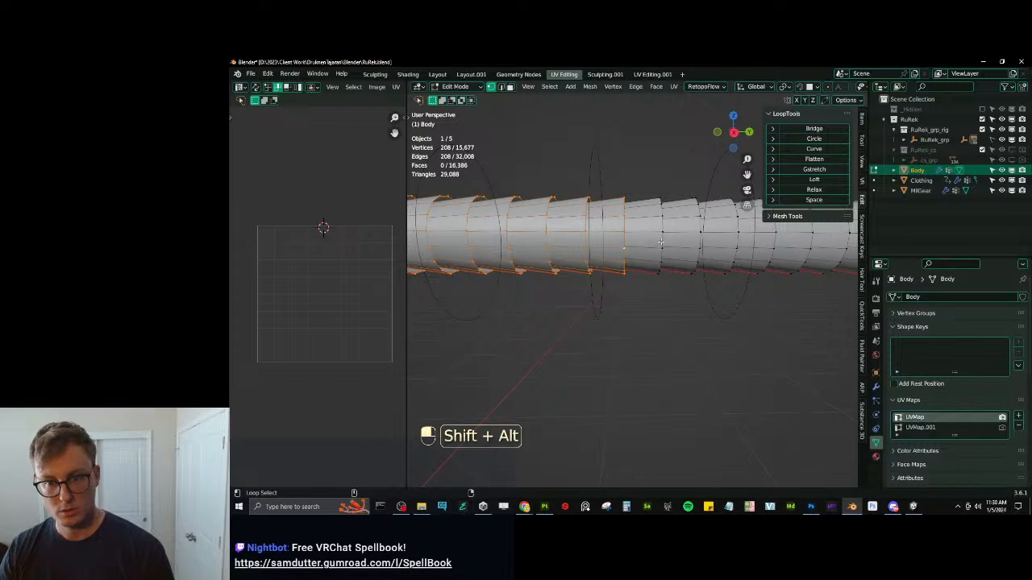
# Add the rim loops of all remaining large fur rings up to the end of the tail.
pyautogui.keyDown('shift'); pyautogui.moveTo(735, 257); pyautogui.dragTo(664, 266, button='middle'); pyautogui.keyUp('shift')
pyautogui.keyDown('alt'); pyautogui.keyDown('shift'); pyautogui.click(629, 259); pyautogui.keyUp('shift'); pyautogui.keyUp('alt')
pyautogui.keyDown('alt'); pyautogui.keyDown('shift'); pyautogui.click(666, 256); pyautogui.keyUp('shift'); pyautogui.keyUp('alt')
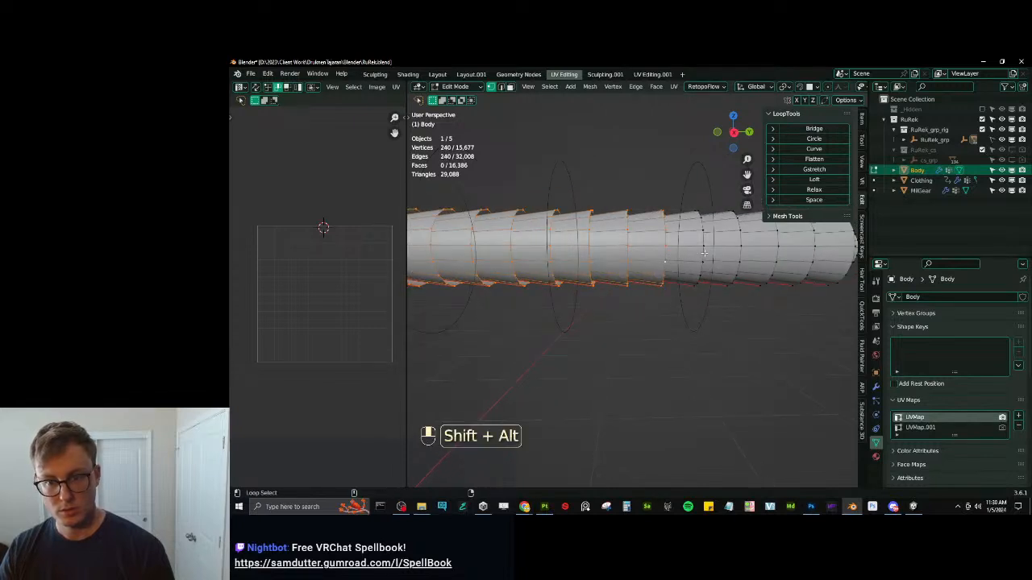
pyautogui.keyDown('alt'); pyautogui.keyDown('shift'); pyautogui.click(704, 253); pyautogui.keyUp('shift'); pyautogui.keyUp('alt')
pyautogui.keyDown('alt'); pyautogui.keyDown('shift'); pyautogui.click(737, 254); pyautogui.keyUp('shift'); pyautogui.keyUp('alt')
pyautogui.keyDown('shift'); pyautogui.moveTo(779, 256); pyautogui.dragTo(723, 268, button='middle'); pyautogui.keyUp('shift')
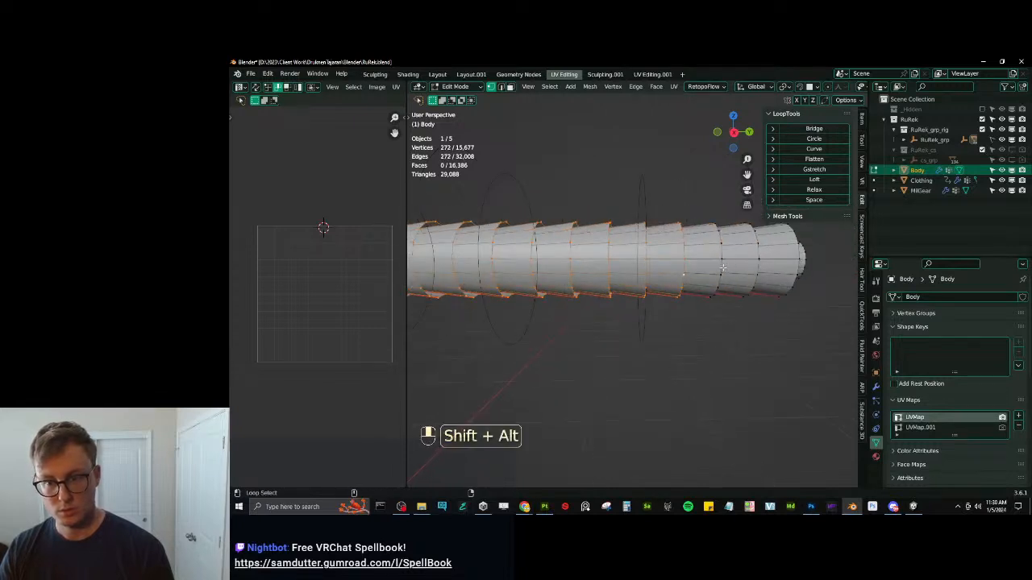
pyautogui.keyDown('alt'); pyautogui.keyDown('shift'); pyautogui.click(723, 267); pyautogui.keyUp('shift'); pyautogui.keyUp('alt')
pyautogui.keyDown('alt'); pyautogui.keyDown('shift'); pyautogui.click(754, 267); pyautogui.keyUp('shift'); pyautogui.keyUp('alt')
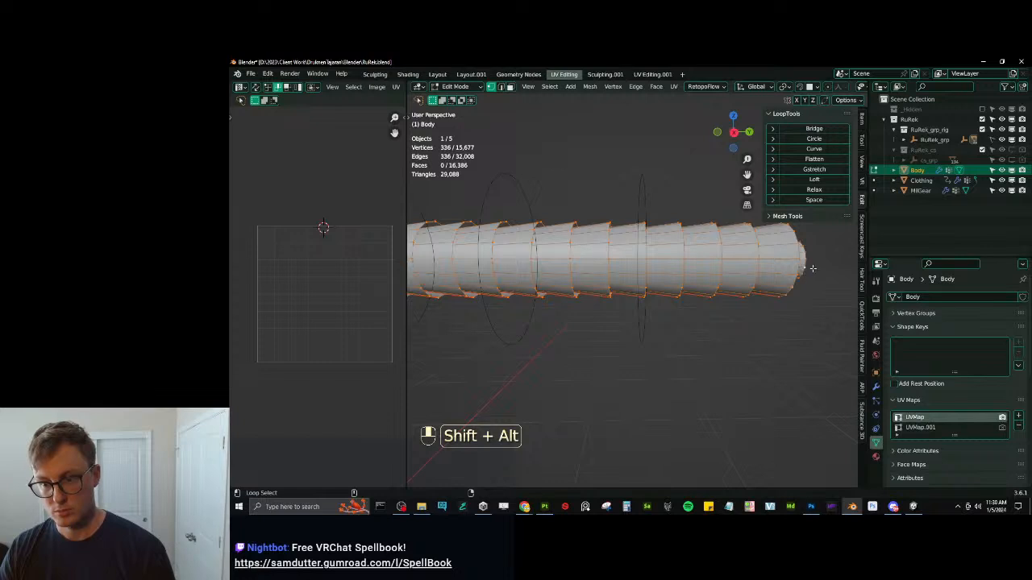
# Add the rim loops of the smaller nested rings inside the tail tip to the selection.
pyautogui.moveTo(794, 281); pyautogui.dragTo(638, 271, button='middle')
pyautogui.keyDown('alt'); pyautogui.keyDown('shift'); pyautogui.click(748, 257); pyautogui.keyUp('shift'); pyautogui.keyUp('alt')
pyautogui.keyDown('alt'); pyautogui.keyDown('shift'); pyautogui.click(749, 256); pyautogui.keyUp('shift'); pyautogui.keyUp('alt')
pyautogui.scroll(1, 694, 280)
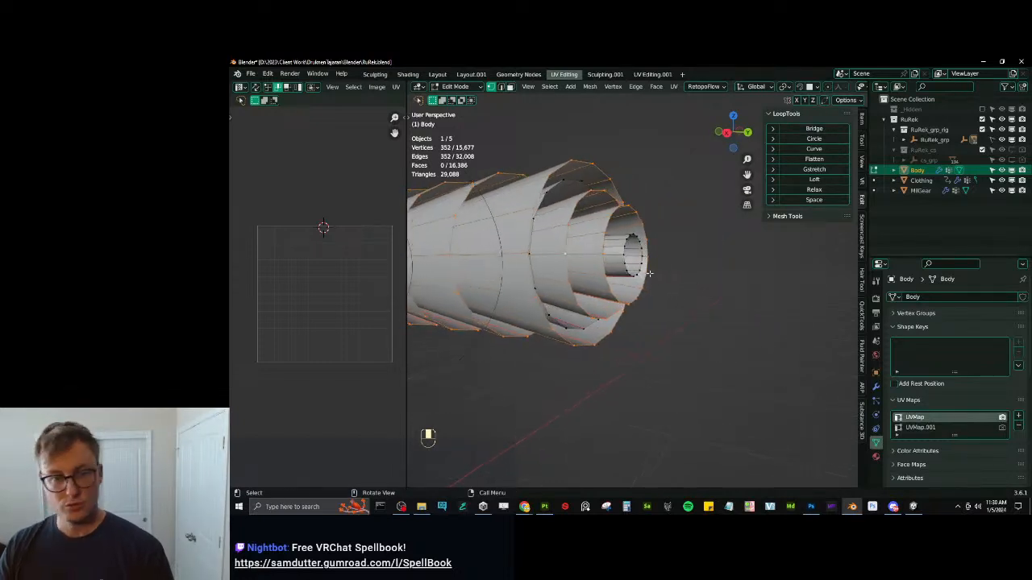
pyautogui.keyDown('alt'); pyautogui.keyDown('shift'); pyautogui.click(644, 260); pyautogui.keyUp('shift'); pyautogui.keyUp('alt')
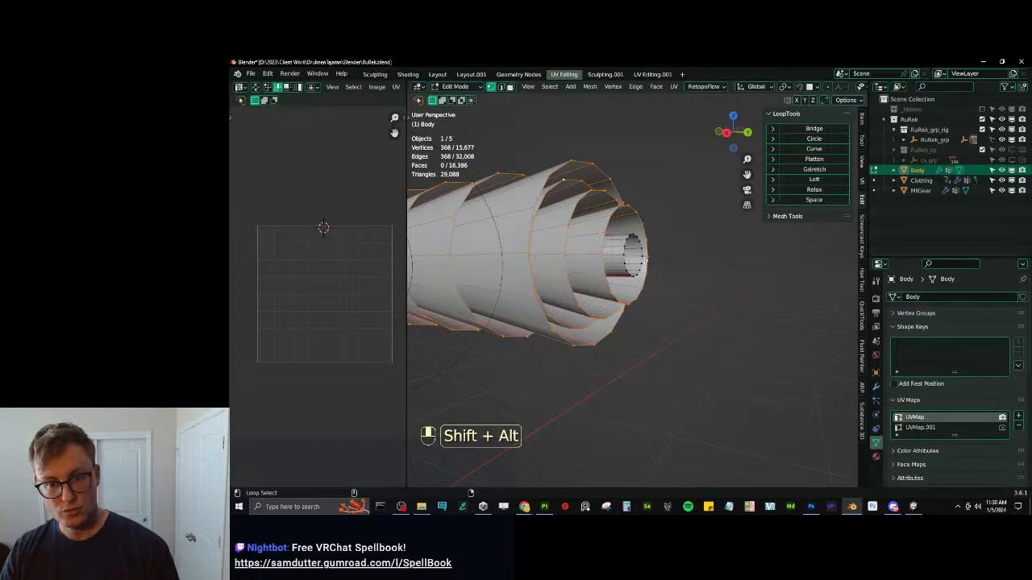
pyautogui.keyDown('alt'); pyautogui.keyDown('shift'); pyautogui.click(637, 274); pyautogui.keyUp('shift'); pyautogui.keyUp('alt')
pyautogui.hotkey('ctrl', 'z')
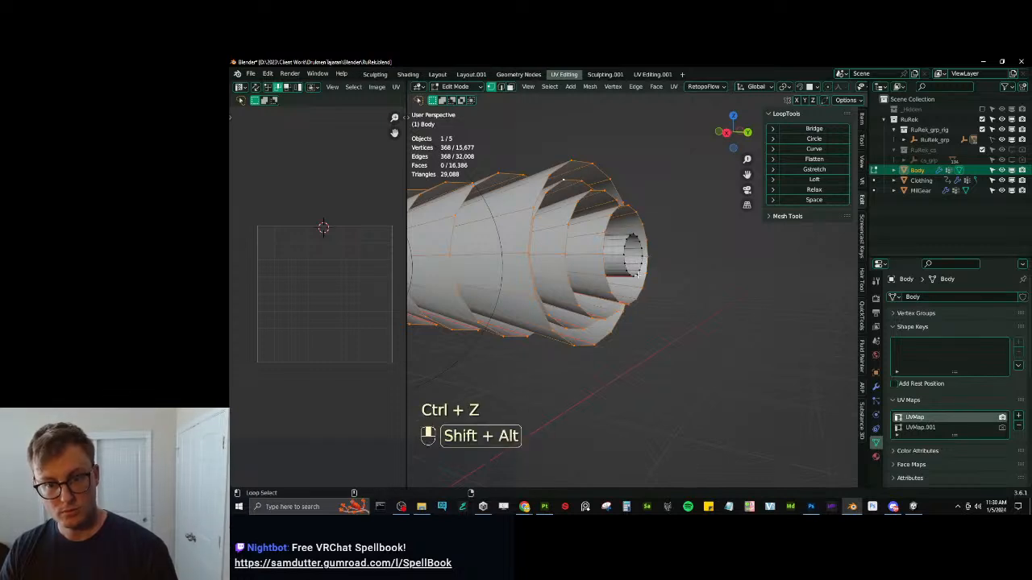
pyautogui.hotkey('ctrl', 'z')
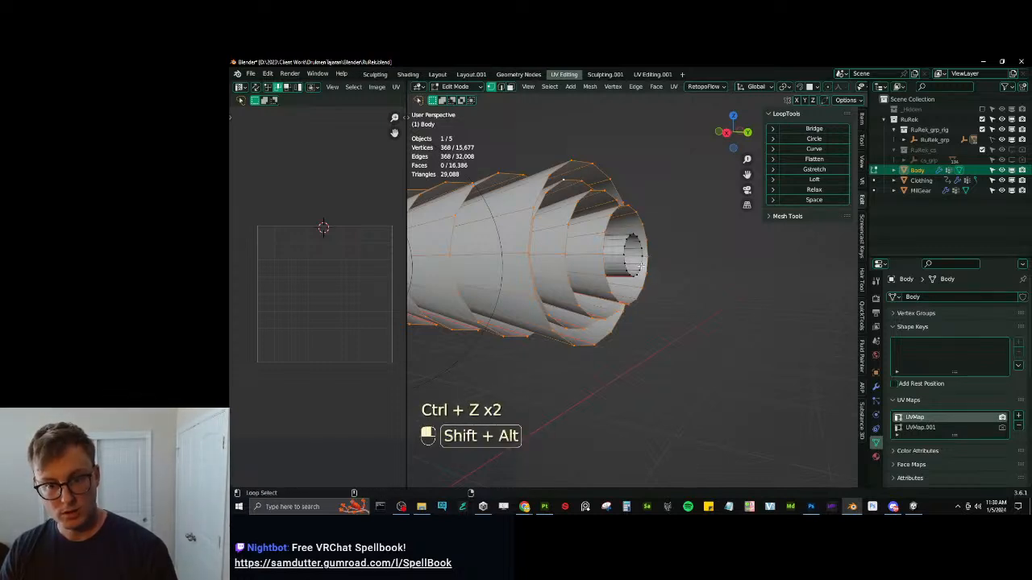
# Try a random deselection on the selected ring rims and undo it.
pyautogui.scroll(-5, 649, 272)
pyautogui.keyDown('shift'); pyautogui.moveTo(626, 267); pyautogui.dragTo(654, 263, button='middle'); pyautogui.keyUp('shift')
pyautogui.click(548, 86)
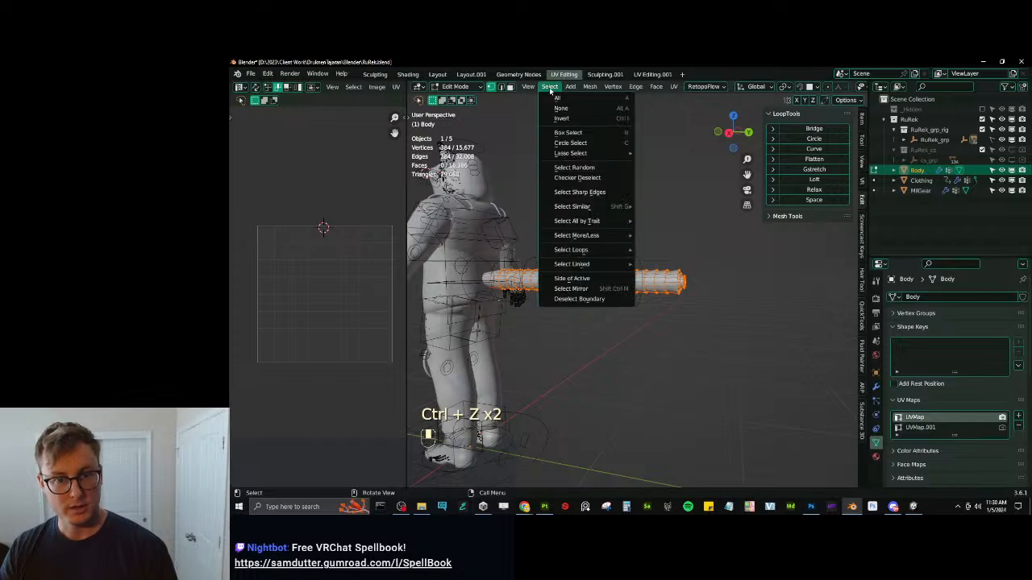
pyautogui.click(585, 179)
pyautogui.moveTo(585, 203); pyautogui.dragTo(608, 274, button='middle')
pyautogui.hotkey('ctrl', 'z')
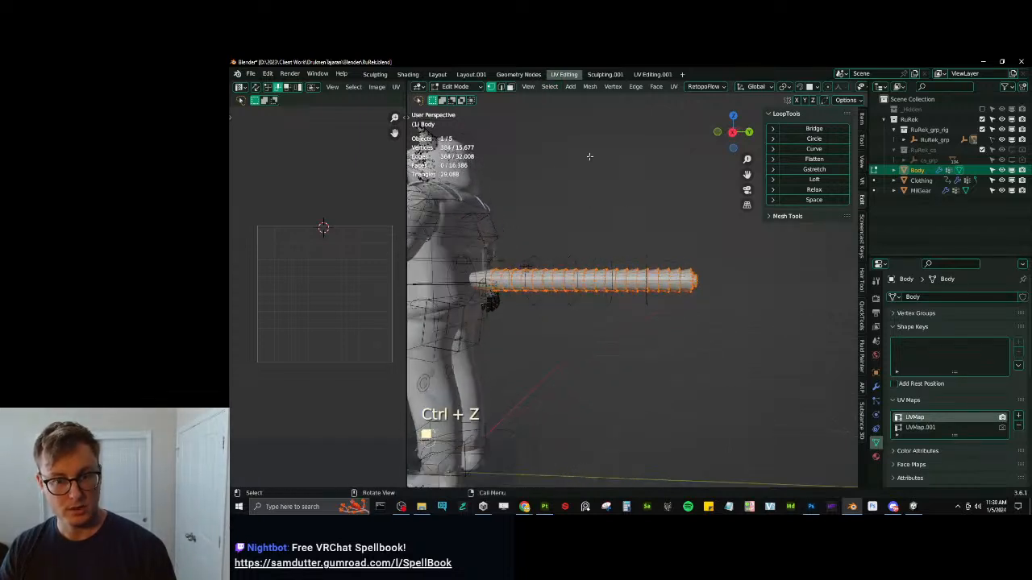
# Randomly deselect the ring rim vertices with a 0.5 ratio and seed 2, and shrink the remaining ones inward along their normals.
pyautogui.click(549, 87)
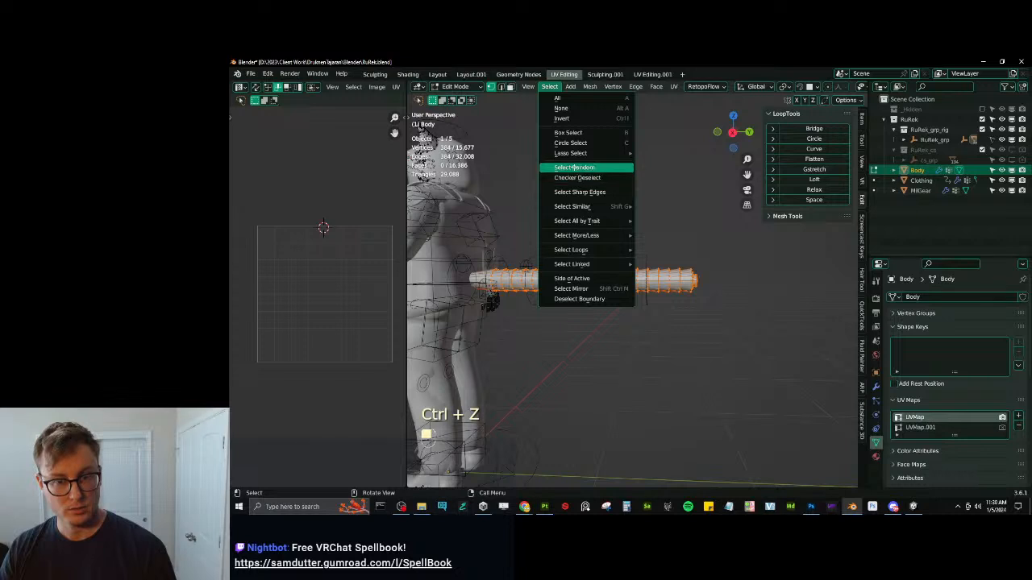
pyautogui.click(576, 179)
pyautogui.hotkey('alt', 's')
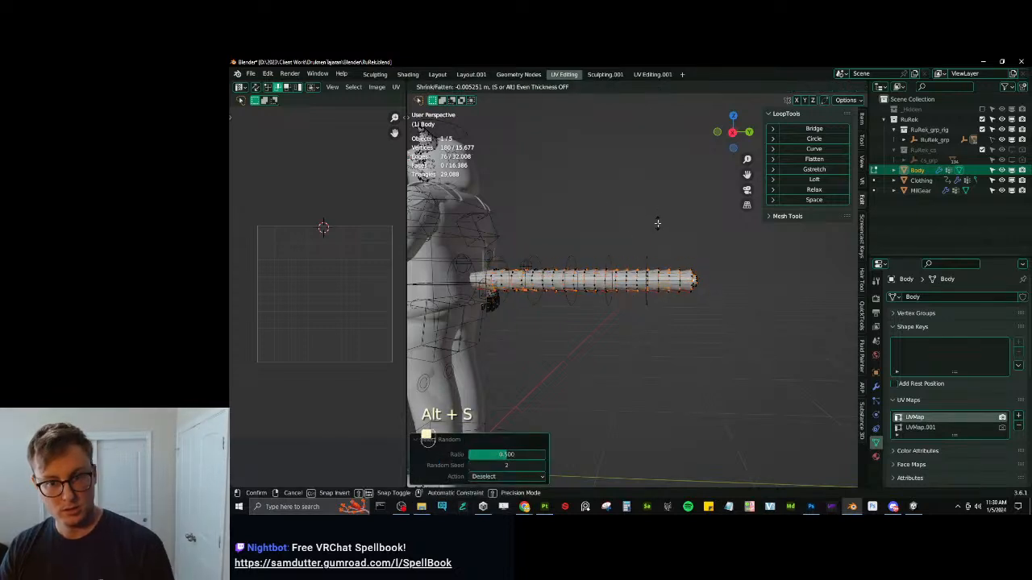
pyautogui.rightClick(656, 223)
pyautogui.scroll(5, 676, 204)
pyautogui.hotkey('alt', 's')
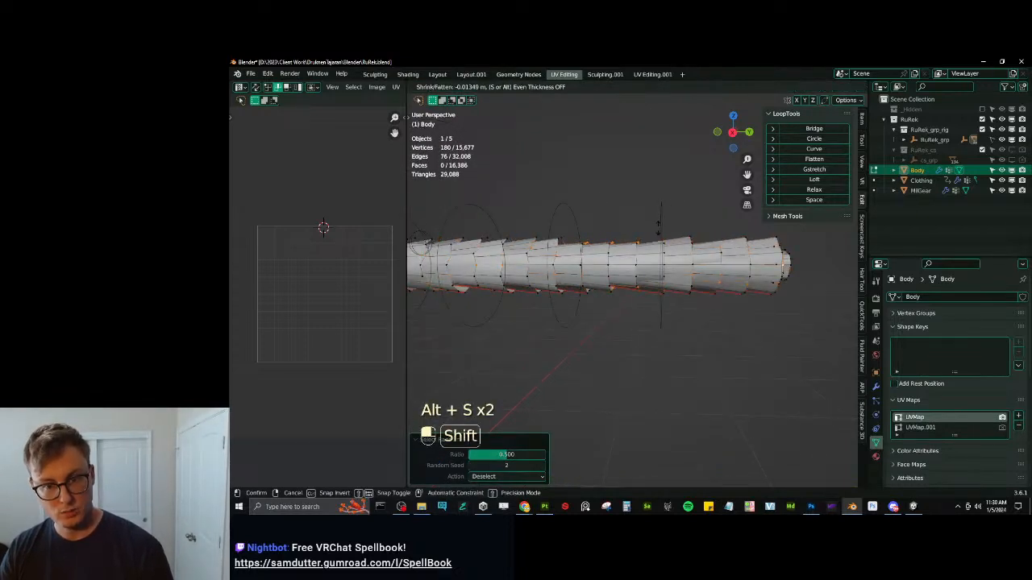
pyautogui.click(657, 227)
# Move the selected rim vertices about 0.024 m along Y toward the tail tip.
pyautogui.scroll(-3, 653, 228)
pyautogui.press('g')
pyautogui.moveTo(645, 235); pyautogui.dragTo(575, 254, button='middle')
pyautogui.click(689, 224)
pyautogui.hotkey('alt', 's')
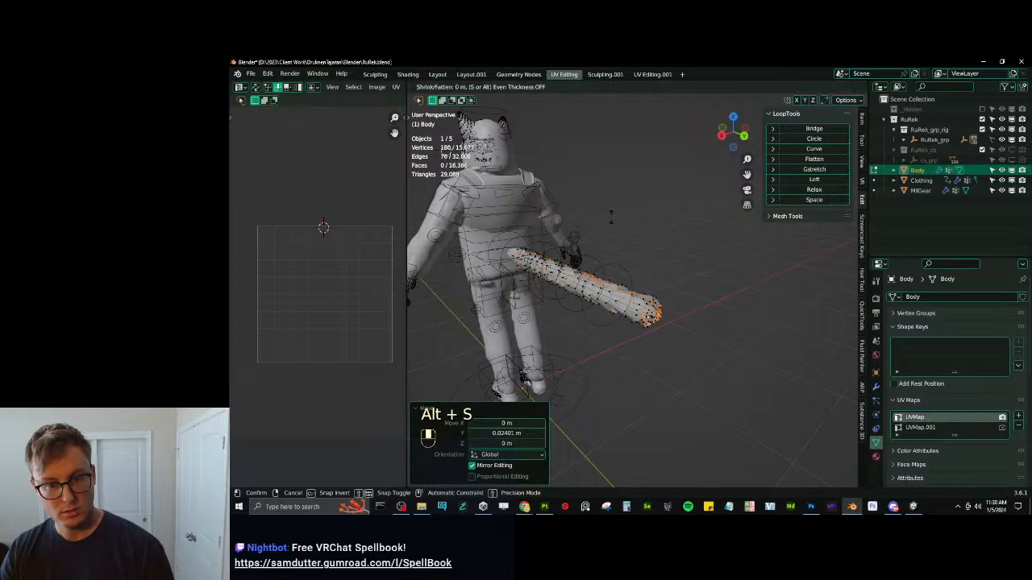
pyautogui.click(597, 224)
pyautogui.hotkey('ctrl', 'z')
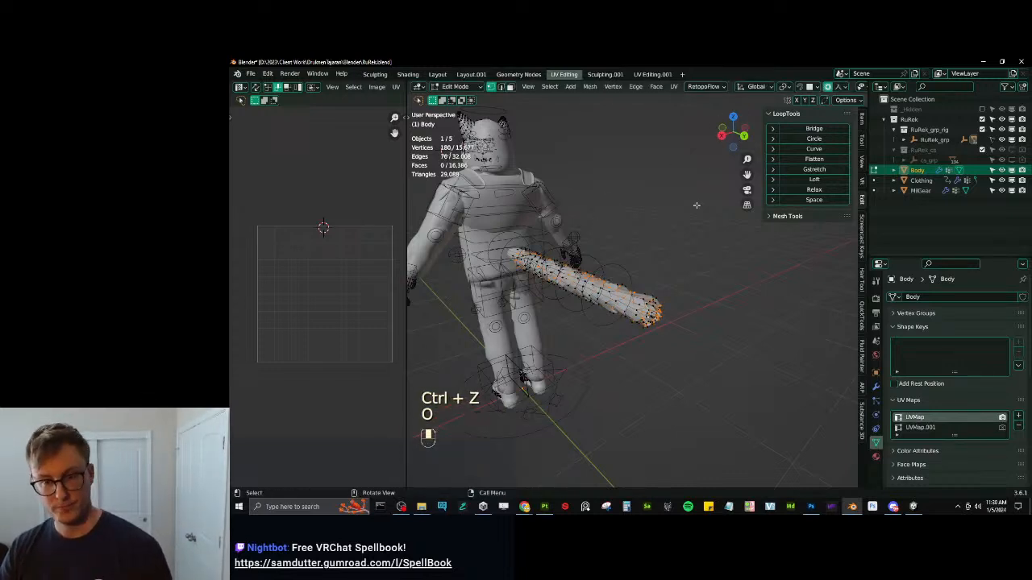
# Enable proportional editing with Random falloff and fatten the selected fur rims by 0.0107 m.
pyautogui.press('o')
pyautogui.click(841, 86)
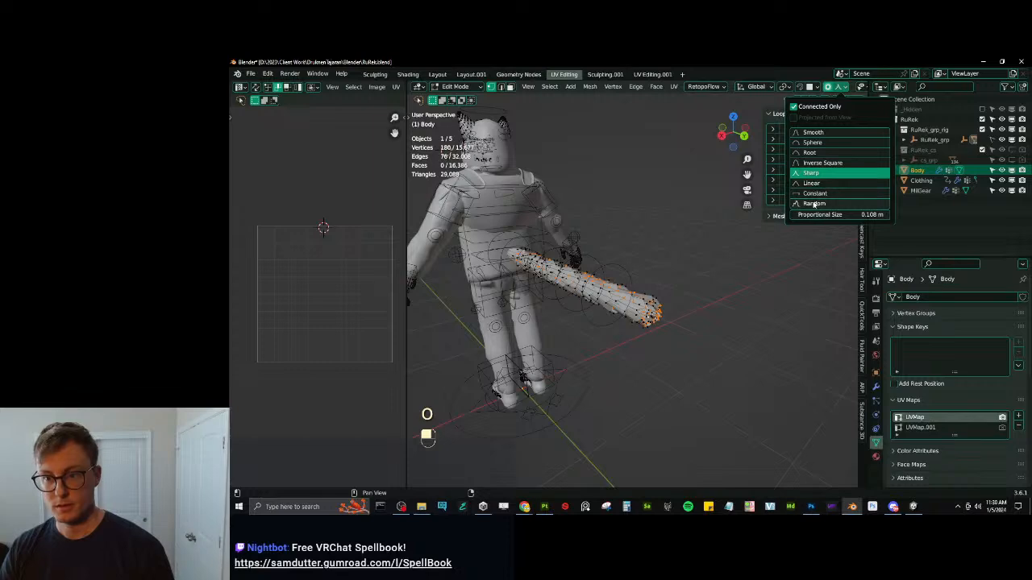
pyautogui.click(814, 203)
pyautogui.hotkey('alt', 's')
pyautogui.keyDown('shift'); pyautogui.click(573, 213); pyautogui.keyUp('shift')
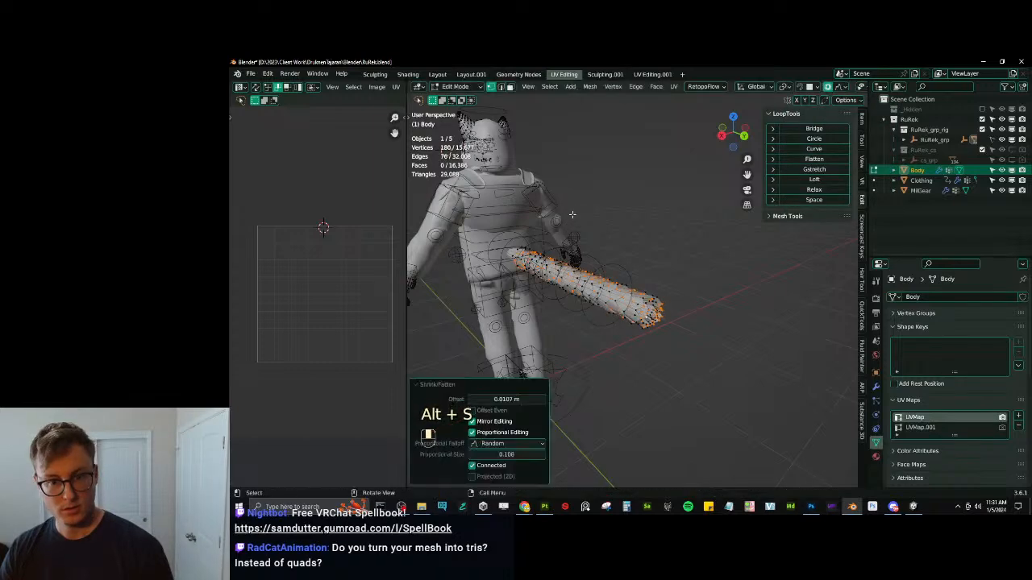
# Leave Edit Mode, save the file, export all avatar objects with Auto-Rig Pro over RuRek.fbx, and save again.
pyautogui.press('Tab')
pyautogui.moveTo(573, 214); pyautogui.dragTo(613, 266, button='middle')
pyautogui.hotkey('ctrl', 's')
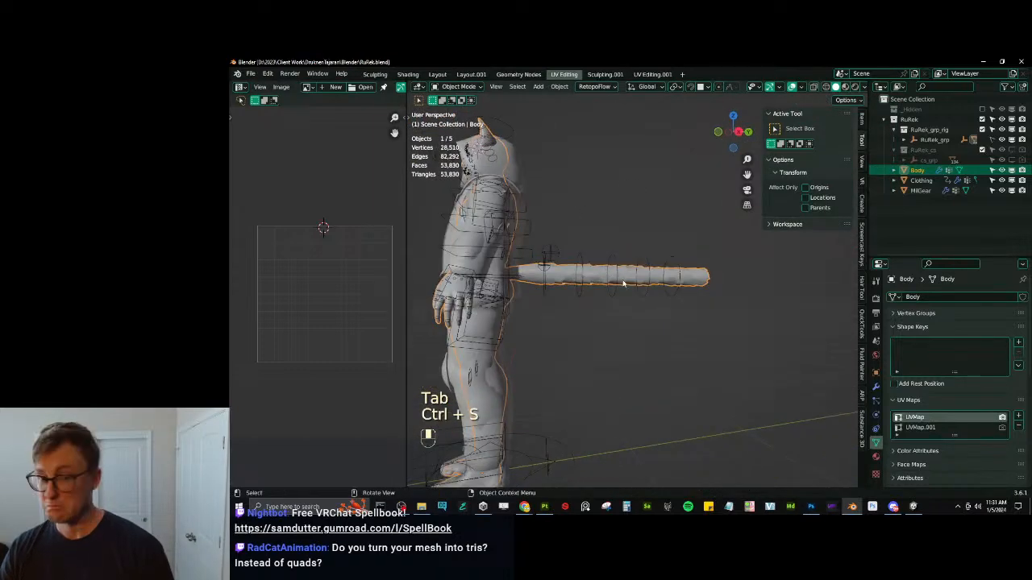
pyautogui.press('a')
pyautogui.press('q')
pyautogui.click(688, 334)
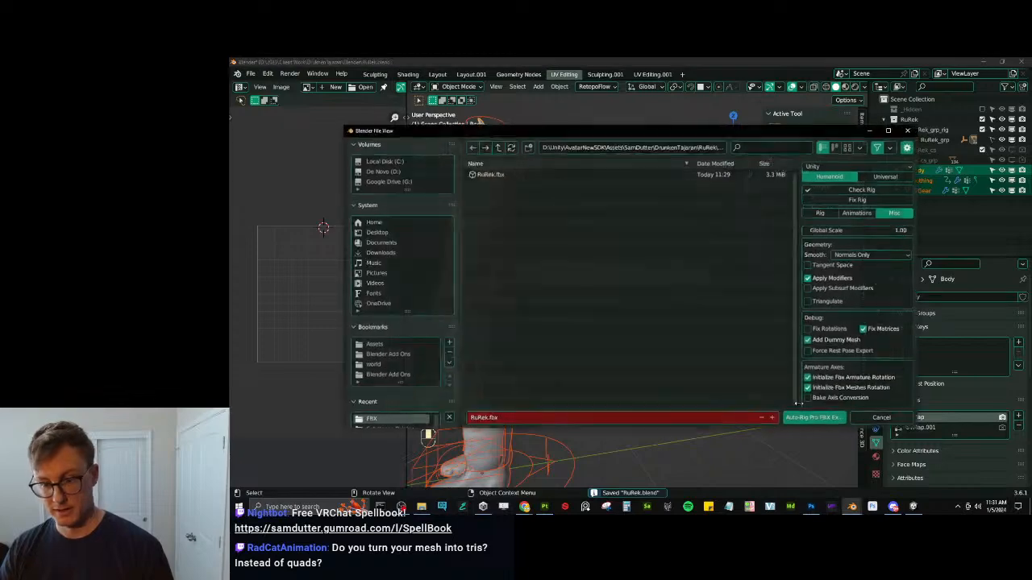
pyautogui.click(803, 417)
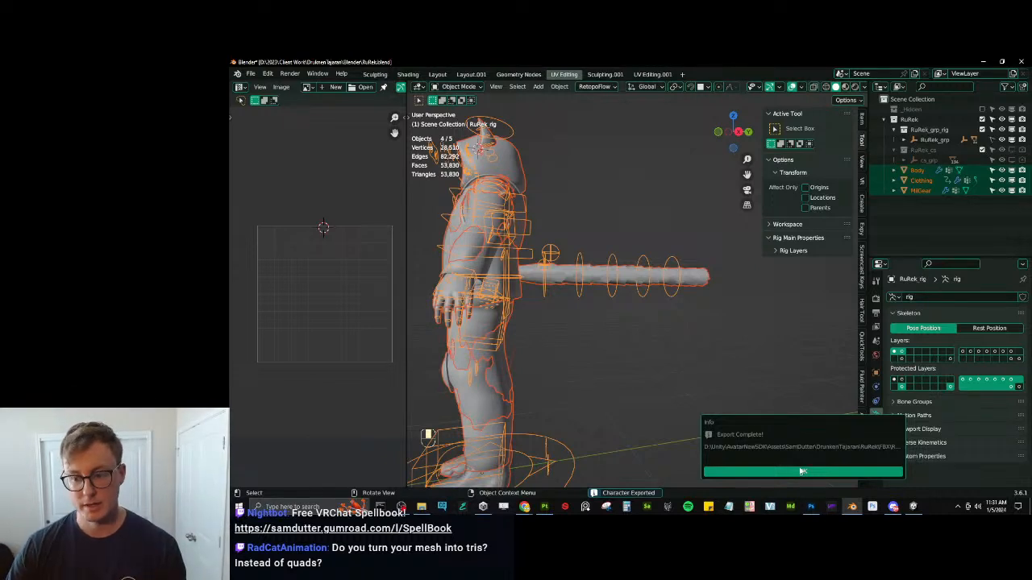
pyautogui.moveTo(624, 396); pyautogui.dragTo(693, 366, button='middle')
pyautogui.hotkey('ctrl', 's')
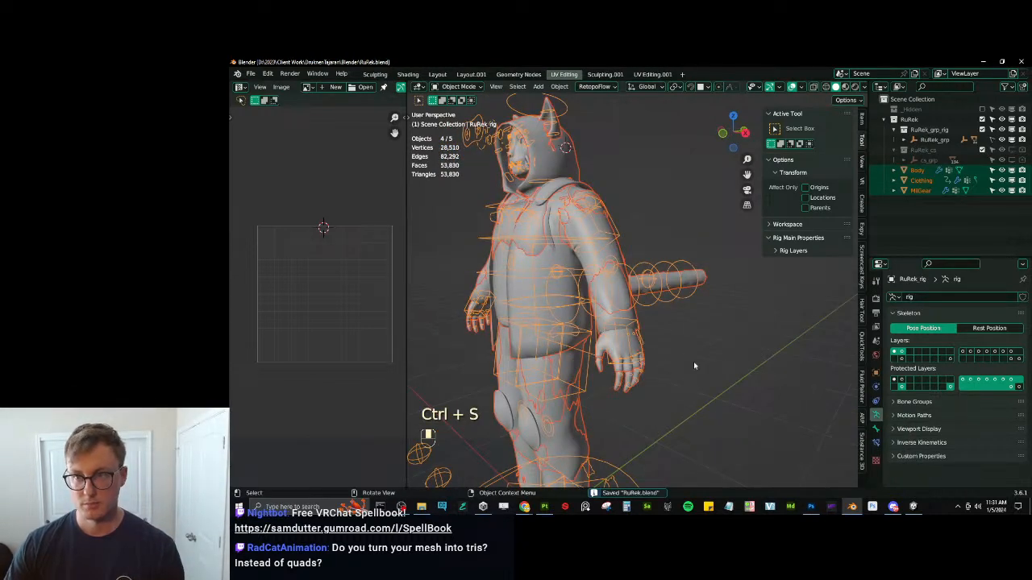
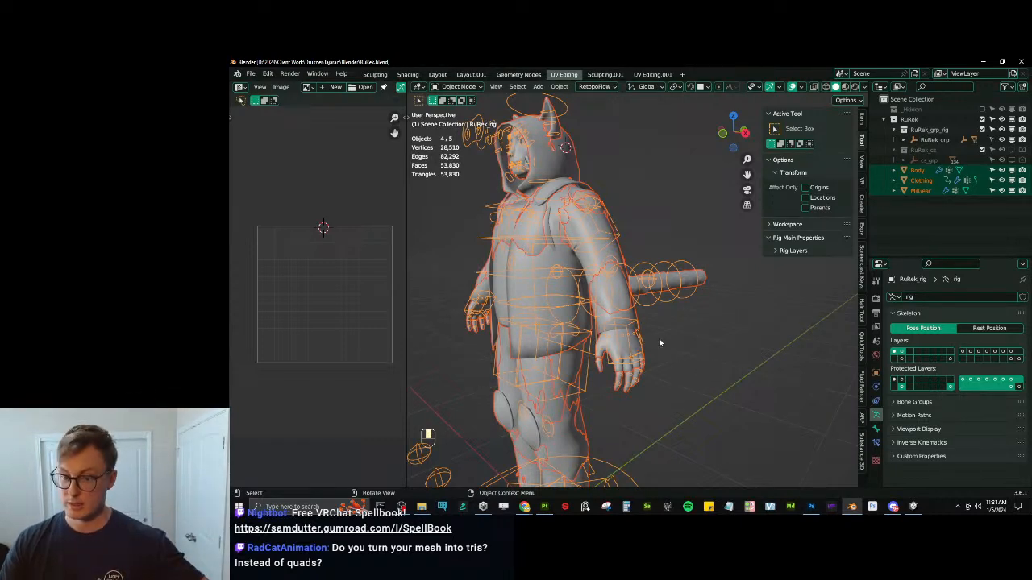
# Examine the Body's Triangulate modifier settings and its available quad methods without changing them.
pyautogui.click(625, 389)
pyautogui.click(876, 388)
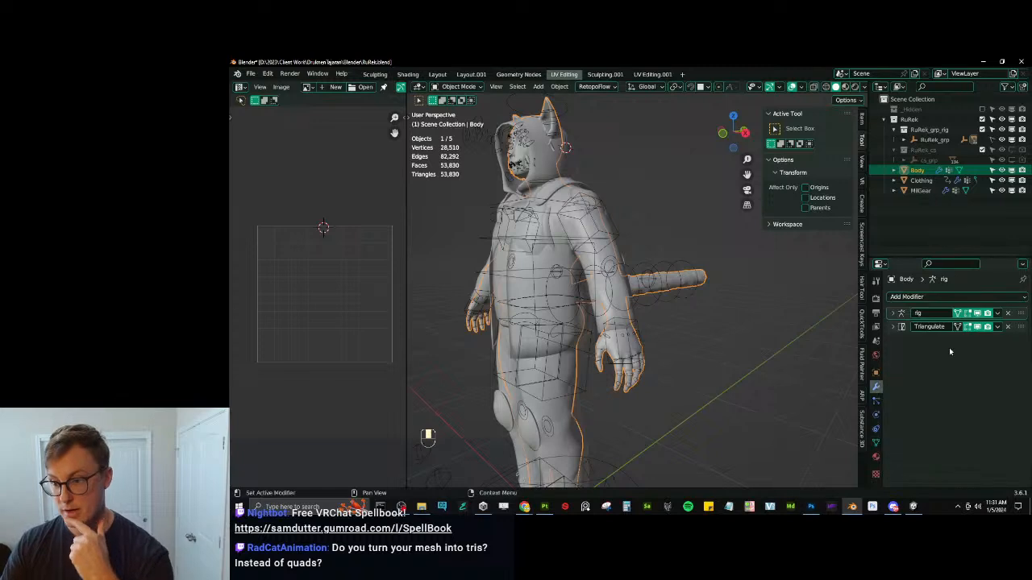
pyautogui.click(892, 327)
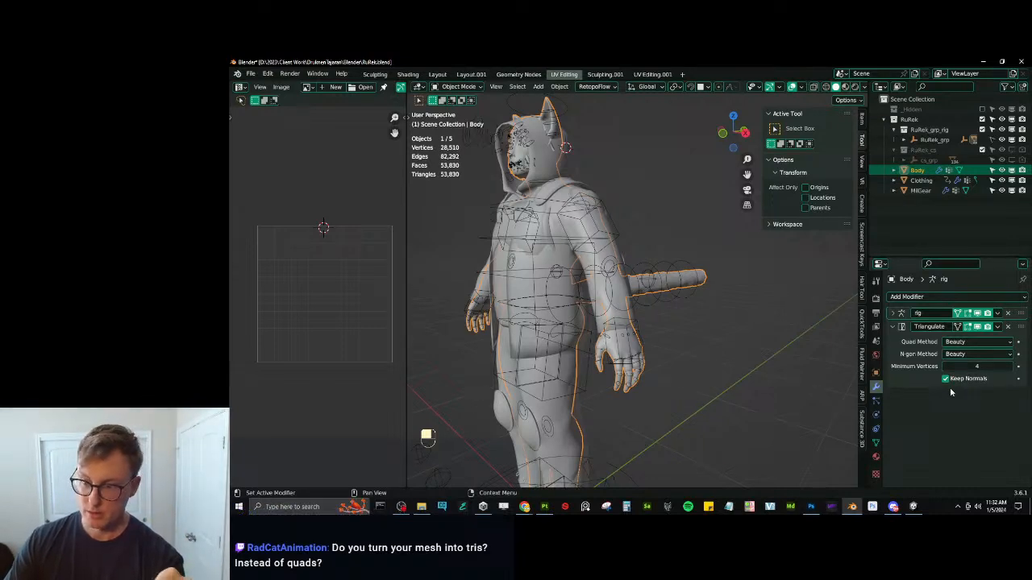
pyautogui.click(964, 341)
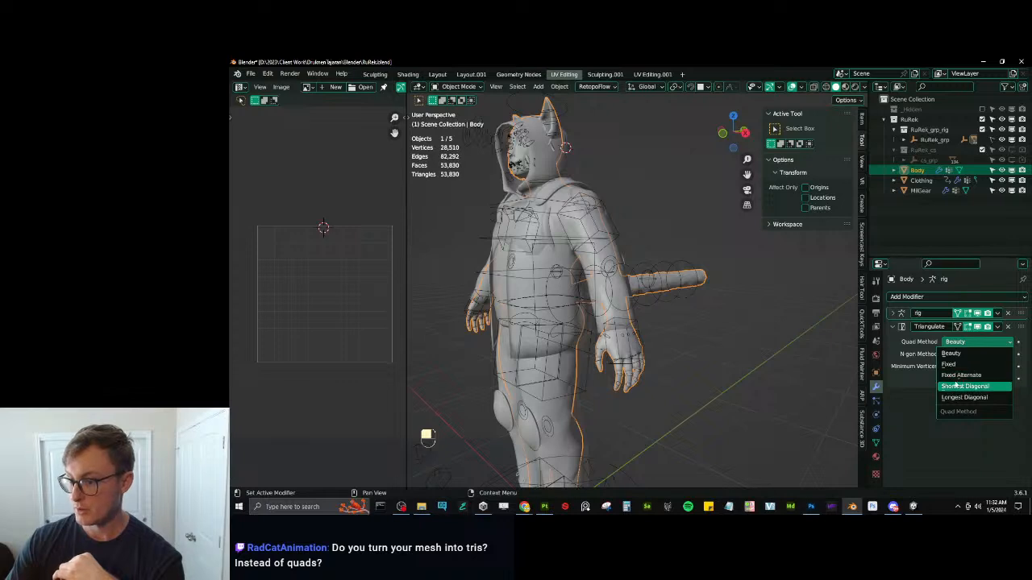
pyautogui.click(924, 420)
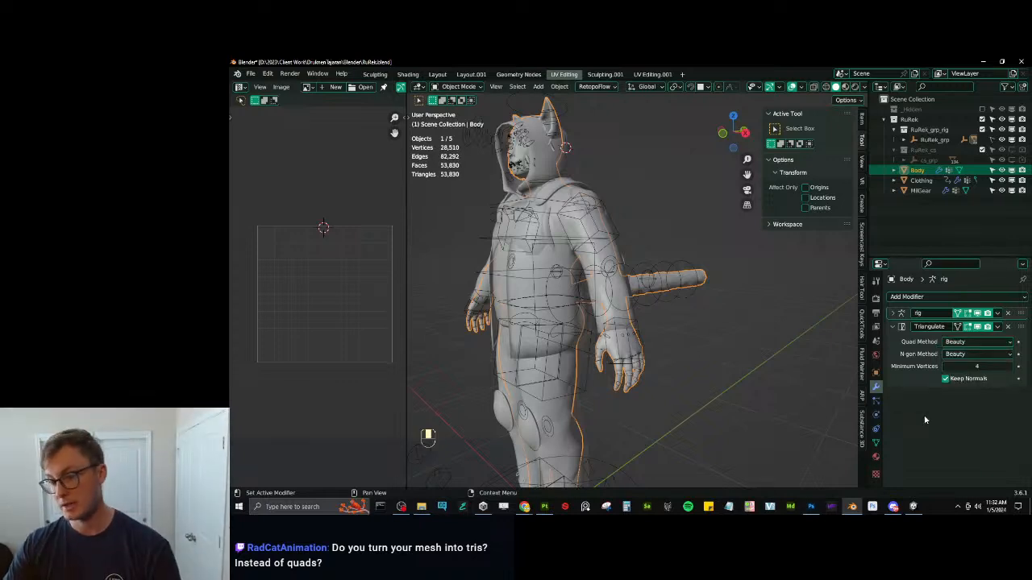
# Switch to Unity and examine the updated tail fur from the side, both close up and at full length.
pyautogui.click(912, 507)
pyautogui.moveTo(542, 298); pyautogui.dragTo(546, 279, button='right')
pyautogui.scroll(-5, 534, 242)
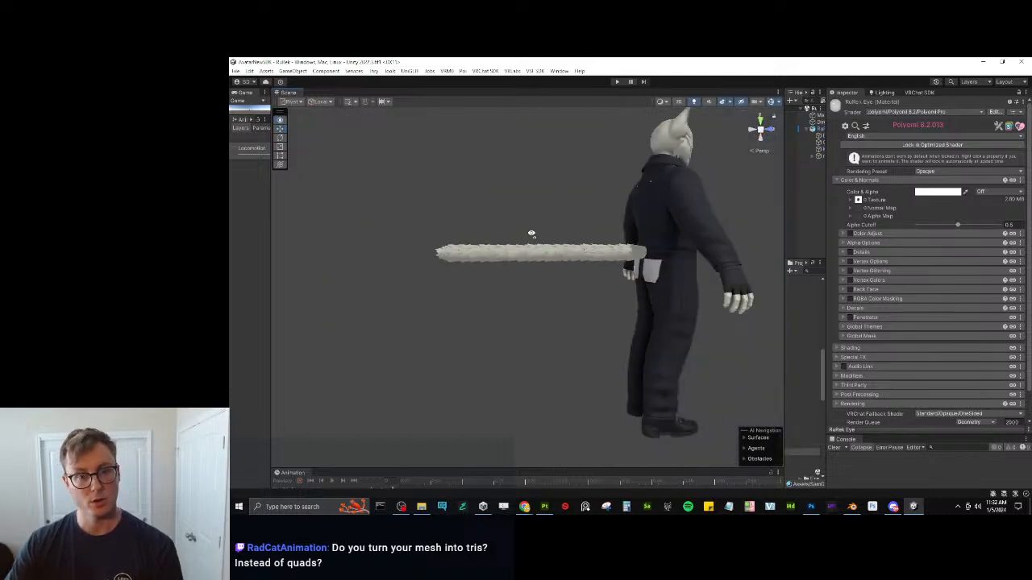
pyautogui.moveTo(612, 272); pyautogui.dragTo(584, 284, button='middle')
pyautogui.scroll(6, 579, 270)
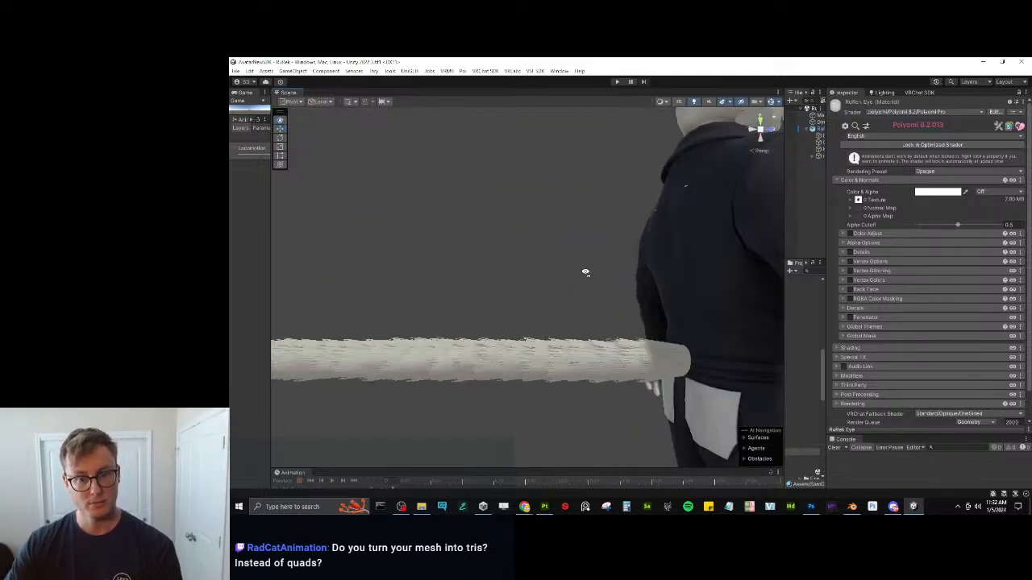
pyautogui.scroll(-4, 556, 332)
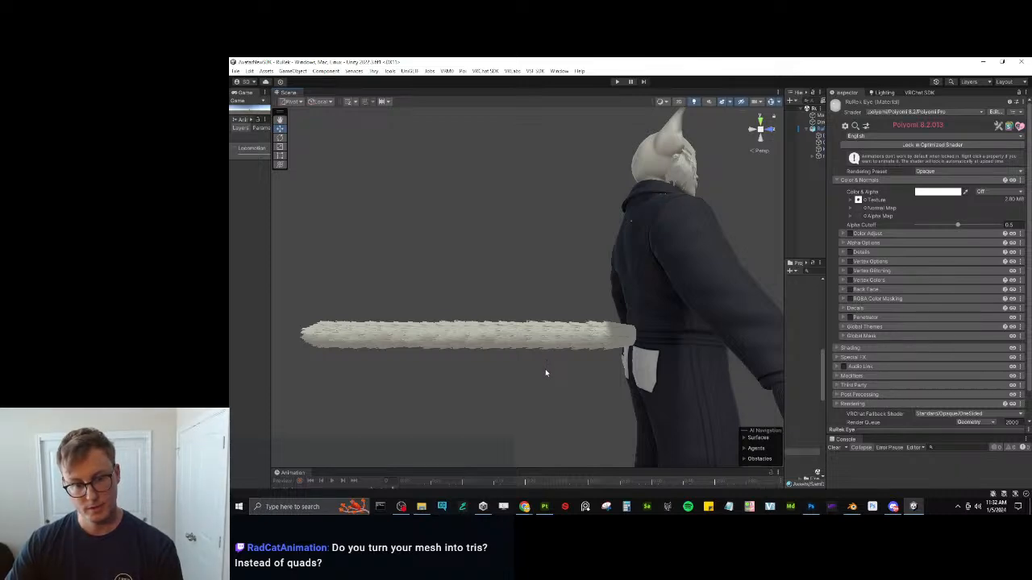
# Switch back to Blender and select all geometry linked to the fur rims in Edit Mode, in right wireframe view.
pyautogui.click(852, 507)
pyautogui.scroll(5, 725, 300)
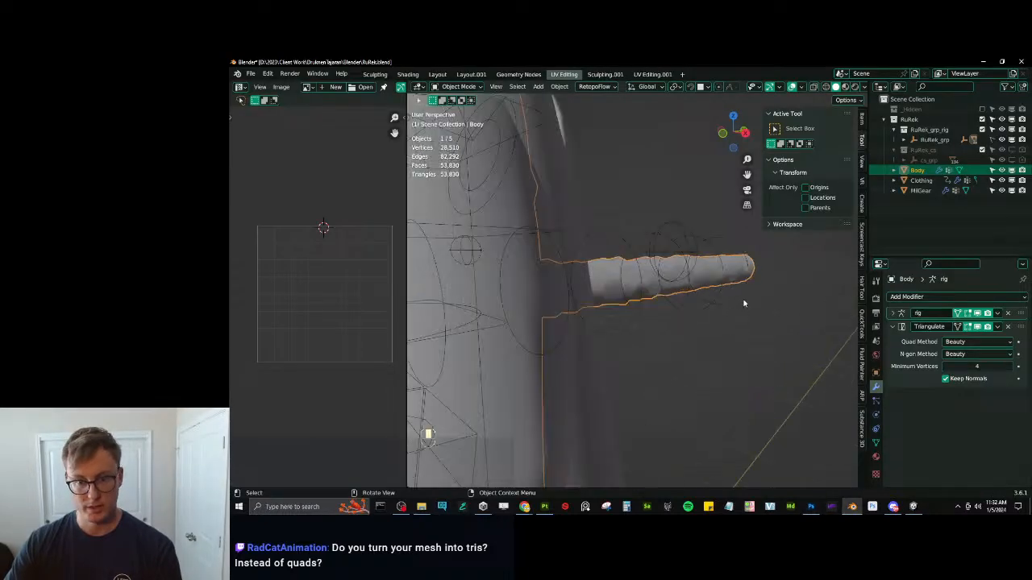
pyautogui.moveTo(749, 302); pyautogui.dragTo(682, 299, button='middle')
pyautogui.press('KP_3')
pyautogui.press('Tab')
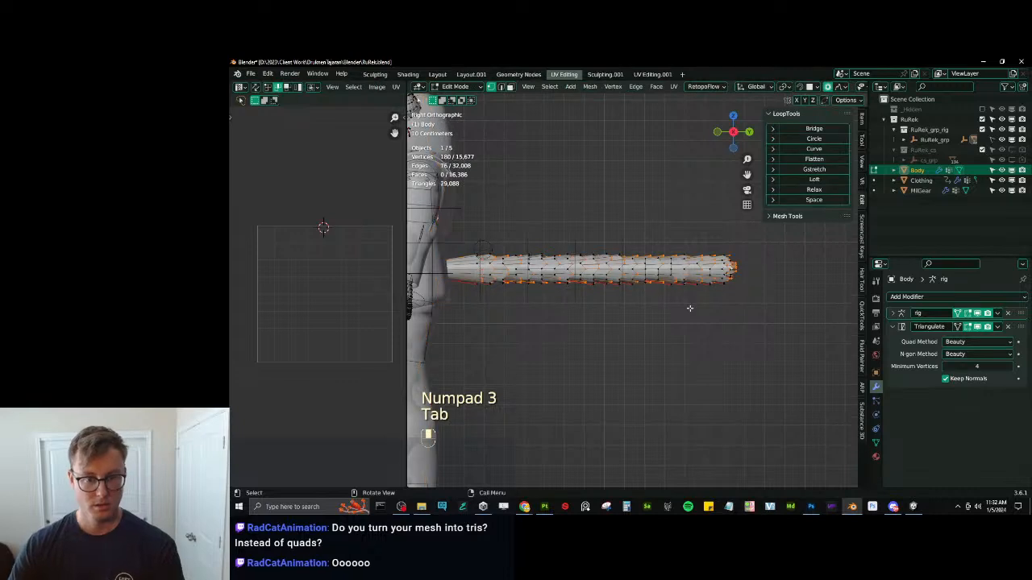
pyautogui.hotkey('ctrl', 'l')
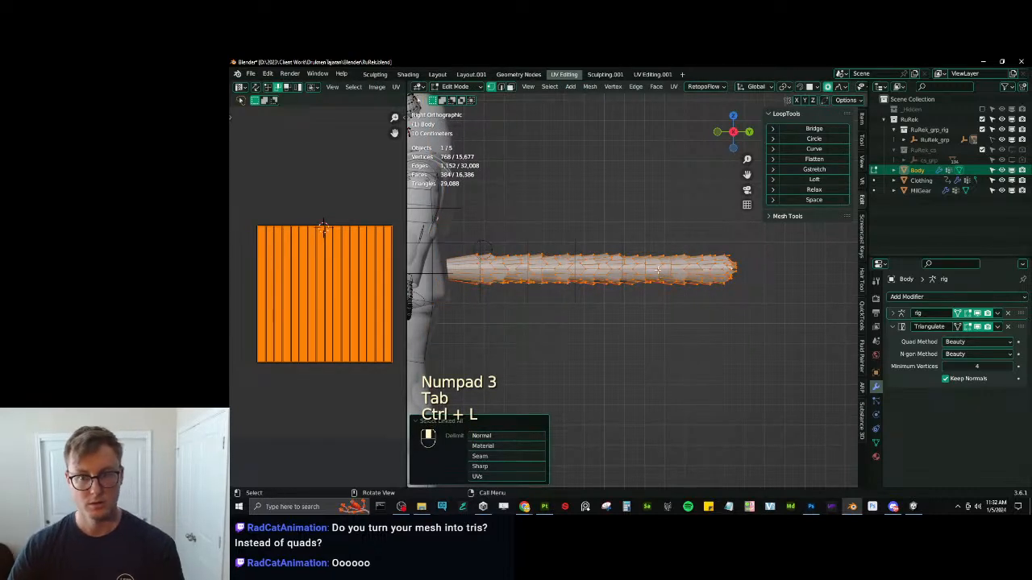
pyautogui.press('z')
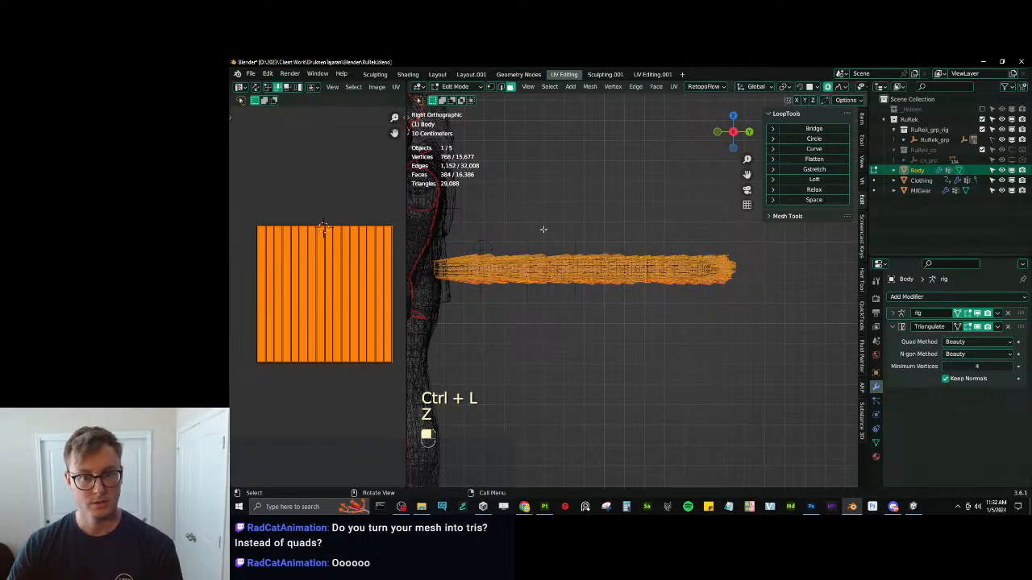
# Randomly deselect the fur ring faces with a 0.5 ratio and seed 3, and duplicate the remaining ones in place.
pyautogui.click(549, 87)
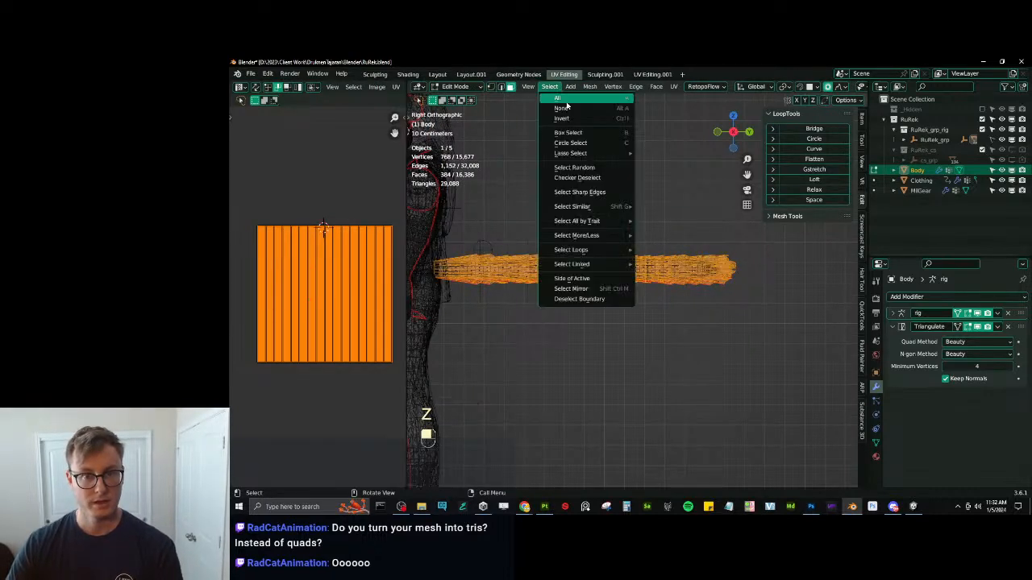
pyautogui.click(574, 167)
pyautogui.hotkey('shift', 'd')
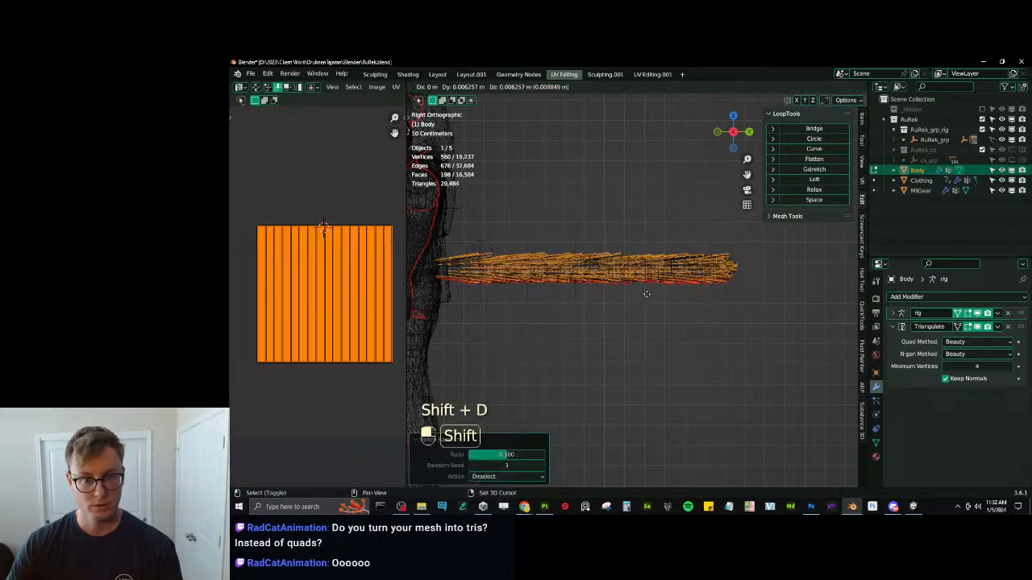
pyautogui.rightClick(646, 292)
pyautogui.press('g')
pyautogui.press('y')
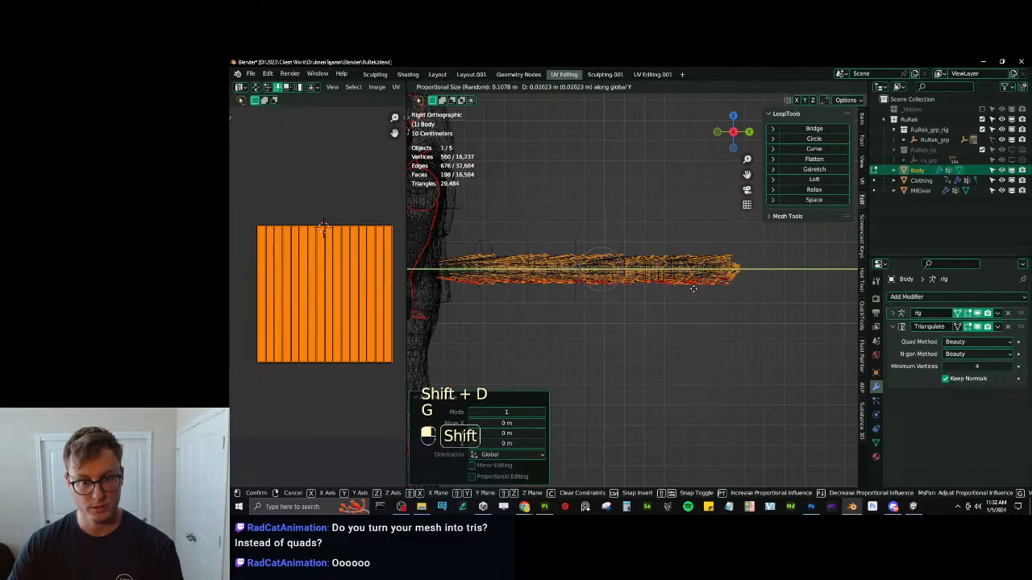
pyautogui.click(596, 290)
# Turn off proportional editing, move the duplicated fur faces about 0.026 m along Y, and return to solid shading.
pyautogui.press('o')
pyautogui.press('g')
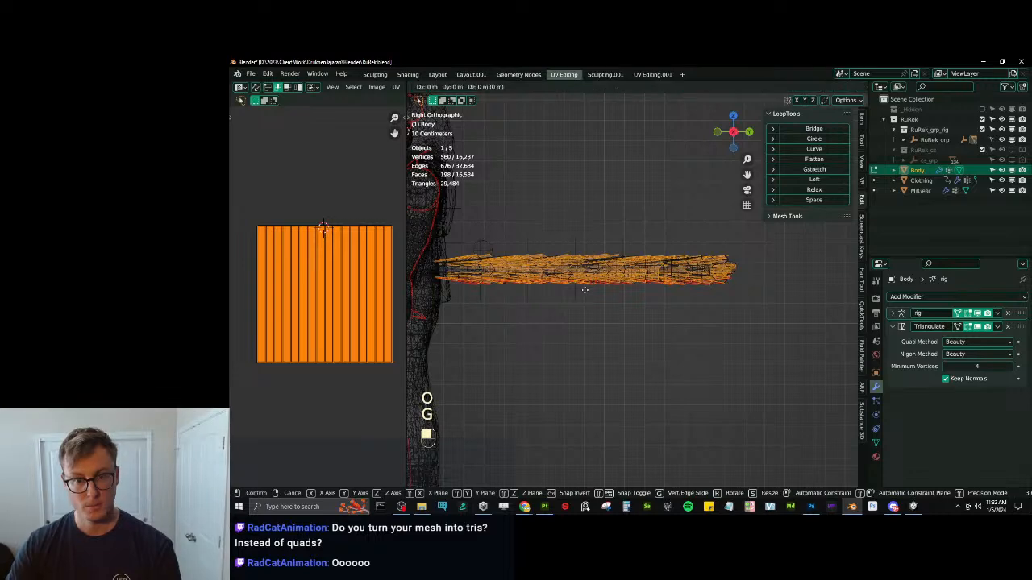
pyautogui.press('y')
pyautogui.click(636, 285)
pyautogui.hotkey('shift', 'z')
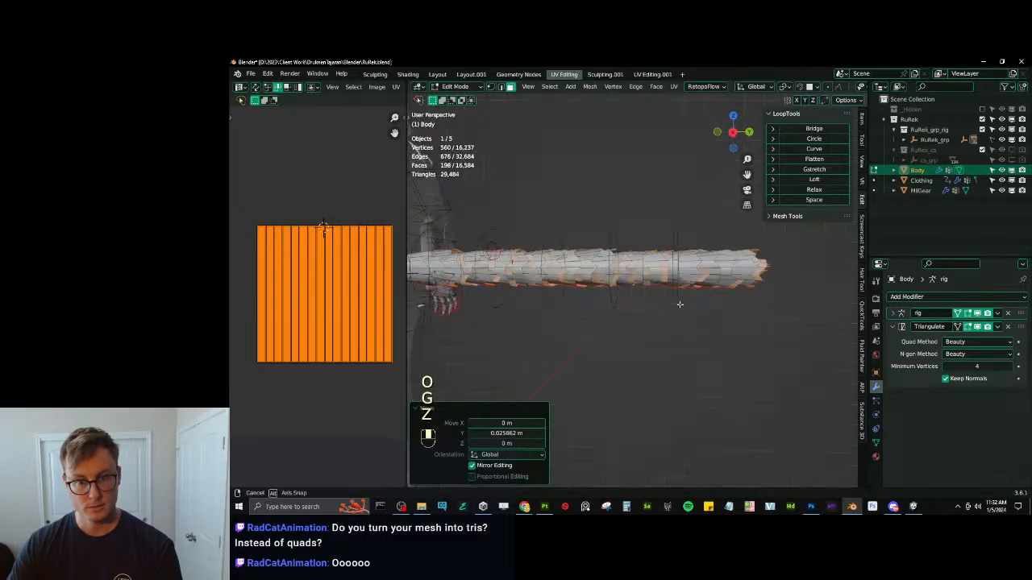
pyautogui.moveTo(679, 302); pyautogui.dragTo(698, 341, button='middle')
# Save the file, re-export the whole avatar with the doubled tail fur over RuRek.fbx using Auto-Rig Pro, and save once more.
pyautogui.press('Tab')
pyautogui.scroll(-3, 702, 332)
pyautogui.hotkey('ctrl', 's')
pyautogui.press('a')
pyautogui.press('q')
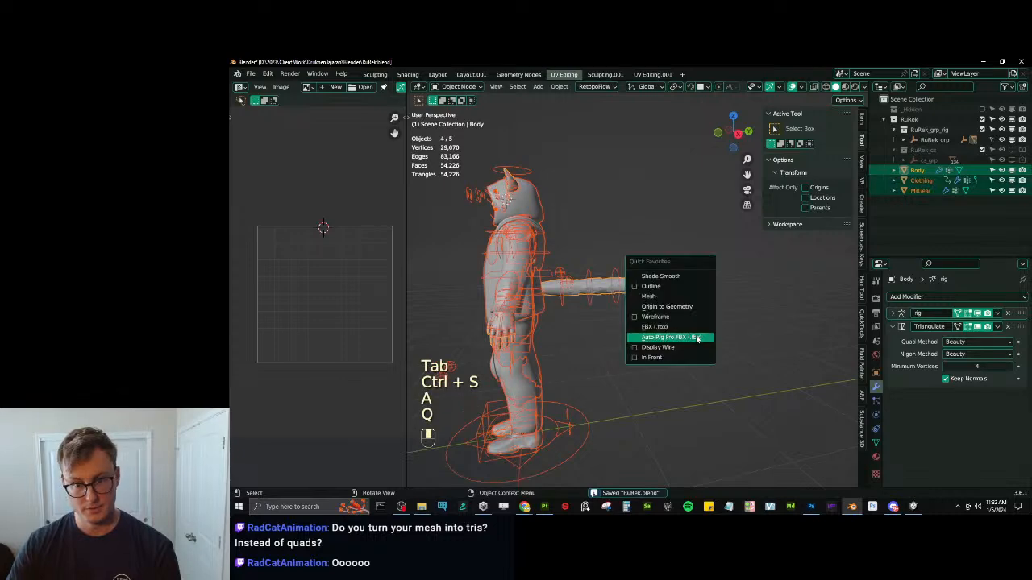
pyautogui.click(697, 338)
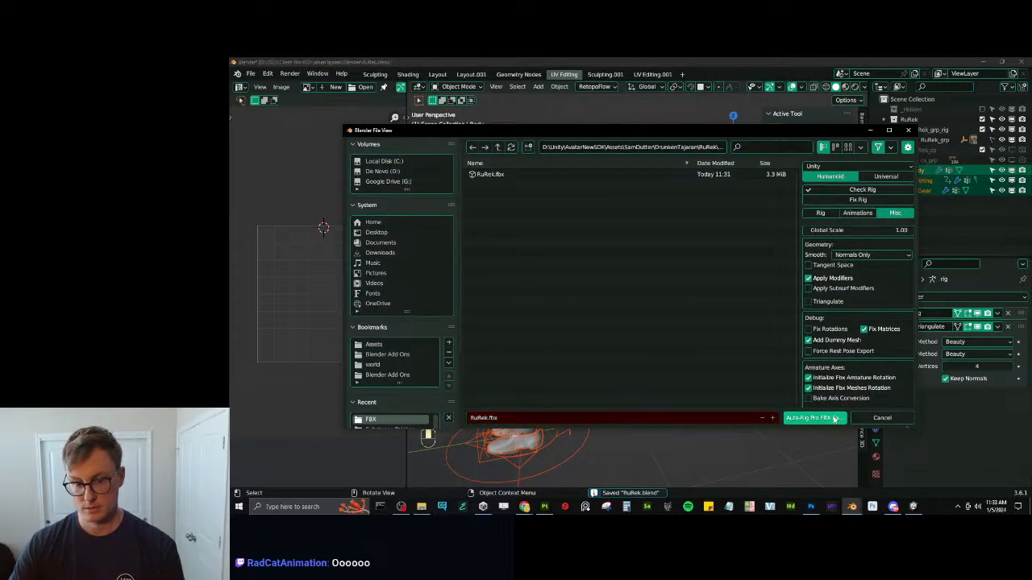
pyautogui.click(834, 419)
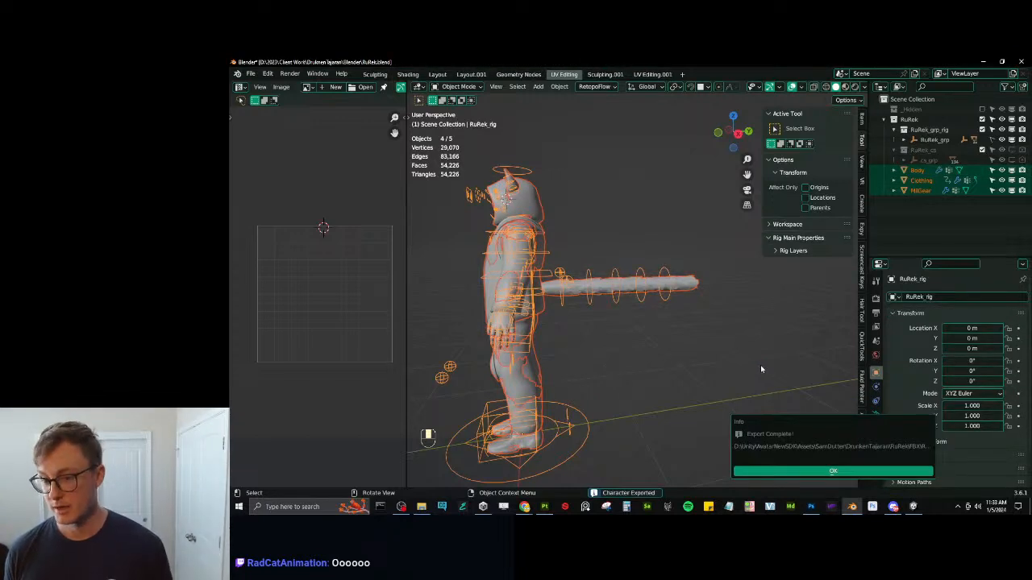
pyautogui.click(778, 471)
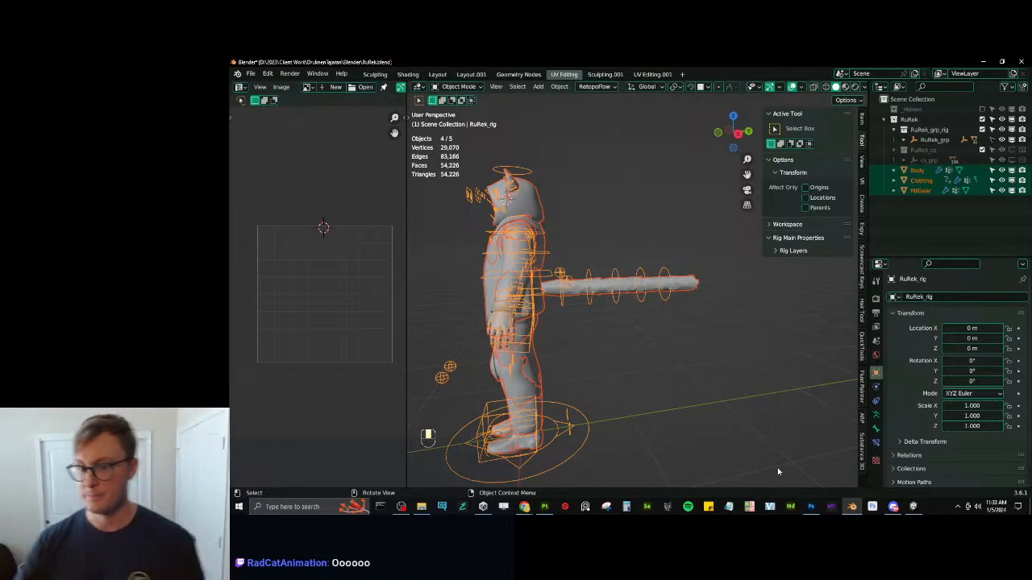
pyautogui.click(677, 423)
pyautogui.hotkey('ctrl', 's')
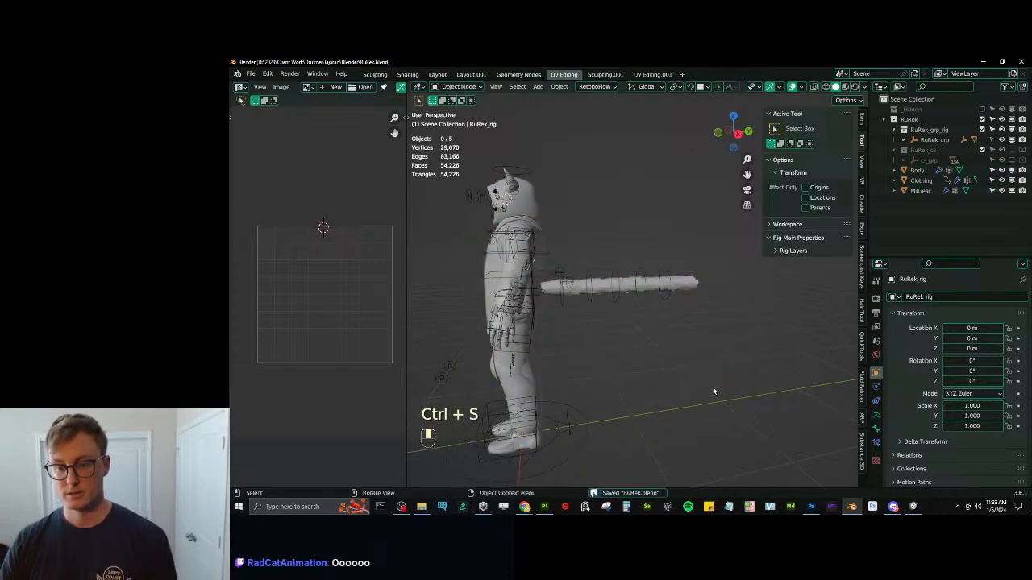
# Switch to Unity and inspect the updated tail fur up close and from behind the avatar.
pyautogui.click(913, 506)
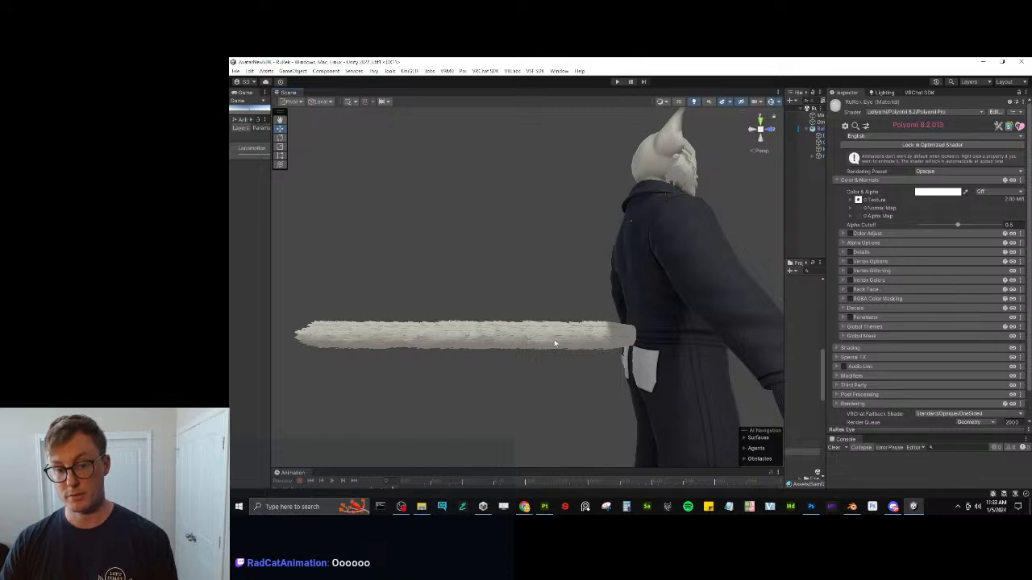
pyautogui.moveTo(513, 322); pyautogui.dragTo(682, 350, button='right')
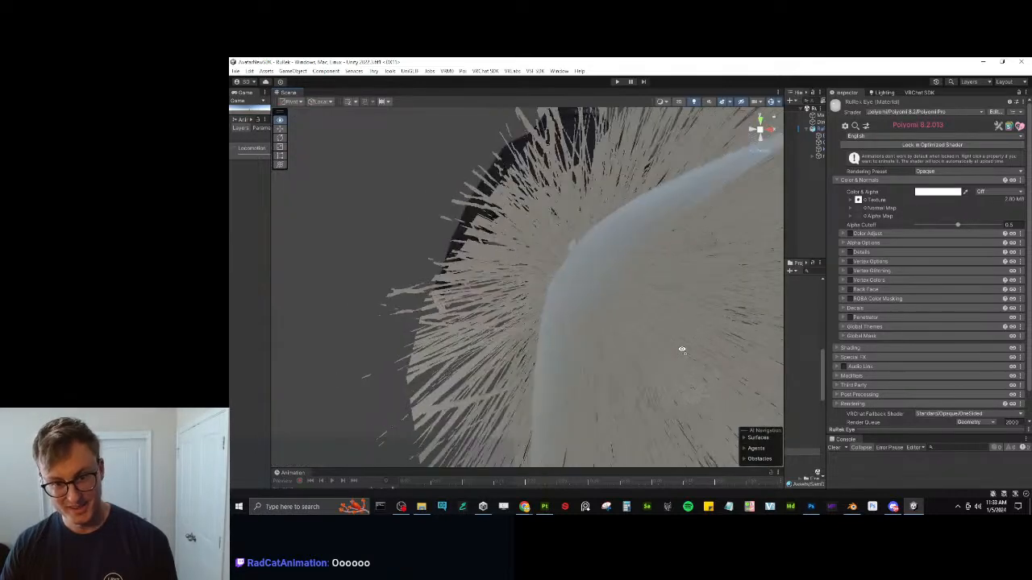
pyautogui.scroll(-5, 643, 319)
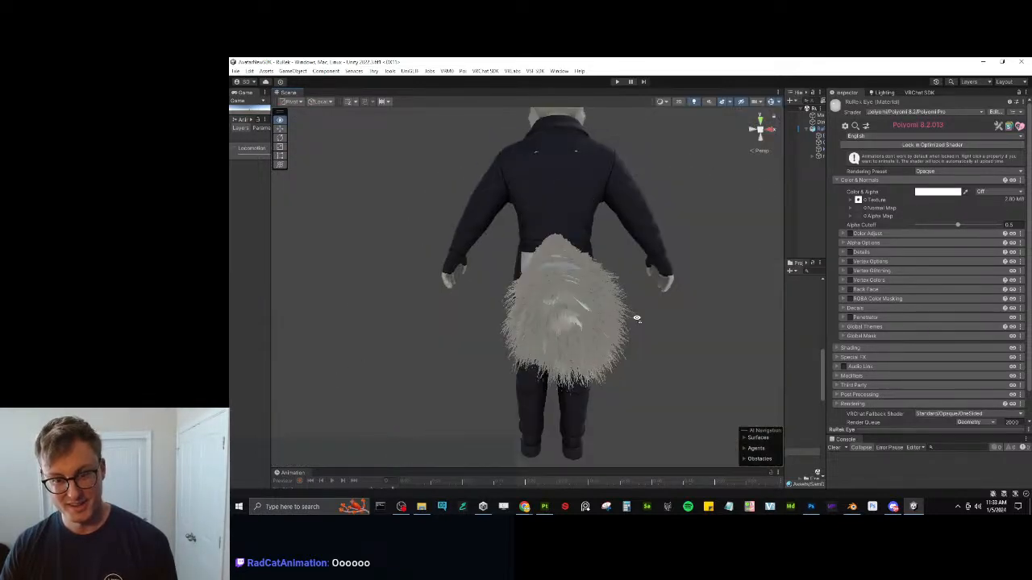
pyautogui.moveTo(611, 316); pyautogui.dragTo(708, 276, button='right')
pyautogui.moveTo(647, 301); pyautogui.dragTo(427, 298, button='right')
pyautogui.press('w')
# Switch back to Blender and select the whole tail with its fur on the Body mesh, including all linked geometry, in Edit Mode.
pyautogui.click(852, 507)
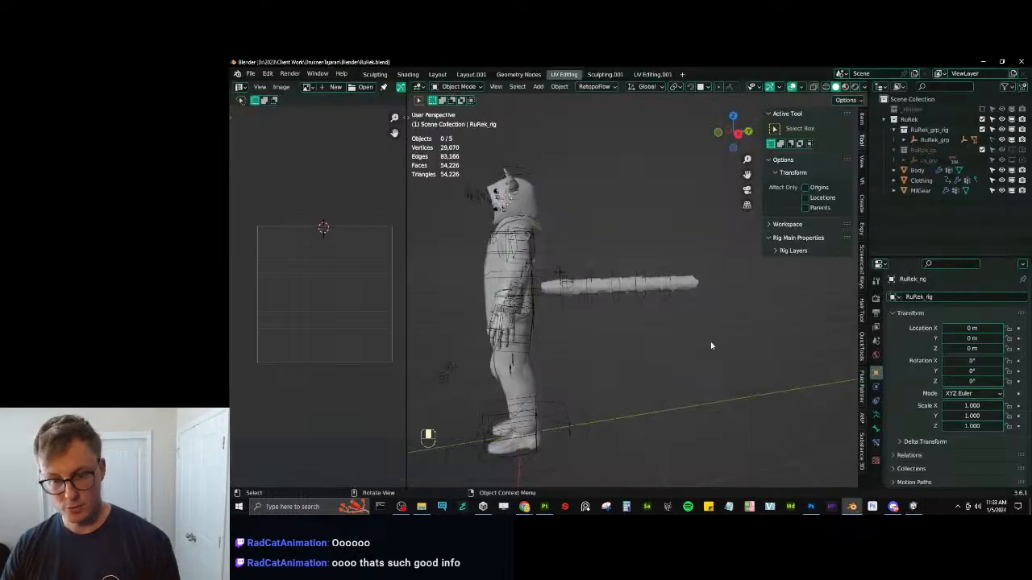
pyautogui.click(719, 297)
pyautogui.press('Tab')
pyautogui.press('z')
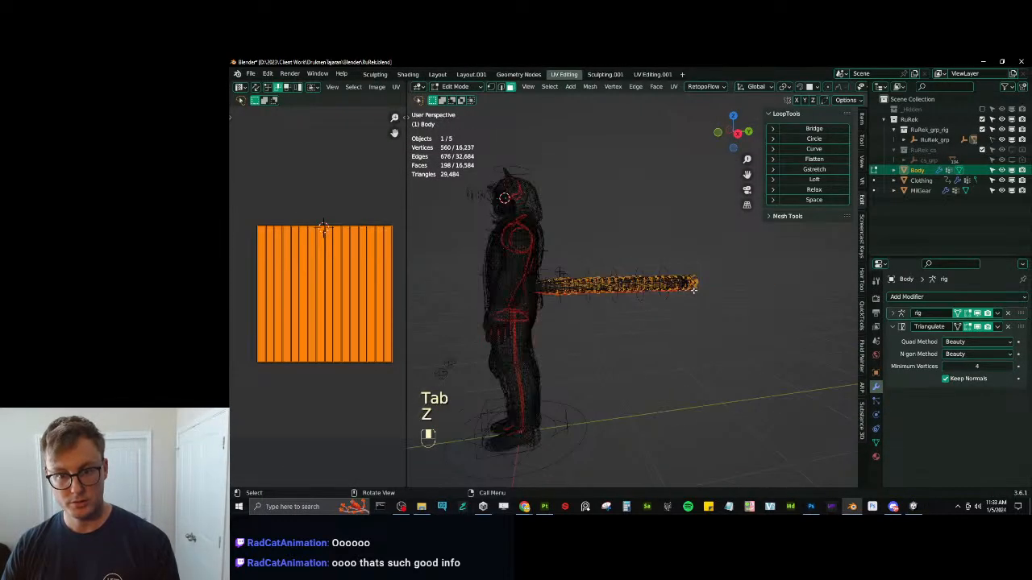
pyautogui.press('b')
pyautogui.moveTo(530, 262); pyautogui.dragTo(728, 318)
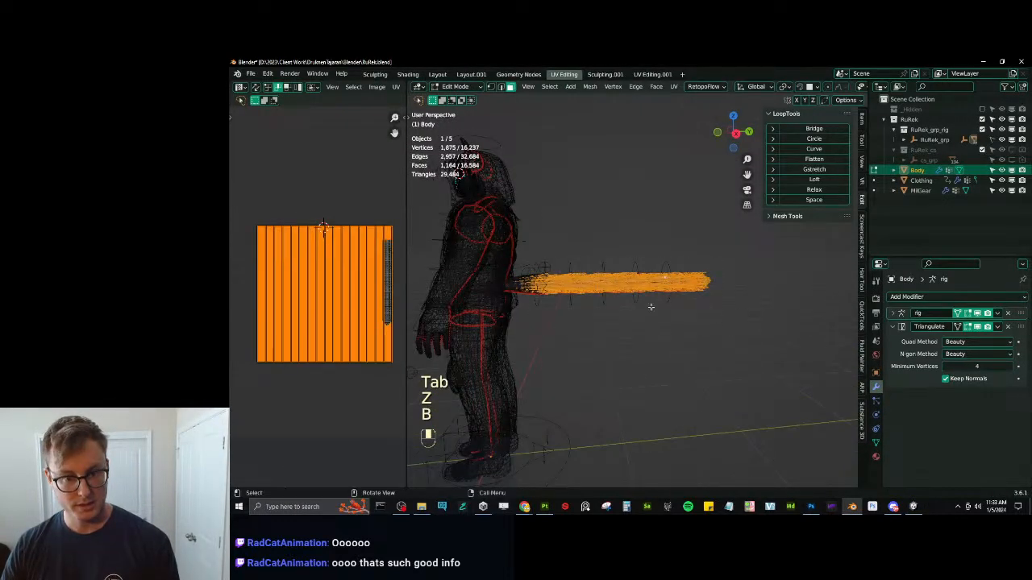
pyautogui.moveTo(572, 289); pyautogui.dragTo(603, 287, button='middle')
pyautogui.keyDown('shift'); pyautogui.moveTo(564, 282); pyautogui.dragTo(605, 279, button='middle'); pyautogui.keyUp('shift')
pyautogui.scroll(5, 516, 258)
pyautogui.press('b')
pyautogui.moveTo(436, 223); pyautogui.dragTo(522, 318)
pyautogui.keyDown('shift'); pyautogui.moveTo(522, 316); pyautogui.dragTo(589, 318, button='middle'); pyautogui.keyUp('shift')
pyautogui.press('b')
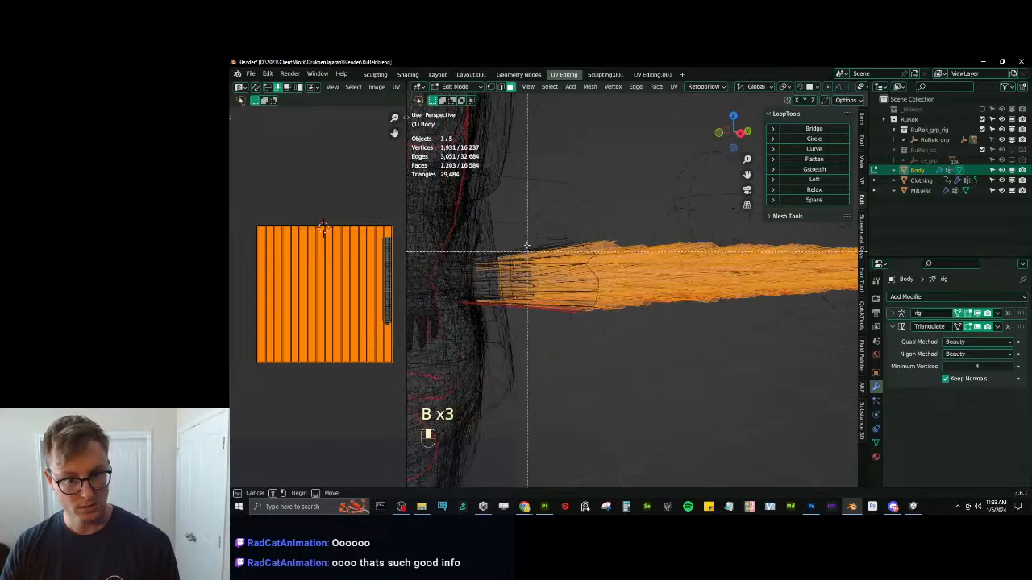
pyautogui.moveTo(468, 242); pyautogui.dragTo(604, 313)
pyautogui.hotkey('ctrl', 'l')
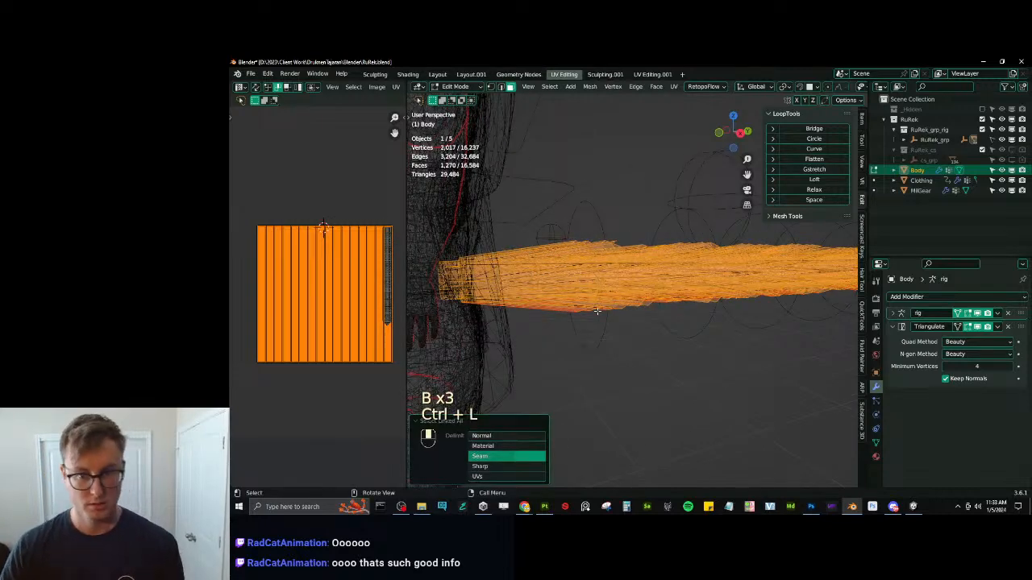
# Separate the selected tail and fur from the body into their own object and return to Object Mode.
pyautogui.scroll(-7, 597, 311)
pyautogui.moveTo(732, 320); pyautogui.dragTo(679, 331, button='middle')
pyautogui.press('p')
pyautogui.click(717, 310)
pyautogui.scroll(3, 679, 331)
pyautogui.press('Tab')
# Open the separated tail object in wireframe Edit Mode and isolate it in local view.
pyautogui.scroll(4, 694, 315)
pyautogui.press('z')
pyautogui.keyDown('shift'); pyautogui.moveTo(820, 314); pyautogui.dragTo(734, 321, button='middle'); pyautogui.keyUp('shift')
pyautogui.moveTo(584, 324)
pyautogui.mouseDown(button='middle')
pyautogui.moveTo(605, 280)
pyautogui.moveTo(635, 293)
pyautogui.mouseUp(button='middle')
pyautogui.click(605, 280)
pyautogui.press('Tab')
pyautogui.press('z')
pyautogui.scroll(2, 643, 325)
pyautogui.moveTo(643, 327); pyautogui.dragTo(700, 318, button='middle')
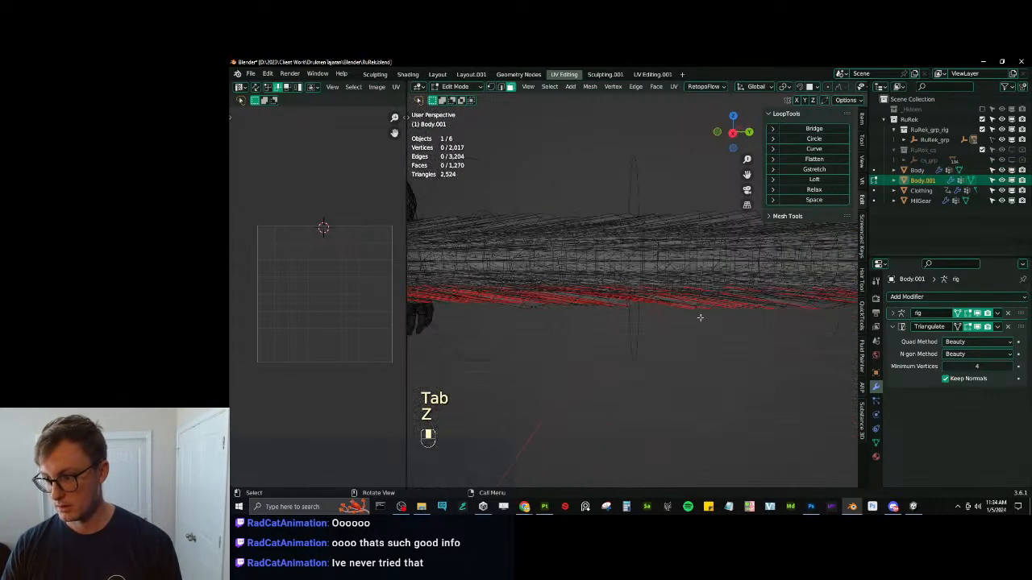
pyautogui.scroll(-5, 592, 279)
pyautogui.keyDown('shift'); pyautogui.moveTo(557, 274); pyautogui.dragTo(675, 297, button='middle'); pyautogui.keyUp('shift')
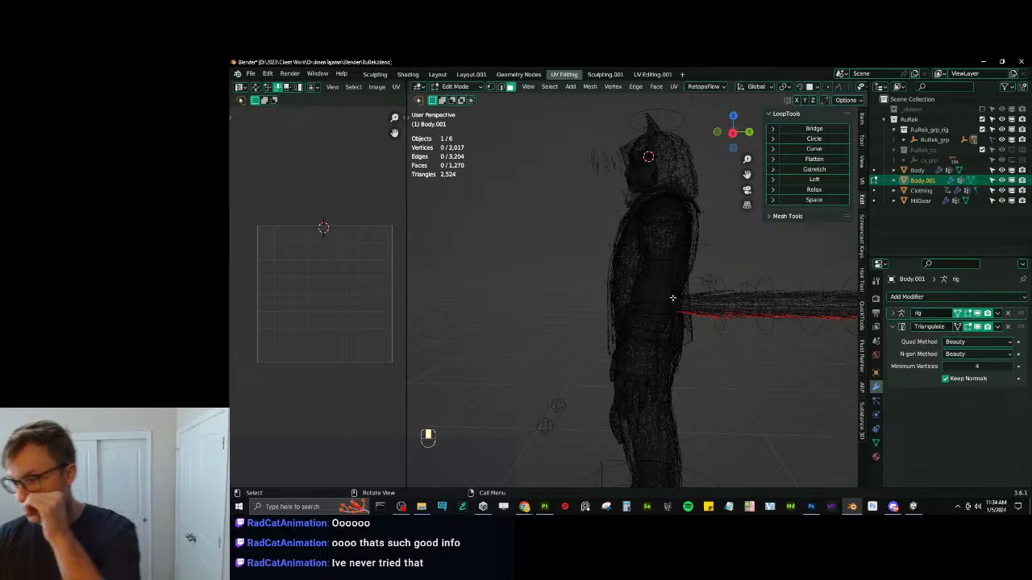
pyautogui.press('/')
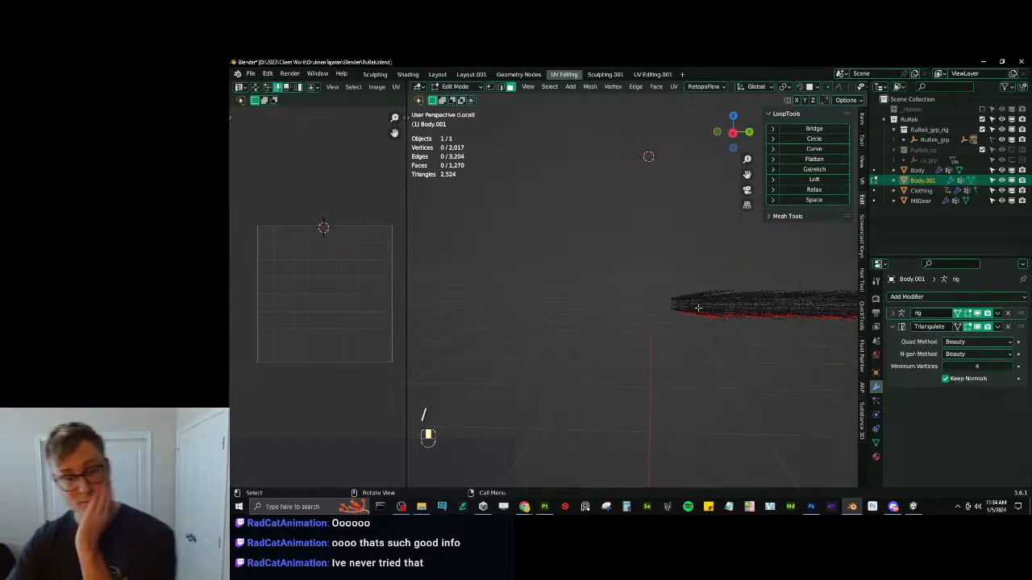
pyautogui.scroll(4, 698, 308)
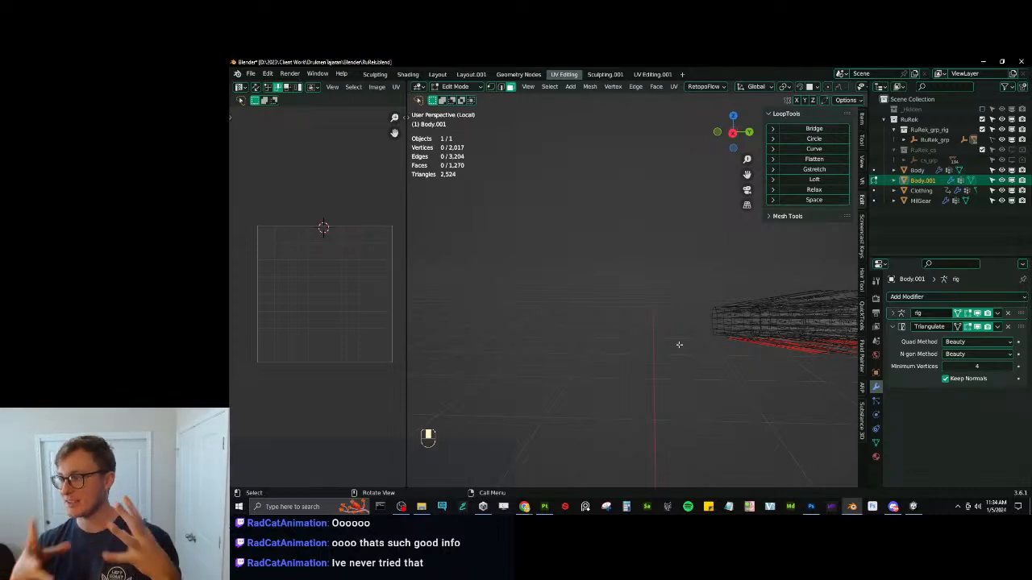
pyautogui.moveTo(743, 354); pyautogui.dragTo(741, 335, button='middle')
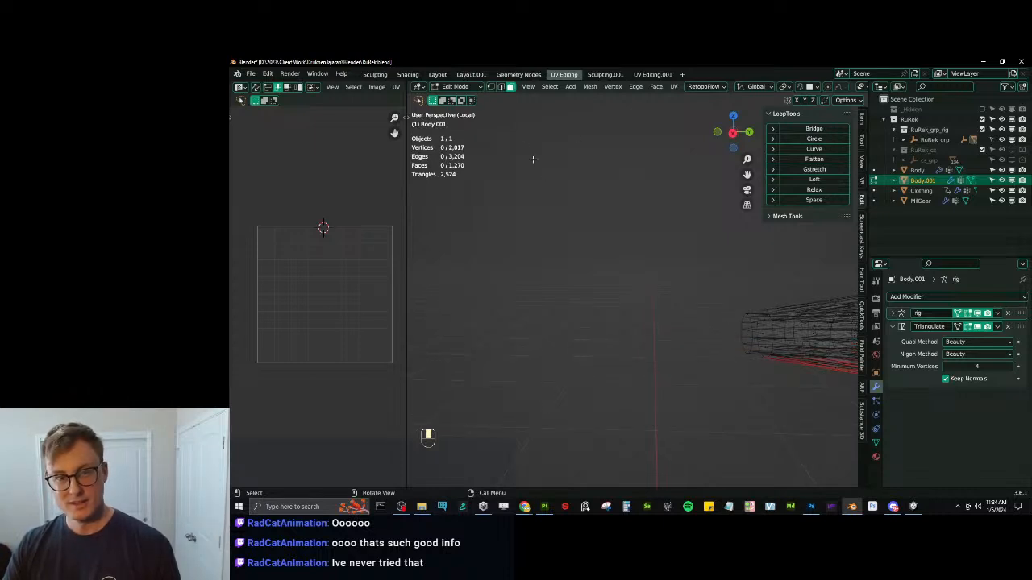
# Separate the inner tail mesh from the fur into its own object, and select only the fur object in solid shading.
pyautogui.keyDown('shift'); pyautogui.moveTo(737, 305); pyautogui.dragTo(597, 331, button='middle'); pyautogui.keyUp('shift')
pyautogui.press('l')
pyautogui.press('p')
pyautogui.click(600, 330)
pyautogui.press('Tab')
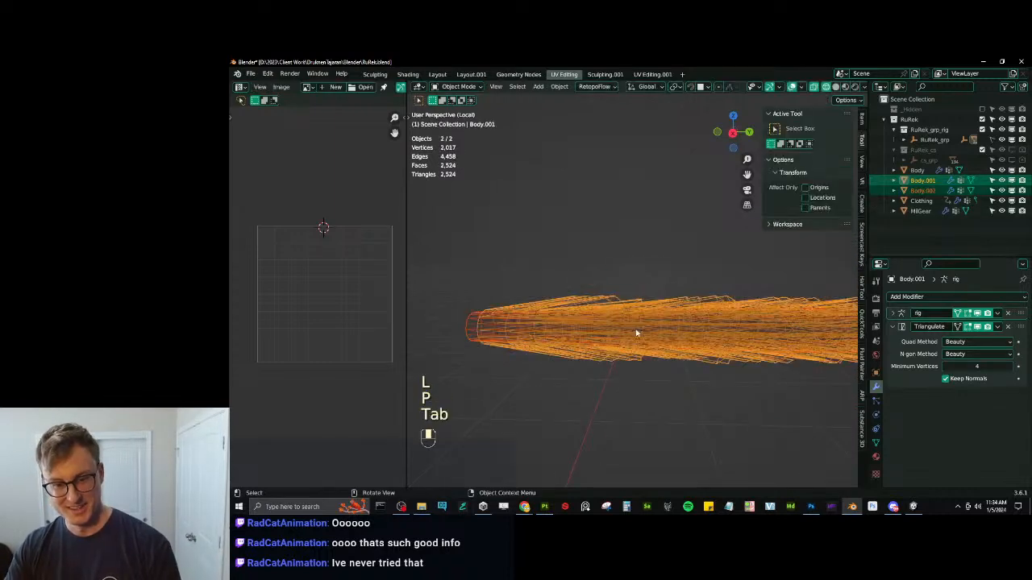
pyautogui.press('z')
pyautogui.scroll(3, 754, 317)
pyautogui.click(754, 322)
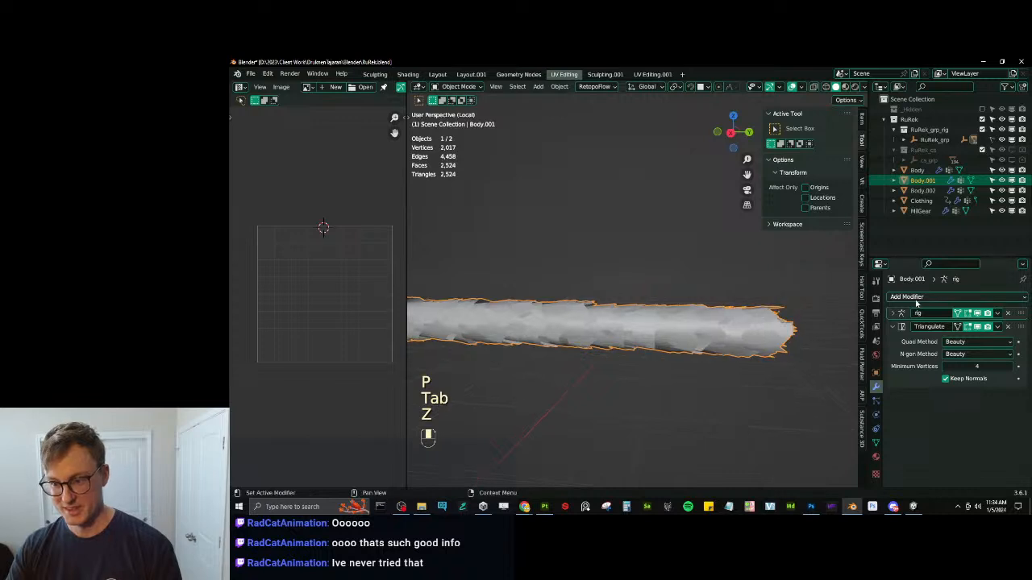
# Add a Data Transfer modifier to the fur, place it first in the stack, and set its source to the inner tail mesh Body.002.
pyautogui.click(923, 297)
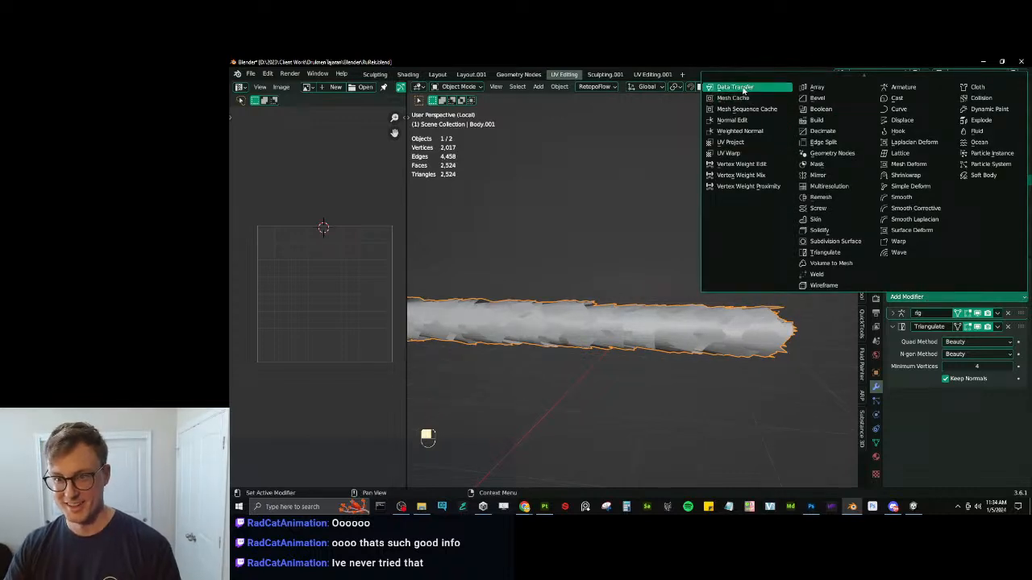
pyautogui.click(734, 87)
pyautogui.moveTo(1023, 395); pyautogui.dragTo(1019, 302)
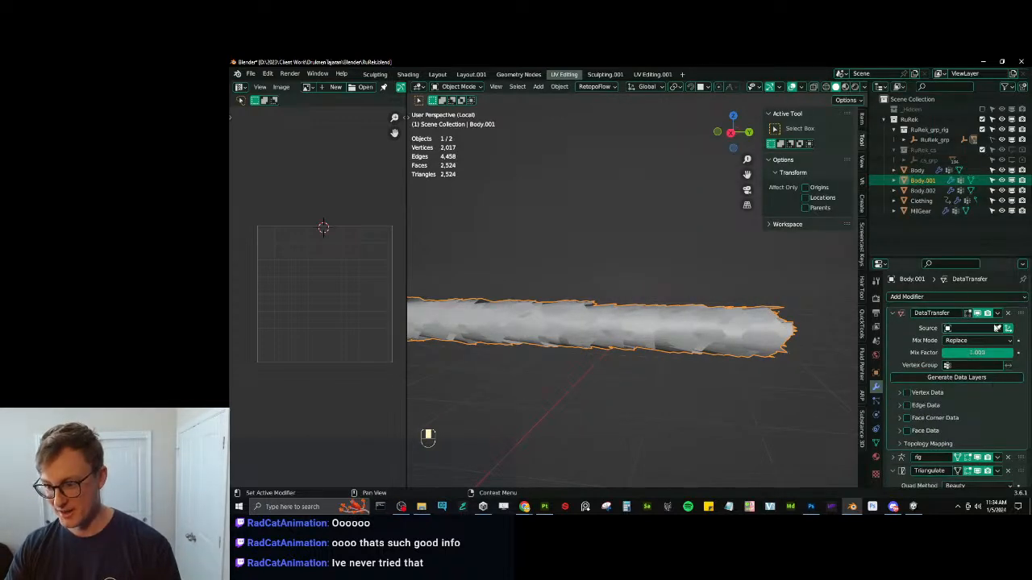
pyautogui.click(998, 329)
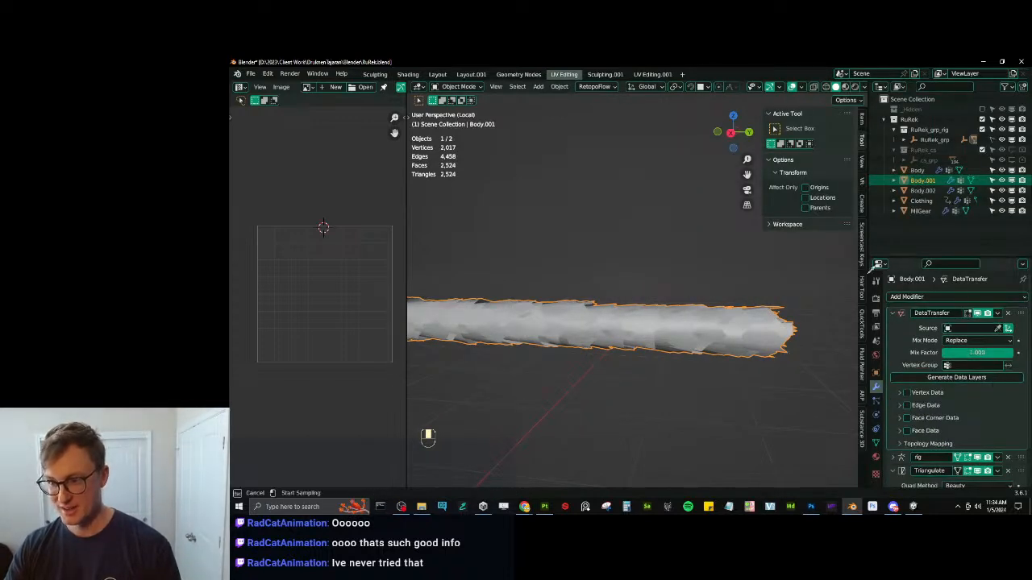
pyautogui.click(920, 187)
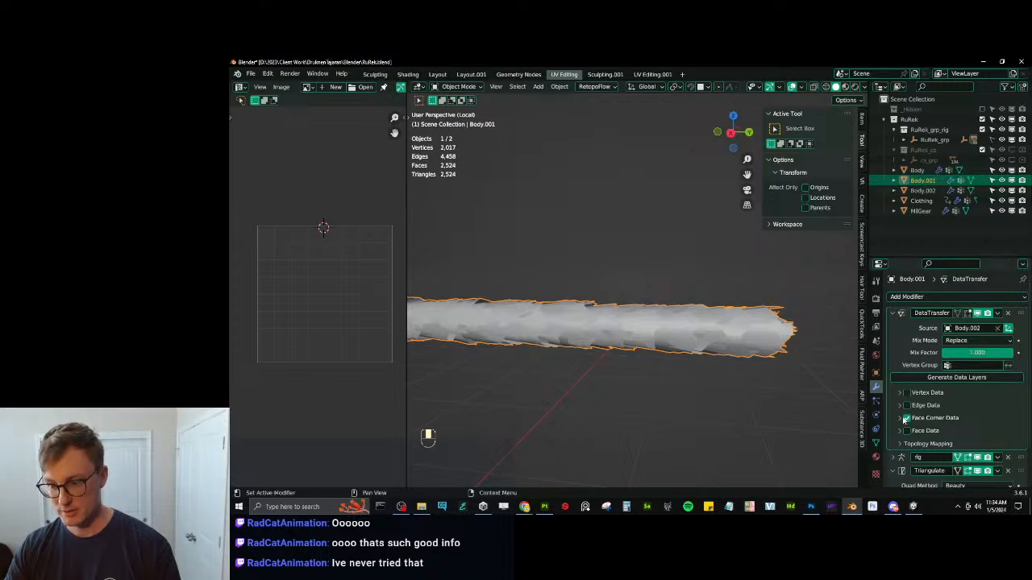
# Transfer Custom Normals through the modifier's Face Corner Data and enable Auto Smooth on the fur mesh.
pyautogui.click(900, 418)
pyautogui.click(927, 437)
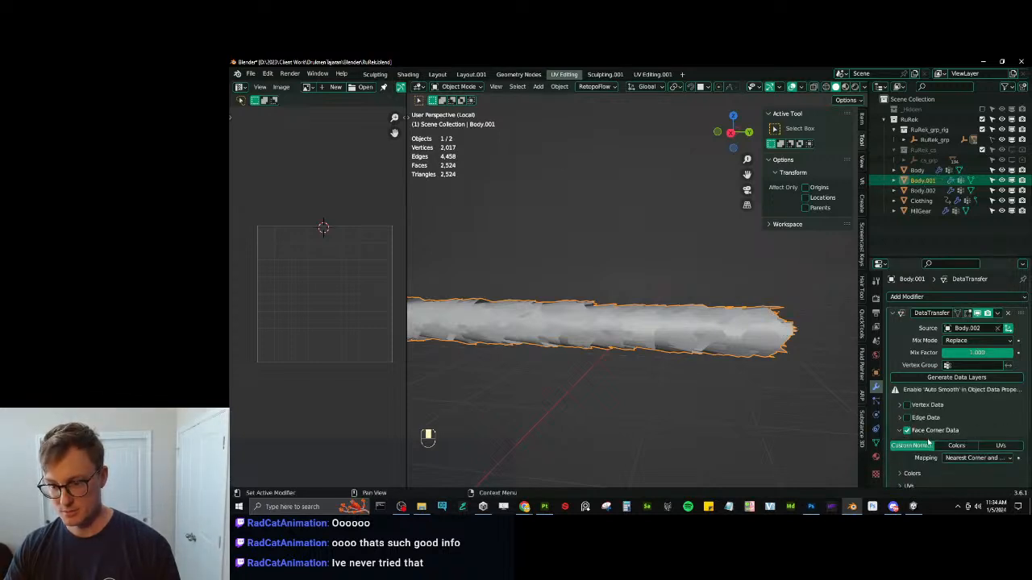
pyautogui.click(875, 443)
pyautogui.scroll(-4, 948, 434)
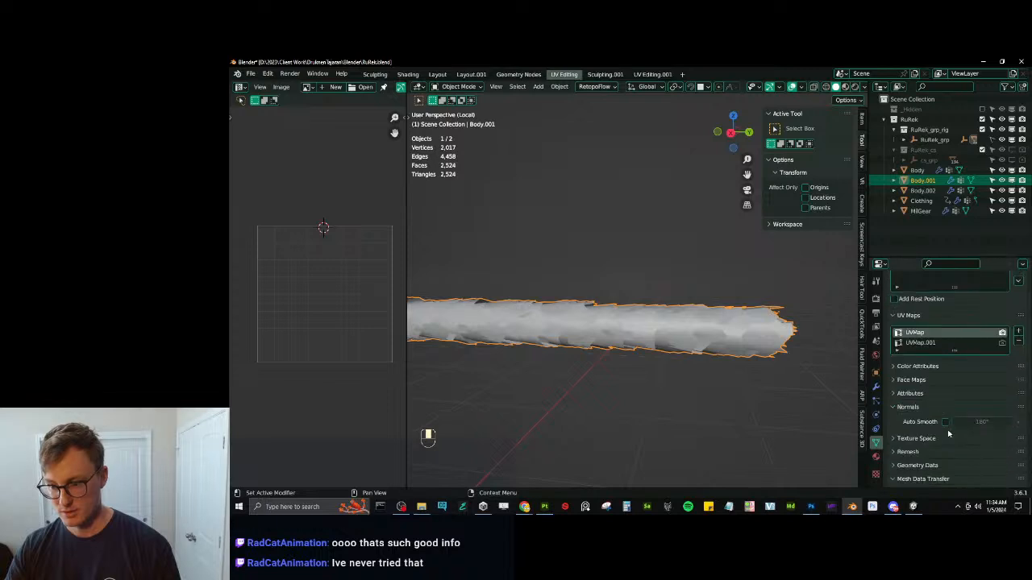
pyautogui.click(945, 421)
# Check the fur's shading from the tip and the right side, deselect it, and exit local view to show the whole avatar.
pyautogui.moveTo(691, 402); pyautogui.dragTo(652, 352, button='middle')
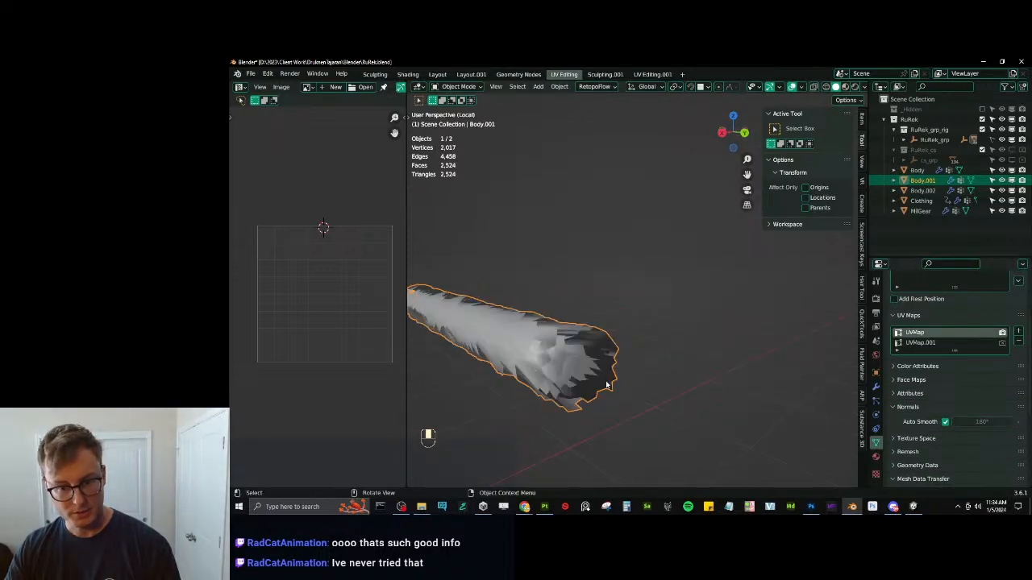
pyautogui.scroll(3, 641, 367)
pyautogui.press('KP_3')
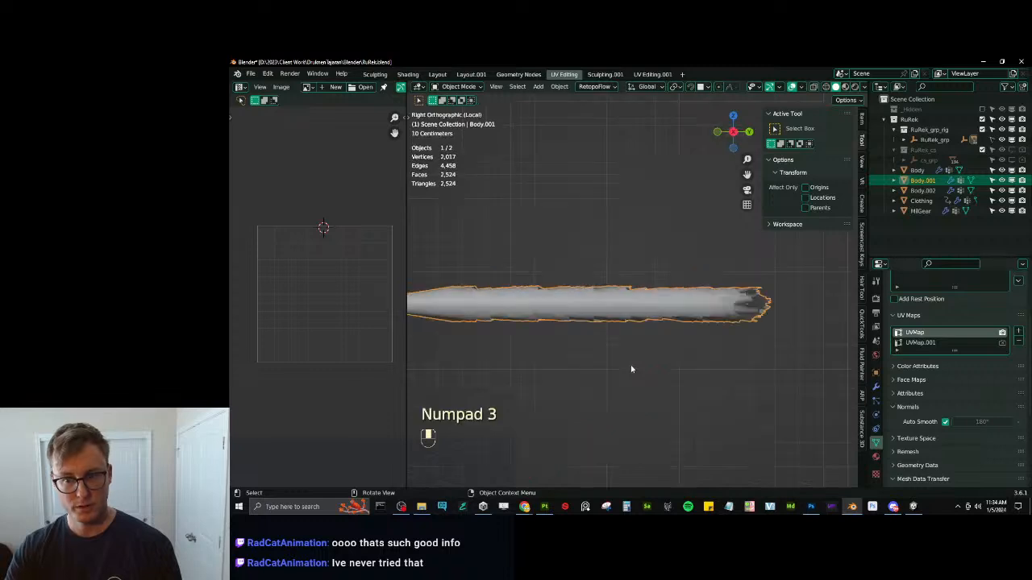
pyautogui.moveTo(631, 369); pyautogui.dragTo(767, 314, button='middle')
pyautogui.click(595, 313)
pyautogui.press('KP_Divide')
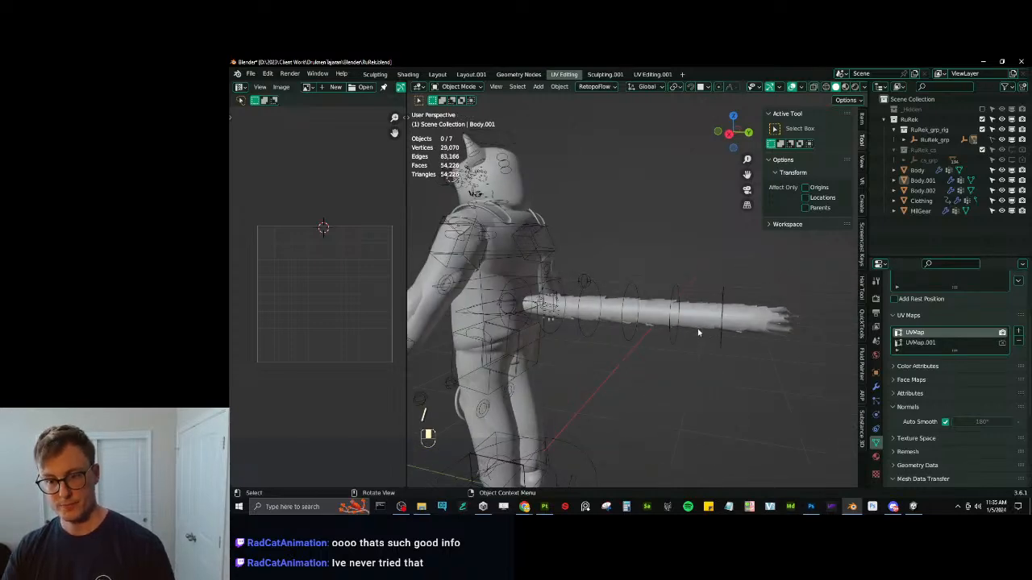
# Select everything, re-export the avatar as FBX with Auto-Rig Pro, and save the Blender file.
pyautogui.click(699, 332)
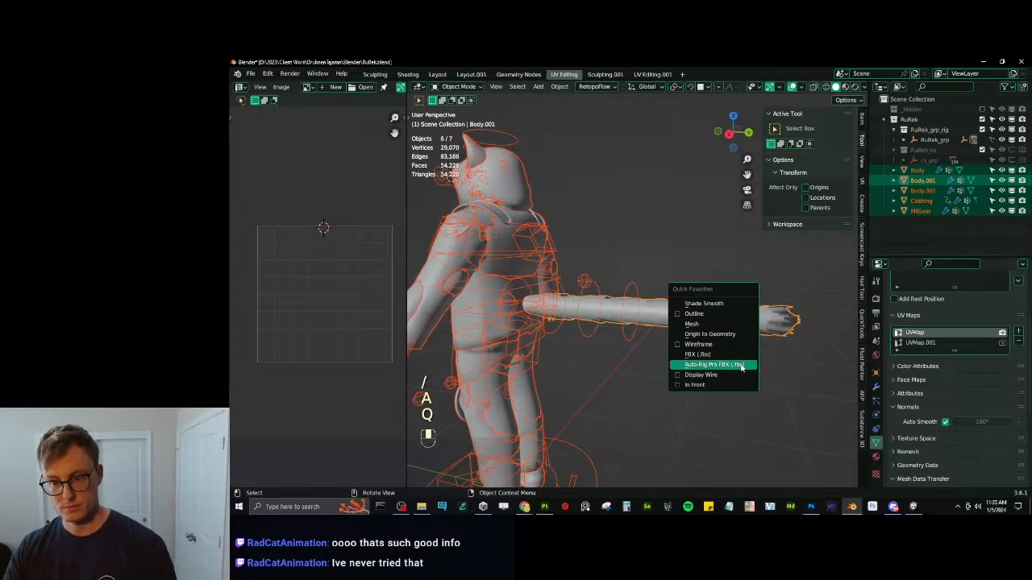
pyautogui.click(741, 367)
pyautogui.click(816, 416)
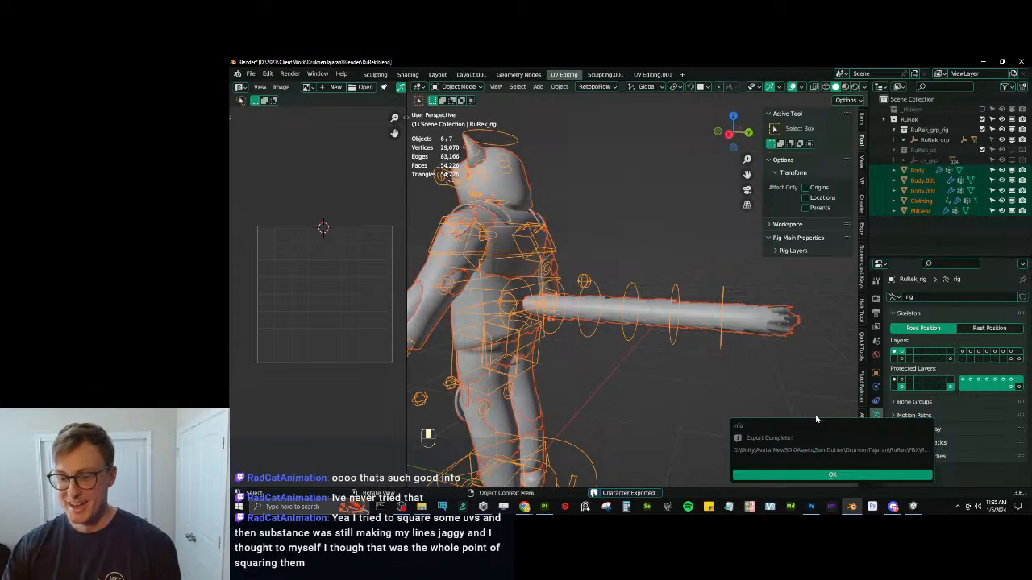
pyautogui.click(765, 442)
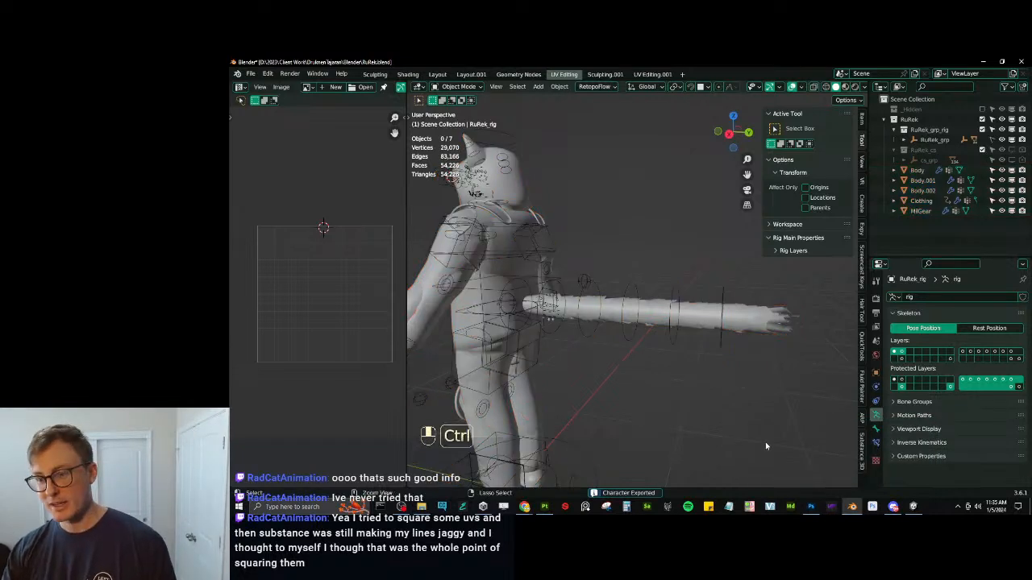
pyautogui.hotkey('ctrl', 's')
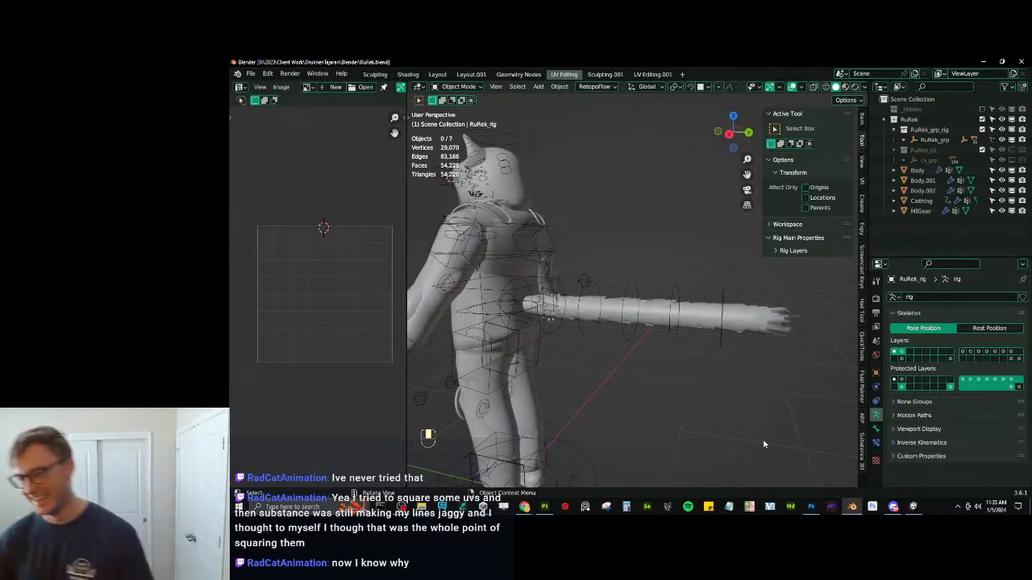
pyautogui.hotkey('ctrl', 's')
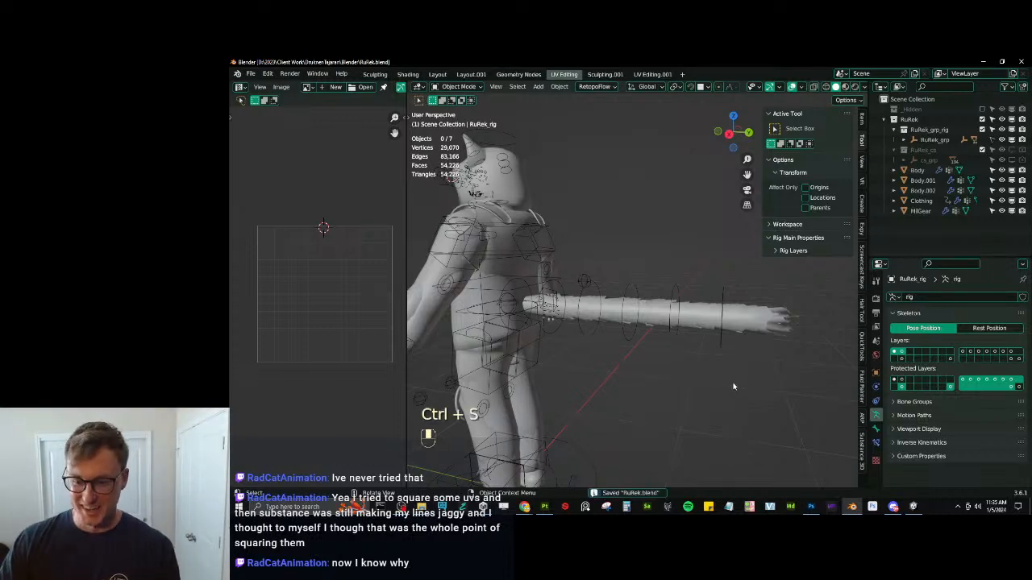
# Switch to Unity and examine the shading of the re-exported tail fur from behind the avatar.
pyautogui.click(913, 508)
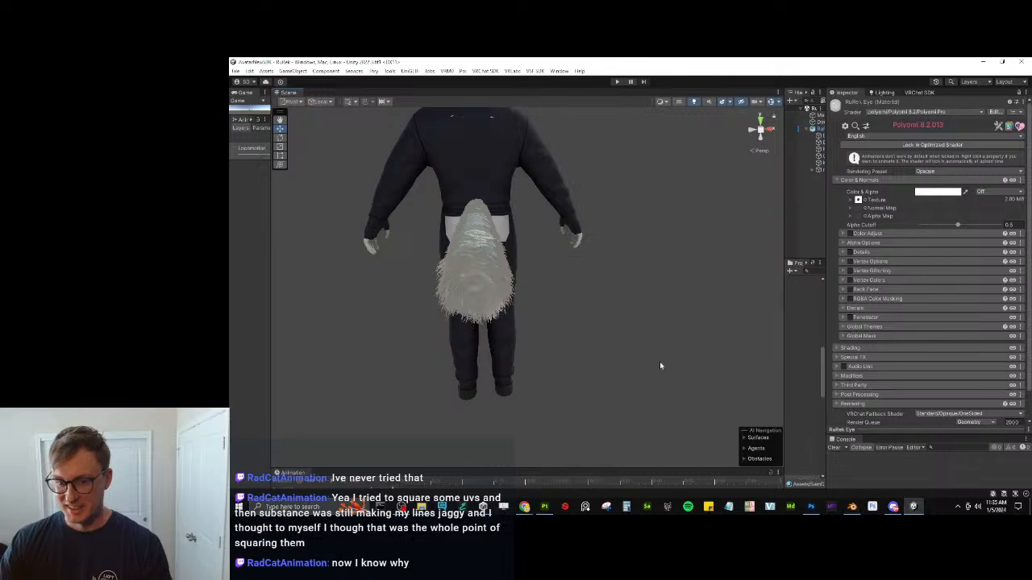
pyautogui.keyDown('alt'); pyautogui.moveTo(487, 282); pyautogui.dragTo(568, 269); pyautogui.keyUp('alt')
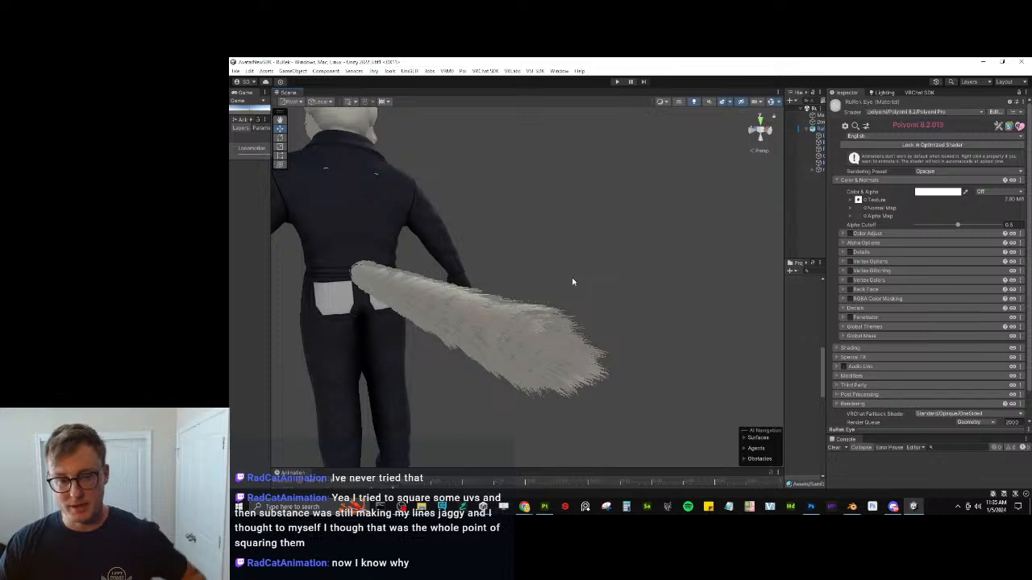
pyautogui.keyDown('alt'); pyautogui.moveTo(573, 281); pyautogui.dragTo(571, 288); pyautogui.keyUp('alt')
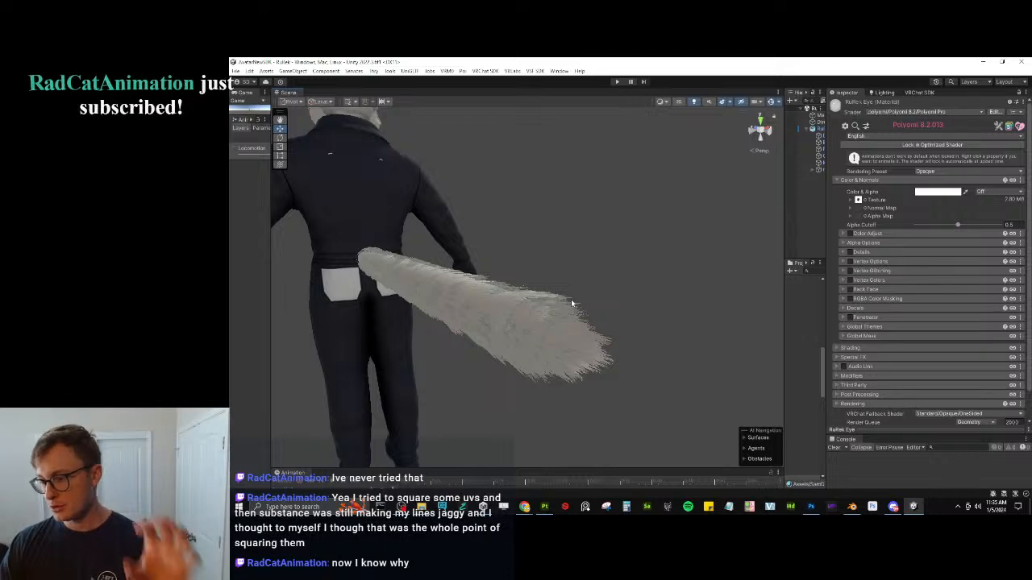
# Switch back to Blender and set the system headphone volume to 100.
pyautogui.click(851, 508)
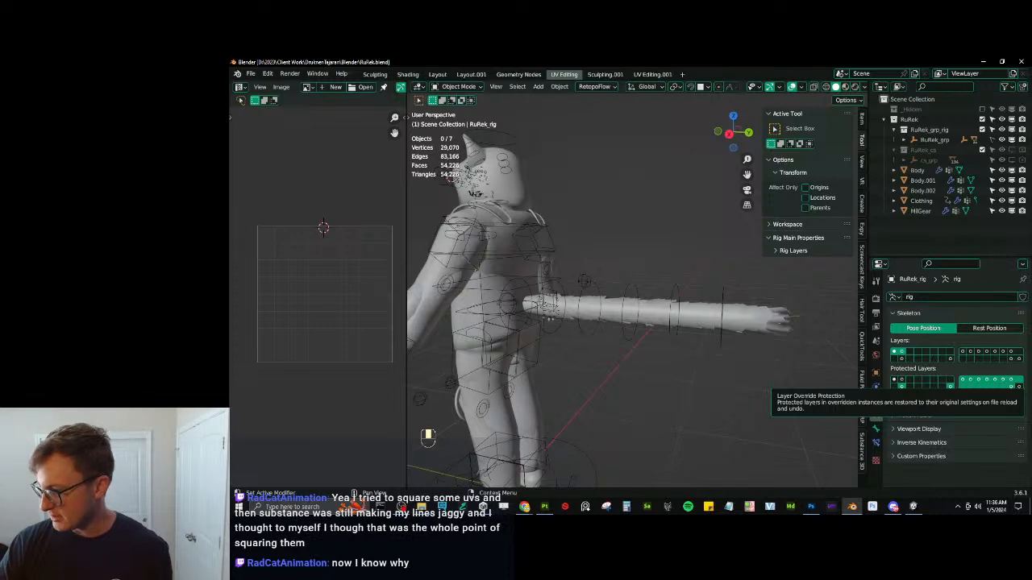
pyautogui.click(977, 506)
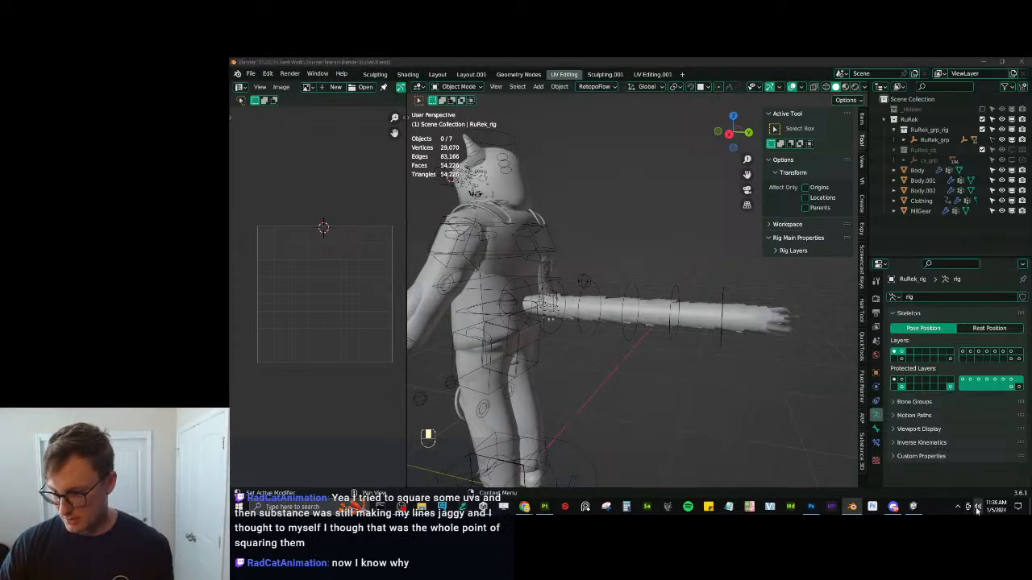
pyautogui.moveTo(969, 489); pyautogui.dragTo(1014, 487)
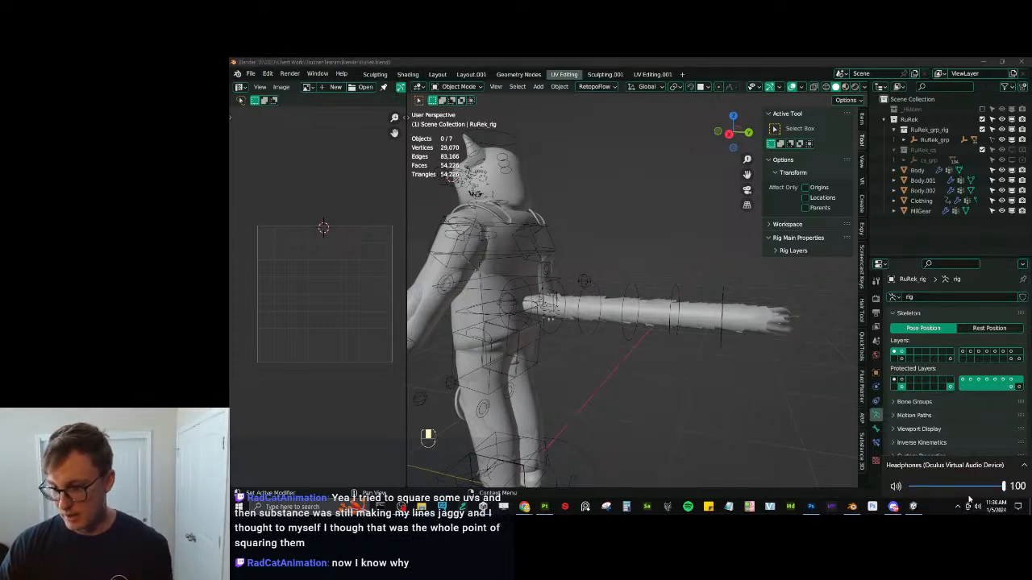
# Switch the system playback device to Speakers (Realtek(R) Audio) and set its volume to 100.
pyautogui.click(909, 468)
pyautogui.scroll(-4, 927, 460)
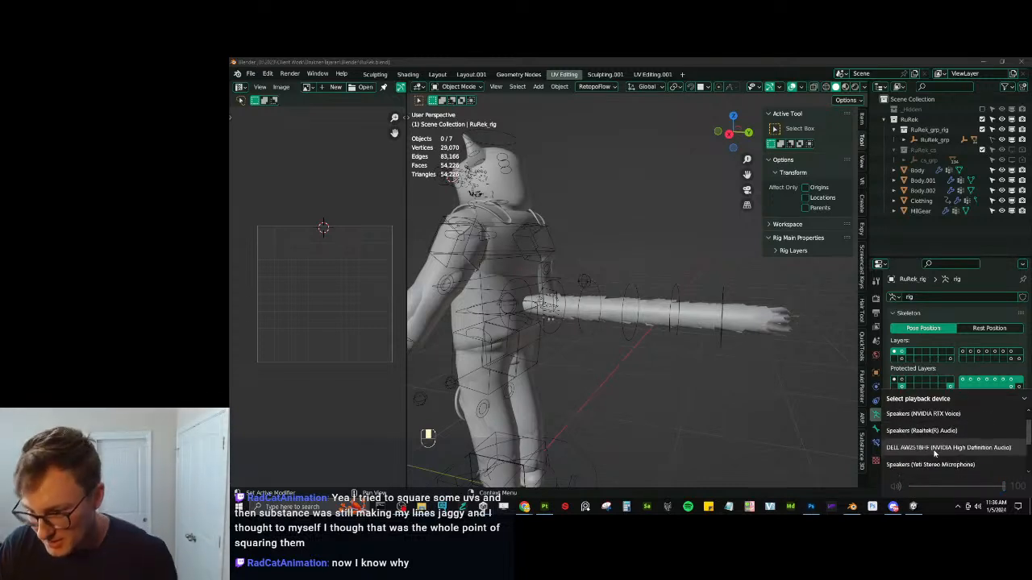
pyautogui.scroll(1, 966, 431)
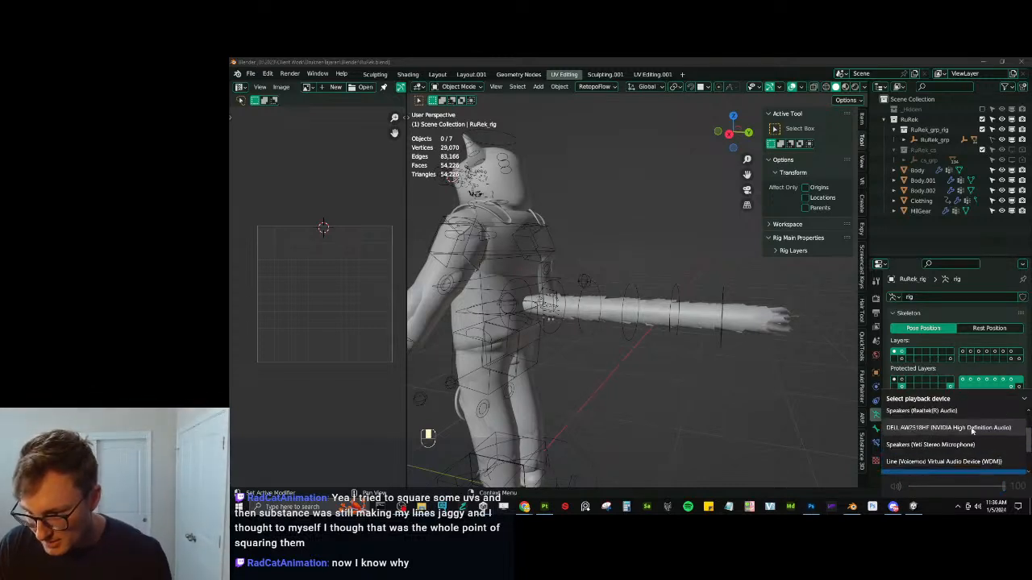
pyautogui.scroll(-3, 971, 439)
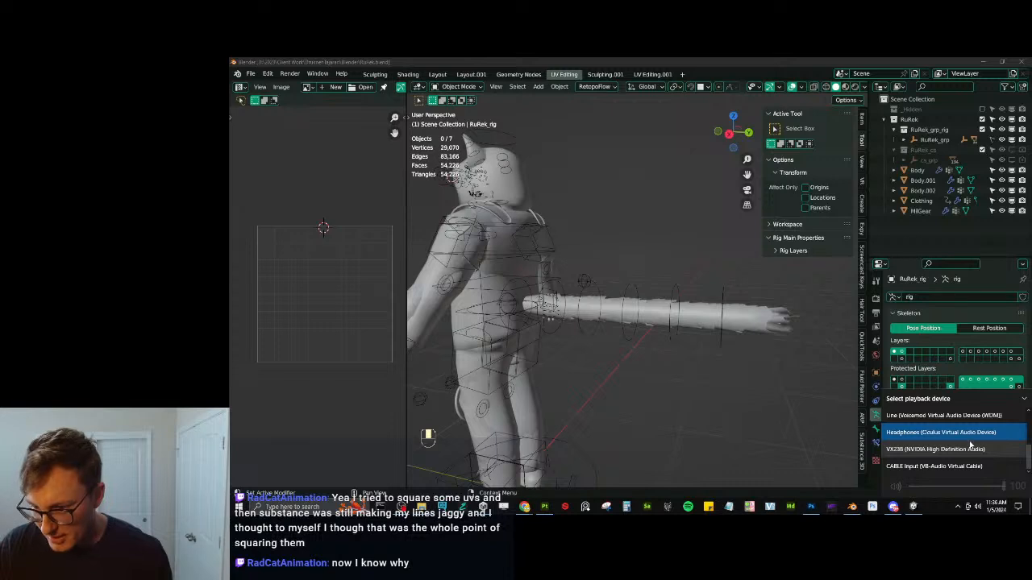
pyautogui.scroll(4, 970, 445)
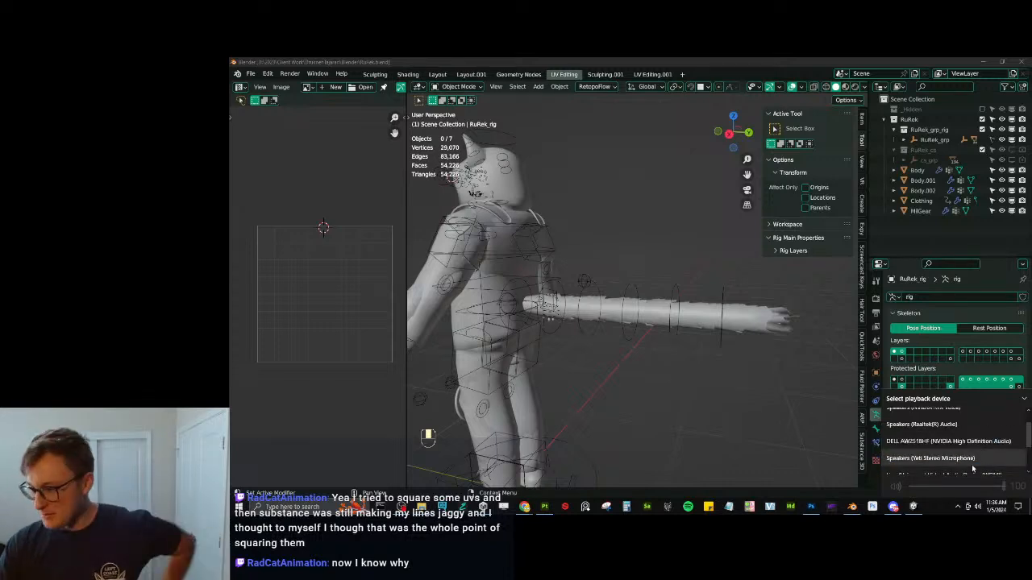
pyautogui.click(960, 424)
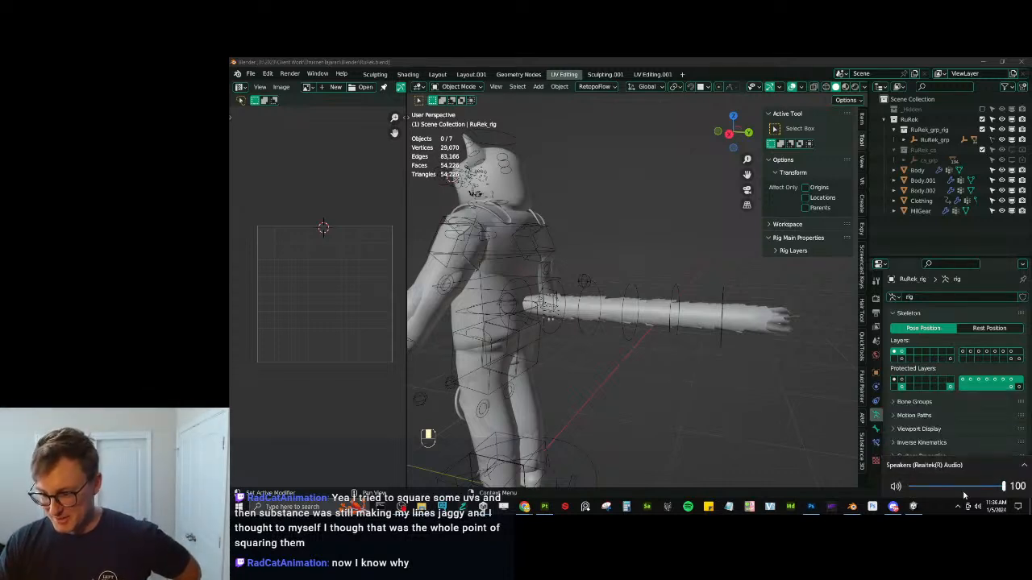
pyautogui.click(967, 486)
pyautogui.moveTo(968, 486); pyautogui.dragTo(1008, 486)
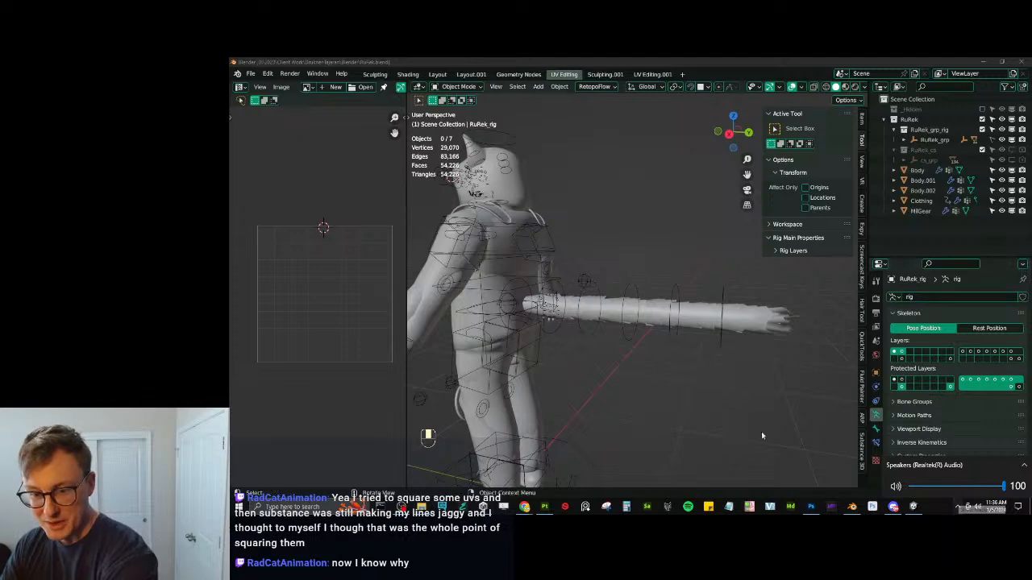
# Return to the avatar scene and save the Blender file.
pyautogui.click(682, 388)
pyautogui.moveTo(681, 389); pyautogui.dragTo(737, 362, button='middle')
pyautogui.hotkey('ctrl', 's')
# Switch to Unity and examine the tail fur's shading and silhouette from behind and from the avatar's side.
pyautogui.hotkey('alt', 'Tab')
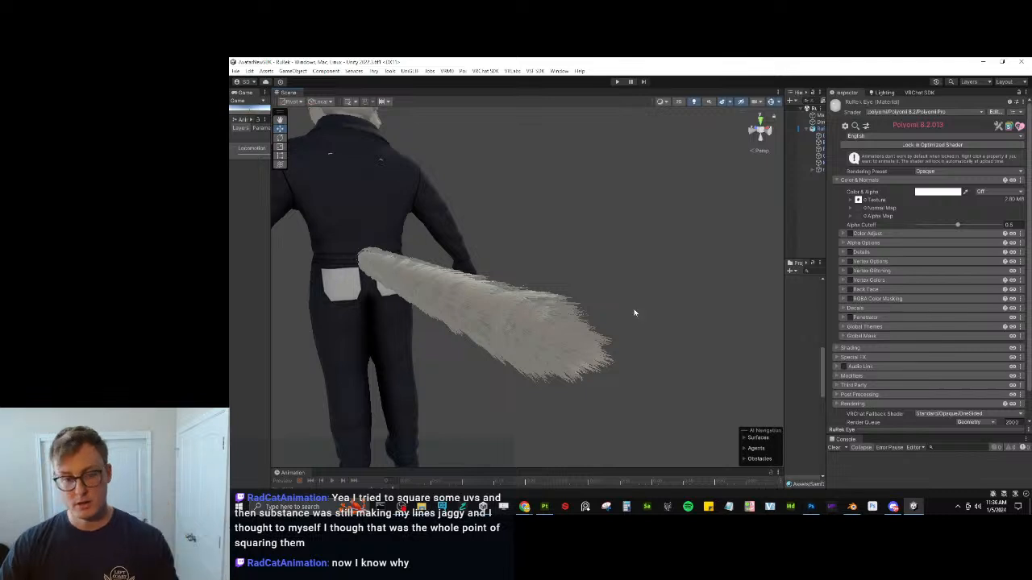
pyautogui.moveTo(579, 321); pyautogui.dragTo(705, 291, button='middle')
pyautogui.keyDown('alt'); pyautogui.moveTo(705, 290); pyautogui.dragTo(641, 333); pyautogui.keyUp('alt')
pyautogui.keyDown('alt'); pyautogui.moveTo(547, 315); pyautogui.dragTo(621, 309); pyautogui.keyUp('alt')
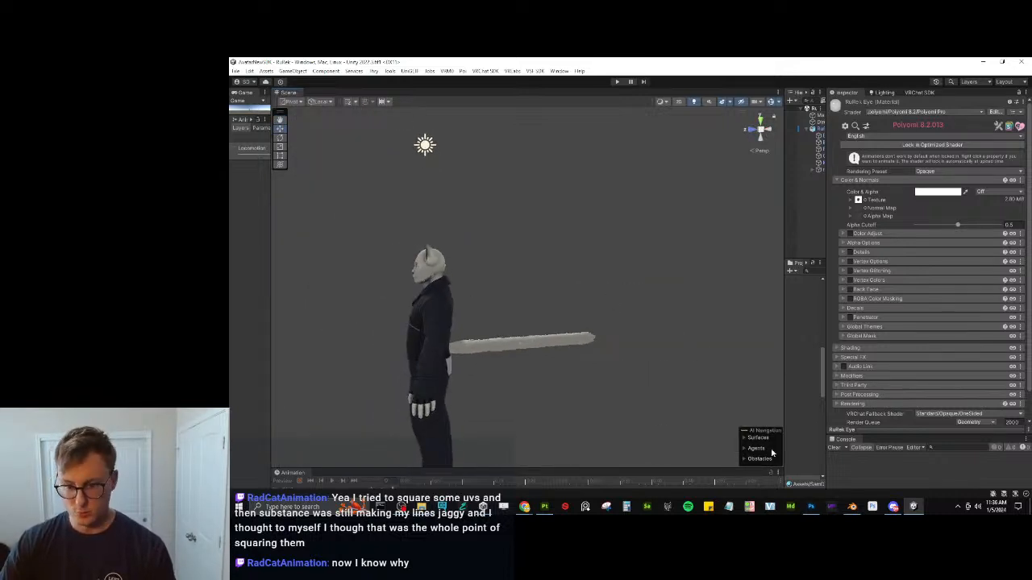
# Switch back to Blender and select the tail mesh Body.001.
pyautogui.click(852, 506)
pyautogui.moveTo(719, 330); pyautogui.dragTo(684, 342, button='middle')
pyautogui.click(683, 339)
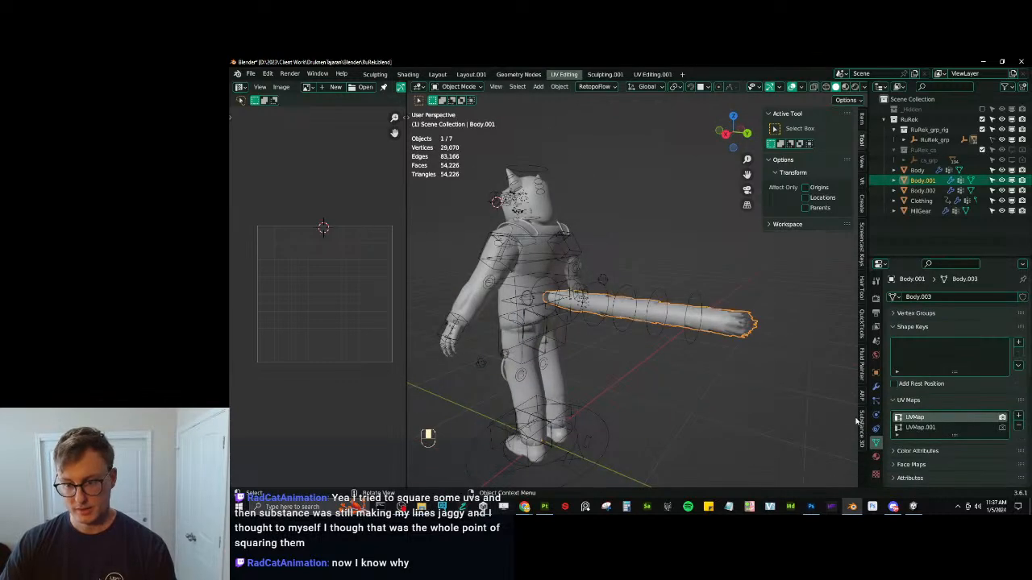
# Delete all unlocked vertex groups from Body.001.
pyautogui.click(915, 314)
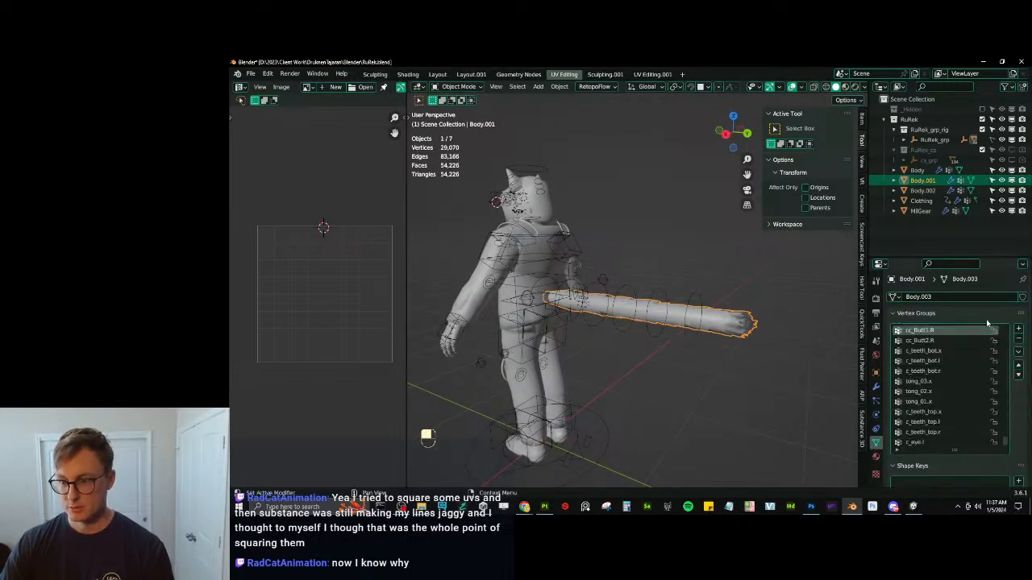
pyautogui.click(1017, 352)
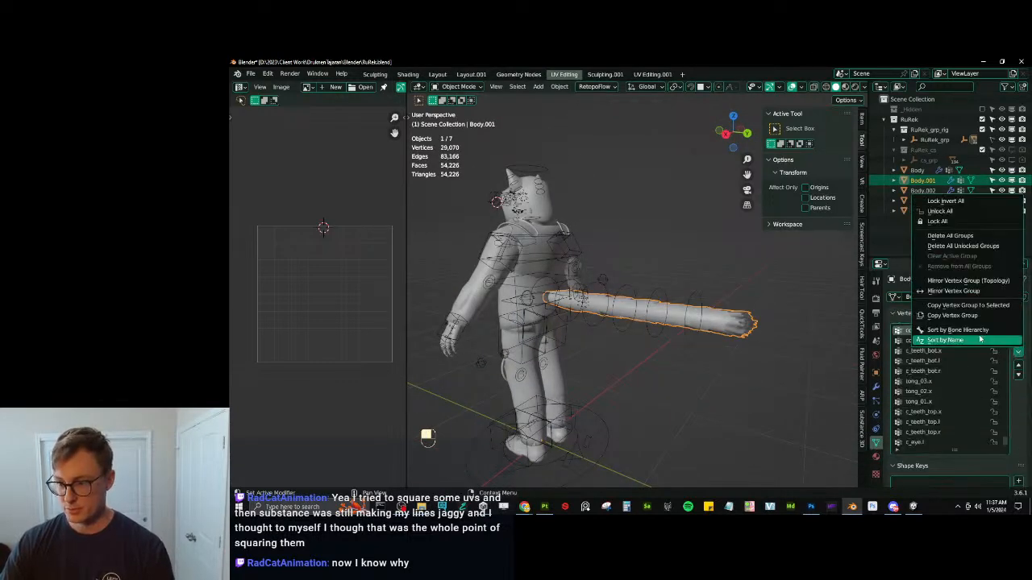
pyautogui.click(965, 245)
pyautogui.click(915, 314)
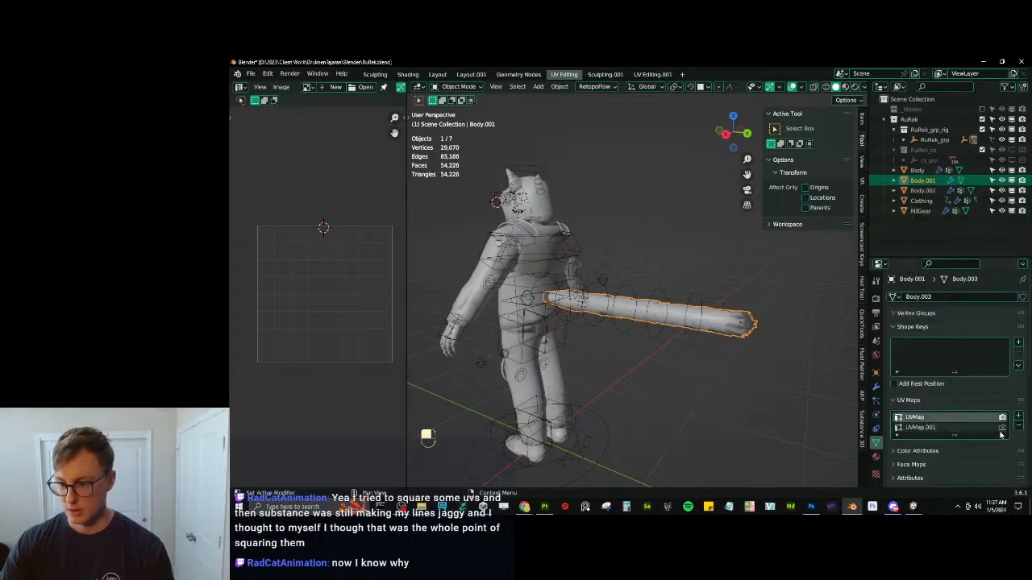
# Set Body.002 as the Mesh Data Transfer source for Body.001 and transfer its vertex groups in local space.
pyautogui.scroll(-8, 927, 419)
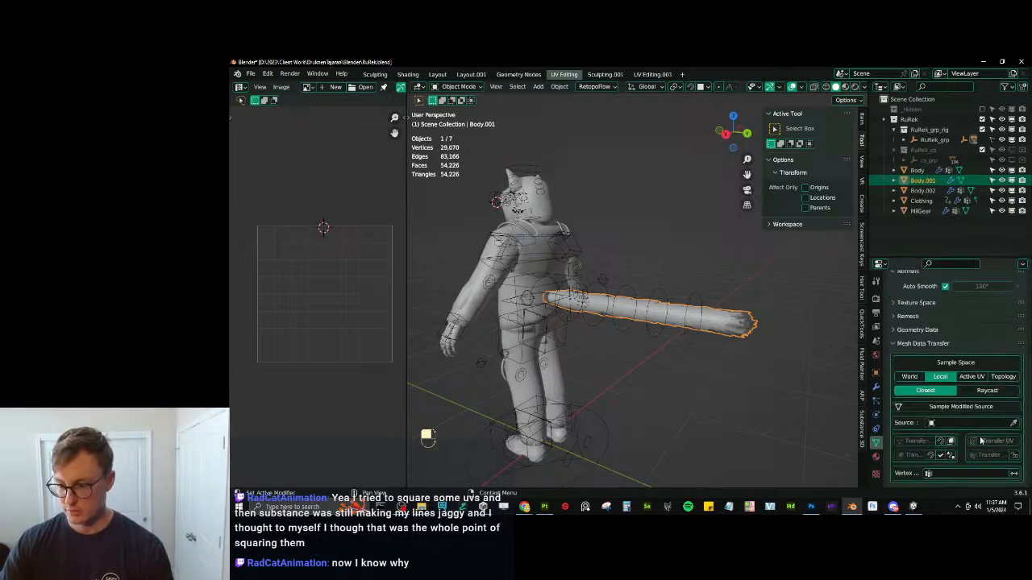
pyautogui.click(923, 190)
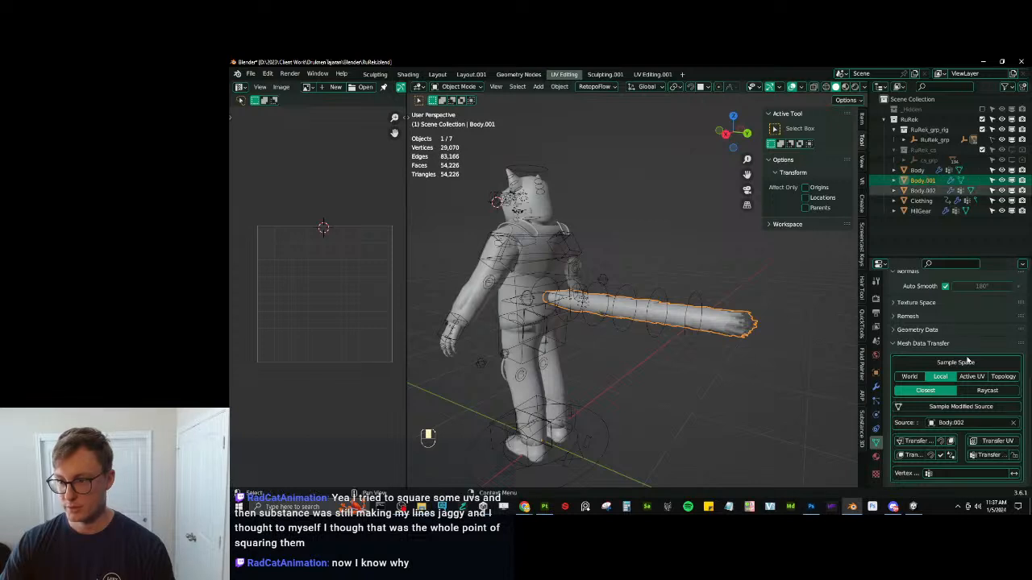
pyautogui.scroll(3, 777, 378)
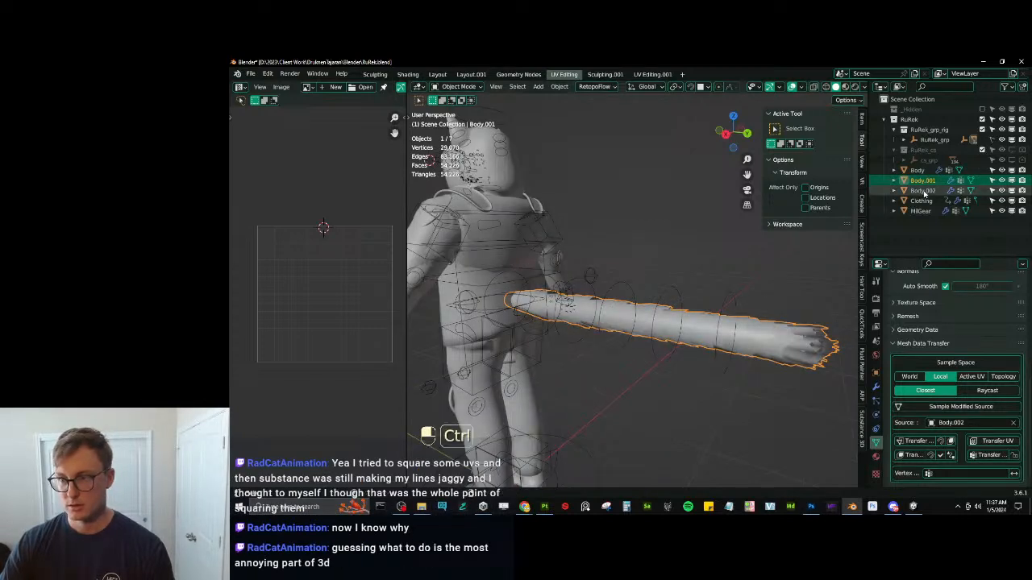
# Apply the data transfer modifier on Body.001, keeping its rig and Triangulate modifiers.
pyautogui.keyDown('ctrl'); pyautogui.click(927, 190); pyautogui.keyUp('ctrl')
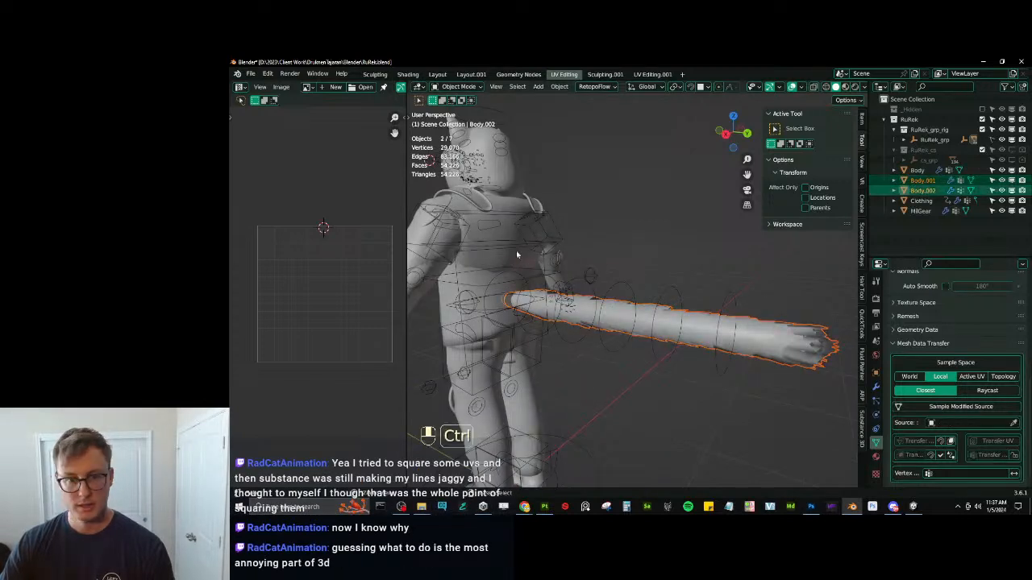
pyautogui.click(813, 318)
pyautogui.click(812, 340)
pyautogui.click(877, 387)
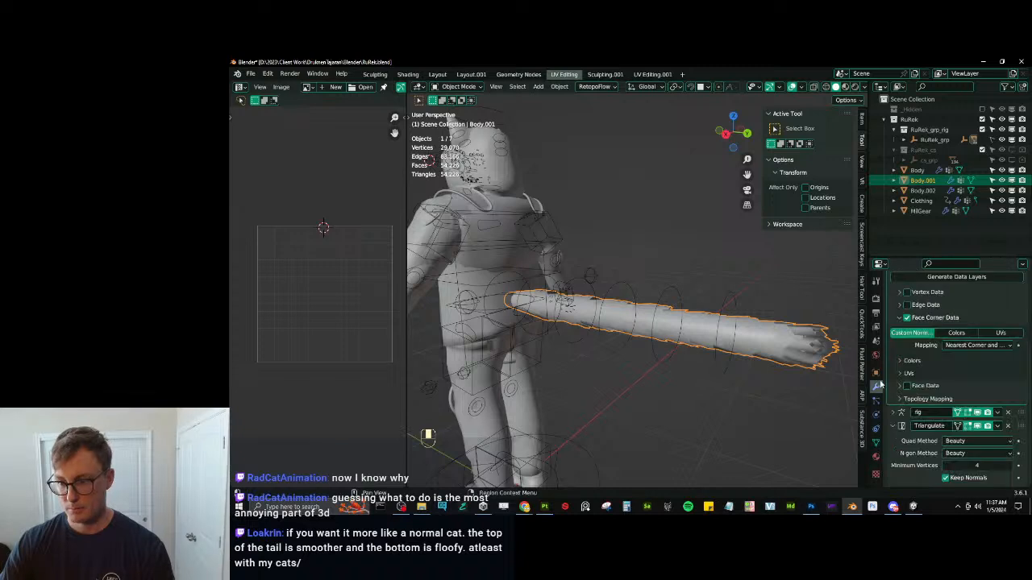
pyautogui.scroll(5, 968, 315)
pyautogui.click(998, 313)
pyautogui.click(985, 324)
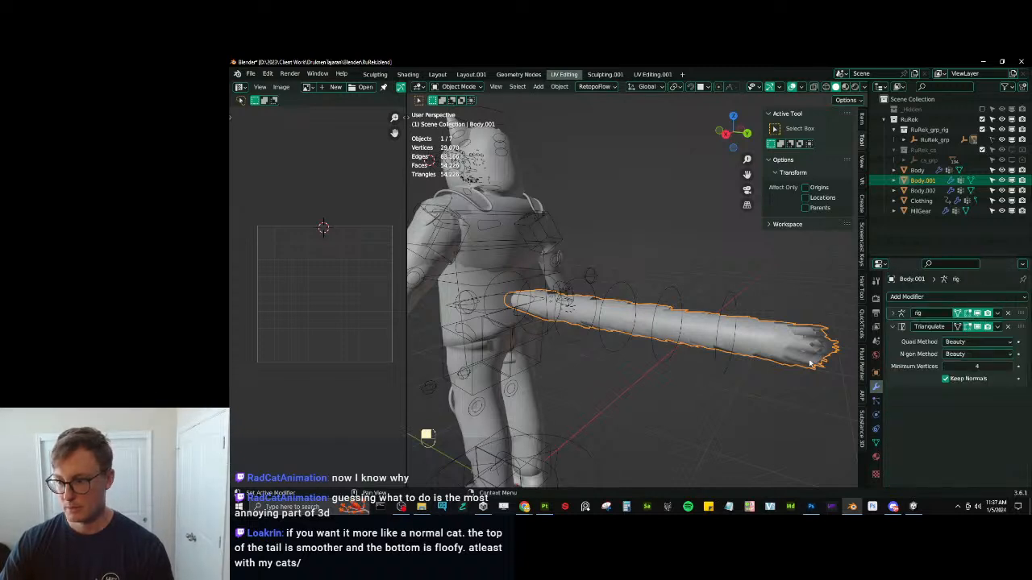
# Join Body.001 and Body.002 into the Body object and save the file.
pyautogui.keyDown('shift'); pyautogui.moveTo(714, 364); pyautogui.dragTo(690, 360, button='middle'); pyautogui.keyUp('shift')
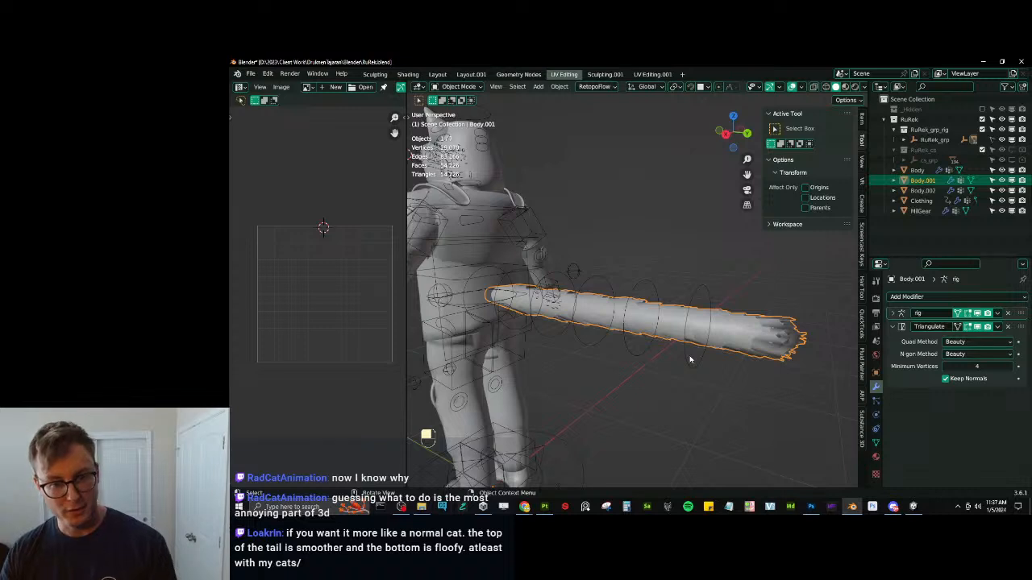
pyautogui.scroll(-1, 560, 283)
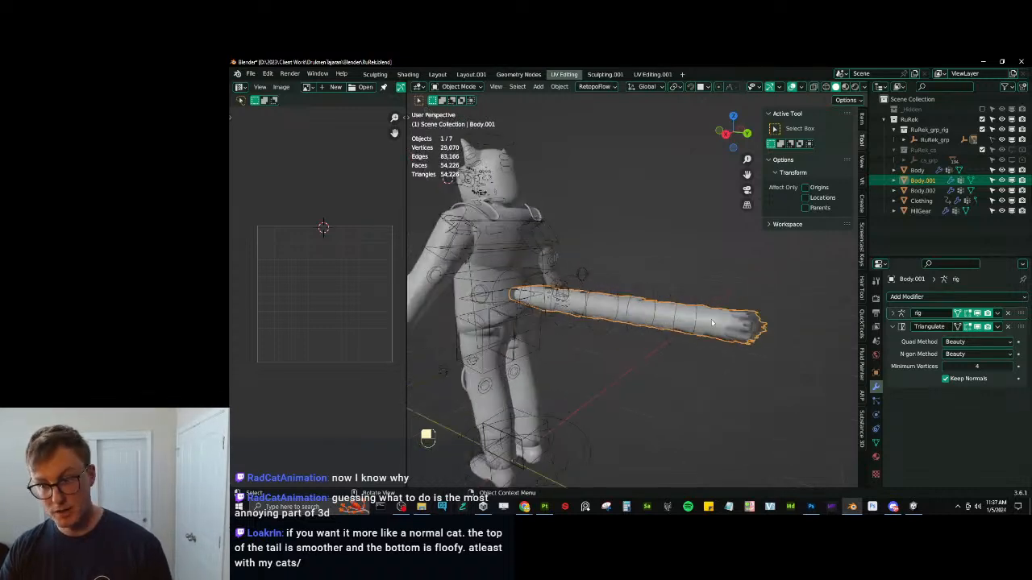
pyautogui.press('b')
pyautogui.moveTo(742, 307); pyautogui.dragTo(744, 348)
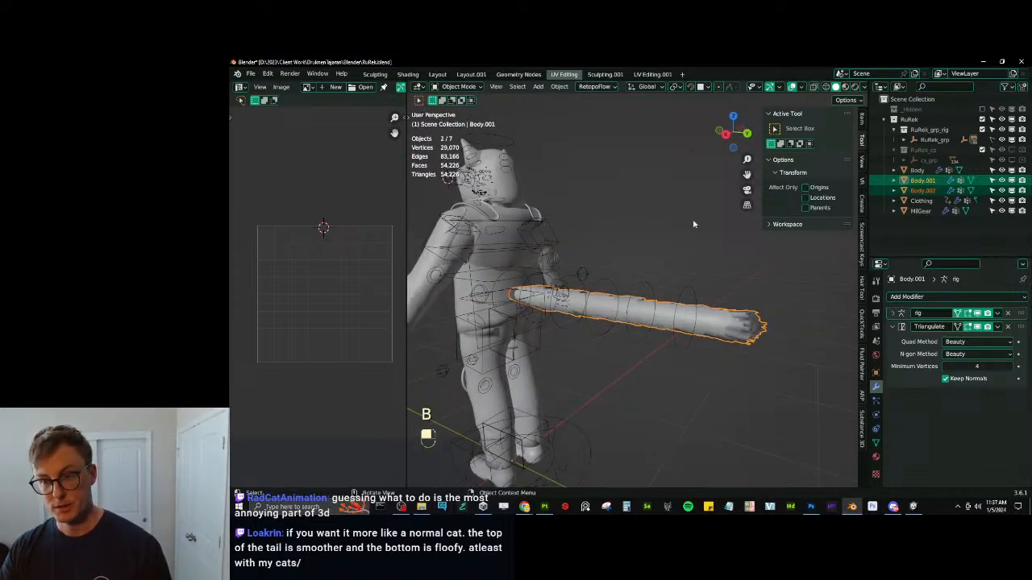
pyautogui.keyDown('ctrl'); pyautogui.click(917, 171); pyautogui.keyUp('ctrl')
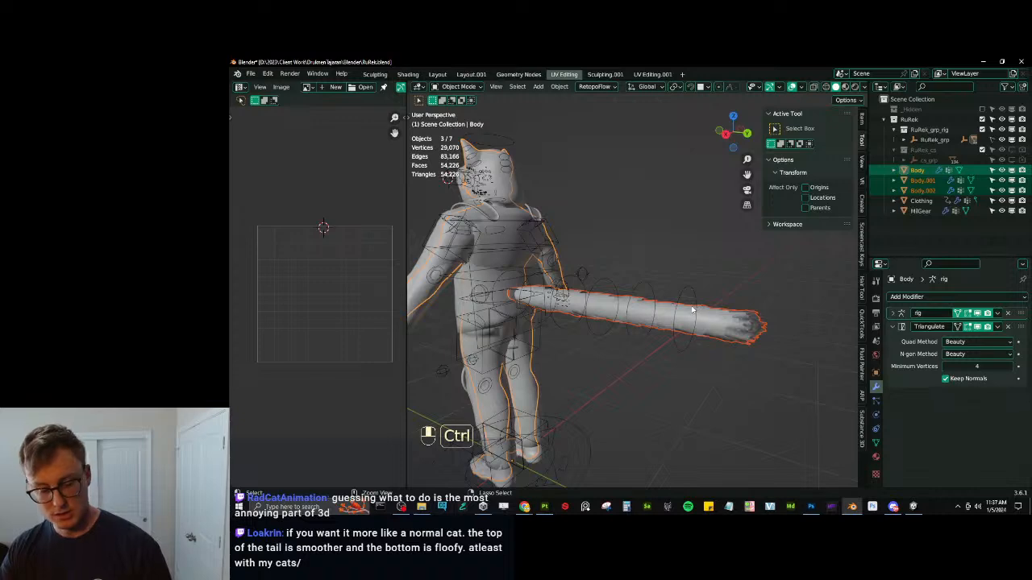
pyautogui.hotkey('ctrl', 'j')
pyautogui.moveTo(691, 309); pyautogui.dragTo(713, 351, button='middle')
pyautogui.hotkey('ctrl', 's')
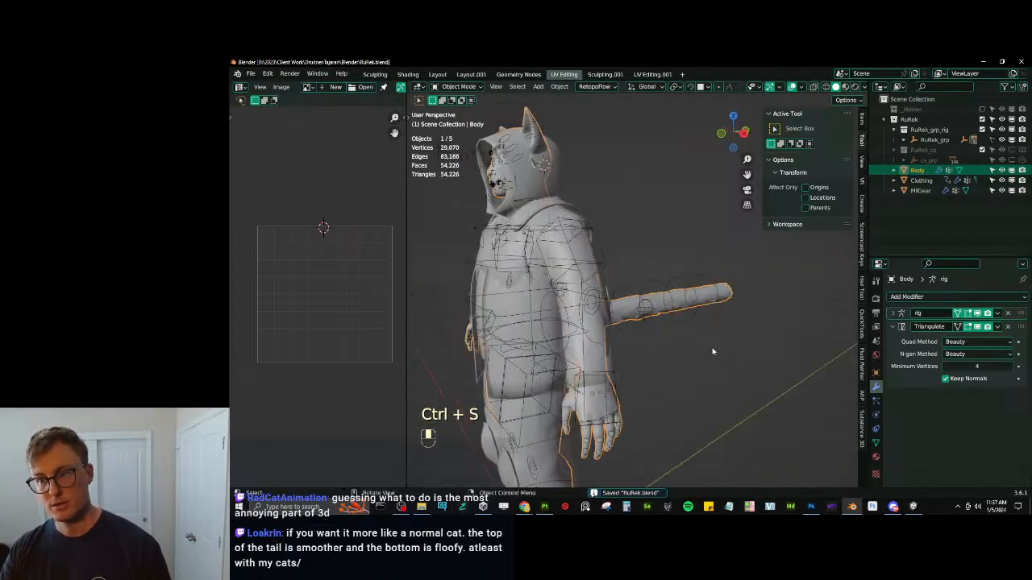
# Export the whole character with Auto-Rig Pro over the existing RuRek.fbx, dismiss the export notice and save the Blender file.
pyautogui.press('a')
pyautogui.rightClick(712, 349)
pyautogui.click(712, 348)
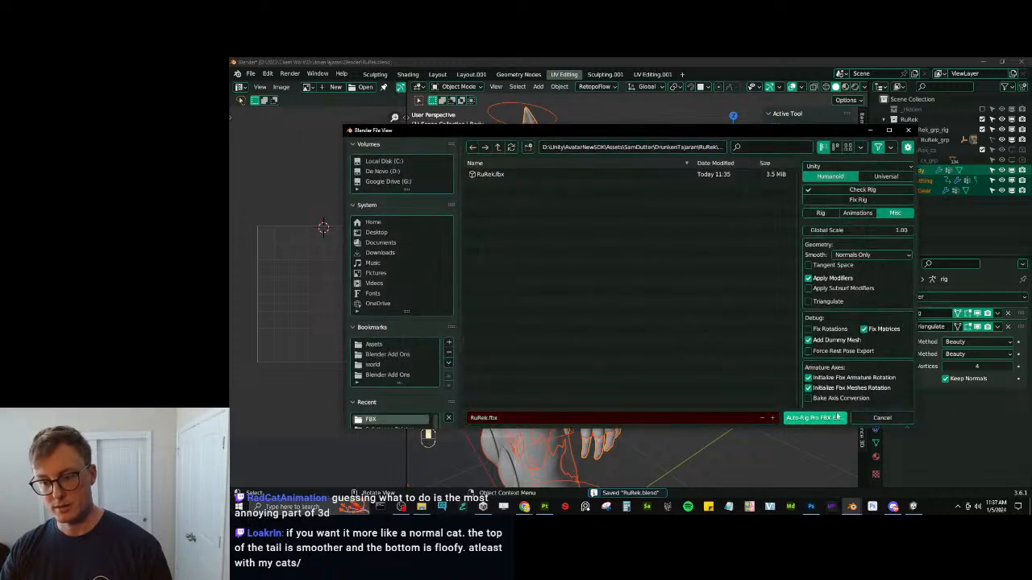
pyautogui.click(828, 418)
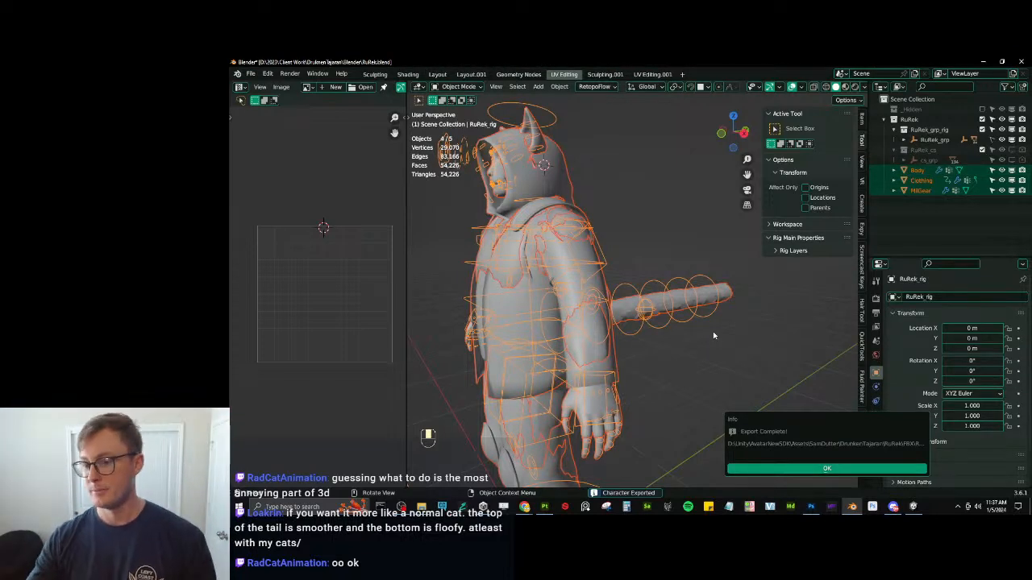
pyautogui.click(855, 468)
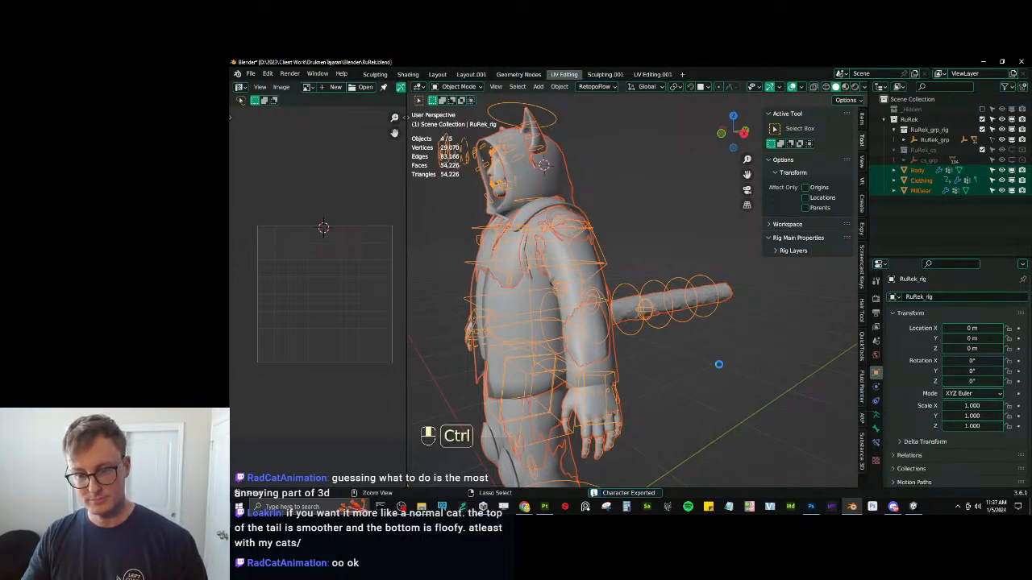
pyautogui.hotkey('ctrl', 's')
# Switch to Unity and examine the reimported RuRek avatar's face, ears, clothing and tail from several angles.
pyautogui.click(913, 507)
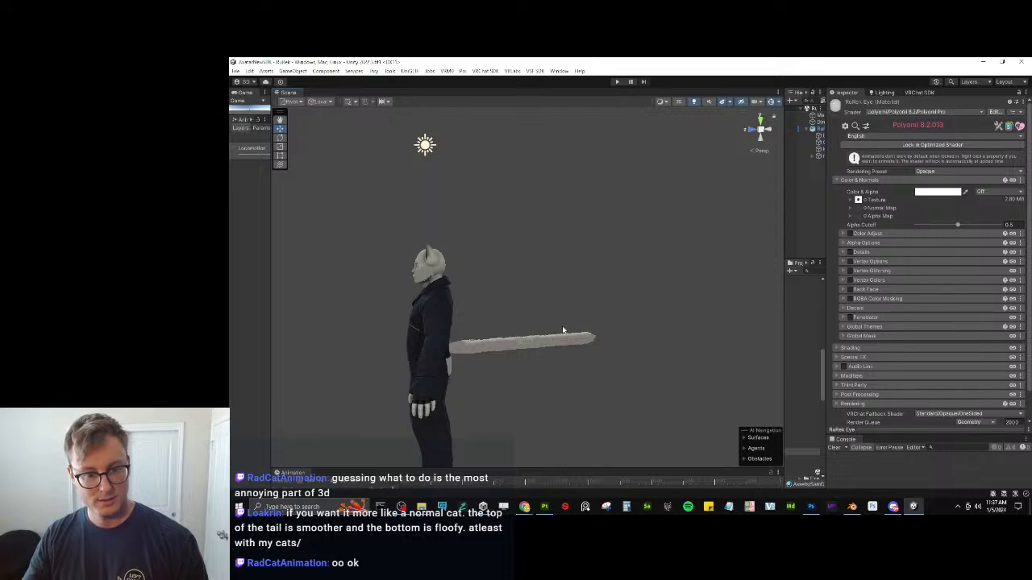
pyautogui.moveTo(607, 367); pyautogui.dragTo(635, 320, button='middle')
pyautogui.moveTo(788, 188); pyautogui.dragTo(691, 194)
pyautogui.scroll(5, 484, 306)
pyautogui.keyDown('alt'); pyautogui.moveTo(456, 310); pyautogui.dragTo(606, 292); pyautogui.keyUp('alt')
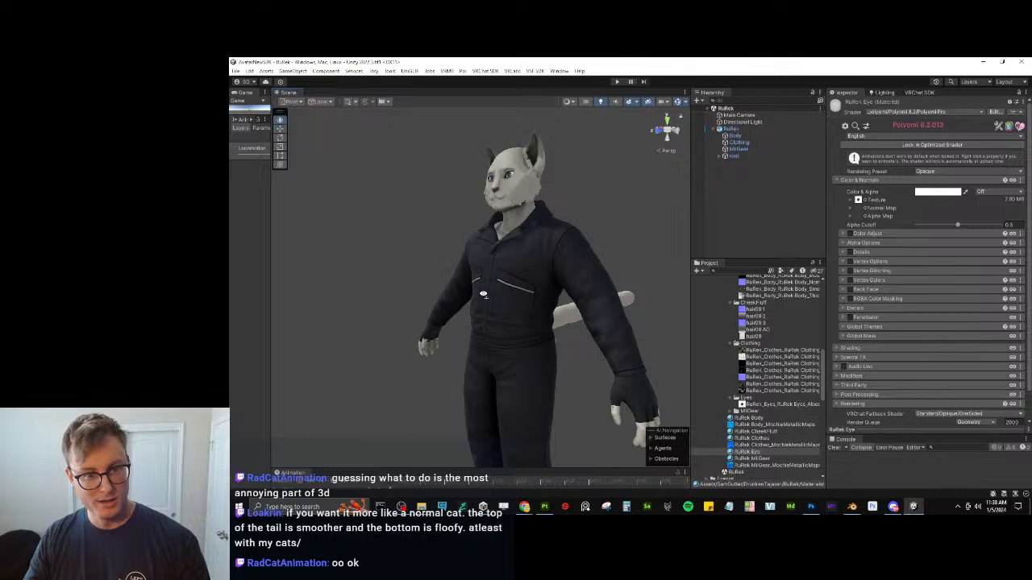
pyautogui.keyDown('alt'); pyautogui.moveTo(483, 295); pyautogui.dragTo(580, 276); pyautogui.keyUp('alt')
pyautogui.scroll(5, 581, 276)
pyautogui.moveTo(556, 266); pyautogui.dragTo(569, 316, button='middle')
pyautogui.keyDown('alt'); pyautogui.moveTo(569, 315); pyautogui.dragTo(338, 314); pyautogui.keyUp('alt')
pyautogui.scroll(-7, 338, 314)
pyautogui.moveTo(339, 313); pyautogui.dragTo(357, 247, button='middle')
pyautogui.click(652, 238)
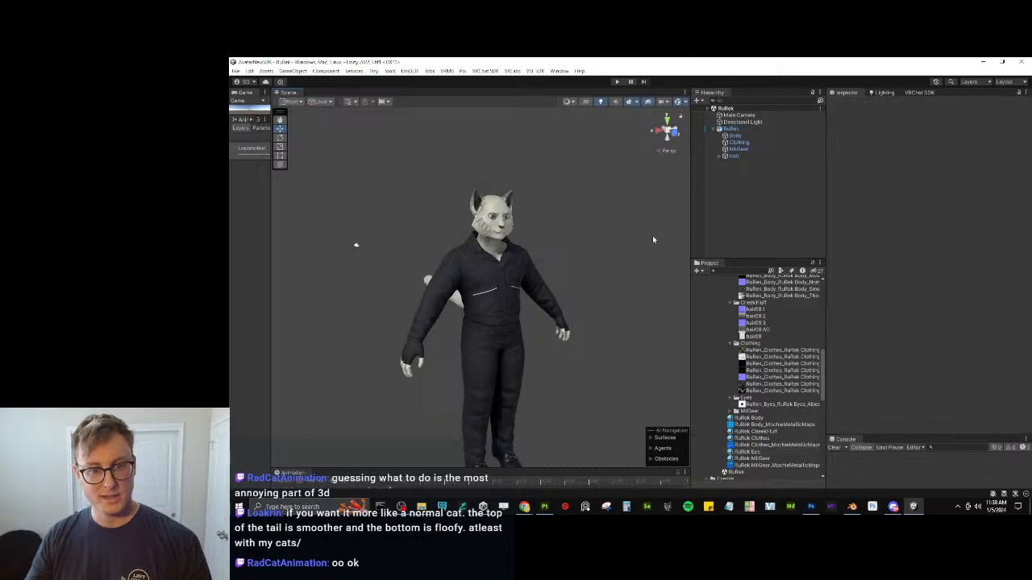
# Create an empty child object under the RuRek avatar and name it Phys Bones.
pyautogui.moveTo(693, 206); pyautogui.dragTo(588, 194)
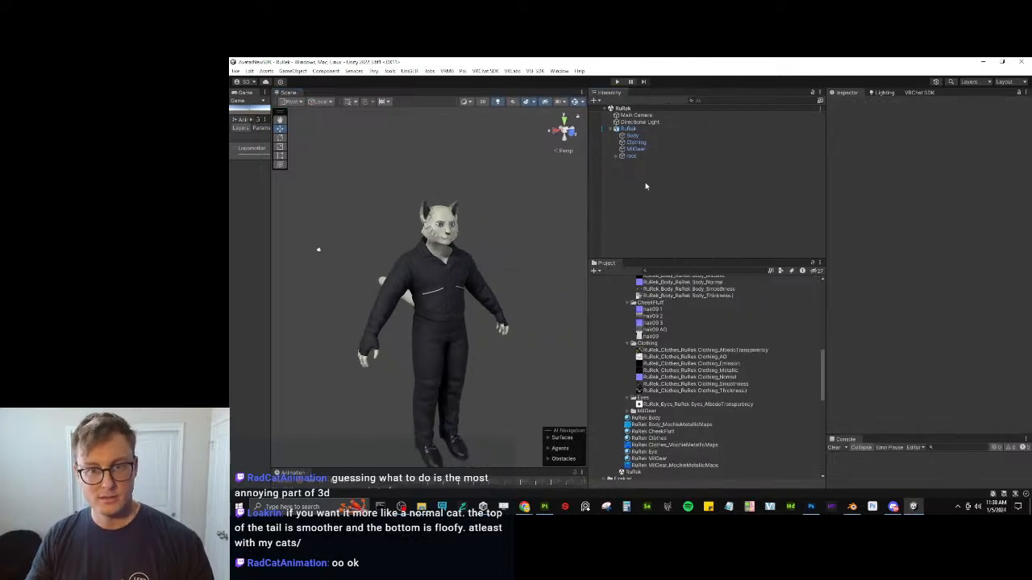
pyautogui.click(633, 129)
pyautogui.rightClick(641, 130)
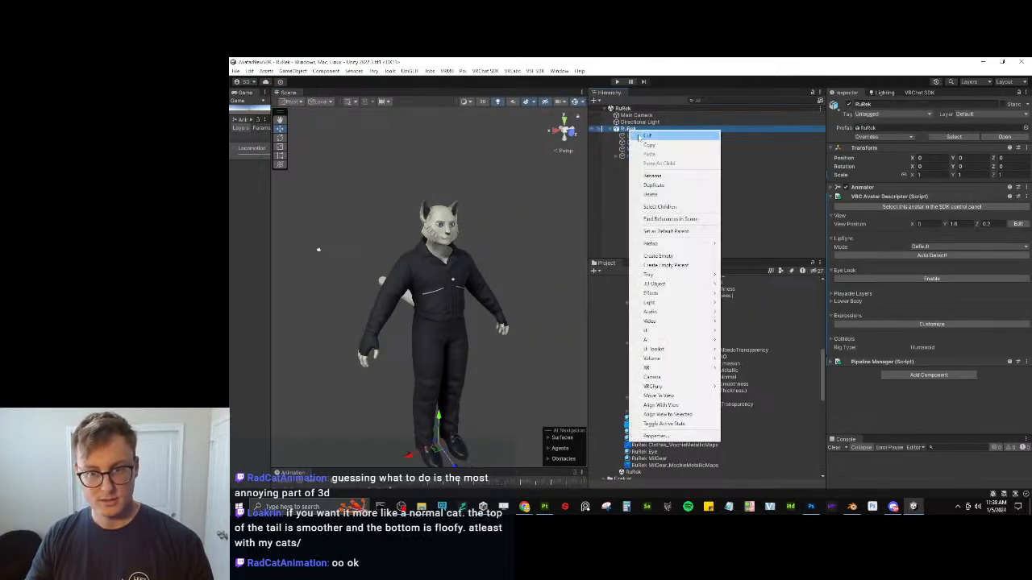
pyautogui.click(682, 256)
pyautogui.click(893, 104)
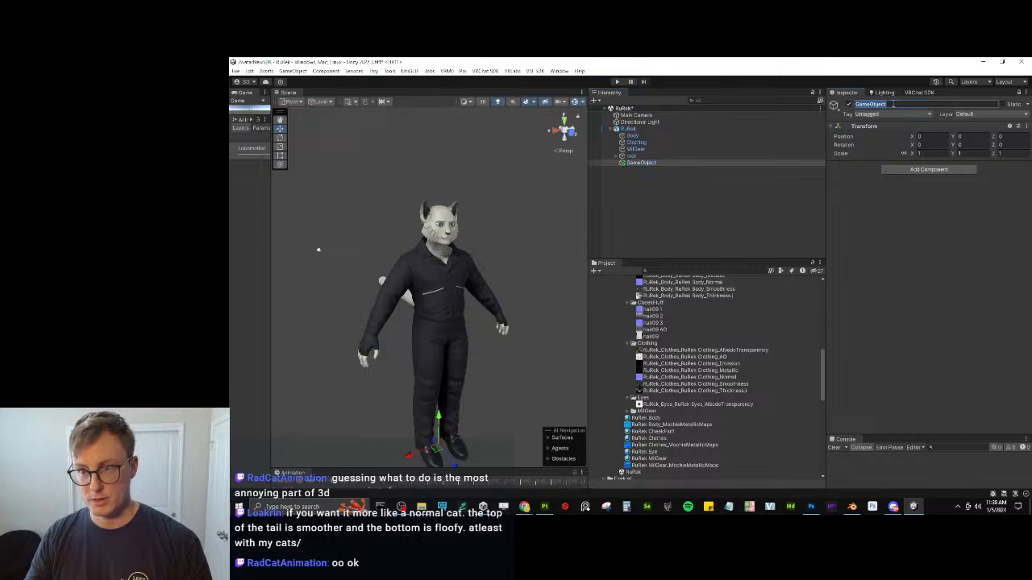
pyautogui.write('Phys B')
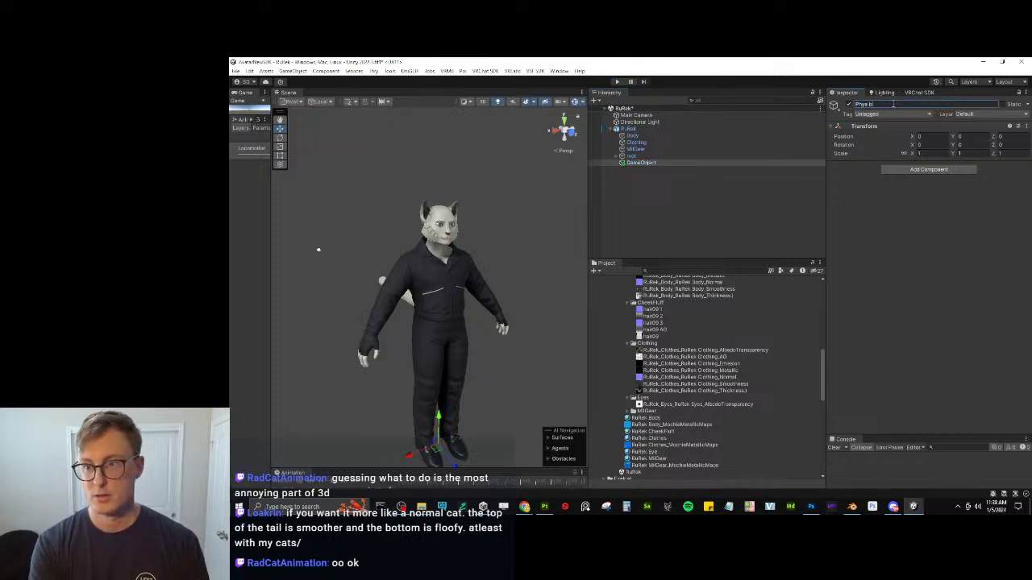
pyautogui.write('ones')
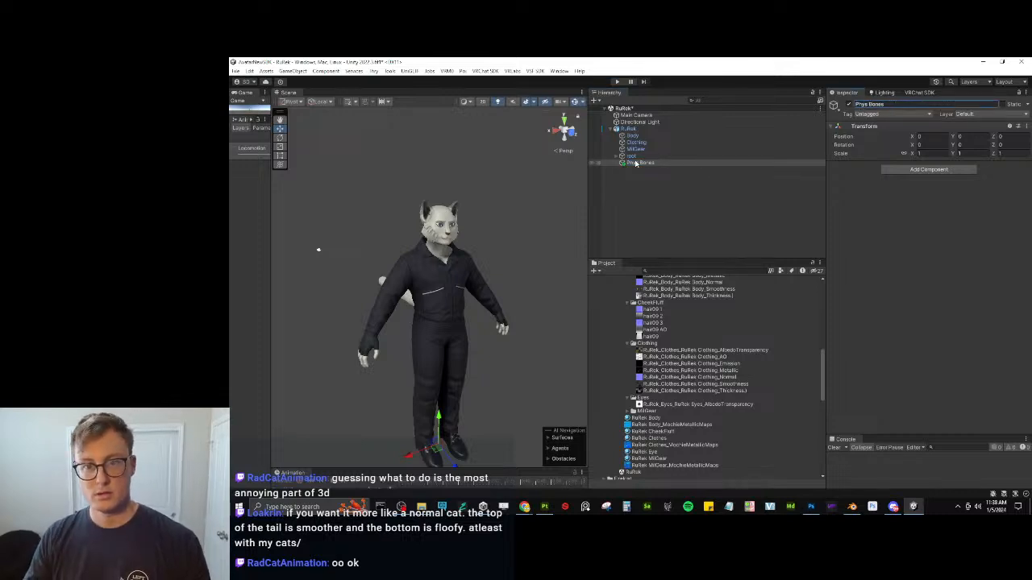
# Duplicate Phys Bones, nest the copy under the original and name it PB Tail.
pyautogui.click(635, 164)
pyautogui.hotkey('ctrl', 'd')
pyautogui.moveTo(640, 170); pyautogui.dragTo(661, 165)
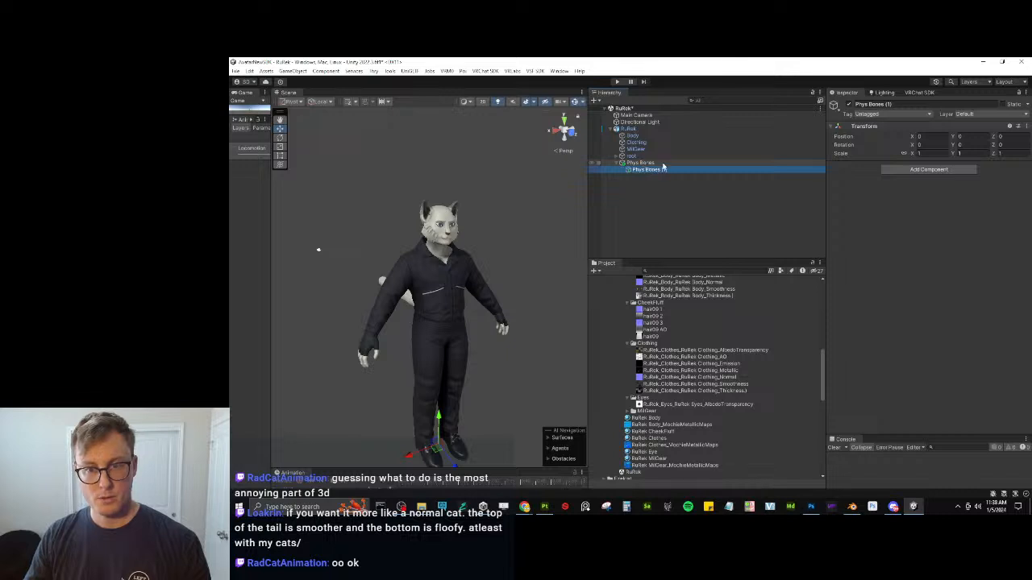
pyautogui.click(926, 105)
pyautogui.write('PB 1')
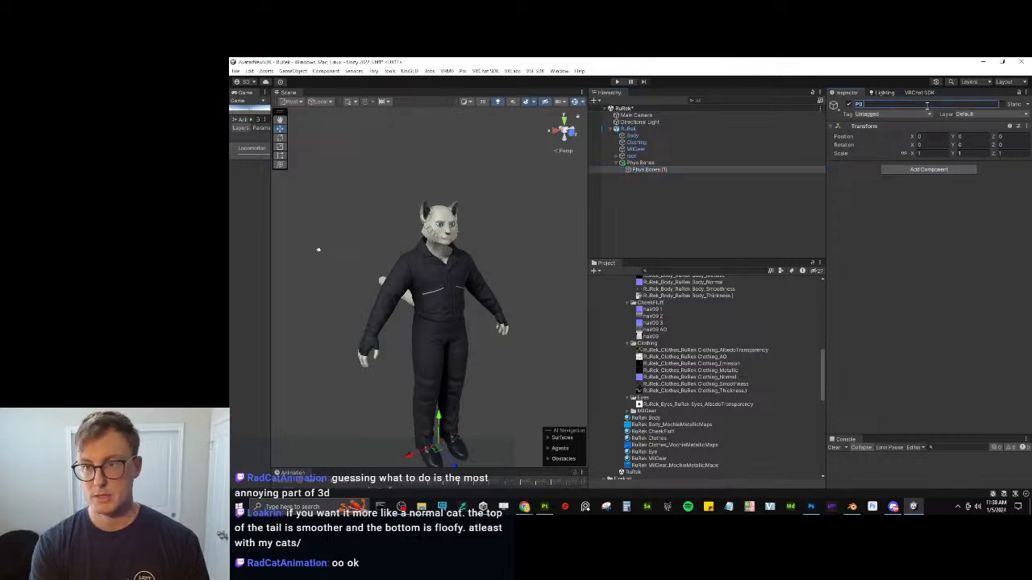
# Duplicate PB Tail and rename the copy PB Ear L.
pyautogui.click(631, 171)
pyautogui.hotkey('ctrl', 'd')
pyautogui.click(644, 176)
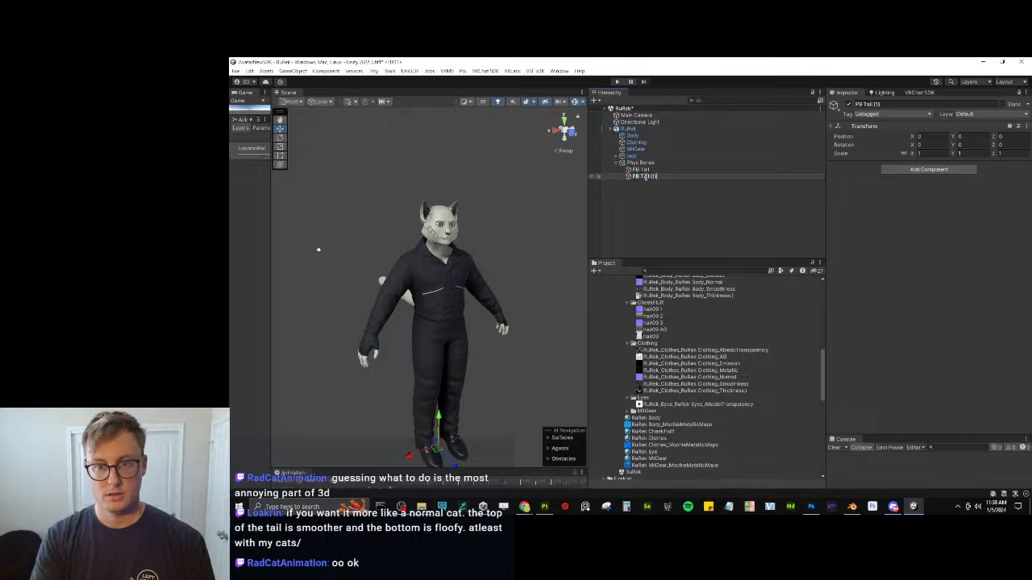
pyautogui.write('E')
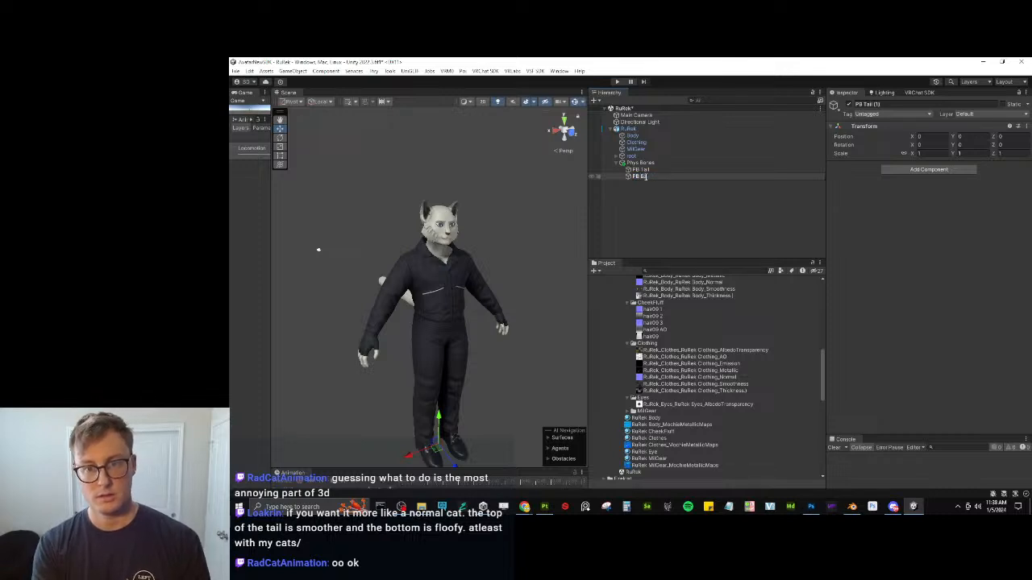
pyautogui.write('ar L')
pyautogui.press('Return')
# Duplicate PB Ear L and rename the copy PB Ear R.
pyautogui.hotkey('ctrl', 'd')
pyautogui.click(647, 183)
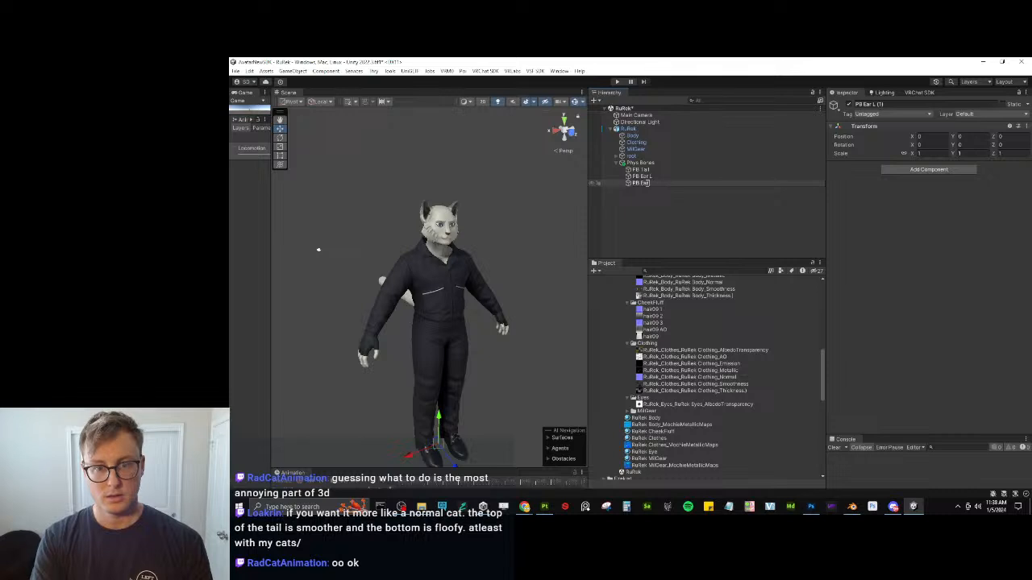
pyautogui.write('R')
pyautogui.press('Return')
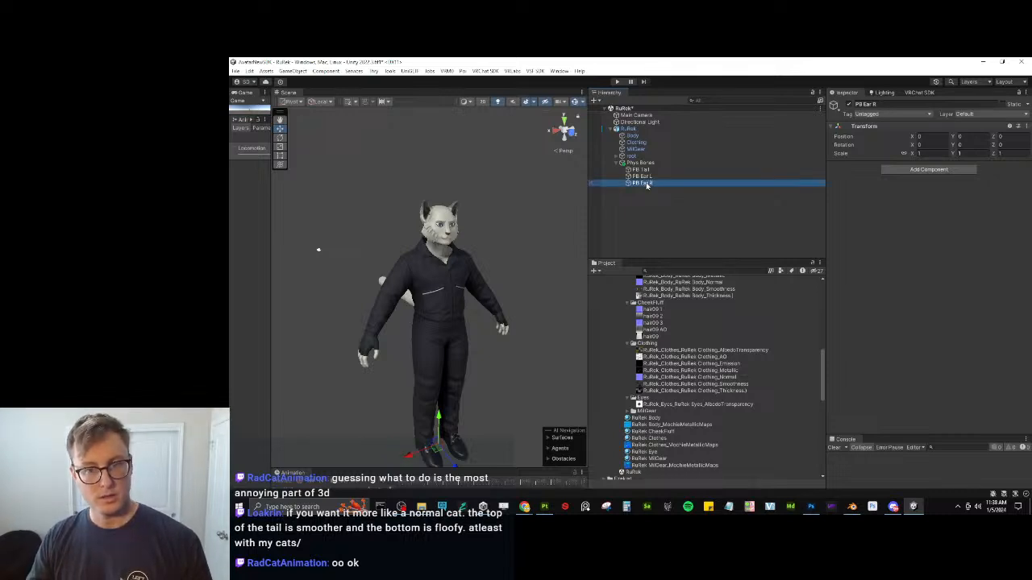
pyautogui.press('F2')
pyautogui.press('Return')
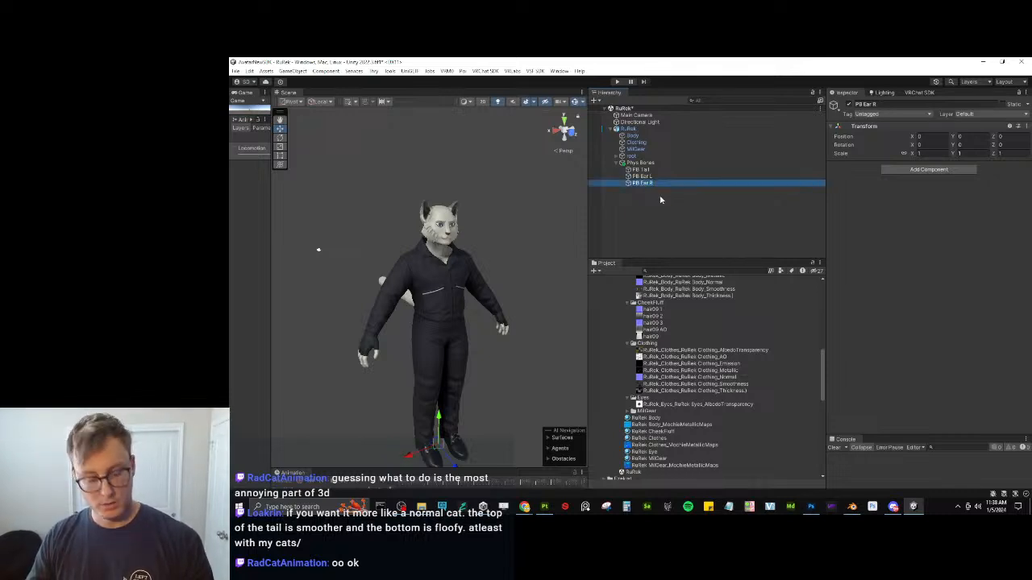
# Duplicate PB Ear R and rename the copy PB Butt L.
pyautogui.click(660, 199)
pyautogui.click(655, 186)
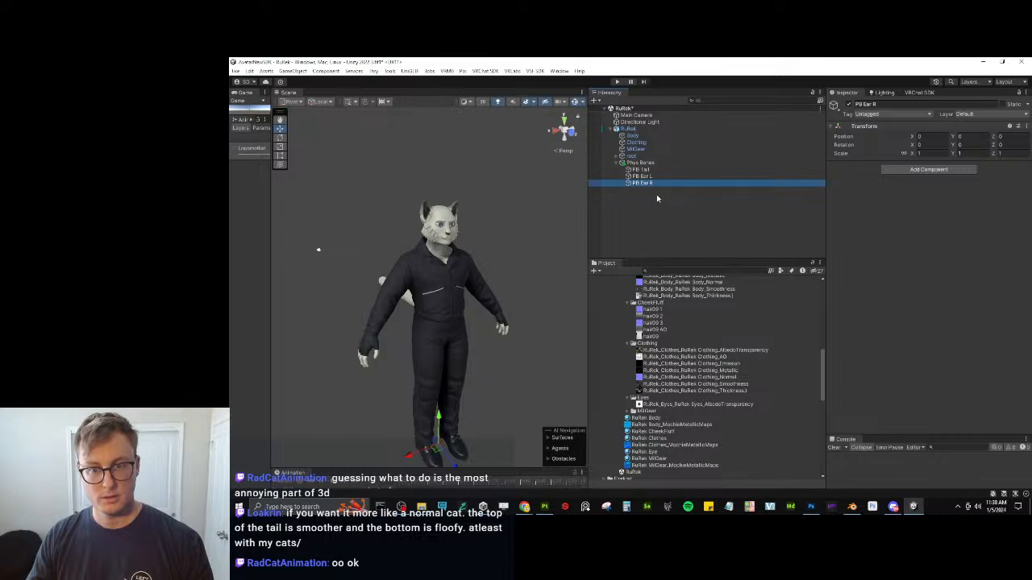
pyautogui.hotkey('ctrl', 'd')
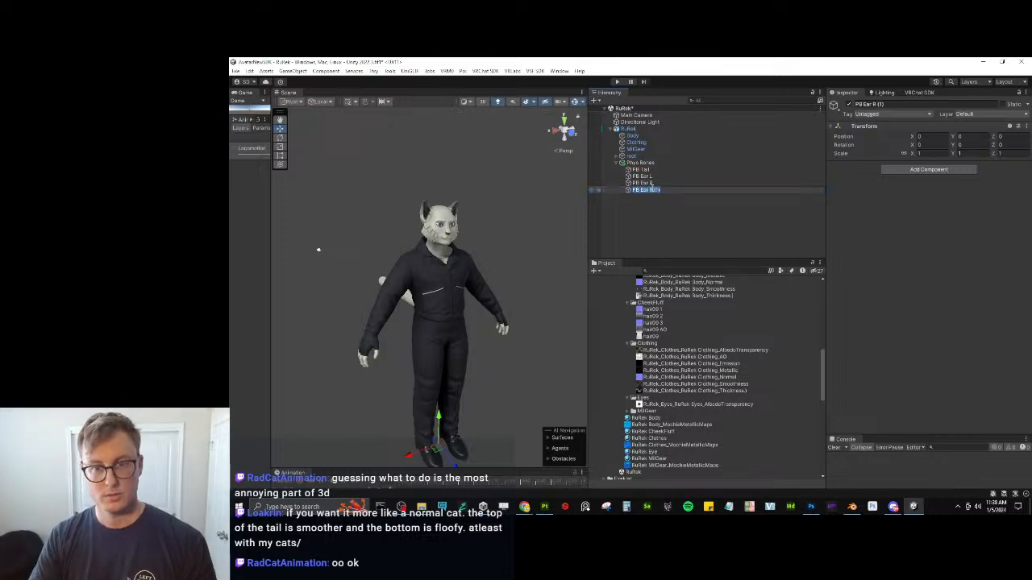
pyautogui.write('PB Butt L')
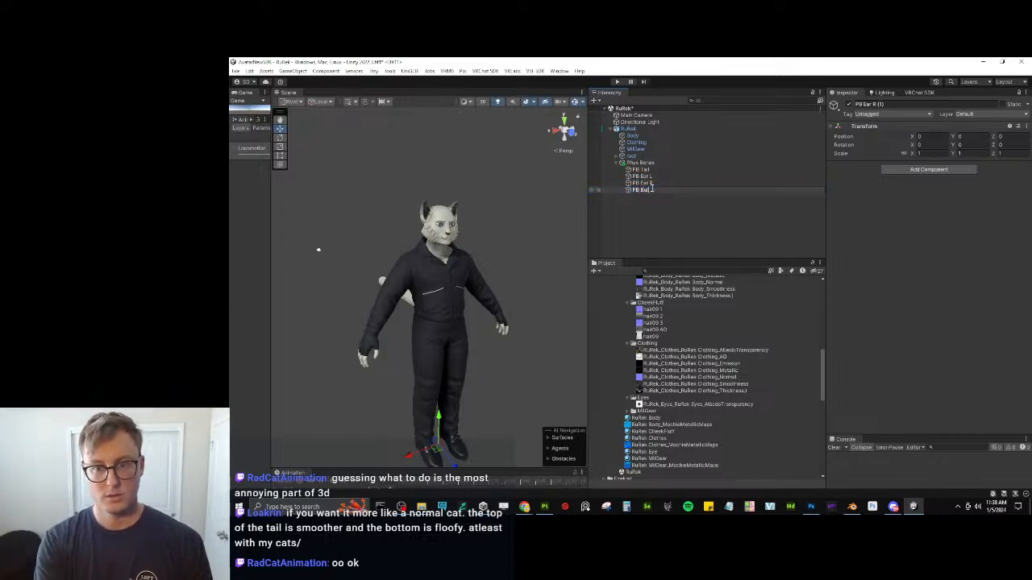
pyautogui.press('Return')
# Duplicate PB Butt L and rename the copy PB Butt R.
pyautogui.hotkey('ctrl', 'd')
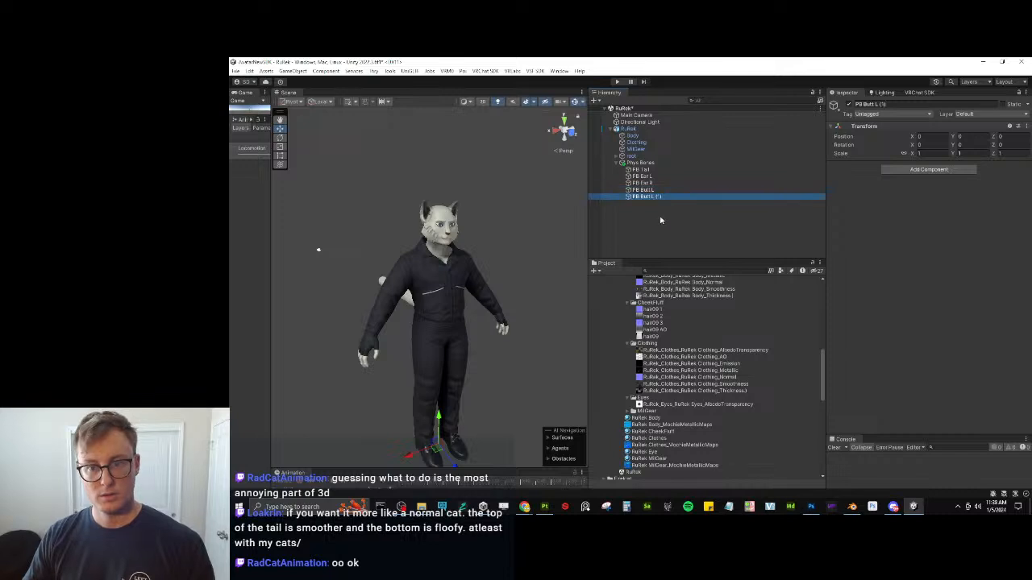
pyautogui.click(659, 198)
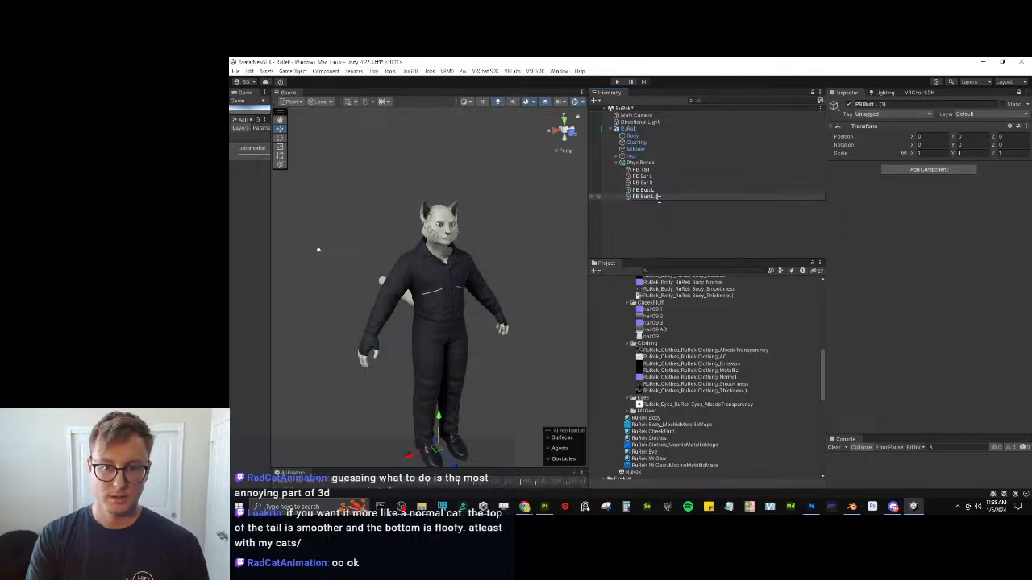
pyautogui.write('PB Butt R')
pyautogui.press('Return')
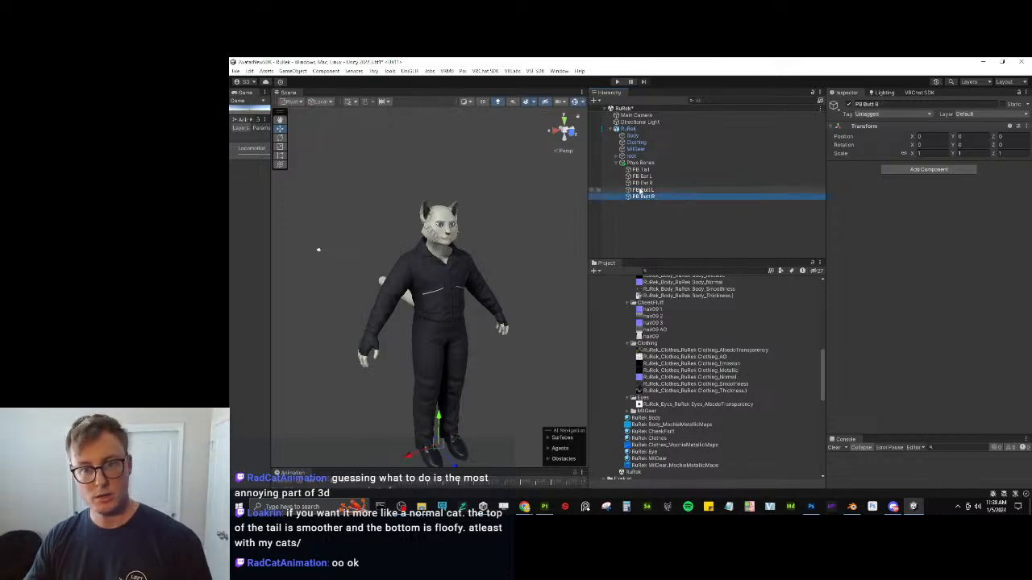
# Add a VRC Phys Bone component to all five PB objects at once, from PB Tail to PB Butt R.
pyautogui.keyDown('shift'); pyautogui.click(641, 169); pyautogui.keyUp('shift')
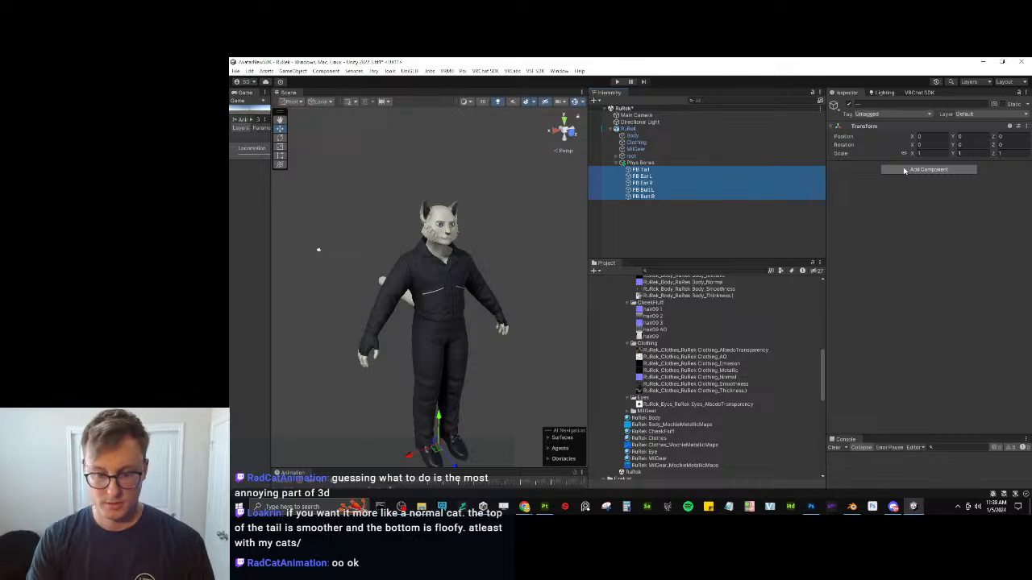
pyautogui.click(904, 171)
pyautogui.write('phys')
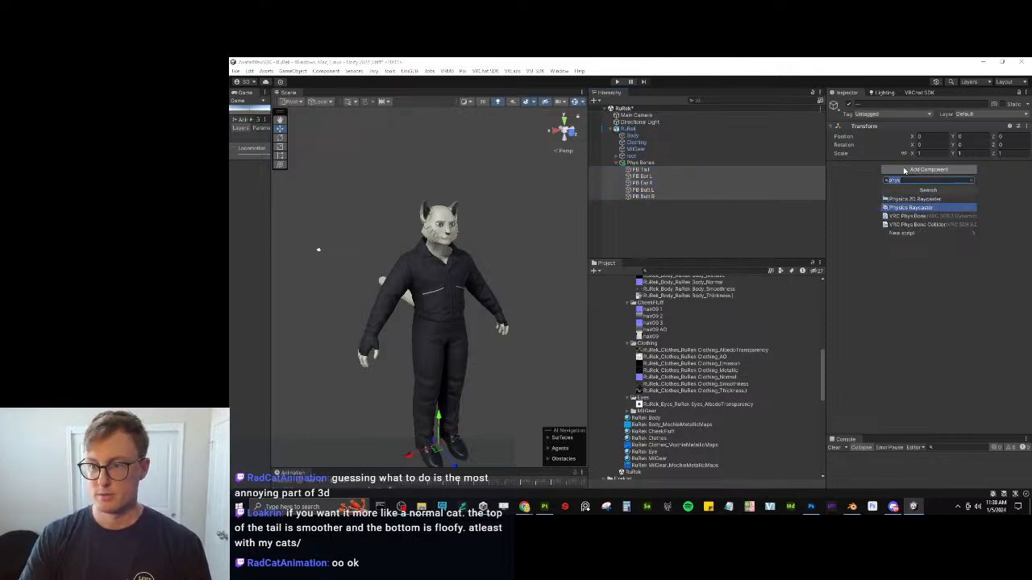
pyautogui.press('Down')
pyautogui.press('Return')
# Set the Endpoint Position Y to 0.1 on the Phys Bone component of all five PB objects.
pyautogui.click(683, 170)
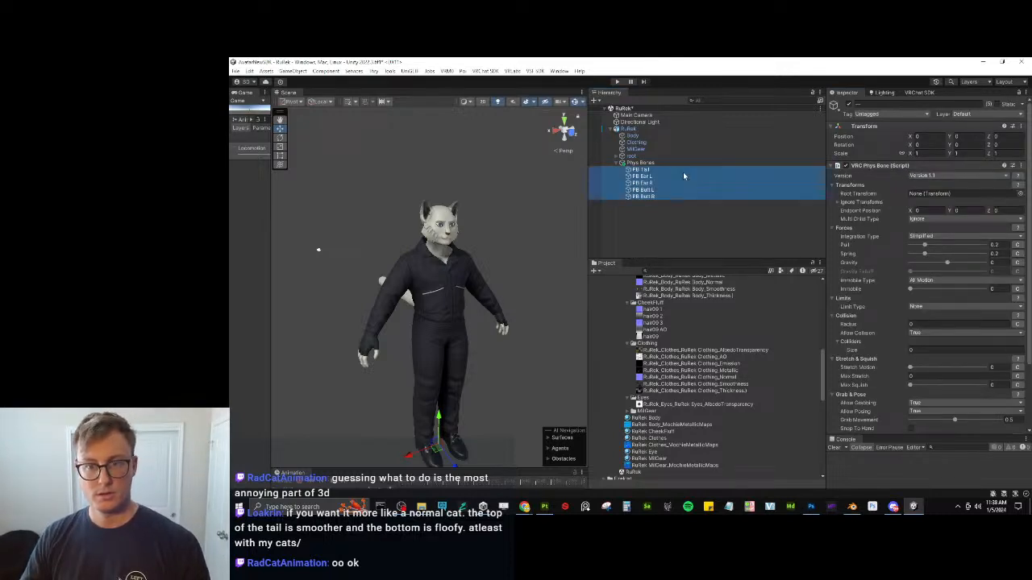
pyautogui.keyDown('shift'); pyautogui.click(674, 196); pyautogui.keyUp('shift')
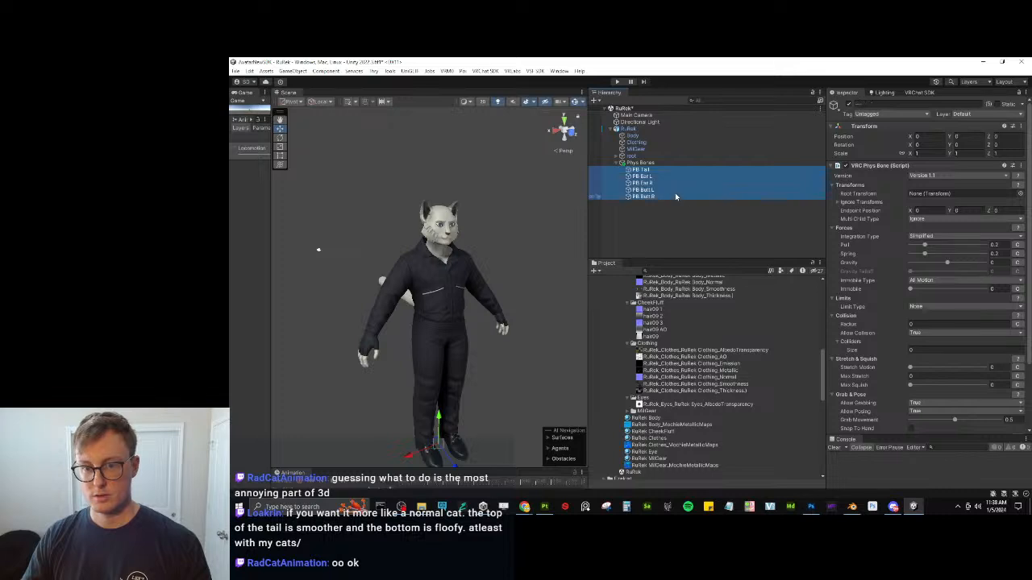
pyautogui.click(977, 209)
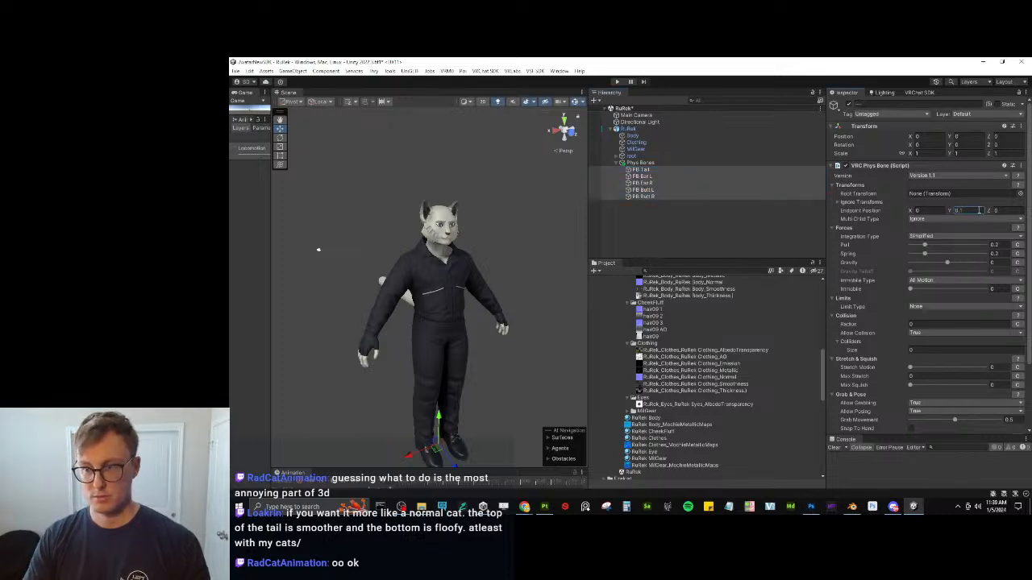
# Assign the tail bone c_tail_00.x as the Root Transform of PB Tail.
pyautogui.click(655, 171)
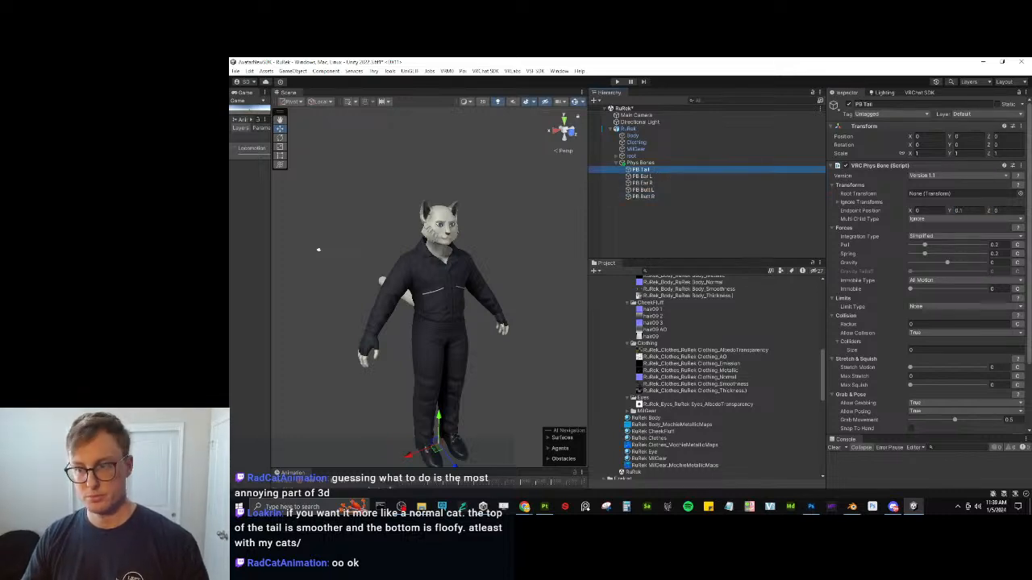
pyautogui.click(1020, 194)
pyautogui.click(1024, 186)
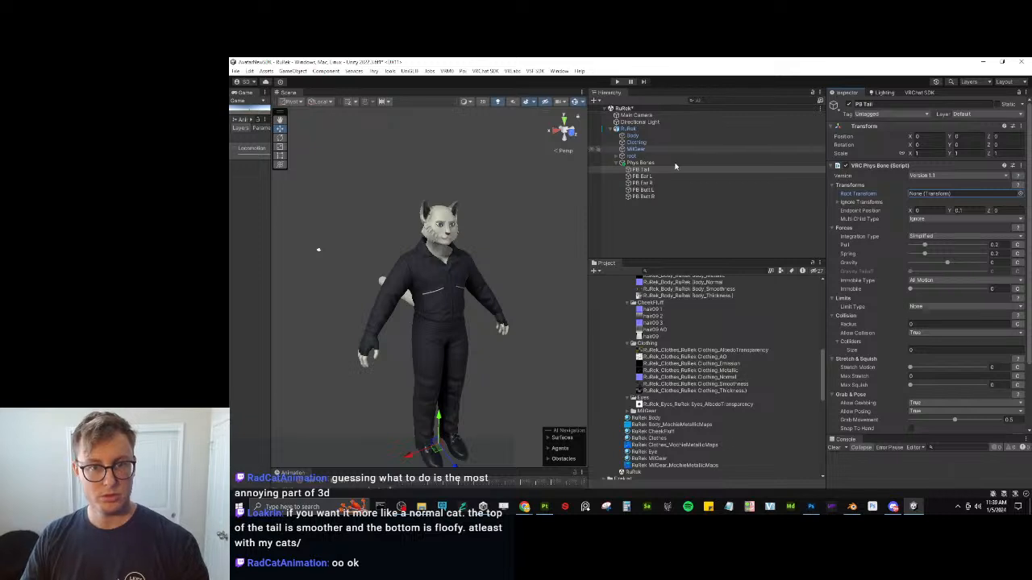
pyautogui.click(1020, 193)
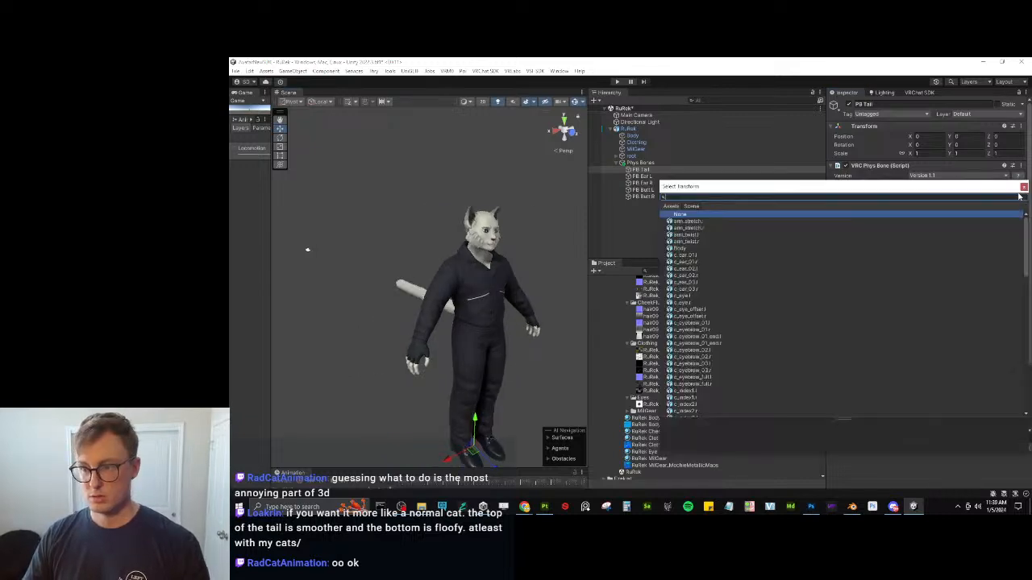
pyautogui.press('Down')
pyautogui.press('Return')
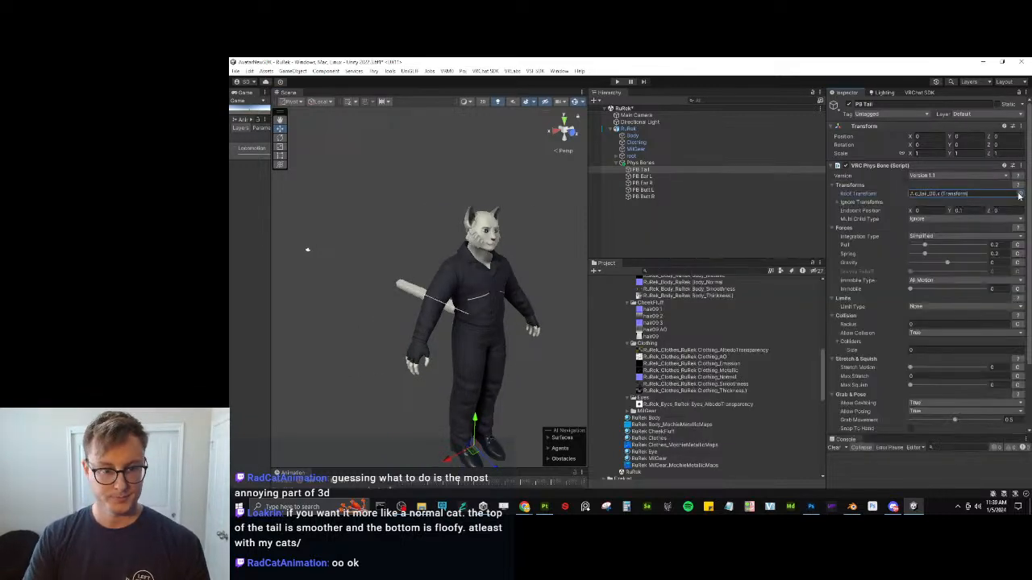
# Set PB Tail's Endpoint Position Y to 0.2 while checking it against the tip of the tail.
pyautogui.press('a')
pyautogui.moveTo(472, 295); pyautogui.dragTo(608, 298, button='right')
pyautogui.press('w')
pyautogui.click(983, 210)
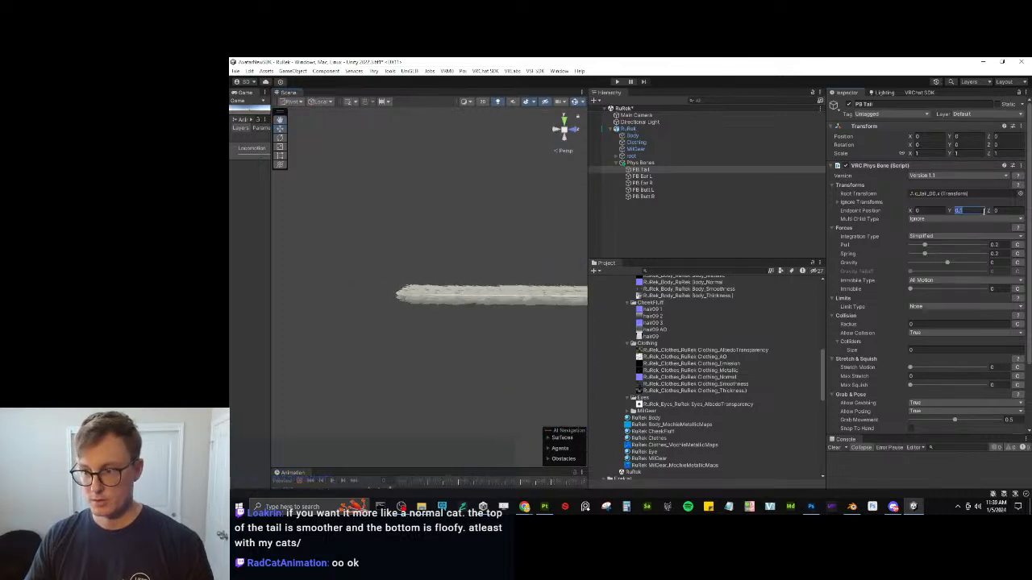
pyautogui.press('Return')
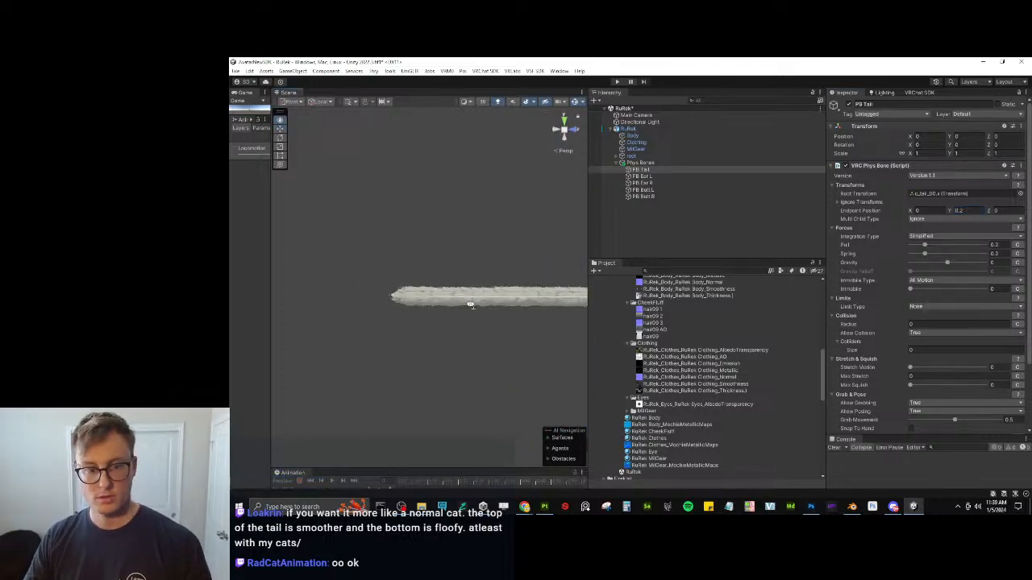
# Enter Play mode and raise PB Tail's Gravity, first to 0.2 and finally to 0.5.
pyautogui.scroll(-5, 451, 290)
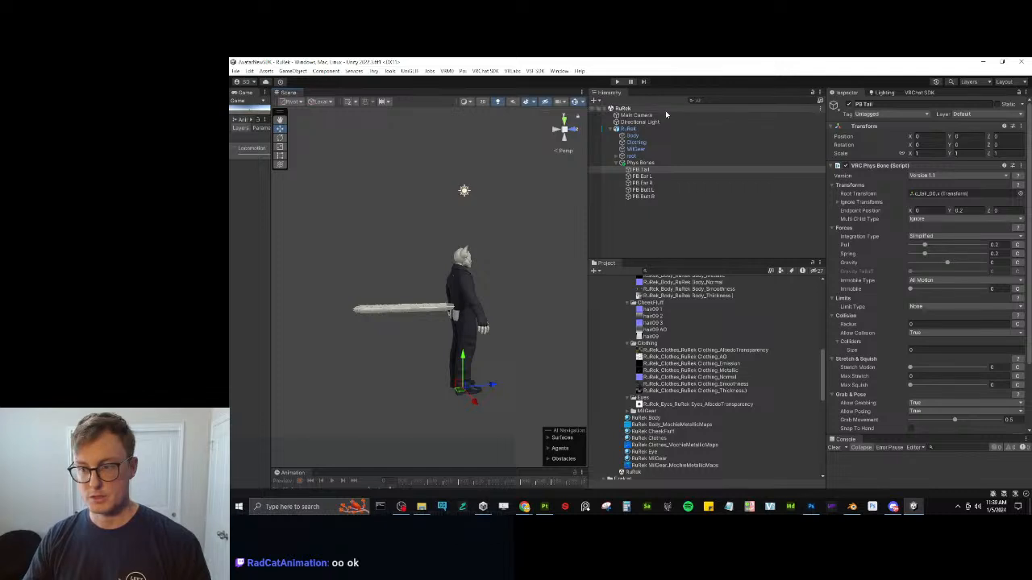
pyautogui.click(616, 82)
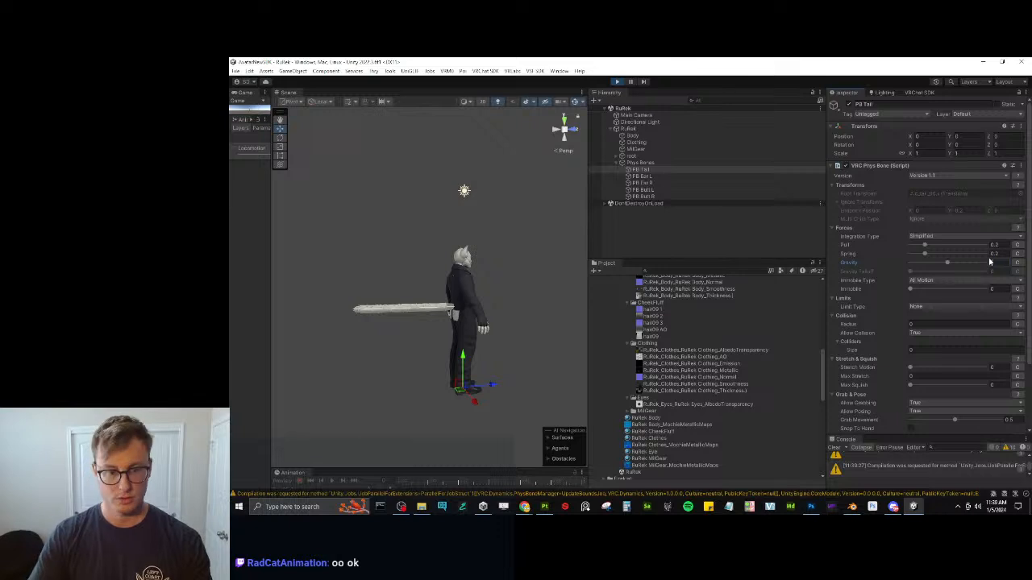
pyautogui.press('Return')
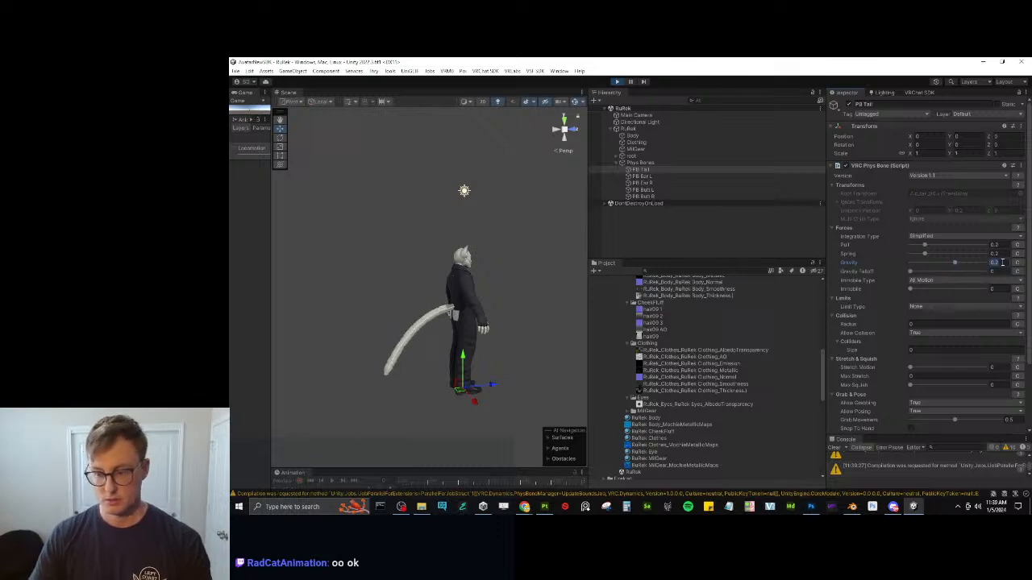
pyautogui.press('Return')
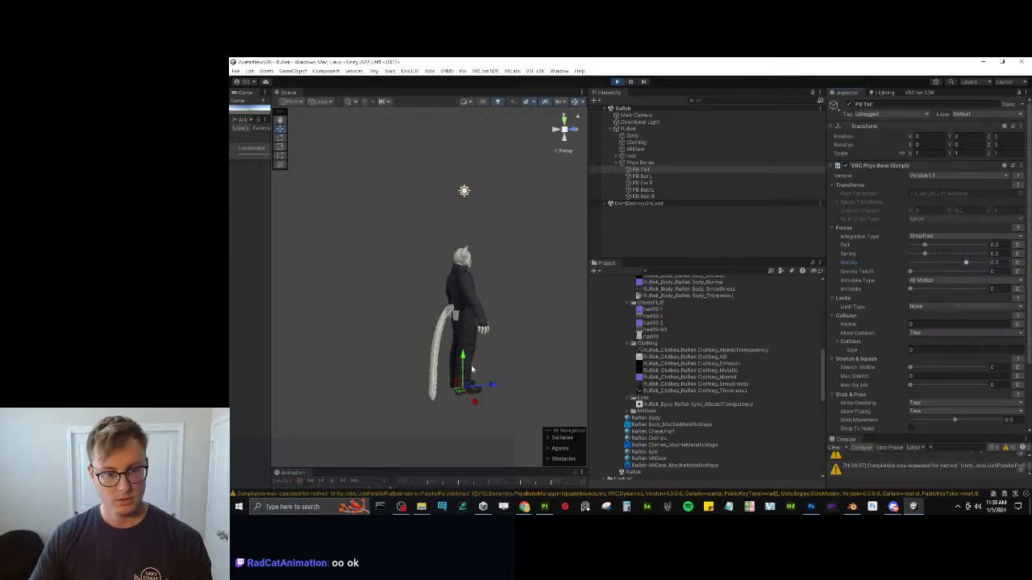
# Move the RuRek avatar around the scene in Play mode to test how the tail swings.
pyautogui.moveTo(395, 343); pyautogui.dragTo(404, 365, button='right')
pyautogui.click(597, 129)
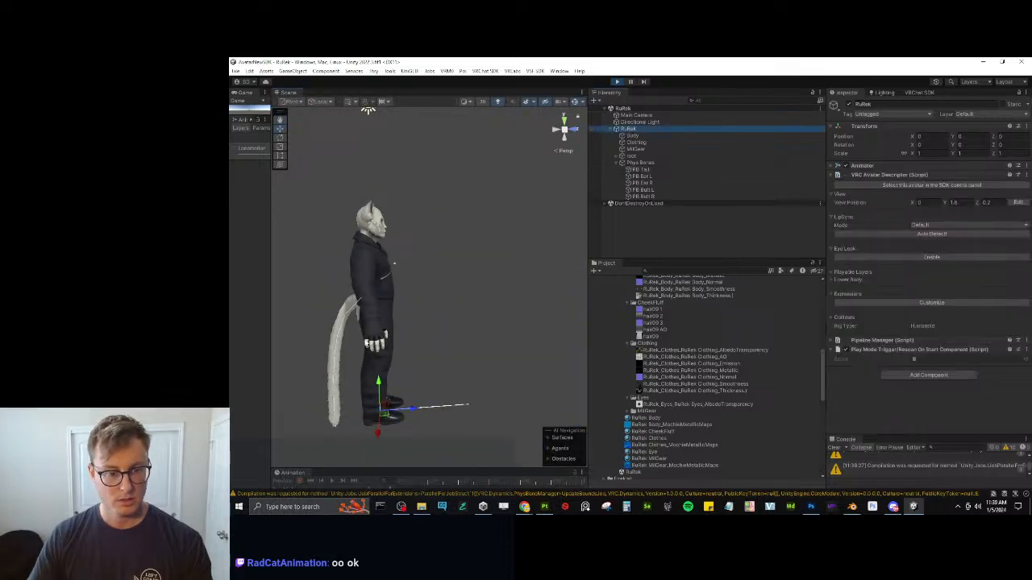
pyautogui.moveTo(395, 323); pyautogui.dragTo(393, 347, button='right')
pyautogui.moveTo(369, 323); pyautogui.dragTo(453, 292)
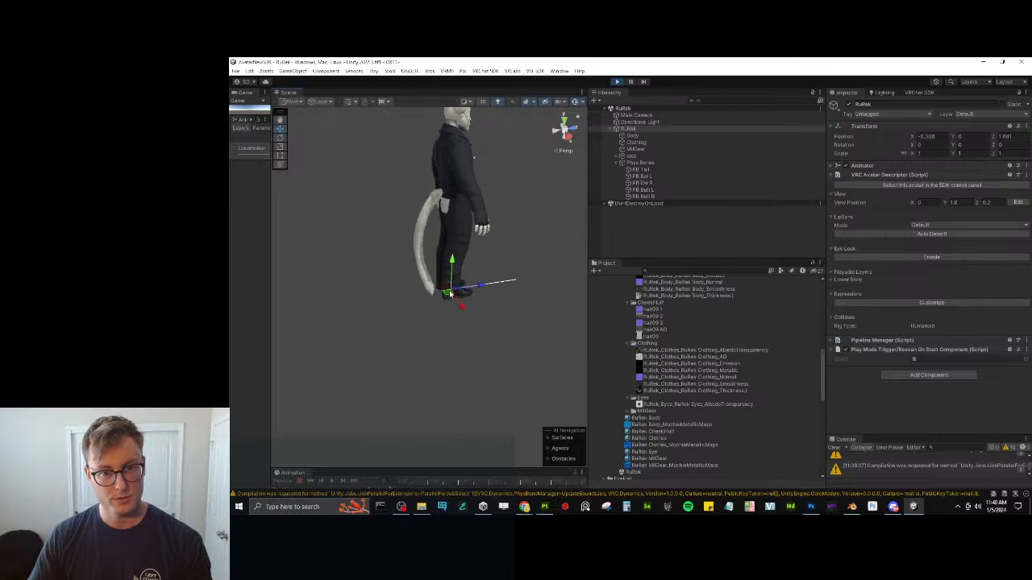
# Tune PB Tail to Pull about 0.18, Spring about 0.12, Stretch Motion 0.1 and Max Stretch 0.1, testing it by moving the RuRek avatar.
pyautogui.click(647, 170)
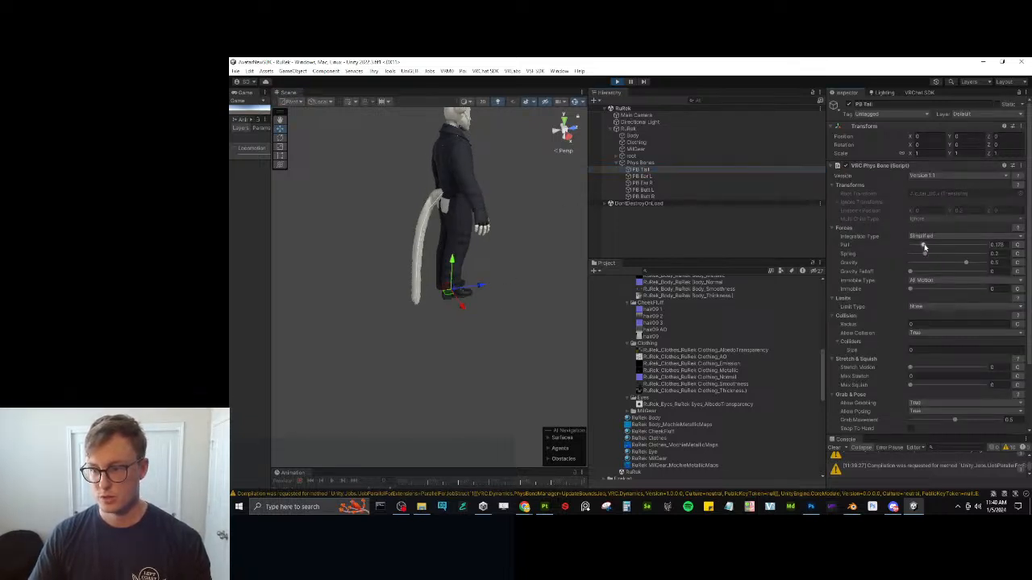
pyautogui.moveTo(925, 257); pyautogui.dragTo(921, 255)
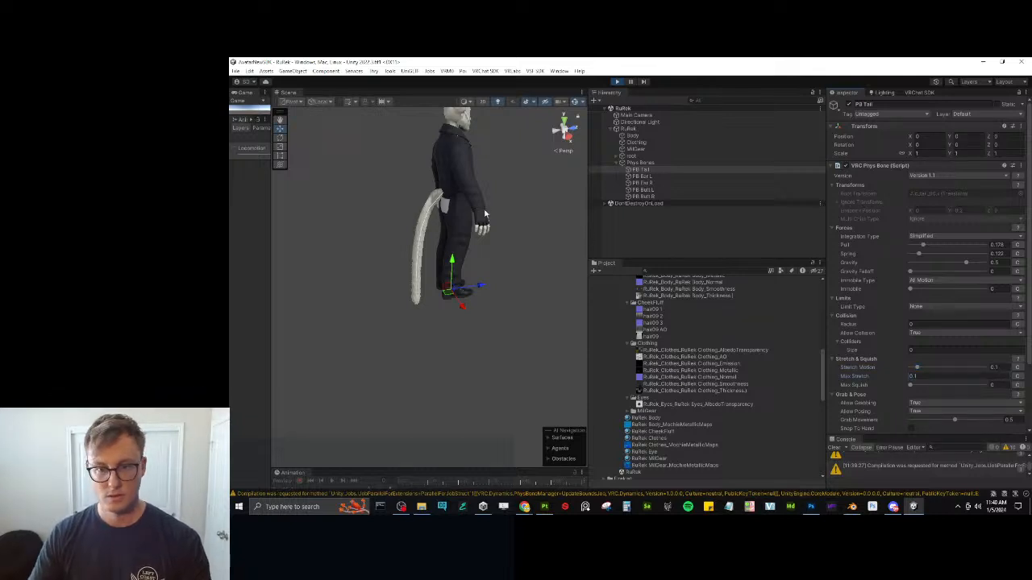
pyautogui.click(635, 129)
pyautogui.moveTo(455, 298); pyautogui.dragTo(434, 308)
# Copy PB Tail's tuned Phys Bone component, exit Play mode and paste its values back onto PB Tail's component.
pyautogui.click(653, 171)
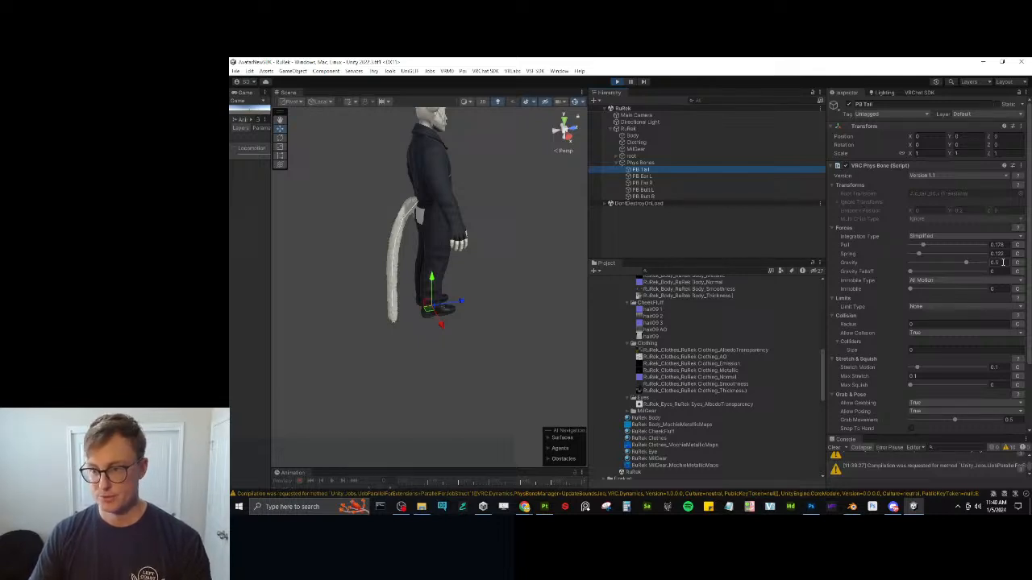
pyautogui.click(1021, 166)
pyautogui.click(978, 215)
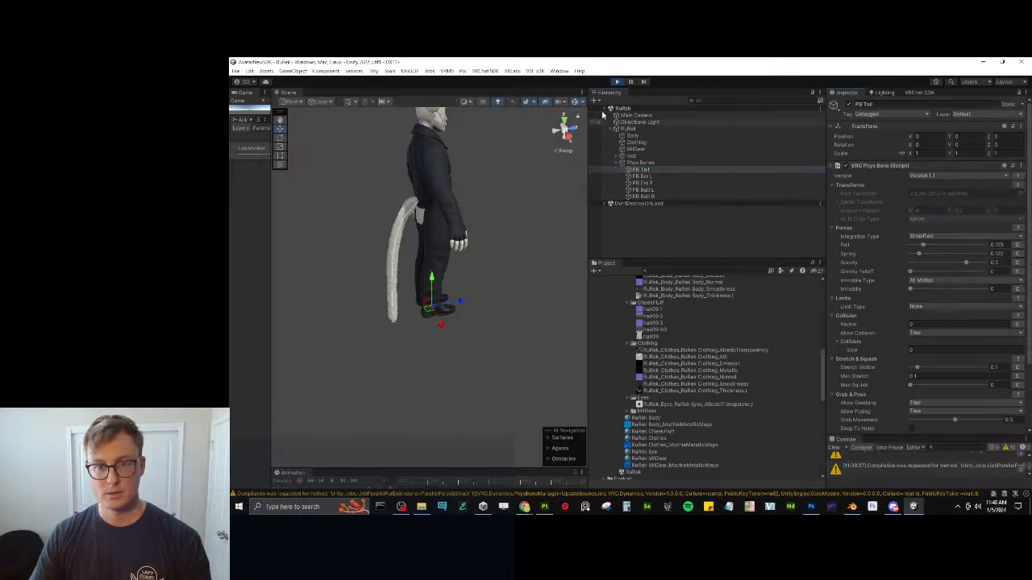
pyautogui.click(617, 82)
pyautogui.click(657, 171)
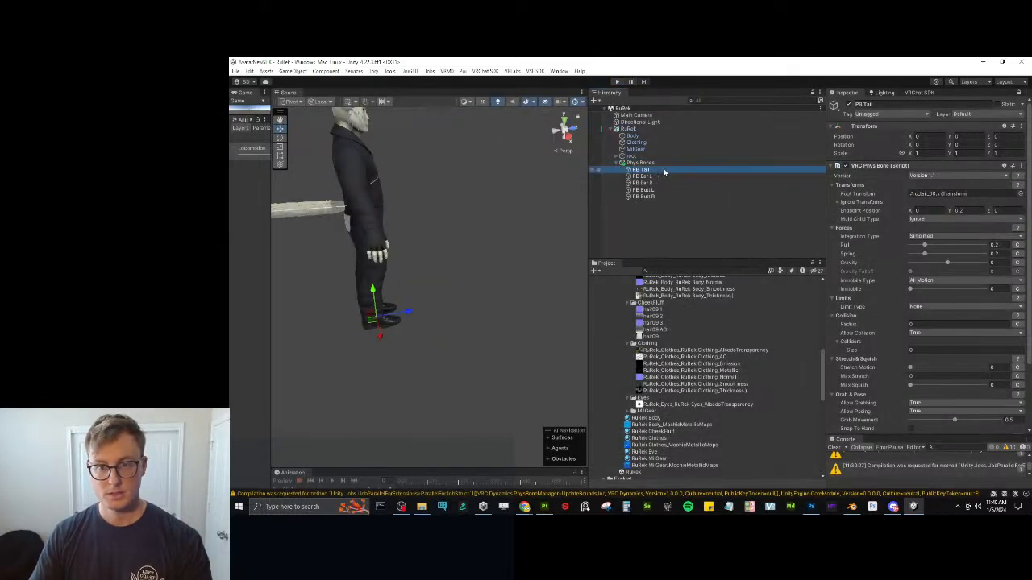
pyautogui.click(1020, 166)
pyautogui.click(978, 230)
# Assign the bone c_ear_01.l as the Root Transform of both PB Ear L and PB Ear R.
pyautogui.moveTo(515, 265); pyautogui.dragTo(494, 246, button='right')
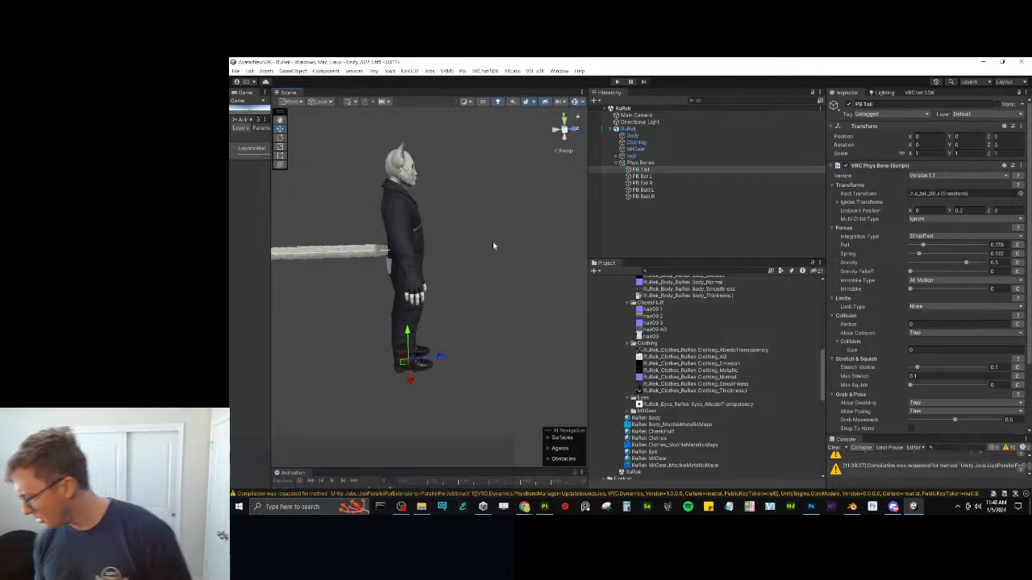
pyautogui.click(657, 175)
pyautogui.keyDown('shift'); pyautogui.click(658, 182); pyautogui.keyUp('shift')
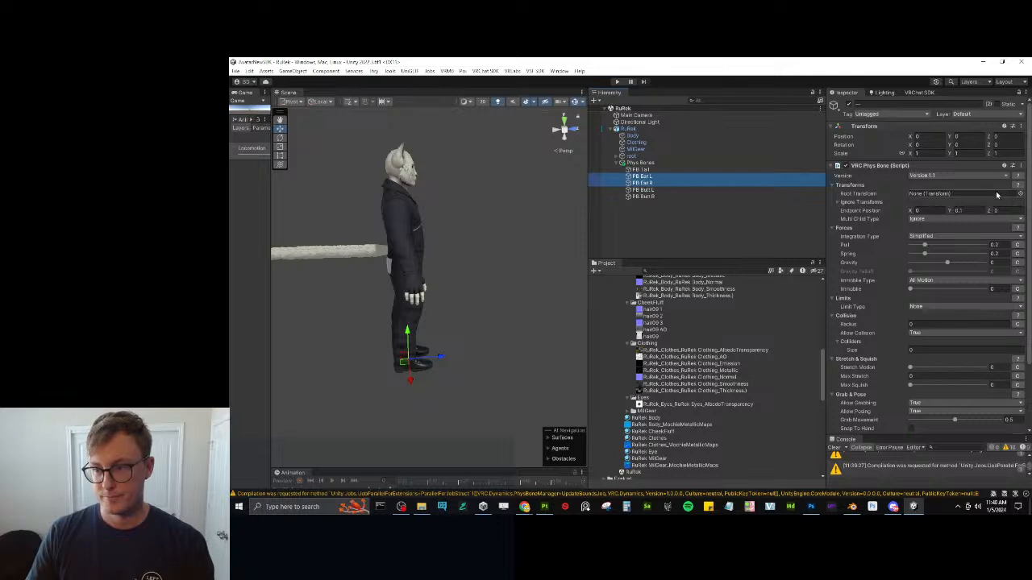
pyautogui.click(1020, 194)
pyautogui.write('ear')
pyautogui.click(692, 222)
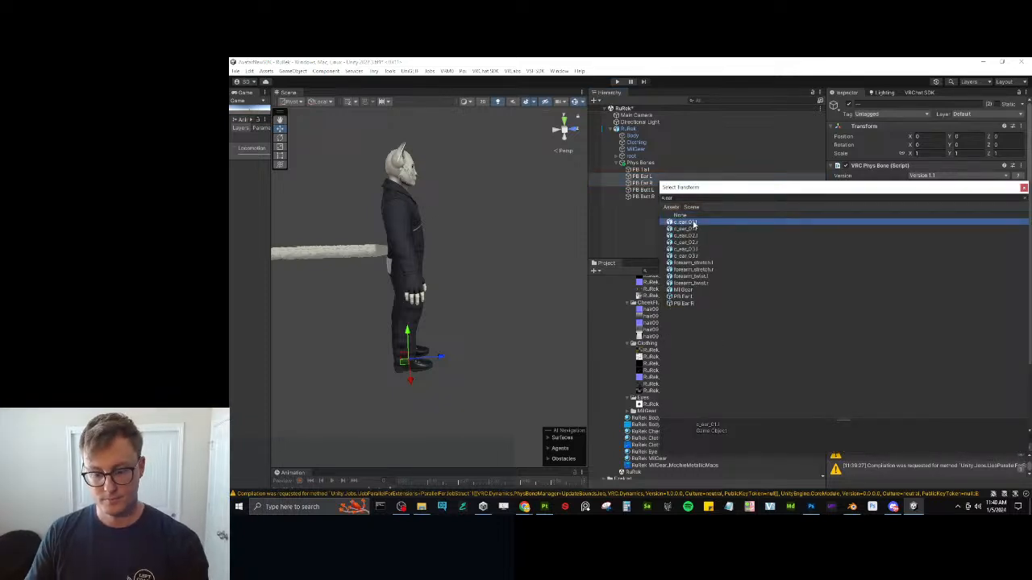
pyautogui.doubleClick(694, 224)
# Change the Root Transform of PB Ear R to the bone c_ear_01.r.
pyautogui.click(679, 184)
pyautogui.click(1020, 194)
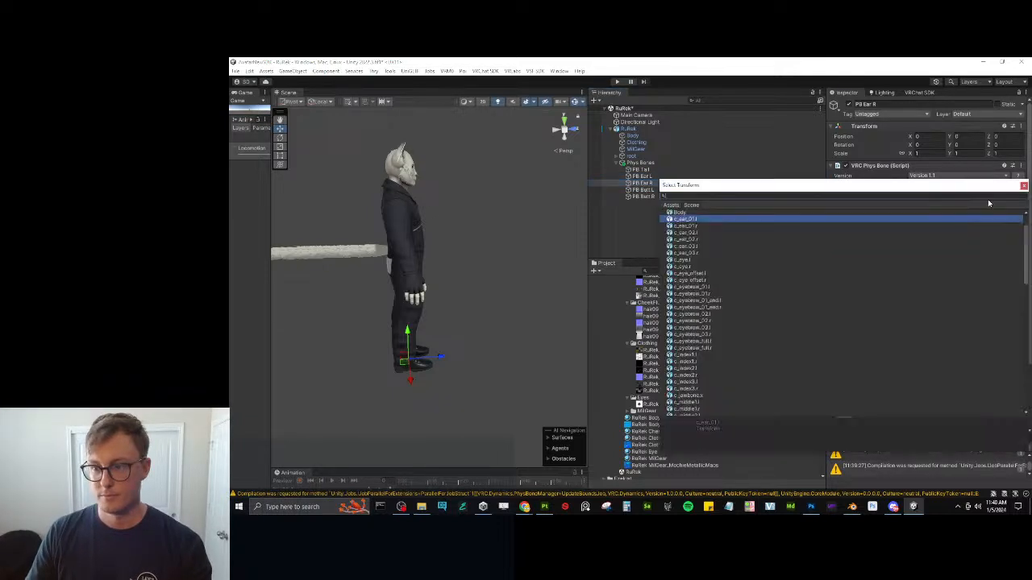
pyautogui.click(685, 225)
pyautogui.doubleClick(684, 226)
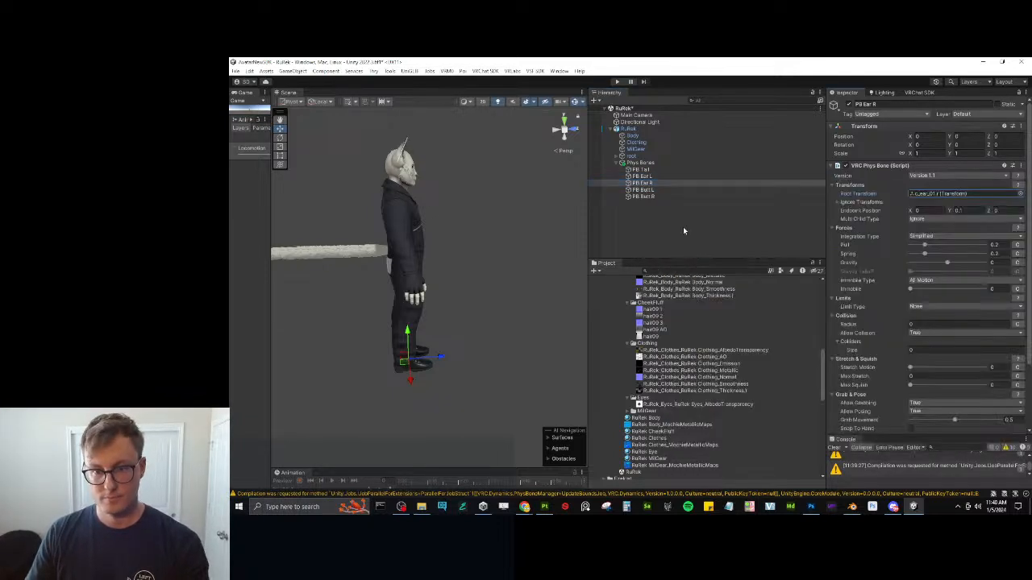
# Assign the left butt bone as the Root Transform of both PB Butt L and PB Butt R.
pyautogui.click(655, 197)
pyautogui.click(1020, 195)
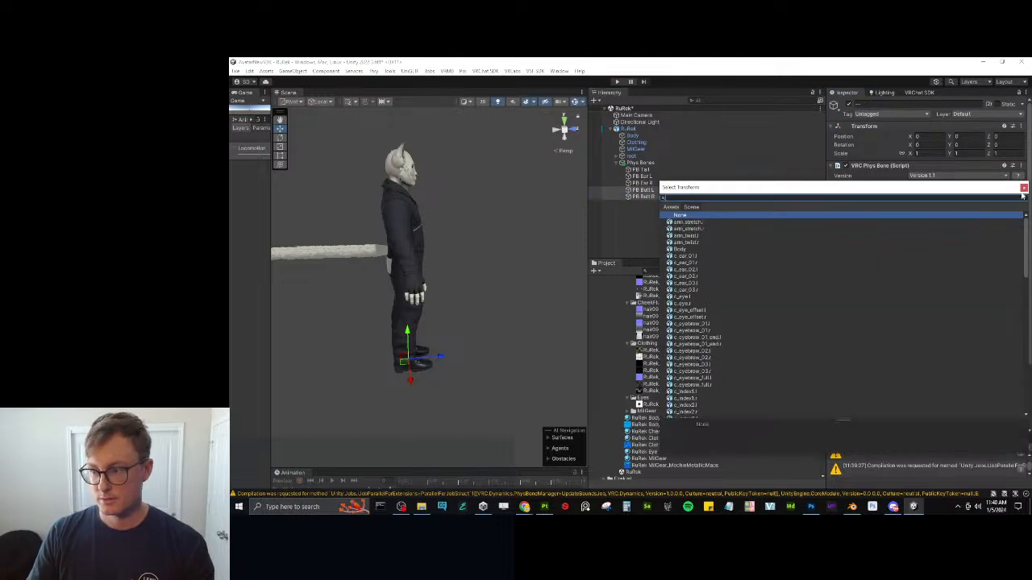
pyautogui.press('Down')
pyautogui.press('Return')
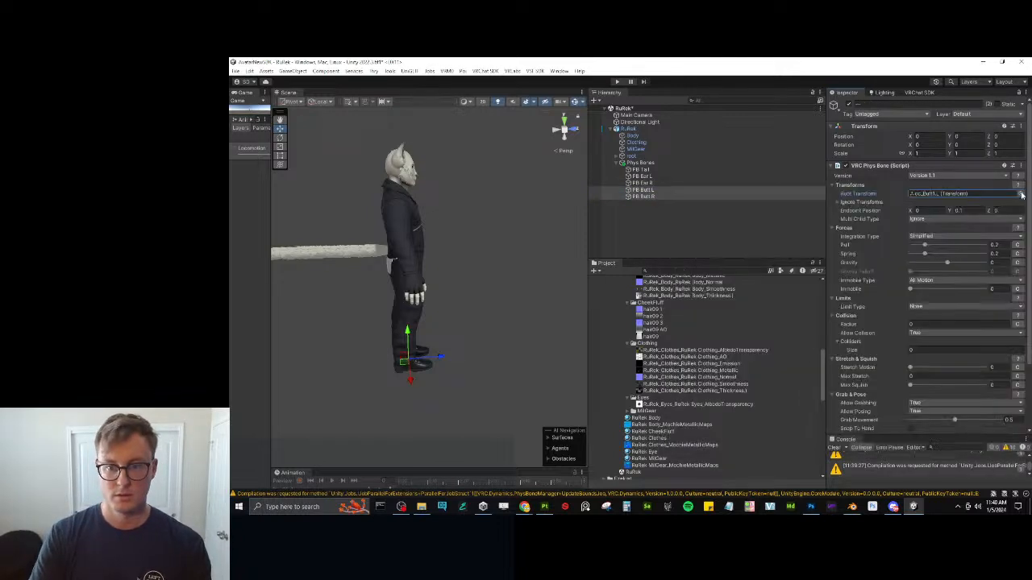
# Change the Root Transform of PB Butt R to the bone cc_Butt1.R.
pyautogui.click(650, 196)
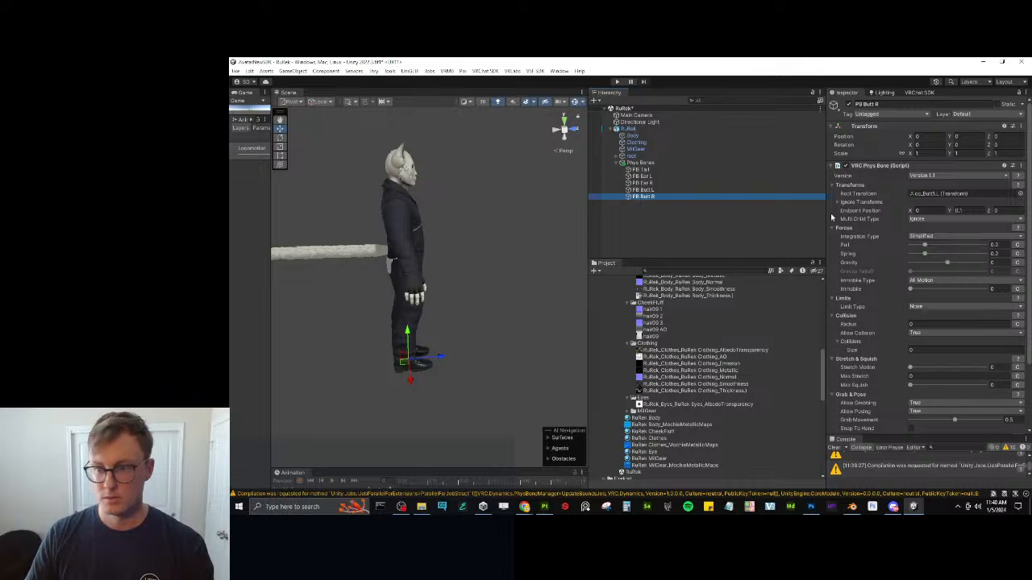
pyautogui.click(1020, 193)
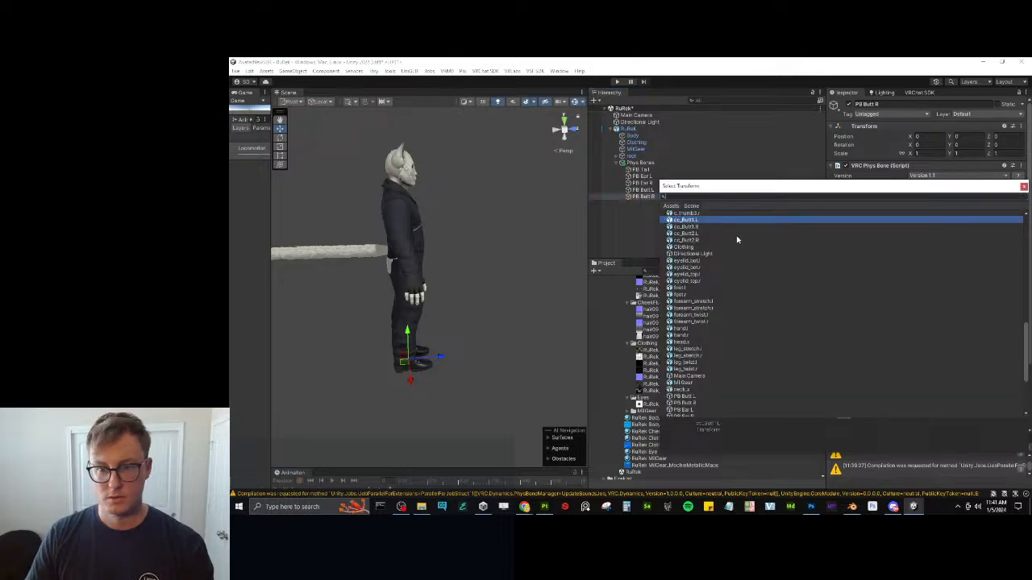
pyautogui.doubleClick(711, 227)
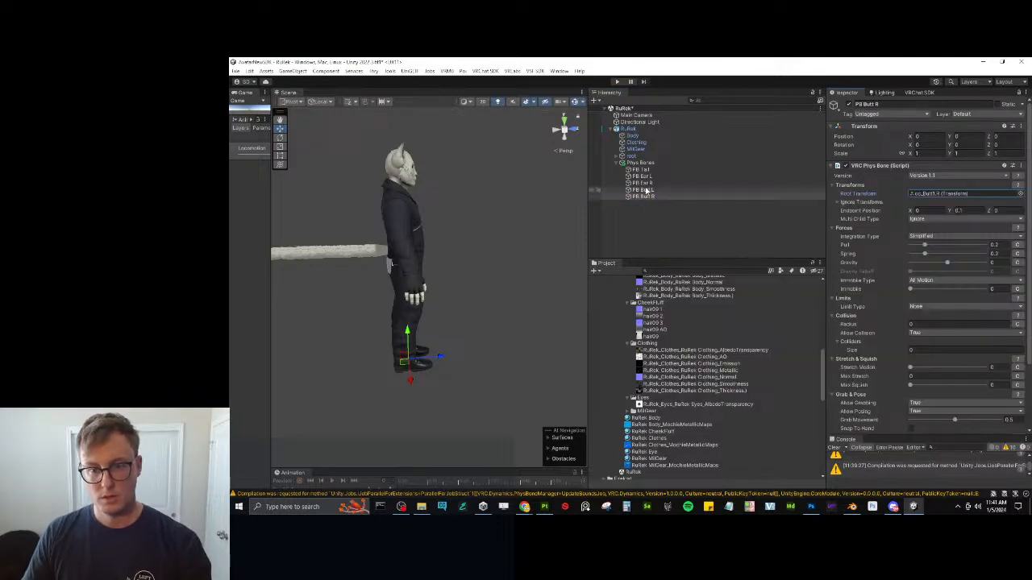
# On PB Butt L and PB Butt R together, set Pull to about 0.55 and Spring to about 0.64.
pyautogui.keyDown('shift'); pyautogui.click(646, 190); pyautogui.keyUp('shift')
pyautogui.click(946, 245)
pyautogui.click(956, 254)
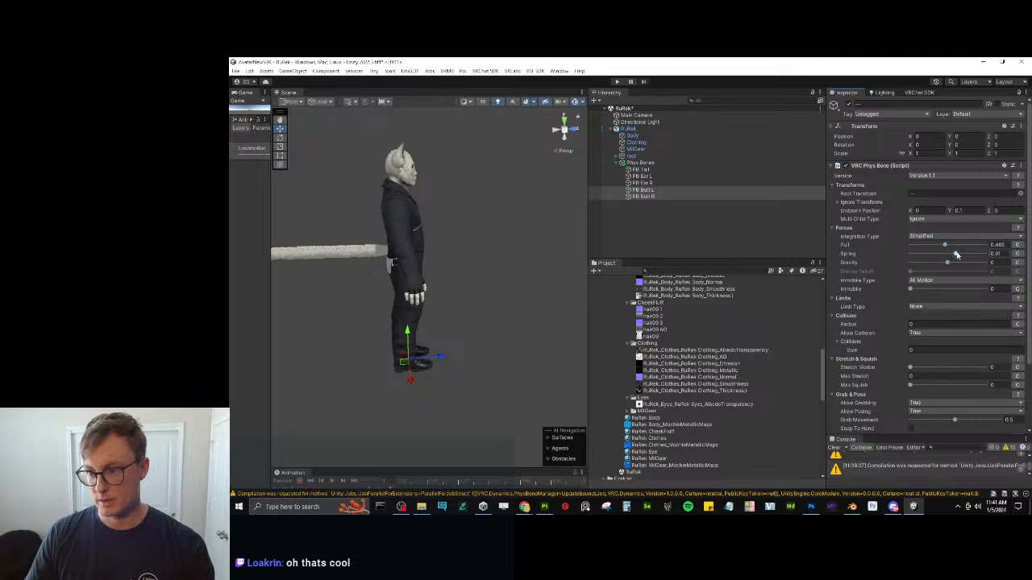
pyautogui.click(951, 245)
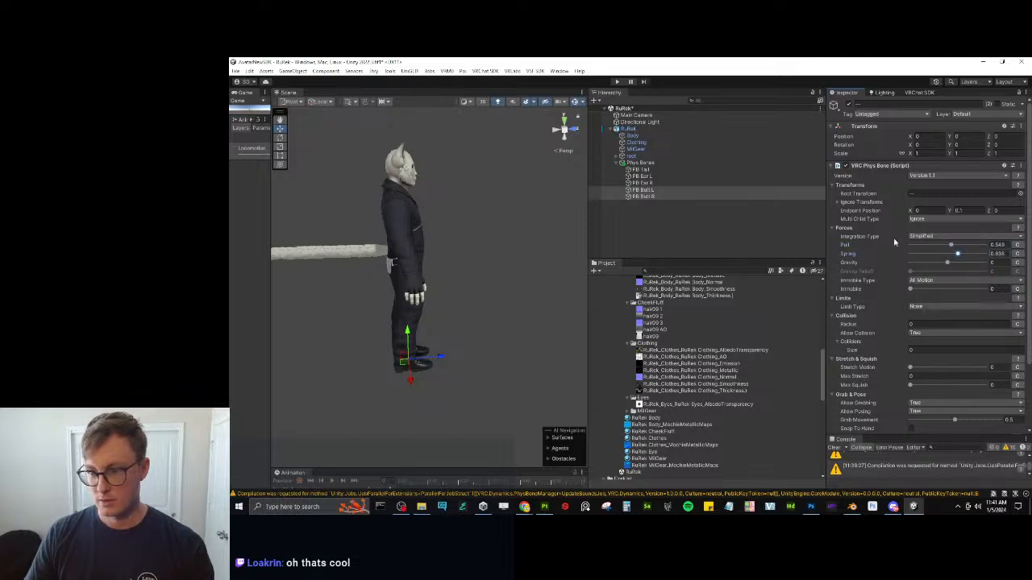
# On PB Ear L and PB Ear R together, set Pull to about 0.48 and Spring to about 0.56.
pyautogui.moveTo(518, 267); pyautogui.dragTo(490, 233, button='right')
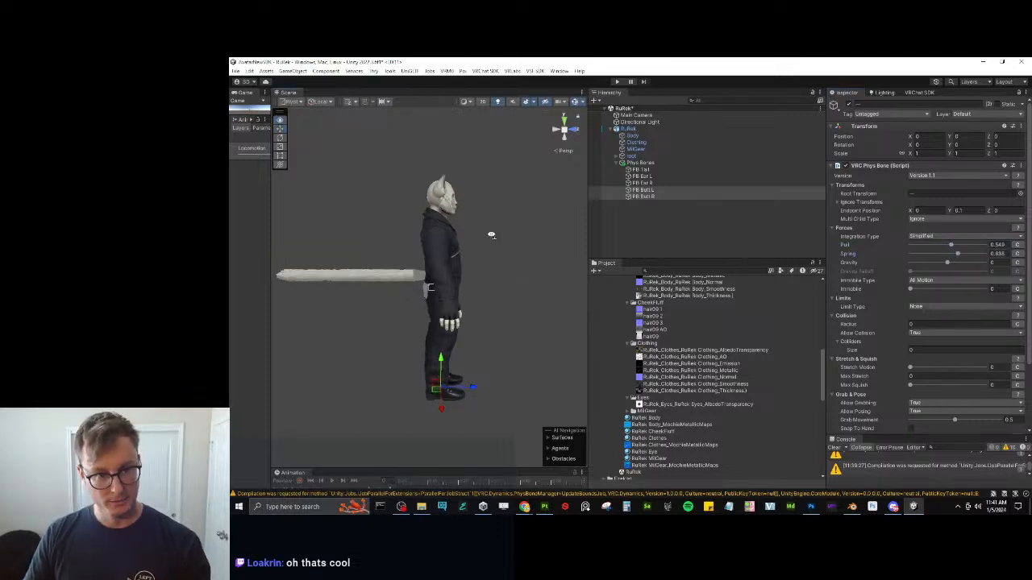
pyautogui.click(667, 176)
pyautogui.keyDown('shift'); pyautogui.click(667, 183); pyautogui.keyUp('shift')
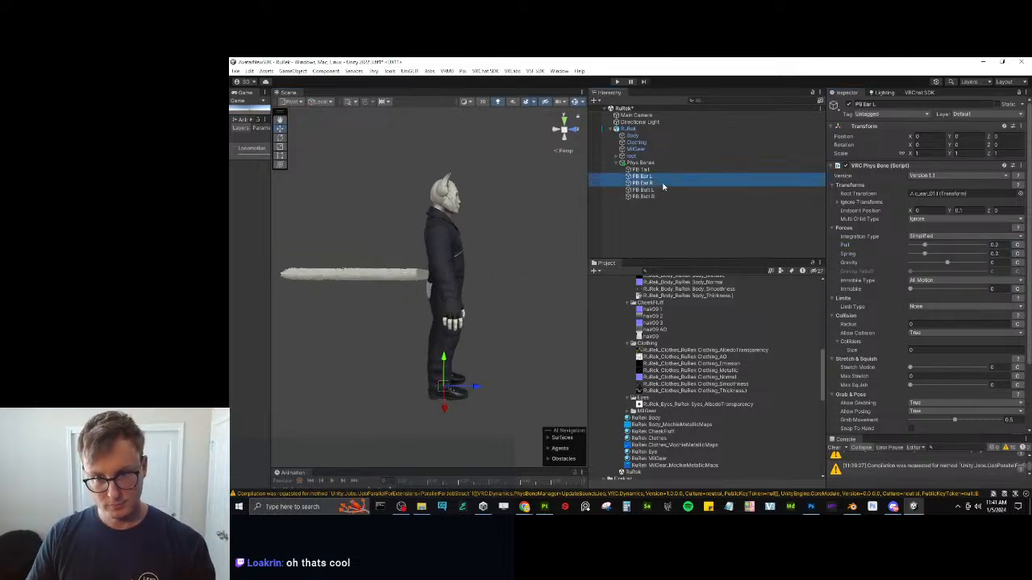
pyautogui.click(944, 245)
pyautogui.click(946, 245)
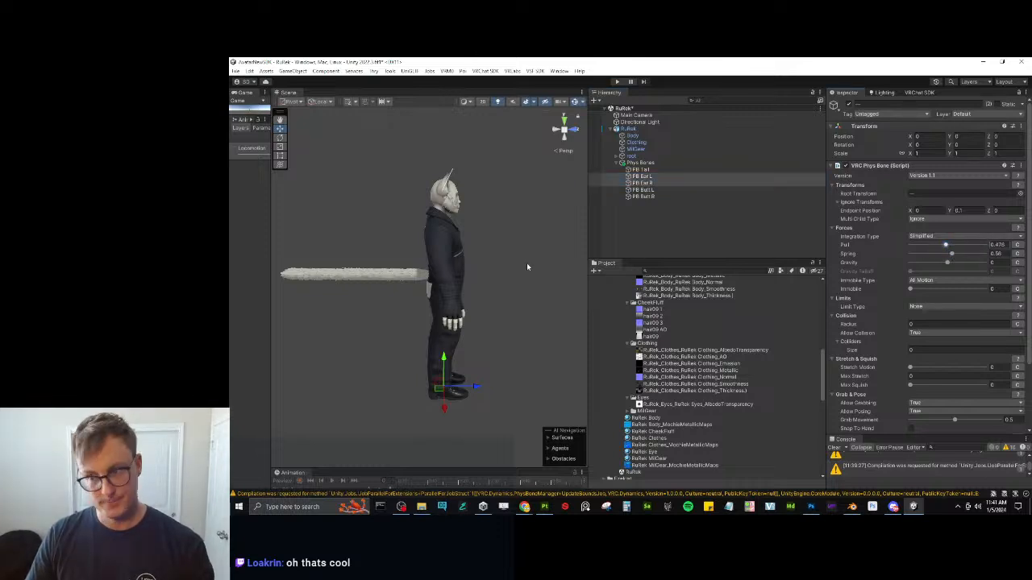
# Set the Endpoint Position Y of both ear Phys Bone components to 0.05.
pyautogui.moveTo(527, 267); pyautogui.dragTo(421, 286, button='right')
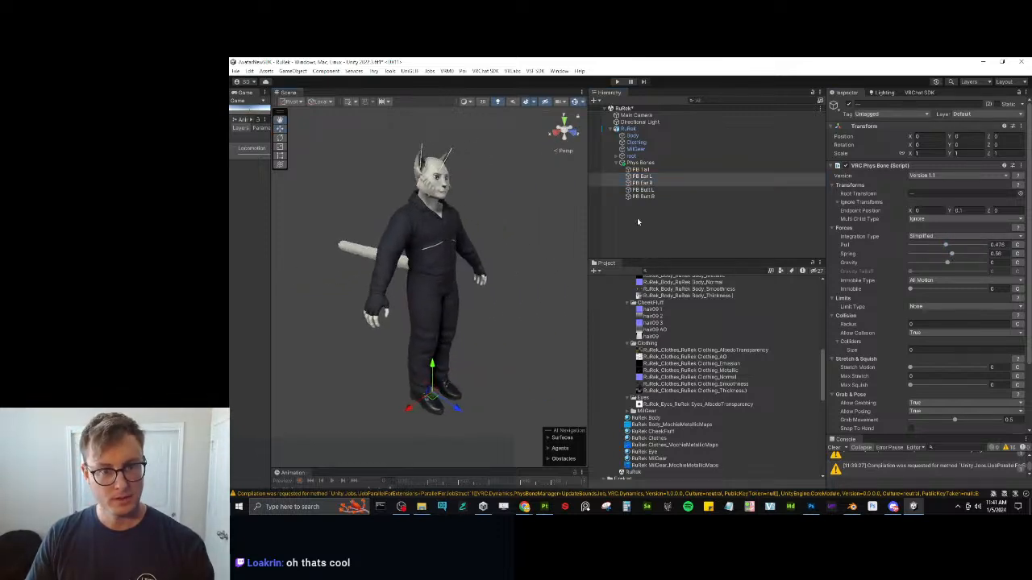
pyautogui.click(963, 211)
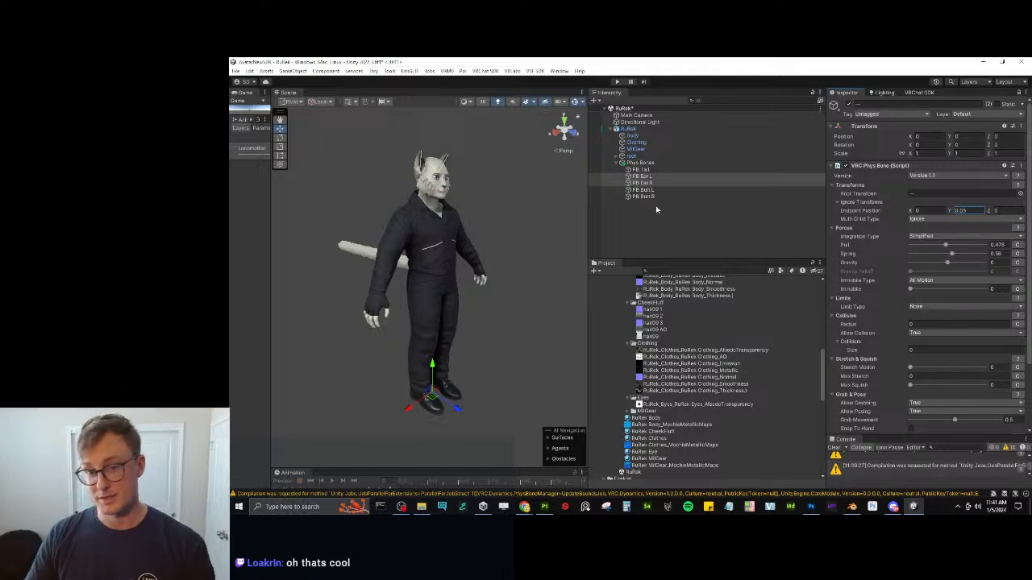
pyautogui.click(657, 206)
# Review the settings of both butt Phys Bones, save the scene and enter Play mode.
pyautogui.click(649, 191)
pyautogui.keyDown('shift'); pyautogui.click(647, 198); pyautogui.keyUp('shift')
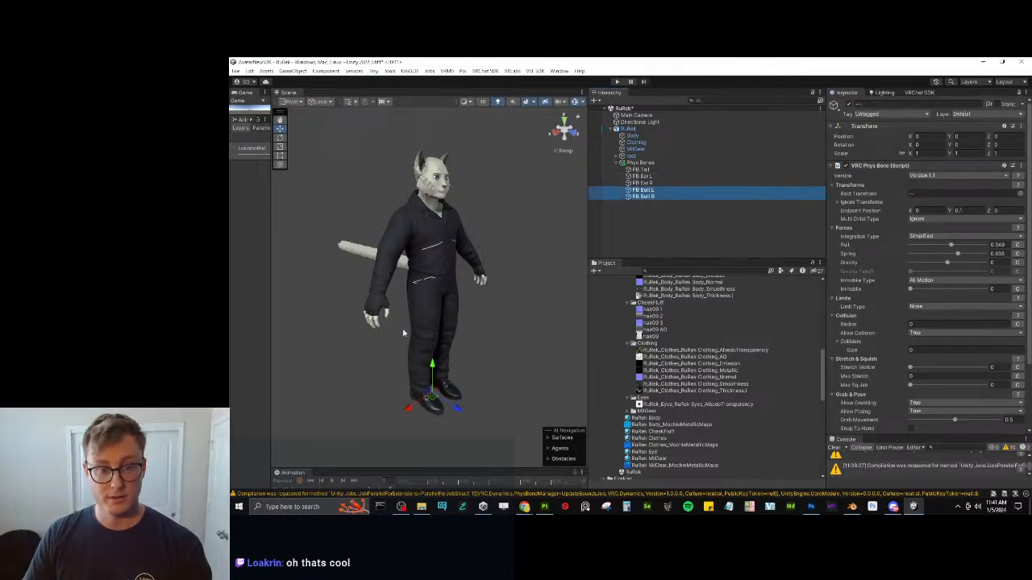
pyautogui.click(516, 271)
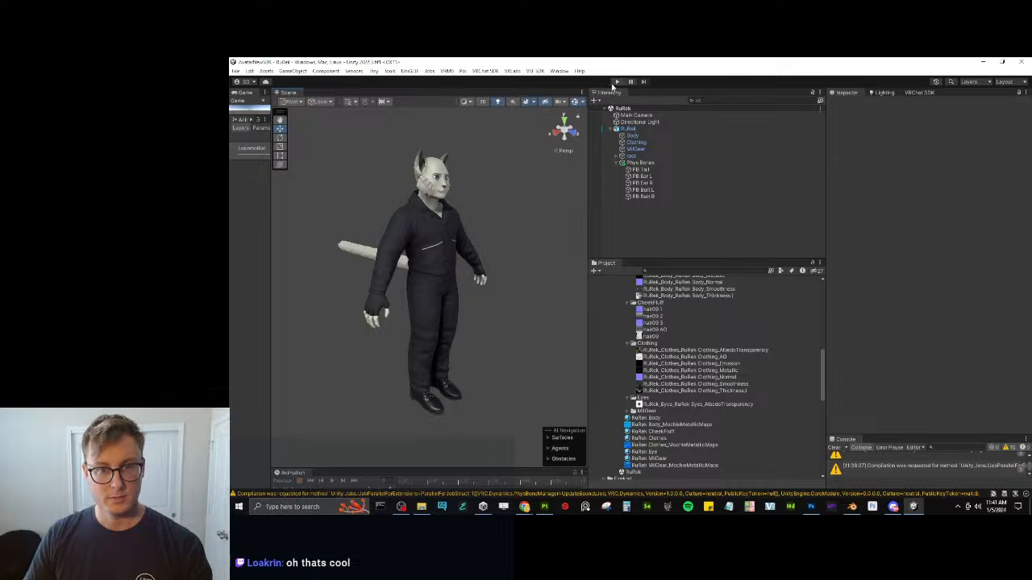
pyautogui.keyDown('alt'); pyautogui.moveTo(515, 194); pyautogui.dragTo(408, 184); pyautogui.keyUp('alt')
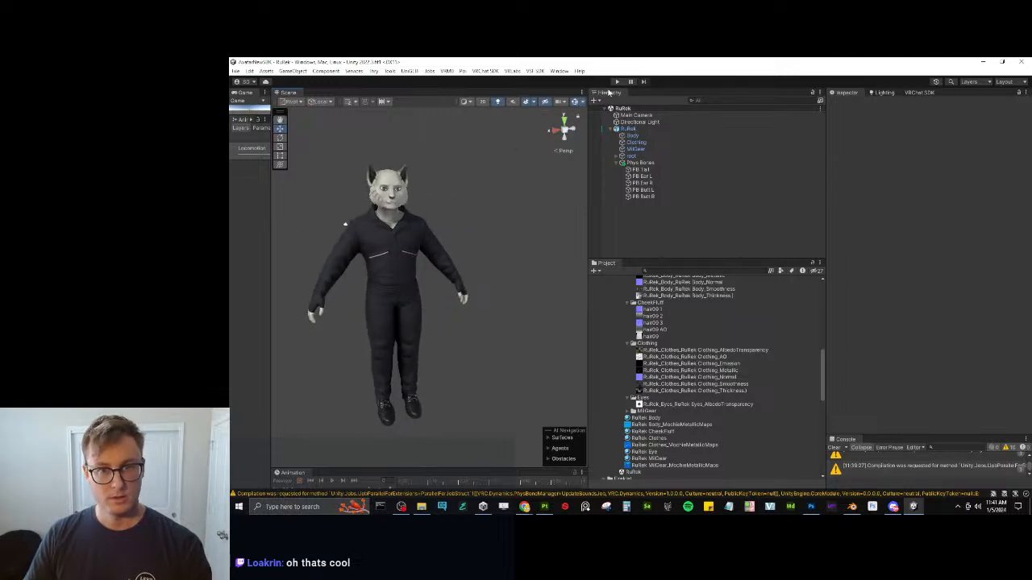
pyautogui.click(617, 82)
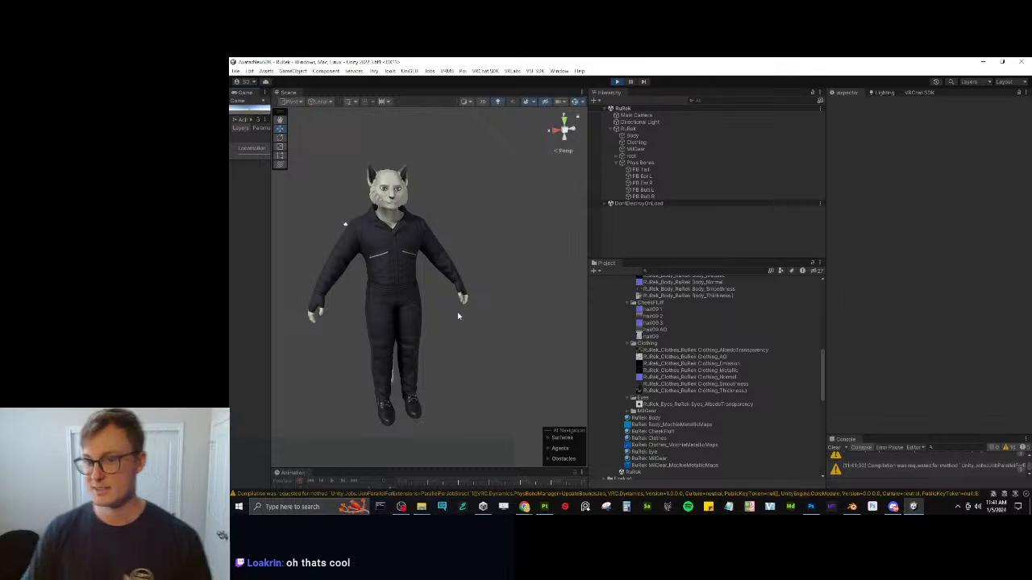
# Move the RuRek avatar around the scene while viewing it from behind to test the tail and butt physics.
pyautogui.click(622, 130)
pyautogui.keyDown('alt'); pyautogui.moveTo(383, 293); pyautogui.dragTo(427, 421); pyautogui.keyUp('alt')
pyautogui.moveTo(441, 417); pyautogui.dragTo(428, 360)
pyautogui.scroll(3, 428, 360)
pyautogui.moveTo(509, 416); pyautogui.dragTo(461, 368, button='middle')
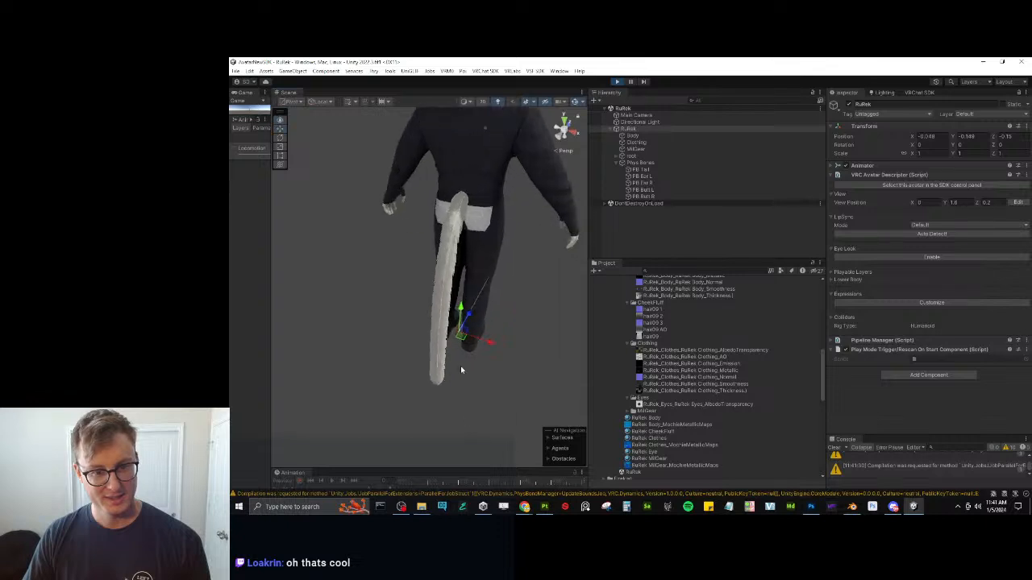
pyautogui.moveTo(460, 313); pyautogui.dragTo(462, 352)
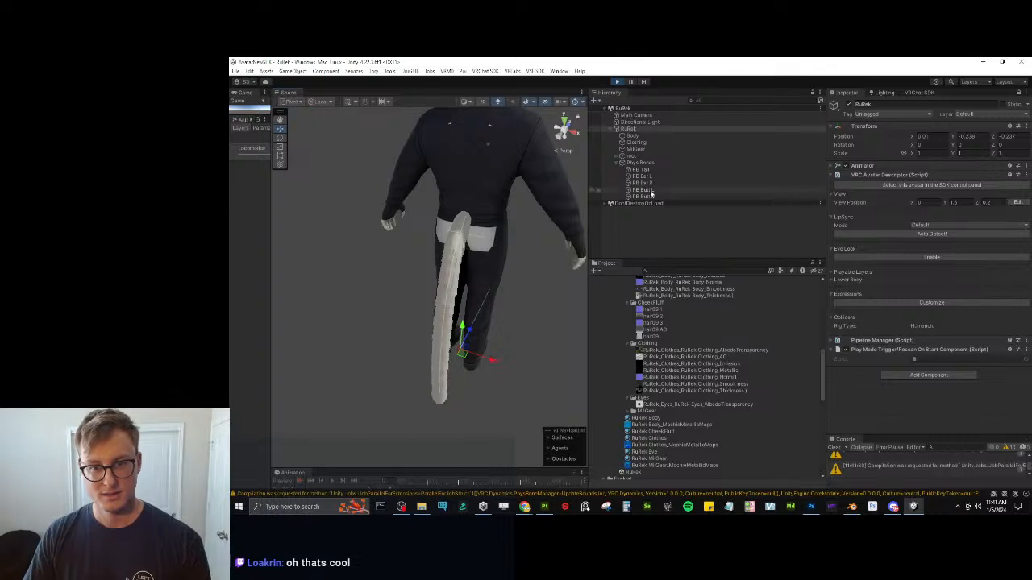
# On both butt Phys Bones, set Immobile to about 0.57 and Limit Type to Angle, and move the avatar to test them.
pyautogui.click(642, 196)
pyautogui.keyDown('shift'); pyautogui.click(643, 189); pyautogui.keyUp('shift')
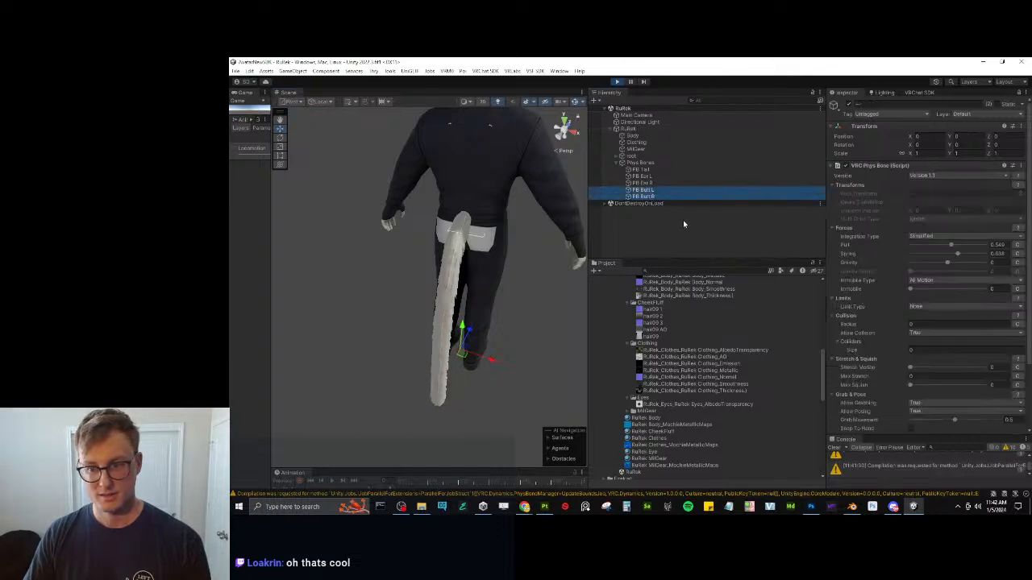
pyautogui.click(954, 289)
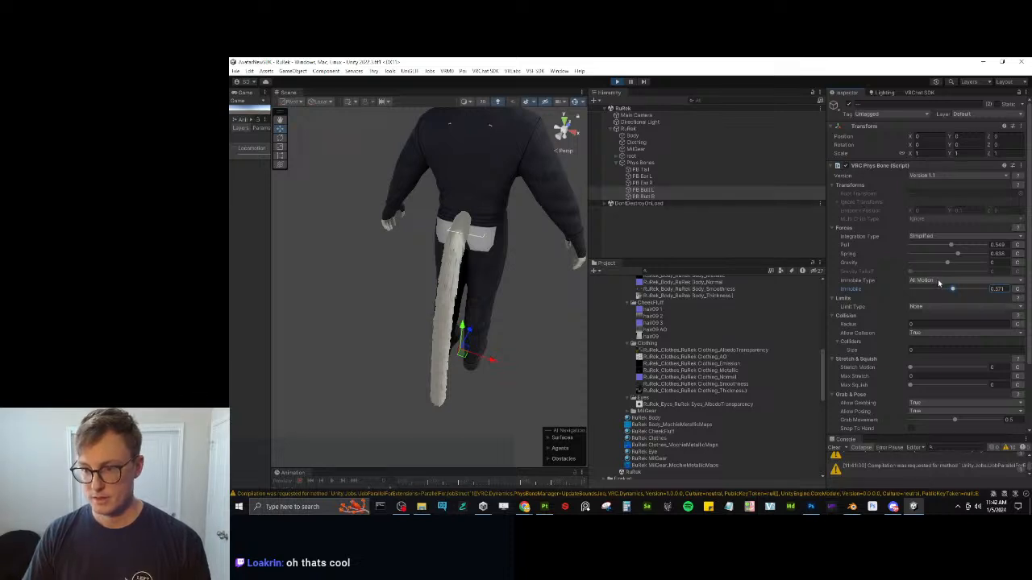
pyautogui.click(940, 307)
pyautogui.click(927, 322)
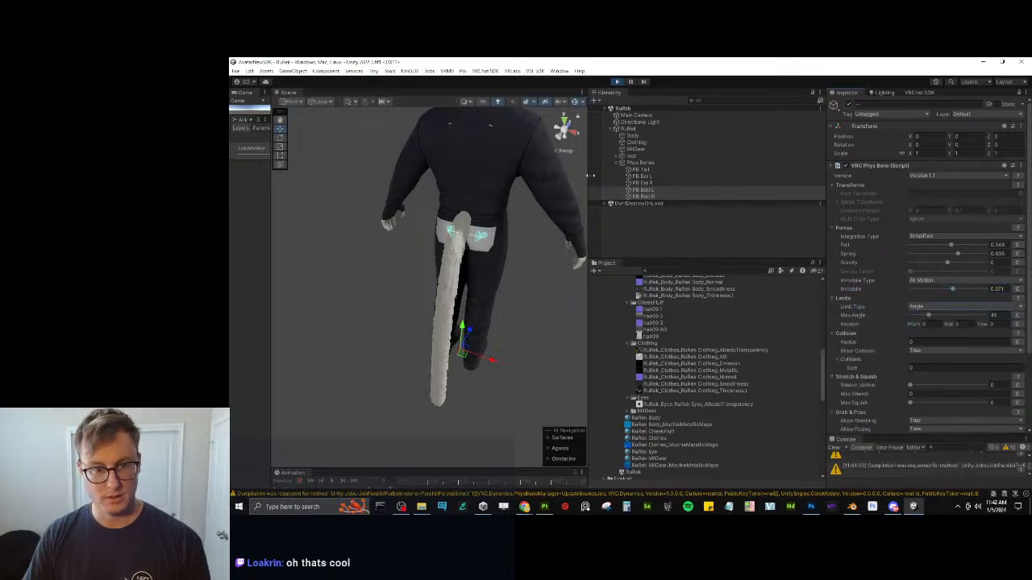
pyautogui.click(492, 255)
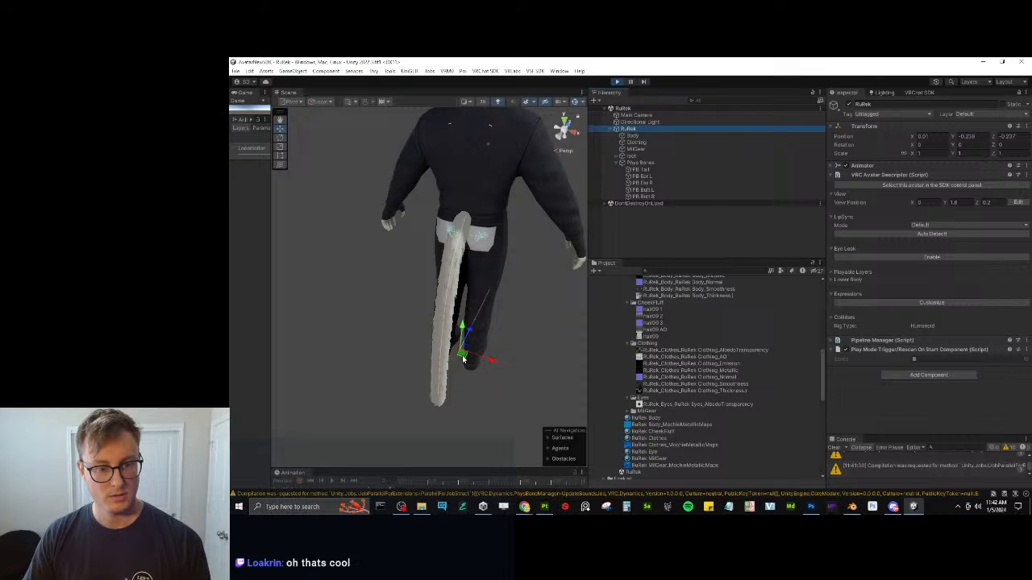
pyautogui.moveTo(464, 360)
pyautogui.mouseDown()
pyautogui.moveTo(472, 348)
pyautogui.moveTo(461, 315)
pyautogui.moveTo(463, 360)
pyautogui.moveTo(459, 349)
pyautogui.mouseUp()
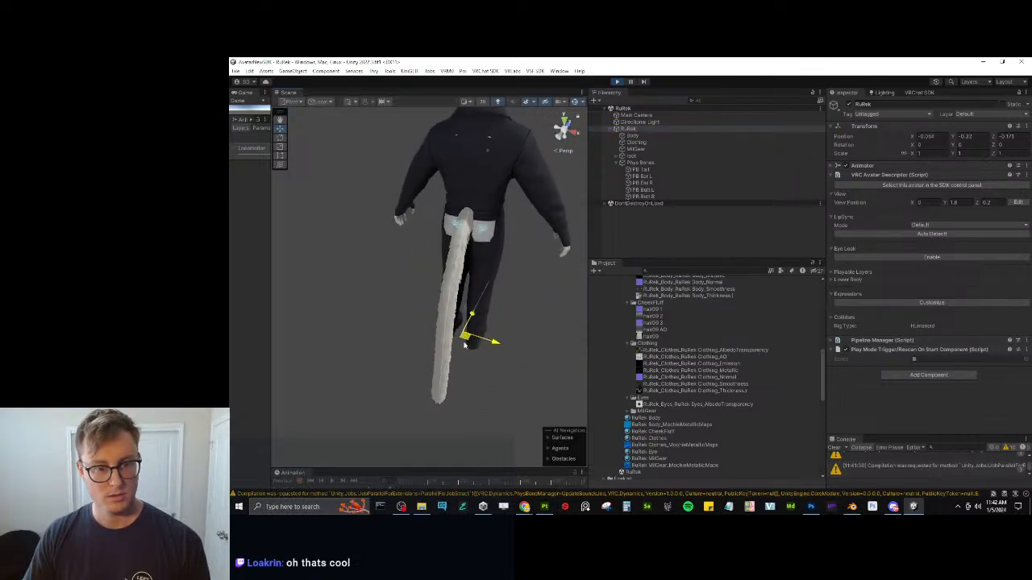
# Copy PB Butt L's tuned Phys Bone component, exit Play mode and paste its values onto both PB Butt L and PB Butt R.
pyautogui.click(673, 191)
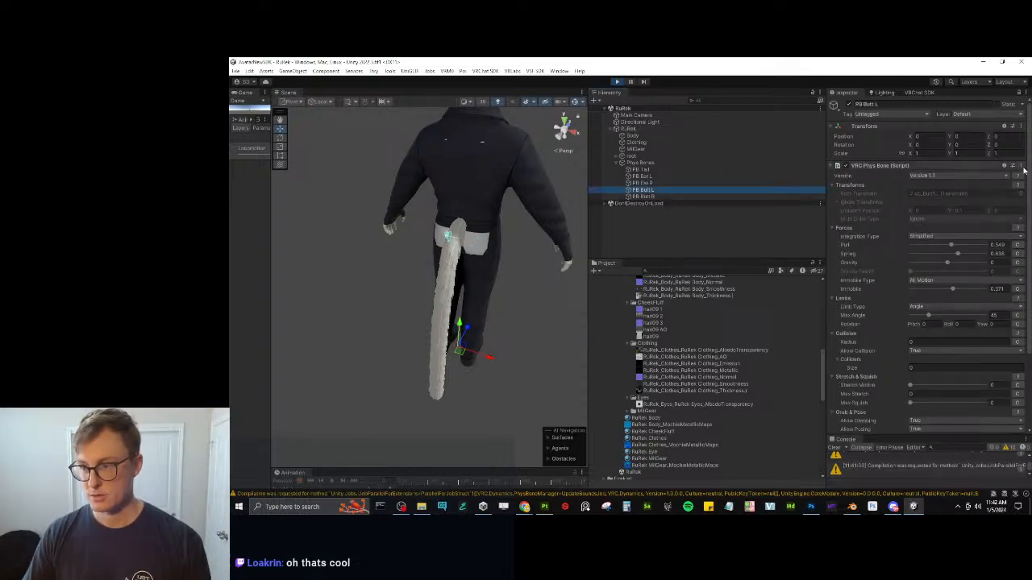
pyautogui.click(1021, 165)
pyautogui.click(967, 215)
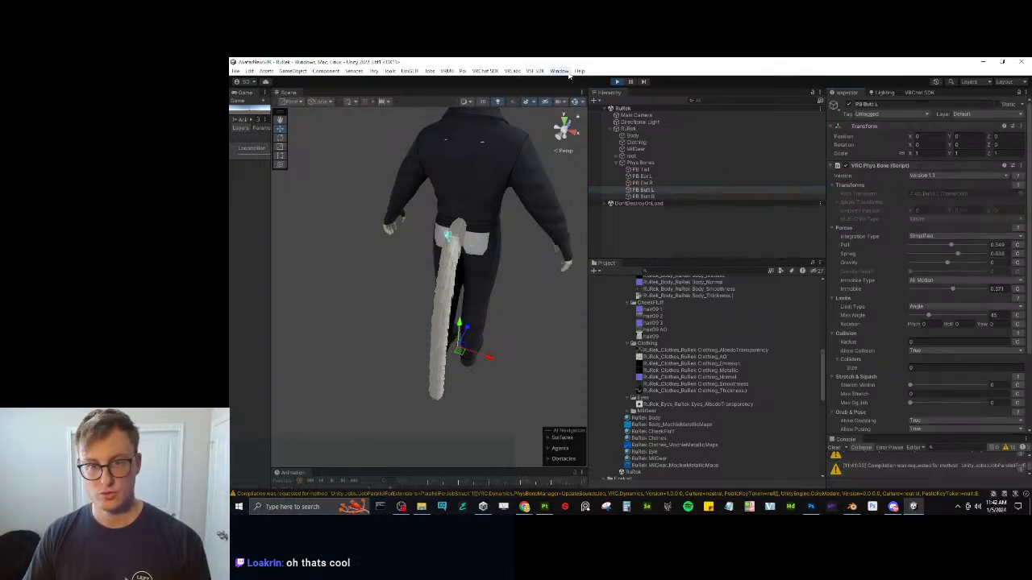
pyautogui.click(616, 82)
pyautogui.keyDown('shift'); pyautogui.click(637, 196); pyautogui.keyUp('shift')
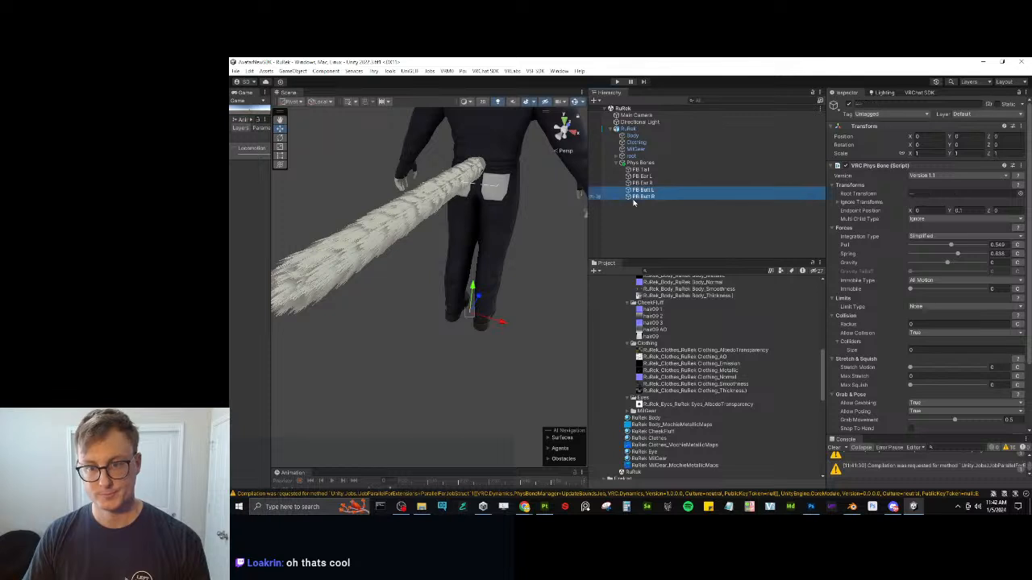
pyautogui.click(1022, 165)
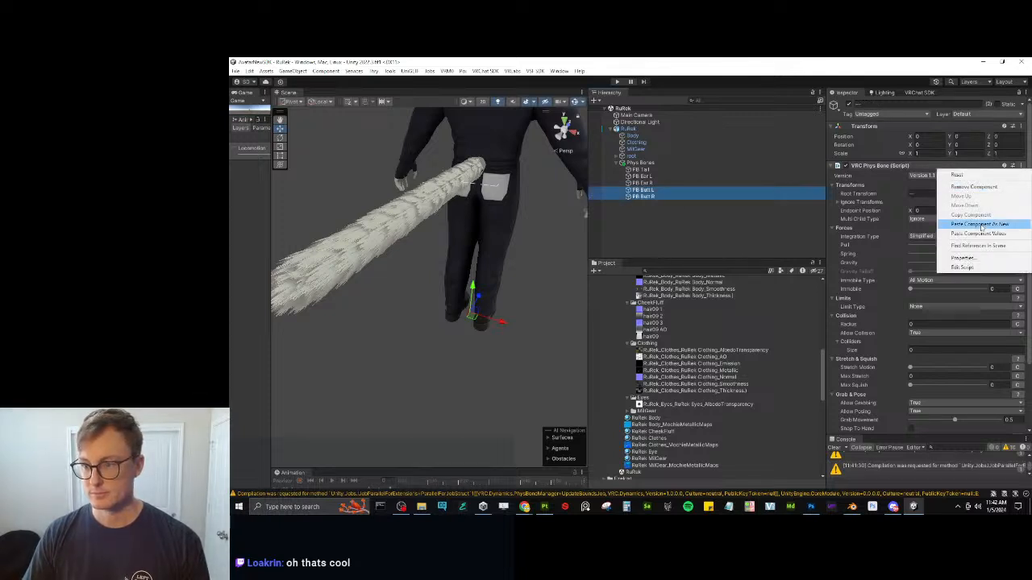
pyautogui.click(980, 226)
# Reassign the bone cc_Butt1.R as PB Butt R's Root Transform.
pyautogui.click(641, 198)
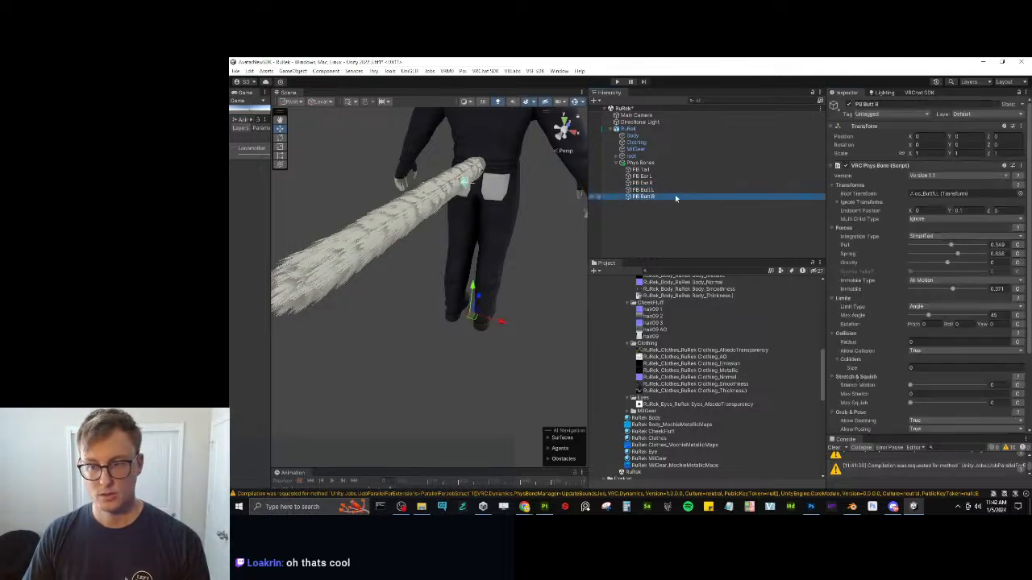
pyautogui.click(1020, 194)
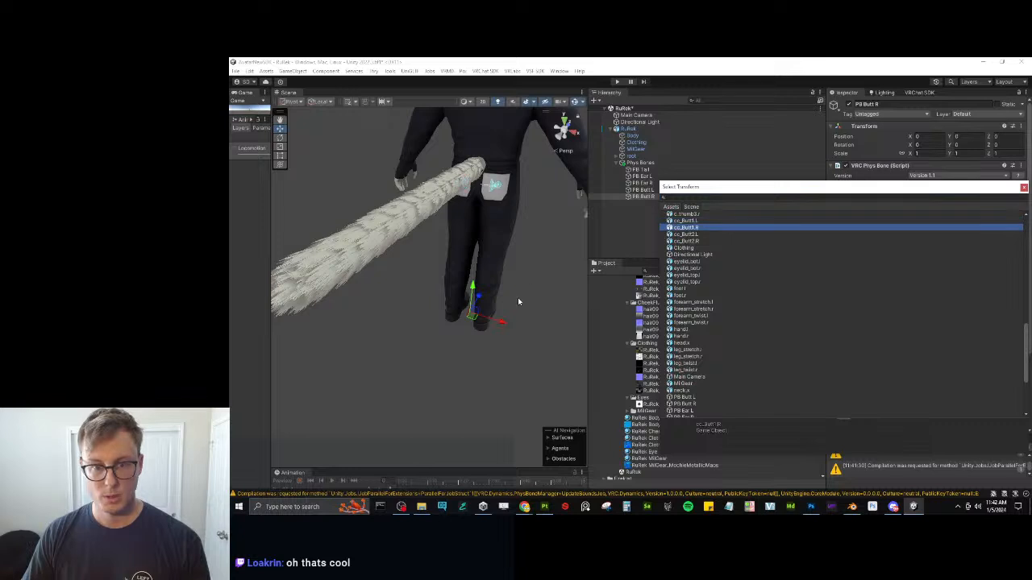
pyautogui.click(514, 329)
# Set Allow Posing to False on both PB Butt L and PB Butt R.
pyautogui.click(640, 198)
pyautogui.keyDown('ctrl'); pyautogui.click(642, 189); pyautogui.keyUp('ctrl')
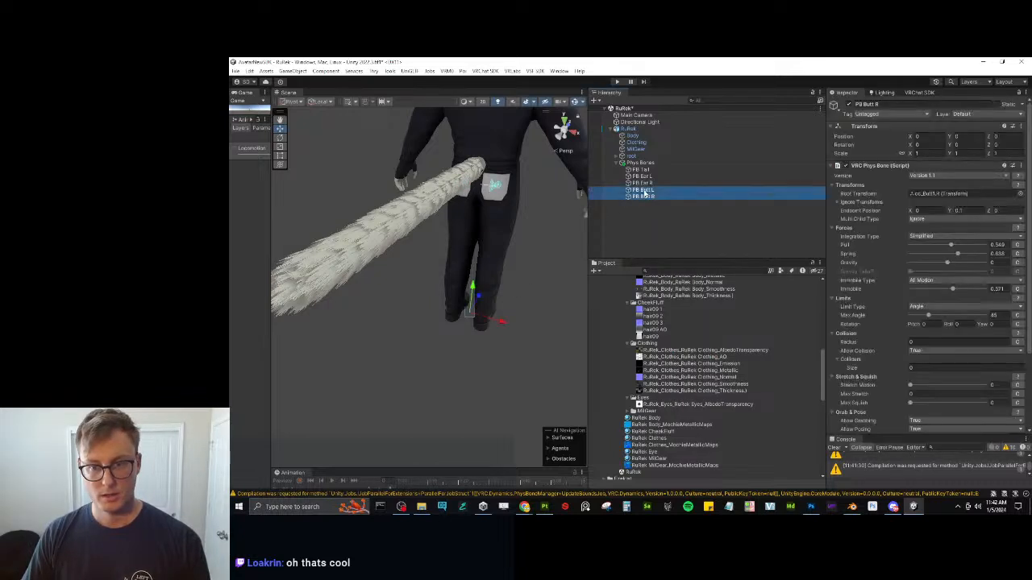
pyautogui.scroll(-2, 941, 361)
pyautogui.click(924, 361)
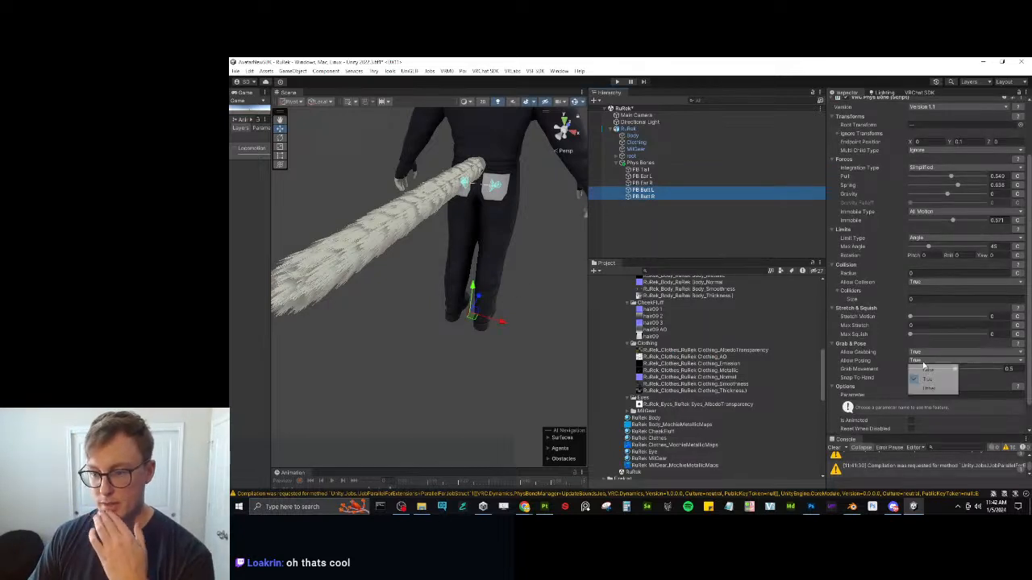
pyautogui.click(922, 378)
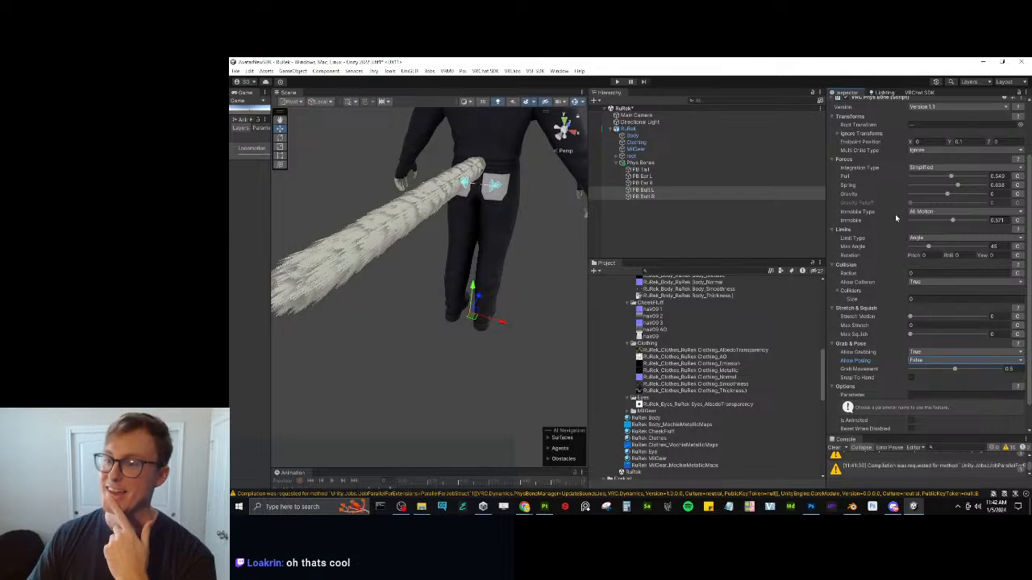
pyautogui.scroll(-2, 906, 408)
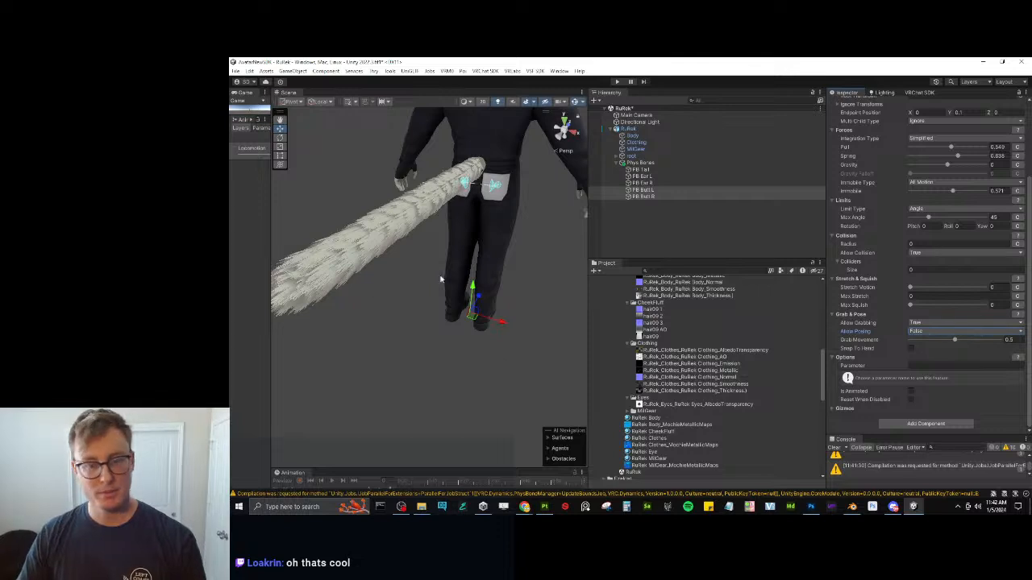
pyautogui.moveTo(441, 280); pyautogui.dragTo(489, 233, button='right')
pyautogui.click(504, 249)
pyautogui.keyDown('alt'); pyautogui.moveTo(504, 249); pyautogui.dragTo(420, 283); pyautogui.keyUp('alt')
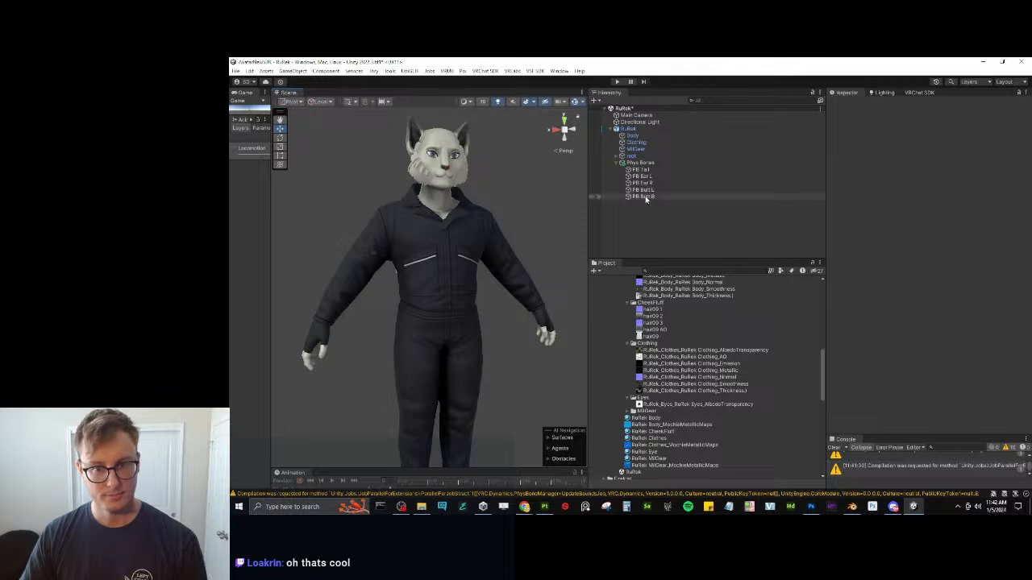
# Collapse the Body, CheekFluff, Clothing and Eyes texture folders in the project files and clear the console messages.
pyautogui.scroll(5, 619, 370)
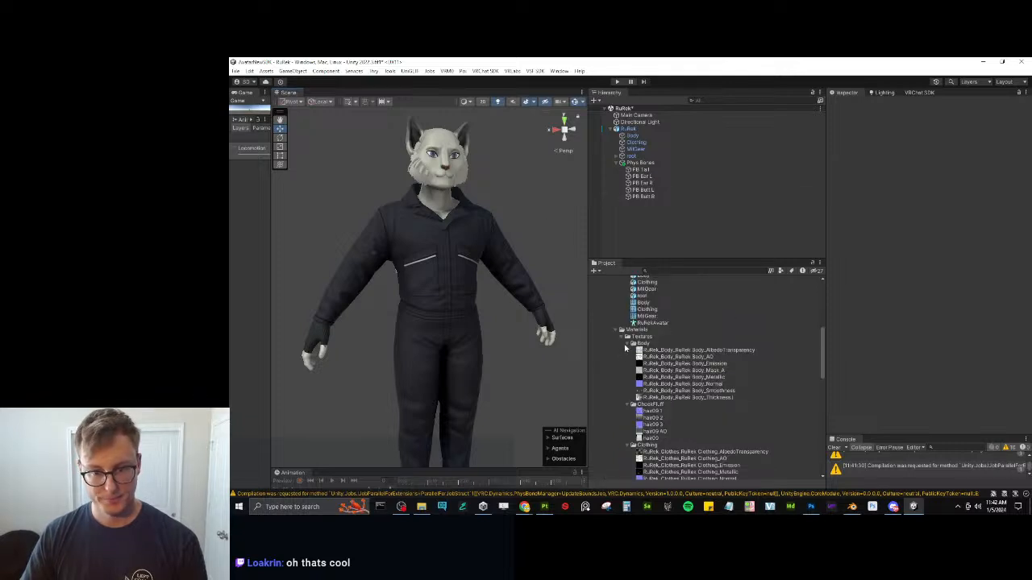
pyautogui.click(629, 344)
pyautogui.click(628, 350)
pyautogui.click(629, 356)
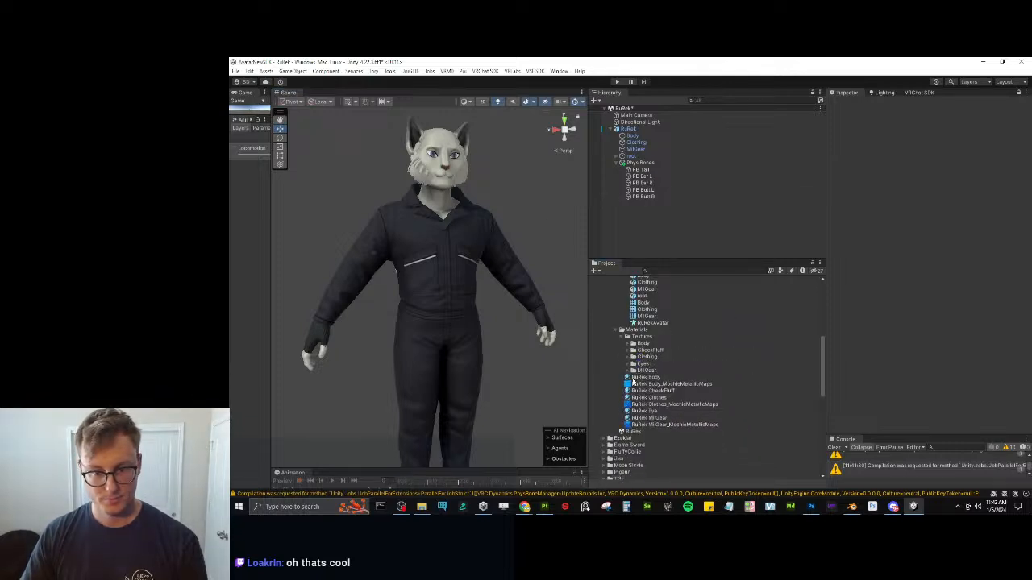
pyautogui.click(837, 450)
pyautogui.scroll(-3, 457, 300)
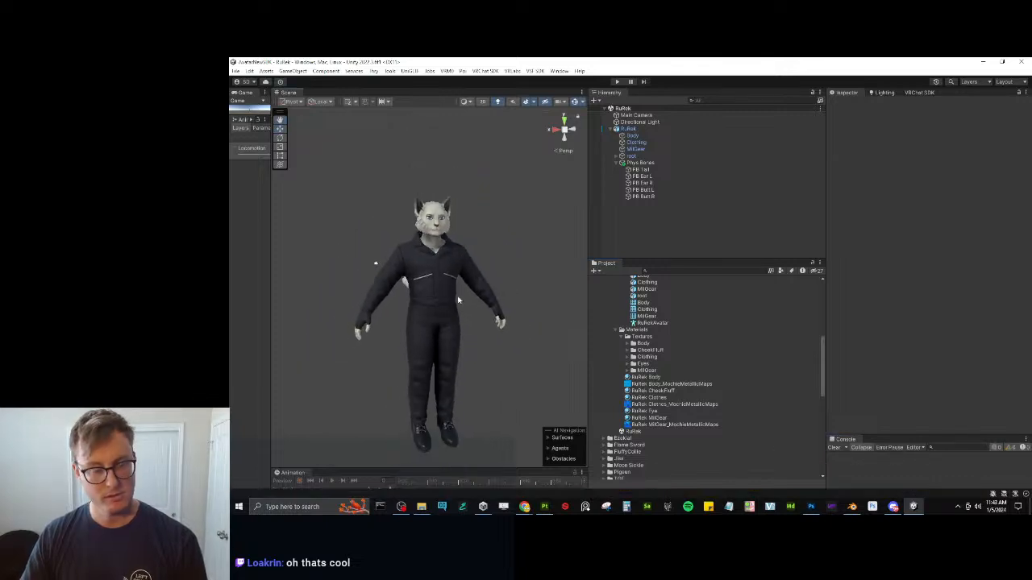
# Open the humanoid avatar configuration from the RuRek FBX model's rig import settings.
pyautogui.scroll(3, 657, 350)
pyautogui.click(641, 345)
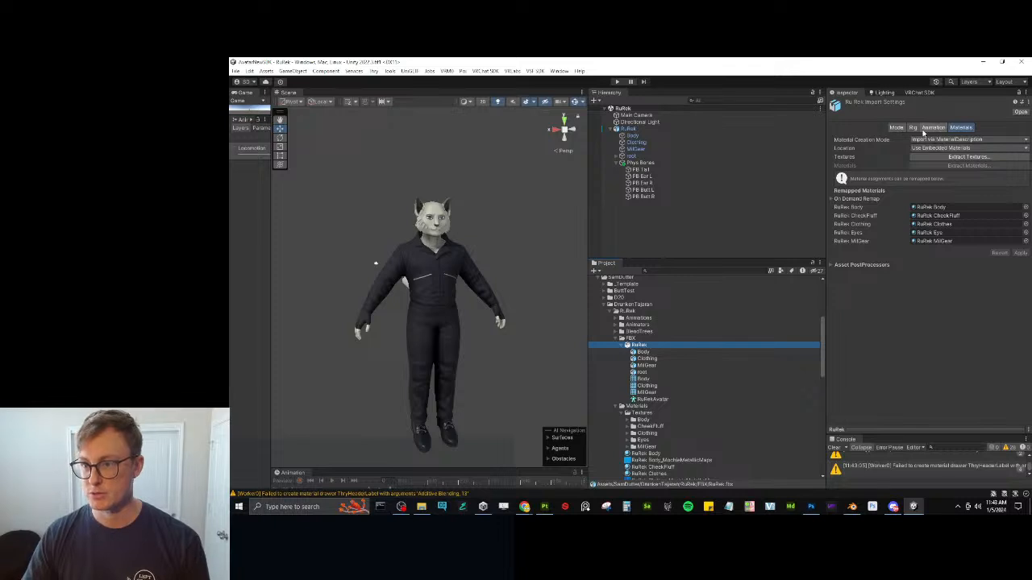
pyautogui.click(920, 131)
pyautogui.click(1002, 161)
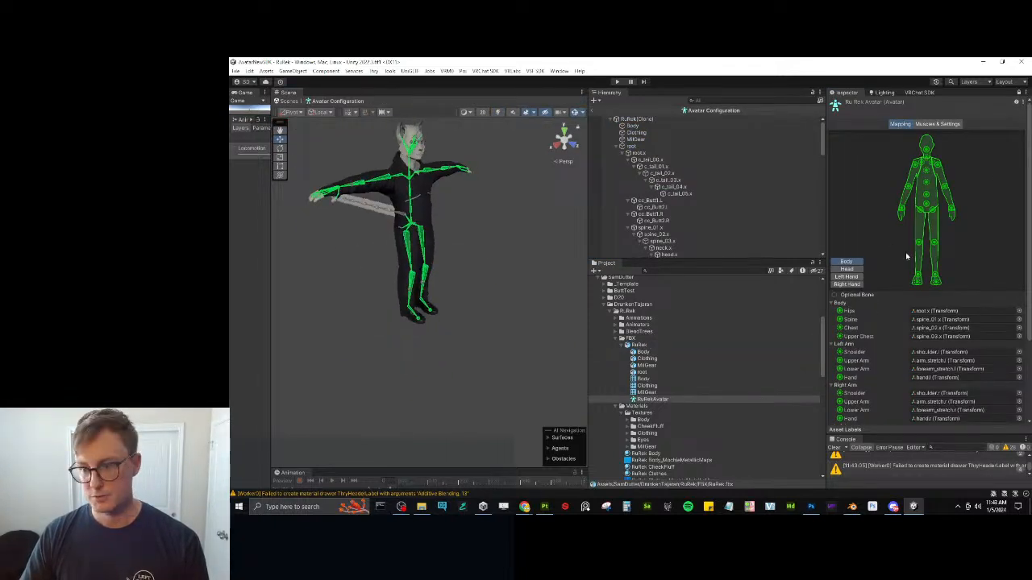
# Sample the rig's bind pose, enforce the T-pose, apply the change and finish the avatar configuration.
pyautogui.scroll(-3, 909, 315)
pyautogui.click(864, 406)
pyautogui.click(890, 424)
pyautogui.click(864, 405)
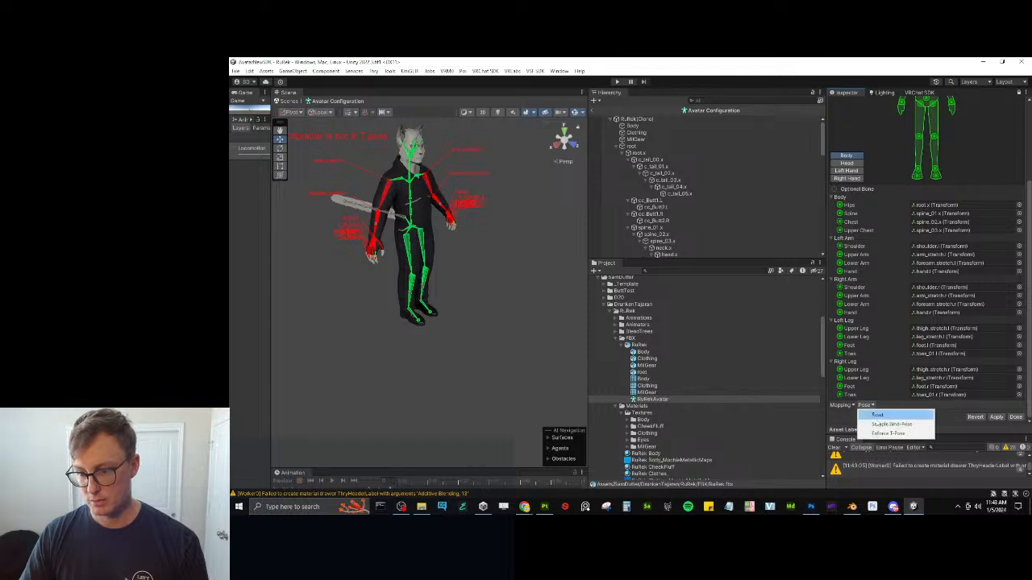
pyautogui.click(890, 424)
pyautogui.click(864, 405)
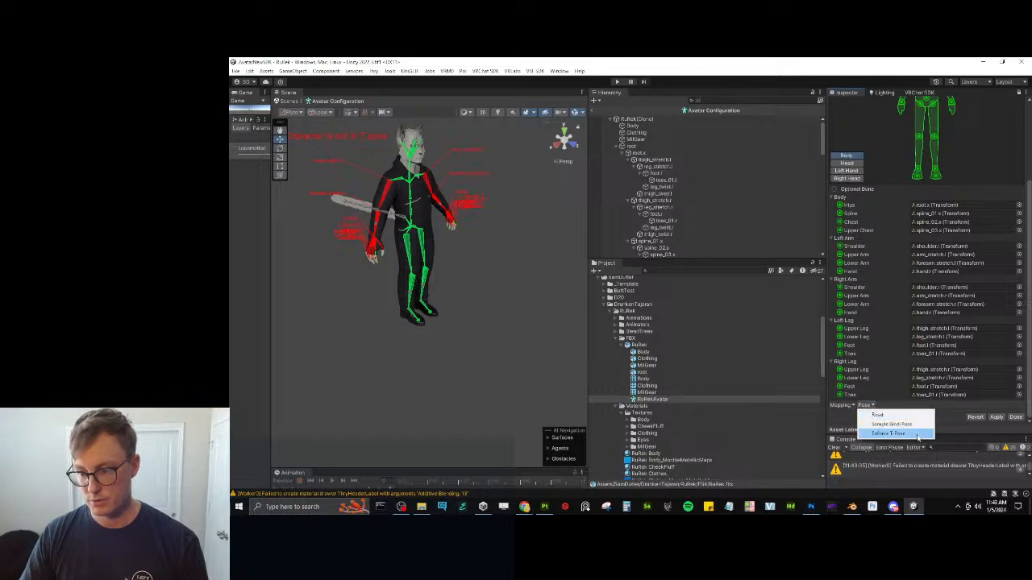
pyautogui.click(888, 434)
pyautogui.click(996, 417)
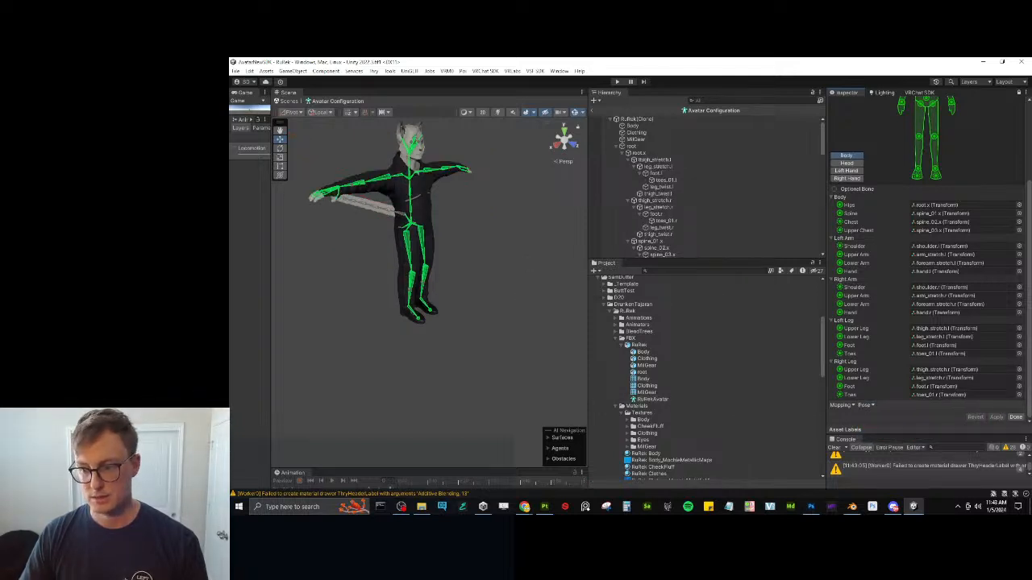
pyautogui.click(1015, 417)
pyautogui.moveTo(345, 281); pyautogui.dragTo(471, 303, button='right')
pyautogui.scroll(2, 472, 304)
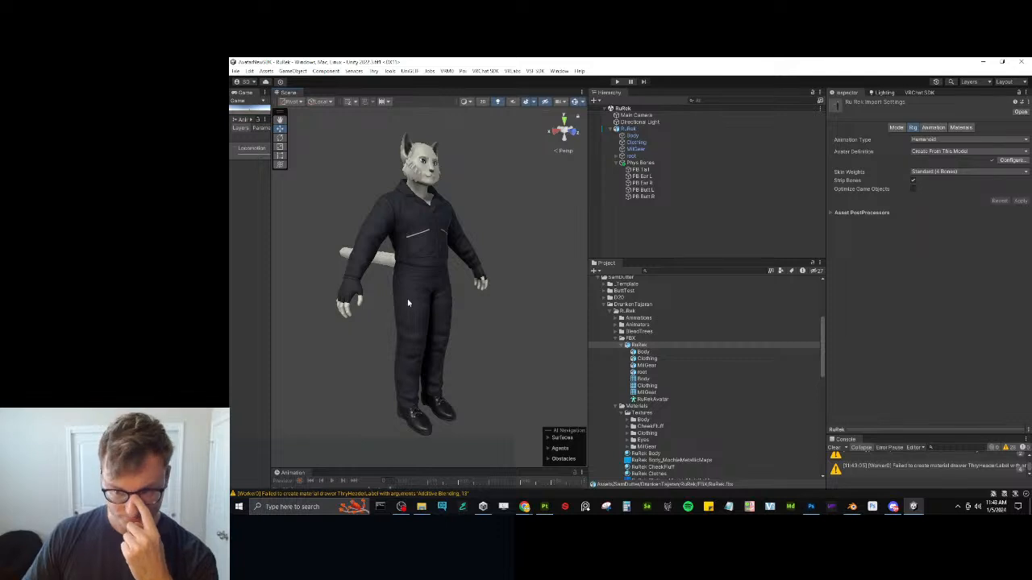
# Clear the console messages and collapse the RuRek model, Textures, Materials and FBX entries in the project files.
pyautogui.click(834, 448)
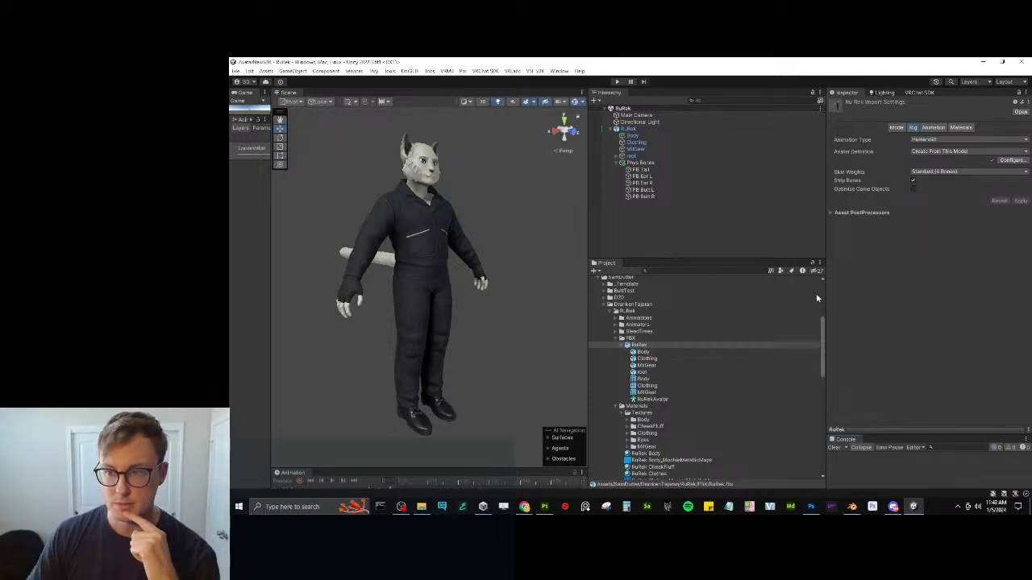
pyautogui.click(622, 348)
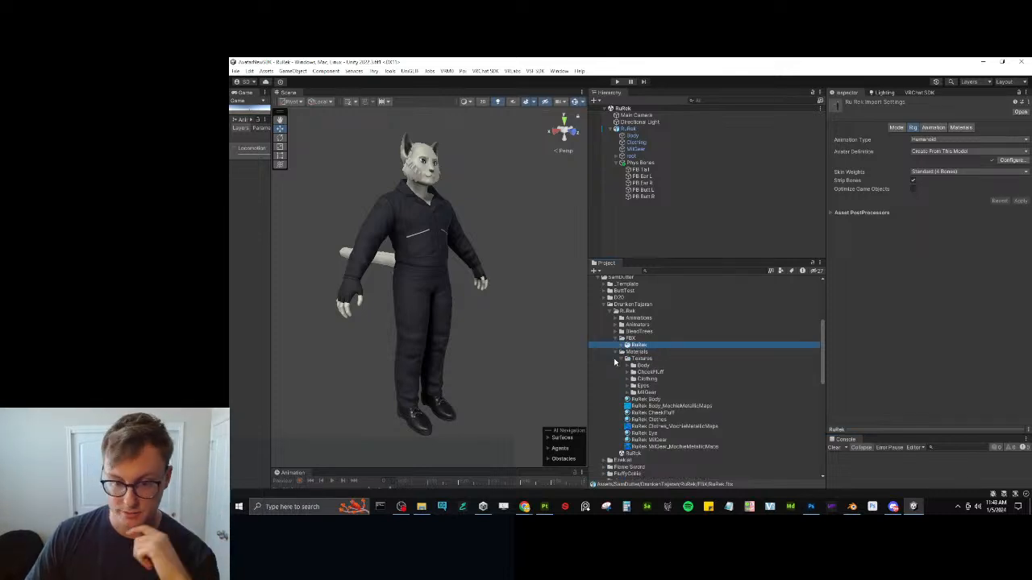
pyautogui.click(621, 360)
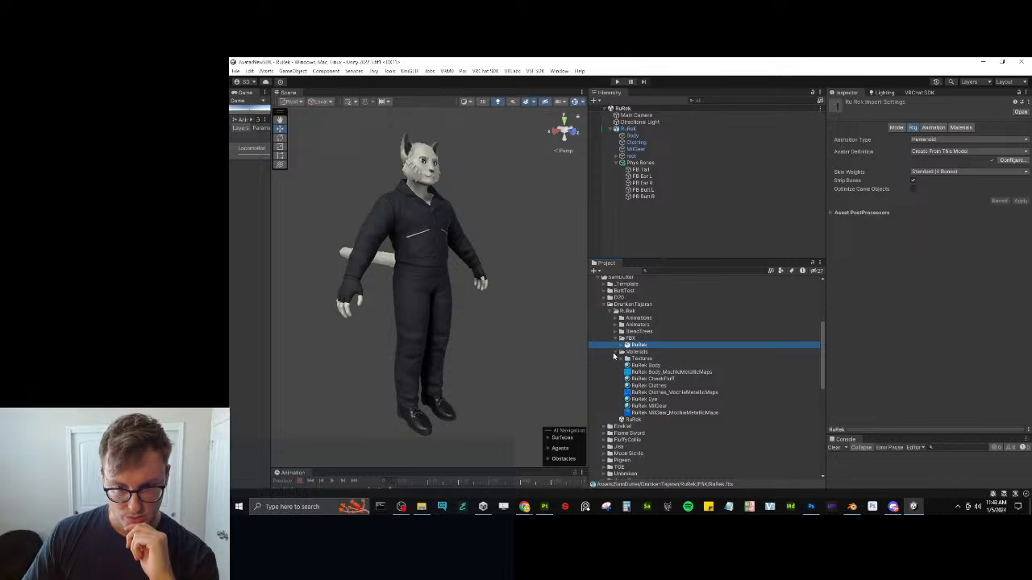
pyautogui.click(616, 352)
pyautogui.click(616, 338)
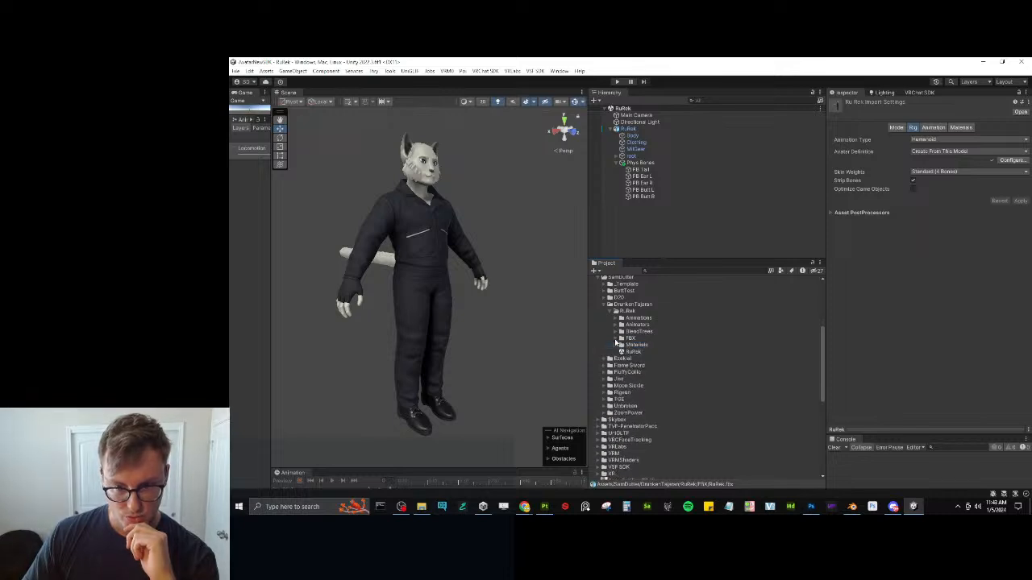
# Enable Eye Look on RuRek's VRC Avatar Descriptor and assign c_eye.l as the Left Eye Bone.
pyautogui.click(669, 129)
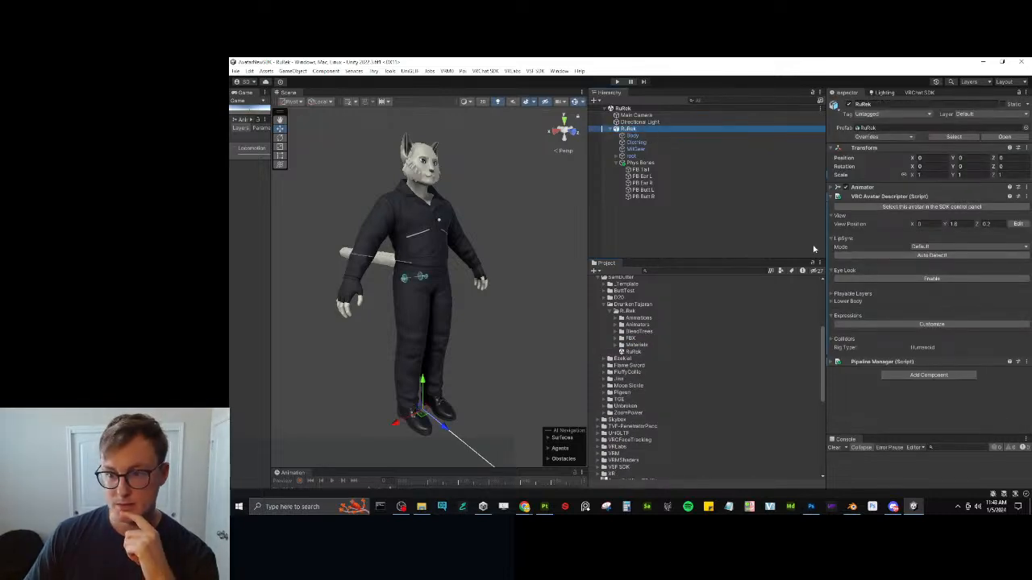
pyautogui.click(883, 278)
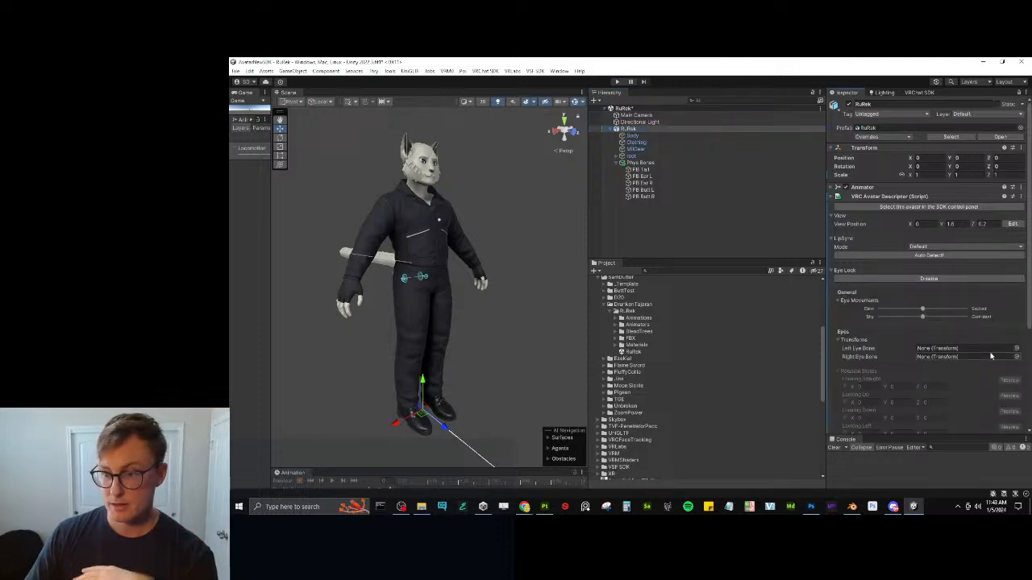
pyautogui.click(1016, 351)
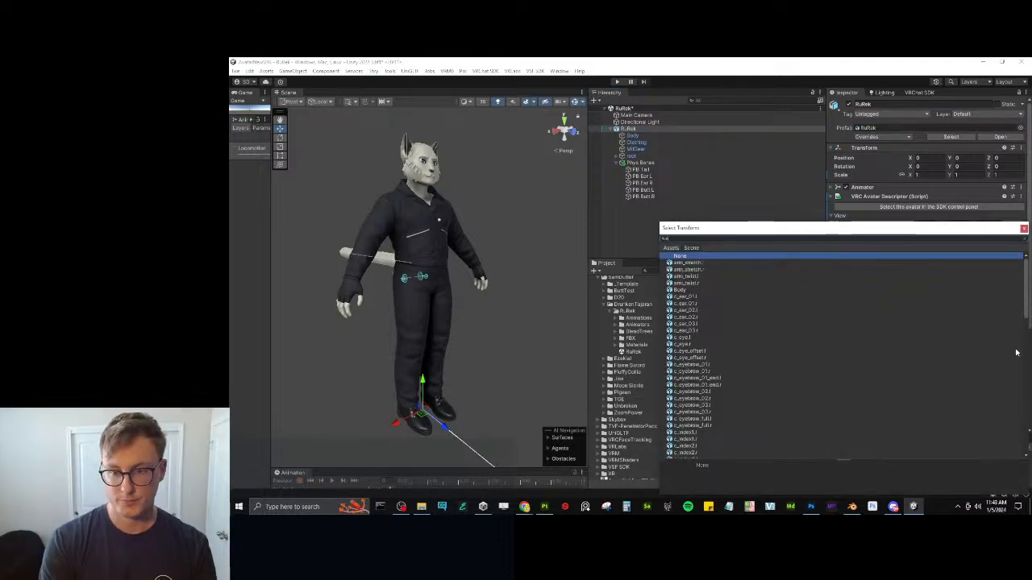
pyautogui.write('eye')
pyautogui.press('Down')
pyautogui.press('Return')
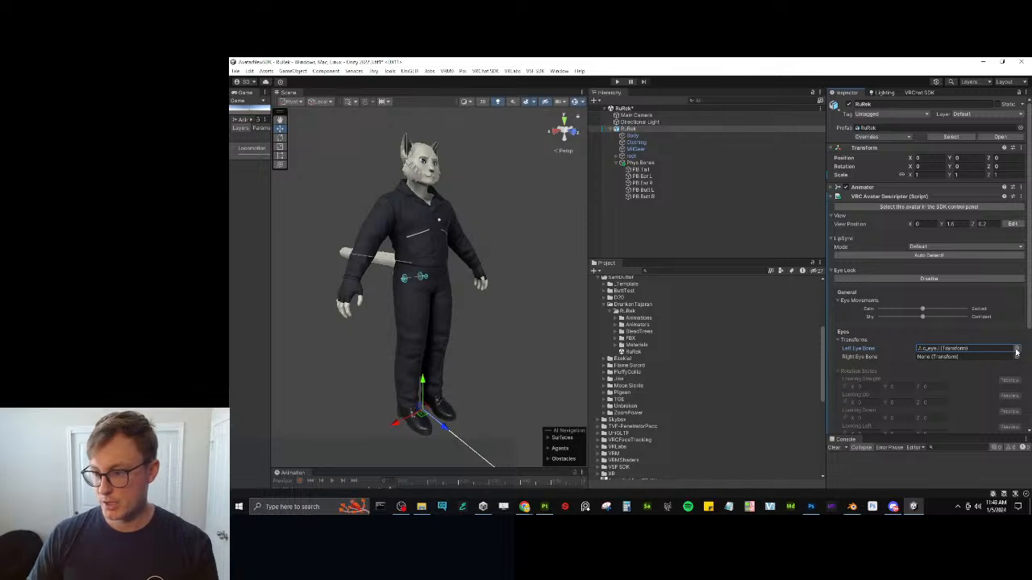
# Assign the transform c_eye.r as the Right Eye Bone.
pyautogui.click(1015, 357)
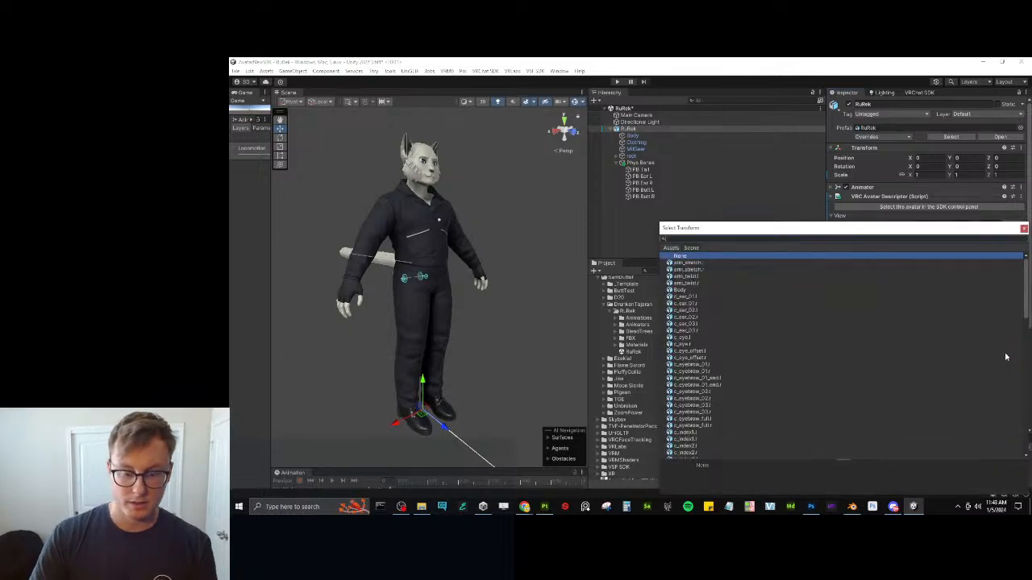
pyautogui.write('eye')
pyautogui.press('Down')
pyautogui.press('Down')
pyautogui.press('Return')
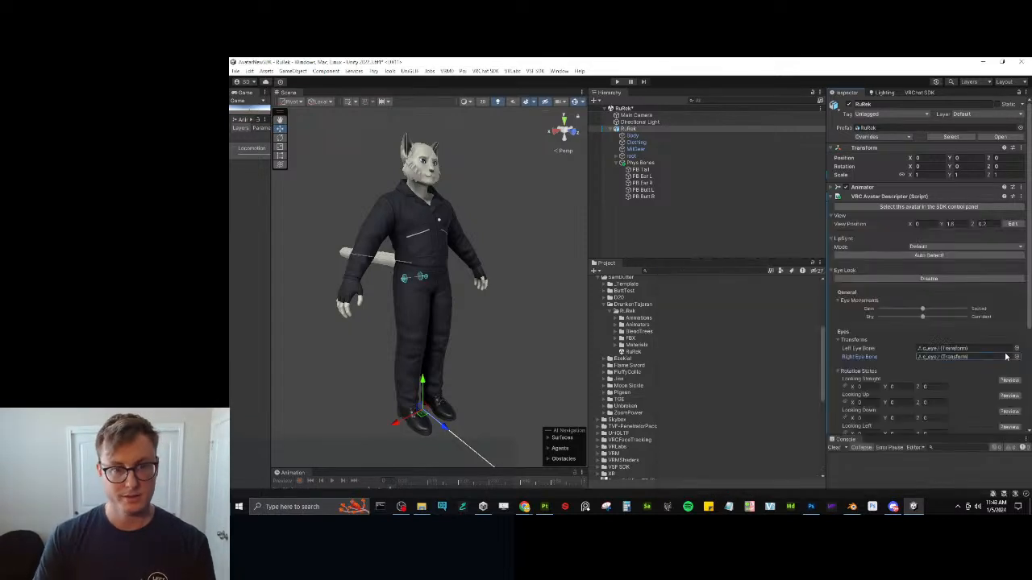
# Set the X rotation to 90 for the Looking Straight, Up, Down, Left and Right eye states.
pyautogui.click(871, 387)
pyautogui.write('90')
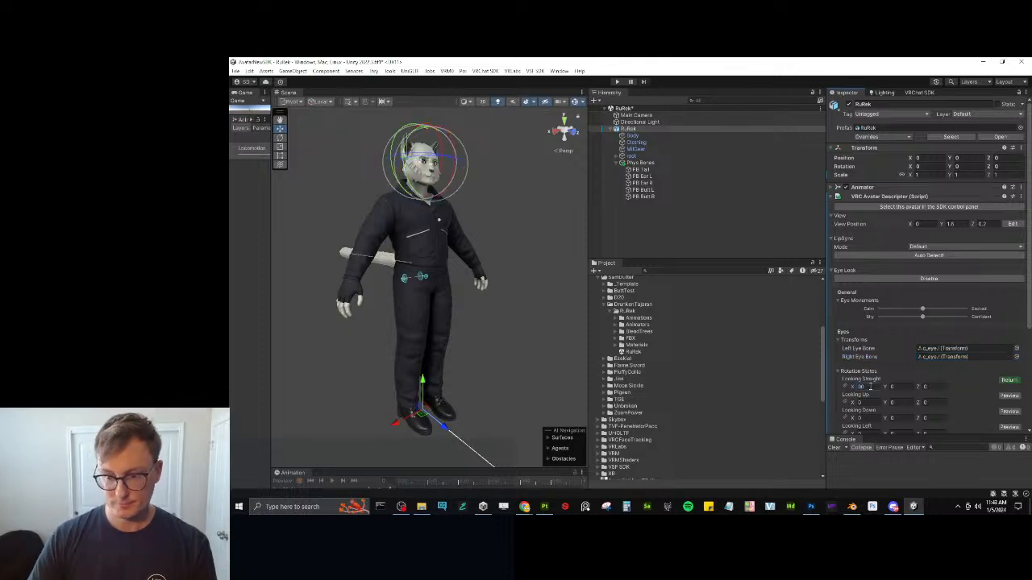
pyautogui.scroll(-1, 887, 380)
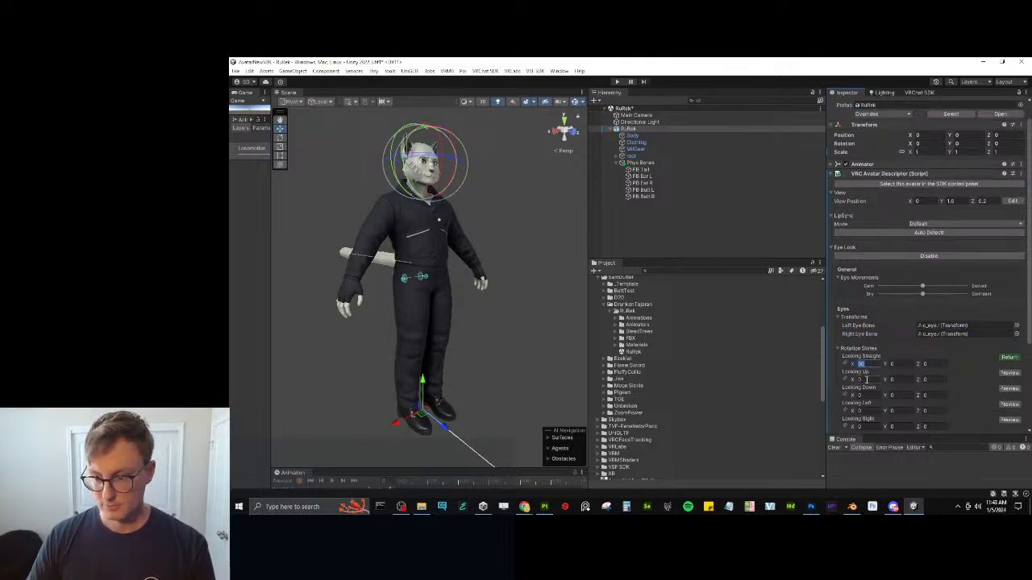
pyautogui.click(866, 380)
pyautogui.write('90')
pyautogui.click(869, 397)
pyautogui.write('90')
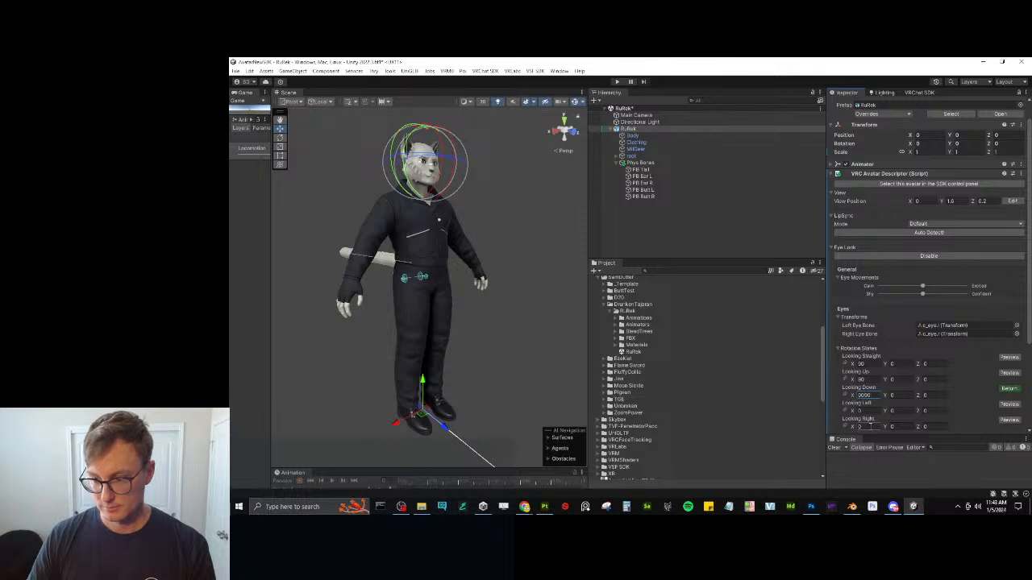
pyautogui.doubleClick(873, 394)
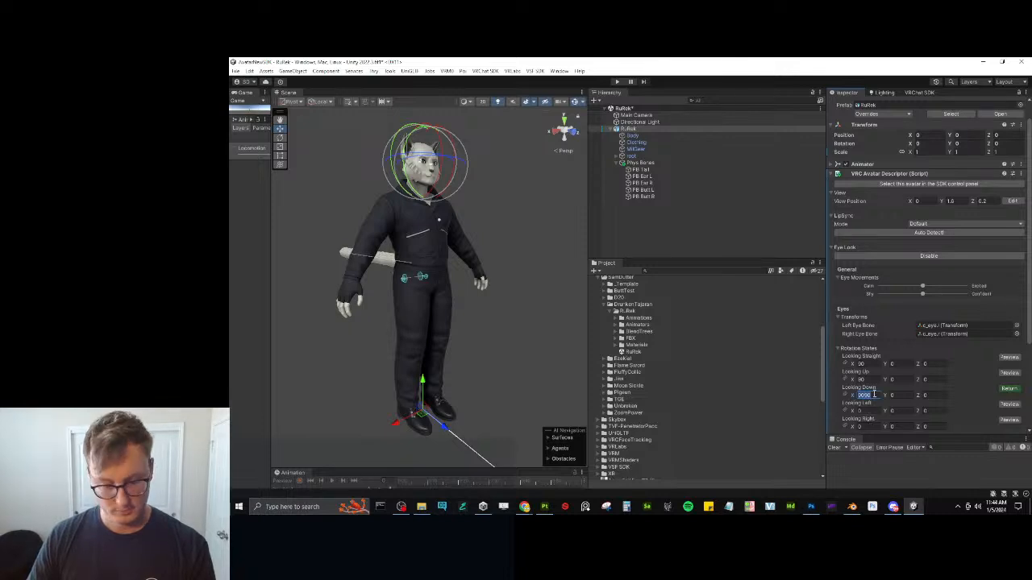
pyautogui.write('90')
pyautogui.click(867, 411)
pyautogui.write('90')
pyautogui.click(868, 427)
pyautogui.write('90')
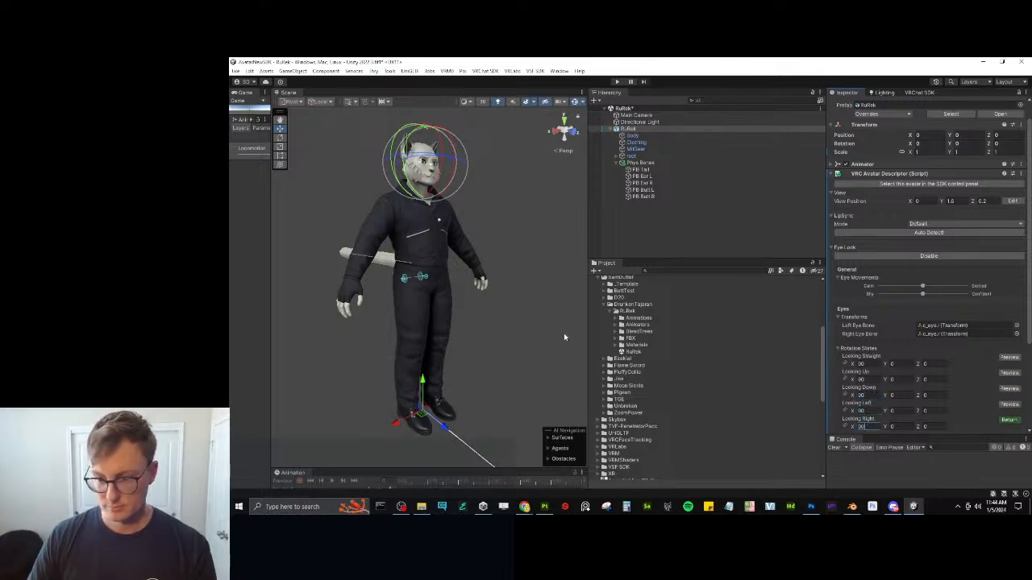
# Adjust the eyes' Looking Up X rotation to about 78.56 and the Looking Down X rotation to about 114.8.
pyautogui.moveTo(447, 275); pyautogui.dragTo(357, 229, button='right')
pyautogui.press('w')
pyautogui.press('s')
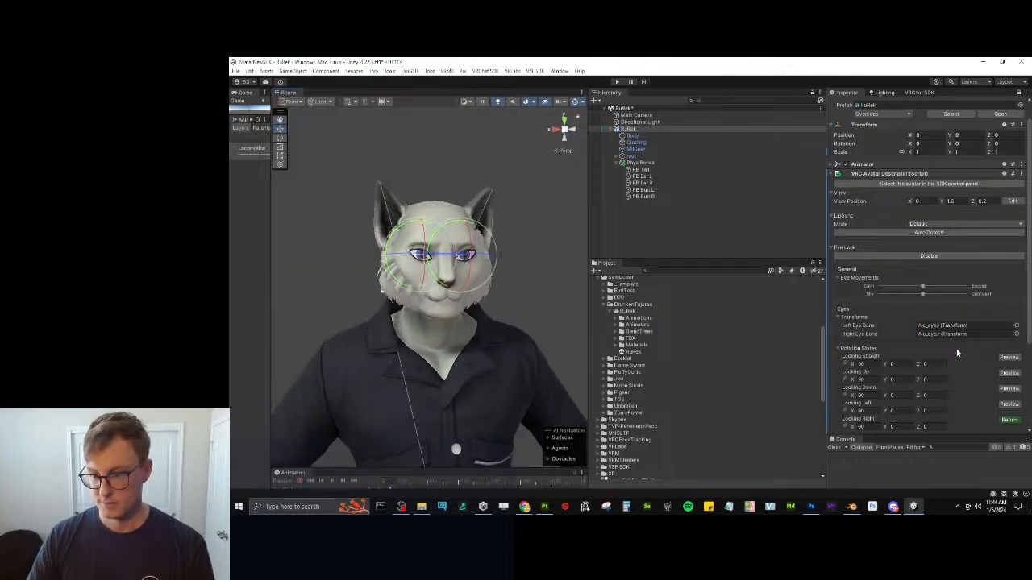
pyautogui.moveTo(886, 383); pyautogui.dragTo(735, 398)
pyautogui.hotkey('ctrl', 'z')
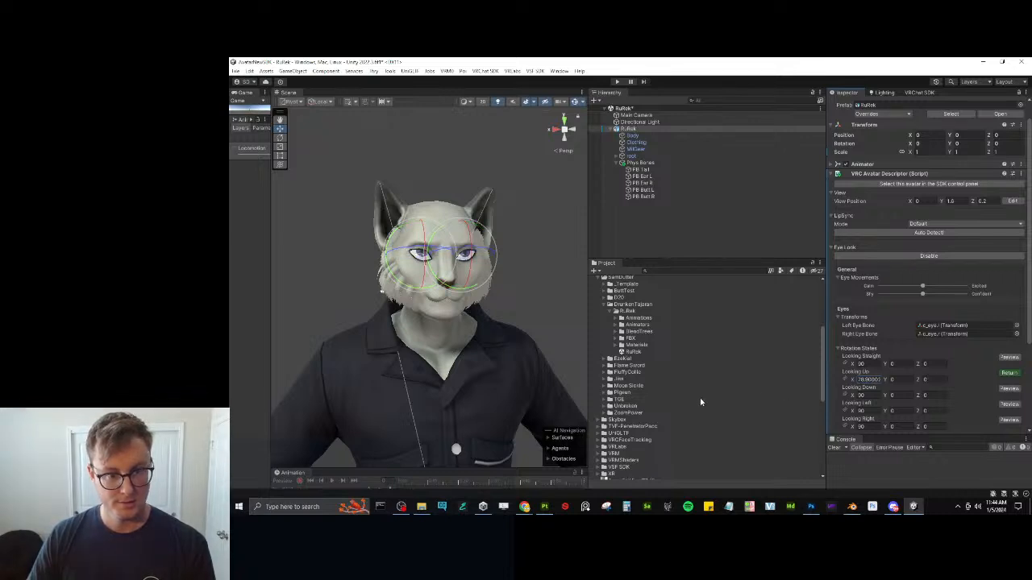
pyautogui.moveTo(857, 395); pyautogui.dragTo(848, 416)
pyautogui.click(892, 395)
# Set the eyes' Looking Left Y rotation to -27 and Looking Right Y rotation to 27, and preview the rotation states.
pyautogui.click(903, 412)
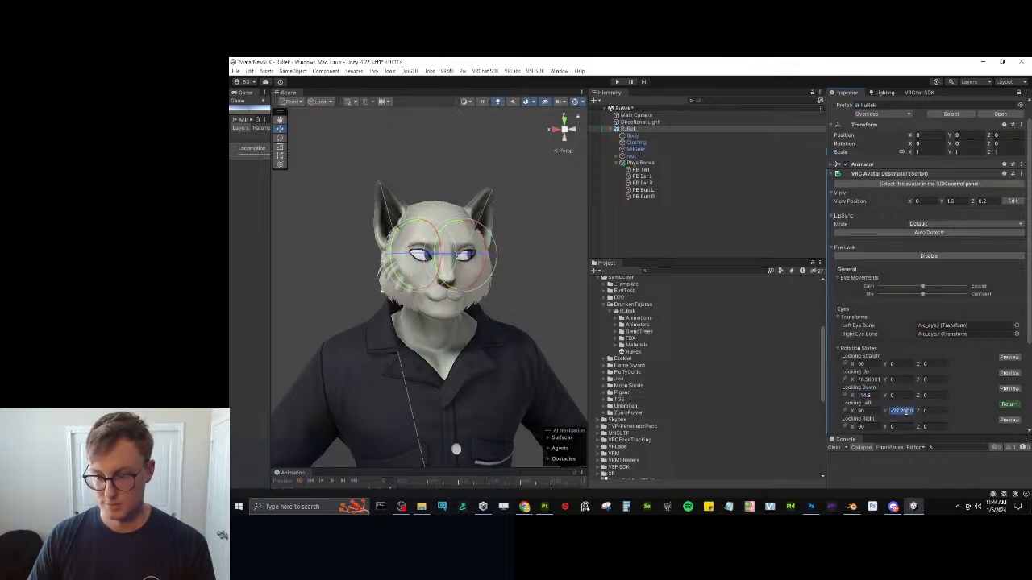
pyautogui.write('-37')
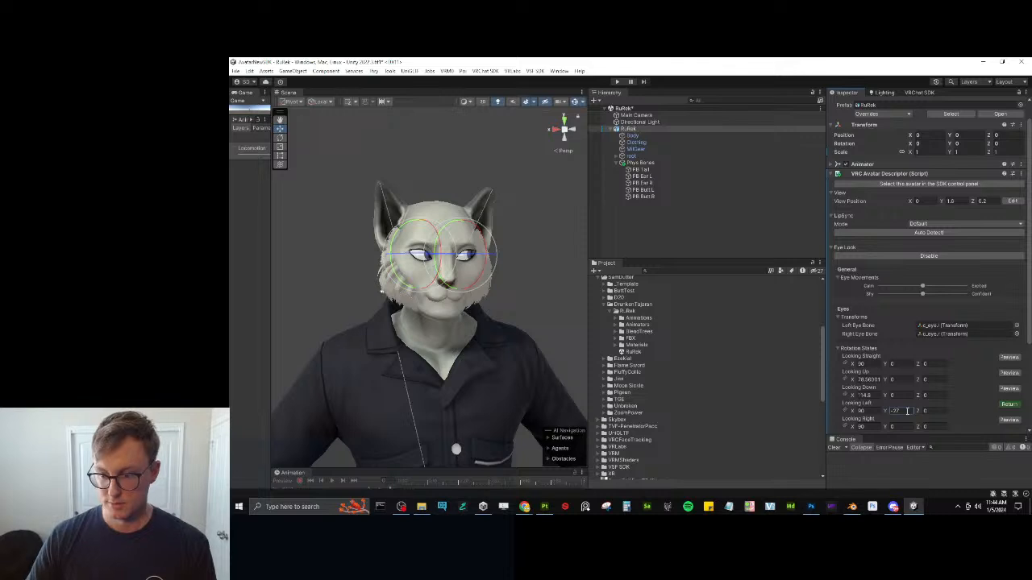
pyautogui.click(909, 425)
pyautogui.write('27')
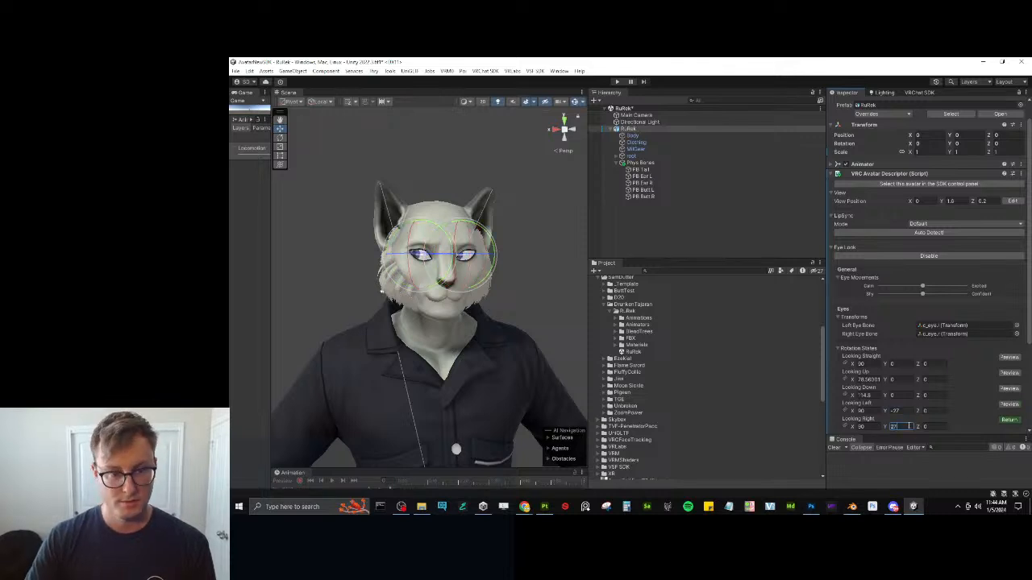
pyautogui.press('Return')
pyautogui.click(1008, 404)
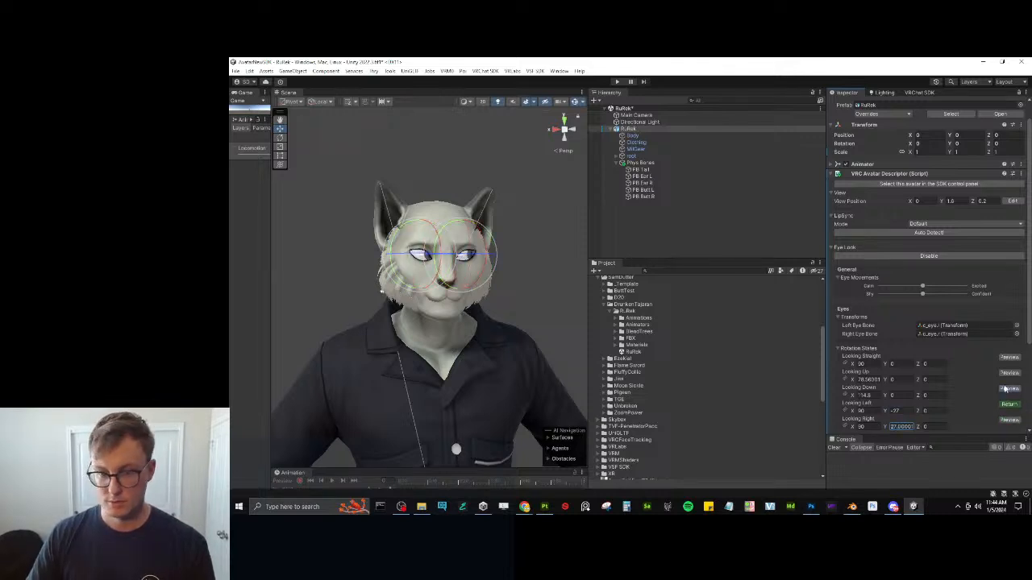
pyautogui.click(1008, 389)
pyautogui.click(1009, 373)
pyautogui.click(1008, 357)
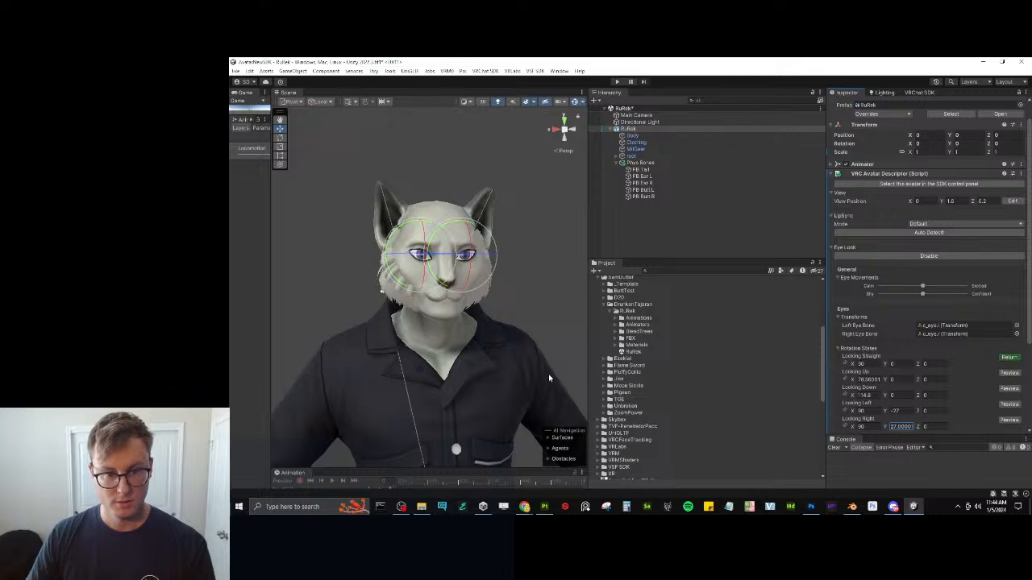
# Customize the avatar's Playable Layers with custom controller slots for Action and FX, and customize Expressions.
pyautogui.click(834, 248)
pyautogui.click(832, 277)
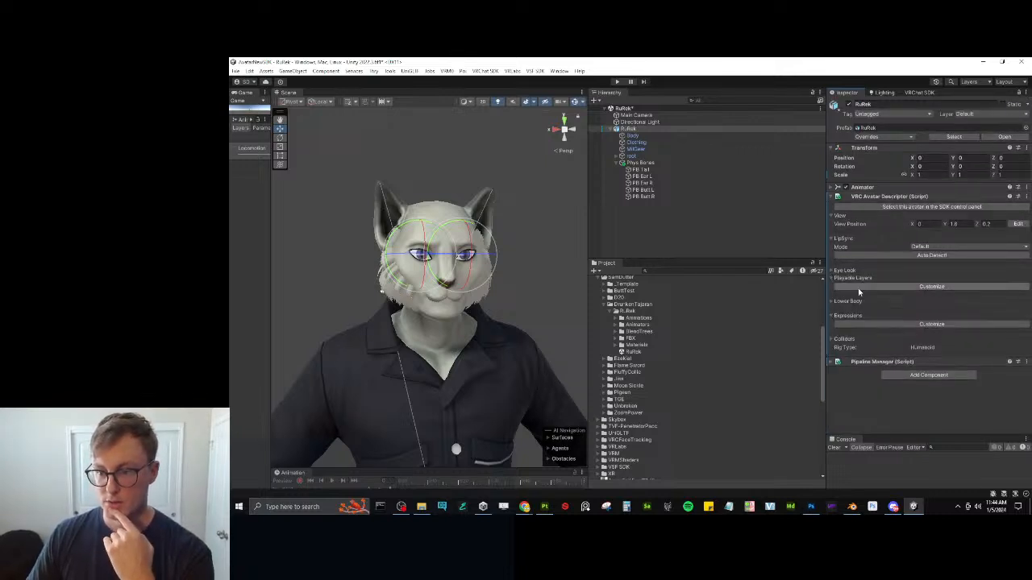
pyautogui.click(878, 290)
pyautogui.click(835, 415)
pyautogui.click(931, 334)
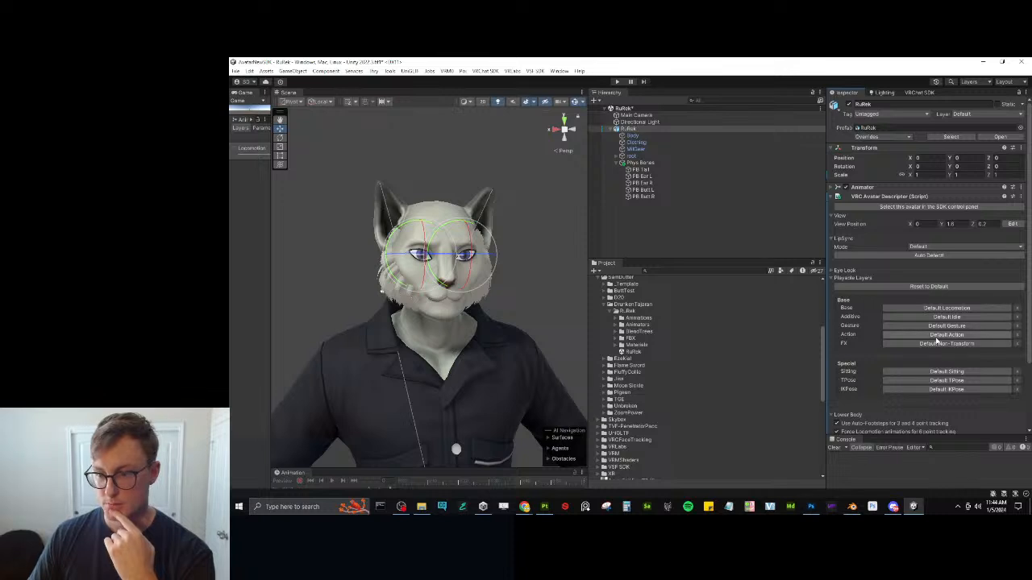
pyautogui.click(930, 343)
pyautogui.scroll(-3, 878, 352)
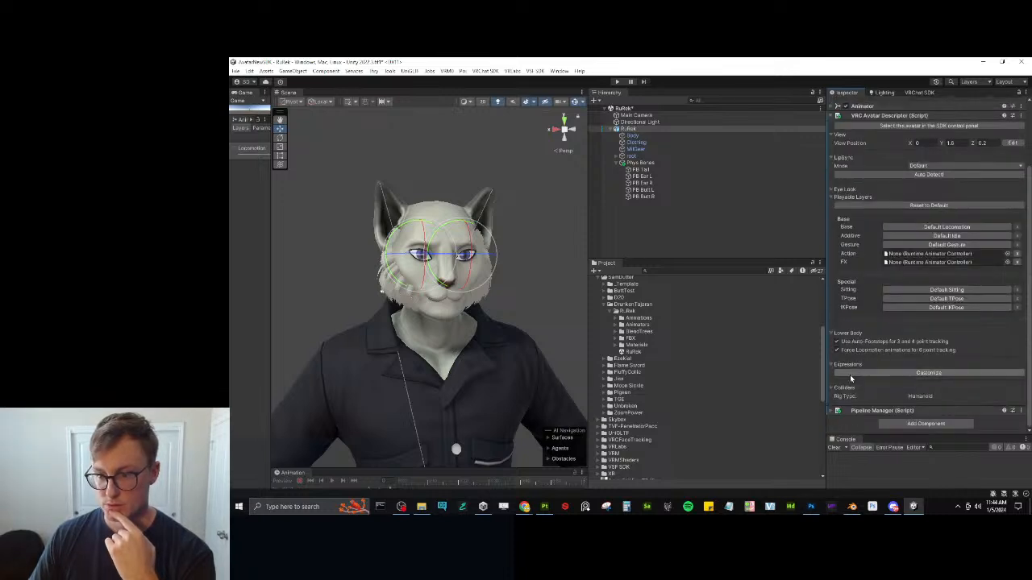
pyautogui.click(895, 373)
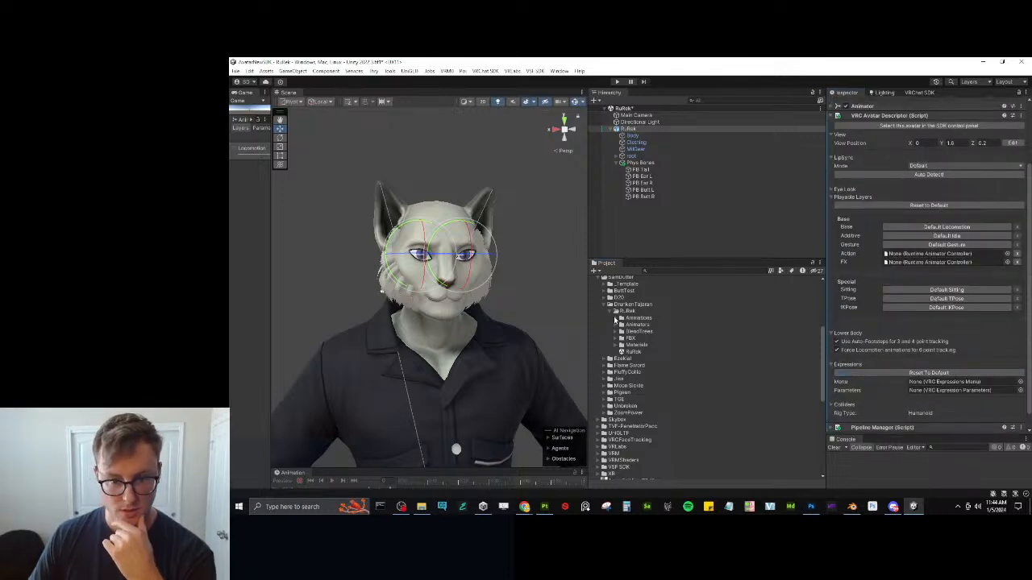
# Rename the Template EXP Angry clip in RuRek's Animations > Expressions folder to RuRek EXP Angry.
pyautogui.click(616, 318)
pyautogui.click(622, 324)
pyautogui.click(657, 331)
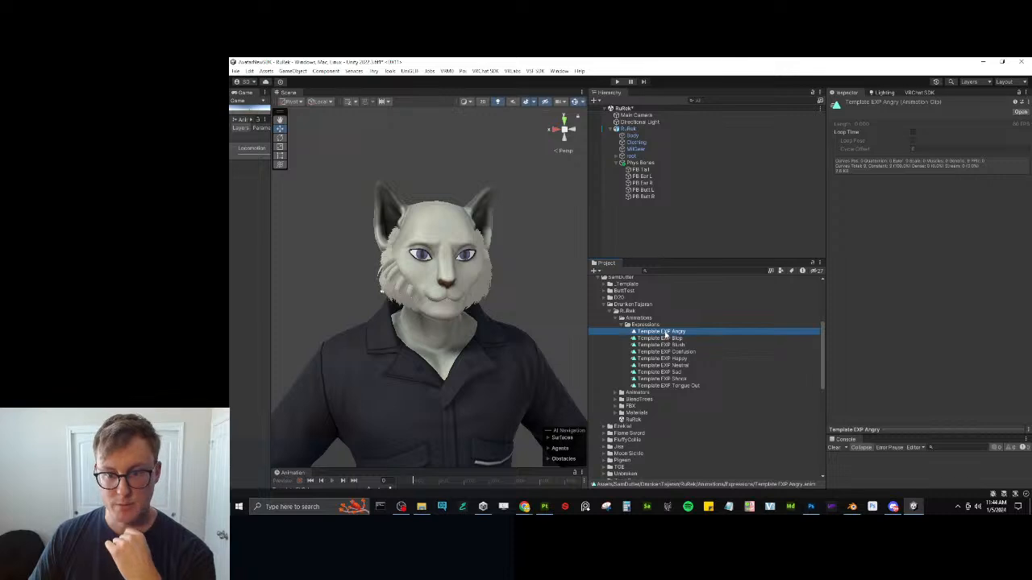
pyautogui.press('F2')
pyautogui.press('Left')
pyautogui.hotkey('ctrl', 'shift', 'Right')
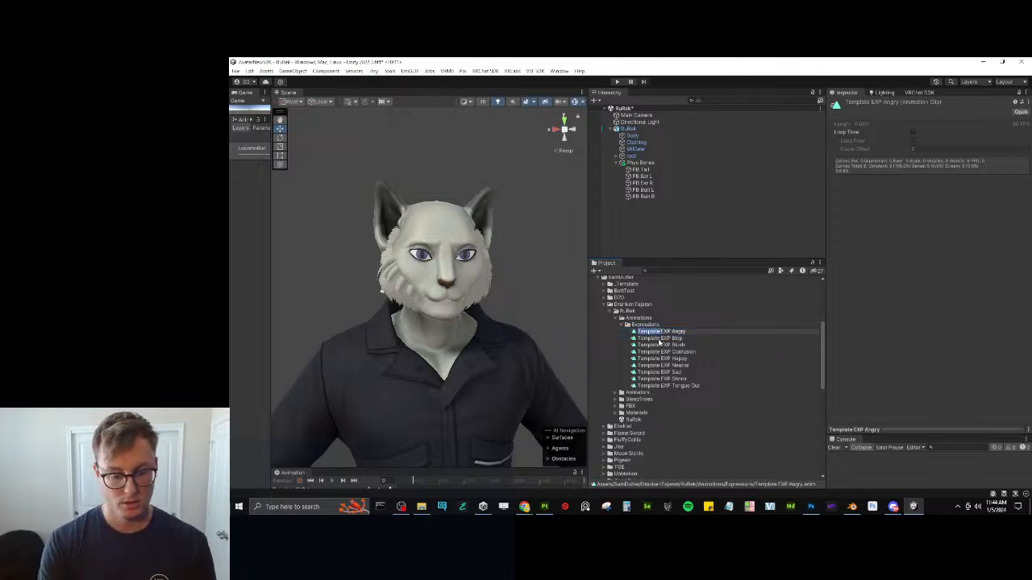
pyautogui.write('RuRek')
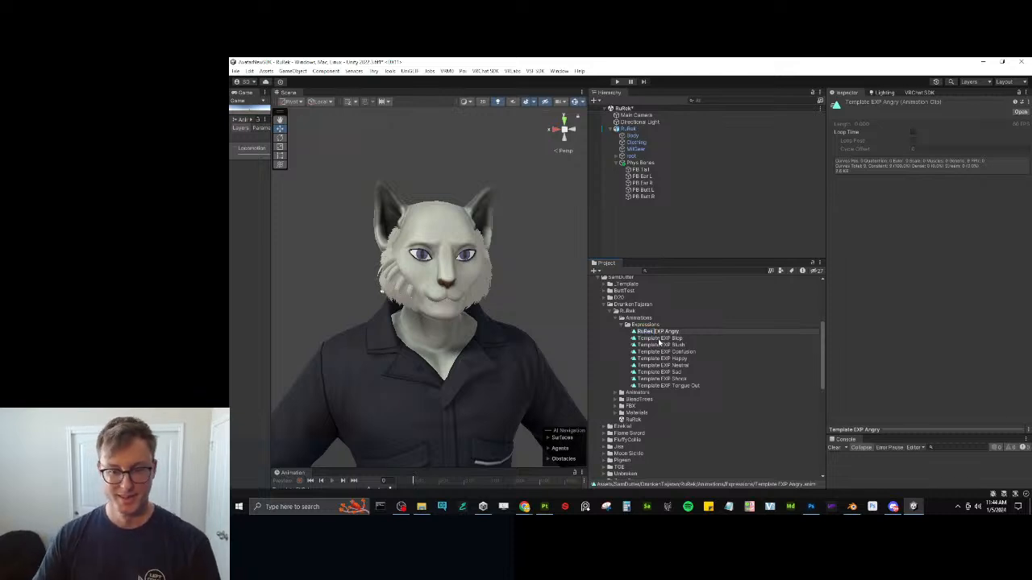
# Rename the Blep and Blush expression clips to RuRek EXP Blep and RuRek EXP Blush.
pyautogui.click(653, 339)
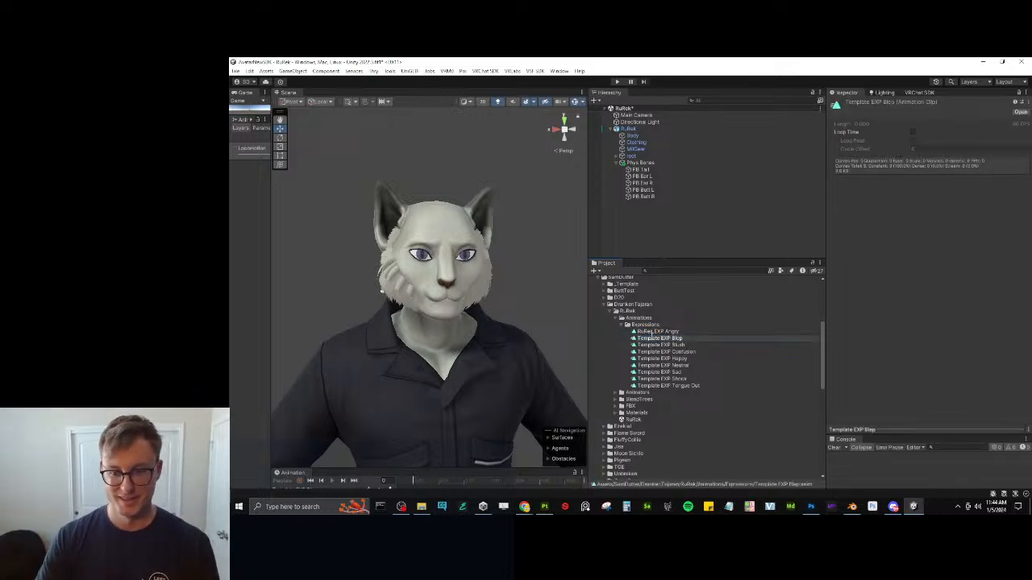
pyautogui.hotkey('ctrl', 'shift', 'Right')
pyautogui.write('RuRek')
pyautogui.press('Return')
pyautogui.click(642, 345)
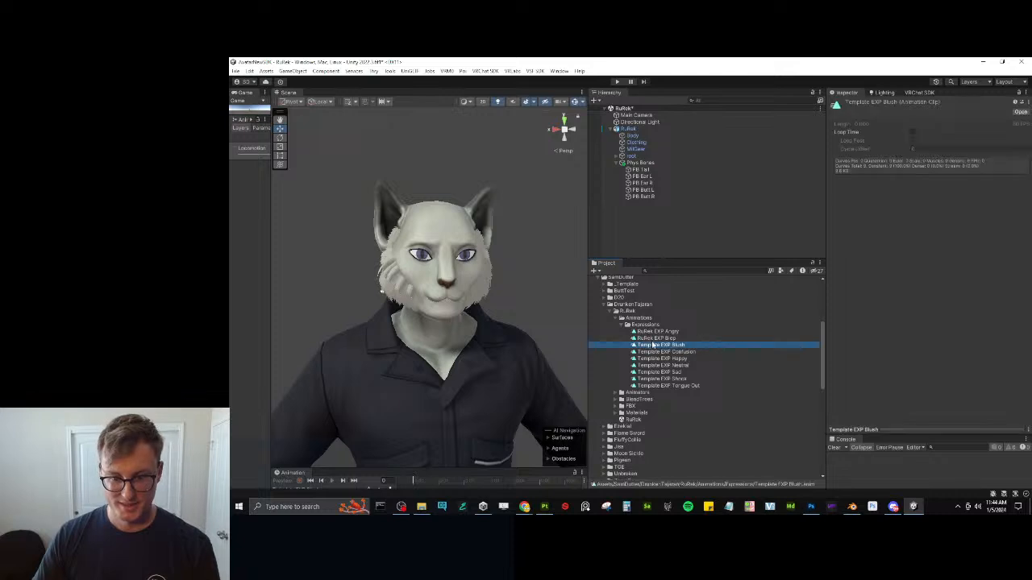
pyautogui.click(650, 347)
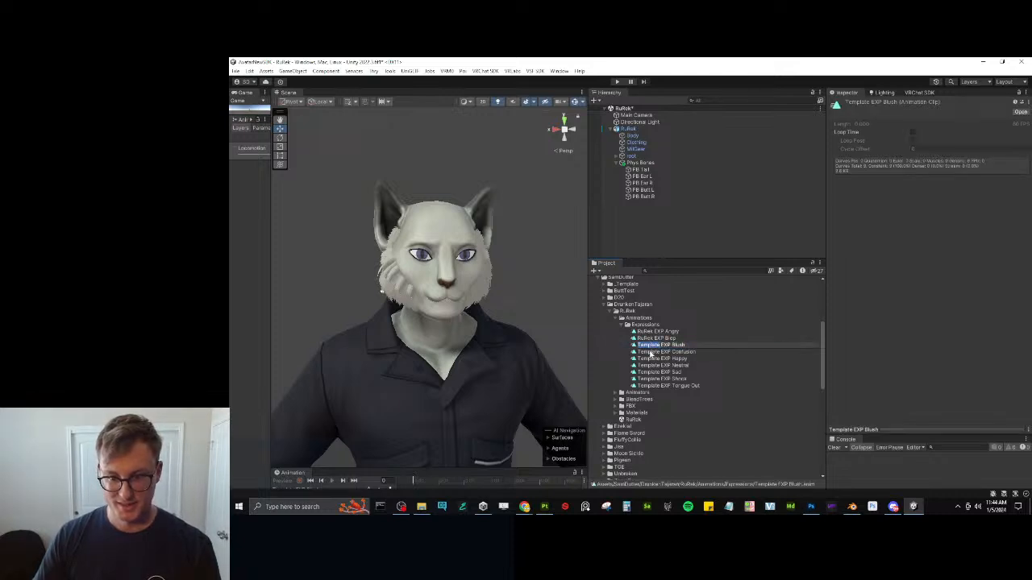
pyautogui.hotkey('ctrl', 'shift', 'Right')
pyautogui.write('RuRek')
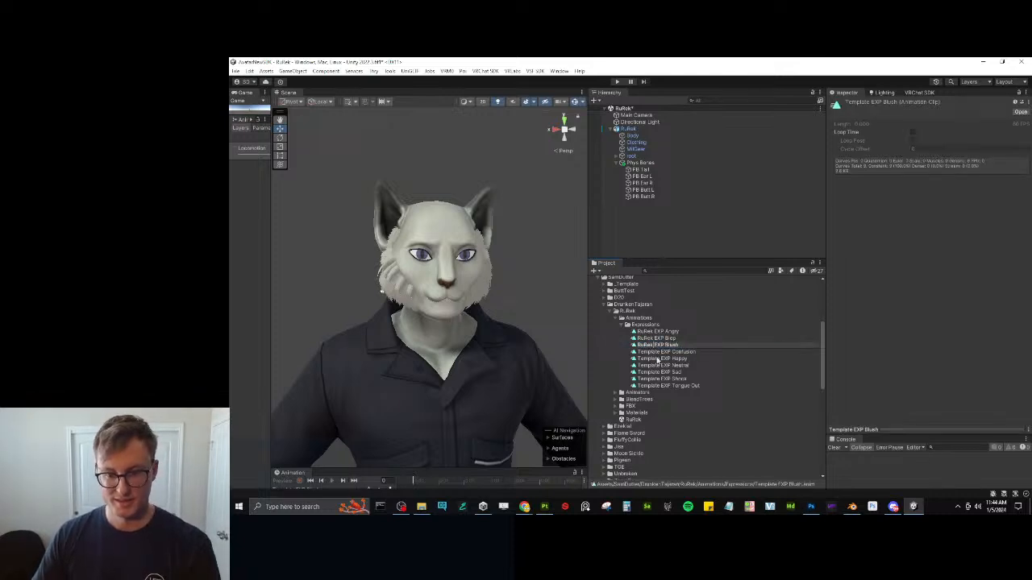
# Rename the Confusion and Happy expression clips to RuRek EXP Confusion and RuRek EXP Happy.
pyautogui.click(653, 353)
pyautogui.click(653, 353)
pyautogui.hotkey('ctrl', 'shift', 'Right')
pyautogui.write('RuRek')
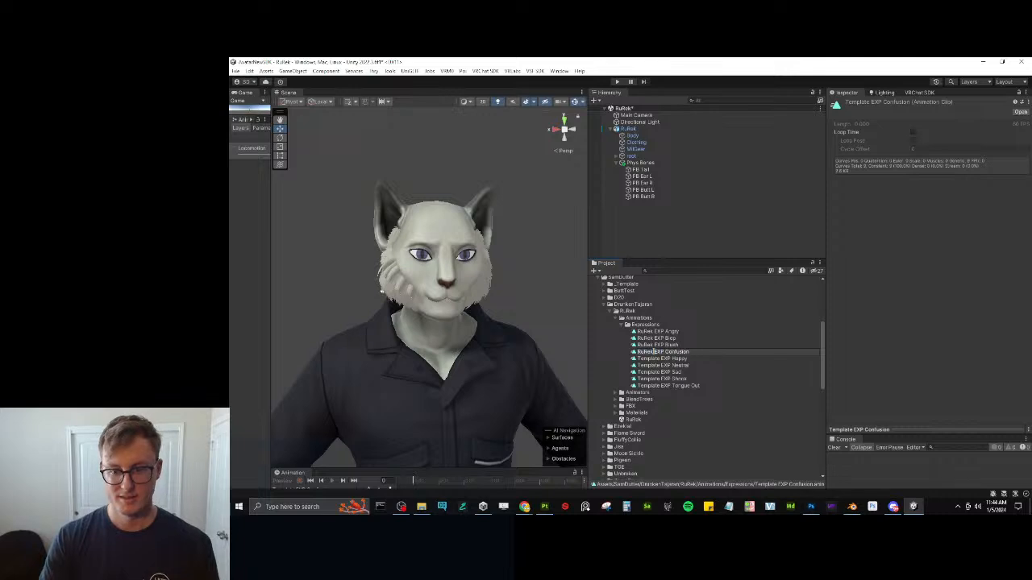
pyautogui.press('Return')
pyautogui.click(654, 360)
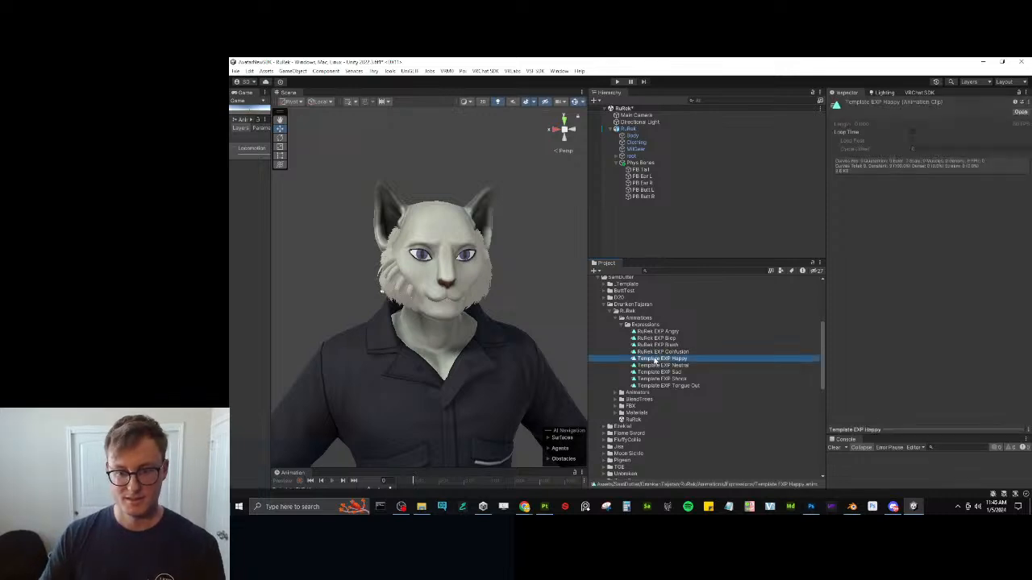
pyautogui.click(655, 359)
pyautogui.press('Return')
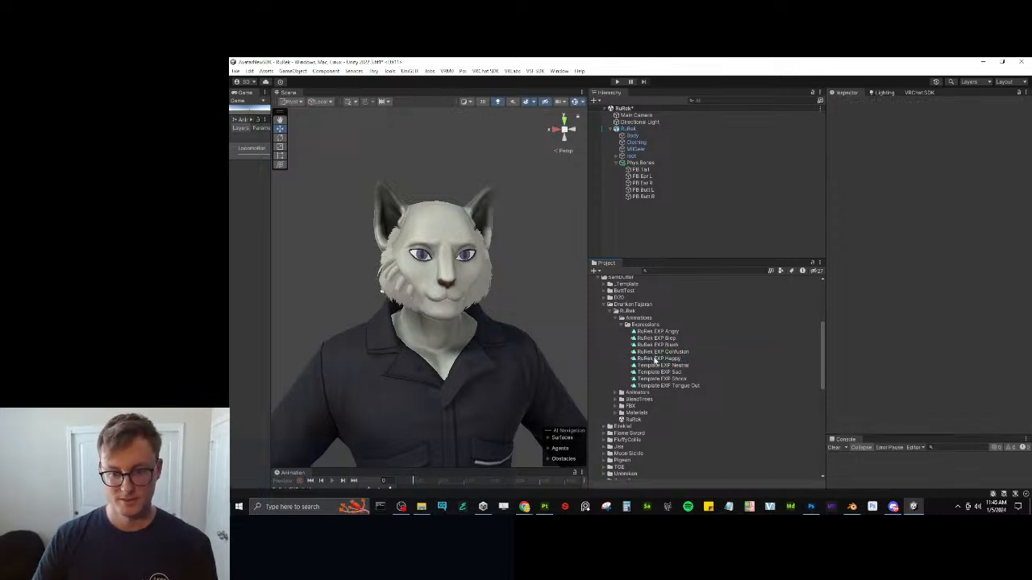
# Rename the Template EXP Neutral animation clip to RuRek EXP Neutral.
pyautogui.click(658, 367)
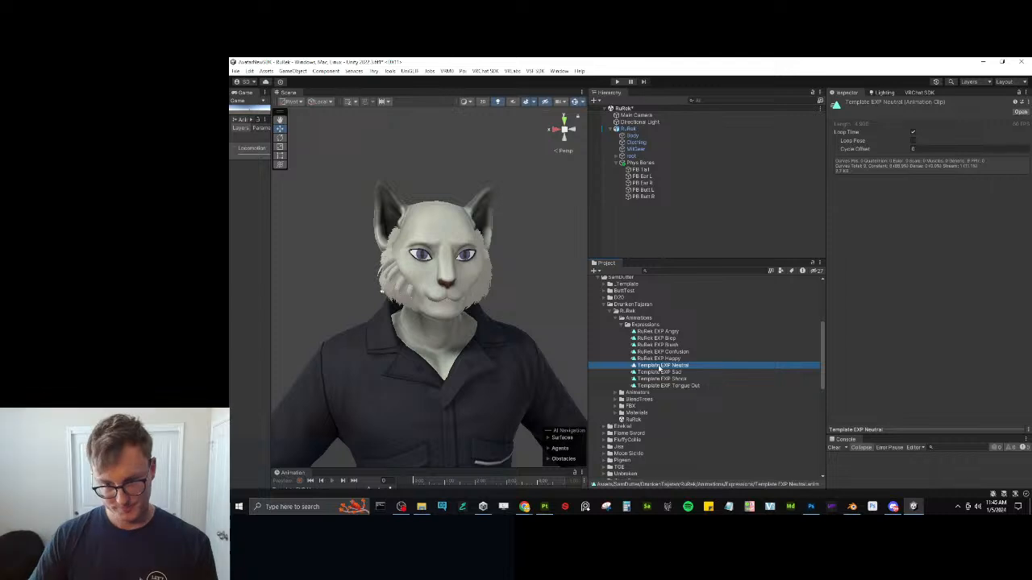
pyautogui.click(658, 367)
pyautogui.doubleClick(658, 366)
pyautogui.write('RuRek')
pyautogui.press('Return')
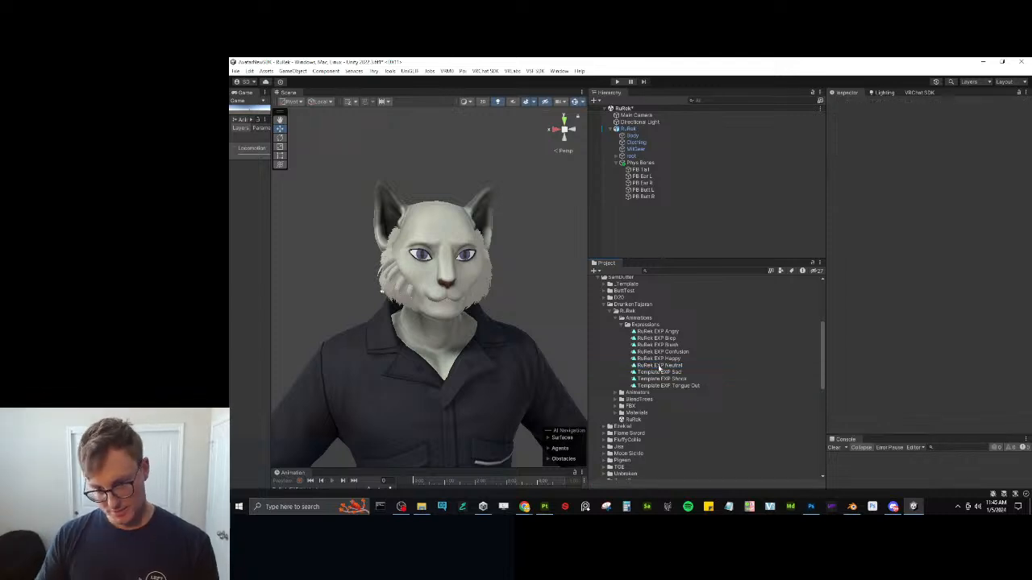
# Rename the Sad and Shock expression clips to RuRek EXP Sad and RuRek EXP Shock.
pyautogui.click(683, 374)
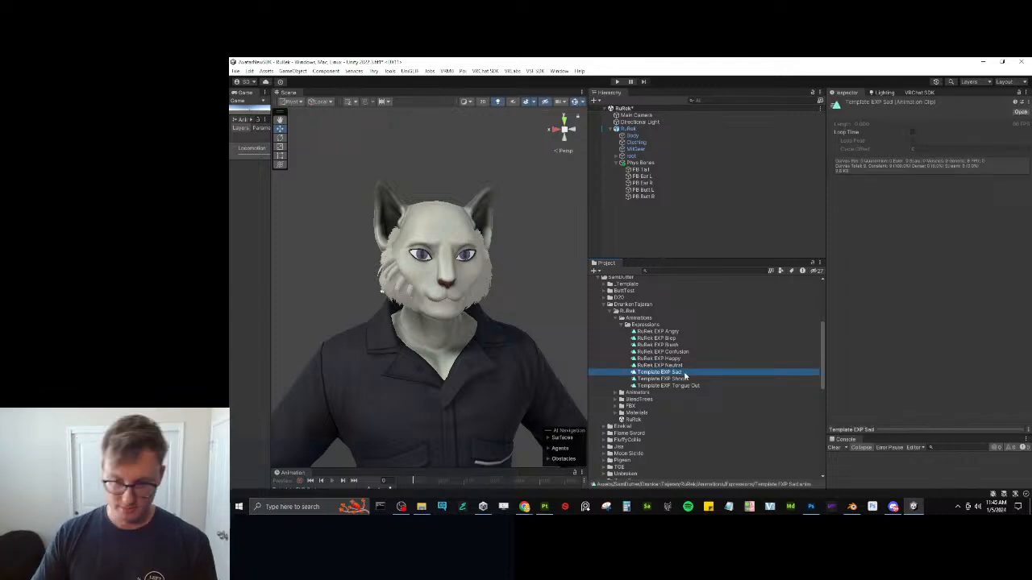
pyautogui.click(684, 372)
pyautogui.write('RuRek EXP Sad')
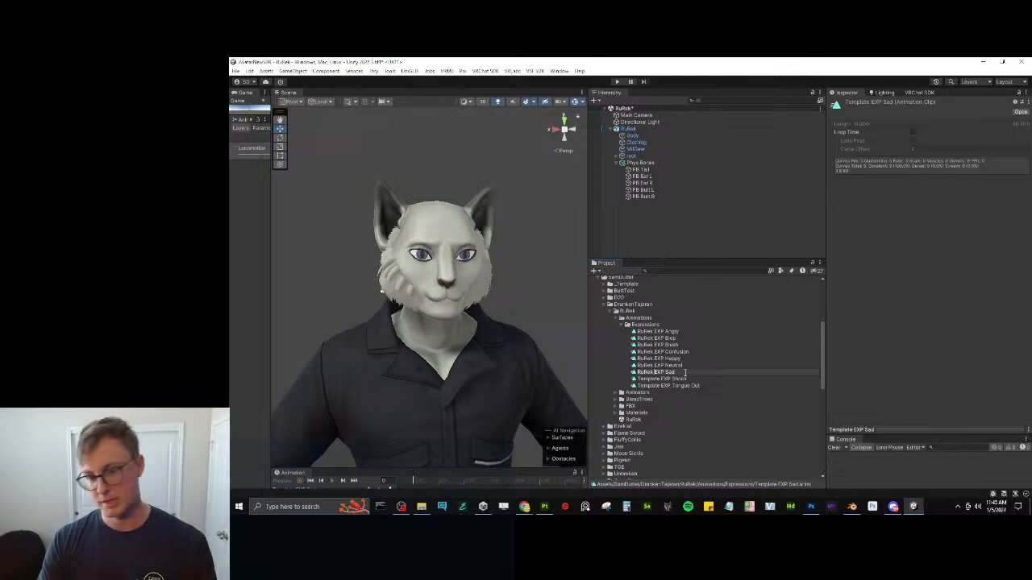
pyautogui.press('Return')
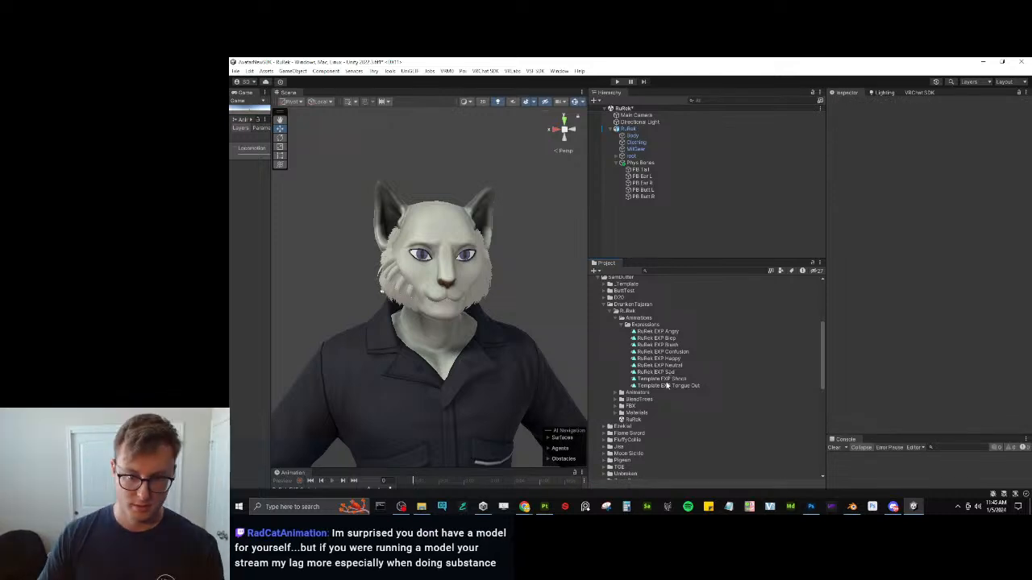
pyautogui.click(660, 379)
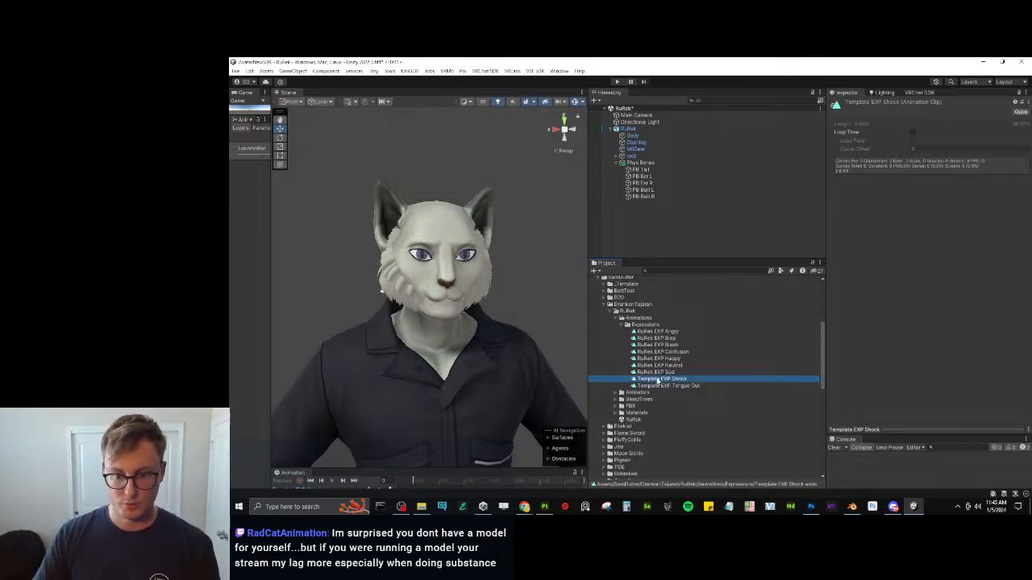
pyautogui.click(659, 380)
pyautogui.write('RuRek EXP Shock')
pyautogui.press('Return')
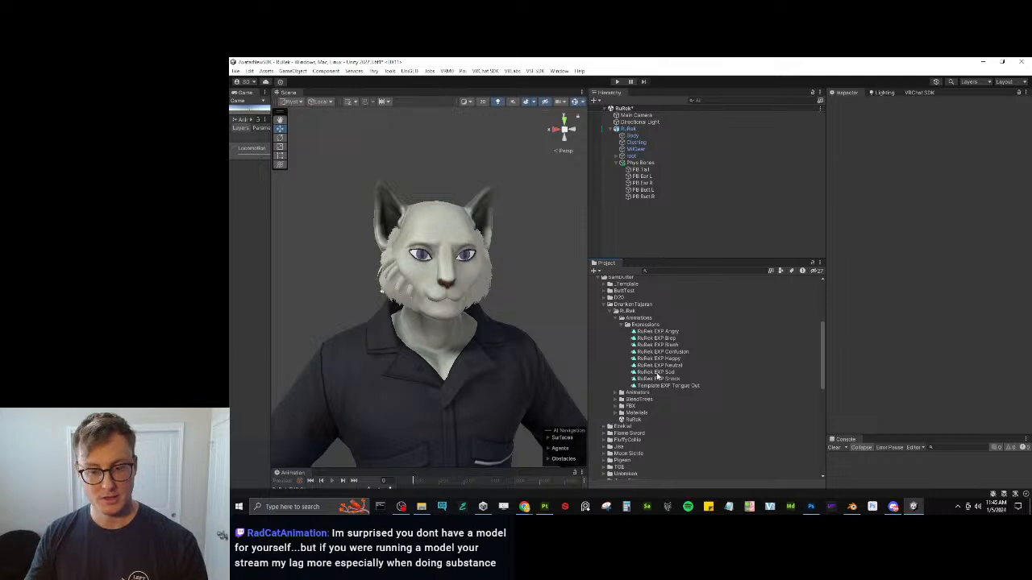
# Rename the Template EXP Tongue Out animation clip to RuRek EXP Tongue Out.
pyautogui.click(666, 386)
pyautogui.press('F2')
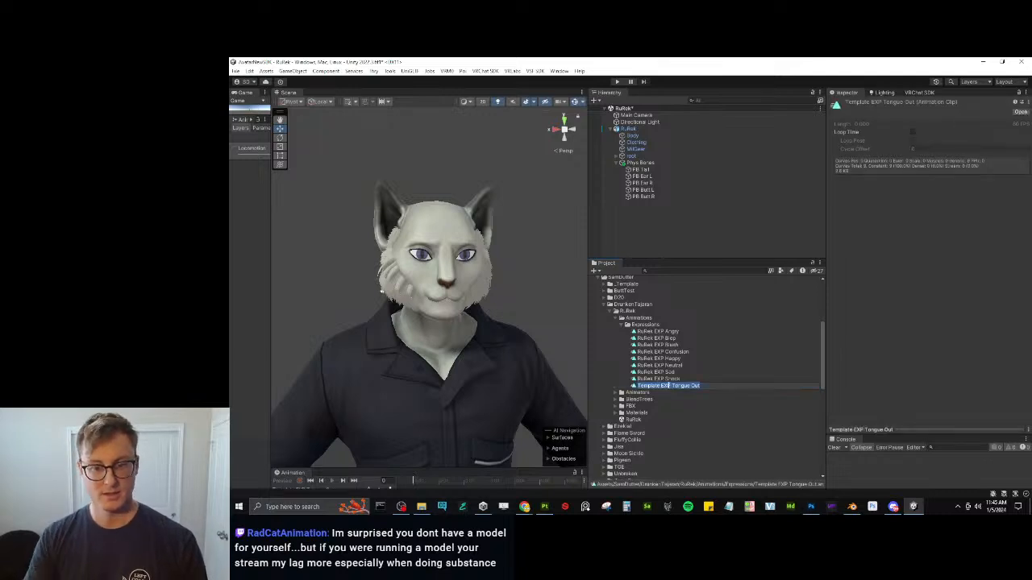
pyautogui.press('Home')
pyautogui.hotkey('ctrl', 'shift', 'Right')
pyautogui.write('RuRek')
pyautogui.press('Return')
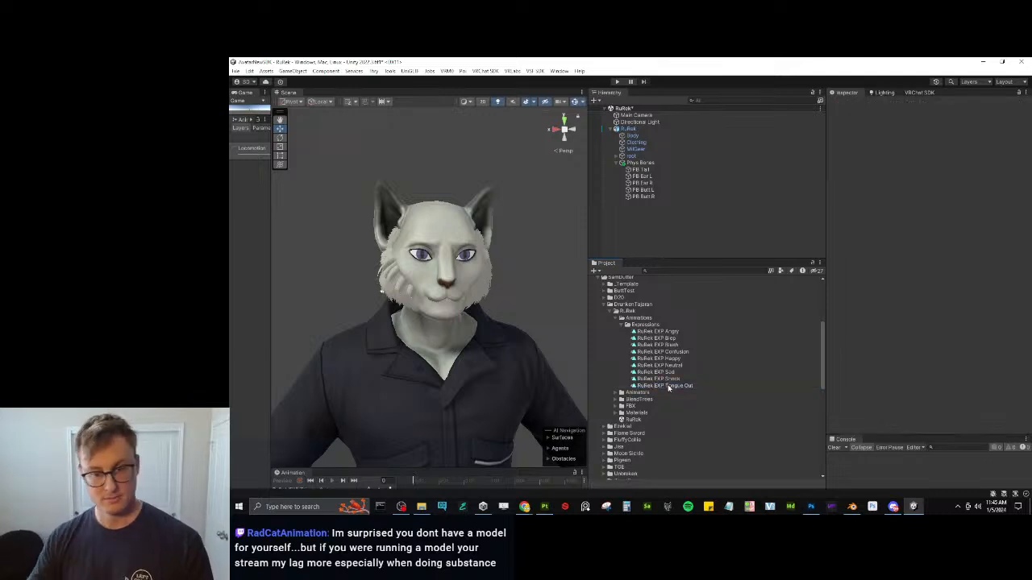
# Rename the Template Action Layer controller in the Animators > Playable Layers folder to RuRek Action Layer.
pyautogui.click(621, 324)
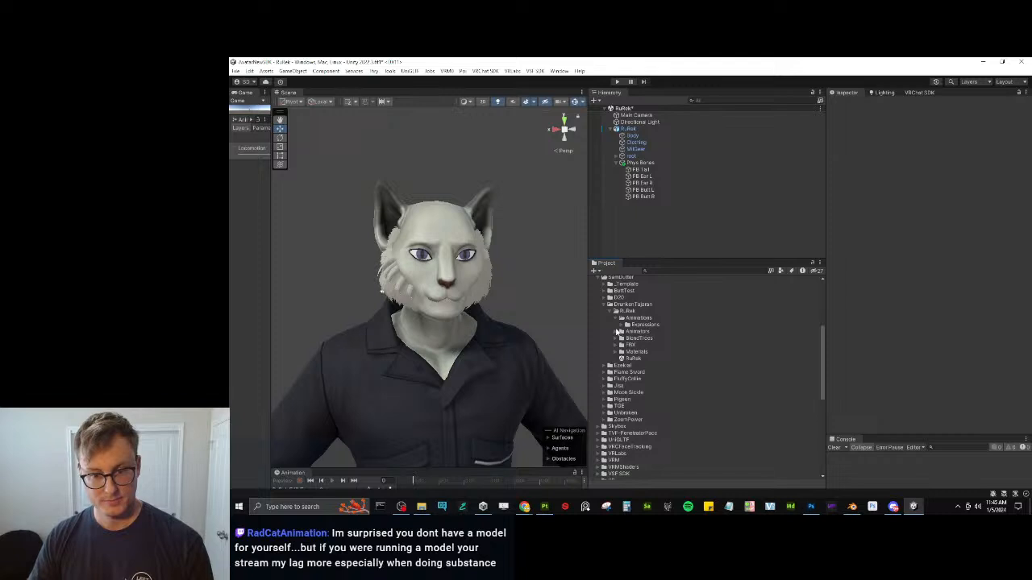
pyautogui.click(617, 332)
pyautogui.click(627, 339)
pyautogui.click(648, 345)
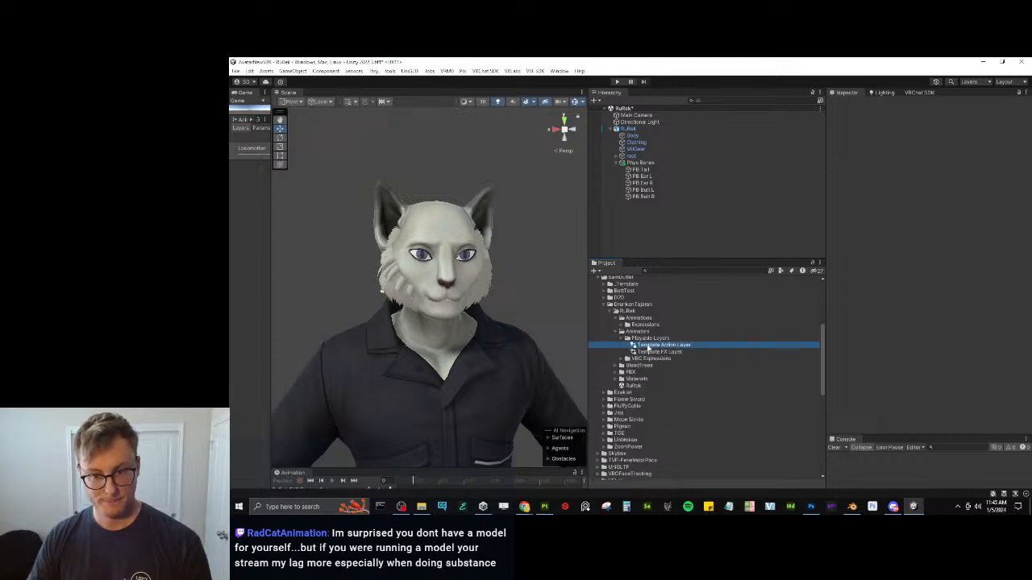
pyautogui.click(649, 345)
pyautogui.doubleClick(649, 345)
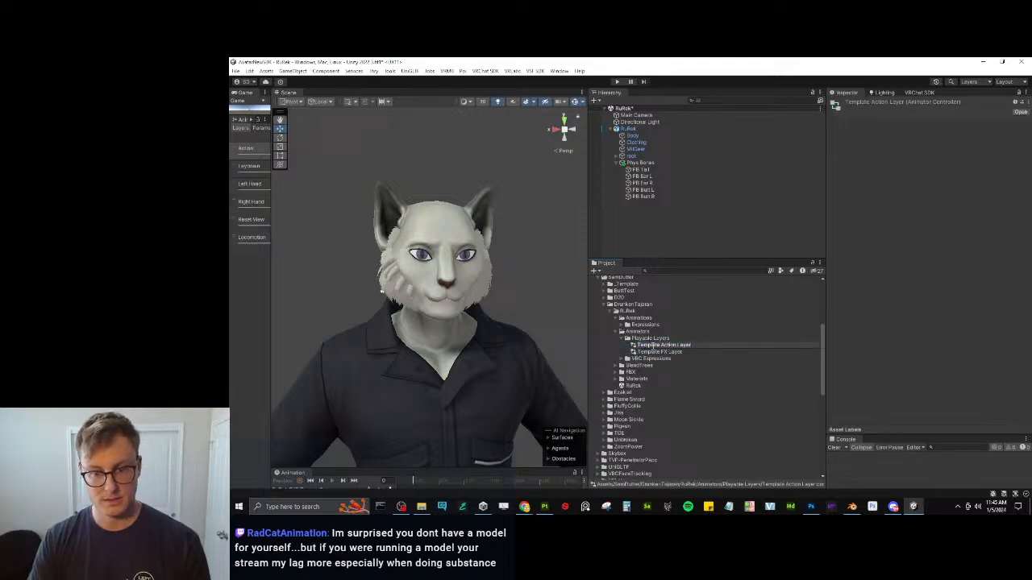
pyautogui.write('RuRek')
pyautogui.press('Return')
# Rename the Template FX Layer controller in the Playable Layers folder to RuRek FX Layer.
pyautogui.click(657, 353)
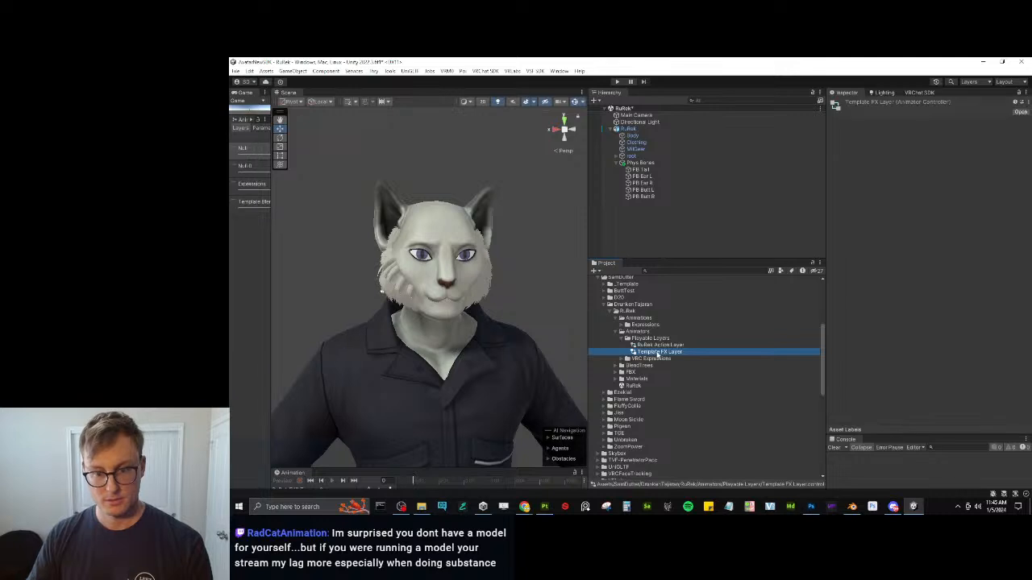
pyautogui.click(657, 353)
pyautogui.doubleClick(649, 352)
pyautogui.write('RuRek')
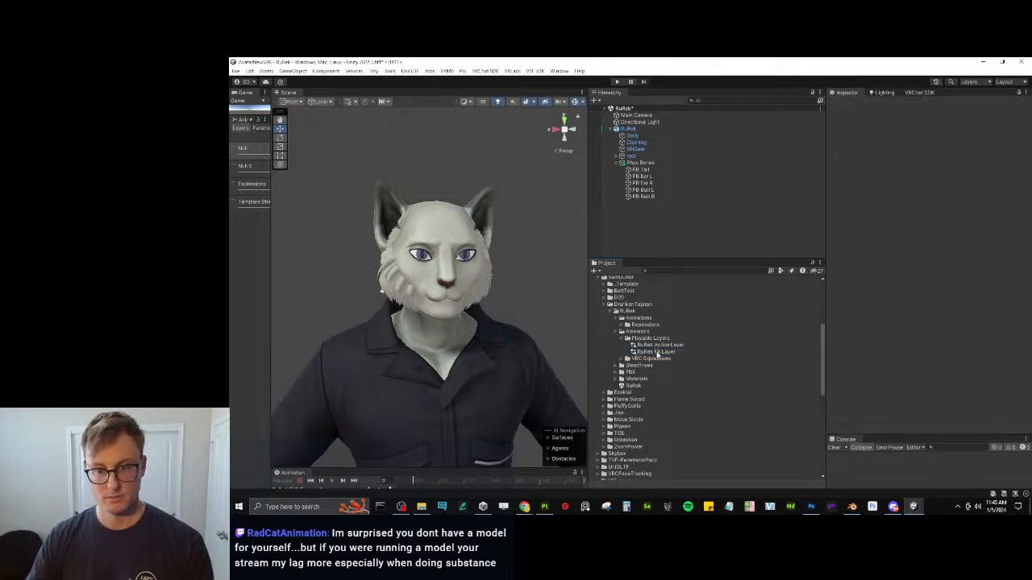
# Rename the Standard Emotes menu asset in the VRC Expressions folder to RuRek Standard Emotes.
pyautogui.click(621, 359)
pyautogui.click(657, 365)
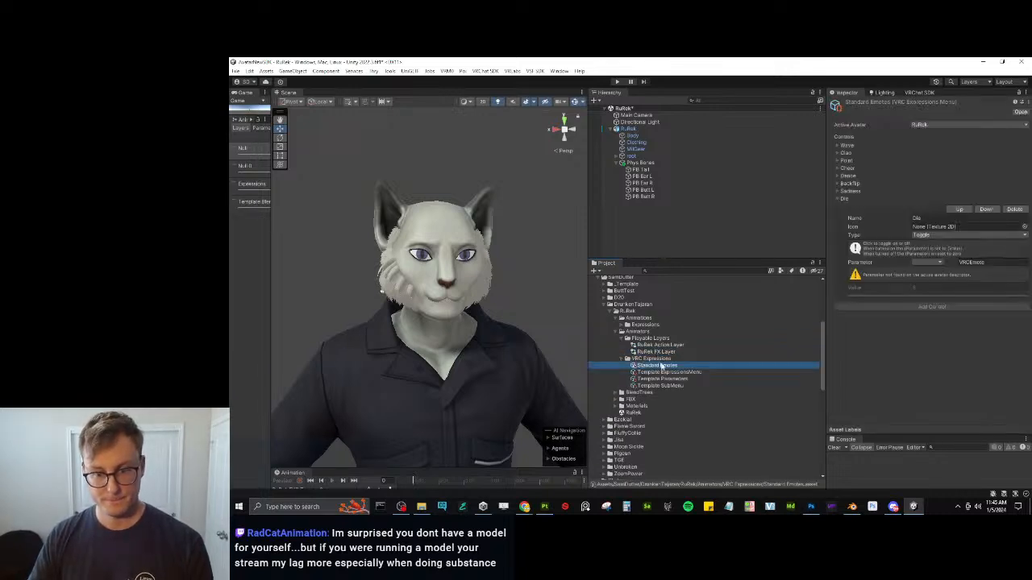
pyautogui.click(659, 359)
pyautogui.click(662, 366)
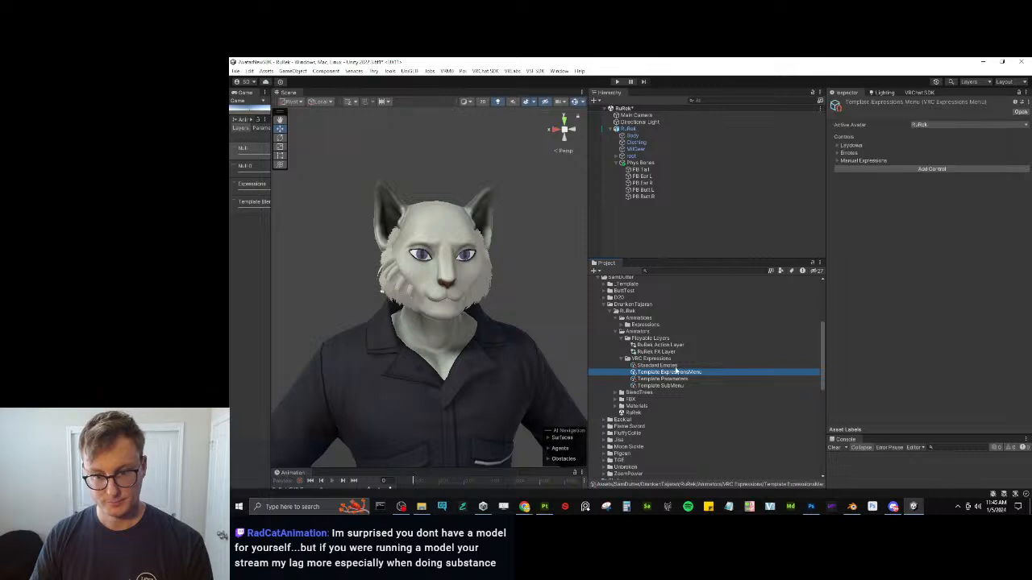
pyautogui.click(663, 366)
pyautogui.press('Home')
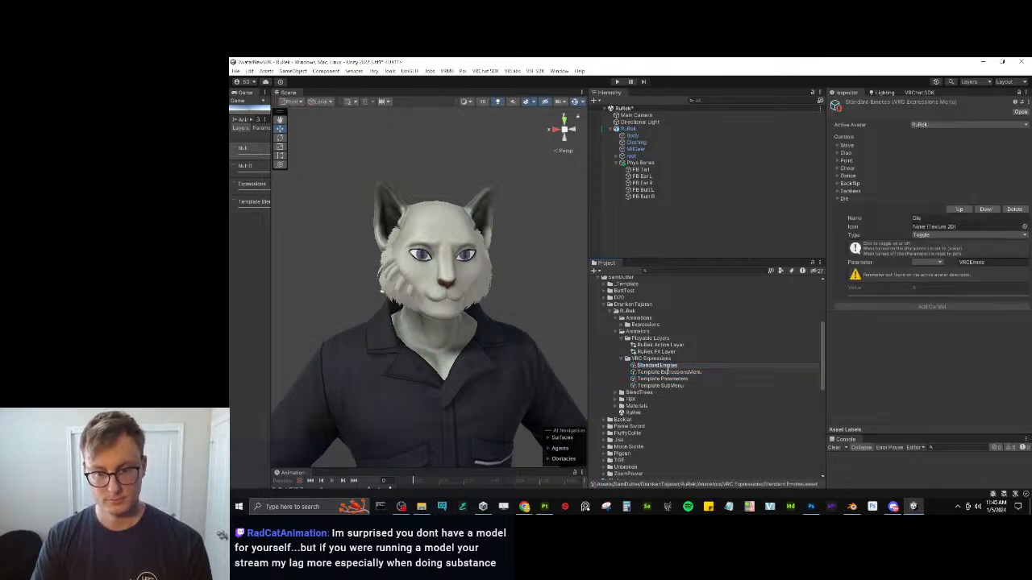
pyautogui.write('RuRek')
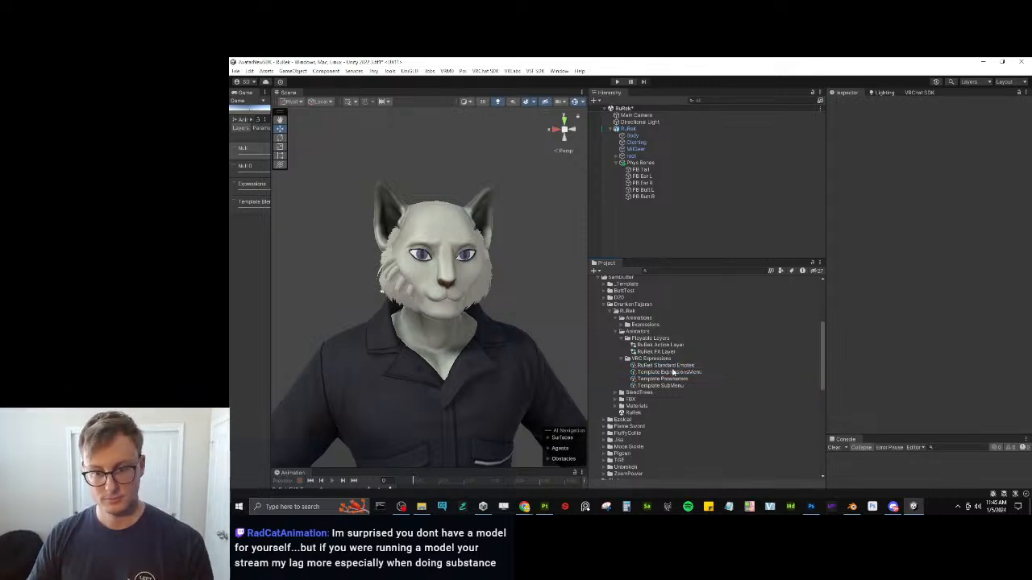
# Rename the Template ExpressionsMenu asset in the VRC Expressions folder to RuRek ExpressionsMenu.
pyautogui.click(669, 373)
pyautogui.press('Left')
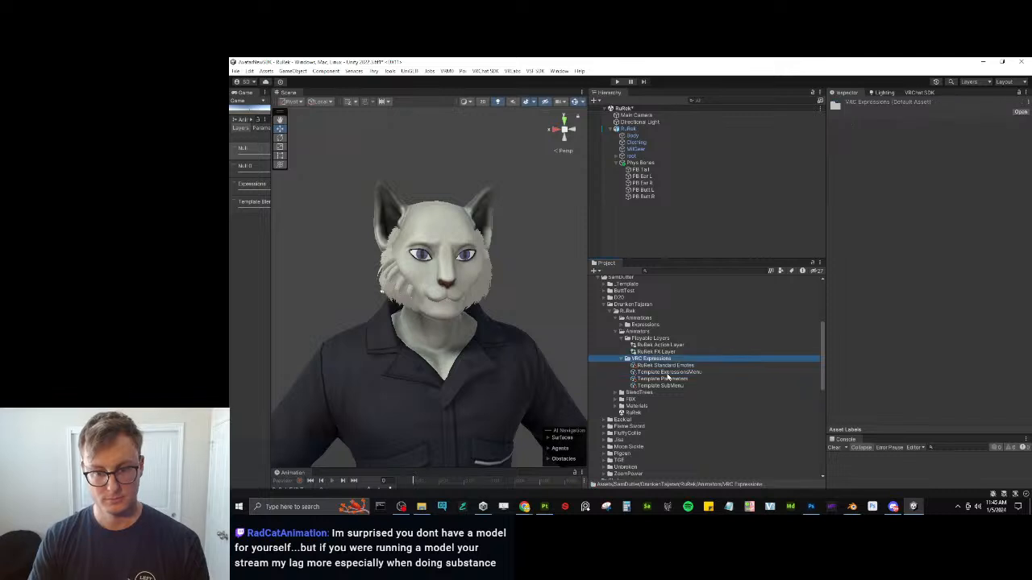
pyautogui.click(667, 373)
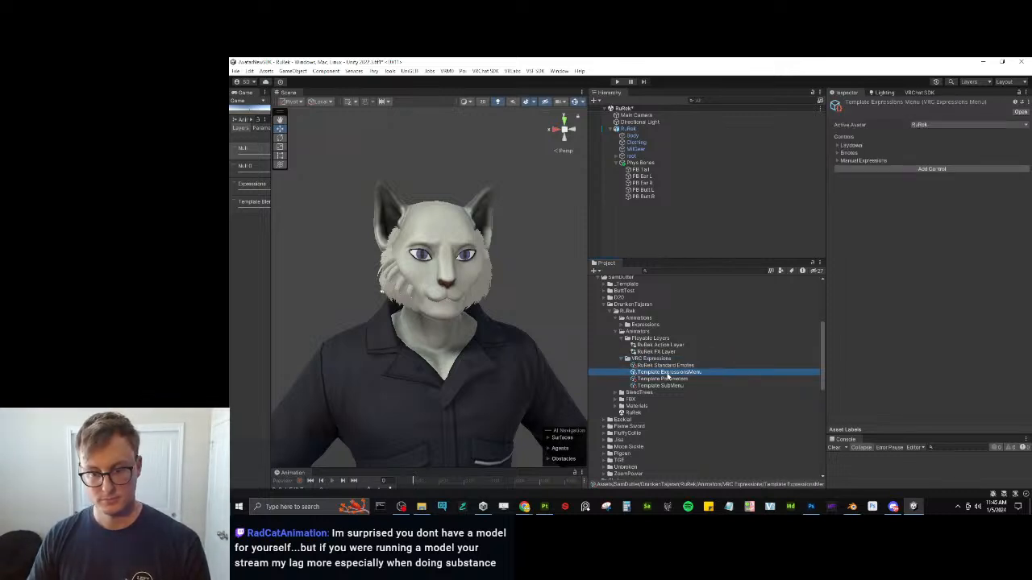
pyautogui.click(667, 372)
pyautogui.press('Left')
pyautogui.hotkey('ctrl', 'shift', 'Right')
pyautogui.write('RuRek')
pyautogui.press('Return')
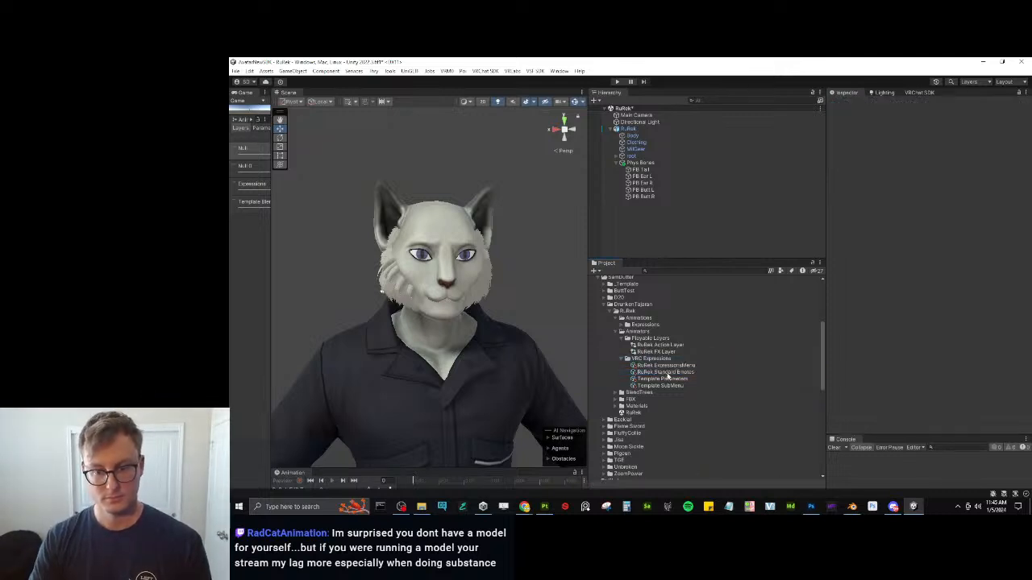
# Rename the Template Parameters asset in the VRC Expressions folder to RuRek Parameters.
pyautogui.click(667, 378)
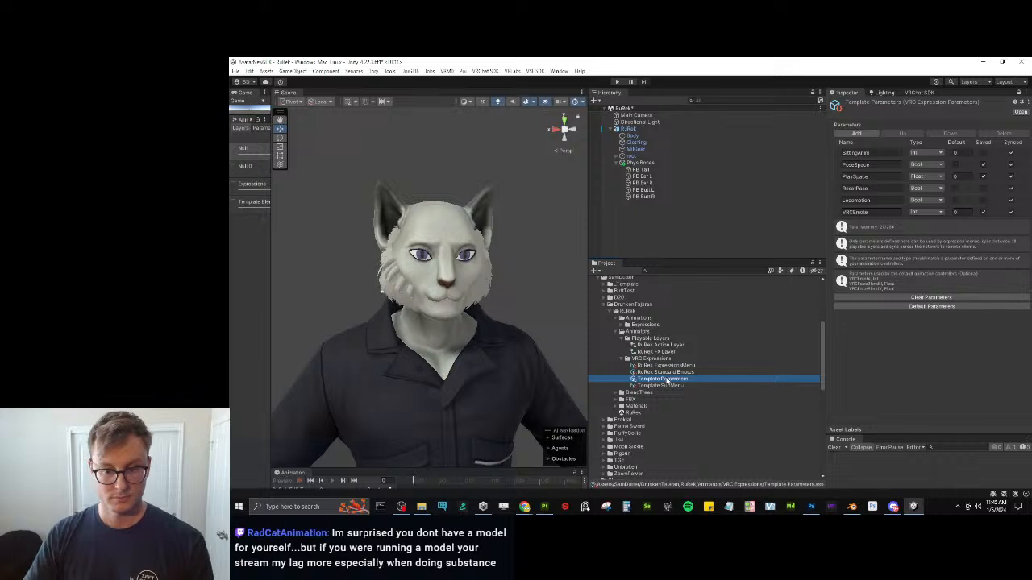
pyautogui.click(667, 378)
pyautogui.press('Left')
pyautogui.hotkey('ctrl', 'shift', 'Right')
pyautogui.write('RuRek')
pyautogui.press('Return')
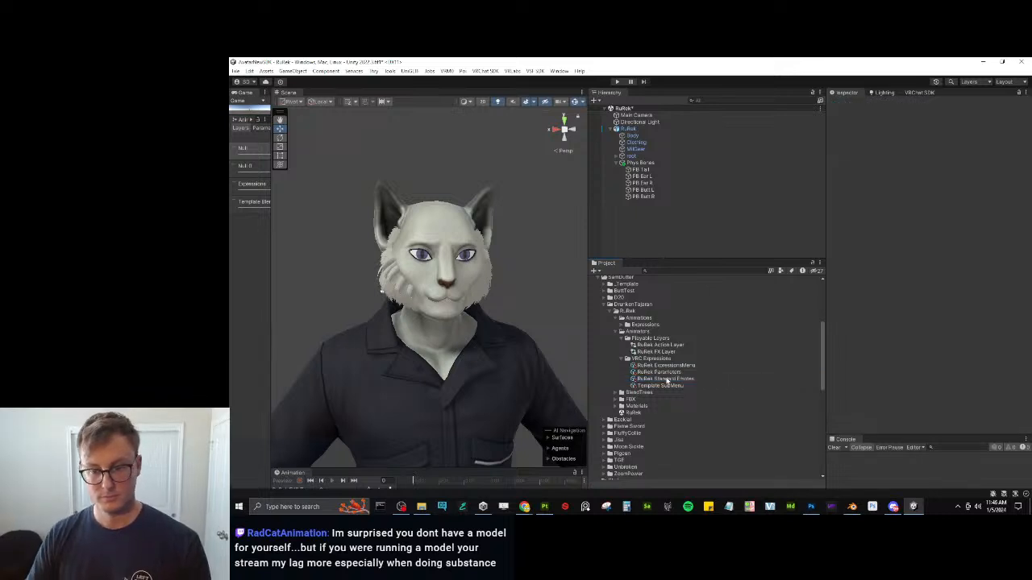
# Rename the Template SubMenu asset in the VRC Expressions folder to RuRek SubMenu.
pyautogui.click(664, 386)
pyautogui.click(660, 386)
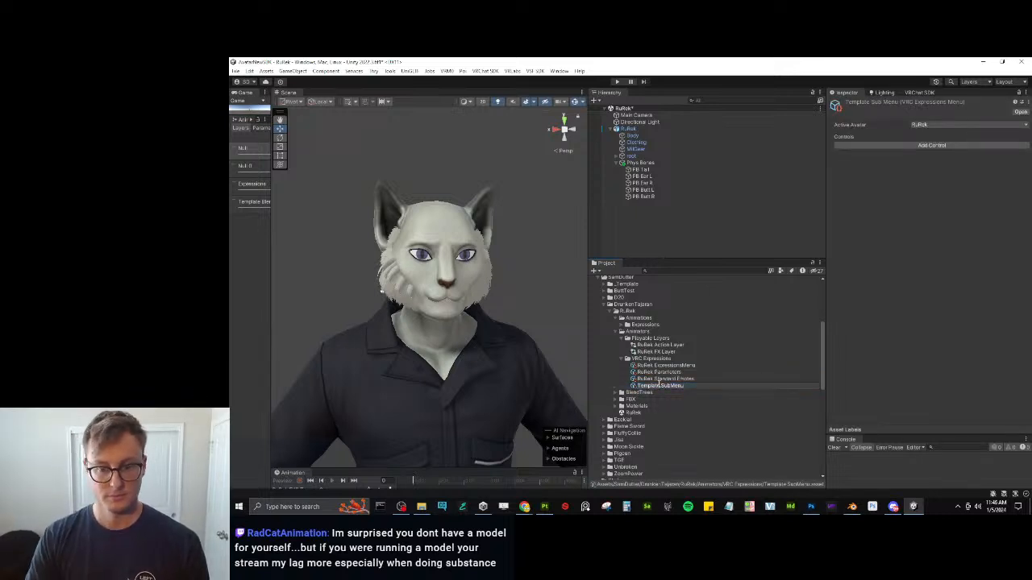
pyautogui.press('Left')
pyautogui.hotkey('ctrl', 'shift', 'Right')
pyautogui.write('RuRek')
pyautogui.press('Return')
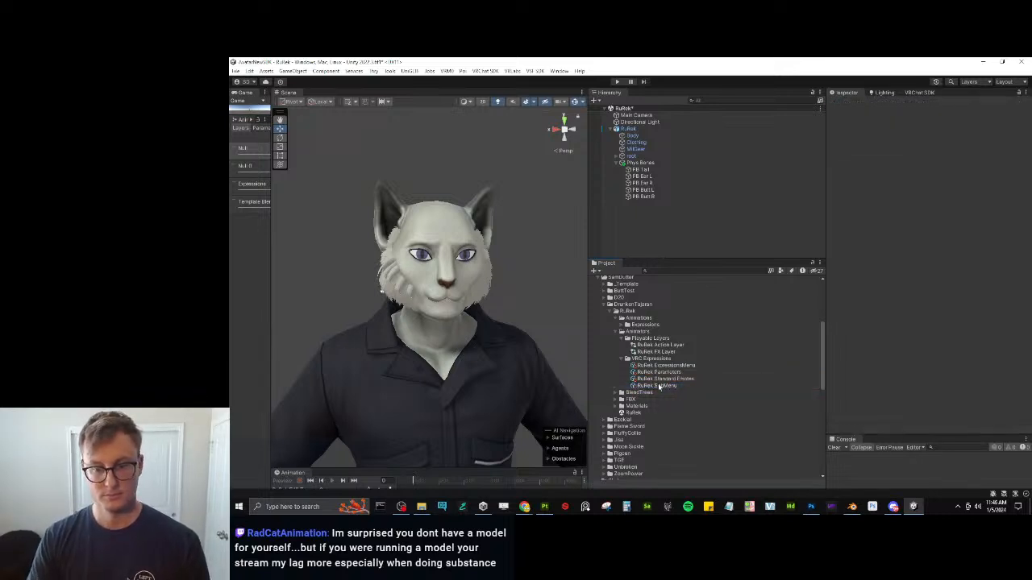
# Rename the Template ManualExpressions blend tree in the BlendTrees folder to RuRek ManualExpressions.
pyautogui.click(616, 393)
pyautogui.scroll(-2, 653, 387)
pyautogui.click(688, 347)
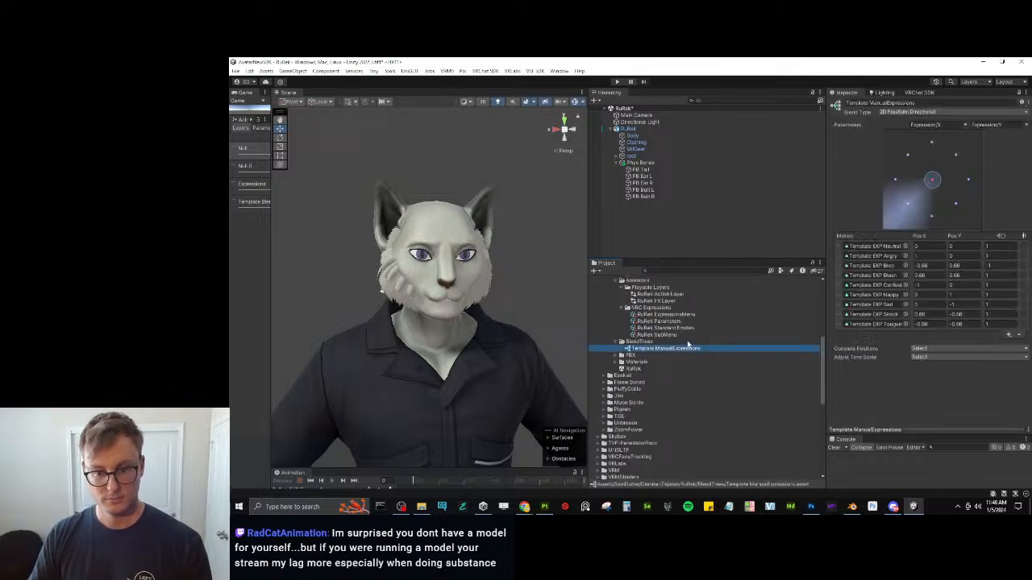
pyautogui.click(668, 349)
pyautogui.press('Left')
pyautogui.hotkey('ctrl', 'shift', 'Right')
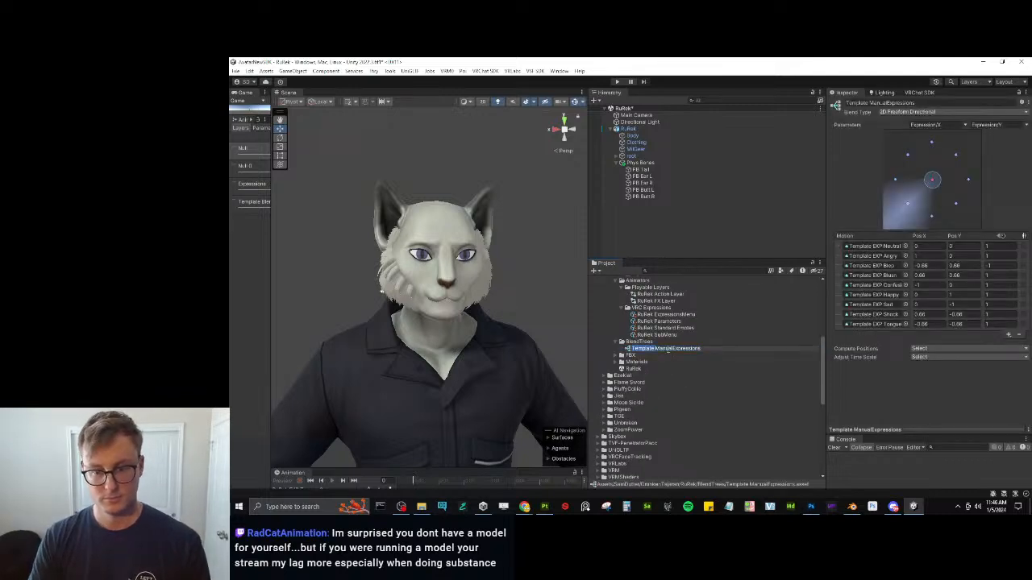
pyautogui.write('RuRek')
pyautogui.press('Return')
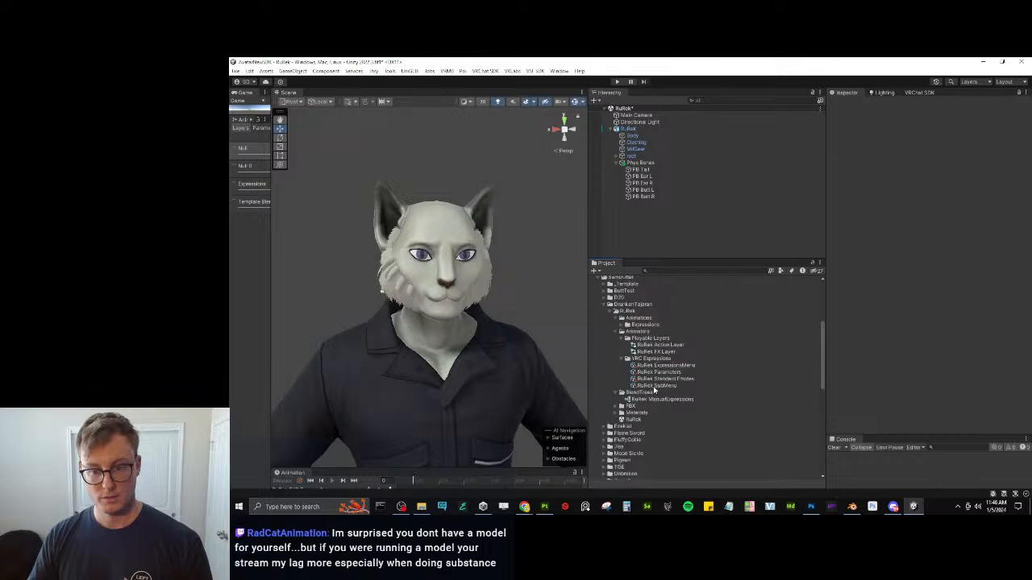
# Replace the Angry, Neutral, Blep and Blush template motions in the RuRek ManualExpressions blend tree with the matching RuRek EXP animations.
pyautogui.click(660, 399)
pyautogui.click(1016, 93)
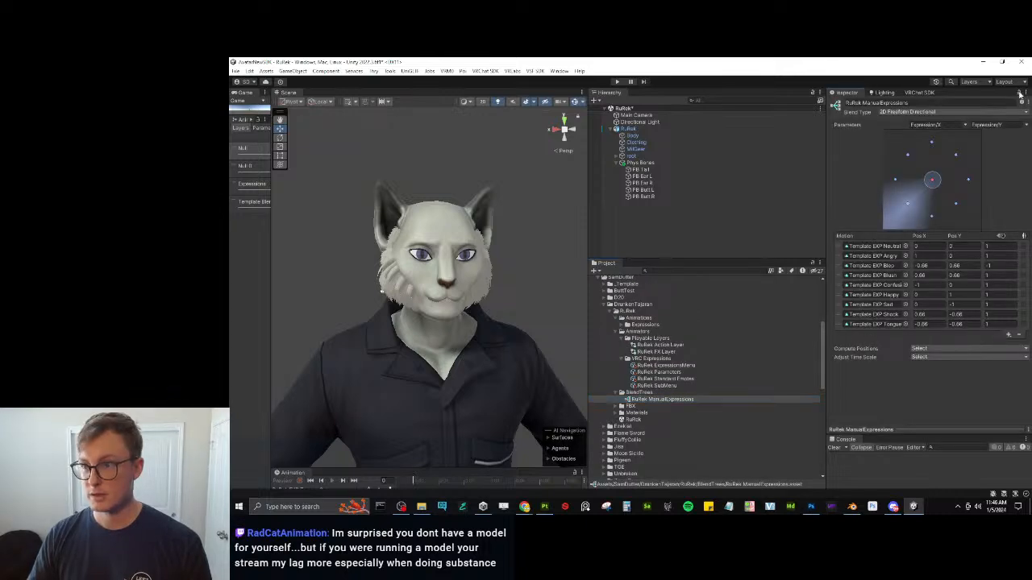
pyautogui.click(625, 325)
pyautogui.click(625, 324)
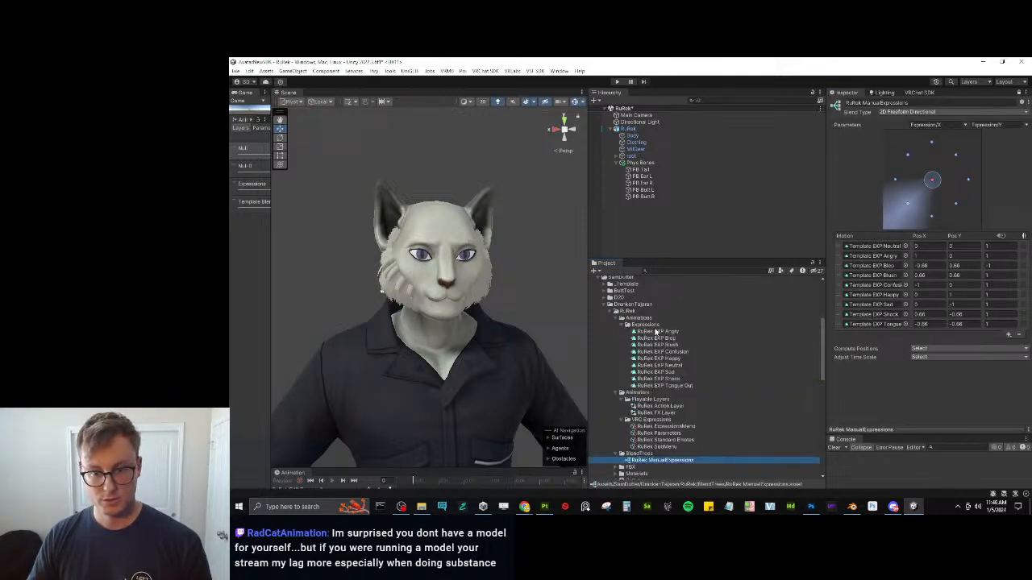
pyautogui.moveTo(663, 333); pyautogui.dragTo(867, 255)
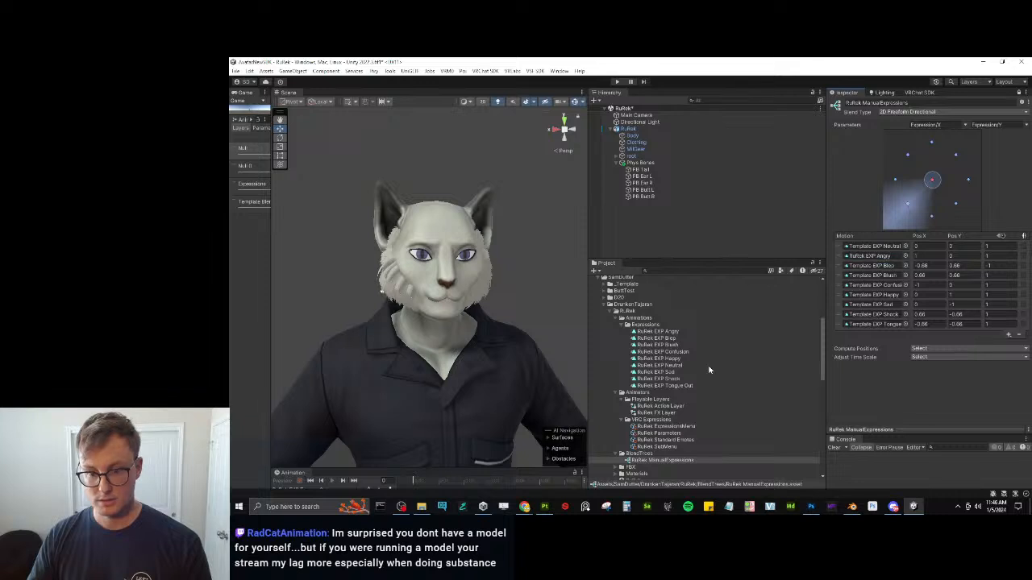
pyautogui.moveTo(682, 367); pyautogui.dragTo(870, 247)
pyautogui.moveTo(676, 339); pyautogui.dragTo(872, 266)
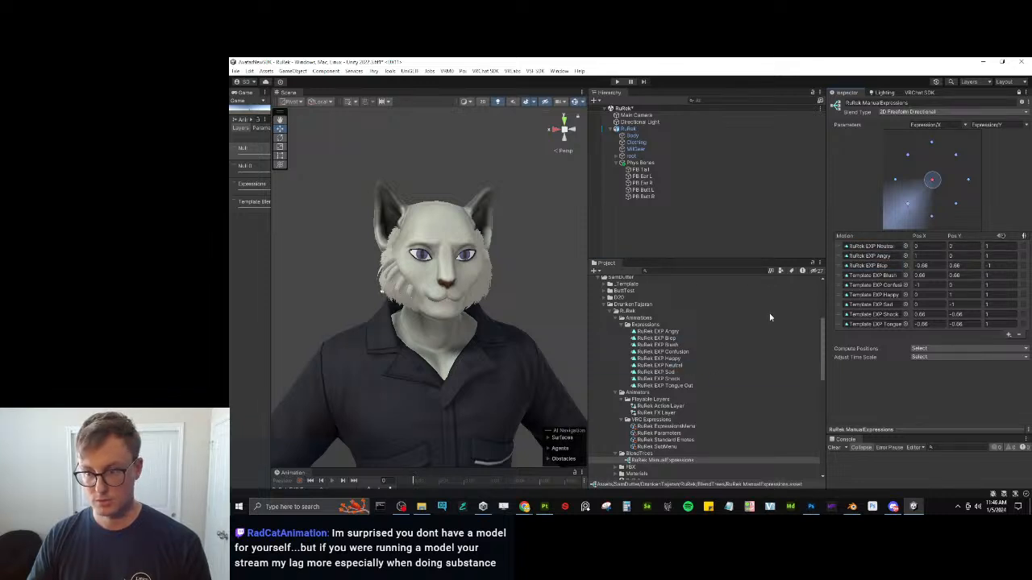
pyautogui.moveTo(678, 345); pyautogui.dragTo(870, 275)
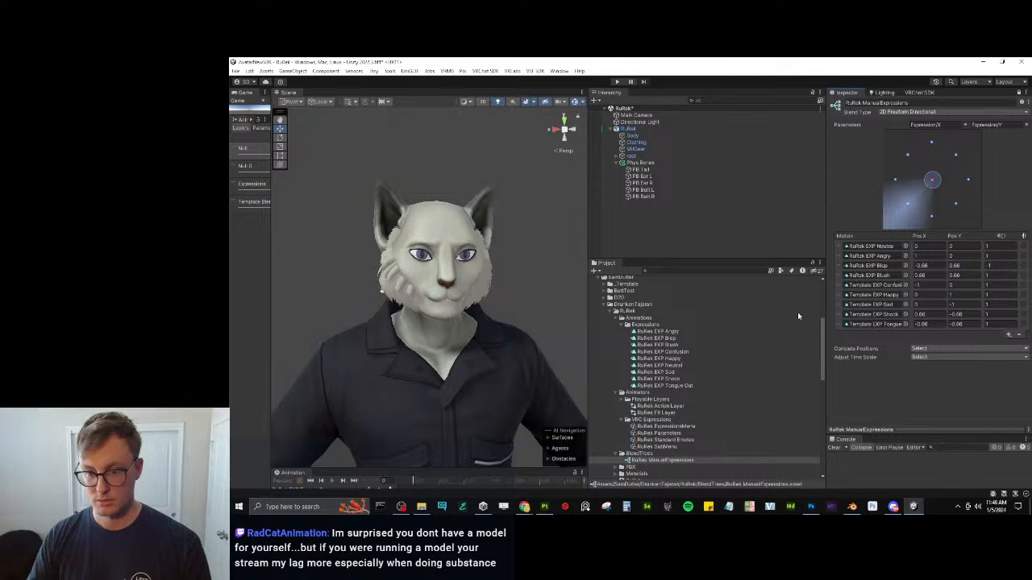
# Replace the Confusion, Happy, Sad, Shock and Tongue Out motions in the RuRek ManualExpressions blend tree with the matching RuRek EXP animations.
pyautogui.moveTo(688, 352); pyautogui.dragTo(870, 291)
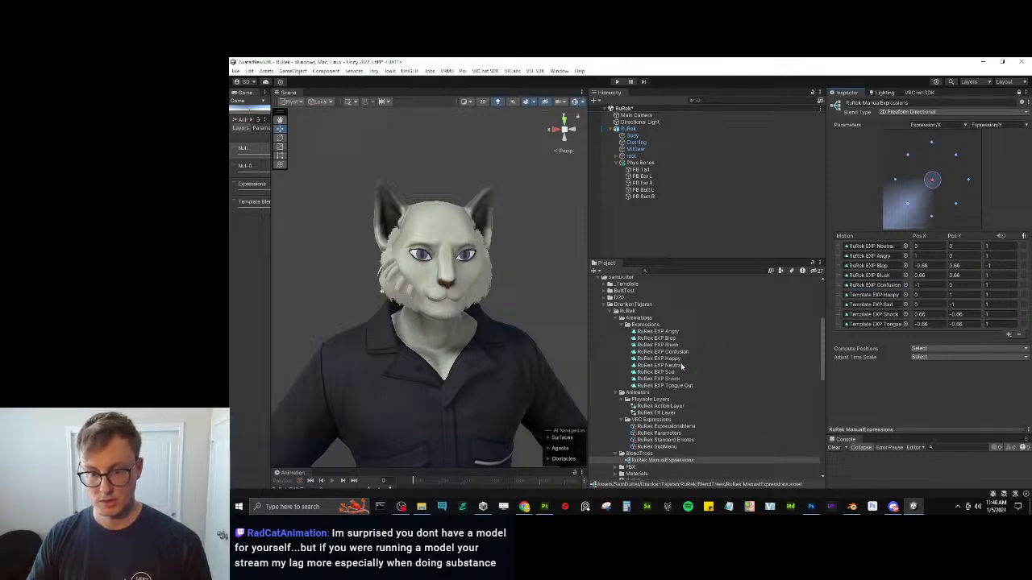
pyautogui.moveTo(680, 359); pyautogui.dragTo(899, 297)
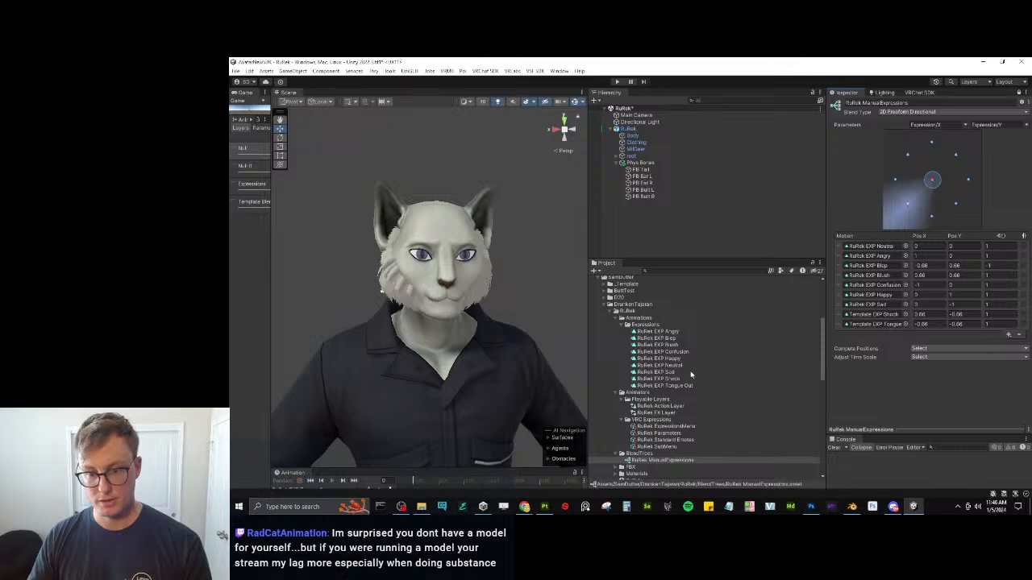
pyautogui.click(674, 379)
pyautogui.moveTo(674, 379); pyautogui.dragTo(874, 315)
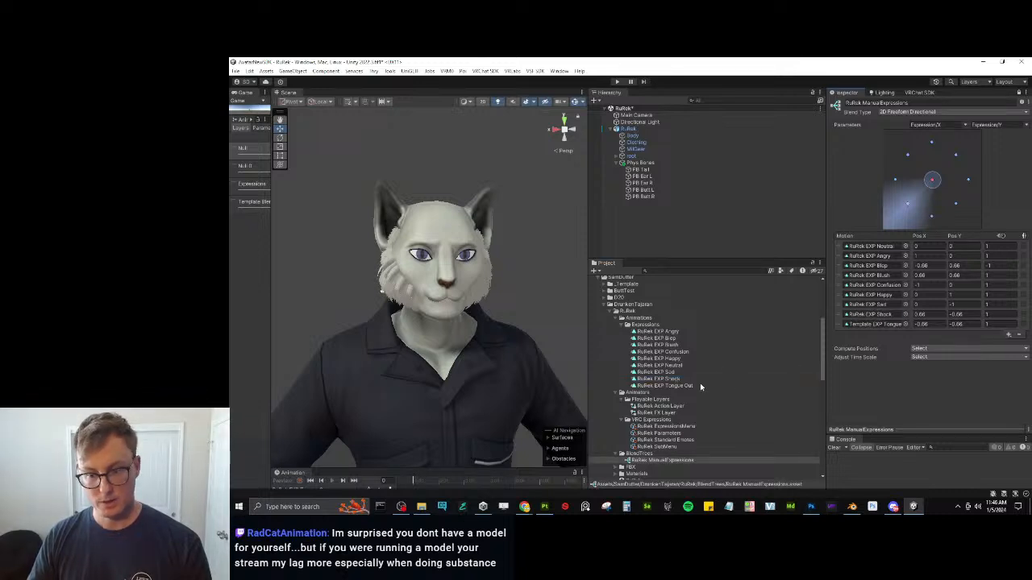
pyautogui.moveTo(700, 385); pyautogui.dragTo(875, 324)
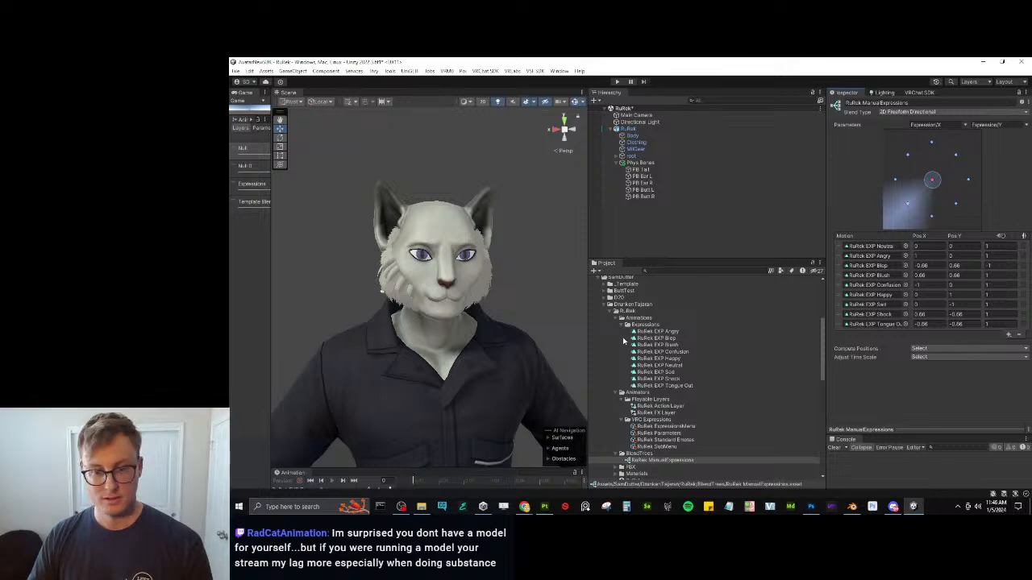
pyautogui.scroll(-4, 623, 341)
pyautogui.click(615, 393)
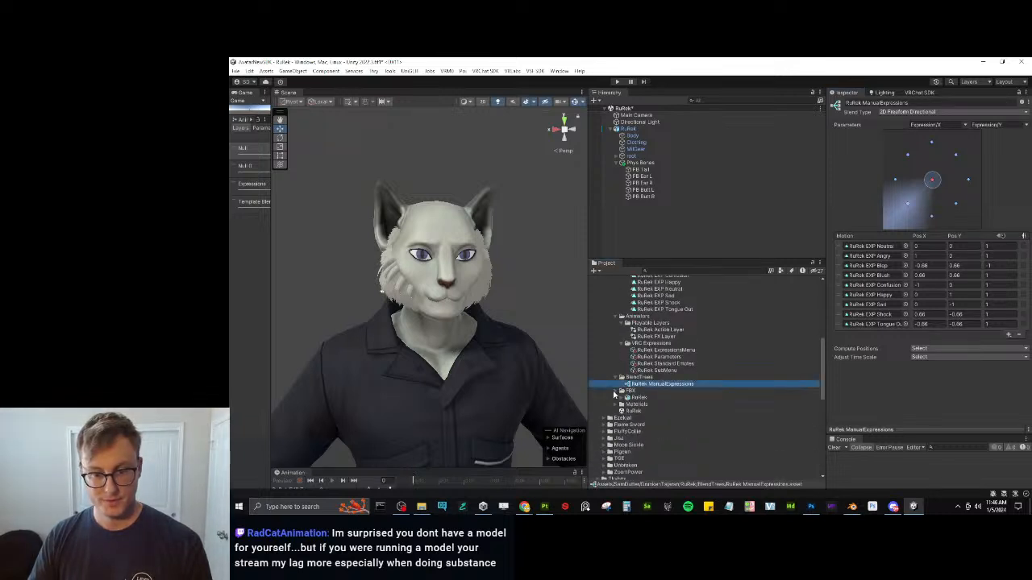
pyautogui.click(615, 392)
pyautogui.click(616, 398)
pyautogui.click(615, 398)
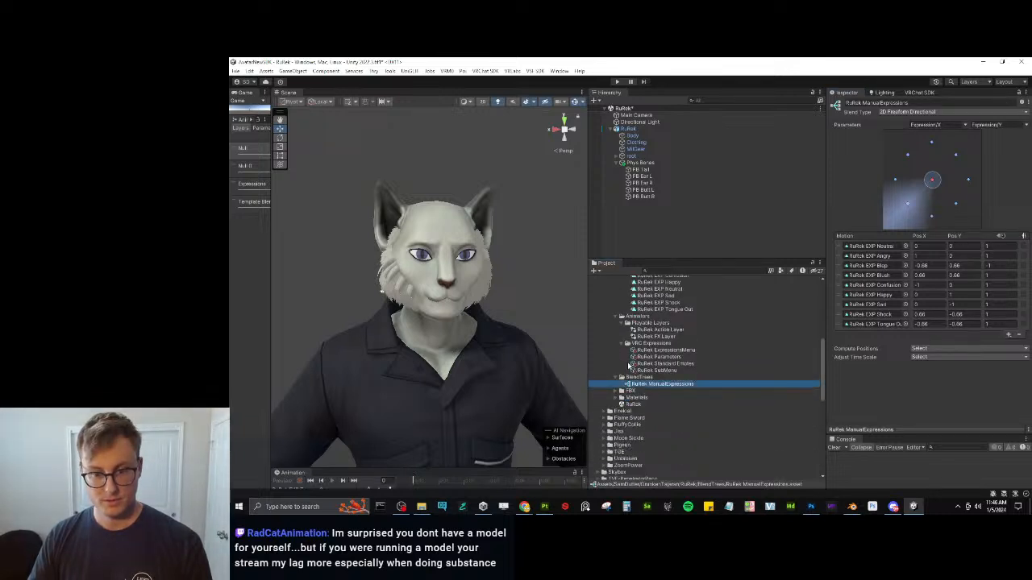
# Set the sub menu of the Emotes control in RuRek ExpressionsMenu to RuRek Standard Emotes.
pyautogui.scroll(2, 627, 367)
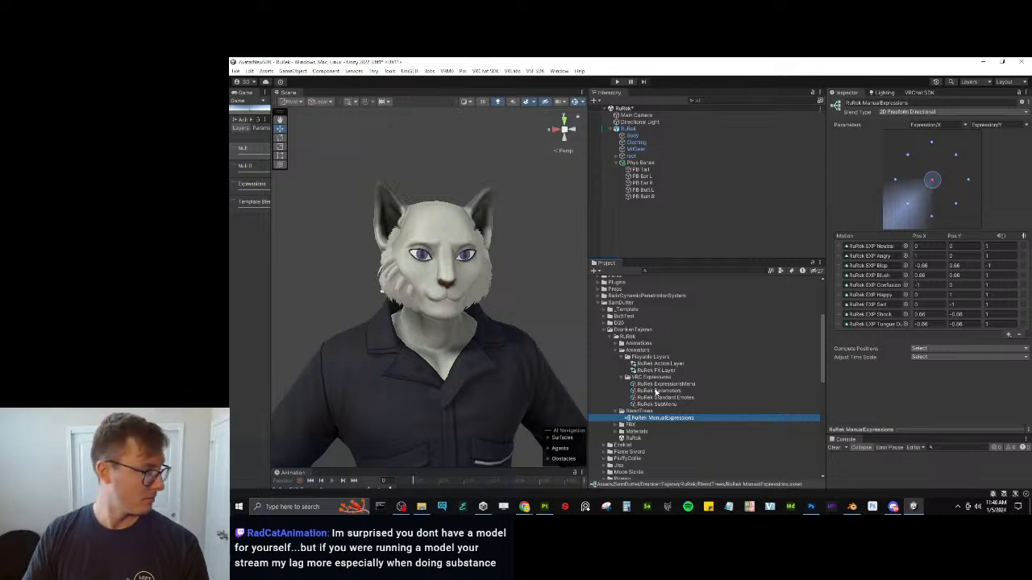
pyautogui.click(659, 385)
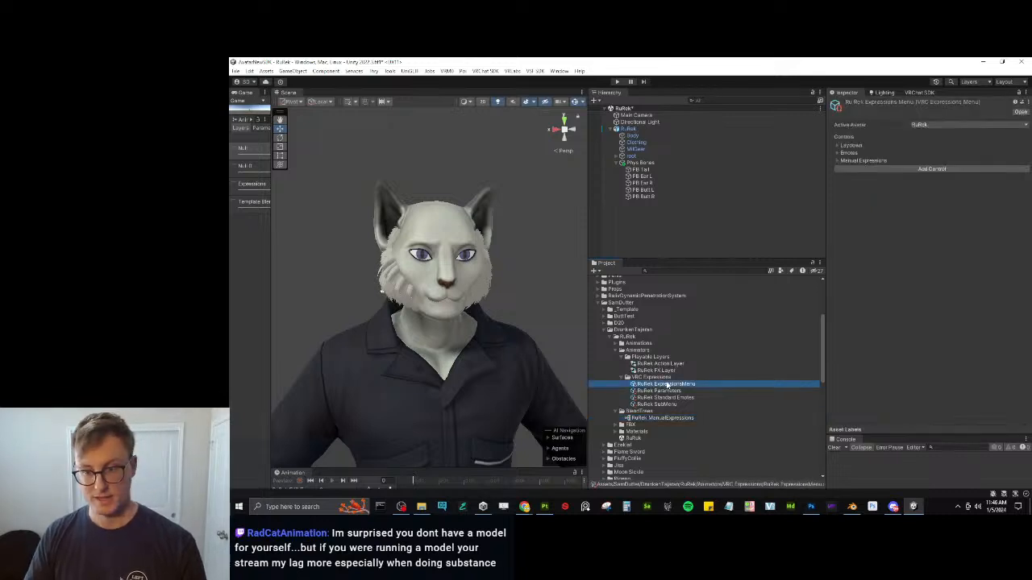
pyautogui.click(837, 152)
pyautogui.click(837, 153)
pyautogui.click(837, 152)
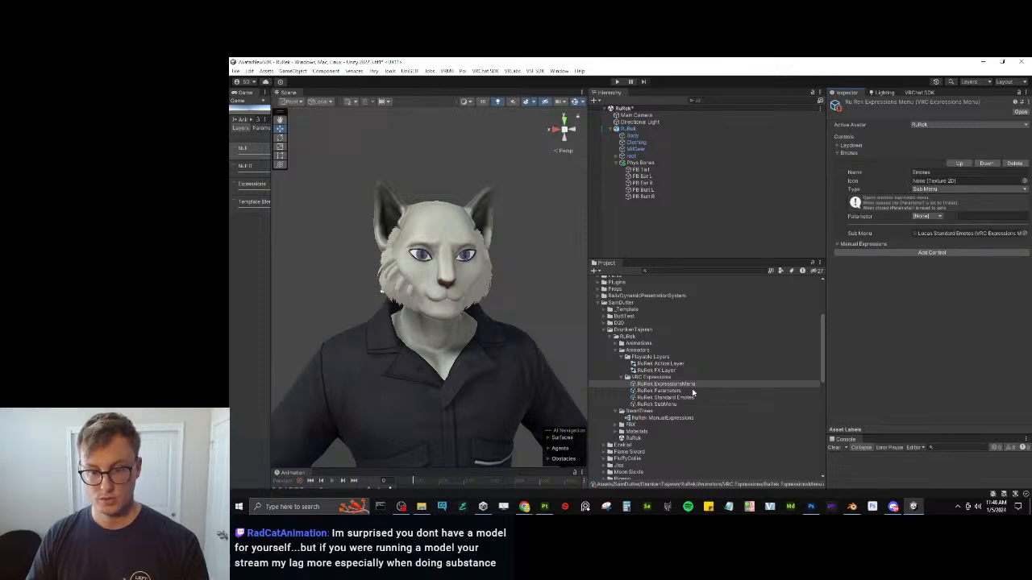
pyautogui.moveTo(677, 398); pyautogui.dragTo(940, 234)
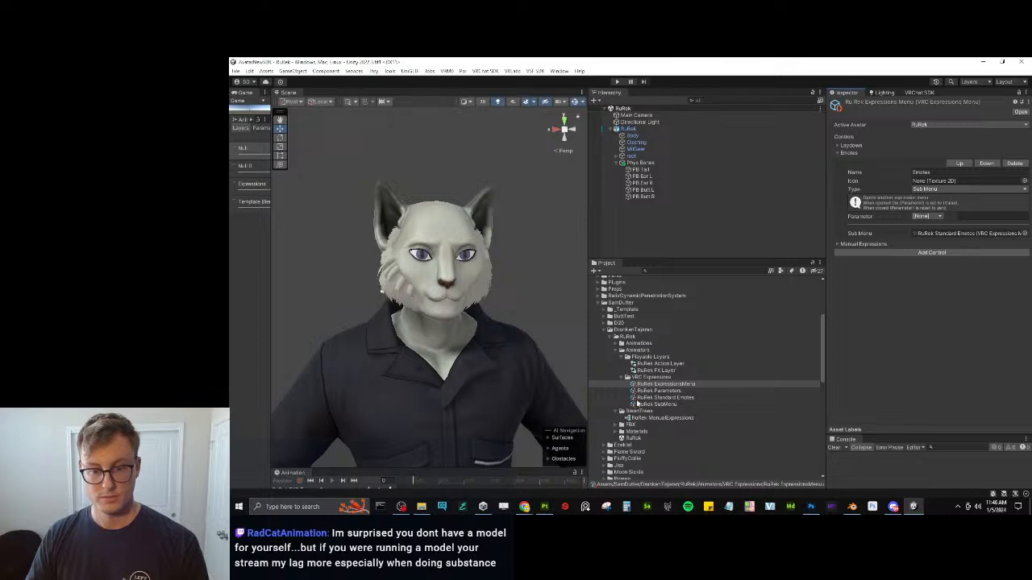
pyautogui.click(667, 418)
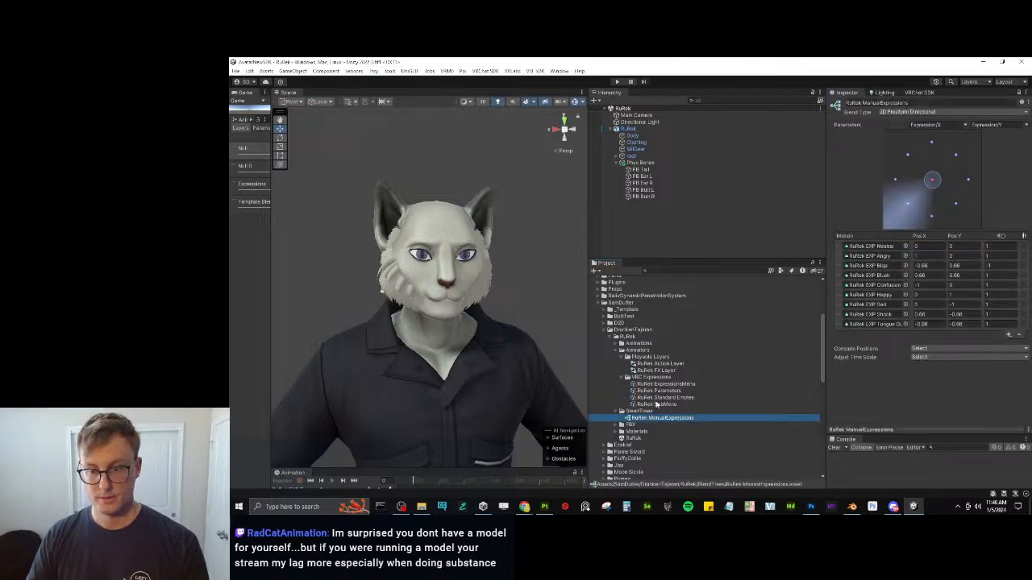
pyautogui.click(620, 357)
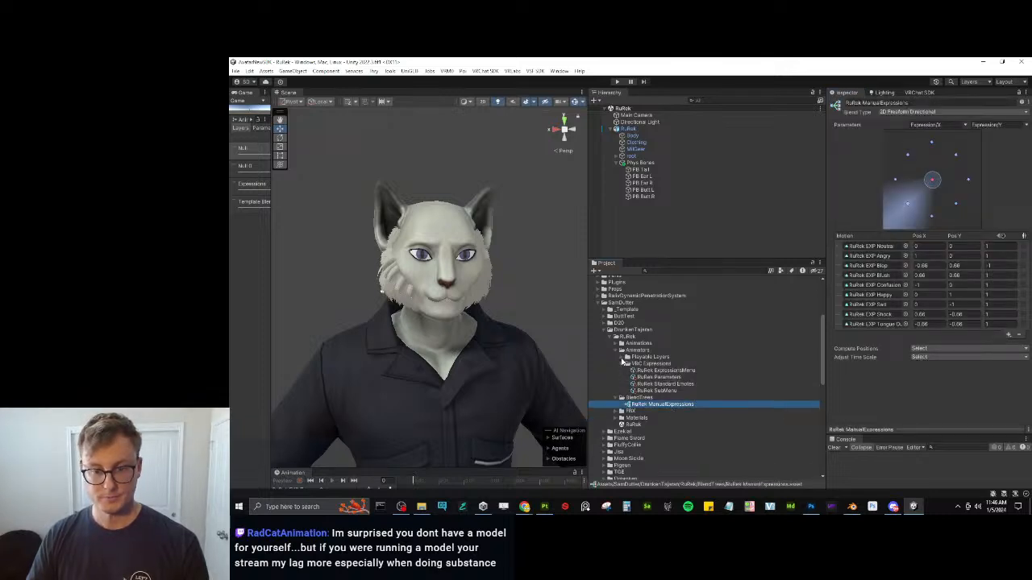
pyautogui.click(625, 363)
pyautogui.click(617, 385)
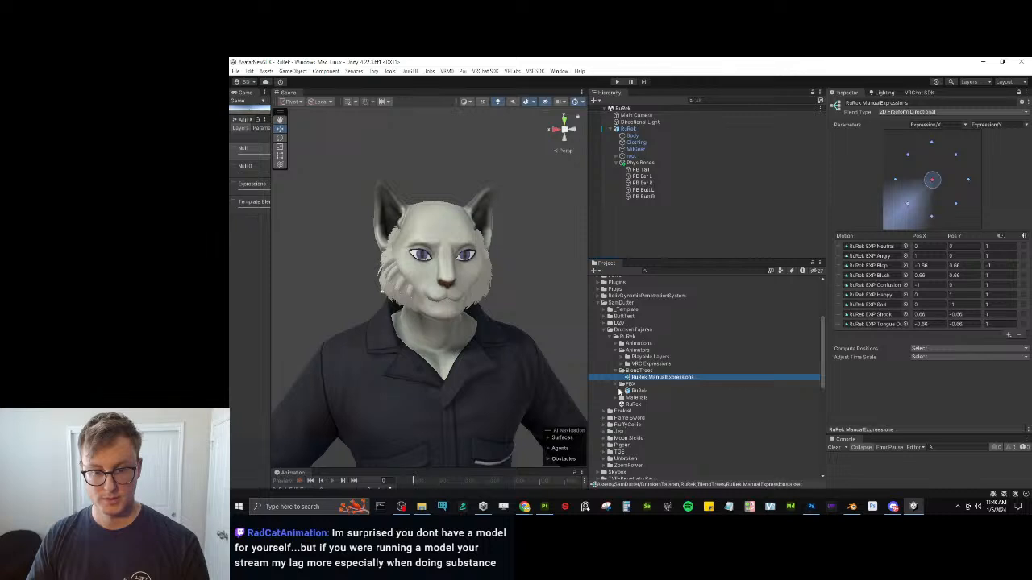
pyautogui.click(622, 391)
pyautogui.click(615, 384)
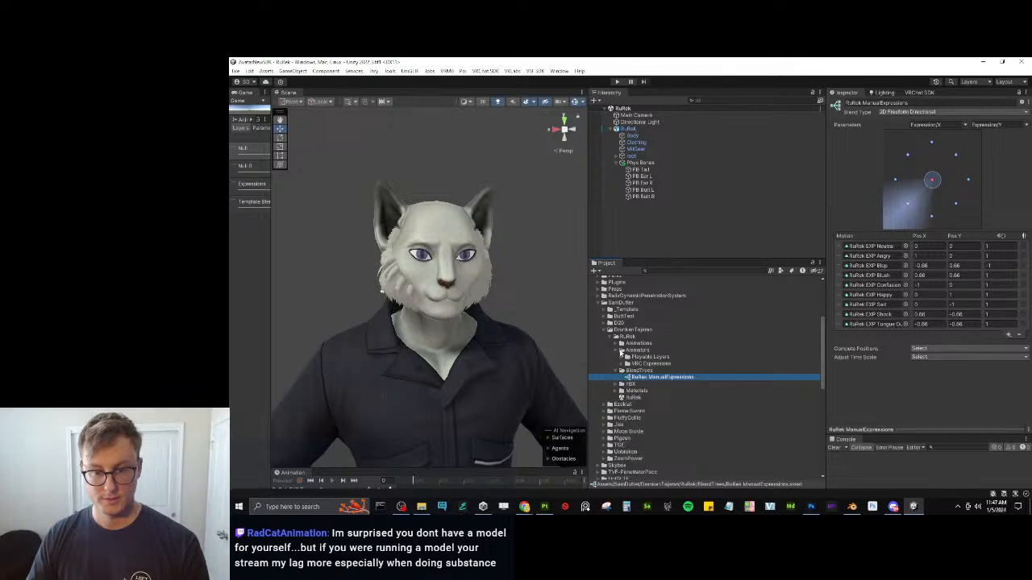
pyautogui.click(617, 344)
pyautogui.click(617, 344)
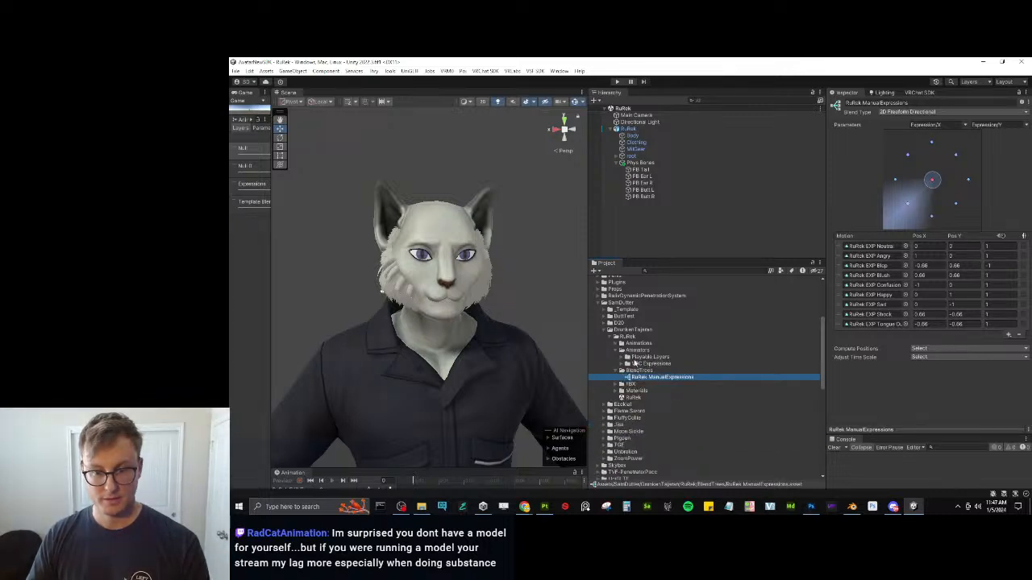
# Open the Expressions layer of the RuRek FX Layer controller and set the Neutral state's motion to RuRek EXP Neutral.
pyautogui.click(622, 357)
pyautogui.click(656, 370)
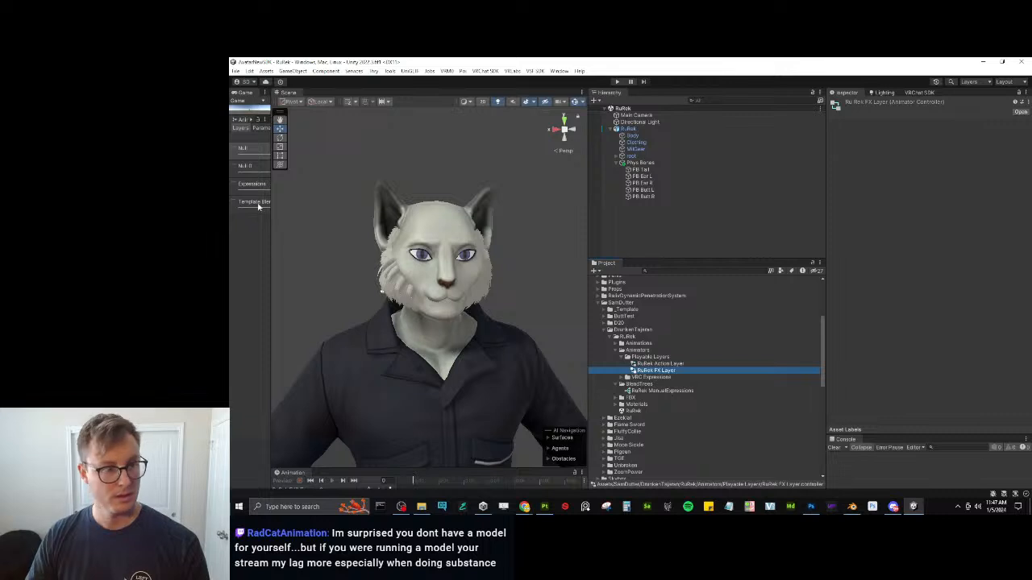
pyautogui.moveTo(271, 222); pyautogui.dragTo(472, 223)
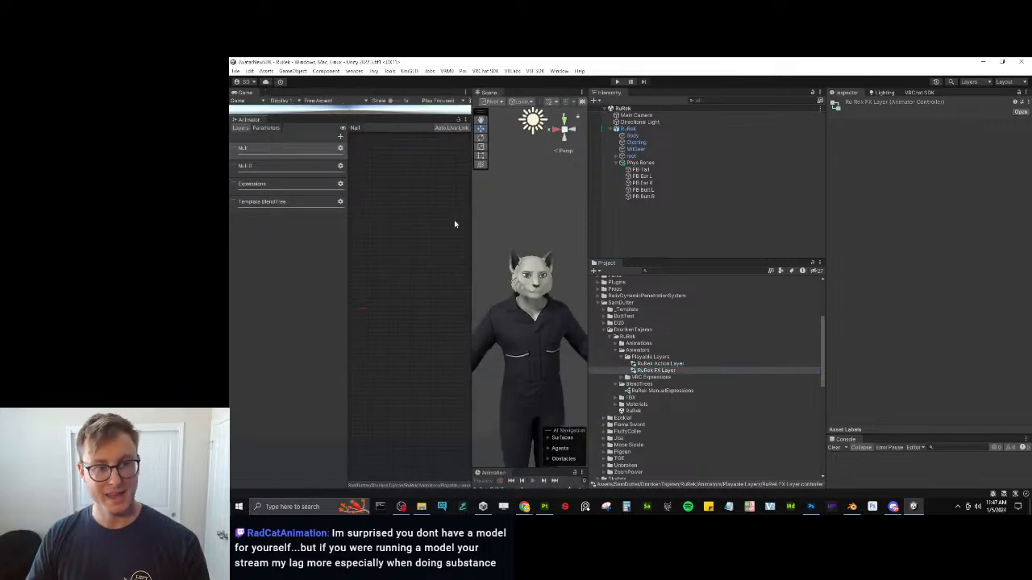
pyautogui.click(303, 182)
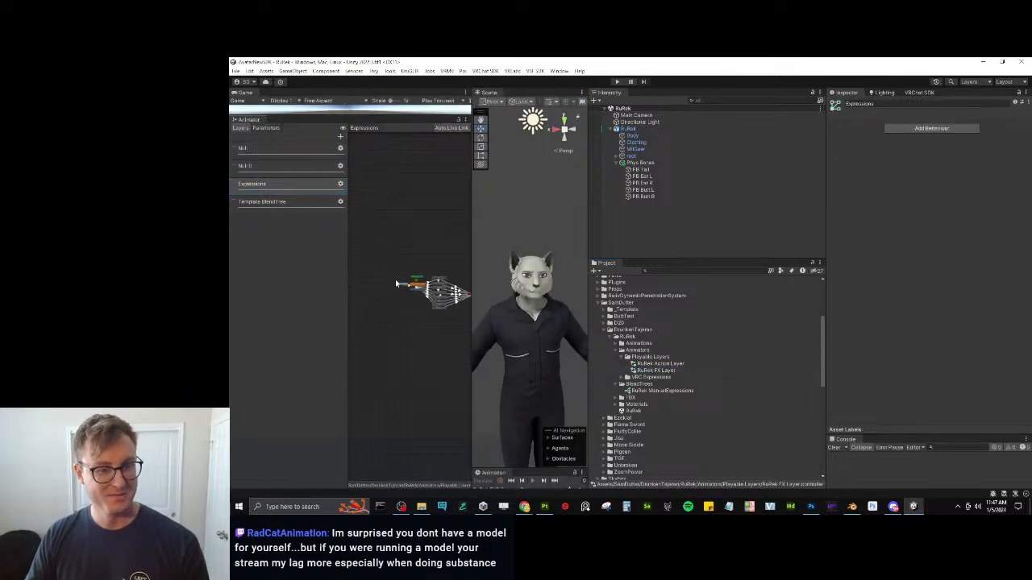
pyautogui.click(412, 312)
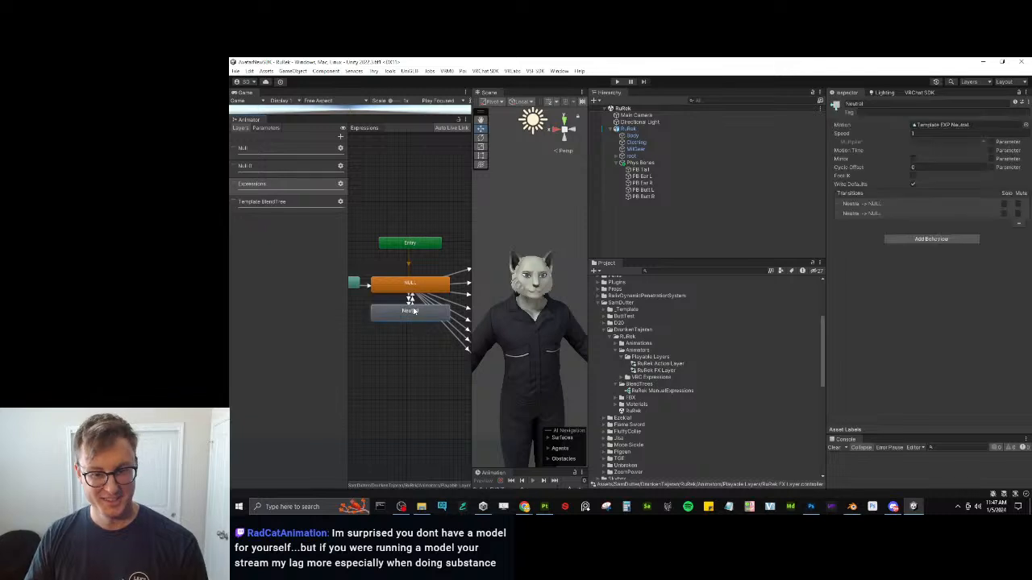
pyautogui.click(620, 343)
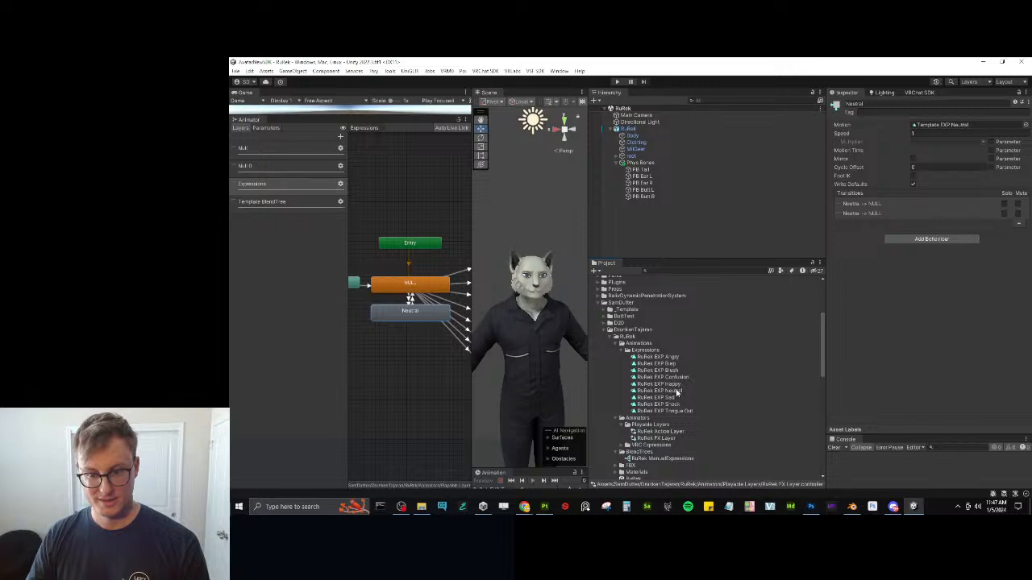
pyautogui.moveTo(678, 391); pyautogui.dragTo(959, 131)
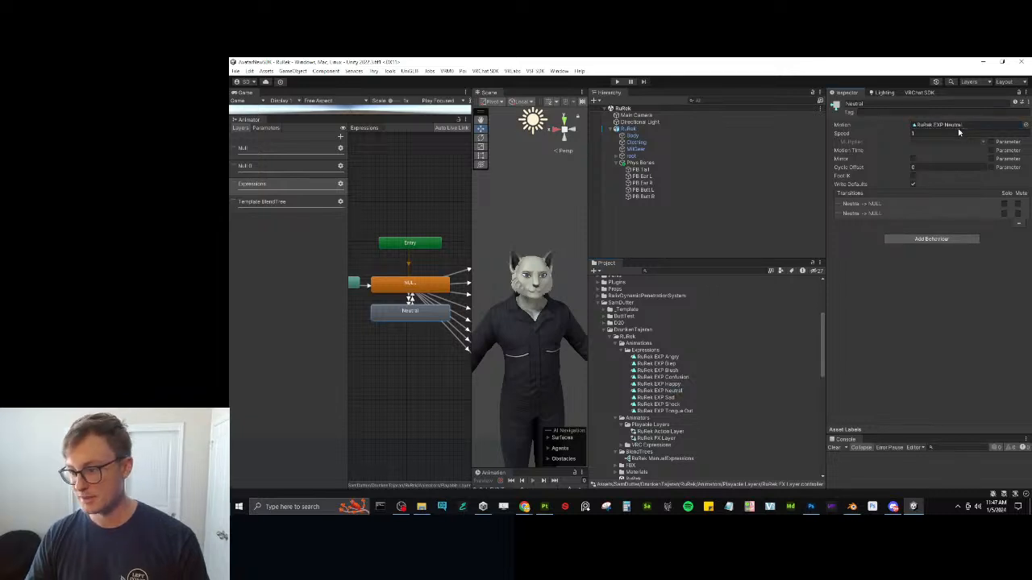
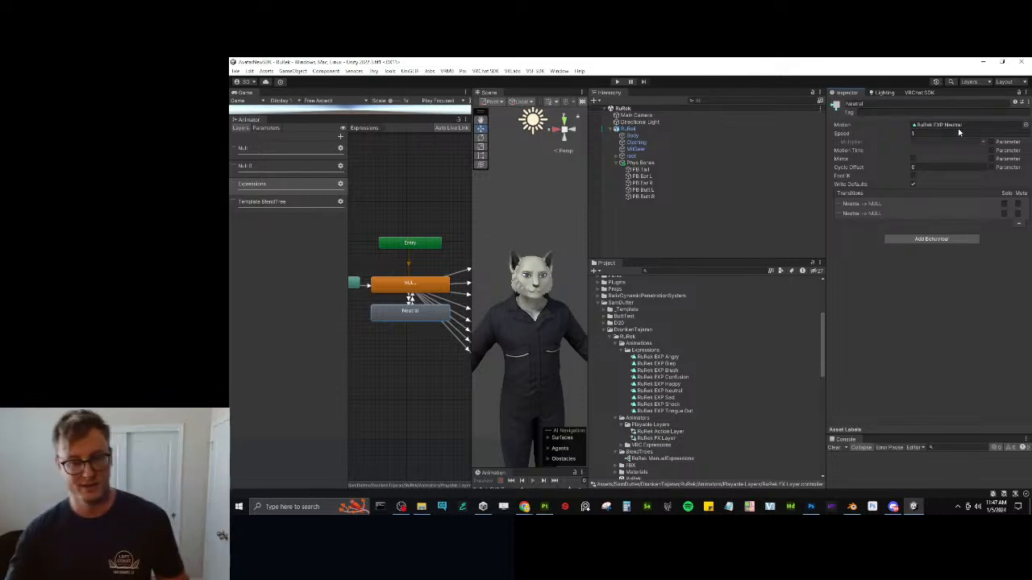
# Set the motions of the Sad, Angry and Confusion states in the Expressions layer to the matching RuRek EXP animations.
pyautogui.scroll(-5, 406, 338)
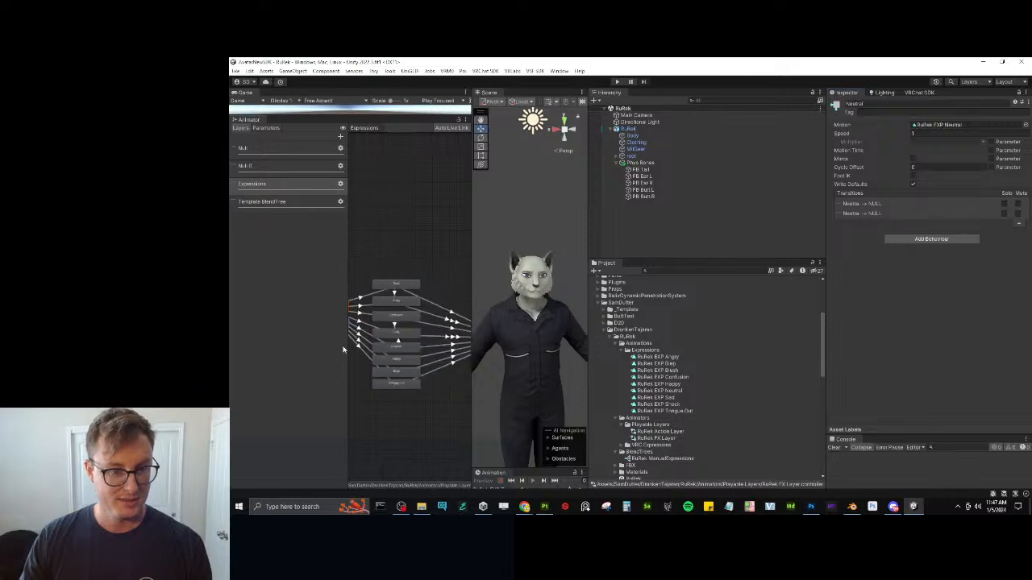
pyautogui.click(407, 284)
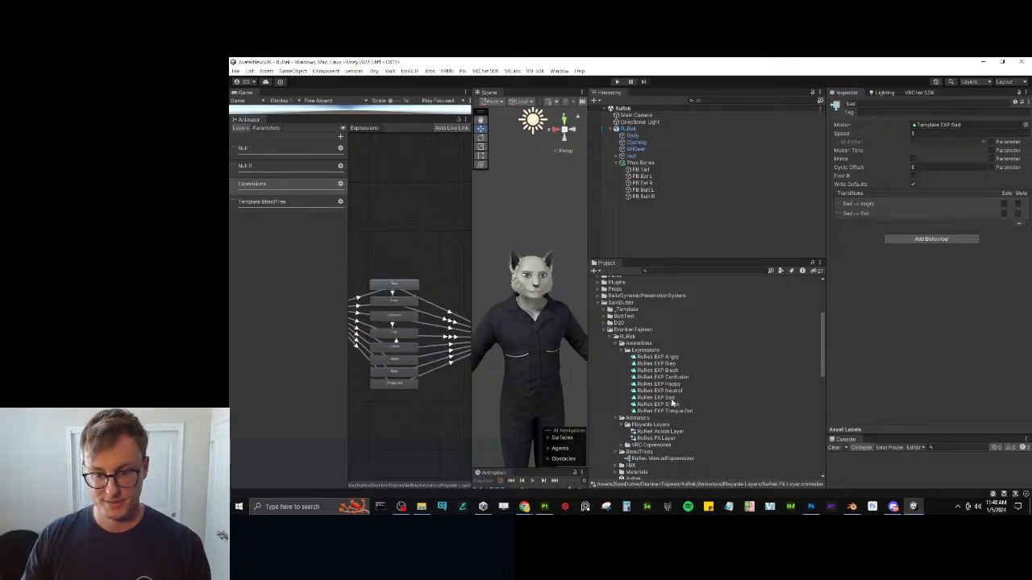
pyautogui.moveTo(670, 399); pyautogui.dragTo(931, 127)
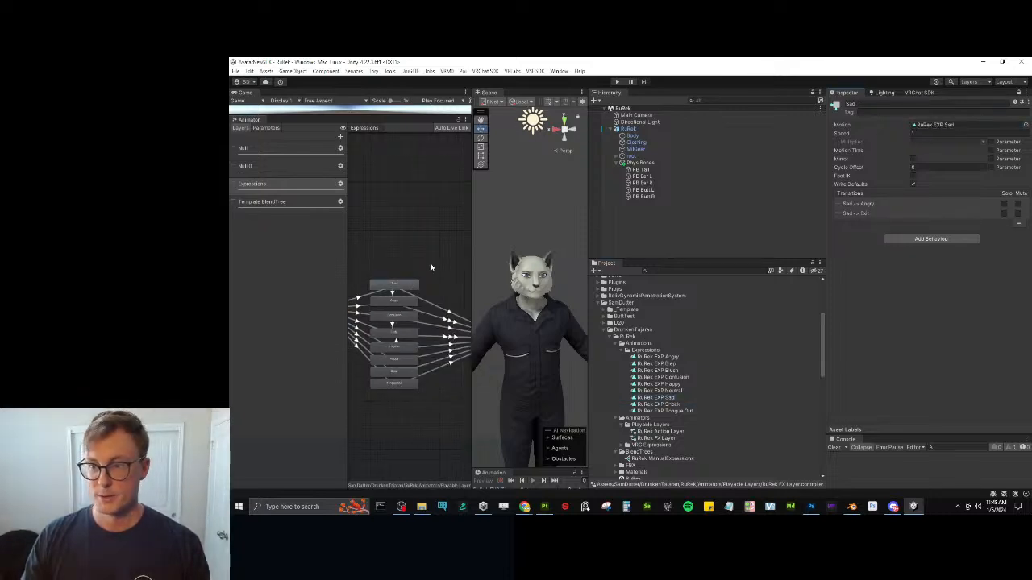
pyautogui.click(406, 301)
pyautogui.moveTo(670, 361); pyautogui.dragTo(935, 129)
pyautogui.click(395, 316)
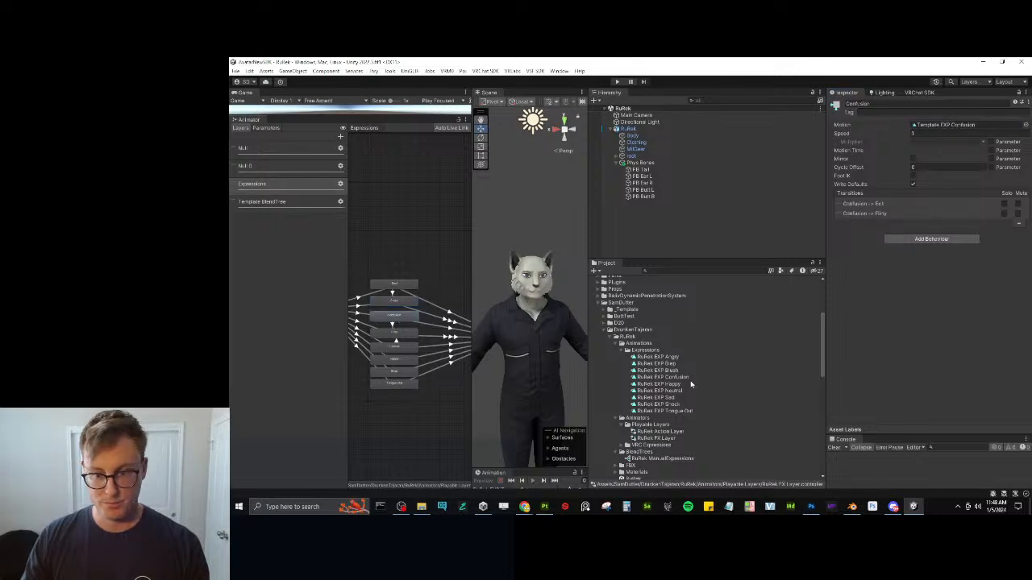
pyautogui.moveTo(673, 376); pyautogui.dragTo(954, 127)
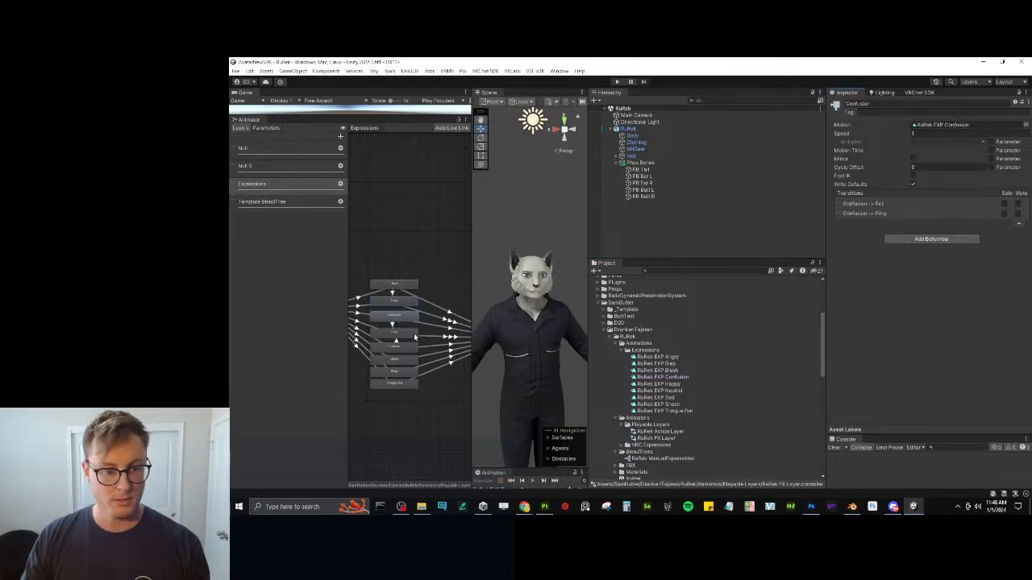
# Set the Flirty state's motion to RuRek EXP Blush, Surprise's to RuRek EXP Shock, and Happy's to RuRek EXP Happy in the Expressions layer.
pyautogui.click(414, 333)
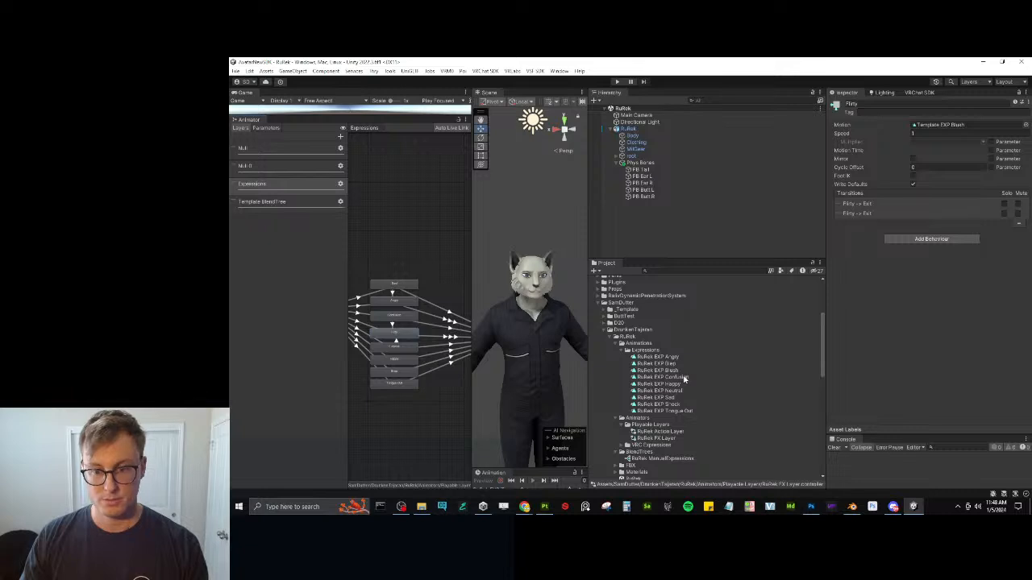
pyautogui.moveTo(673, 374); pyautogui.dragTo(936, 127)
pyautogui.click(397, 345)
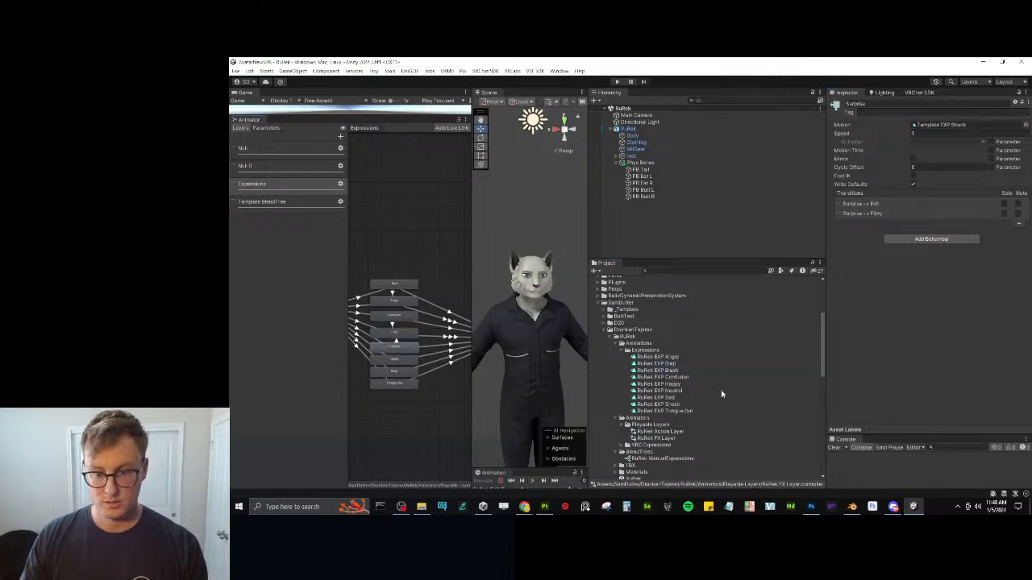
pyautogui.moveTo(666, 405); pyautogui.dragTo(940, 125)
pyautogui.click(395, 364)
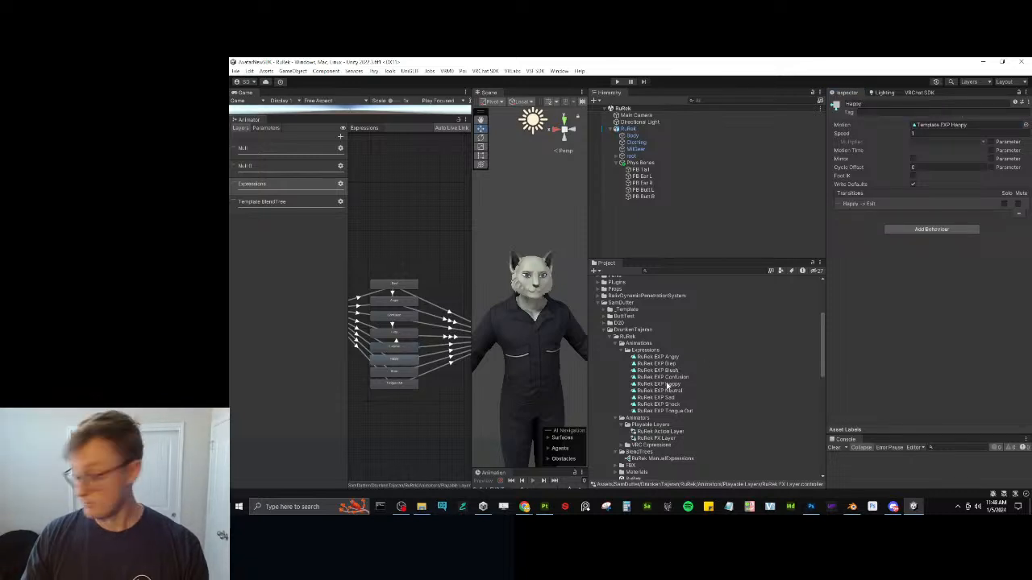
pyautogui.moveTo(669, 384); pyautogui.dragTo(945, 131)
# Set the motions of the Blep and Tongue Out states to RuRek EXP Blep and RuRek EXP Tongue Out.
pyautogui.click(394, 370)
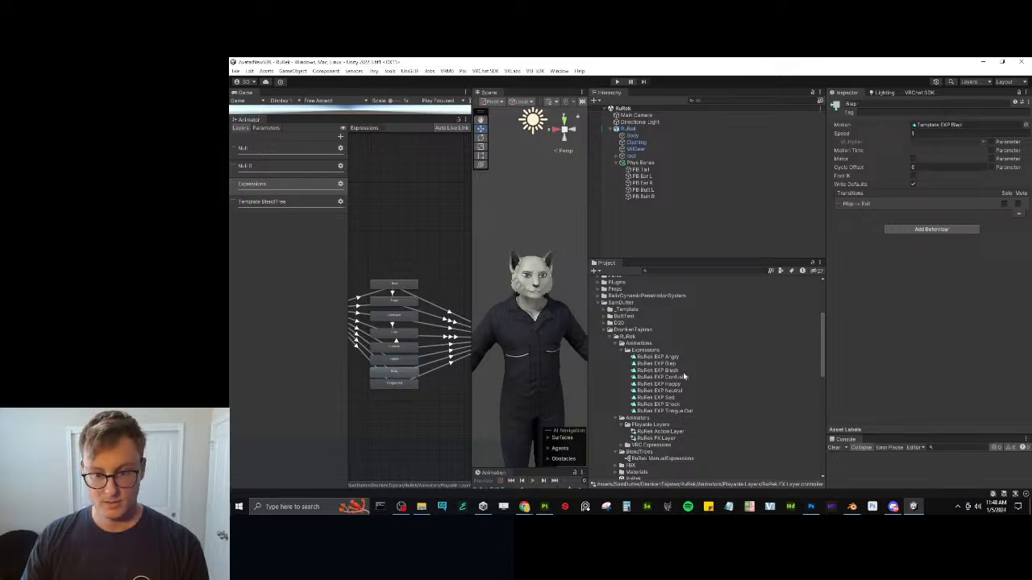
pyautogui.moveTo(670, 365); pyautogui.dragTo(959, 128)
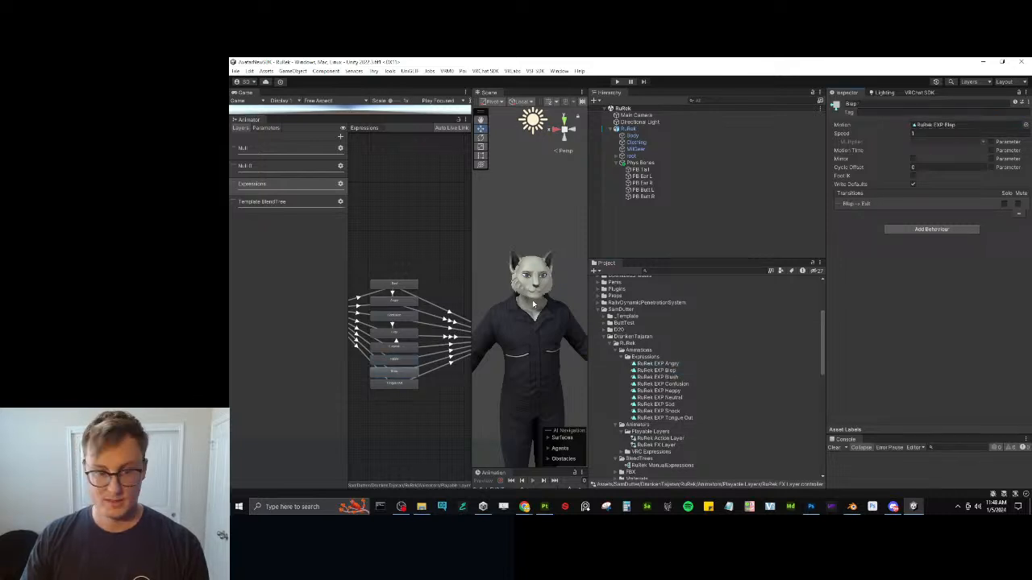
pyautogui.click(399, 382)
pyautogui.moveTo(675, 422); pyautogui.dragTo(948, 129)
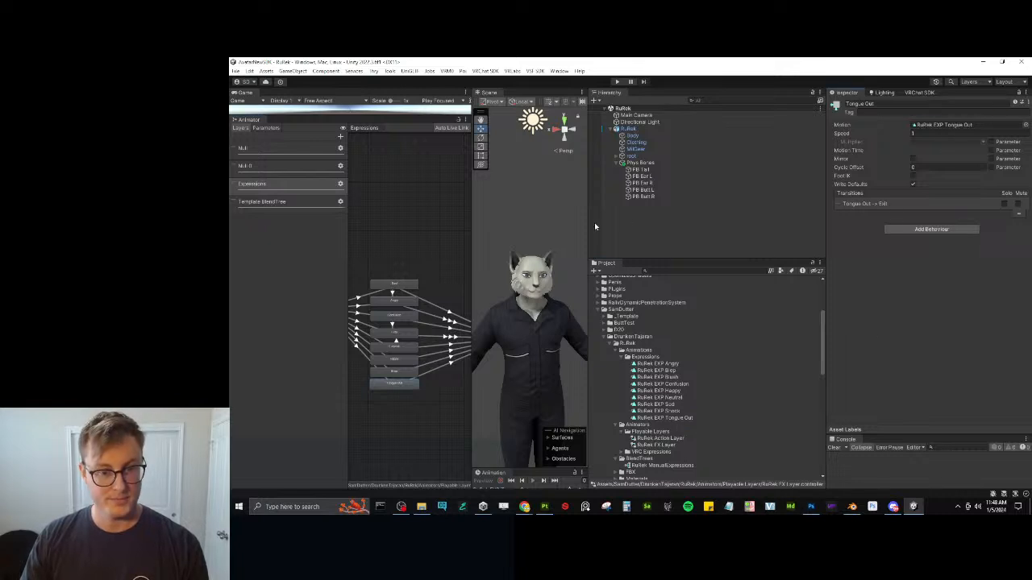
# Widen the Scene view and inspect the avatar's face and cheek fluff from close up.
pyautogui.moveTo(588, 231); pyautogui.dragTo(707, 230)
pyautogui.scroll(6, 613, 274)
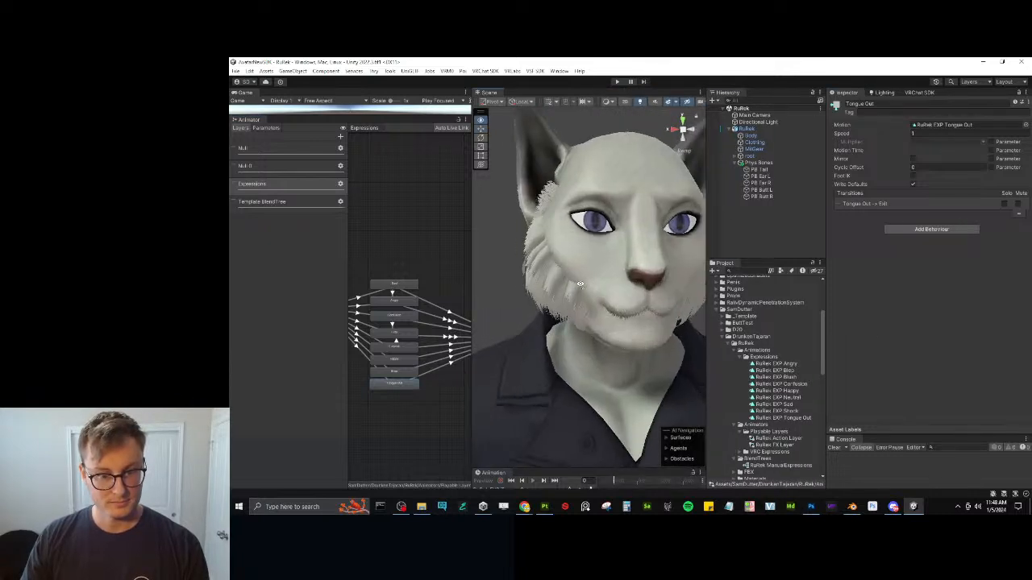
pyautogui.keyDown('alt'); pyautogui.moveTo(645, 270); pyautogui.dragTo(618, 276); pyautogui.keyUp('alt')
pyautogui.scroll(5, 613, 280)
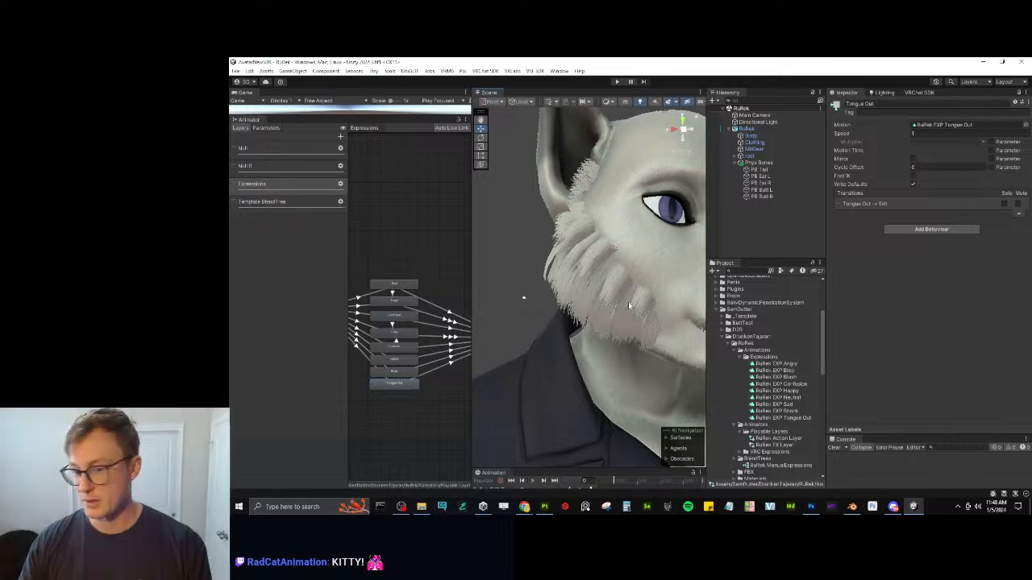
pyautogui.scroll(-5, 636, 299)
pyautogui.keyDown('alt'); pyautogui.moveTo(642, 284); pyautogui.dragTo(594, 304); pyautogui.keyUp('alt')
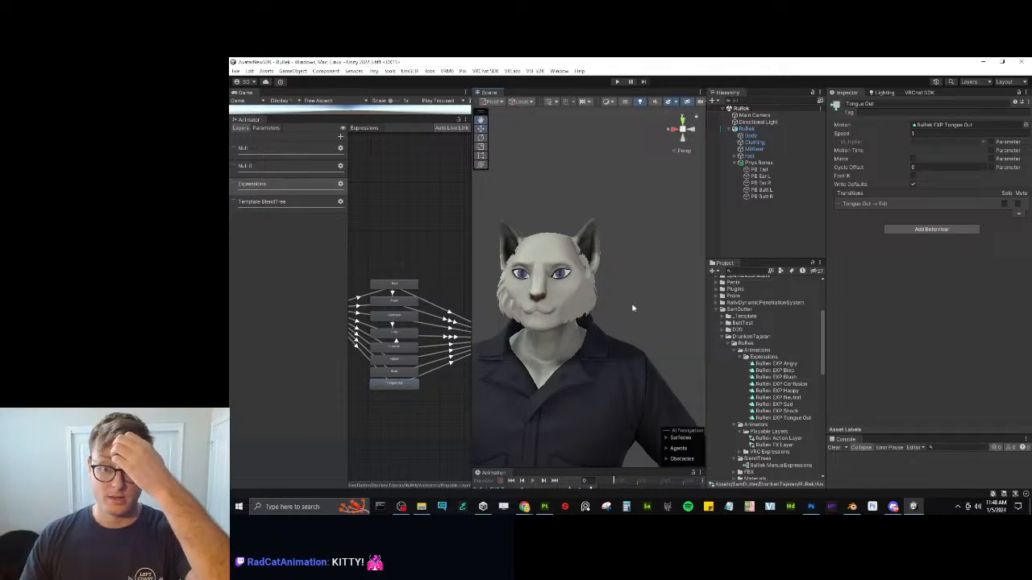
# Assign RuRek Action Layer and RuRek FX Layer to the Action and FX playable layers of the RuRek avatar descriptor.
pyautogui.click(776, 129)
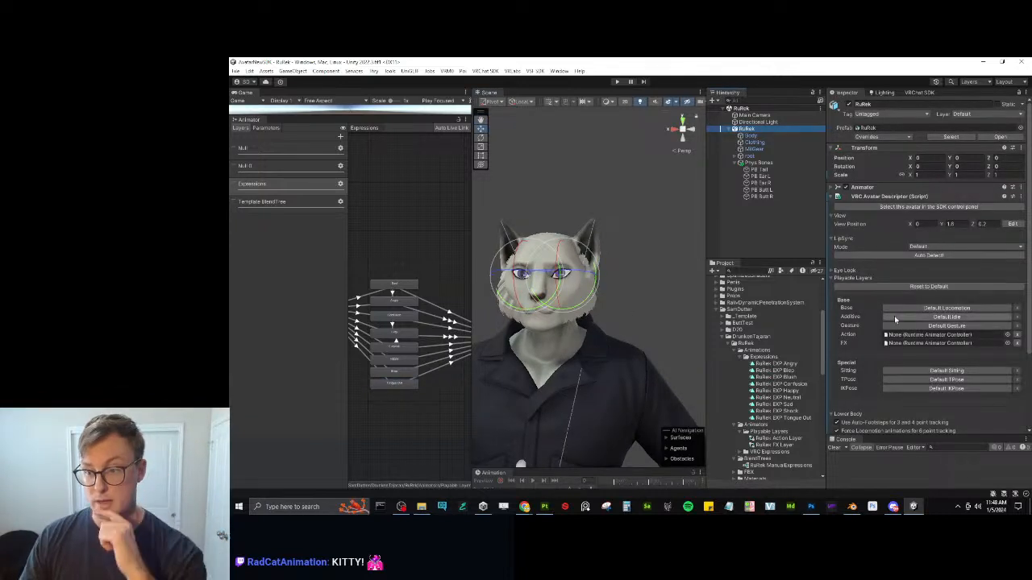
pyautogui.scroll(-3, 790, 357)
pyautogui.scroll(-1, 790, 357)
pyautogui.moveTo(775, 337); pyautogui.dragTo(887, 340)
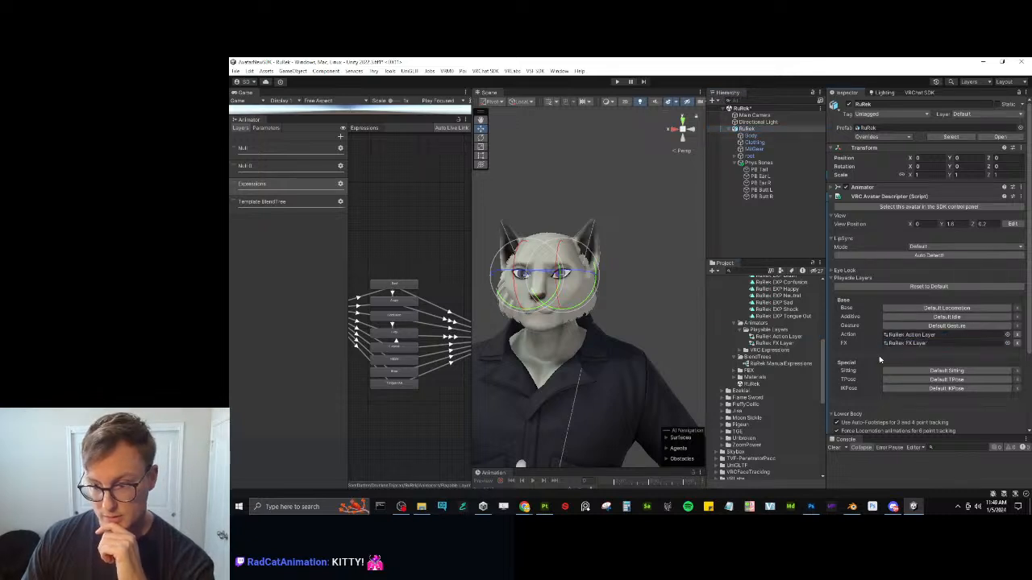
# Assign RuRek ExpressionsMenu and RuRek Parameters as the avatar descriptor's expressions menu and parameters.
pyautogui.scroll(-3, 887, 334)
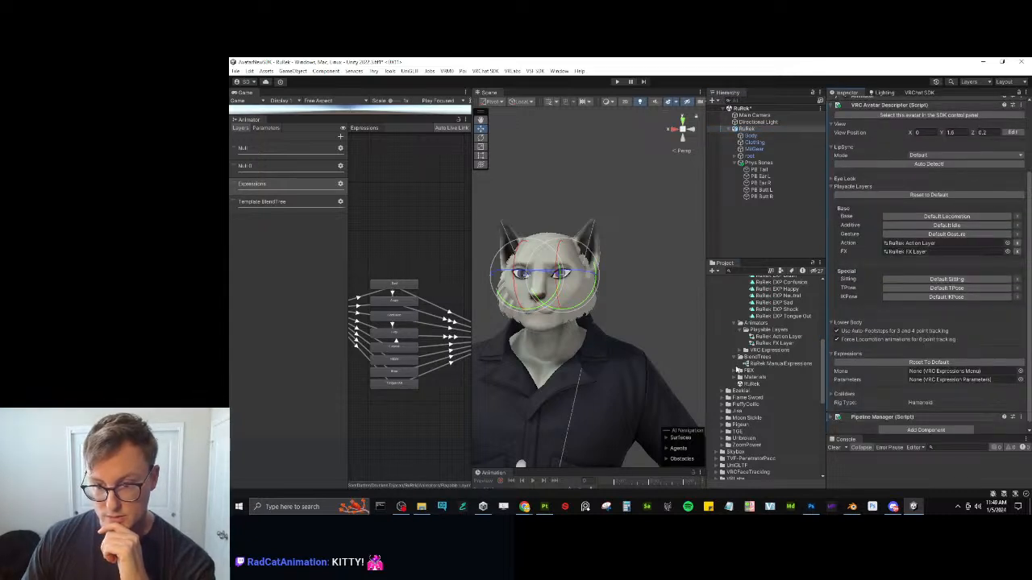
pyautogui.click(739, 351)
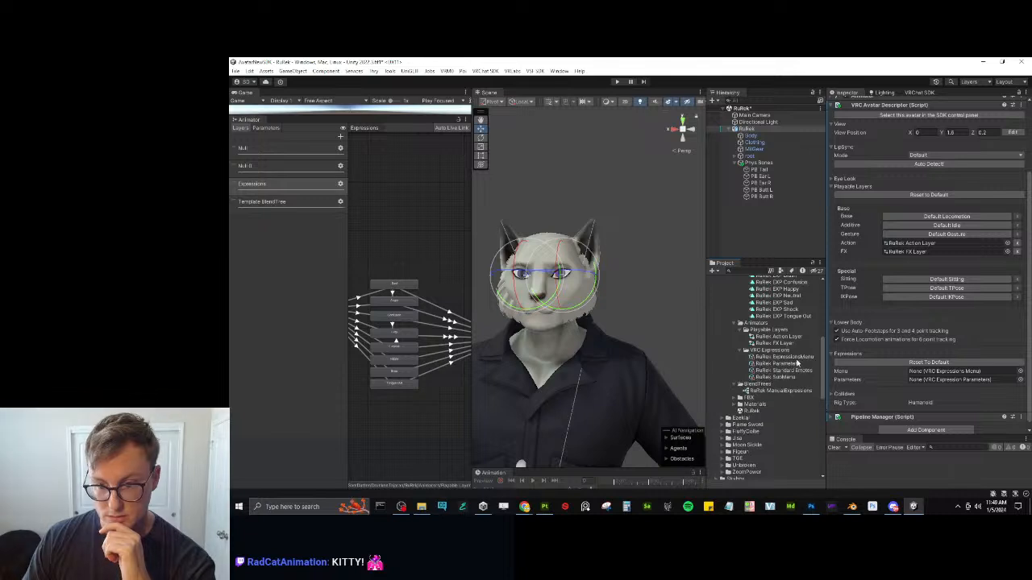
pyautogui.moveTo(779, 360); pyautogui.dragTo(923, 380)
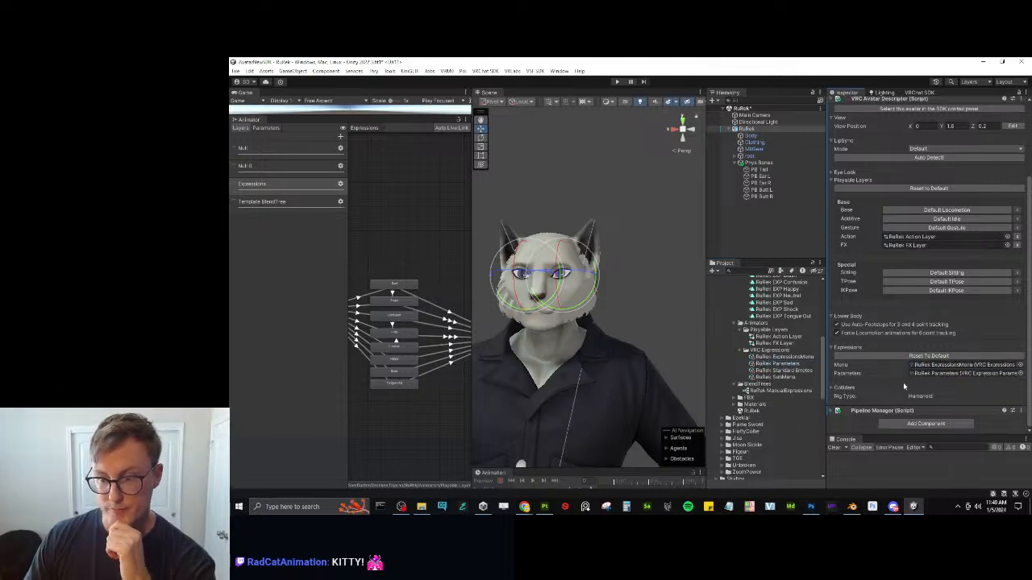
# Check the avatar's Animator component settings, then collapse the Phys Bones group, clear the selection and enlarge the Scene view.
pyautogui.scroll(4, 903, 382)
pyautogui.click(835, 181)
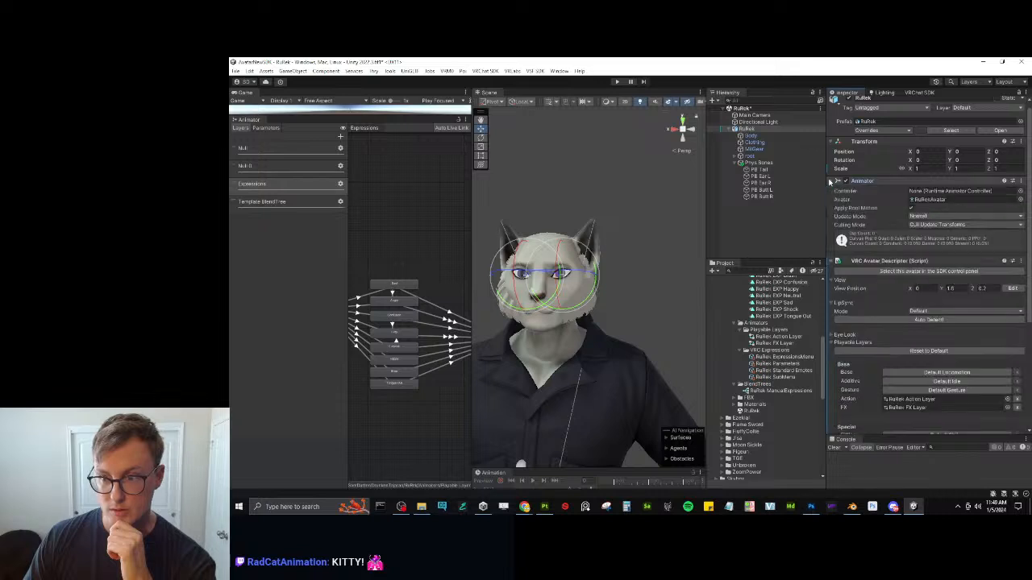
pyautogui.click(832, 182)
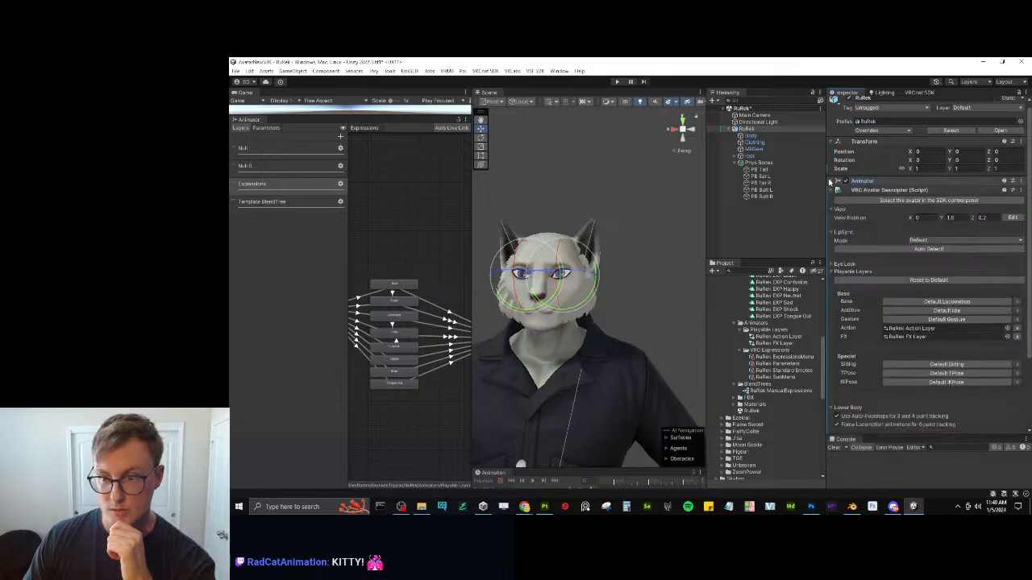
pyautogui.click(735, 164)
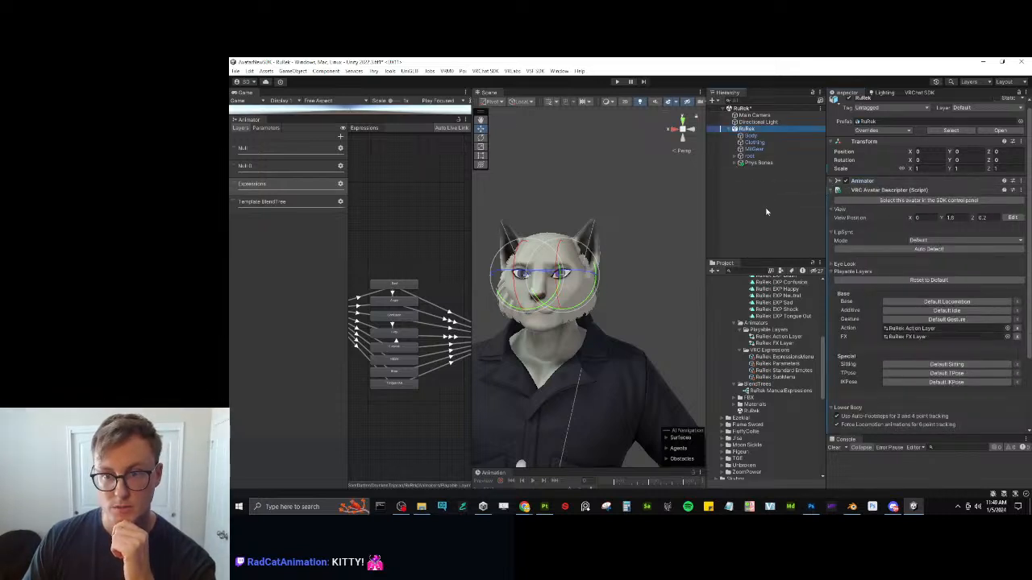
pyautogui.click(766, 212)
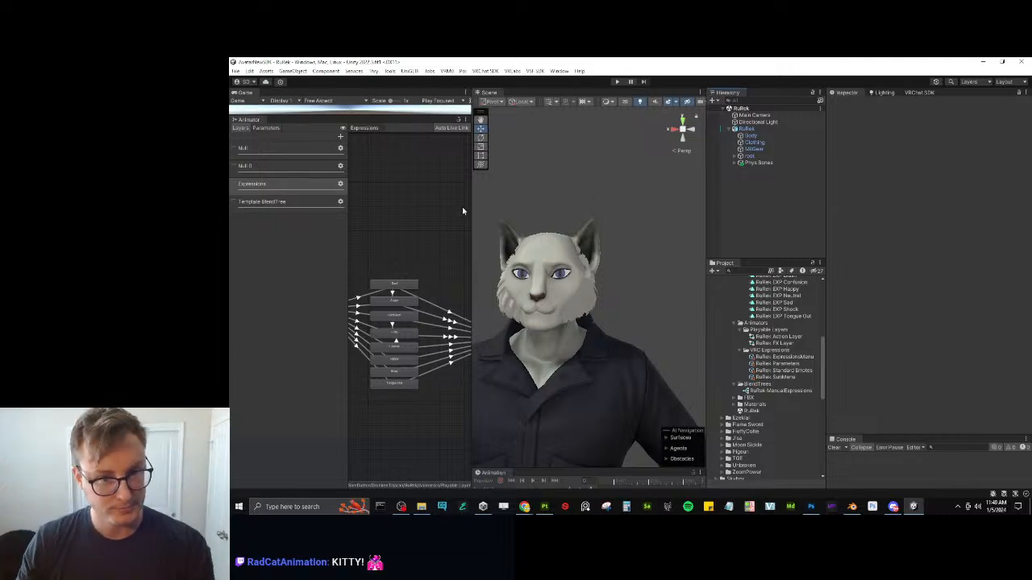
pyautogui.moveTo(473, 211); pyautogui.dragTo(375, 211)
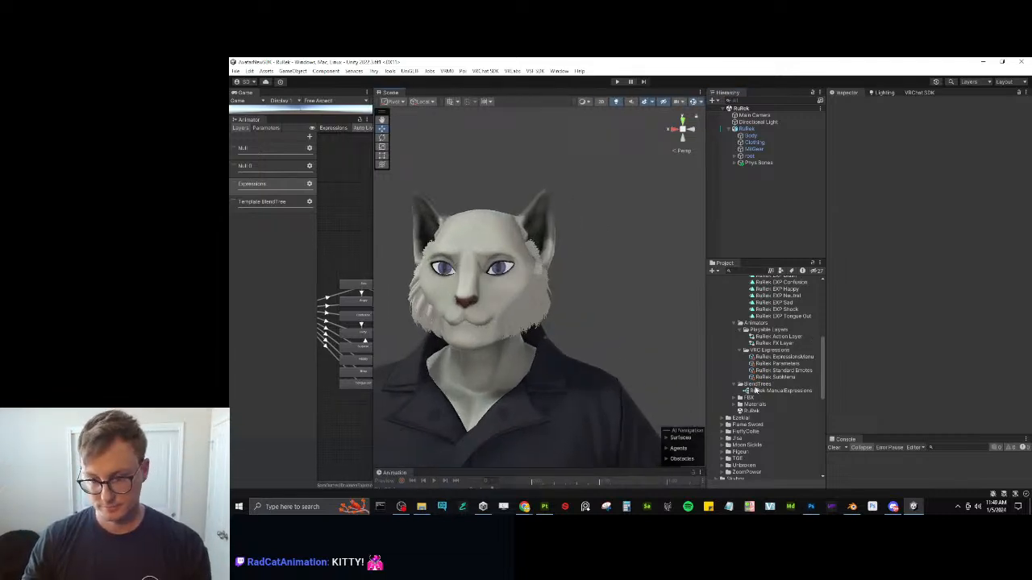
# Collapse the Animations, Animators and BlendTrees folders of the RuRek project folder and expand its Materials folder.
pyautogui.scroll(5, 755, 390)
pyautogui.click(739, 400)
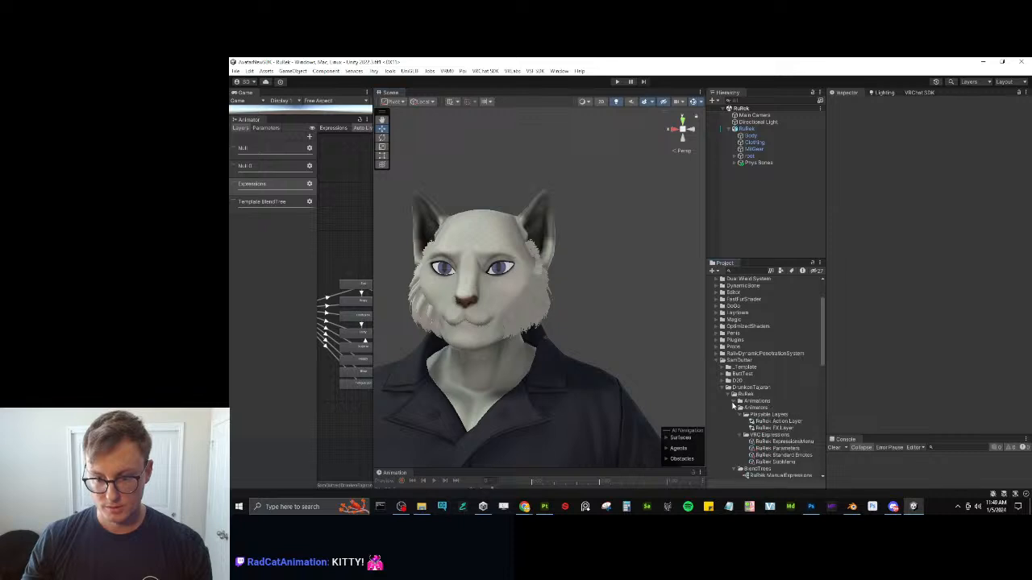
pyautogui.scroll(-2, 735, 403)
pyautogui.click(739, 364)
pyautogui.click(735, 363)
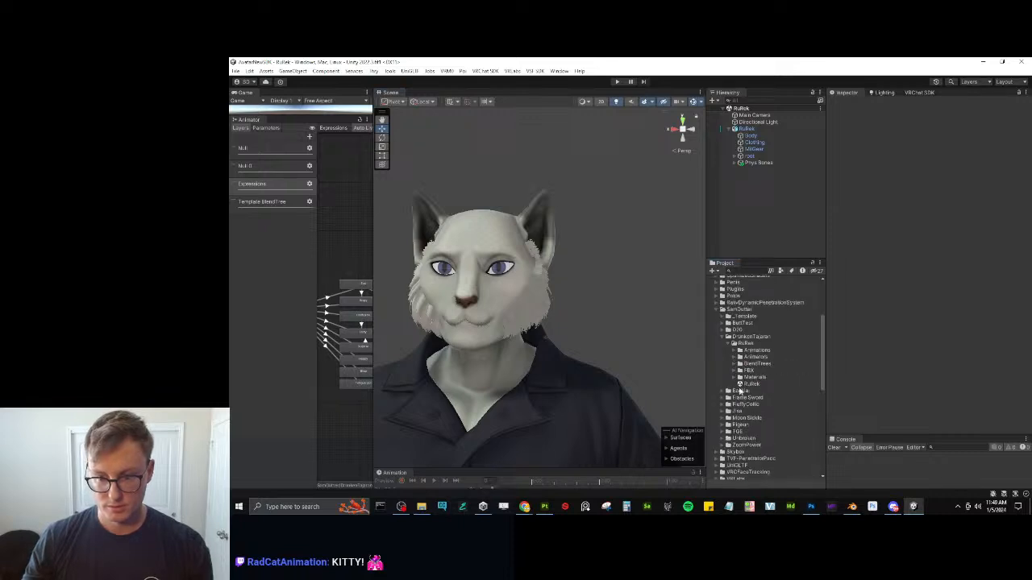
pyautogui.click(735, 378)
# Enable UV Tile Discard under Special FX for both the RuRek Body and RuRek CheekFluff materials.
pyautogui.click(764, 390)
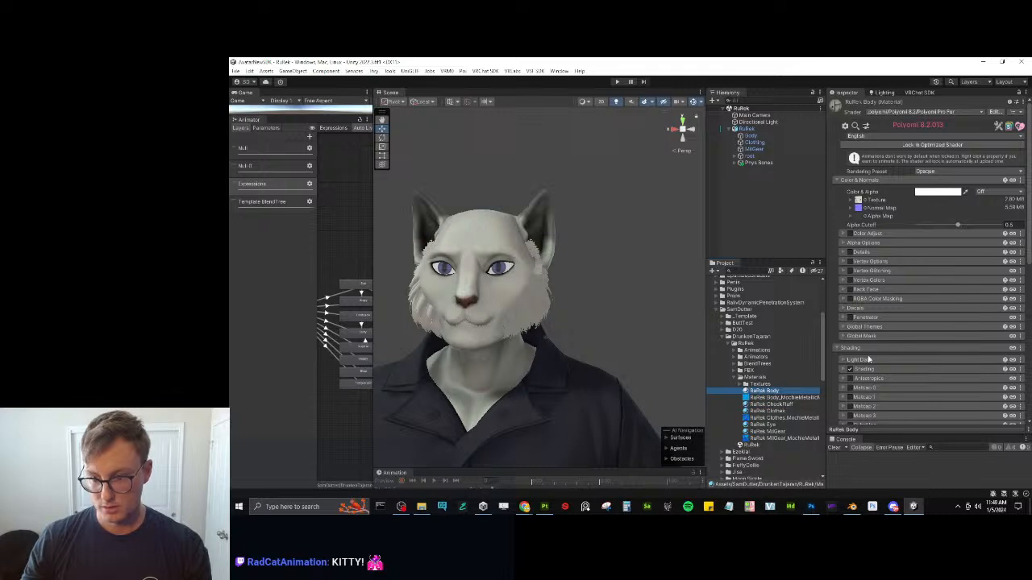
pyautogui.keyDown('ctrl'); pyautogui.click(801, 403); pyautogui.keyUp('ctrl')
pyautogui.scroll(-4, 957, 333)
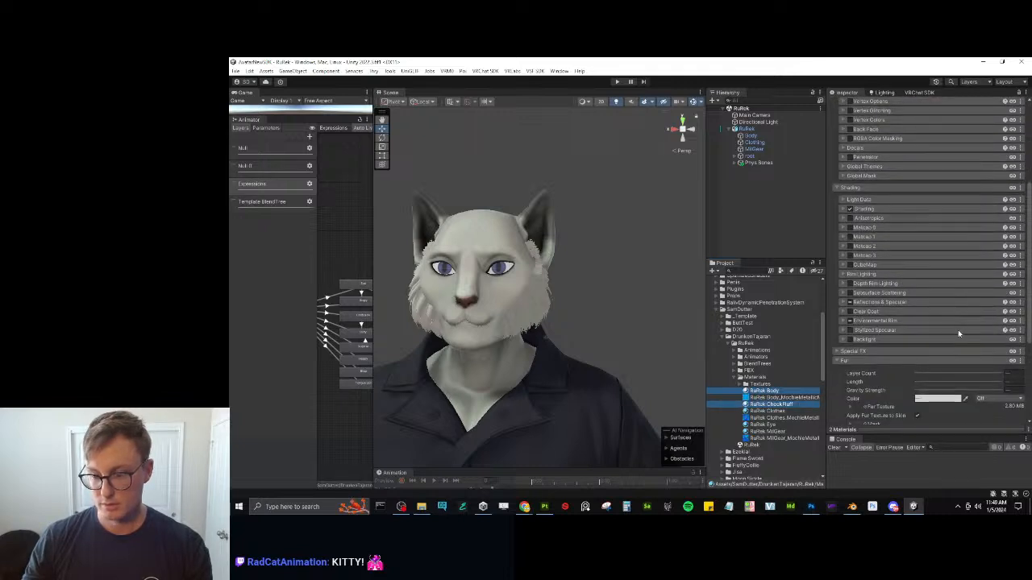
pyautogui.click(851, 354)
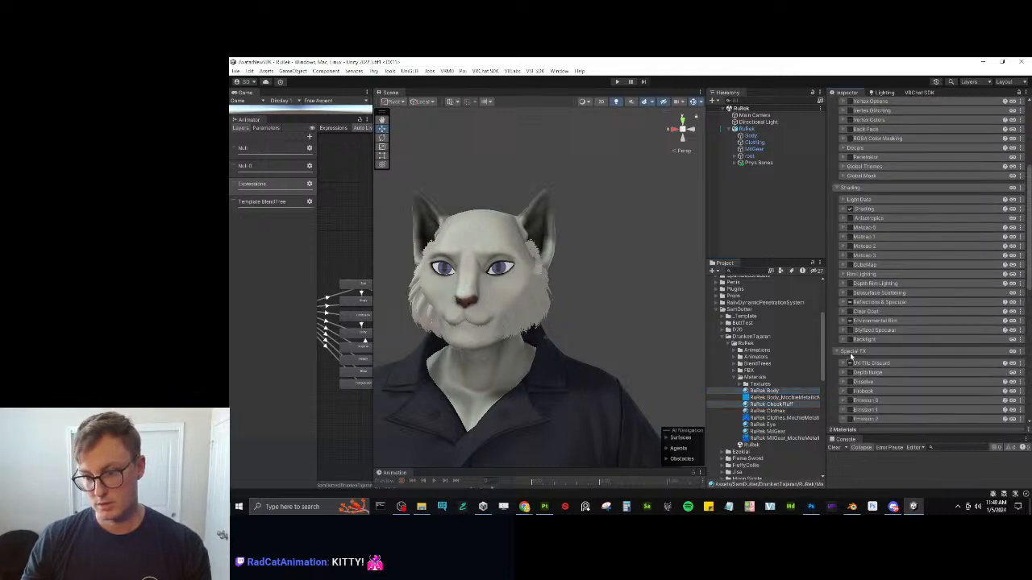
pyautogui.click(844, 364)
pyautogui.scroll(-3, 857, 298)
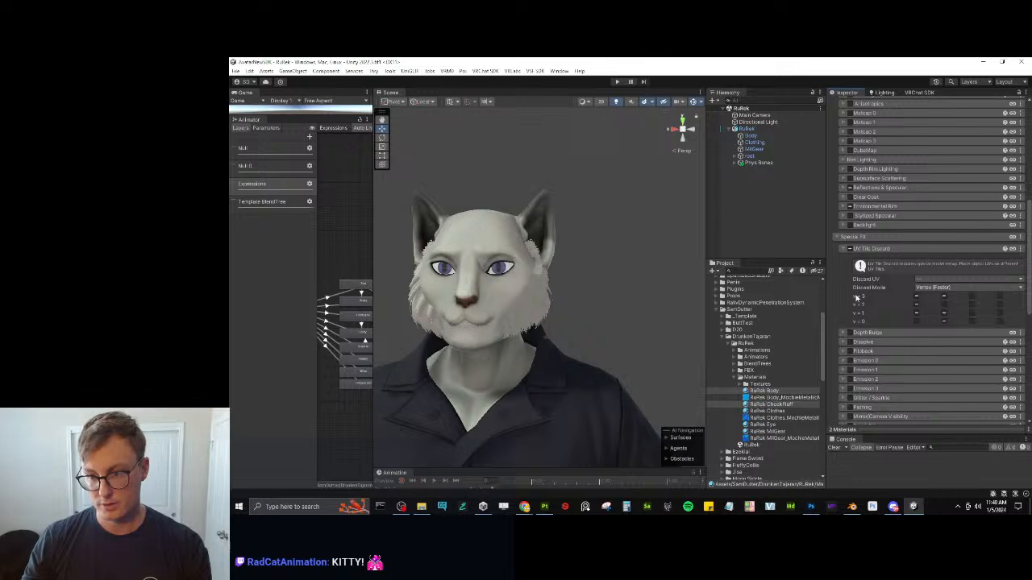
pyautogui.click(851, 249)
# Mark the UV Tile Discard rows v = 3 through v = 0 of the Body and CheekFluff materials as Renamed (when locked).
pyautogui.rightClick(848, 300)
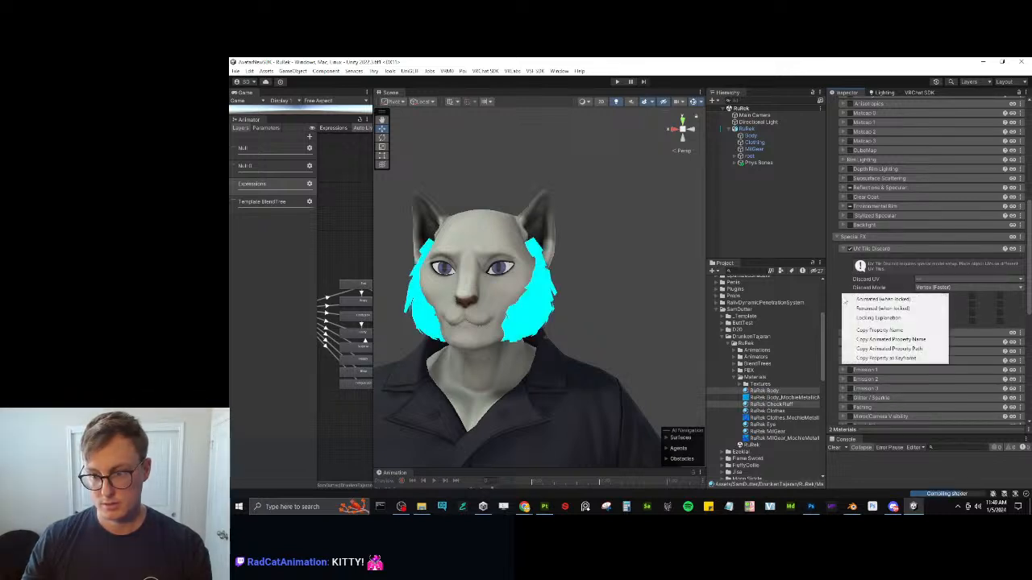
pyautogui.click(849, 310)
pyautogui.rightClick(851, 305)
pyautogui.click(855, 313)
pyautogui.rightClick(850, 314)
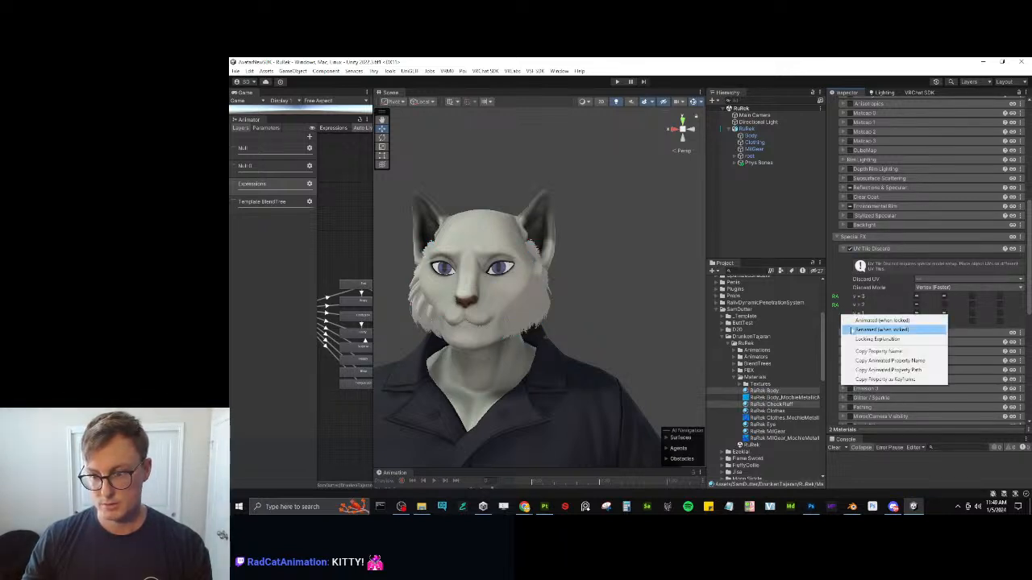
pyautogui.click(846, 324)
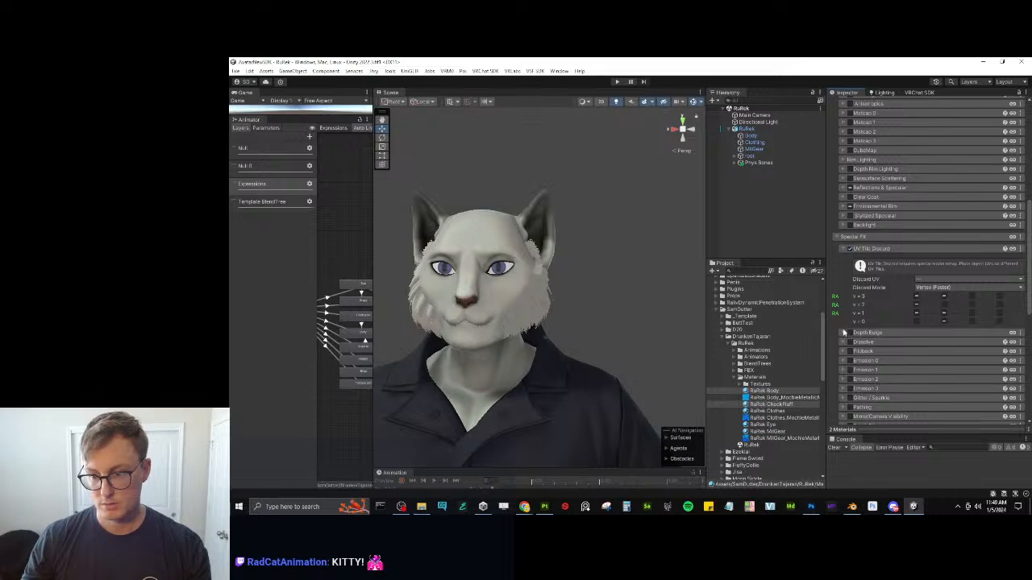
pyautogui.rightClick(840, 322)
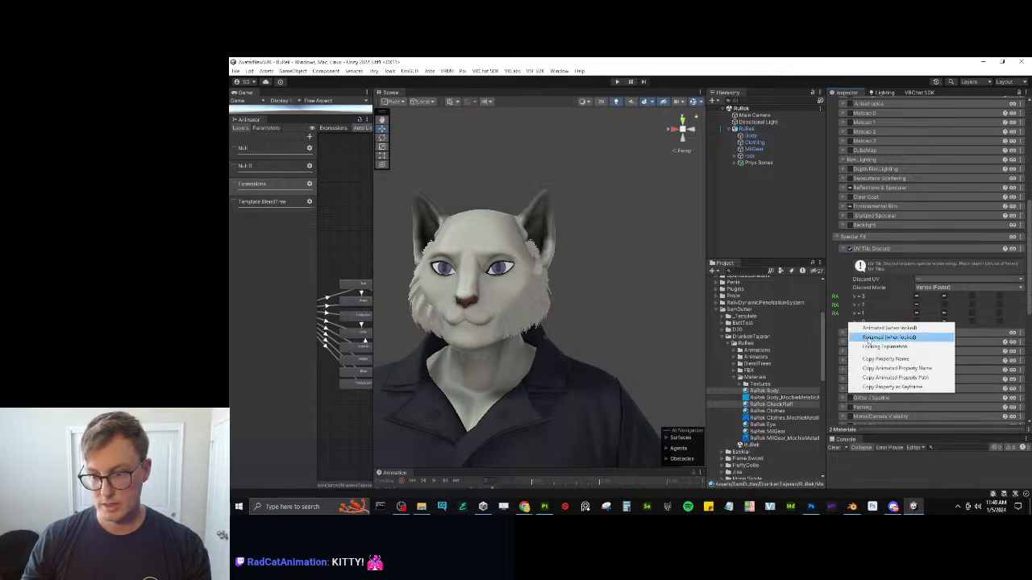
pyautogui.click(856, 337)
# Mark the UV Tile Discard rows v = 3 through v = 0 of the RuRek Clothes and MilGear materials as Renamed (when locked).
pyautogui.click(767, 411)
pyautogui.keyDown('ctrl'); pyautogui.click(764, 425); pyautogui.keyUp('ctrl')
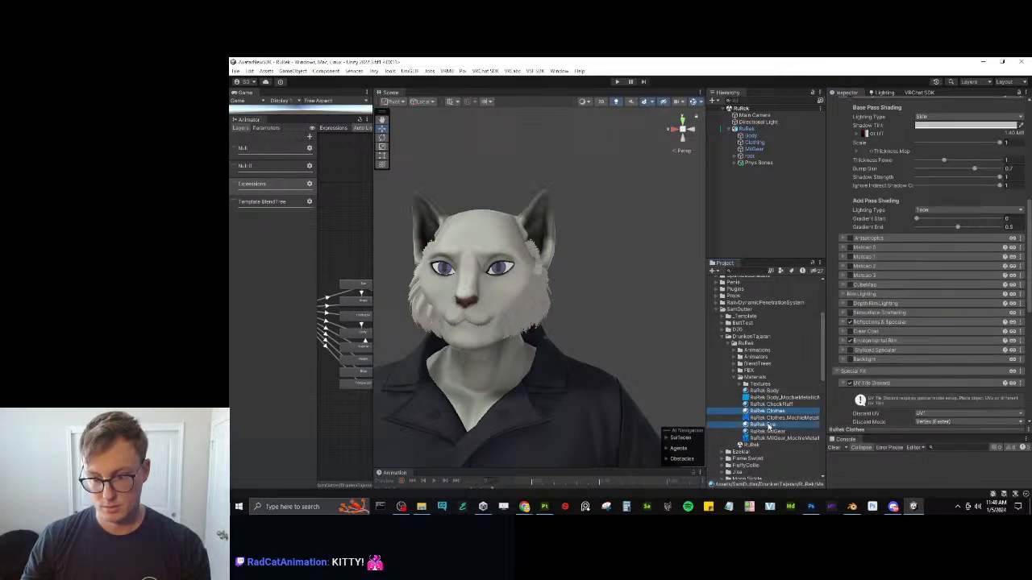
pyautogui.keyDown('ctrl'); pyautogui.click(766, 432); pyautogui.keyUp('ctrl')
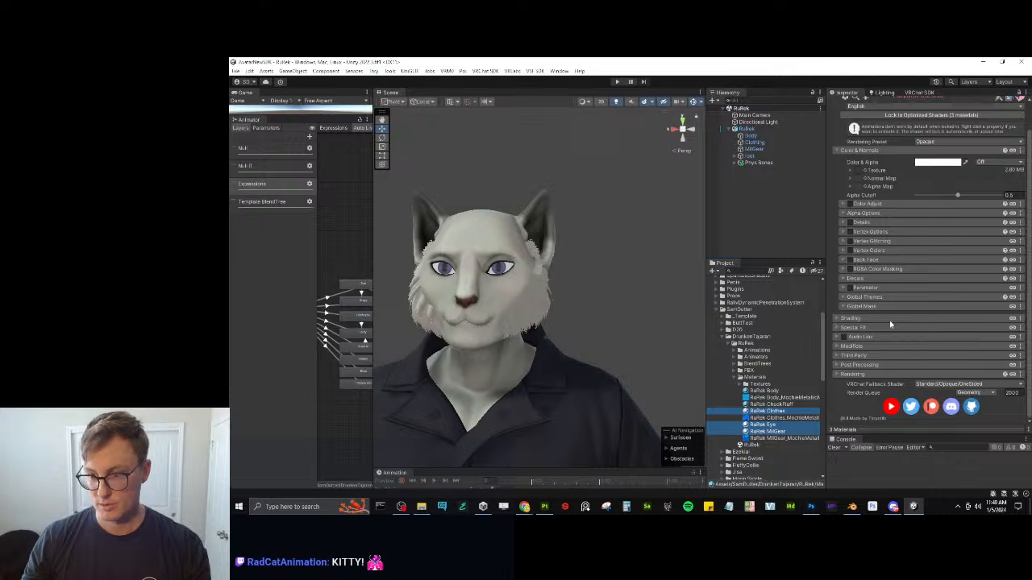
pyautogui.click(856, 327)
pyautogui.click(847, 340)
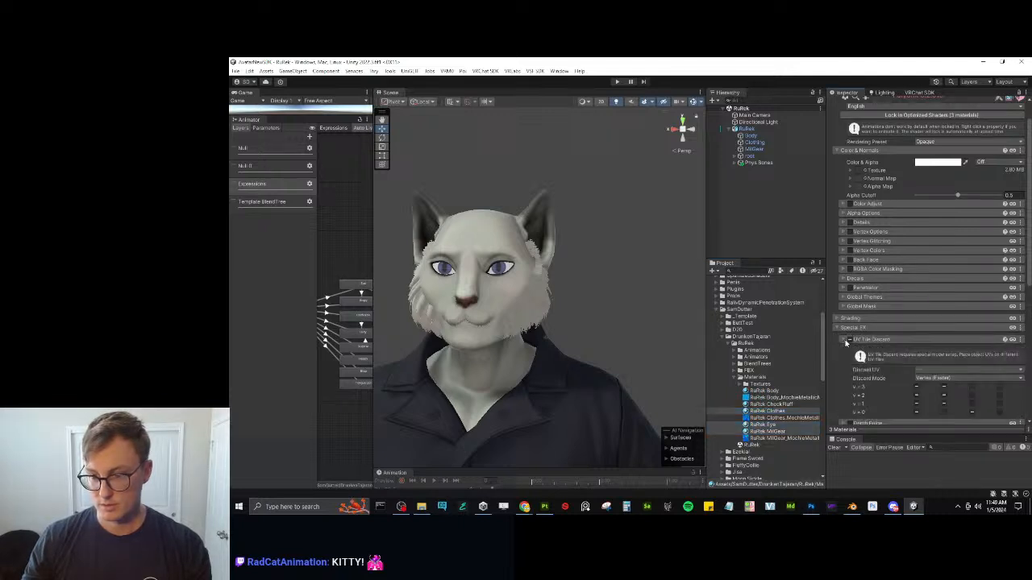
pyautogui.keyDown('ctrl'); pyautogui.click(765, 425); pyautogui.keyUp('ctrl')
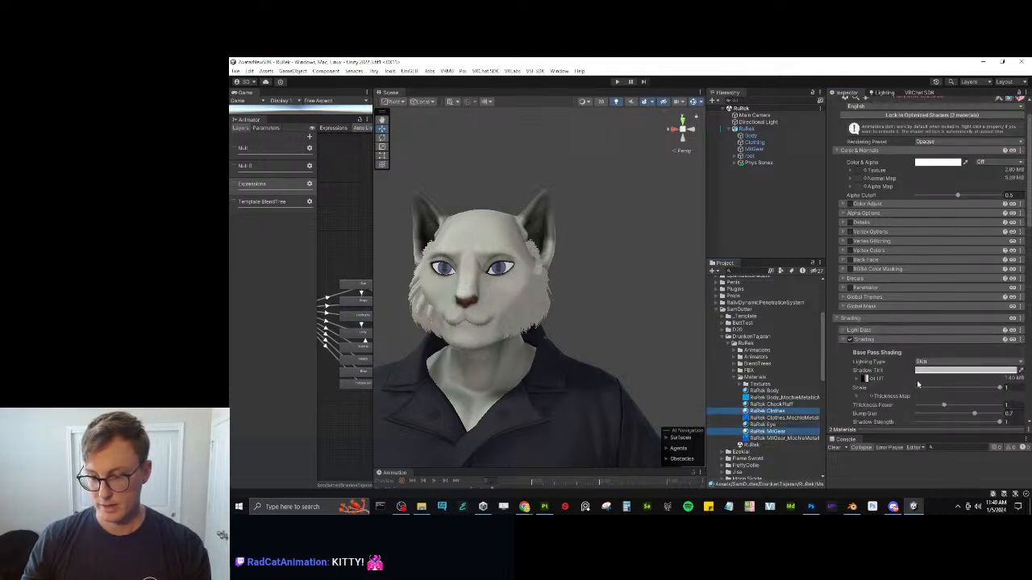
pyautogui.scroll(-5, 882, 322)
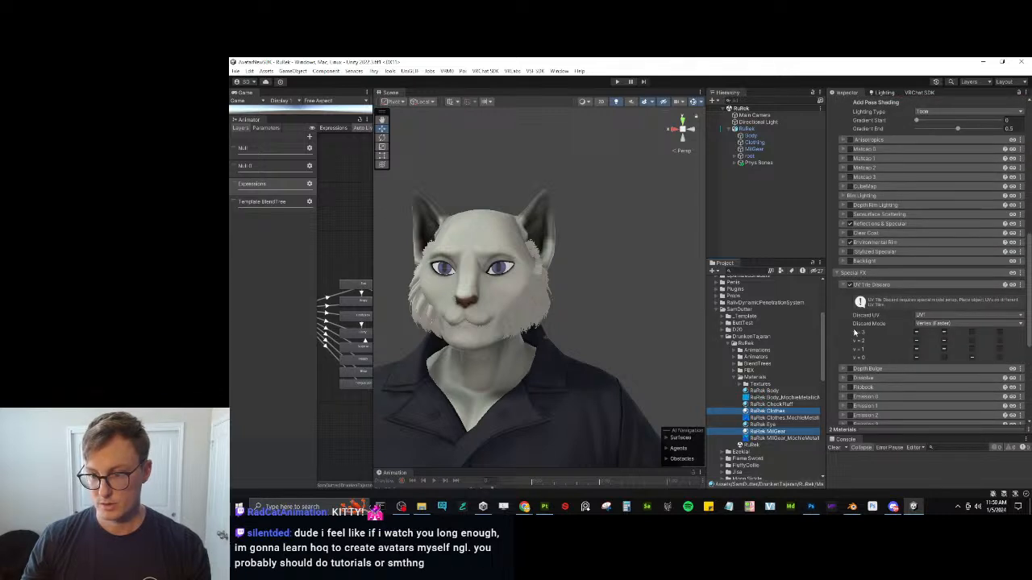
pyautogui.rightClick(843, 332)
pyautogui.click(861, 345)
pyautogui.rightClick(846, 342)
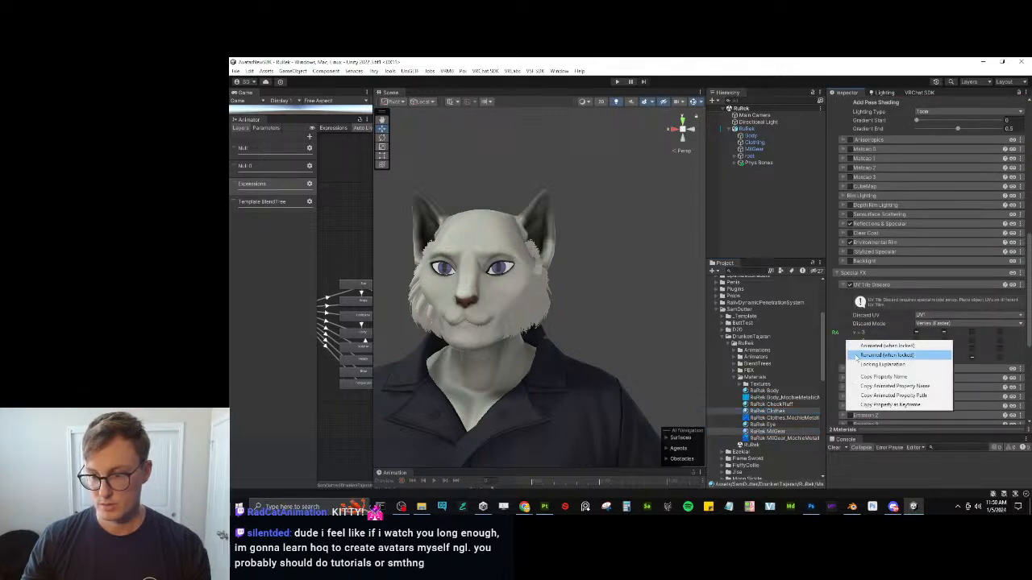
pyautogui.click(861, 354)
pyautogui.rightClick(846, 349)
pyautogui.click(861, 360)
pyautogui.rightClick(847, 357)
pyautogui.click(861, 369)
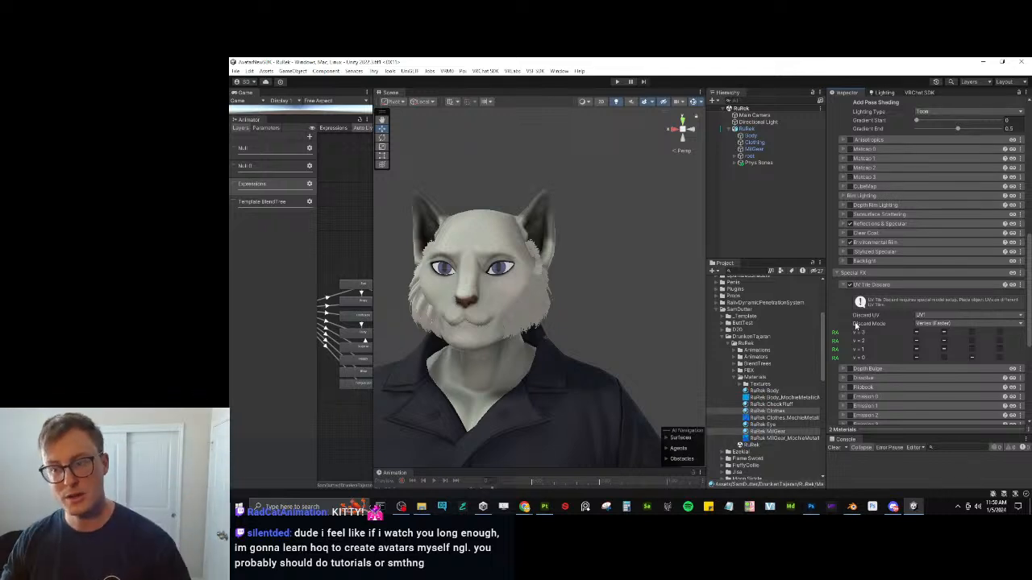
# Collapse the UV Tile Discard and Shading sections of the RuRek Clothes and MilGear materials.
pyautogui.click(890, 284)
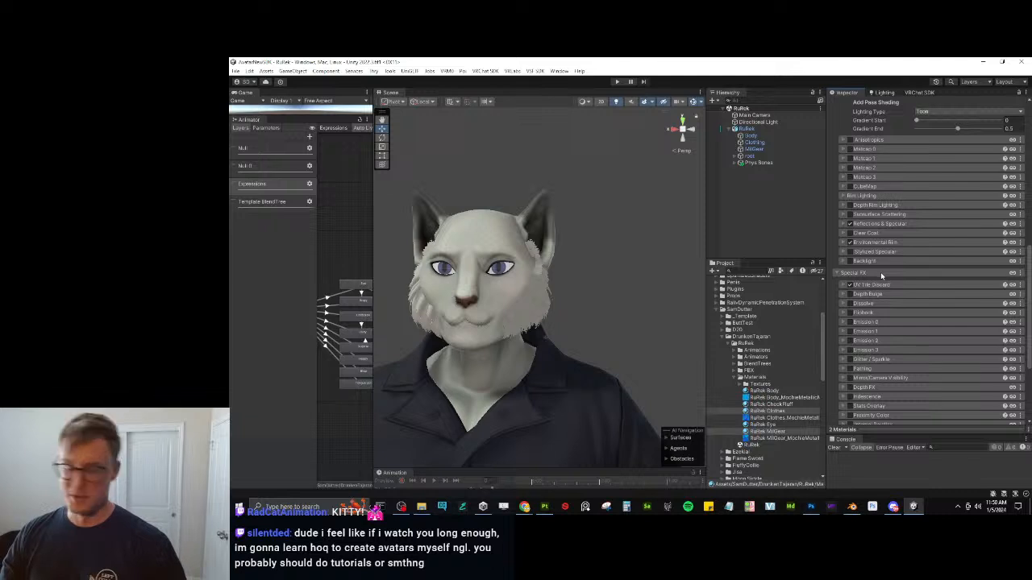
pyautogui.scroll(3, 920, 370)
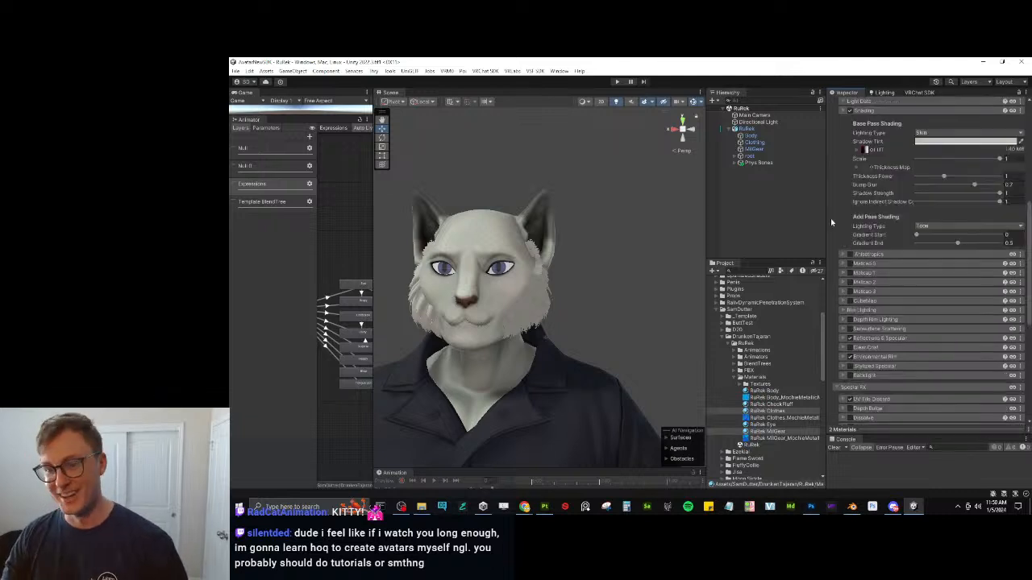
pyautogui.click(864, 110)
# Lock the RuRek Body material and the RuRek CheekFluff material in optimized shaders, one at a time.
pyautogui.click(764, 391)
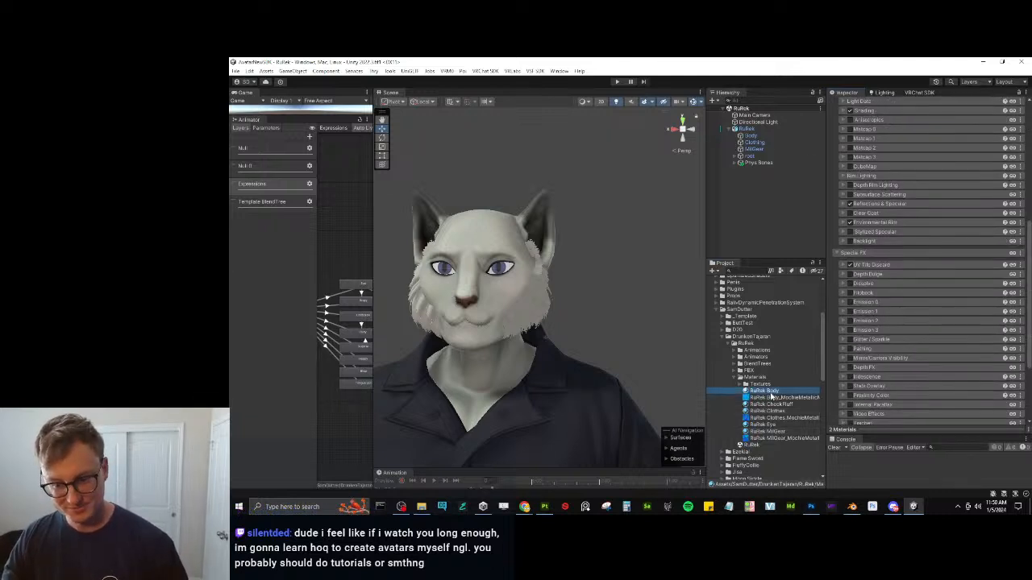
pyautogui.scroll(2, 903, 128)
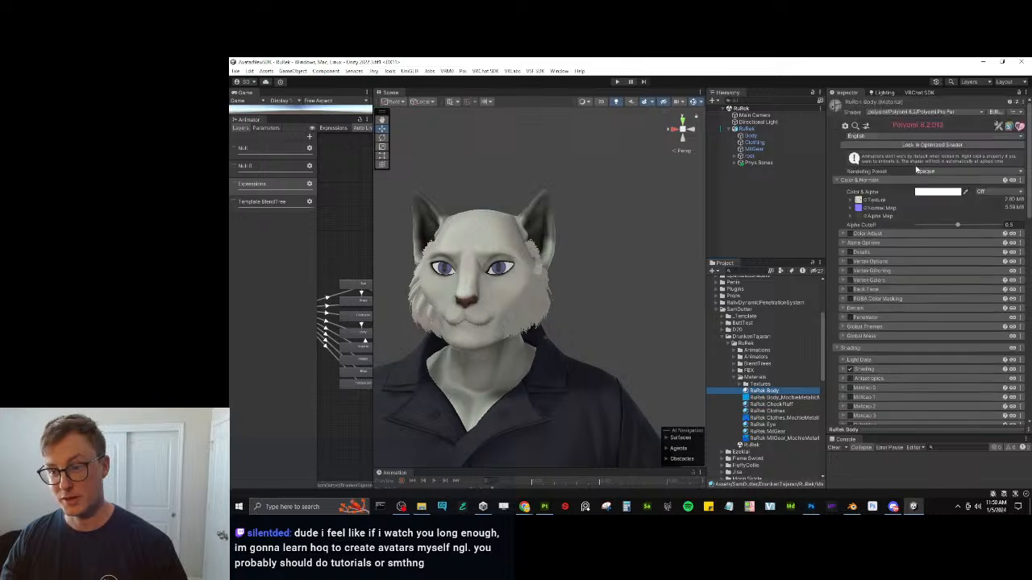
pyautogui.click(908, 146)
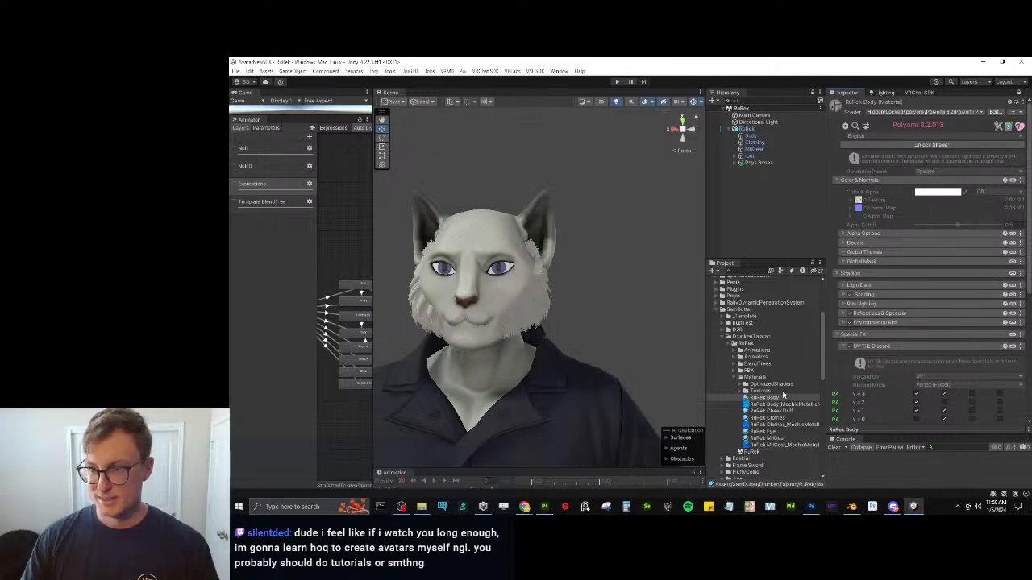
pyautogui.click(788, 412)
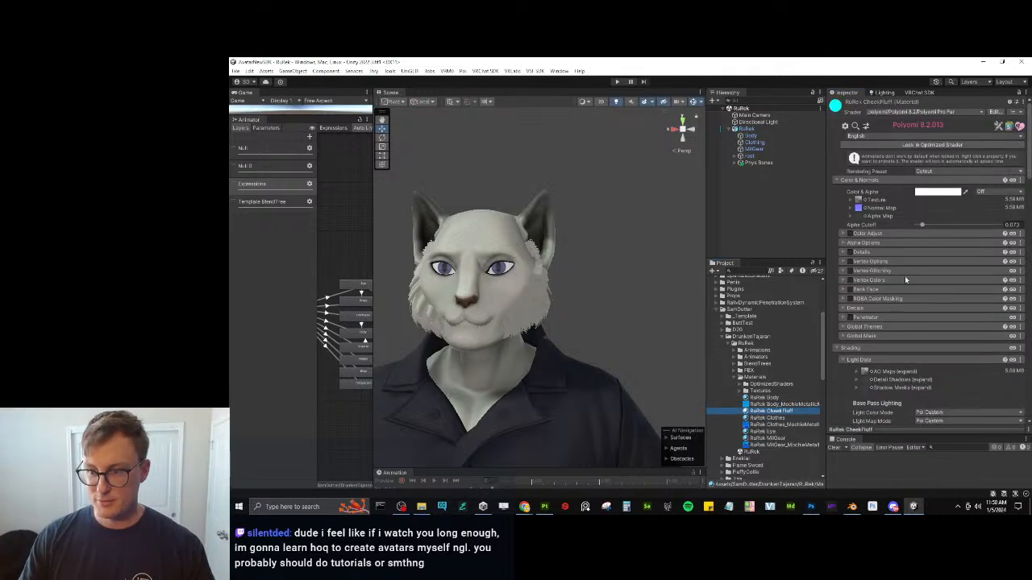
pyautogui.click(948, 148)
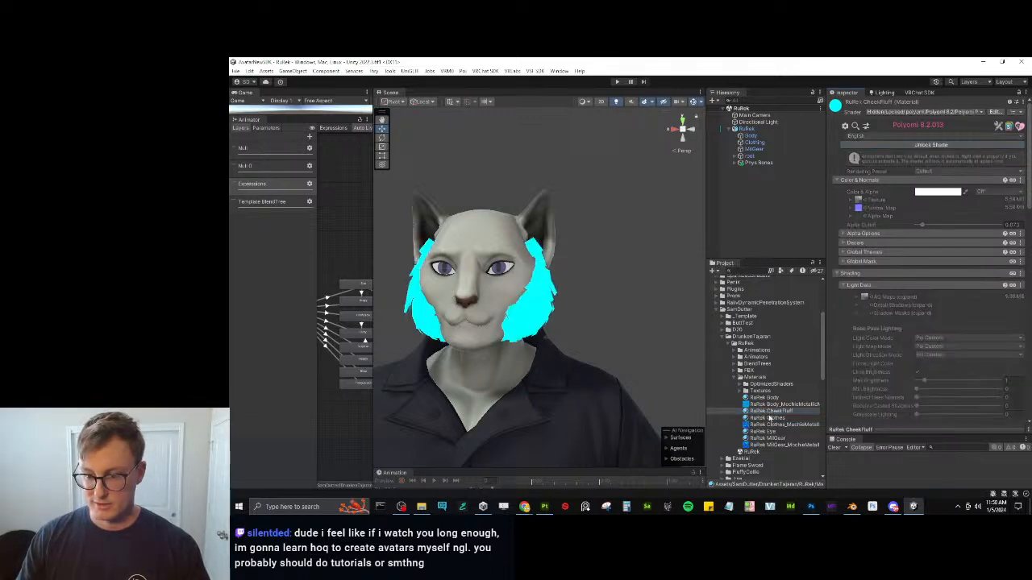
# Lock the RuRek Clothes, Eye and MilGear materials together in optimized shaders, and clear the selection.
pyautogui.click(769, 419)
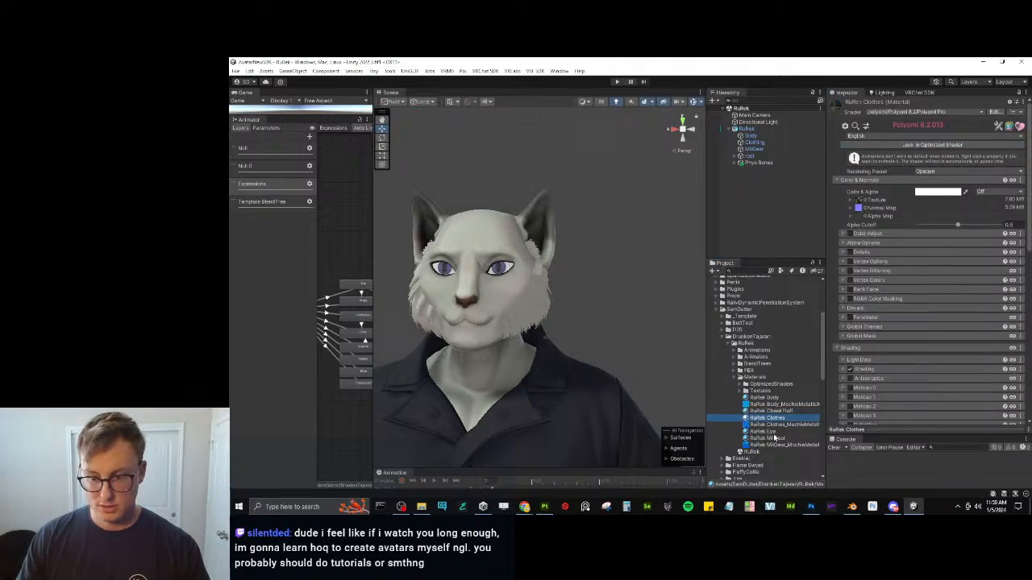
pyautogui.keyDown('ctrl'); pyautogui.click(773, 432); pyautogui.keyUp('ctrl')
pyautogui.keyDown('ctrl'); pyautogui.click(776, 438); pyautogui.keyUp('ctrl')
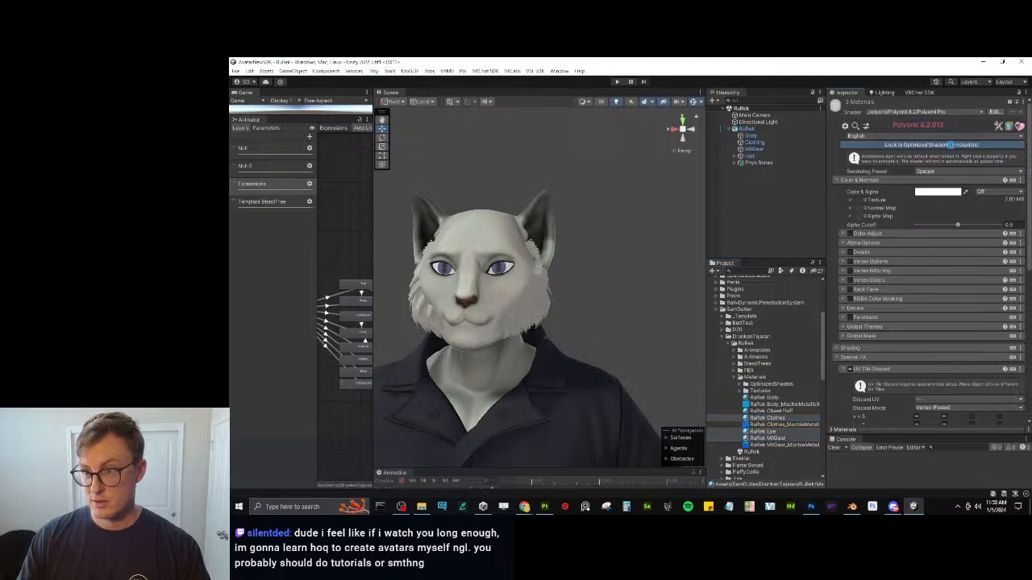
pyautogui.click(950, 145)
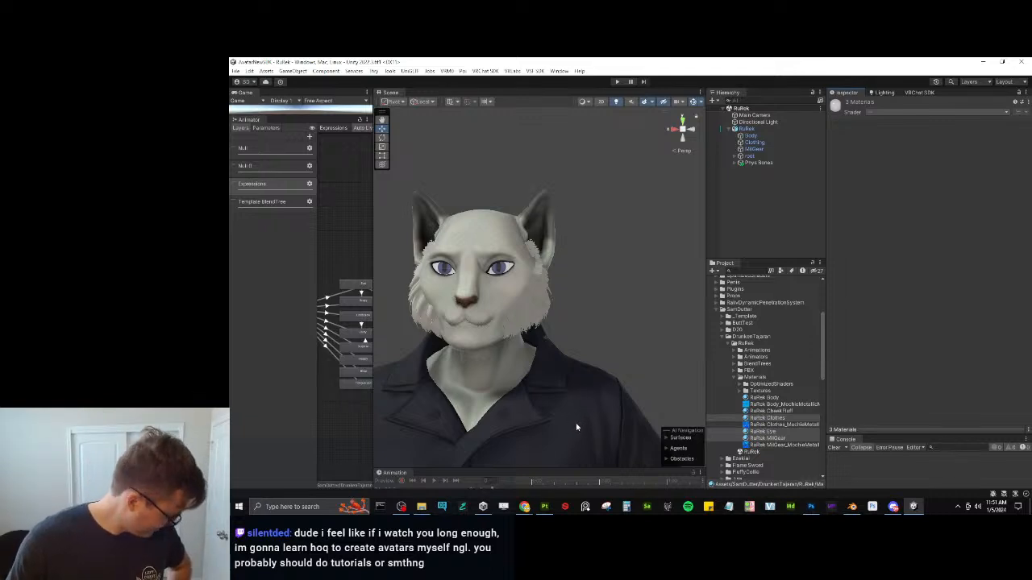
pyautogui.click(624, 237)
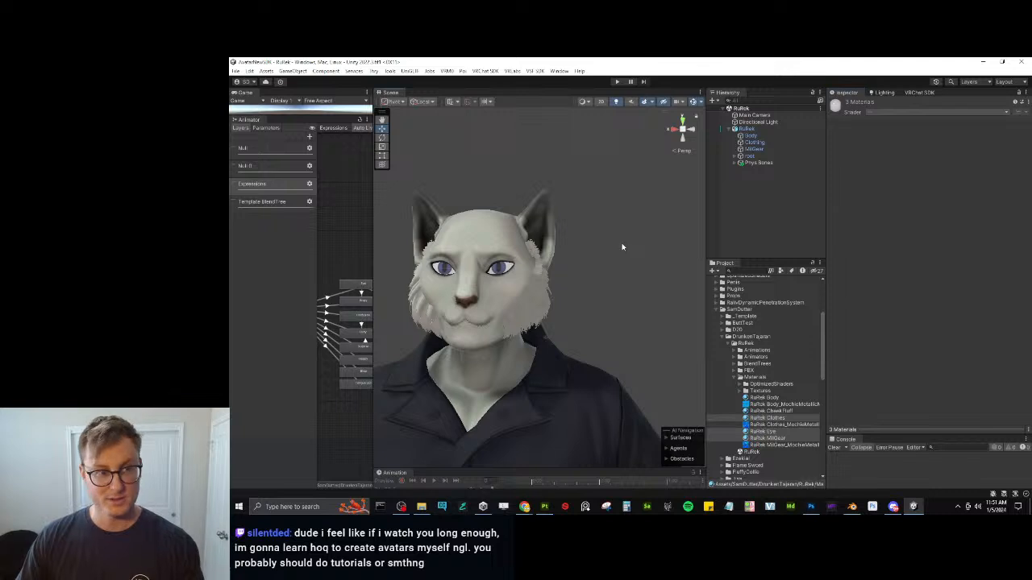
# Widen the Scene view and inspect the avatar's head, cheek fur and upper body from several angles.
pyautogui.scroll(-5, 613, 244)
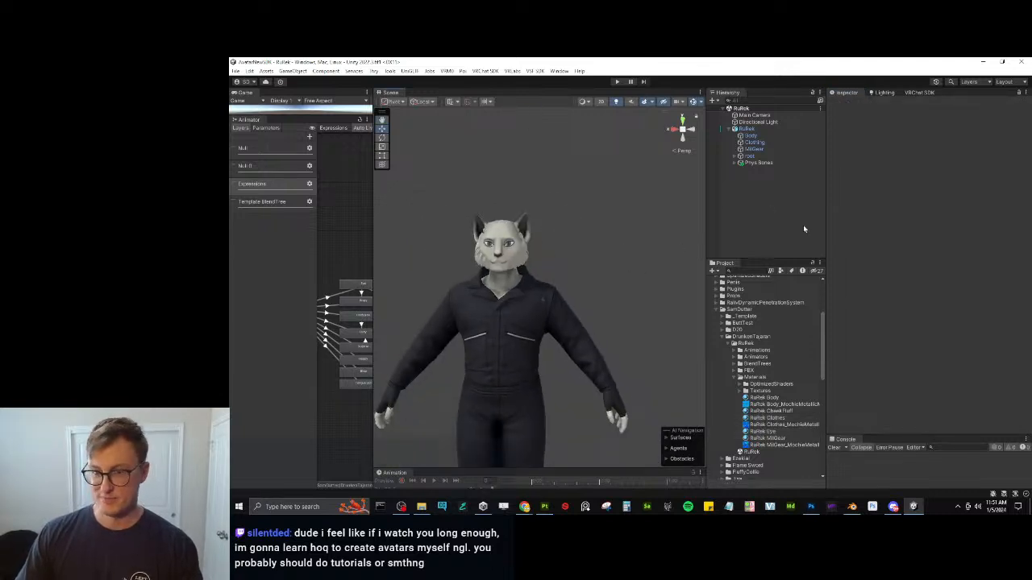
pyautogui.moveTo(826, 228); pyautogui.dragTo(829, 228)
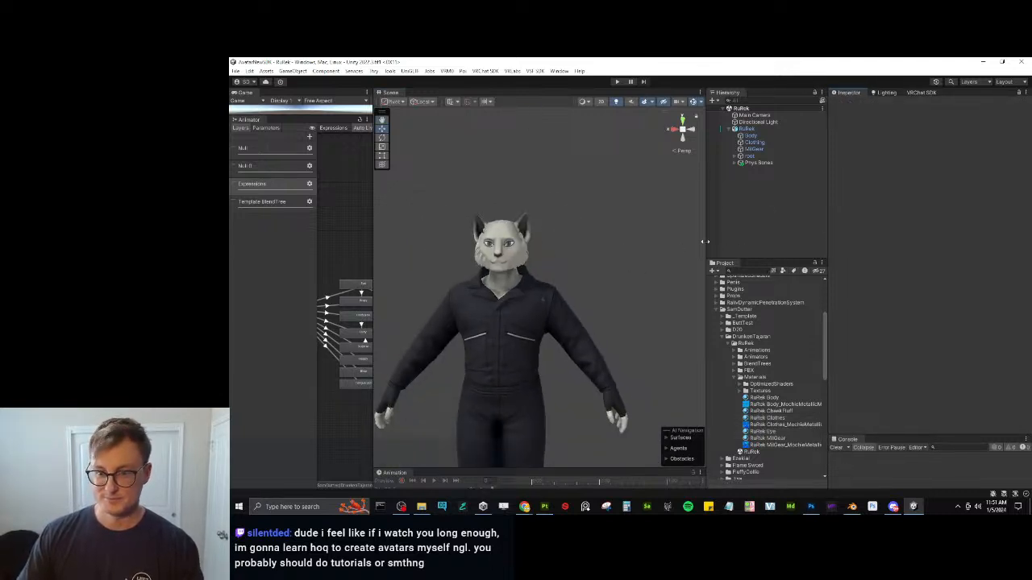
pyautogui.moveTo(704, 241); pyautogui.dragTo(813, 241)
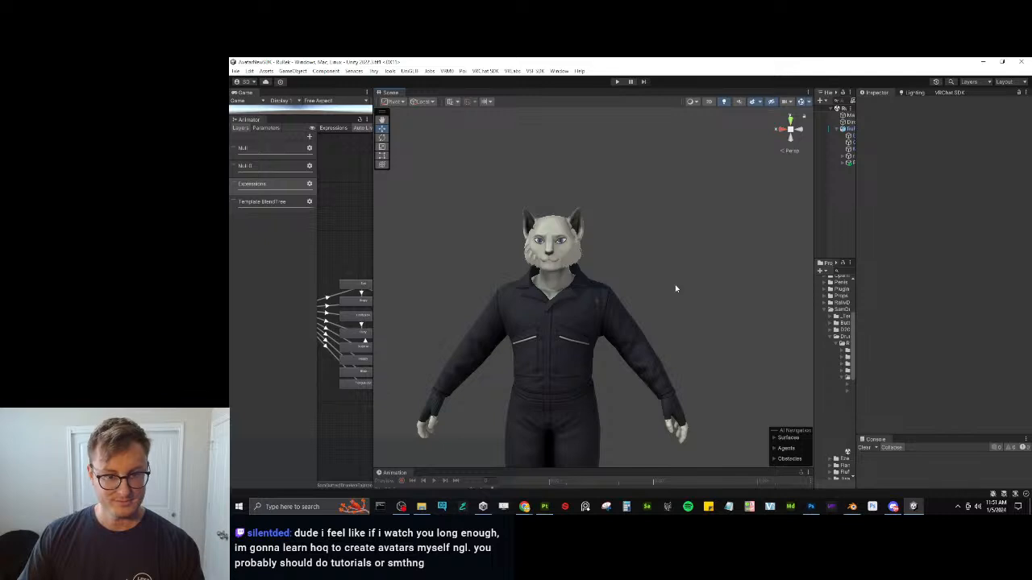
pyautogui.keyDown('alt'); pyautogui.moveTo(601, 296); pyautogui.dragTo(669, 254); pyautogui.keyUp('alt')
pyautogui.scroll(7, 672, 262)
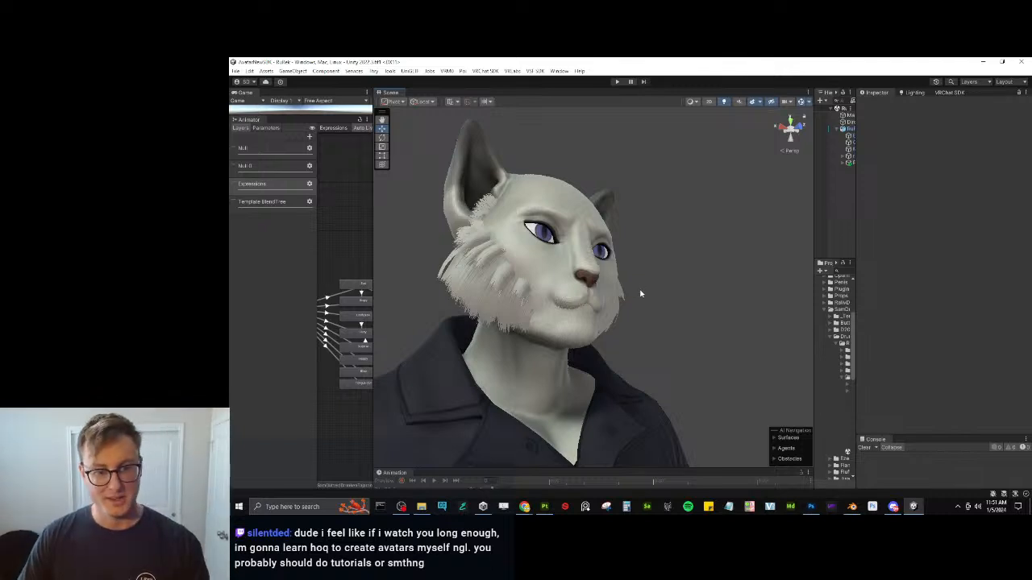
pyautogui.keyDown('alt'); pyautogui.moveTo(640, 292); pyautogui.dragTo(733, 306); pyautogui.keyUp('alt')
pyautogui.scroll(-3, 707, 311)
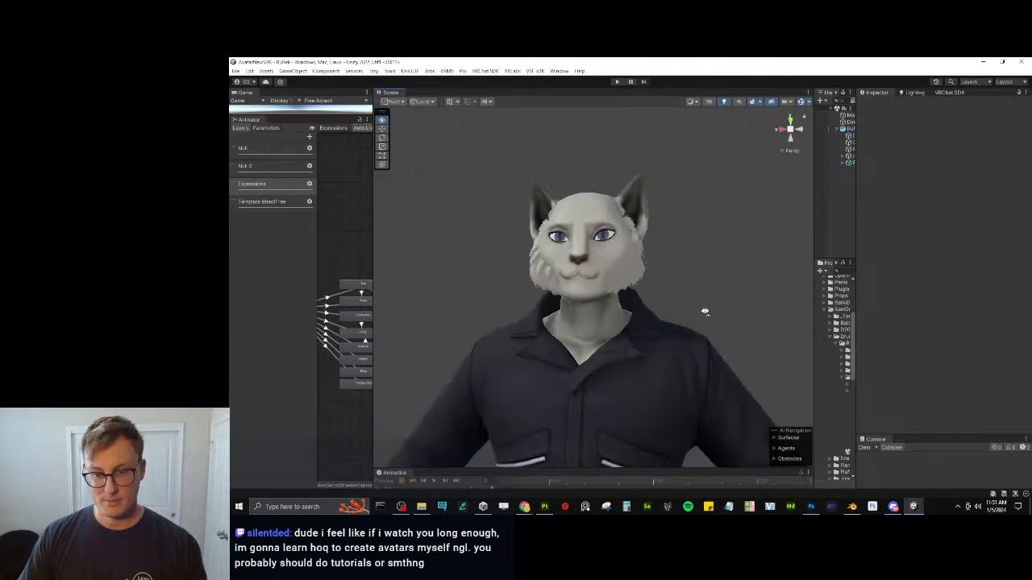
# Widen the Hierarchy and Project areas, collapse the Materials folder, and expand Animators with its Playable Layers and VRC Expressions subfolders collapsed.
pyautogui.moveTo(860, 289); pyautogui.dragTo(983, 300)
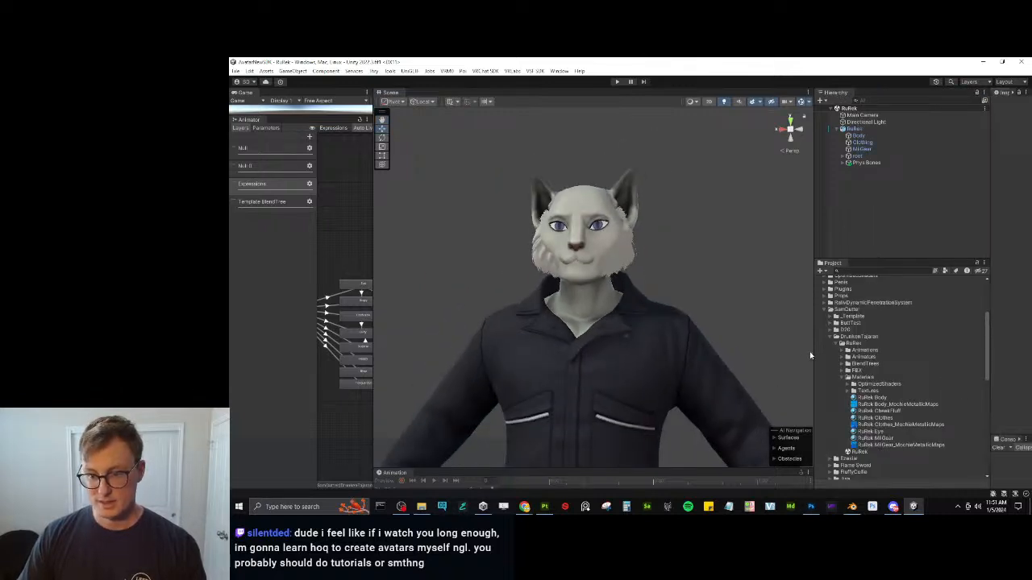
pyautogui.moveTo(810, 355); pyautogui.dragTo(685, 362)
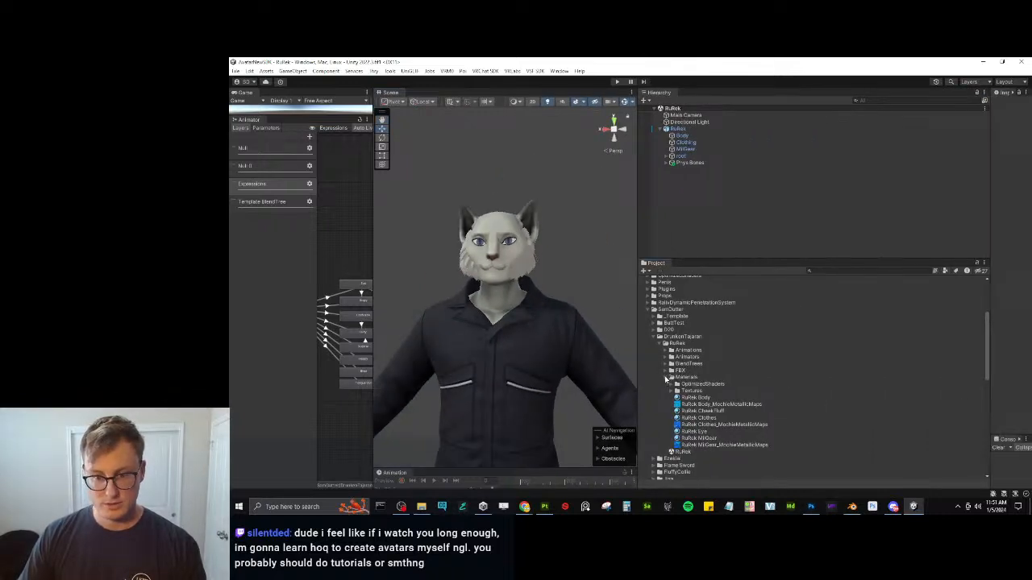
pyautogui.click(666, 377)
pyautogui.click(666, 357)
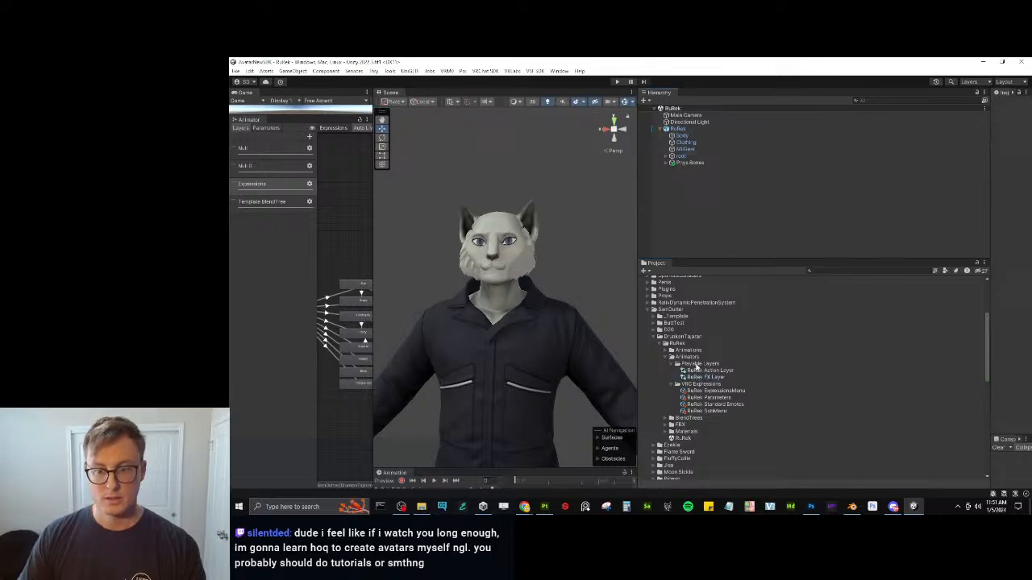
pyautogui.click(670, 366)
pyautogui.click(671, 364)
pyautogui.click(671, 372)
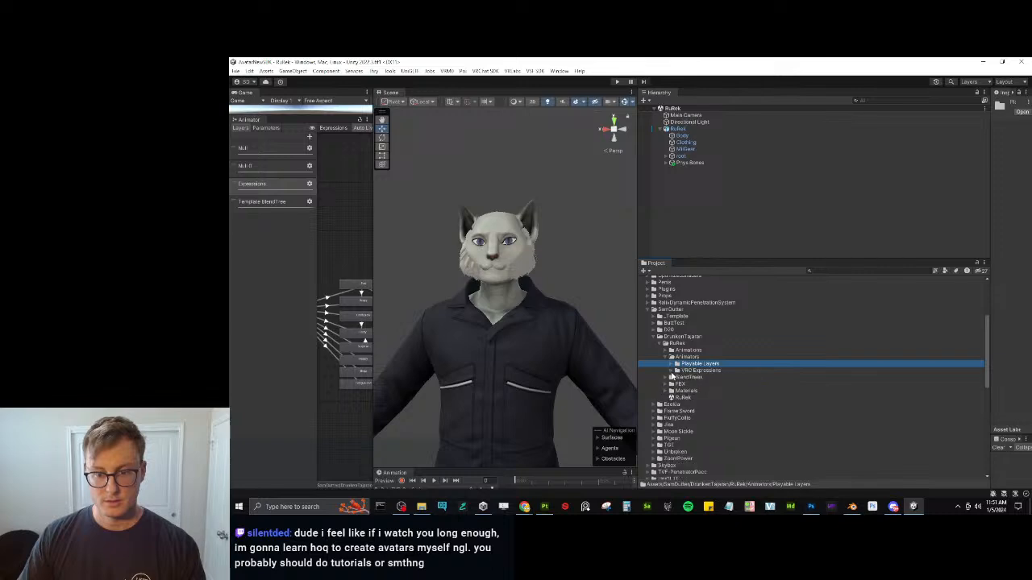
# Switch to Blender and examine the full RuRek model with its clothing and gear in front orthographic view.
pyautogui.click(853, 507)
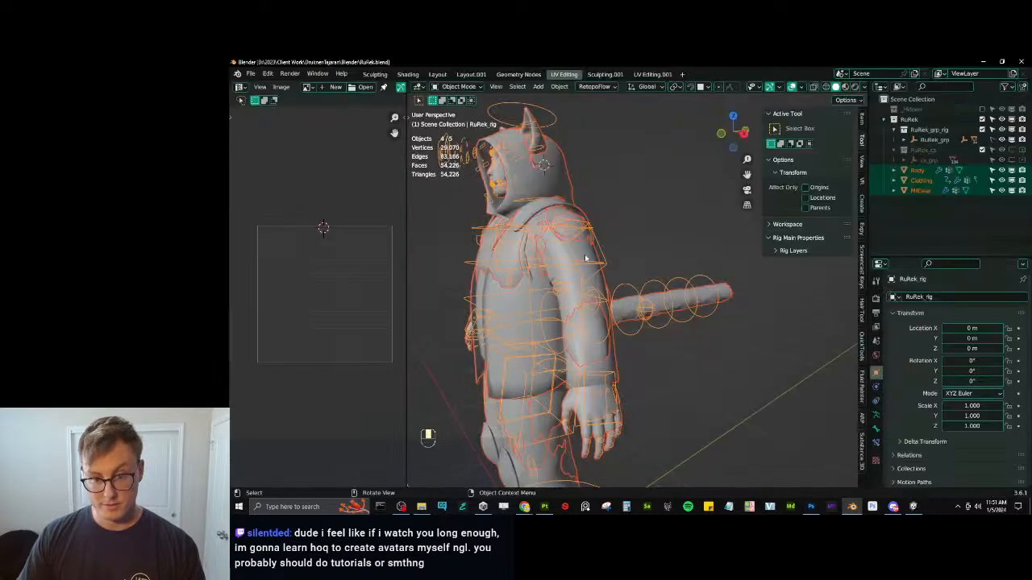
pyautogui.scroll(-6, 586, 260)
pyautogui.moveTo(671, 315); pyautogui.dragTo(745, 324, button='middle')
pyautogui.press('KP_1')
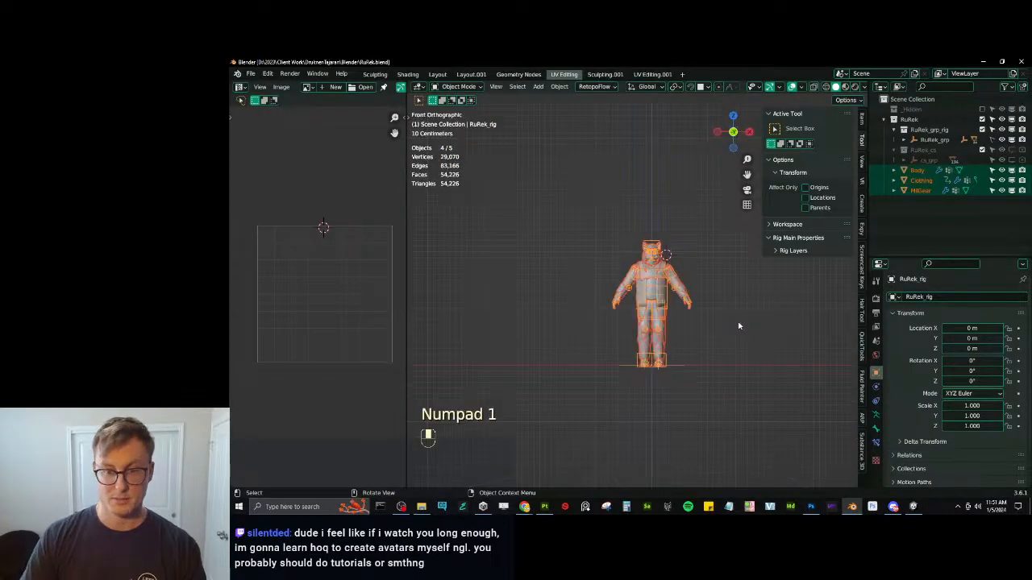
pyautogui.scroll(5, 762, 281)
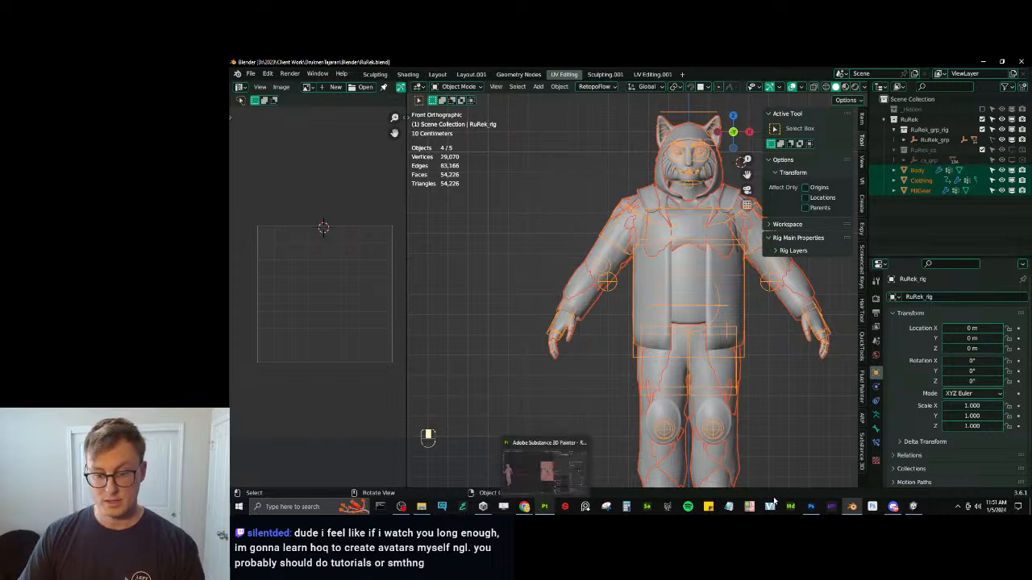
# Switch back to Unity and rename the Template BlendTree animator layer as RuRek BlendTree.
pyautogui.click(913, 506)
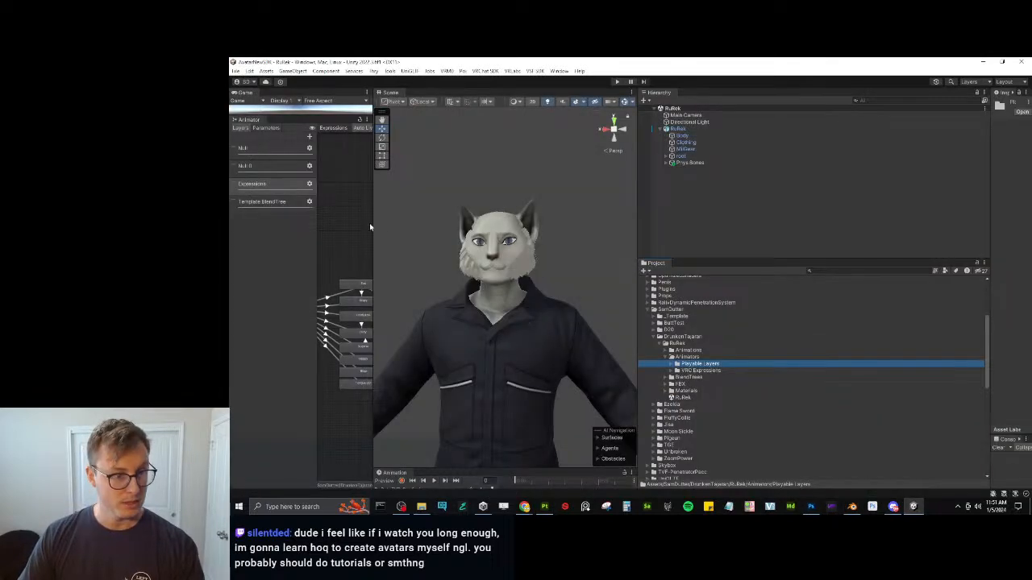
pyautogui.click(251, 201)
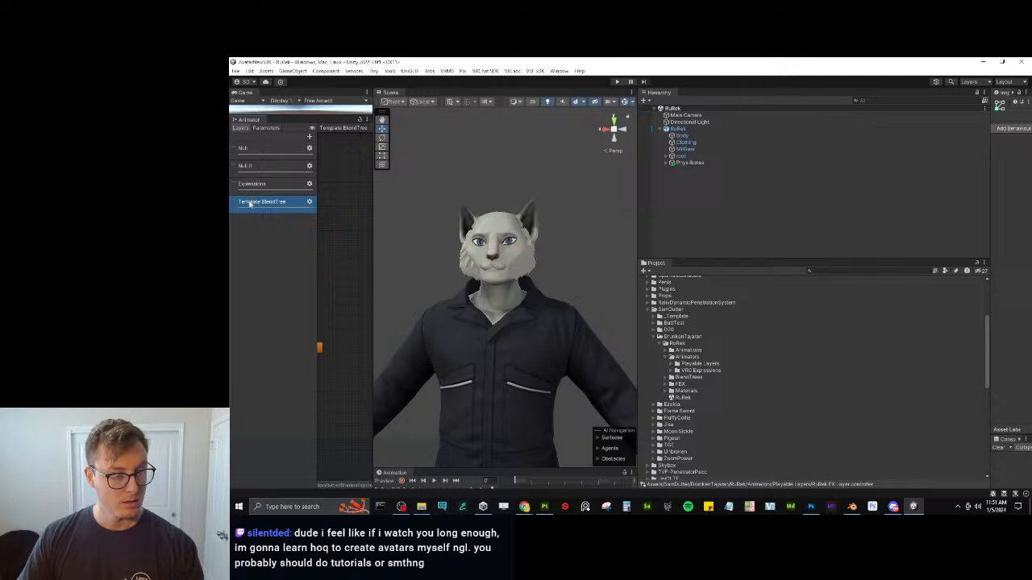
pyautogui.doubleClick(250, 201)
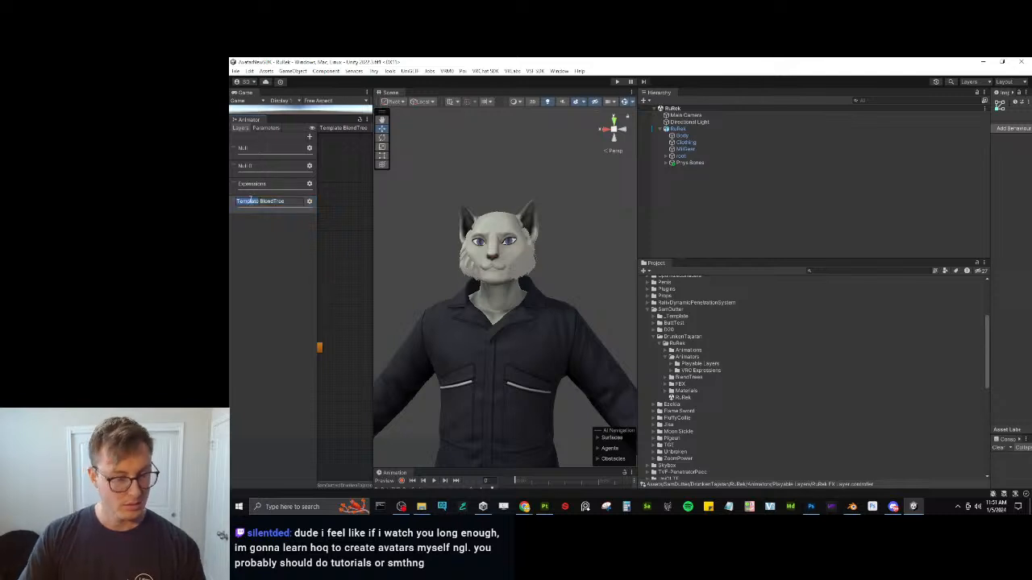
pyautogui.write('RuRek')
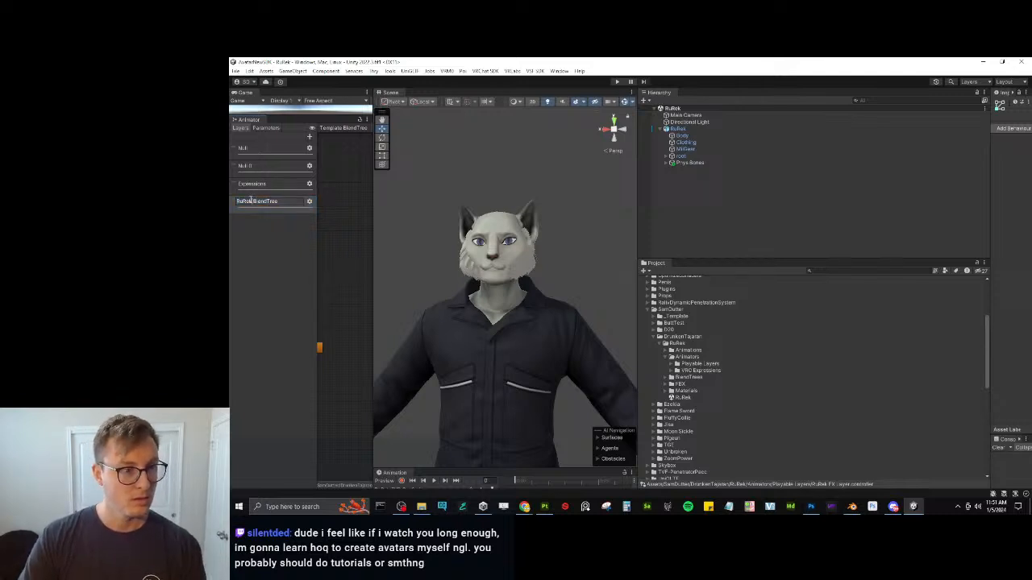
pyautogui.press('Return')
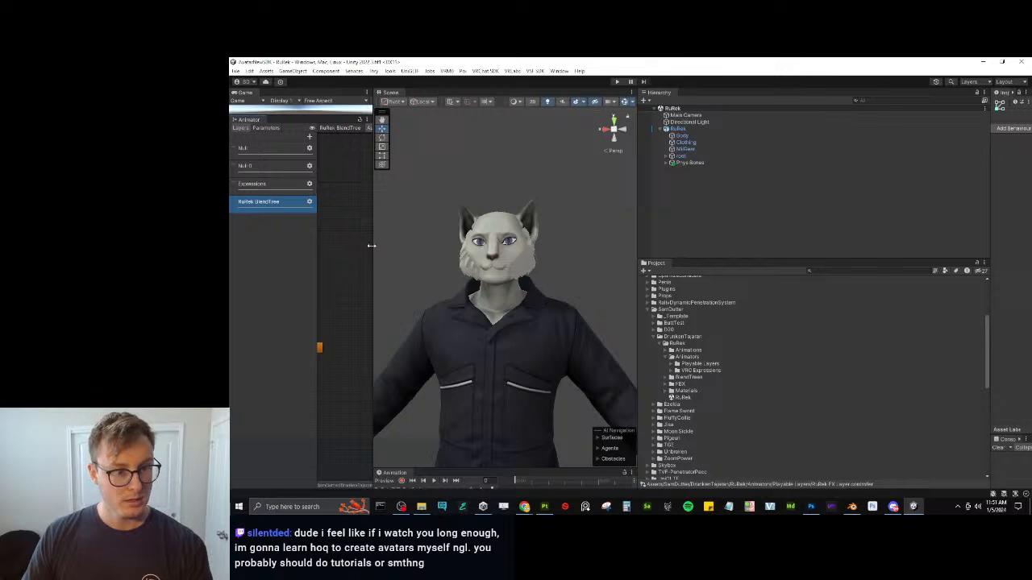
# Rename the Template BlendTree state in the RuRek BlendTree layer as RuRek BlendTree.
pyautogui.moveTo(373, 248); pyautogui.dragTo(538, 234)
pyautogui.scroll(5, 464, 299)
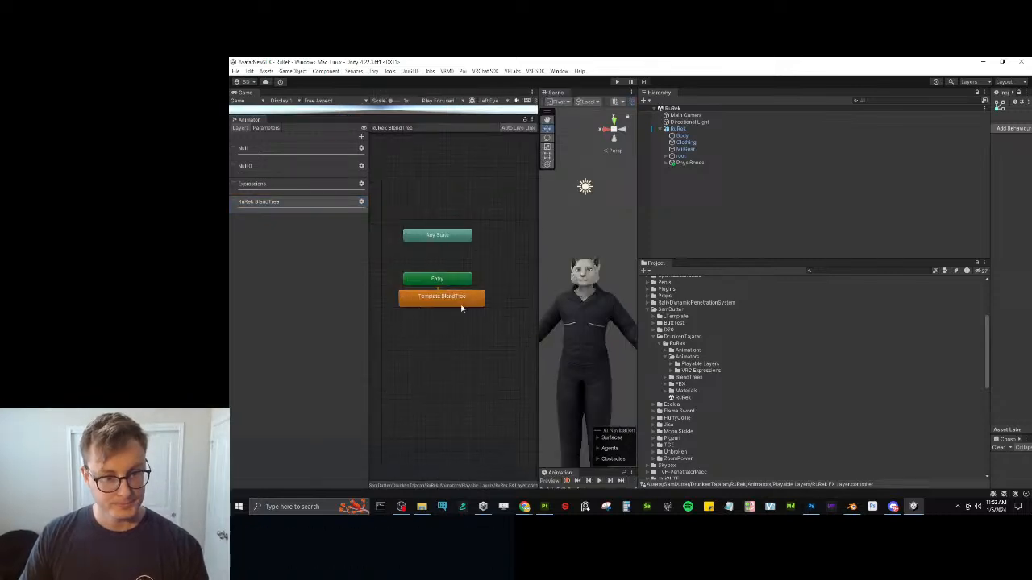
pyautogui.click(459, 303)
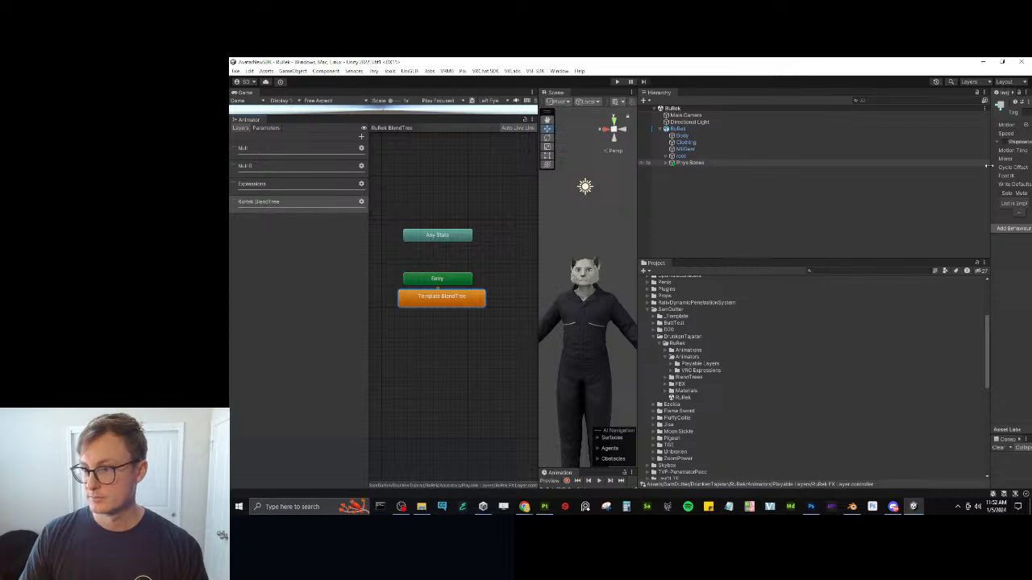
pyautogui.moveTo(990, 171); pyautogui.dragTo(809, 184)
pyautogui.click(851, 104)
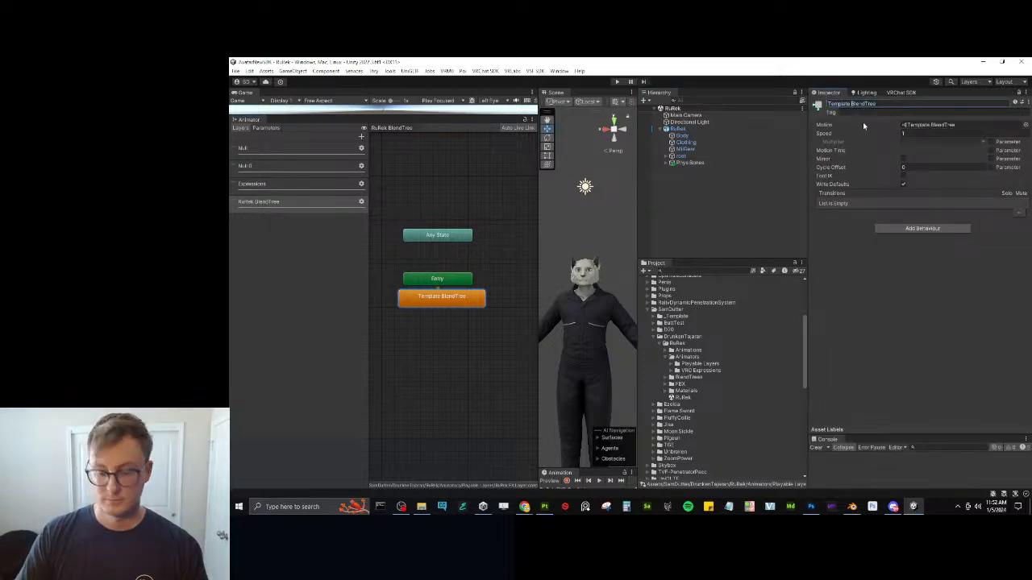
pyautogui.write('RuRek')
pyautogui.press('Return')
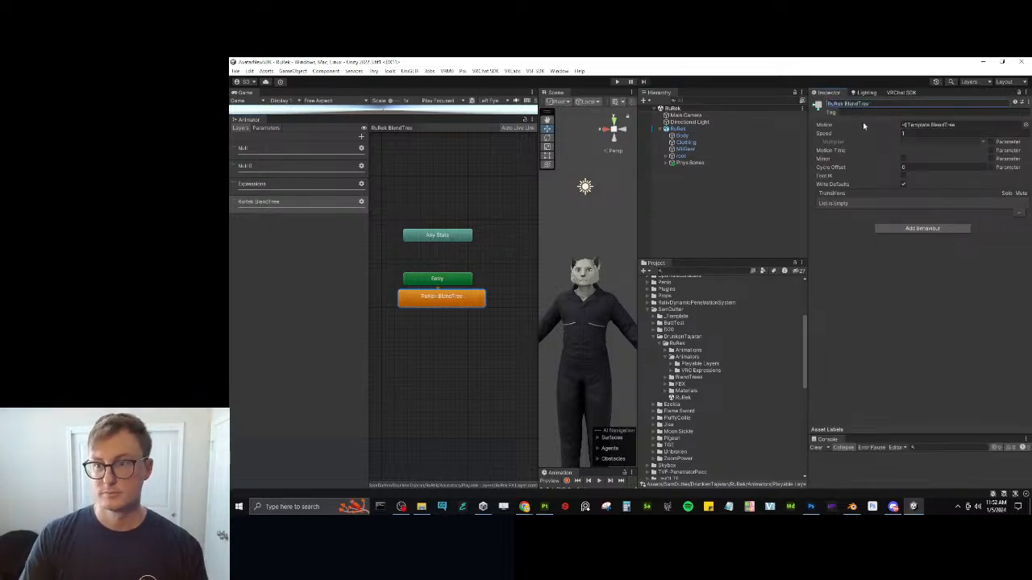
# Open the state's blend tree graph and rename the root Template BlendTree node as RuRek BlendTree.
pyautogui.doubleClick(467, 296)
pyautogui.click(401, 313)
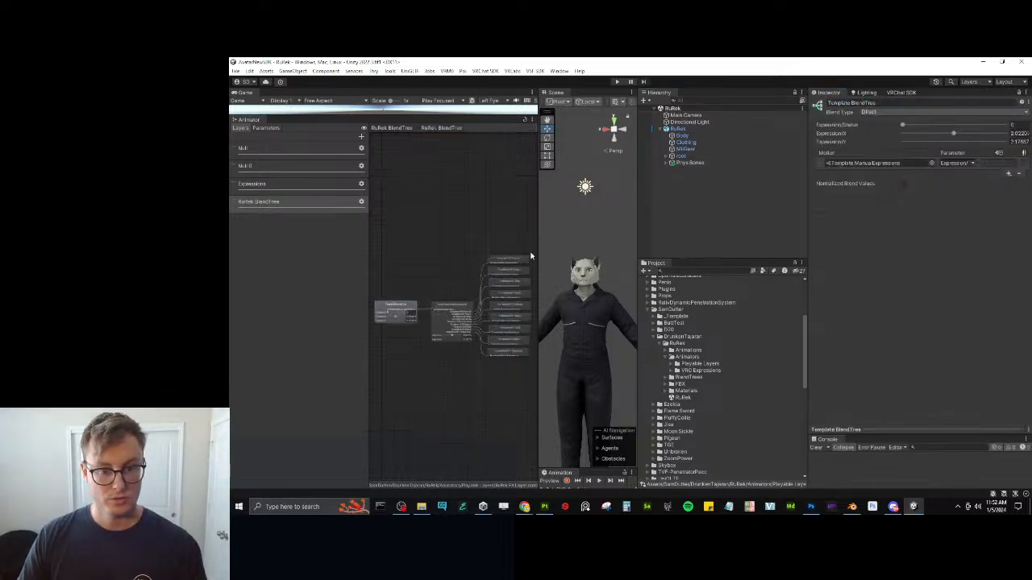
pyautogui.click(863, 103)
pyautogui.click(851, 103)
pyautogui.hotkey('shift', 'Home')
pyautogui.write('RuRek')
pyautogui.press('Return')
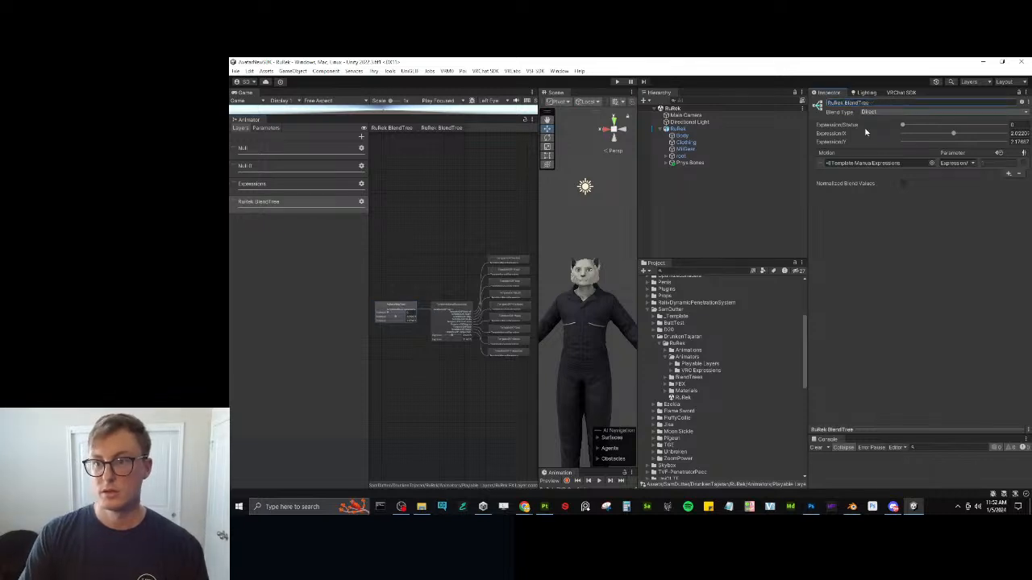
# Rename the Template ManualExpressions blend tree connected to the root node as RuRek ManualExpressions.
pyautogui.scroll(5, 484, 258)
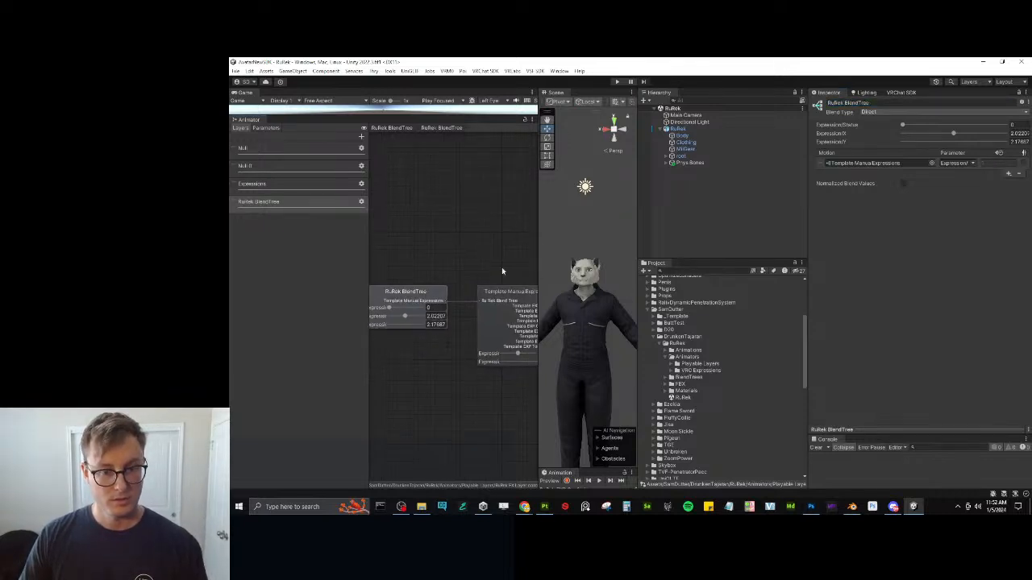
pyautogui.click(517, 292)
pyautogui.click(862, 103)
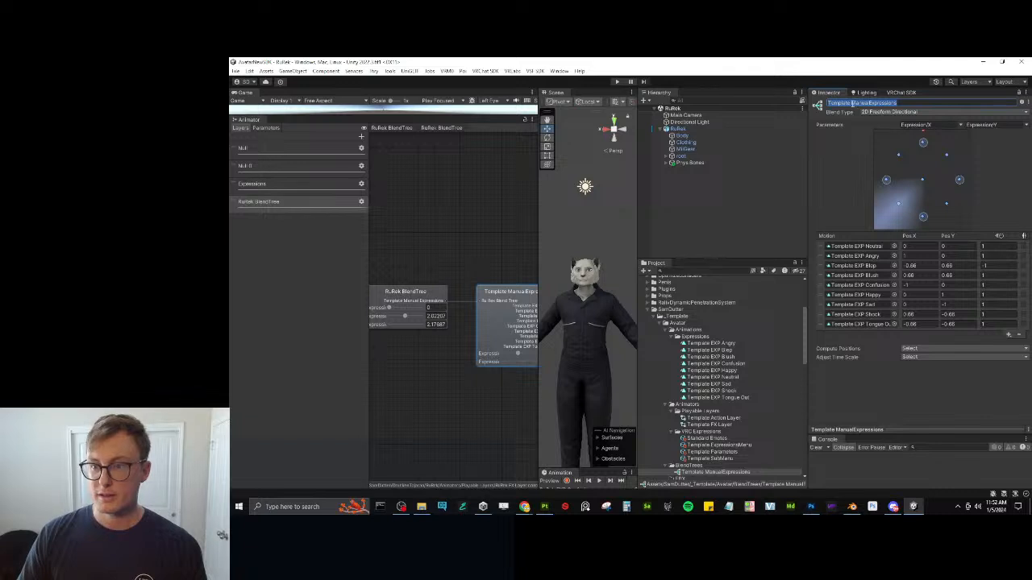
pyautogui.write('RuRek')
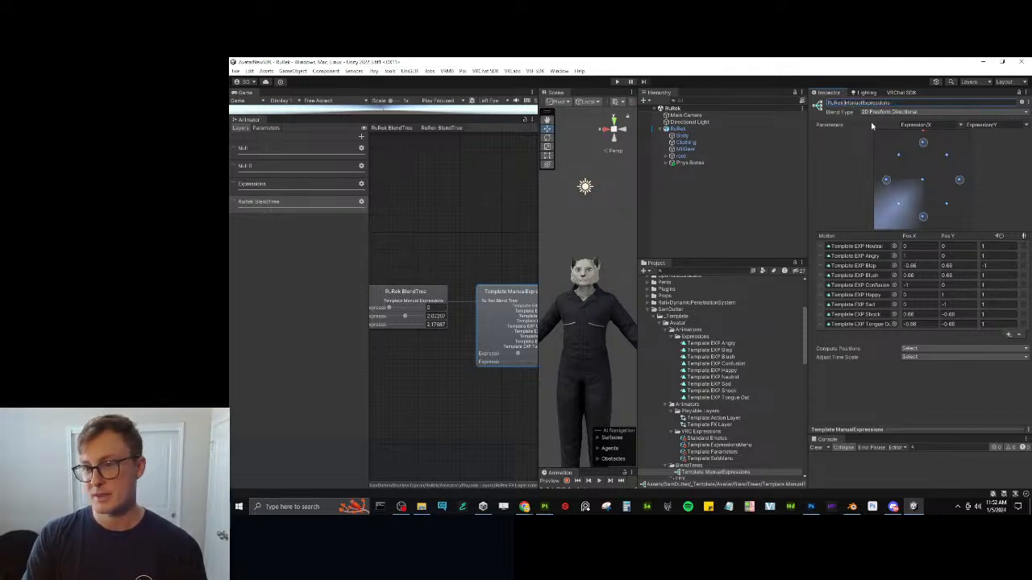
pyautogui.press('Return')
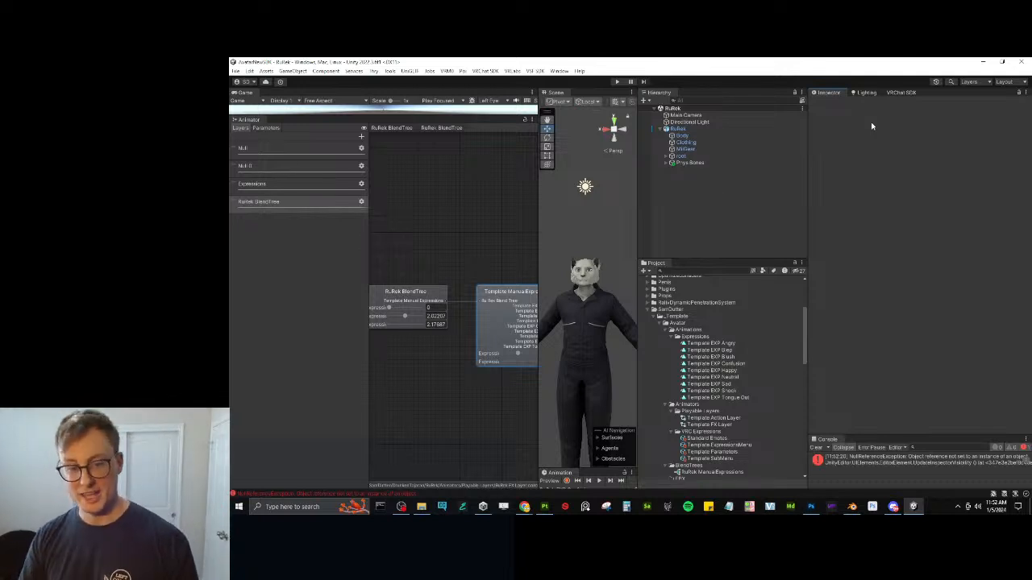
# Select the root RuRek BlendTree node, widen the Scene view and clear the console.
pyautogui.click(440, 289)
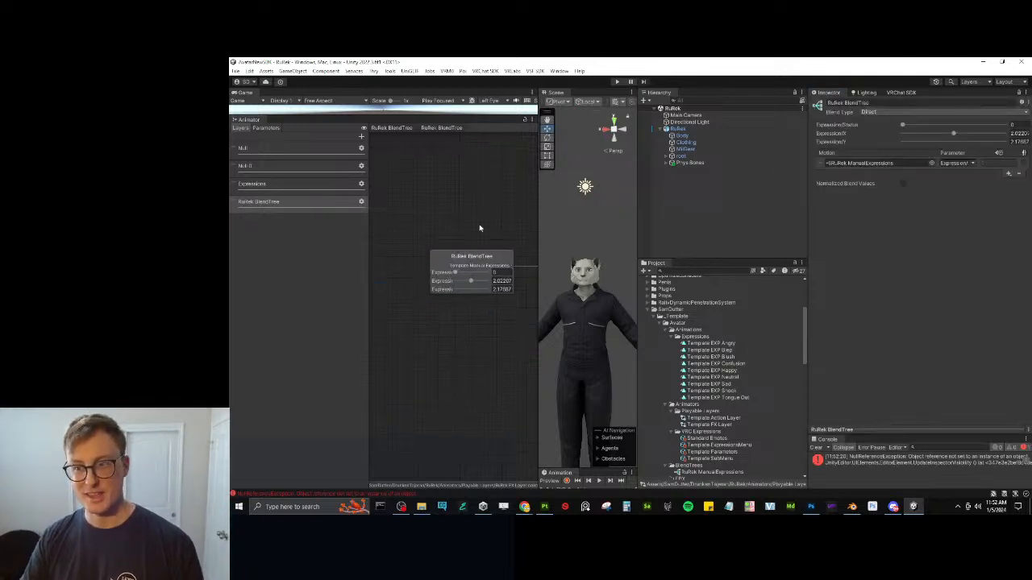
pyautogui.scroll(3, 479, 228)
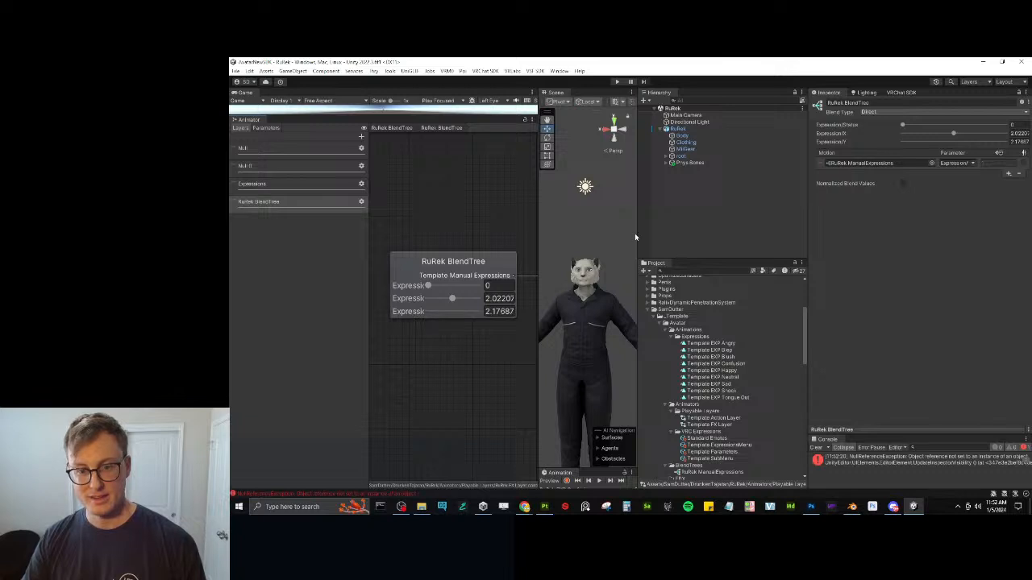
pyautogui.moveTo(637, 233); pyautogui.dragTo(778, 234)
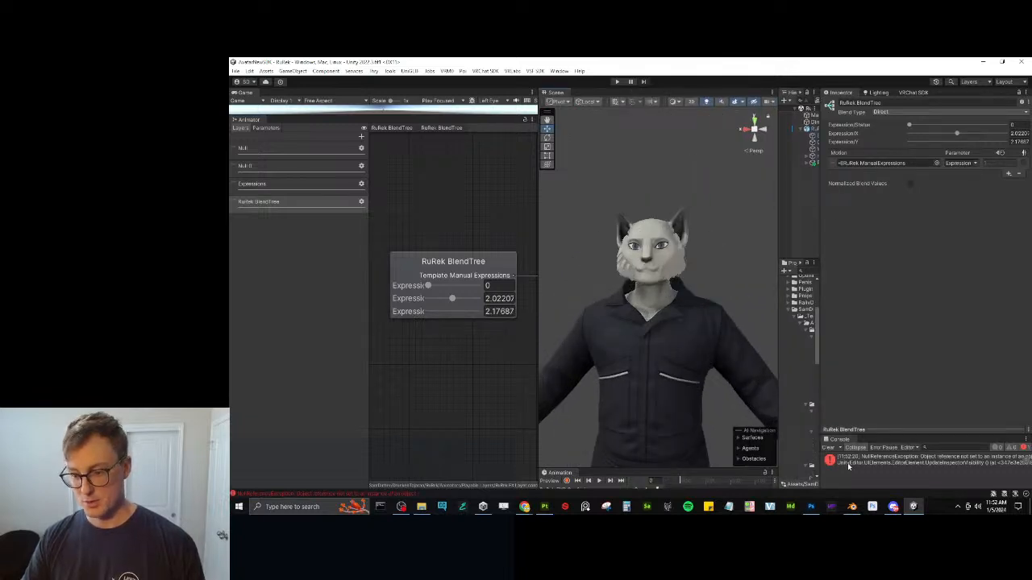
pyautogui.click(829, 447)
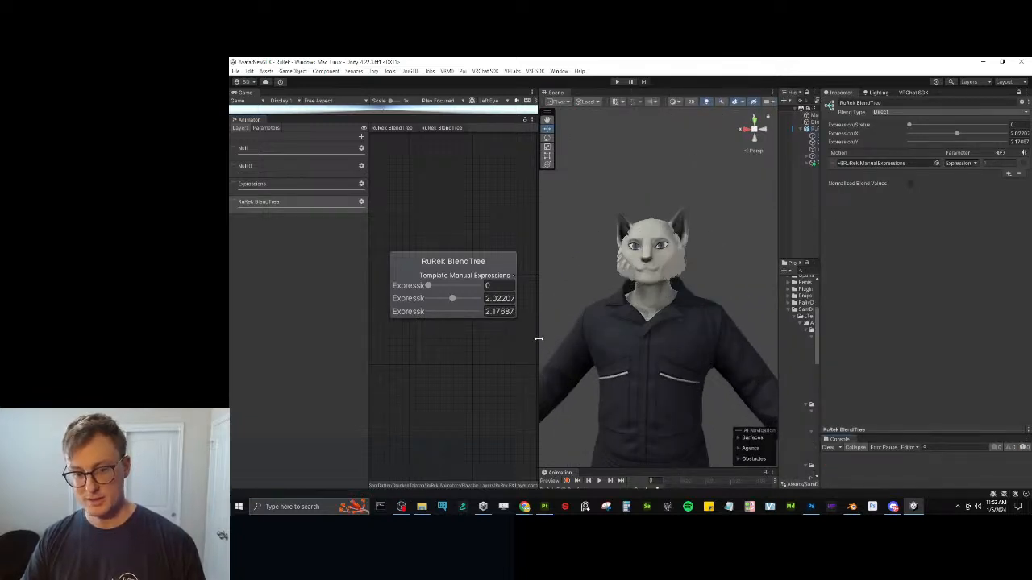
# Select the manual expressions blend tree, collapse the _Template Avatar folder and expand RuRek's Animations folder down to its expression clips.
pyautogui.moveTo(538, 346); pyautogui.dragTo(637, 347)
pyautogui.scroll(-3, 484, 347)
pyautogui.moveTo(471, 346); pyautogui.dragTo(466, 344, button='middle')
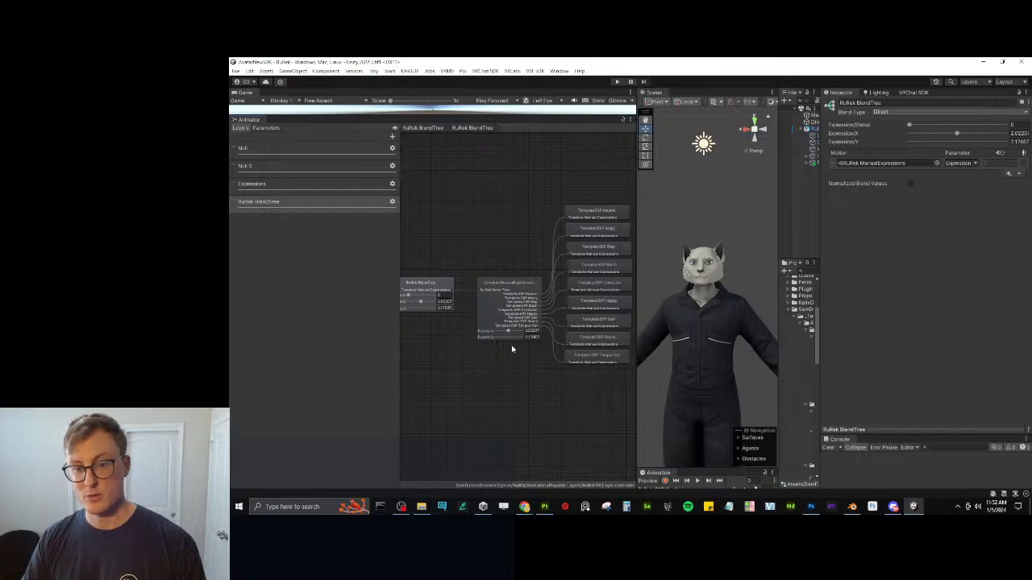
pyautogui.scroll(1, 515, 353)
pyautogui.click(522, 335)
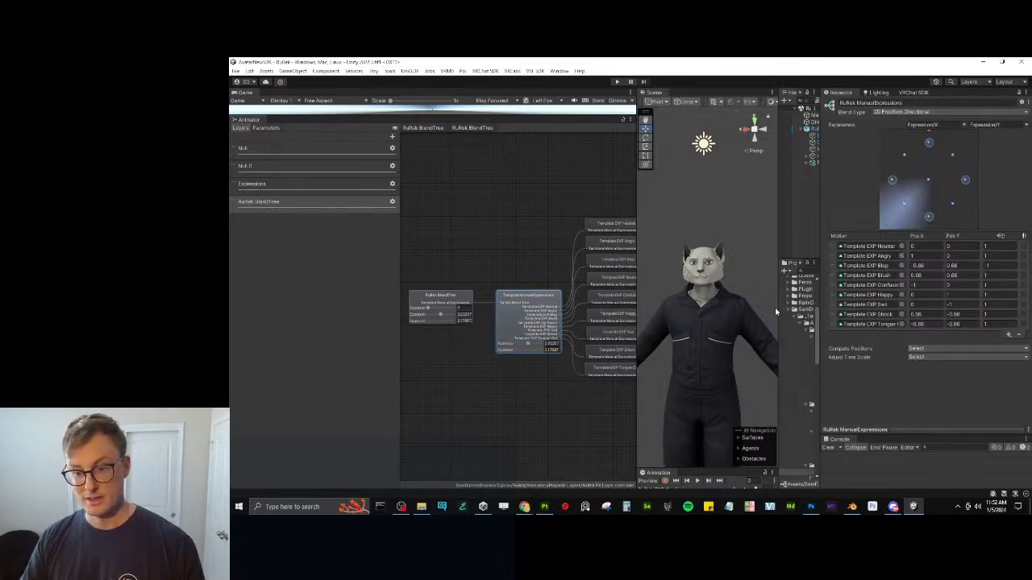
pyautogui.moveTo(779, 335); pyautogui.dragTo(642, 326)
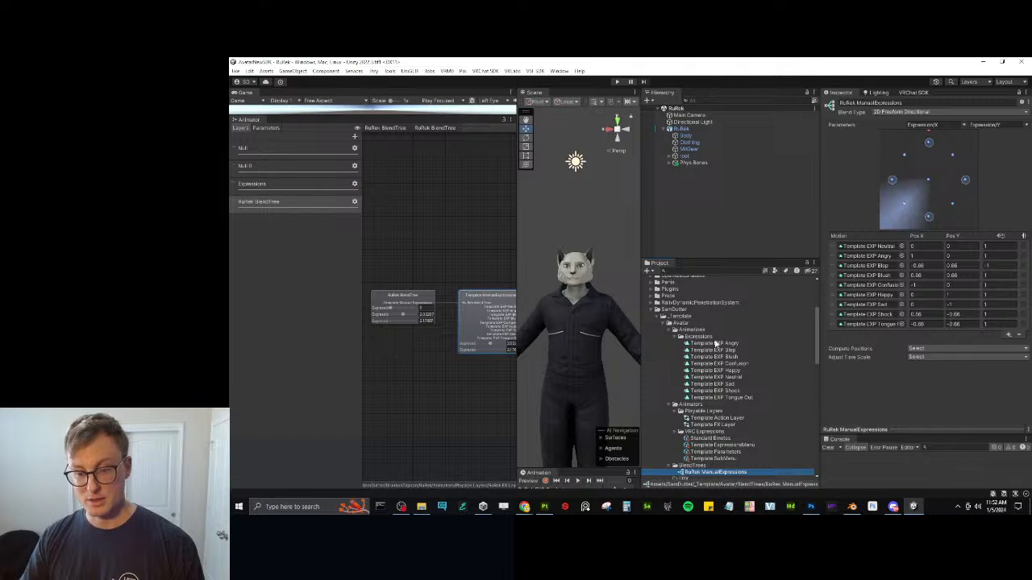
pyautogui.click(664, 322)
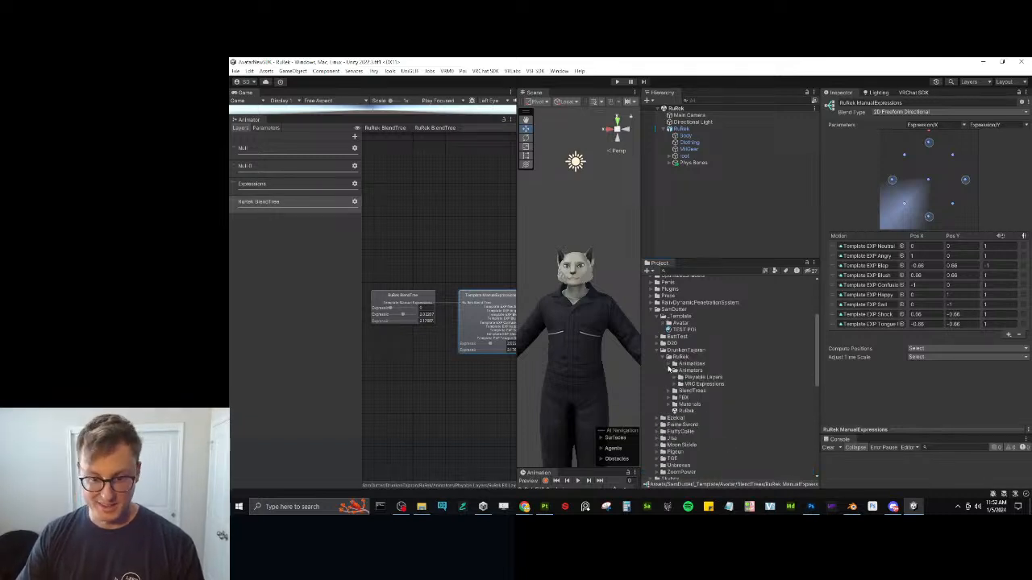
pyautogui.click(674, 364)
# Replace the Angry, Neutral, Blep, Blush and Confusion template motions in RuRek ManualExpressions with the matching RuRek EXP clips.
pyautogui.scroll(1, 725, 347)
pyautogui.moveTo(827, 263); pyautogui.dragTo(871, 256)
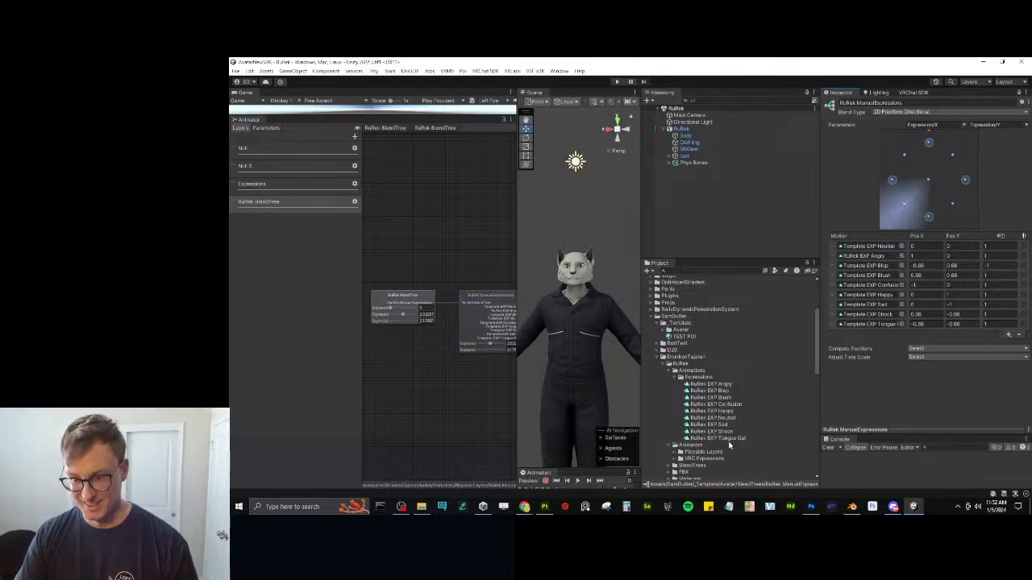
pyautogui.moveTo(728, 418); pyautogui.dragTo(870, 247)
pyautogui.moveTo(716, 392); pyautogui.dragTo(877, 275)
pyautogui.click(724, 407)
pyautogui.moveTo(723, 408); pyautogui.dragTo(887, 287)
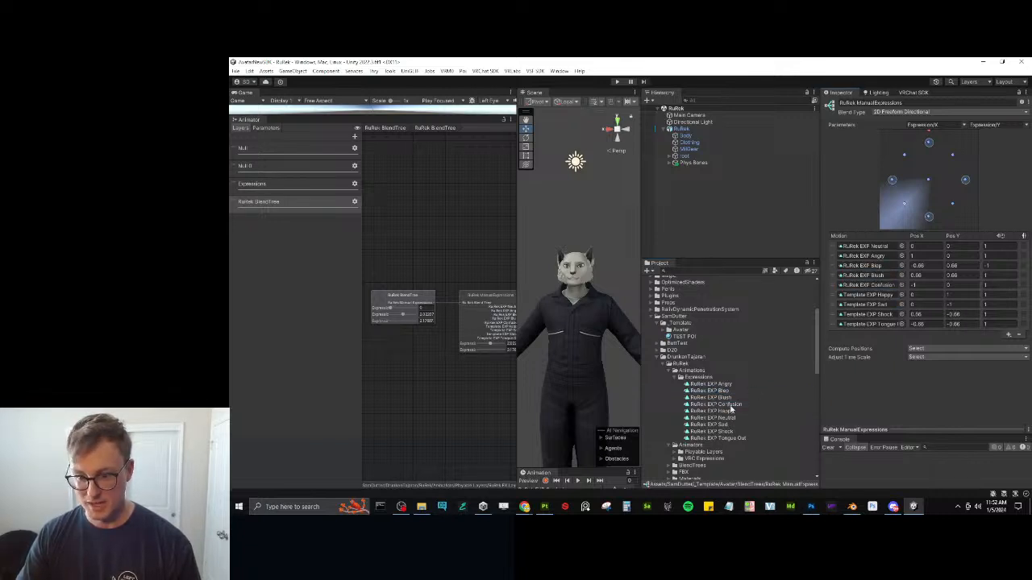
# Replace the remaining Happy, Sad, Shock and Tongue Out template motions with the matching RuRek EXP clips.
pyautogui.moveTo(726, 412); pyautogui.dragTo(872, 314)
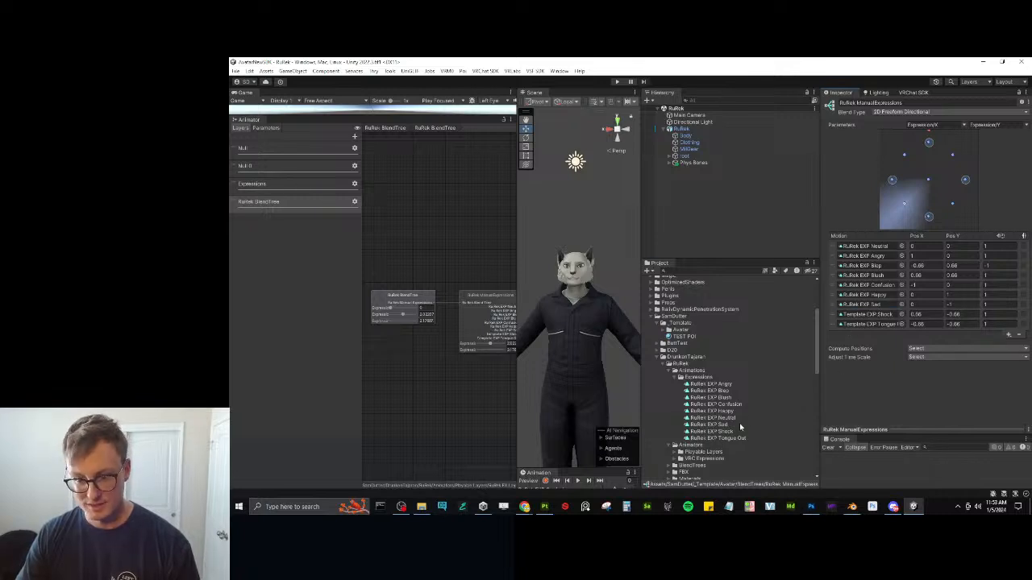
pyautogui.moveTo(726, 432); pyautogui.dragTo(874, 314)
pyautogui.moveTo(722, 438); pyautogui.dragTo(879, 324)
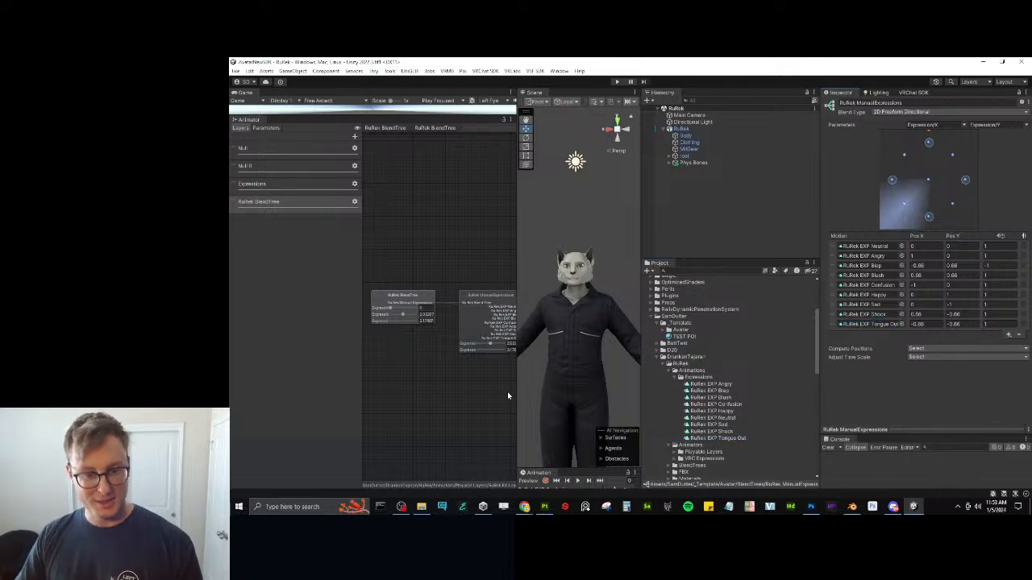
# Add a new child blend tree to the root RuRek BlendTree node.
pyautogui.moveTo(482, 364); pyautogui.dragTo(443, 381, button='middle')
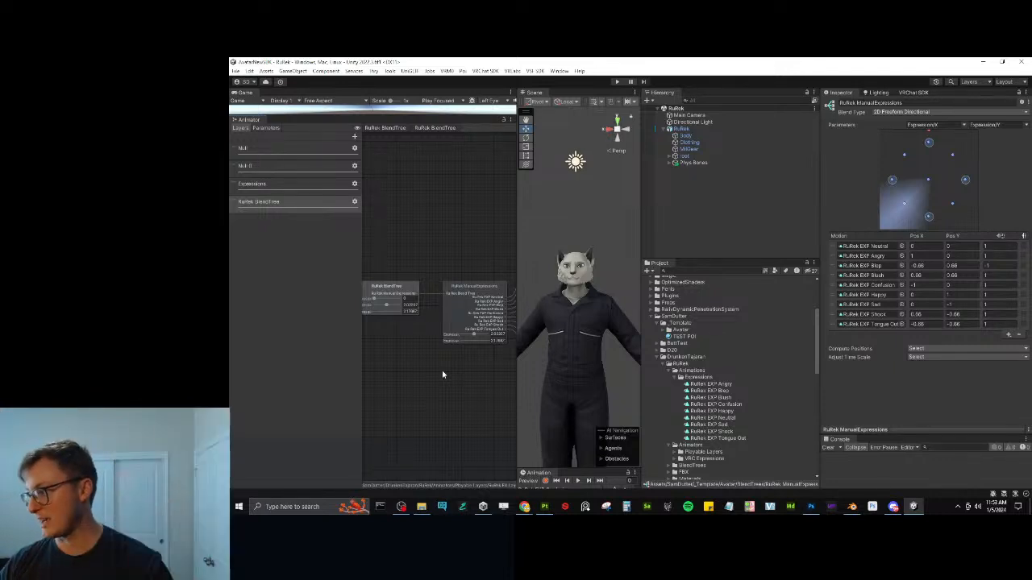
pyautogui.scroll(-2, 417, 365)
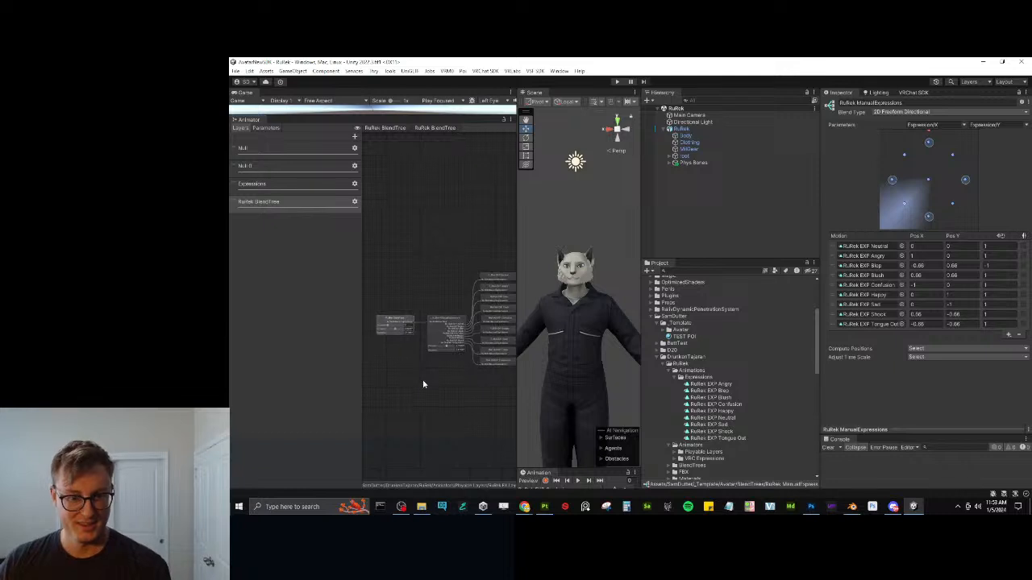
pyautogui.scroll(1, 411, 338)
pyautogui.click(394, 307)
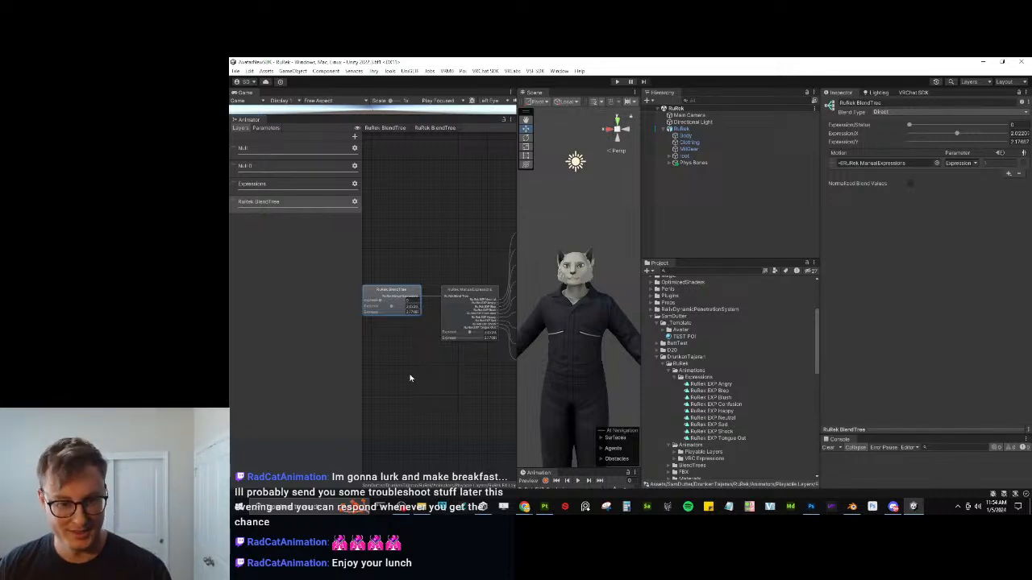
pyautogui.scroll(2, 409, 377)
pyautogui.moveTo(411, 376); pyautogui.dragTo(437, 390, button='middle')
pyautogui.rightClick(424, 289)
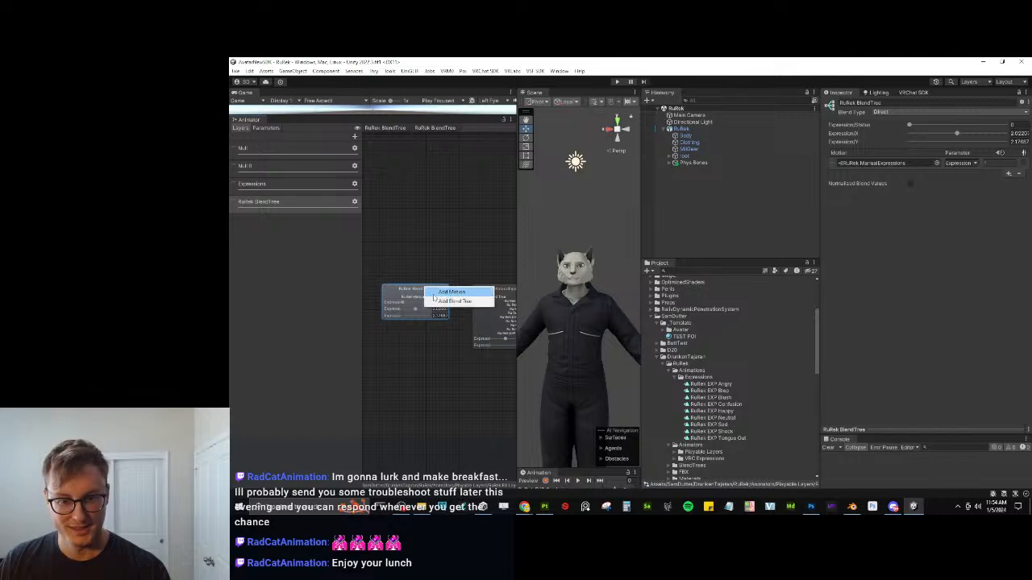
pyautogui.click(453, 301)
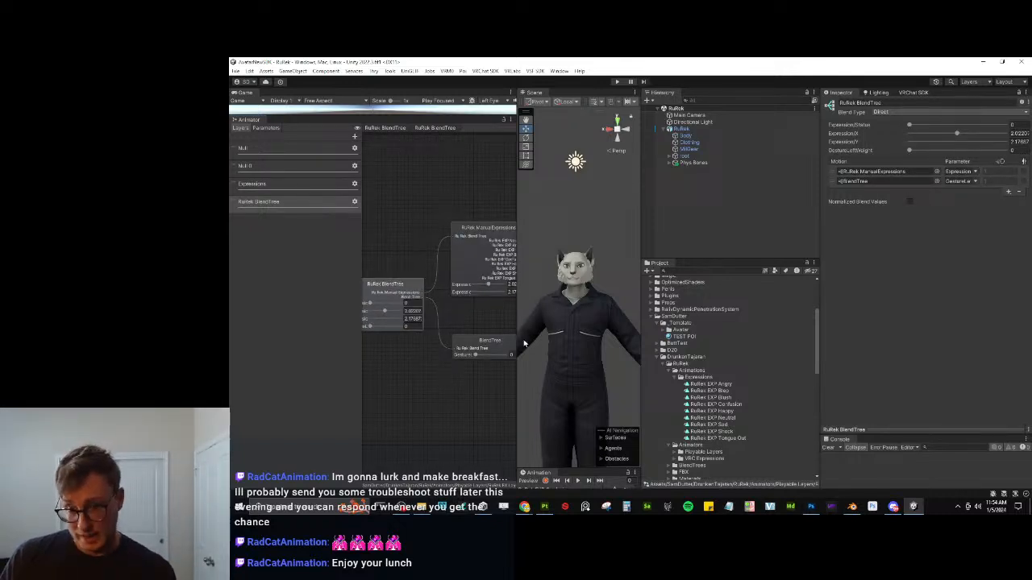
# Switch to Blender to check the clothed RuRek model up close from the front, and return to Unity.
pyautogui.click(852, 507)
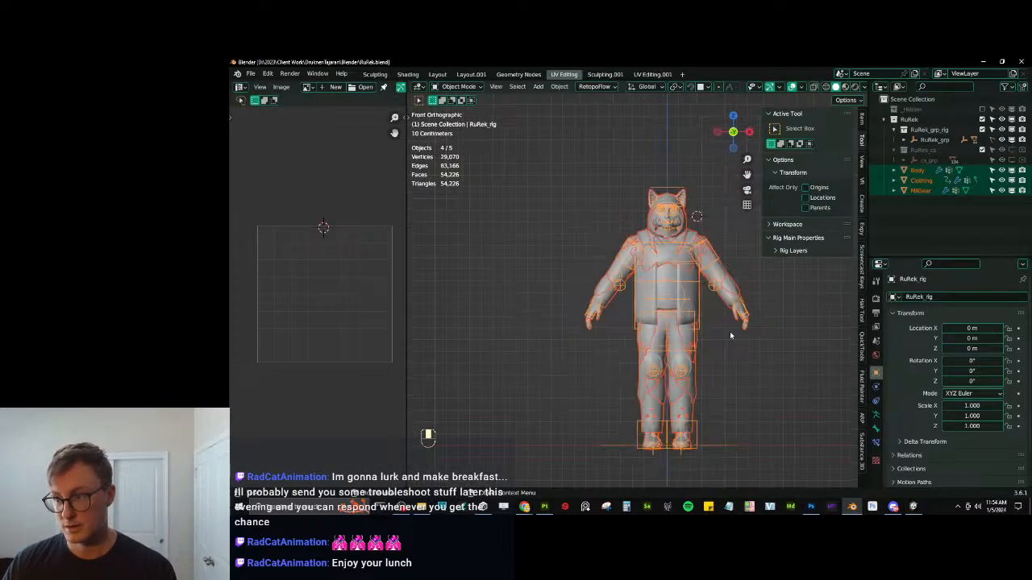
pyautogui.scroll(1, 730, 331)
pyautogui.click(522, 515)
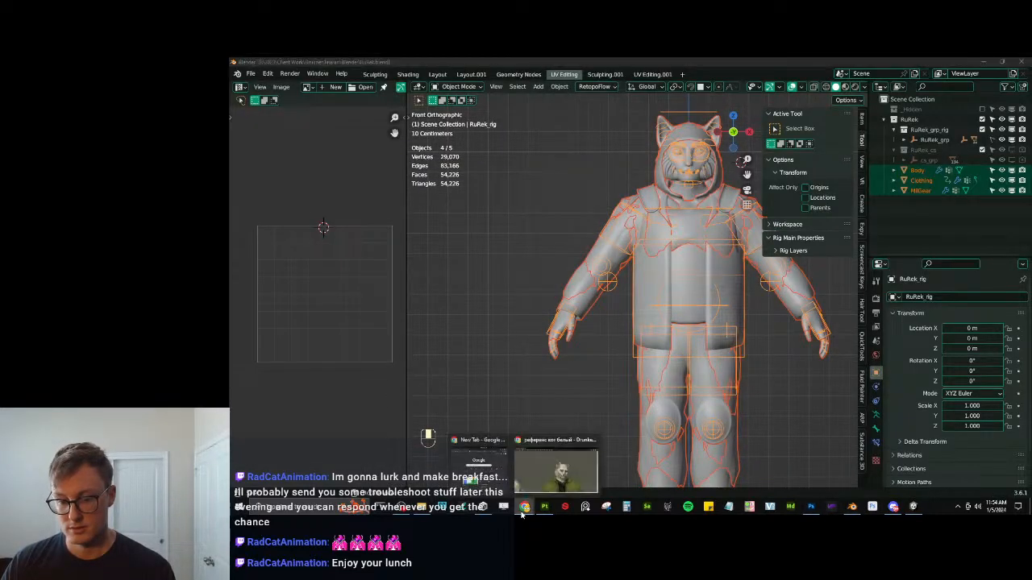
pyautogui.click(913, 506)
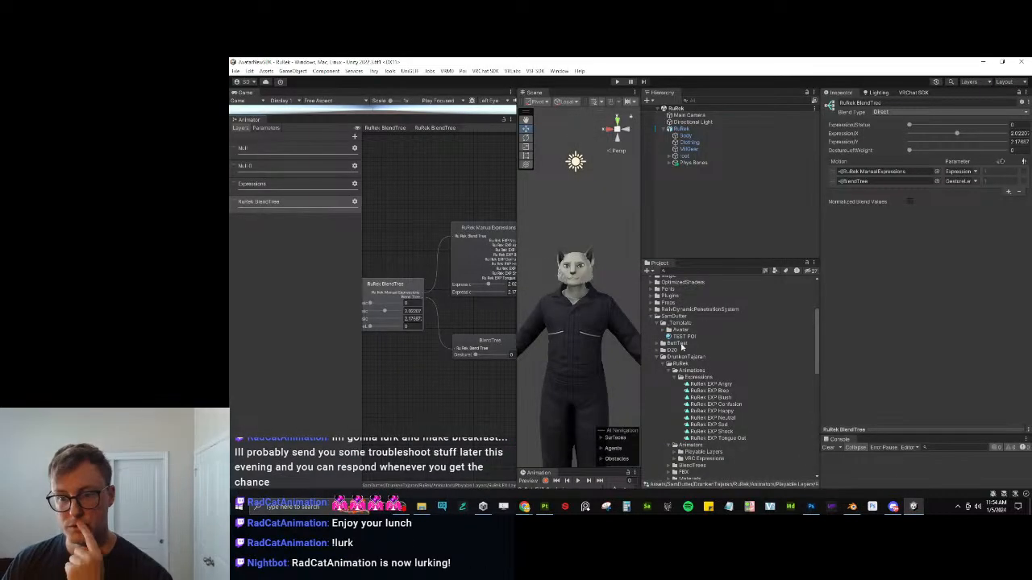
# Collapse the Expressions folder and create a new folder named Clothing inside RuRek's Animations folder.
pyautogui.click(676, 377)
pyautogui.rightClick(692, 371)
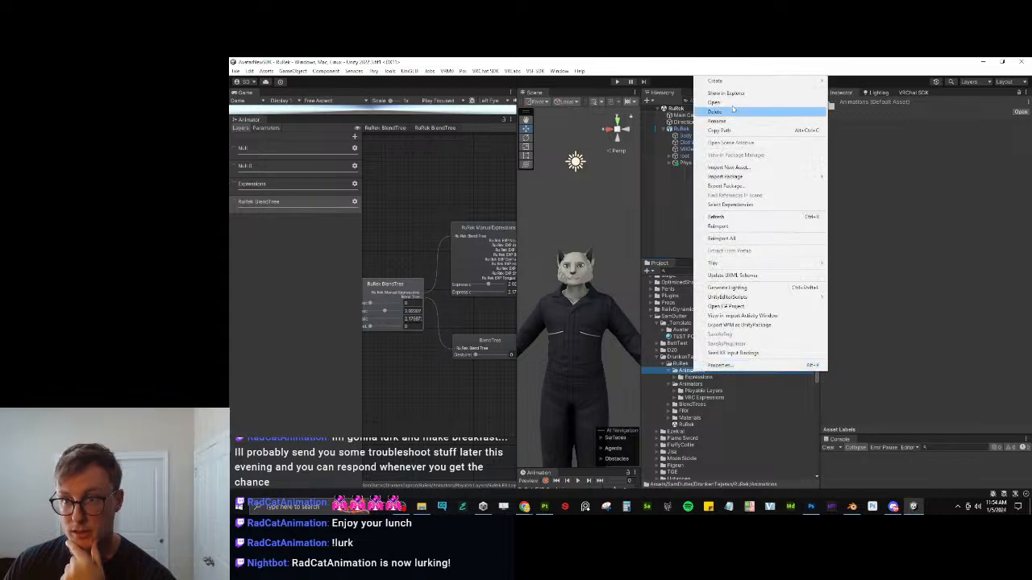
pyautogui.moveTo(717, 80)
pyautogui.click(855, 110)
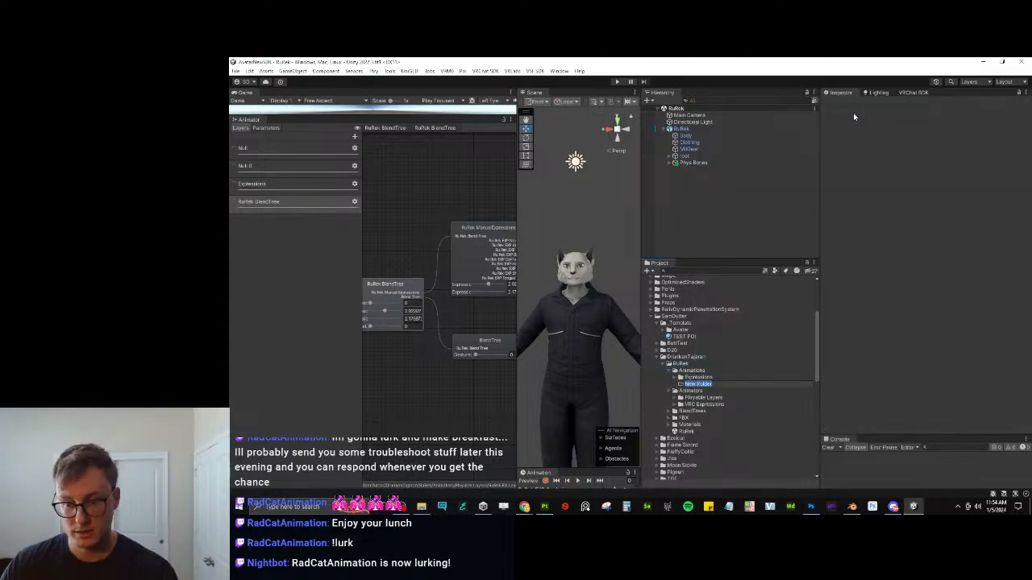
pyautogui.write('Clothing')
pyautogui.press('Return')
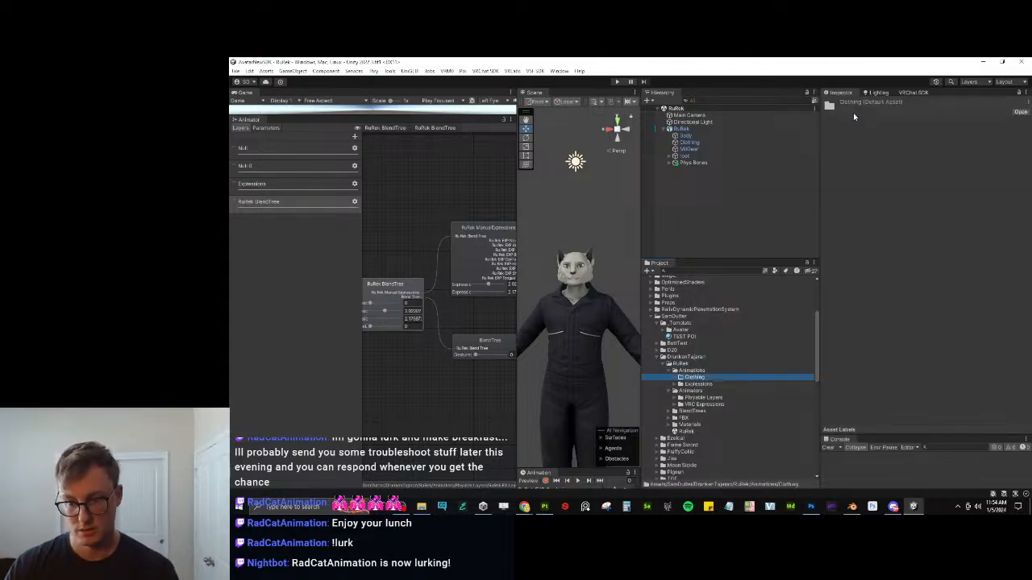
# Create a new animation clip in the Clothing folder and name it RuRek Jumpsuit Off.
pyautogui.rightClick(716, 381)
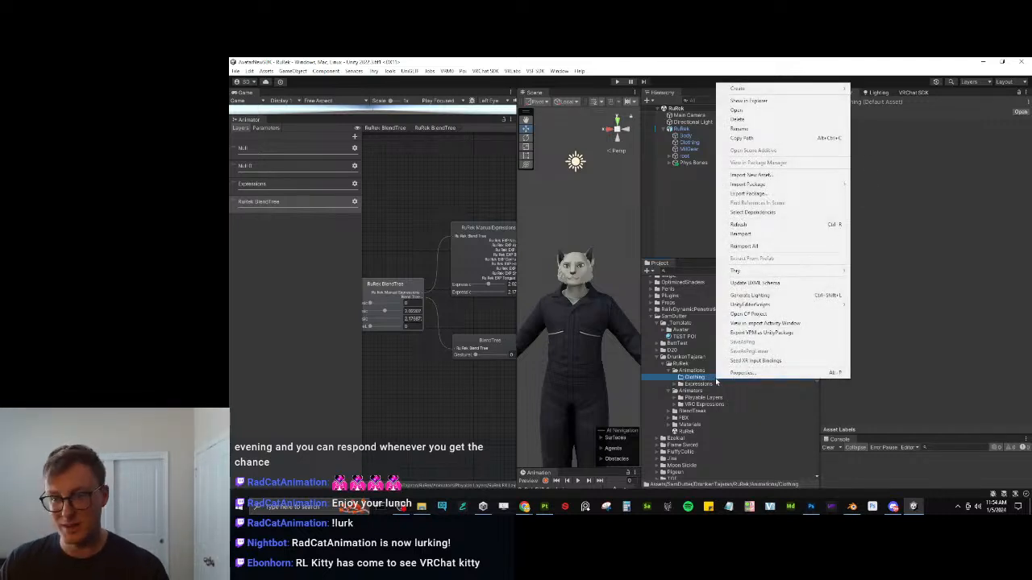
pyautogui.moveTo(769, 89)
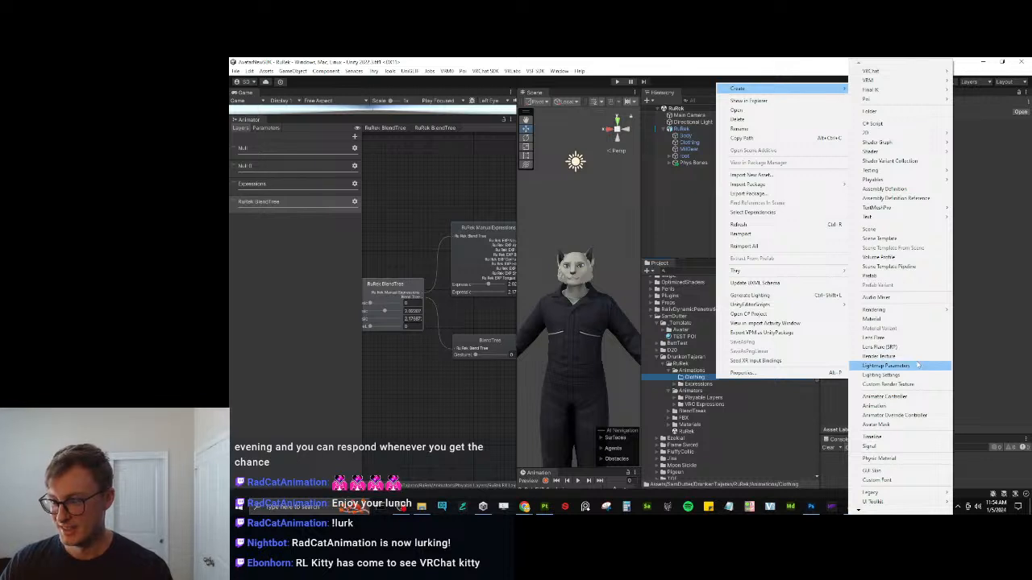
pyautogui.click(895, 405)
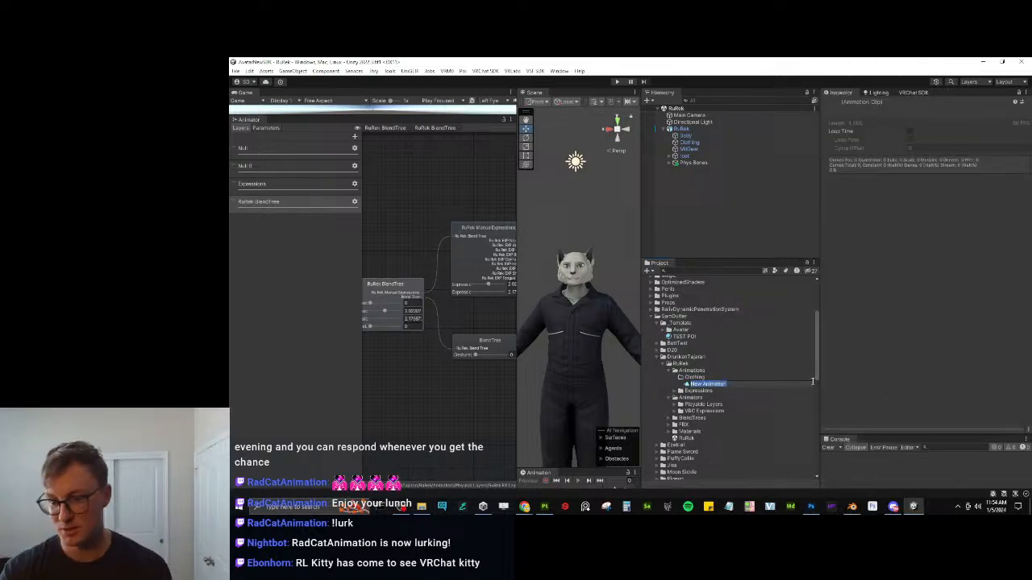
pyautogui.write('RuRek')
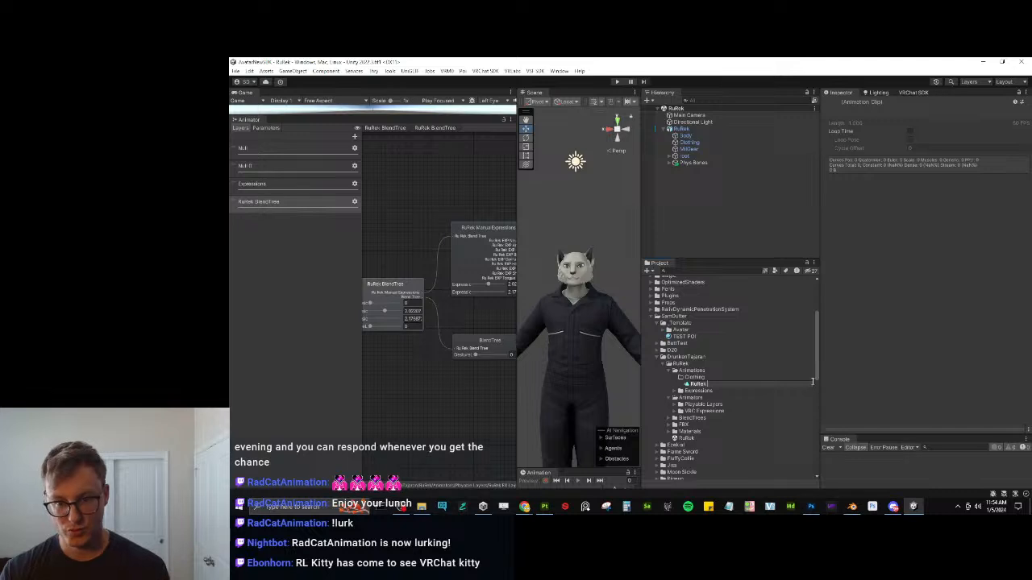
pyautogui.write('Jumpsuit O')
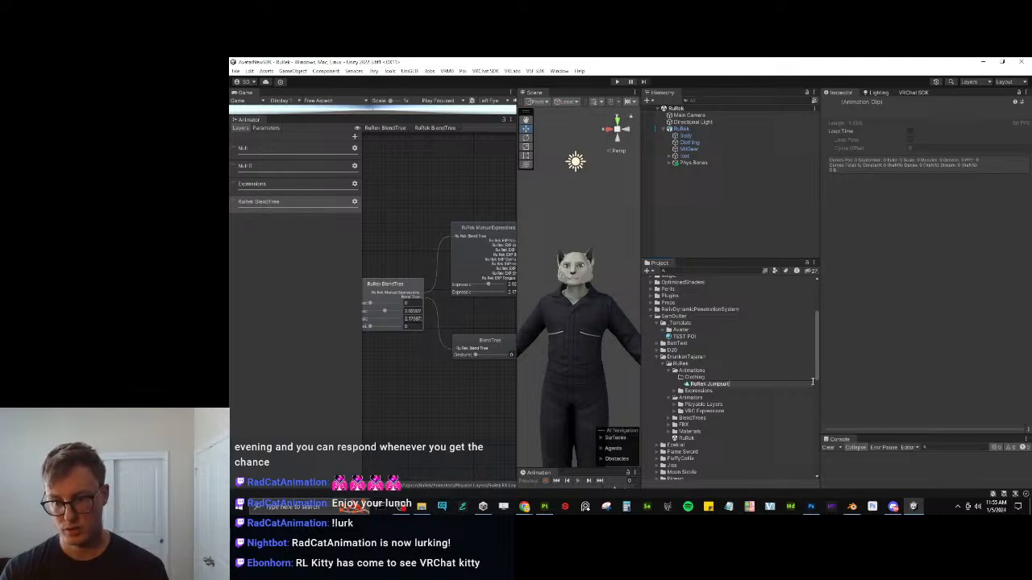
pyautogui.write('ff')
pyautogui.press('Return')
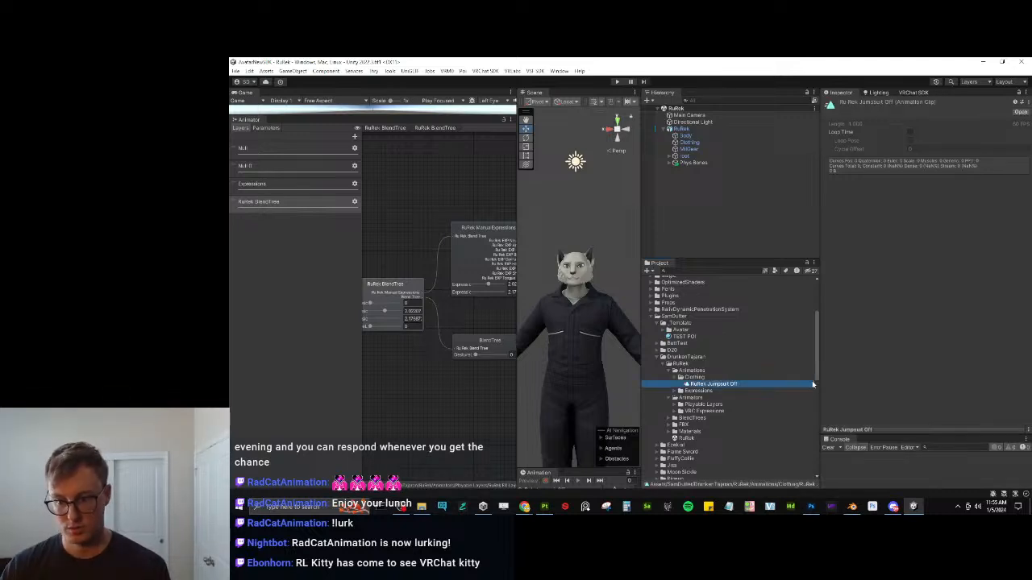
# Duplicate the RuRek Jumpsuit Off clip and rename the copy RuRek Underwear Off.
pyautogui.hotkey('ctrl', 'd')
pyautogui.click(743, 384)
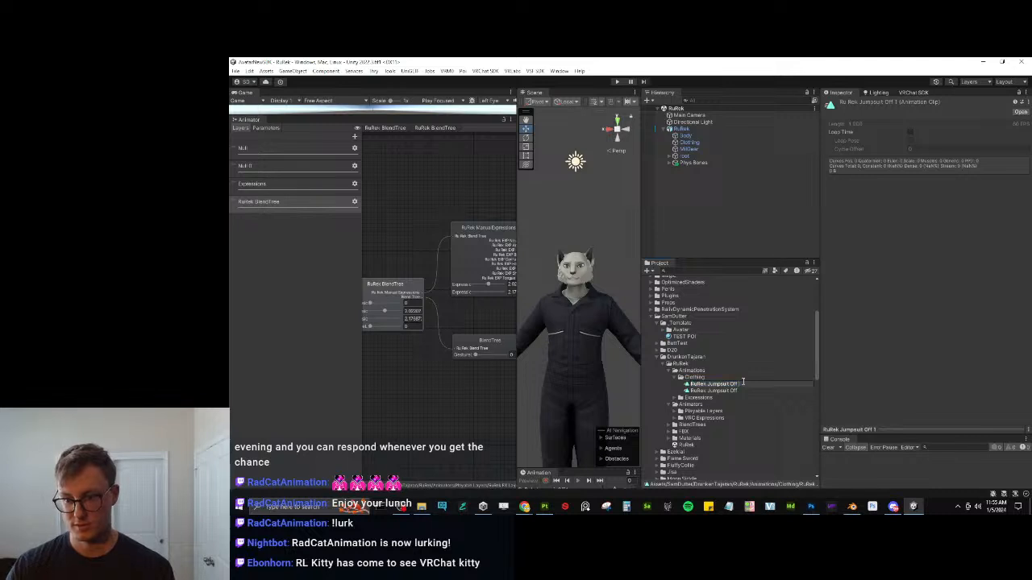
pyautogui.hotkey('ctrl', 'shift', 'Left')
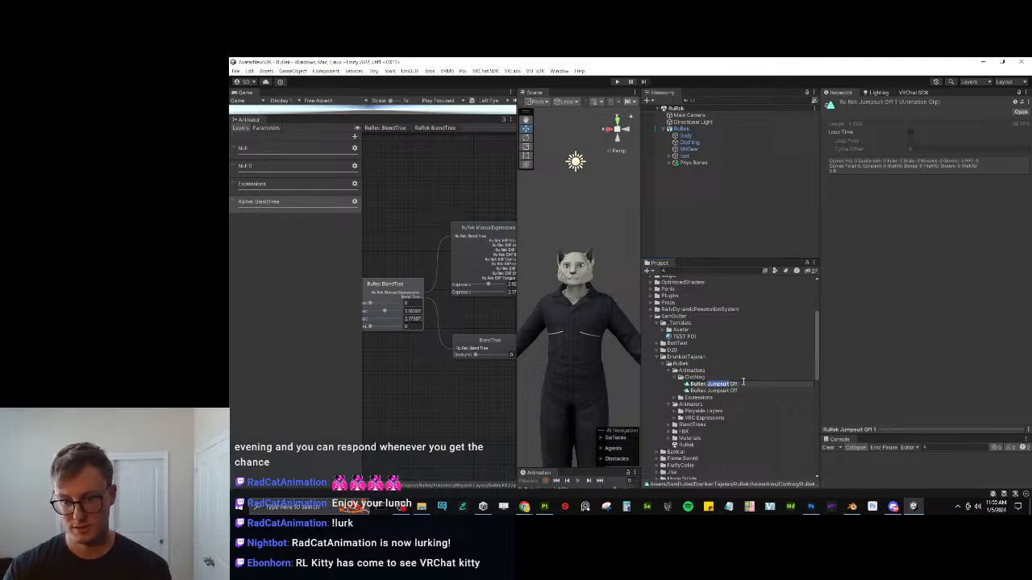
pyautogui.write('Unde')
pyautogui.press('BackSpace')
pyautogui.press('BackSpace')
pyautogui.write('rwear')
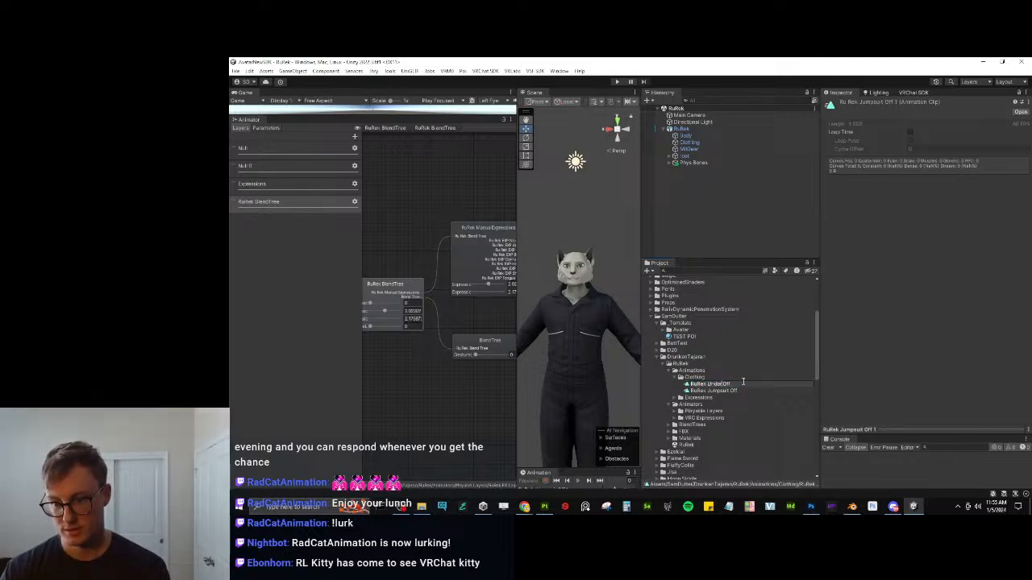
pyautogui.press('Return')
# Duplicate the RuRek Jumpsuit Off clip and rename the copy RuRek MilGear Off.
pyautogui.click(743, 385)
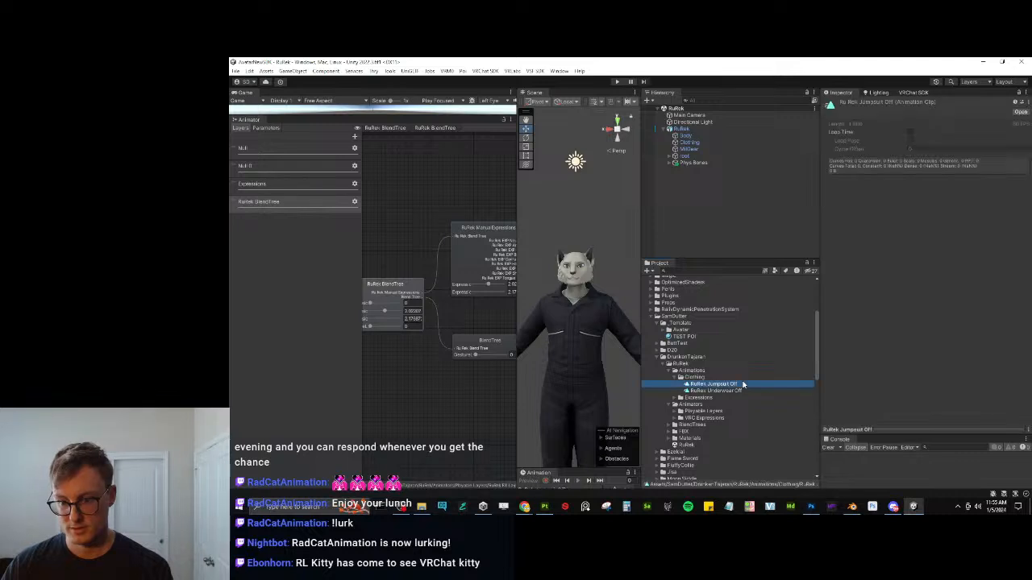
pyautogui.hotkey('ctrl', 'd')
pyautogui.click(739, 385)
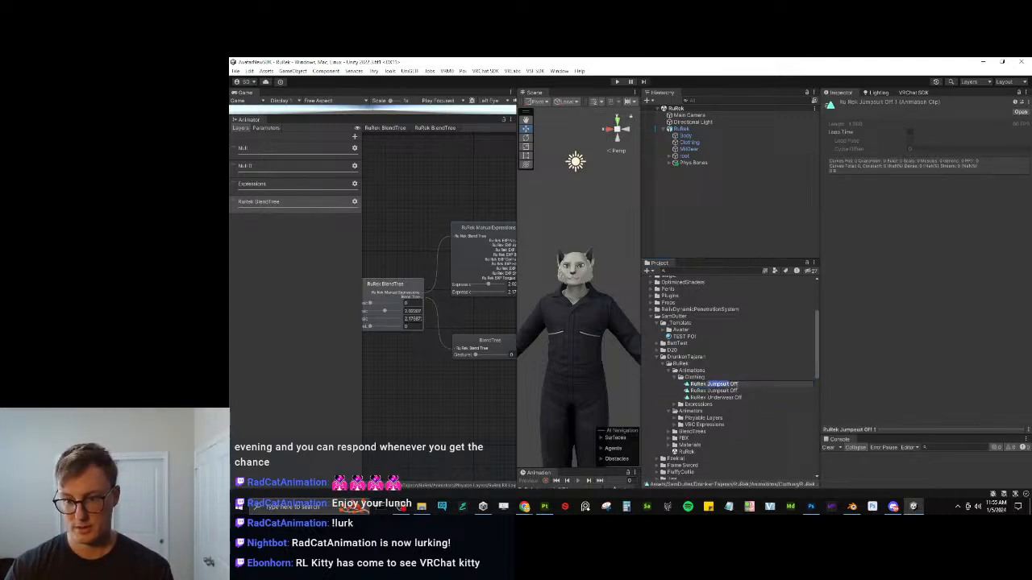
pyautogui.press('BackSpace')
pyautogui.write('MilGear Off')
pyautogui.press('Return')
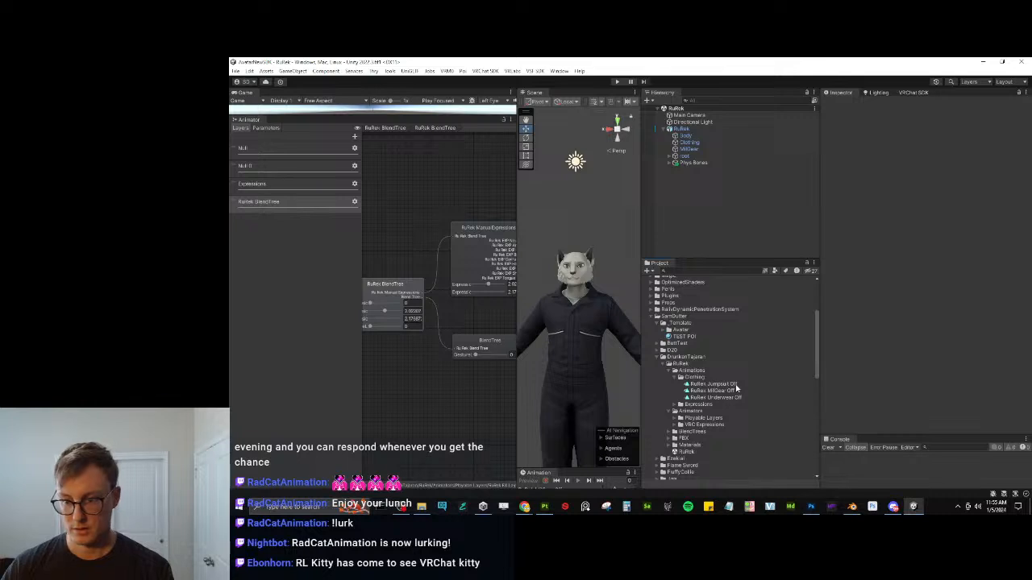
# Duplicate the RuRek Jumpsuit Off clip and rename the copy RuRek Undershirt Off.
pyautogui.click(735, 385)
pyautogui.hotkey('ctrl', 'd')
pyautogui.click(732, 384)
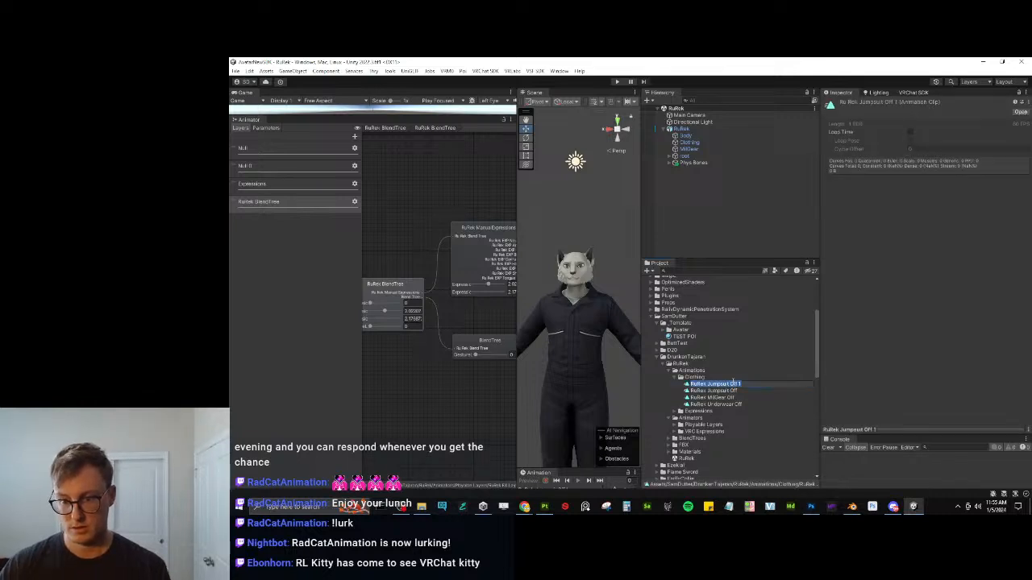
pyautogui.click(733, 384)
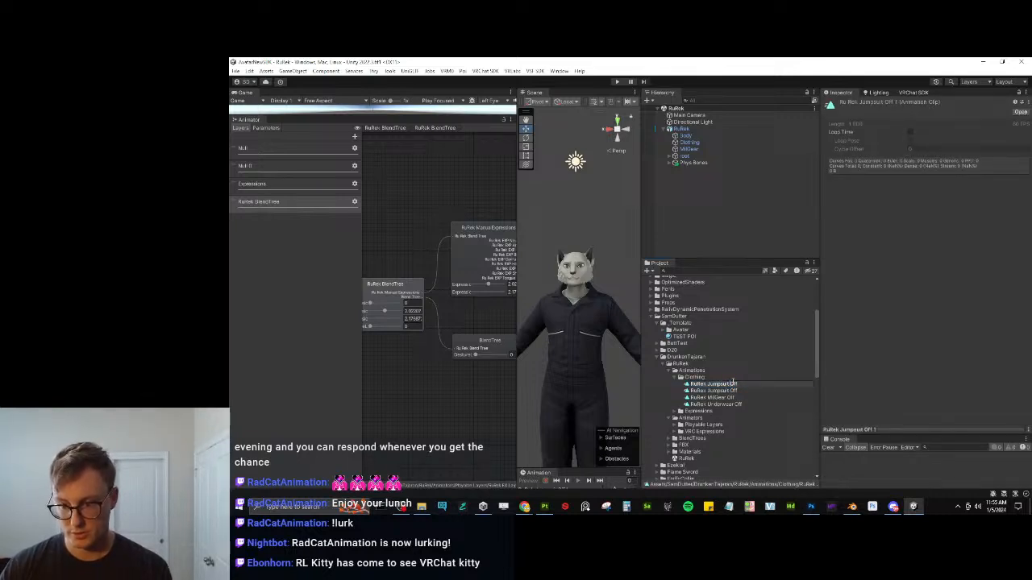
pyautogui.doubleClick(730, 384)
pyautogui.write('Undershirt')
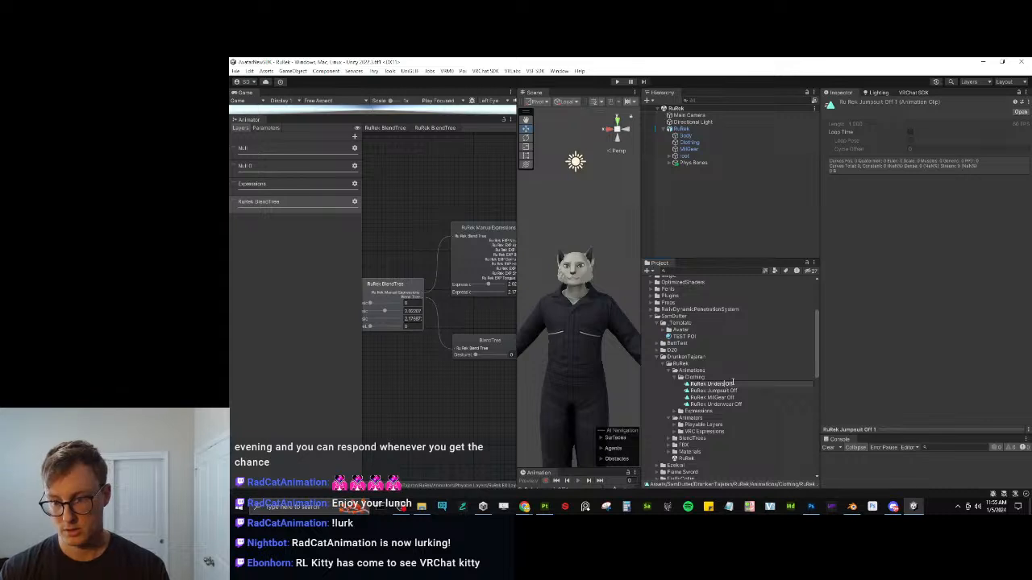
pyautogui.press('Return')
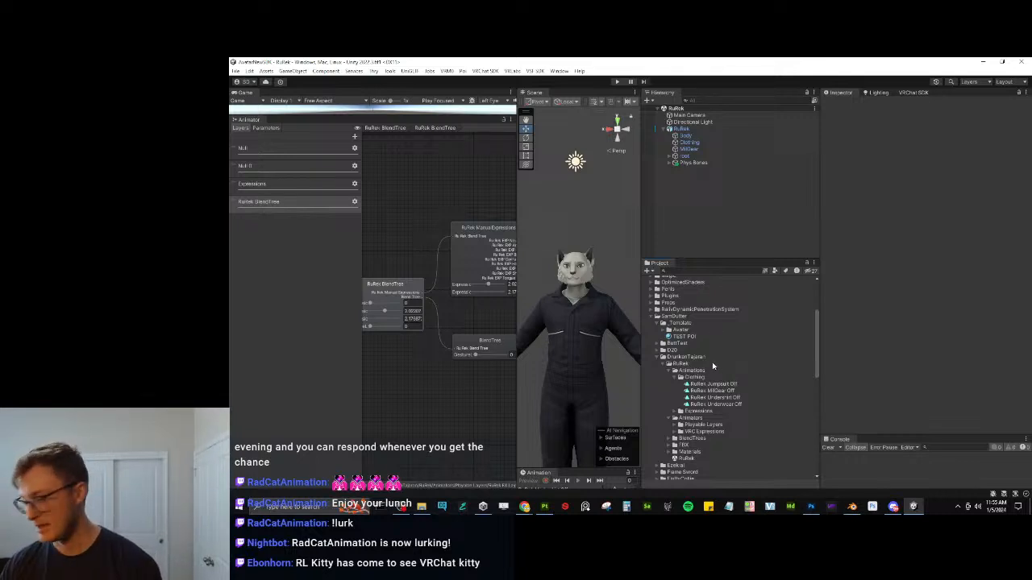
# Duplicate the RuRek Jumpsuit Off clip and rename the copy RuRek Pants Off.
pyautogui.click(723, 385)
pyautogui.hotkey('ctrl', 'd')
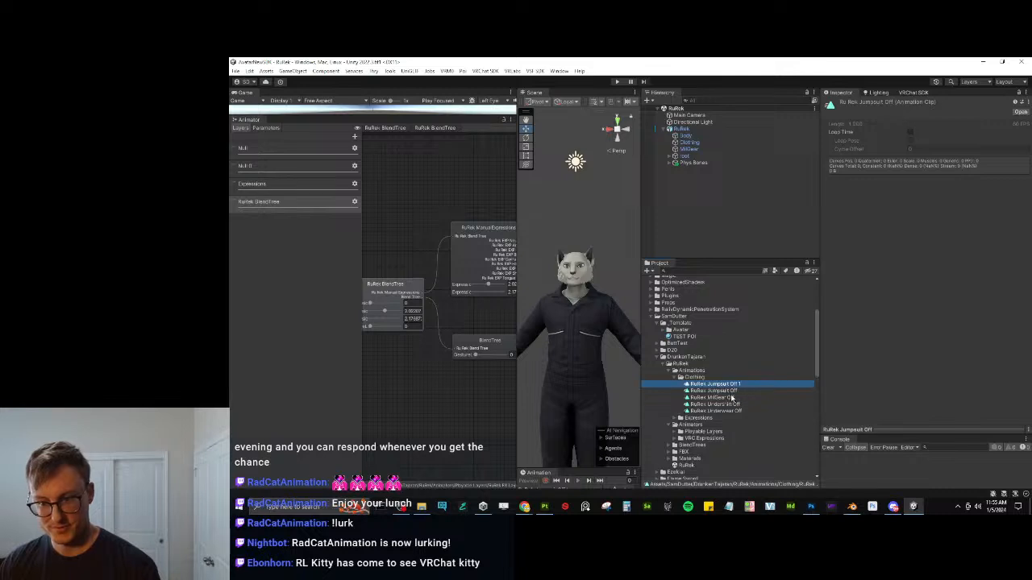
pyautogui.press('F2')
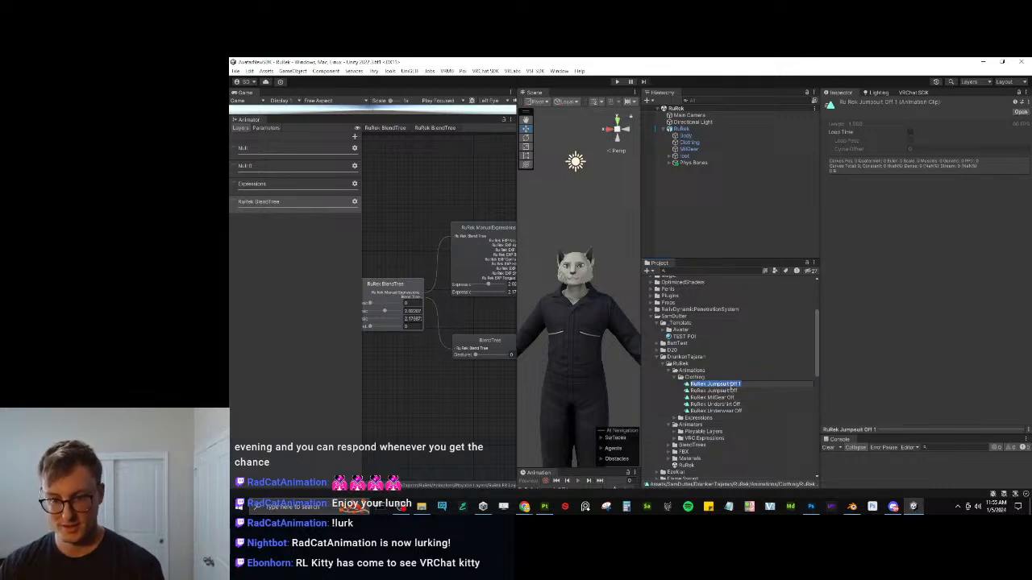
pyautogui.write('RuRek Pants Off')
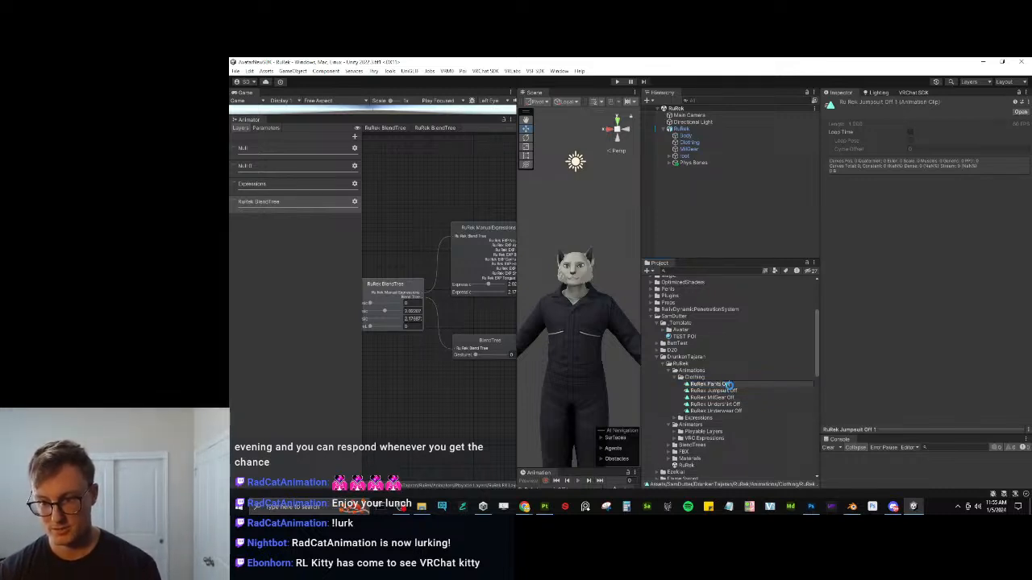
pyautogui.press('Return')
# Duplicate the RuRek Jumpsuit Off clip and rename the copy RuRek Boots Off.
pyautogui.click(731, 386)
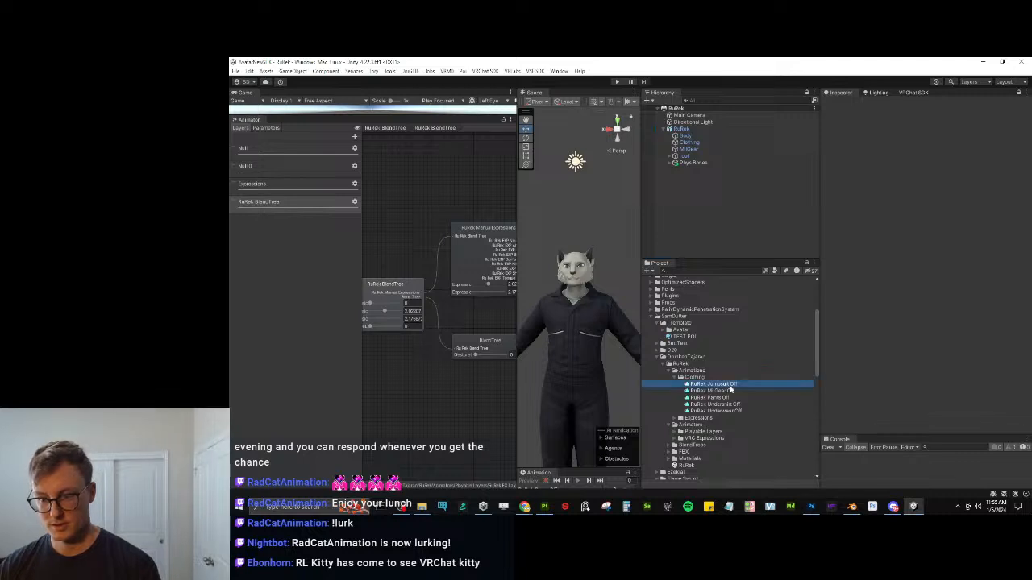
pyautogui.hotkey('ctrl', 'd')
pyautogui.write('RuRek Bod')
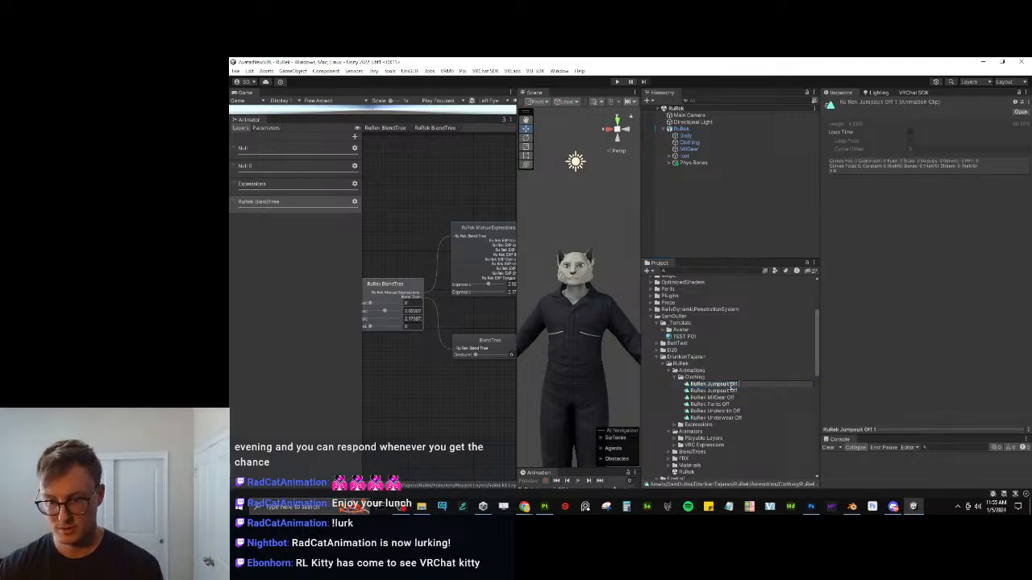
pyautogui.write('ts')
pyautogui.press('Return')
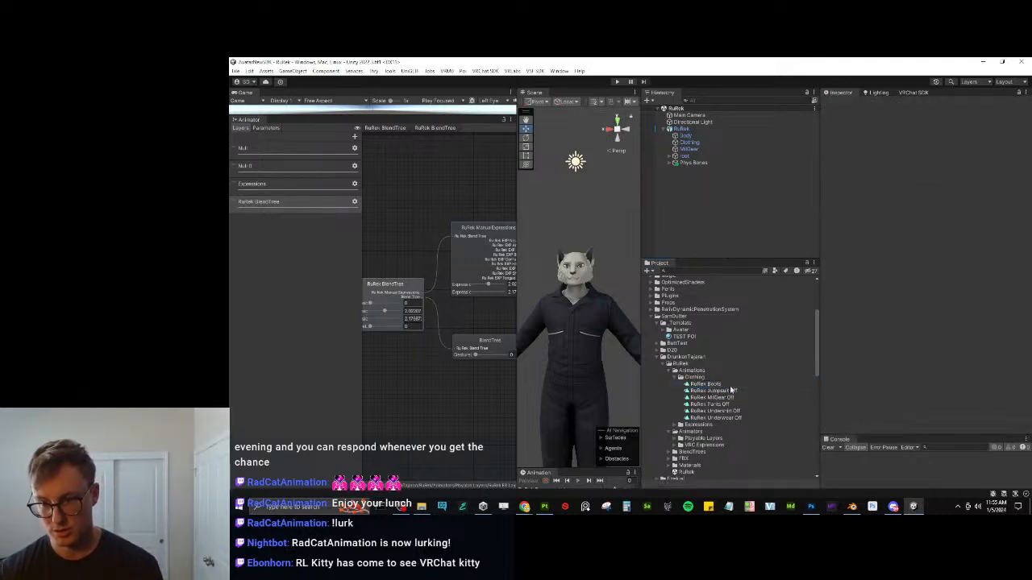
pyautogui.click(730, 385)
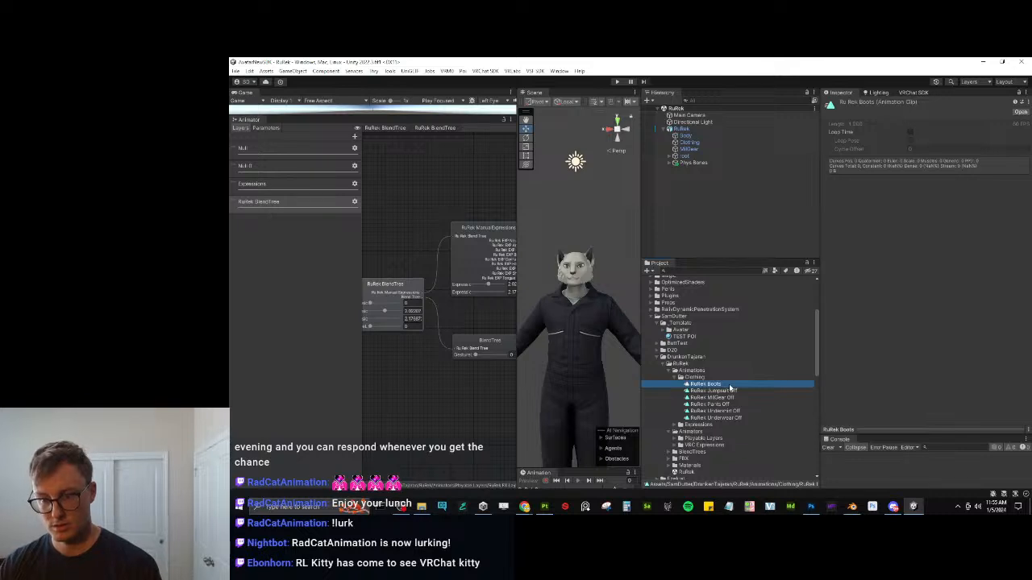
pyautogui.write('Off')
pyautogui.press('Return')
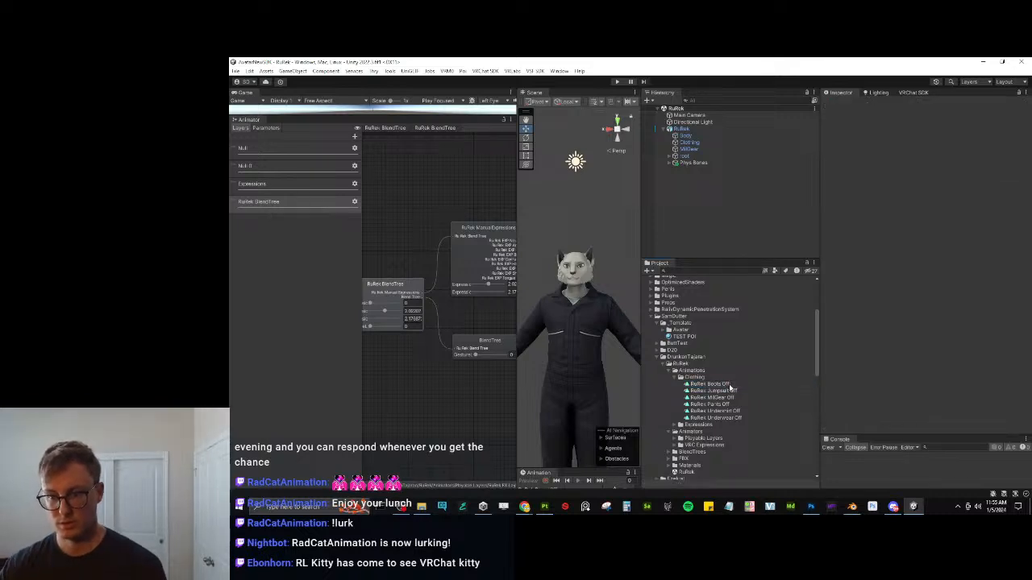
# Duplicate the RuRek Boots Off clip and rename the copy RuRek Gloves Off.
pyautogui.click(730, 386)
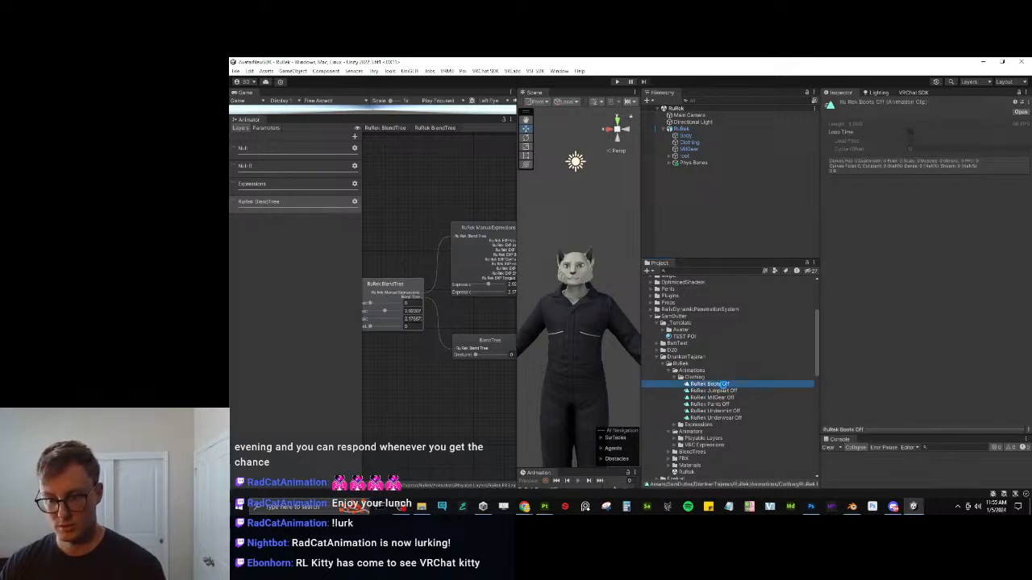
pyautogui.hotkey('ctrl', 'd')
pyautogui.click(724, 386)
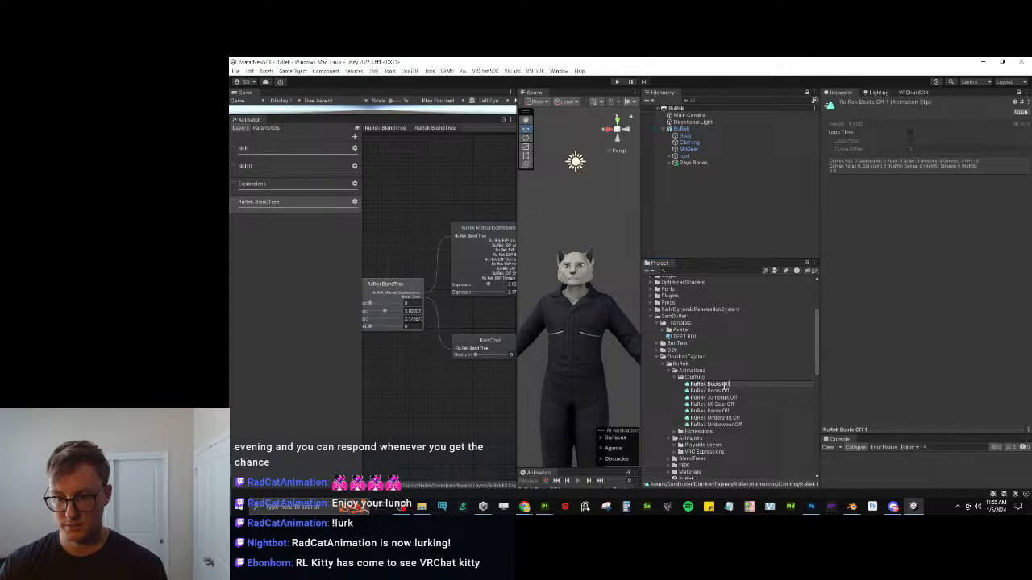
pyautogui.hotkey('ctrl', 'shift', 'Left')
pyautogui.write('Gloves')
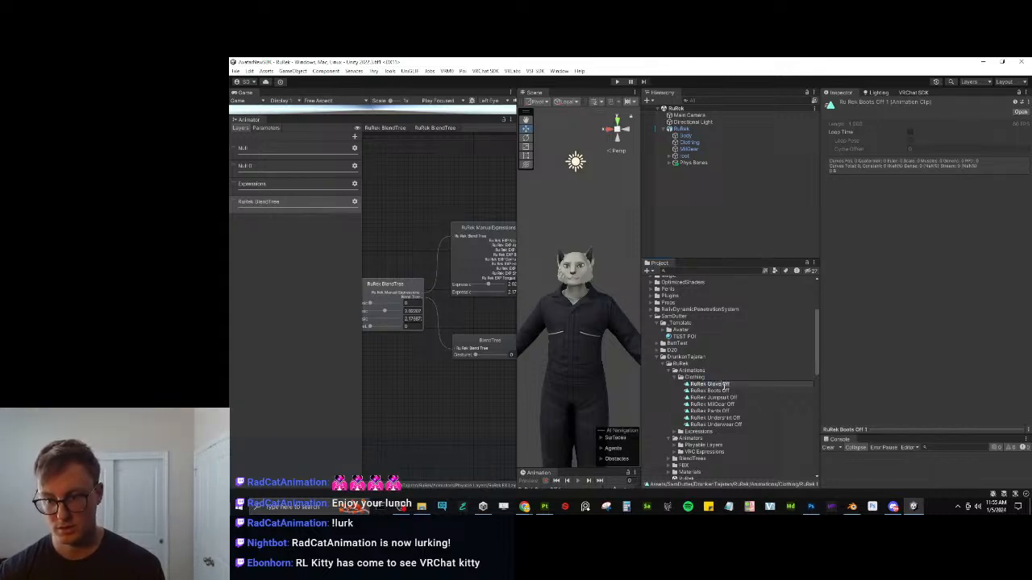
pyautogui.press('Return')
# Duplicate the RuRek Gloves Off clip and rename the copy RuRek Jacket Off.
pyautogui.click(723, 391)
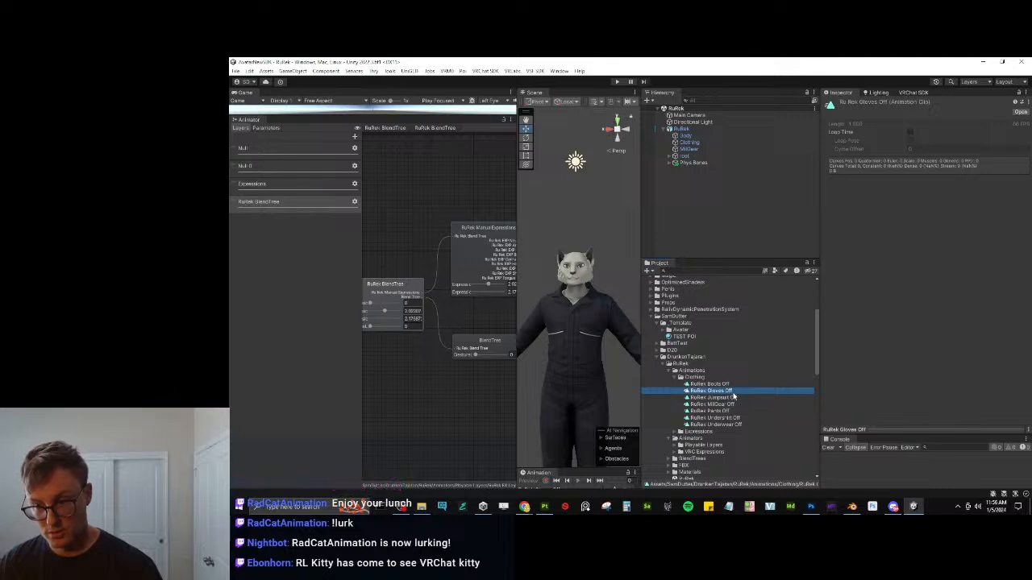
pyautogui.hotkey('ctrl', 'd')
pyautogui.press('F2')
pyautogui.press('BackSpace')
pyautogui.press('BackSpace')
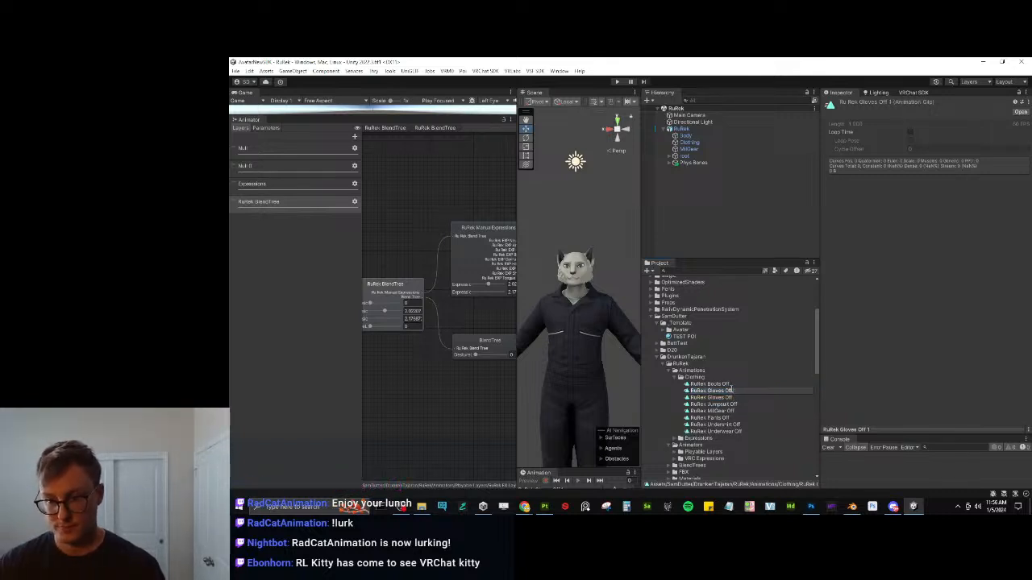
pyautogui.doubleClick(715, 390)
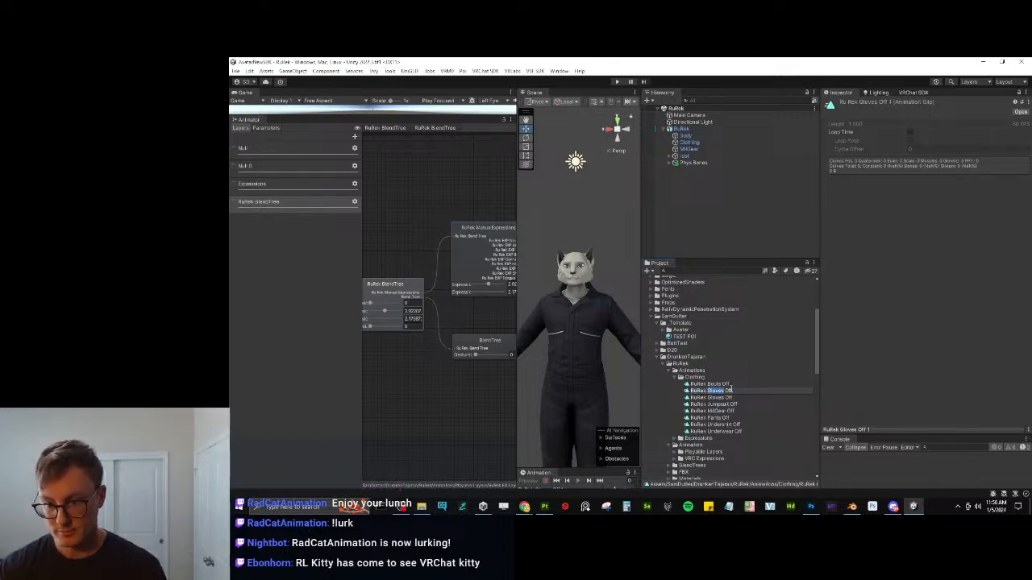
pyautogui.write('Jacket')
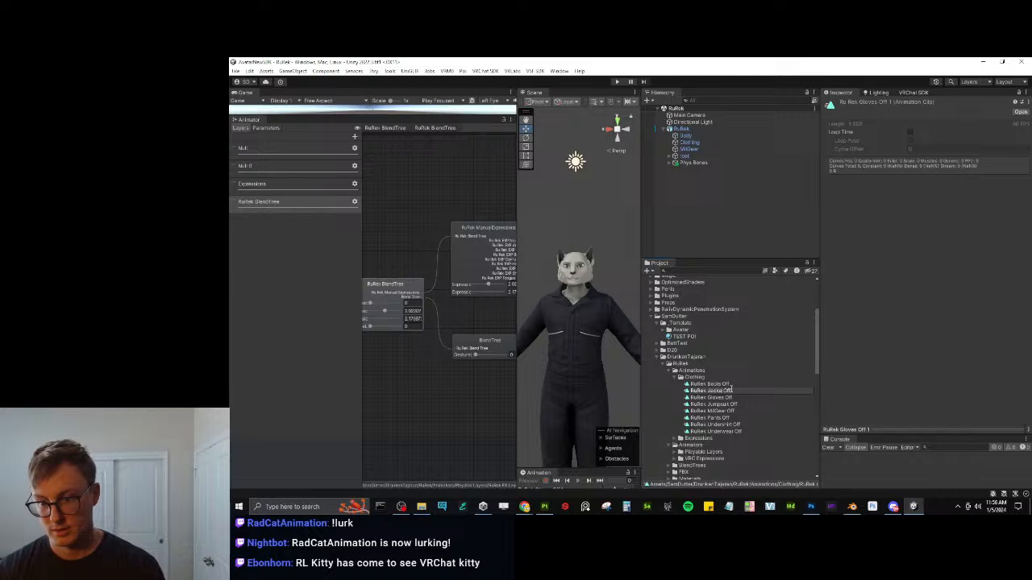
pyautogui.press('Return')
# Duplicate the RuRek Boots Off clip and rename the copy RuRek Tail Off.
pyautogui.click(718, 384)
pyautogui.hotkey('ctrl', 'd')
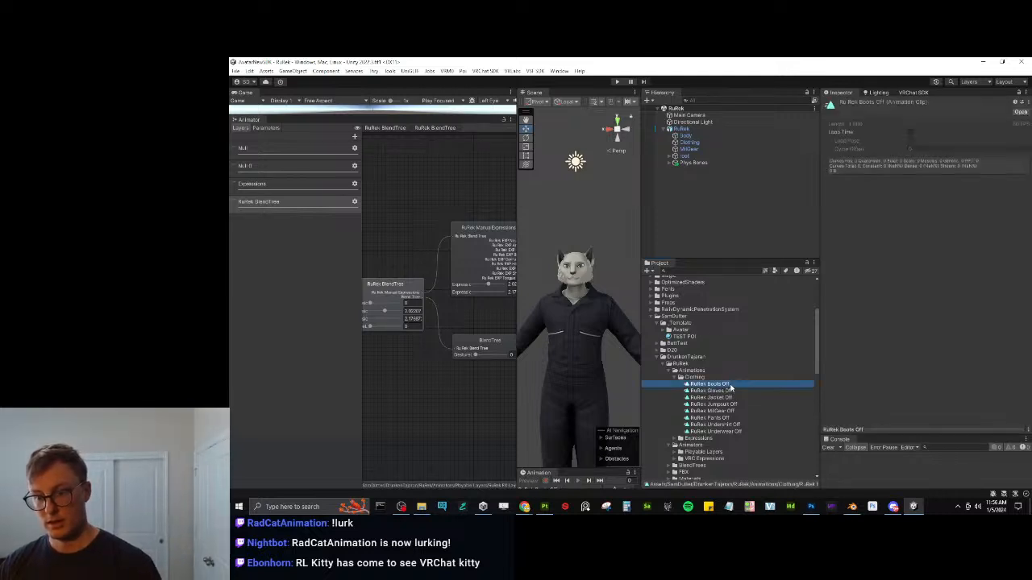
pyautogui.click(736, 384)
pyautogui.press('BackSpace')
pyautogui.press('BackSpace')
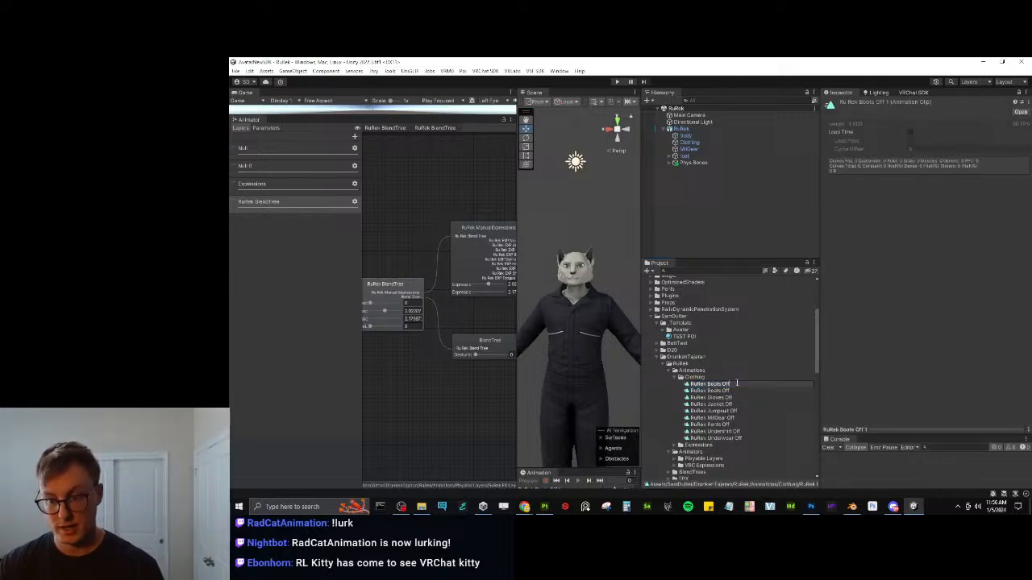
pyautogui.write('Ta')
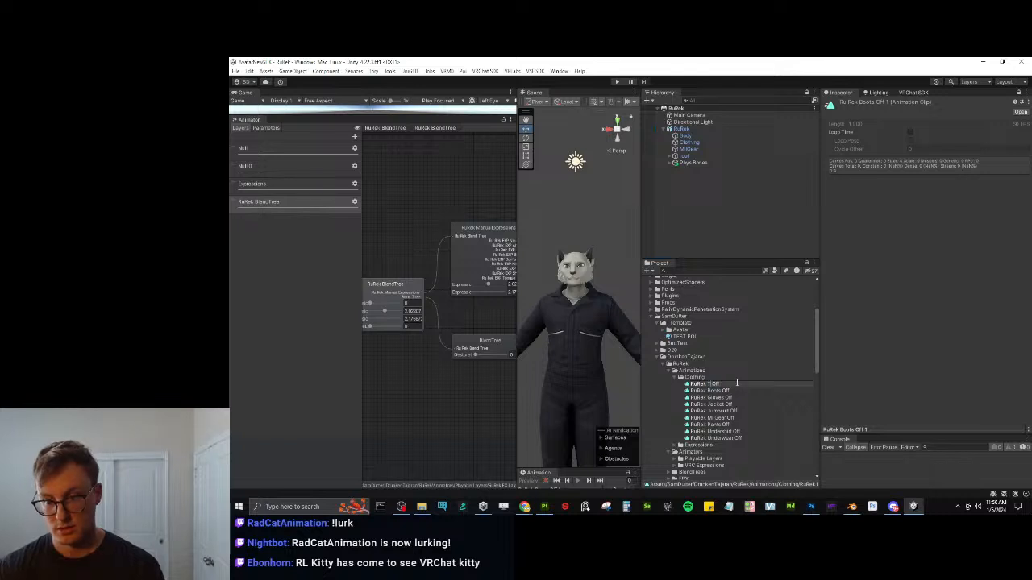
pyautogui.write('il')
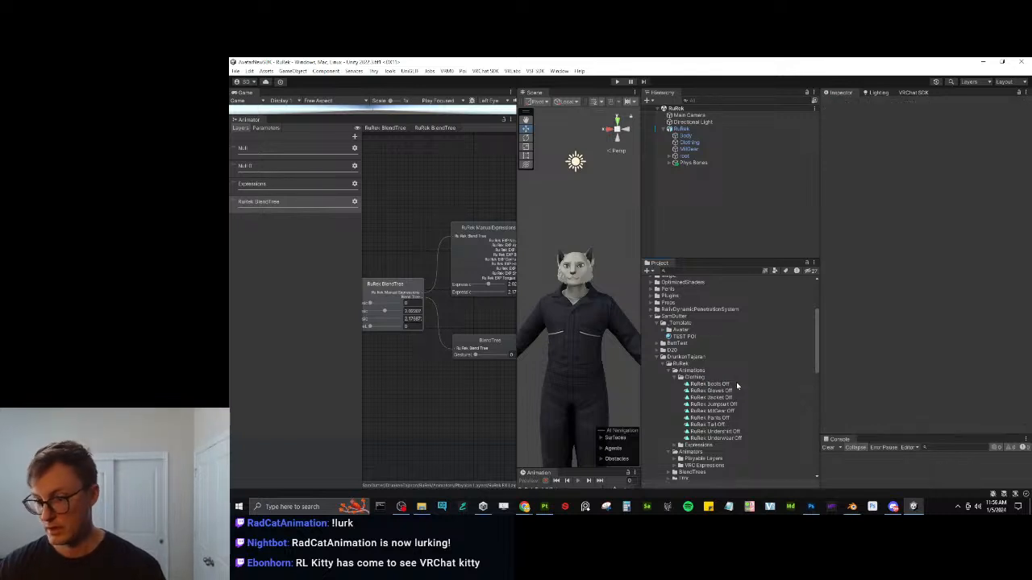
# Move the RuRek Tail Off clip out of the Clothing folder into the Animations folder.
pyautogui.press('Return')
pyautogui.moveTo(715, 428); pyautogui.dragTo(689, 373)
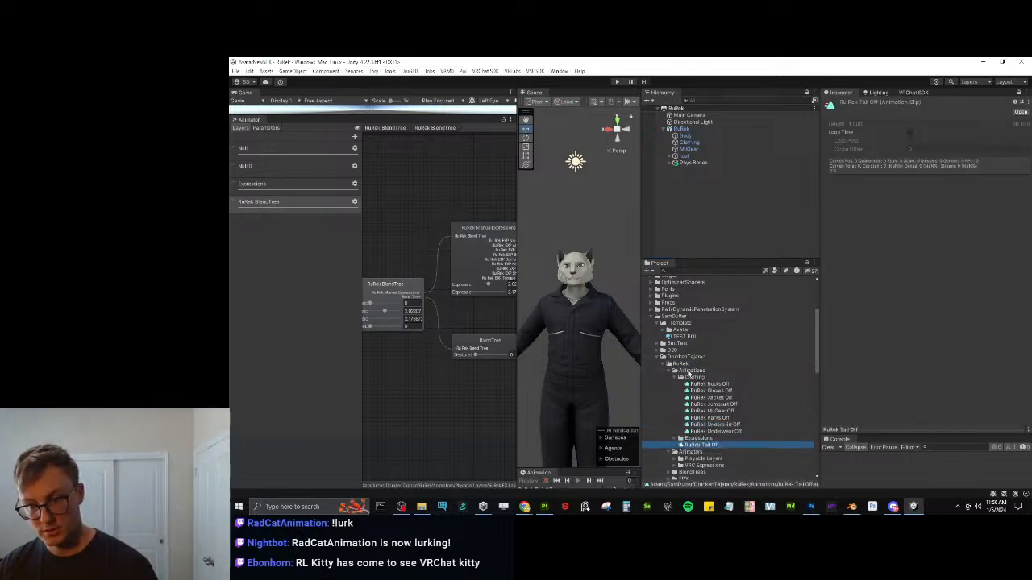
pyautogui.click(715, 431)
# Switch to Blender, deselect all objects of the RuRek model and save RuRek.blend.
pyautogui.click(851, 508)
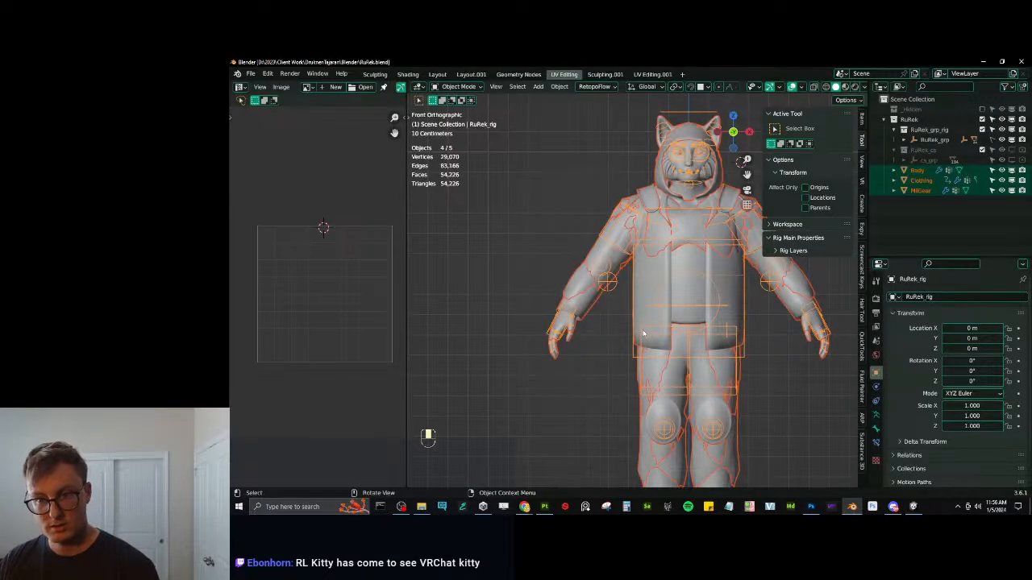
pyautogui.scroll(-3, 670, 267)
pyautogui.scroll(3, 671, 268)
pyautogui.moveTo(671, 266); pyautogui.dragTo(657, 182, button='middle')
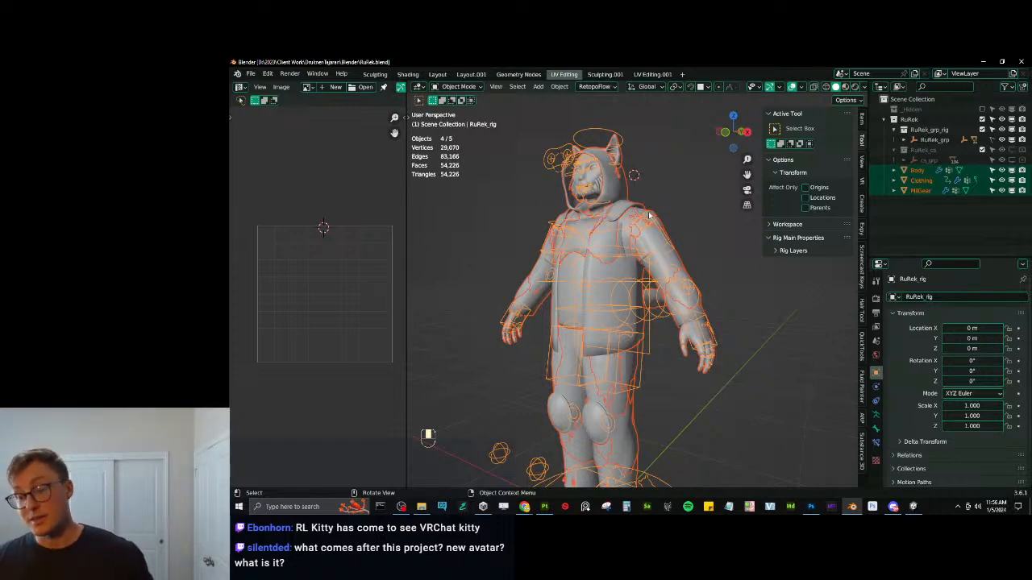
pyautogui.click(757, 399)
pyautogui.hotkey('ctrl', 's')
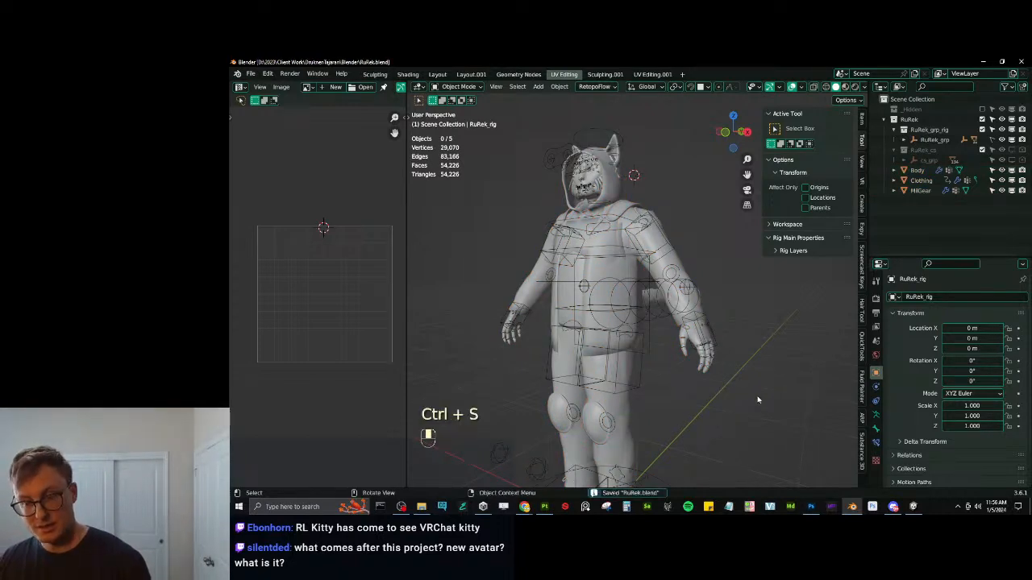
# Open the recent file Kamari.blend.
pyautogui.click(251, 74)
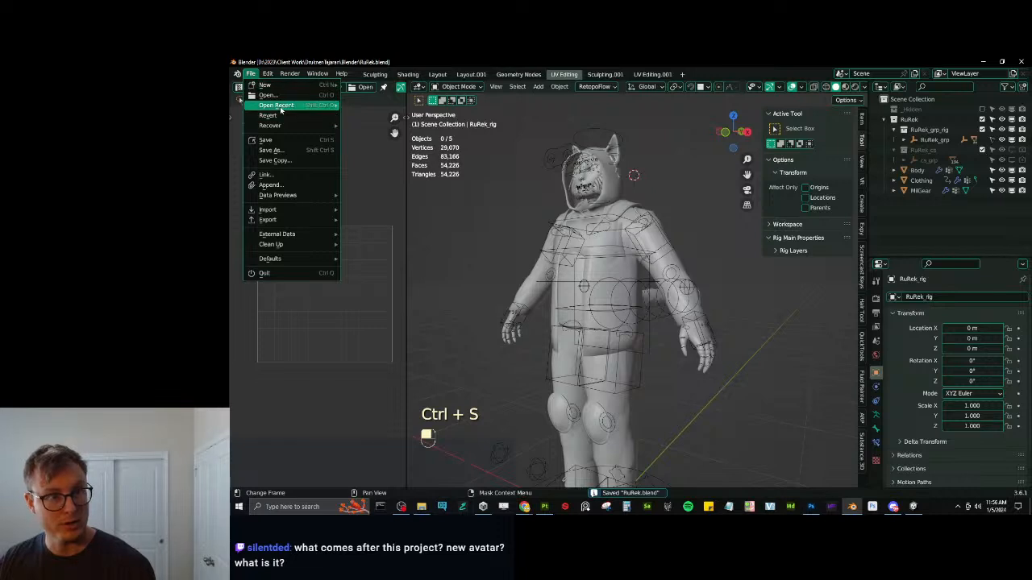
pyautogui.moveTo(279, 105)
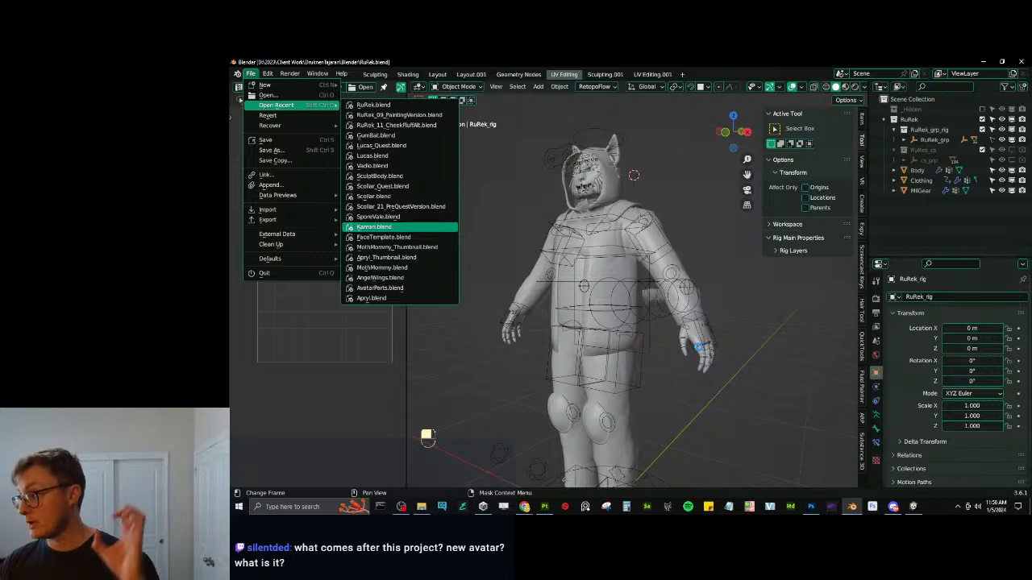
pyautogui.press('Return')
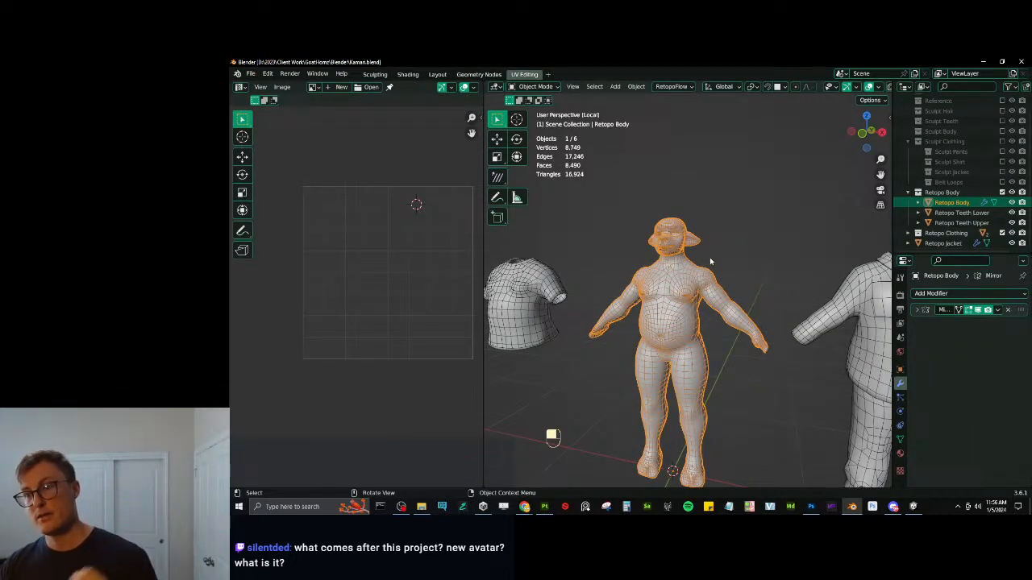
# Deselect the Retopo Body, turn off the wireframe overlay and examine the retopologized body and clothing meshes.
pyautogui.scroll(-3, 707, 268)
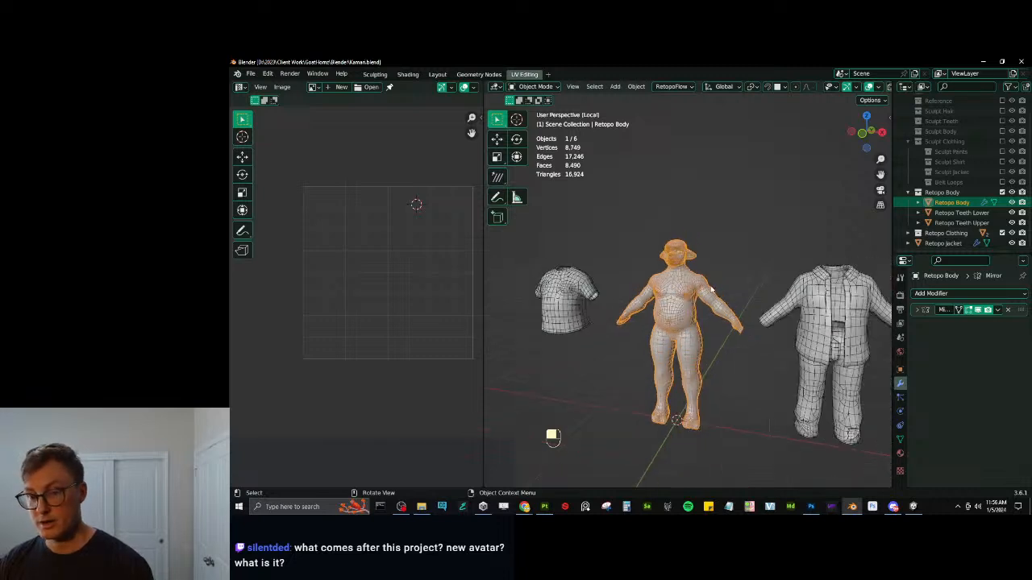
pyautogui.click(725, 266)
pyautogui.press('q')
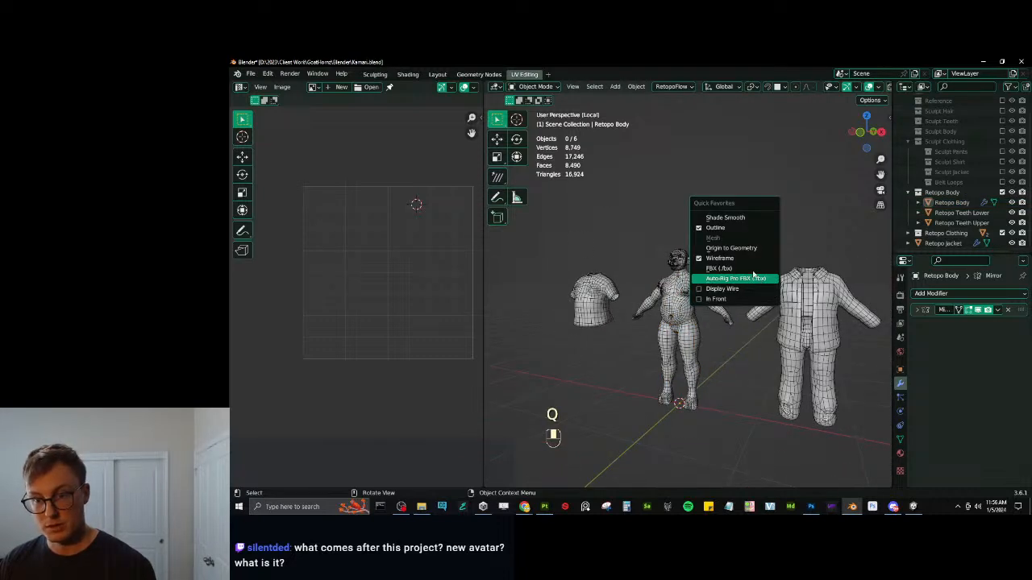
pyautogui.click(744, 259)
pyautogui.scroll(4, 693, 277)
pyautogui.moveTo(693, 277)
pyautogui.mouseDown(button='middle')
pyautogui.moveTo(663, 316)
pyautogui.moveTo(728, 311)
pyautogui.mouseUp(button='middle')
pyautogui.scroll(-3, 663, 316)
pyautogui.moveTo(645, 321); pyautogui.dragTo(746, 315, button='middle')
pyautogui.moveTo(670, 356); pyautogui.dragTo(705, 348, button='middle')
pyautogui.moveTo(597, 342)
pyautogui.mouseDown(button='middle')
pyautogui.moveTo(632, 342)
pyautogui.moveTo(727, 280)
pyautogui.mouseUp(button='middle')
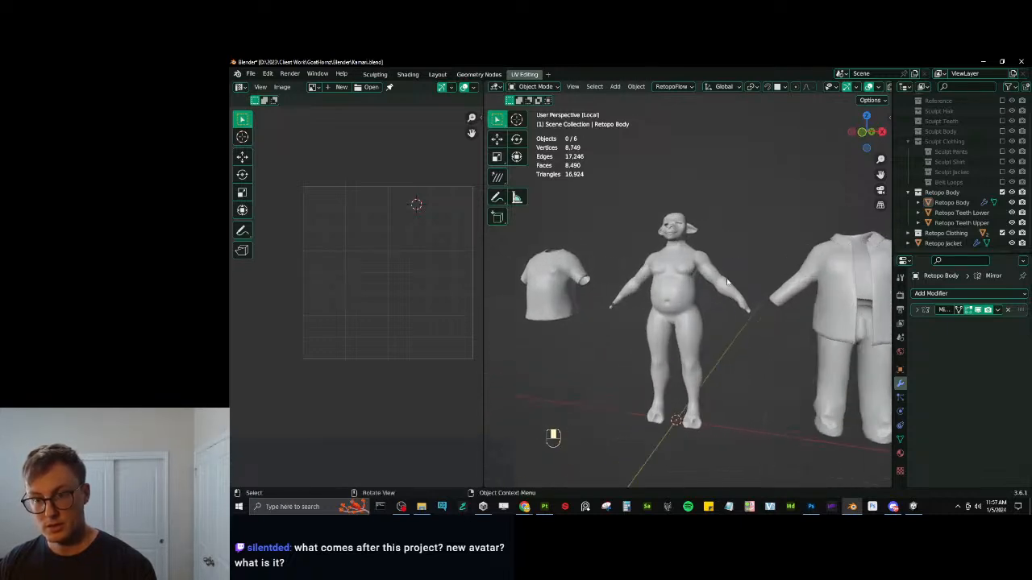
pyautogui.scroll(2, 728, 255)
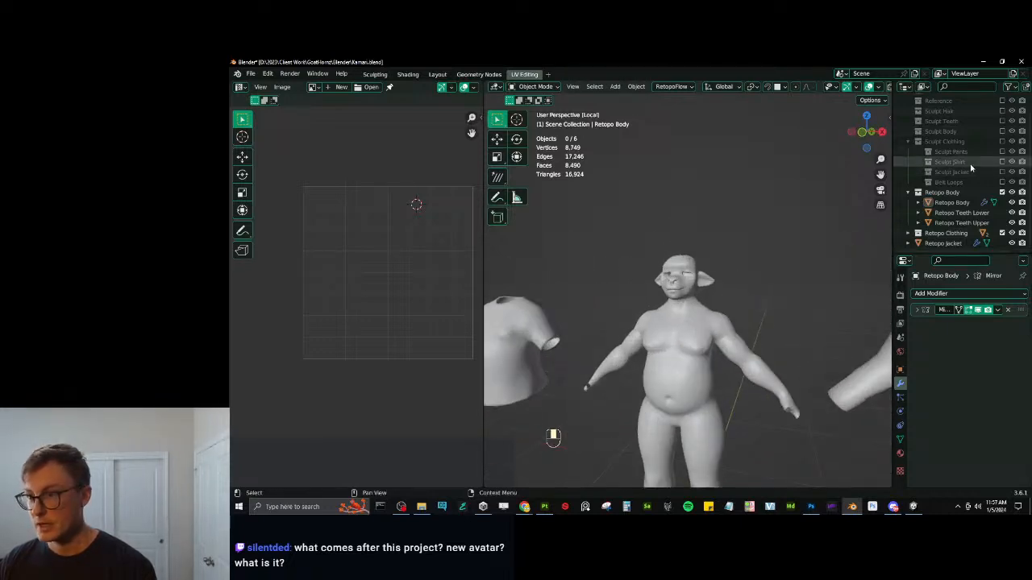
# Exclude the Retopo Body and Retopo Clothing collections and enable Sculpt Clothing, Sculpt Body and Sculpt Hair.
pyautogui.click(908, 192)
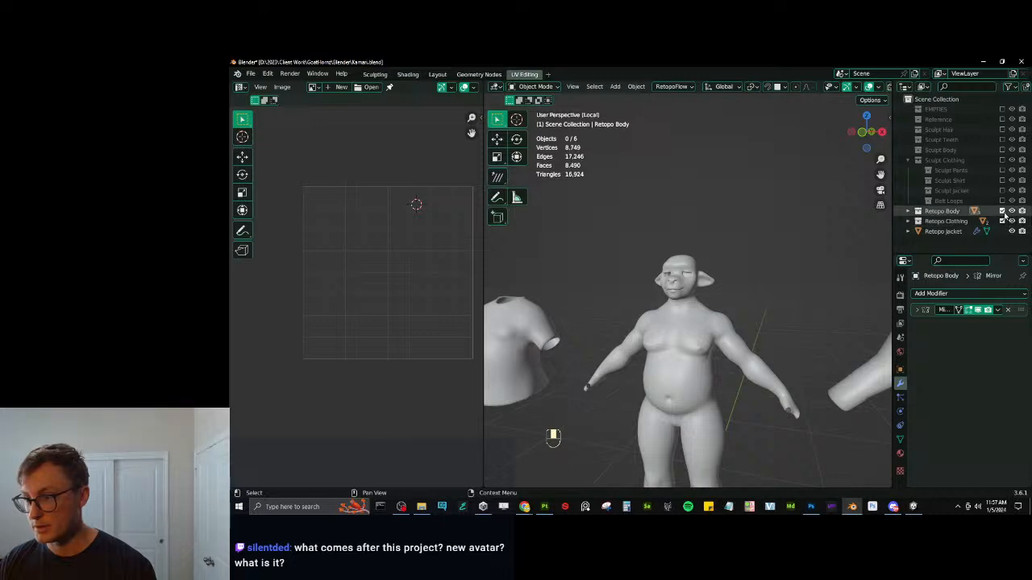
pyautogui.moveTo(1002, 211); pyautogui.dragTo(1003, 222)
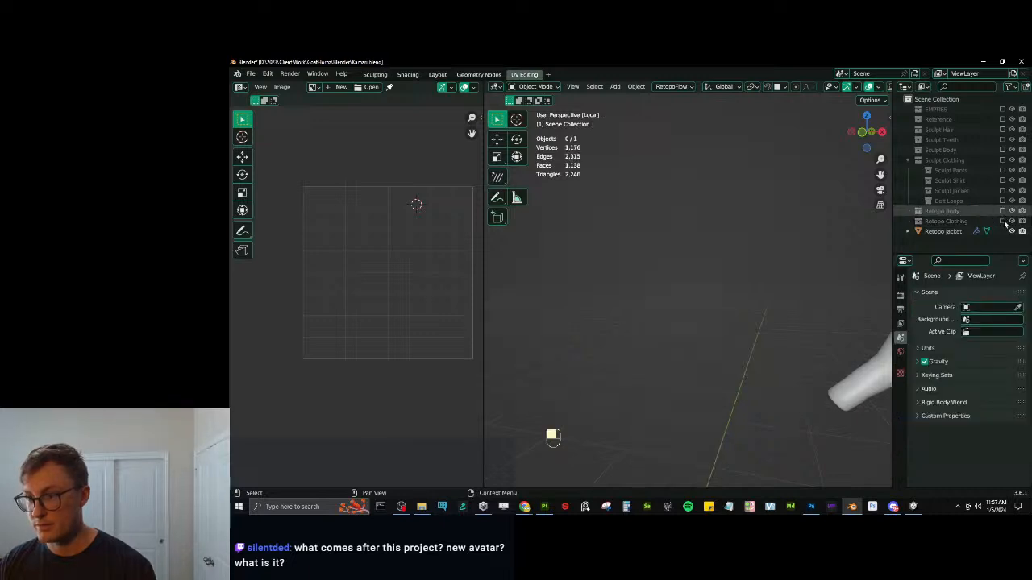
pyautogui.click(1002, 160)
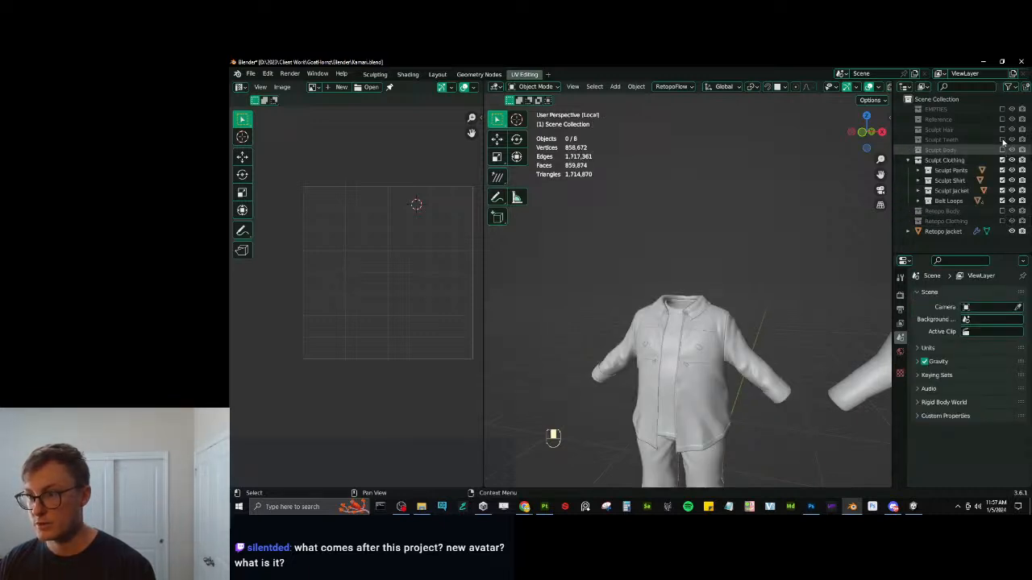
pyautogui.click(1003, 150)
pyautogui.click(1003, 129)
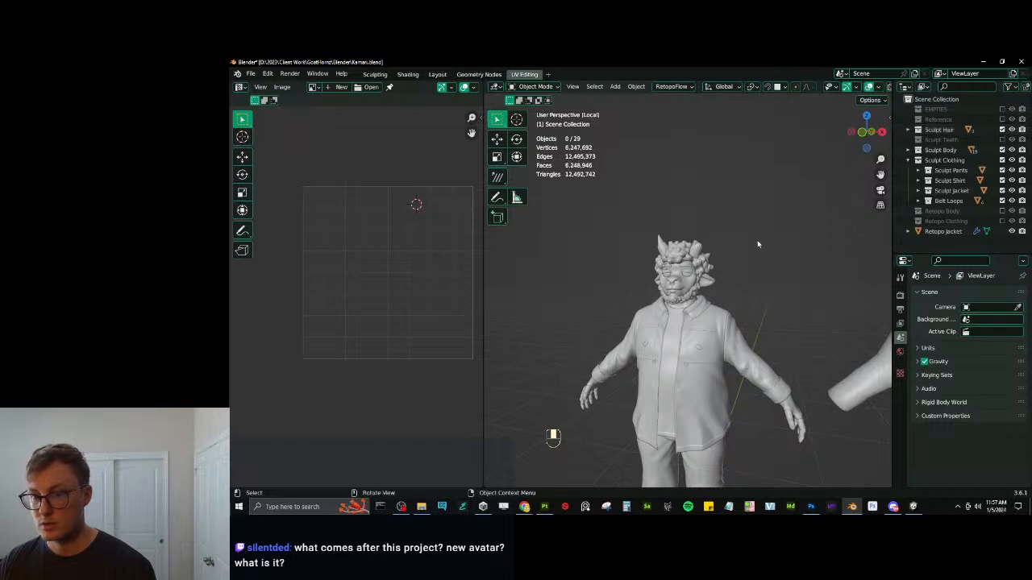
# Change the viewport shading to show the sculpted character in colour and save the file.
pyautogui.press('z')
pyautogui.moveTo(706, 374)
pyautogui.mouseDown(button='middle')
pyautogui.moveTo(740, 368)
pyautogui.moveTo(700, 326)
pyautogui.moveTo(663, 333)
pyautogui.moveTo(718, 364)
pyautogui.moveTo(758, 349)
pyautogui.moveTo(698, 356)
pyautogui.moveTo(697, 337)
pyautogui.moveTo(674, 330)
pyautogui.mouseUp(button='middle')
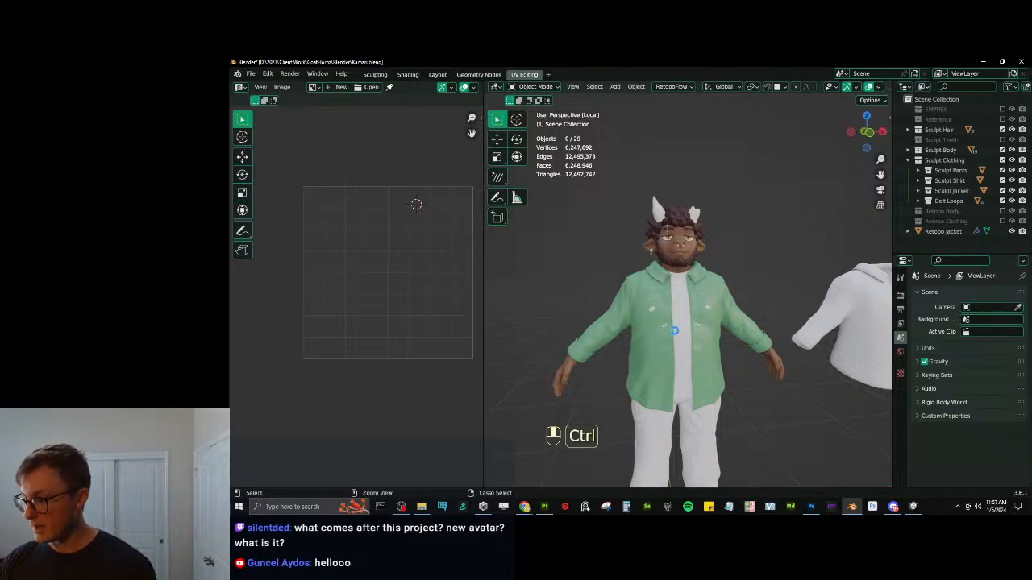
pyautogui.hotkey('ctrl', 's')
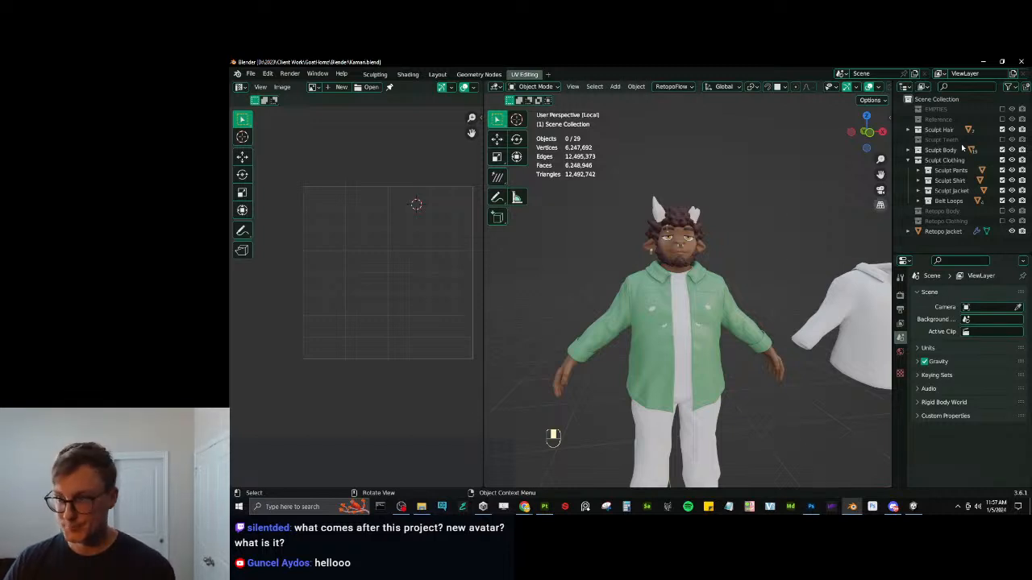
# Enable the Reference collection to show the reference images behind the character and save the file.
pyautogui.click(1002, 119)
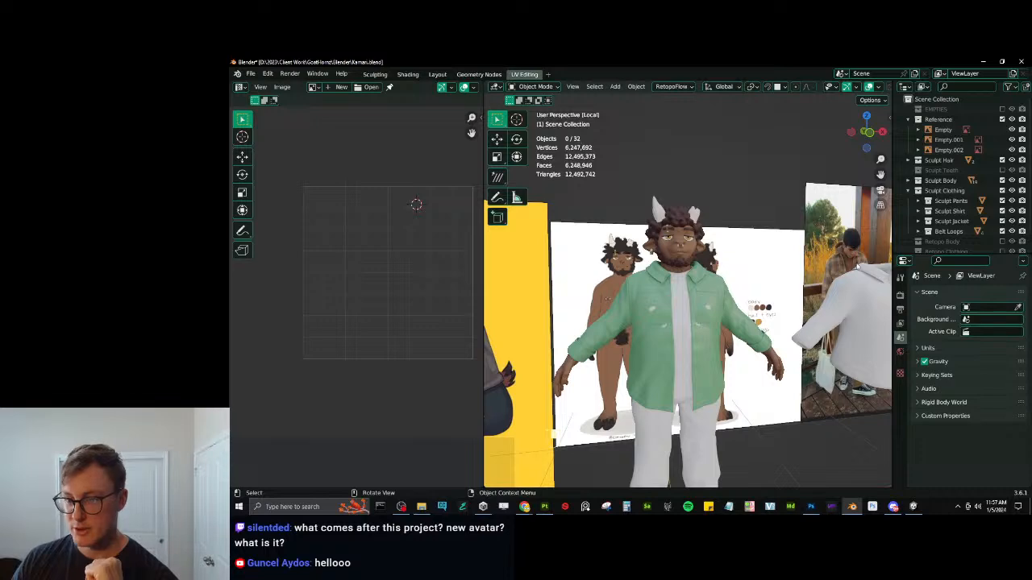
pyautogui.moveTo(699, 348); pyautogui.dragTo(703, 306, button='middle')
pyautogui.hotkey('ctrl', 's')
pyautogui.scroll(3, 714, 308)
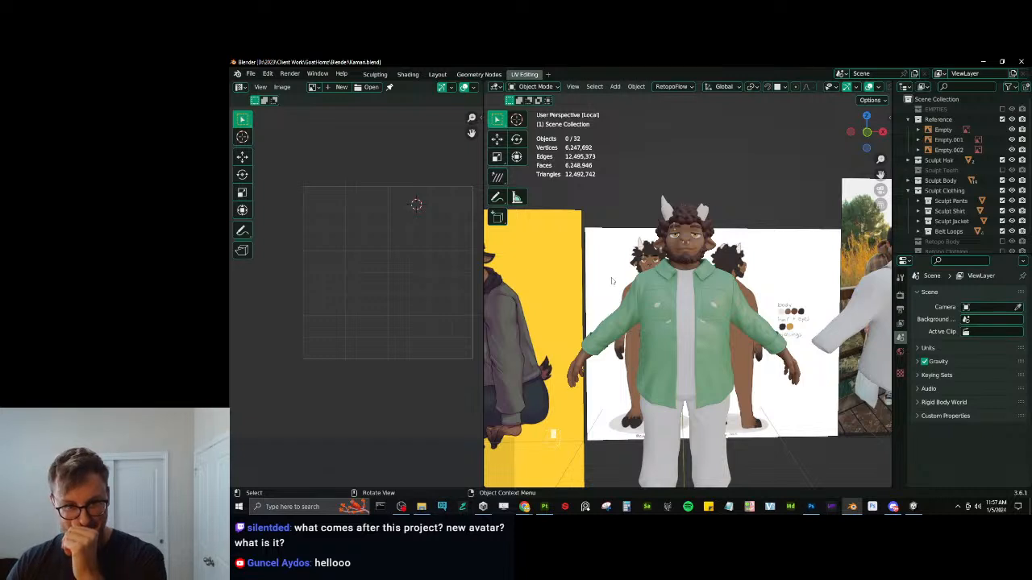
# Switch to Unity, enlarge the Scene view and examine the avatar's face and cheek fur from several angles.
pyautogui.click(913, 506)
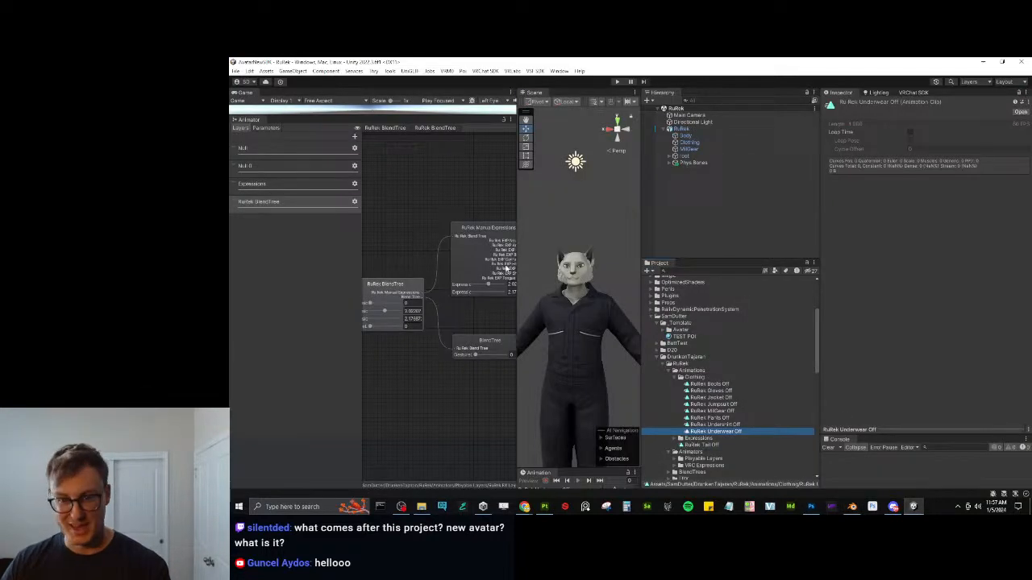
pyautogui.moveTo(640, 225); pyautogui.dragTo(795, 227)
pyautogui.scroll(2, 736, 257)
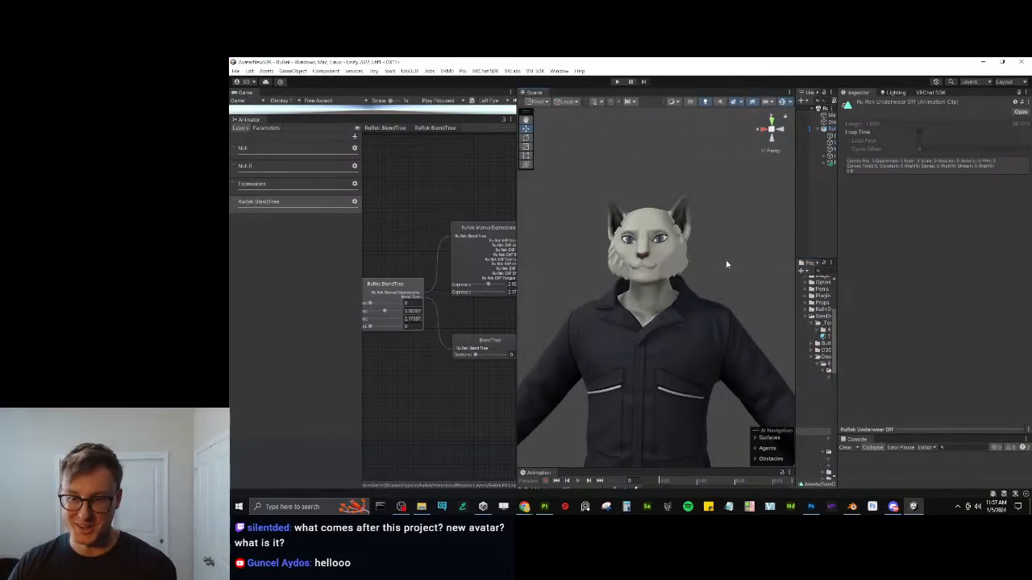
pyautogui.scroll(3, 725, 259)
pyautogui.scroll(5, 670, 253)
pyautogui.scroll(4, 669, 250)
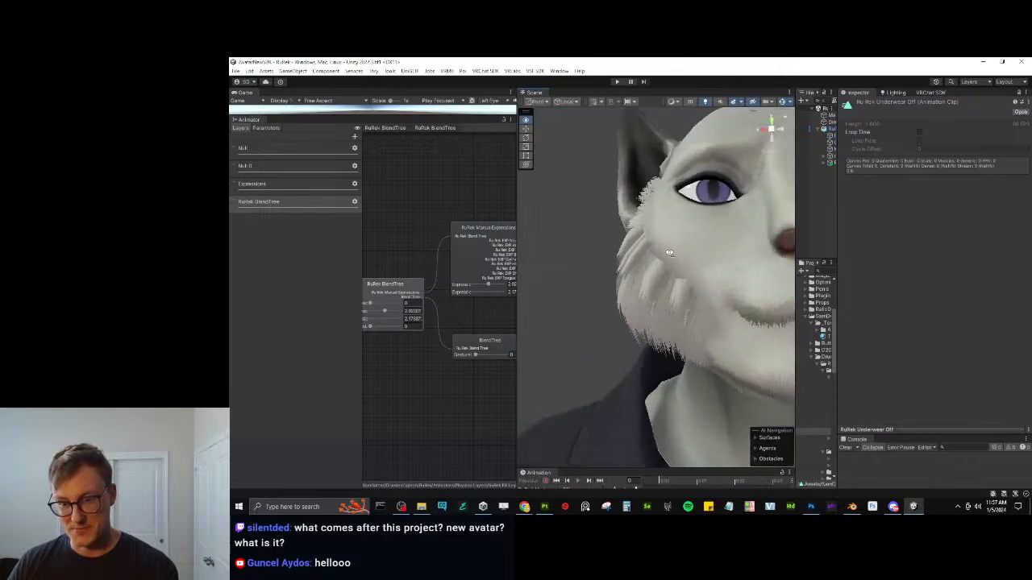
pyautogui.keyDown('alt'); pyautogui.moveTo(669, 249); pyautogui.dragTo(700, 300); pyautogui.keyUp('alt')
pyautogui.scroll(-3, 698, 269)
pyautogui.scroll(-5, 693, 268)
pyautogui.scroll(-5, 700, 300)
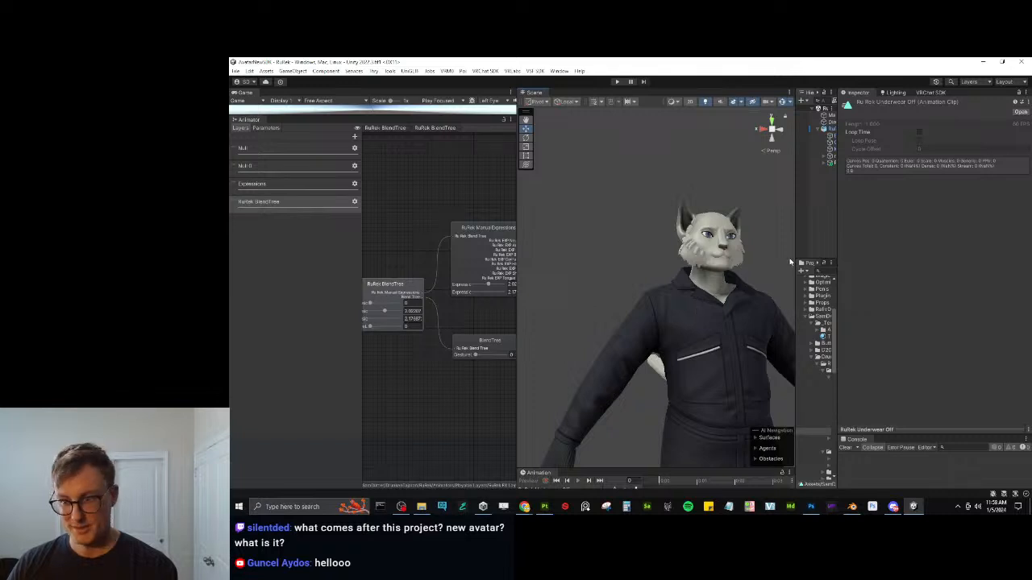
pyautogui.keyDown('alt'); pyautogui.moveTo(793, 249); pyautogui.dragTo(744, 226); pyautogui.keyUp('alt')
pyautogui.scroll(5, 711, 270)
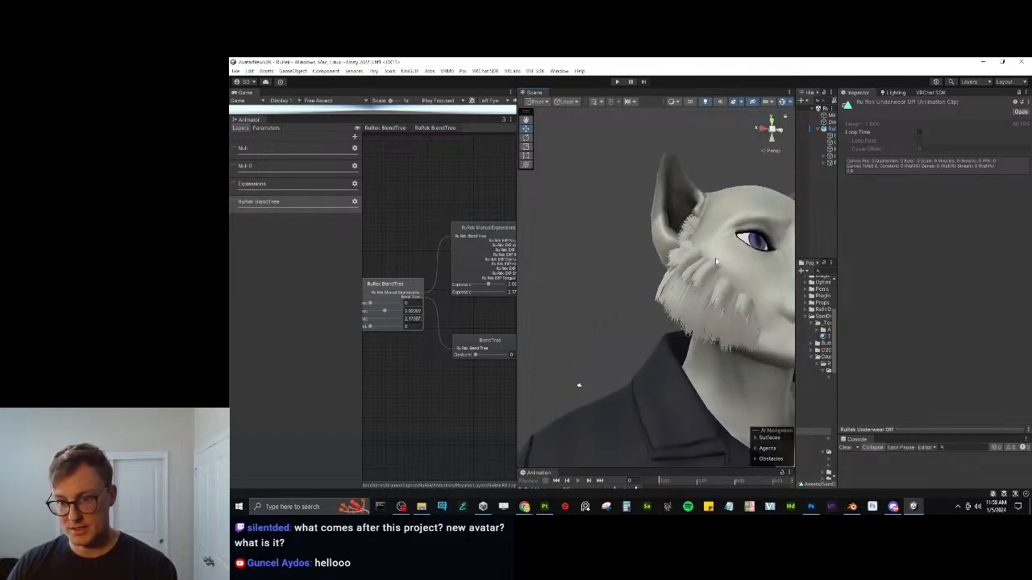
pyautogui.scroll(-5, 706, 284)
pyautogui.keyDown('alt'); pyautogui.moveTo(705, 311); pyautogui.dragTo(823, 279); pyautogui.keyUp('alt')
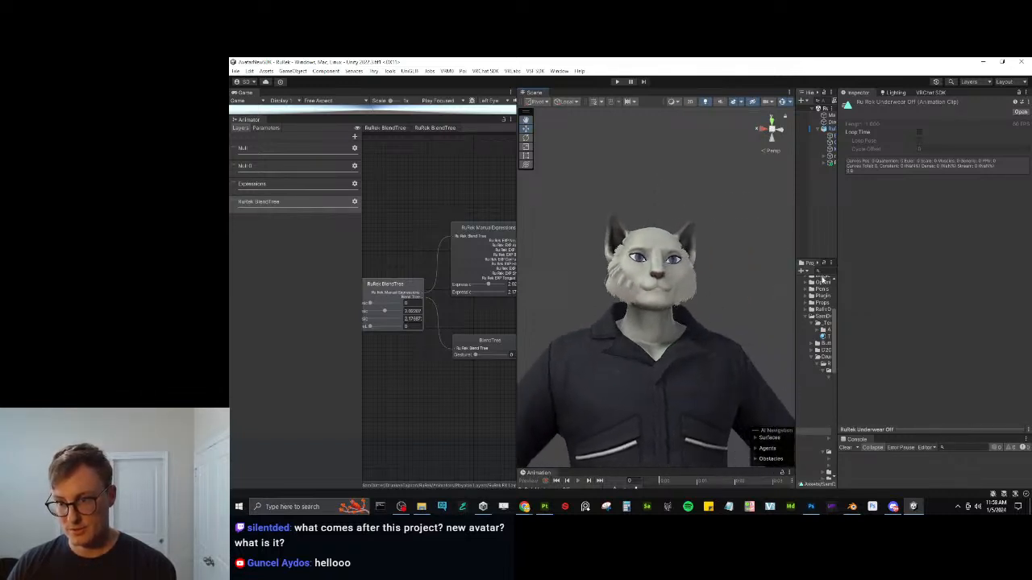
# Widen the Hierarchy and Project area by narrowing the Inspector and the Scene view.
pyautogui.moveTo(837, 230); pyautogui.dragTo(957, 230)
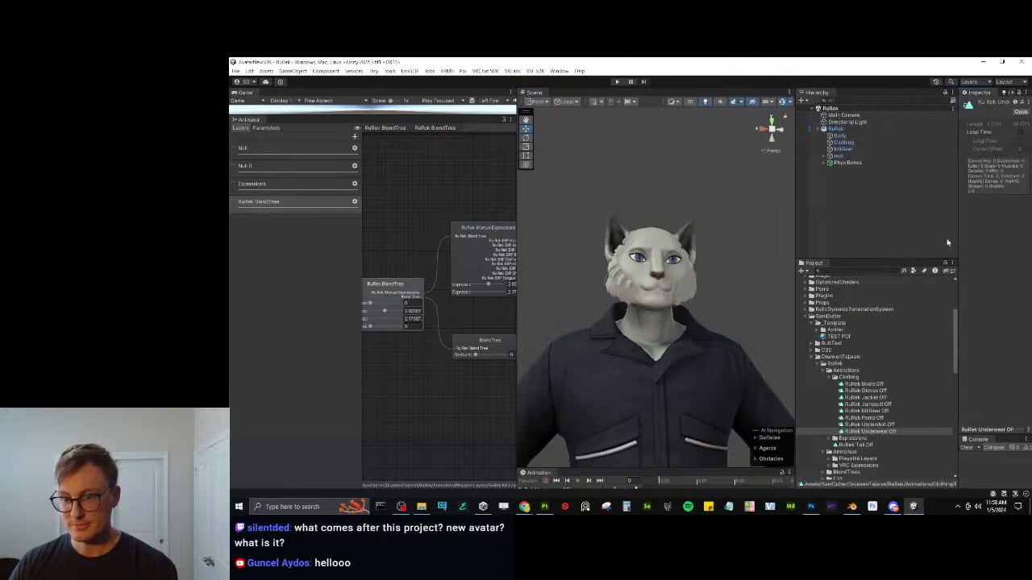
pyautogui.moveTo(797, 231); pyautogui.dragTo(709, 258)
pyautogui.scroll(-4, 594, 293)
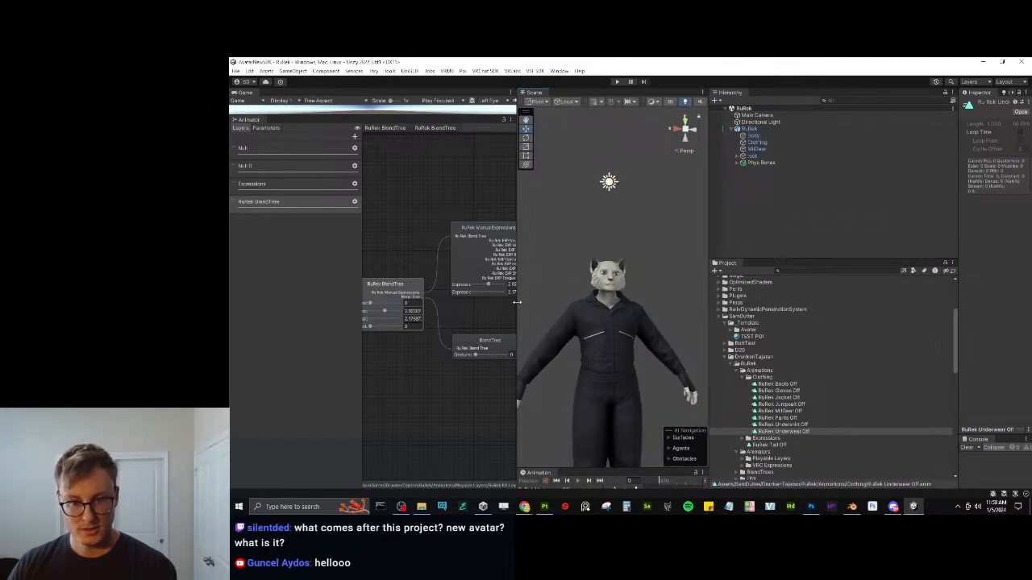
pyautogui.click(852, 509)
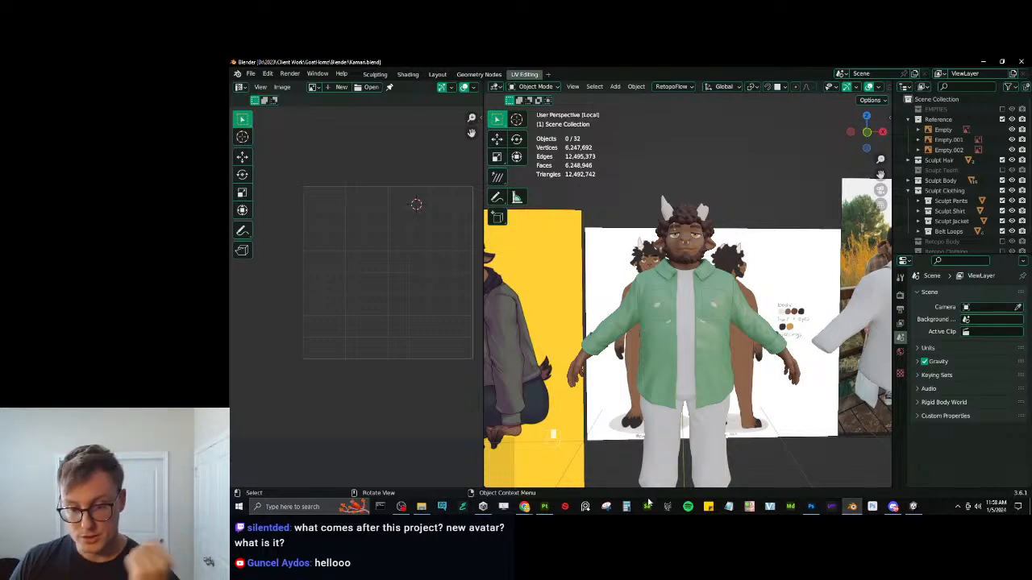
pyautogui.click(914, 506)
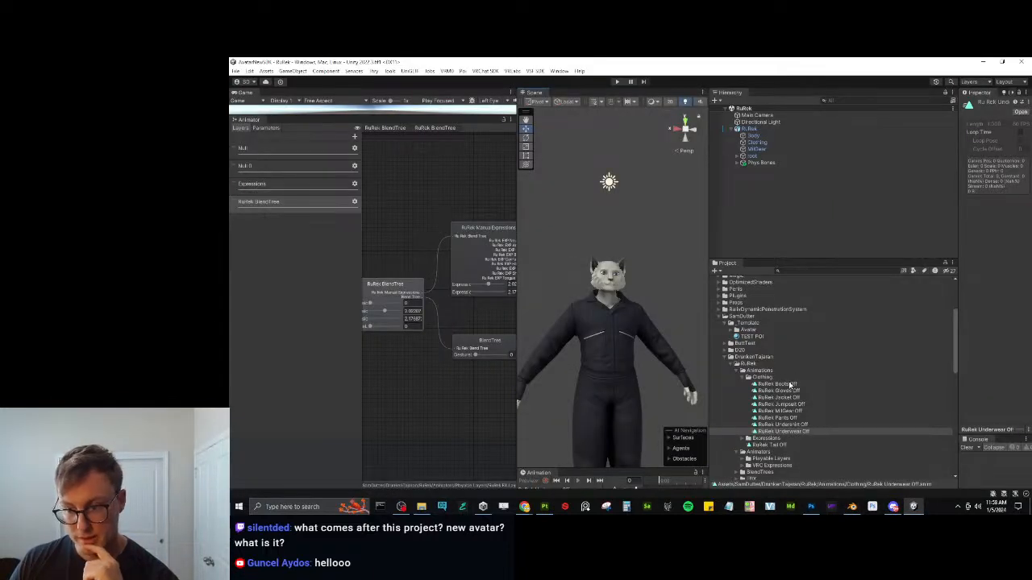
# Duplicate the RuRek Pants Off clip and rename the copy RuRek Shirt Off.
pyautogui.click(790, 399)
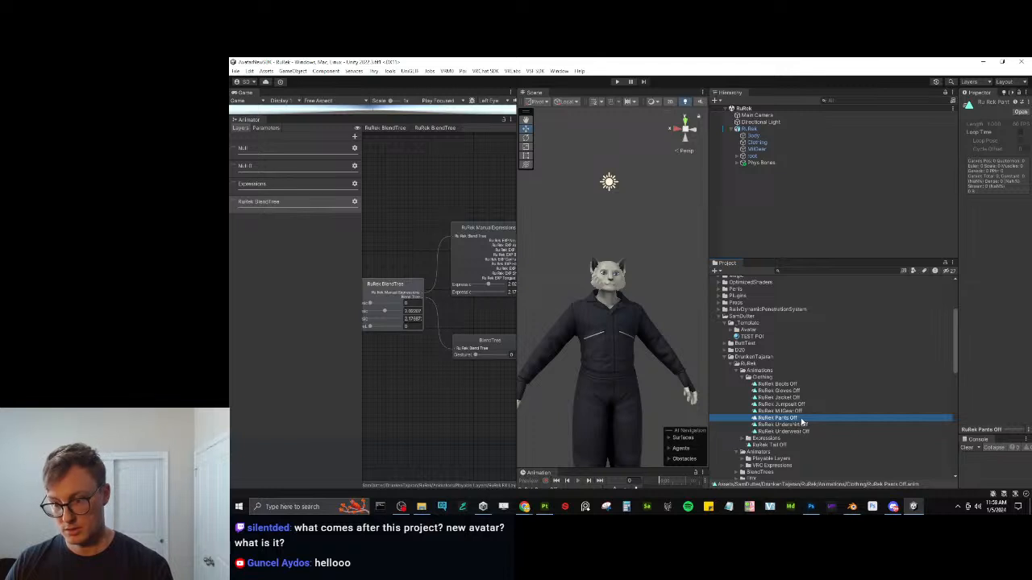
pyautogui.hotkey('ctrl', 'd')
pyautogui.press('F2')
pyautogui.press('Right')
pyautogui.press('BackSpace')
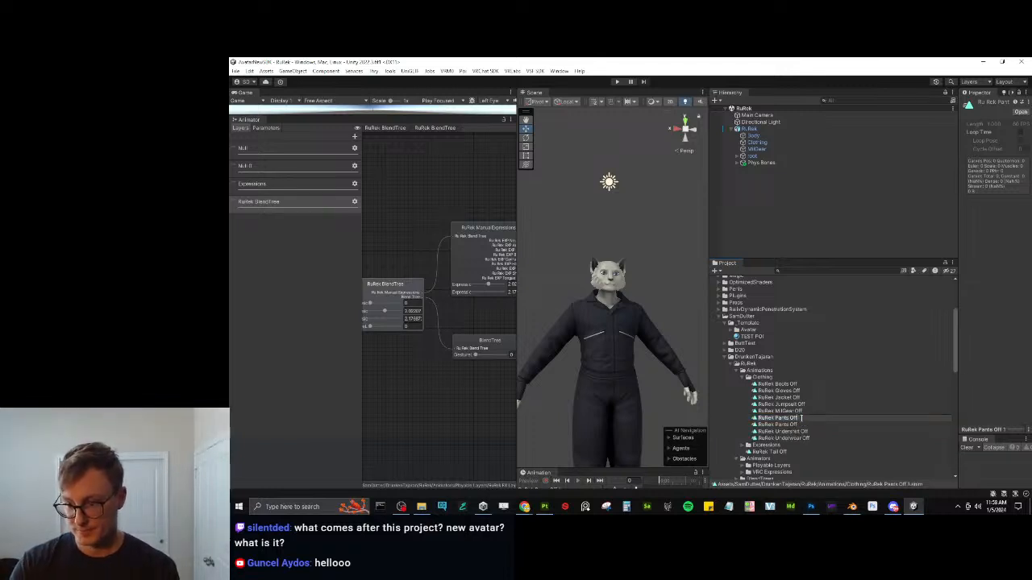
pyautogui.hotkey('ctrl', 'shift', 'Left')
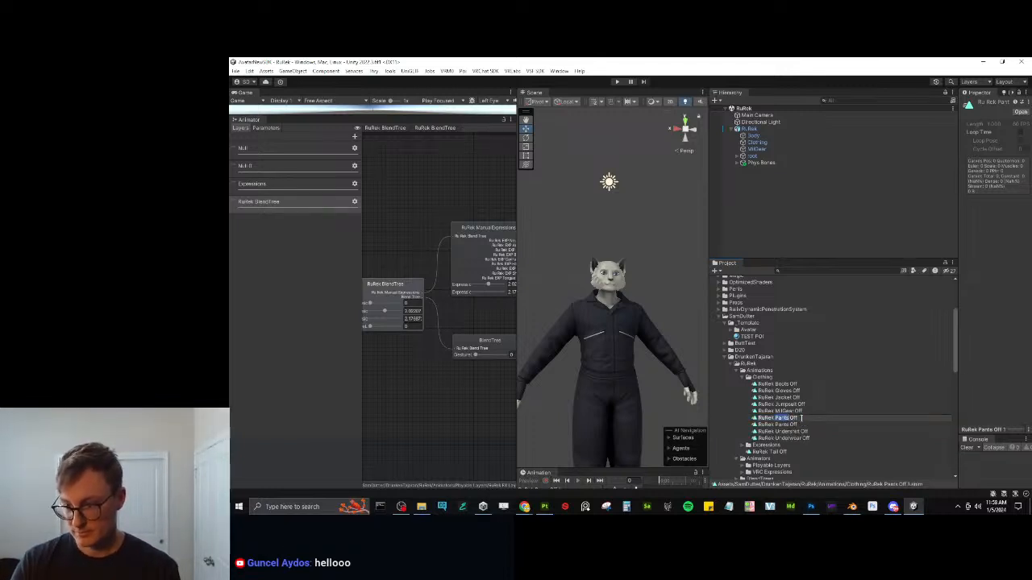
pyautogui.write('Shir')
pyautogui.press('Return')
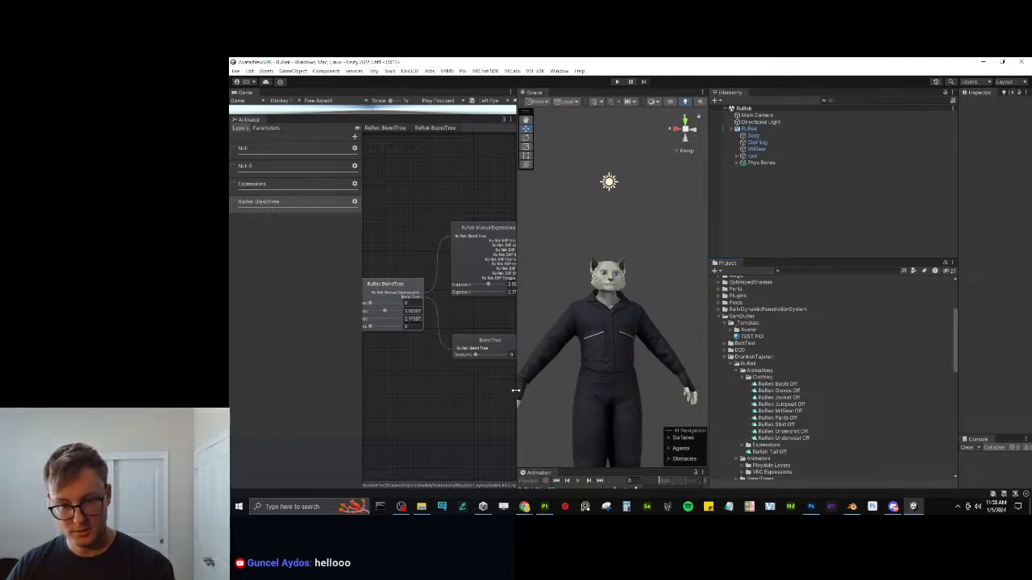
# Widen the Animator view and select the root RuRek BlendTree node.
pyautogui.moveTo(514, 394); pyautogui.dragTo(625, 397)
pyautogui.moveTo(563, 402); pyautogui.dragTo(557, 384, button='middle')
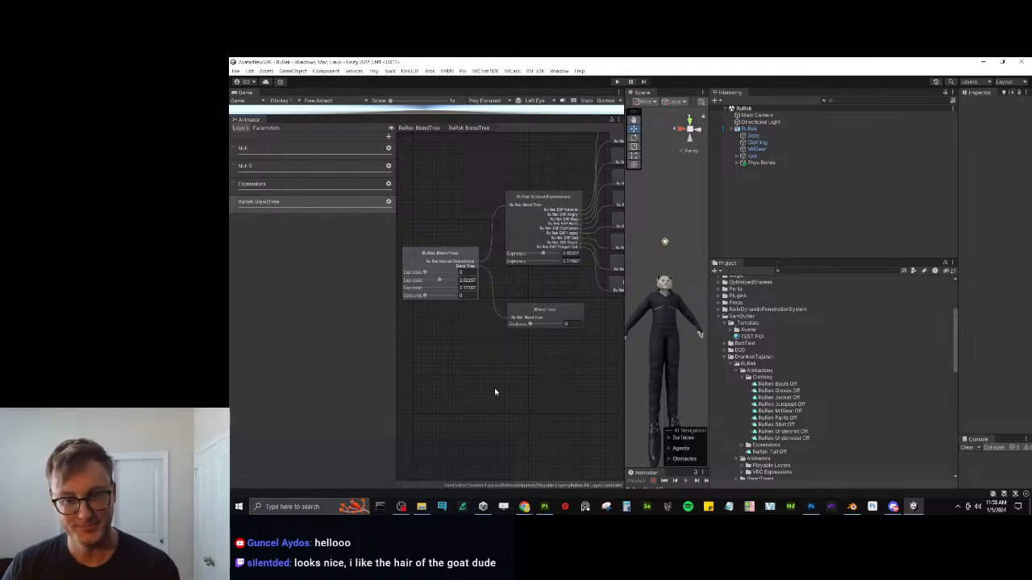
pyautogui.click(525, 393)
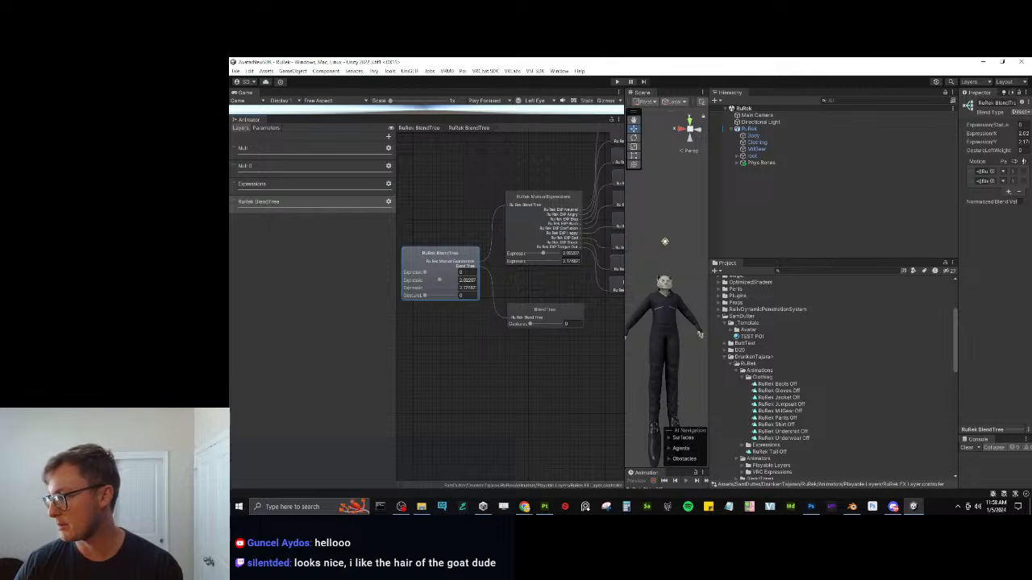